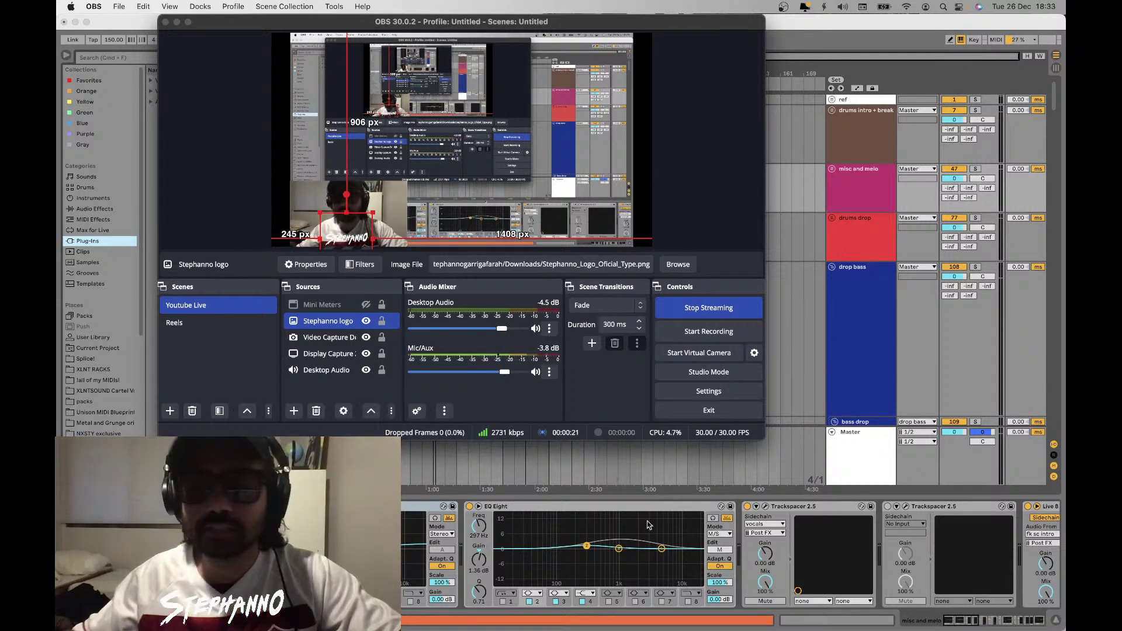
# Switch to the Ableton Live project and look over the arrangement from the intro through the drops
pyautogui.click(779, 301)
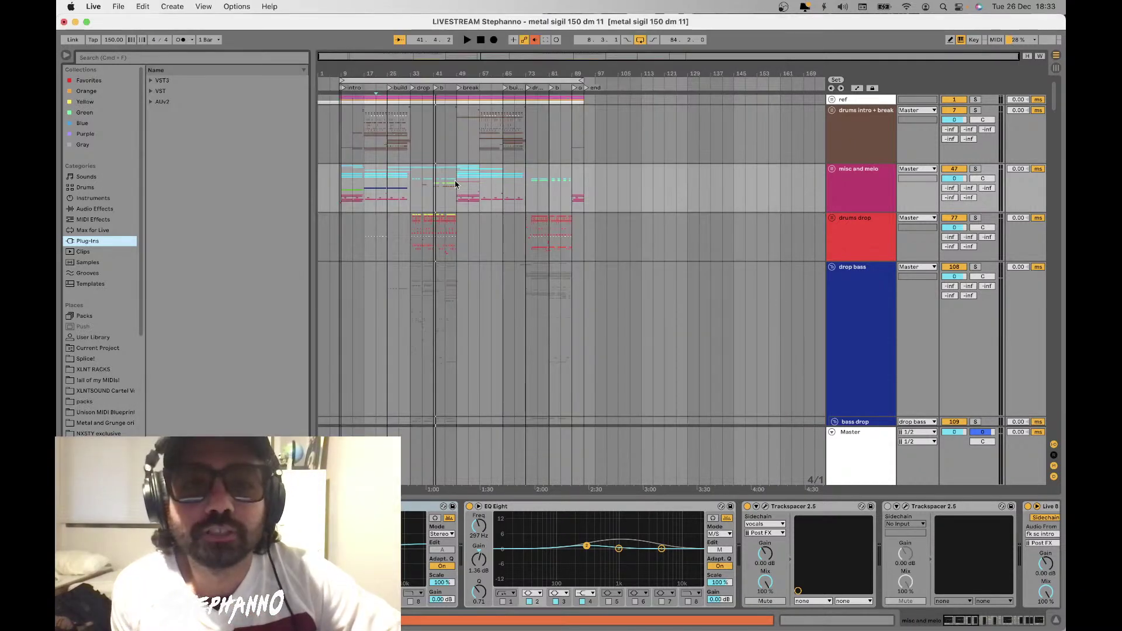
pyautogui.scroll(3, 343, 170)
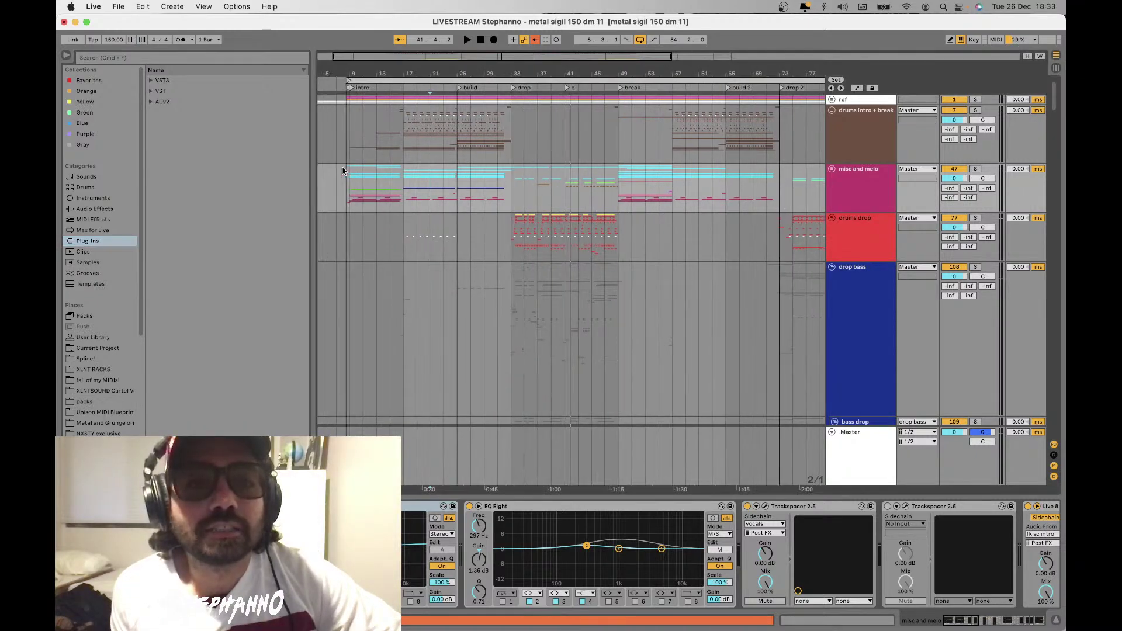
pyautogui.scroll(-10, 343, 170)
pyautogui.scroll(10, 342, 170)
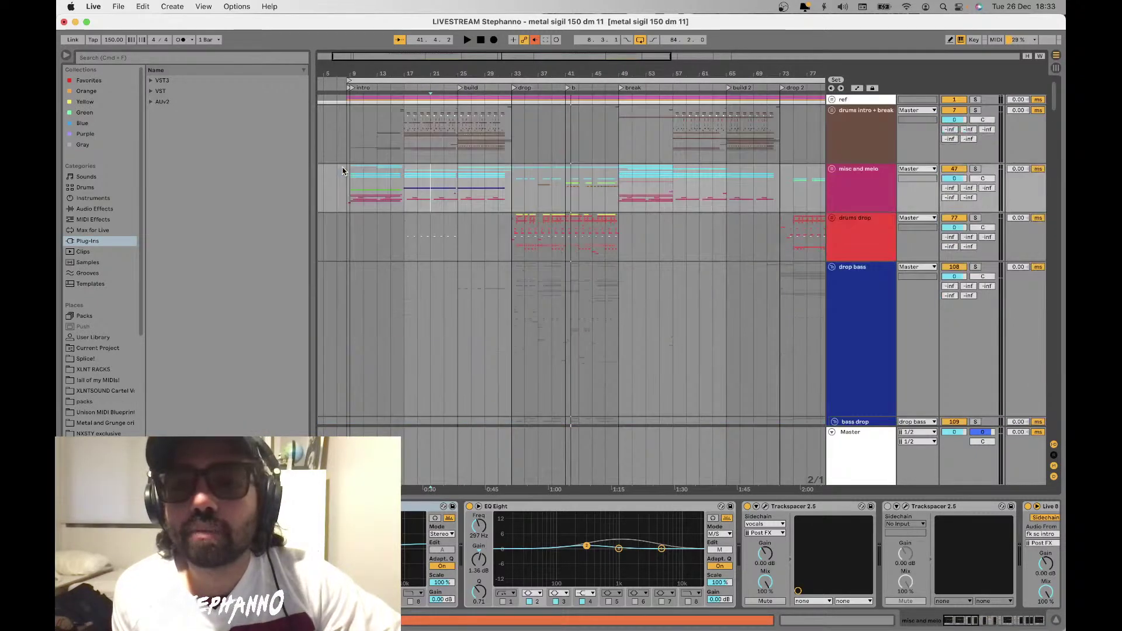
# Select all the tracks and fold the drop bass group together with its nested groups
pyautogui.click(860, 304)
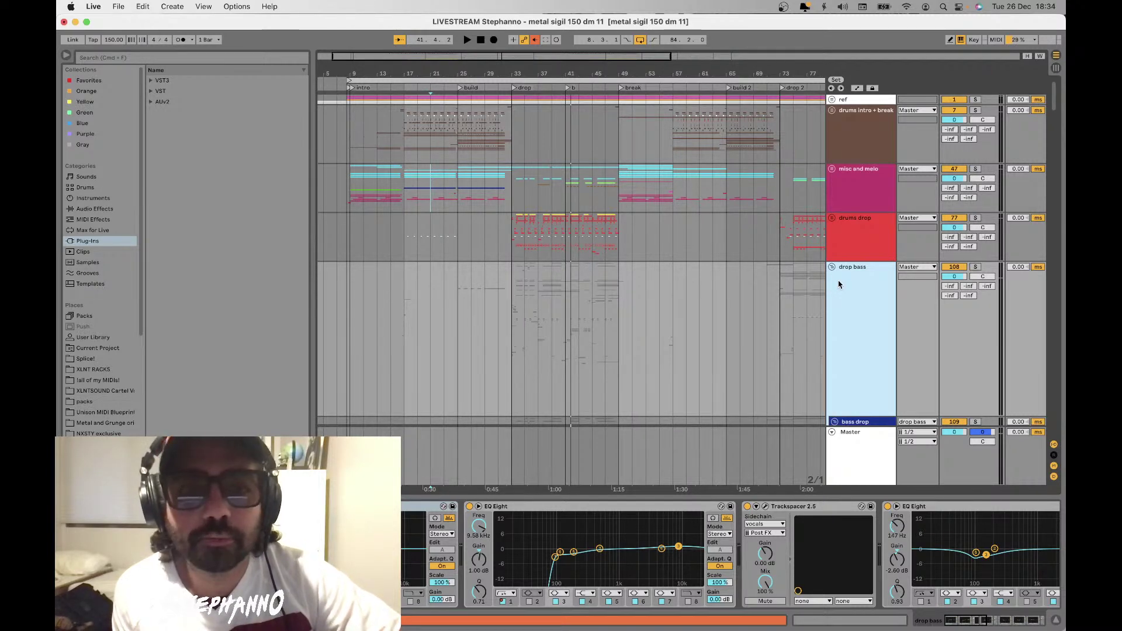
pyautogui.click(715, 250)
pyautogui.scroll(-1, 715, 250)
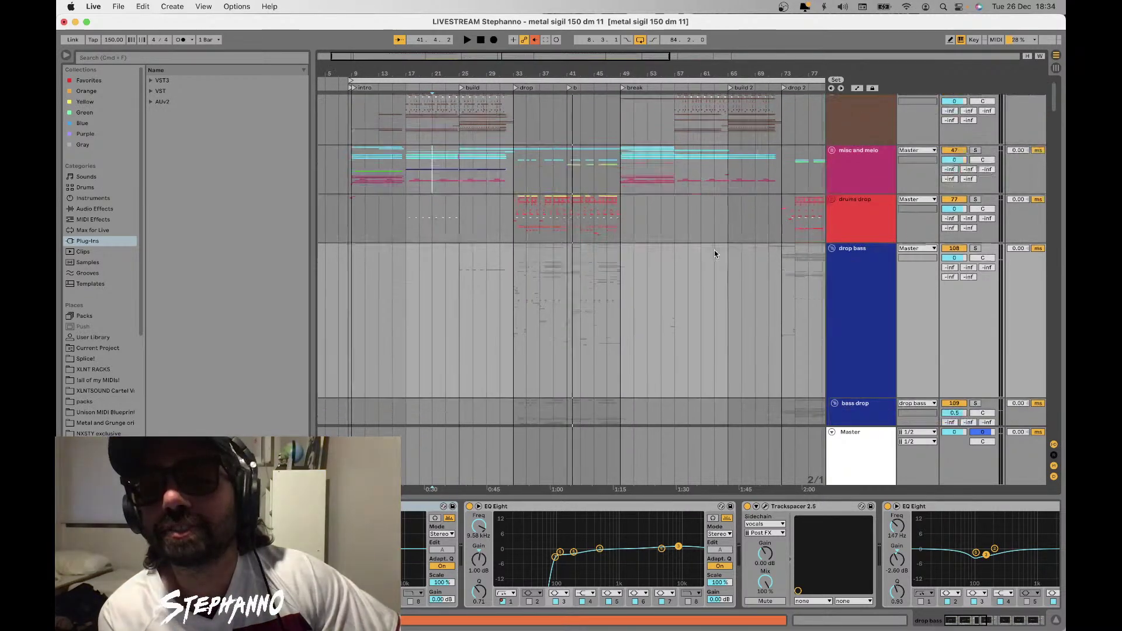
pyautogui.scroll(-10, 714, 250)
pyautogui.scroll(12, 714, 251)
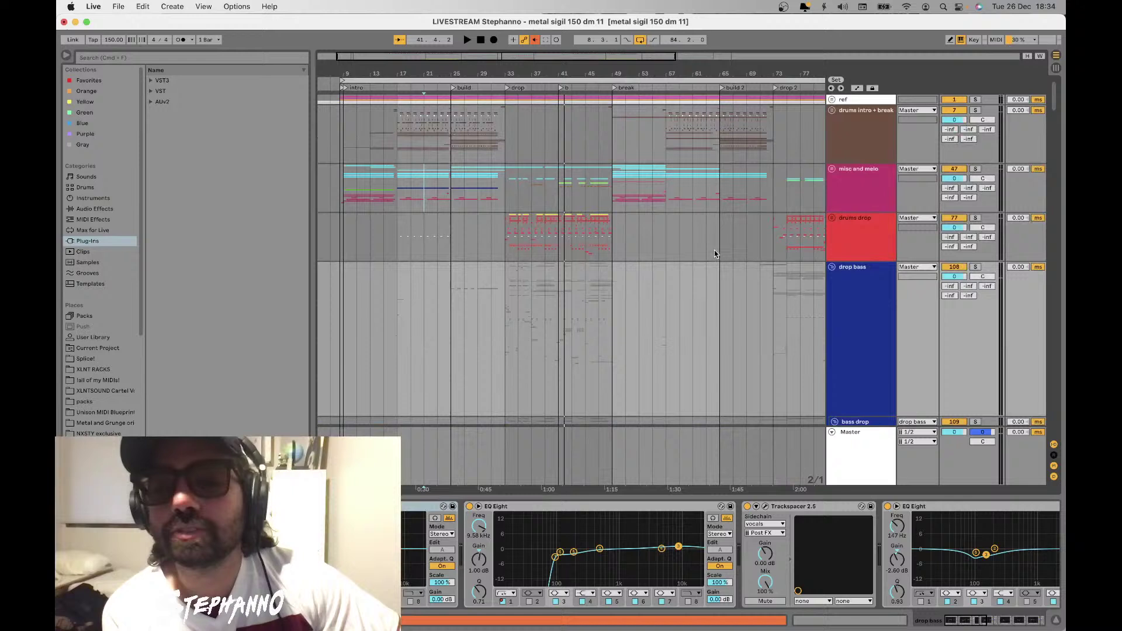
pyautogui.click(833, 290)
pyautogui.press('super+a')
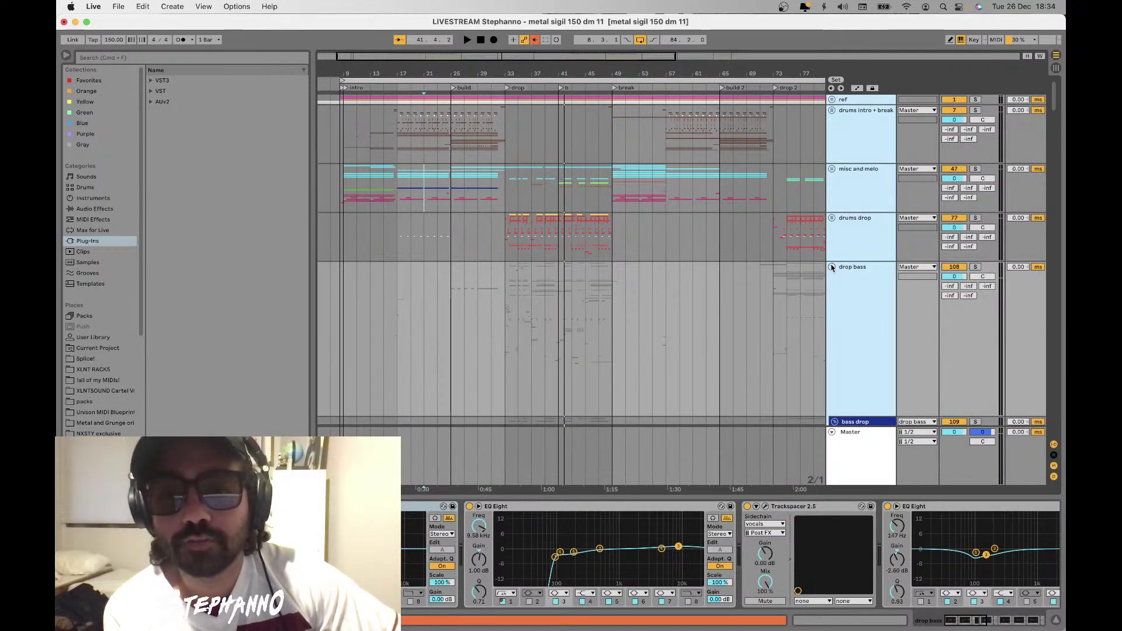
pyautogui.click(833, 268)
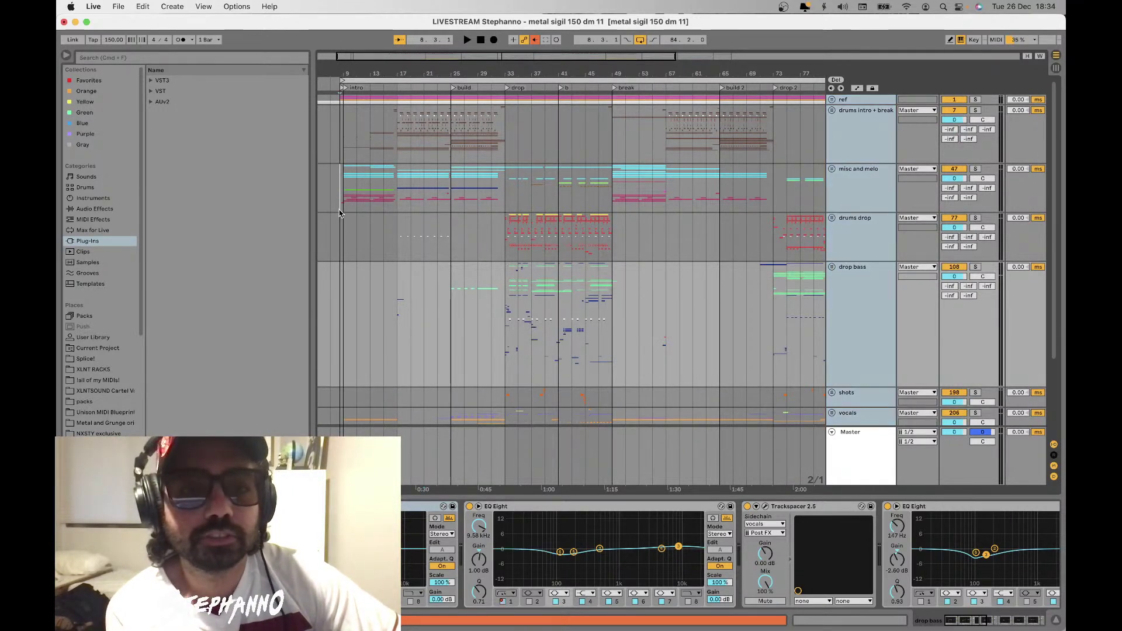
# Play the arrangement from bar 7 and check the master's loudness and spectrum in WLM Plus and SPAN
pyautogui.click(339, 210)
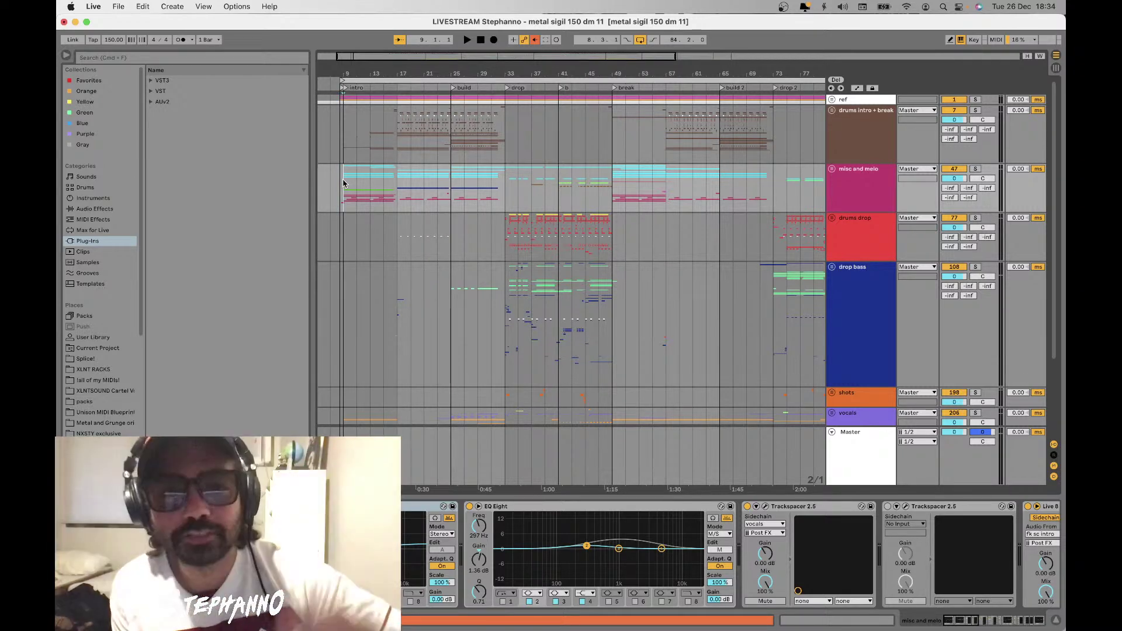
pyautogui.click(332, 181)
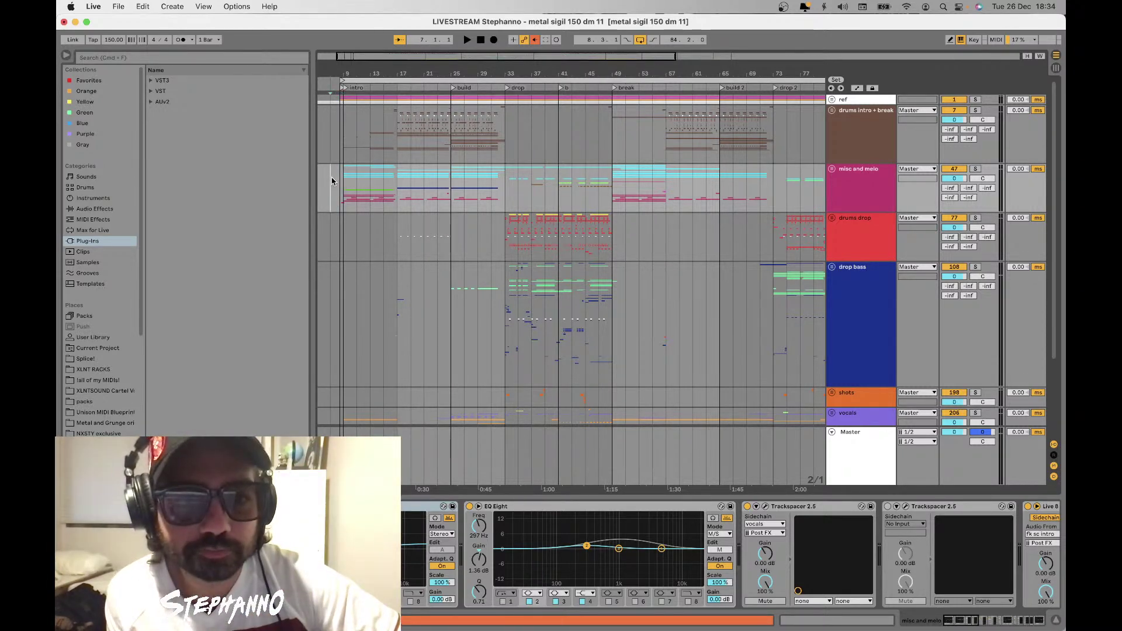
pyautogui.press('space')
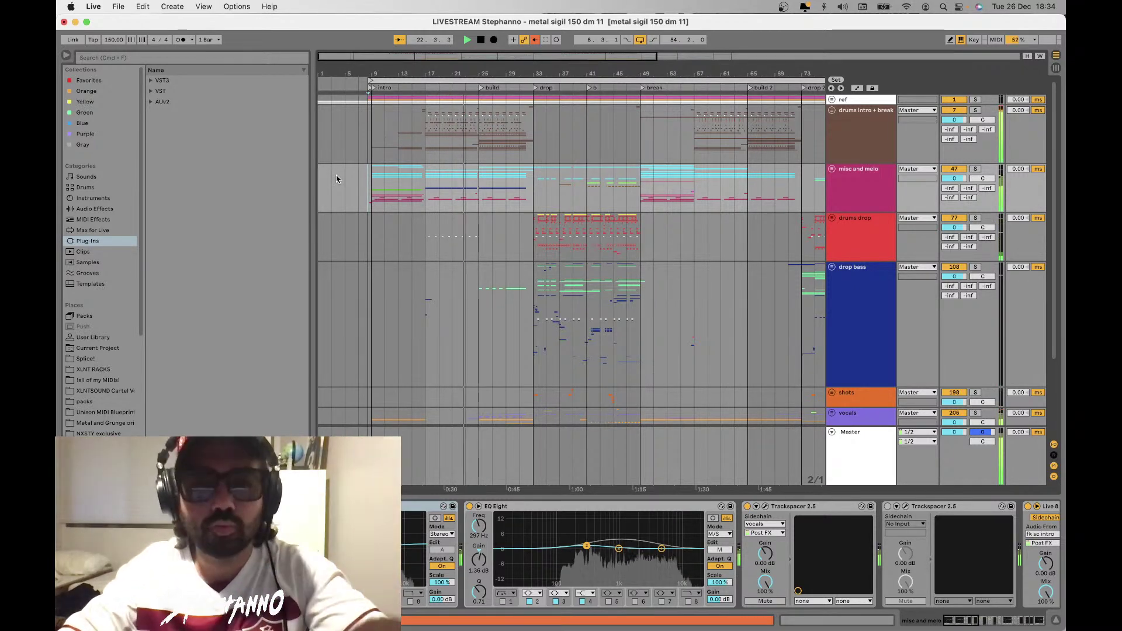
pyautogui.press('super+alt+p')
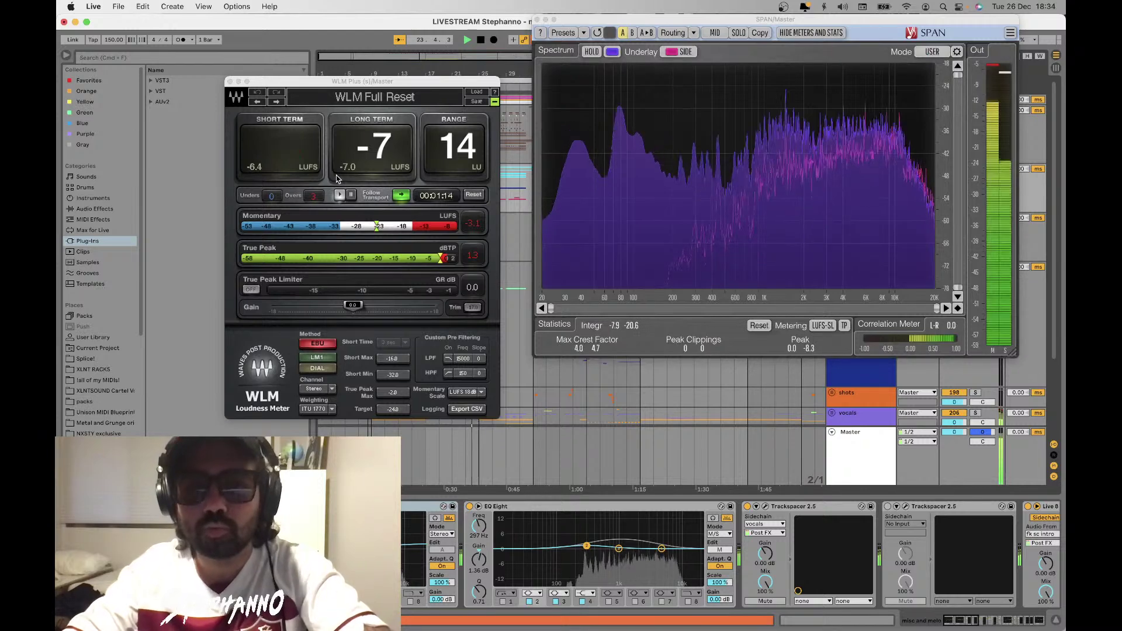
pyautogui.press('super+alt+p')
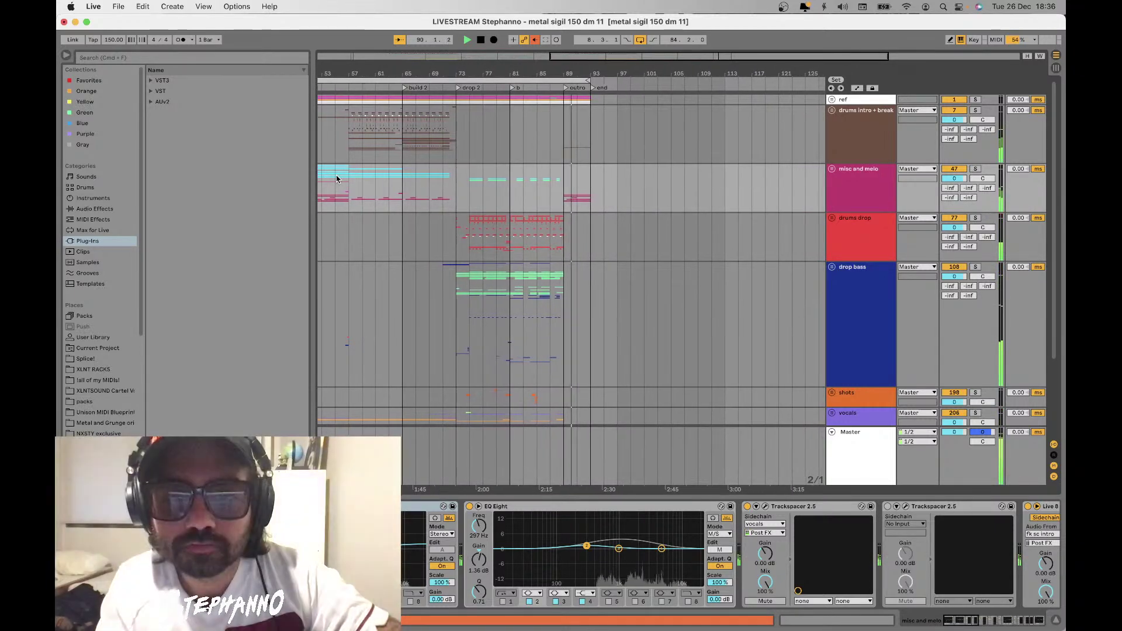
# Solo the drums intro + break group and play it from the start of the intro at bar 9
pyautogui.hscroll(-10, 367, 175)
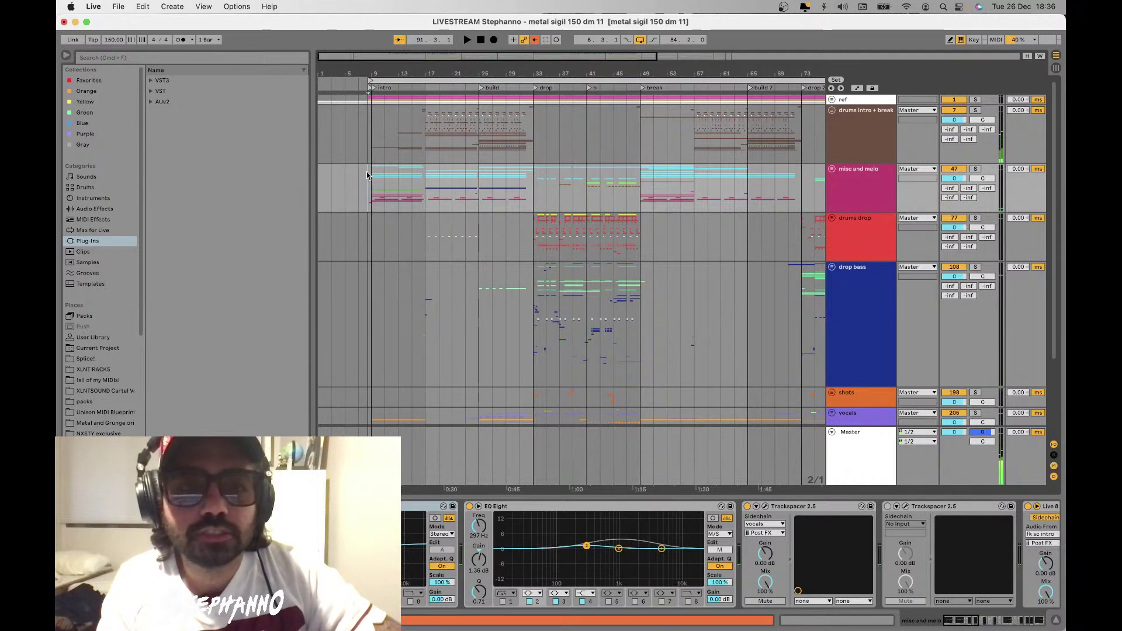
pyautogui.scroll(-2, 366, 171)
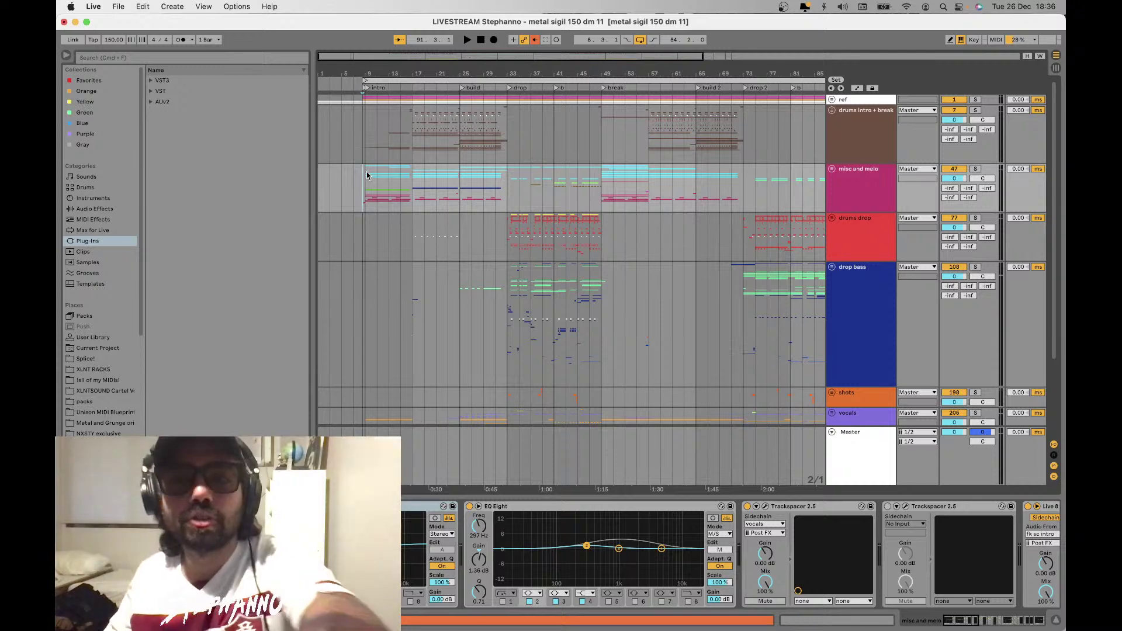
pyautogui.scroll(-2, 379, 145)
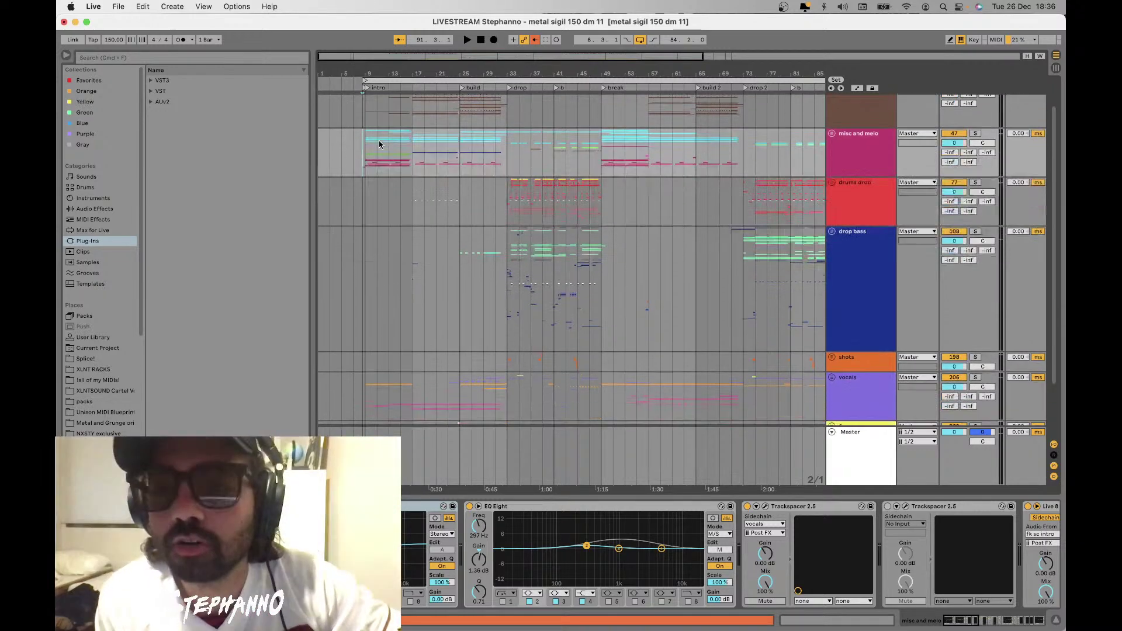
pyautogui.scroll(-4, 379, 144)
pyautogui.scroll(6, 379, 145)
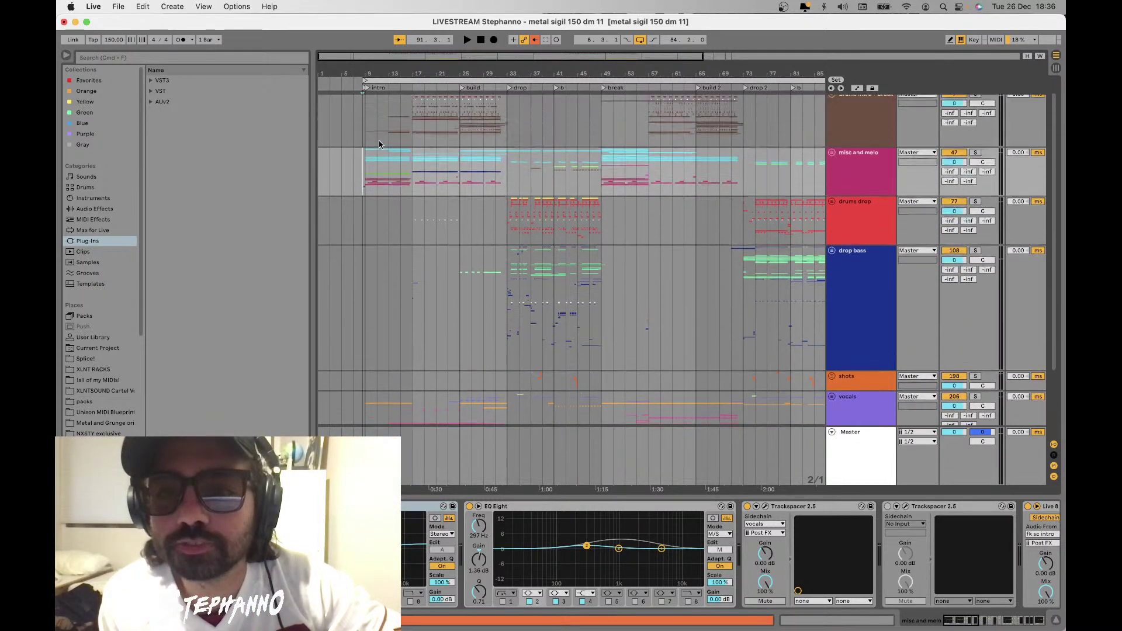
pyautogui.click(371, 121)
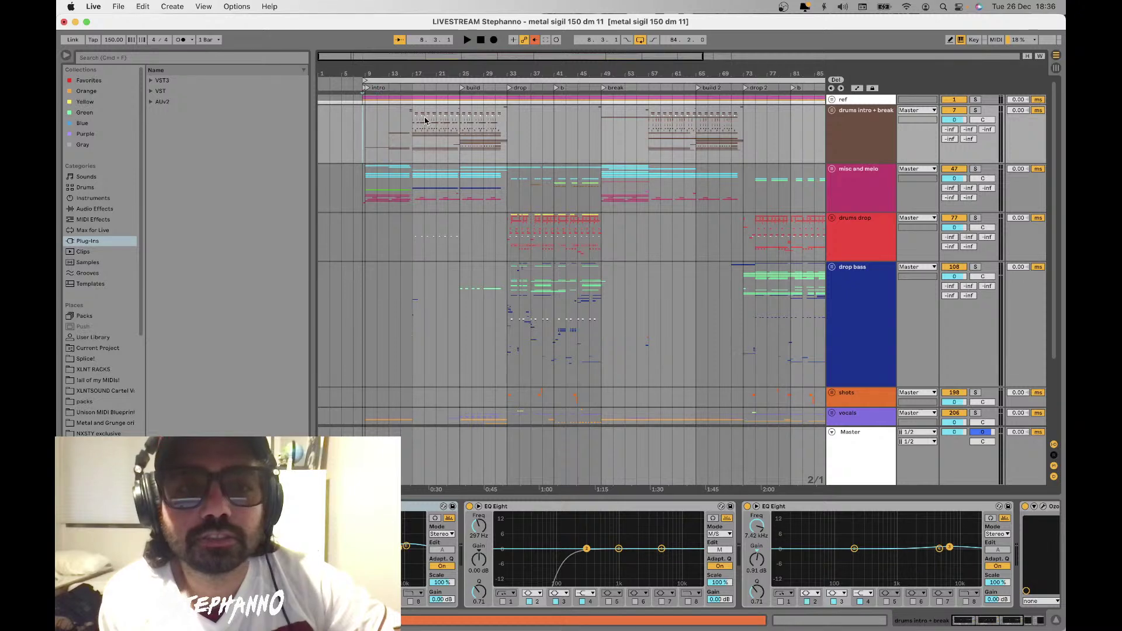
pyautogui.scroll(5, 377, 132)
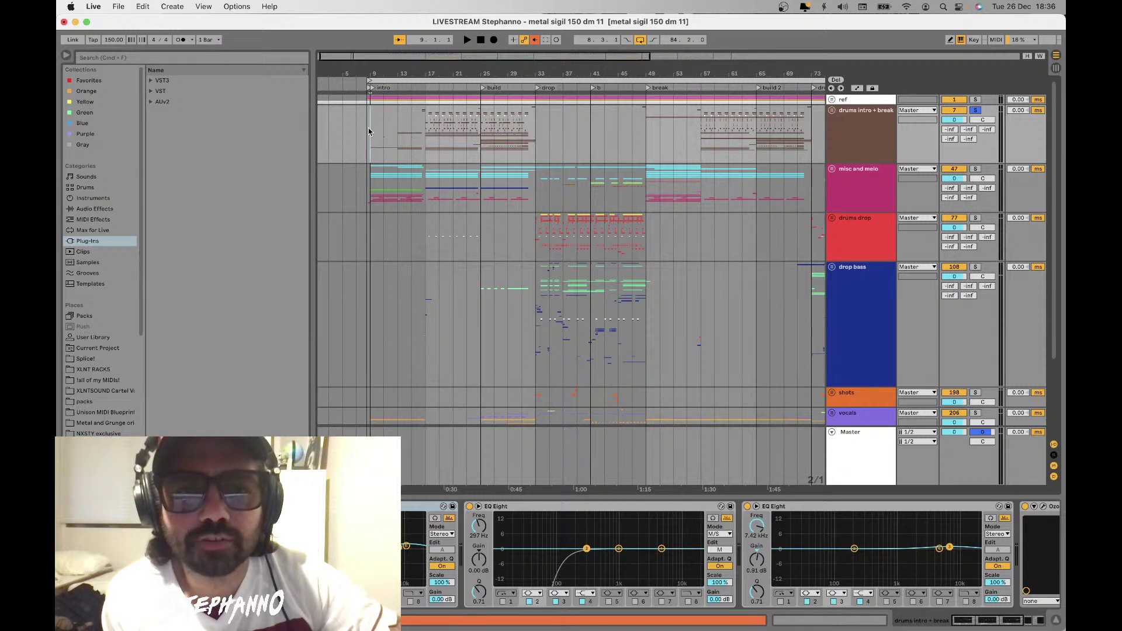
pyautogui.scroll(-5, 378, 174)
pyautogui.scroll(5, 379, 174)
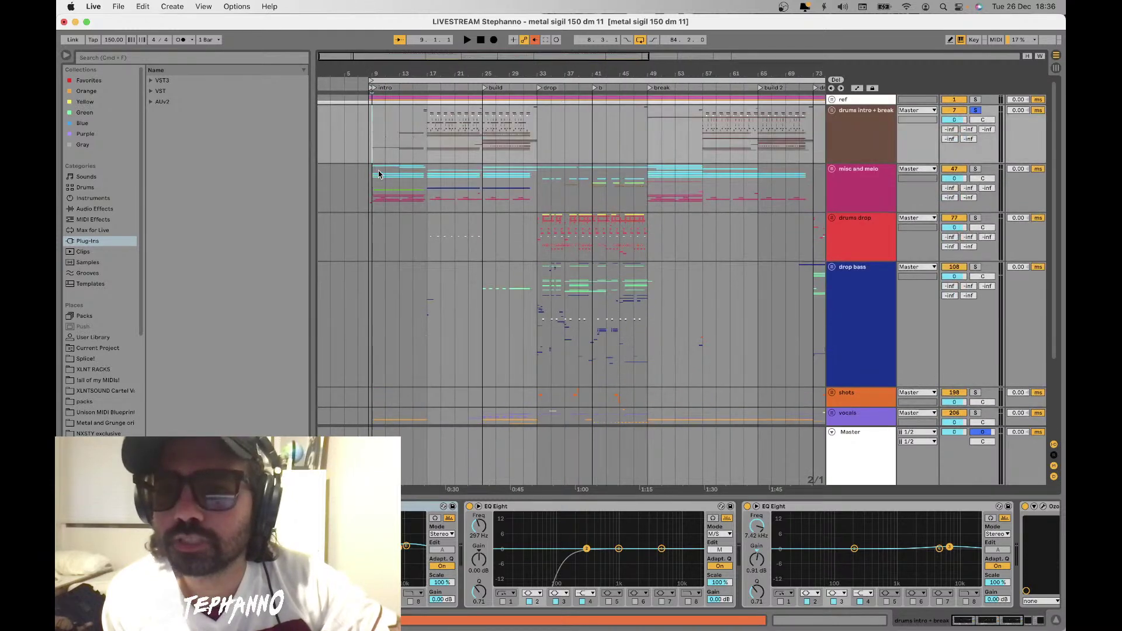
pyautogui.click(377, 81)
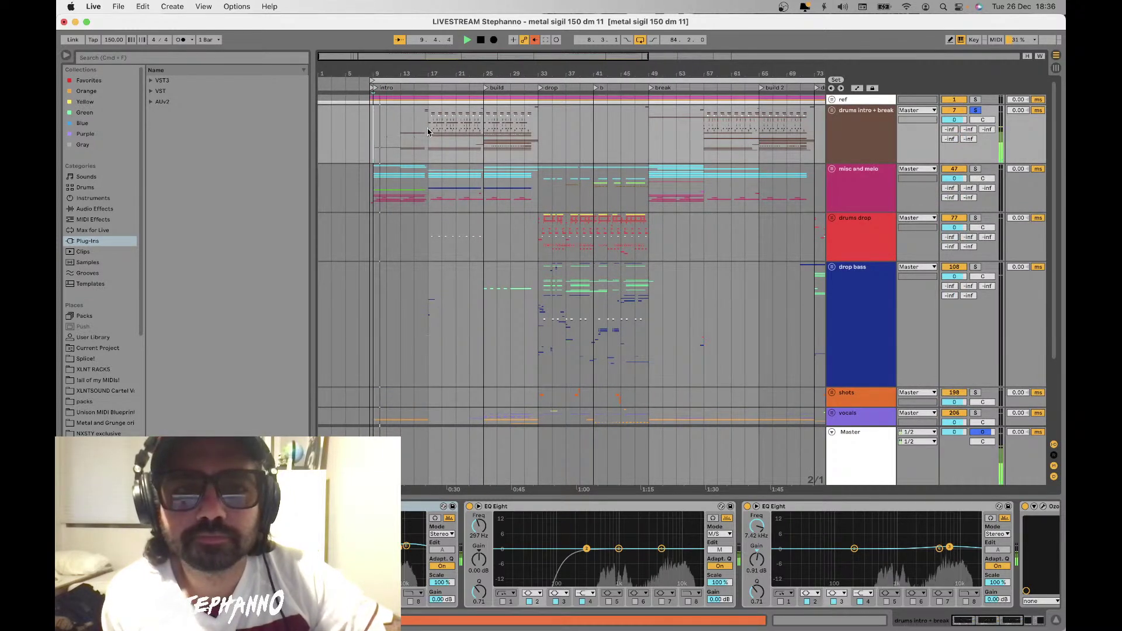
# Unfold the drums intro + break group and look through its individual drum tracks during playback
pyautogui.click(831, 110)
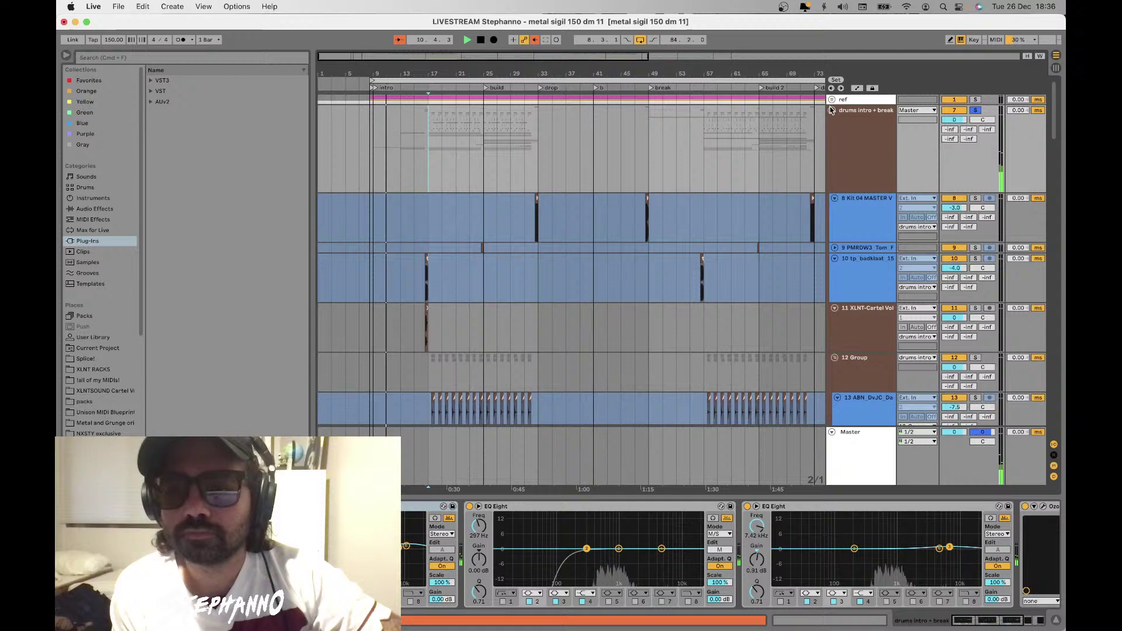
pyautogui.click(850, 132)
pyautogui.scroll(-8, 851, 133)
pyautogui.scroll(-2, 850, 137)
pyautogui.click(865, 362)
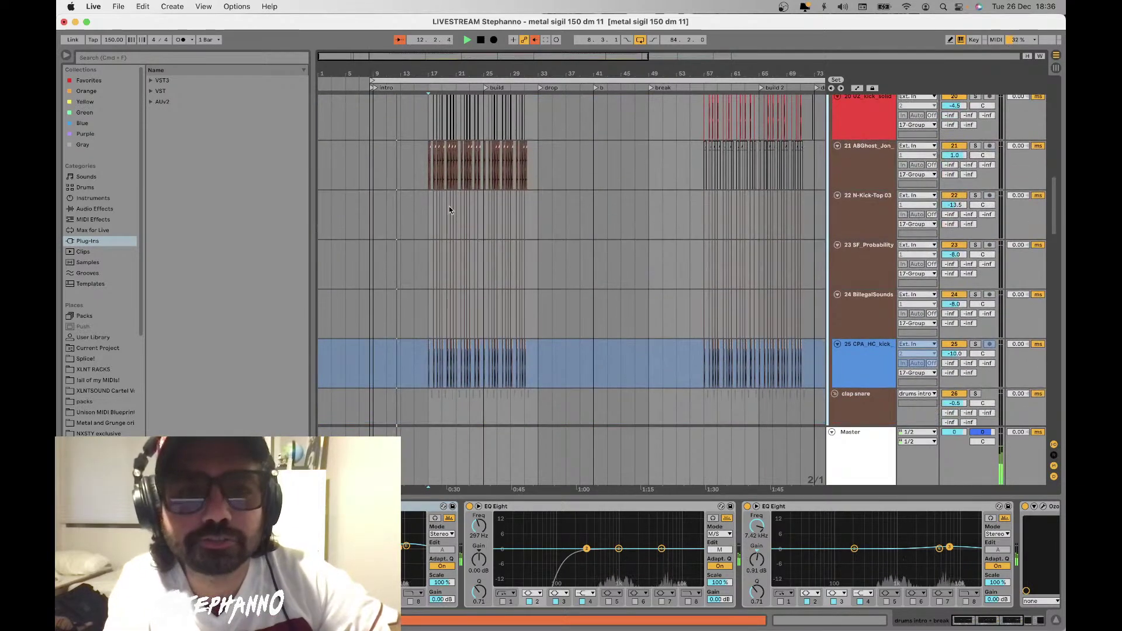
pyautogui.scroll(5, 409, 190)
pyautogui.scroll(10, 409, 190)
pyautogui.scroll(-8, 409, 191)
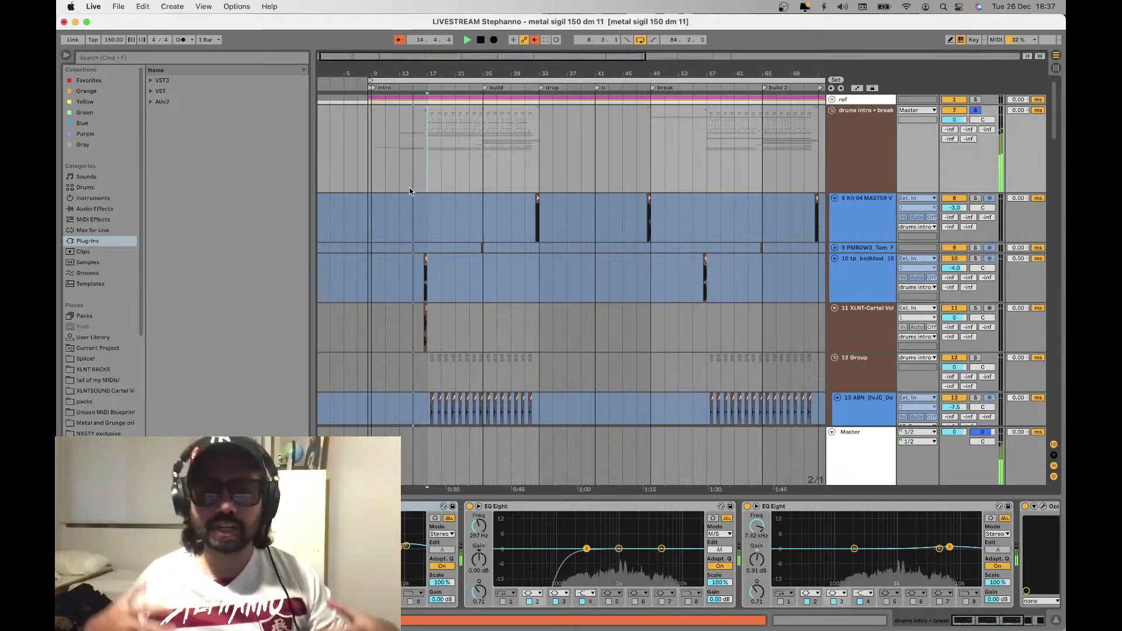
# Examine the snare and kick clips from bar 17 onward up close in the drums intro + break group
pyautogui.scroll(-3, 409, 190)
pyautogui.scroll(4, 410, 190)
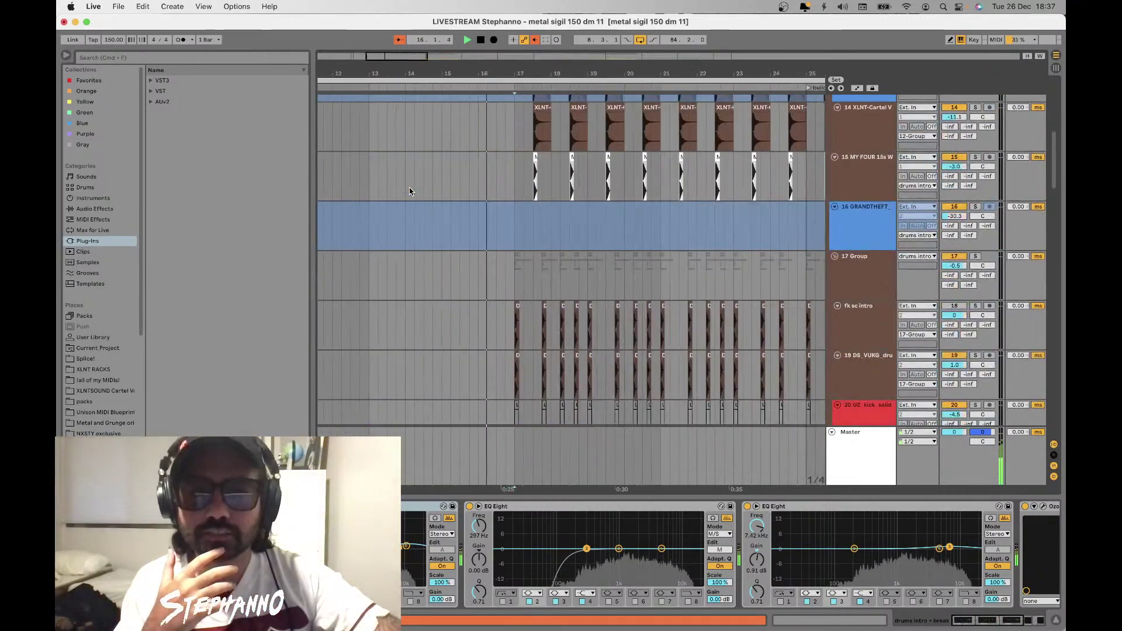
pyautogui.scroll(3, 409, 190)
pyautogui.scroll(-6, 409, 191)
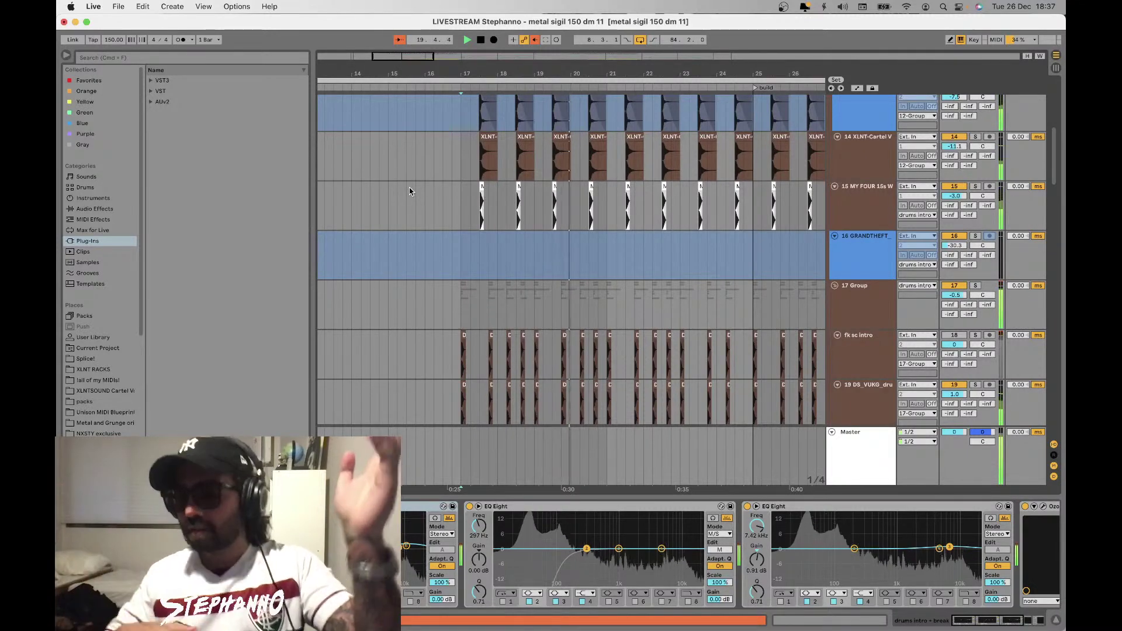
pyautogui.scroll(4, 409, 191)
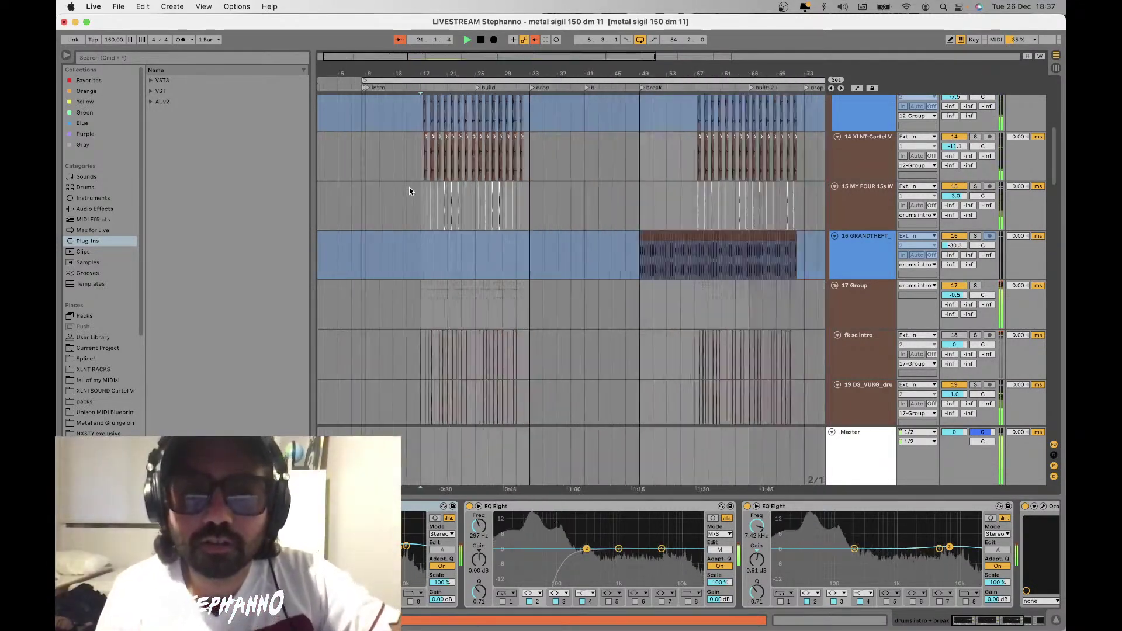
# Place the insert marker at bar 17 on track 13 and examine the kick, clap, drum loop and hi-hat tracks below it
pyautogui.press('-')
pyautogui.press('-')
pyautogui.press('-')
pyautogui.scroll(-4, 410, 191)
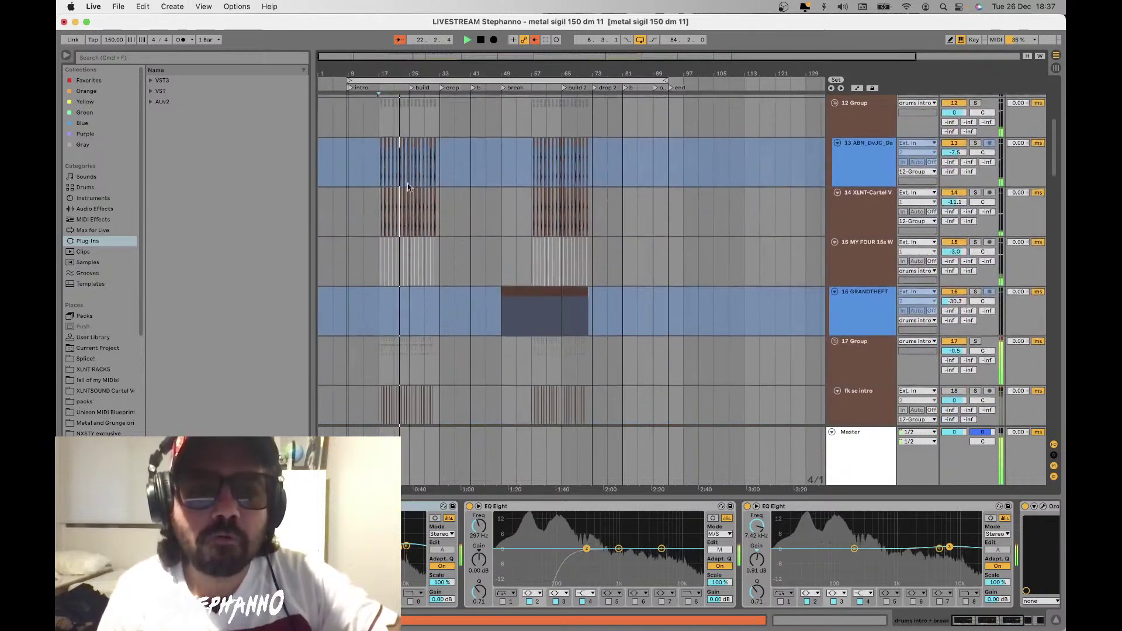
pyautogui.press('+')
pyautogui.press('+')
pyautogui.press('+')
pyautogui.click(380, 172)
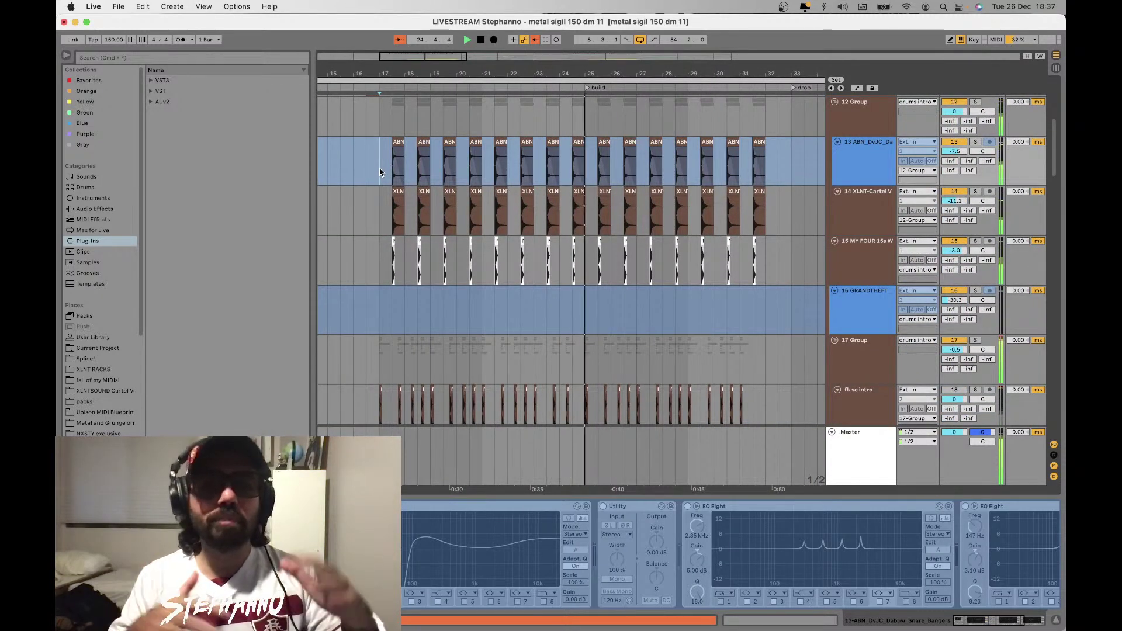
pyautogui.scroll(-8, 380, 173)
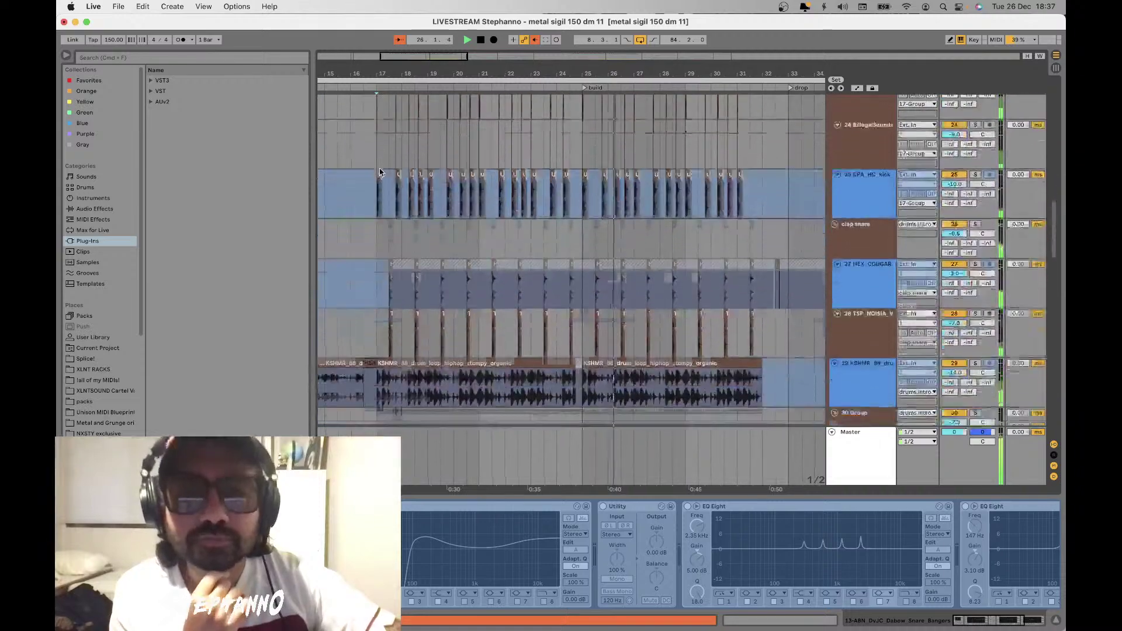
pyautogui.scroll(-6, 380, 173)
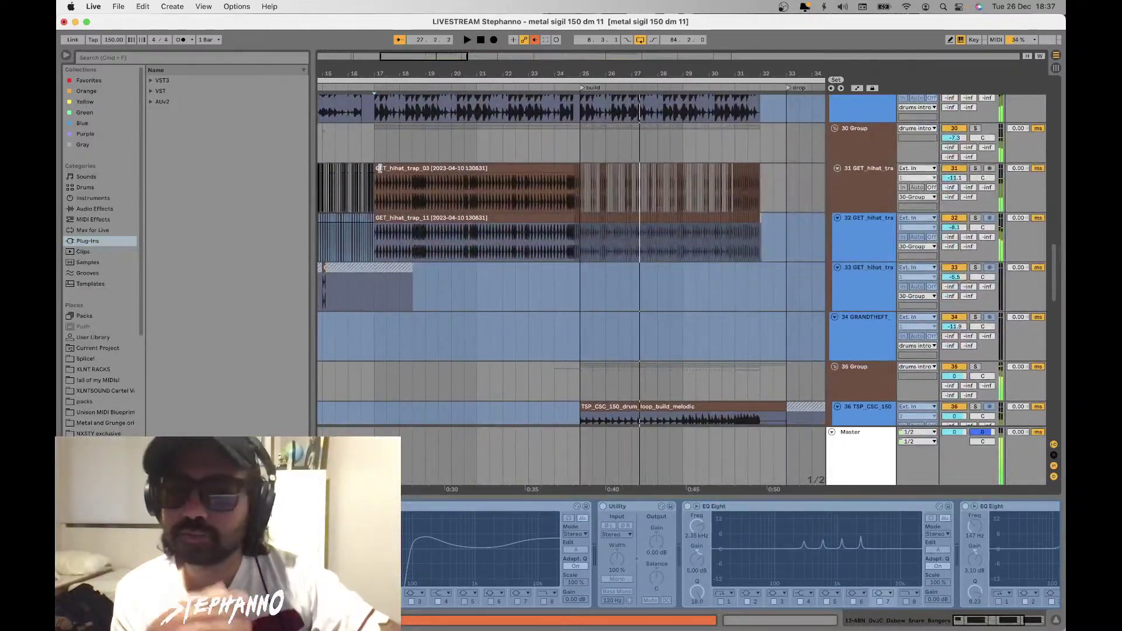
# Turn off solo on the drums intro + break group and fold it
pyautogui.scroll(15, 380, 171)
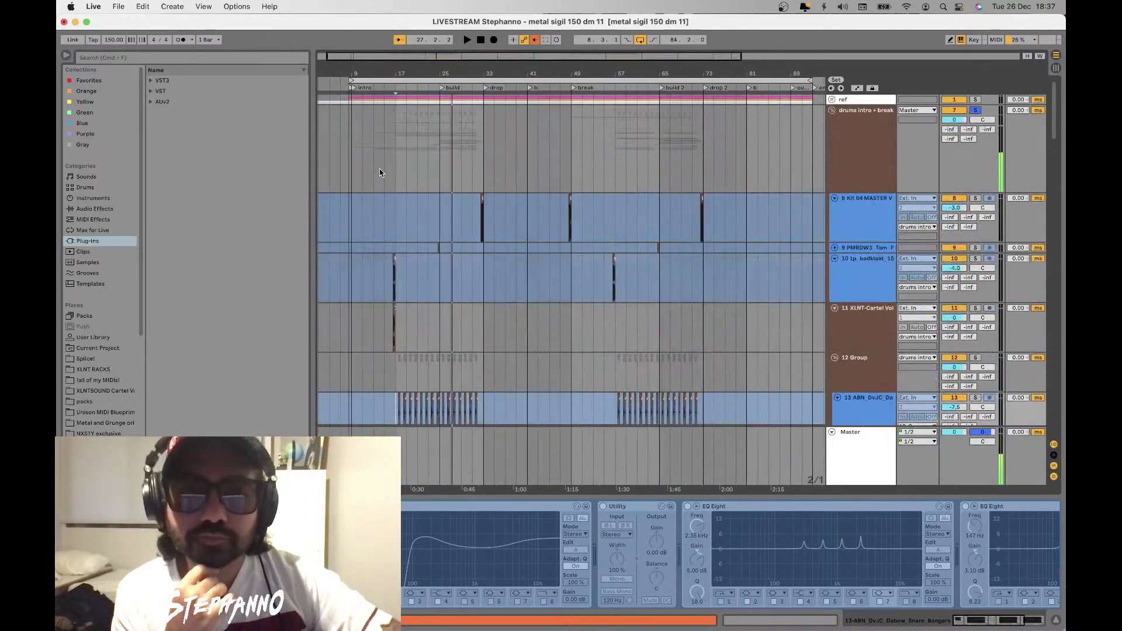
pyautogui.click(975, 112)
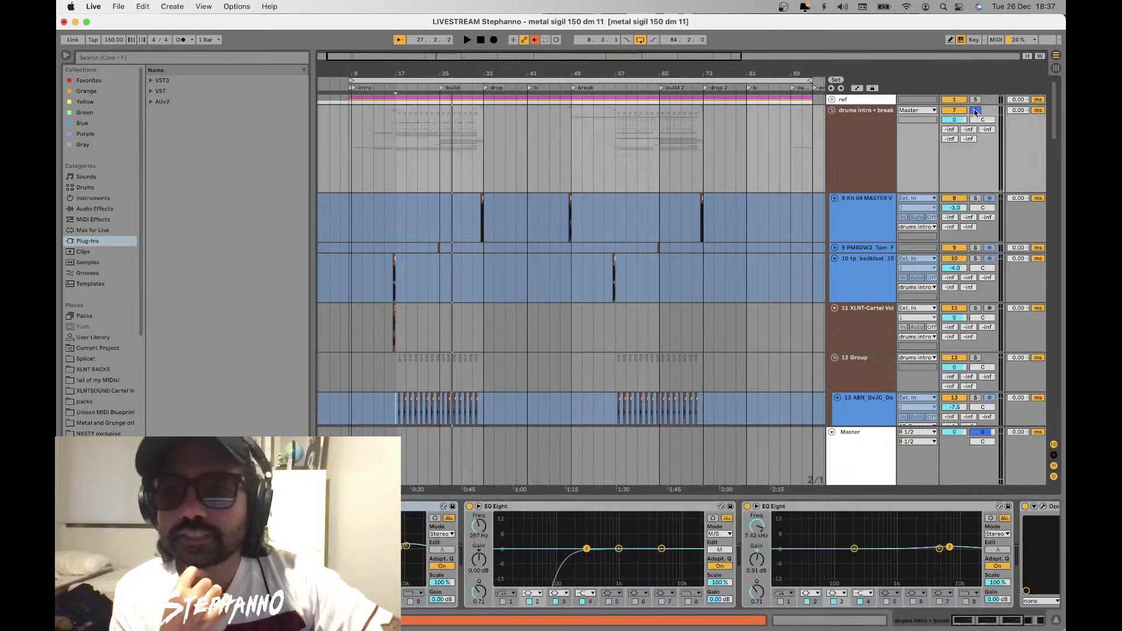
pyautogui.click(832, 111)
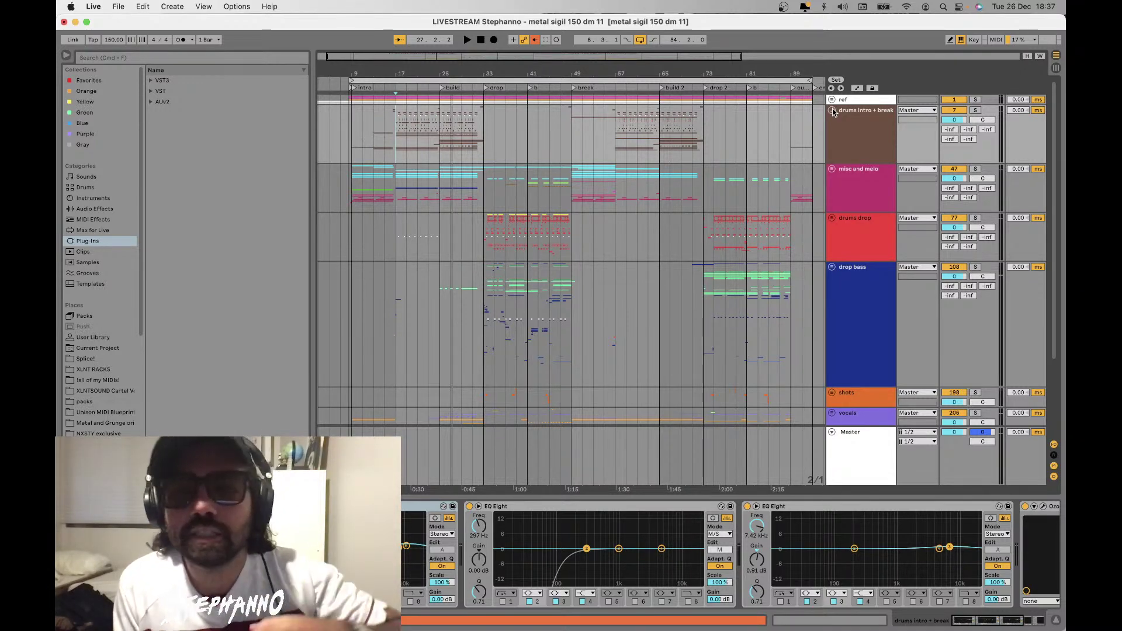
# Unfold the misc and melo group and look through its tracks, examining the Riff 3 v1 clips in the guitar group
pyautogui.click(832, 169)
pyautogui.scroll(-5, 832, 169)
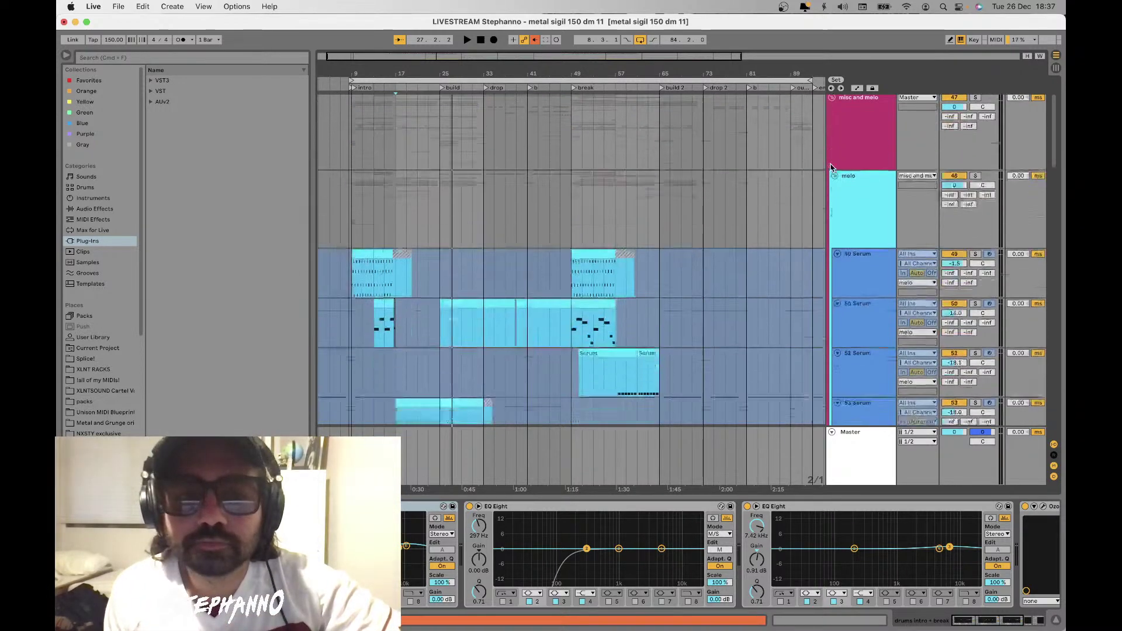
pyautogui.scroll(-5, 832, 169)
pyautogui.scroll(4, 414, 215)
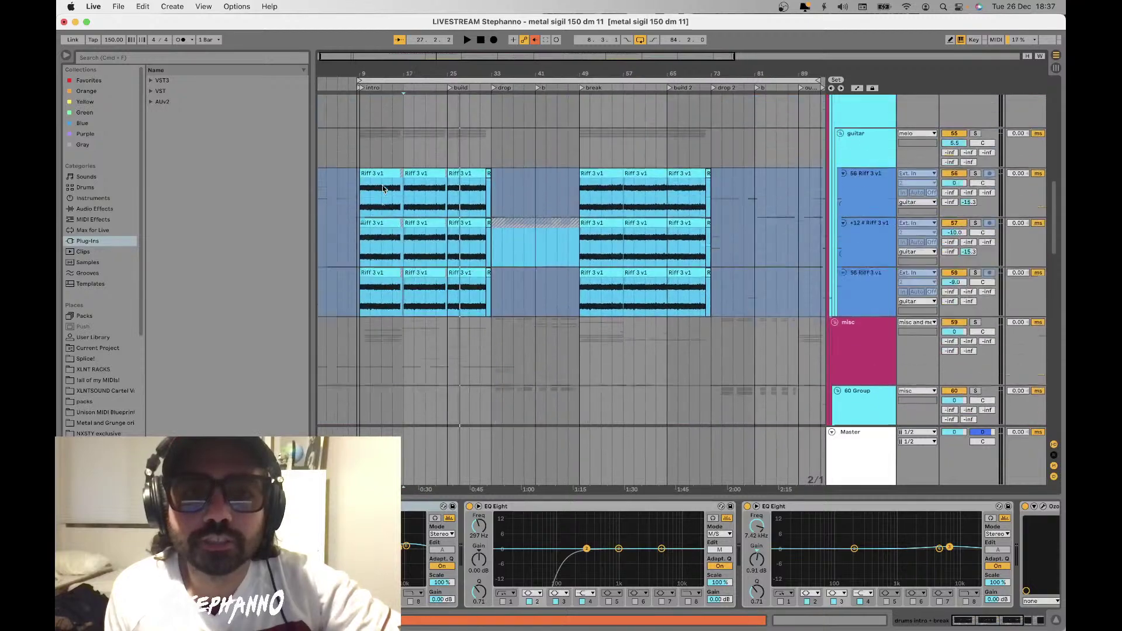
pyautogui.scroll(5, 414, 210)
pyautogui.scroll(-3, 414, 211)
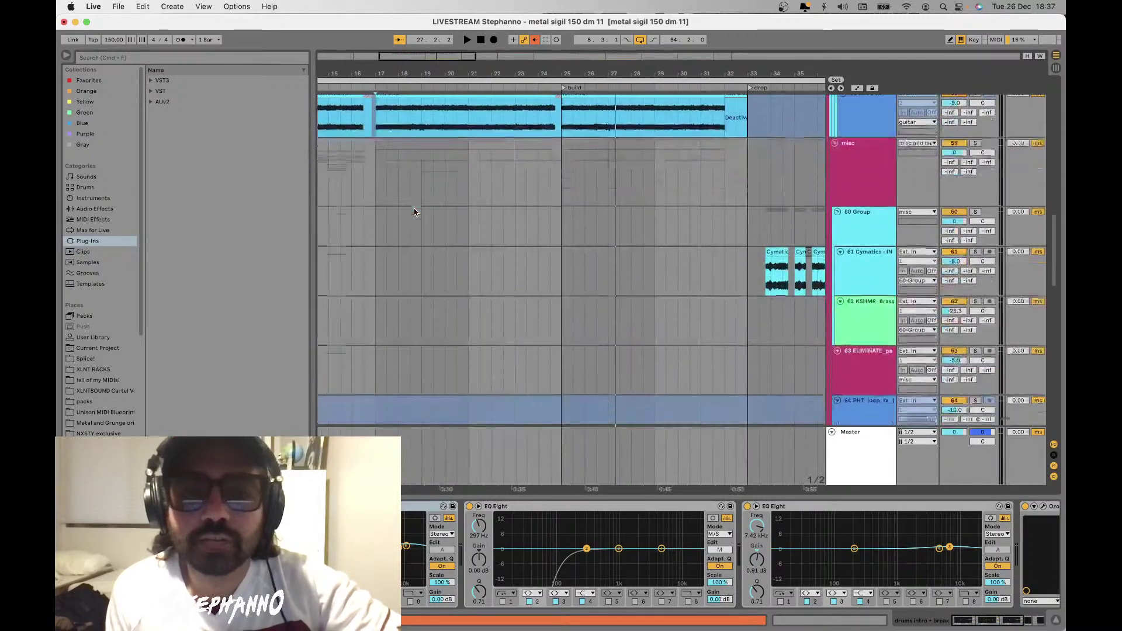
pyautogui.scroll(2, 414, 208)
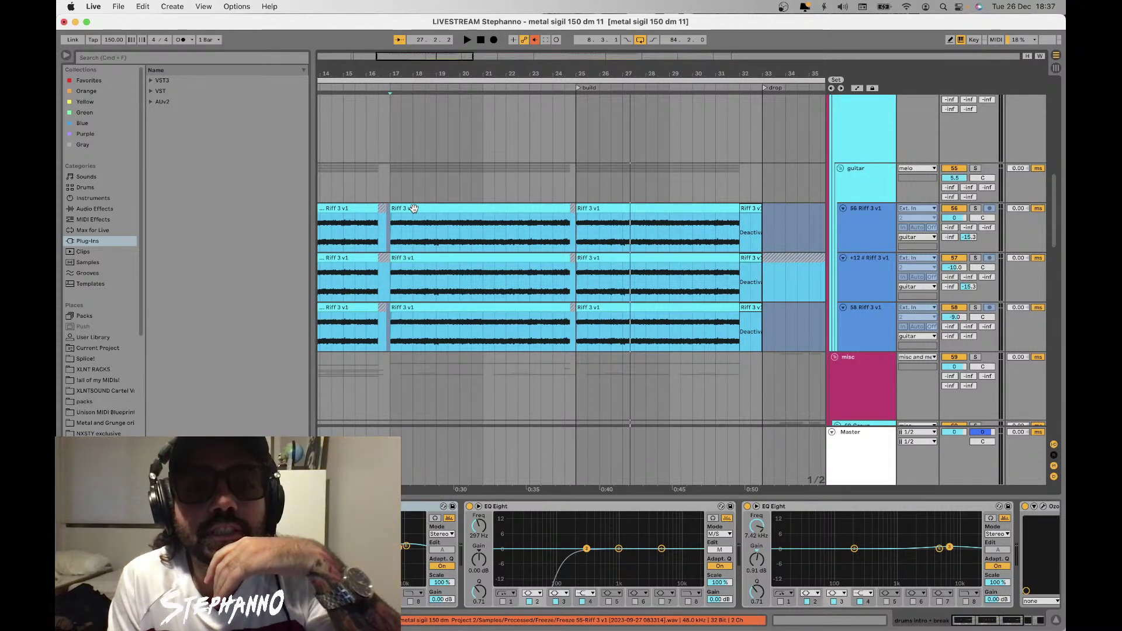
pyautogui.scroll(5, 391, 221)
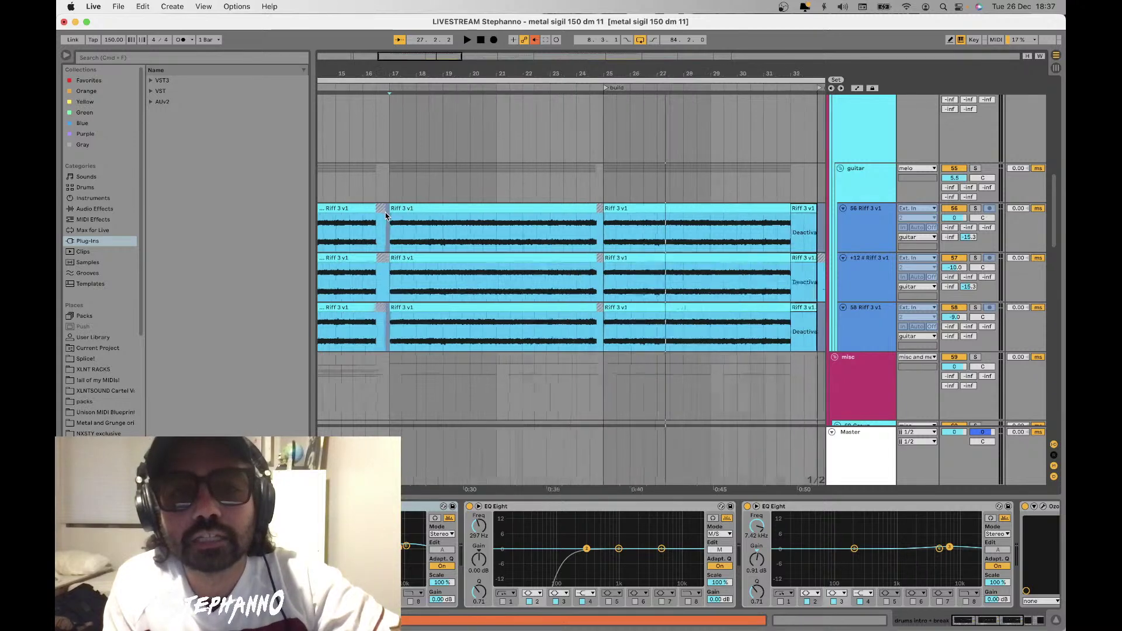
# Play track 56 Riff 3 v1 soloed from bar 17, switching the solo to the whole guitar group during playback
pyautogui.click(392, 221)
pyautogui.scroll(-5, 391, 221)
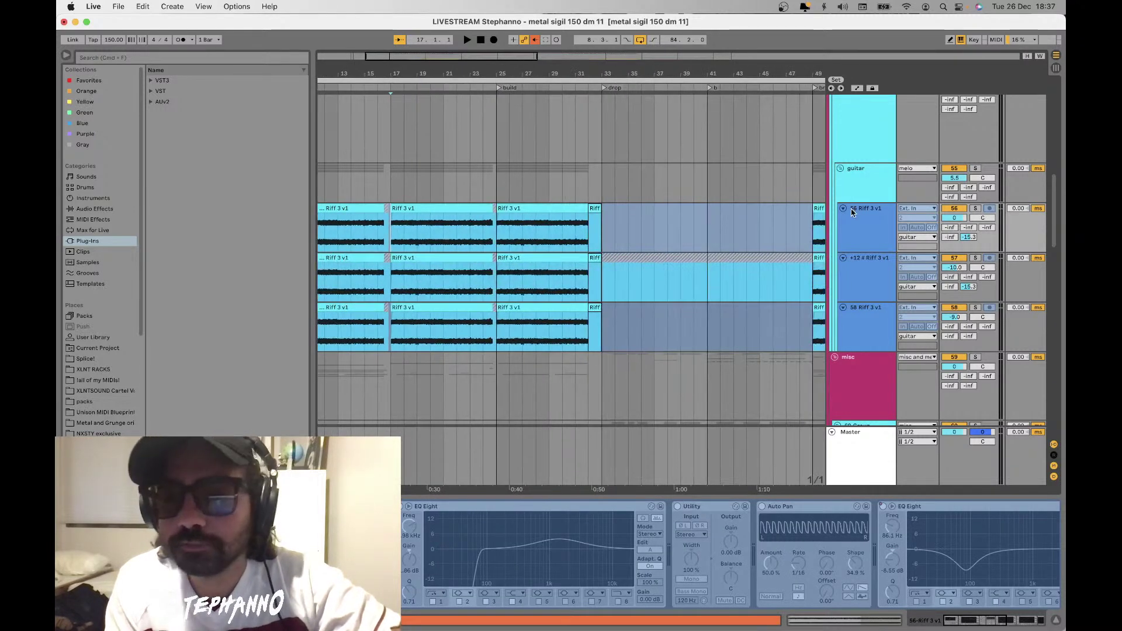
pyautogui.click(976, 208)
pyautogui.press('space')
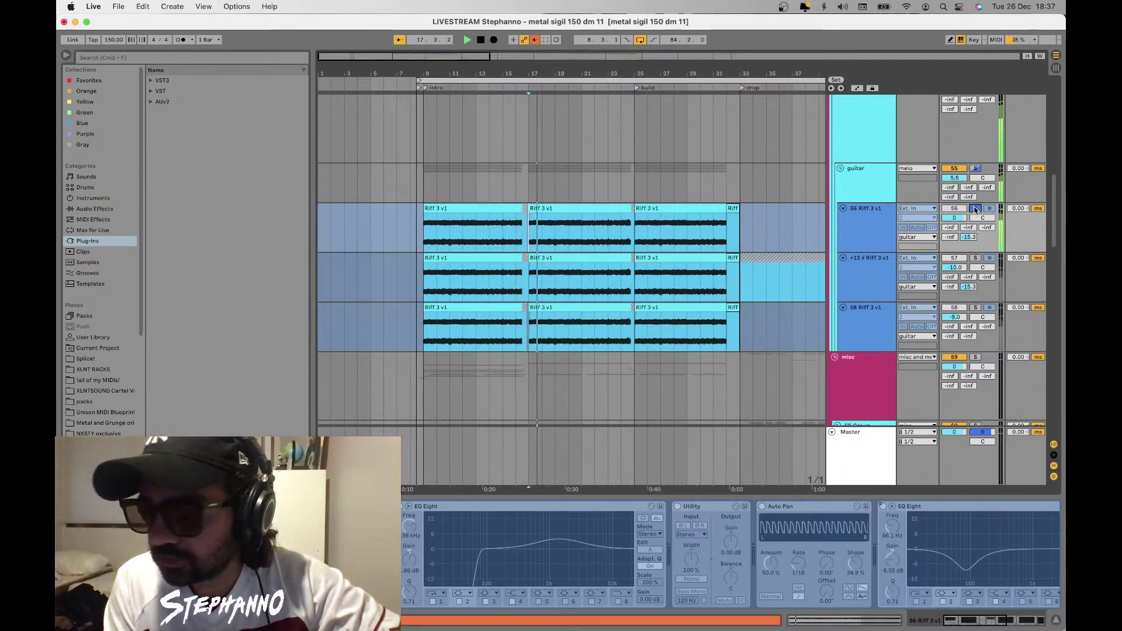
pyautogui.click(975, 168)
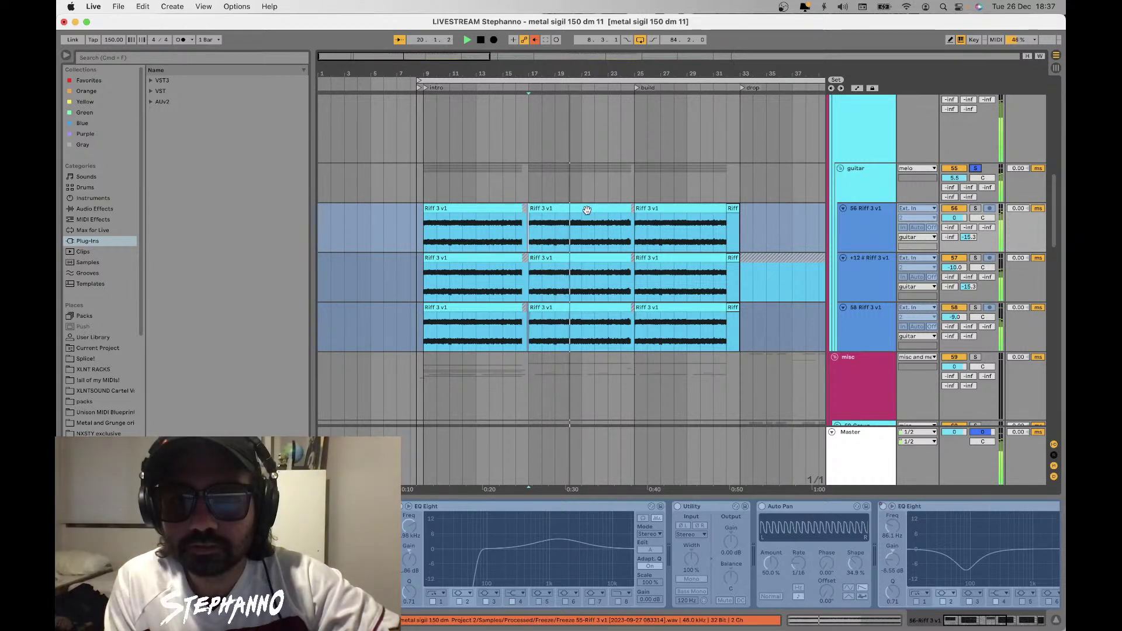
pyautogui.hscroll(1, 587, 210)
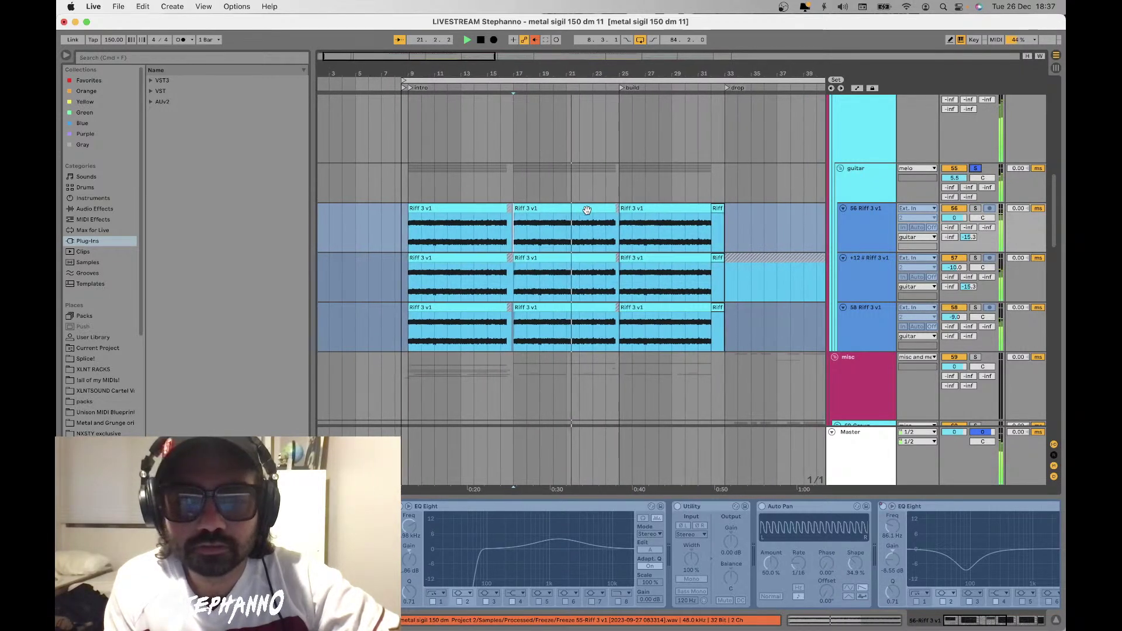
# Stop playback and inspect the device chains of the guitar group and of track 56 Riff 3 v1
pyautogui.click(864, 182)
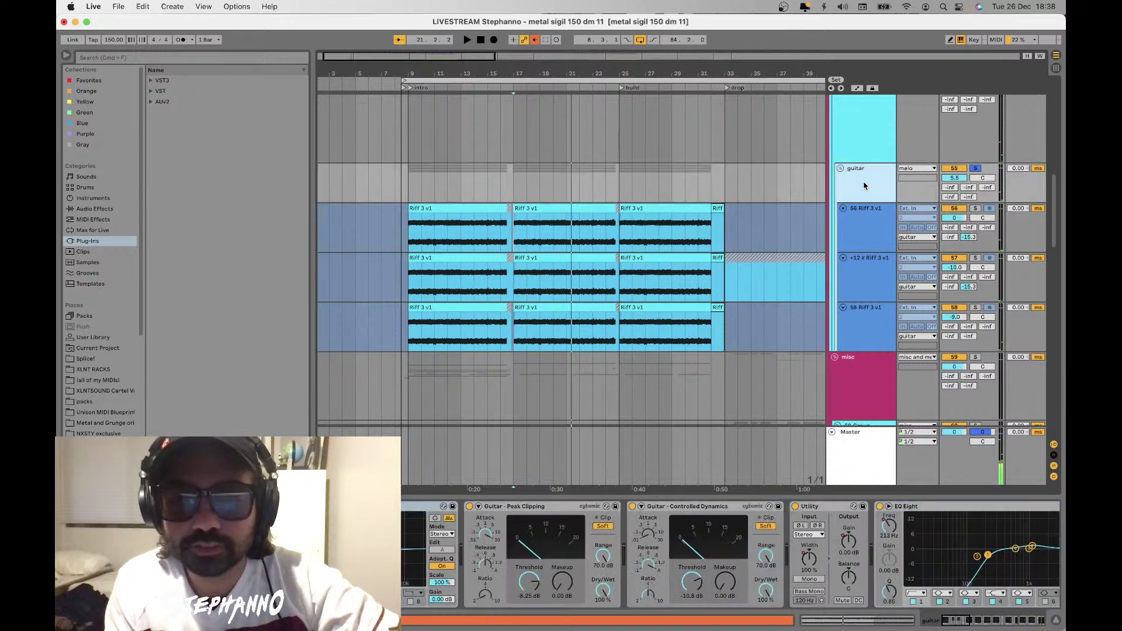
pyautogui.moveTo(962, 622); pyautogui.dragTo(1055, 619)
pyautogui.click(877, 223)
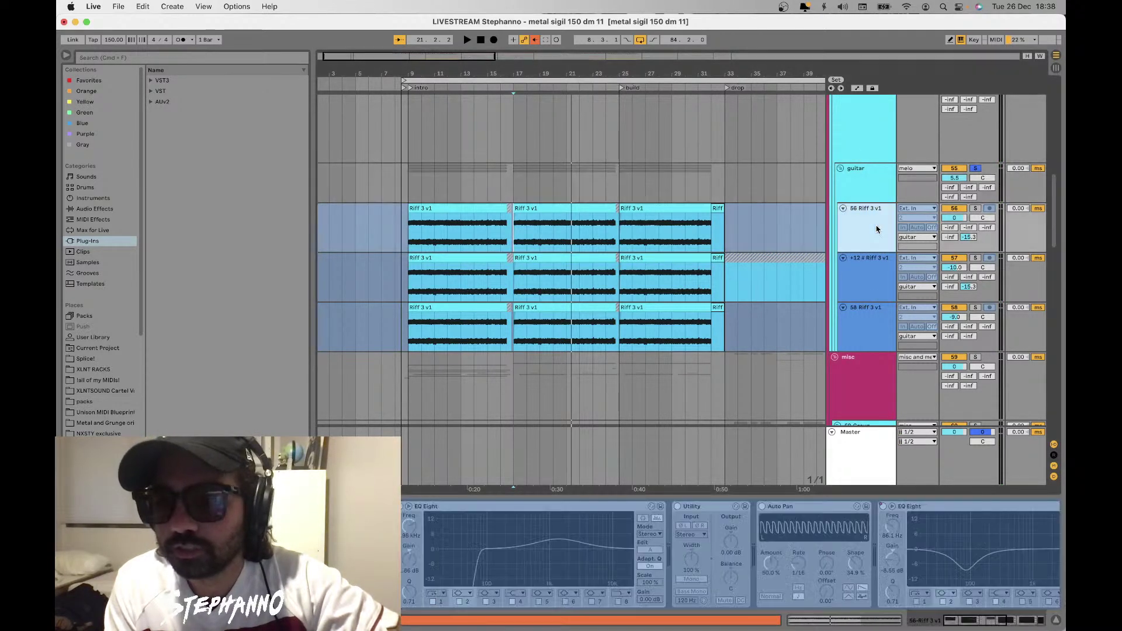
pyautogui.moveTo(968, 628)
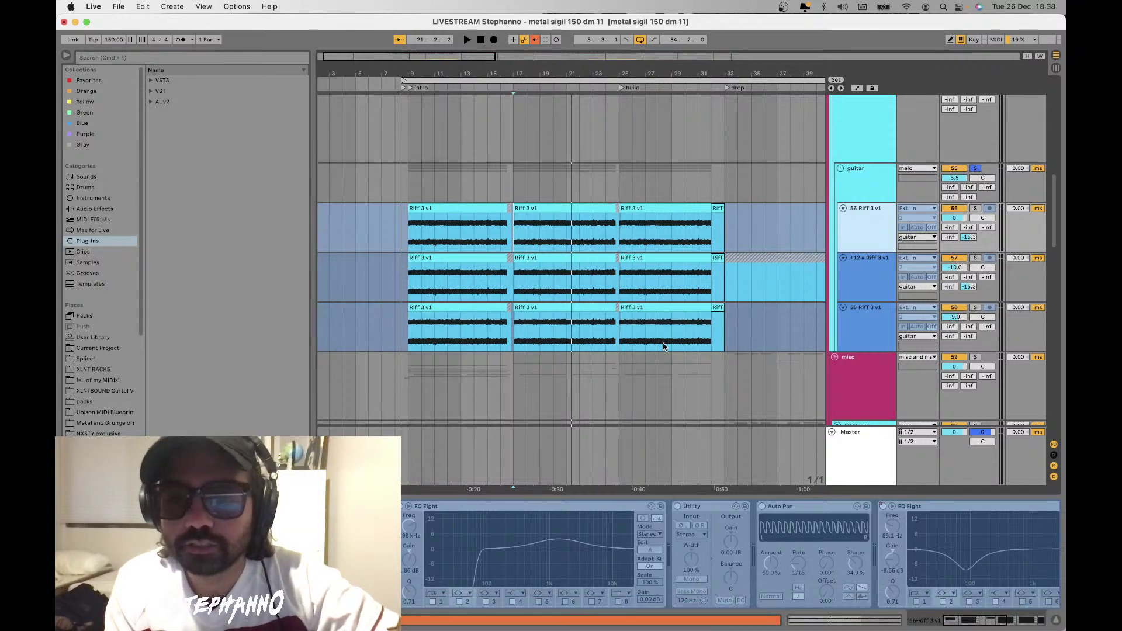
# Turn off solo on the guitar group and play the drums intro + break group soloed from bar 17
pyautogui.click(473, 177)
pyautogui.press('-')
pyautogui.press('-')
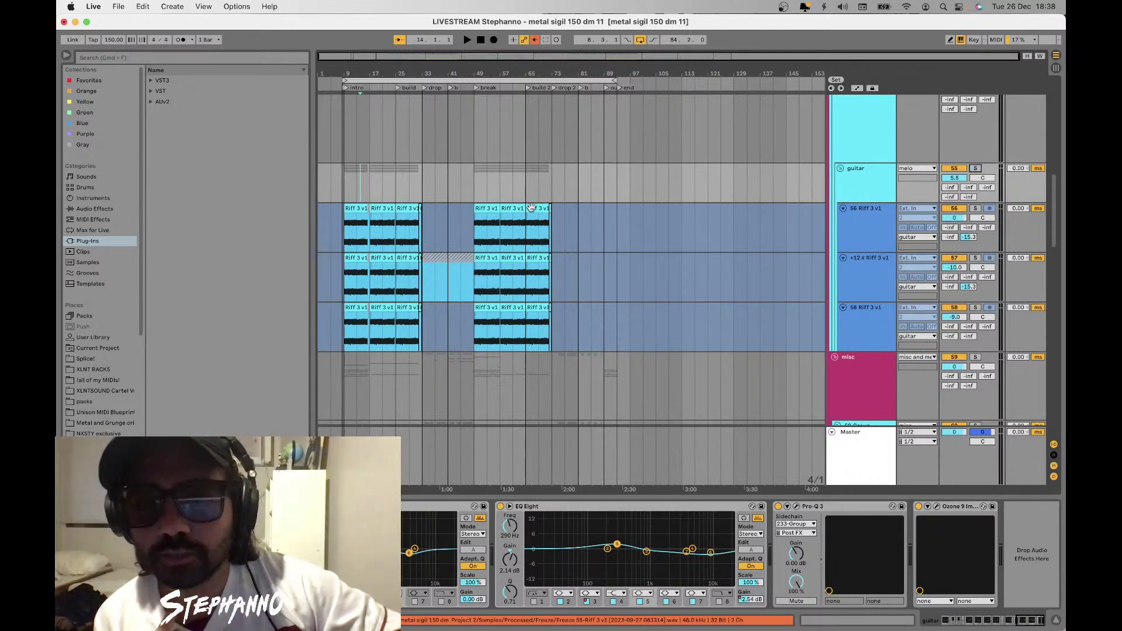
pyautogui.scroll(10, 532, 210)
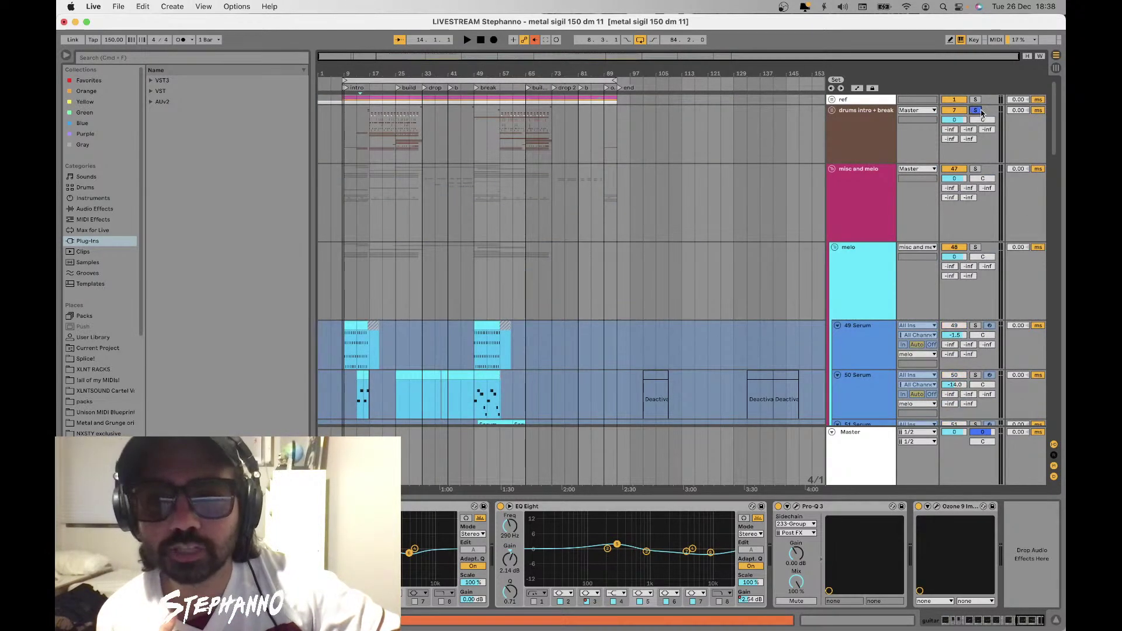
pyautogui.click(375, 135)
pyautogui.press('space')
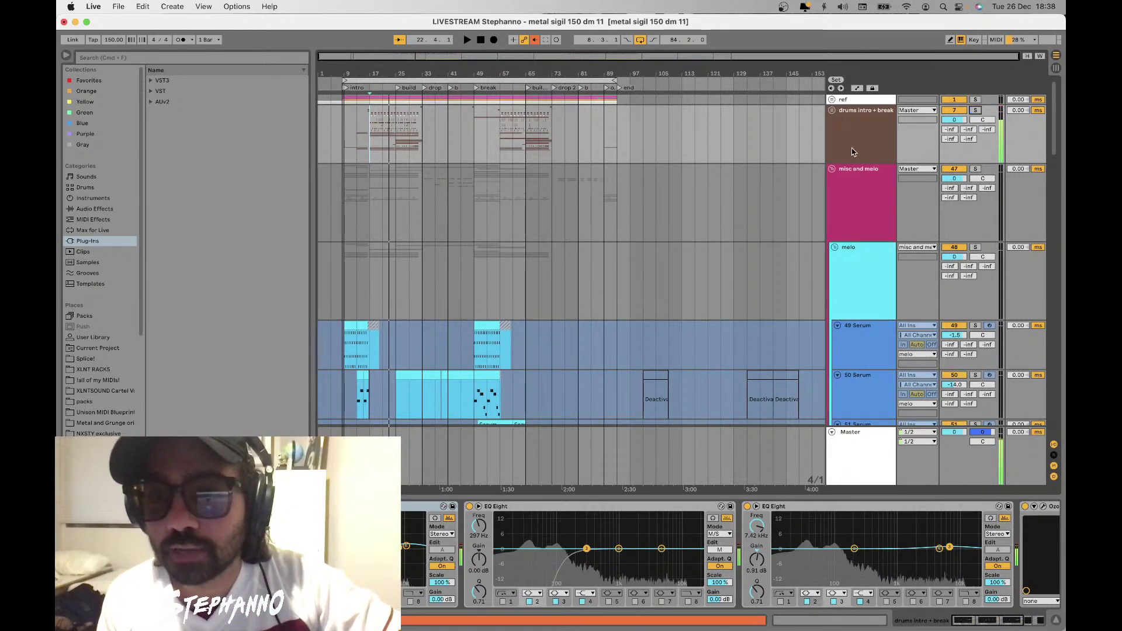
# Fold the misc and melo group, and solo and unfold the vocals group with the insert marker at bar 17
pyautogui.click(832, 169)
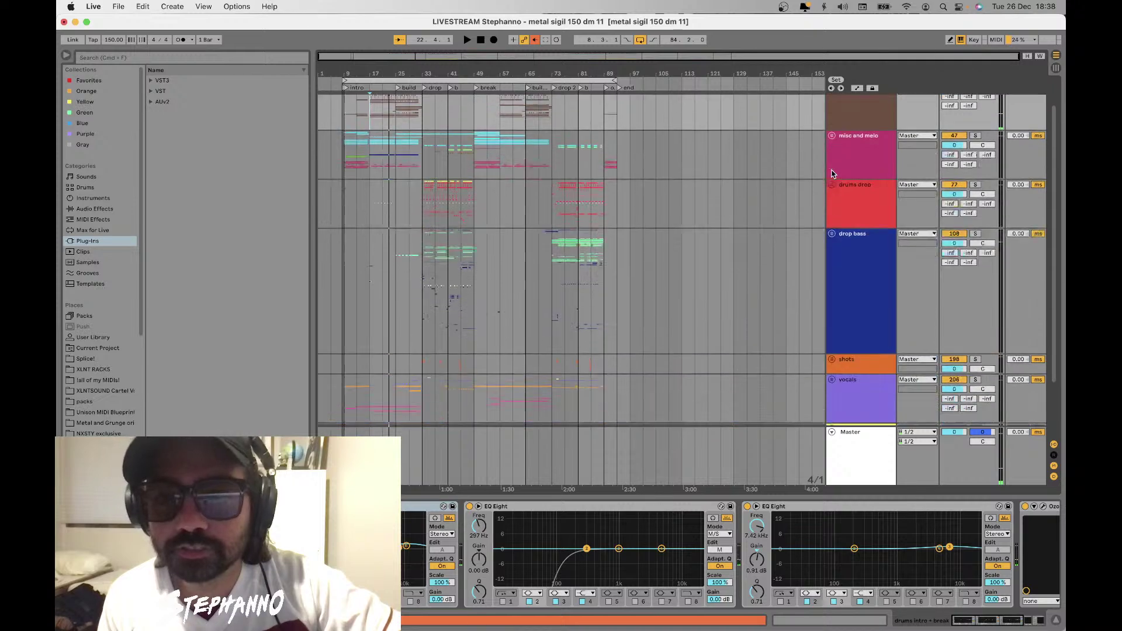
pyautogui.scroll(-2, 834, 174)
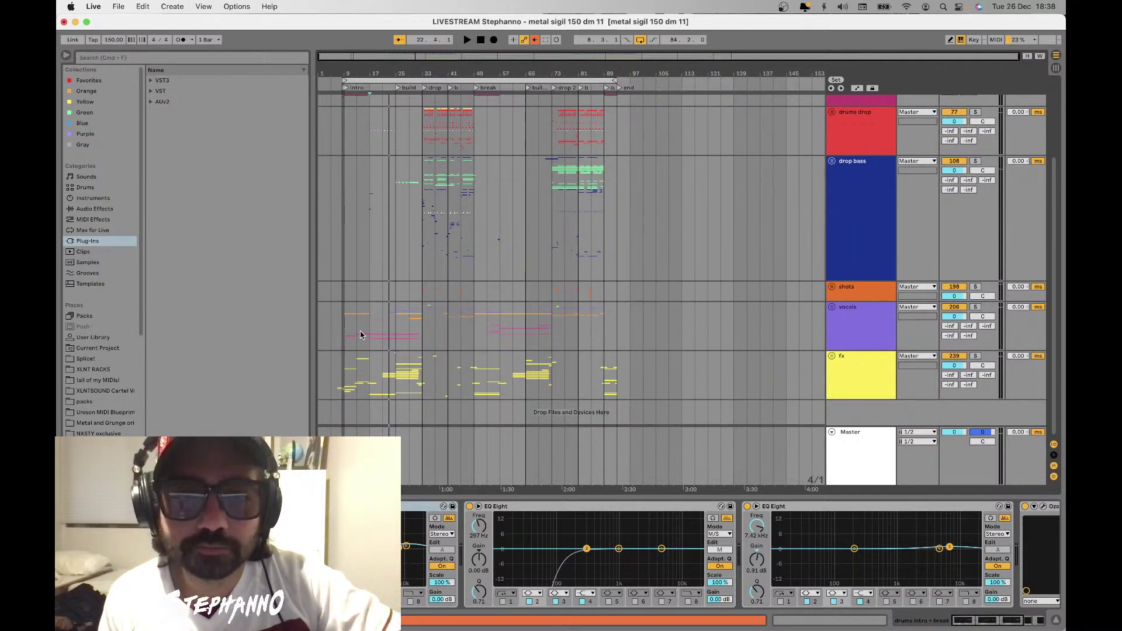
pyautogui.click(361, 335)
pyautogui.click(837, 192)
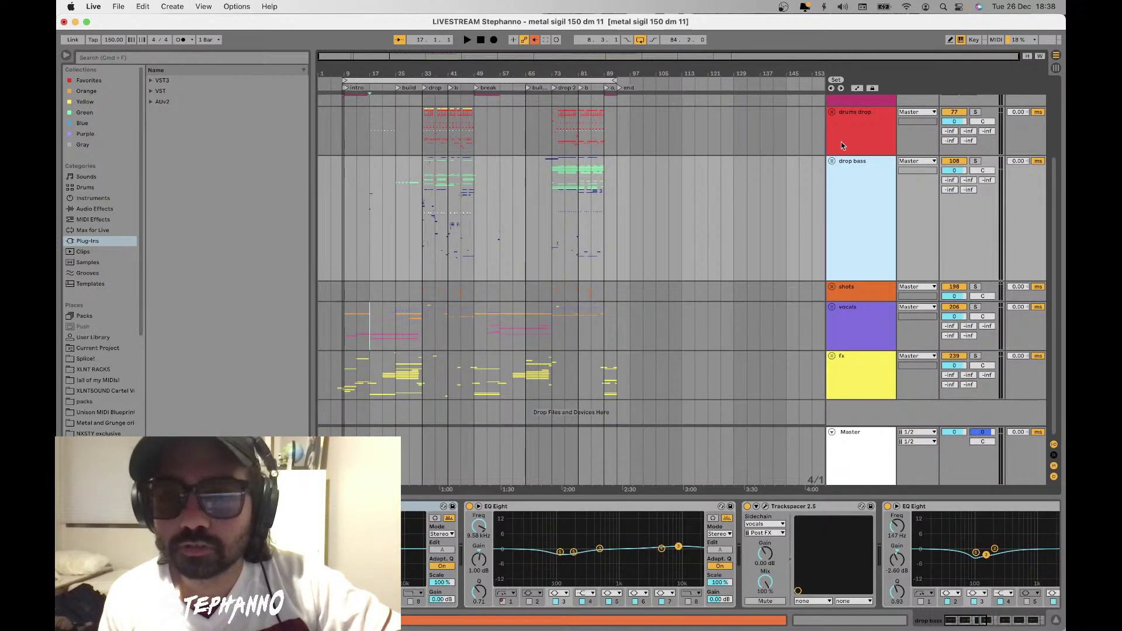
pyautogui.click(975, 307)
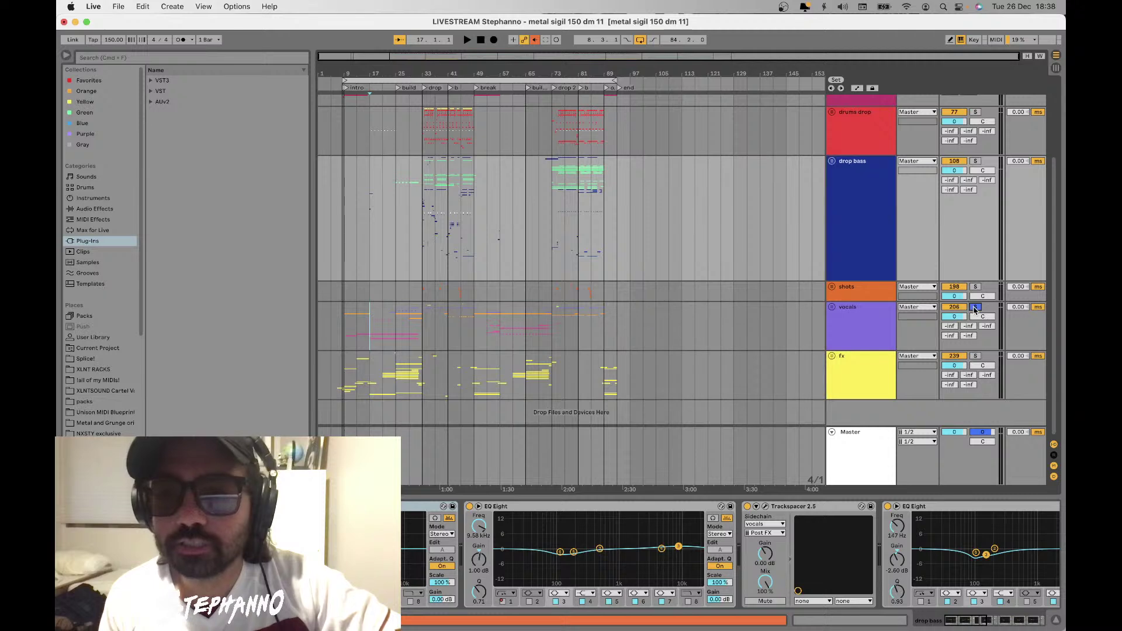
pyautogui.moveTo(846, 349); pyautogui.dragTo(846, 370)
# Play the soloed vocals group from bar 17 while looking through its vocal african and vocal funk tracks
pyautogui.scroll(-5, 345, 255)
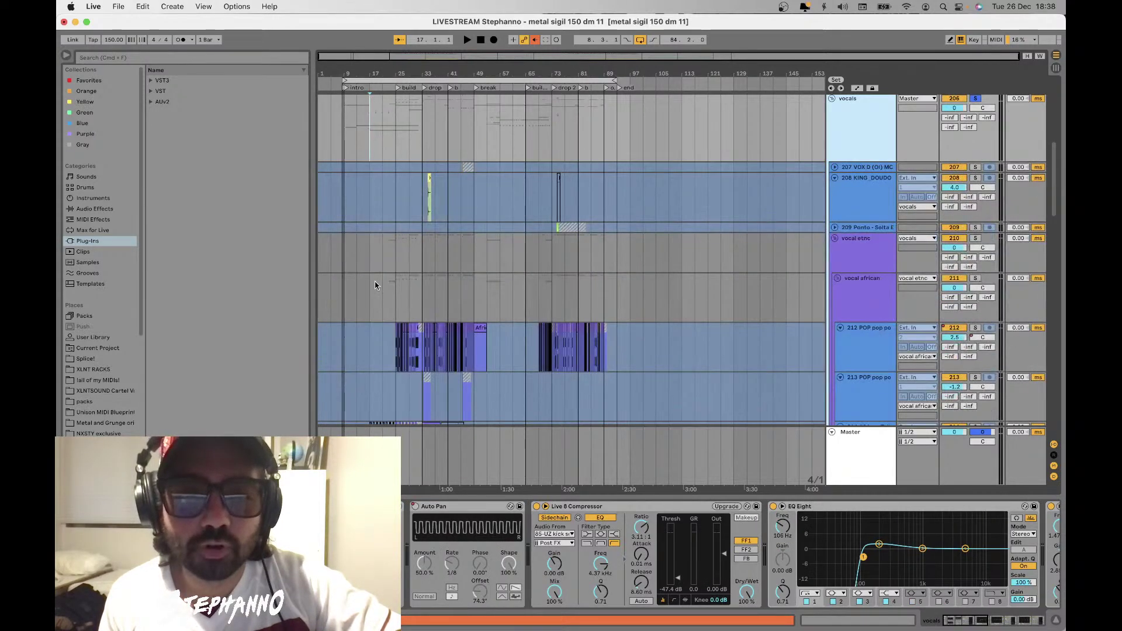
pyautogui.scroll(-3, 375, 285)
pyautogui.scroll(5, 375, 285)
pyautogui.click(356, 152)
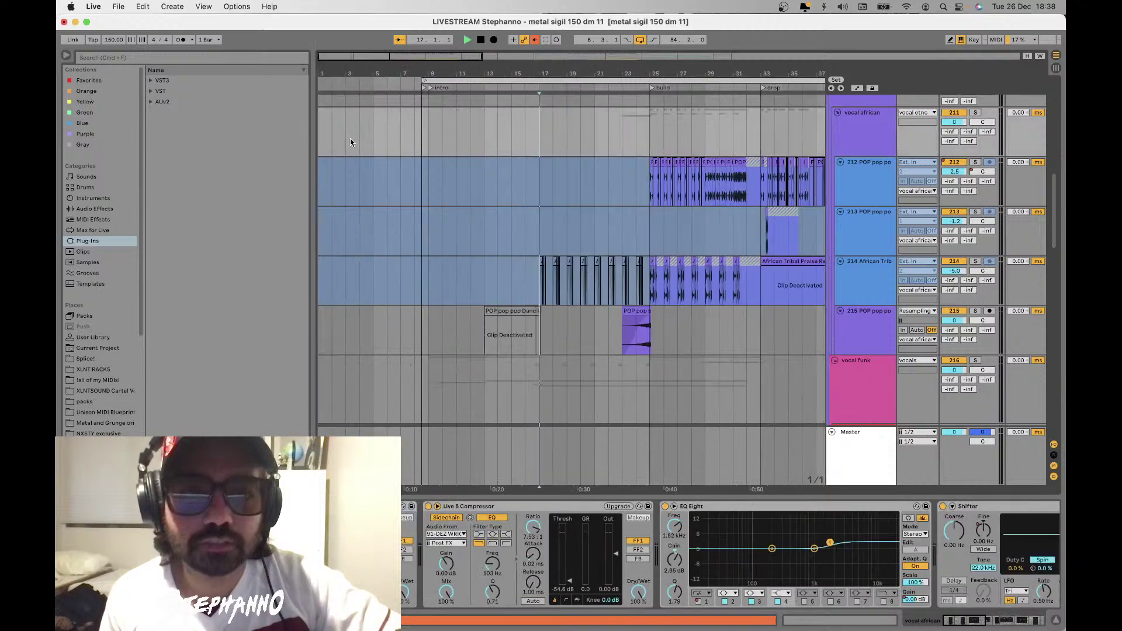
pyautogui.press('space')
pyautogui.scroll(-10, 350, 143)
pyautogui.scroll(-5, 351, 143)
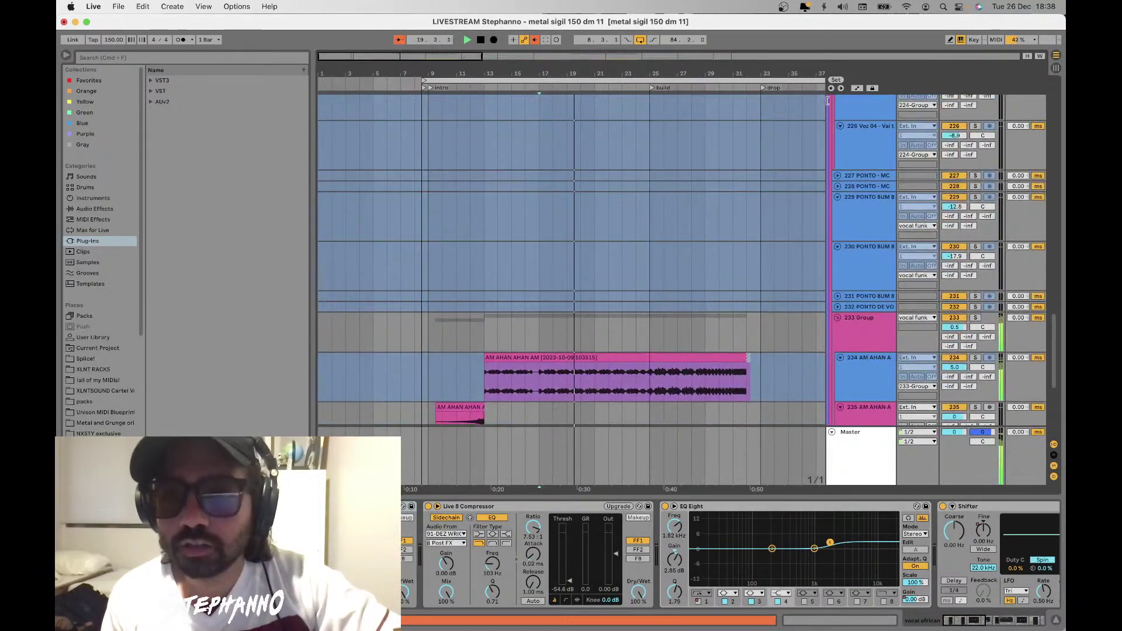
# Show the automation lanes and place the insert marker at bar 17 on track 238, and at bar 16 on group 237
pyautogui.click(858, 89)
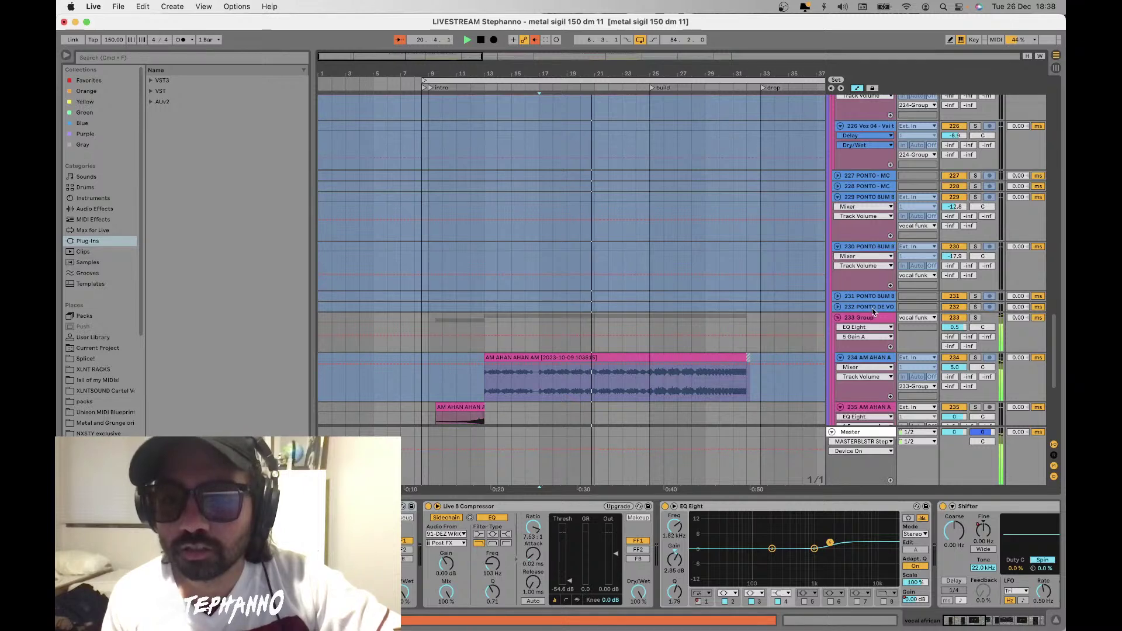
pyautogui.scroll(-4, 874, 312)
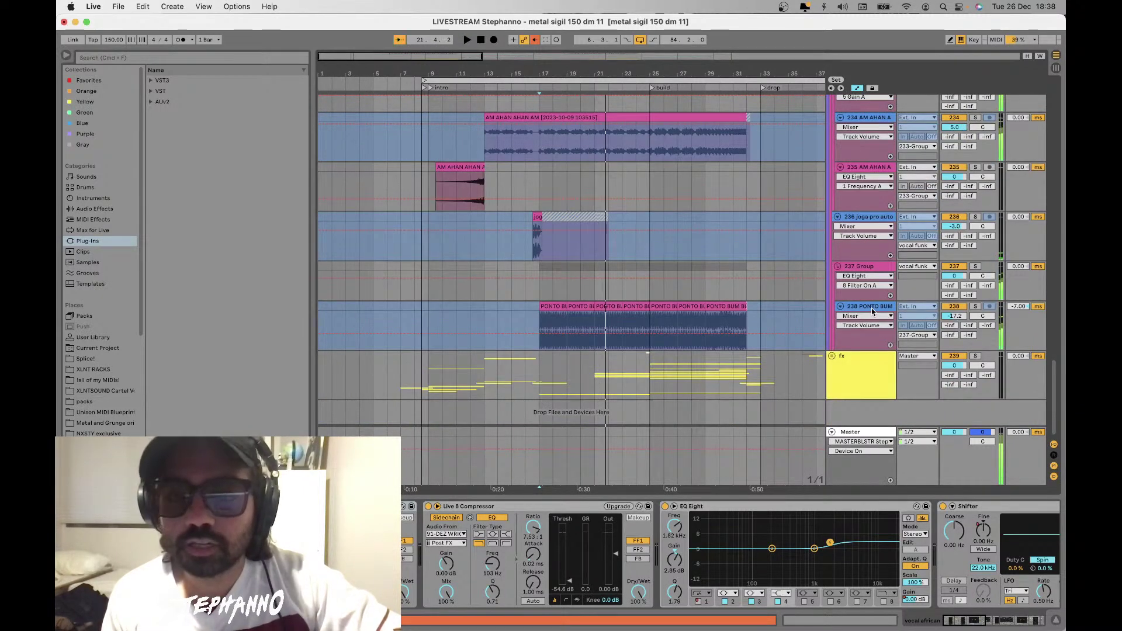
pyautogui.click(535, 309)
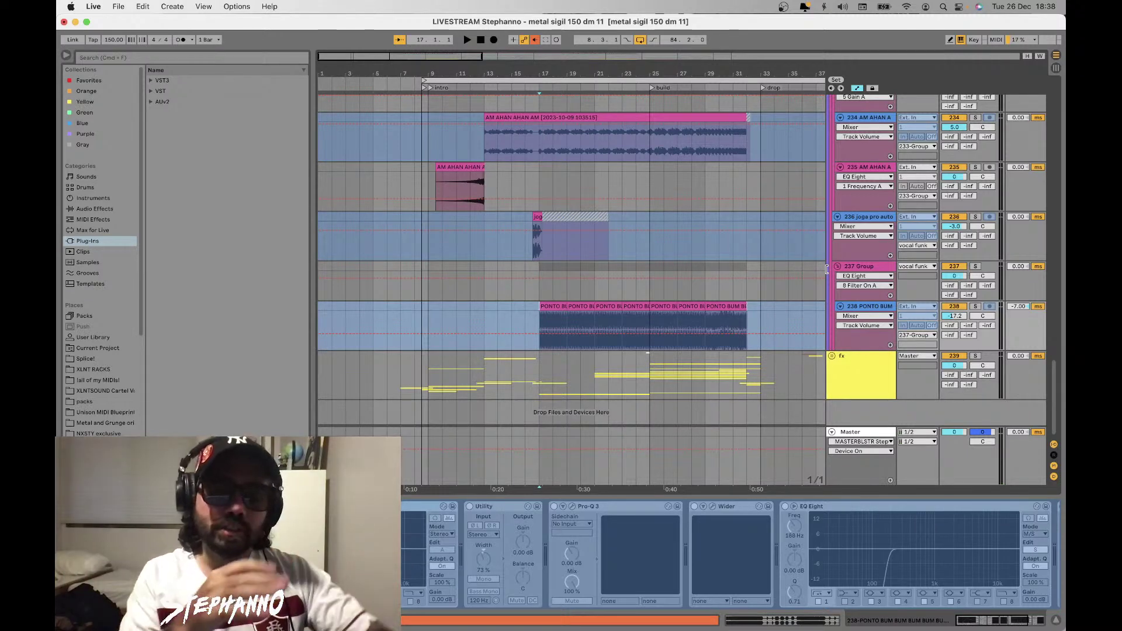
pyautogui.click(529, 266)
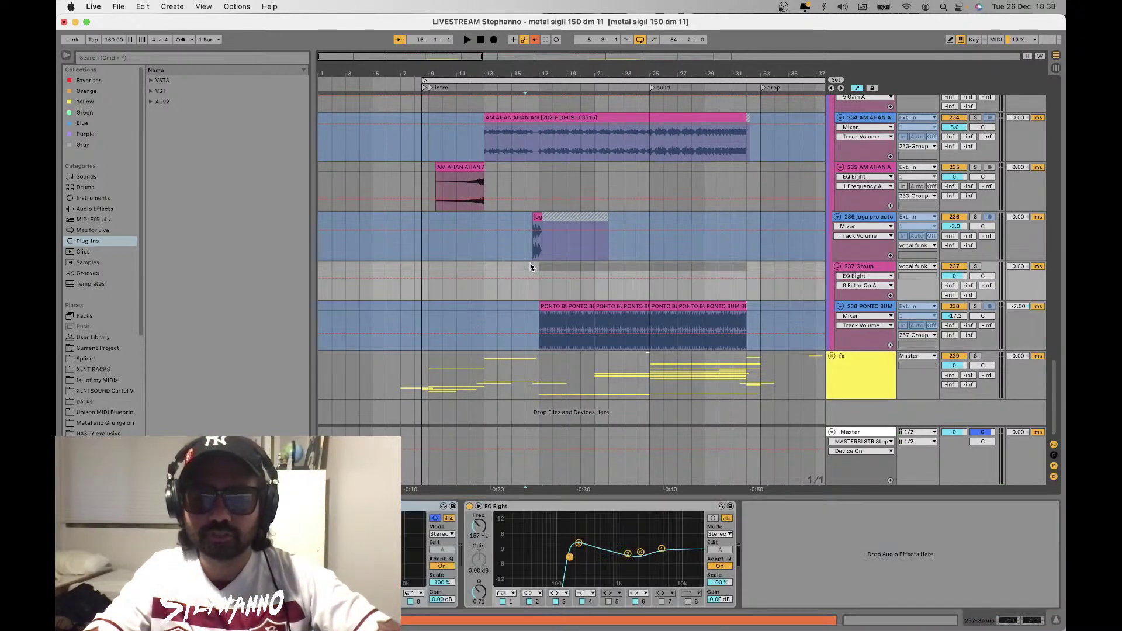
# Show the master's WLM Plus and SPAN plug-in windows and return to the vocal funk tracks in the arrangement
pyautogui.press('super+alt+p')
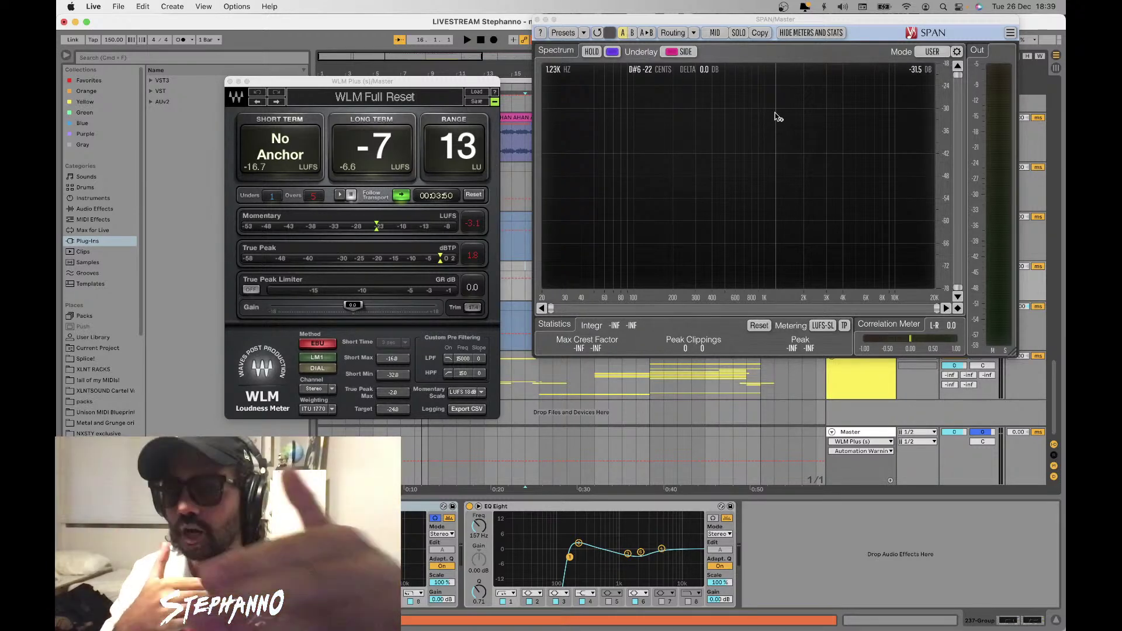
pyautogui.click(516, 174)
pyautogui.scroll(3, 526, 187)
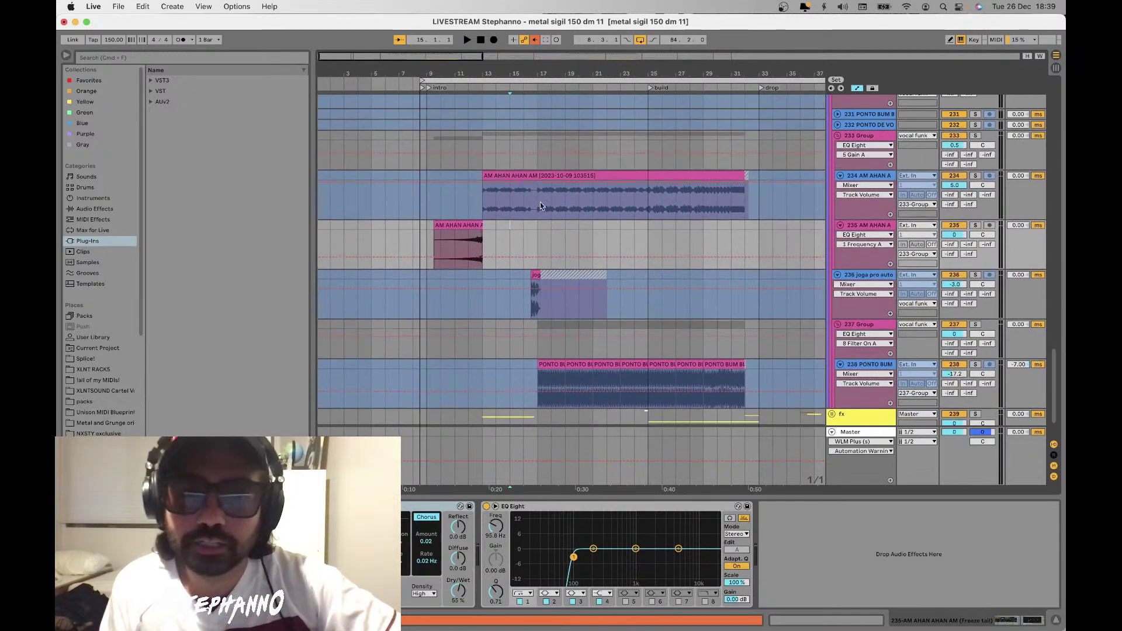
# Play track 234 AM AHAN and track 238 PONTO BUM from bar 17, each soloed on its own
pyautogui.click(537, 206)
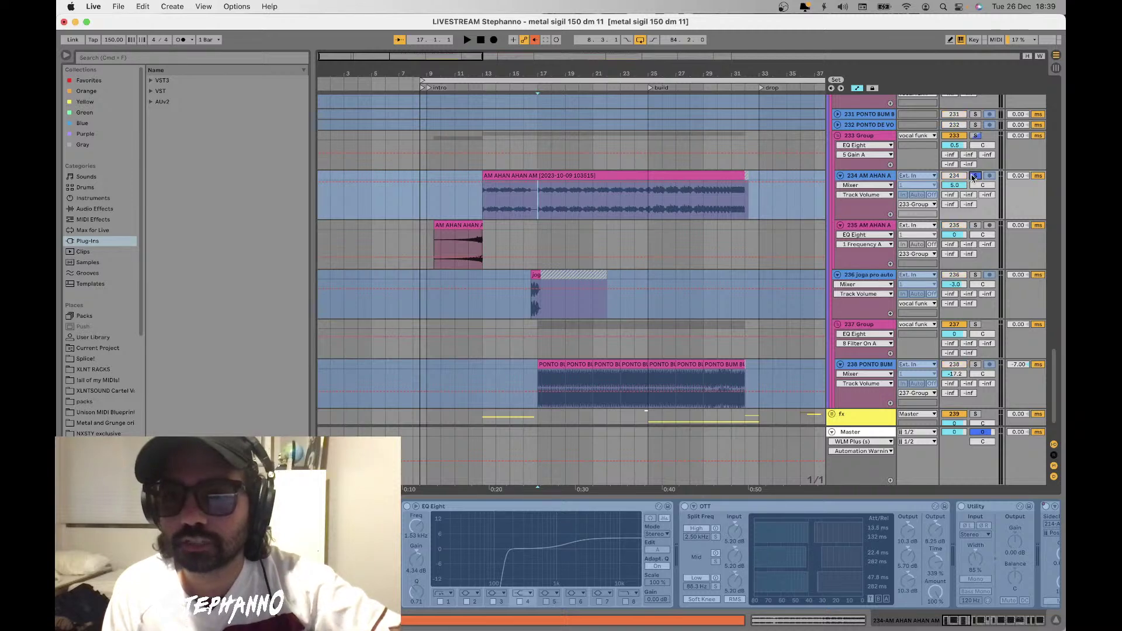
pyautogui.press('space')
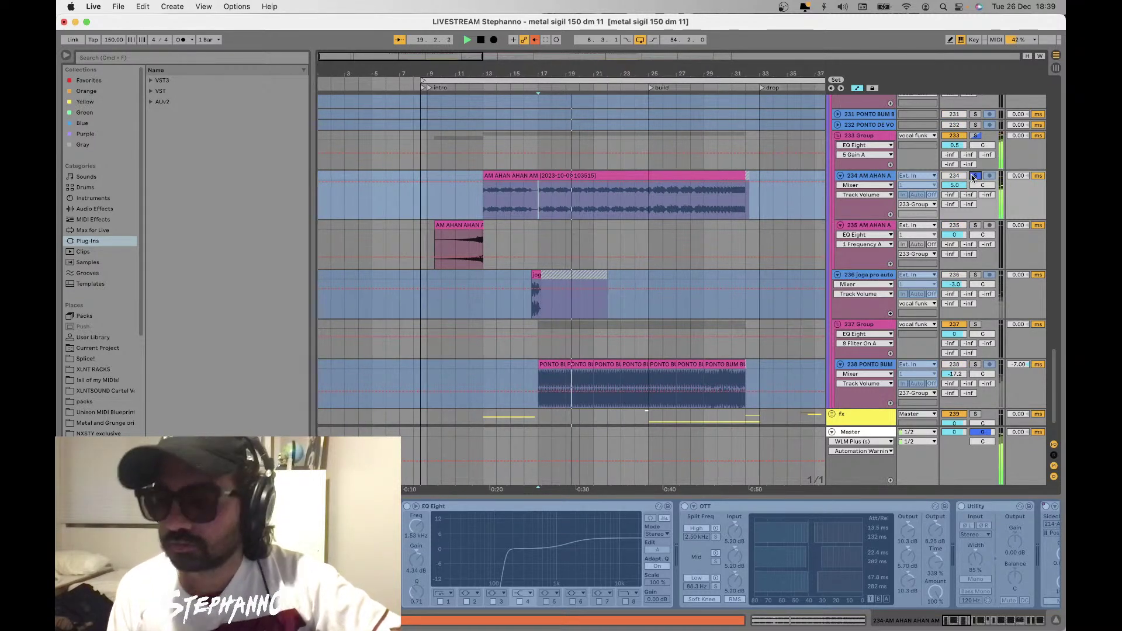
pyautogui.press('space')
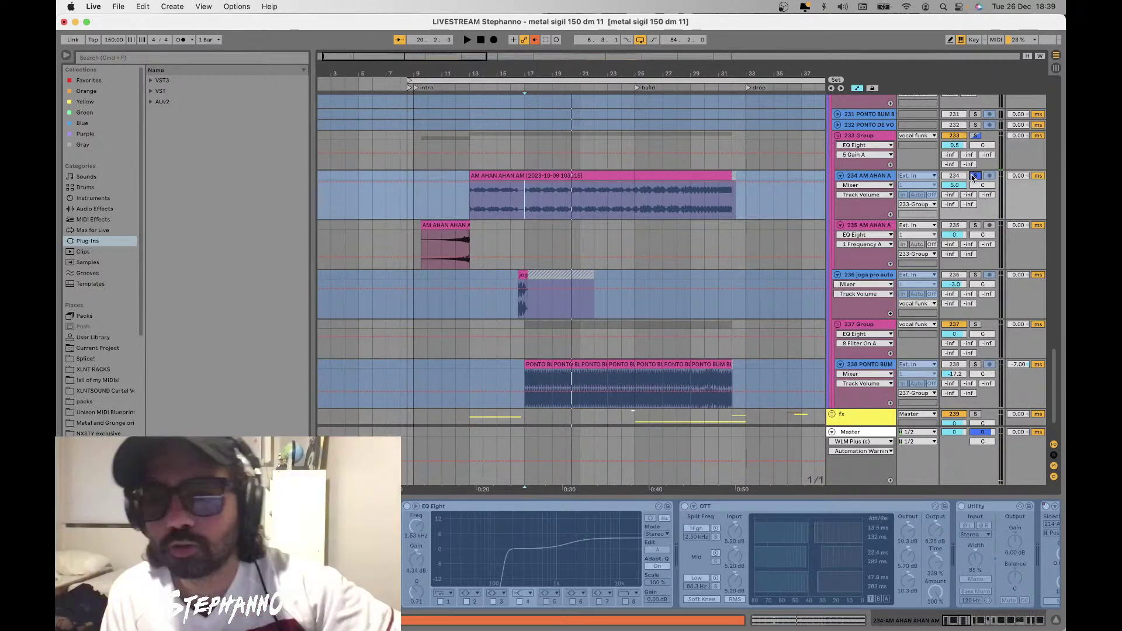
pyautogui.click(975, 364)
pyautogui.press('space')
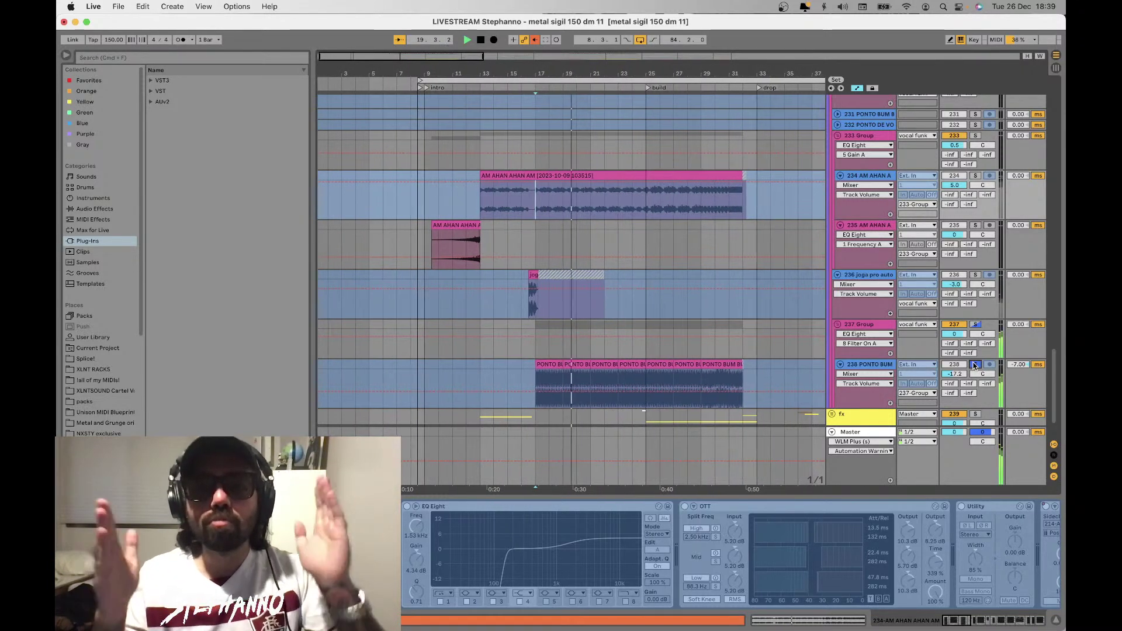
pyautogui.press('space')
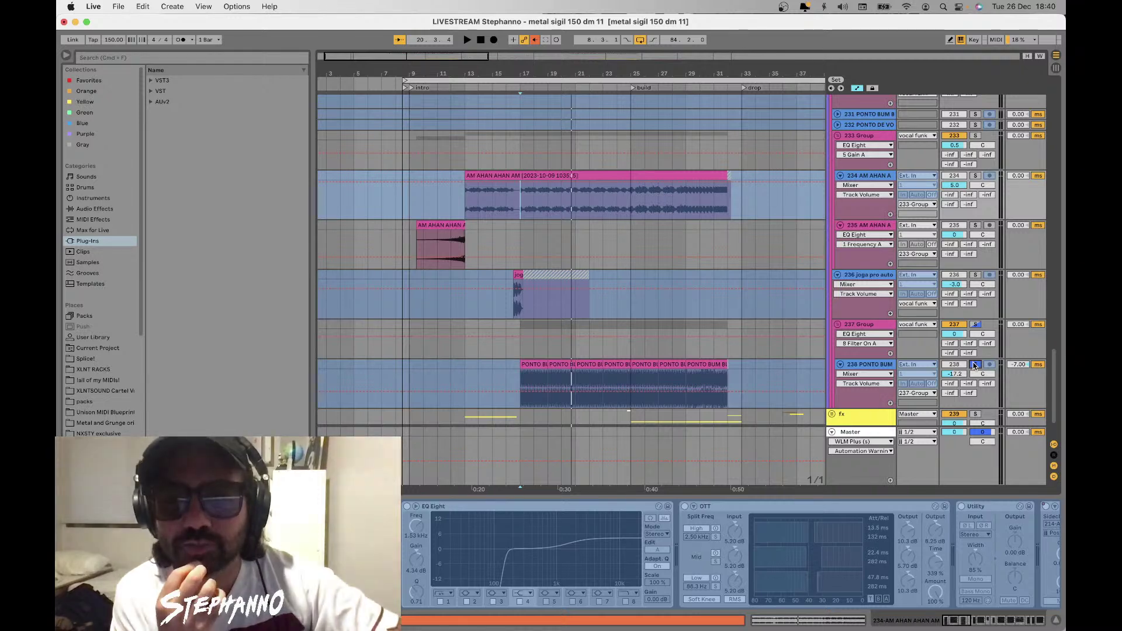
# Turn off solo on track 238 and fold the vocals group, returning to an overview of the whole arrangement
pyautogui.press('alt+super+u')
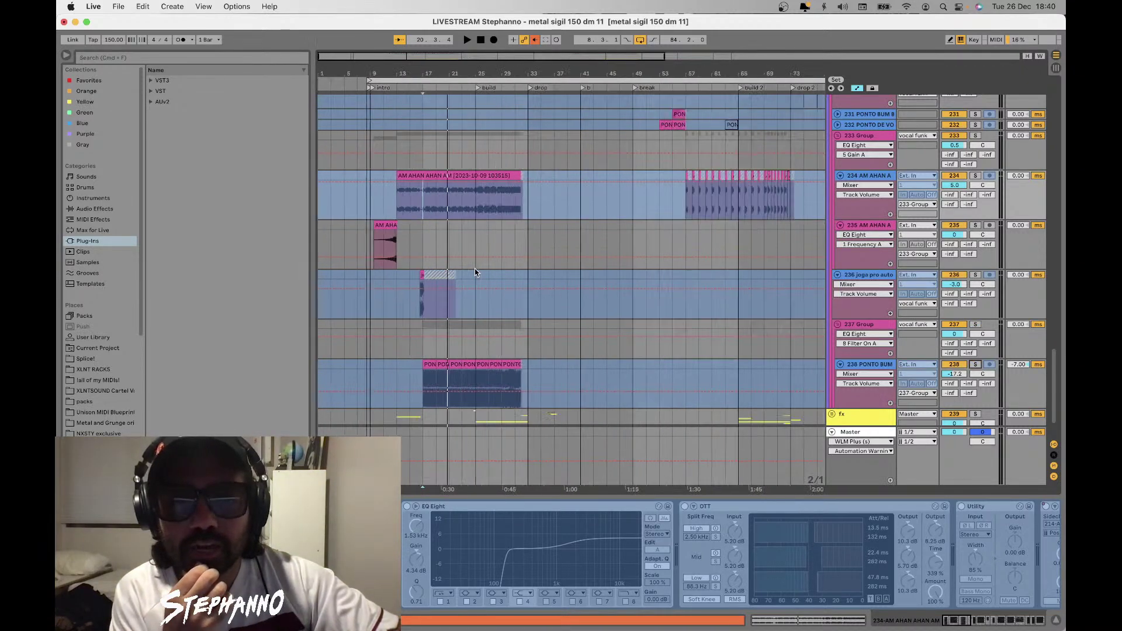
pyautogui.press('-')
pyautogui.press('-')
pyautogui.press('-')
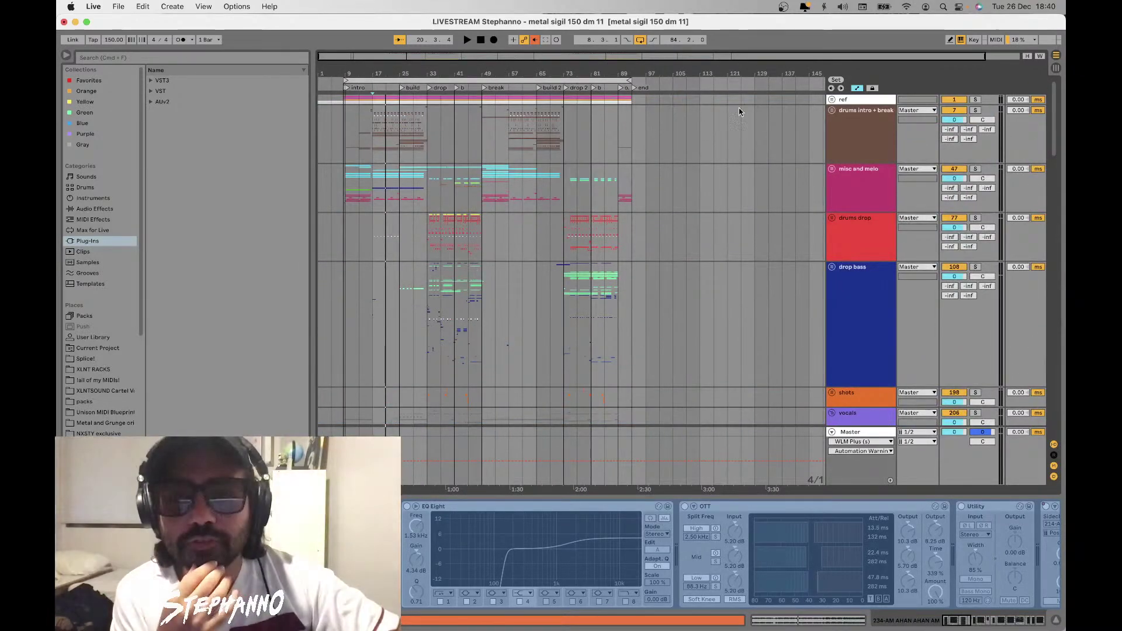
# Fold the vocals group and play the full arrangement from bar 17, with the insert marker on the misc and melo group
pyautogui.scroll(-5, 833, 295)
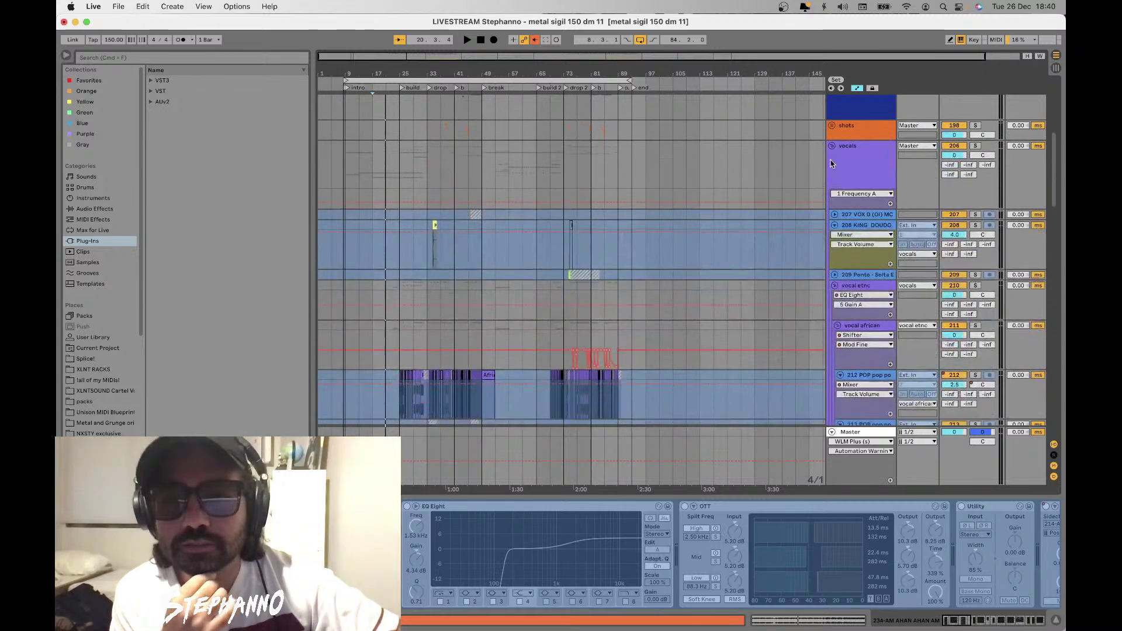
pyautogui.click(831, 146)
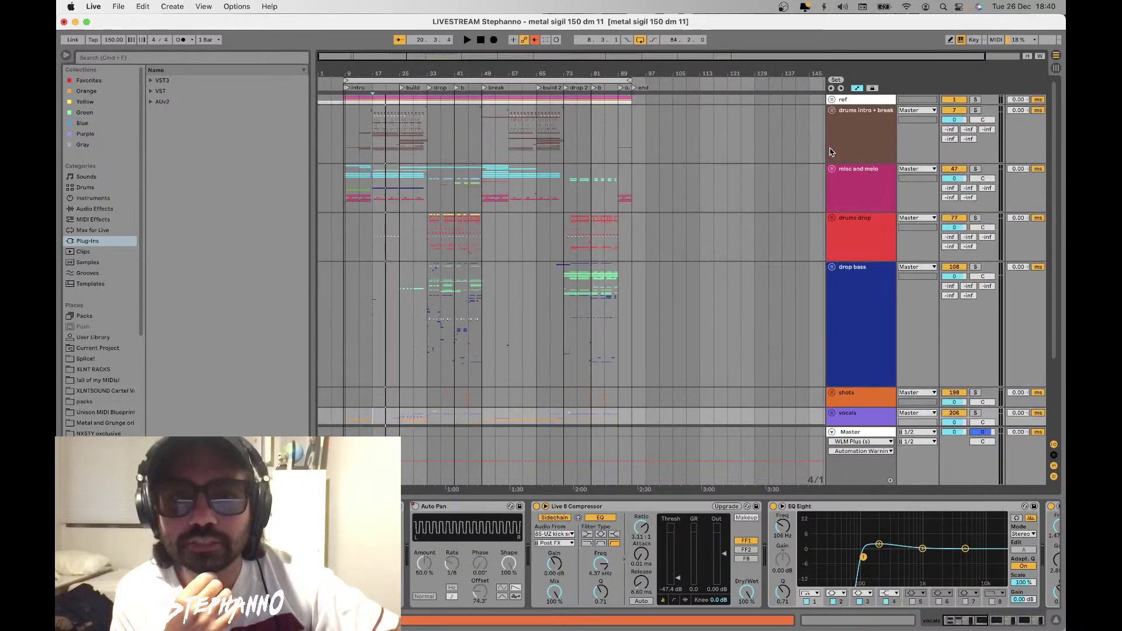
pyautogui.click(375, 183)
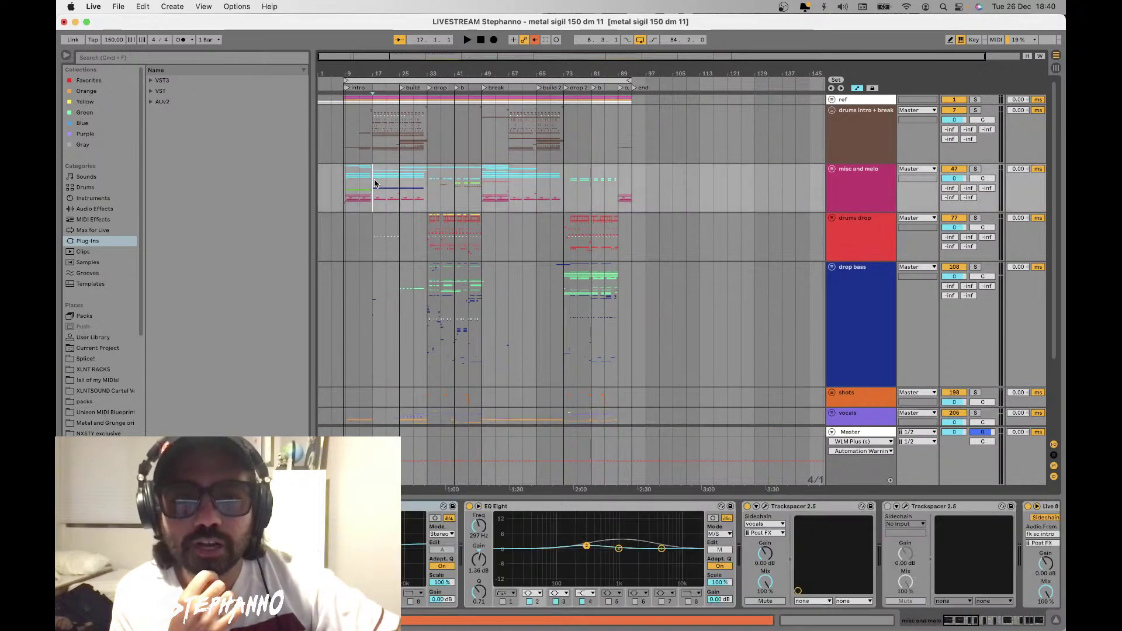
pyautogui.scroll(5, 375, 183)
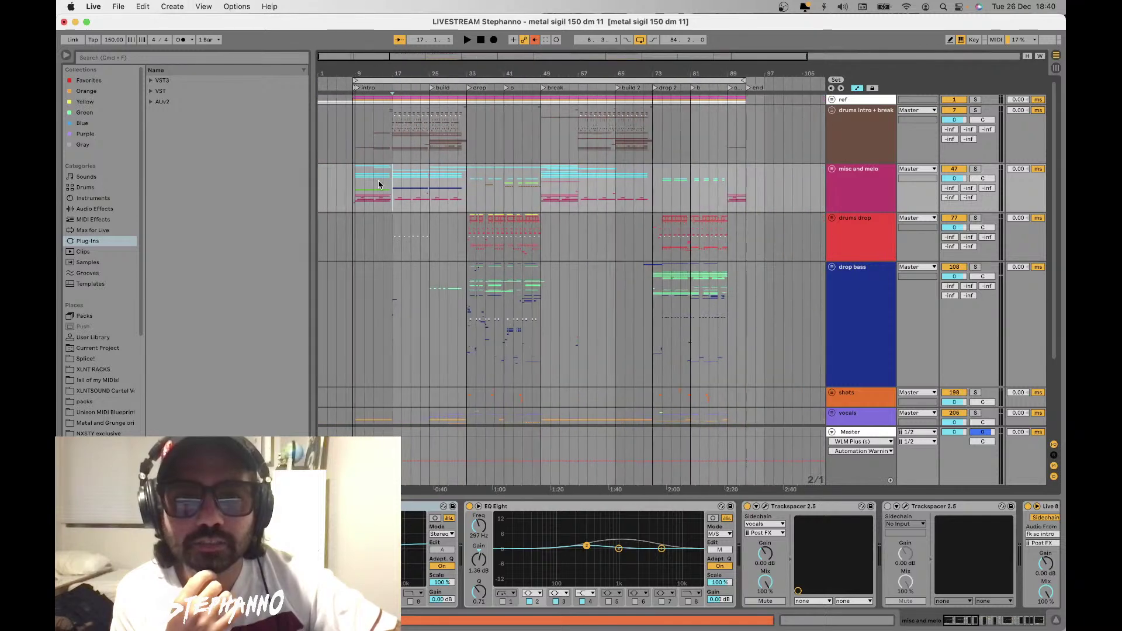
pyautogui.press('space')
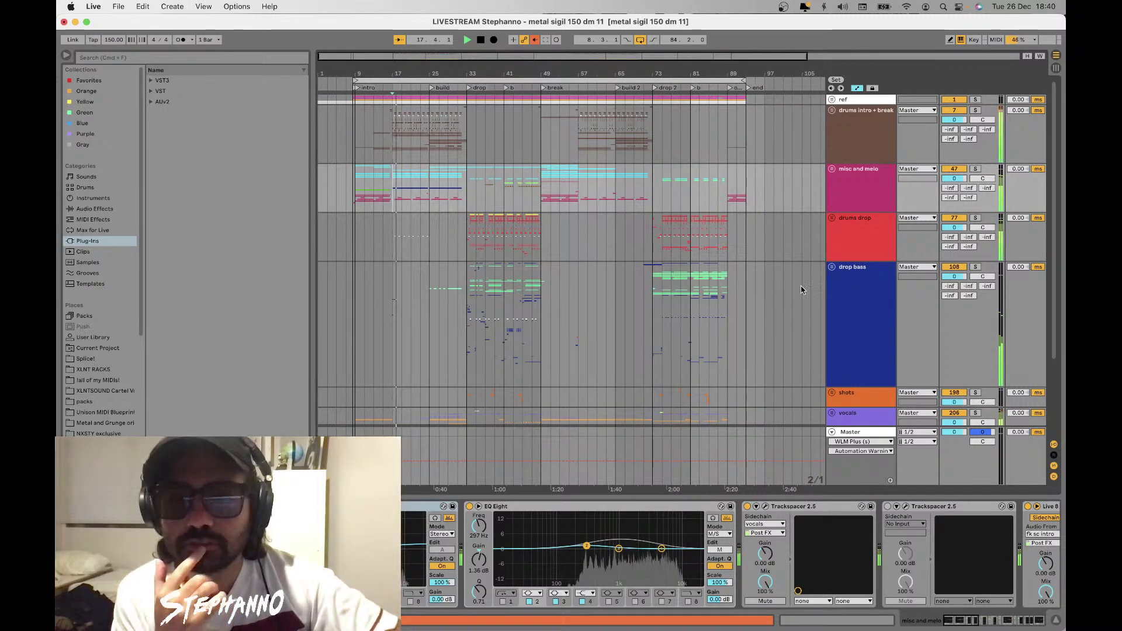
# Unfold the drop bass group during playback, inspect its bass drop subgroup and automation, and fold it back up
pyautogui.click(831, 267)
pyautogui.scroll(-5, 848, 297)
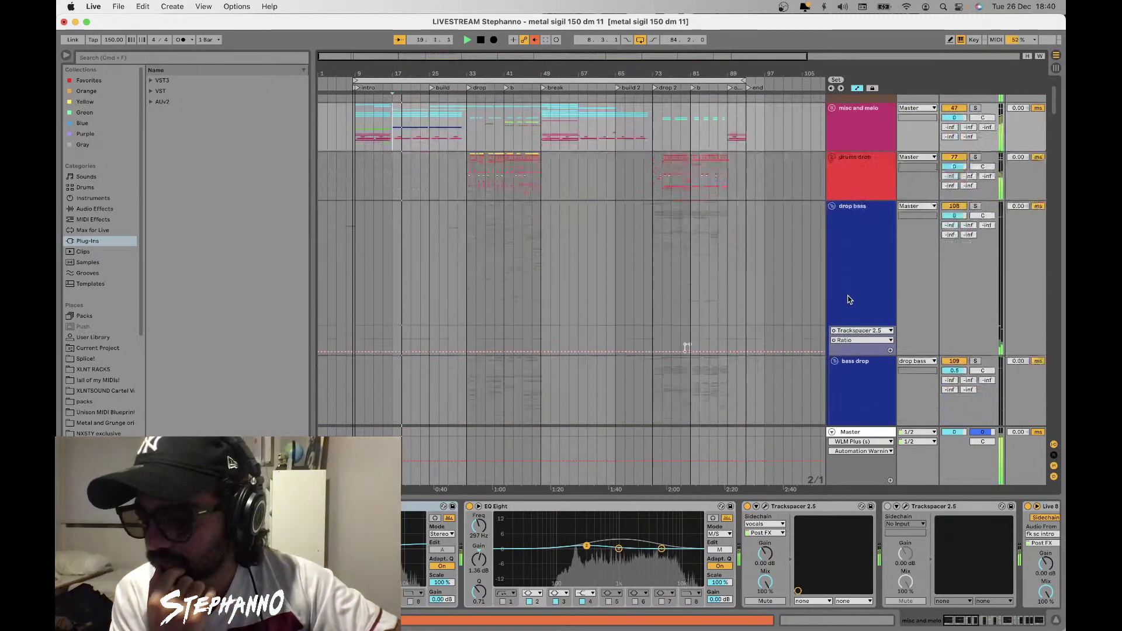
pyautogui.scroll(-1, 849, 299)
pyautogui.click(847, 283)
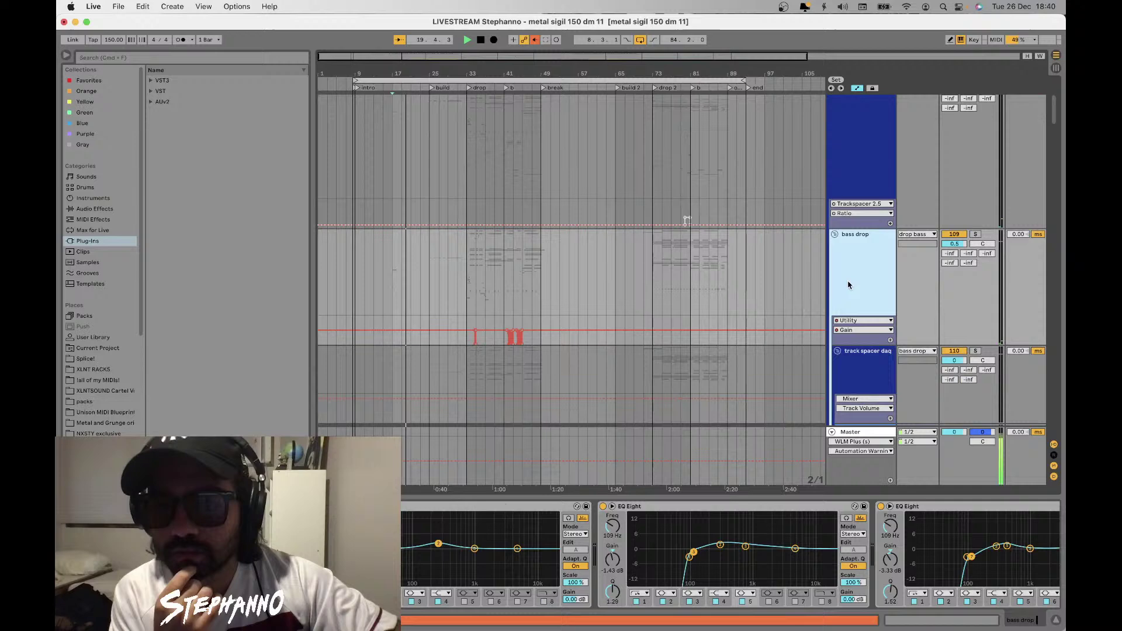
pyautogui.click(847, 175)
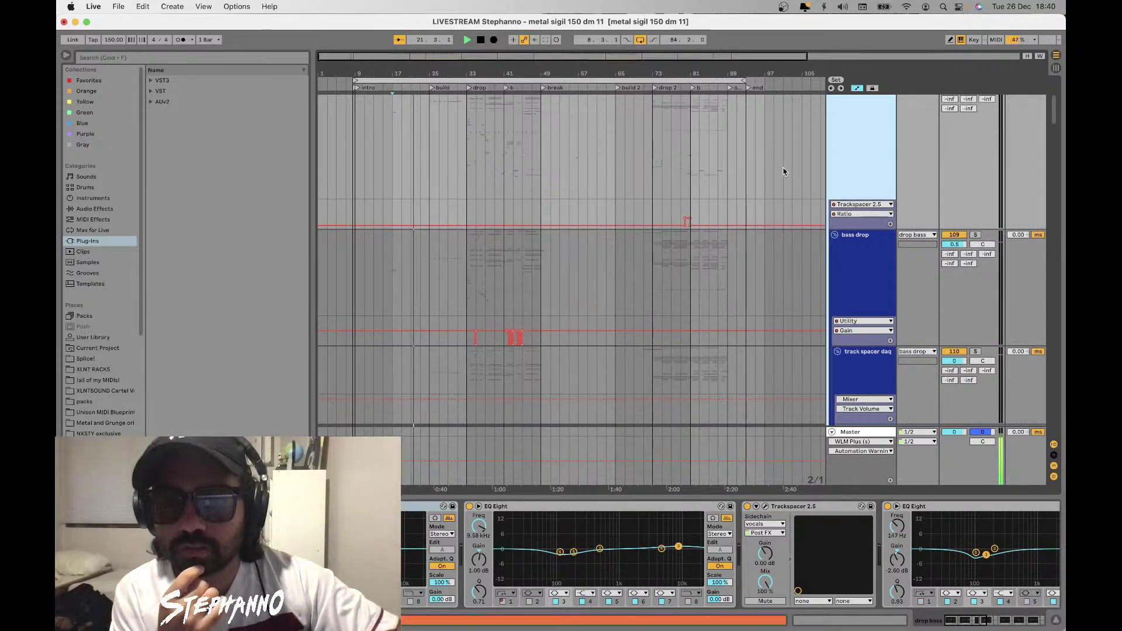
pyautogui.scroll(4, 817, 185)
pyautogui.click(832, 228)
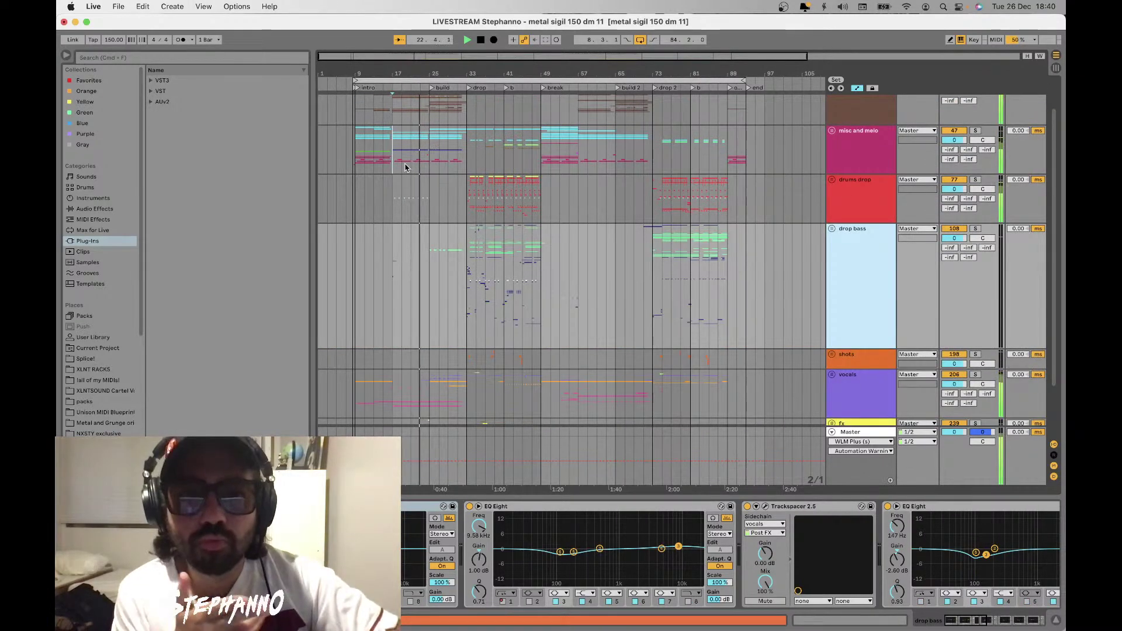
# Stop playback and unfold the vocals group with the insert marker at bar 19, showing the tracks of group 237
pyautogui.scroll(-1, 406, 168)
pyautogui.scroll(2, 405, 168)
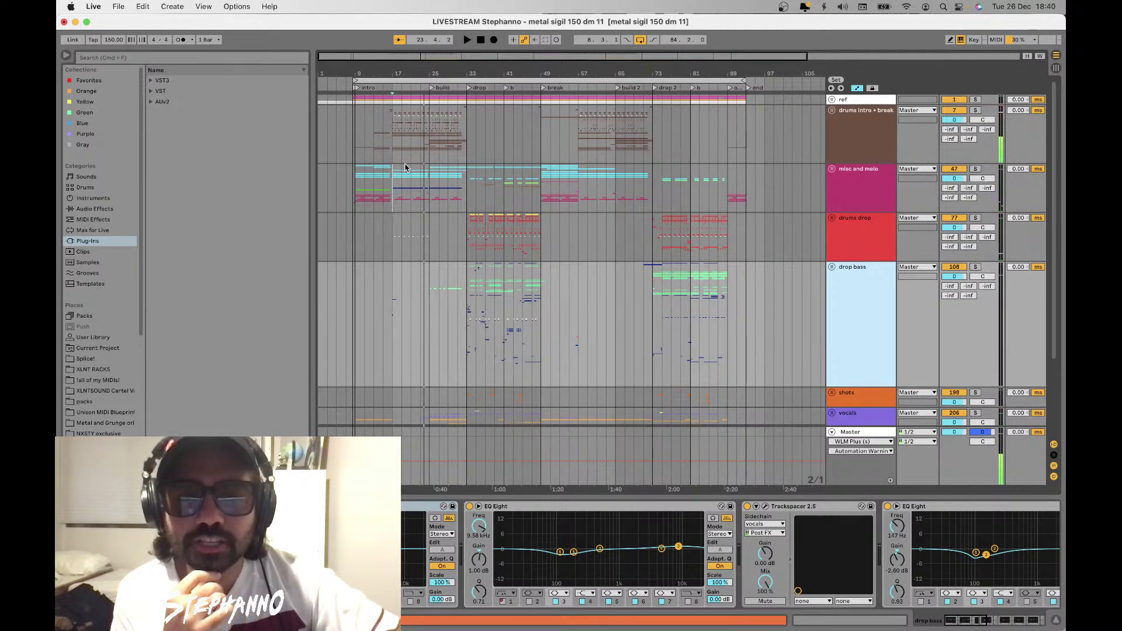
pyautogui.scroll(-3, 405, 168)
pyautogui.scroll(3, 405, 168)
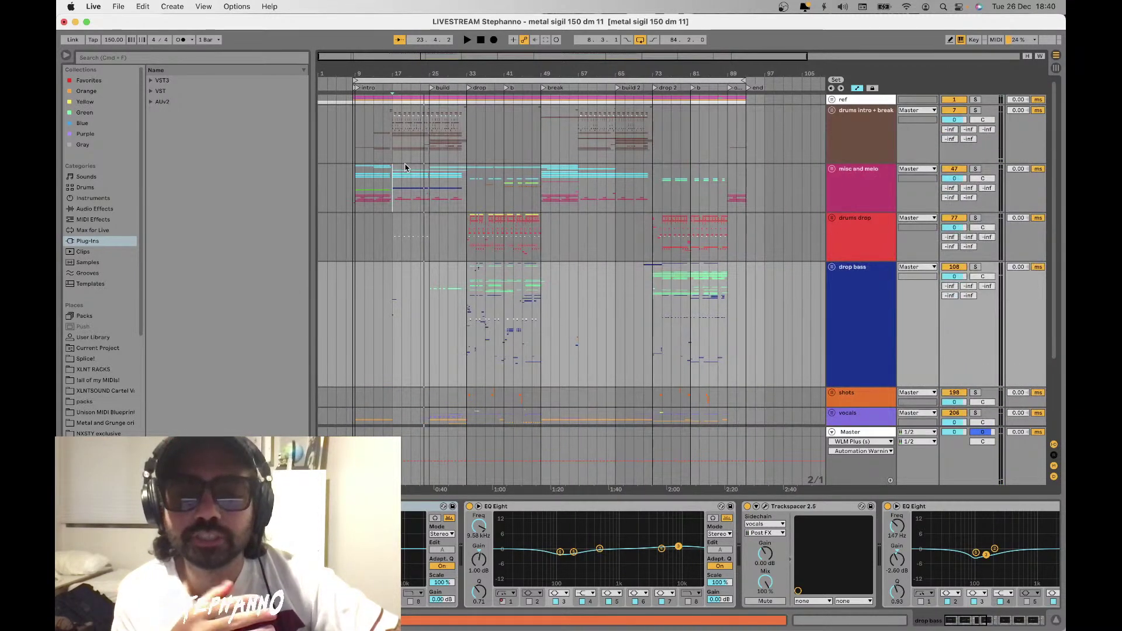
pyautogui.scroll(-3, 405, 168)
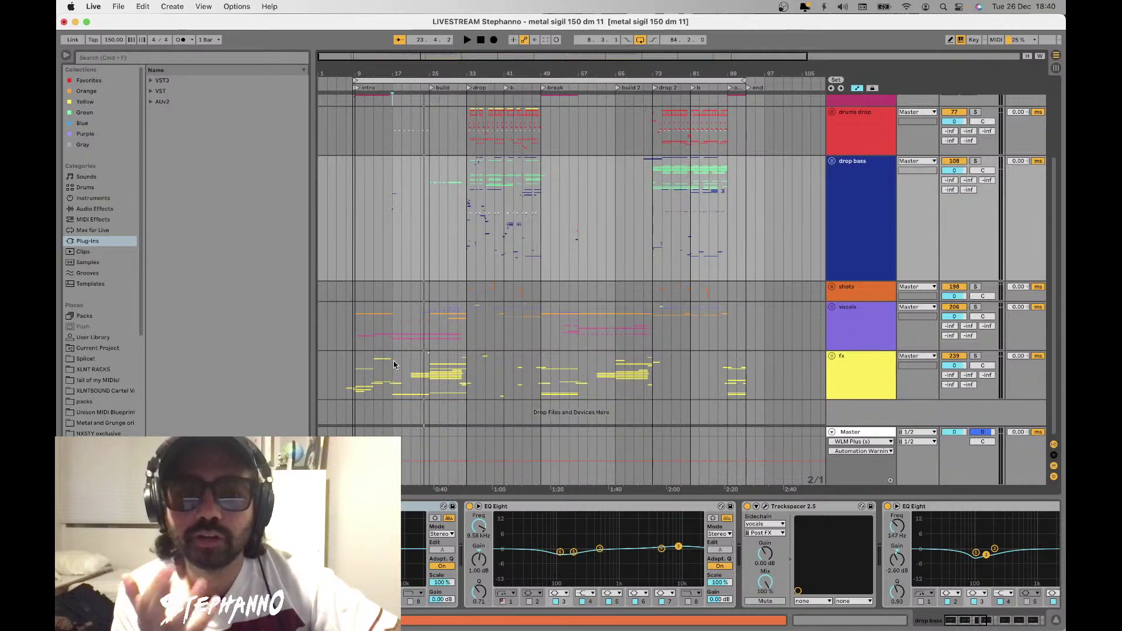
pyautogui.click(399, 317)
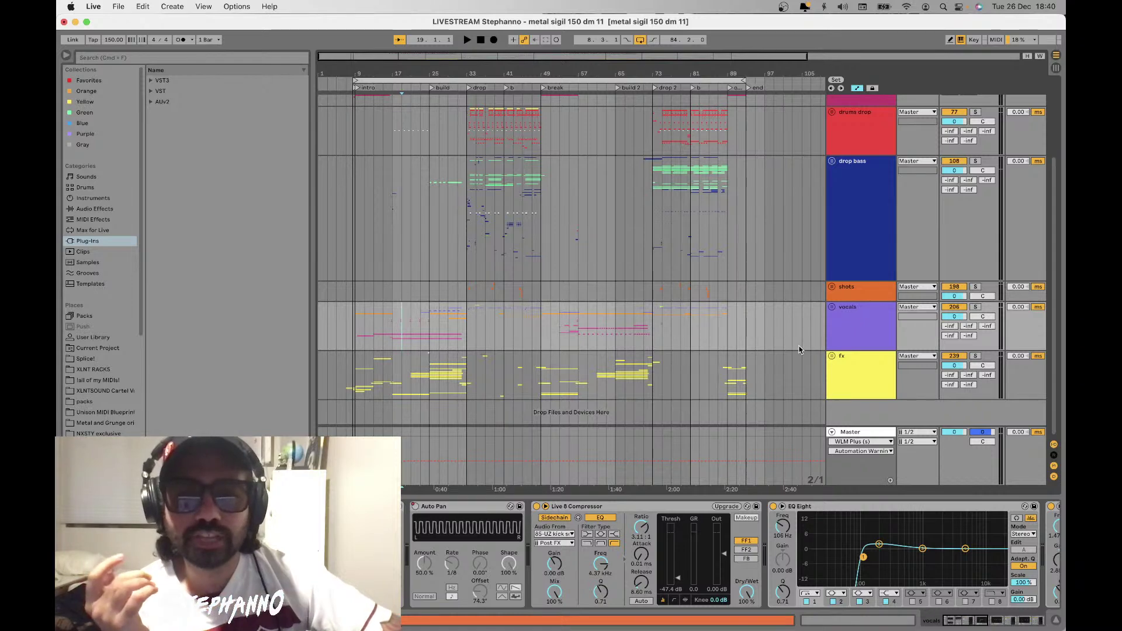
pyautogui.click(830, 307)
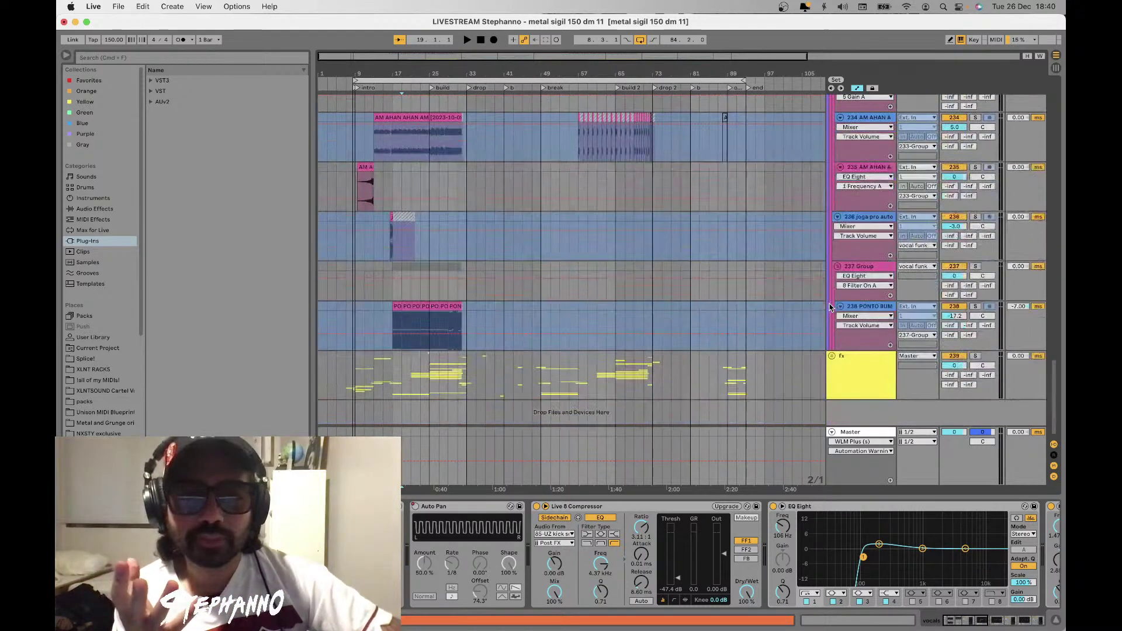
# Select bars 17 to 21 on group 237, loop that four-bar range and play it
pyautogui.click(393, 288)
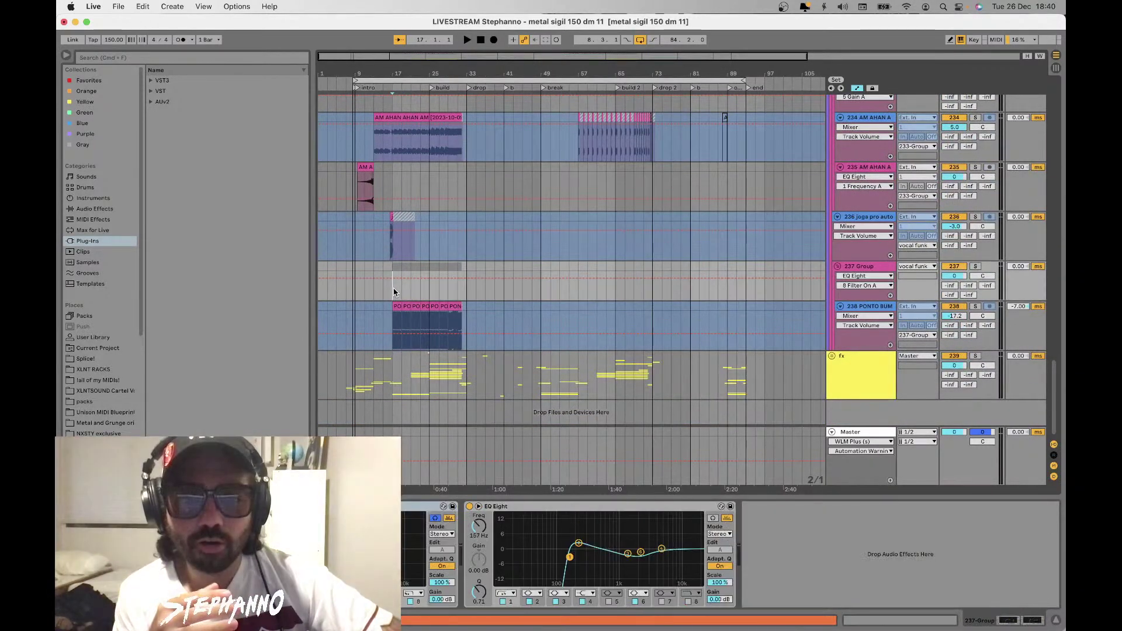
pyautogui.click(389, 317)
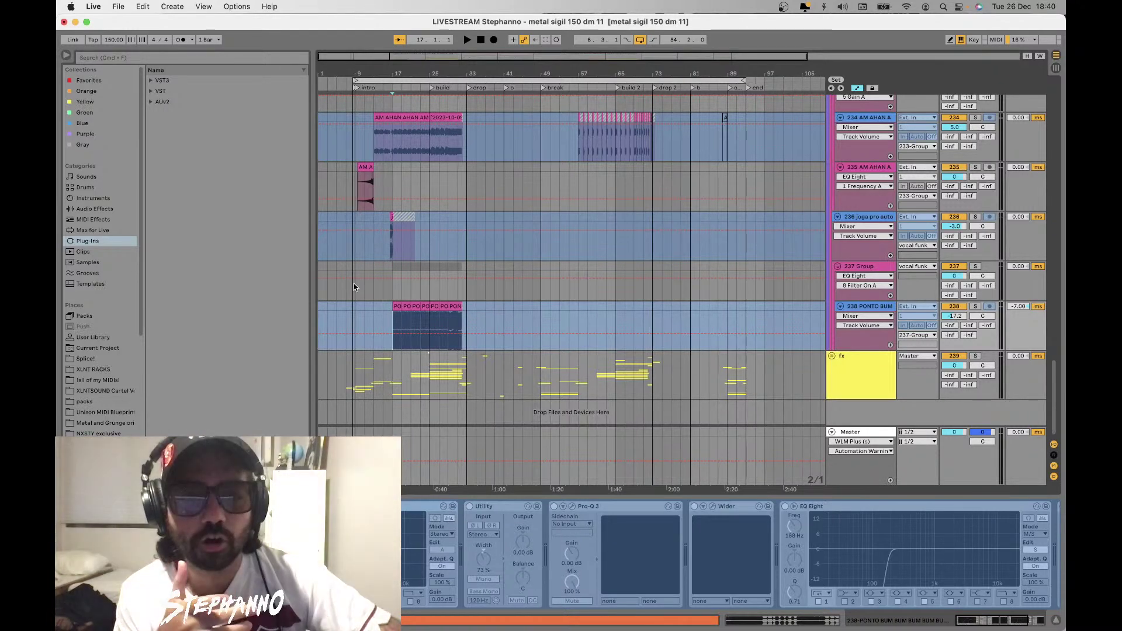
pyautogui.moveTo(400, 291); pyautogui.dragTo(414, 281)
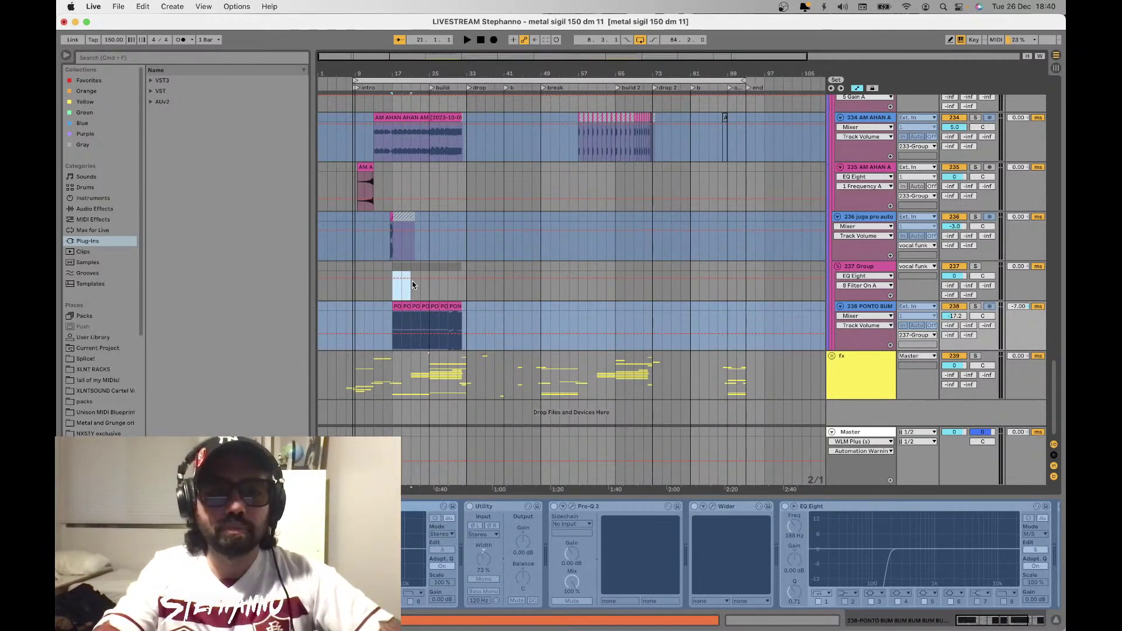
pyautogui.press('space')
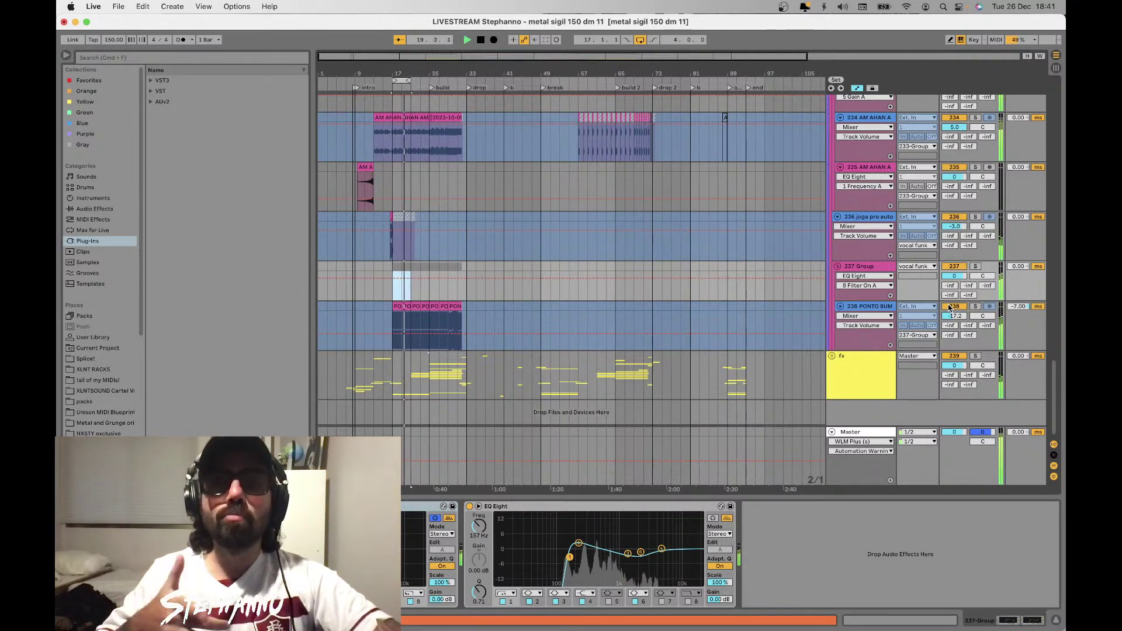
# Compare the looped section with track 238 PONTO BUM switched off and on, and stop playback
pyautogui.click(950, 308)
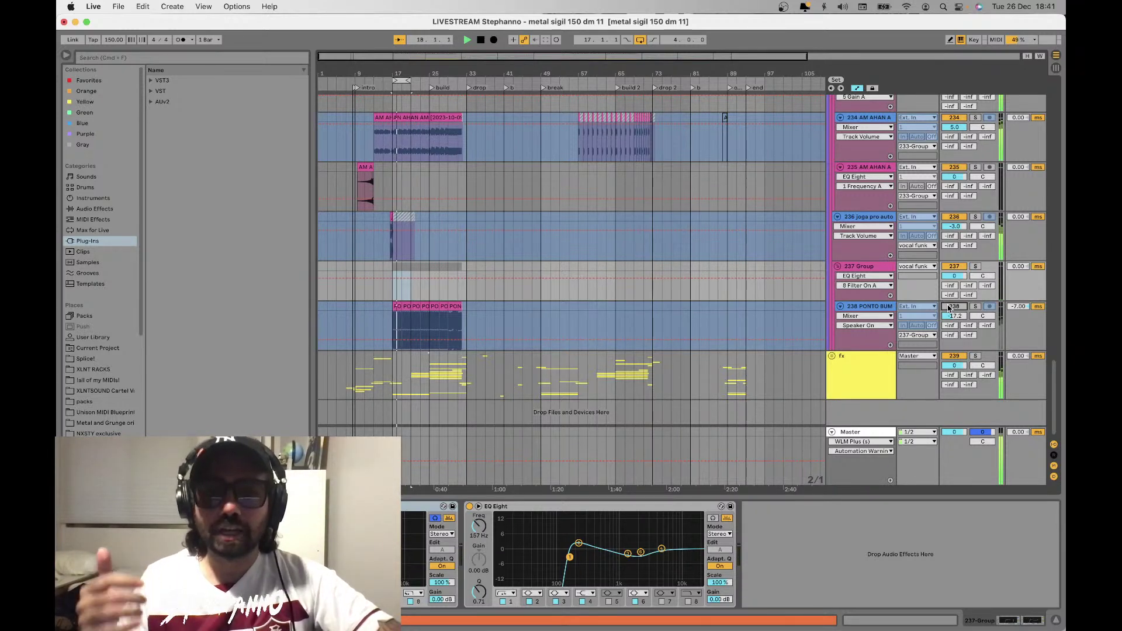
pyautogui.press('space')
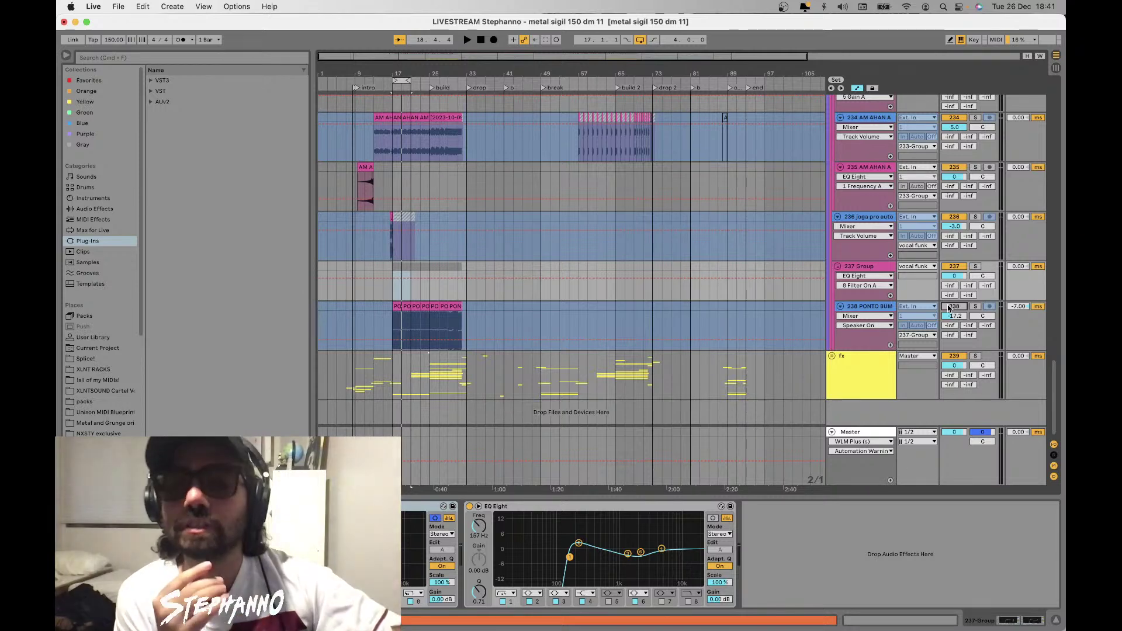
pyautogui.press('space')
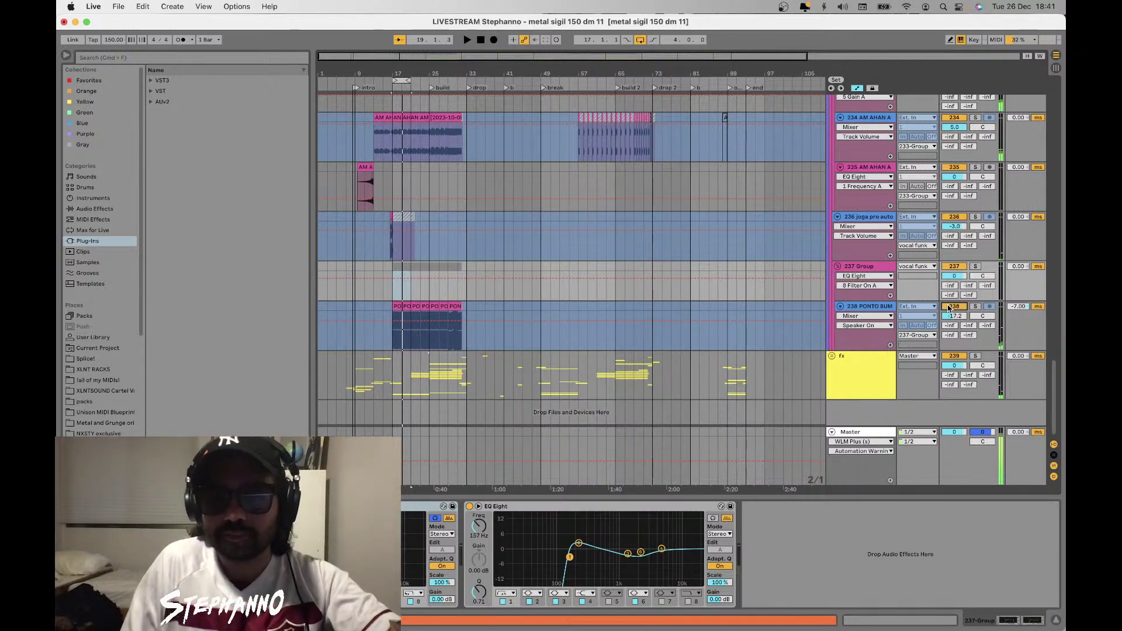
# Look through the vocal tracks around the drops and return to an overview of the arrangement with the vocals group folded
pyautogui.scroll(5, 614, 248)
pyautogui.hscroll(5, 614, 248)
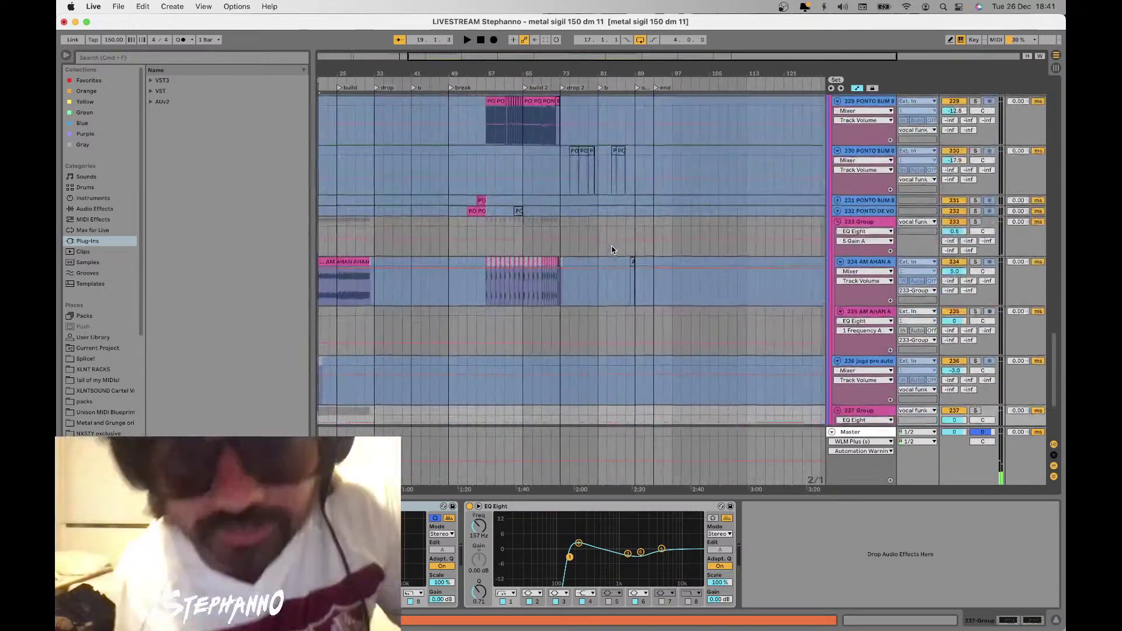
pyautogui.scroll(1, 612, 250)
pyautogui.scroll(3, 612, 251)
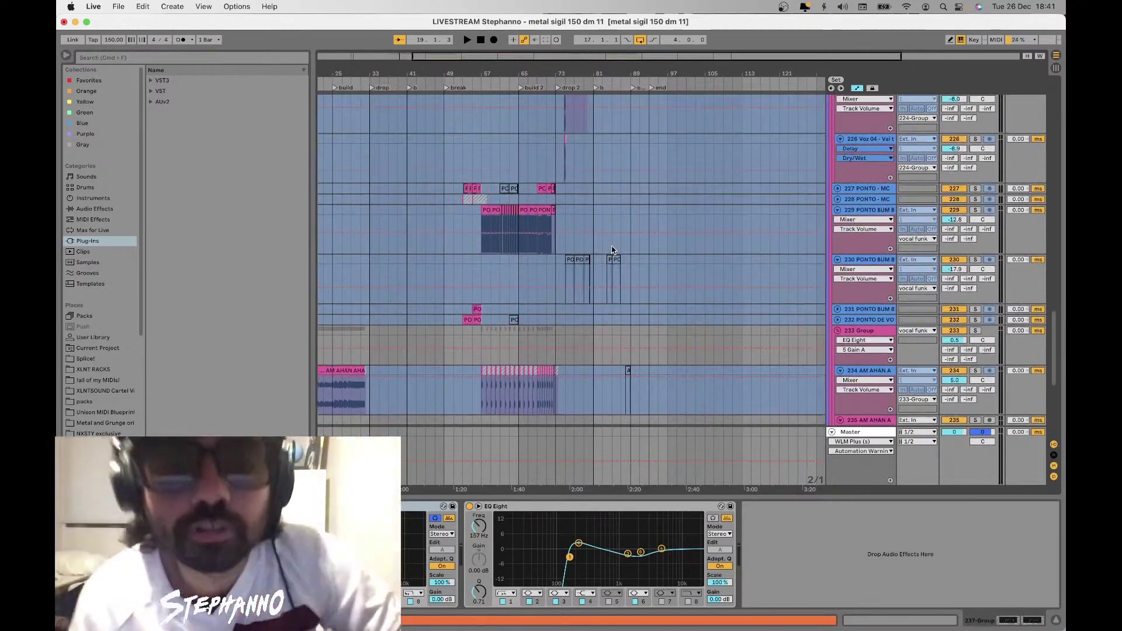
pyautogui.scroll(10, 612, 250)
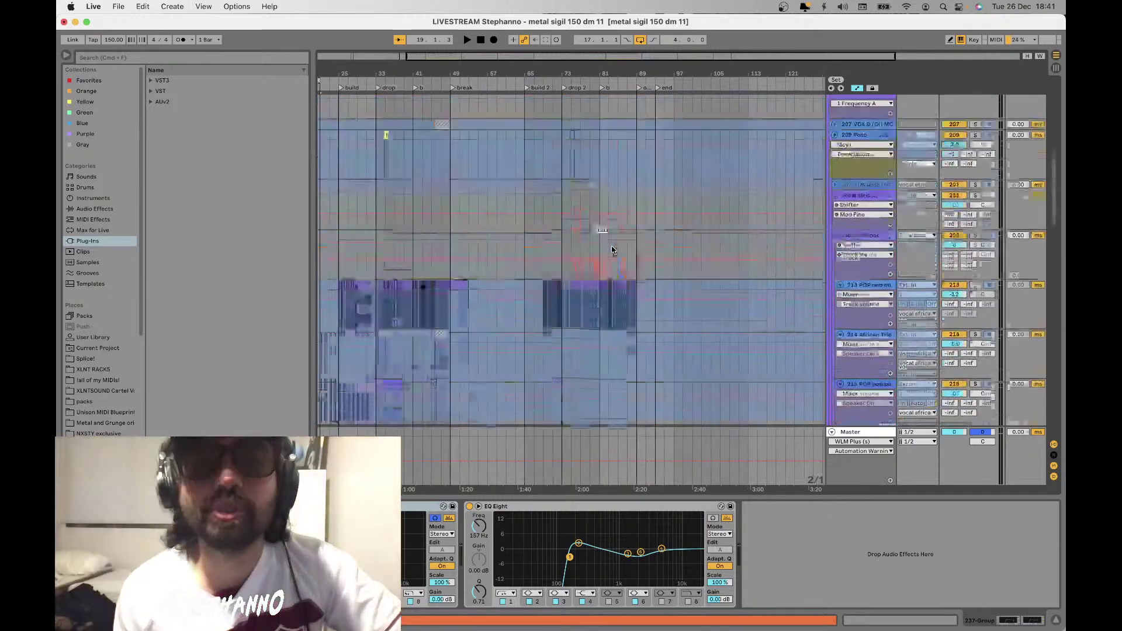
pyautogui.scroll(6, 612, 250)
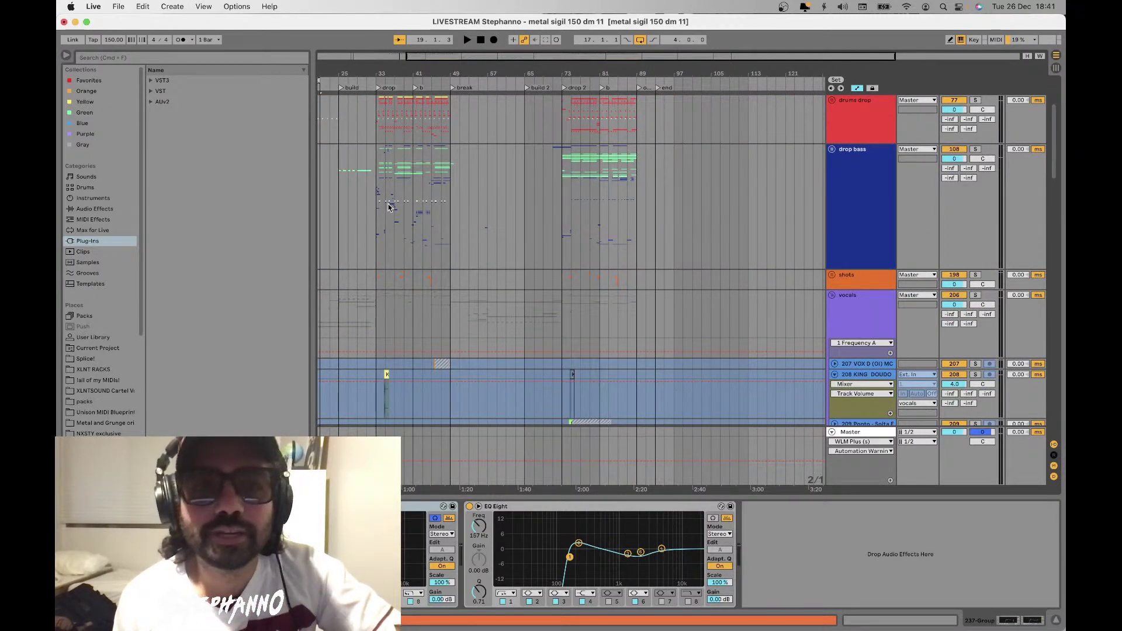
pyautogui.scroll(4, 389, 207)
pyautogui.hscroll(-3, 389, 207)
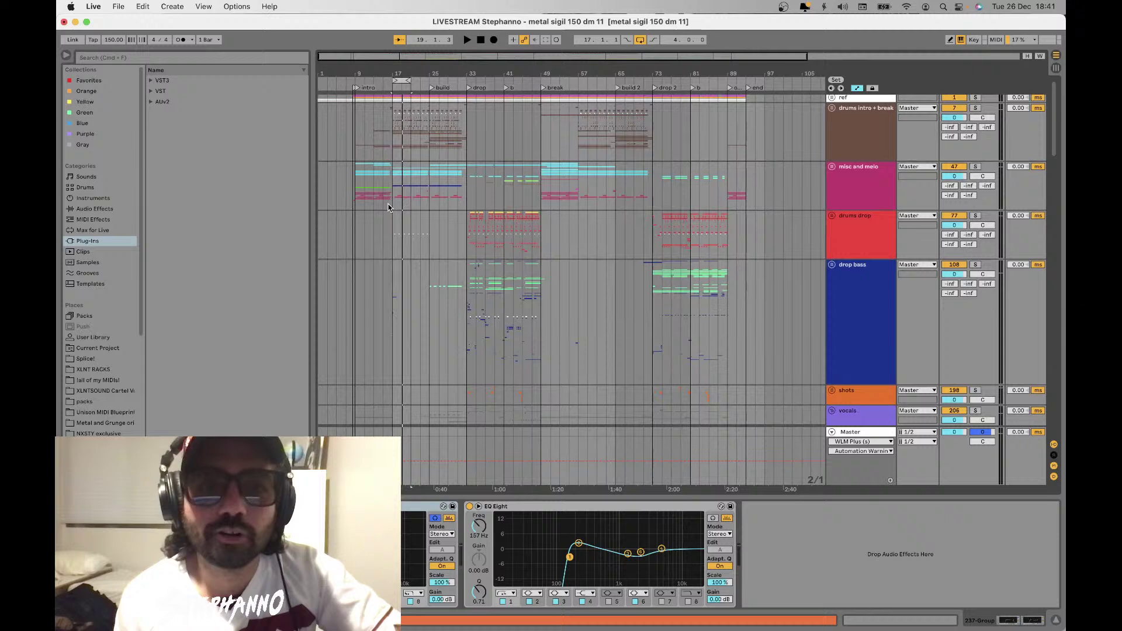
# Extend the loop to eight bars from bar 17, select bars 17 to 25 on the drums intro + break group and solo it
pyautogui.click(393, 131)
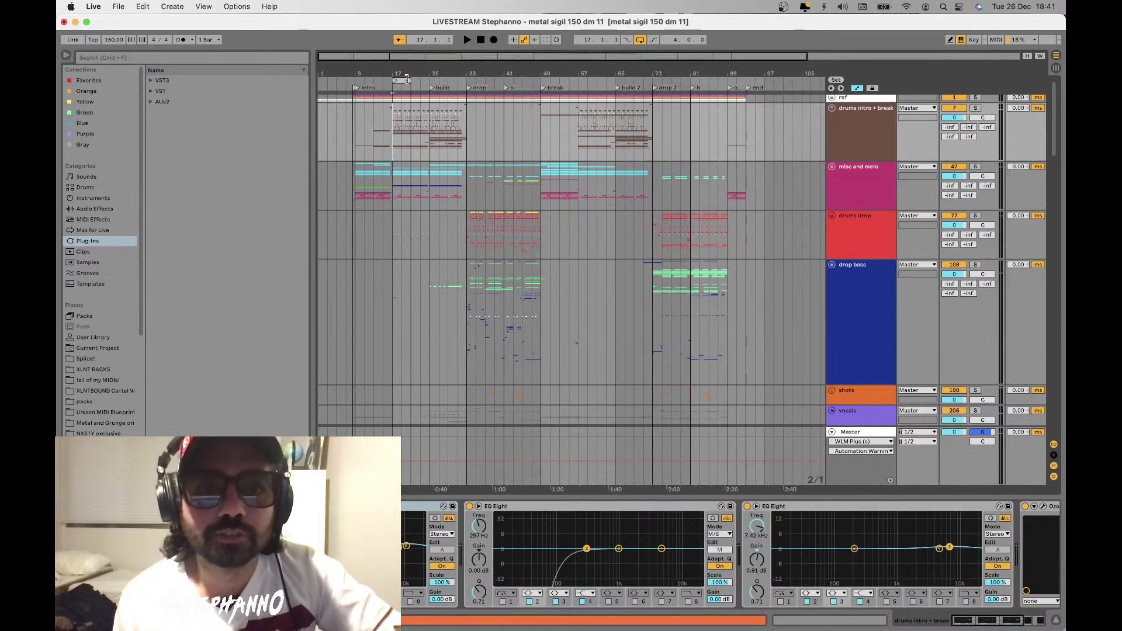
pyautogui.moveTo(407, 78); pyautogui.dragTo(427, 82)
pyautogui.moveTo(394, 129); pyautogui.dragTo(429, 129)
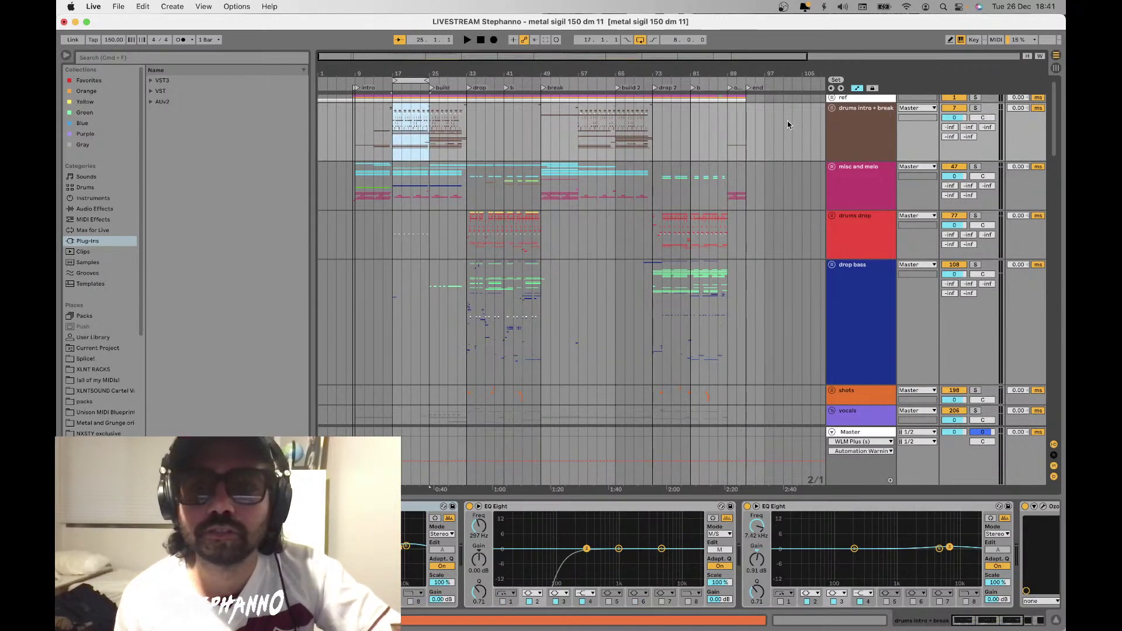
pyautogui.click(976, 108)
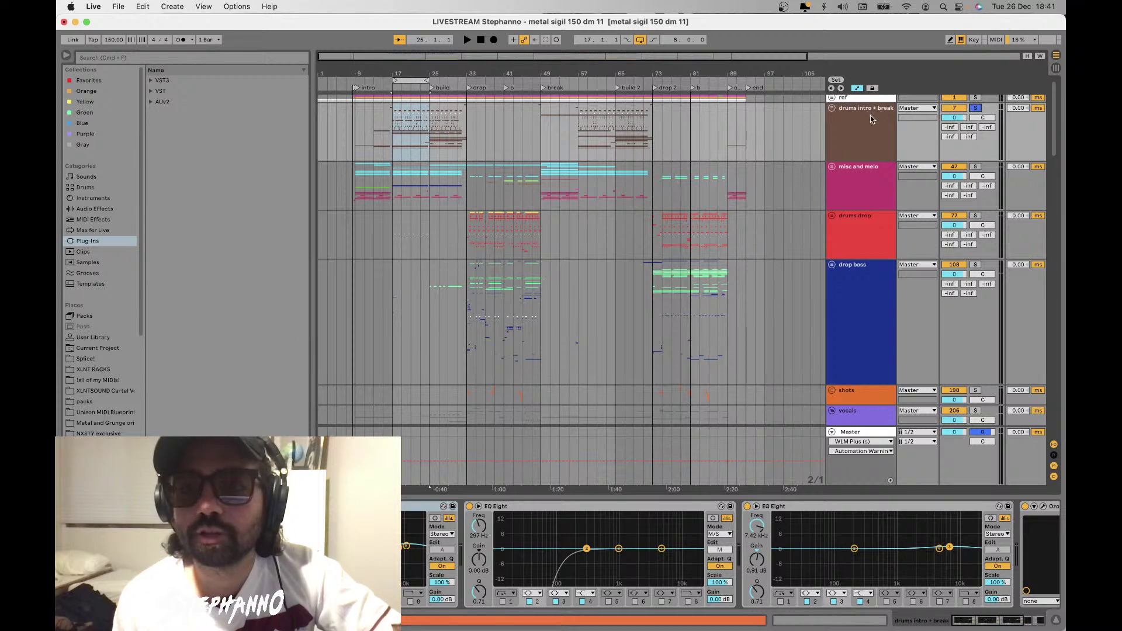
# Unfold the drums intro + break group and hide the automation lanes
pyautogui.click(833, 109)
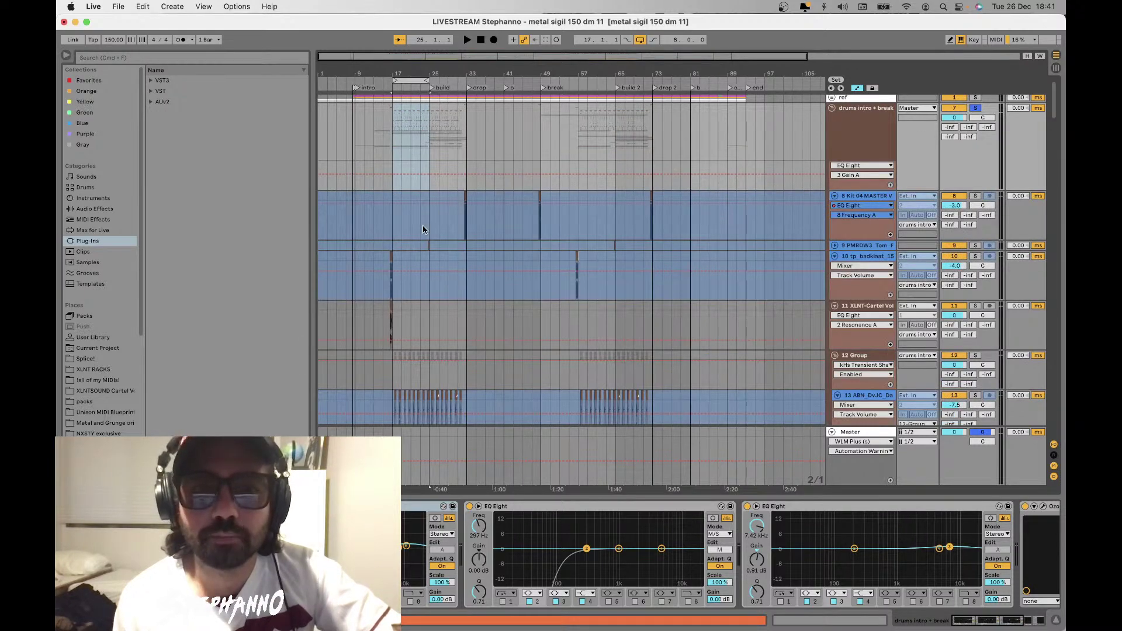
pyautogui.scroll(-5, 423, 229)
pyautogui.scroll(5, 387, 167)
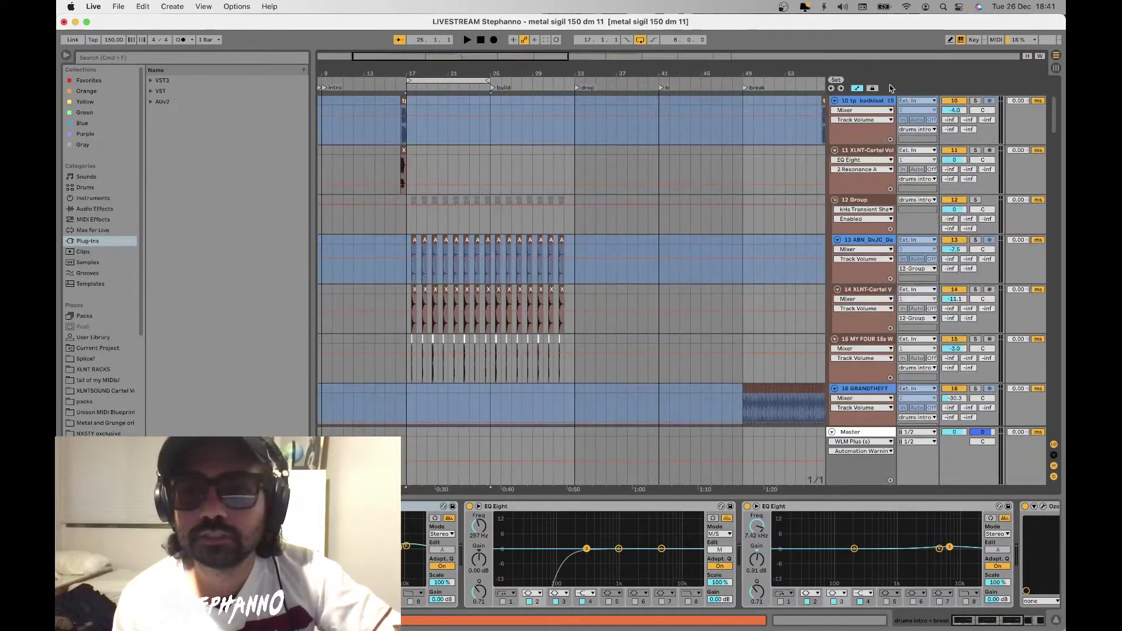
pyautogui.scroll(4, 407, 180)
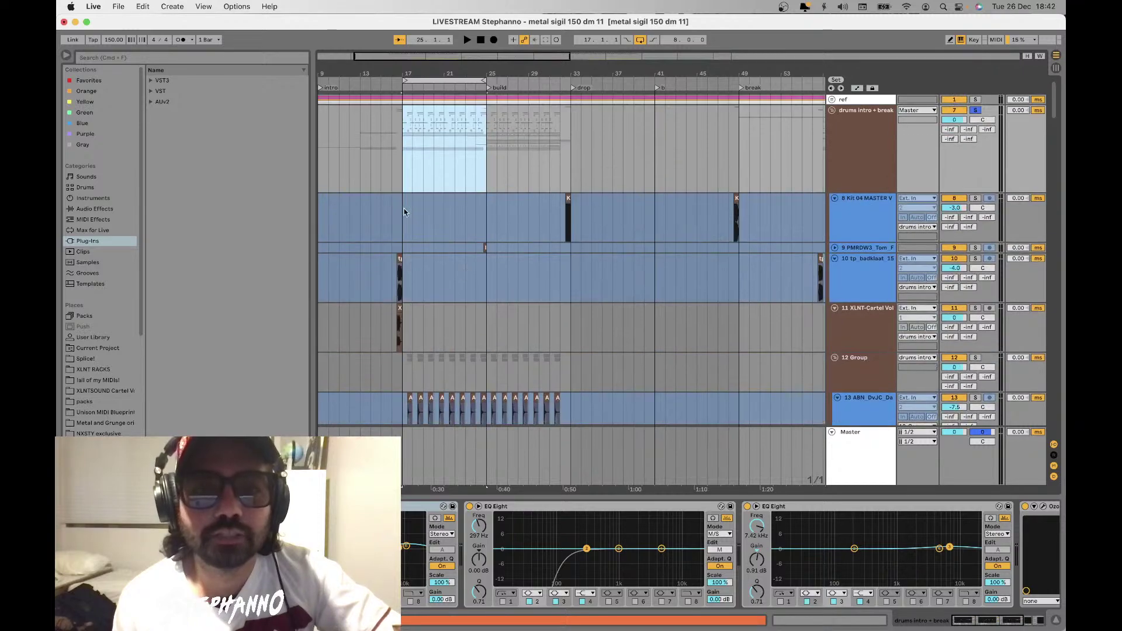
# Play the soloed drums from bar 17 and examine the layered kick tracks 19 to 25 in group 17 up close
pyautogui.click(407, 180)
pyautogui.press('space')
pyautogui.scroll(-10, 497, 269)
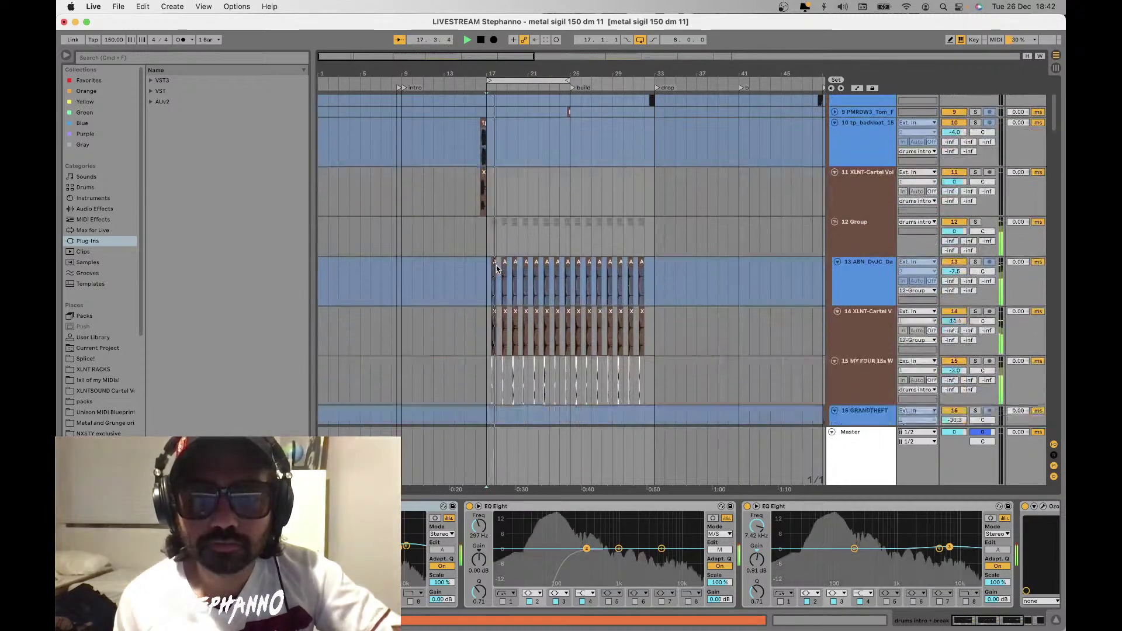
pyautogui.scroll(3, 497, 269)
pyautogui.scroll(-8, 496, 269)
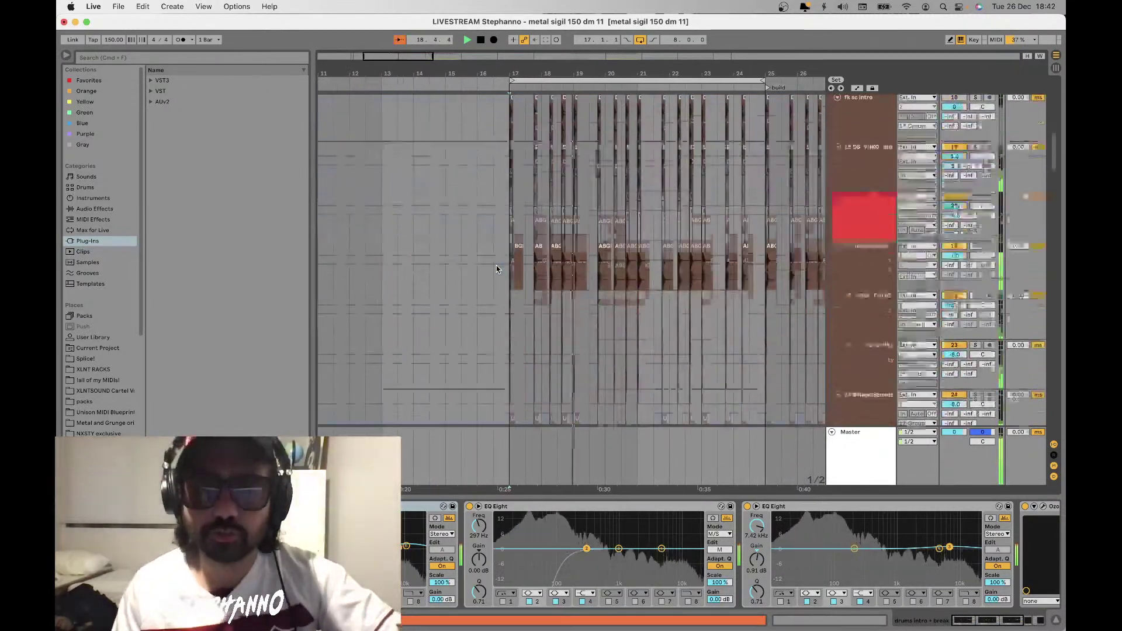
pyautogui.scroll(2, 497, 269)
pyautogui.scroll(6, 497, 268)
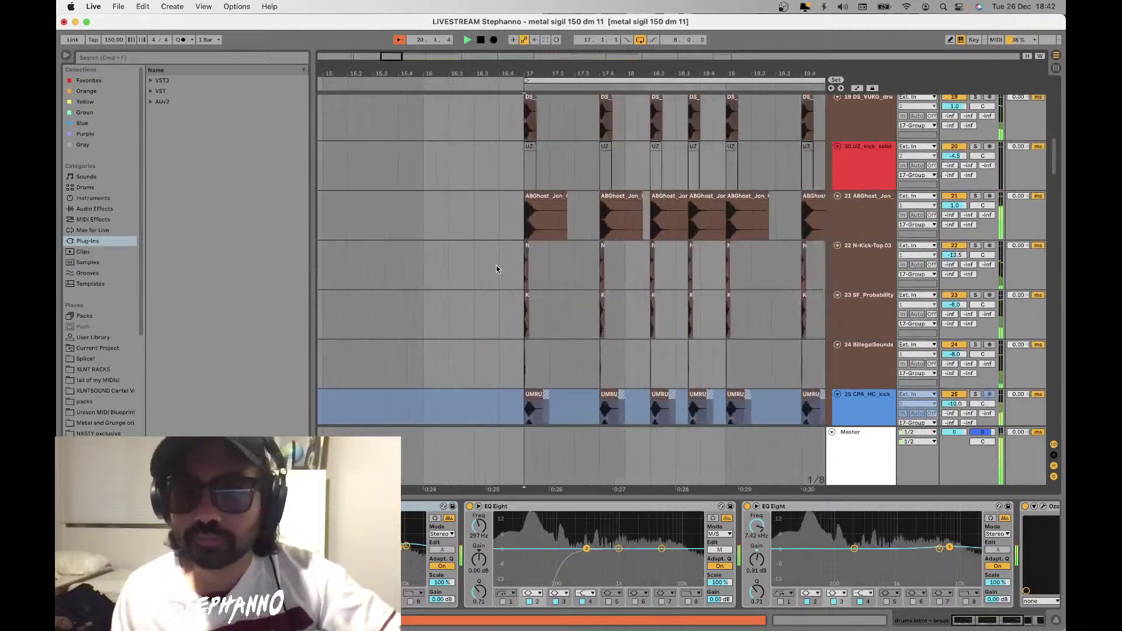
# Look over the kick layers in group 17 and solo the group
pyautogui.scroll(4, 496, 269)
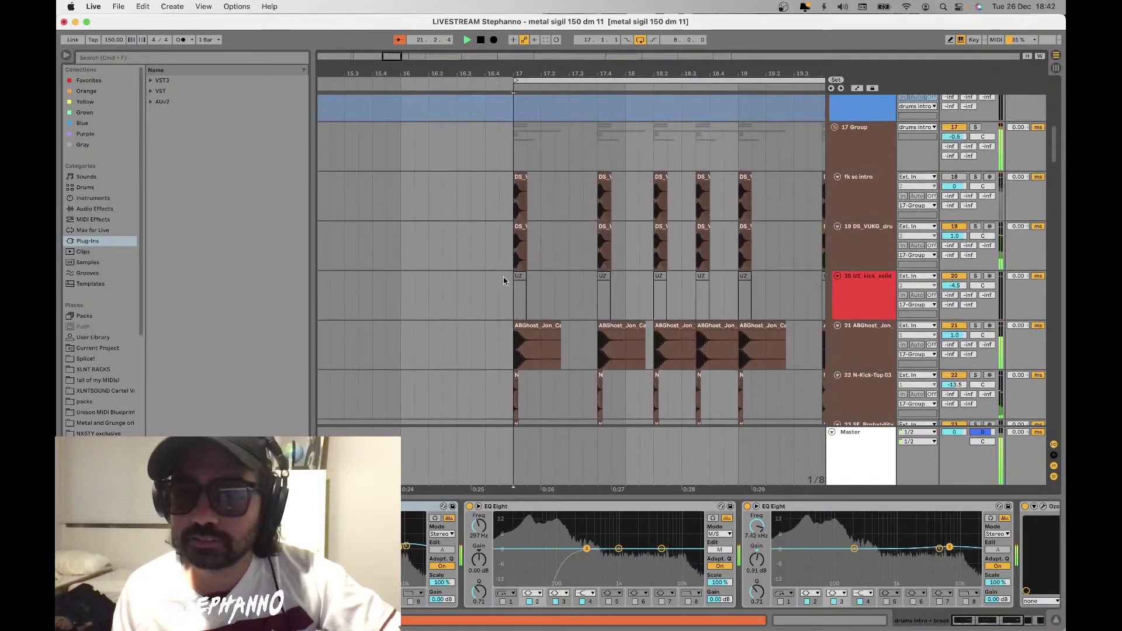
pyautogui.scroll(-4, 892, 151)
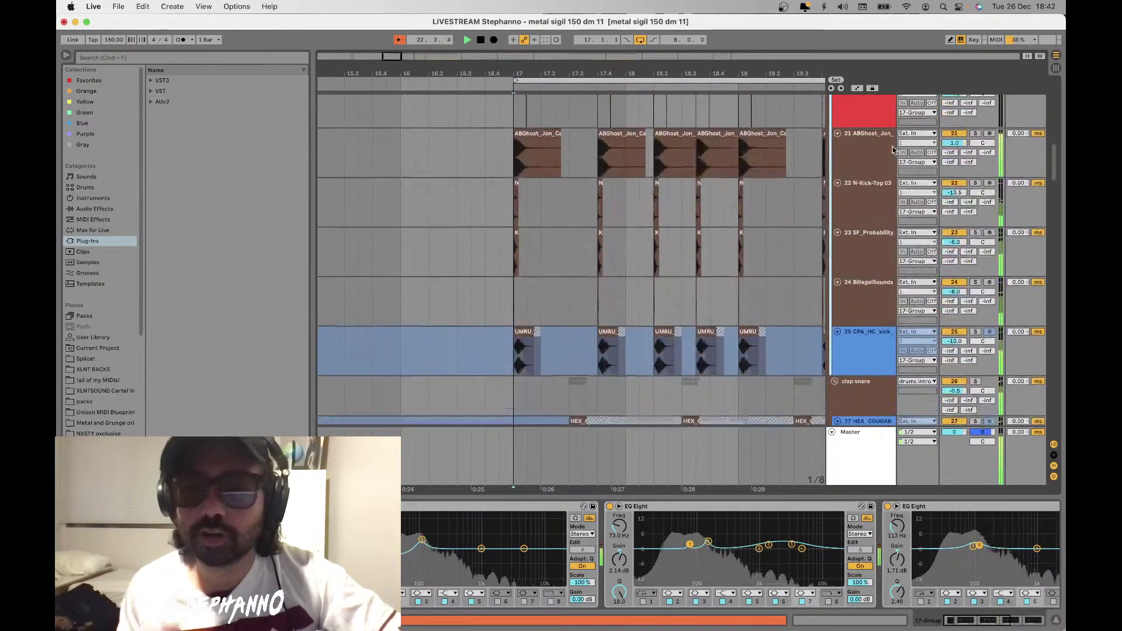
pyautogui.scroll(4, 893, 150)
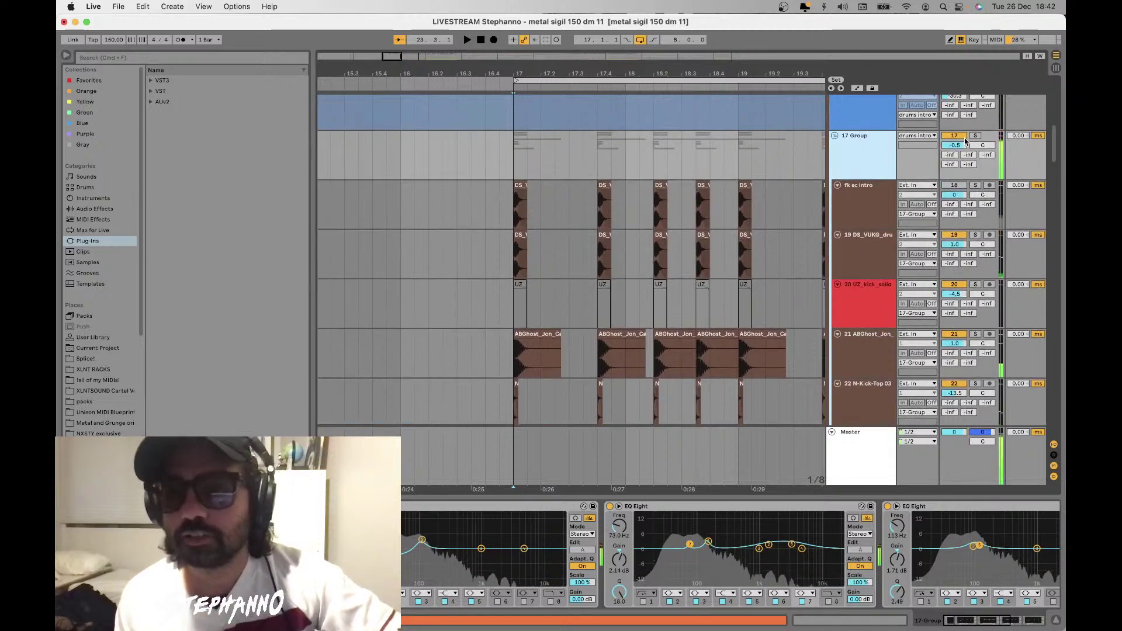
pyautogui.click(975, 136)
pyautogui.scroll(-1, 526, 157)
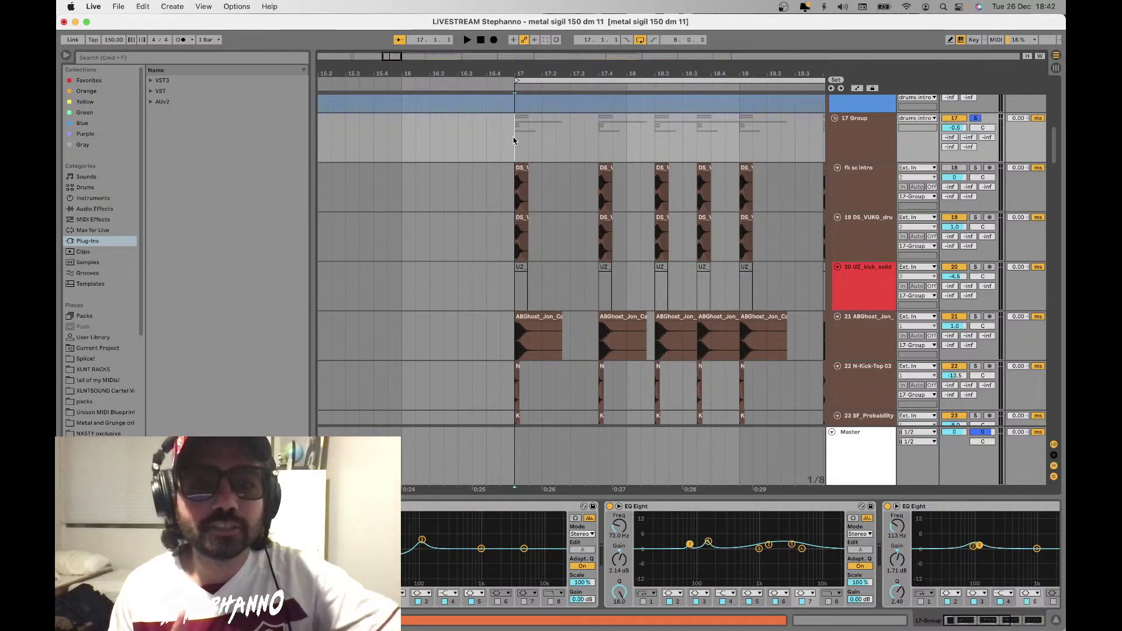
# Try a short fade-in on the first fk sc intro kick clip at bar 17, undo it and inspect the clip's start
pyautogui.scroll(10, 513, 137)
pyautogui.moveTo(518, 179); pyautogui.dragTo(546, 179)
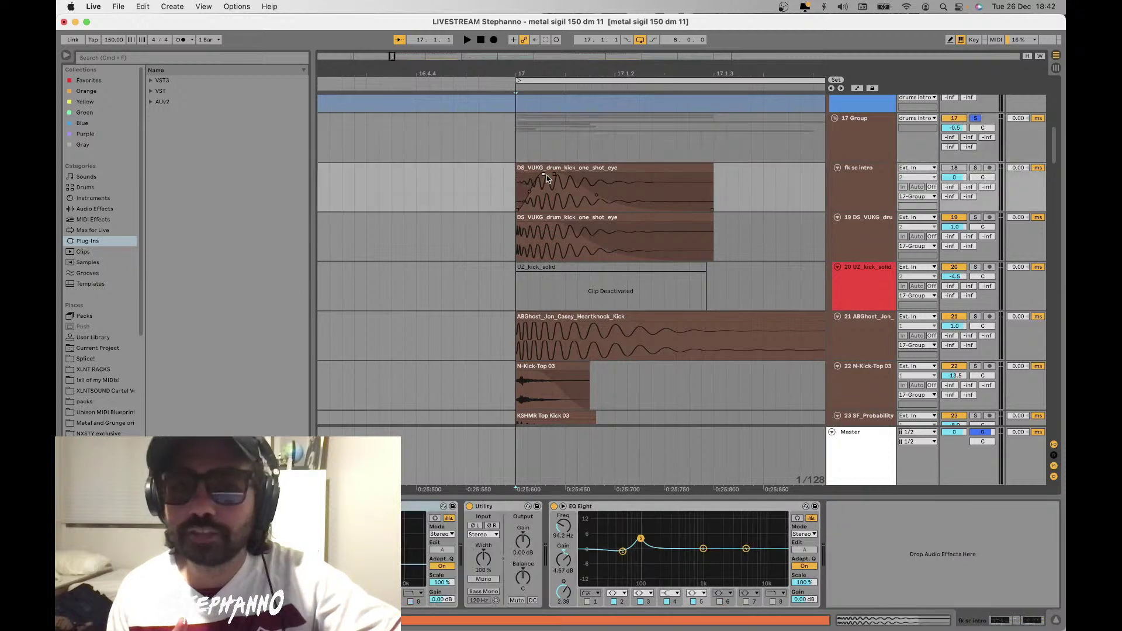
pyautogui.press('super+z')
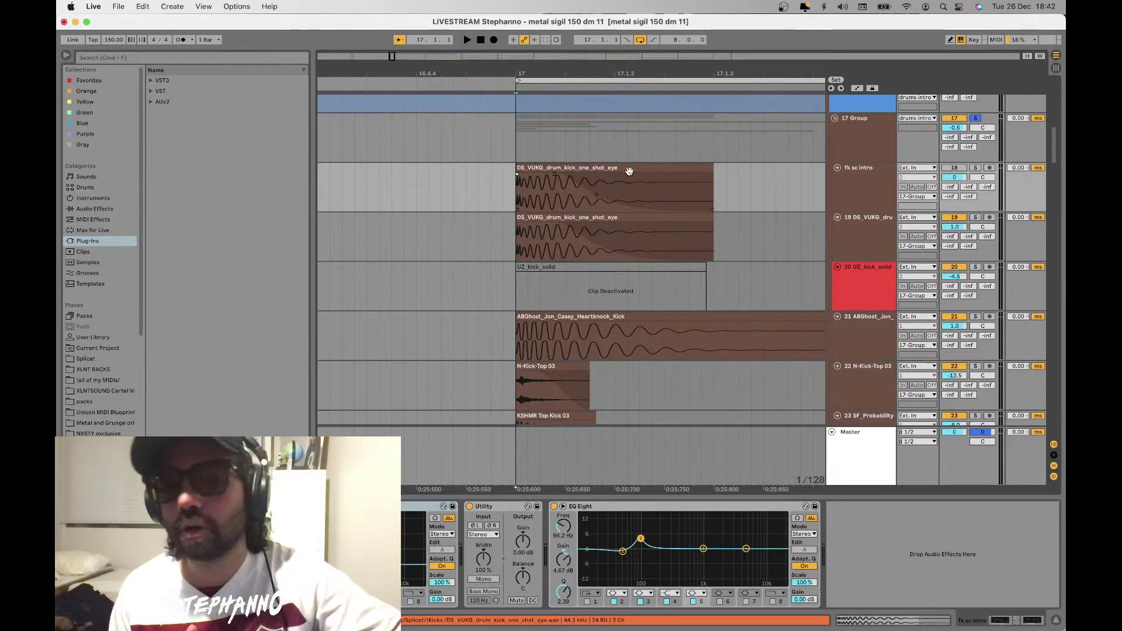
pyautogui.click(512, 132)
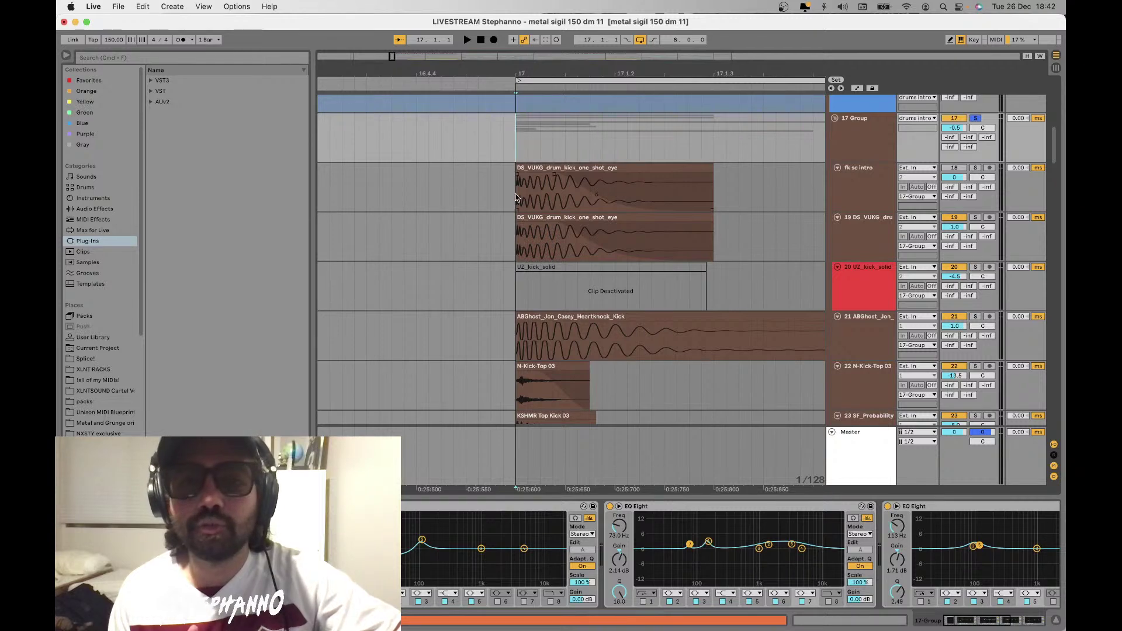
pyautogui.click(518, 202)
pyautogui.scroll(3, 518, 202)
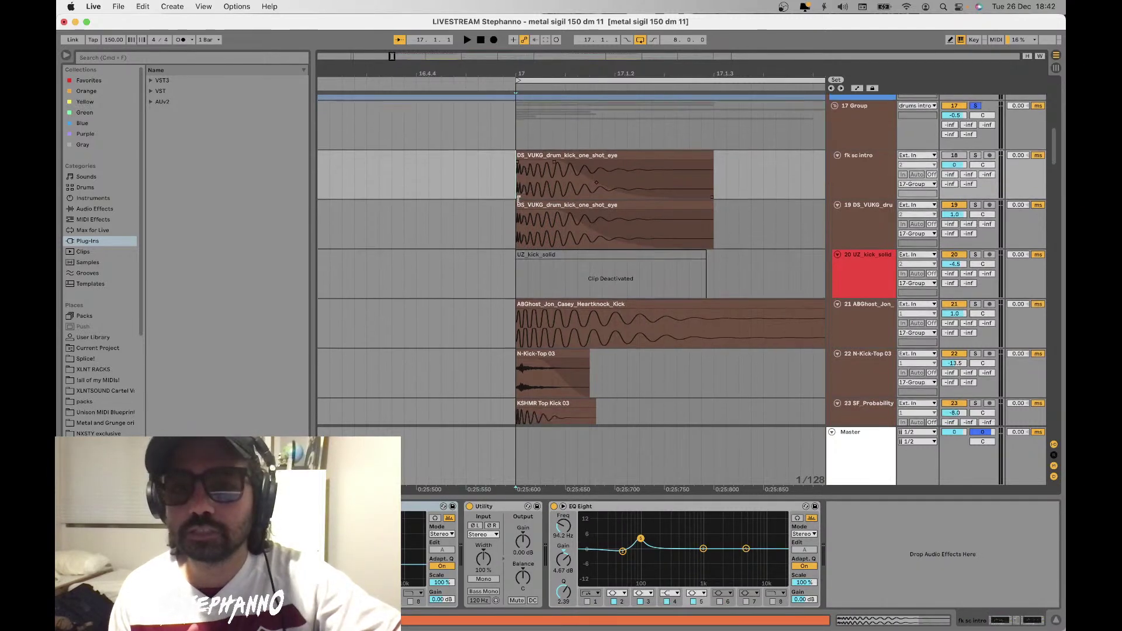
pyautogui.scroll(-5, 517, 243)
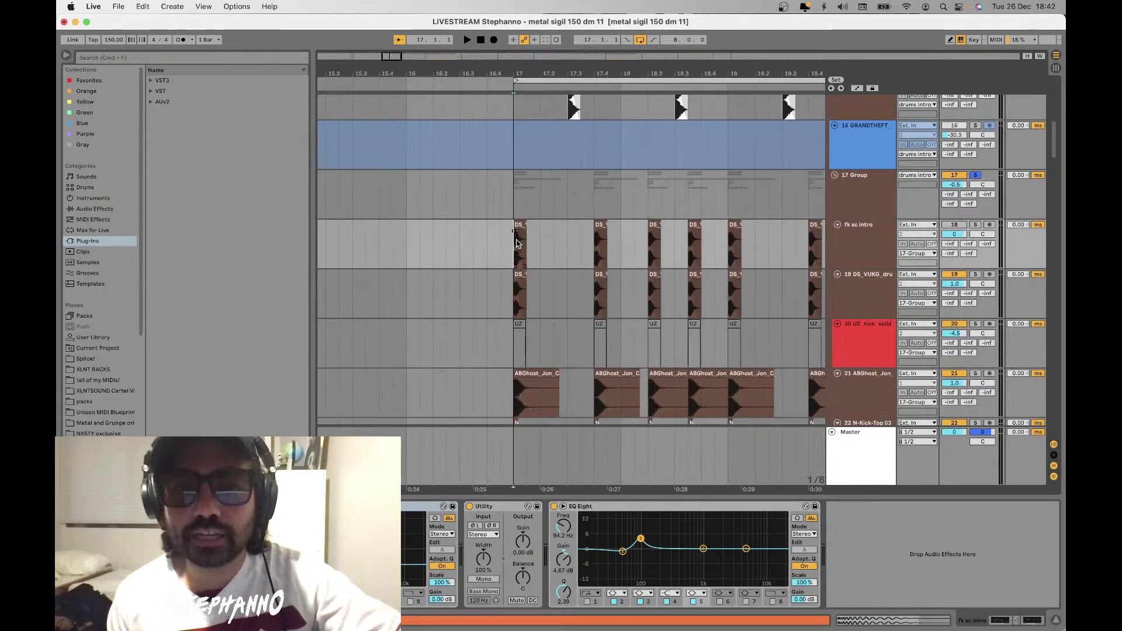
# Compare the DS_VUKG kick clips at bar 17 and the device chains of the fk sc intro track and track 19
pyautogui.click(864, 243)
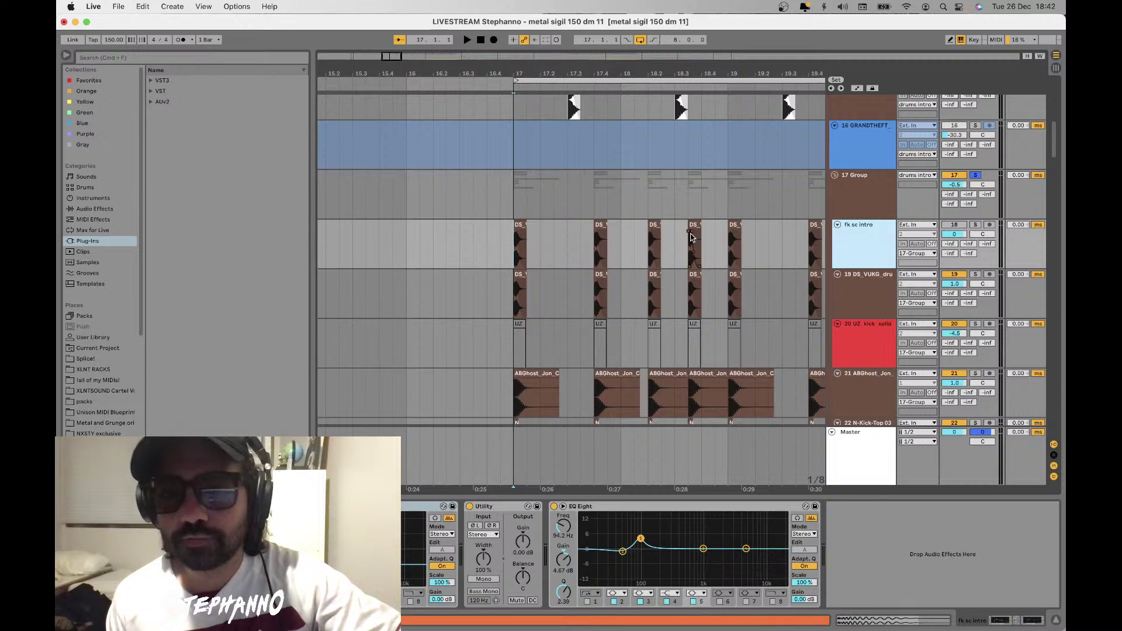
pyautogui.moveTo(674, 237); pyautogui.dragTo(469, 238)
pyautogui.scroll(5, 506, 228)
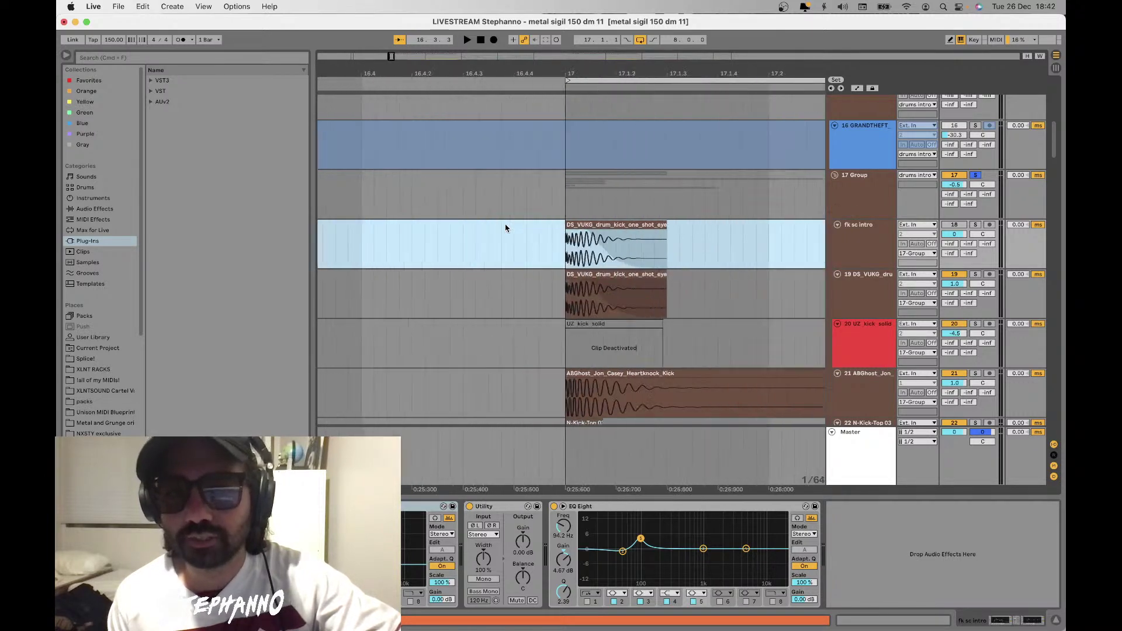
pyautogui.moveTo(582, 240); pyautogui.dragTo(687, 231)
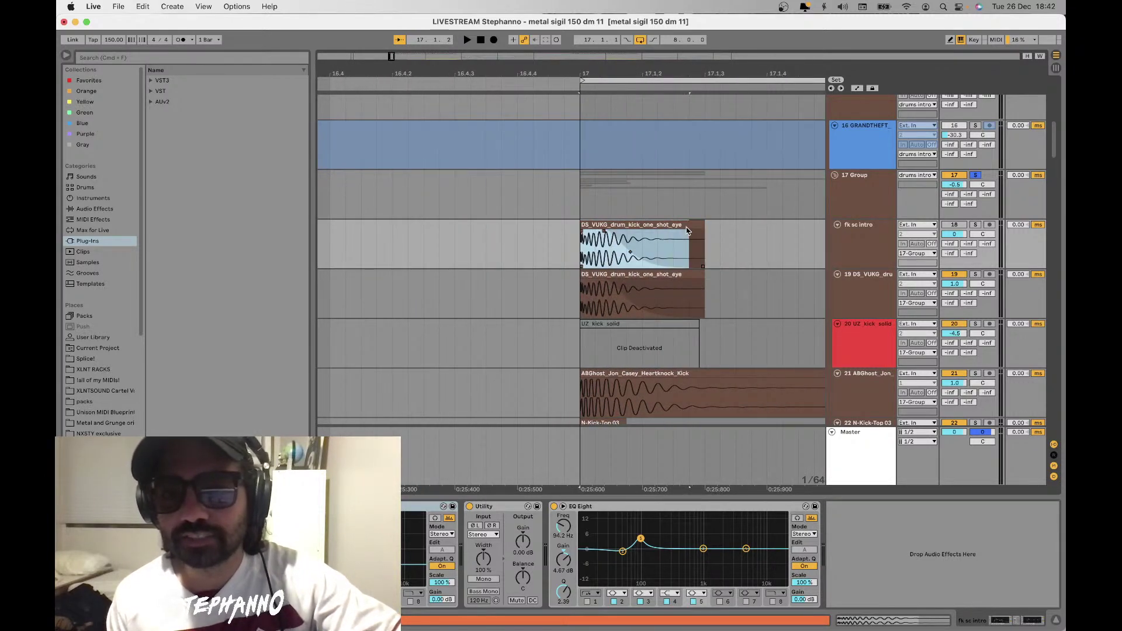
pyautogui.scroll(-3, 658, 232)
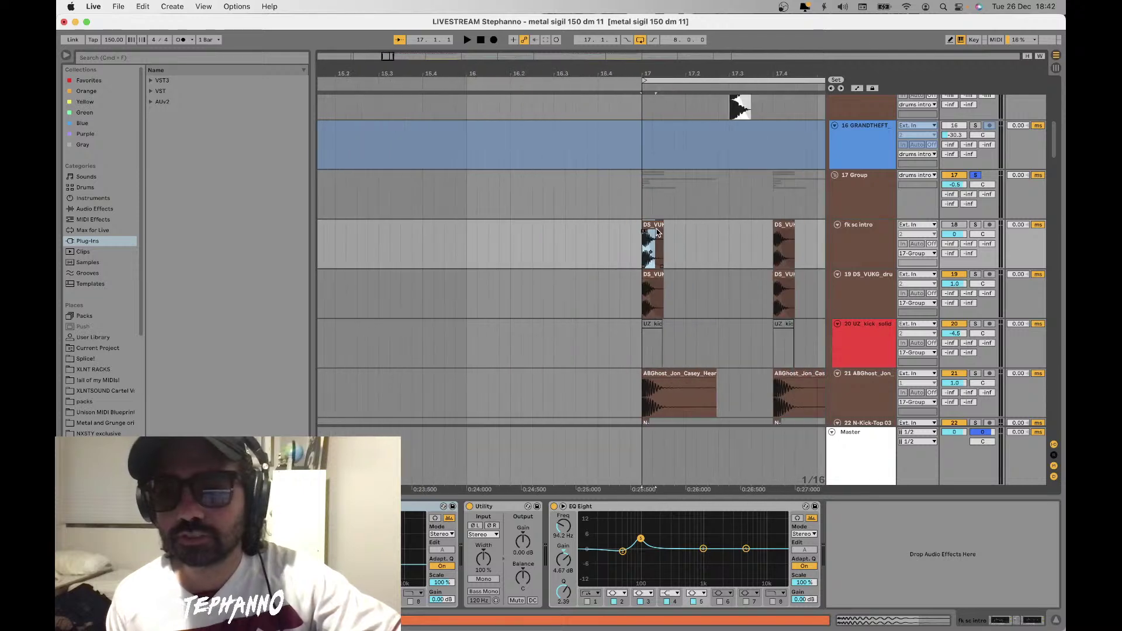
pyautogui.click(857, 236)
pyautogui.scroll(-3, 663, 241)
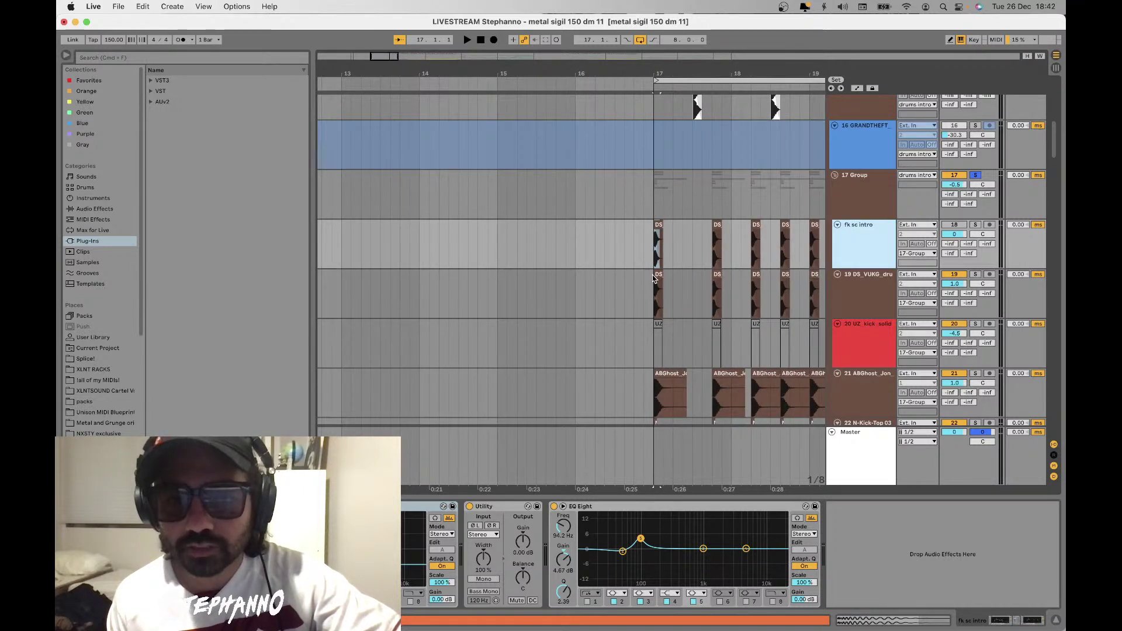
pyautogui.scroll(5, 653, 275)
pyautogui.moveTo(655, 306); pyautogui.dragTo(780, 297)
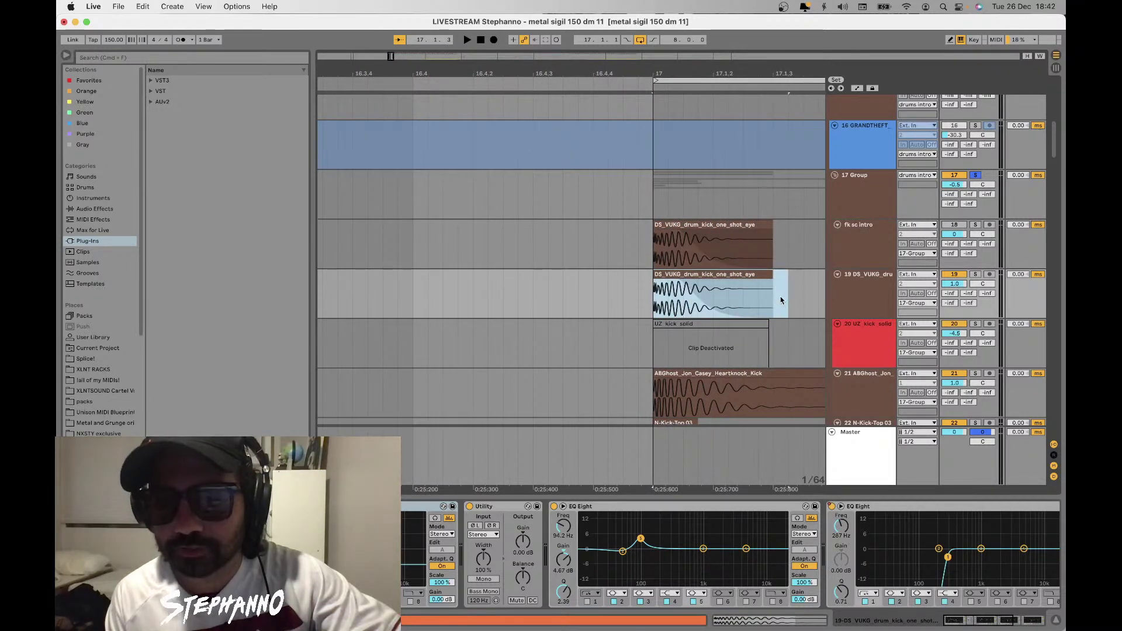
pyautogui.scroll(-5, 645, 304)
pyautogui.click(842, 252)
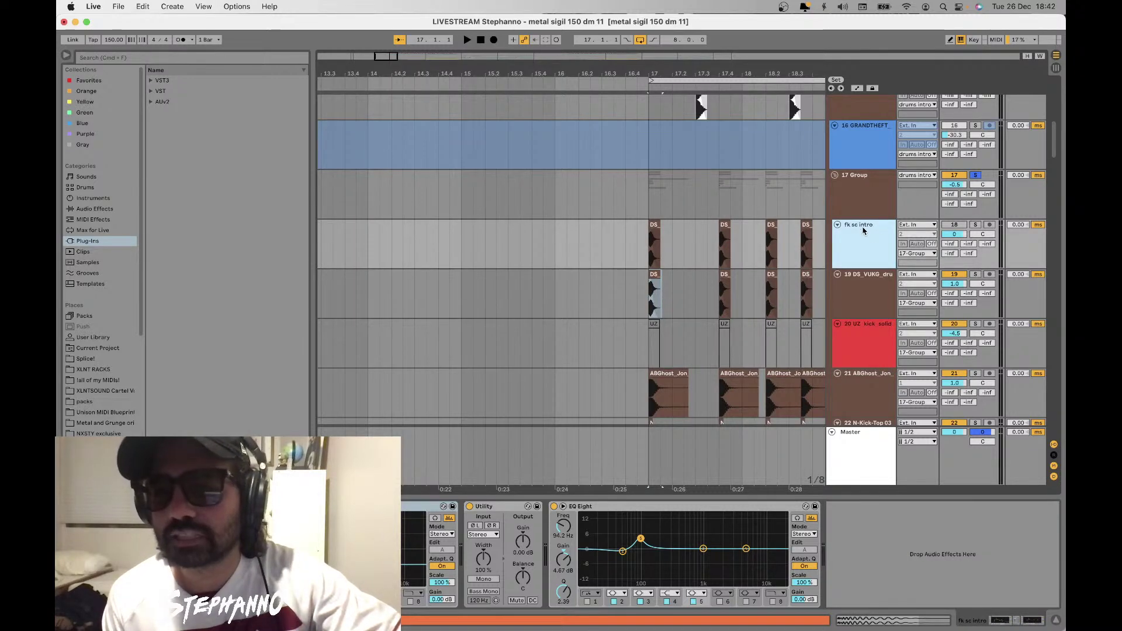
pyautogui.click(871, 286)
# Solo kick track 19, play it from bar 17 and turn its solo off again
pyautogui.scroll(-5, 624, 307)
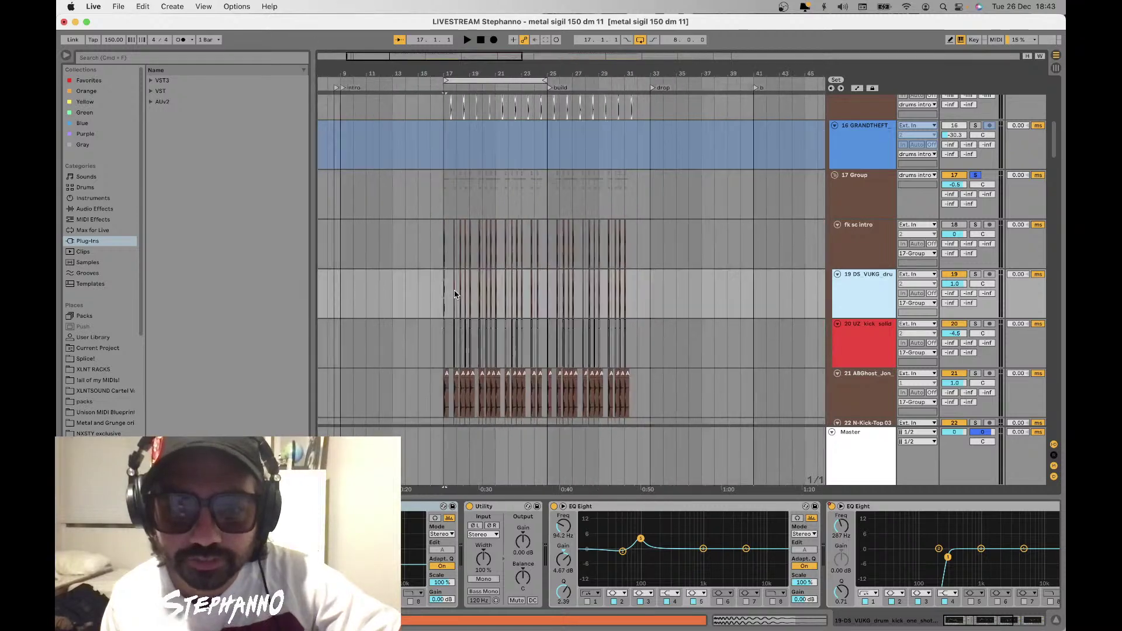
pyautogui.scroll(3, 455, 294)
pyautogui.click(976, 274)
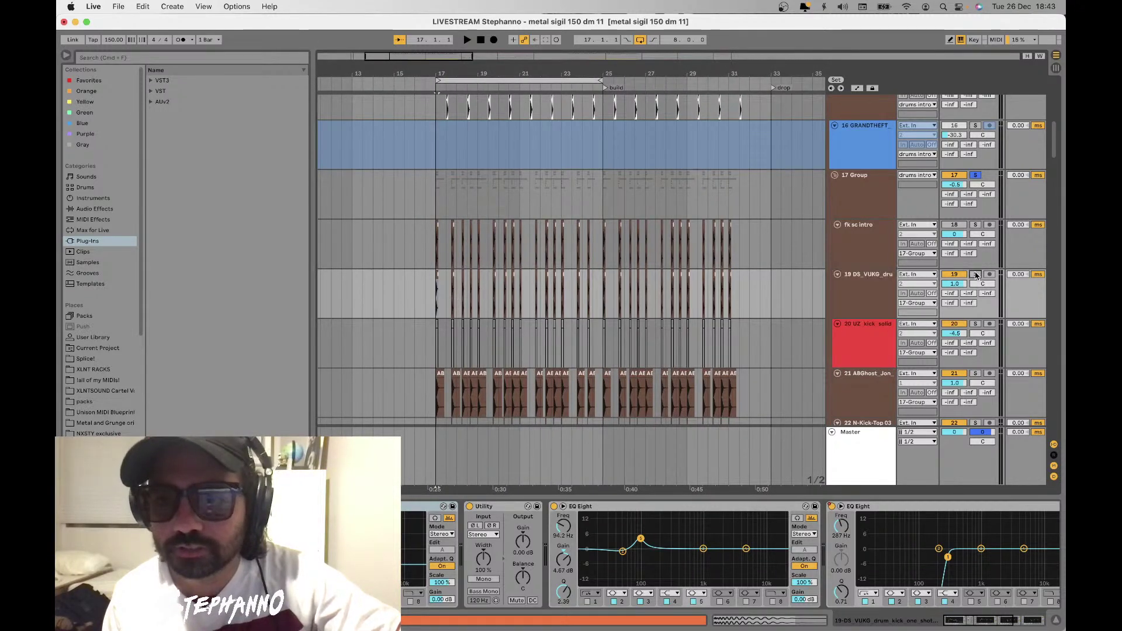
pyautogui.press('space')
pyautogui.hscroll(-5, 698, 312)
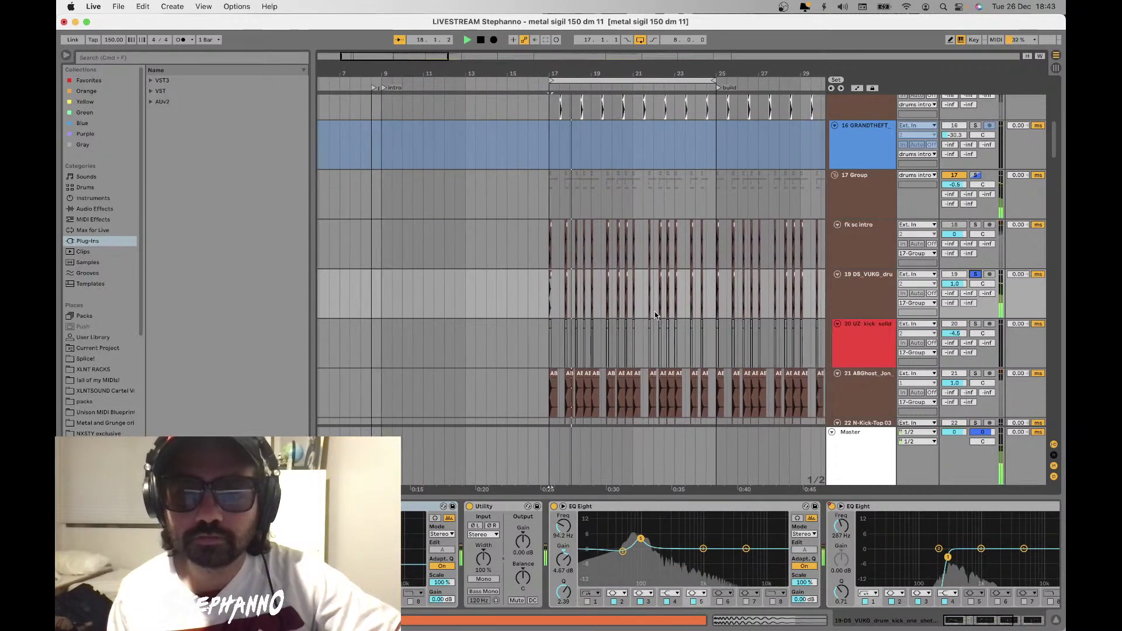
pyautogui.hscroll(1, 760, 298)
pyautogui.click(973, 276)
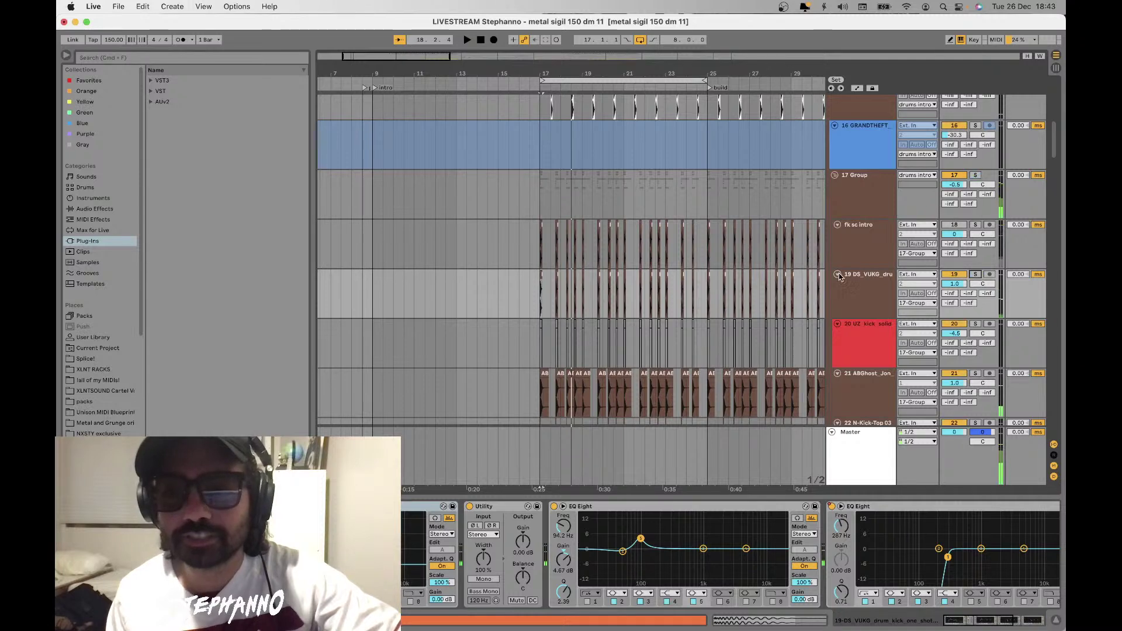
# Solo the ABGhost kick on track 21, play it from bar 17 and turn its solo off
pyautogui.scroll(-3, 840, 276)
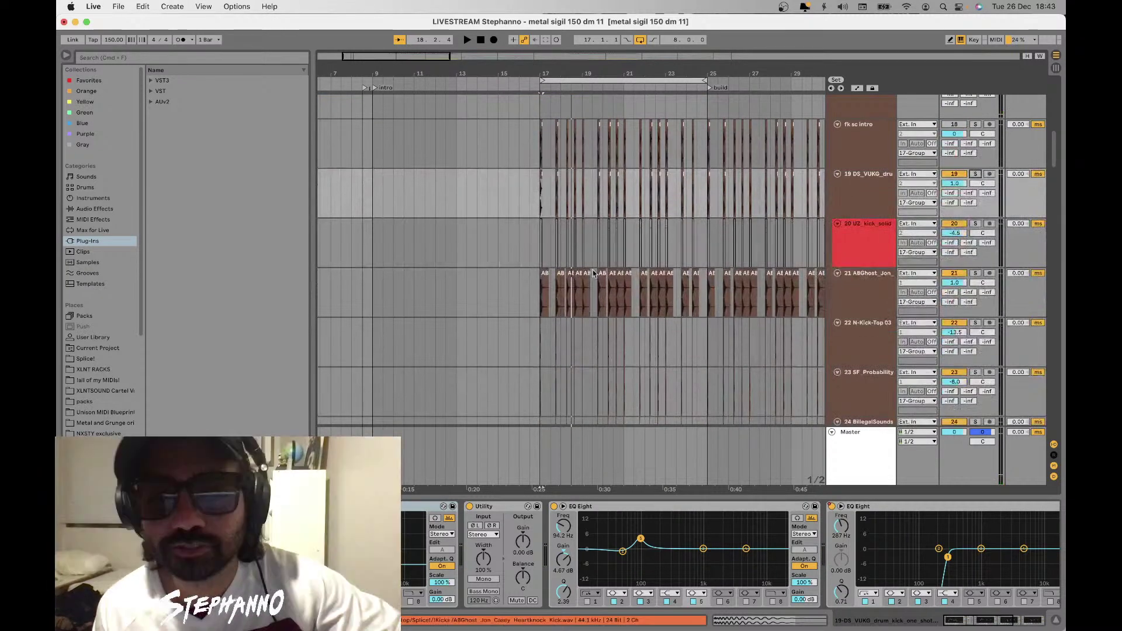
pyautogui.scroll(3, 542, 240)
pyautogui.click(531, 295)
pyautogui.press('space')
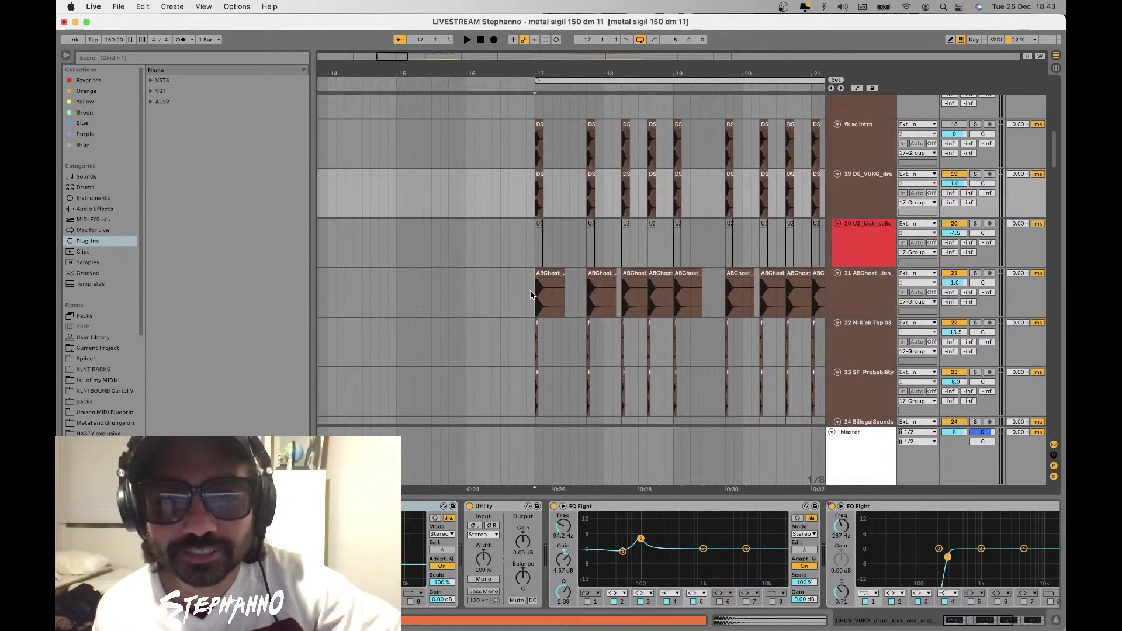
pyautogui.scroll(2, 530, 294)
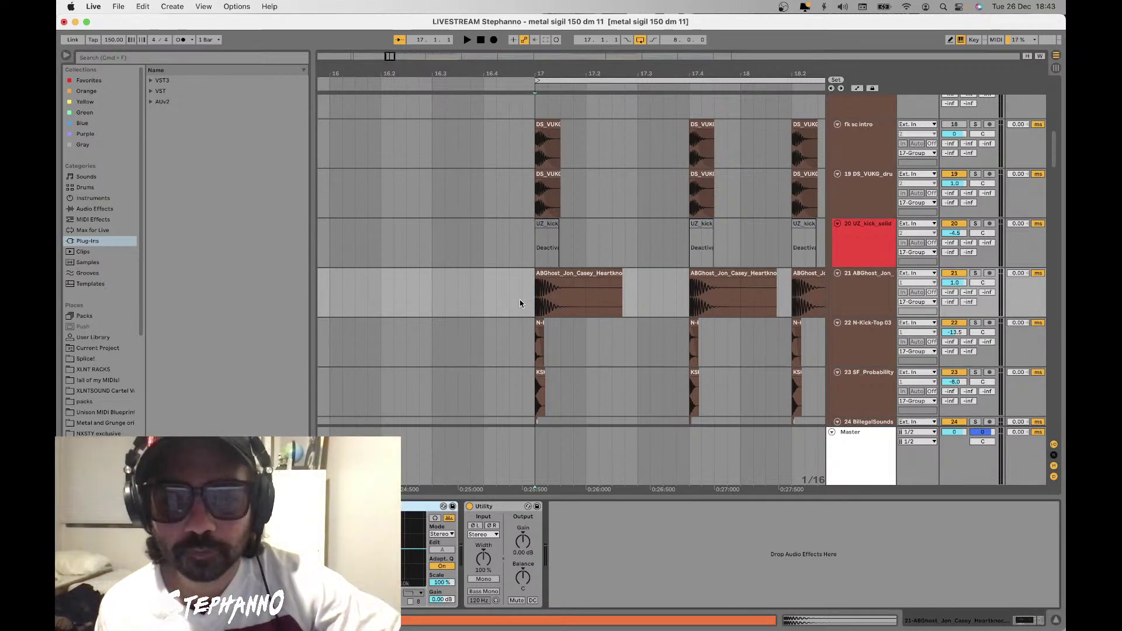
pyautogui.click(976, 273)
pyautogui.press('space')
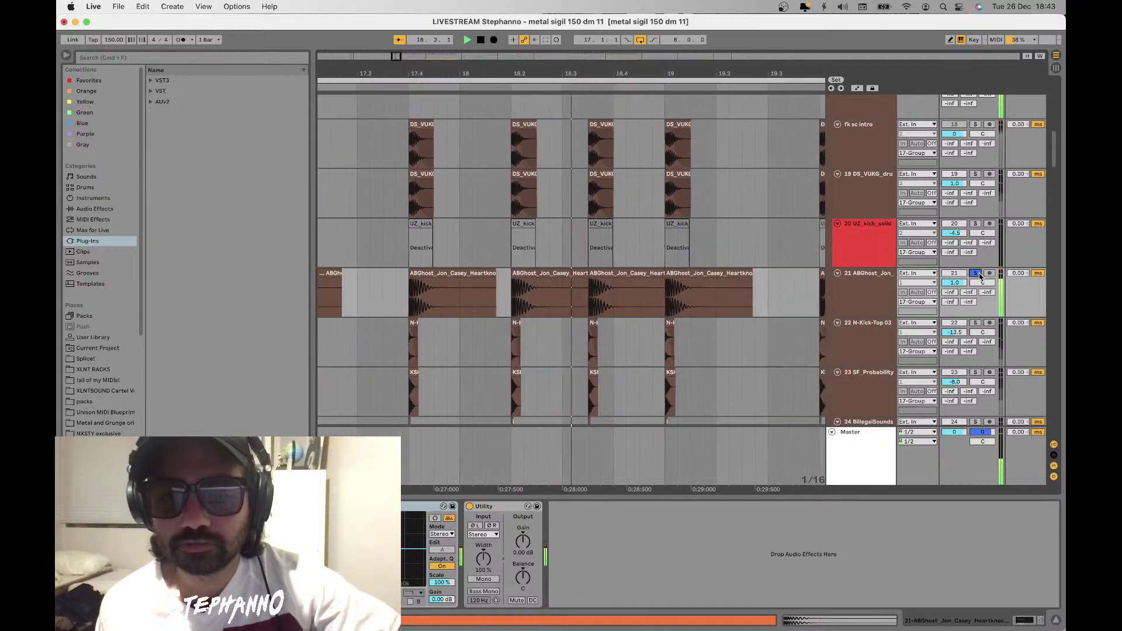
pyautogui.click(976, 273)
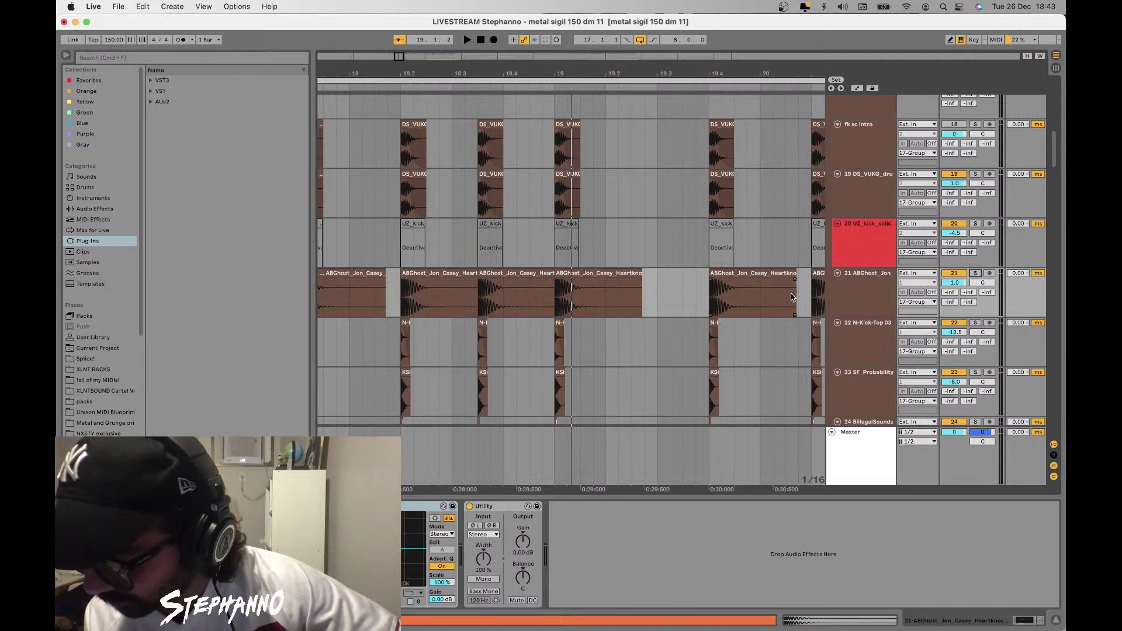
# Look through kick tracks 18 to 25, then solo track 21 again and play it briefly
pyautogui.scroll(-5, 675, 296)
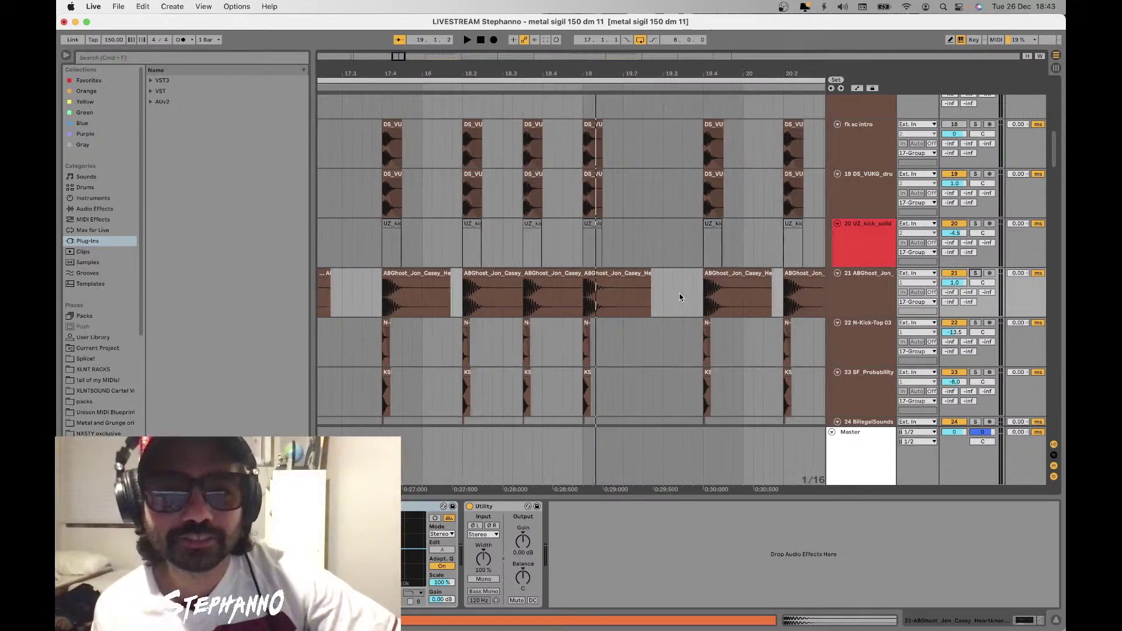
pyautogui.scroll(-2, 594, 270)
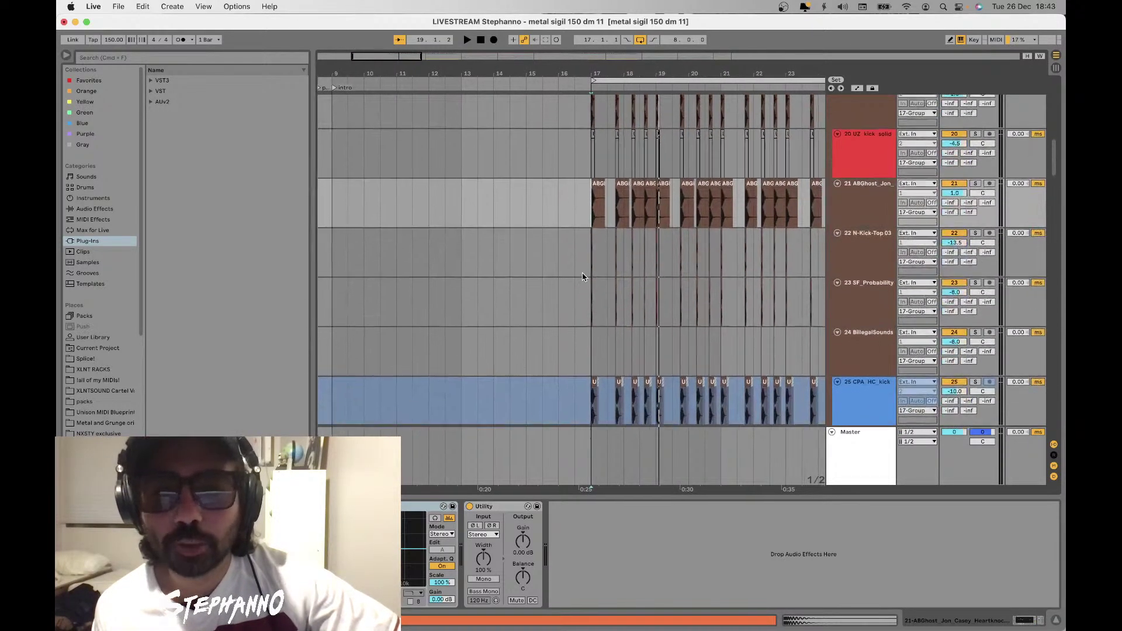
pyautogui.scroll(-4, 583, 277)
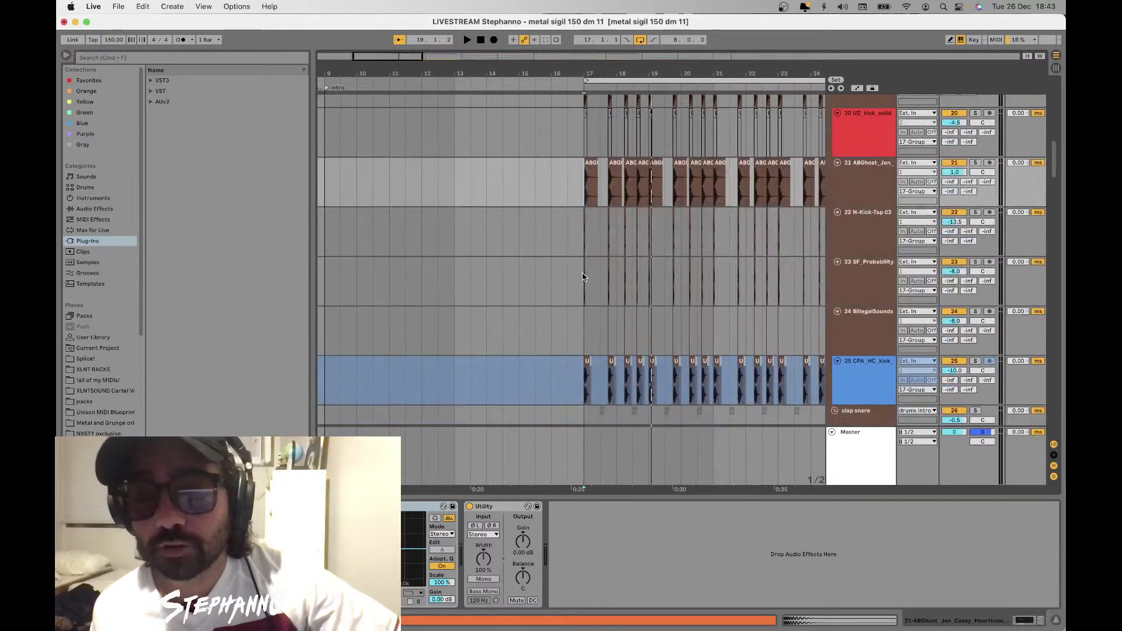
pyautogui.scroll(7, 586, 214)
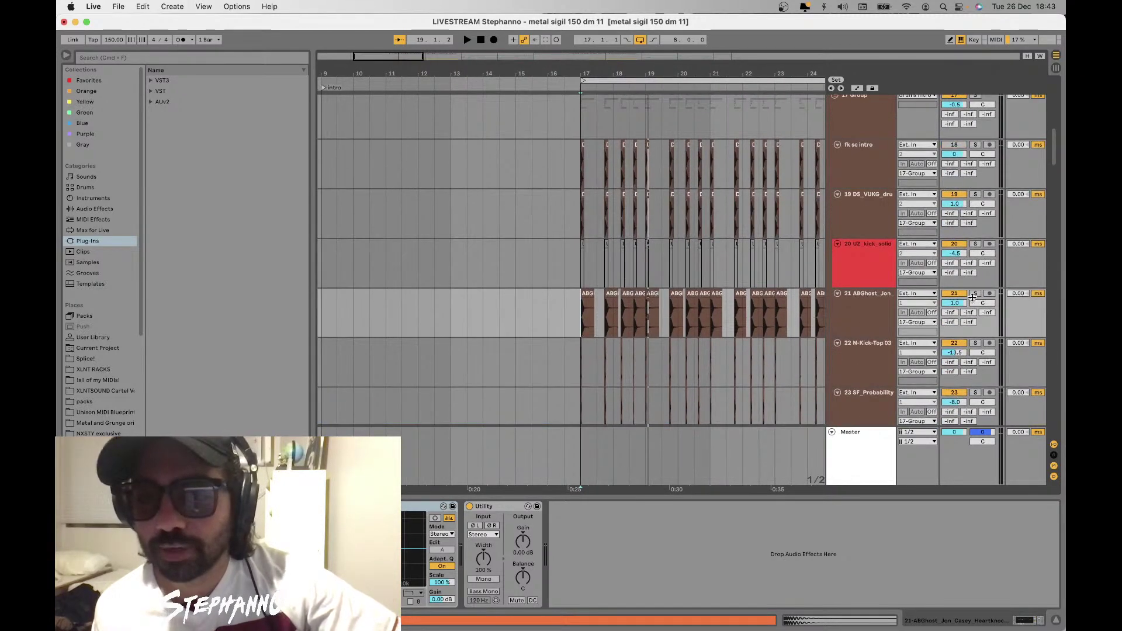
pyautogui.click(976, 295)
pyautogui.press('space')
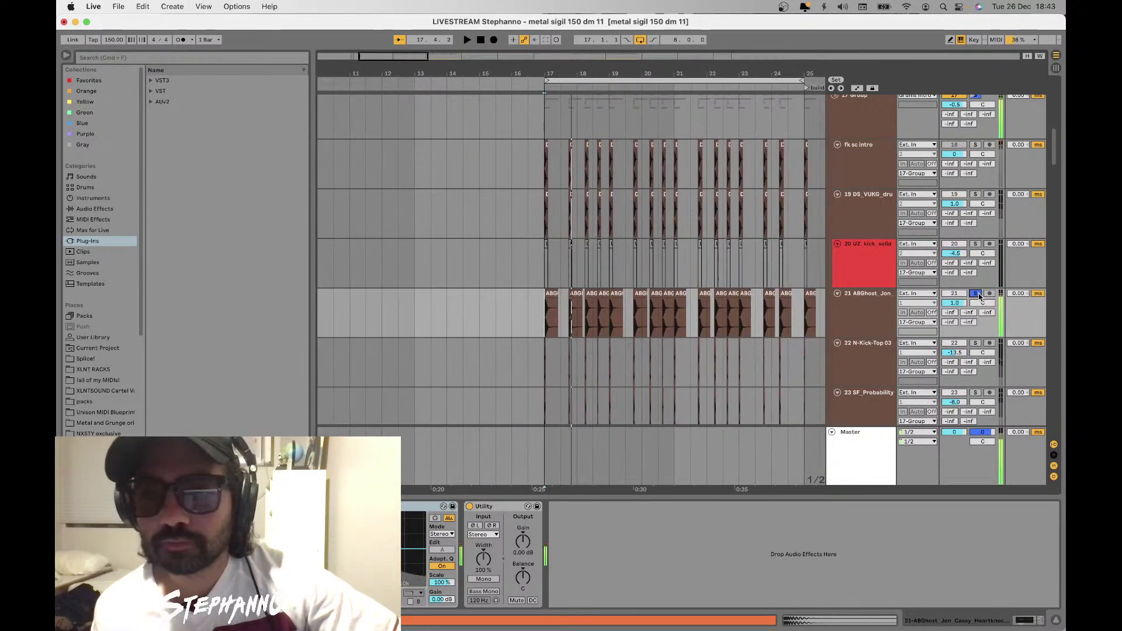
# Solo track 19, show the EQ Eights at the end of its device chain while it plays, and unsolo it
pyautogui.click(849, 214)
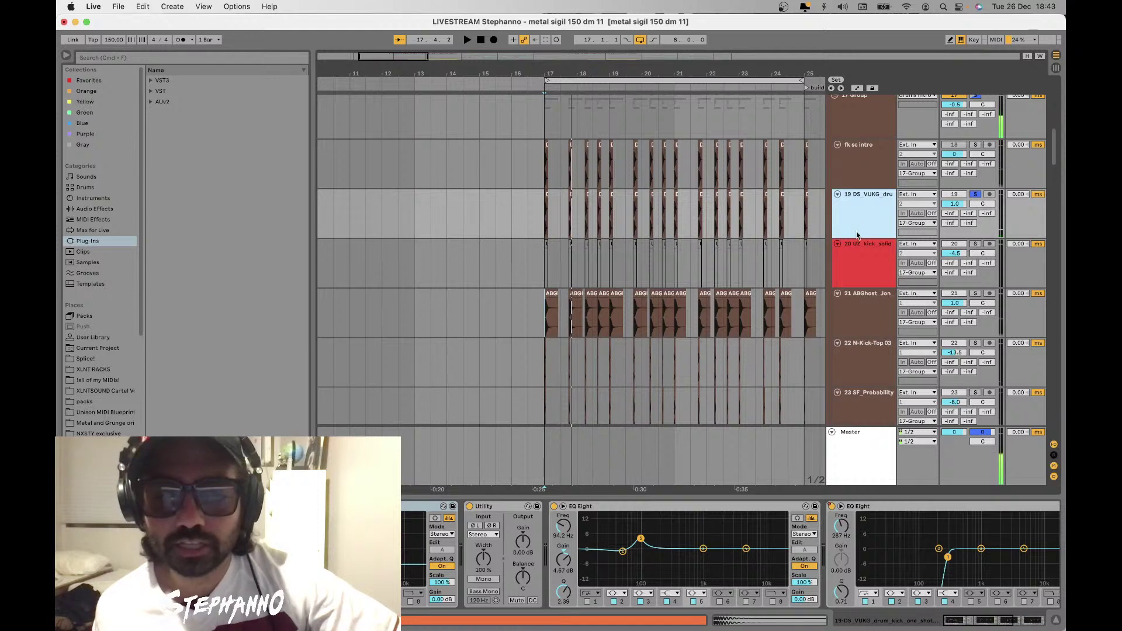
pyautogui.moveTo(992, 625); pyautogui.dragTo(1029, 624)
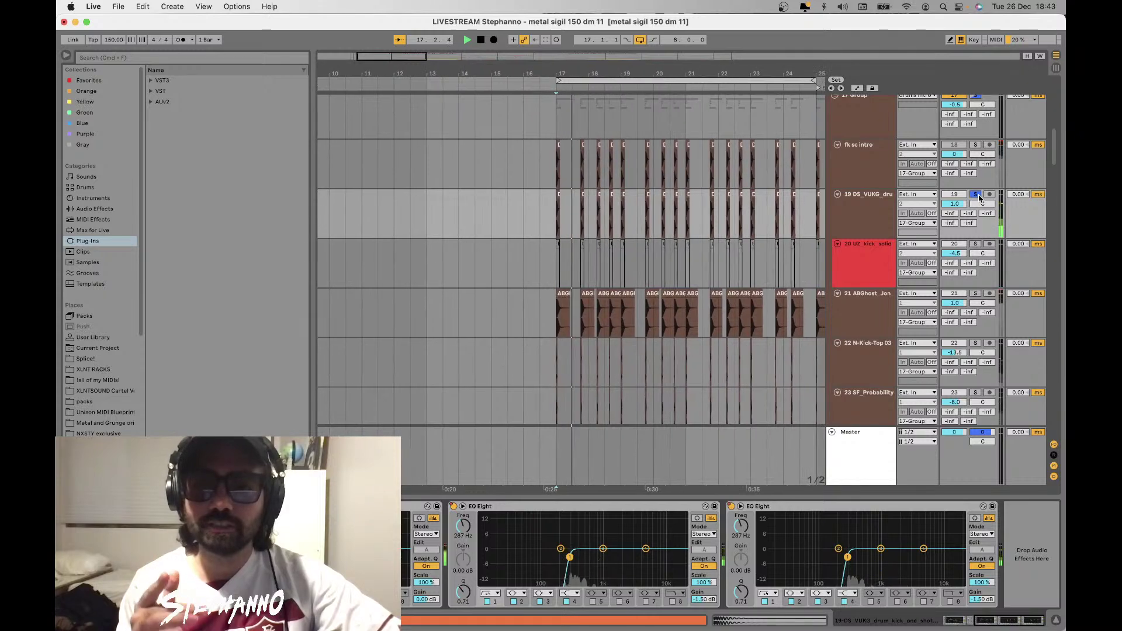
pyautogui.click(979, 196)
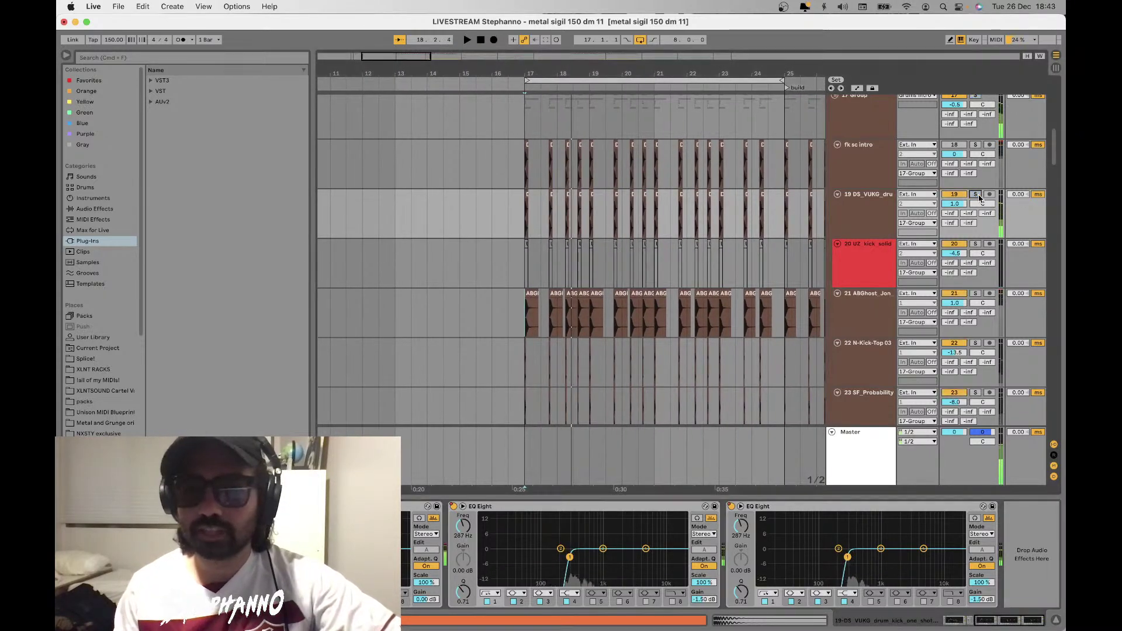
# Solo the N-Kick-Top 03 layer on track 22 and play it from bar 17
pyautogui.scroll(-2, 974, 264)
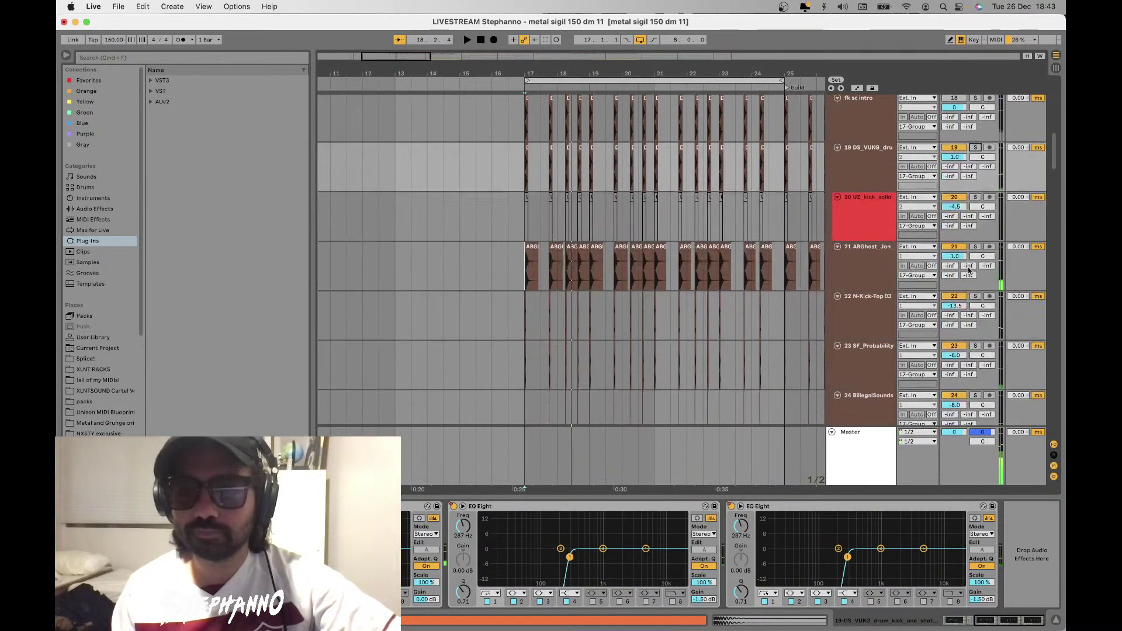
pyautogui.click(978, 297)
pyautogui.press('space')
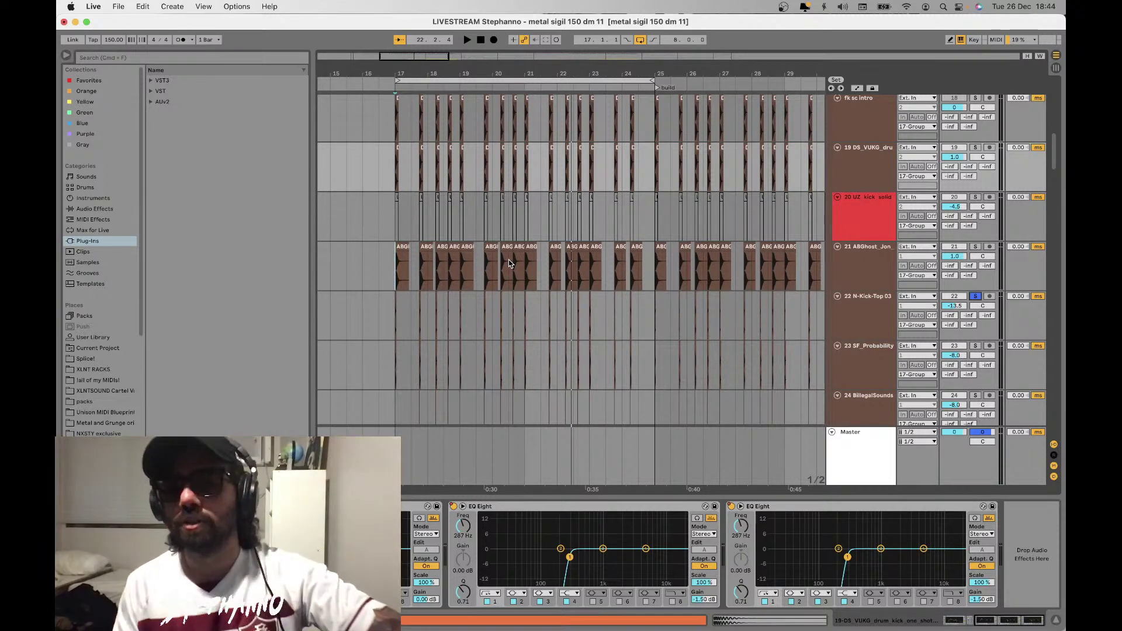
# Solo the SF_Probability kick layer on track 23 and play it from bar 17
pyautogui.click(975, 346)
pyautogui.press('space')
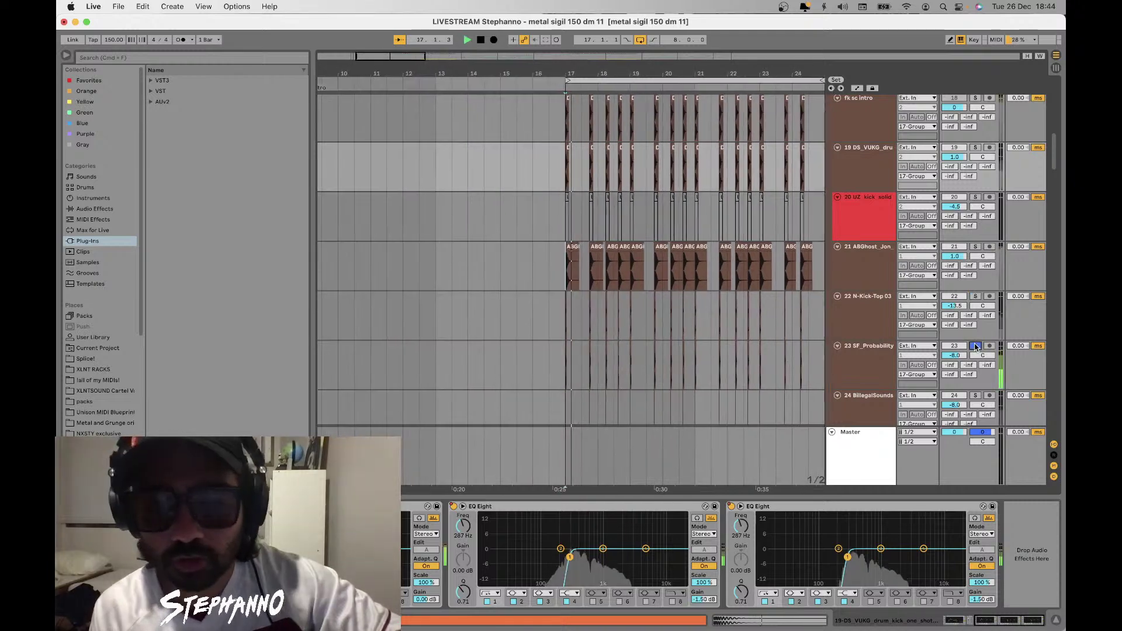
pyautogui.scroll(-2, 544, 342)
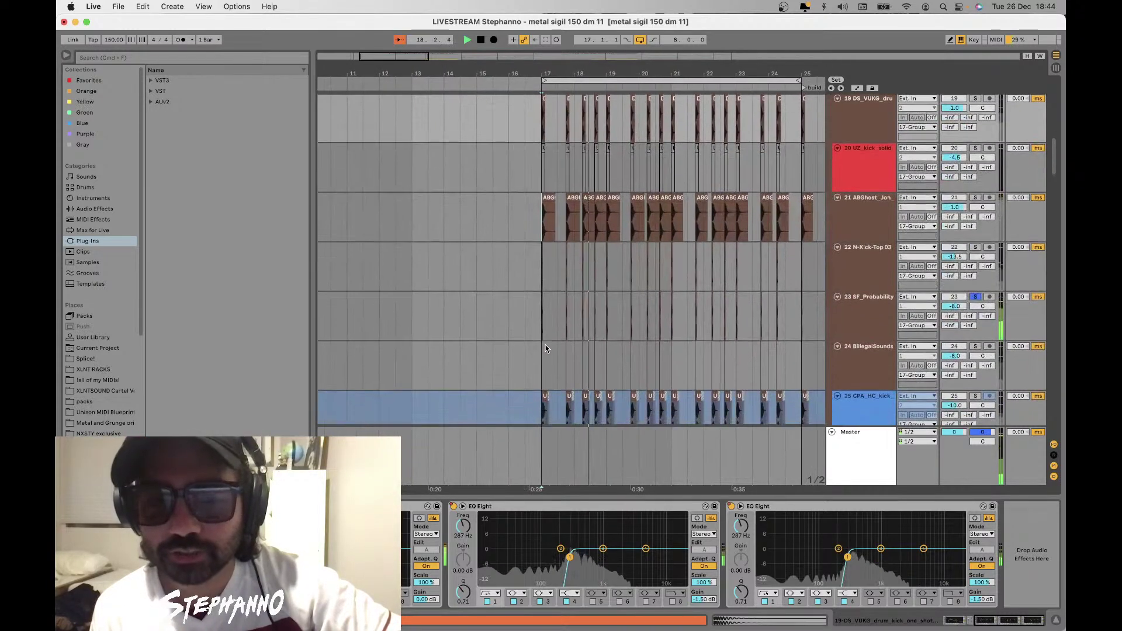
pyautogui.click(539, 325)
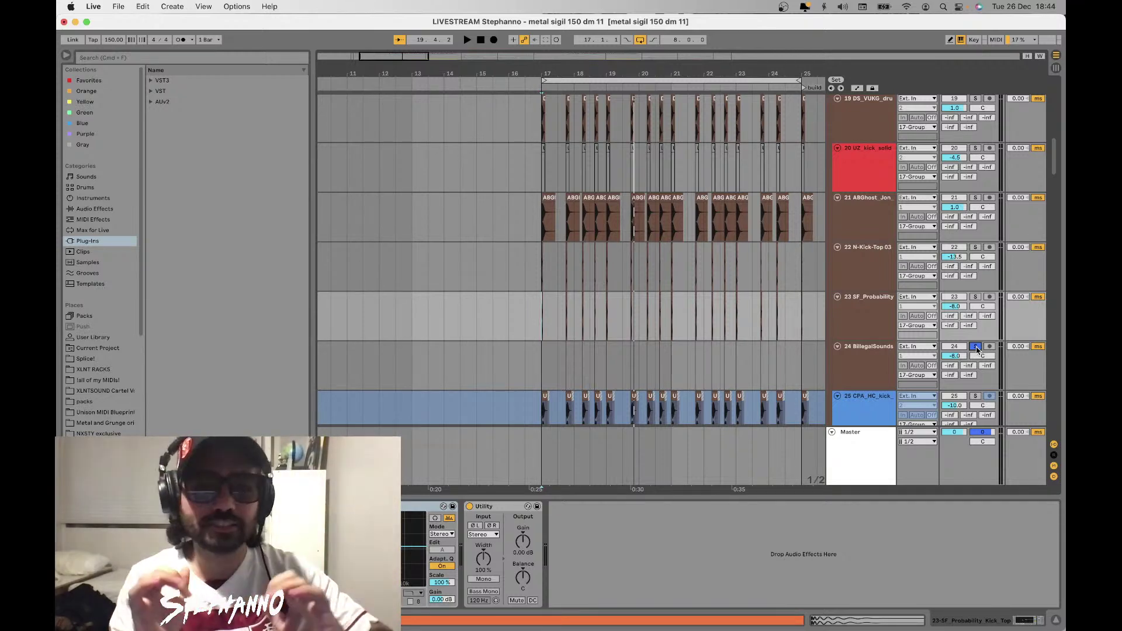
# Solo the ABGhost kick on track 21 and return the start position to bar 17
pyautogui.scroll(2, 977, 349)
pyautogui.scroll(1, 977, 350)
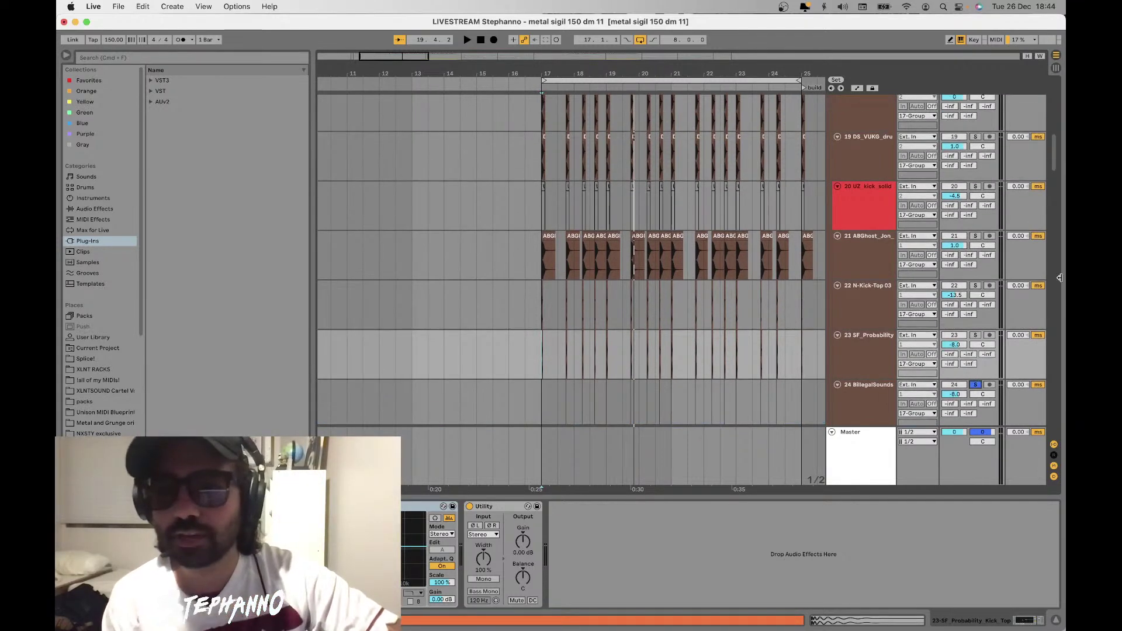
pyautogui.click(976, 236)
pyautogui.click(529, 250)
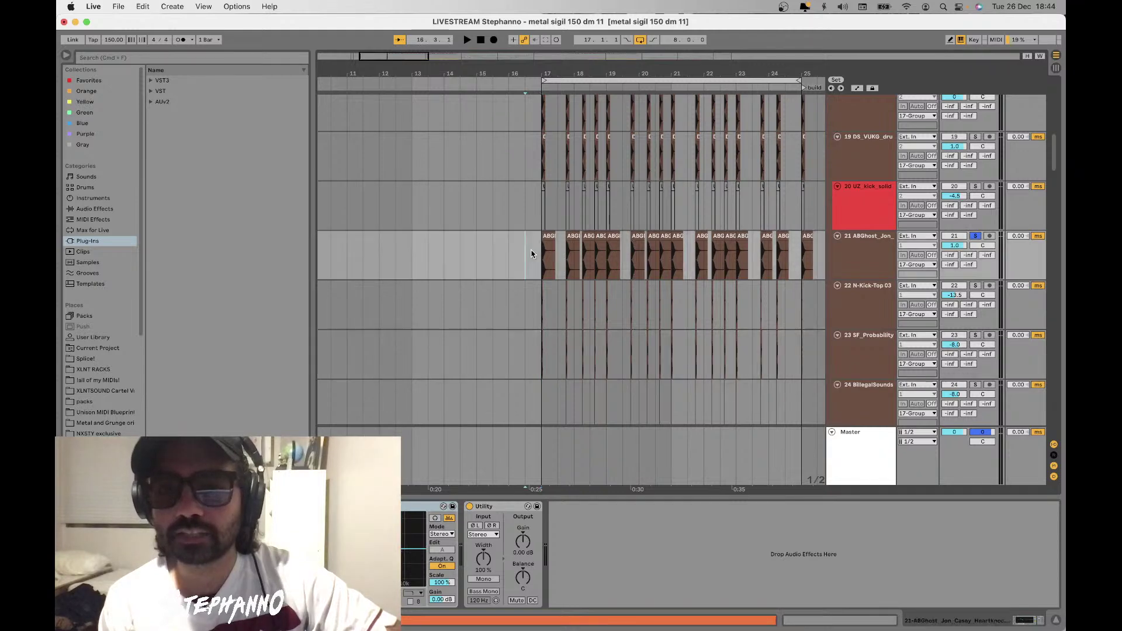
pyautogui.scroll(4, 539, 252)
pyautogui.press('Down')
pyautogui.press('Down')
pyautogui.press('Down')
pyautogui.press('Down')
pyautogui.scroll(-9, 539, 252)
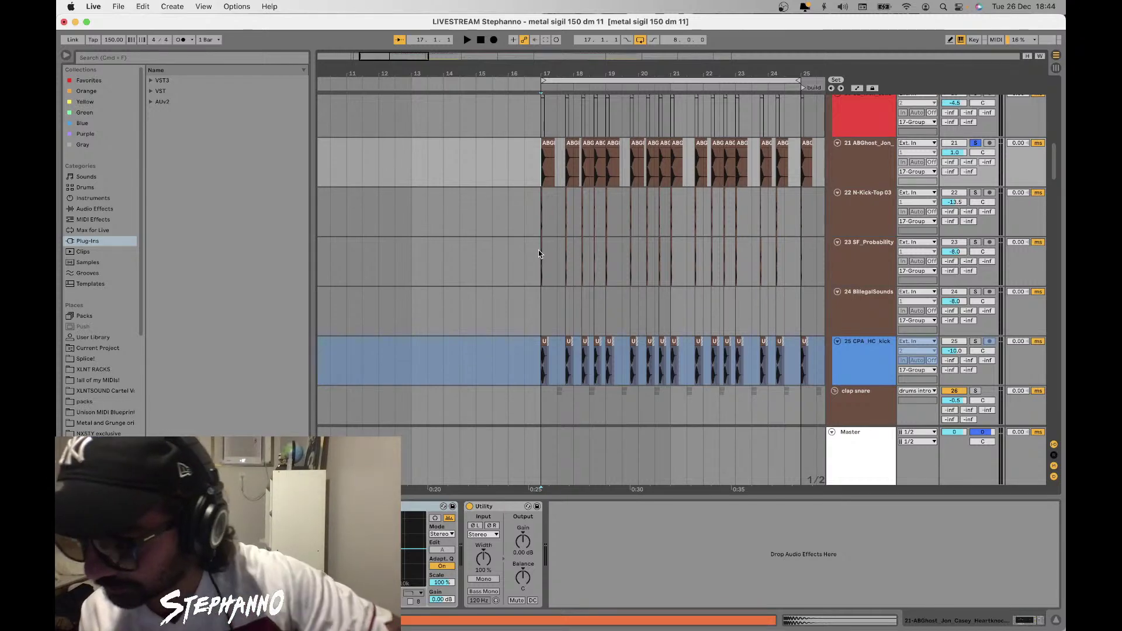
# Solo the CPA_HC_kick layer on track 25 and play it from bar 17
pyautogui.scroll(-5, 539, 254)
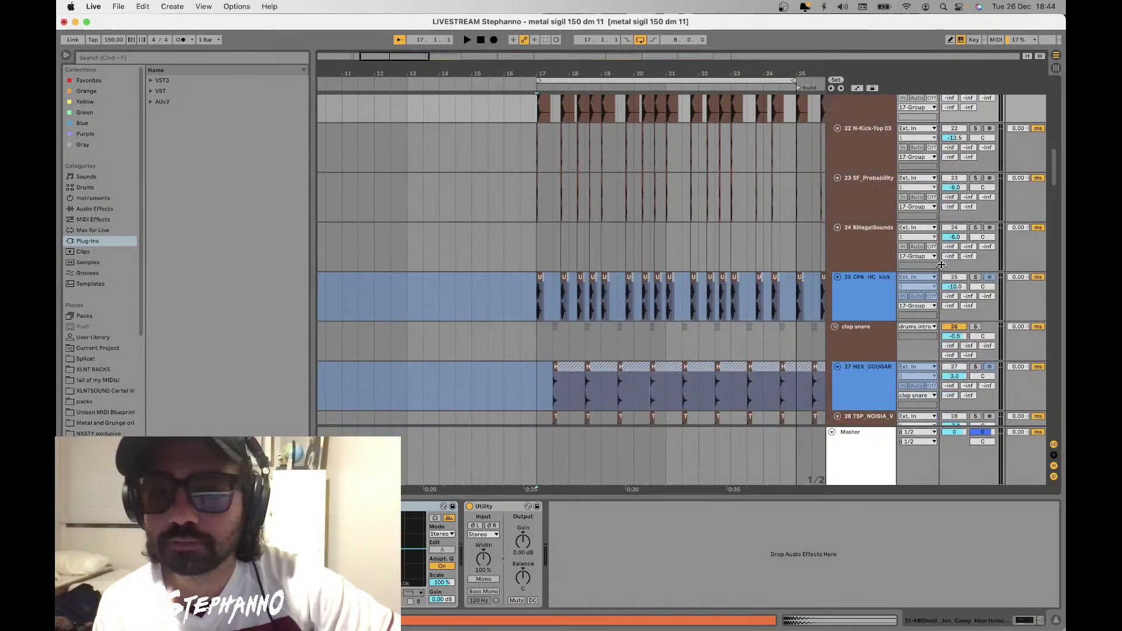
pyautogui.click(974, 278)
pyautogui.press('space')
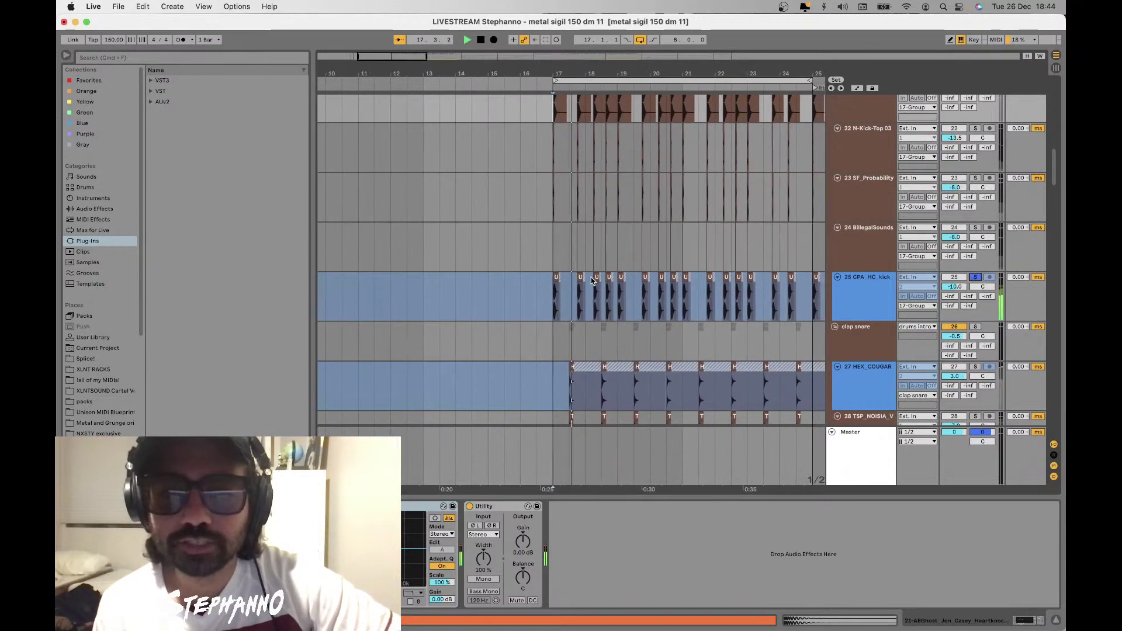
pyautogui.click(543, 291)
pyautogui.press('space')
# Compare the ABGhost and UMRU_kick_sacrifice waveforms at bar 17, select the UMRU clip's opening portion and play it
pyautogui.press('z')
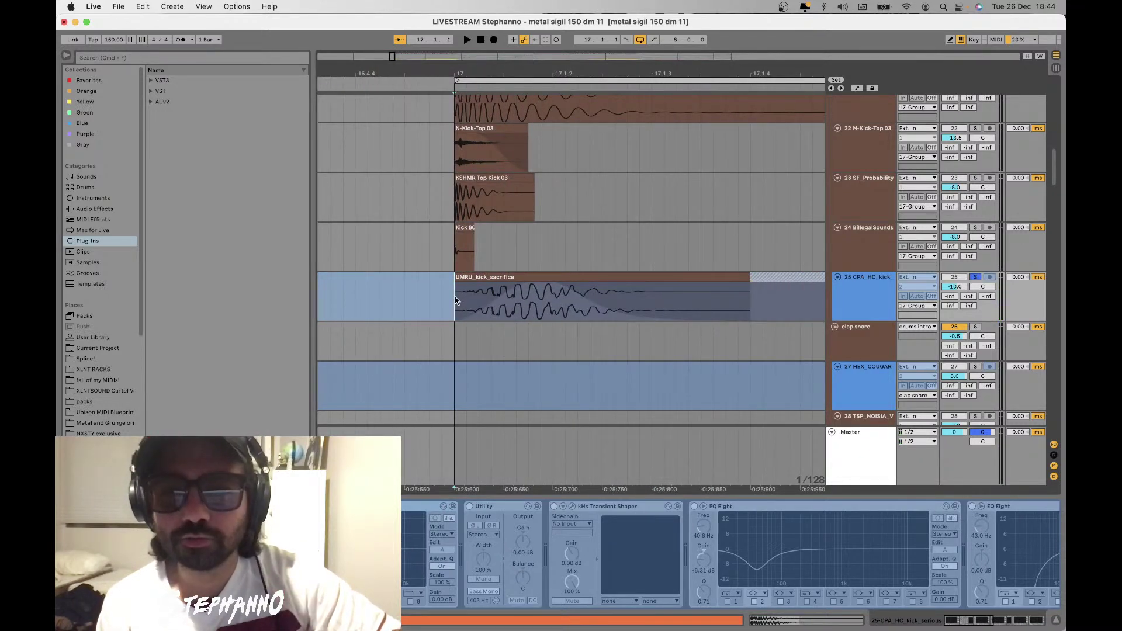
pyautogui.scroll(3, 456, 301)
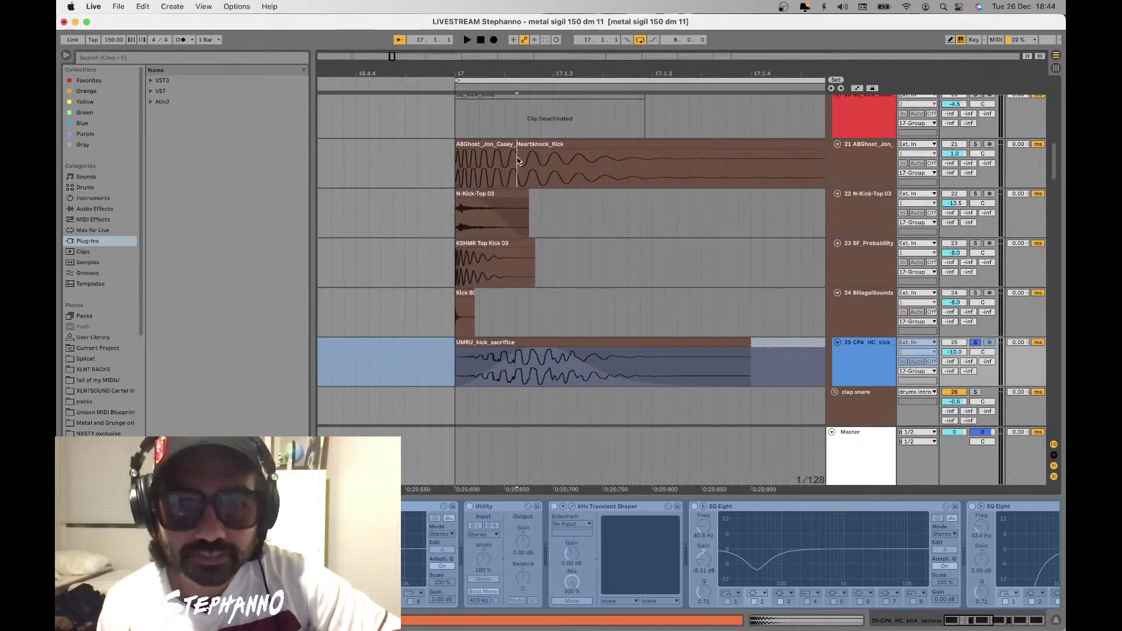
pyautogui.click(517, 165)
pyautogui.click(518, 362)
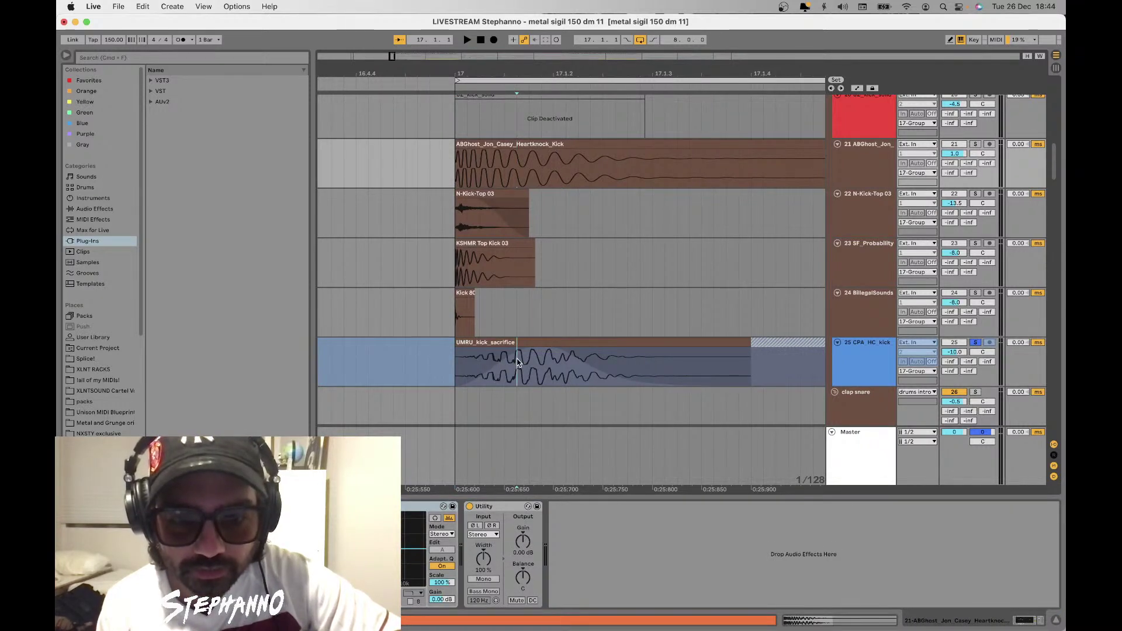
pyautogui.moveTo(532, 356); pyautogui.dragTo(458, 351)
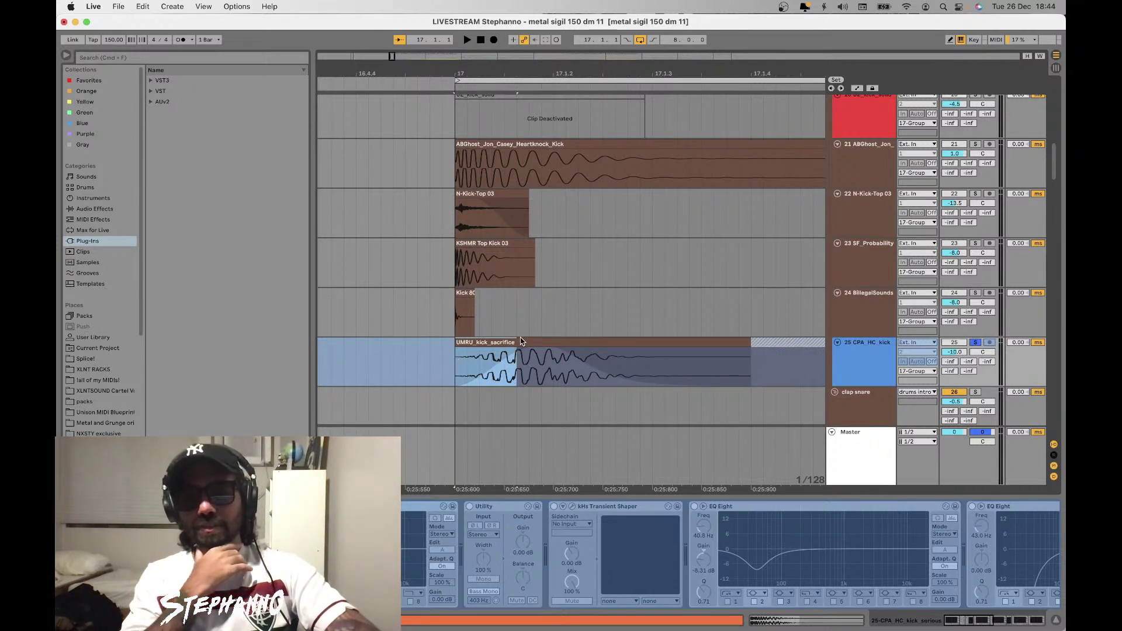
pyautogui.press('space')
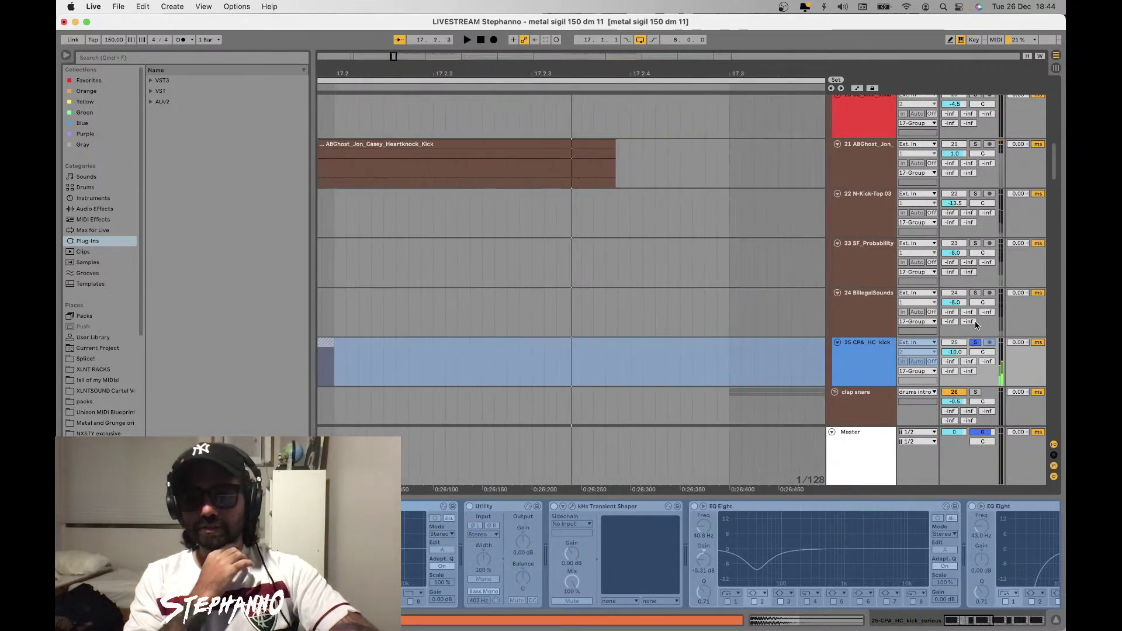
pyautogui.press('space')
# Select the opening portion of the first ABGhost kick clip and compare it with the other kick layers at bar 17
pyautogui.scroll(-5, 588, 264)
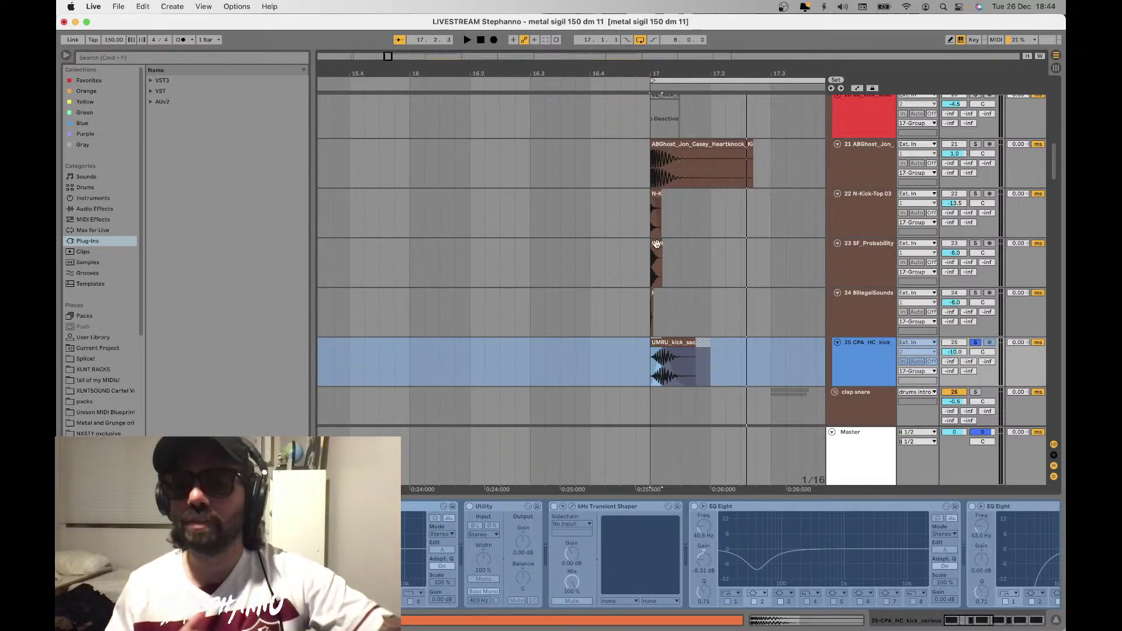
pyautogui.click(656, 166)
pyautogui.scroll(4, 656, 165)
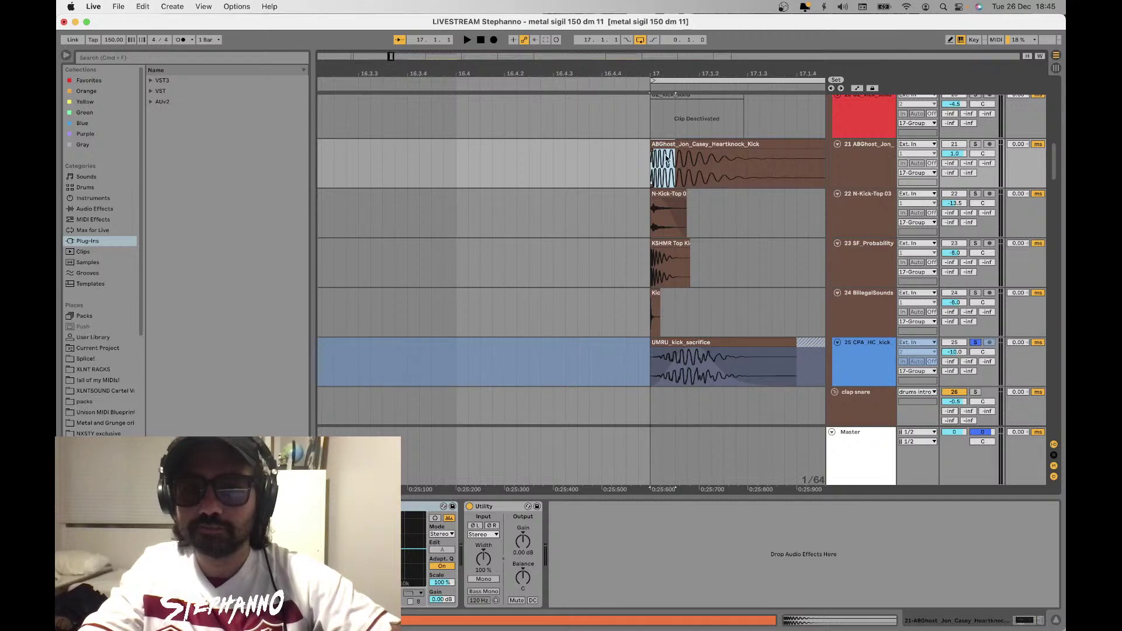
pyautogui.scroll(-4, 626, 154)
pyautogui.scroll(3, 637, 103)
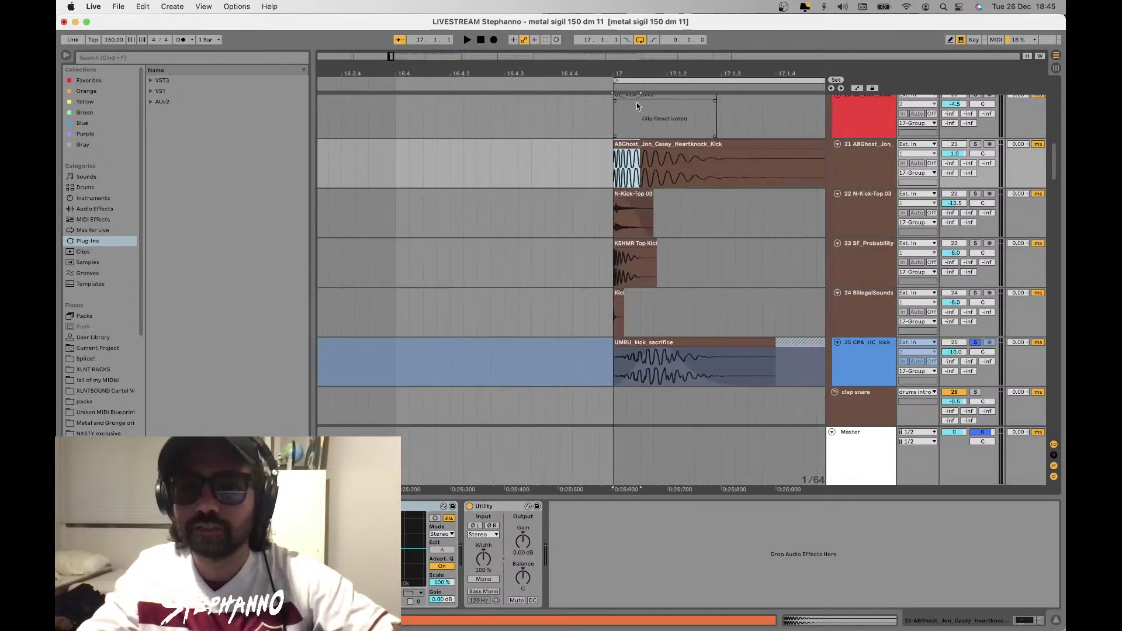
pyautogui.scroll(-3, 636, 117)
pyautogui.click(617, 166)
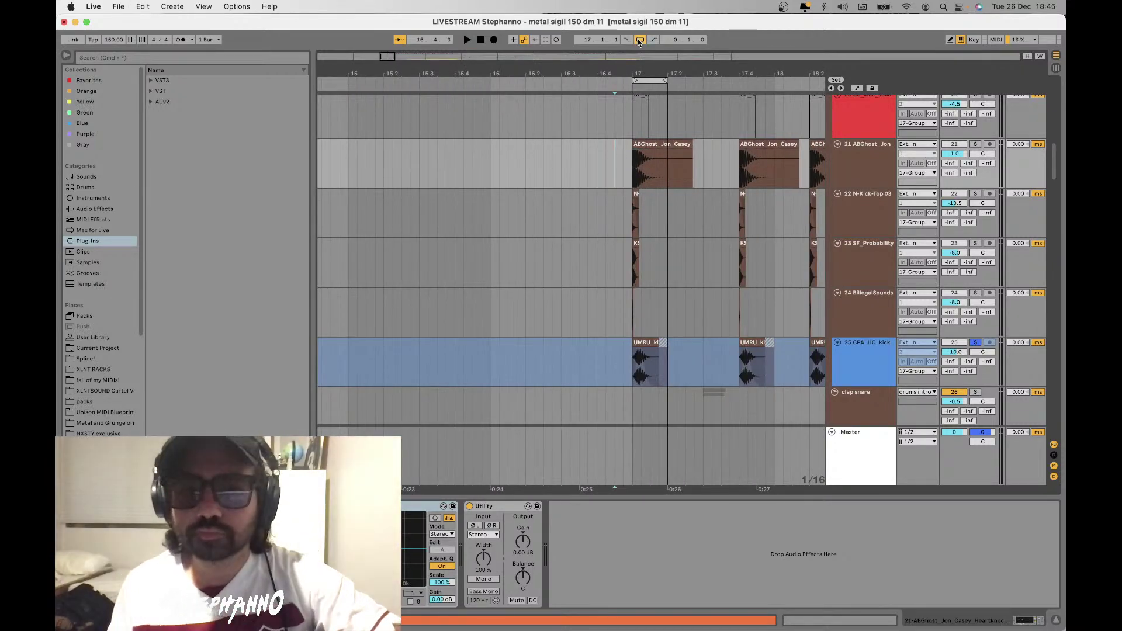
# Turn off looping, solo the 17 Group and play its combined kick layers from bar 17
pyautogui.scroll(-2, 644, 234)
pyautogui.scroll(-6, 645, 234)
pyautogui.scroll(14, 645, 234)
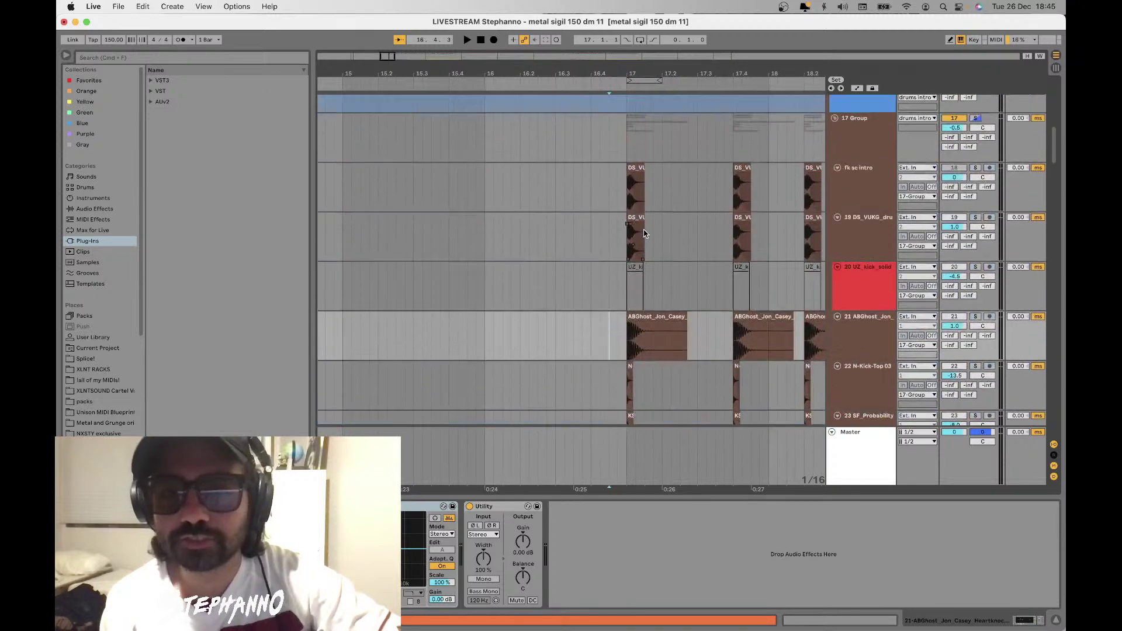
pyautogui.scroll(-2, 645, 234)
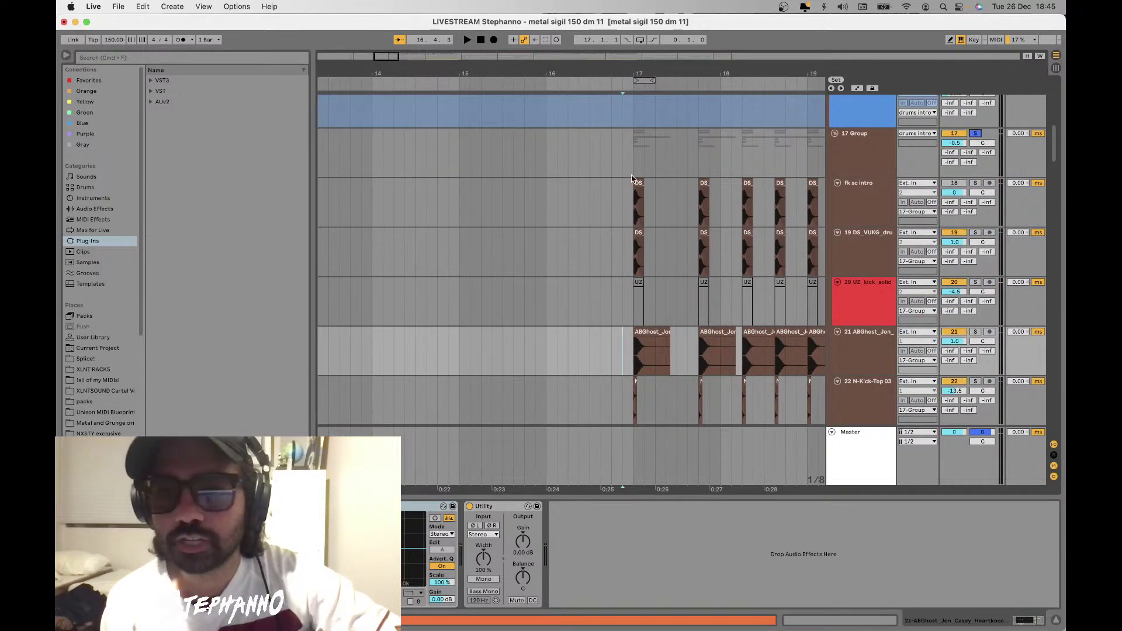
pyautogui.click(631, 167)
pyautogui.press('space')
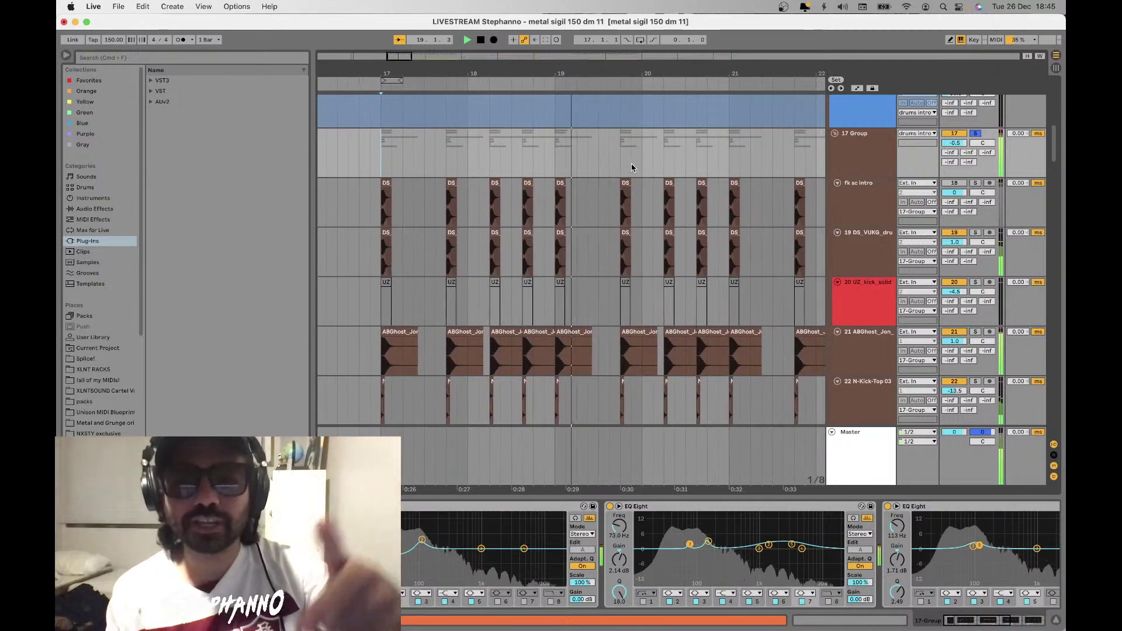
# Solo the KSHMR_88 drum loop on track 29, play it from bar 17 and turn its solo off
pyautogui.scroll(-3, 631, 167)
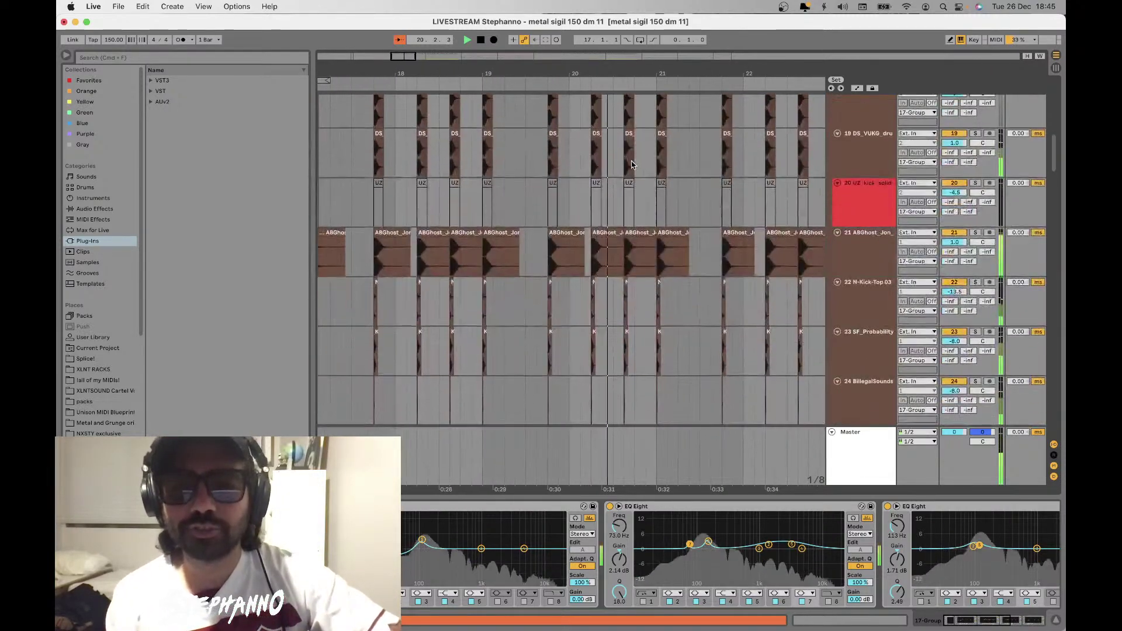
pyautogui.scroll(-4, 632, 166)
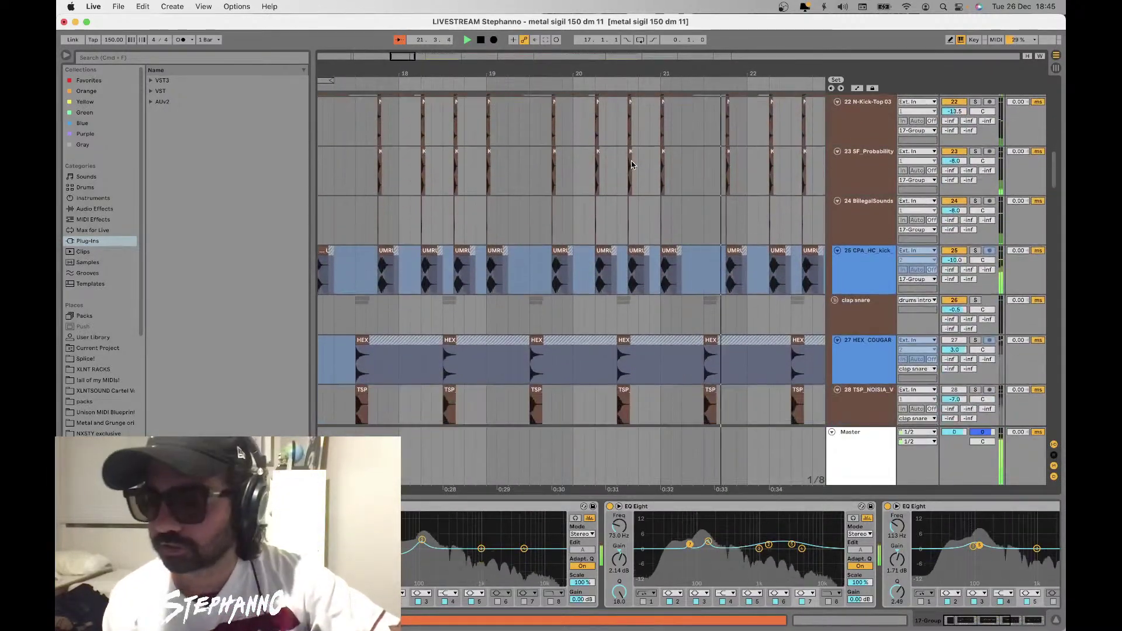
pyautogui.scroll(-5, 632, 164)
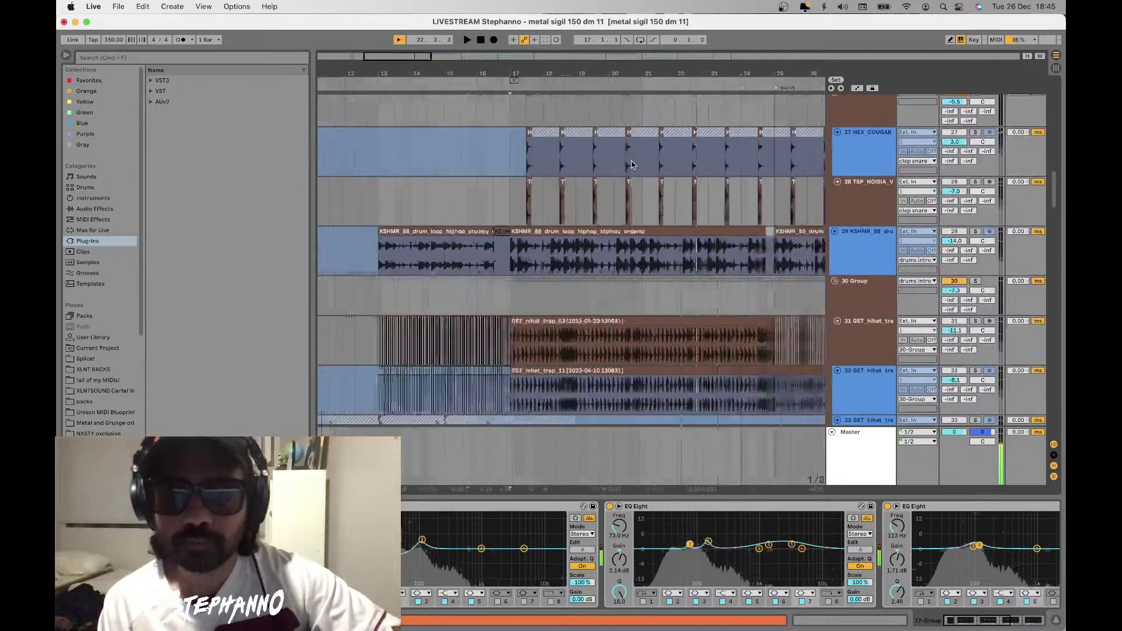
pyautogui.scroll(3, 631, 165)
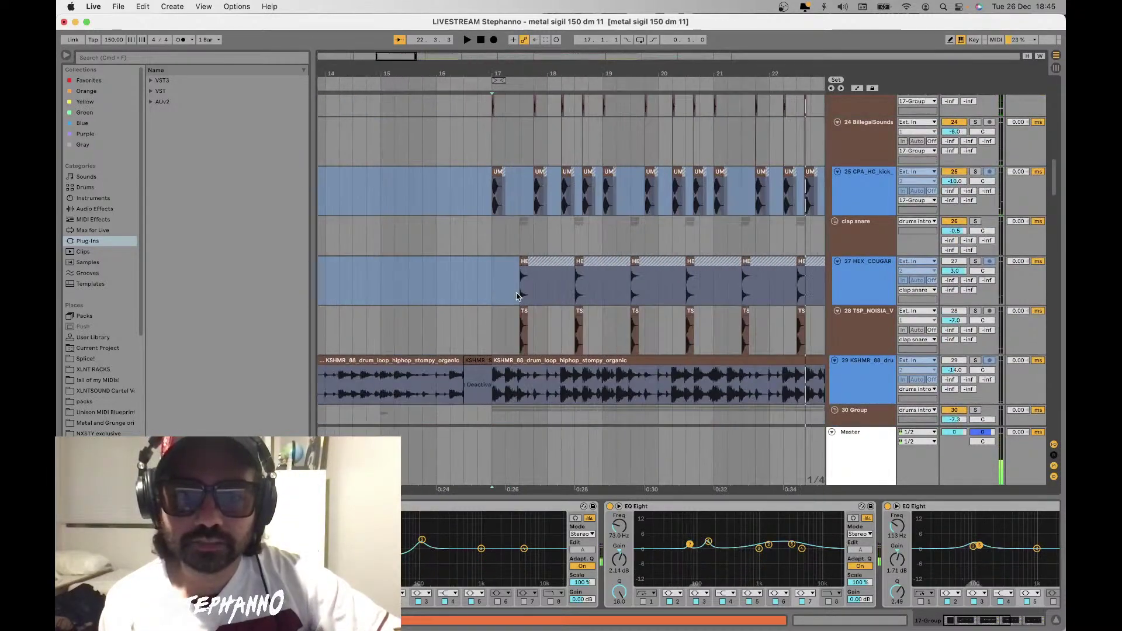
pyautogui.click(490, 311)
pyautogui.press('space')
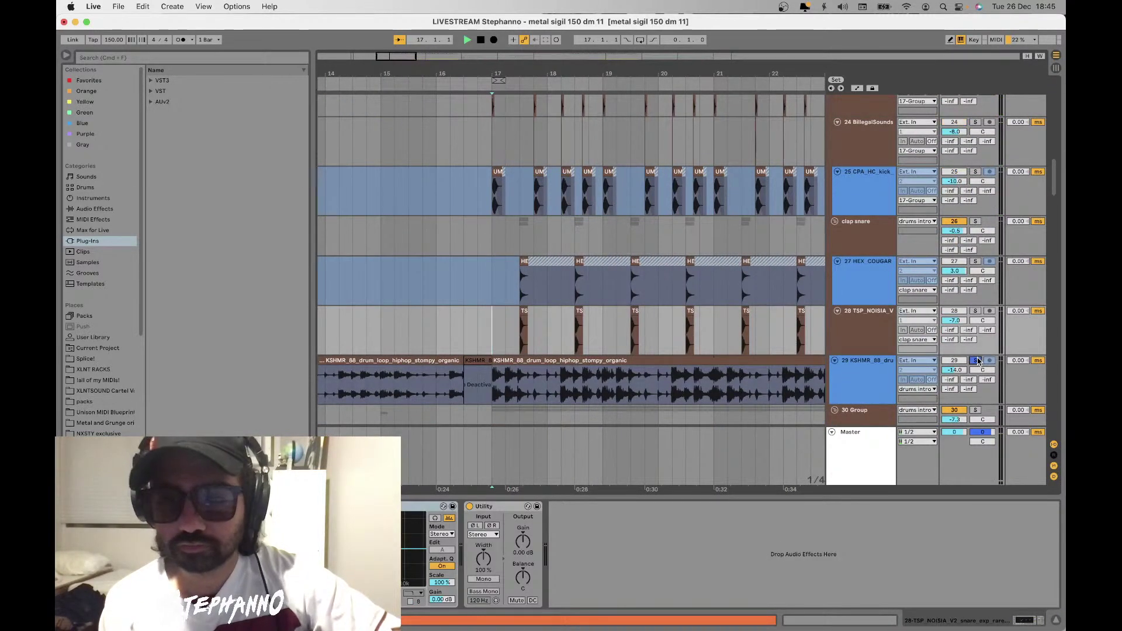
pyautogui.press('space')
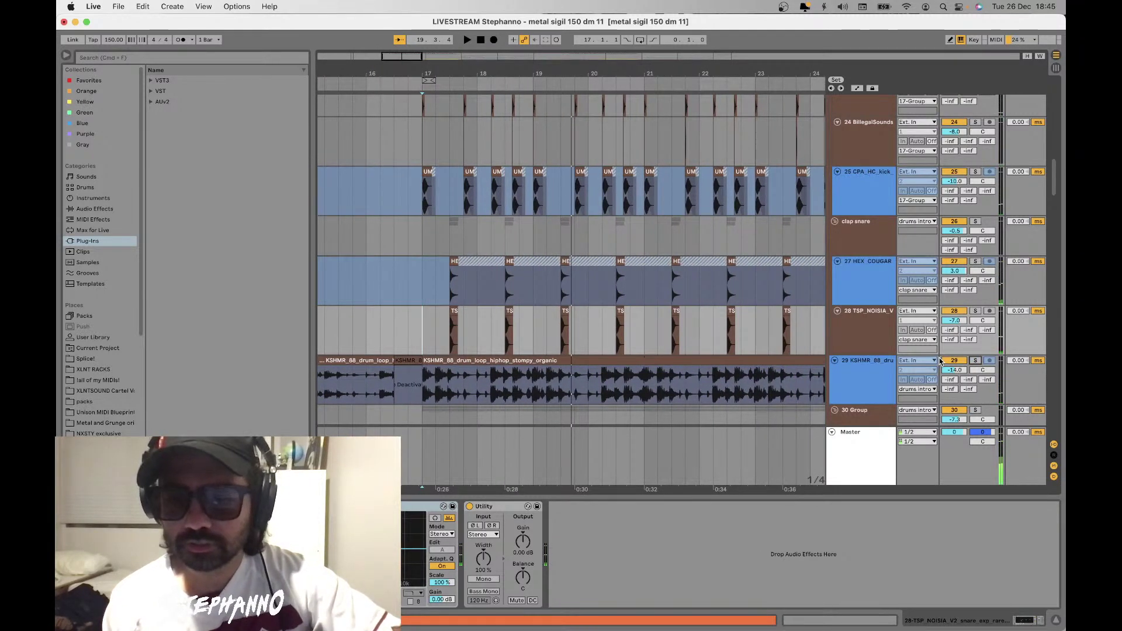
# Examine the GET_hihat_trap_03 clips on track 31 from bar 17 up to the build marker at bar 25
pyautogui.scroll(-5, 712, 262)
pyautogui.scroll(-3, 438, 239)
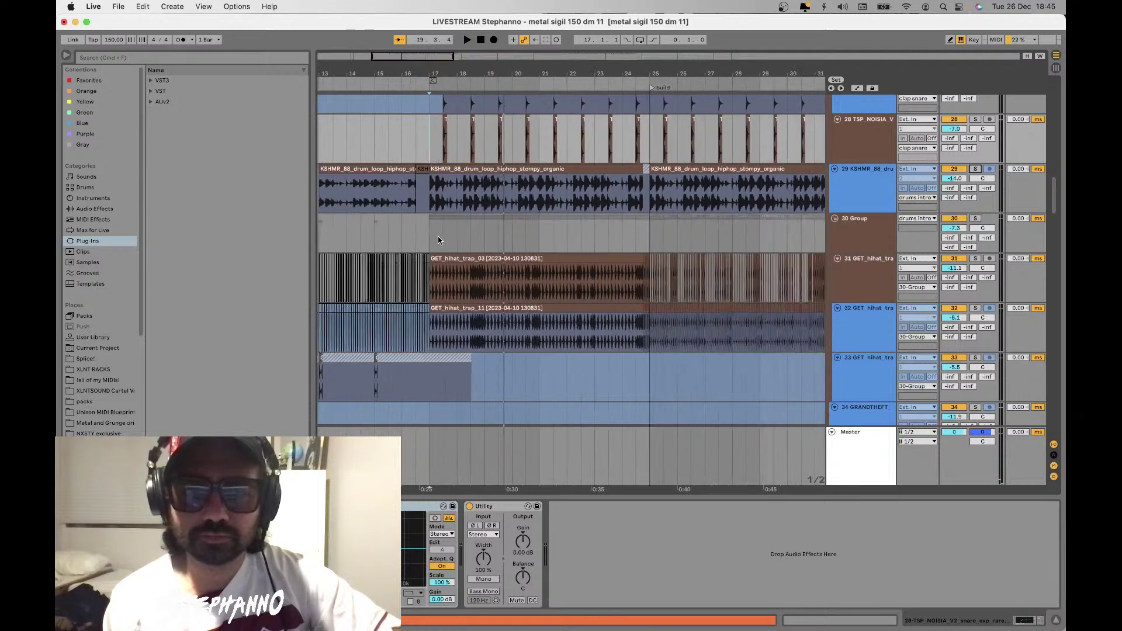
pyautogui.press('space')
pyautogui.click(430, 237)
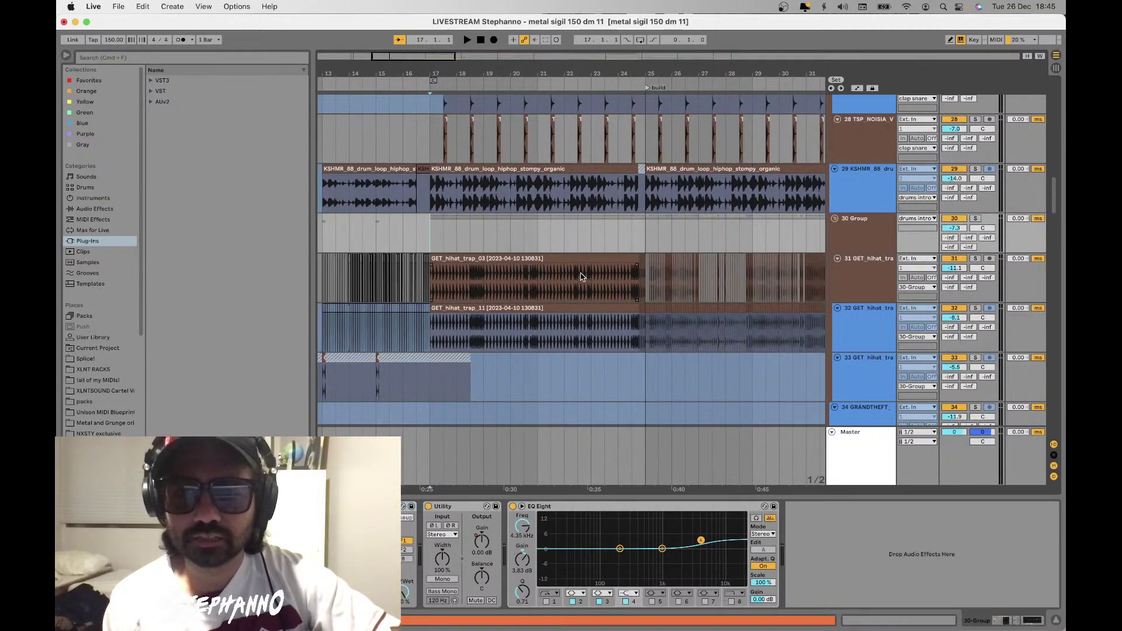
pyautogui.scroll(5, 582, 276)
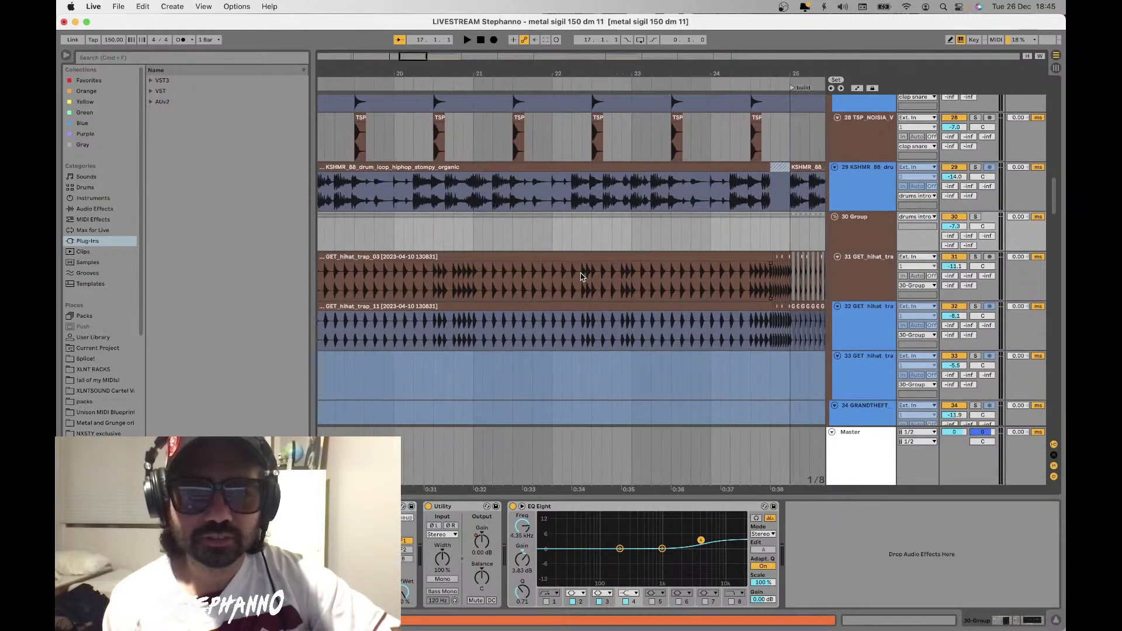
pyautogui.hscroll(-5, 581, 276)
pyautogui.click(473, 255)
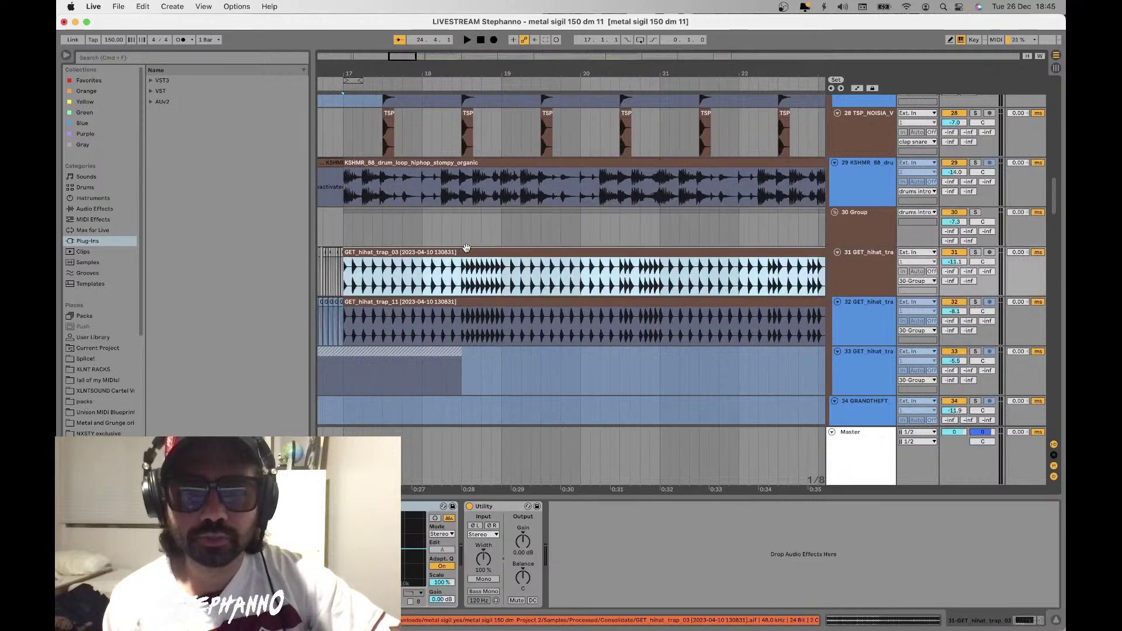
pyautogui.scroll(-3, 470, 254)
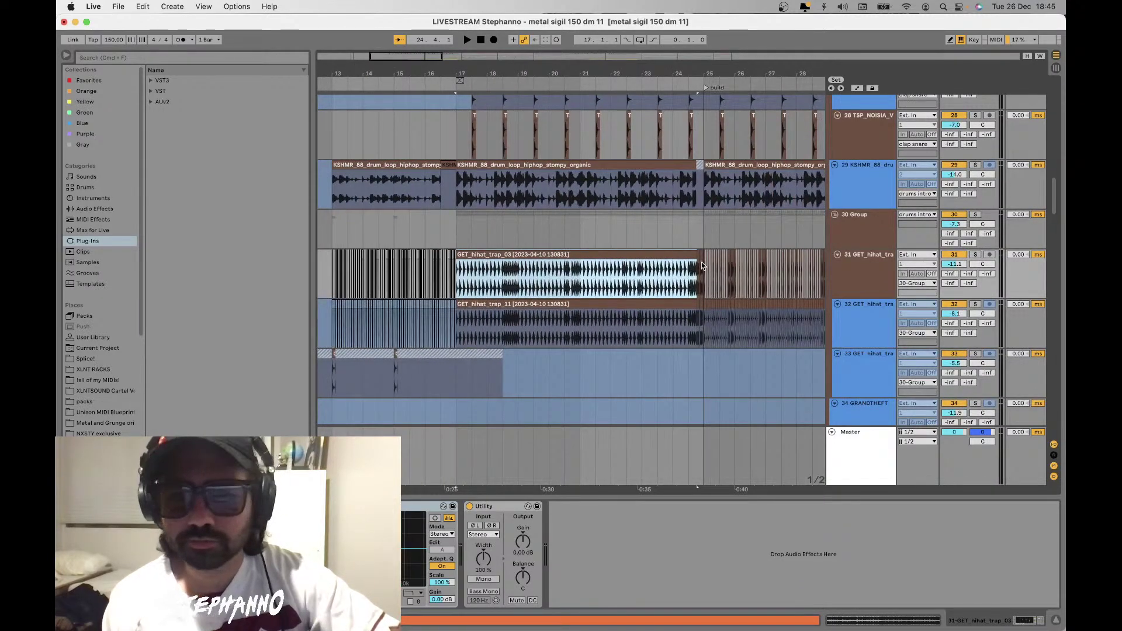
pyautogui.scroll(3, 701, 264)
pyautogui.scroll(4, 703, 264)
# Solo the GET hi-hat on track 31 and play its chopped clips from bar 25
pyautogui.click(706, 265)
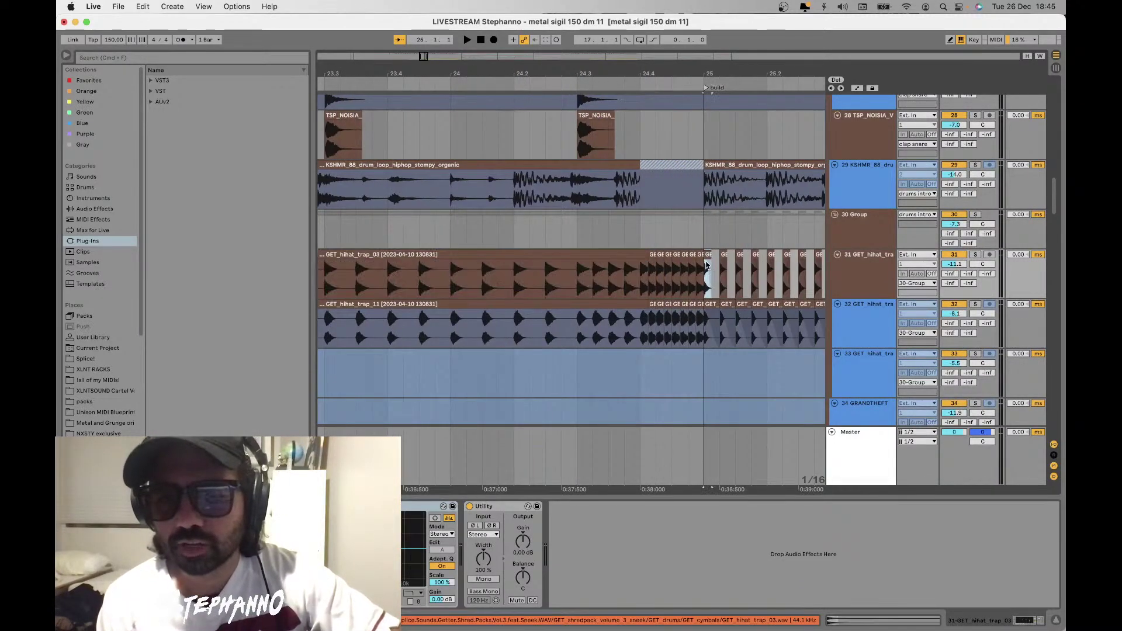
pyautogui.click(976, 255)
pyautogui.press('space')
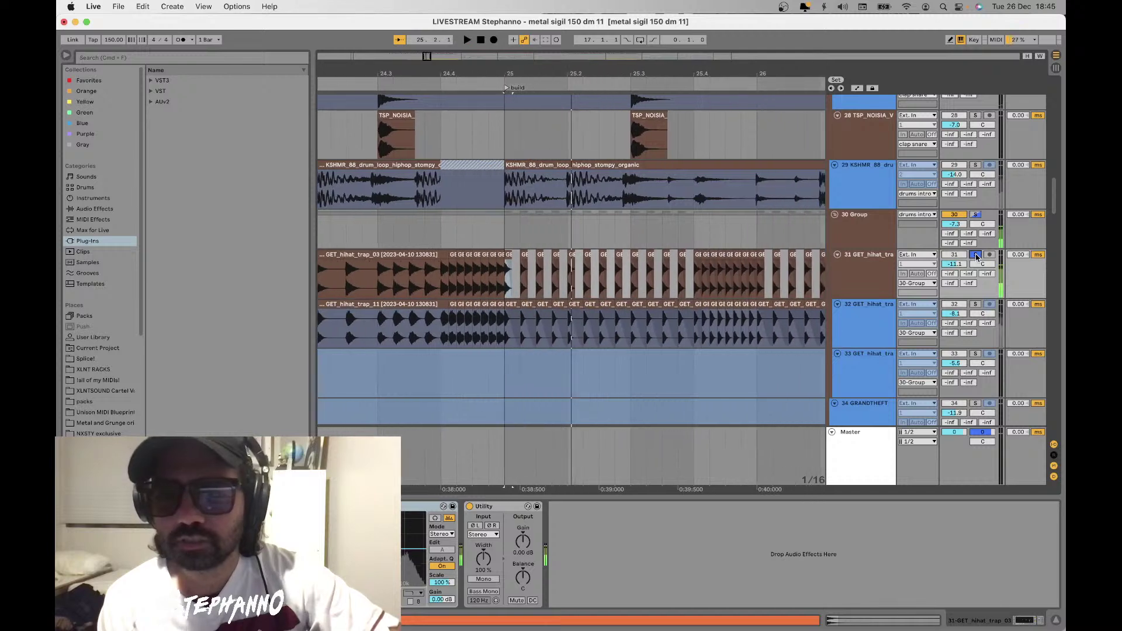
pyautogui.scroll(-5, 500, 262)
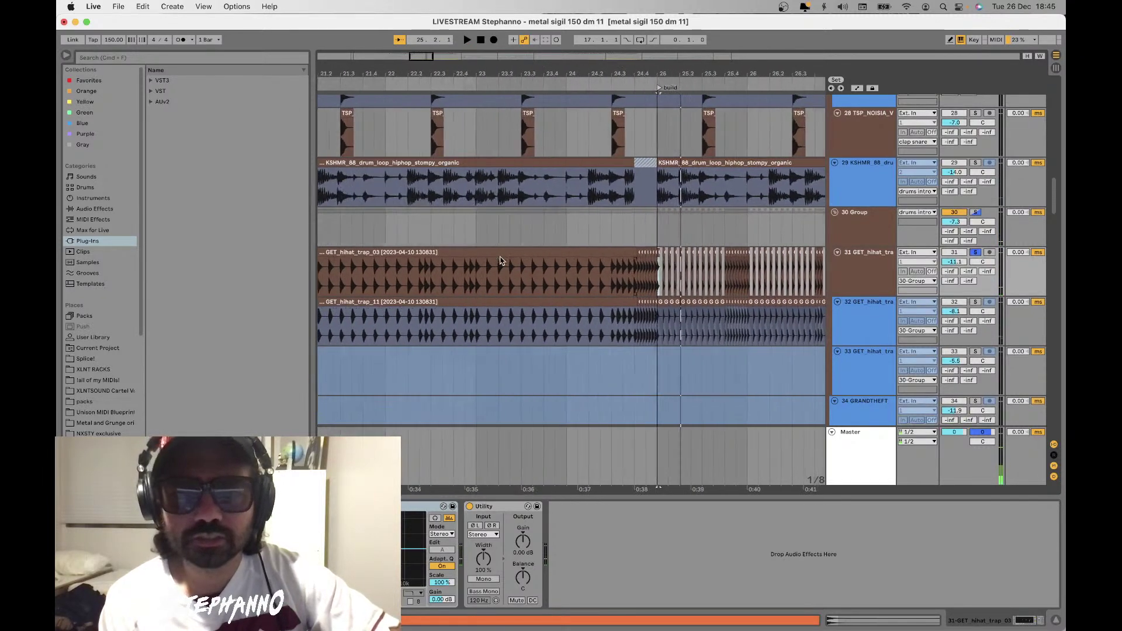
pyautogui.scroll(-4, 501, 262)
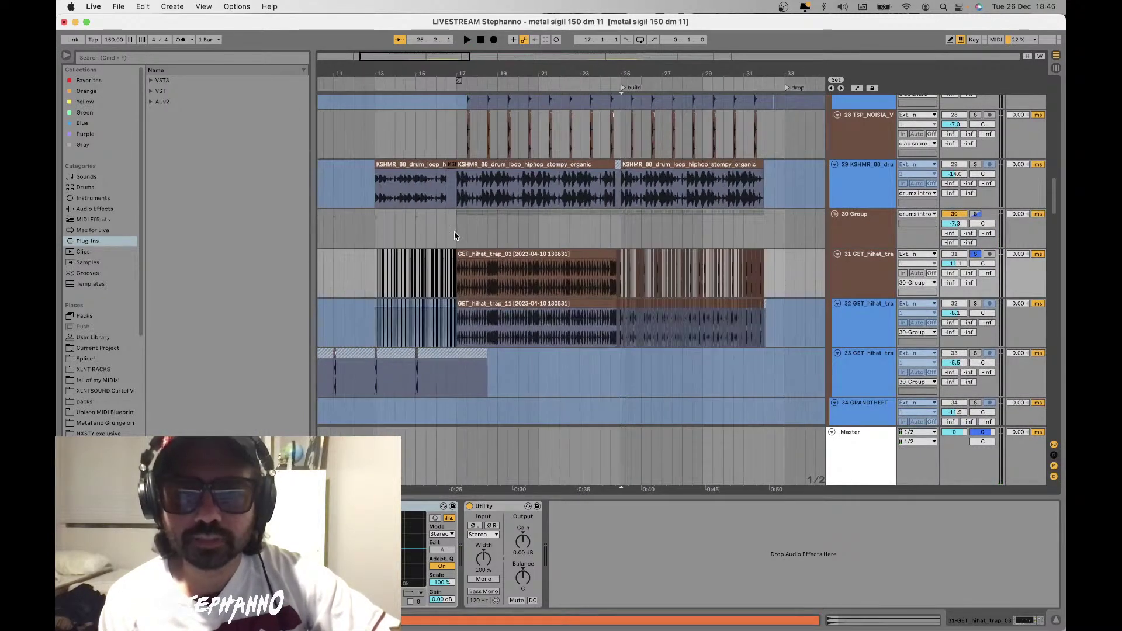
# Clear the hi-hat solo and play the 30 Group within the full mix from bar 17
pyautogui.click(458, 238)
pyautogui.press('space')
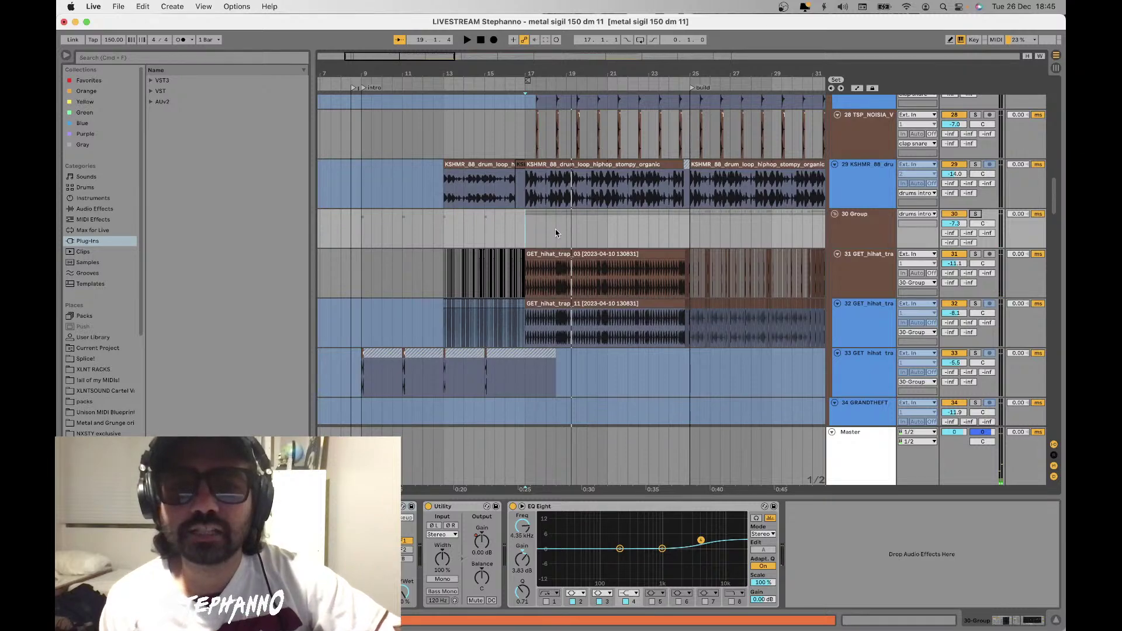
# Solo the 45 Group with the BBL_808 clips and play it from bar 17
pyautogui.scroll(-10, 555, 232)
pyautogui.scroll(-5, 556, 233)
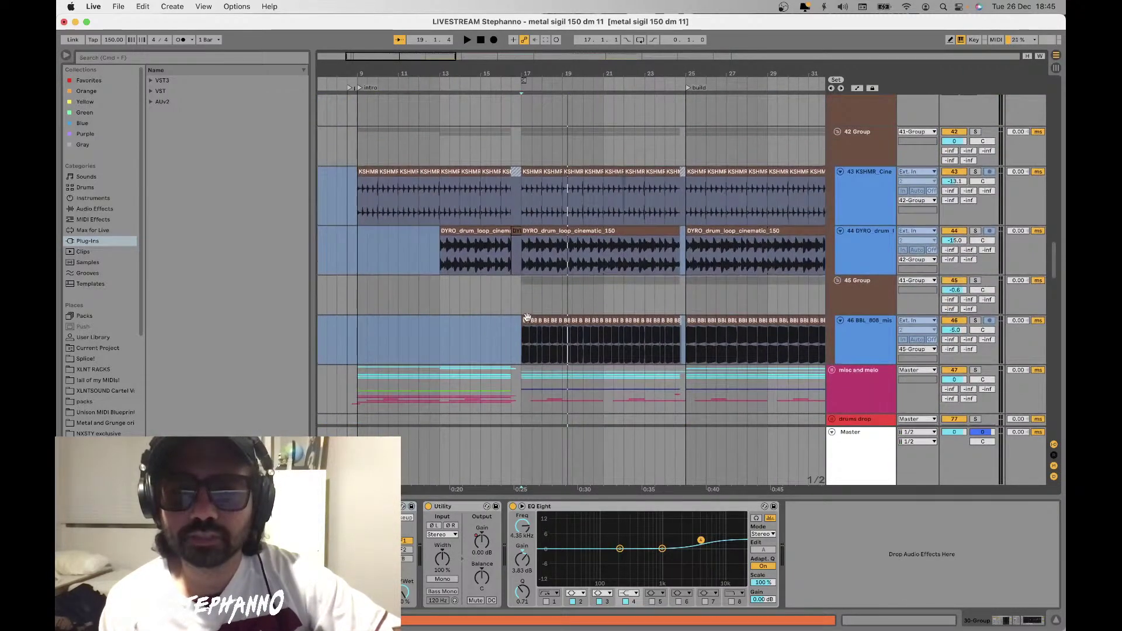
pyautogui.click(526, 299)
pyautogui.press('space')
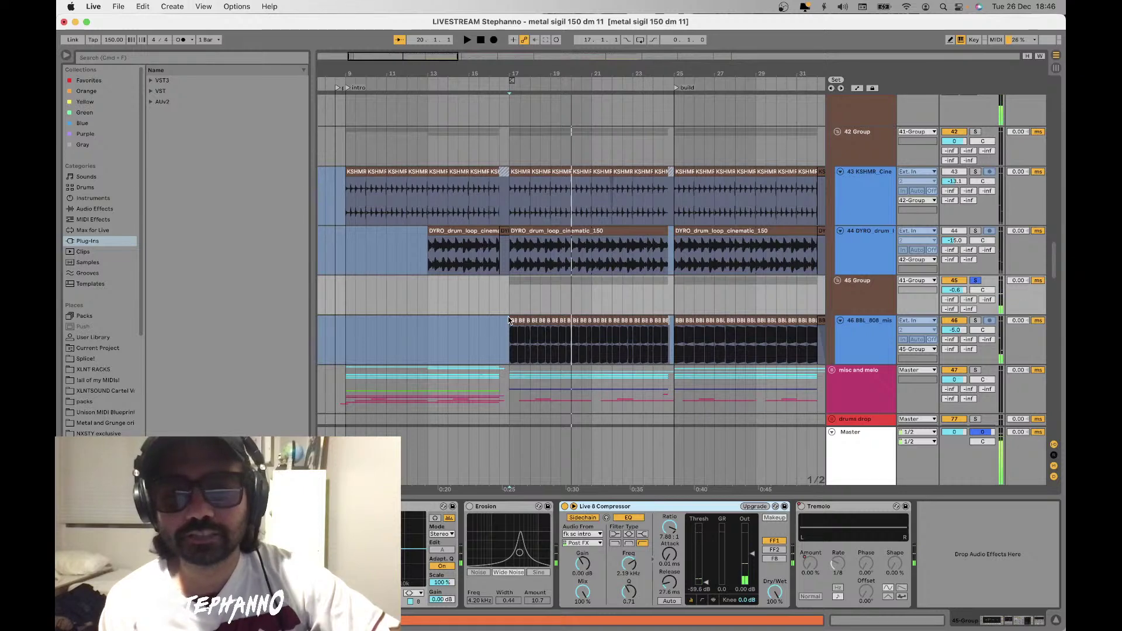
# Highlight the tail and the opening of the first BBL_808_missing clip at bar 17 on track 46 to compare them
pyautogui.scroll(5, 508, 321)
pyautogui.scroll(1, 508, 336)
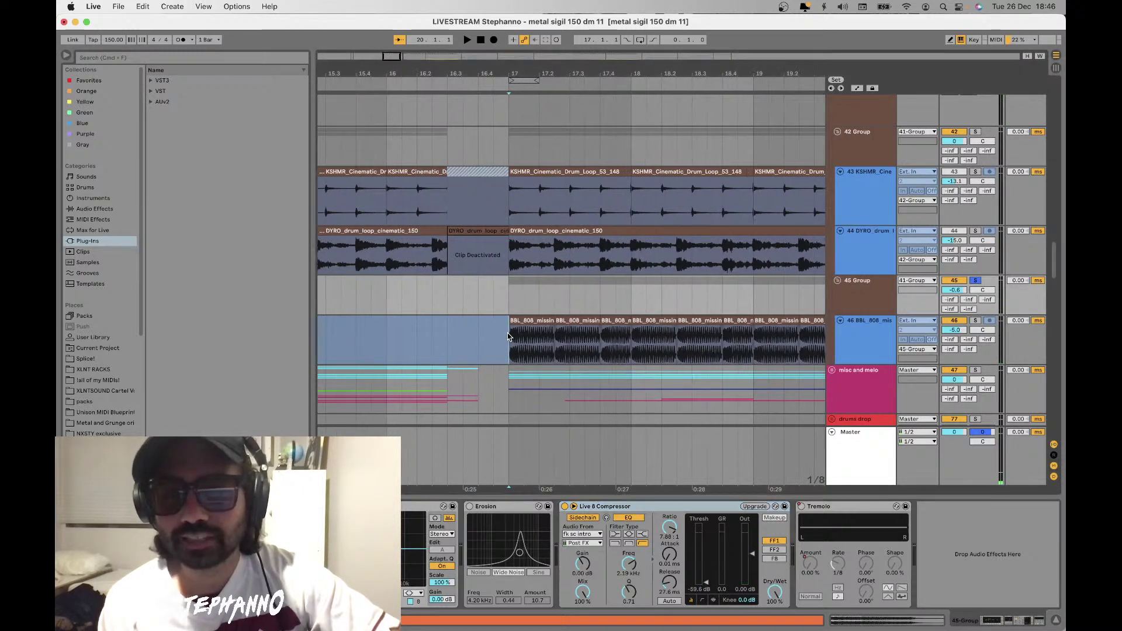
pyautogui.click(523, 337)
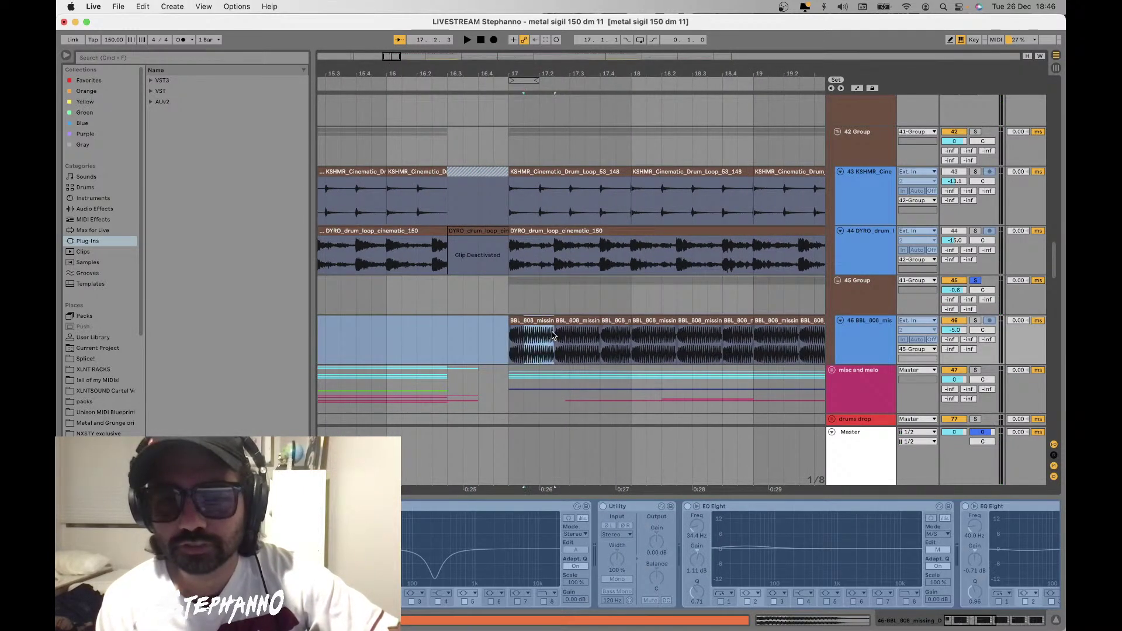
pyautogui.moveTo(505, 333); pyautogui.dragTo(518, 338)
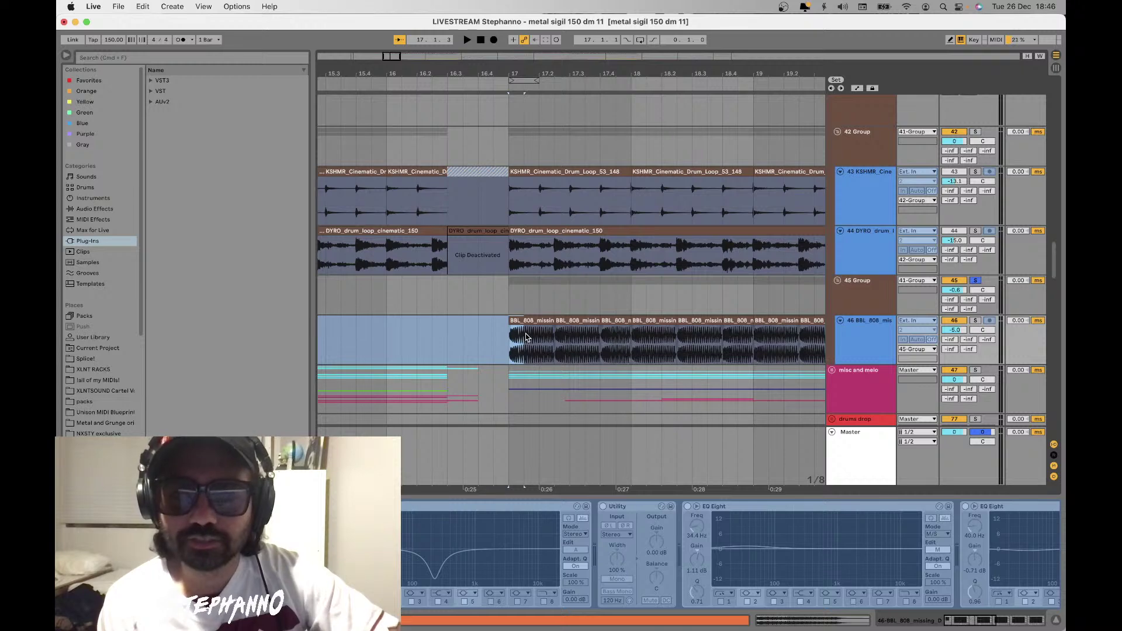
pyautogui.click(510, 297)
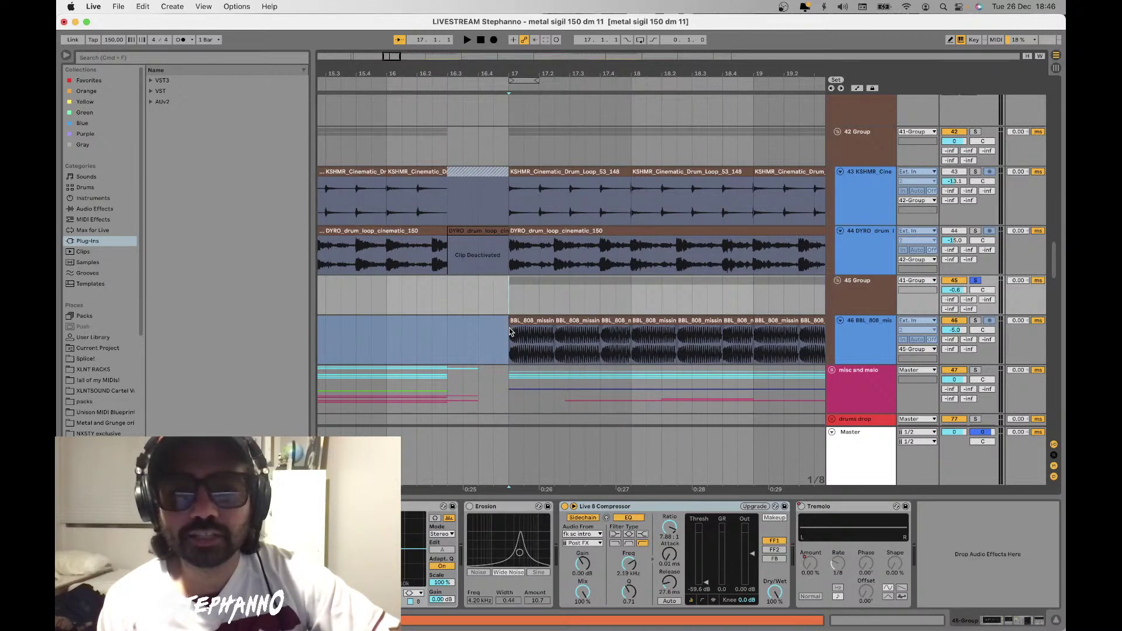
# Try adjusting the release time of the sidechained Live 8 Compressor on the 45 Group
pyautogui.scroll(4, 509, 335)
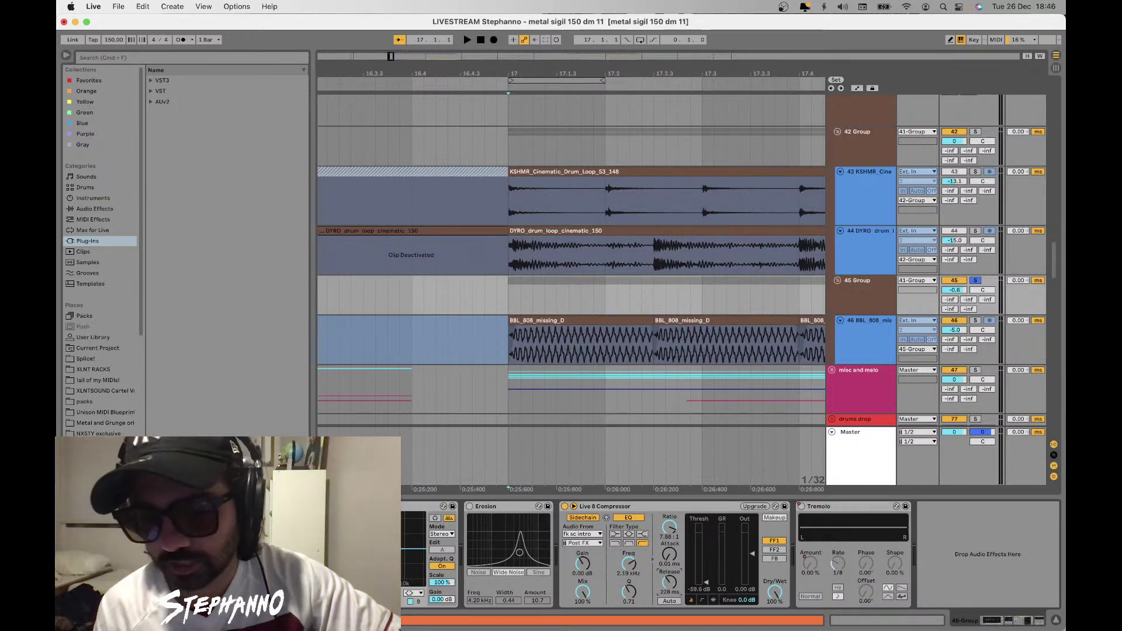
pyautogui.scroll(-5, 670, 582)
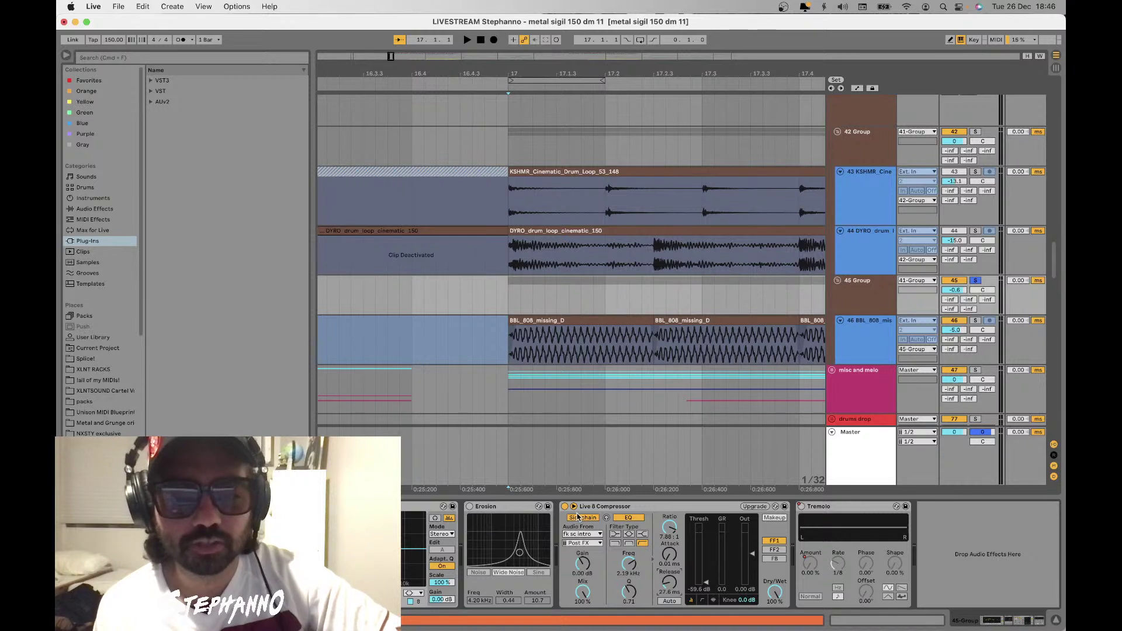
pyautogui.click(512, 295)
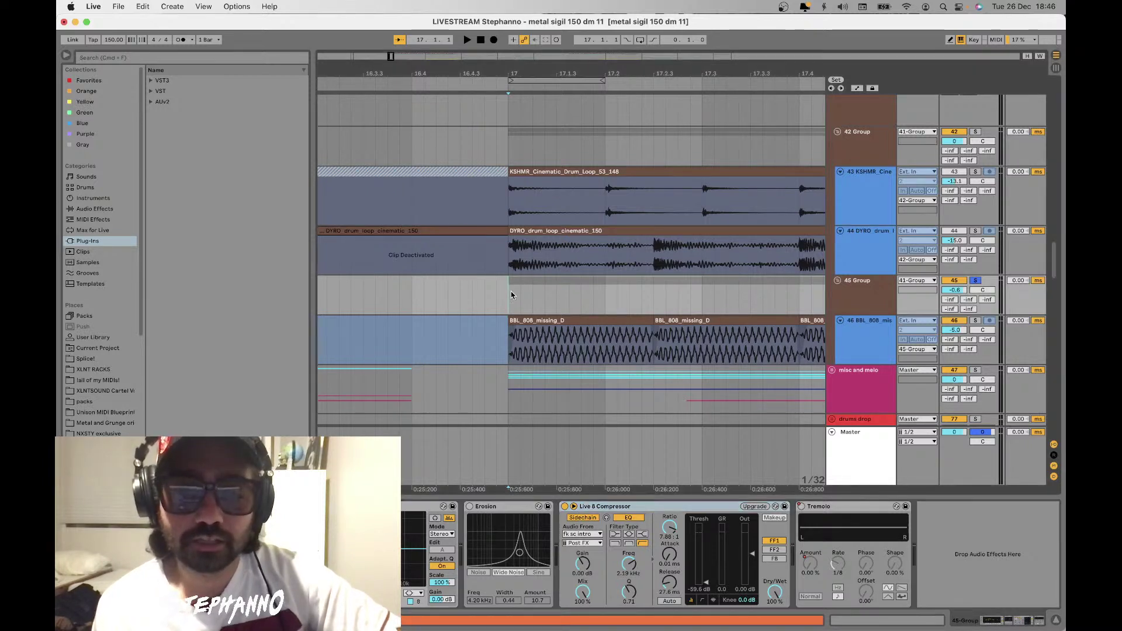
pyautogui.moveTo(673, 586)
pyautogui.mouseDown()
pyautogui.moveTo(672, 570)
pyautogui.moveTo(673, 592)
pyautogui.mouseUp()
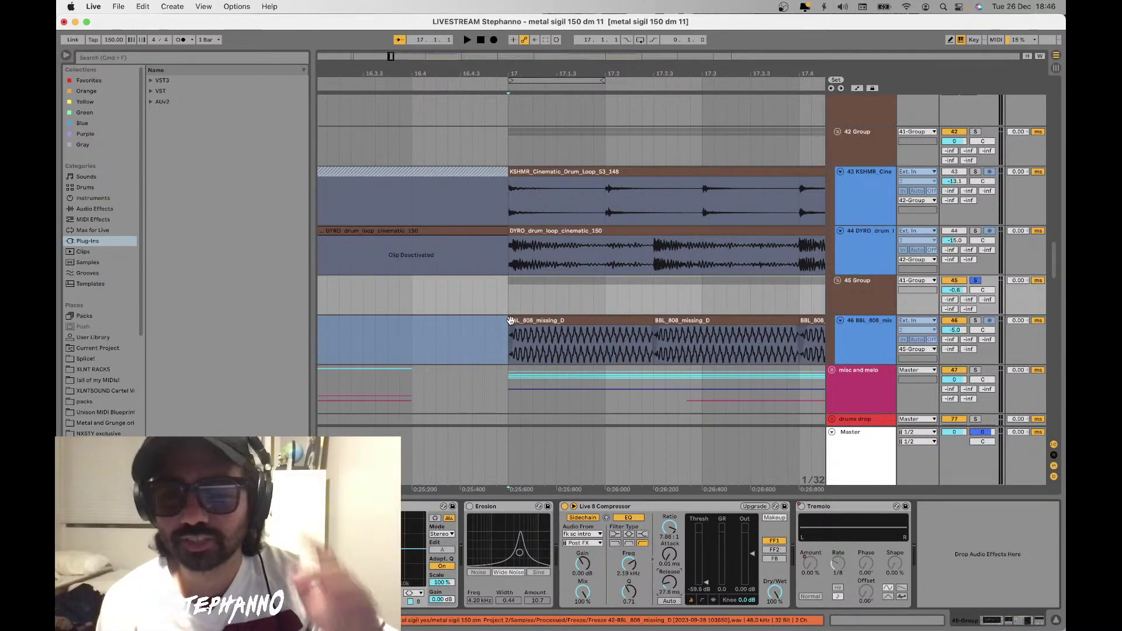
pyautogui.scroll(-3, 509, 295)
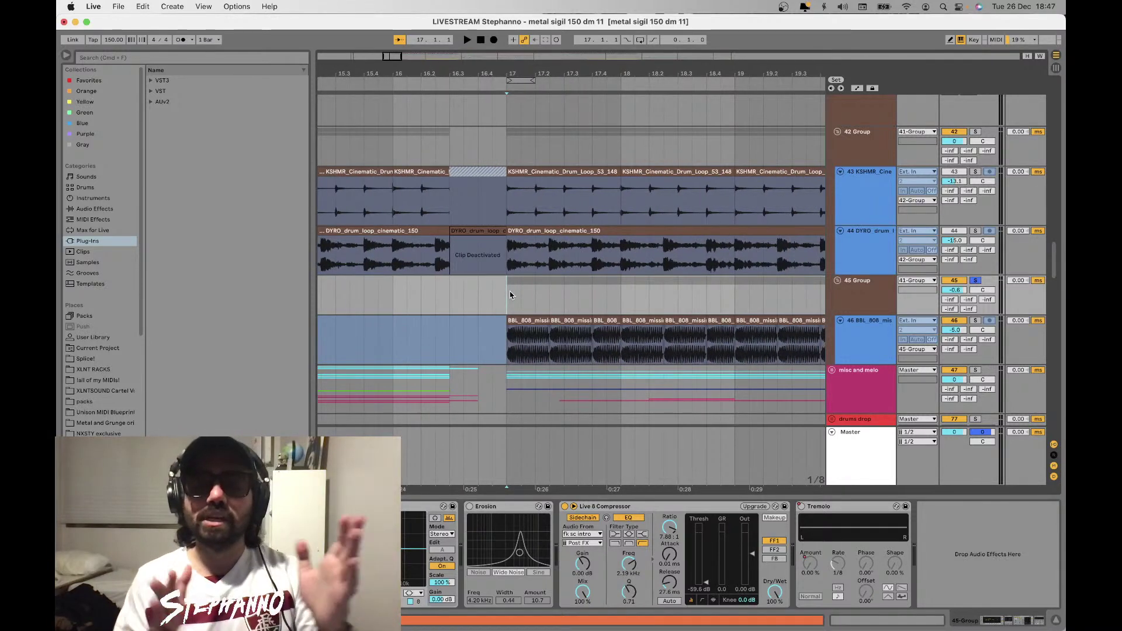
# Solo the DYRO drum loop on track 44, play it from bar 17 and turn its solo off
pyautogui.scroll(3, 848, 388)
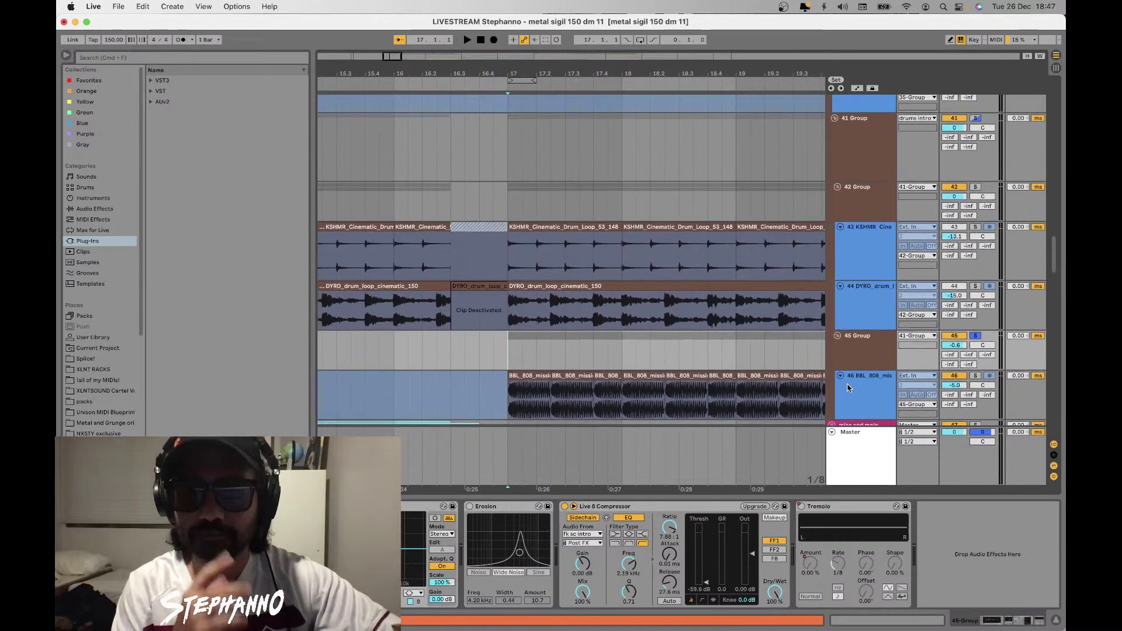
pyautogui.click(975, 286)
pyautogui.press('space')
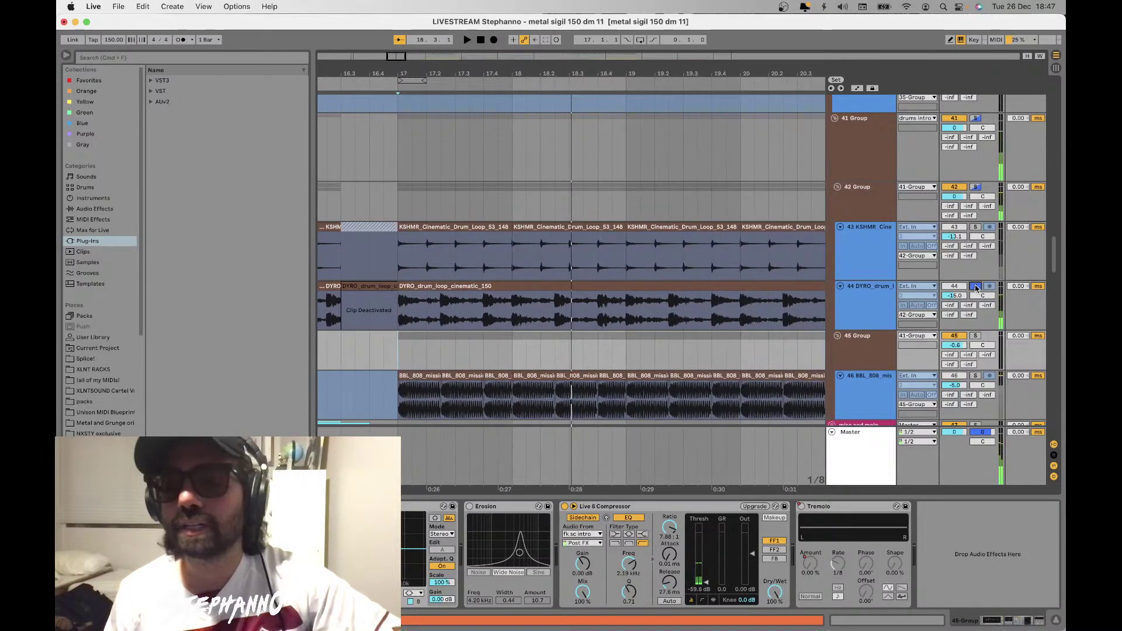
pyautogui.click(975, 287)
# Select bars 17 to 19 of the cinematic drum loops on tracks 43 and 44 and solo the KSHMR loop on track 43
pyautogui.press('-')
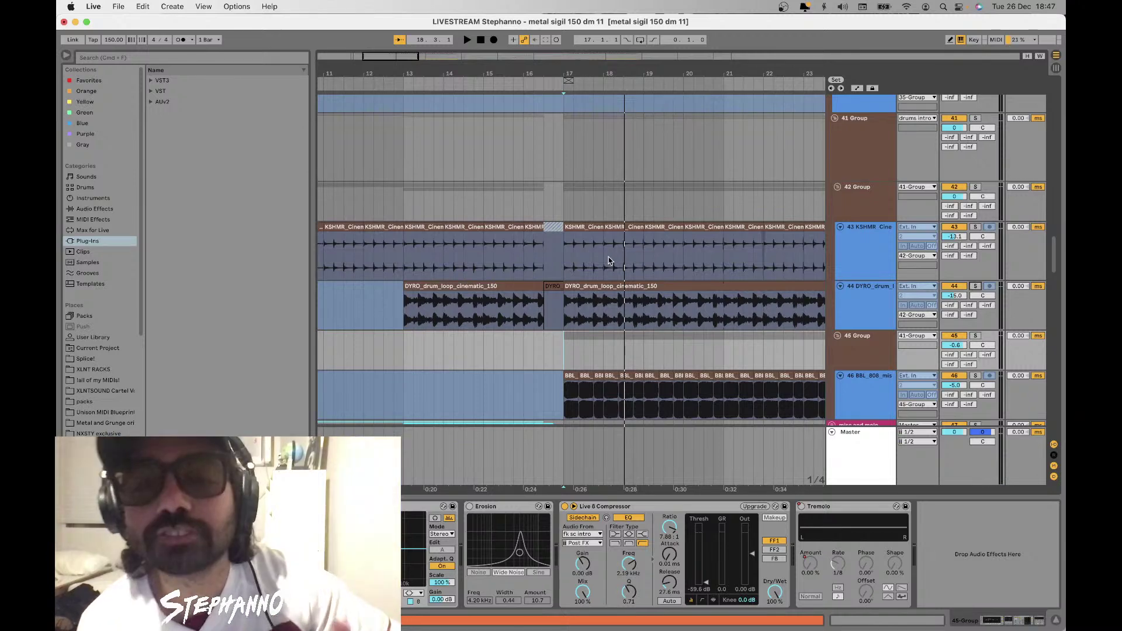
pyautogui.scroll(3, 608, 261)
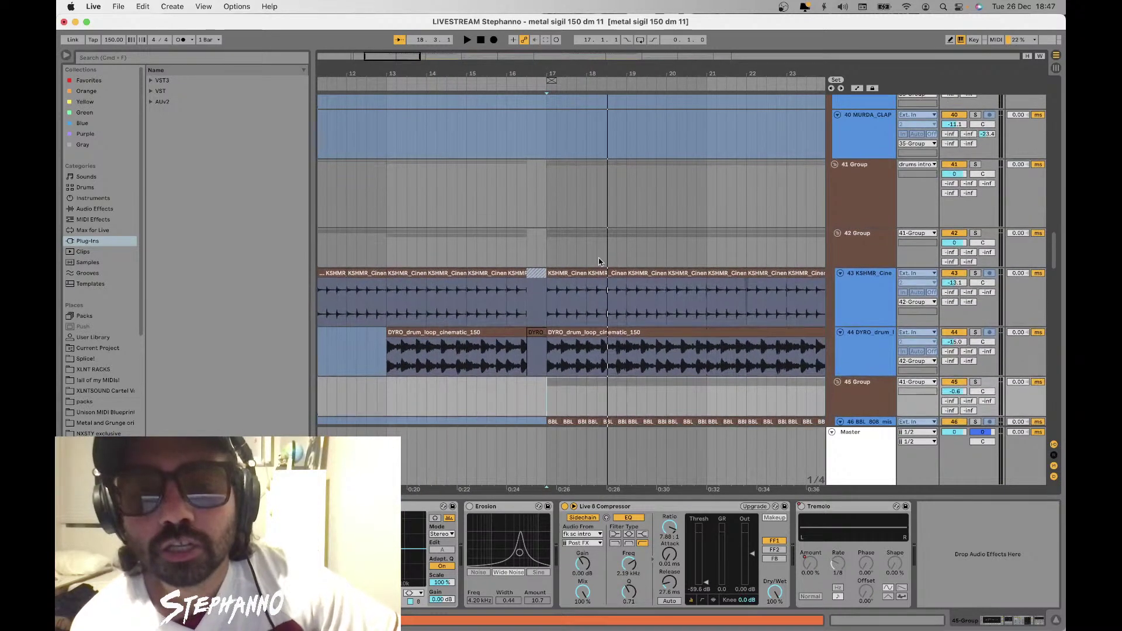
pyautogui.click(548, 297)
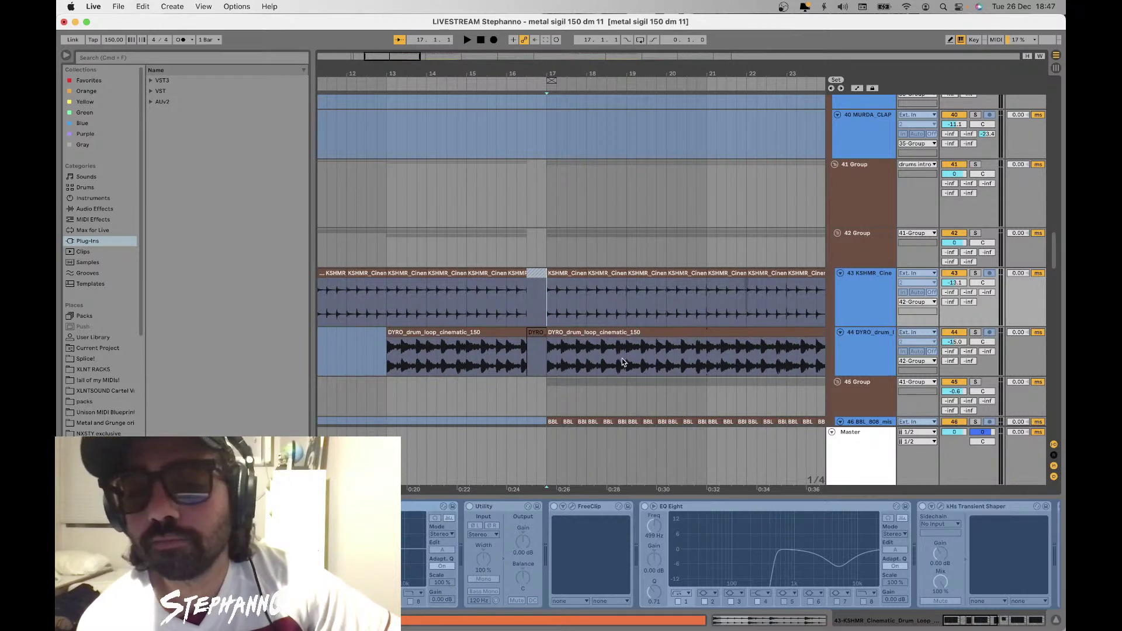
pyautogui.moveTo(622, 359)
pyautogui.mouseDown()
pyautogui.moveTo(589, 299)
pyautogui.moveTo(551, 277)
pyautogui.mouseUp()
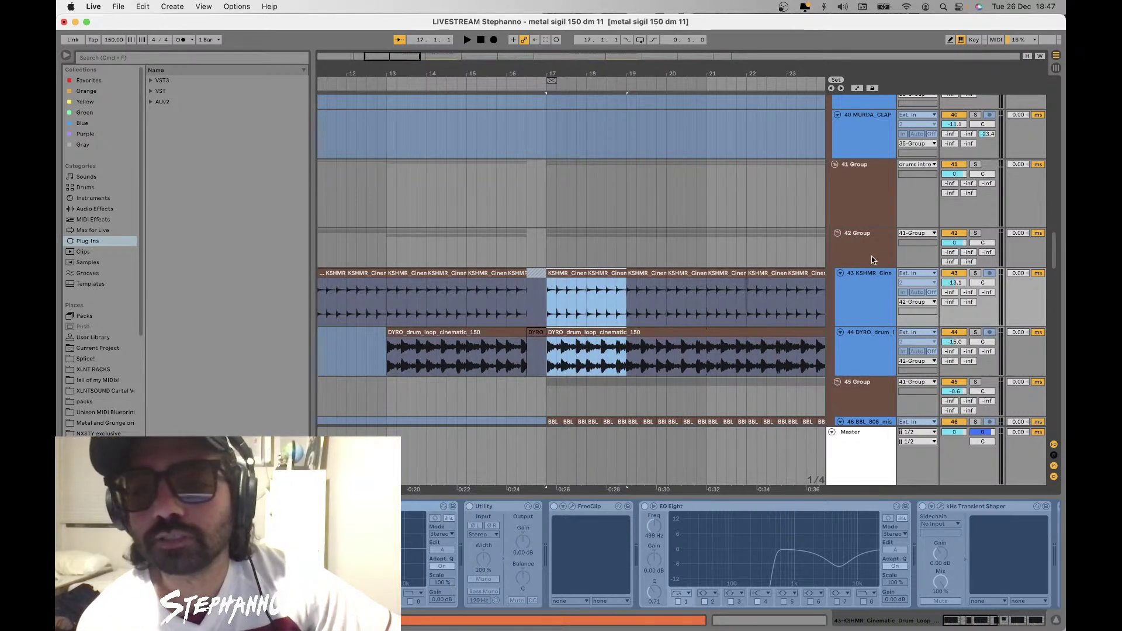
pyautogui.click(976, 273)
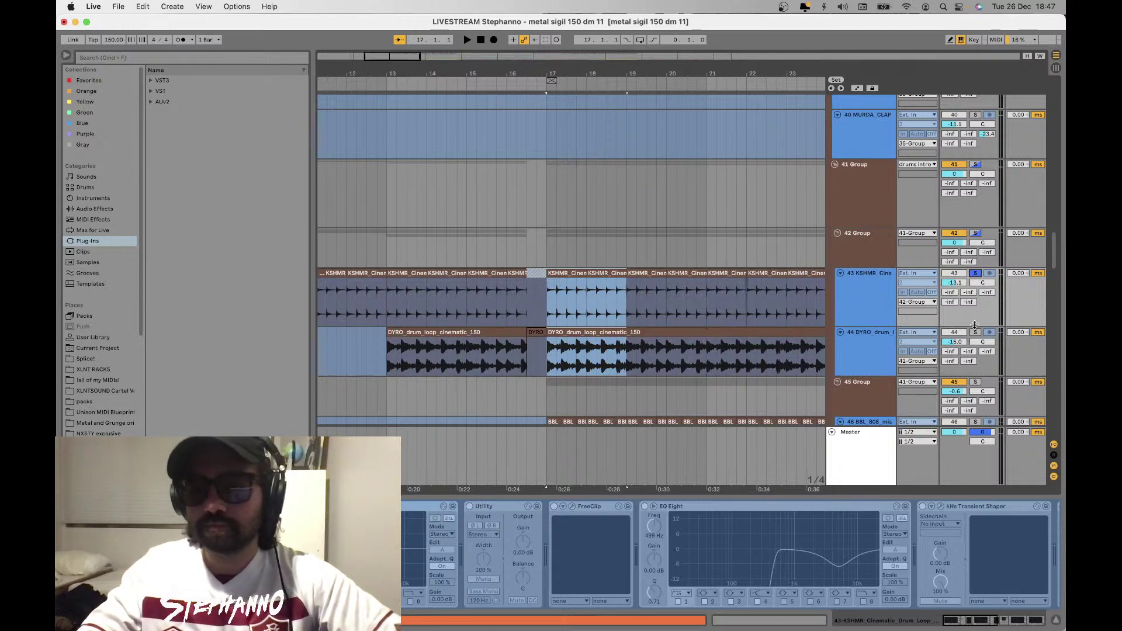
# Solo the 30 Group and the KSHMR_88 drum loop on track 29, play them from bar 17 and clear the solos
pyautogui.scroll(10, 980, 292)
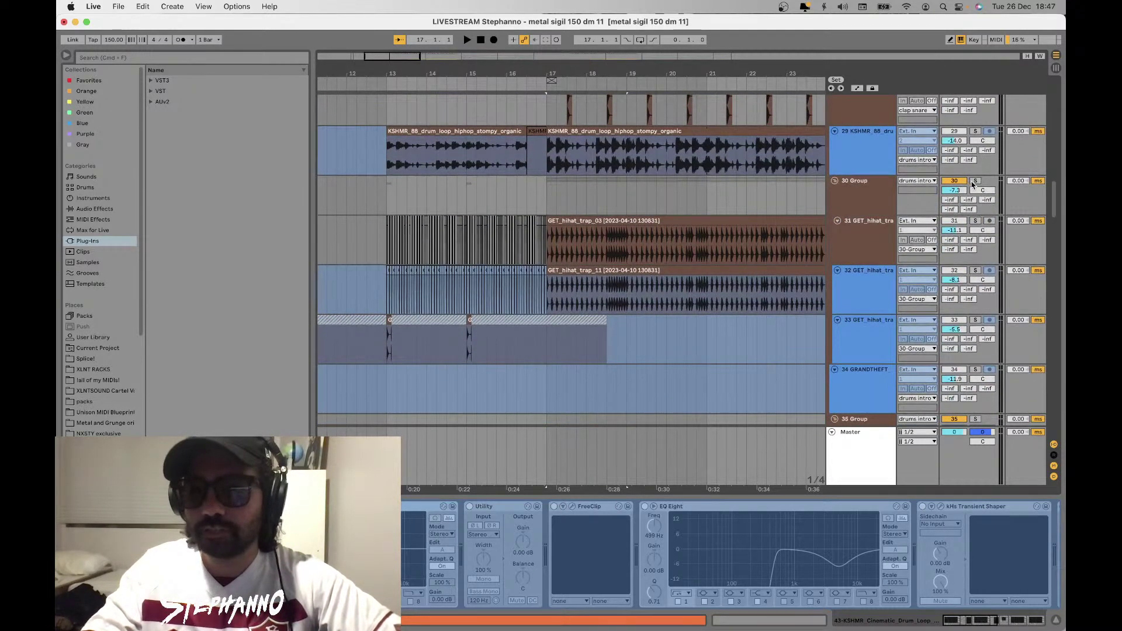
pyautogui.click(975, 181)
pyautogui.click(976, 133)
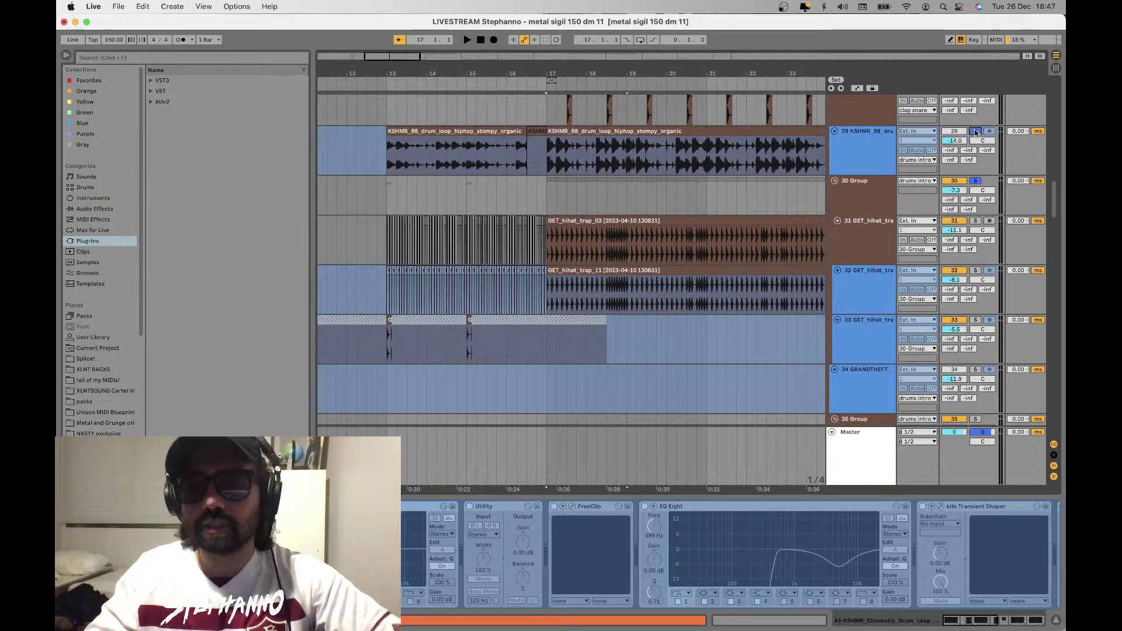
pyautogui.press('space')
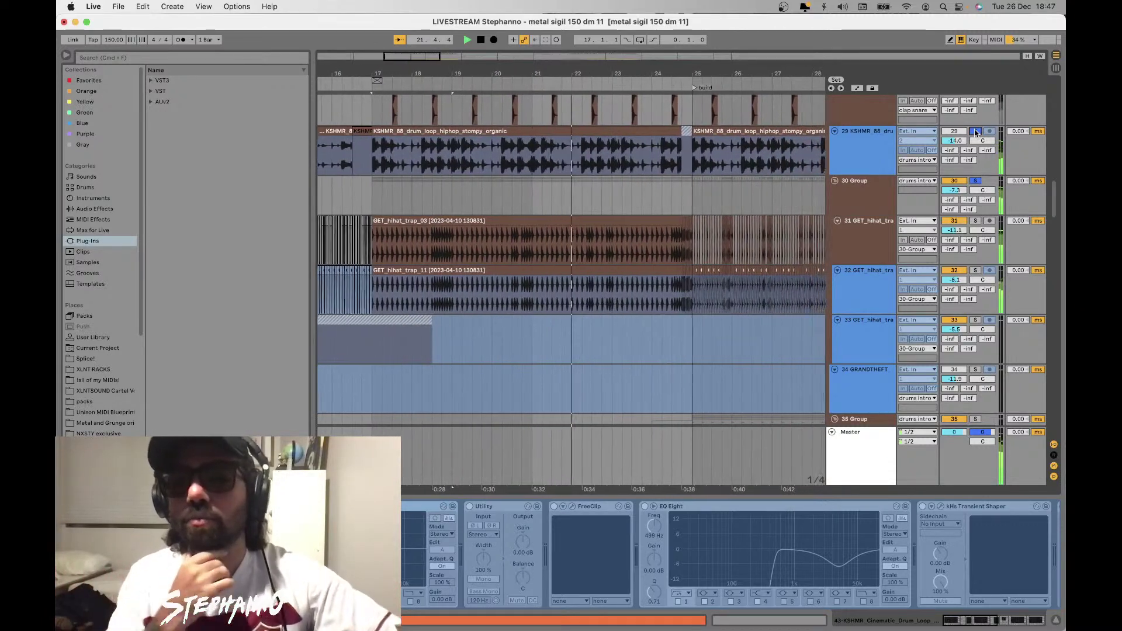
pyautogui.click(975, 132)
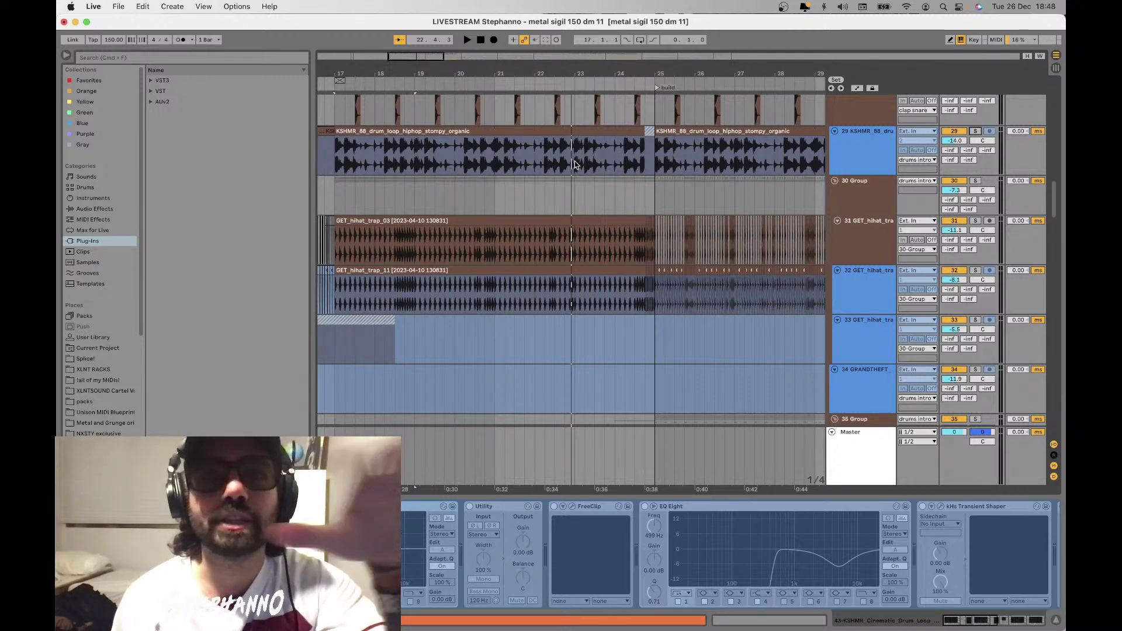
# Examine the 30 Group and the GET_hihat_trap_03 clip on track 31 around bar 17
pyautogui.scroll(-3, 461, 214)
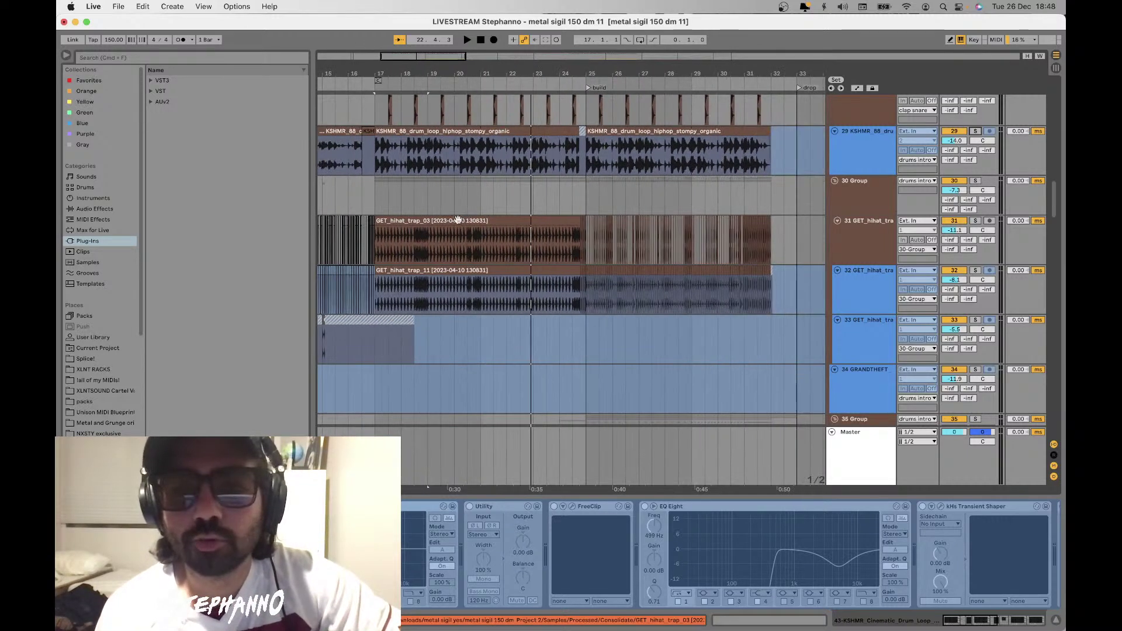
pyautogui.scroll(5, 459, 220)
pyautogui.scroll(-5, 459, 223)
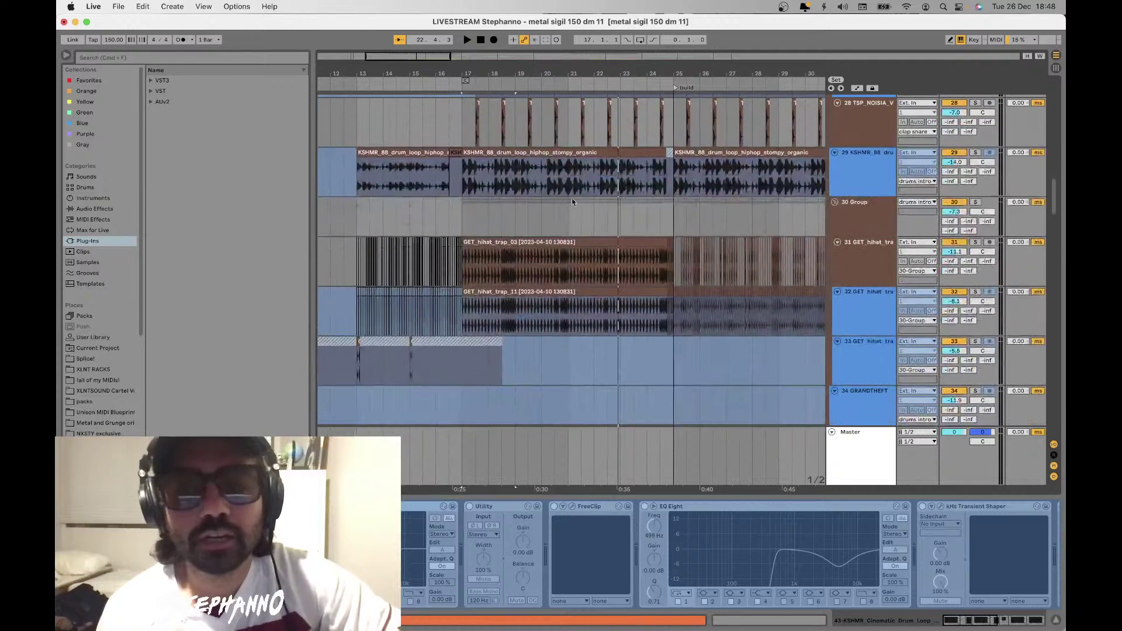
pyautogui.click(839, 218)
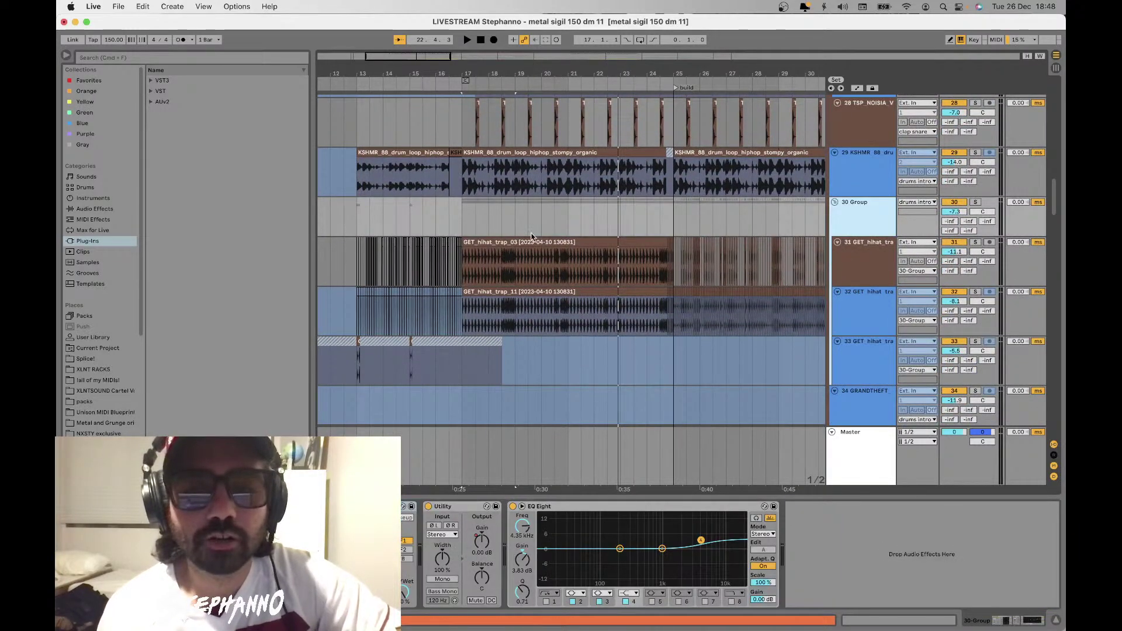
pyautogui.click(464, 259)
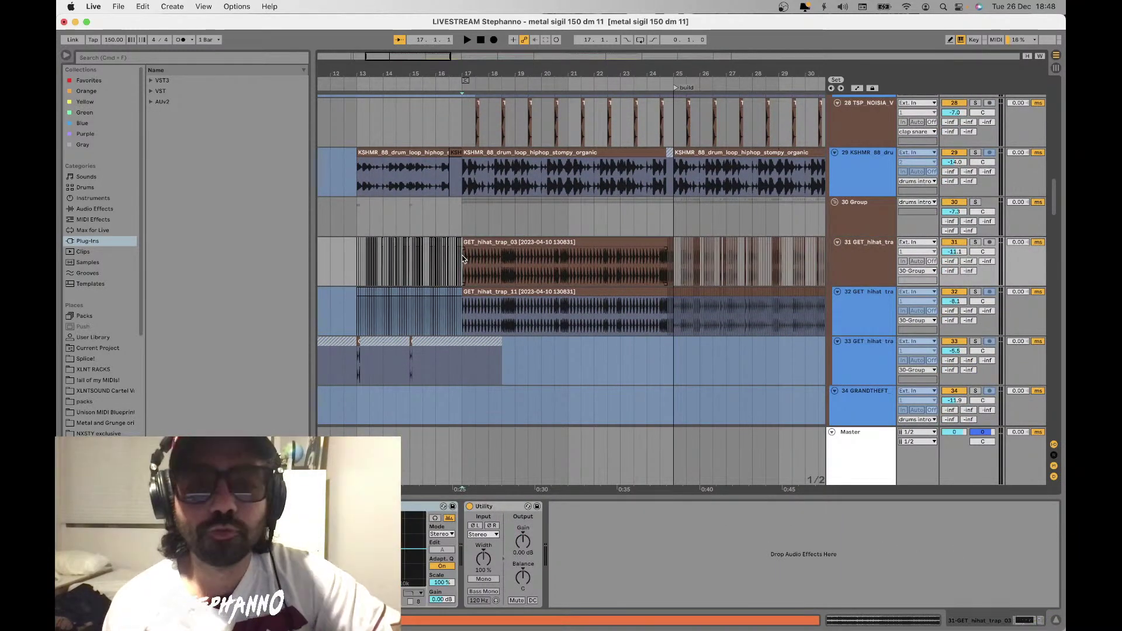
pyautogui.click(877, 262)
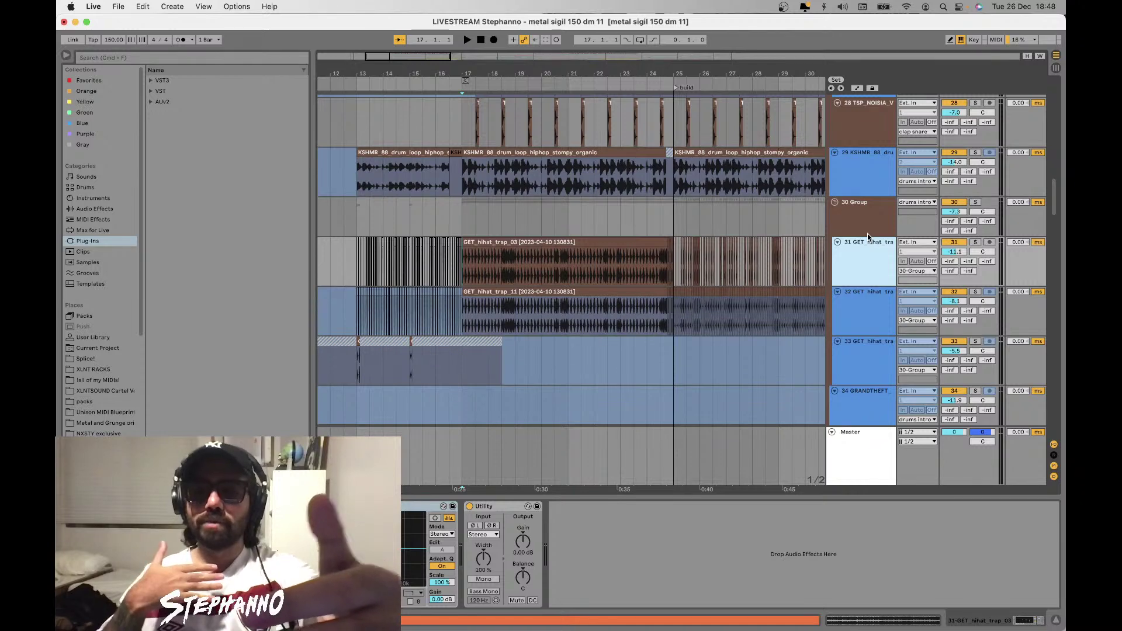
pyautogui.click(460, 203)
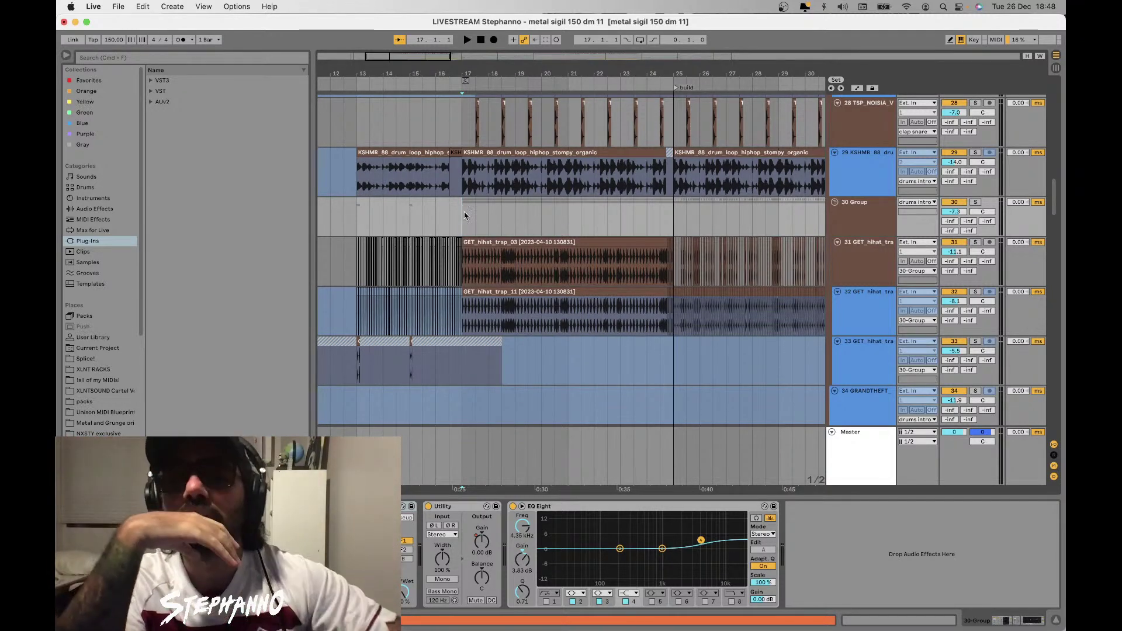
pyautogui.click(465, 279)
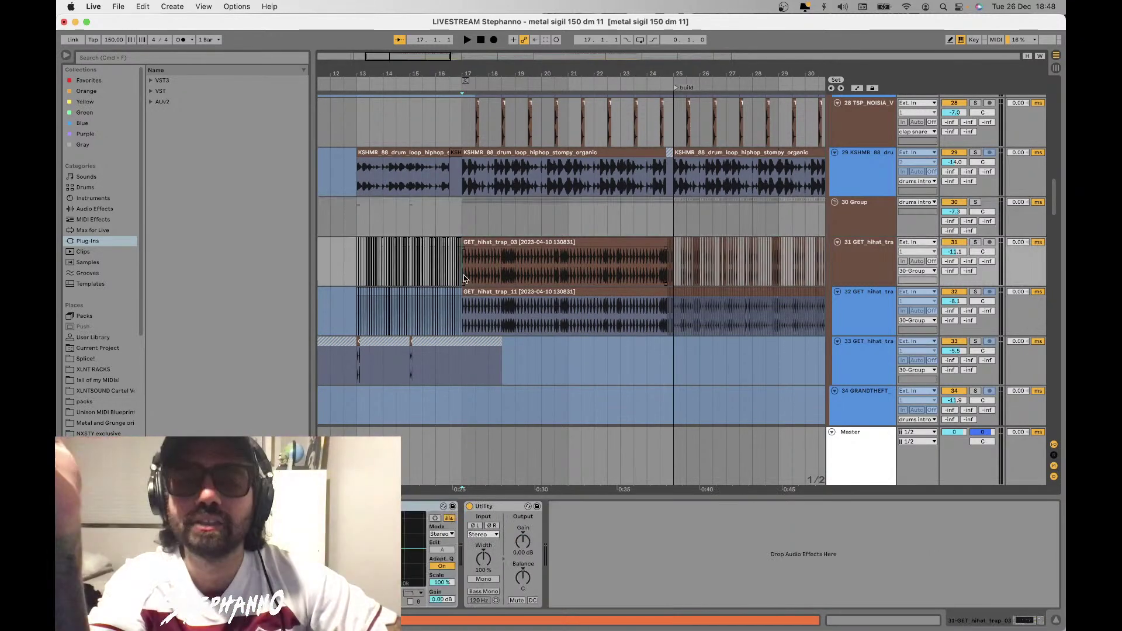
# Solo the GET hi-hat on track 31 and play its GET_hihat_trap_03 clip from bar 17
pyautogui.click(975, 242)
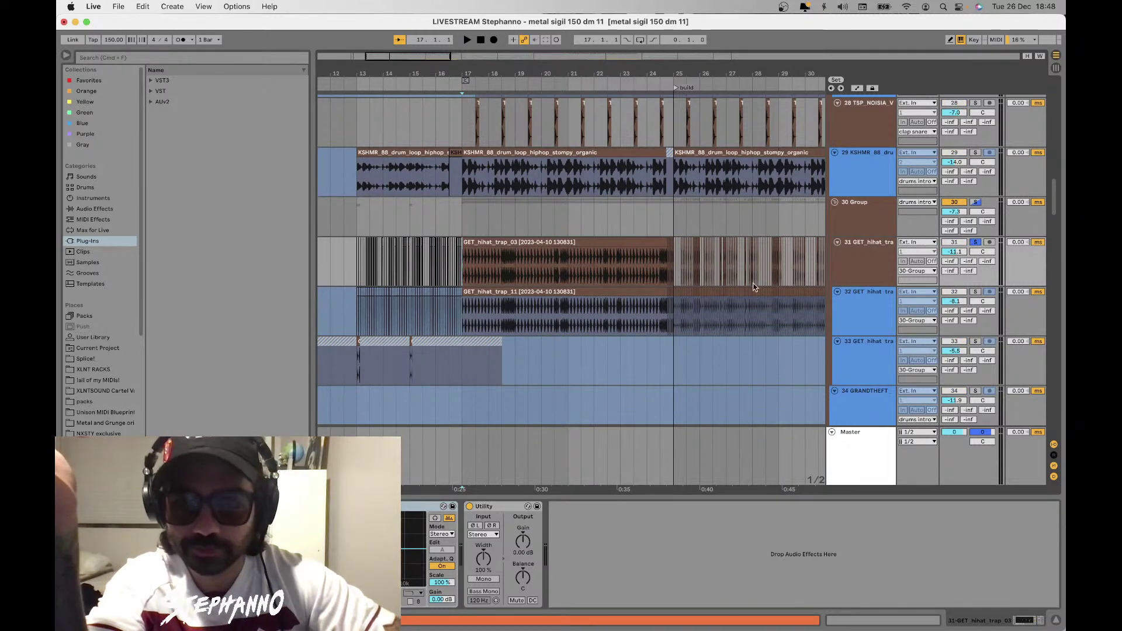
pyautogui.press('space')
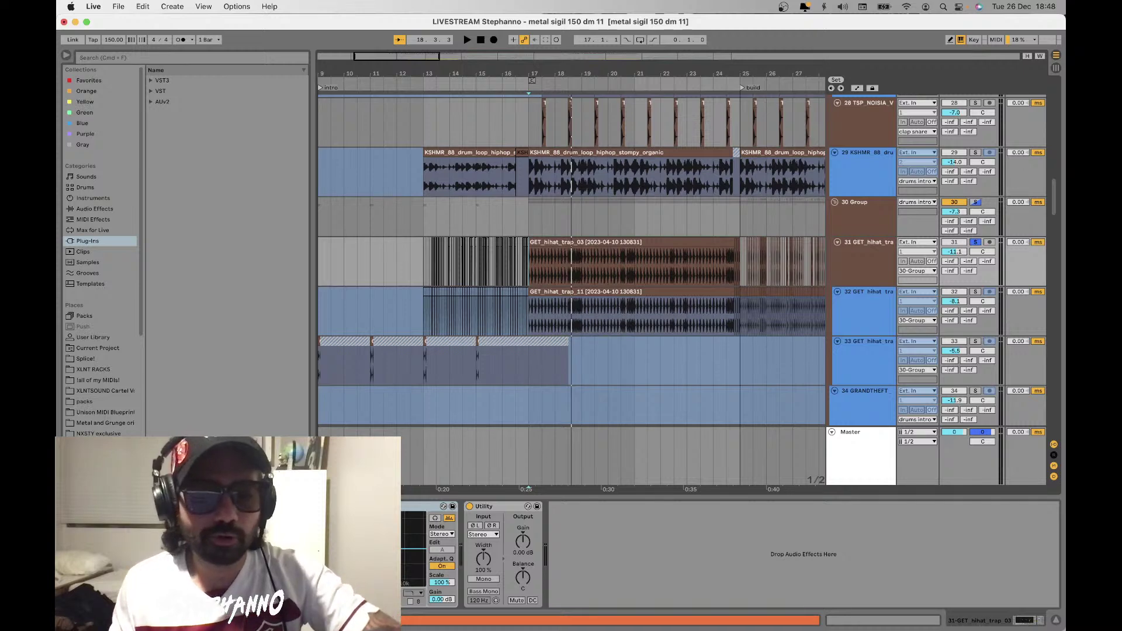
pyautogui.press('space')
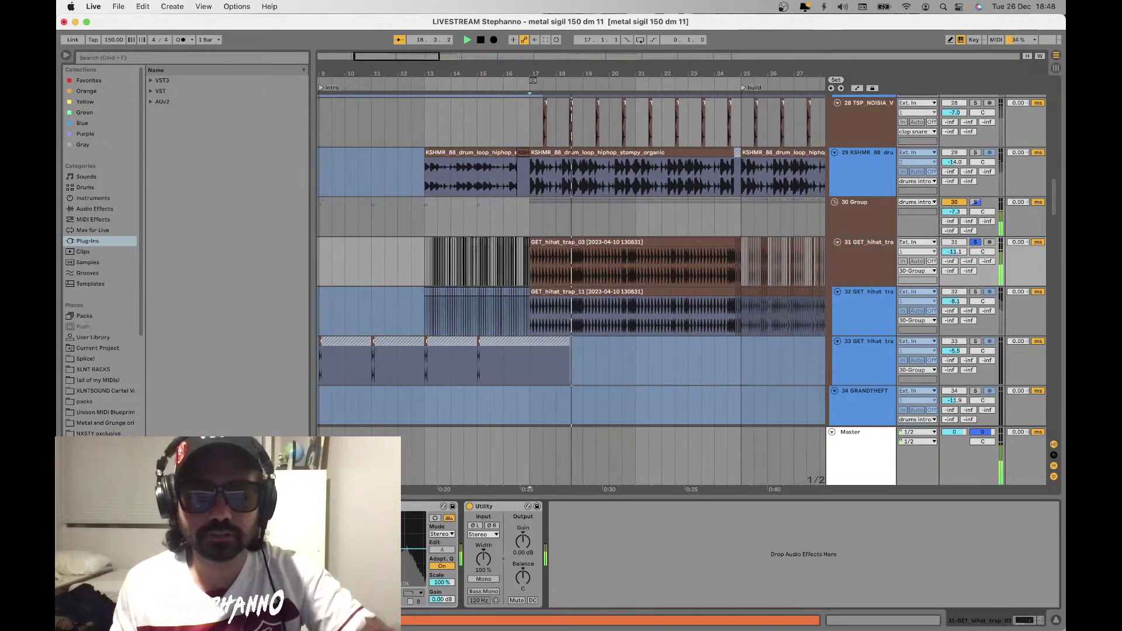
pyautogui.press('space')
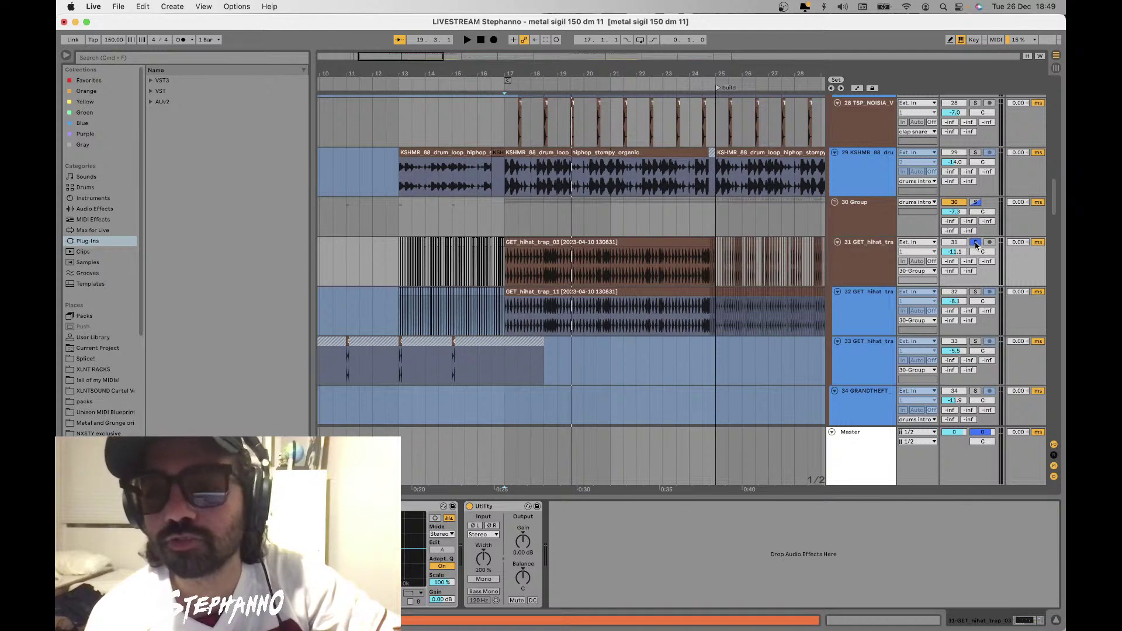
# Turn off the hi-hat solo on track 31 and play the full mix from bar 17
pyautogui.click(975, 243)
pyautogui.press('space')
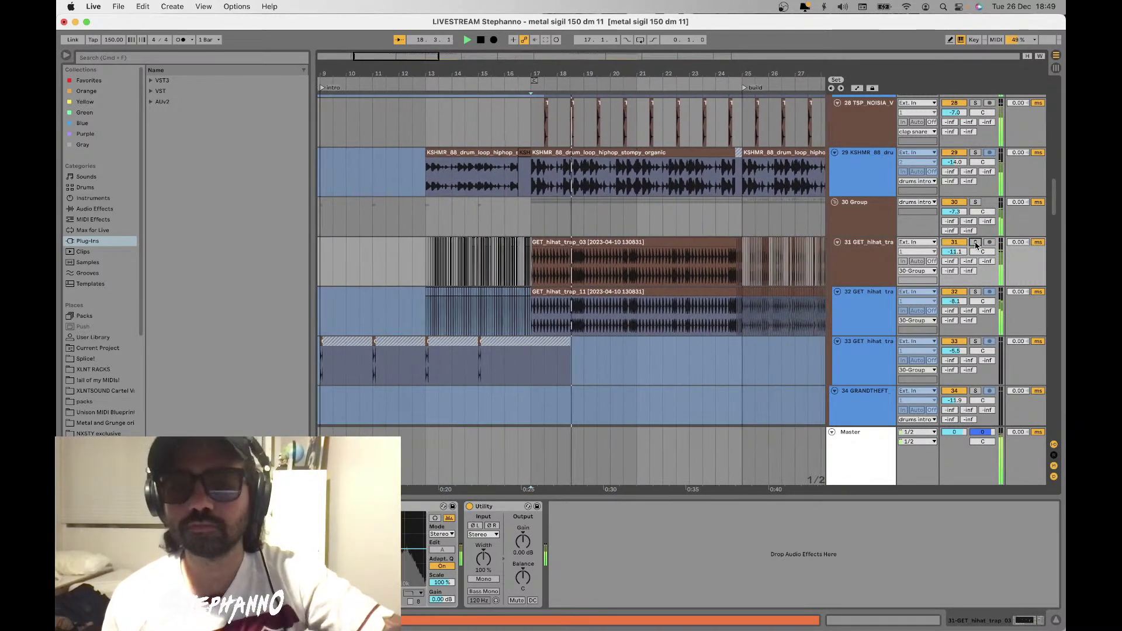
# Expand the misc and melo group located below the BBL_808 track
pyautogui.scroll(-6, 606, 248)
pyautogui.scroll(-6, 606, 250)
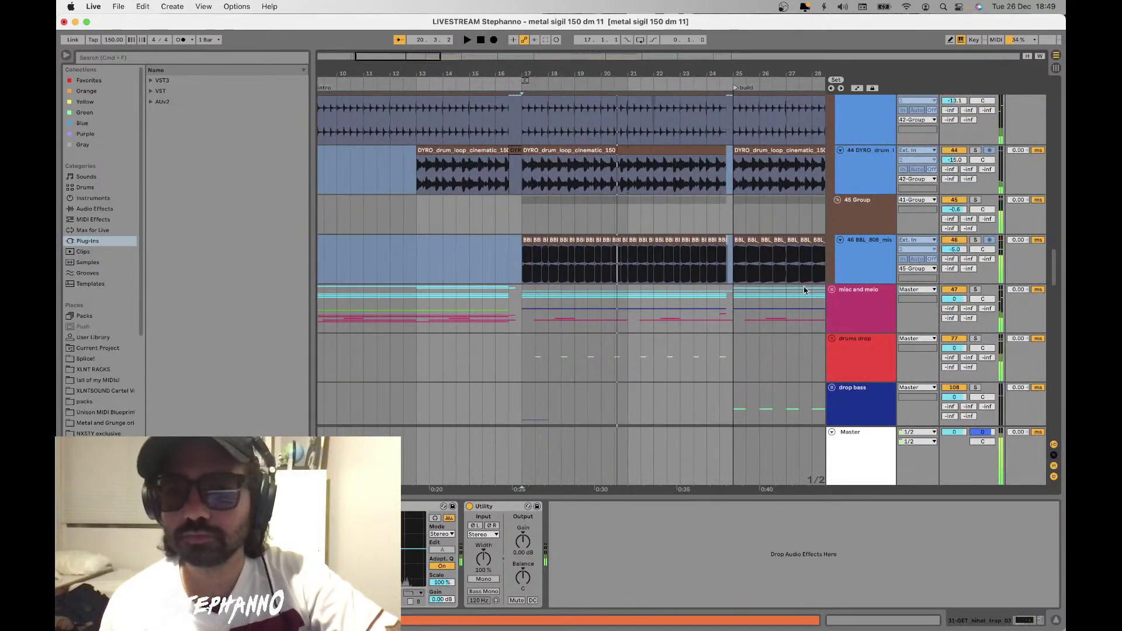
pyautogui.click(832, 291)
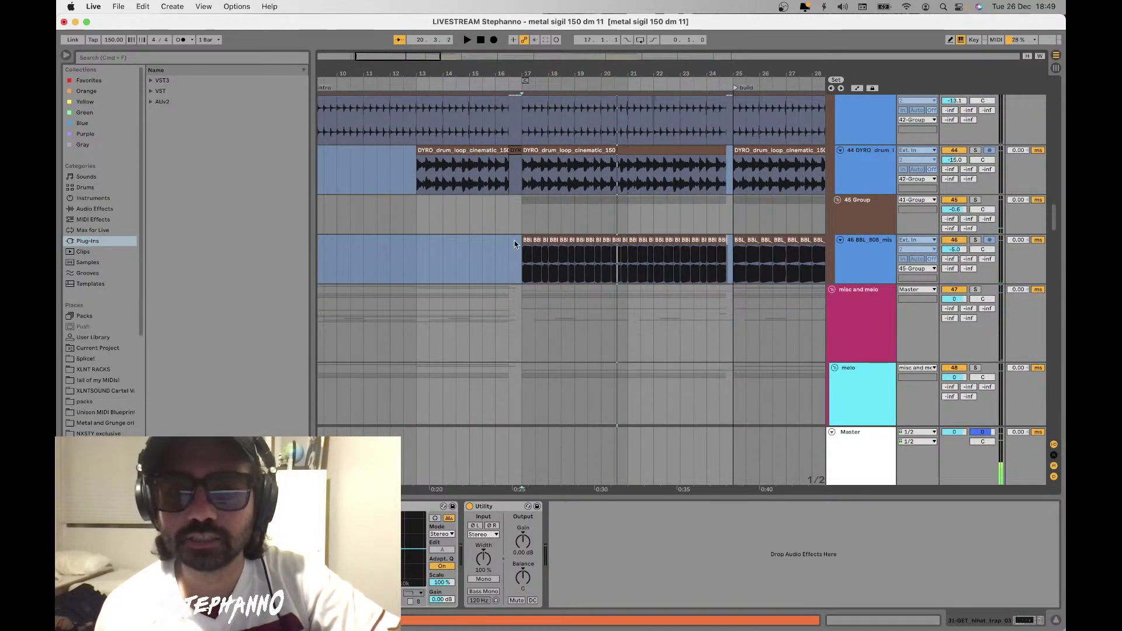
# Solo the BBL_808 track 46 in the 45 Group and play its clips from bar 17
pyautogui.scroll(3, 514, 244)
pyautogui.click(543, 257)
pyautogui.scroll(-1, 544, 258)
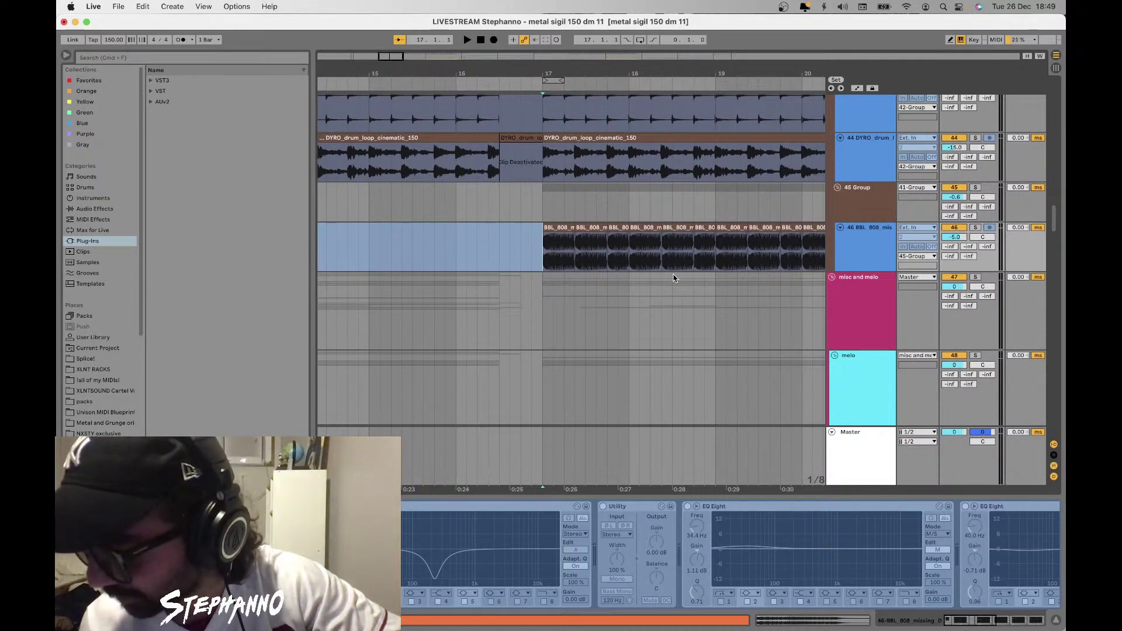
pyautogui.click(976, 227)
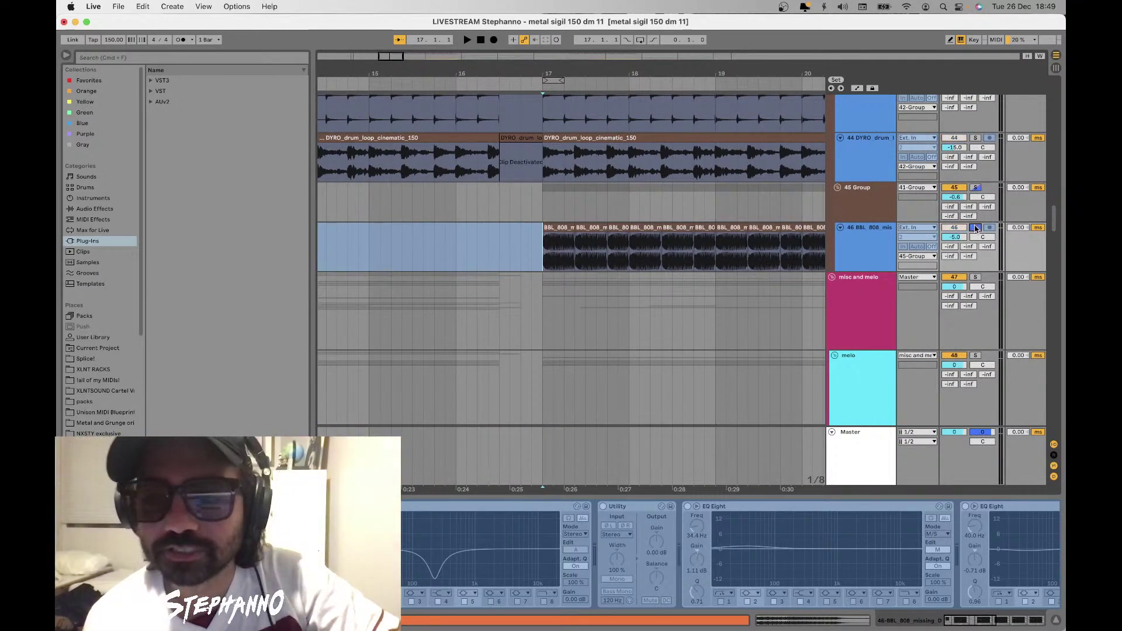
pyautogui.press('space')
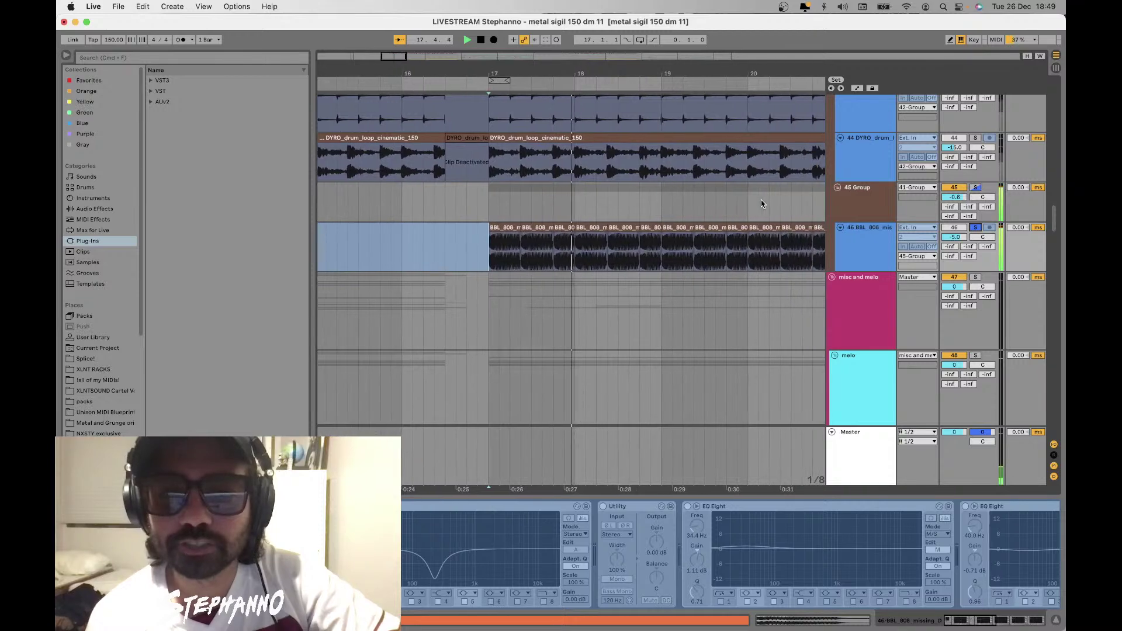
pyautogui.scroll(-5, 493, 208)
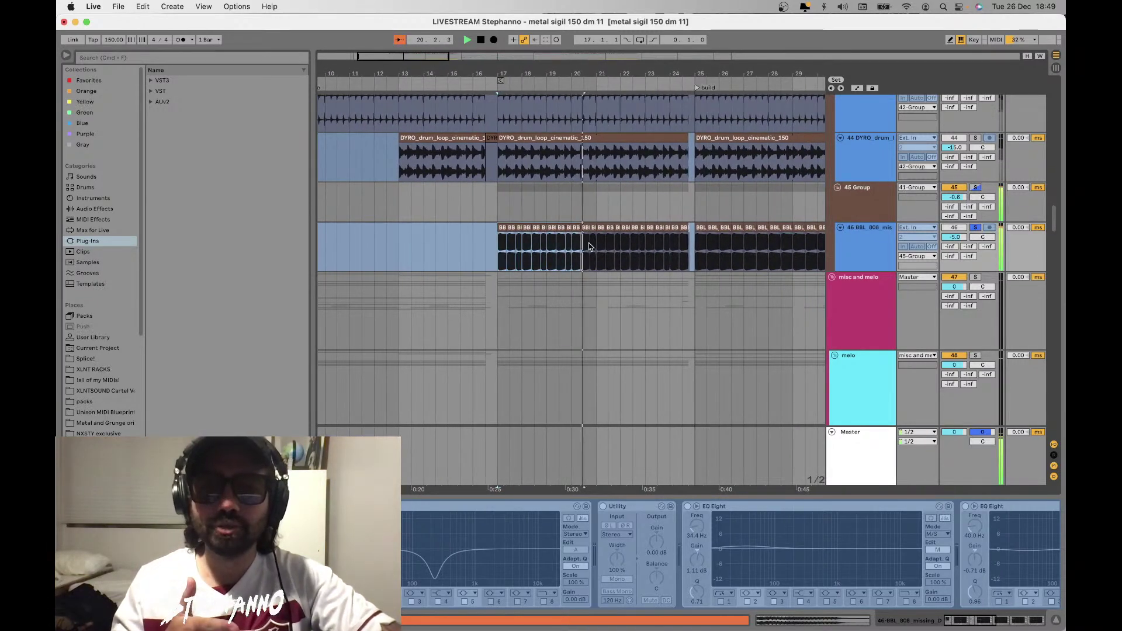
# Loop bars 17 to 21 over the BBL_808 clips, replay them from bar 17 and turn off the solo on track 46
pyautogui.press('super+l')
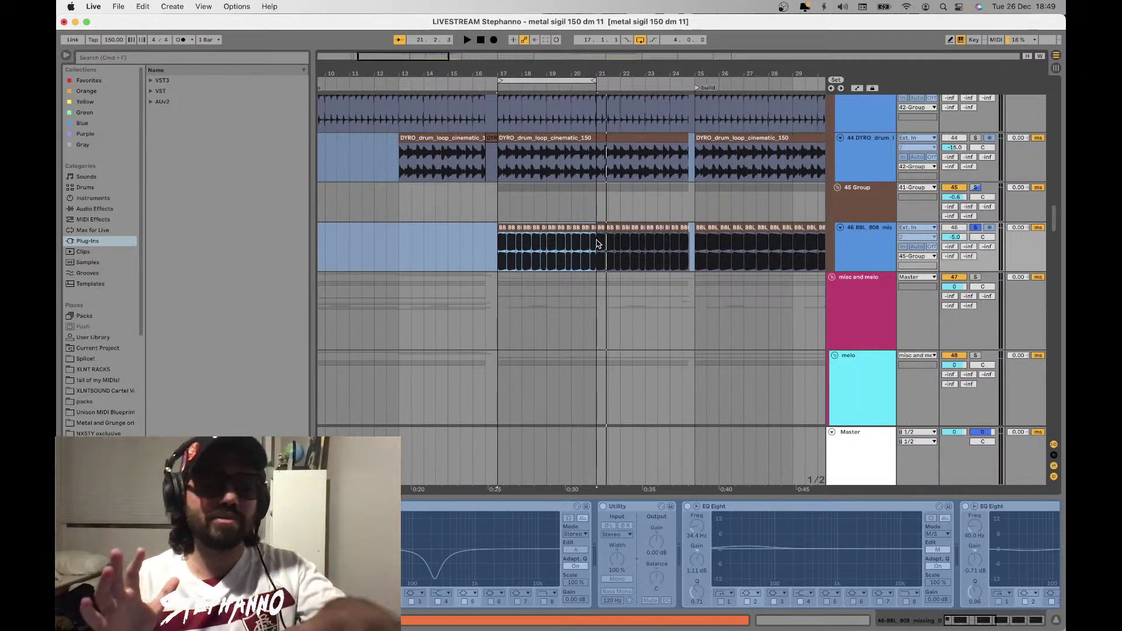
pyautogui.click(496, 203)
pyautogui.scroll(2, 497, 213)
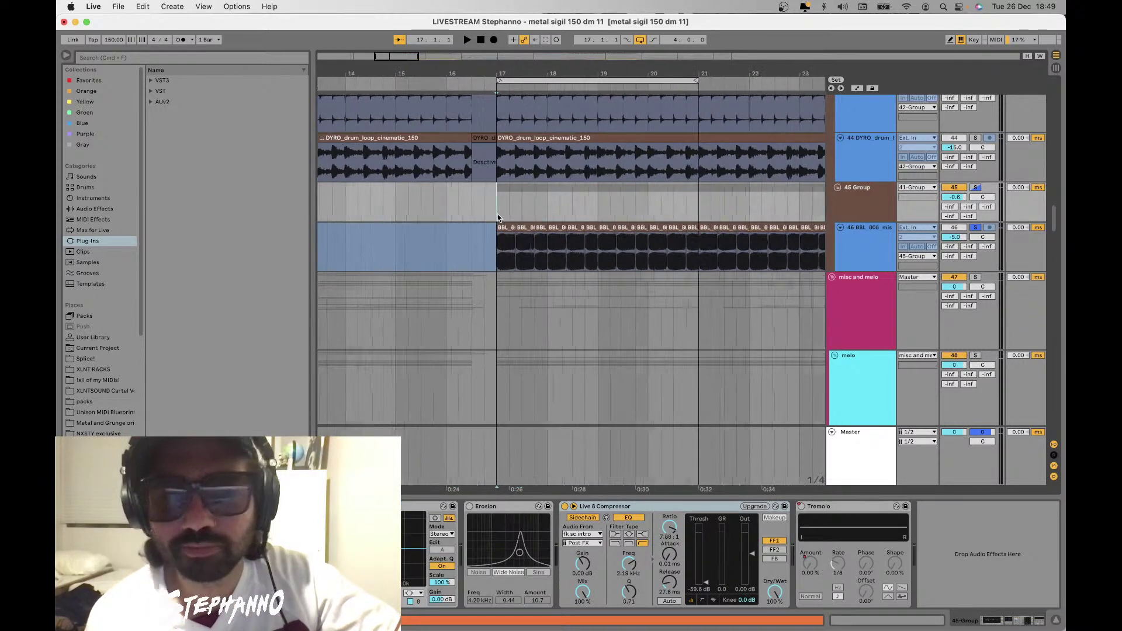
pyautogui.click(495, 248)
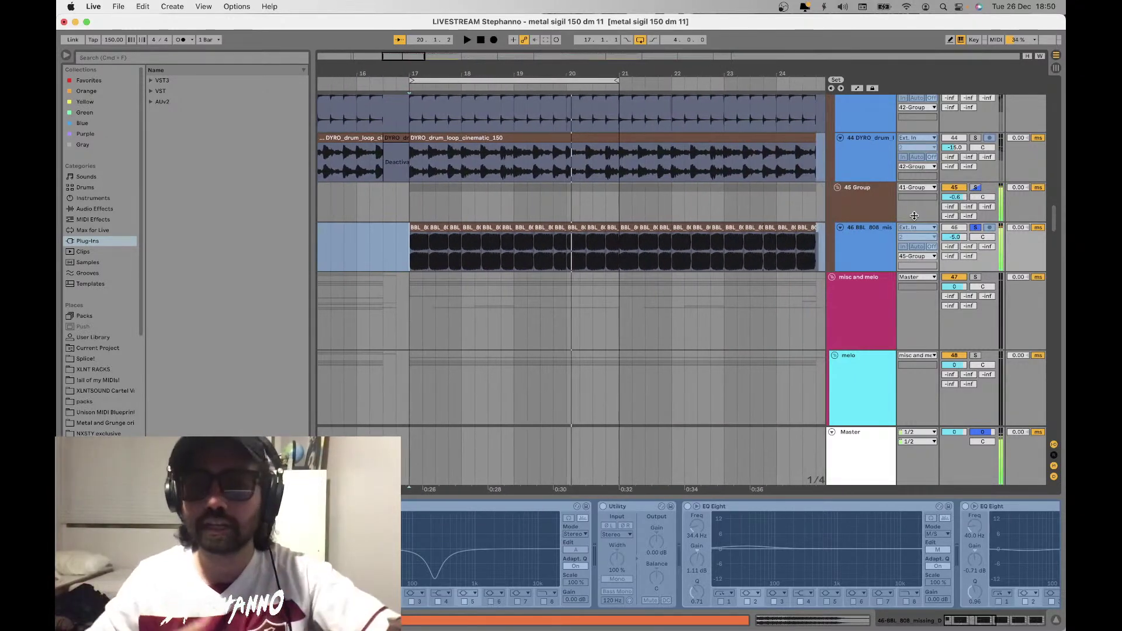
pyautogui.click(976, 228)
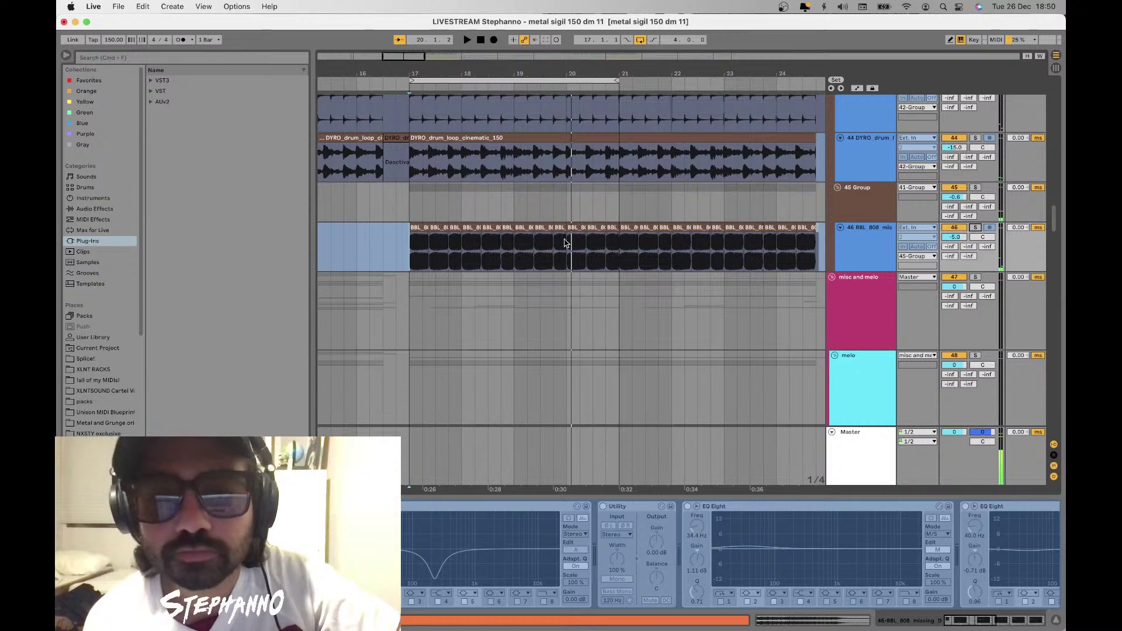
pyautogui.press('space')
# Set playback to bar 17 at the Serum clip on track 52 in the melo group and solo that track
pyautogui.scroll(-10, 553, 271)
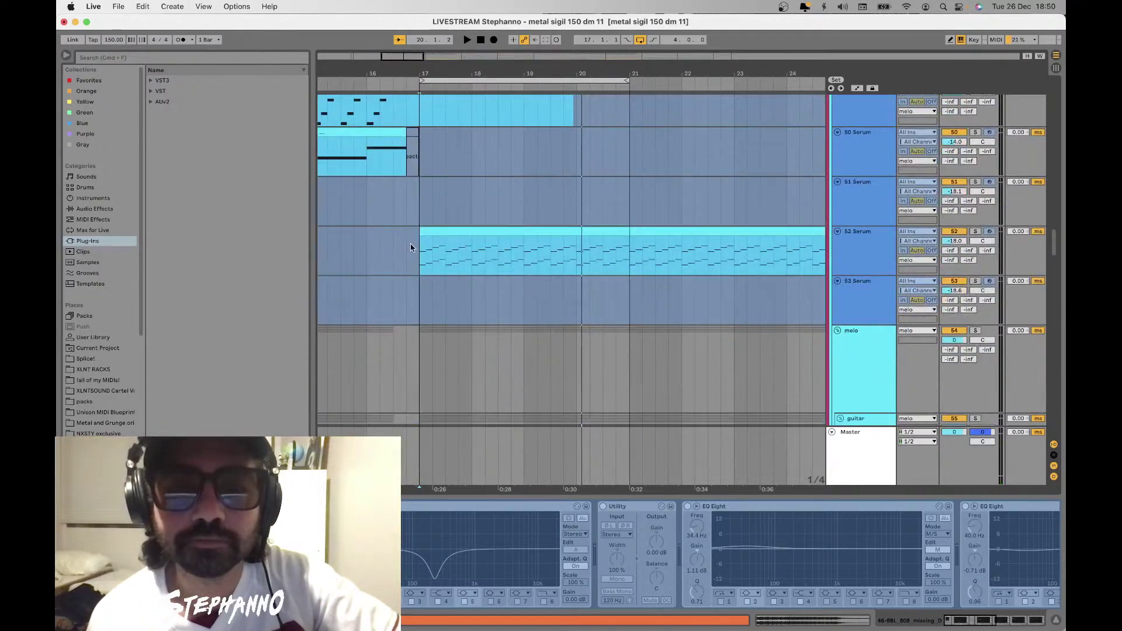
pyautogui.click(421, 252)
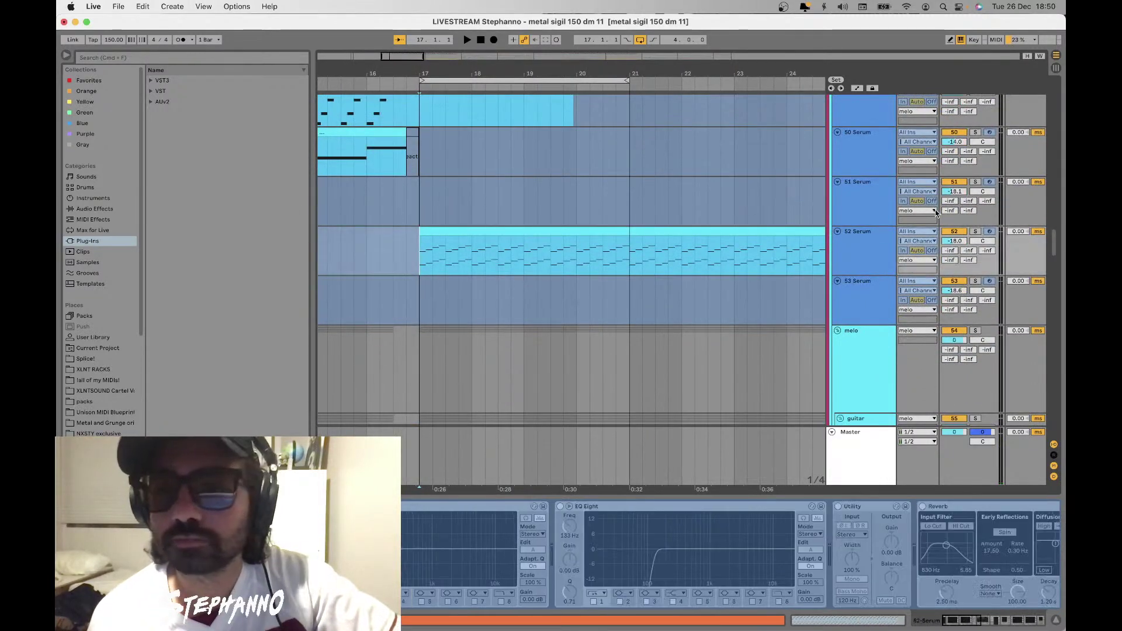
pyautogui.click(976, 232)
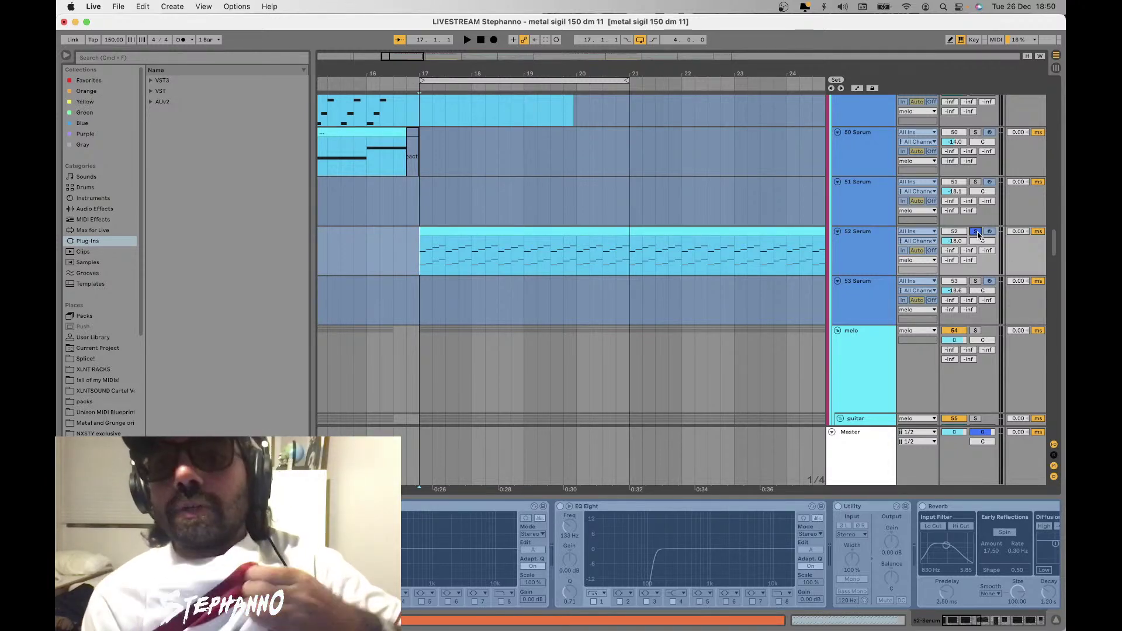
# Expand the fx group at the end of the track list and examine its effect clips around bar 17
pyautogui.scroll(-20, 977, 231)
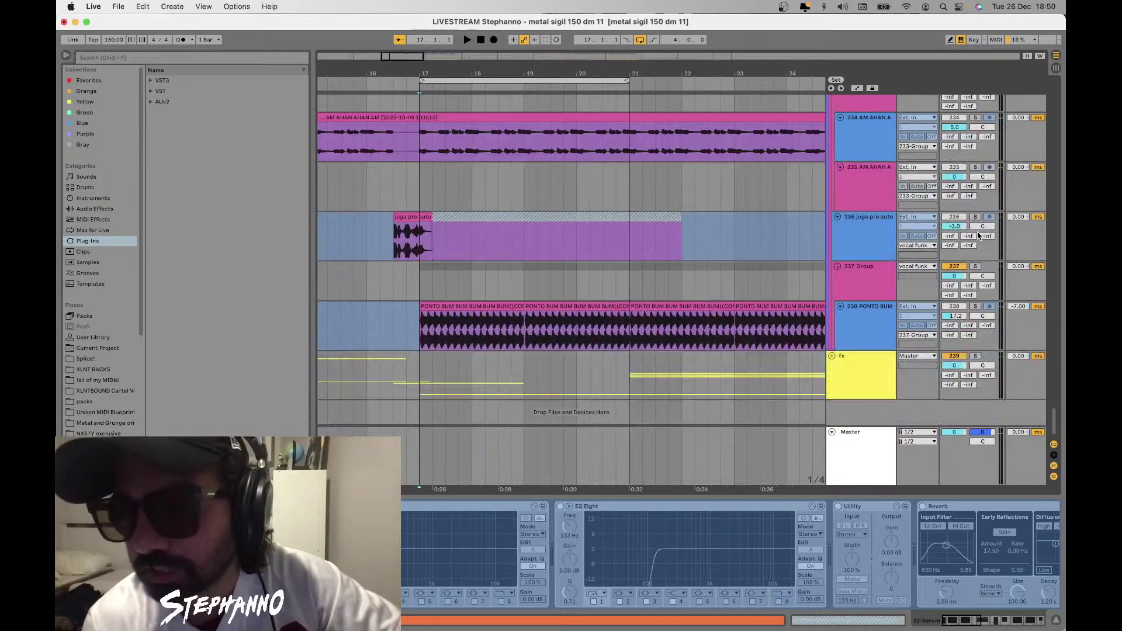
pyautogui.click(832, 355)
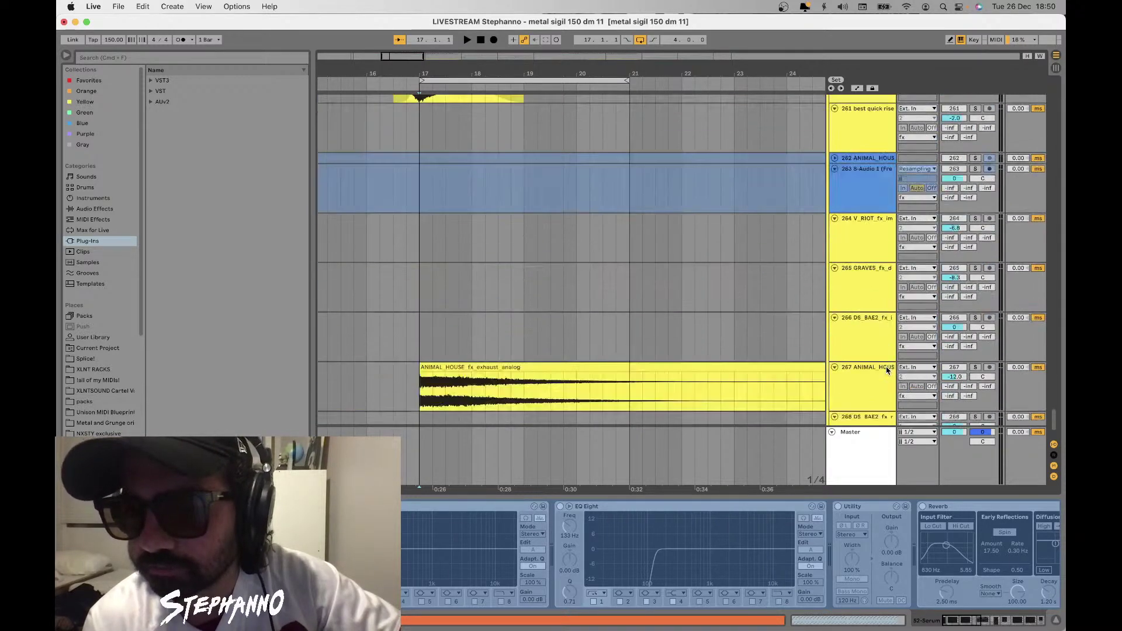
pyautogui.scroll(20, 861, 357)
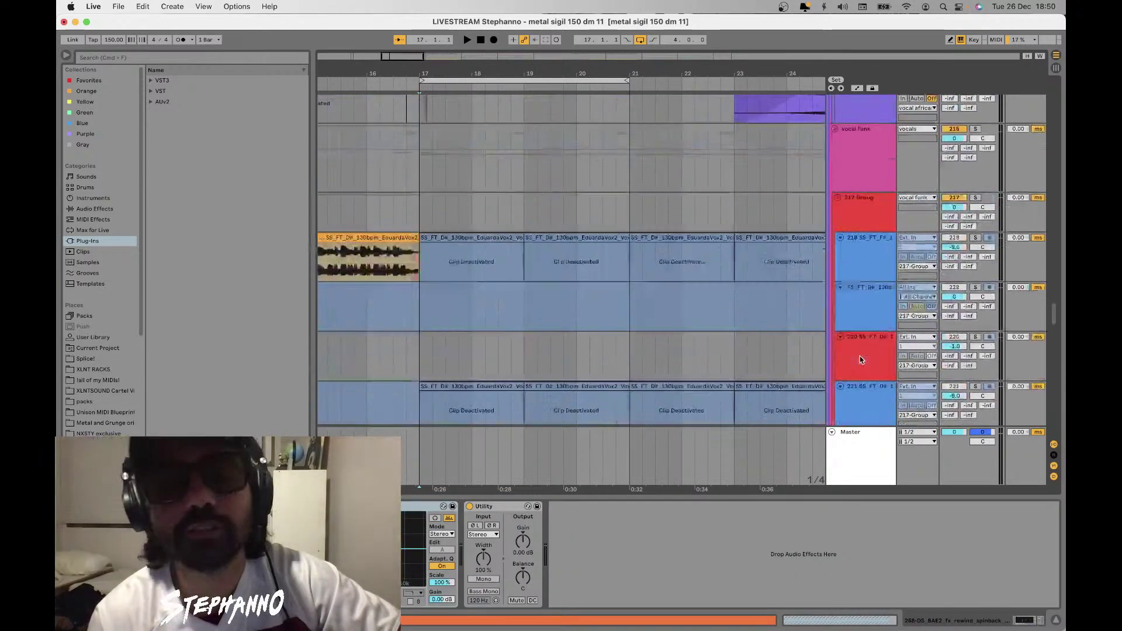
# Play the soloed Serum melody on track 52 from bar 17 and toggle its solo
pyautogui.press('Right')
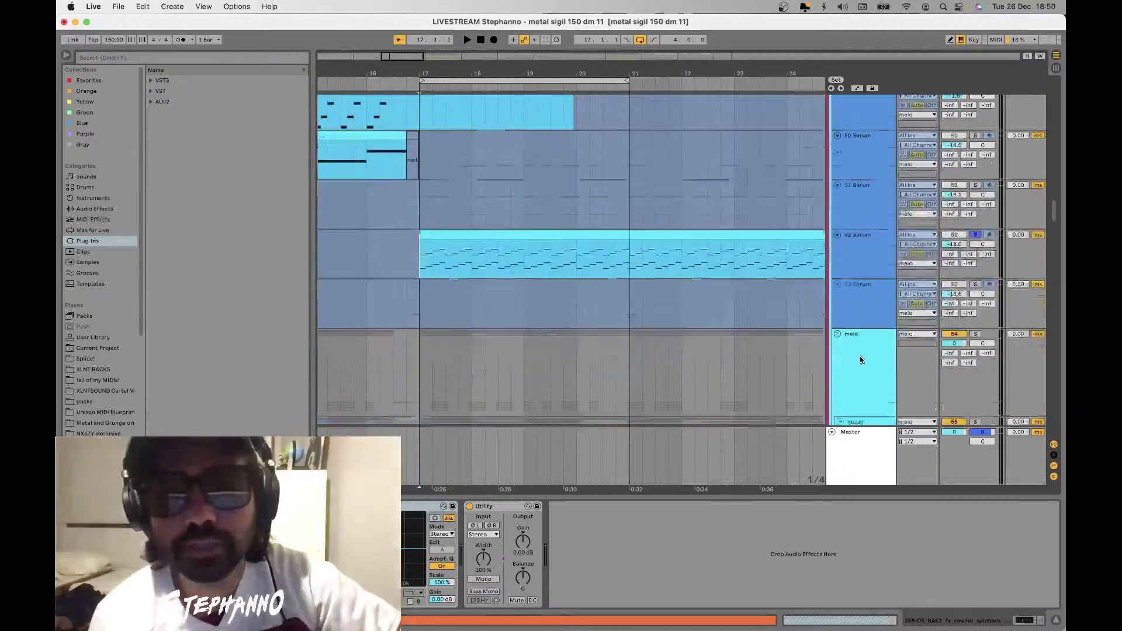
pyautogui.press('-')
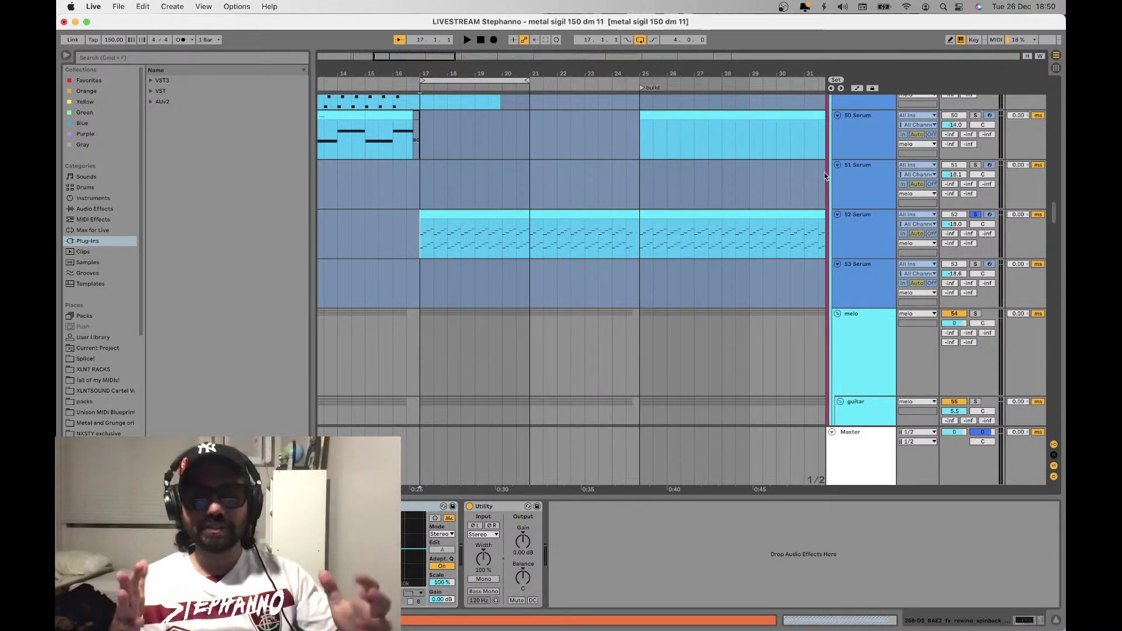
pyautogui.press('space')
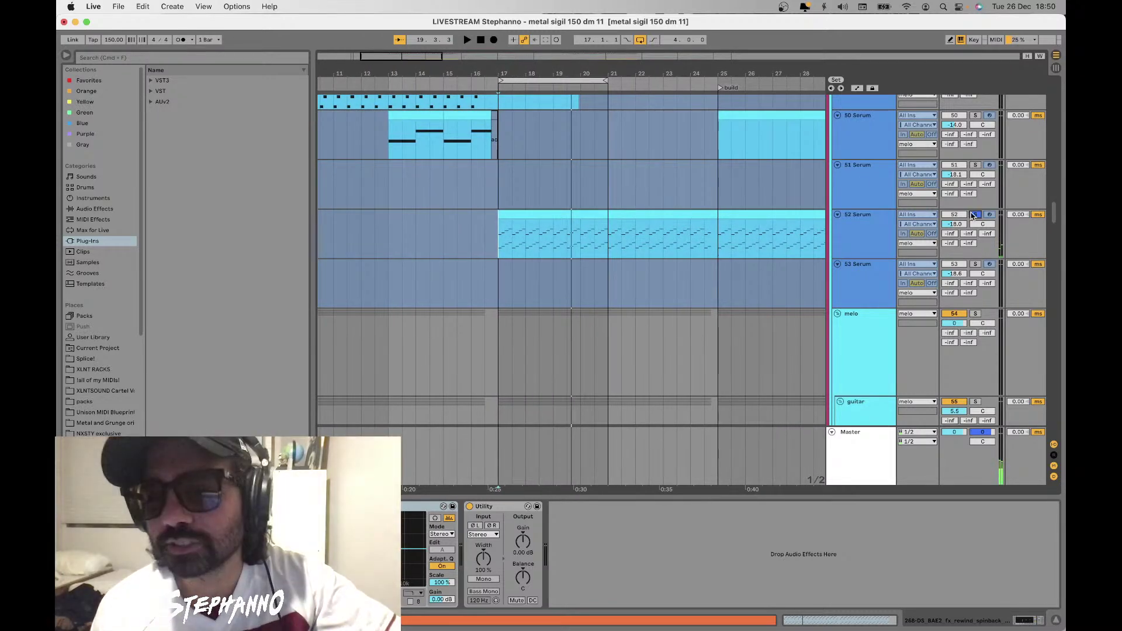
pyautogui.scroll(-5, 593, 263)
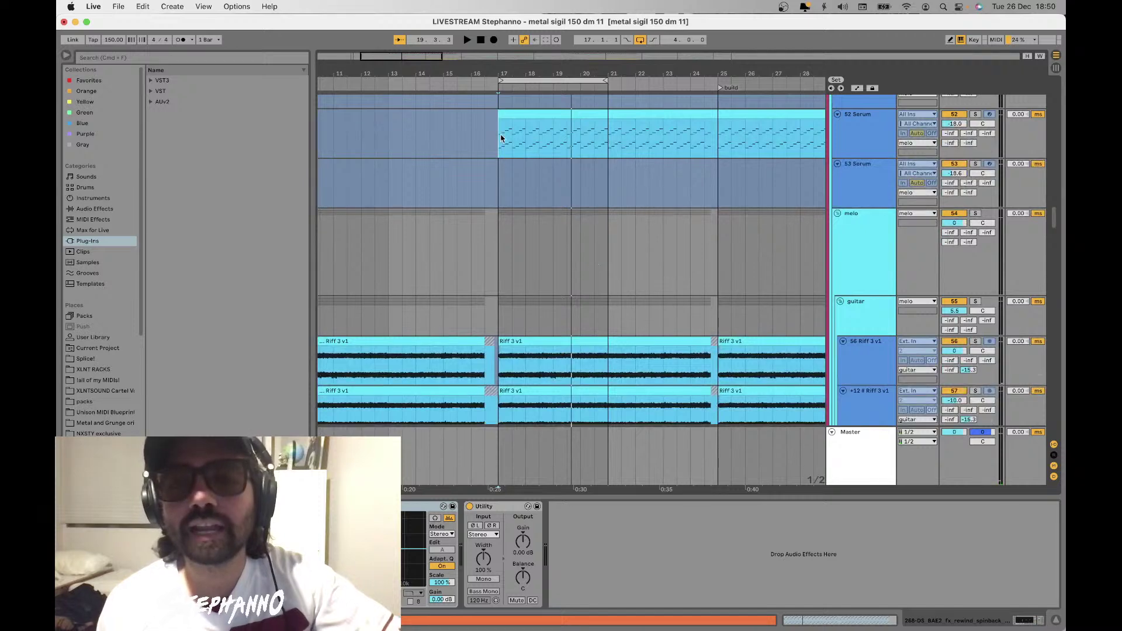
pyautogui.click(983, 116)
pyautogui.press('space')
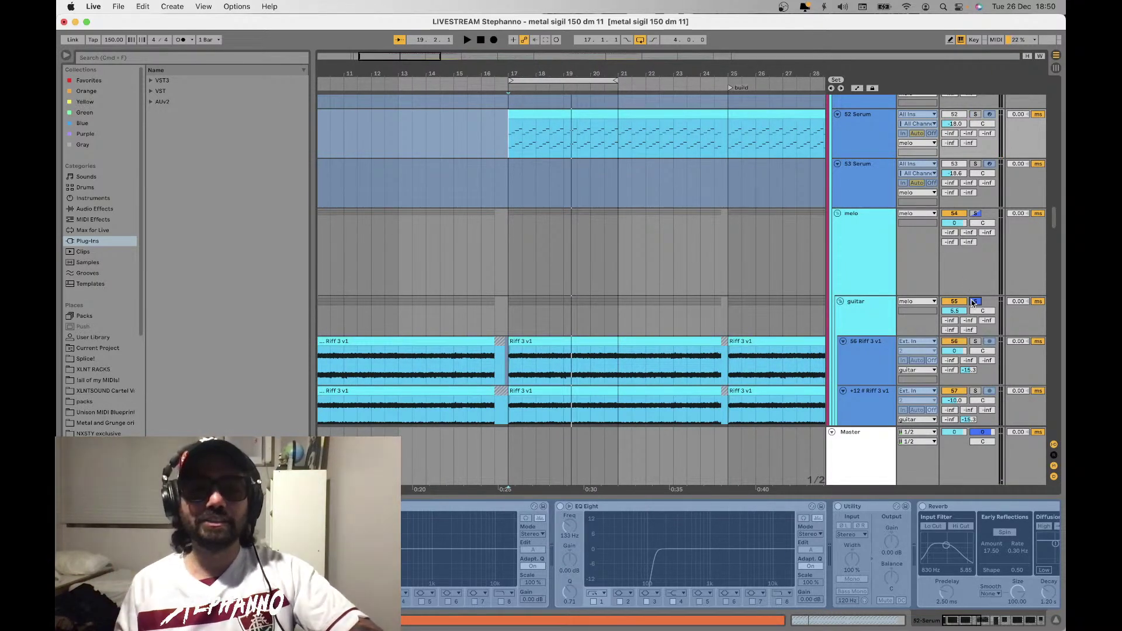
# Play the soloed guitar group from bar 17, soloing its Riff 3 v1 layers on tracks 56, 57 and 58 in turn
pyautogui.press('space')
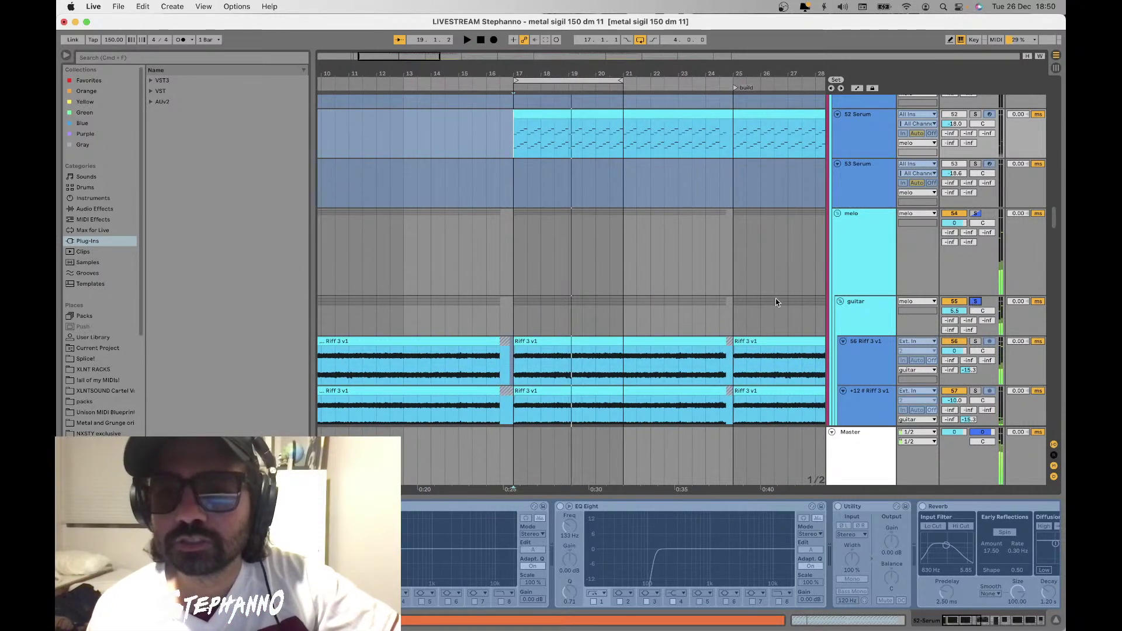
pyautogui.scroll(-5, 777, 302)
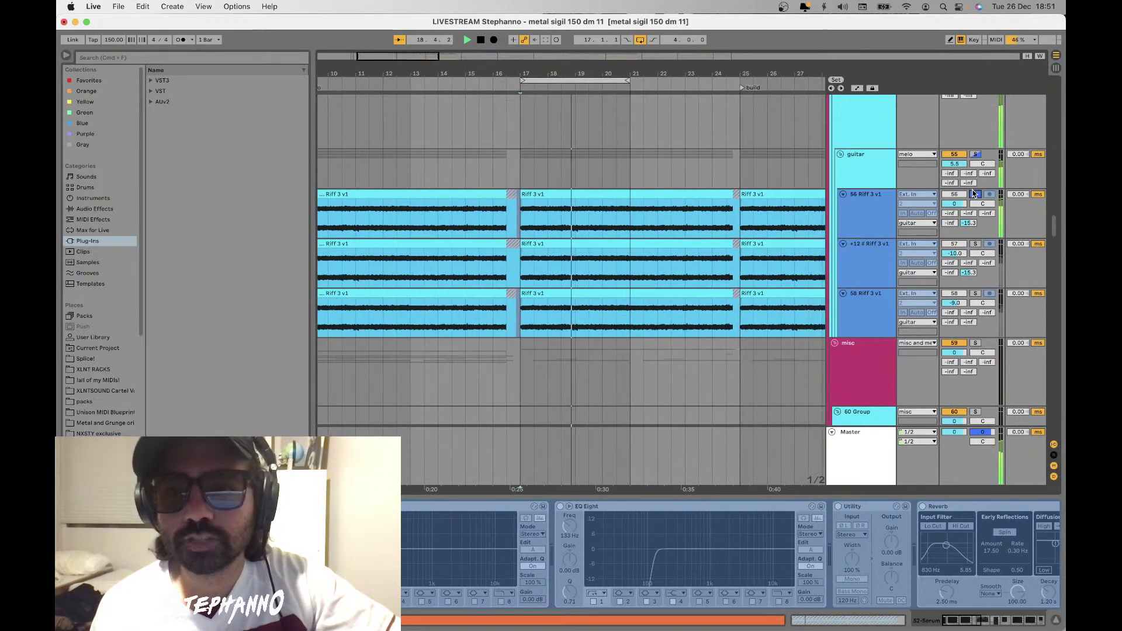
pyautogui.click(975, 195)
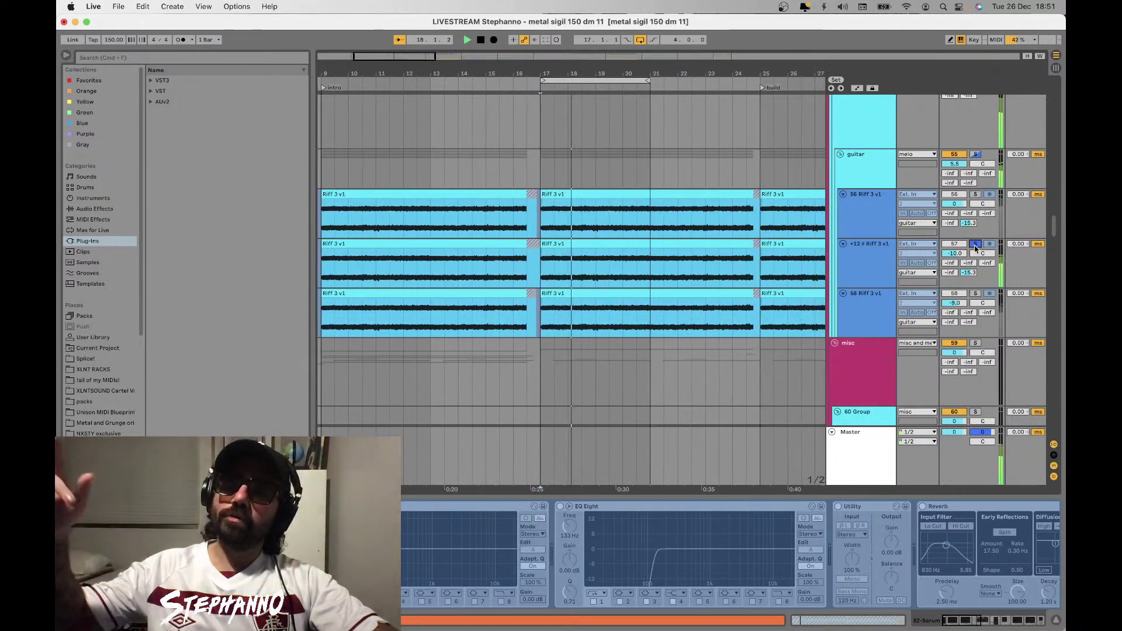
pyautogui.click(972, 304)
pyautogui.press('space')
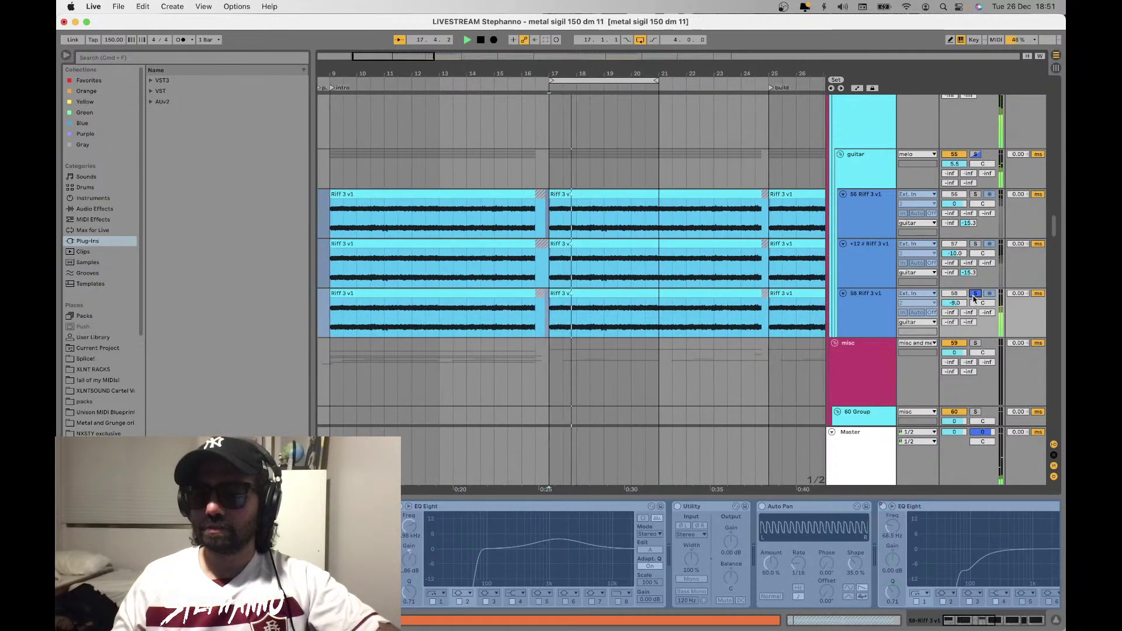
# Show the return tracks, play the three guitar riff layers together and turn off the guitar group solo
pyautogui.click(1054, 460)
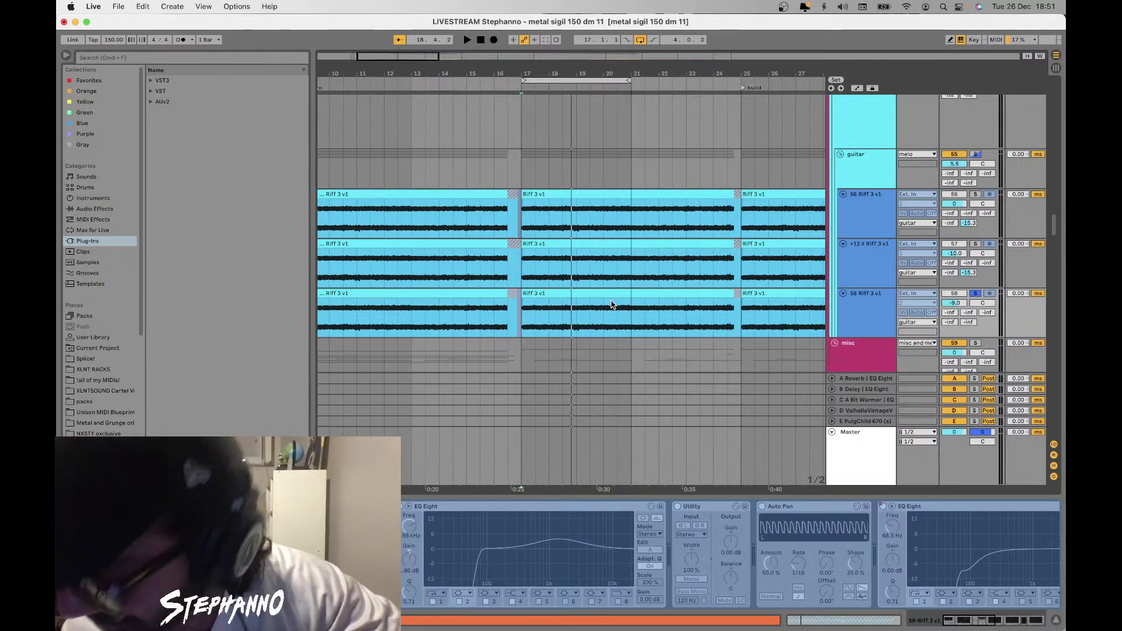
pyautogui.scroll(2, 532, 263)
pyautogui.scroll(-5, 532, 246)
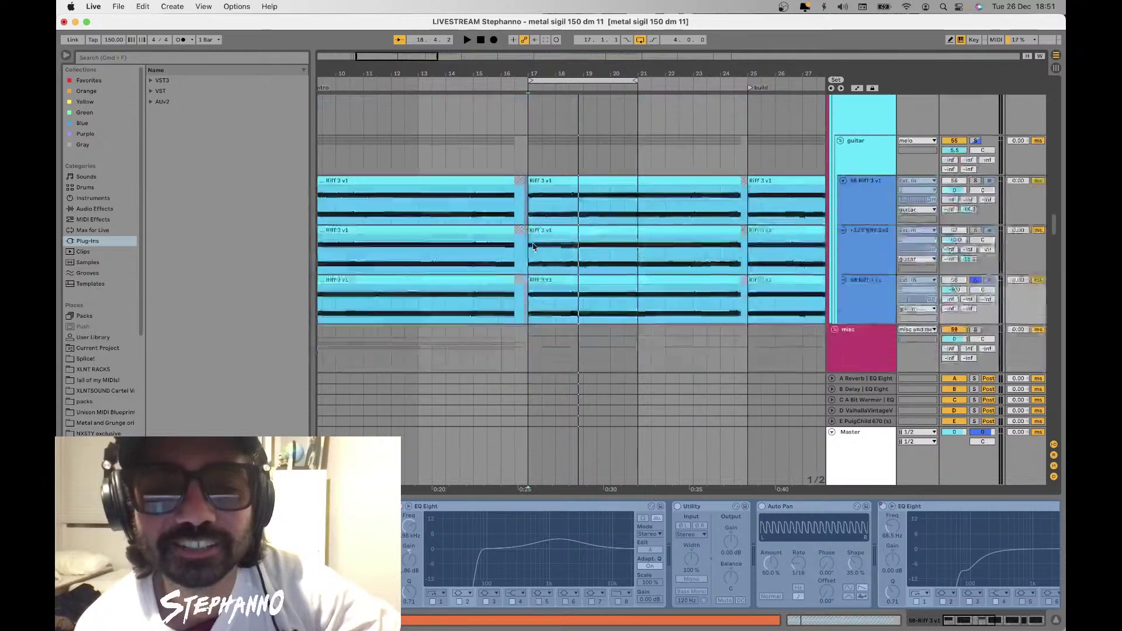
pyautogui.scroll(1, 533, 247)
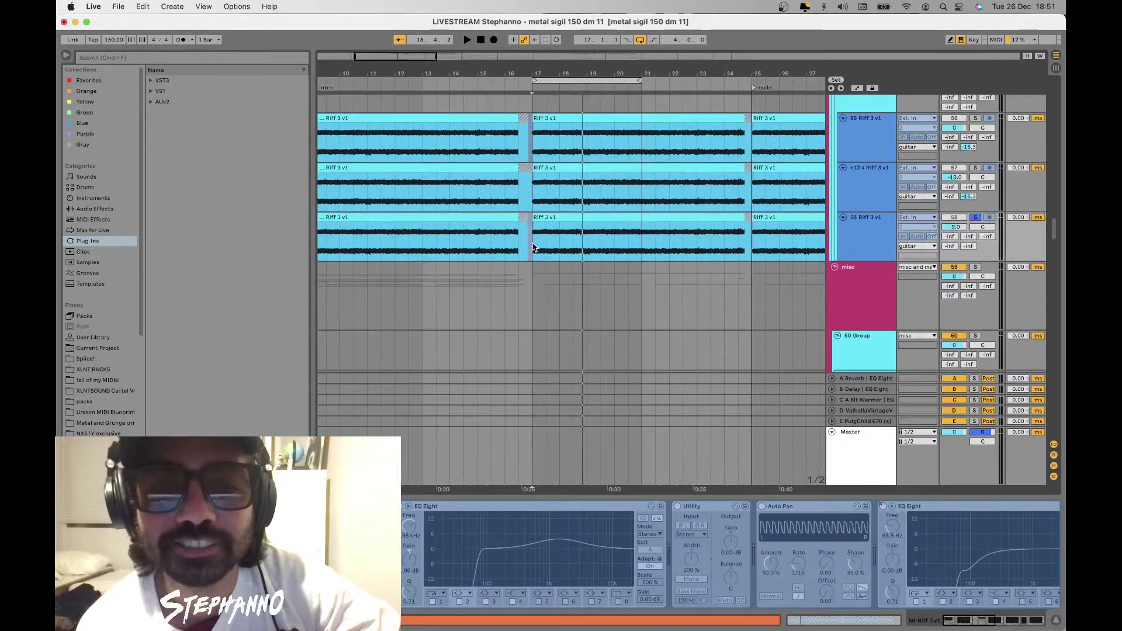
pyautogui.scroll(2, 581, 232)
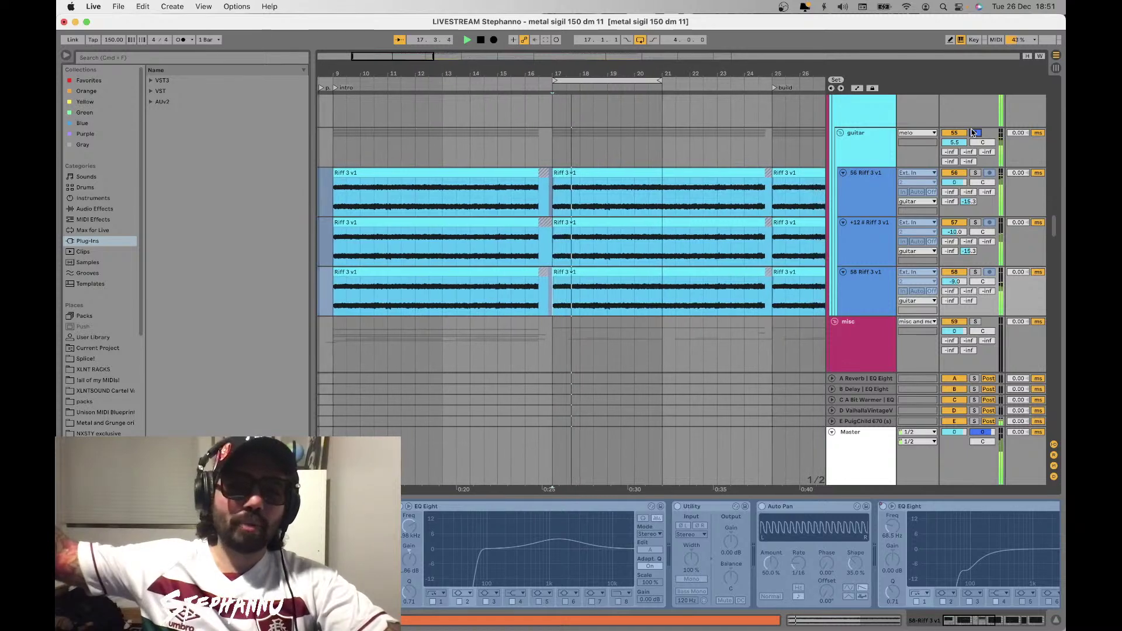
pyautogui.press('space')
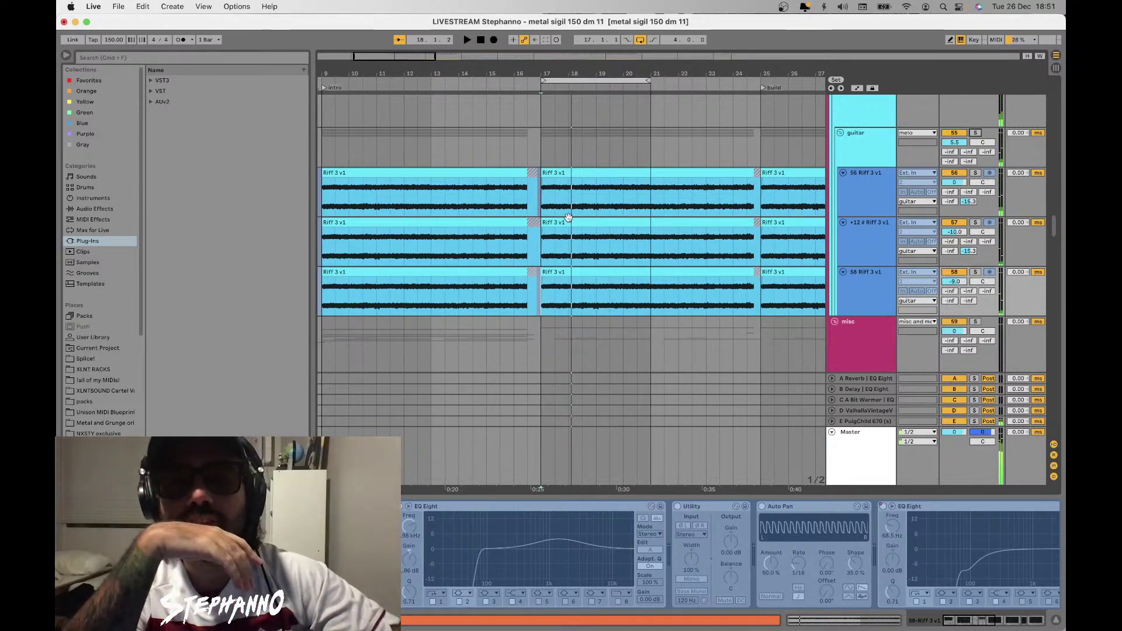
# Solo the Riff 3 v1 guitar on track 56 and play it from bar 17
pyautogui.click(533, 240)
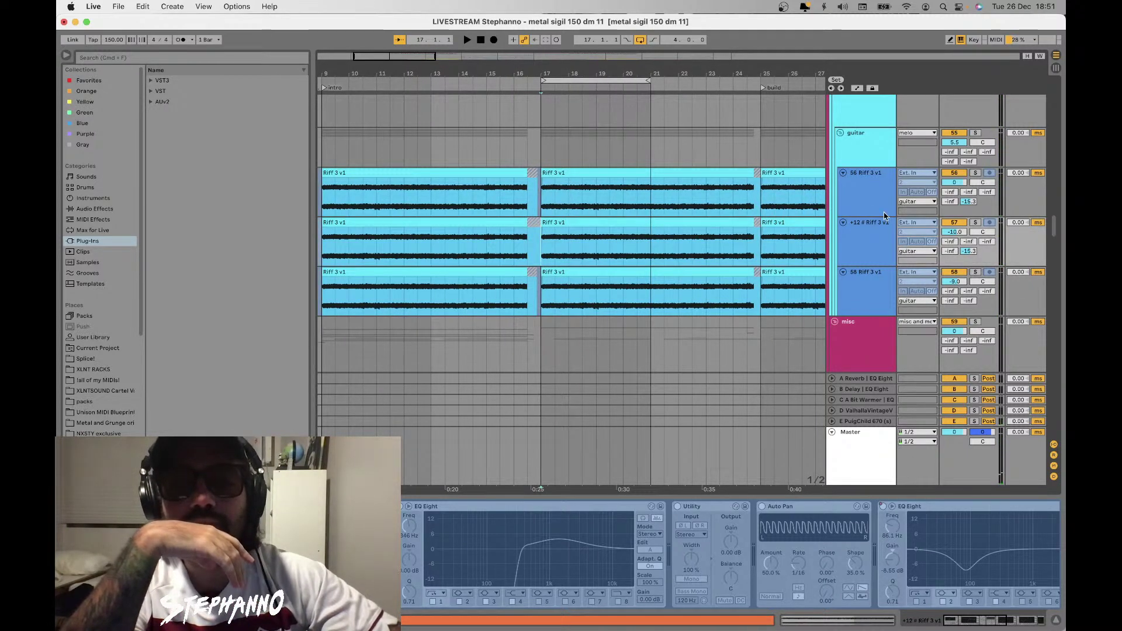
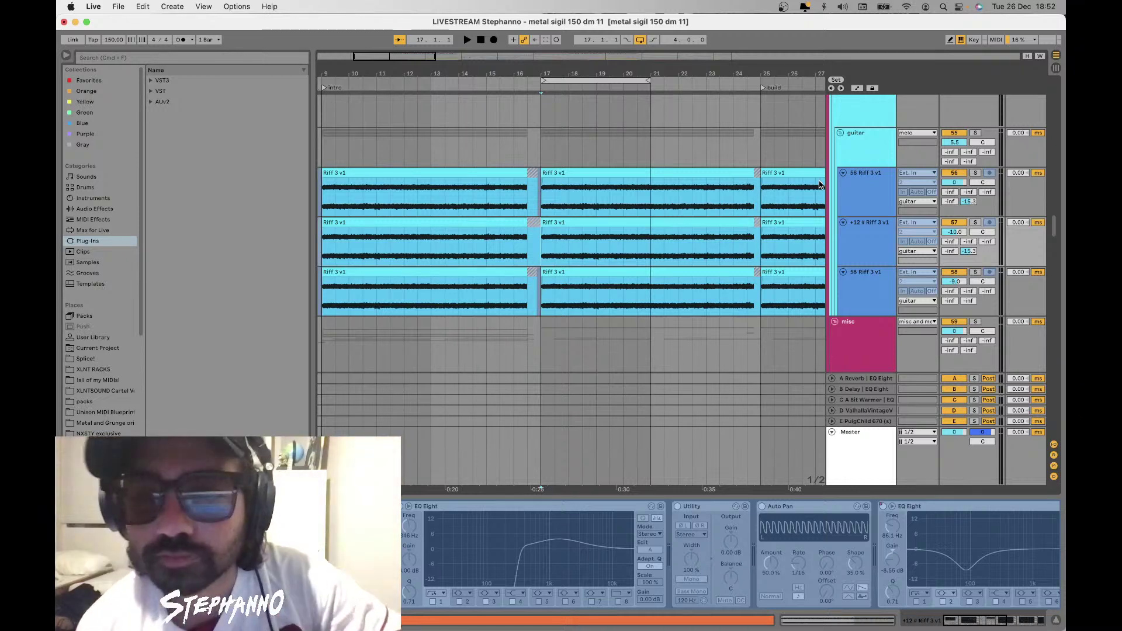
pyautogui.click(976, 173)
pyautogui.press('space')
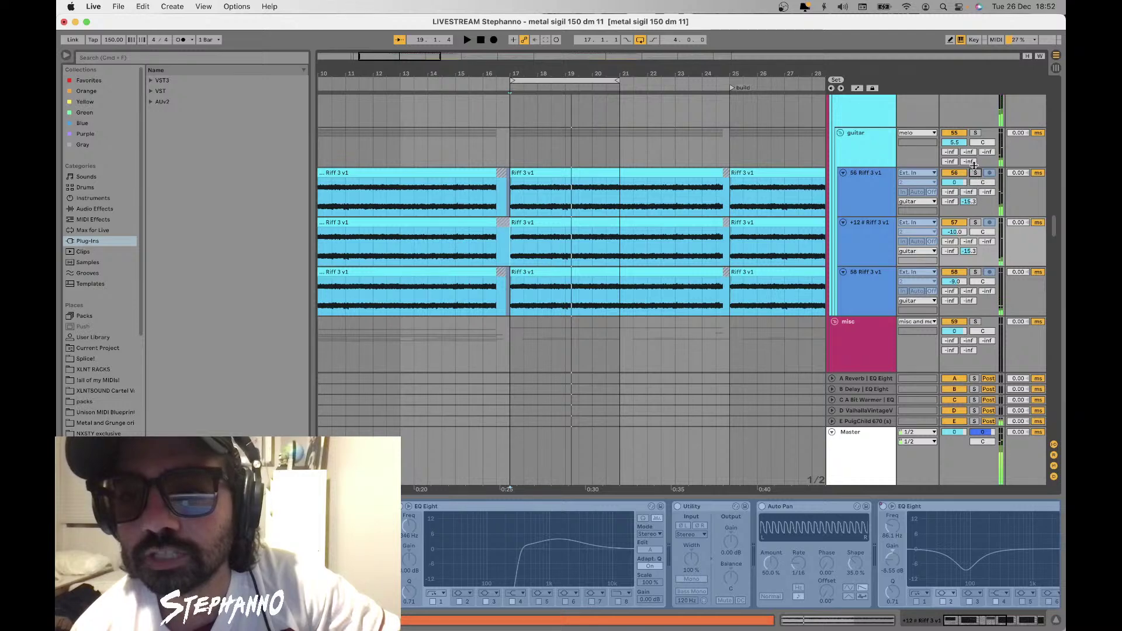
# Solo the guitar group, play its combined riffs from bar 17 and select the +12 Riff 3 v1 track 57
pyautogui.click(976, 133)
pyautogui.press('space')
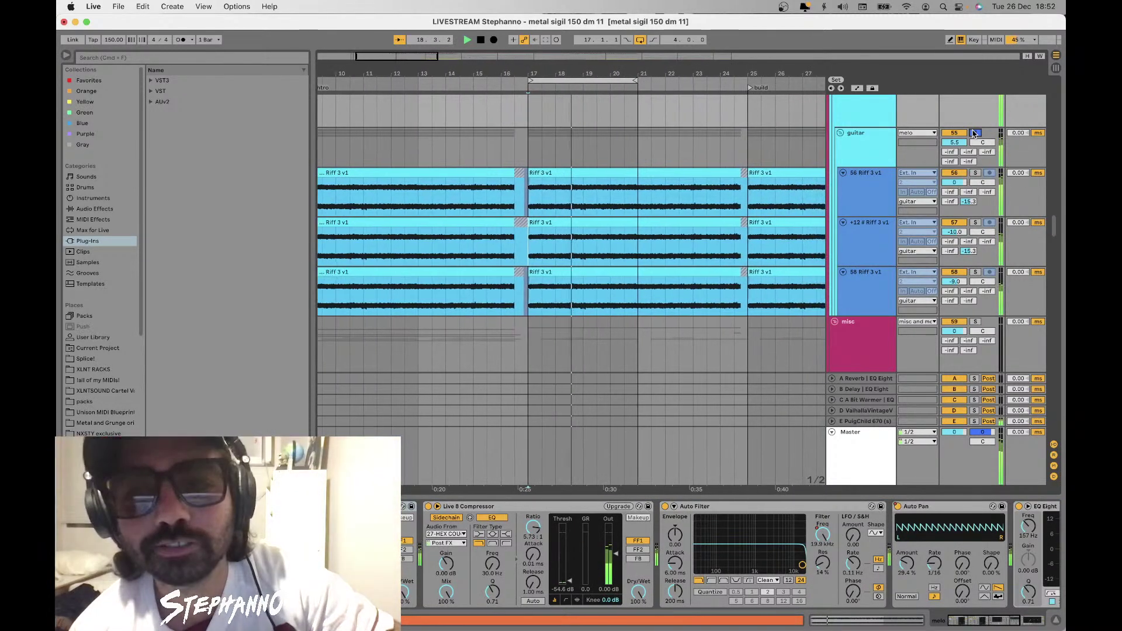
pyautogui.click(862, 238)
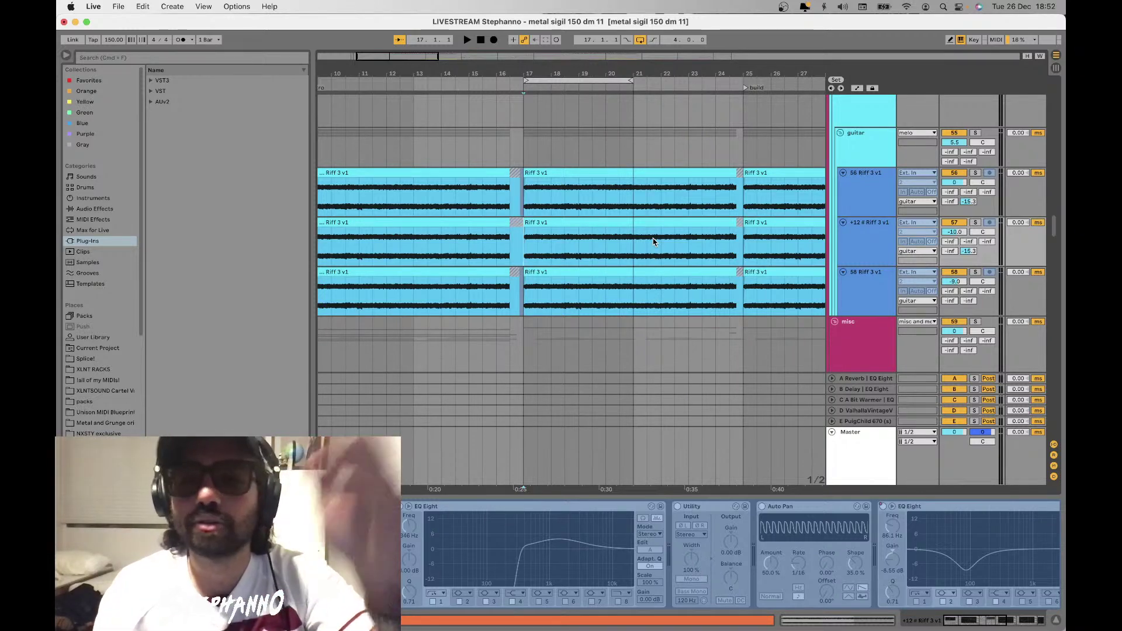
# Solo the +12 Riff 3 v1 guitar on track 57 and play it from bar 17
pyautogui.click(975, 223)
pyautogui.hscroll(-3, 584, 234)
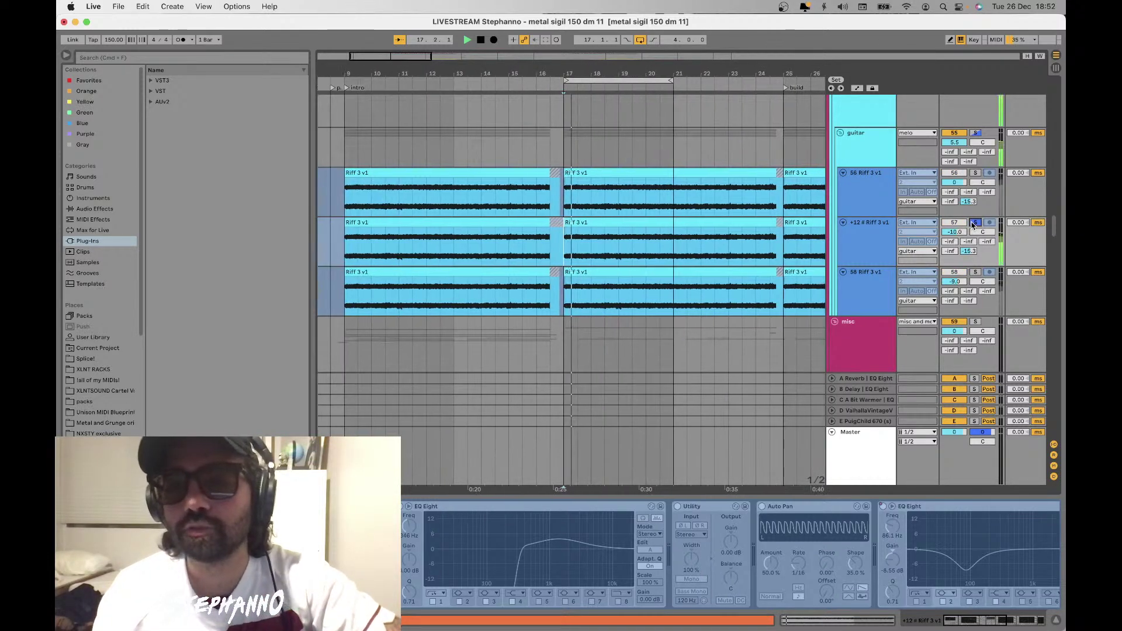
pyautogui.press('space')
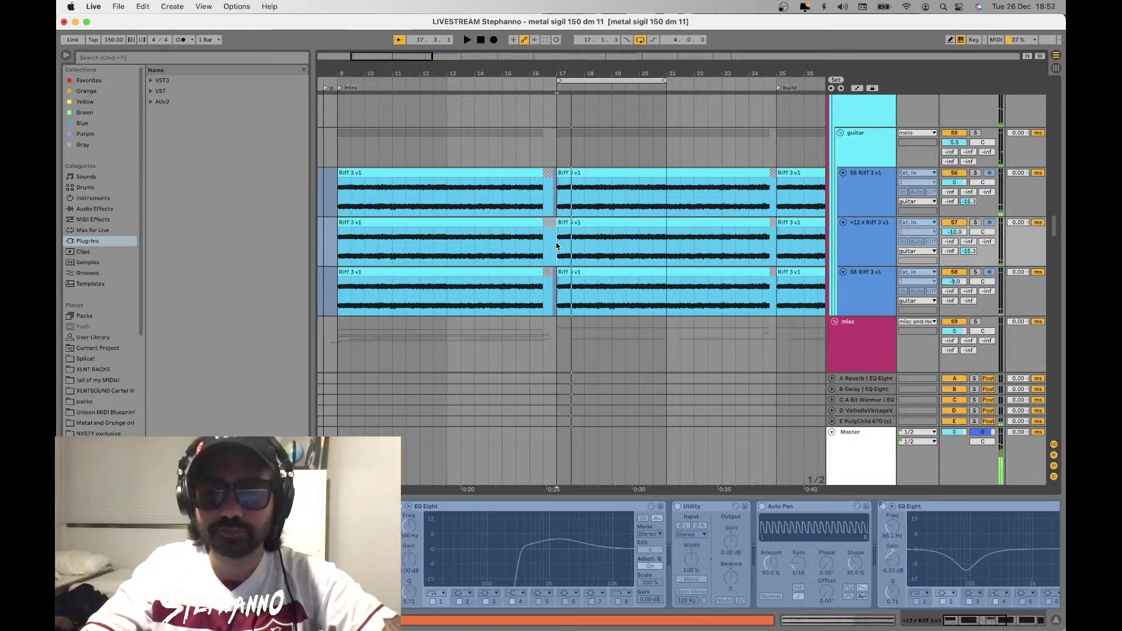
# Play the full mix from bar 17 with the Master's WLM Plus and SPAN meter windows shown, and hide them after stopping
pyautogui.press('super+alt+p')
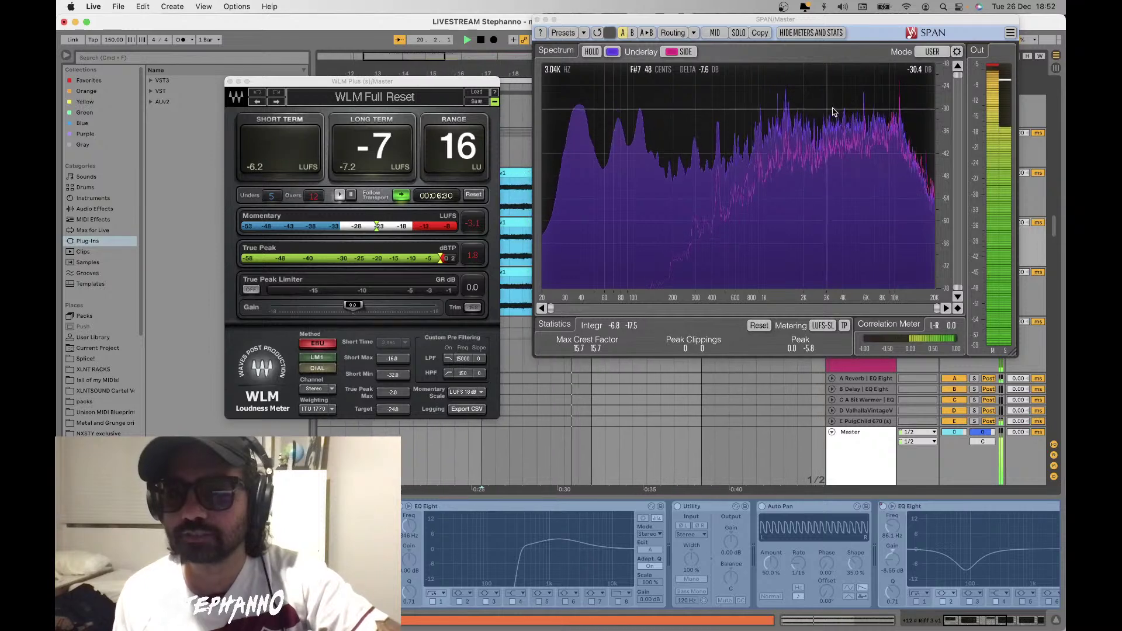
pyautogui.click(520, 138)
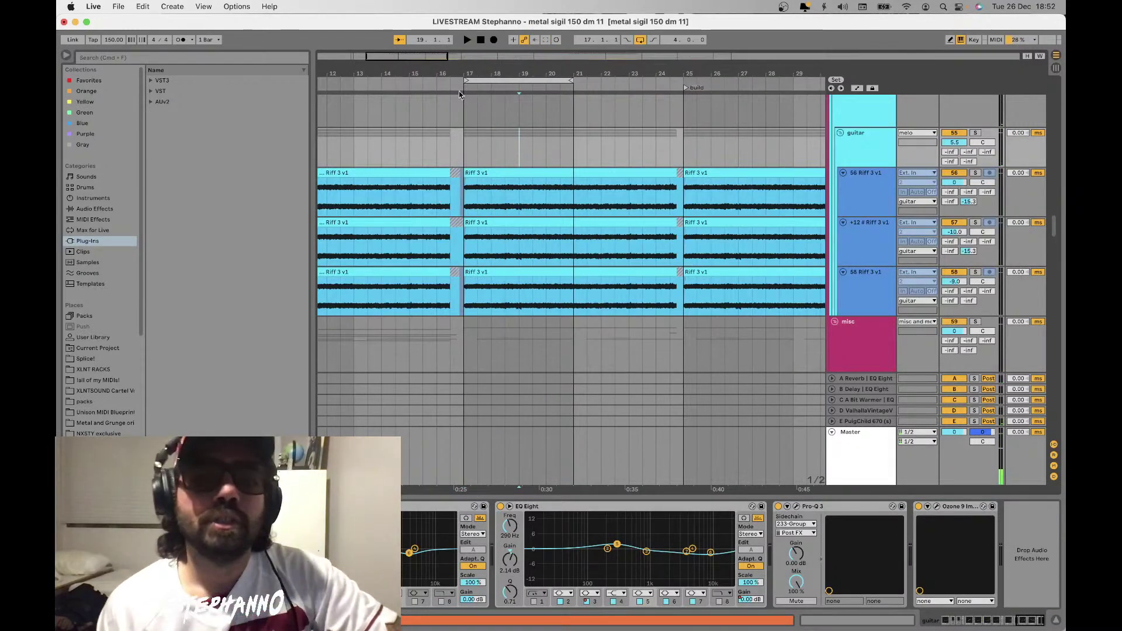
pyautogui.click(478, 143)
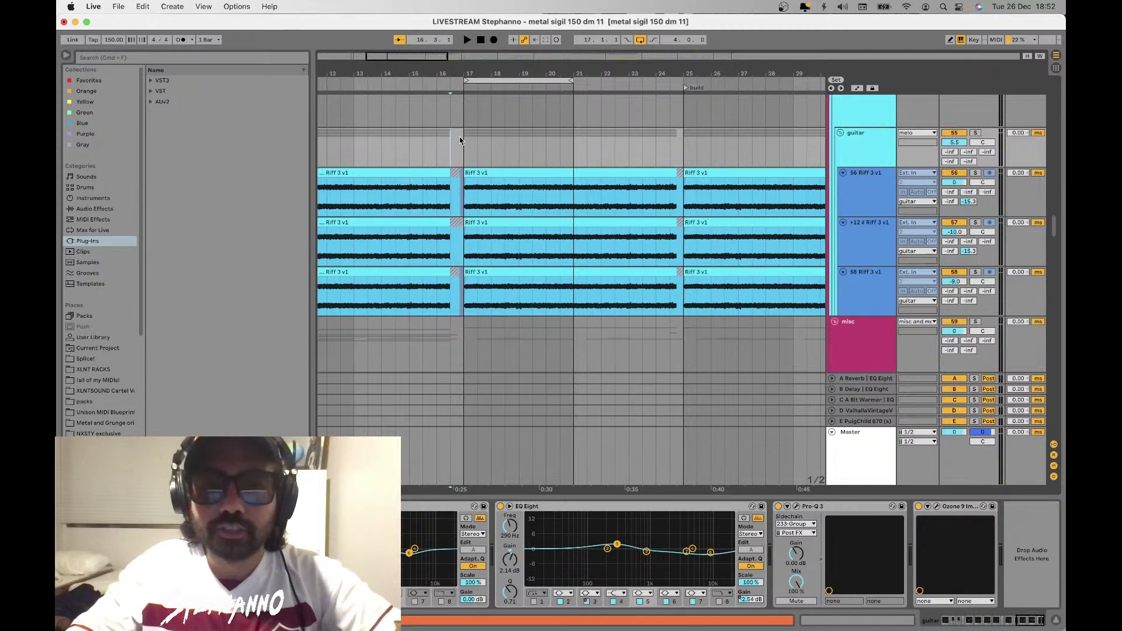
pyautogui.press('super+alt+p')
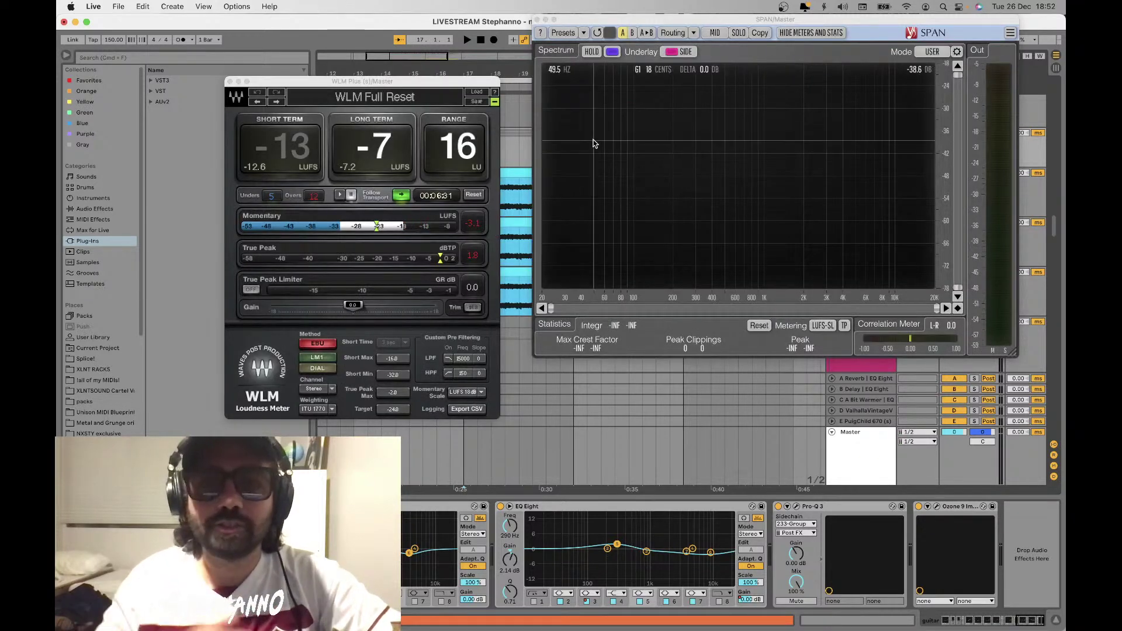
pyautogui.press('space')
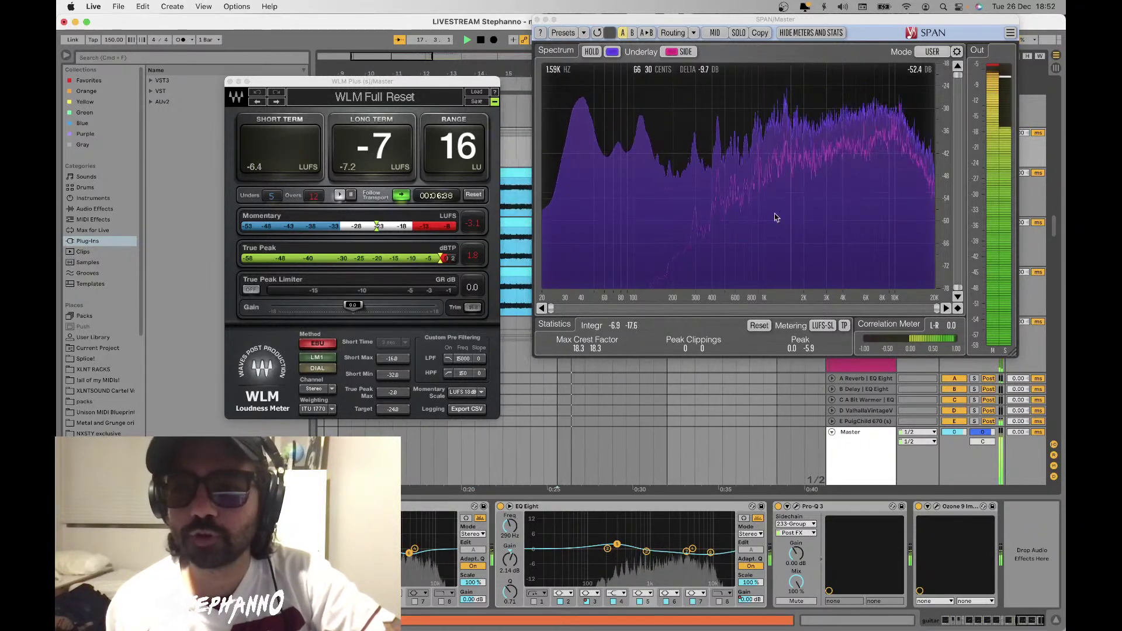
pyautogui.press('space')
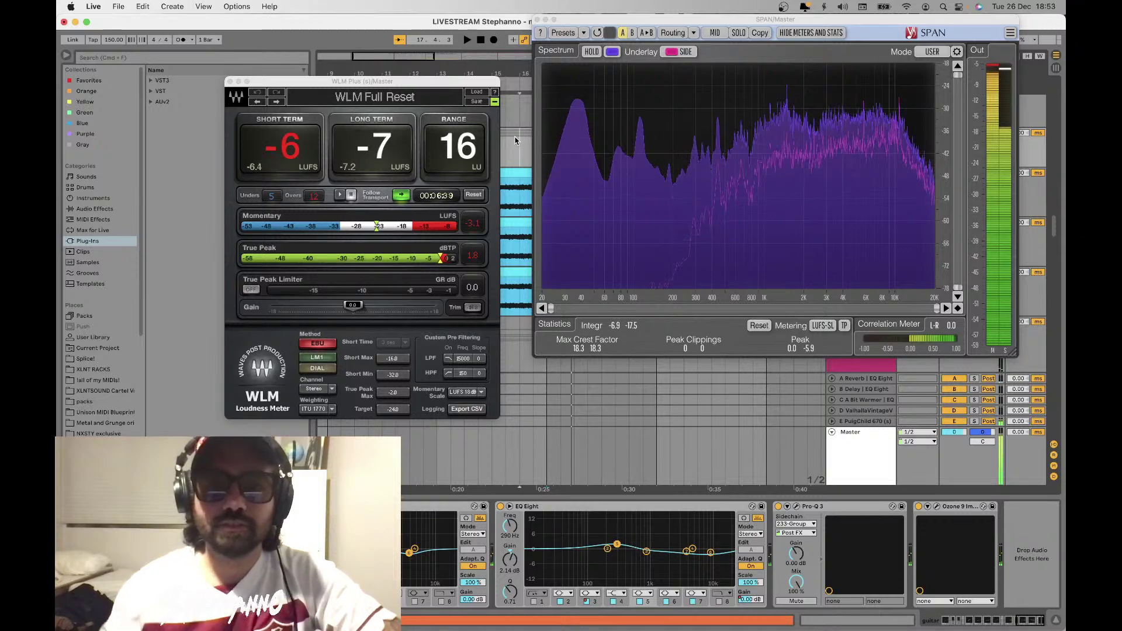
pyautogui.press('super+alt+p')
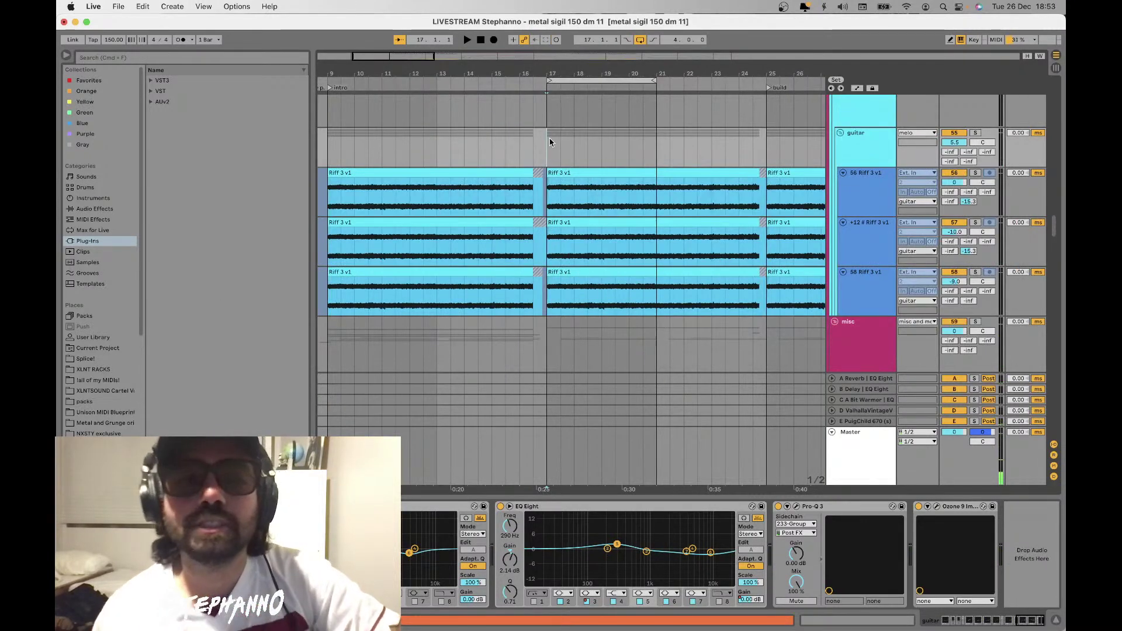
# Find the BOS_IEM_125 FX glitch loop on track 67 in the misc group and play it from bar 17, soloed and in the mix
pyautogui.scroll(5, 549, 142)
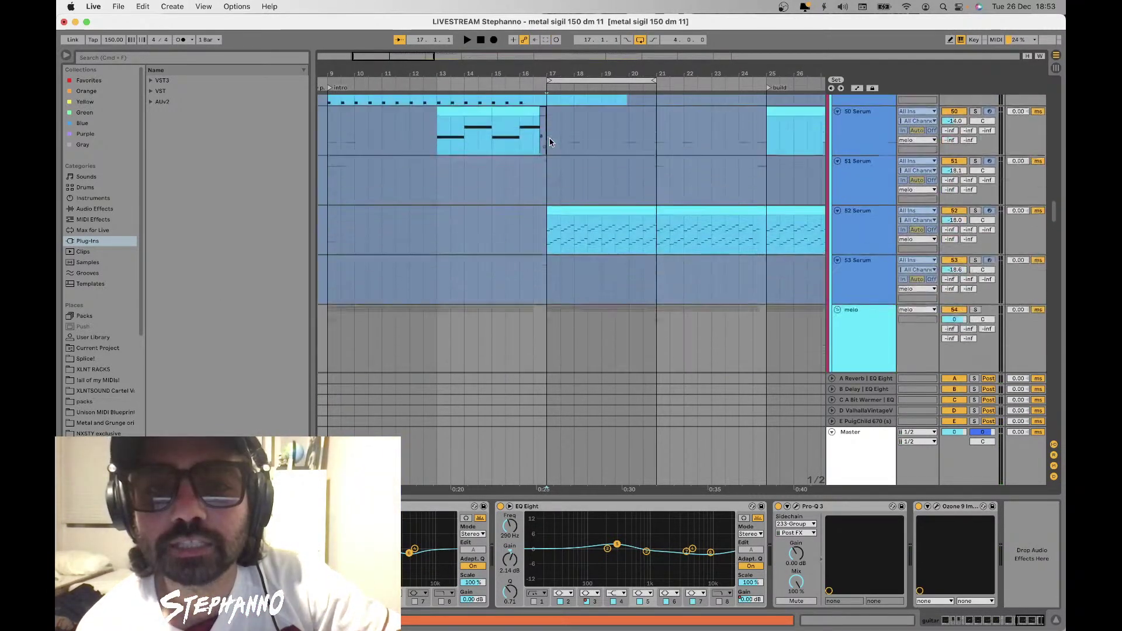
pyautogui.scroll(-10, 549, 141)
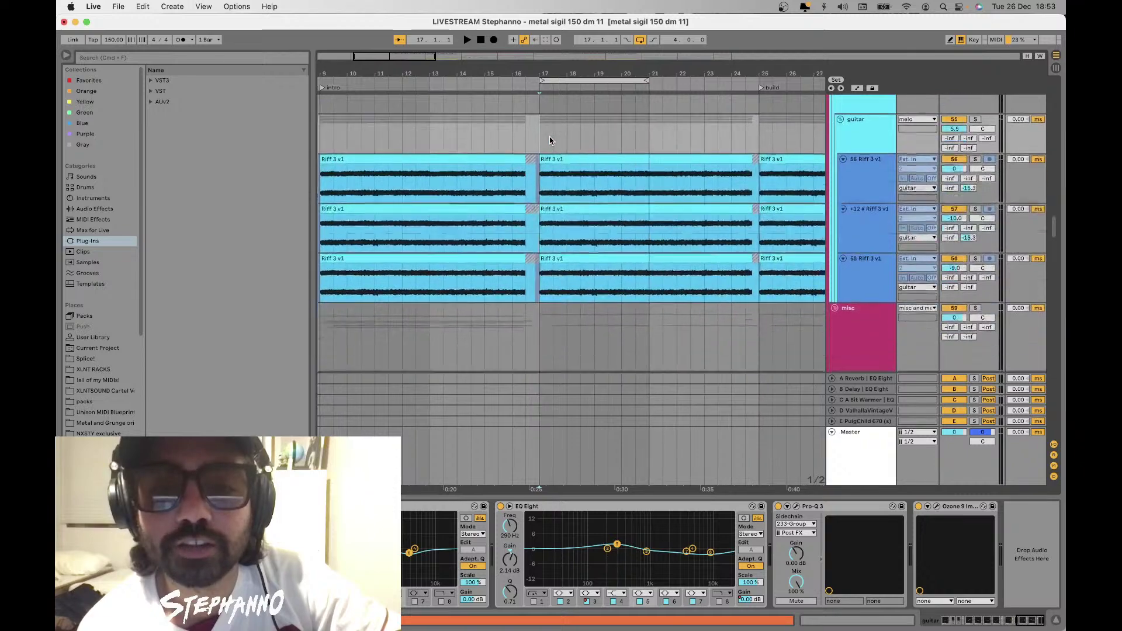
pyautogui.scroll(6, 550, 140)
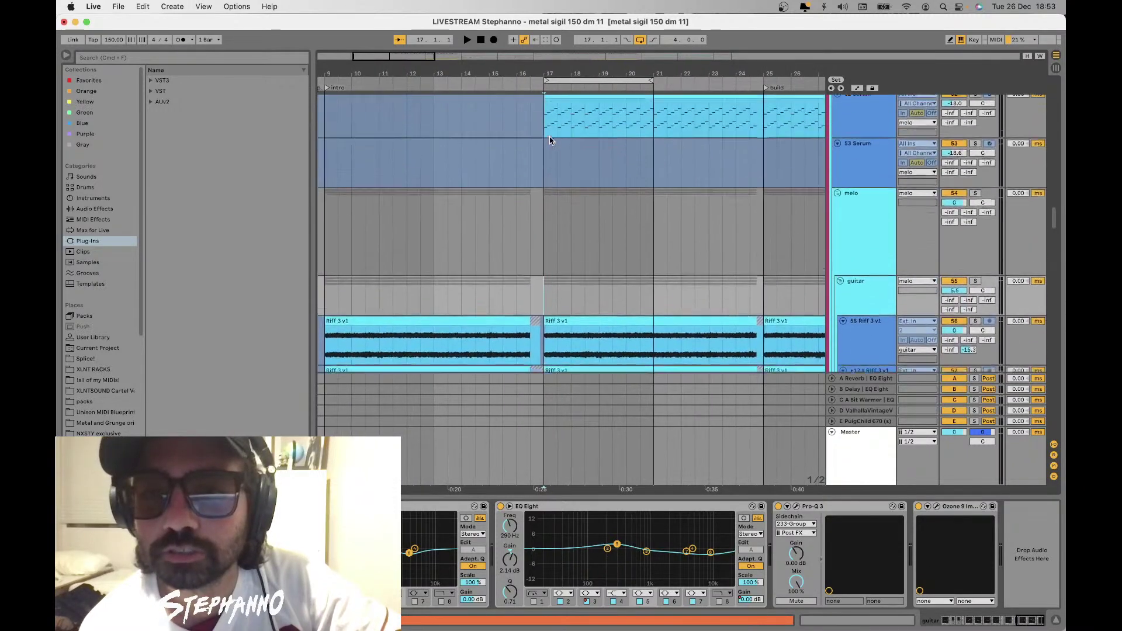
pyautogui.scroll(-6, 587, 221)
pyautogui.scroll(-10, 586, 221)
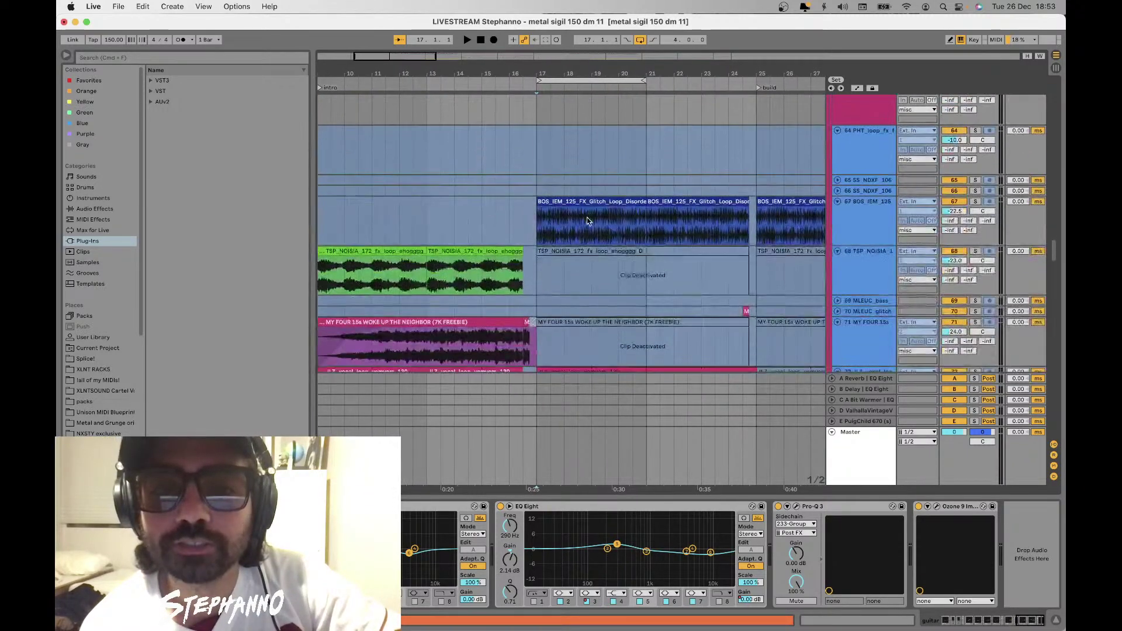
pyautogui.scroll(1, 587, 218)
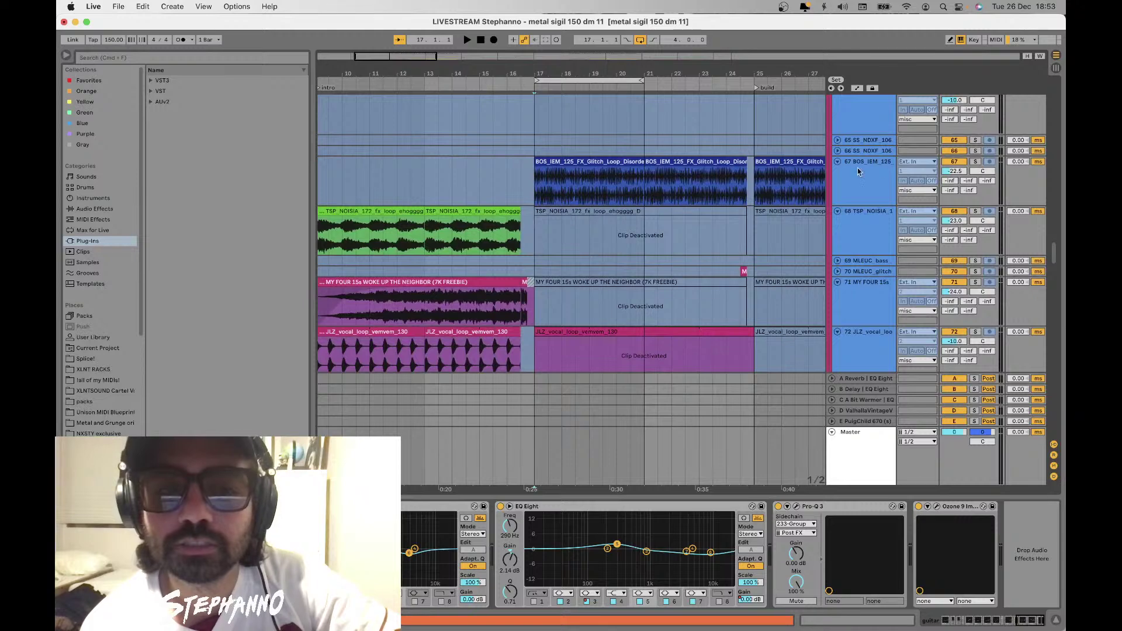
pyautogui.scroll(4, 974, 166)
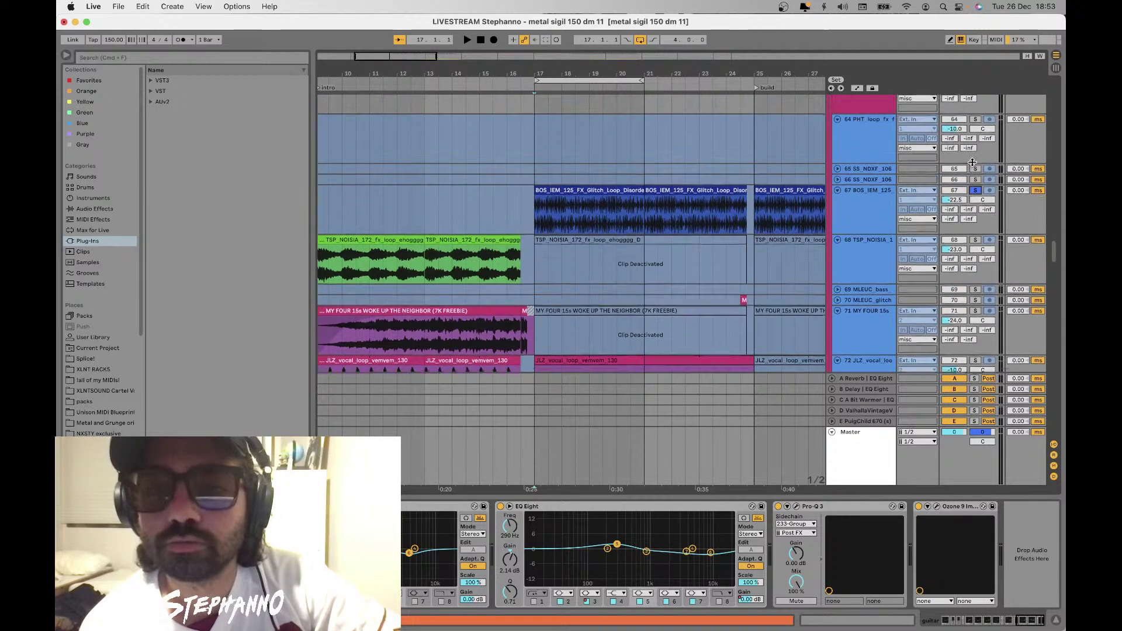
pyautogui.press('space')
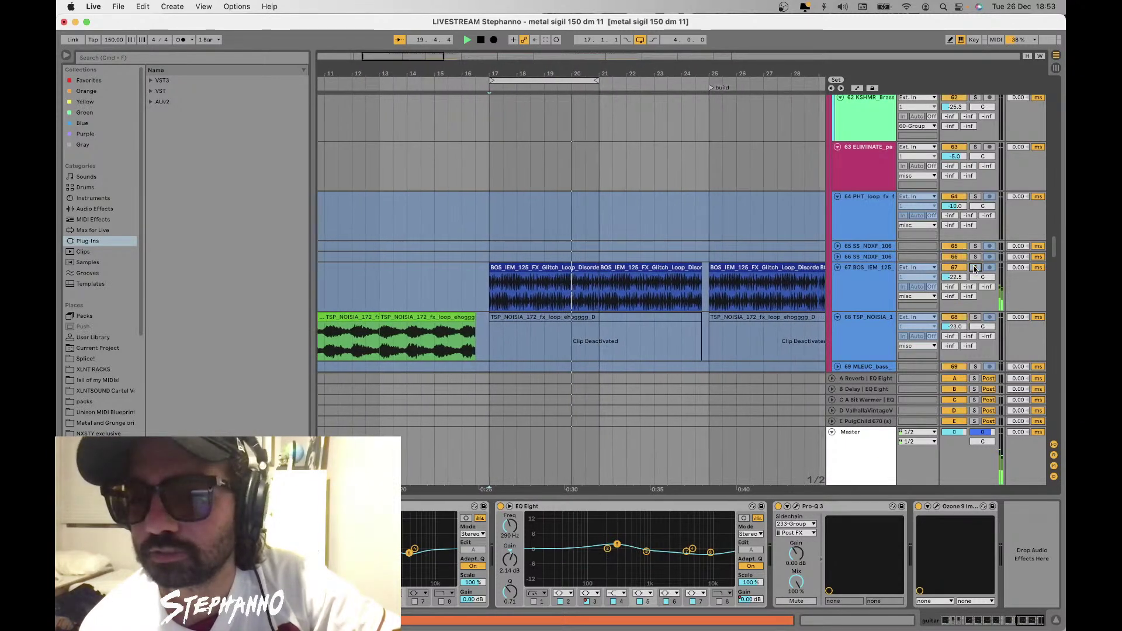
pyautogui.click(484, 285)
# Examine the BOS_IEM_125 glitch loop clips on track 67 and replay them soloed from bar 17
pyautogui.scroll(2, 549, 279)
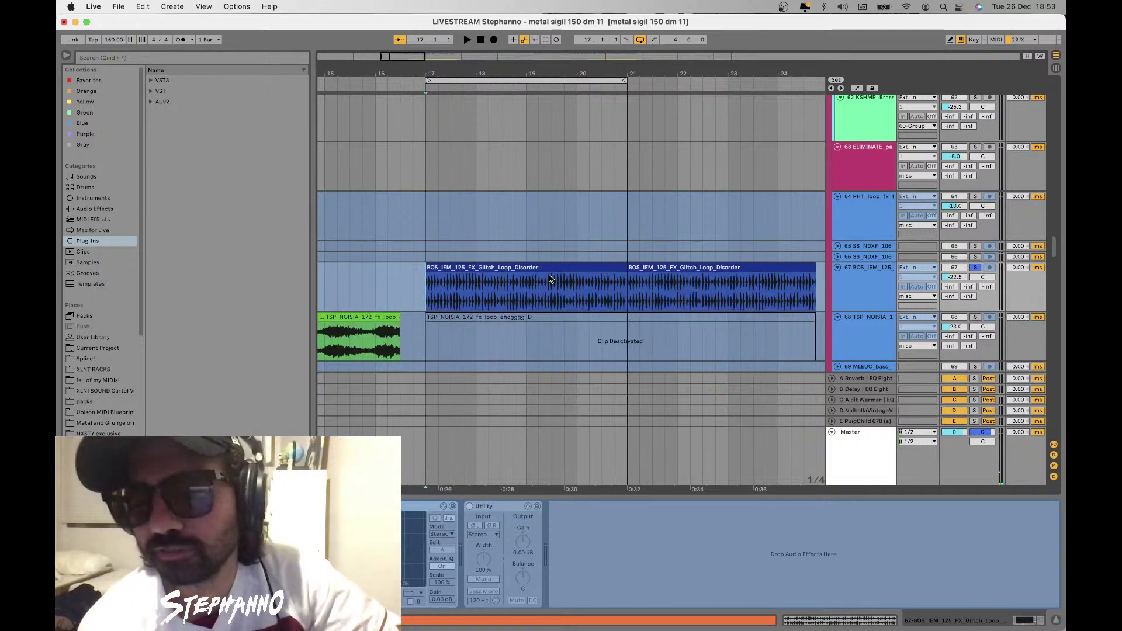
pyautogui.scroll(-3, 550, 279)
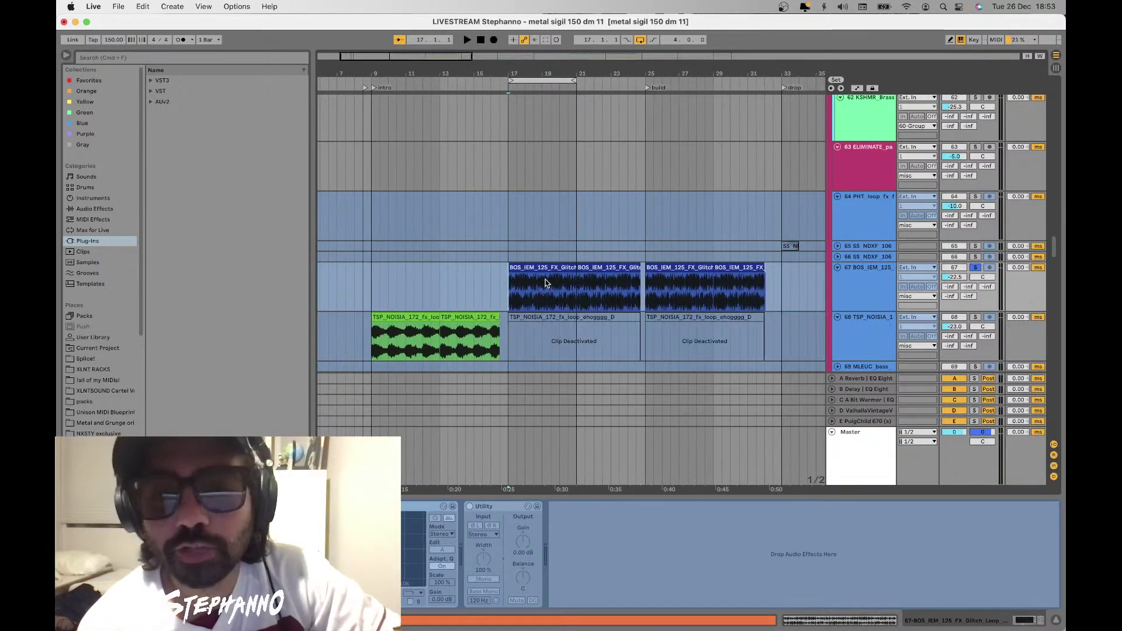
pyautogui.scroll(1, 541, 265)
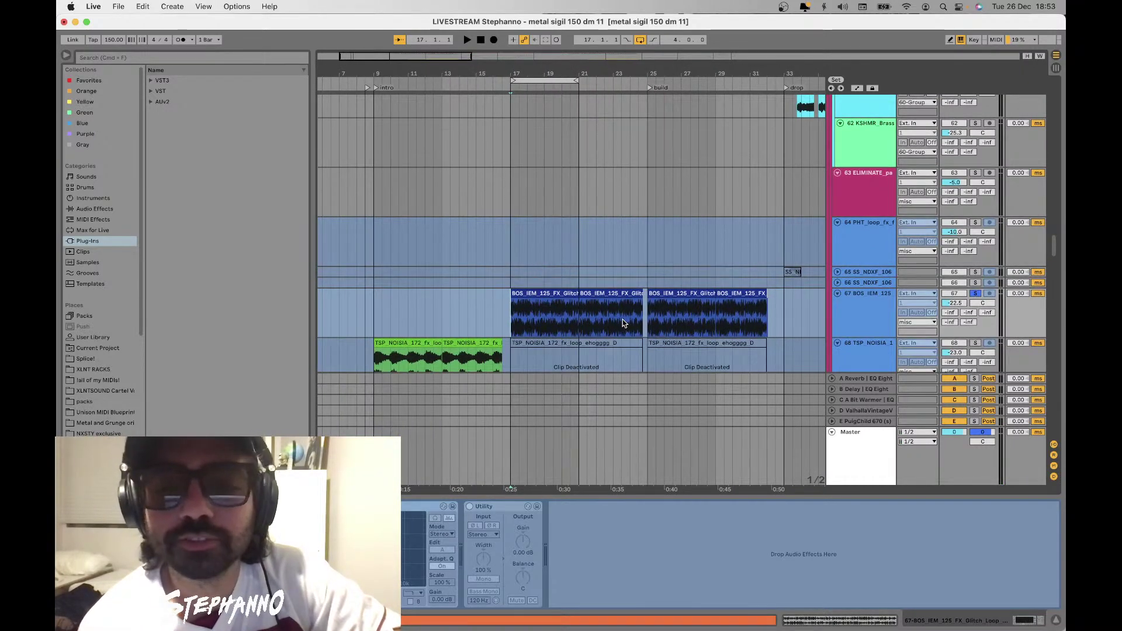
pyautogui.press('space')
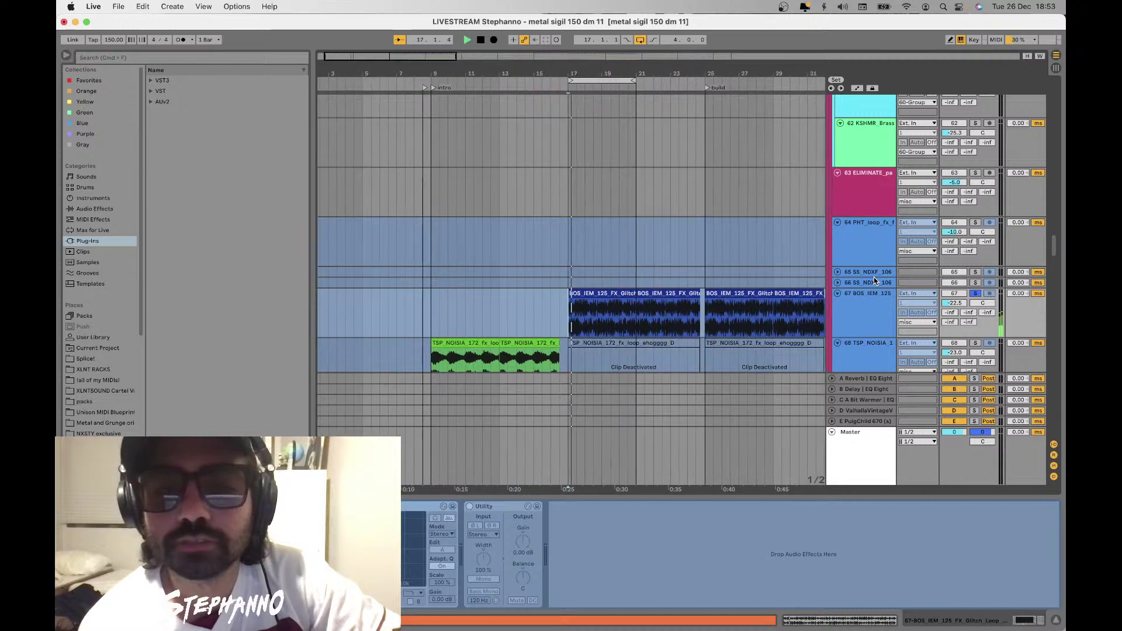
pyautogui.press('space')
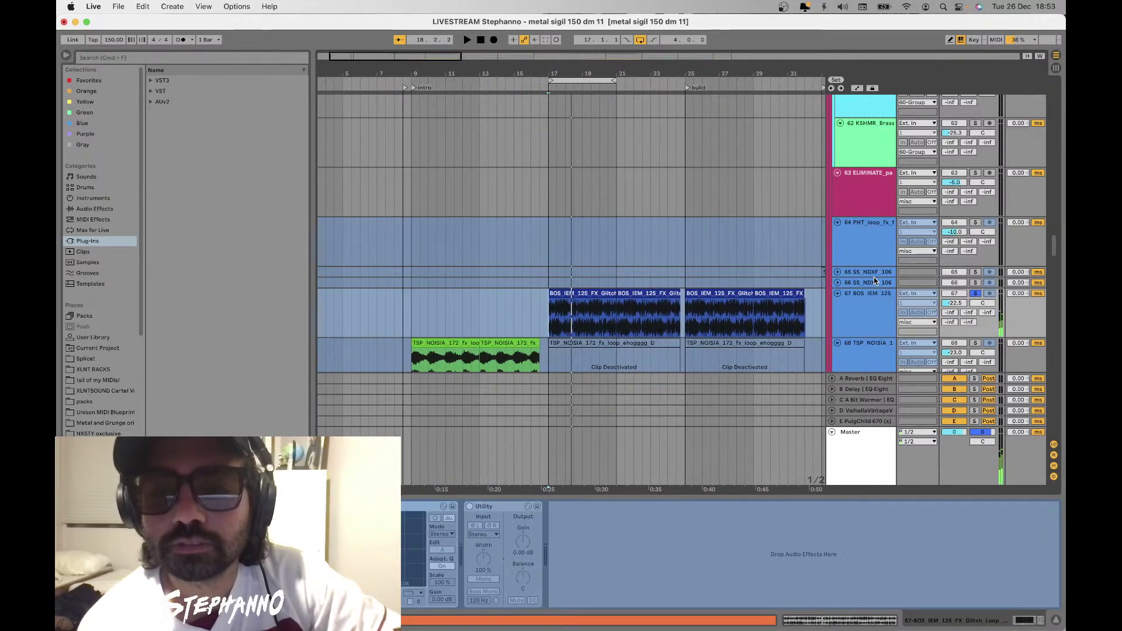
# Play from bar 18 with the FF_IE_voice alien growl on track 73 and the ESM_Cinematic ring on track 74 soloed in turn
pyautogui.scroll(-5, 840, 297)
pyautogui.scroll(-3, 841, 297)
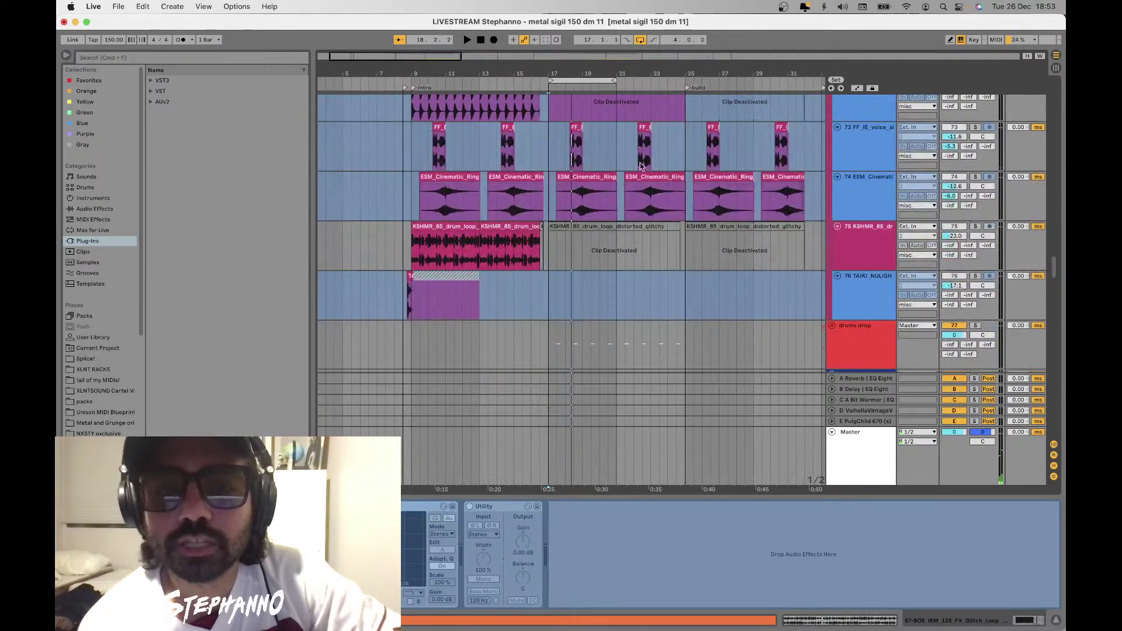
pyautogui.click(565, 154)
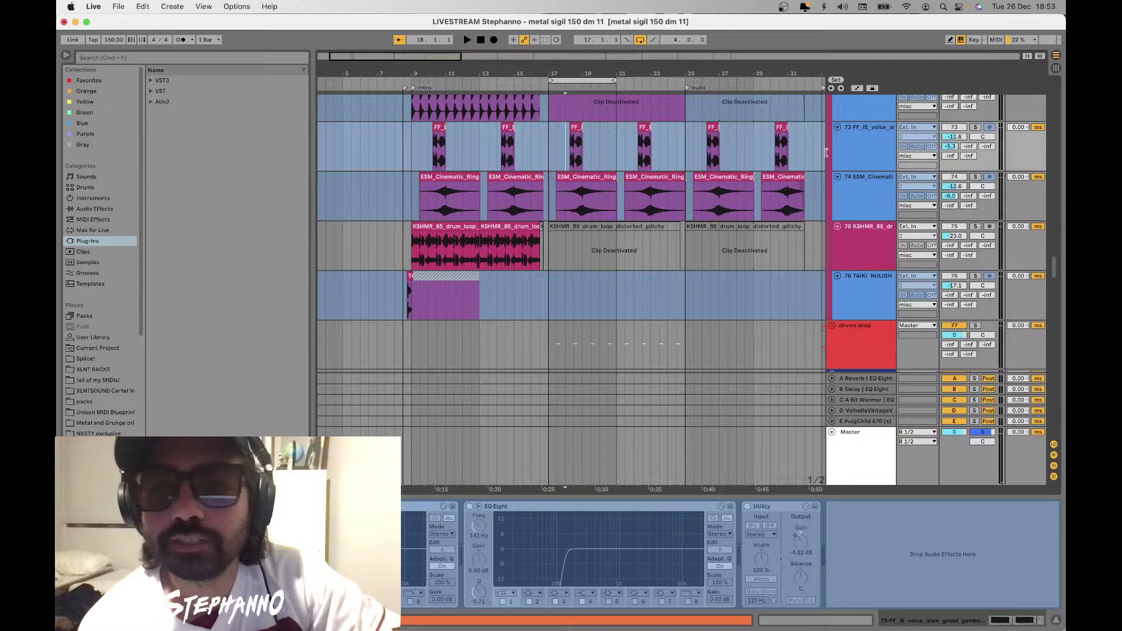
pyautogui.click(975, 127)
pyautogui.press('space')
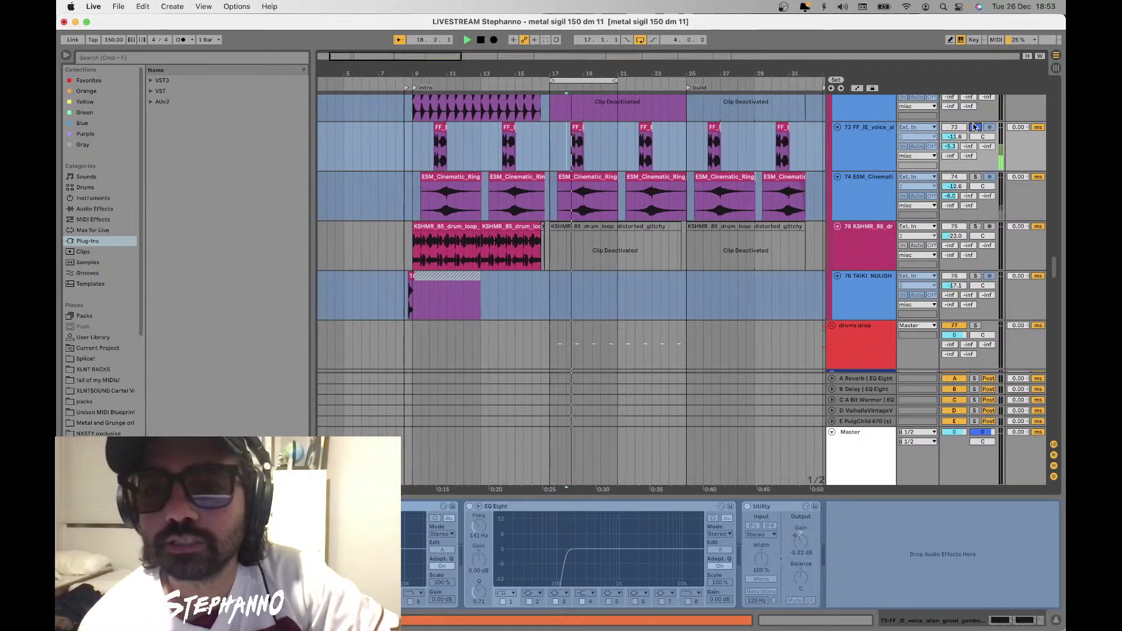
pyautogui.click(975, 177)
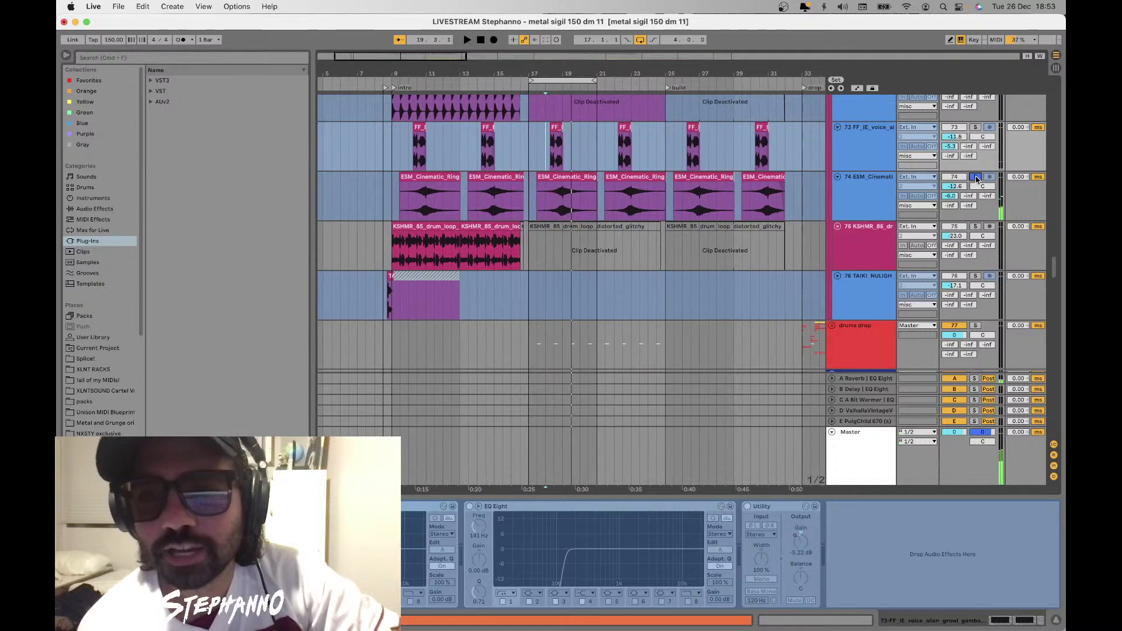
# Highlight the clips on tracks 73 and 74 from bar 17 to 25 and play the intro's full mix from bar 9
pyautogui.click(401, 137)
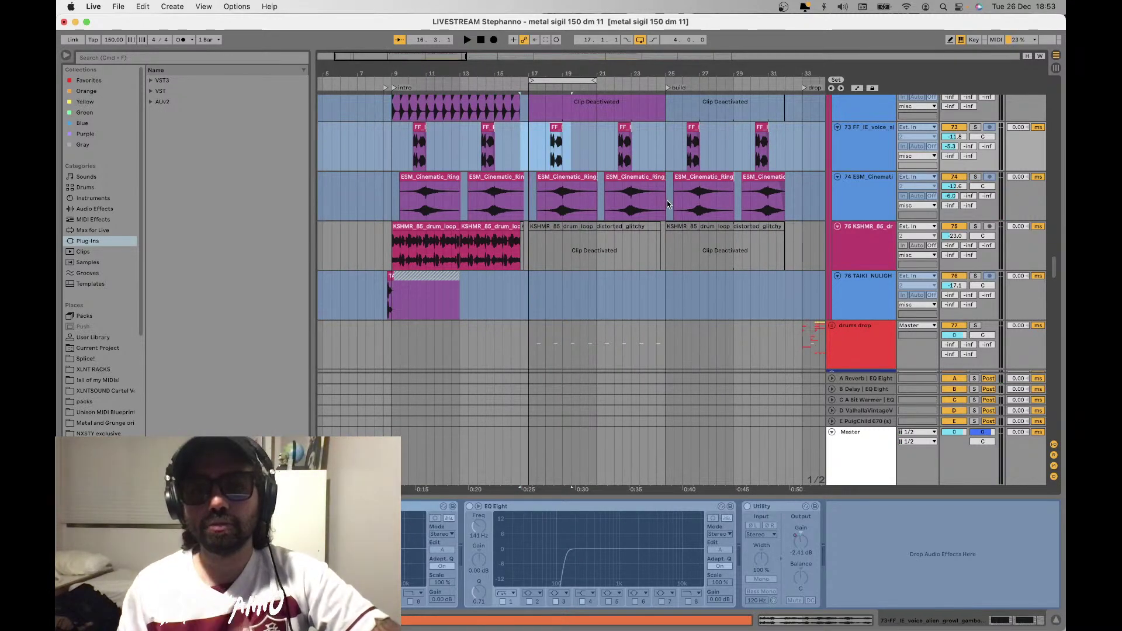
pyautogui.moveTo(668, 201); pyautogui.dragTo(523, 121)
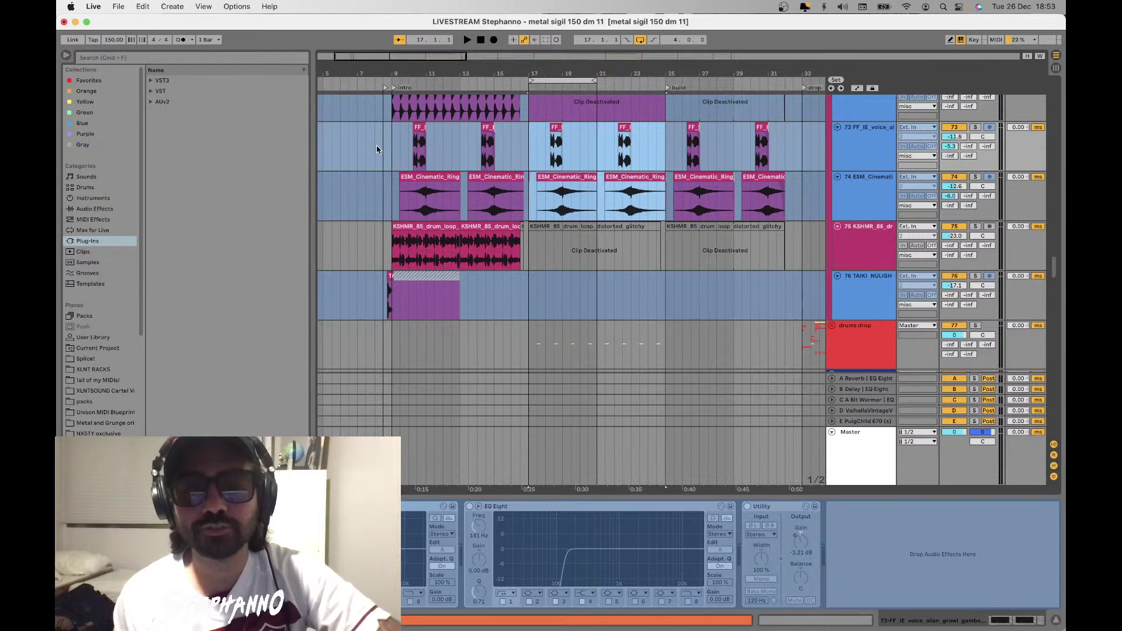
pyautogui.click(397, 150)
pyautogui.press('space')
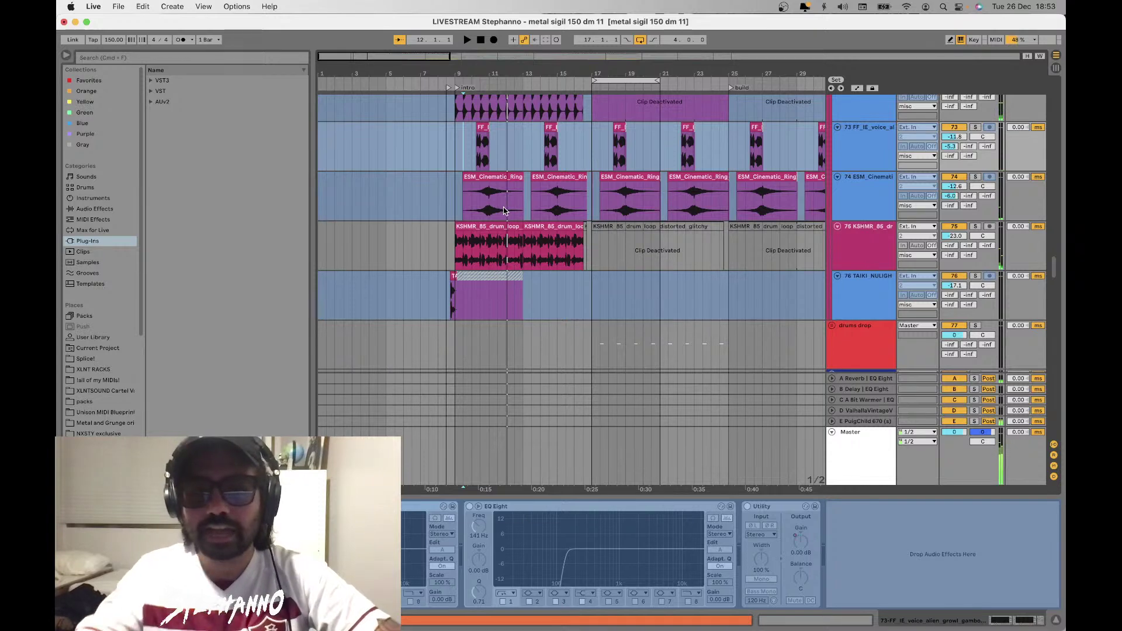
# Select the range on tracks 73 and 74 starting at bar 10 and loop its two bars
pyautogui.moveTo(504, 210); pyautogui.dragTo(464, 121)
pyautogui.press('space')
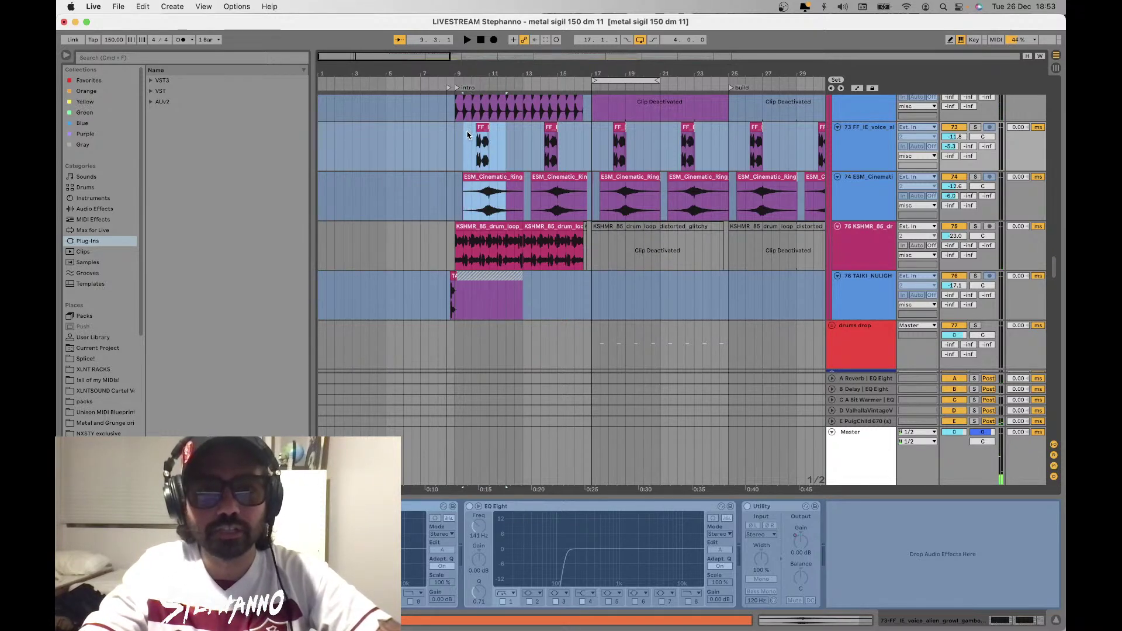
pyautogui.keyDown('shift'); pyautogui.click(470, 135); pyautogui.keyUp('shift')
pyautogui.press('super+l')
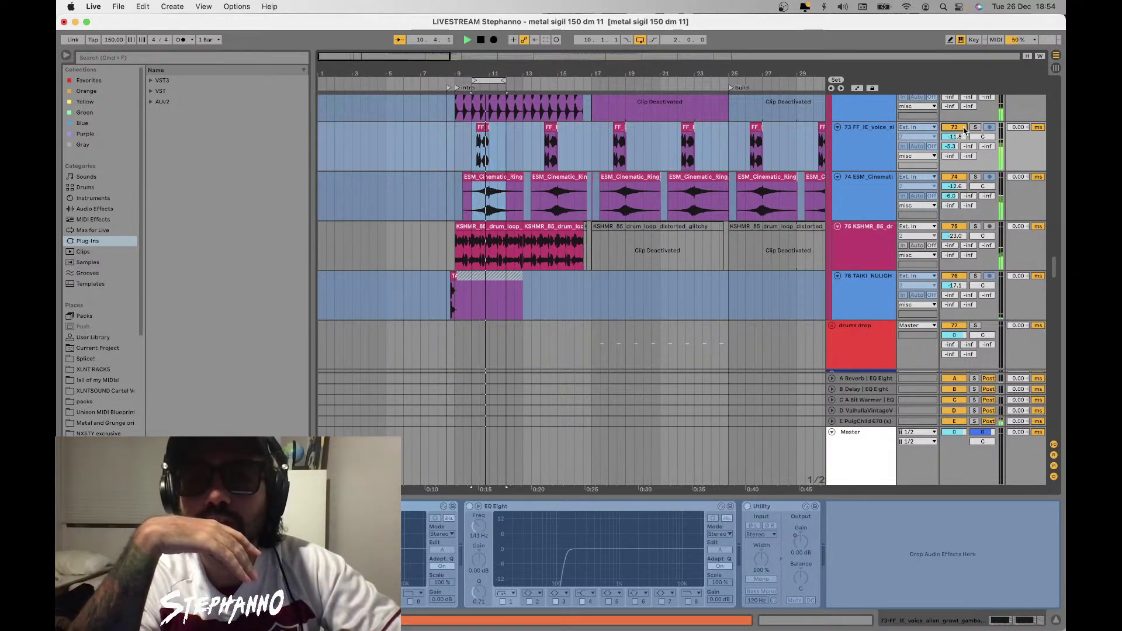
# Compare the looped intro with the FF_IE_voice and ESM_Cinematic tracks deactivated and reactivated
pyautogui.click(955, 177)
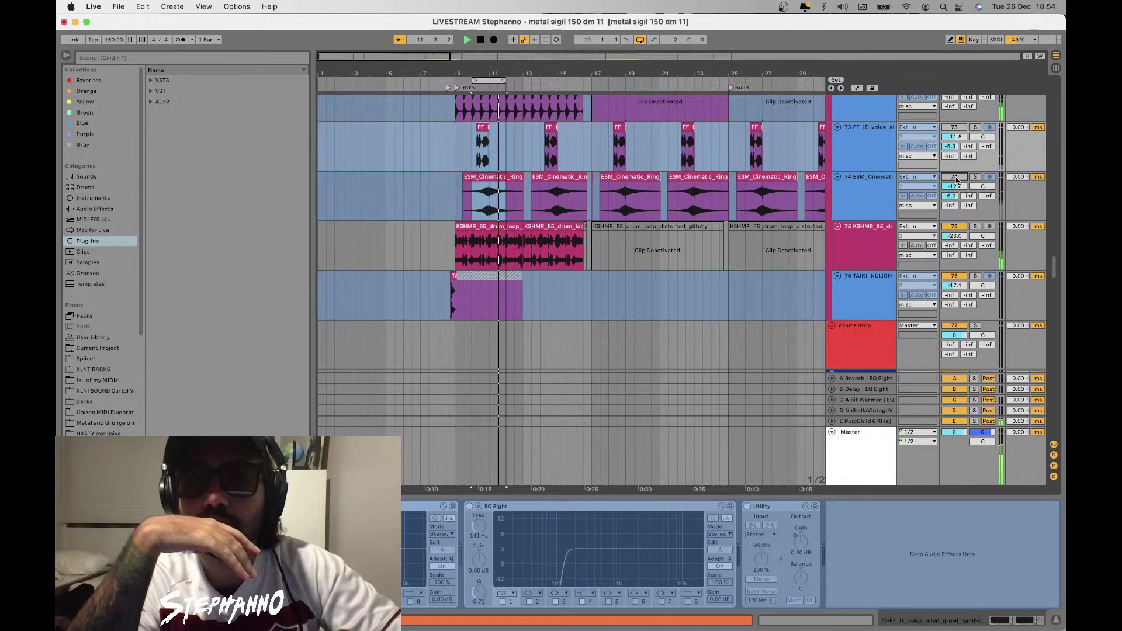
pyautogui.click(955, 177)
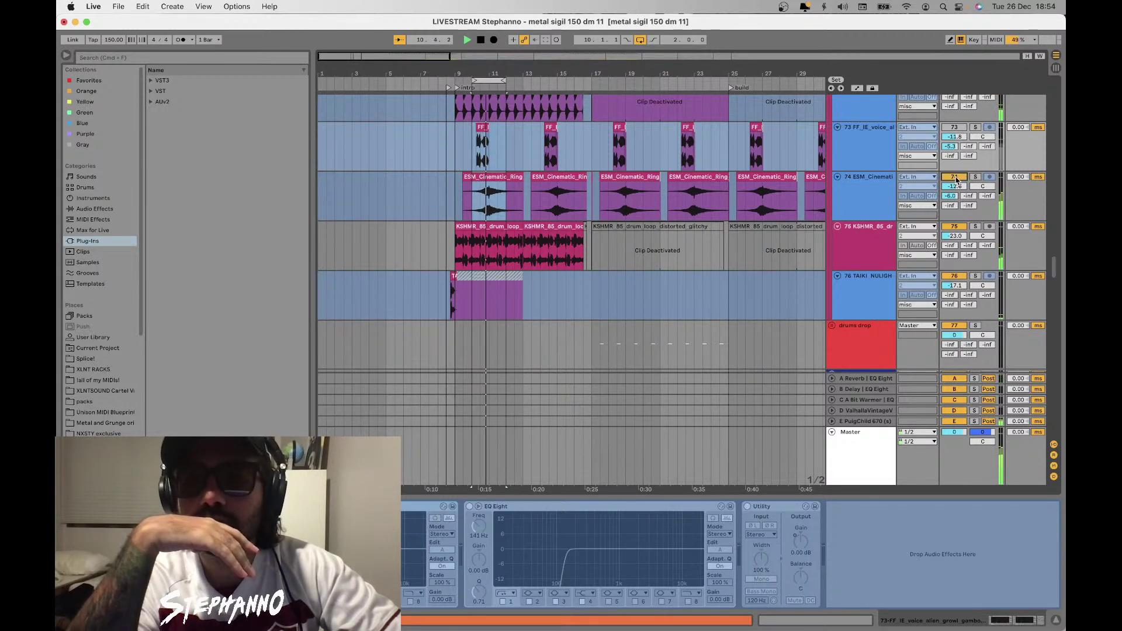
pyautogui.click(955, 128)
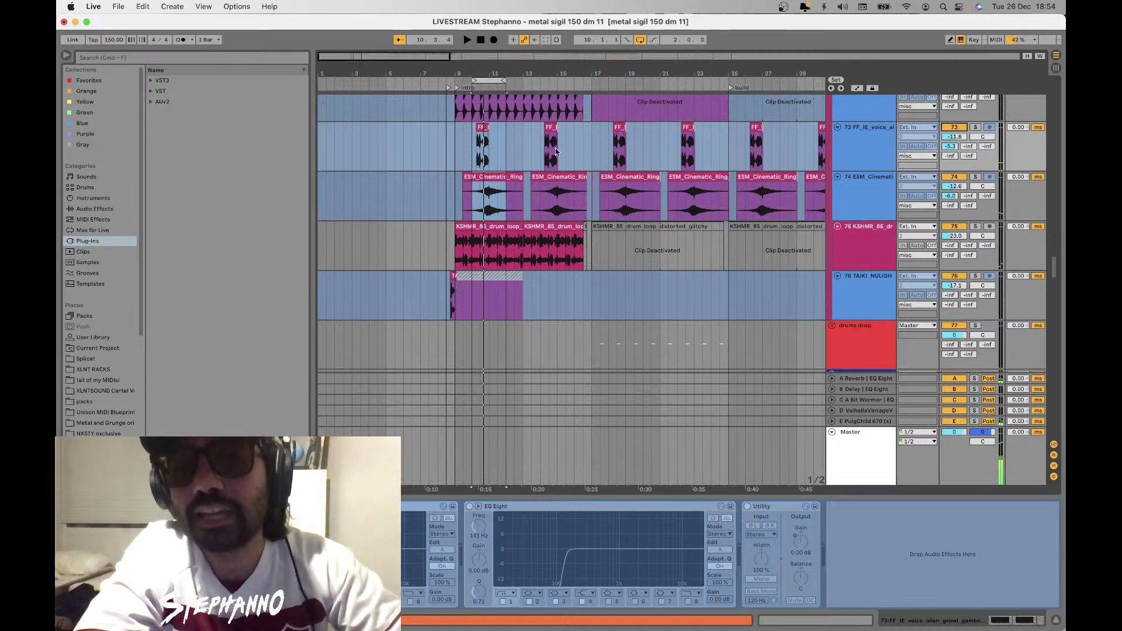
# Turn off the arrangement loop and set the playback start at 10.2.1 on the ESM_Cinematic track 74
pyautogui.click(640, 41)
pyautogui.scroll(-3, 495, 155)
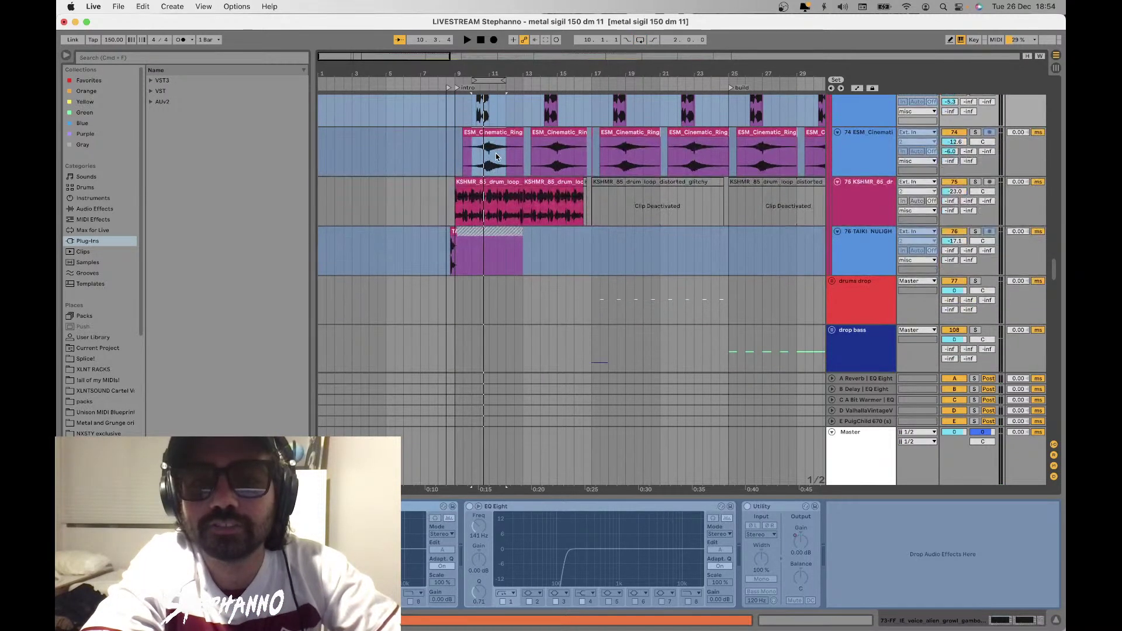
pyautogui.click(480, 154)
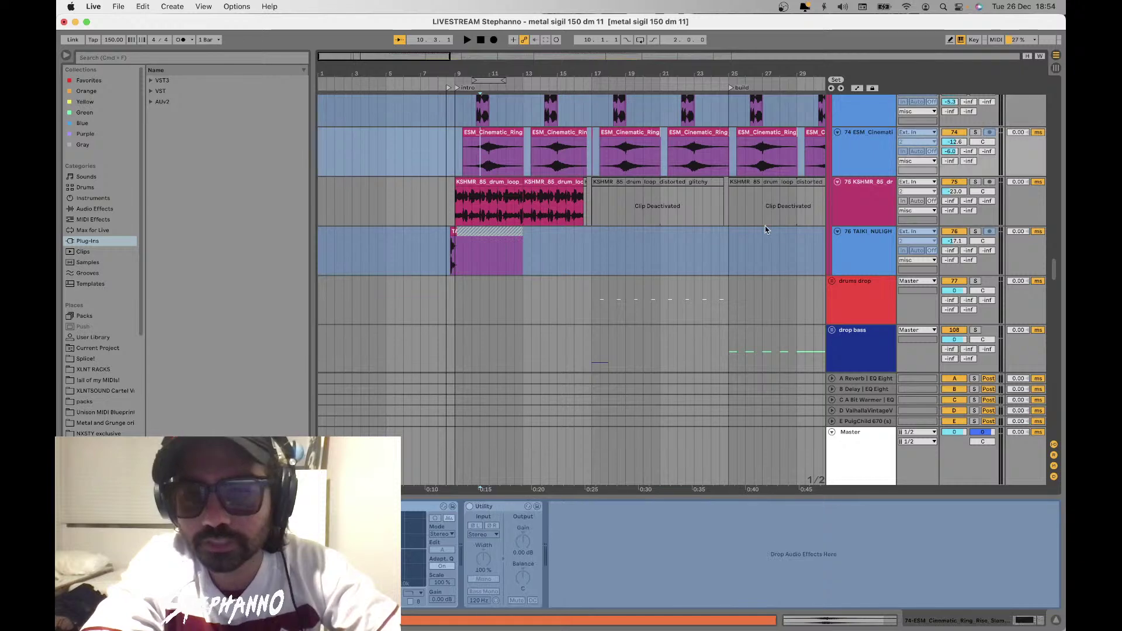
# Solo the KSHMR drum loop on track 75 and listen to it during intro playback
pyautogui.press('space')
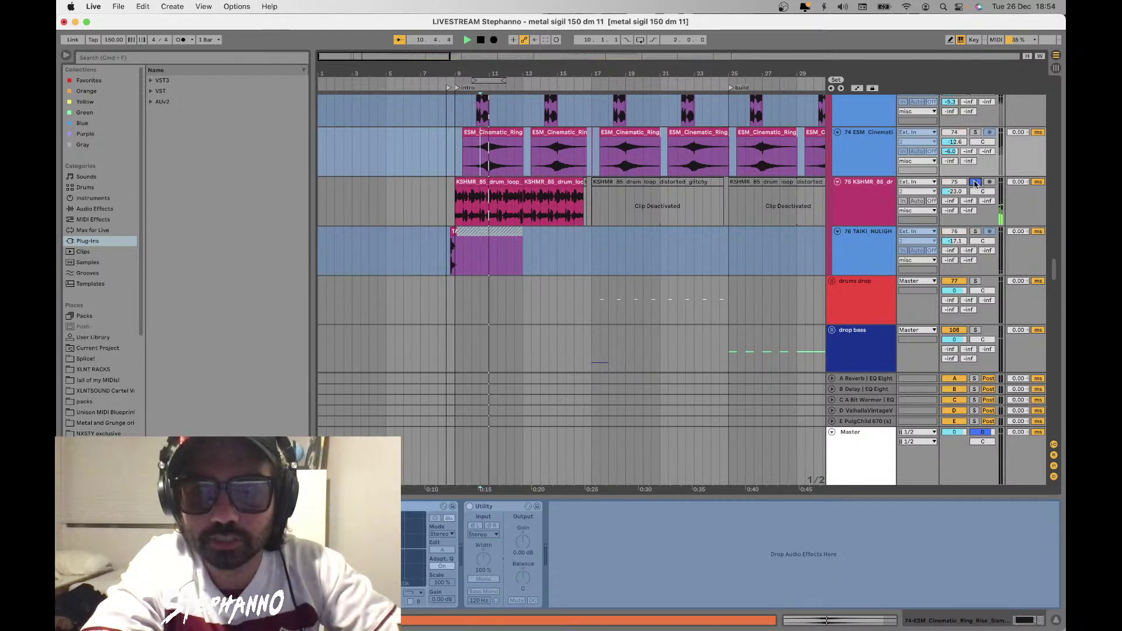
pyautogui.click(975, 183)
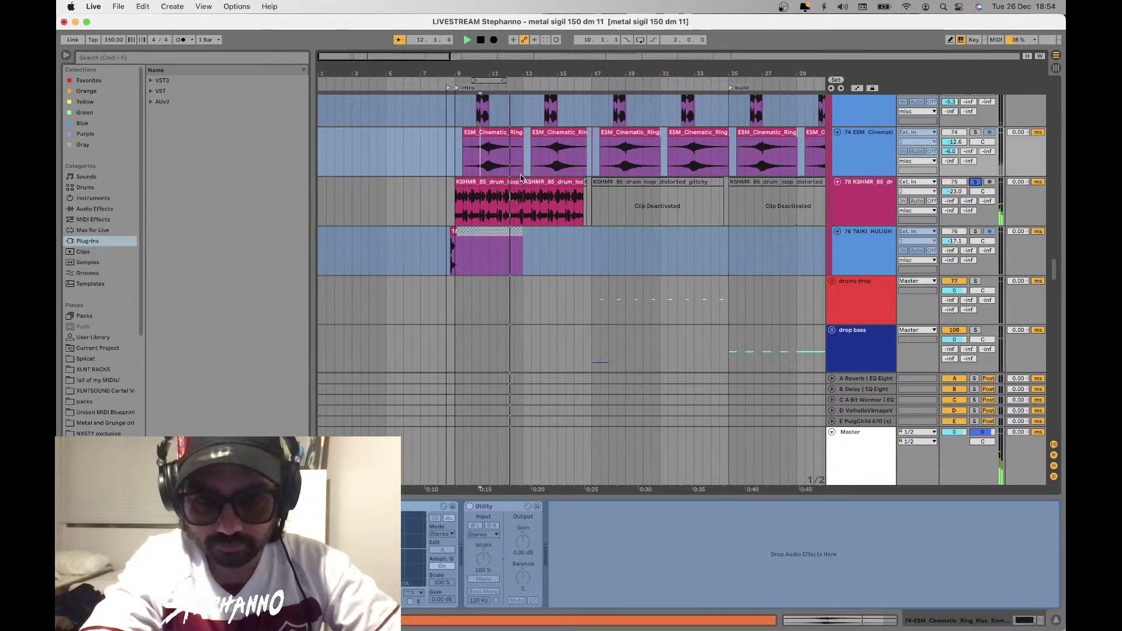
pyautogui.click(497, 195)
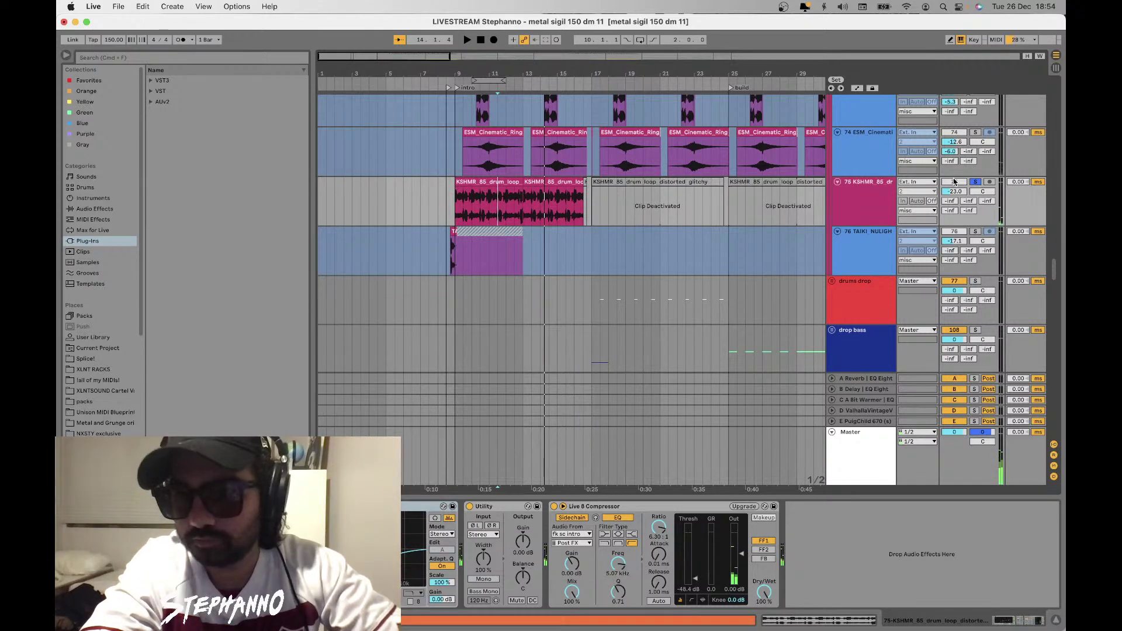
# Play the arrangement from bar 17 and solo the drums drop group to hear its hits alone
pyautogui.scroll(-5, 565, 179)
pyautogui.scroll(-3, 564, 179)
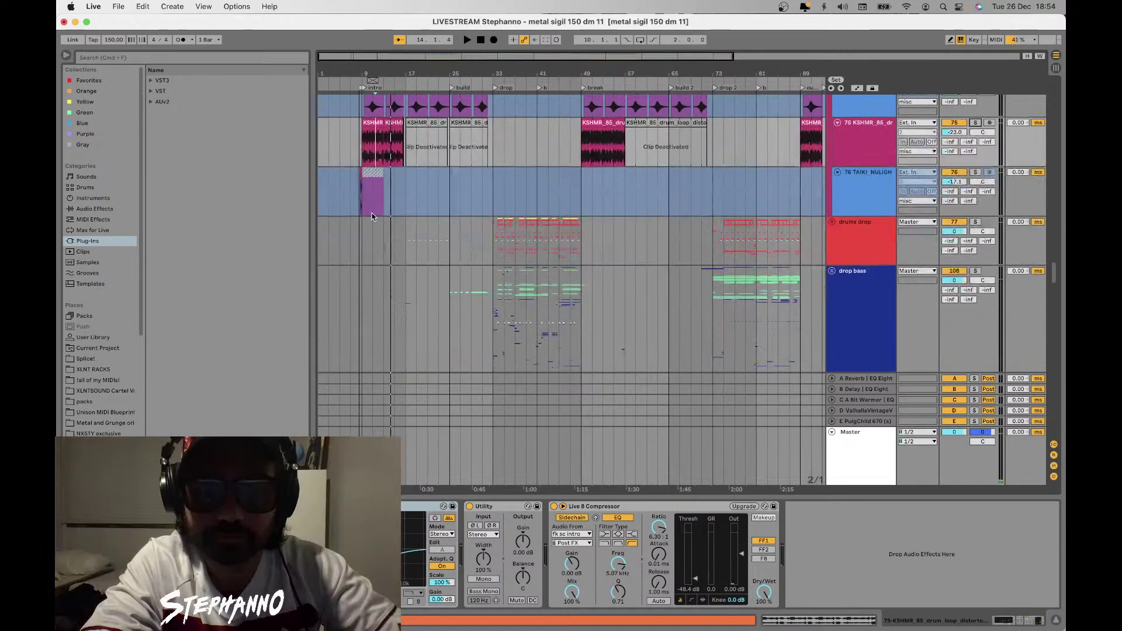
pyautogui.click(401, 228)
pyautogui.press('space')
pyautogui.press('+')
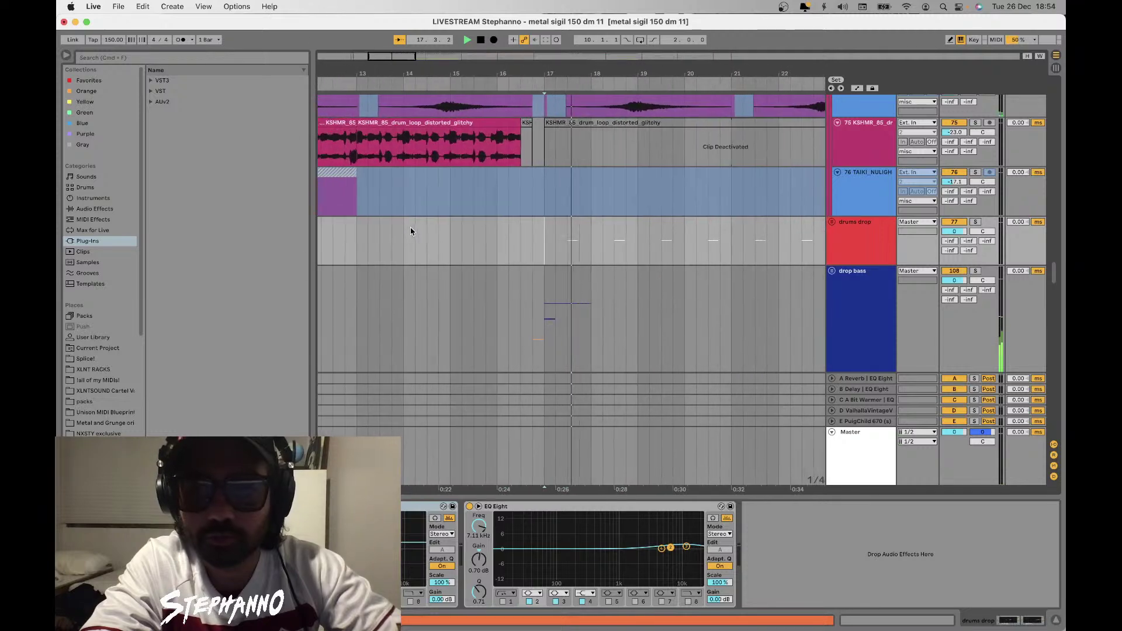
pyautogui.click(975, 222)
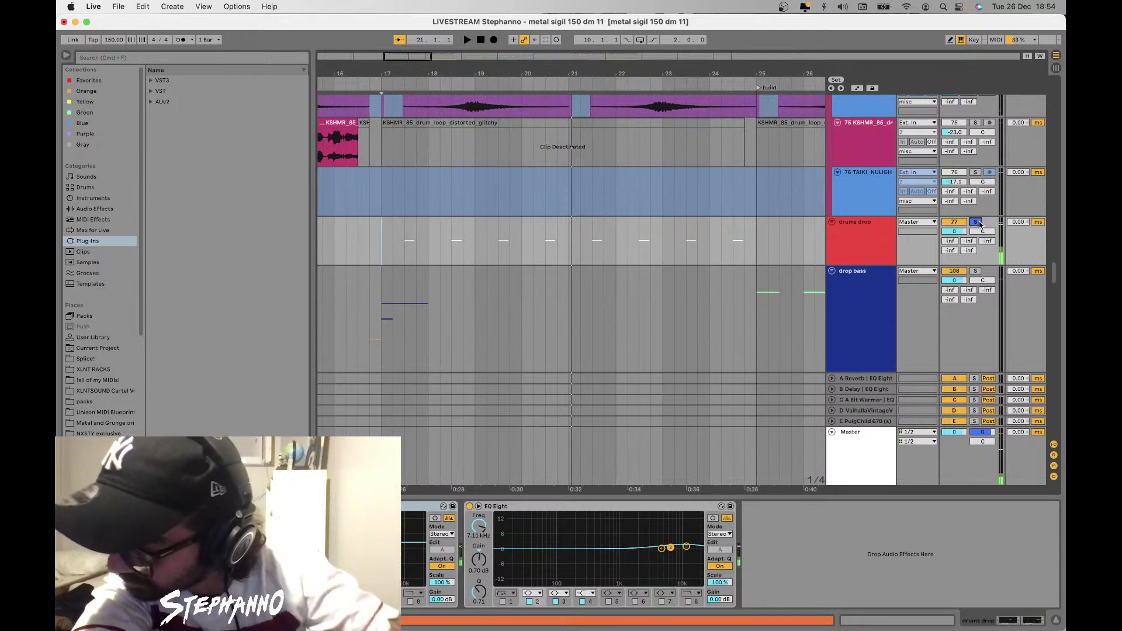
pyautogui.press('space')
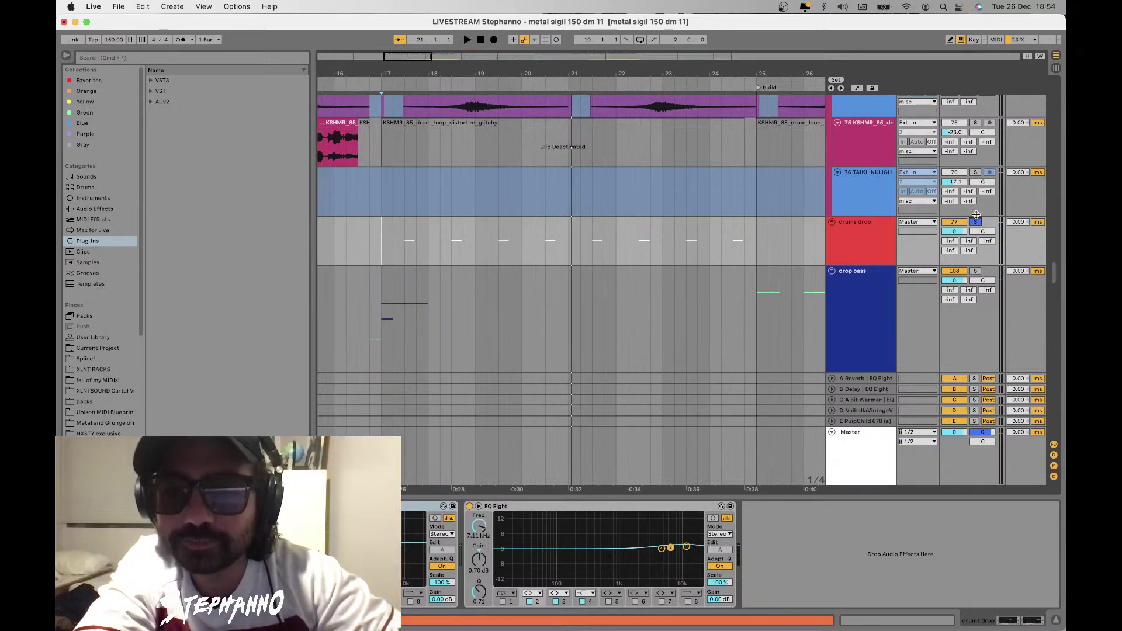
# Play the full mix from bar 17, where the BOS_IEM clips on track 67 begin
pyautogui.scroll(5, 573, 205)
pyautogui.scroll(-5, 573, 206)
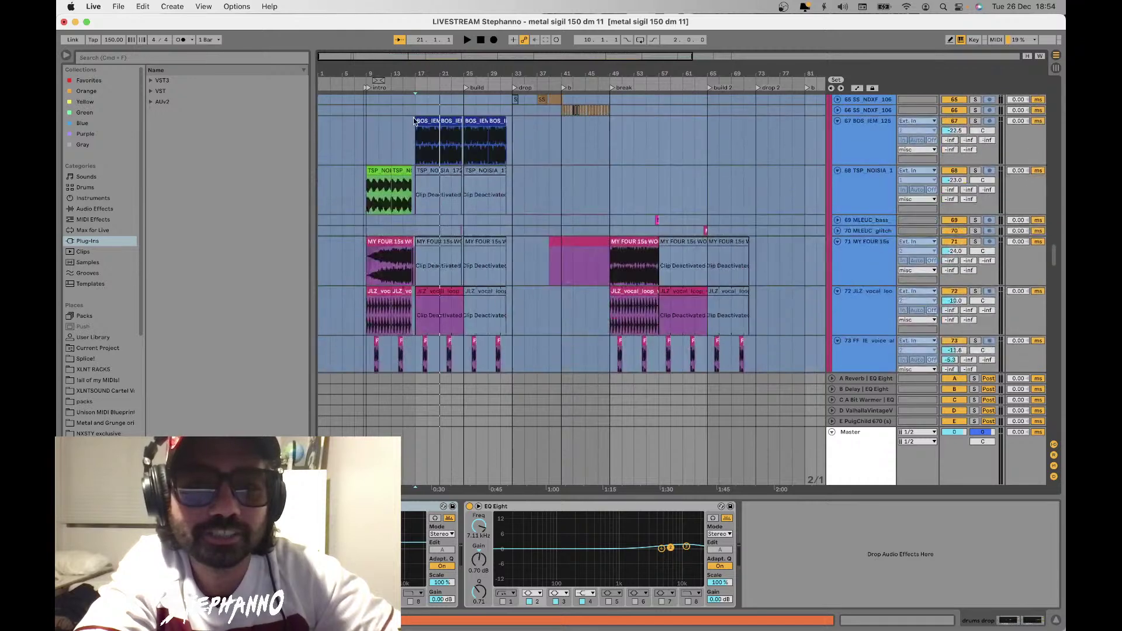
pyautogui.click(415, 98)
pyautogui.press('space')
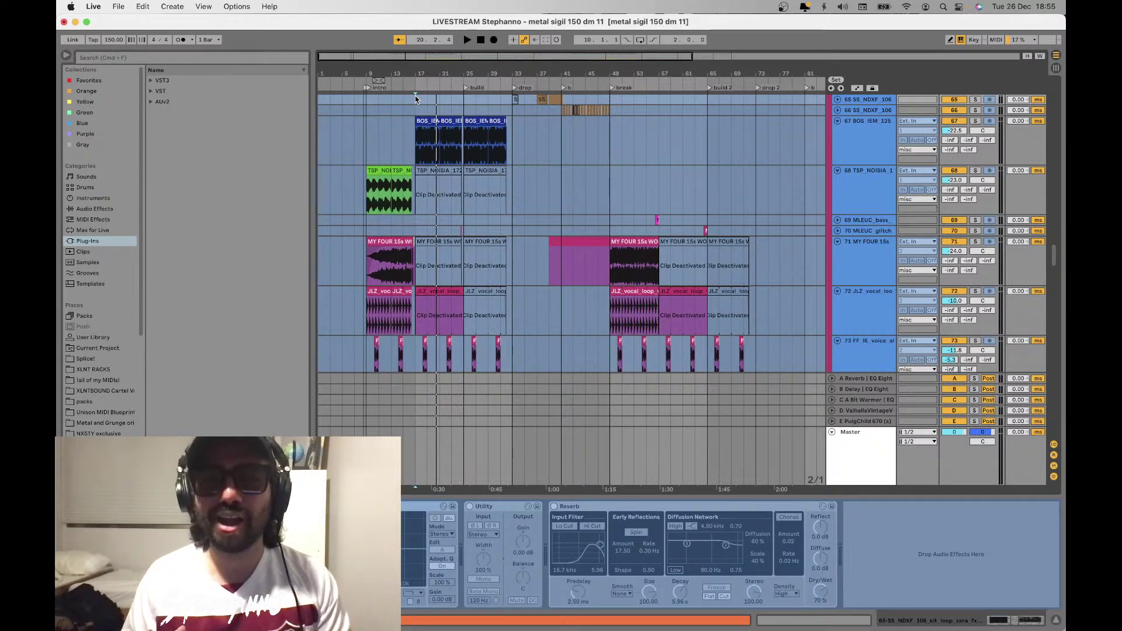
# Select bars 15 to 19 above the BOS_IEM clips and loop those four bars
pyautogui.scroll(3, 404, 103)
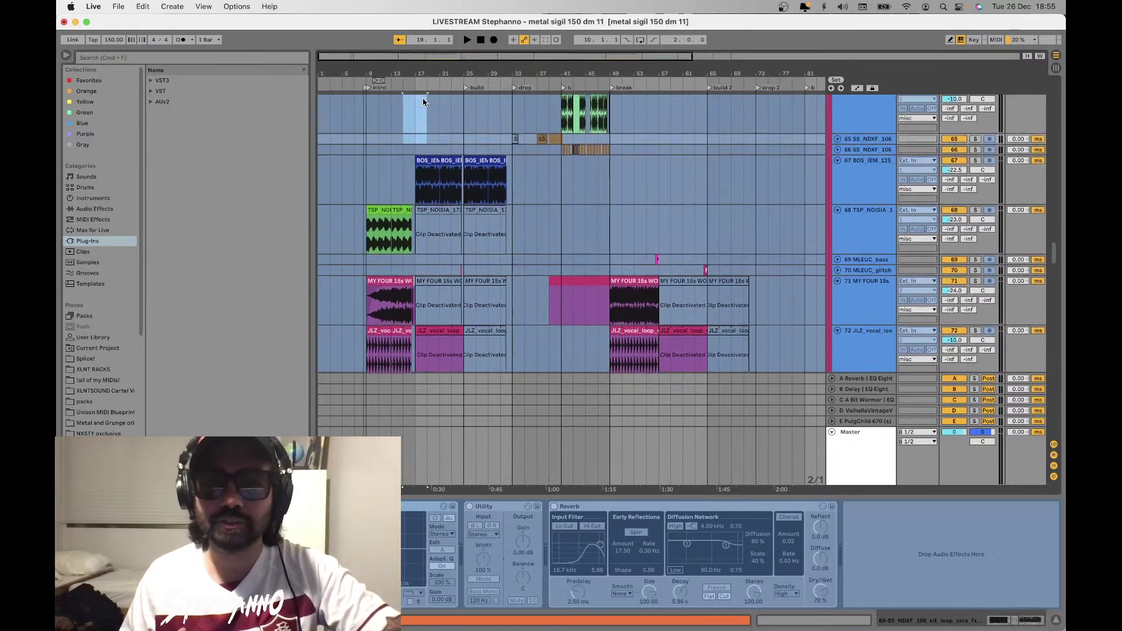
pyautogui.moveTo(404, 117); pyautogui.dragTo(426, 119)
pyautogui.press('super+l')
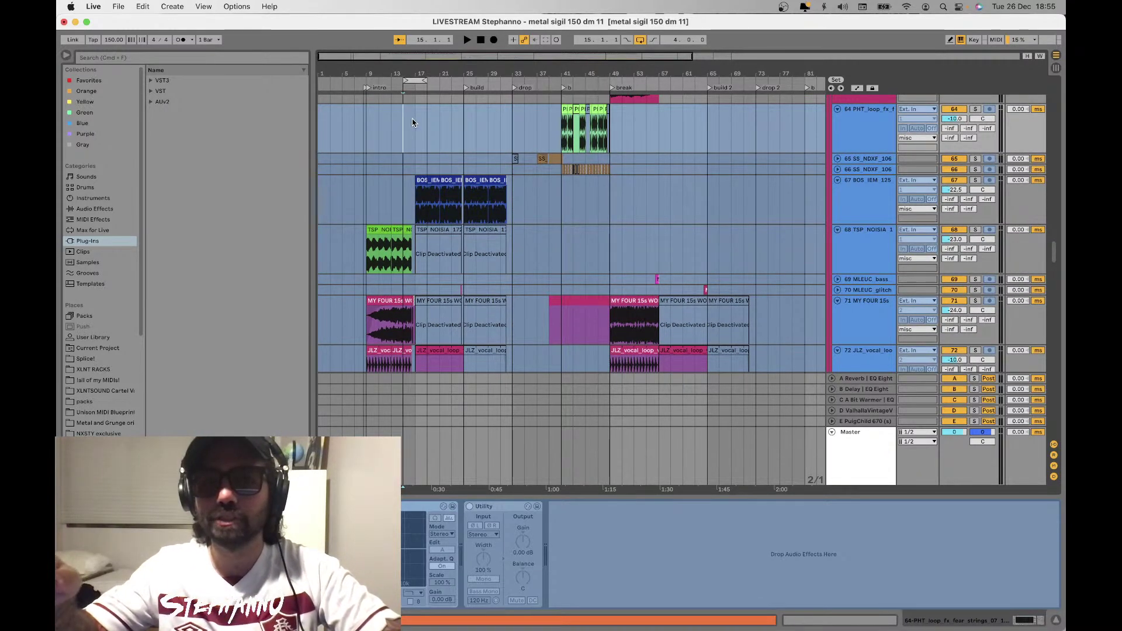
# Highlight bars 17 to 25 on track 64 and play the looped transition starting at bar 15
pyautogui.moveTo(412, 122); pyautogui.dragTo(466, 121)
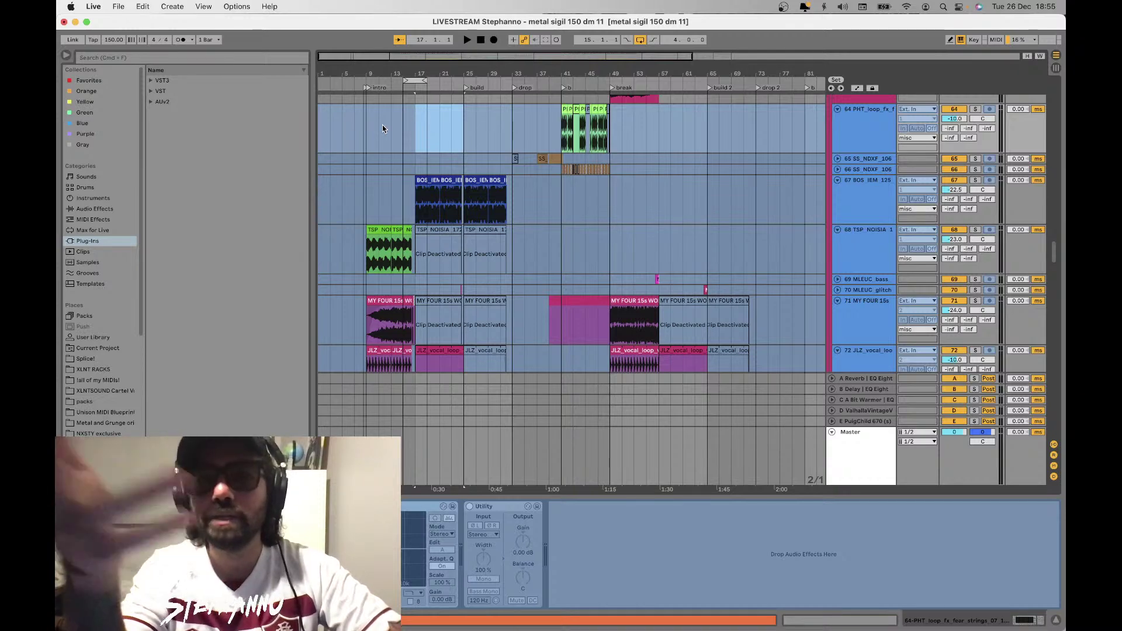
pyautogui.click(403, 126)
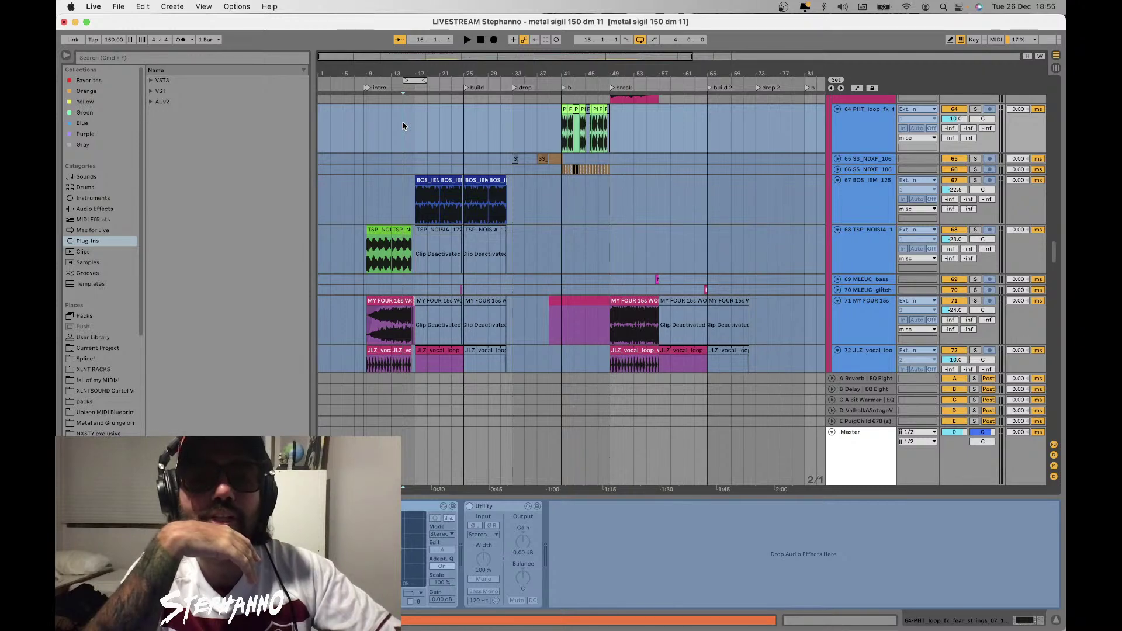
pyautogui.press('space')
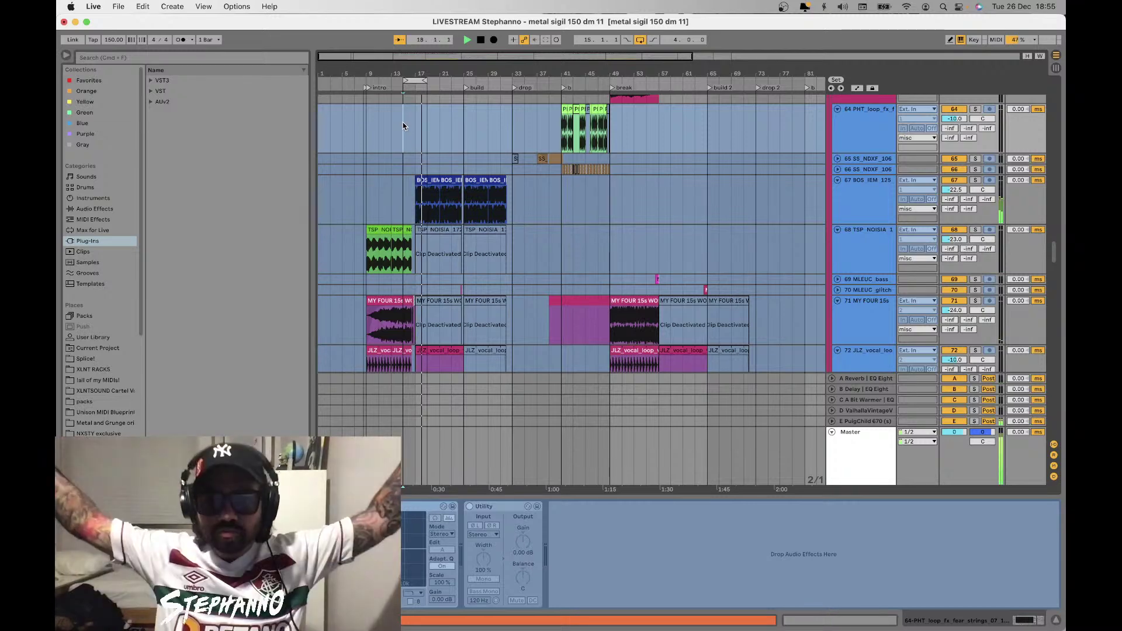
pyautogui.press('space')
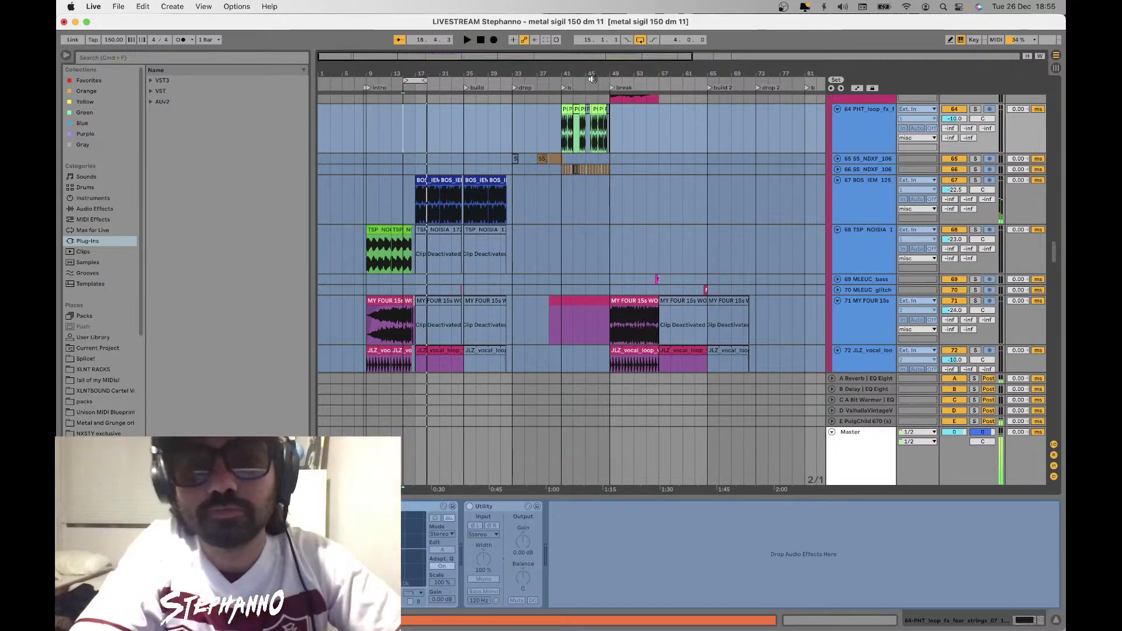
# Find the riser FX tracks in 252 Group and highlight the first set of riser clips on tracks 254 to 256
pyautogui.scroll(-15, 387, 218)
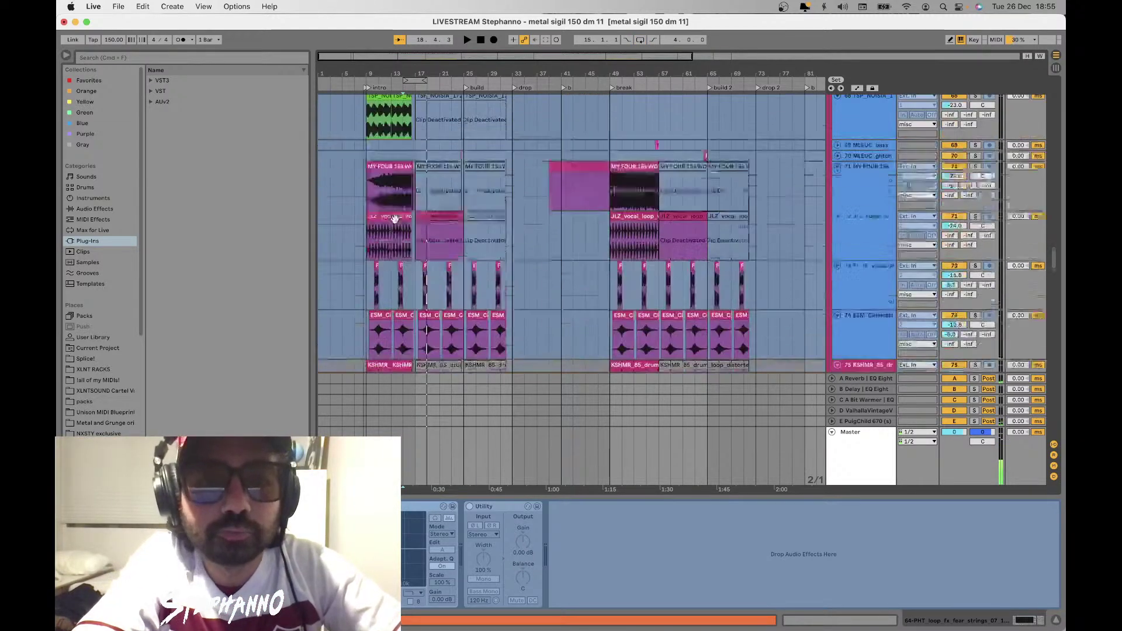
pyautogui.scroll(15, 394, 222)
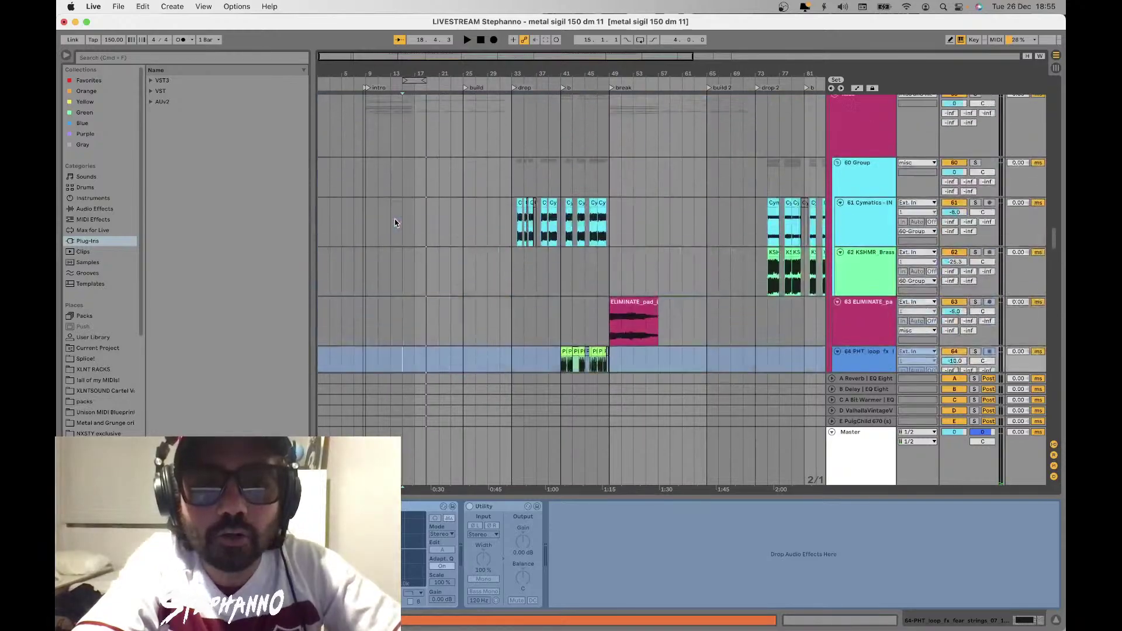
pyautogui.scroll(-20, 395, 223)
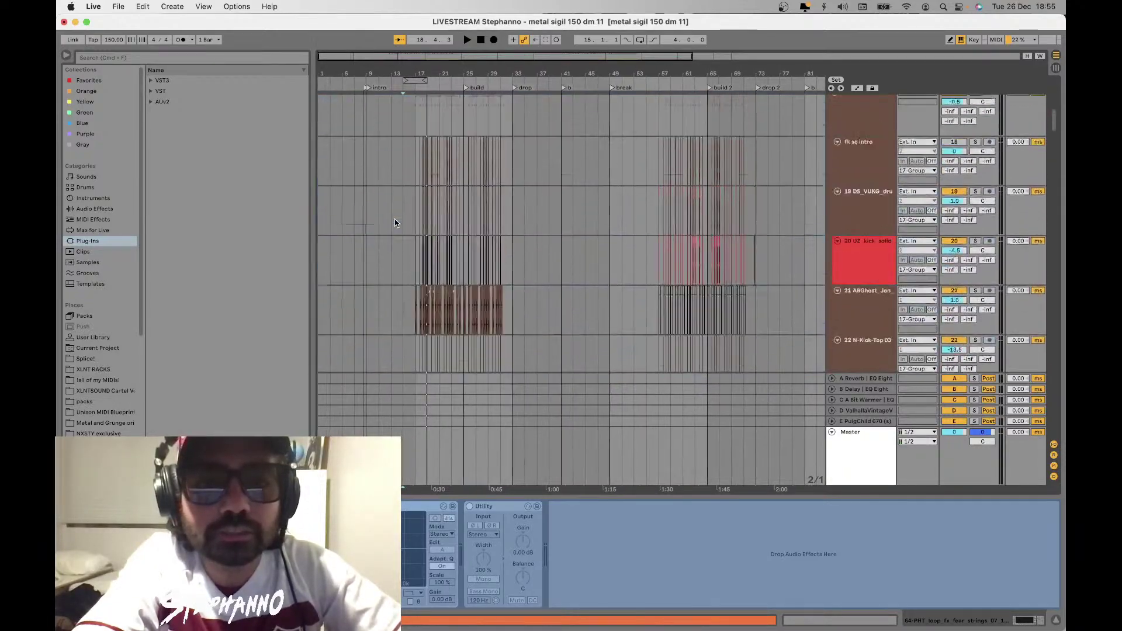
pyautogui.scroll(-10, 395, 222)
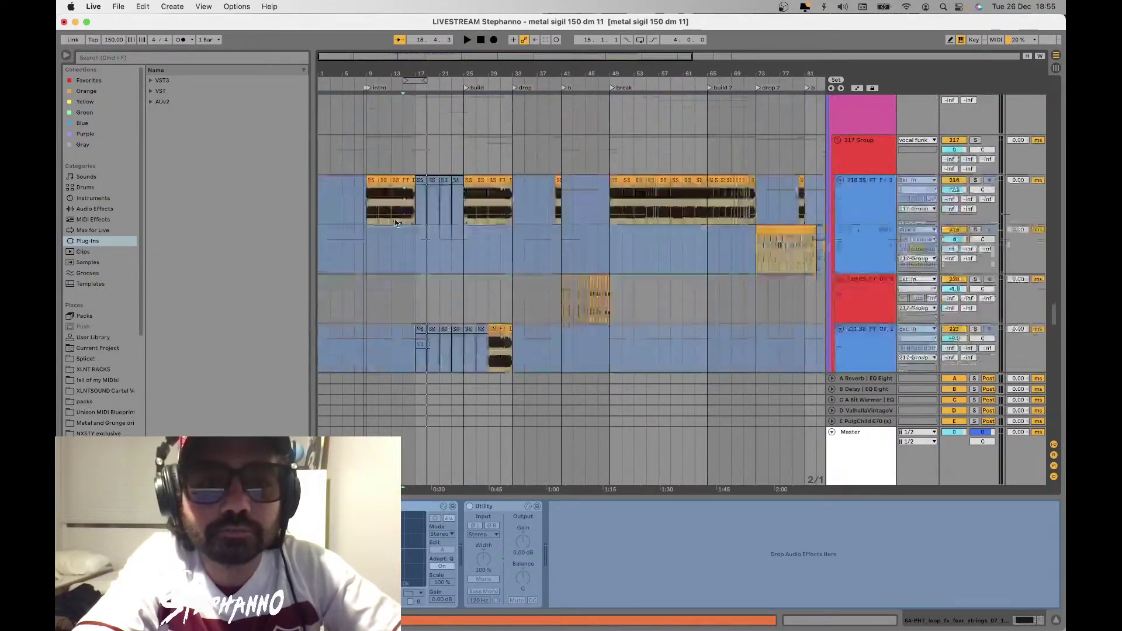
pyautogui.scroll(-12, 395, 222)
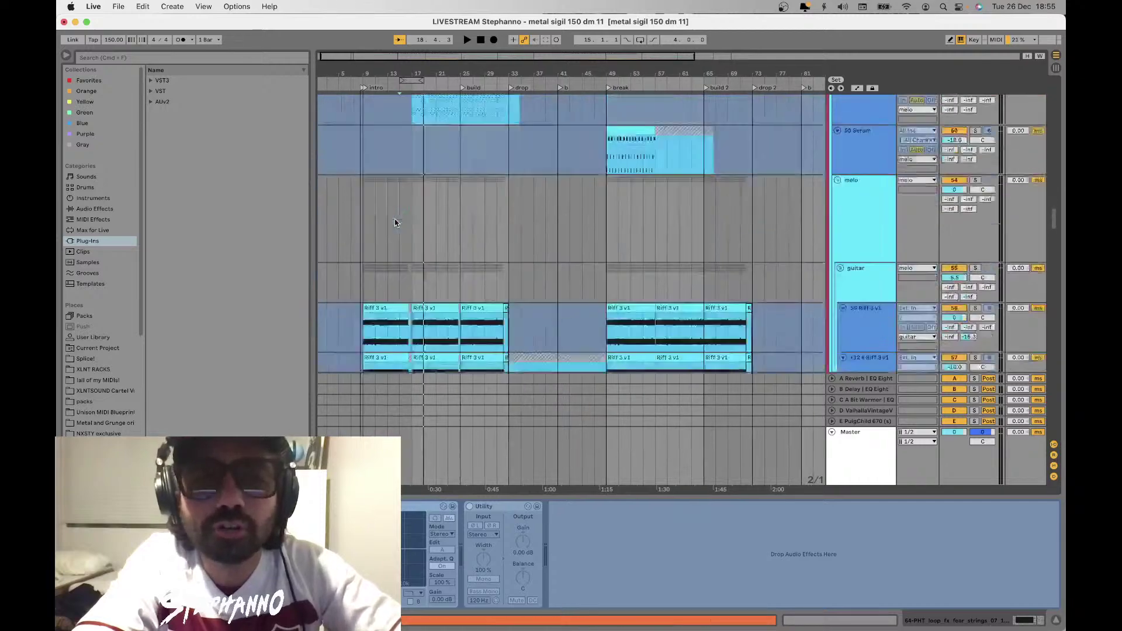
pyautogui.scroll(-4, 395, 223)
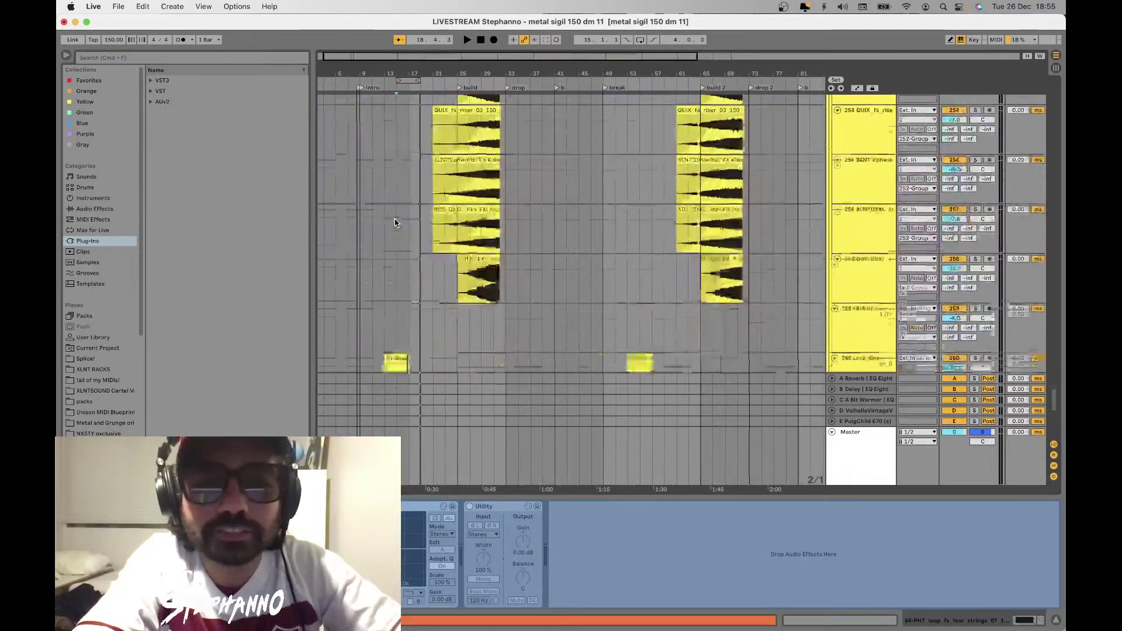
pyautogui.scroll(4, 439, 228)
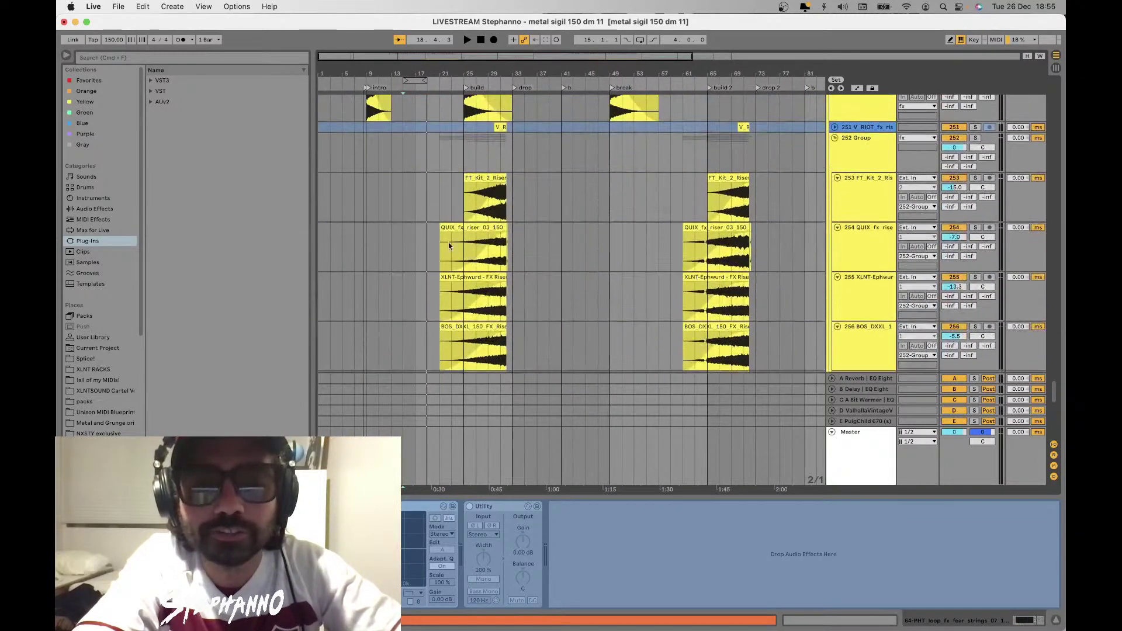
pyautogui.moveTo(462, 241); pyautogui.dragTo(513, 241)
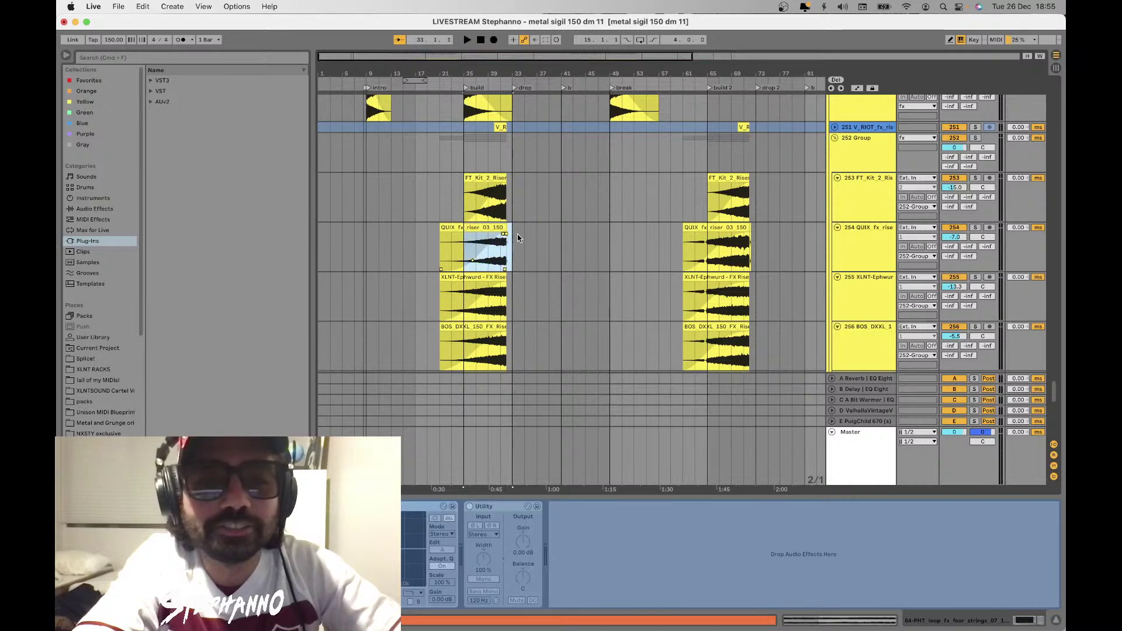
pyautogui.moveTo(512, 345); pyautogui.dragTo(438, 289)
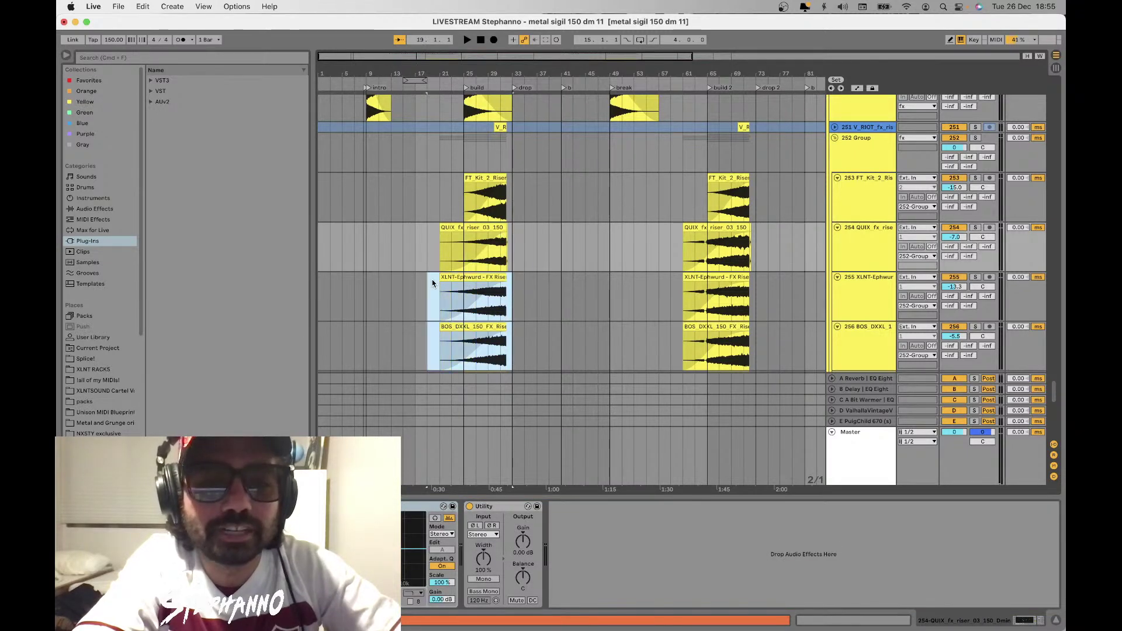
# Point out the risers' build section between bars 25 and 33, and place the playback start at bar 23 on track 254
pyautogui.scroll(1, 440, 286)
pyautogui.click(464, 274)
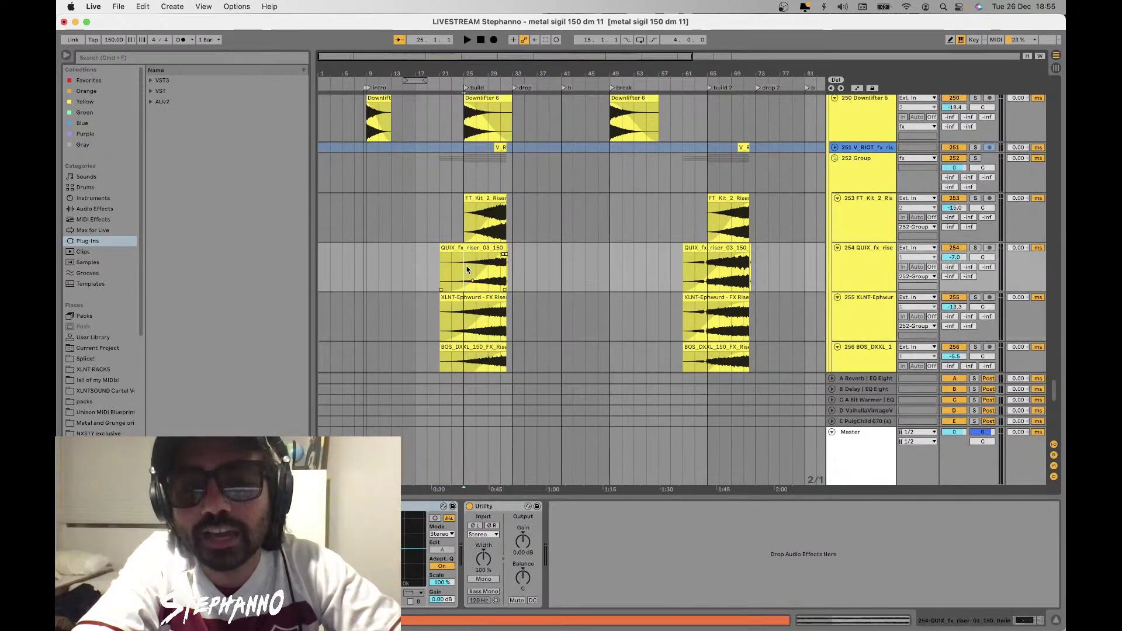
pyautogui.moveTo(511, 321); pyautogui.dragTo(463, 310)
pyautogui.click(451, 265)
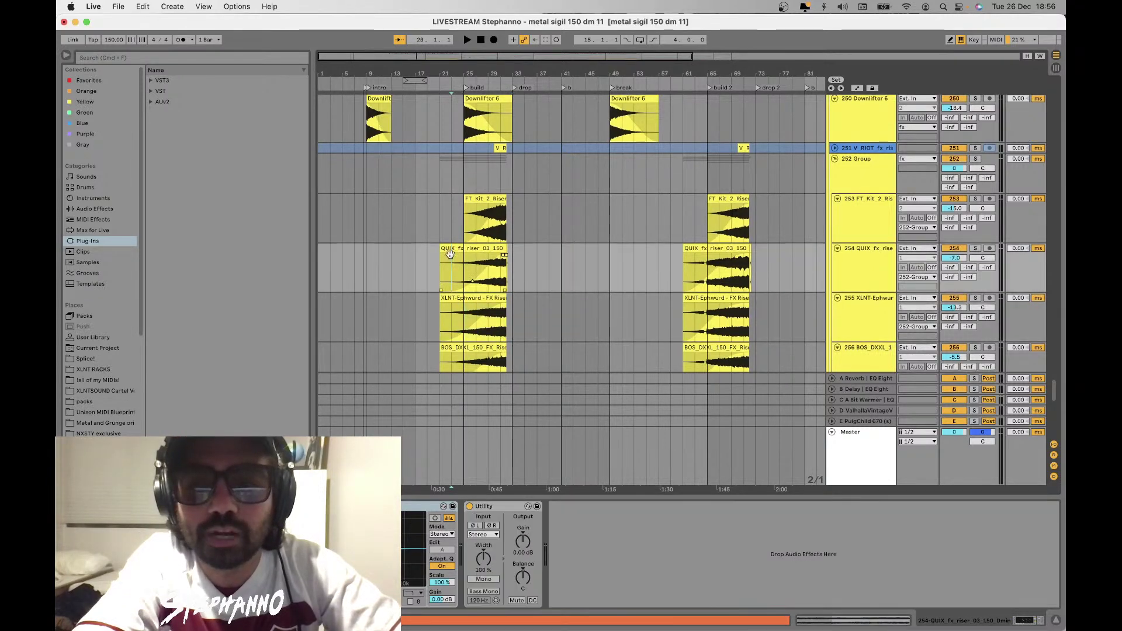
# Unfold the ref group and set the playback start at bar 17 on track 3, metal sigil 150 dm 11
pyautogui.scroll(15, 451, 261)
pyautogui.scroll(10, 451, 258)
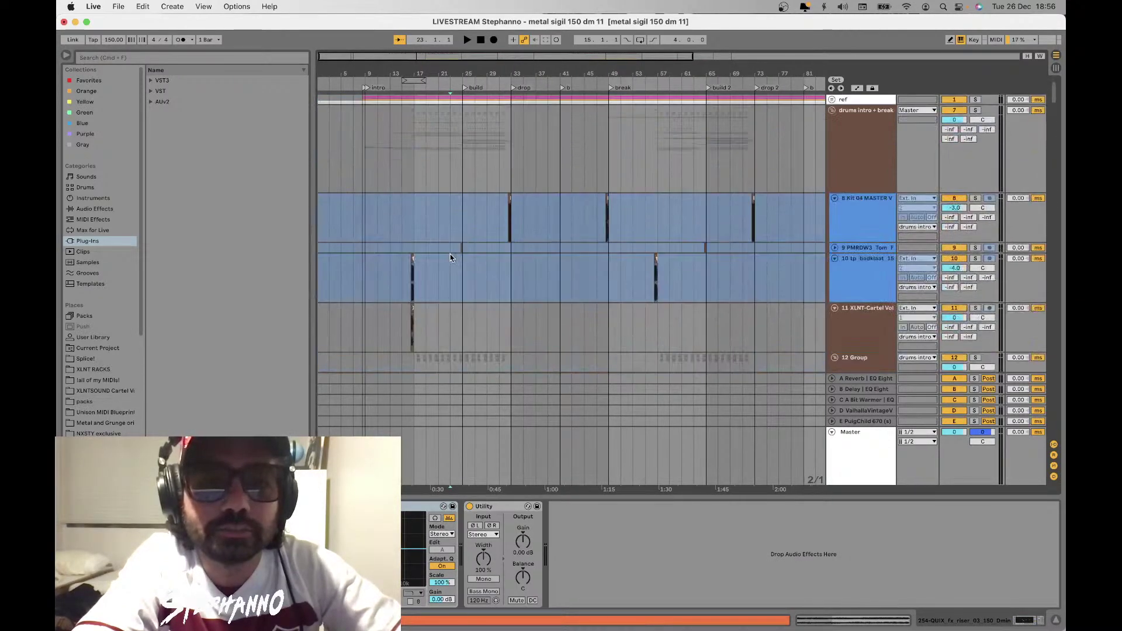
pyautogui.click(404, 101)
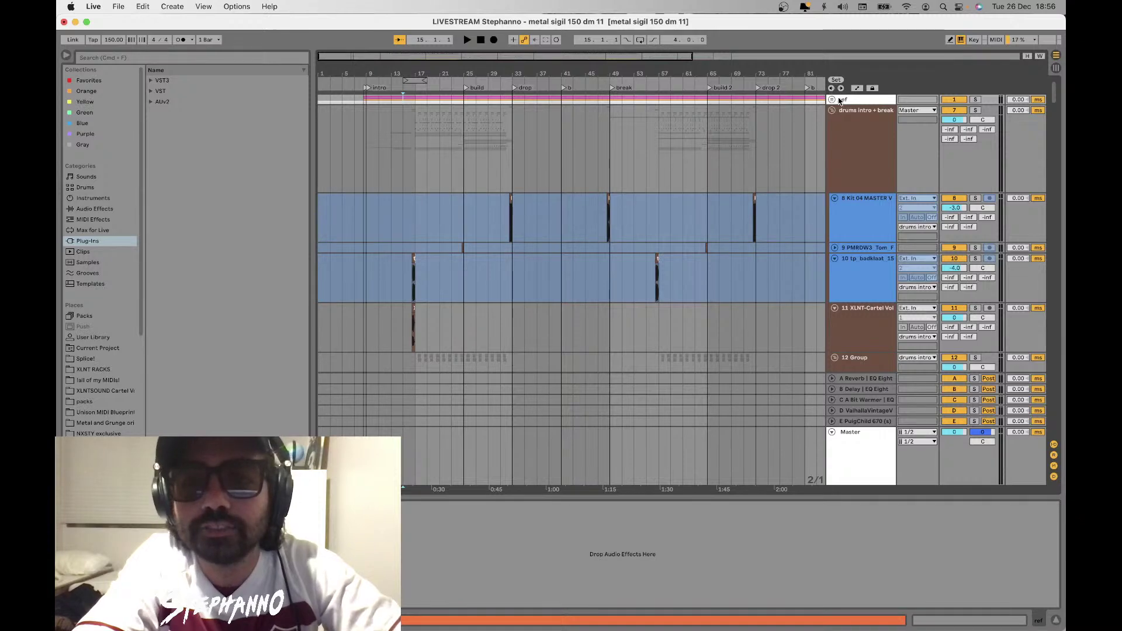
pyautogui.click(832, 99)
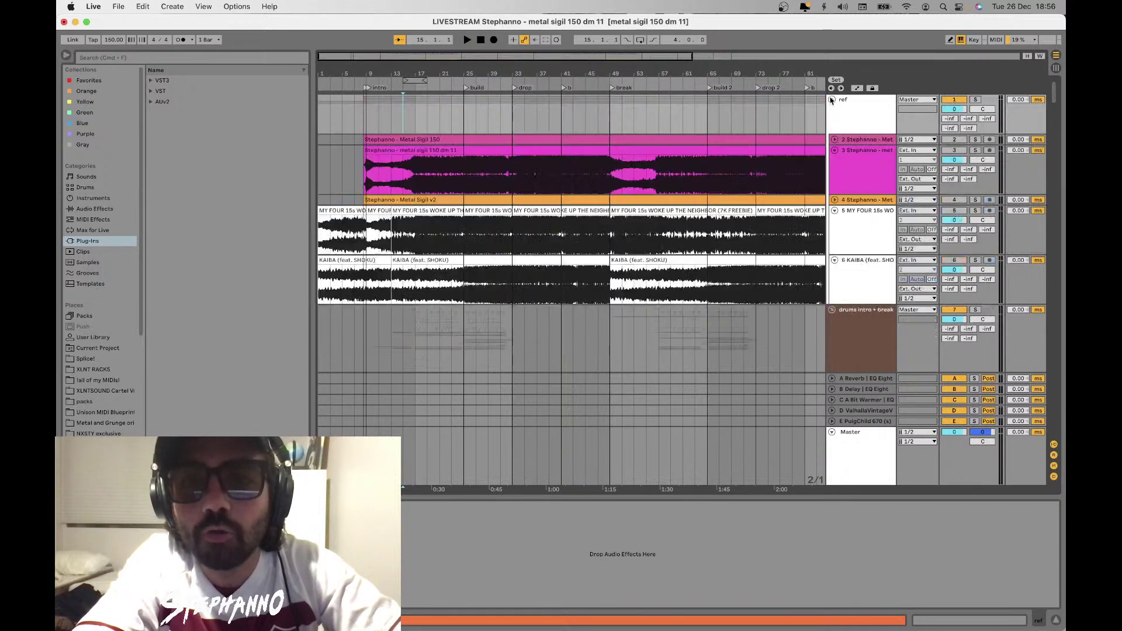
pyautogui.click(416, 165)
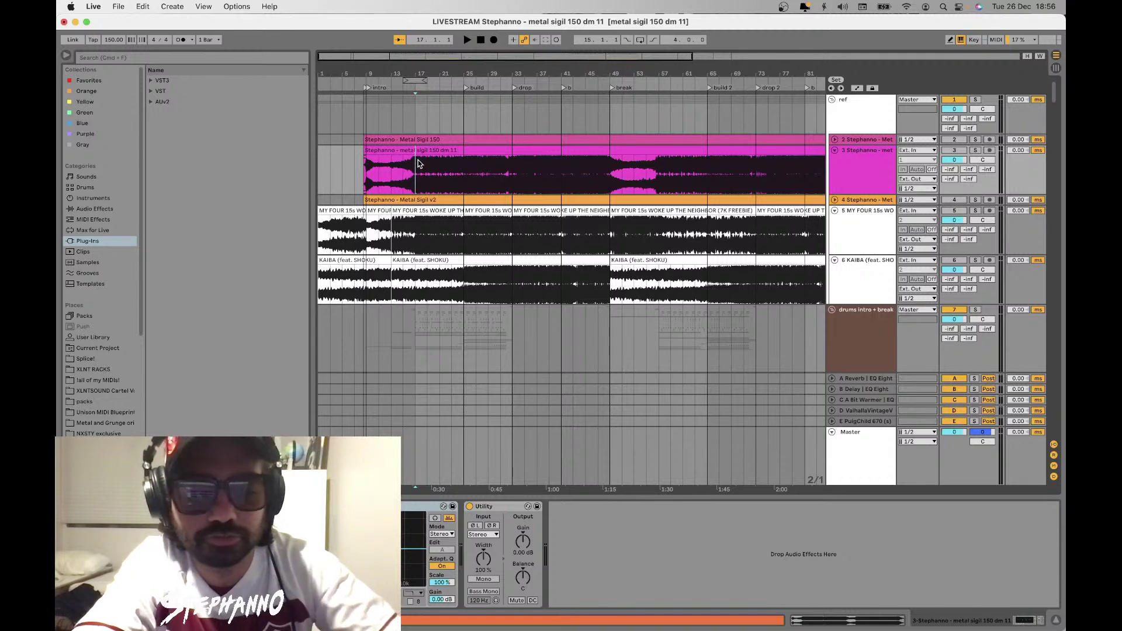
# Compare the reference bounces on tracks 2 and 3 by soloing each during playback from bar 17
pyautogui.press('6')
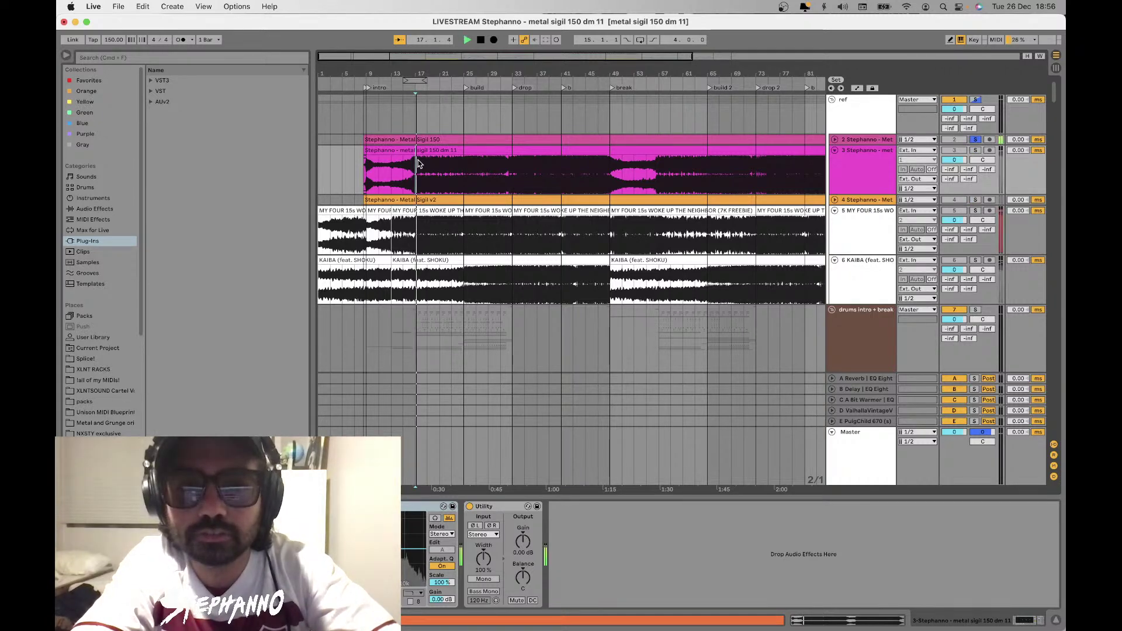
pyautogui.press('space')
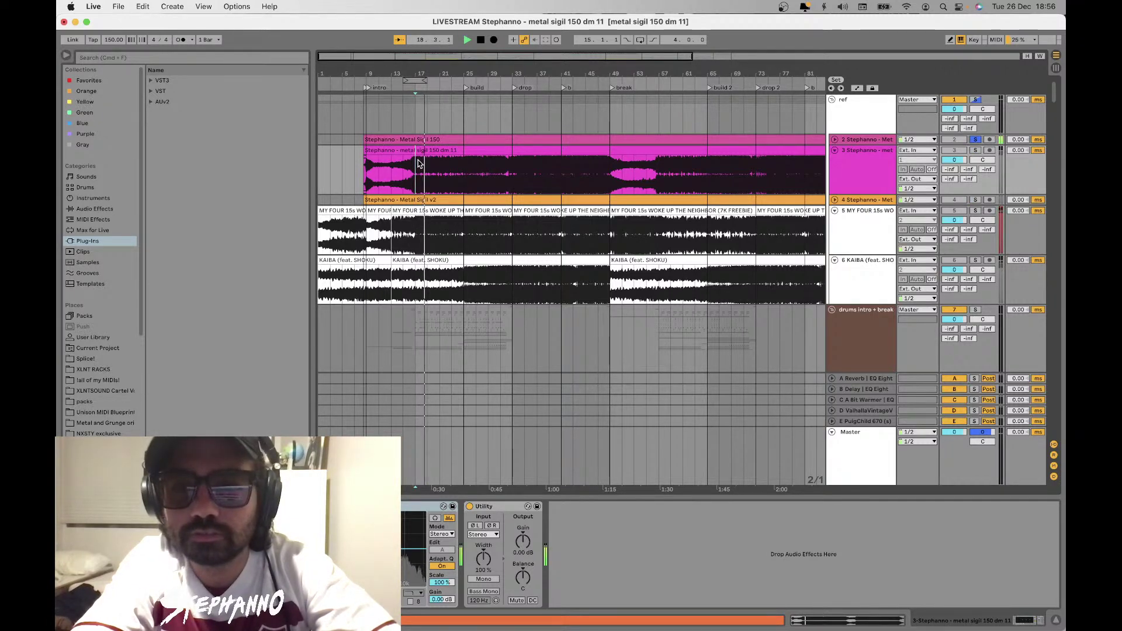
pyautogui.press('space')
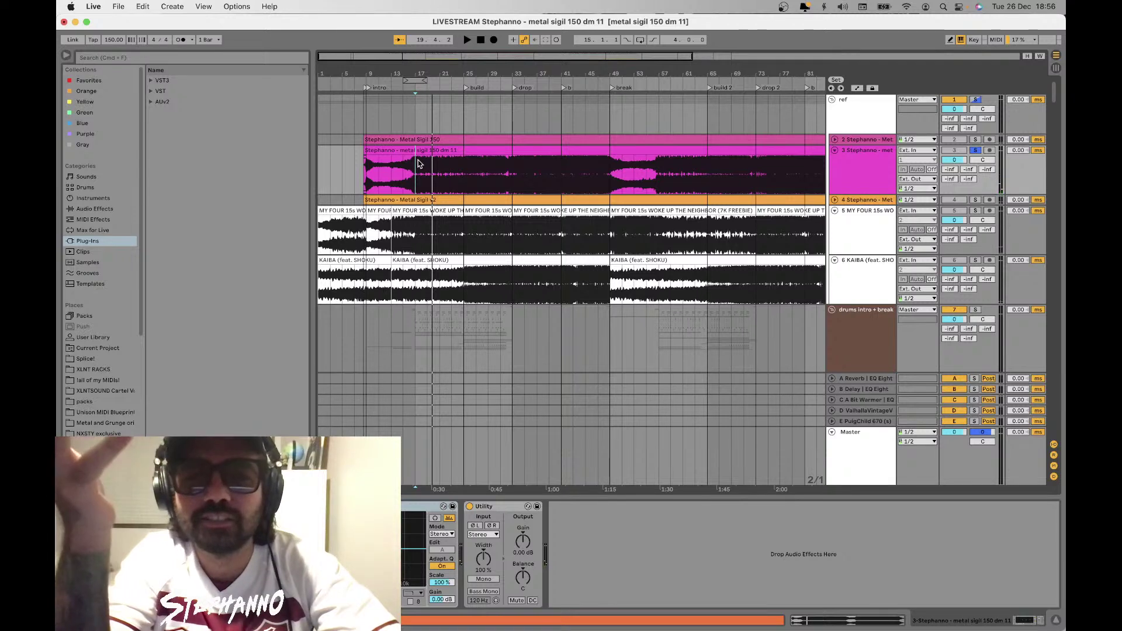
# Select bars 17 to 21 on the metal sigil 150 dm 11 reference track and loop those four bars
pyautogui.moveTo(418, 164); pyautogui.dragTo(435, 163)
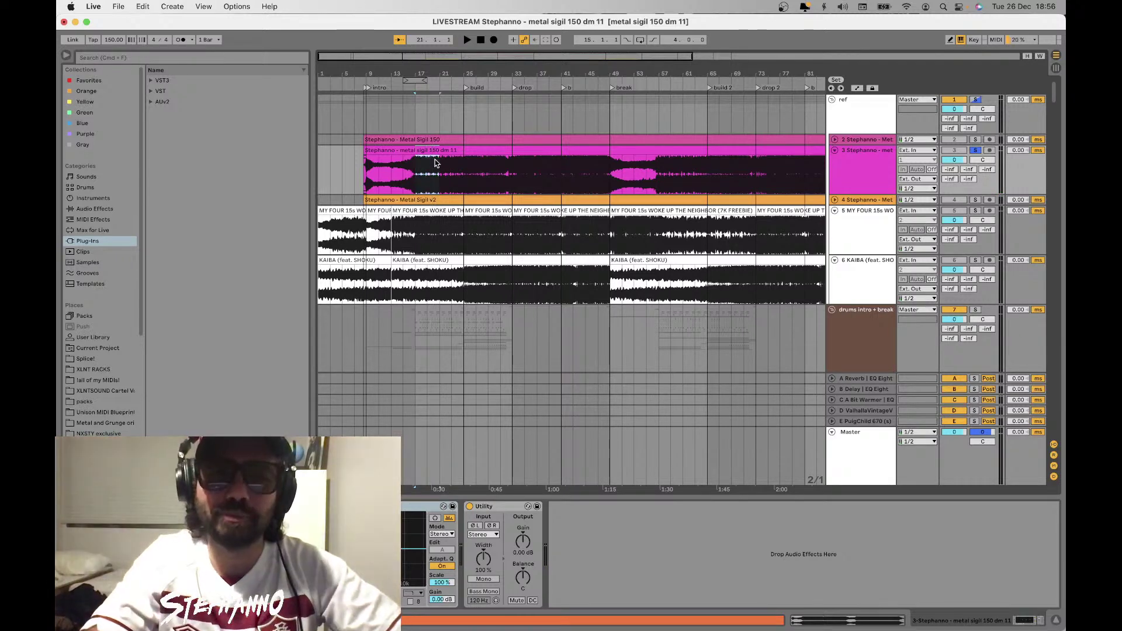
pyautogui.press('super+l')
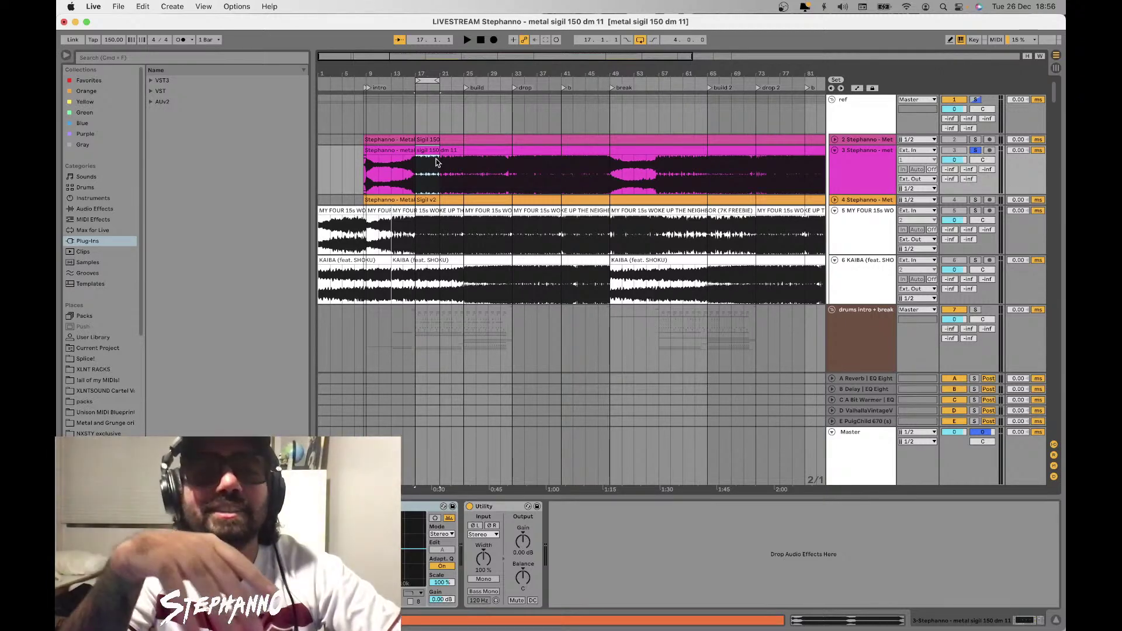
# Compare reference tracks 3 and 4 over the bars 17 to 21 loop, then clear the solos and turn looping off
pyautogui.press('space')
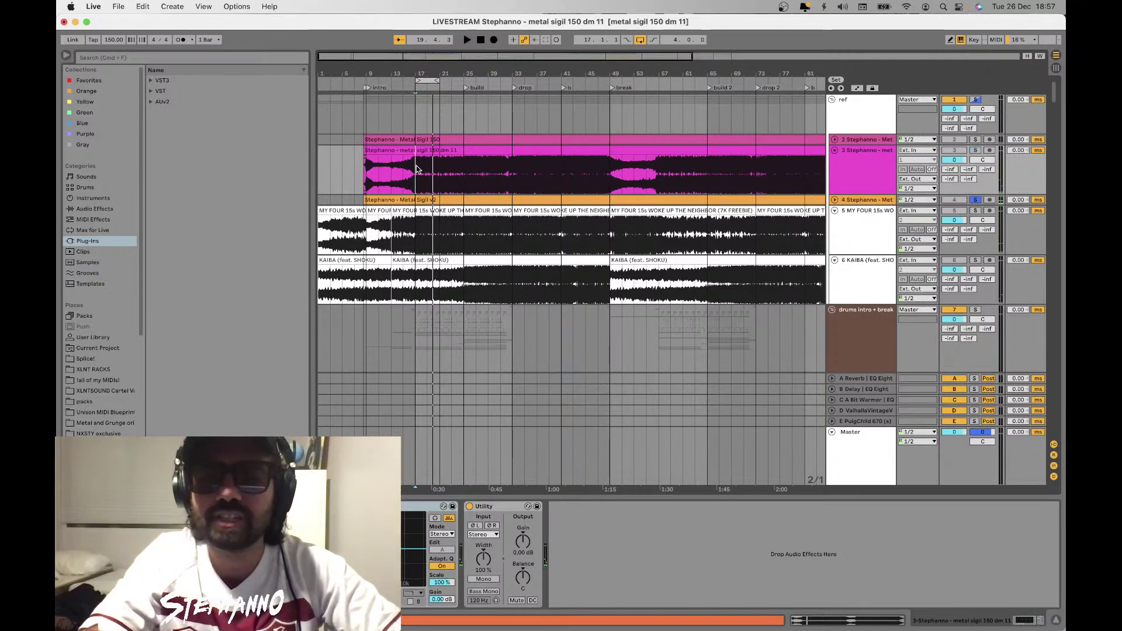
pyautogui.press('space')
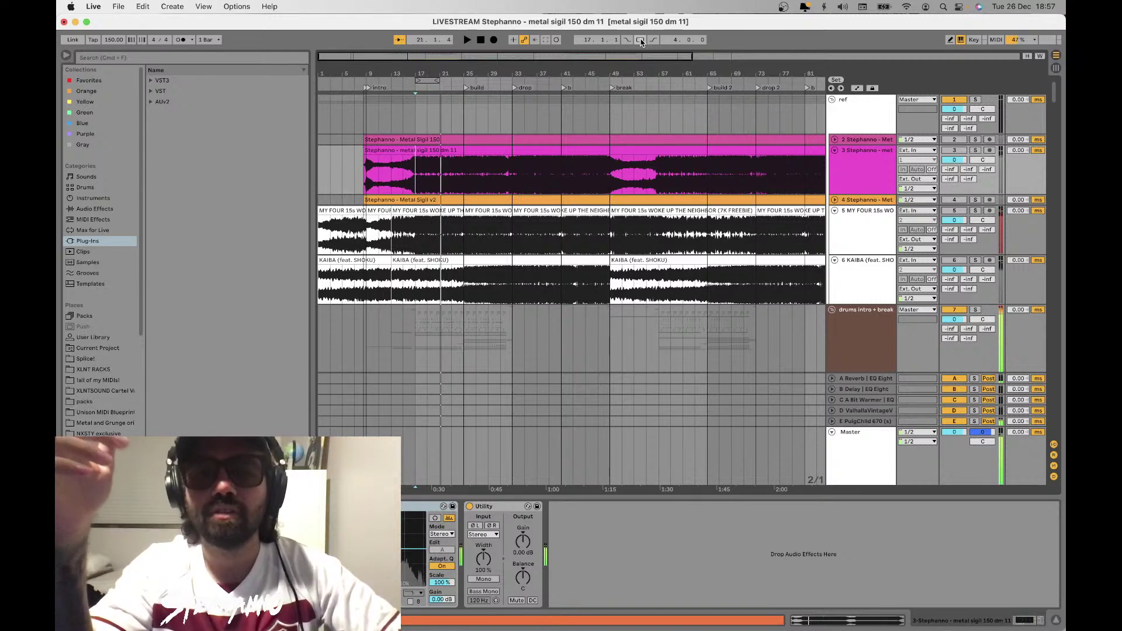
pyautogui.press('space')
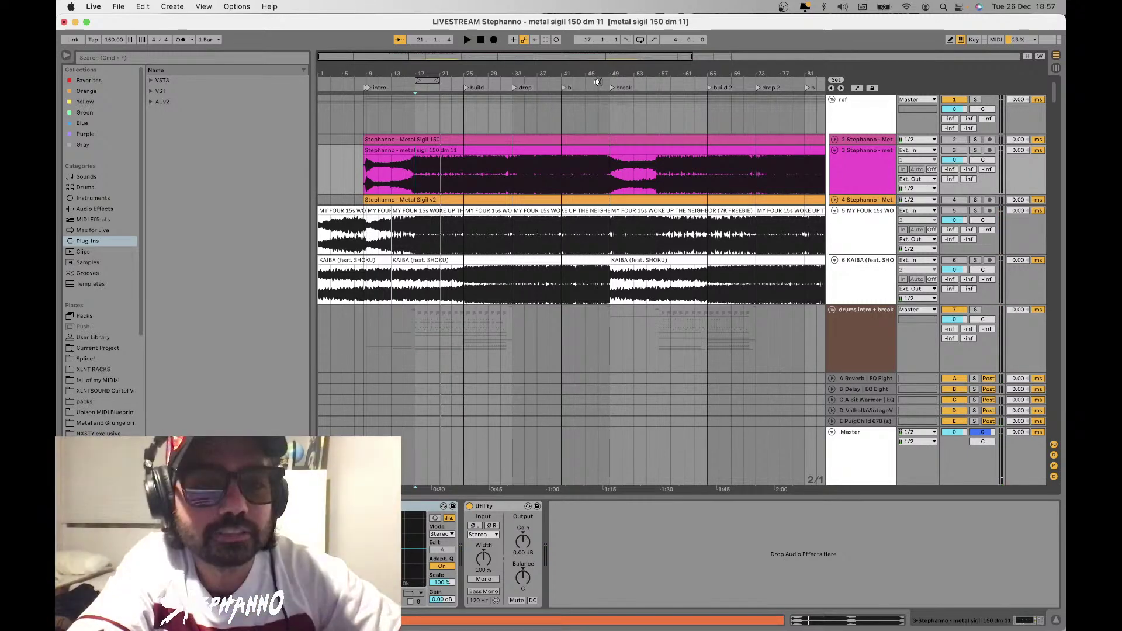
# Select bars 17 to 25 on the metal sigil 150 dm 11 reference track to point out that section
pyautogui.moveTo(417, 165); pyautogui.dragTo(445, 166)
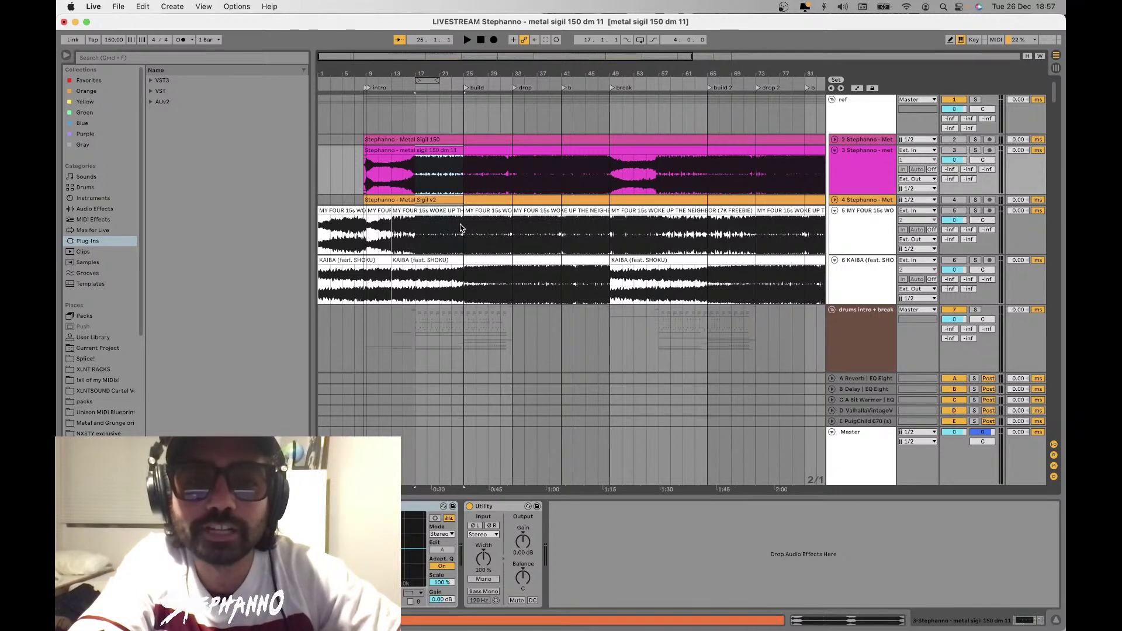
pyautogui.click(471, 189)
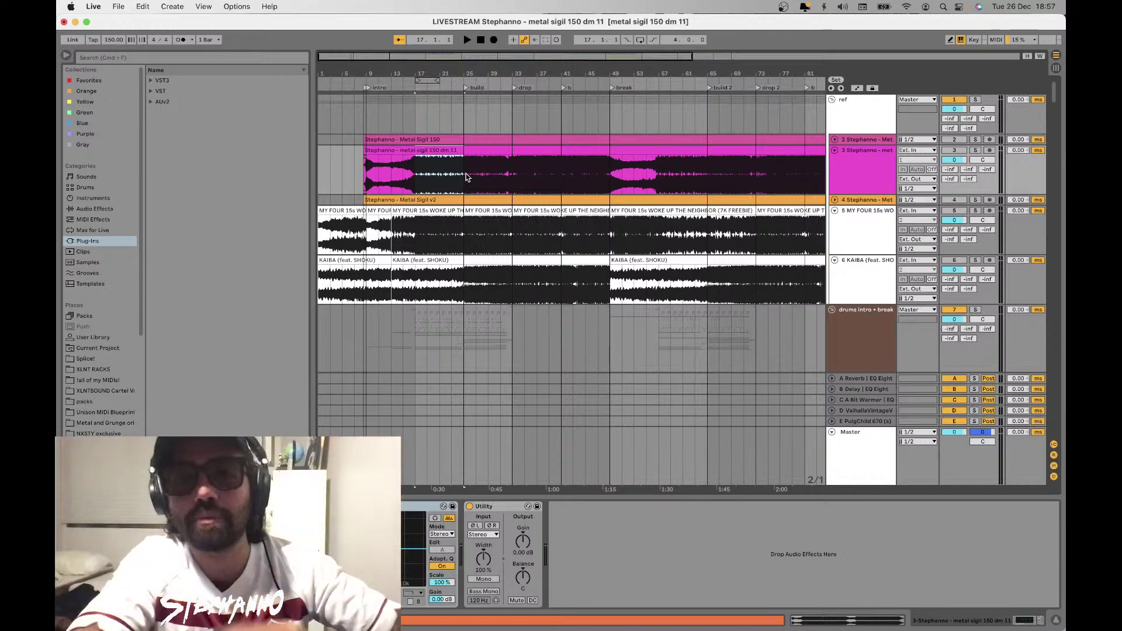
pyautogui.press('-')
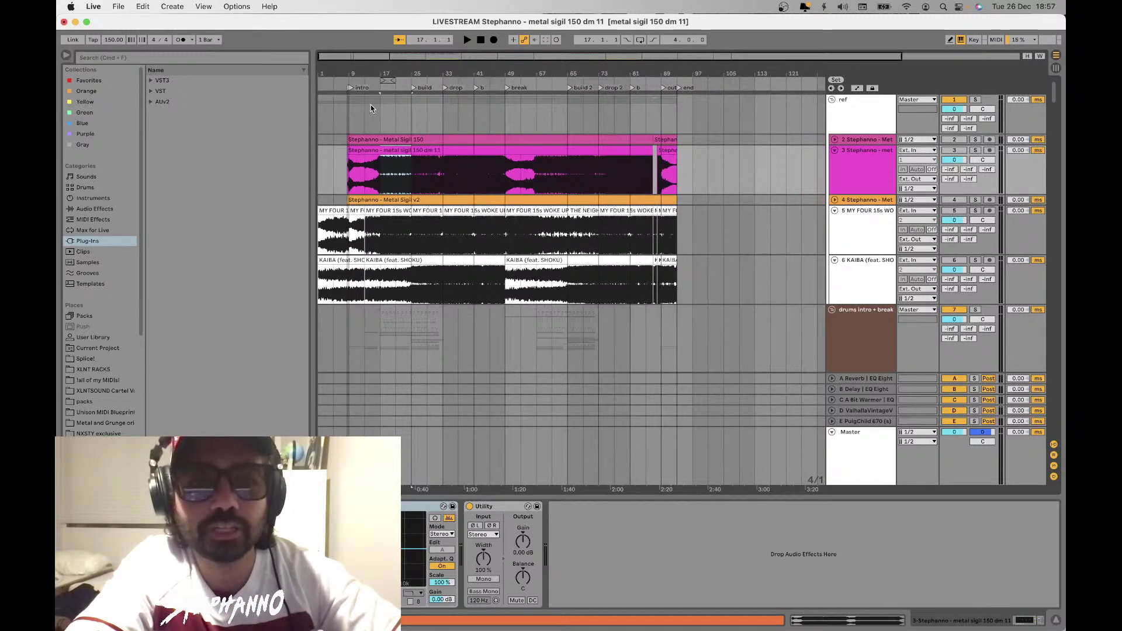
# Fold the ref group and play the project from the intro at bar 9
pyautogui.click(832, 100)
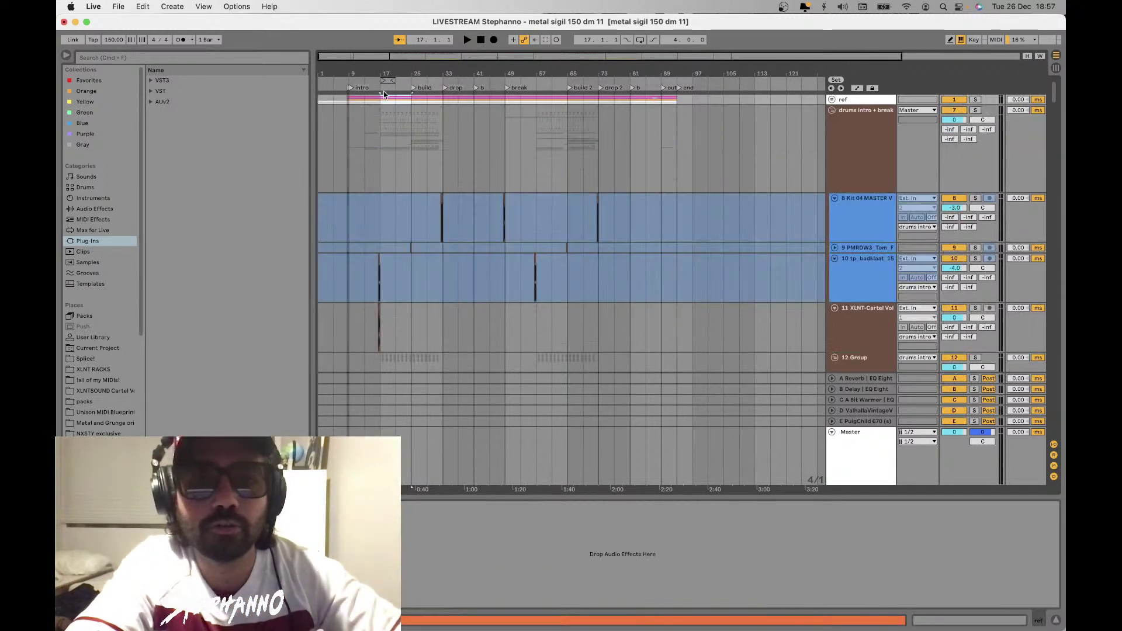
pyautogui.click(348, 120)
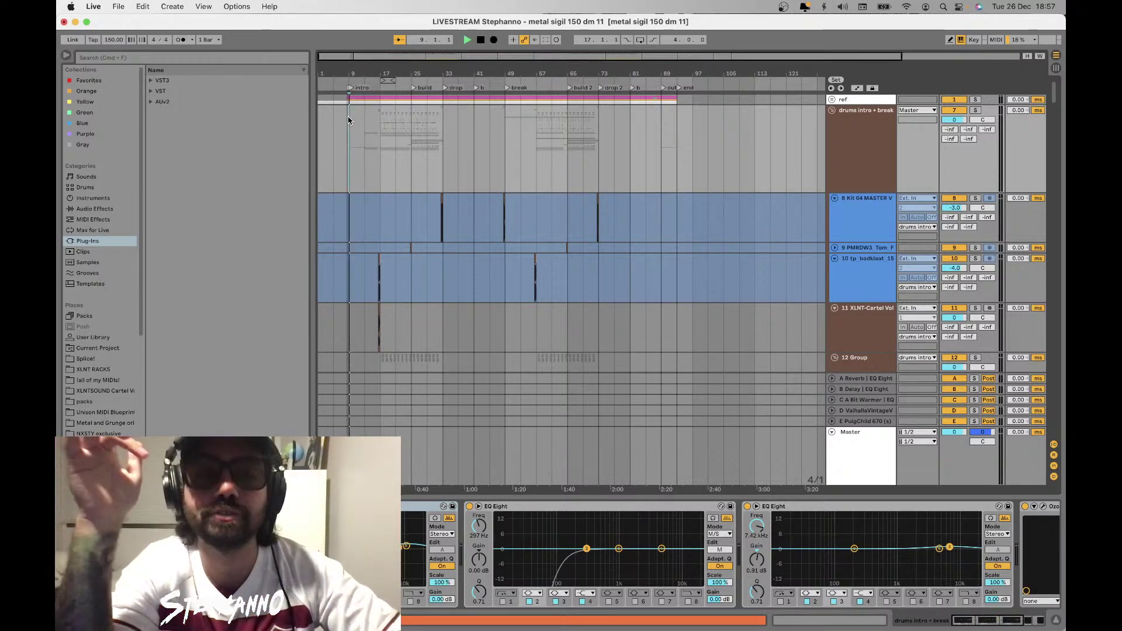
pyautogui.press('space')
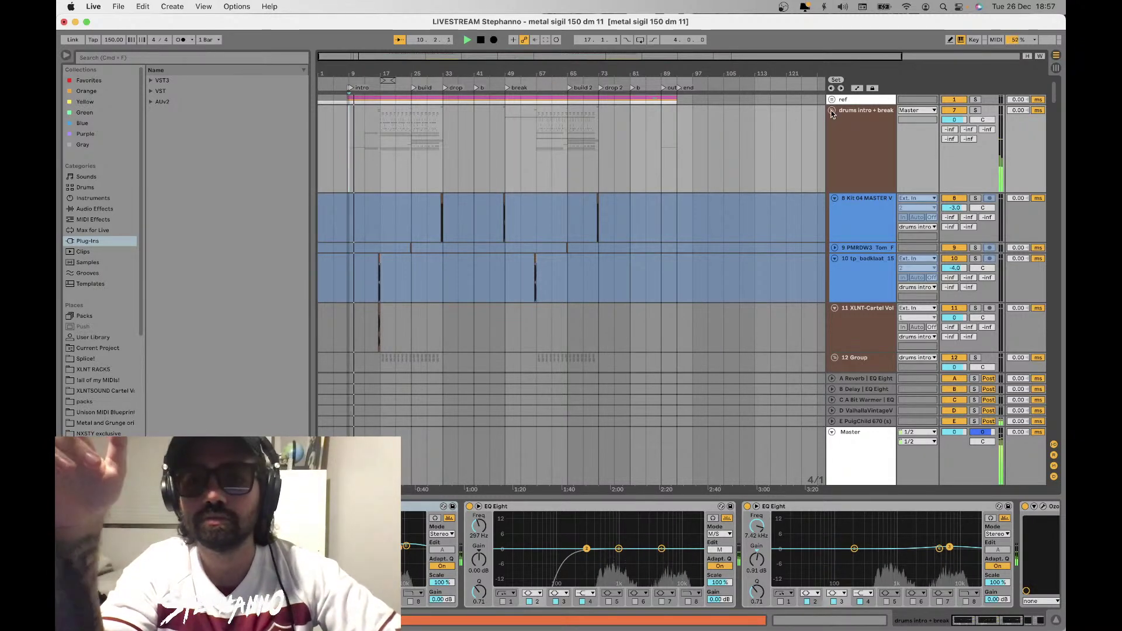
# Fold the drums intro + break group and check the master's WLM and SPAN meters during playback
pyautogui.press('u')
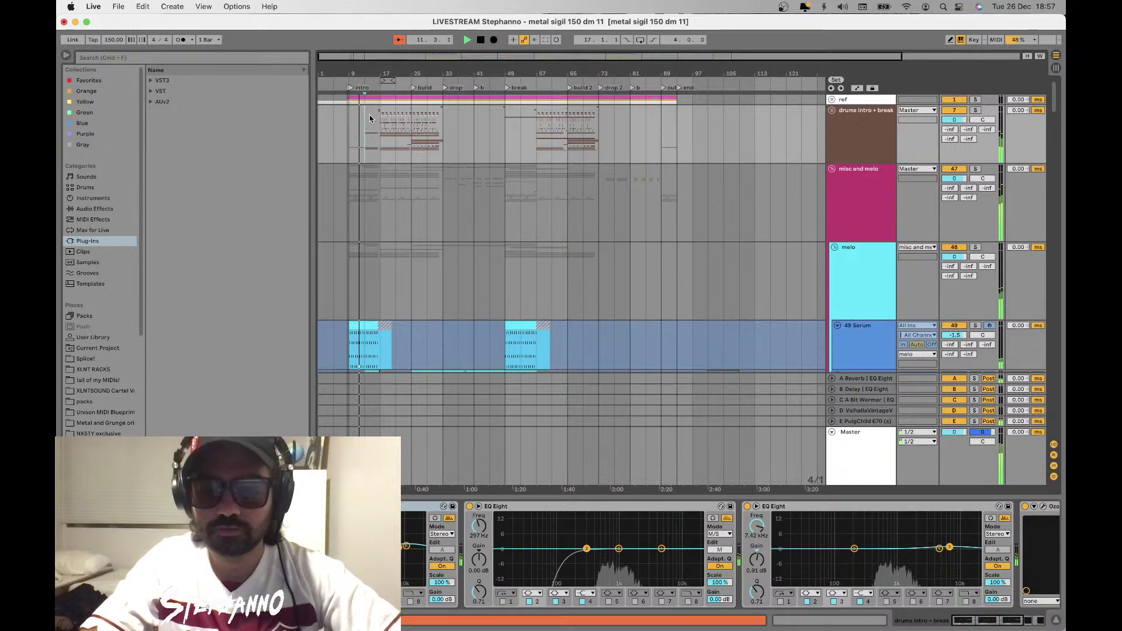
pyautogui.press('super+alt+p')
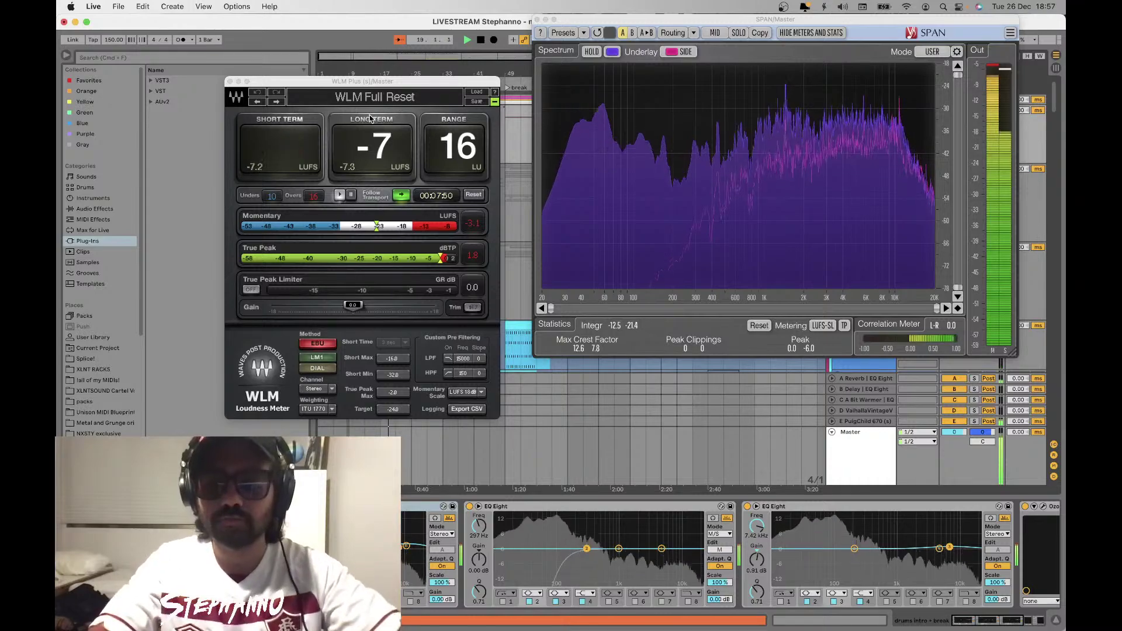
pyautogui.press('super+alt+p')
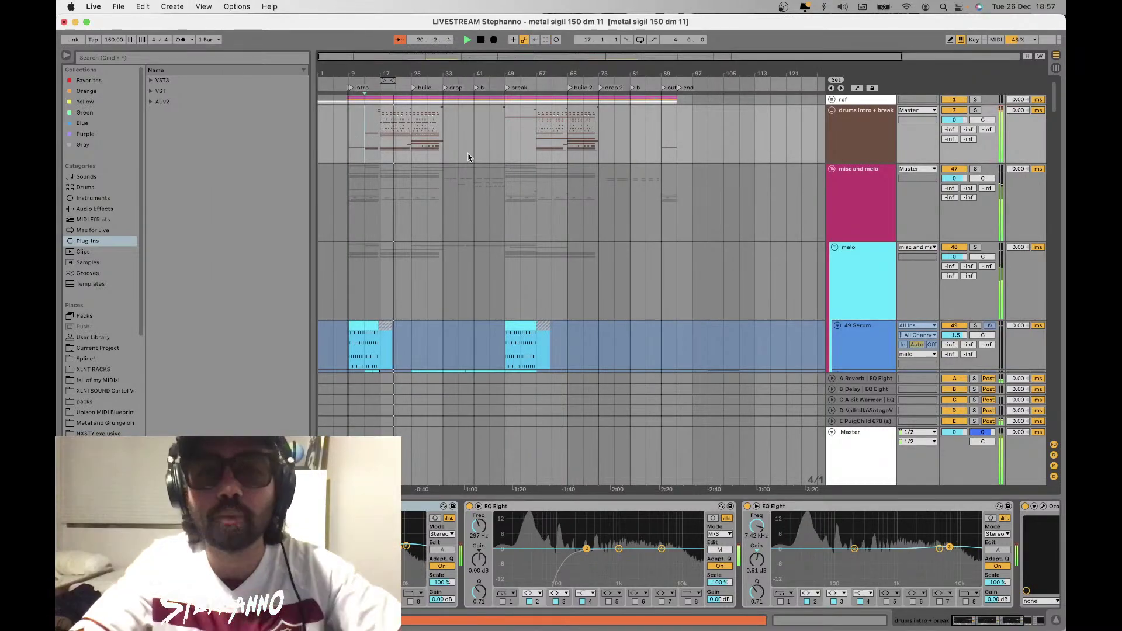
# Locate the drop bass tracks and set the playback start at bar 33 on track 114 Serum
pyautogui.scroll(-10, 468, 156)
pyautogui.scroll(10, 468, 157)
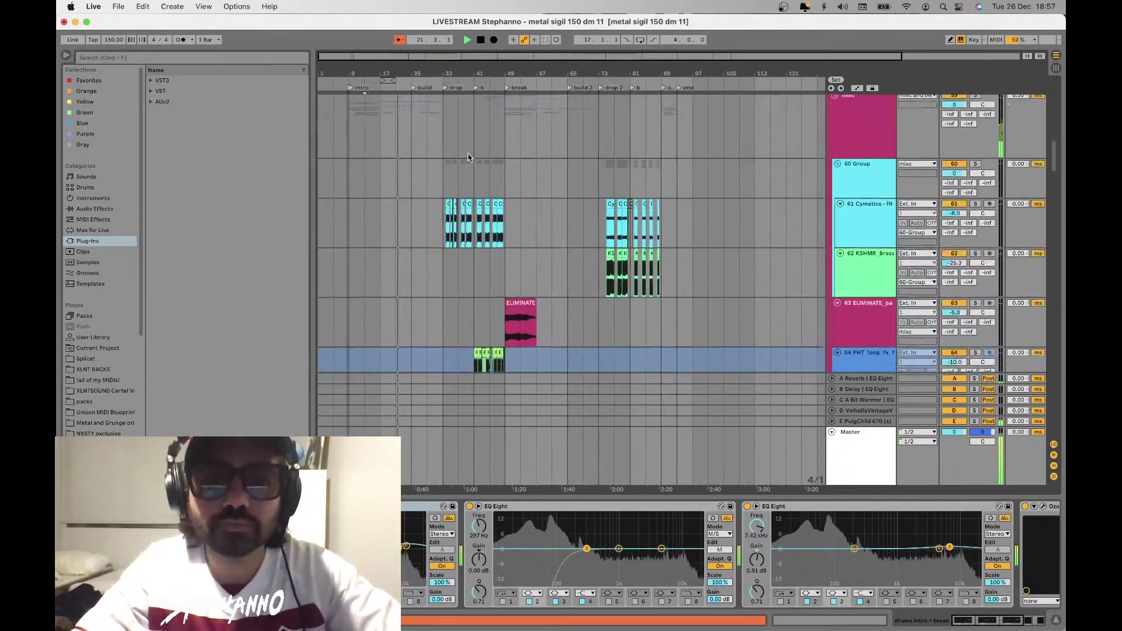
pyautogui.scroll(-15, 468, 157)
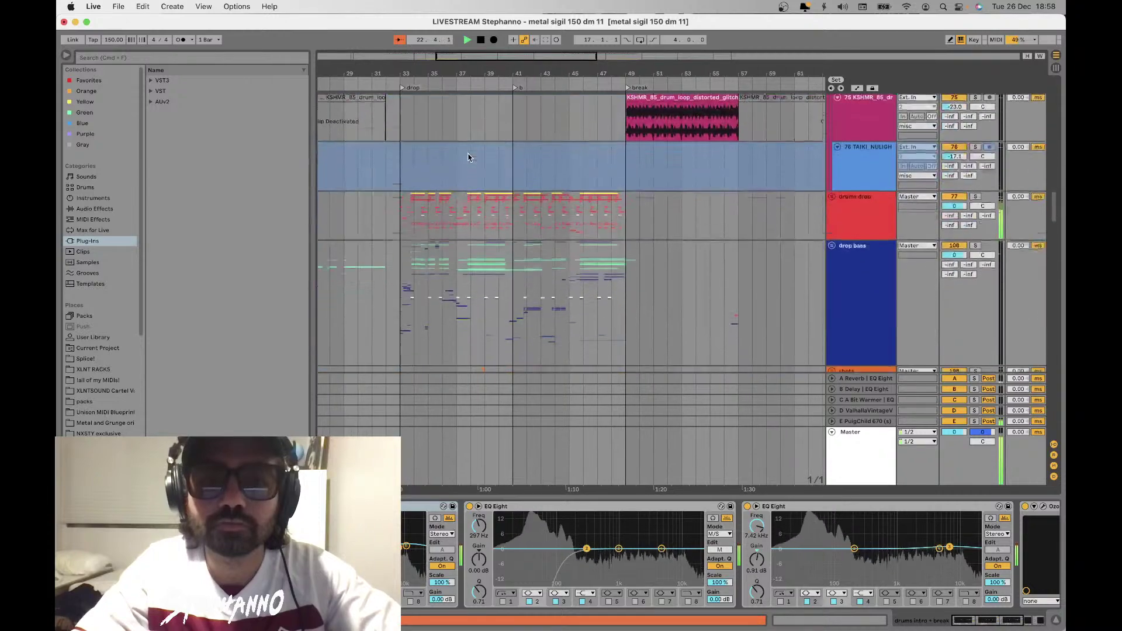
pyautogui.scroll(5, 513, 194)
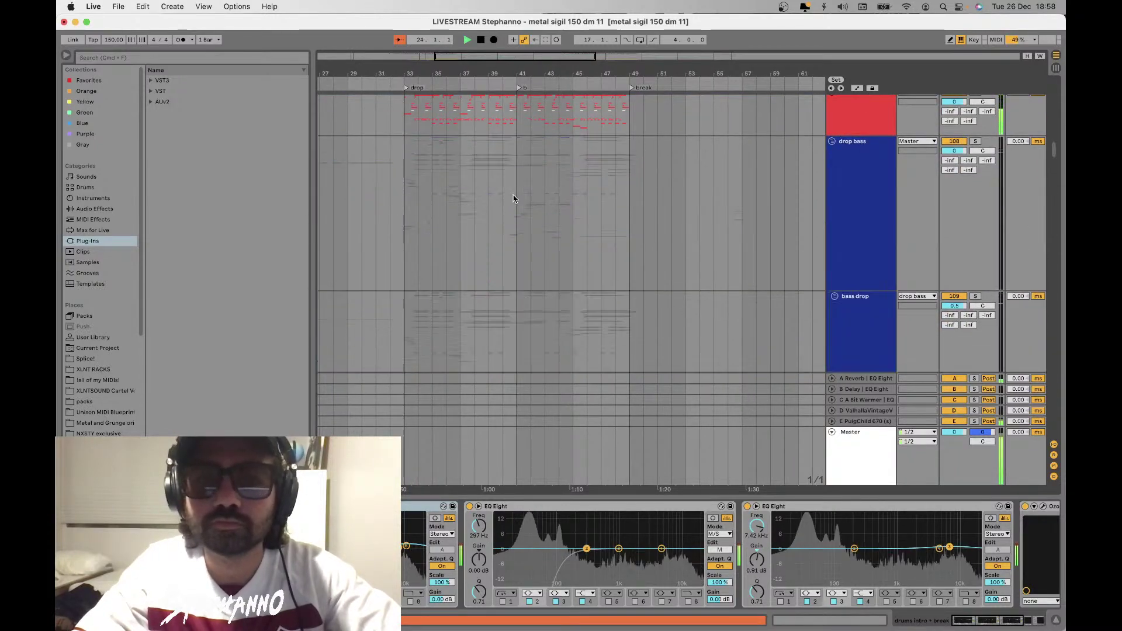
pyautogui.scroll(-5, 514, 195)
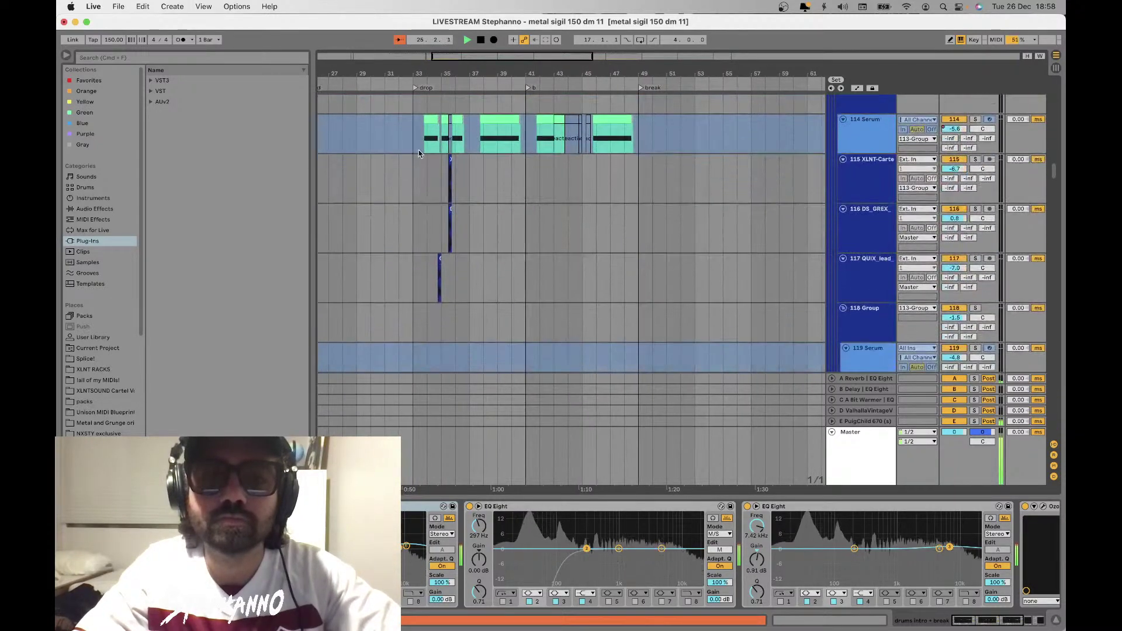
pyautogui.click(413, 150)
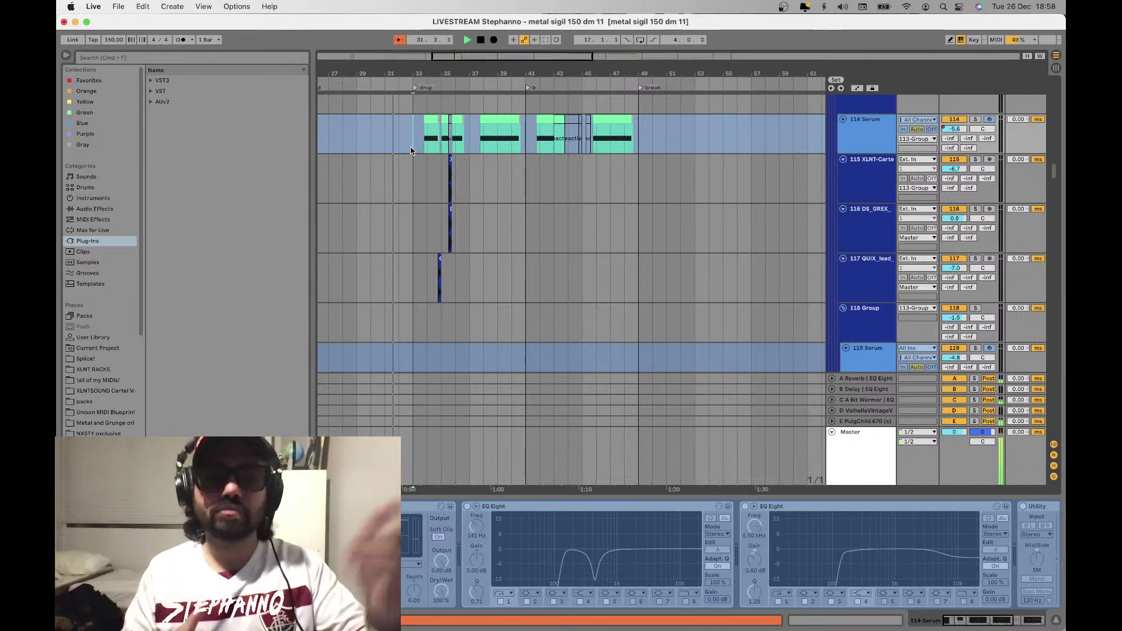
# Check the master's loudness and spectrum in WLM and SPAN while the drop plays
pyautogui.scroll(15, 411, 150)
pyautogui.press('super+alt+p')
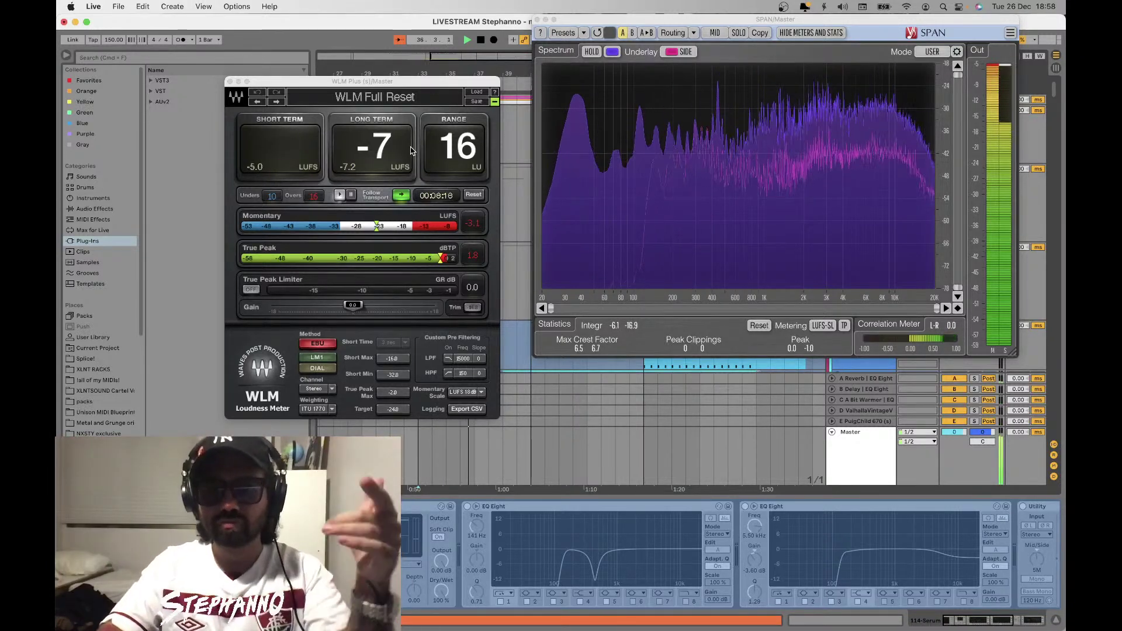
pyautogui.press('super+alt+p')
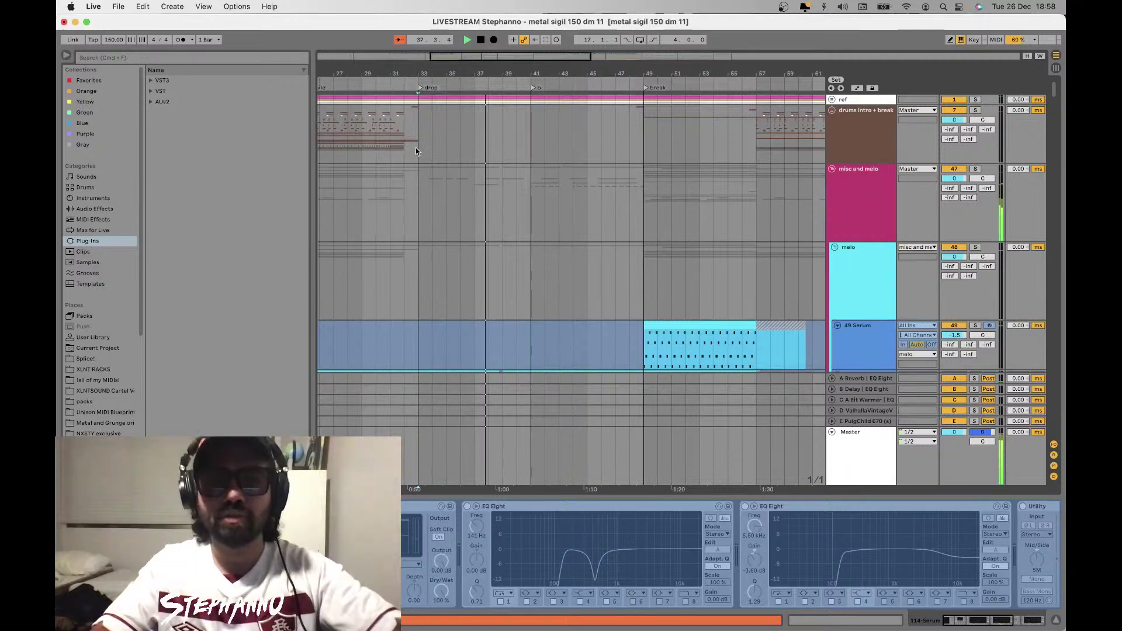
# Listen through the drop, then stop and set the playback start at bar 33 on the drums drop group
pyautogui.click(438, 134)
pyautogui.scroll(-20, 439, 137)
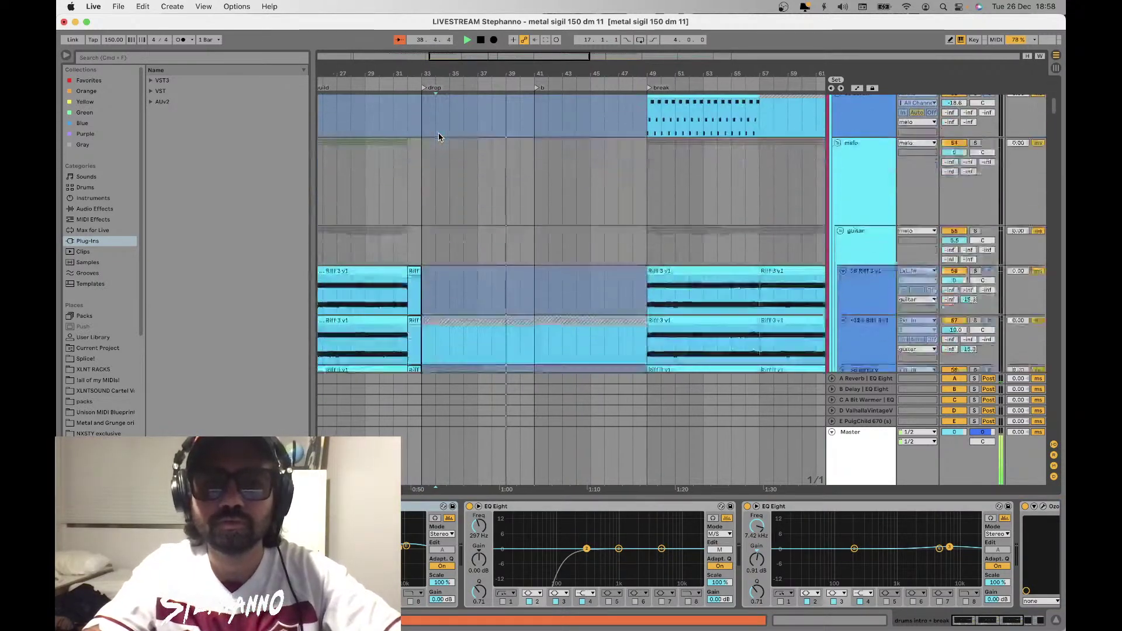
pyautogui.scroll(-2, 439, 137)
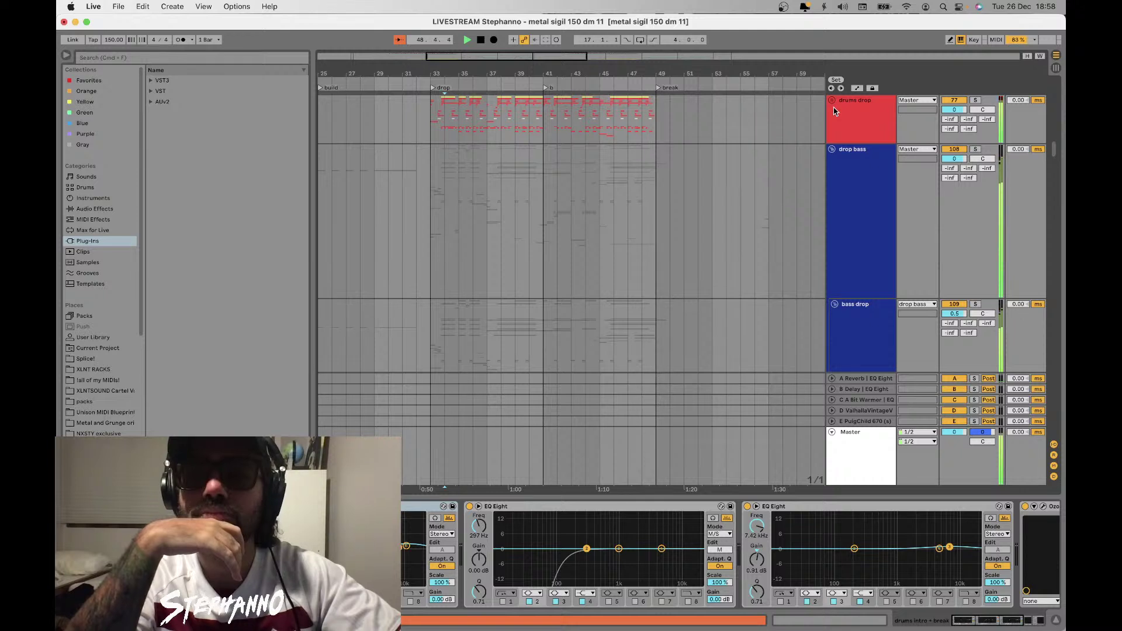
pyautogui.click(424, 115)
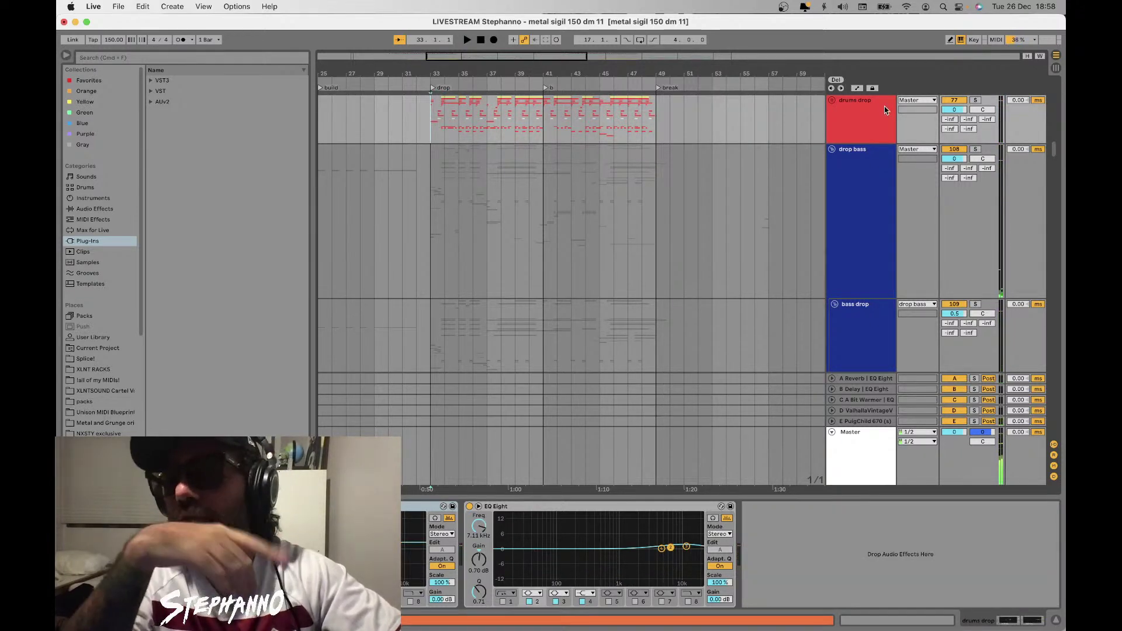
# Solo the drums drop group and play it from bar 33
pyautogui.scroll(1, 885, 109)
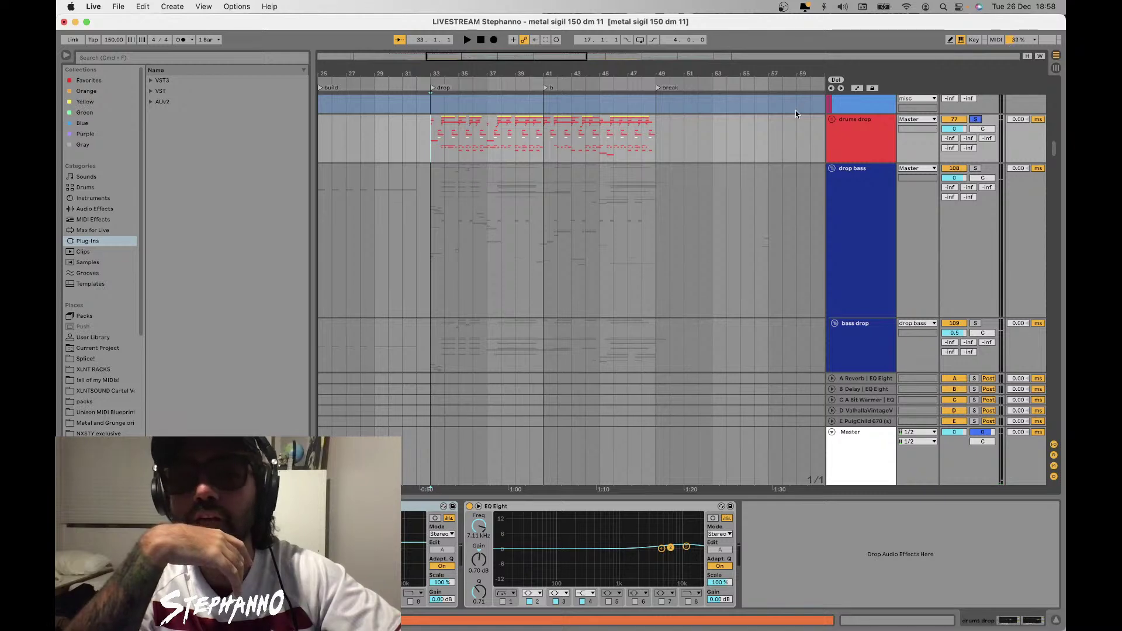
pyautogui.scroll(5, 549, 176)
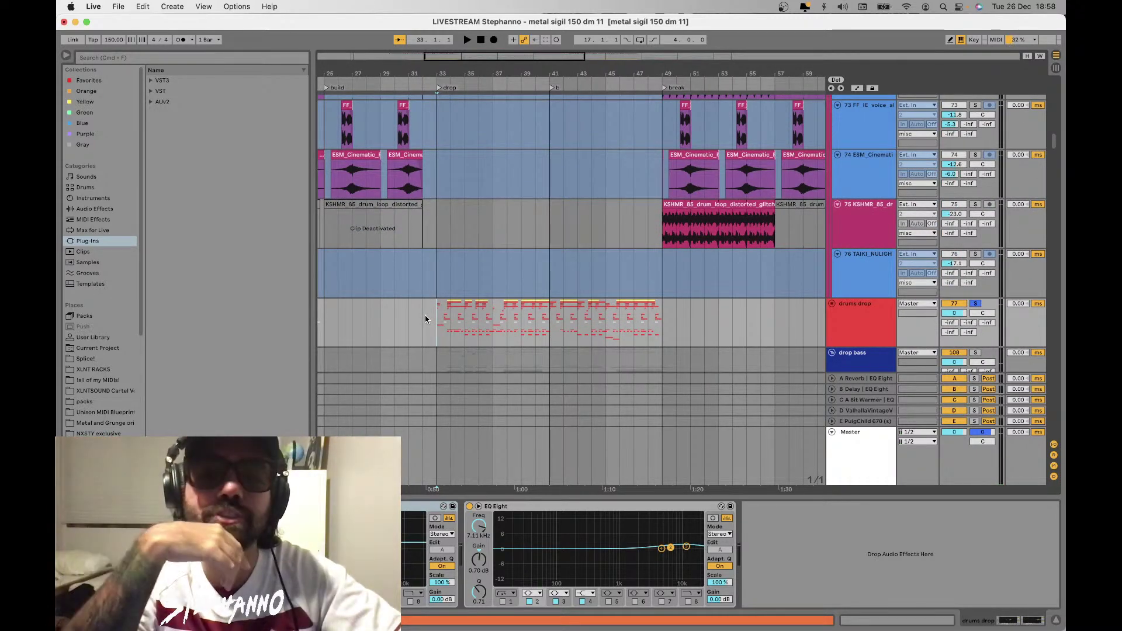
pyautogui.scroll(-8, 426, 319)
pyautogui.hscroll(-6, 426, 319)
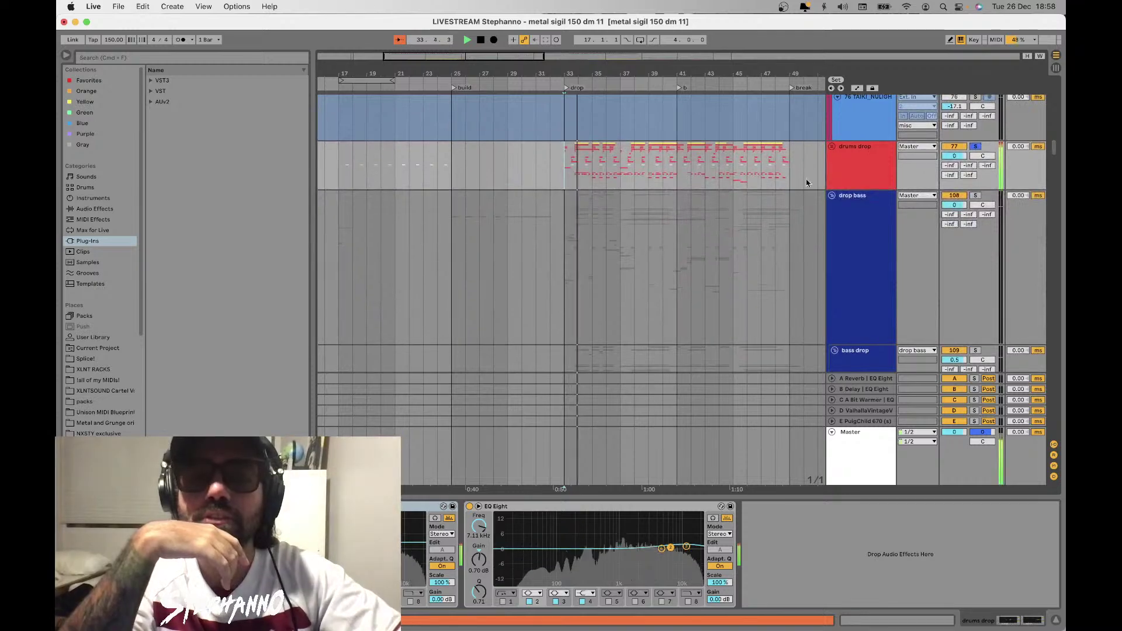
# Unfold the drums drop group and look through the device chain of track 84, the BBL 808, to its end
pyautogui.click(832, 147)
pyautogui.scroll(-10, 606, 215)
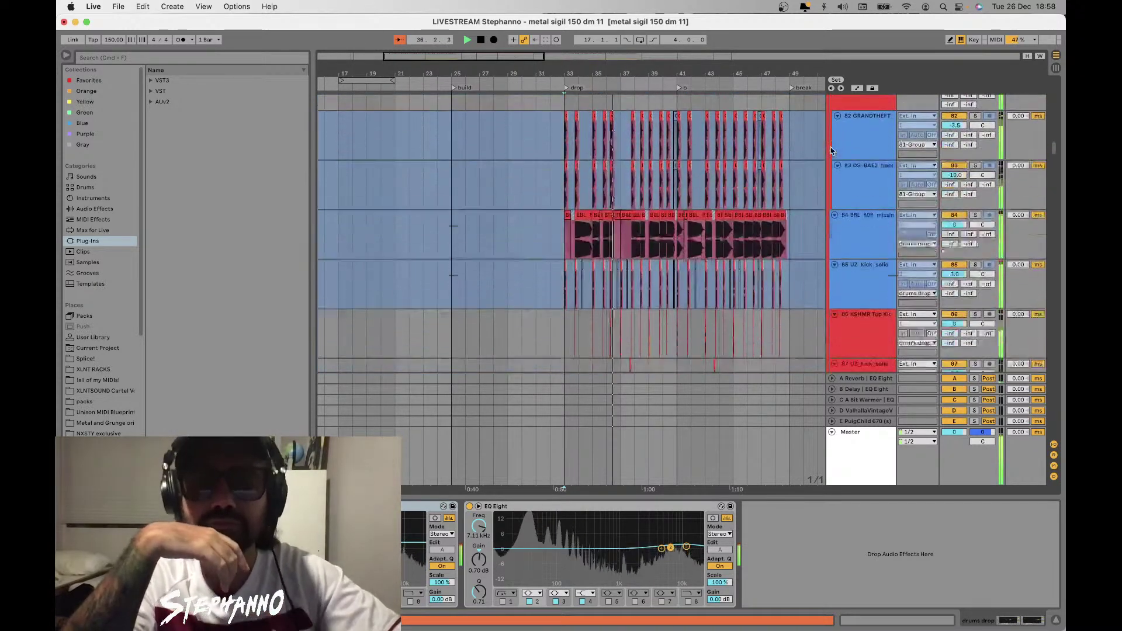
pyautogui.click(593, 221)
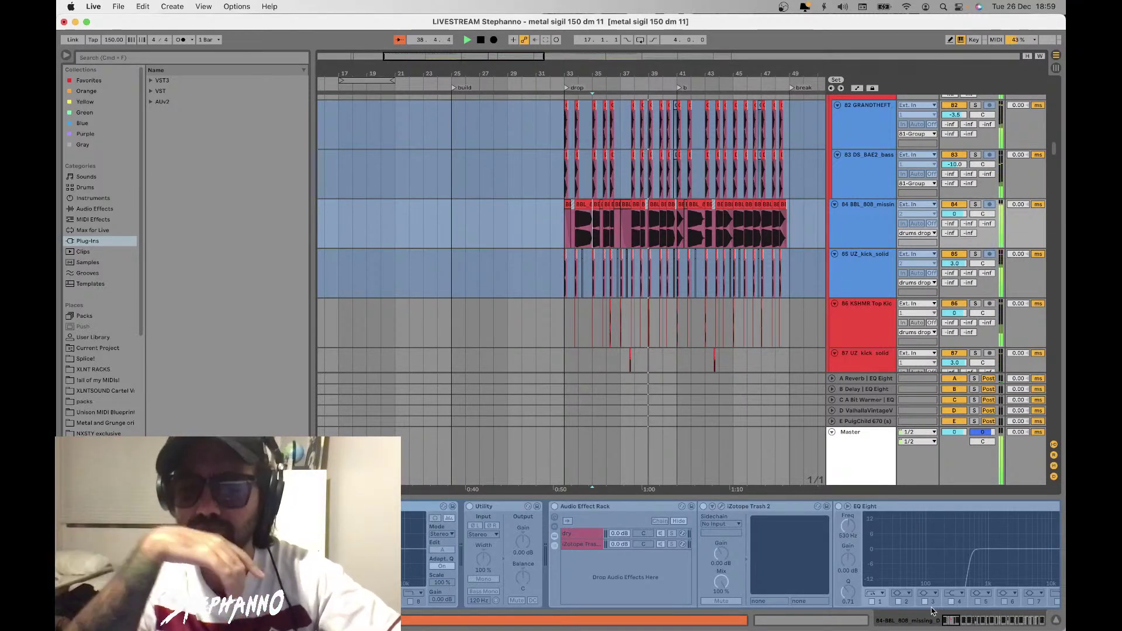
pyautogui.click(974, 621)
pyautogui.moveTo(974, 621); pyautogui.dragTo(1039, 621)
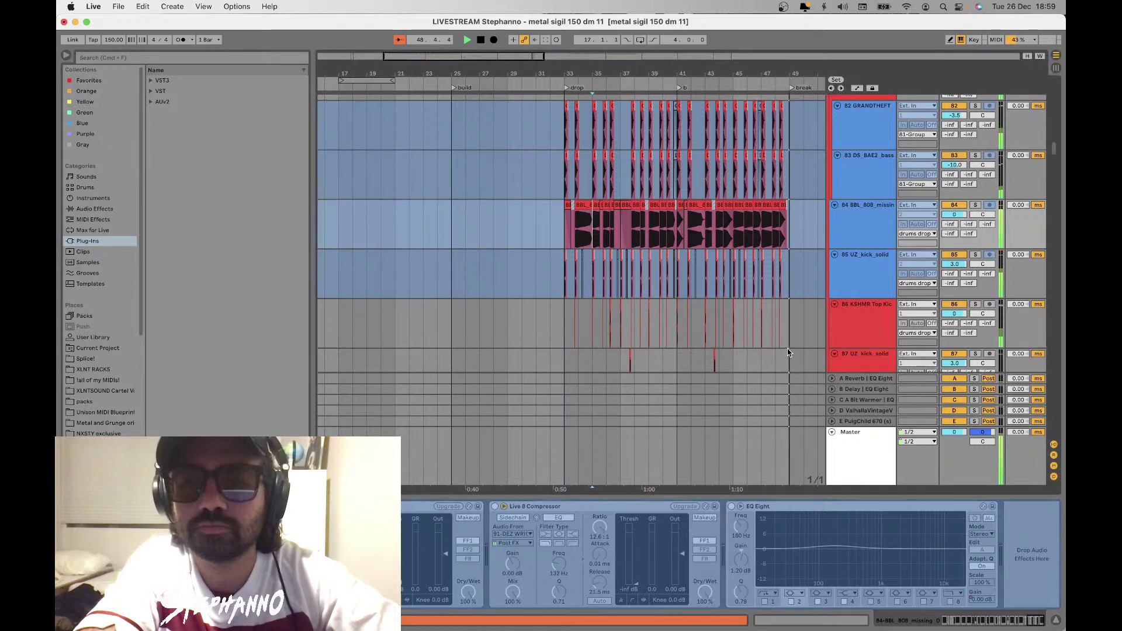
# Stop playback and remove the solo from the drums drop group
pyautogui.scroll(5, 788, 352)
pyautogui.scroll(3, 793, 238)
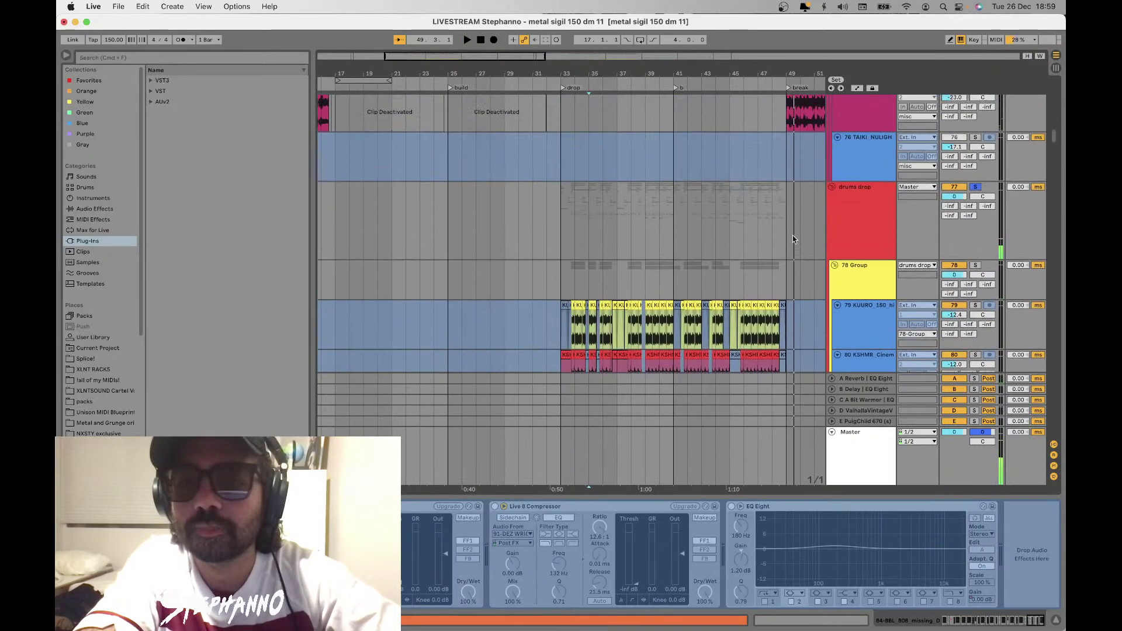
pyautogui.click(846, 208)
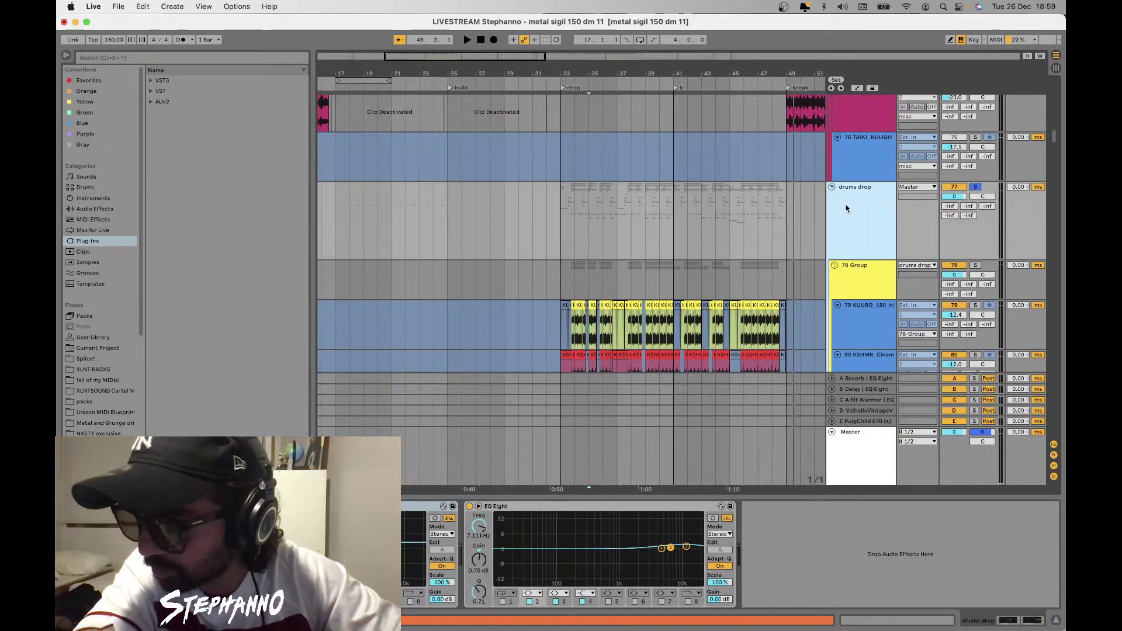
pyautogui.click(975, 187)
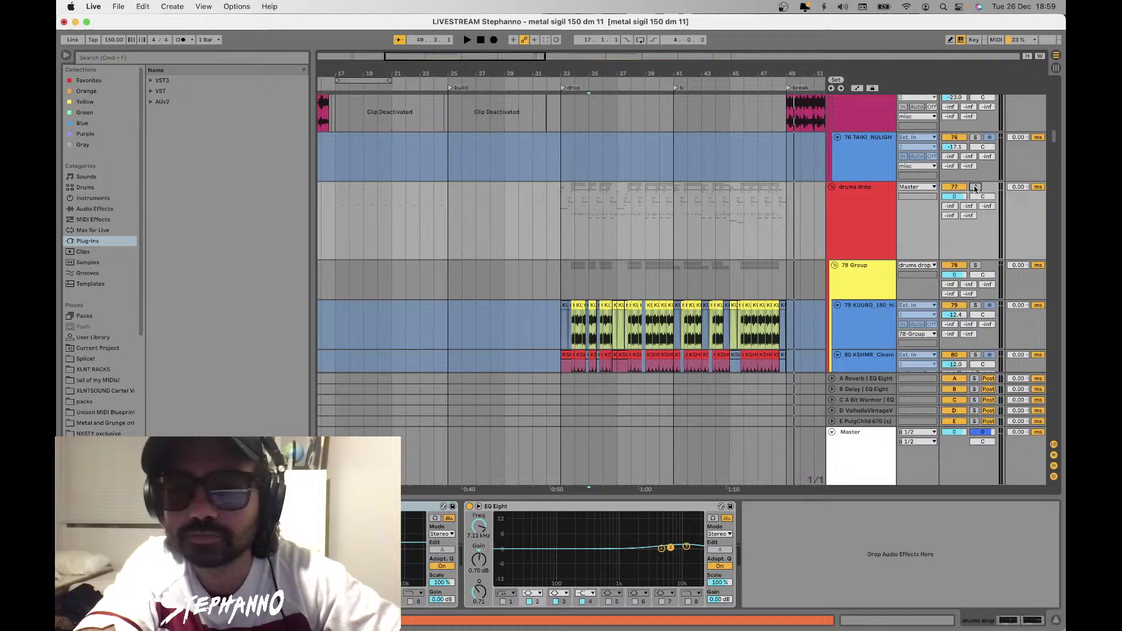
# Open the sample view of the 808 clip just before bar 34 on track 84
pyautogui.click(567, 225)
pyautogui.scroll(-10, 566, 225)
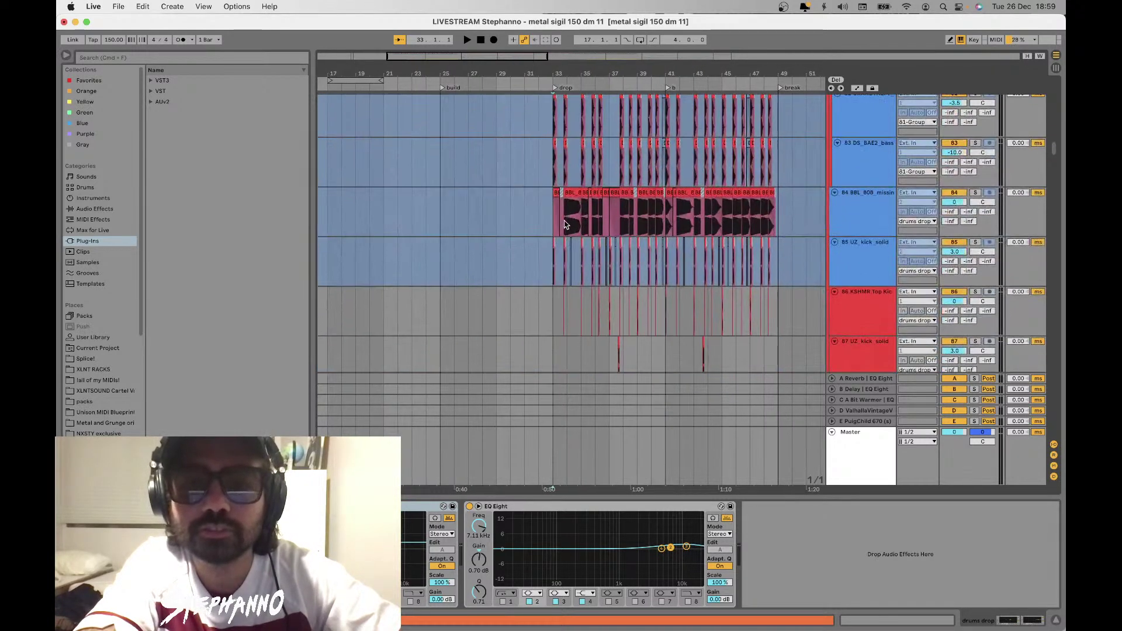
pyautogui.click(566, 225)
pyautogui.scroll(5, 566, 225)
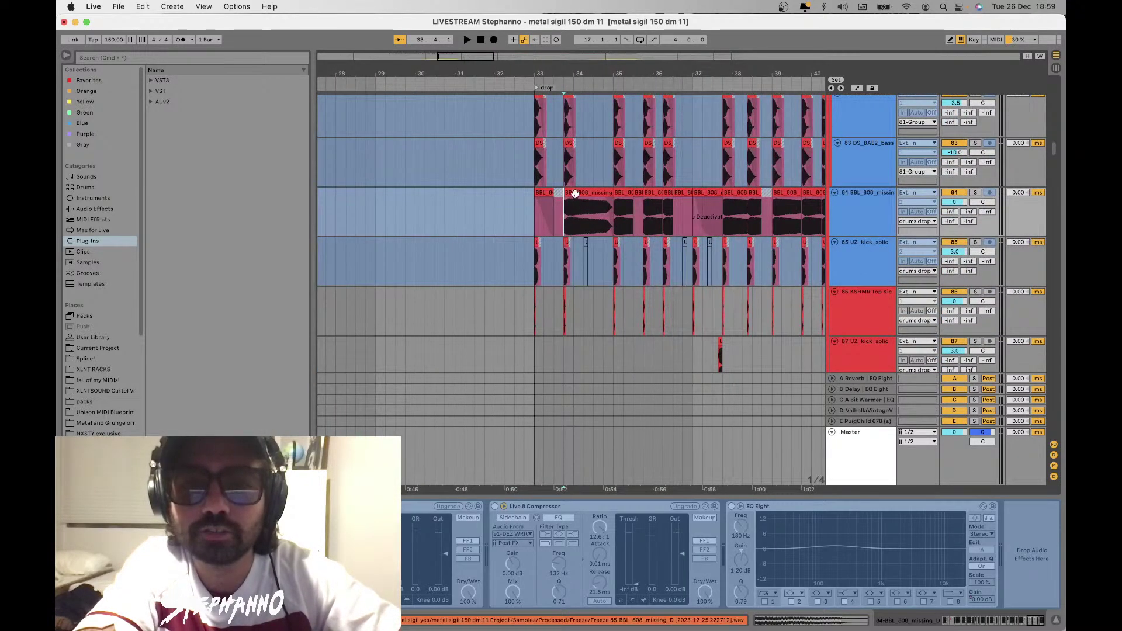
pyautogui.doubleClick(575, 194)
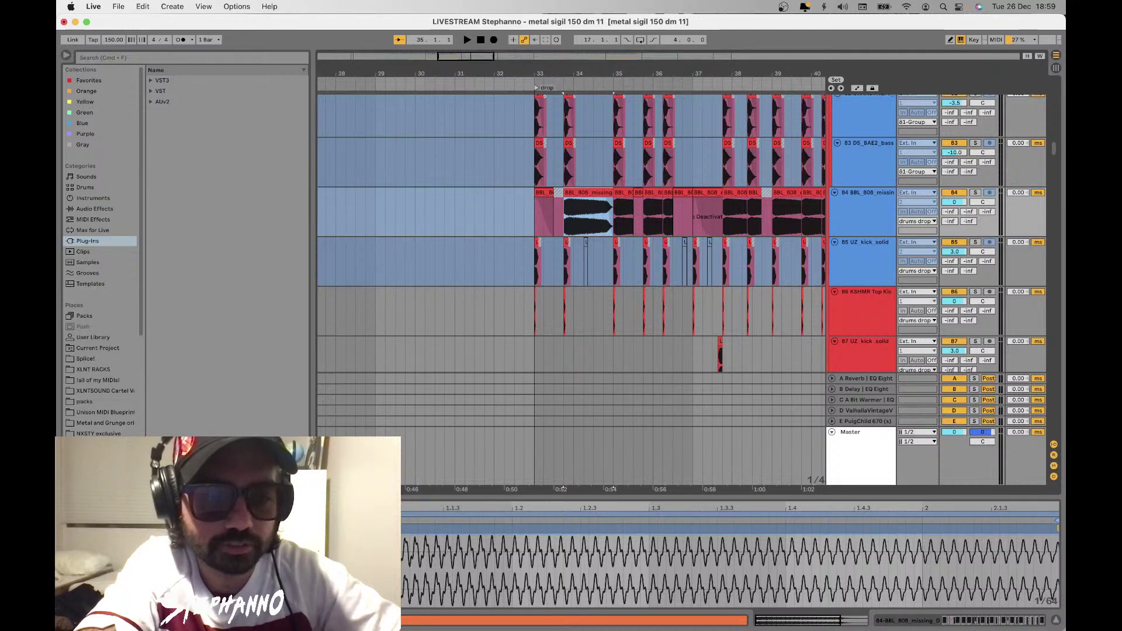
# Browse the 808 samples in the Splice! folder, ordered by date modified
pyautogui.click(86, 359)
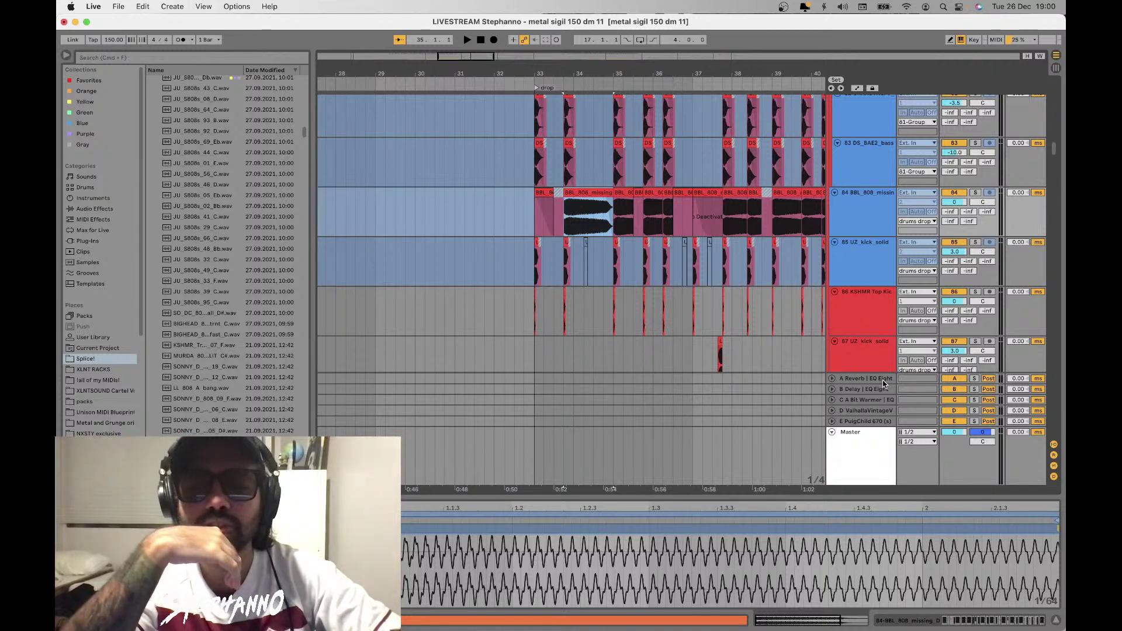
# Show the device chain of track 84, the BBL 808, and unfreeze the track
pyautogui.hotkey('shift', 'Tab')
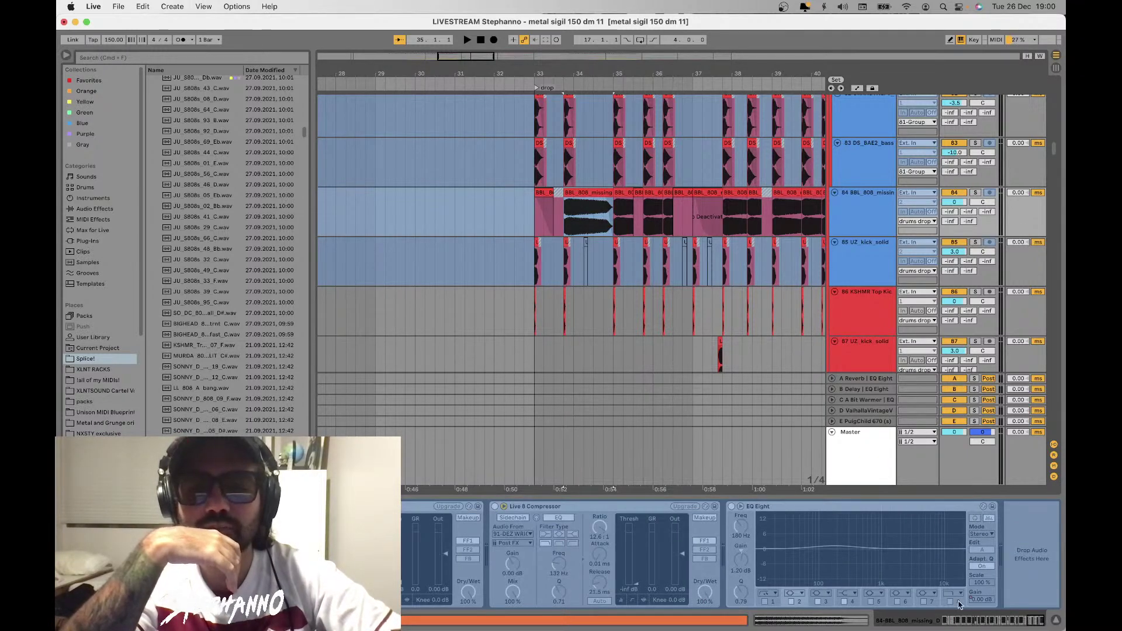
pyautogui.click(883, 212)
pyautogui.rightClick(883, 212)
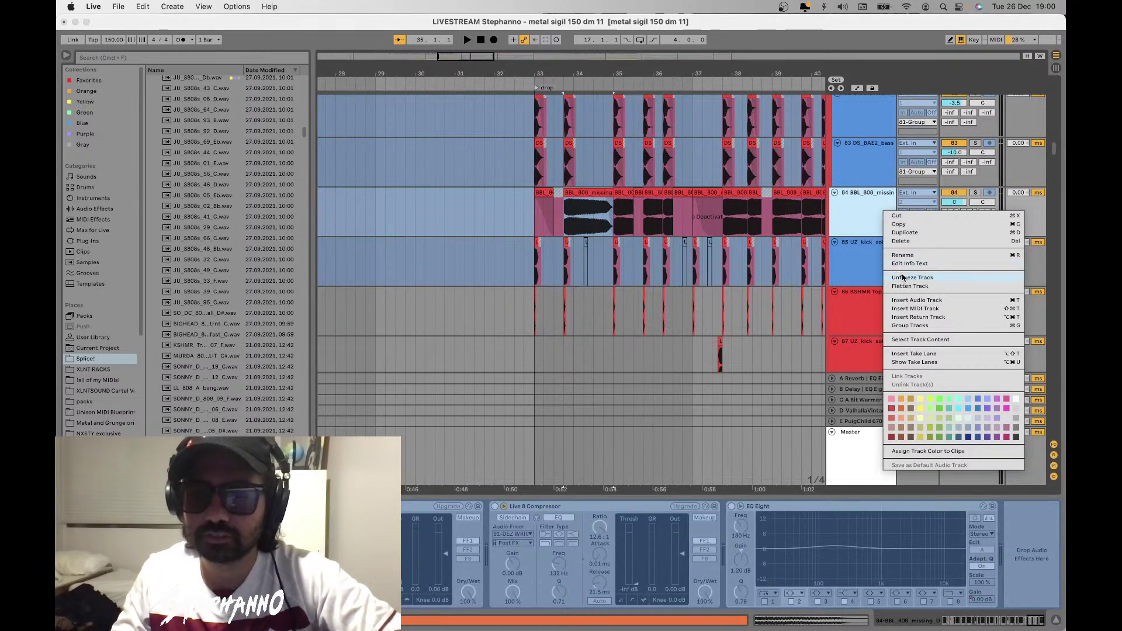
pyautogui.click(902, 277)
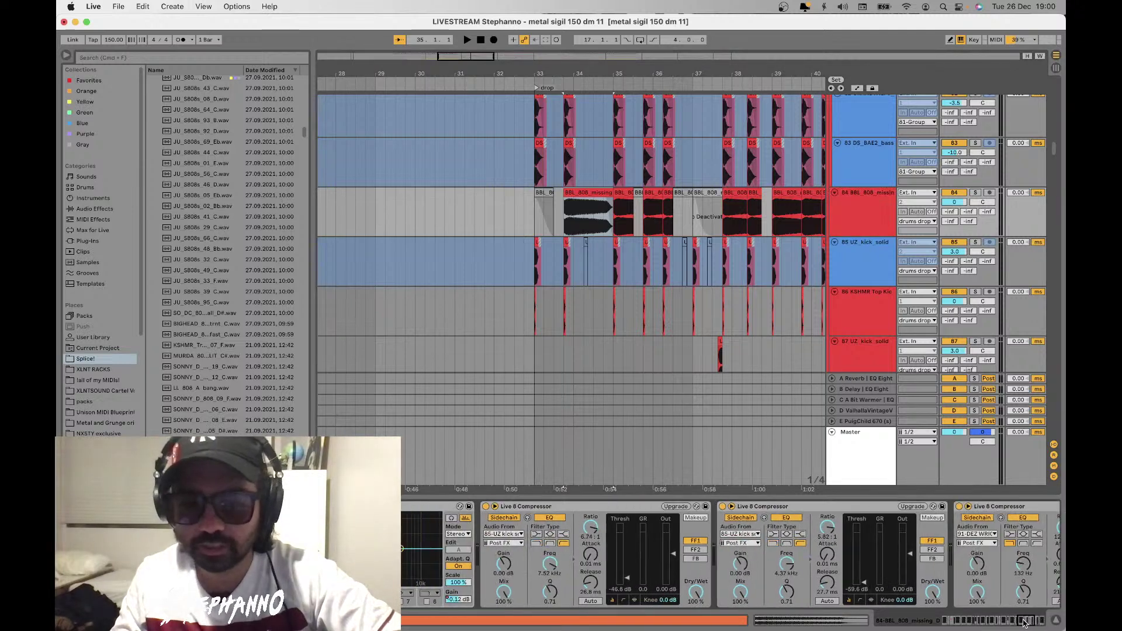
# Inspect the available curve types of the Saturator on track 84, leaving Soft Sine selected
pyautogui.moveTo(1024, 623); pyautogui.dragTo(1007, 623)
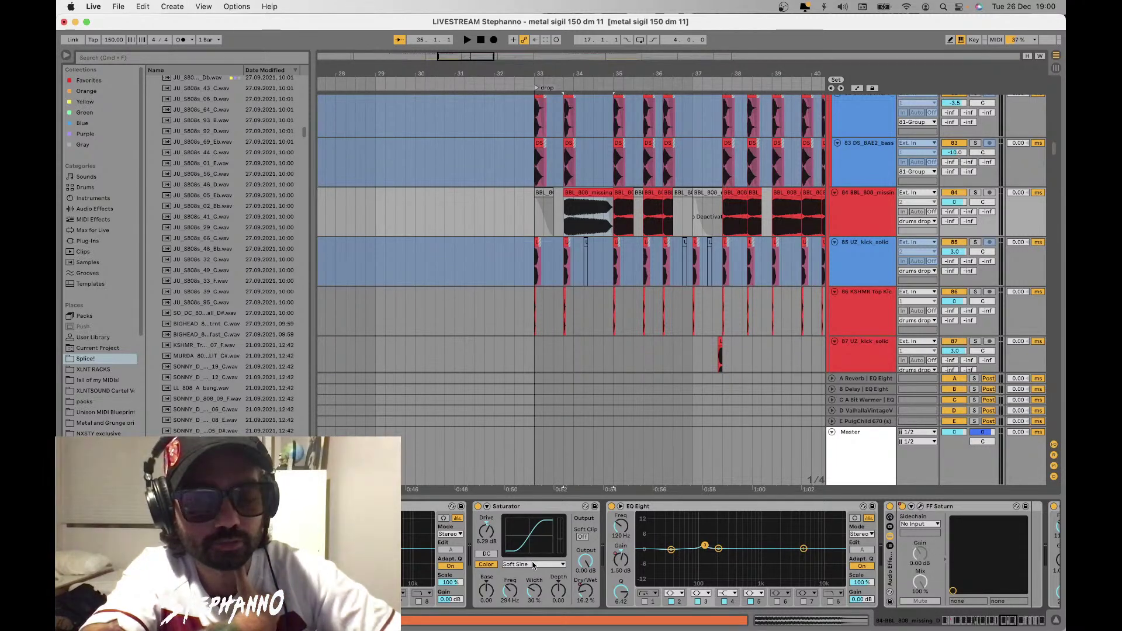
pyautogui.click(531, 565)
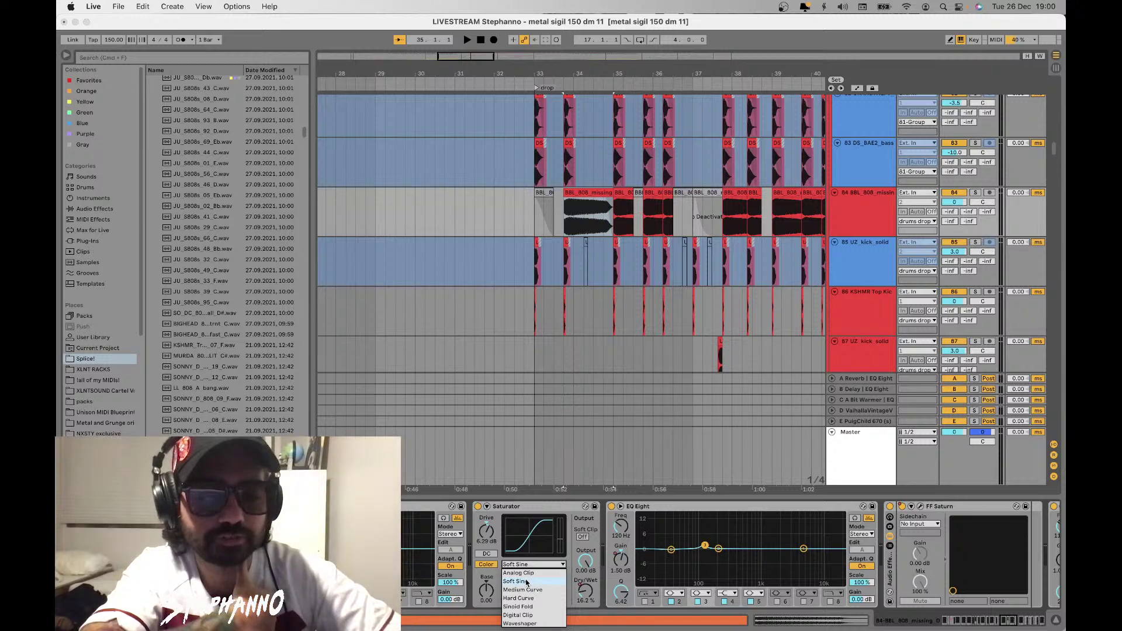
pyautogui.click(510, 506)
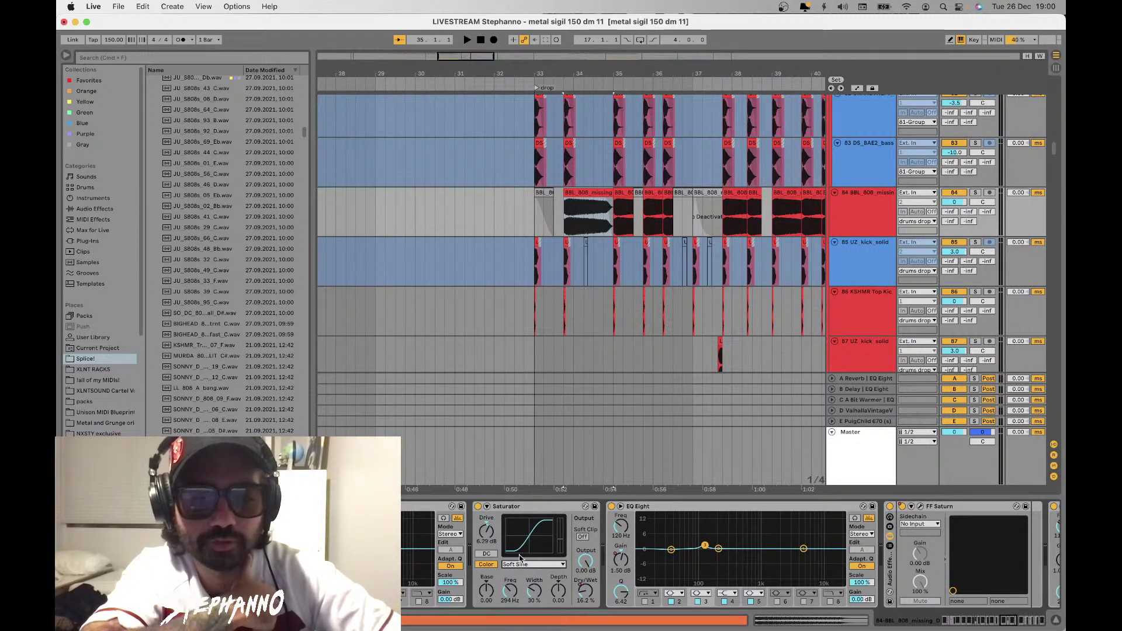
pyautogui.click(519, 566)
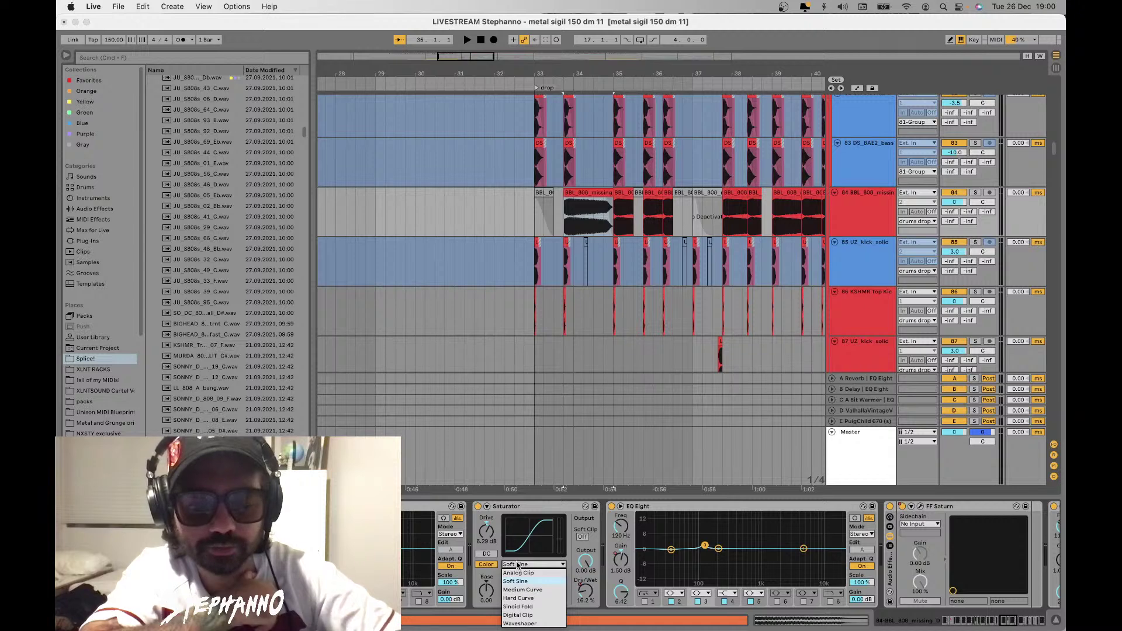
pyautogui.click(518, 566)
pyautogui.click(518, 566)
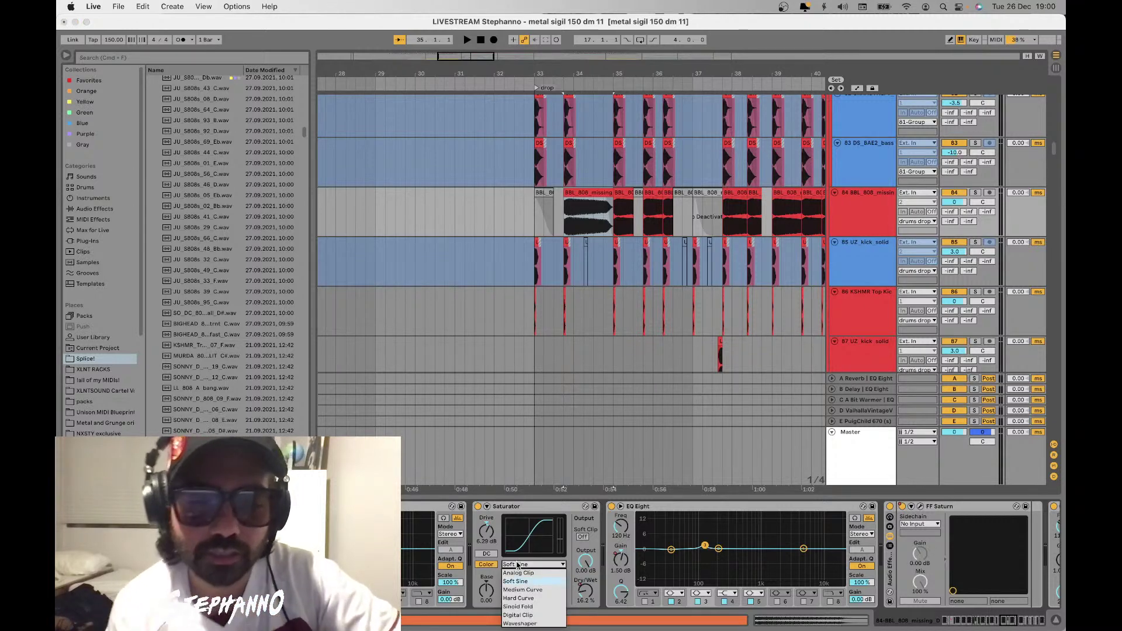
pyautogui.click(518, 565)
# Look through the devices before the Saturator and inspect the volume curve in the ShaperBox 3 window, closing it when done
pyautogui.hscroll(-5, 506, 544)
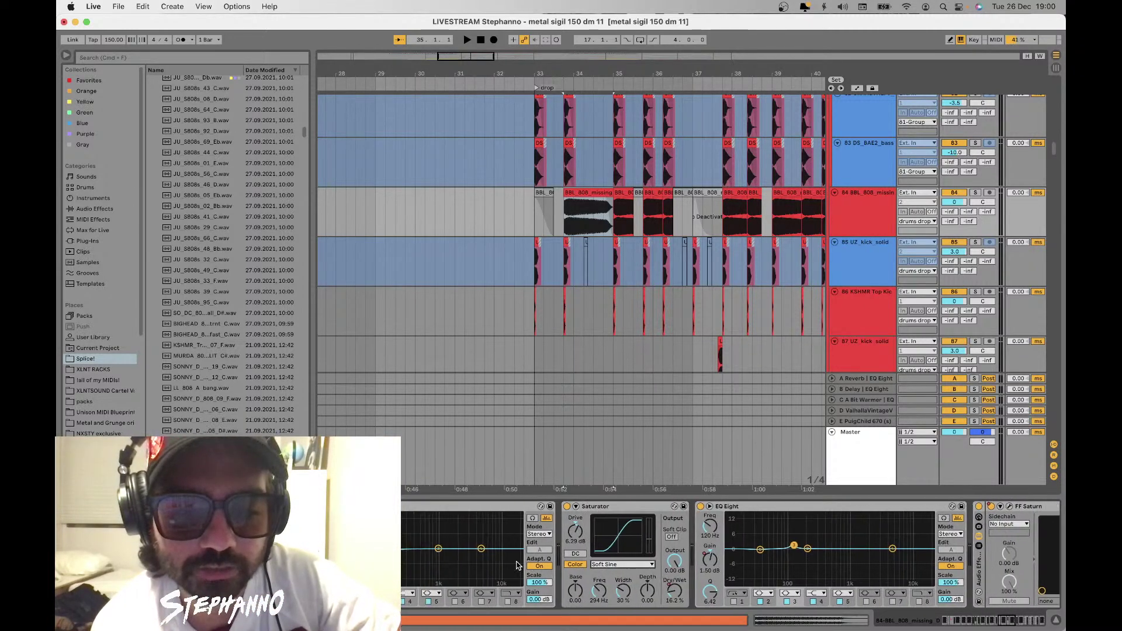
pyautogui.hscroll(-5, 548, 507)
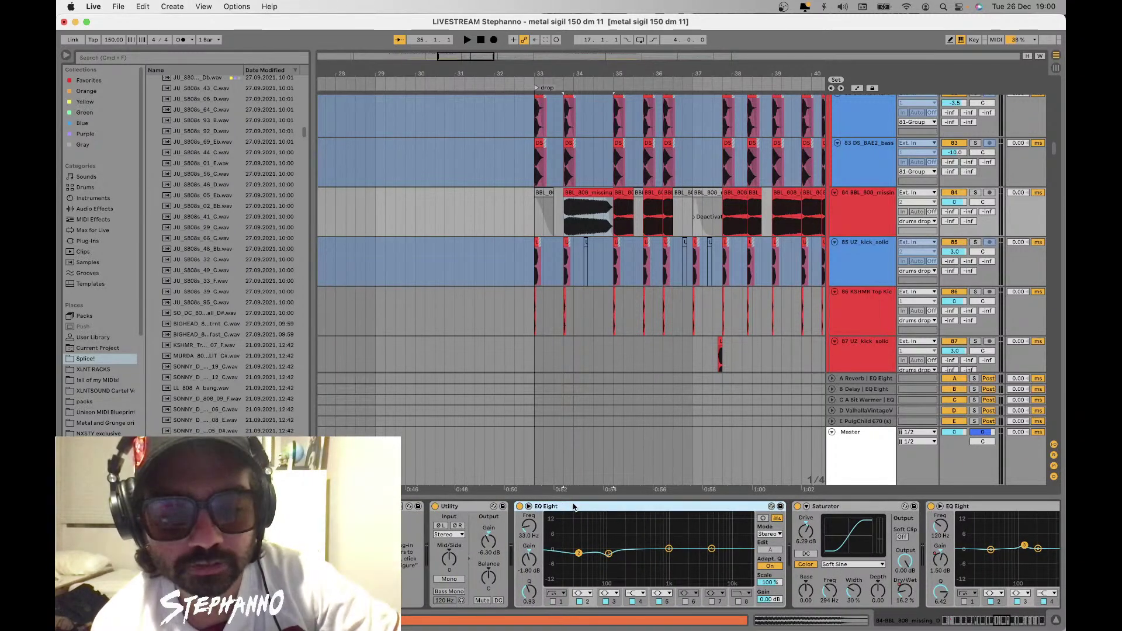
pyautogui.hscroll(-3, 574, 507)
pyautogui.click(933, 509)
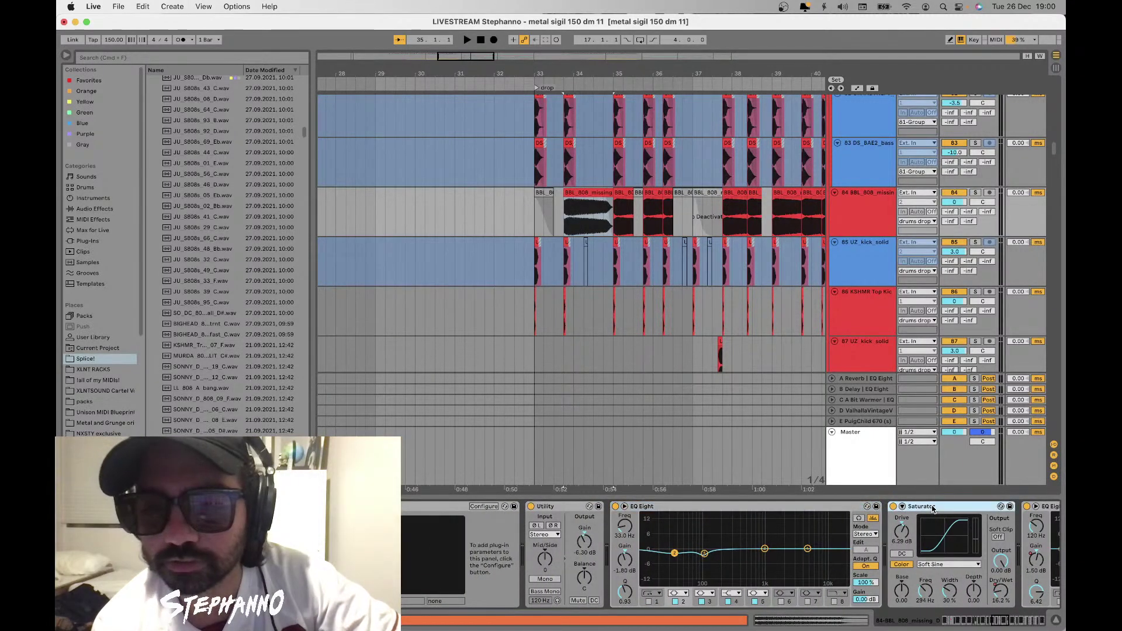
pyautogui.hscroll(-6, 700, 512)
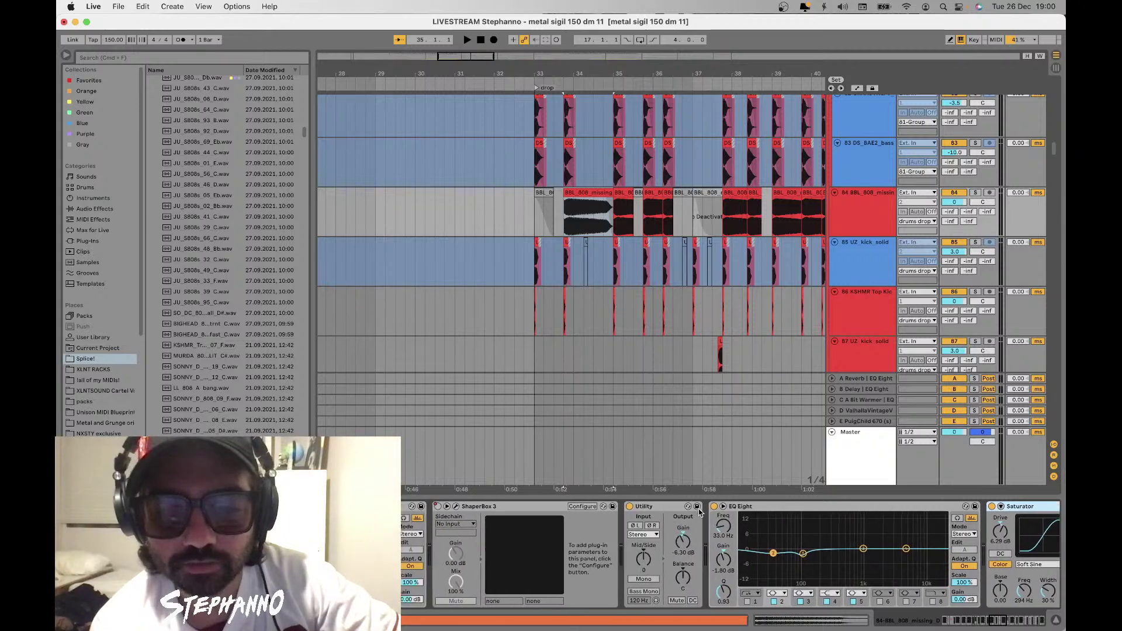
pyautogui.hscroll(-2, 700, 512)
pyautogui.click(699, 508)
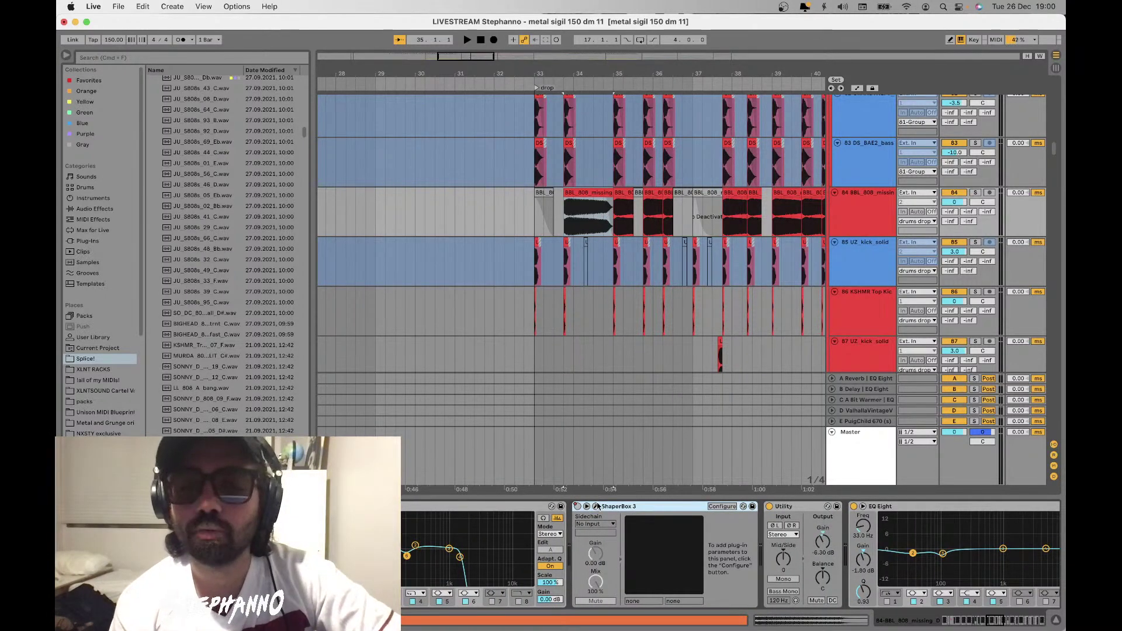
pyautogui.click(596, 507)
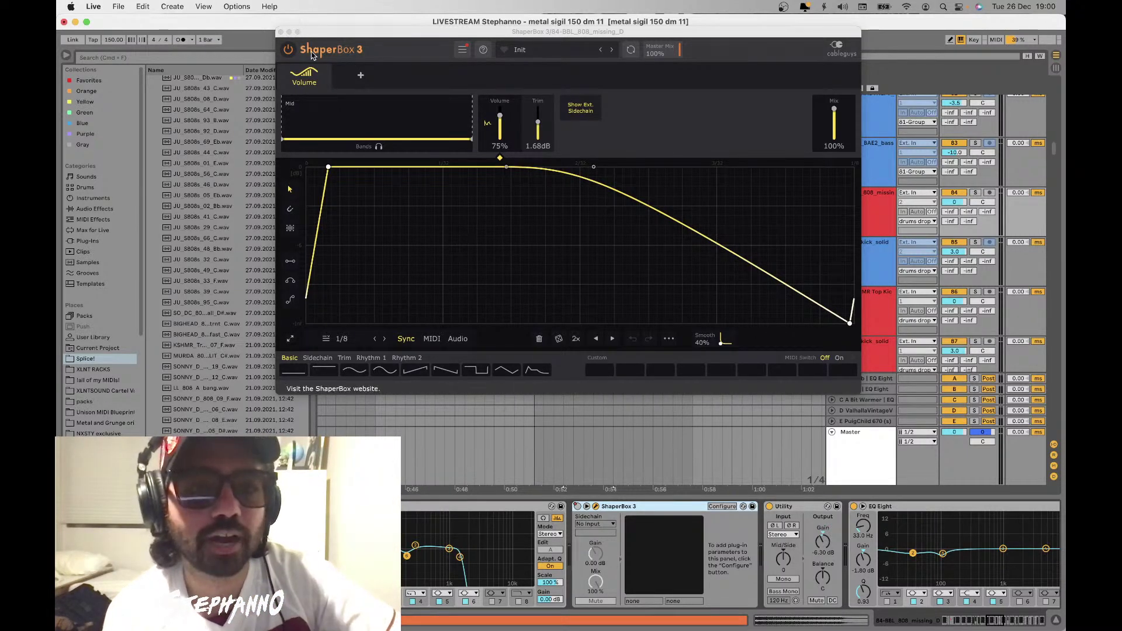
pyautogui.press('super+alt+p')
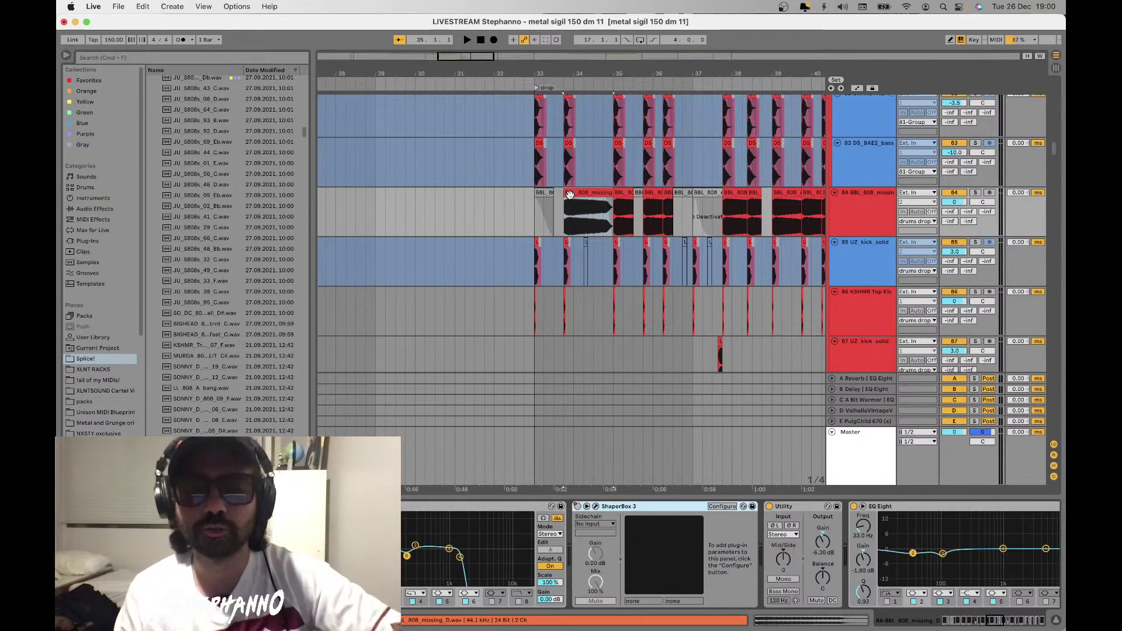
# Toggle band 4 off and on in the EQ Eight between the two ShaperBox 3 devices to compare the curve
pyautogui.hscroll(-1, 629, 521)
pyautogui.hscroll(-5, 629, 520)
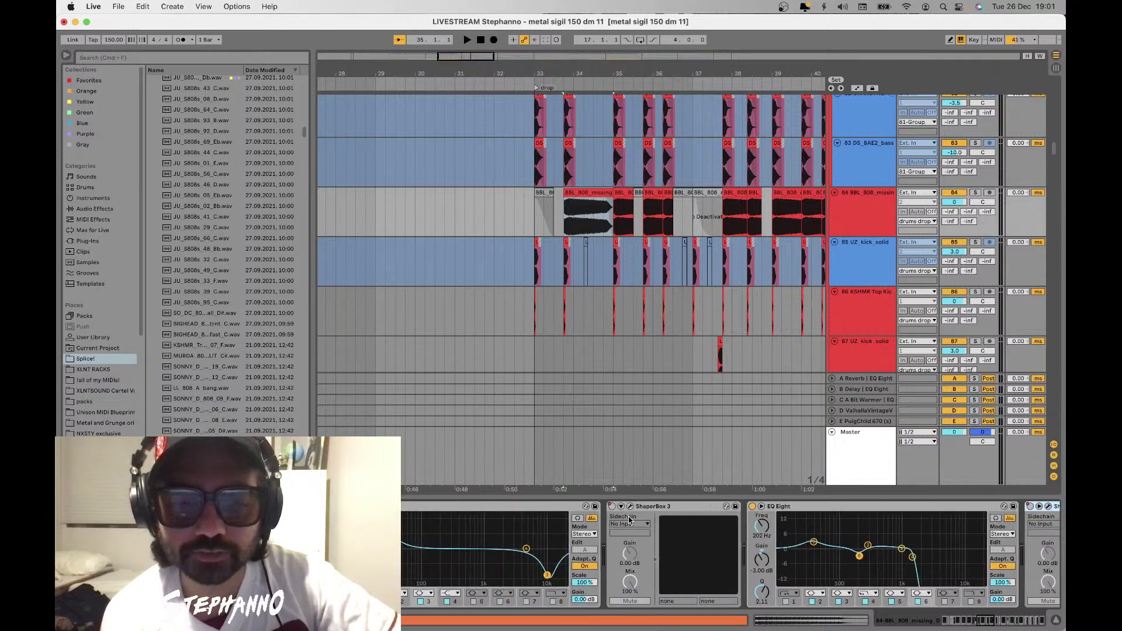
pyautogui.click(802, 508)
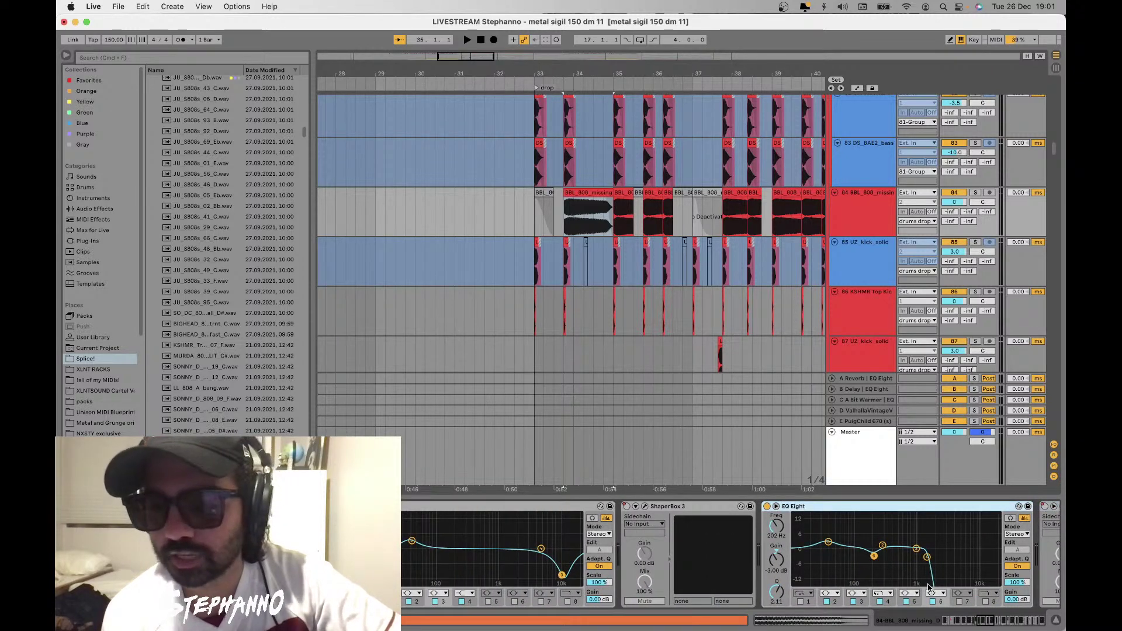
pyautogui.click(879, 602)
pyautogui.click(879, 602)
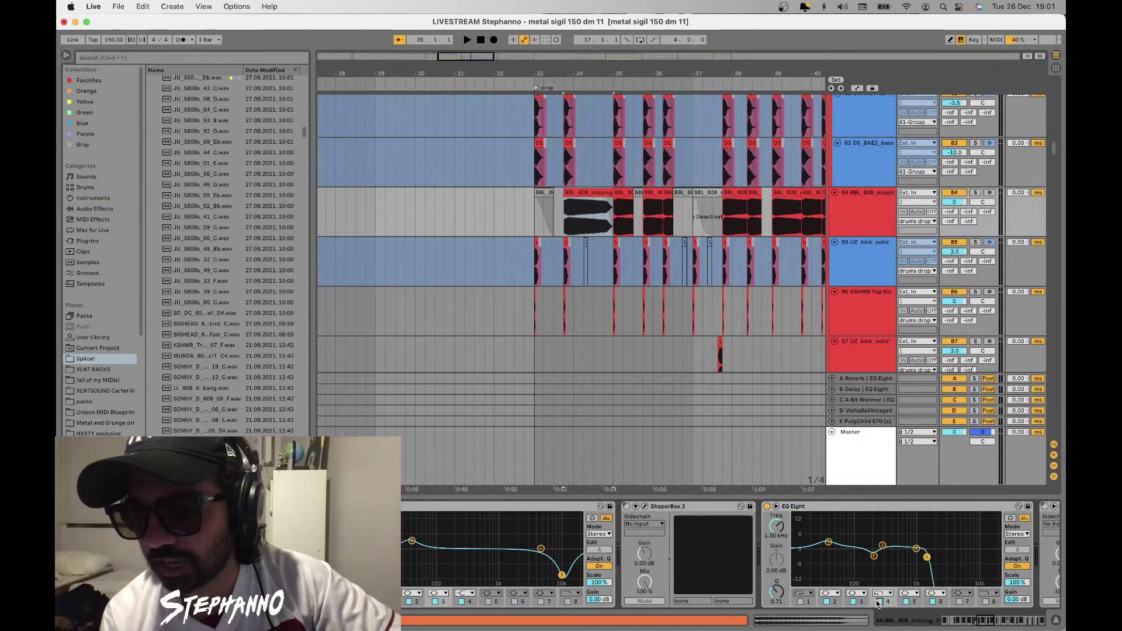
pyautogui.click(879, 602)
pyautogui.click(879, 602)
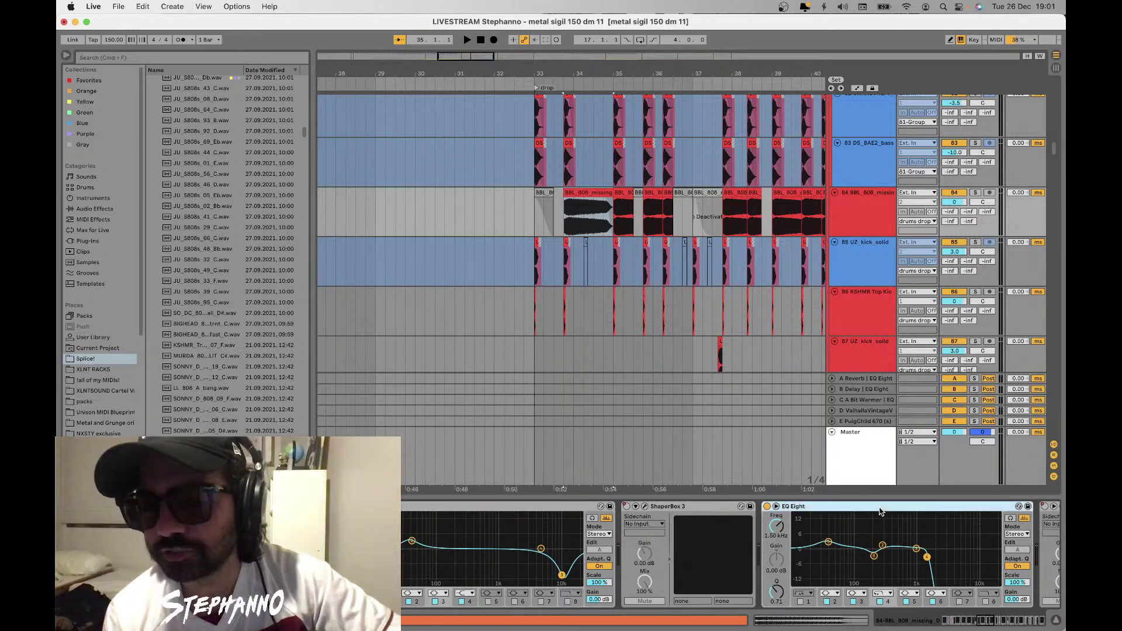
# Inspect the EQ Eight and the Pro-Q 3 after Erosion, closing the Pro-Q 3 window when done
pyautogui.hscroll(-6, 881, 512)
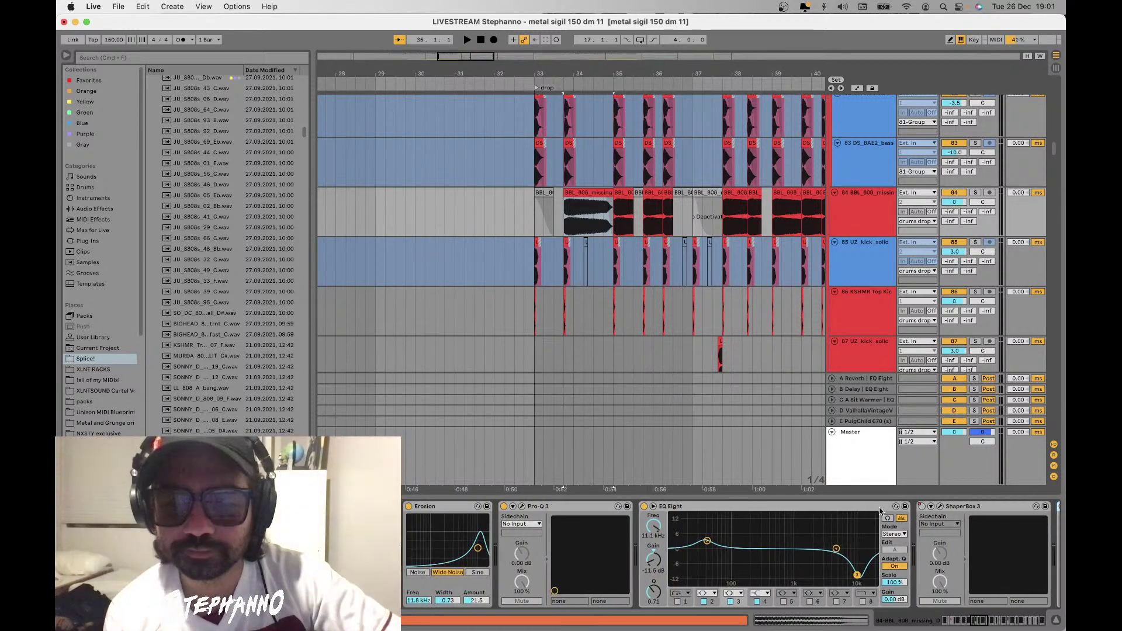
pyautogui.click(850, 514)
pyautogui.hscroll(-6, 842, 513)
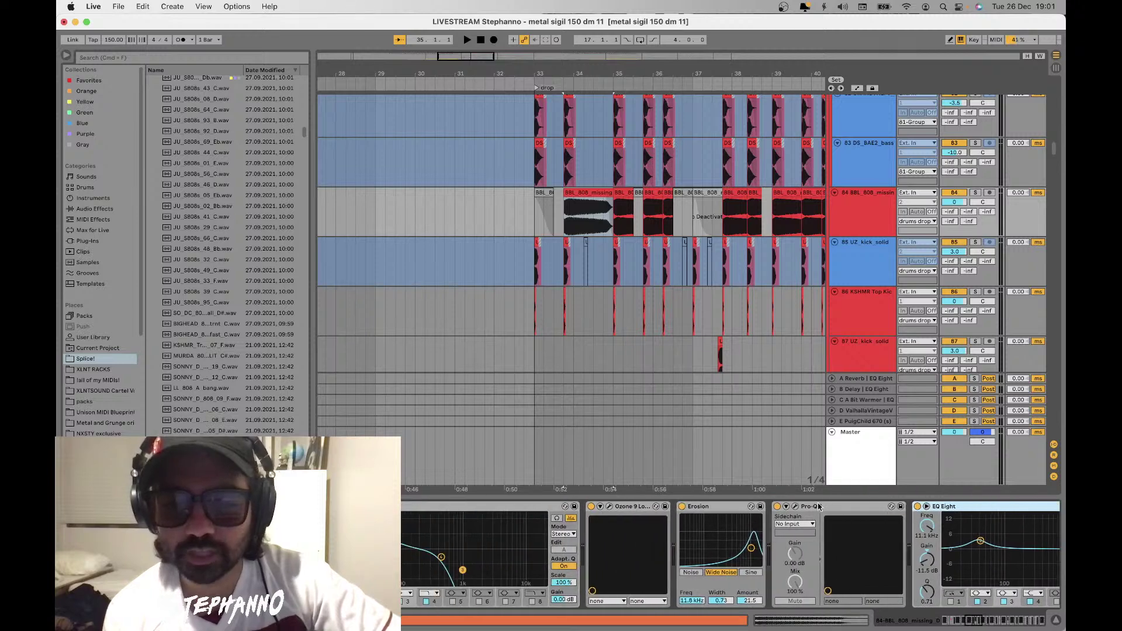
pyautogui.click(795, 510)
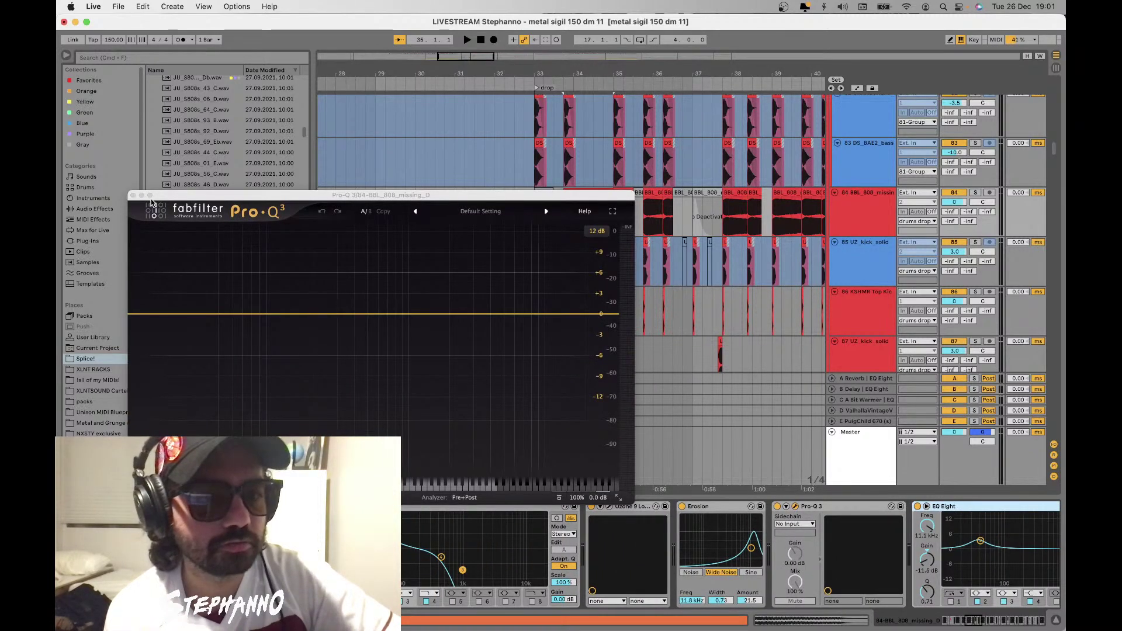
pyautogui.click(133, 195)
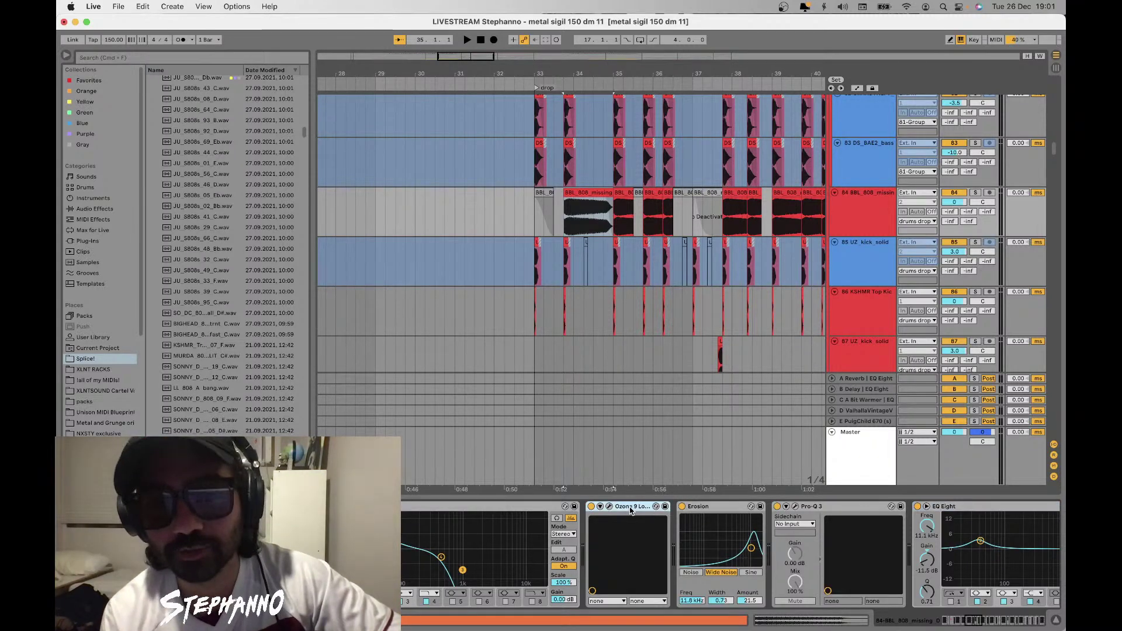
# Examine the Audio Effect Rack's dry and iZotope Trash 2 chains, opening the Trash 2 window to view its fuzz settings and closing it
pyautogui.hscroll(10, 630, 555)
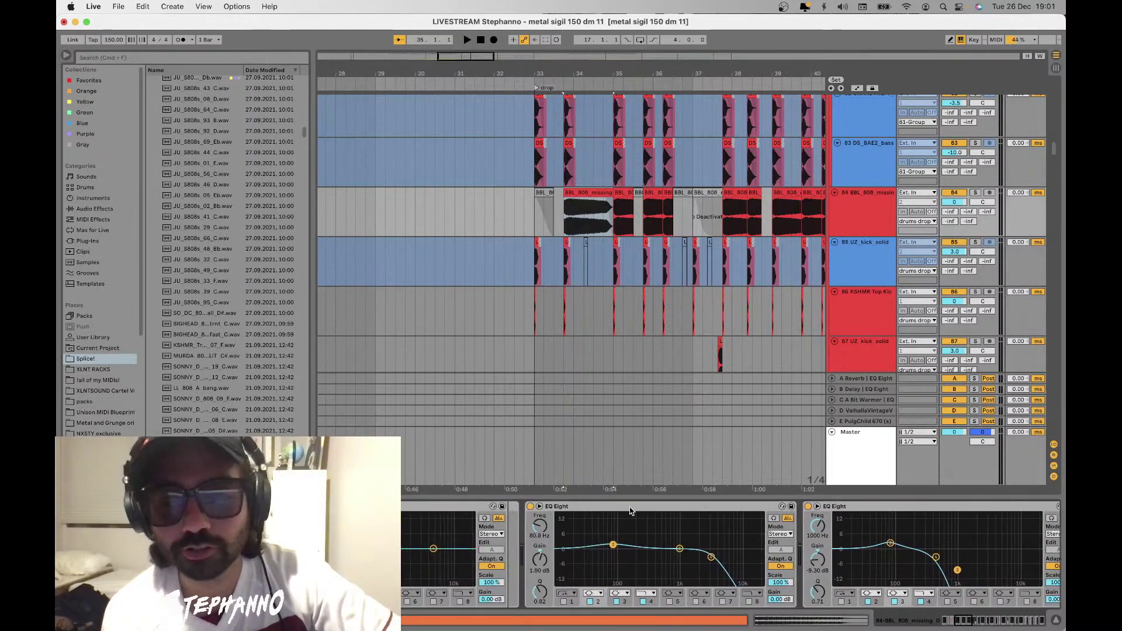
pyautogui.hscroll(-10, 631, 510)
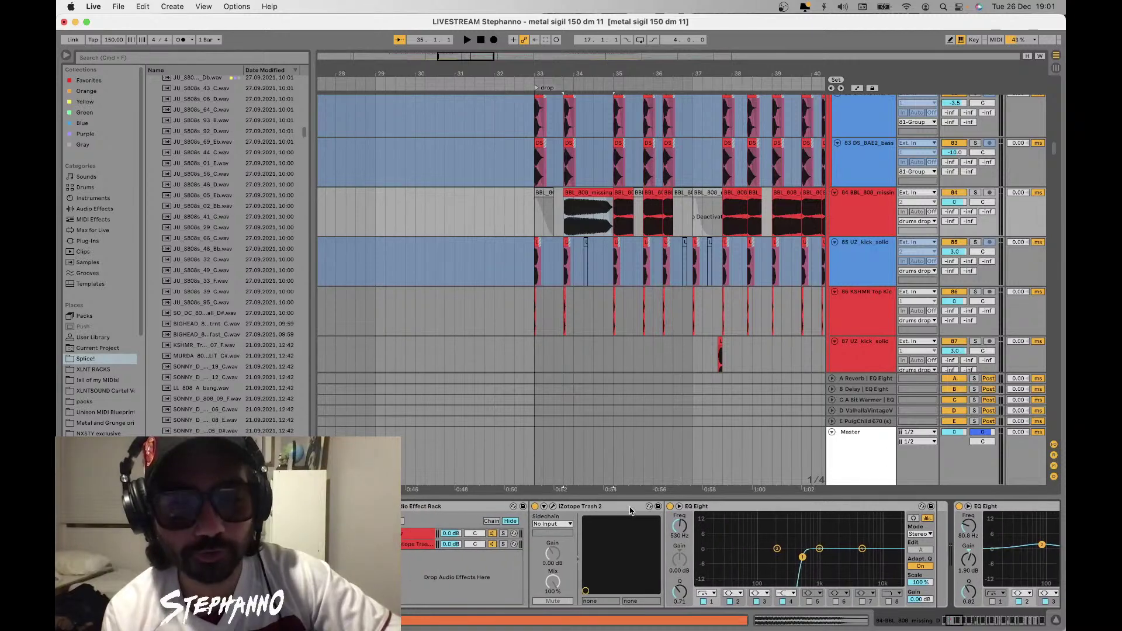
pyautogui.hscroll(-5, 630, 511)
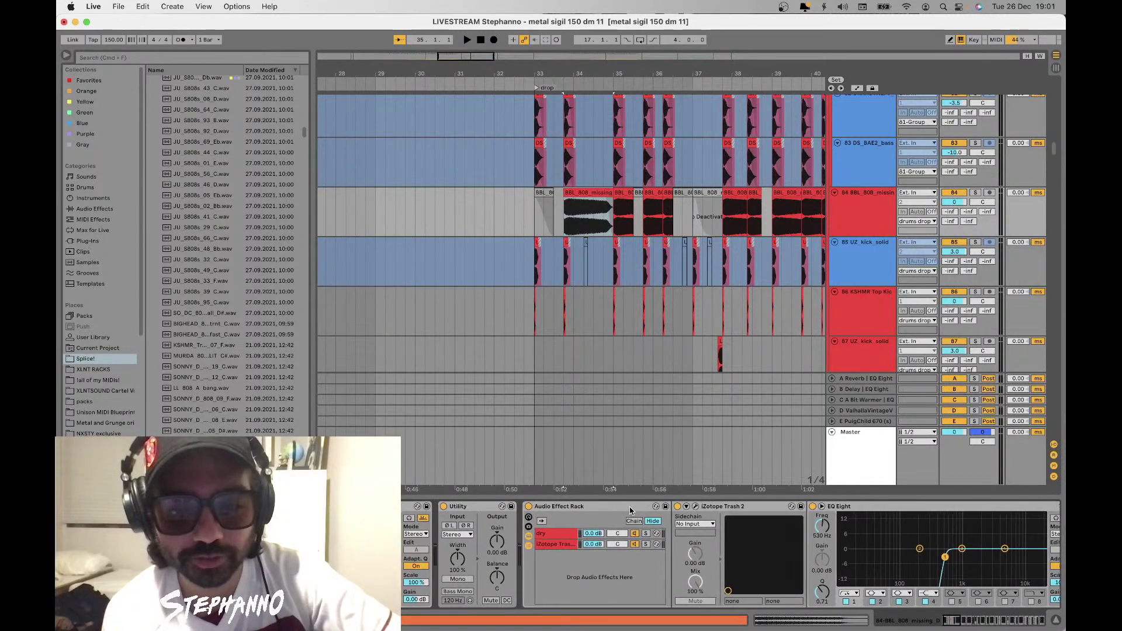
pyautogui.hscroll(-1, 630, 510)
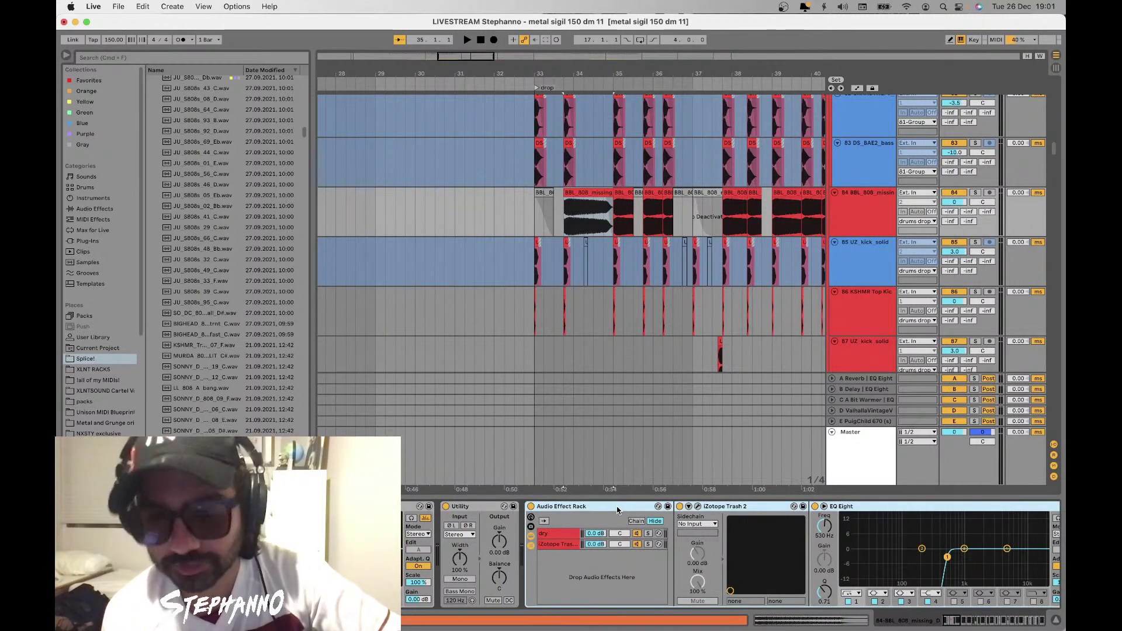
pyautogui.hscroll(-2, 617, 511)
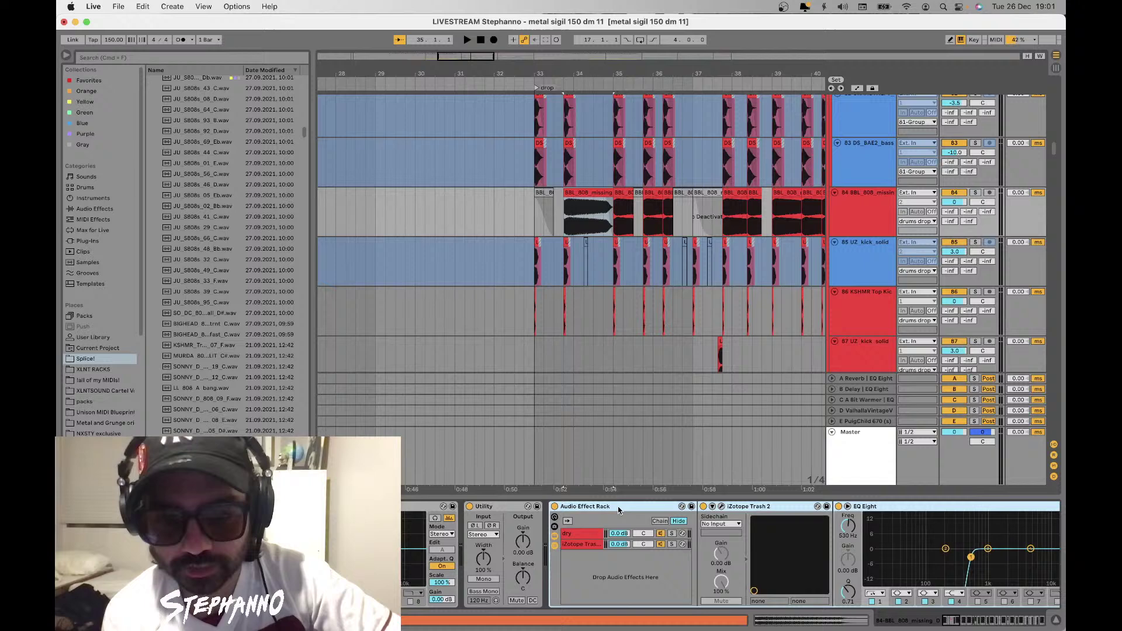
pyautogui.click(712, 508)
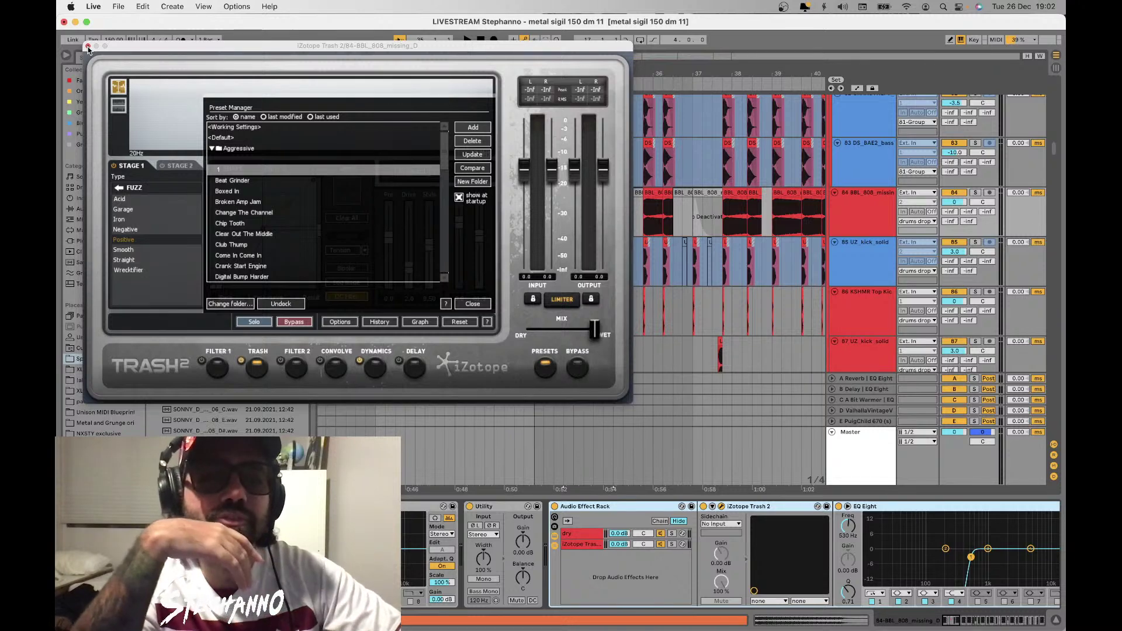
pyautogui.click(88, 46)
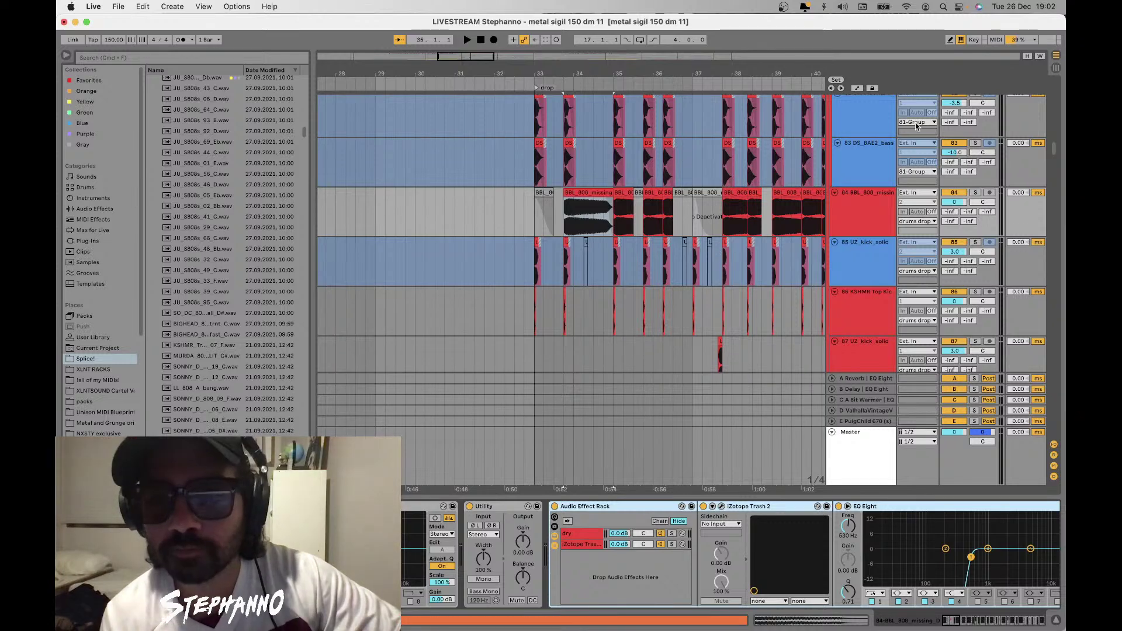
# Select the section of the 81 Group starting at 33.4 to examine its bass stab clips above the 808
pyautogui.click(976, 193)
pyautogui.scroll(5, 575, 220)
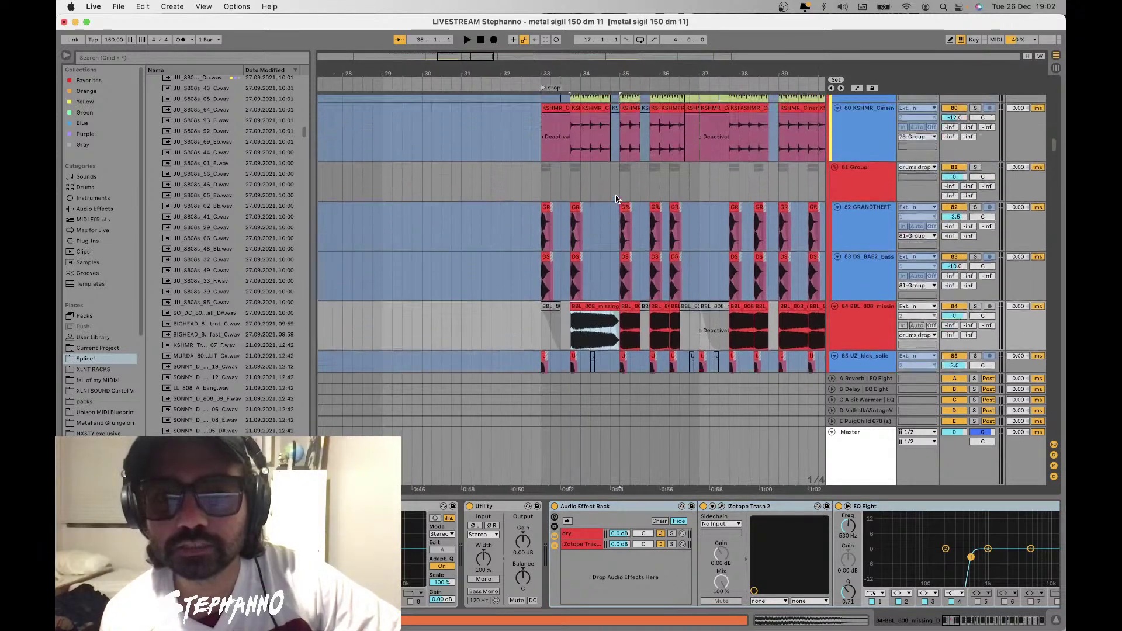
pyautogui.click(574, 220)
pyautogui.scroll(10, 574, 199)
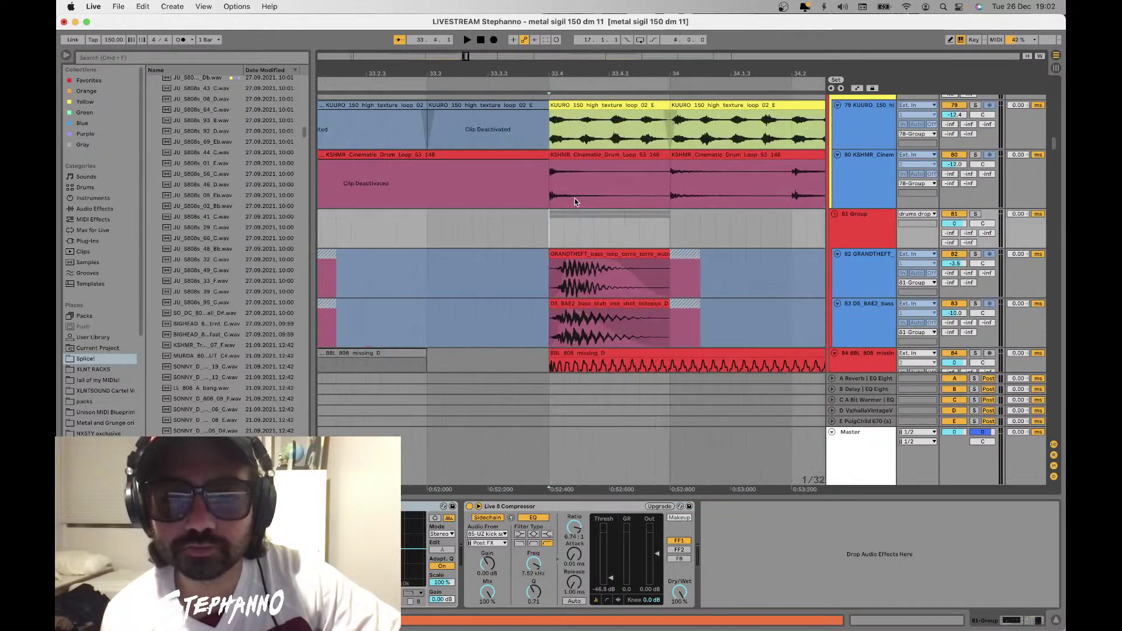
# Audition the GRANDTHEFT bass loop track on its own by soloing it and playing from bar 33.4
pyautogui.click(976, 254)
pyautogui.press('space')
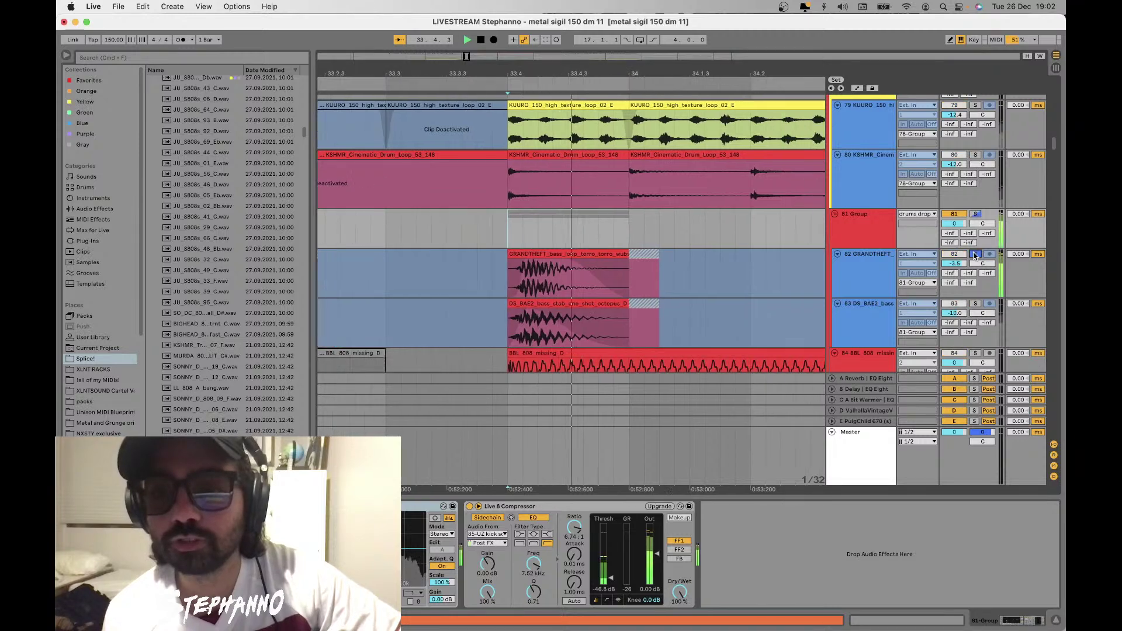
pyautogui.scroll(-10, 753, 296)
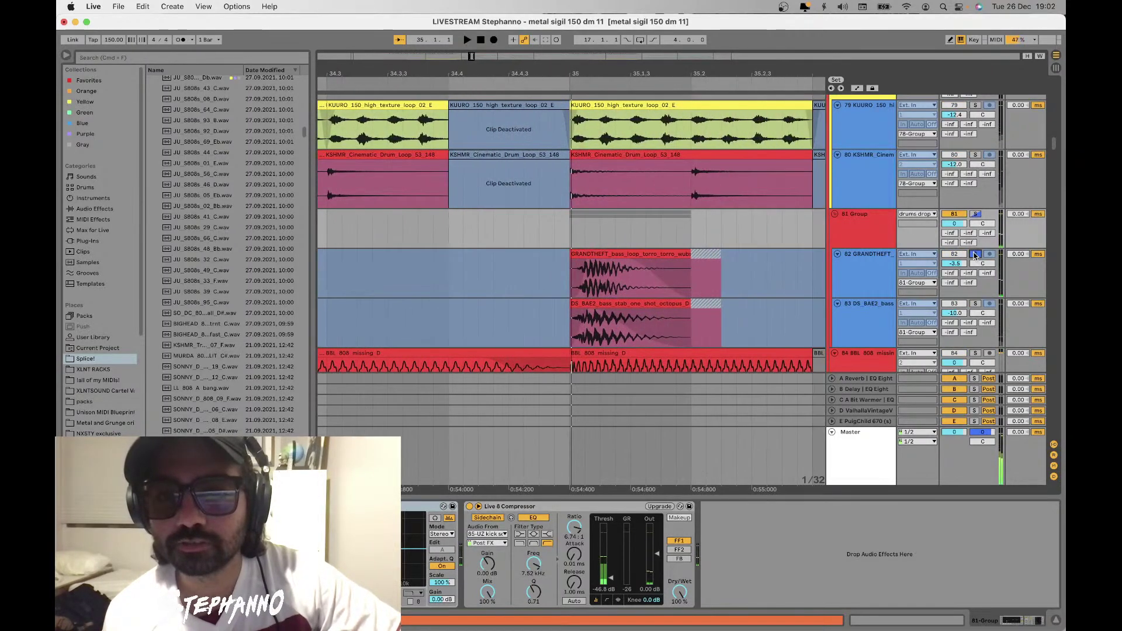
# Solo the 81 Group and play its two bass layers together through the drop
pyautogui.click(555, 274)
pyautogui.press('space')
pyautogui.click(976, 214)
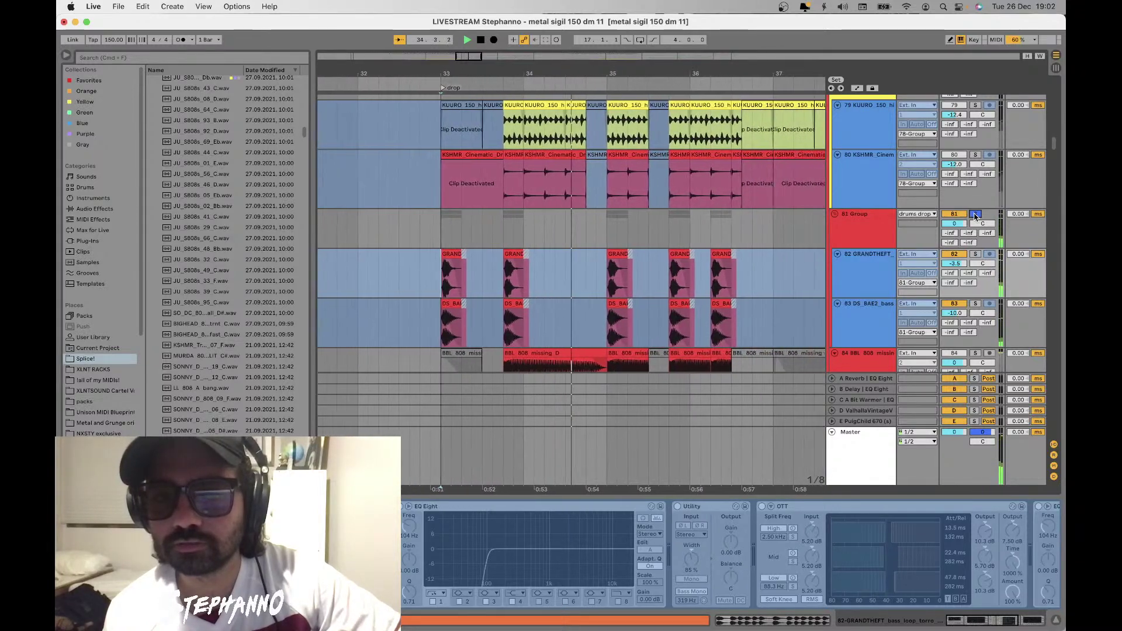
pyautogui.scroll(5, 551, 246)
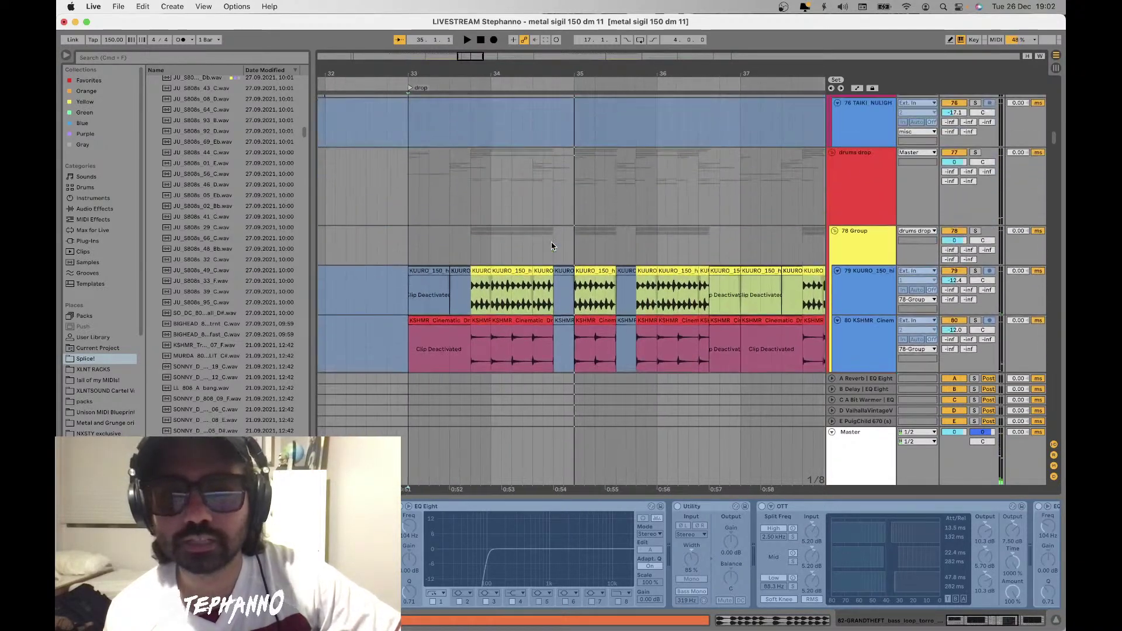
# Solo track 85 UZ_kick_solid and play it from the start of the drop at bar 33
pyautogui.scroll(-6, 551, 246)
pyautogui.scroll(-2, 552, 246)
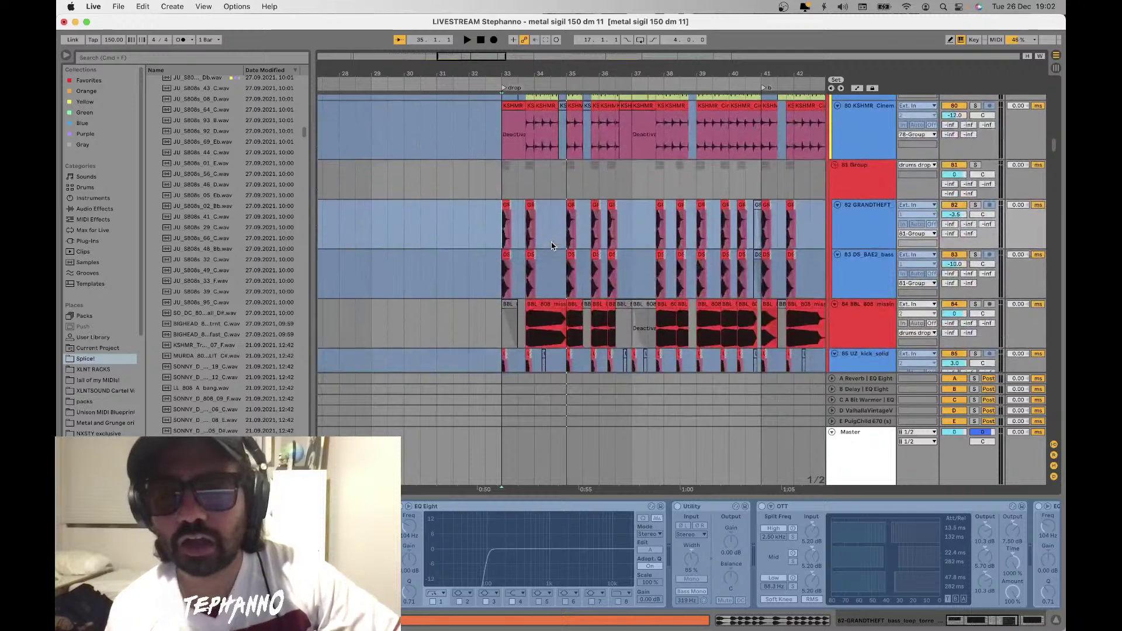
pyautogui.click(567, 178)
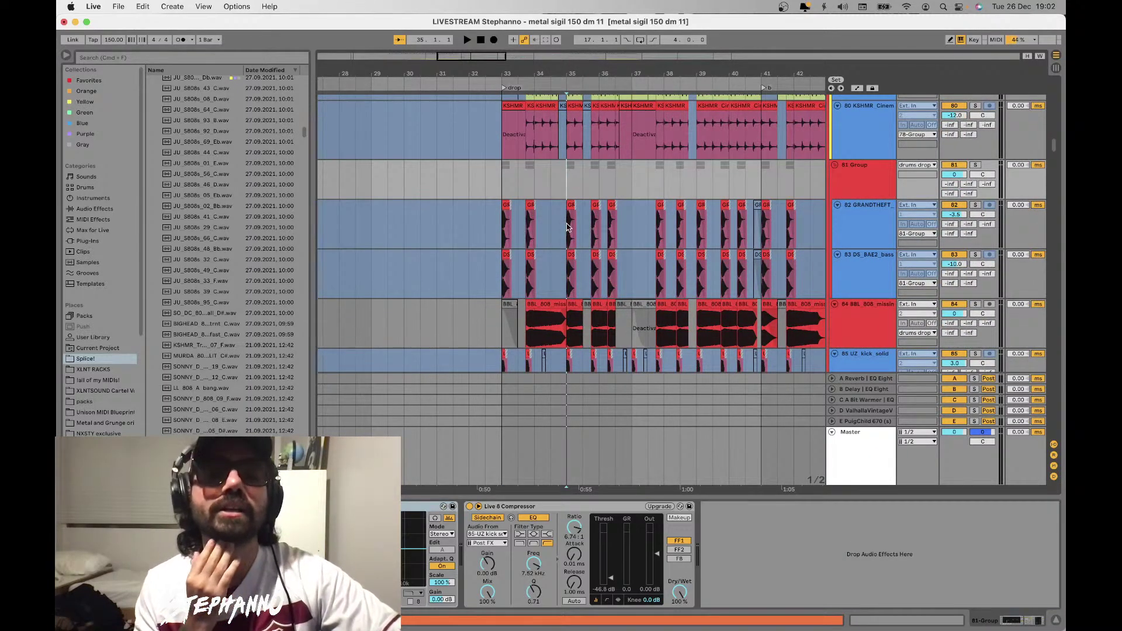
pyautogui.click(503, 180)
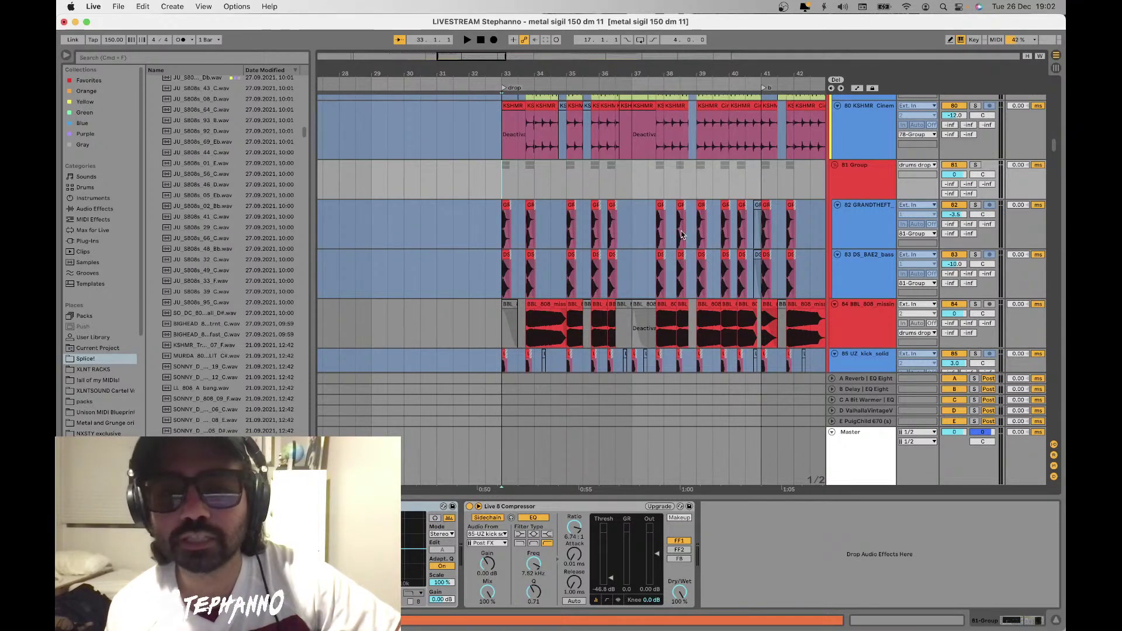
pyautogui.scroll(-5, 702, 248)
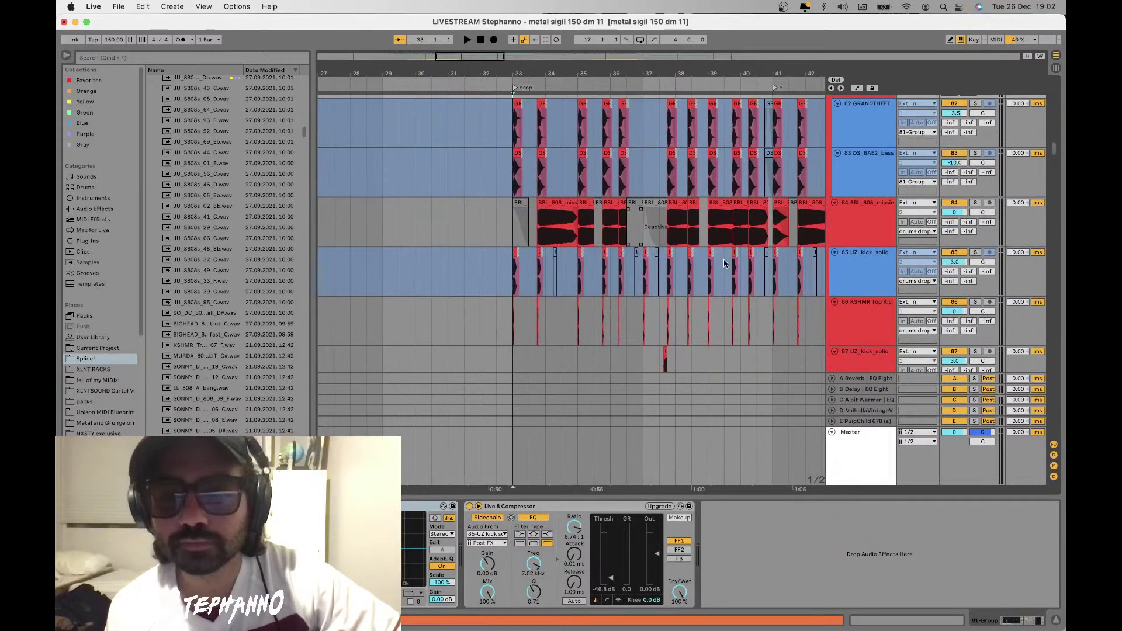
pyautogui.click(976, 252)
pyautogui.press('space')
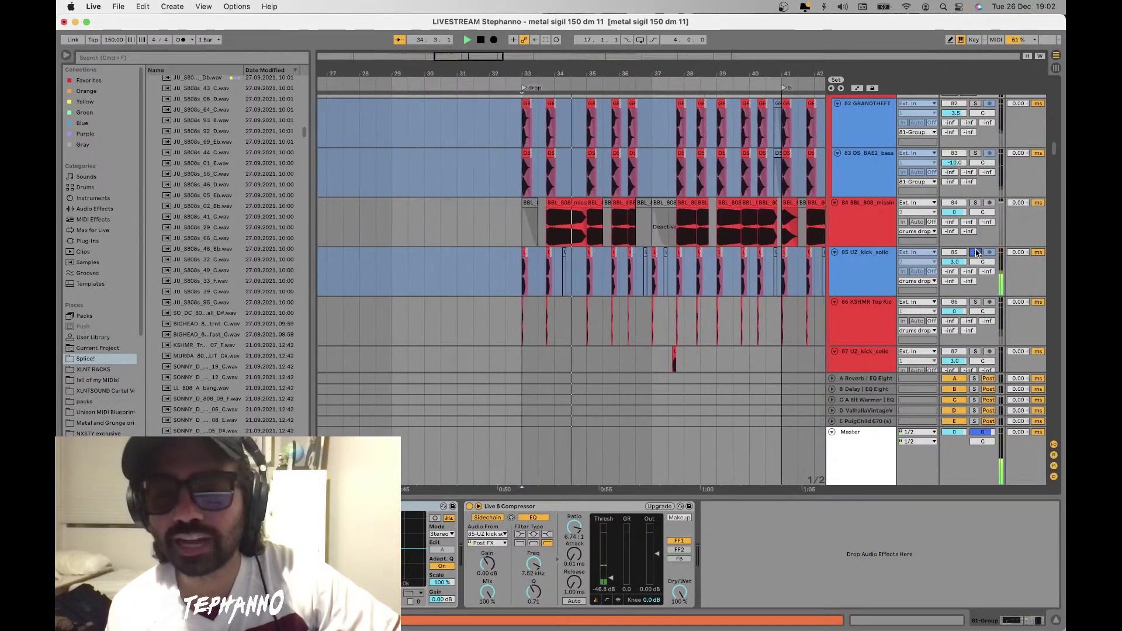
pyautogui.click(833, 267)
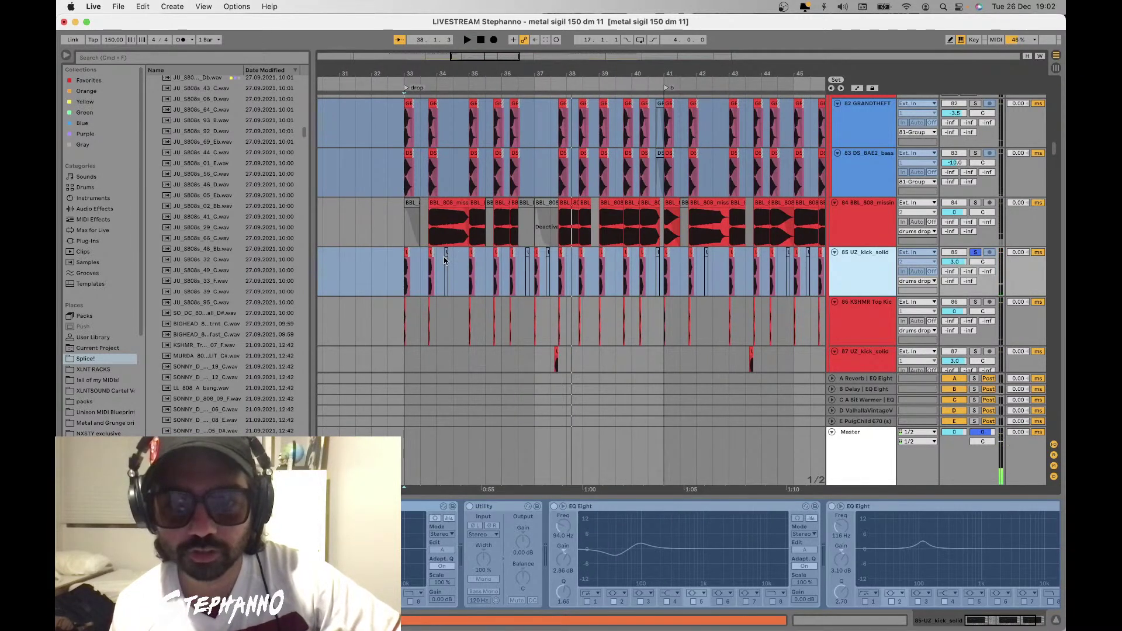
pyautogui.press('space')
# Play the 81 Group and UZ_kick_solid soloed together from bar 33, and clear the solos when done
pyautogui.scroll(3, 445, 260)
pyautogui.click(409, 188)
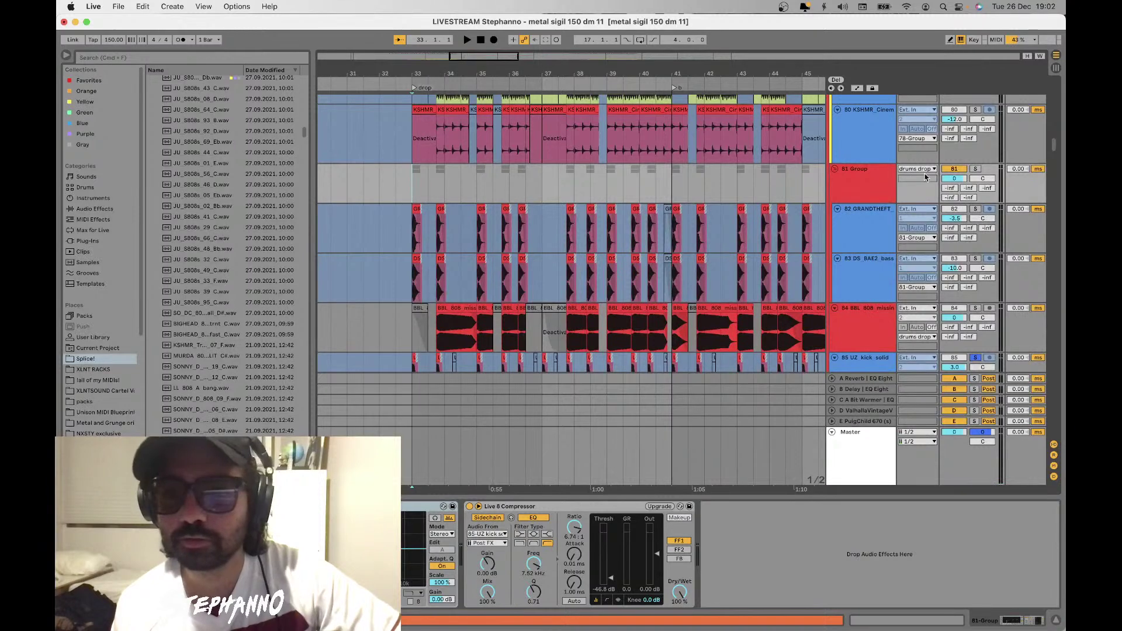
pyautogui.click(976, 169)
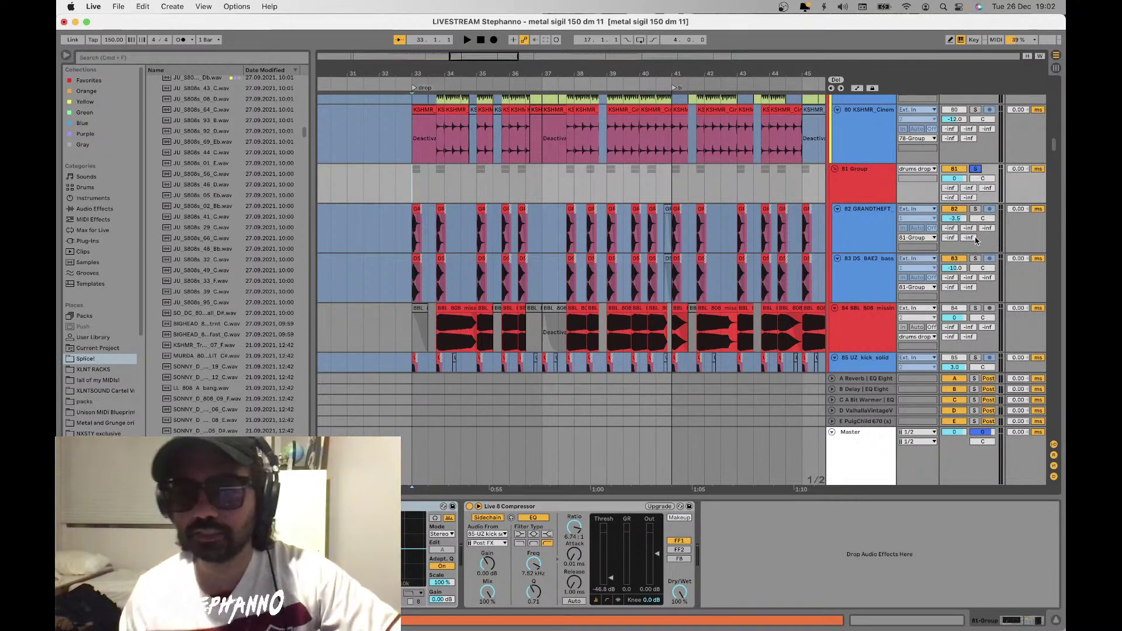
pyautogui.scroll(-2, 978, 287)
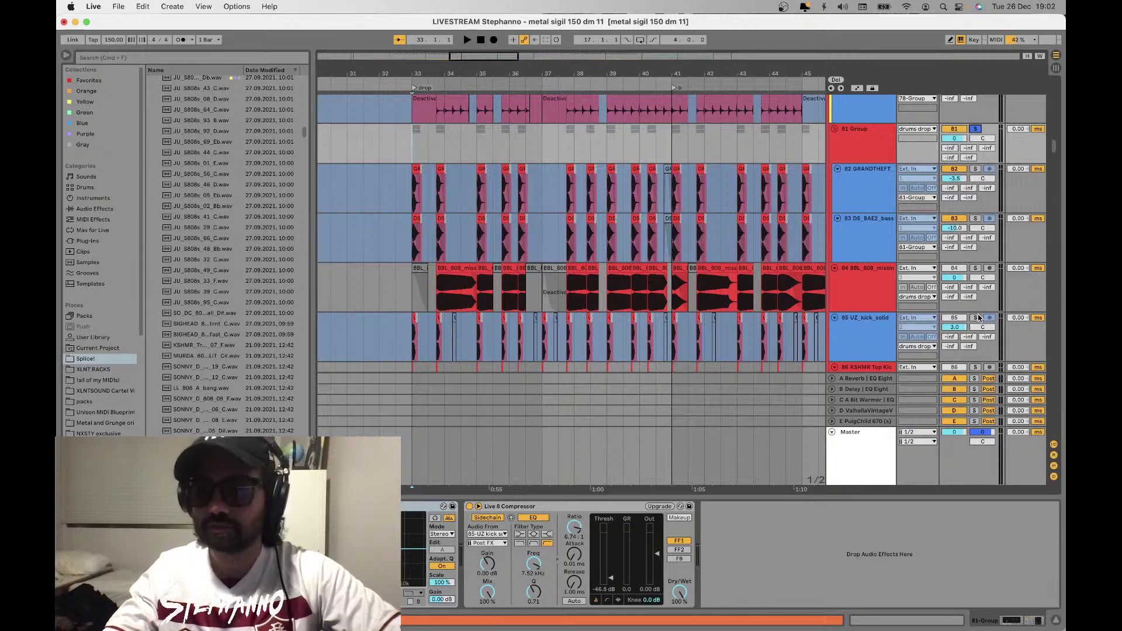
pyautogui.click(975, 318)
pyautogui.press('space')
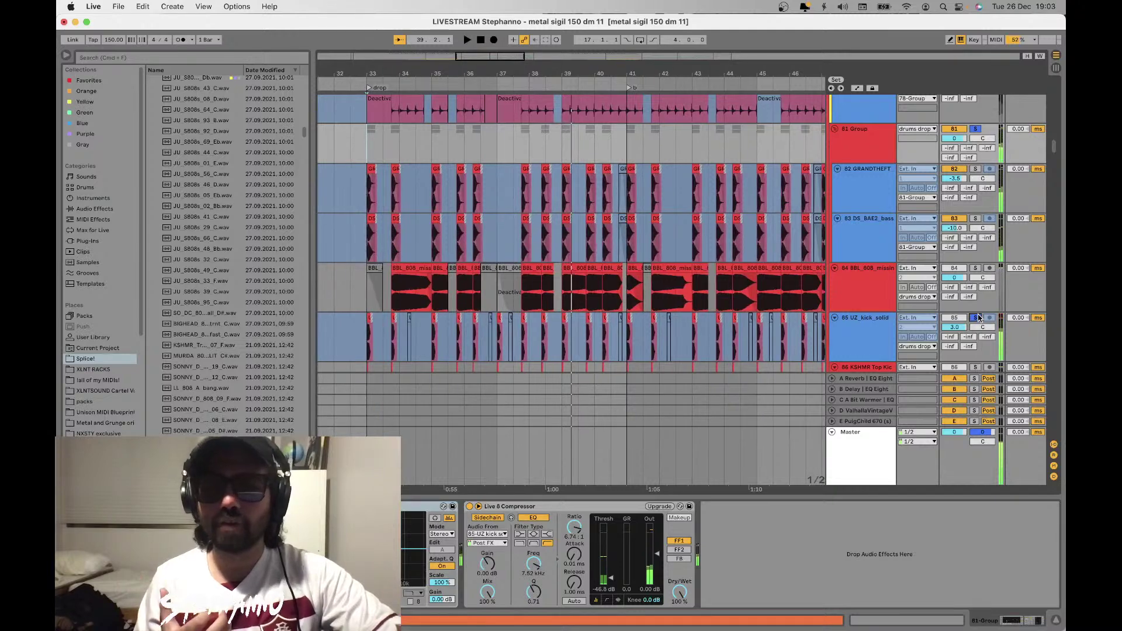
pyautogui.click(977, 318)
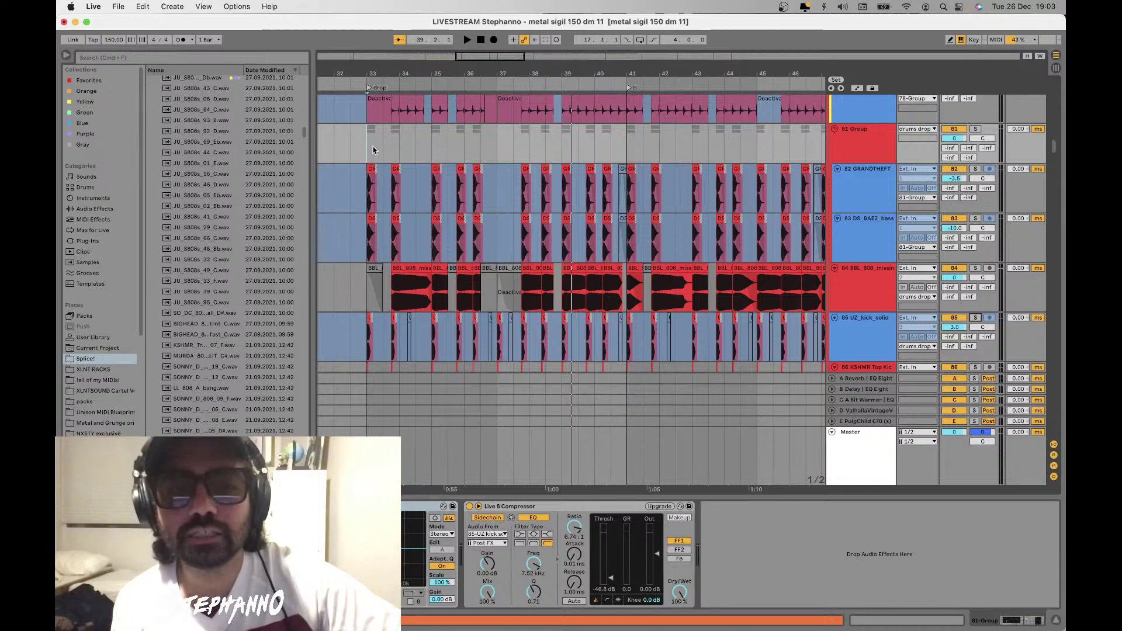
# Solo the clap snare group and play it from its first hit at bar 33.3
pyautogui.click(329, 140)
pyautogui.press('-')
pyautogui.scroll(-10, 399, 155)
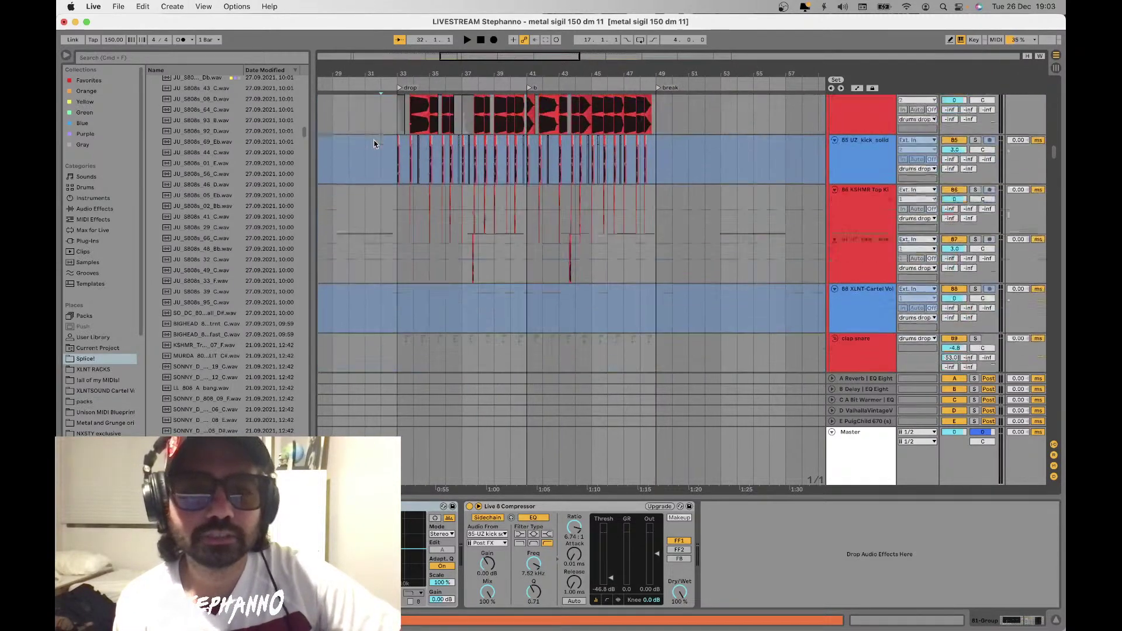
pyautogui.scroll(5, 408, 164)
pyautogui.scroll(-5, 408, 163)
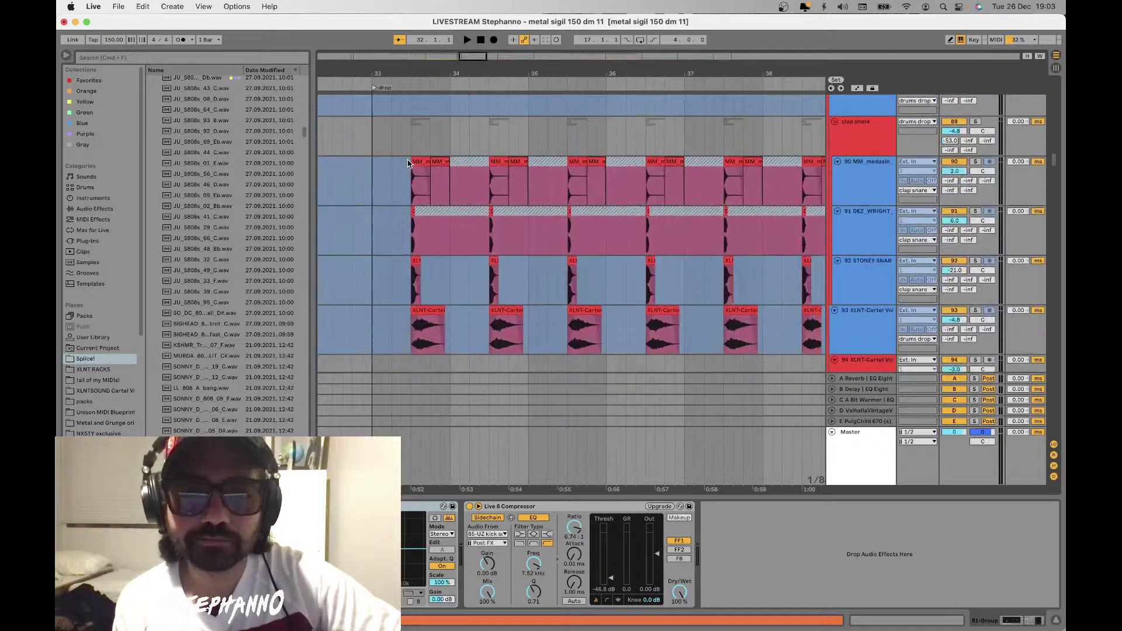
pyautogui.scroll(3, 408, 164)
pyautogui.click(408, 164)
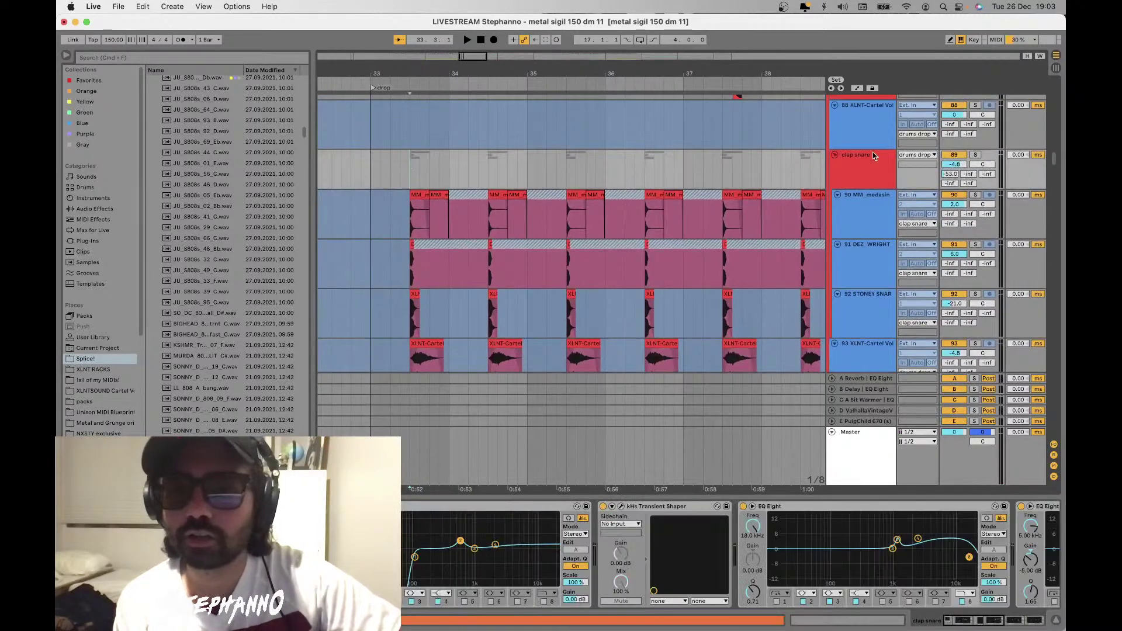
pyautogui.click(976, 155)
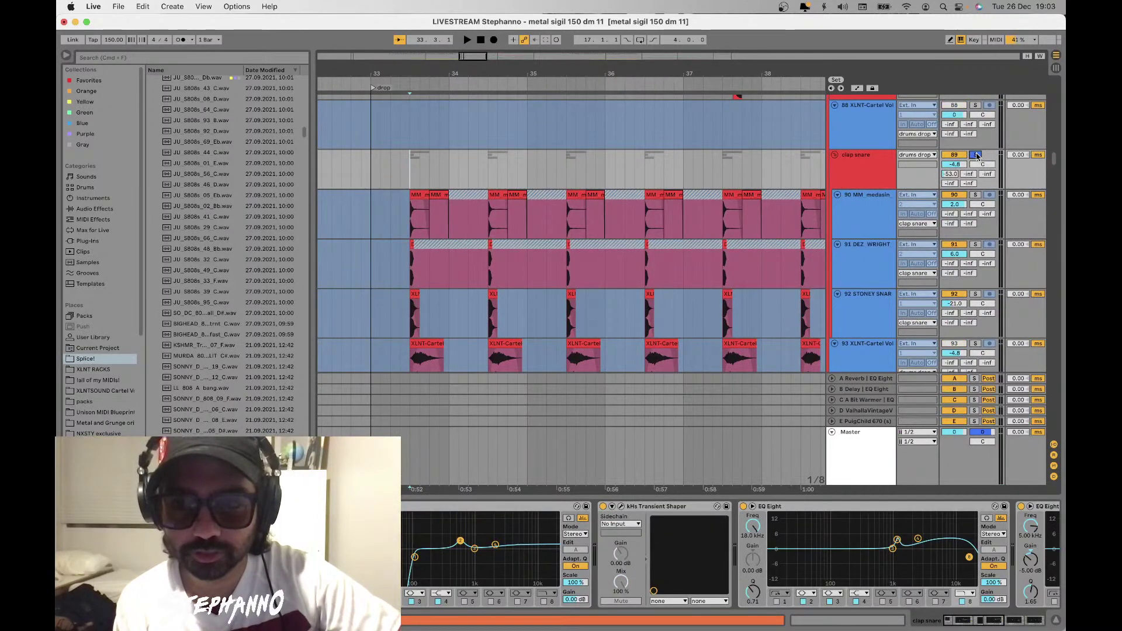
pyautogui.scroll(-3, 976, 154)
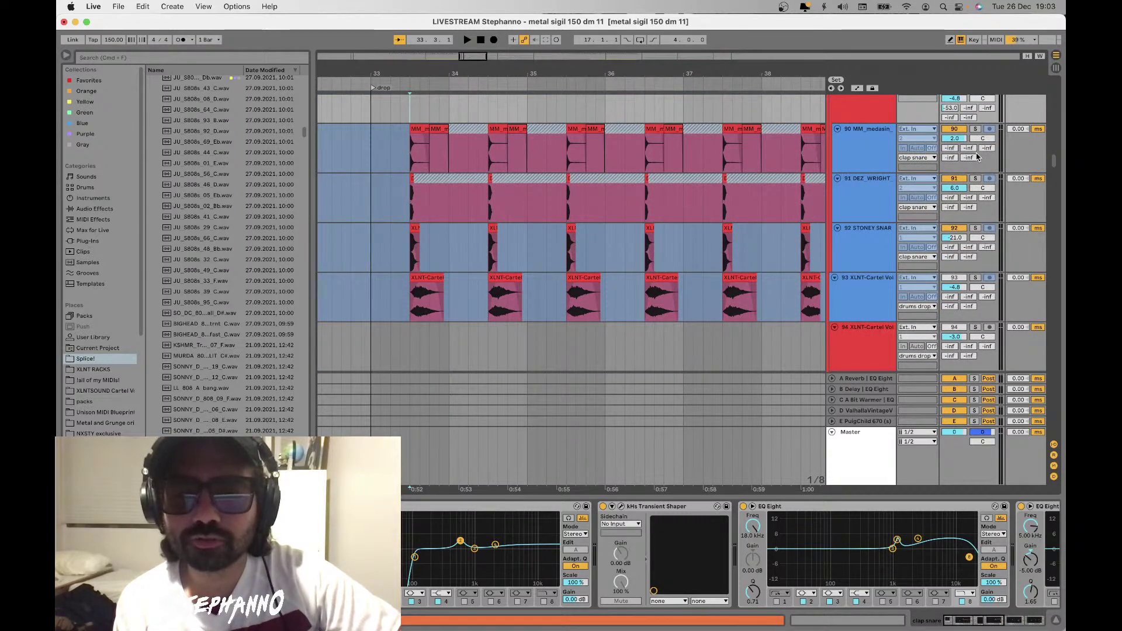
pyautogui.scroll(3, 976, 154)
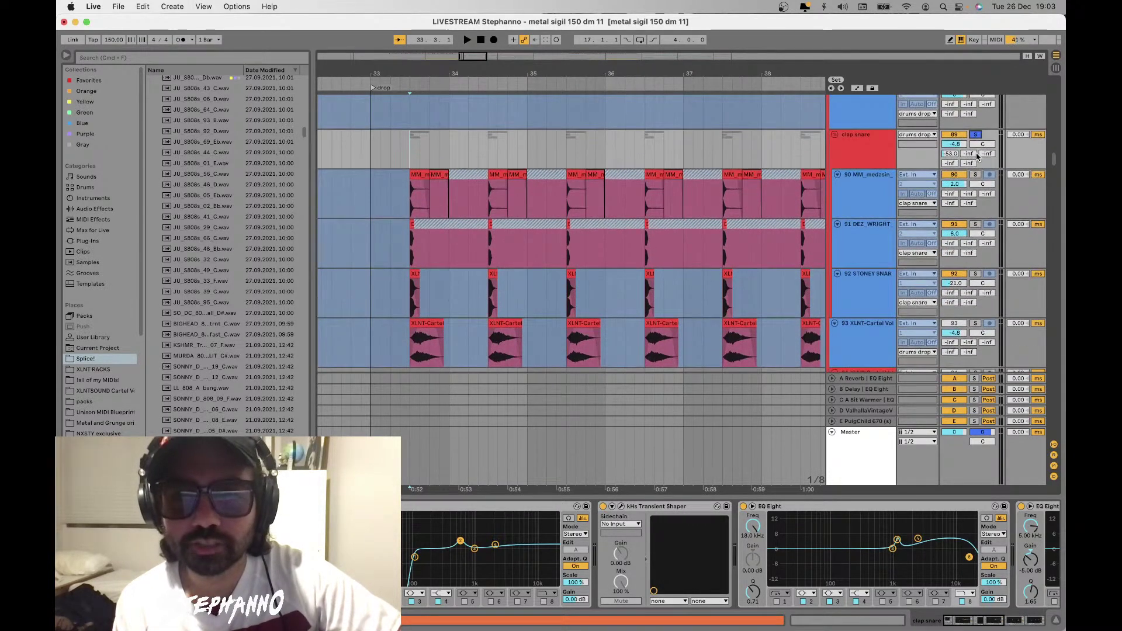
pyautogui.press('space')
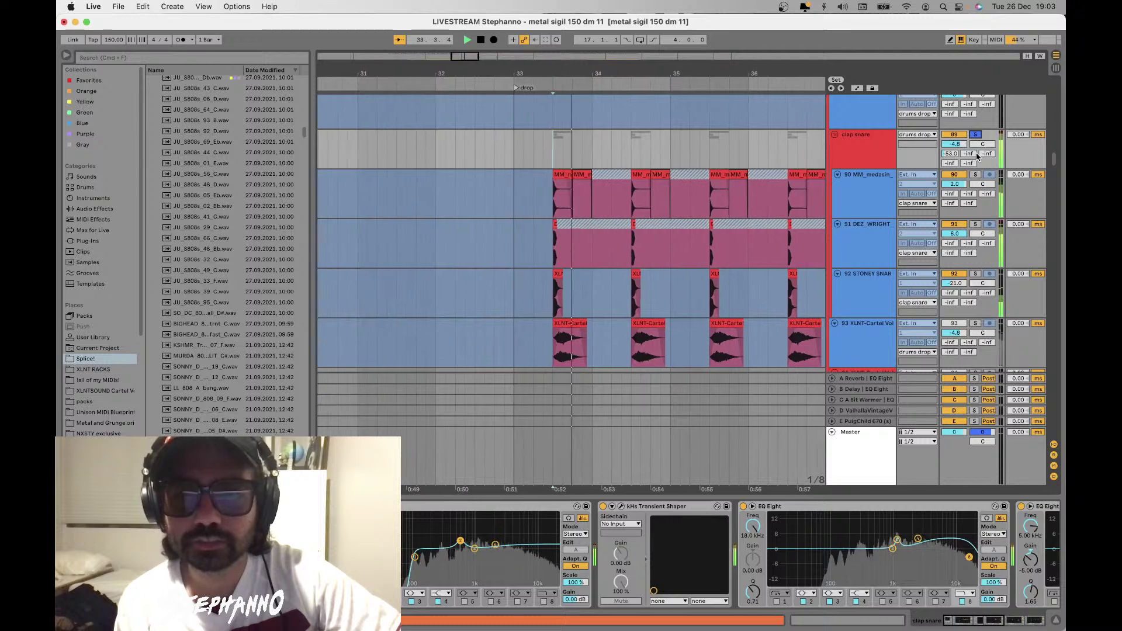
# Audition snare tracks 90 to 93 one at a time by moving the solo between them during playback, and clear the last solo
pyautogui.click(438, 223)
pyautogui.scroll(-3, 438, 223)
pyautogui.click(445, 151)
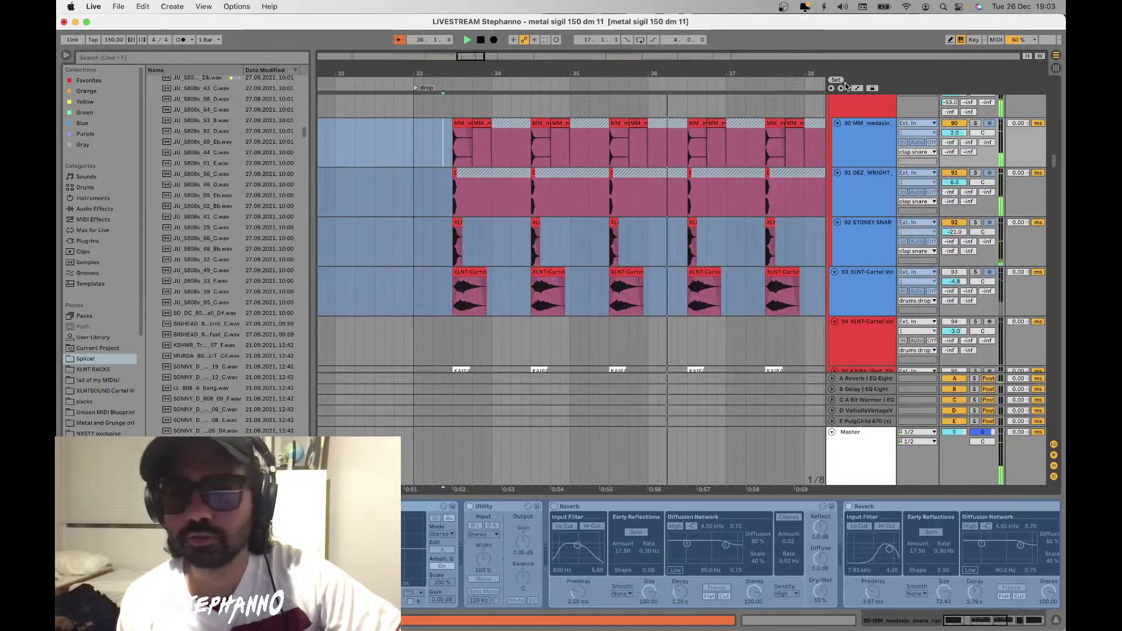
pyautogui.click(977, 124)
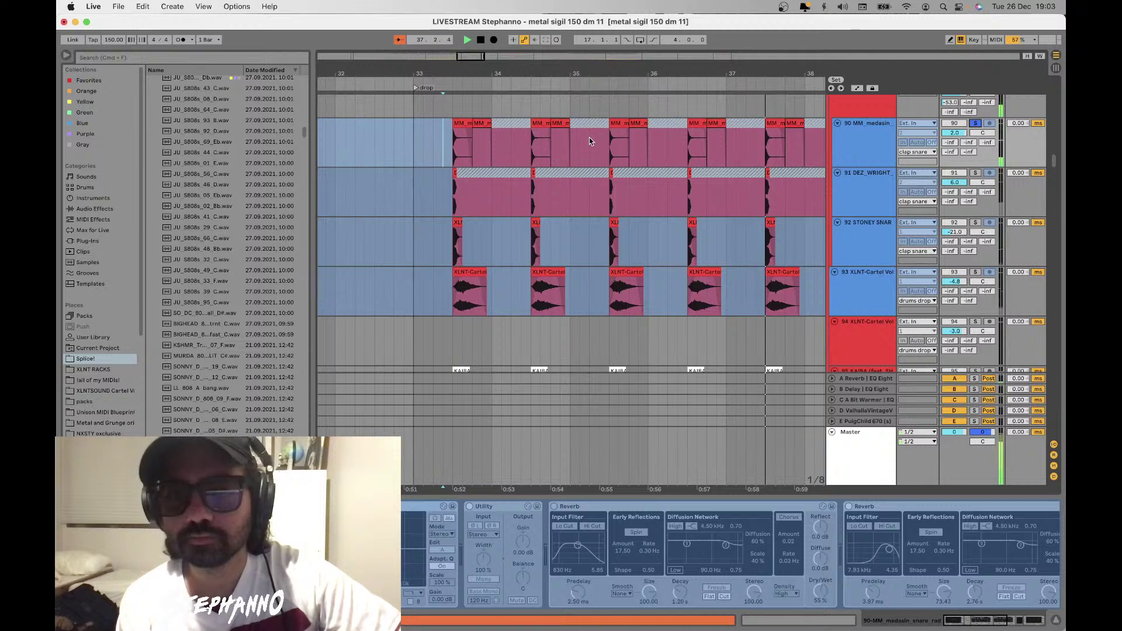
pyautogui.click(605, 147)
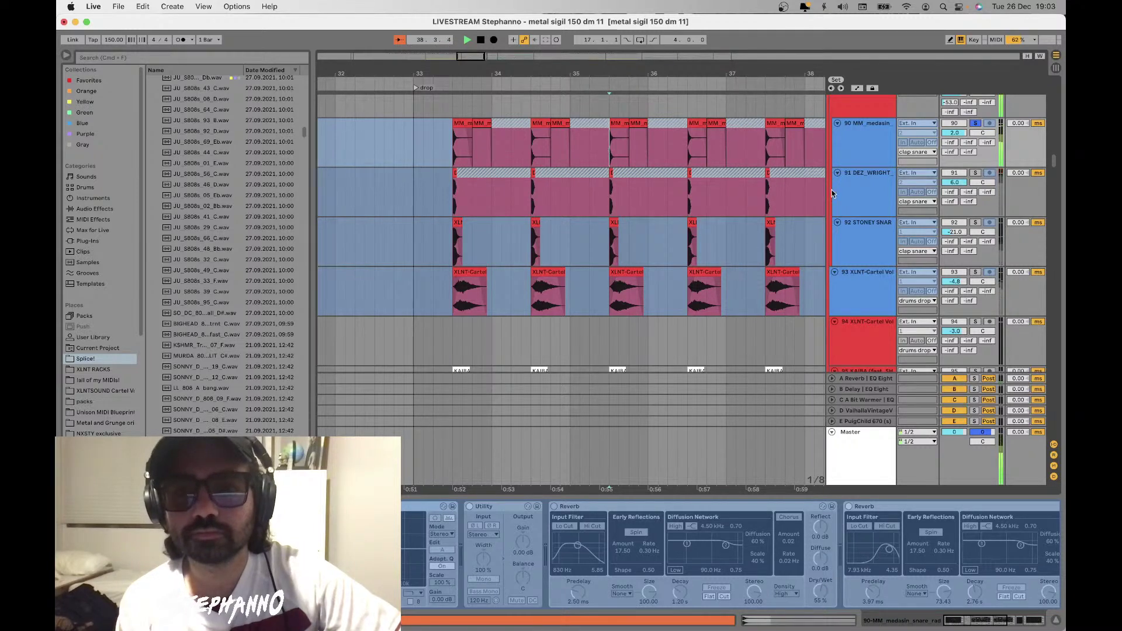
pyautogui.click(975, 173)
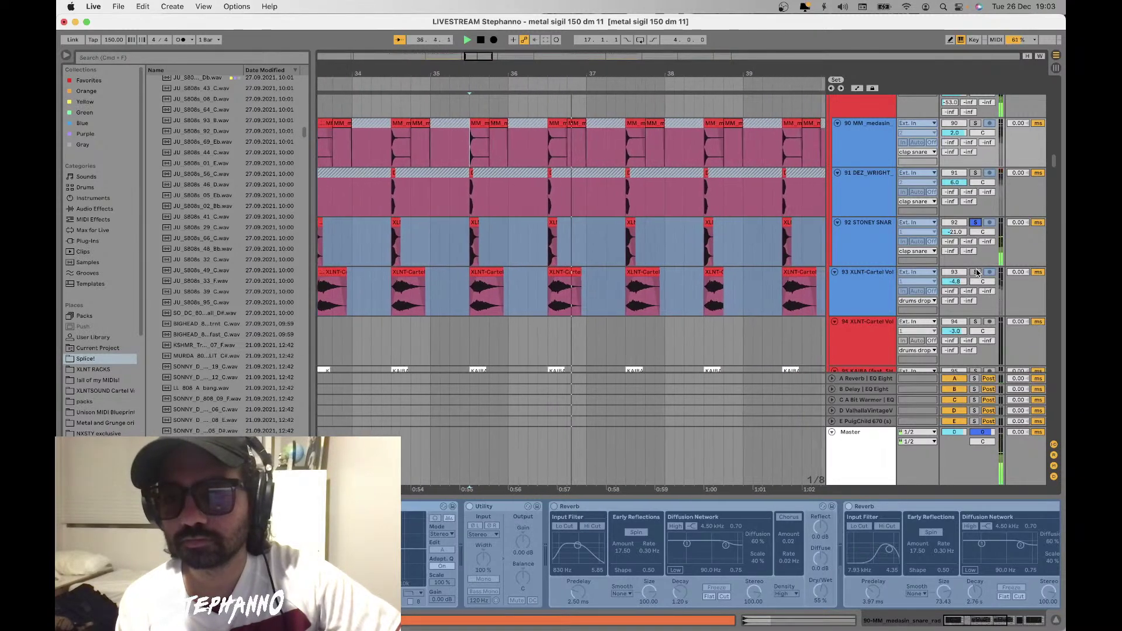
pyautogui.click(976, 272)
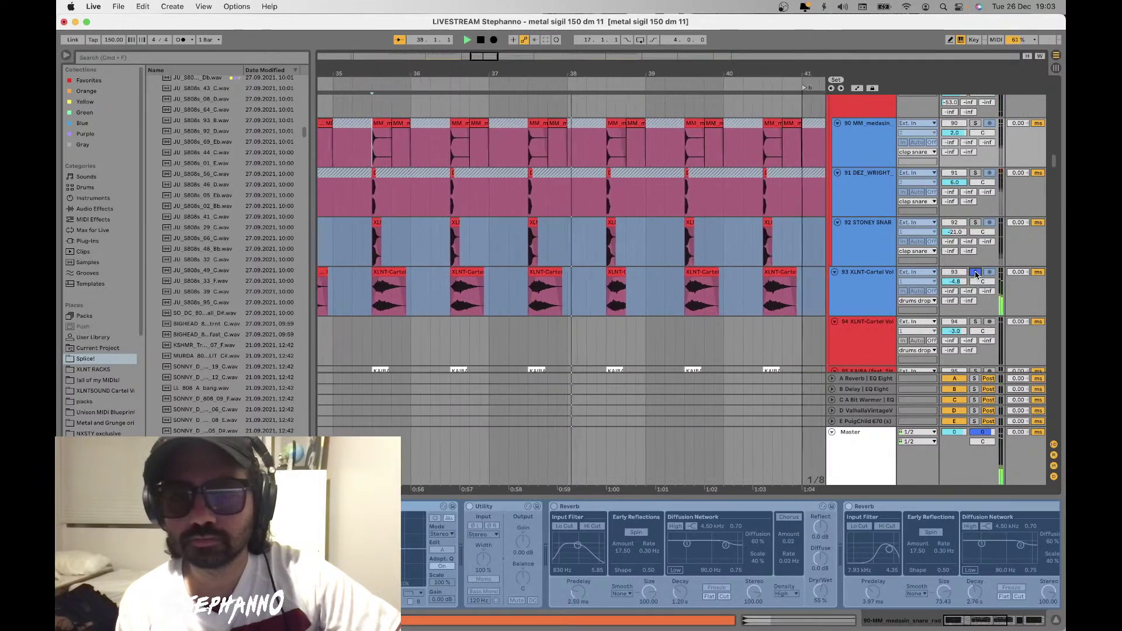
pyautogui.click(976, 273)
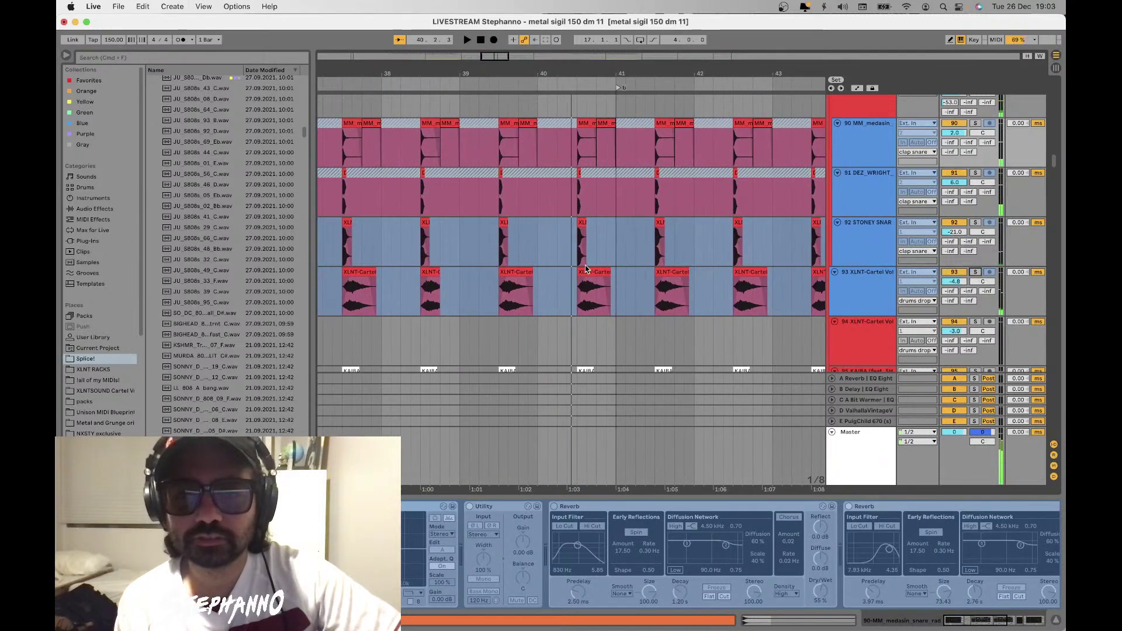
# Play the XLNT-Cartel drop snare on track 93 soloed from bar 37.3, and clear its solo
pyautogui.press('-')
pyautogui.scroll(10, 539, 282)
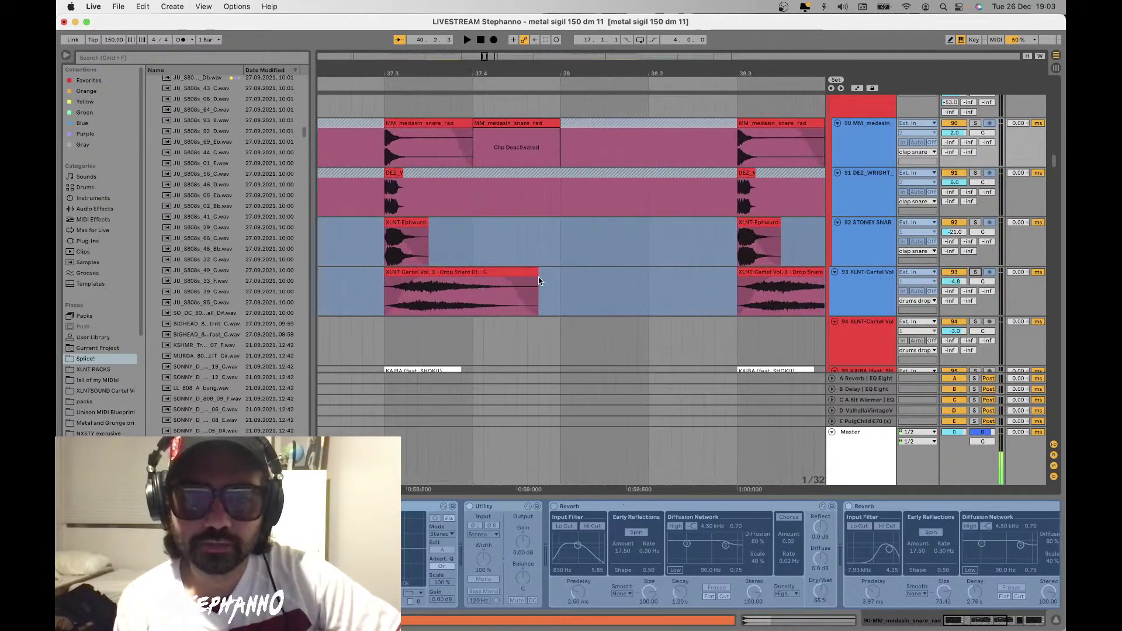
pyautogui.click(439, 276)
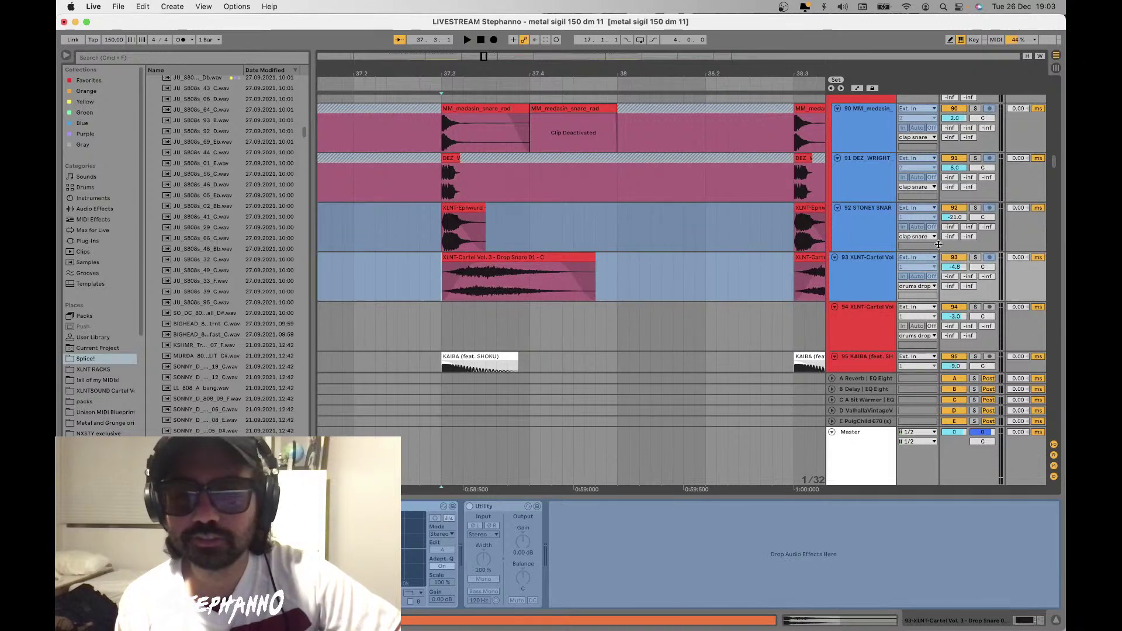
pyautogui.click(976, 258)
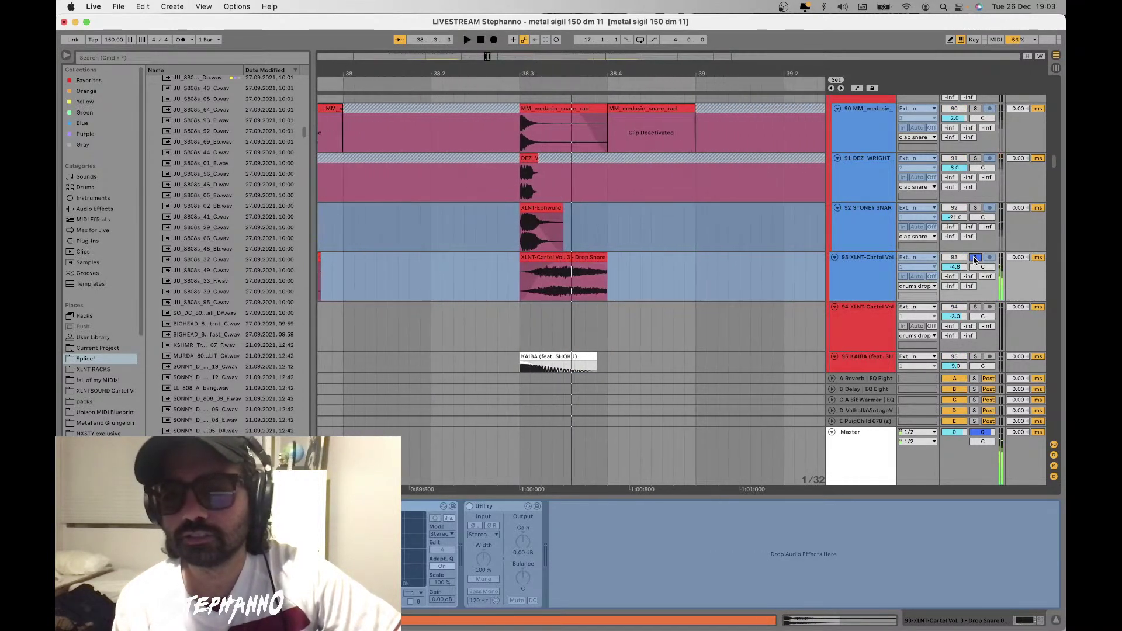
pyautogui.click(975, 258)
# Examine the drop's drum arrangement in overview, from the snare layers back up to the 78 Group
pyautogui.press('-')
pyautogui.press('-')
pyautogui.press('-')
pyautogui.press('-')
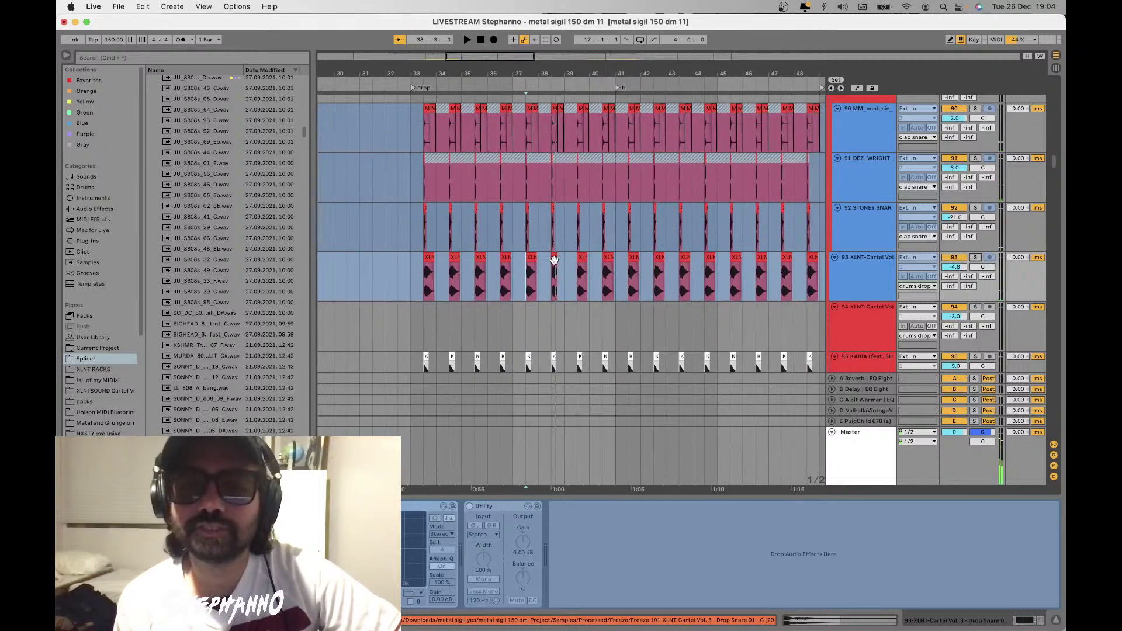
pyautogui.scroll(5, 554, 260)
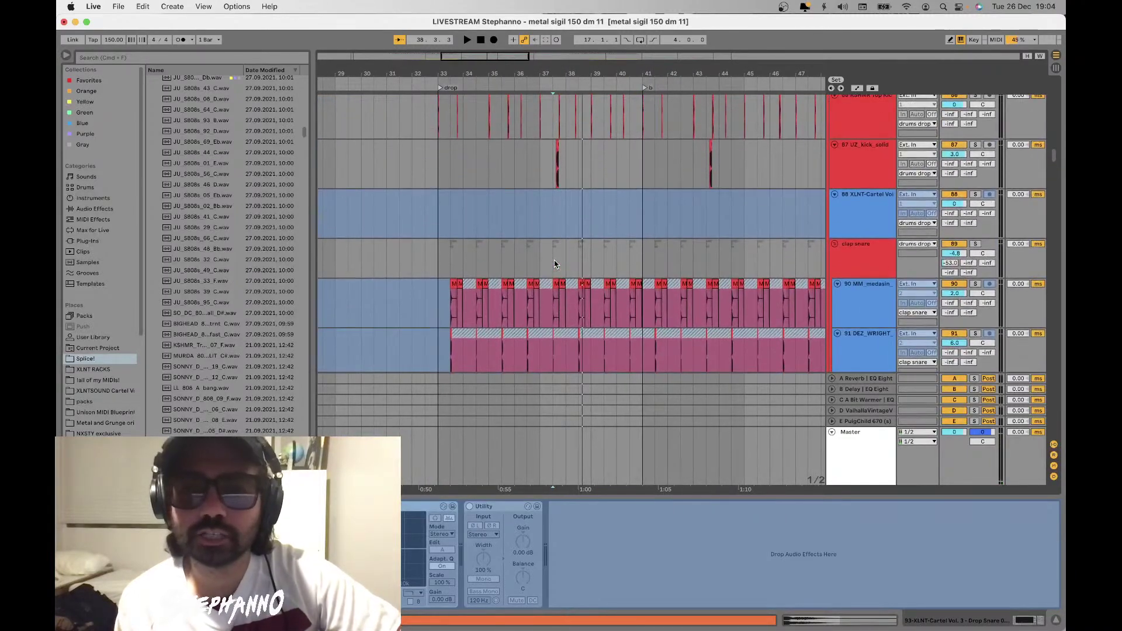
pyautogui.scroll(12, 554, 264)
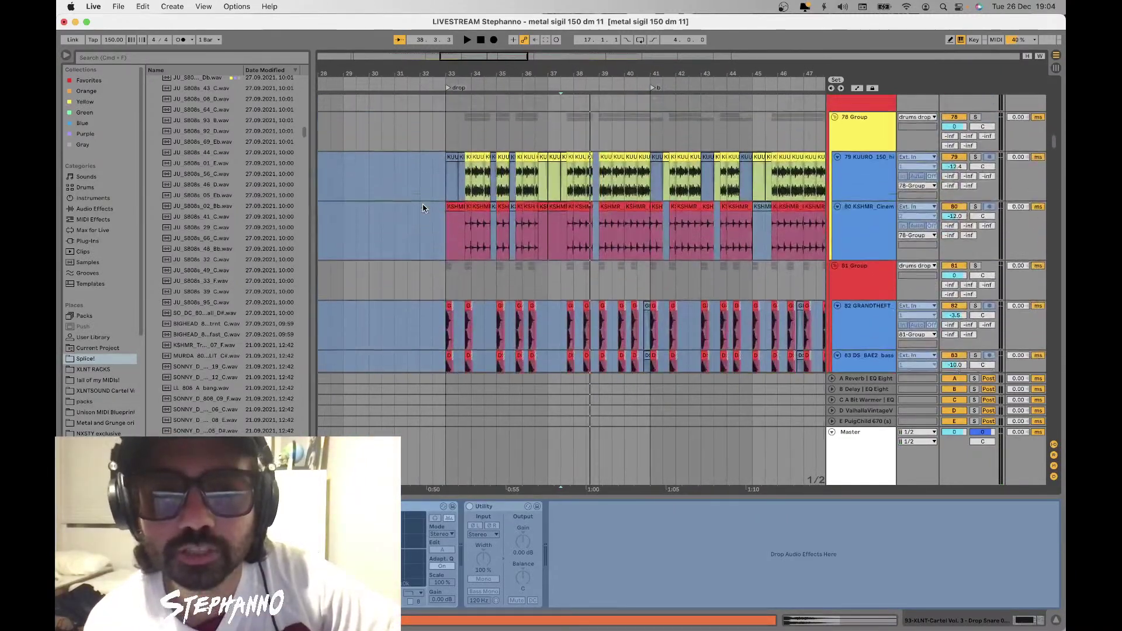
pyautogui.scroll(5, 423, 208)
pyautogui.press('-')
pyautogui.scroll(-3, 441, 178)
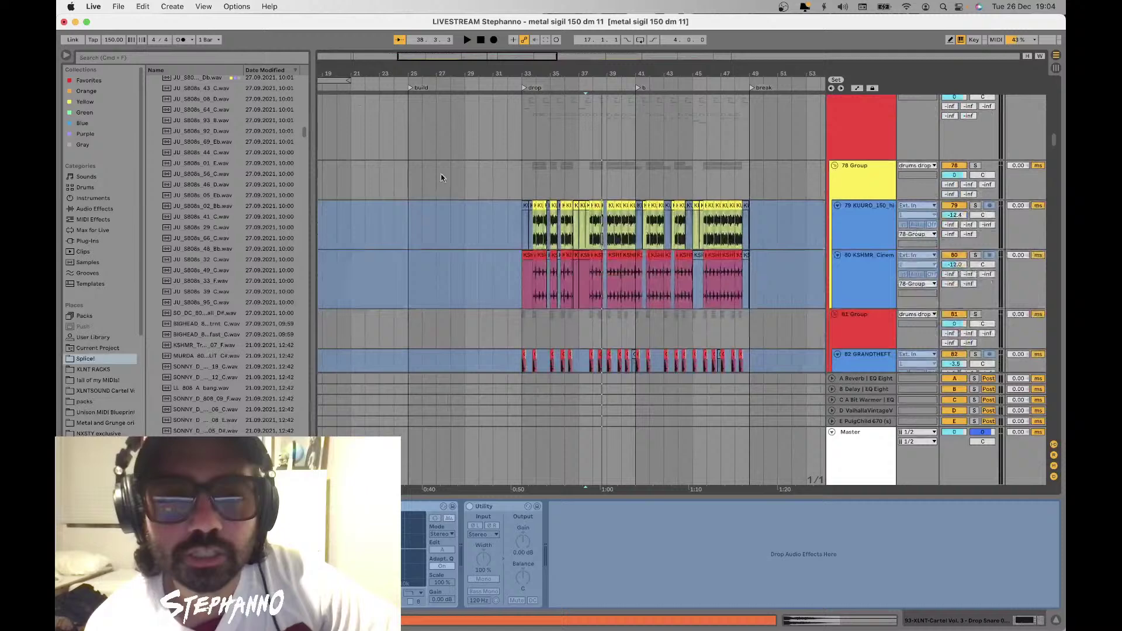
# Play the full arrangement from bar 29 into the drop with a wider overview of the song
pyautogui.click(466, 151)
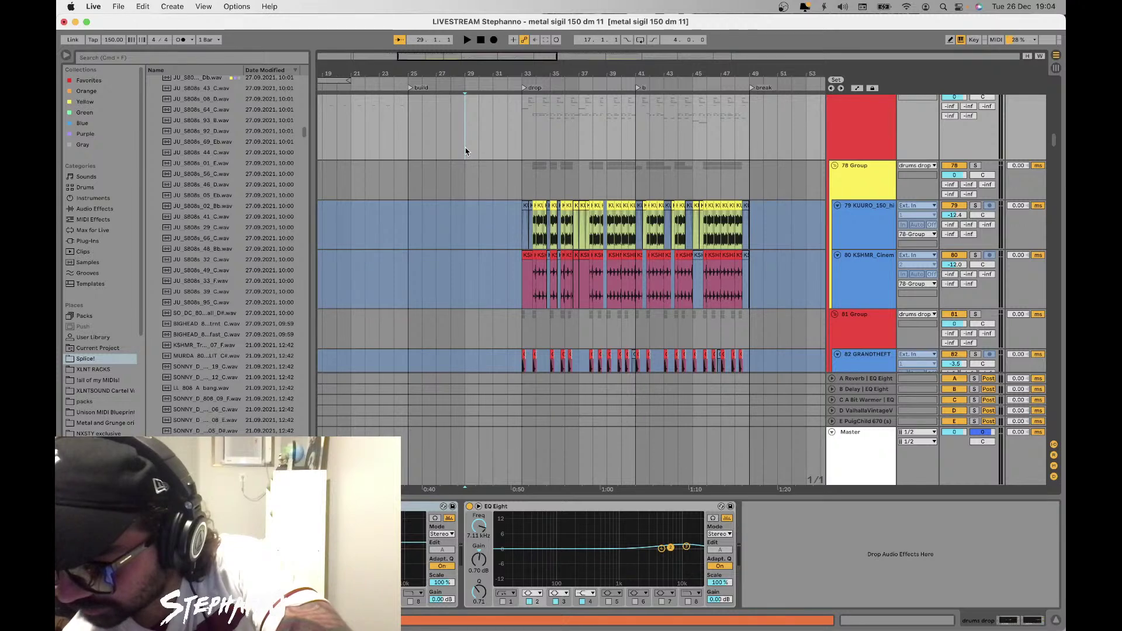
pyautogui.press('-')
pyautogui.press('-')
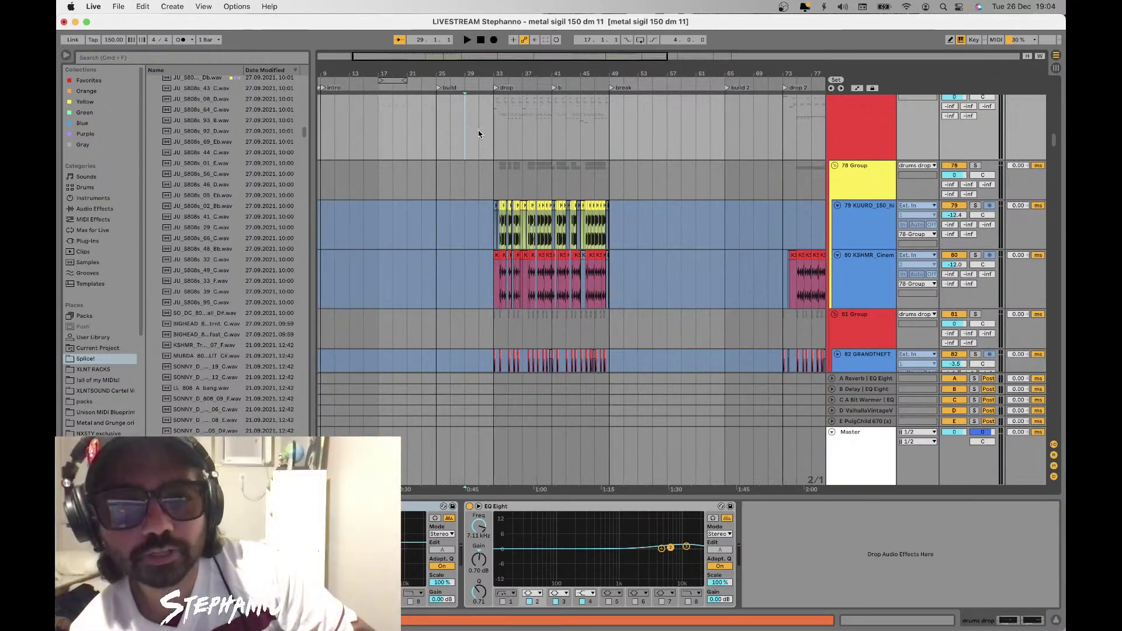
pyautogui.press('space')
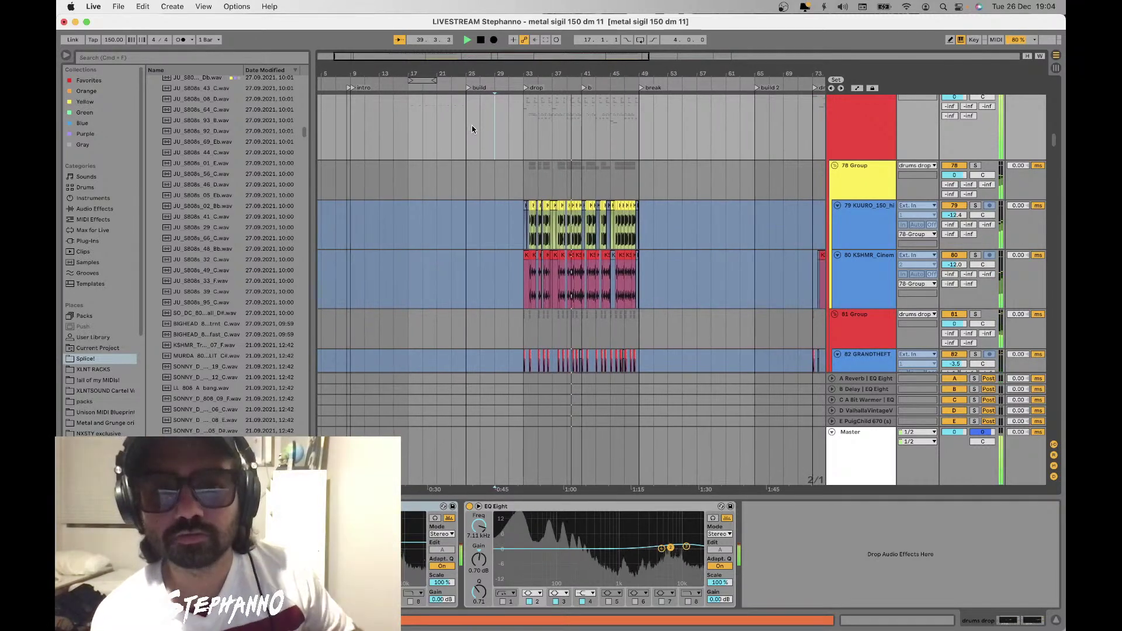
# Look over the hats, ride, fill, bass drop and Serum layer tracks during playback, and stop playback
pyautogui.scroll(-15, 472, 129)
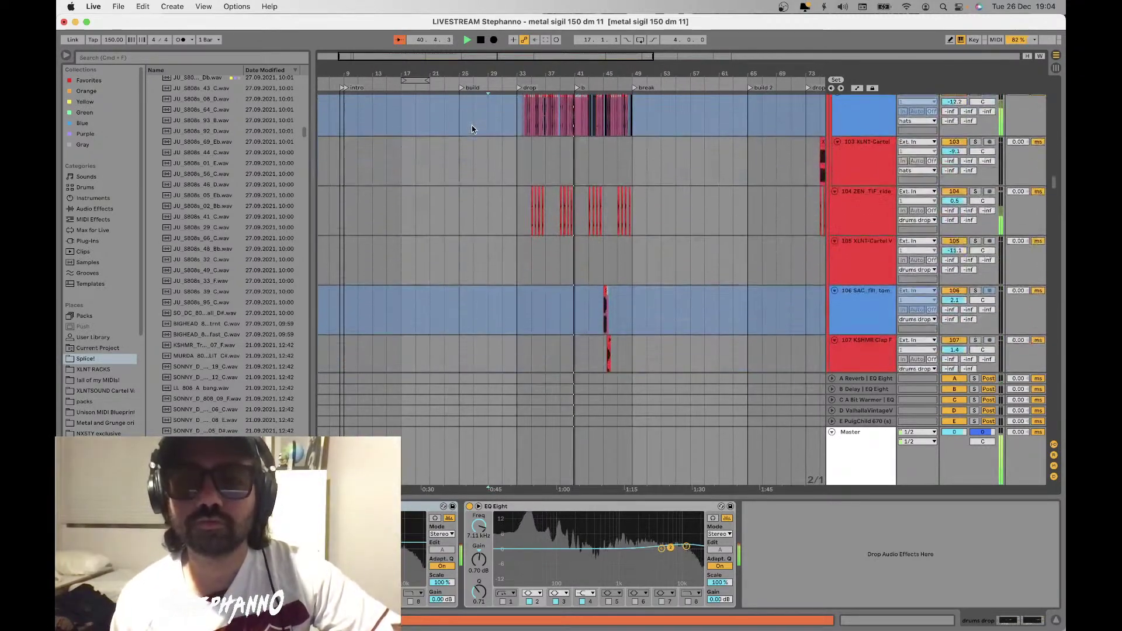
pyautogui.scroll(-8, 473, 129)
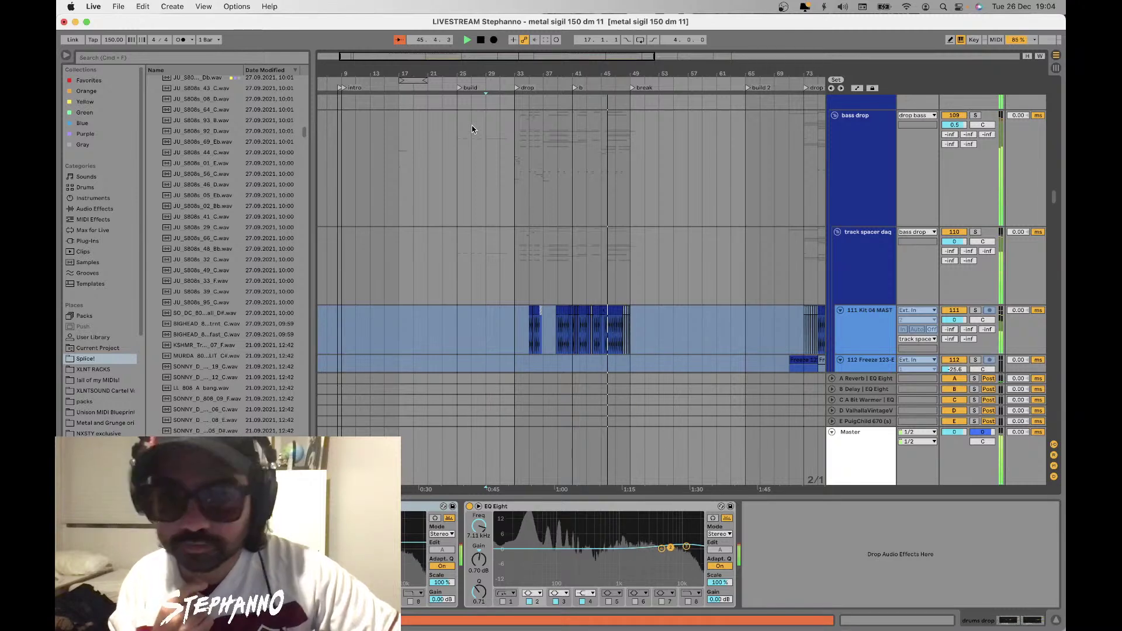
pyautogui.scroll(-5, 472, 129)
pyautogui.scroll(-10, 473, 129)
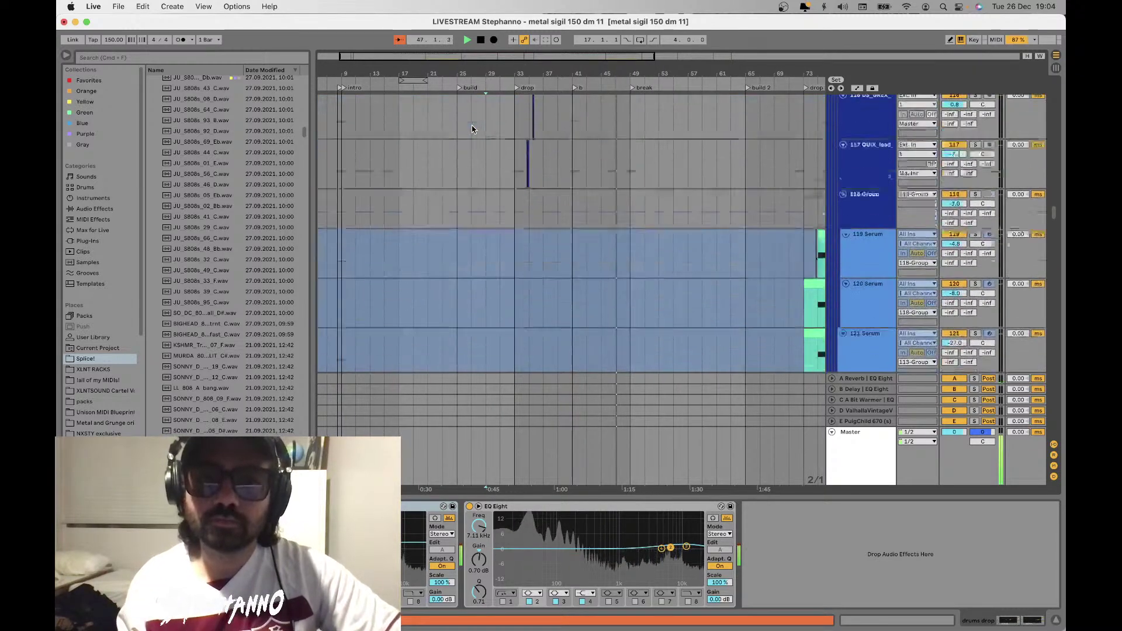
pyautogui.click(533, 142)
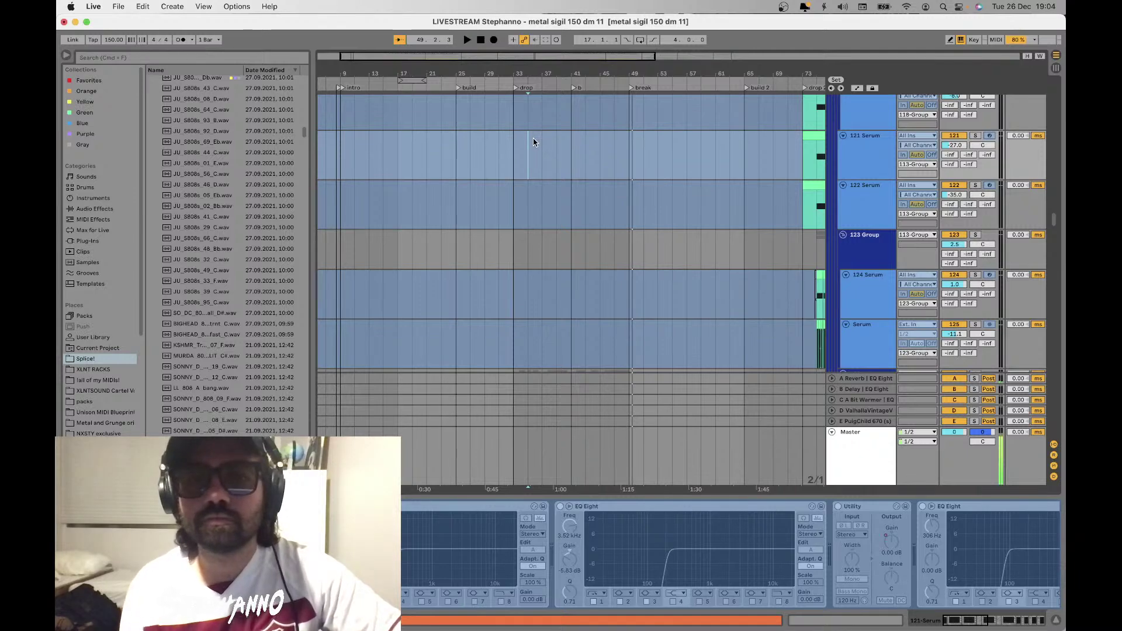
pyautogui.press('space')
# Examine the drop bass layers around track spacer and 113 Group, and place the insert marker on 113 Group at bar 33
pyautogui.scroll(10, 488, 120)
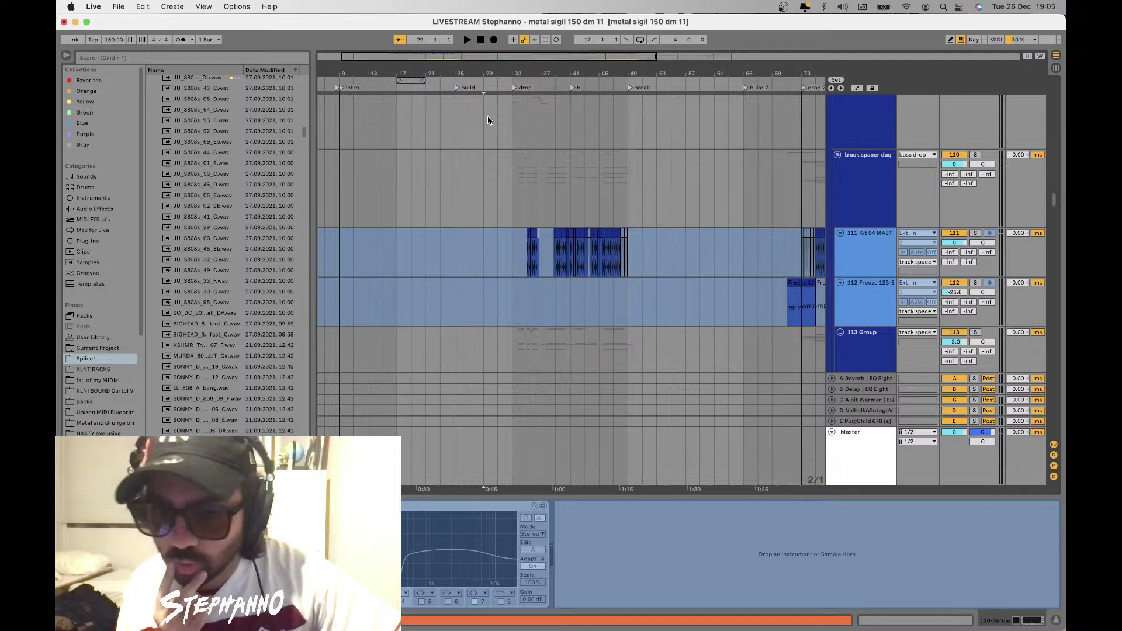
pyautogui.click(483, 120)
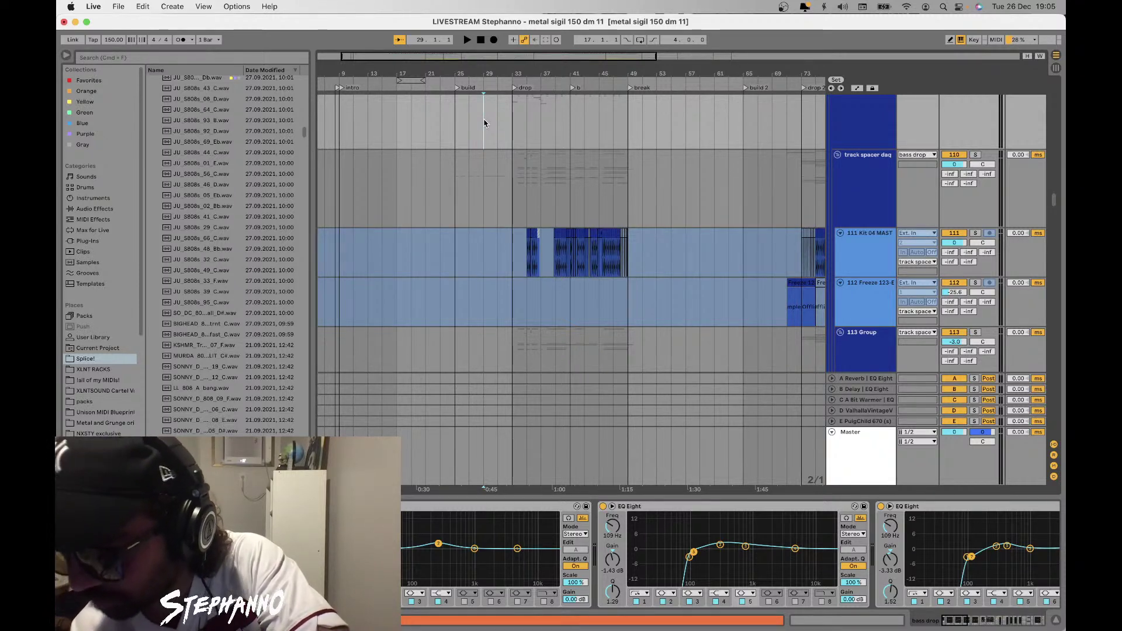
pyautogui.scroll(3, 503, 132)
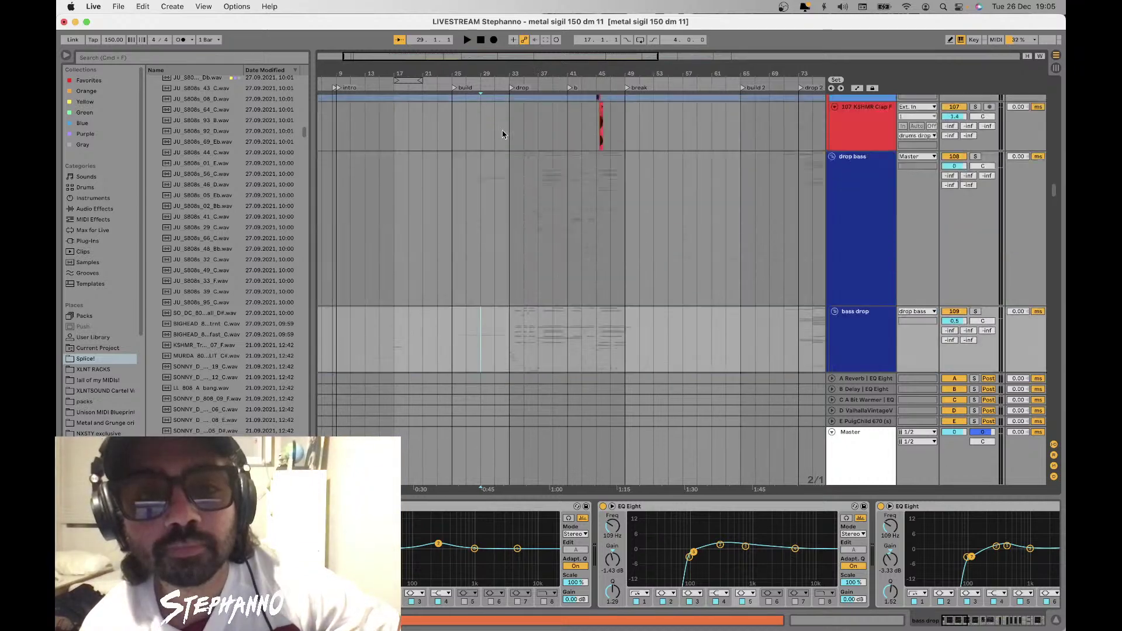
pyautogui.scroll(-5, 503, 134)
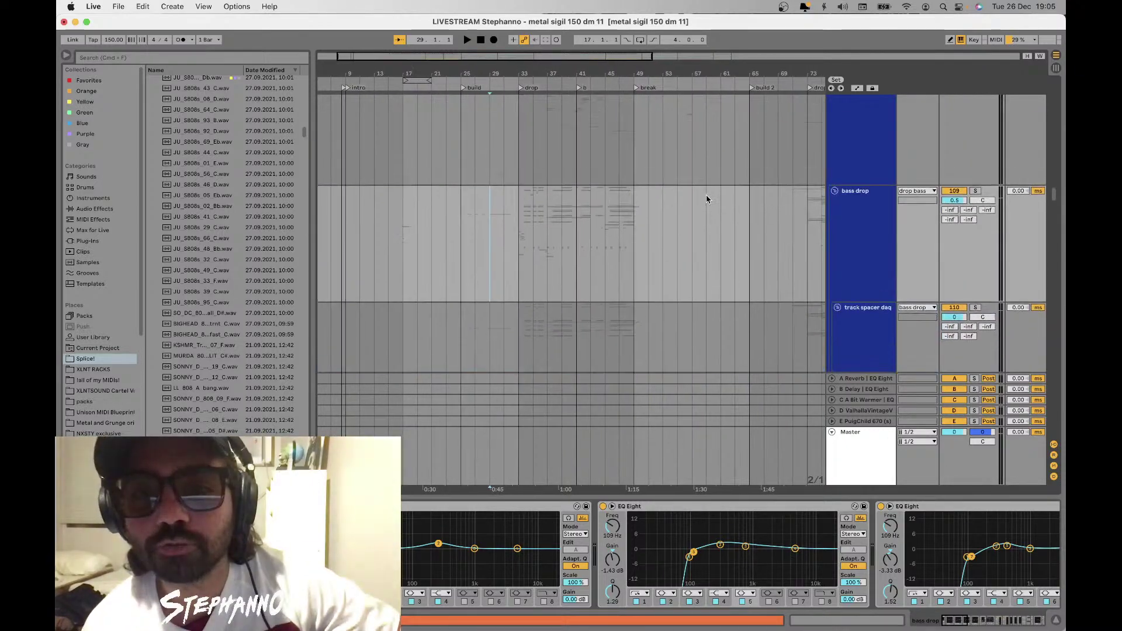
pyautogui.scroll(-10, 706, 199)
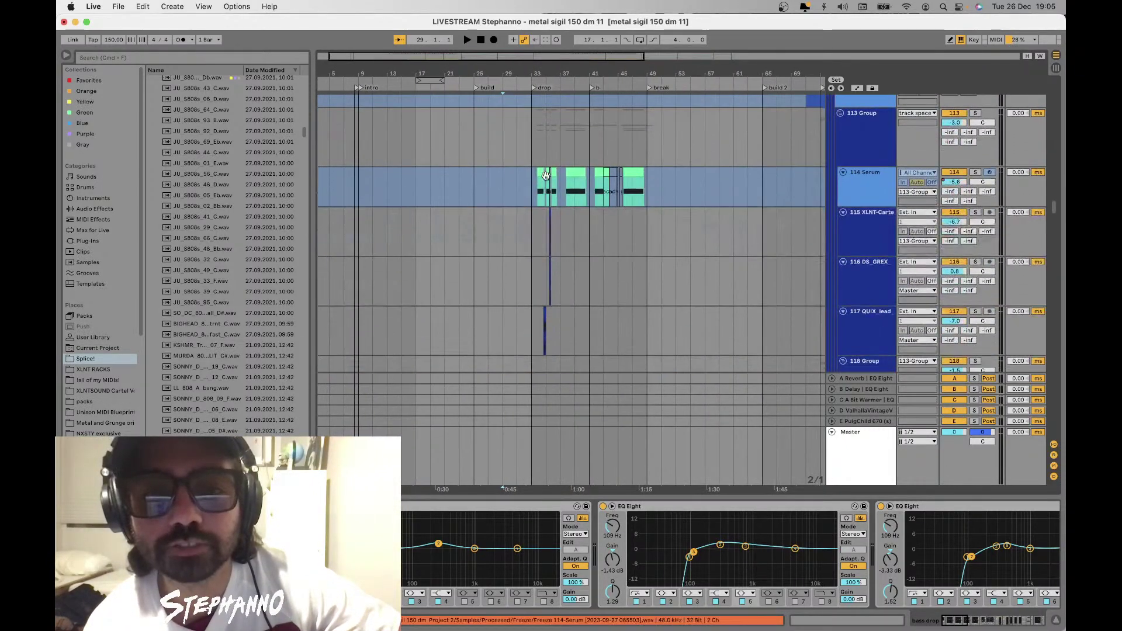
pyautogui.click(529, 149)
# Collapse all the top-level groups, including misc and melo, drums drop and drop bass, into a compact overview
pyautogui.scroll(8, 529, 149)
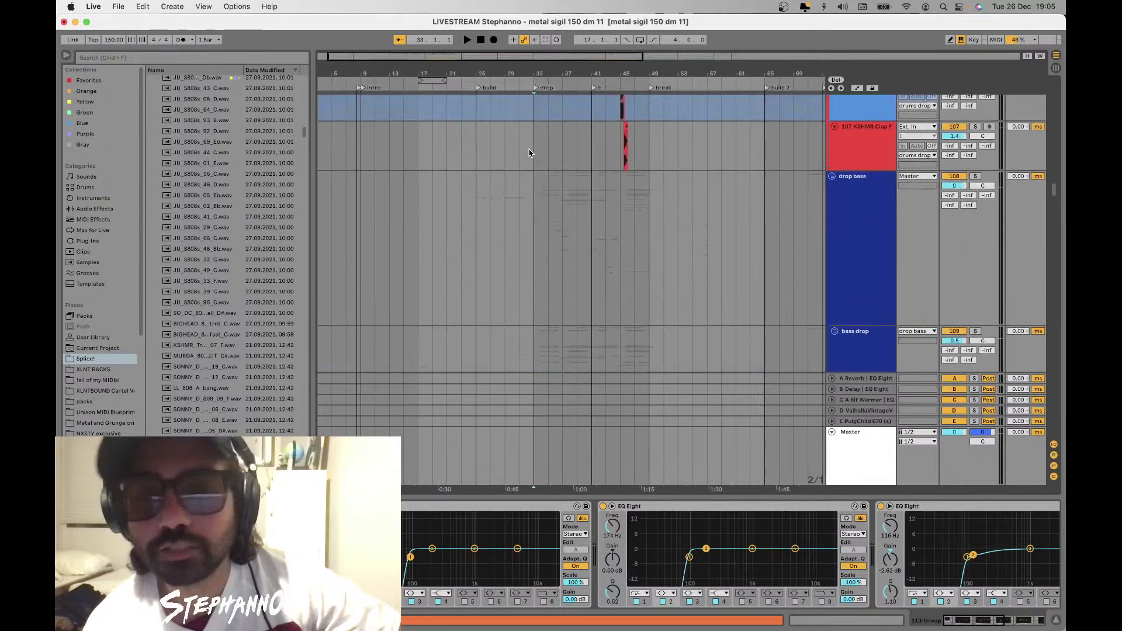
pyautogui.scroll(2, 530, 154)
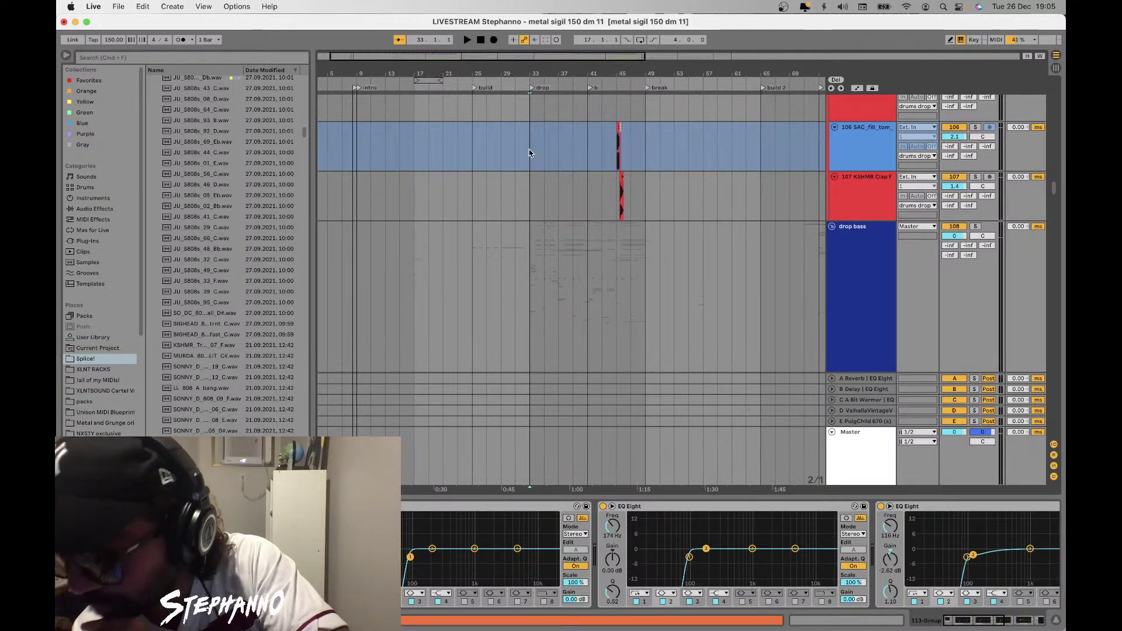
pyautogui.scroll(8, 529, 153)
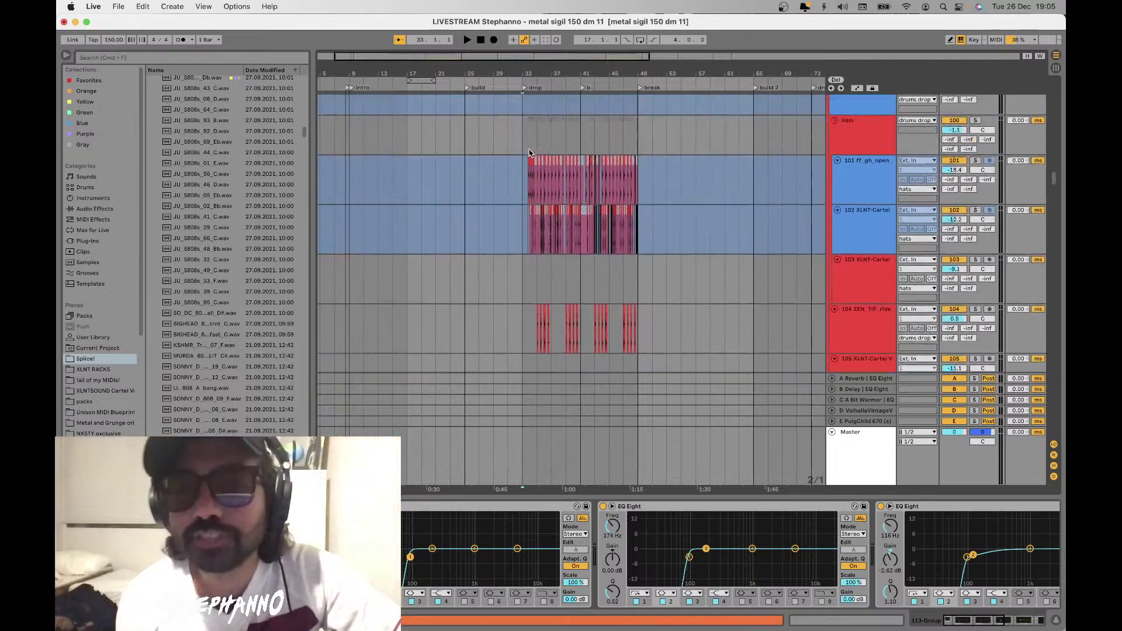
pyautogui.scroll(10, 529, 153)
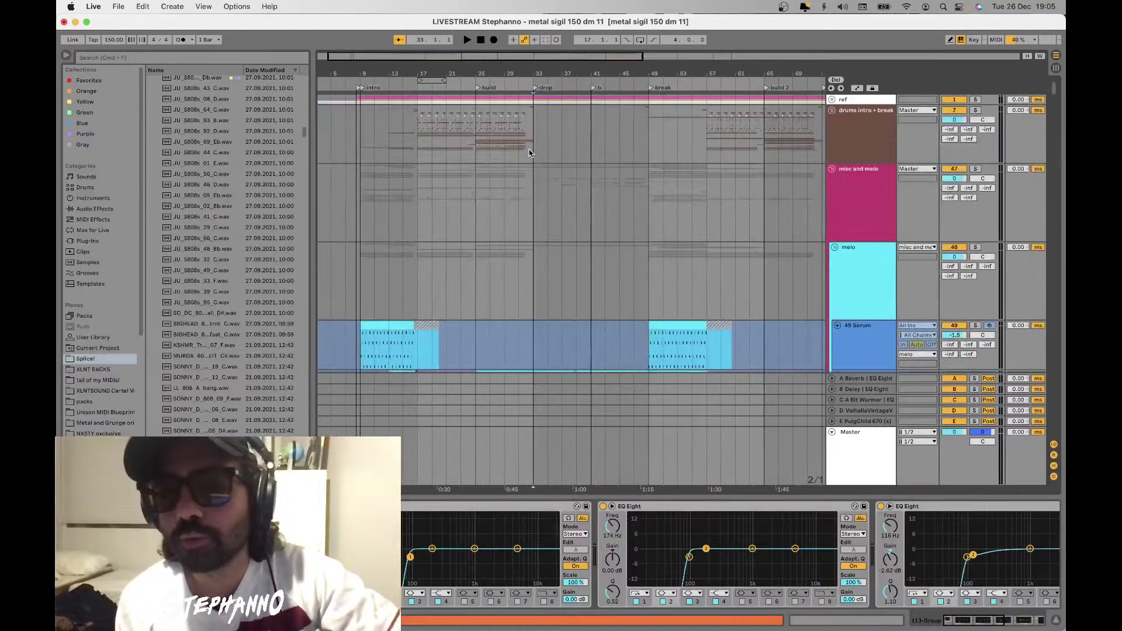
pyautogui.click(834, 174)
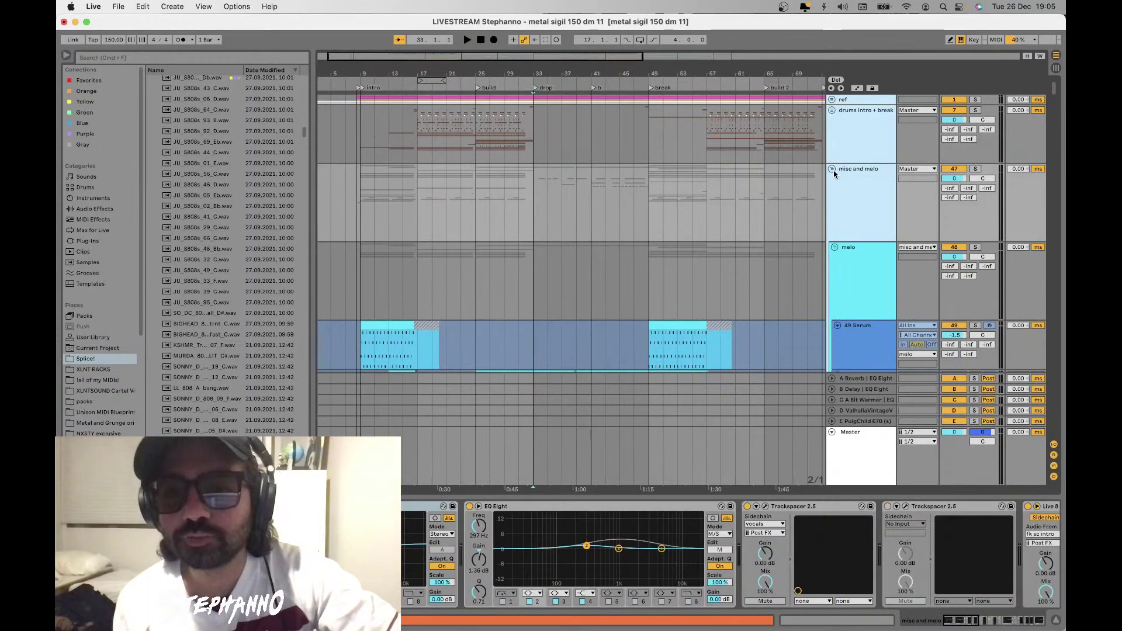
pyautogui.click(832, 171)
pyautogui.click(693, 195)
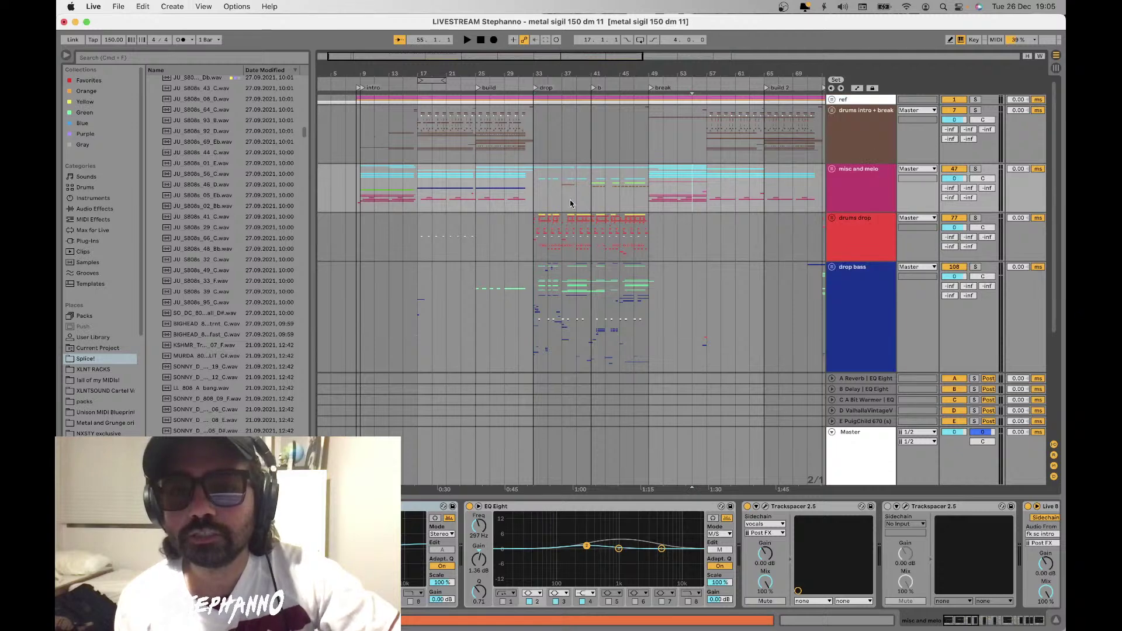
# Mark the fx group's material from bar 25 to bar 61 and select the fx group
pyautogui.click(531, 222)
pyautogui.scroll(-6, 532, 223)
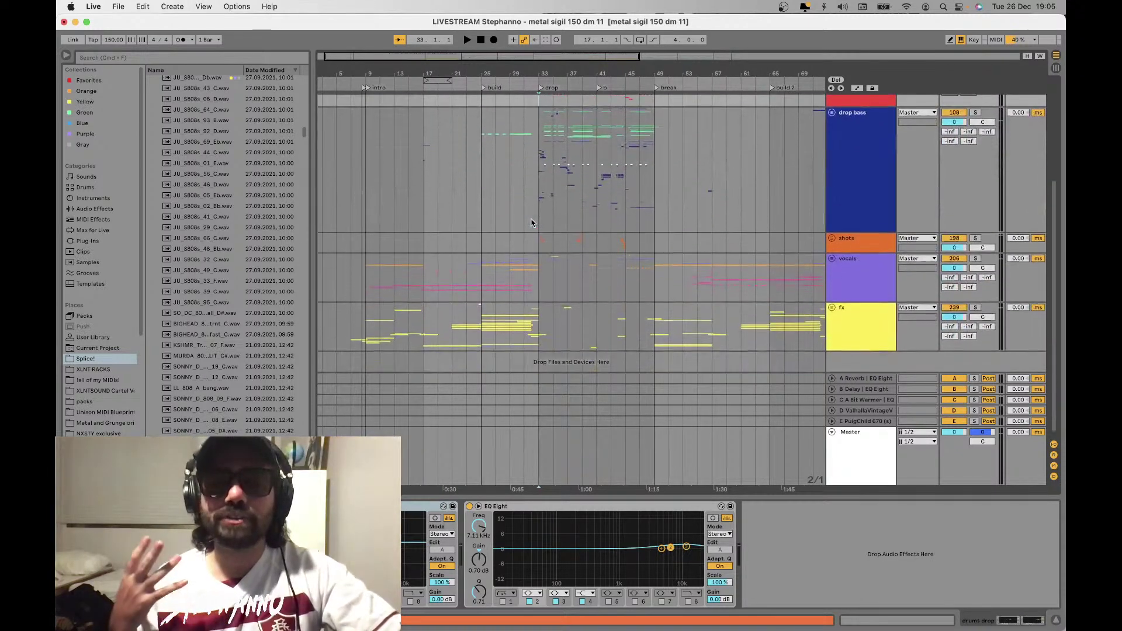
pyautogui.click(534, 323)
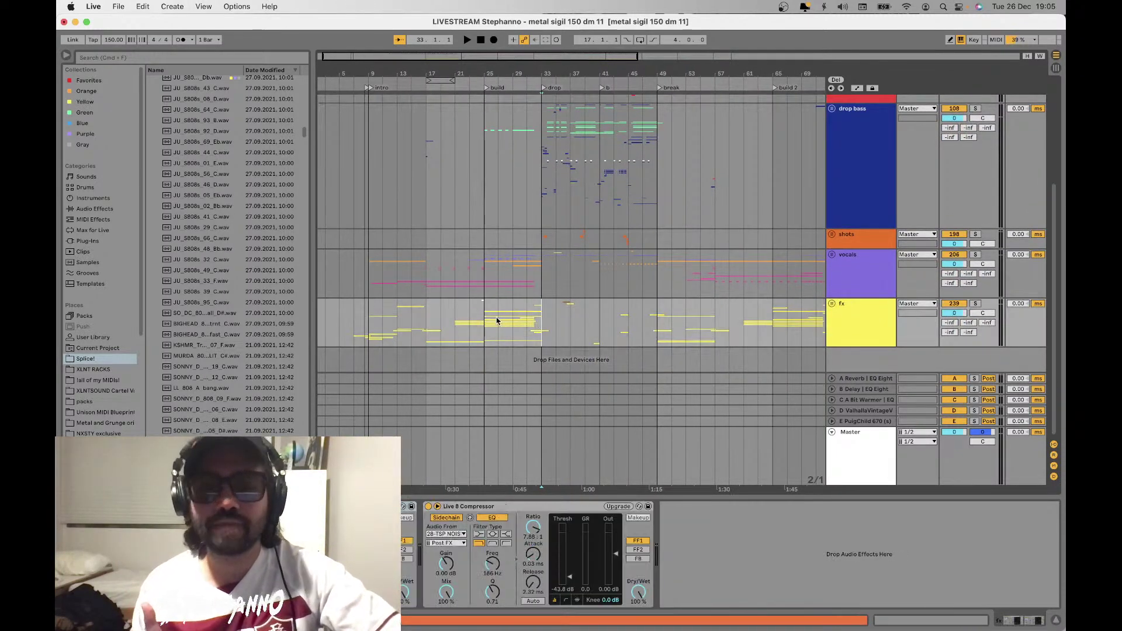
pyautogui.moveTo(484, 321); pyautogui.dragTo(740, 320)
pyautogui.click(879, 318)
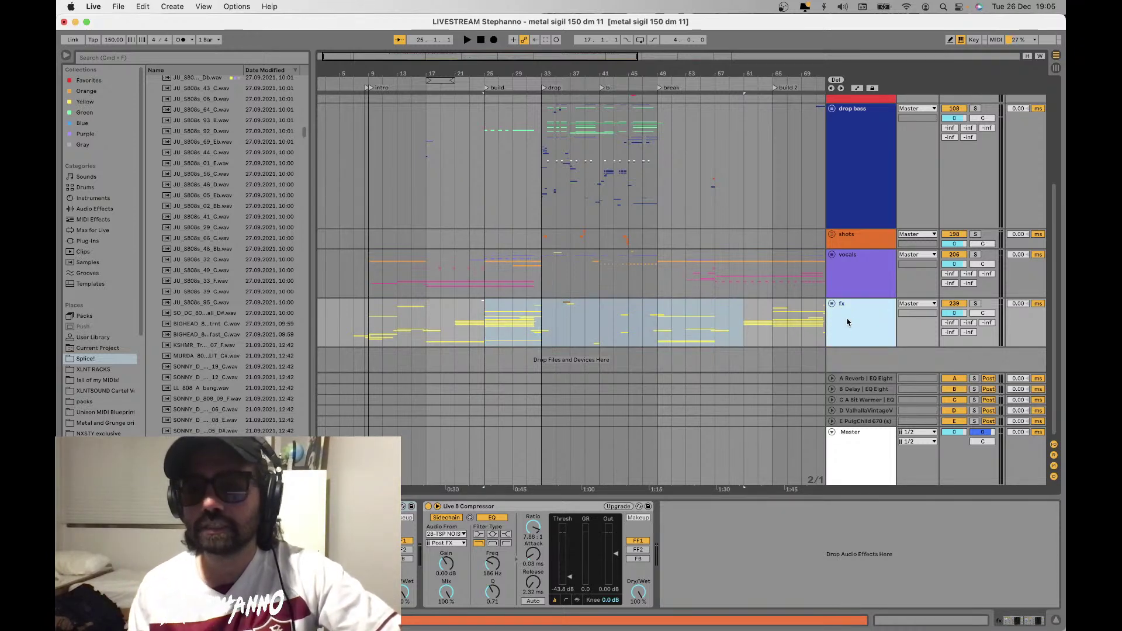
# Point out the vocals group and the drop bass group by selecting each one in the overview
pyautogui.click(840, 290)
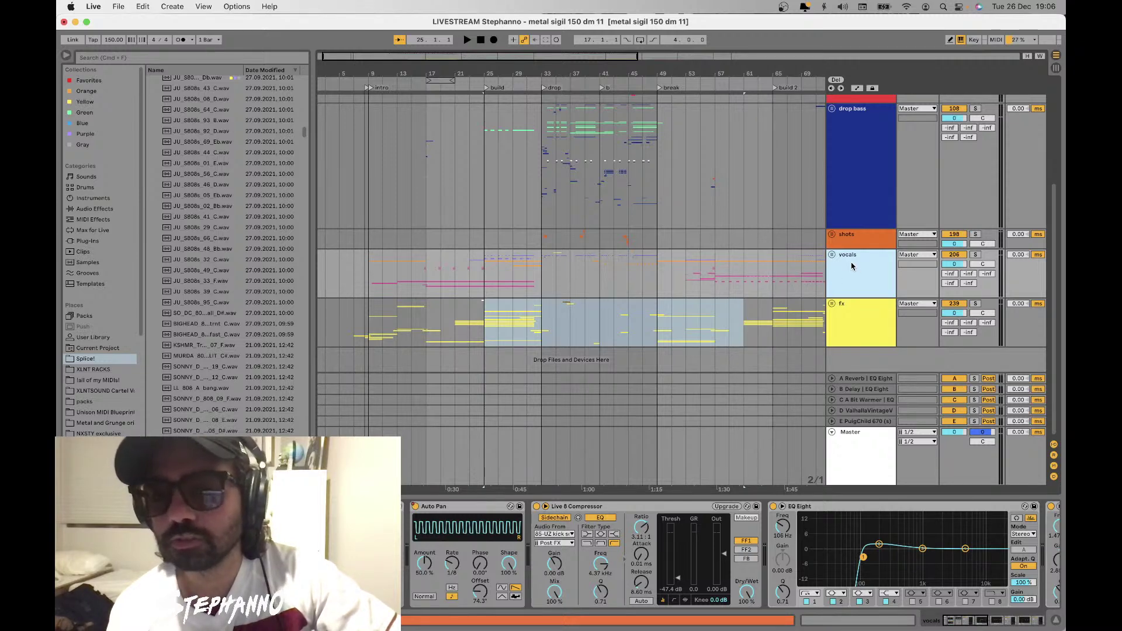
pyautogui.click(785, 269)
pyautogui.scroll(2, 845, 269)
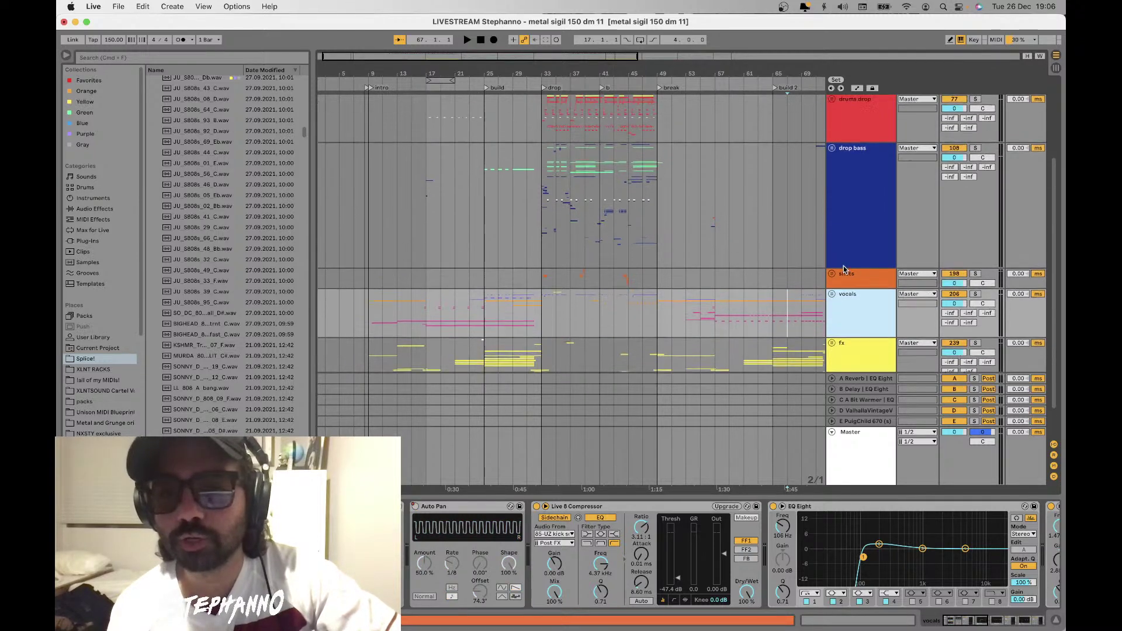
pyautogui.scroll(3, 845, 269)
pyautogui.click(850, 244)
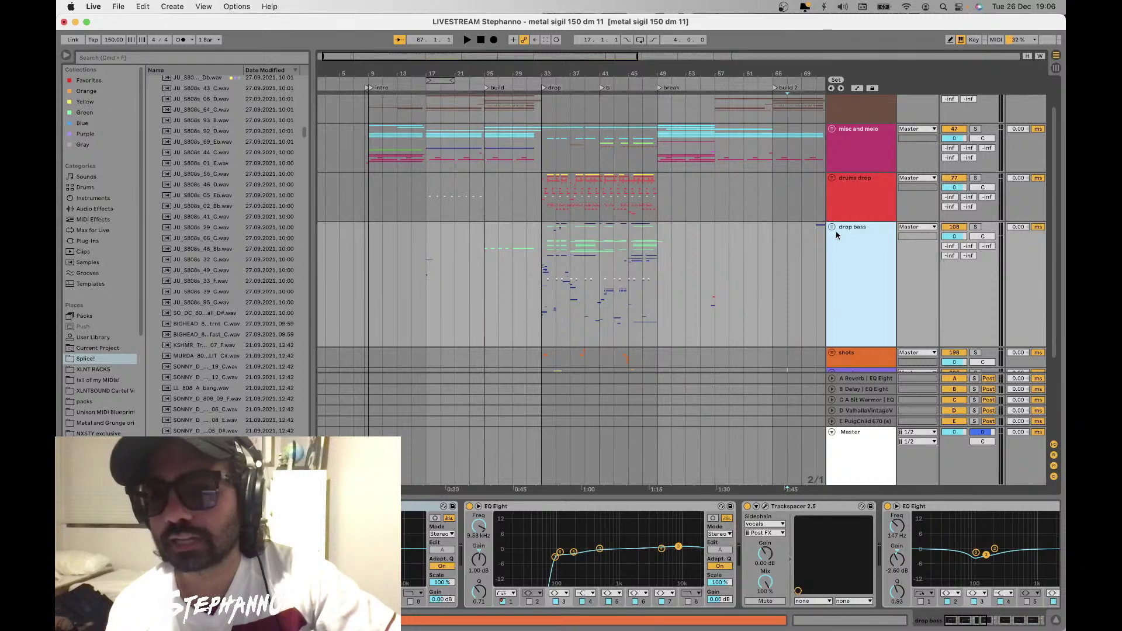
pyautogui.click(842, 241)
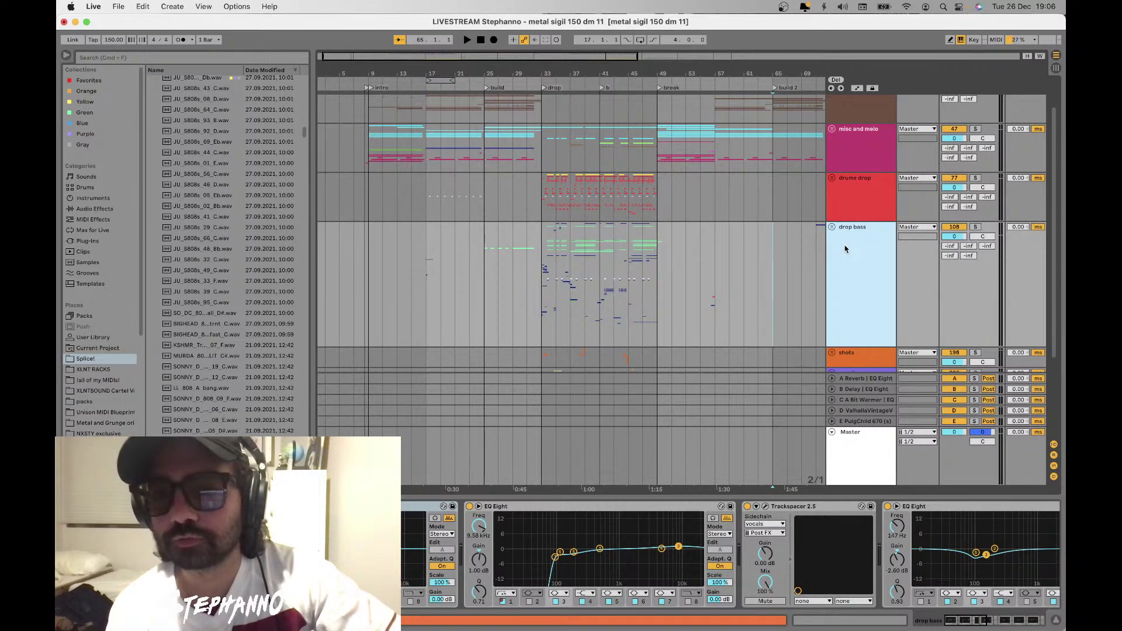
pyautogui.click(801, 245)
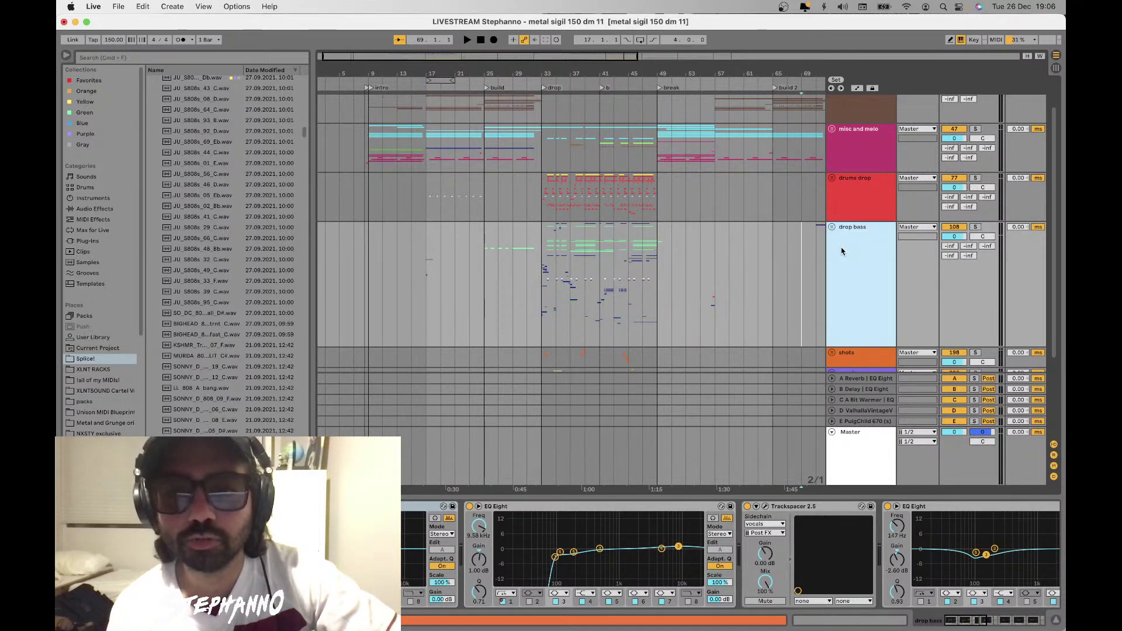
# Point out the drums drop group and the misc and melo group by selecting each one
pyautogui.scroll(-3, 845, 282)
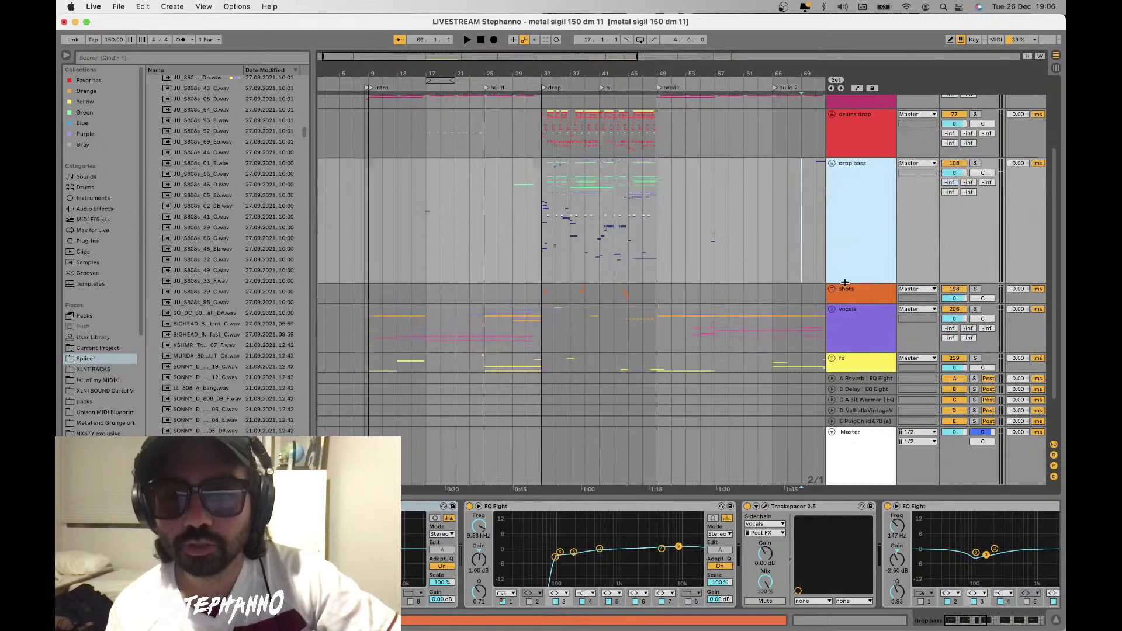
pyautogui.scroll(3, 848, 263)
pyautogui.click(851, 234)
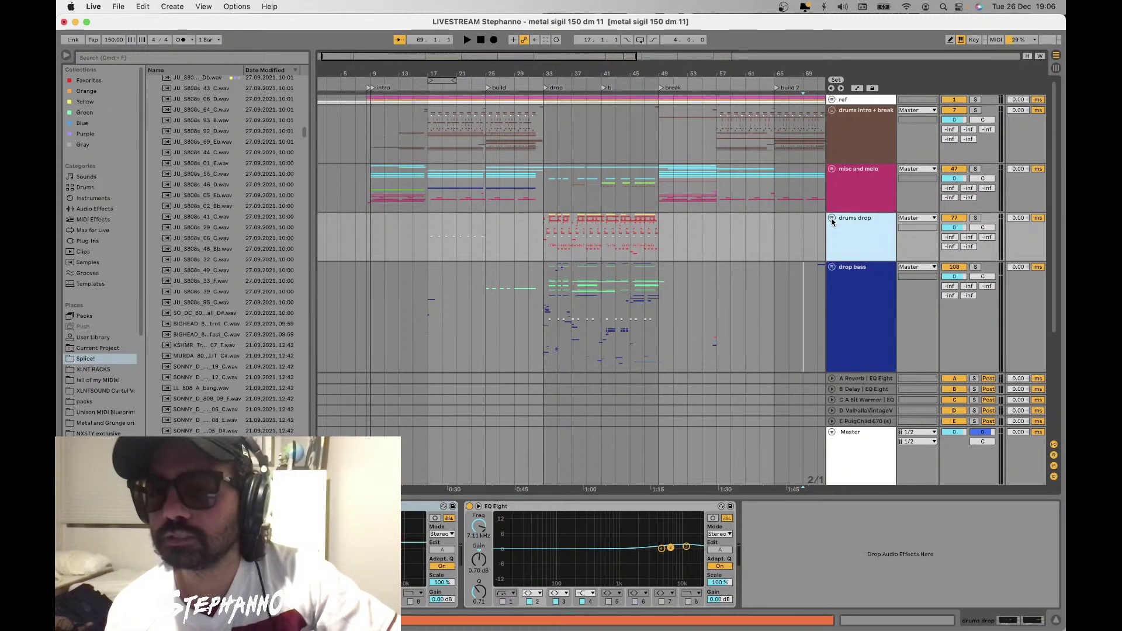
pyautogui.click(844, 183)
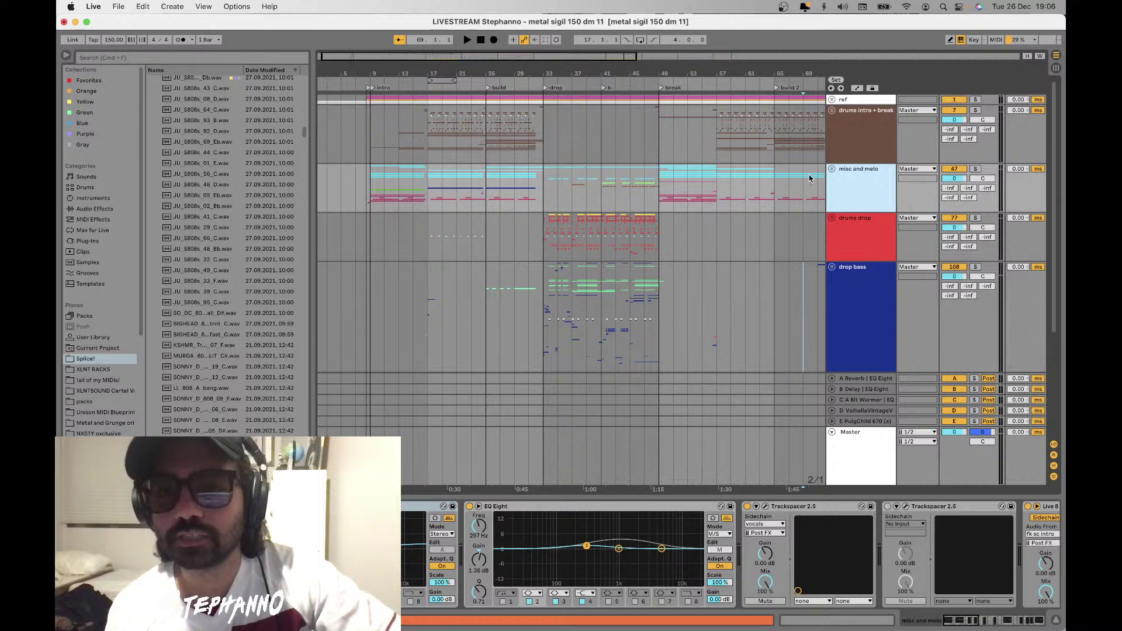
# Expand misc and melo, mark the 50 Serum melody in the break from bar 49 to about bar 57, and collapse the group
pyautogui.click(832, 169)
pyautogui.scroll(-4, 719, 227)
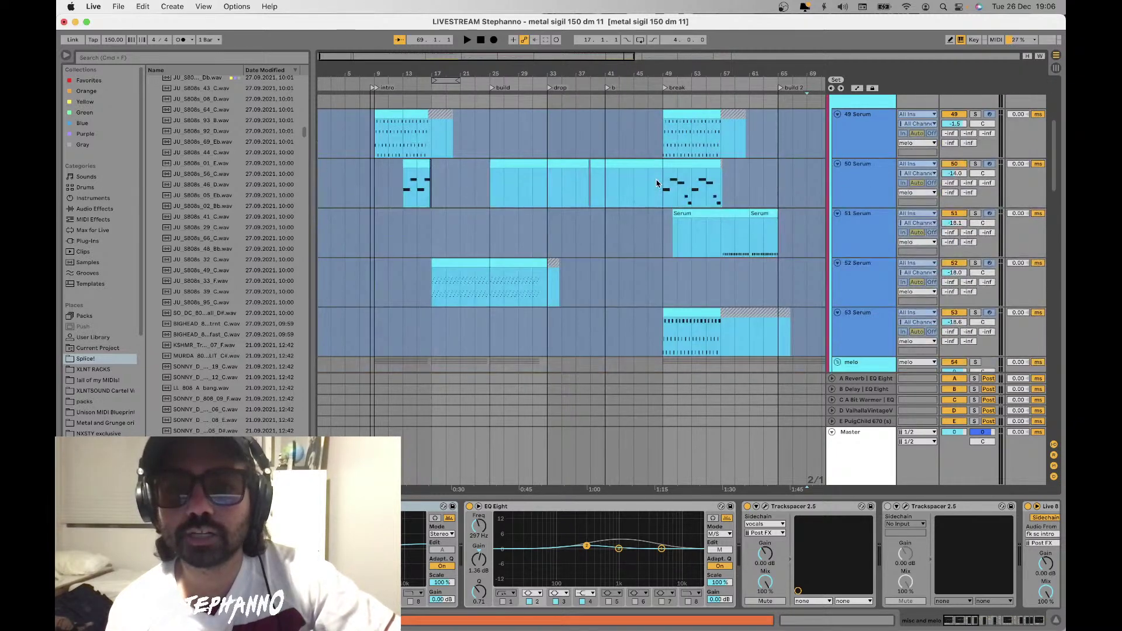
pyautogui.scroll(3, 657, 183)
pyautogui.moveTo(671, 182); pyautogui.dragTo(817, 182)
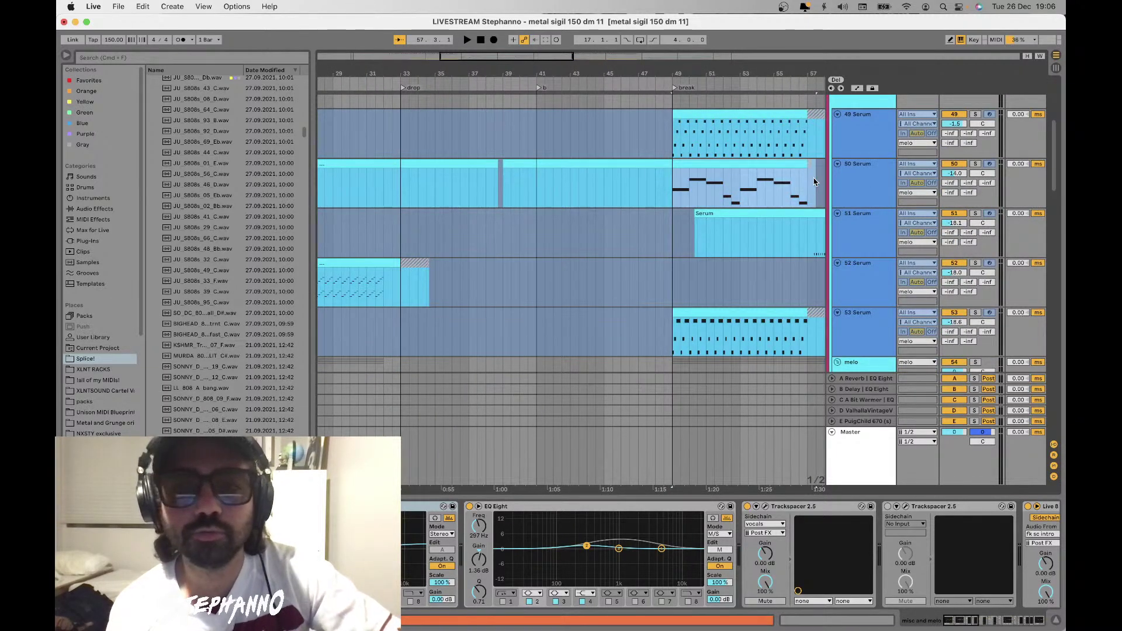
pyautogui.scroll(-3, 742, 187)
pyautogui.scroll(4, 742, 188)
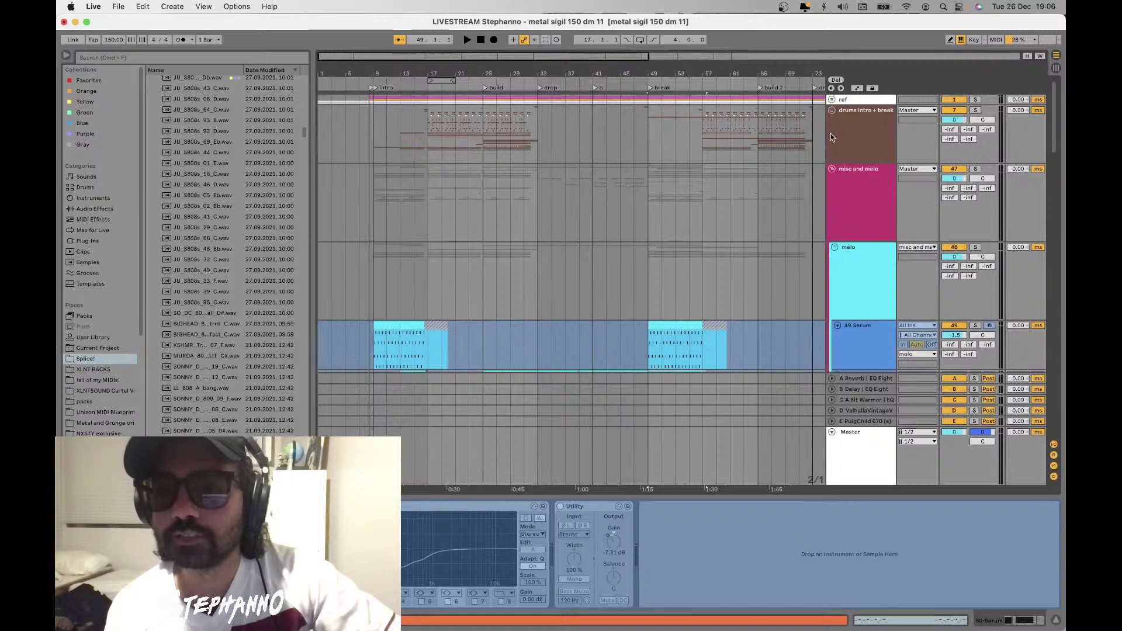
pyautogui.click(831, 169)
# Mark the drums intro + break group from bar 9 to bar 33, and place the insert marker there at bar 17
pyautogui.click(837, 118)
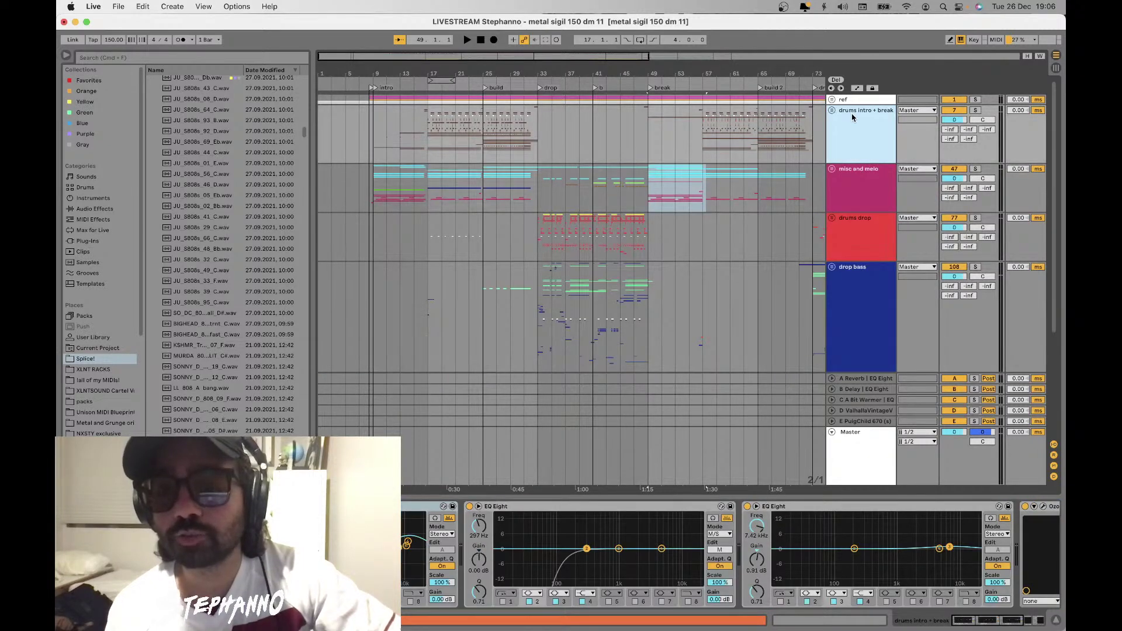
pyautogui.moveTo(536, 125); pyautogui.dragTo(442, 124)
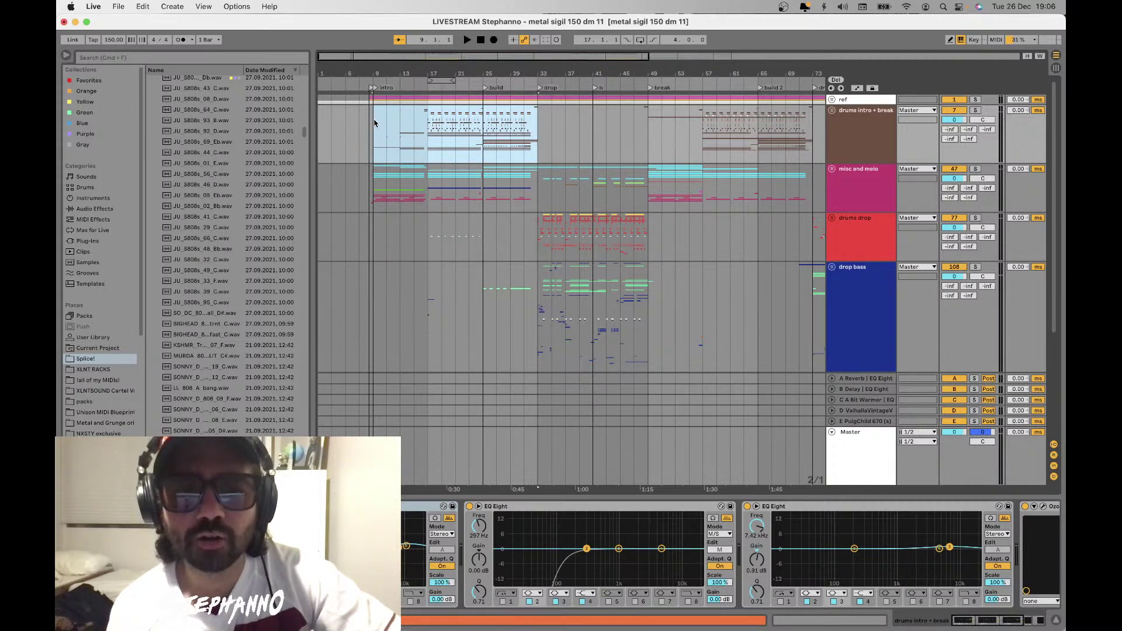
pyautogui.click(430, 128)
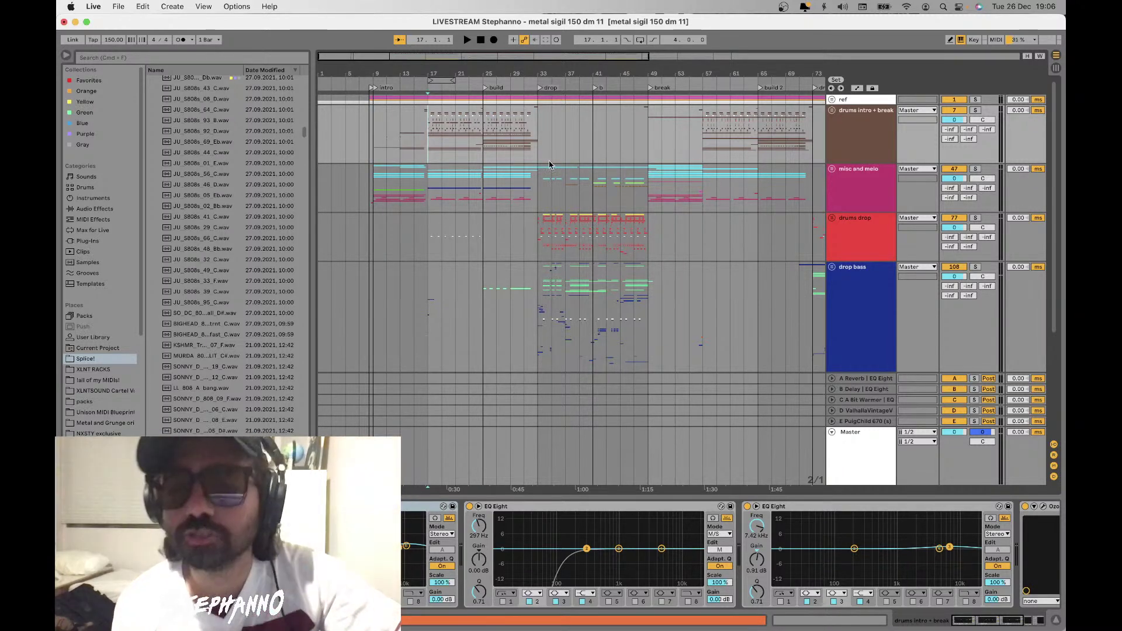
# Mark the start of the drums drop group from bar 33 to bar 37
pyautogui.scroll(-2, 549, 165)
pyautogui.moveTo(537, 175); pyautogui.dragTo(565, 175)
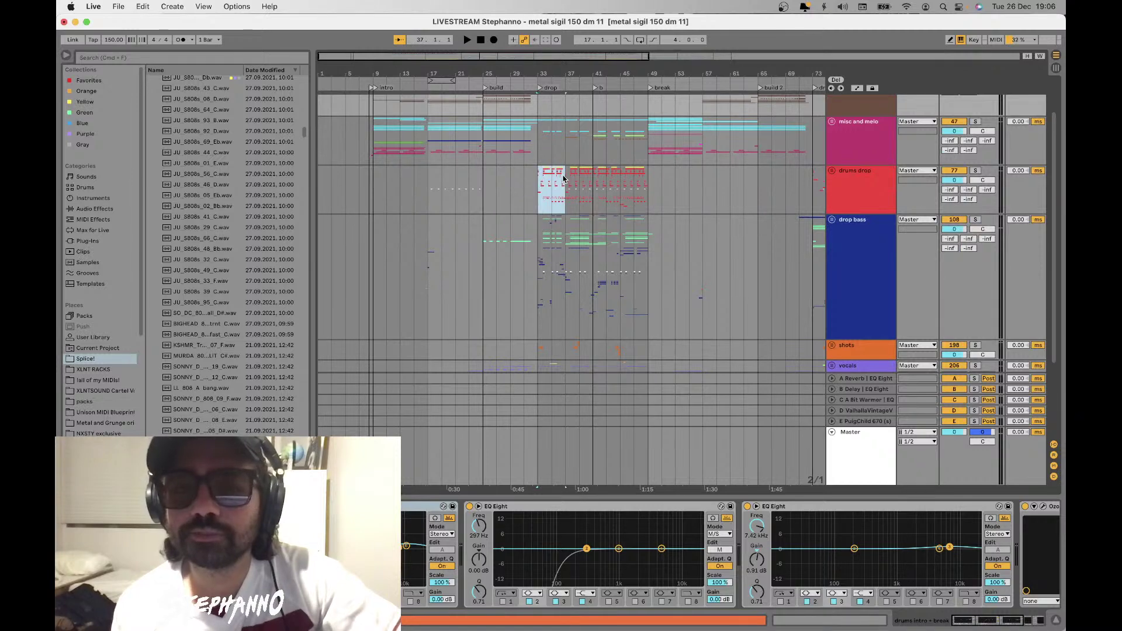
pyautogui.scroll(2, 494, 165)
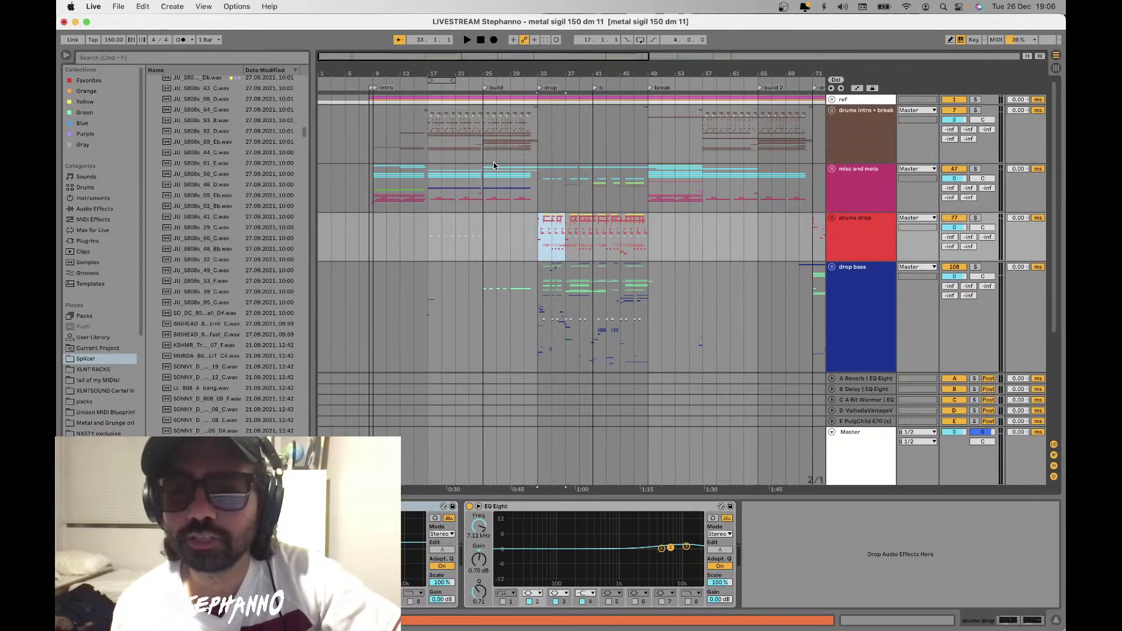
# Solo the drop bass group and play it from the start of the drop at bar 33
pyautogui.scroll(-3, 494, 166)
pyautogui.click(522, 225)
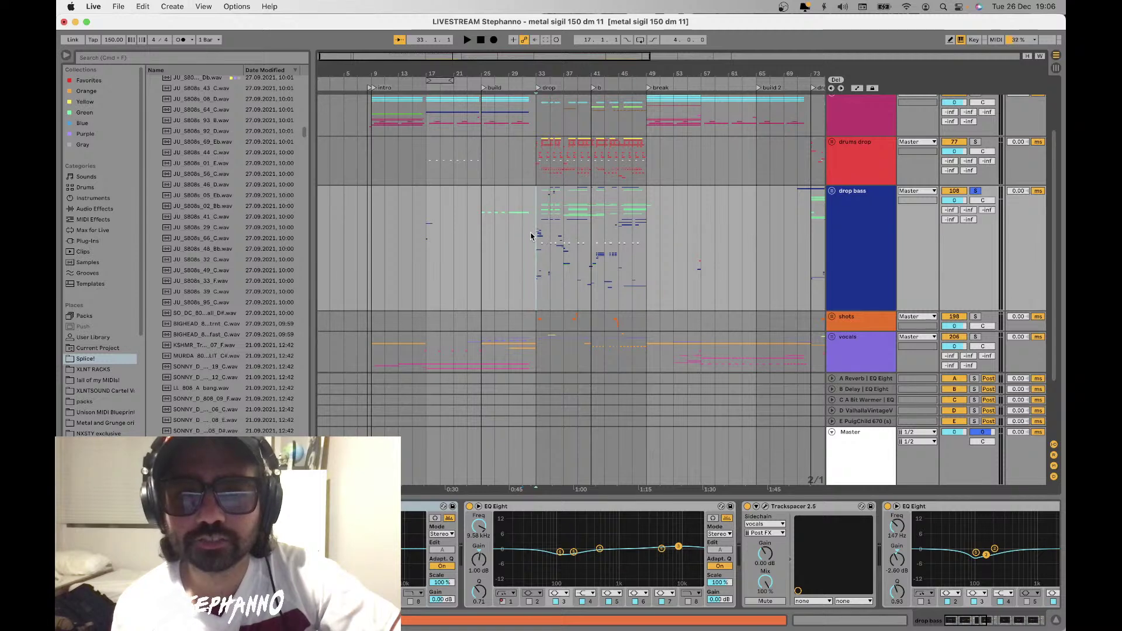
pyautogui.press('space')
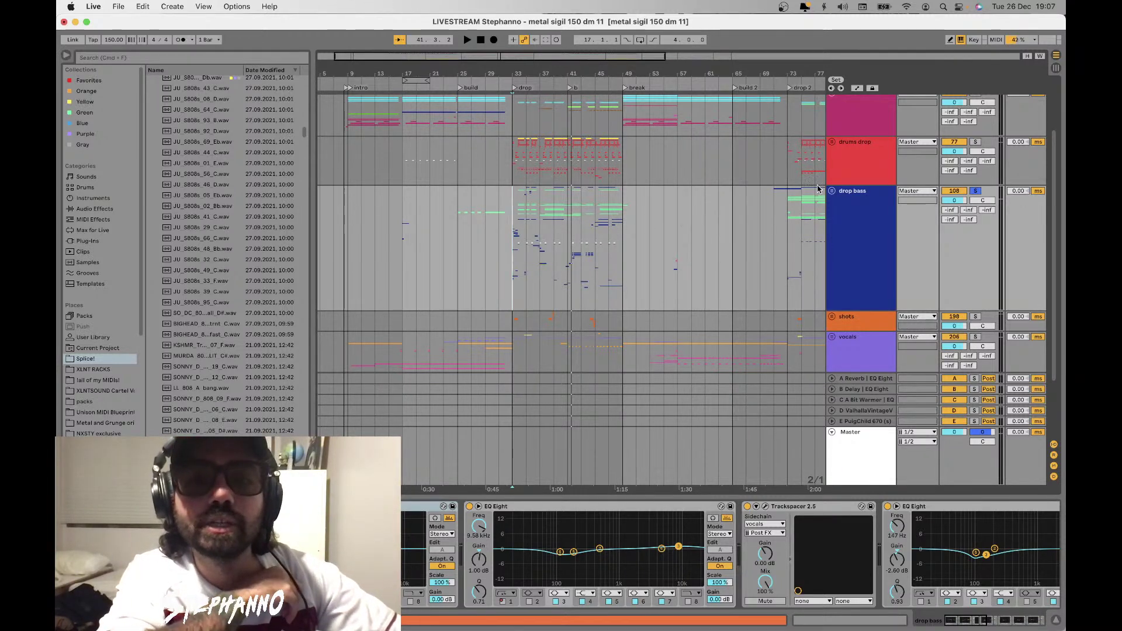
# Unfold the drop bass group and bring the tracks inside 113 Group into view
pyautogui.click(837, 192)
pyautogui.click(832, 193)
pyautogui.scroll(-5, 831, 194)
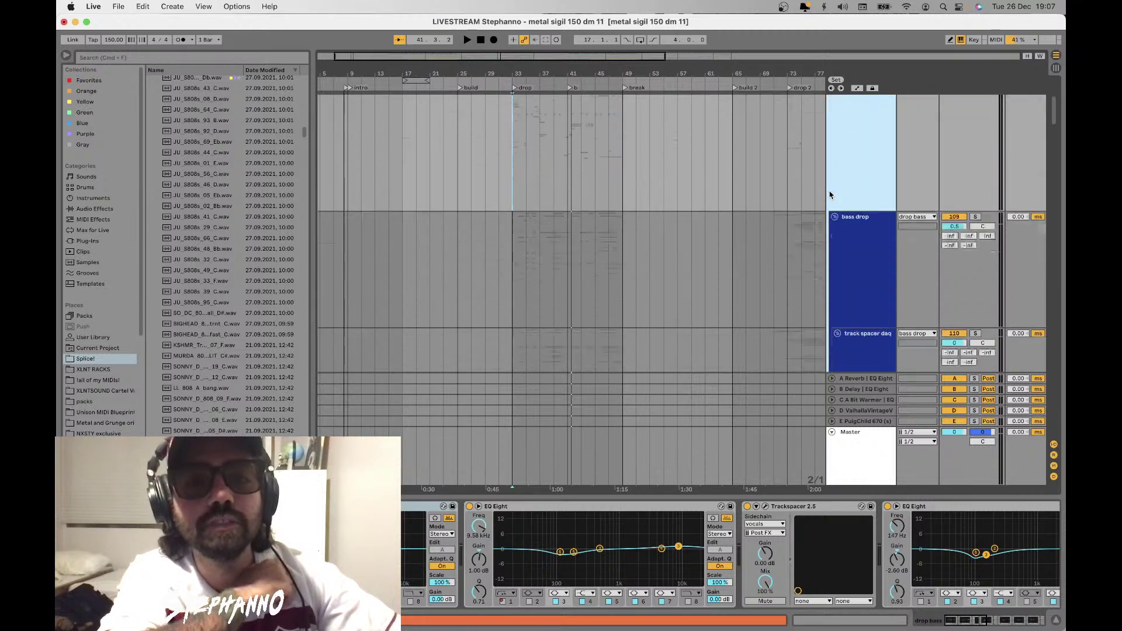
pyautogui.scroll(-3, 831, 195)
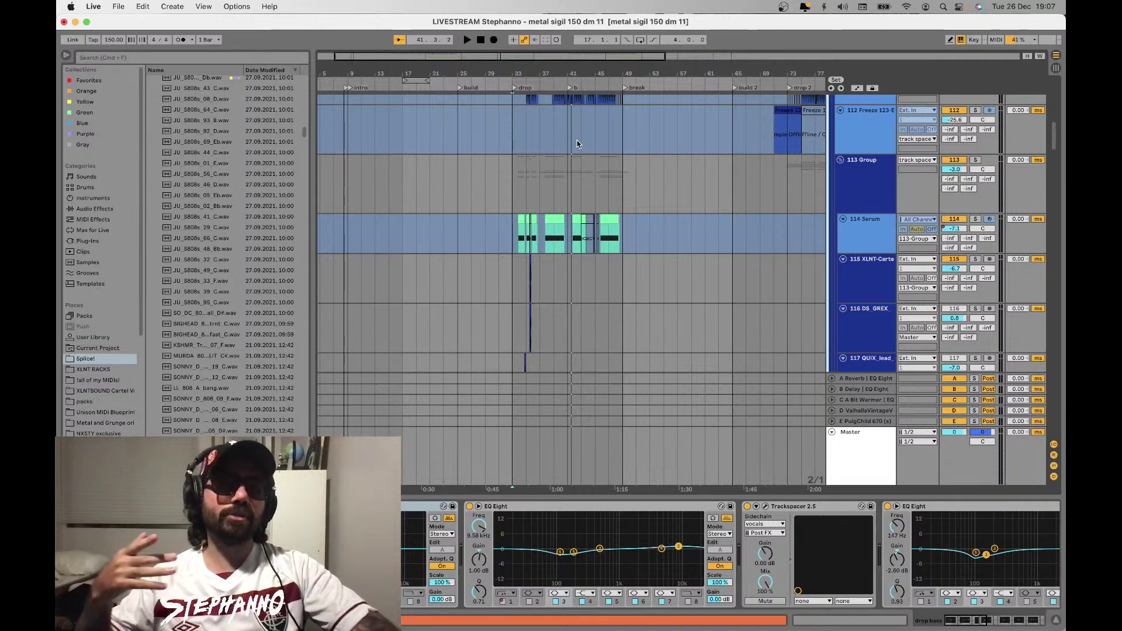
# Mark 113 Group from bar 33 to about bar 41, widen the range to bars 29 to 53, and place the insert marker at bar 29
pyautogui.moveTo(570, 177); pyautogui.dragTo(507, 180)
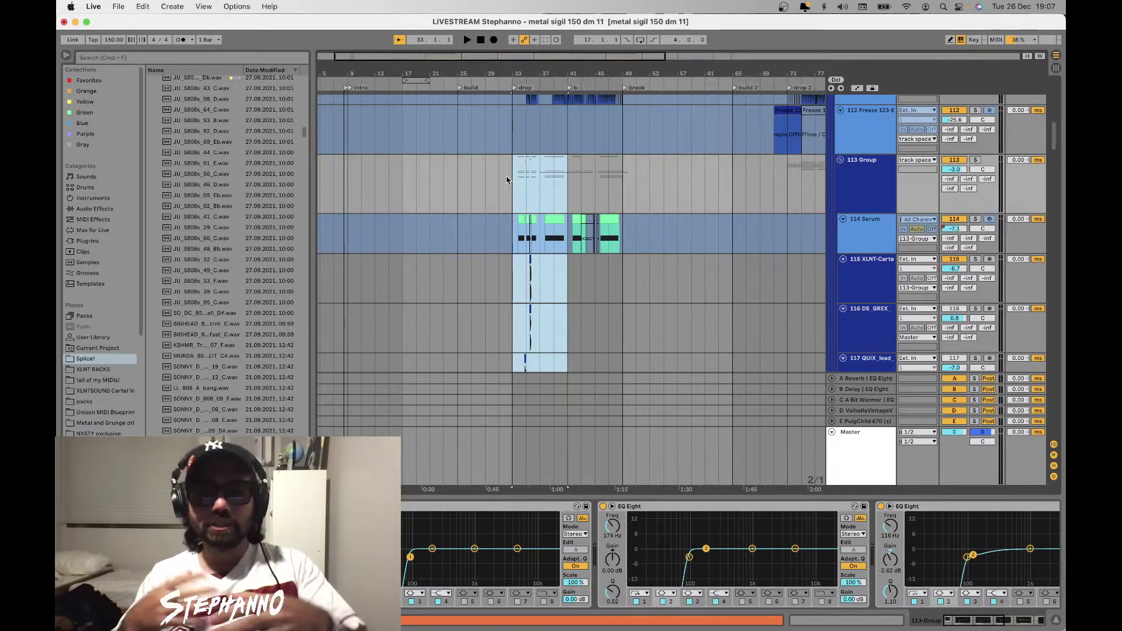
pyautogui.click(494, 178)
pyautogui.moveTo(494, 178)
pyautogui.mouseDown()
pyautogui.moveTo(648, 176)
pyautogui.moveTo(491, 172)
pyautogui.mouseUp()
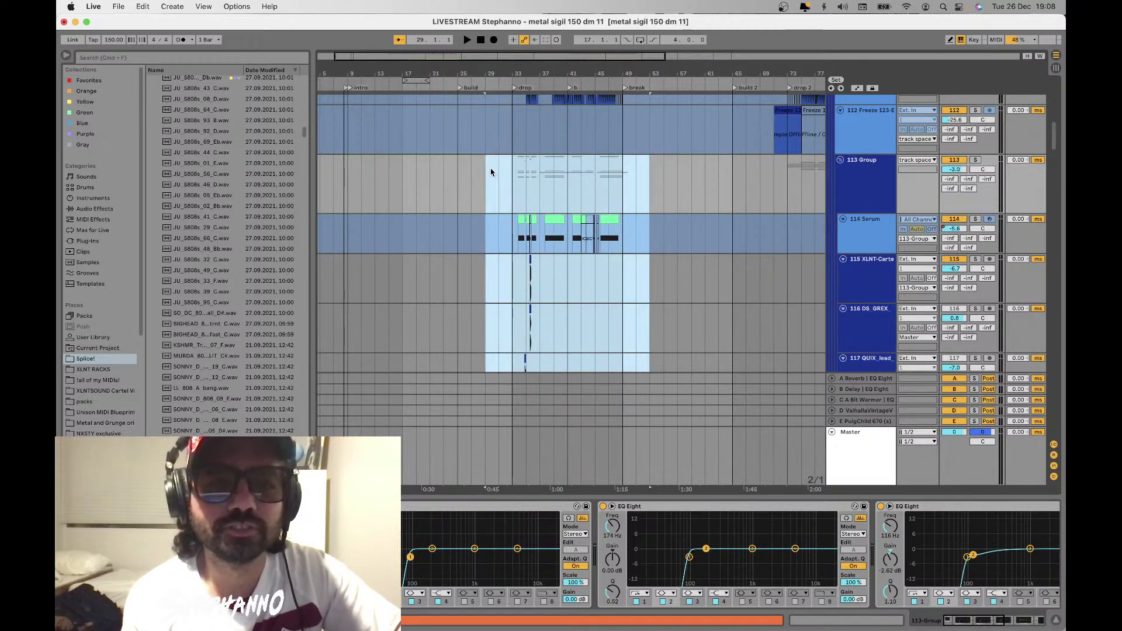
pyautogui.scroll(-3, 491, 172)
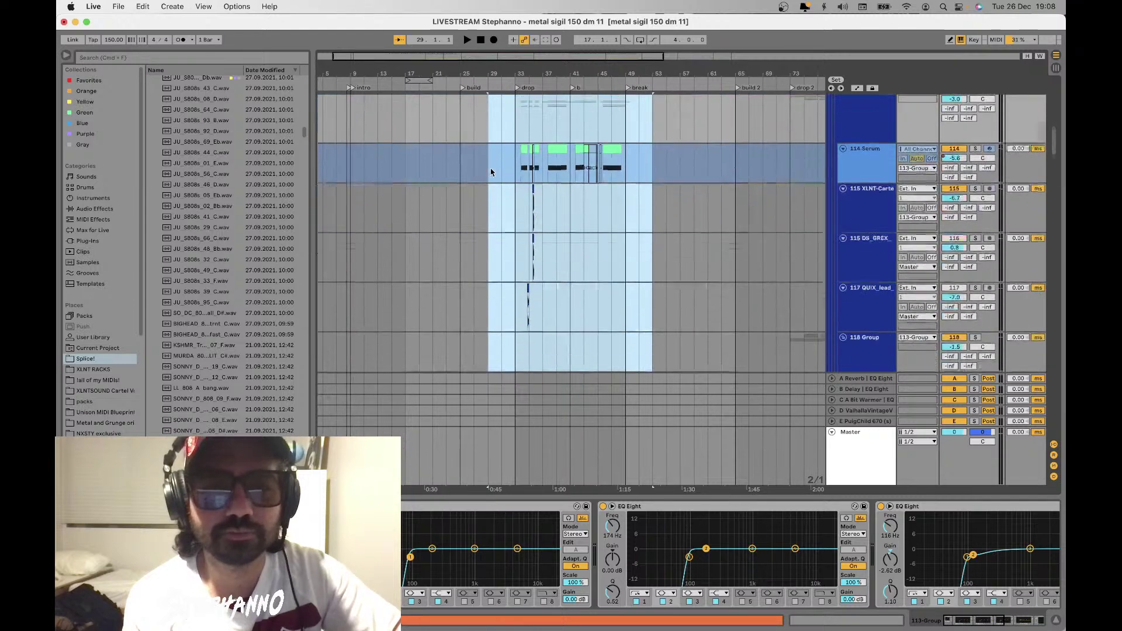
pyautogui.scroll(5, 491, 171)
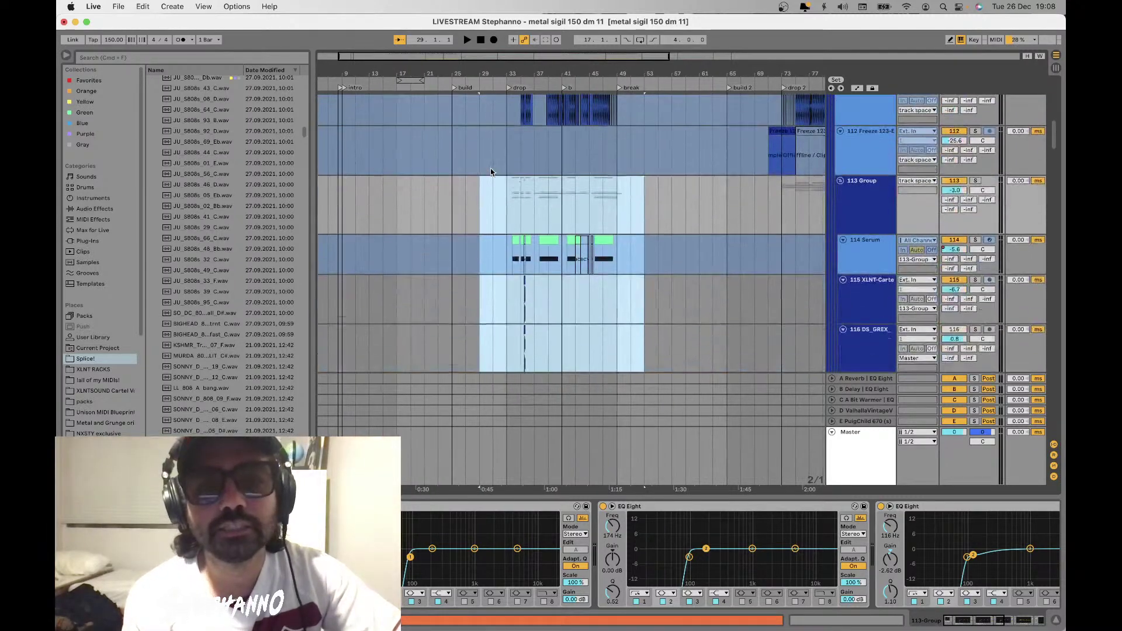
pyautogui.click(468, 188)
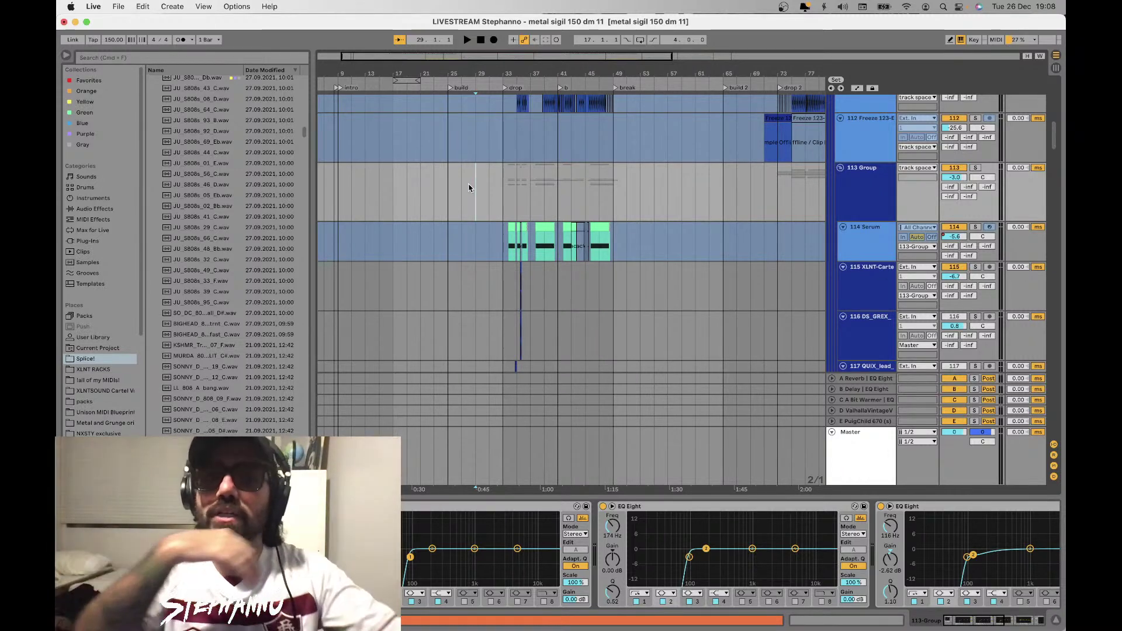
# Solo the 114 Serum track, play its first drop clips from bar 34, and unsolo it
pyautogui.scroll(4, 508, 193)
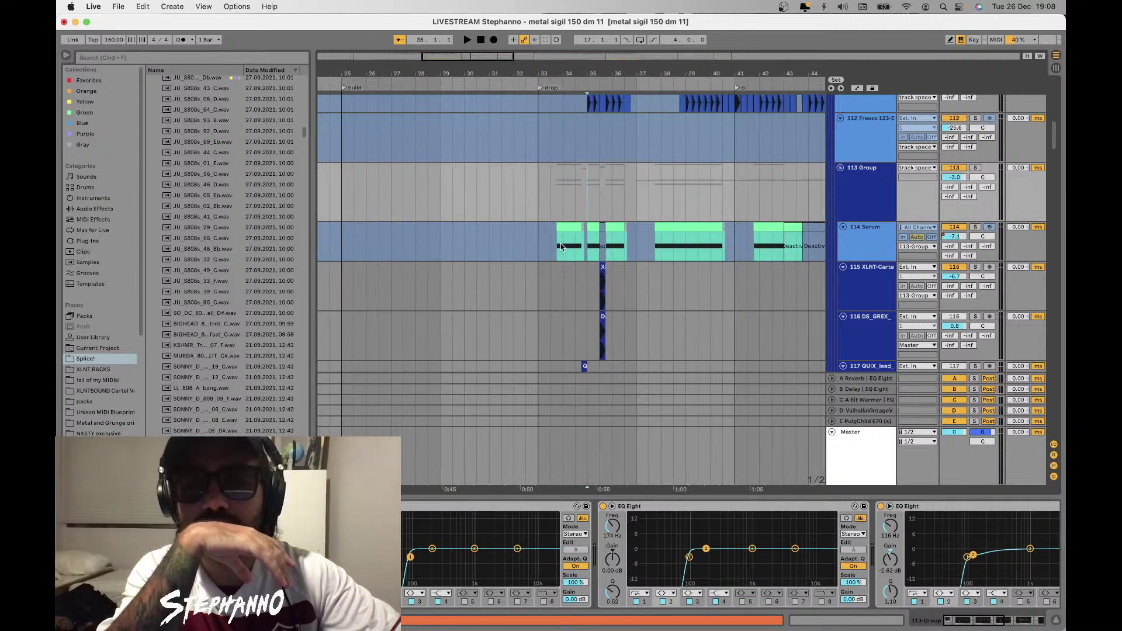
pyautogui.click(563, 245)
pyautogui.click(974, 227)
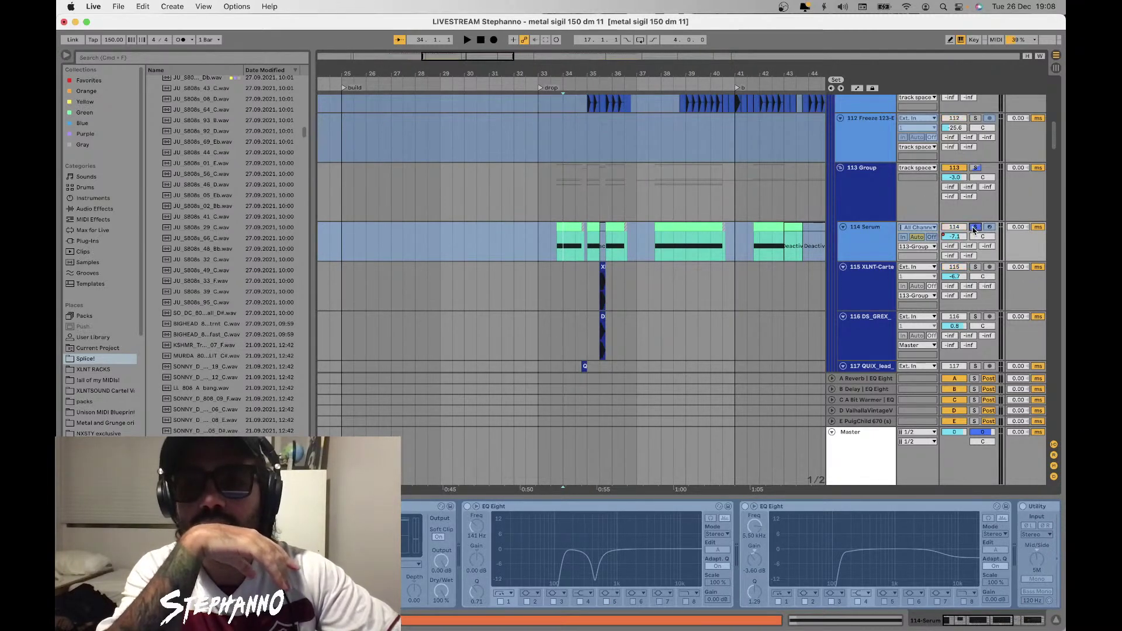
pyautogui.press('space')
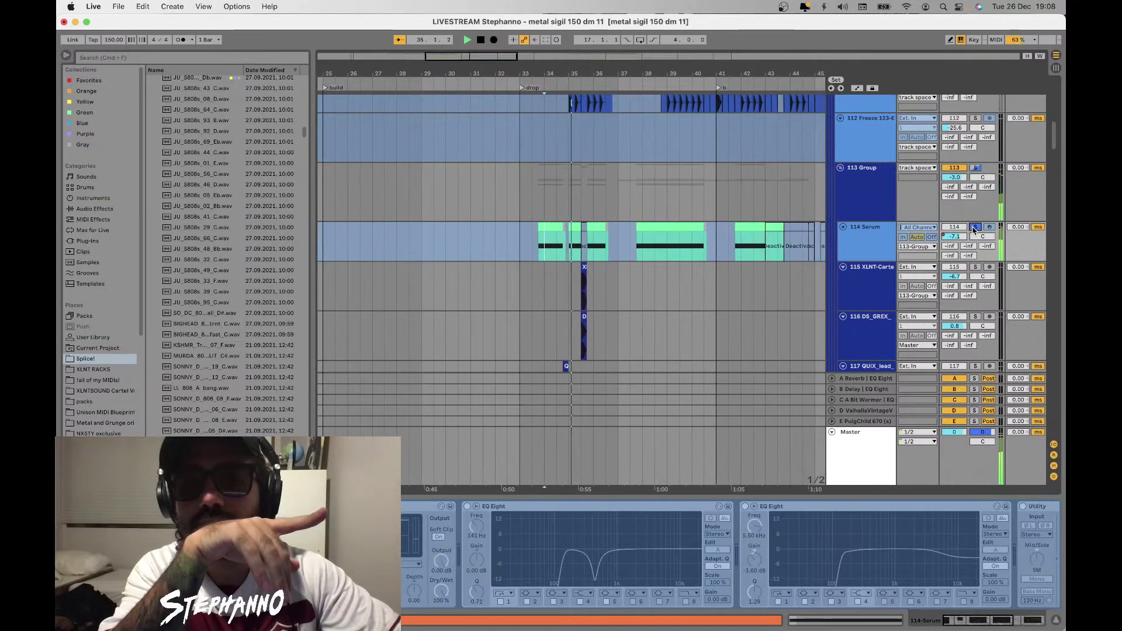
pyautogui.click(974, 227)
# Solo the 128 Serum track in the main sound group, play it from bar 34, and unsolo it
pyautogui.scroll(3, 974, 230)
pyautogui.scroll(-10, 974, 230)
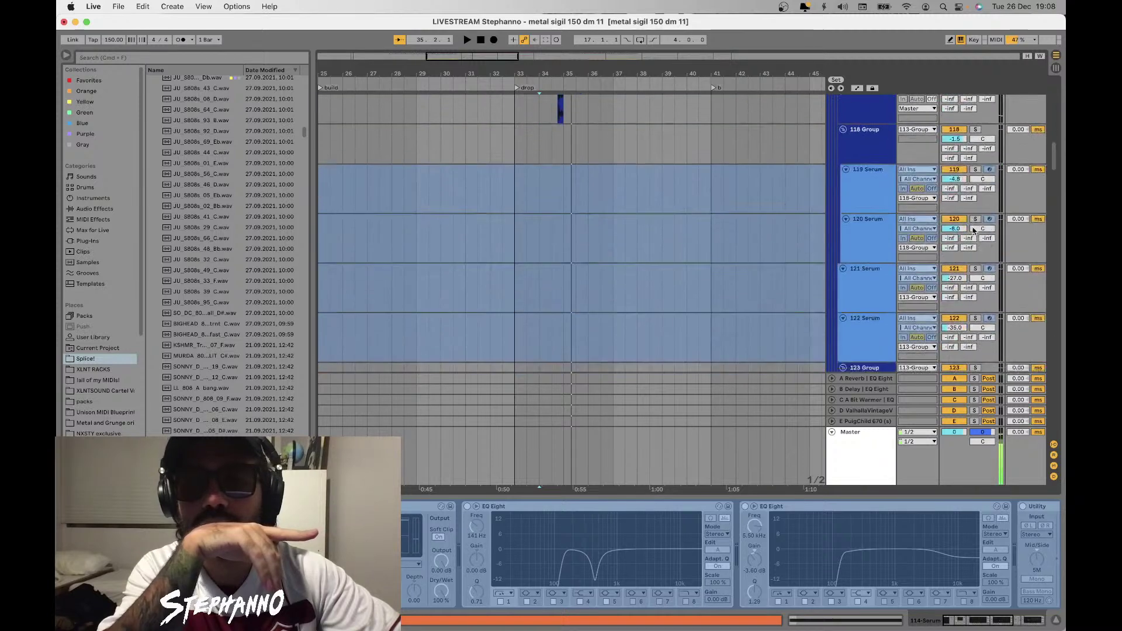
pyautogui.scroll(3, 972, 227)
pyautogui.click(975, 221)
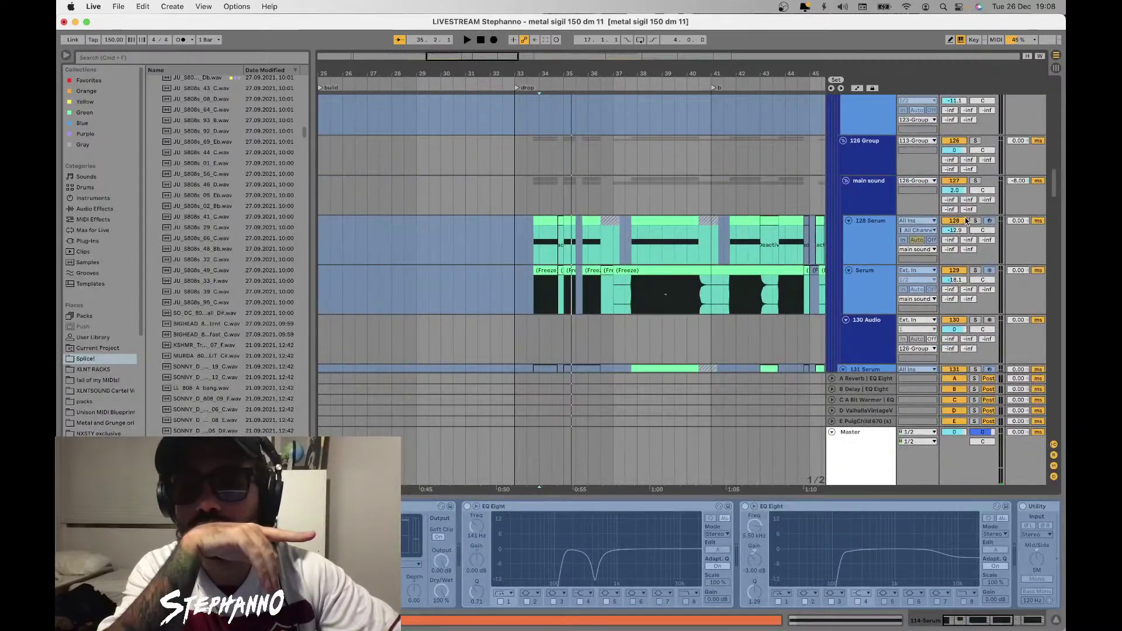
pyautogui.press('space')
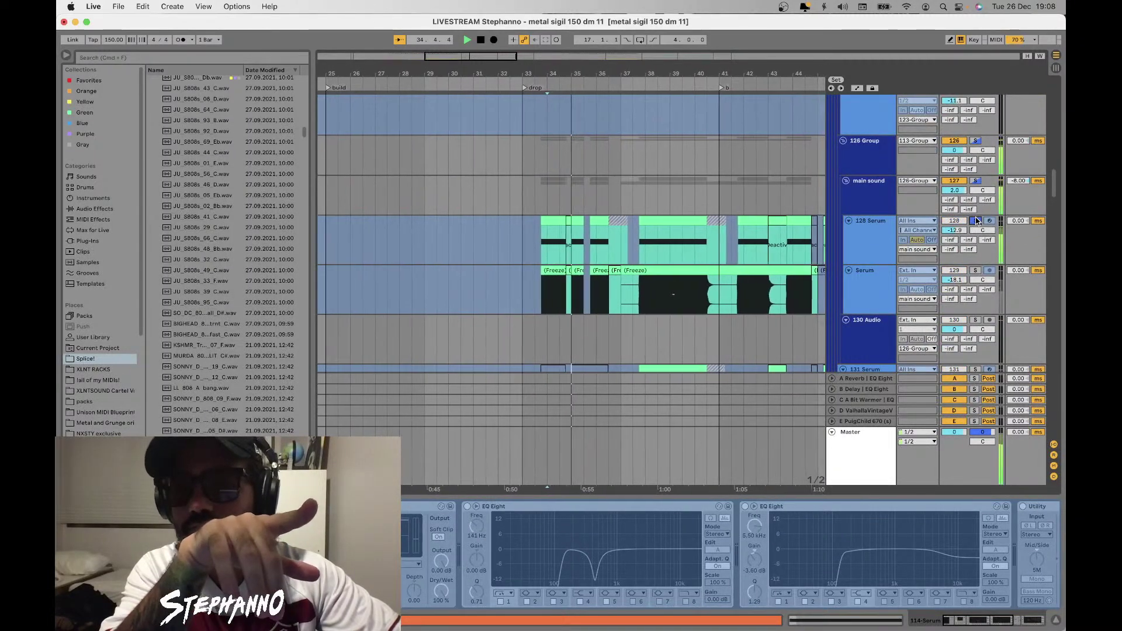
pyautogui.click(976, 221)
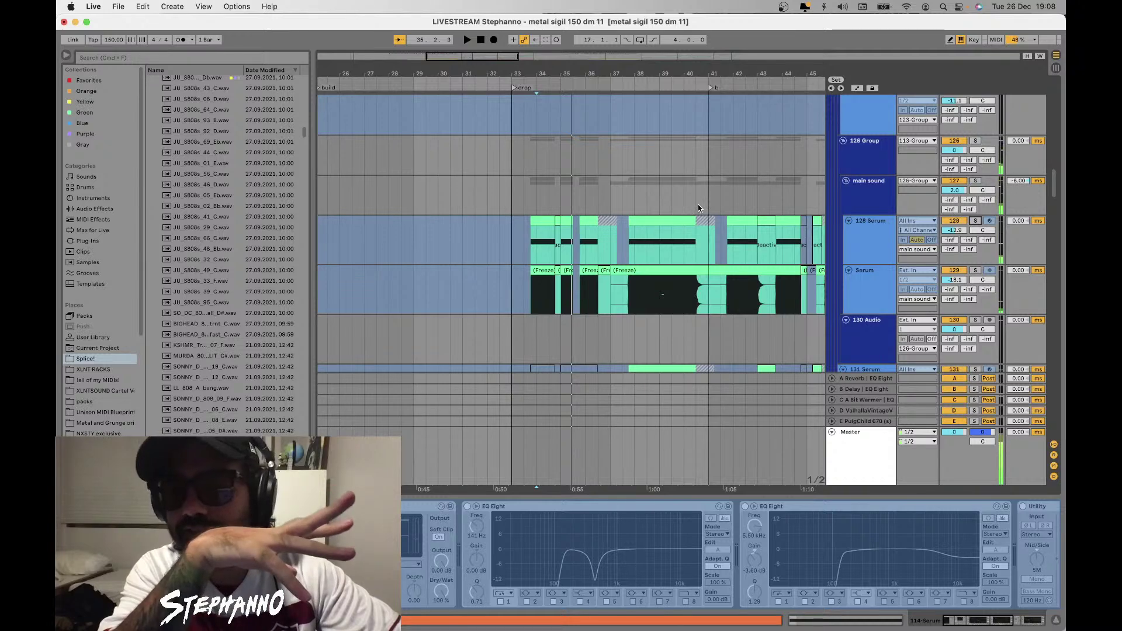
# Solo the main sound group and play it from the start of the drop at bar 33
pyautogui.click(531, 229)
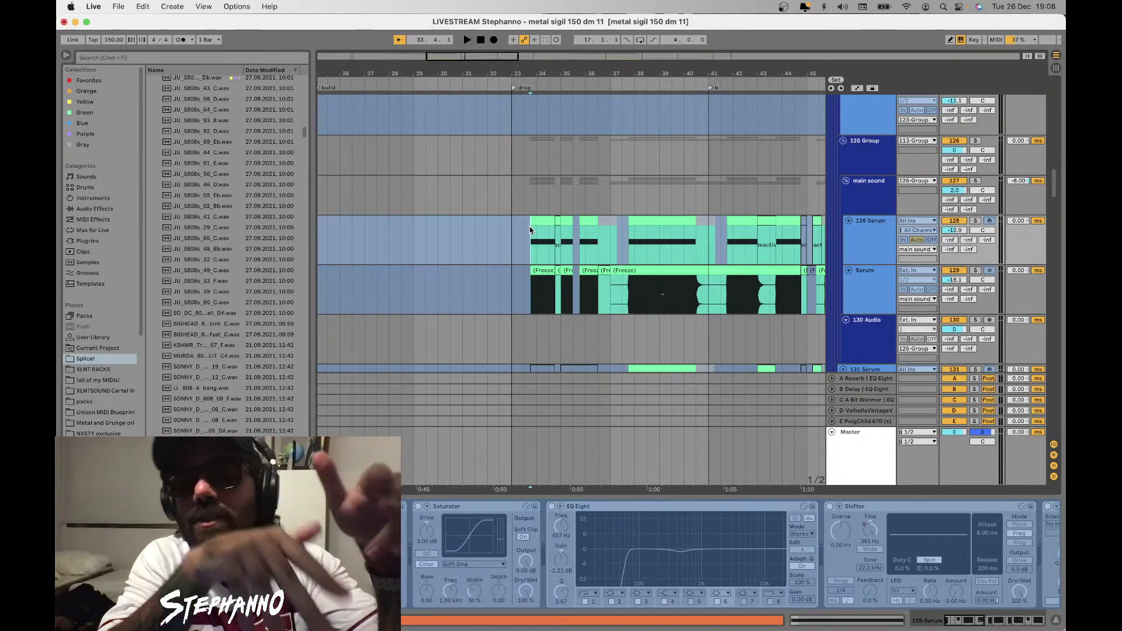
pyautogui.click(975, 180)
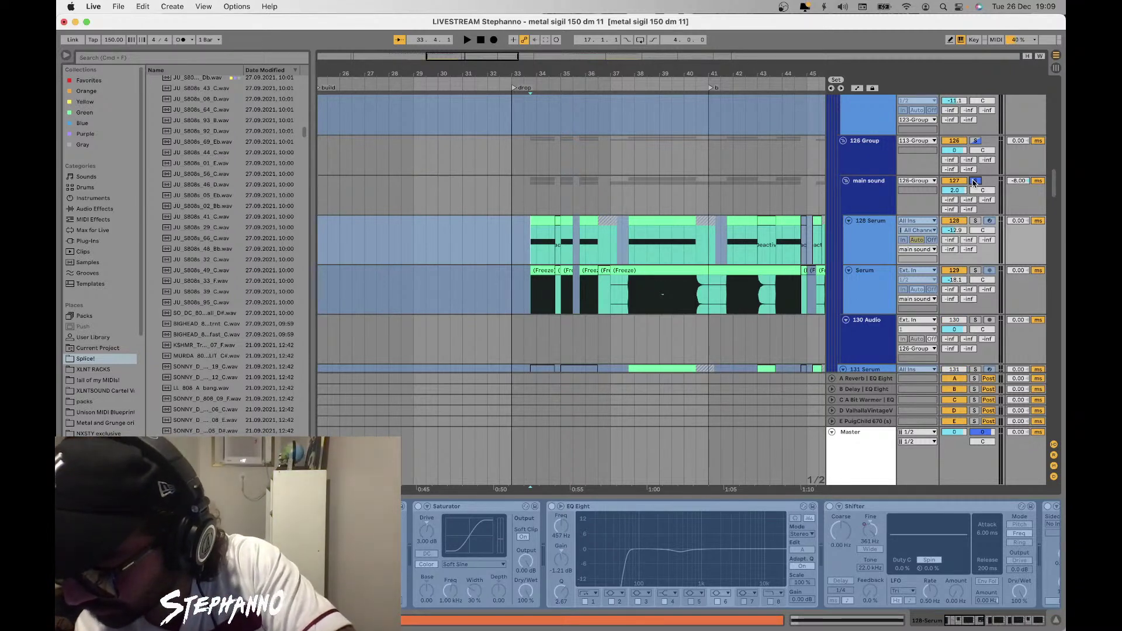
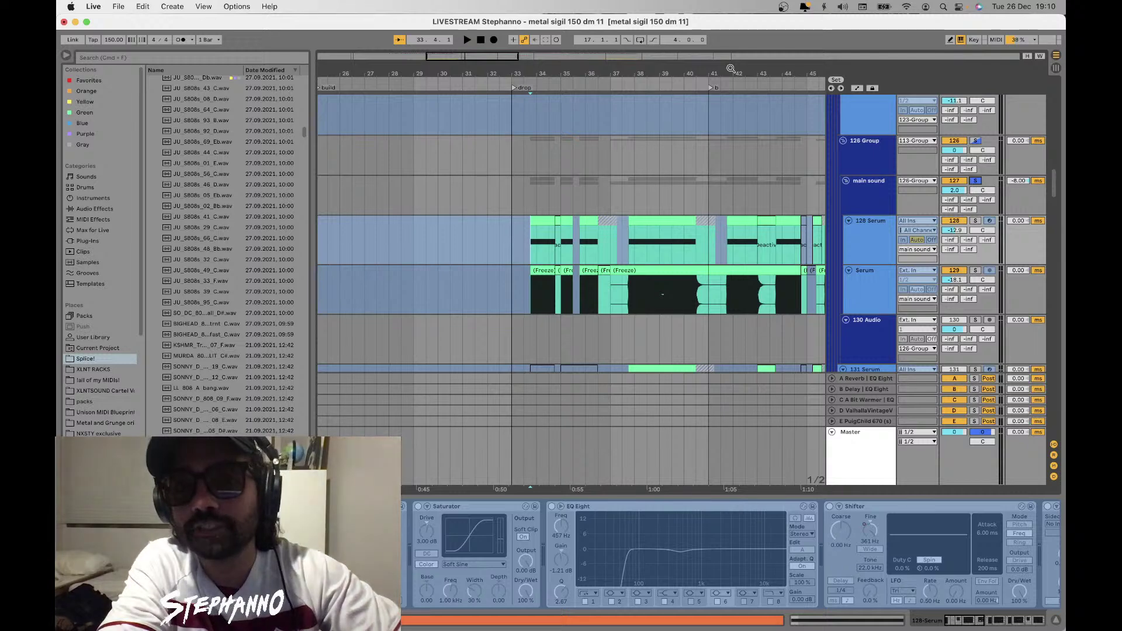
pyautogui.click(512, 147)
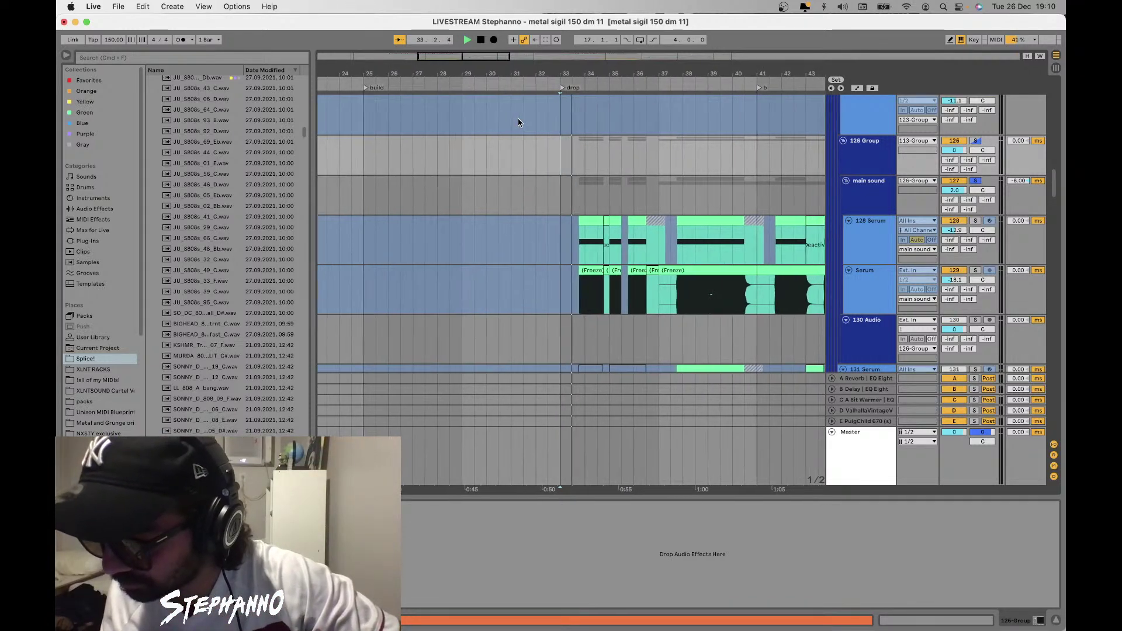
pyautogui.scroll(-3, 518, 118)
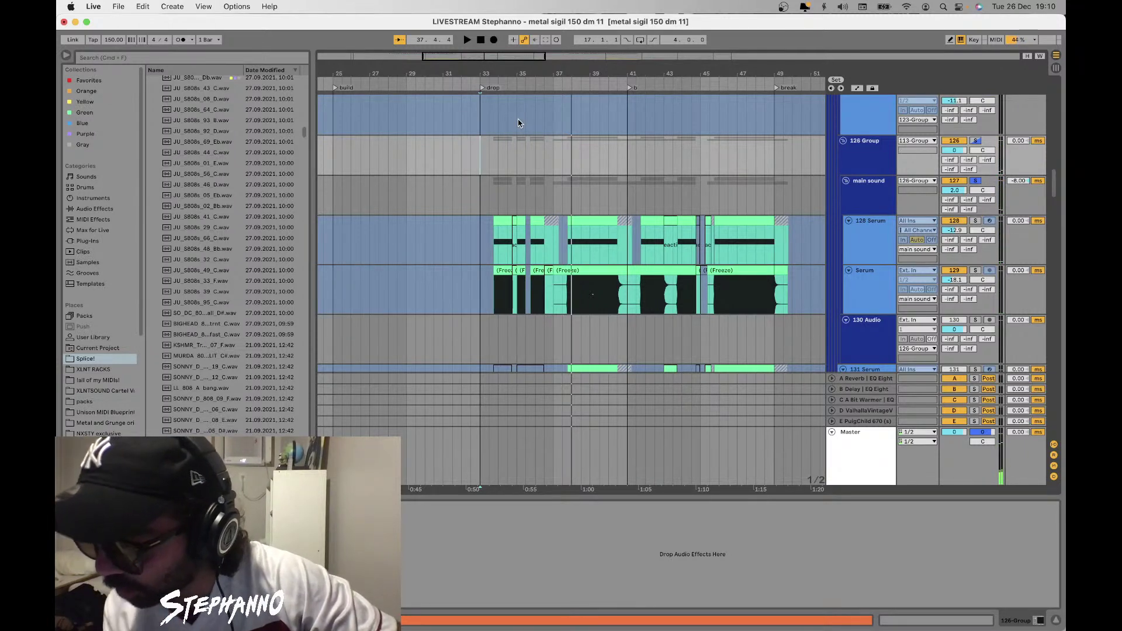
# Mark the first half of the drop on track 115 XLNT from bar 33 to bar 41
pyautogui.scroll(-1, 518, 122)
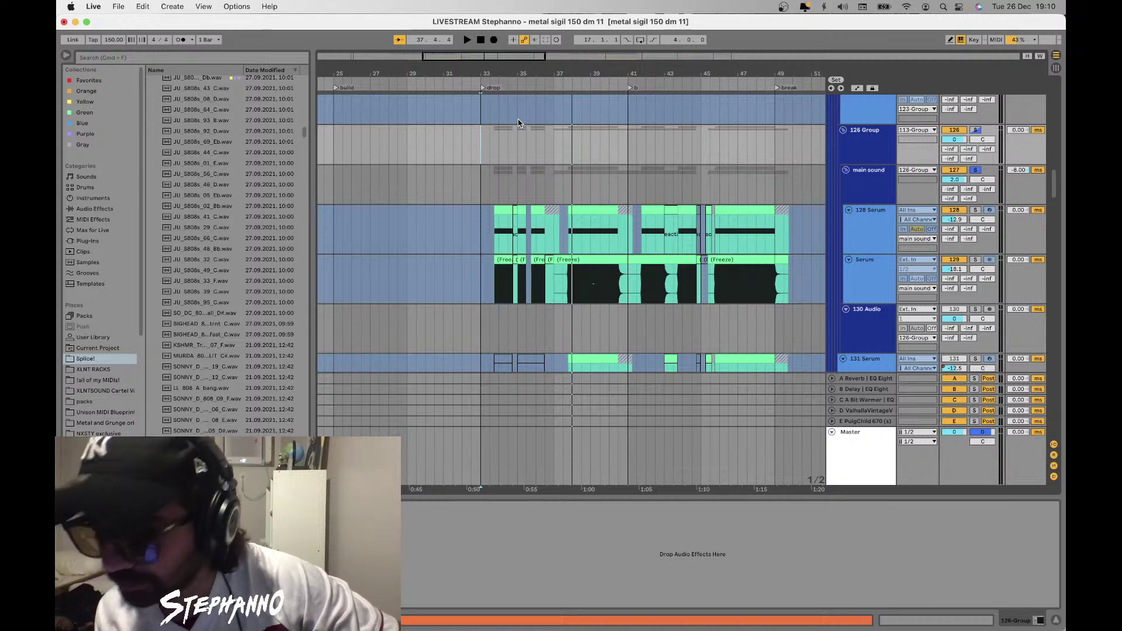
pyautogui.scroll(5, 519, 122)
pyautogui.scroll(5, 518, 123)
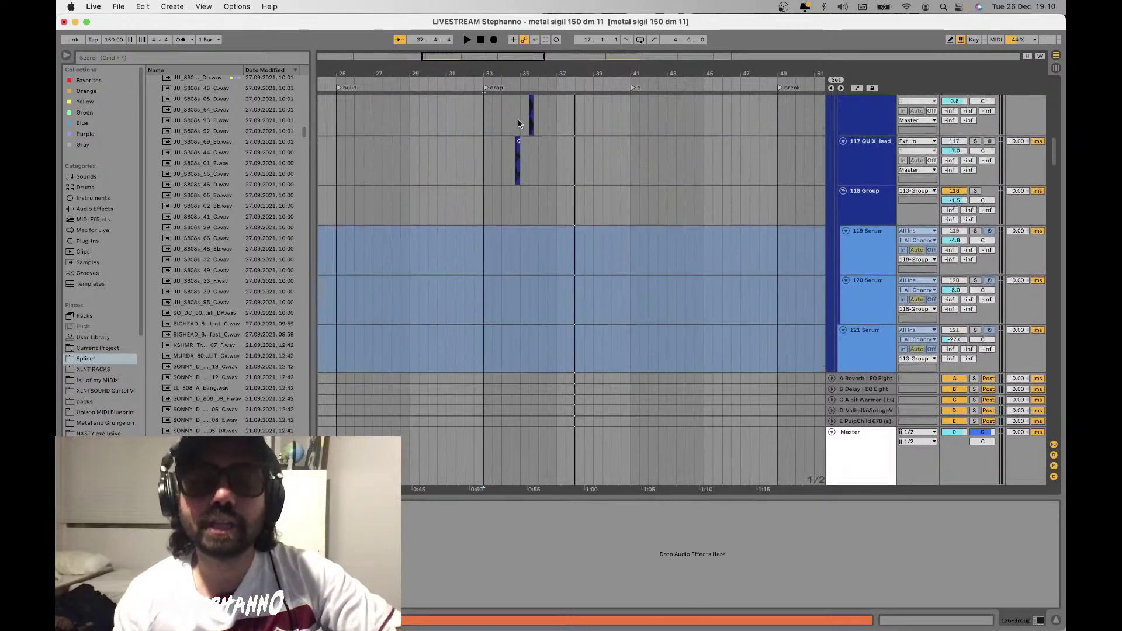
pyautogui.moveTo(479, 122); pyautogui.dragTo(631, 121)
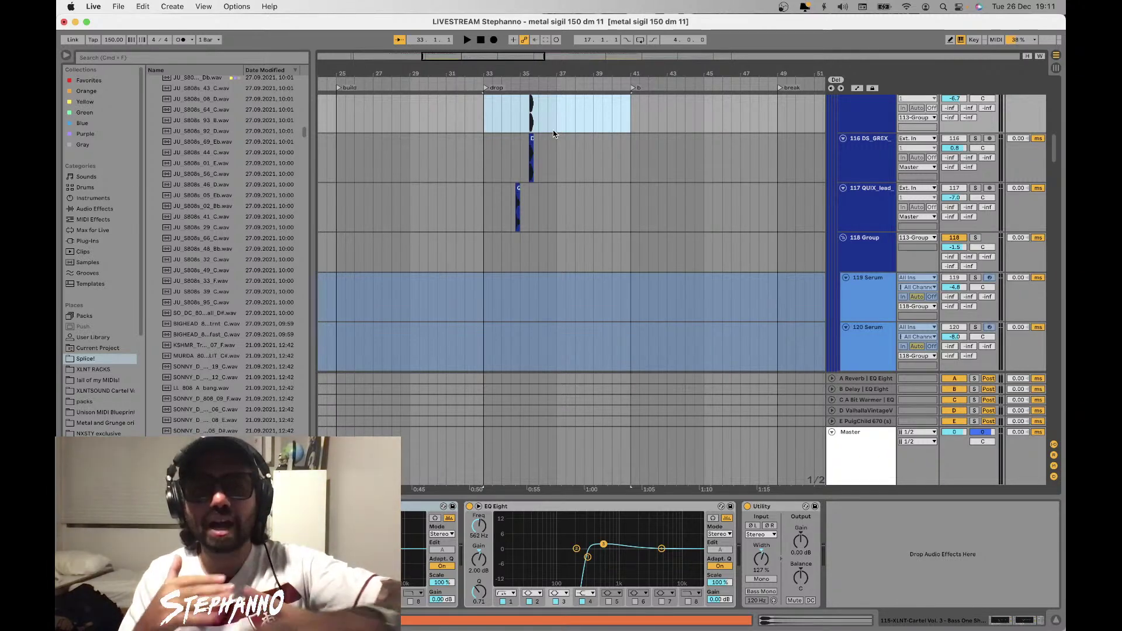
# Mark the 114 Serum clips from bar 33 to about bar 37 and place the insert marker at bar 34
pyautogui.scroll(5, 554, 134)
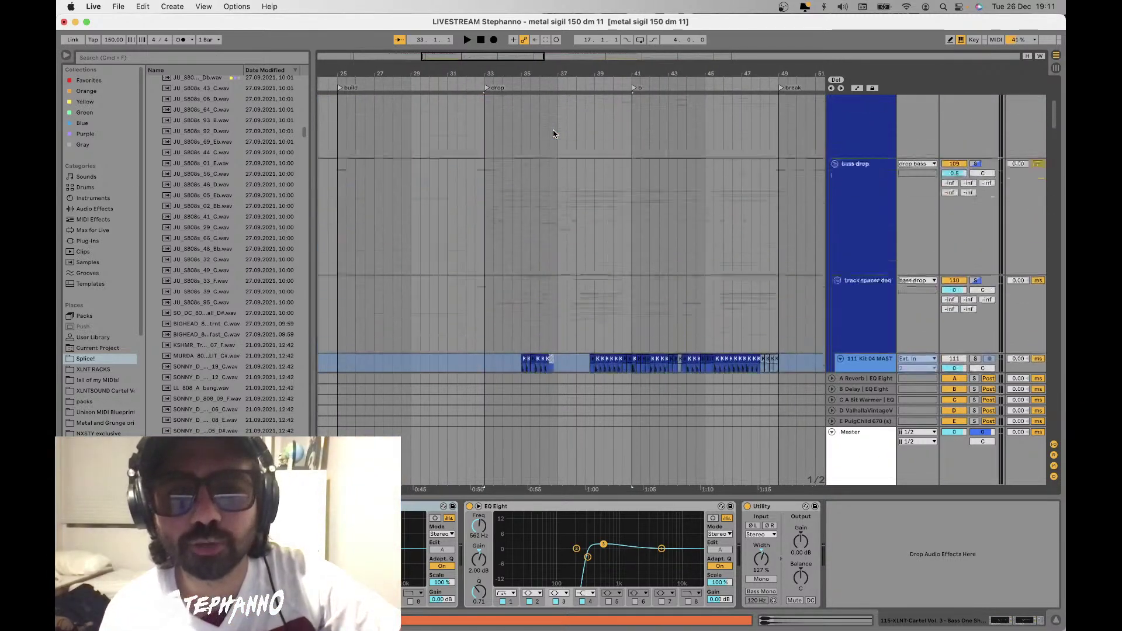
pyautogui.scroll(3, 554, 134)
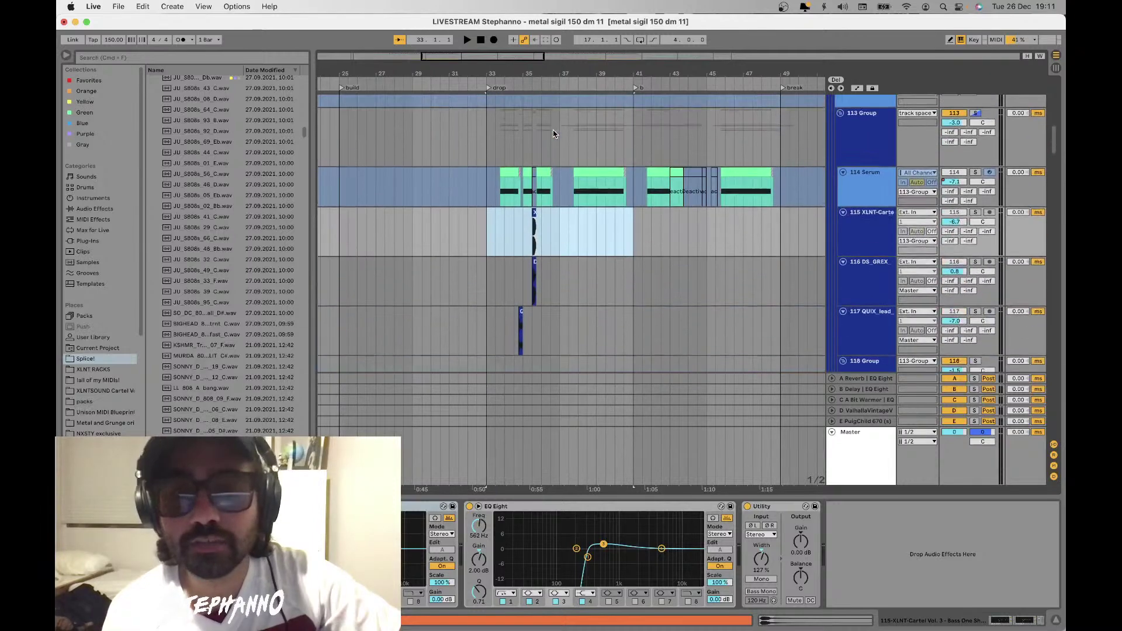
pyautogui.click(485, 178)
pyautogui.moveTo(484, 178); pyautogui.dragTo(560, 177)
pyautogui.click(503, 184)
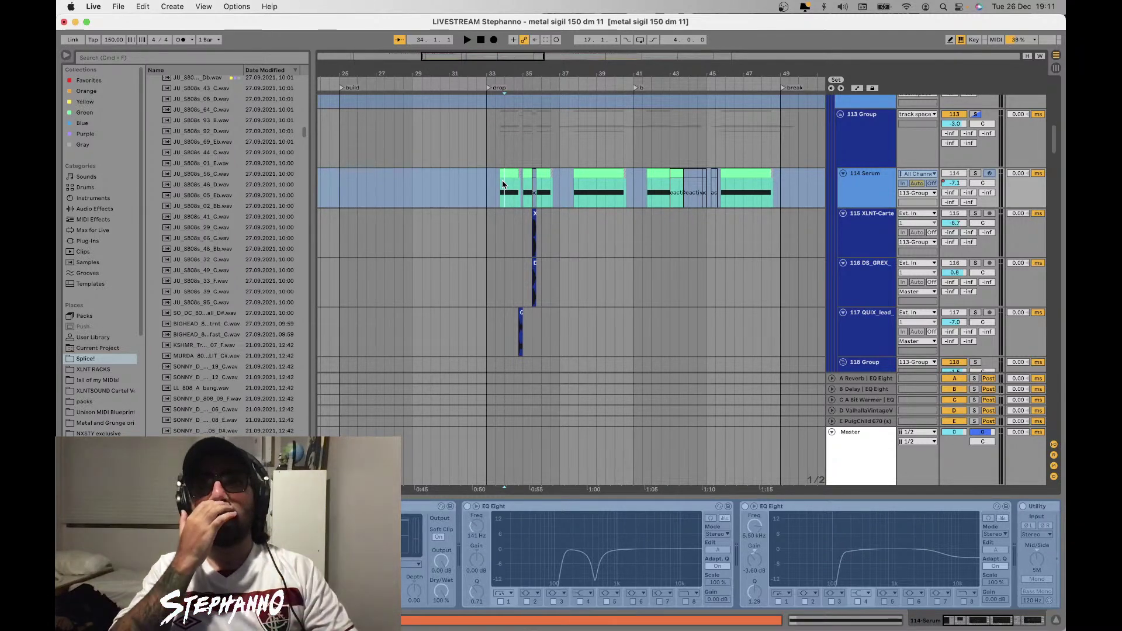
# Audition the 114 Serum track soloed from bar 34, stop playback, and unsolo it
pyautogui.click(976, 173)
pyautogui.press('space')
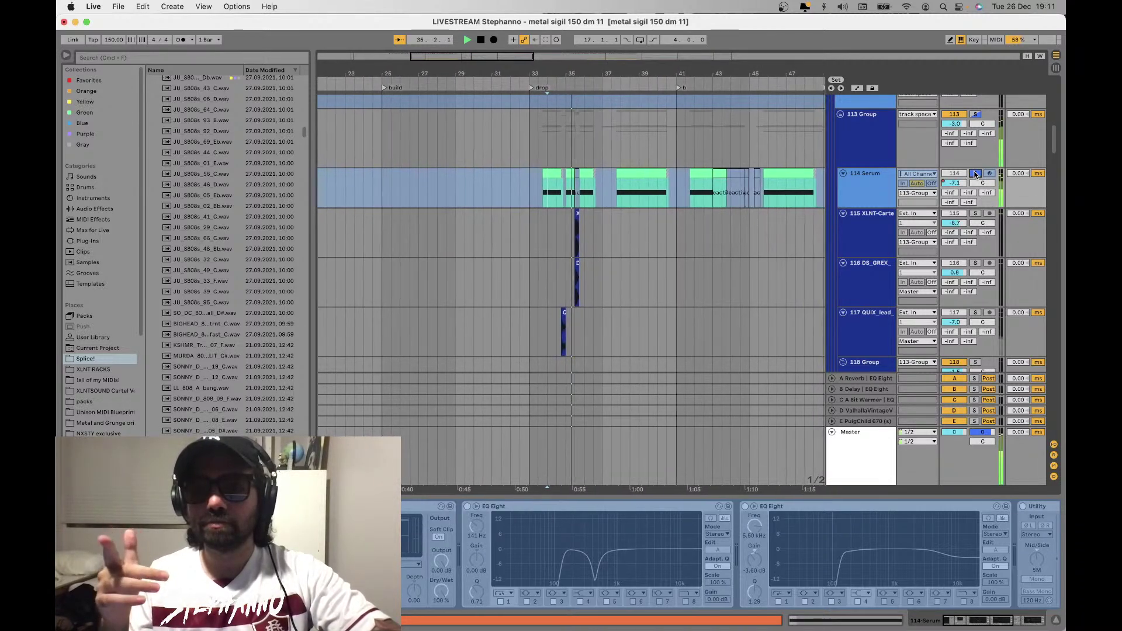
pyautogui.press('space')
pyautogui.click(976, 174)
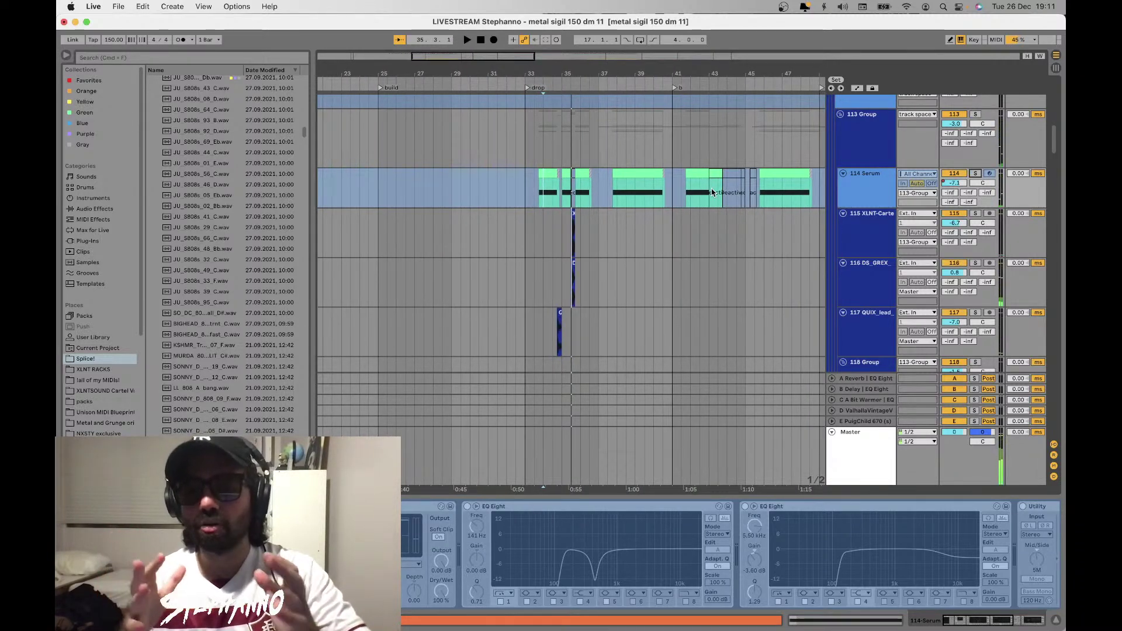
# Go back to the main groups and place the insert marker on the drop bass group at bar 34
pyautogui.scroll(-10, 712, 192)
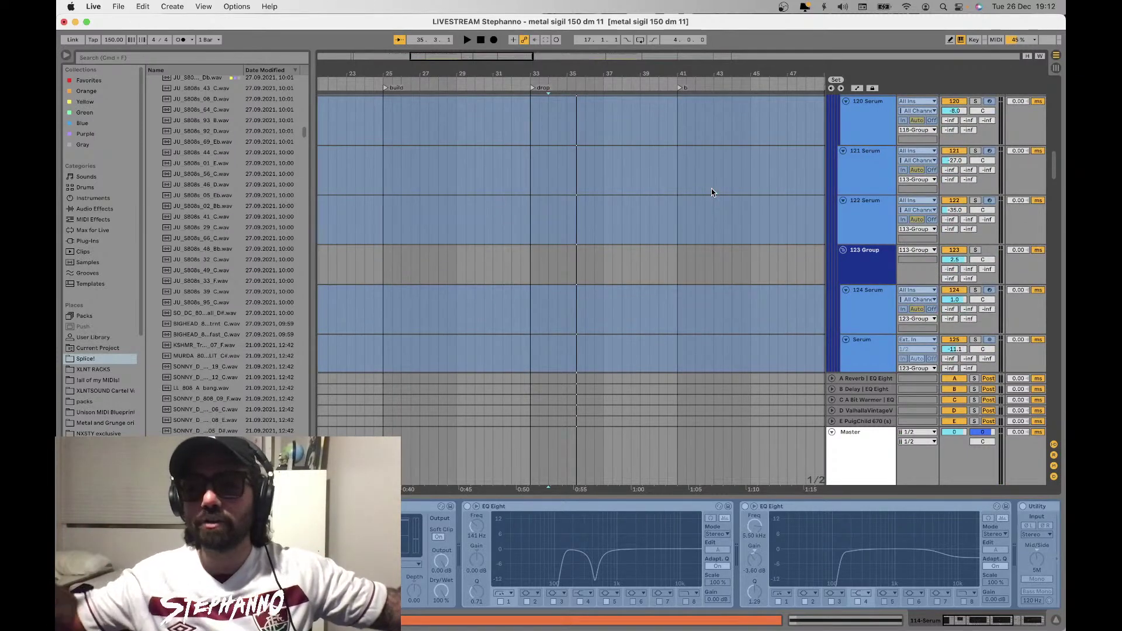
pyautogui.scroll(6, 545, 166)
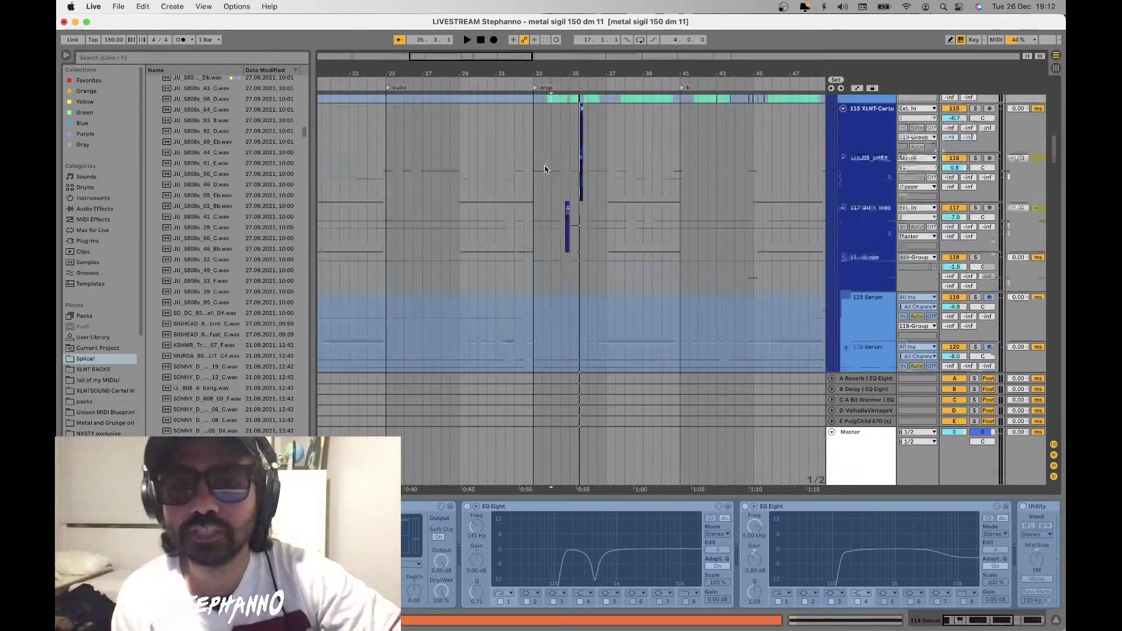
pyautogui.scroll(15, 545, 170)
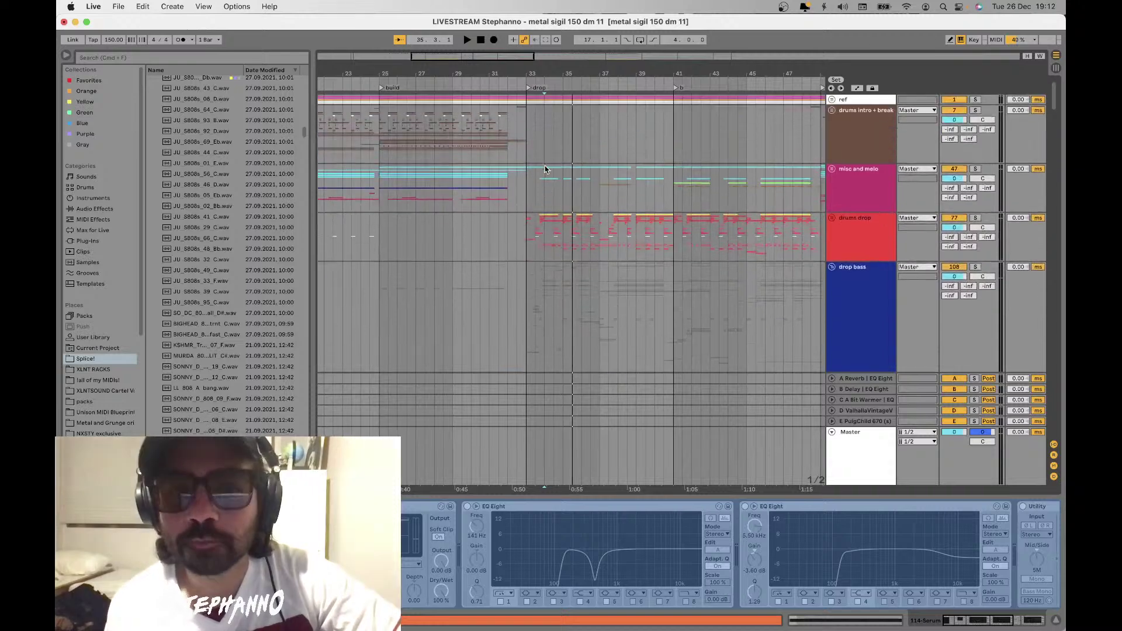
pyautogui.scroll(-5, 544, 166)
pyautogui.click(545, 166)
pyautogui.scroll(3, 556, 172)
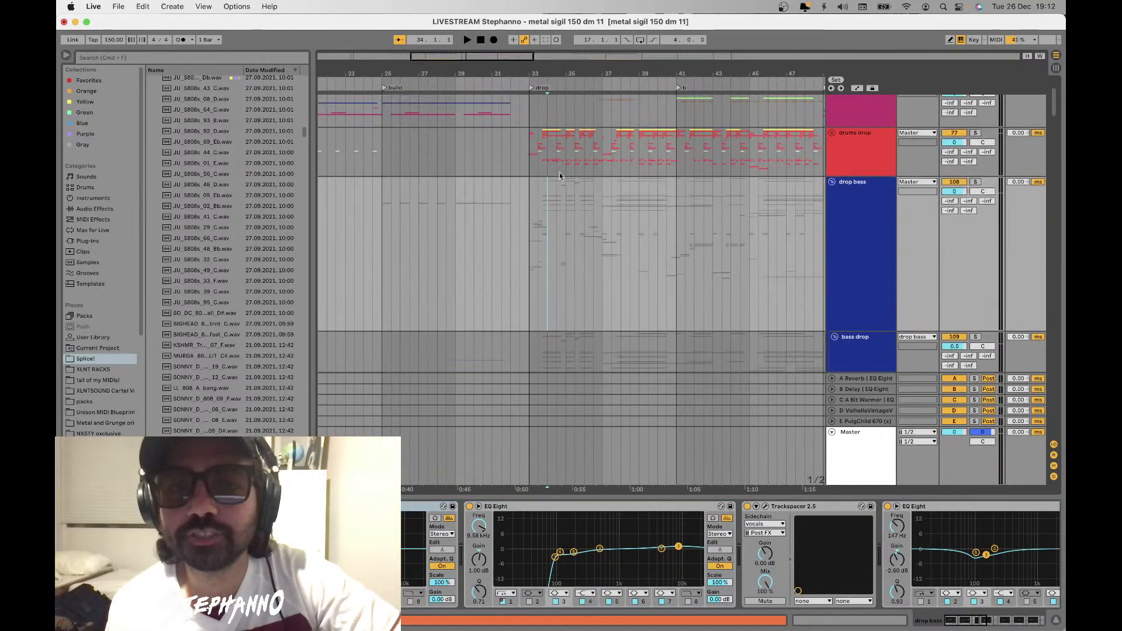
# Look over the bass drop subgroups and place the insert marker on the drop bass group at bar 36
pyautogui.scroll(-5, 567, 215)
pyautogui.click(574, 136)
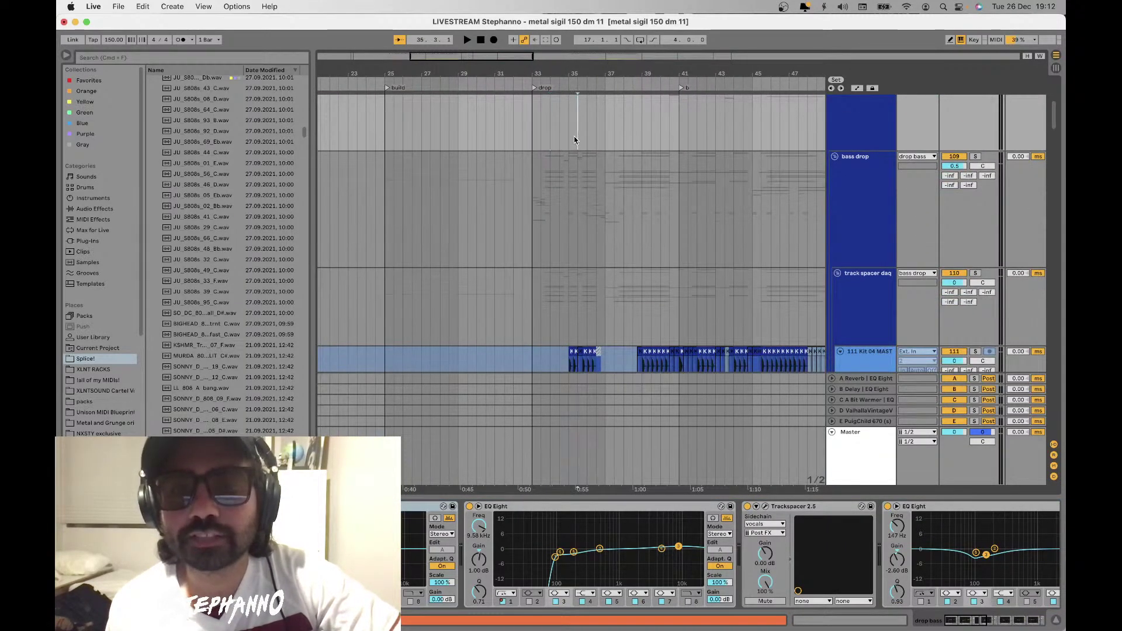
pyautogui.scroll(3, 574, 140)
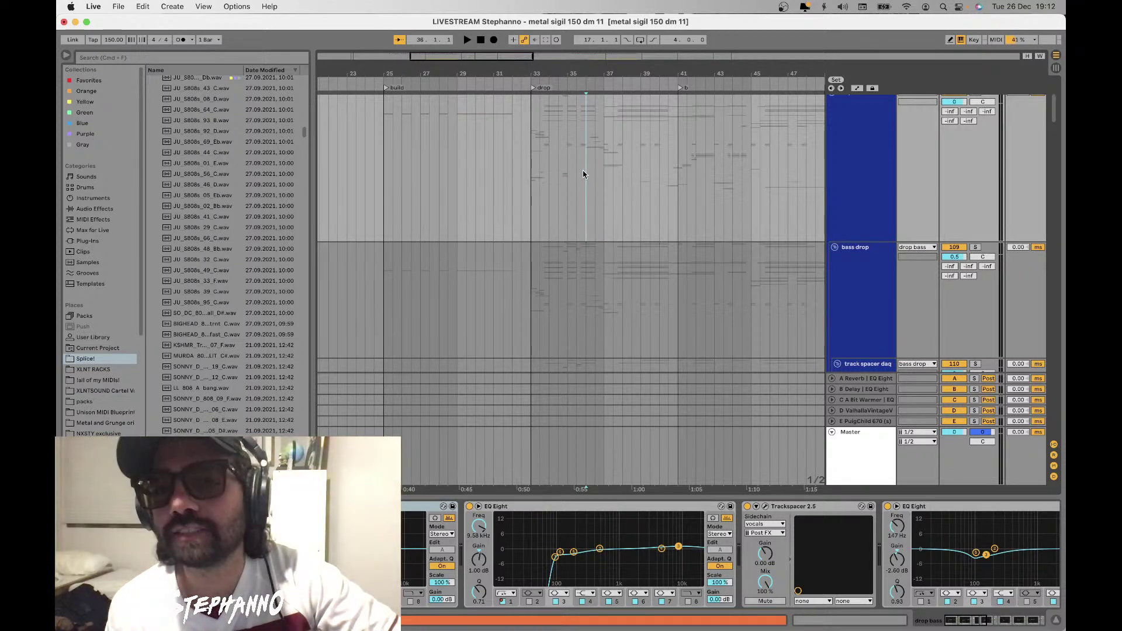
pyautogui.scroll(-3, 583, 173)
pyautogui.scroll(3, 584, 173)
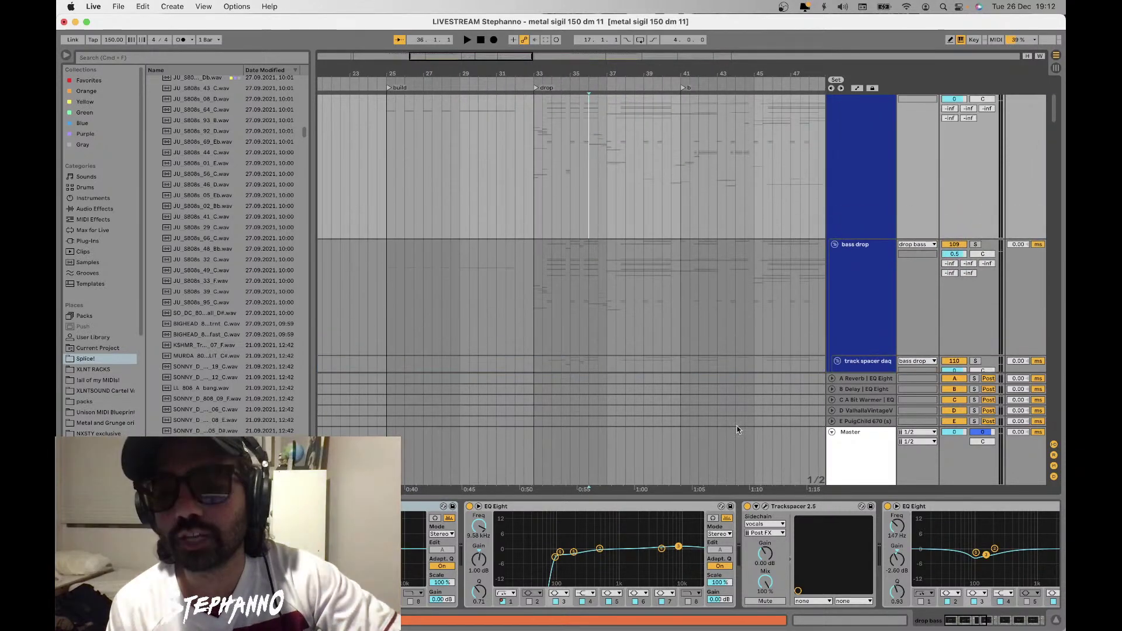
# Open the Trackspacer window on the drop bass group to inspect it, select the group, and close the plugin window
pyautogui.click(766, 508)
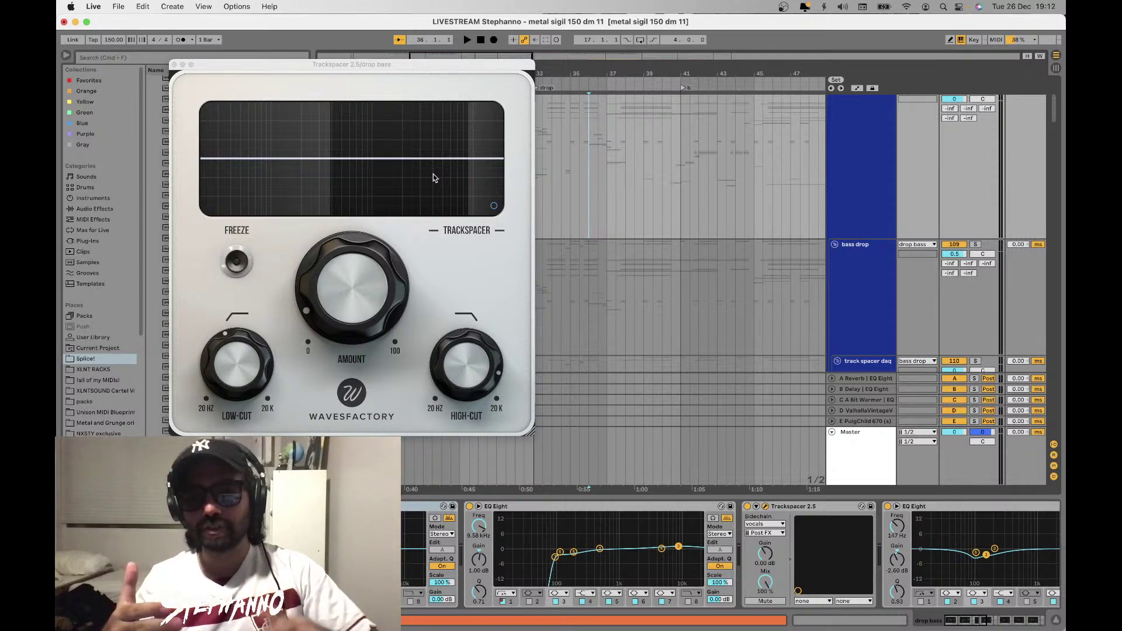
pyautogui.scroll(2, 765, 165)
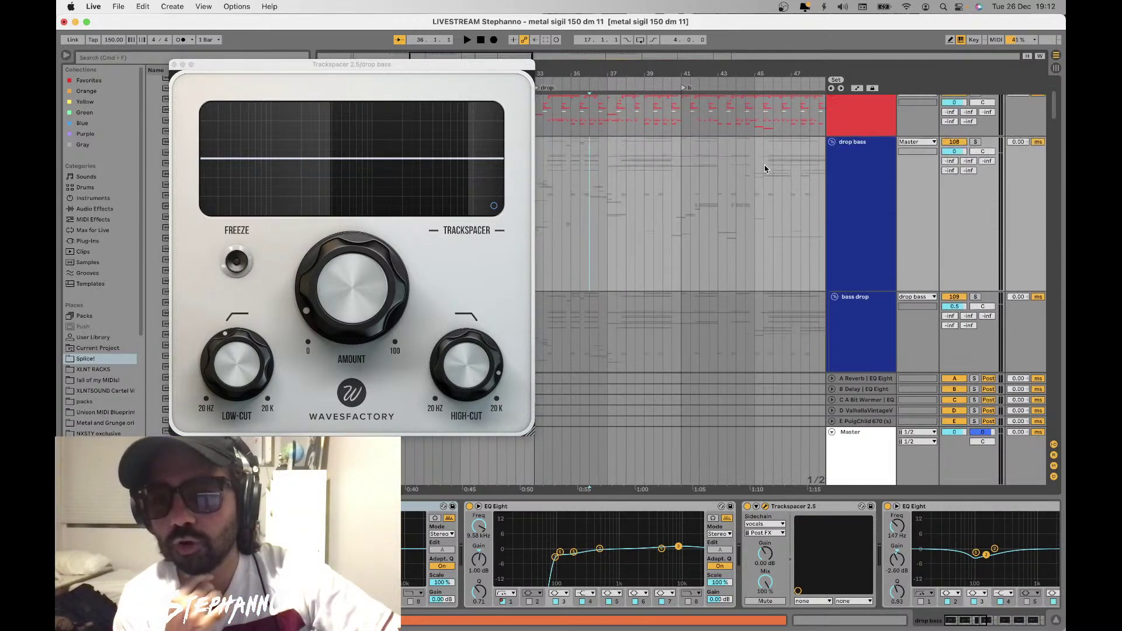
pyautogui.click(838, 198)
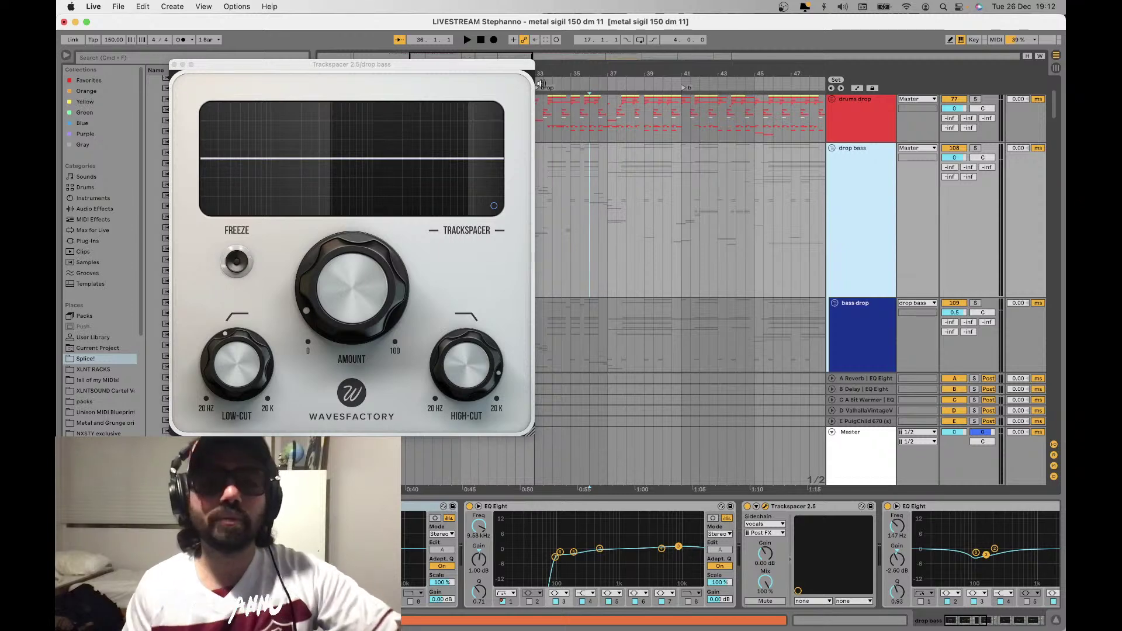
pyautogui.click(174, 65)
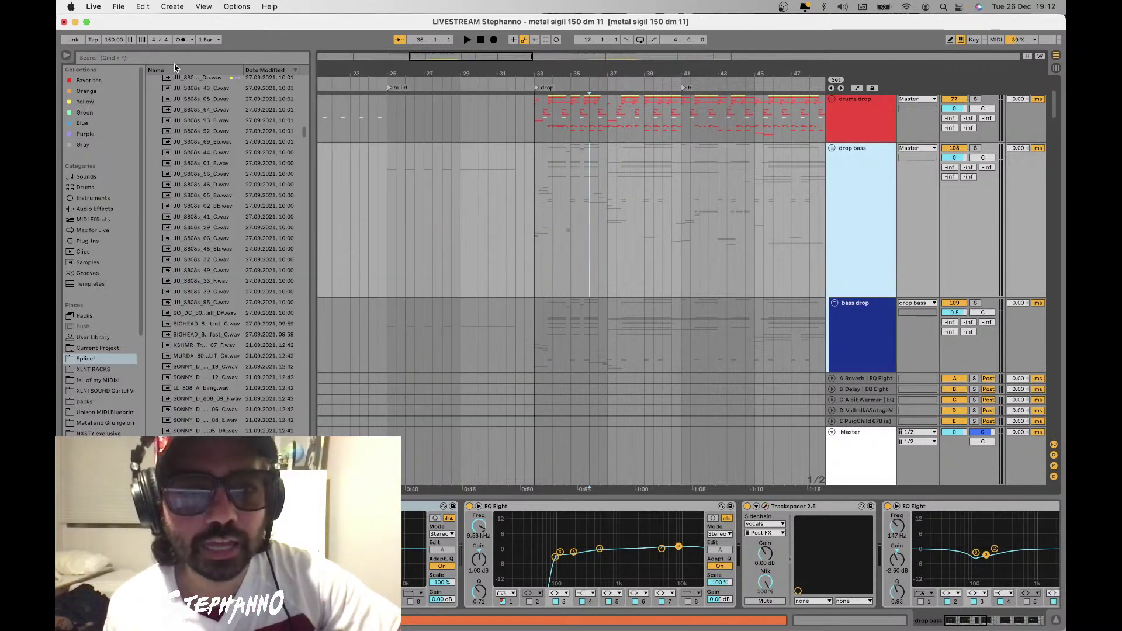
# Look through the layers inside the drop bass group and select the 136 Serum track
pyautogui.press('-')
pyautogui.scroll(-10, 552, 204)
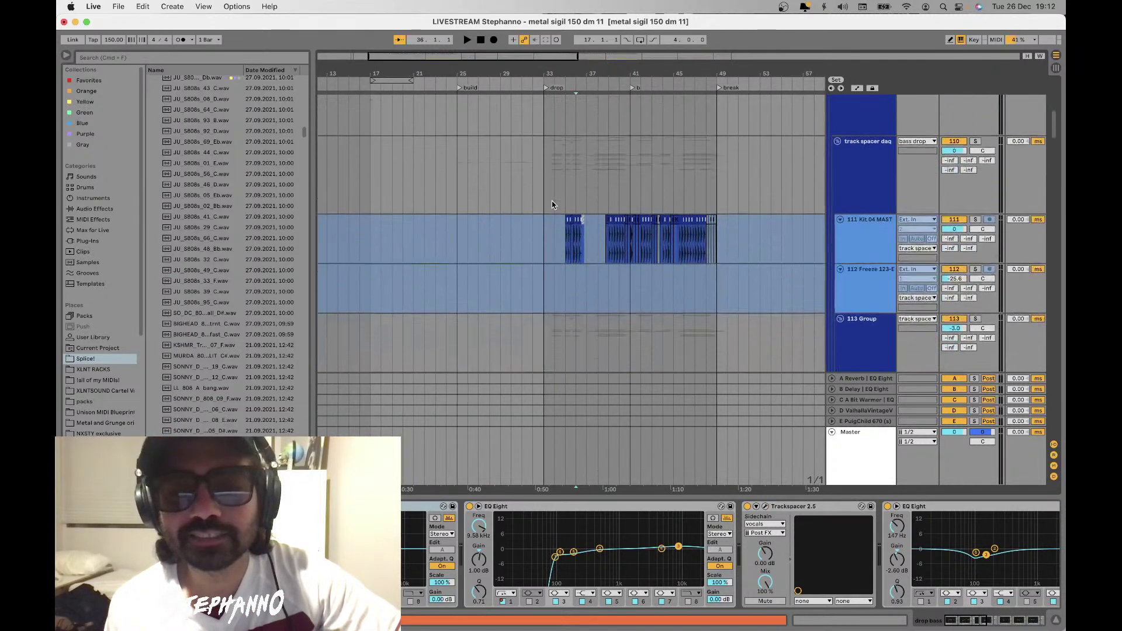
pyautogui.scroll(15, 553, 204)
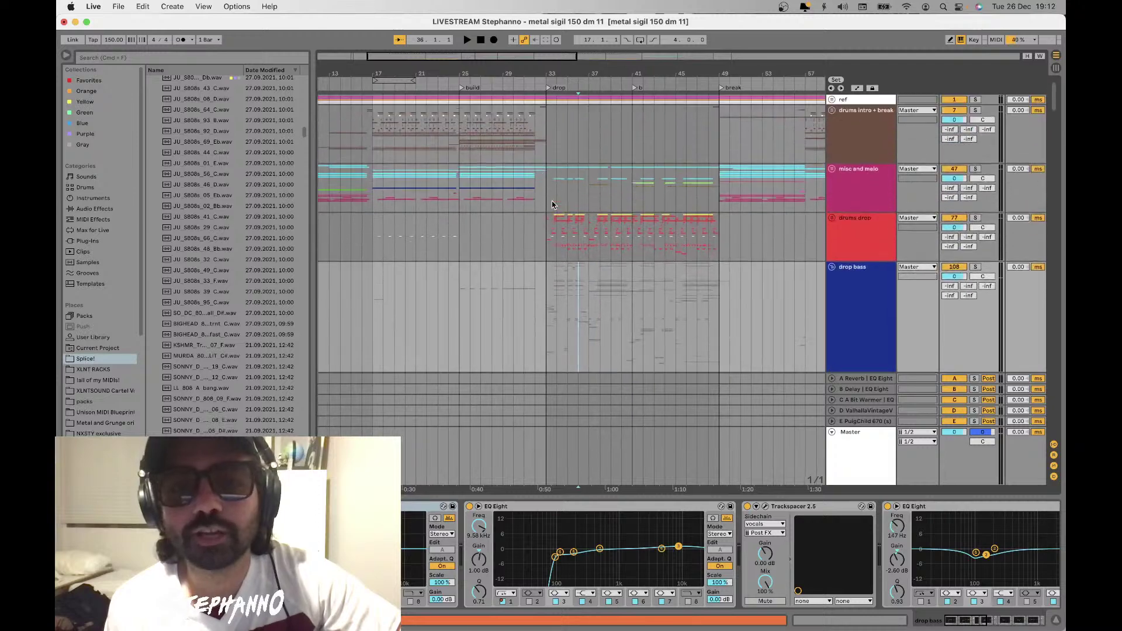
pyautogui.scroll(-5, 557, 245)
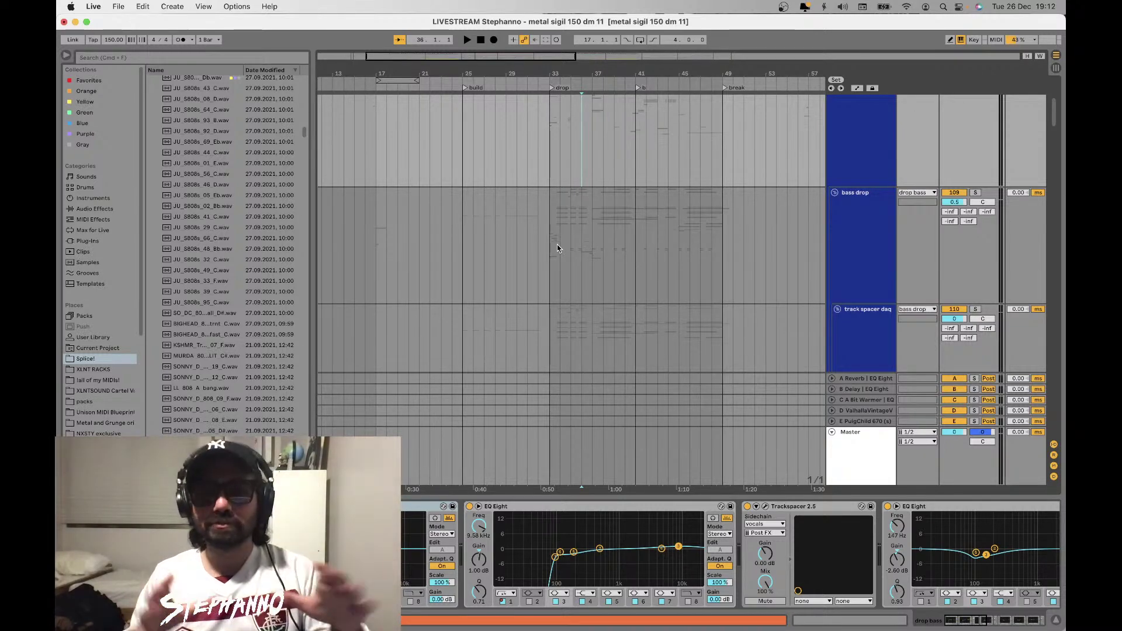
pyautogui.scroll(-10, 557, 245)
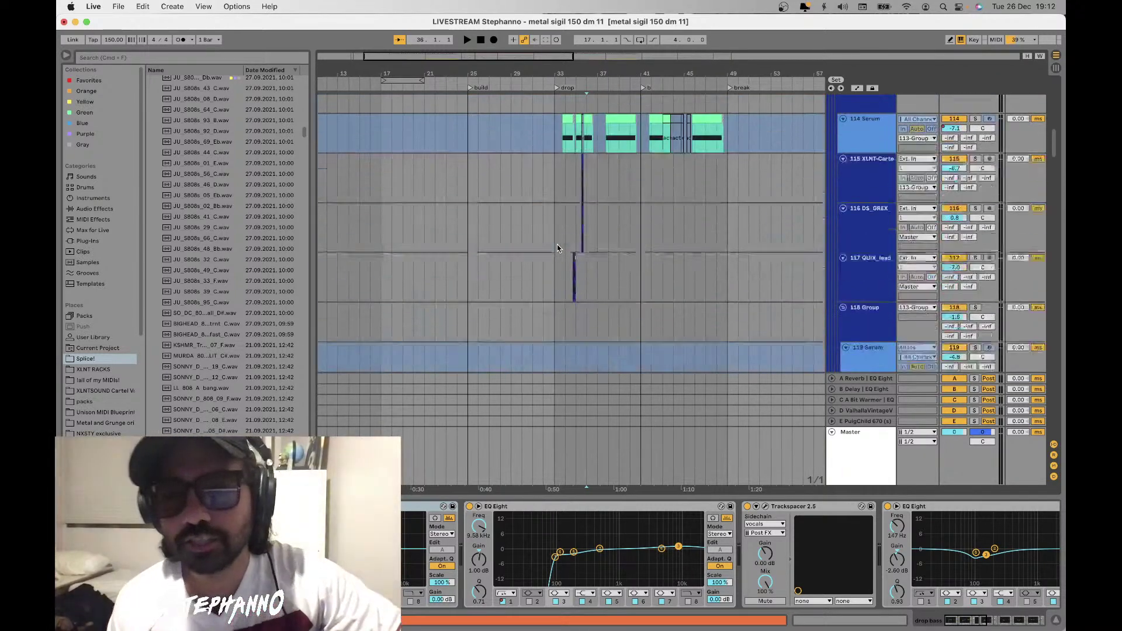
pyautogui.scroll(-3, 557, 241)
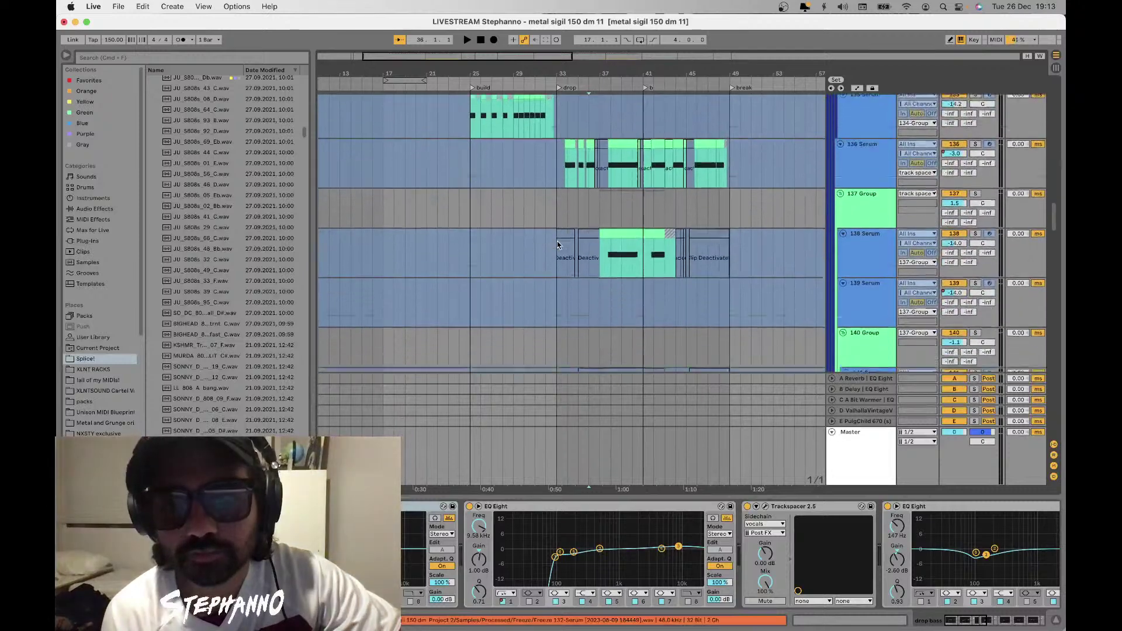
pyautogui.click(885, 151)
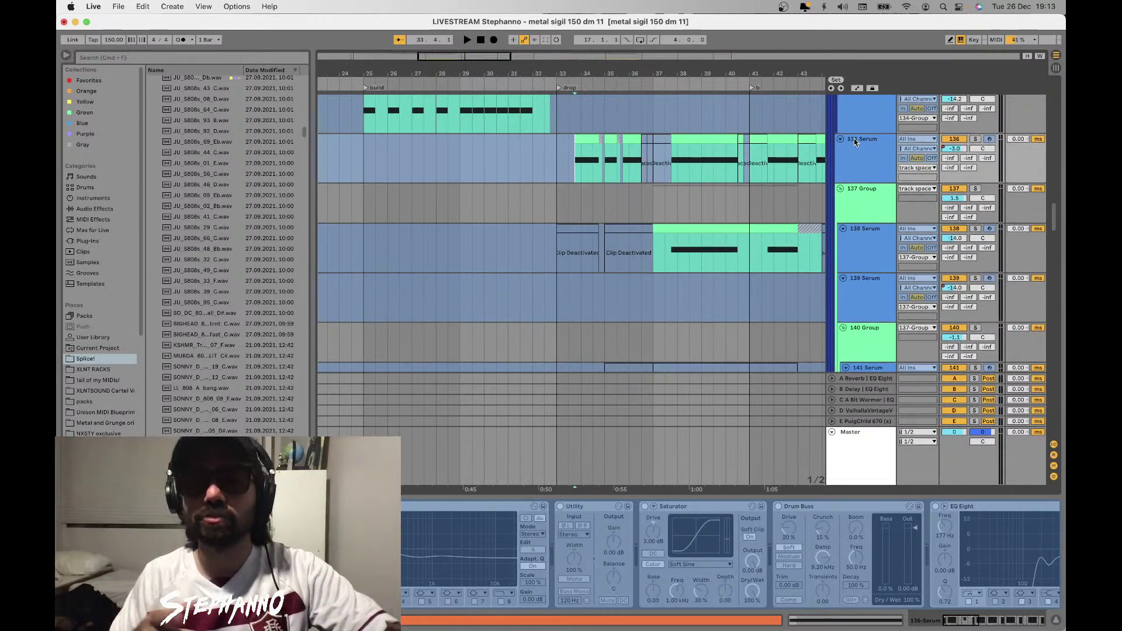
# Start playback from bar 13 on the 136 Serum track, and place the insert marker at bar 21
pyautogui.scroll(-3, 652, 103)
pyautogui.click(425, 145)
pyautogui.press('space')
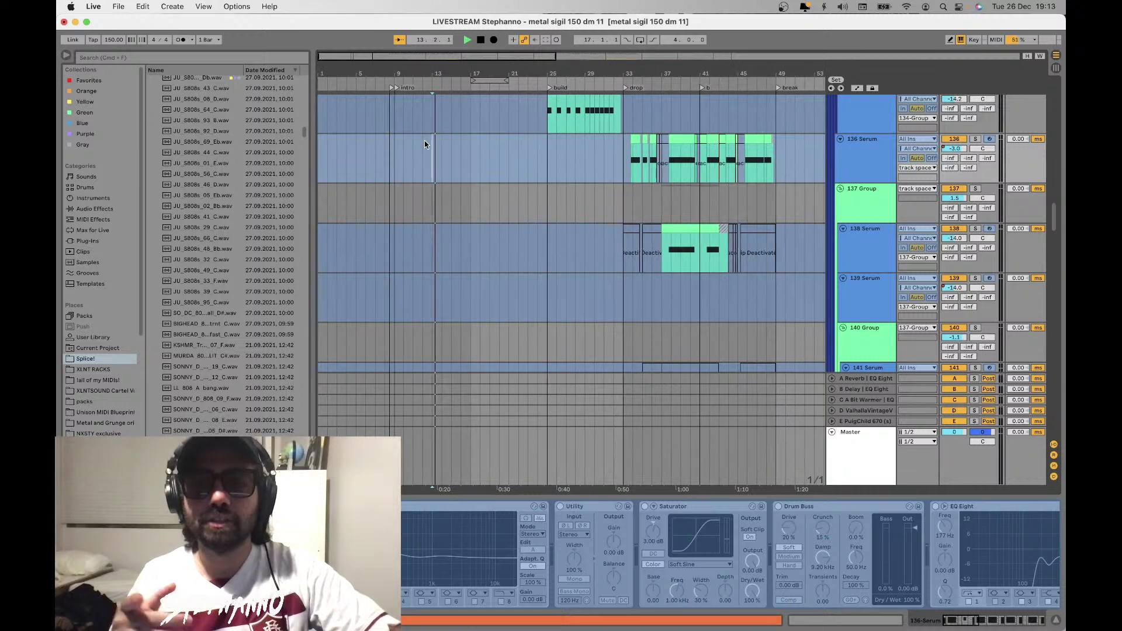
pyautogui.click(482, 144)
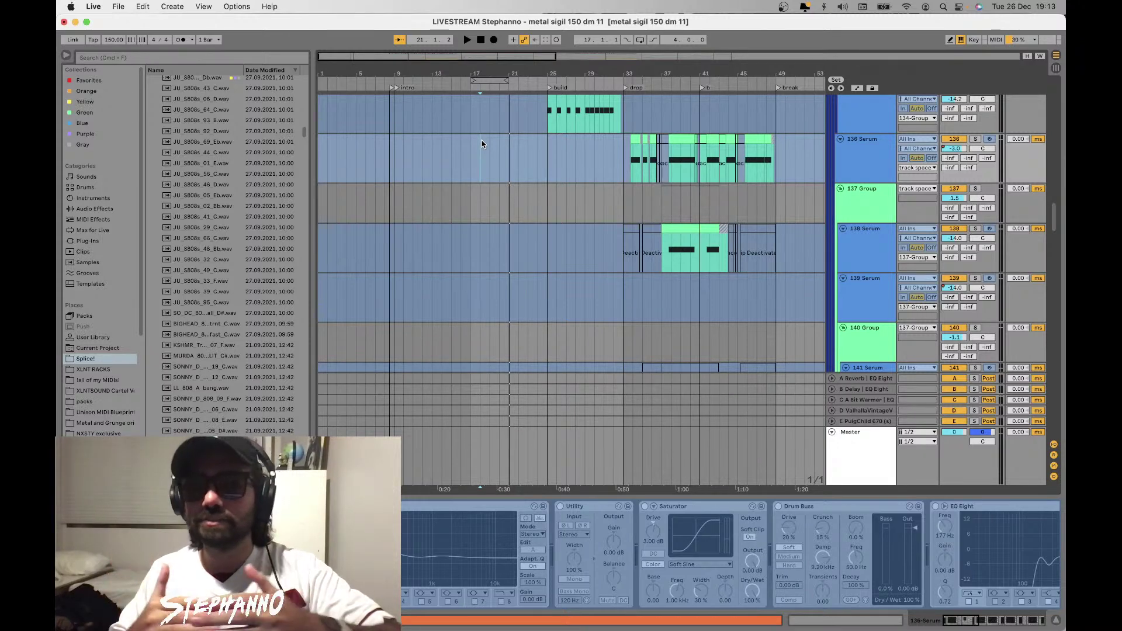
# Unfold the vocals group and place the insert marker on the misc and melo group at bar 33
pyautogui.scroll(-15, 482, 140)
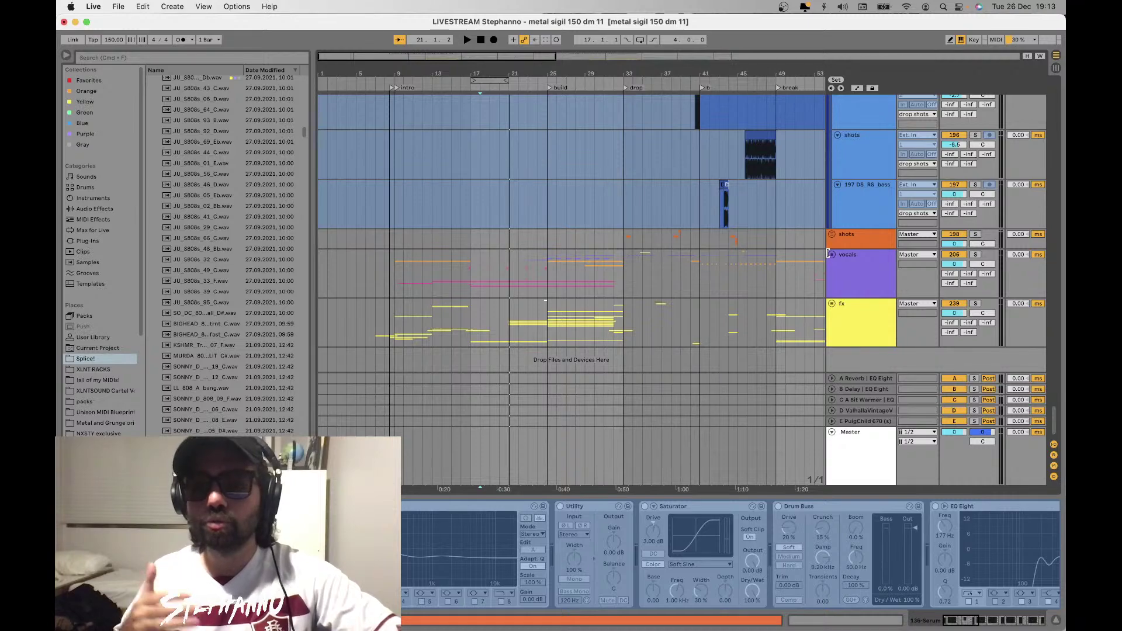
pyautogui.click(832, 256)
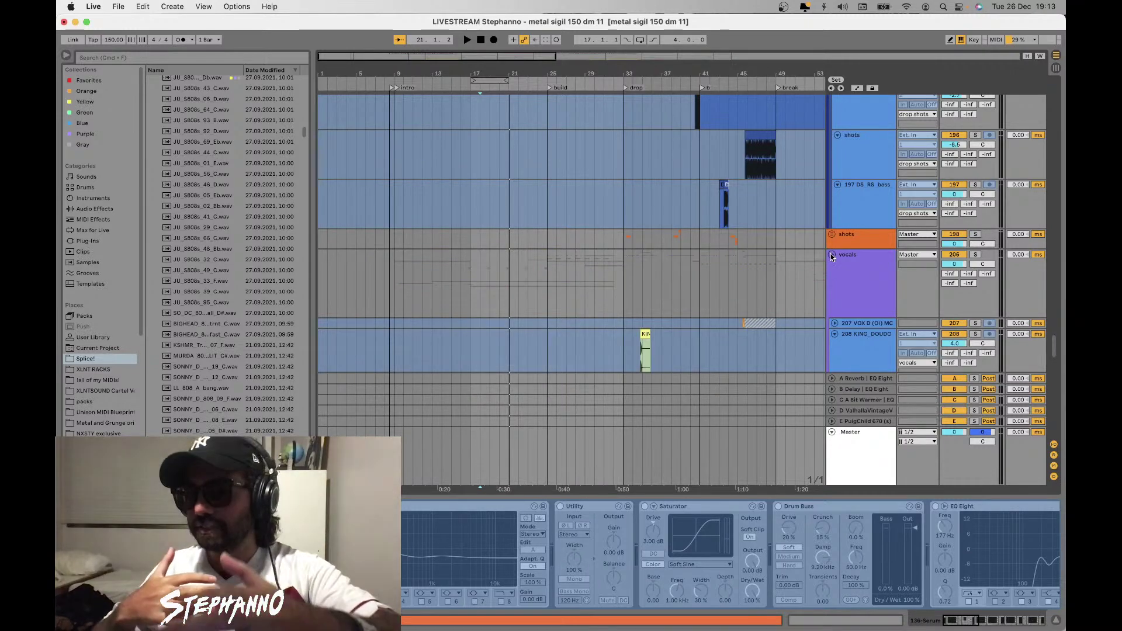
pyautogui.scroll(10, 833, 256)
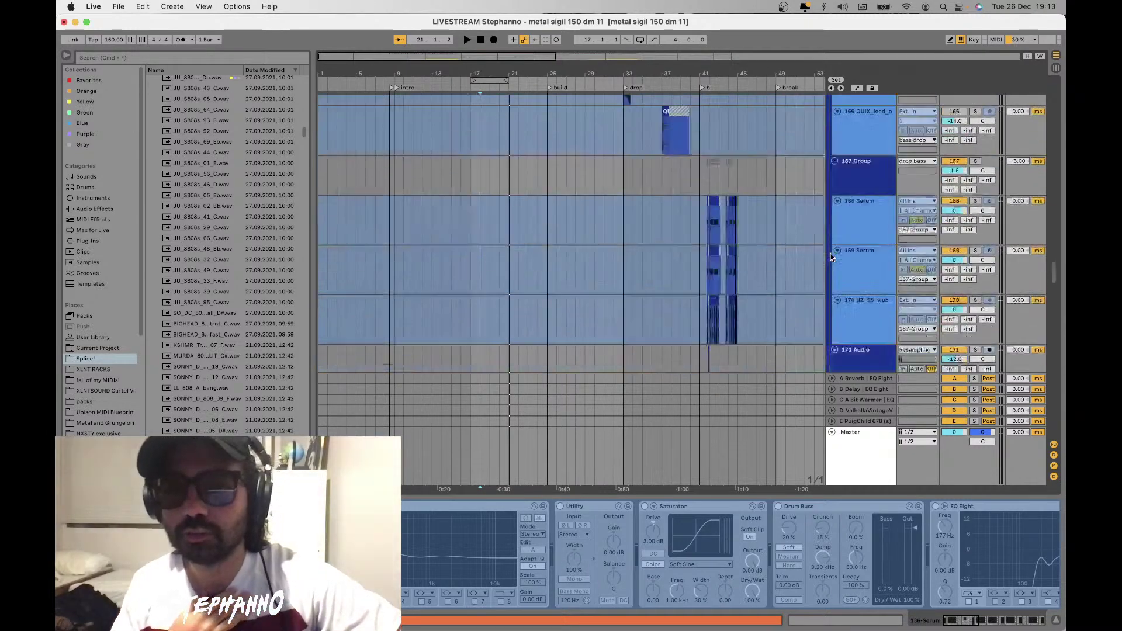
pyautogui.scroll(5, 833, 256)
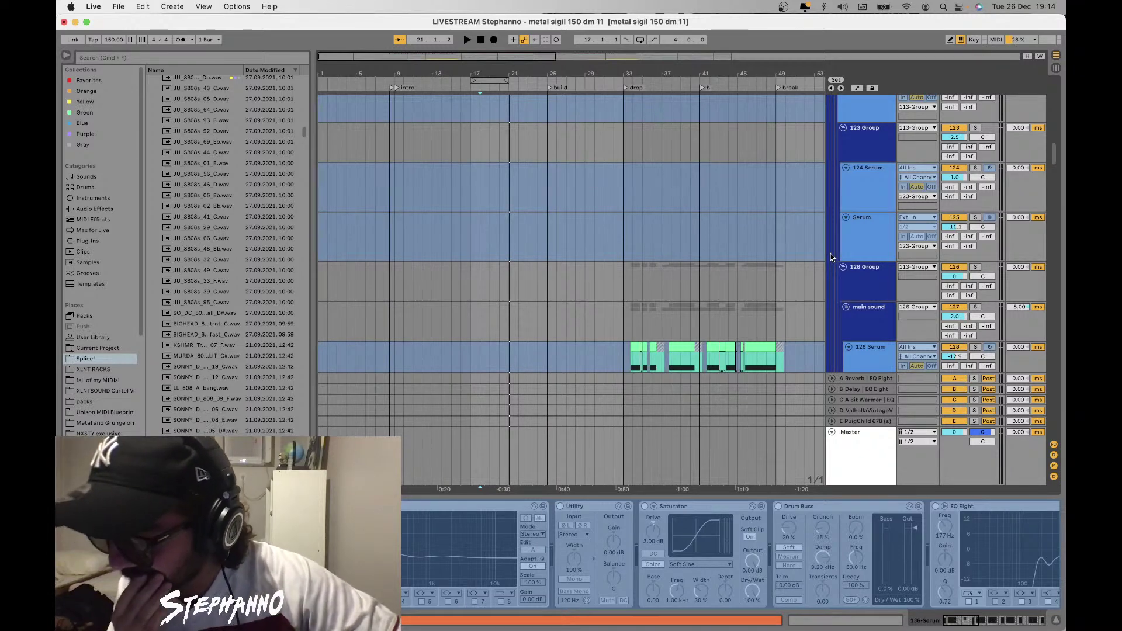
pyautogui.scroll(15, 544, 177)
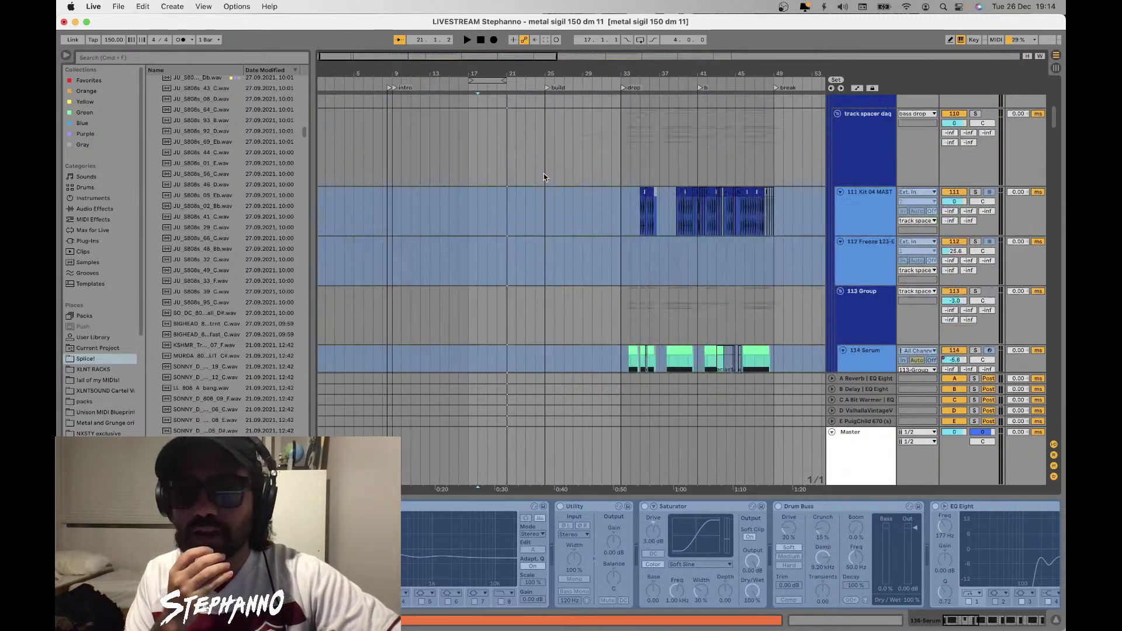
pyautogui.click(611, 182)
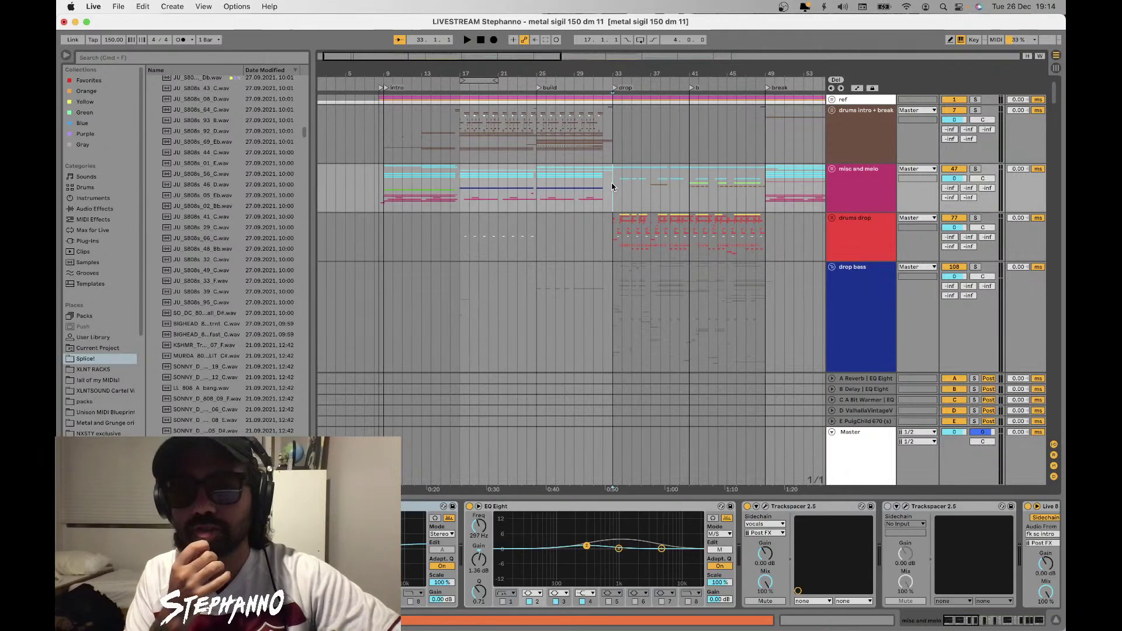
# Review the drop bass subgroups again and place the insert marker on the 113 Group at bar 33
pyautogui.scroll(-12, 612, 184)
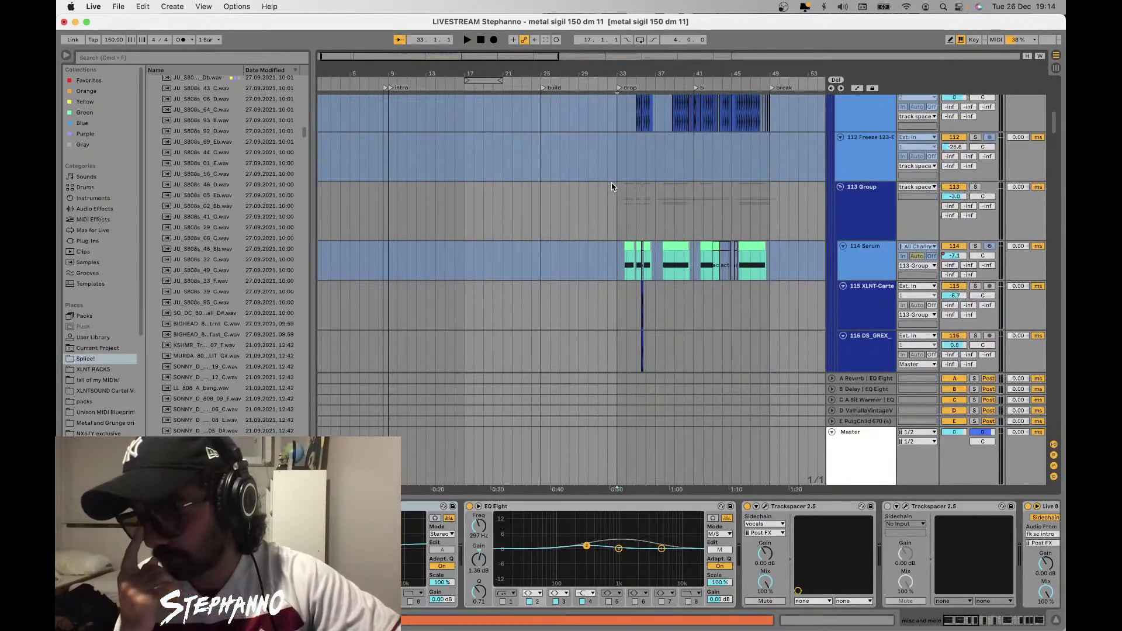
pyautogui.scroll(6, 612, 187)
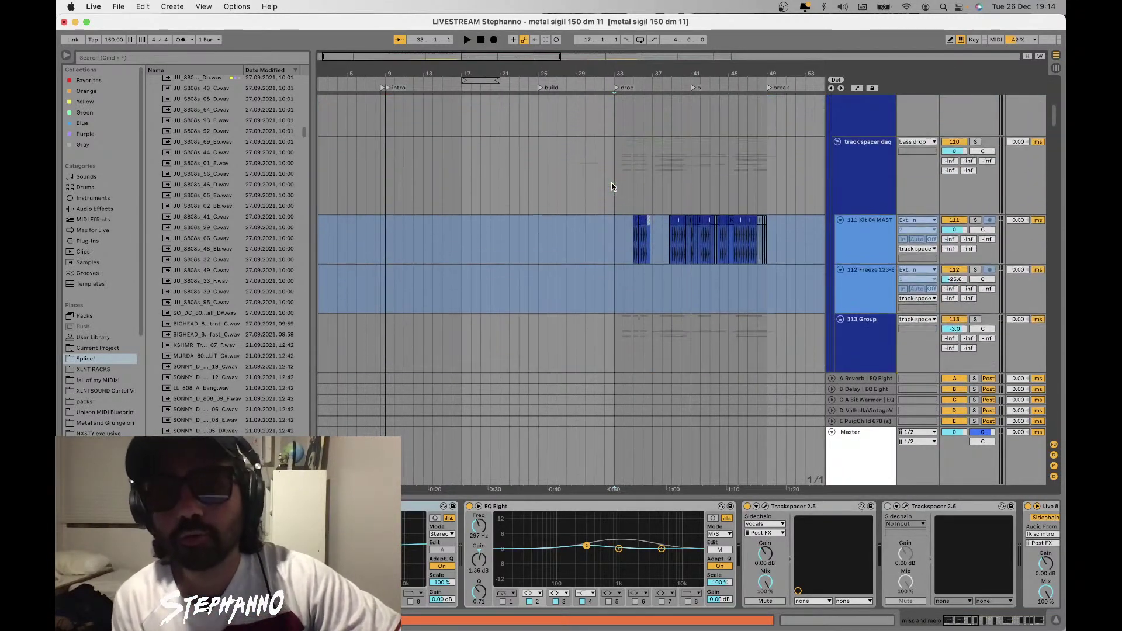
pyautogui.scroll(3, 612, 187)
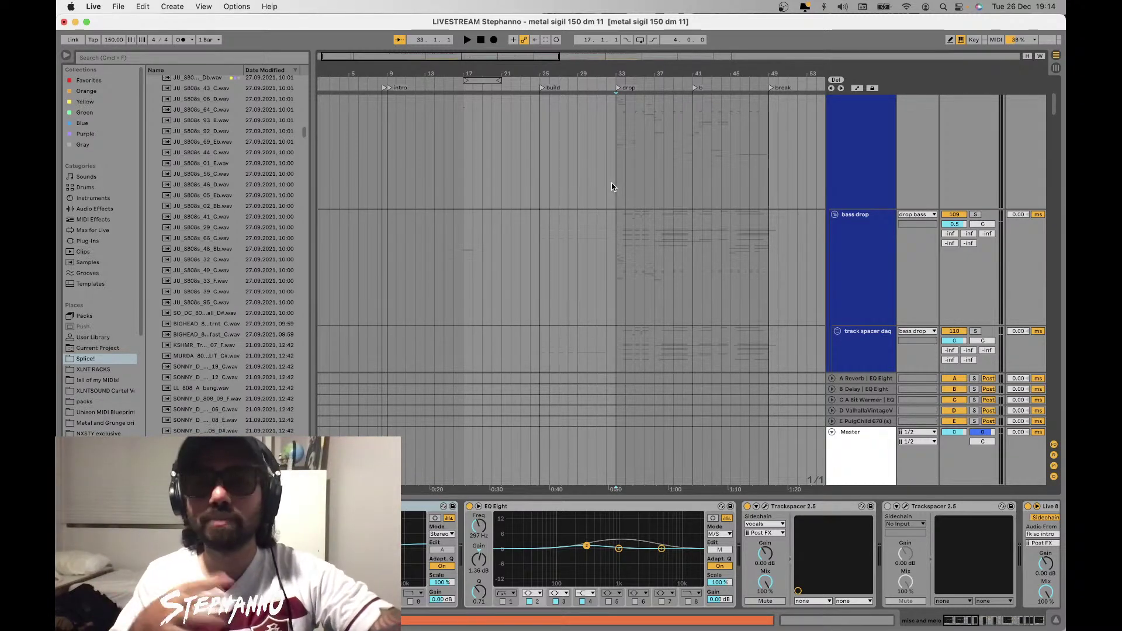
pyautogui.scroll(-5, 612, 186)
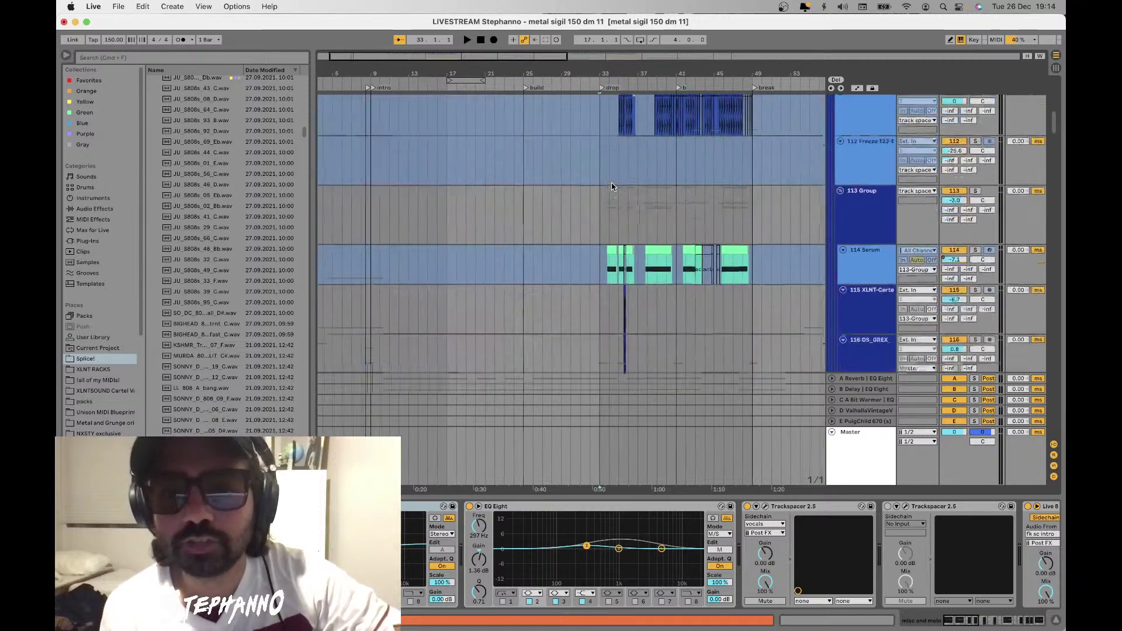
pyautogui.scroll(-3, 613, 187)
pyautogui.click(600, 149)
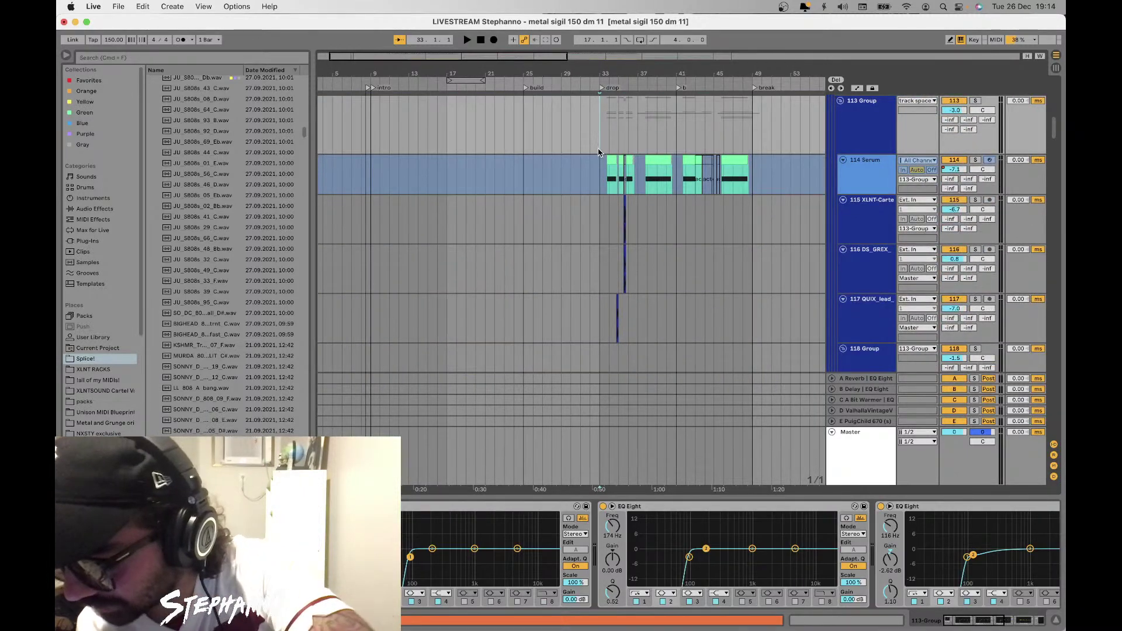
# Return to the main groups, fold and select the drop bass group, and show the end of its device chain
pyautogui.scroll(1, 598, 151)
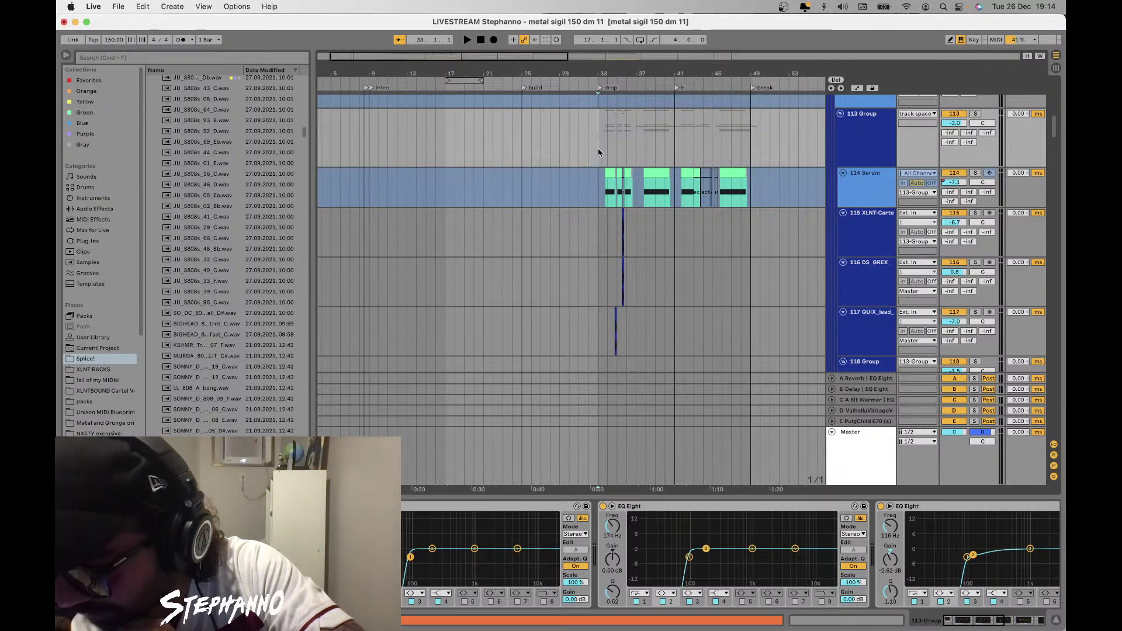
pyautogui.scroll(15, 598, 151)
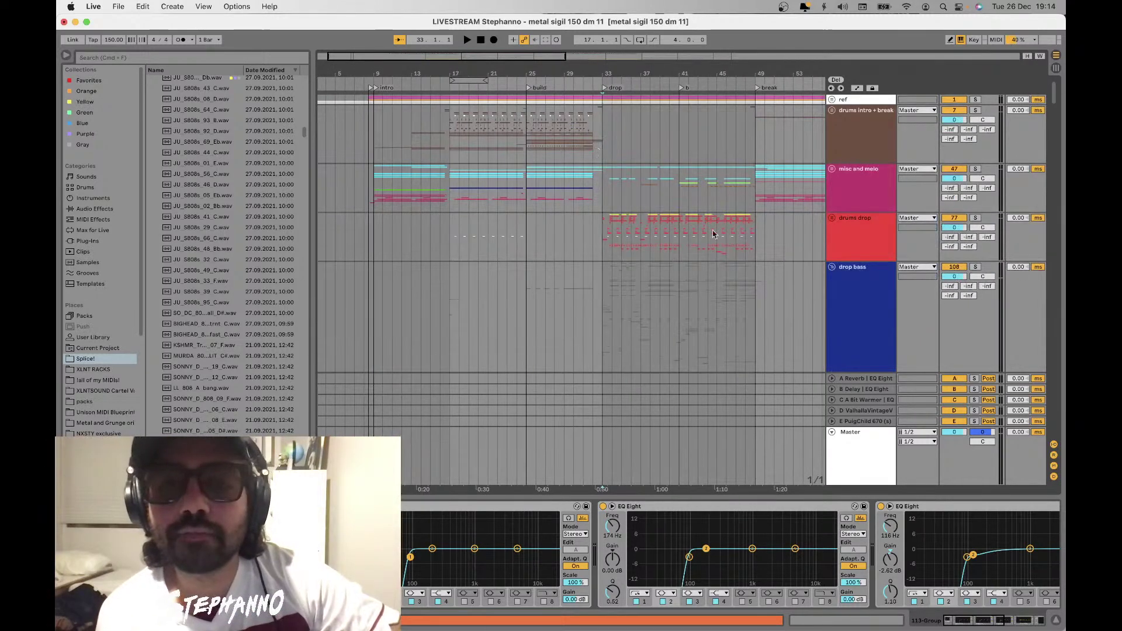
pyautogui.click(841, 286)
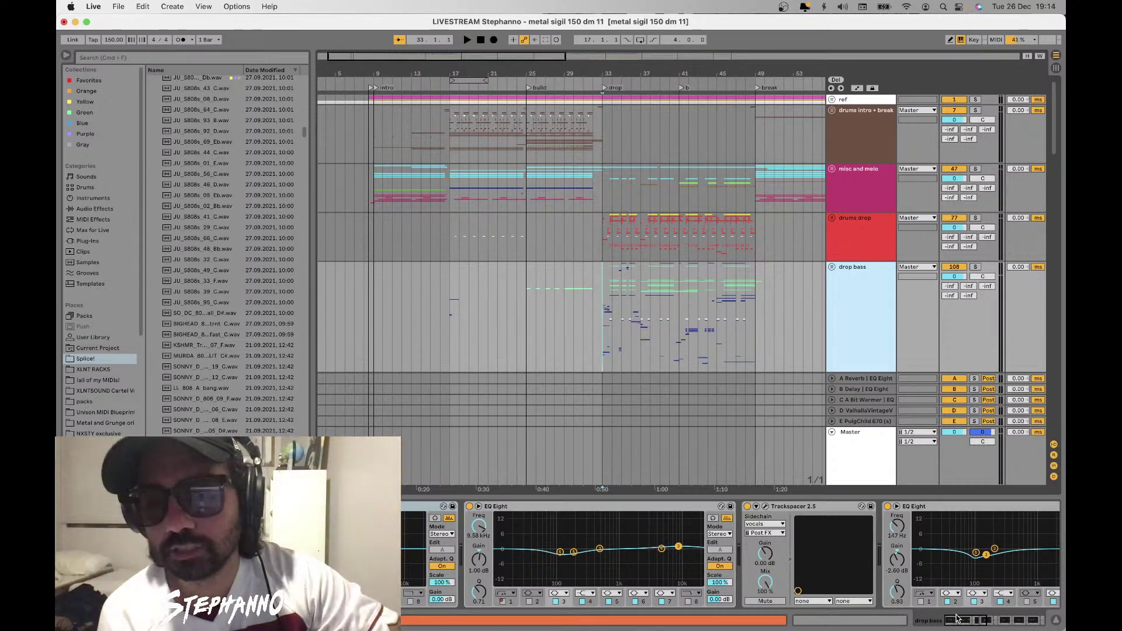
pyautogui.click(1035, 621)
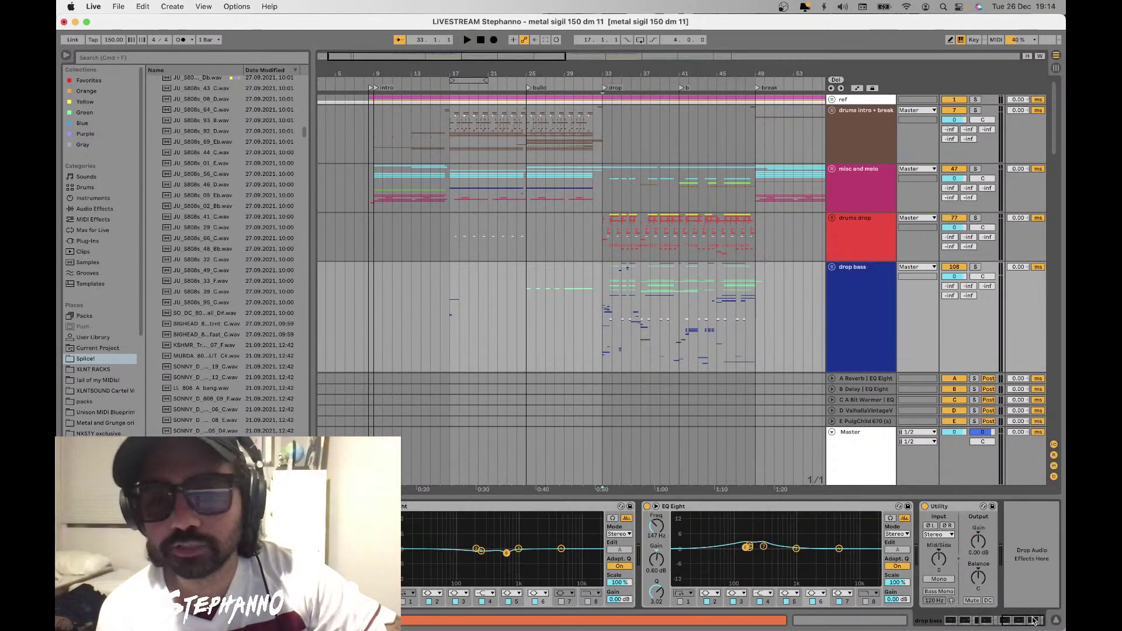
# Search the plug-ins for q-3 and add the AUv2 version of FabFilter Pro-Q 3 to the end of the drop bass chain
pyautogui.click(107, 58)
pyautogui.write('q-3')
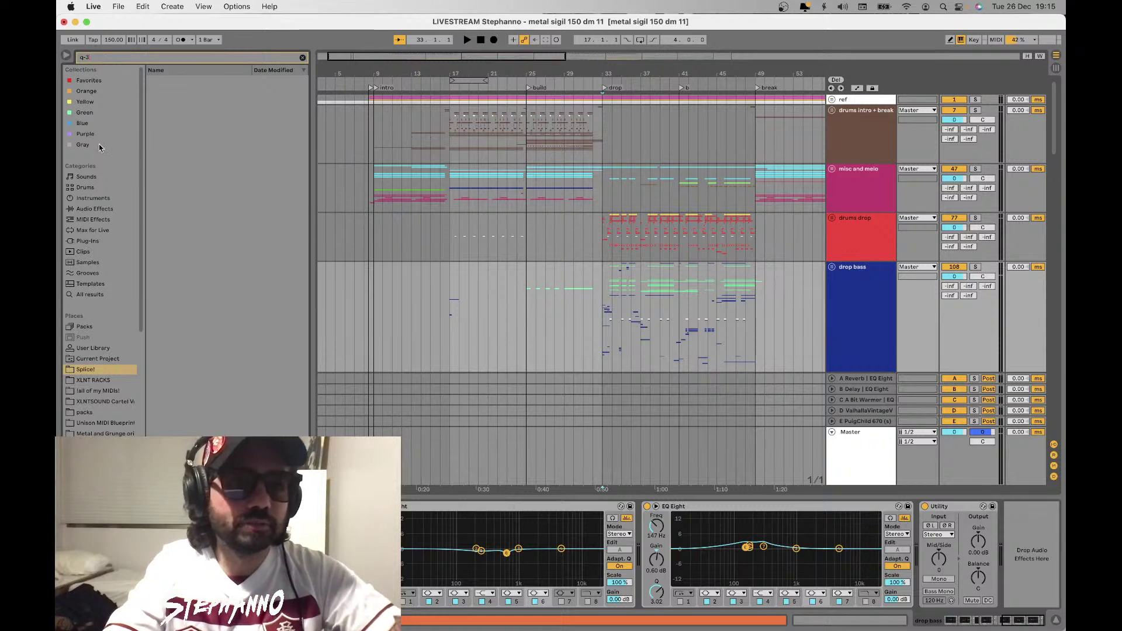
pyautogui.click(94, 241)
pyautogui.click(152, 103)
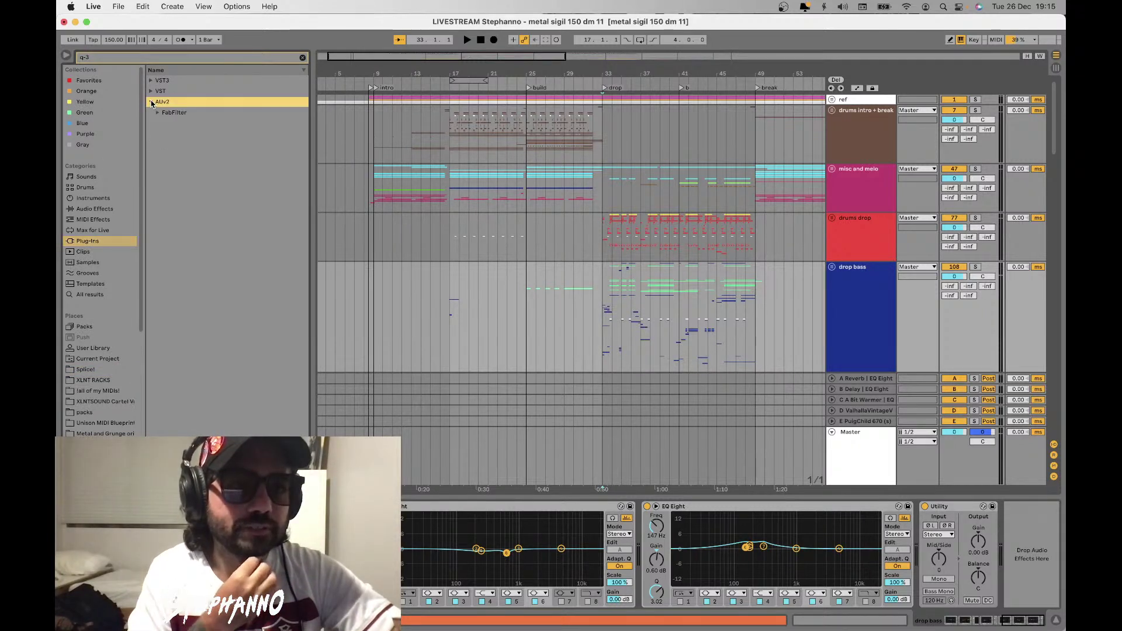
pyautogui.click(163, 113)
pyautogui.click(182, 123)
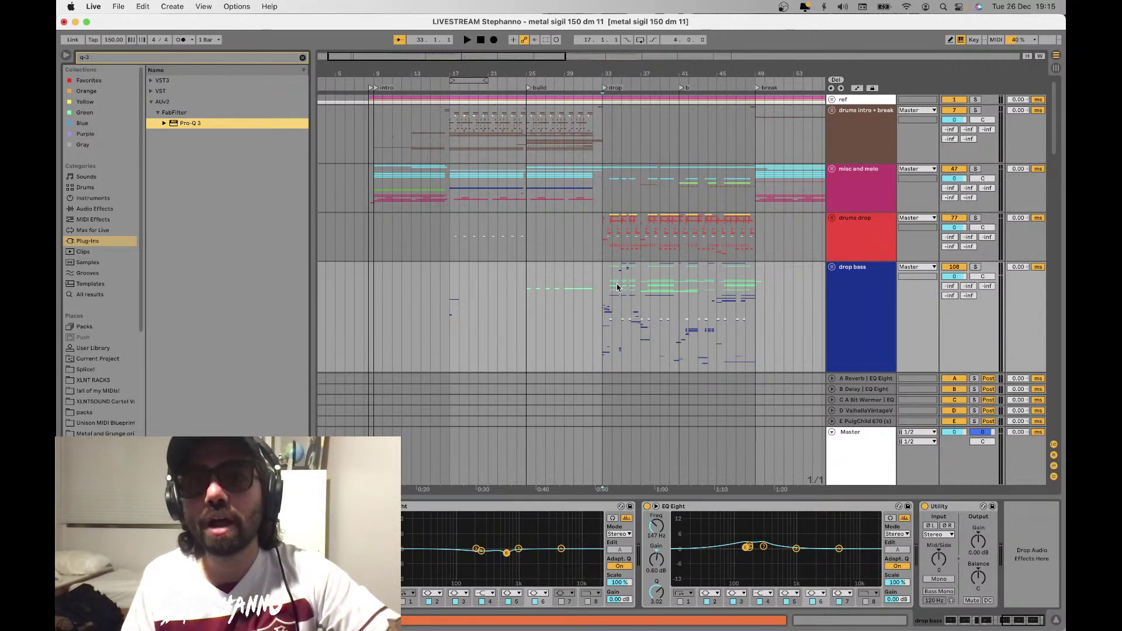
pyautogui.press('Return')
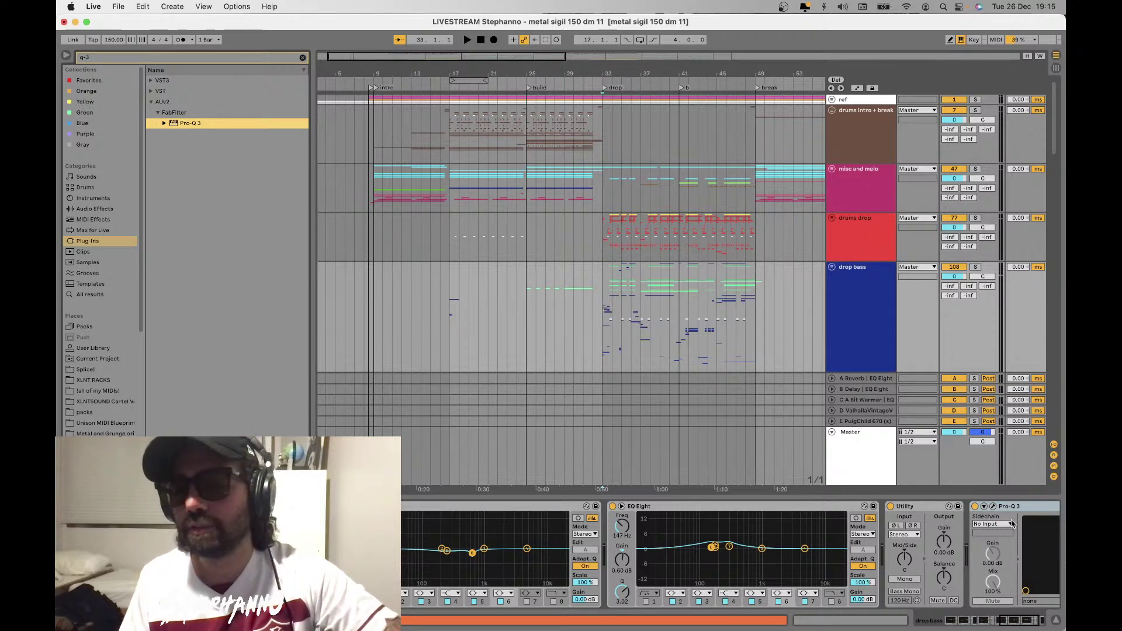
pyautogui.click(991, 525)
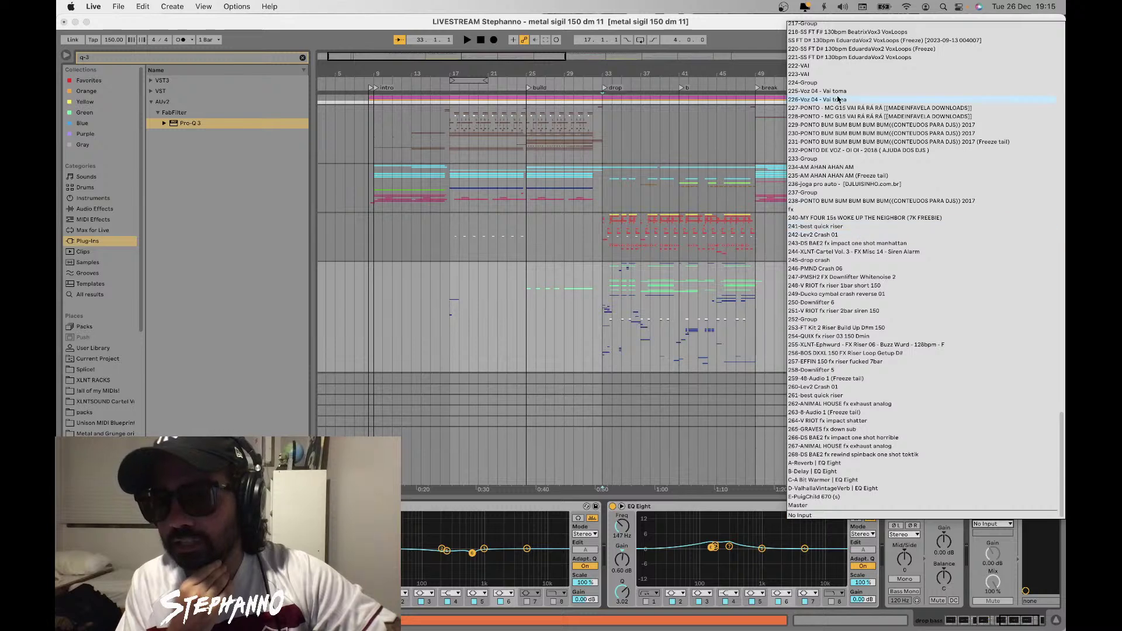
pyautogui.scroll(15, 839, 99)
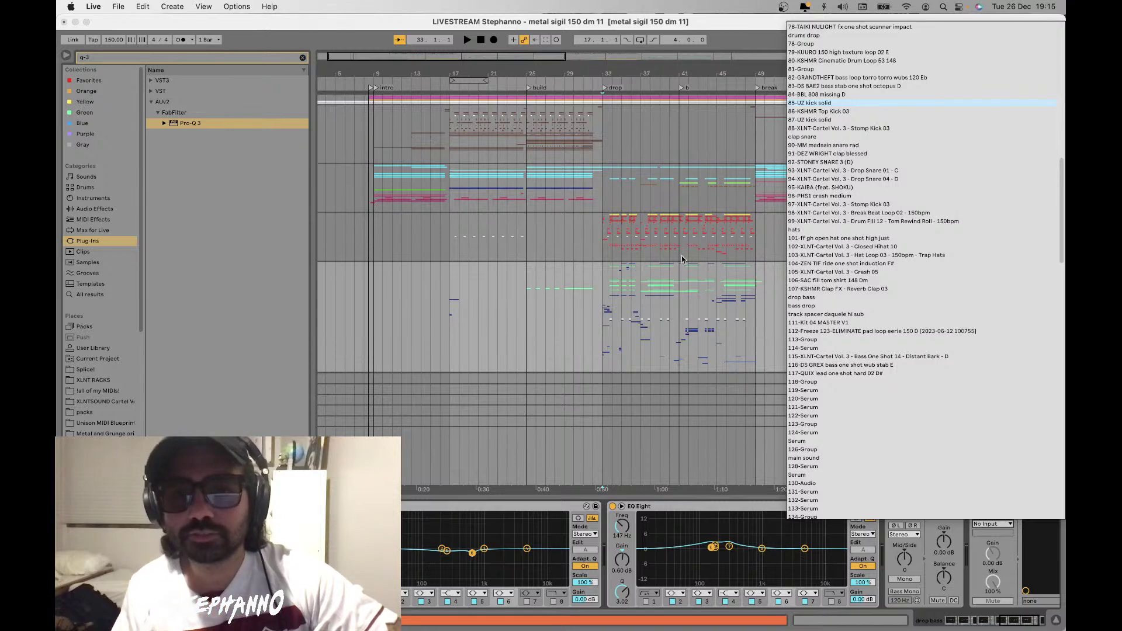
pyautogui.press('Escape')
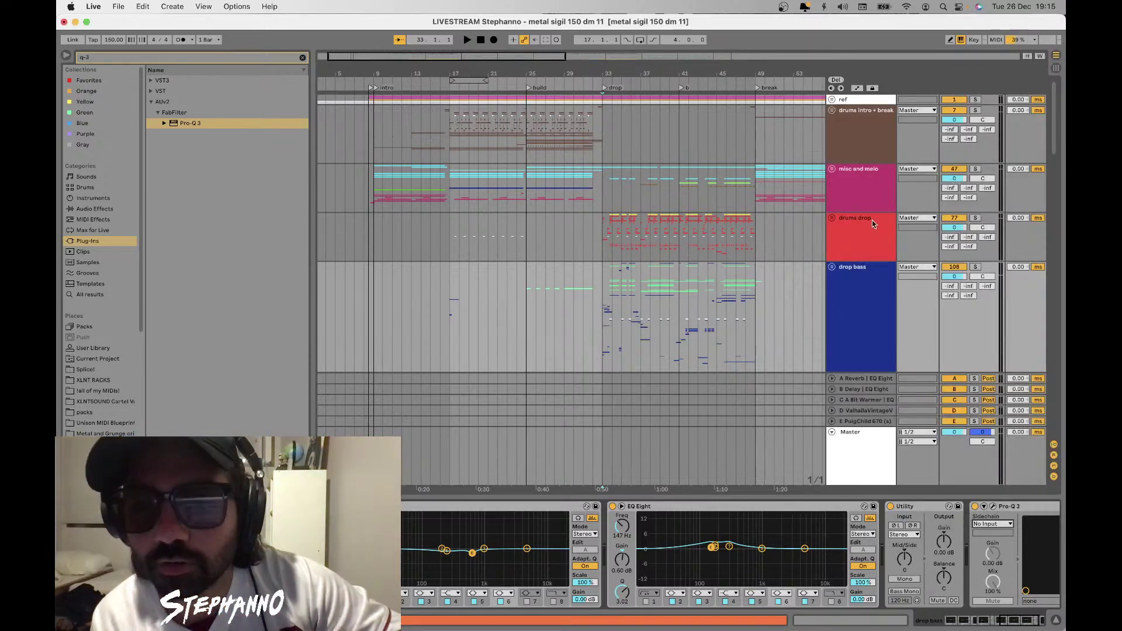
# Unfold the drums drop group, examine its kick tracks around bar 33, and fold the group again
pyautogui.click(832, 217)
pyautogui.scroll(2, 571, 183)
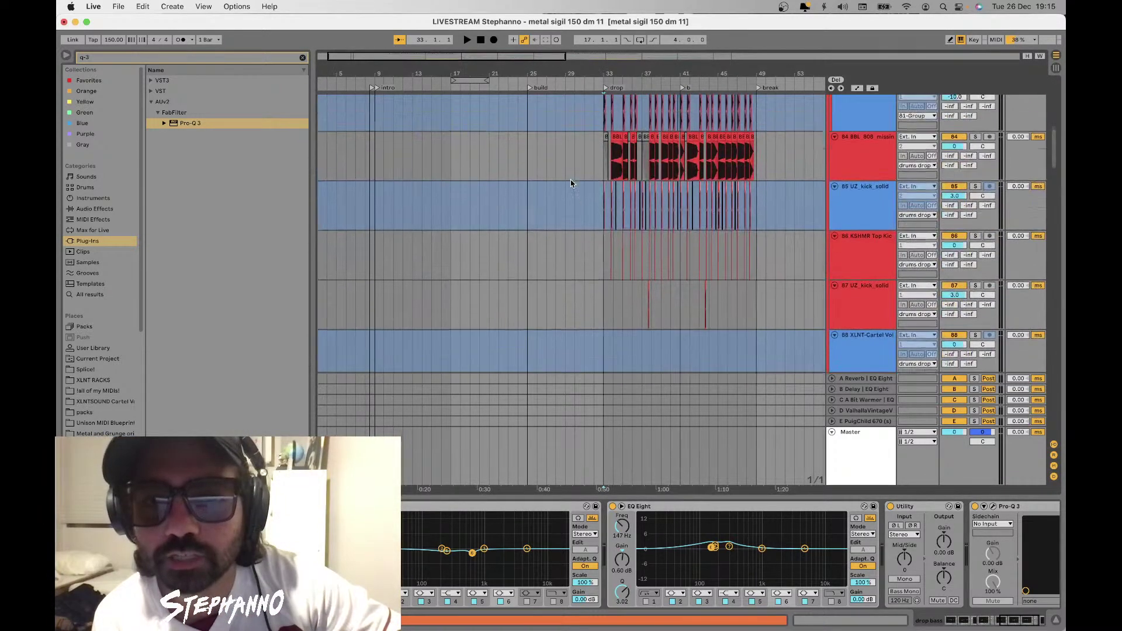
pyautogui.scroll(2, 572, 183)
pyautogui.scroll(-2, 594, 183)
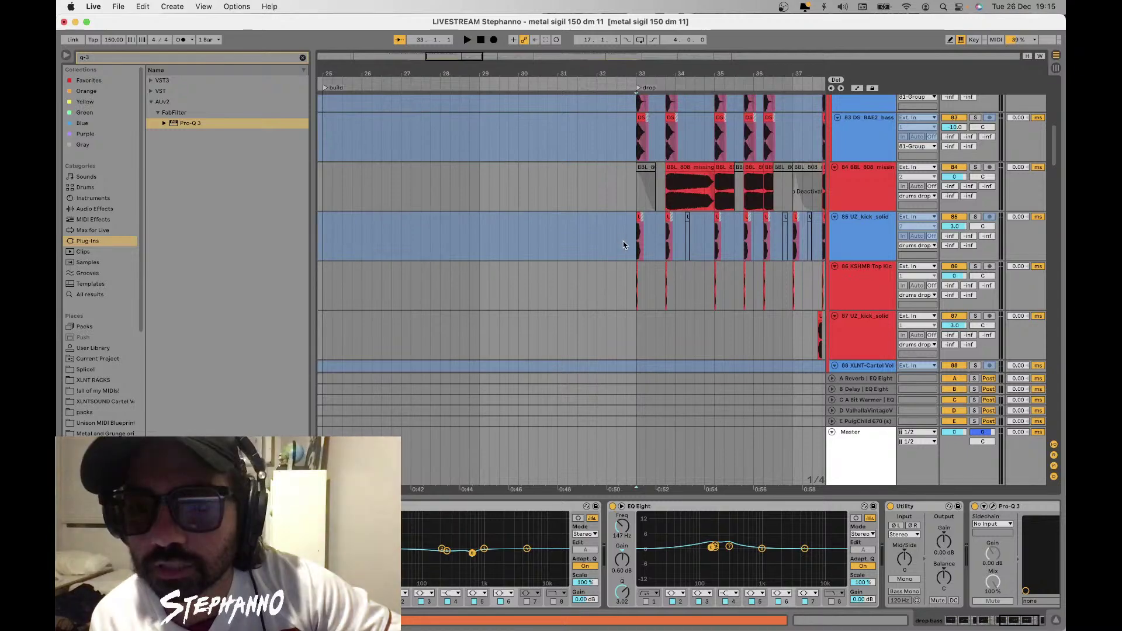
pyautogui.scroll(4, 631, 258)
pyautogui.scroll(10, 634, 262)
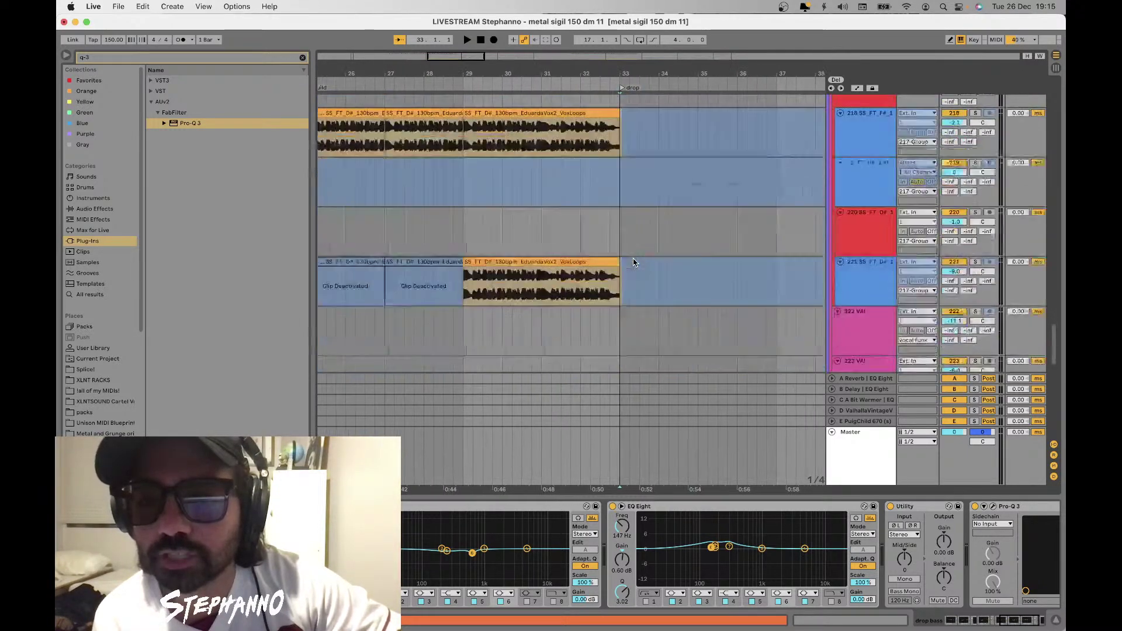
pyautogui.scroll(3, 633, 262)
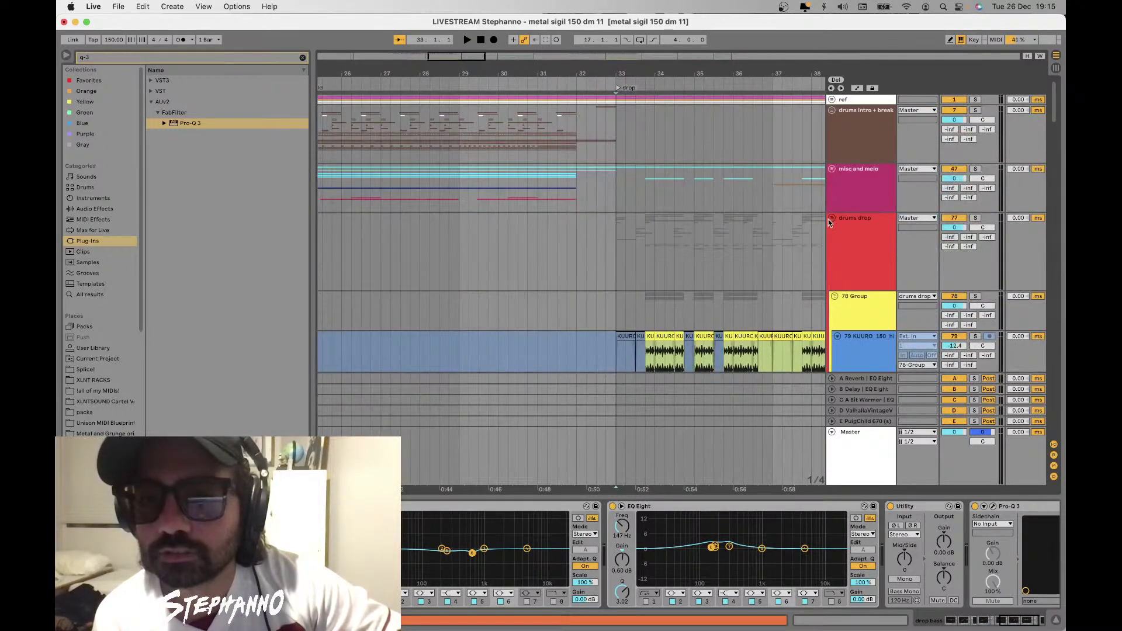
pyautogui.scroll(-10, 829, 217)
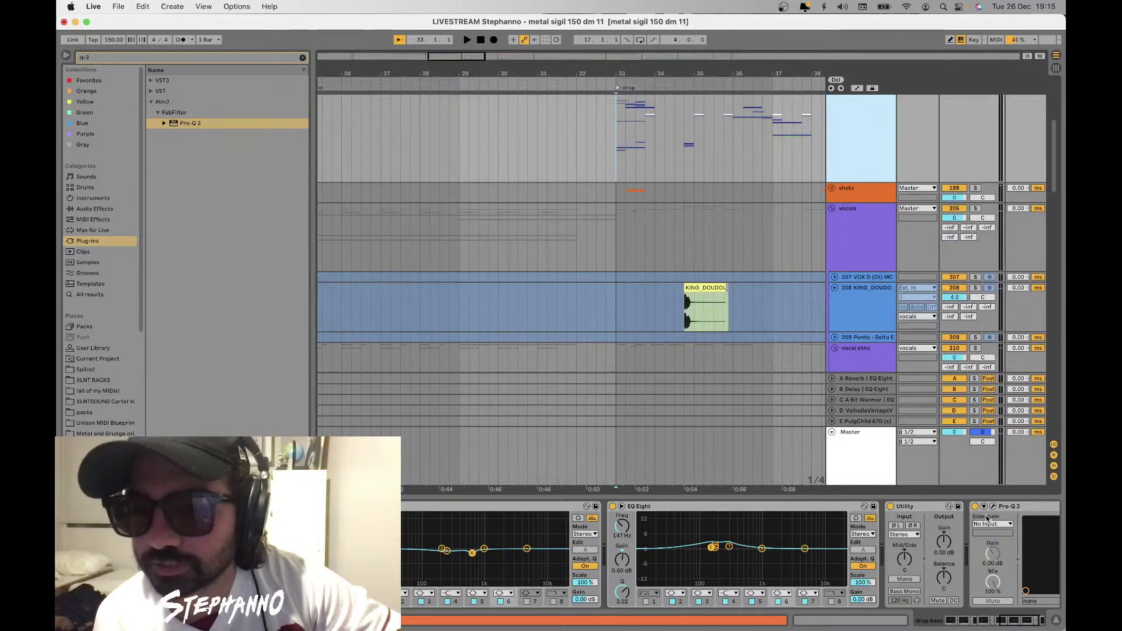
# Set the sidechain input of Pro-Q 3 on the drop bass group to 85-UZ kick solid
pyautogui.click(992, 524)
pyautogui.scroll(-5, 875, 278)
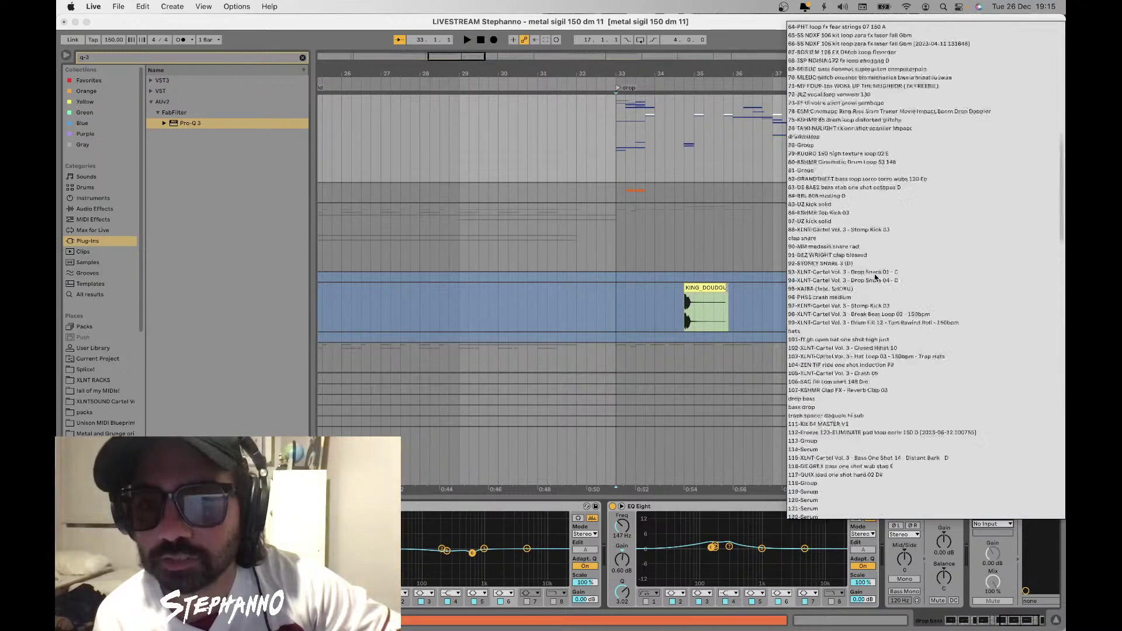
pyautogui.scroll(4, 875, 278)
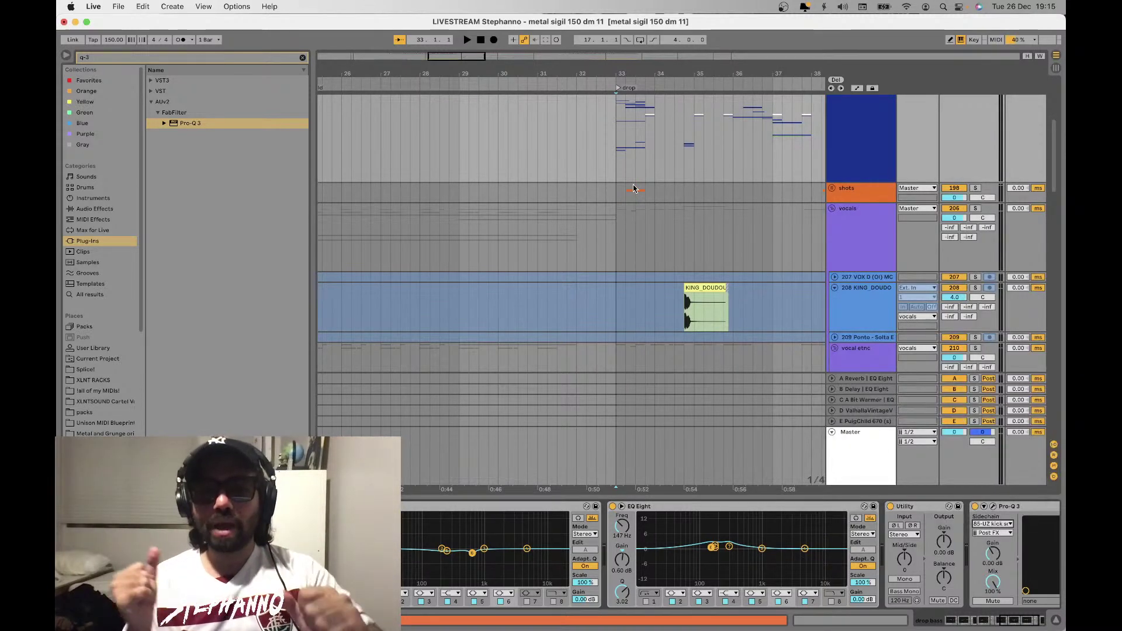
# Open the Pro-Q 3 editor and, while playing the drop, add a bell band at about 131 Hz with about -1.24 dB gain
pyautogui.scroll(3, 626, 188)
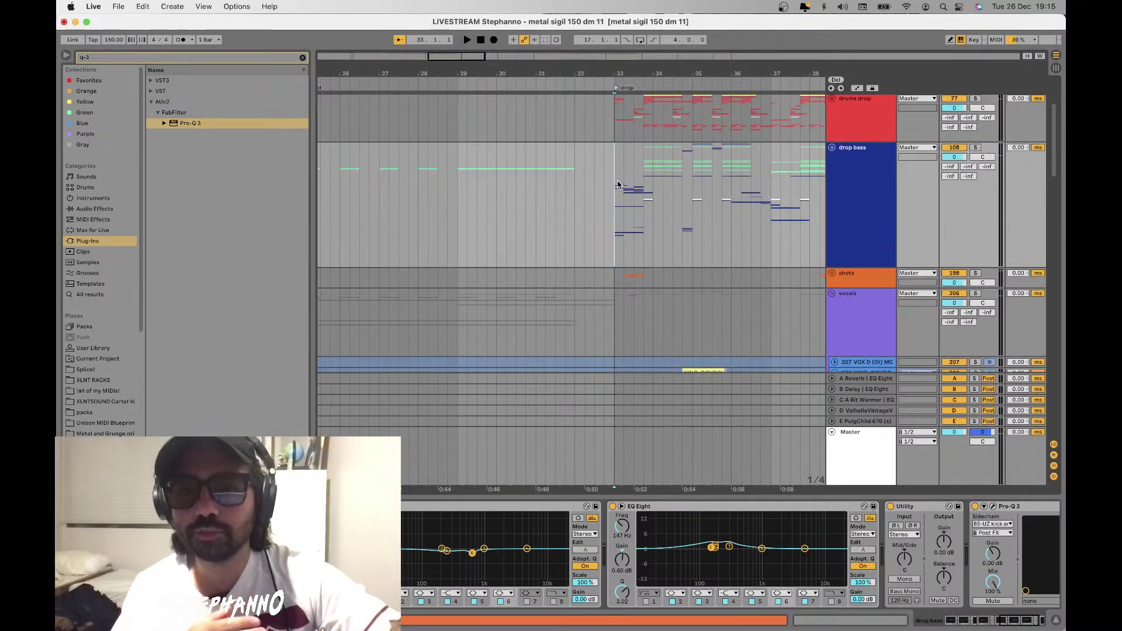
pyautogui.click(993, 506)
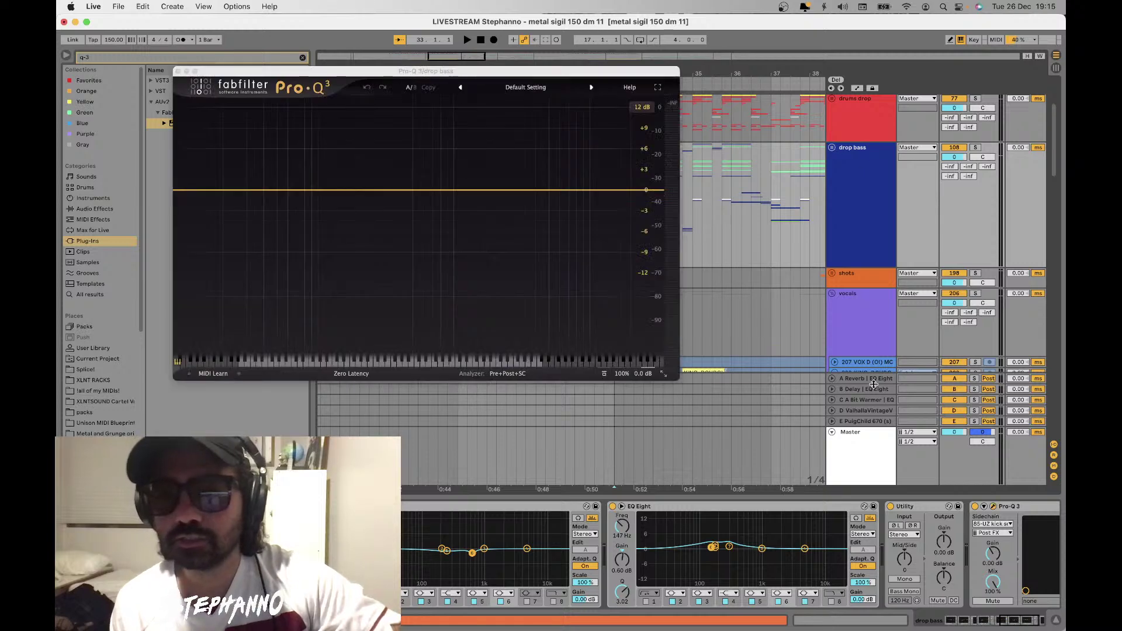
pyautogui.press('space')
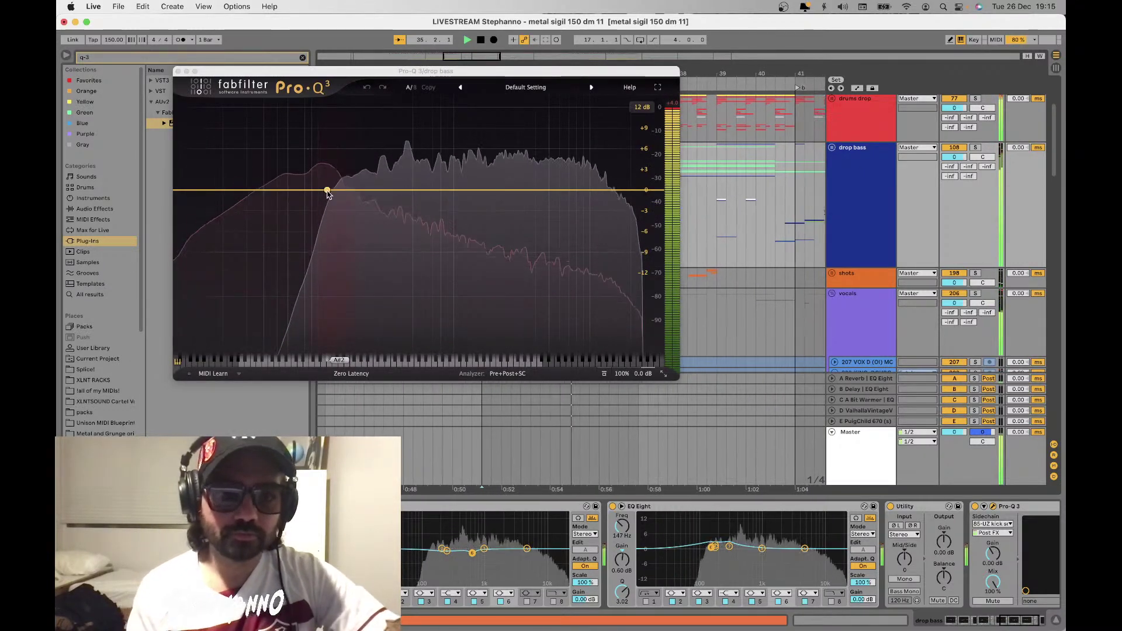
pyautogui.moveTo(333, 191); pyautogui.dragTo(334, 199)
pyautogui.press('space')
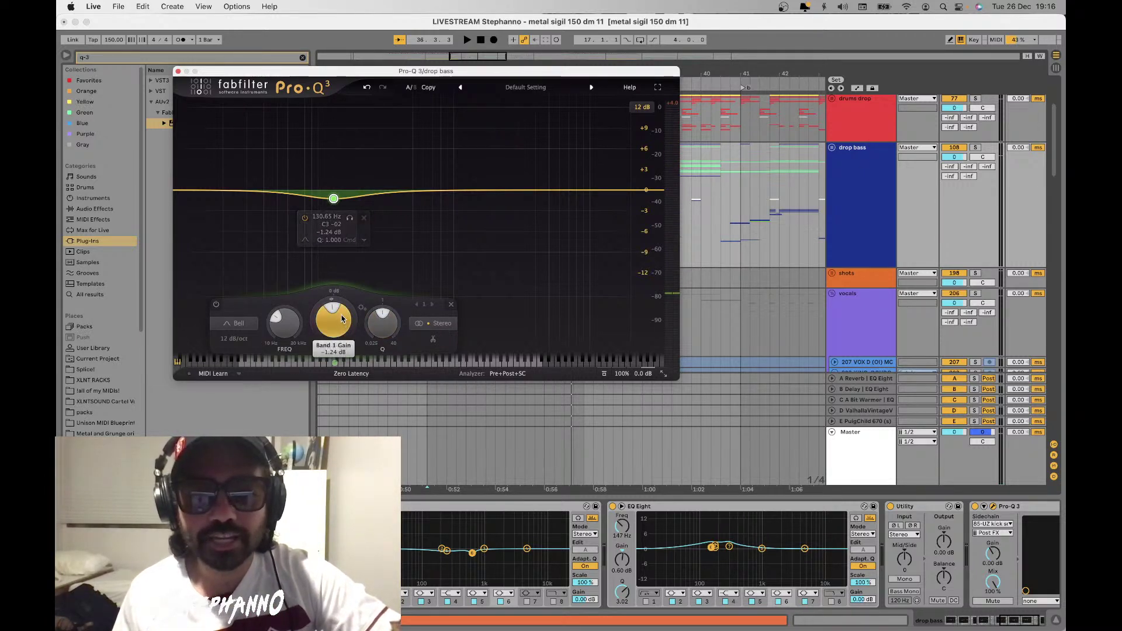
# Try boosting the gain of band 1, reset it to 0 dB, and close the Pro-Q 3 editor
pyautogui.moveTo(344, 321); pyautogui.dragTo(341, 287)
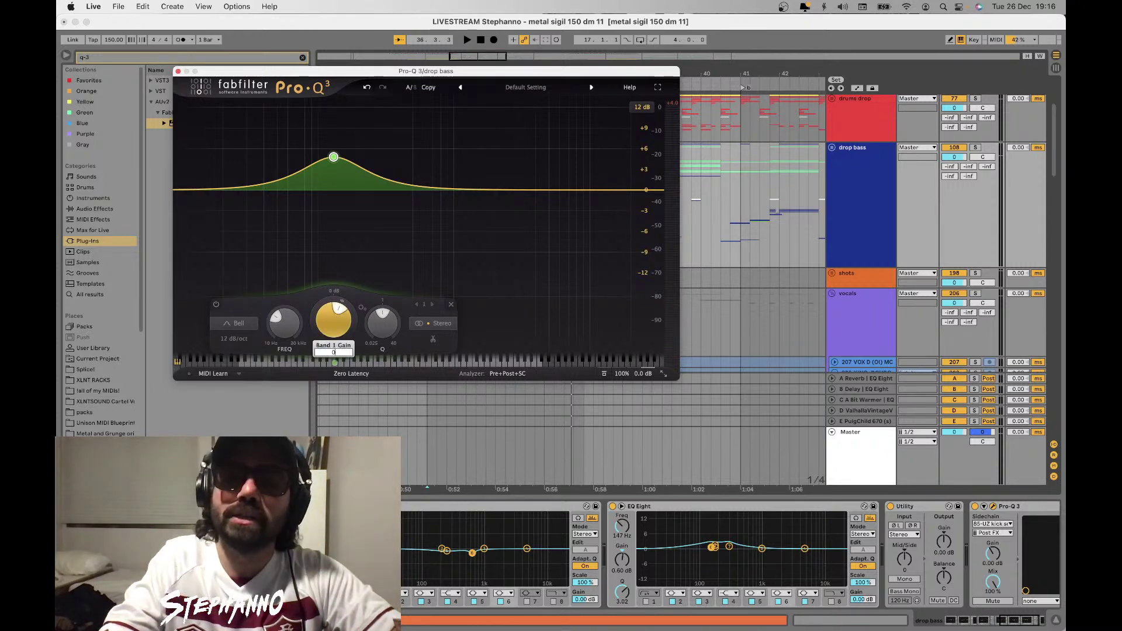
pyautogui.doubleClick(334, 315)
pyautogui.click(178, 71)
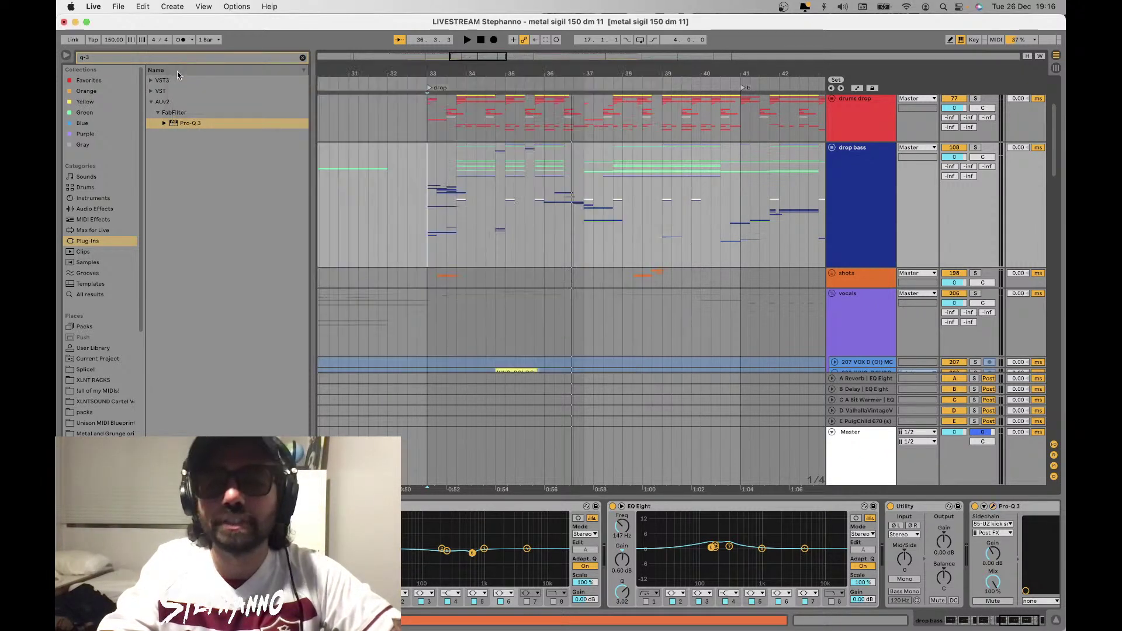
# Reopen the Pro-Q 3 editor, make the 131 Hz band dynamic, and narrow its Q to about 2.4
pyautogui.click(992, 506)
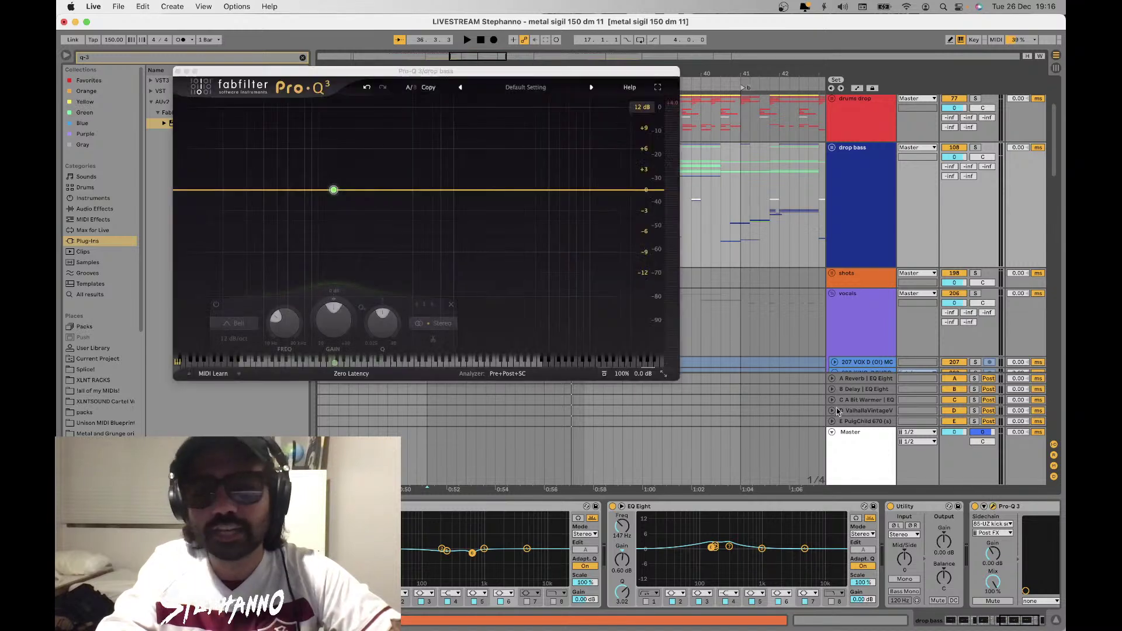
pyautogui.rightClick(338, 193)
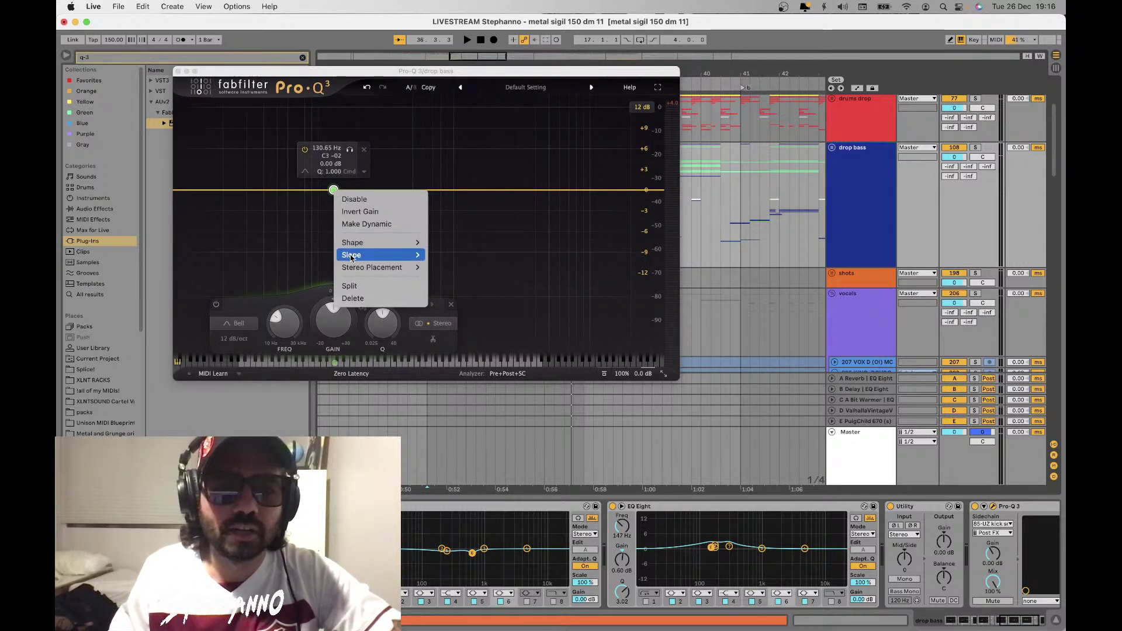
pyautogui.click(351, 224)
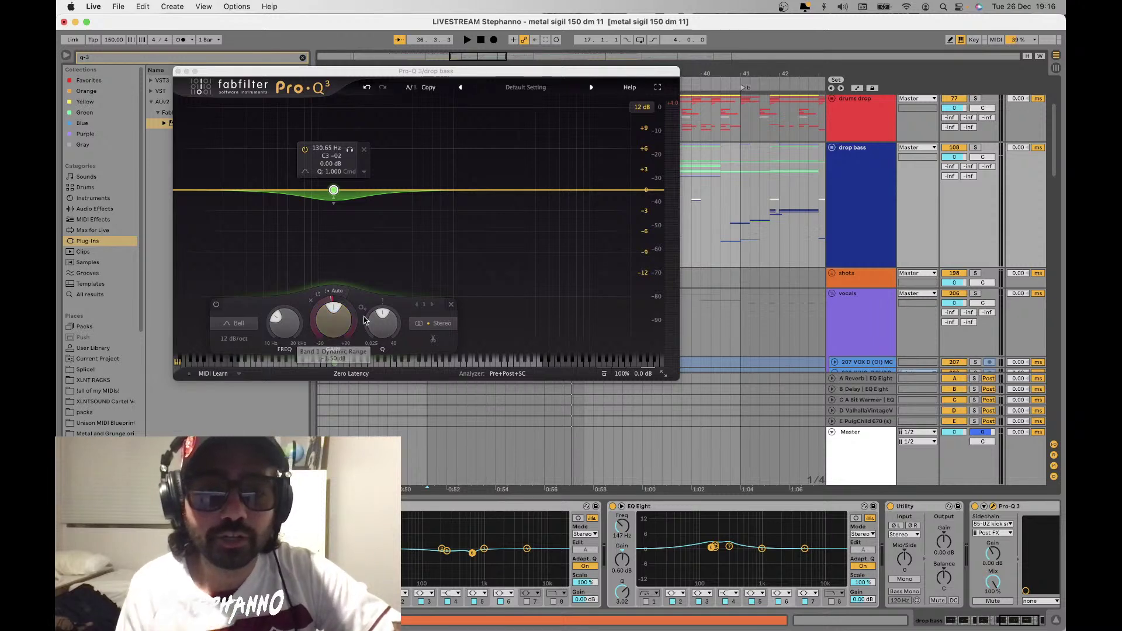
pyautogui.scroll(5, 376, 304)
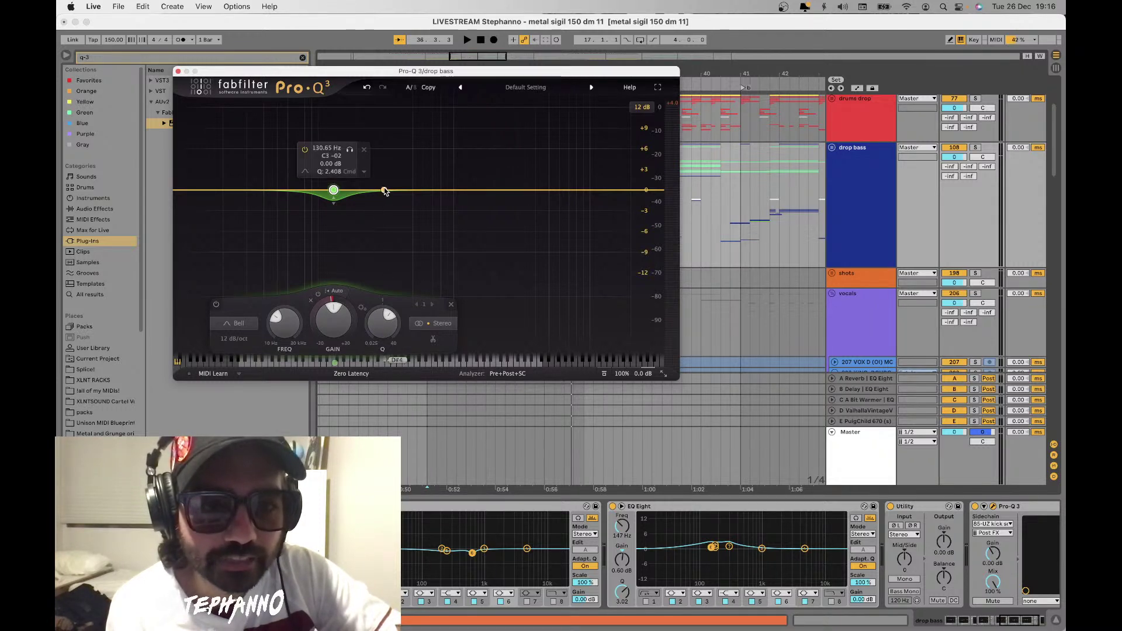
# Add a second bell band at about 297 Hz with about +2 dB gain and a Q of about 19.9
pyautogui.moveTo(383, 190); pyautogui.dragTo(384, 177)
pyautogui.scroll(10, 426, 284)
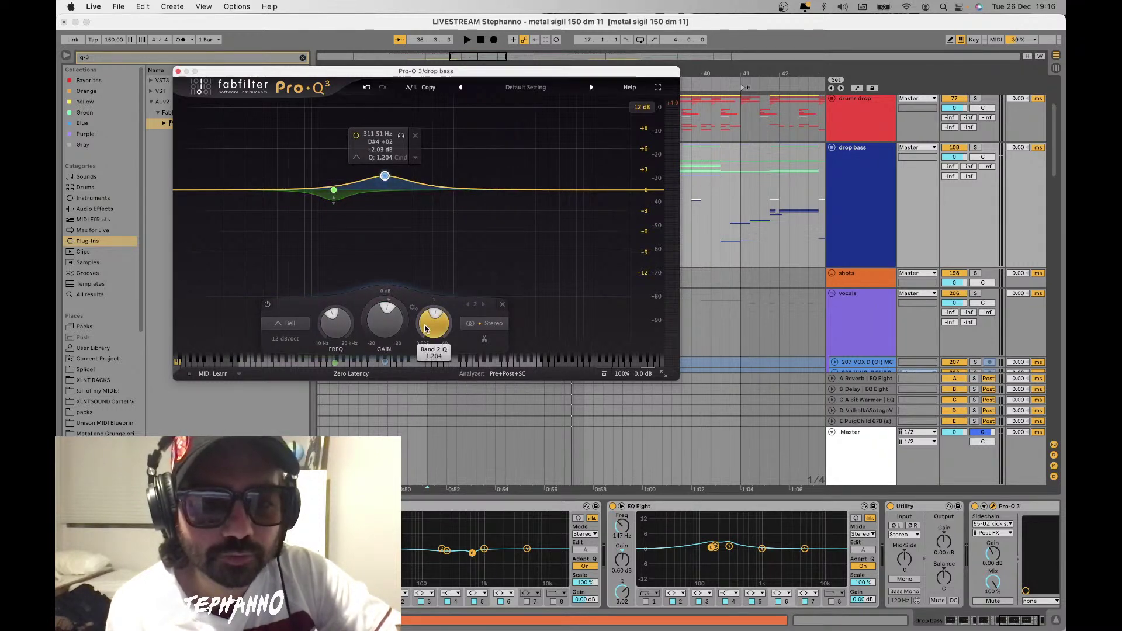
pyautogui.moveTo(385, 176)
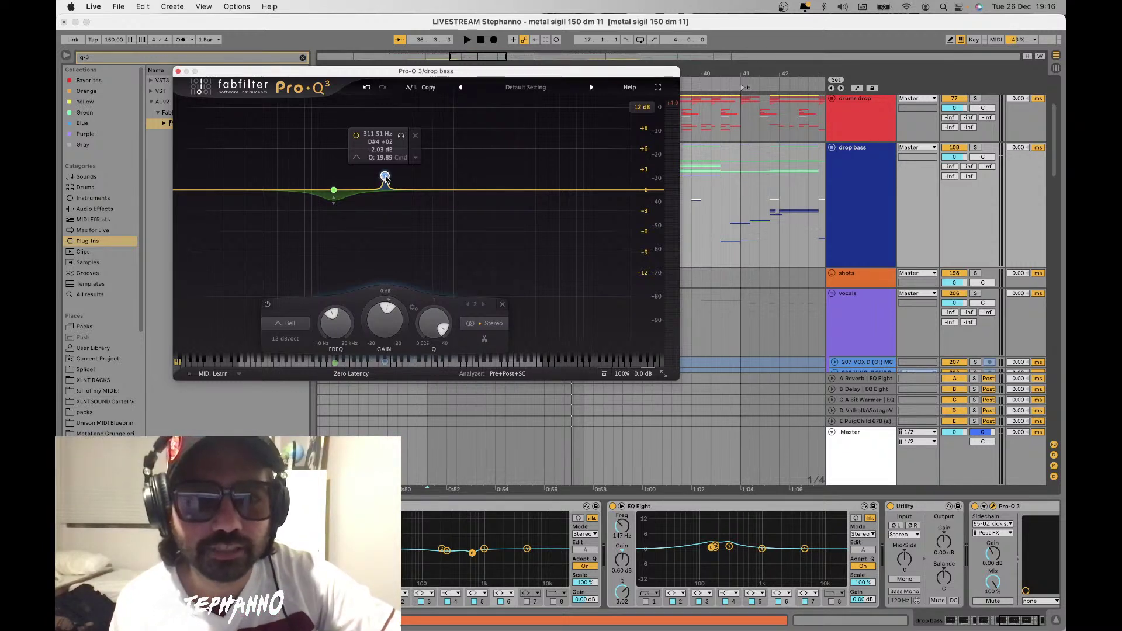
pyautogui.moveTo(385, 178); pyautogui.dragTo(382, 176)
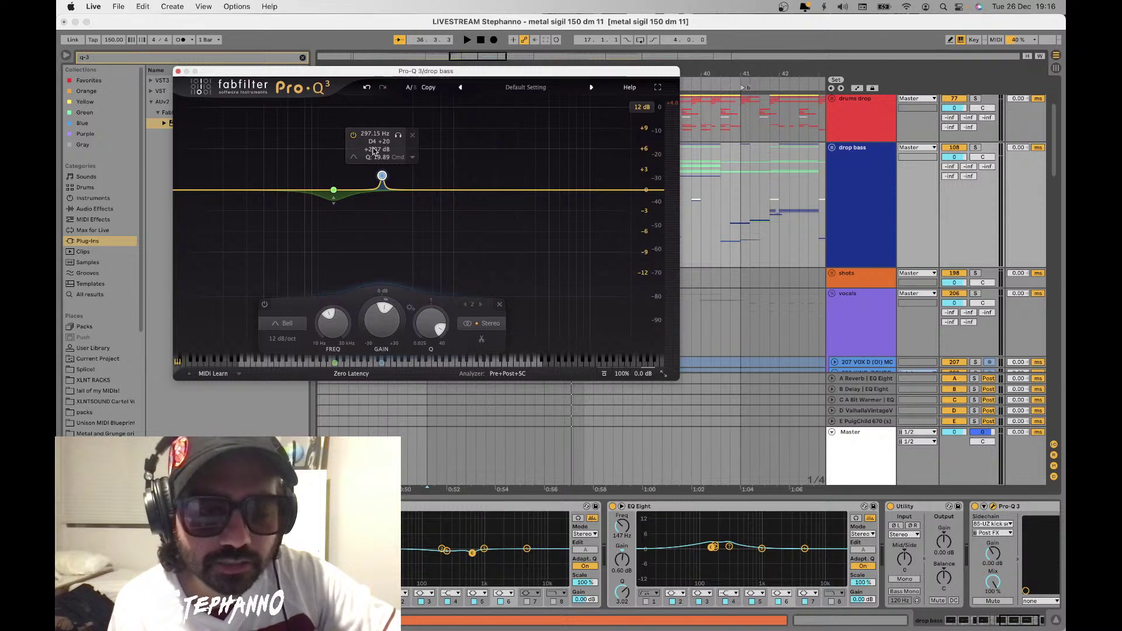
# Add narrow bell bands at about 1180 Hz (+2.3 dB, Q about 18.5) and about 599 Hz (+2.65 dB, Q about 39.8)
pyautogui.moveTo(458, 191)
pyautogui.mouseDown()
pyautogui.moveTo(444, 170)
pyautogui.moveTo(464, 174)
pyautogui.mouseUp()
pyautogui.moveTo(512, 322); pyautogui.dragTo(514, 264)
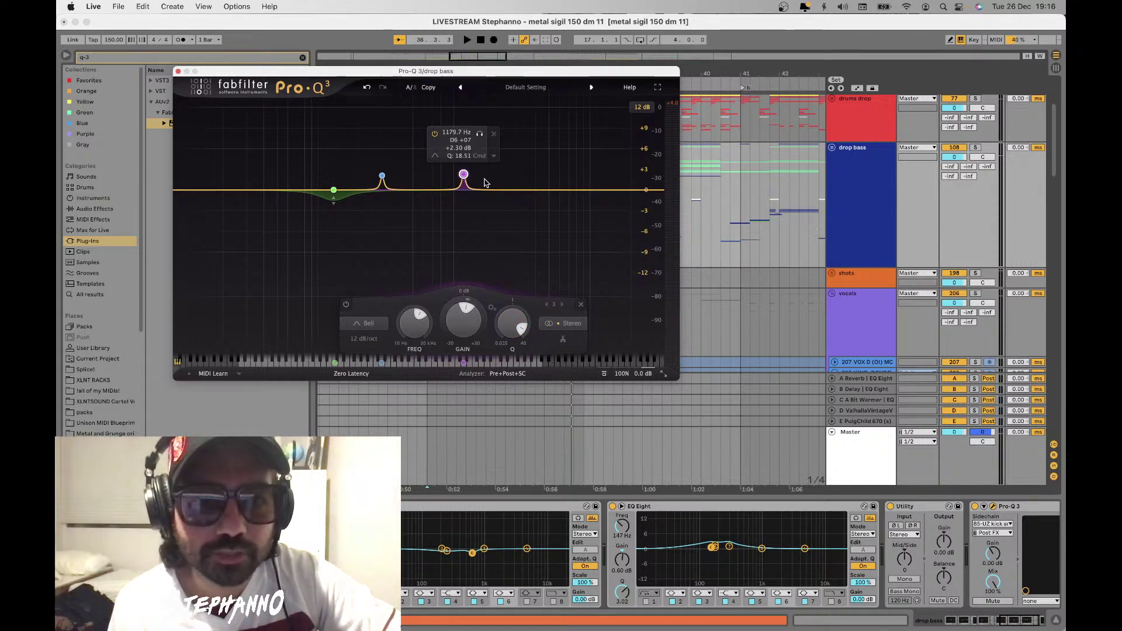
pyautogui.moveTo(425, 189); pyautogui.dragTo(424, 179)
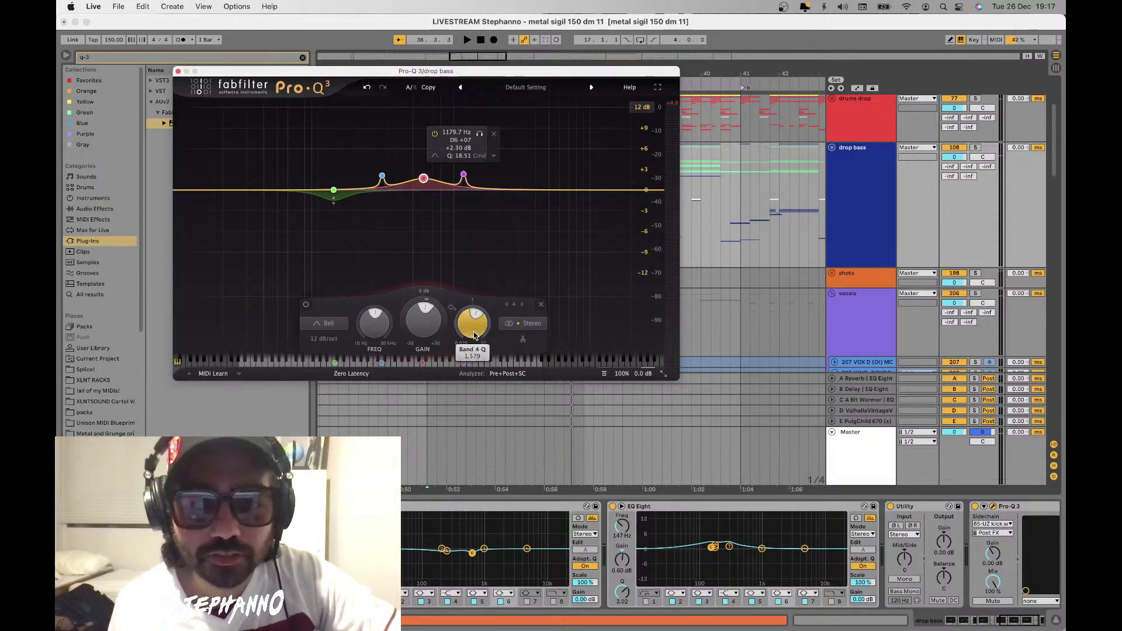
pyautogui.scroll(10, 472, 322)
pyautogui.moveTo(421, 170); pyautogui.dragTo(424, 171)
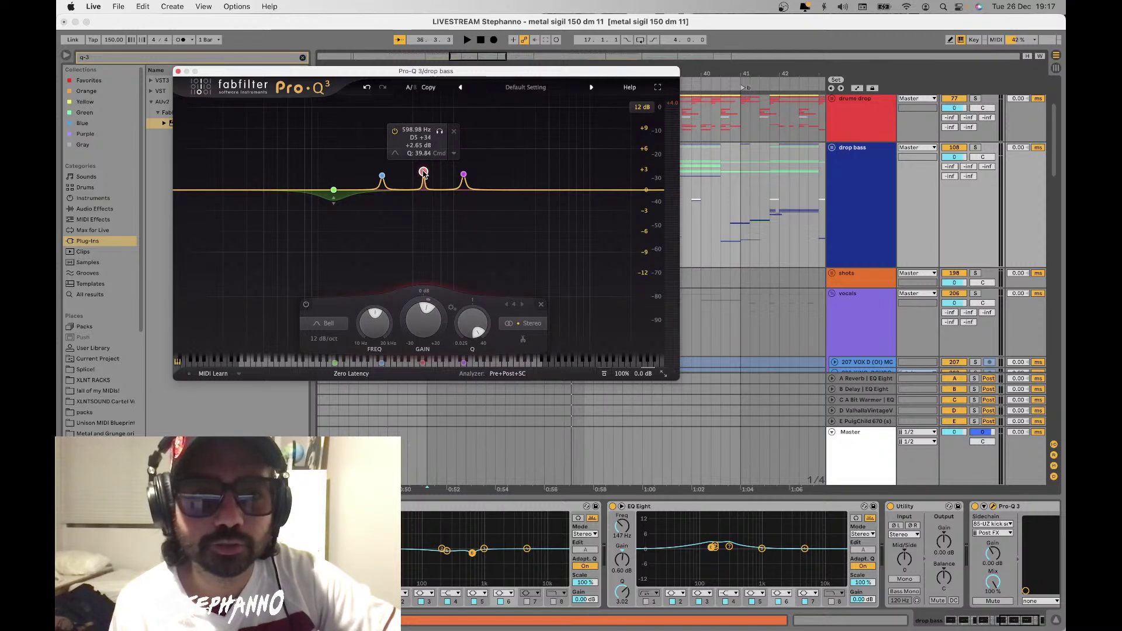
# Close the equalizer editor and delete Pro-Q 3 from the drop bass group's device chain
pyautogui.click(178, 72)
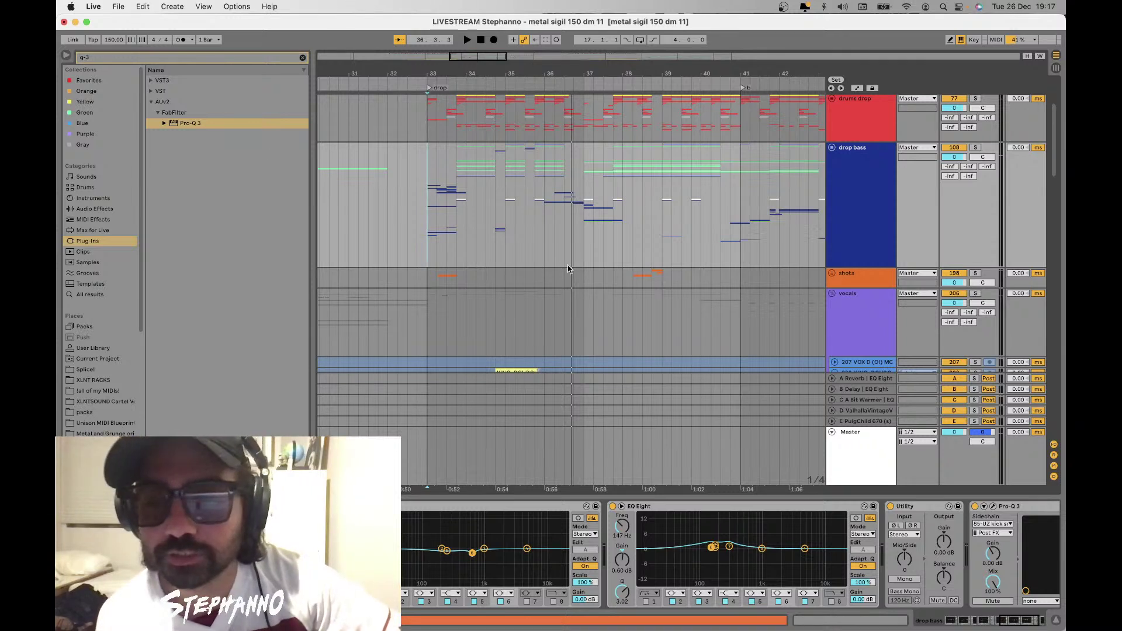
pyautogui.click(1023, 506)
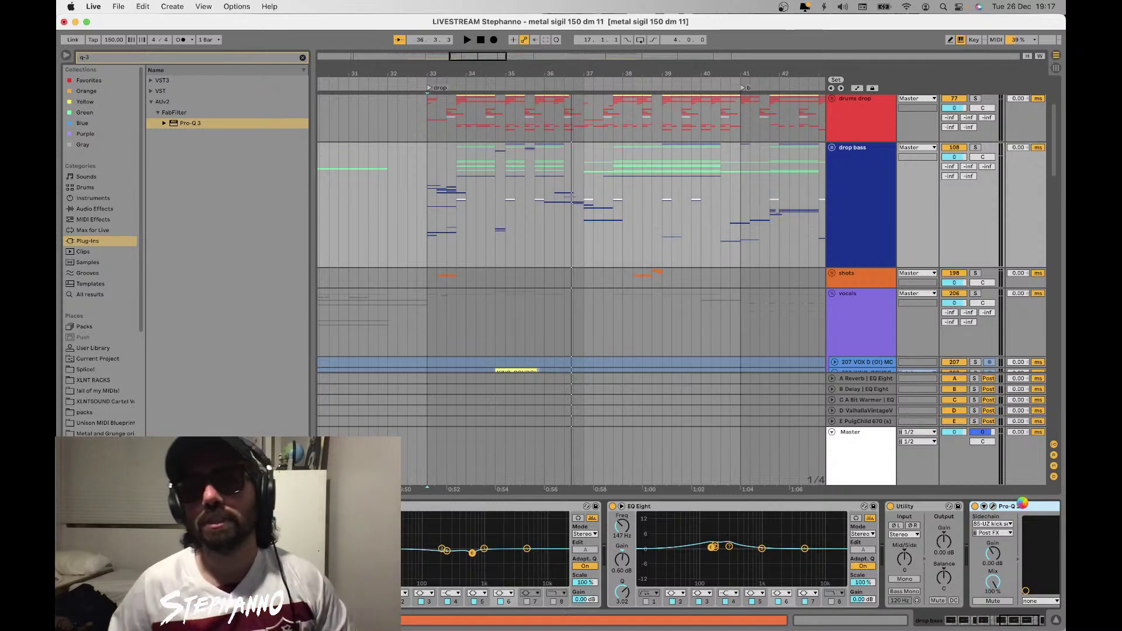
pyautogui.press('Delete')
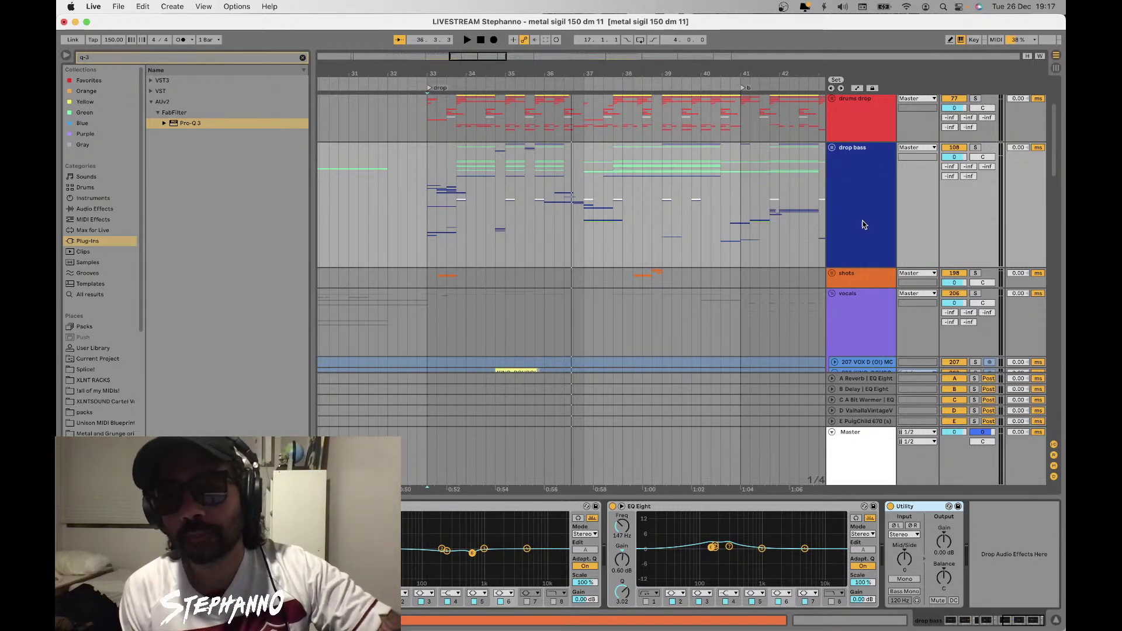
# Insert a new MIDI track below the drop bass group and undo the insertion
pyautogui.click(864, 225)
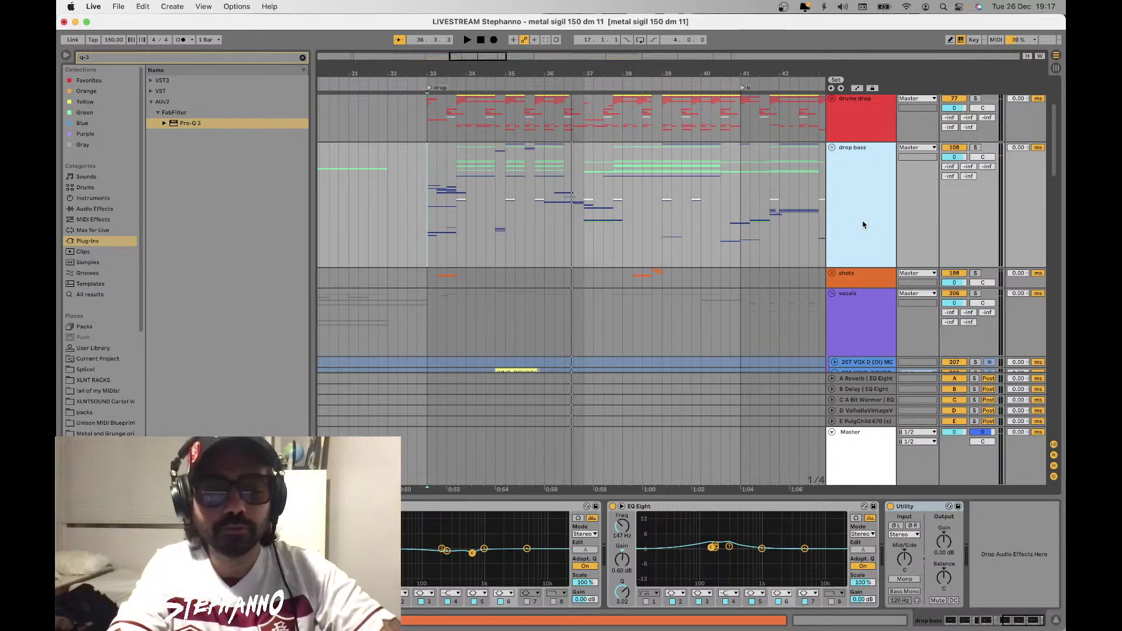
pyautogui.press('super+shift+t')
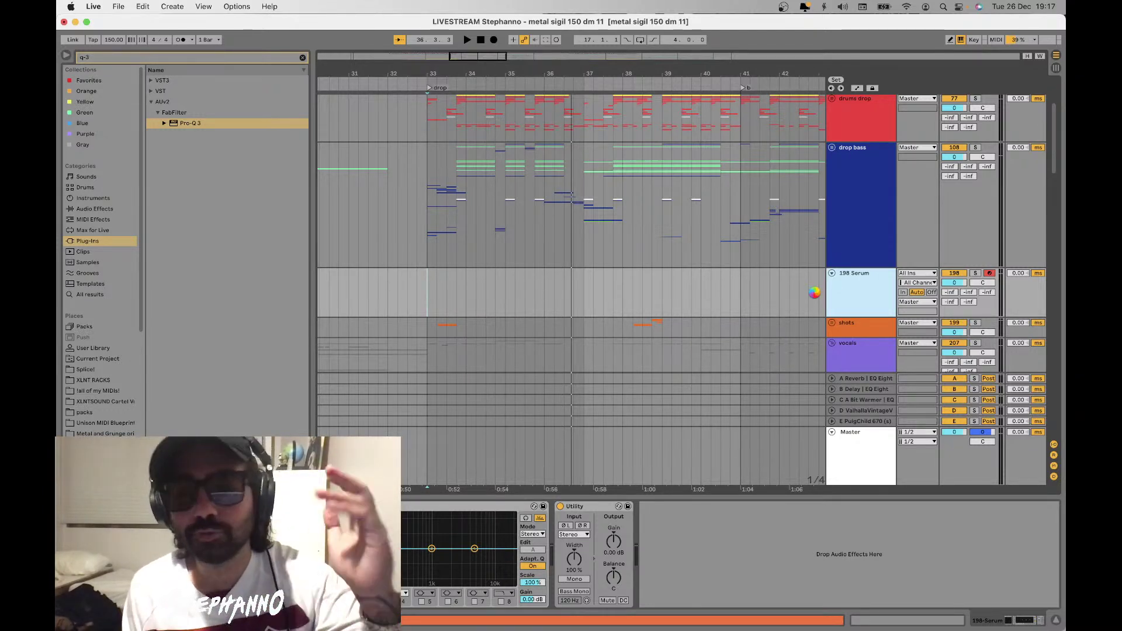
pyautogui.press('super+z')
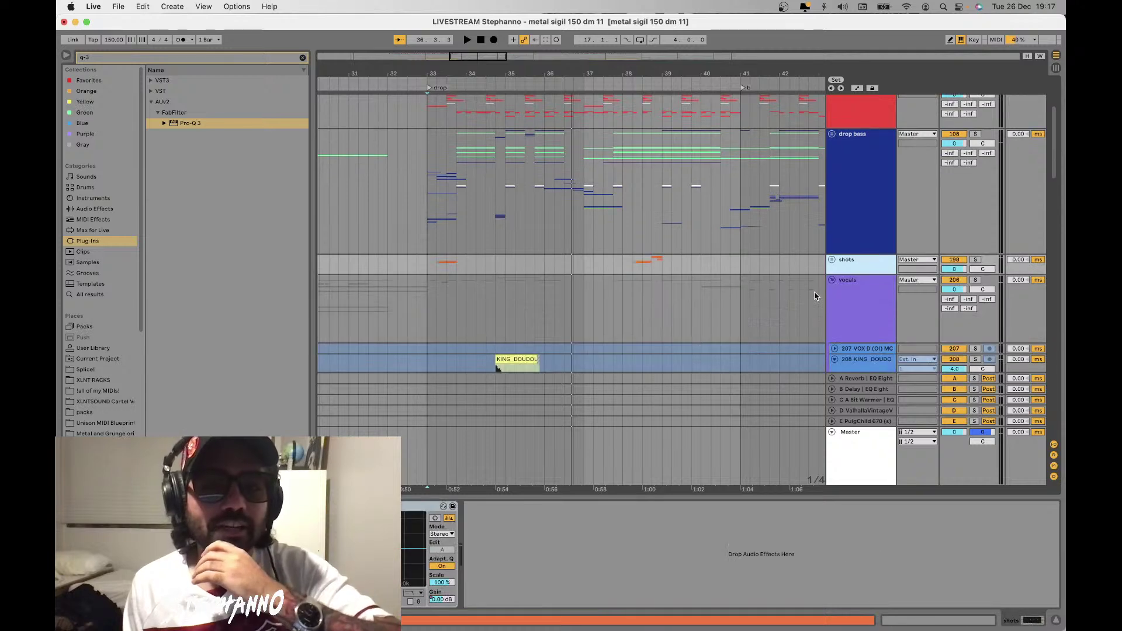
# Select and unfold the drop bass group, and show Trackspacer 2.5 and the neighbouring EQ Eight devices in its chain
pyautogui.click(835, 146)
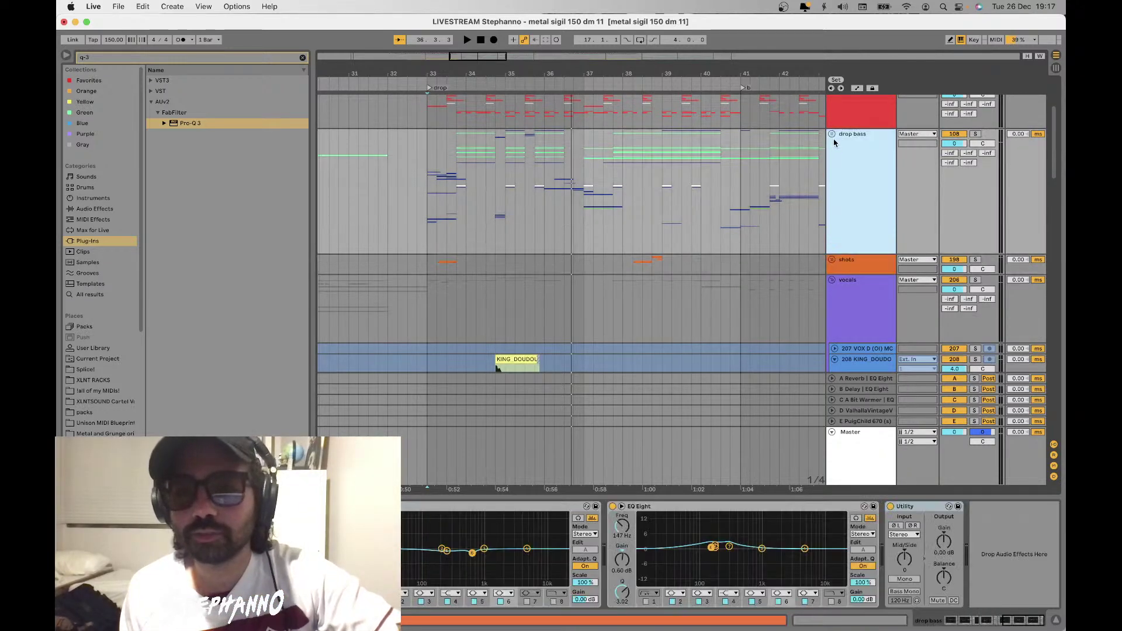
pyautogui.press('super+z')
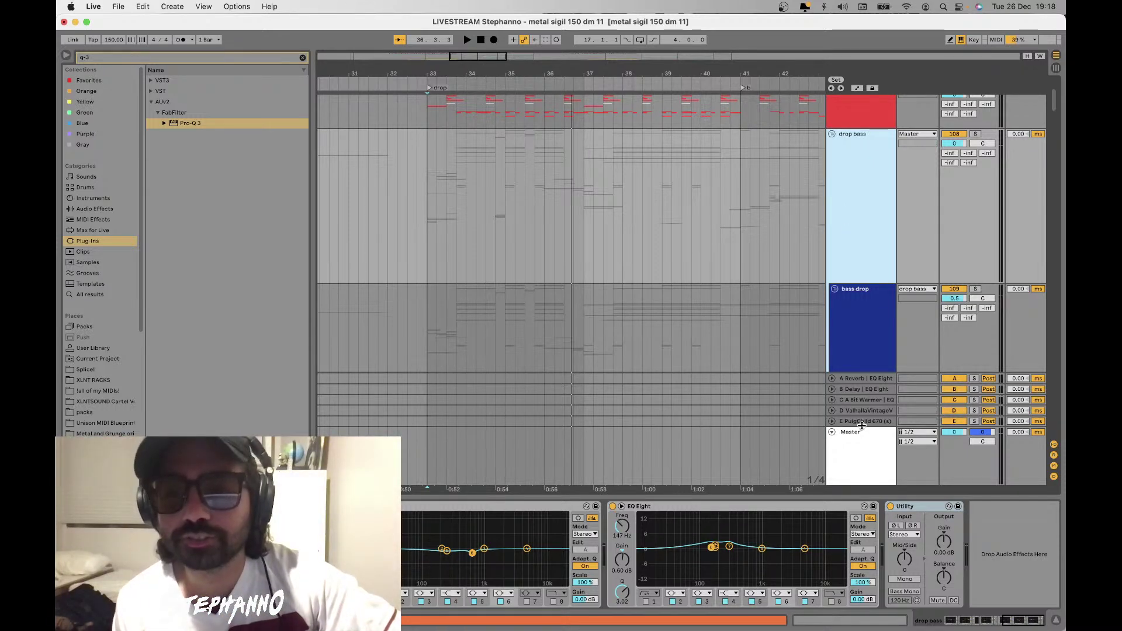
pyautogui.hotkey('shift', 'Up')
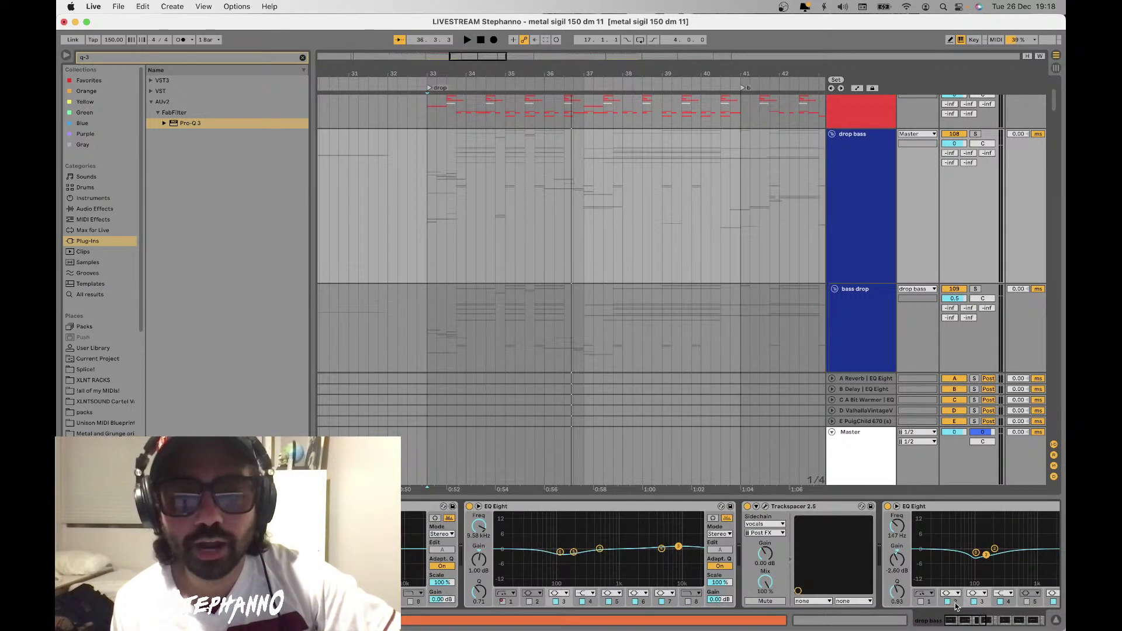
# Show the device chains of the B Delay return track and the Master track
pyautogui.click(873, 344)
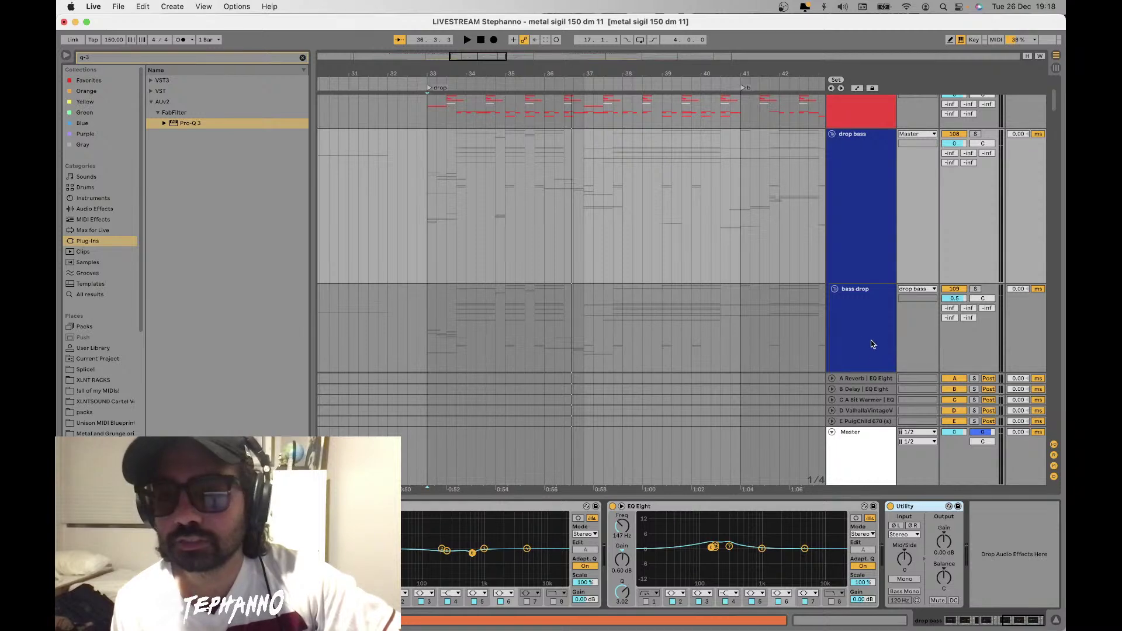
pyautogui.click(854, 380)
pyautogui.click(855, 390)
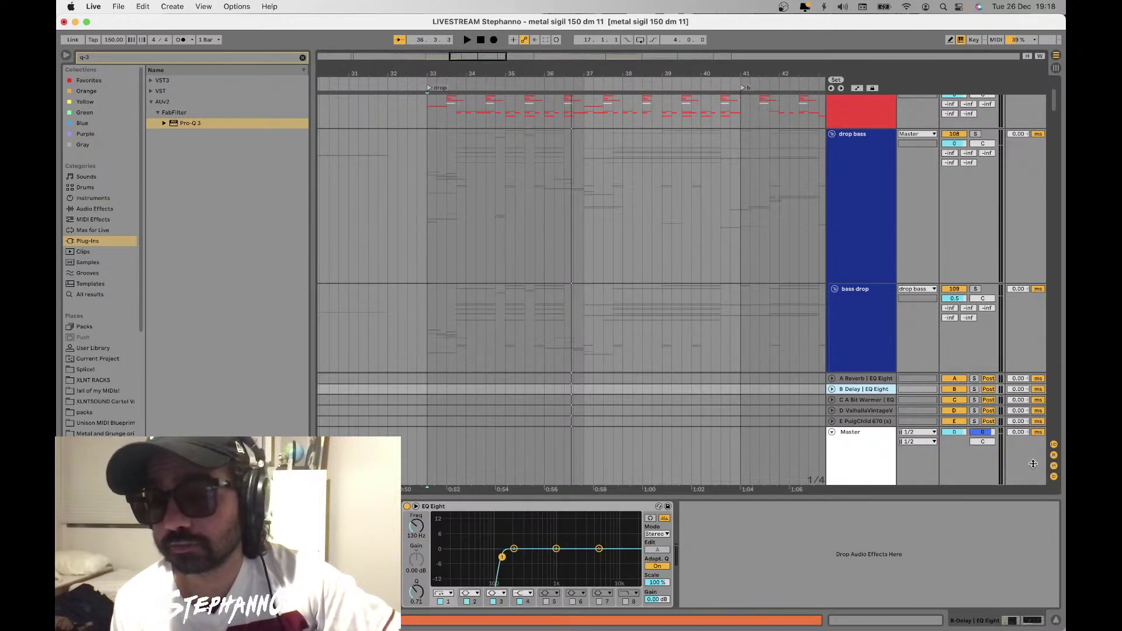
pyautogui.click(1054, 457)
pyautogui.click(1053, 457)
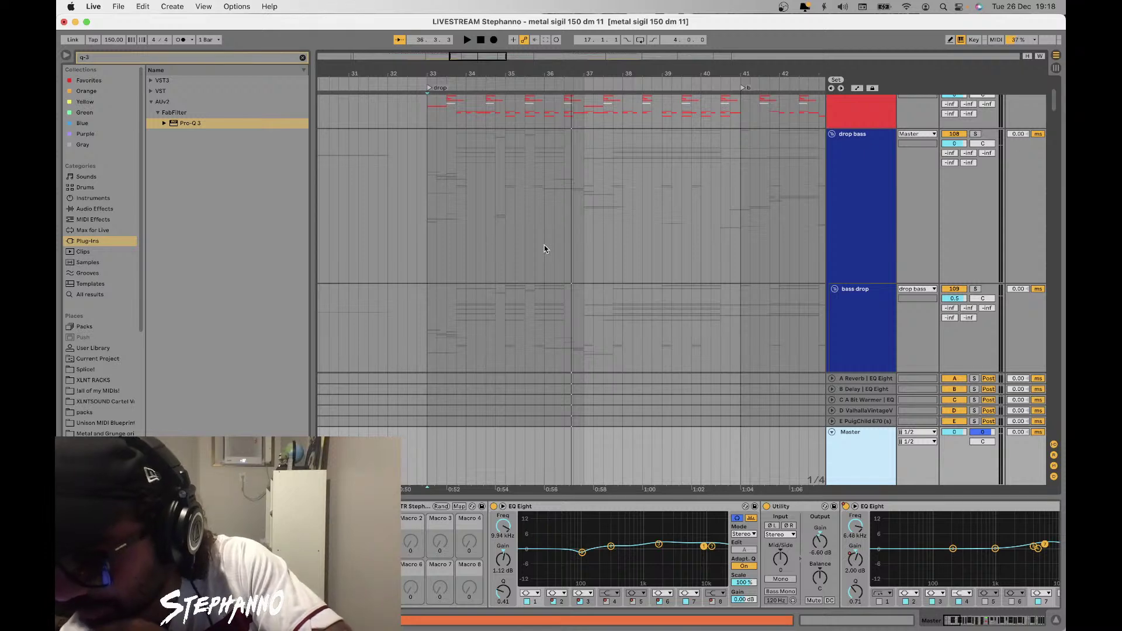
# Play the arrangement from bar 31, just before the drop
pyautogui.scroll(-3, 433, 188)
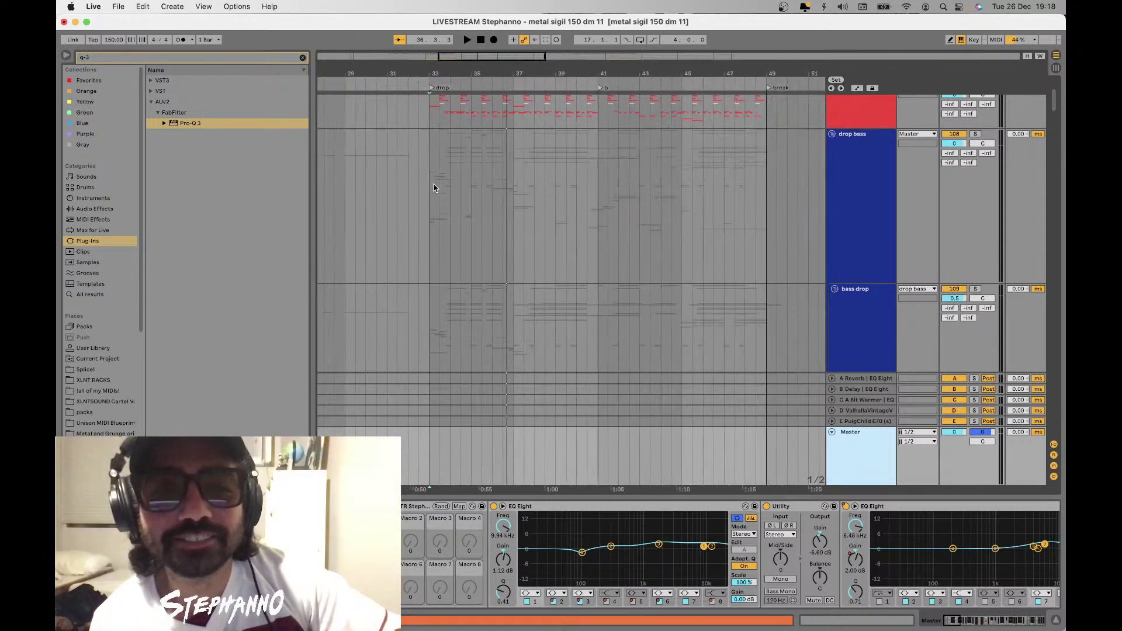
pyautogui.click(413, 177)
pyautogui.scroll(-3, 412, 178)
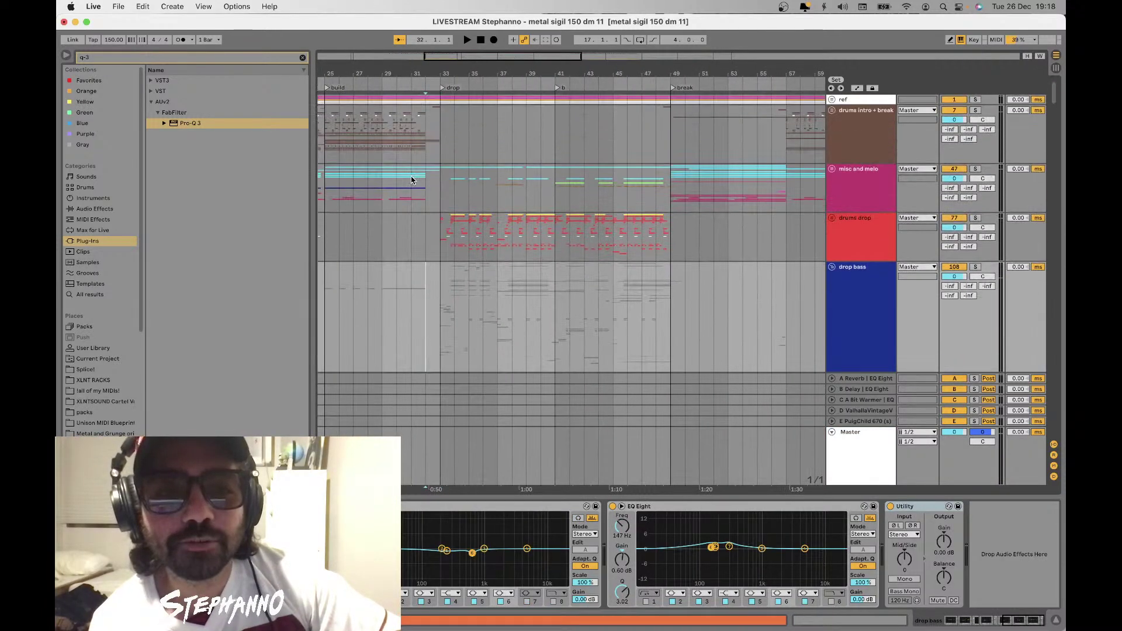
pyautogui.scroll(-3, 413, 178)
pyautogui.click(423, 220)
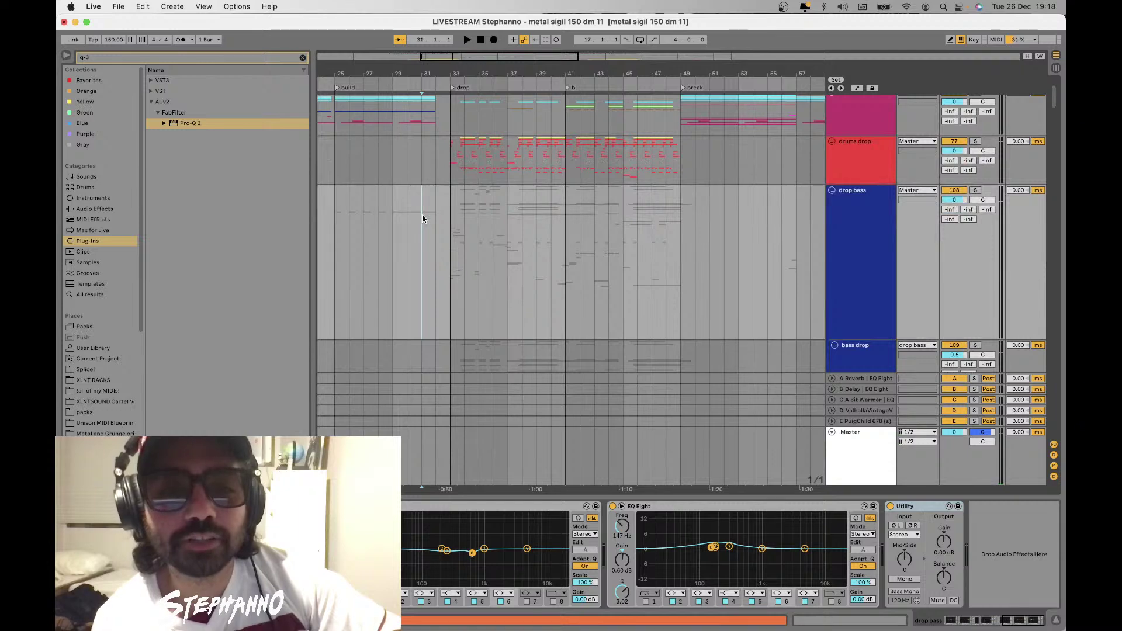
pyautogui.scroll(3, 422, 219)
pyautogui.press('space')
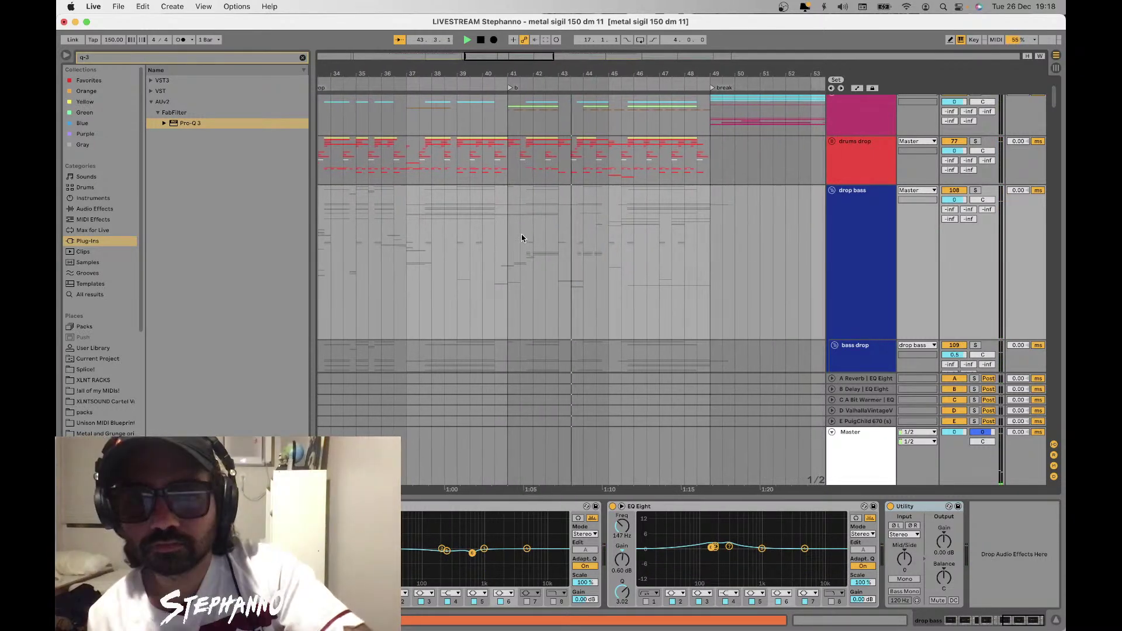
# Stop playback, look through the Serum tracks inside the drop bass group and show the devices of track 133 Serum
pyautogui.scroll(-5, 522, 239)
pyautogui.scroll(-10, 528, 252)
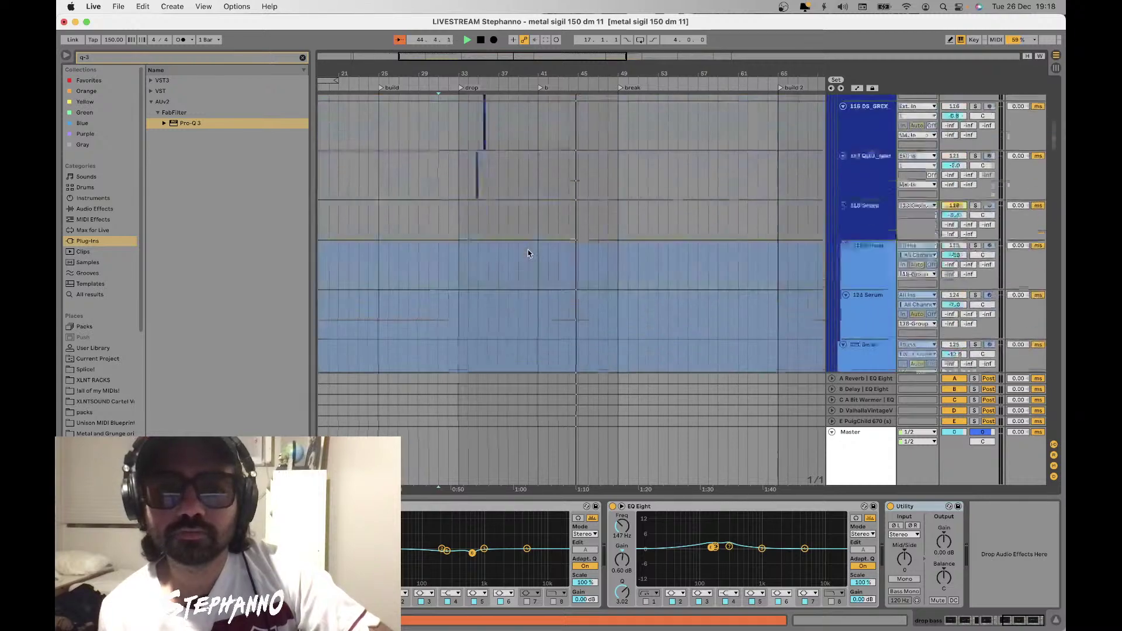
pyautogui.scroll(-15, 527, 253)
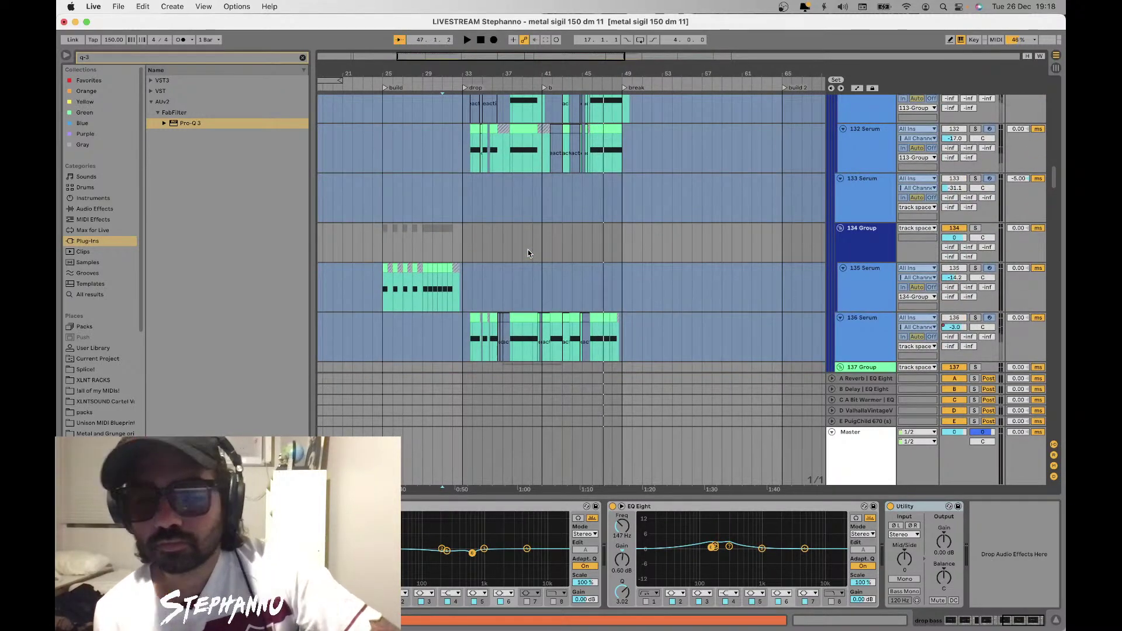
pyautogui.click(479, 207)
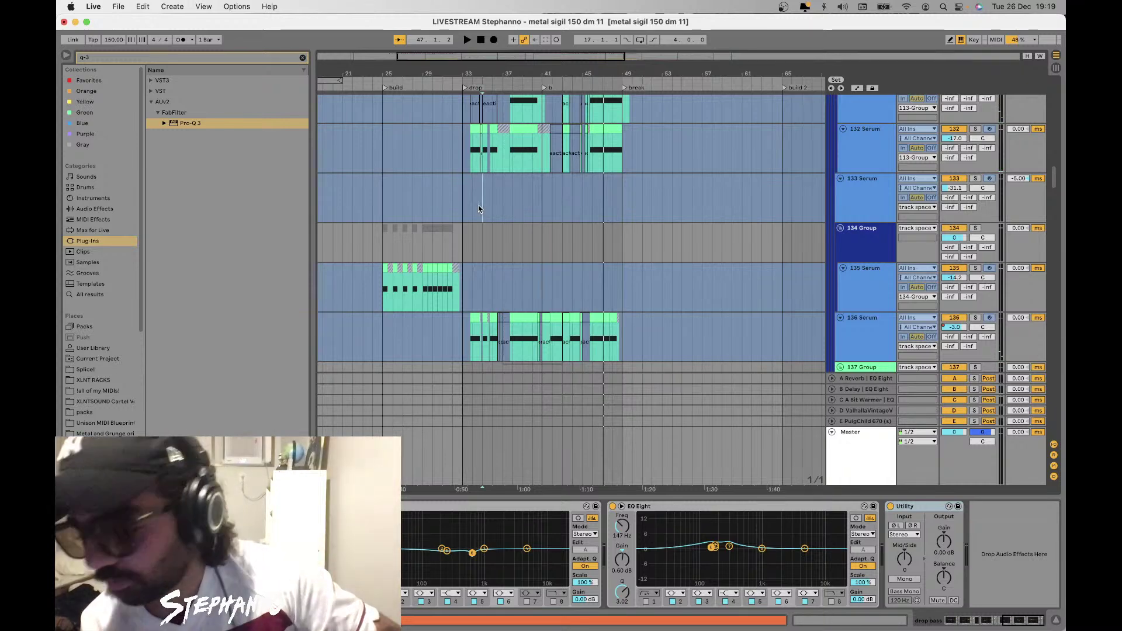
pyautogui.click(478, 207)
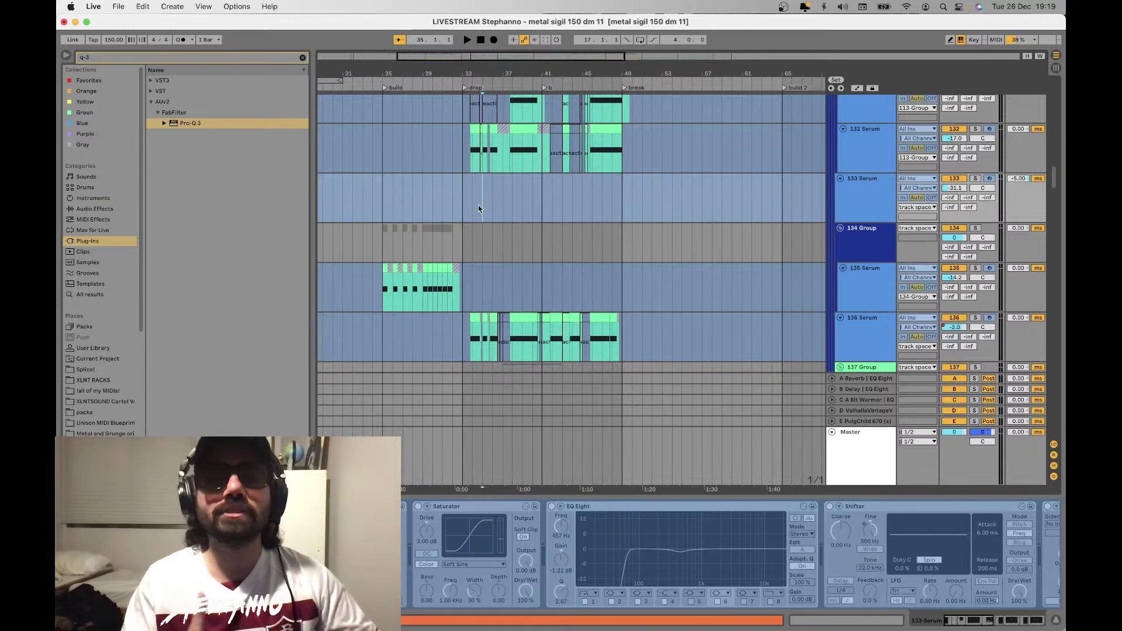
# Return to the drums drop group, unfold it and show its kick tracks at the start of the drop
pyautogui.scroll(20, 479, 209)
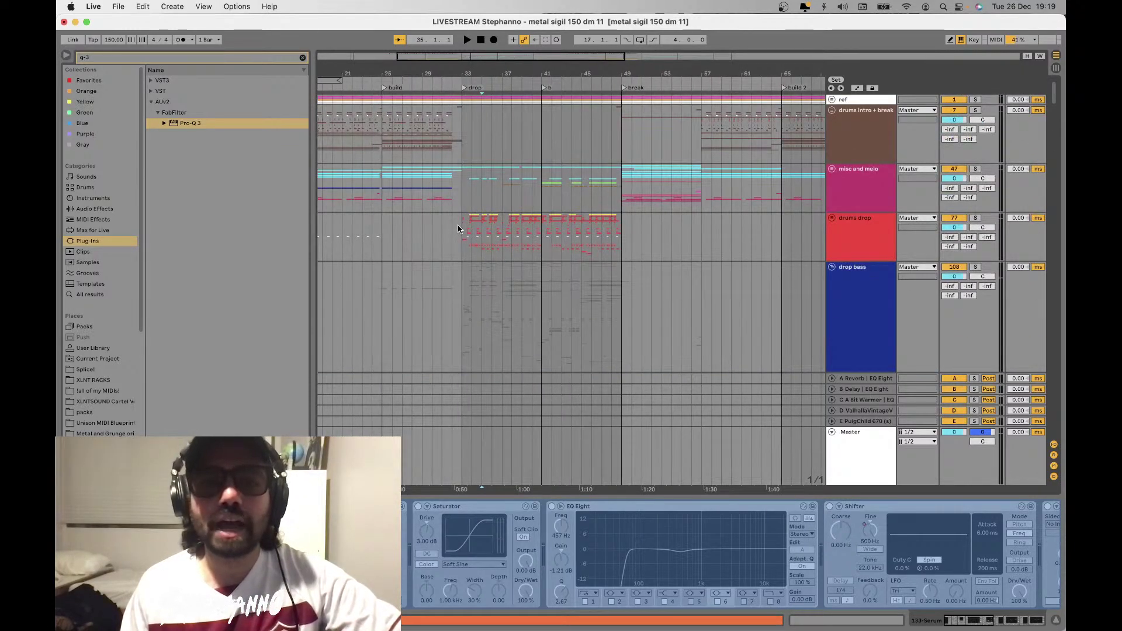
pyautogui.click(459, 229)
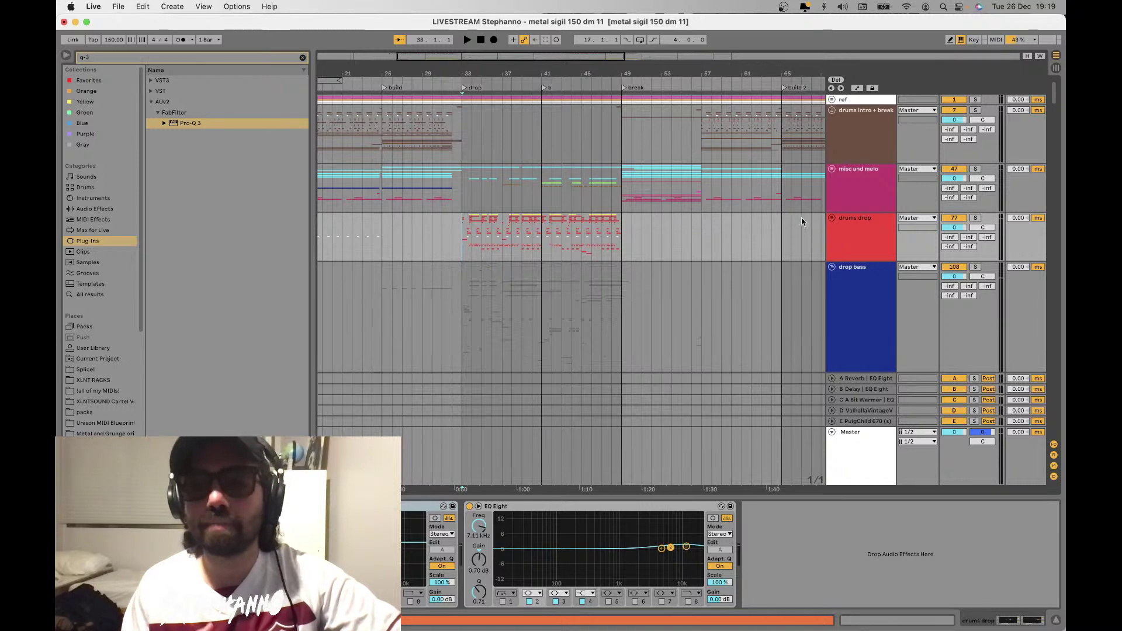
pyautogui.click(832, 218)
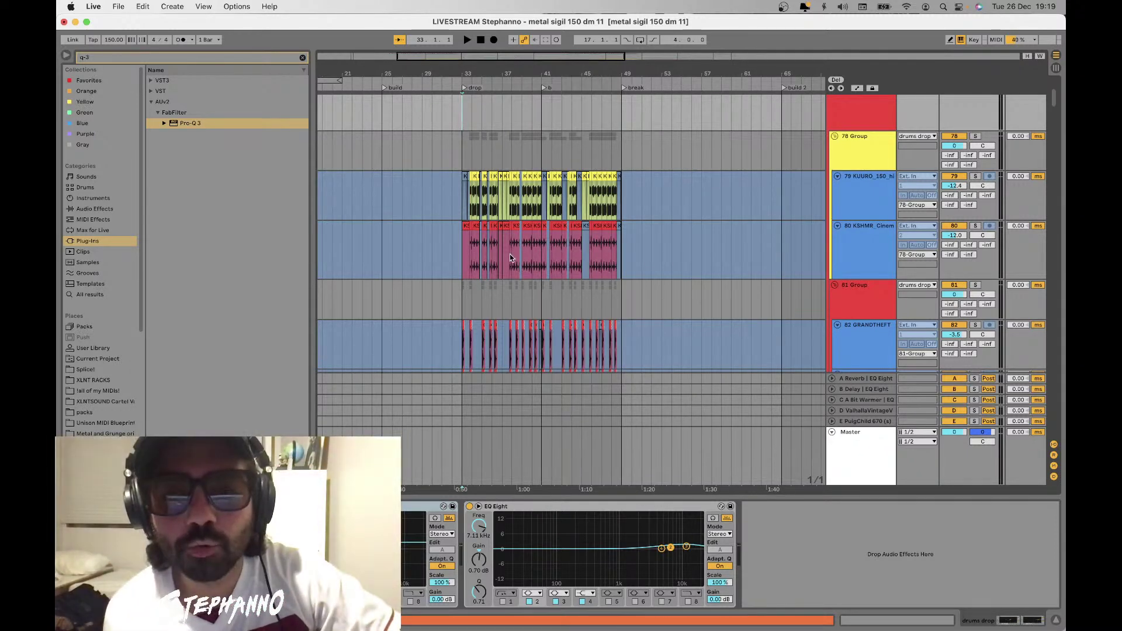
pyautogui.scroll(-5, 510, 257)
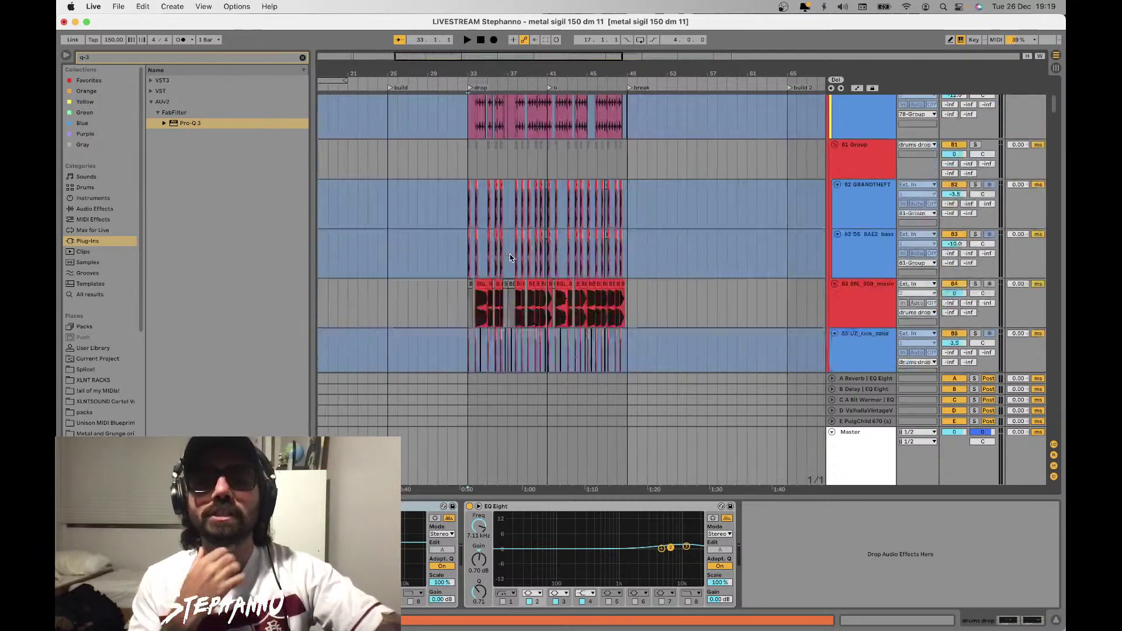
pyautogui.scroll(3, 459, 249)
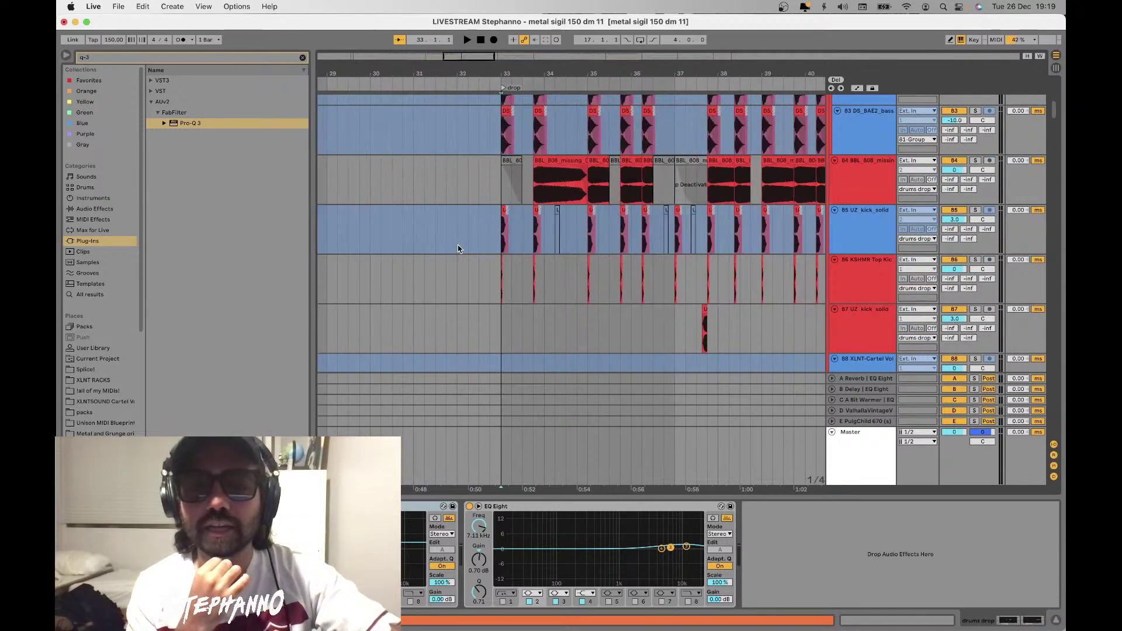
# Select the frozen track 85 UZ kick solid and unfreeze it
pyautogui.click(495, 273)
pyautogui.scroll(2, 496, 270)
pyautogui.click(498, 268)
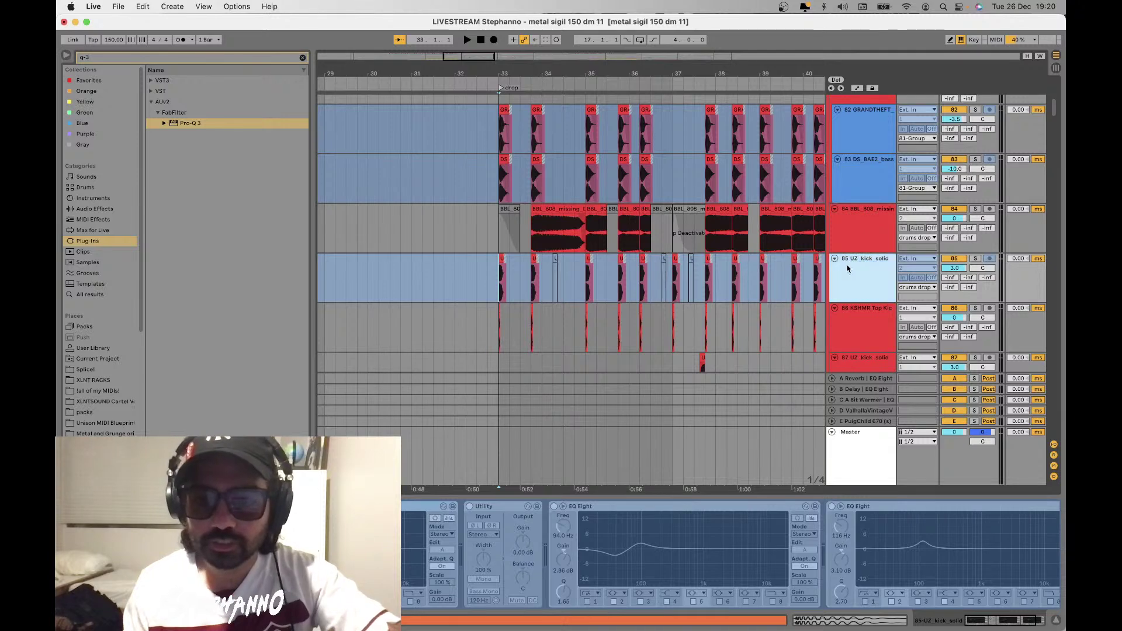
pyautogui.rightClick(851, 287)
pyautogui.click(864, 333)
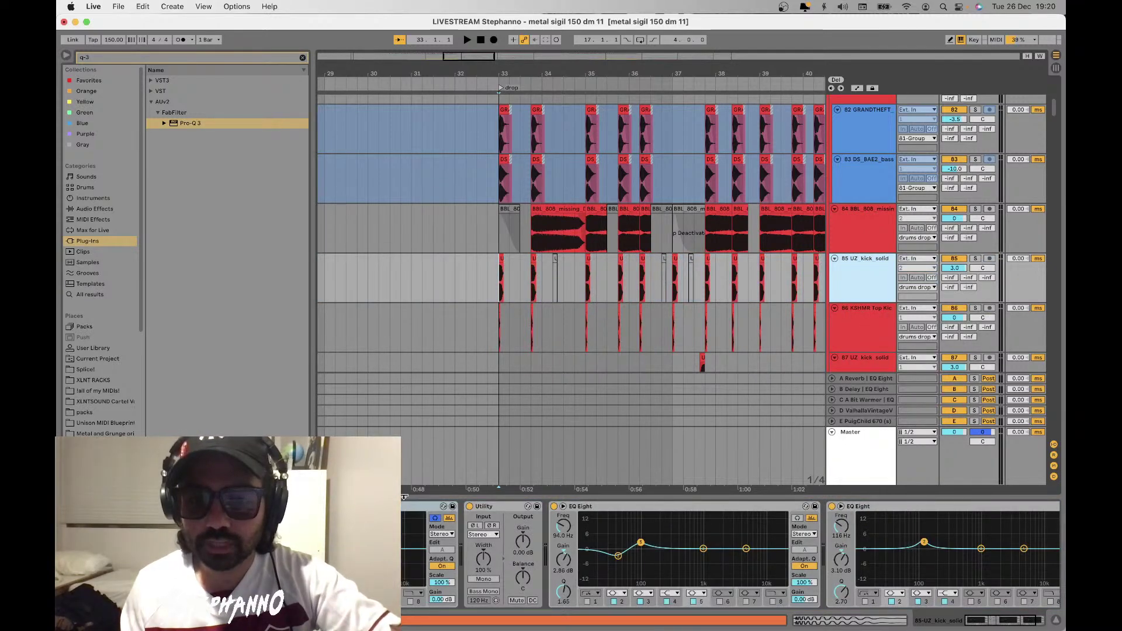
# Try removing the Utility and the EQ Eight after it from the kick track's chain, and undo the removal
pyautogui.click(904, 529)
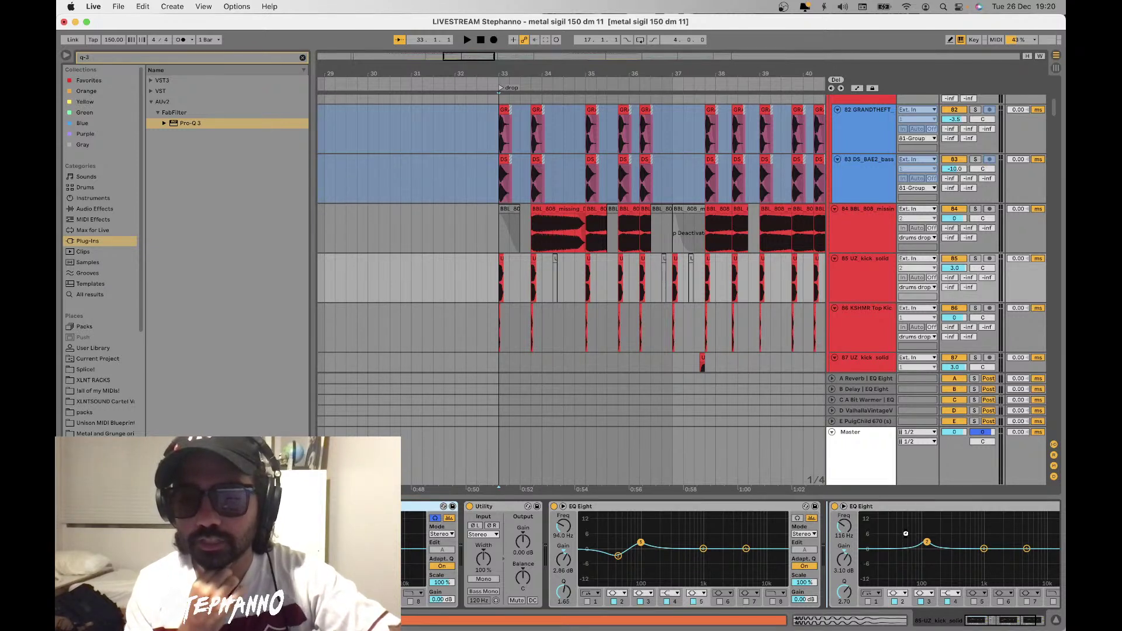
pyautogui.press('Delete')
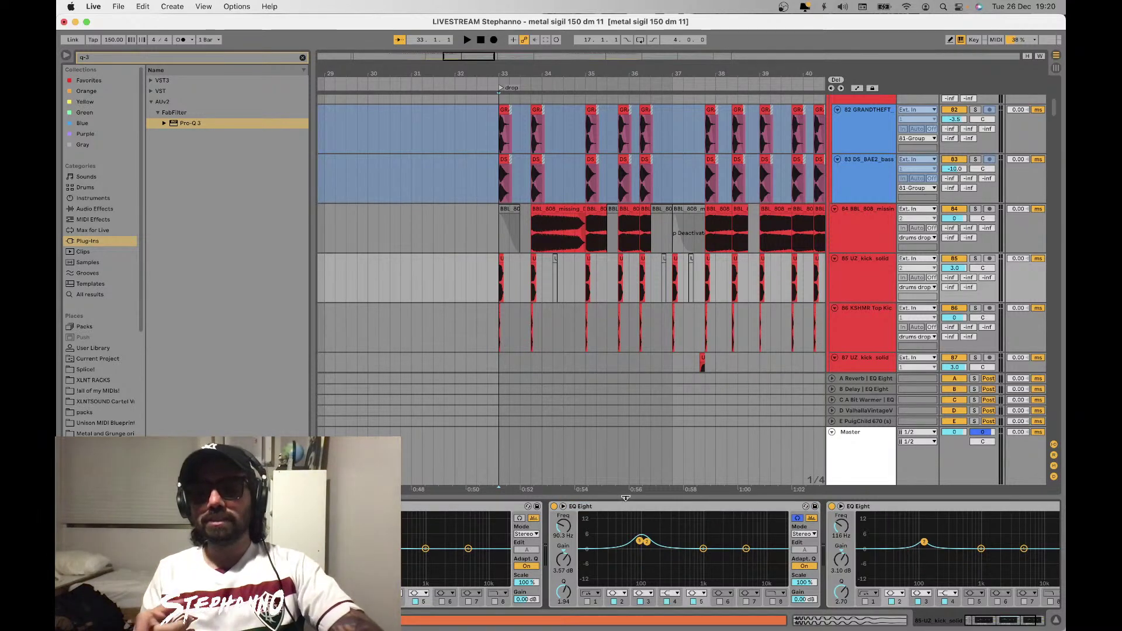
pyautogui.click(628, 509)
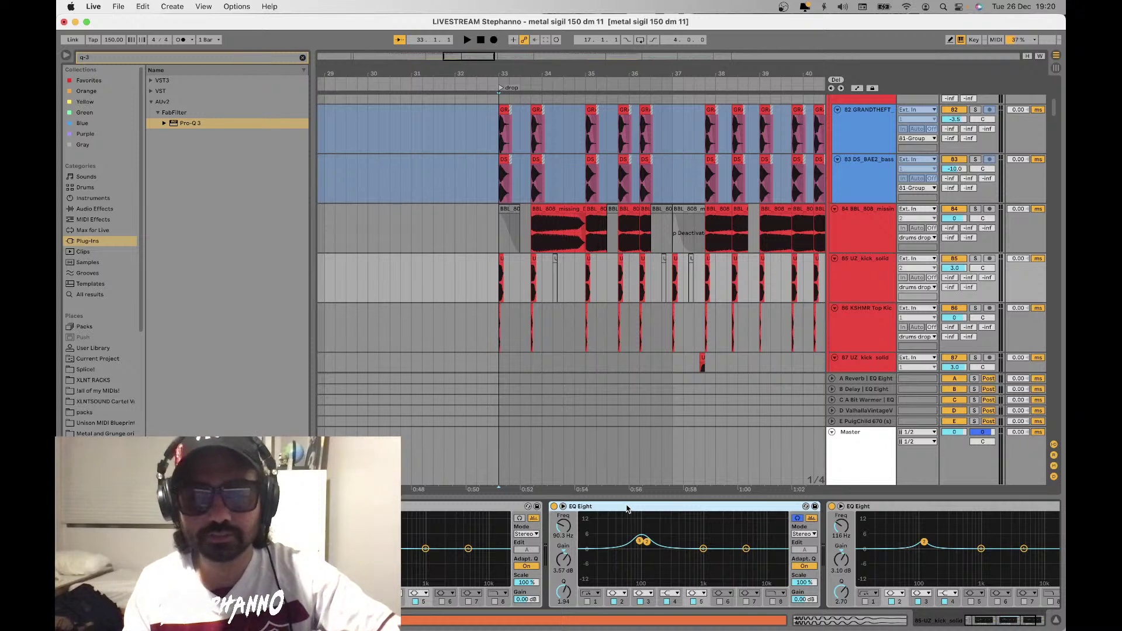
pyautogui.press('super+z')
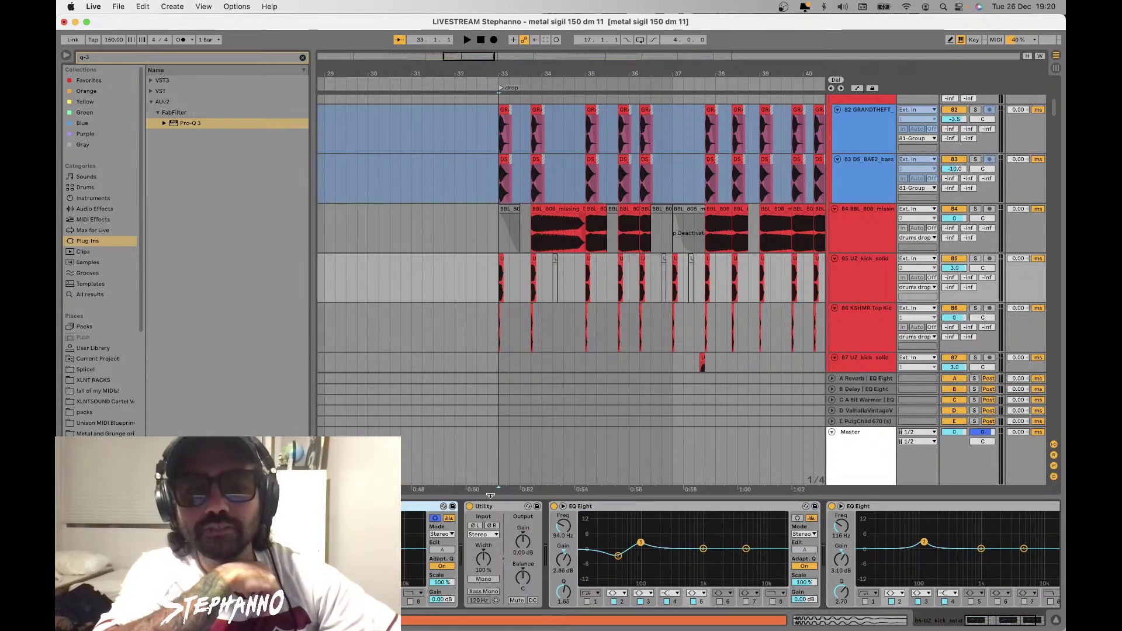
# In the kick's EQ Eight after Utility, set band 3 to 4.74 kHz, -15.0 dB and Q 2.03, and switch that band off
pyautogui.click(481, 508)
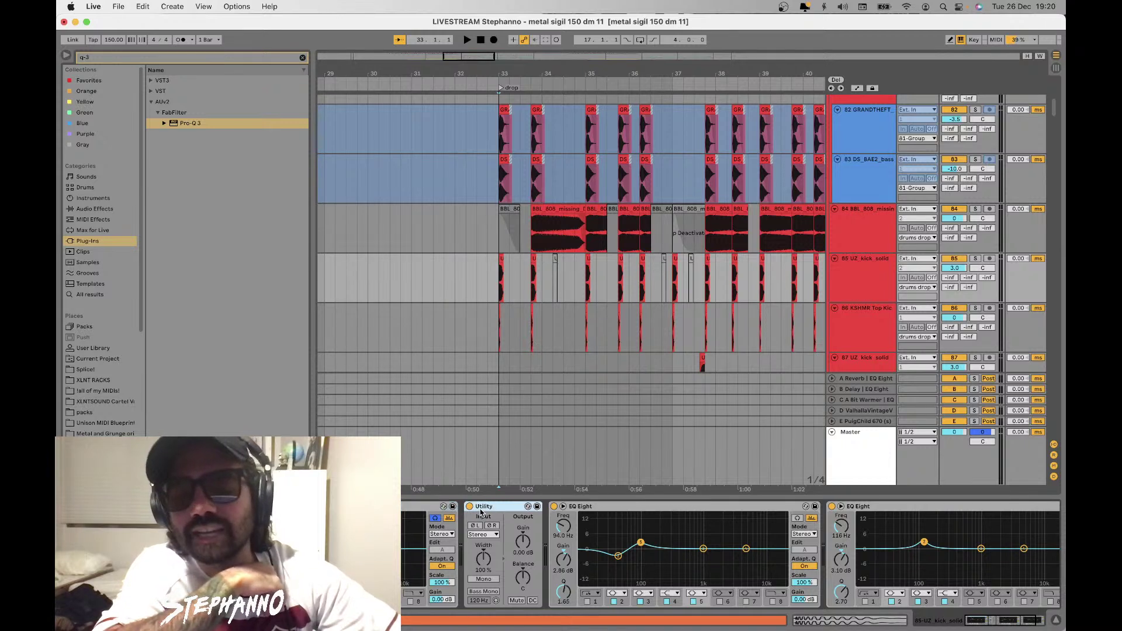
pyautogui.click(615, 509)
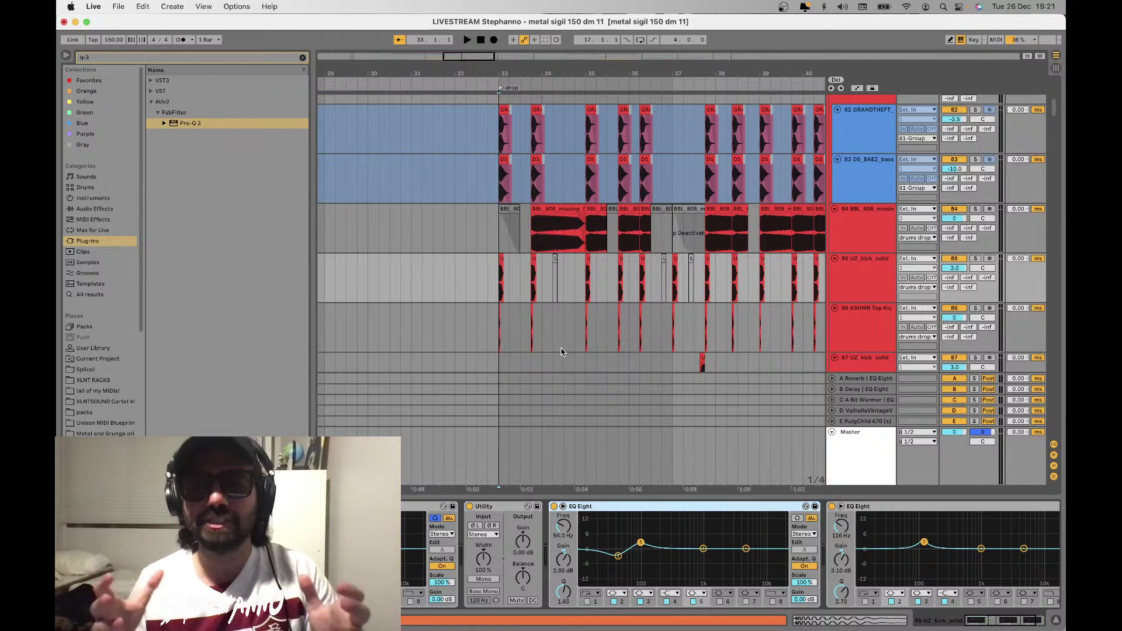
pyautogui.scroll(-10, 562, 351)
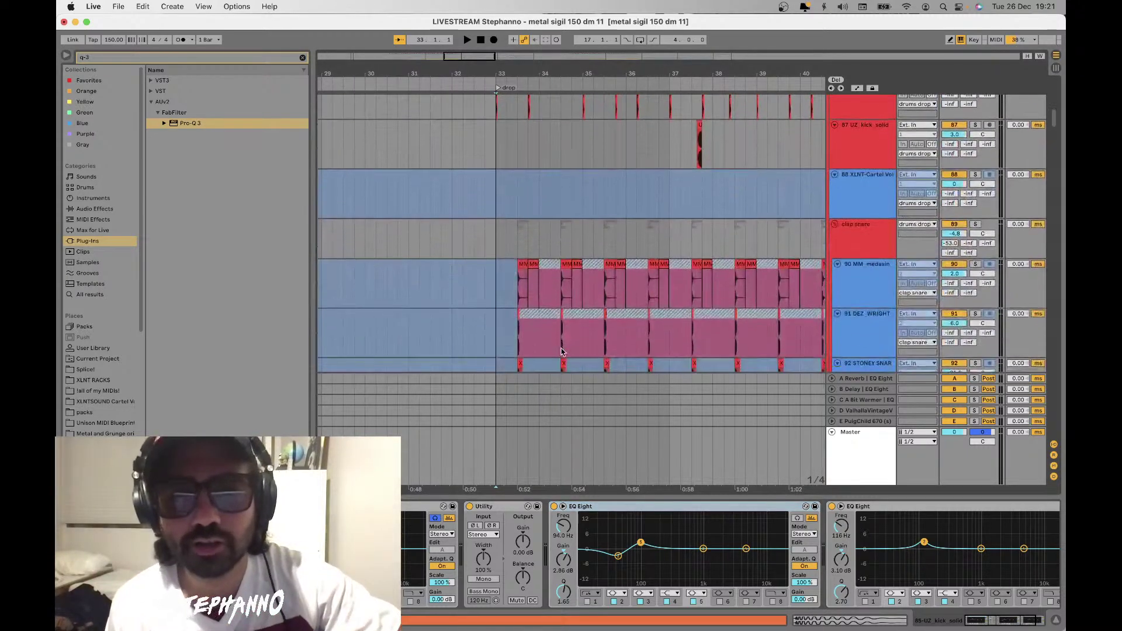
pyautogui.scroll(-2, 561, 351)
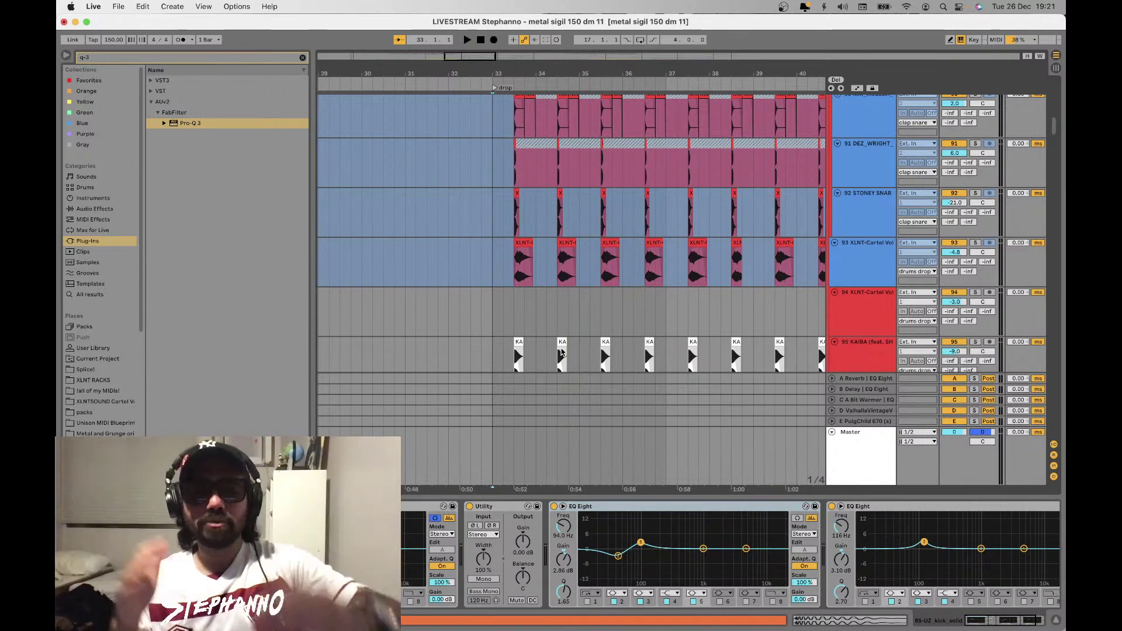
pyautogui.moveTo(703, 549); pyautogui.dragTo(743, 515)
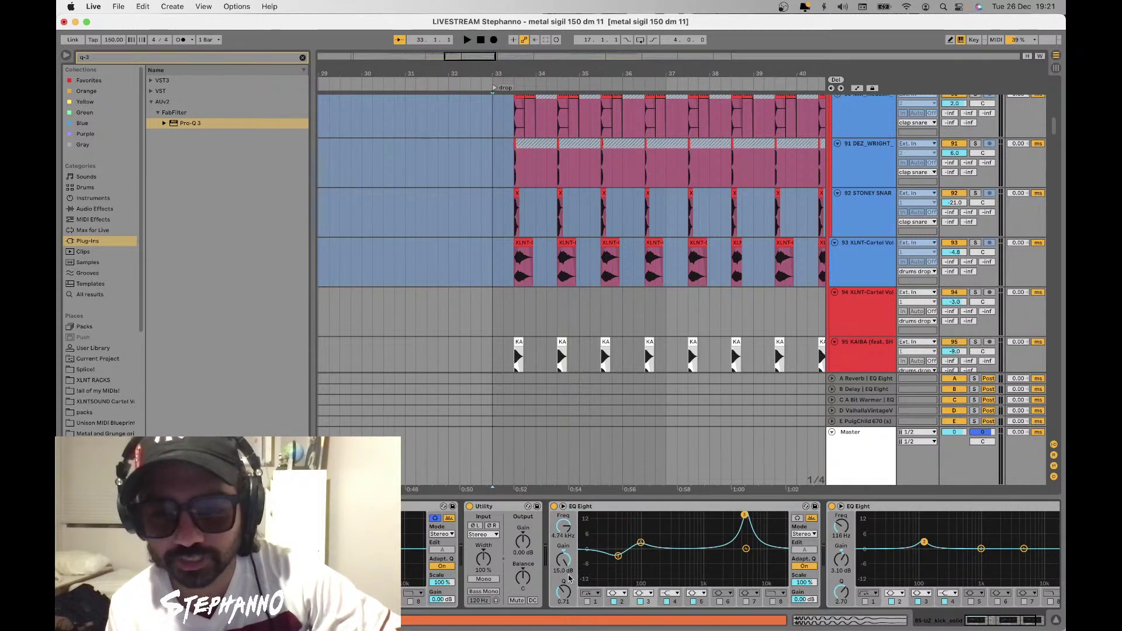
pyautogui.moveTo(563, 592)
pyautogui.mouseDown()
pyautogui.moveTo(564, 570)
pyautogui.moveTo(564, 587)
pyautogui.mouseUp()
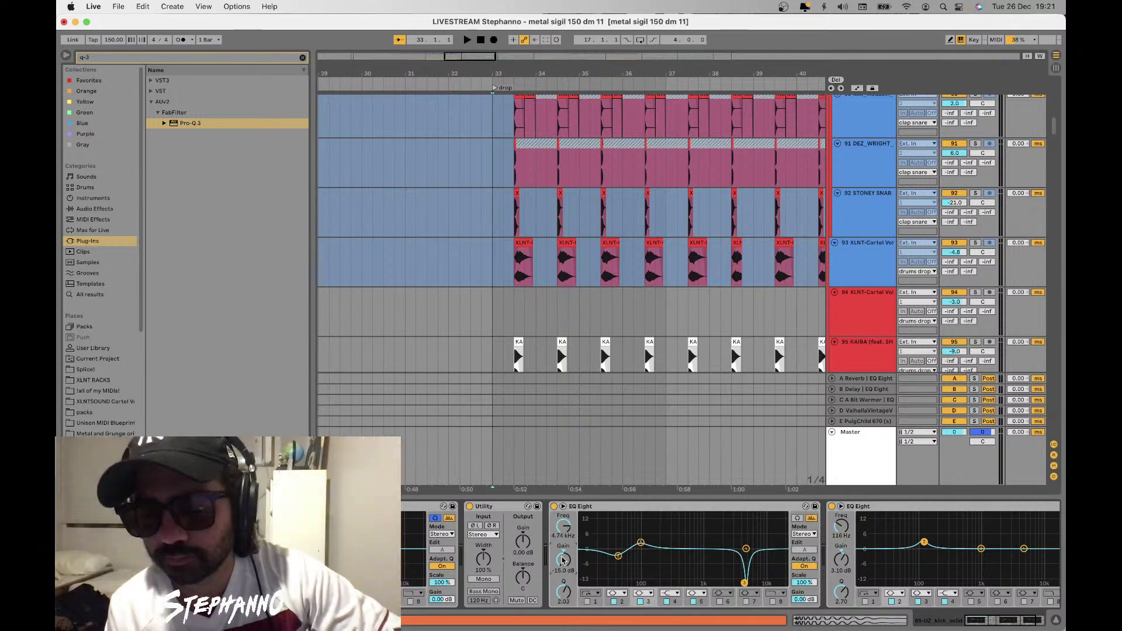
pyautogui.click(641, 602)
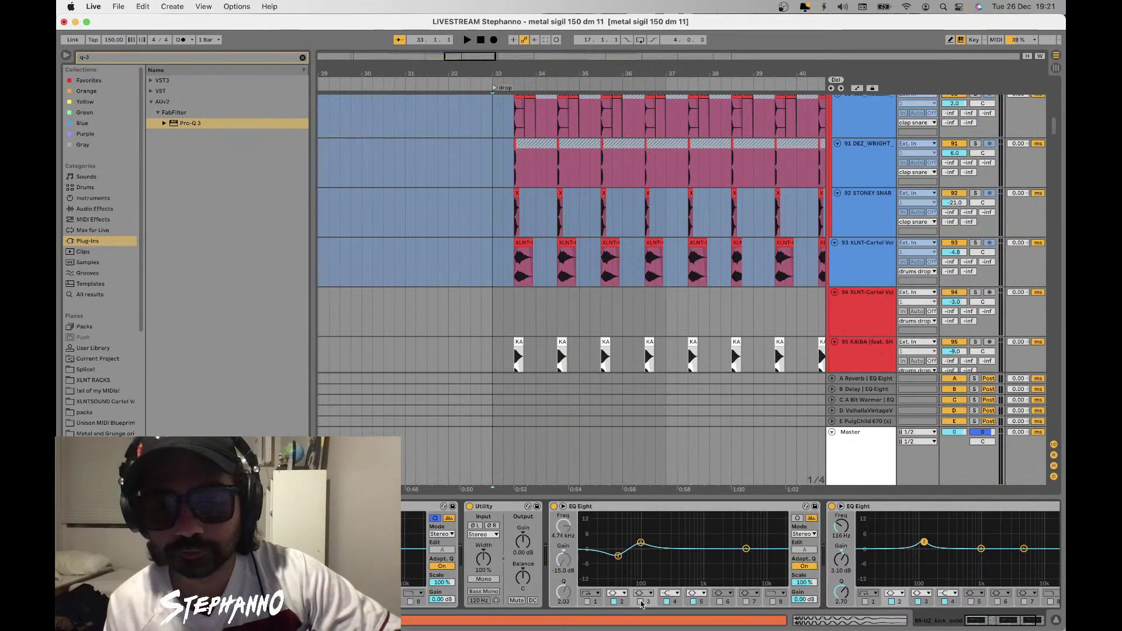
pyautogui.click(628, 506)
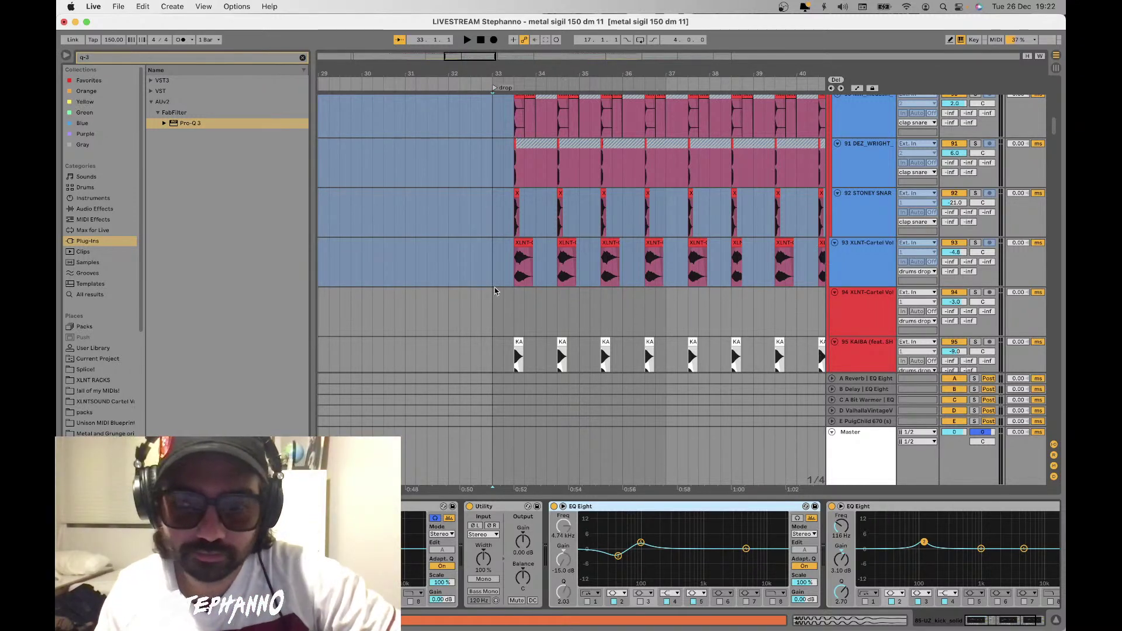
# Select bar 34 on track 93 XLNT-Cartel and the same bar on the empty track 94, showing each track's devices
pyautogui.click(489, 267)
pyautogui.moveTo(488, 266); pyautogui.dragTo(580, 268)
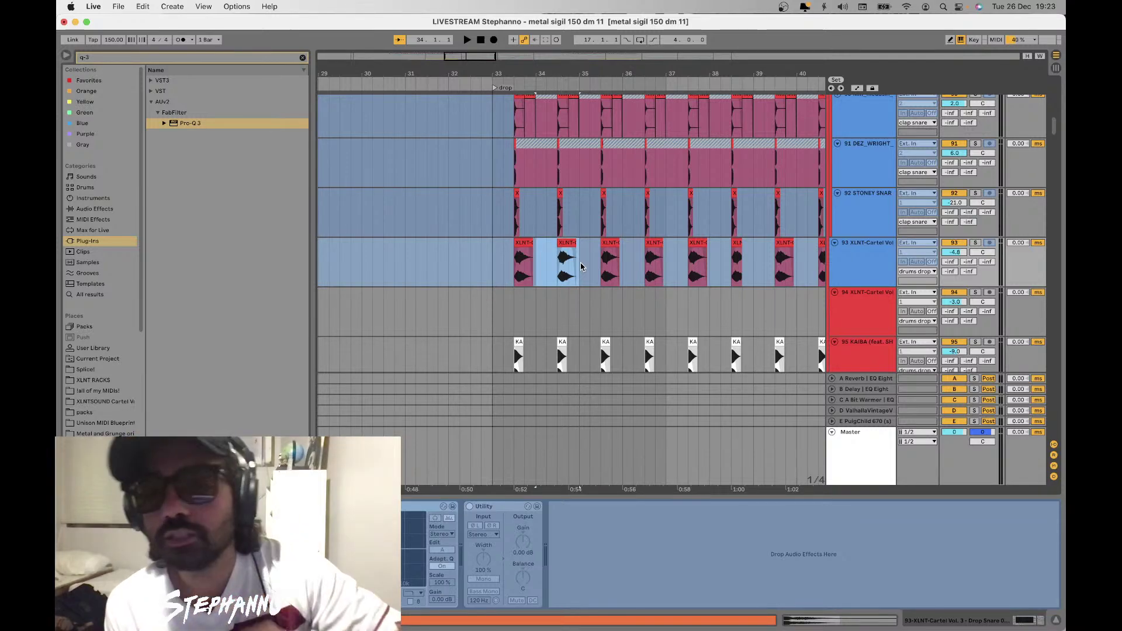
pyautogui.scroll(-3, 580, 263)
pyautogui.moveTo(539, 226); pyautogui.dragTo(584, 235)
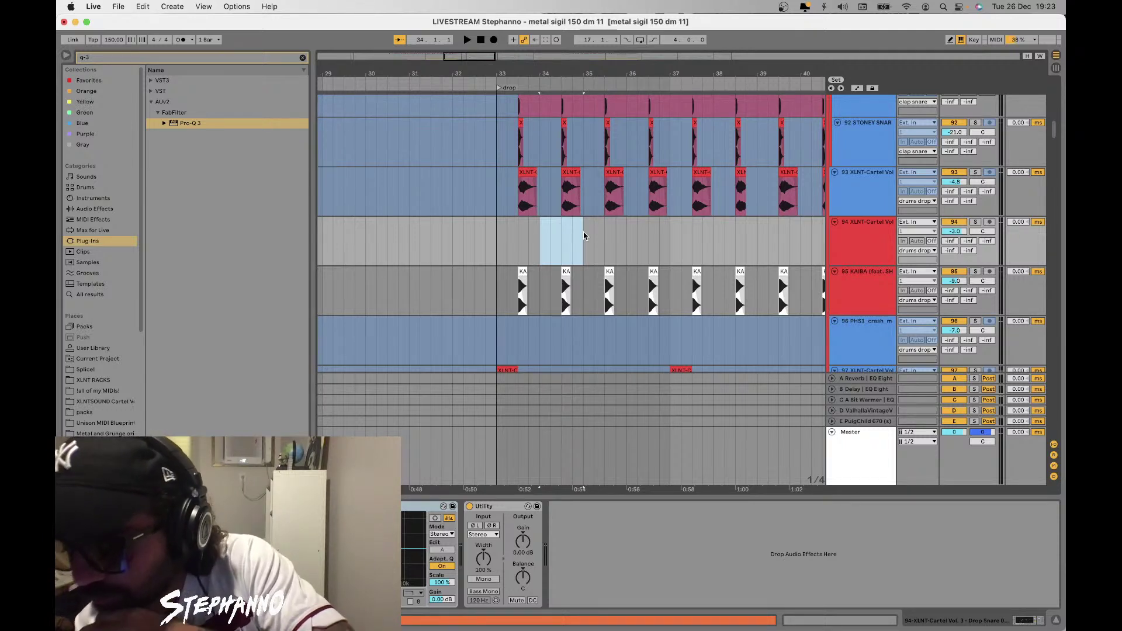
# Place the insert marker at bar 32 on track 94, show the whole drop, and select track 96 PHS1_crash_medium
pyautogui.click(486, 228)
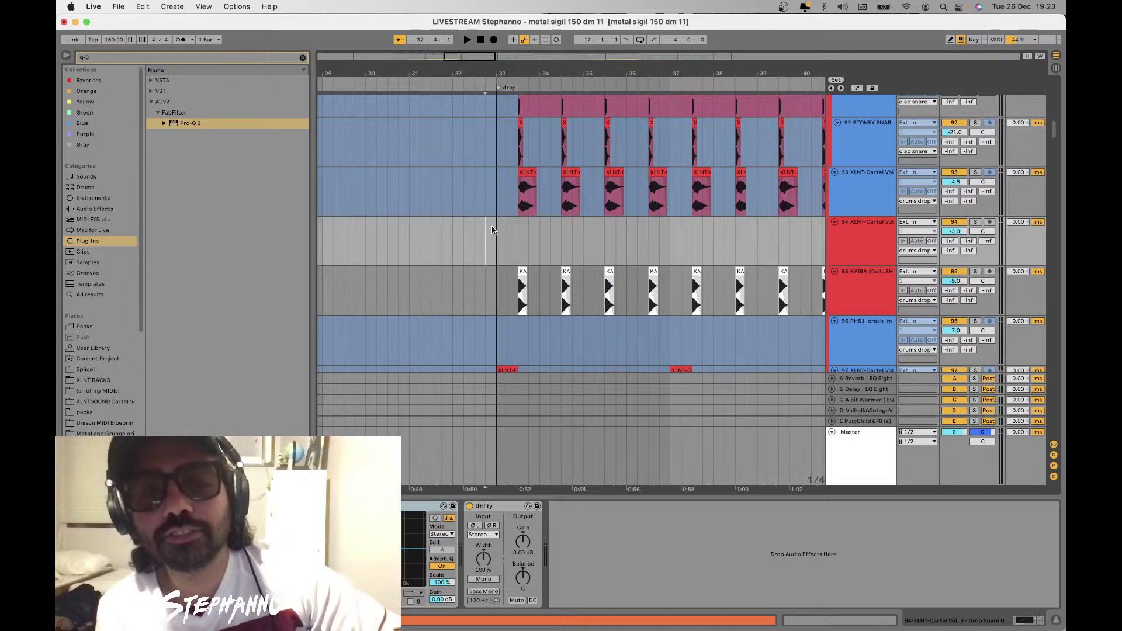
pyautogui.click(492, 230)
pyautogui.press('-')
pyautogui.press('-')
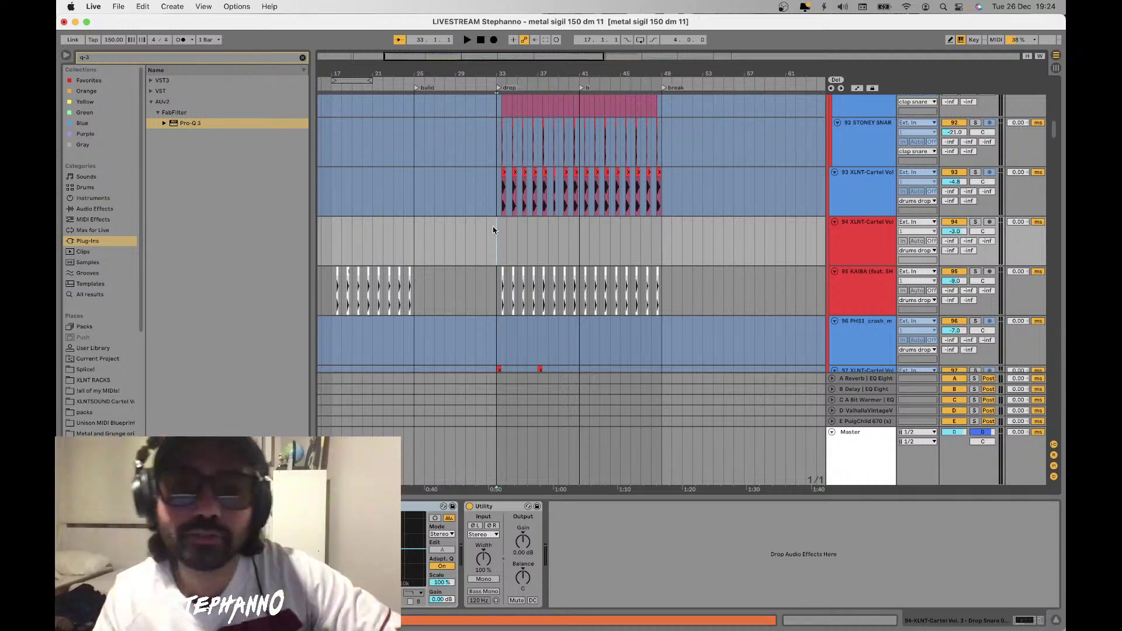
pyautogui.click(484, 229)
pyautogui.click(854, 341)
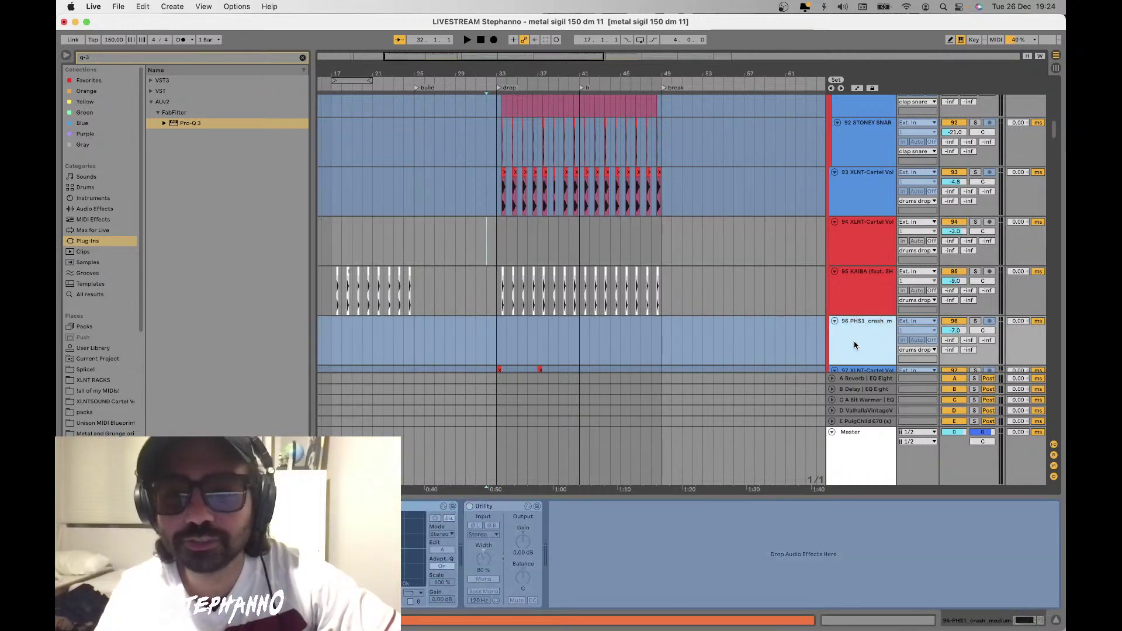
# Select bars 29 to 37 across tracks 94 to 96 in the drums drop group
pyautogui.scroll(-3, 853, 309)
pyautogui.scroll(5, 851, 175)
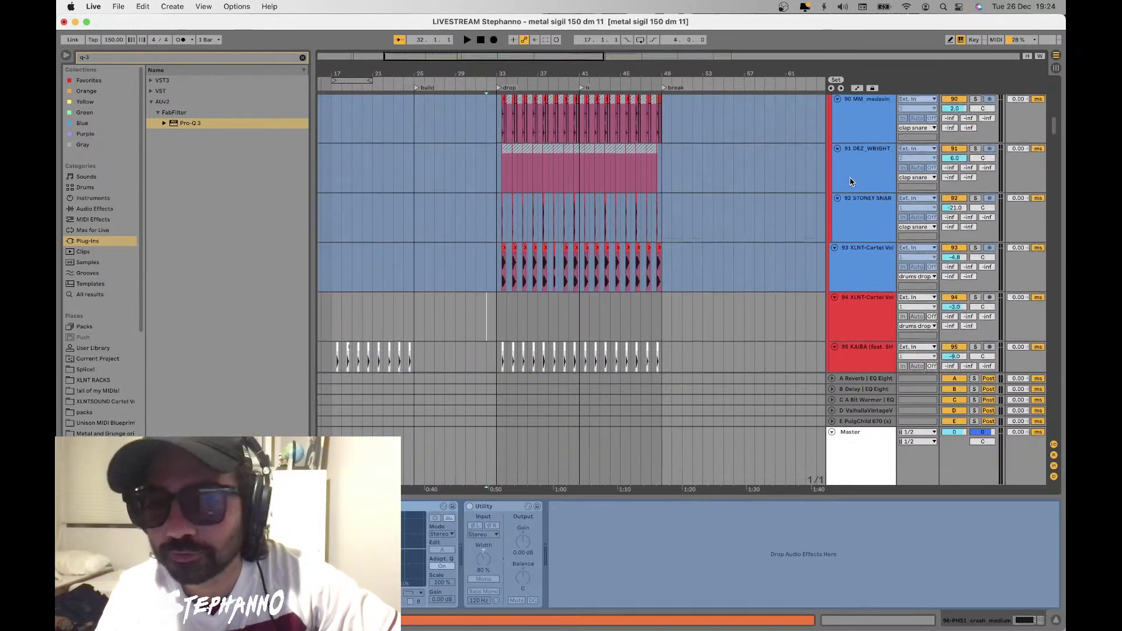
pyautogui.scroll(-4, 851, 182)
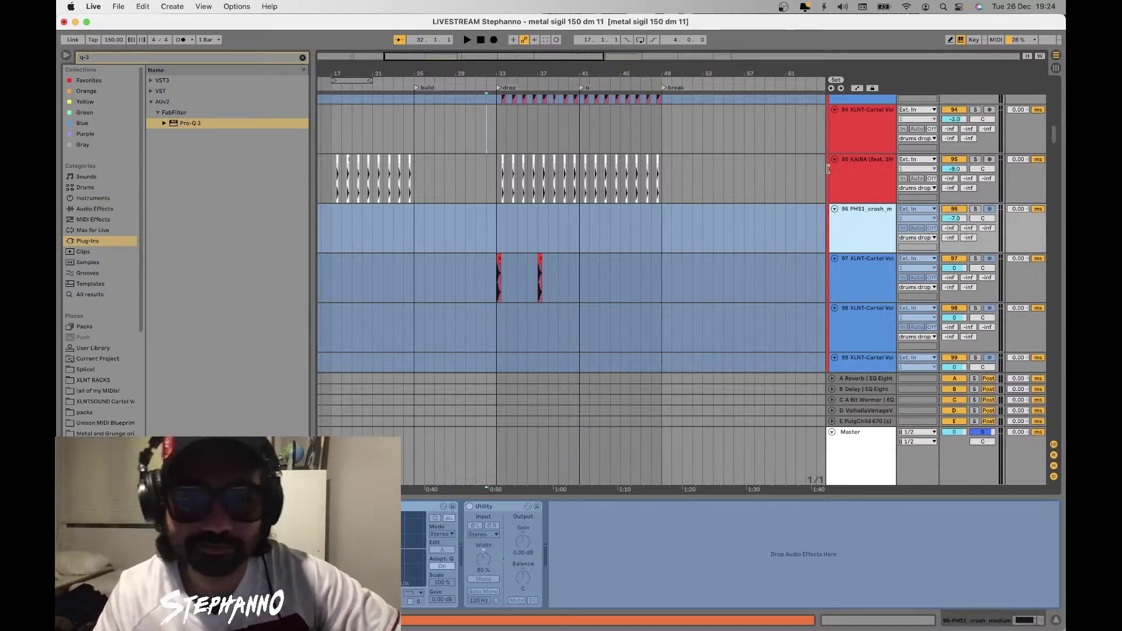
pyautogui.scroll(4, 487, 115)
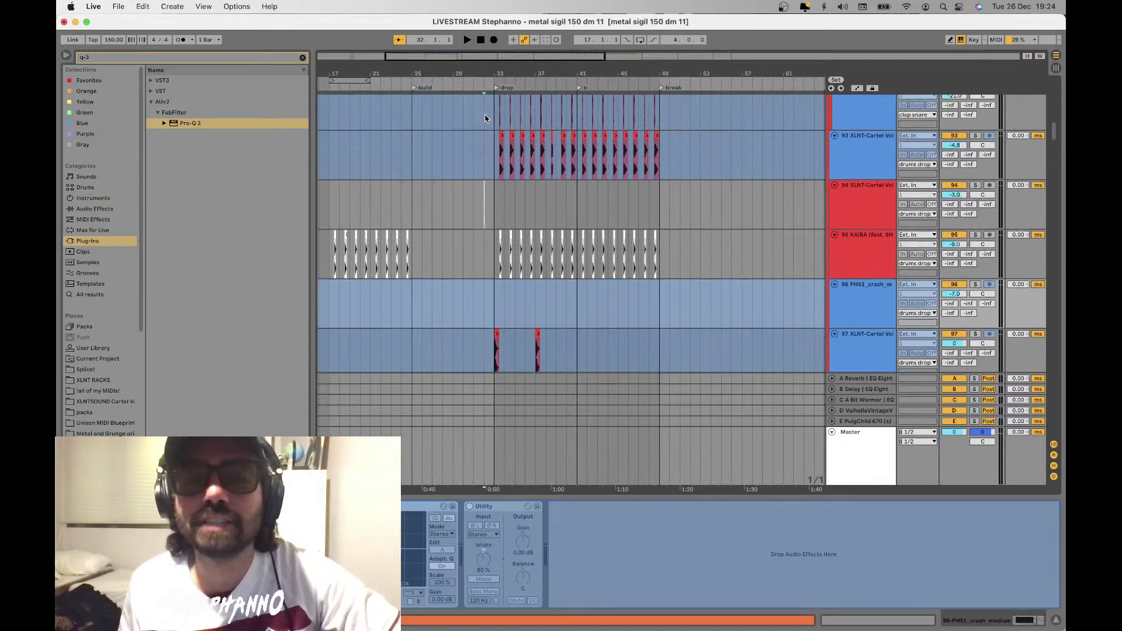
pyautogui.click(455, 226)
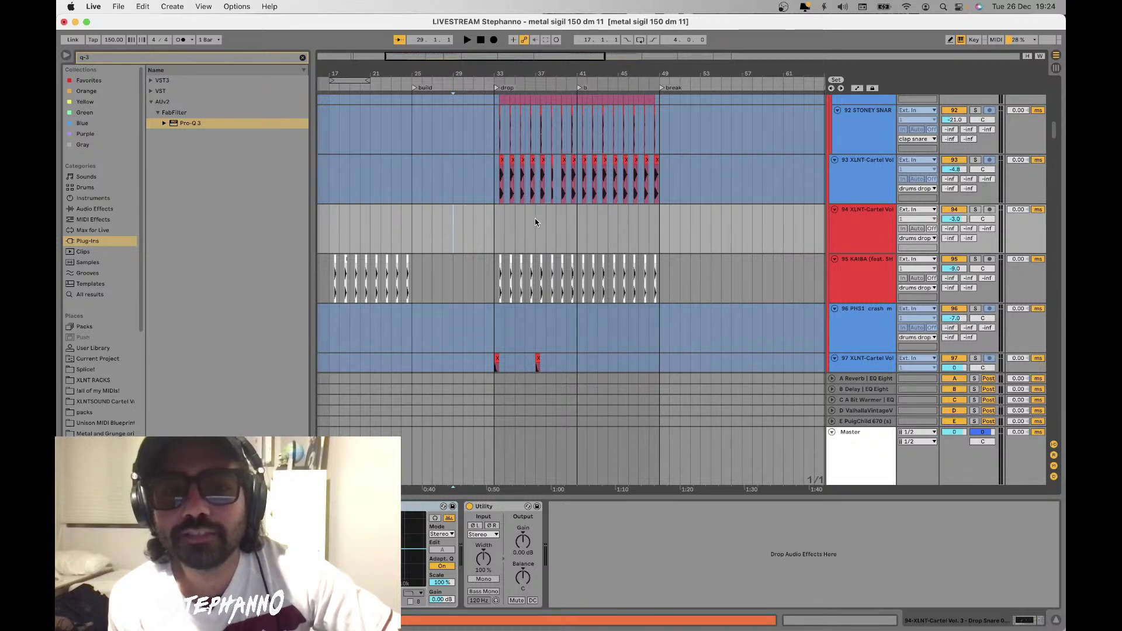
pyautogui.moveTo(536, 222); pyautogui.dragTo(455, 220)
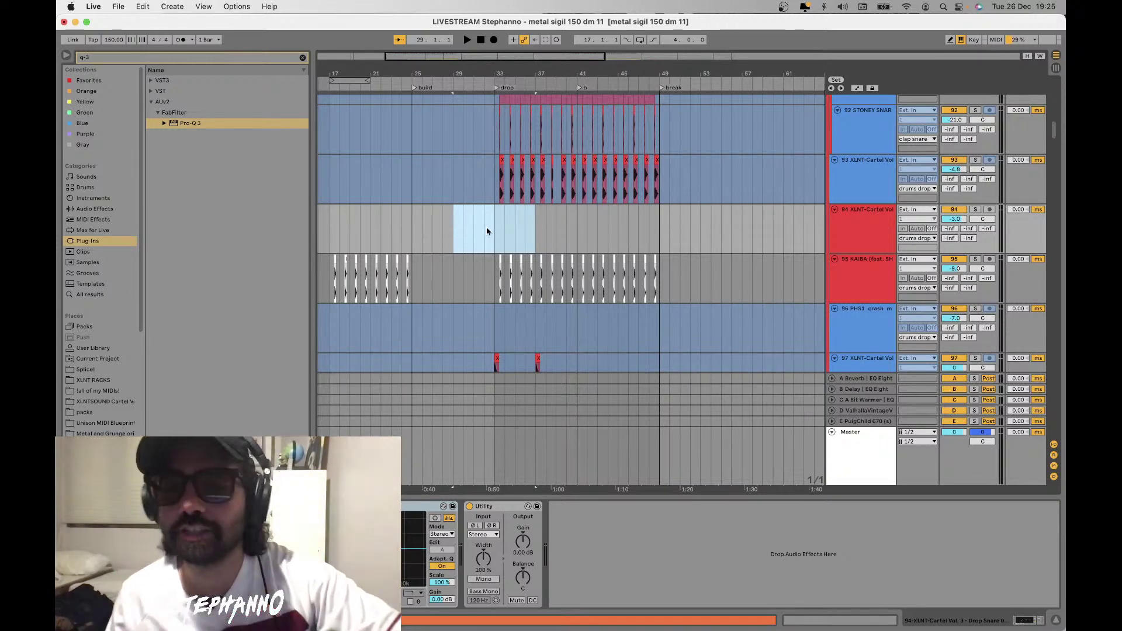
pyautogui.scroll(-4, 565, 258)
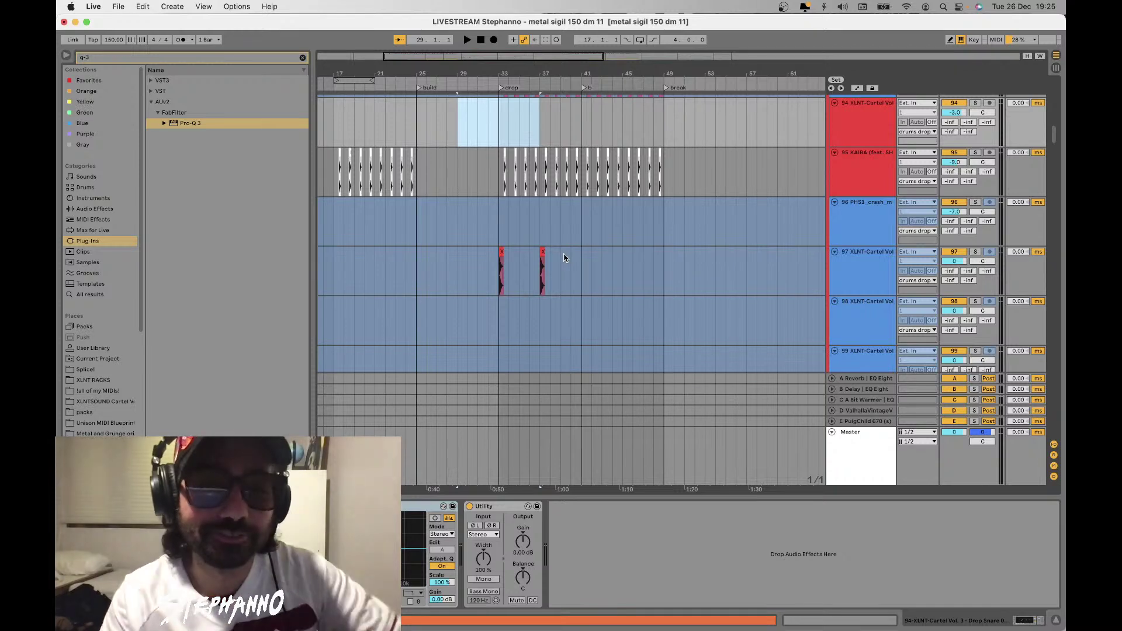
pyautogui.moveTo(539, 223); pyautogui.dragTo(520, 223)
pyautogui.moveTo(485, 162); pyautogui.dragTo(455, 131)
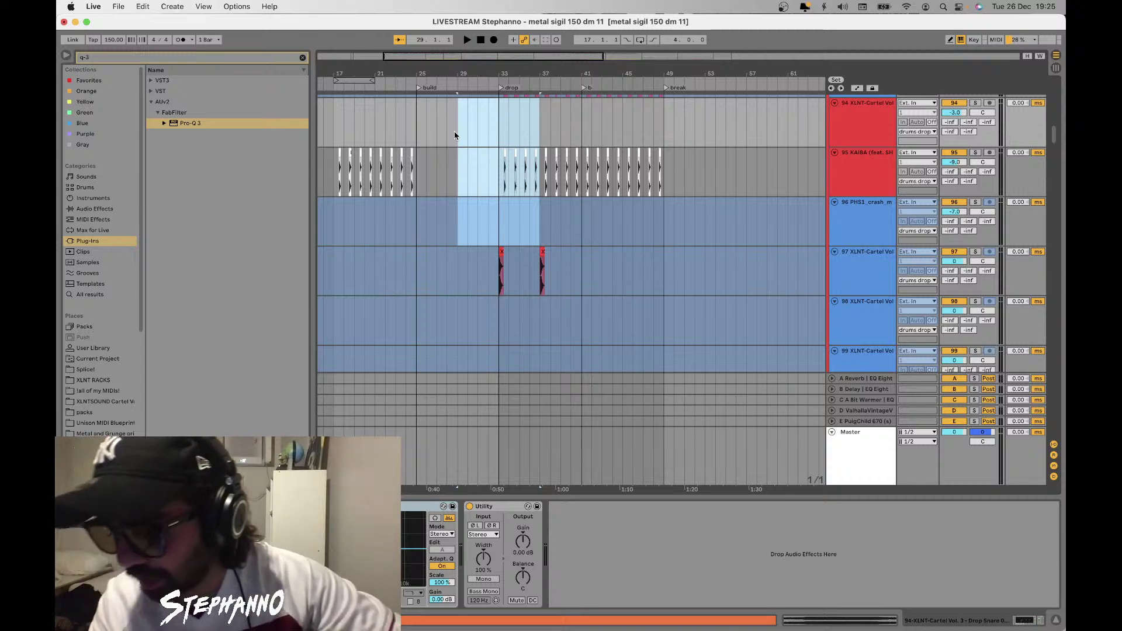
# Clear the browser search and highlight EQ Eight among the EQ & Filters audio effects
pyautogui.click(303, 58)
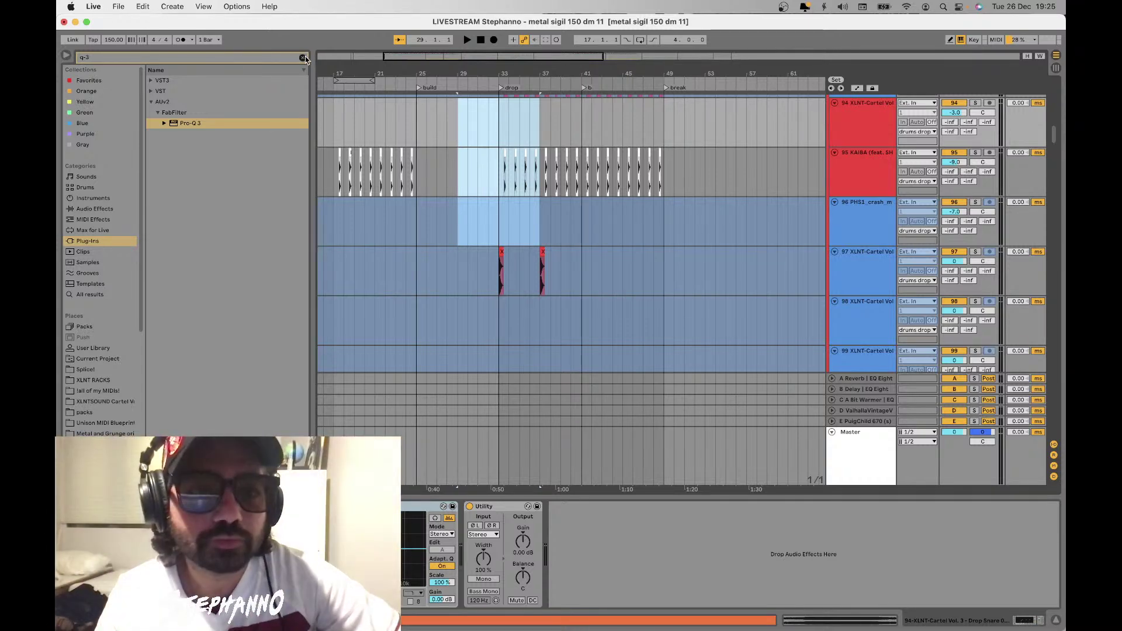
pyautogui.click(93, 209)
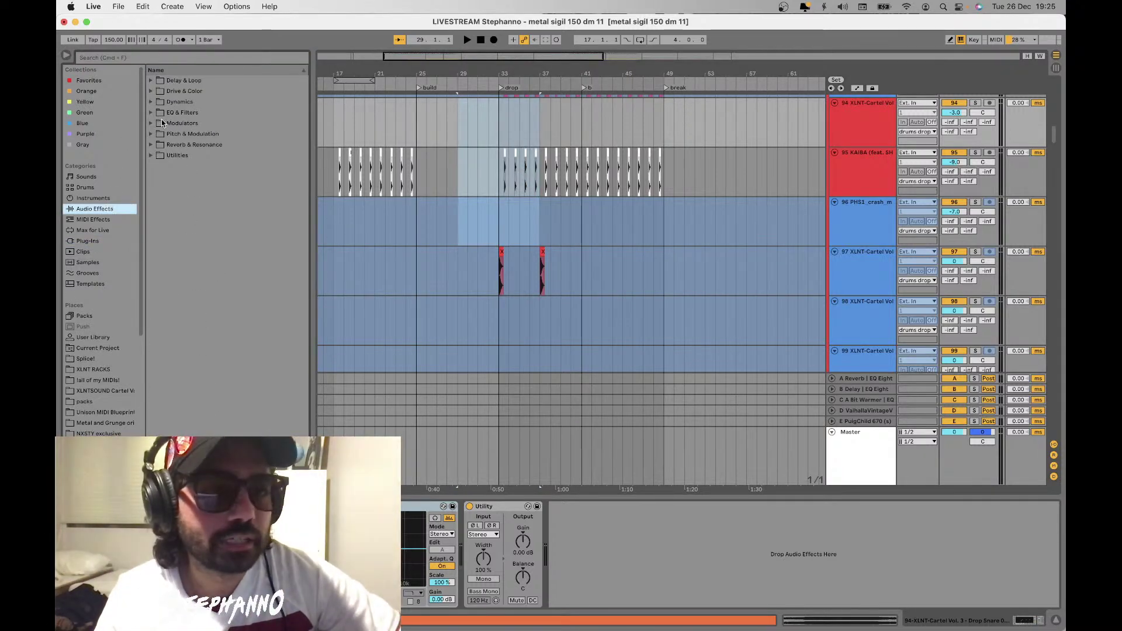
pyautogui.click(180, 113)
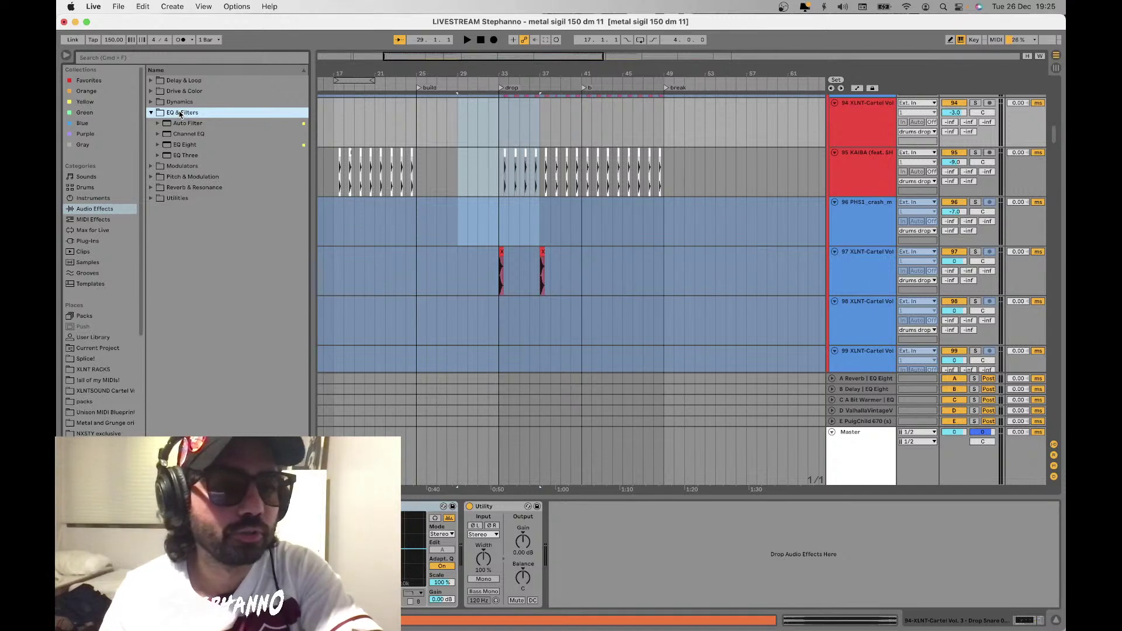
pyautogui.press('Right')
pyautogui.press('Down')
pyautogui.press('Down')
pyautogui.press('Down')
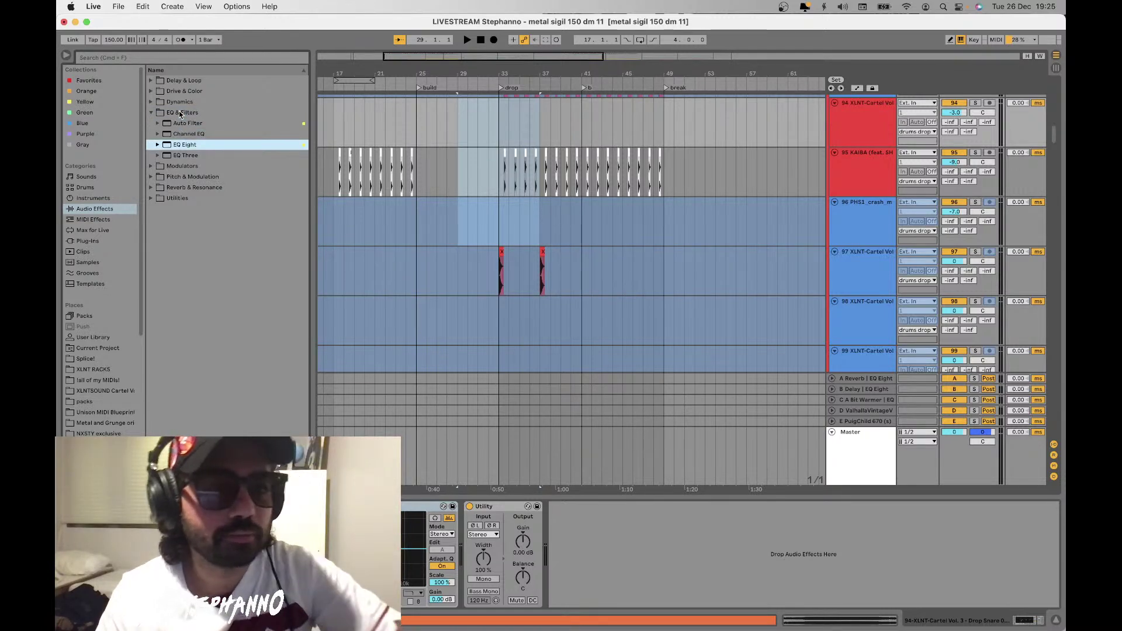
# Collapse EQ & Filters, expand the Pitch & Modulation effects, and highlight Shifter
pyautogui.click(150, 113)
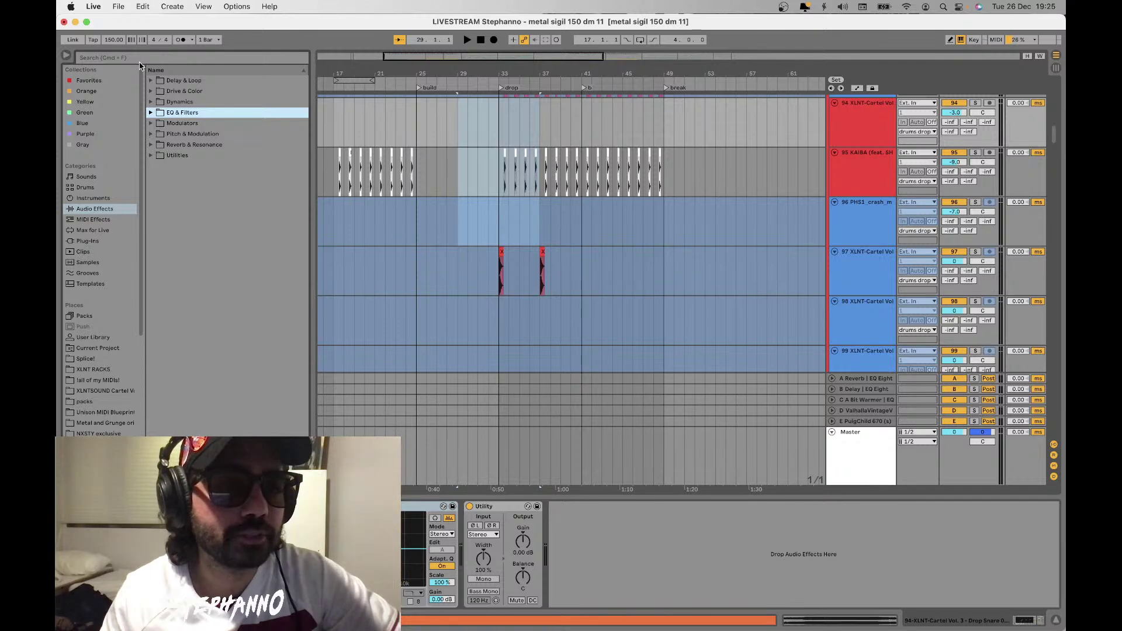
pyautogui.click(158, 137)
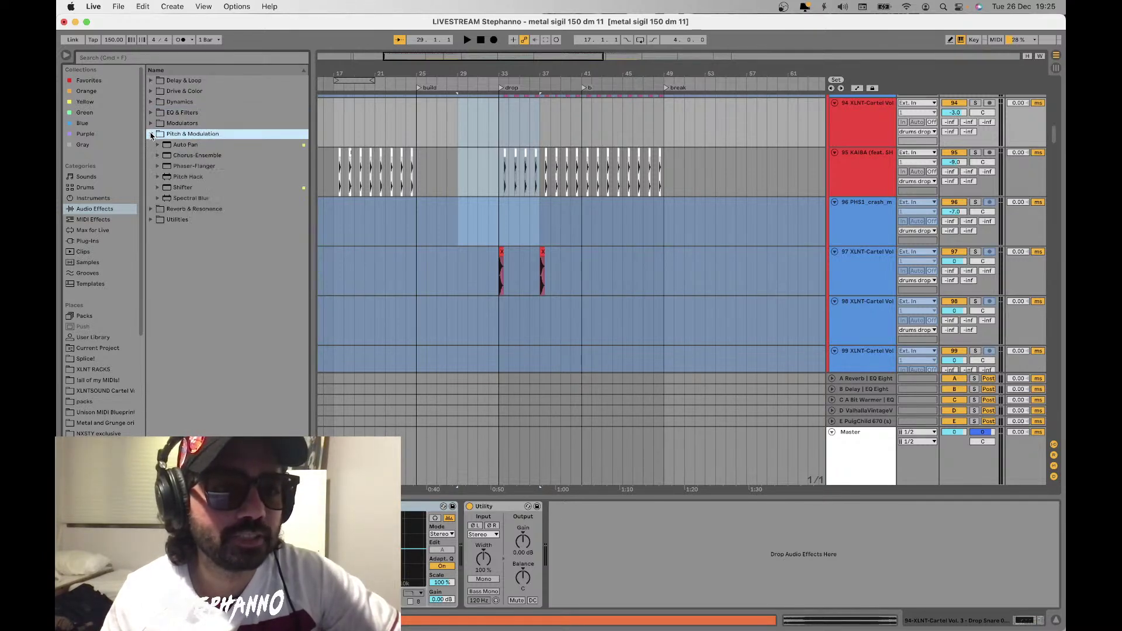
pyautogui.click(176, 189)
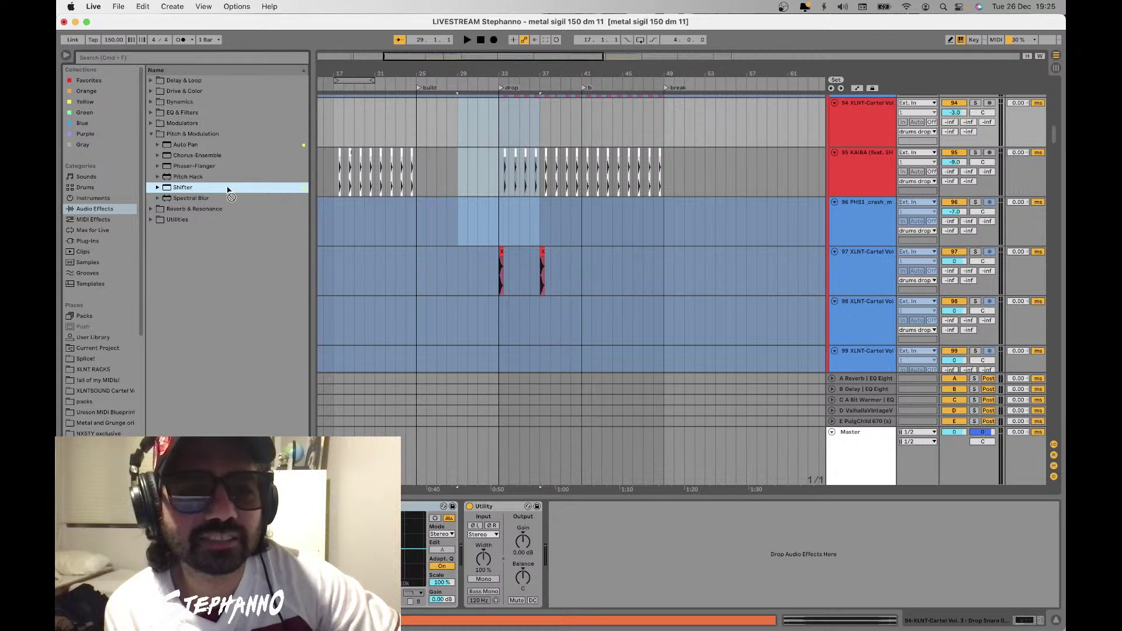
pyautogui.moveTo(228, 188); pyautogui.dragTo(218, 188)
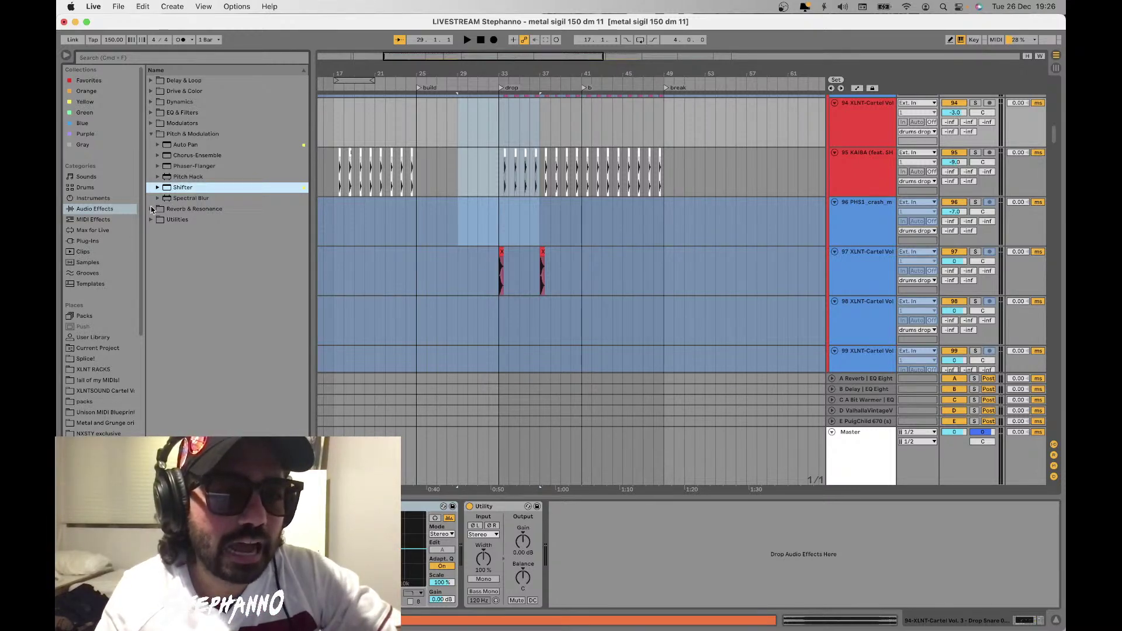
# Add Spectral Resonator from the Reverb & Resonance effects to the end of the misc and melo group's device chain
pyautogui.click(152, 209)
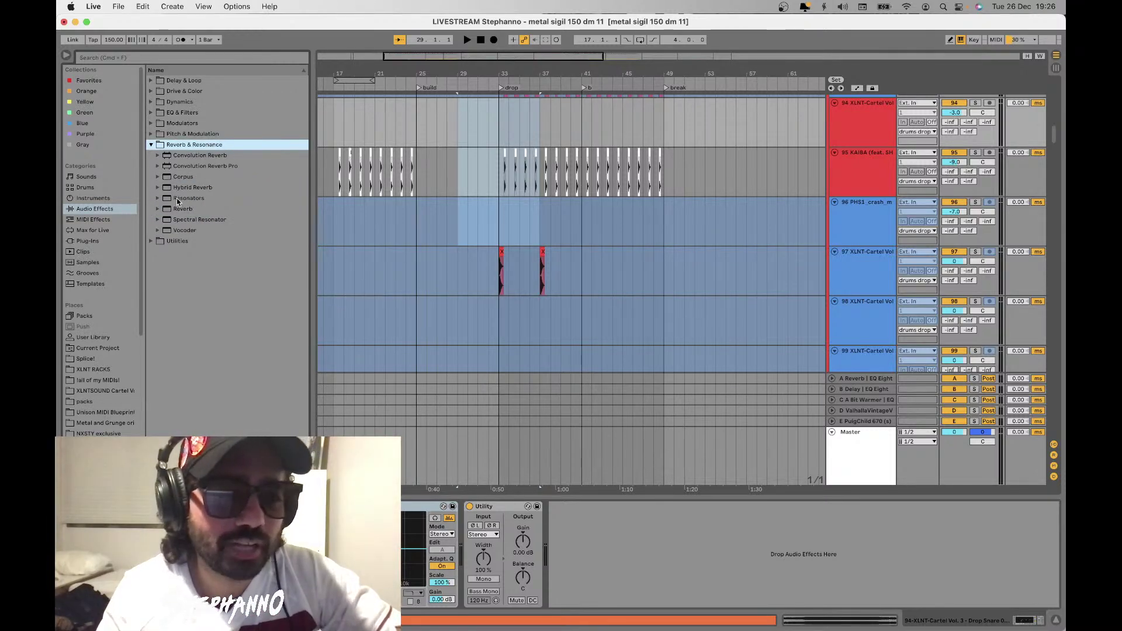
pyautogui.scroll(20, 367, 186)
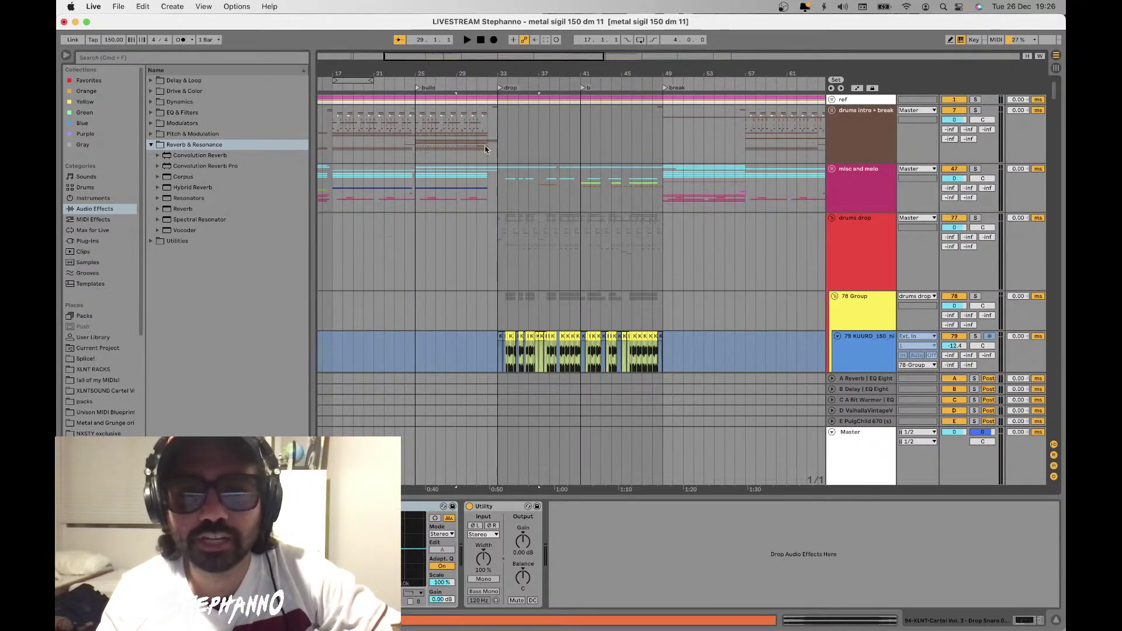
pyautogui.moveTo(187, 220); pyautogui.dragTo(377, 183)
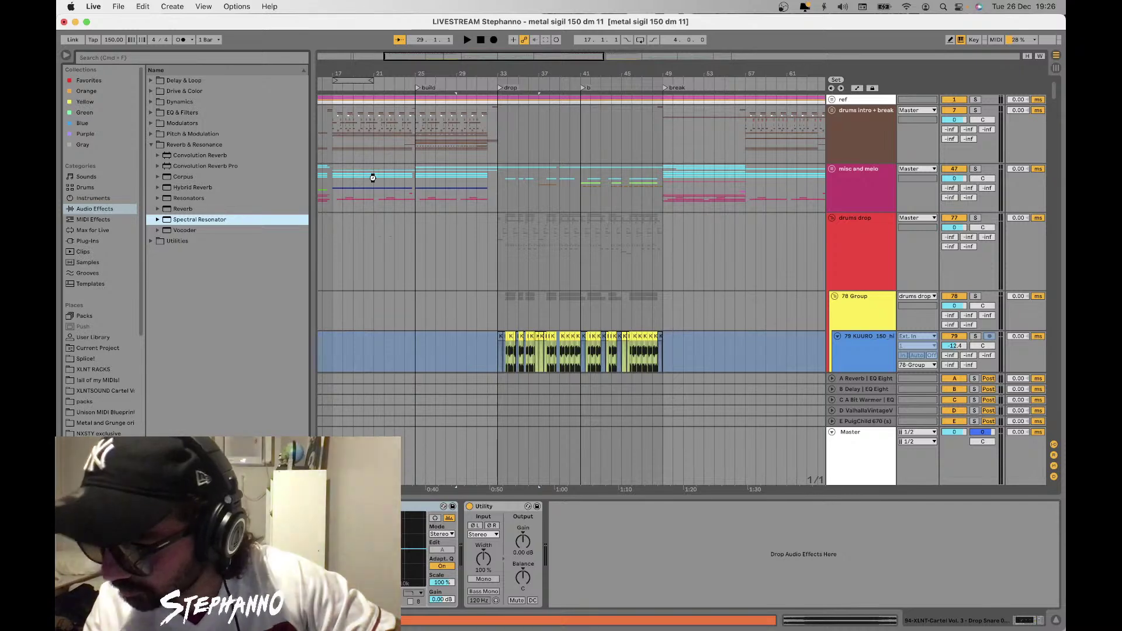
pyautogui.moveTo(373, 178); pyautogui.dragTo(375, 181)
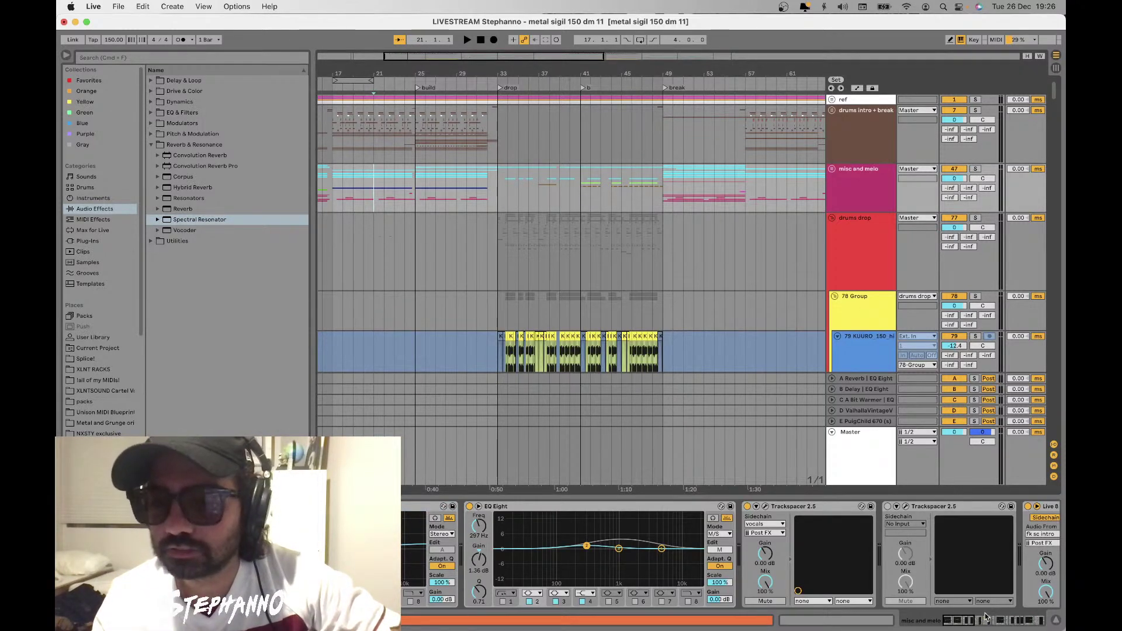
pyautogui.click(968, 621)
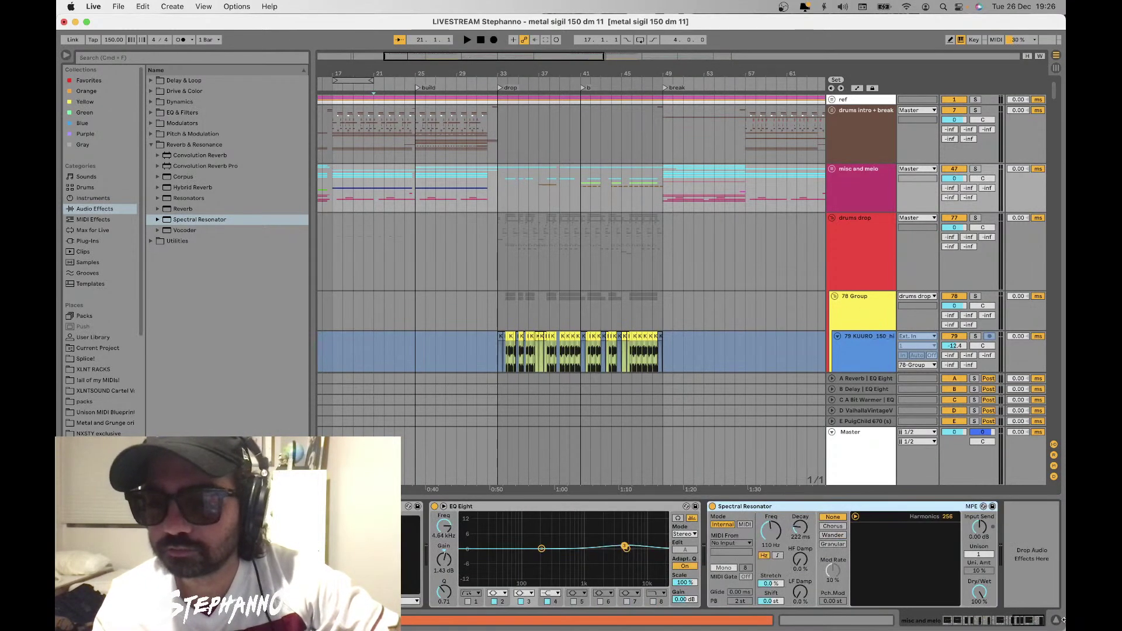
# Solo the misc and melo group, play it from bar 21, and try out the Spectral Resonator's decay
pyautogui.press('Up')
pyautogui.click(975, 168)
pyautogui.press('space')
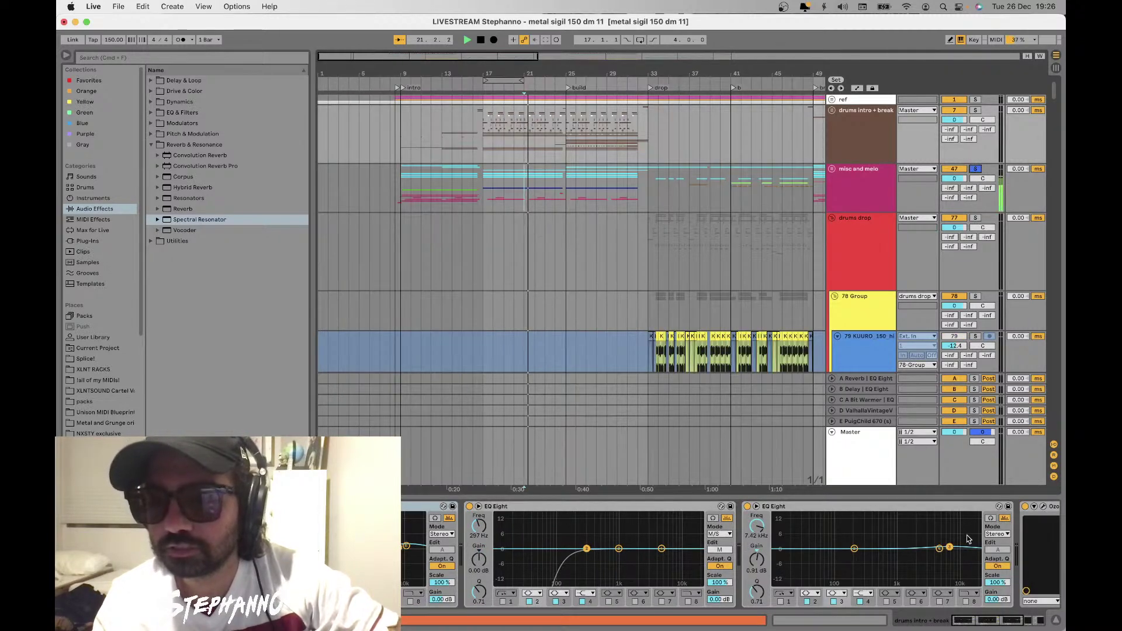
pyautogui.hscroll(5, 968, 539)
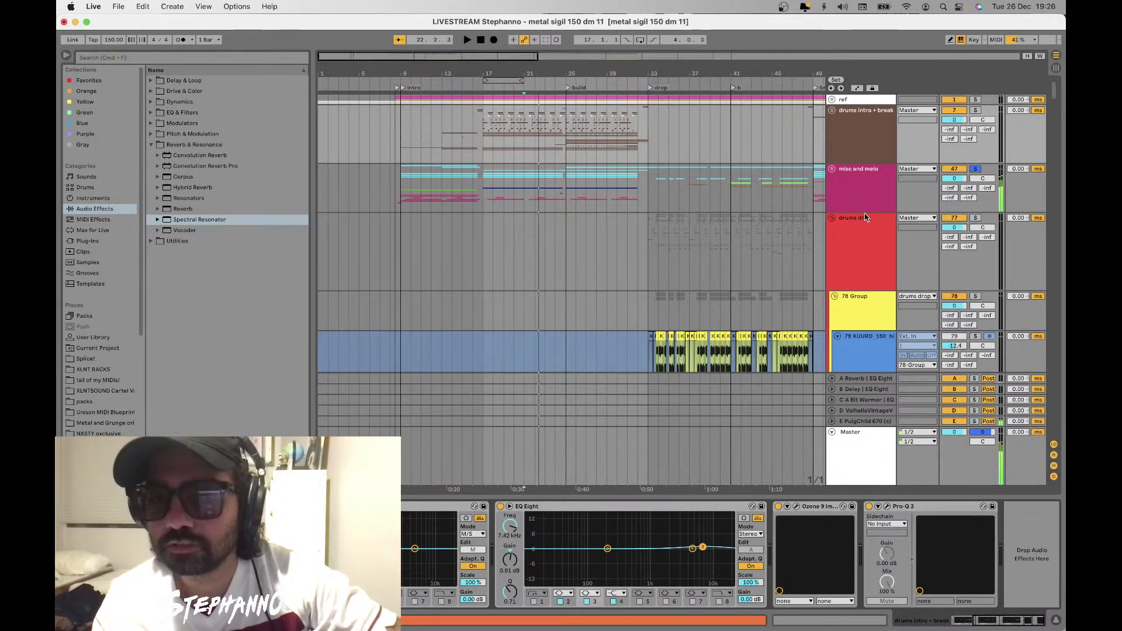
pyautogui.press('Down')
pyautogui.press('space')
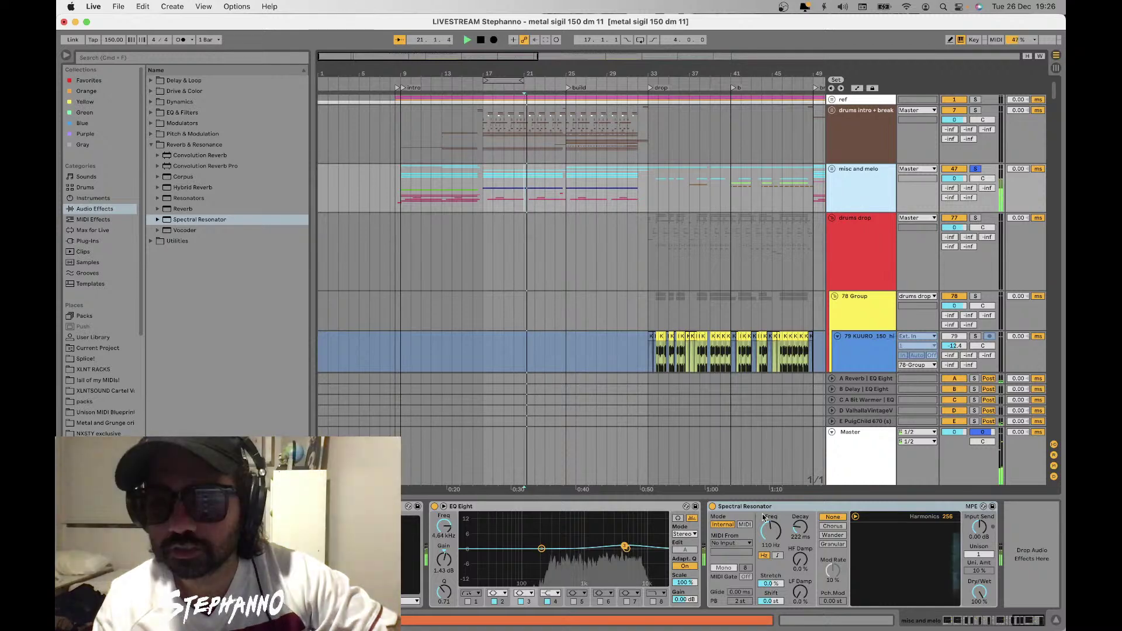
pyautogui.moveTo(800, 527); pyautogui.dragTo(771, 543)
pyautogui.doubleClick(801, 528)
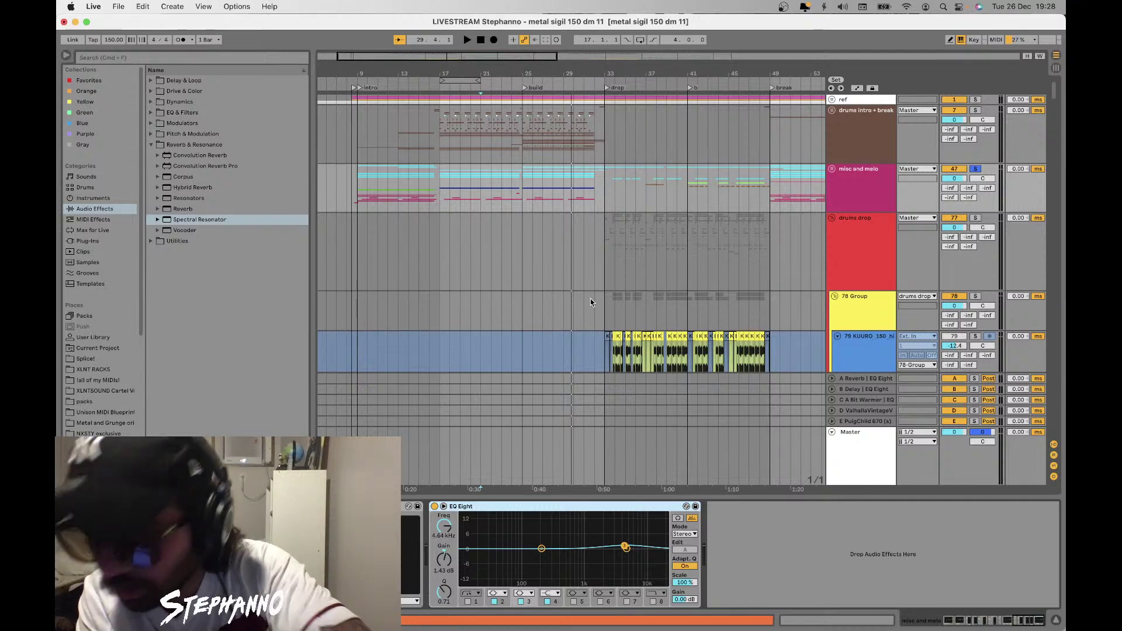
# Play the drop bass group from bar 33 and look through its tracks down to the main sound group
pyautogui.scroll(-15, 643, 193)
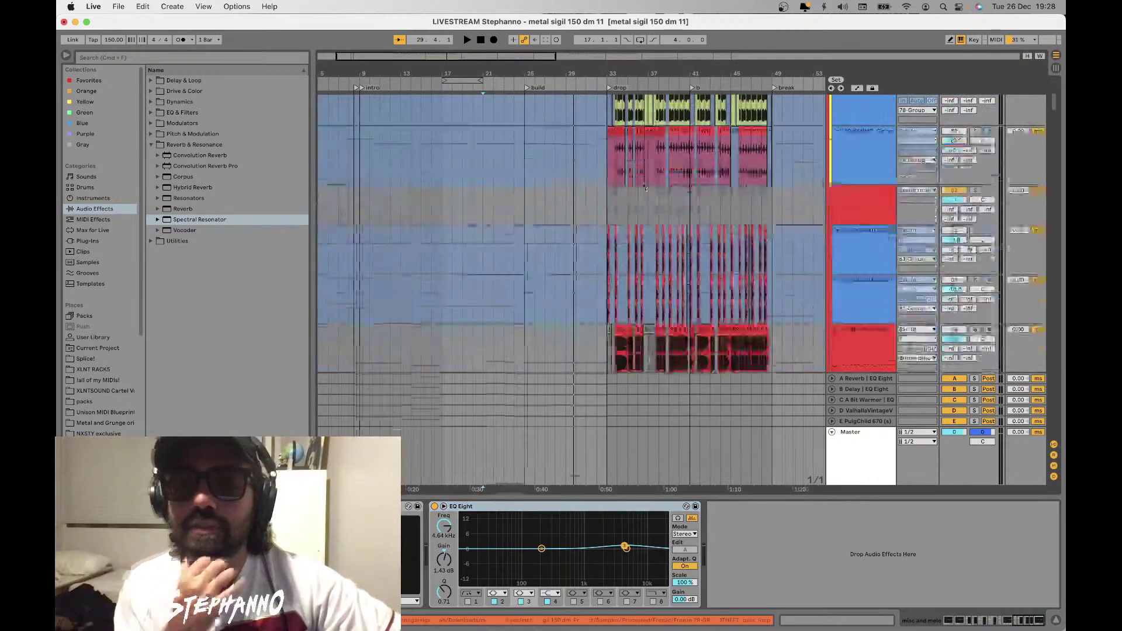
pyautogui.scroll(-5, 643, 187)
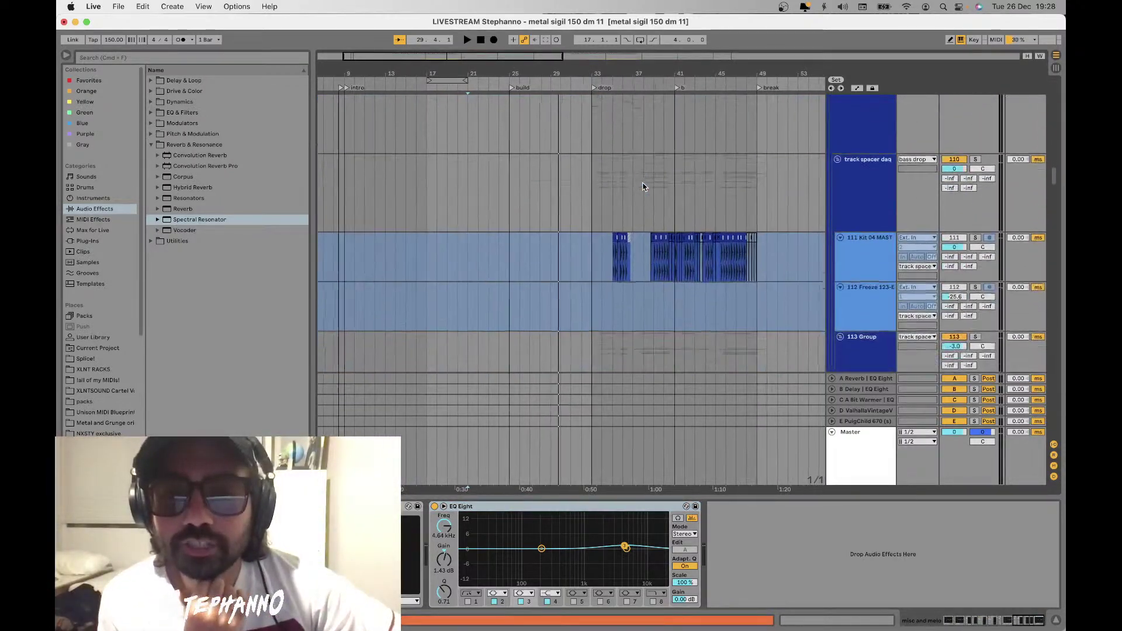
pyautogui.click(581, 144)
pyautogui.scroll(5, 581, 146)
pyautogui.scroll(3, 582, 146)
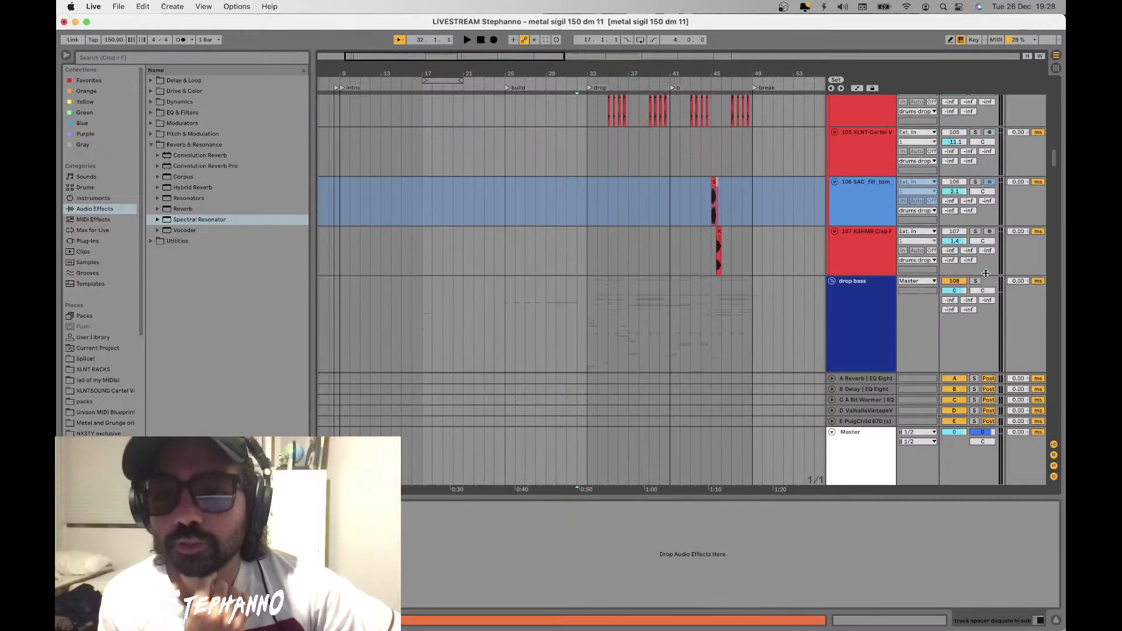
pyautogui.click(587, 296)
pyautogui.press('space')
pyautogui.scroll(-5, 587, 297)
pyautogui.scroll(-5, 588, 299)
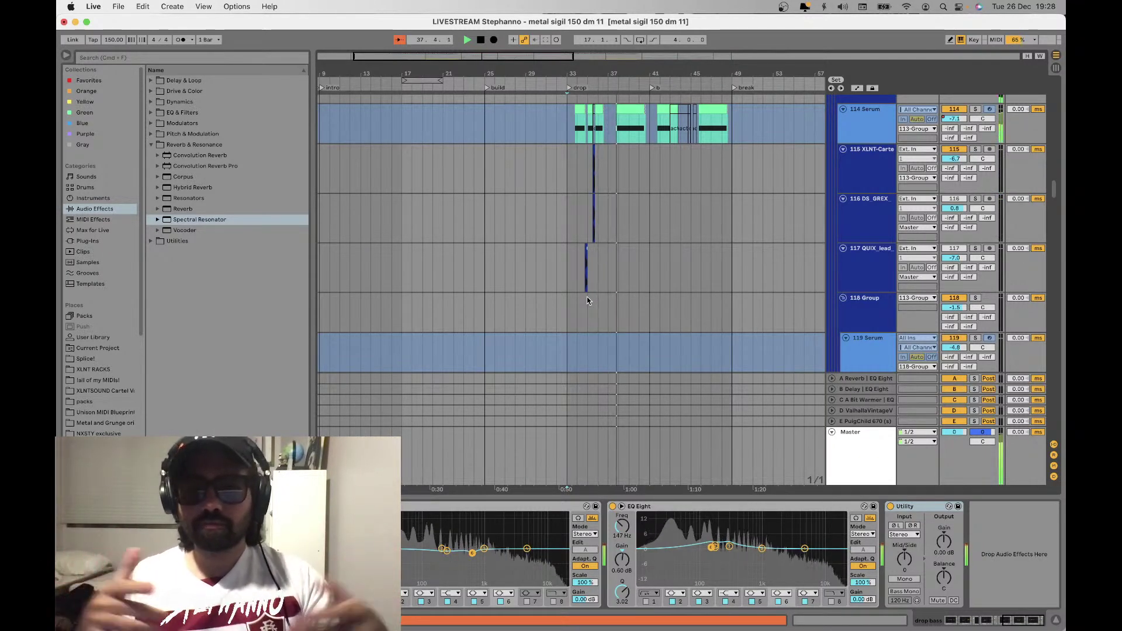
pyautogui.scroll(-5, 586, 297)
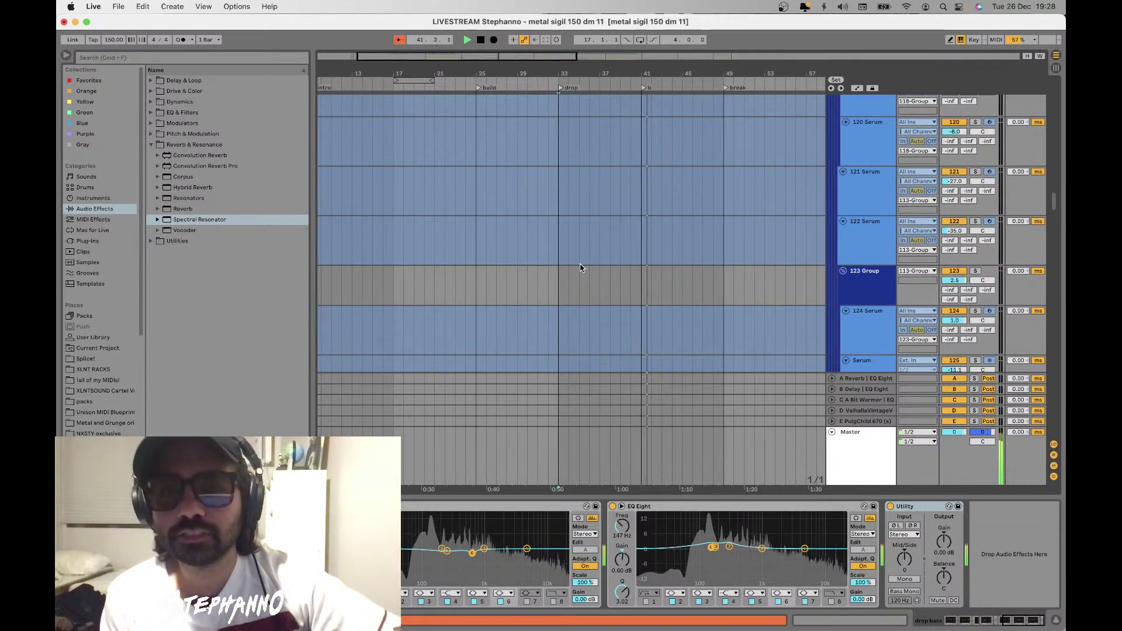
pyautogui.scroll(-6, 581, 268)
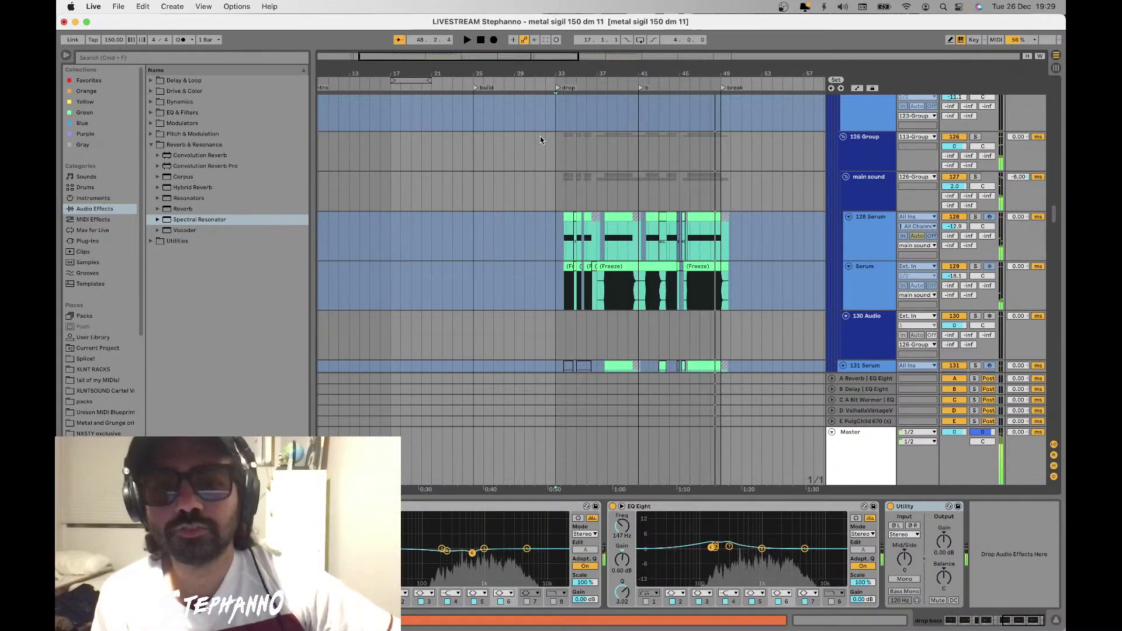
# Solo the main sound group and play it from bar 34
pyautogui.scroll(-3, 540, 136)
pyautogui.click(946, 126)
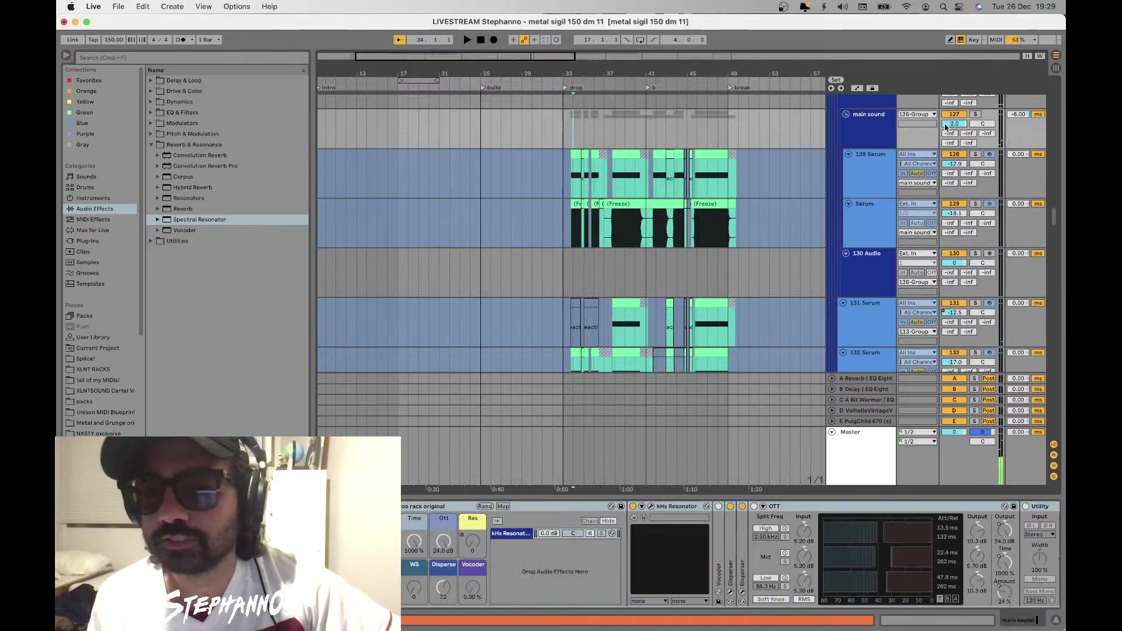
pyautogui.click(975, 114)
pyautogui.press('space')
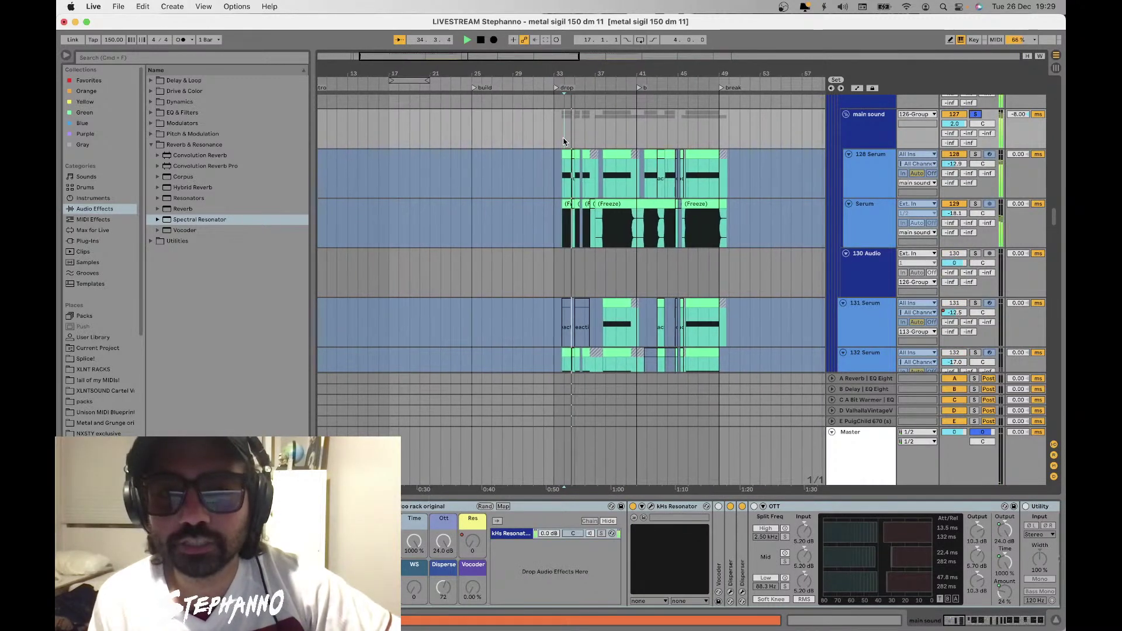
pyautogui.click(568, 175)
pyautogui.scroll(5, 570, 175)
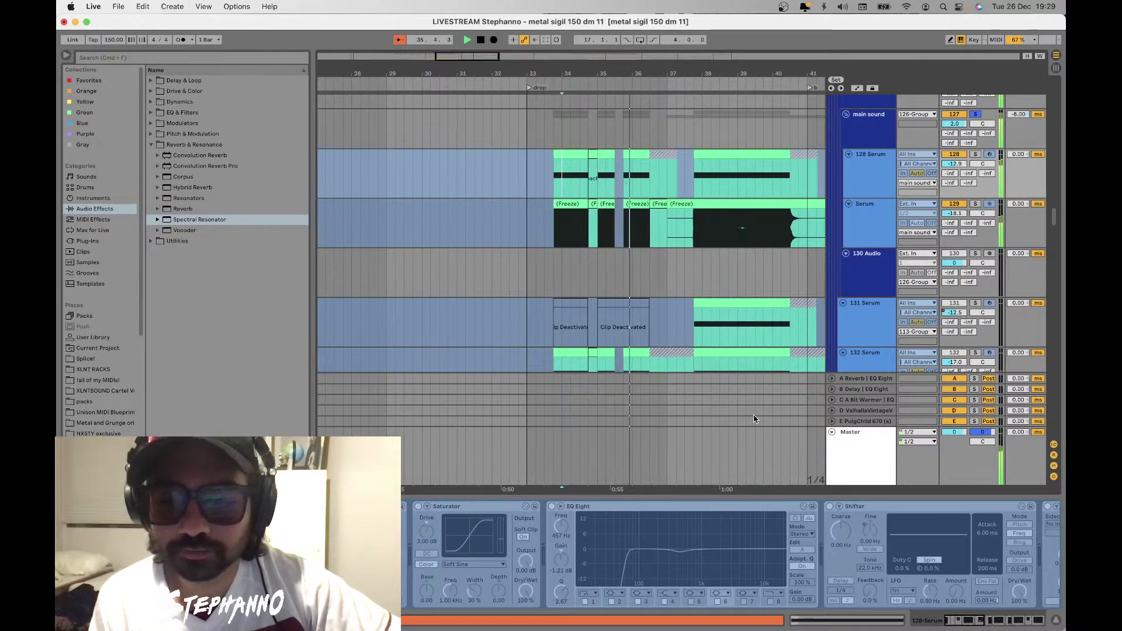
pyautogui.moveTo(959, 621)
pyautogui.mouseDown()
pyautogui.moveTo(1029, 618)
pyautogui.moveTo(962, 620)
pyautogui.mouseUp()
pyautogui.press('space')
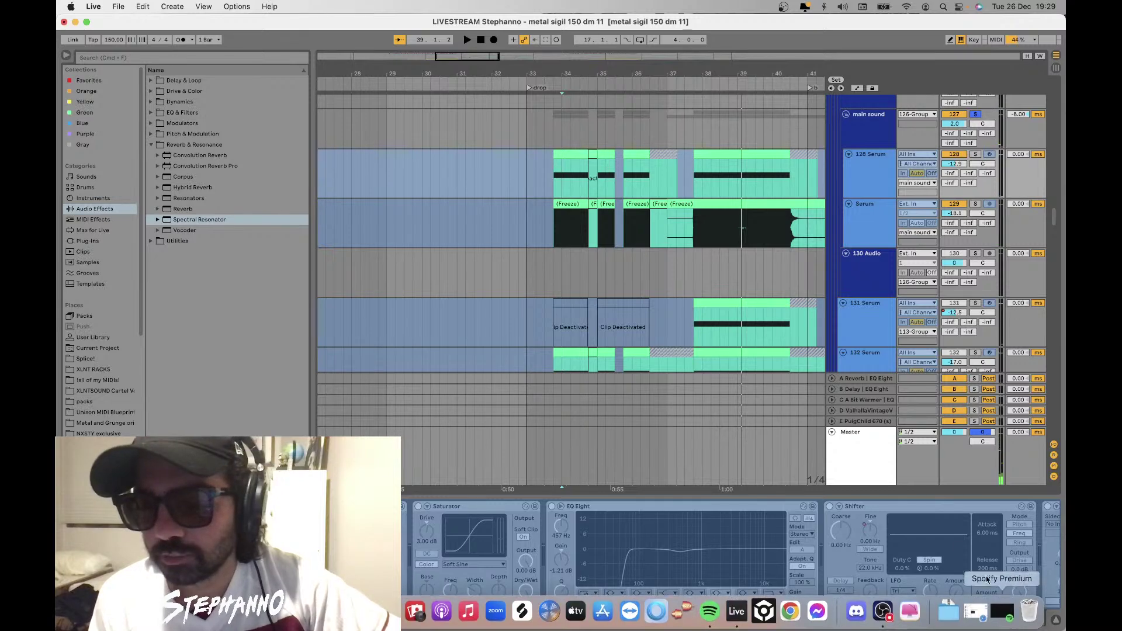
pyautogui.moveTo(962, 622); pyautogui.dragTo(972, 621)
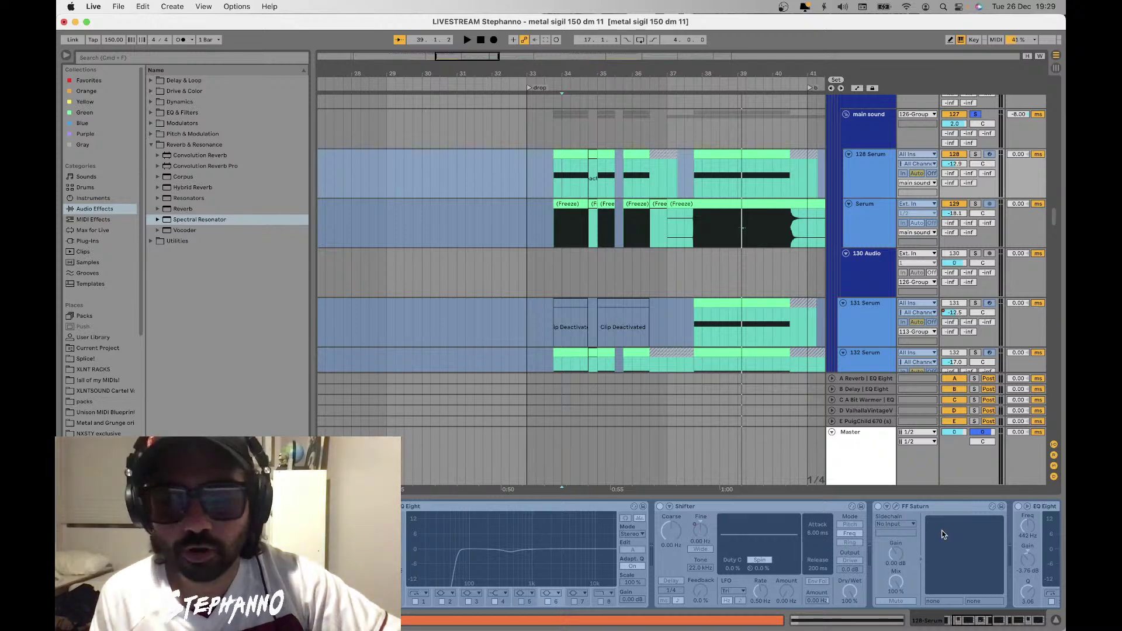
pyautogui.hscroll(10, 498, 526)
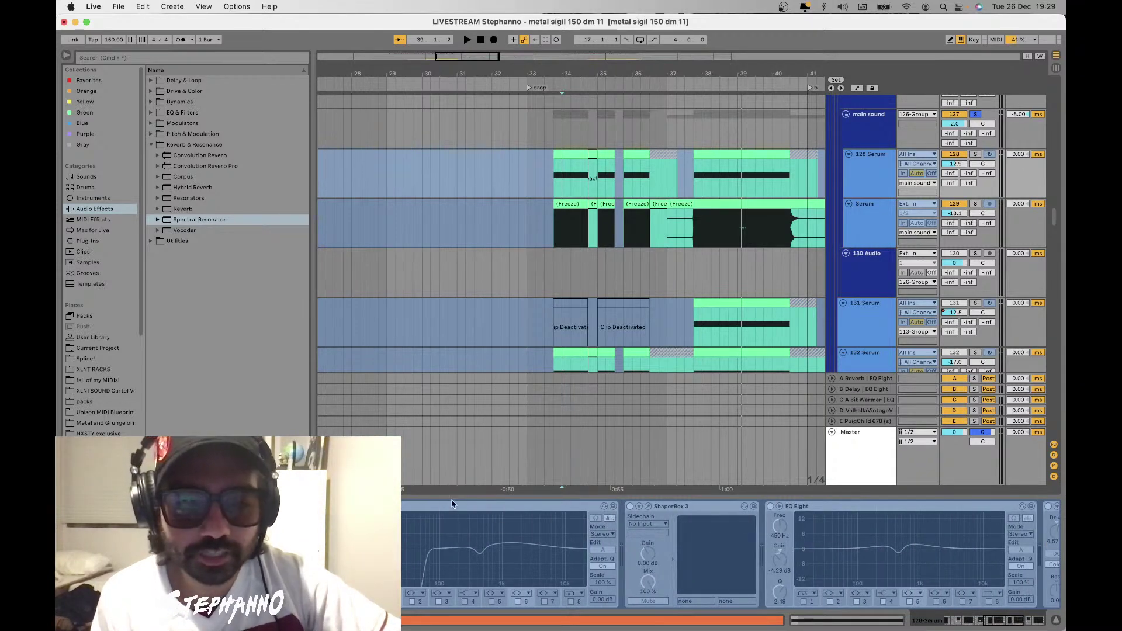
pyautogui.hscroll(5, 626, 541)
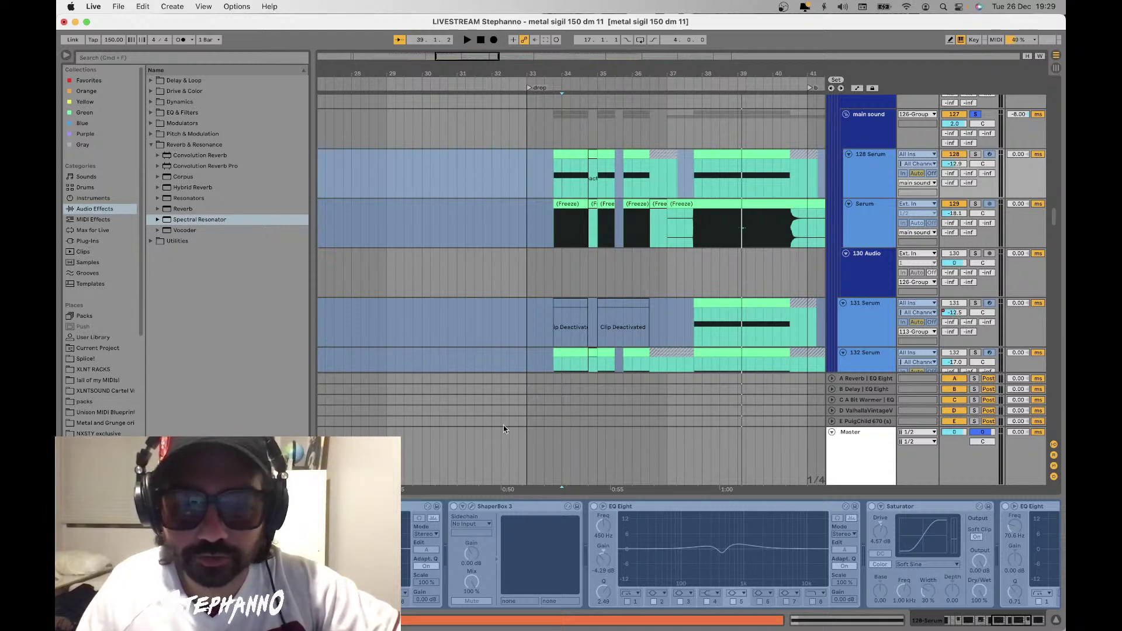
pyautogui.hscroll(5, 817, 272)
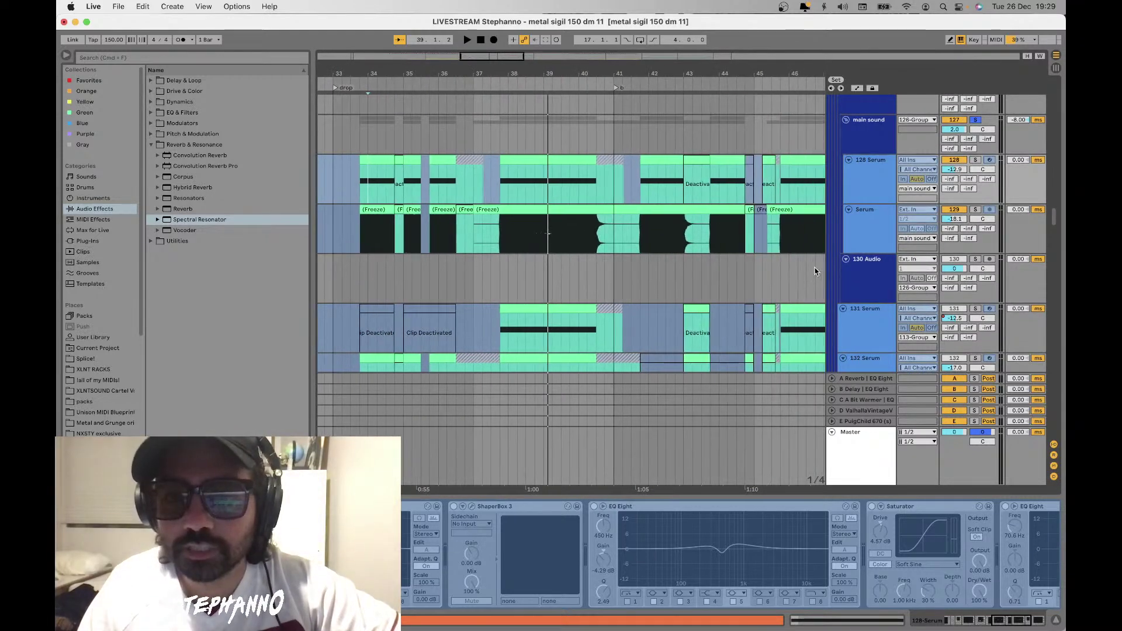
# Compare the frozen Serum track 129 with track 128 Serum by soloing each in turn during playback from about bar 37
pyautogui.click(854, 133)
pyautogui.click(861, 172)
pyautogui.click(870, 222)
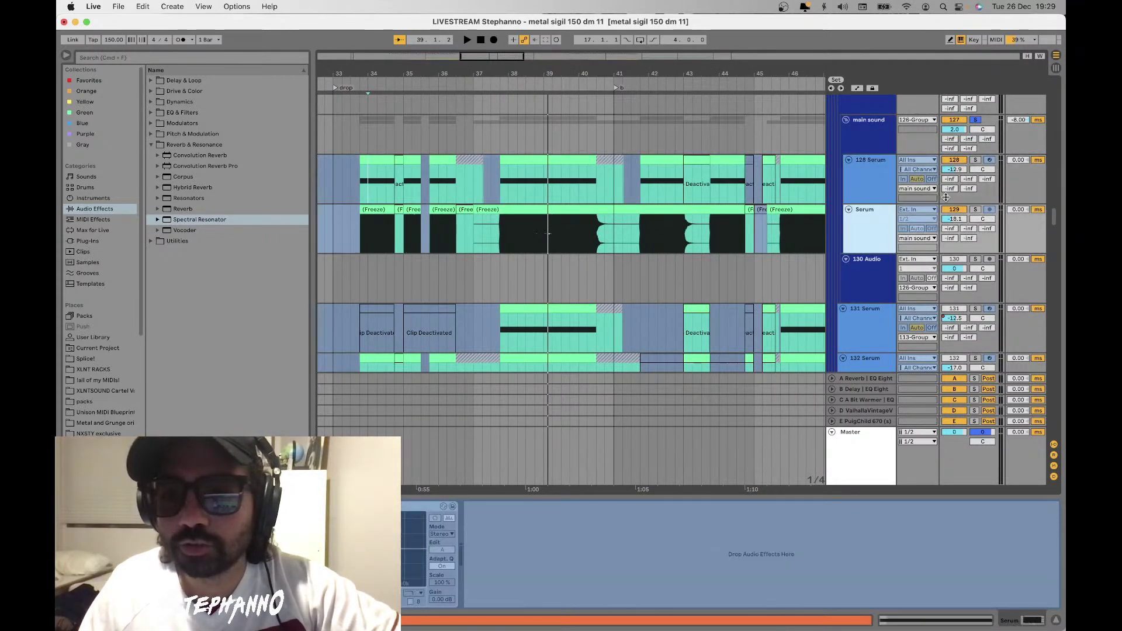
pyautogui.click(978, 210)
pyautogui.click(510, 235)
pyautogui.press('space')
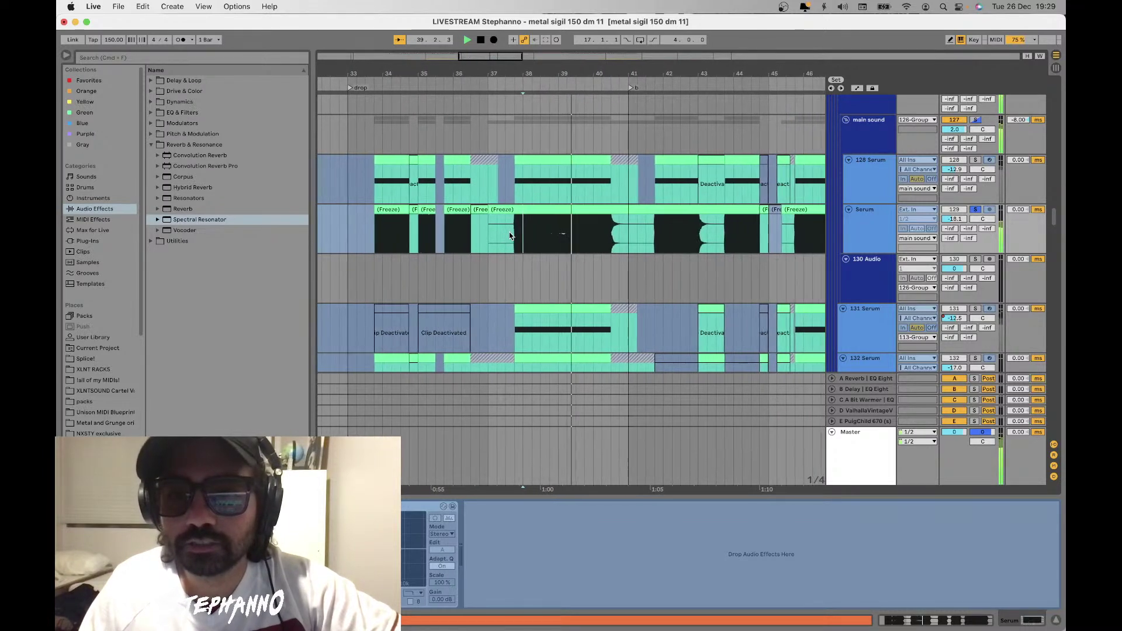
pyautogui.click(975, 160)
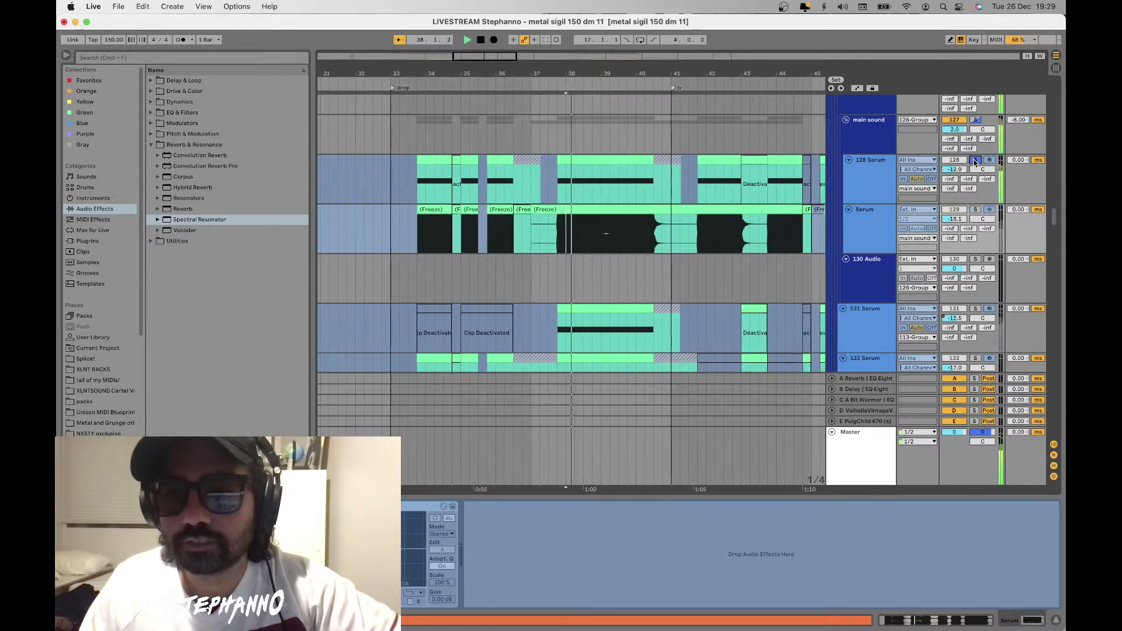
pyautogui.click(975, 209)
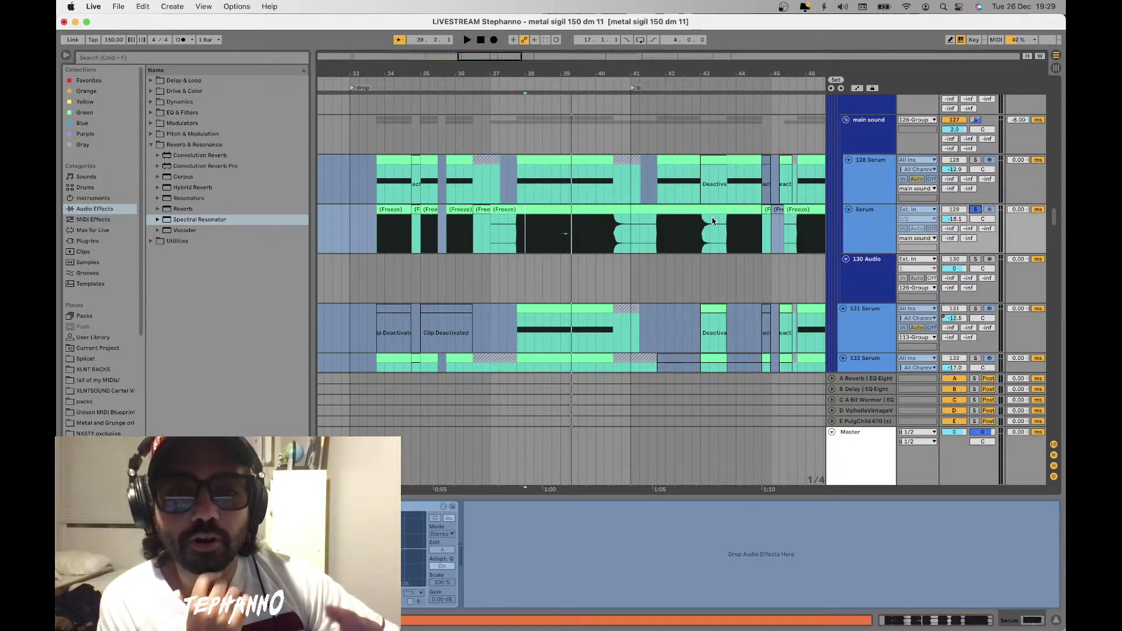
# Show the main sound group's devices, solo the whole group again and play it from just before bar 38
pyautogui.click(864, 118)
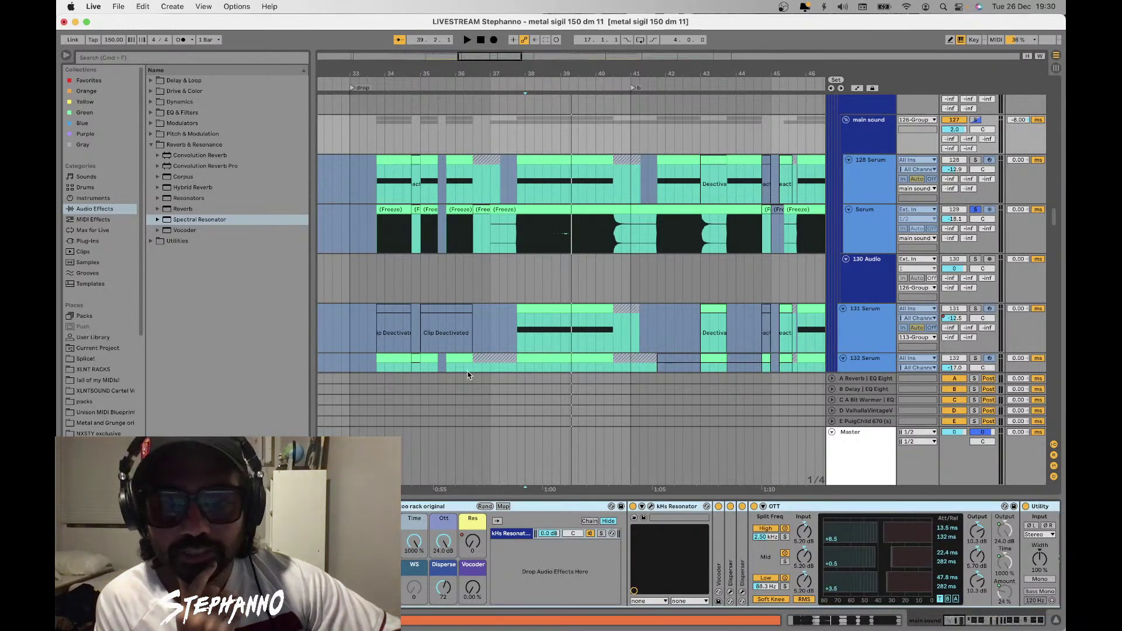
pyautogui.click(977, 119)
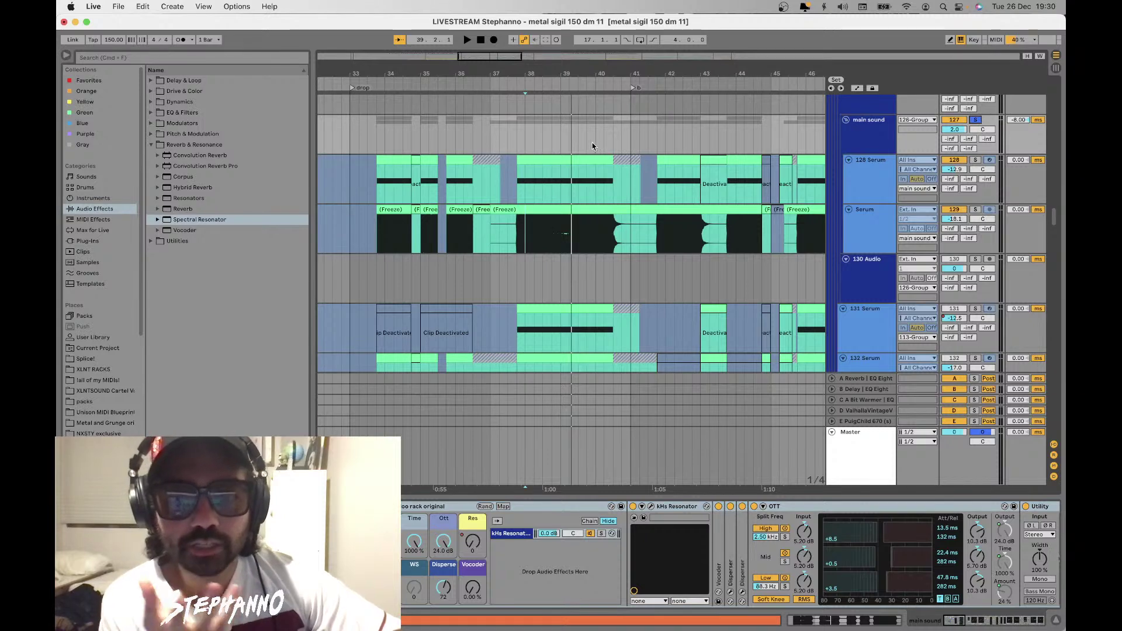
pyautogui.click(521, 146)
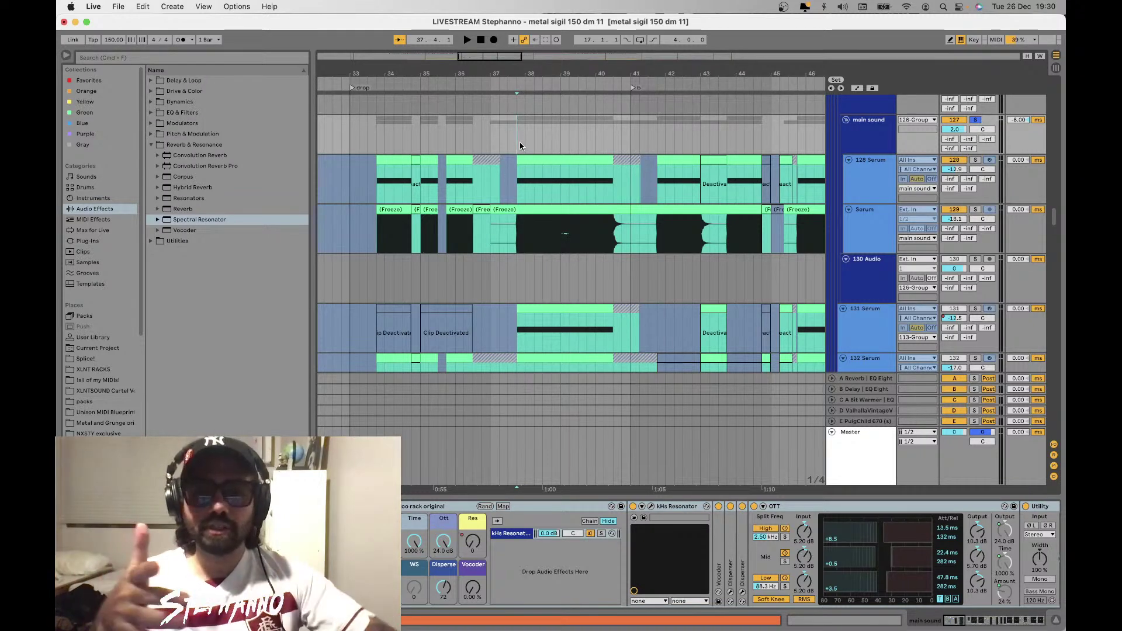
pyautogui.press('space')
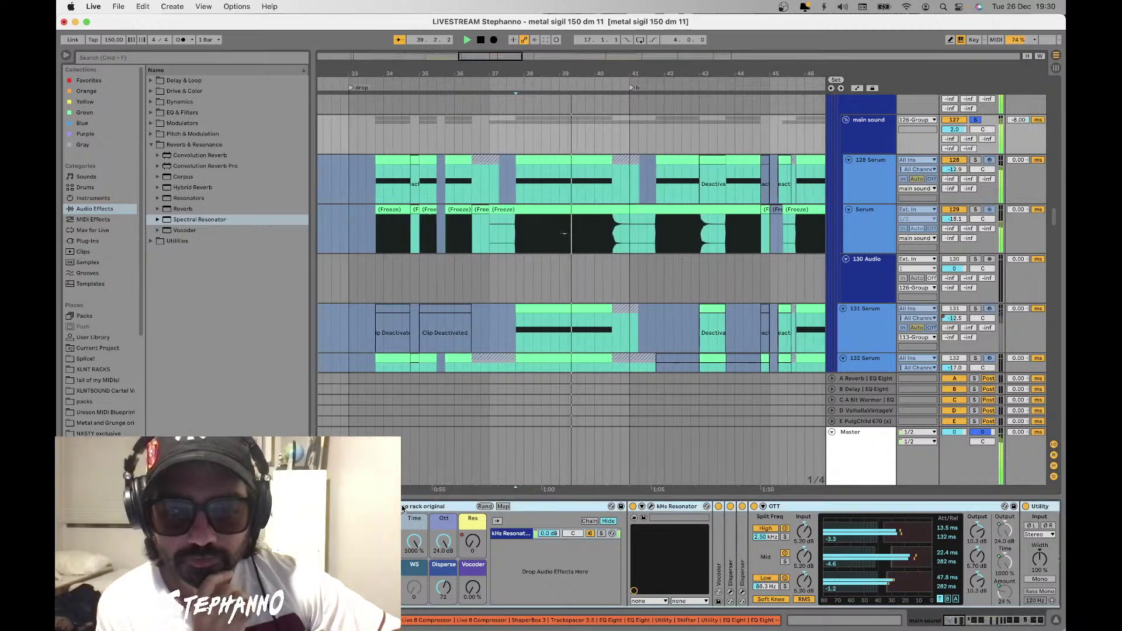
pyautogui.press('space')
# Turn on automation display and show the Device On automation of the main sound group's fatty doo doo rack original
pyautogui.click(857, 88)
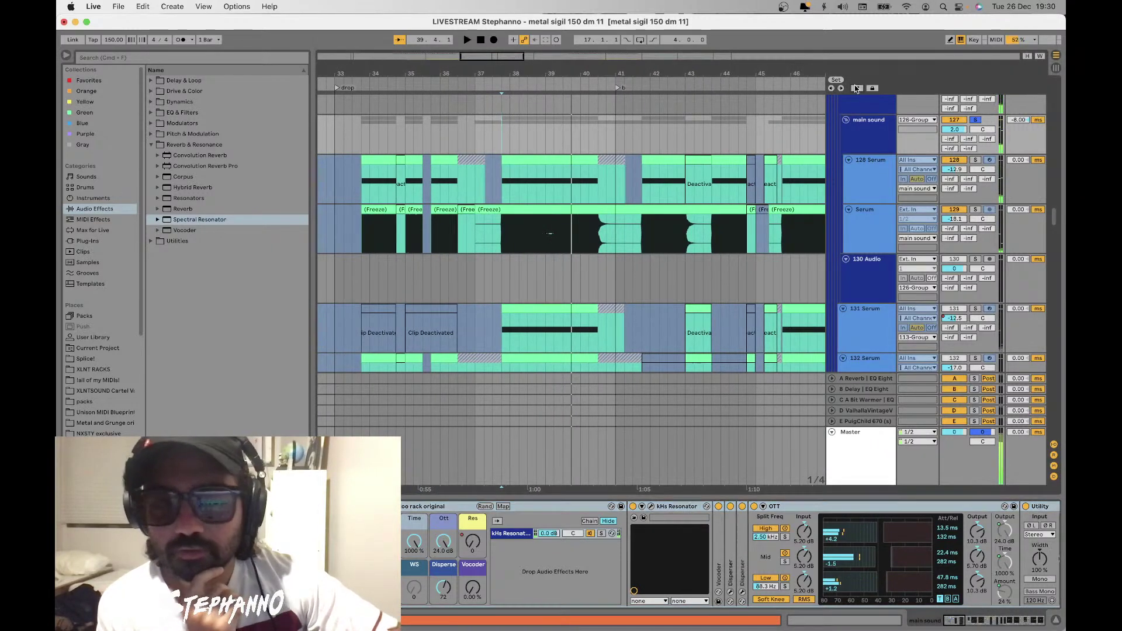
pyautogui.click(871, 130)
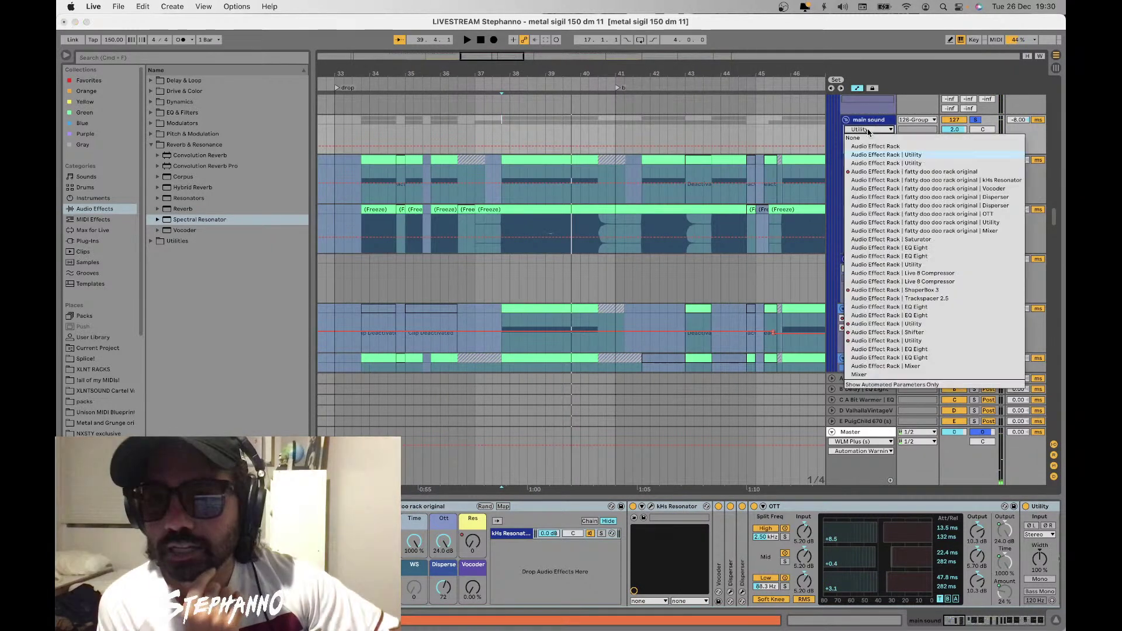
pyautogui.click(868, 173)
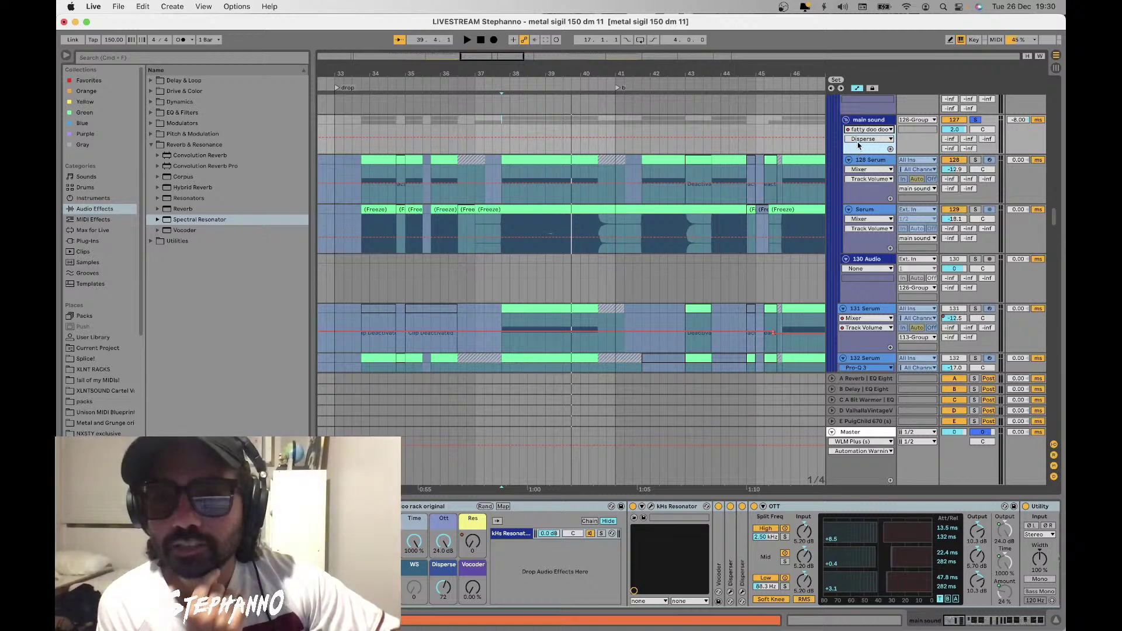
pyautogui.click(861, 141)
pyautogui.click(861, 148)
pyautogui.scroll(-3, 550, 131)
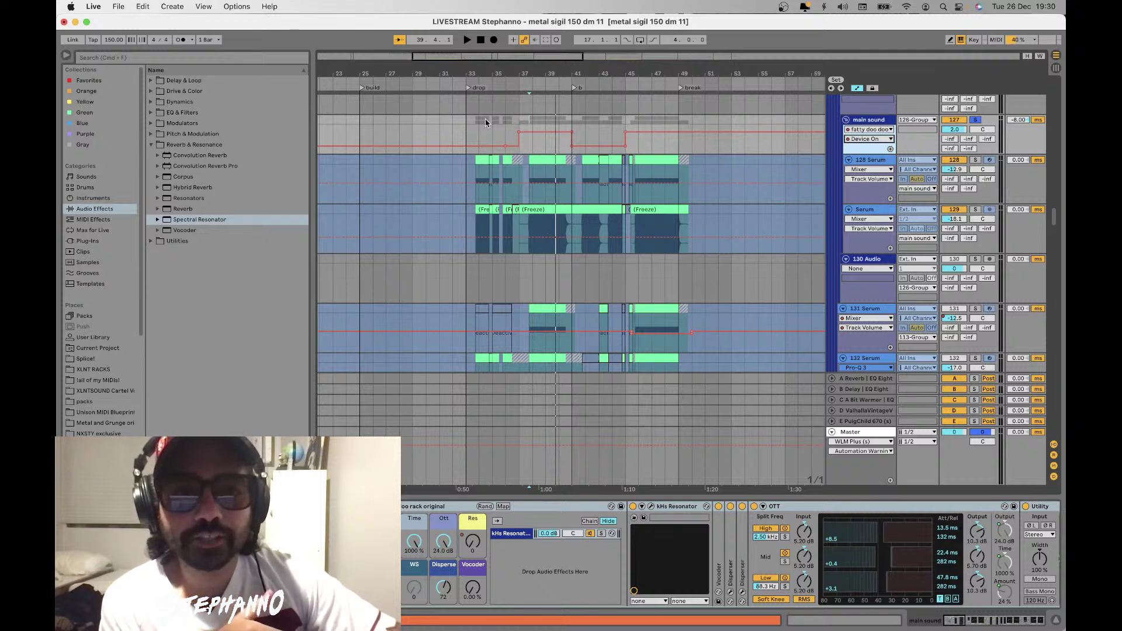
# Point out the main sound's drop sections around the rack's on/off automation and play the group from bar 36
pyautogui.press('space')
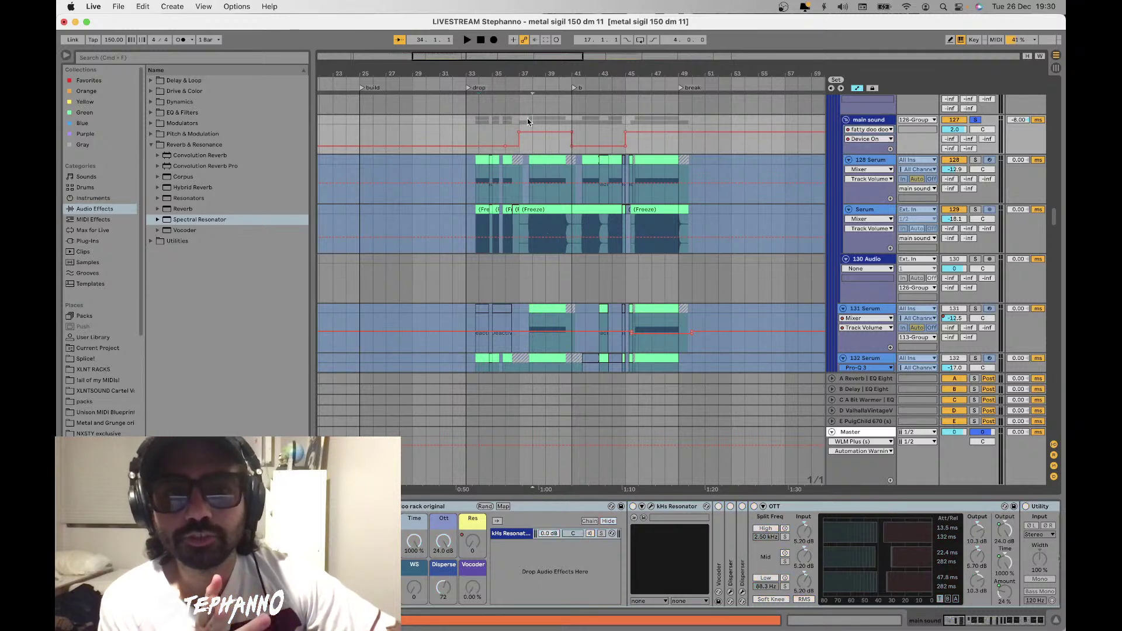
pyautogui.click(647, 121)
pyautogui.click(601, 121)
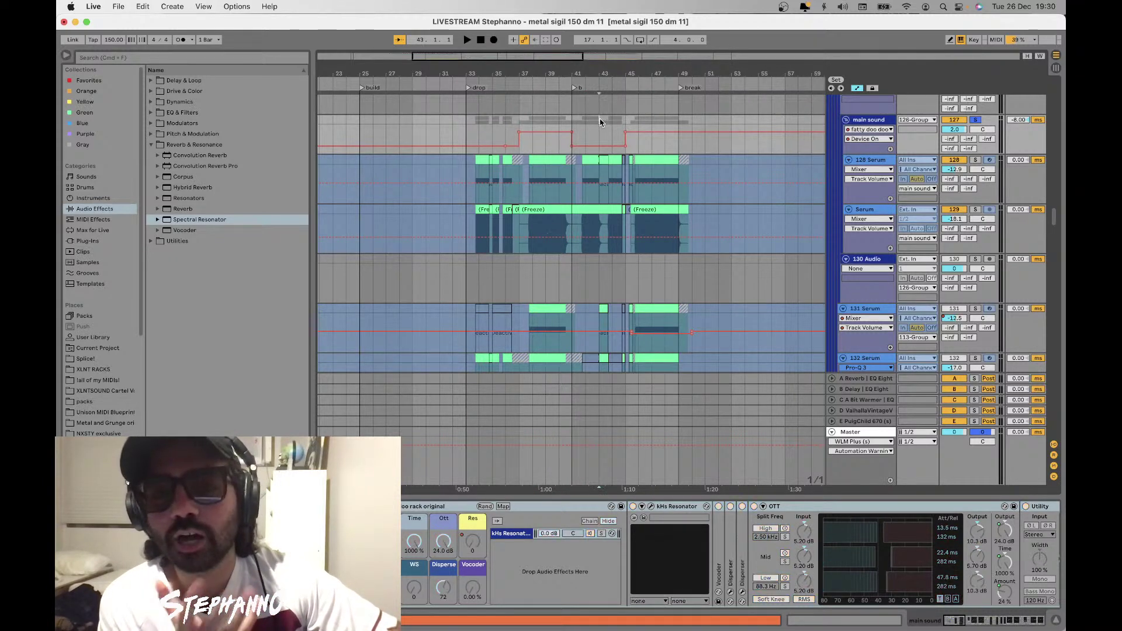
pyautogui.click(517, 123)
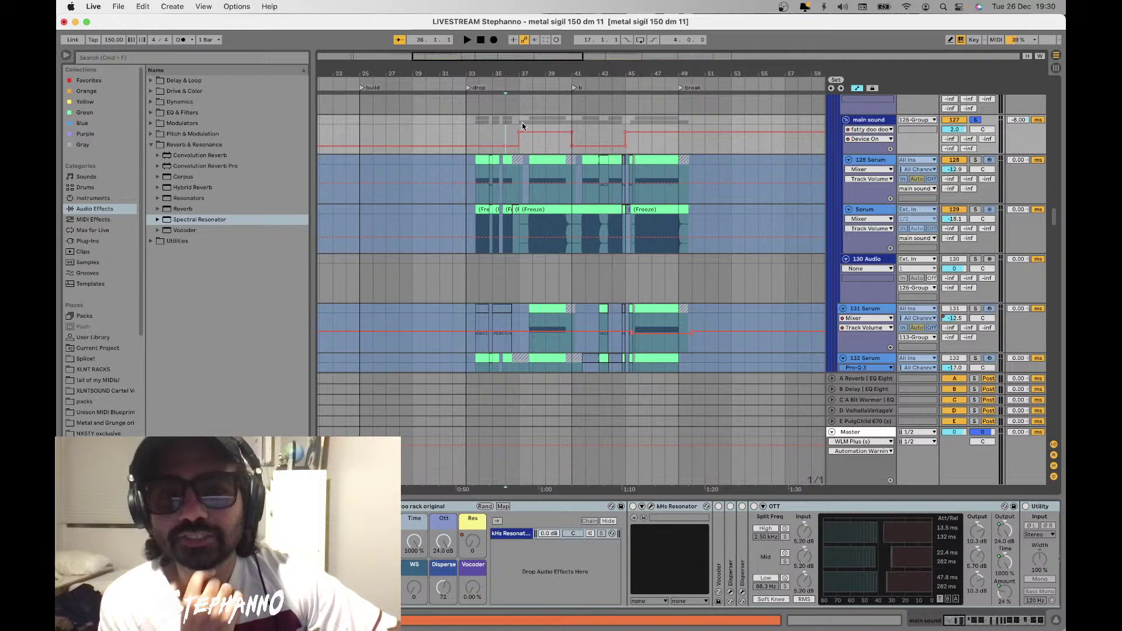
pyautogui.click(502, 127)
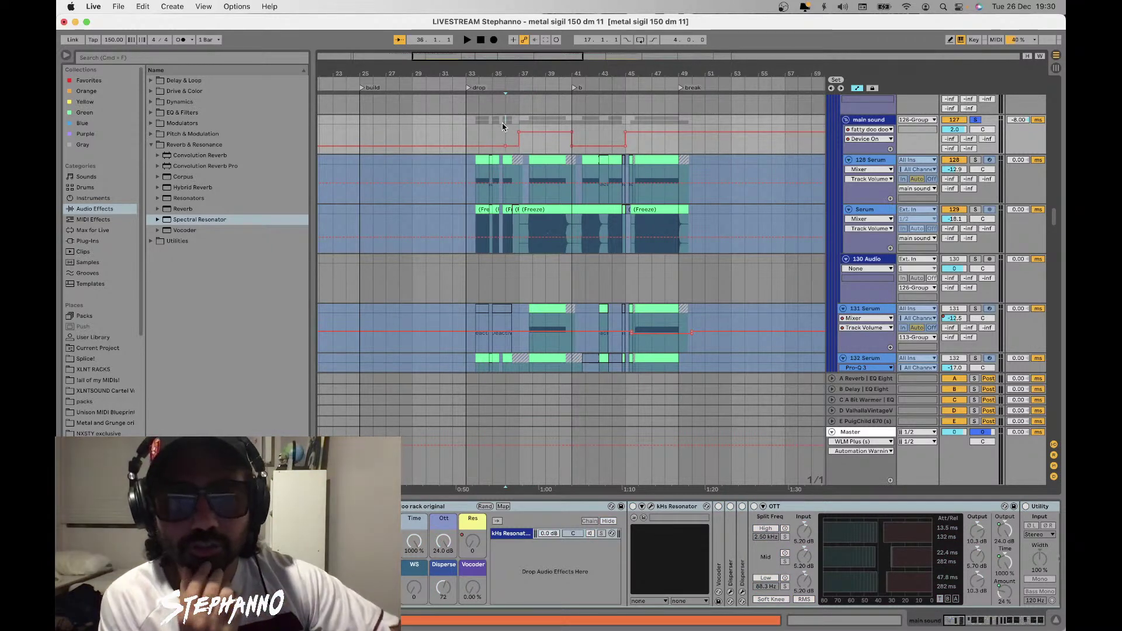
pyautogui.press('space')
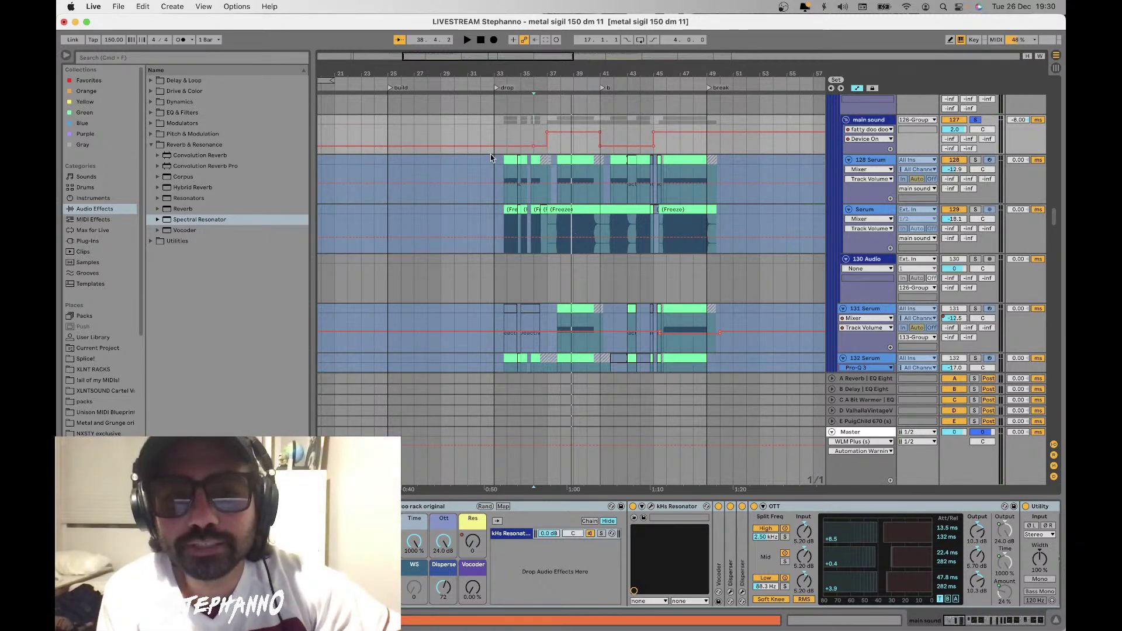
# Highlight track 128 Serum's drop from bar 33 to 49 and bring up the main sound group's compressors, ShaperBox 3 and Trackspacer
pyautogui.moveTo(490, 162); pyautogui.dragTo(700, 165)
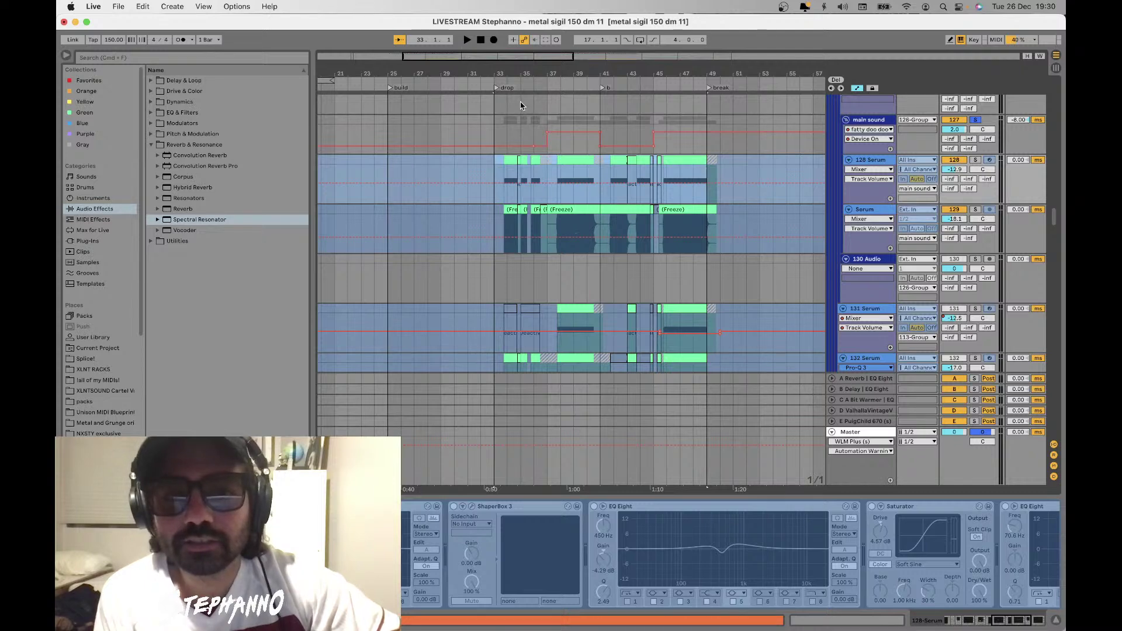
pyautogui.click(549, 120)
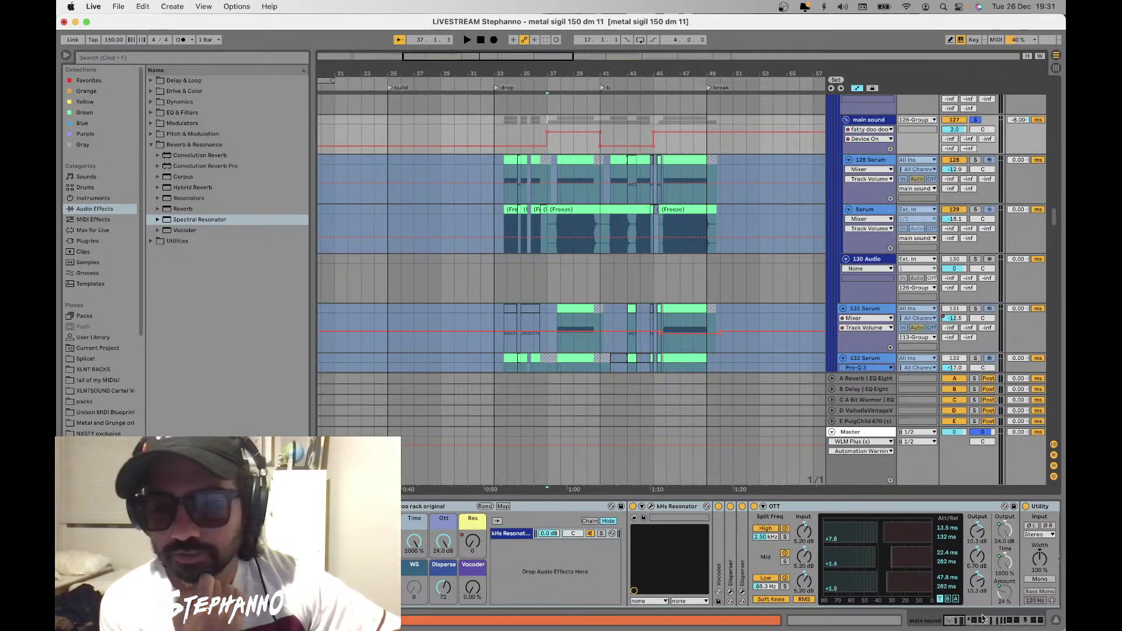
pyautogui.moveTo(951, 626); pyautogui.dragTo(994, 626)
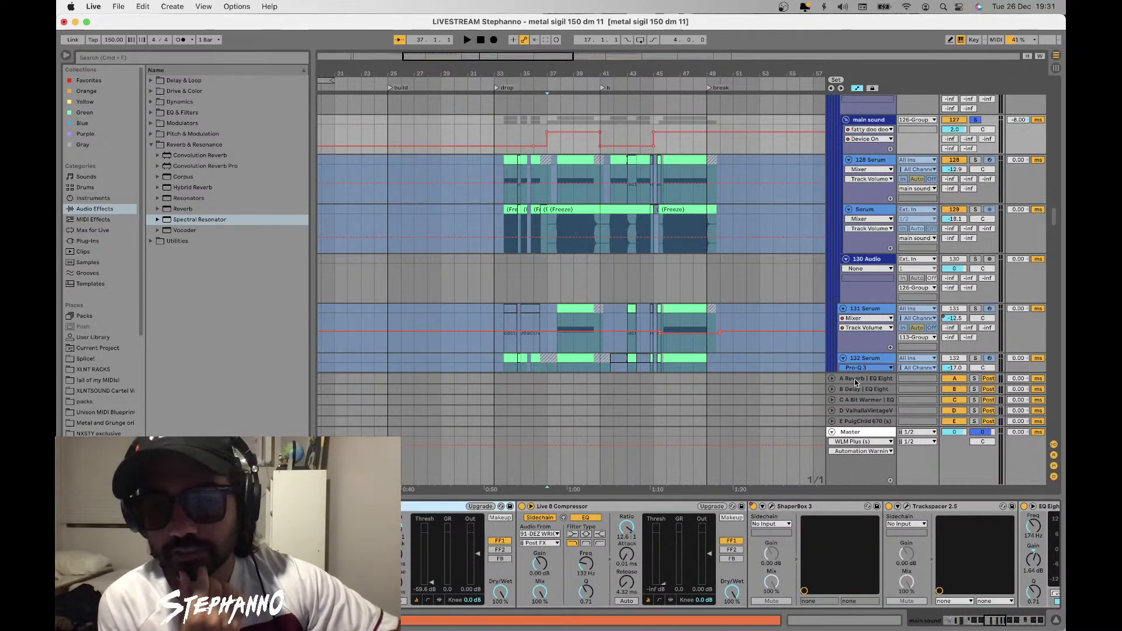
# Show ShaperBox 3's Device On automation on the main sound group and highlight the drop from bar 33 to 49
pyautogui.click(859, 129)
pyautogui.click(860, 130)
pyautogui.scroll(3, 863, 152)
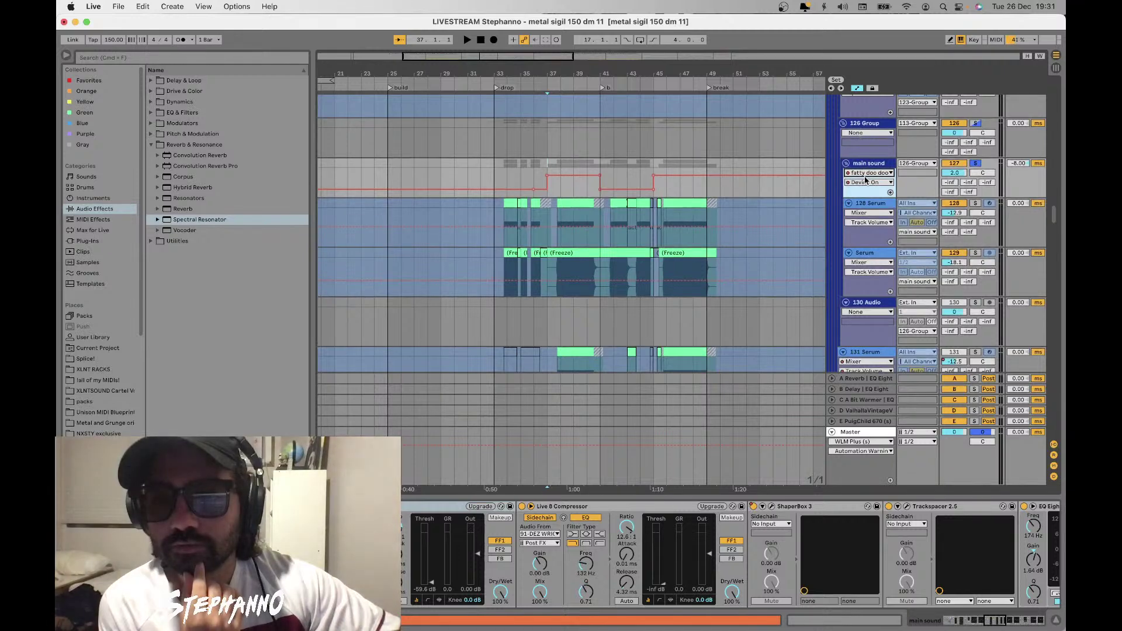
pyautogui.click(866, 175)
pyautogui.click(879, 334)
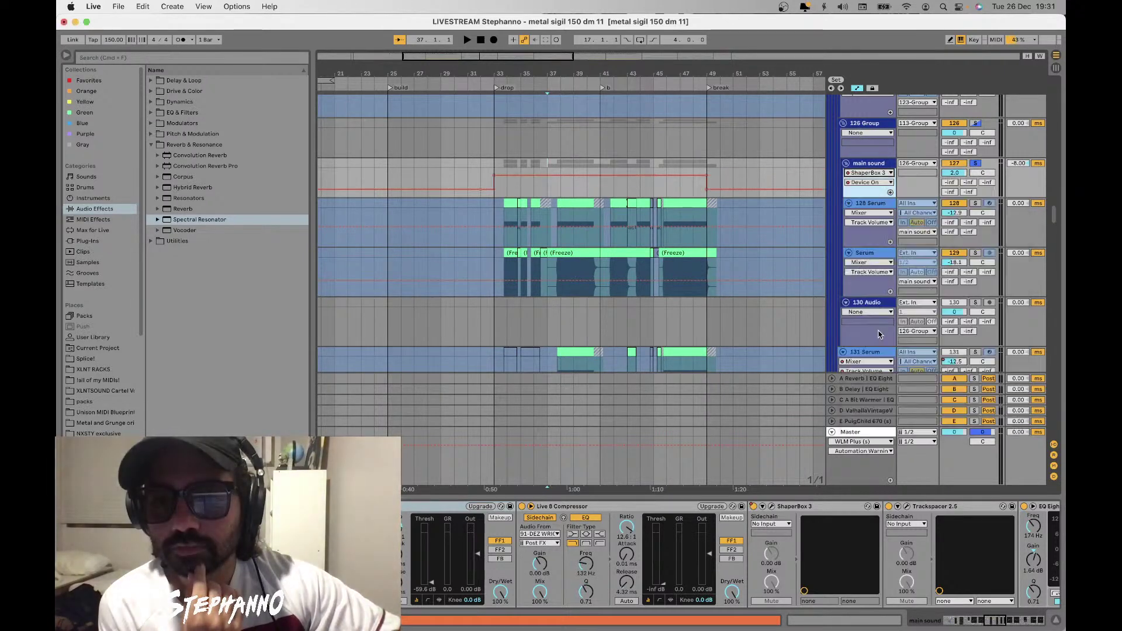
pyautogui.scroll(-4, 704, 172)
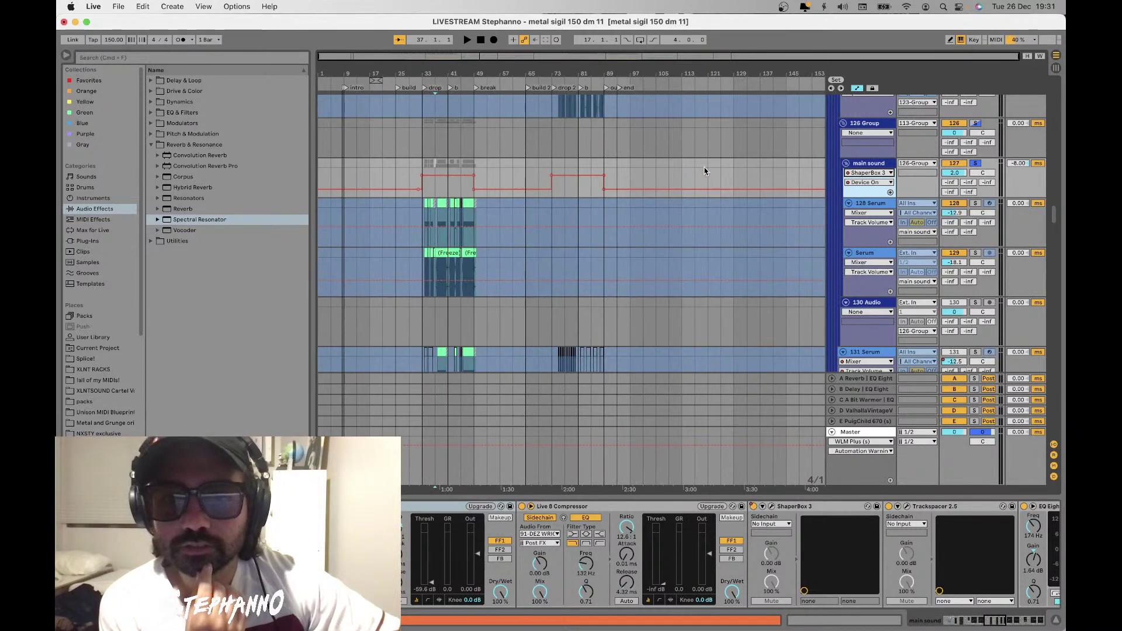
pyautogui.scroll(4, 409, 176)
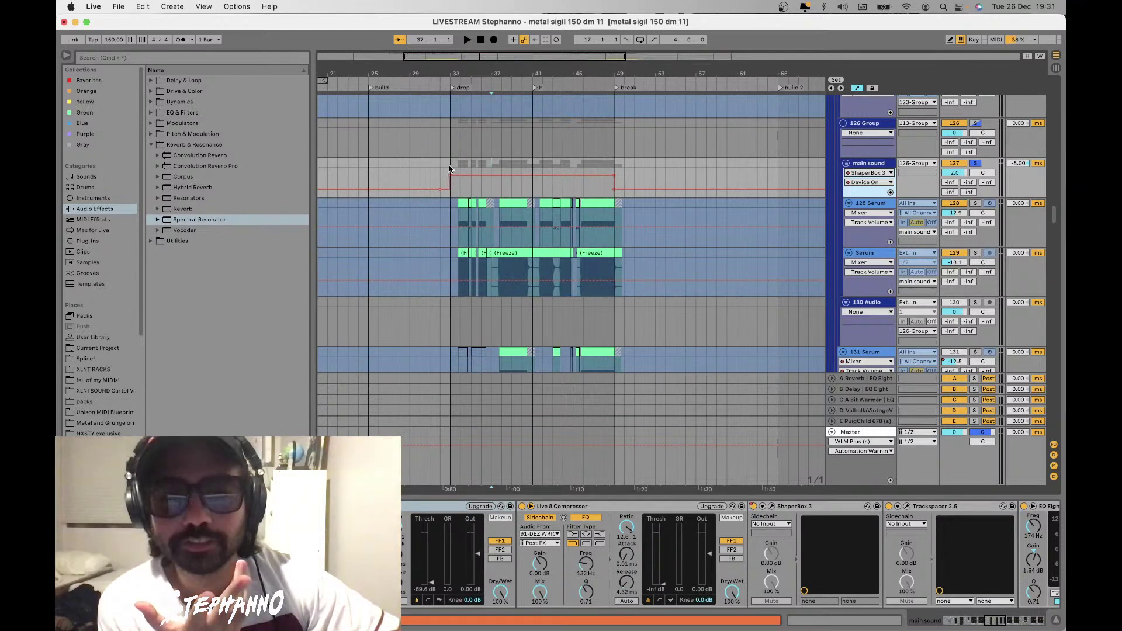
pyautogui.moveTo(449, 165); pyautogui.dragTo(617, 175)
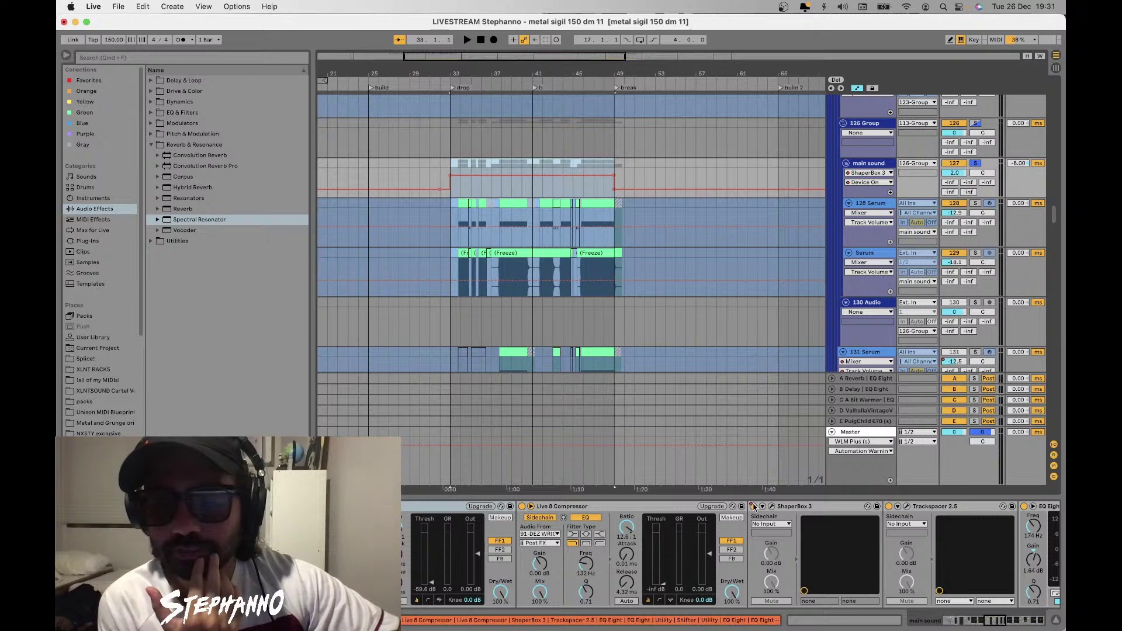
# Inspect Trackspacer 2.5 on the main sound group, checking its sidechain source with No Input kept and its plug-in window
pyautogui.click(1000, 620)
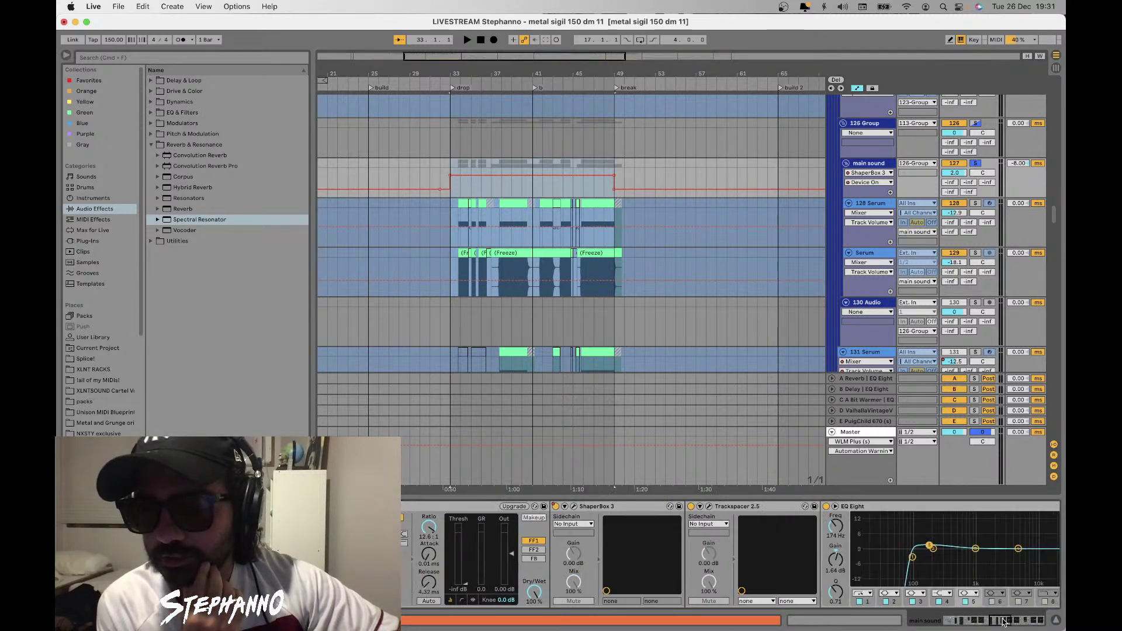
pyautogui.click(1008, 623)
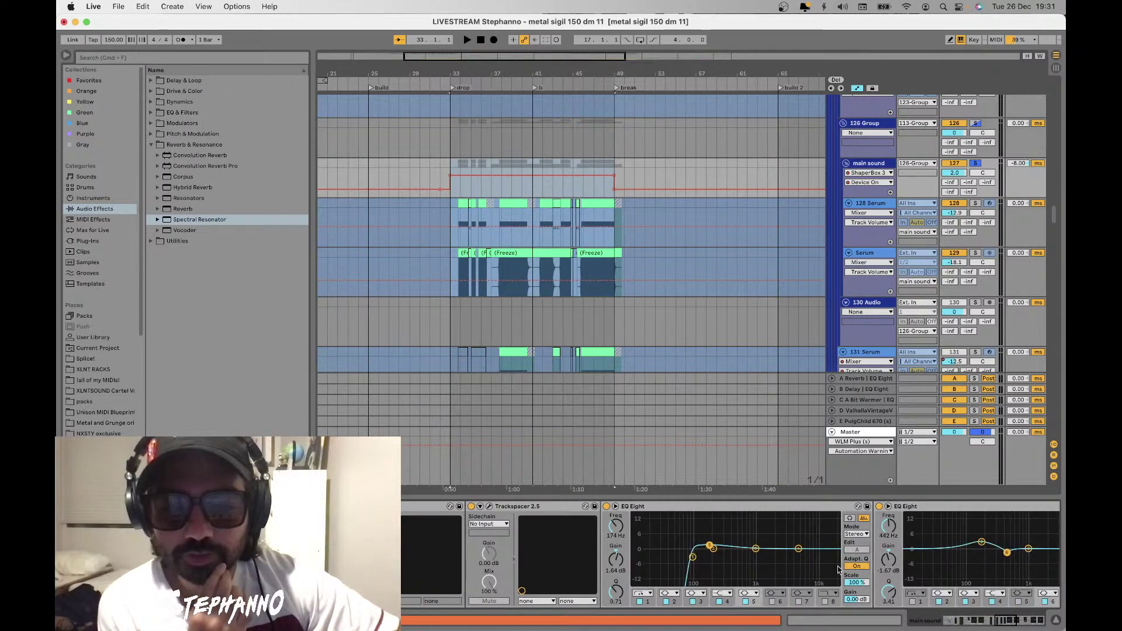
pyautogui.click(486, 524)
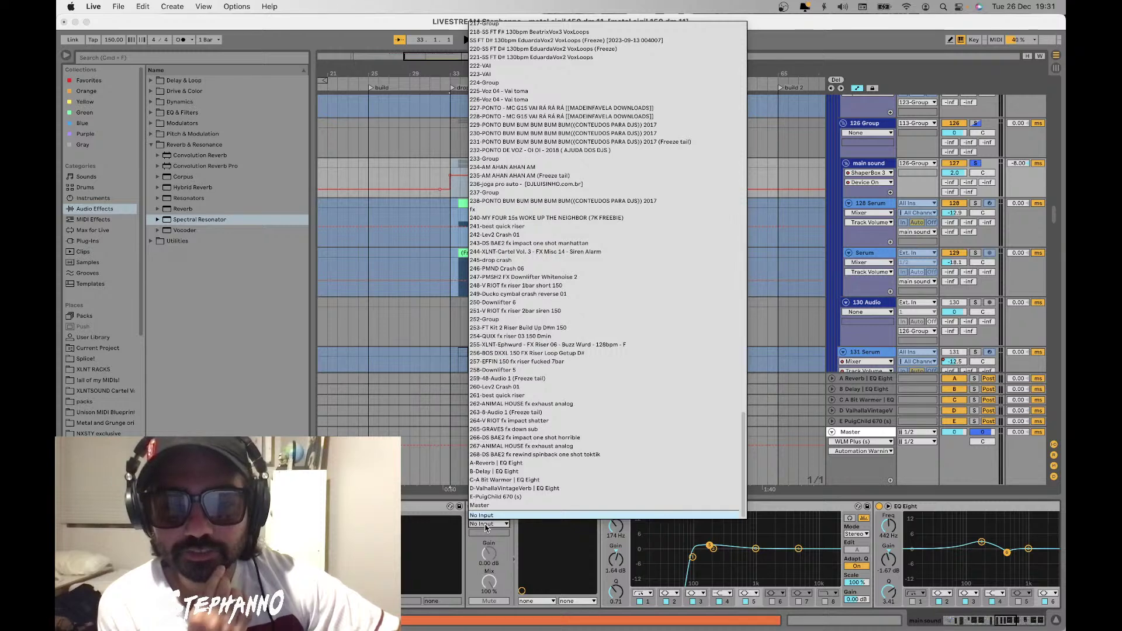
pyautogui.click(484, 516)
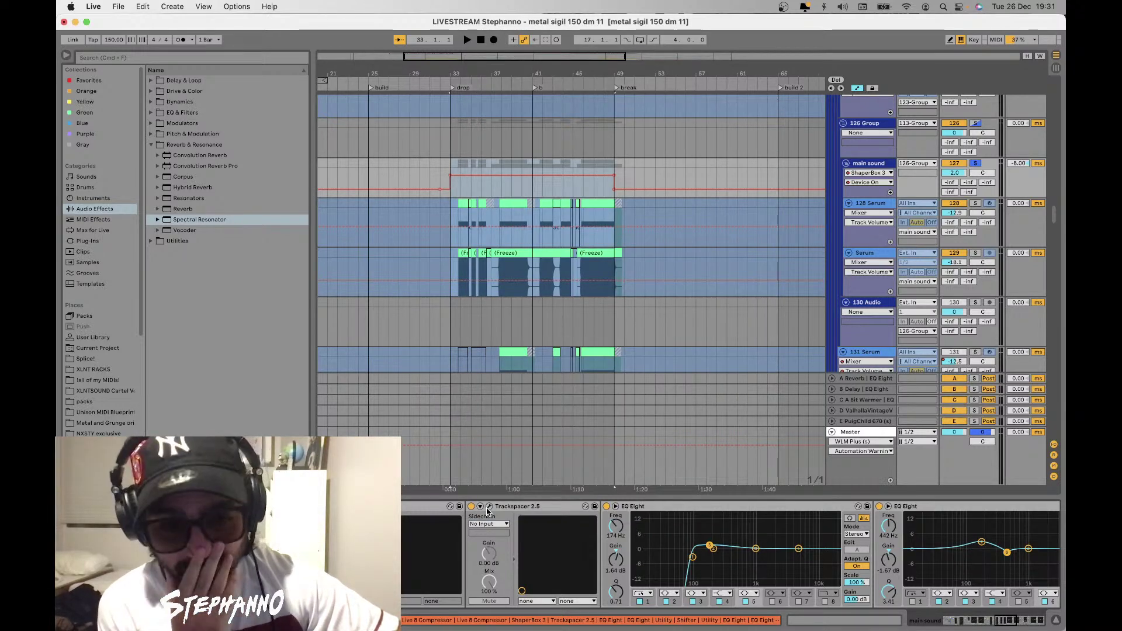
pyautogui.click(488, 510)
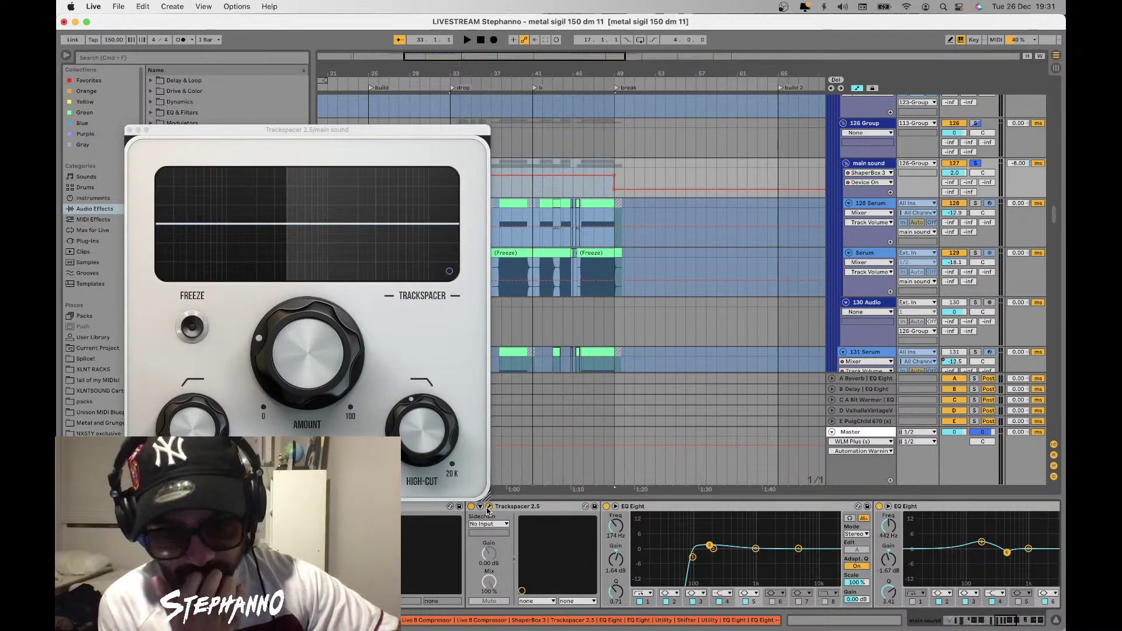
pyautogui.click(129, 131)
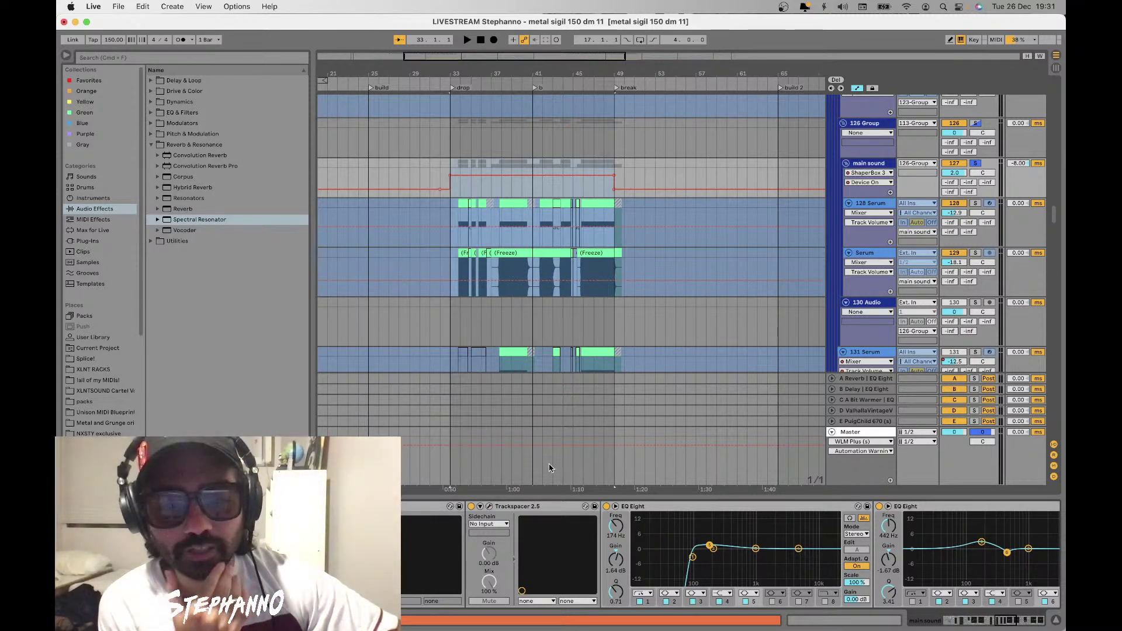
pyautogui.click(537, 508)
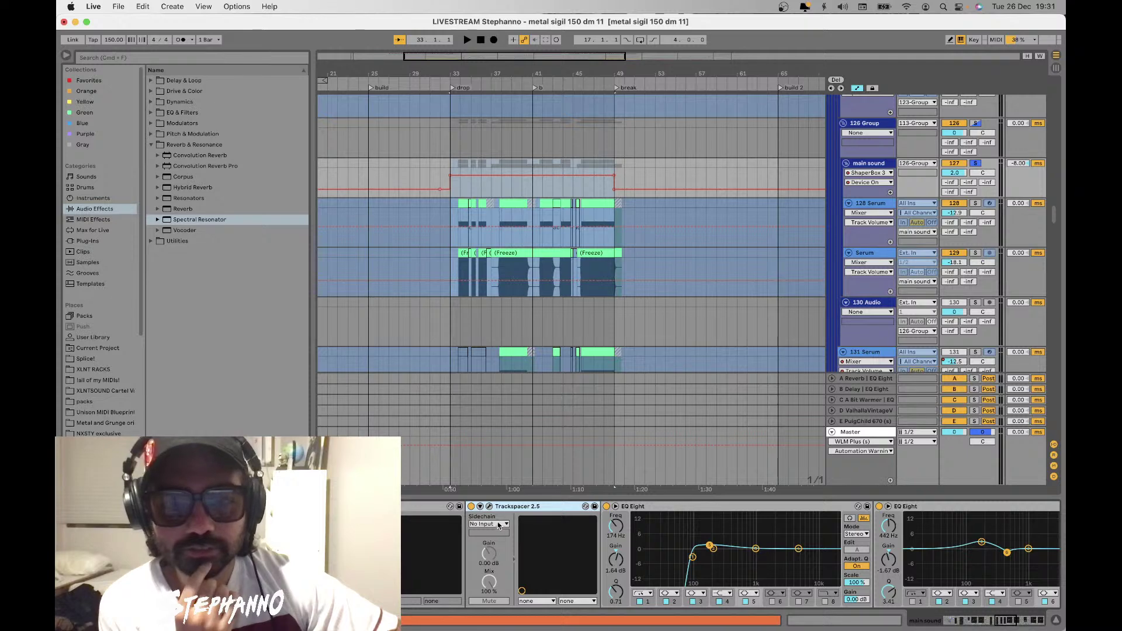
# Mark the main sound group's drop at bars 41 and 43, and inspect Trackspacer 2.5's low-cut and high-cut controls
pyautogui.click(495, 166)
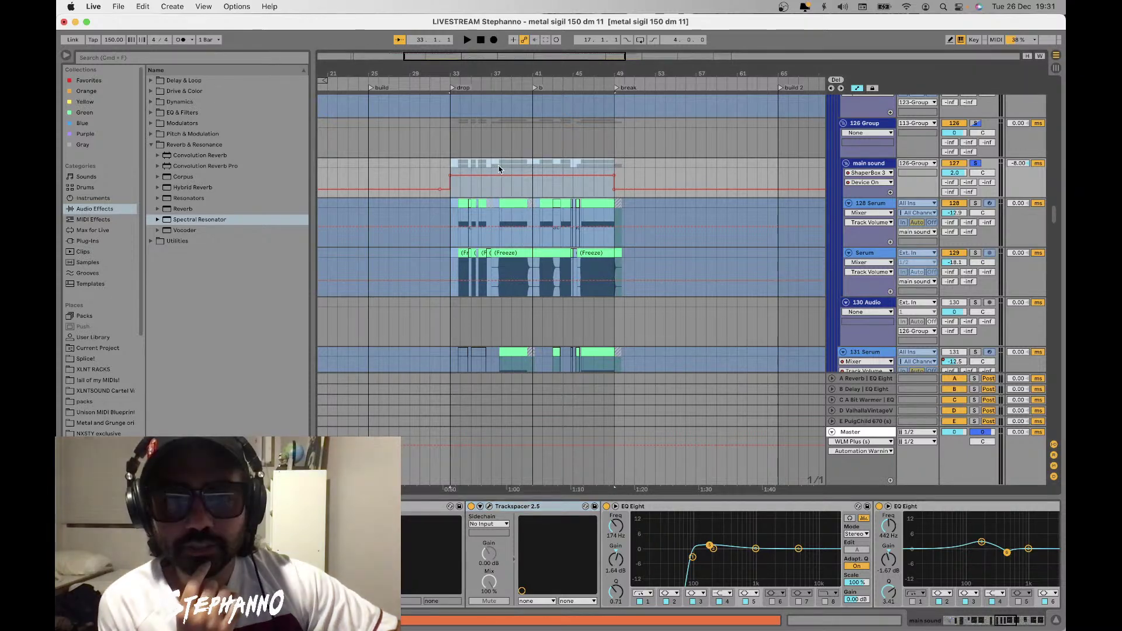
pyautogui.click(535, 166)
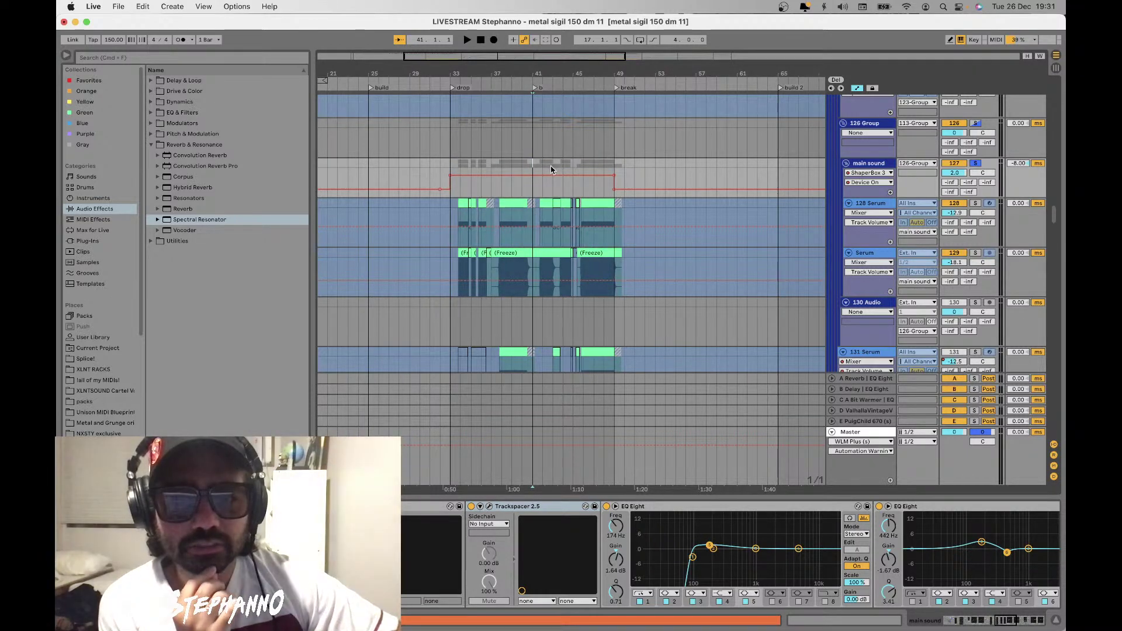
pyautogui.click(551, 167)
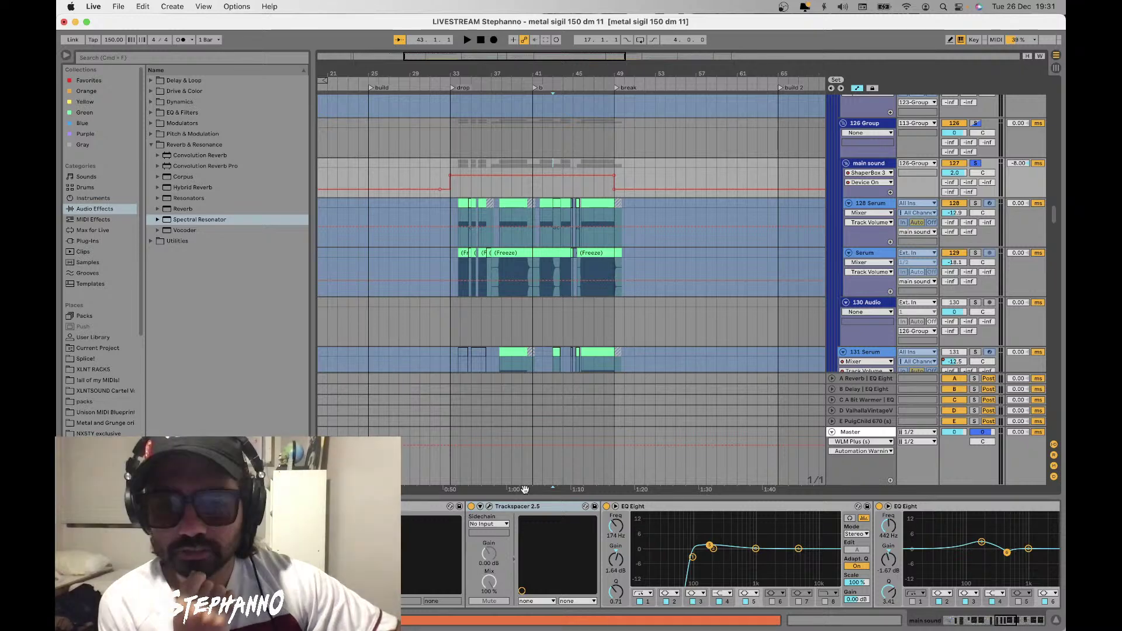
pyautogui.click(489, 507)
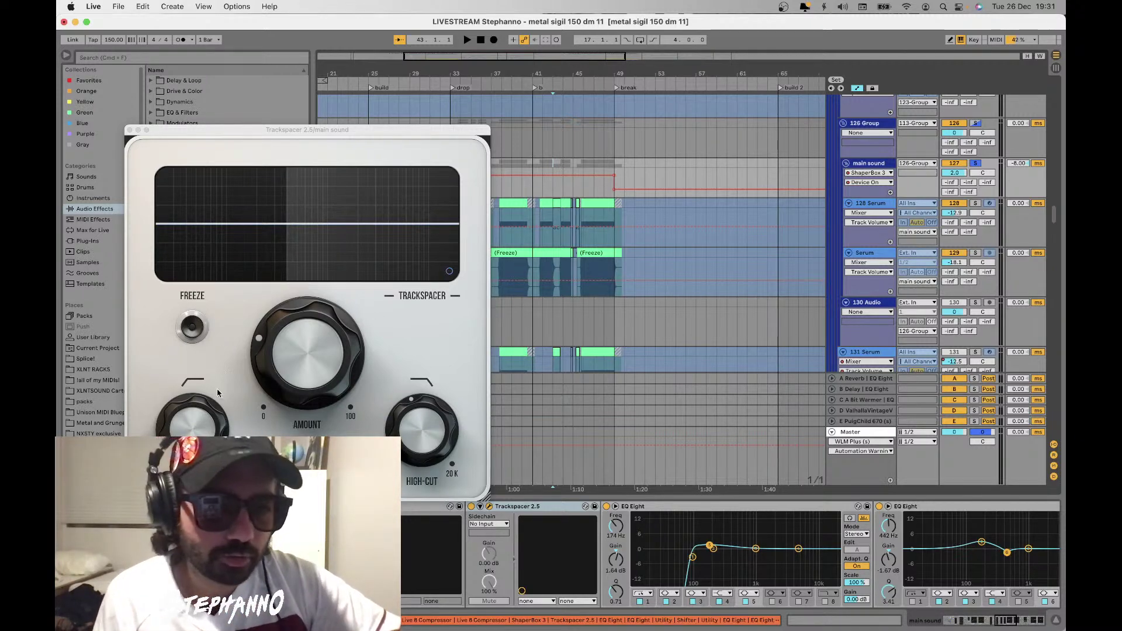
pyautogui.click(193, 416)
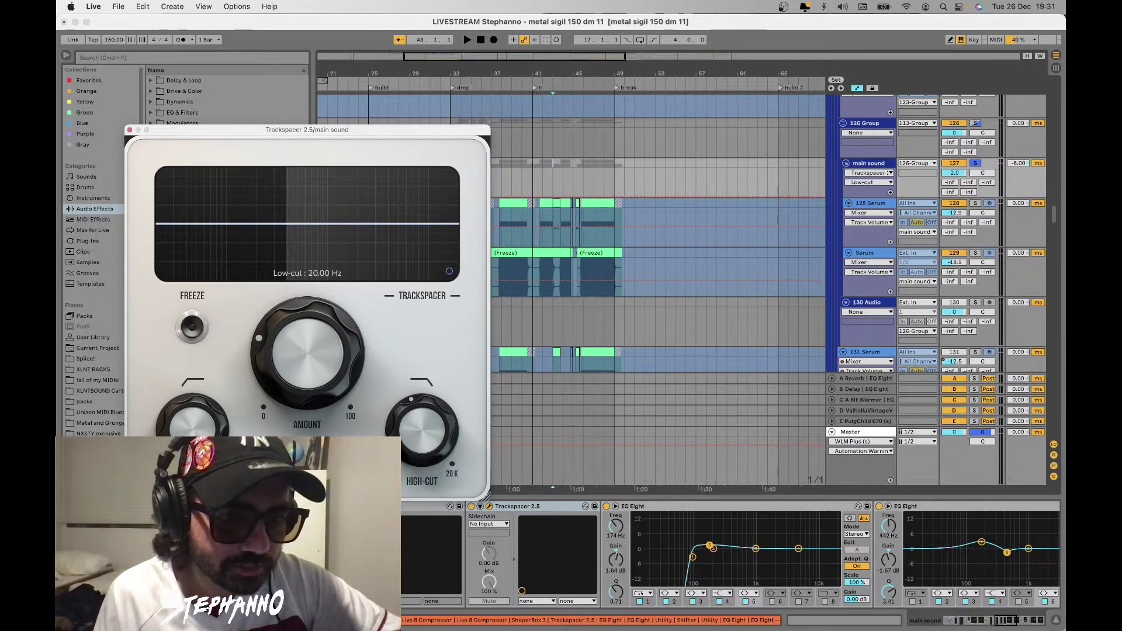
pyautogui.click(430, 420)
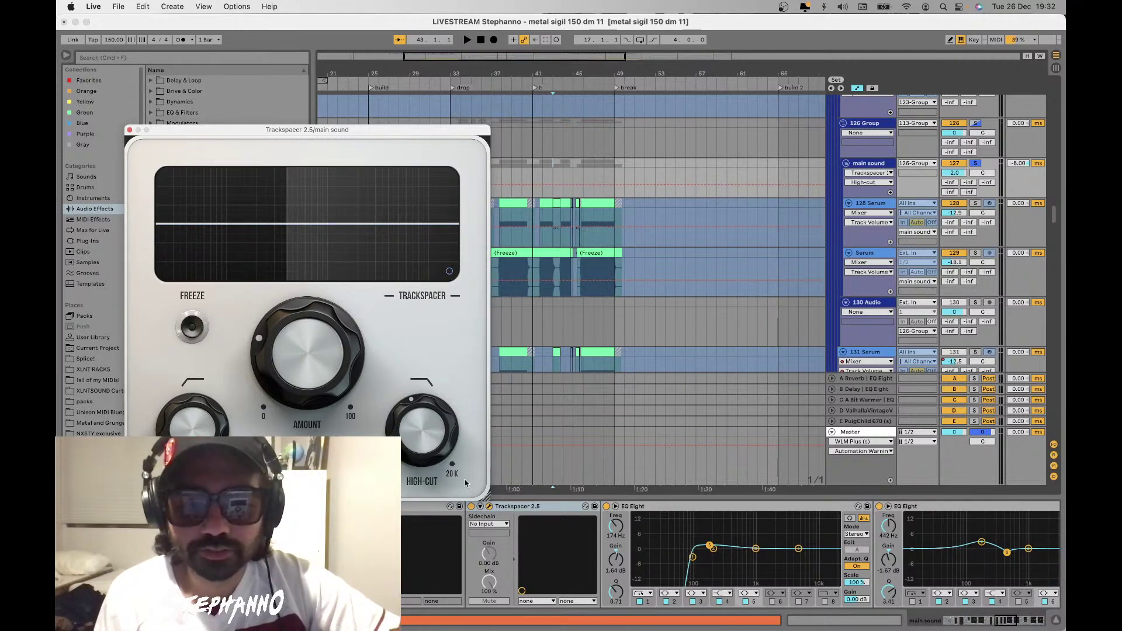
# Check Trackspacer's available sidechain sources and look through the drop drum tracks for a suitable source
pyautogui.click(483, 525)
pyautogui.scroll(20, 520, 198)
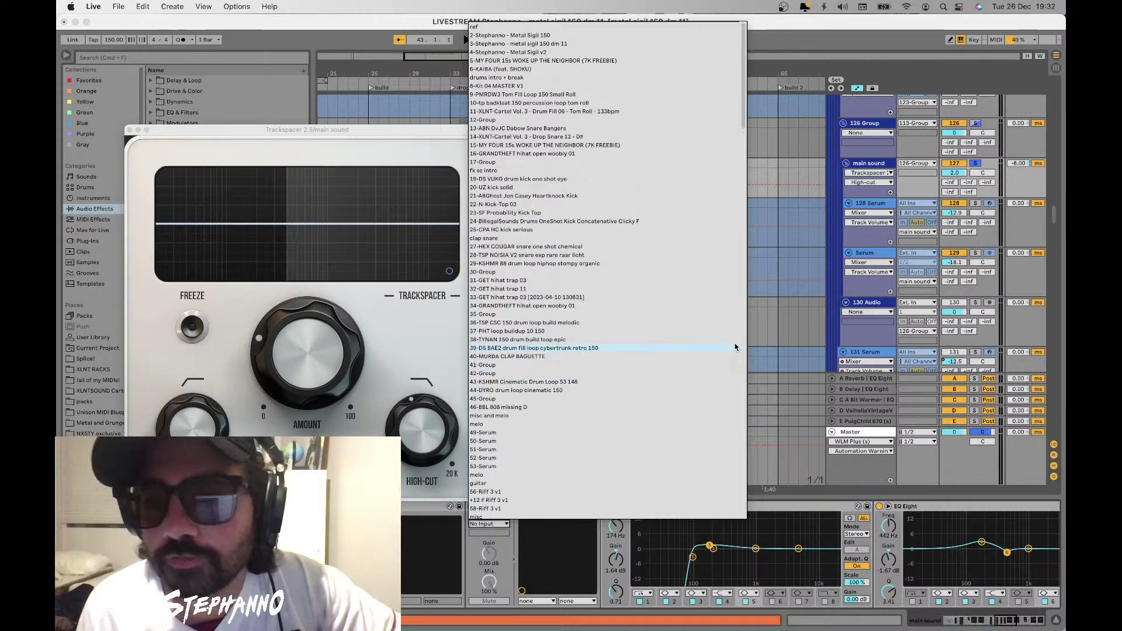
pyautogui.click(766, 314)
pyautogui.scroll(10, 776, 304)
pyautogui.hscroll(-3, 775, 304)
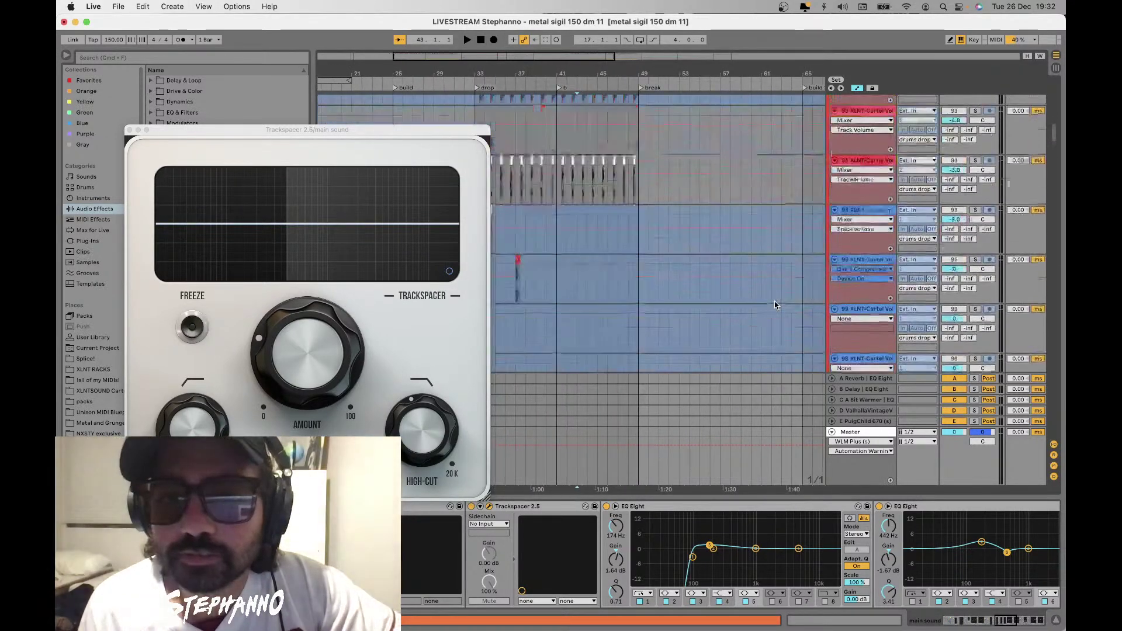
pyautogui.scroll(10, 775, 304)
pyautogui.hscroll(-2, 775, 304)
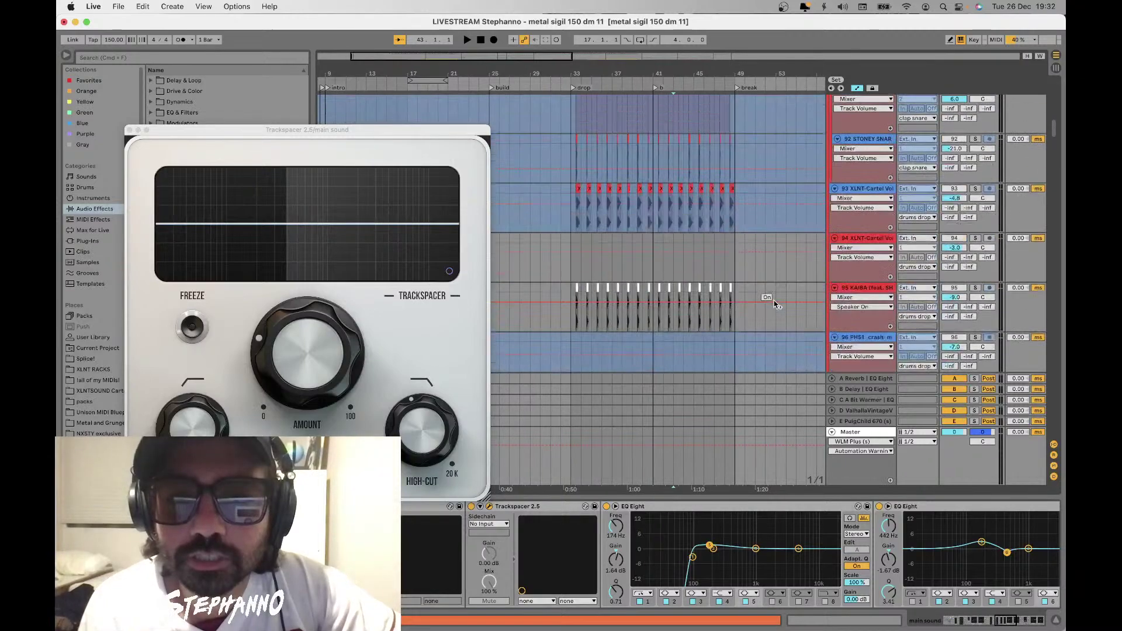
pyautogui.scroll(-10, 775, 305)
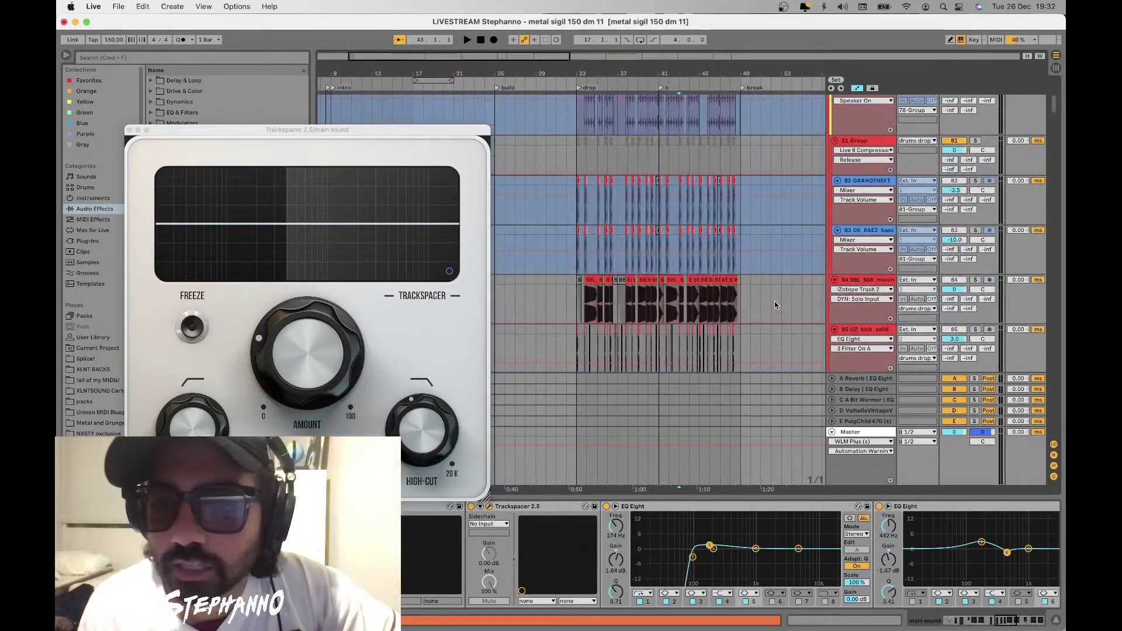
pyautogui.scroll(-10, 752, 413)
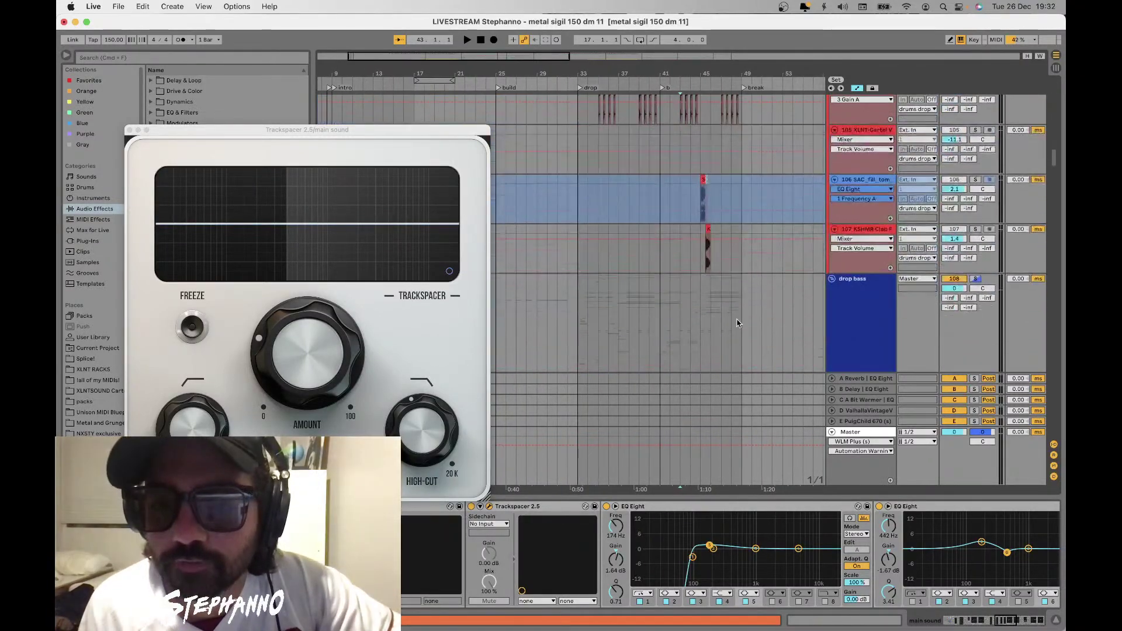
pyautogui.scroll(4, 694, 225)
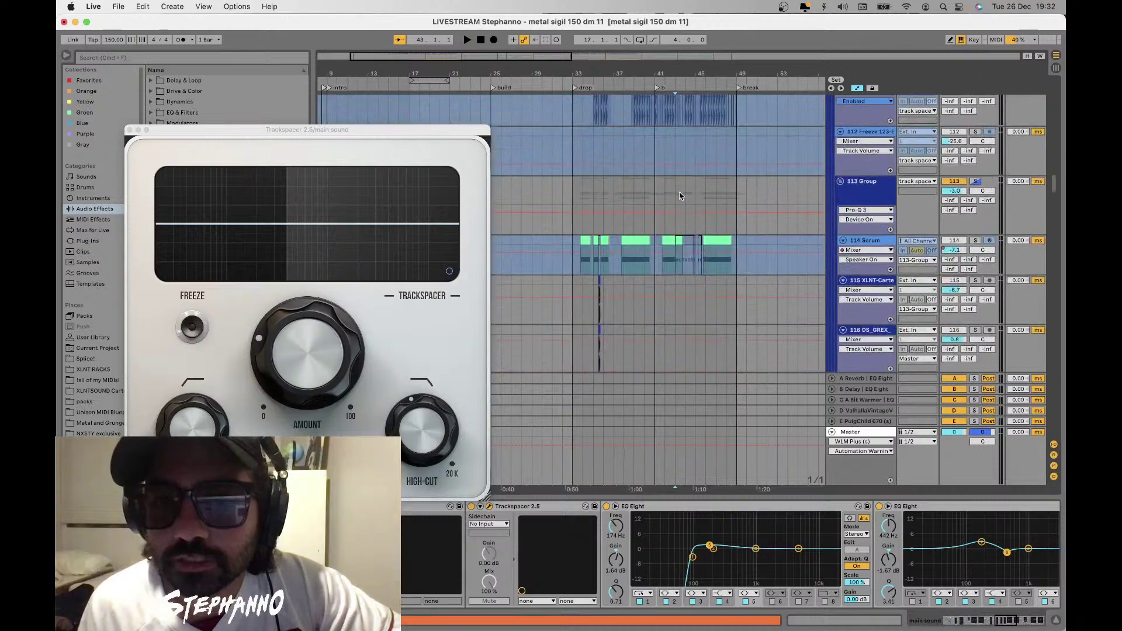
pyautogui.click(679, 195)
pyautogui.moveTo(970, 621); pyautogui.dragTo(996, 612)
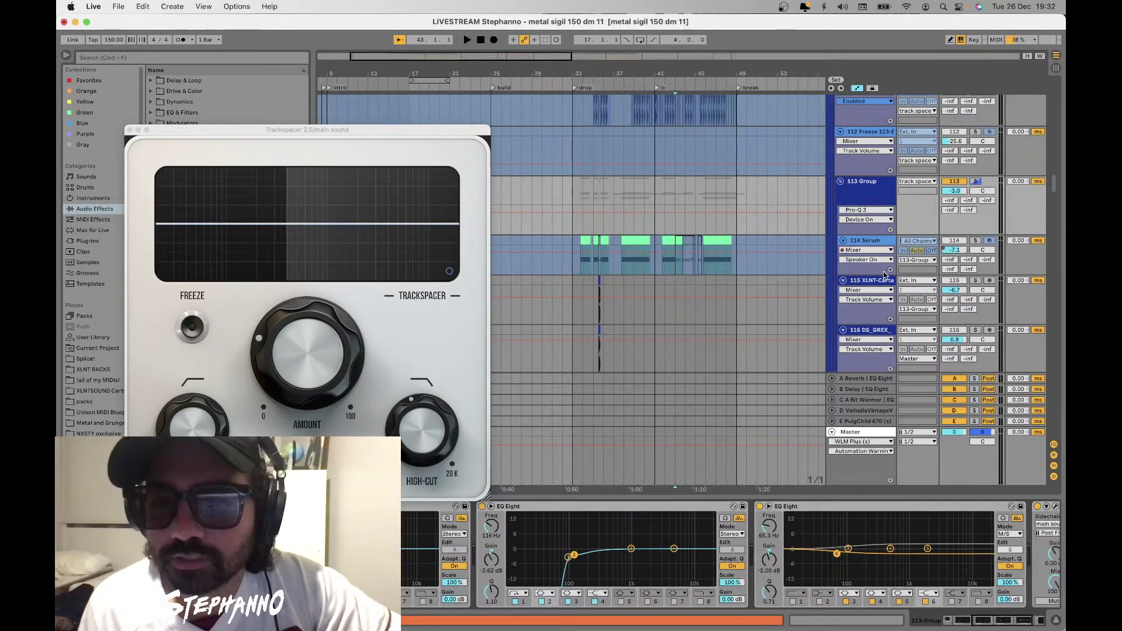
pyautogui.scroll(-5, 884, 274)
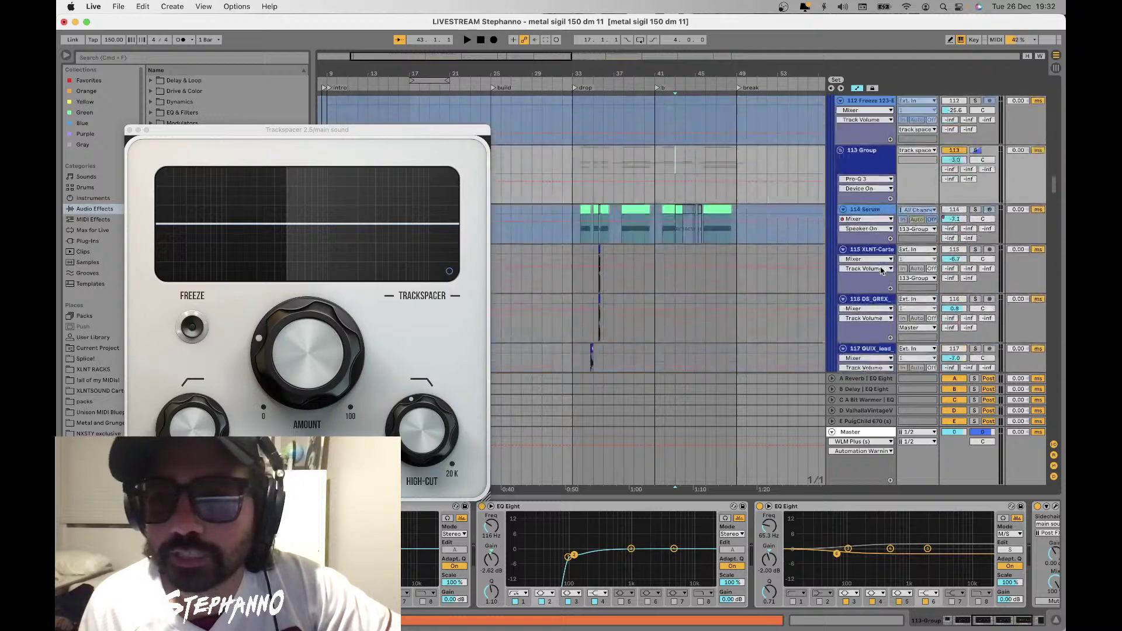
pyautogui.scroll(-10, 883, 270)
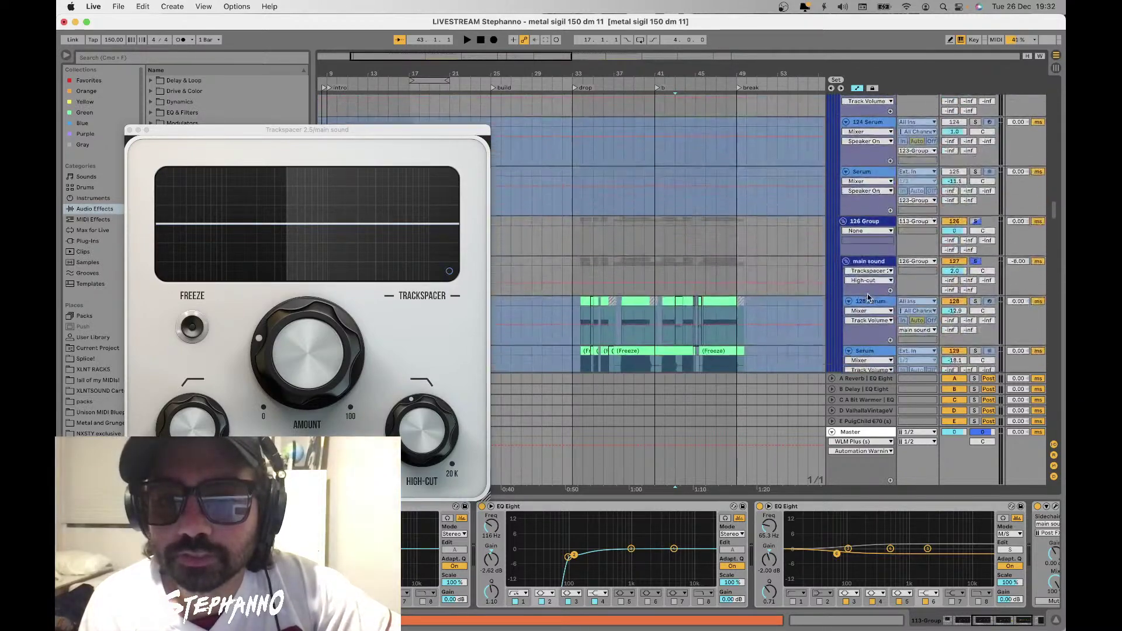
pyautogui.scroll(-1, 869, 298)
# Set the main sound group's Trackspacer 2.5 sidechain source to 84-BBL 808 missing D and close its plug-in window
pyautogui.click(859, 225)
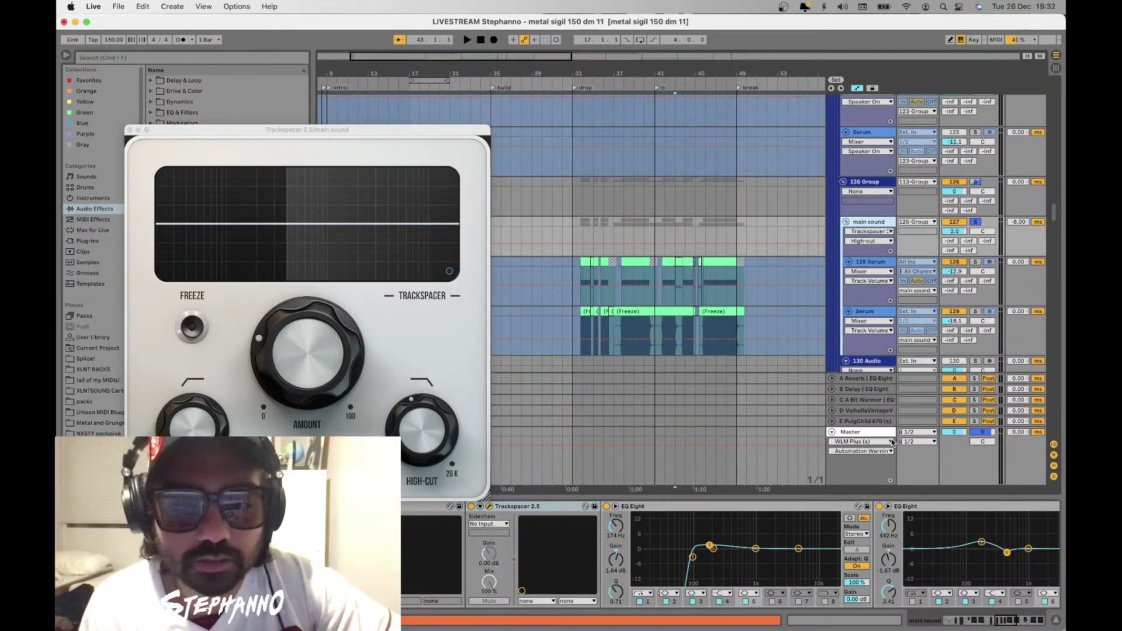
pyautogui.click(500, 525)
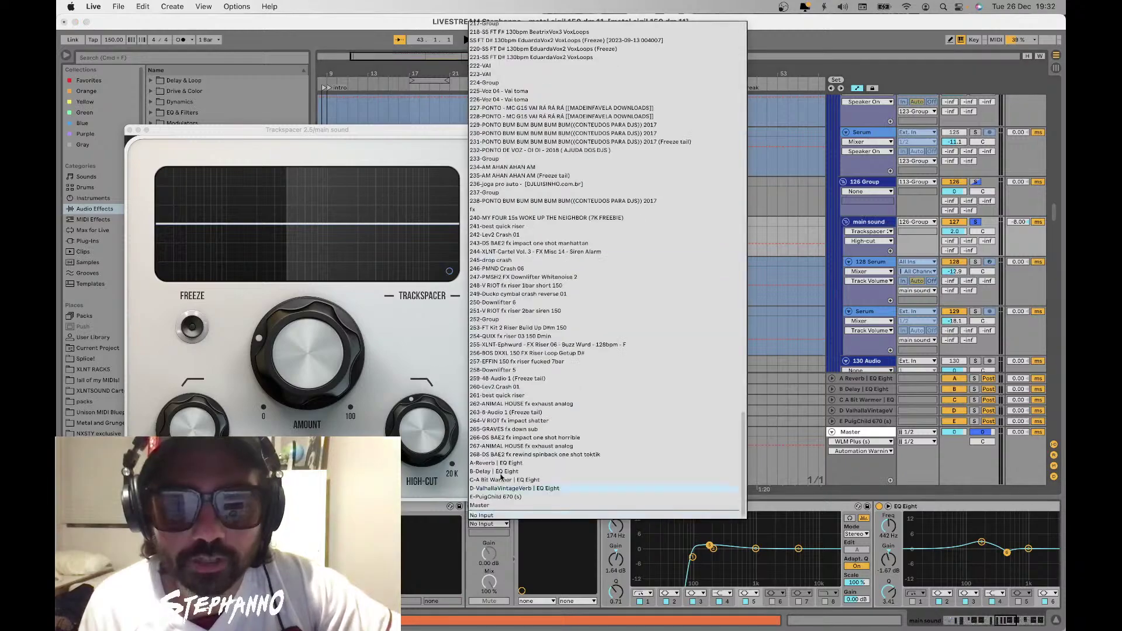
pyautogui.scroll(-10, 500, 263)
pyautogui.scroll(8, 503, 292)
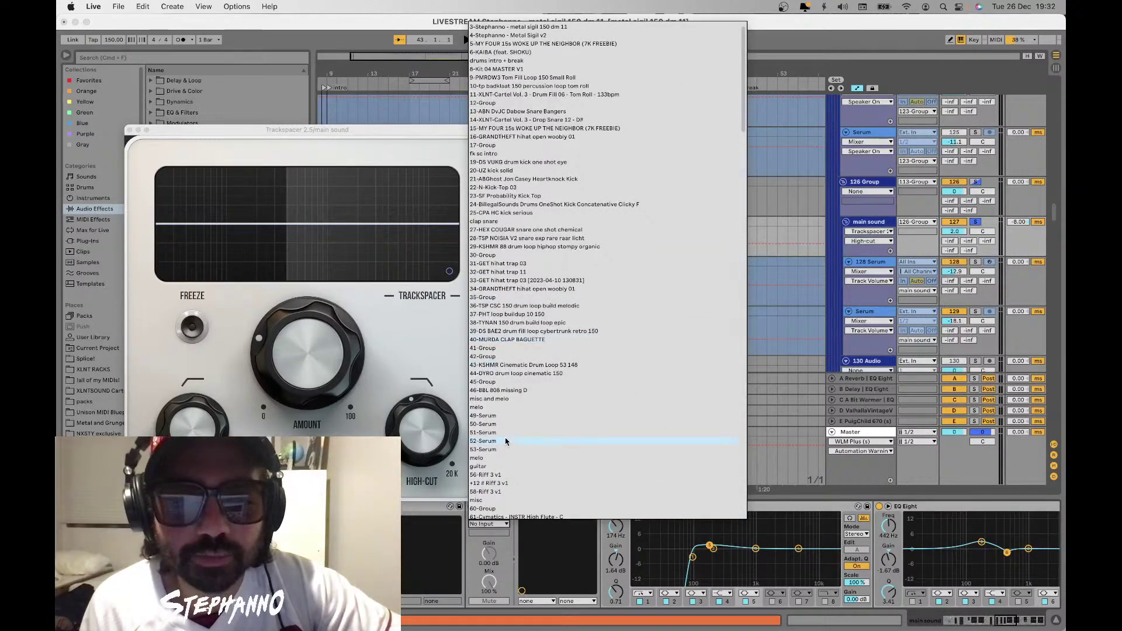
pyautogui.scroll(-5, 507, 442)
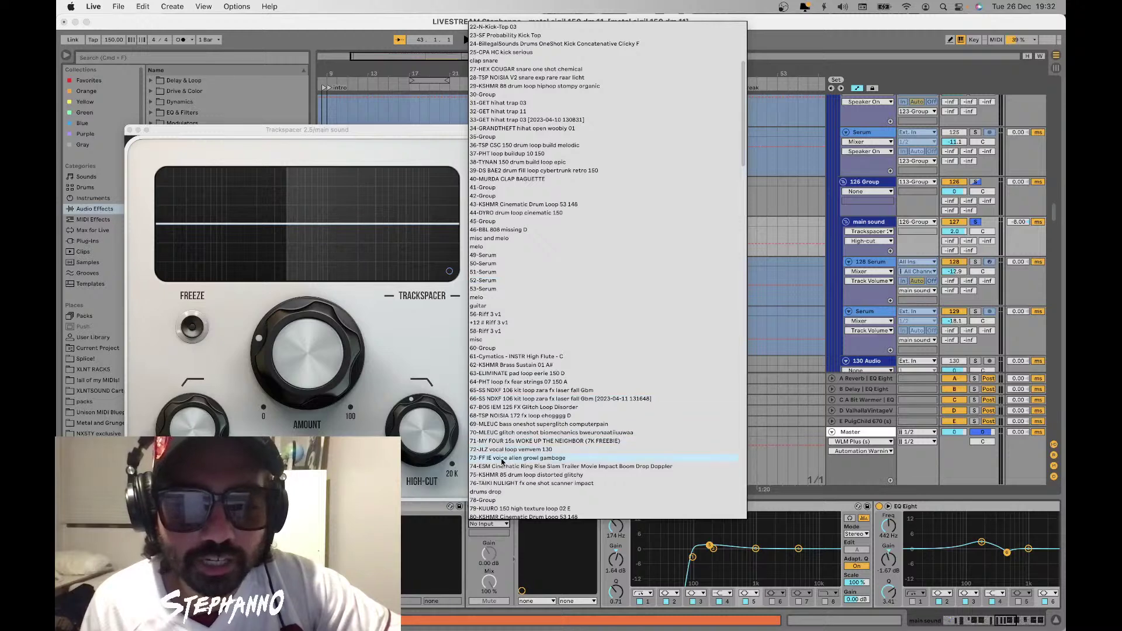
pyautogui.scroll(-4, 500, 450)
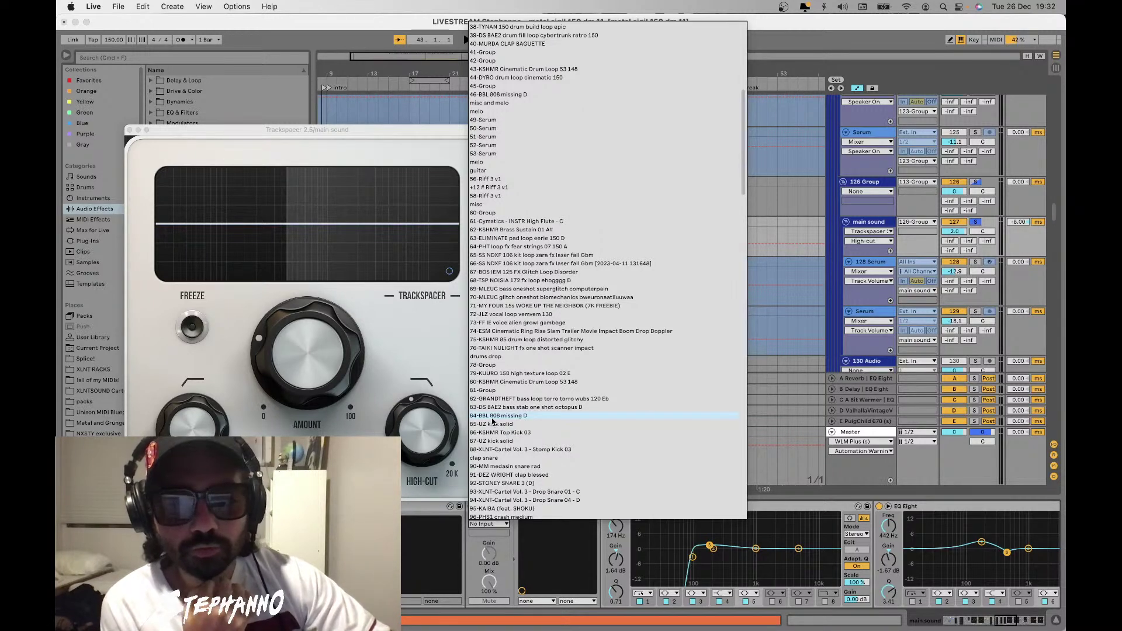
pyautogui.click(492, 419)
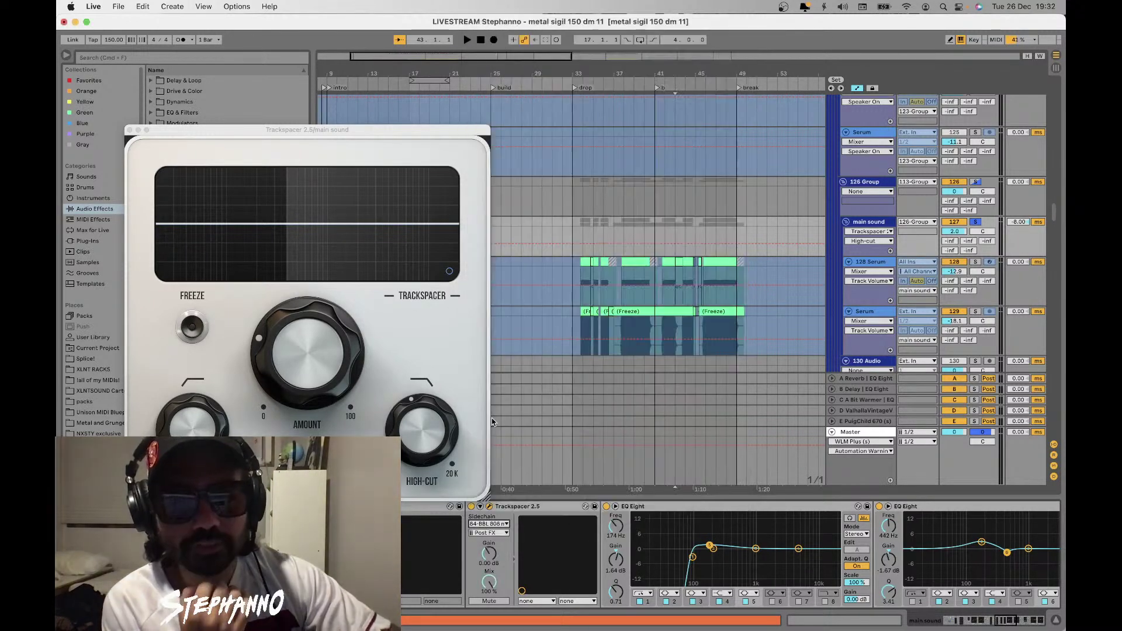
pyautogui.click(130, 130)
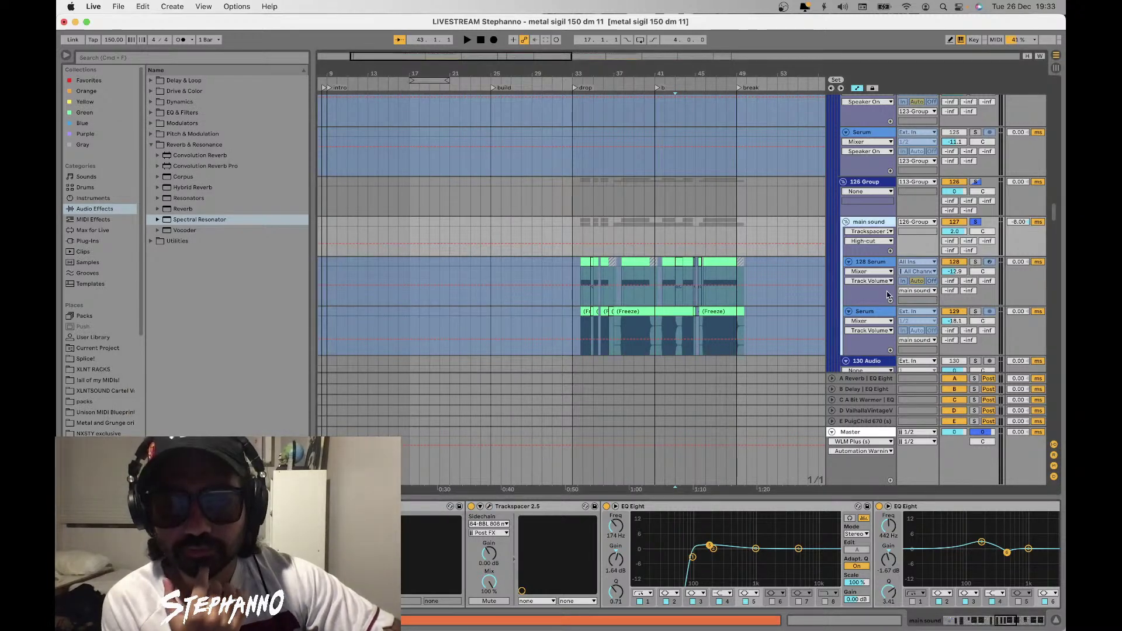
# Review the EQ Eights at the end of the main sound group's device chain and unsolo the group
pyautogui.hscroll(5, 1016, 625)
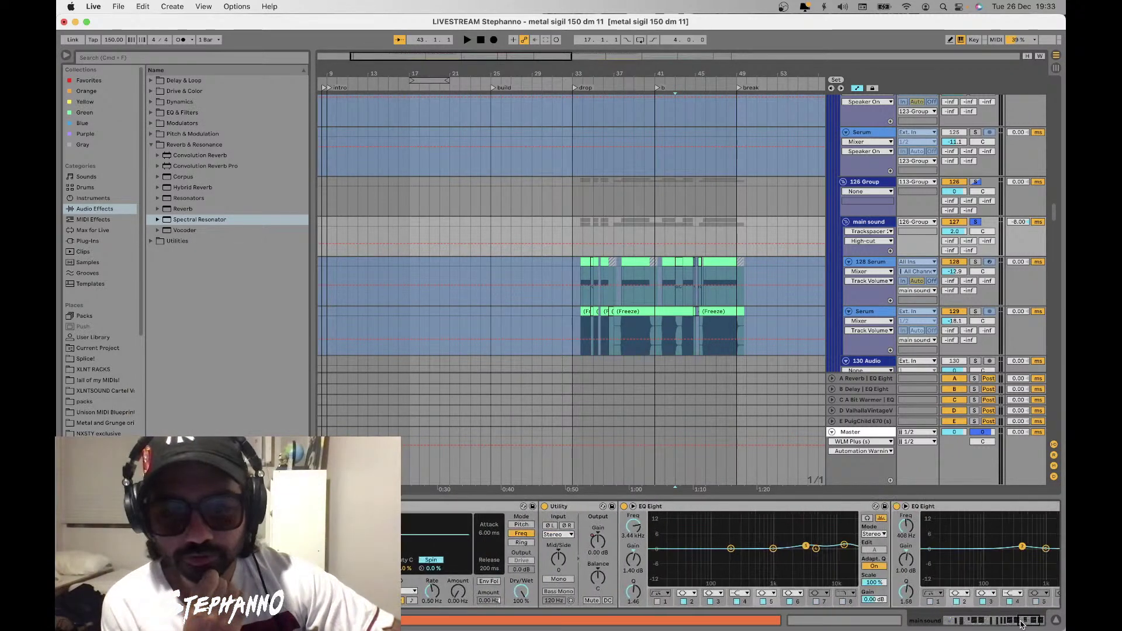
pyautogui.hscroll(5, 1015, 624)
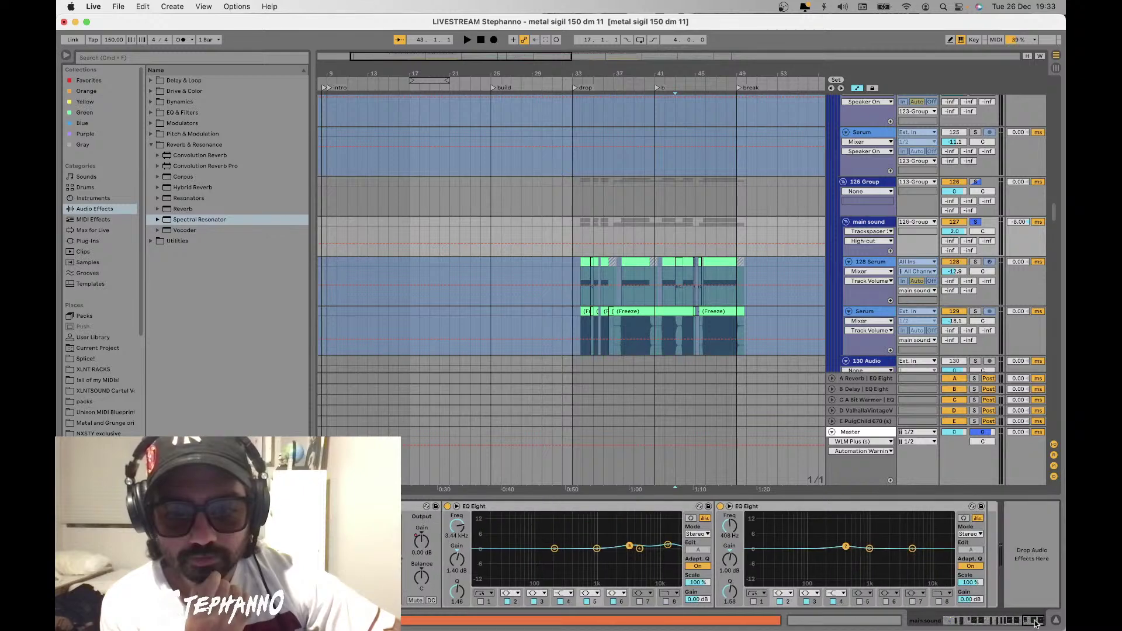
pyautogui.click(976, 222)
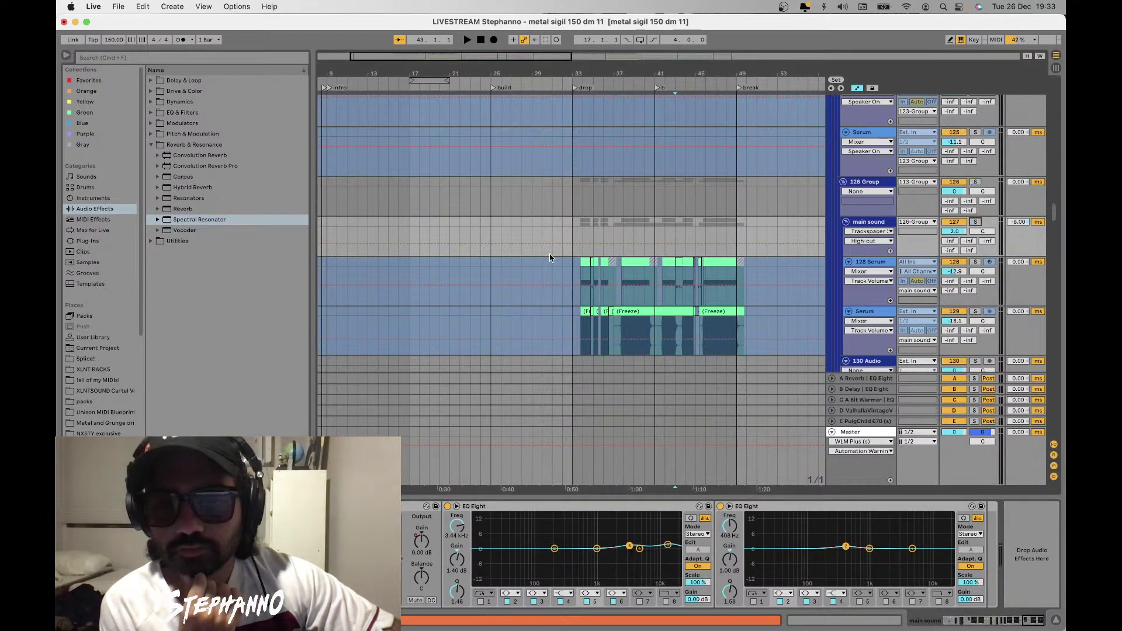
# Show the drop at bars 33 and 35 on the tracks inside the track spacer group, folding and unfolding that group
pyautogui.scroll(-1, 575, 218)
pyautogui.scroll(10, 574, 216)
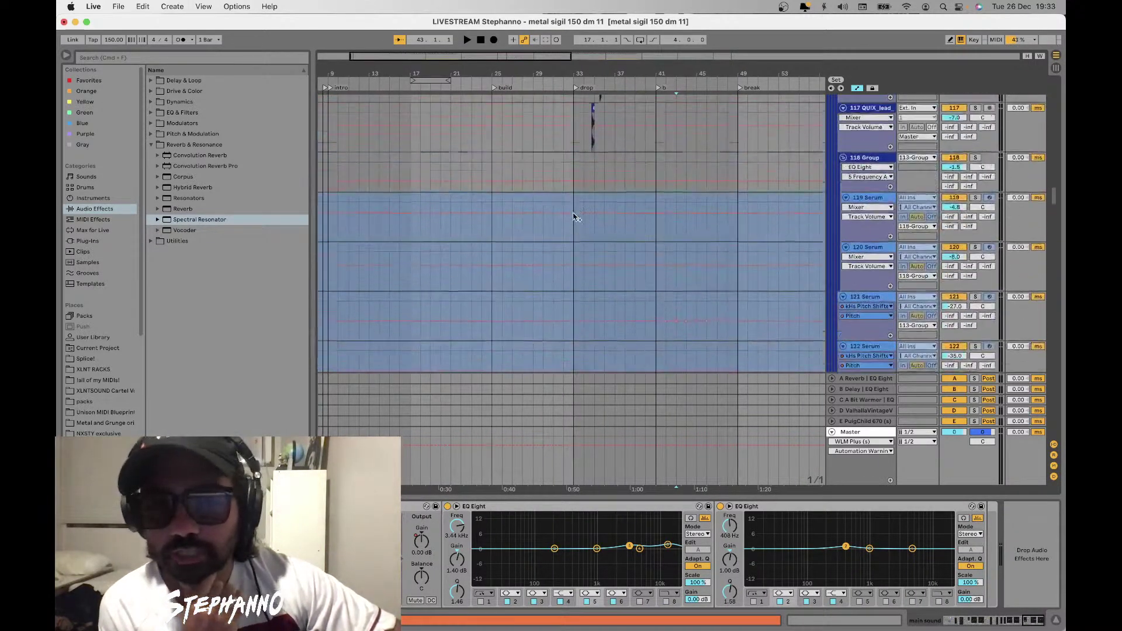
pyautogui.scroll(5, 574, 218)
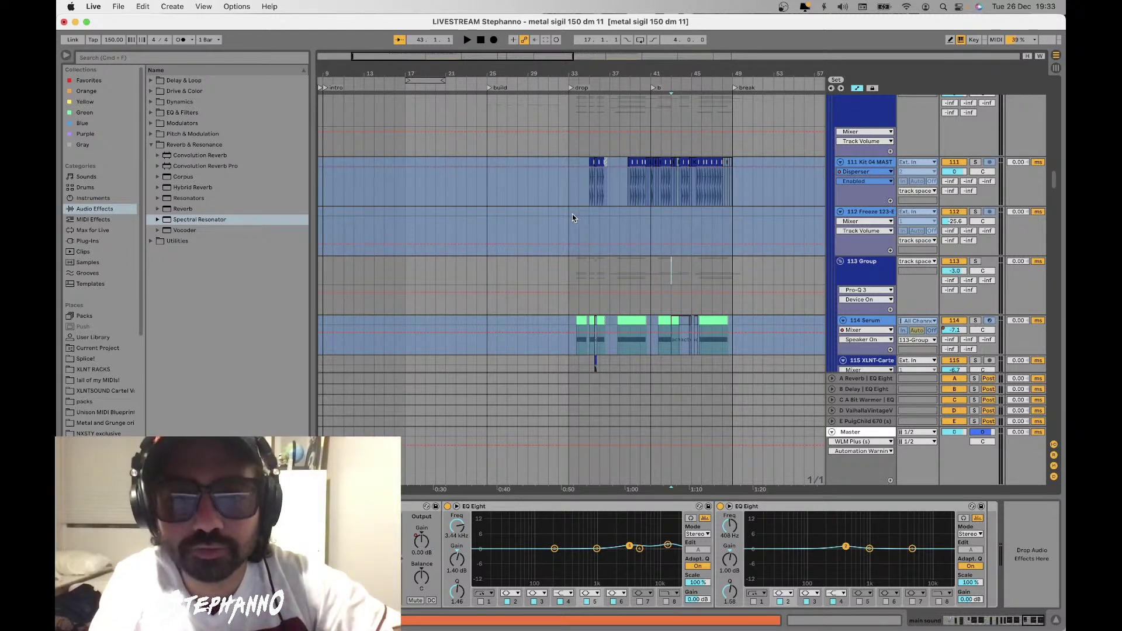
pyautogui.click(572, 217)
pyautogui.scroll(1, 565, 220)
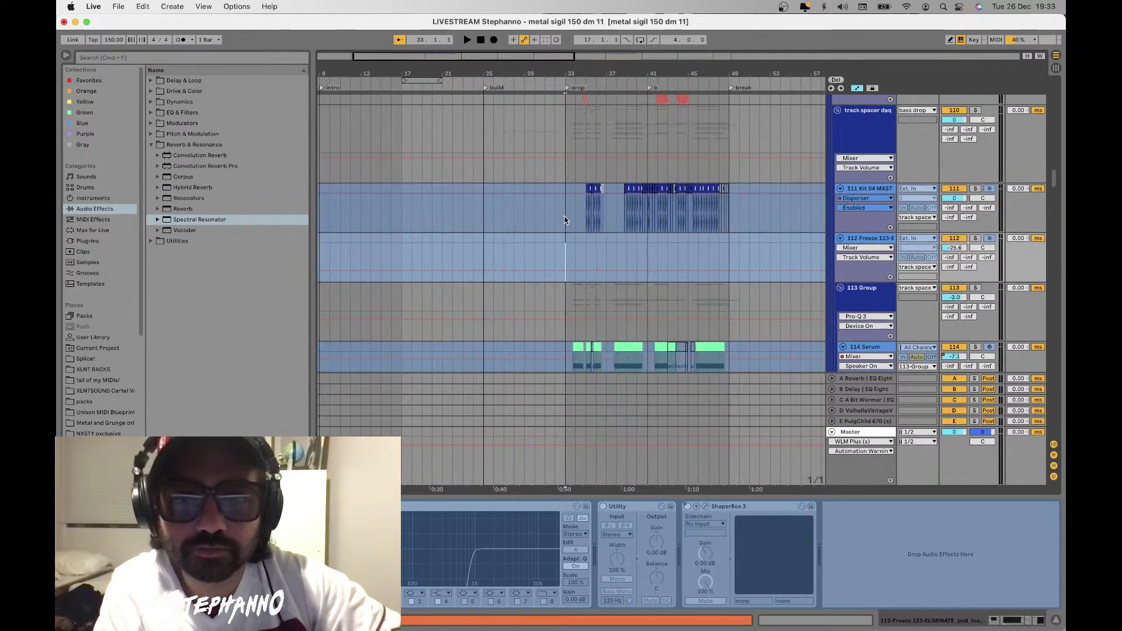
pyautogui.click(565, 220)
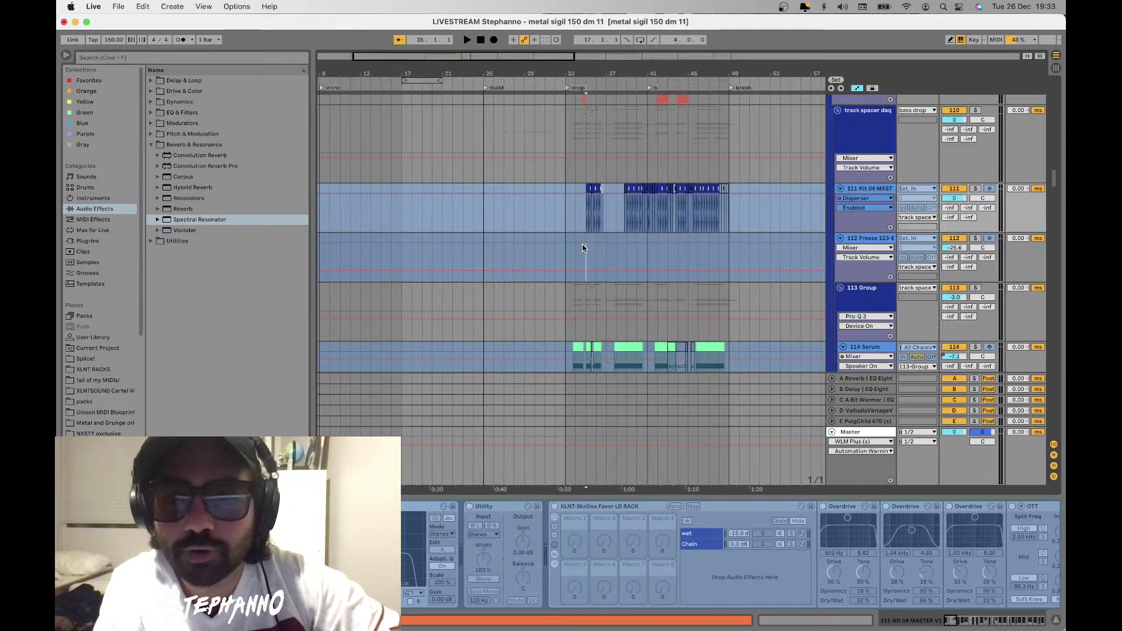
pyautogui.scroll(4, 596, 240)
pyautogui.click(838, 192)
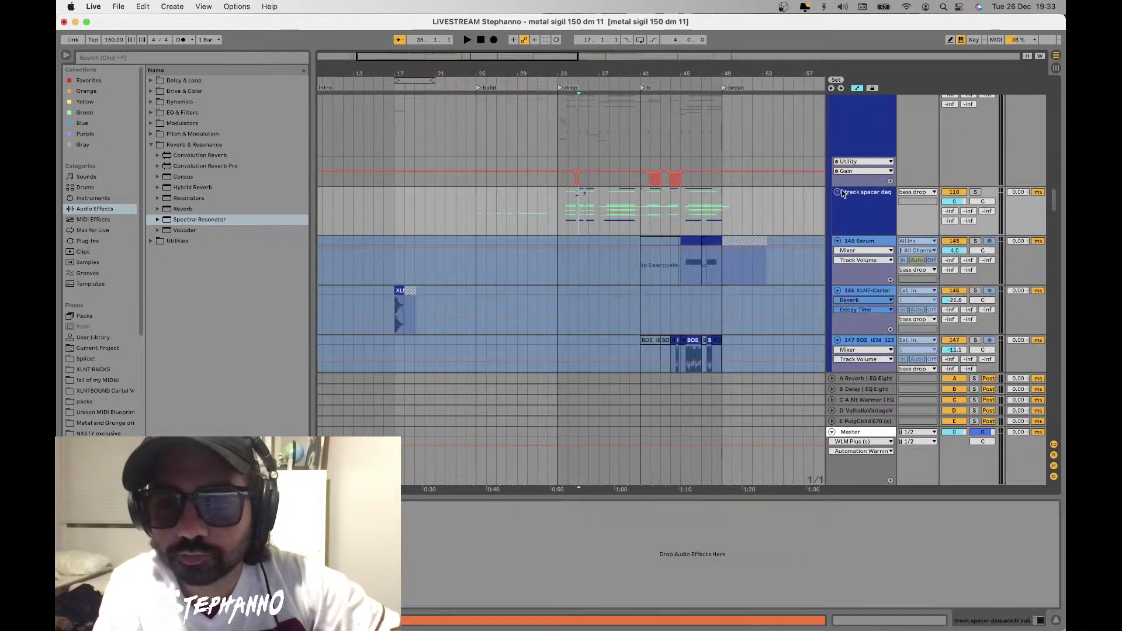
pyautogui.click(839, 193)
# Solo track 111 Kit 04 MASTER, play it from bar 39, and stop and unsolo it
pyautogui.scroll(-5, 602, 175)
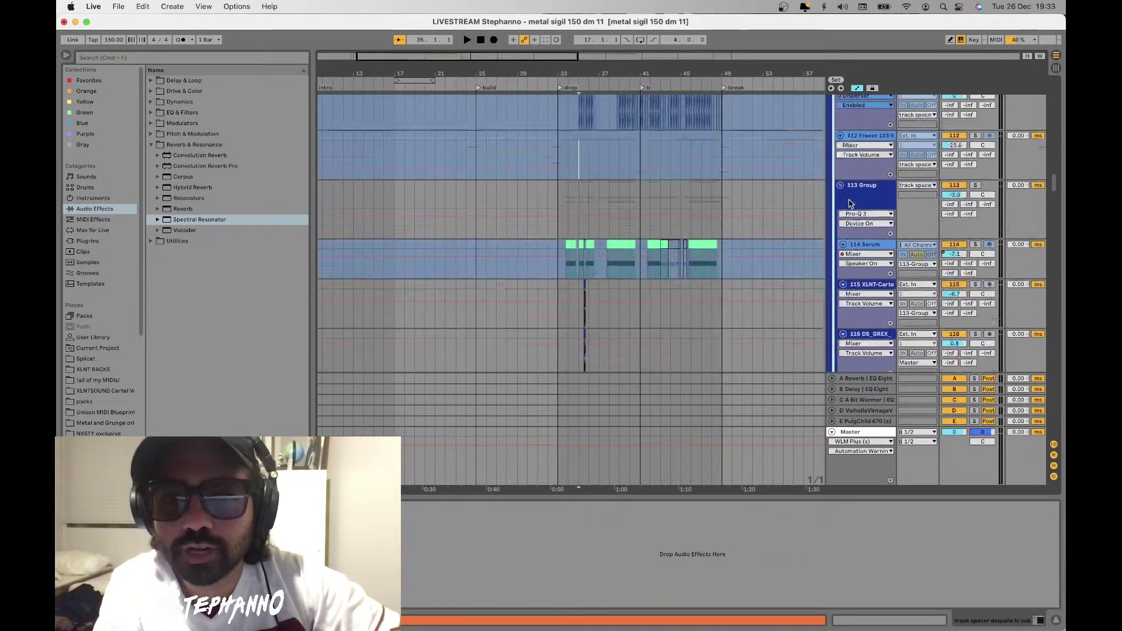
pyautogui.click(621, 170)
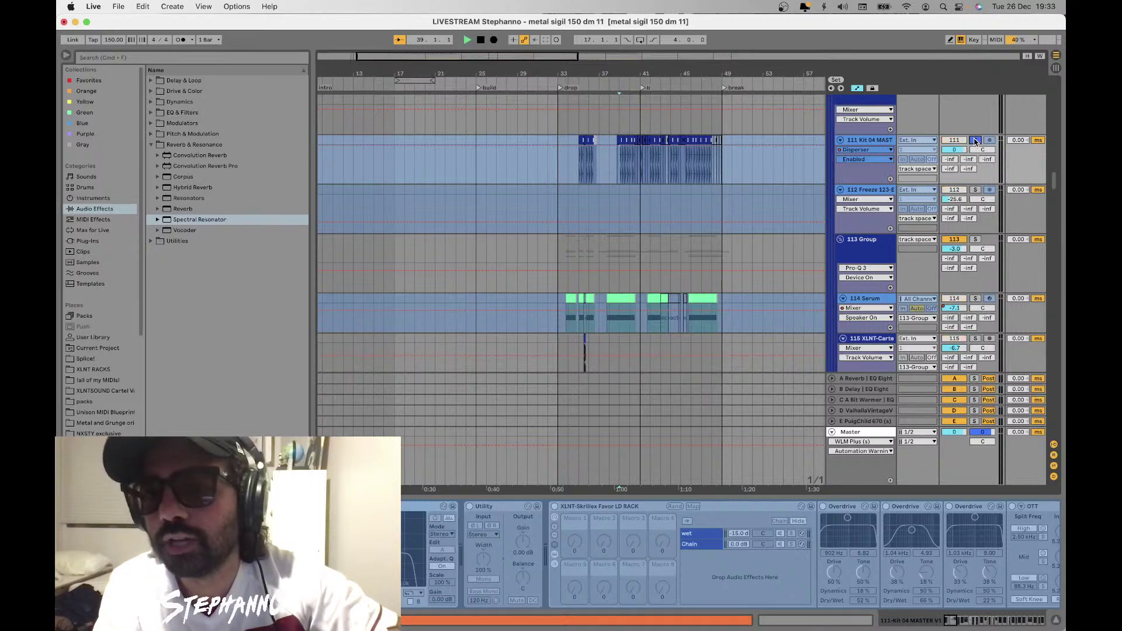
pyautogui.press('space')
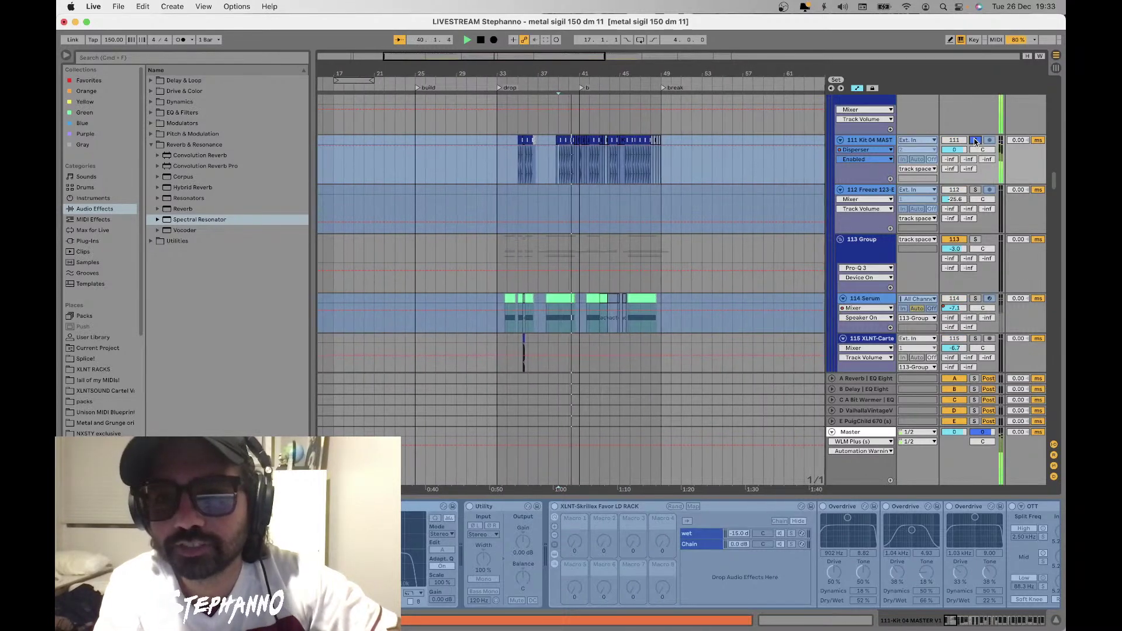
pyautogui.scroll(-5, 975, 141)
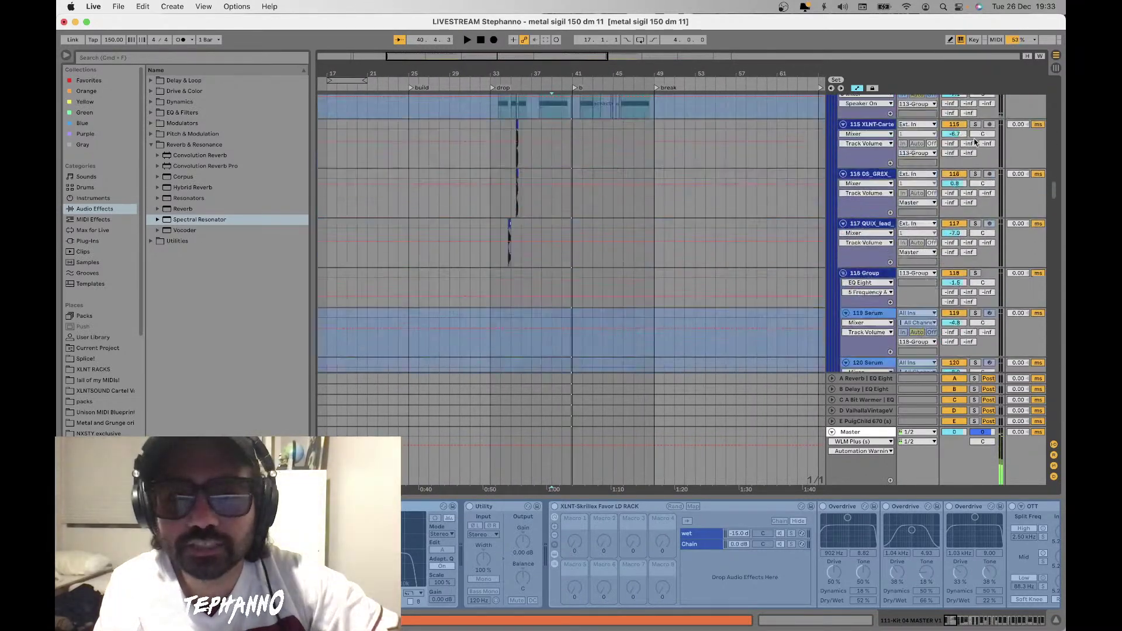
pyautogui.scroll(-10, 976, 141)
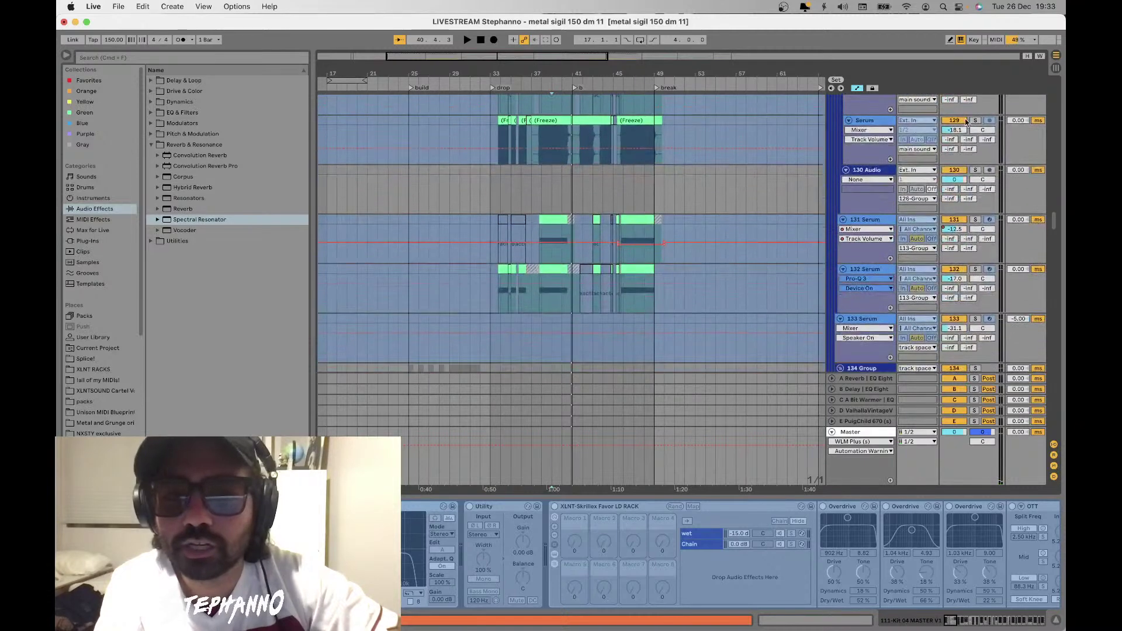
# Mark out the drop sections from bar 33 and from bar 45 to 49 around track 131 Serum
pyautogui.click(547, 260)
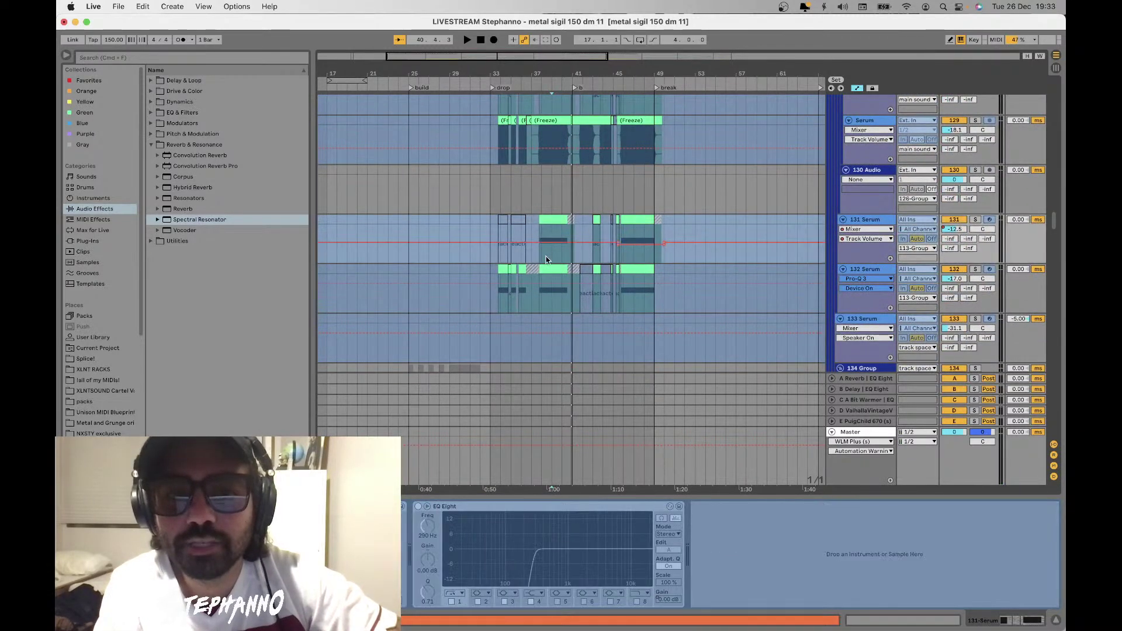
pyautogui.moveTo(570, 260); pyautogui.dragTo(528, 229)
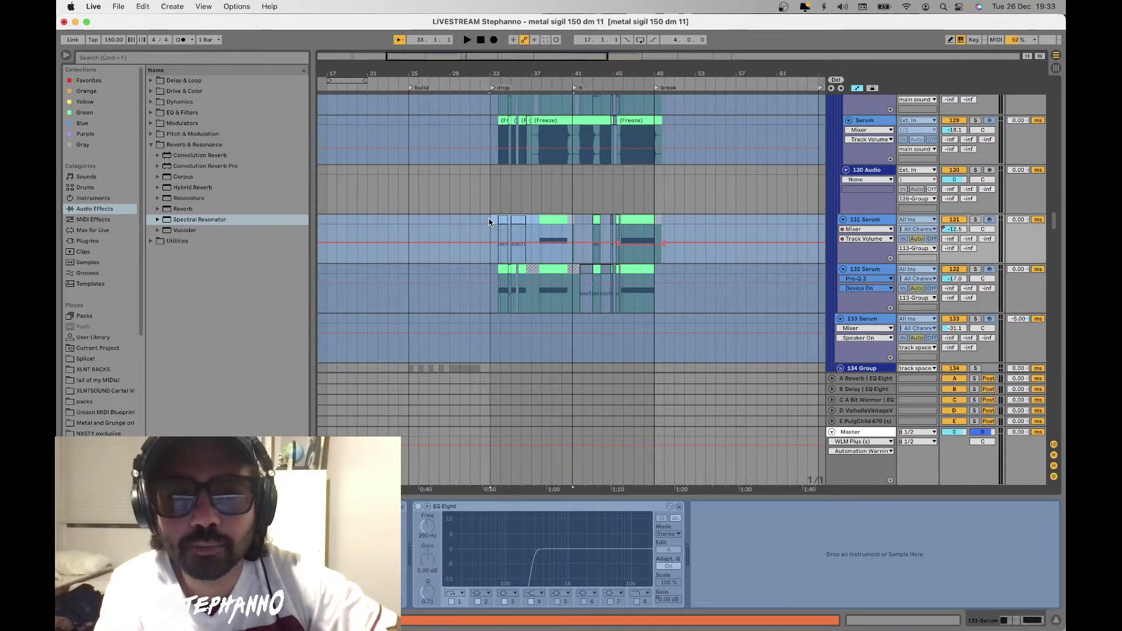
pyautogui.click(540, 212)
pyautogui.moveTo(646, 210); pyautogui.dragTo(658, 212)
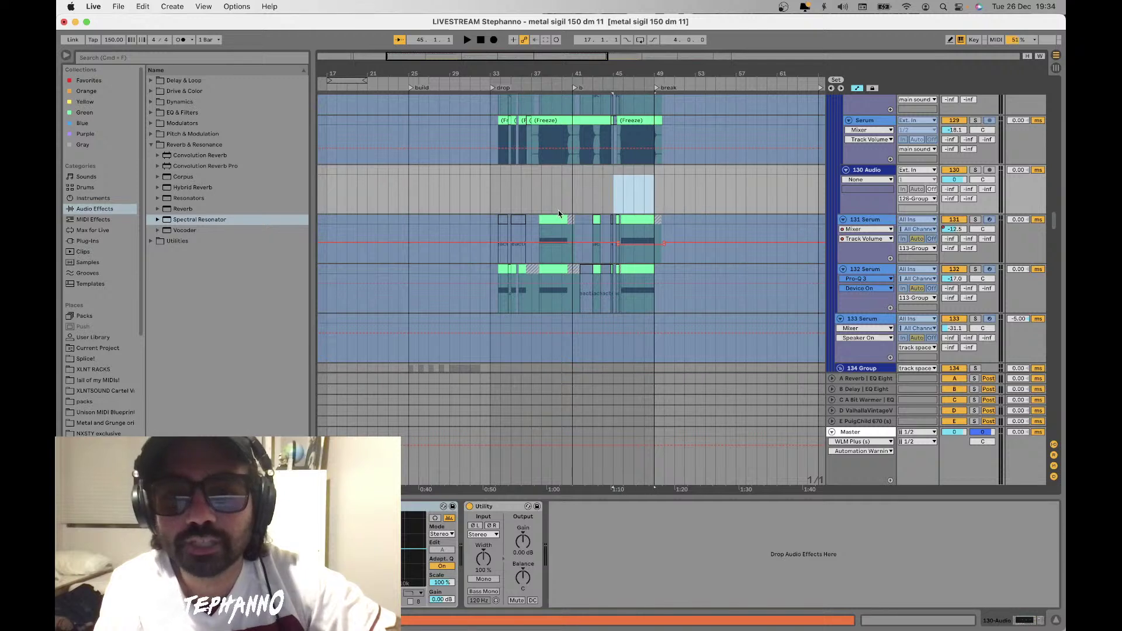
# Solo track 131 Serum, play it from bar 38, and stop and unsolo it
pyautogui.click(546, 212)
pyautogui.click(976, 220)
pyautogui.press('space')
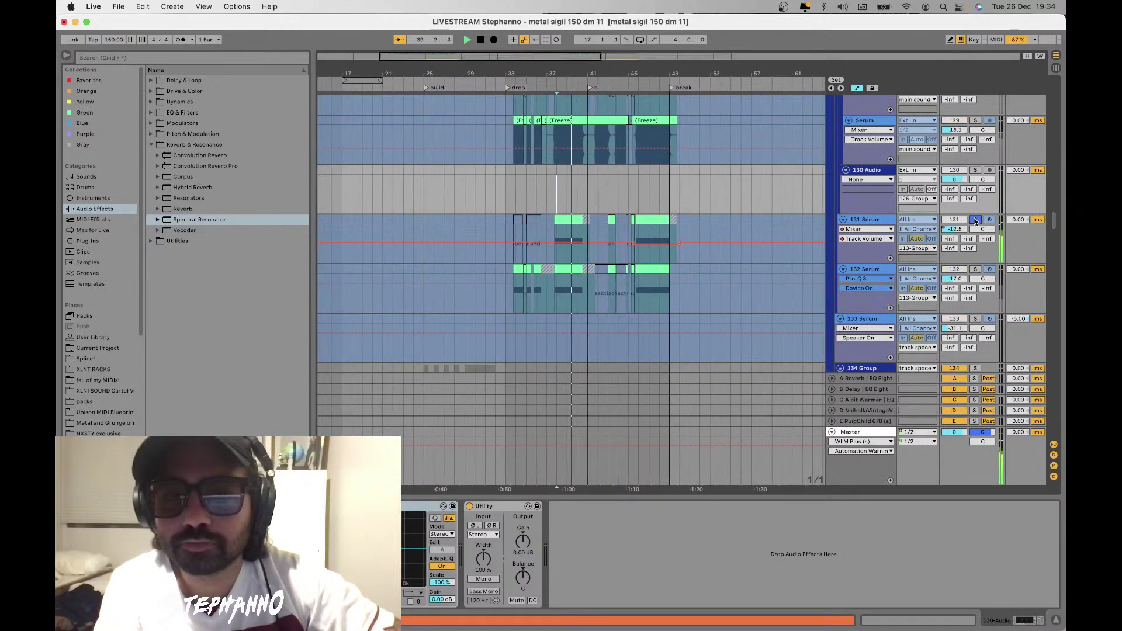
pyautogui.click(975, 220)
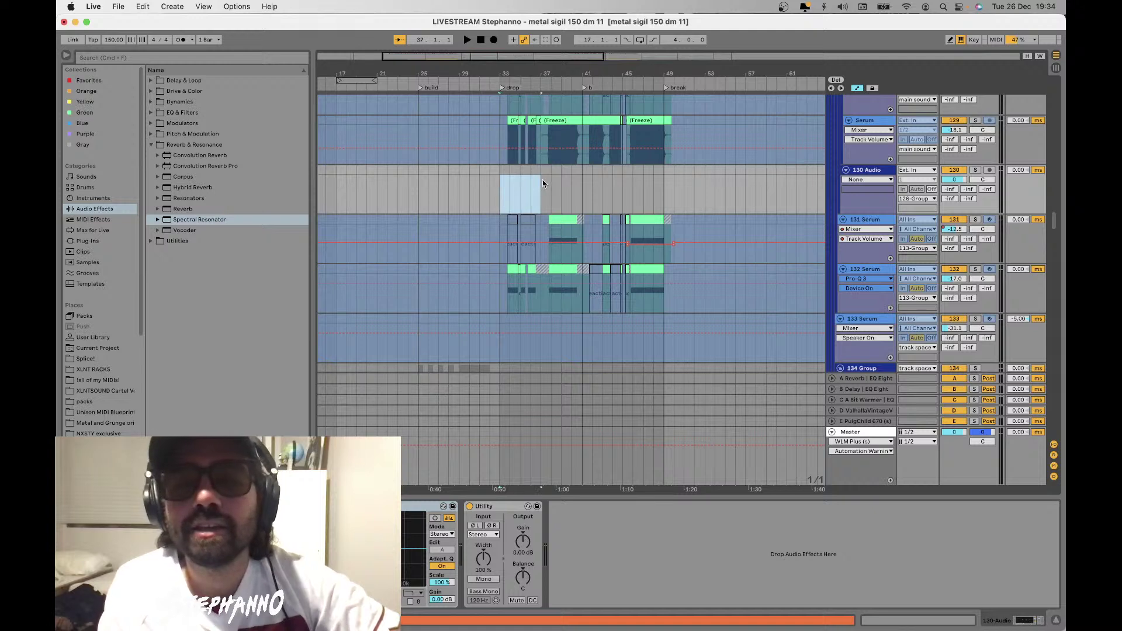
# Mark out bars 41 to 45 and bars 33 to 37 on track 130 Audio
pyautogui.moveTo(585, 181); pyautogui.dragTo(620, 177)
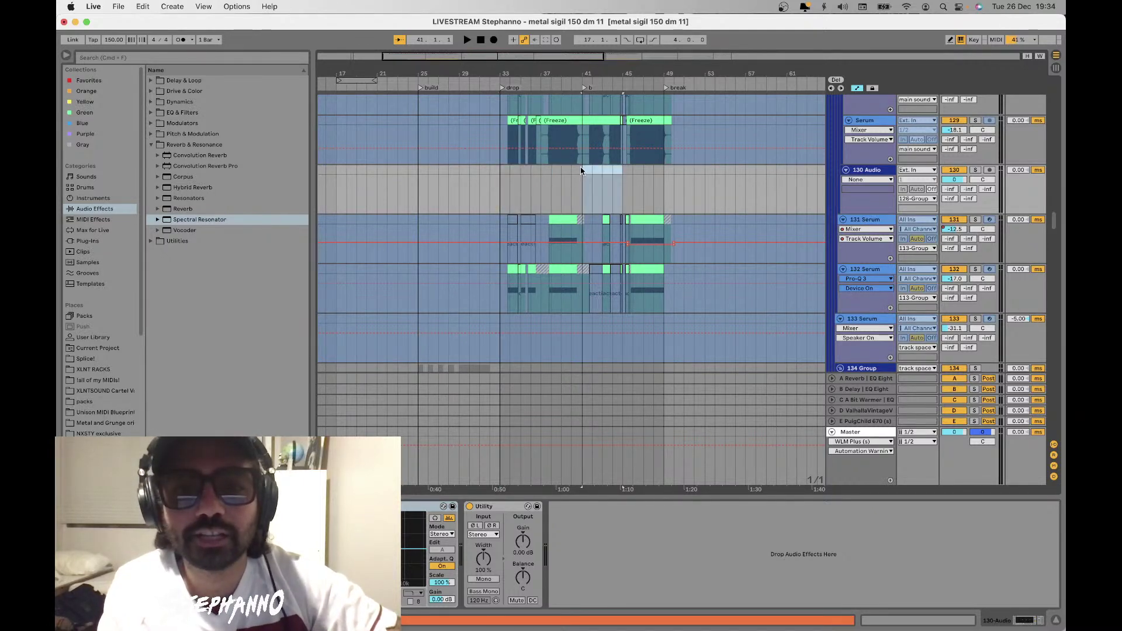
pyautogui.moveTo(542, 172); pyautogui.dragTo(496, 169)
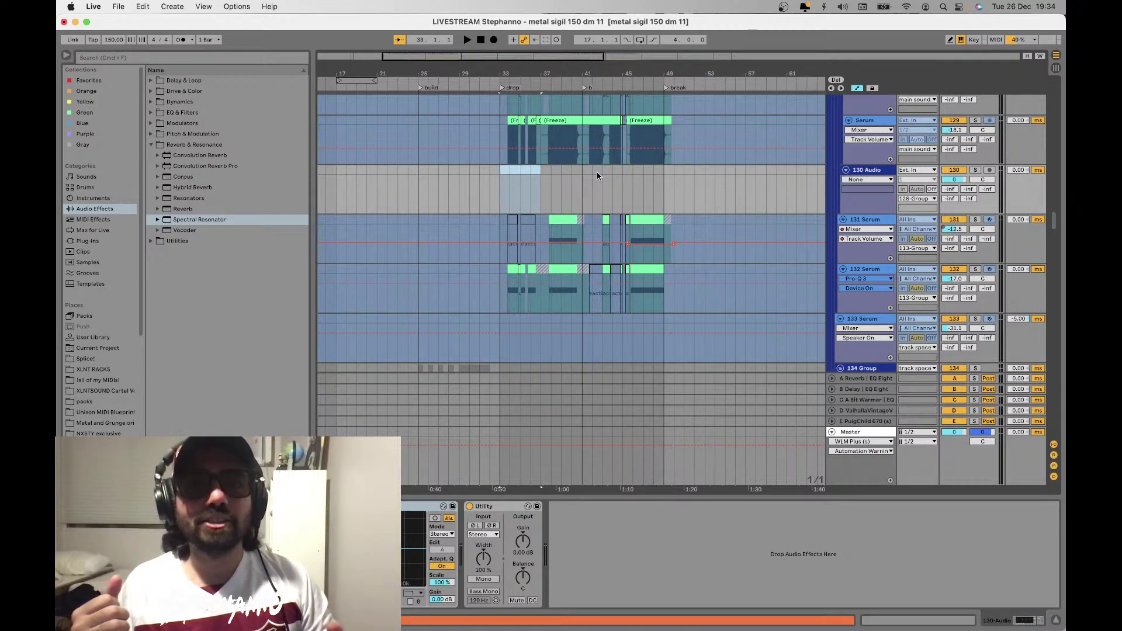
pyautogui.click(541, 168)
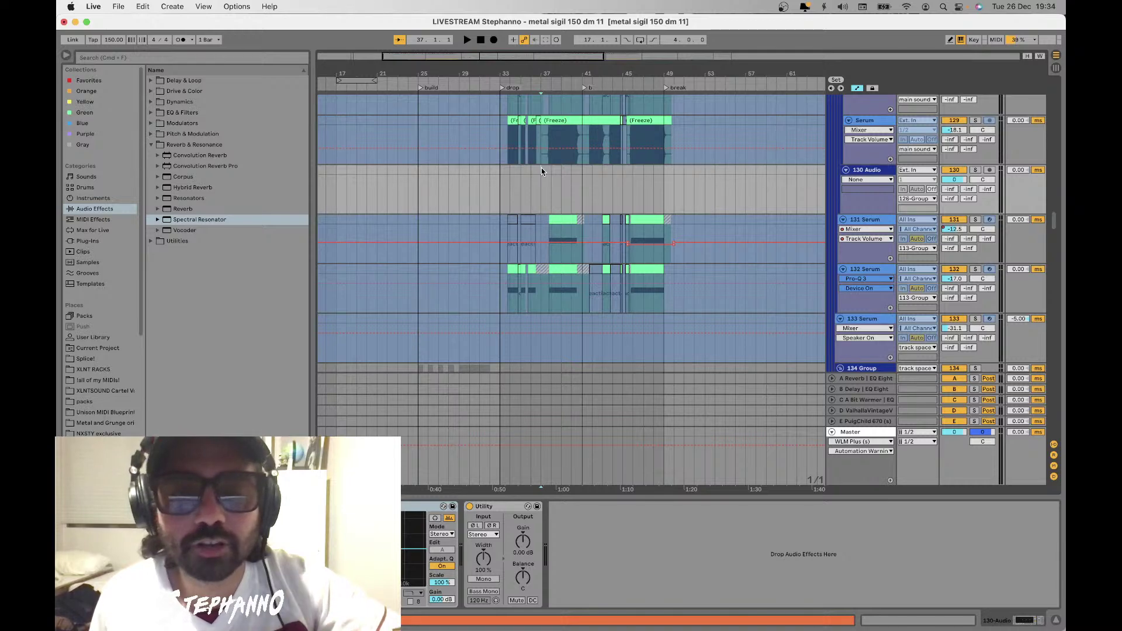
# Play track 131 Serum soloed from bar 46, and stop and unsolo it
pyautogui.scroll(-2, 543, 173)
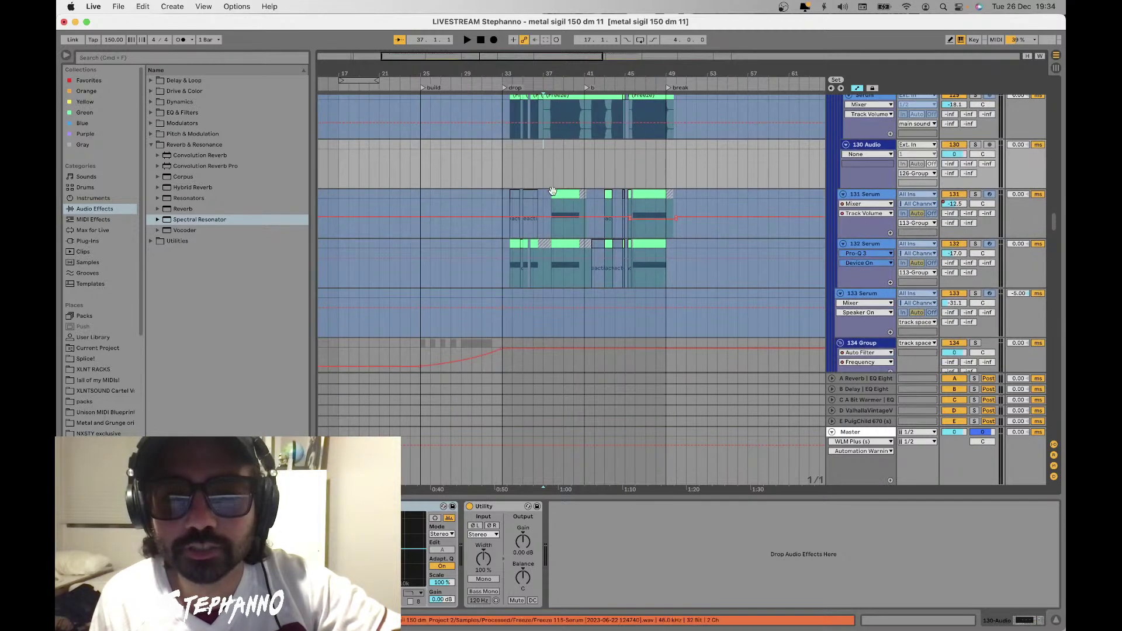
pyautogui.click(640, 207)
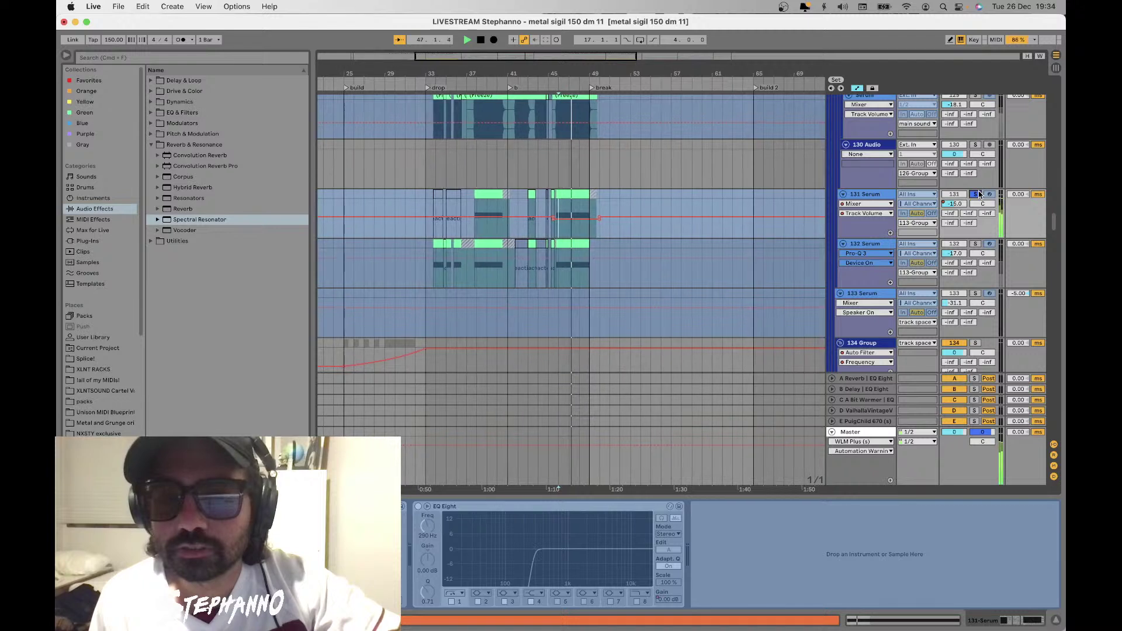
pyautogui.click(977, 194)
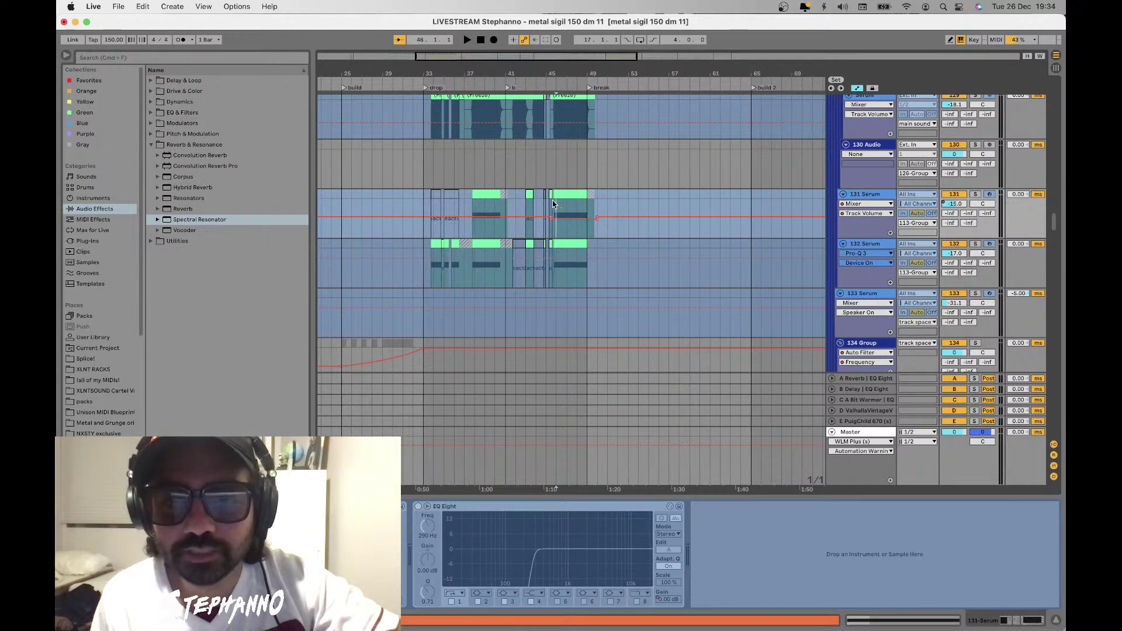
# Try a track volume automation edit on 131 Serum near bar 37 and undo it
pyautogui.scroll(3, 553, 204)
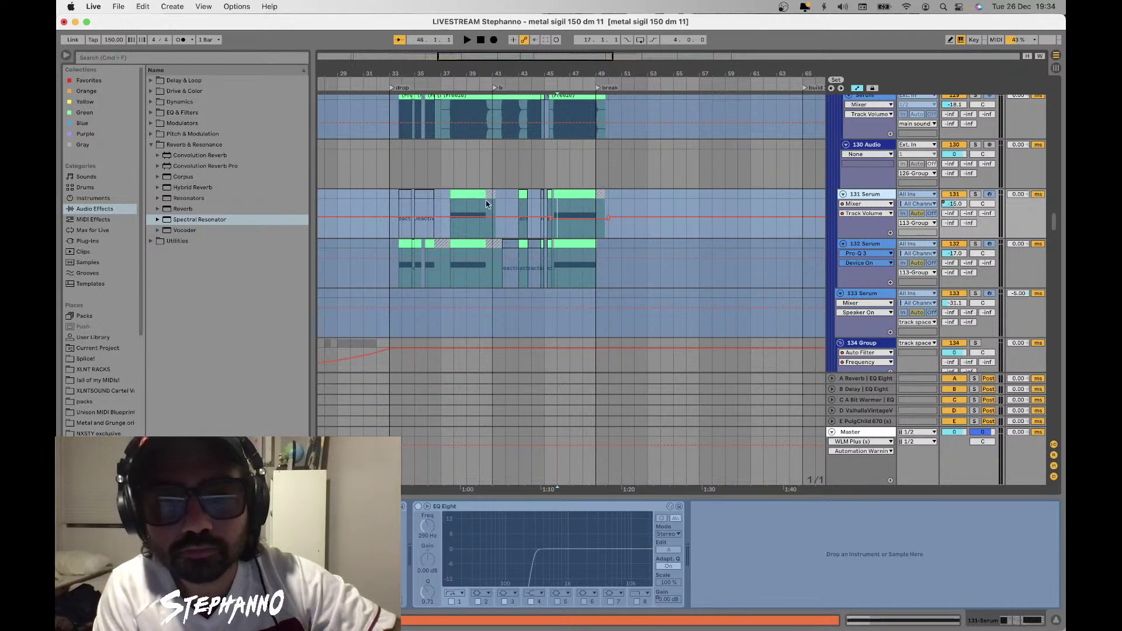
pyautogui.click(467, 208)
pyautogui.click(454, 210)
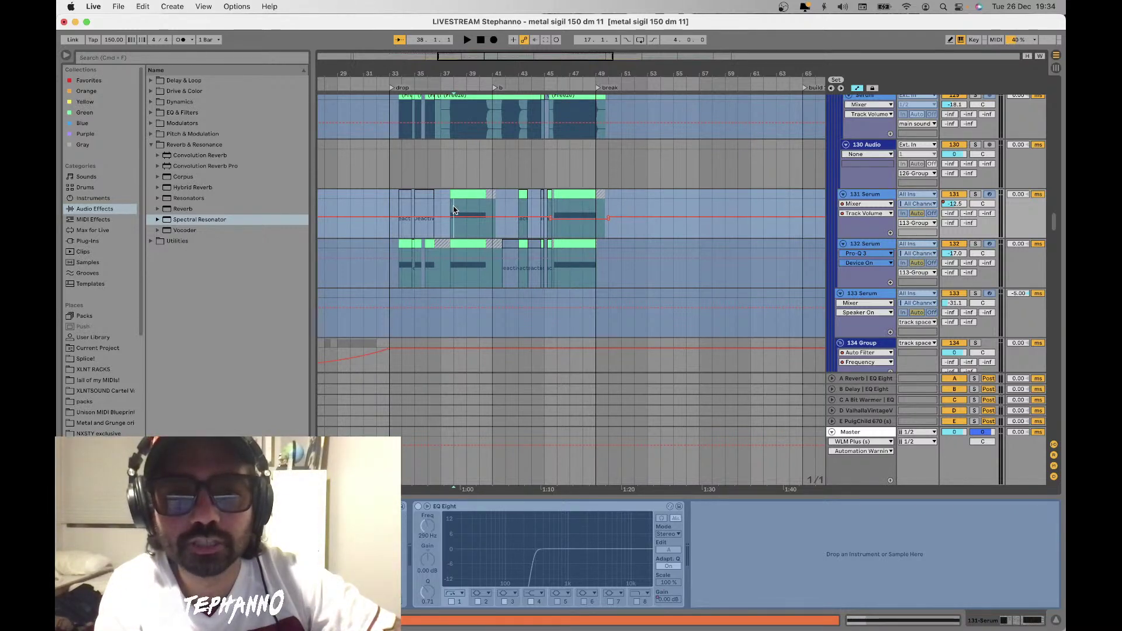
pyautogui.click(447, 204)
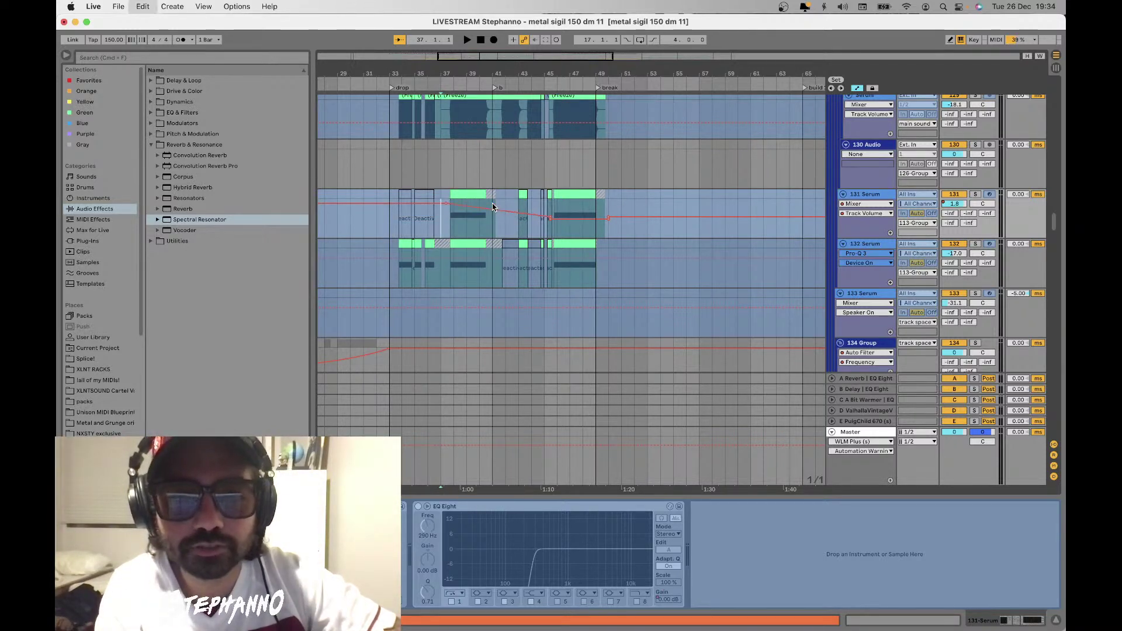
pyautogui.press('super+z')
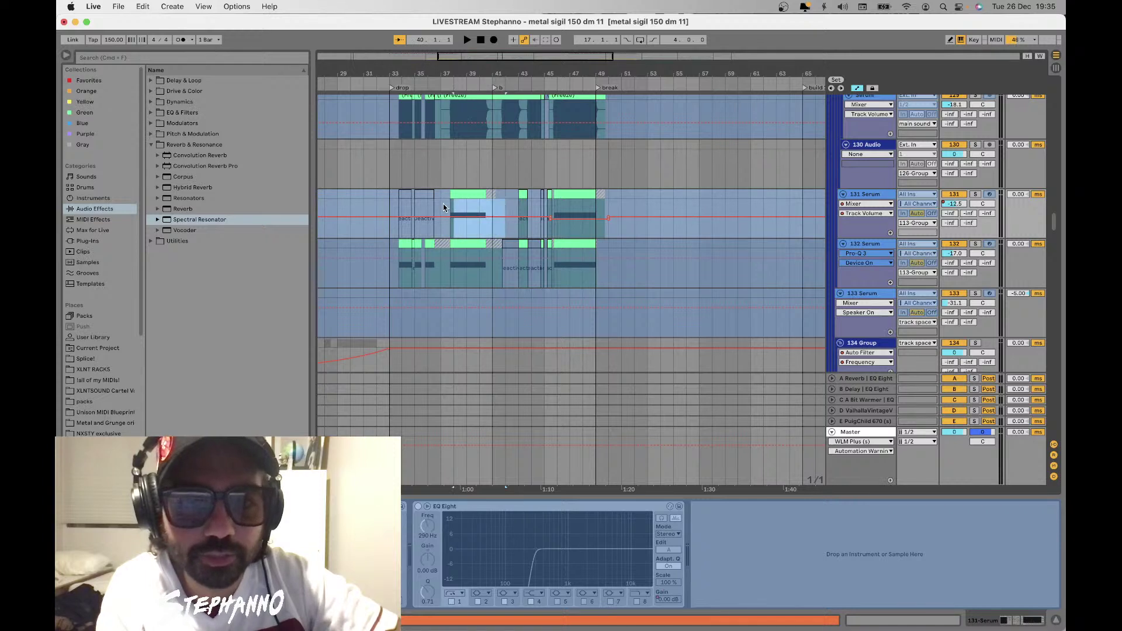
# Select bars 45 to 49 on track 131 Serum and compare the track soloed with the full mix
pyautogui.click(549, 209)
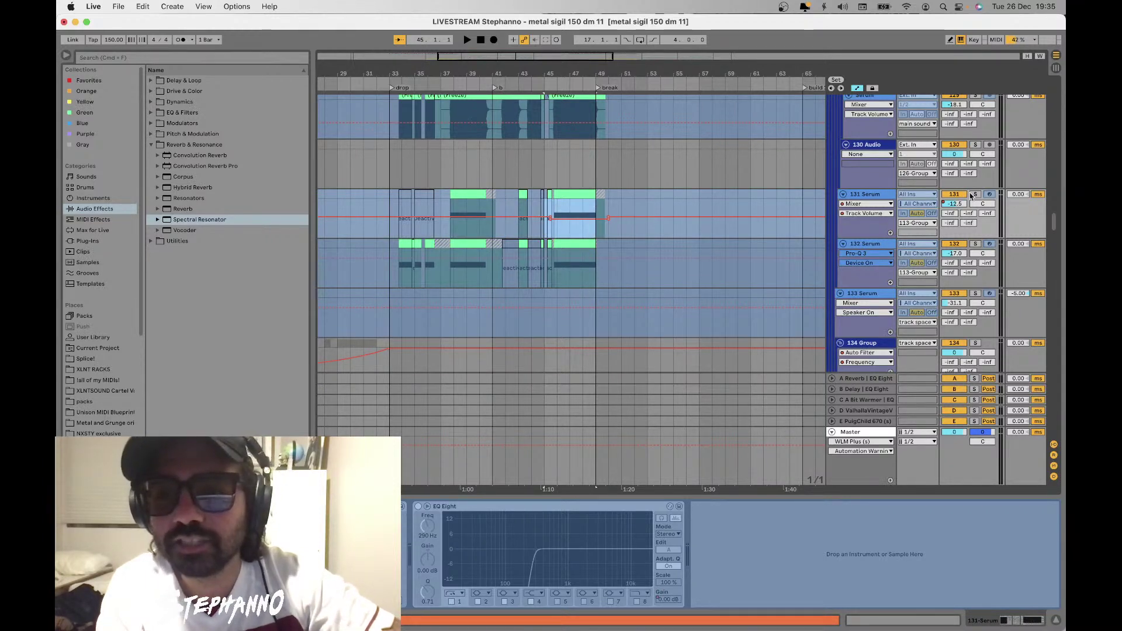
pyautogui.click(974, 195)
pyautogui.press('space')
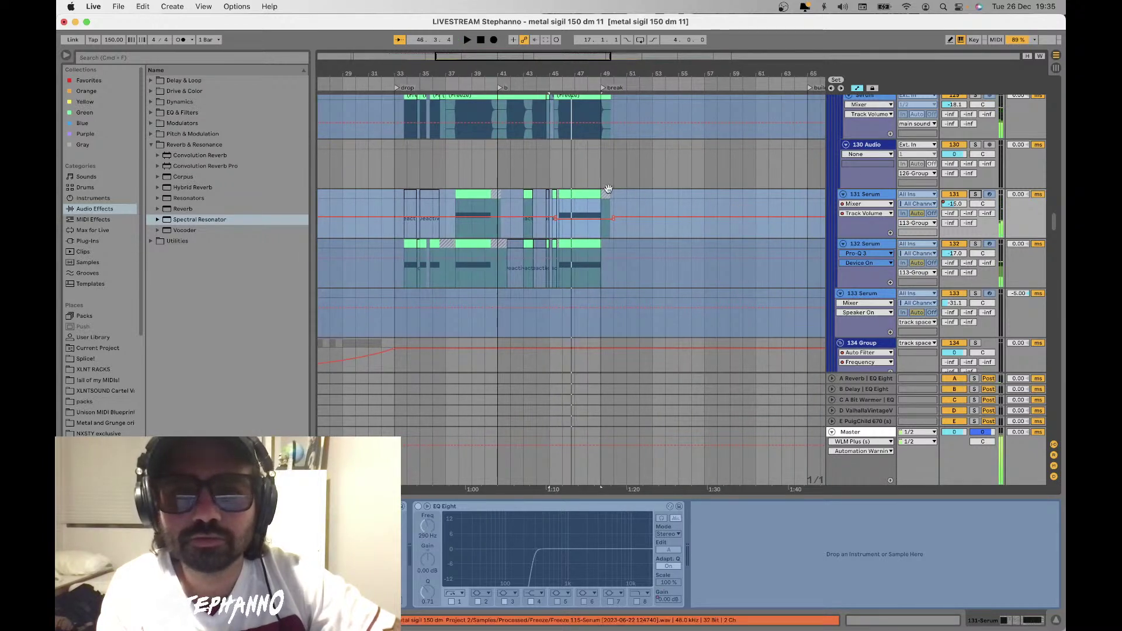
pyautogui.click(556, 179)
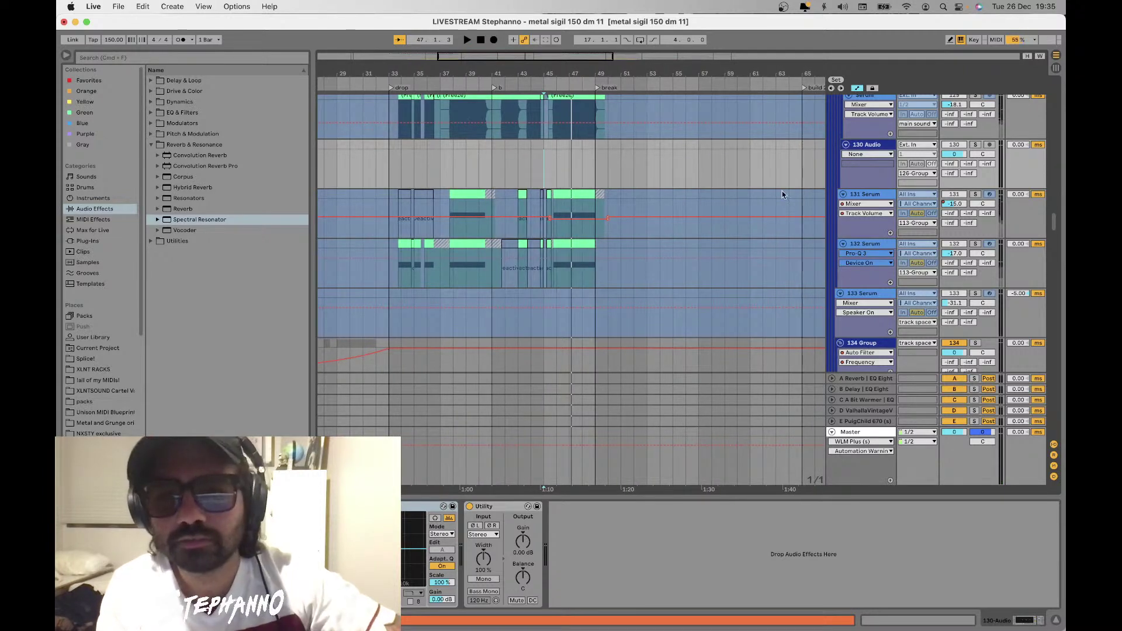
pyautogui.click(975, 194)
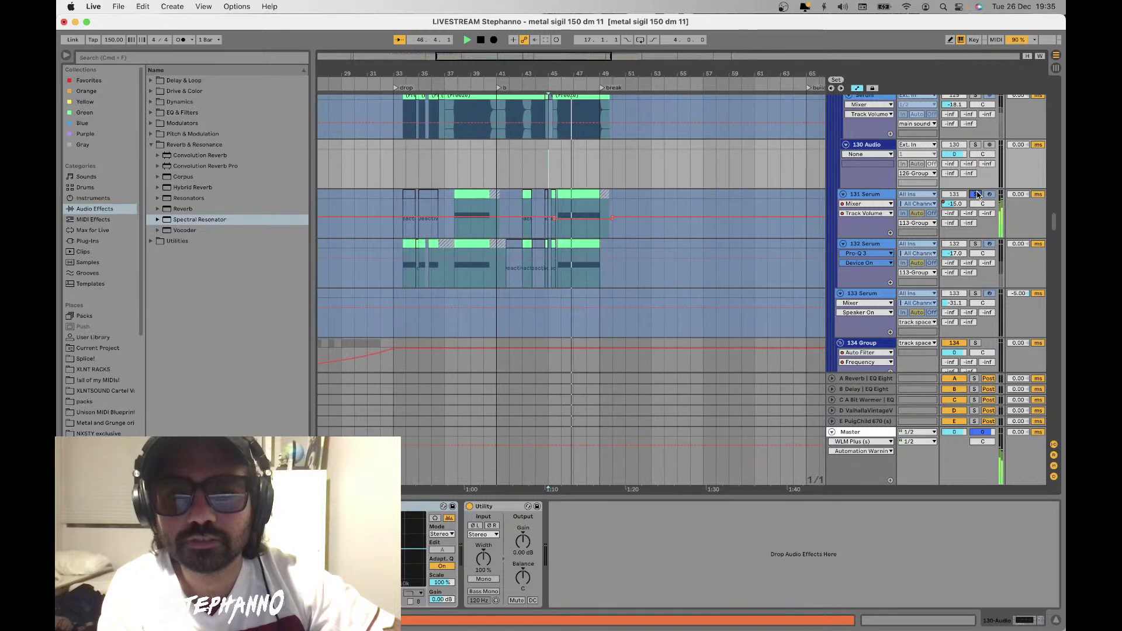
pyautogui.press('space')
# Solo track 132 Serum, play its bars 38 to 40, and stop playback
pyautogui.scroll(-2, 541, 288)
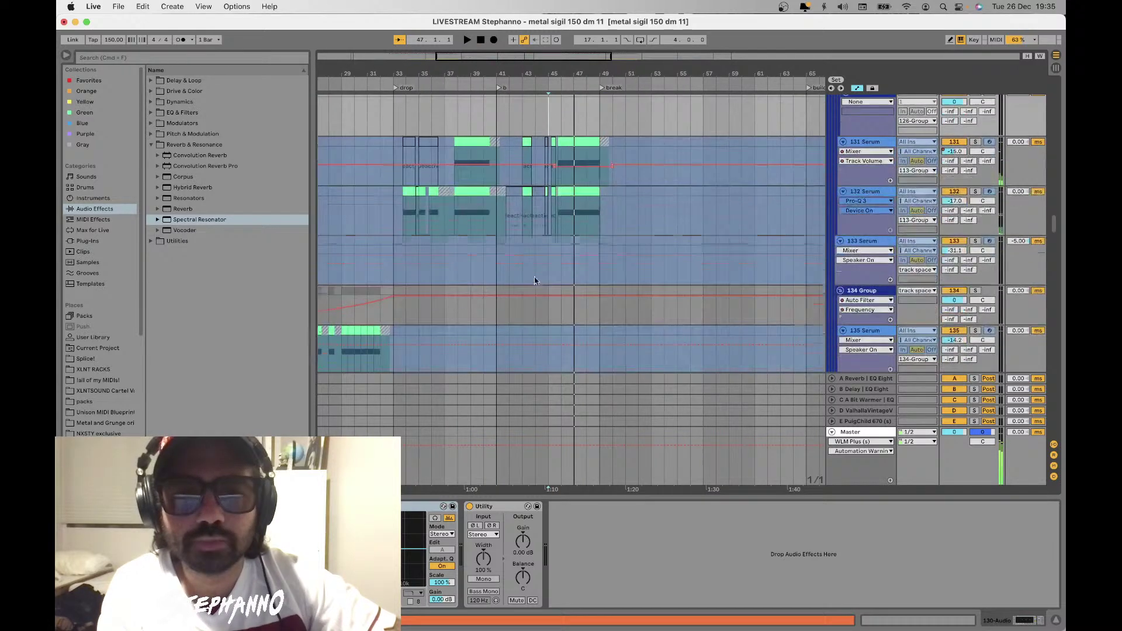
pyautogui.click(458, 216)
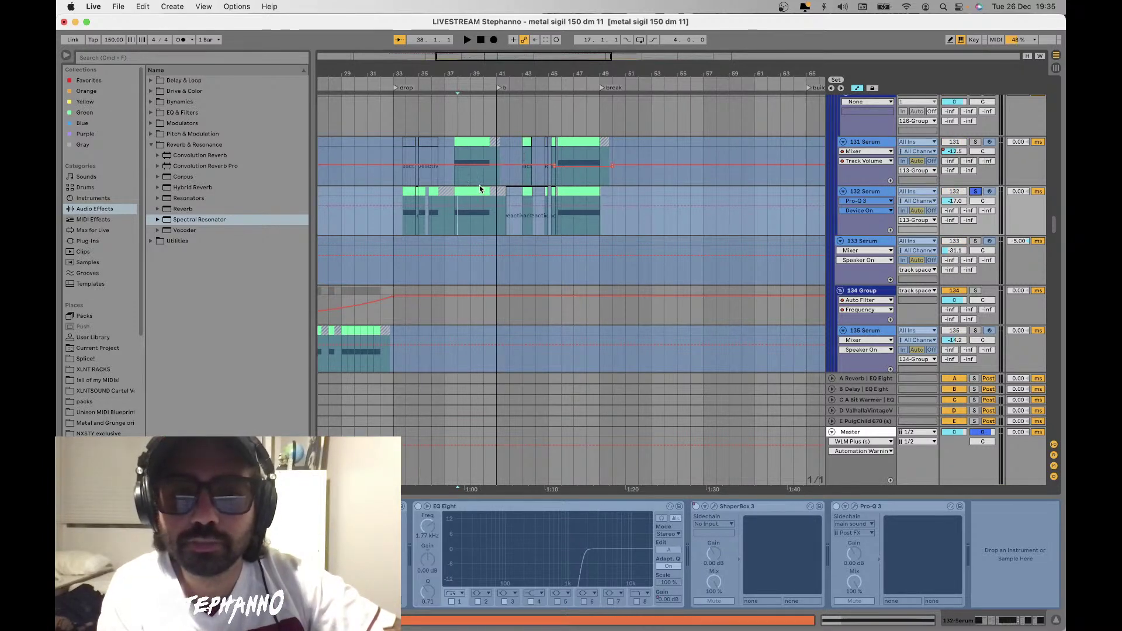
pyautogui.moveTo(458, 221); pyautogui.dragTo(483, 198)
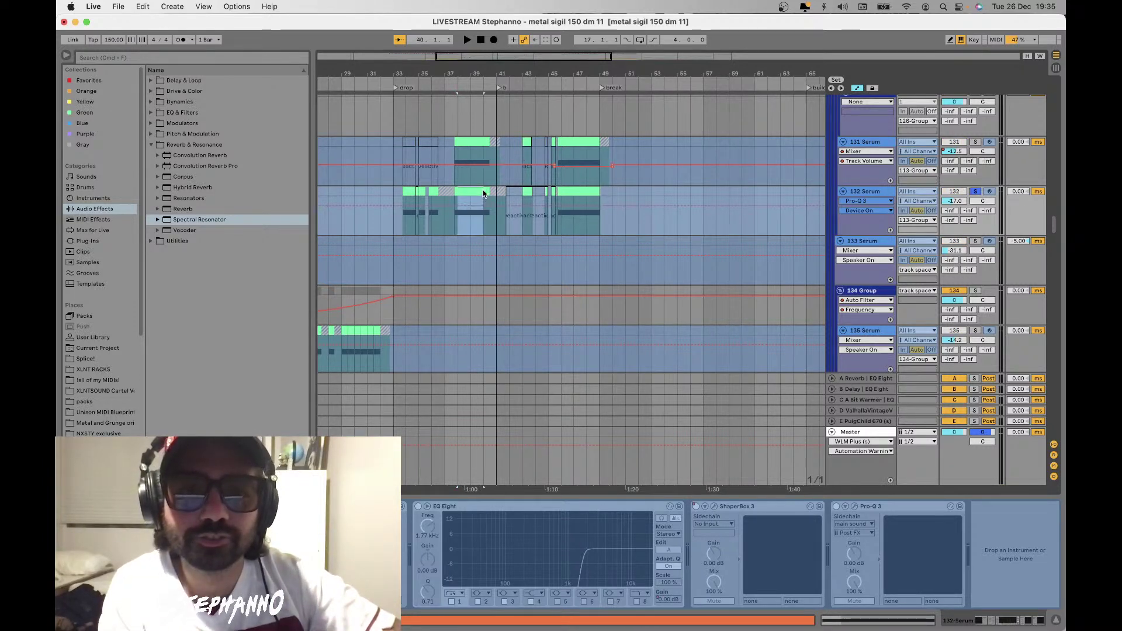
pyautogui.press('space')
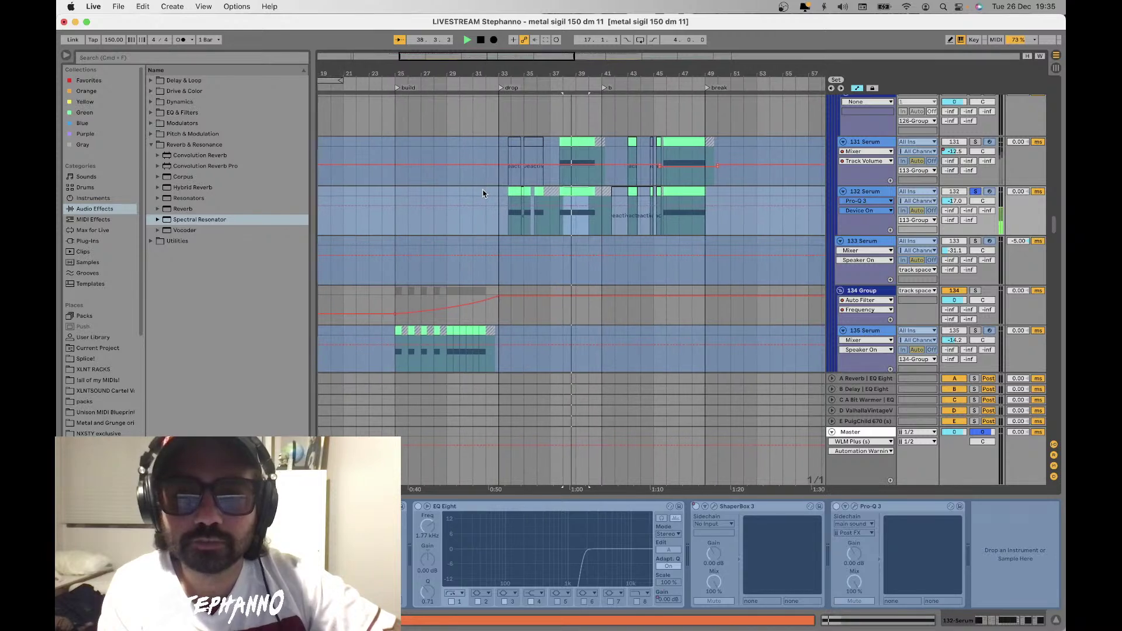
pyautogui.press('space')
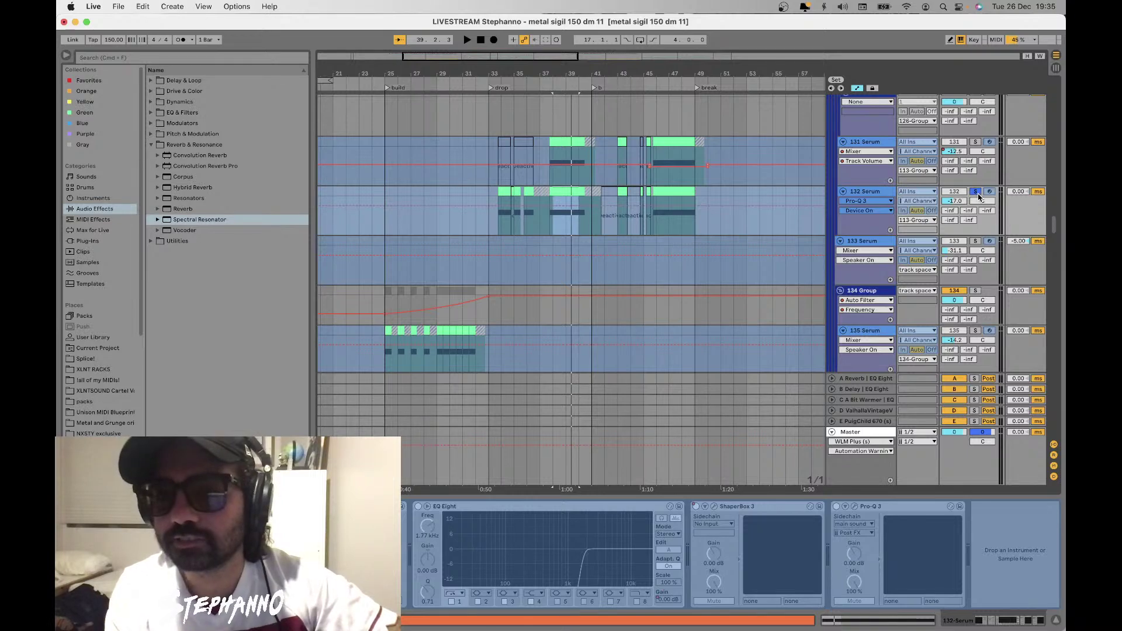
# Play track 136 Serum soloed, and compare the full mix from bar 38 with that track muted
pyautogui.scroll(-10, 876, 175)
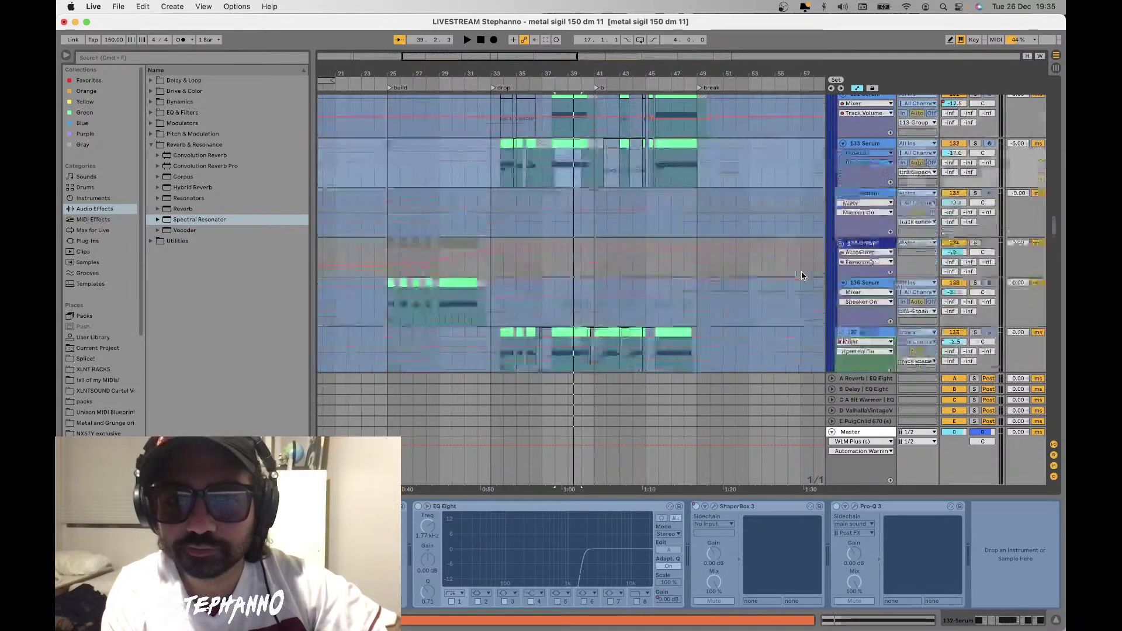
pyautogui.click(975, 145)
pyautogui.press('space')
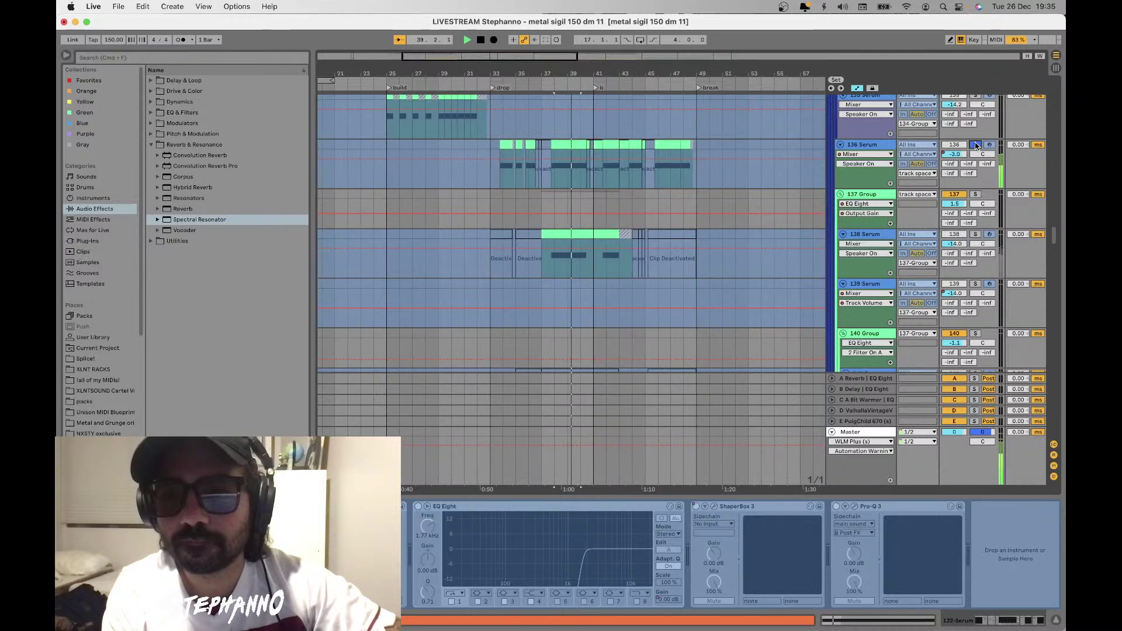
pyautogui.click(975, 145)
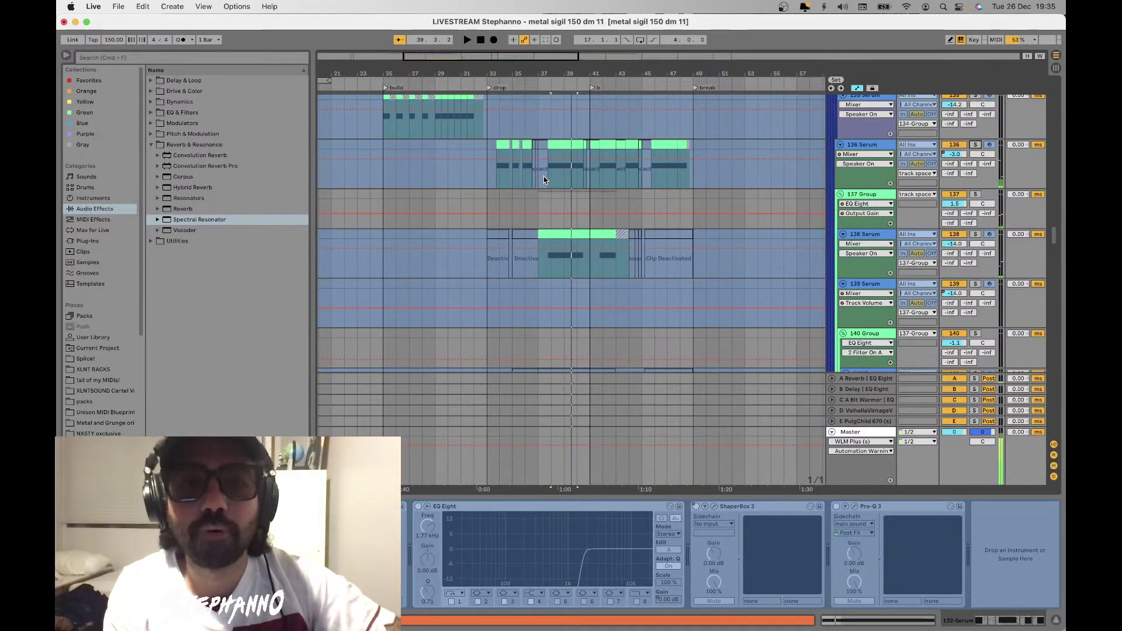
pyautogui.press('space')
pyautogui.click(838, 148)
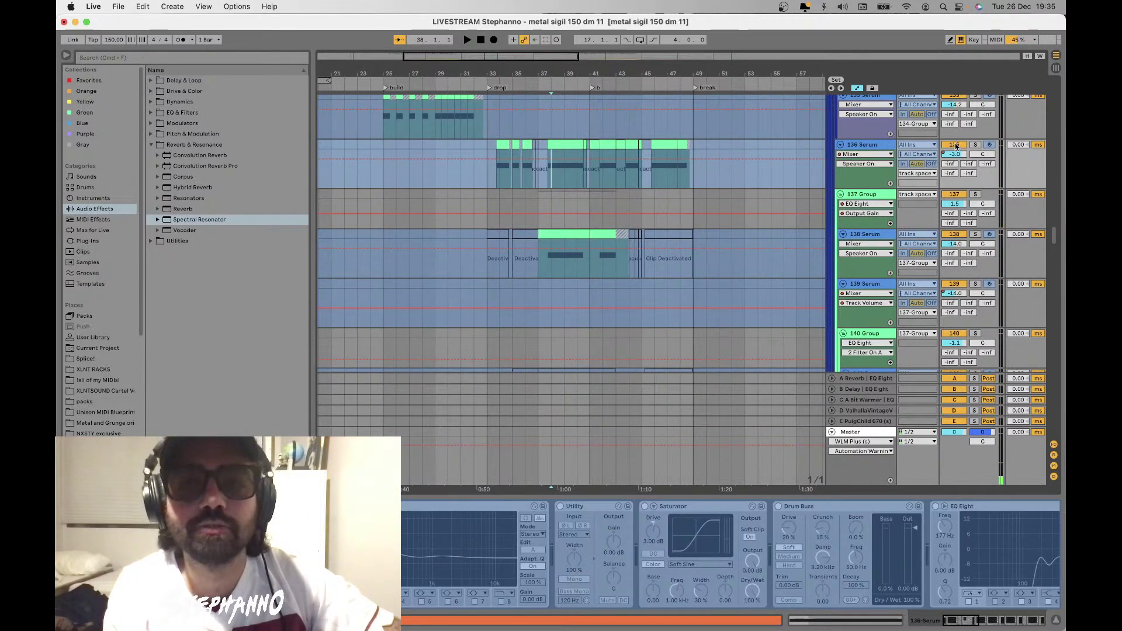
pyautogui.press('space')
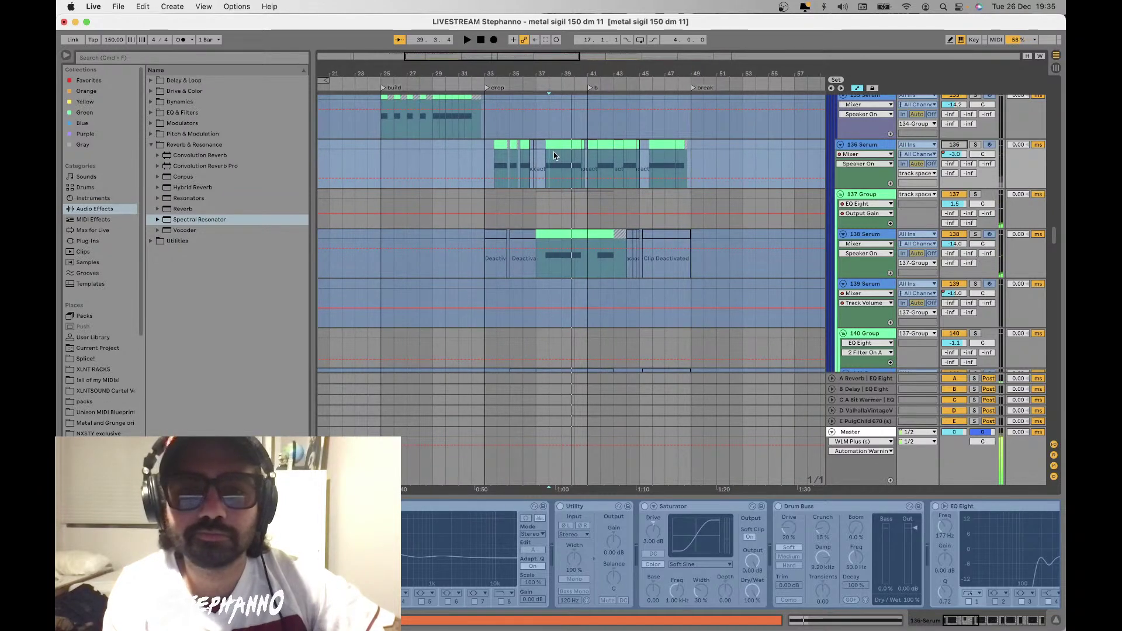
# Review the Serum tracks above 136 Serum, play the mix from bar 38, and solo 136 Serum during playback
pyautogui.scroll(10, 555, 155)
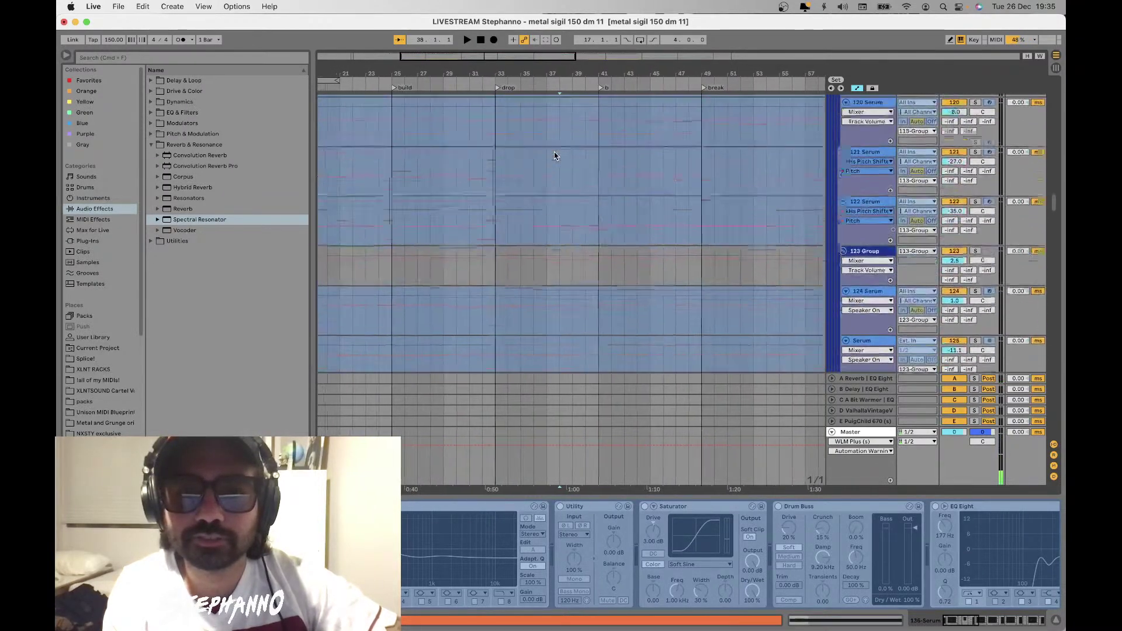
pyautogui.scroll(-5, 554, 155)
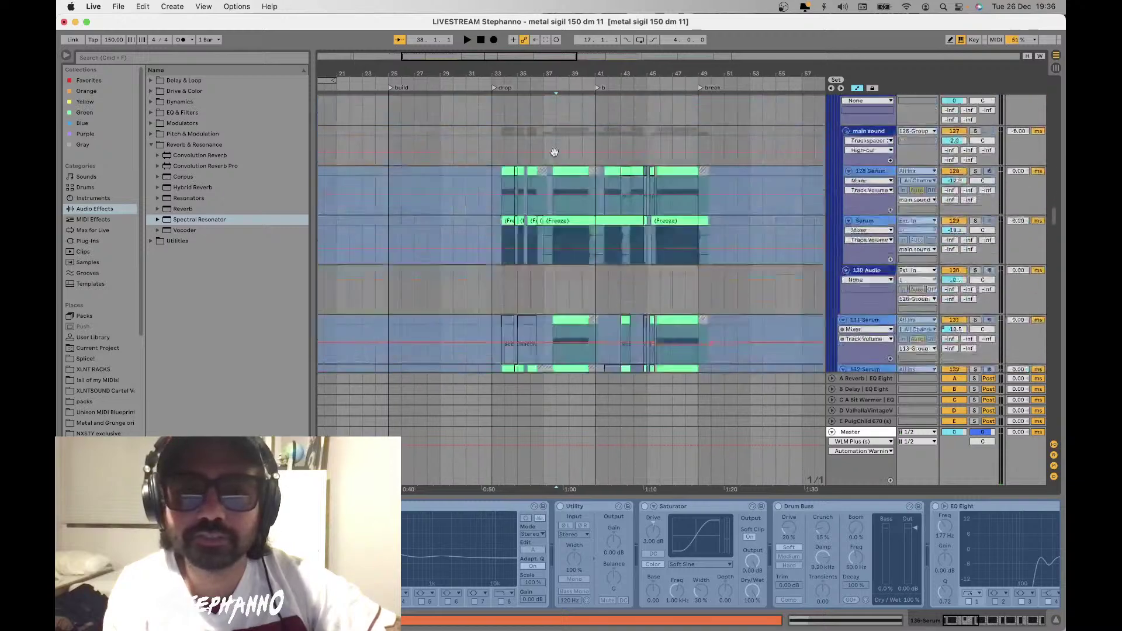
pyautogui.scroll(-7, 554, 153)
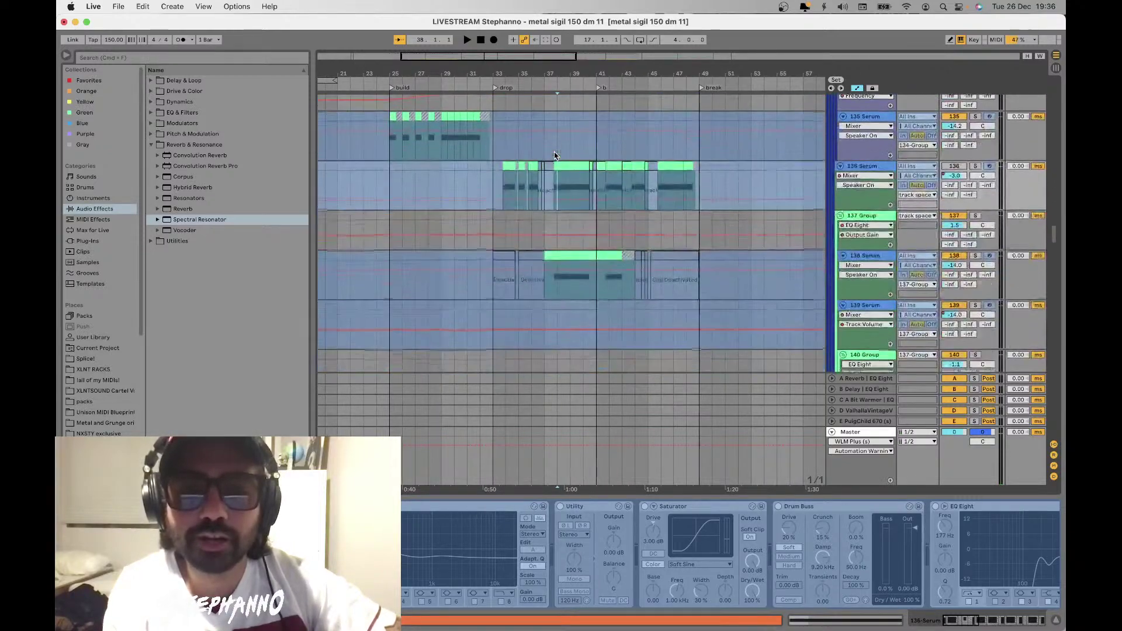
pyautogui.scroll(-1, 554, 155)
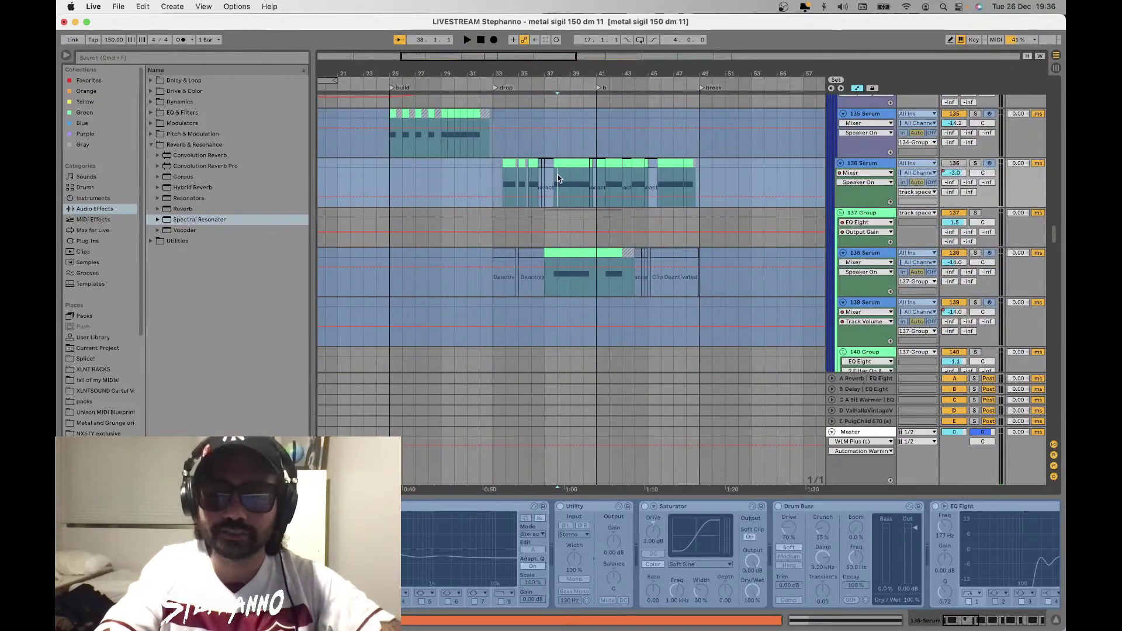
pyautogui.press('space')
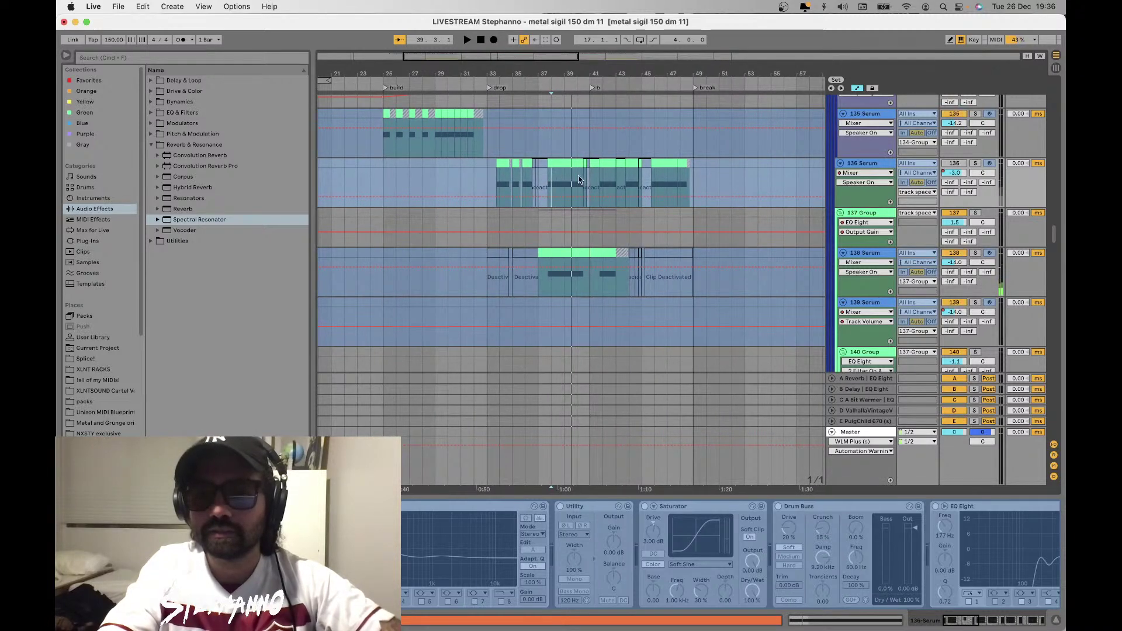
pyautogui.click(975, 163)
pyautogui.click(976, 164)
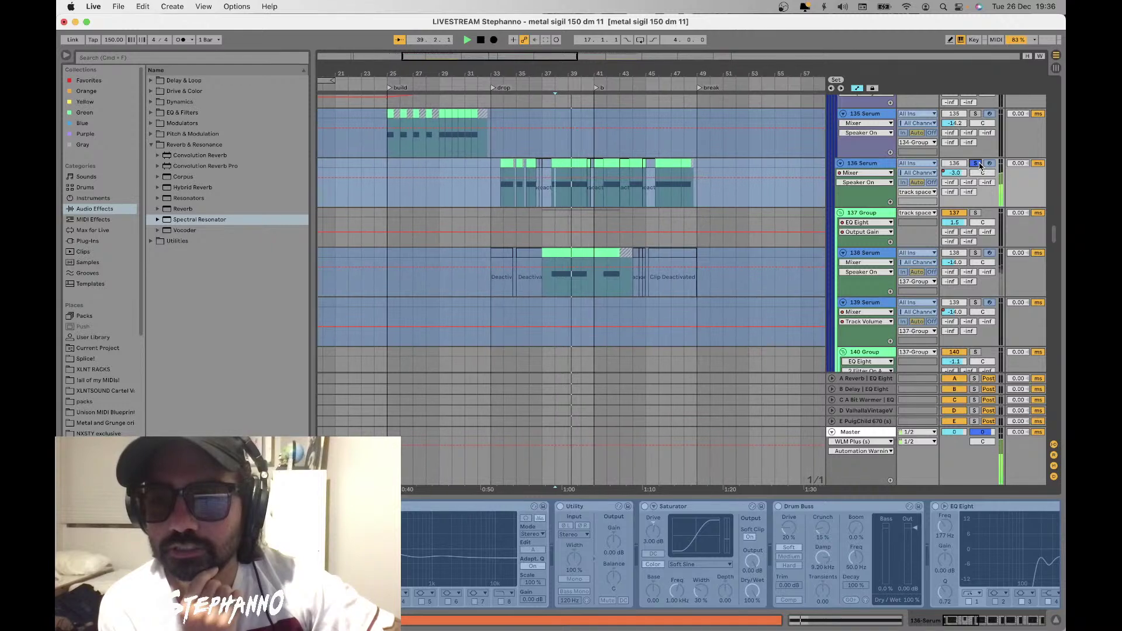
# Play track 138 Serum soloed from bar 37, select 137 Group to view its effects, and clear the solo
pyautogui.scroll(-2, 686, 288)
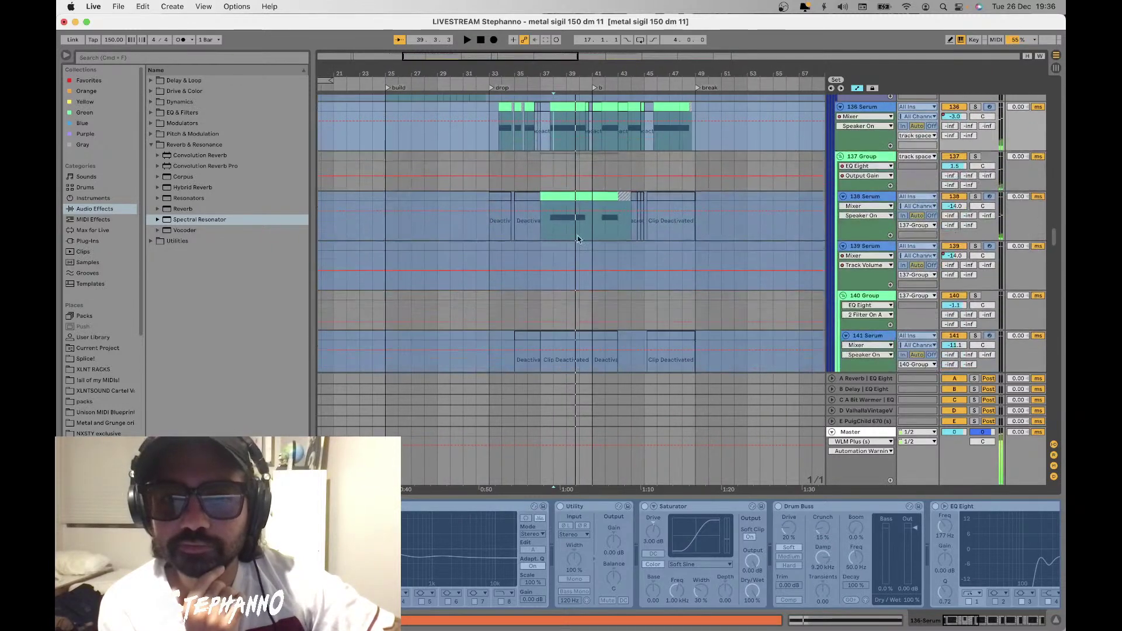
pyautogui.click(932, 212)
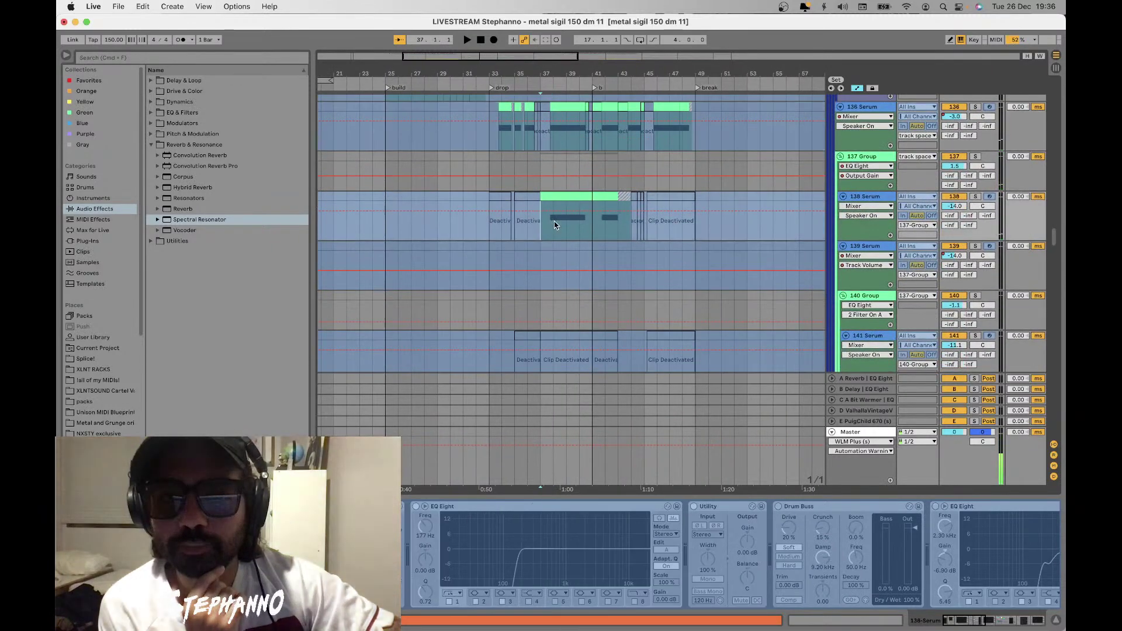
pyautogui.click(976, 197)
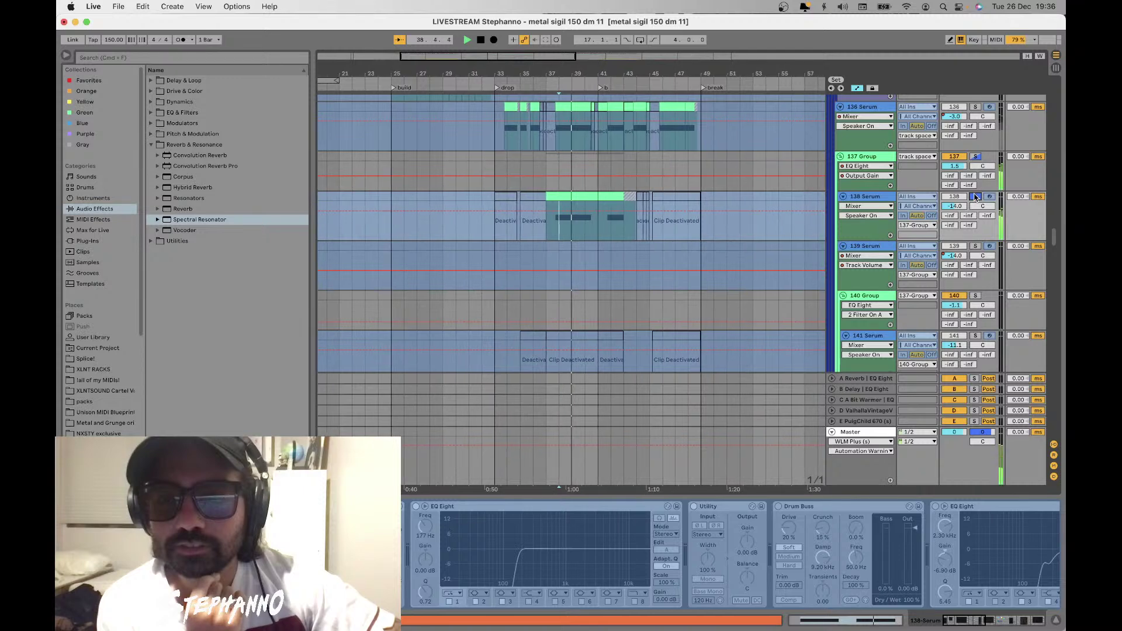
pyautogui.click(855, 158)
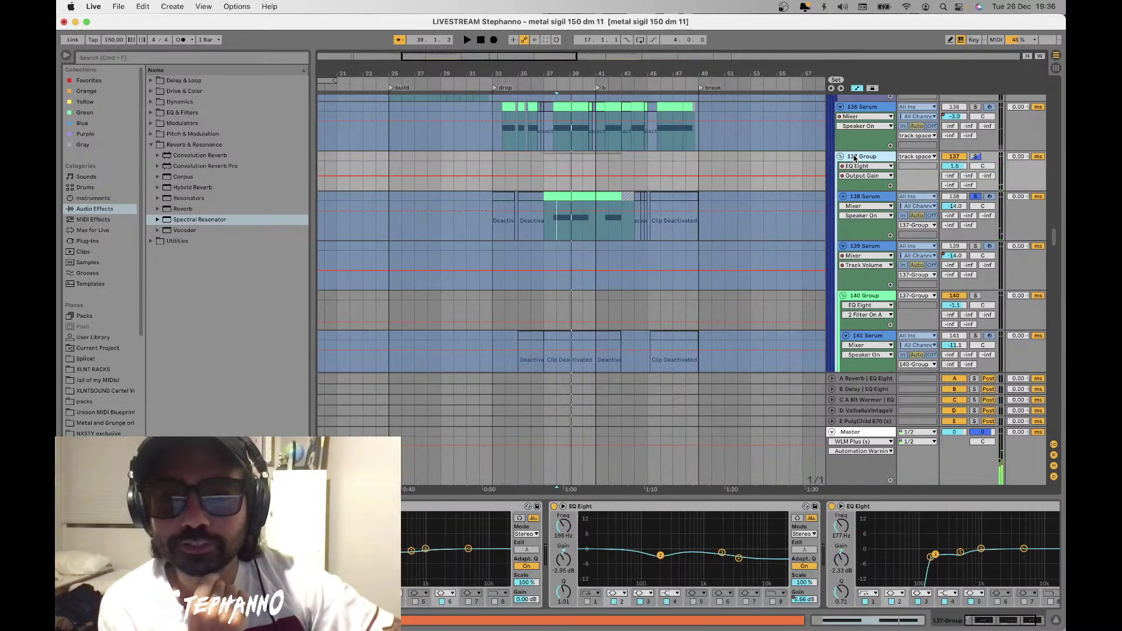
pyautogui.click(977, 198)
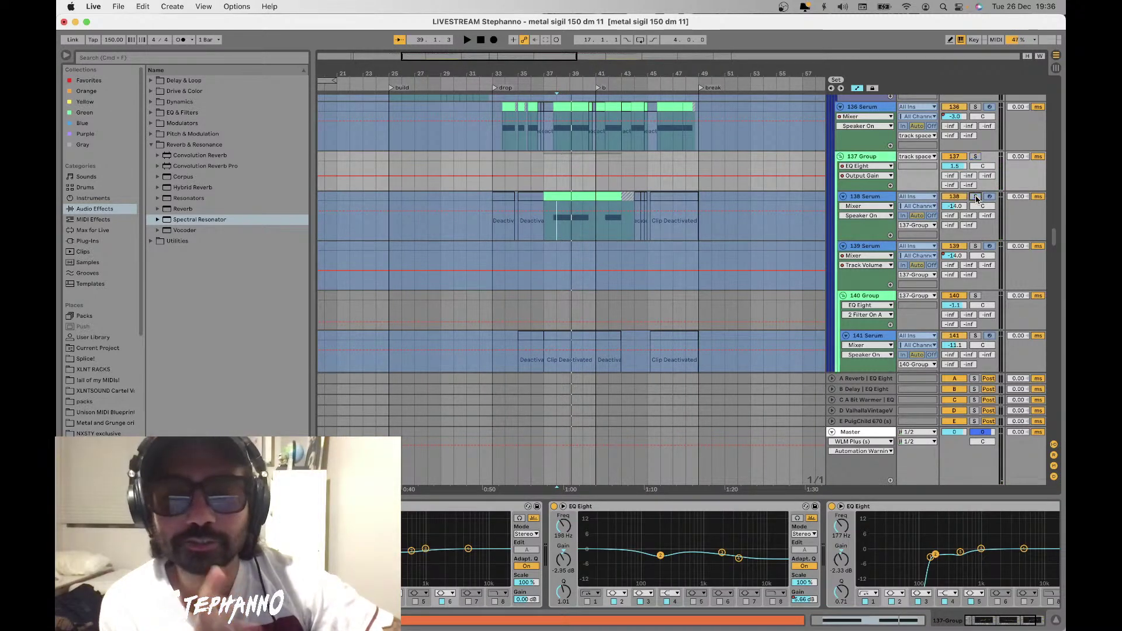
# Solo 142 Group, play it from bar 37, and compare it with the full mix
pyautogui.scroll(-5, 644, 227)
pyautogui.press('-')
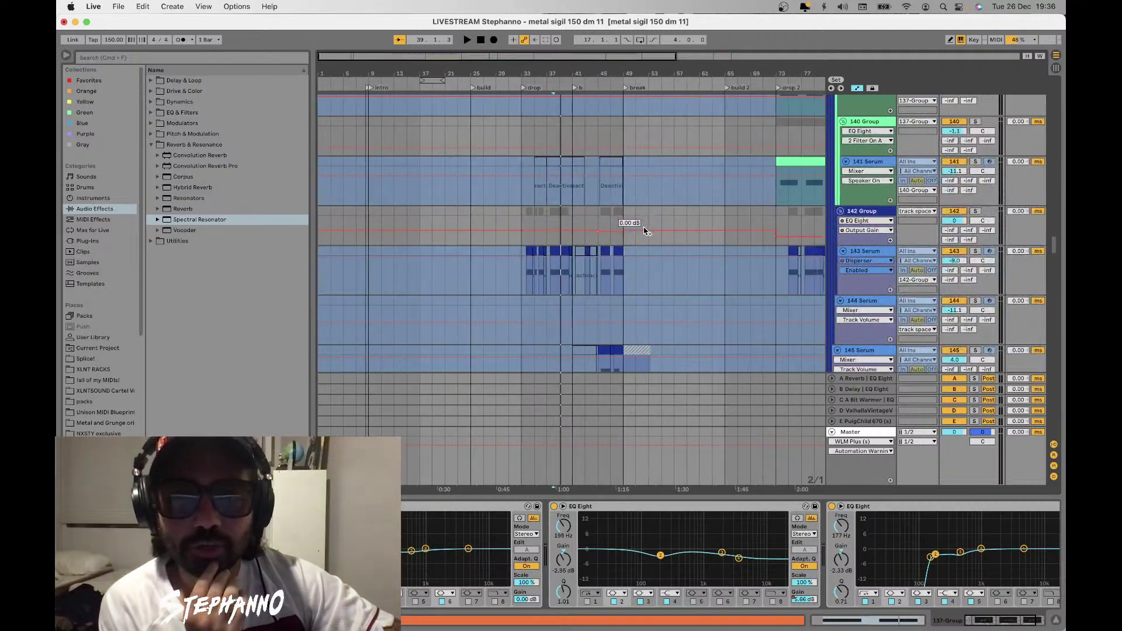
pyautogui.click(546, 216)
pyautogui.press('+')
pyautogui.press('+')
pyautogui.press('+')
pyautogui.press('+')
pyautogui.press('+')
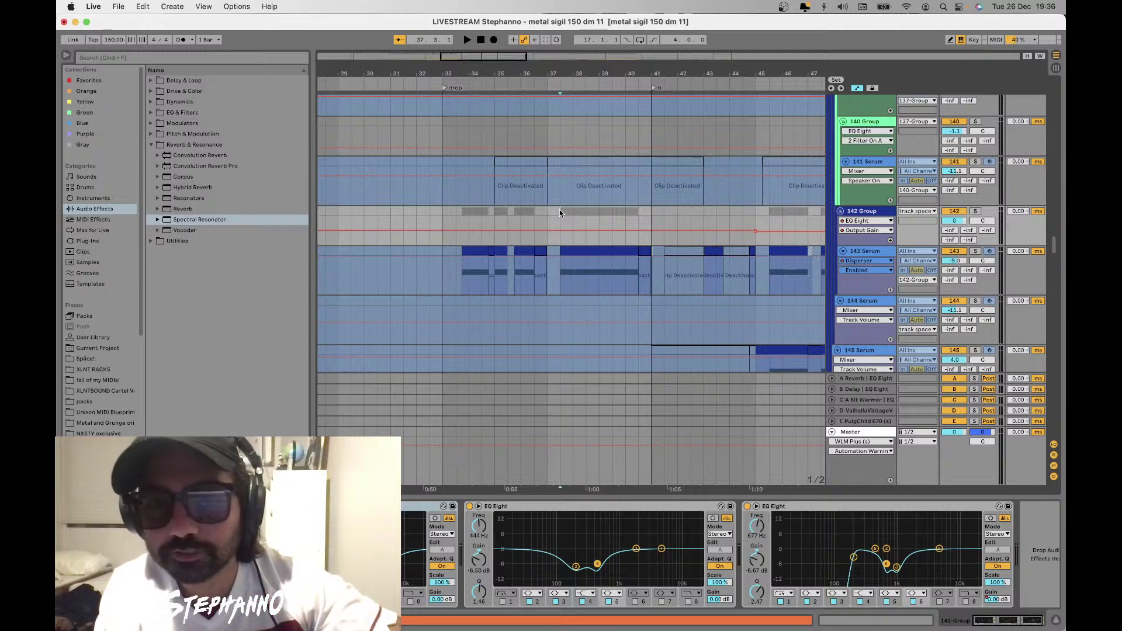
pyautogui.scroll(2, 560, 210)
pyautogui.click(563, 214)
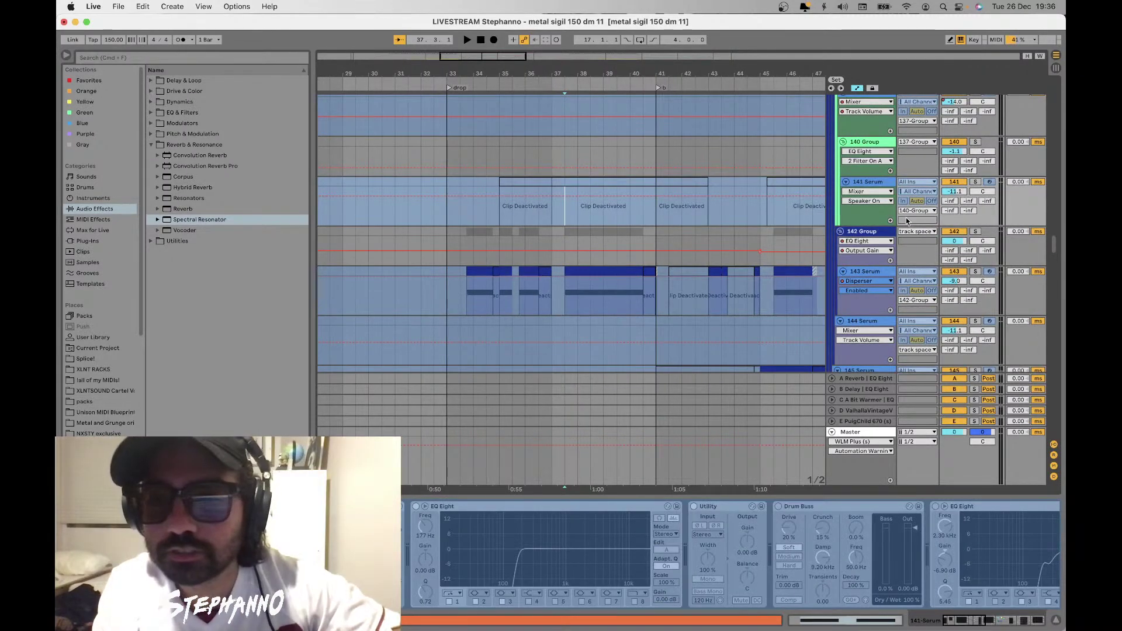
pyautogui.click(976, 232)
pyautogui.press('space')
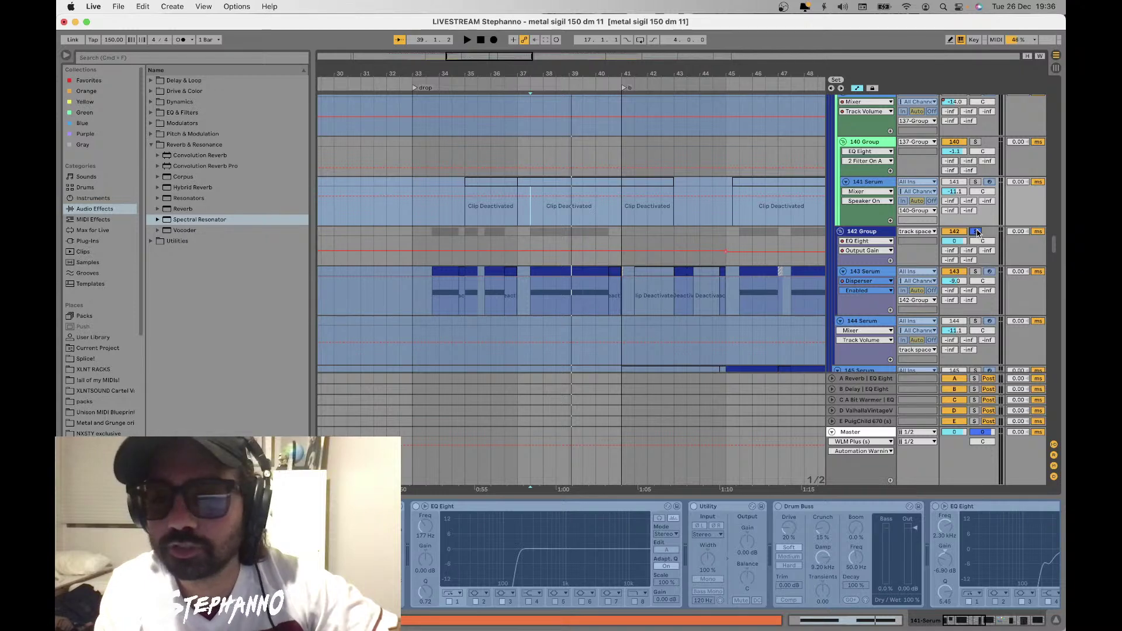
pyautogui.press('space')
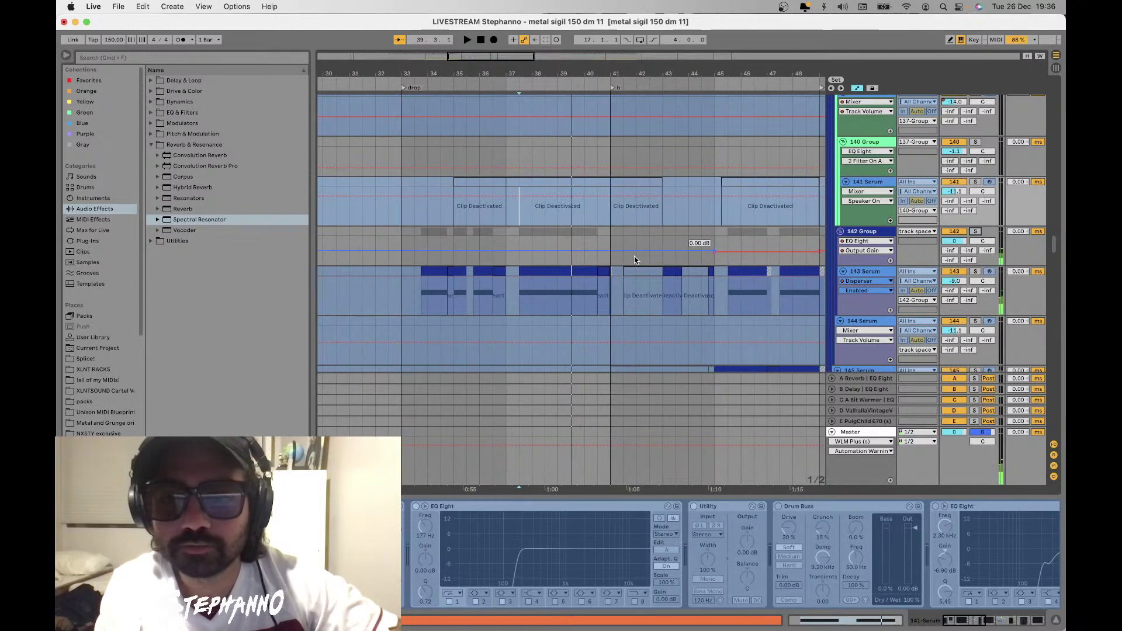
# Play the full mix from bar 31 and review the sample tracks below 142 Group around the drop
pyautogui.press('-')
pyautogui.click(528, 232)
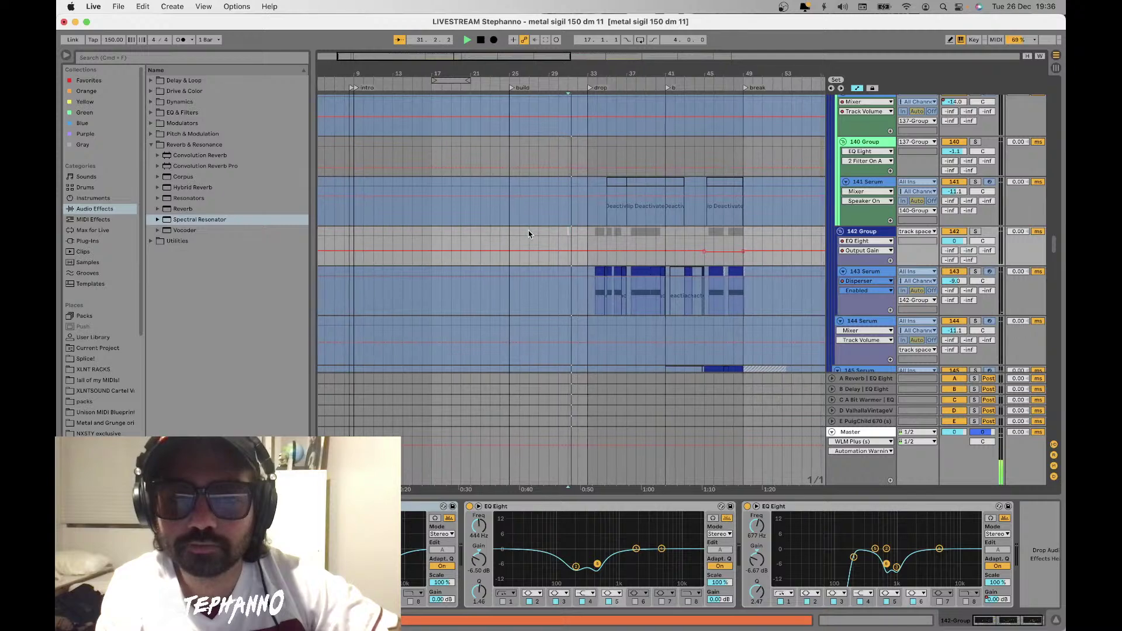
pyautogui.scroll(-5, 528, 234)
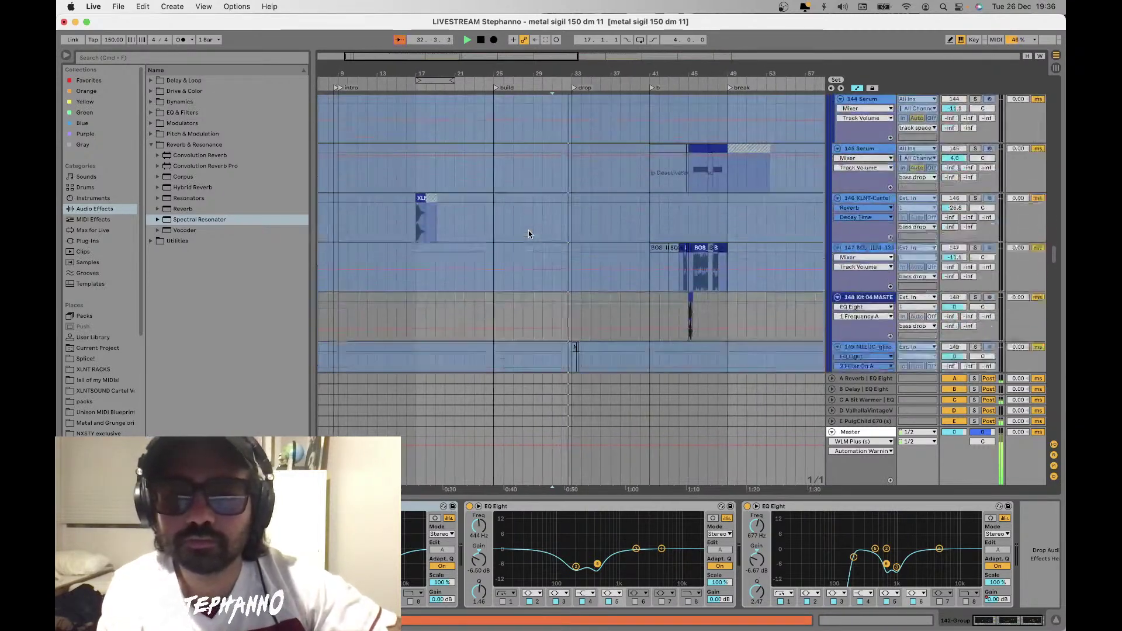
pyautogui.scroll(-10, 529, 232)
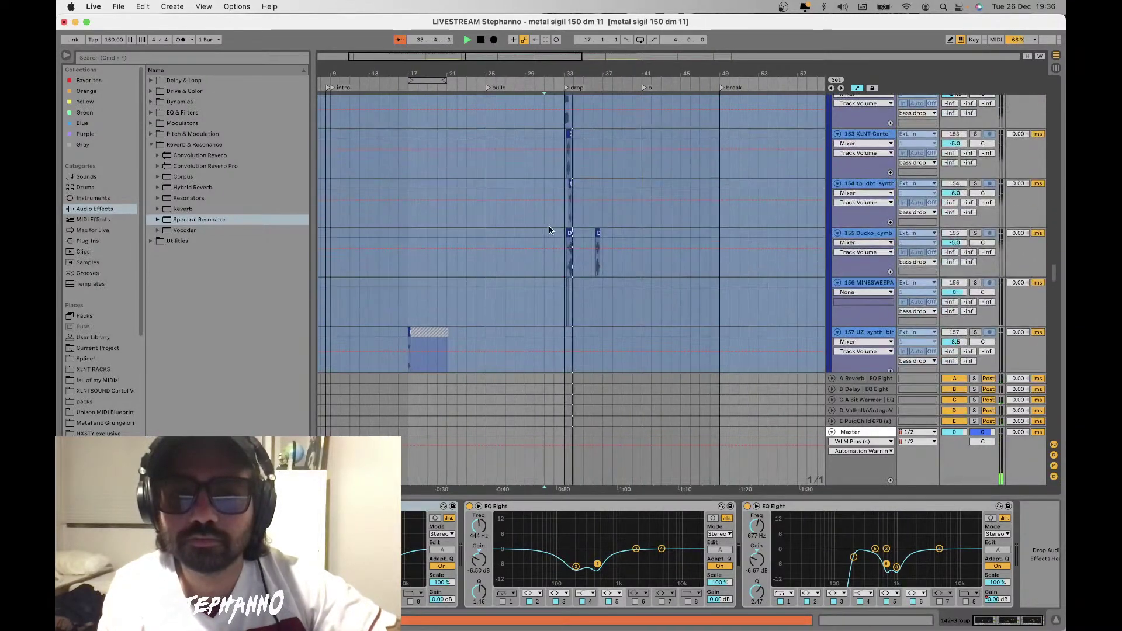
pyautogui.press('+')
pyautogui.press('+')
pyautogui.press('+')
pyautogui.scroll(5, 550, 230)
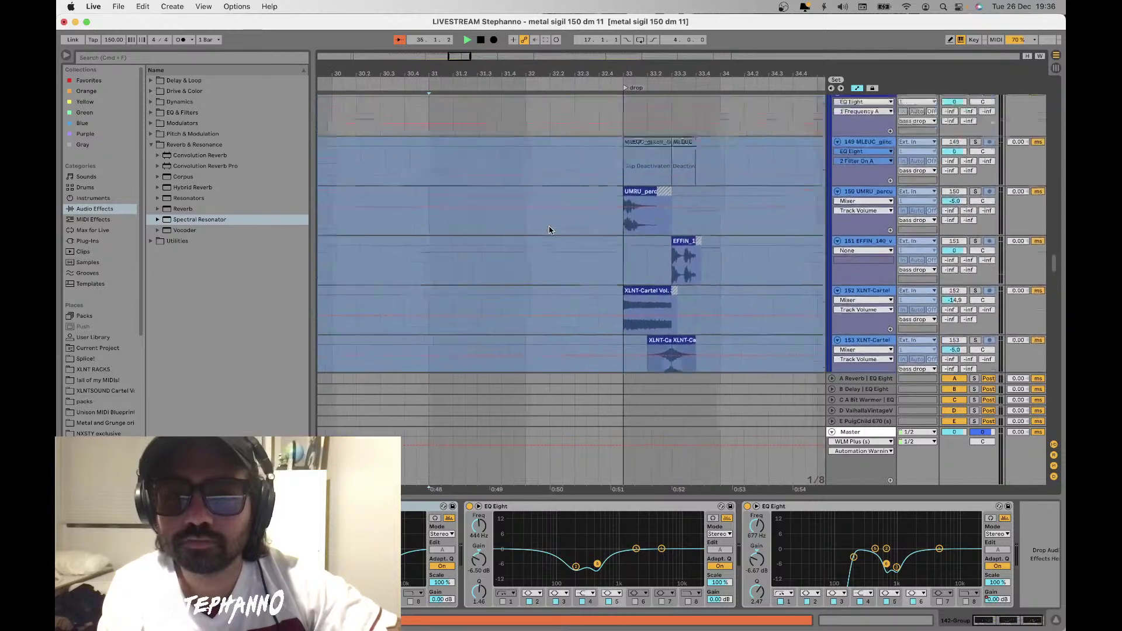
pyautogui.scroll(2, 549, 230)
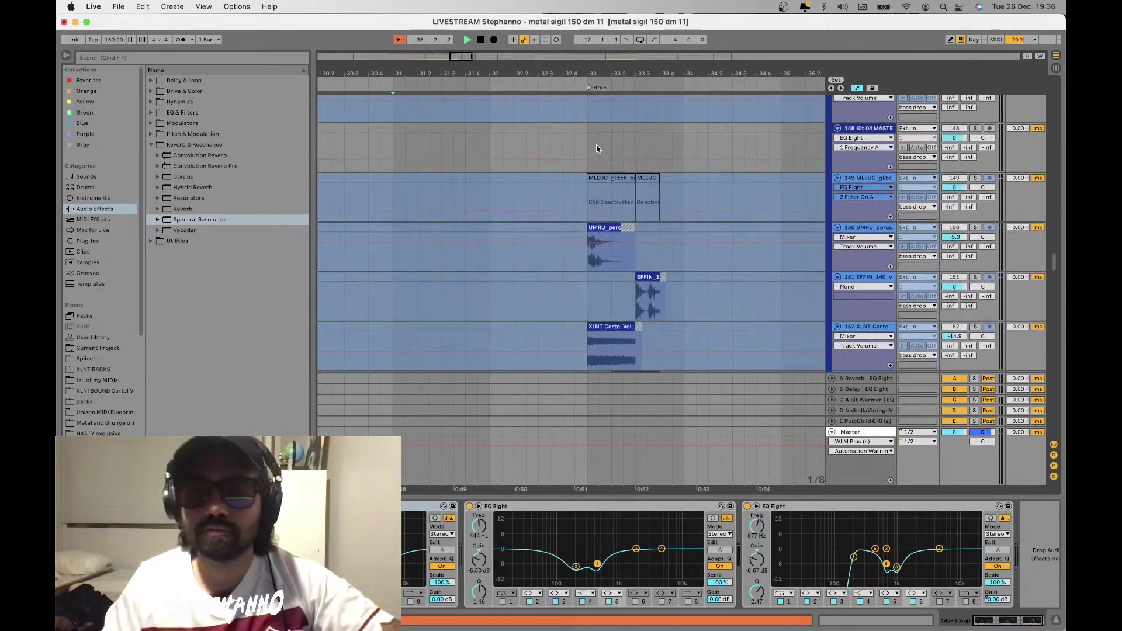
# Select bar 33 on the 150 UMRU percussion and 151 EFFIN tracks in turn, and loop that bar
pyautogui.click(588, 152)
pyautogui.scroll(-4, 587, 148)
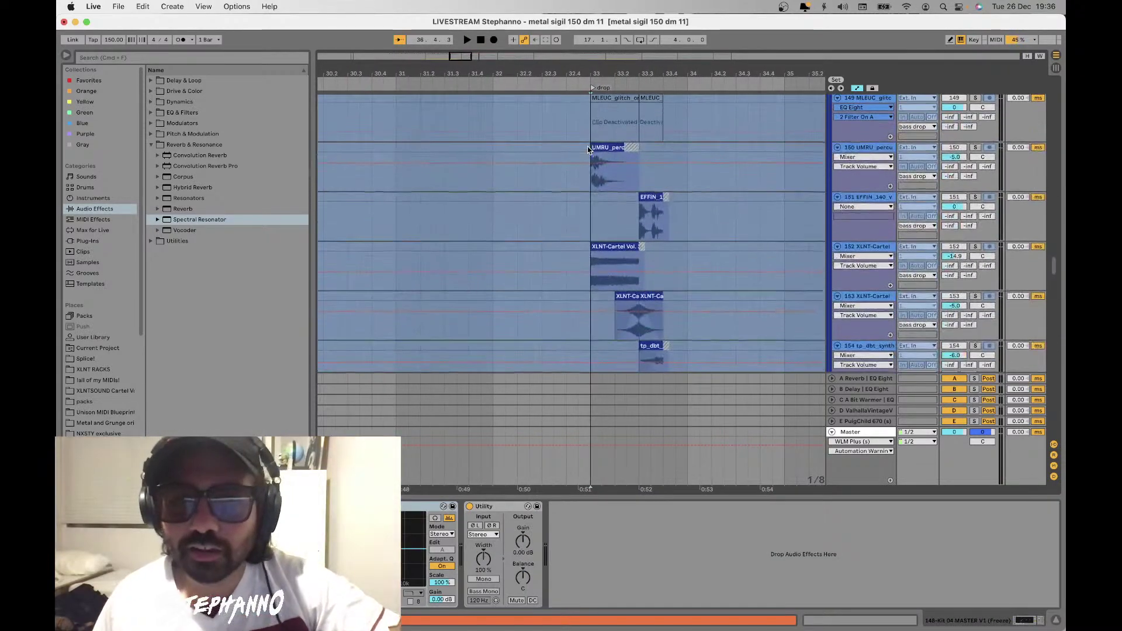
pyautogui.moveTo(587, 150); pyautogui.dragTo(684, 153)
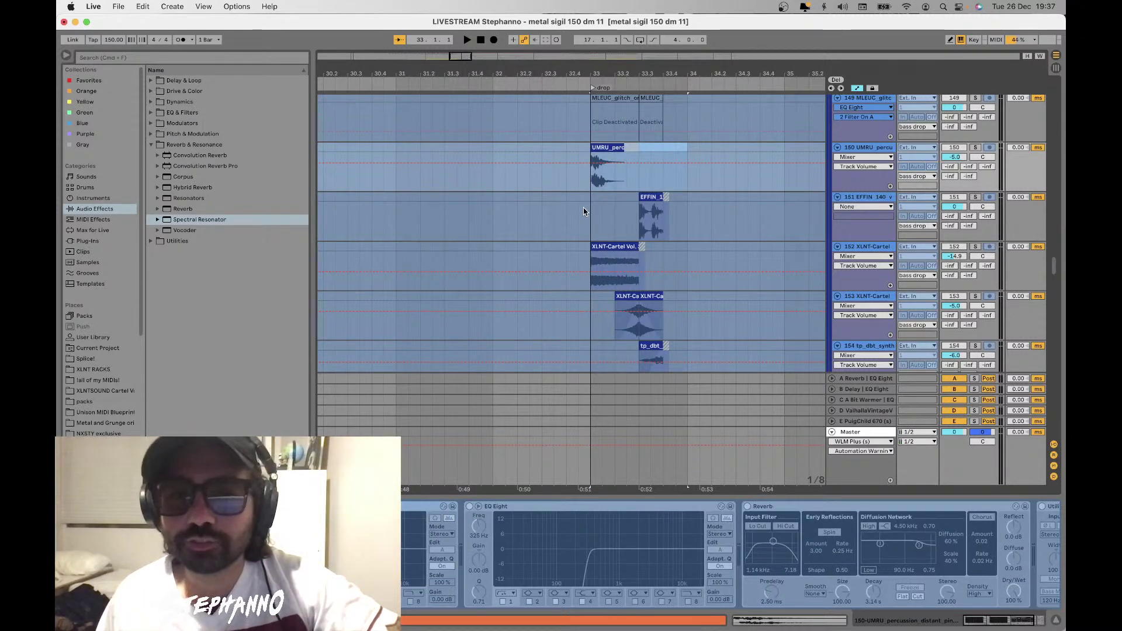
pyautogui.moveTo(590, 196); pyautogui.dragTo(686, 196)
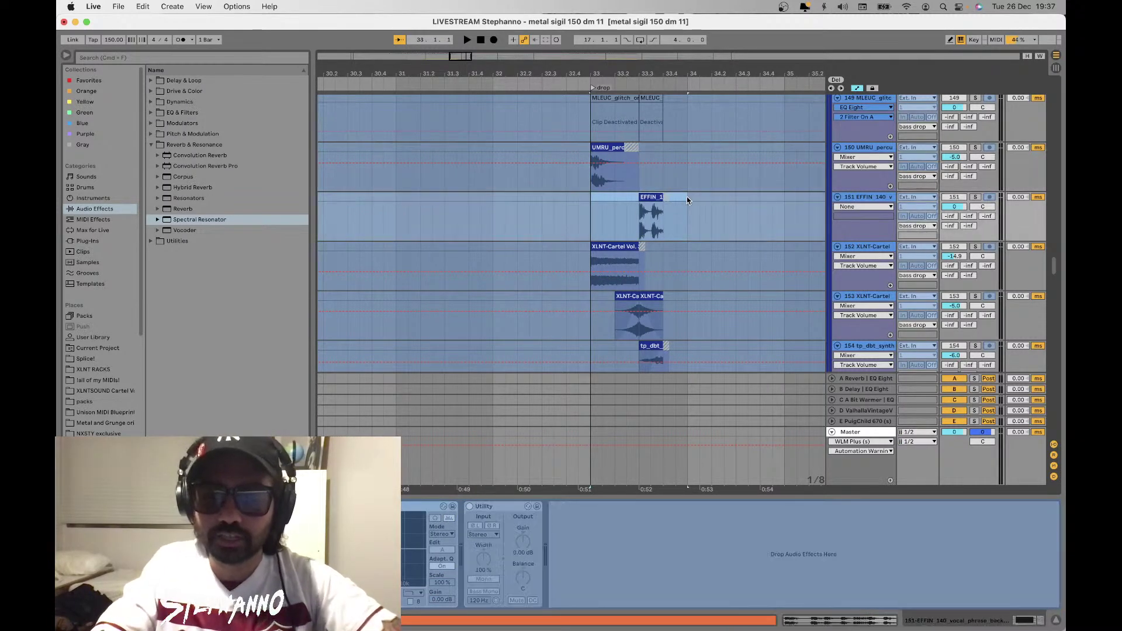
pyautogui.press('super+l')
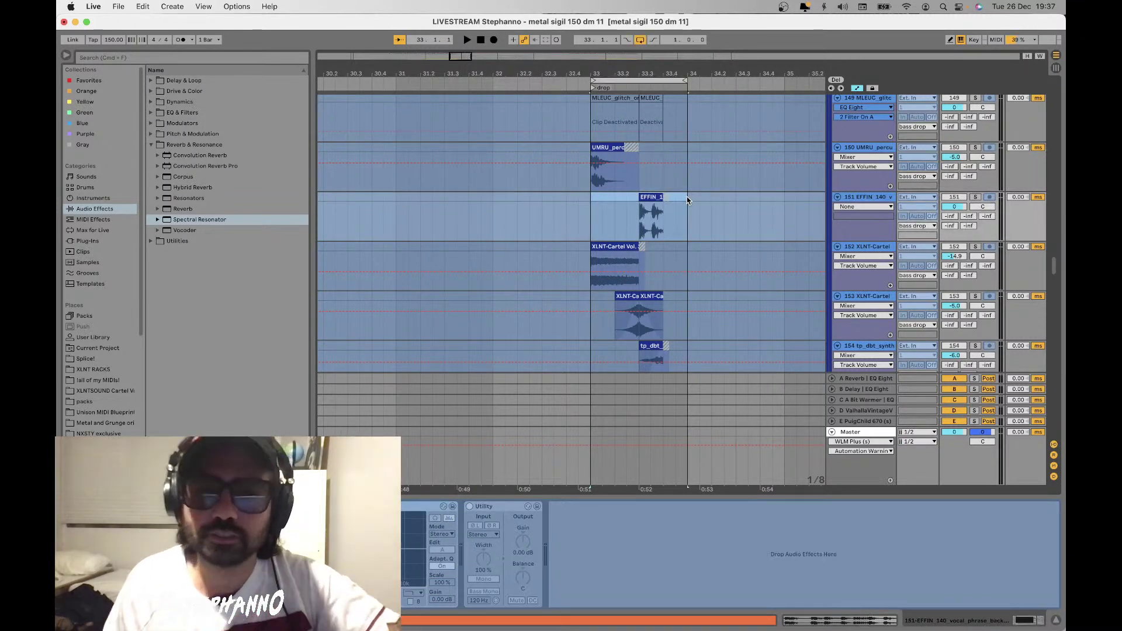
# Play the looped bar 33 while reviewing sample tracks 150 to 156, and switch the arrangement loop off
pyautogui.click(590, 188)
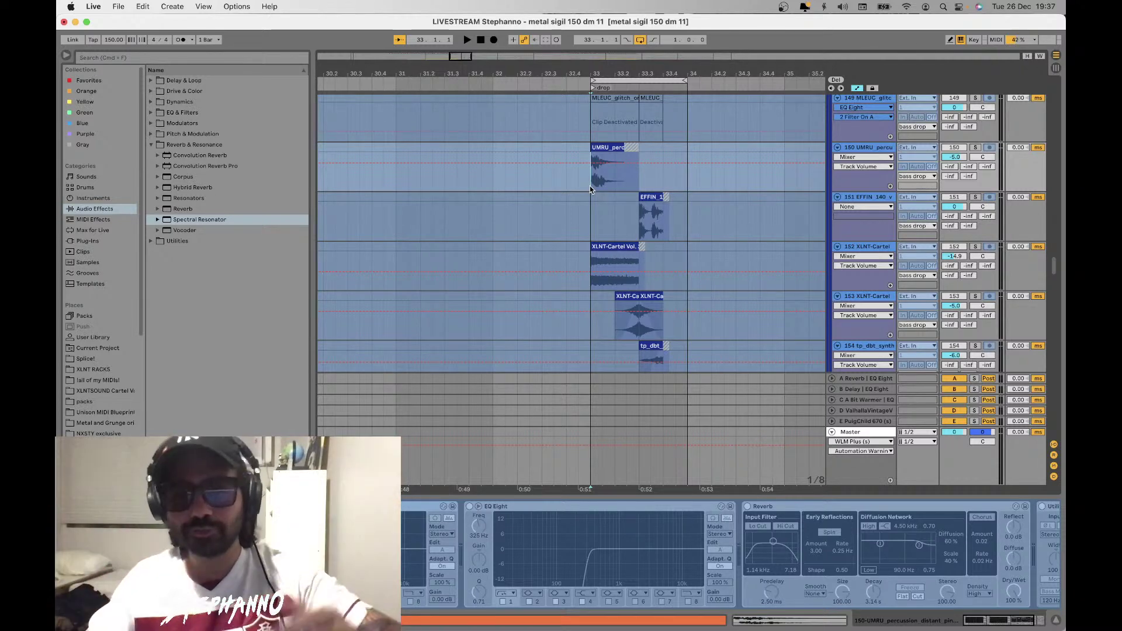
pyautogui.press('space')
pyautogui.scroll(-4, 591, 186)
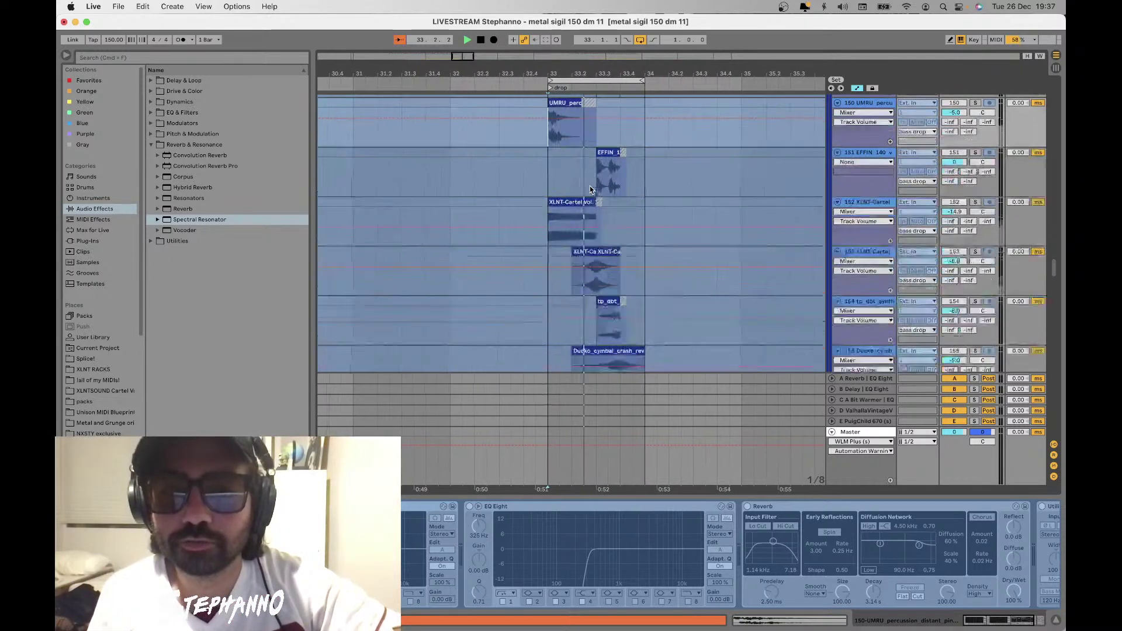
pyautogui.scroll(-1, 591, 186)
pyautogui.scroll(4, 590, 185)
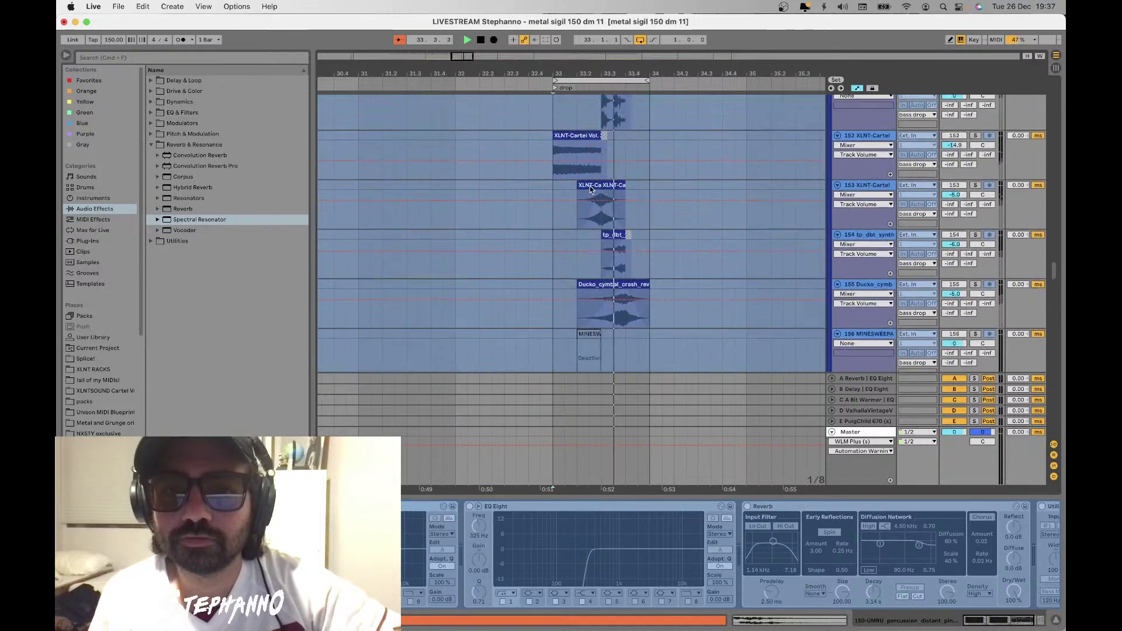
pyautogui.click(639, 41)
pyautogui.scroll(3, 567, 192)
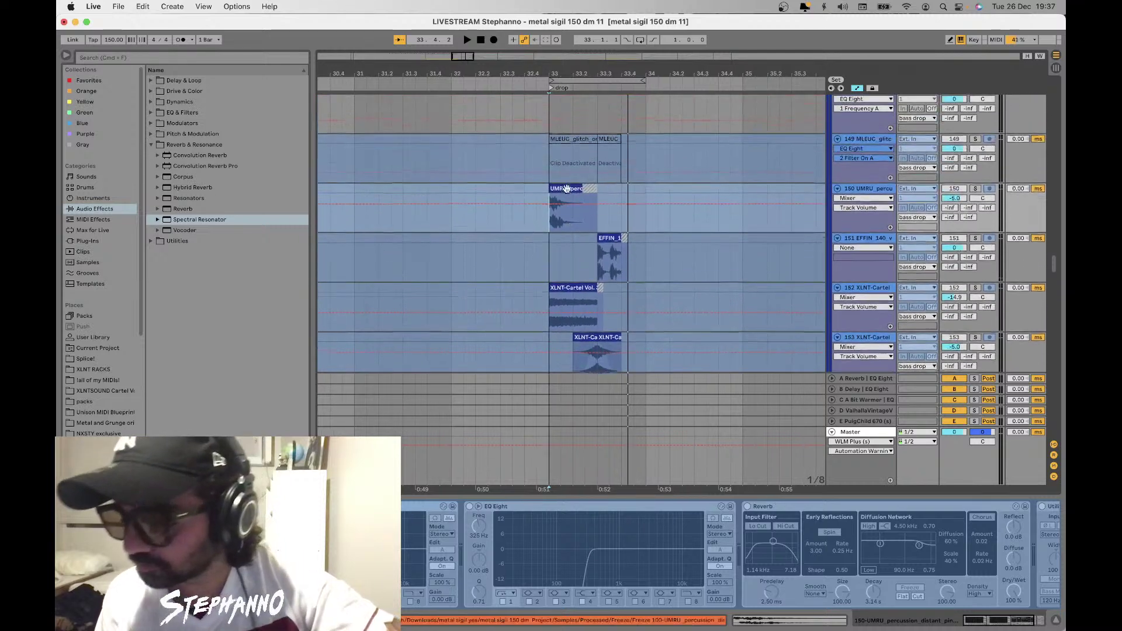
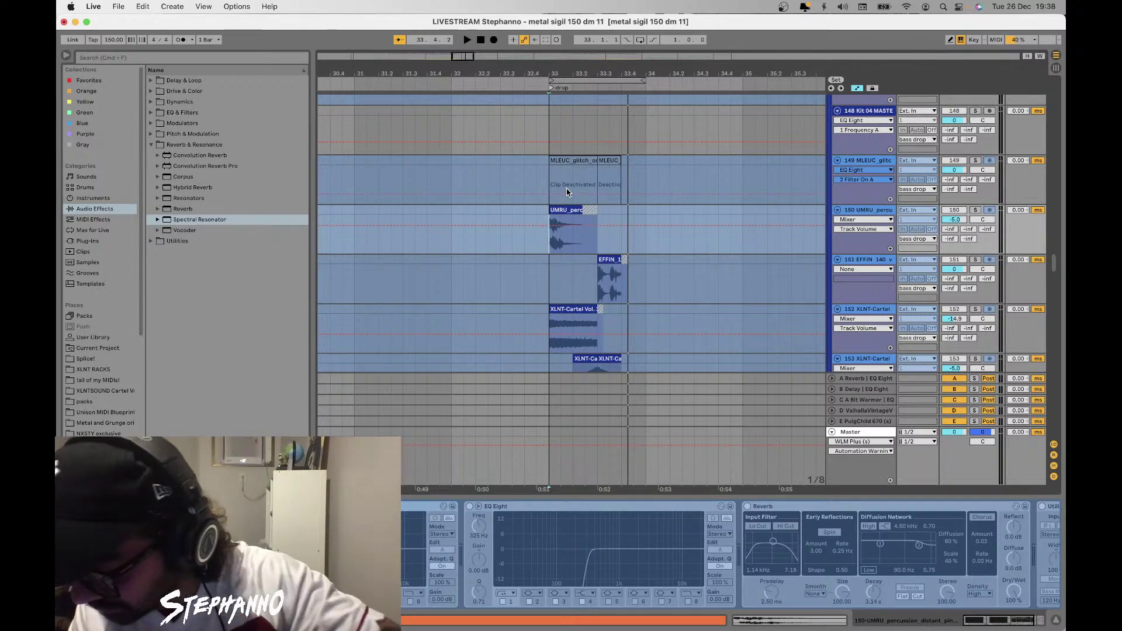
# Play the drop from bar 33 without looping, and stop playback
pyautogui.press('space')
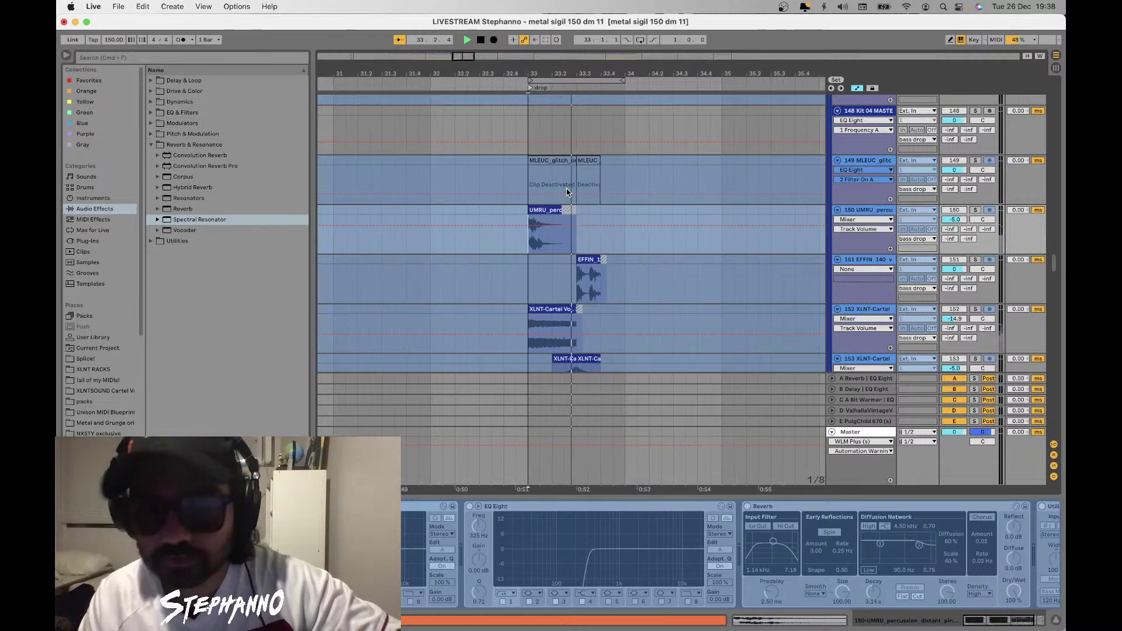
pyautogui.press('-')
pyautogui.press('space')
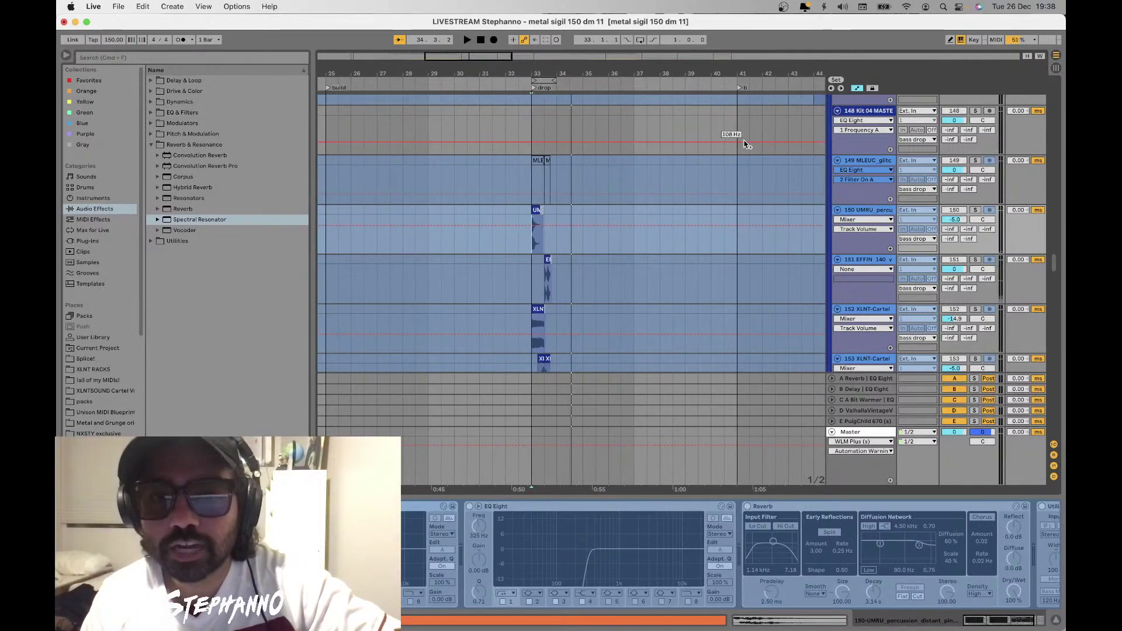
# Fold the drop shots group below the bass tracks, solo it, and set the playback start to bar 33
pyautogui.click(518, 112)
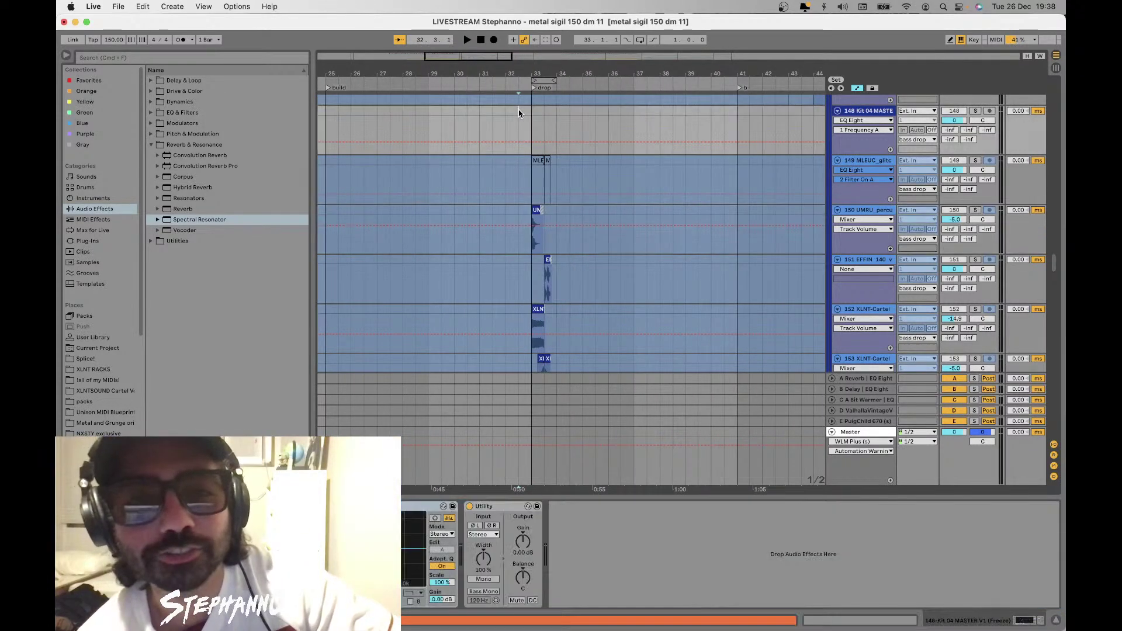
pyautogui.scroll(-15, 509, 115)
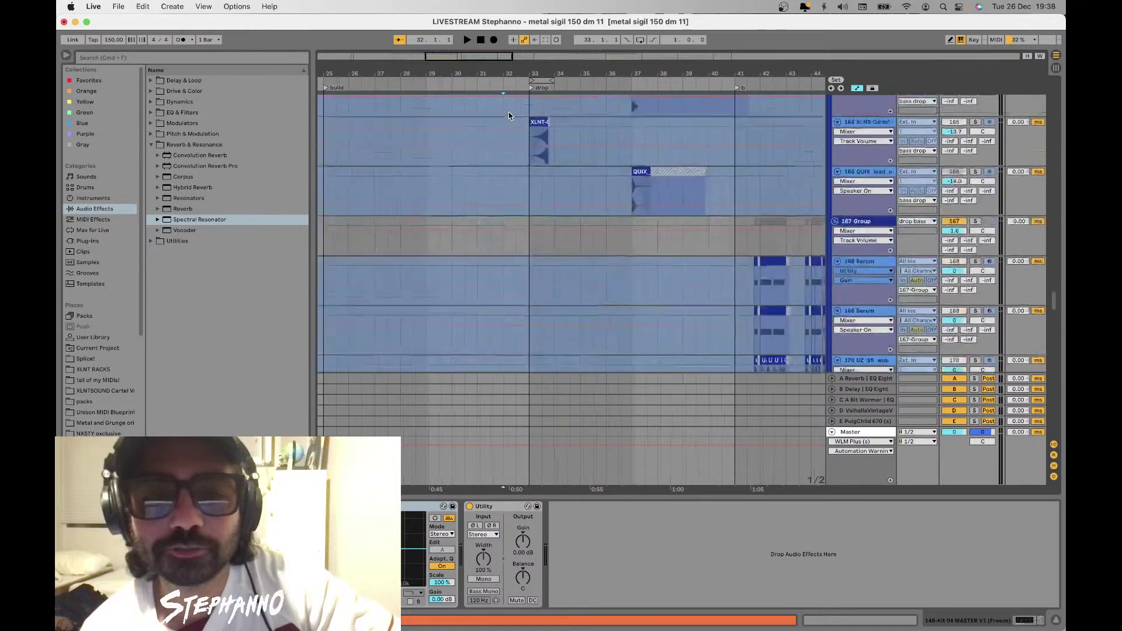
pyautogui.scroll(10, 508, 111)
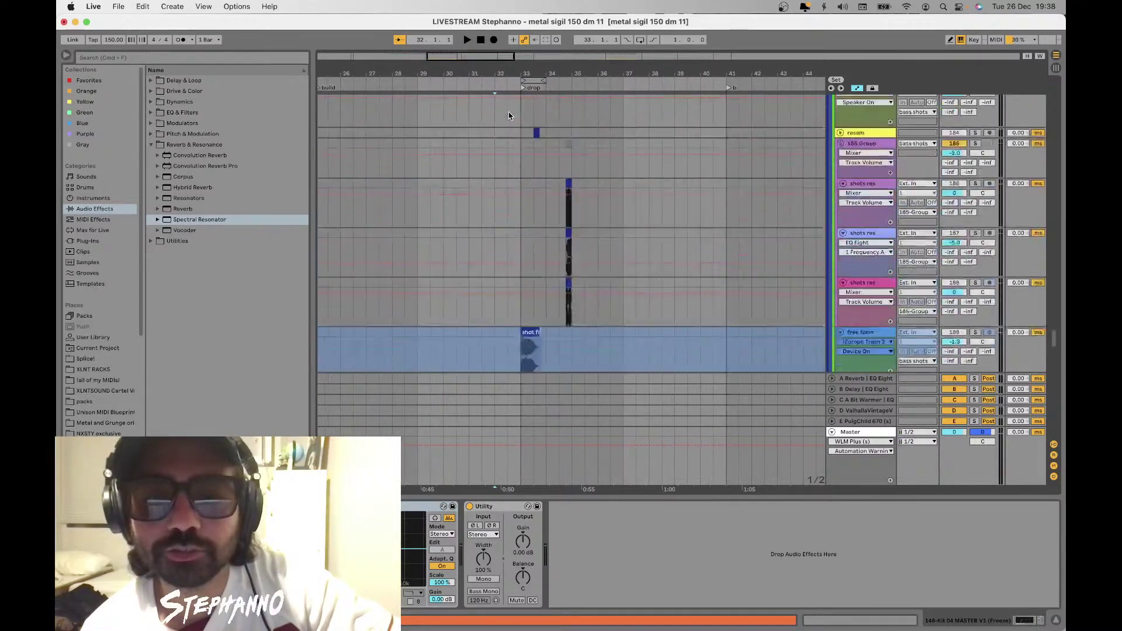
pyautogui.scroll(-3, 806, 228)
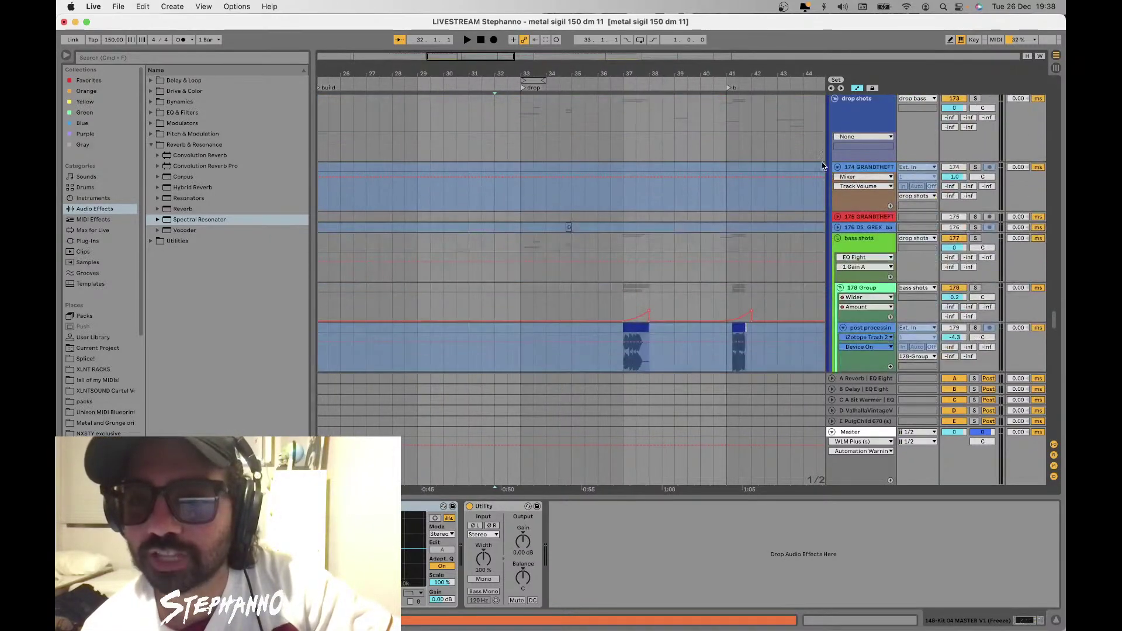
pyautogui.click(834, 159)
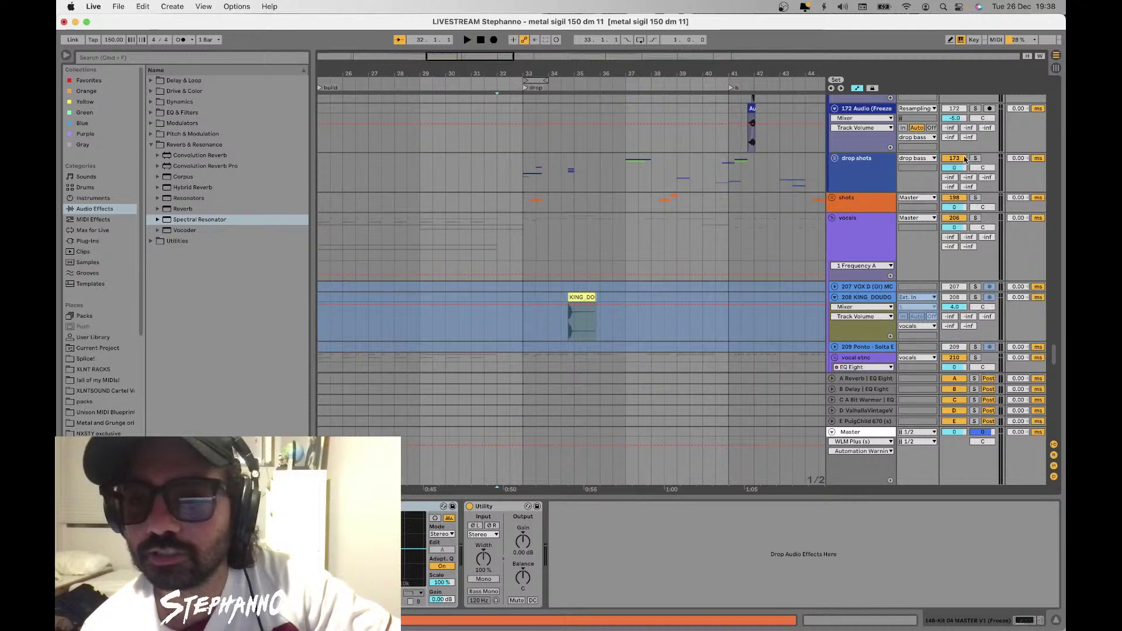
pyautogui.click(532, 171)
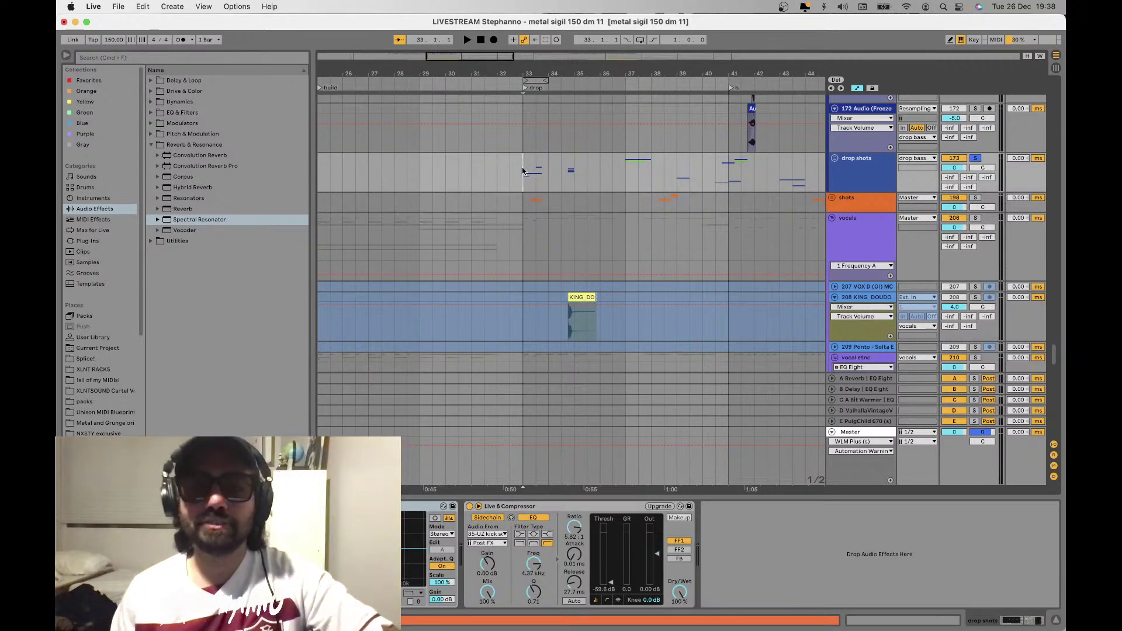
# Look through the drop bass tracks and their clips around the drop section
pyautogui.press('space')
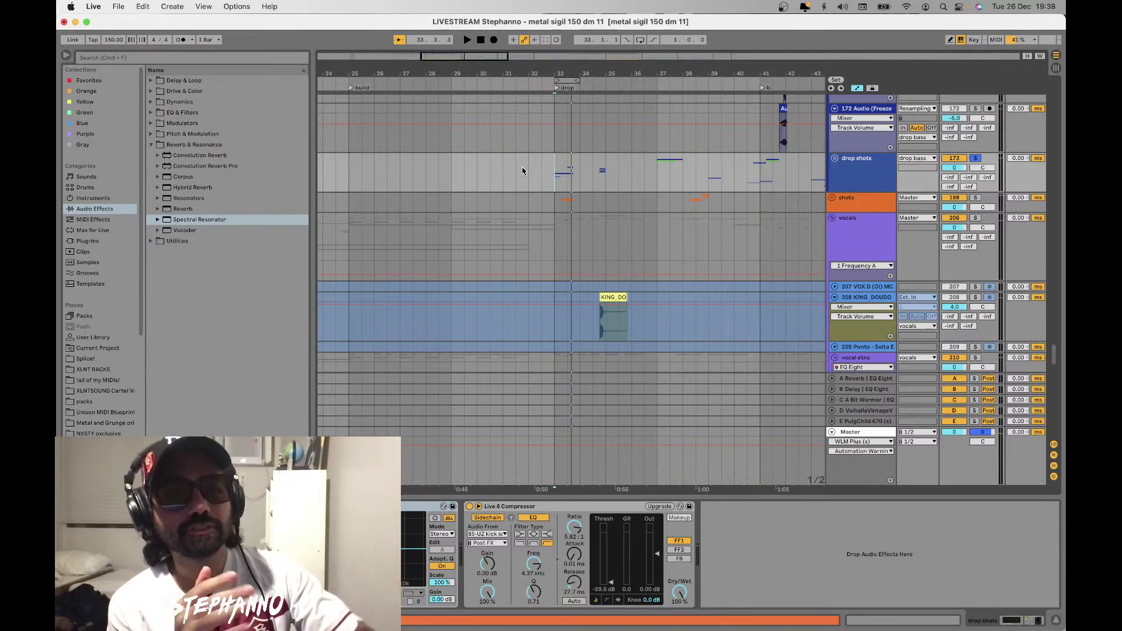
pyautogui.scroll(15, 522, 171)
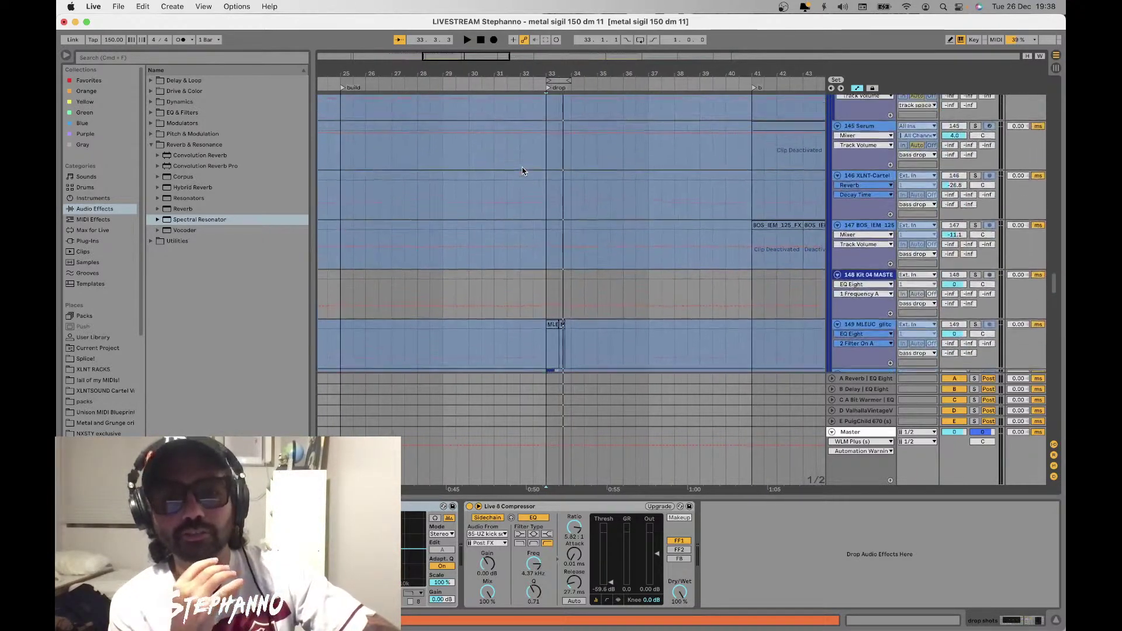
pyautogui.scroll(10, 522, 171)
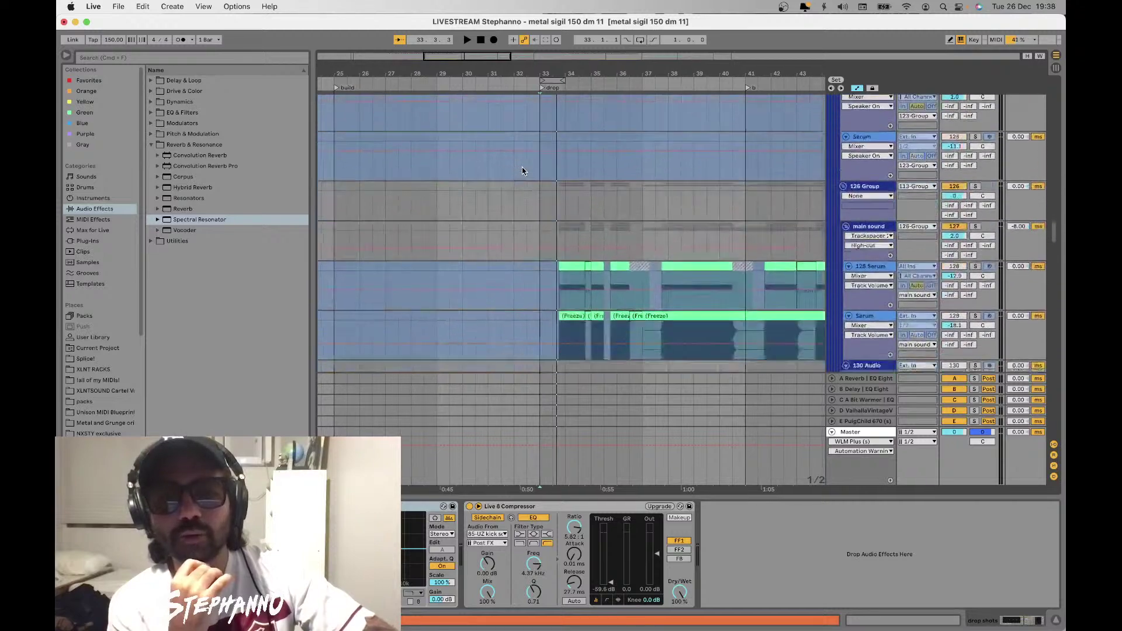
pyautogui.scroll(-5, 523, 171)
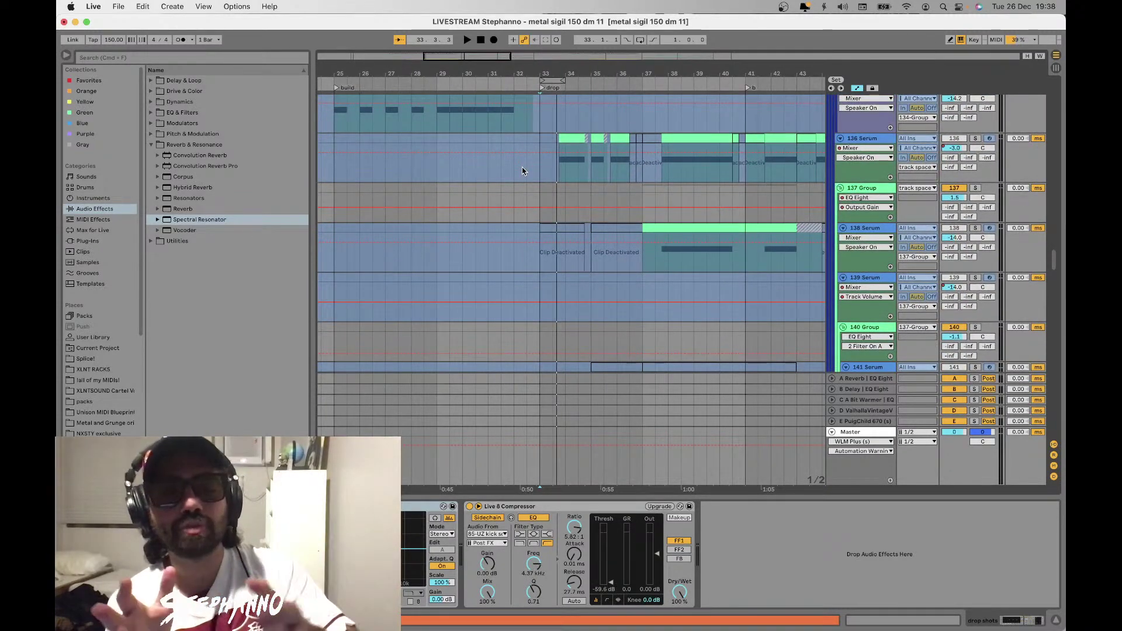
pyautogui.scroll(-5, 523, 170)
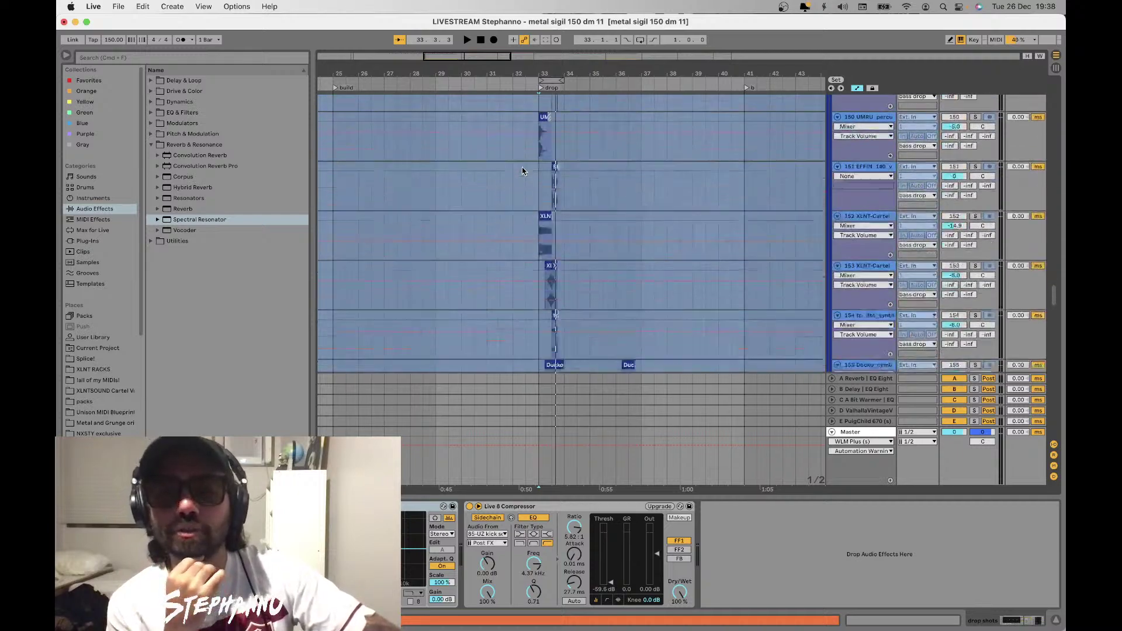
pyautogui.scroll(-10, 523, 171)
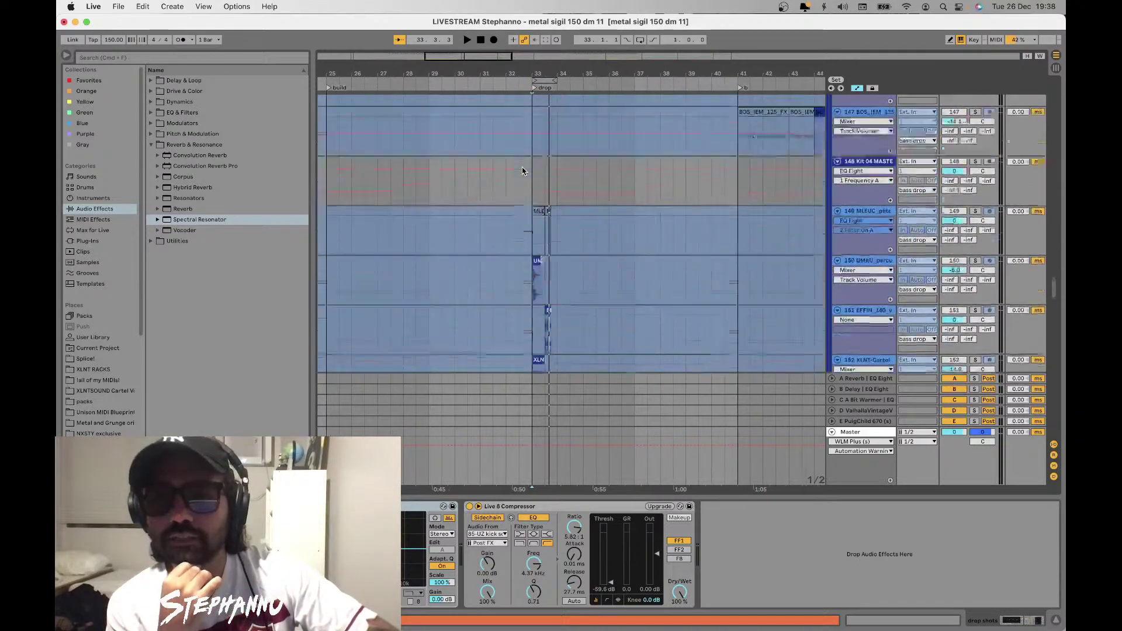
pyautogui.scroll(-15, 522, 170)
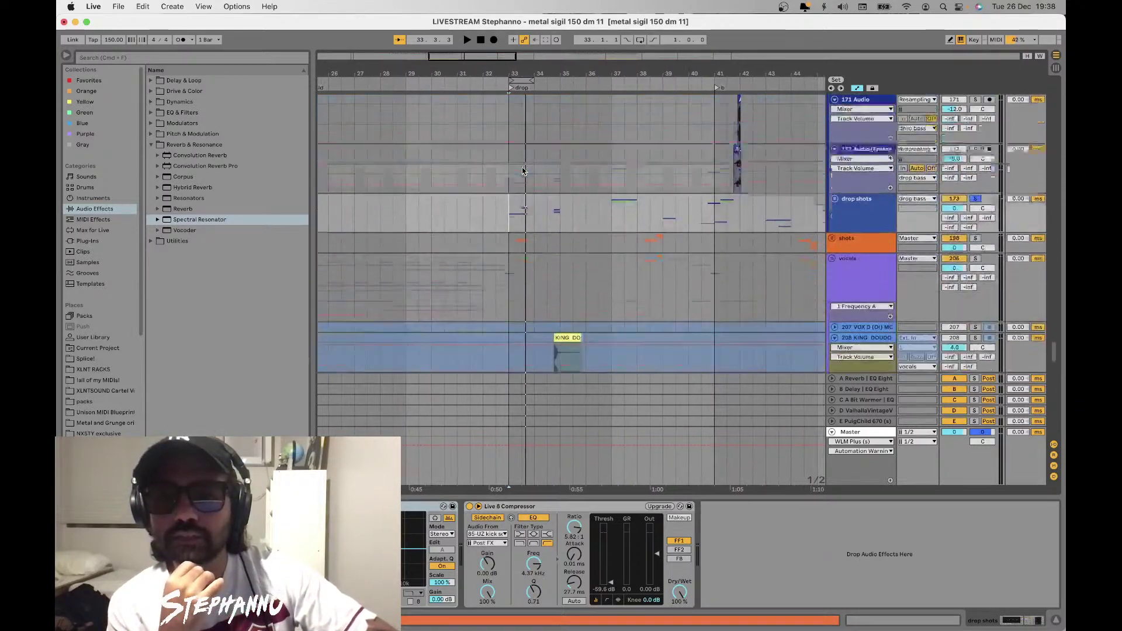
pyautogui.scroll(15, 522, 171)
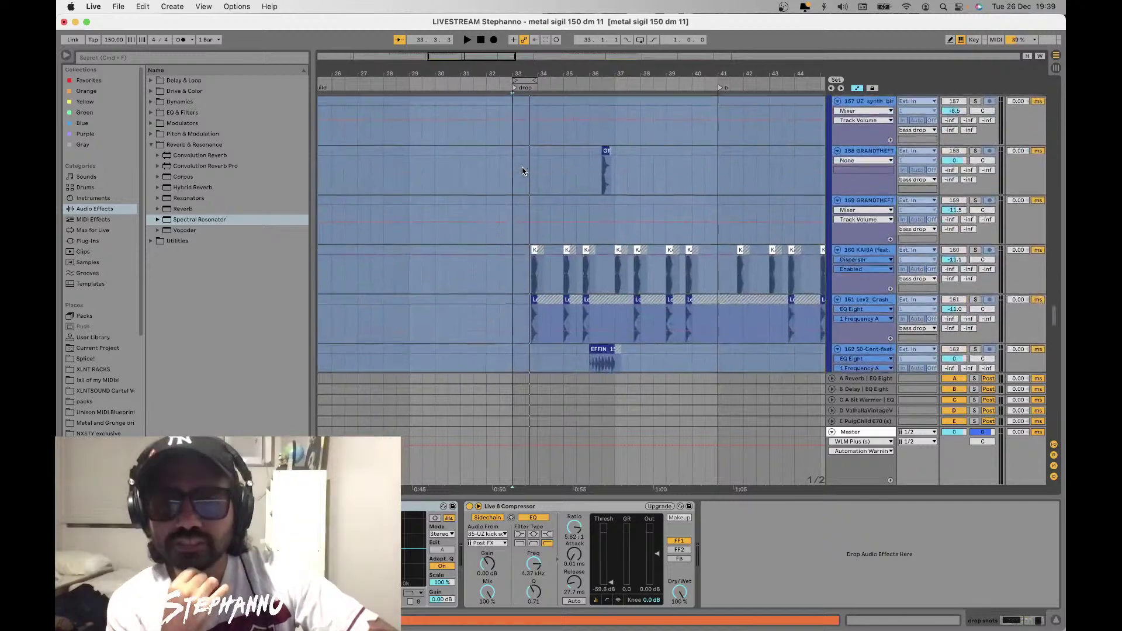
pyautogui.scroll(15, 522, 170)
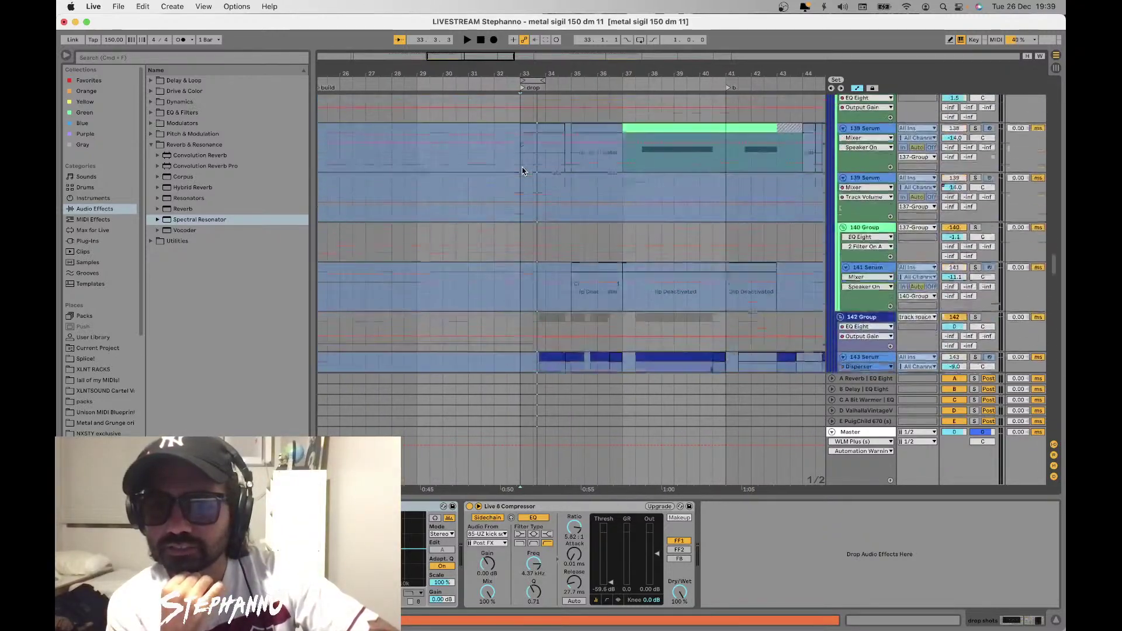
pyautogui.scroll(10, 523, 171)
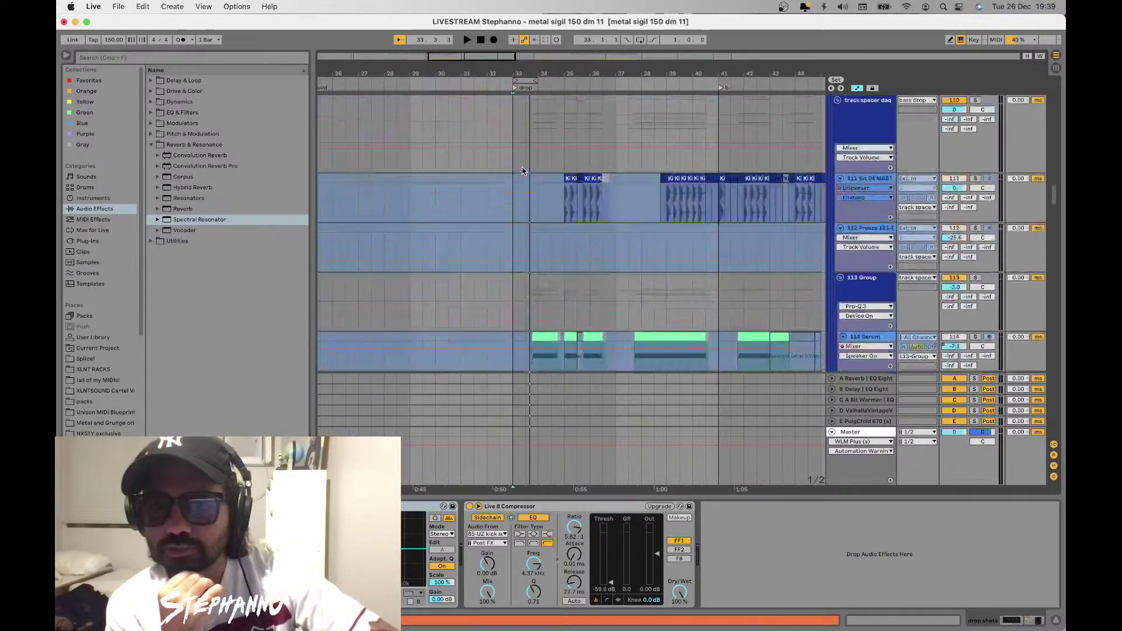
# Collapse all the top-level track groups in the arrangement
pyautogui.click(865, 231)
pyautogui.hotkey('shift', 'Up')
pyautogui.hotkey('shift', 'Up')
pyautogui.hotkey('shift', 'Up')
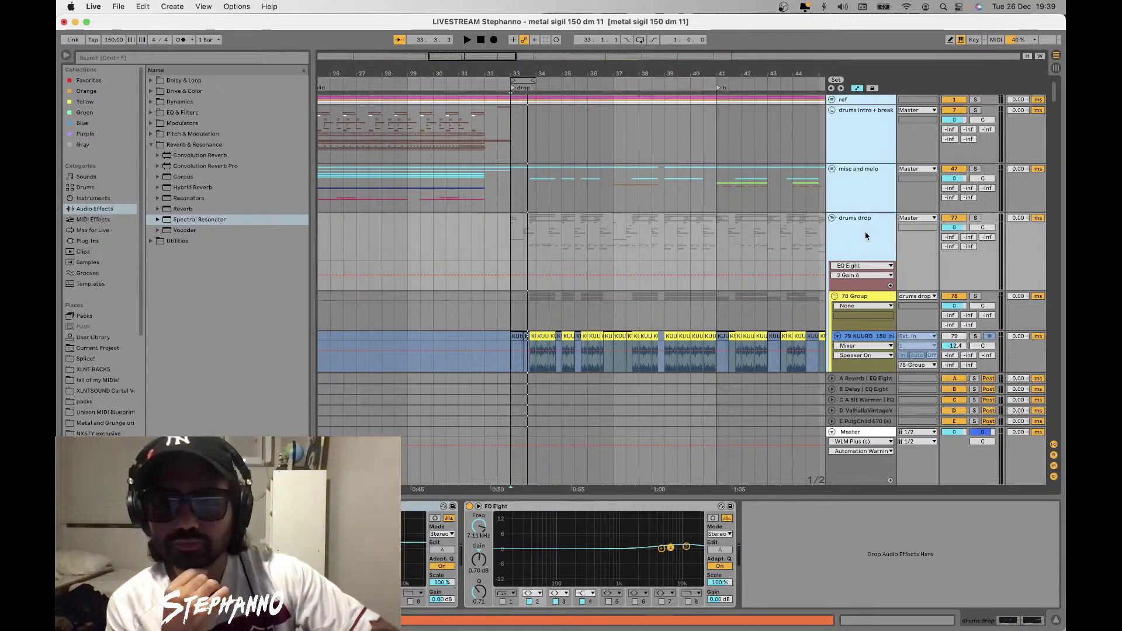
pyautogui.click(832, 219)
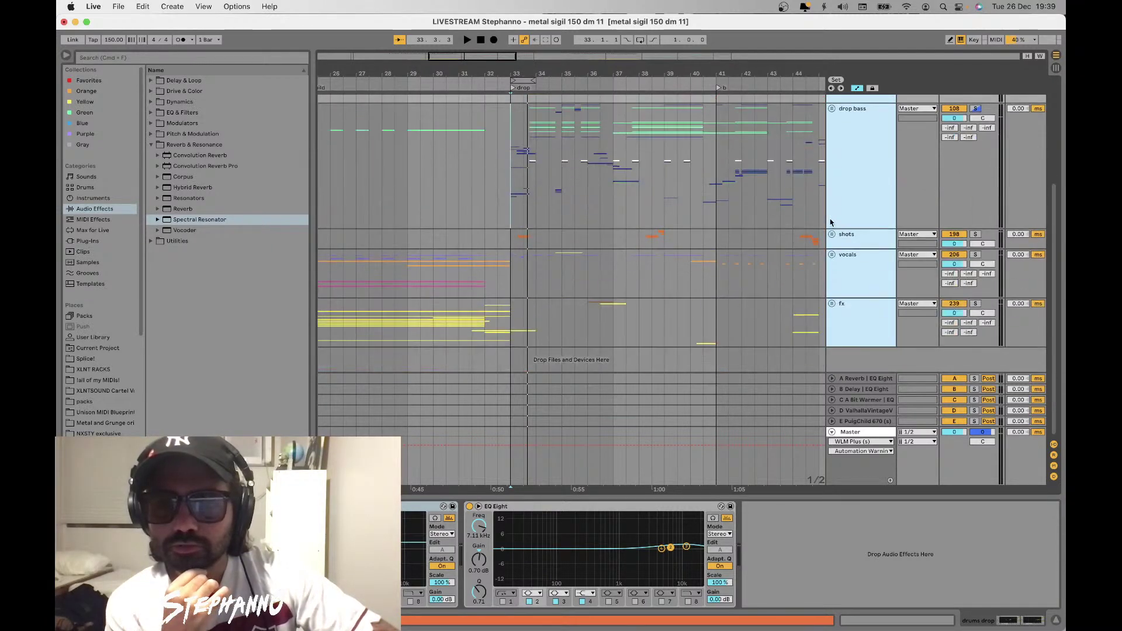
pyautogui.click(828, 189)
# Expand the shots group to reveal its tracks and solo the group
pyautogui.click(845, 238)
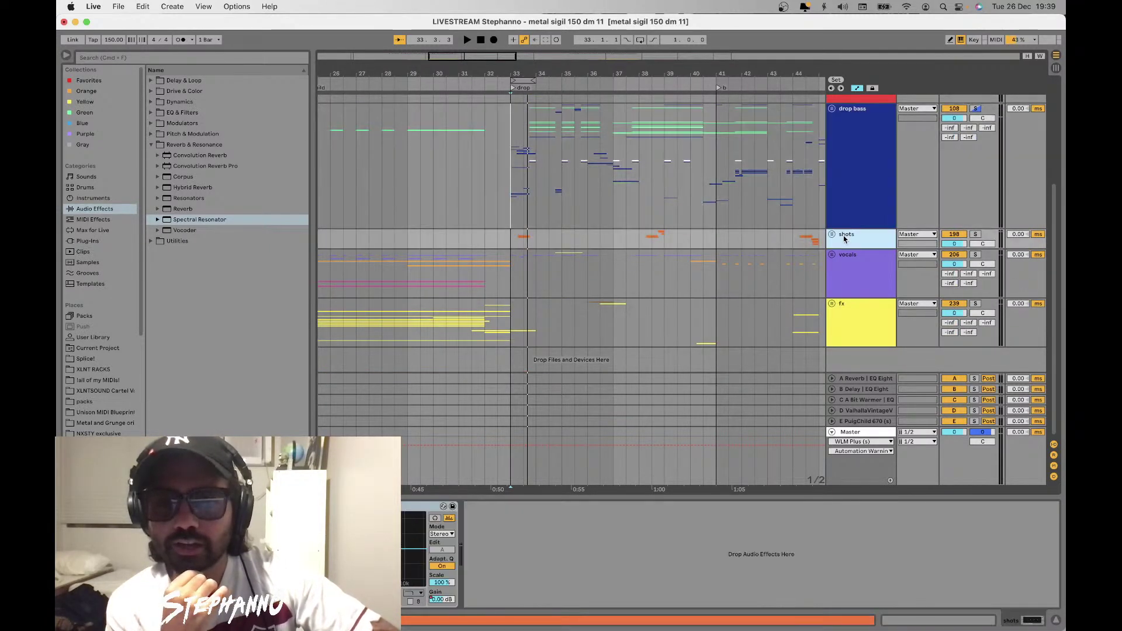
pyautogui.click(832, 235)
pyautogui.scroll(-5, 833, 236)
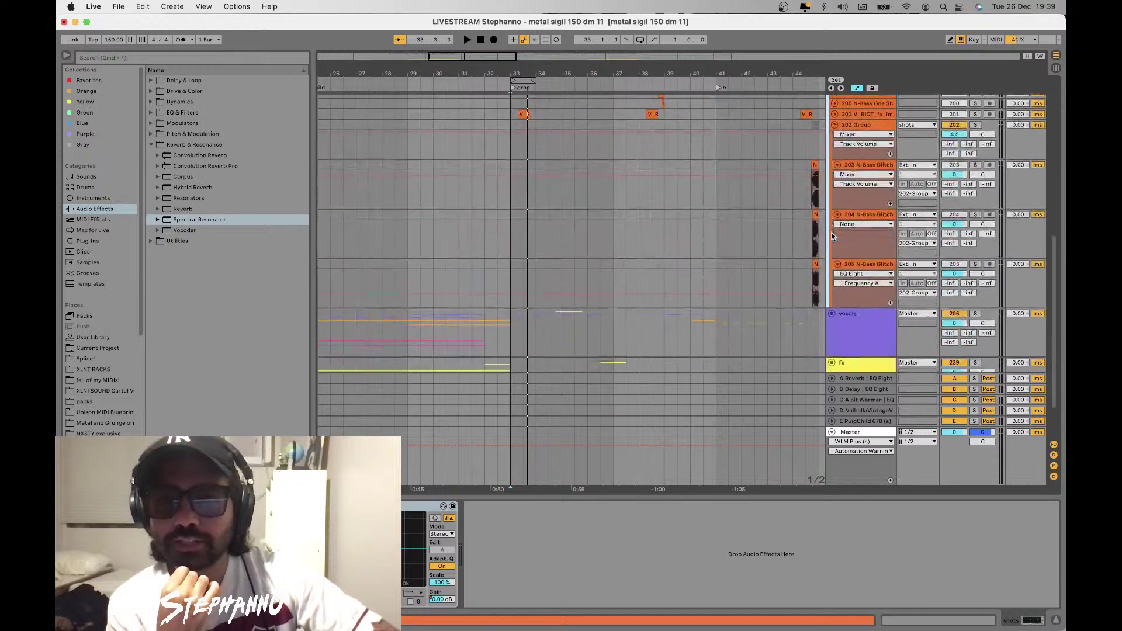
pyautogui.scroll(2, 833, 235)
pyautogui.scroll(3, 938, 202)
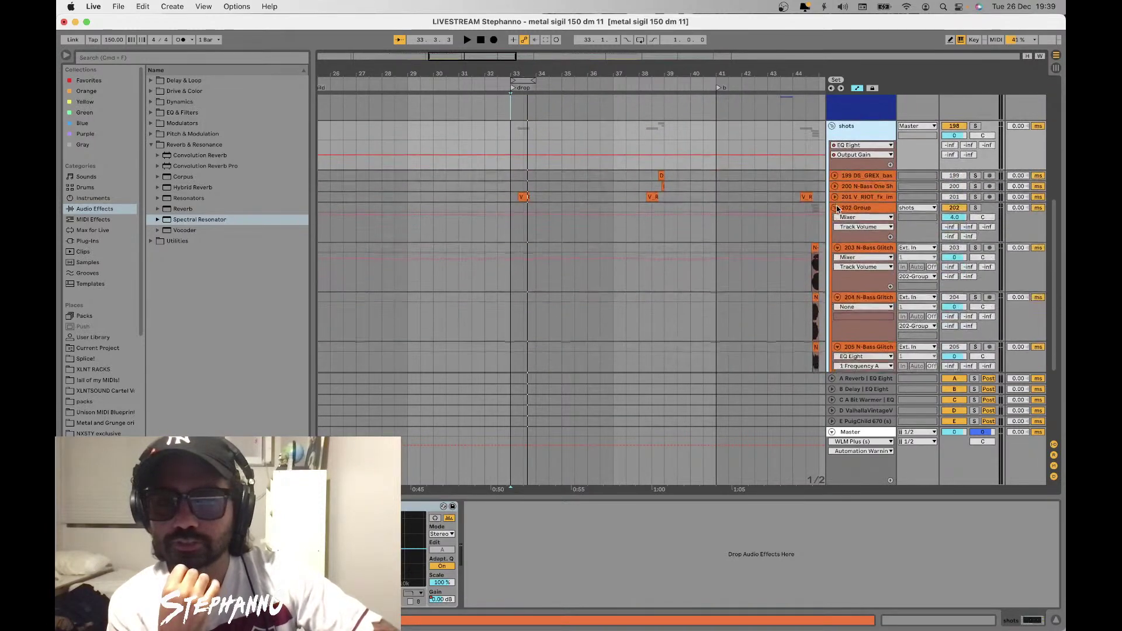
pyautogui.click(975, 202)
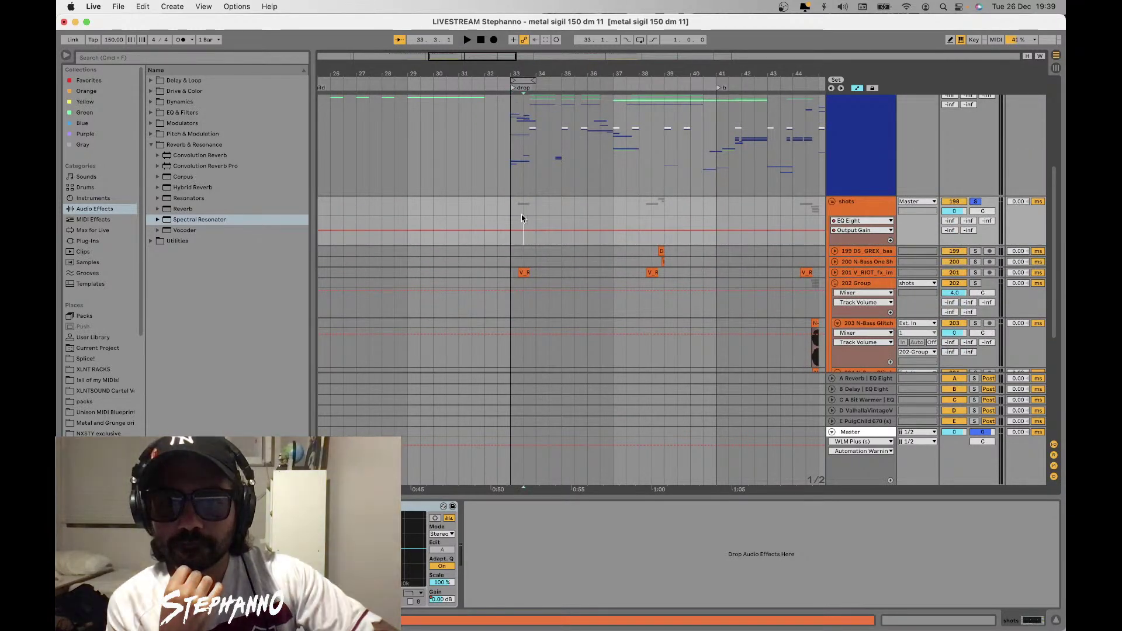
# Audition the soloed shots group at the drop and again around bar 38
pyautogui.click(521, 218)
pyautogui.press('space')
pyautogui.scroll(3, 522, 218)
pyautogui.hscroll(-2, 515, 216)
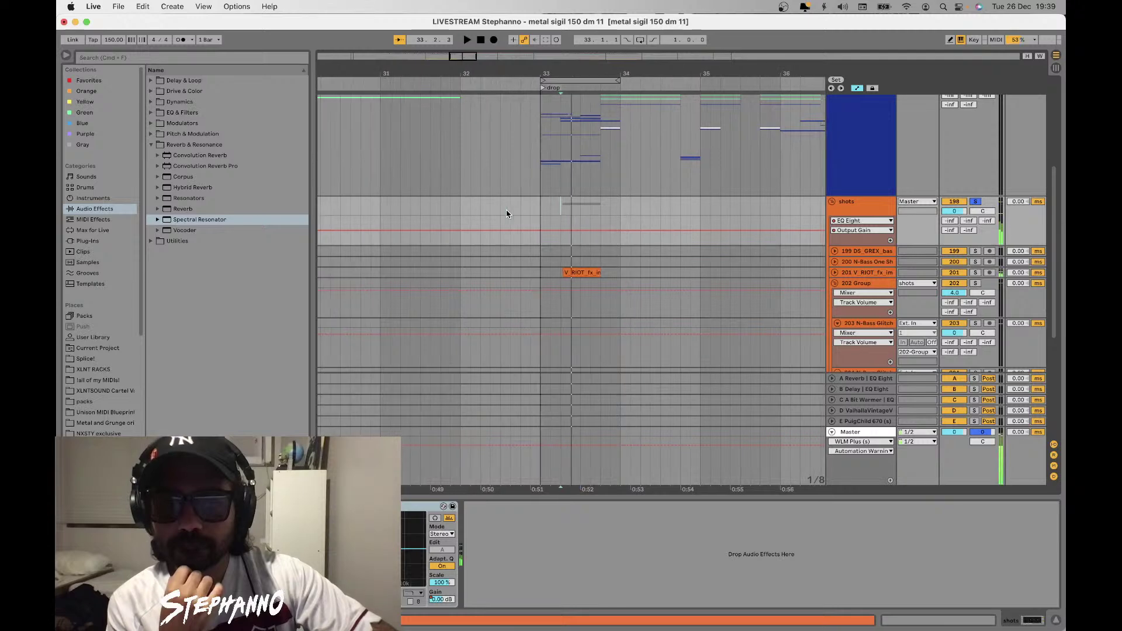
pyautogui.scroll(-3, 507, 214)
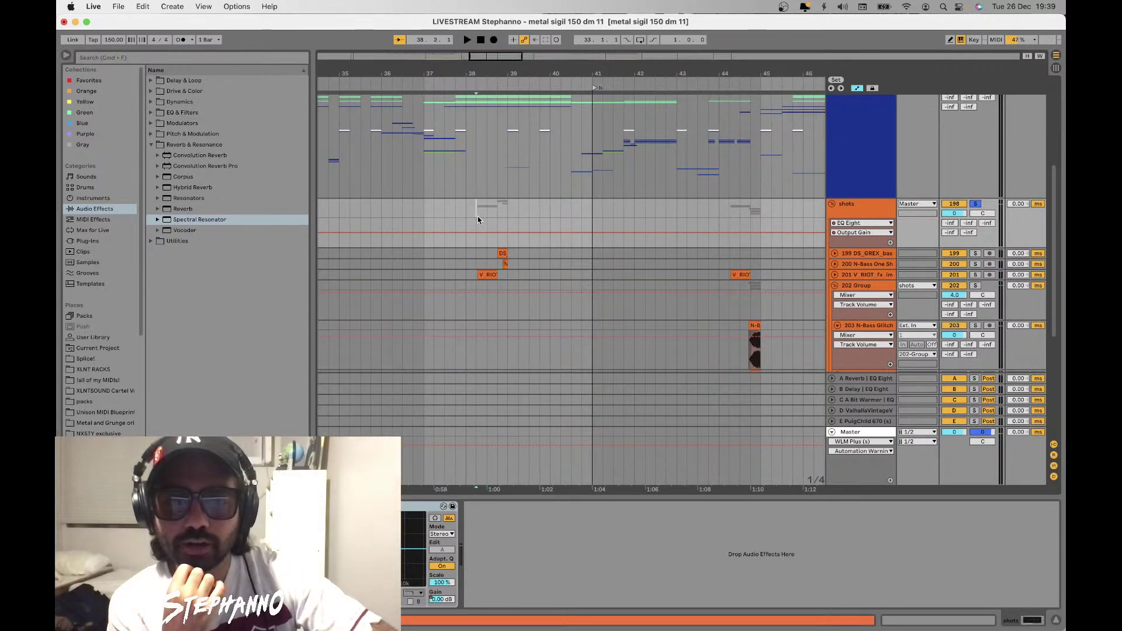
pyautogui.hscroll(-3, 478, 217)
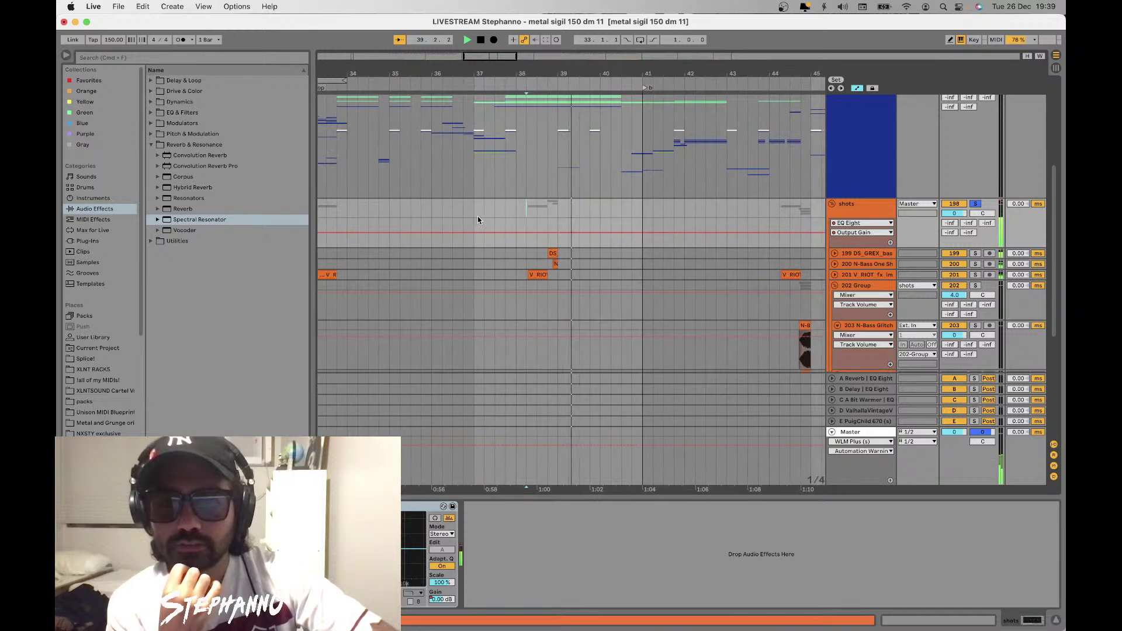
pyautogui.scroll(-3, 476, 214)
pyautogui.press('space')
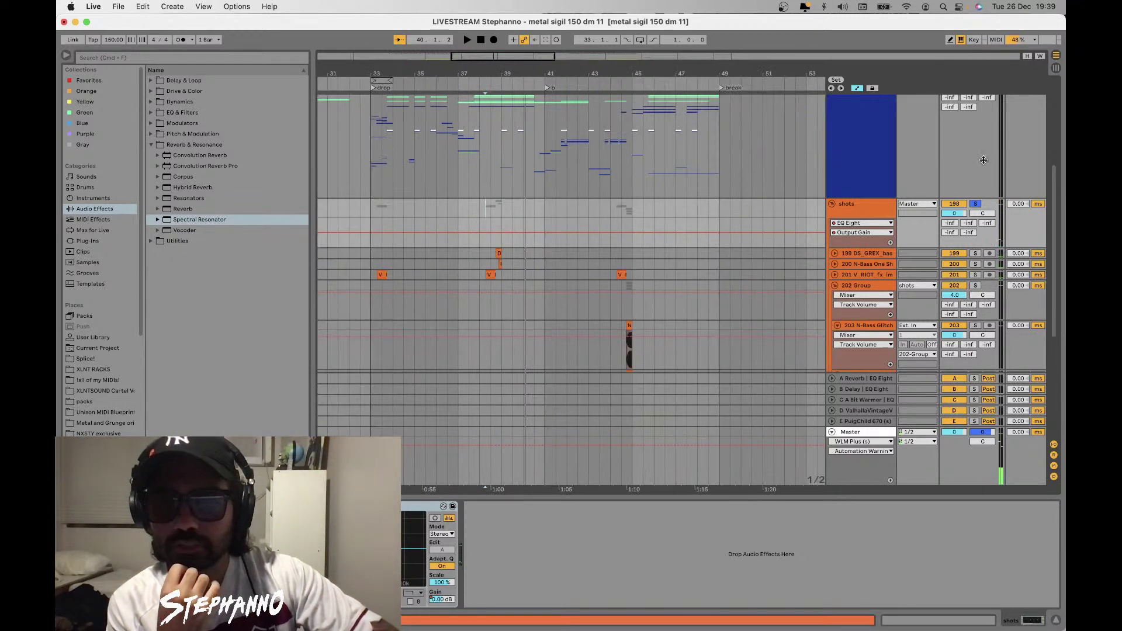
# Unsolo the shots group and expand the drop bass group to reach its drop shots subgroup
pyautogui.scroll(3, 864, 188)
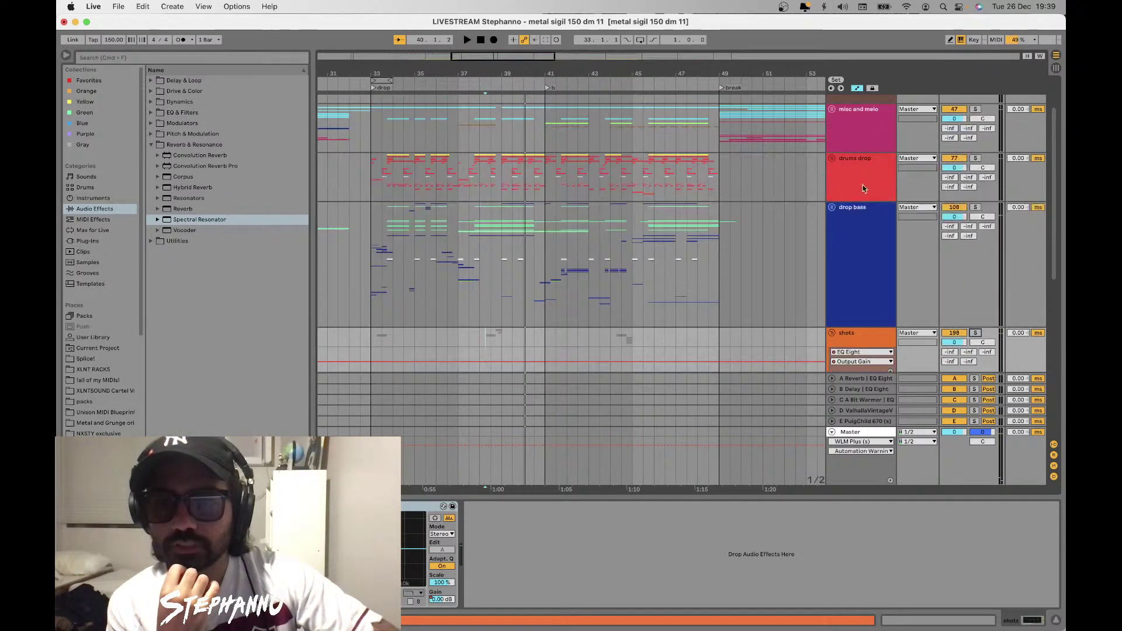
pyautogui.click(831, 207)
pyautogui.scroll(-5, 831, 208)
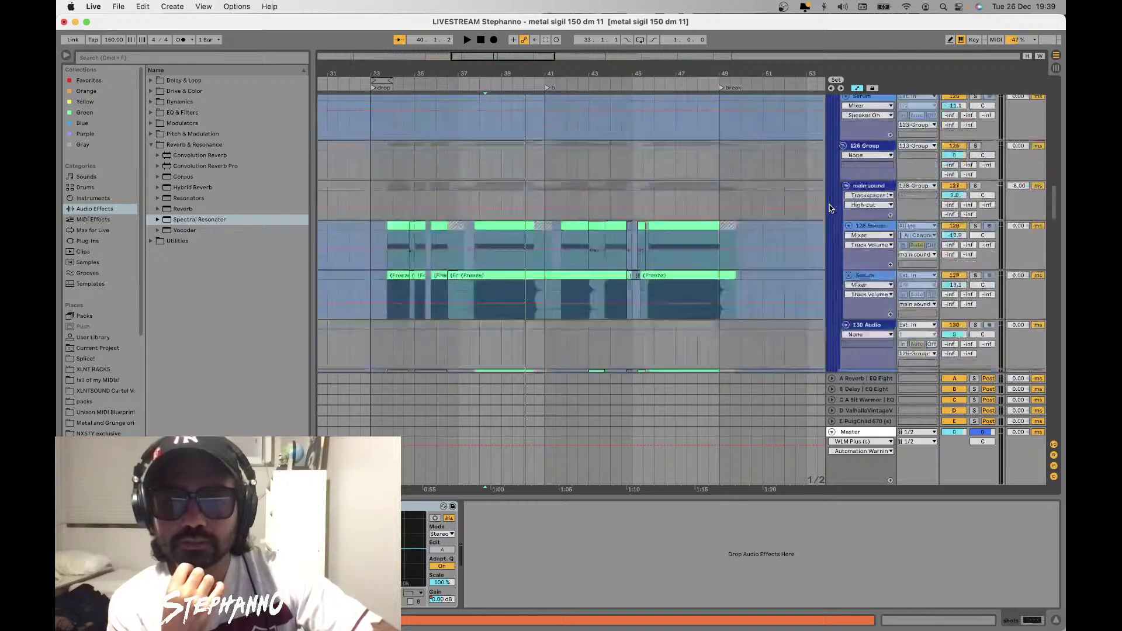
pyautogui.scroll(-10, 830, 208)
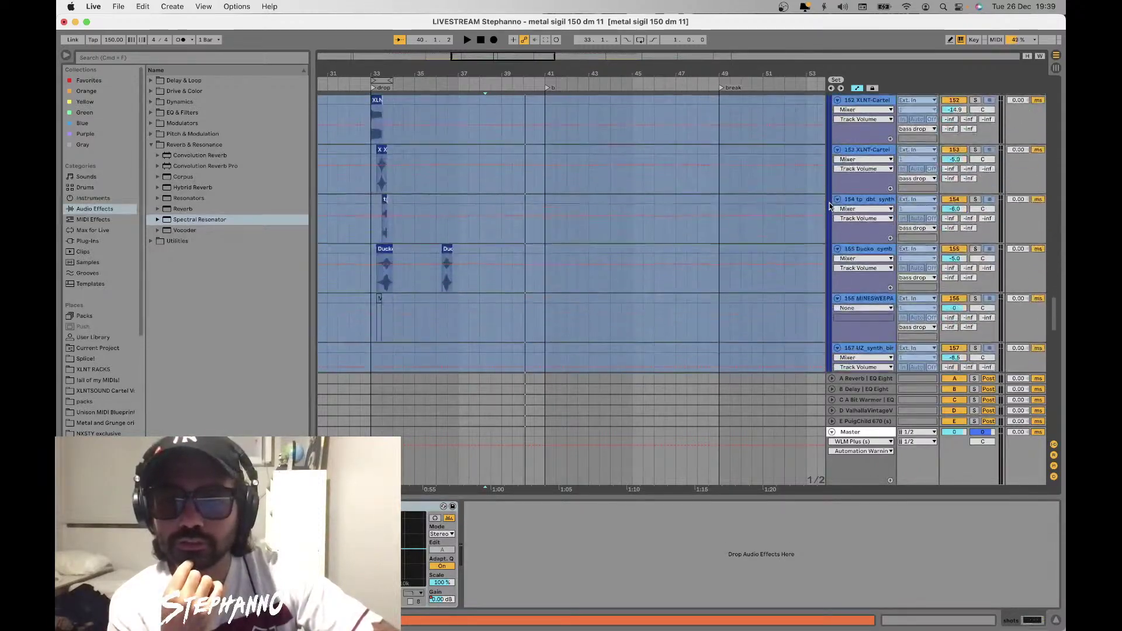
pyautogui.scroll(-8, 829, 206)
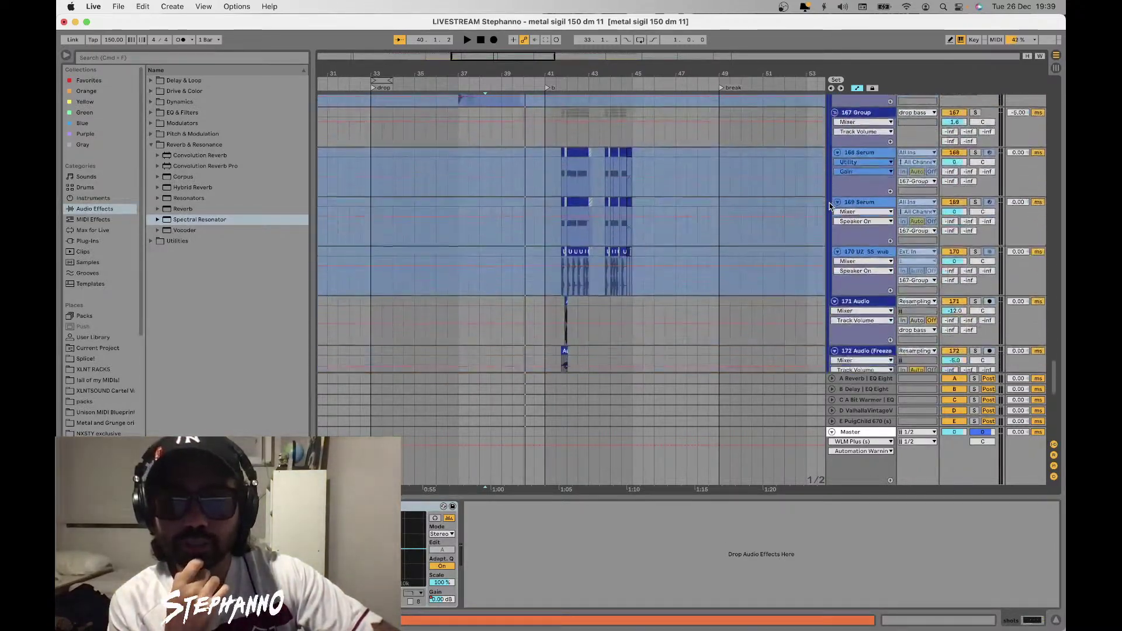
pyautogui.scroll(-3, 830, 206)
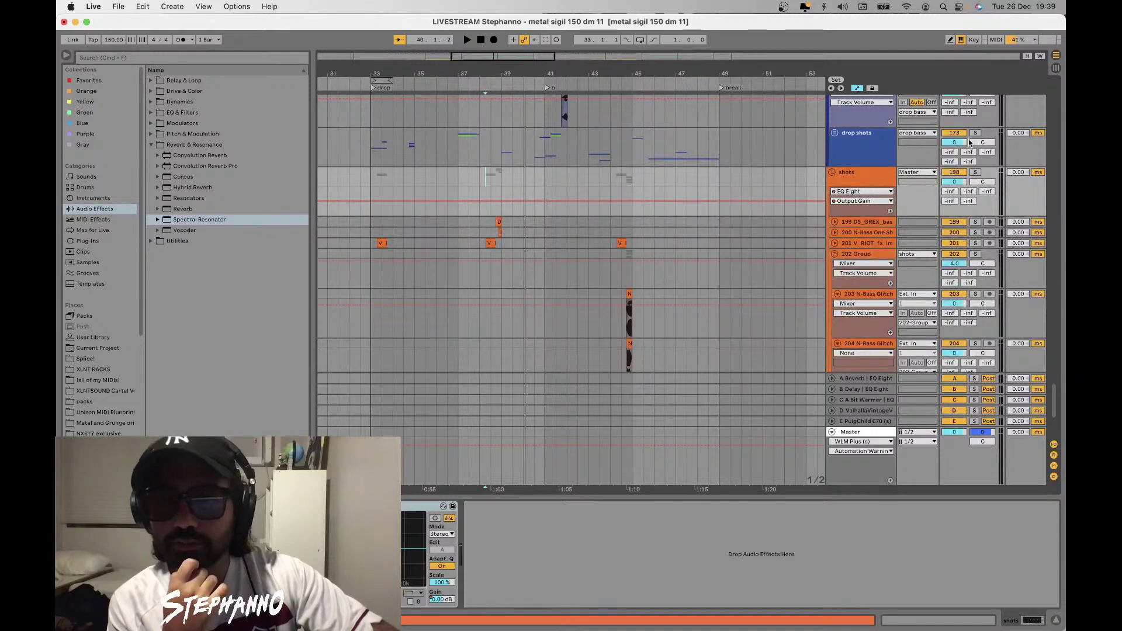
# Audition the drop shots subgroup on its own from the start of the drop
pyautogui.click(368, 153)
pyautogui.press('space')
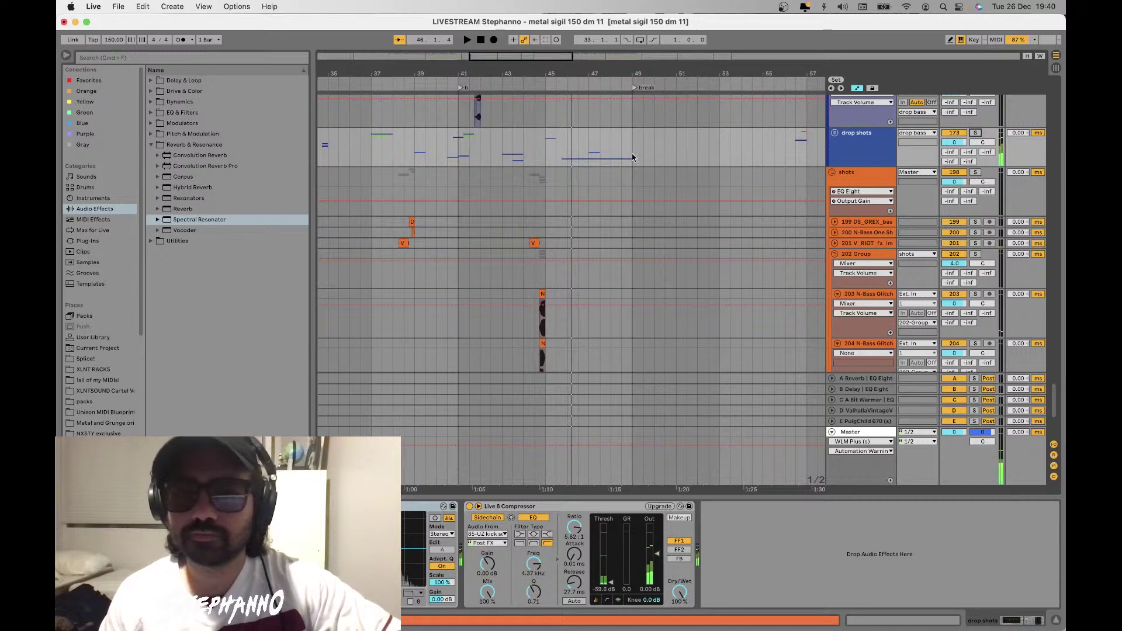
pyautogui.scroll(-3, 632, 158)
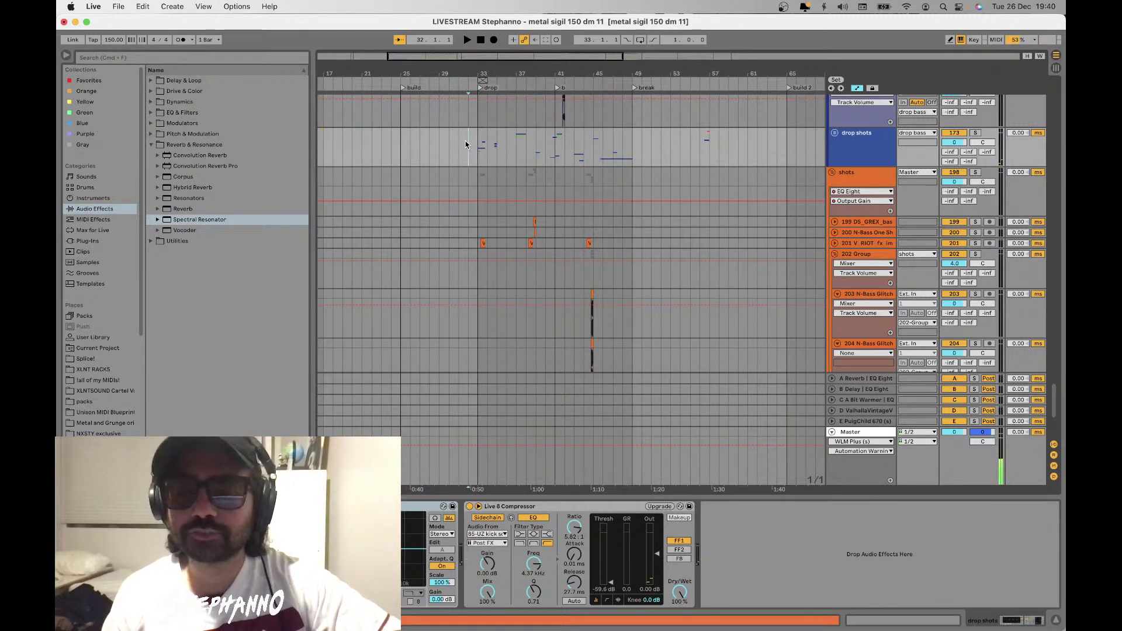
# Play the full mix from bar 32 and select the time range around the OFF_RECORD vocal clip on track 163
pyautogui.press('space')
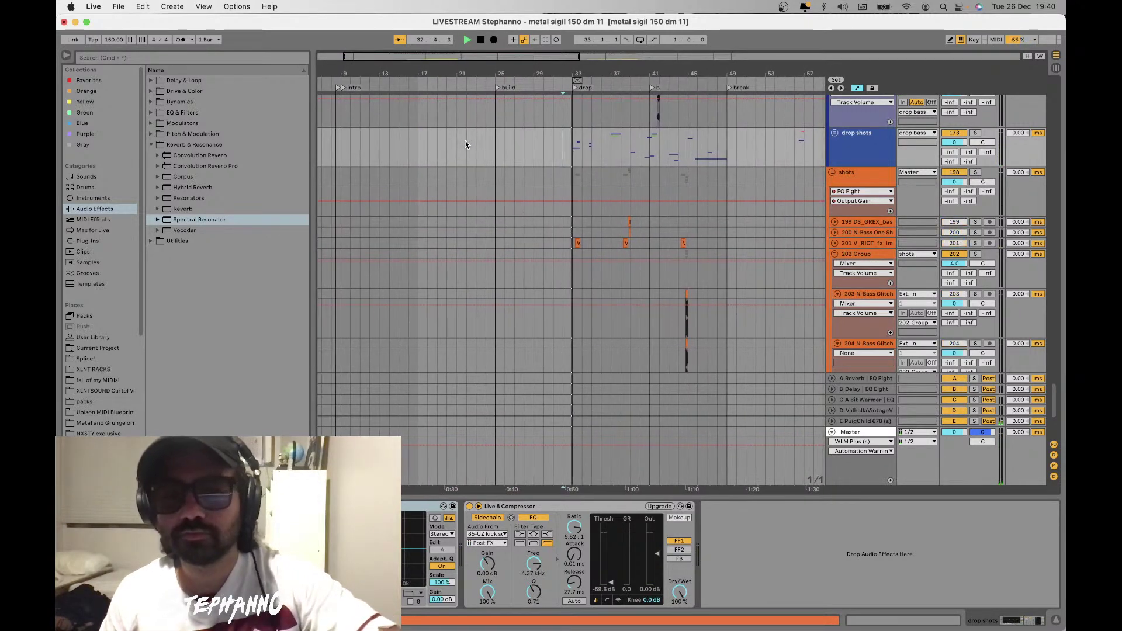
pyautogui.press('super+a')
pyautogui.scroll(10, 465, 142)
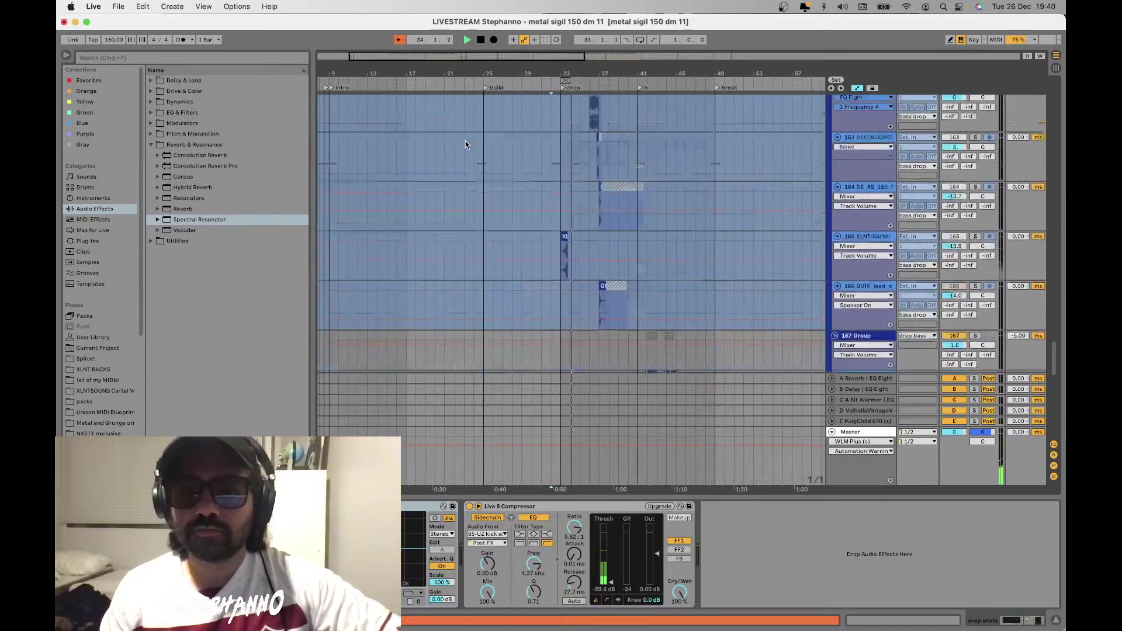
pyautogui.scroll(5, 571, 225)
pyautogui.scroll(-3, 573, 228)
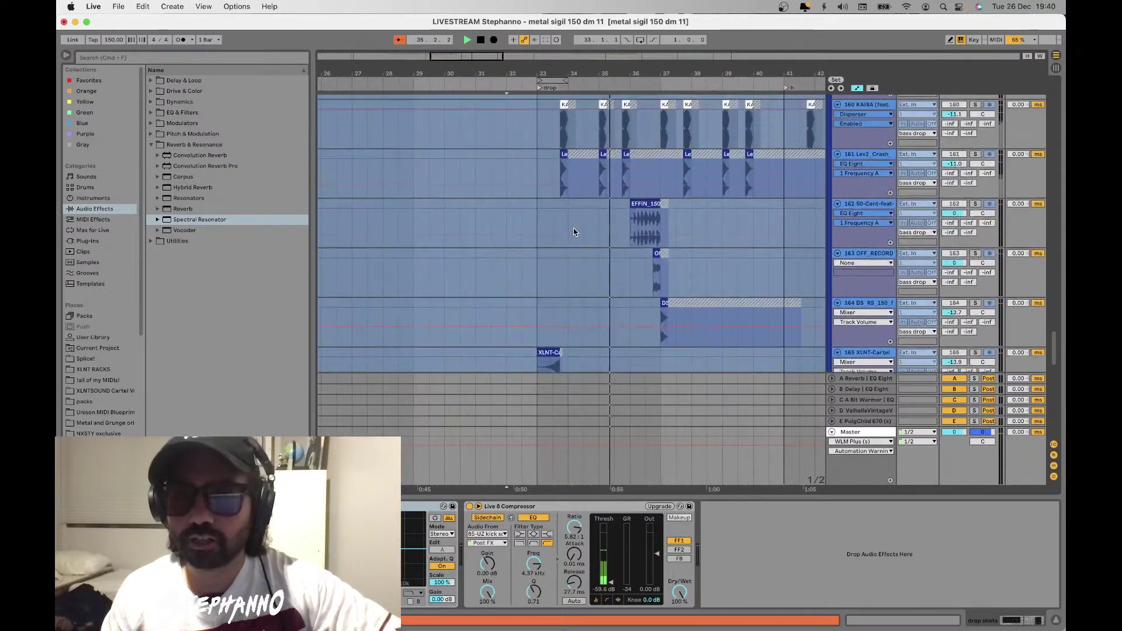
pyautogui.moveTo(676, 293); pyautogui.dragTo(637, 271)
pyautogui.scroll(5, 637, 272)
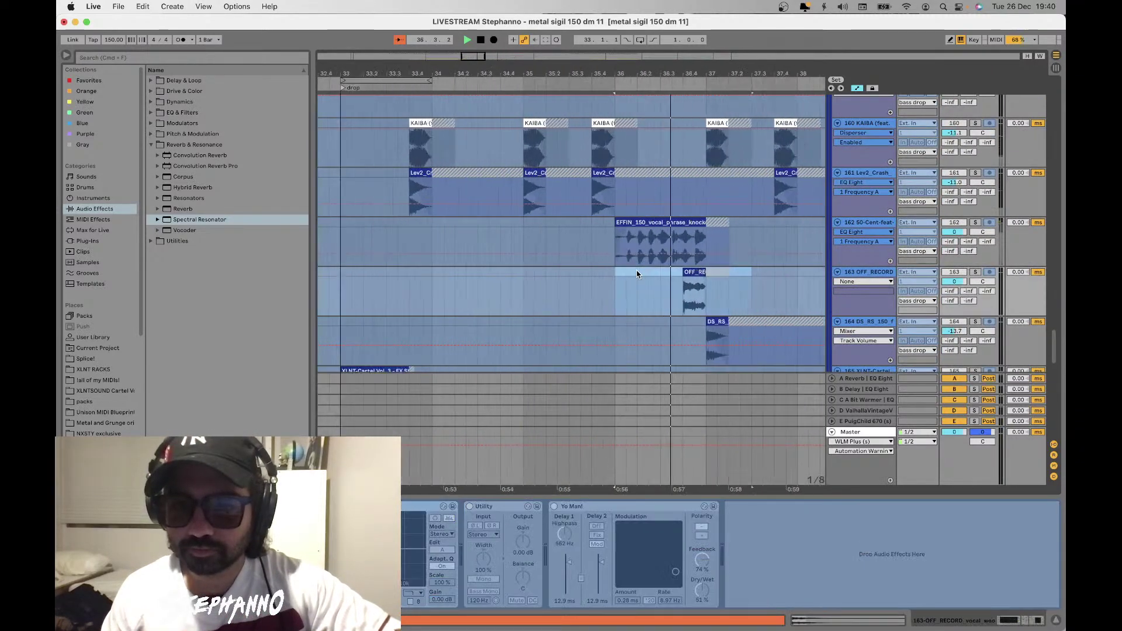
# Look over the other drop bass tracks across both drops during playback, ending on 140 Group
pyautogui.scroll(-3, 637, 270)
pyautogui.hscroll(3, 637, 270)
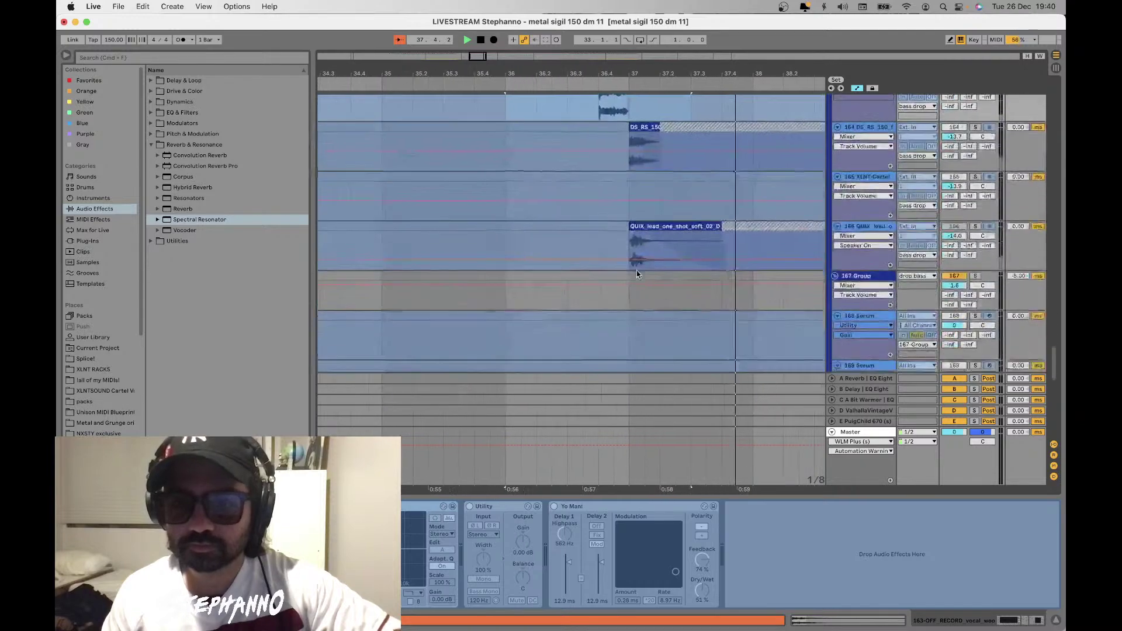
pyautogui.scroll(-5, 637, 275)
pyautogui.scroll(15, 637, 274)
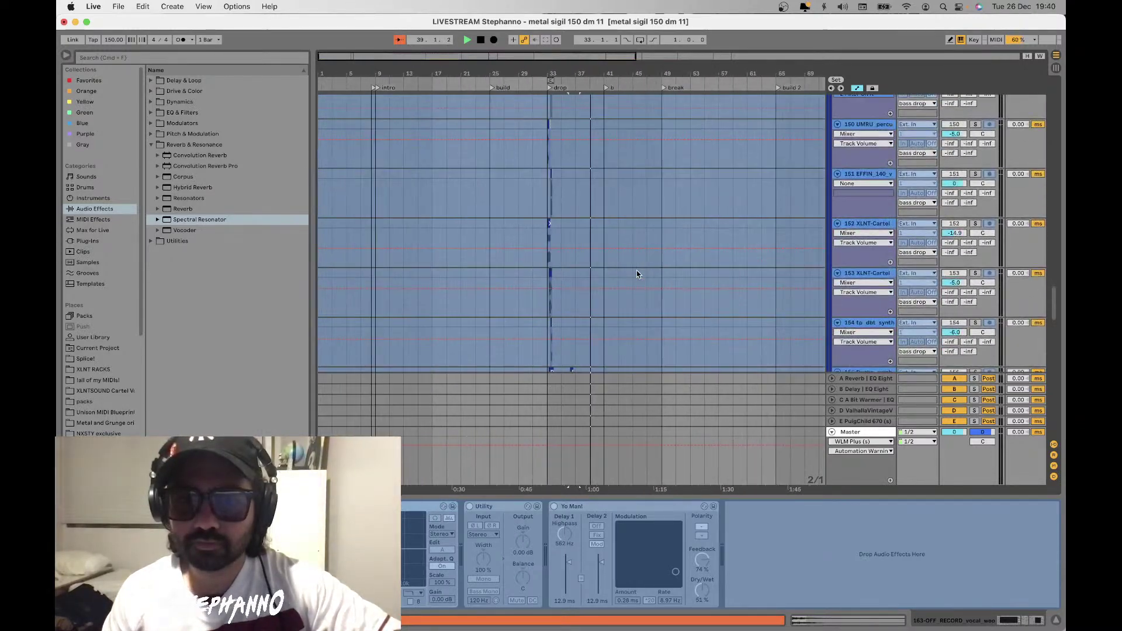
pyautogui.scroll(3, 636, 286)
pyautogui.scroll(-4, 631, 284)
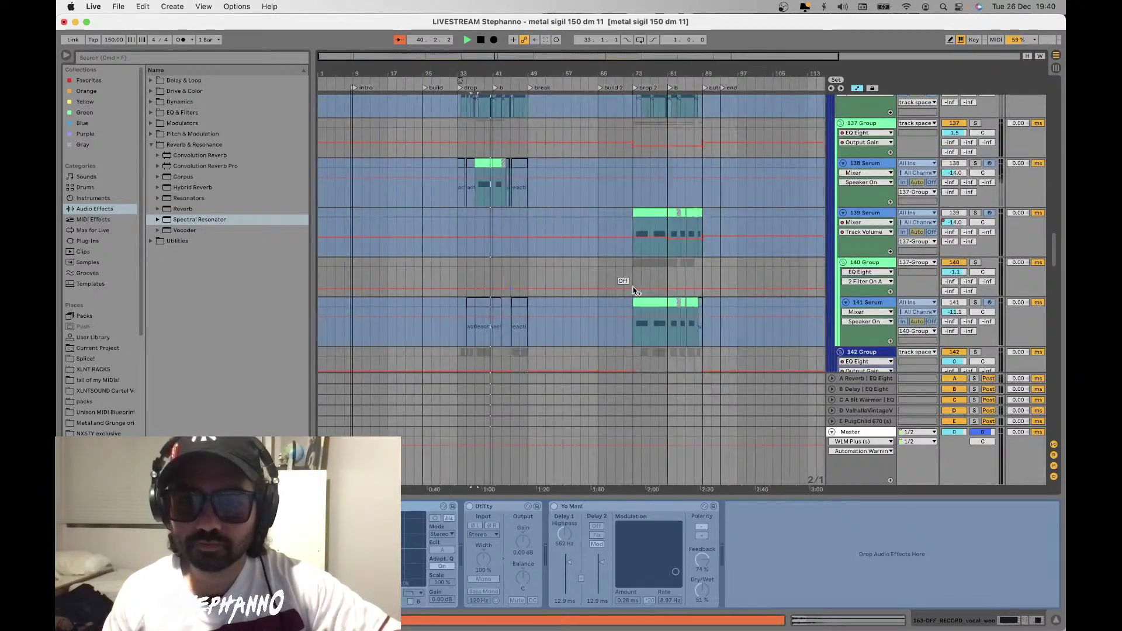
pyautogui.click(475, 261)
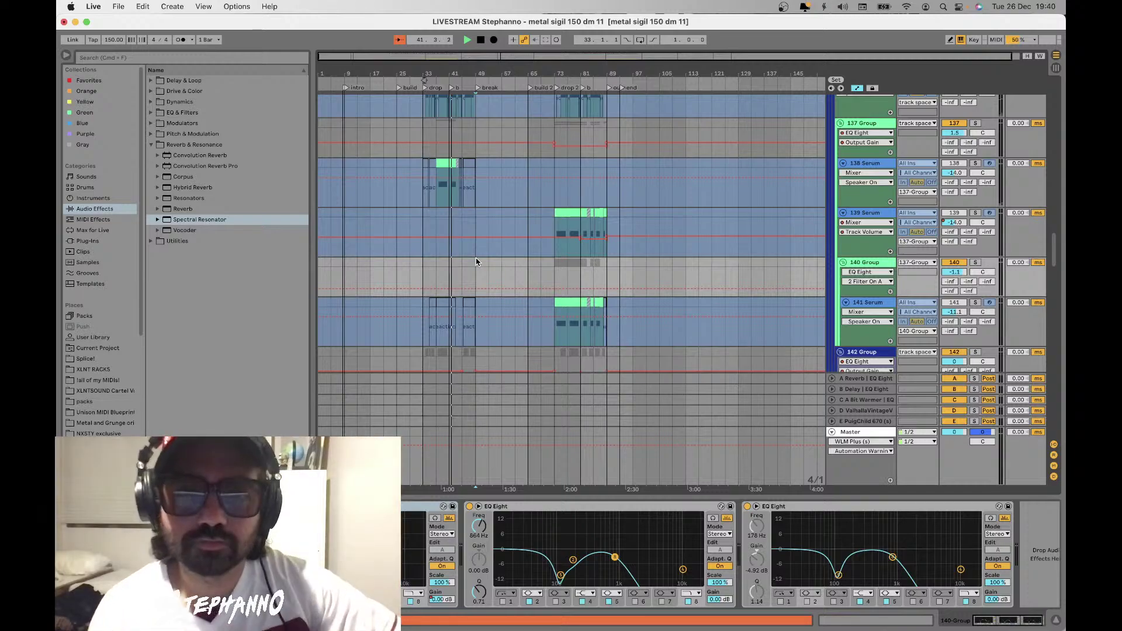
# Look over the drop bass tracks around 113 Group and 118 Group, and turn off automation mode in the arrangement
pyautogui.scroll(10, 476, 262)
pyautogui.scroll(9, 475, 261)
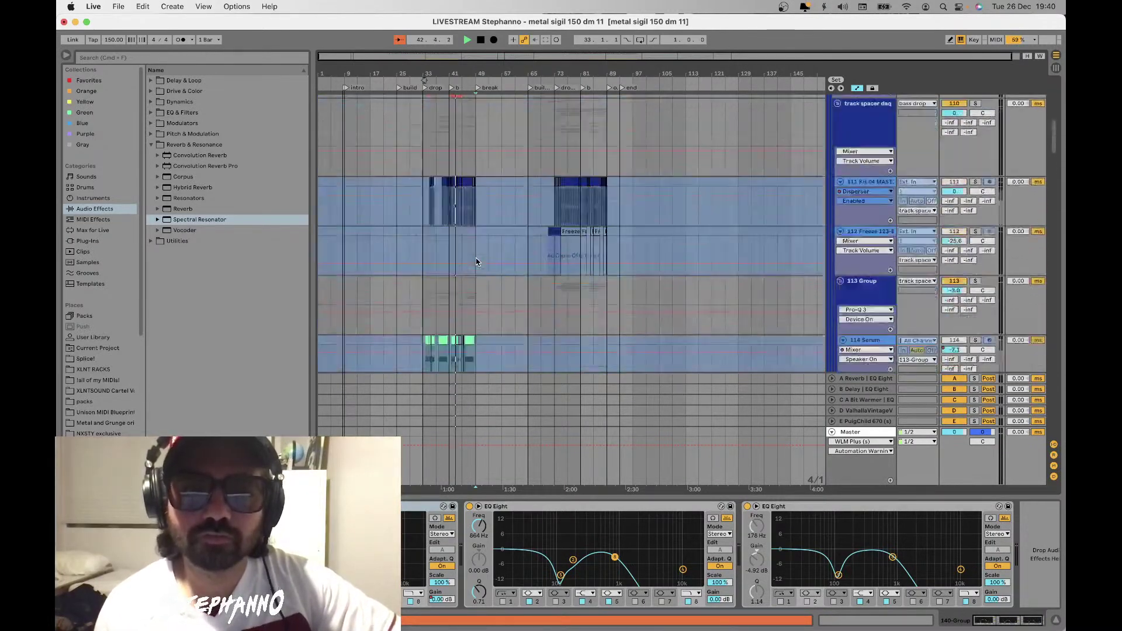
pyautogui.scroll(-1, 477, 261)
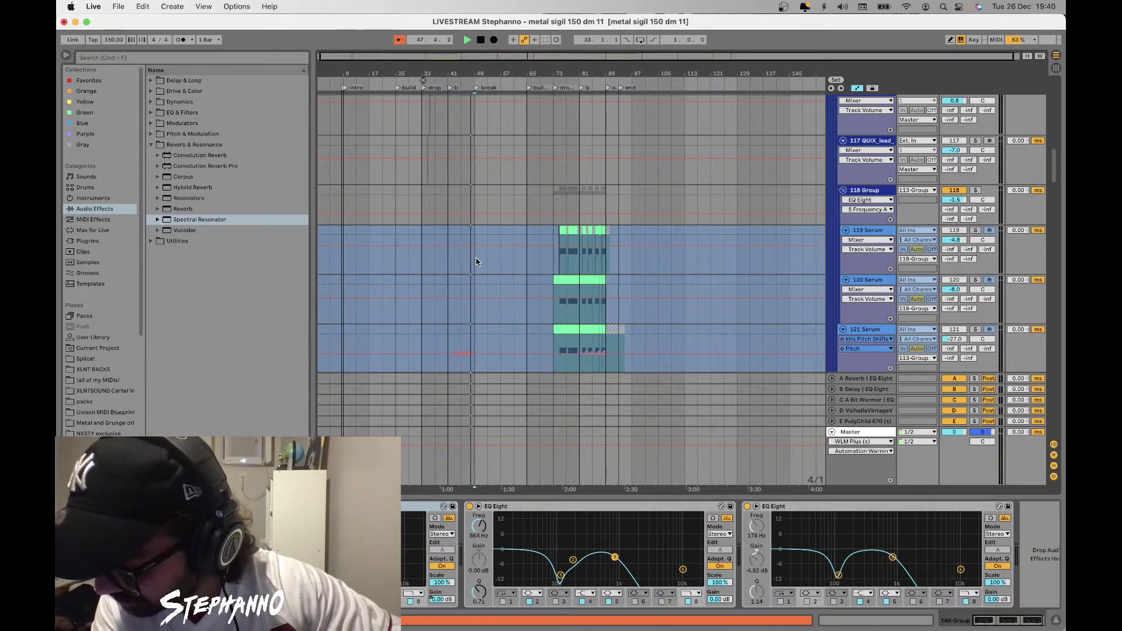
pyautogui.scroll(-1, 476, 262)
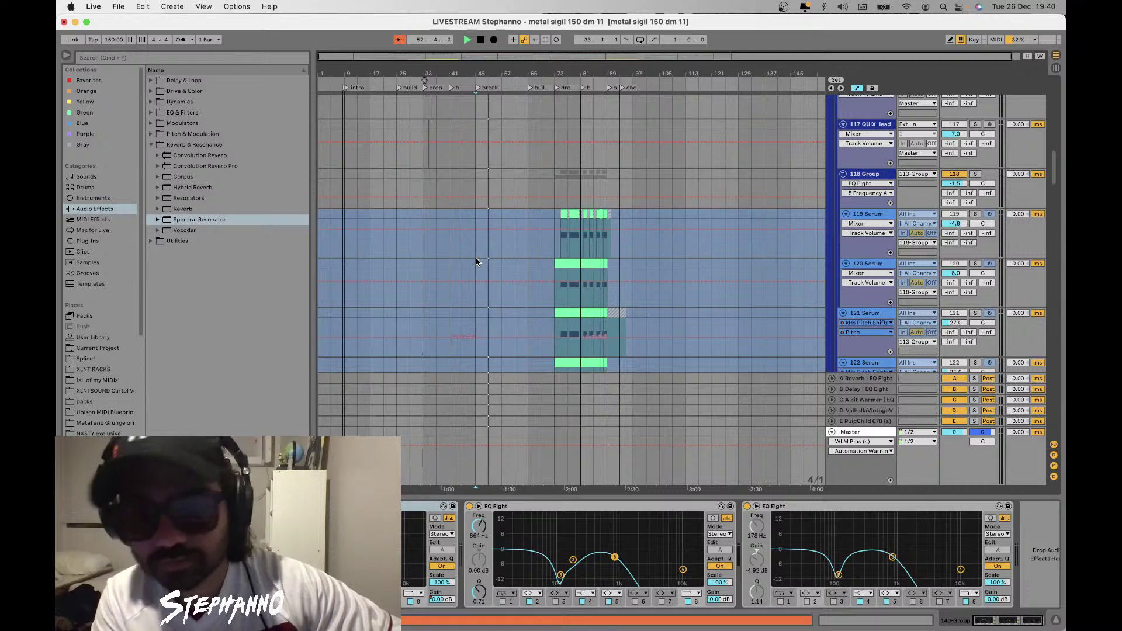
pyautogui.scroll(-4, 477, 262)
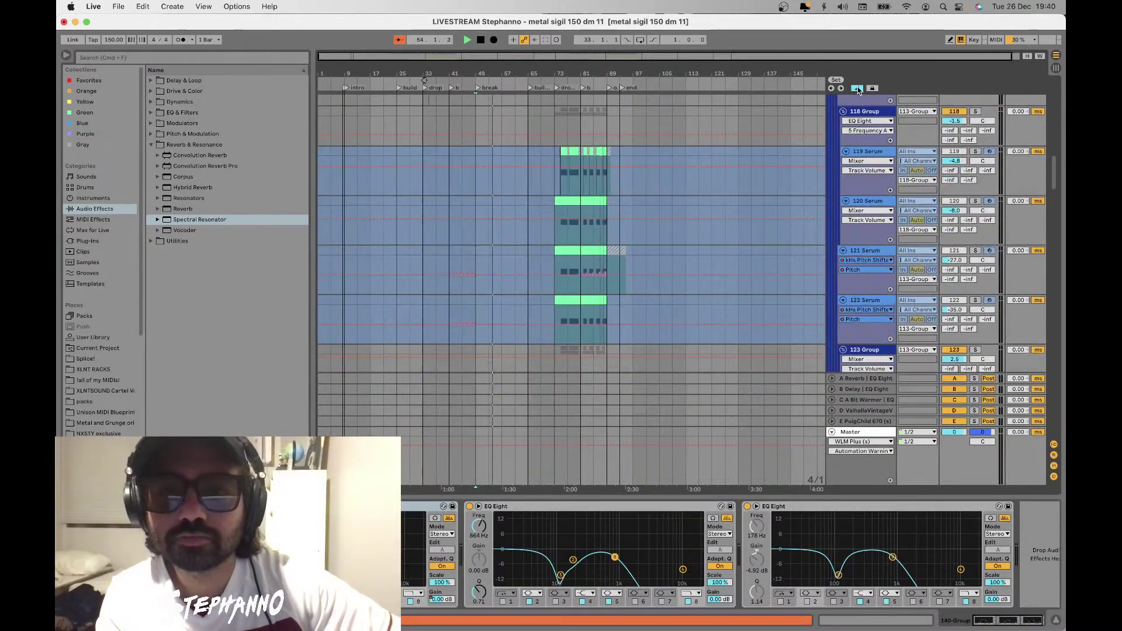
pyautogui.click(858, 88)
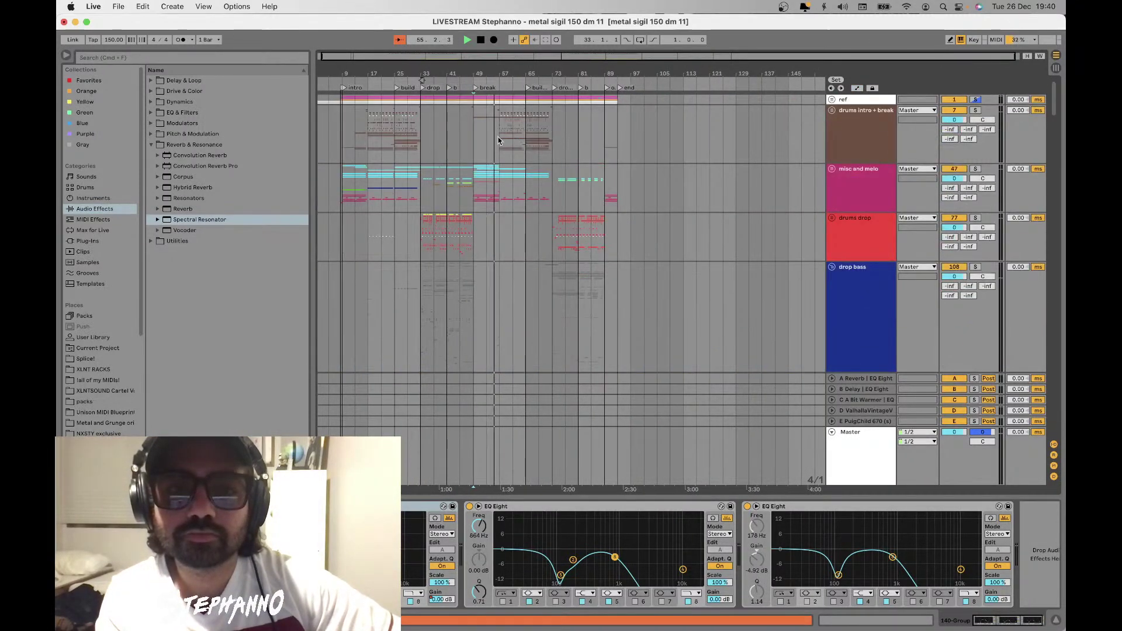
# Place the insert marker in the break on drums intro + break, and check the master's WLM and SPAN meters during playback
pyautogui.click(479, 143)
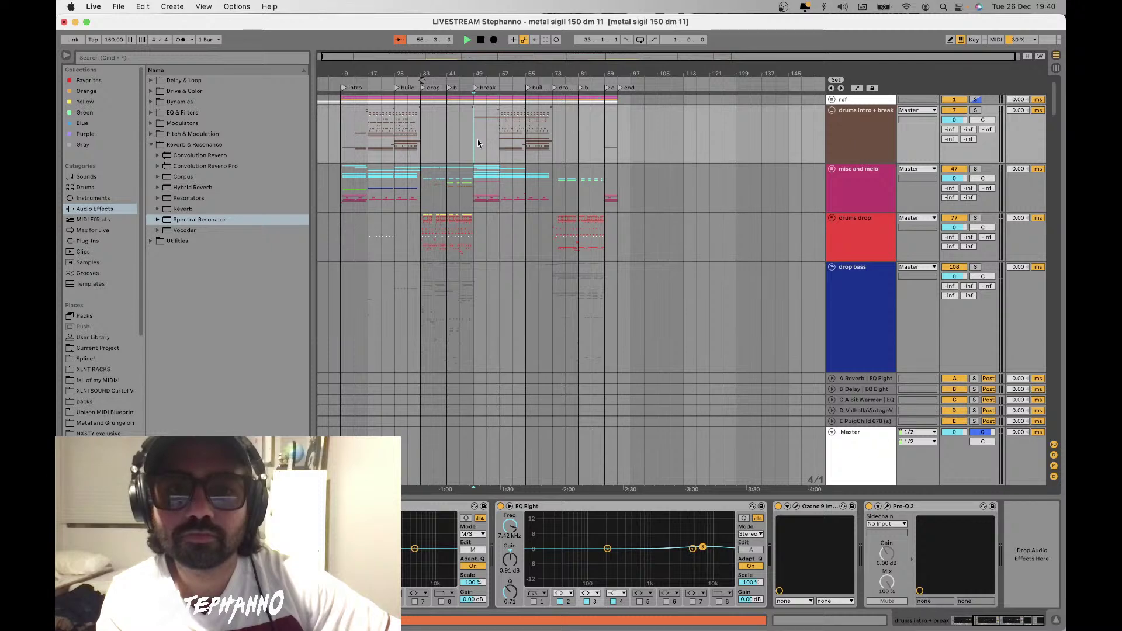
pyautogui.scroll(5, 497, 138)
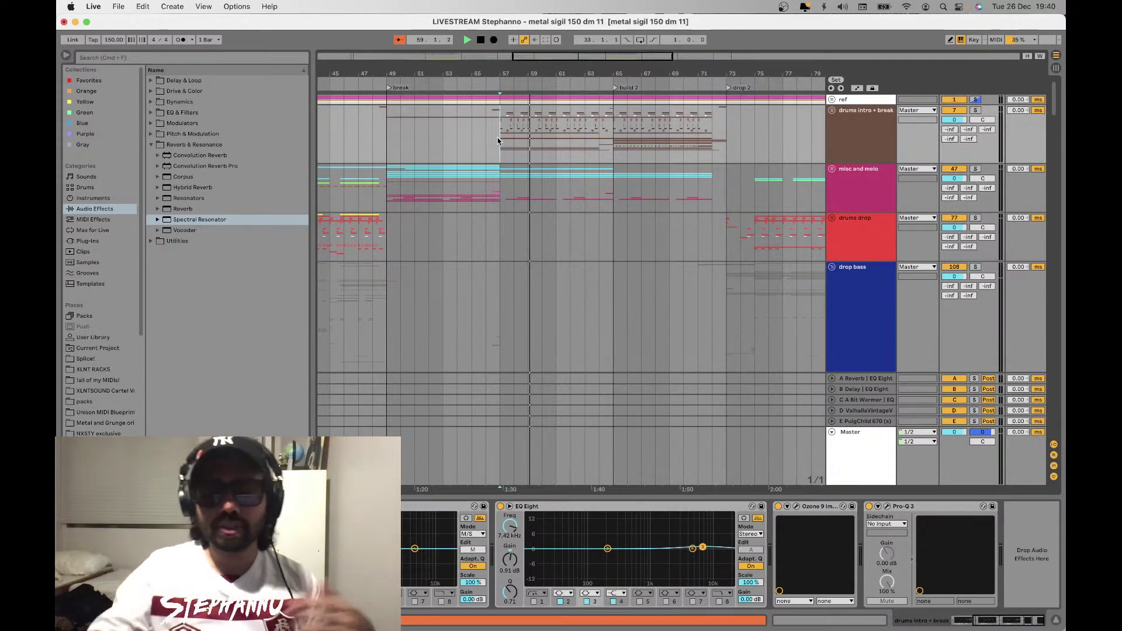
pyautogui.press('super+alt+p')
pyautogui.press('super+alt+p')
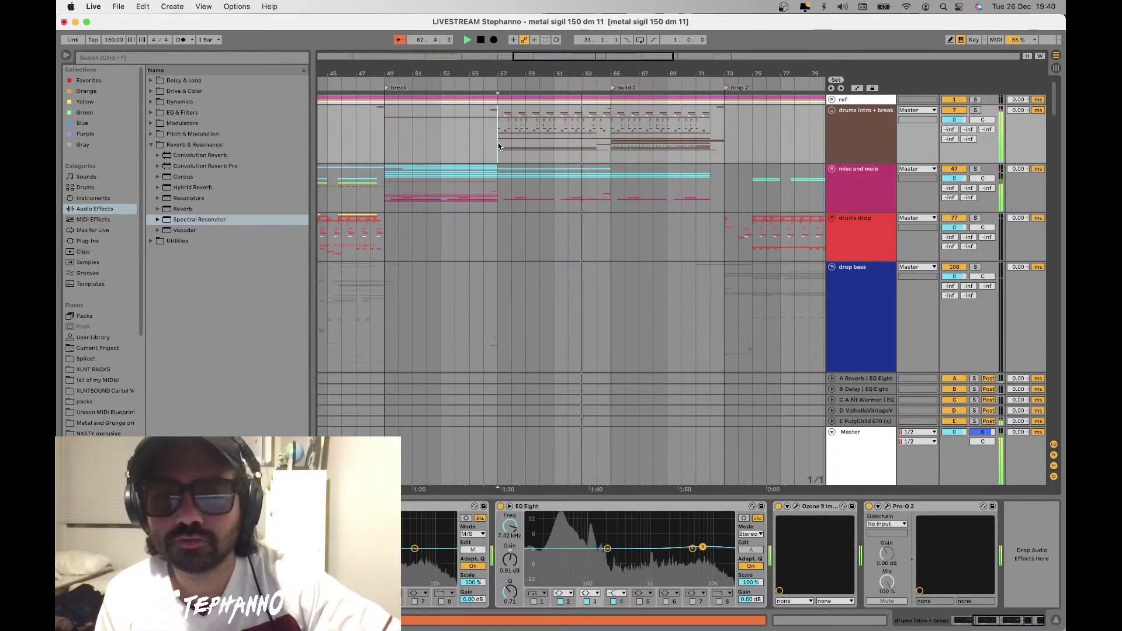
pyautogui.press('super+alt+p')
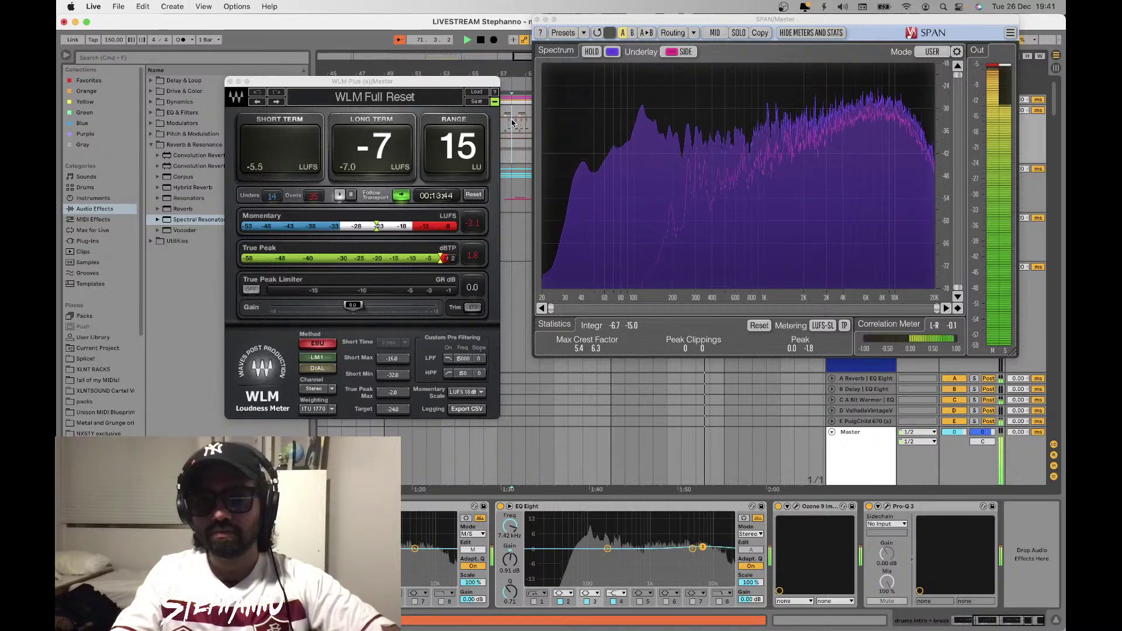
pyautogui.press('super+alt+p')
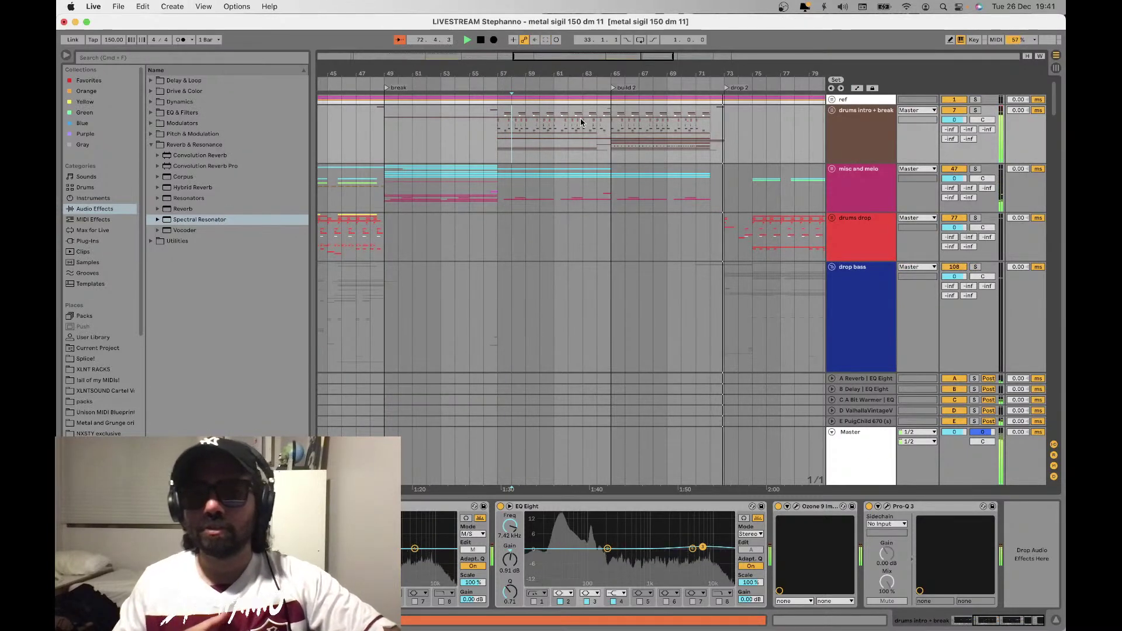
# Expand the vocals group during playback to reach the vocal african tracks around drop 2
pyautogui.scroll(-2, 581, 122)
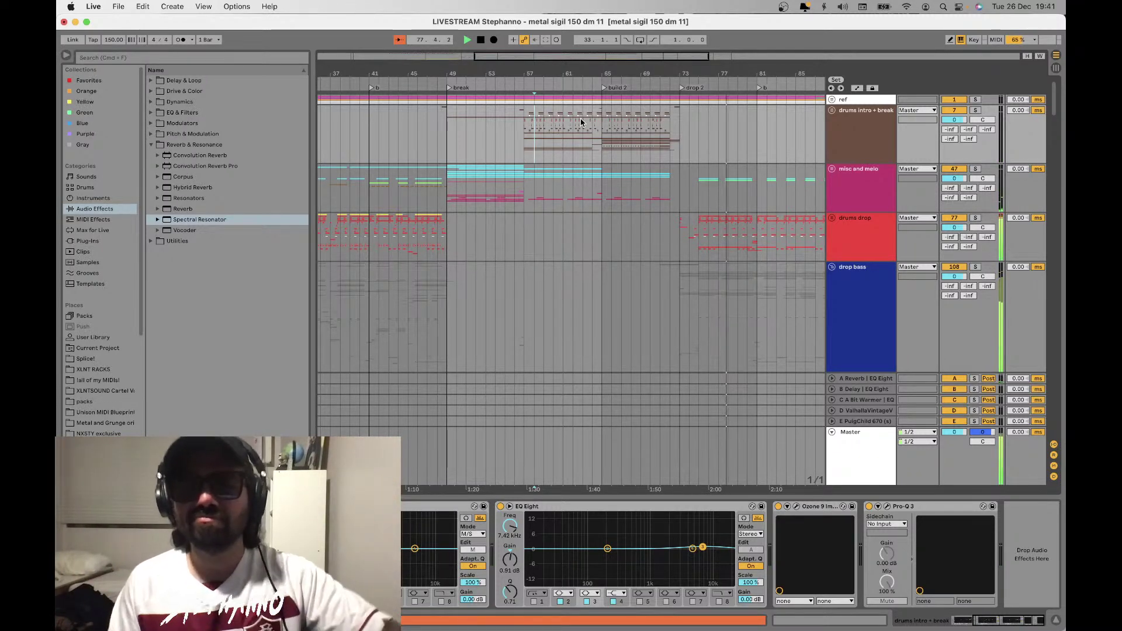
pyautogui.scroll(-10, 580, 122)
pyautogui.hscroll(5, 580, 122)
pyautogui.scroll(-12, 580, 122)
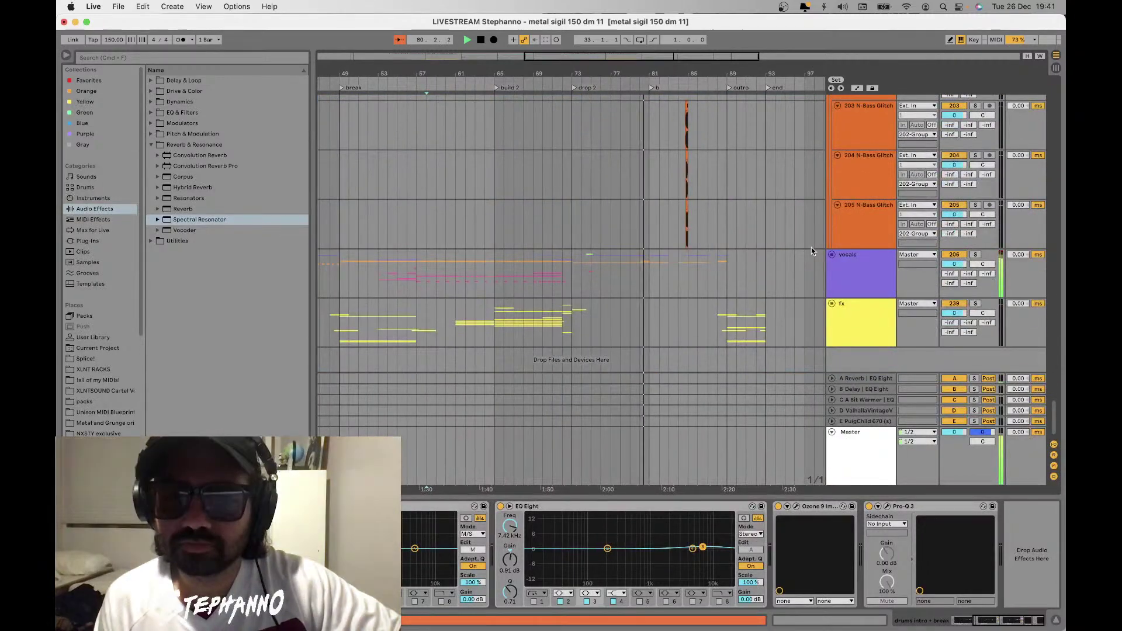
pyautogui.click(603, 269)
pyautogui.scroll(-8, 602, 265)
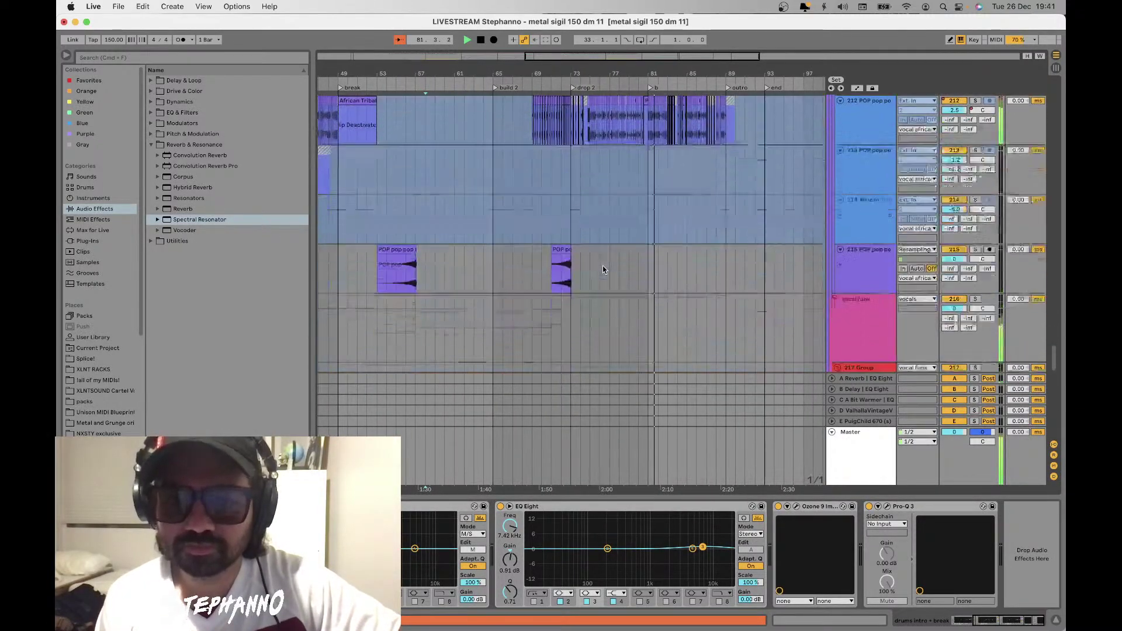
# Select a chopped POP vocal clip near bar 75 on track 212 and reveal its source sample in the browser
pyautogui.scroll(5, 588, 235)
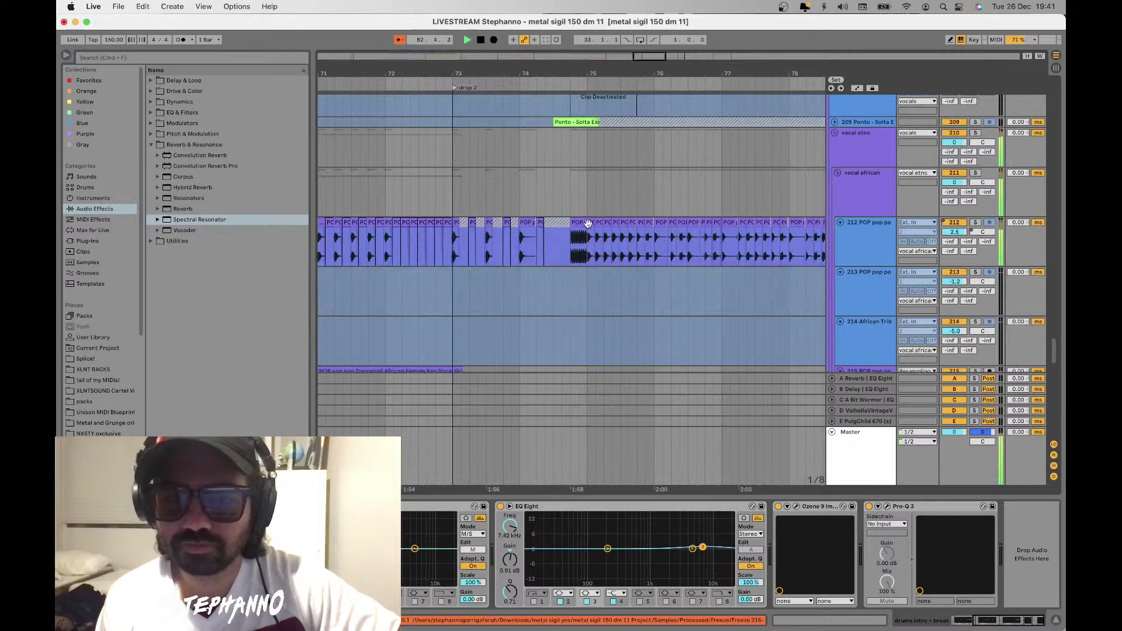
pyautogui.click(590, 223)
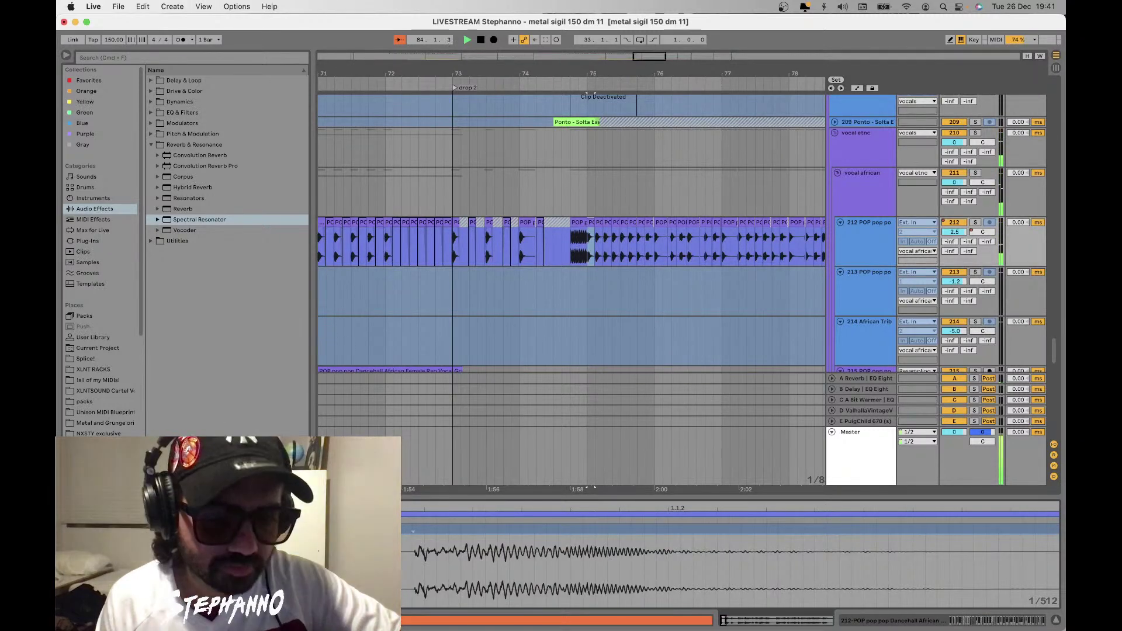
pyautogui.press('super+b')
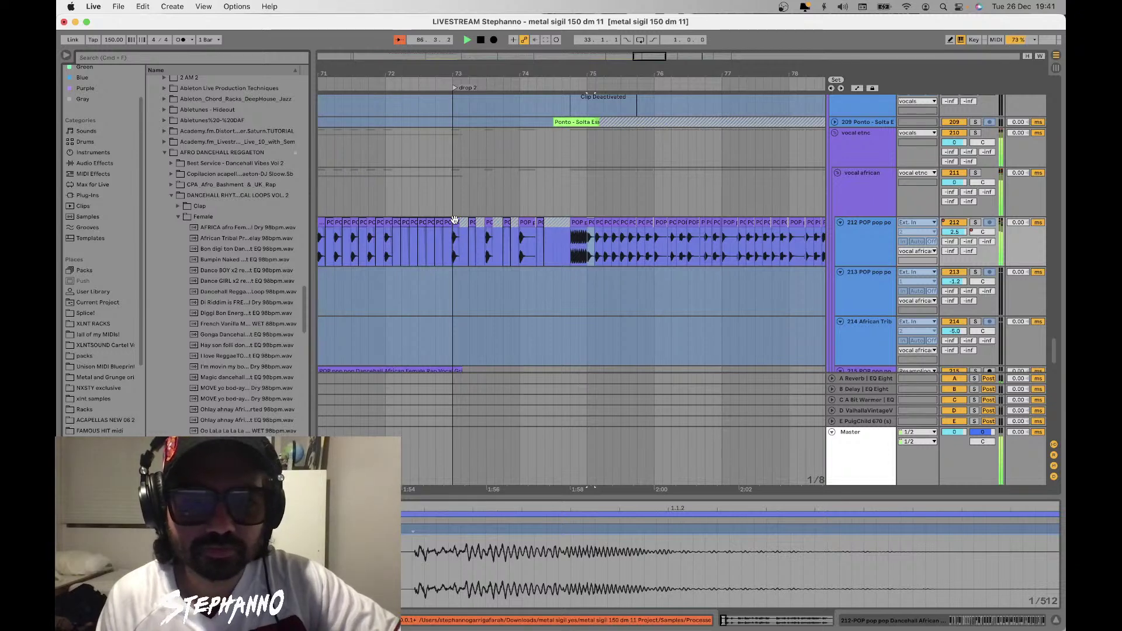
# Solo the vocal african group and play it from the start of drop 2 at bar 73
pyautogui.scroll(-3, 454, 223)
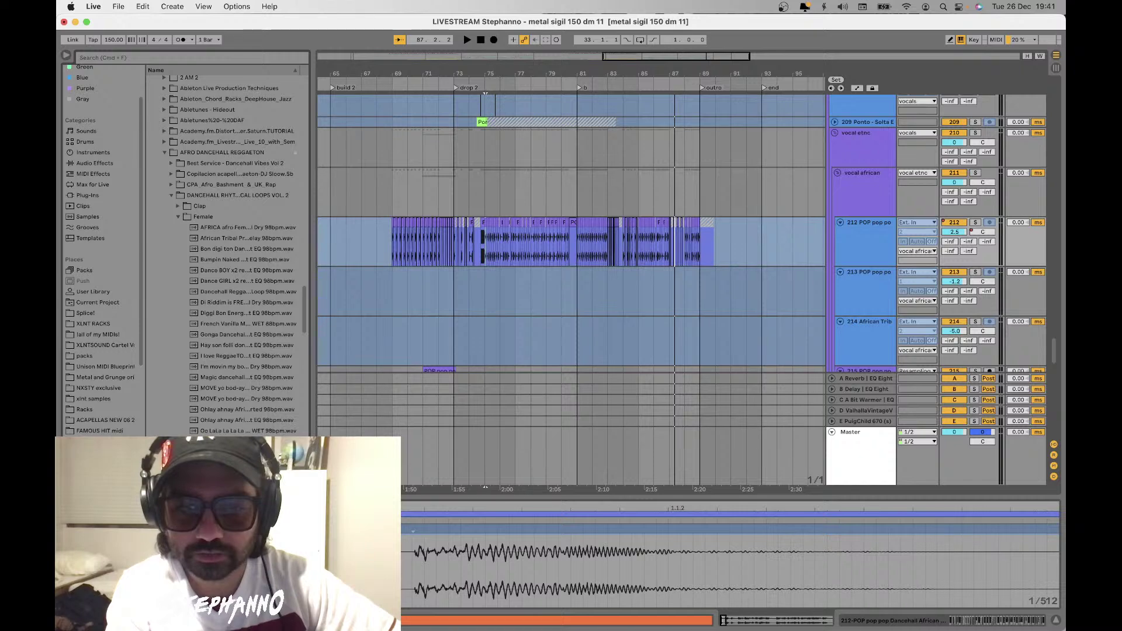
pyautogui.click(975, 172)
pyautogui.click(455, 210)
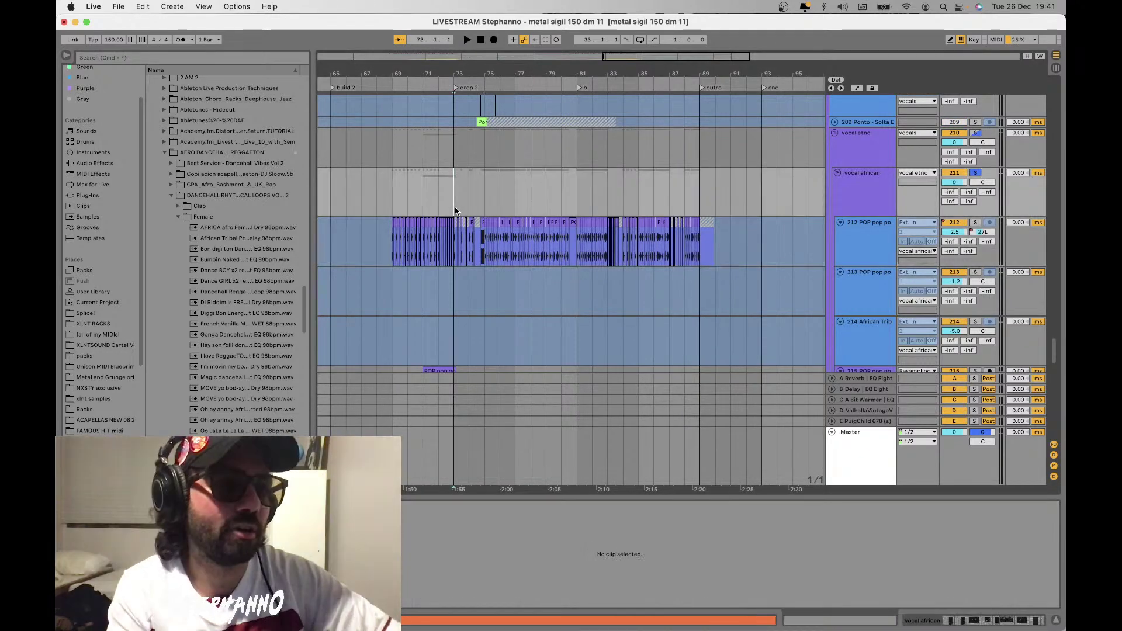
pyautogui.press('+')
pyautogui.press('+')
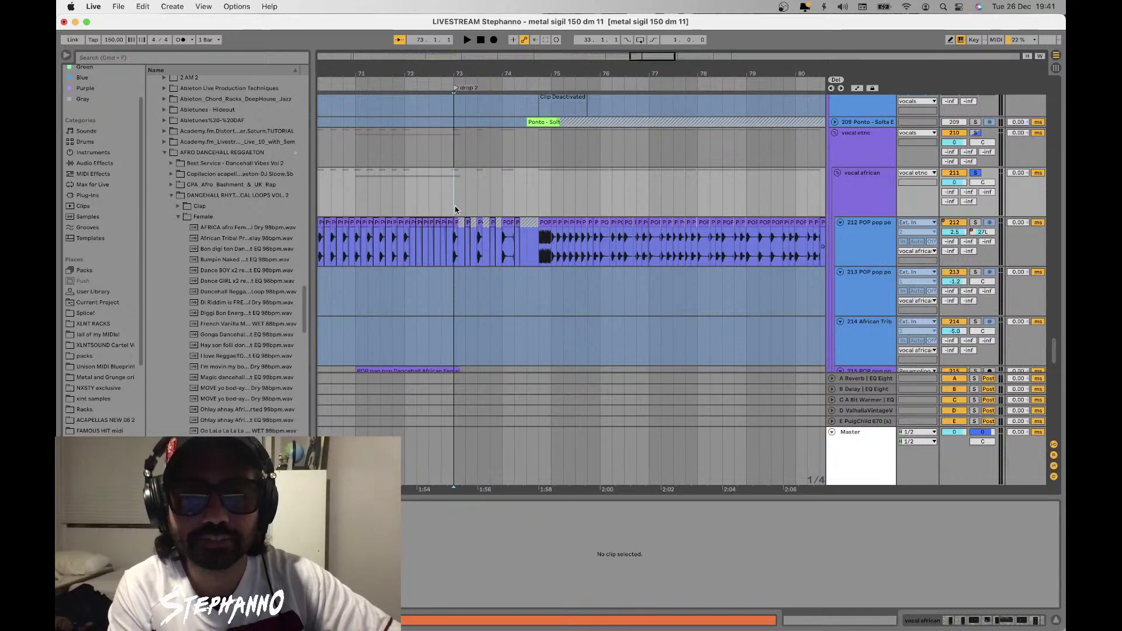
pyautogui.press('-')
pyautogui.press('-')
pyautogui.press('space')
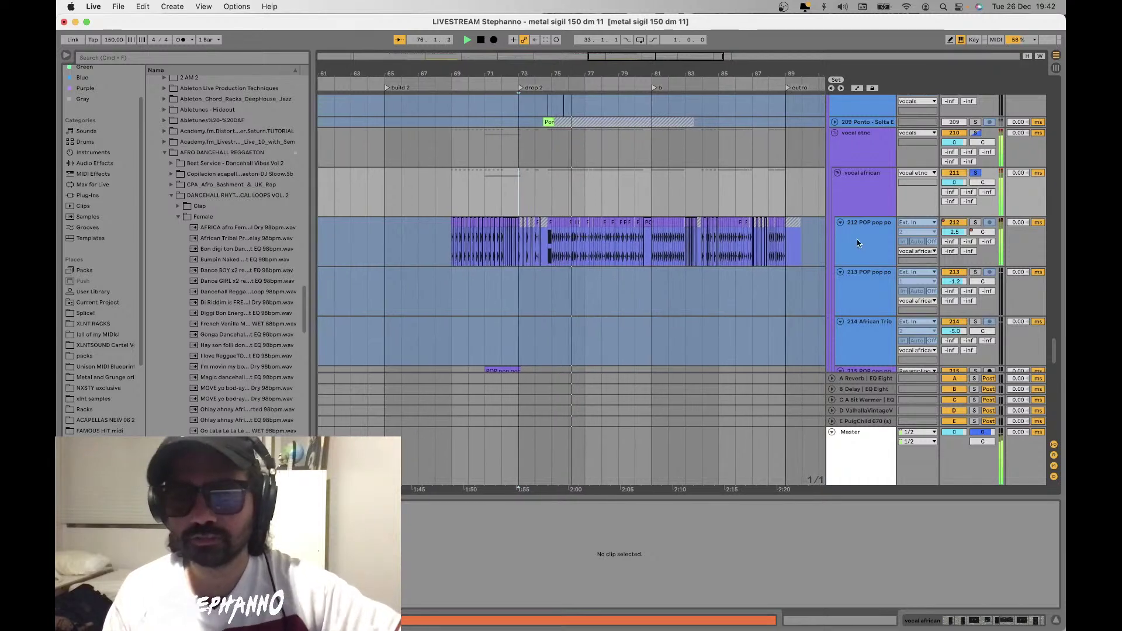
# Examine the effect chain on track 212 while auditioning the soloed vocal african group
pyautogui.click(875, 241)
pyautogui.click(965, 620)
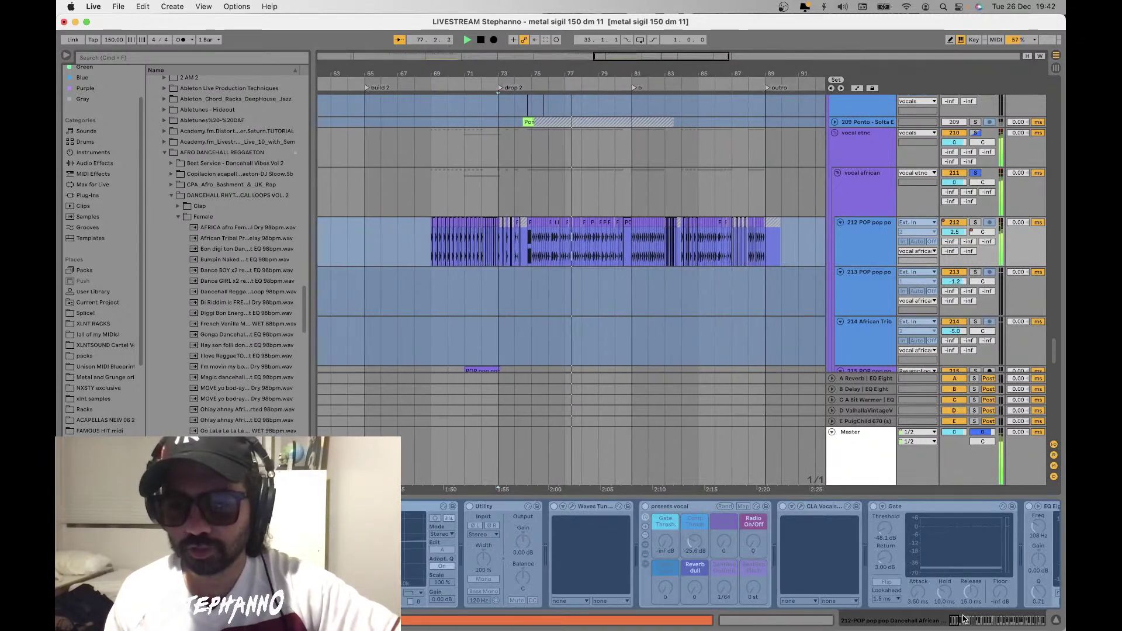
pyautogui.moveTo(954, 620); pyautogui.dragTo(932, 614)
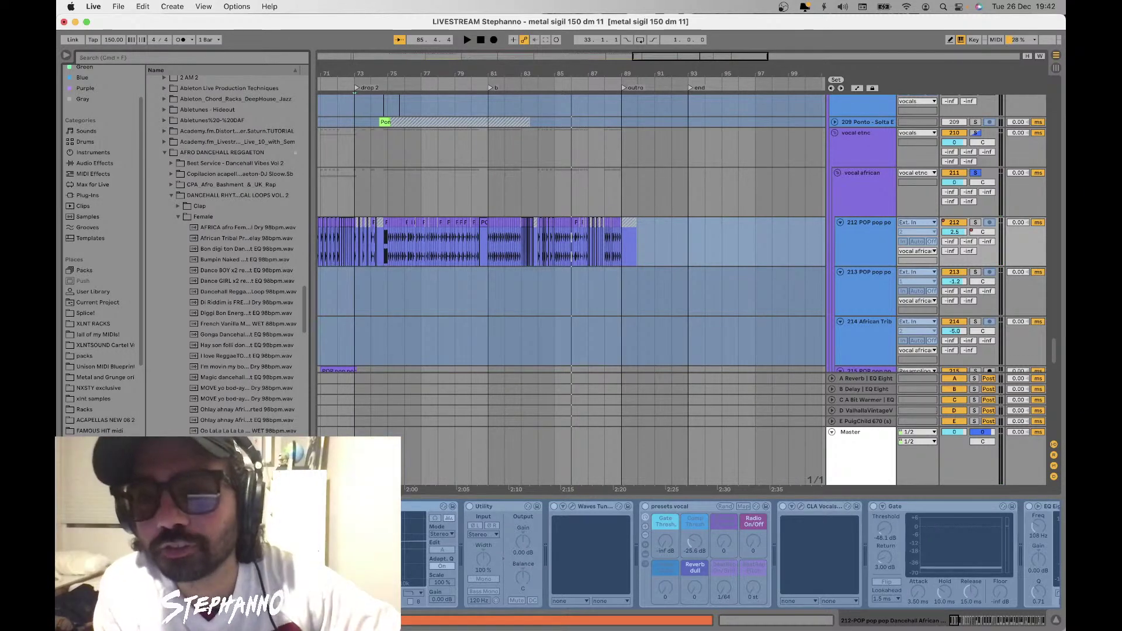
pyautogui.press('space')
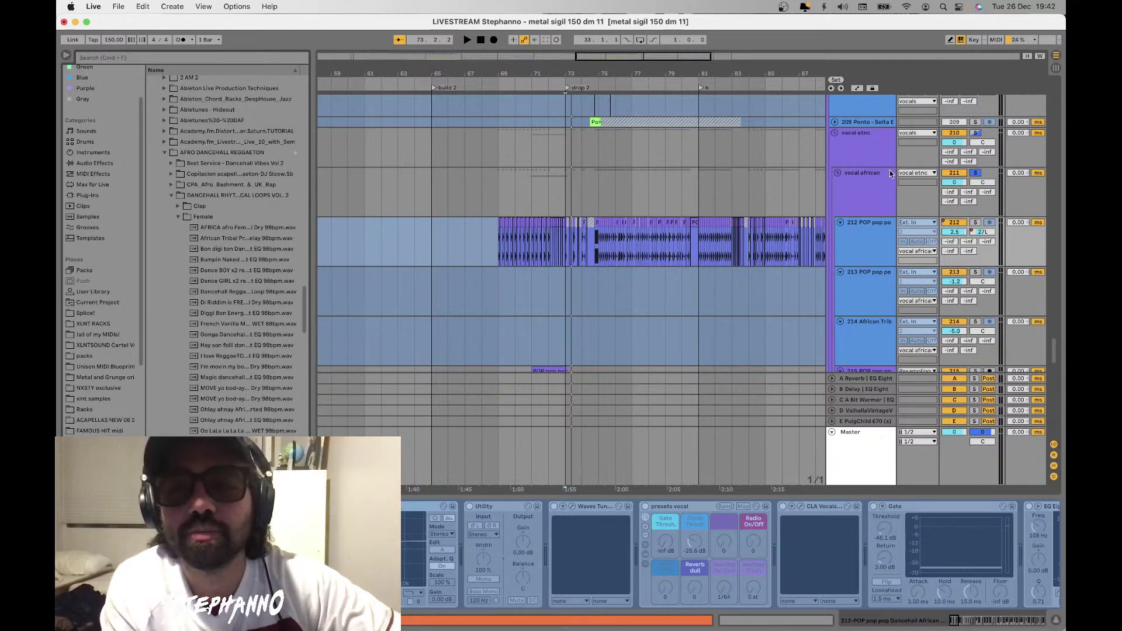
# Unsolo the vocal african group and play the full mix from about bar 71, just before drop 2
pyautogui.scroll(-5, 577, 168)
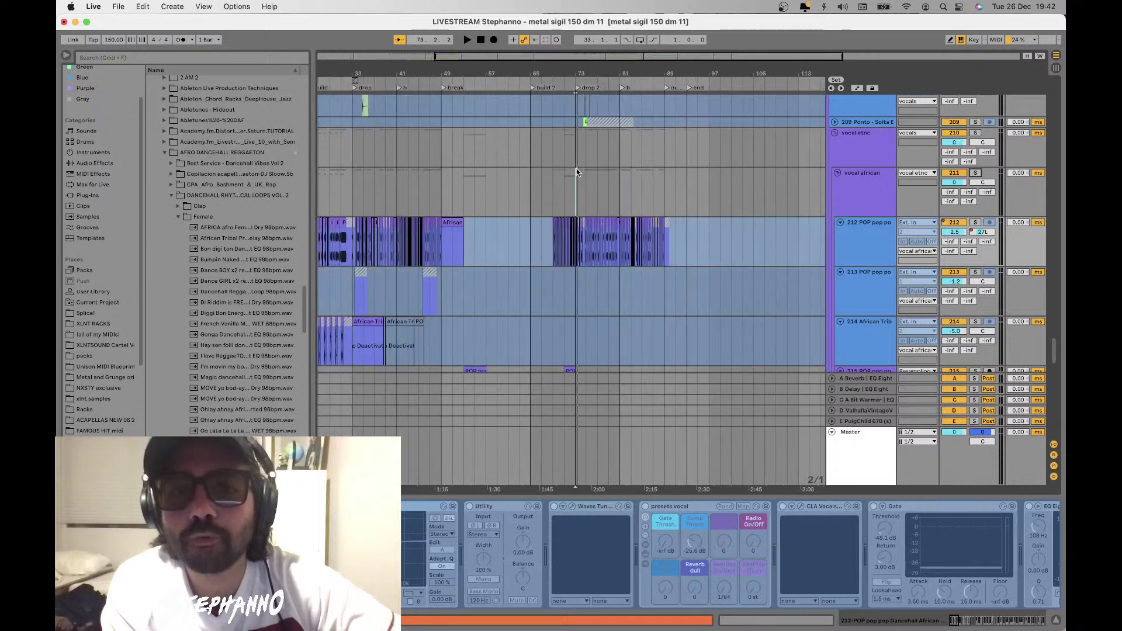
pyautogui.click(577, 191)
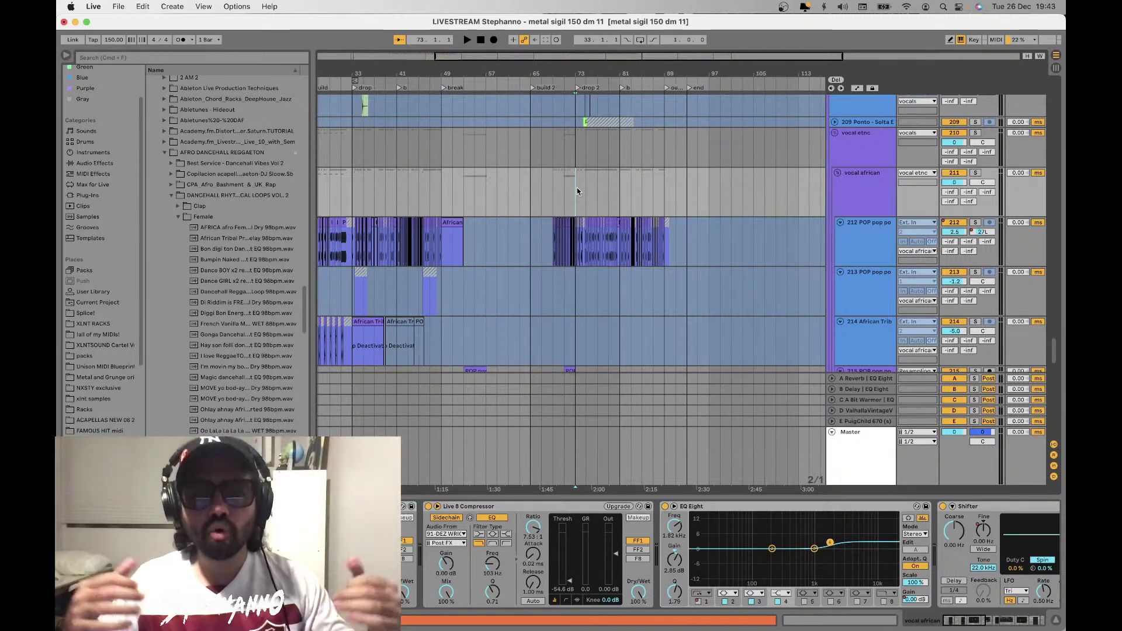
pyautogui.click(556, 187)
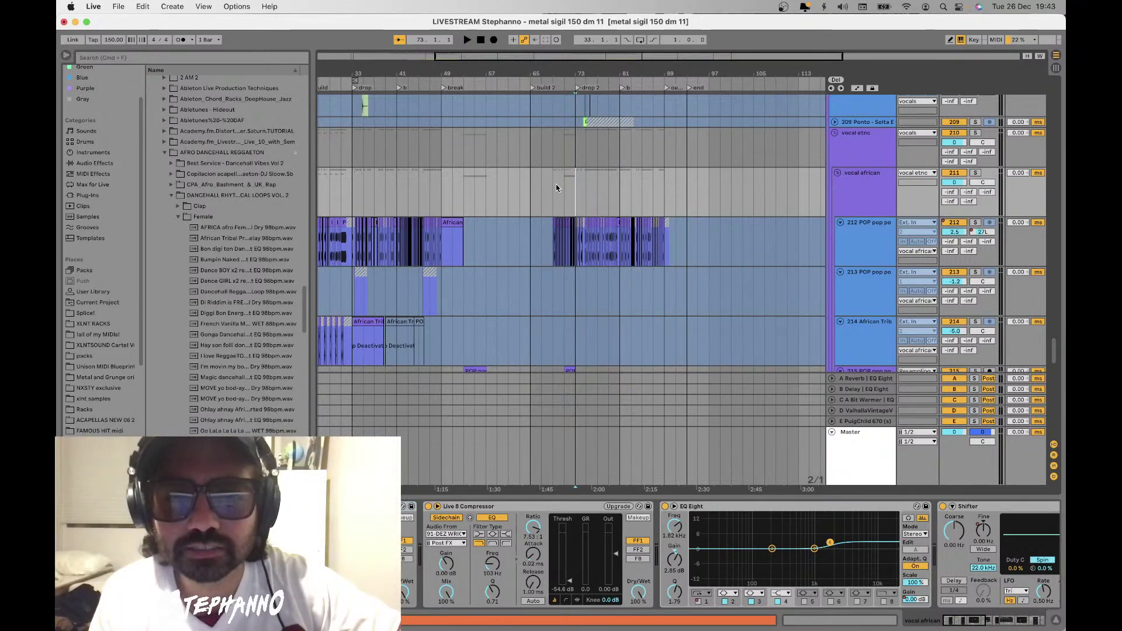
pyautogui.scroll(2, 556, 187)
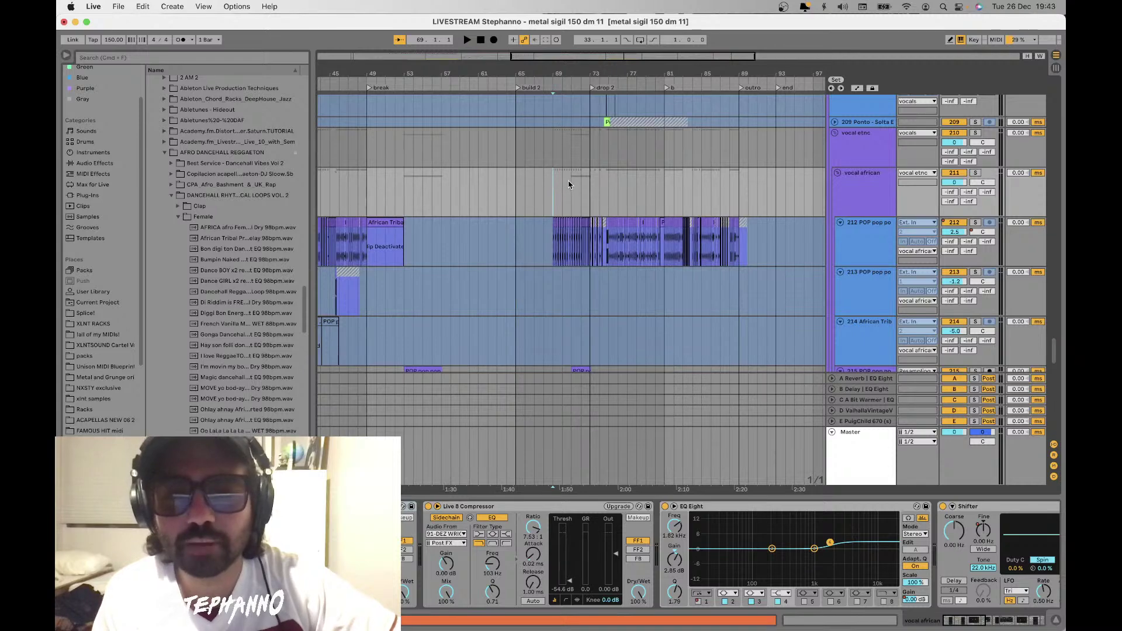
pyautogui.click(569, 185)
pyautogui.press('space')
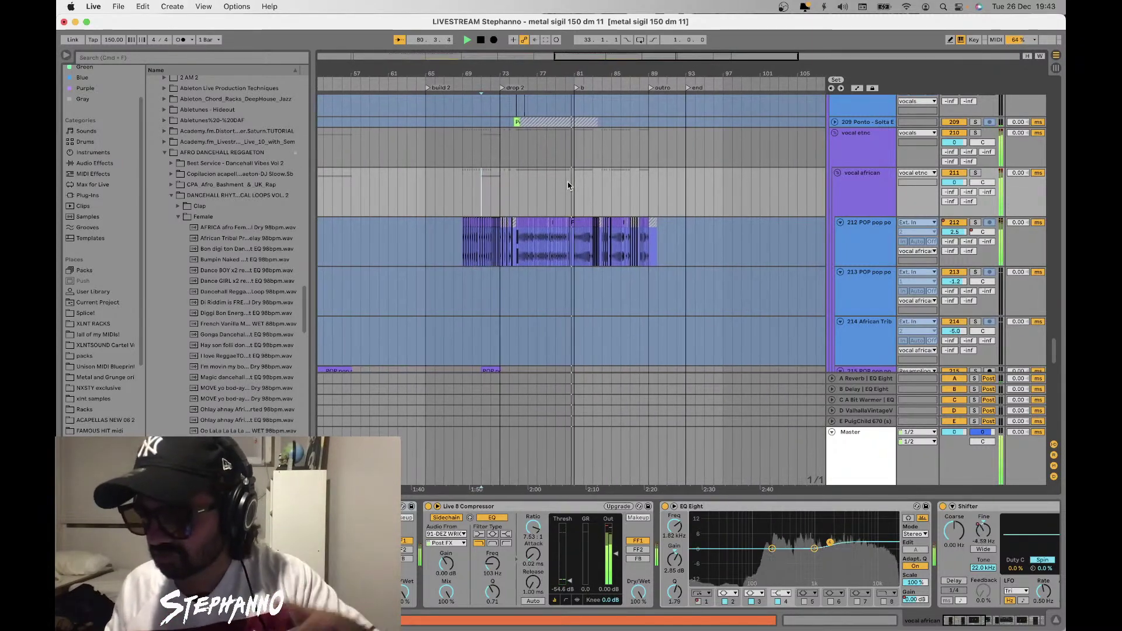
# Return to the drop bass tracks and select the range from drop 2 to the outro on track 116 DS_GREX
pyautogui.scroll(-3, 568, 186)
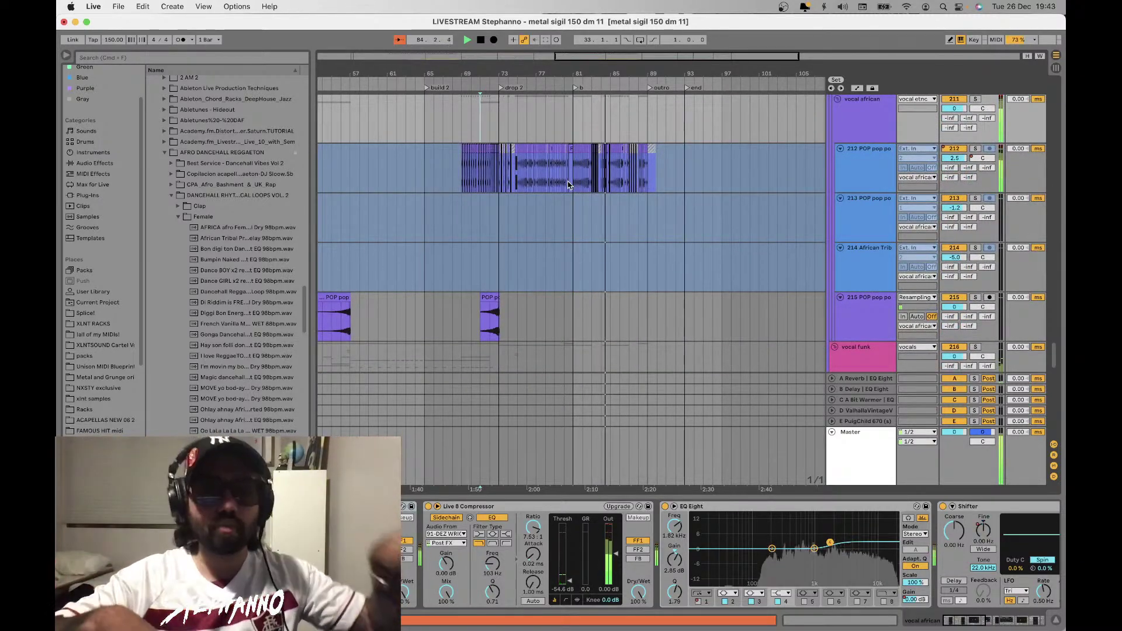
pyautogui.scroll(20, 568, 186)
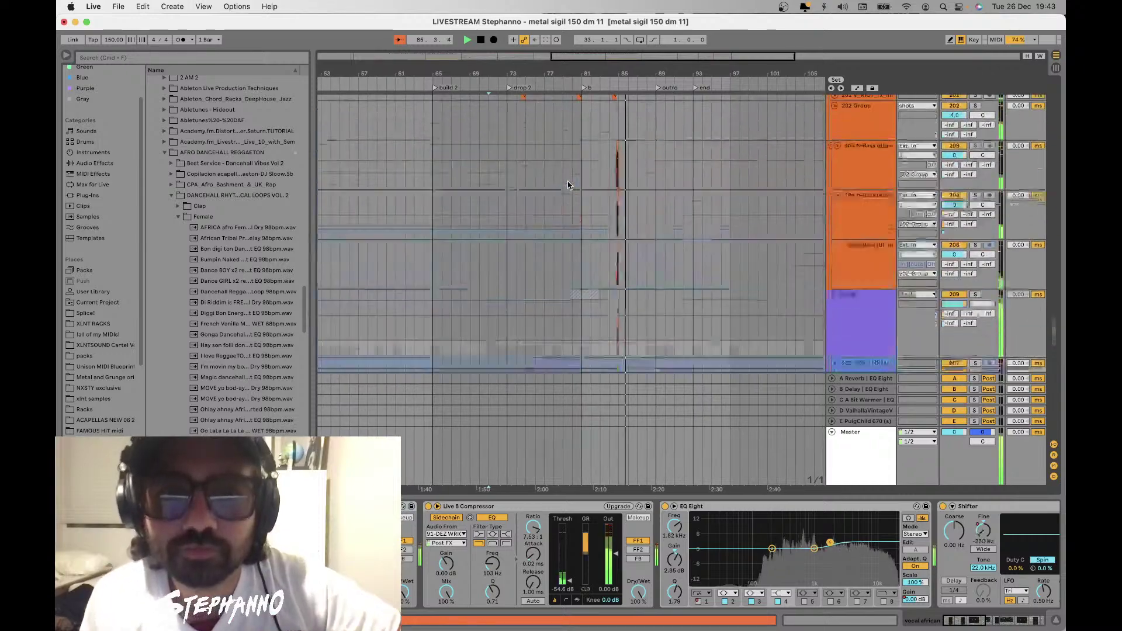
pyautogui.scroll(15, 569, 186)
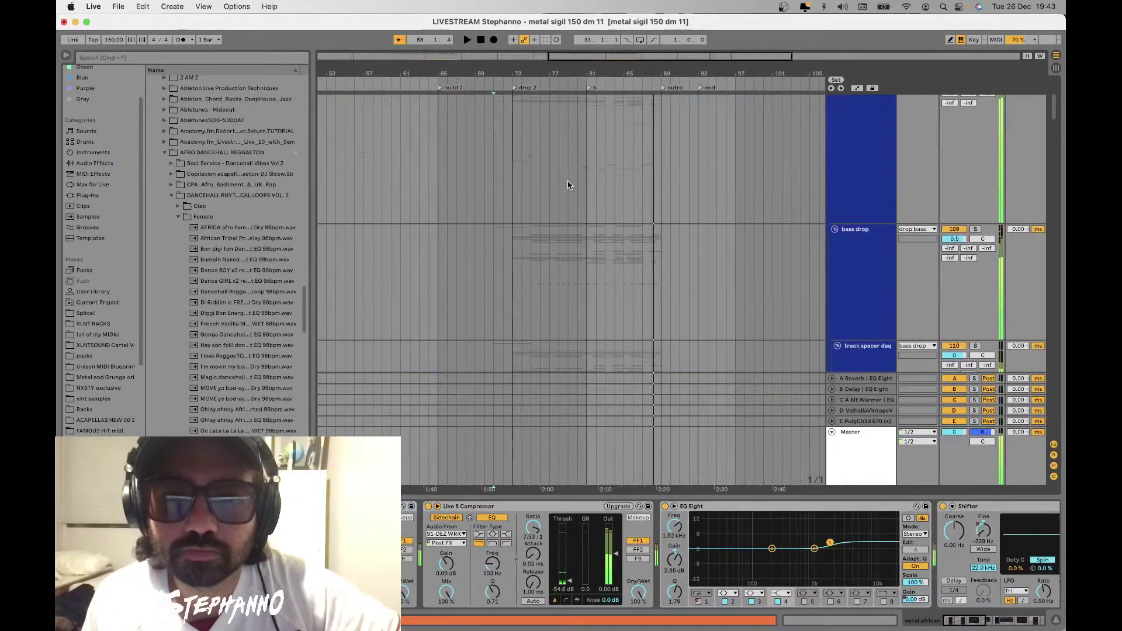
pyautogui.scroll(-5, 568, 186)
pyautogui.scroll(-2, 569, 186)
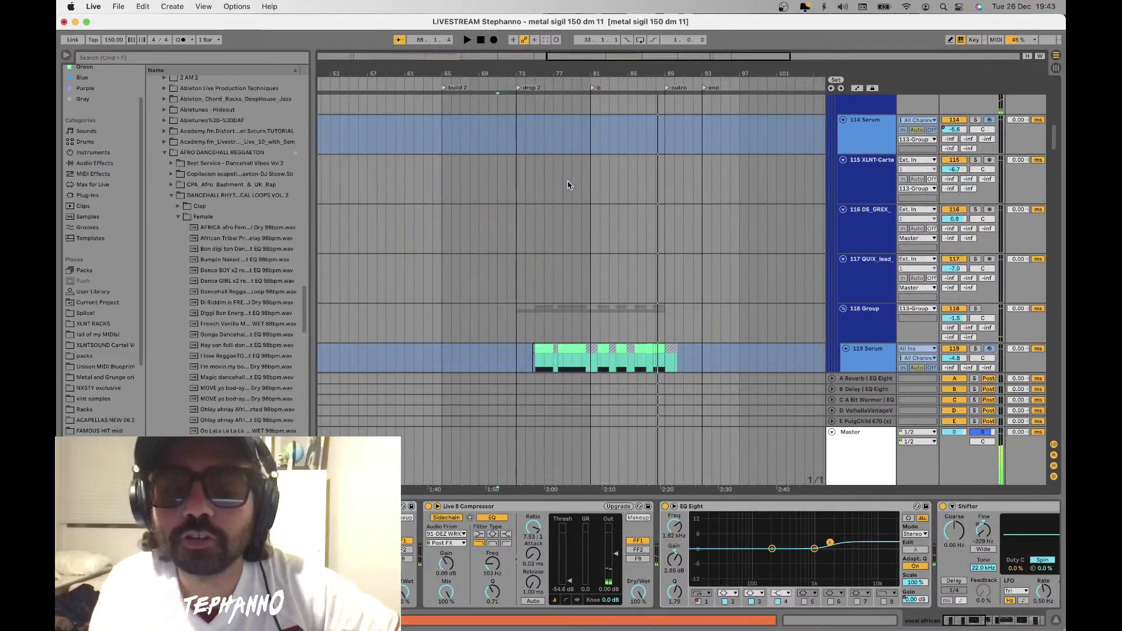
pyautogui.moveTo(518, 223); pyautogui.dragTo(664, 221)
pyautogui.press('-')
pyautogui.press('-')
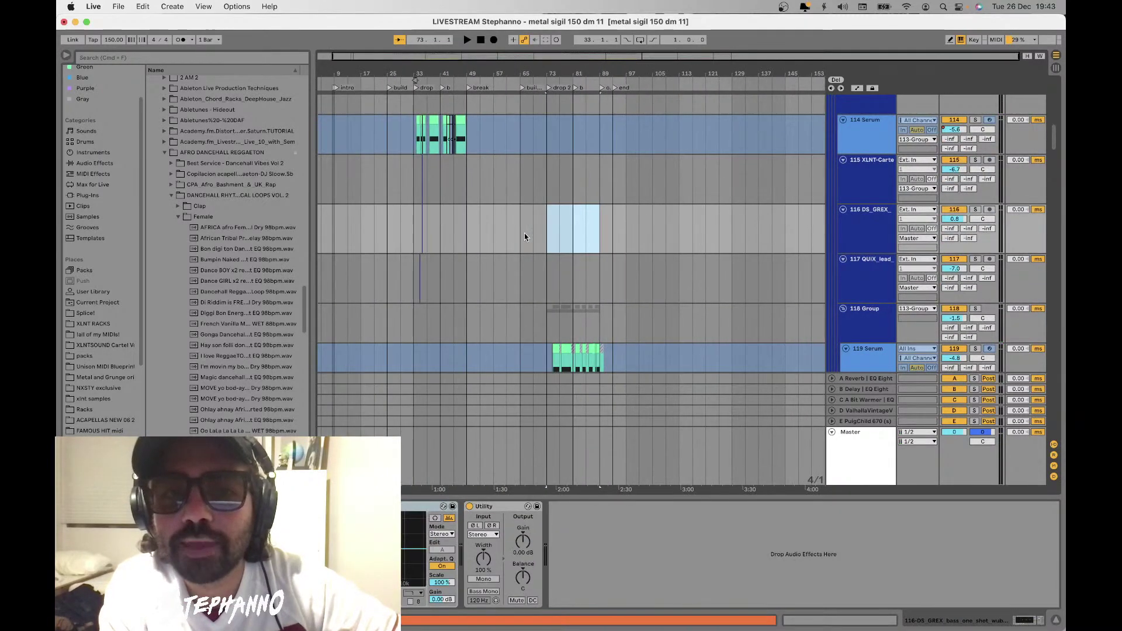
# Look over the drop bass tracks from 131 Serum back up to 113 Group, placing the insert marker at bar 73 there
pyautogui.scroll(-2, 524, 233)
pyautogui.scroll(10, 524, 233)
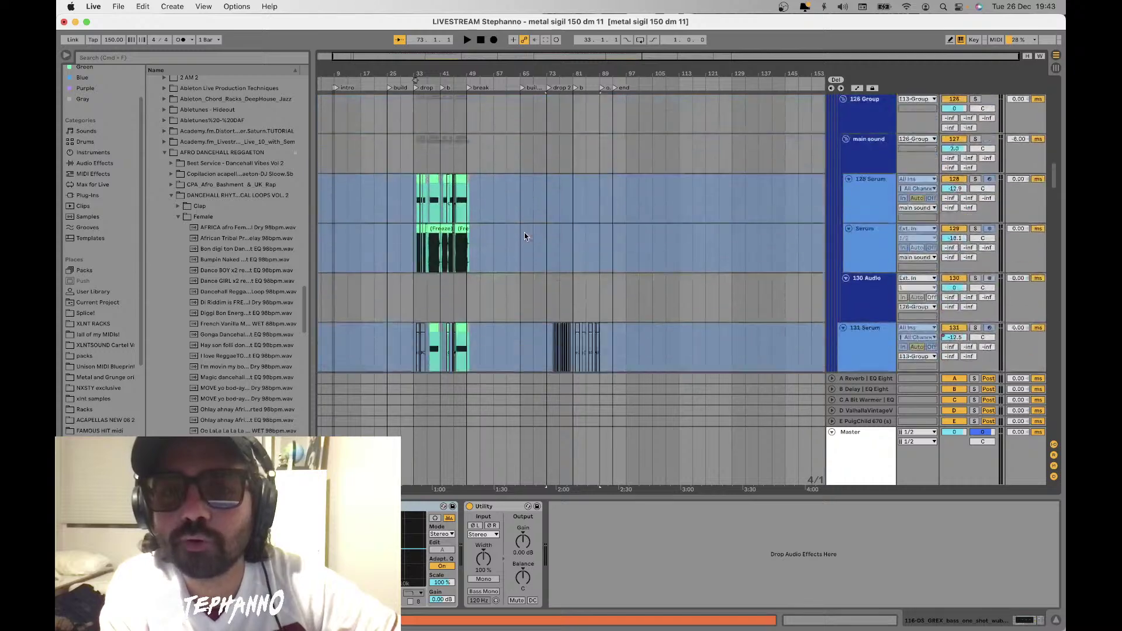
pyautogui.scroll(6, 524, 232)
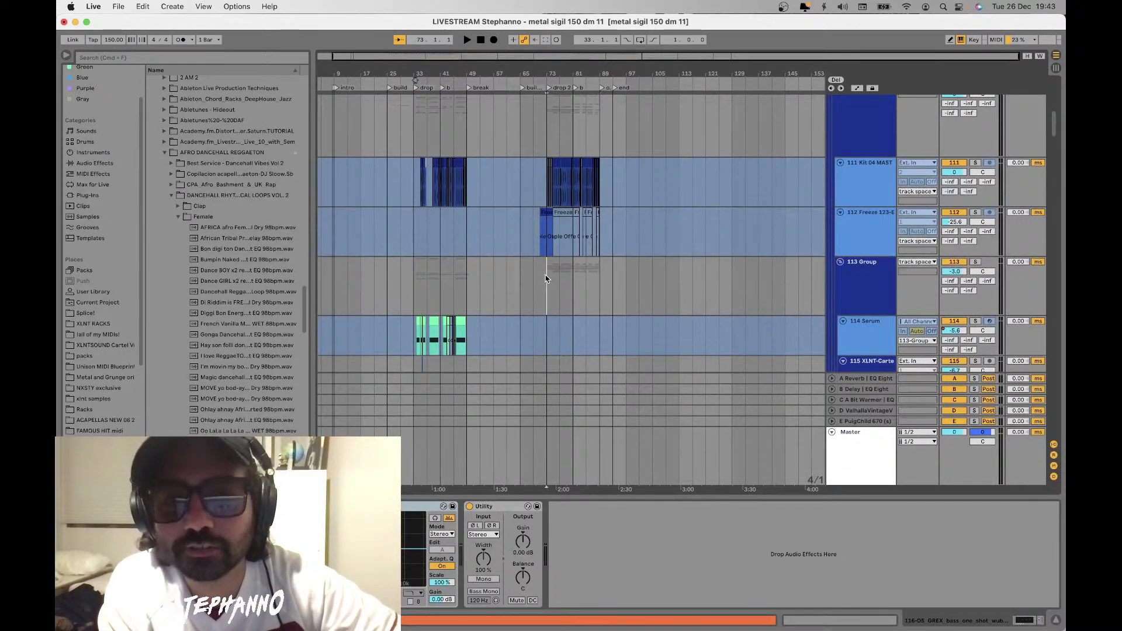
# Select the range from drop 2 to the outro across 113 Group and look over its tracks down to 133 Serum
pyautogui.moveTo(546, 279); pyautogui.dragTo(587, 270)
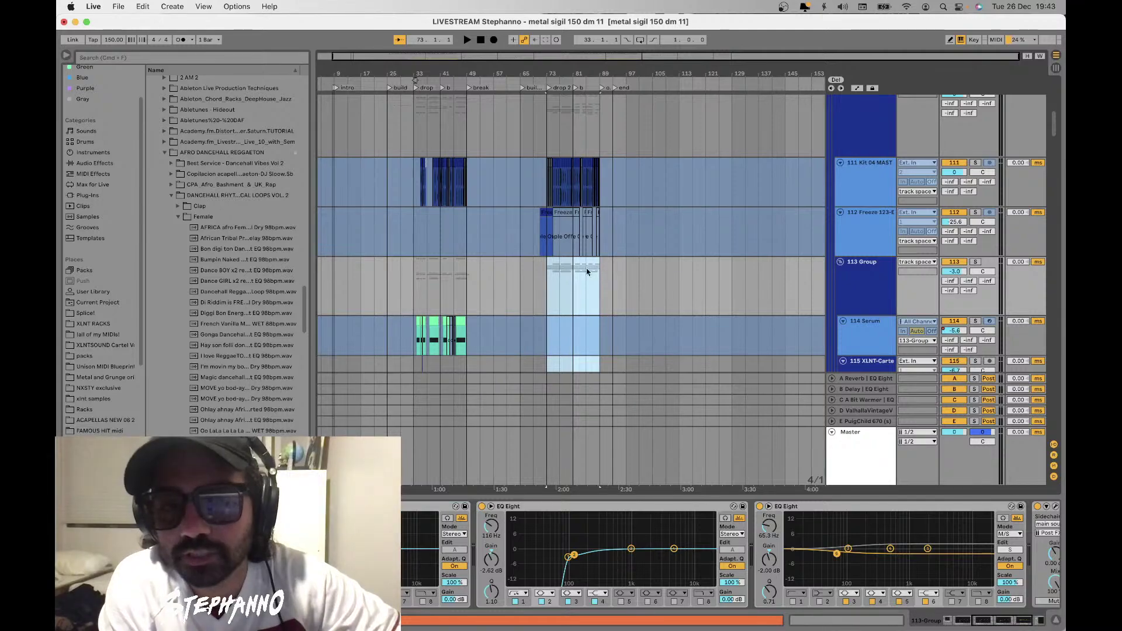
pyautogui.scroll(-3, 494, 280)
pyautogui.scroll(-10, 546, 257)
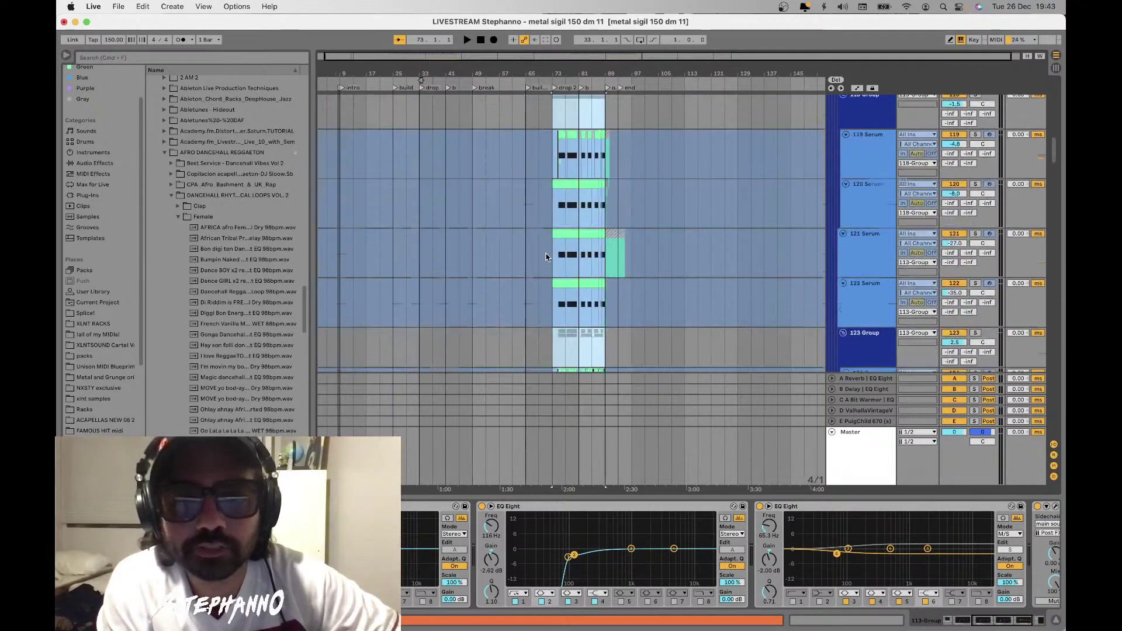
pyautogui.scroll(-3, 546, 257)
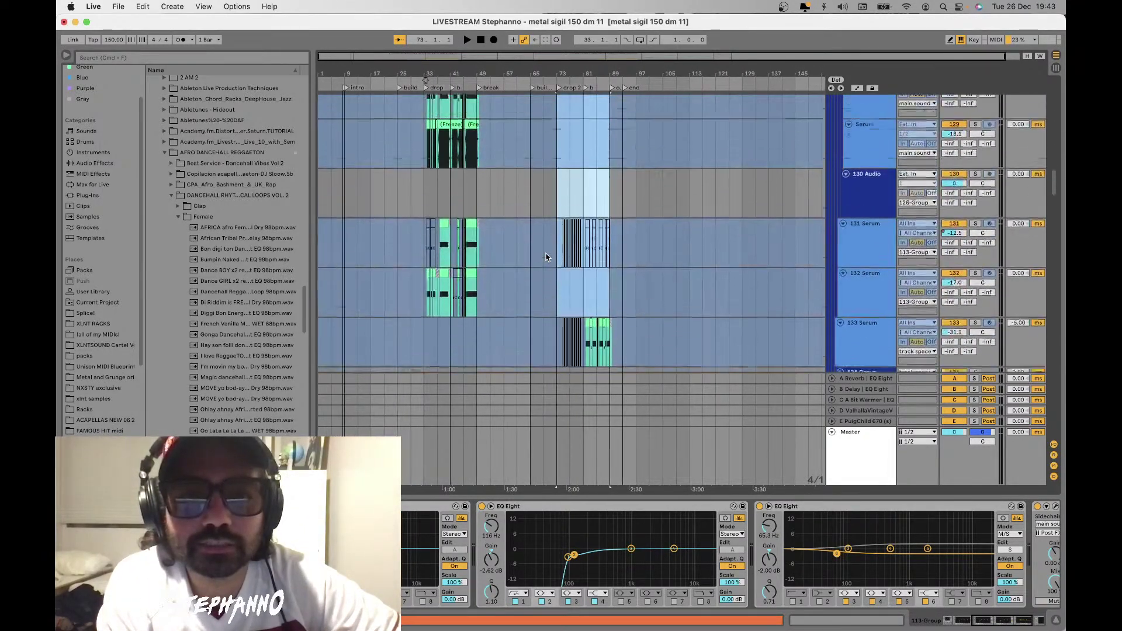
# Duplicate bars 33 to 73 of 128 Serum and the frozen Serum track 129 into drop 2 and audition the result
pyautogui.click(552, 239)
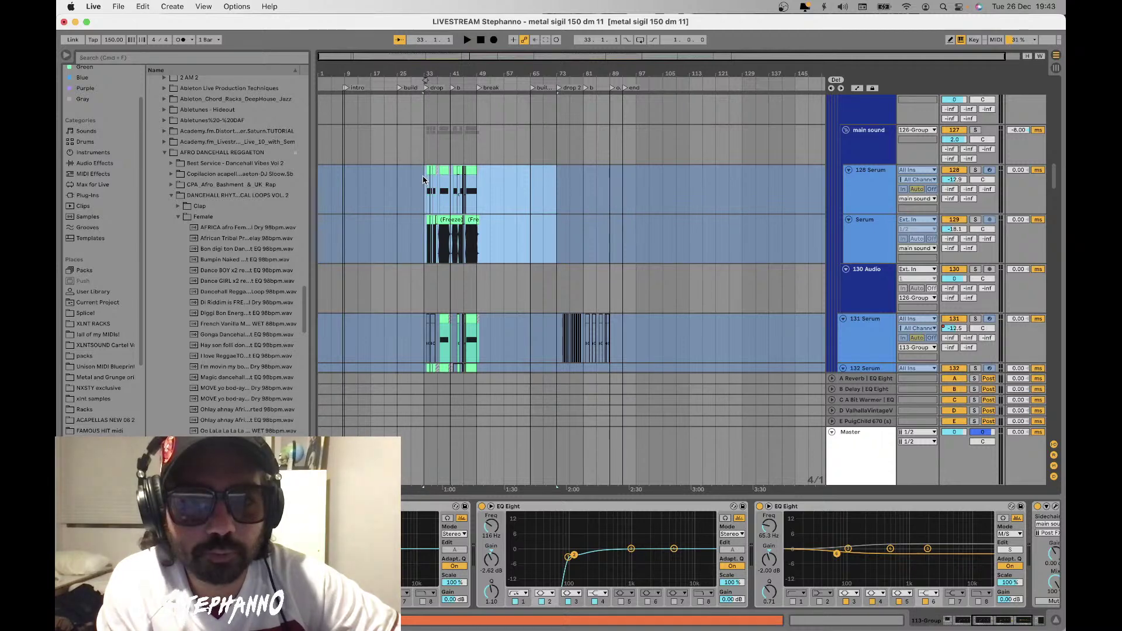
pyautogui.press('super+d')
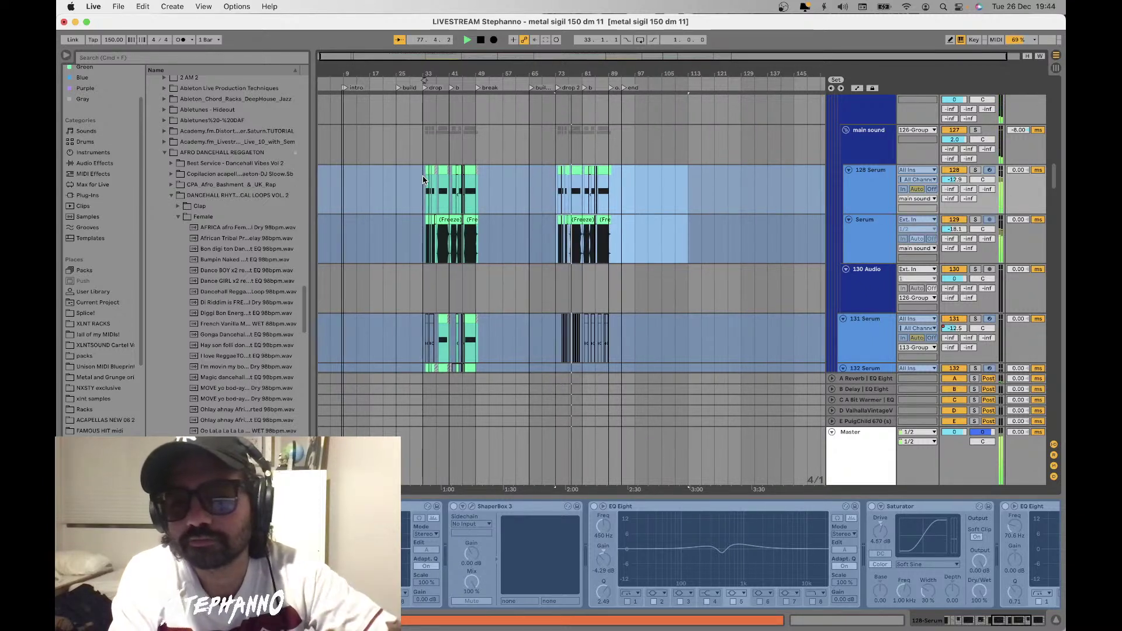
# Delete the duplicated drop 2 clips from 128 Serum and the frozen Serum track 129
pyautogui.click(621, 240)
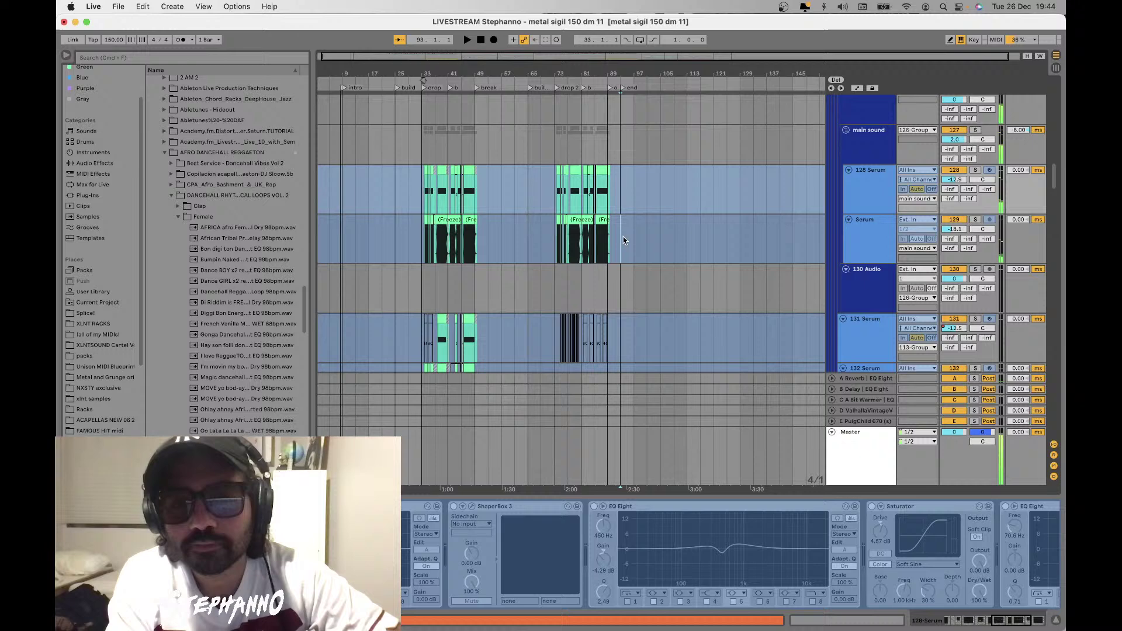
pyautogui.keyDown('shift'); pyautogui.click(541, 178); pyautogui.keyUp('shift')
pyautogui.press('Delete')
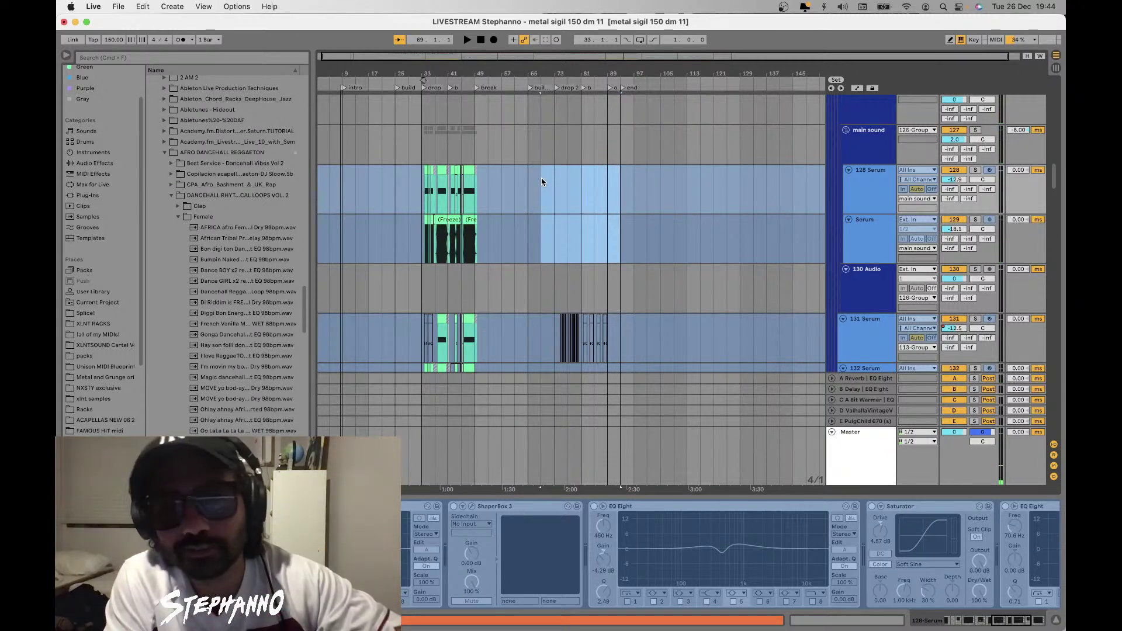
# Play the full mix from bar 72, just before drop 2, and list the plug-ins with the AUv2 folder collapsed
pyautogui.click(554, 158)
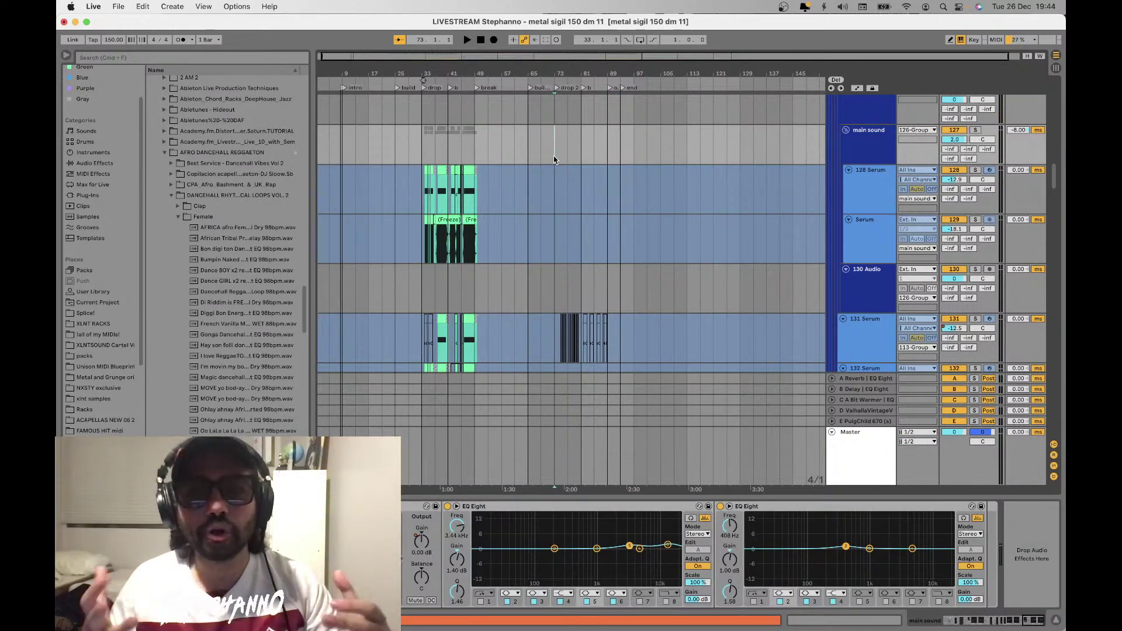
pyautogui.scroll(5, 553, 158)
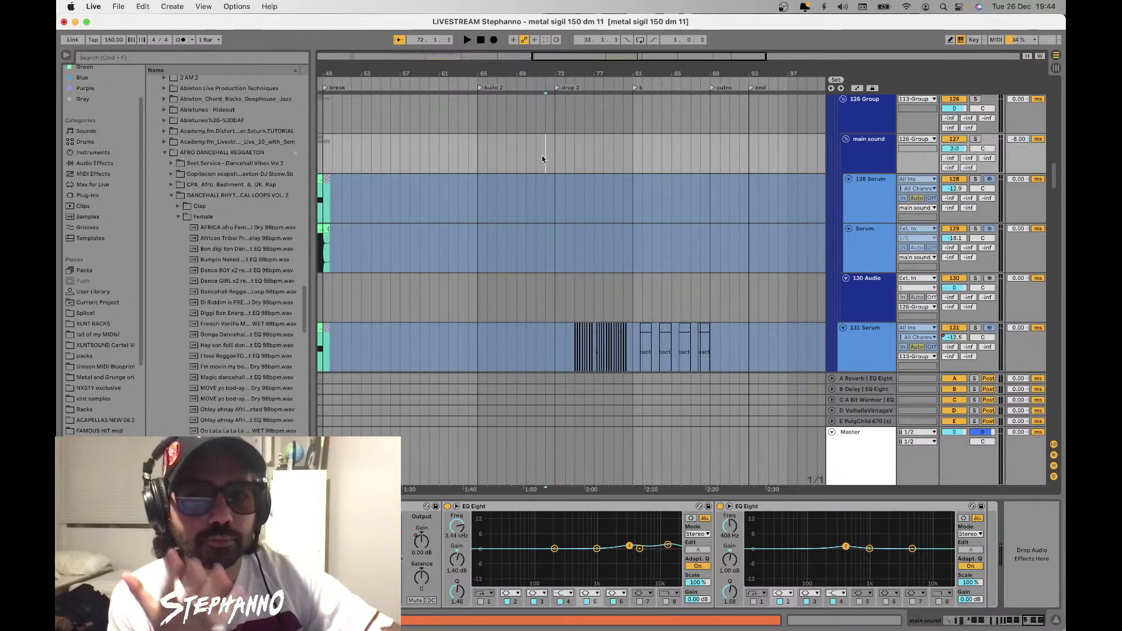
pyautogui.scroll(-4, 542, 155)
pyautogui.press('space')
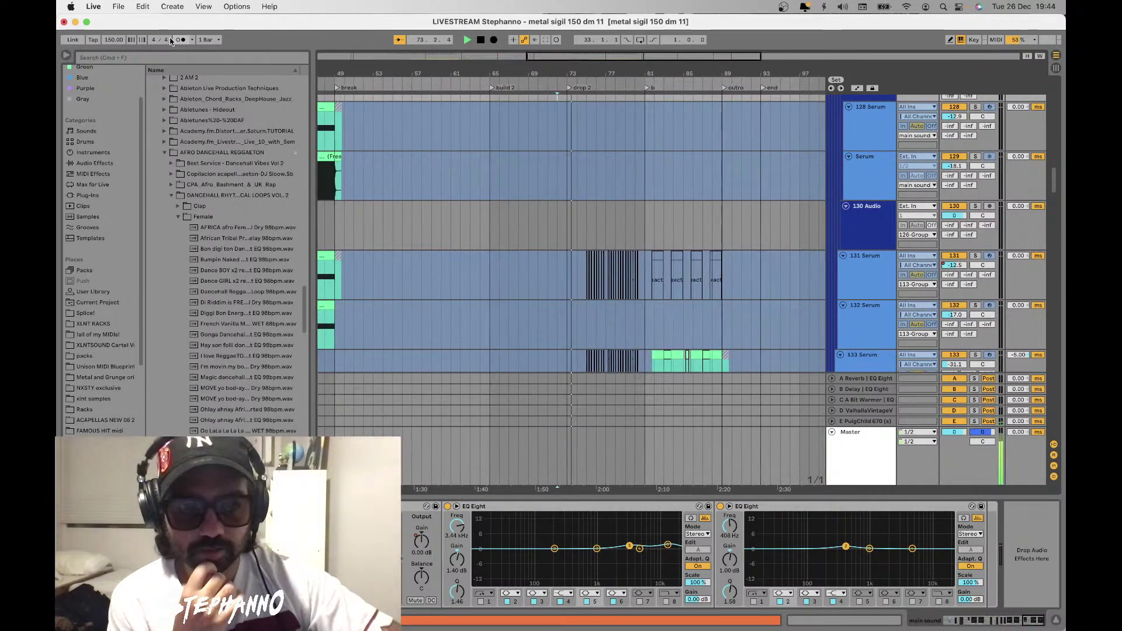
pyautogui.click(88, 195)
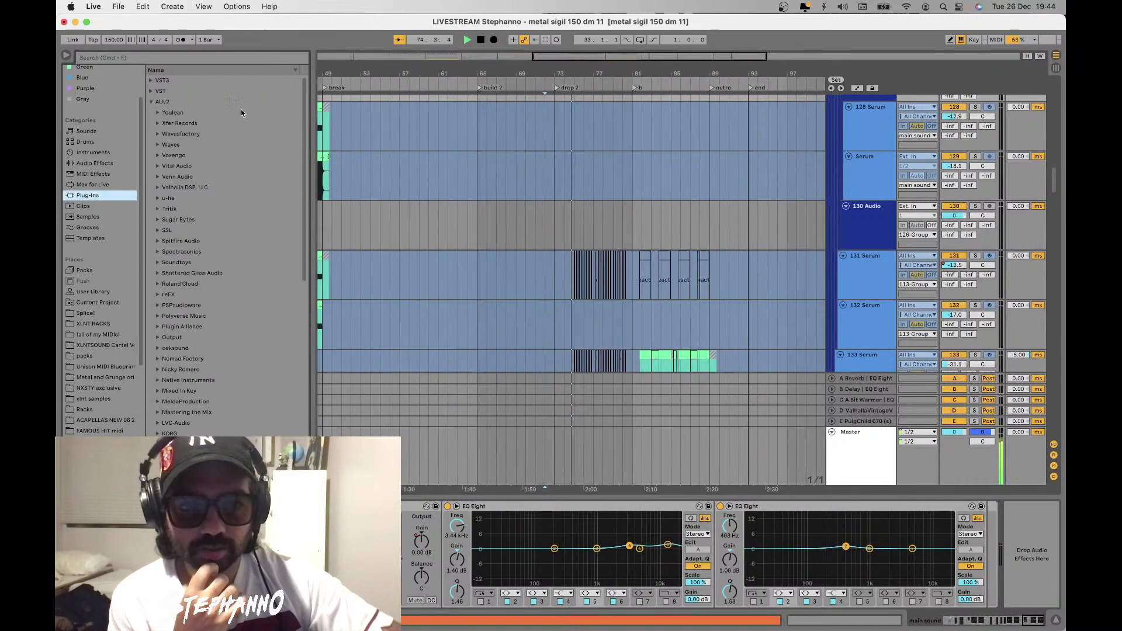
pyautogui.click(150, 103)
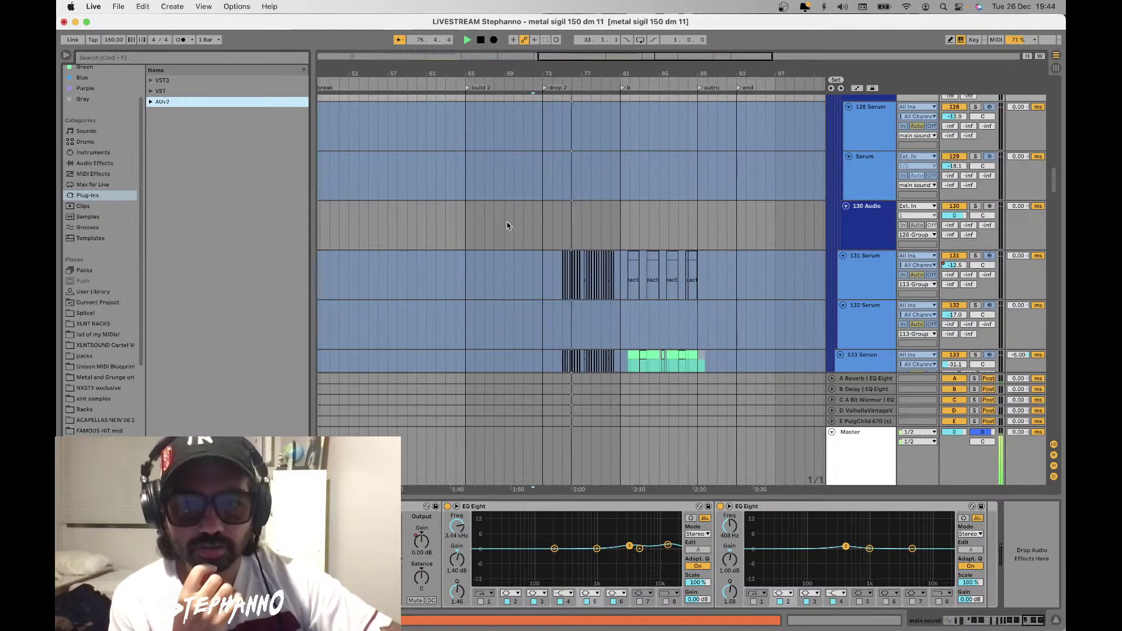
# Examine the drop bass tracks and the drums drop group across drop 2 while the full mix plays
pyautogui.scroll(10, 528, 252)
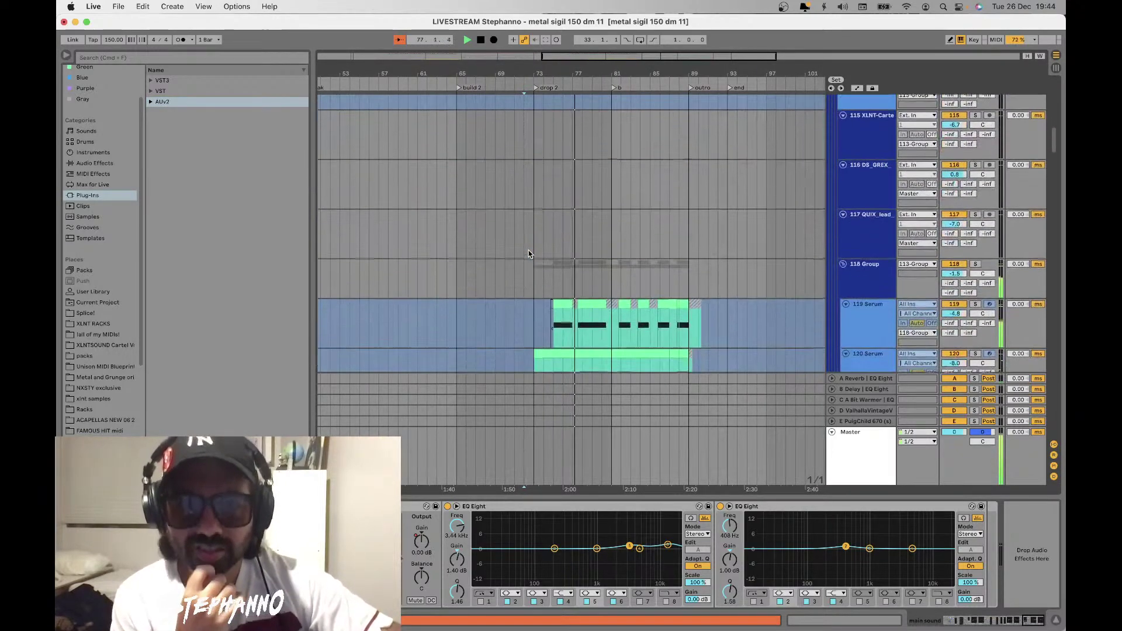
pyautogui.scroll(-5, 529, 252)
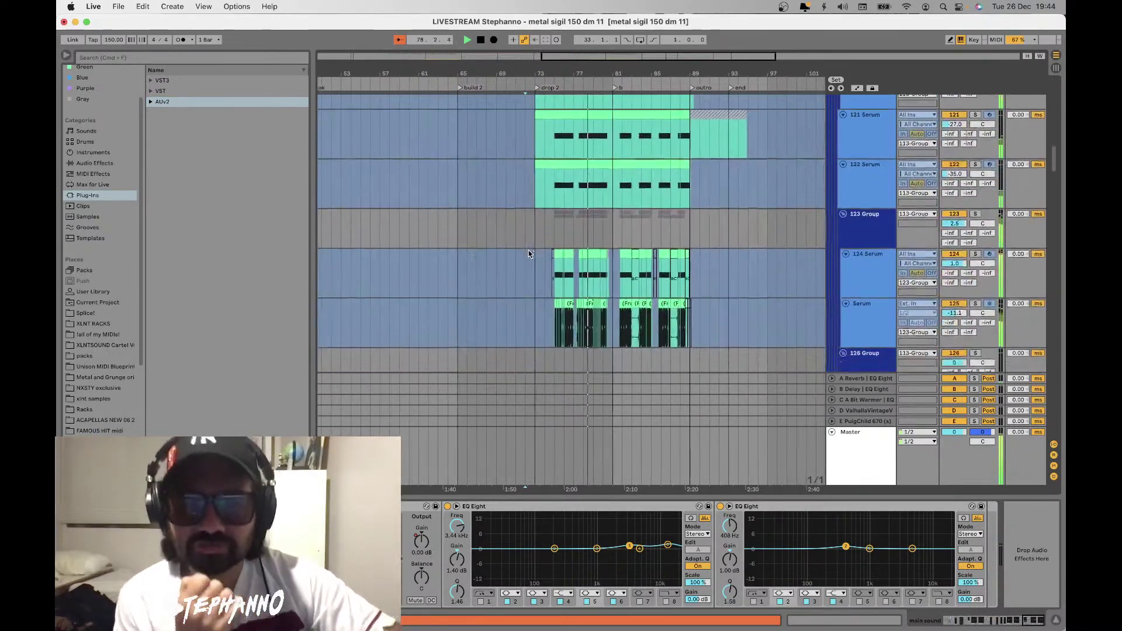
pyautogui.scroll(-4, 528, 252)
pyautogui.scroll(6, 540, 174)
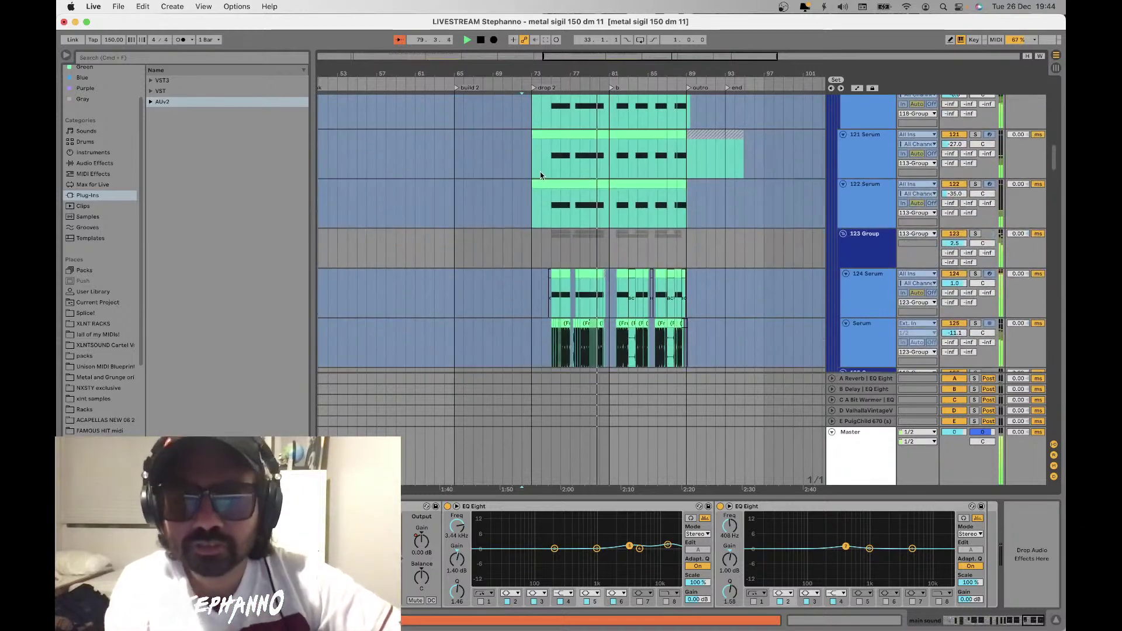
pyautogui.scroll(10, 540, 174)
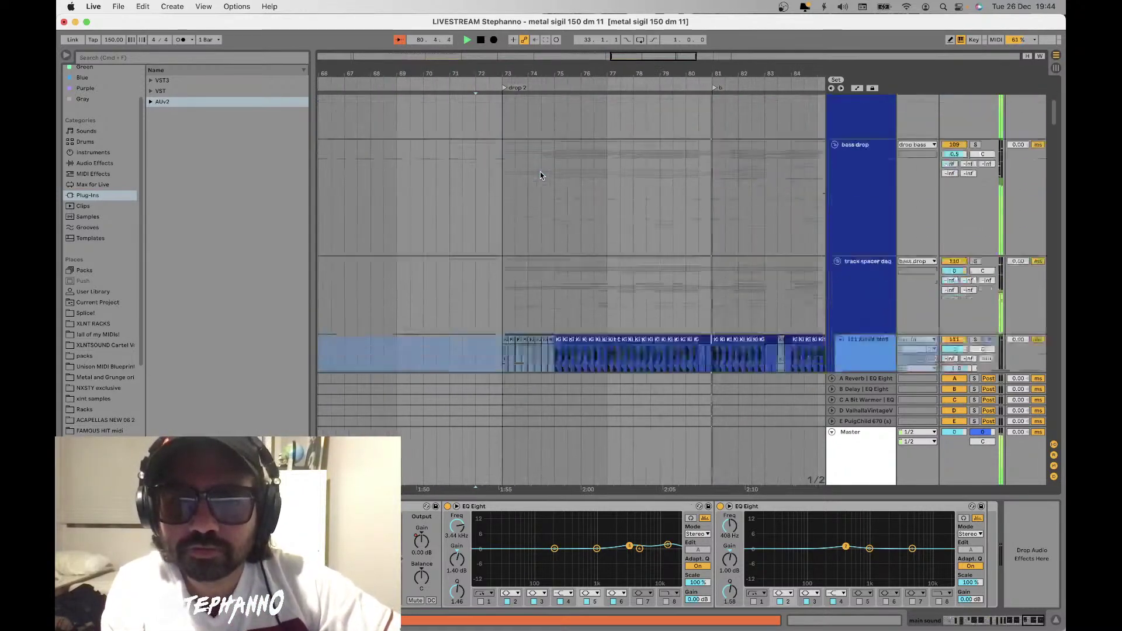
pyautogui.scroll(-5, 540, 172)
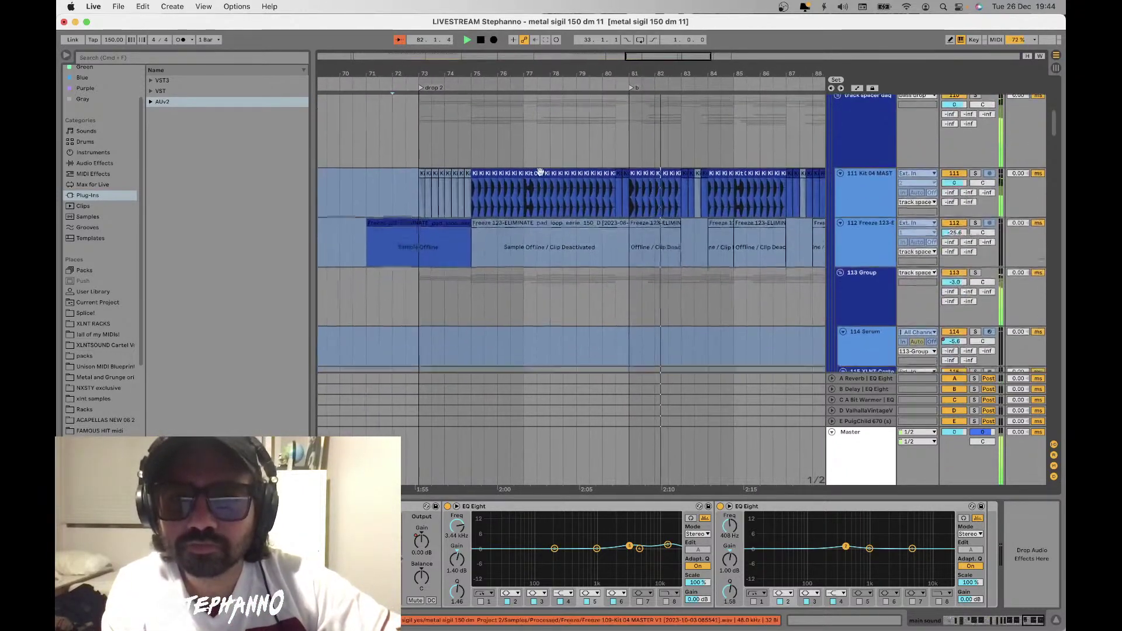
pyautogui.scroll(-3, 540, 172)
pyautogui.scroll(-3, 540, 173)
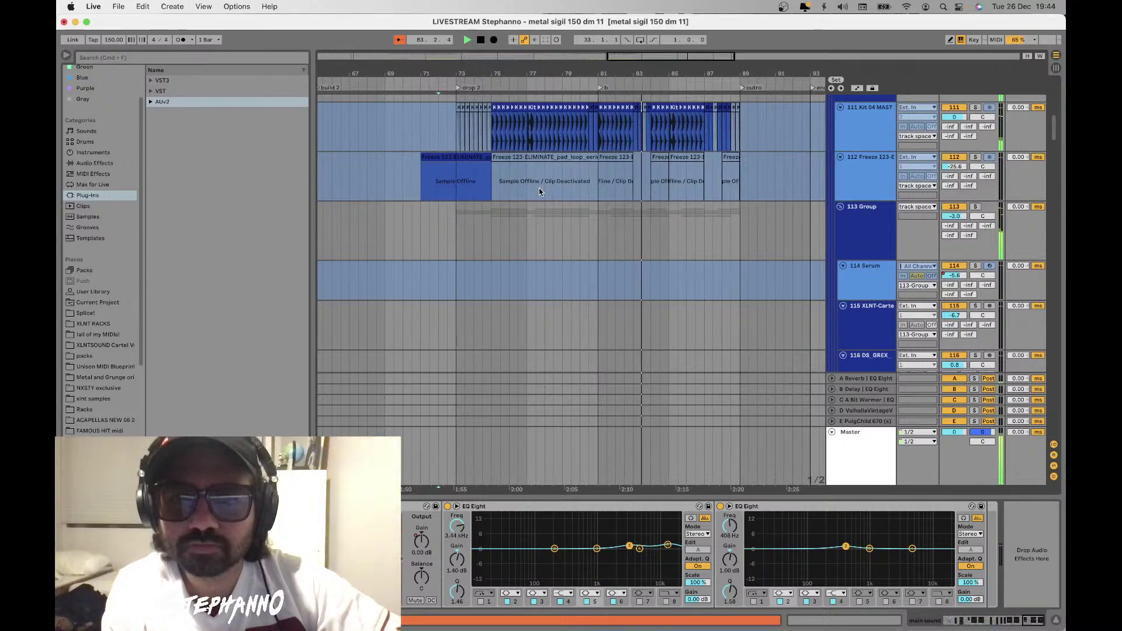
pyautogui.scroll(5, 536, 208)
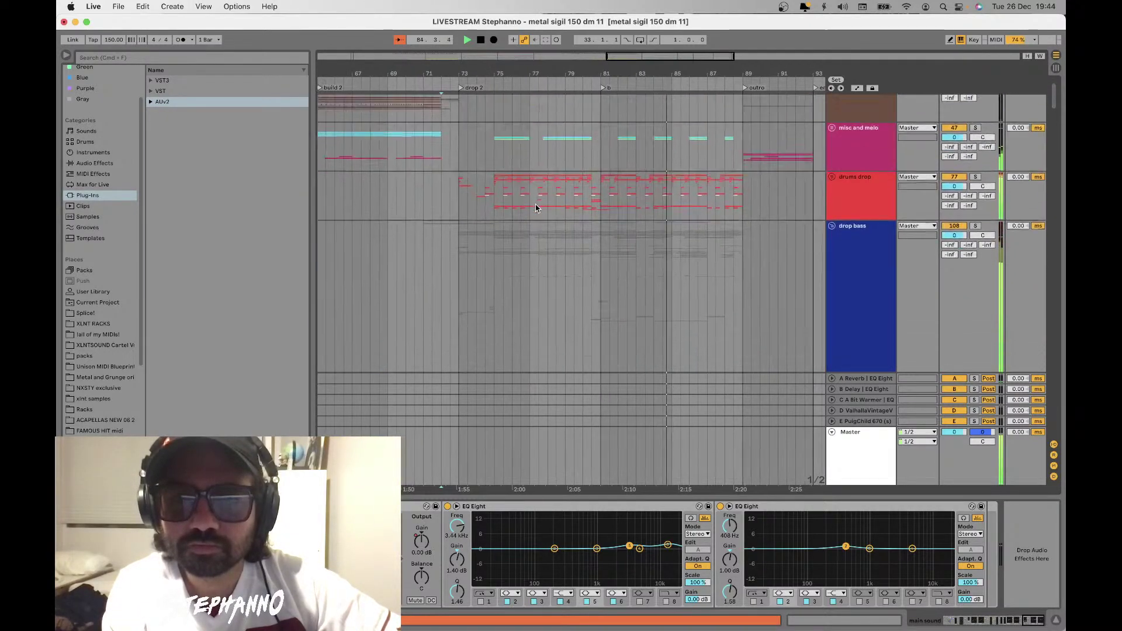
pyautogui.scroll(-15, 536, 208)
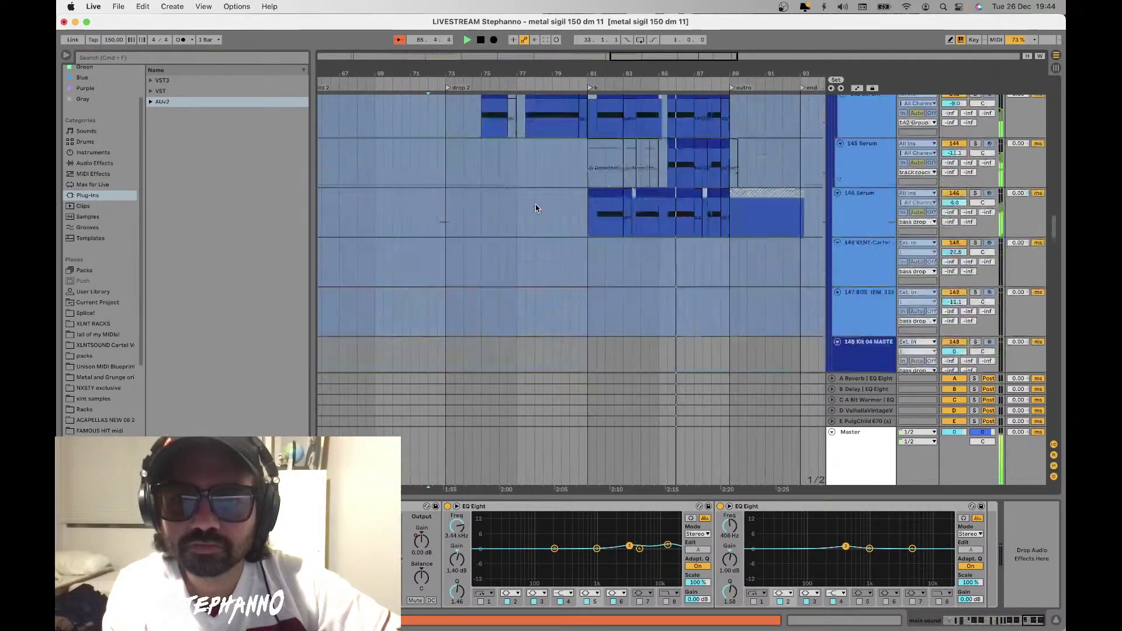
pyautogui.scroll(15, 537, 208)
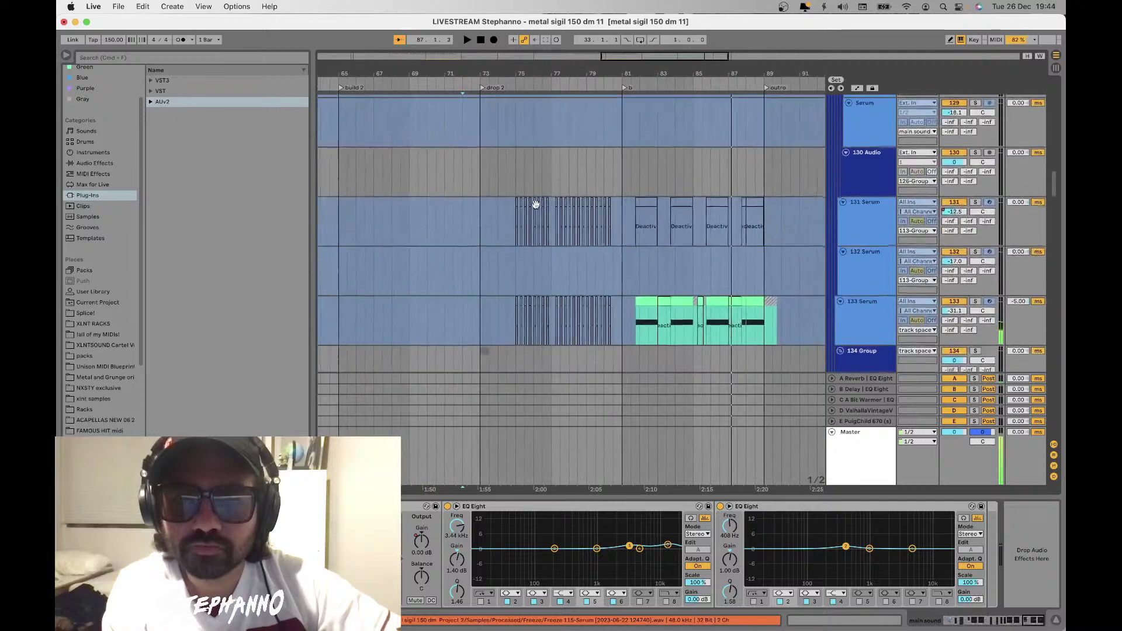
# Audition 136 Serum soloed from bar 75, followed by 139 Serum on its own
pyautogui.scroll(-5, 536, 208)
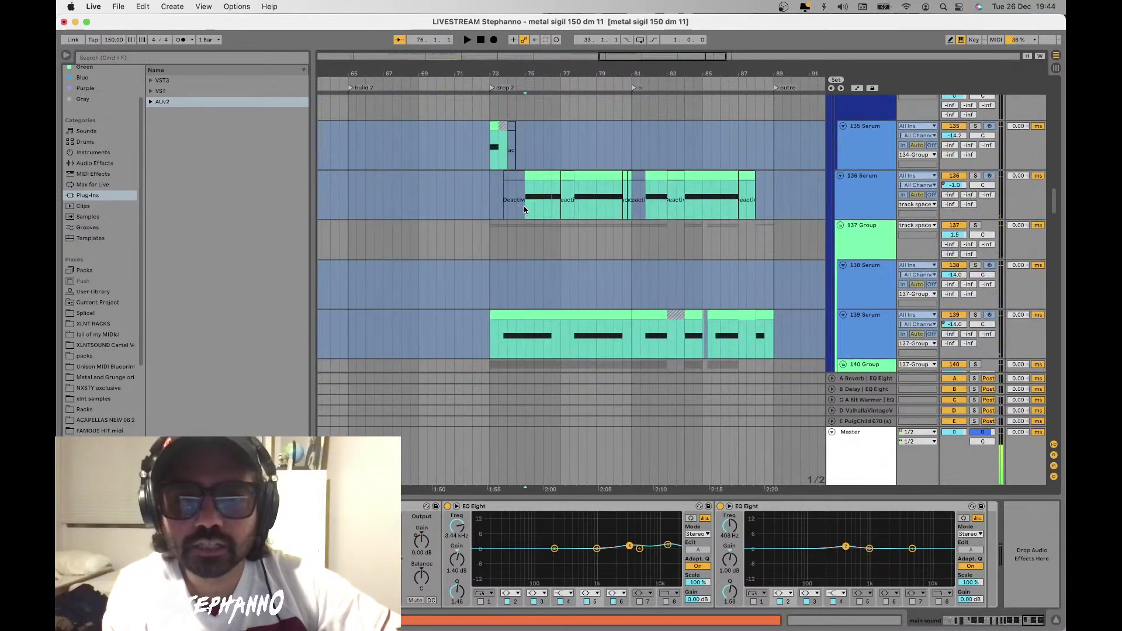
pyautogui.click(524, 209)
pyautogui.hscroll(-2, 980, 175)
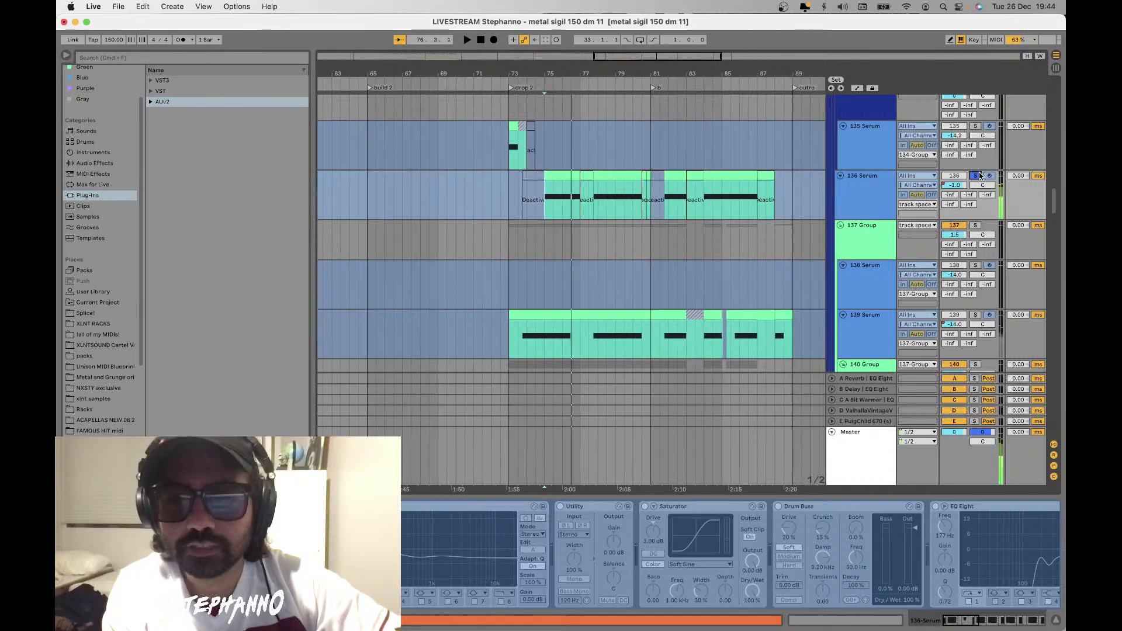
pyautogui.click(975, 315)
pyautogui.press('space')
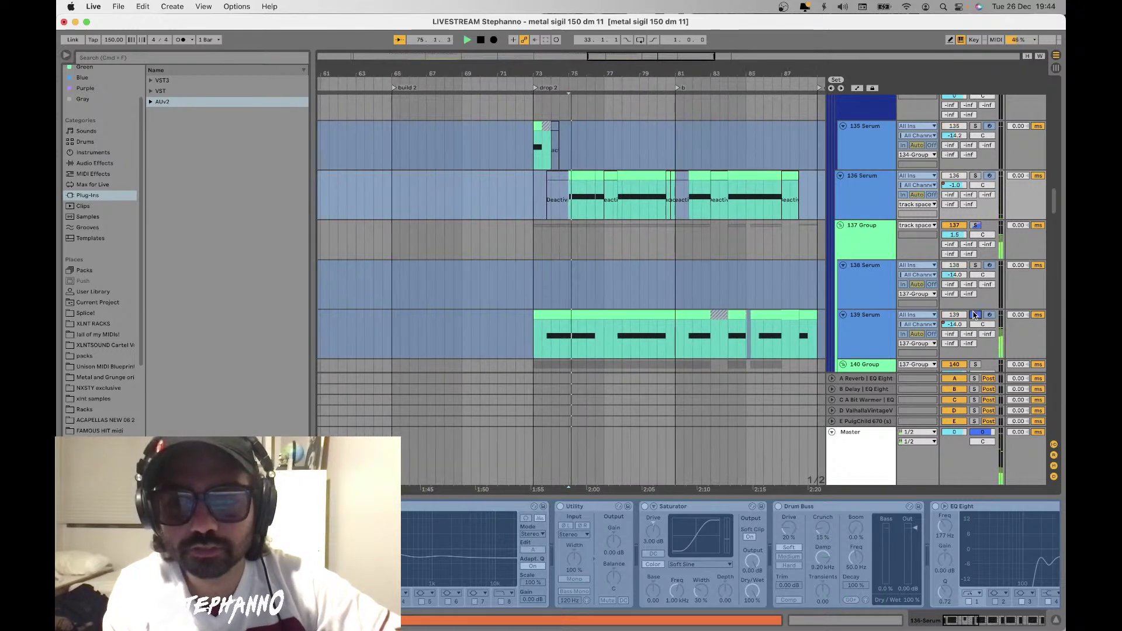
# Audition 141 Serum soloed from bar 75, followed by 143 Serum on its own
pyautogui.scroll(-5, 975, 304)
pyautogui.click(976, 262)
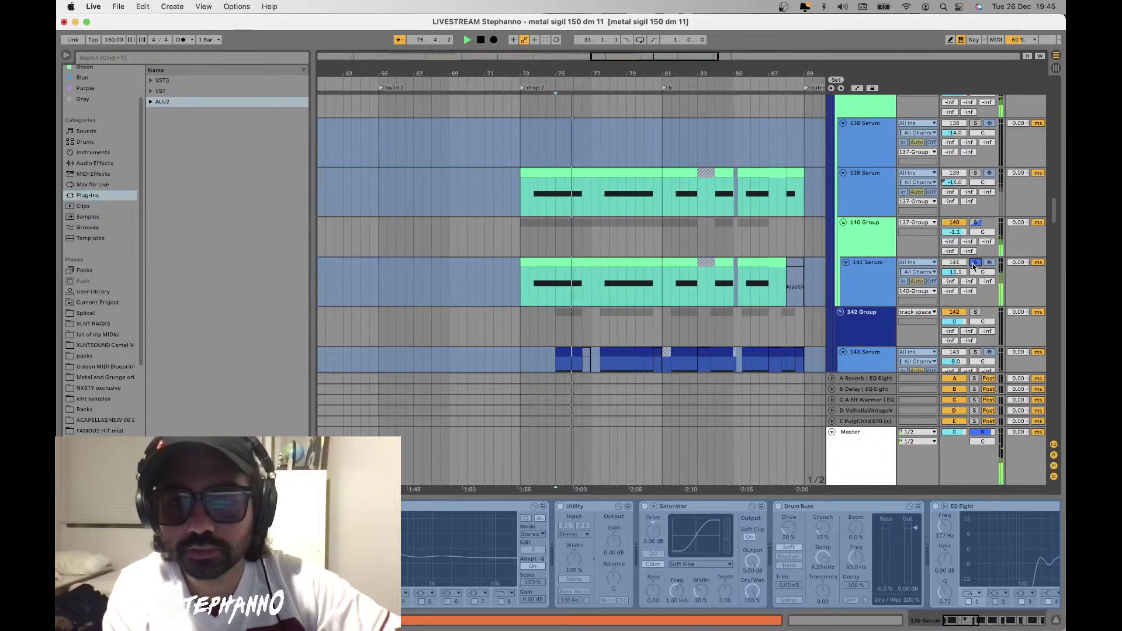
pyautogui.scroll(-3, 974, 266)
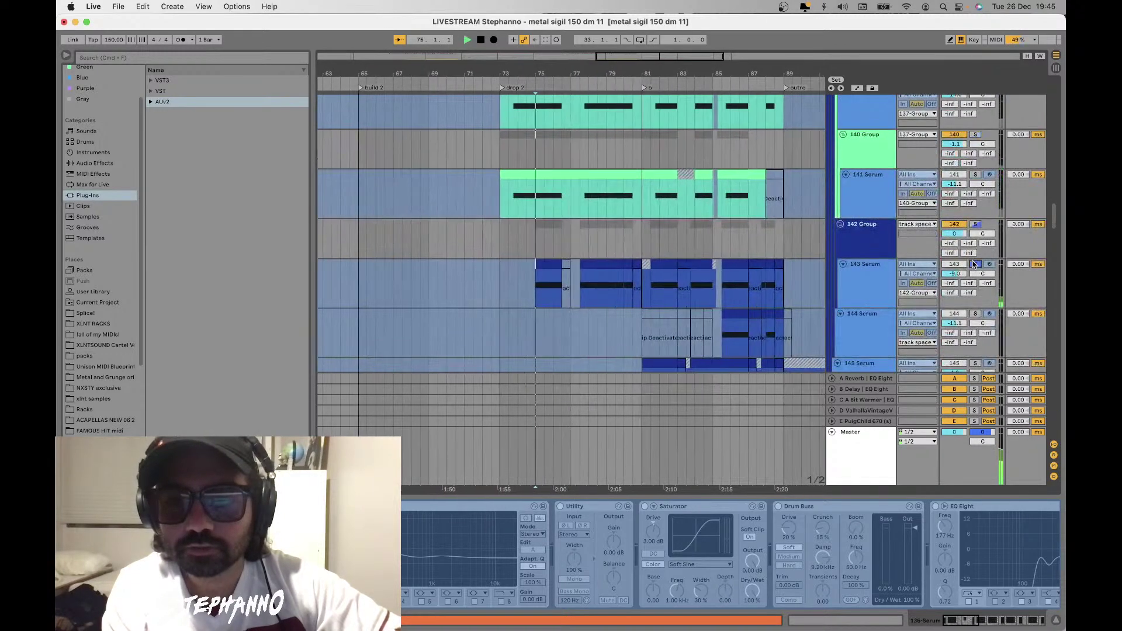
# Return up the drop bass tracks to 118 Group and audition 119 Serum soloed
pyautogui.scroll(-6, 973, 263)
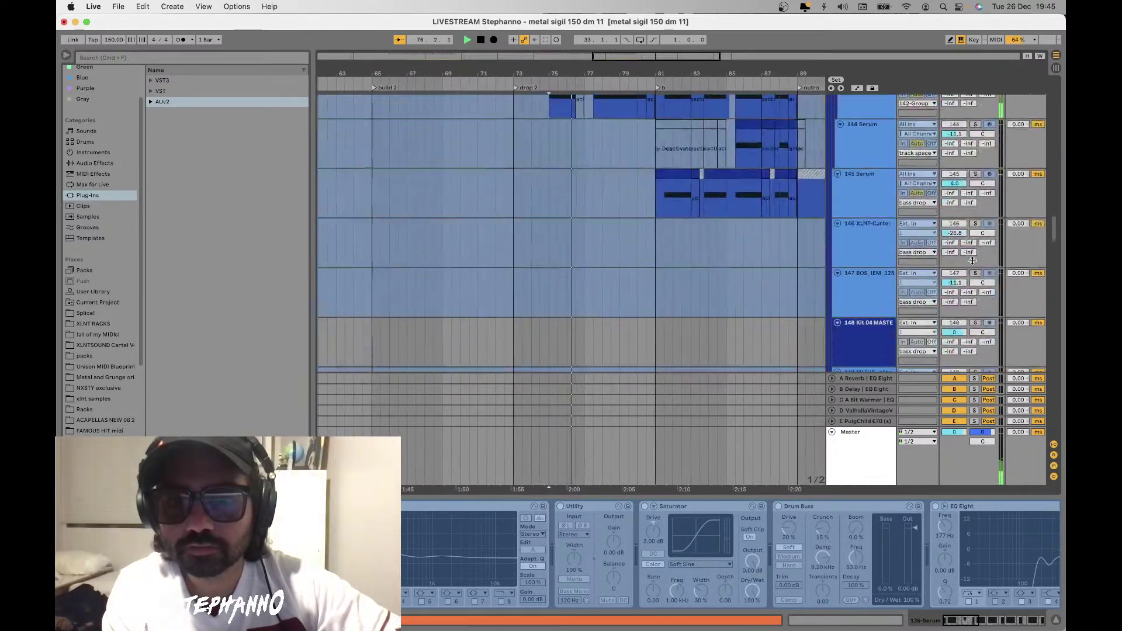
pyautogui.scroll(15, 972, 260)
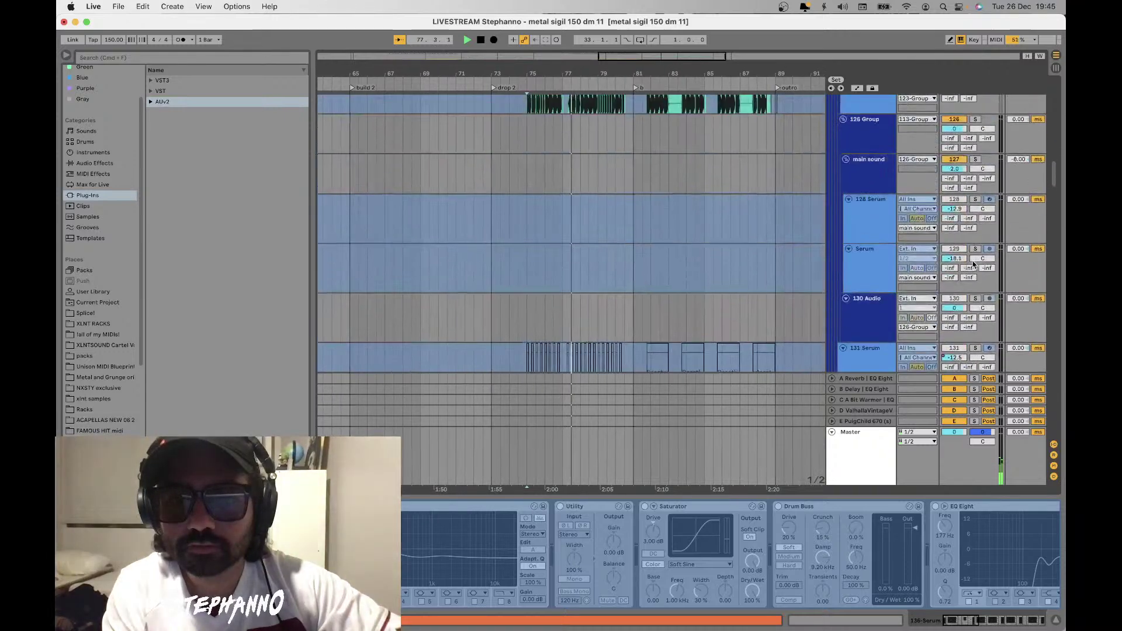
pyautogui.scroll(10, 974, 264)
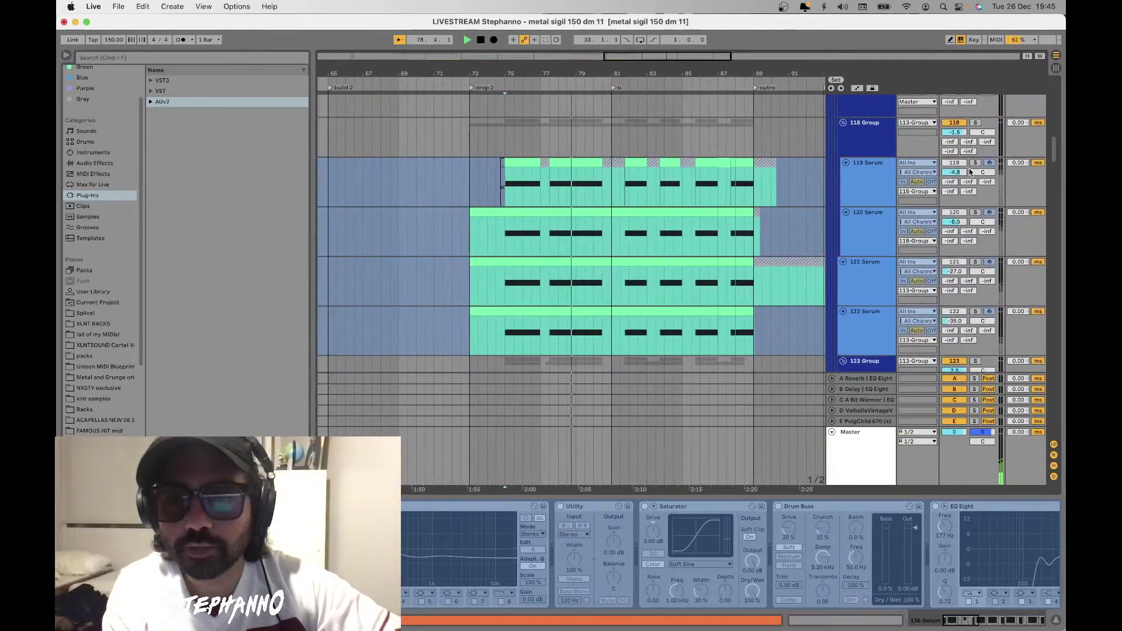
pyautogui.click(971, 168)
pyautogui.click(975, 164)
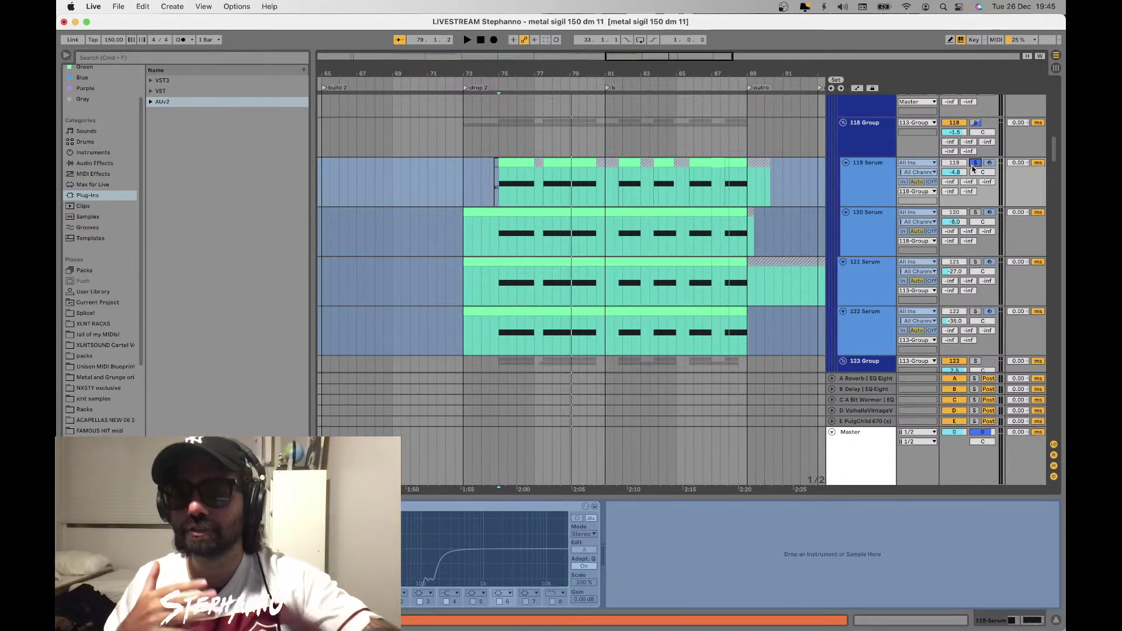
# Compare drop 2 from bar 75 in the full mix with 119 Serum active and muted, ending with all tracks unsoloed
pyautogui.press('space')
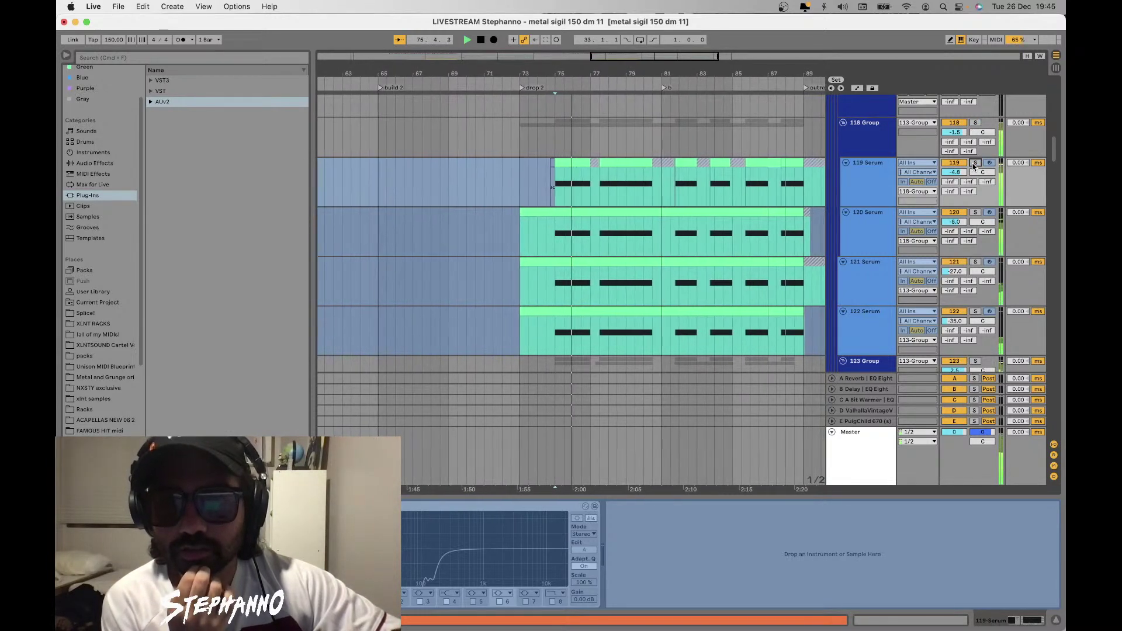
pyautogui.press('space')
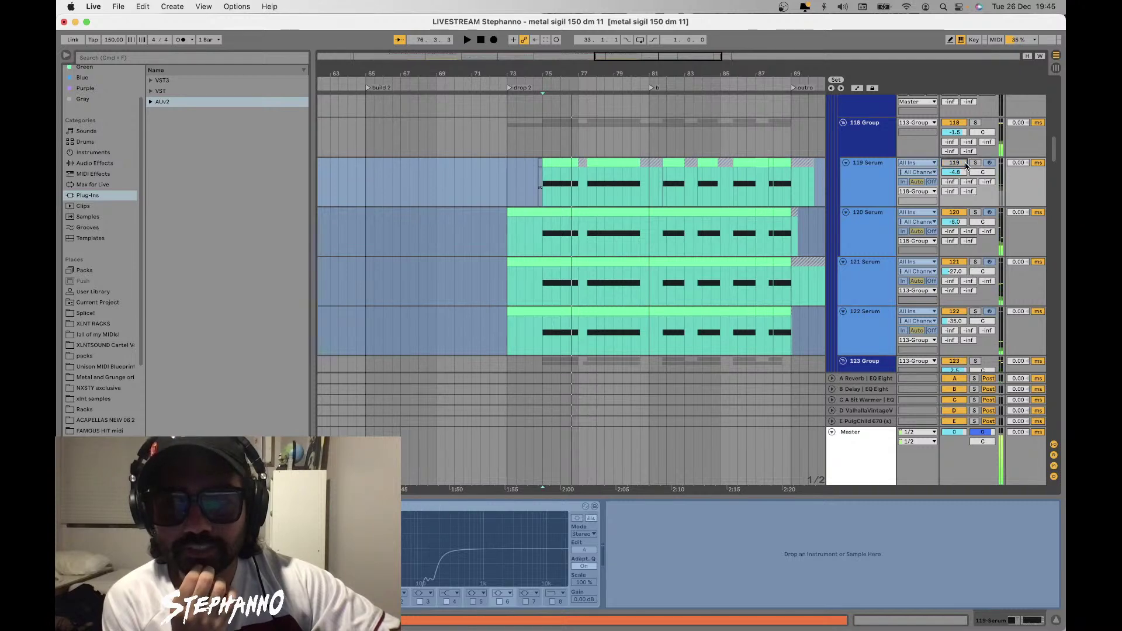
pyautogui.press('space')
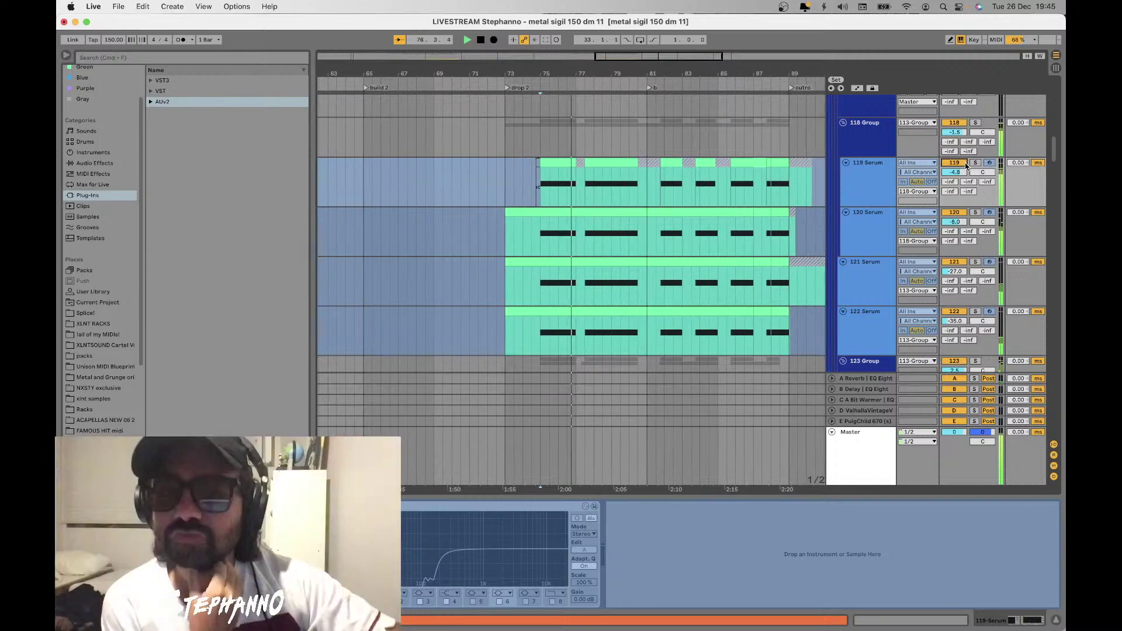
pyautogui.press('space')
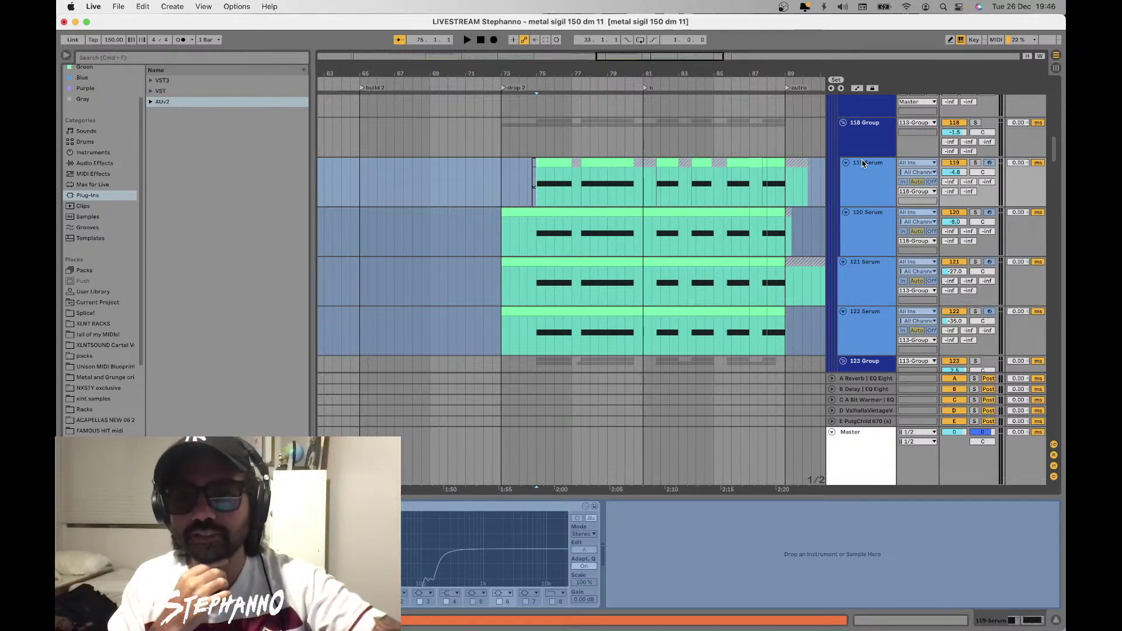
pyautogui.click(974, 163)
pyautogui.press('space')
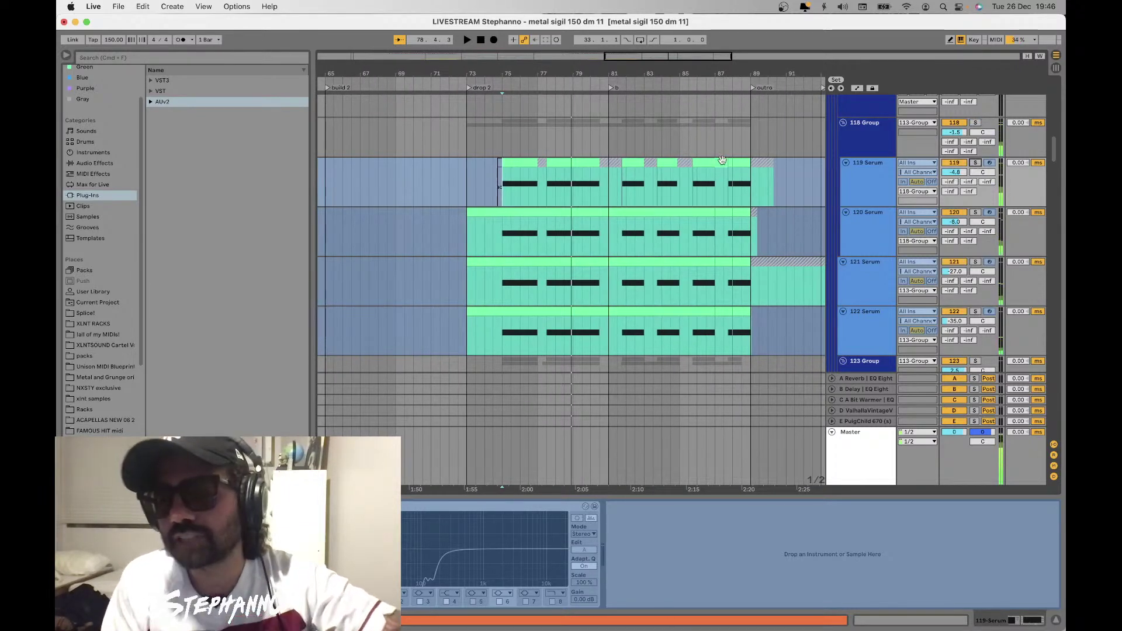
# Audition the vocal track SS_FT_D#_130b in 217 Group soloed from bar 73, the start of drop 2
pyautogui.click(467, 176)
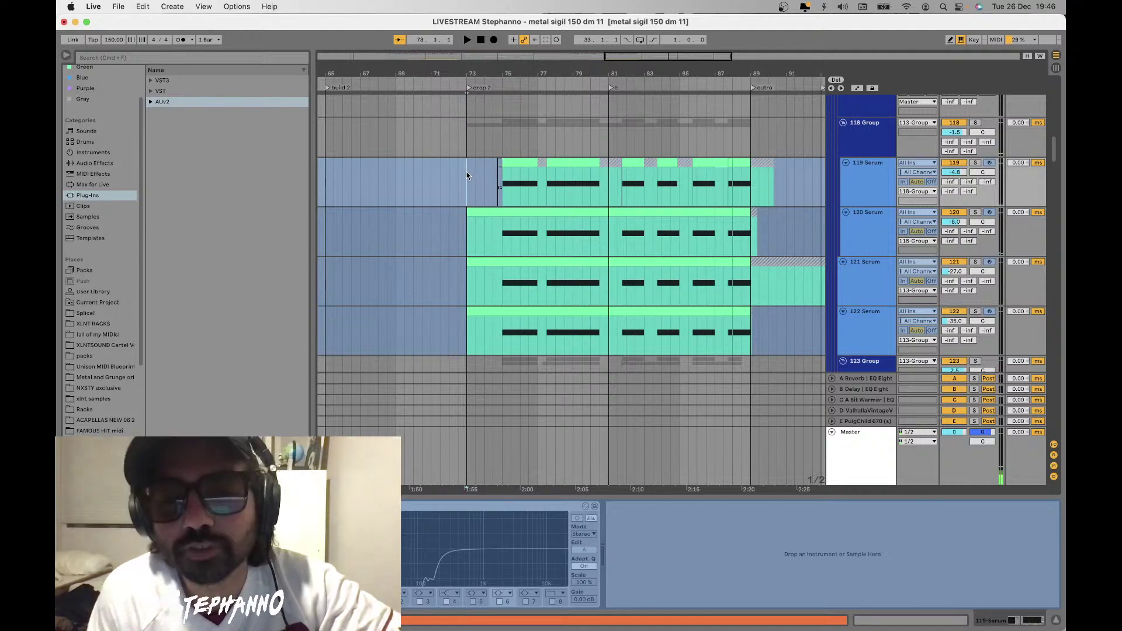
pyautogui.scroll(-20, 466, 176)
pyautogui.scroll(-20, 466, 175)
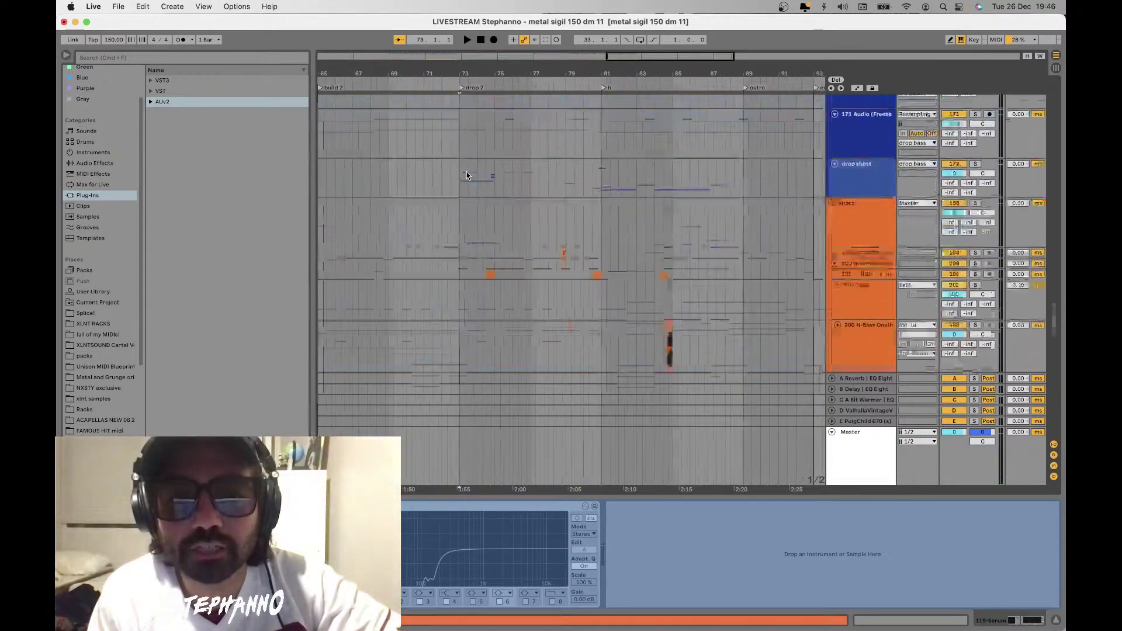
pyautogui.scroll(5, 467, 175)
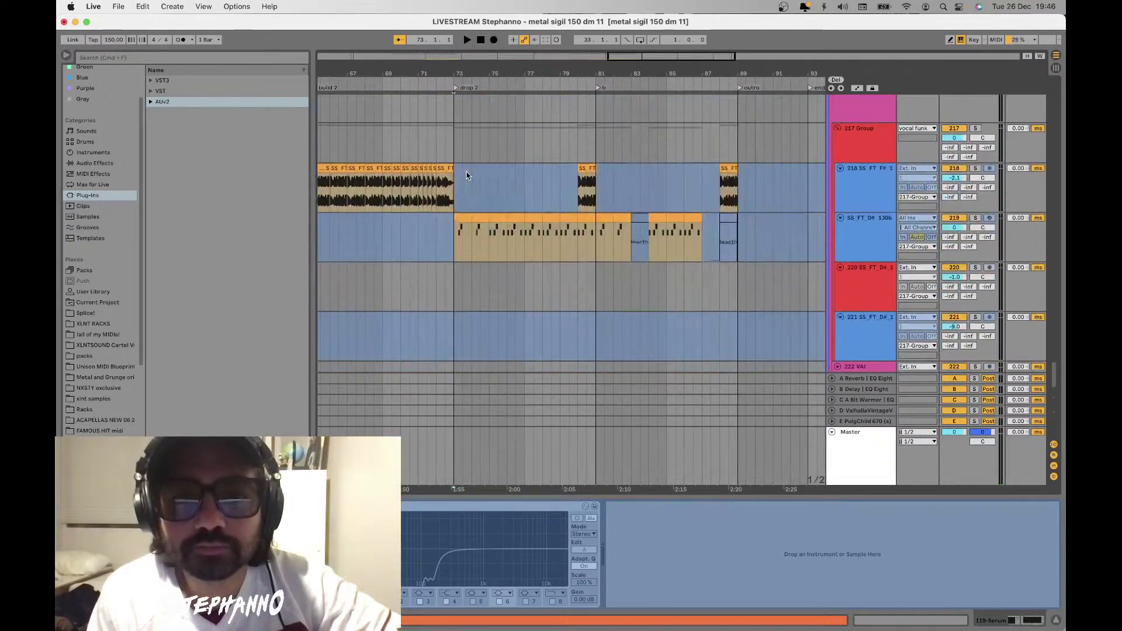
pyautogui.click(451, 244)
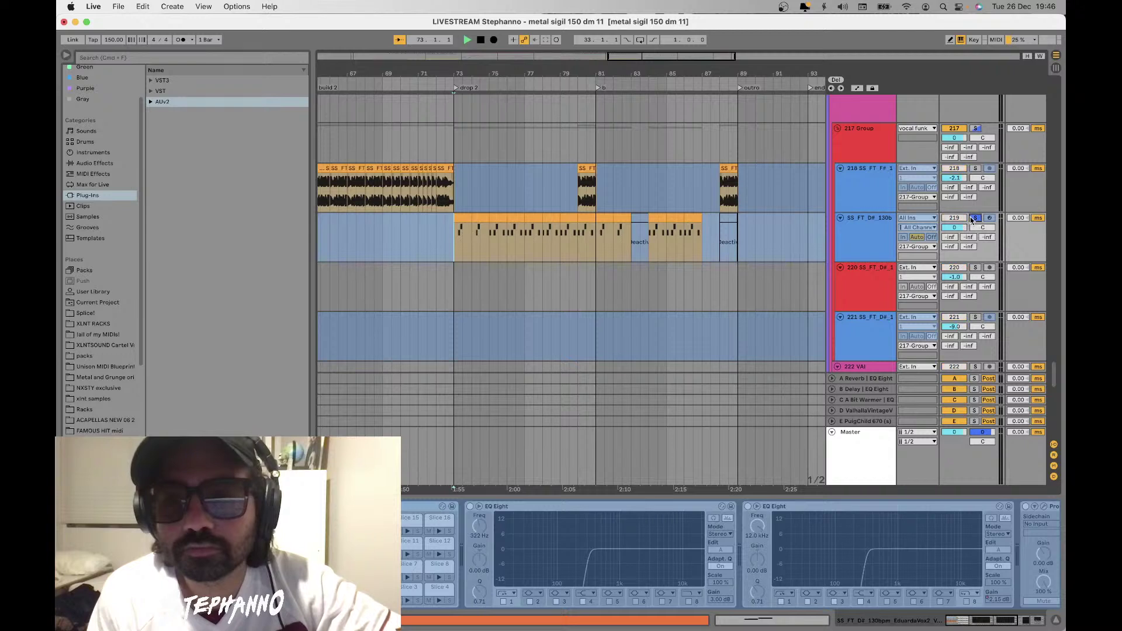
pyautogui.hscroll(-6, 973, 219)
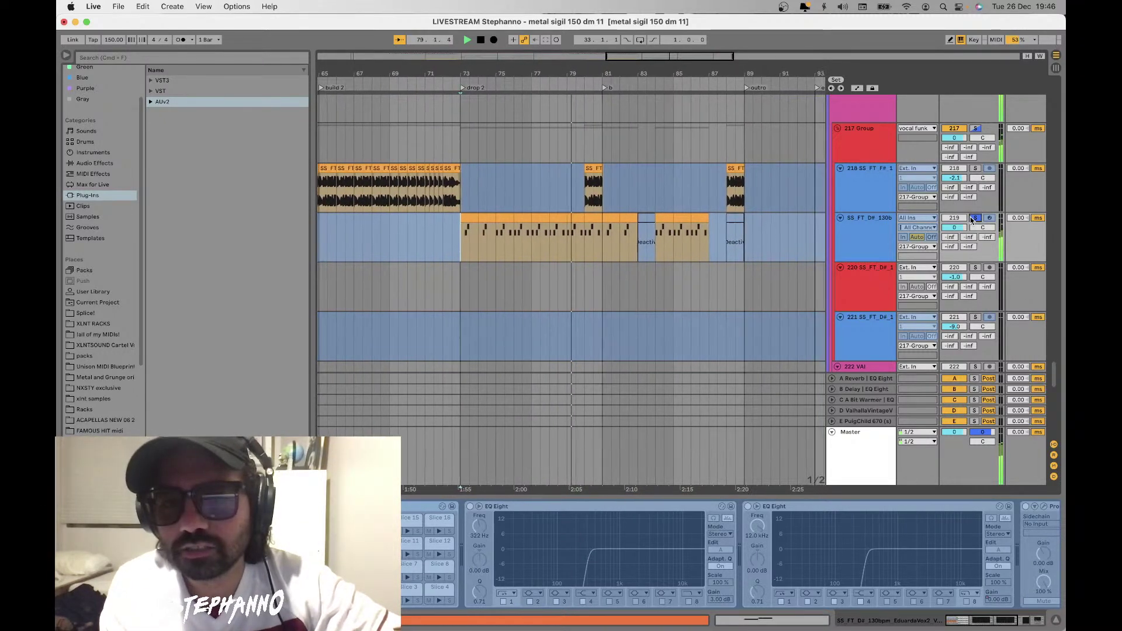
# Return to the top-level groups of the arrangement and play the track from bar 8, just before the intro
pyautogui.scroll(10, 506, 257)
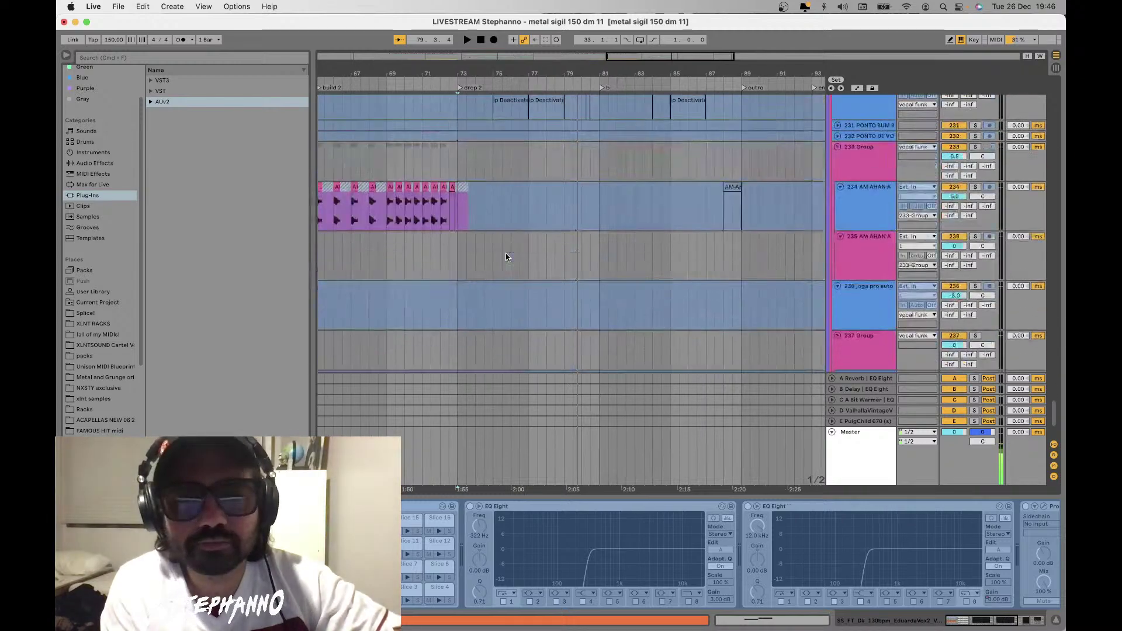
pyautogui.scroll(15, 506, 257)
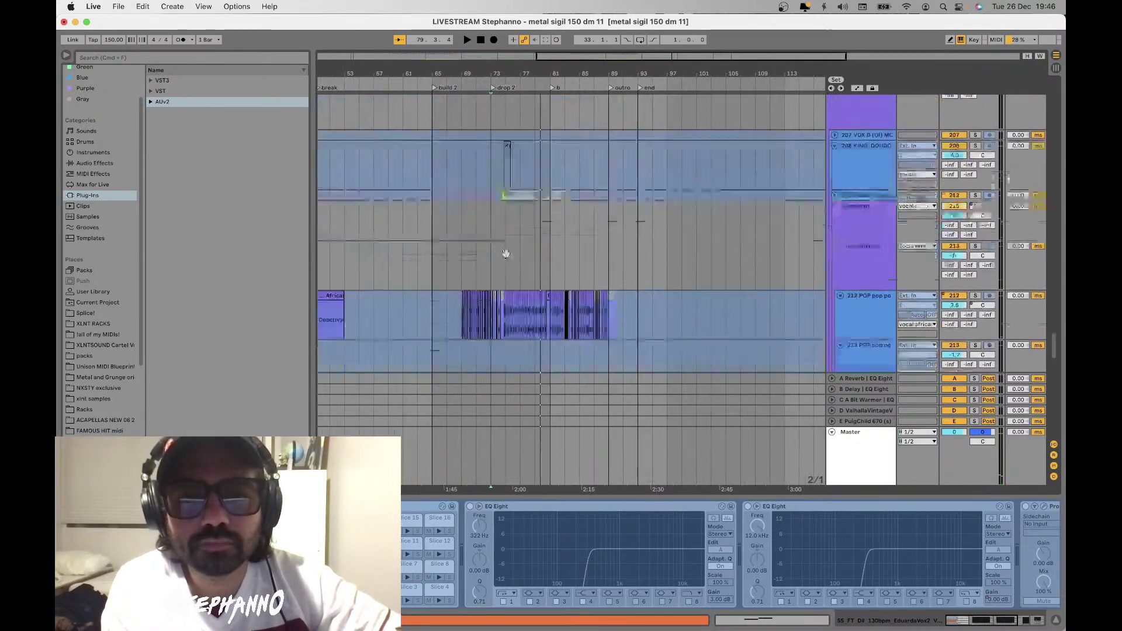
pyautogui.scroll(5, 506, 258)
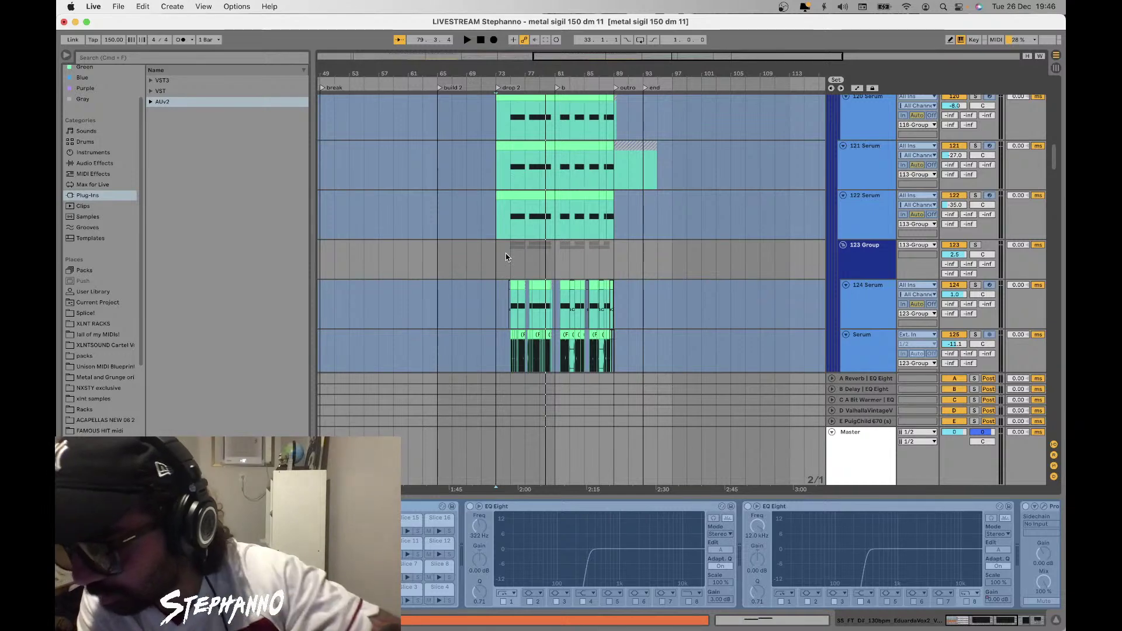
pyautogui.scroll(10, 441, 193)
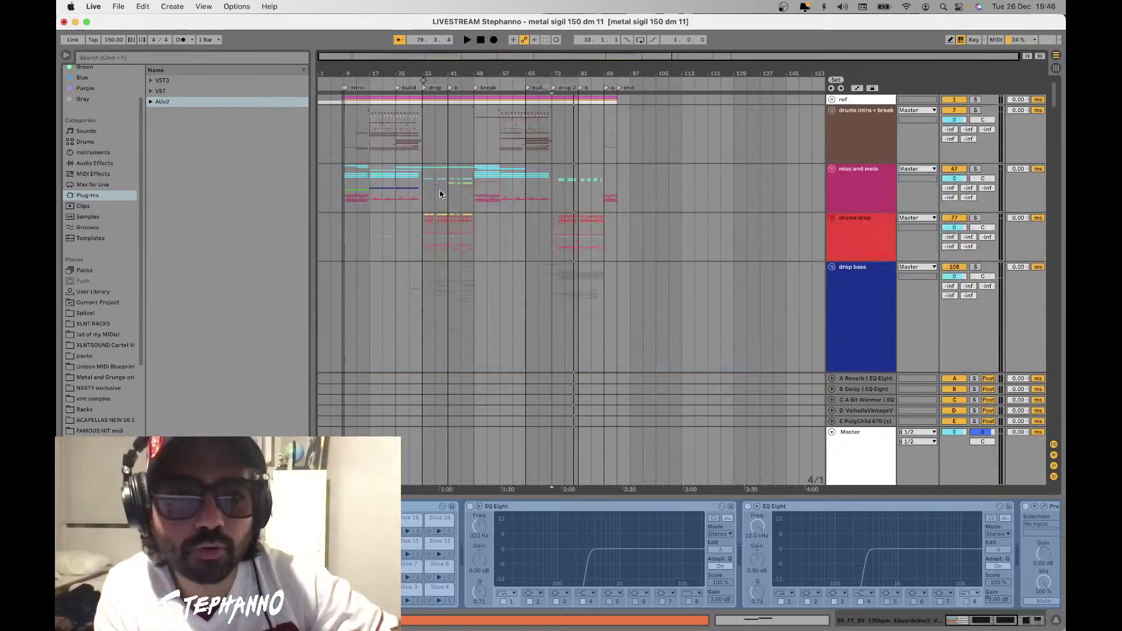
pyautogui.click(341, 111)
pyautogui.scroll(5, 341, 111)
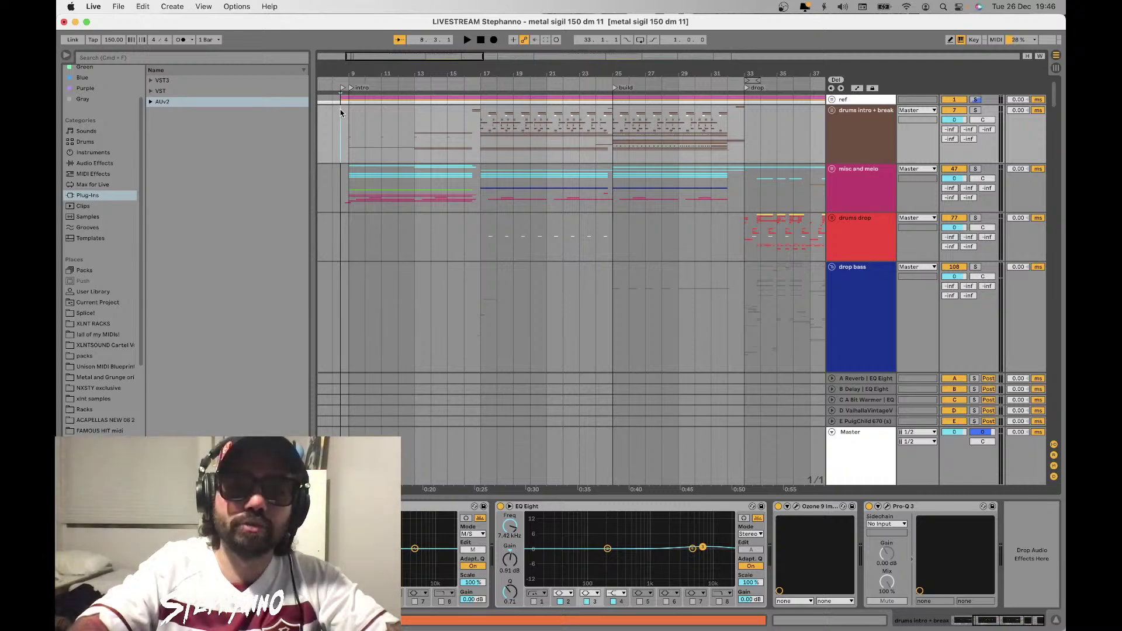
pyautogui.scroll(-5, 341, 112)
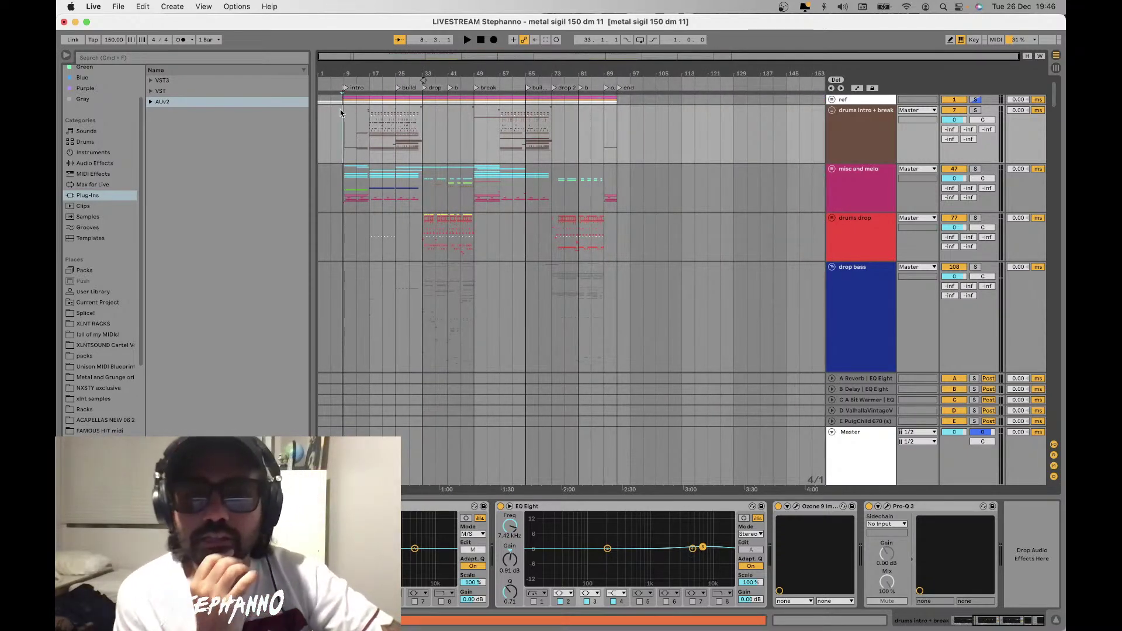
pyautogui.scroll(-15, 341, 113)
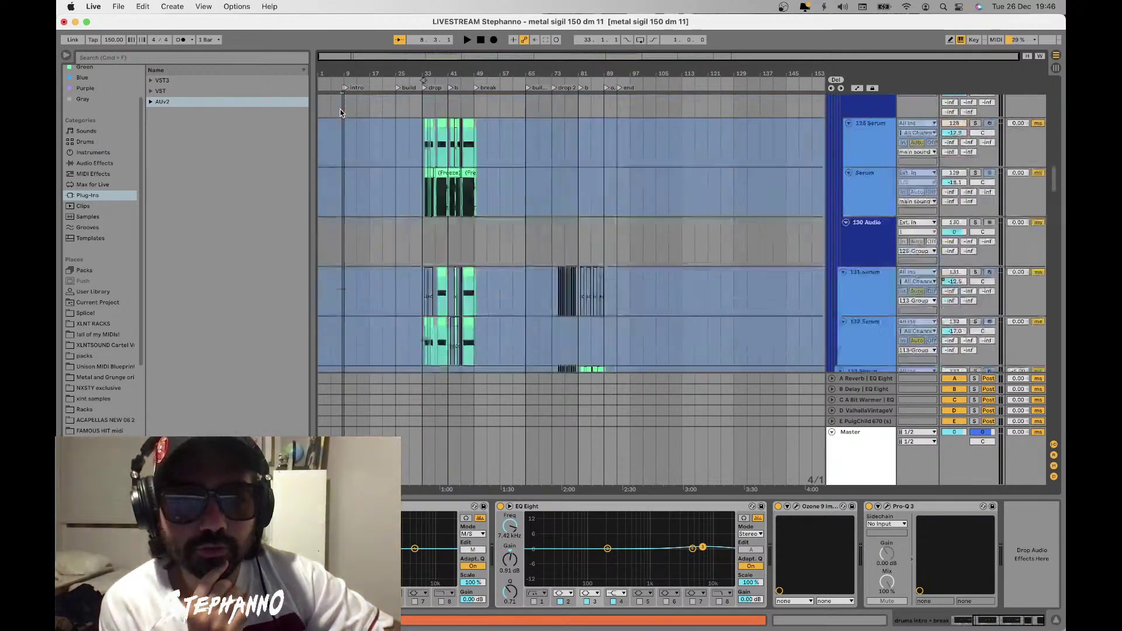
pyautogui.scroll(10, 341, 113)
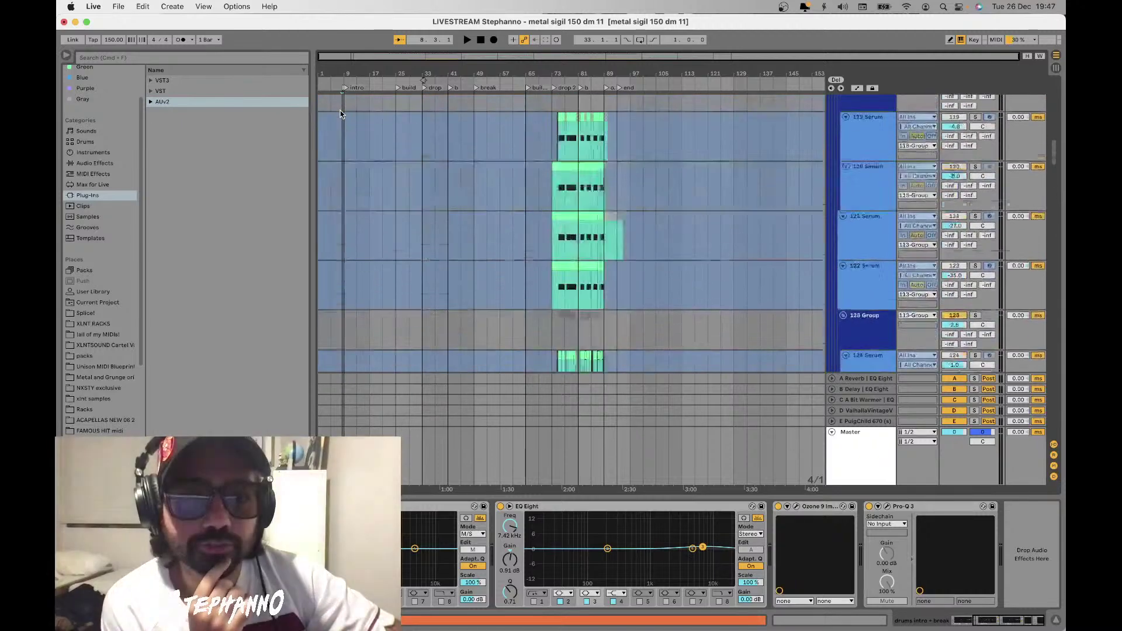
pyautogui.scroll(10, 340, 113)
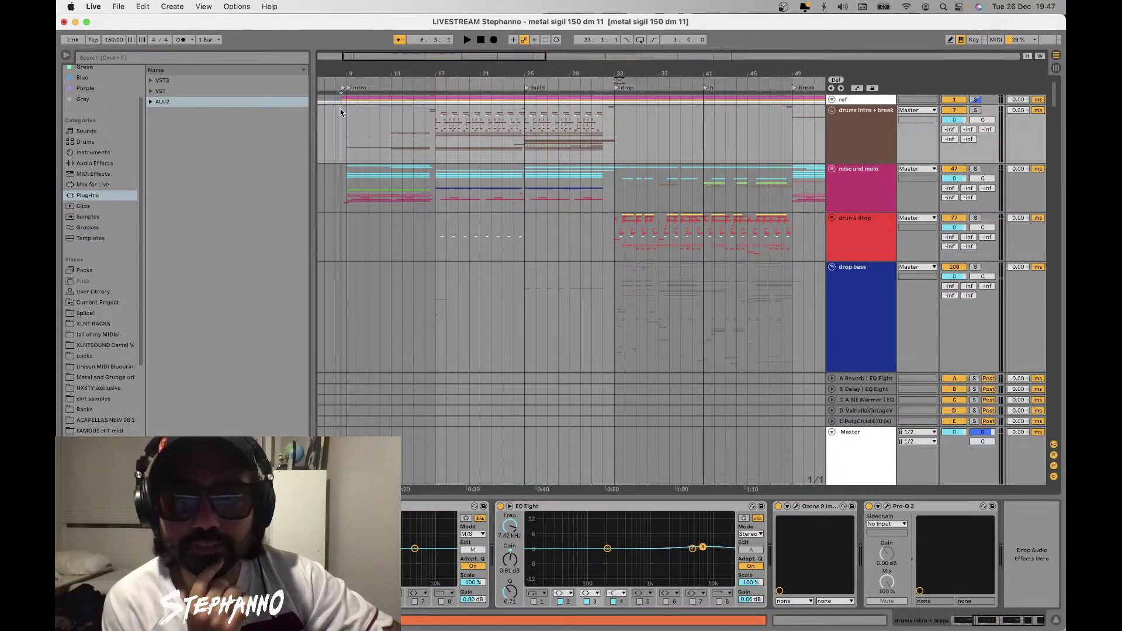
pyautogui.hscroll(-5, 341, 112)
pyautogui.press('space')
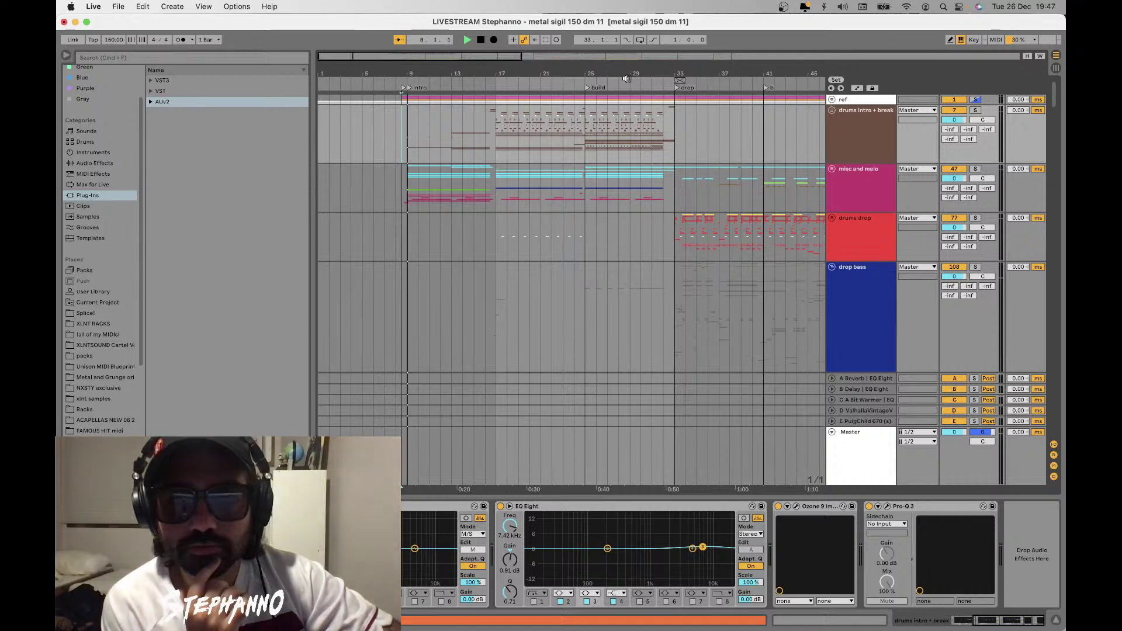
# Expand the ref group and look through the Master track's device chain during playback
pyautogui.click(831, 99)
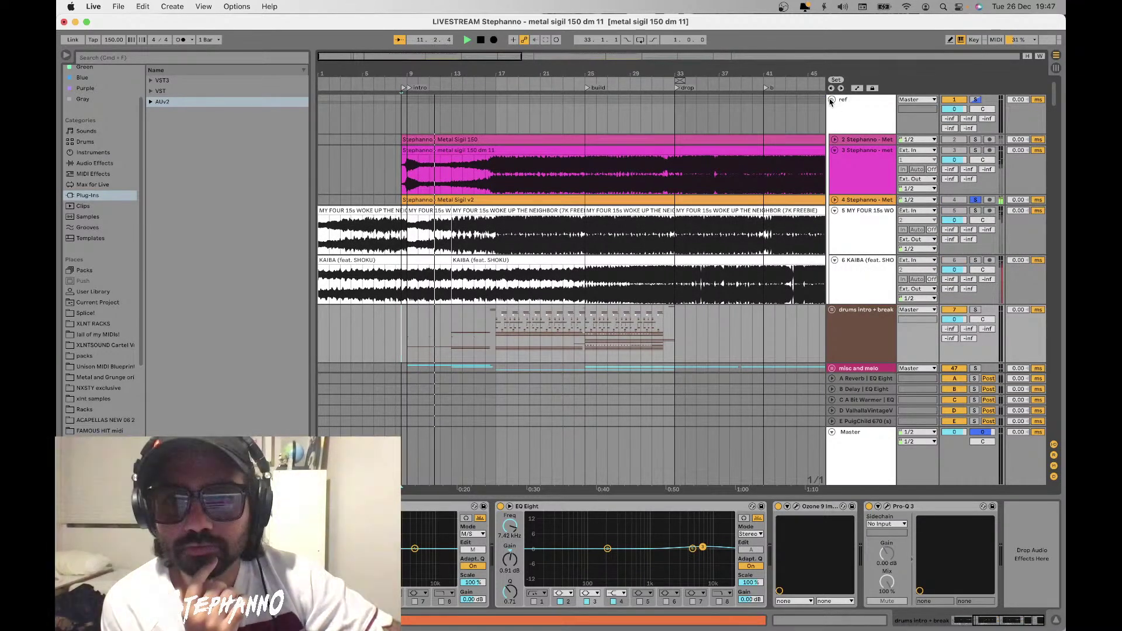
pyautogui.scroll(-10, 587, 271)
pyautogui.click(496, 446)
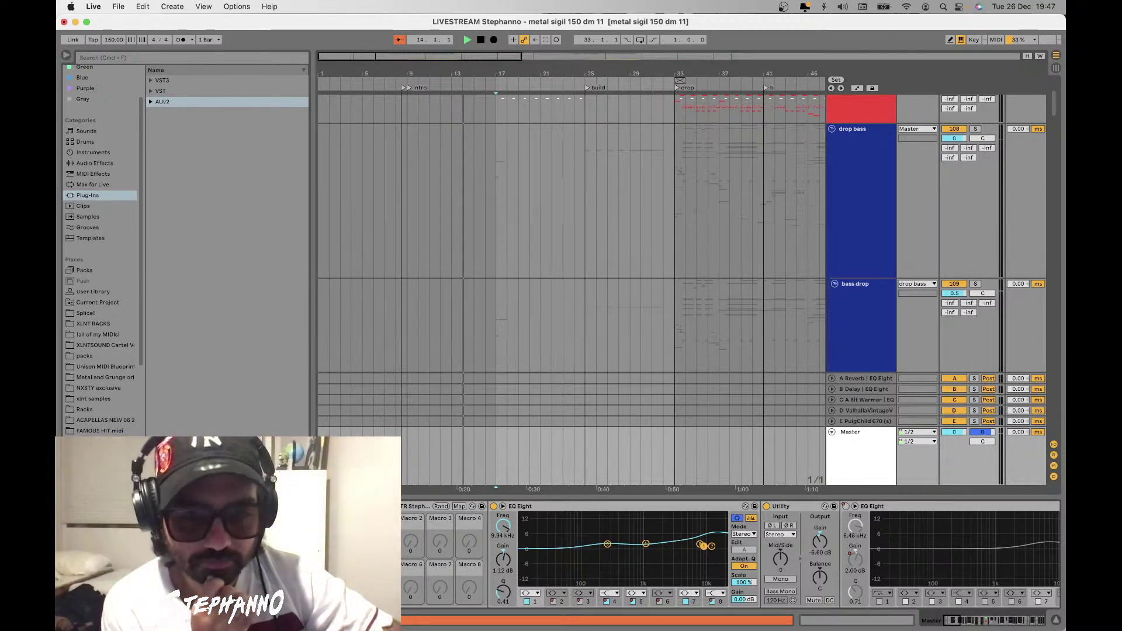
pyautogui.moveTo(960, 623); pyautogui.dragTo(968, 624)
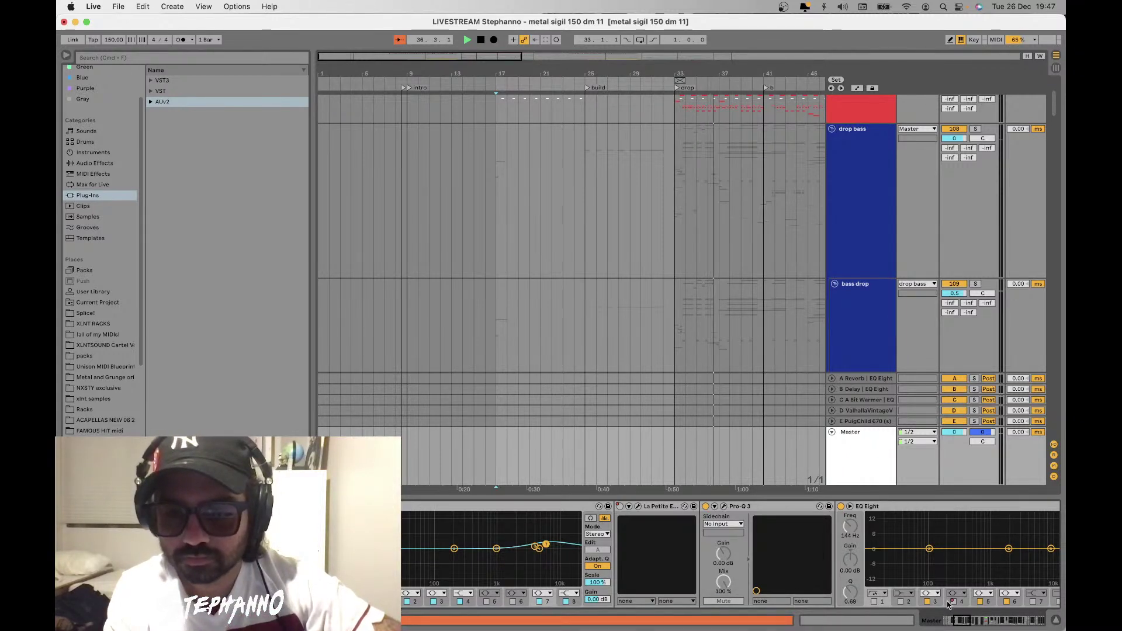
pyautogui.moveTo(972, 619); pyautogui.dragTo(783, 613)
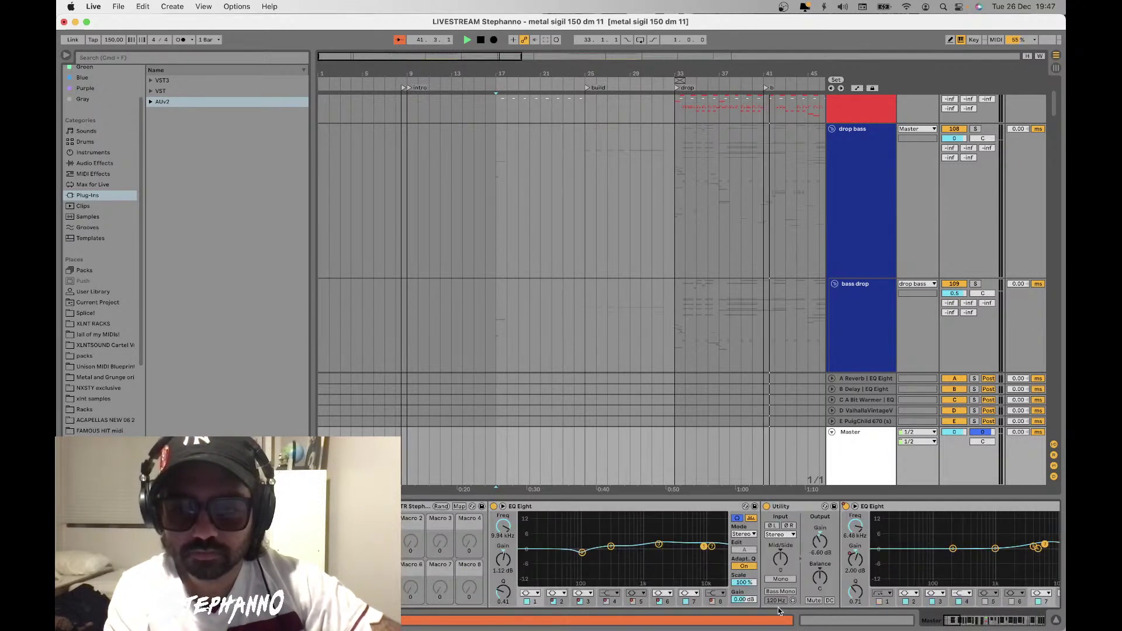
# Go to 217 Group's vocal tracks and compare the start of the first verse at bar 17 with the break section at bar 57
pyautogui.press('-')
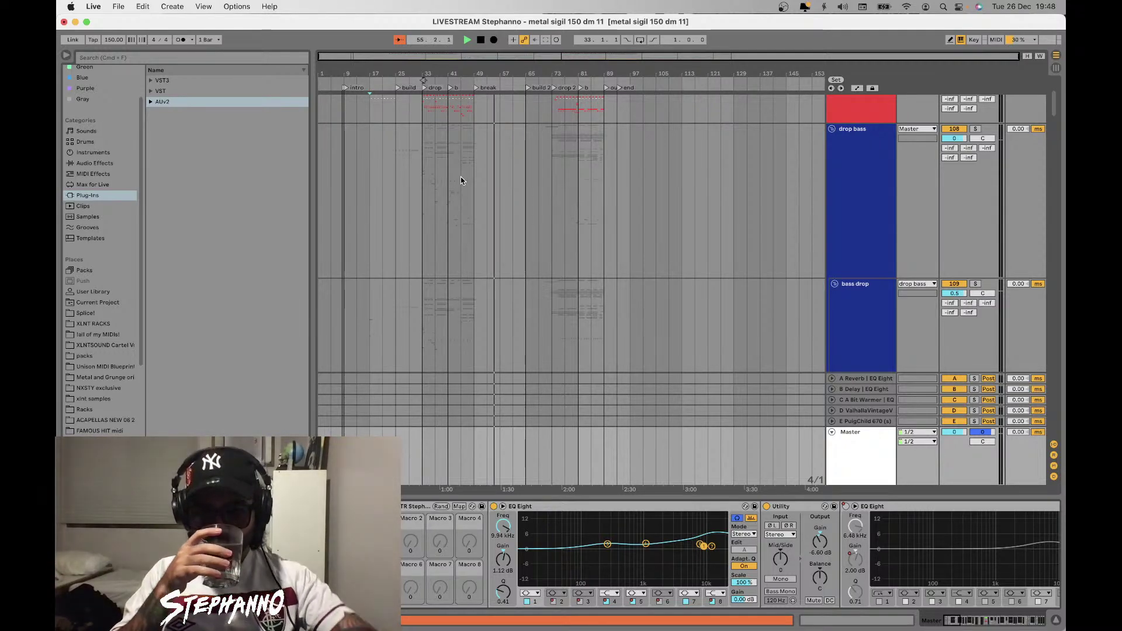
pyautogui.scroll(-5, 460, 176)
pyautogui.scroll(-15, 461, 180)
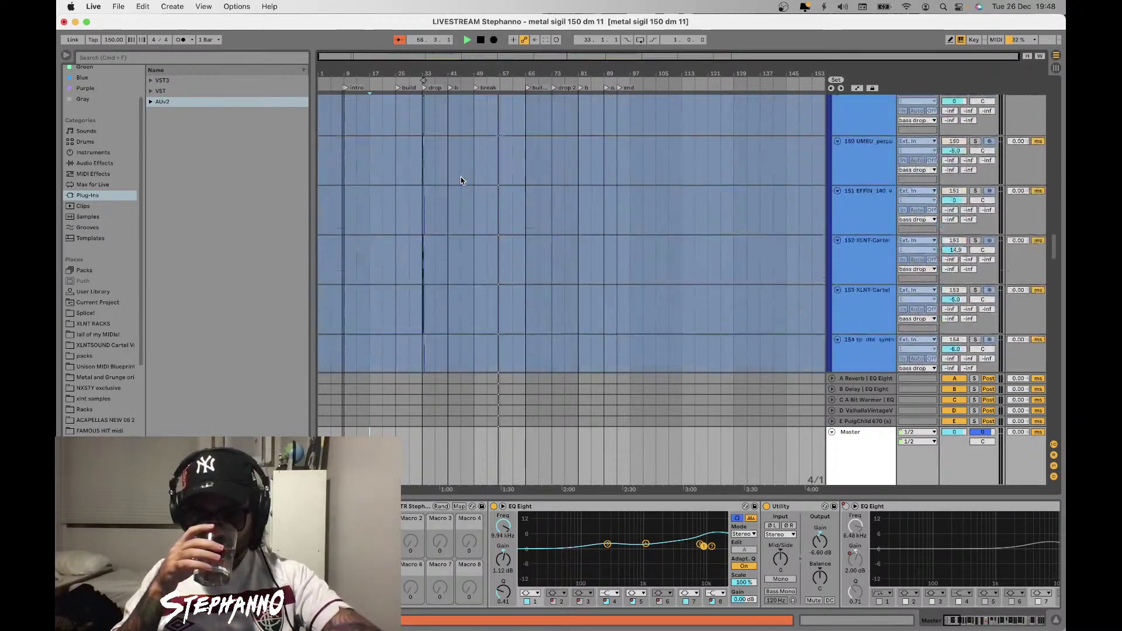
pyautogui.scroll(-12, 461, 178)
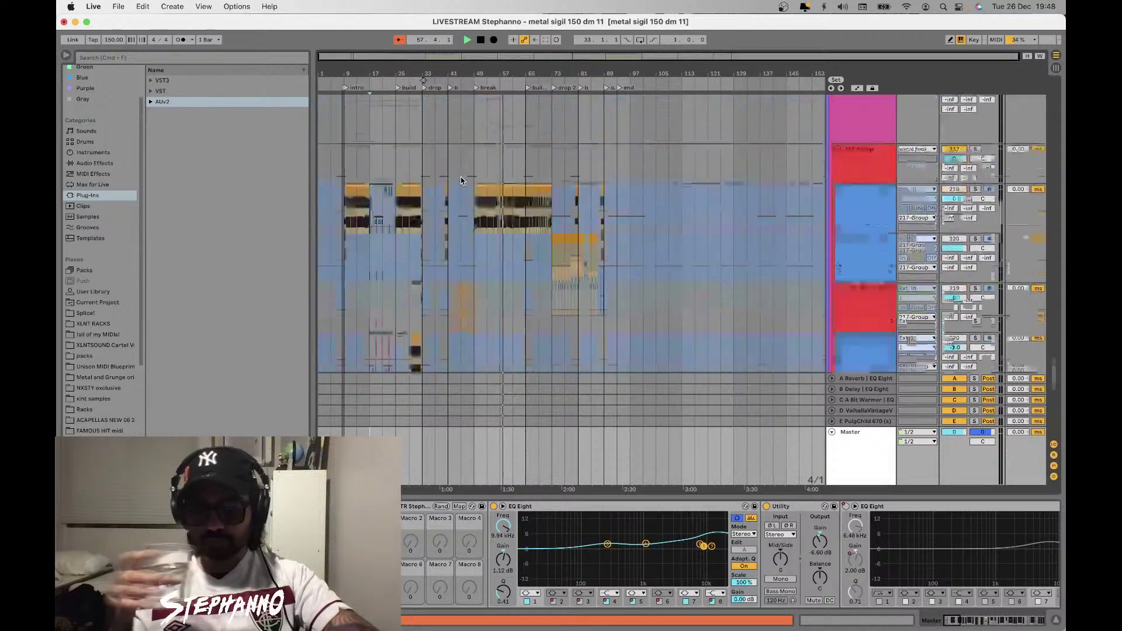
pyautogui.scroll(-5, 461, 180)
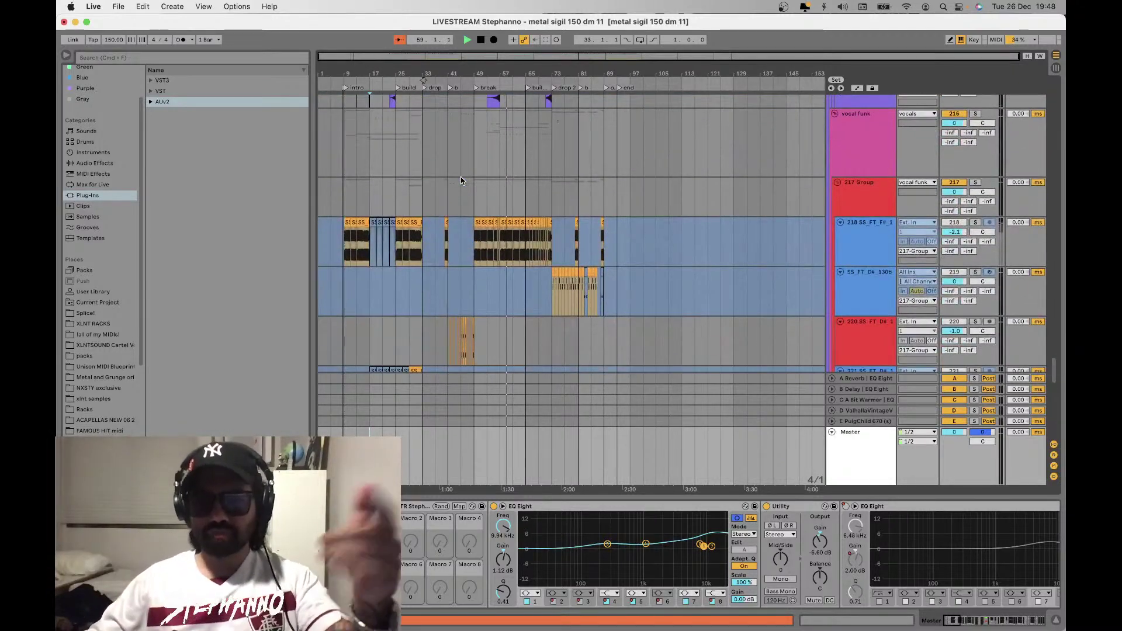
pyautogui.scroll(-4, 461, 177)
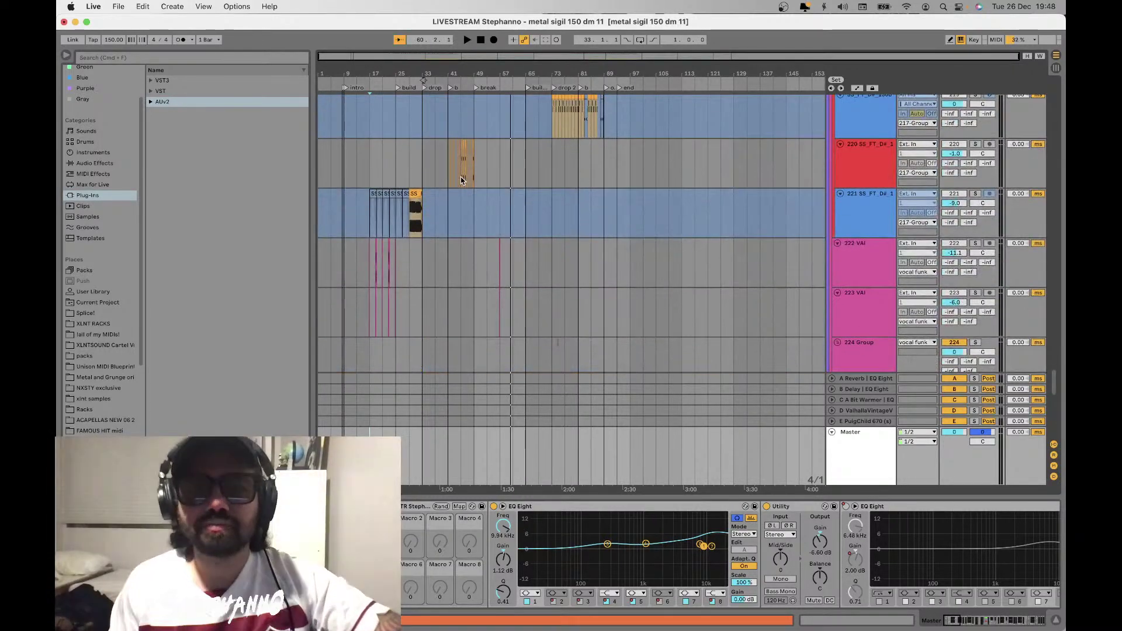
pyautogui.scroll(3, 467, 193)
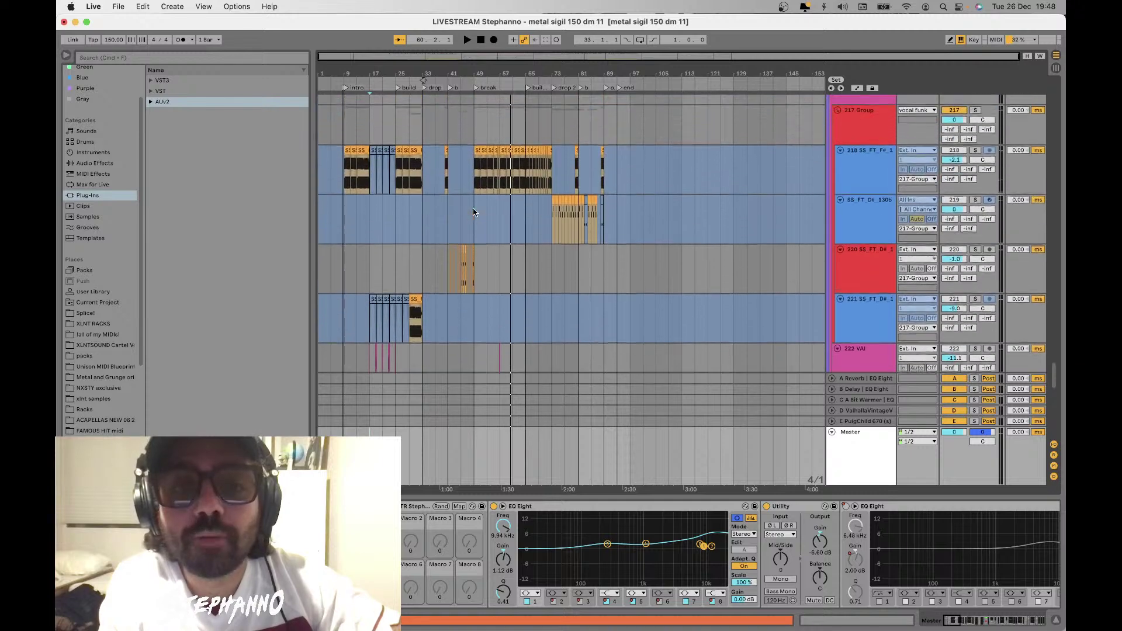
pyautogui.click(489, 146)
pyautogui.moveTo(475, 130); pyautogui.dragTo(529, 134)
pyautogui.click(346, 132)
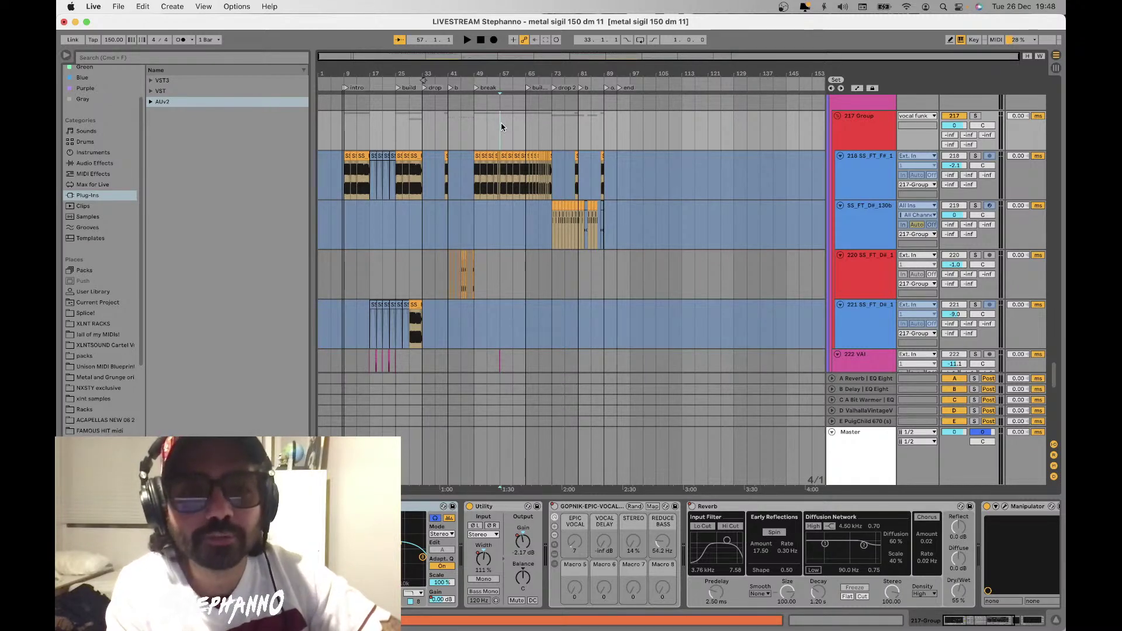
pyautogui.click(364, 128)
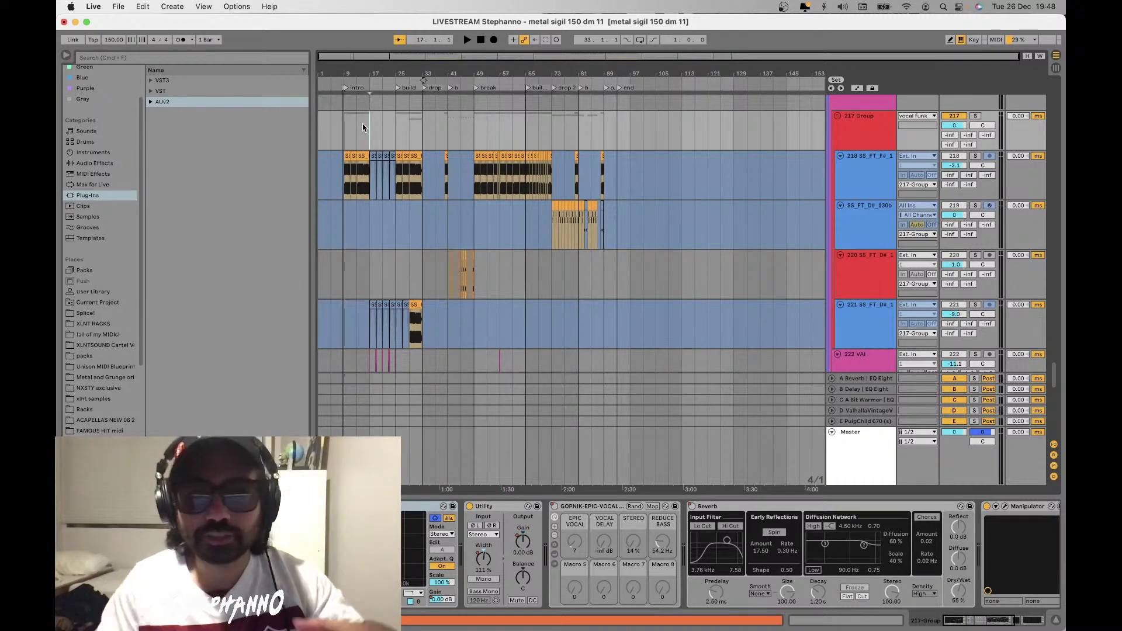
pyautogui.click(496, 130)
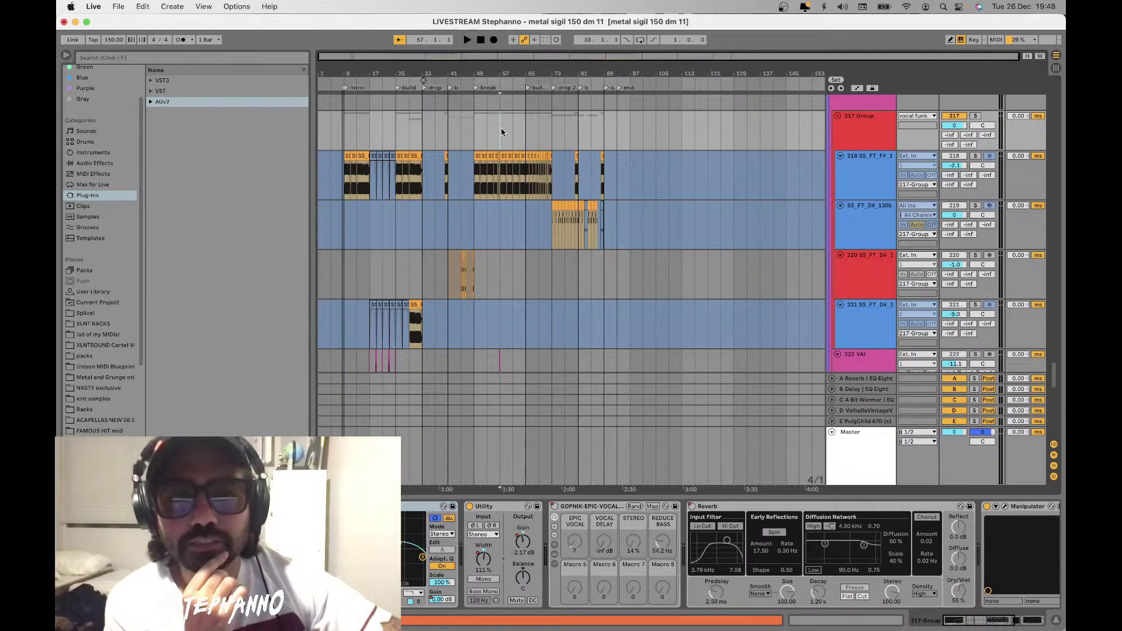
# Highlight bars 49–61, 33–45, 73–85 and 57–65 on 217 Group in turn to compare the vocals across sections
pyautogui.moveTo(478, 128); pyautogui.dragTo(516, 129)
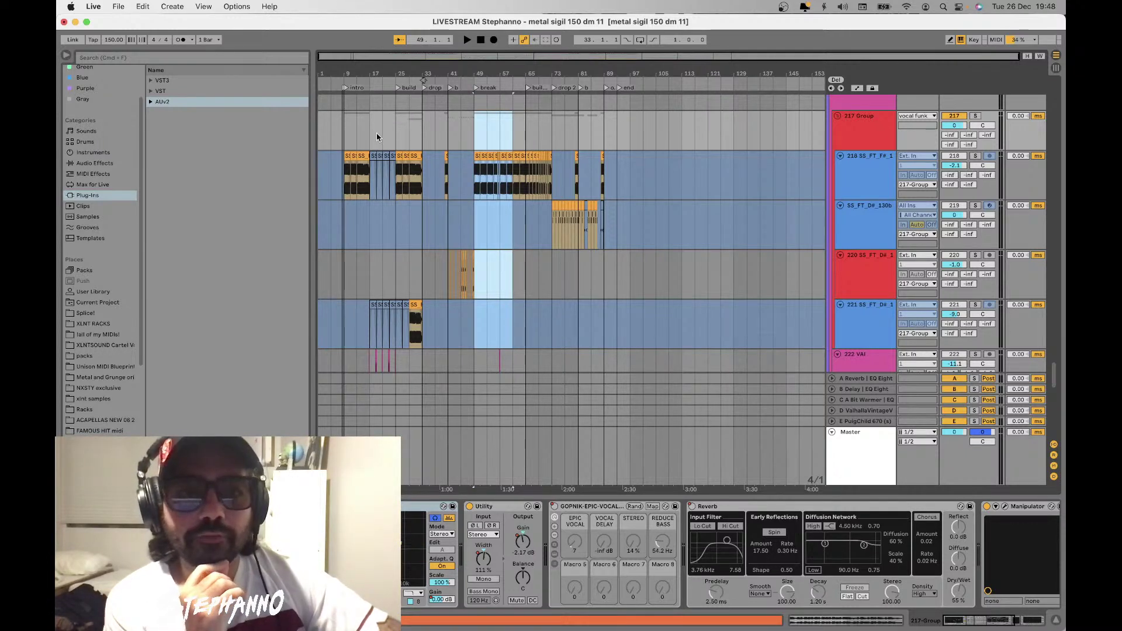
pyautogui.moveTo(417, 138); pyautogui.dragTo(463, 134)
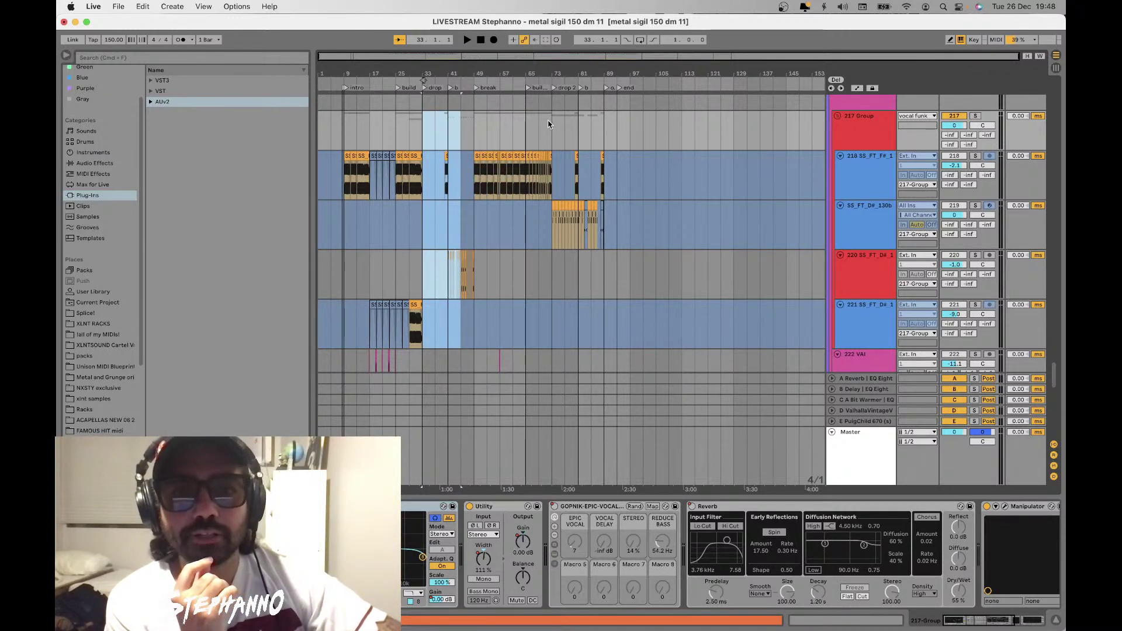
pyautogui.moveTo(553, 124); pyautogui.dragTo(585, 124)
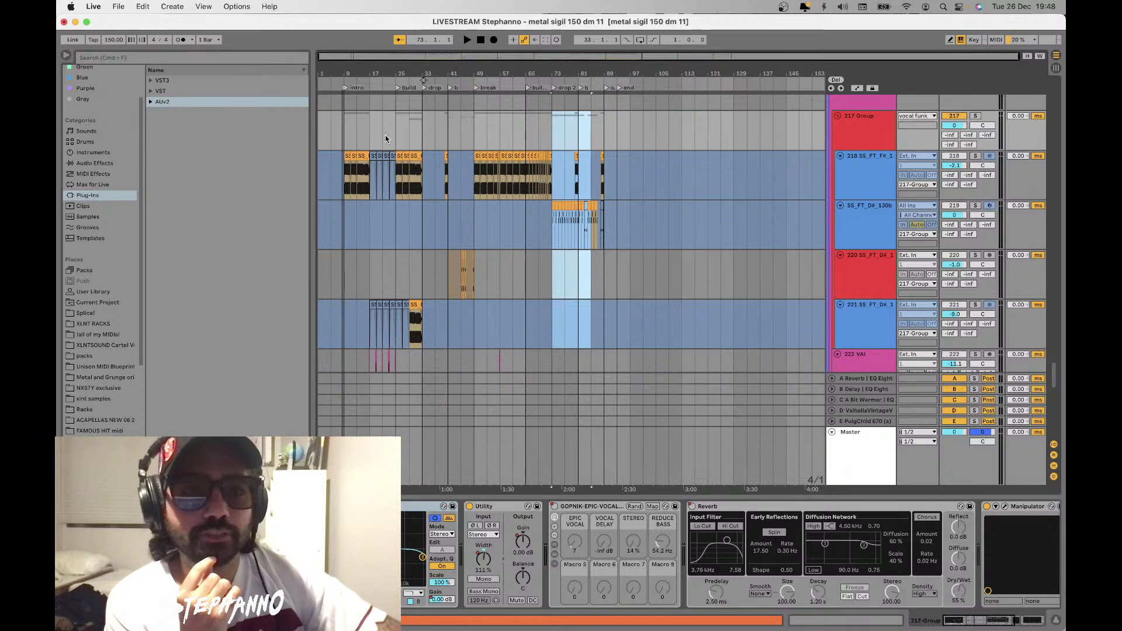
pyautogui.moveTo(386, 138); pyautogui.dragTo(351, 142)
pyautogui.moveTo(501, 132); pyautogui.dragTo(508, 132)
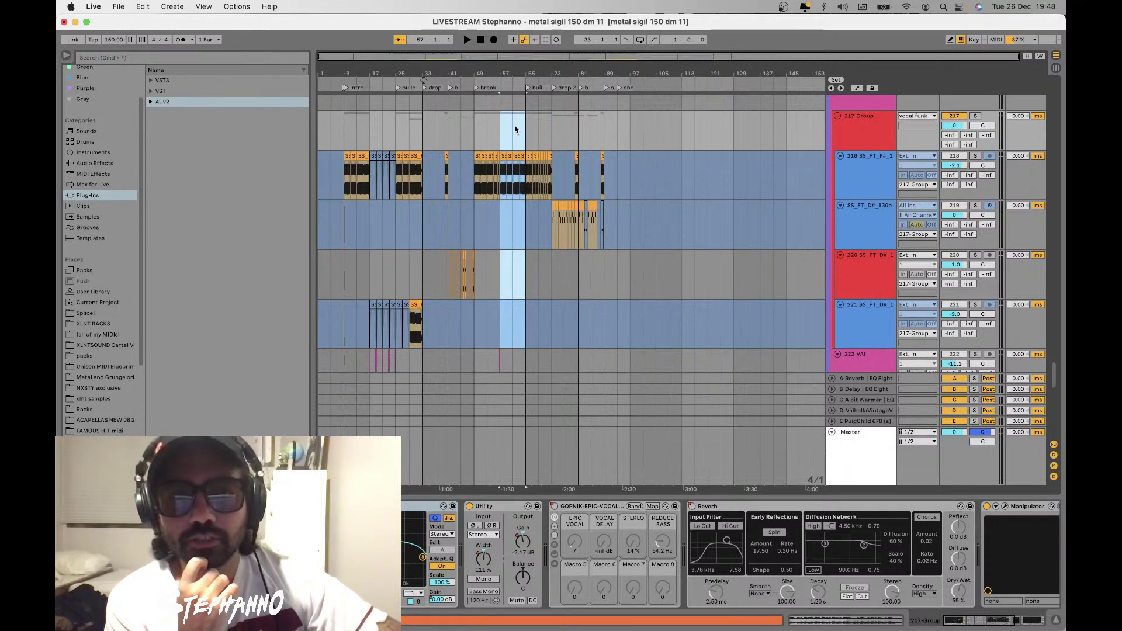
# Play the track from about bar 61 on 217 Group and return to the top-level groups of the arrangement
pyautogui.click(515, 129)
pyautogui.press('space')
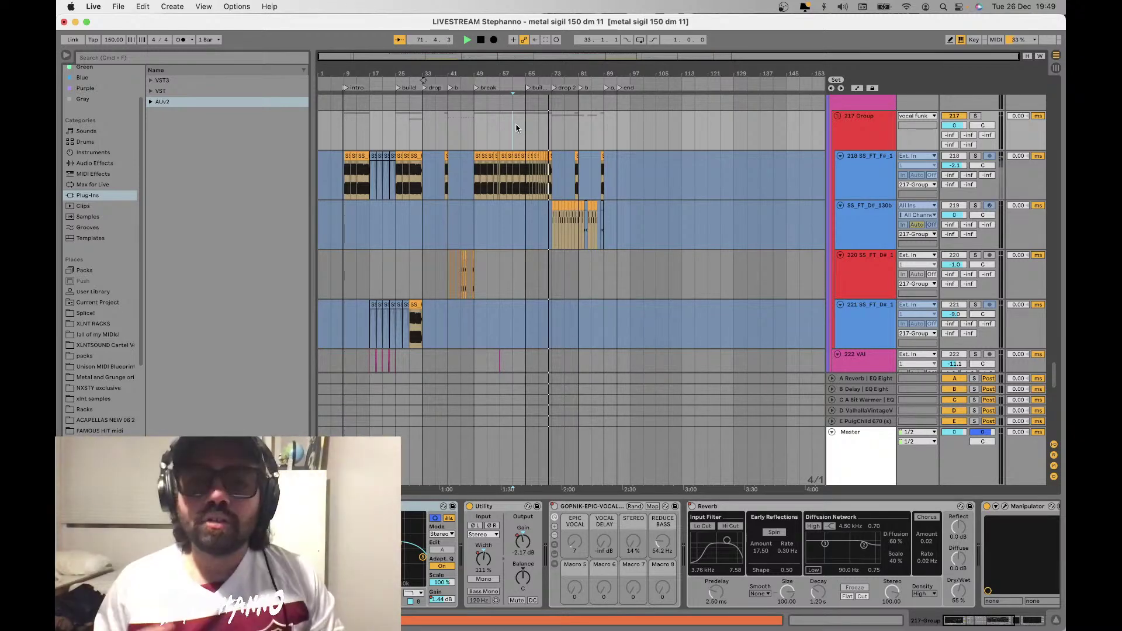
pyautogui.scroll(10, 517, 128)
pyautogui.scroll(15, 516, 128)
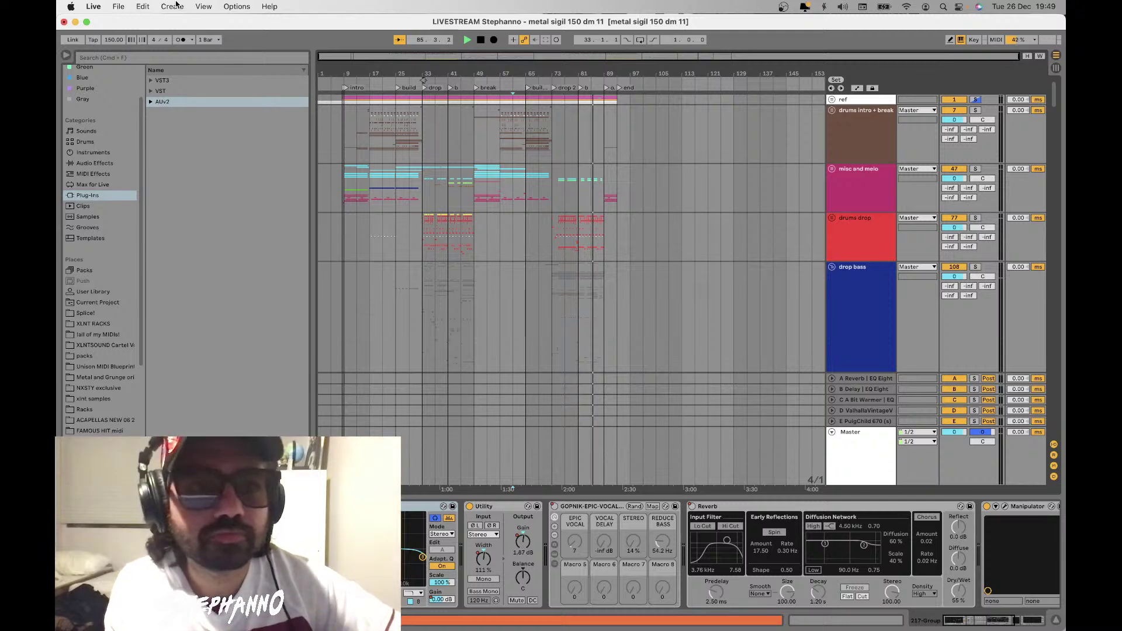
# Start a new Live Set, saving the changes to the current one
pyautogui.click(112, 6)
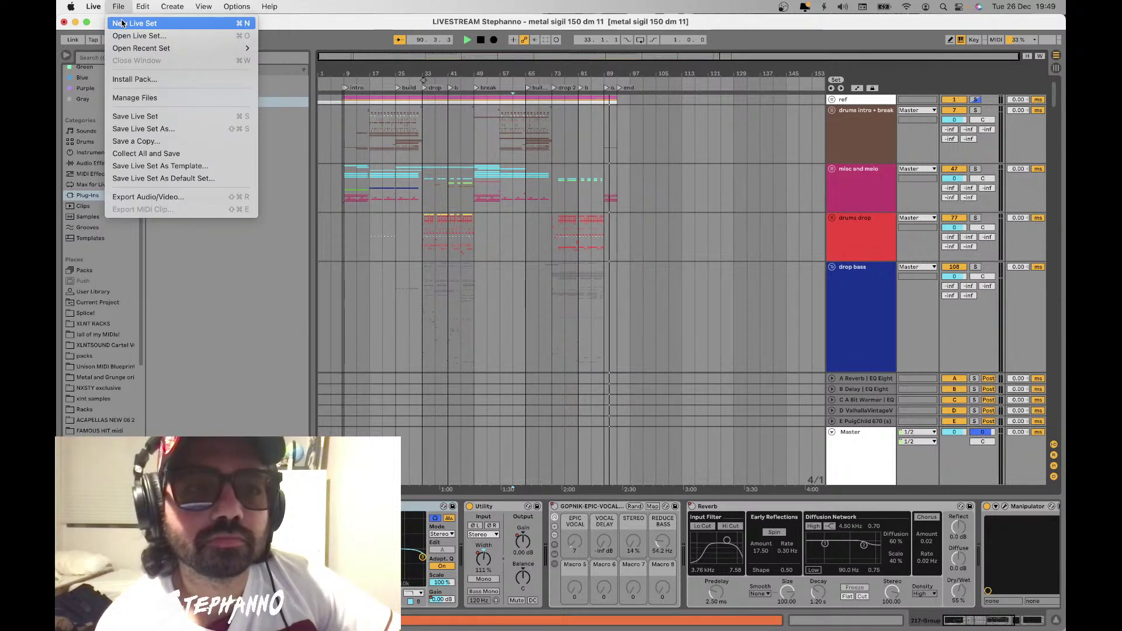
pyautogui.click(122, 23)
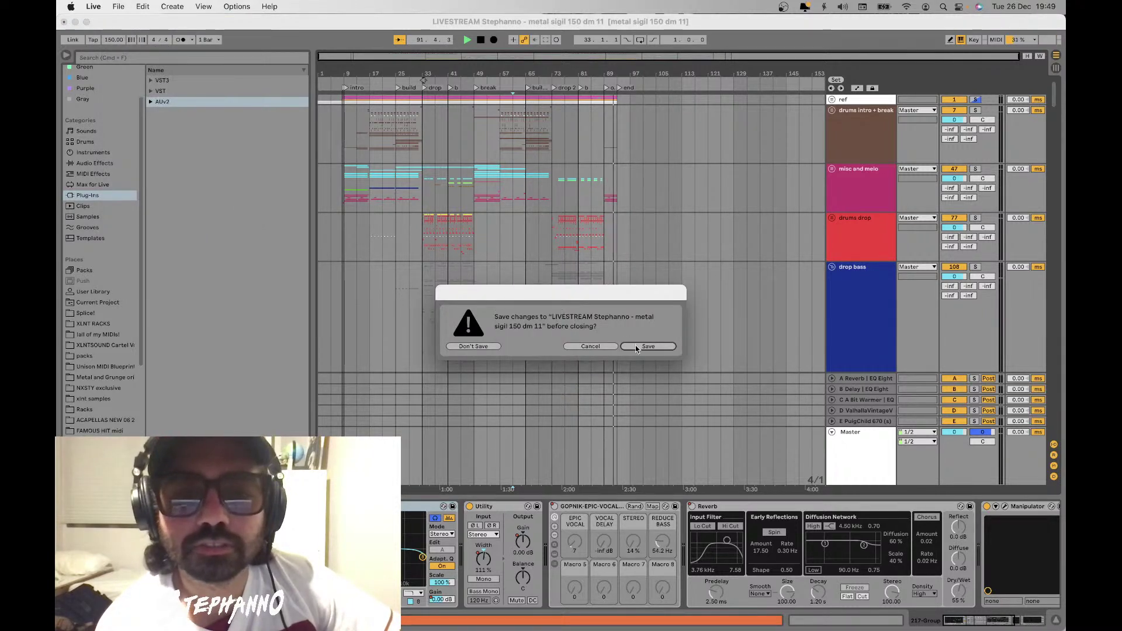
pyautogui.click(636, 347)
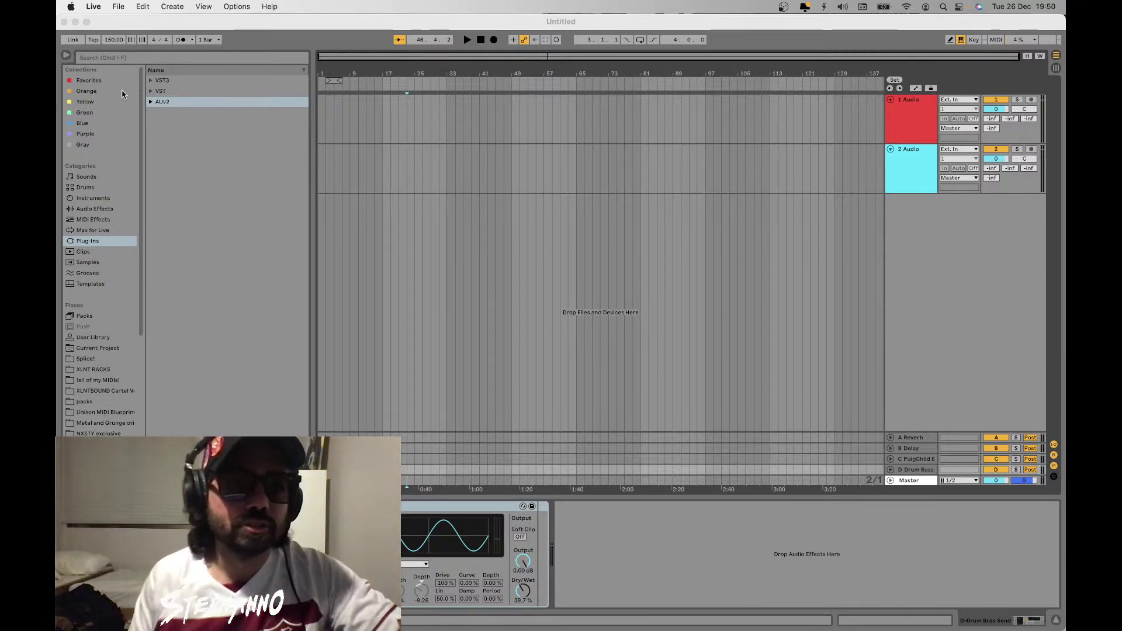
# Set the new set's tempo to 145 BPM and narrow the browser to give the arrangement more room
pyautogui.click(112, 41)
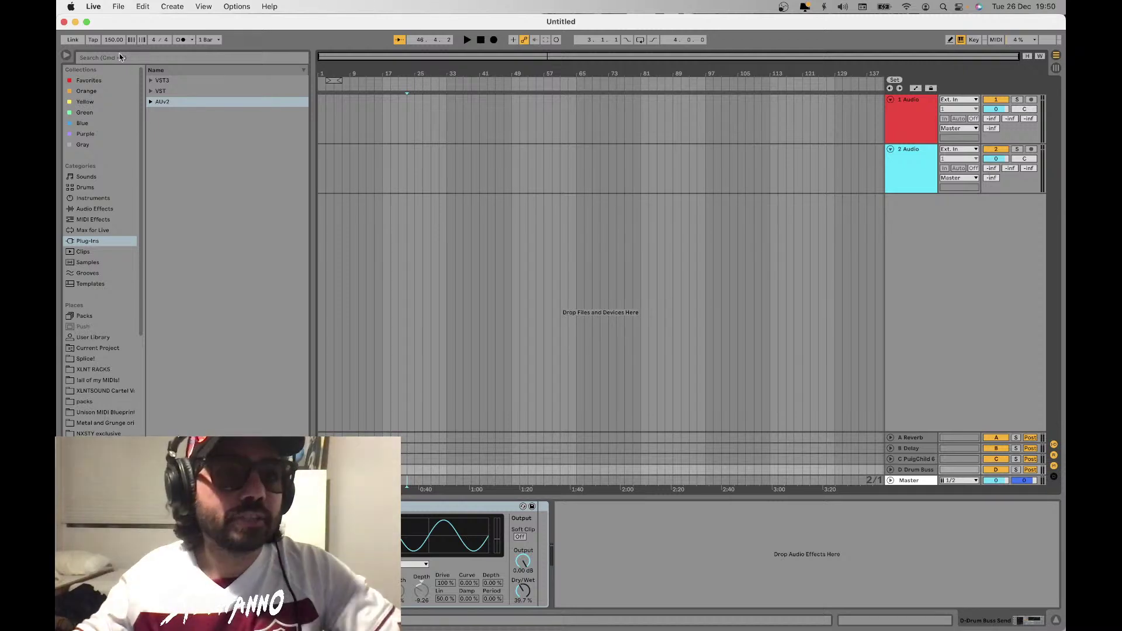
pyautogui.click(121, 57)
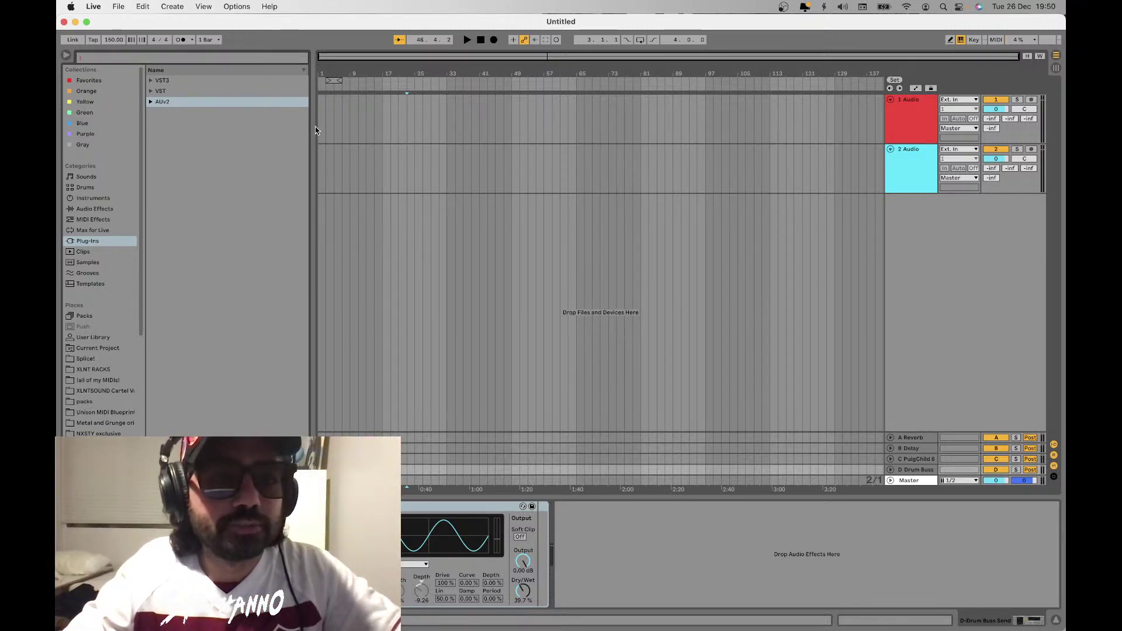
pyautogui.moveTo(315, 130); pyautogui.dragTo(292, 129)
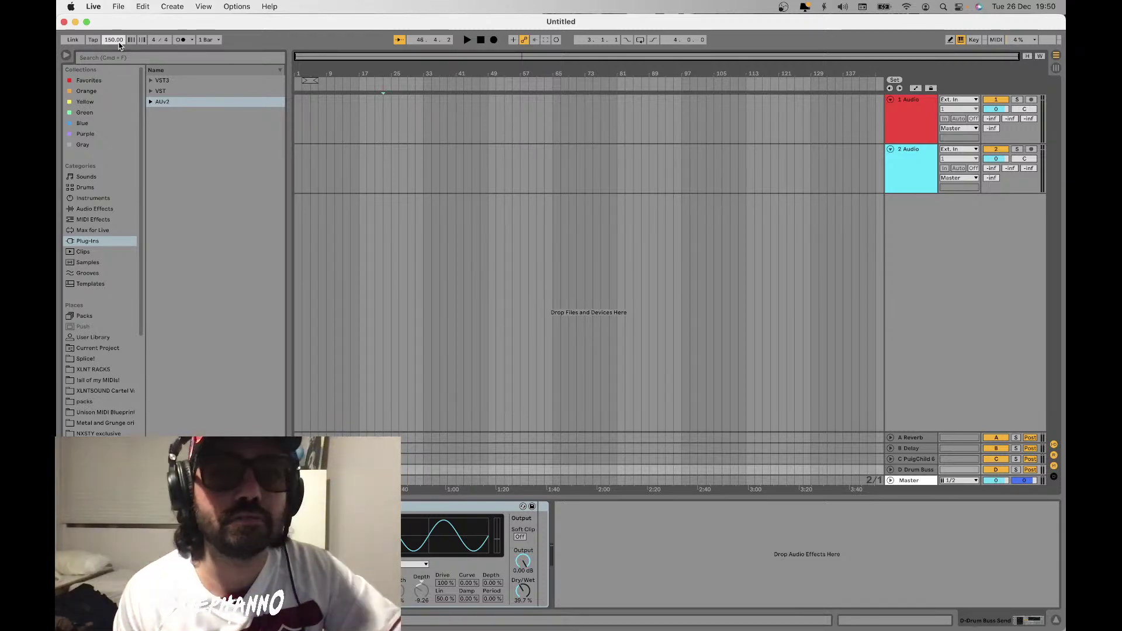
pyautogui.moveTo(119, 46); pyautogui.dragTo(119, 46)
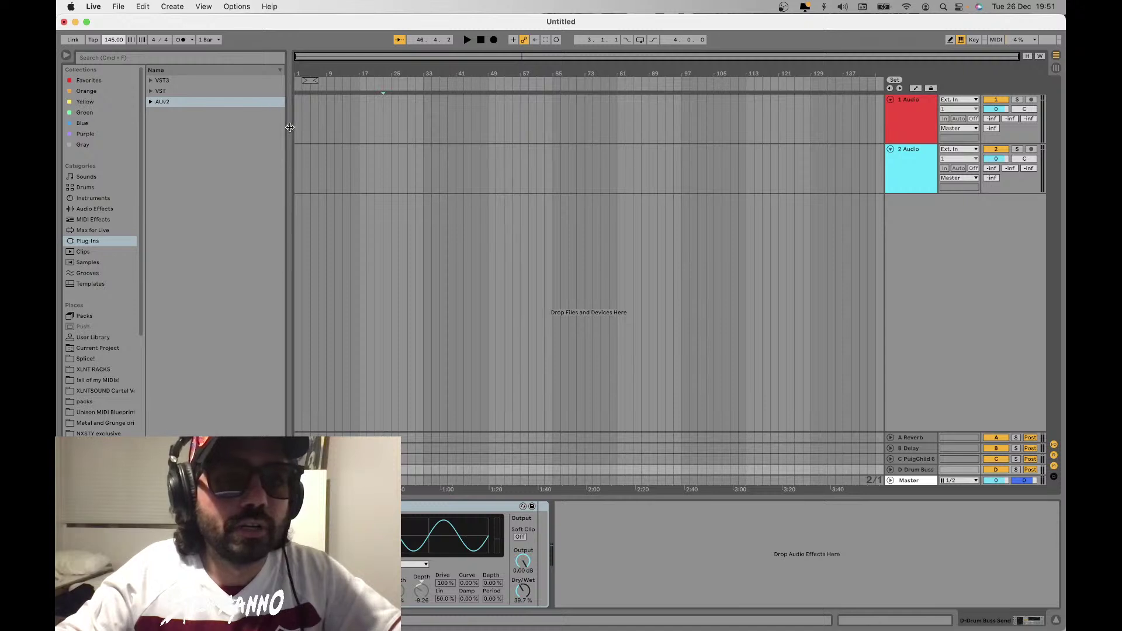
pyautogui.moveTo(290, 127); pyautogui.dragTo(244, 127)
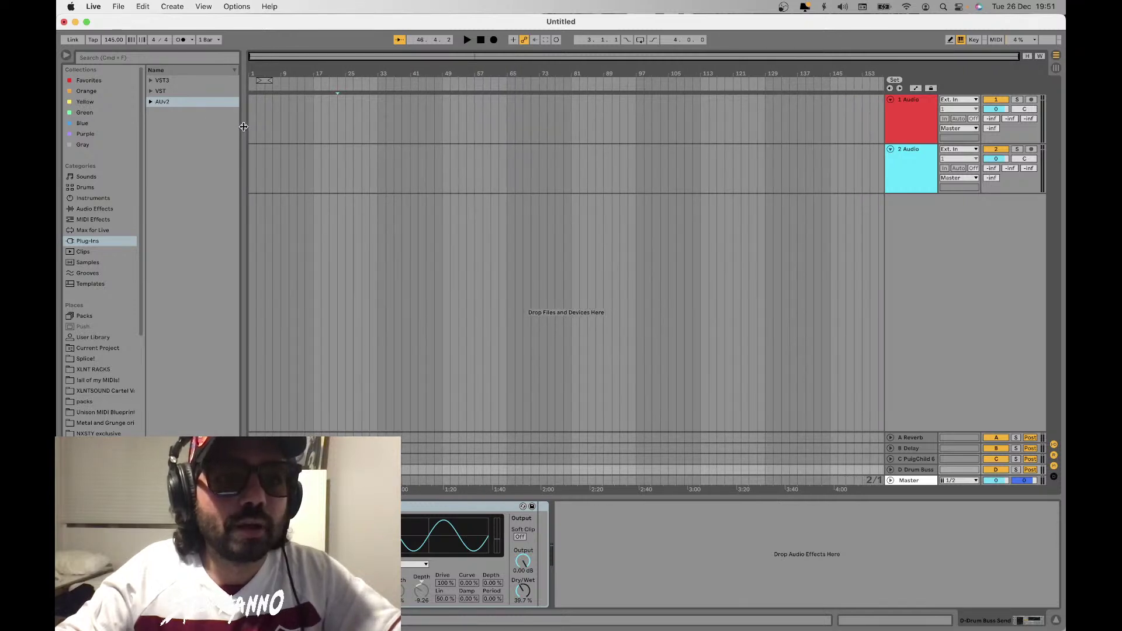
# Look through the folders and samples in the Purple collection, widening the browser enough to read their names
pyautogui.click(94, 134)
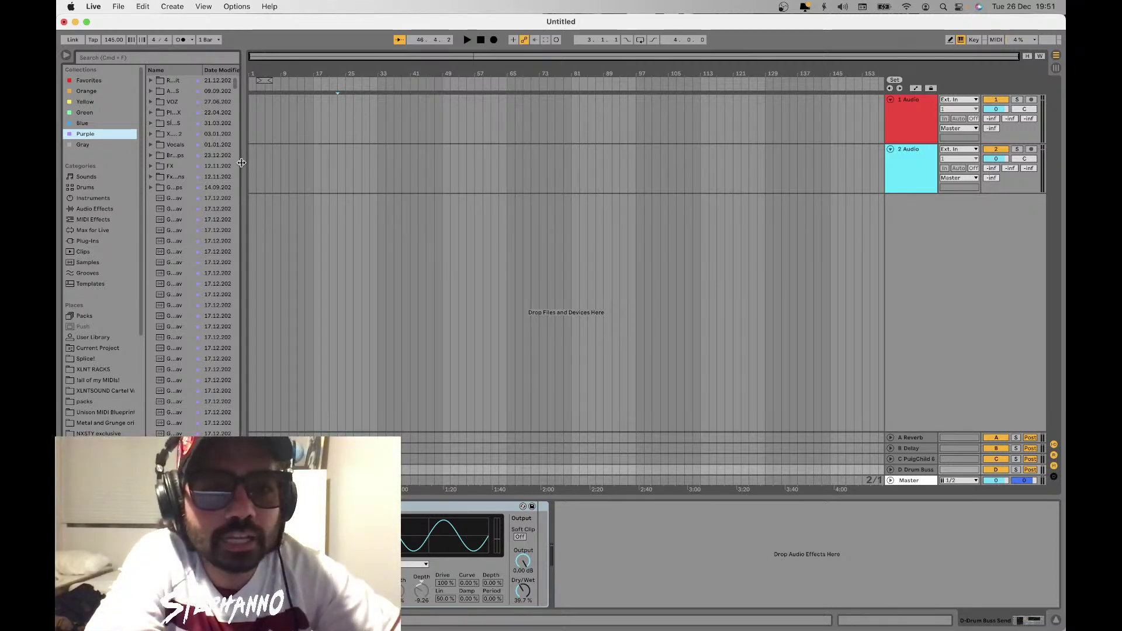
pyautogui.moveTo(244, 168); pyautogui.dragTo(287, 170)
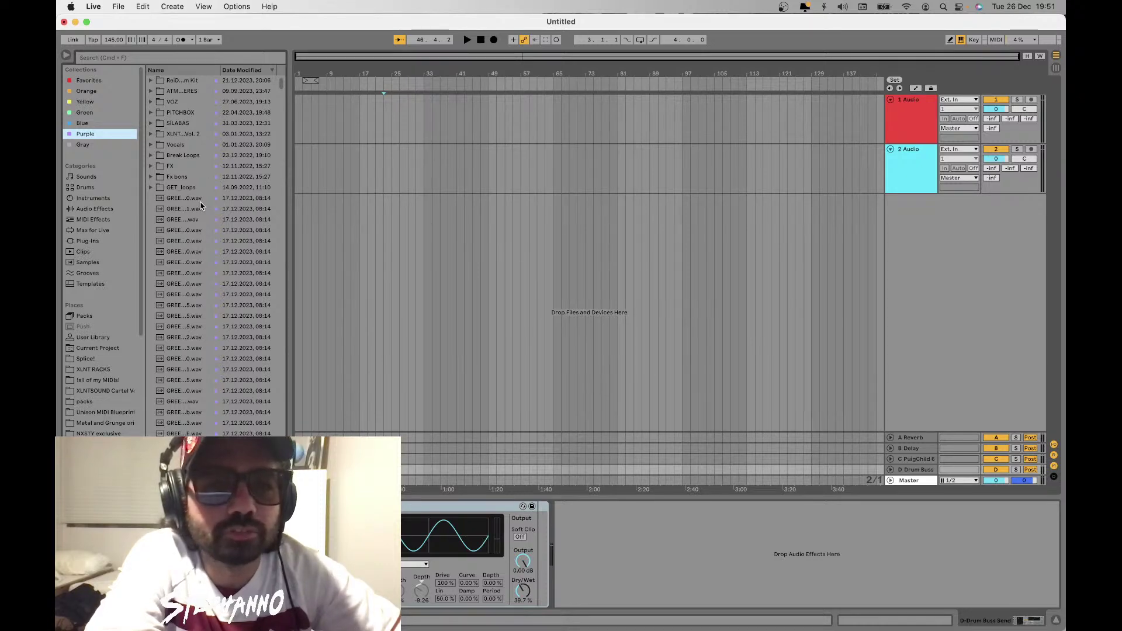
pyautogui.scroll(-5, 200, 205)
pyautogui.scroll(5, 201, 205)
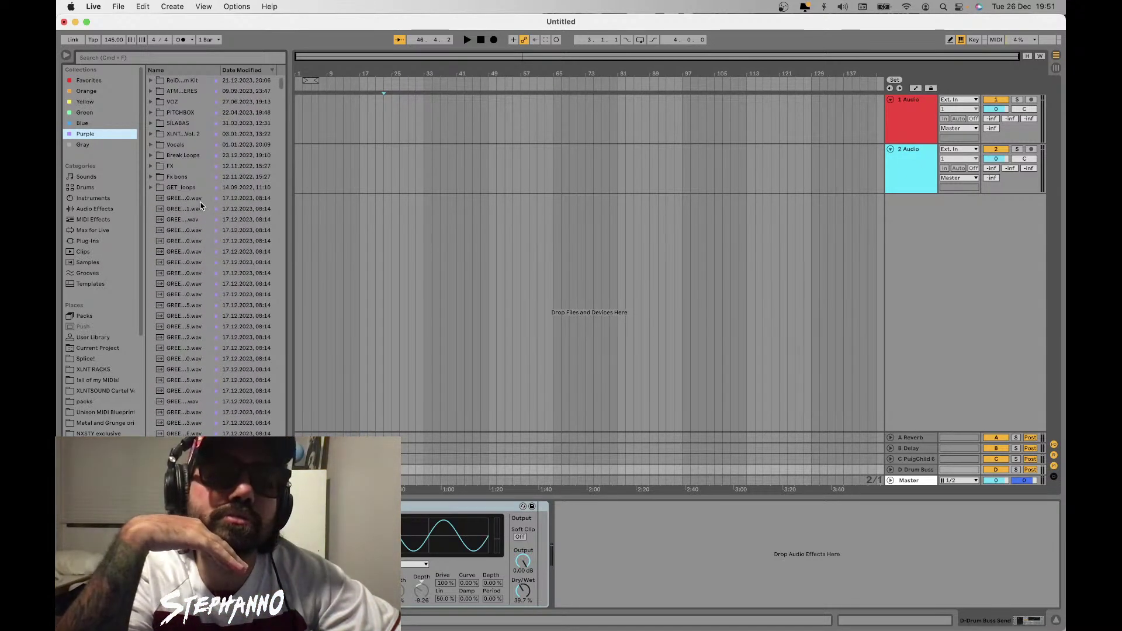
pyautogui.click(199, 199)
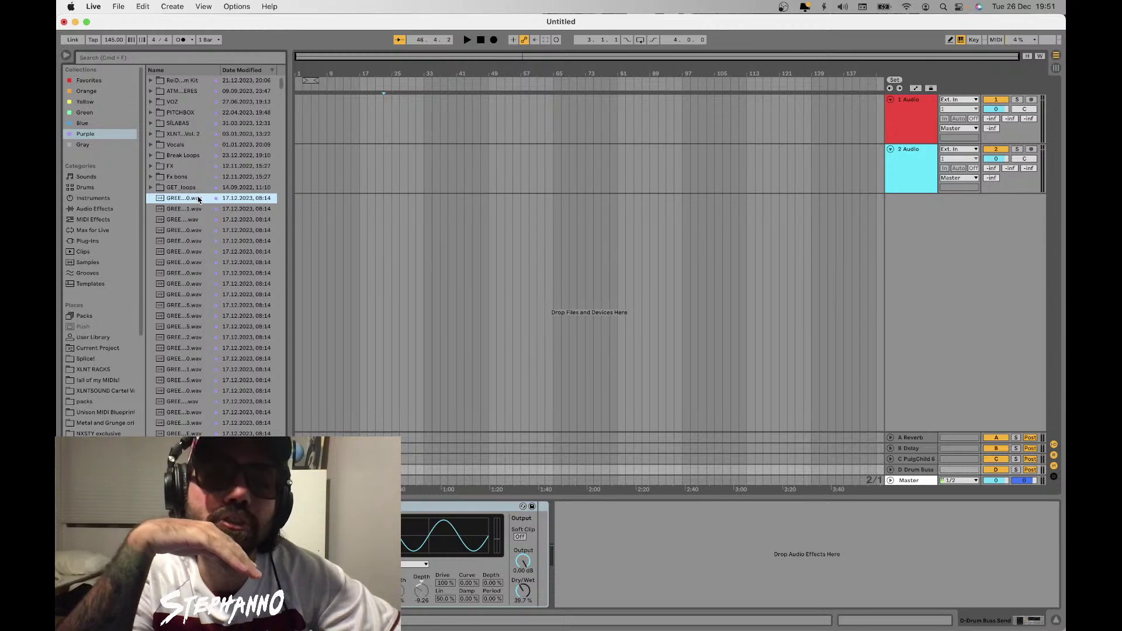
pyautogui.scroll(-8, 105, 351)
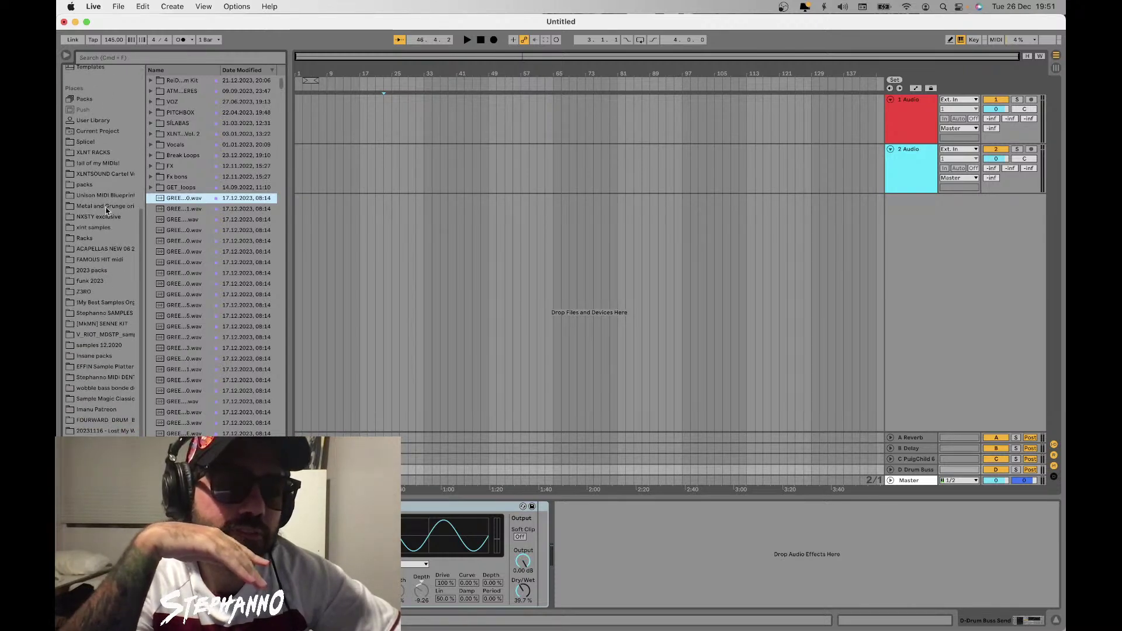
# Browse the acapellas folder among the places, widening the browser so the full file names can be read
pyautogui.click(107, 250)
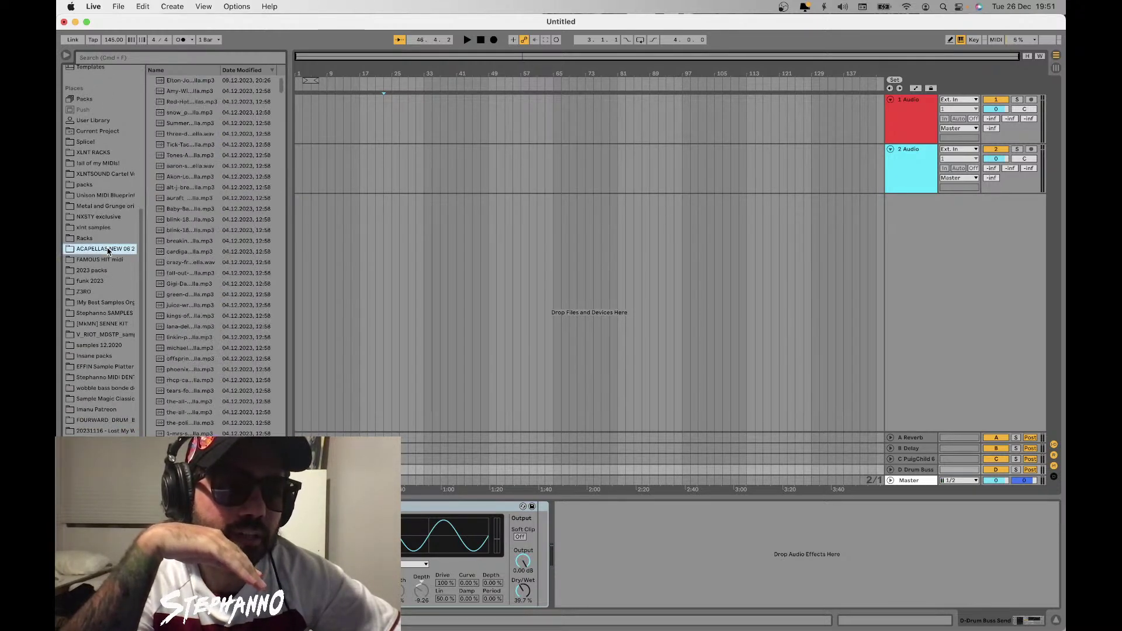
pyautogui.scroll(-1, 195, 199)
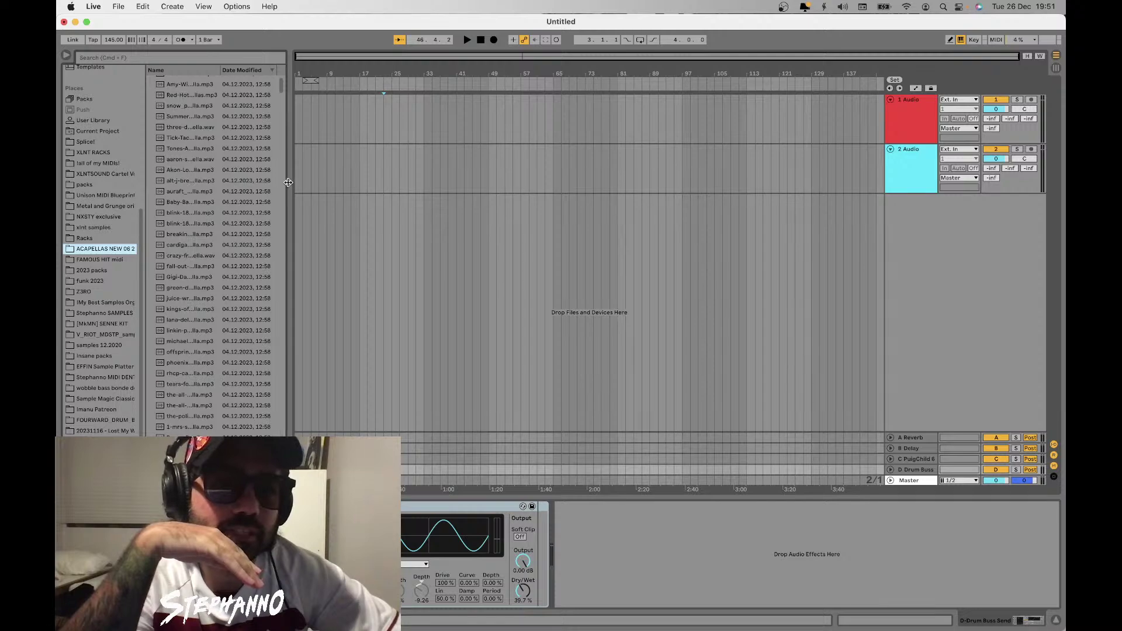
pyautogui.moveTo(286, 187); pyautogui.dragTo(445, 185)
pyautogui.scroll(1, 185, 169)
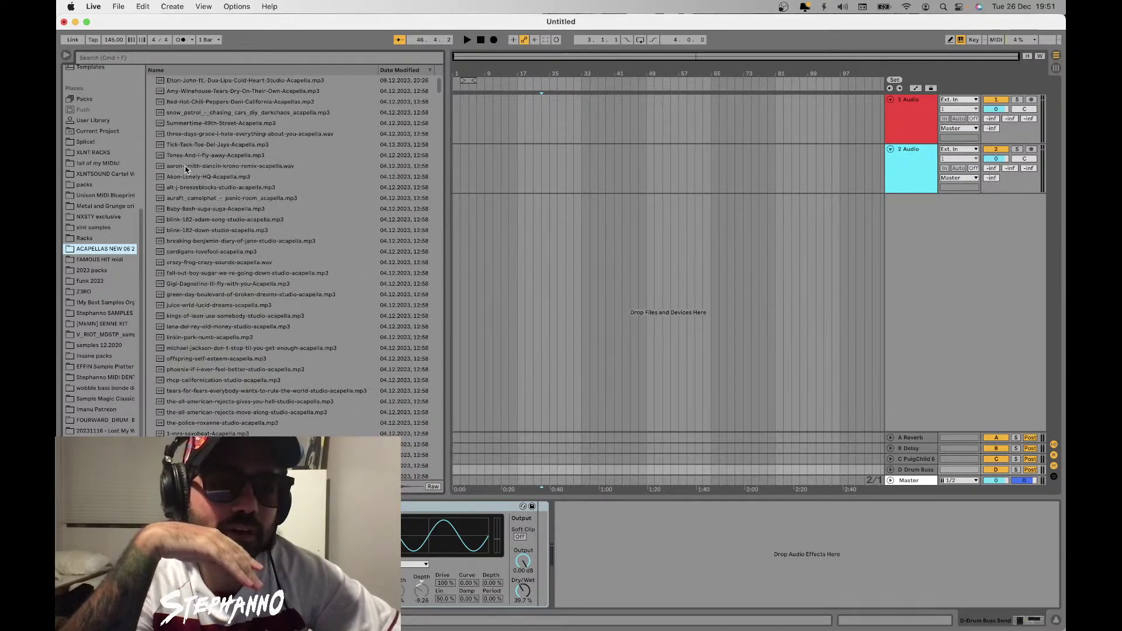
pyautogui.scroll(-20, 186, 170)
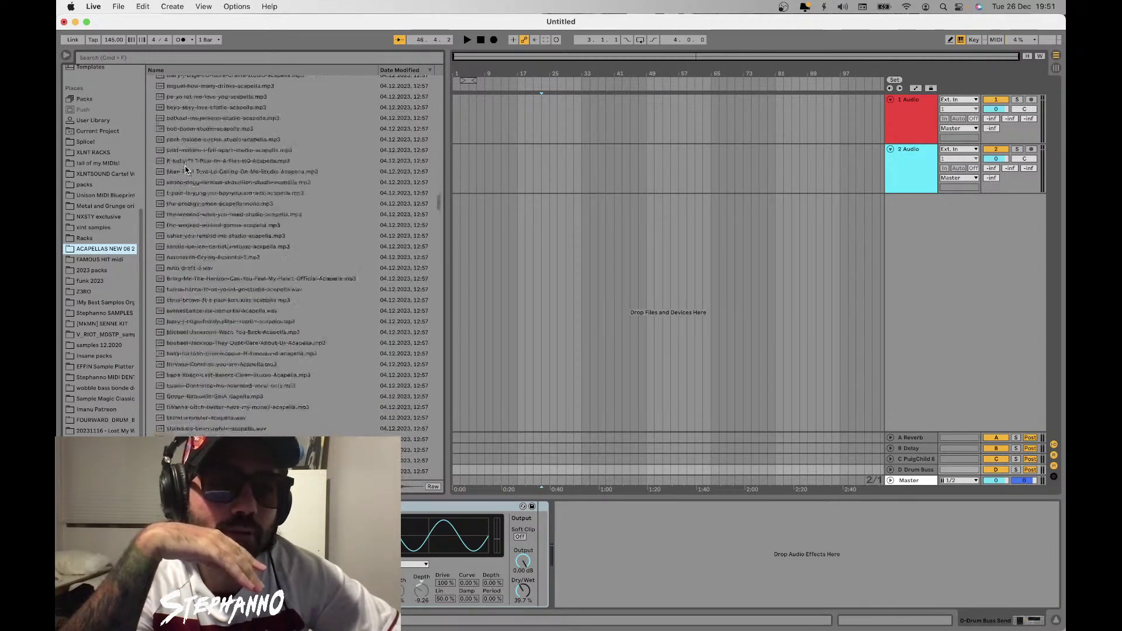
pyautogui.scroll(10, 185, 169)
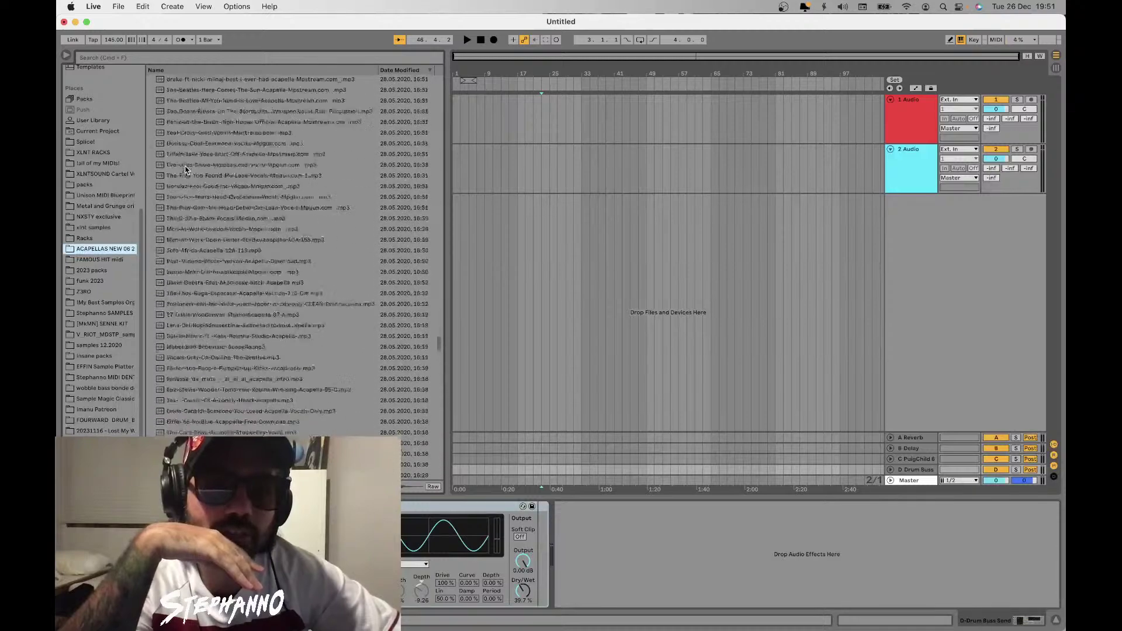
pyautogui.scroll(15, 185, 169)
# Preview aaron-smith-dancin-krono-remix-acapella.wav and narrow the browser again
pyautogui.click(199, 167)
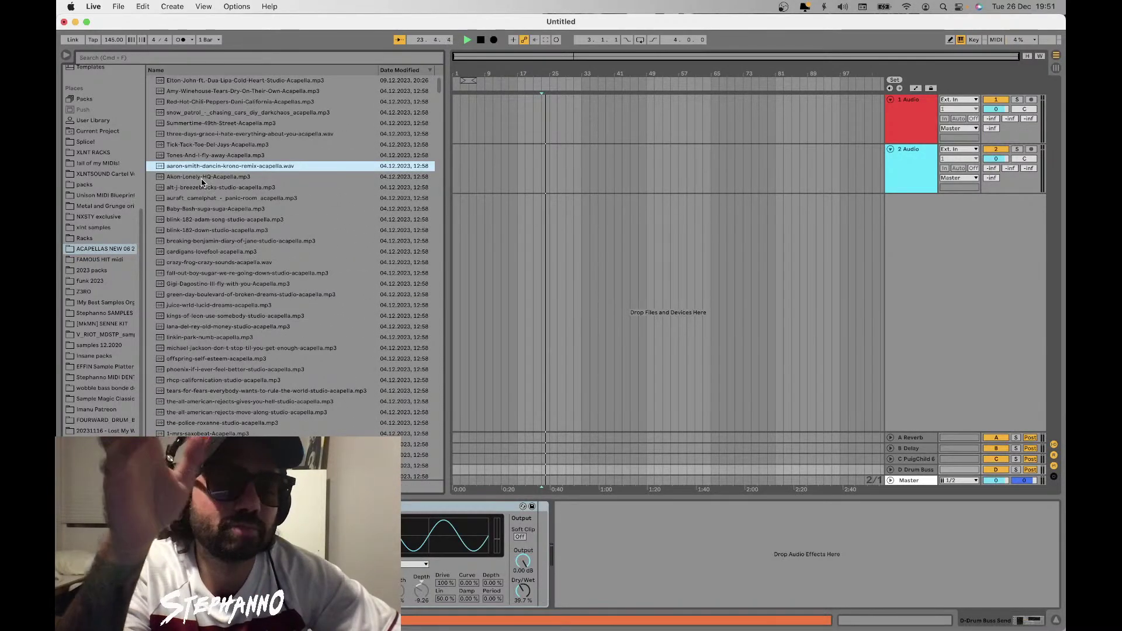
pyautogui.click(449, 199)
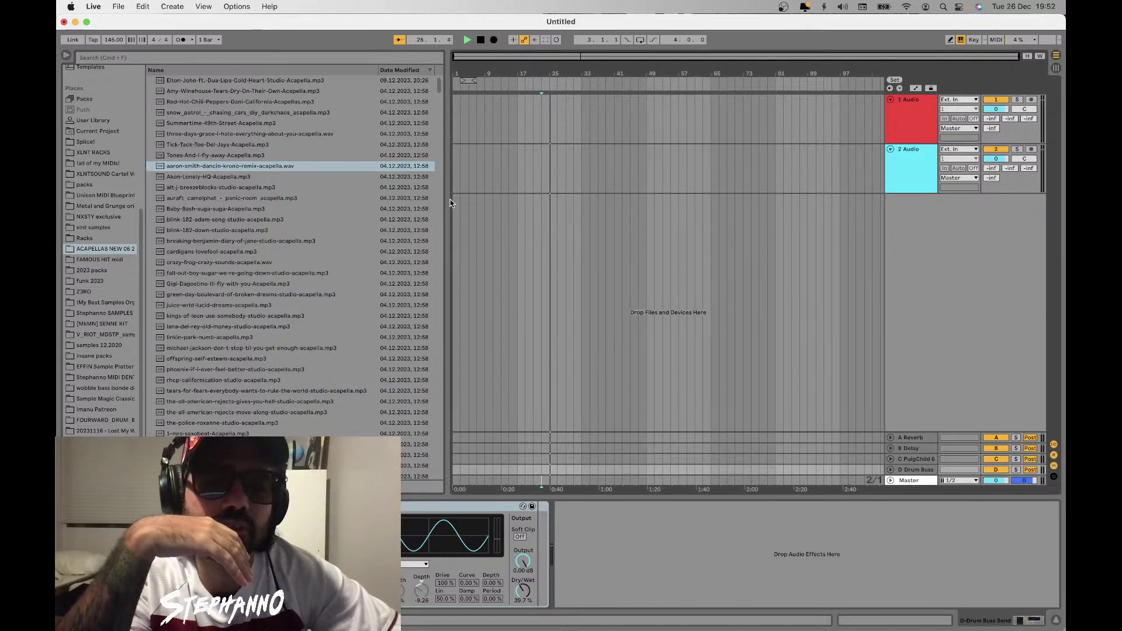
pyautogui.moveTo(449, 199); pyautogui.dragTo(314, 205)
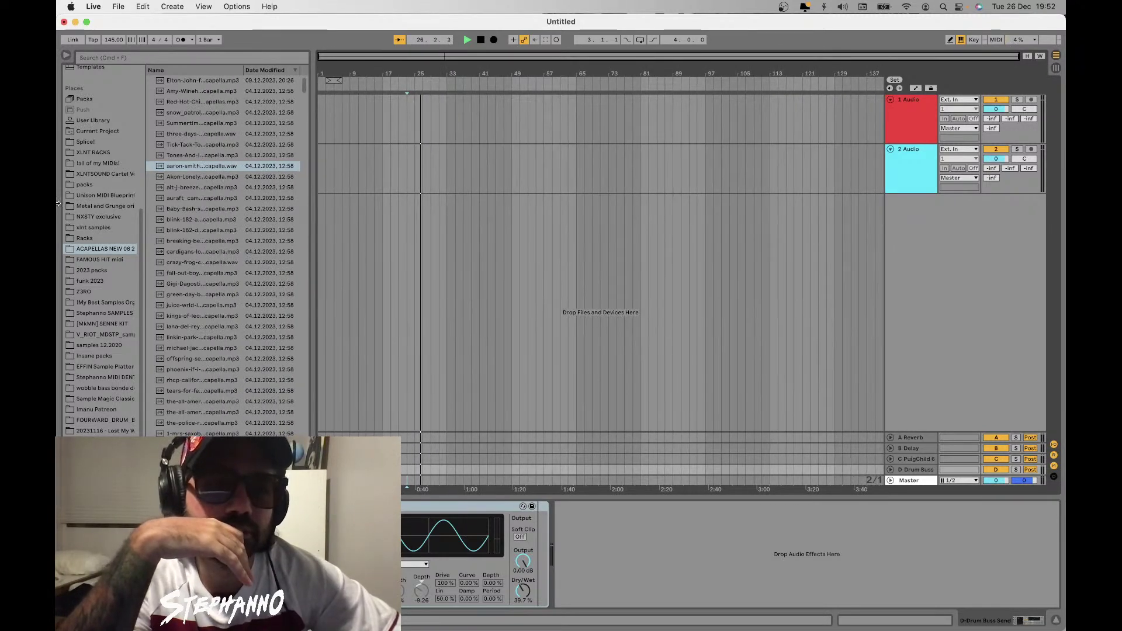
# Return to the Purple collection and search it for "kick"
pyautogui.scroll(5, 138, 185)
pyautogui.click(87, 134)
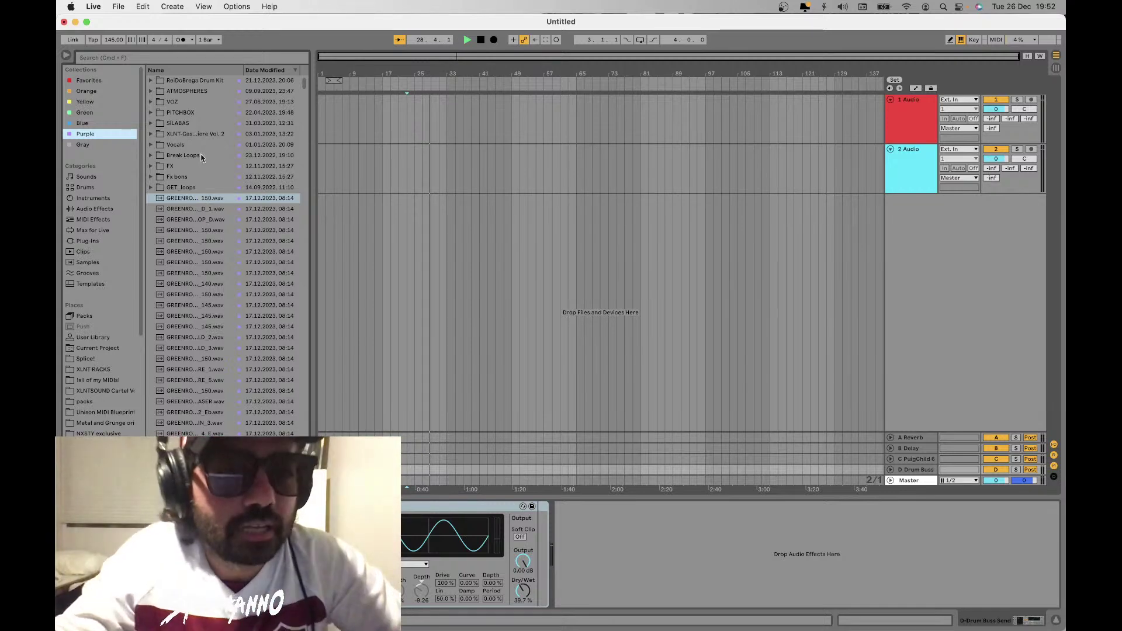
pyautogui.press('XF86MonBrightnessUp')
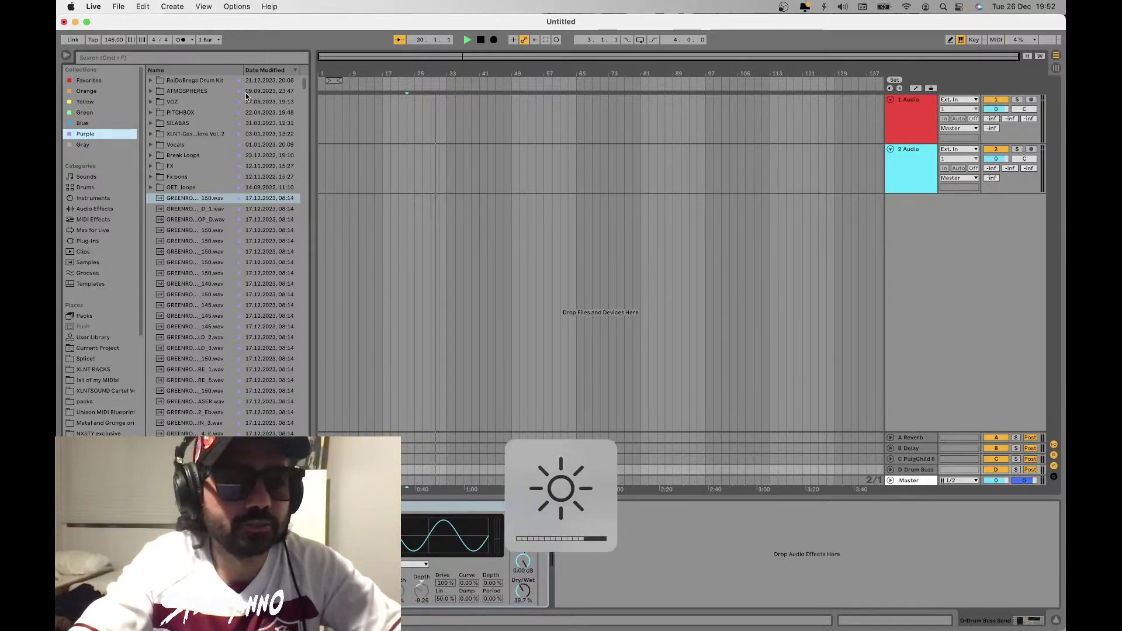
pyautogui.click(114, 54)
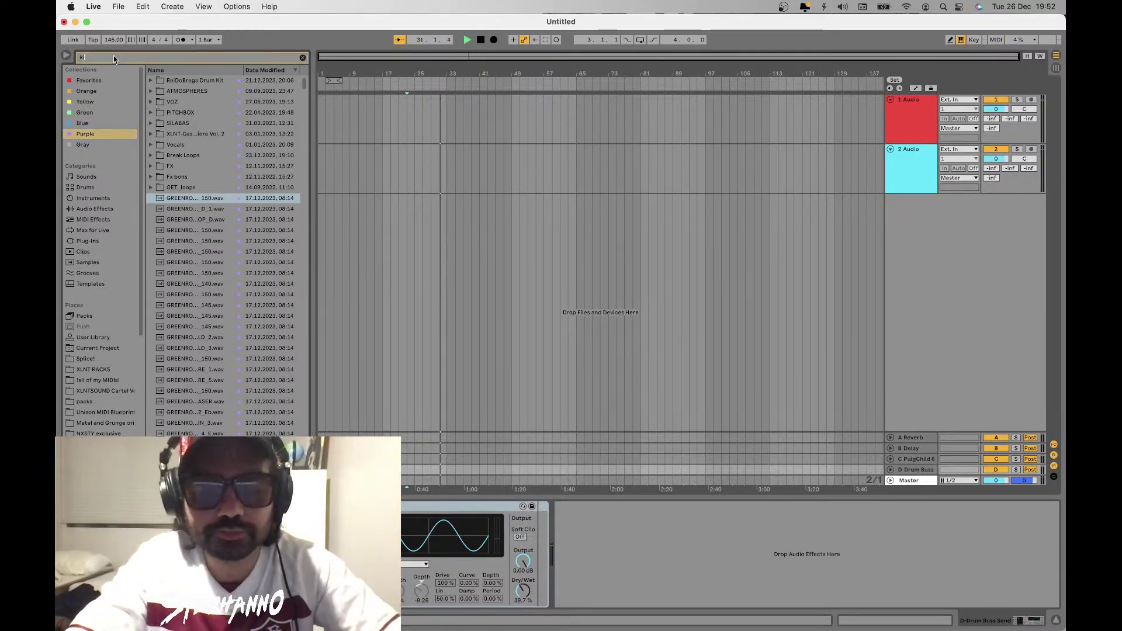
pyautogui.write('kick')
# Audition the first GREENRO kick samples in the search results, and KICK (RATATA).wav
pyautogui.click(187, 113)
pyautogui.press('Down')
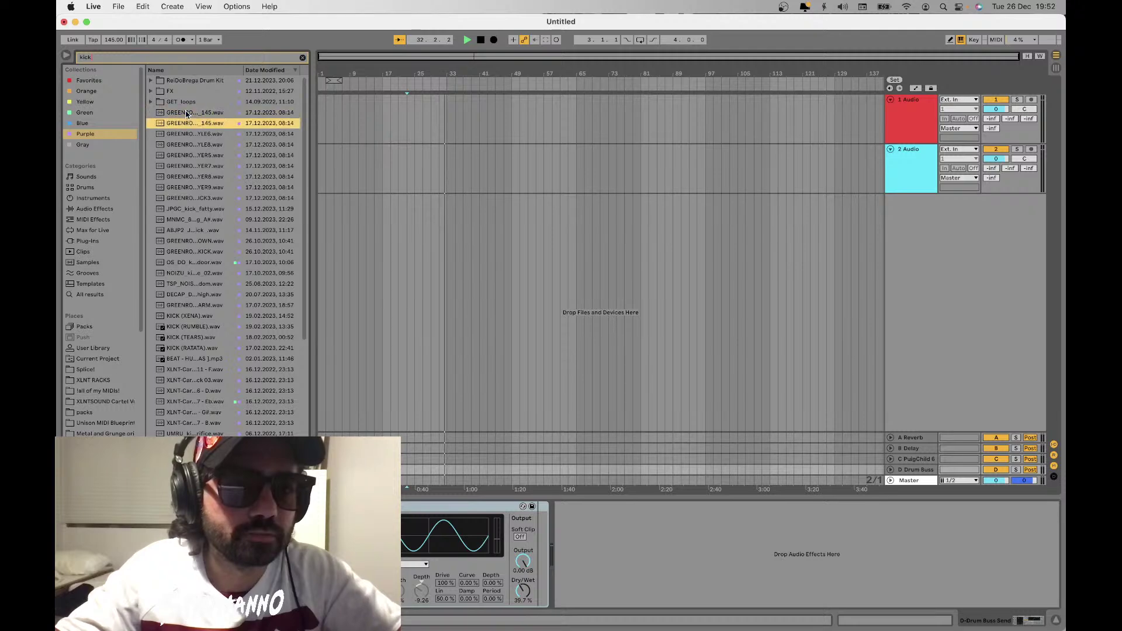
pyautogui.press('Down')
pyautogui.press('Down')
pyautogui.press('Down')
pyautogui.click(187, 348)
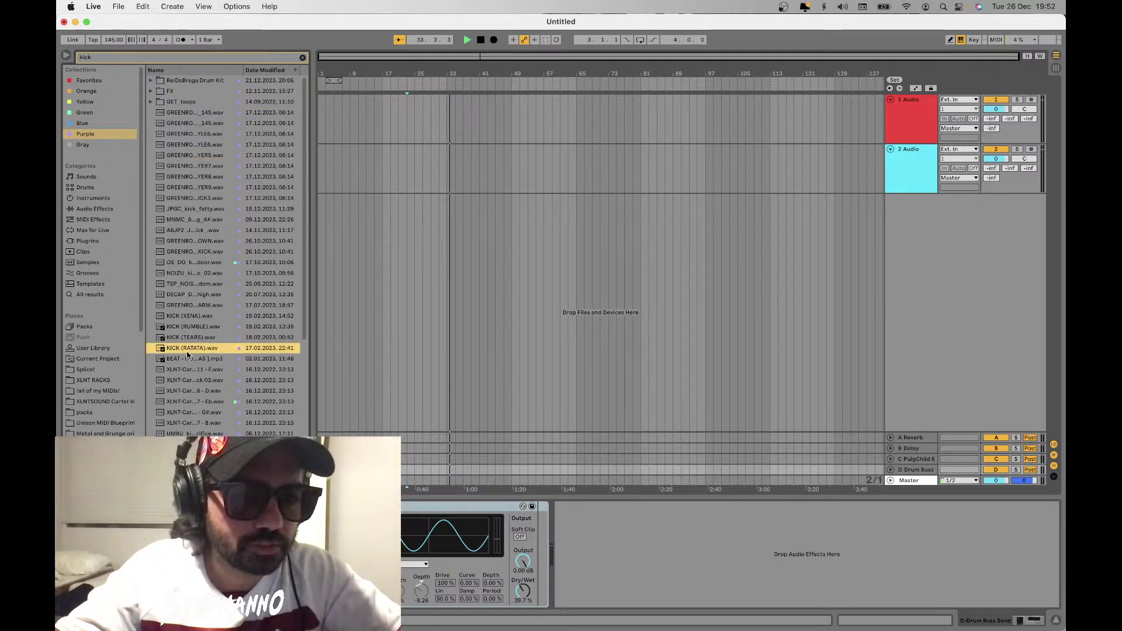
# Audition the XLNT-Car kick samples one after another, going back to the one in D
pyautogui.scroll(-5, 187, 355)
pyautogui.press('Down')
pyautogui.press('Down')
pyautogui.press('Down')
pyautogui.press('Down')
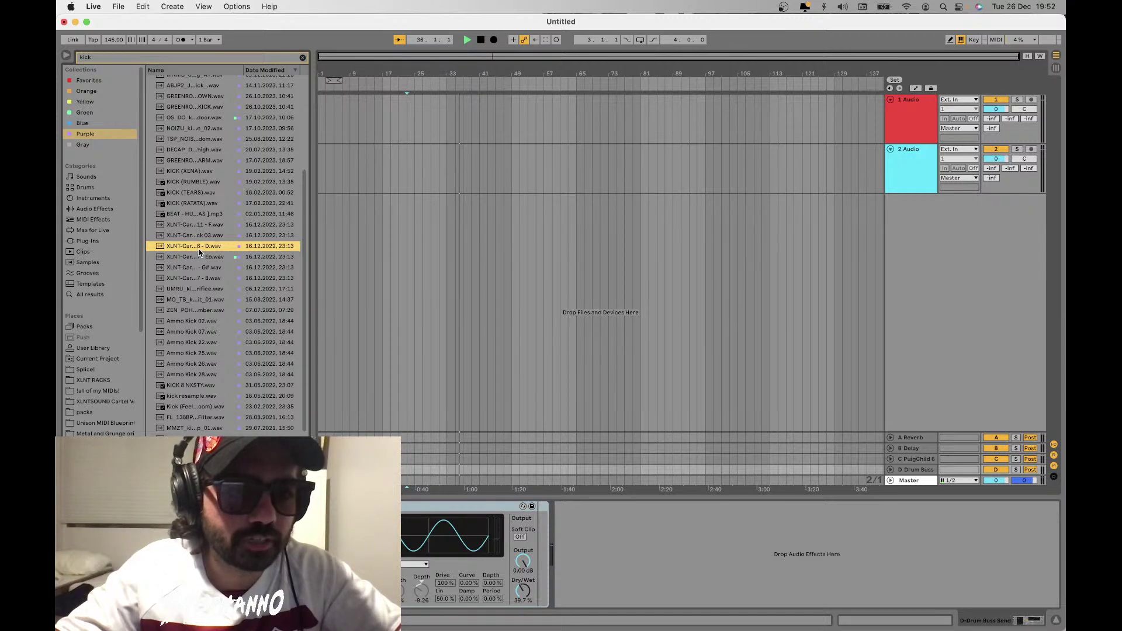
pyautogui.press('Down')
pyautogui.press('Down')
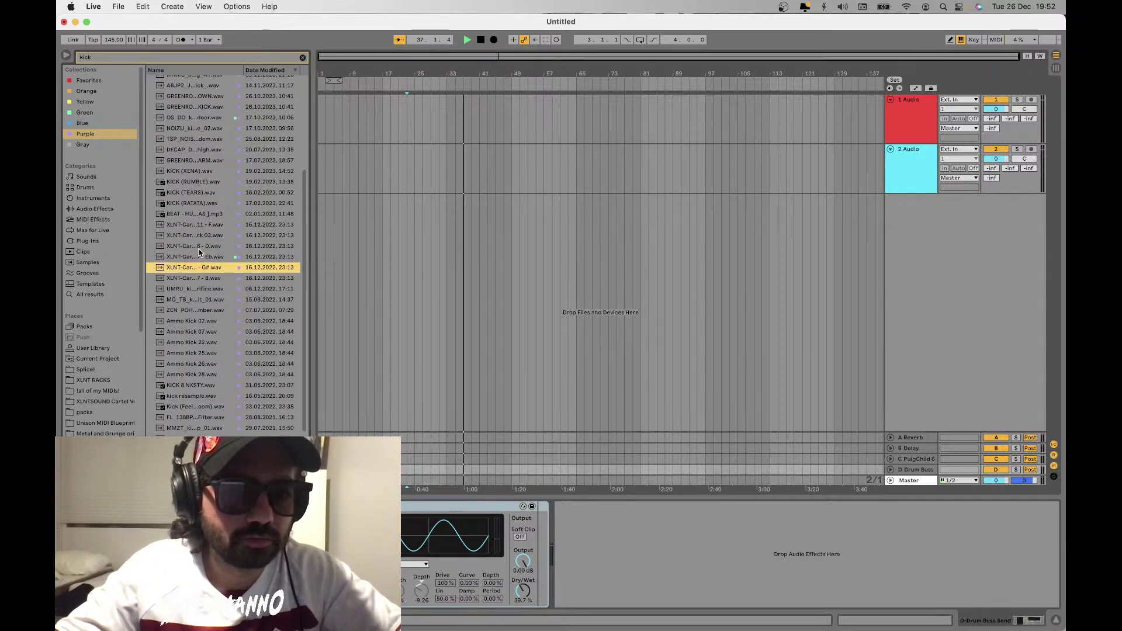
pyautogui.press('Up')
pyautogui.press('Up')
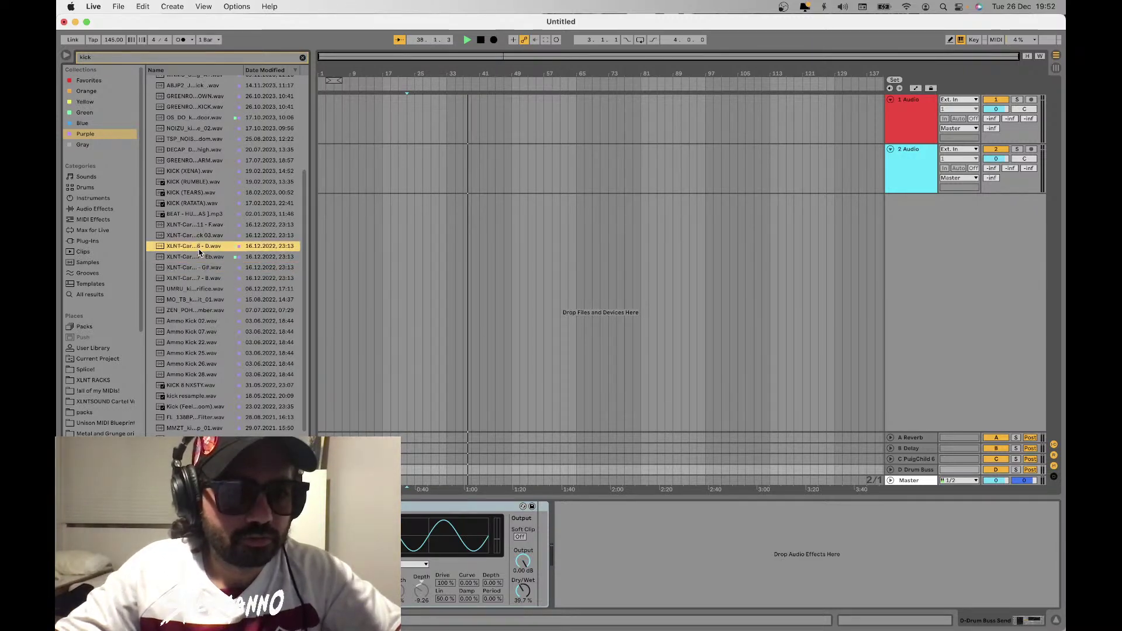
# Audition Ammo Kick 02.wav and the ZEDD kick sample further down the kick results
pyautogui.click(196, 321)
pyautogui.scroll(-3, 202, 327)
pyautogui.click(190, 432)
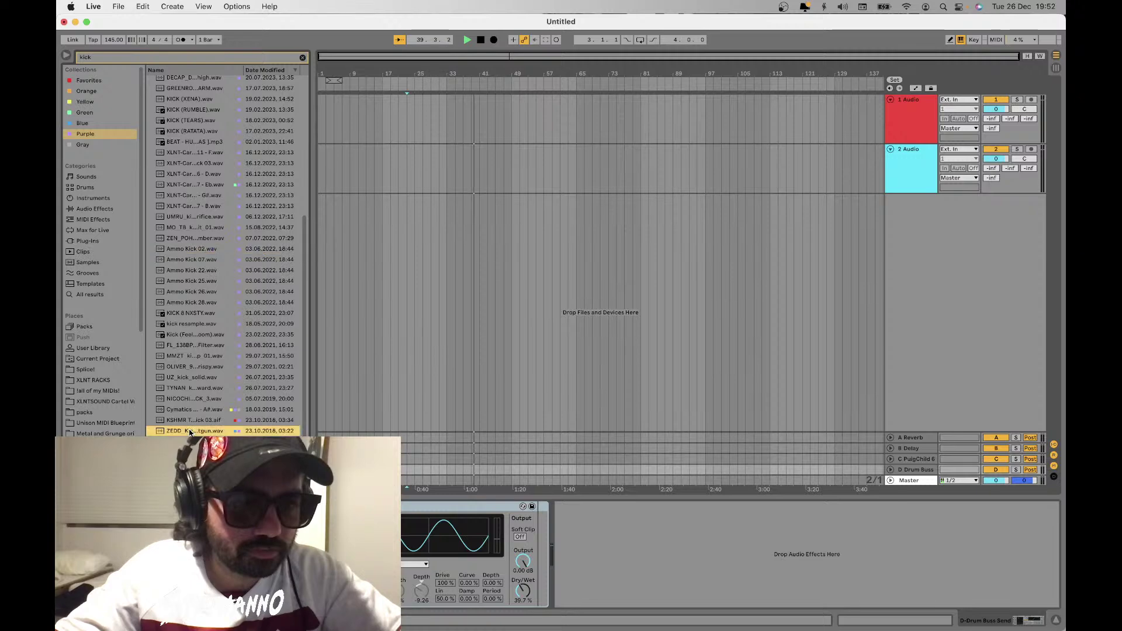
pyautogui.scroll(10, 181, 292)
# Compare the ABJP2 kick with JPGC_kick_fatty.wav and the MNMC sample listed between them
pyautogui.click(175, 230)
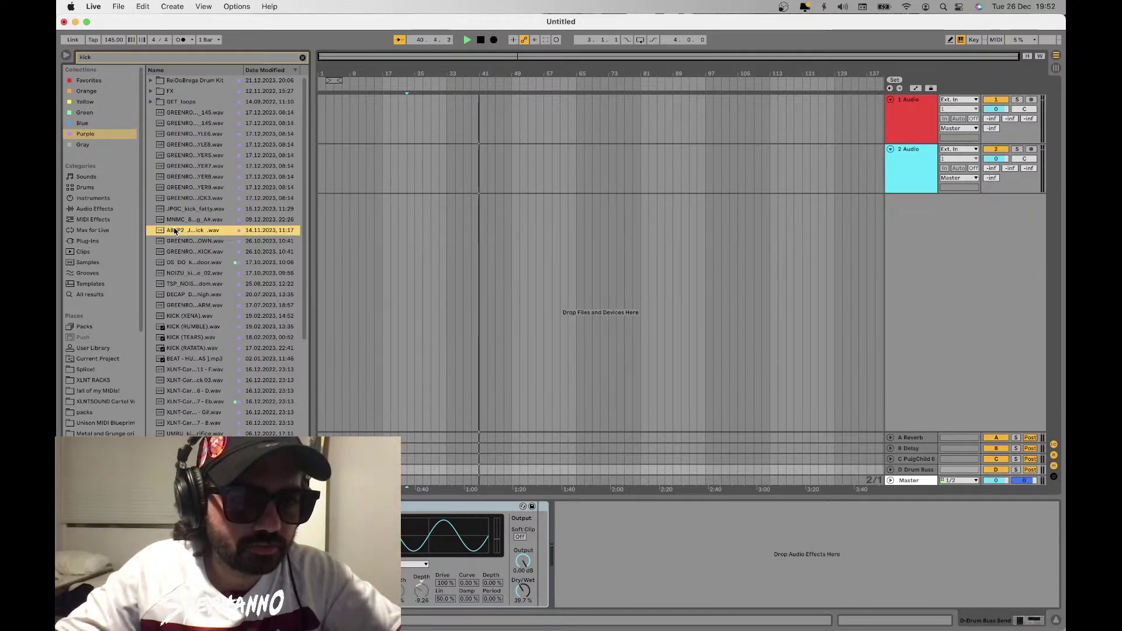
pyautogui.click(175, 208)
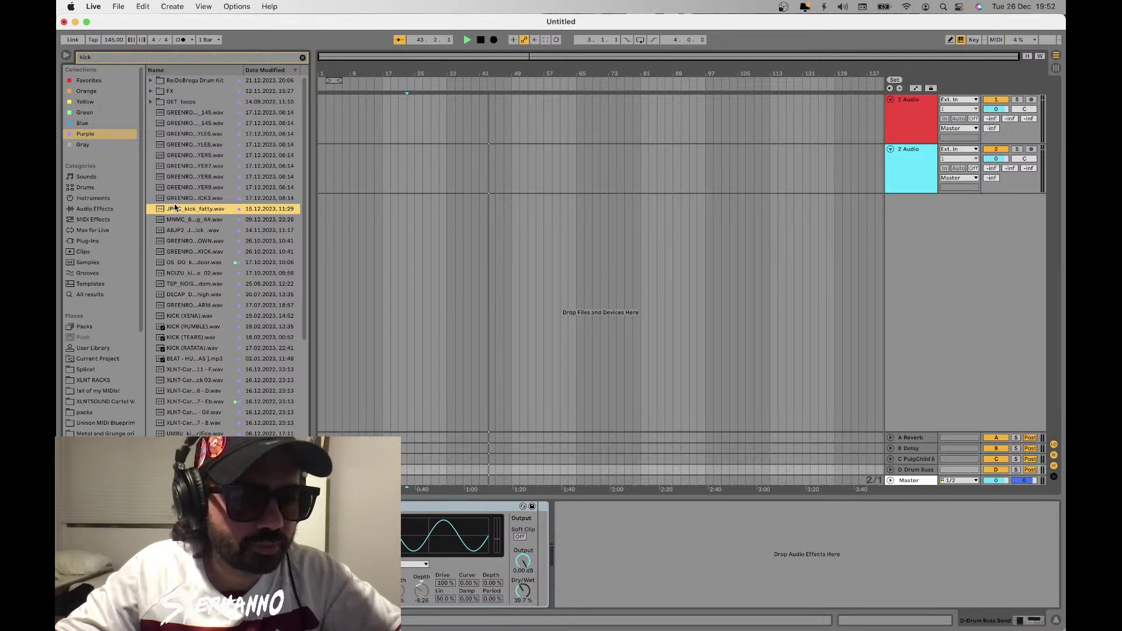
pyautogui.press('Down')
pyautogui.press('Down')
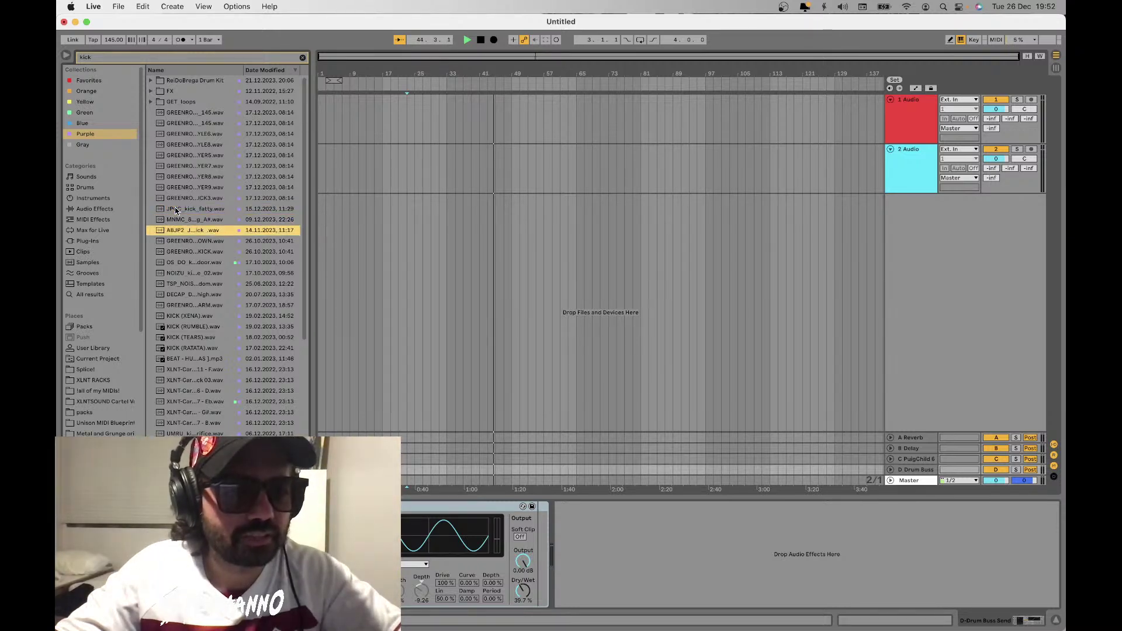
# Place the ABJP2 kick sample on the first audio track and position its clip at bar 17
pyautogui.moveTo(181, 231); pyautogui.dragTo(513, 115)
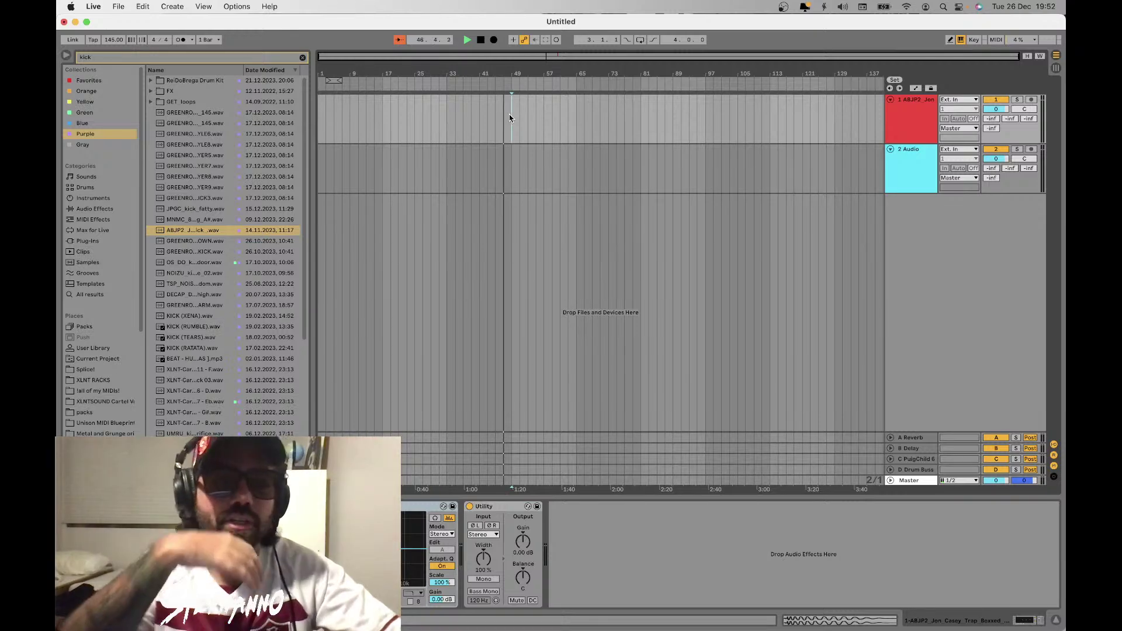
pyautogui.scroll(3, 509, 114)
pyautogui.scroll(-3, 369, 142)
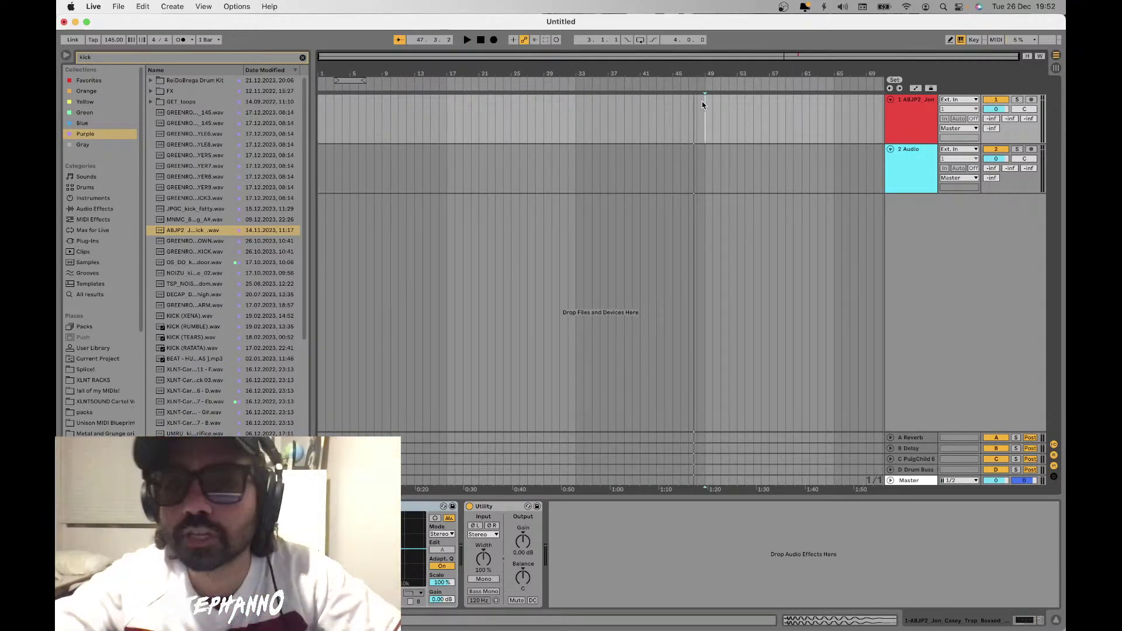
pyautogui.click(536, 109)
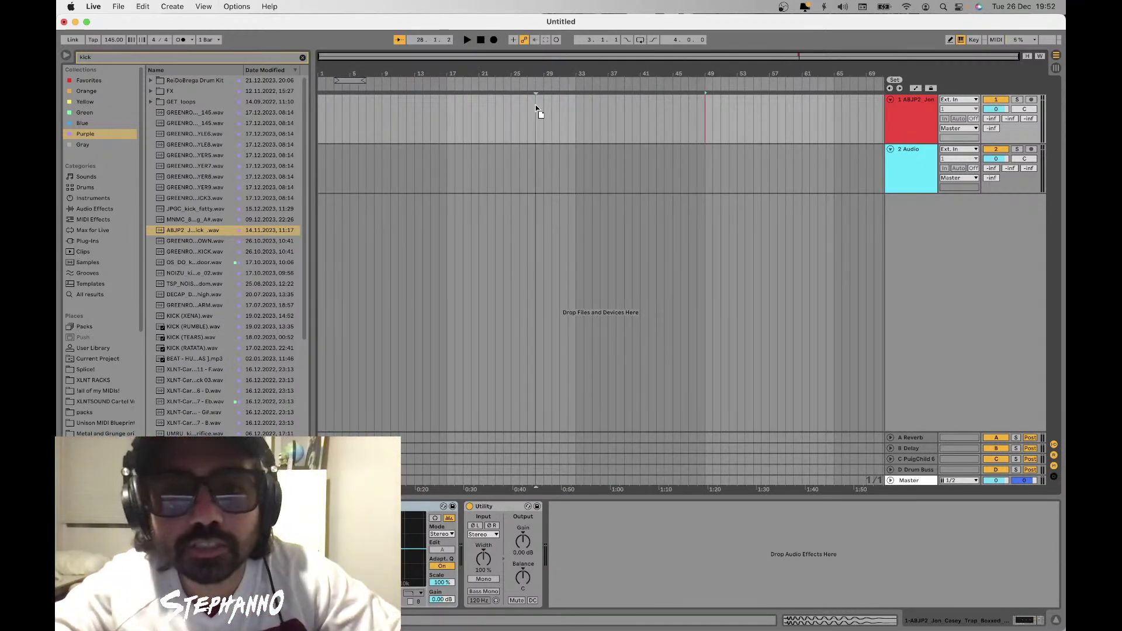
pyautogui.click(449, 117)
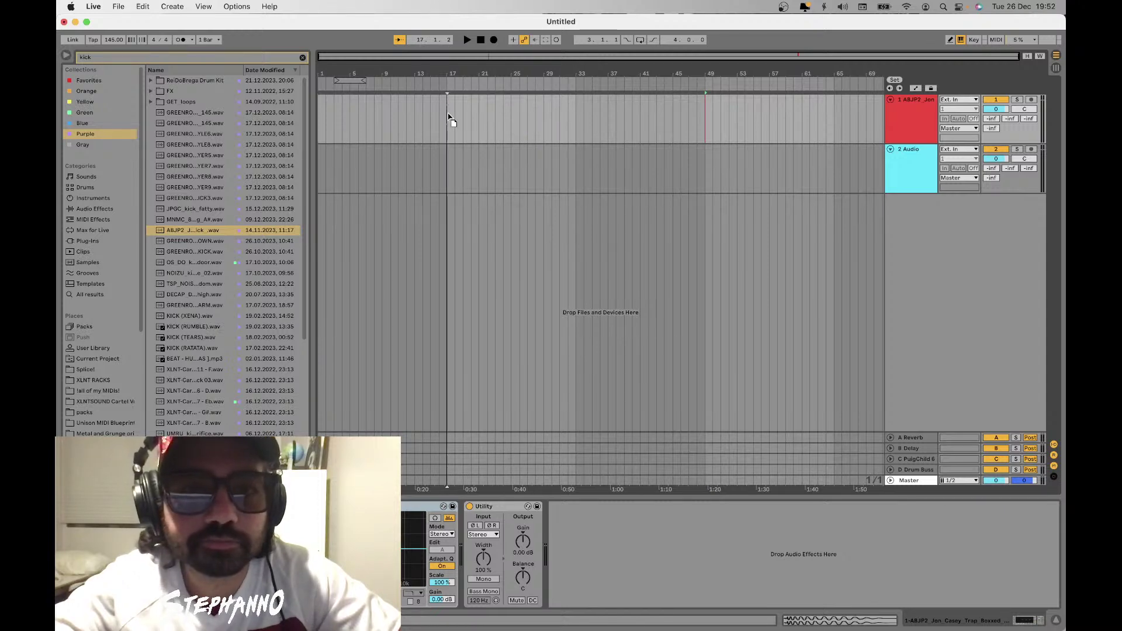
# Search the collection for "snare" and audition the results from the DECAP sample down to the GREENRO sample ending in FULL
pyautogui.click(136, 60)
pyautogui.write('snare')
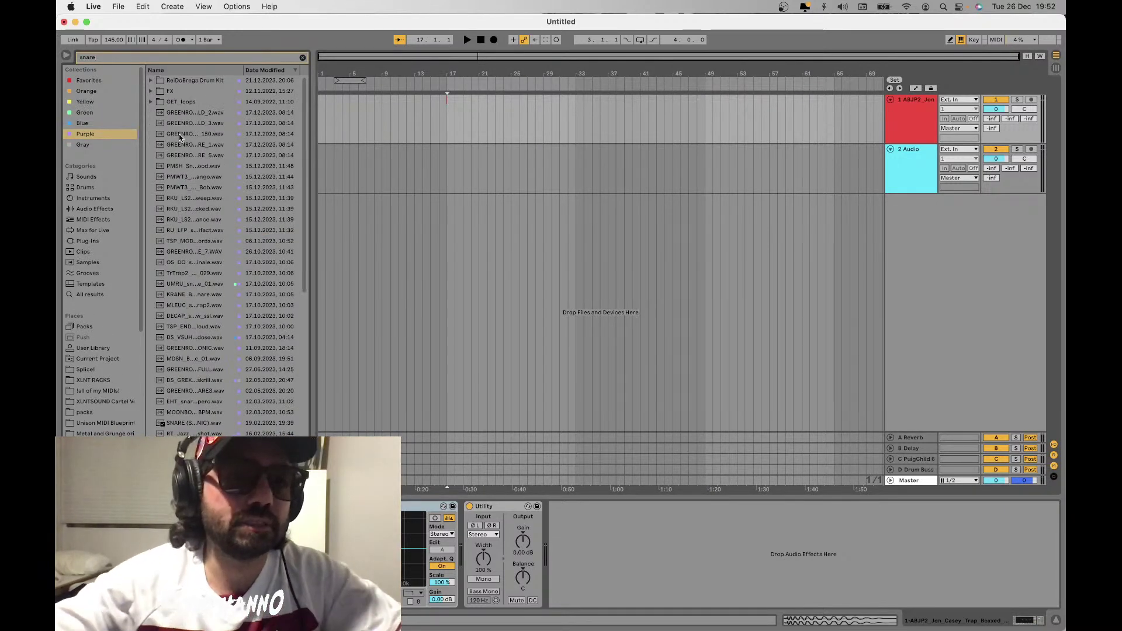
pyautogui.click(183, 124)
pyautogui.click(207, 327)
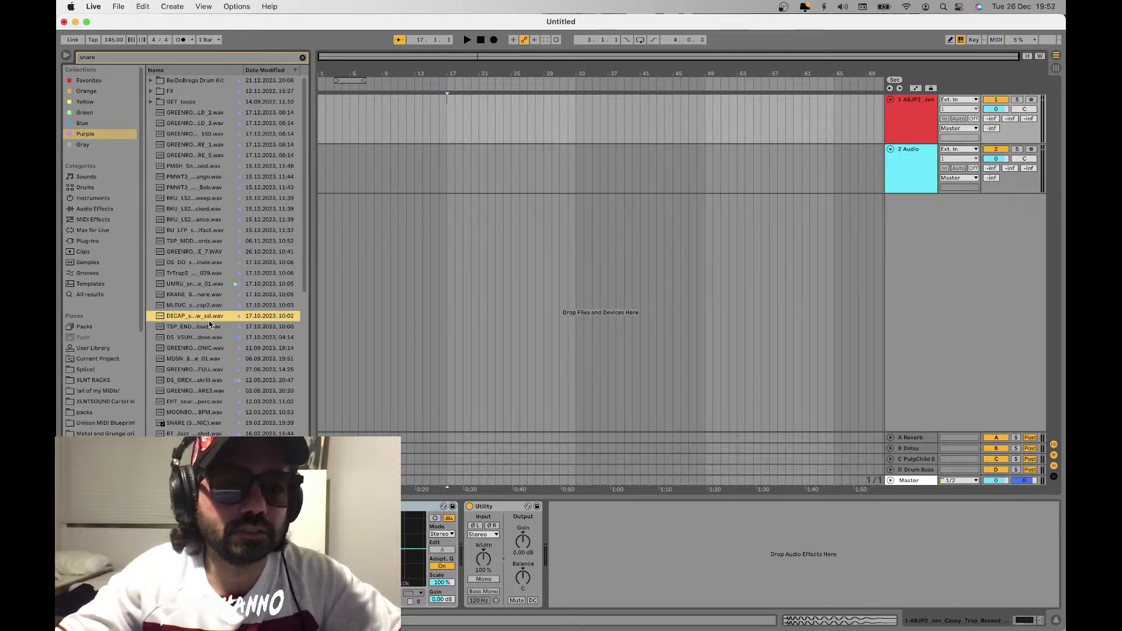
pyautogui.press('Down')
pyautogui.press('Down')
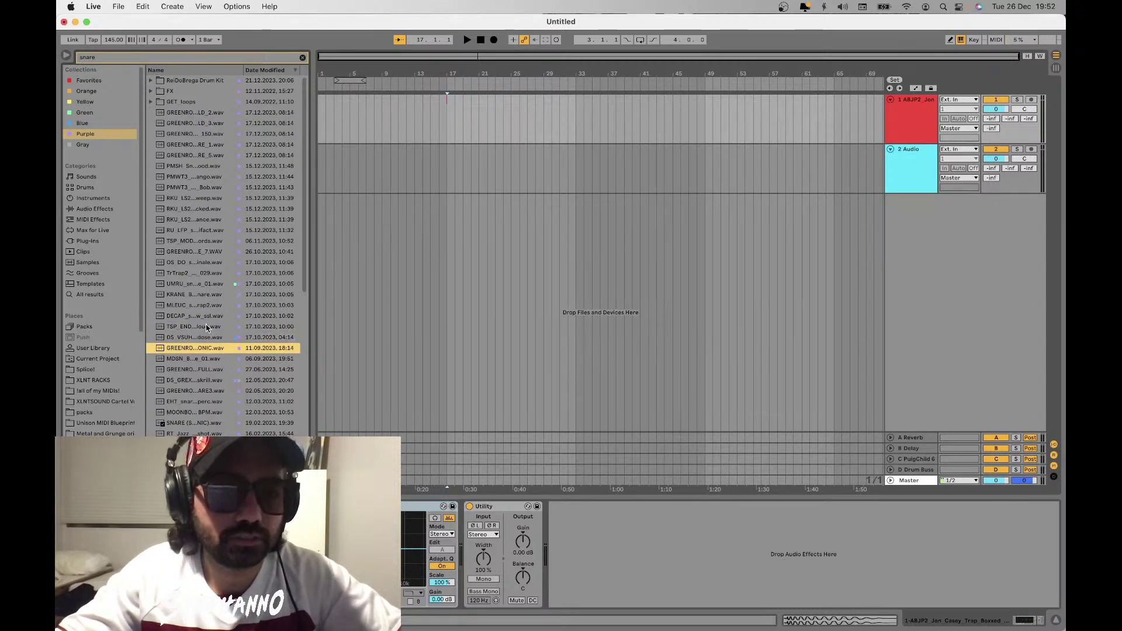
pyautogui.press('Up')
pyautogui.press('Down')
pyautogui.press('Down')
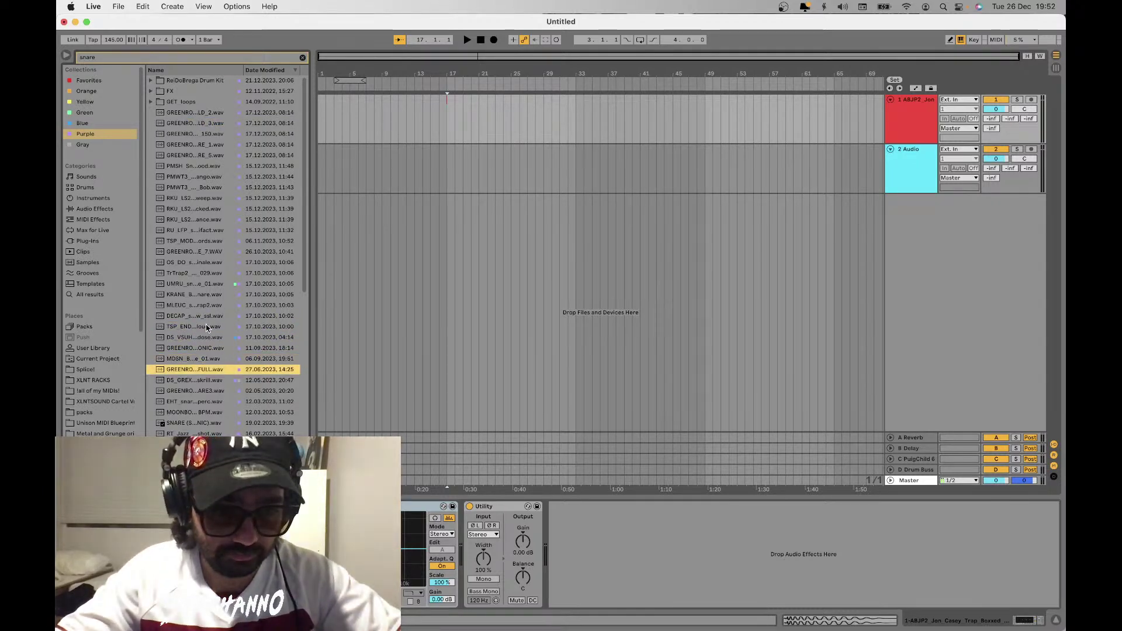
# Audition the snare results one after another from the DS_GREX sample through MOONBO and TSP_NOIS to the HEX_COU sample
pyautogui.press('Down')
pyautogui.press('Down')
pyautogui.press('Down')
pyautogui.press('Down')
pyautogui.press('Down')
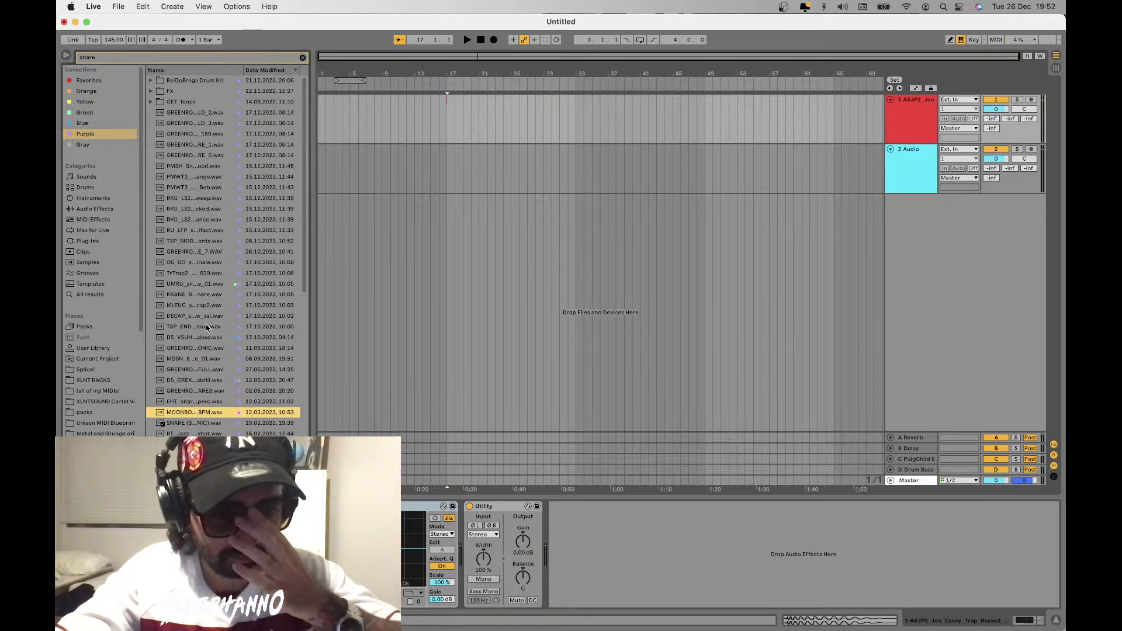
pyautogui.press('Down')
pyautogui.press('Down')
pyautogui.press('Down')
pyautogui.press('Down')
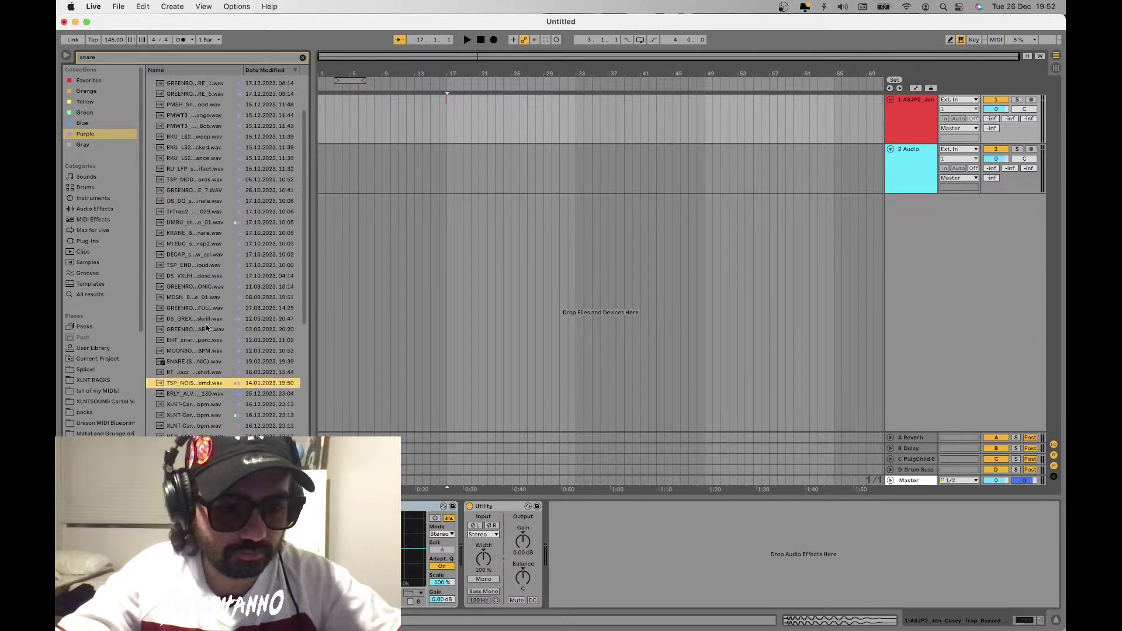
pyautogui.press('Down')
pyautogui.press('Down')
pyautogui.press('Down')
pyautogui.press('Down')
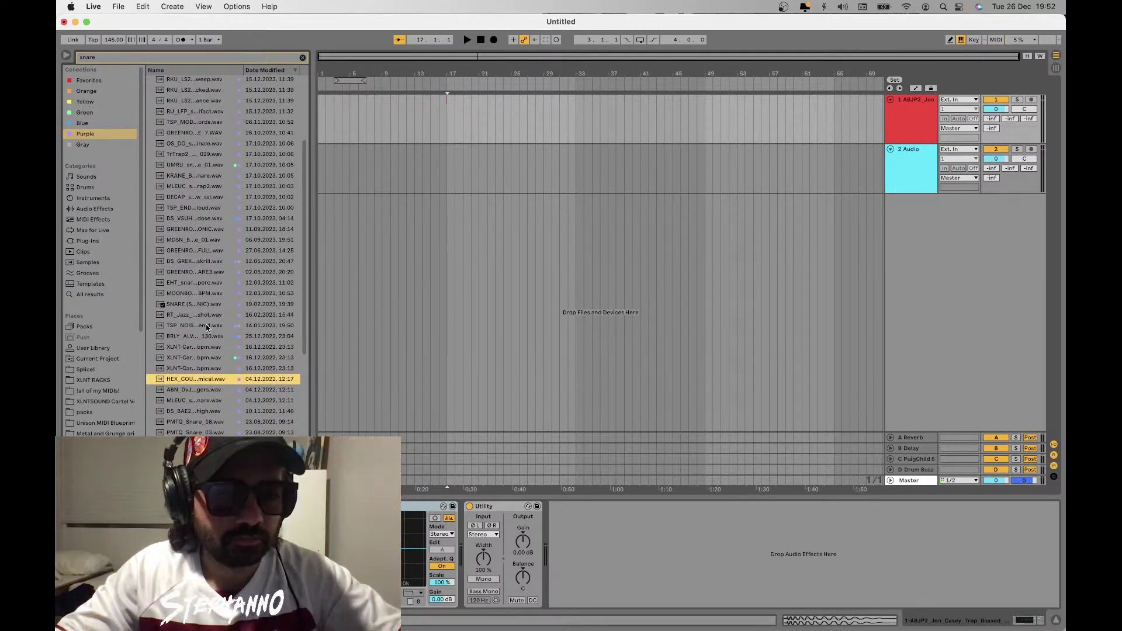
# Place the XLNT-Cartel Vol. 3 Drum Fill 17 sample on the second audio track at bar 16 and deactivate its clip
pyautogui.press('Up')
pyautogui.press('Up')
pyautogui.moveTo(194, 357); pyautogui.dragTo(443, 151)
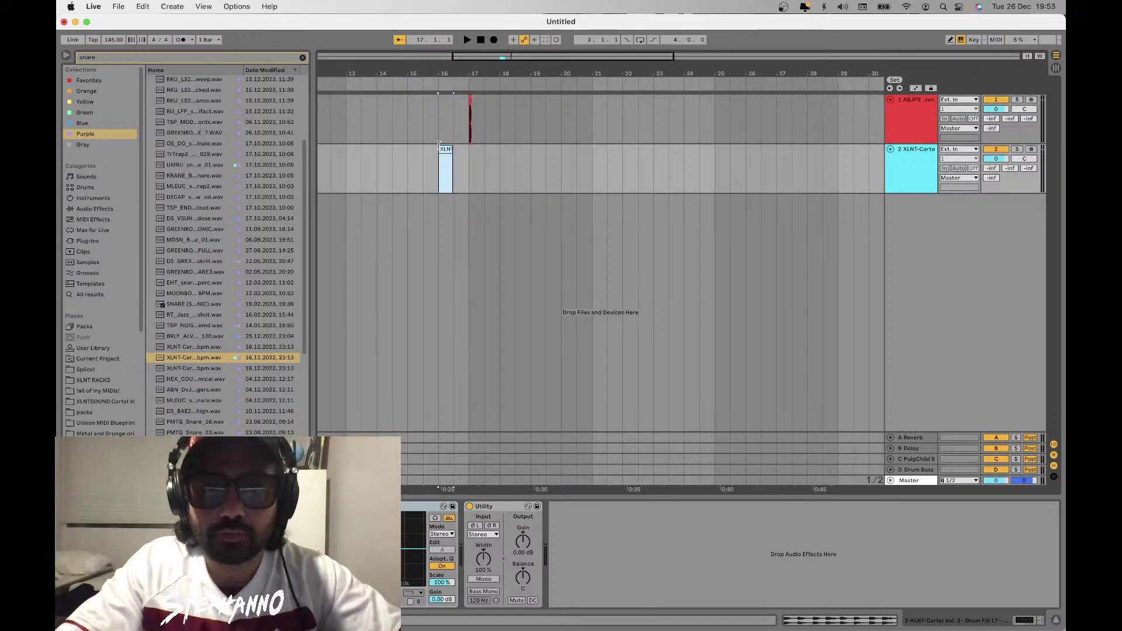
# Insert a new audio track directly below the ABJP2 kick track
pyautogui.click(469, 153)
pyautogui.click(911, 120)
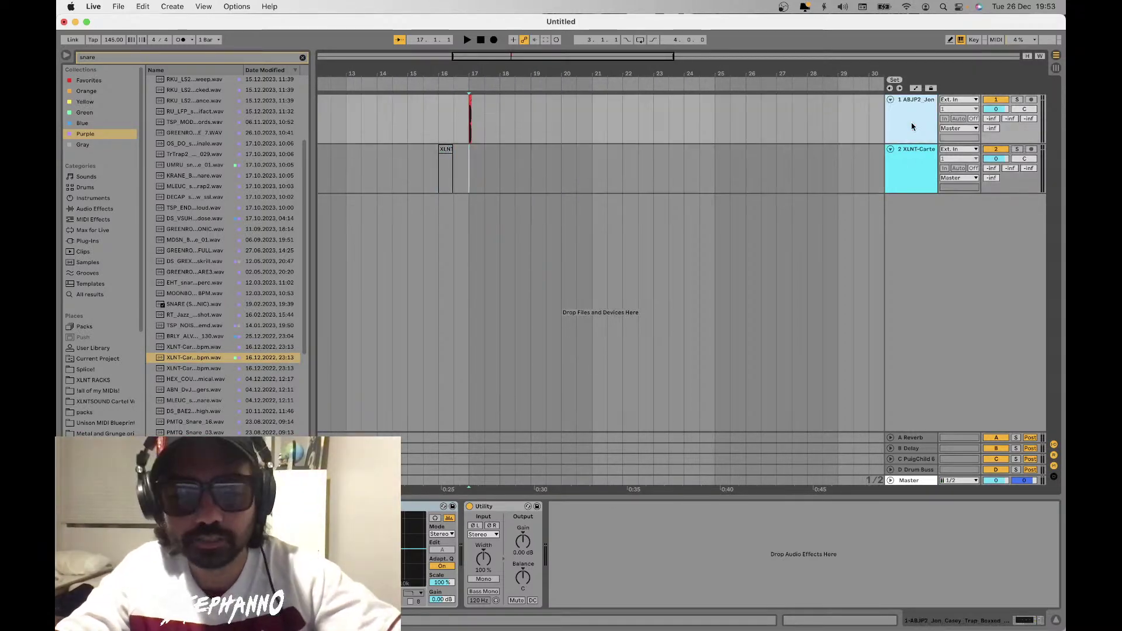
pyautogui.press('super+t')
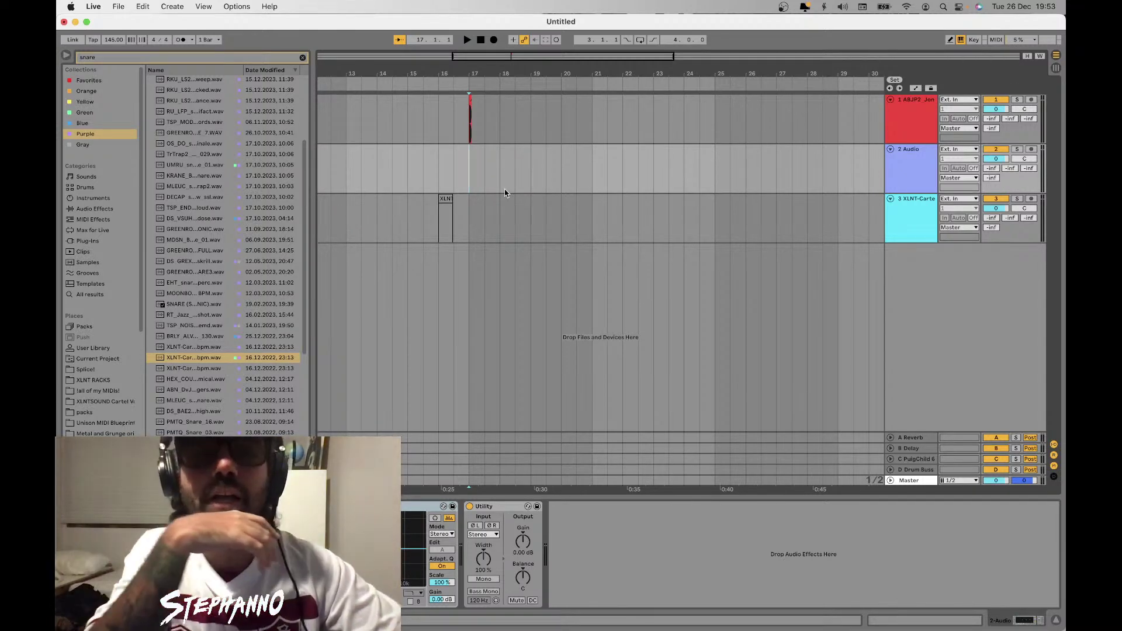
# Deactivate the kick clip at bar 17 on the first track
pyautogui.moveTo(513, 106); pyautogui.dragTo(435, 116)
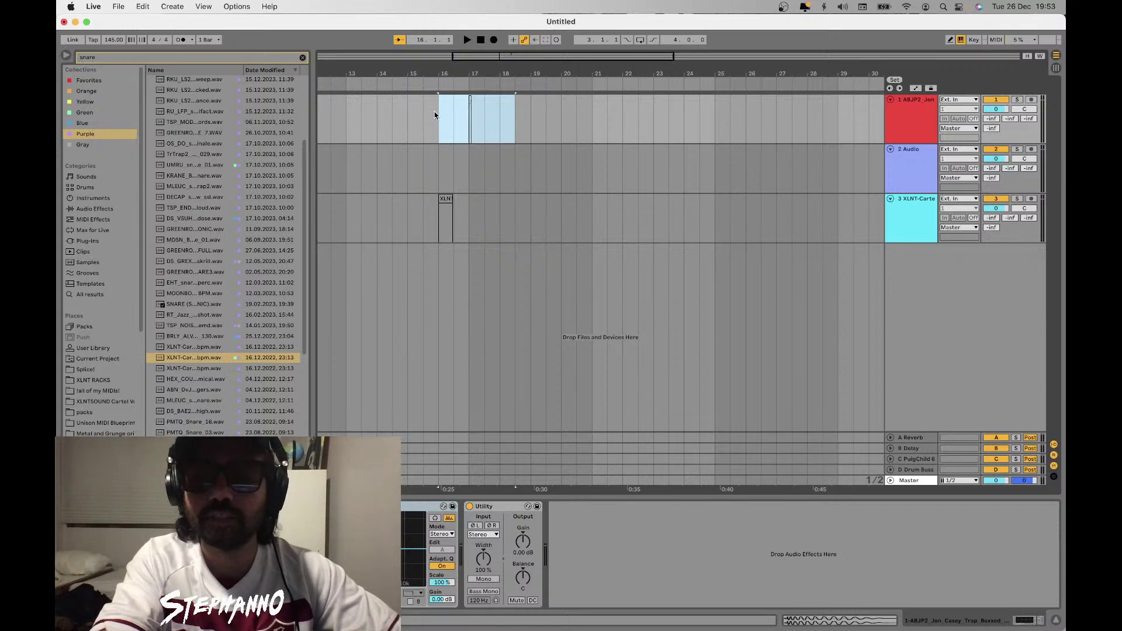
pyautogui.click(895, 175)
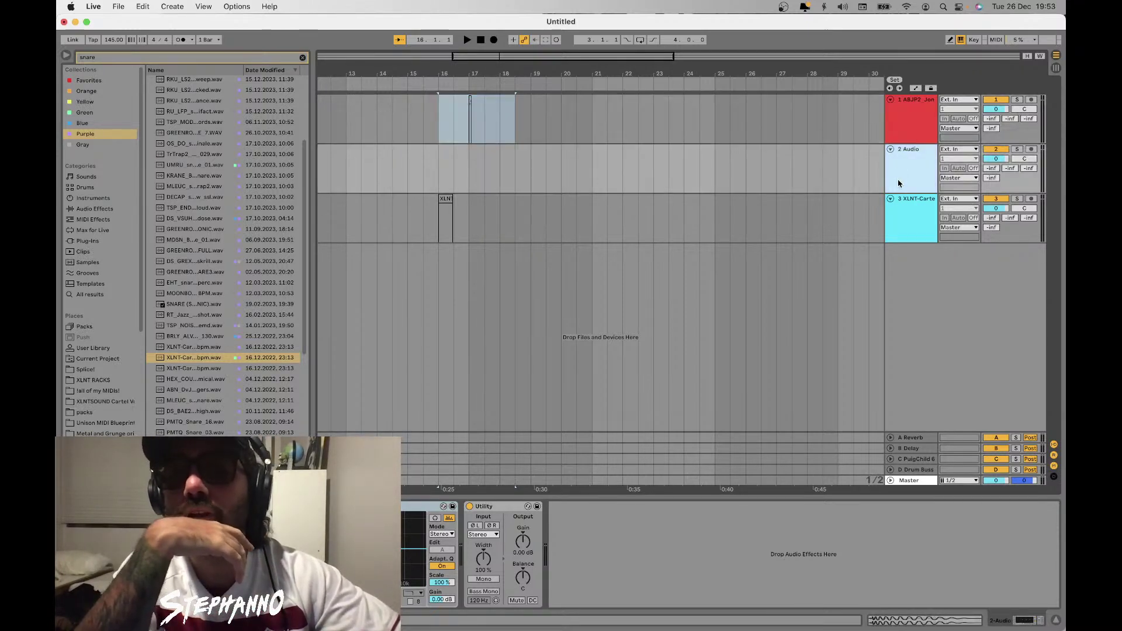
pyautogui.click(906, 114)
pyautogui.click(853, 116)
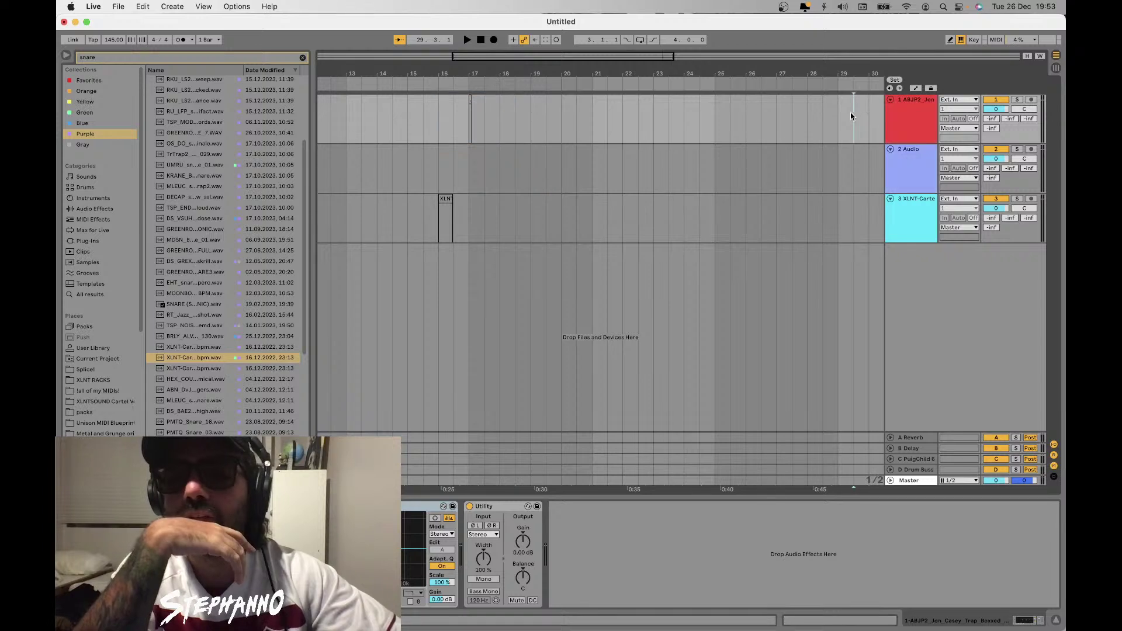
pyautogui.click(625, 118)
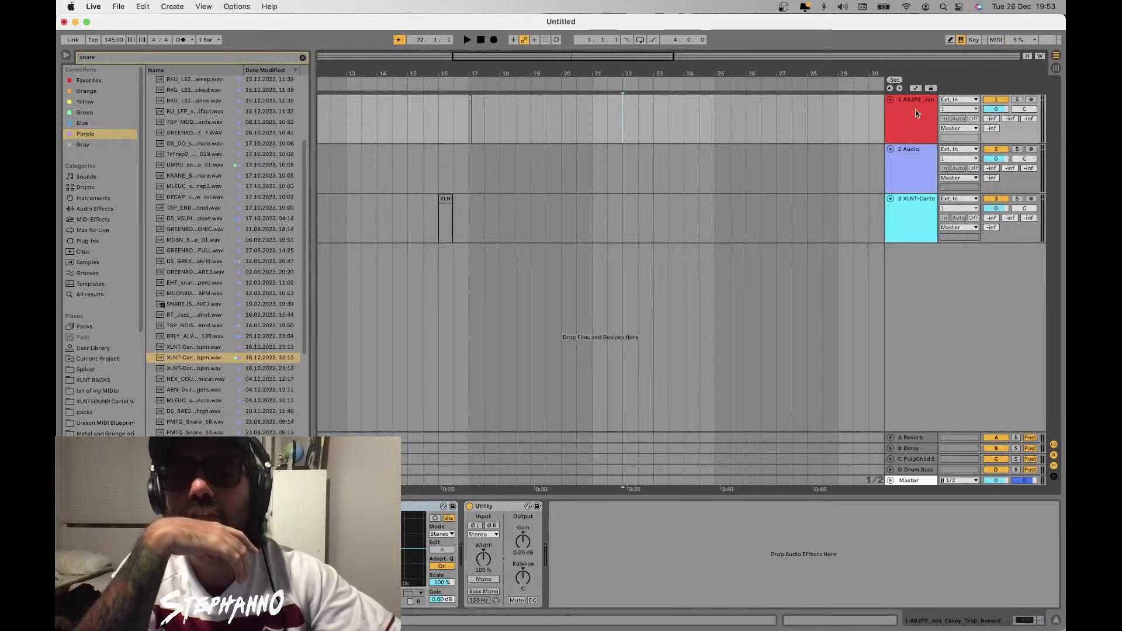
pyautogui.click(919, 234)
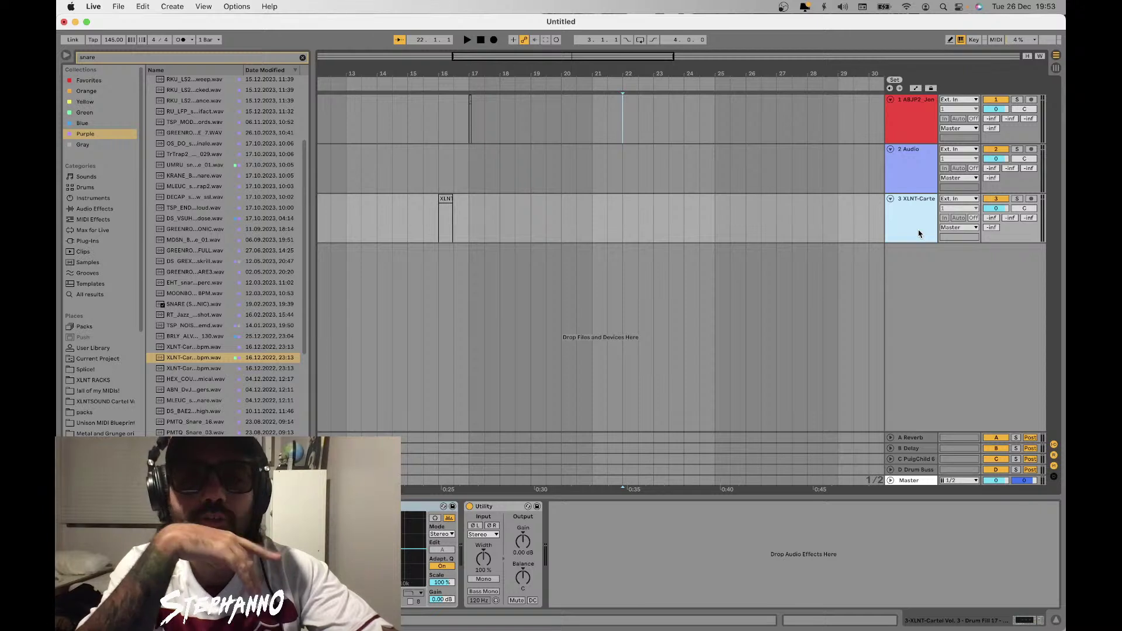
pyautogui.press('super+t')
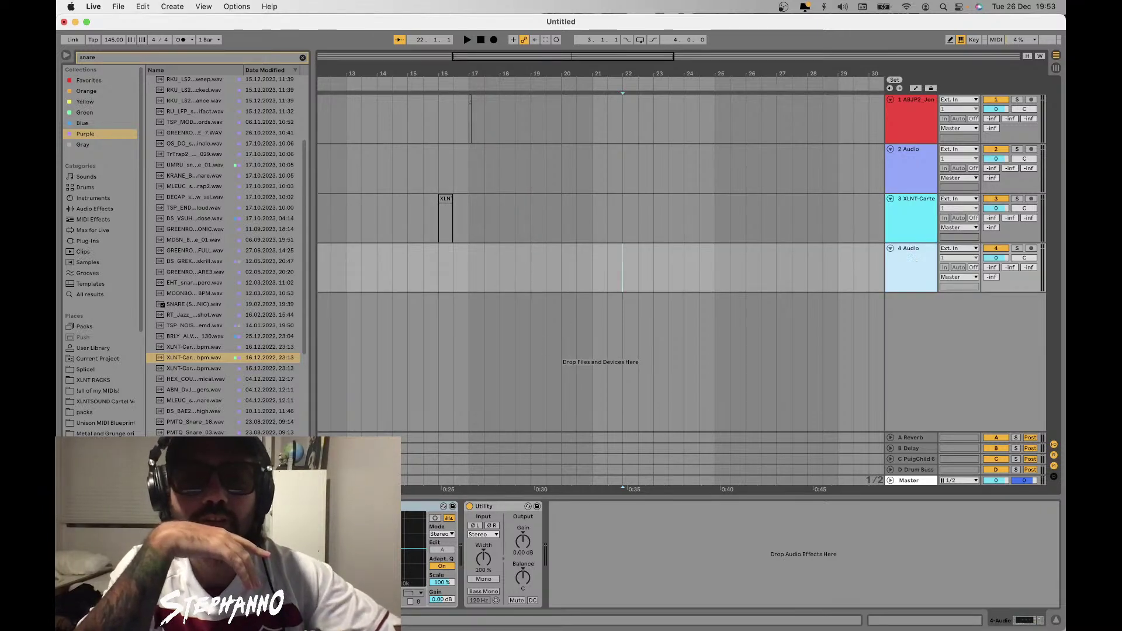
pyautogui.click(433, 508)
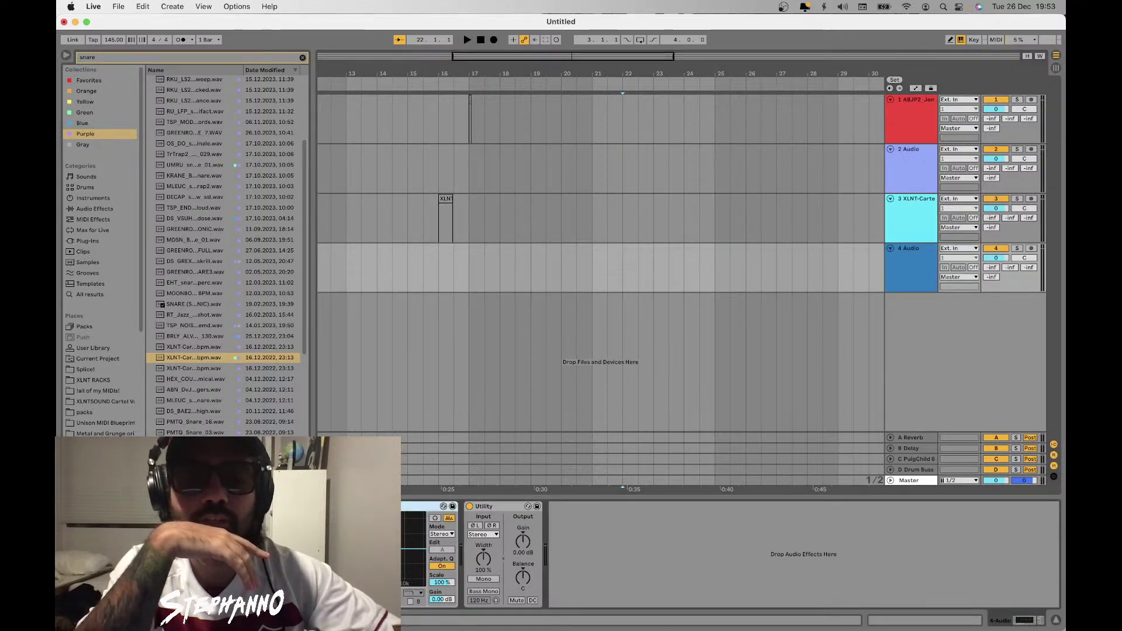
pyautogui.click(483, 509)
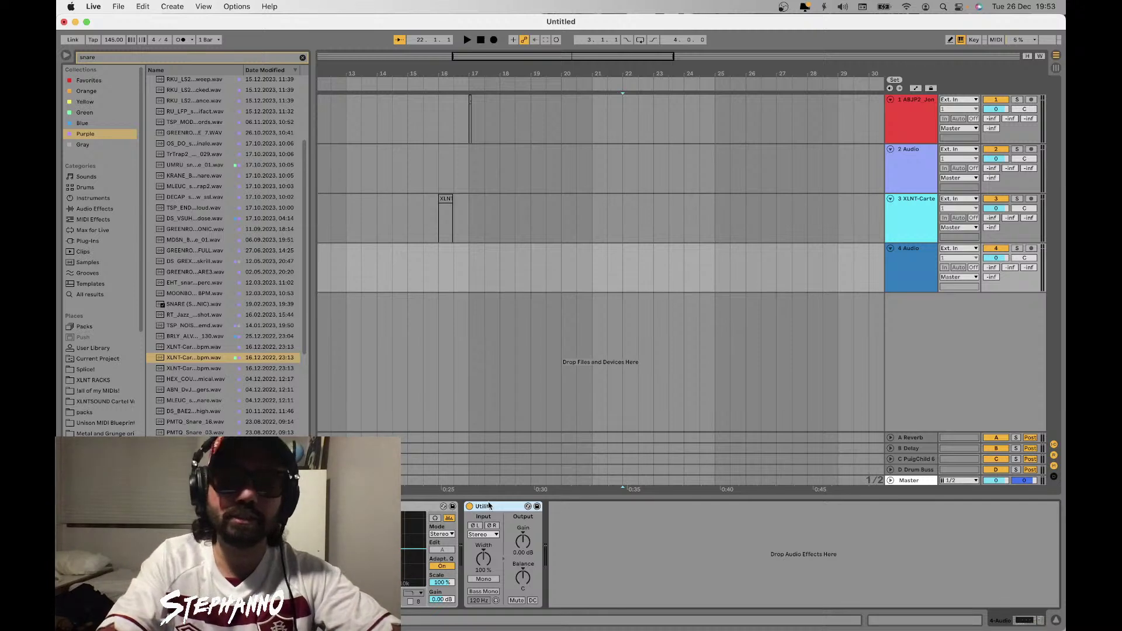
pyautogui.click(912, 274)
pyautogui.press('Delete')
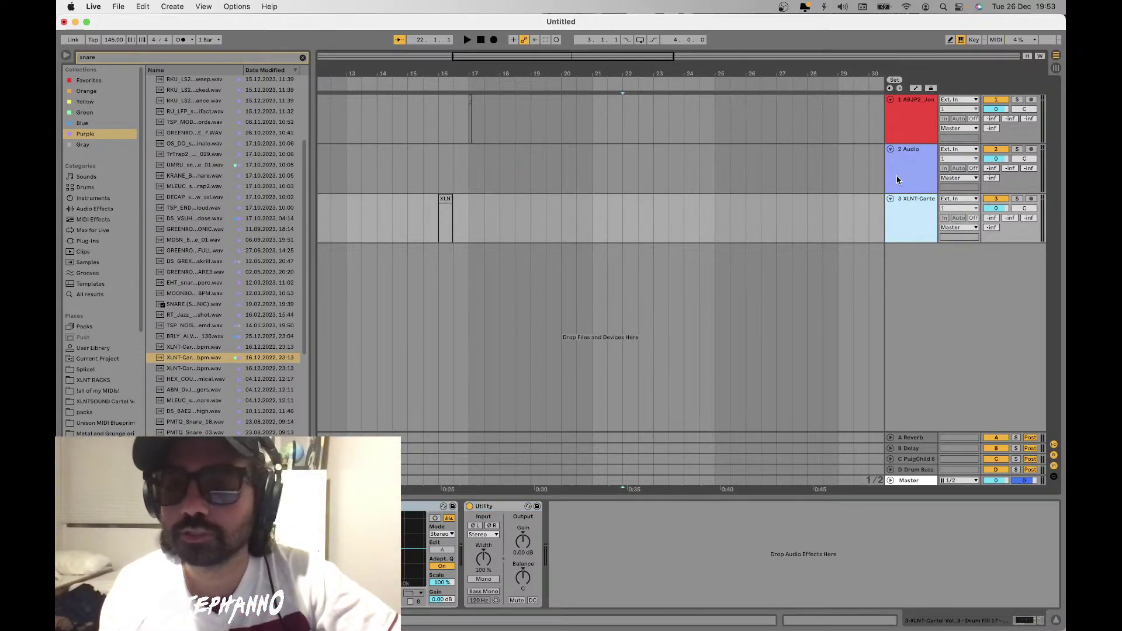
pyautogui.click(878, 164)
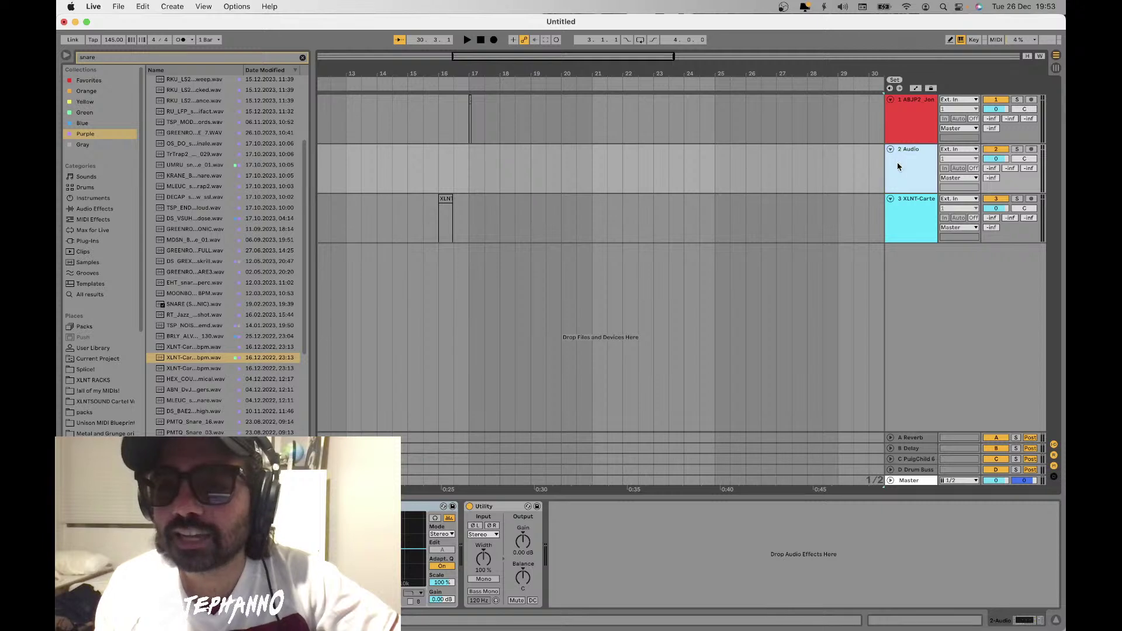
pyautogui.click(906, 215)
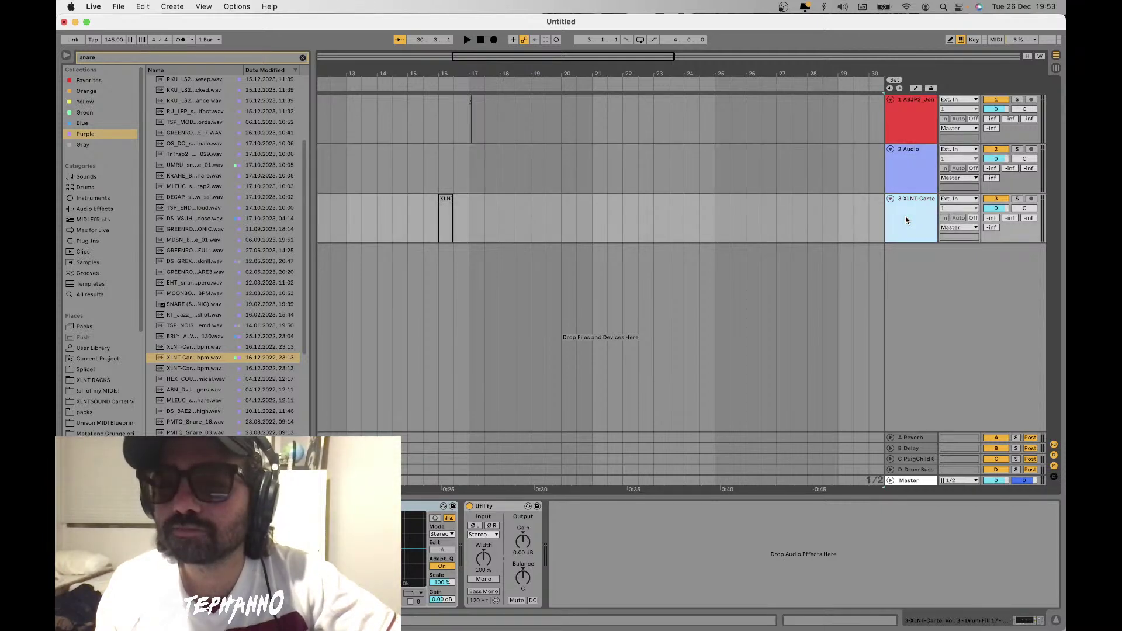
pyautogui.click(899, 111)
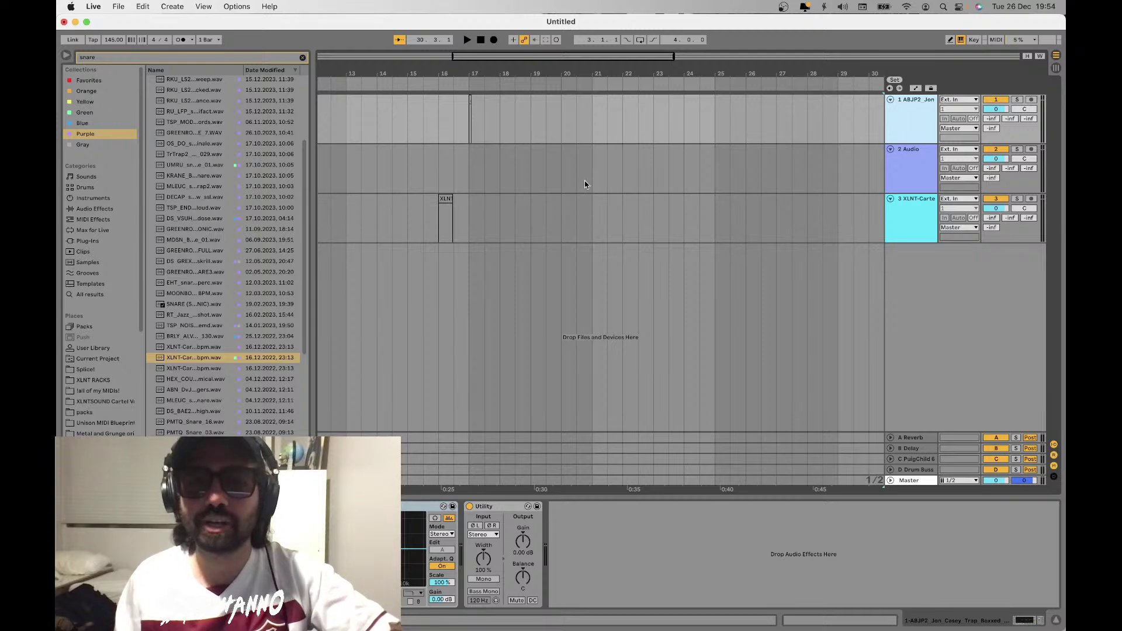
pyautogui.scroll(-3, 515, 177)
pyautogui.click(485, 172)
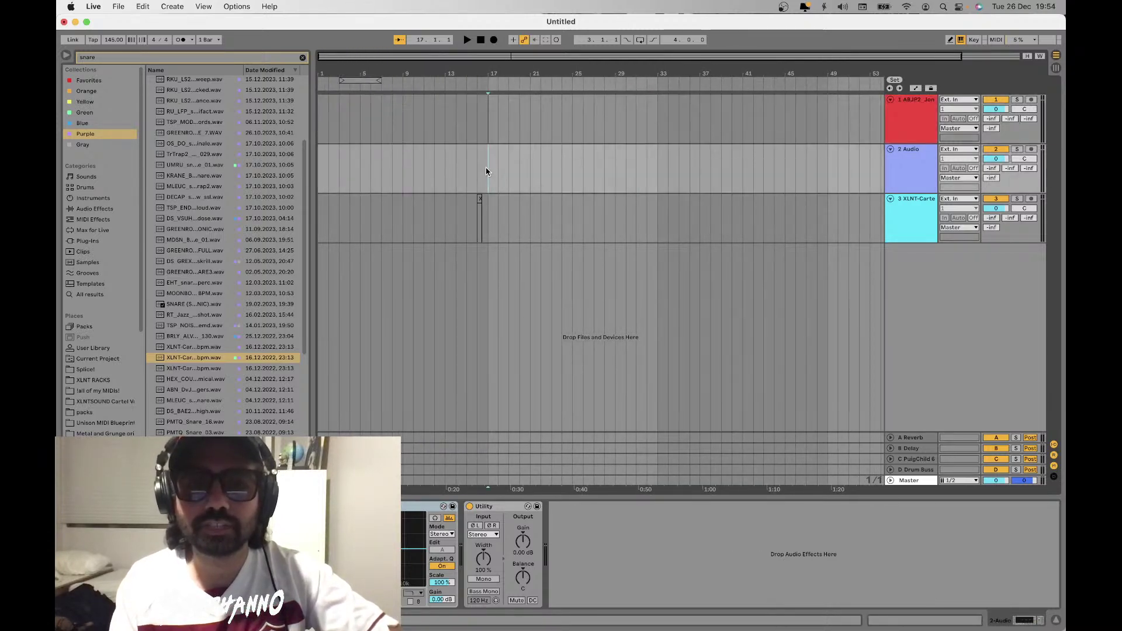
pyautogui.scroll(5, 486, 172)
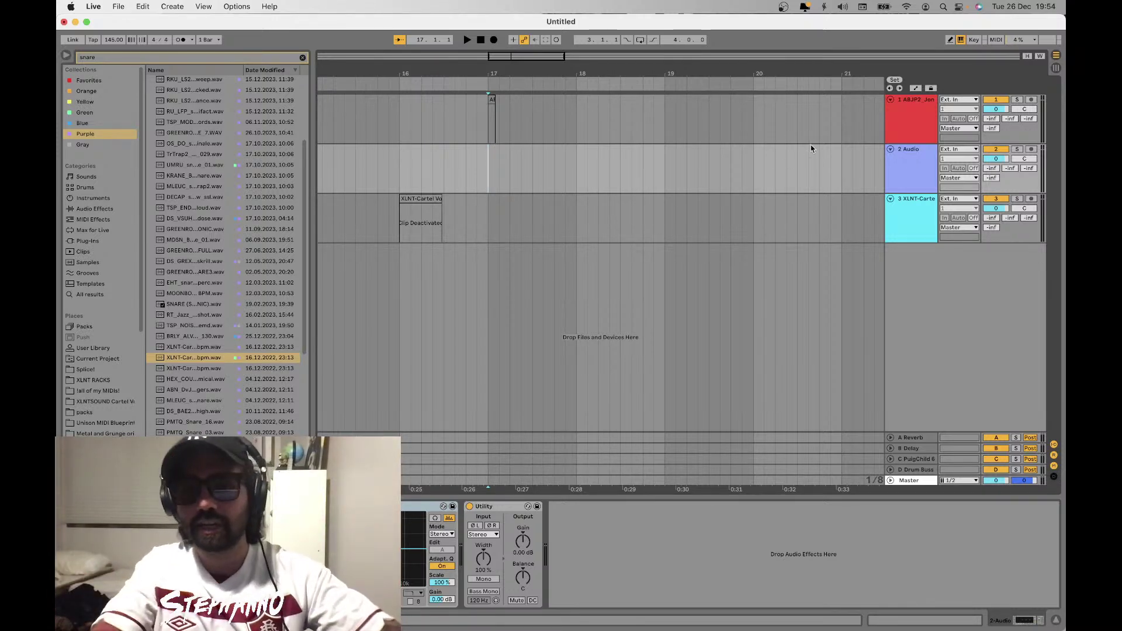
pyautogui.click(909, 226)
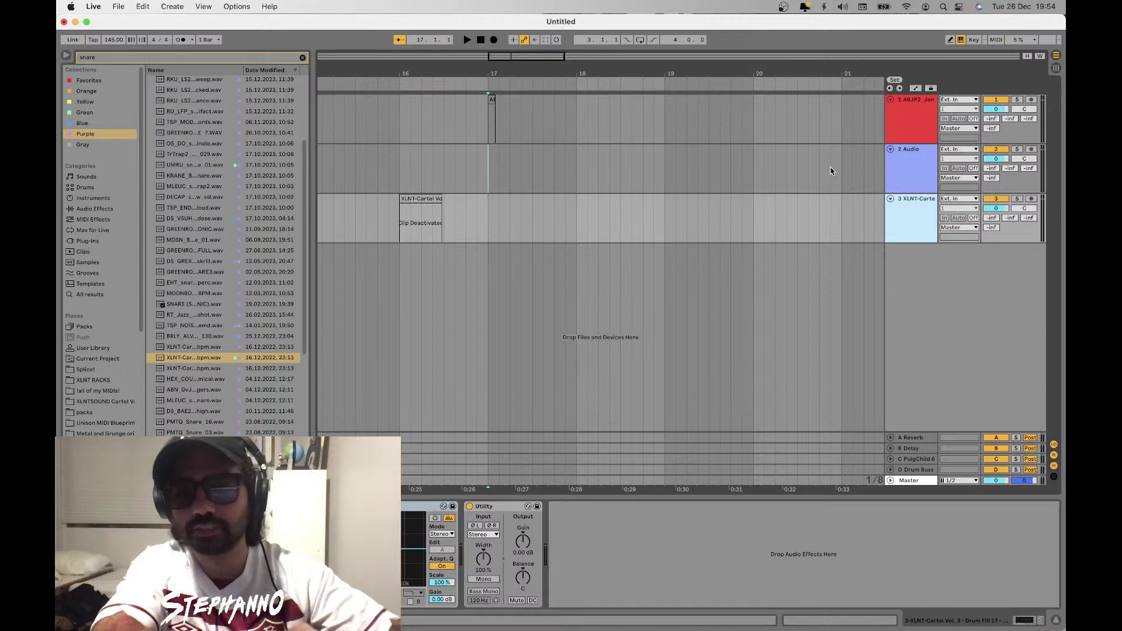
pyautogui.click(443, 168)
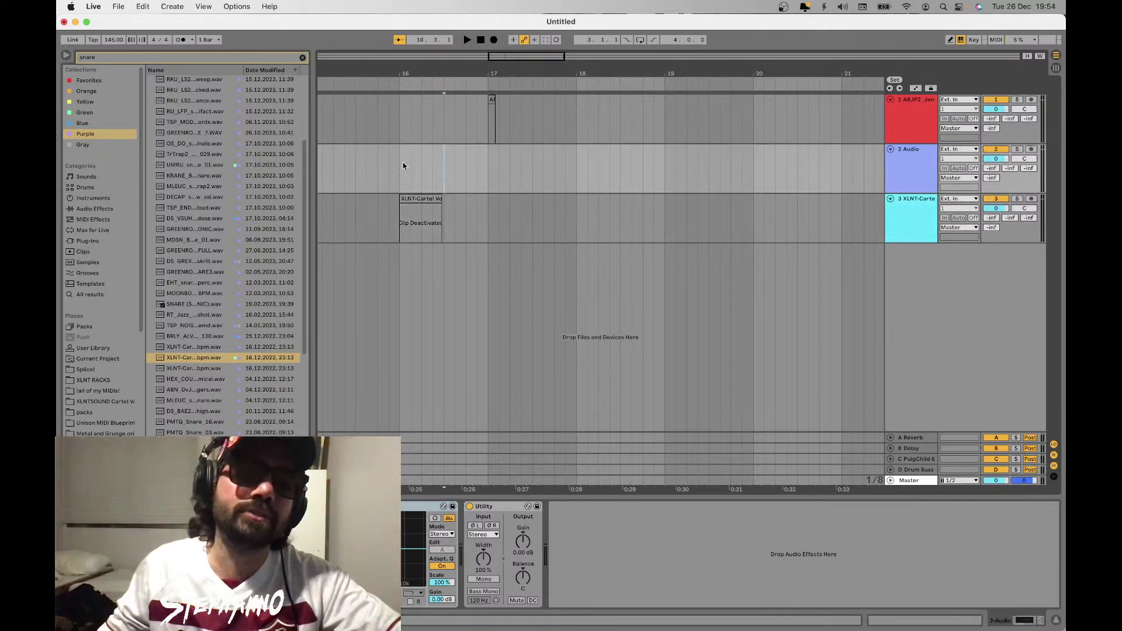
# Audition the XLNT-Car drum fill and the samples below it down to ABN_DvJ, going back to the HEX_COU sample
pyautogui.click(399, 167)
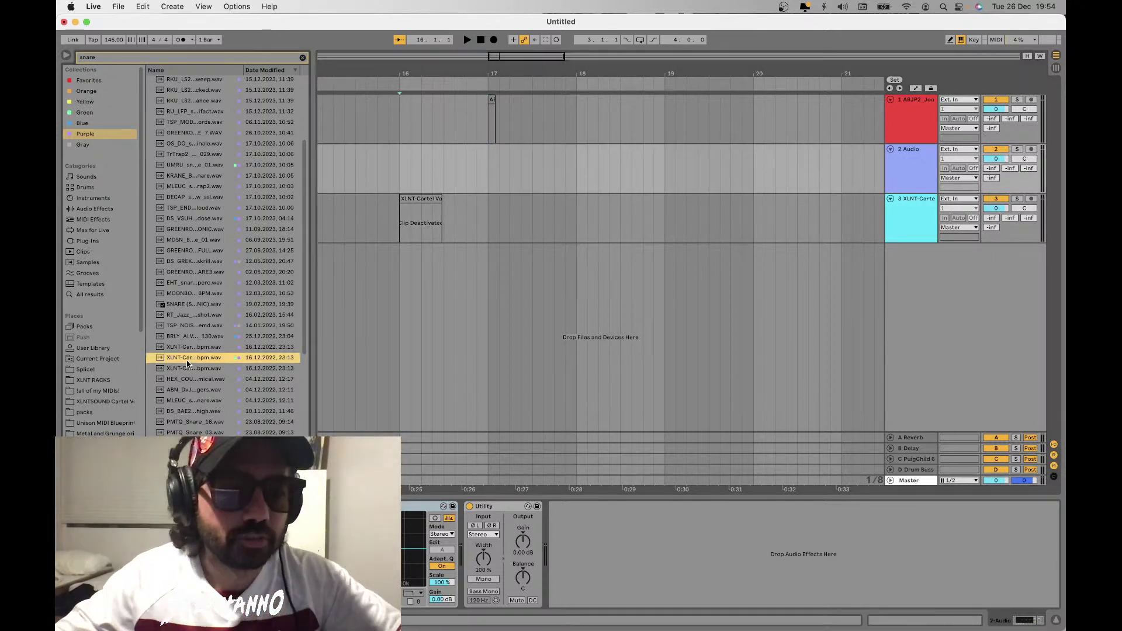
pyautogui.press('Down')
pyautogui.press('Down')
pyautogui.press('Down')
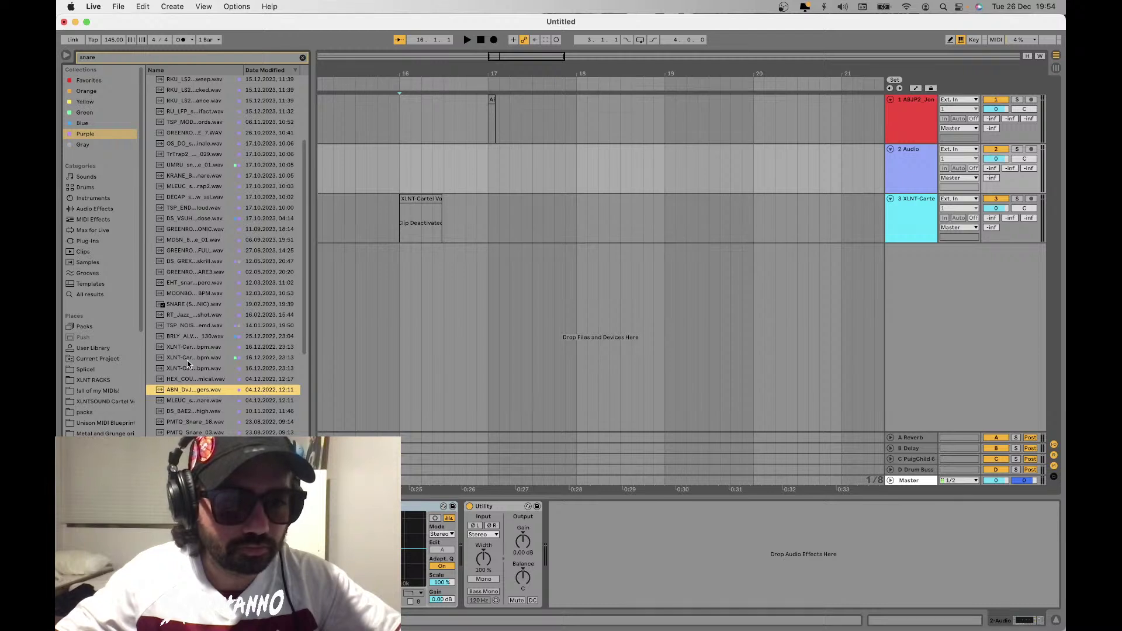
pyautogui.press('Up')
# Reactivate the kick clip at bar 17 and continue auditioning the snare results down to PMTQ_Snare_03.wav
pyautogui.click(494, 120)
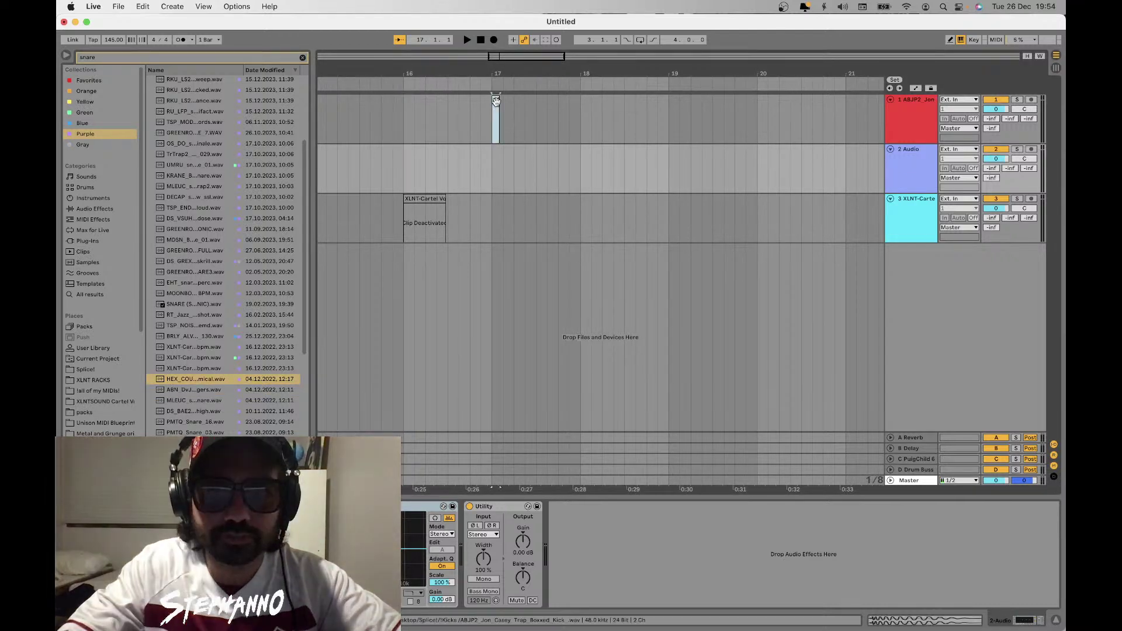
pyautogui.press('Down')
pyautogui.press('Down')
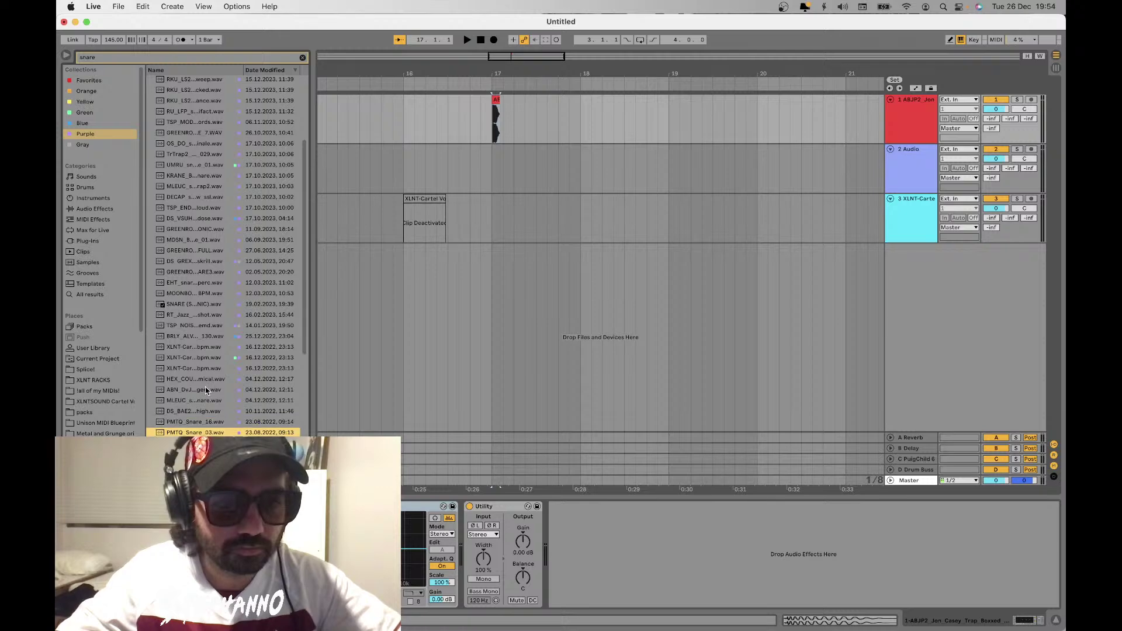
# Audition the snare results below PMTQ_Snare_03.wav, through the MHT_Kit samples to the RSHMR sample
pyautogui.press('Down')
pyautogui.press('Down')
pyautogui.press('Down')
pyautogui.press('Down')
pyautogui.press('Down')
pyautogui.press('Down')
pyautogui.press('Down')
pyautogui.press('Down')
pyautogui.press('Down')
pyautogui.press('Down')
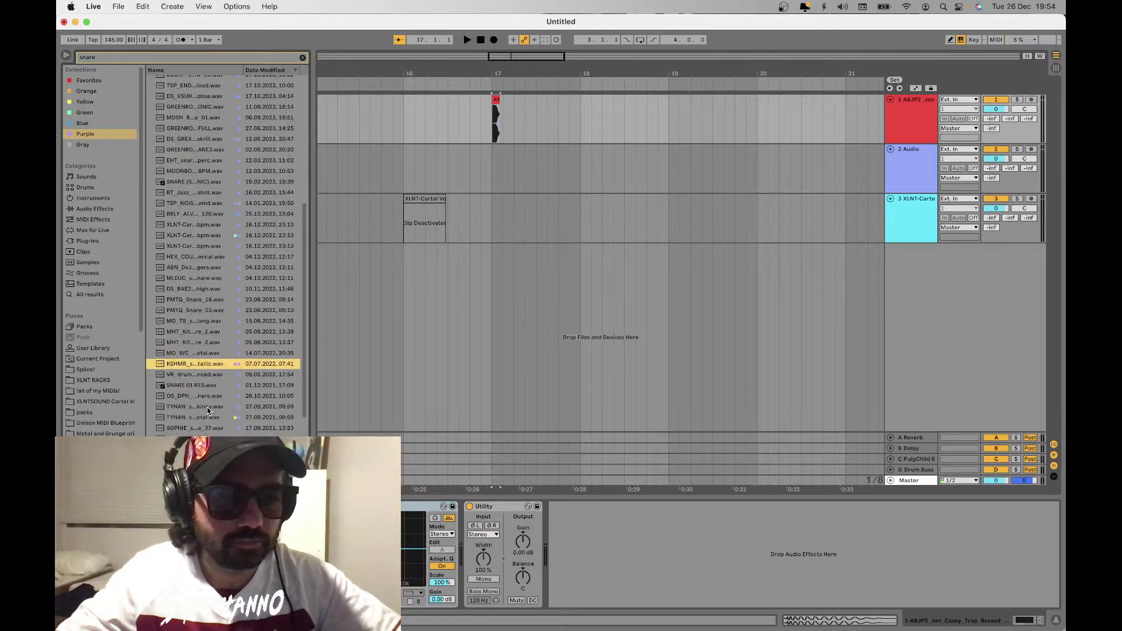
# Audition down to the TYNAN skinny snare, place it on the second track at beat 3 of bar 17, and play it with the kick
pyautogui.press('Up')
pyautogui.press('Down')
pyautogui.press('Down')
pyautogui.press('Down')
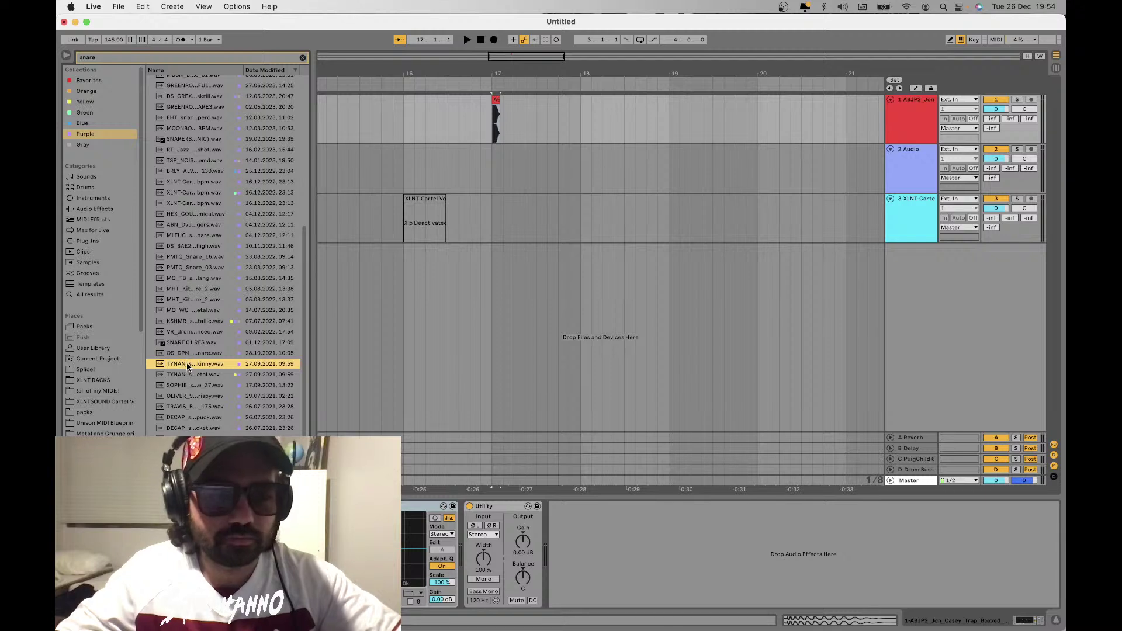
pyautogui.moveTo(187, 367); pyautogui.dragTo(516, 171)
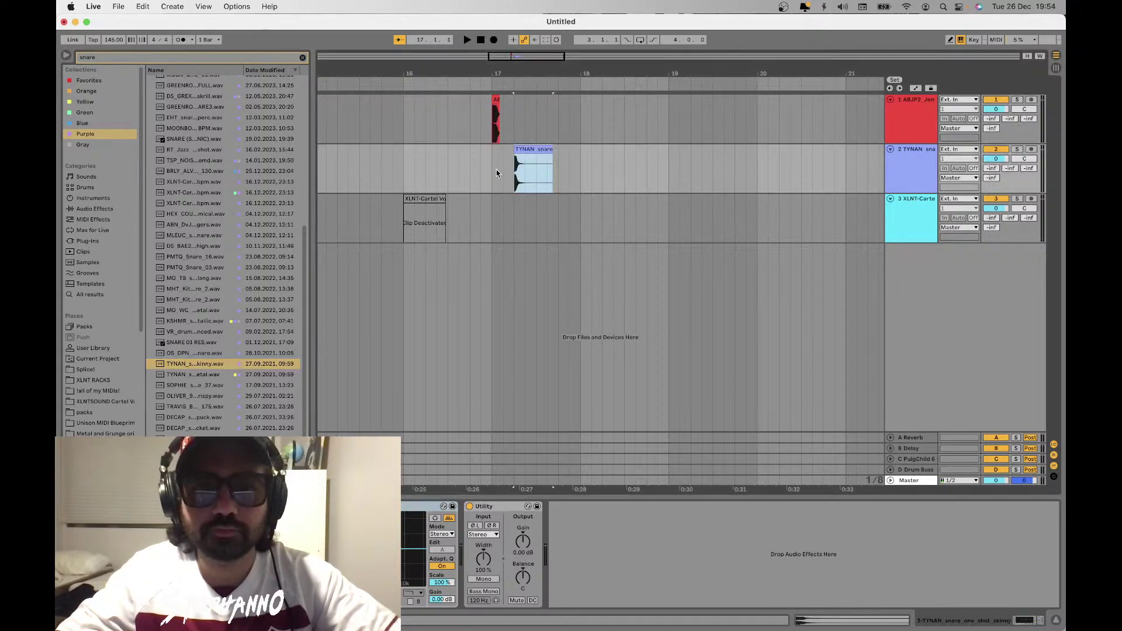
pyautogui.press('Right')
pyautogui.press('Right')
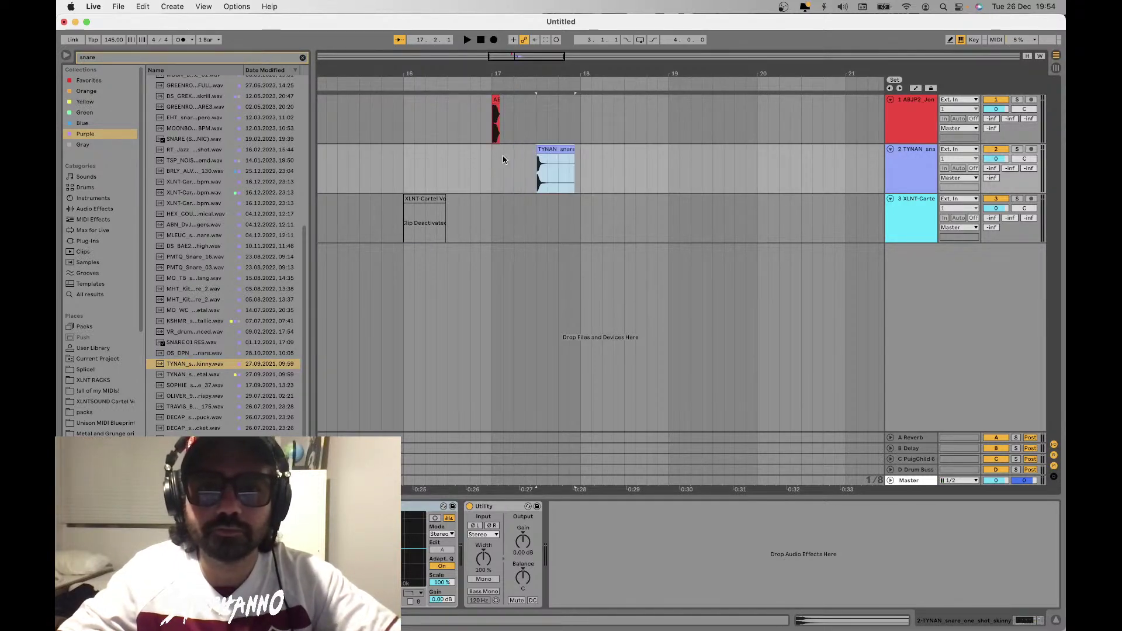
pyautogui.click(491, 163)
pyautogui.hscroll(-3, 491, 164)
pyautogui.press('space')
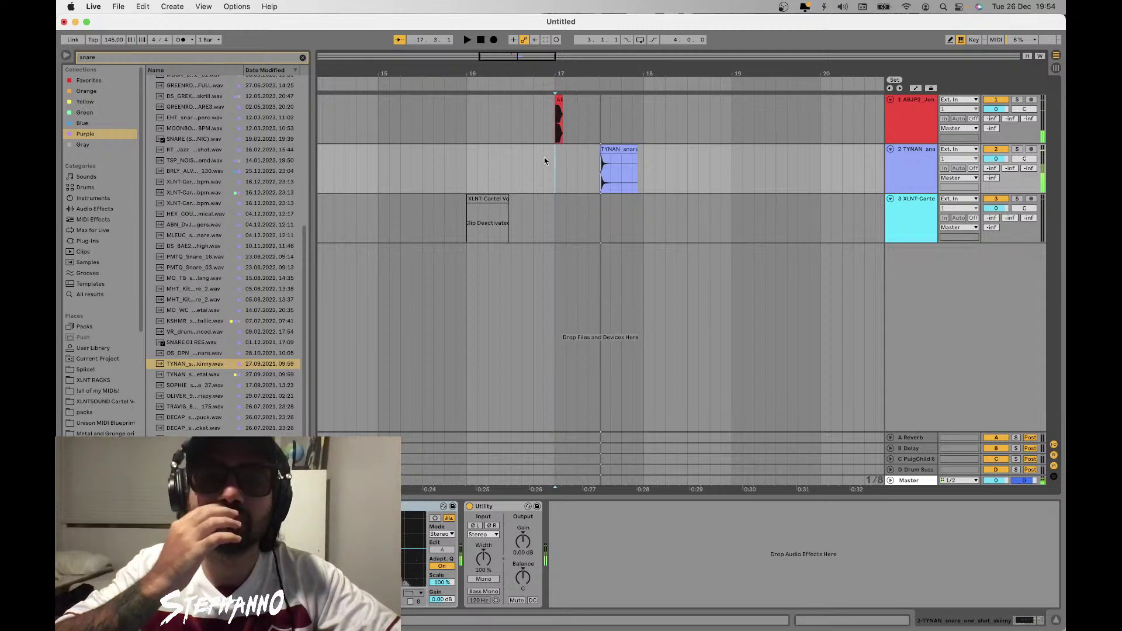
# Repeat the one-bar TYNAN snare pattern from bar 17 through bar 24 and play it back from bar 17
pyautogui.moveTo(646, 172); pyautogui.dragTo(554, 159)
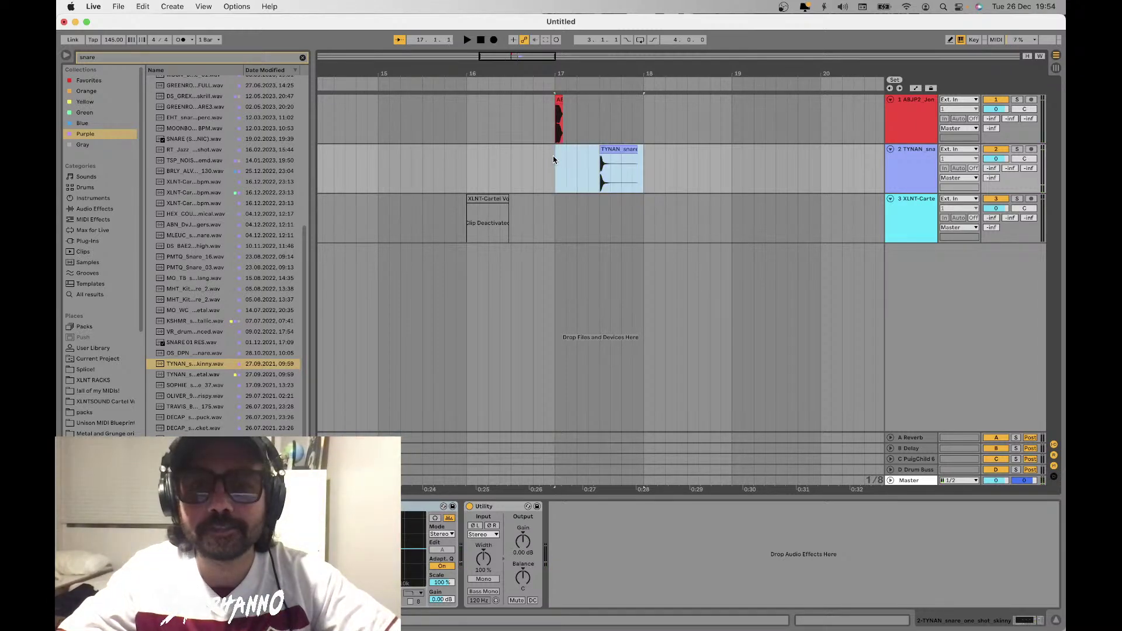
pyautogui.press('super+d')
pyautogui.press('super+d')
pyautogui.press('super+d')
pyautogui.press('-')
pyautogui.press('-')
pyautogui.press('super+d')
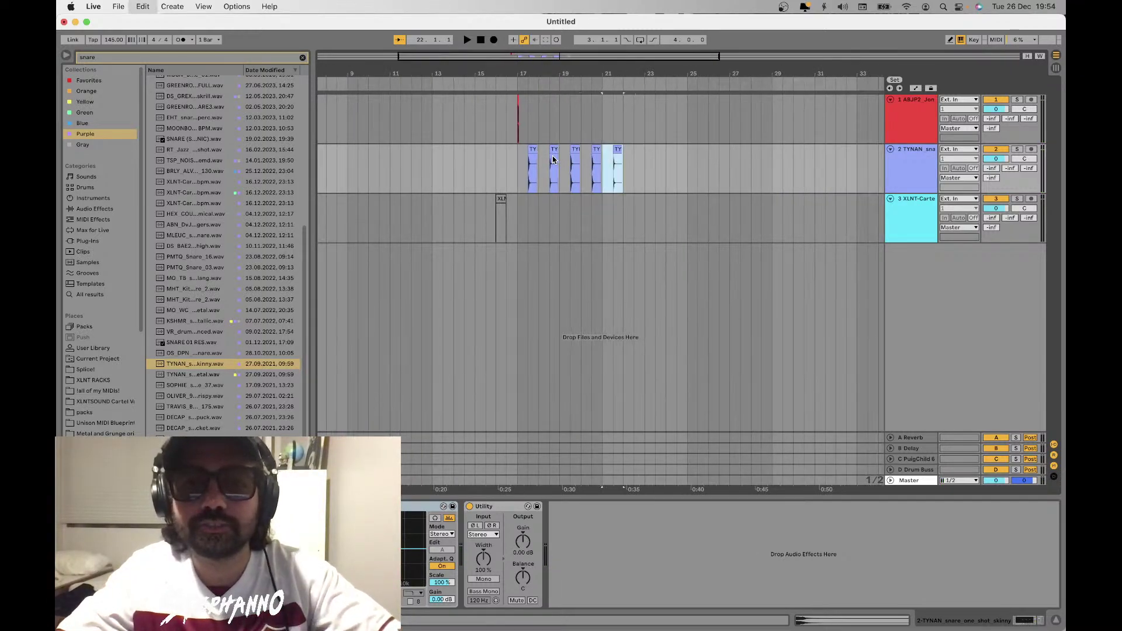
pyautogui.press('super+d')
pyautogui.press('super+d')
pyautogui.click(519, 161)
pyautogui.hscroll(-3, 517, 161)
pyautogui.press('space')
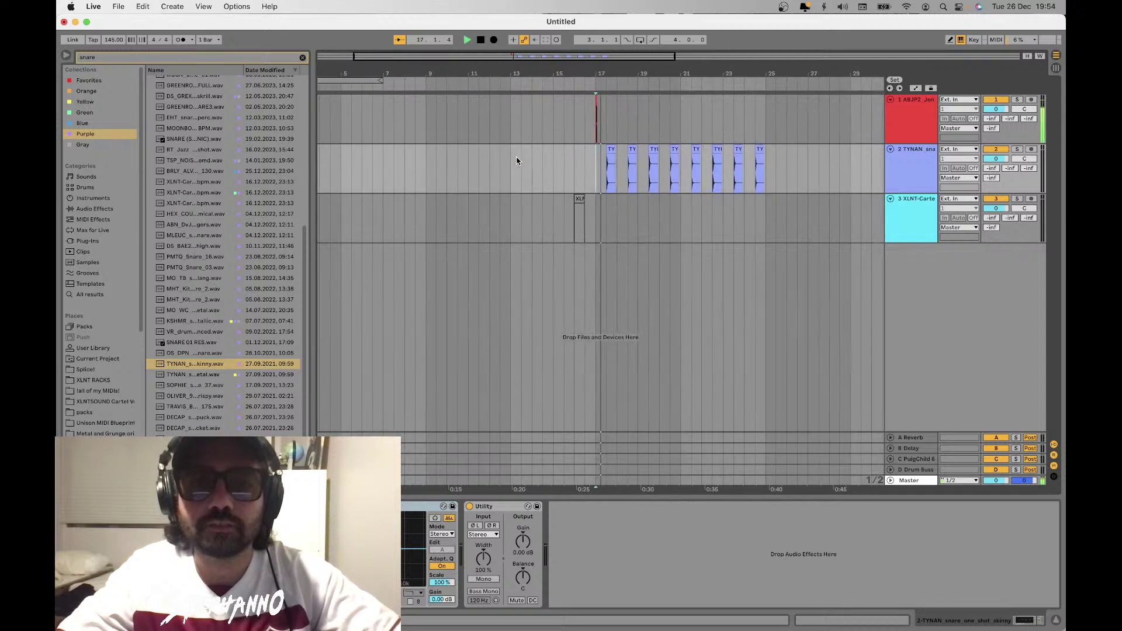
pyautogui.hscroll(1, 517, 161)
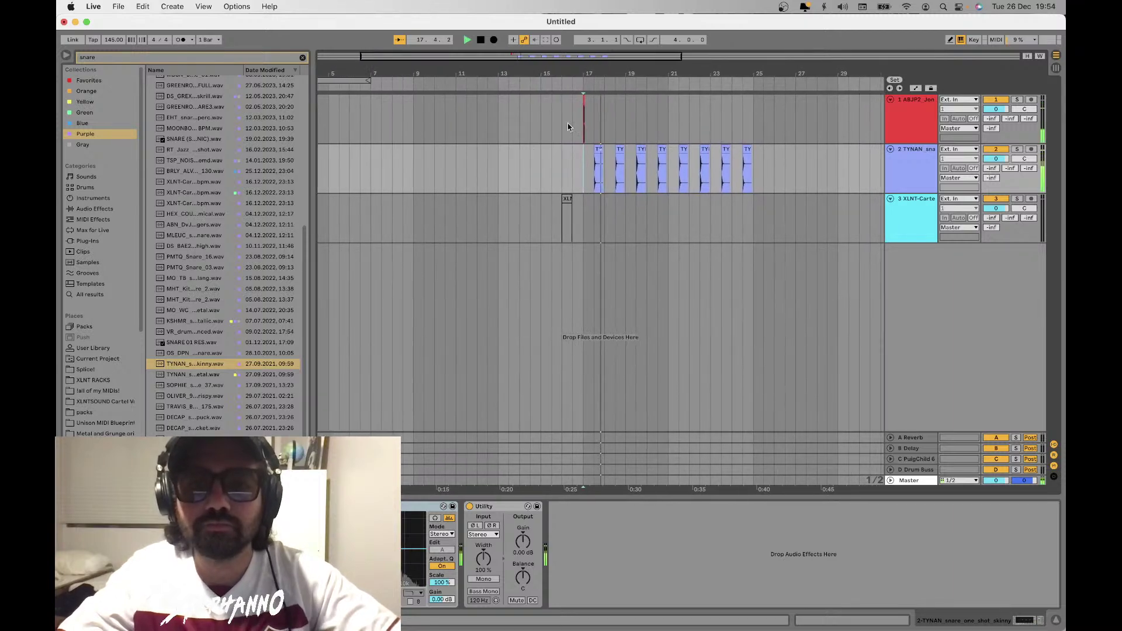
# Insert an audio track below the TYNAN snare track and audition the snare samples from PMSH_Sn down to TSP_MOD
pyautogui.click(908, 173)
pyautogui.press('super+t')
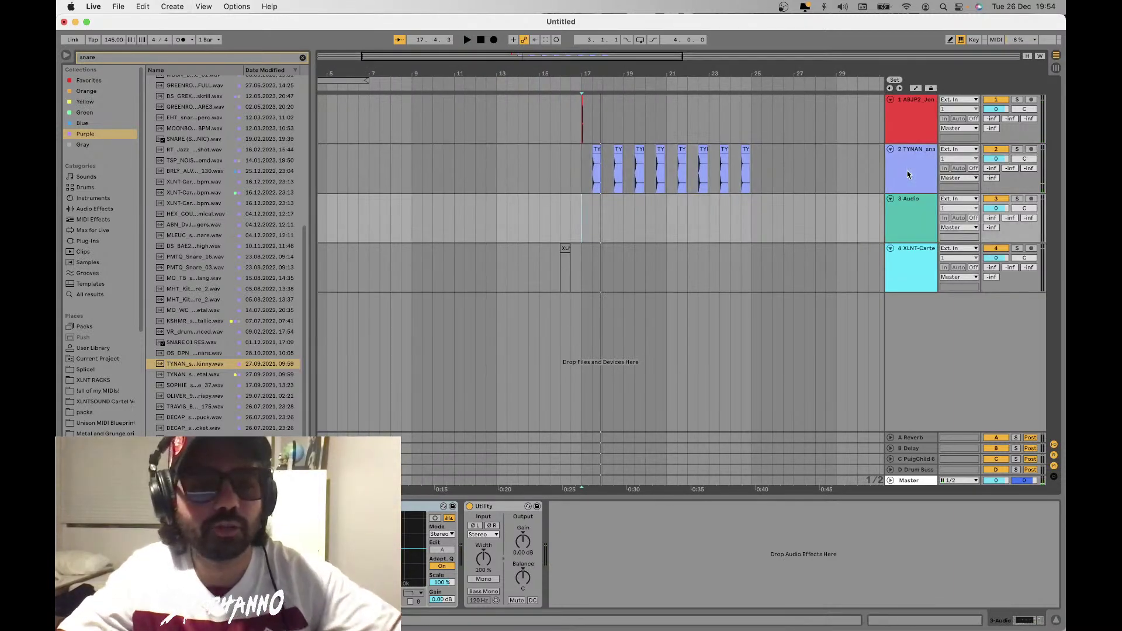
pyautogui.scroll(9, 198, 178)
pyautogui.click(195, 167)
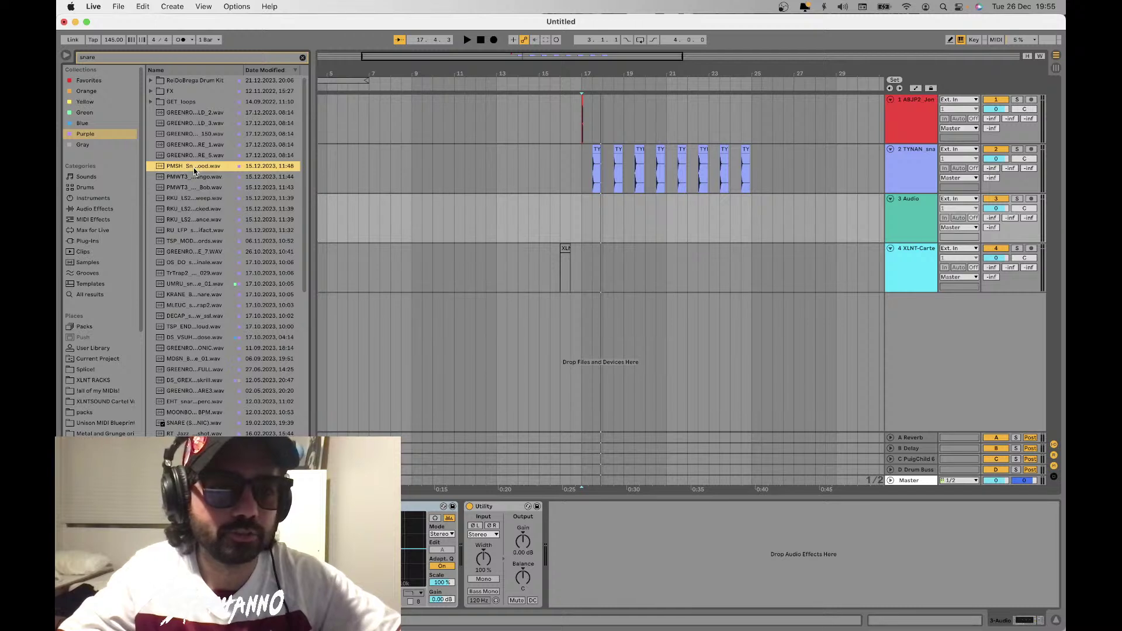
pyautogui.press('Down')
pyautogui.press('Down')
pyautogui.press('Up')
pyautogui.press('Down')
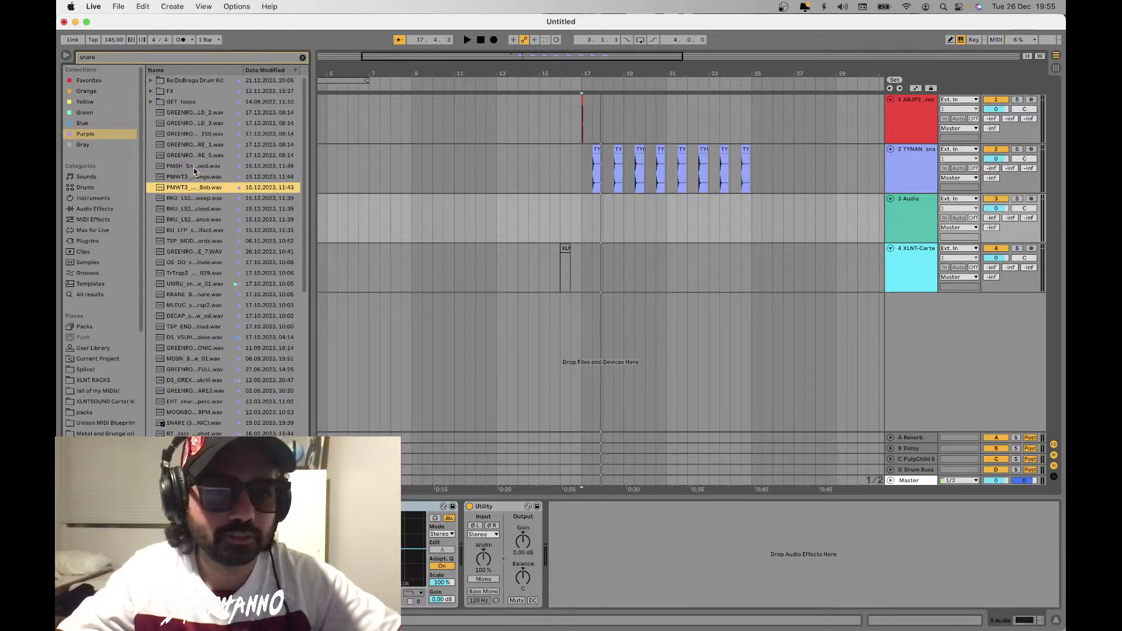
pyautogui.press('Down')
pyautogui.press('Down')
pyautogui.press('Down')
pyautogui.press('Down')
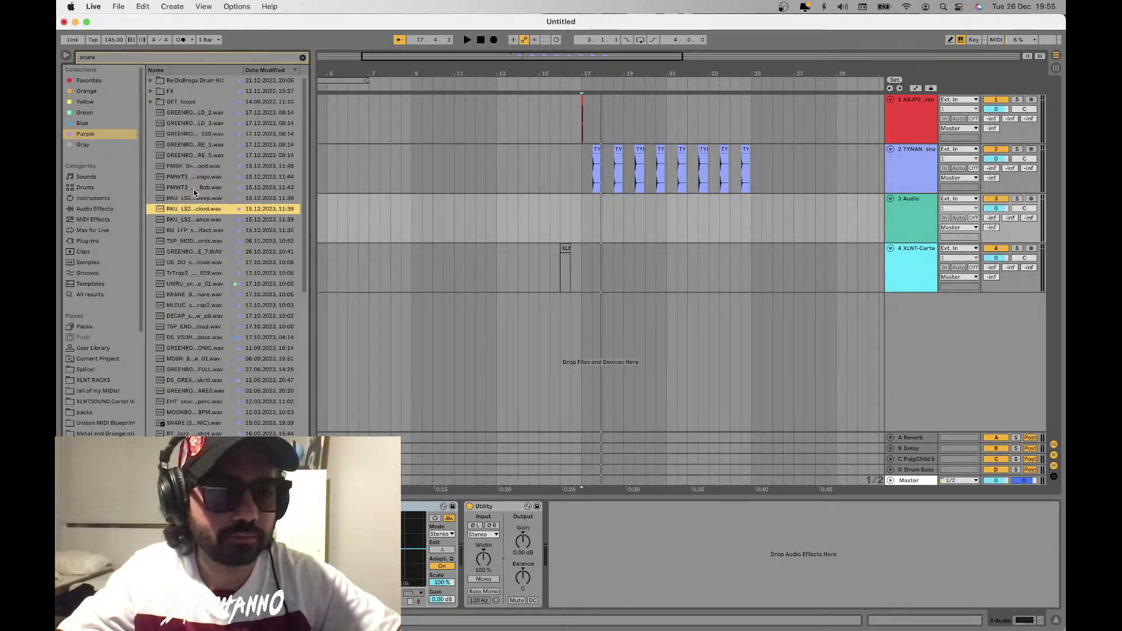
pyautogui.press('Down')
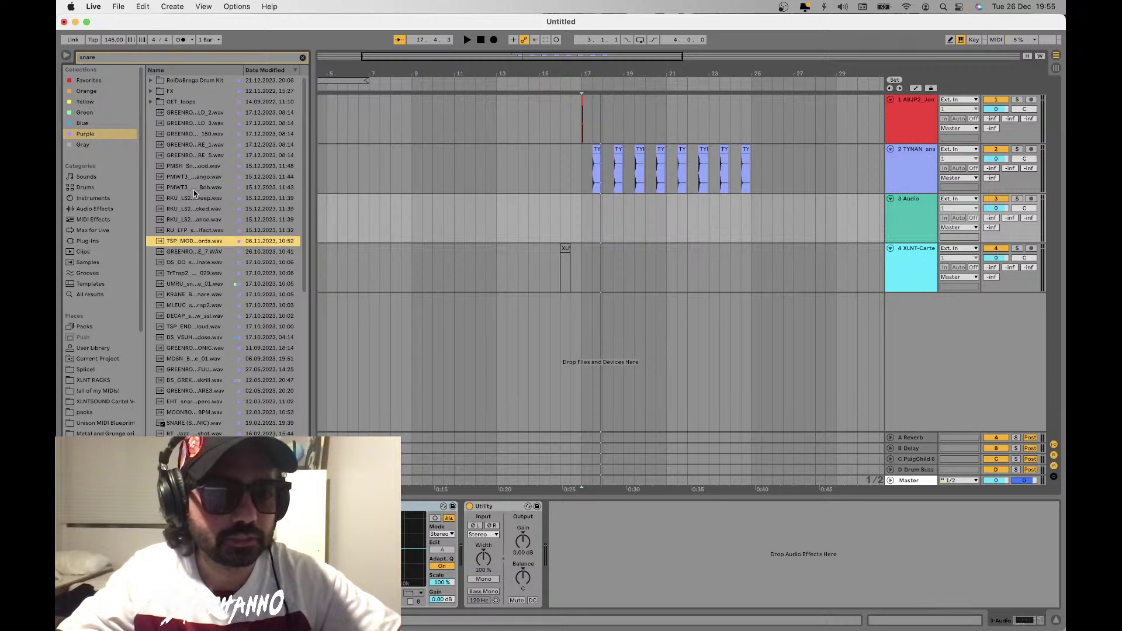
# Try the TSP_MODESTEP snare on the third track at beat 3 of bar 17, repeating it every bar through bar 22
pyautogui.moveTo(203, 243); pyautogui.dragTo(636, 199)
pyautogui.scroll(5, 594, 221)
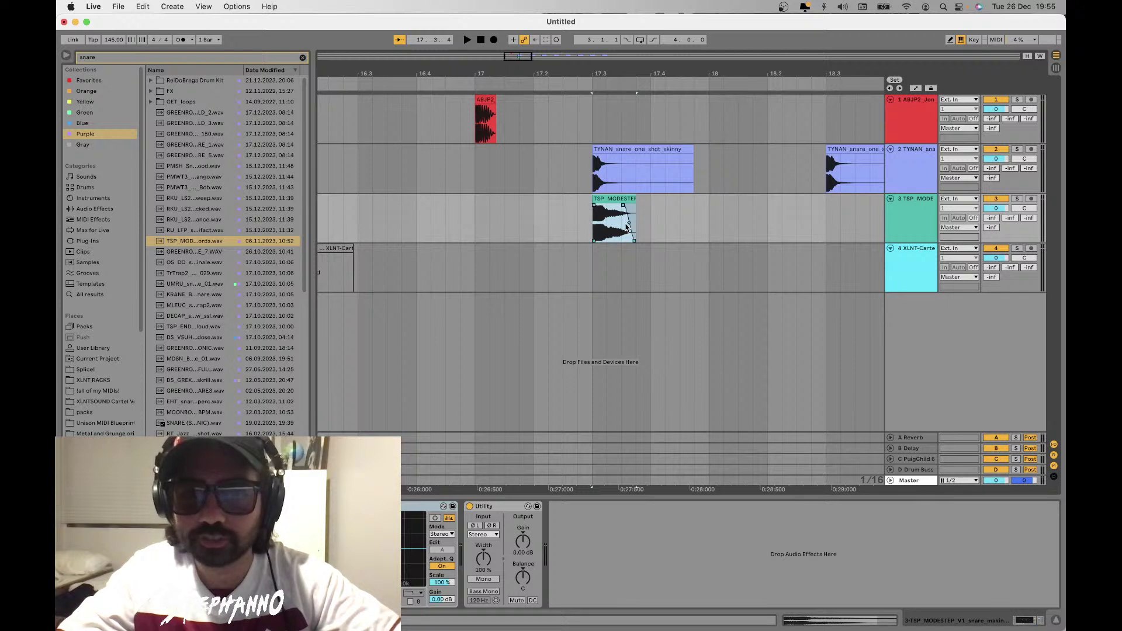
pyautogui.scroll(-4, 627, 226)
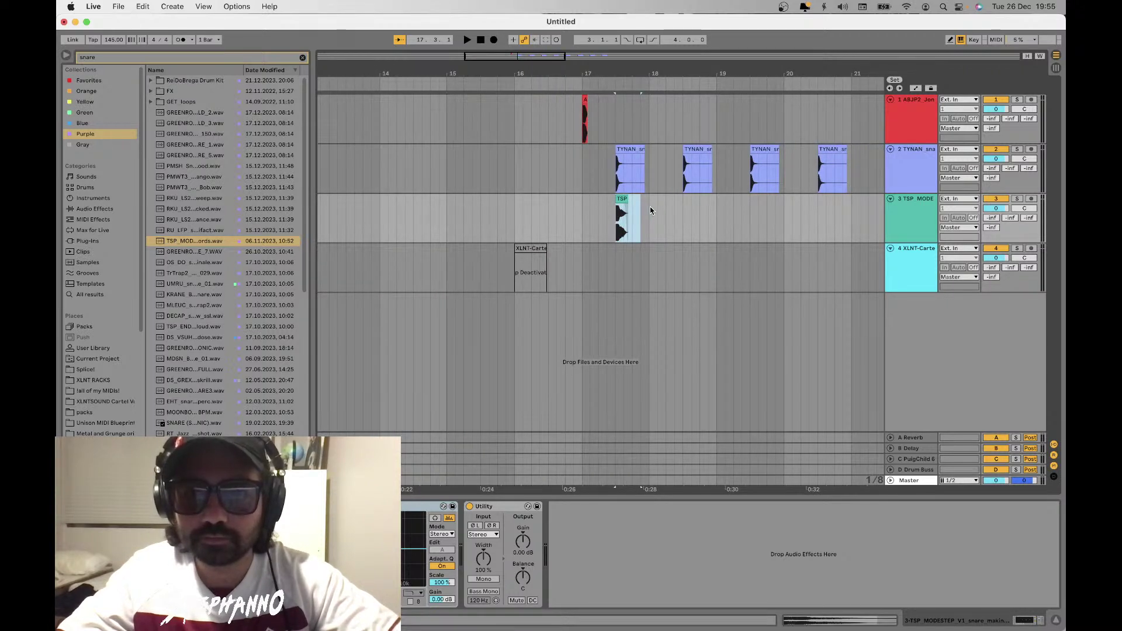
pyautogui.moveTo(651, 210); pyautogui.dragTo(583, 210)
pyautogui.press('super+d')
pyautogui.press('super+d')
pyautogui.press('super+d')
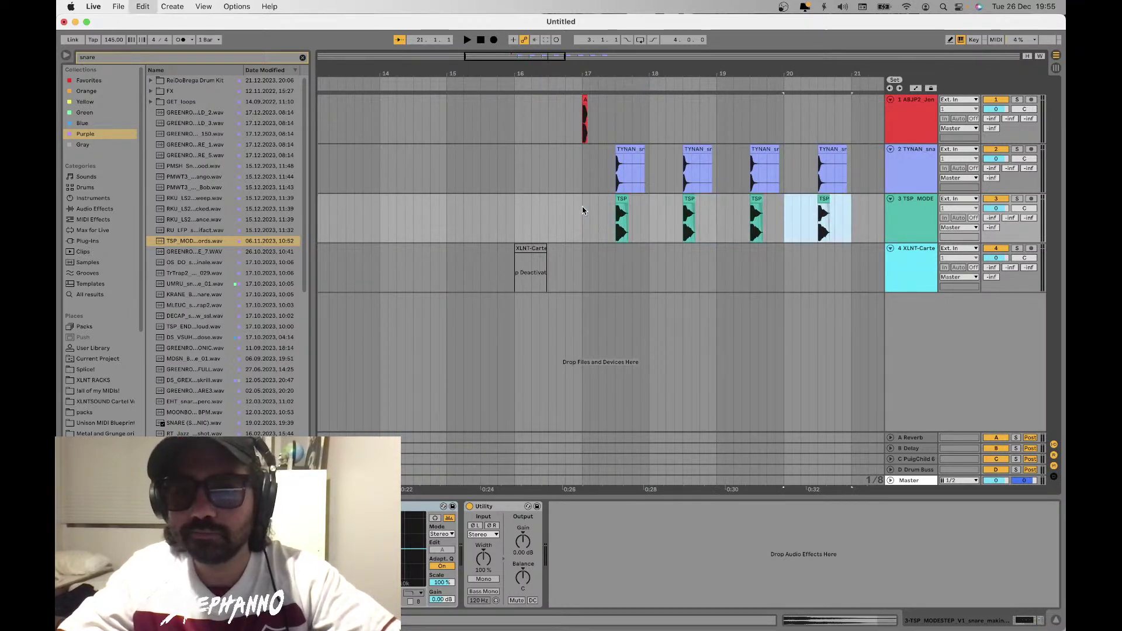
pyautogui.press('super+d')
pyautogui.press('super+z')
pyautogui.press('super+d')
pyautogui.press('super+d')
pyautogui.scroll(-3, 583, 211)
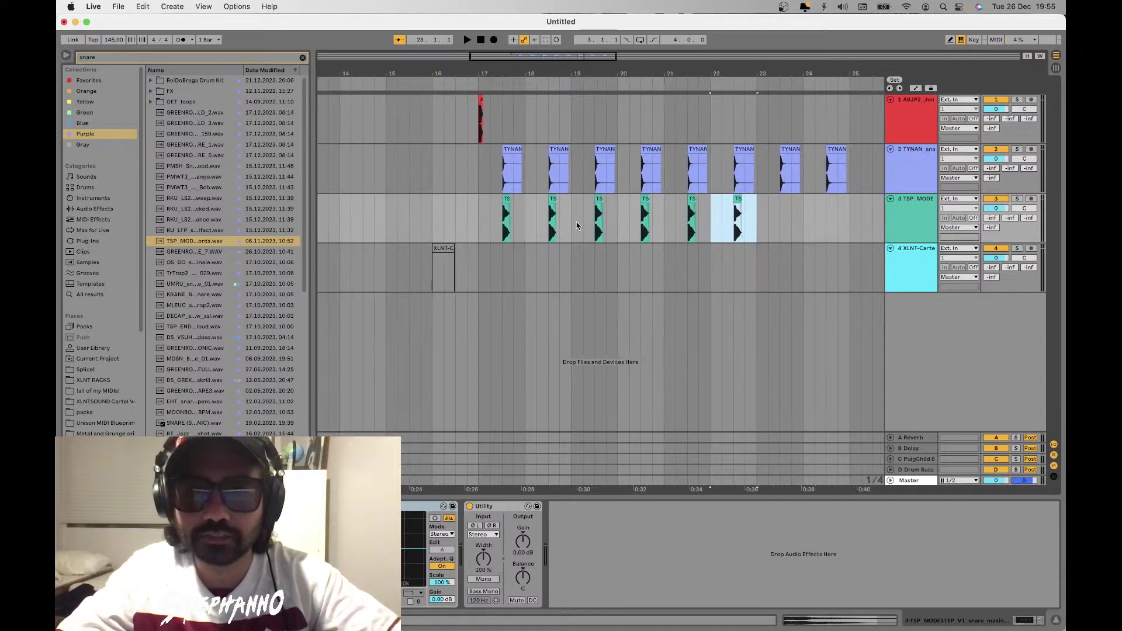
# Play the layered snares from bar 17 and delete all the TSP_MODESTEP clips from the third track
pyautogui.click(478, 217)
pyautogui.press('space')
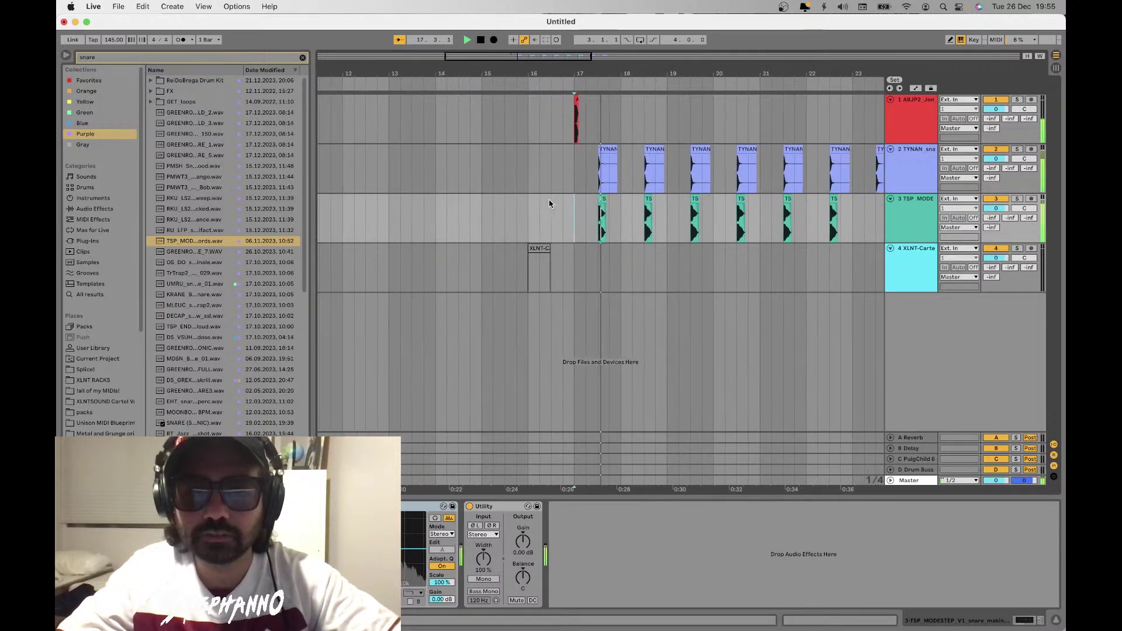
pyautogui.press('space')
pyautogui.click(586, 196)
pyautogui.moveTo(561, 217); pyautogui.dragTo(837, 217)
pyautogui.press('Delete')
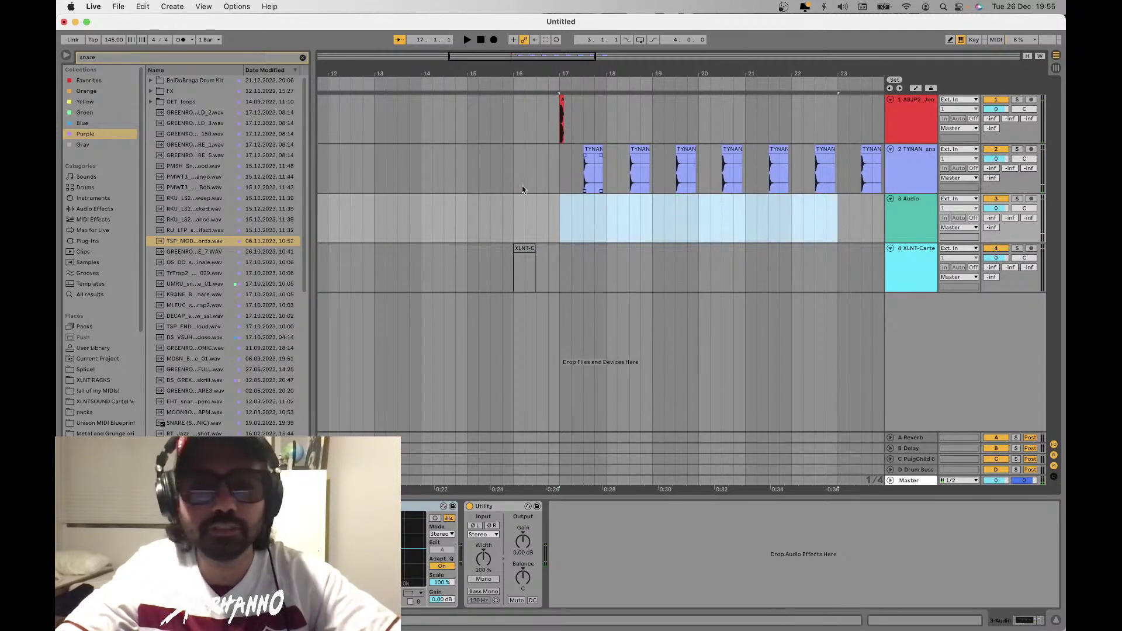
# Audition back up to the PMWT3 Snare Mango sample, place it on the third track under the first TYNAN snare, and play both
pyautogui.click(193, 218)
pyautogui.press('Up')
pyautogui.press('Up')
pyautogui.press('Up')
pyautogui.press('Up')
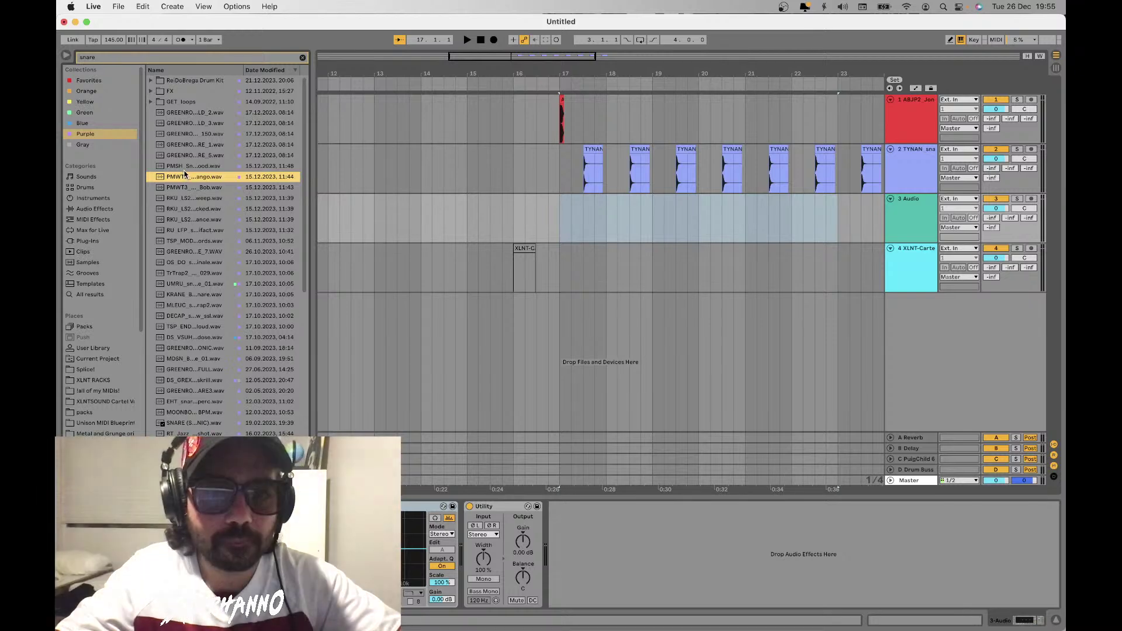
pyautogui.moveTo(183, 178)
pyautogui.mouseDown()
pyautogui.moveTo(526, 218)
pyautogui.moveTo(599, 207)
pyautogui.mouseUp()
pyautogui.scroll(3, 585, 207)
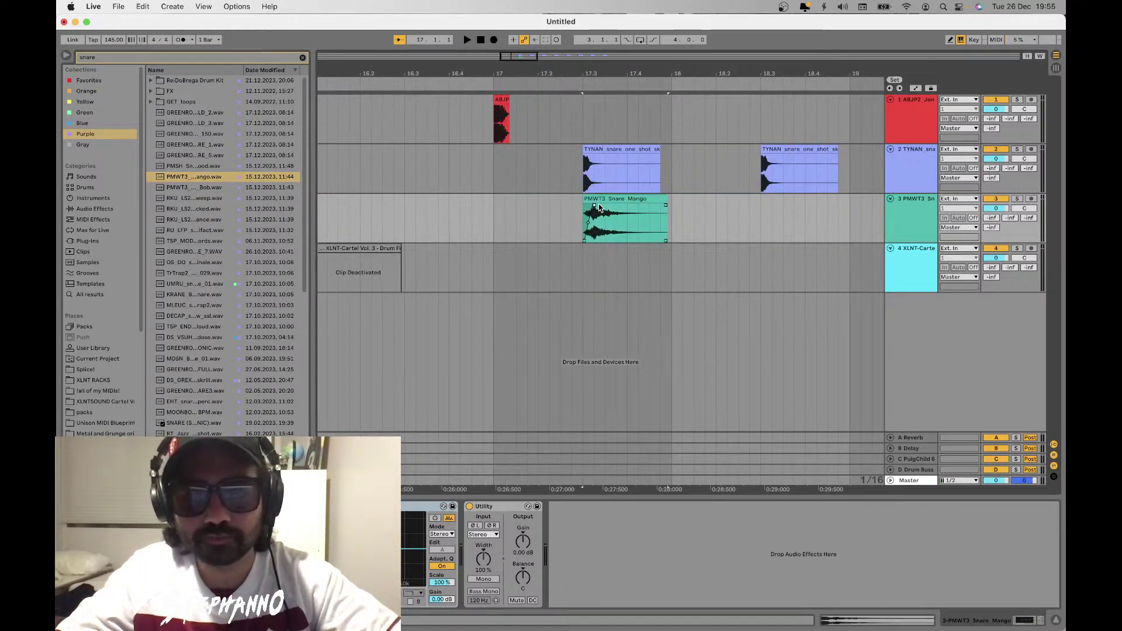
pyautogui.click(492, 213)
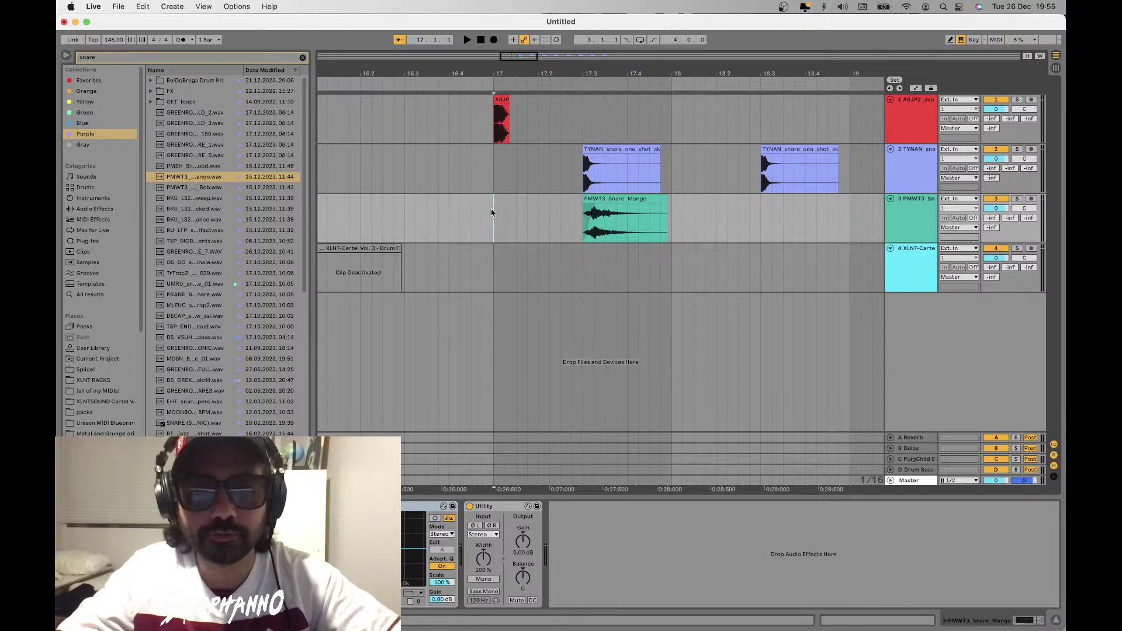
pyautogui.scroll(-3, 492, 212)
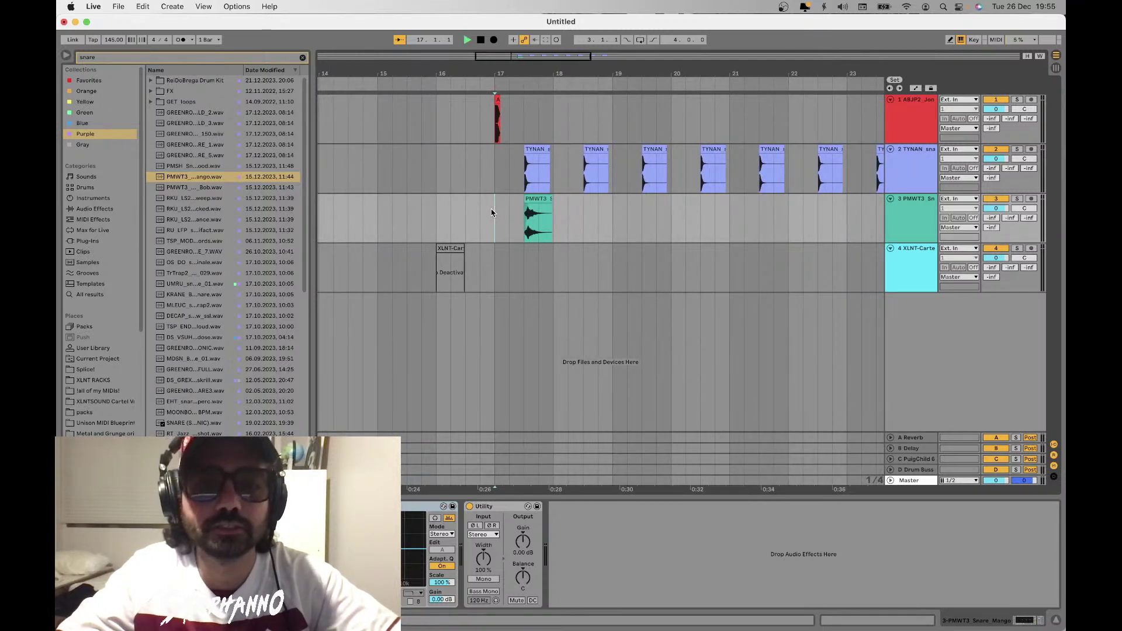
pyautogui.press('space')
# Shorten the PMWT3 Snare Mango clip from its end to just under one beat long and play it from bar 17
pyautogui.scroll(3, 576, 209)
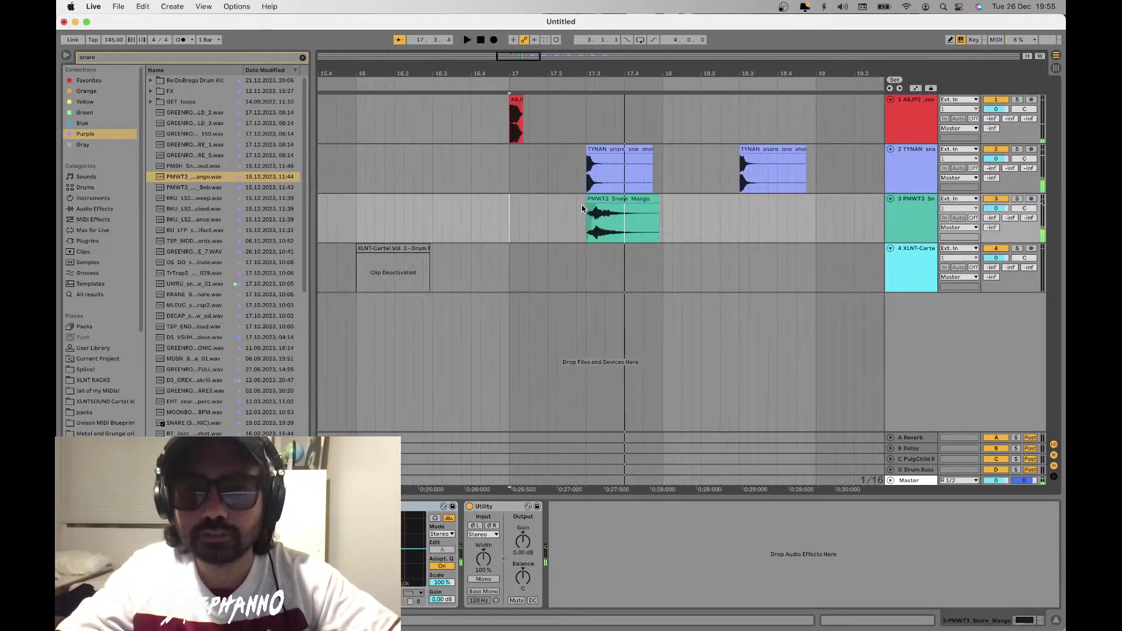
pyautogui.click(592, 211)
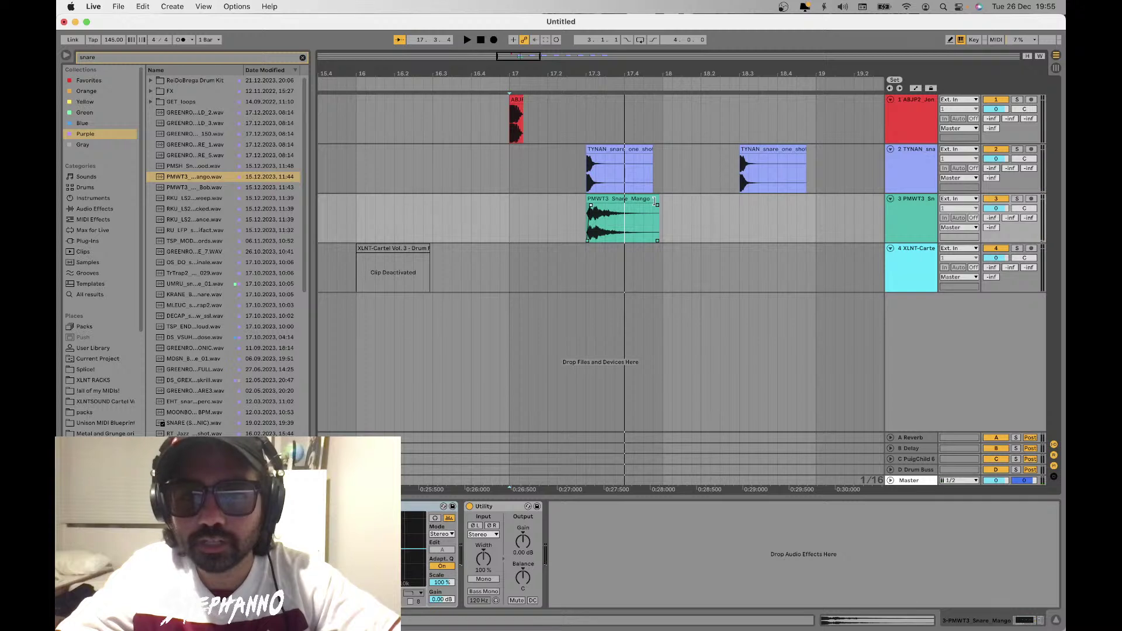
pyautogui.moveTo(656, 202); pyautogui.dragTo(621, 202)
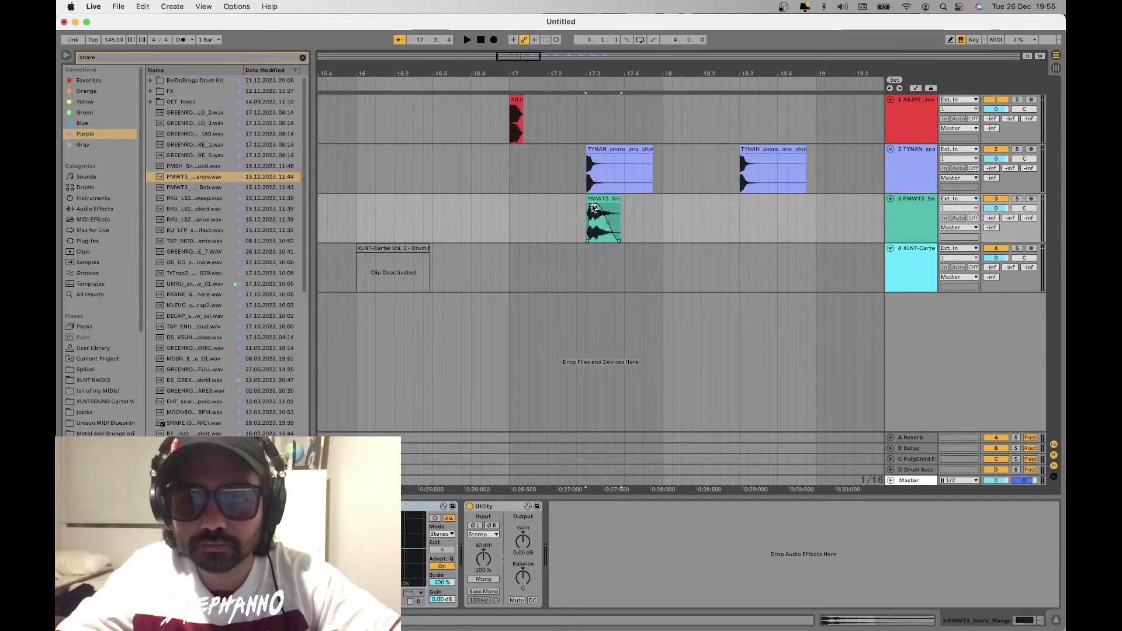
pyautogui.click(501, 205)
pyautogui.press('space')
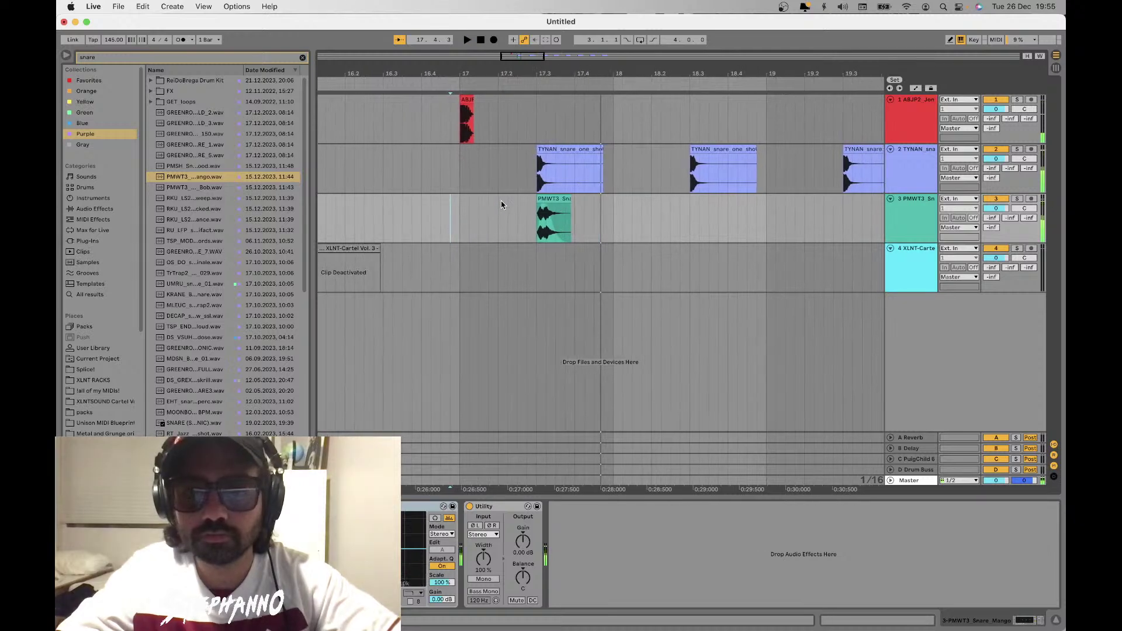
pyautogui.press('-')
pyautogui.press('space')
# Repeat the one-bar PMWT3 Snare Mango pattern on the third track from bar 17 through bar 23
pyautogui.moveTo(533, 203); pyautogui.dragTo(486, 198)
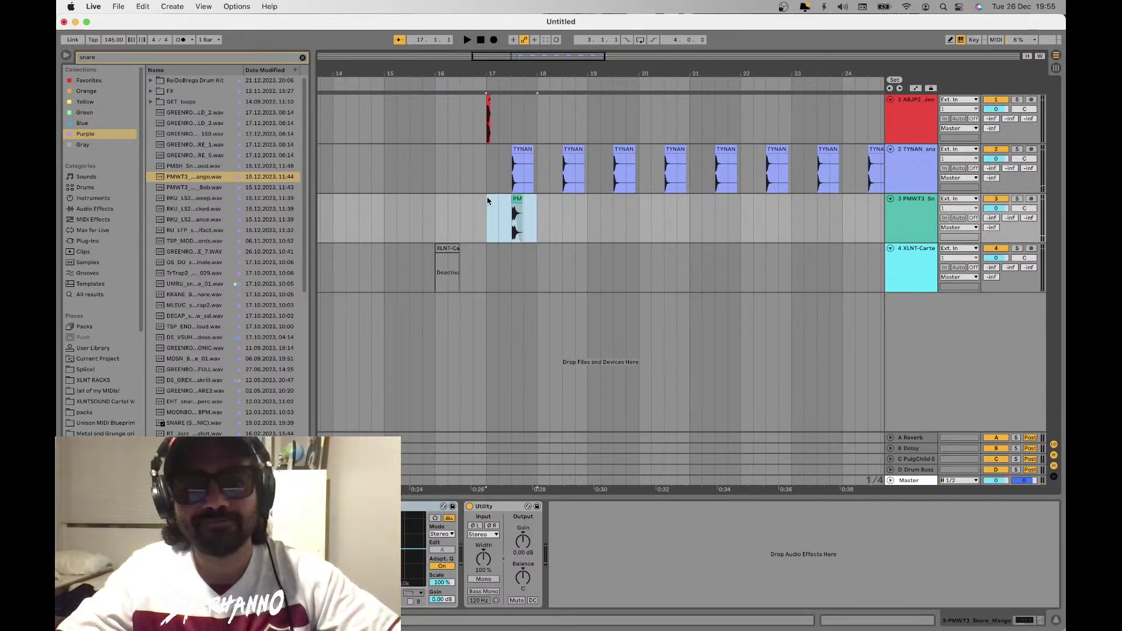
pyautogui.hotkey('ctrl', 'd')
pyautogui.hotkey('ctrl', 'd')
pyautogui.hotkey('ctrl', 'd')
pyautogui.hotkey('ctrl', 'd')
pyautogui.hotkey('ctrl', 'd')
pyautogui.hotkey('ctrl', 'd')
pyautogui.press('-')
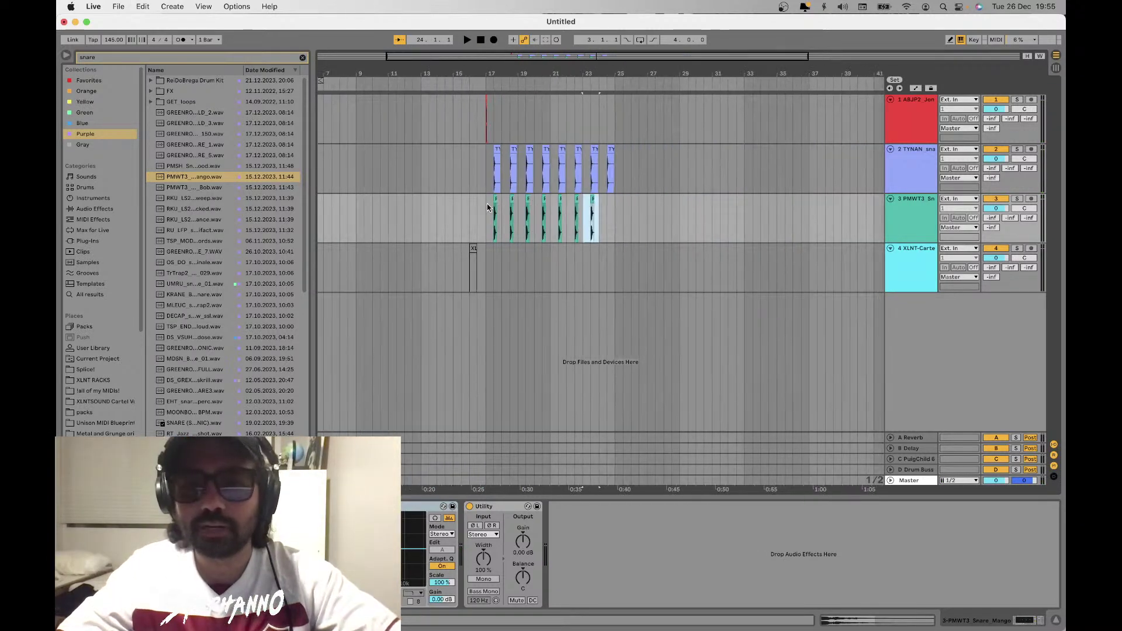
# Insert an audio track below the Mango snare track and place the UMRU snare anime 01 sample on it at beat 3 of bar 17
pyautogui.click(924, 214)
pyautogui.hotkey('ctrl', 't')
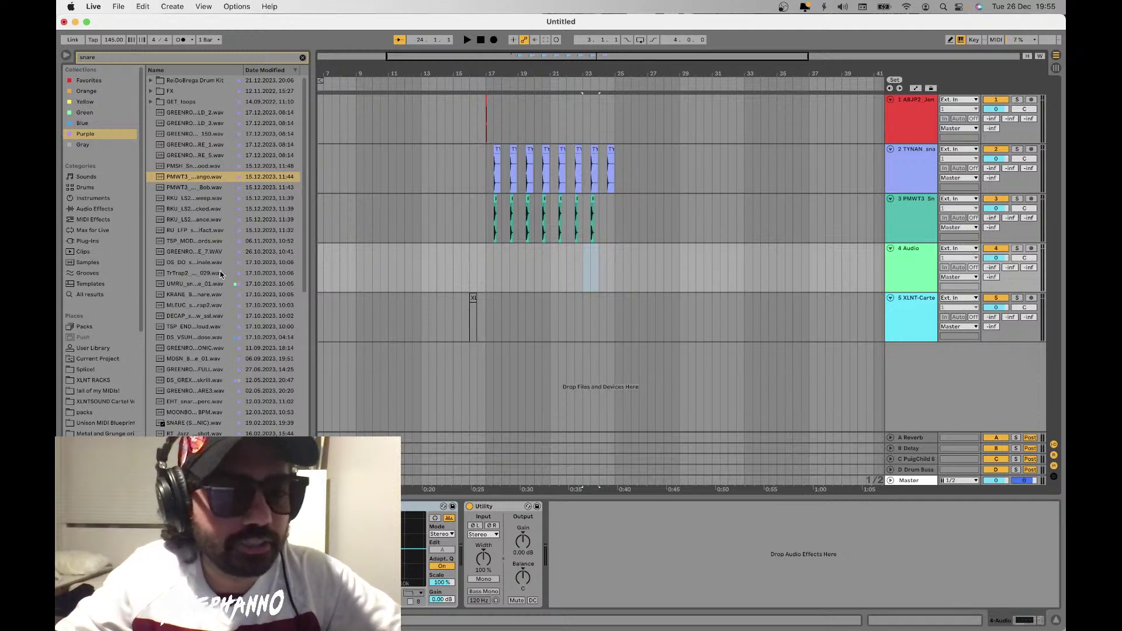
pyautogui.click(205, 262)
pyautogui.press('Down')
pyautogui.press('Down')
pyautogui.moveTo(198, 286); pyautogui.dragTo(497, 272)
# Repeat the one-bar UMRU snare pattern on the fourth track from bar 17 through bar 24
pyautogui.hotkey('ctrl', 'd')
pyautogui.hotkey('ctrl', 'd')
pyautogui.hotkey('ctrl', 'd')
pyautogui.hotkey('ctrl', 'd')
pyautogui.hotkey('ctrl', 'd')
pyautogui.hotkey('ctrl', 'd')
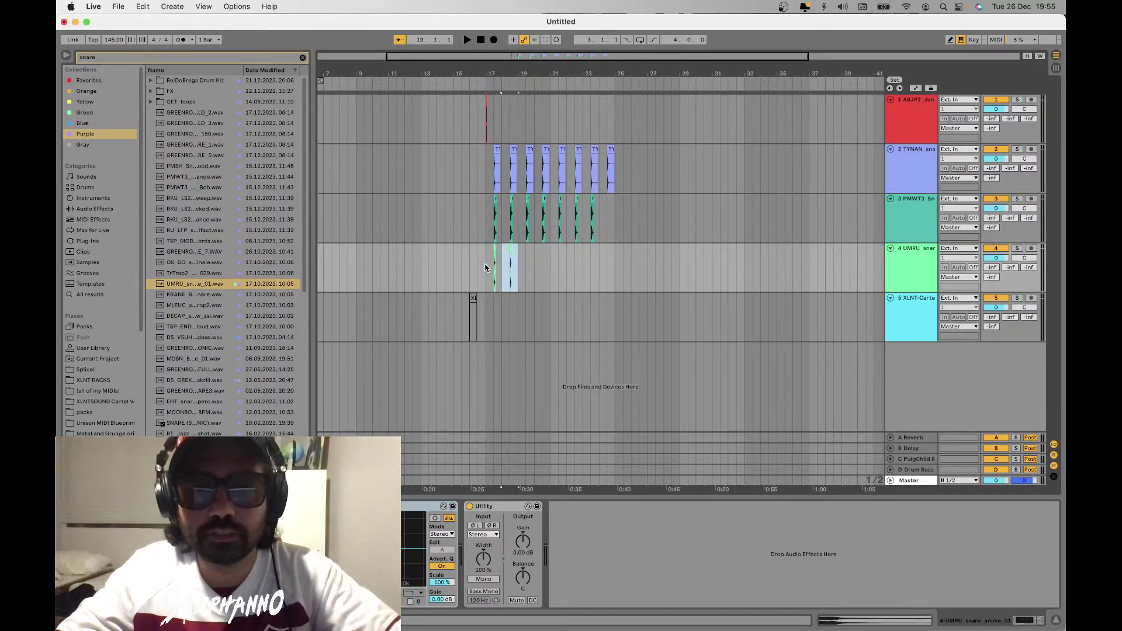
pyautogui.hotkey('ctrl', 'd')
# Play the kick with the three layered snares from bar 17 and listen to how they combine
pyautogui.click(486, 268)
pyautogui.press('space')
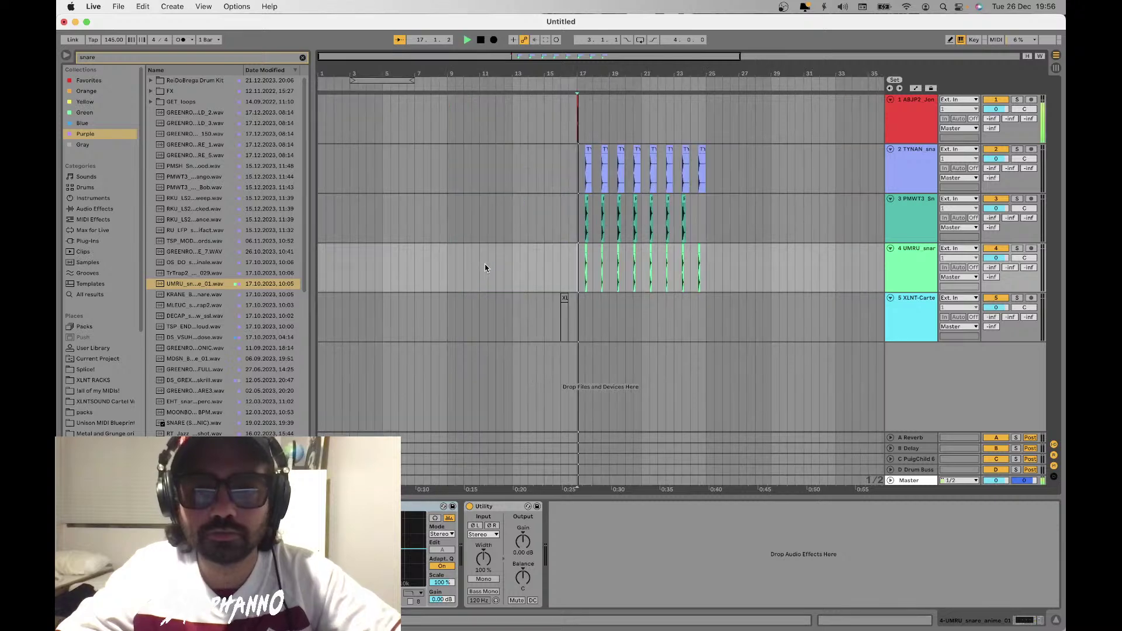
pyautogui.press('+')
pyautogui.press('+')
pyautogui.press('+')
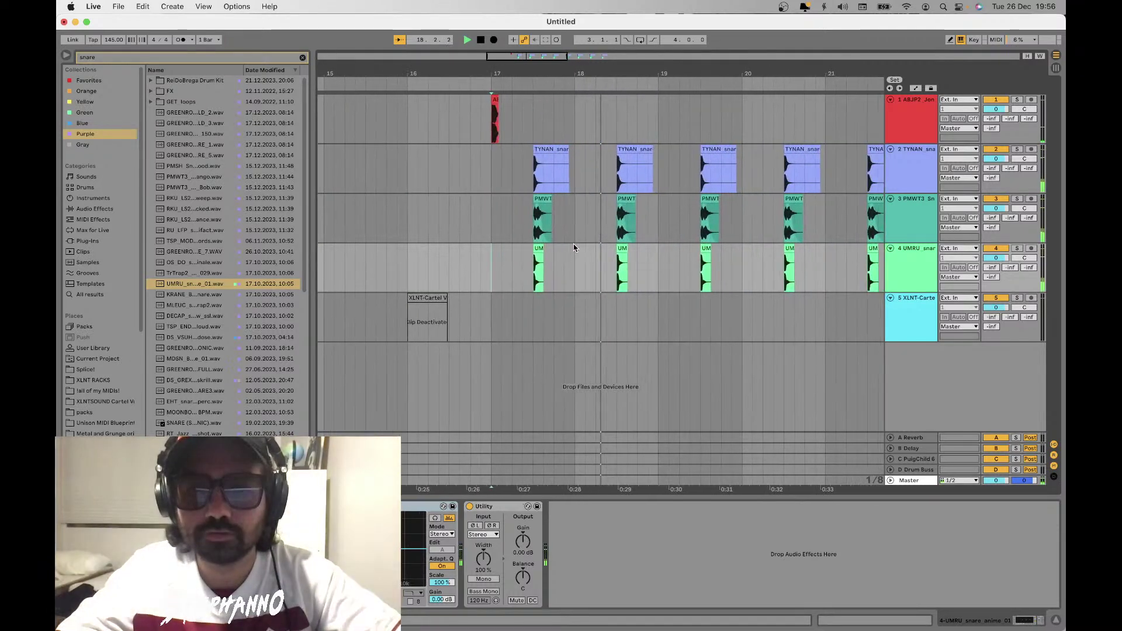
pyautogui.press('space')
pyautogui.press('space')
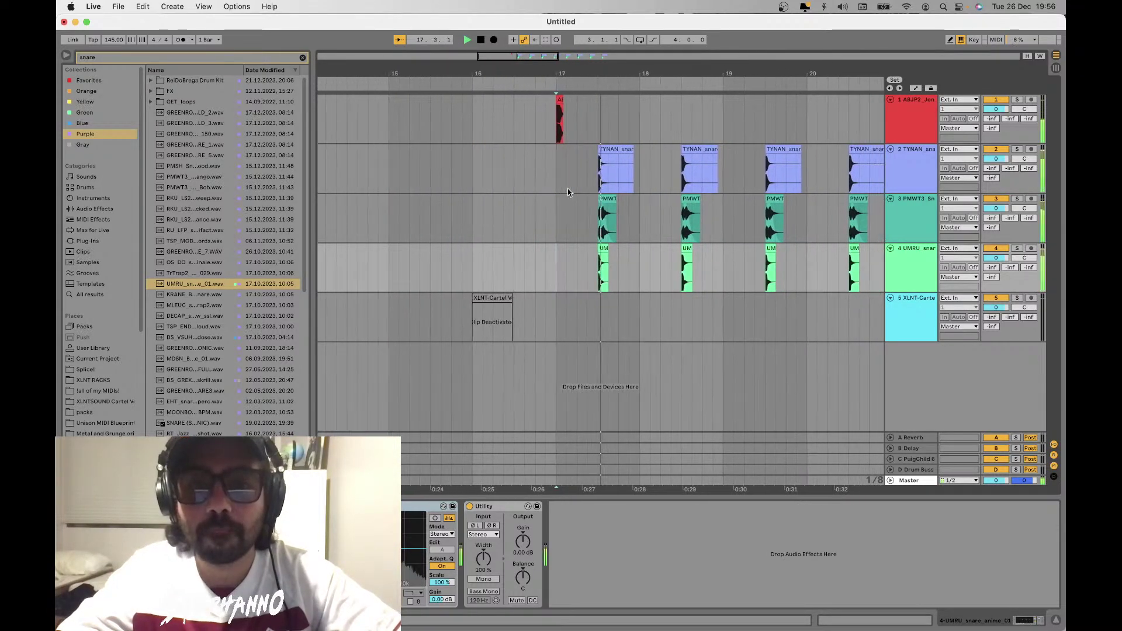
# Duplicate the bar 17 kick onto beat 4 of bar 17 and listen to the placement
pyautogui.moveTo(598, 134); pyautogui.dragTo(537, 126)
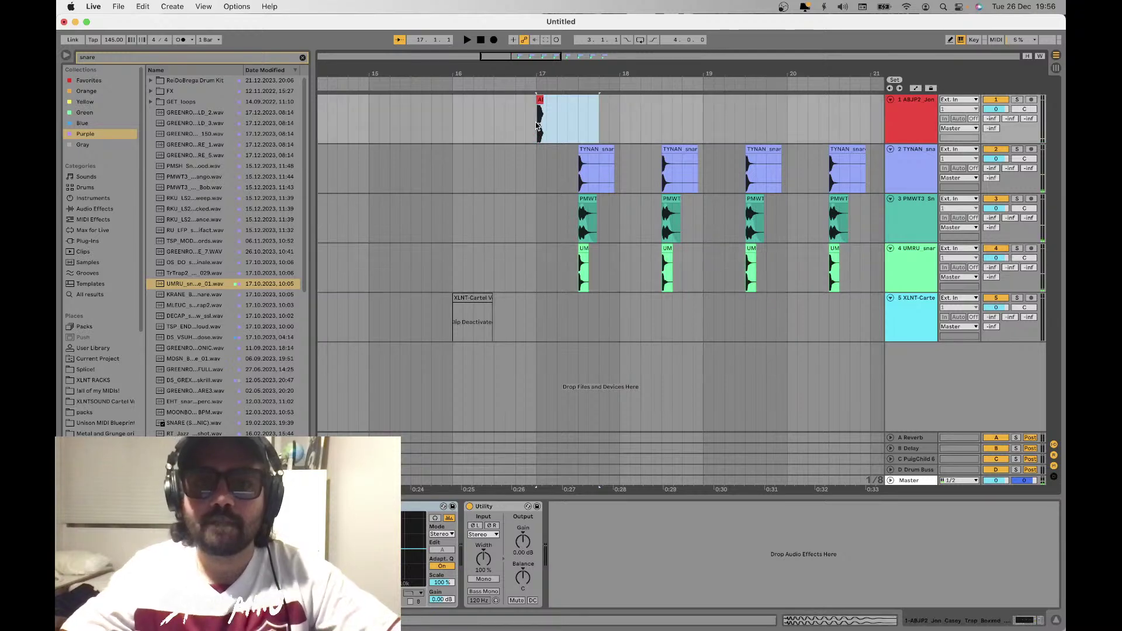
pyautogui.hotkey('ctrl', 'd')
pyautogui.click(529, 122)
pyautogui.press('space')
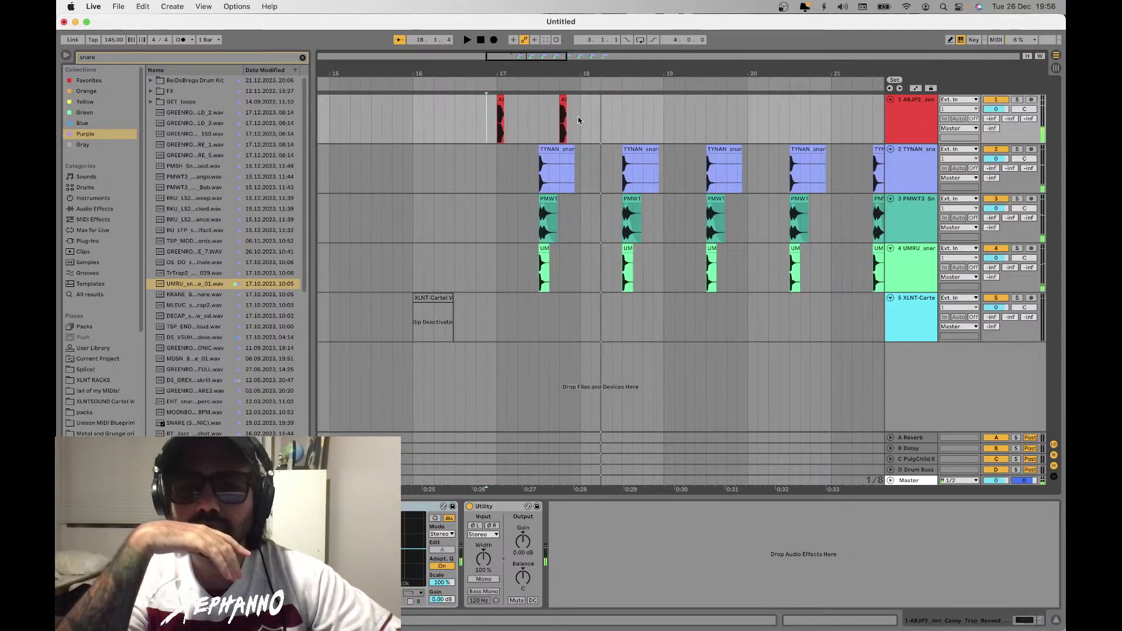
# Add two more kick copies on beats 2 and 4 of bar 18 and play the two-bar pattern
pyautogui.moveTo(596, 120); pyautogui.dragTo(555, 115)
pyautogui.hotkey('ctrl', 'd')
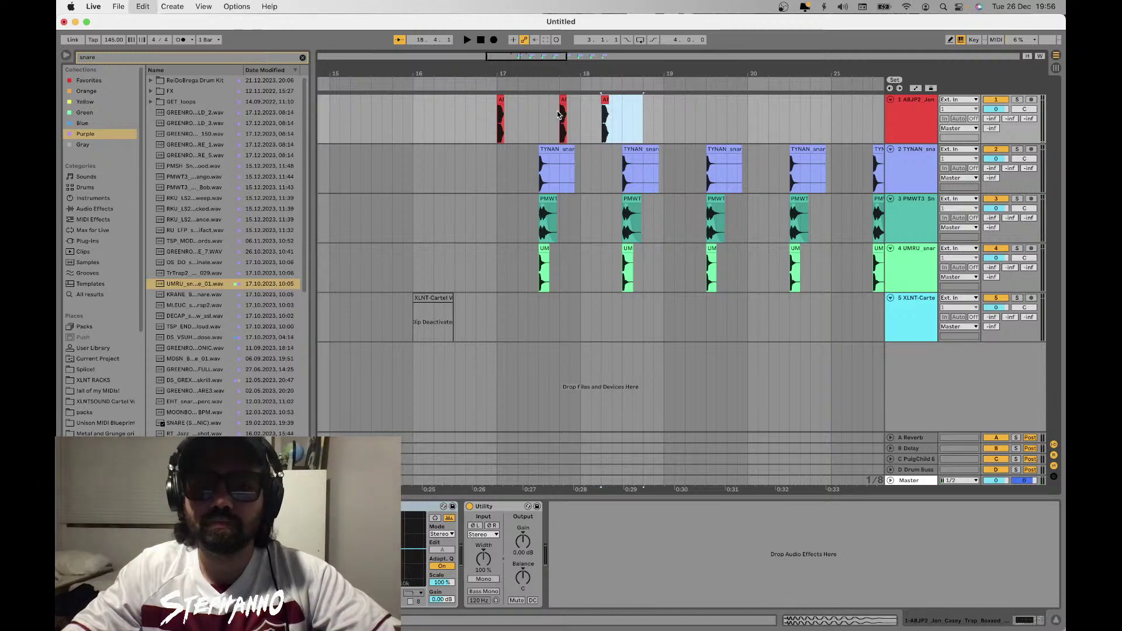
pyautogui.press('-')
pyautogui.hotkey('ctrl', 'd')
pyautogui.press('+')
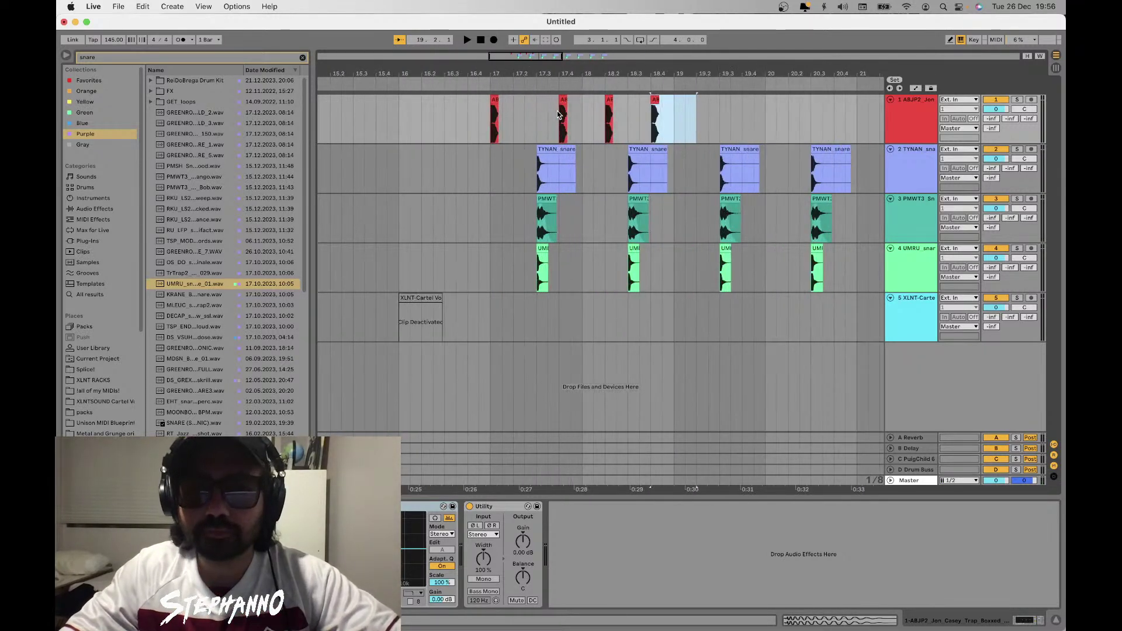
pyautogui.click(485, 123)
pyautogui.press('space')
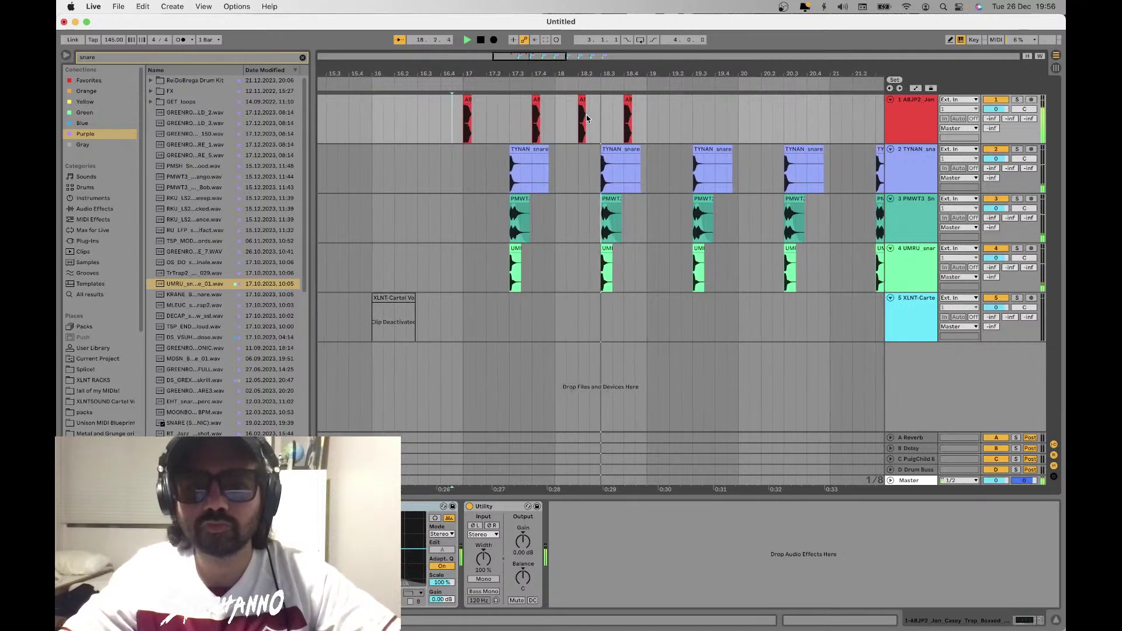
# Add a kick on beat 1 of bar 19, repeat the two-bar kick pattern through bar 20, and play it from bar 17
pyautogui.click(593, 125)
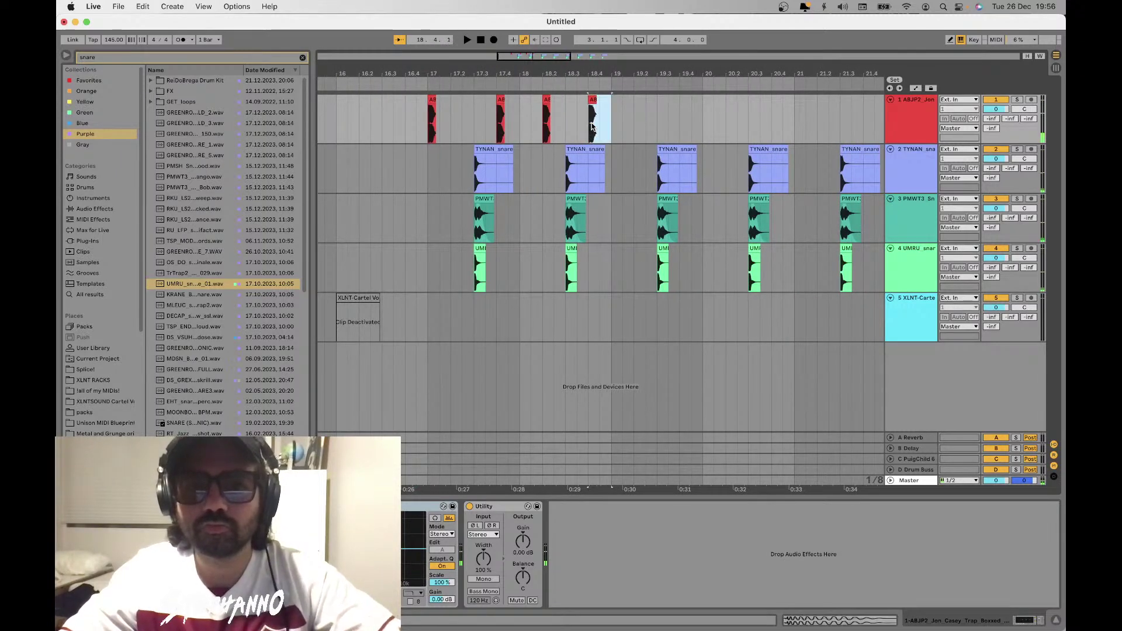
pyautogui.hotkey('ctrl', 'd')
pyautogui.press('-')
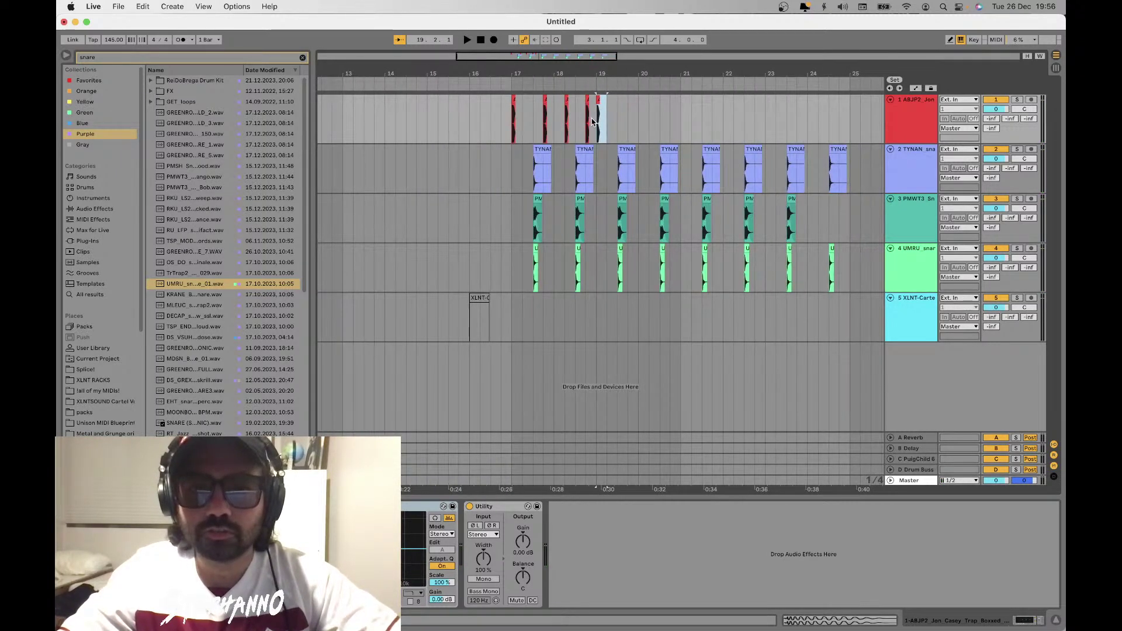
pyautogui.moveTo(593, 121)
pyautogui.mouseDown()
pyautogui.moveTo(514, 117)
pyautogui.moveTo(591, 118)
pyautogui.mouseUp()
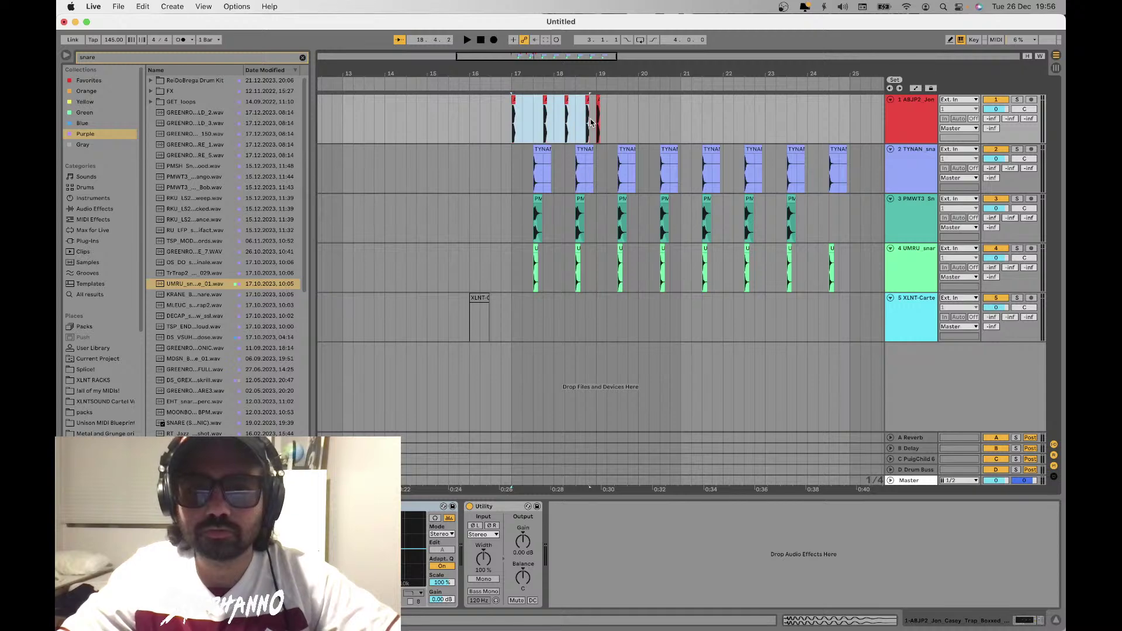
pyautogui.press('super+d')
pyautogui.click(507, 118)
pyautogui.press('space')
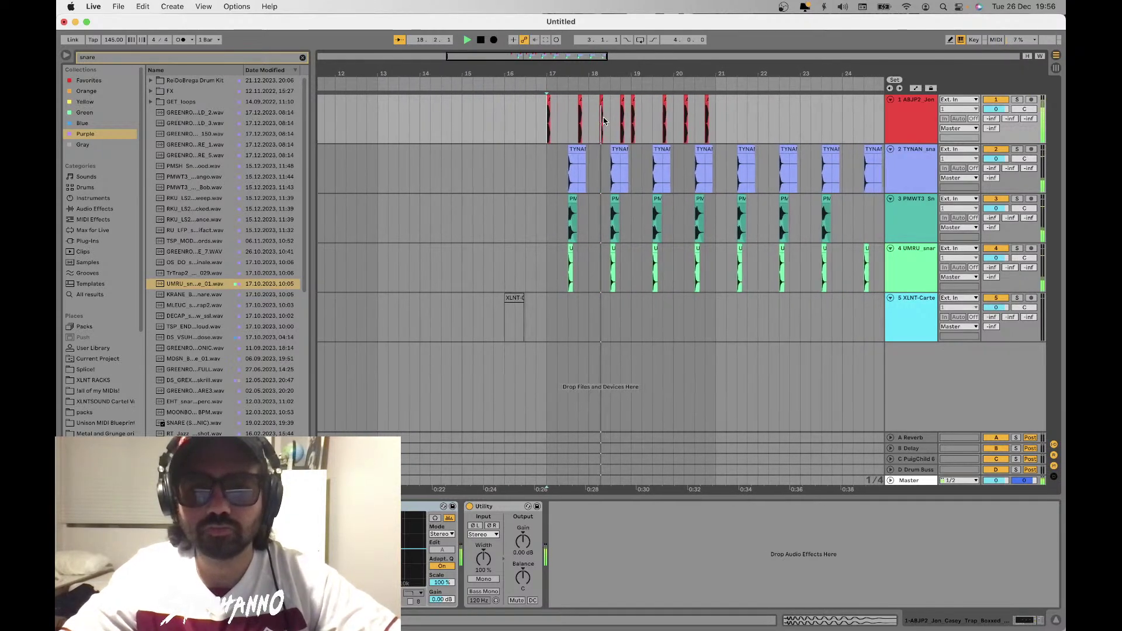
# Add an extra kick in bar 19, a beat and a half after its downbeat, and play from bar 17
pyautogui.scroll(5, 604, 121)
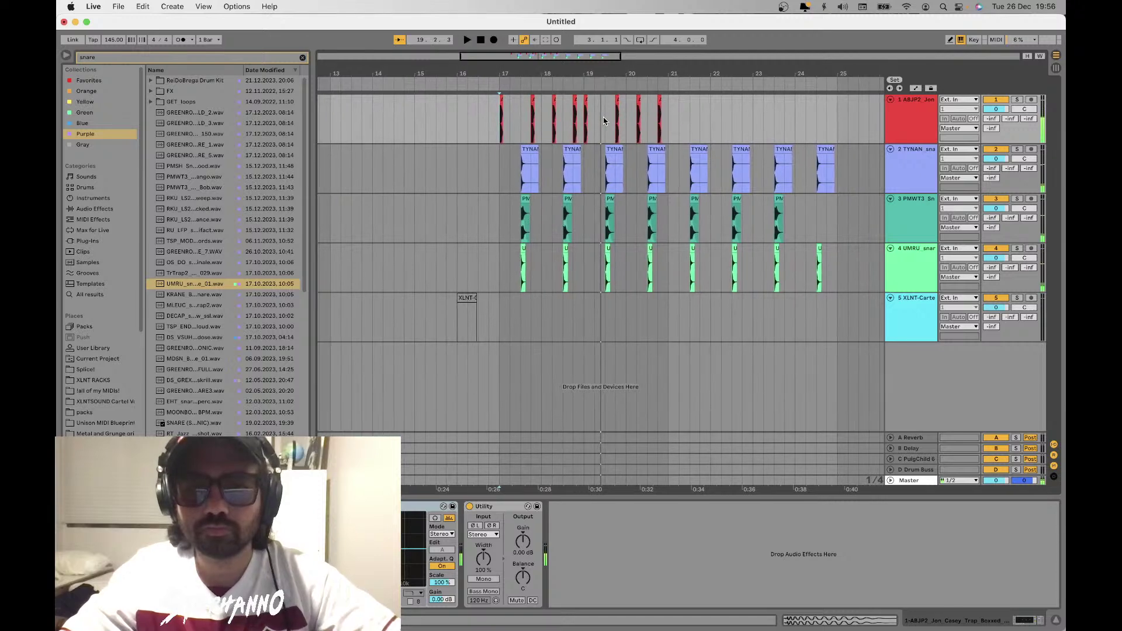
pyautogui.moveTo(607, 125); pyautogui.dragTo(572, 125)
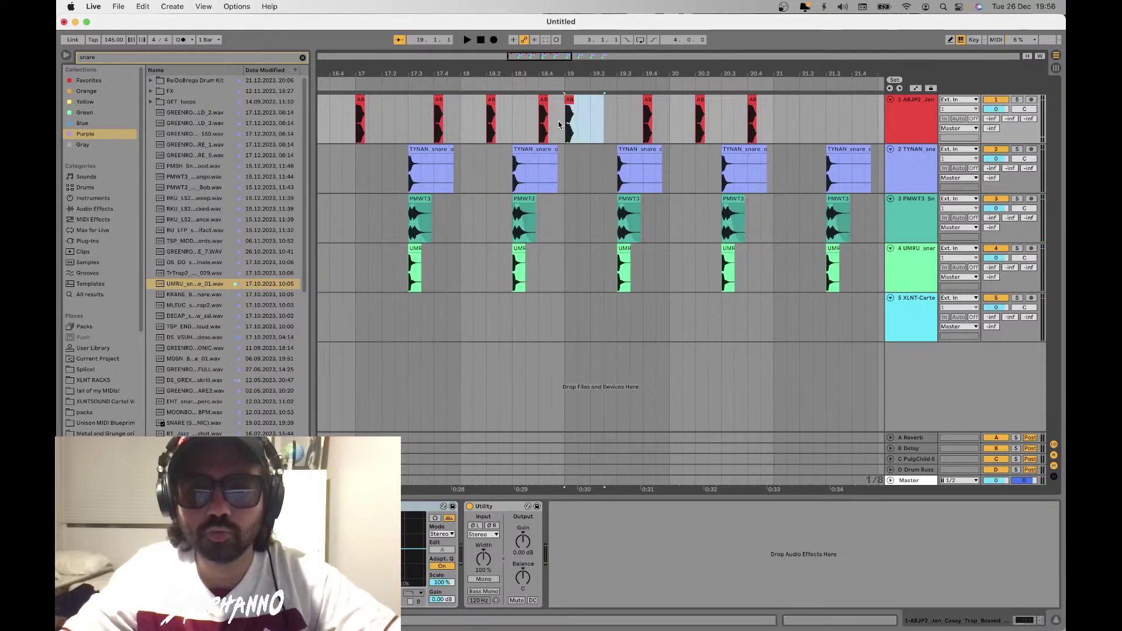
pyautogui.scroll(-5, 532, 121)
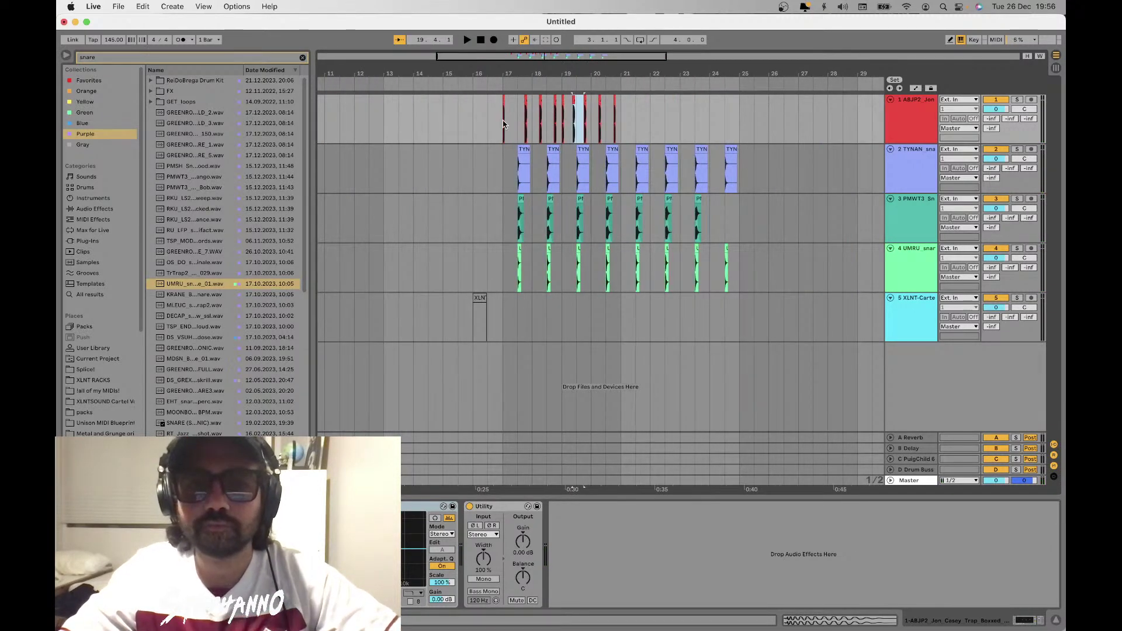
pyautogui.click(504, 124)
pyautogui.press('space')
# Duplicate bars 17 to 20 of the kick and all three snare tracks into bars 21 to 24
pyautogui.moveTo(706, 255); pyautogui.dragTo(618, 125)
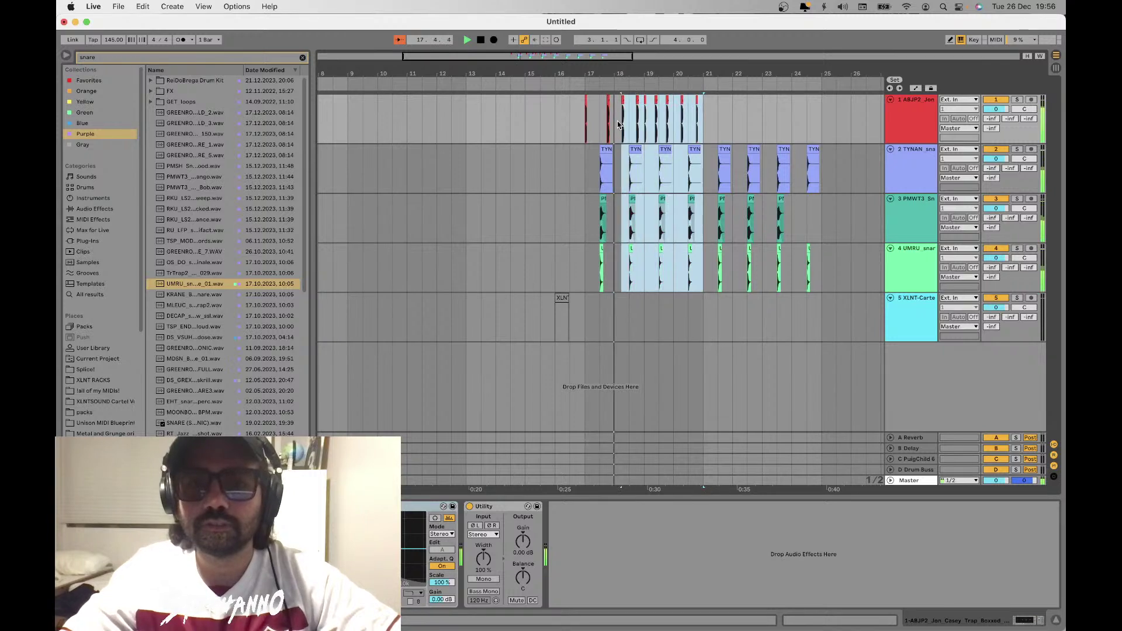
pyautogui.press('super+d')
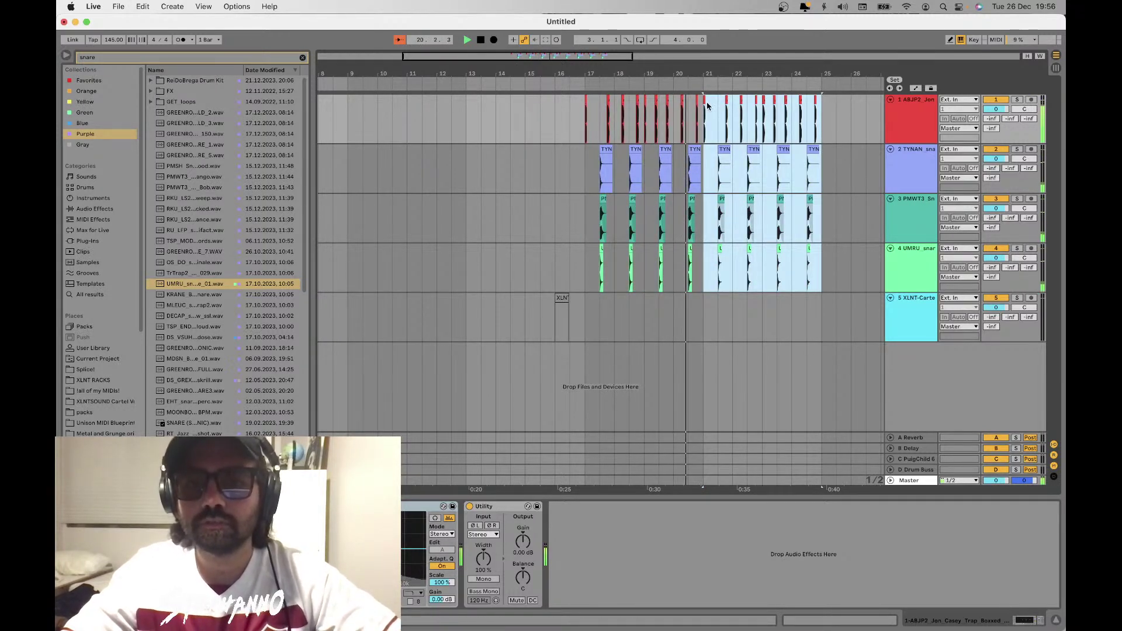
pyautogui.press('-')
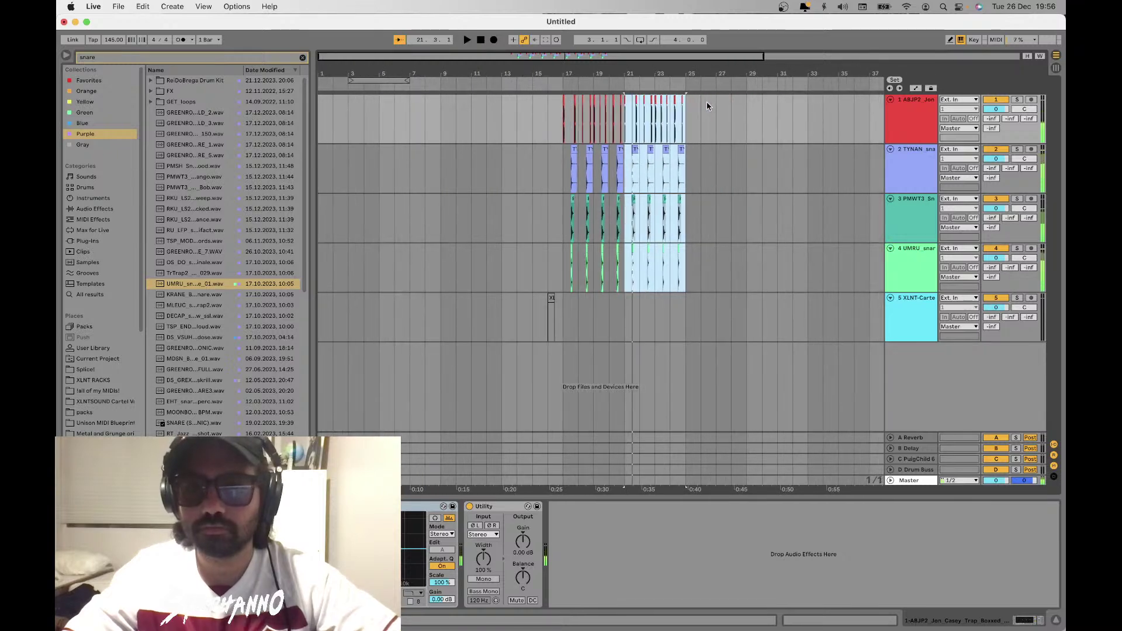
# Insert an audio track below the kick track and paste a copy of the first kick on it at bar 17
pyautogui.click(707, 105)
pyautogui.press('super+t')
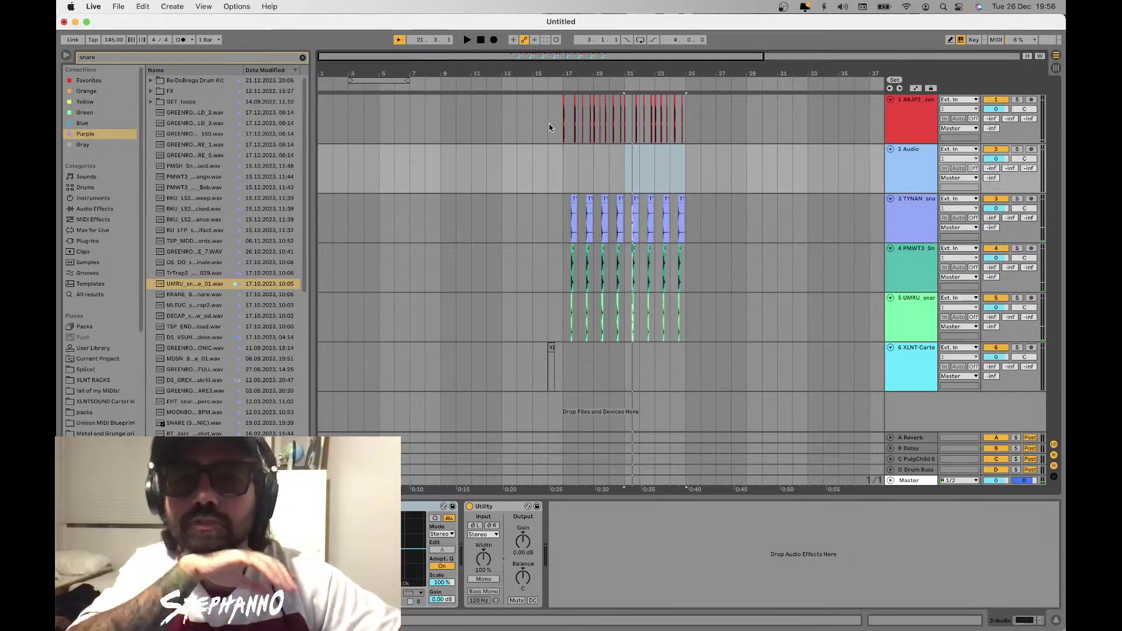
pyautogui.press('+')
pyautogui.press('+')
pyautogui.click(605, 117)
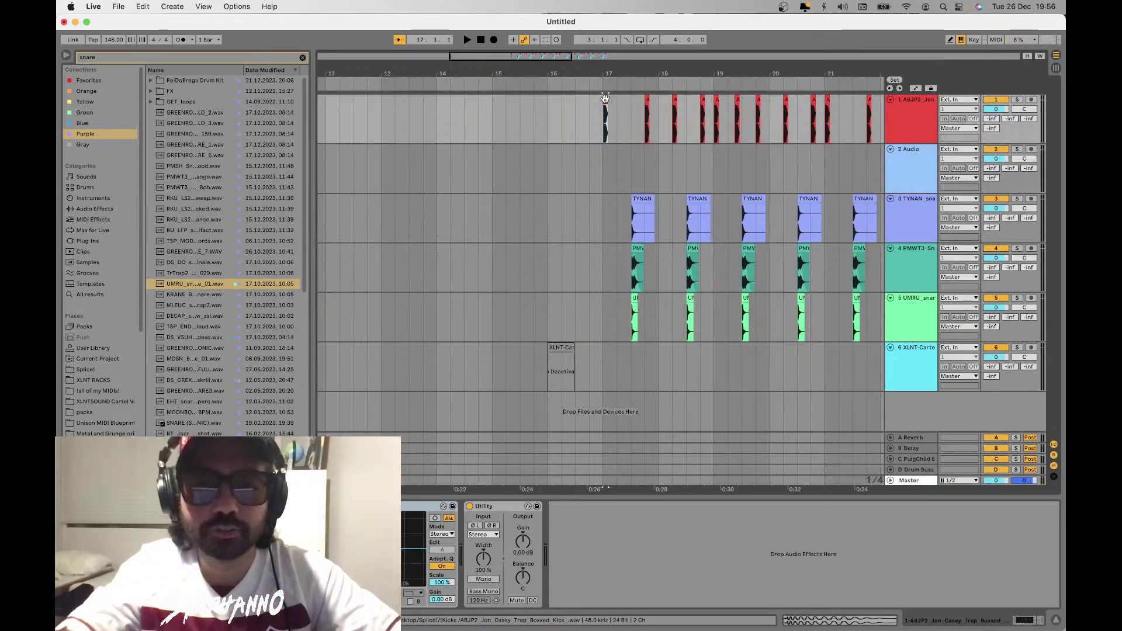
pyautogui.click(604, 154)
pyautogui.press('super+v')
pyautogui.press('+')
pyautogui.press('+')
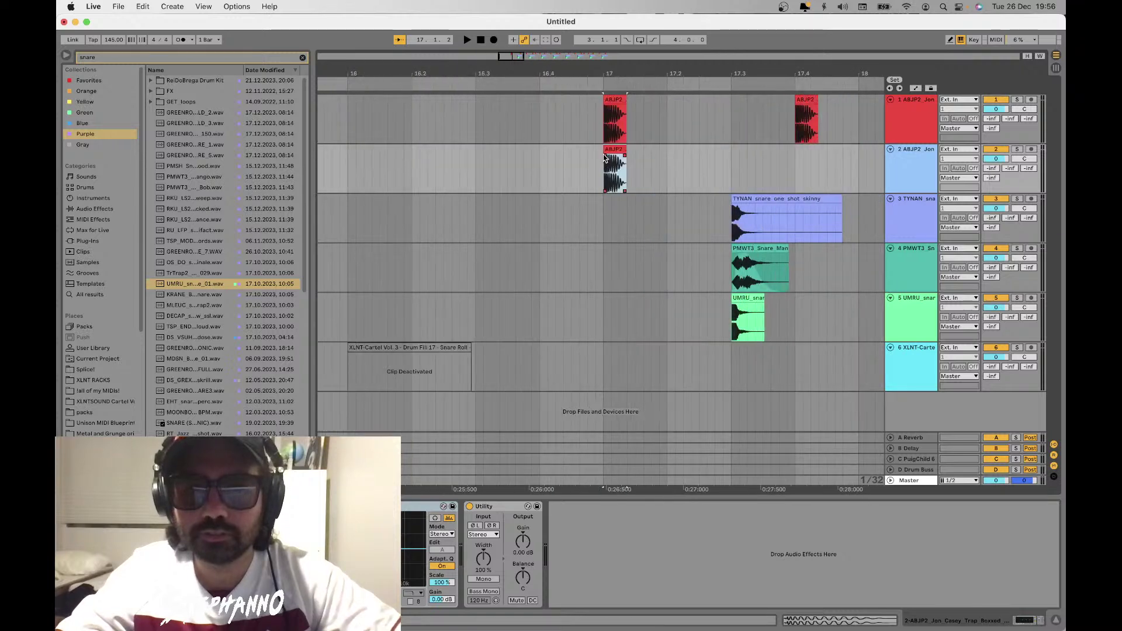
# Shift the copied kick a sixteenth note earlier, trim its end to bar 17, and shape it with a fade-in
pyautogui.press('Left')
pyautogui.press('Left')
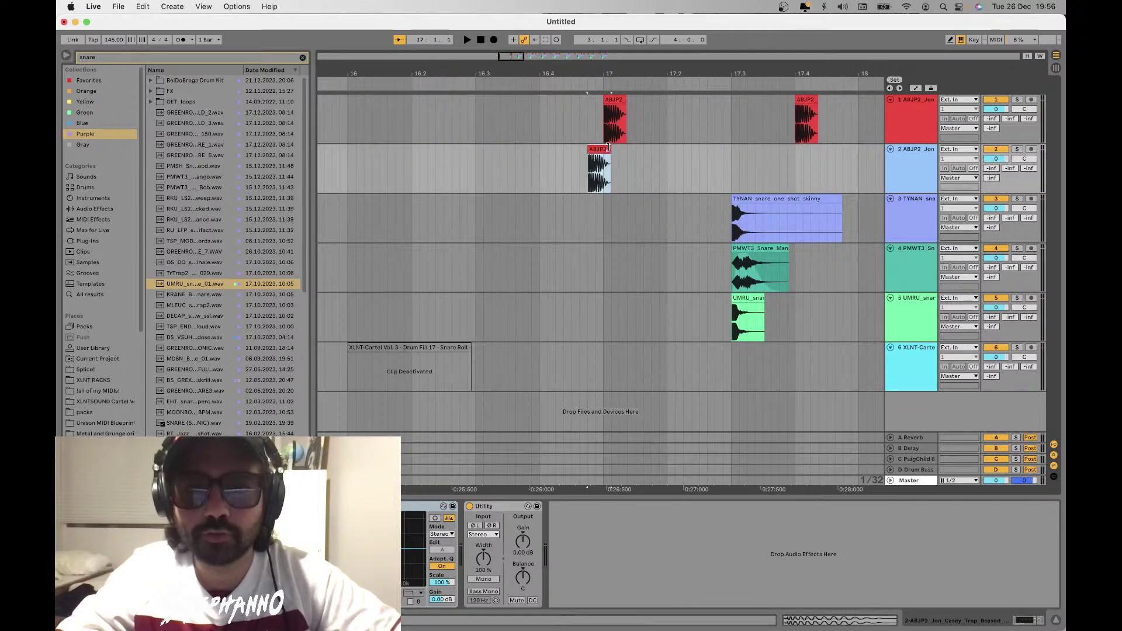
pyautogui.moveTo(611, 170); pyautogui.dragTo(604, 169)
pyautogui.press('+')
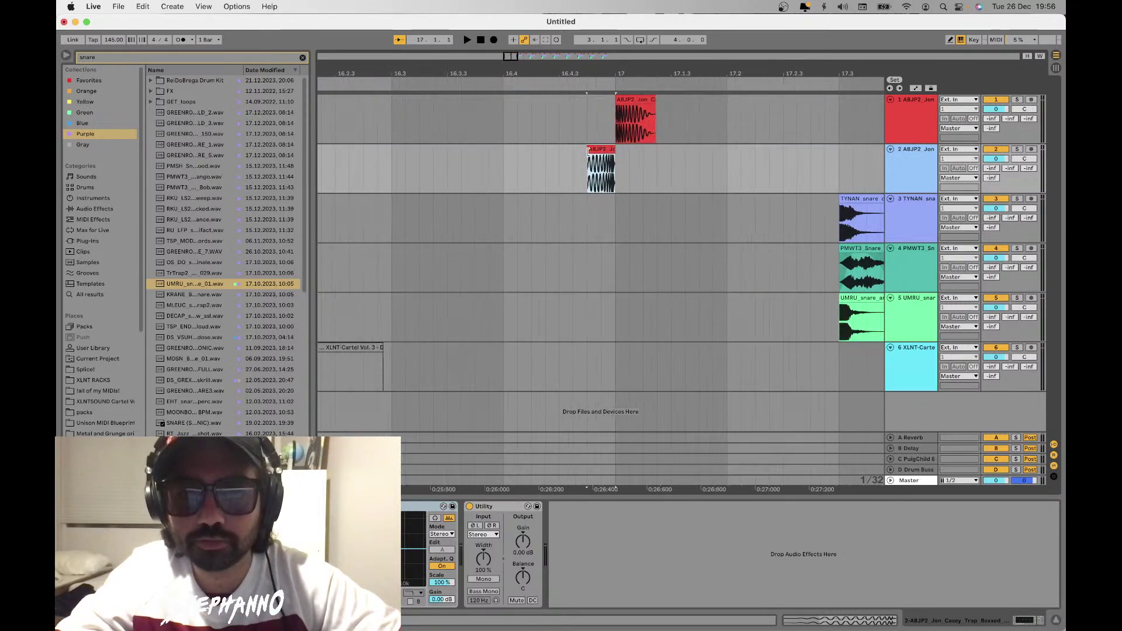
pyautogui.click(638, 161)
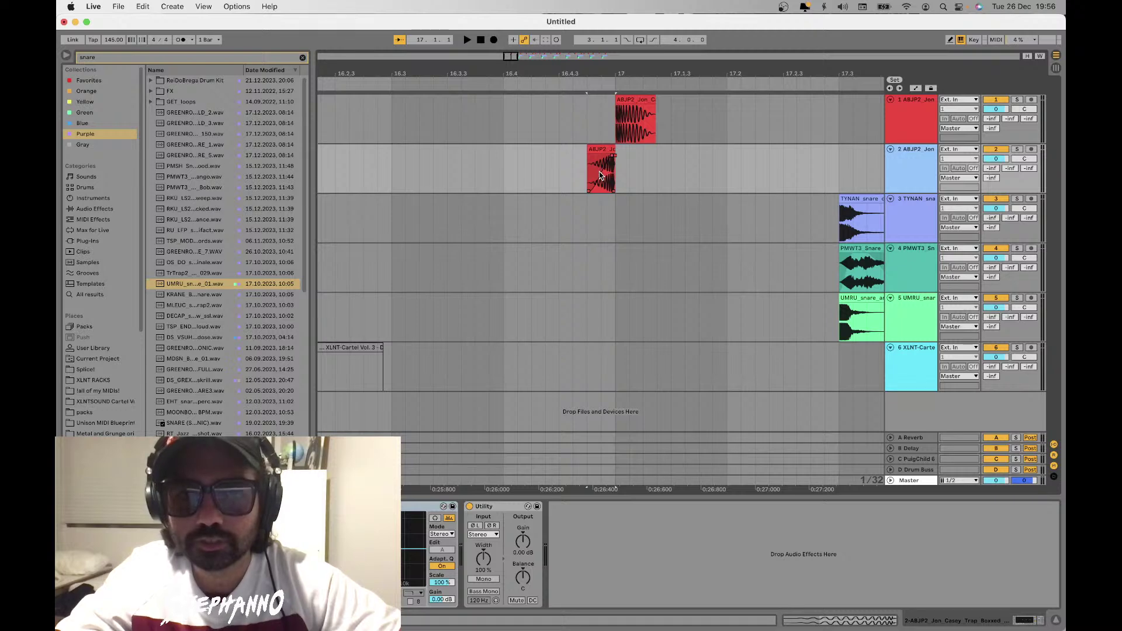
# Lower the second kick track's volume to -6.0 dB and repeat its lead-in kick four bars later, just before bar 21
pyautogui.moveTo(989, 162); pyautogui.dragTo(989, 175)
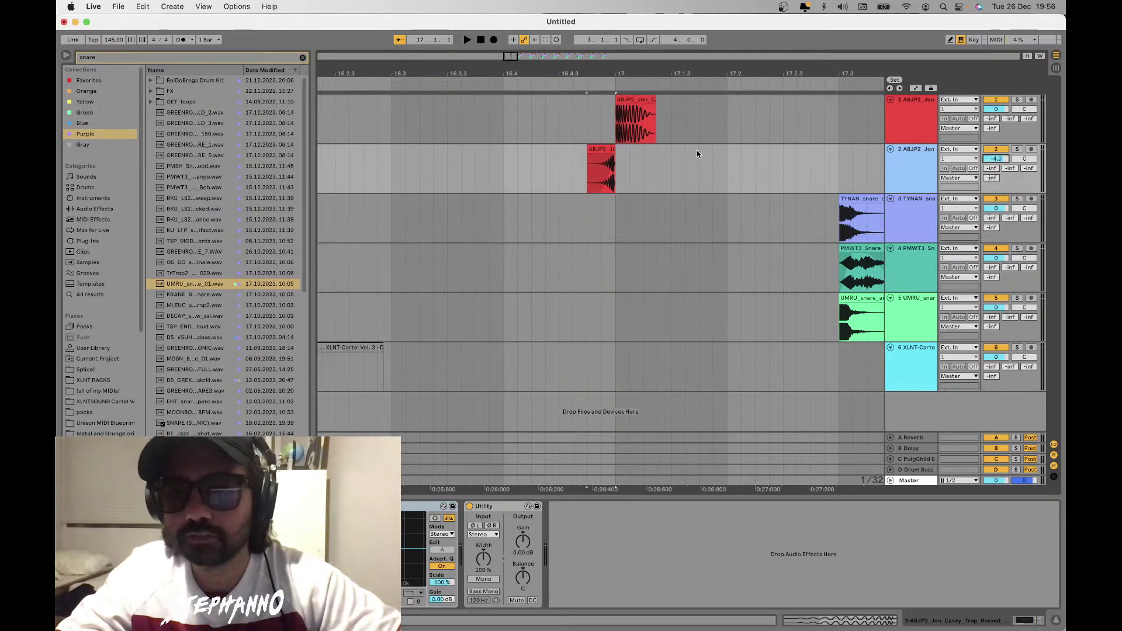
pyautogui.press('-')
pyautogui.press('-')
pyautogui.press('-')
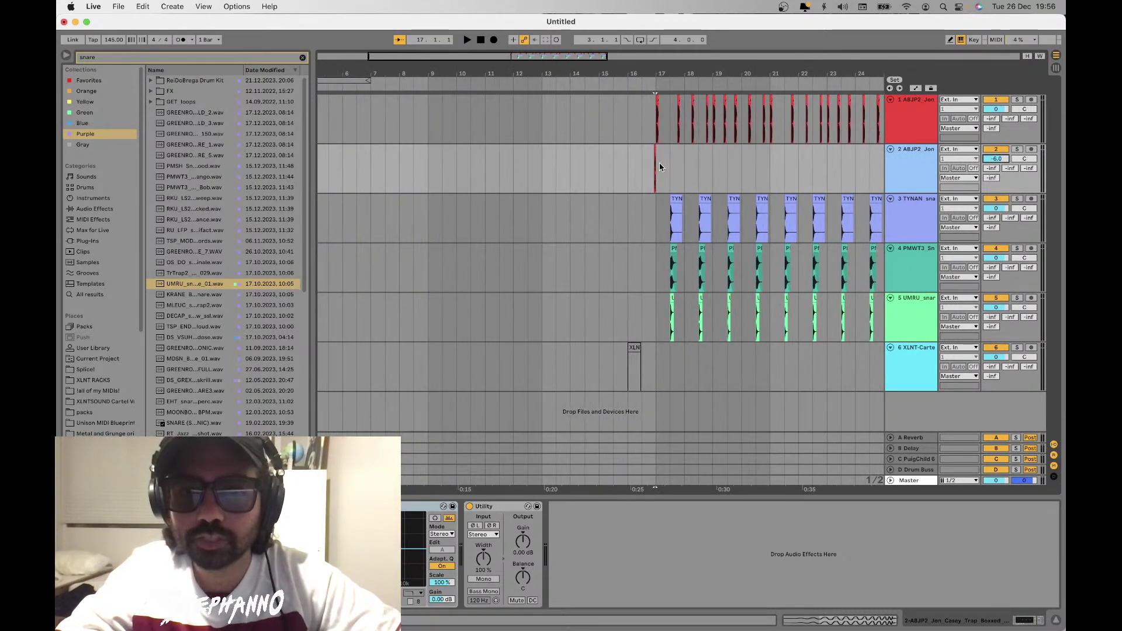
pyautogui.press('-')
pyautogui.press('-')
pyautogui.moveTo(599, 159); pyautogui.dragTo(541, 154)
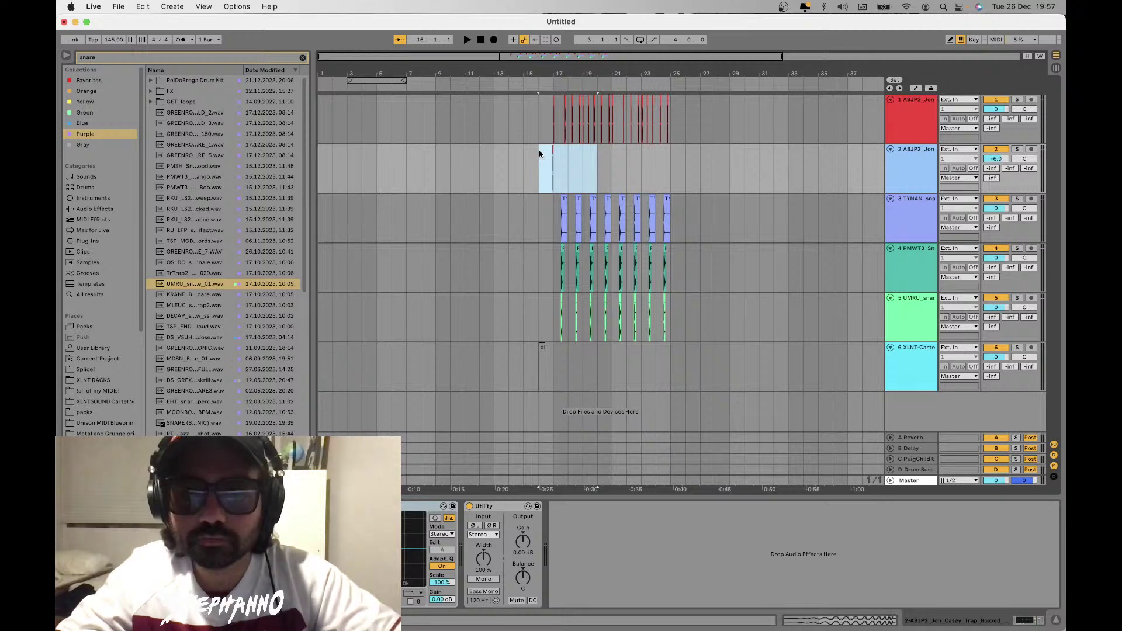
pyautogui.hotkey('ctrl', 'd')
# Play the arrangement from bar 16 and listen to the full eight-bar groove with the lead-in kicks
pyautogui.click(539, 150)
pyautogui.press('space')
pyautogui.press('+')
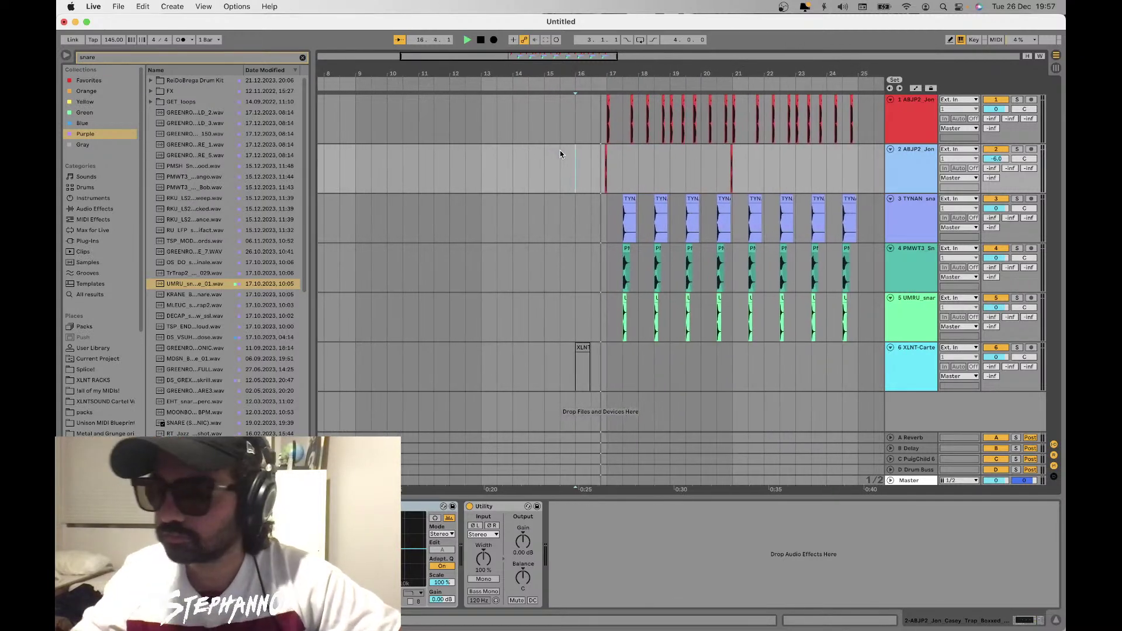
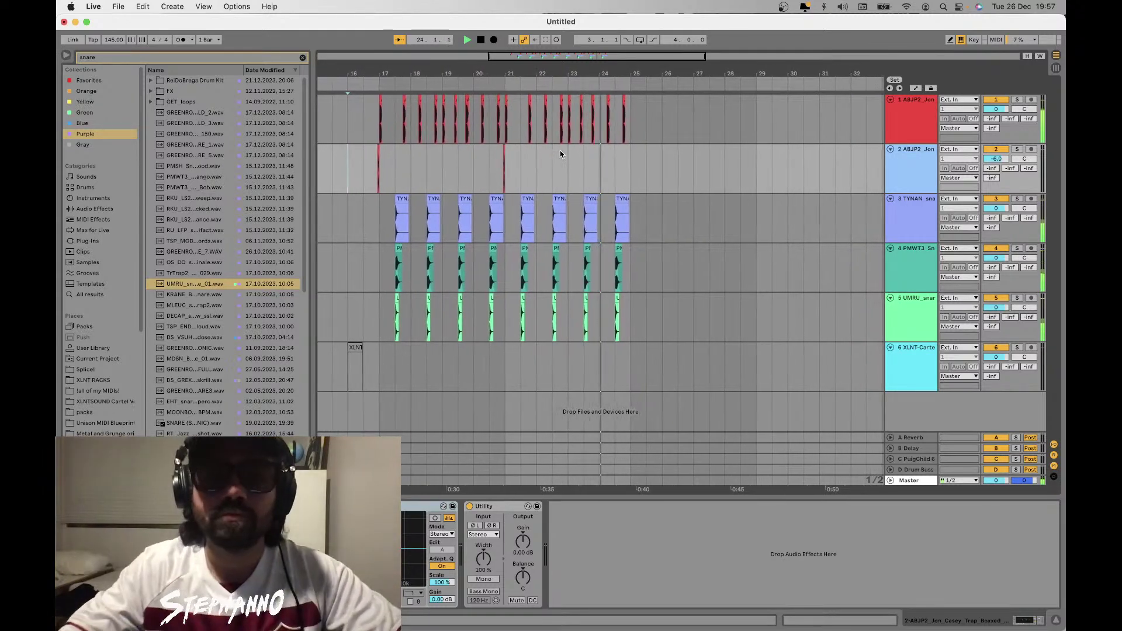
# Solo the TYNAN and PMWT3 Mango snare tracks in turn from beat 3 of bar 17 and compare them with the full mix
pyautogui.click(395, 216)
pyautogui.press('space')
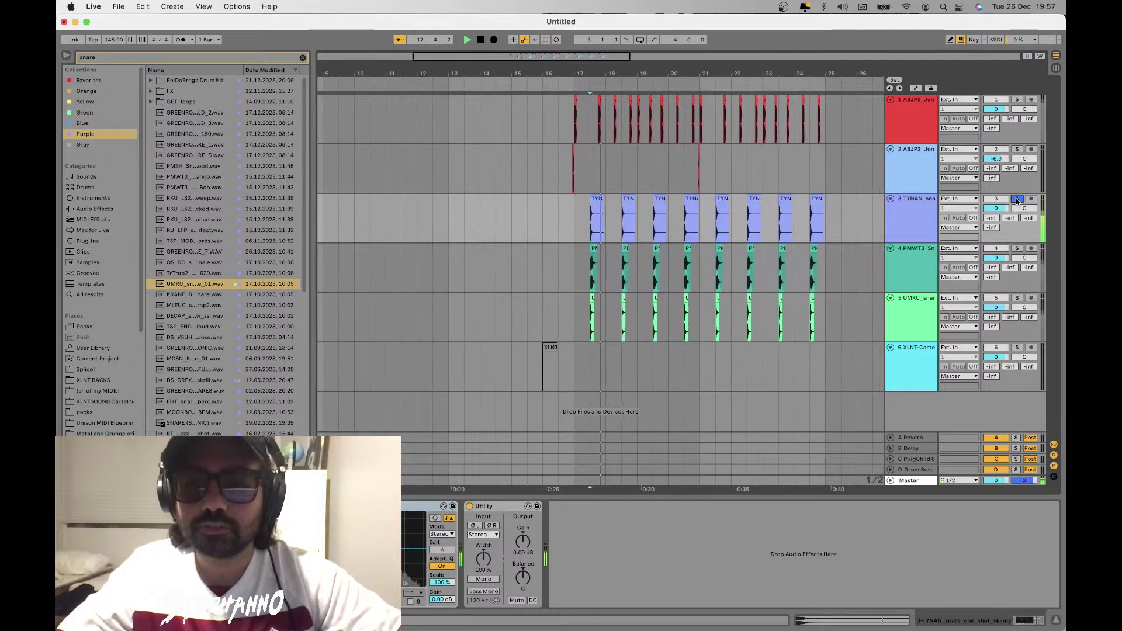
pyautogui.click(1017, 249)
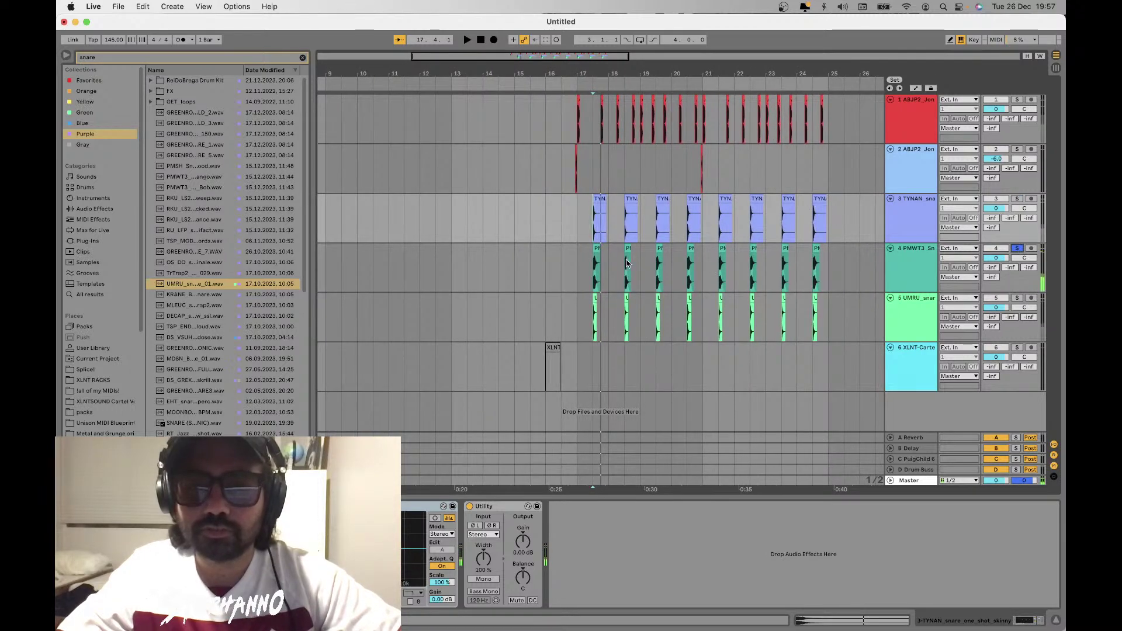
pyautogui.click(596, 278)
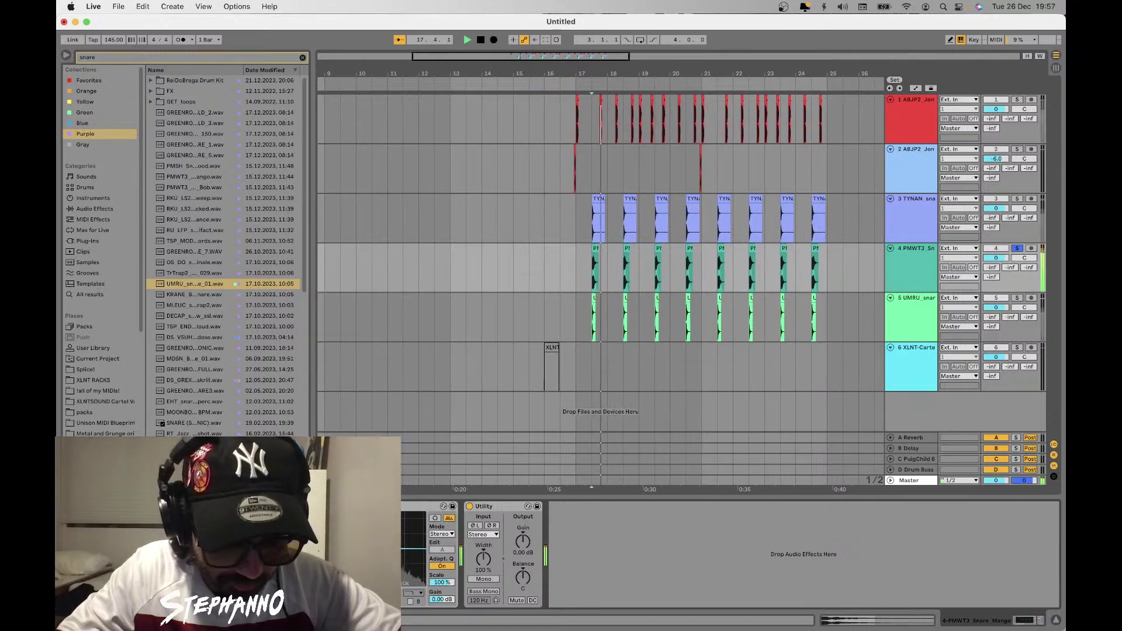
pyautogui.press('space')
pyautogui.press('space')
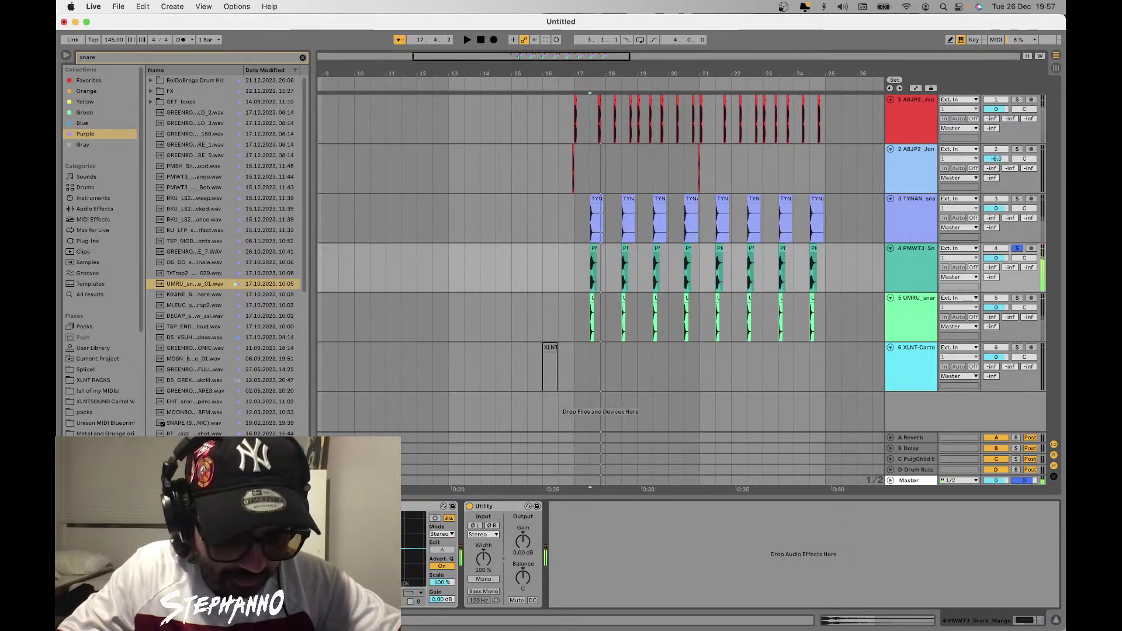
pyautogui.press('space')
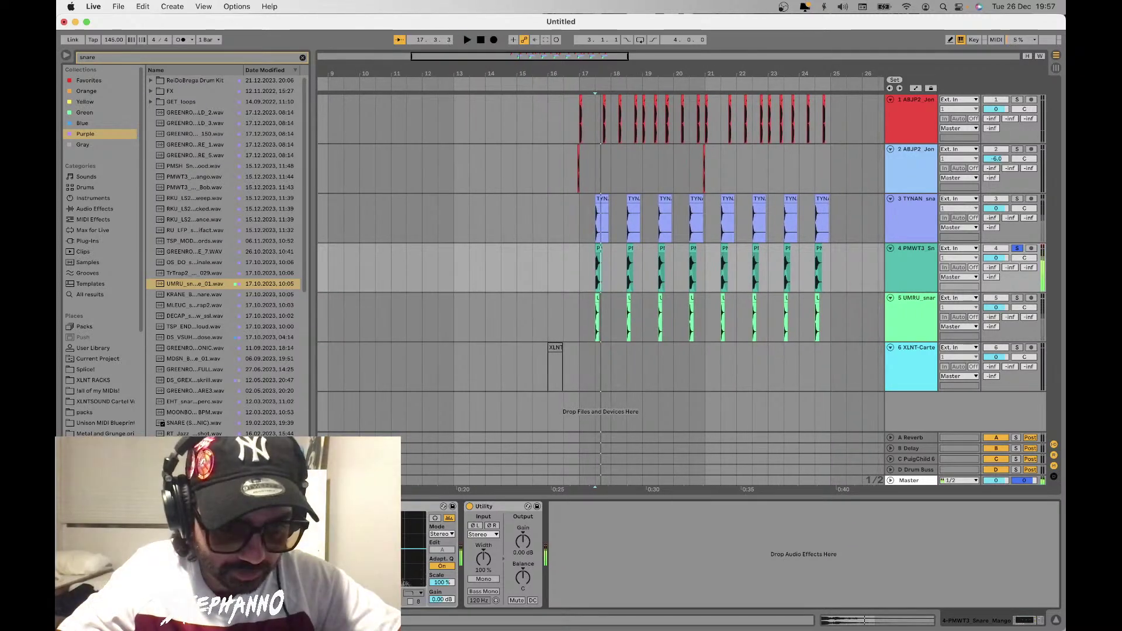
pyautogui.press('space')
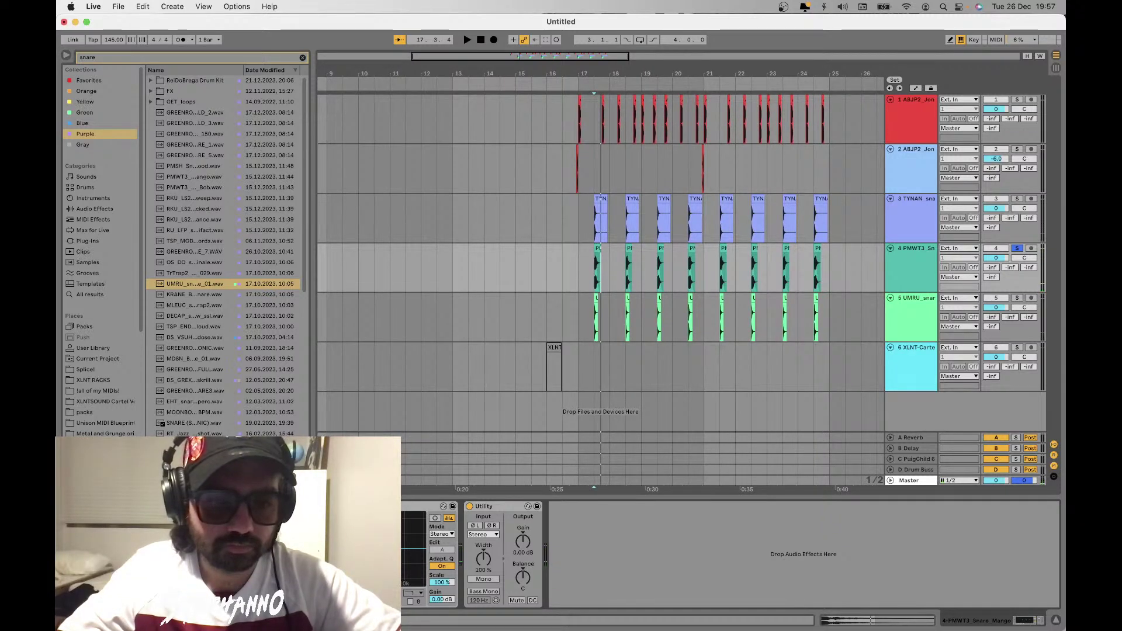
pyautogui.press('space')
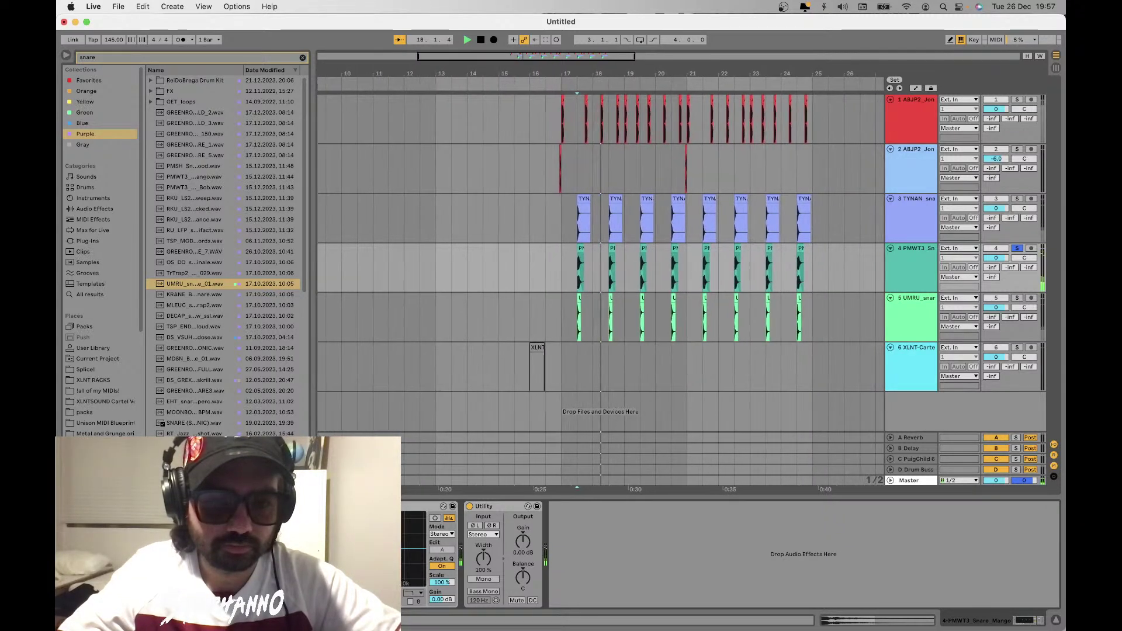
pyautogui.press('space')
pyautogui.press('space')
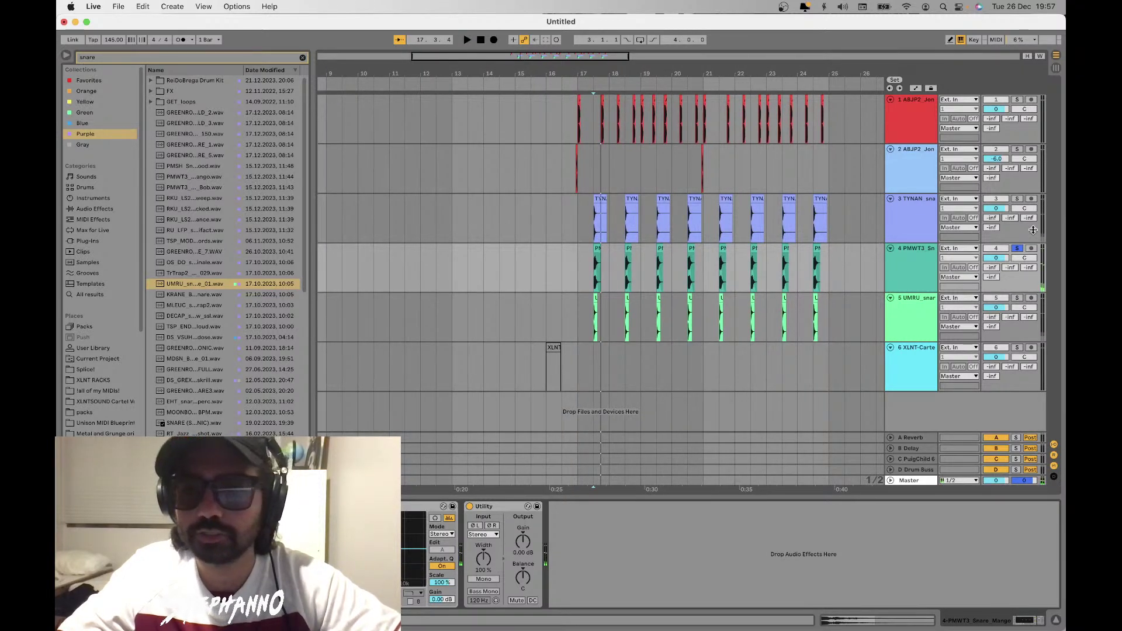
pyautogui.press('space')
pyautogui.press('space')
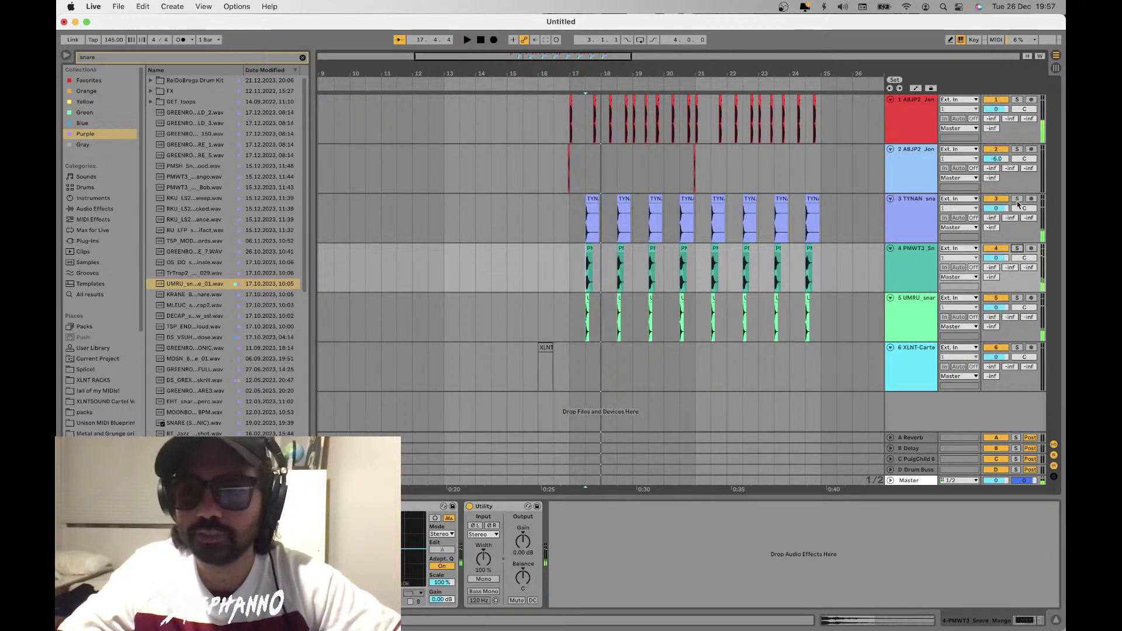
# Audition the TYNAN snare soloed at the start of the groove and compare it with the unsoloed mix from bar 17
pyautogui.click(591, 221)
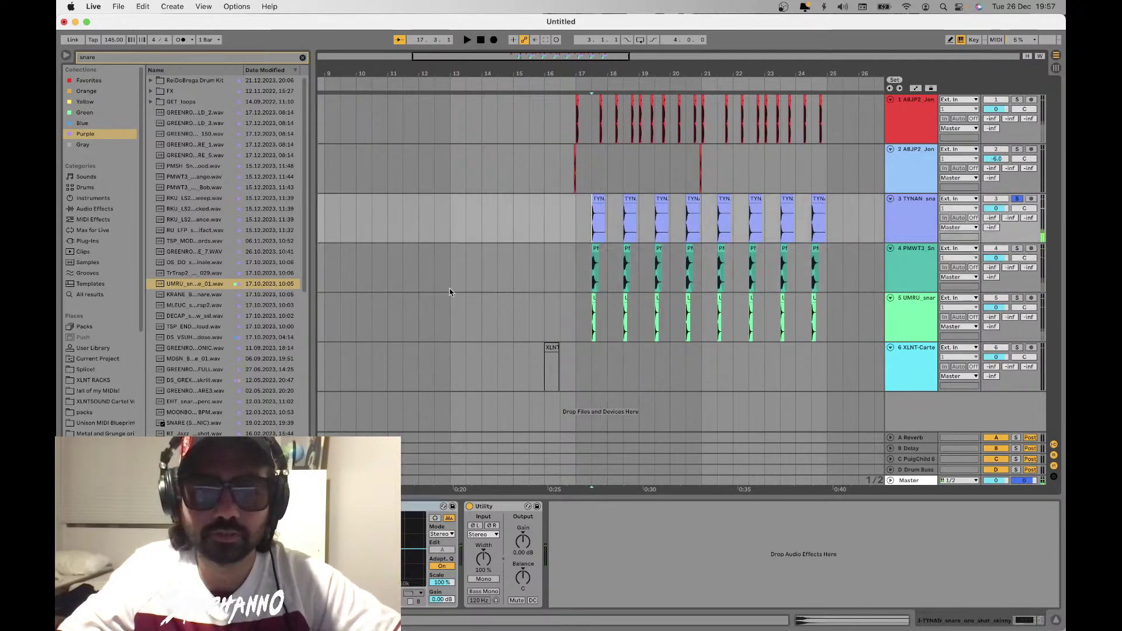
pyautogui.press('space')
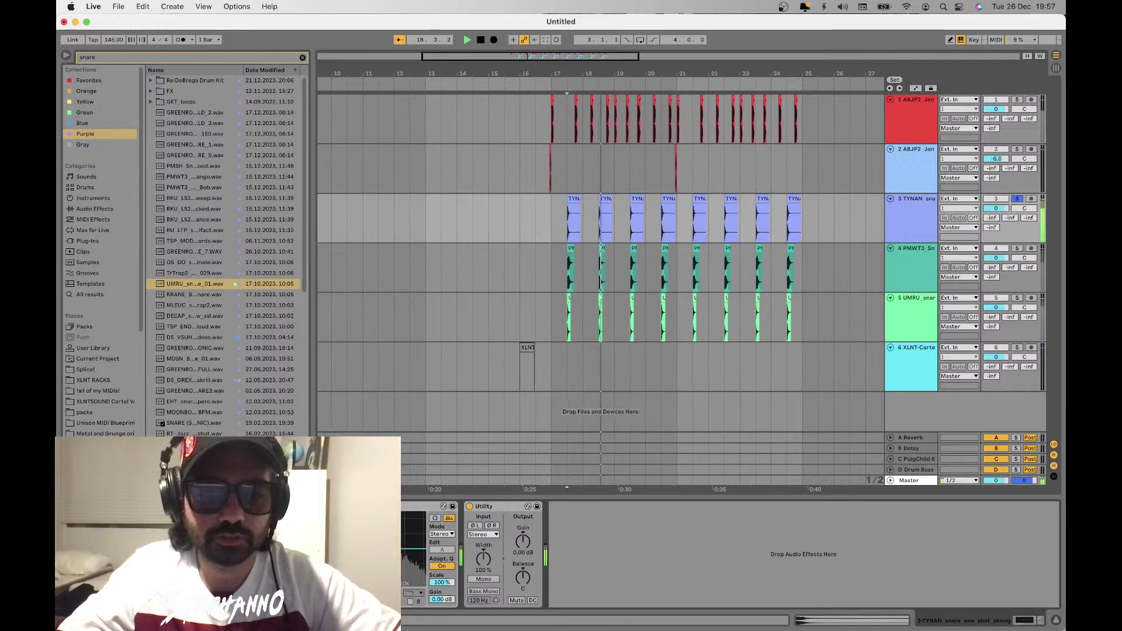
pyautogui.press('space')
pyautogui.press('space')
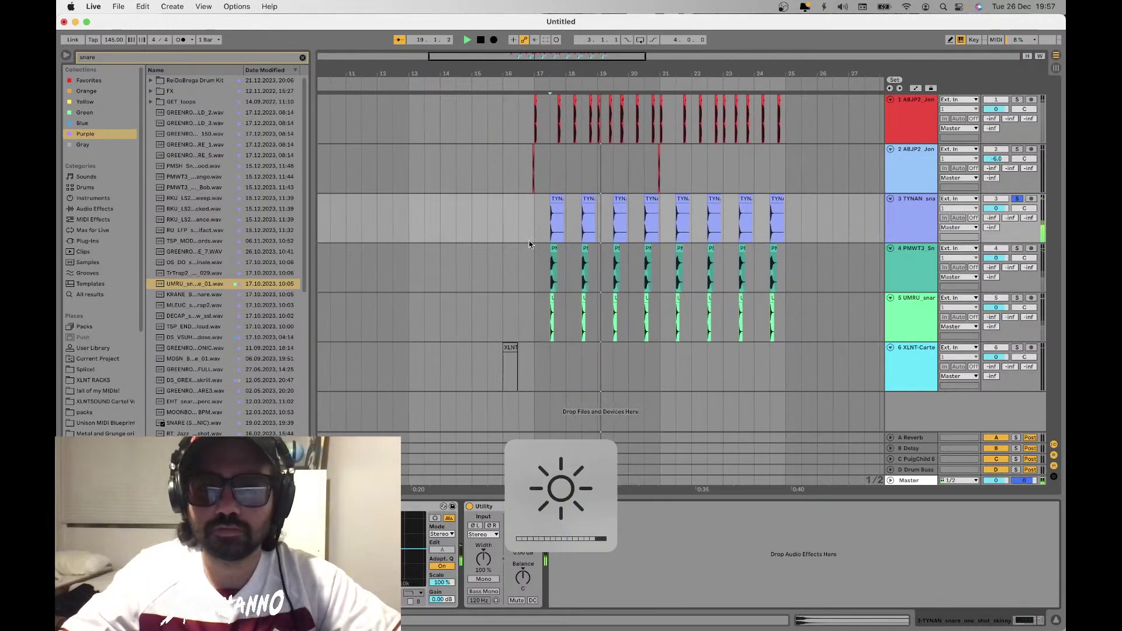
pyautogui.press('space')
pyautogui.press('space')
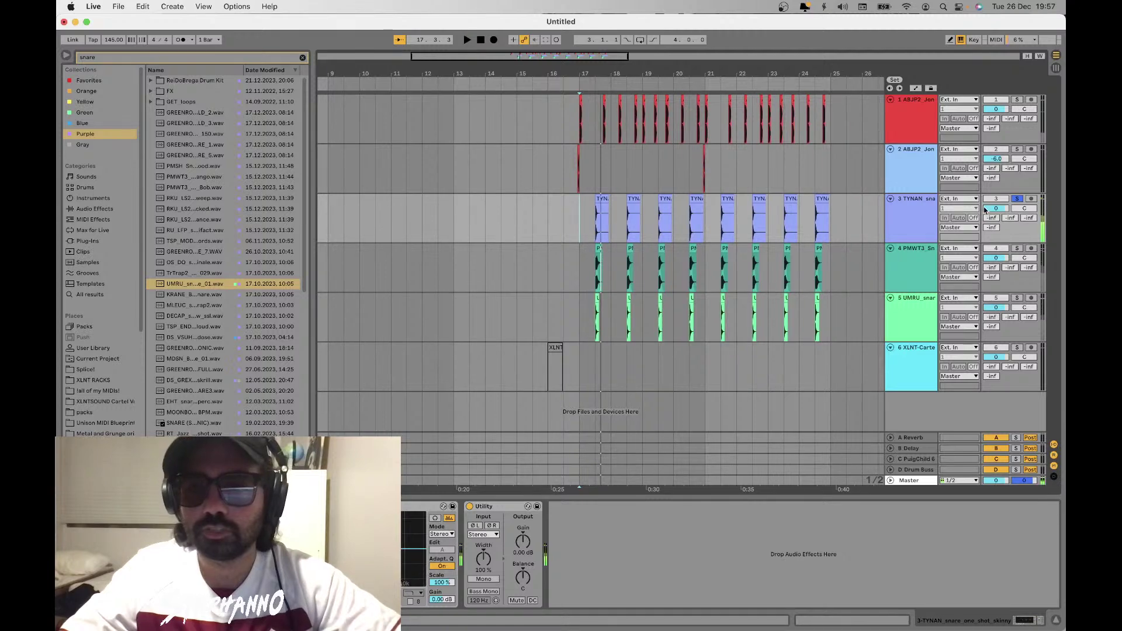
pyautogui.click(1018, 199)
pyautogui.press('space')
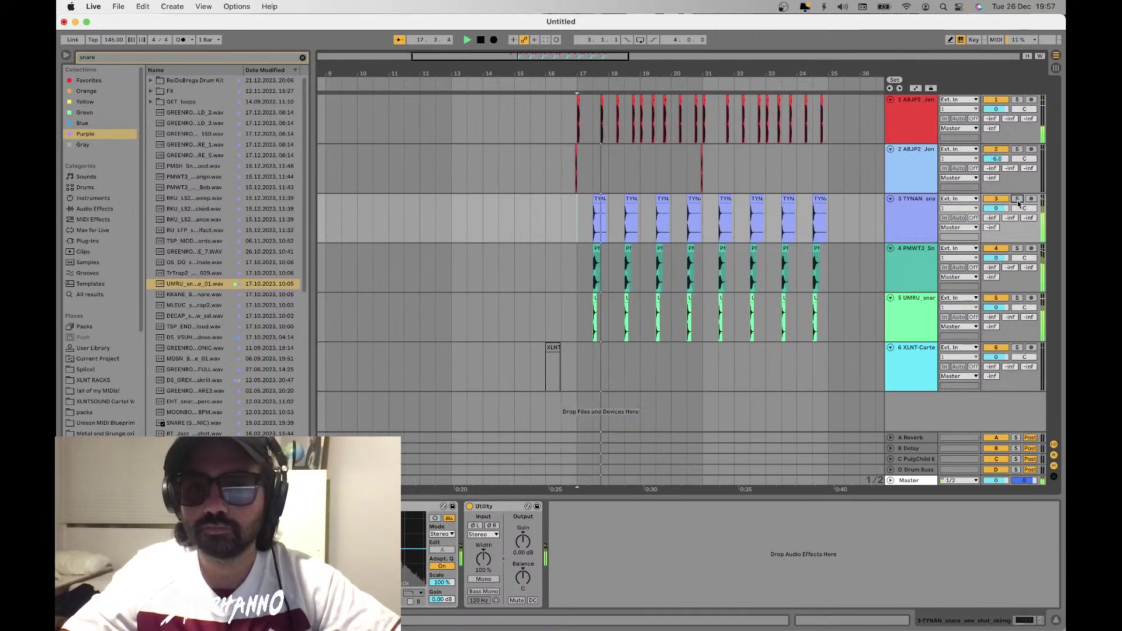
# Lower the PMWT3 Mango snare track's volume to -3.0 dB while listening to it soloed, and unsolo it
pyautogui.click(909, 319)
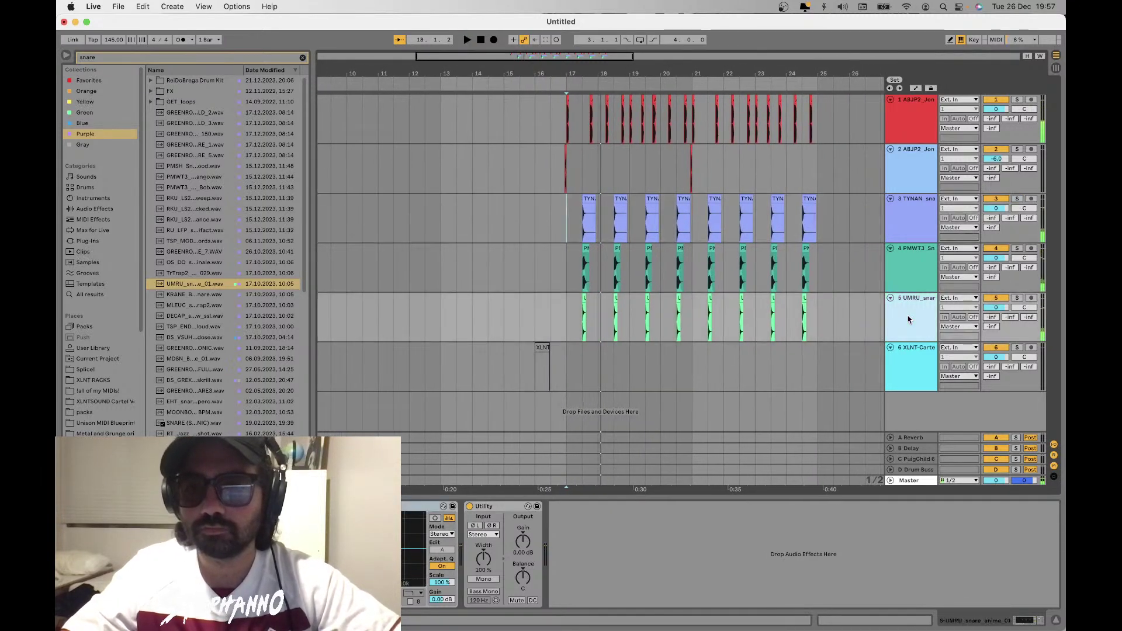
pyautogui.click(1017, 249)
pyautogui.press('space')
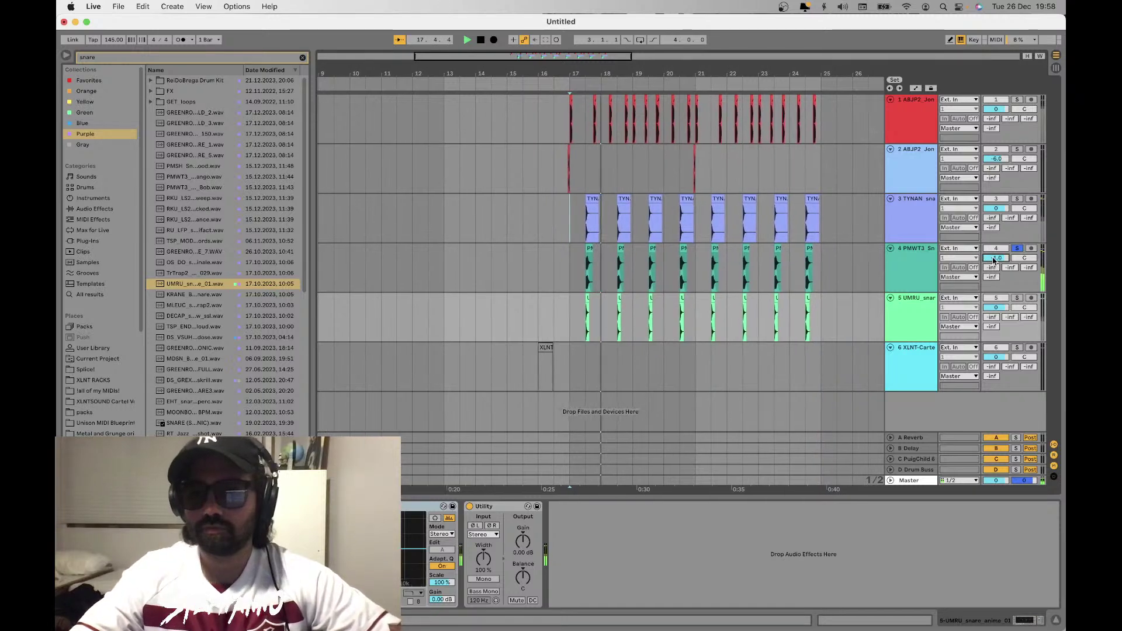
pyautogui.moveTo(994, 262); pyautogui.dragTo(994, 267)
pyautogui.click(1018, 249)
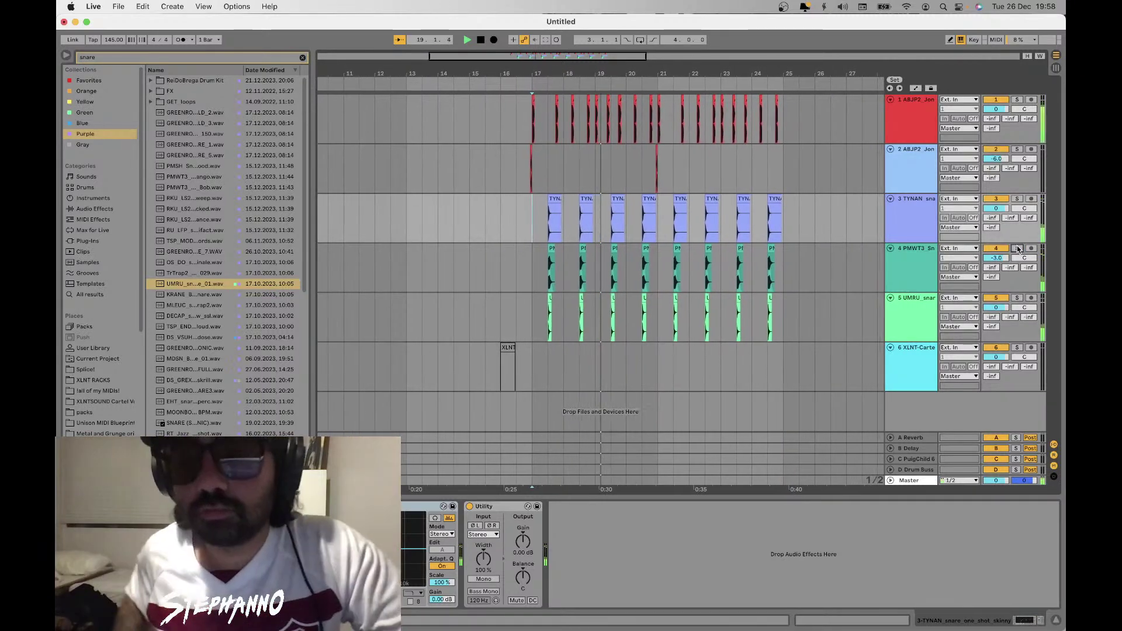
# Add an audio track below the UMRU snare, search all results for "sword" and place RU_HY_fx_sword_pang_low at beat 3 of bar 17
pyautogui.click(909, 325)
pyautogui.press('super+t')
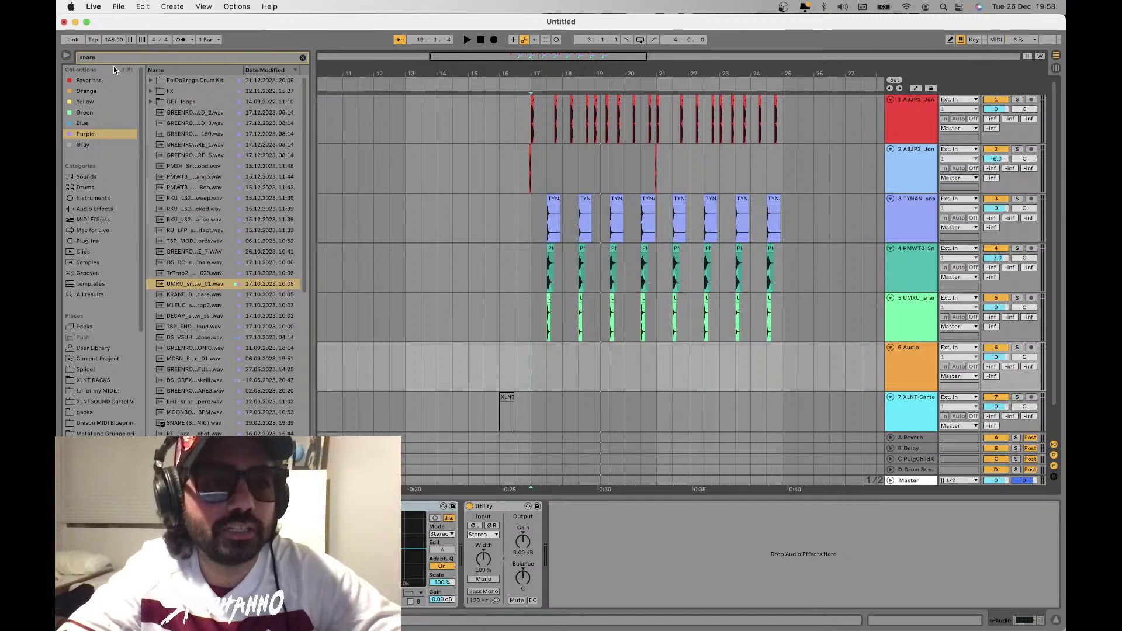
pyautogui.press('super+f')
pyautogui.write('sword')
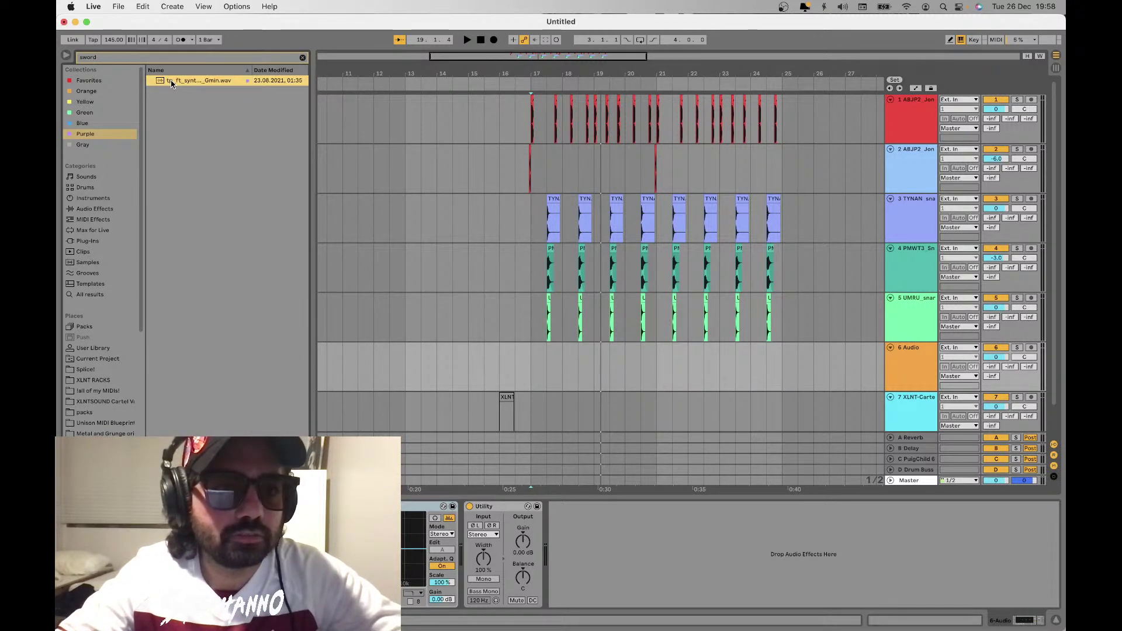
pyautogui.click(94, 295)
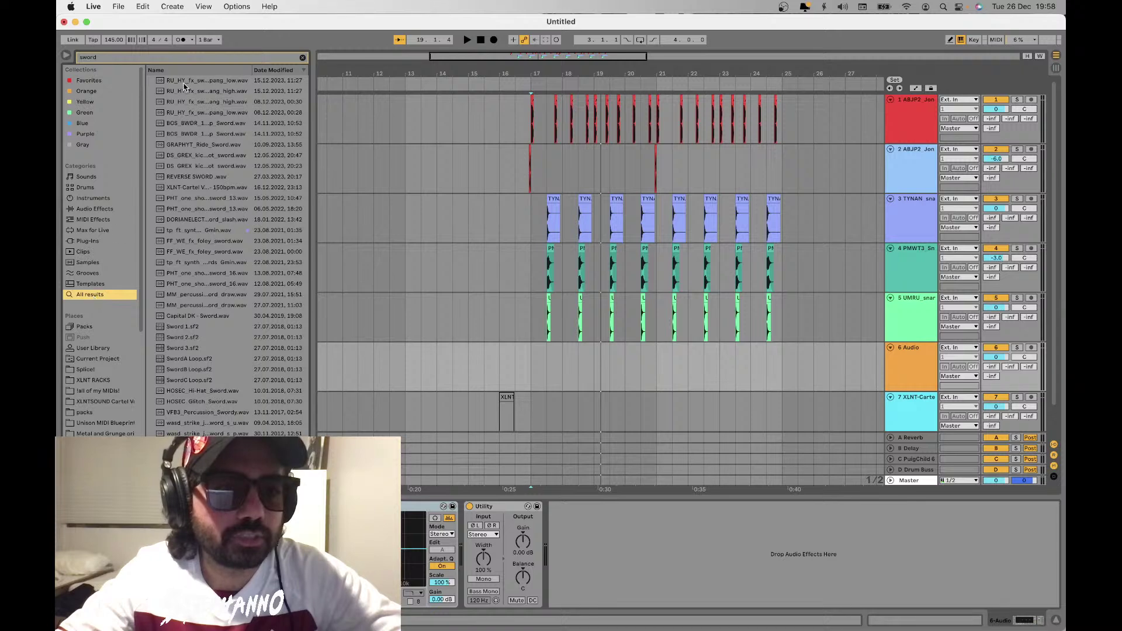
pyautogui.moveTo(185, 87); pyautogui.dragTo(546, 349)
# Trim the sword clip to end at beat 4 of bar 17 and give it a long fade-out
pyautogui.click(577, 358)
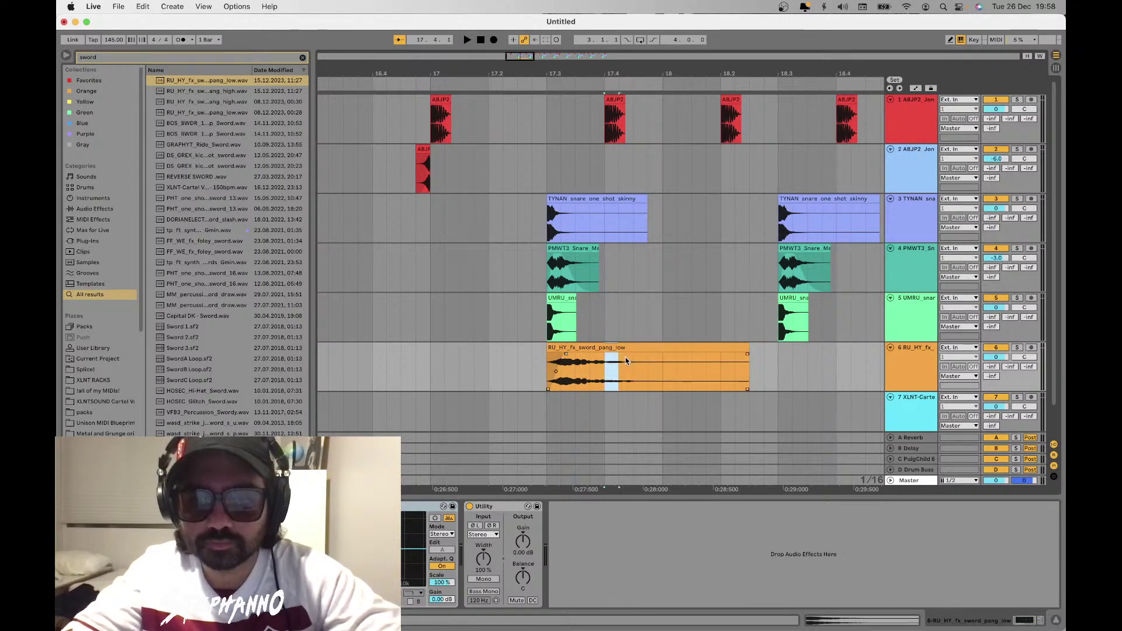
pyautogui.click(697, 358)
pyautogui.press('Delete')
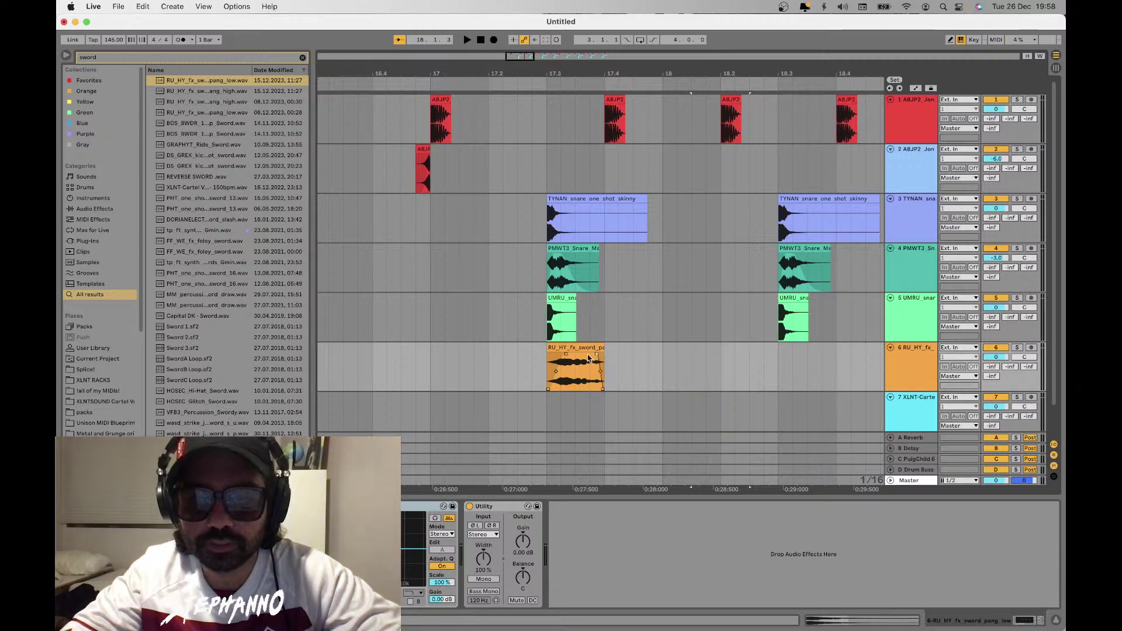
pyautogui.moveTo(600, 356); pyautogui.dragTo(554, 356)
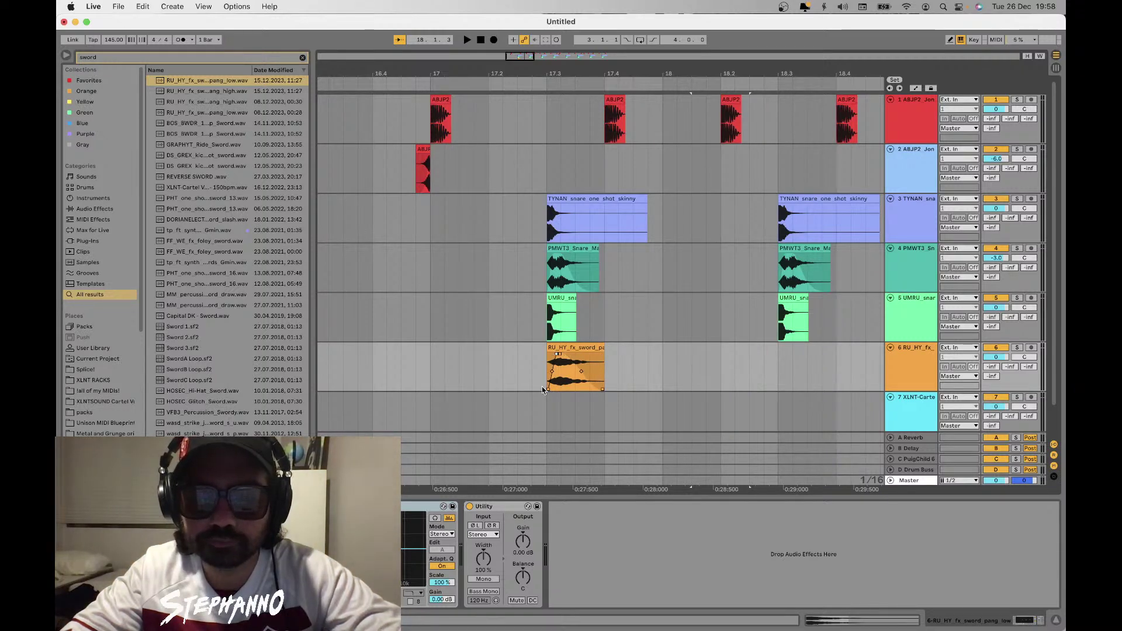
# Duplicate bar 17 of the sword track seven times so the hit repeats in every bar through bar 24
pyautogui.scroll(-5, 542, 387)
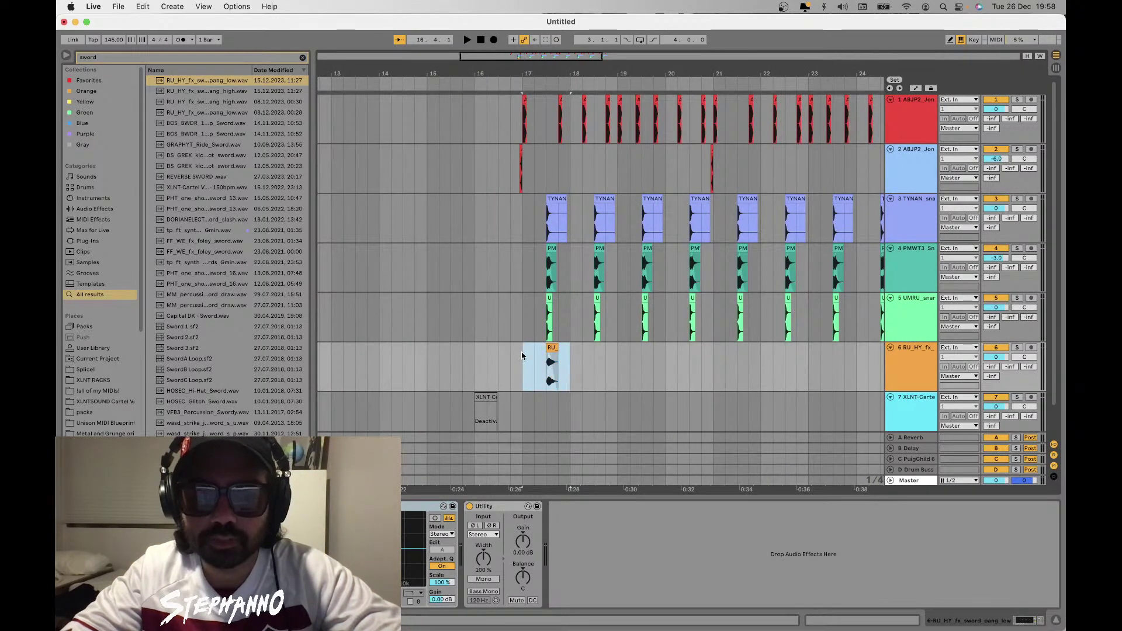
pyautogui.press('super+d')
pyautogui.press('super+d')
pyautogui.press('super+d')
pyautogui.press('super+d')
pyautogui.press('super+d')
pyautogui.press('super+d')
pyautogui.press('super+d')
pyautogui.scroll(-3, 522, 353)
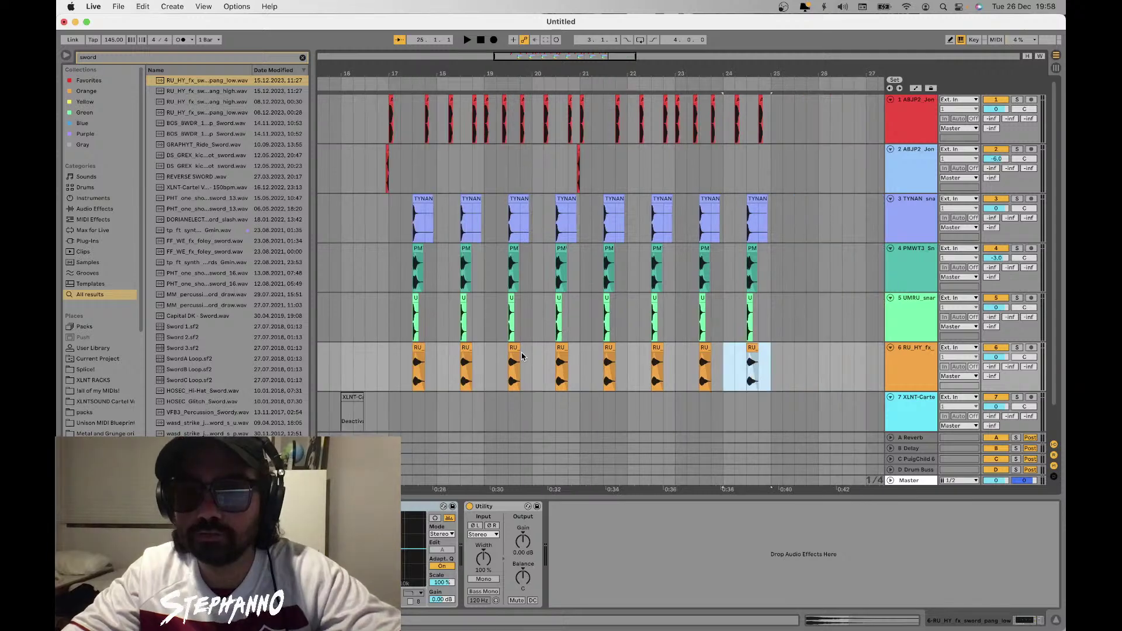
# Play the groove from bar 17 and lower the sword track's volume to -8.0 dB
pyautogui.click(448, 334)
pyautogui.hscroll(-5, 533, 316)
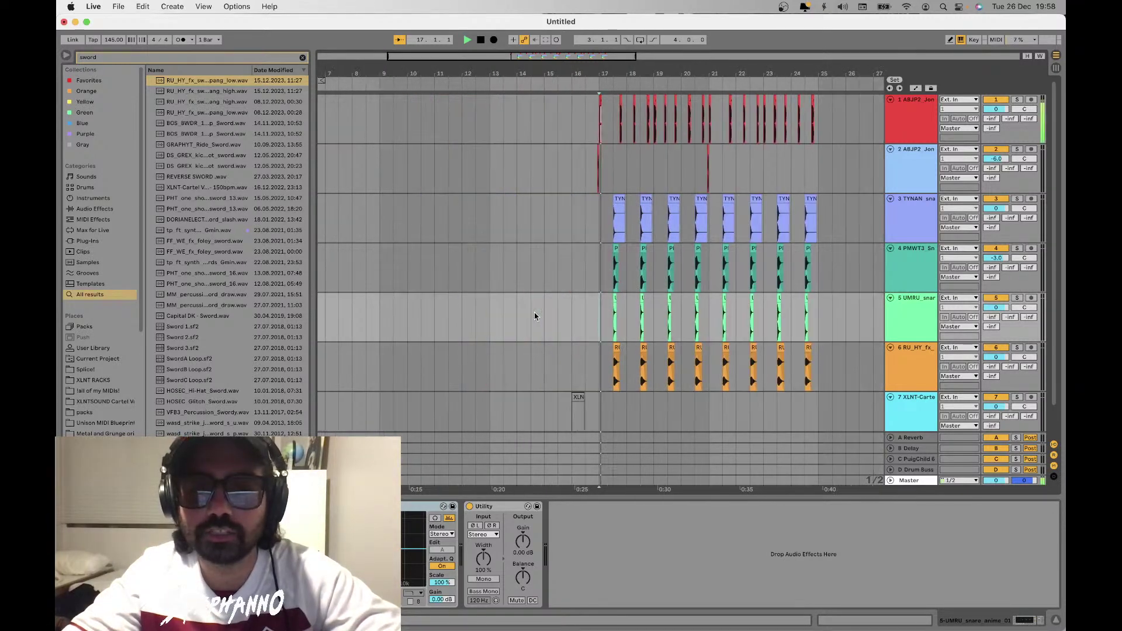
pyautogui.press('space')
pyautogui.moveTo(992, 360); pyautogui.dragTo(992, 385)
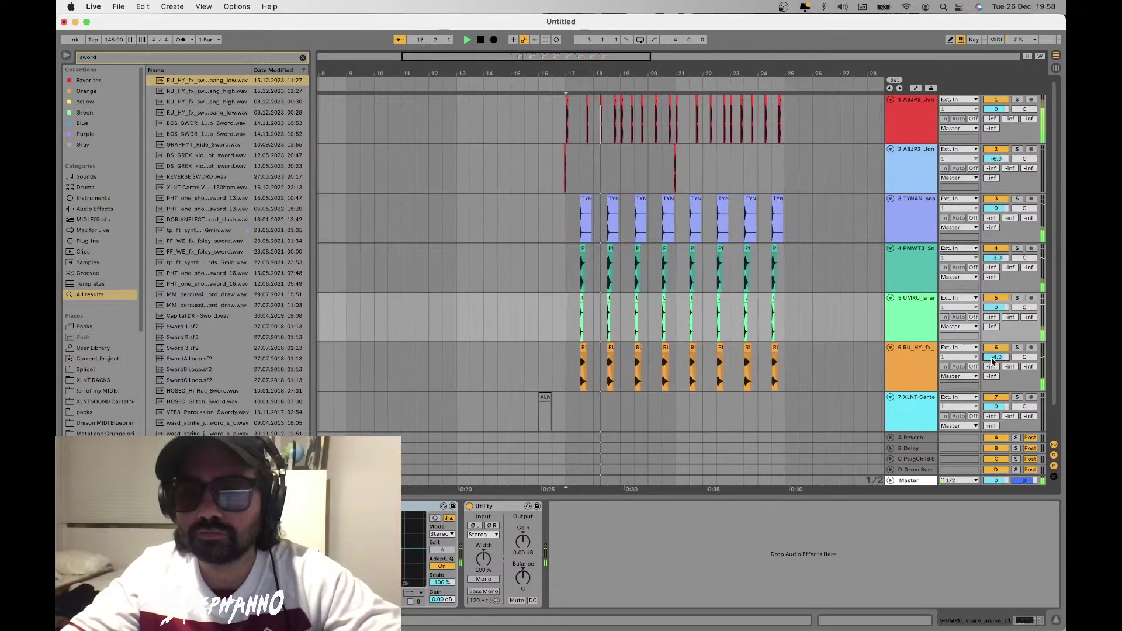
# Try extending the start of the first sword clip an eighth note earlier than the snare
pyautogui.scroll(5, 554, 372)
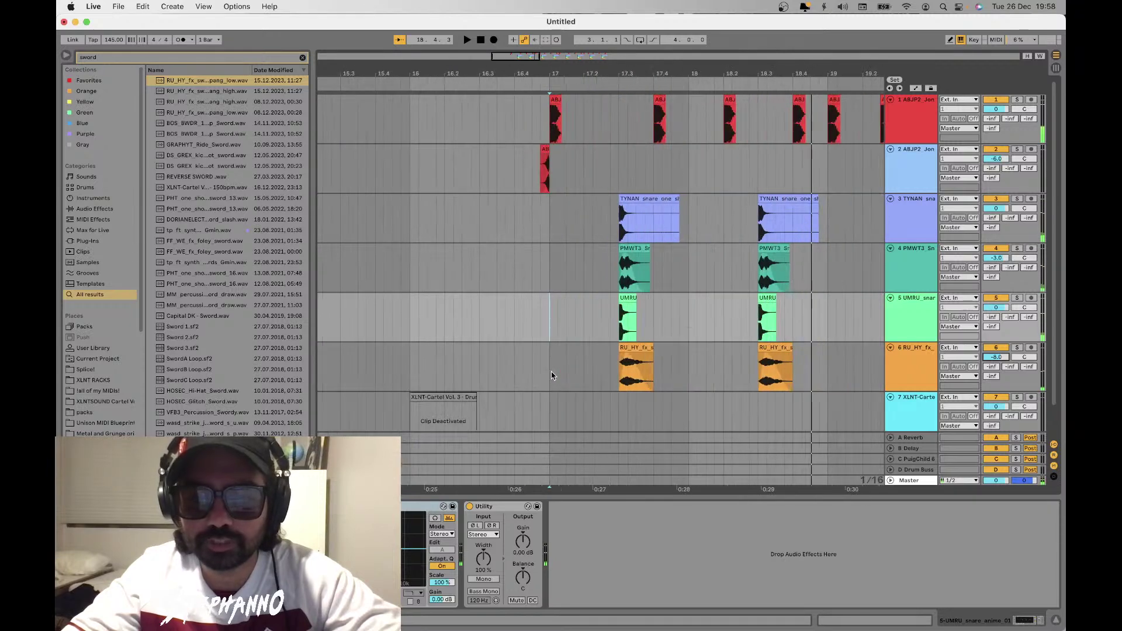
pyautogui.click(625, 358)
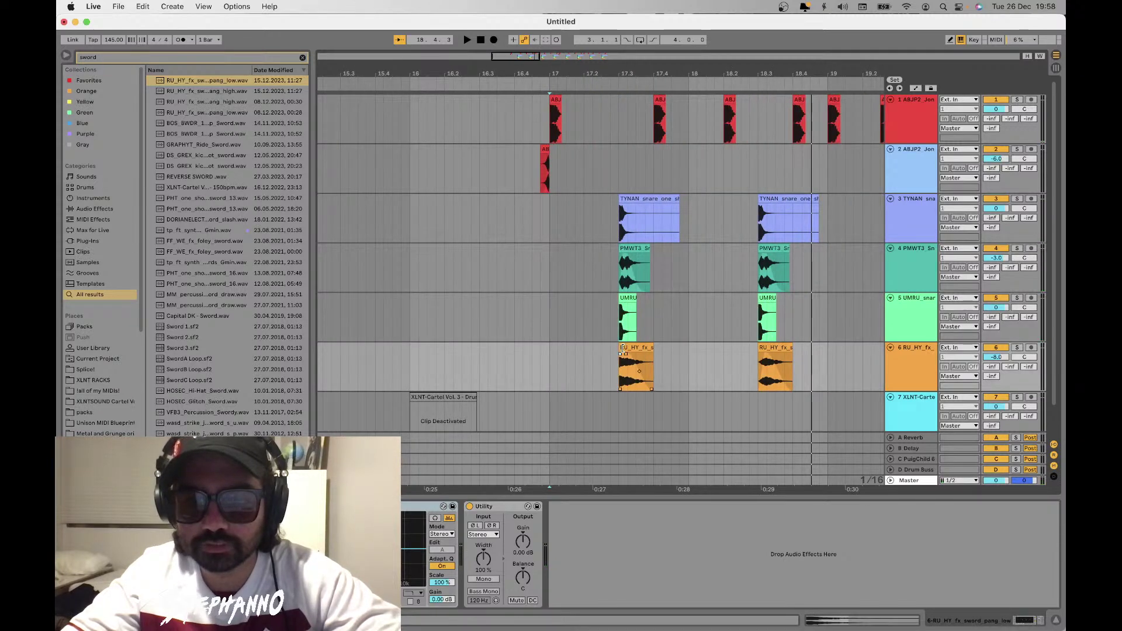
pyautogui.click(600, 367)
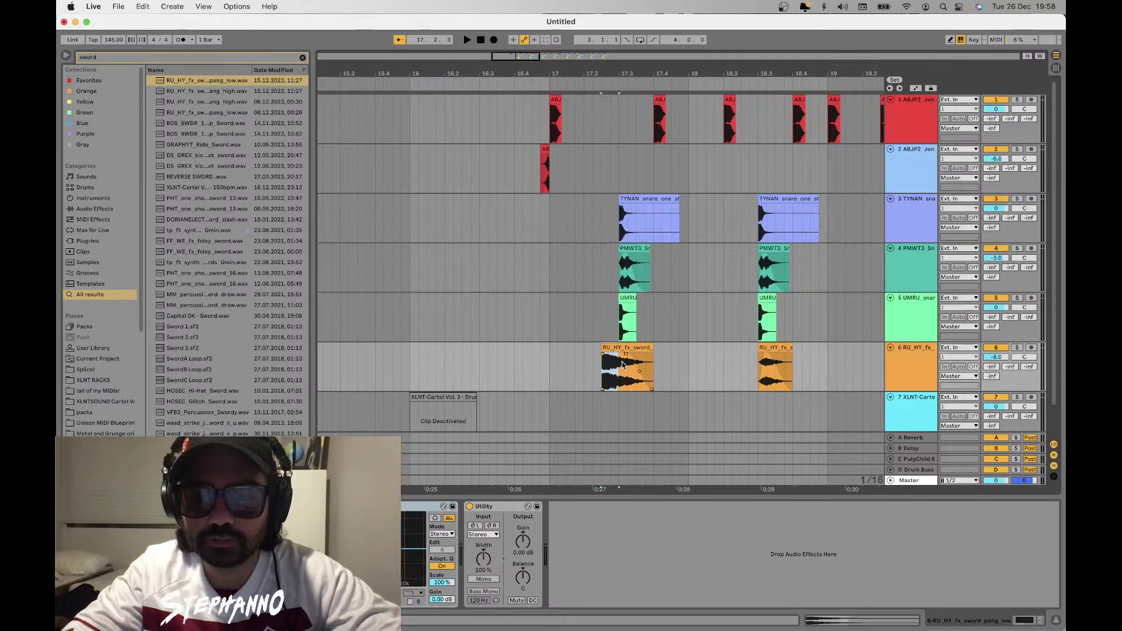
# Loop one beat of the soloed sword clip, analyze its key by live listening in Mixed In Key Live, and return to Live to unsolo it
pyautogui.press('super+l')
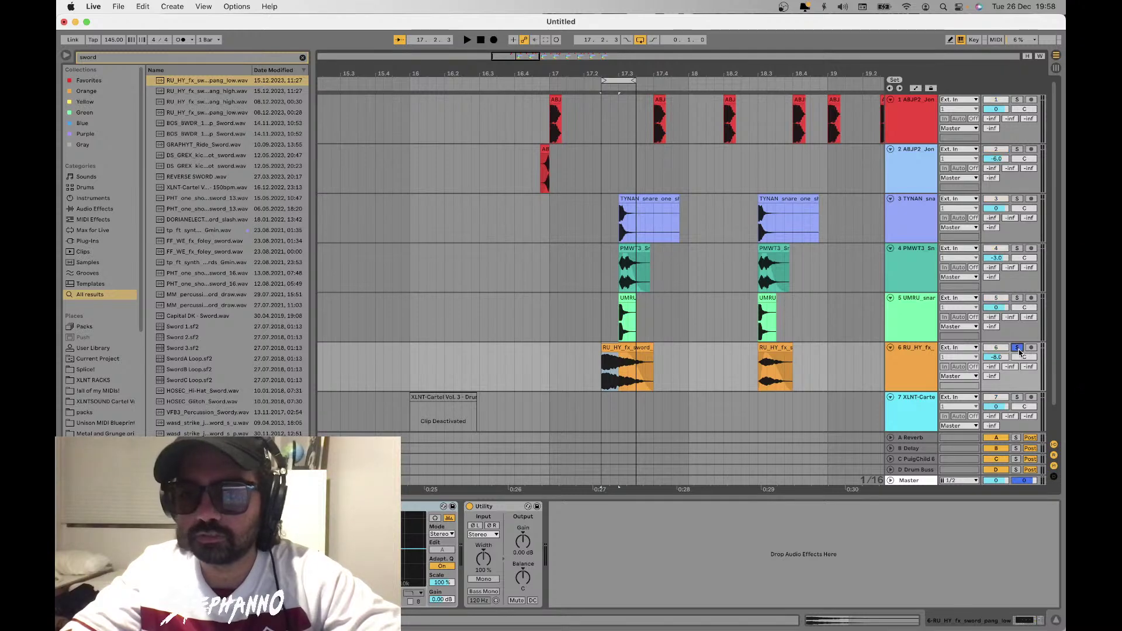
pyautogui.click(1017, 347)
pyautogui.press('space')
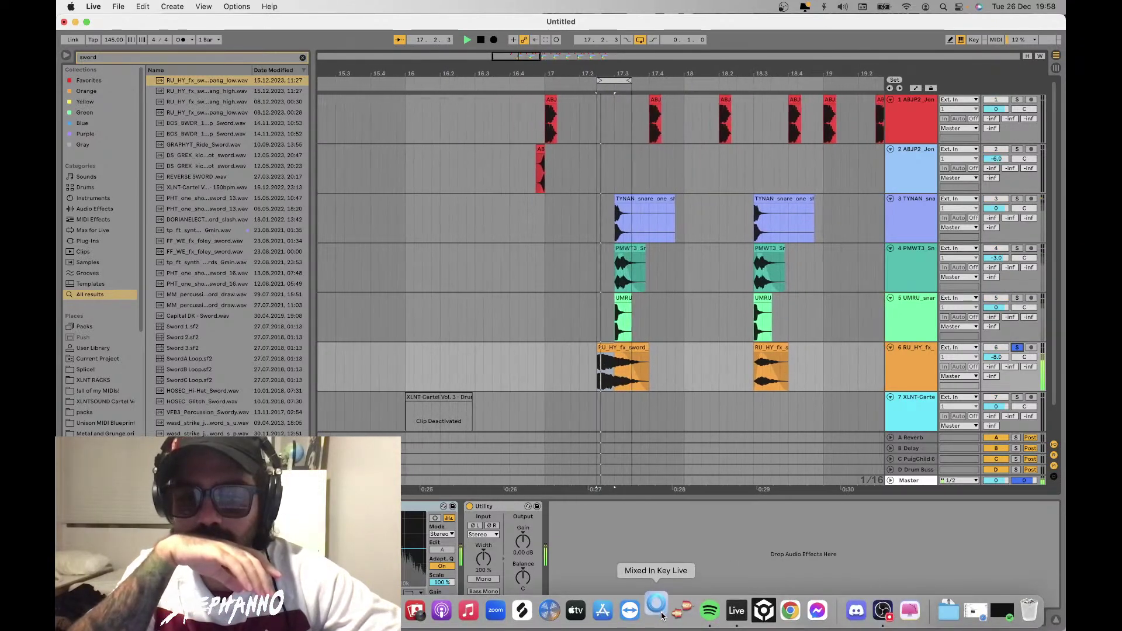
pyautogui.click(656, 611)
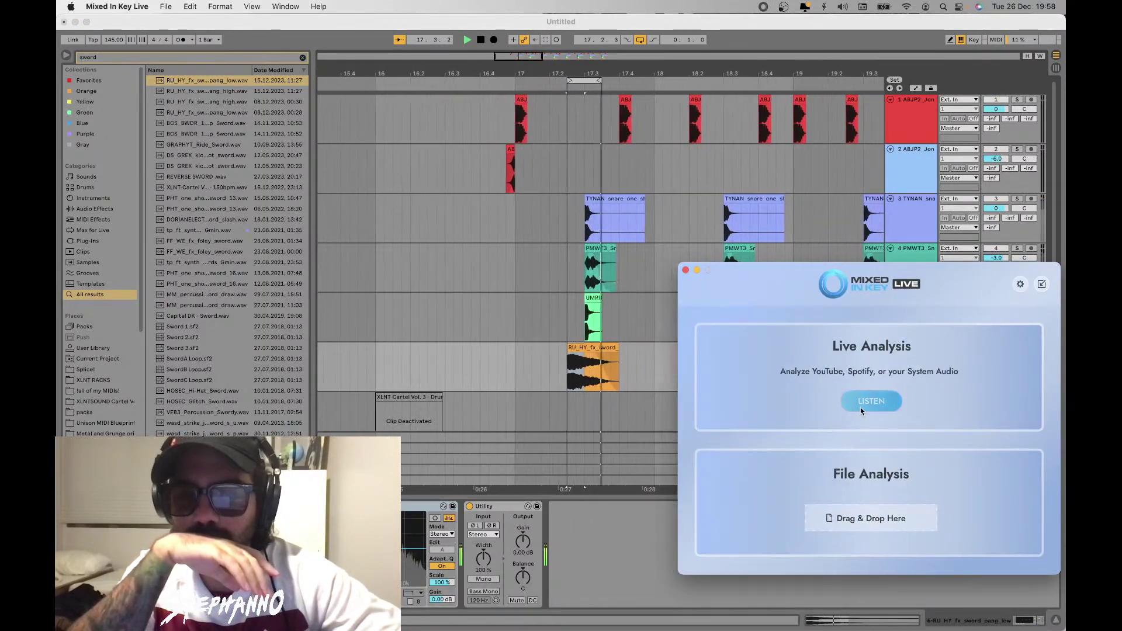
pyautogui.click(861, 408)
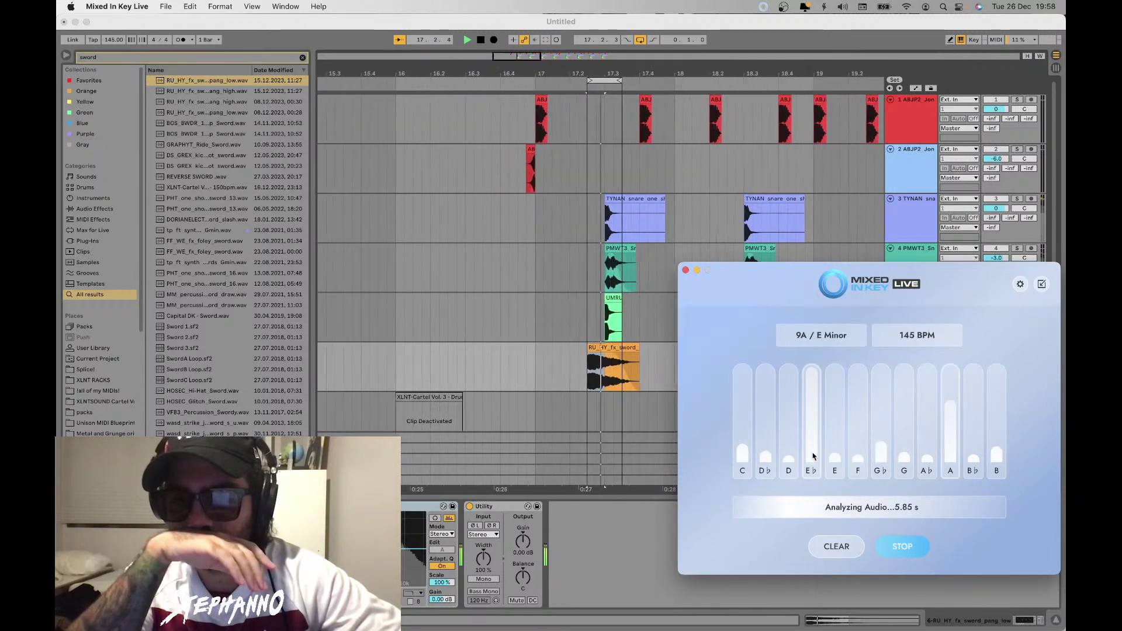
pyautogui.click(897, 547)
pyautogui.click(599, 337)
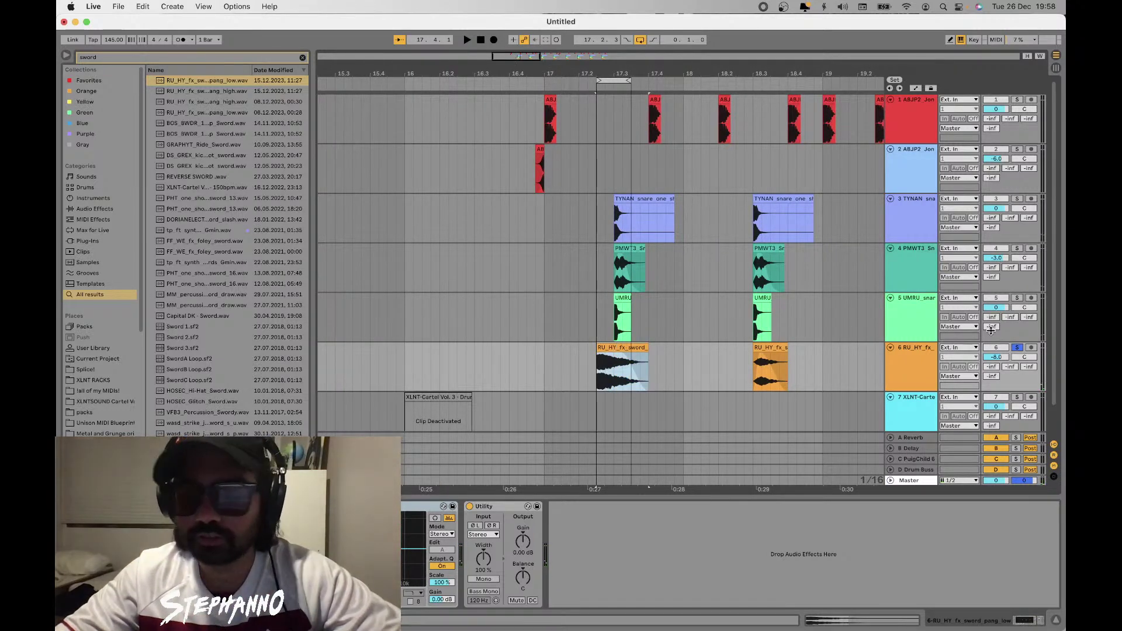
pyautogui.click(1018, 348)
# Try repeating bar 17's extended sword clip across the following bars through bar 24
pyautogui.scroll(-3, 630, 367)
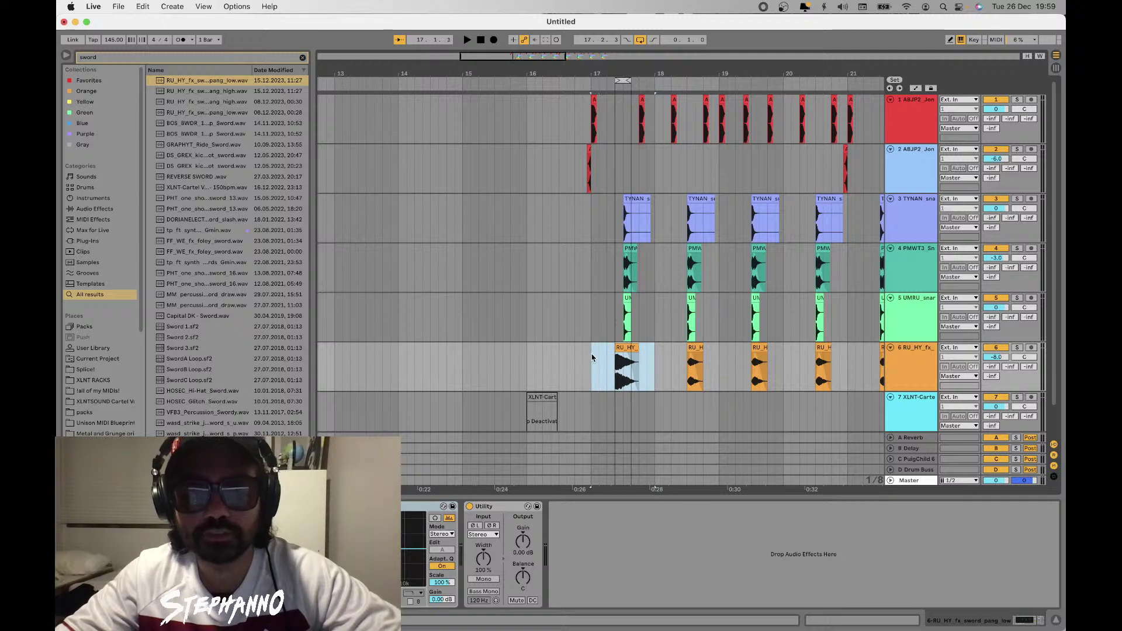
pyautogui.press('super+d')
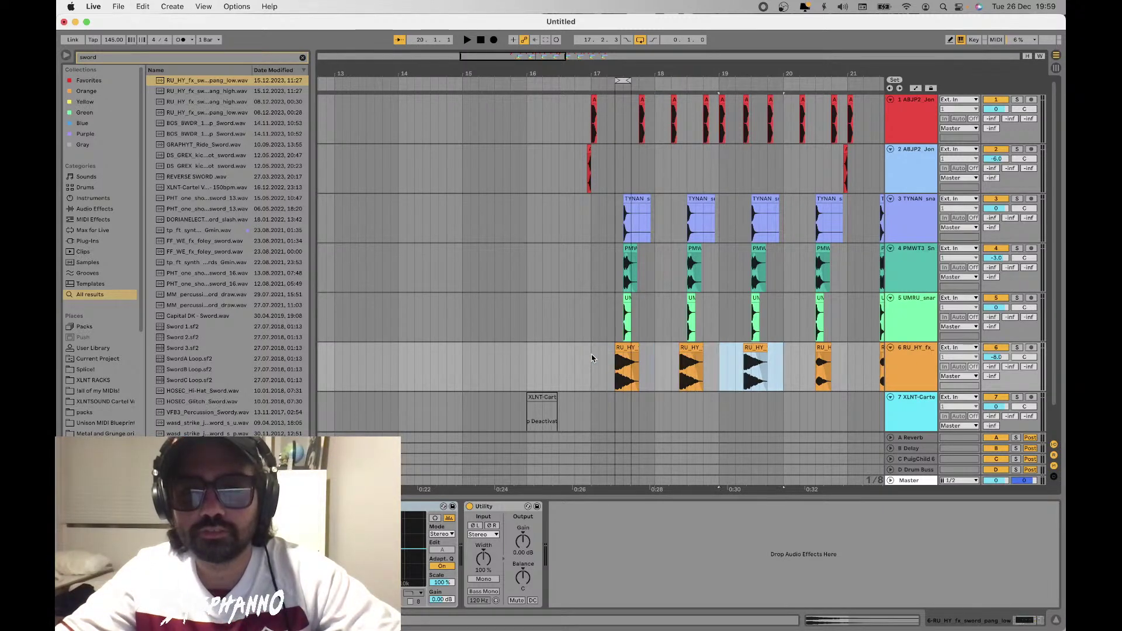
pyautogui.press('super+d')
pyautogui.scroll(-3, 591, 359)
pyautogui.press('super+d')
pyautogui.press('super+d')
pyautogui.press('super+d')
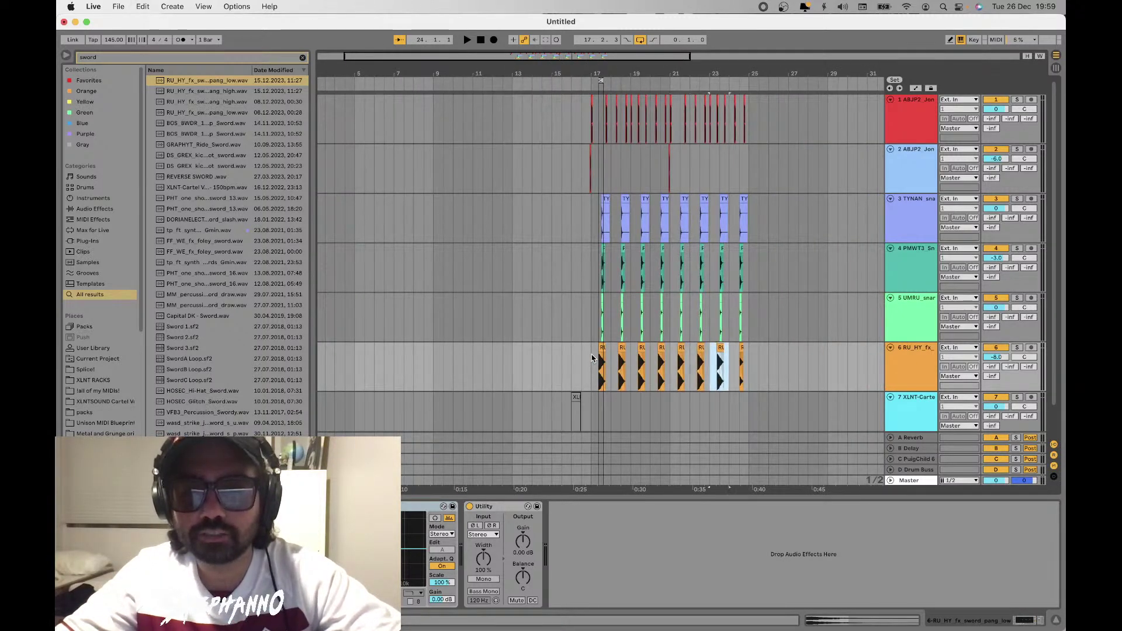
pyautogui.press('super+d')
# Undo the repeats of the extended sword clip and the extension of its start
pyautogui.press('super+z')
pyautogui.press('super+z')
pyautogui.press('super+z')
pyautogui.press('super+z')
pyautogui.press('super+z')
pyautogui.press('super+z')
pyautogui.press('super+z')
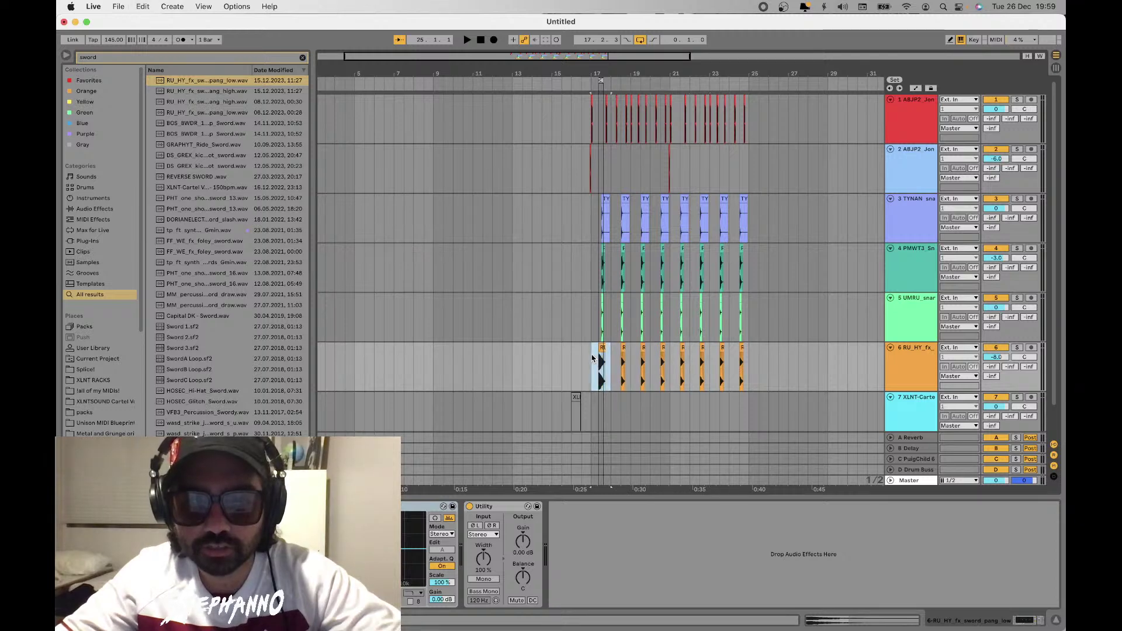
# Play the groove from bar 17 with the loop turned off and lower the sword track's volume to -16.0 dB
pyautogui.click(592, 354)
pyautogui.press('space')
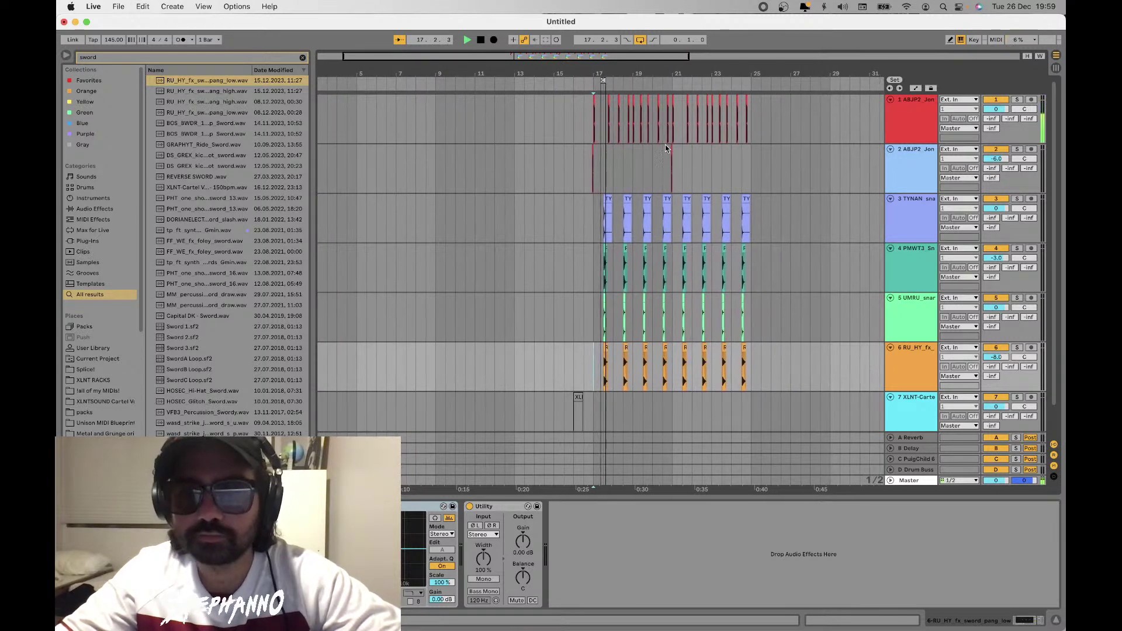
pyautogui.click(640, 40)
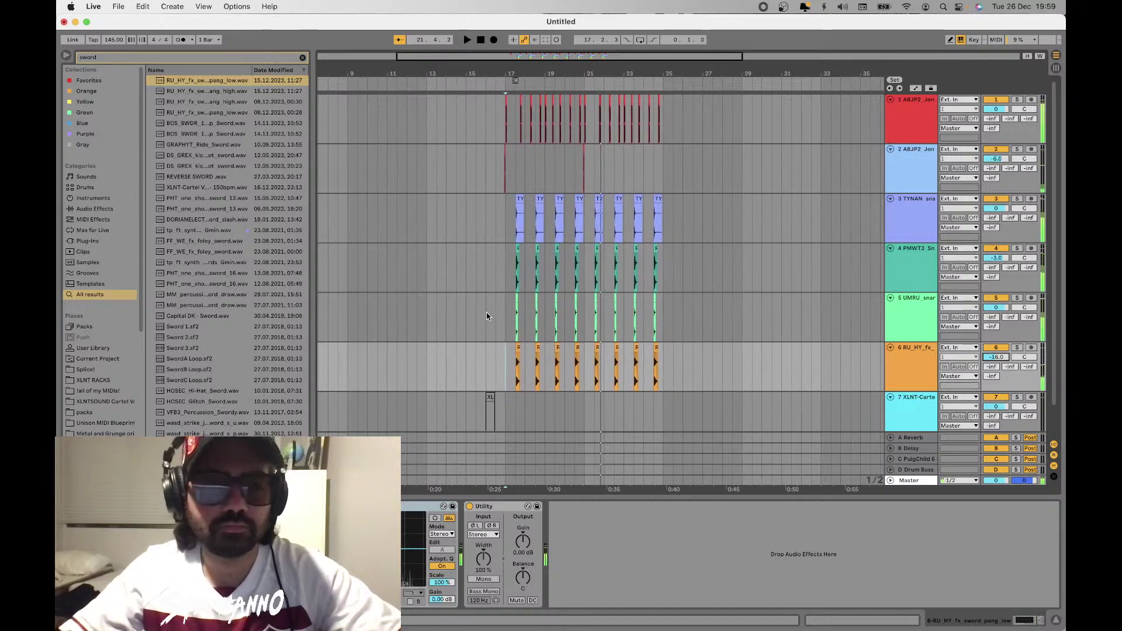
# Find the Reverb effect, add it to the sword track and play the groove from bar 17
pyautogui.doubleClick(103, 59)
pyautogui.write('reverb')
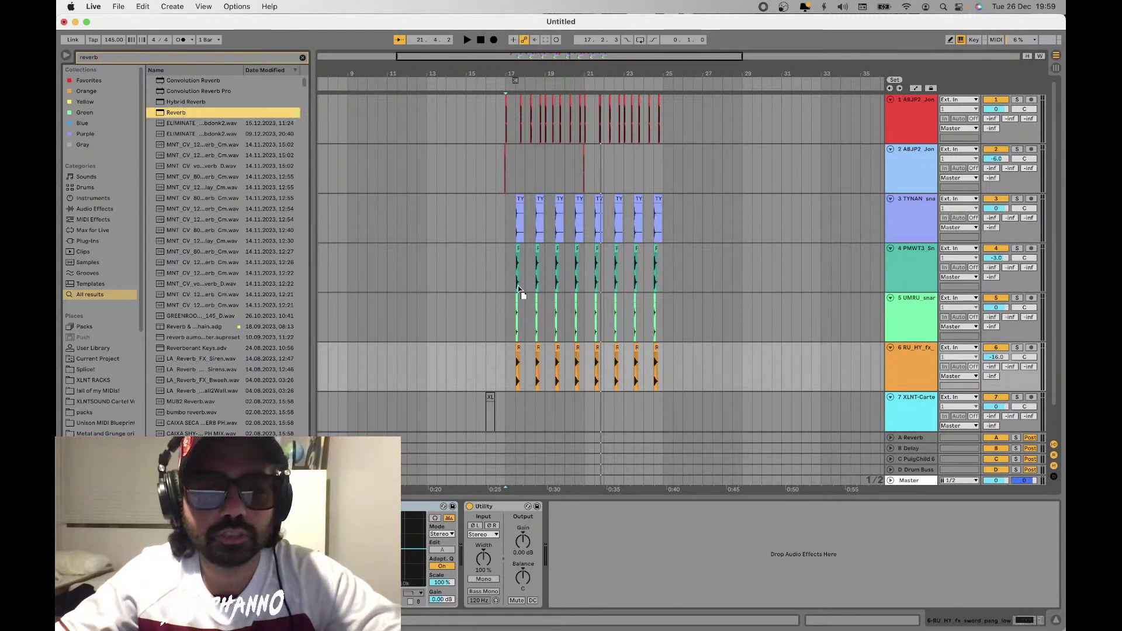
pyautogui.moveTo(520, 292); pyautogui.dragTo(513, 357)
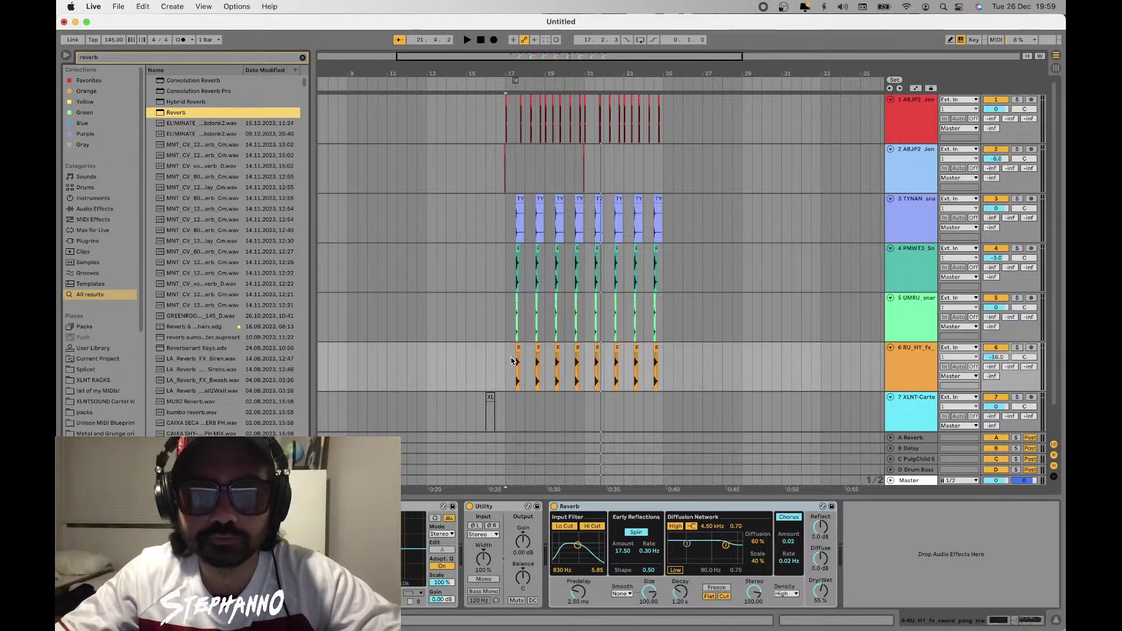
pyautogui.press('space')
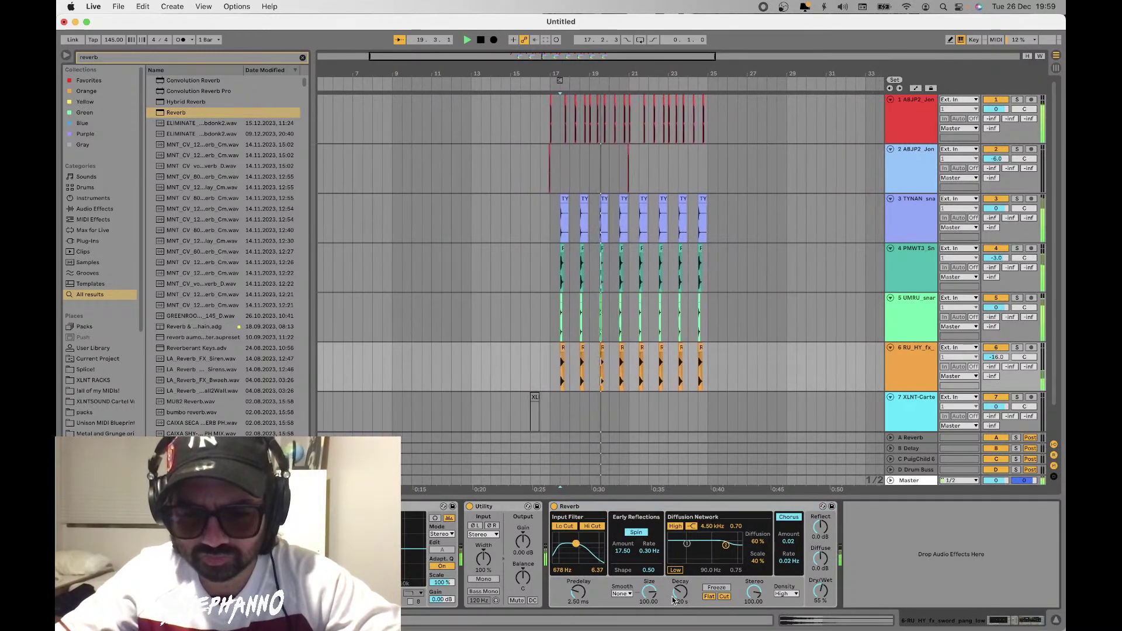
# Set the sword track's Reverb decay to 1.84 s, Dry/Wet to 40% and diffusion high filter to 5.50 kHz during playback
pyautogui.moveTo(679, 594); pyautogui.dragTo(679, 587)
pyautogui.moveTo(820, 592); pyautogui.dragTo(821, 609)
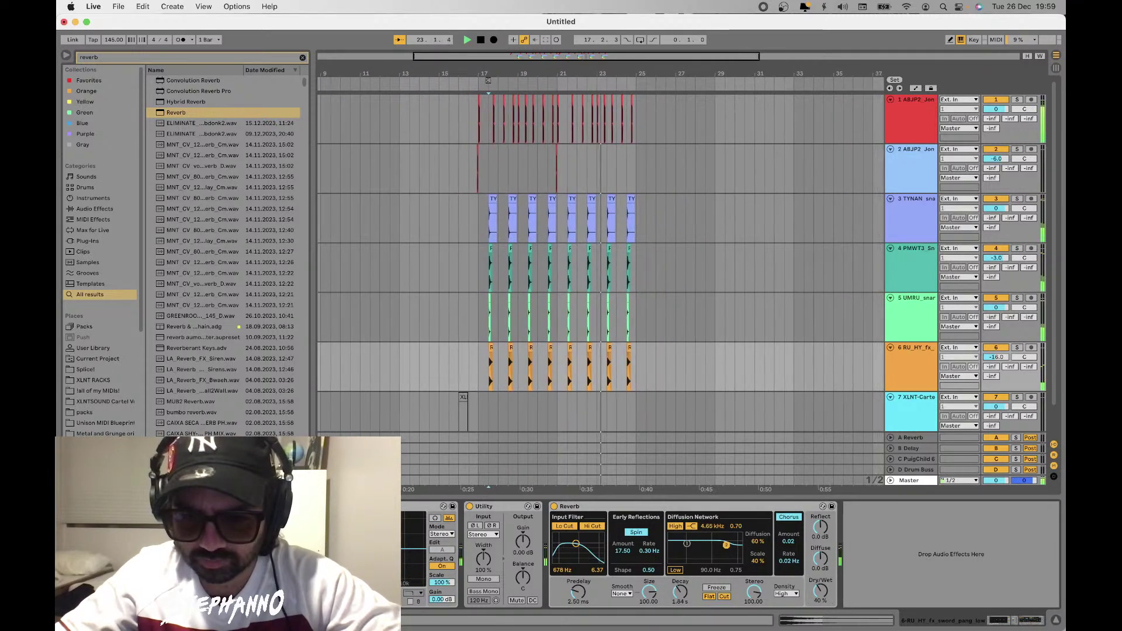
pyautogui.moveTo(727, 545); pyautogui.dragTo(728, 541)
pyautogui.press('space')
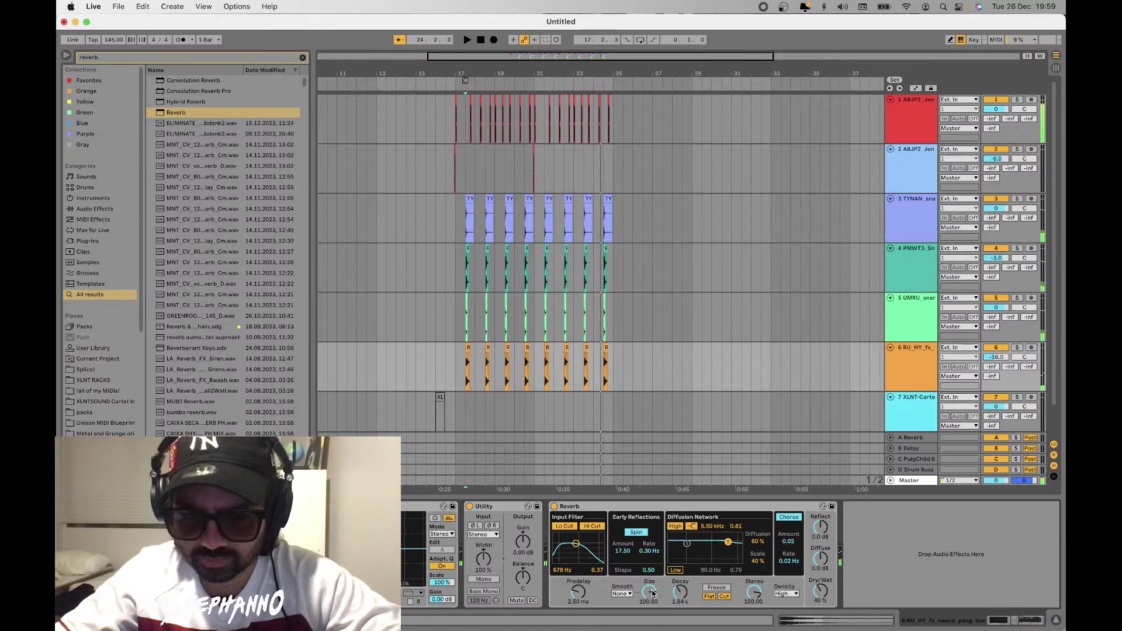
# Try a Reverb size of about 470 while the groove plays and reset it to 100
pyautogui.press('space')
pyautogui.moveTo(653, 593); pyautogui.dragTo(653, 561)
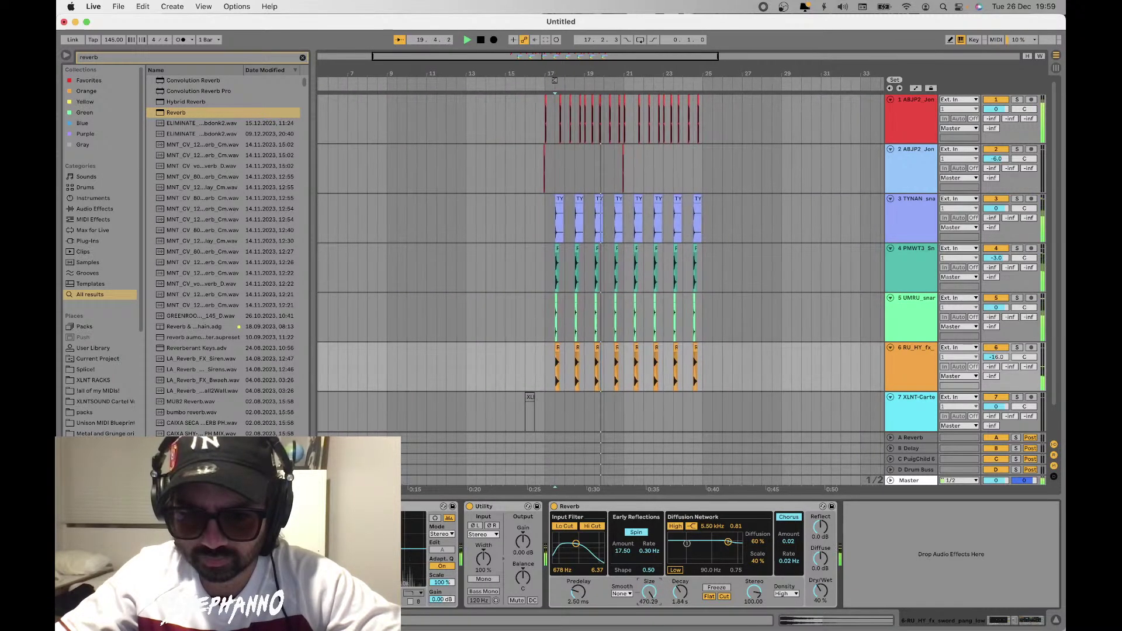
pyautogui.press('Delete')
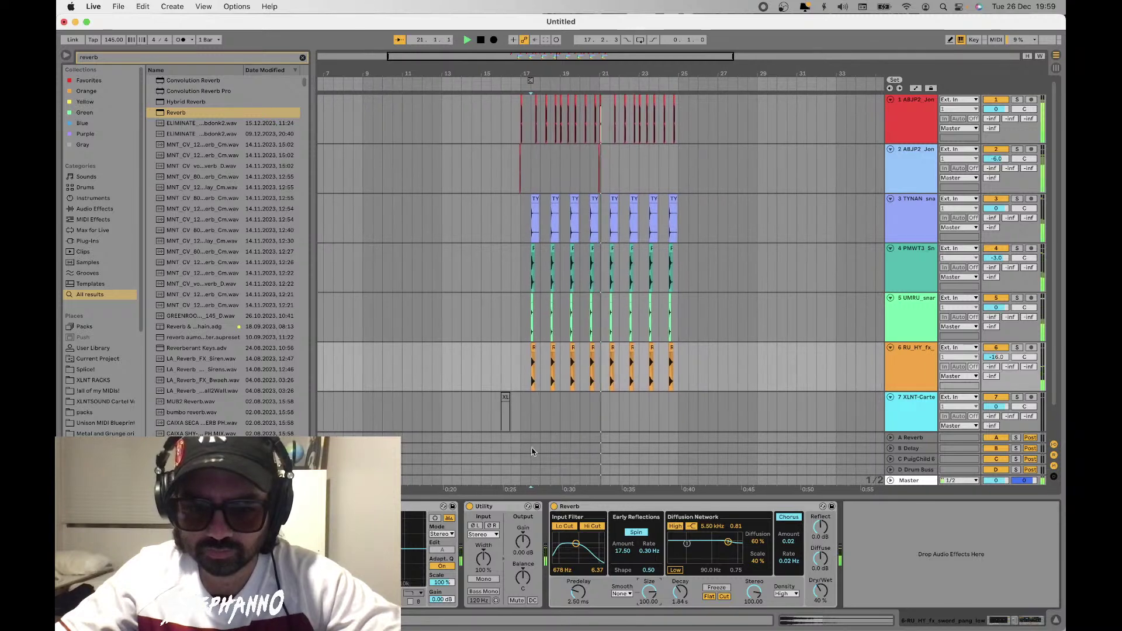
pyautogui.click(523, 380)
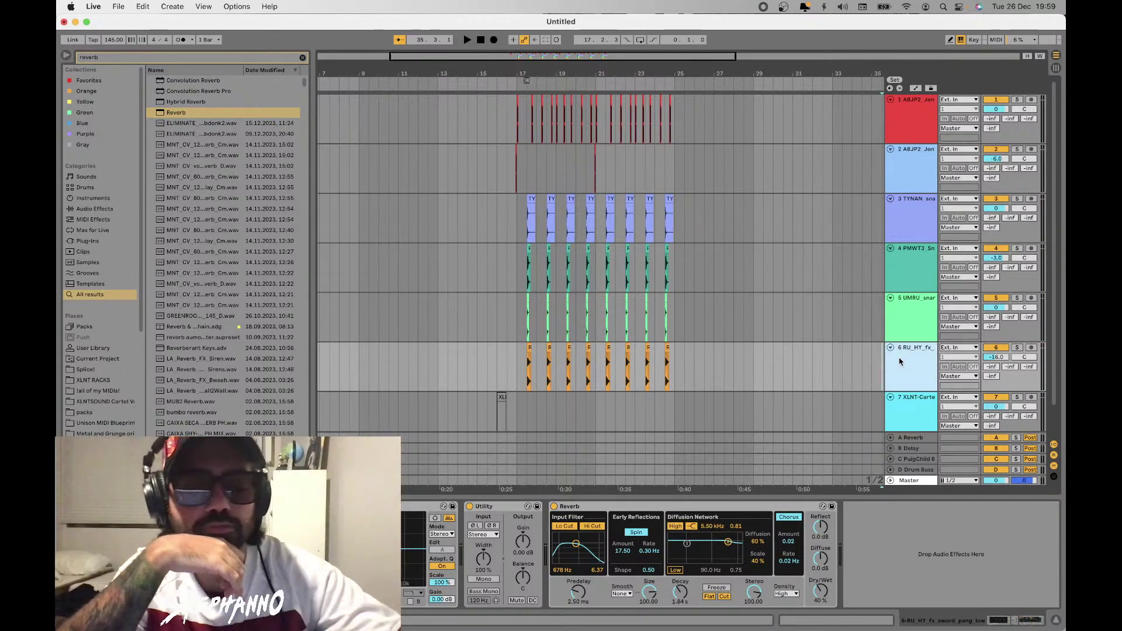
# Insert an empty audio track below the sword track and play the groove from bar 17
pyautogui.press('super+t')
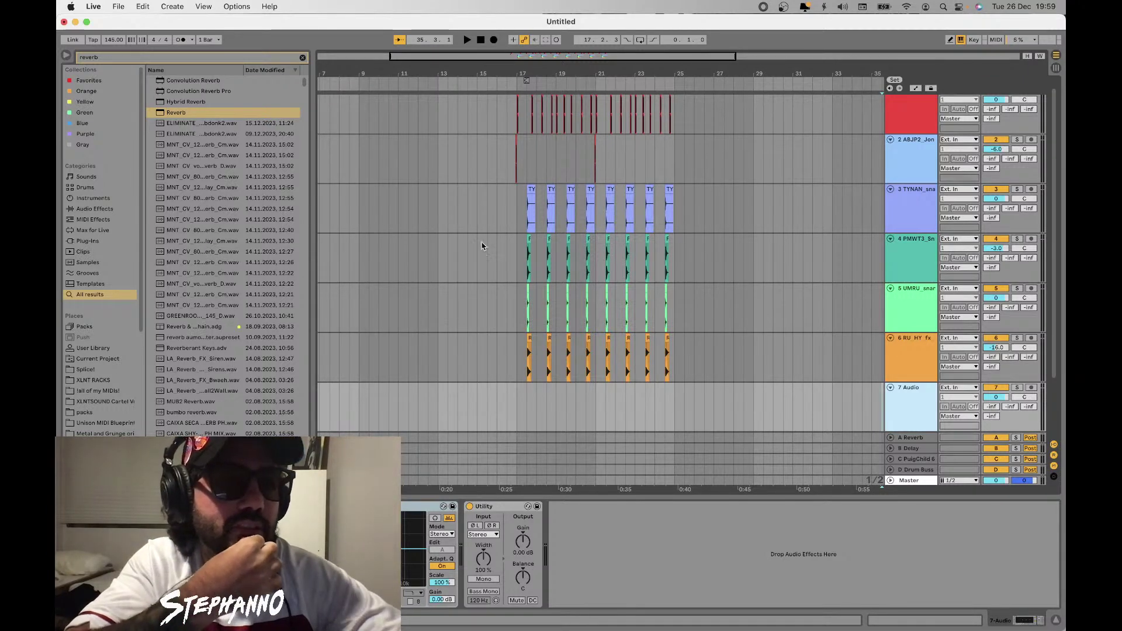
pyautogui.scroll(1, 571, 196)
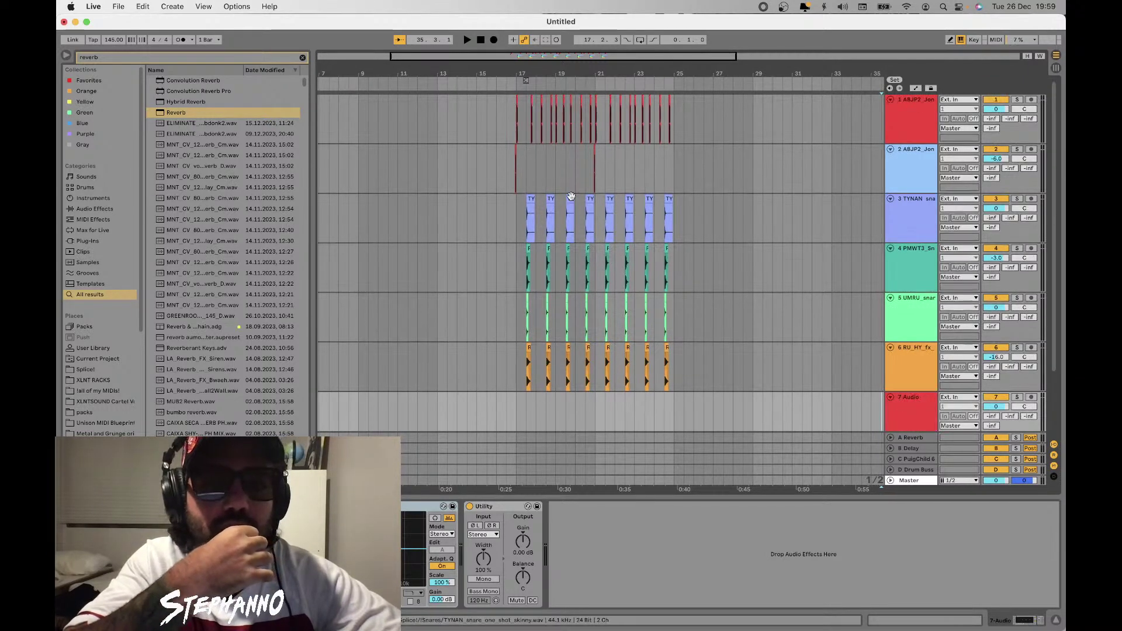
pyautogui.click(520, 137)
pyautogui.press('space')
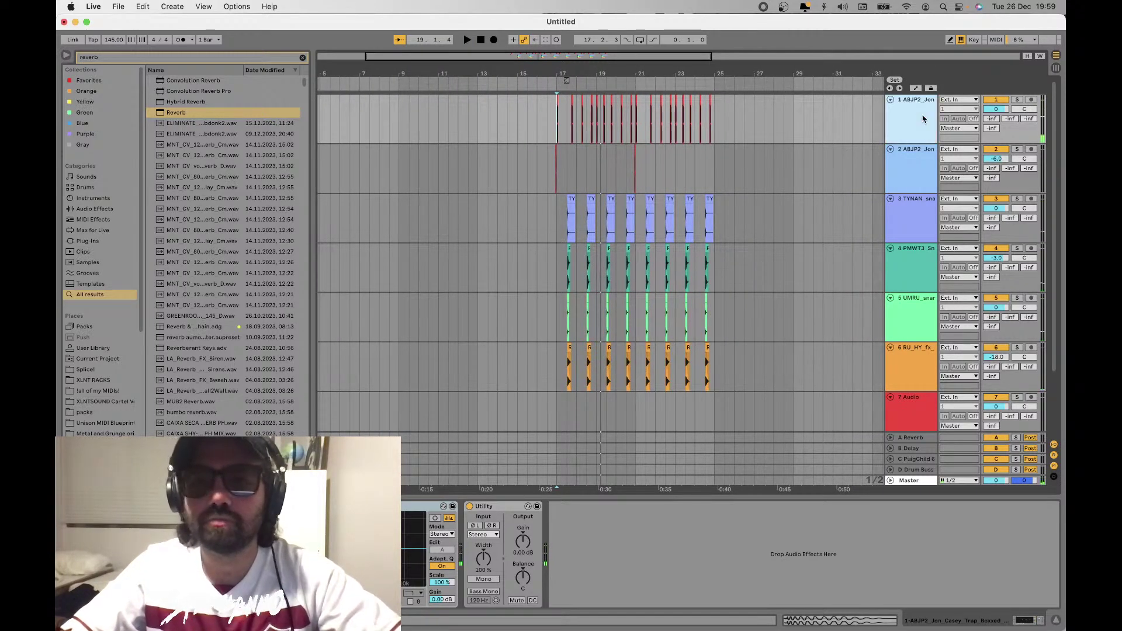
# Insert an audio track below the first kick track and search the Purple collection for "808", sorted by modification date
pyautogui.press('super+t')
pyautogui.click(97, 138)
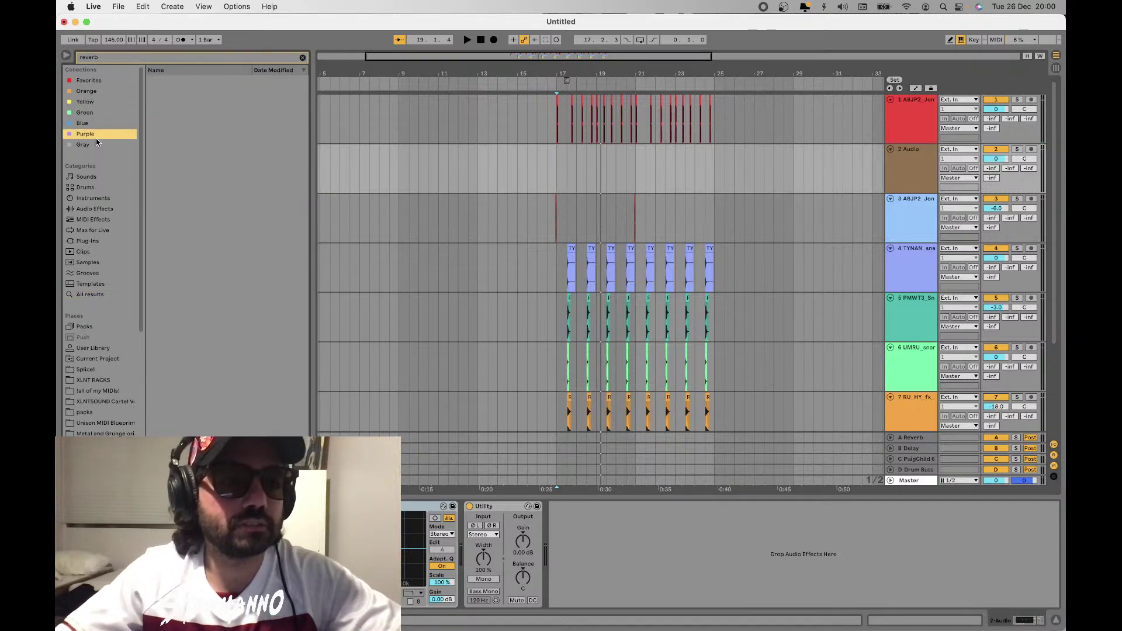
pyautogui.click(303, 58)
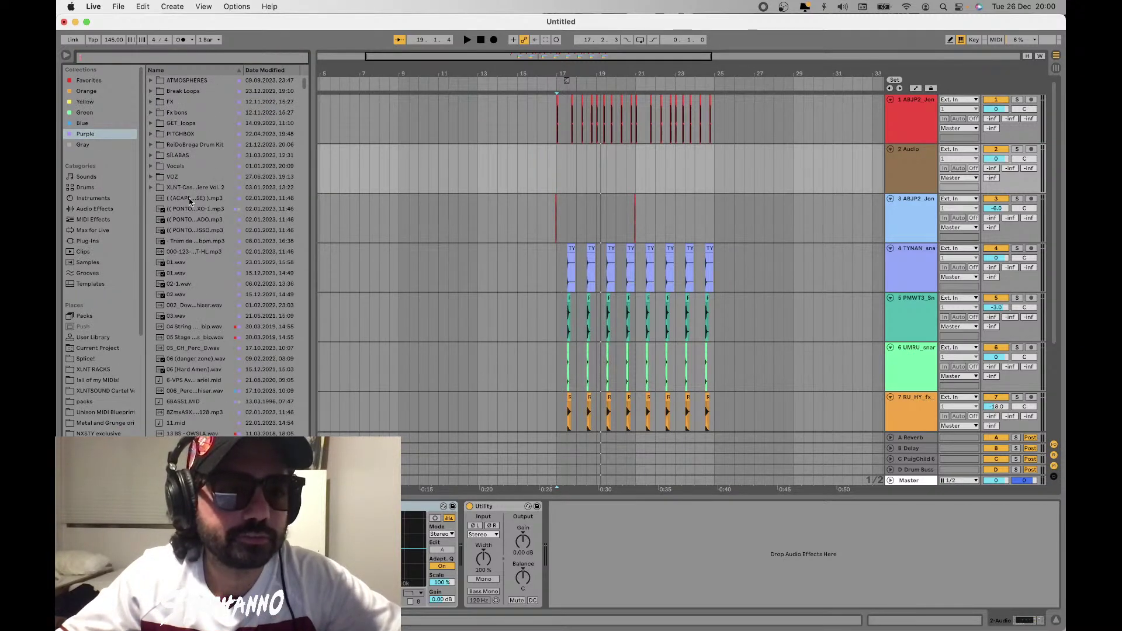
pyautogui.click(254, 71)
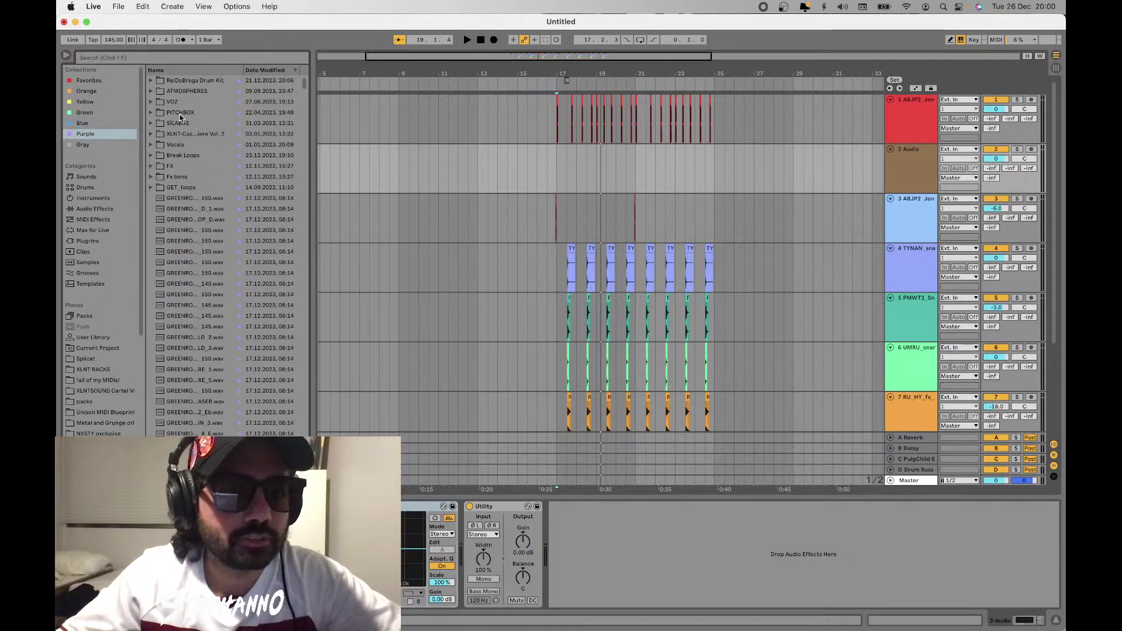
pyautogui.click(253, 70)
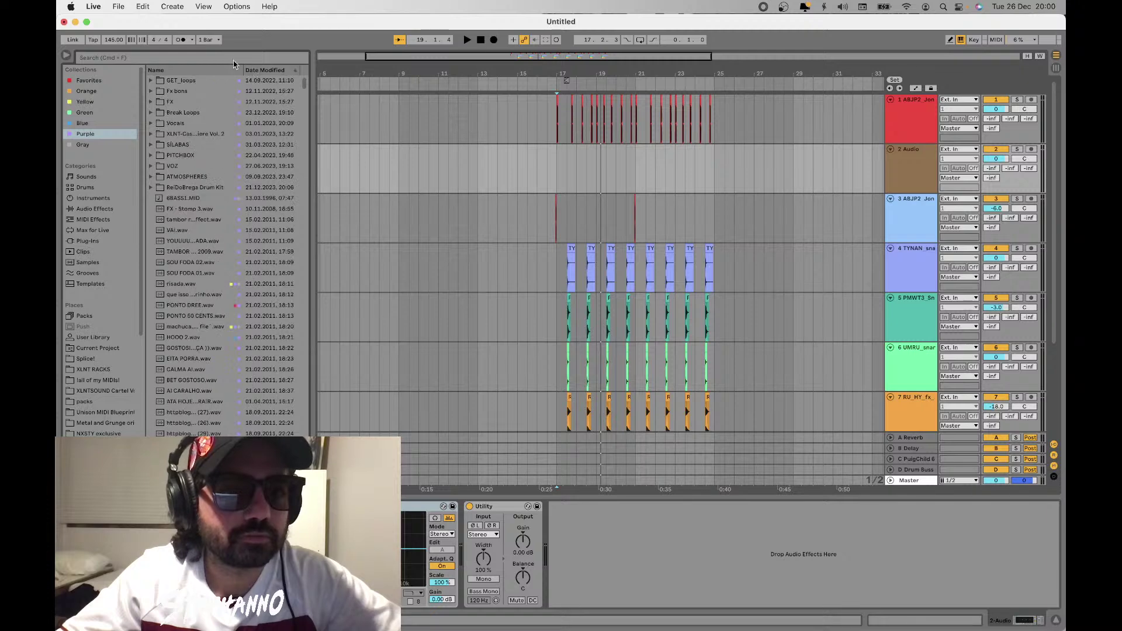
pyautogui.write('808')
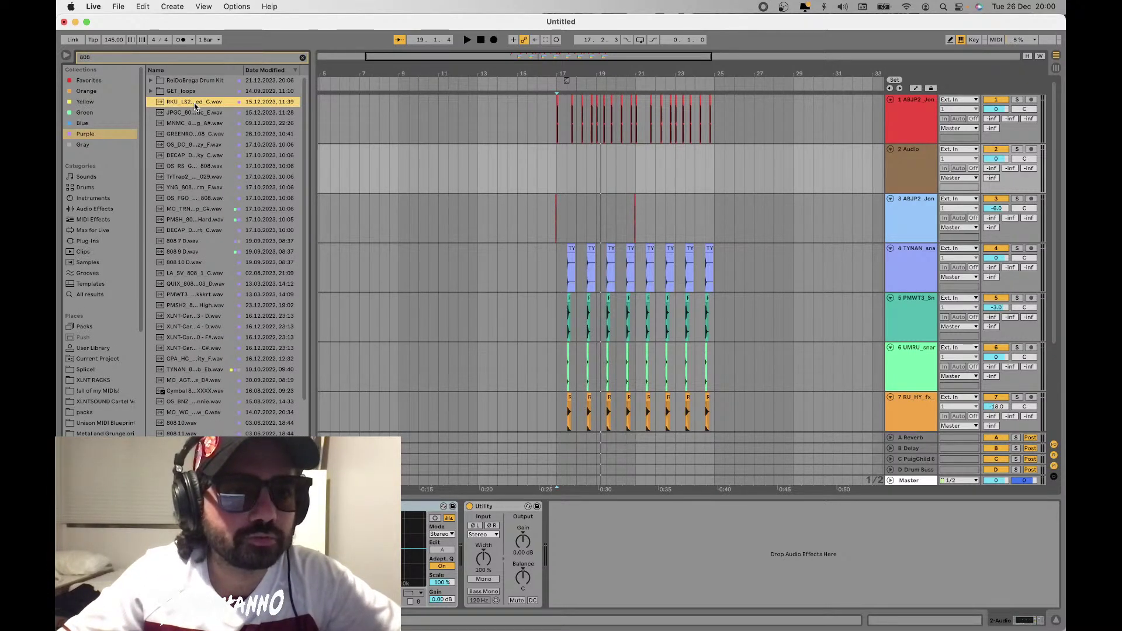
# Preview the newest 808 samples and place MNMC_808_kick_ring_A# at bar 17 on the new audio track
pyautogui.click(195, 103)
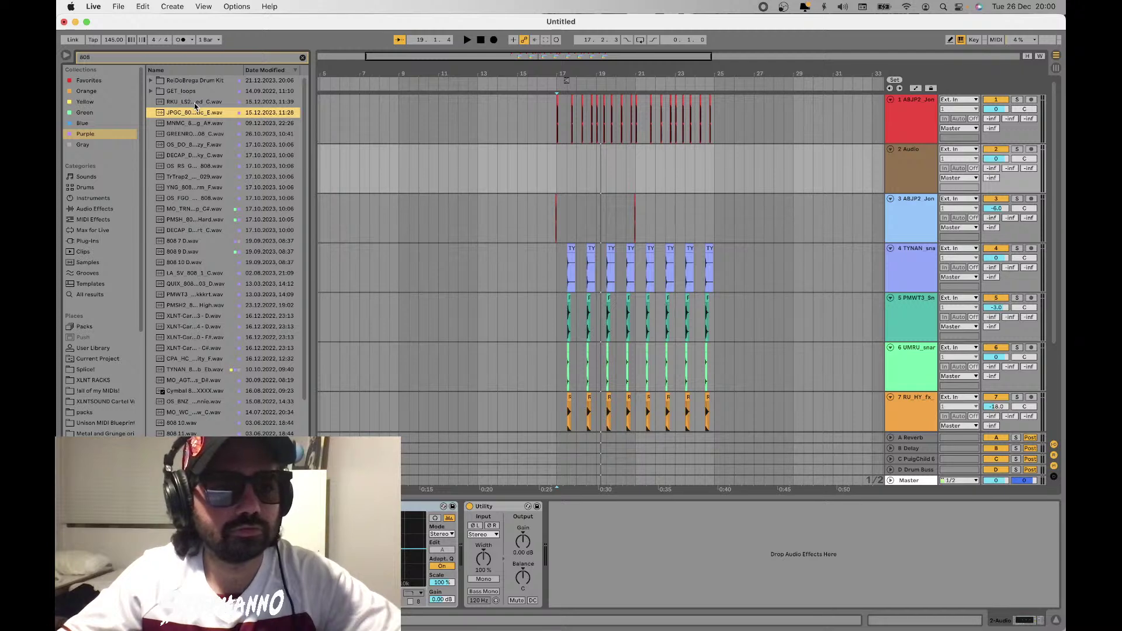
pyautogui.press('Down')
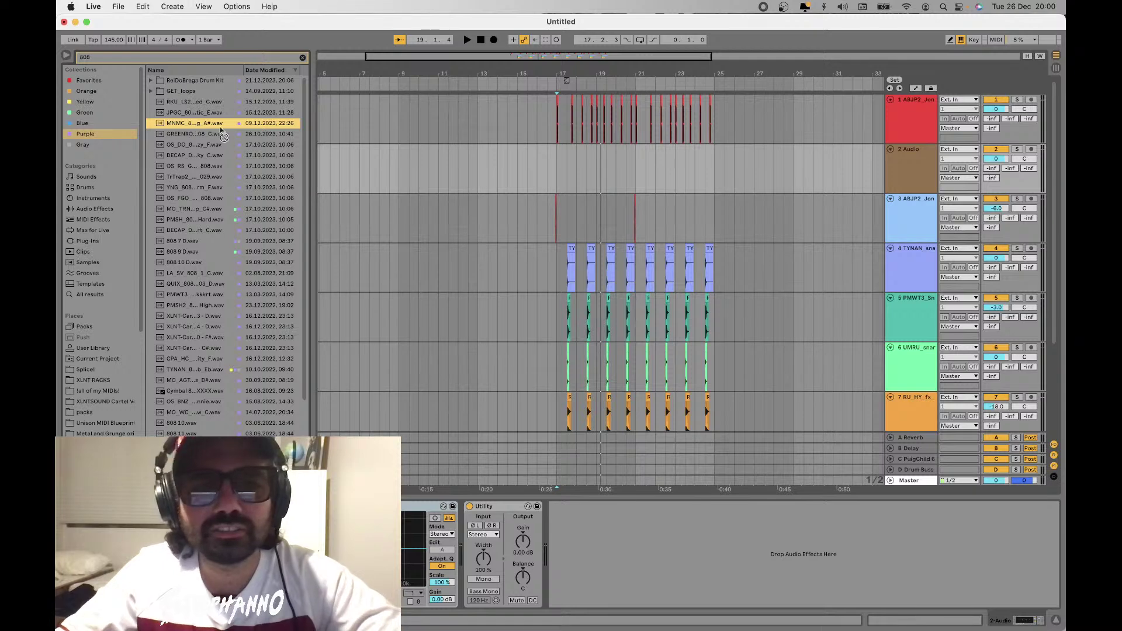
pyautogui.moveTo(556, 178); pyautogui.dragTo(557, 176)
pyautogui.scroll(5, 556, 175)
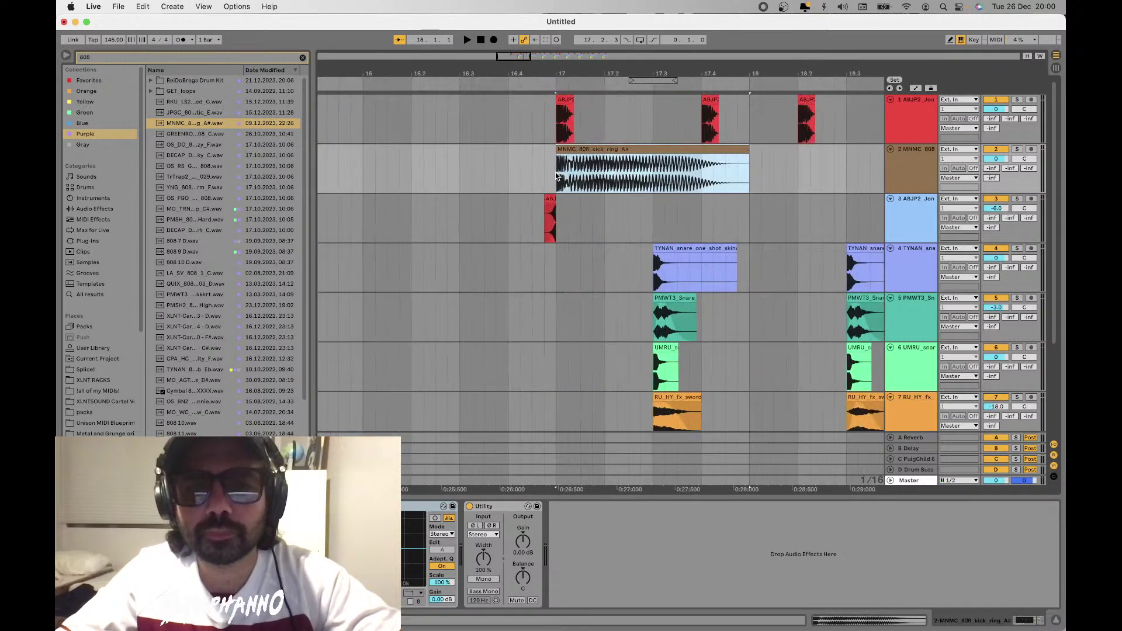
# Cut off the tail of the A# 808 clip so that it ends at 17.3, where the first snare hits
pyautogui.doubleClick(561, 151)
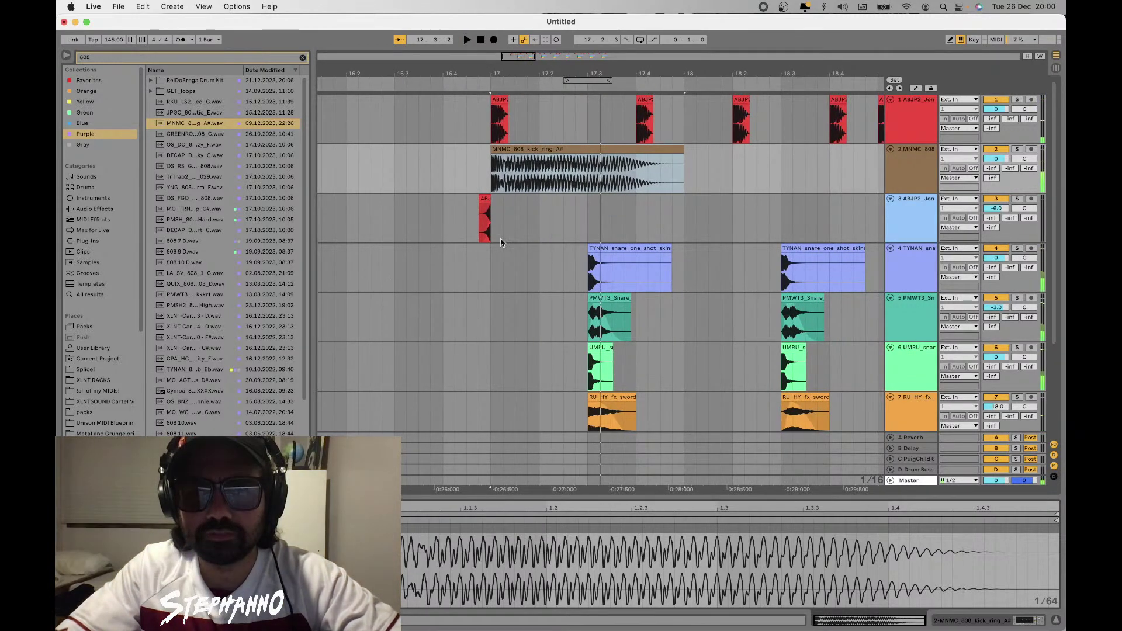
pyautogui.click(582, 176)
pyautogui.moveTo(582, 175); pyautogui.dragTo(721, 175)
pyautogui.press('Delete')
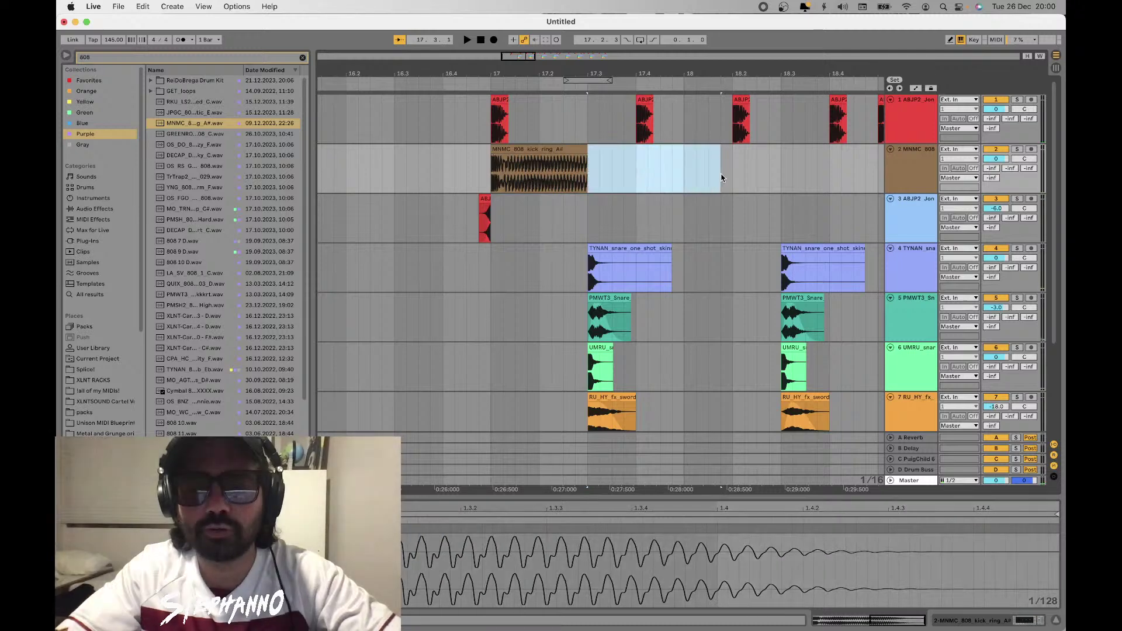
# Add a short fade-in to the start of the A# 808 clip and play the groove from just before bar 17
pyautogui.click(481, 169)
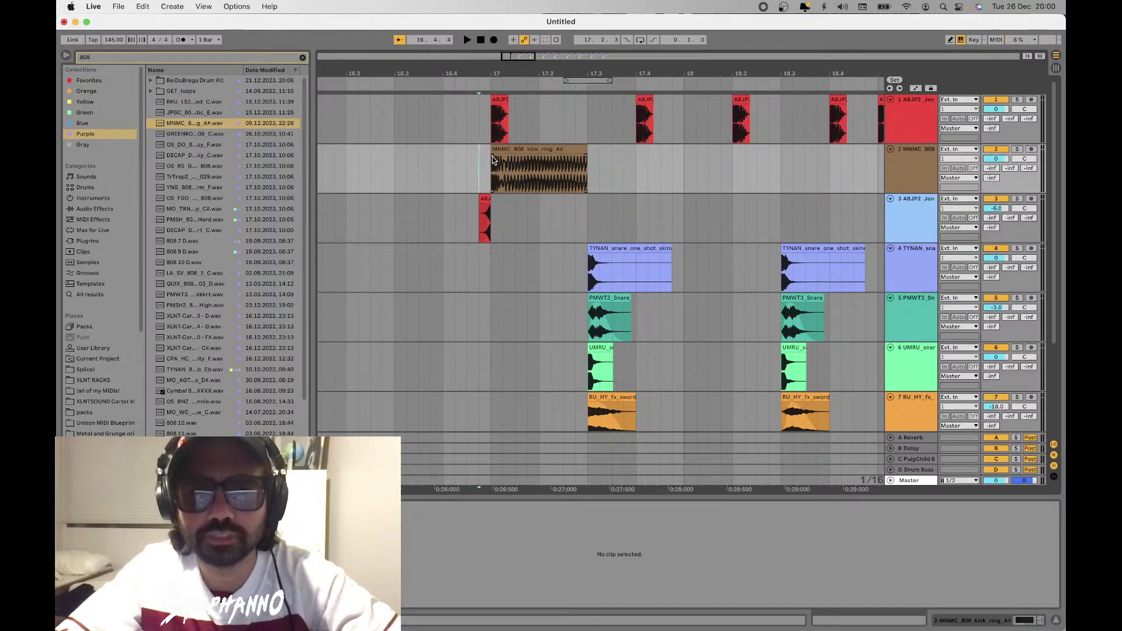
pyautogui.click(493, 161)
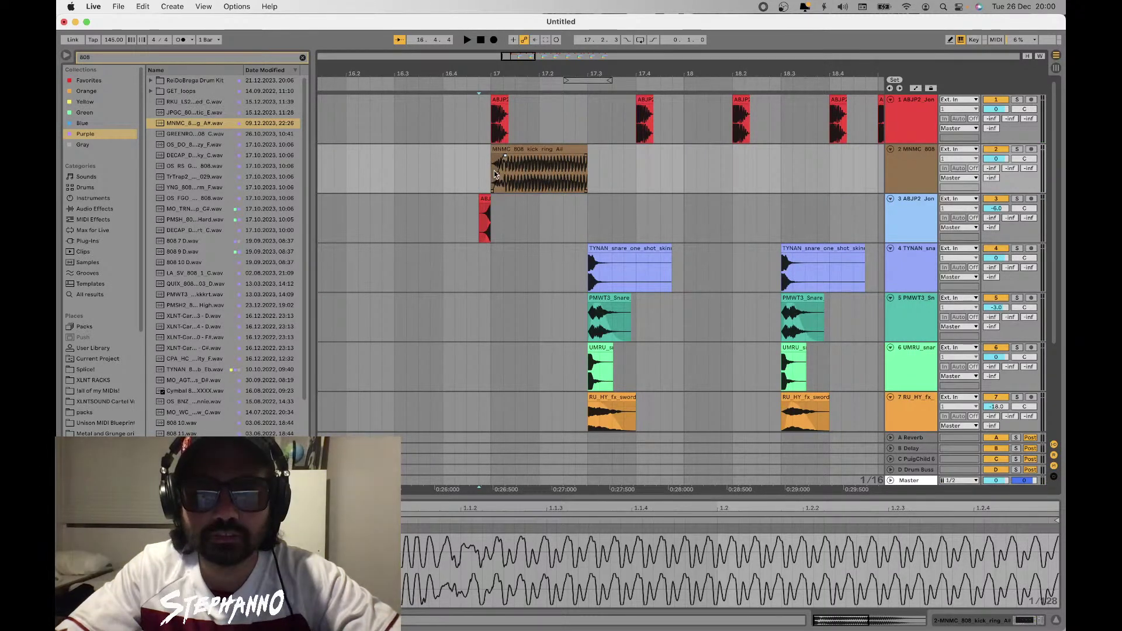
pyautogui.scroll(-5, 438, 161)
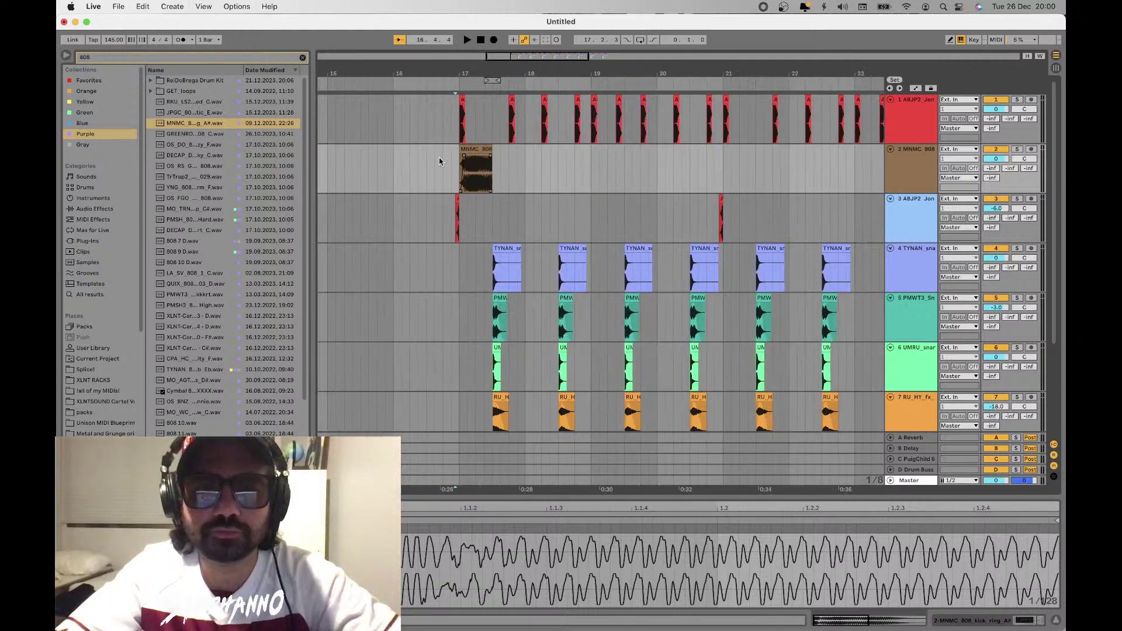
pyautogui.click(440, 161)
pyautogui.press('space')
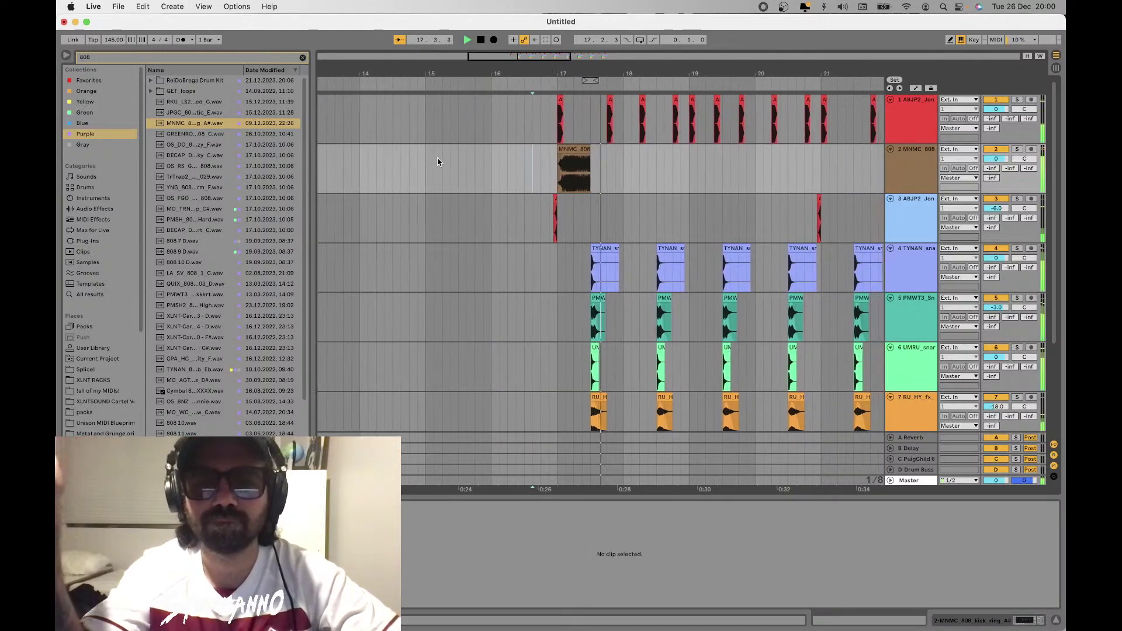
# Insert an audio track below the A# 808 track and search the Purple collection for "d#", previewing the matching samples
pyautogui.click(903, 180)
pyautogui.press('super+t')
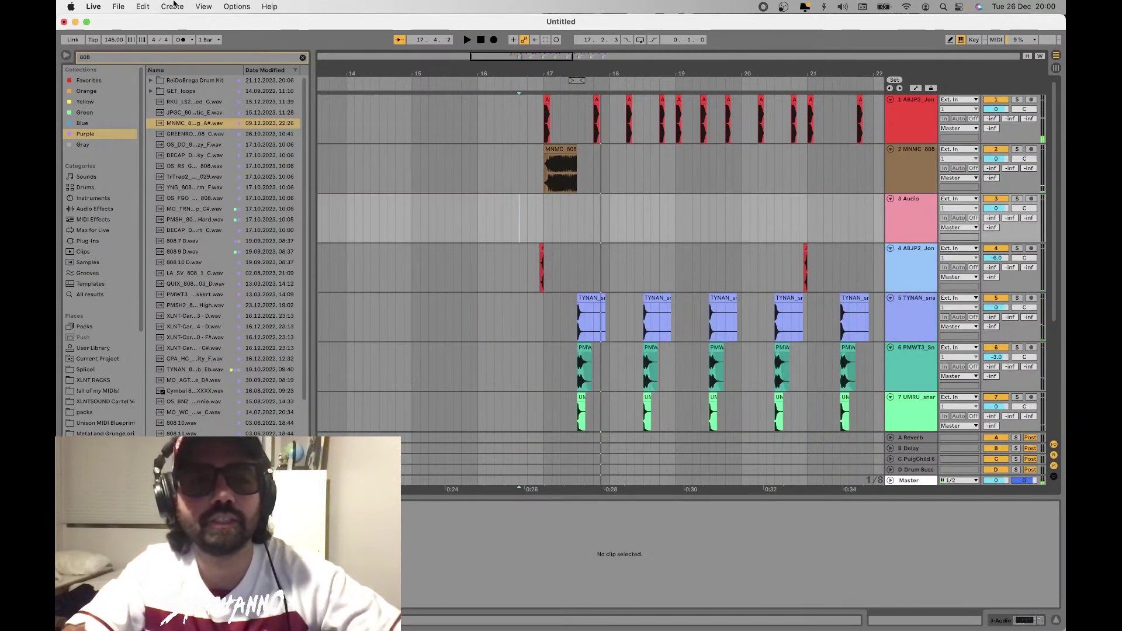
pyautogui.press('super+f')
pyautogui.write('dr')
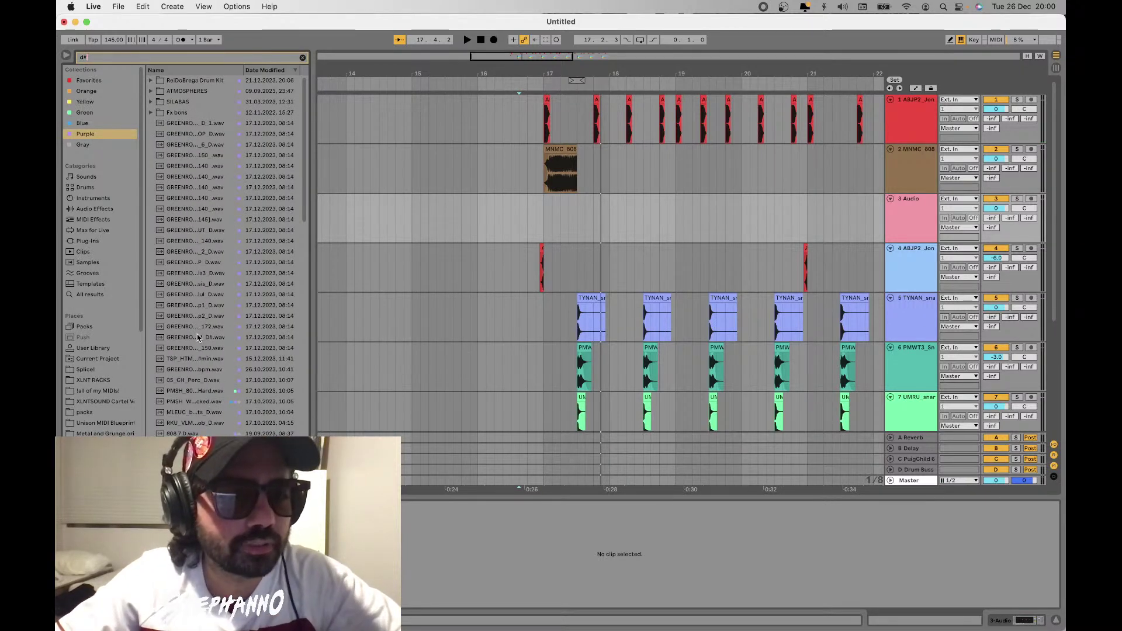
pyautogui.click(197, 337)
pyautogui.press('Down')
pyautogui.press('Down')
pyautogui.press('Down')
pyautogui.press('Down')
pyautogui.press('Down')
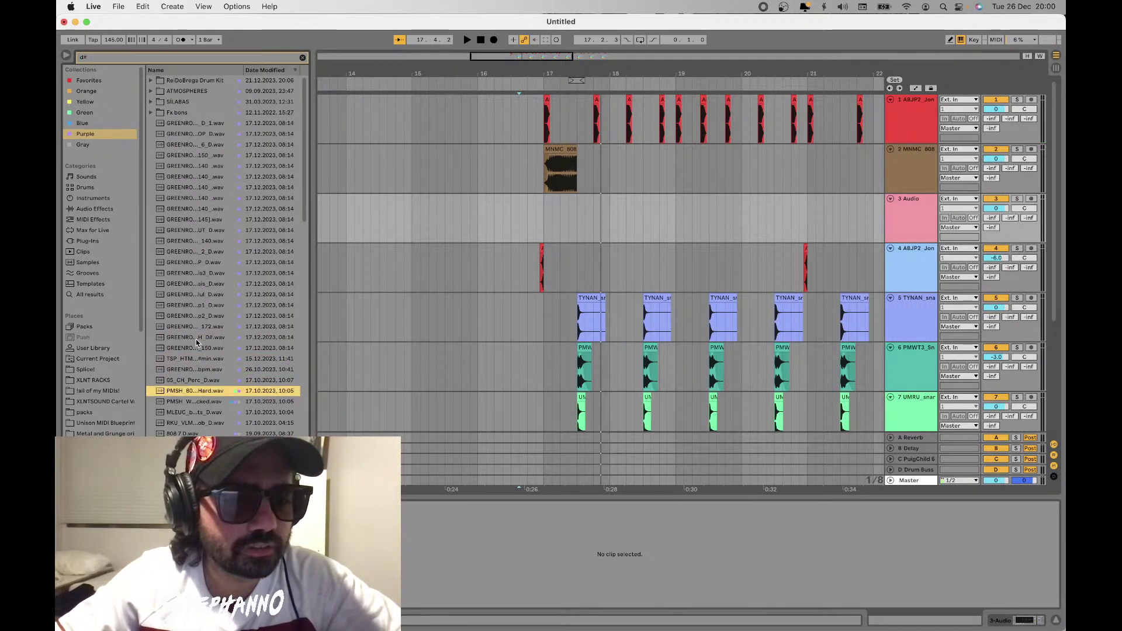
# Place PMSH_808_D#_Hard from the Splice! folder at 17.4 on the new track and play from bar 17
pyautogui.click(83, 370)
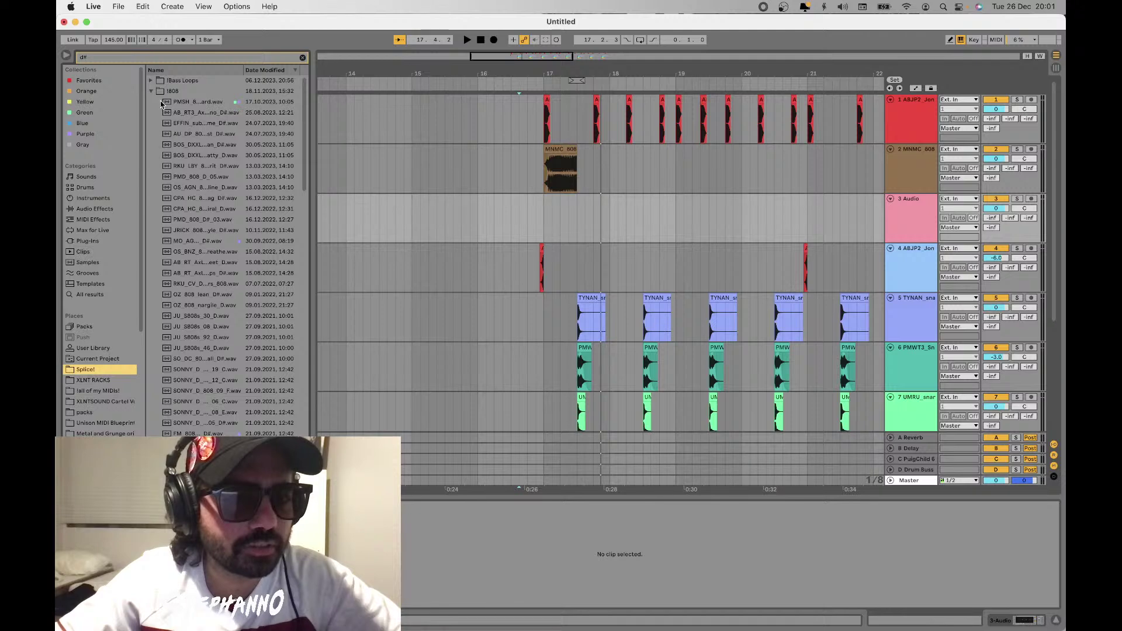
pyautogui.click(182, 106)
pyautogui.moveTo(181, 104); pyautogui.dragTo(592, 209)
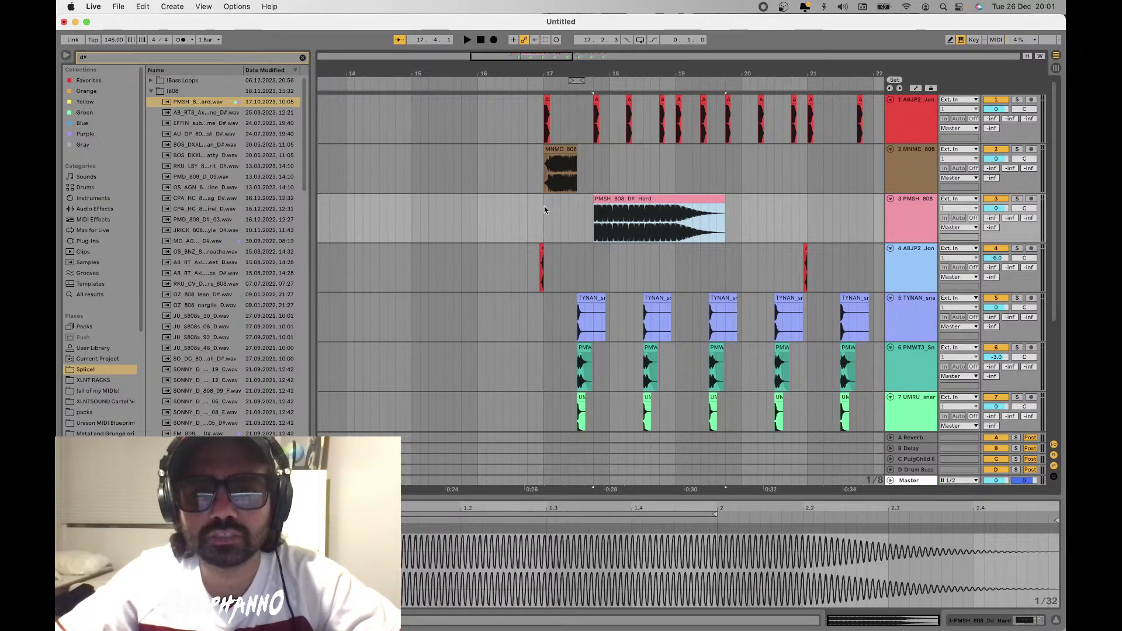
pyautogui.click(544, 210)
pyautogui.press('space')
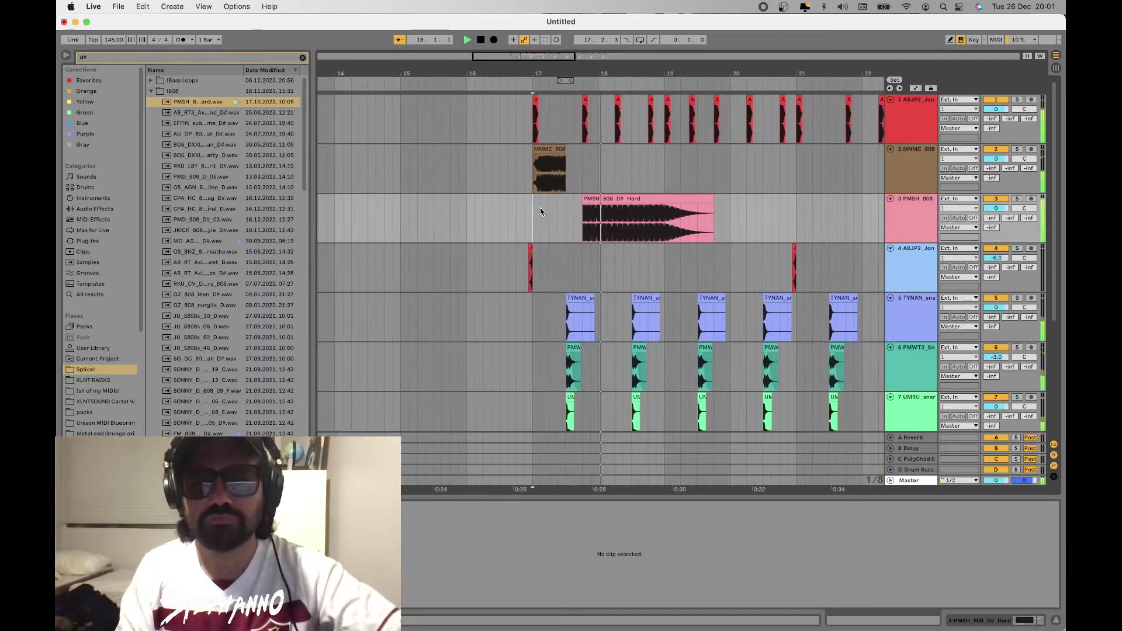
# Repeat the start of the D# 808 clip in half-bar and shorter slices that follow the kicks from 17.4 to bar 20
pyautogui.click(567, 211)
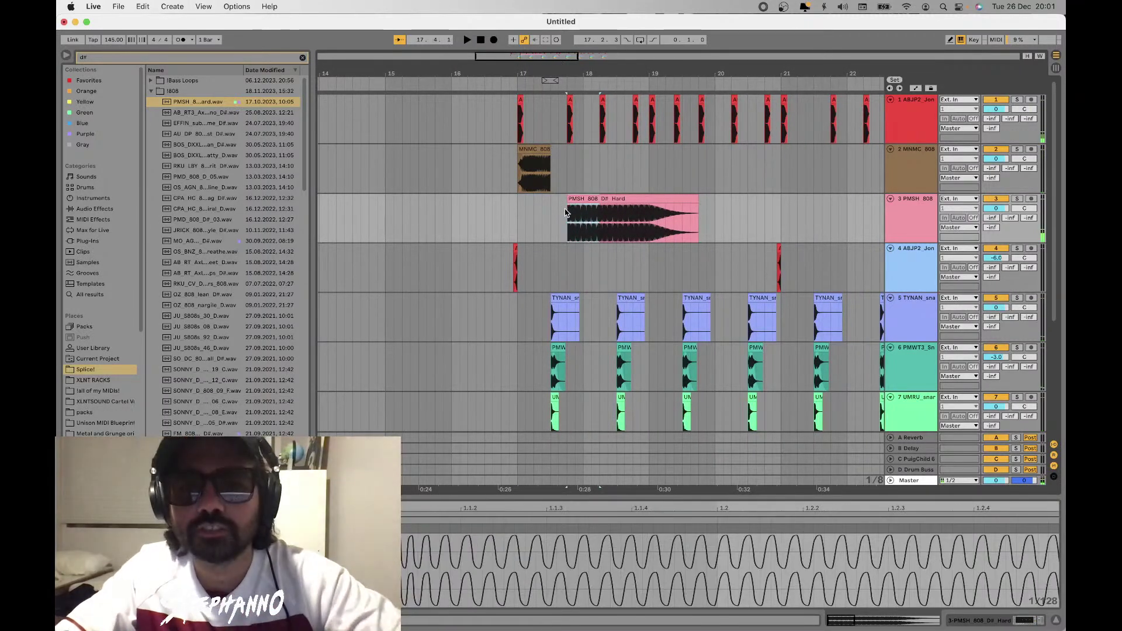
pyautogui.press('super+d')
pyautogui.press('super+d')
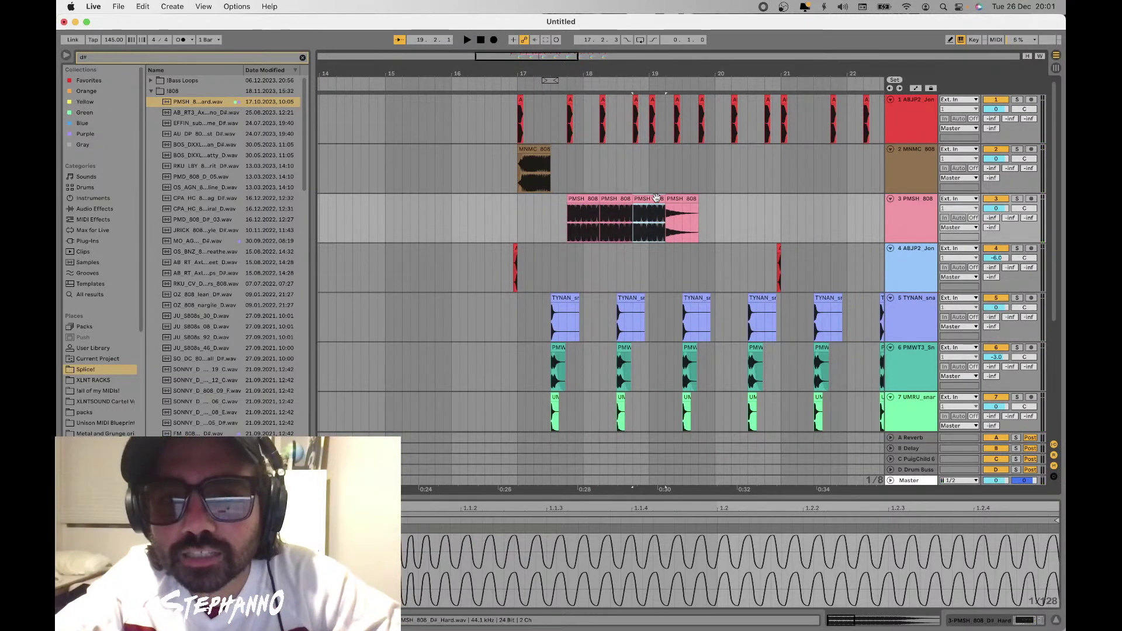
pyautogui.moveTo(664, 198); pyautogui.dragTo(714, 212)
pyautogui.press('super+d')
pyautogui.press('super+d')
pyautogui.press('super+d')
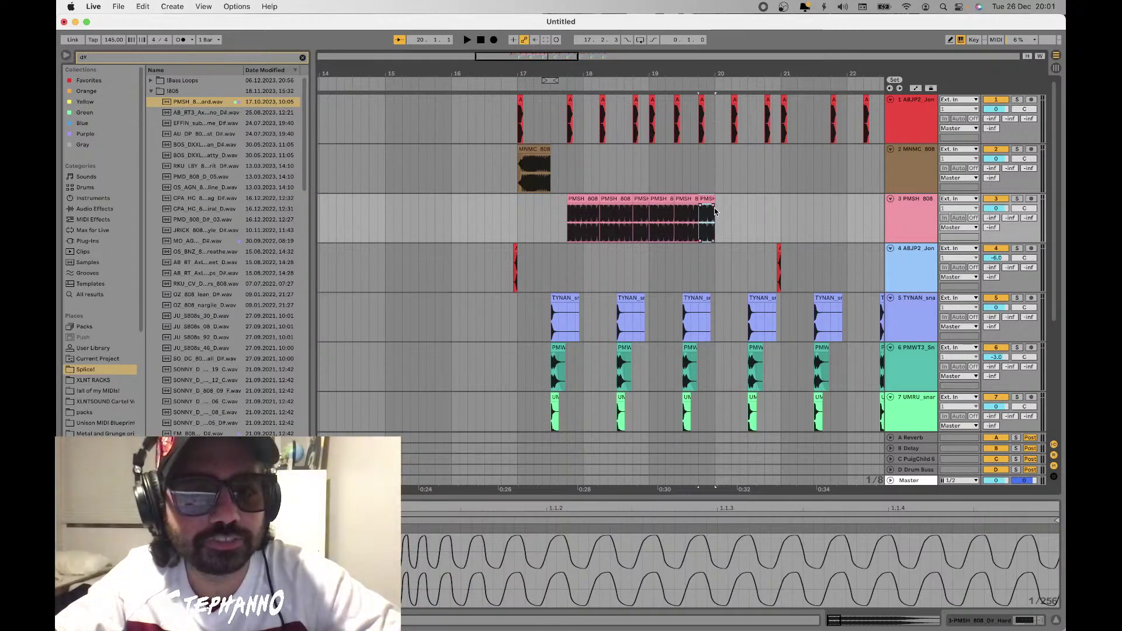
# Duplicate the D# 808 slices on their track from bar 20 so they follow the kicks up to 21.4
pyautogui.click(589, 217)
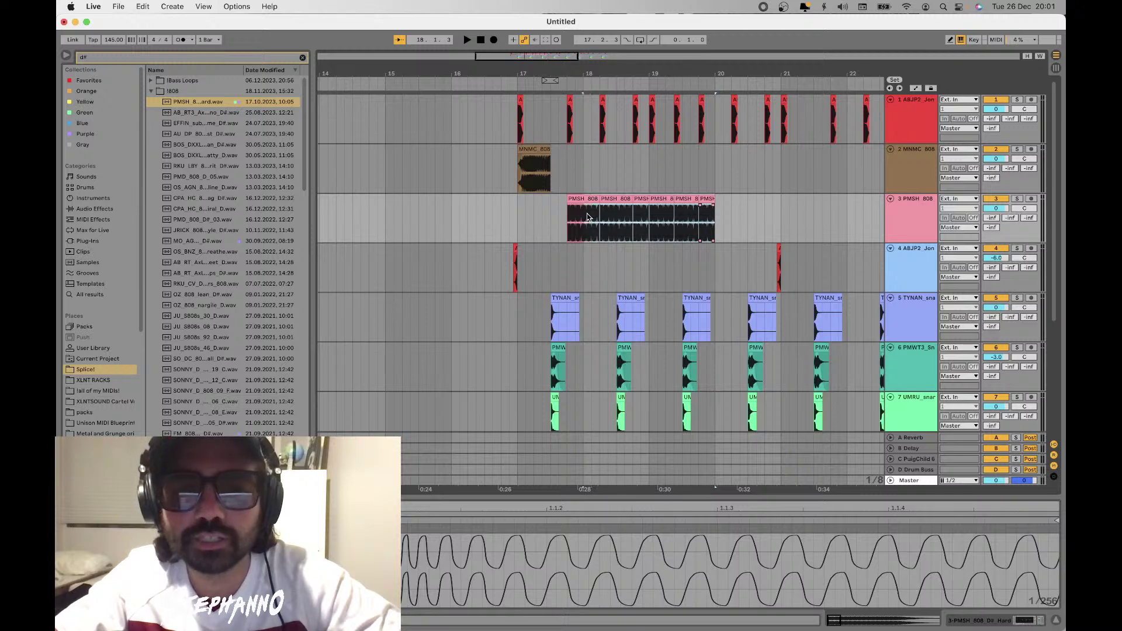
pyautogui.click(657, 205)
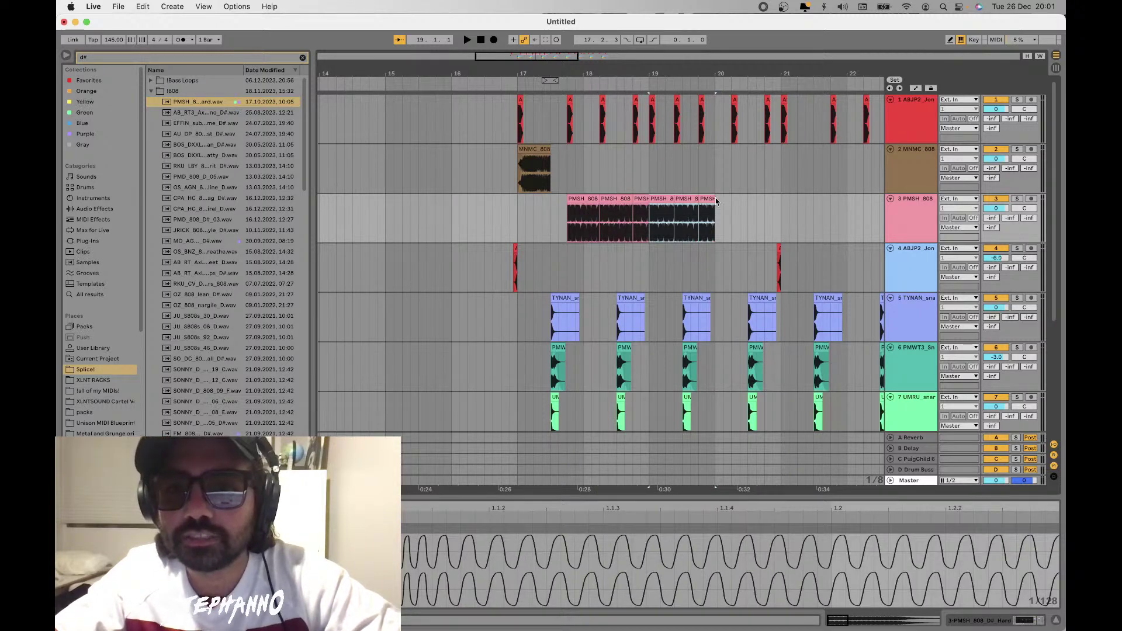
pyautogui.press('super+d')
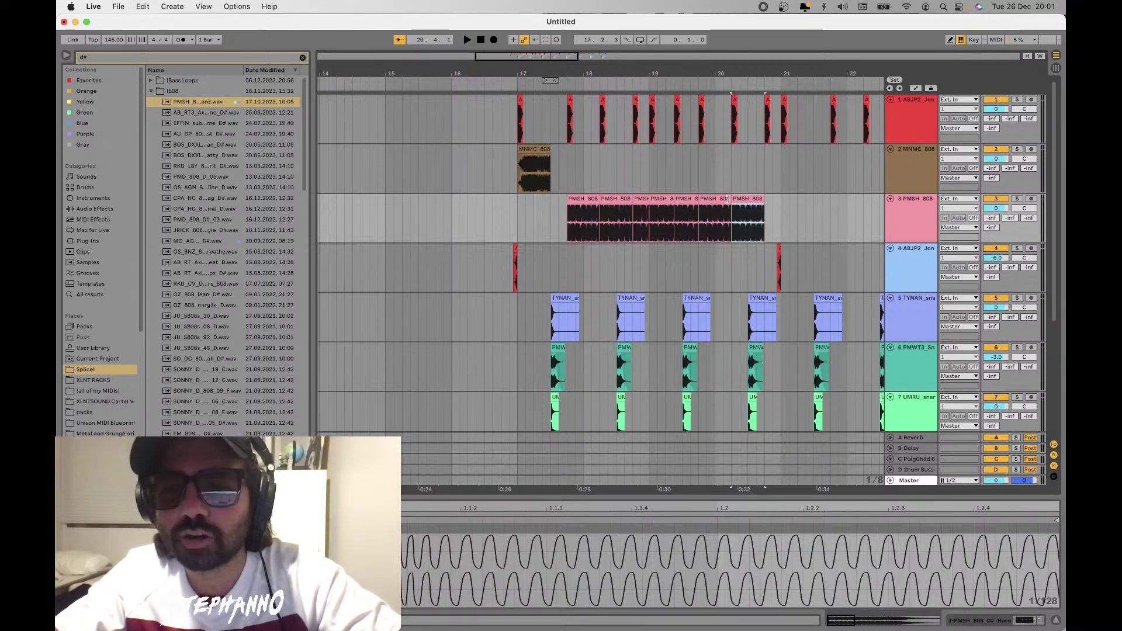
pyautogui.press('super+d')
pyautogui.press('super+d')
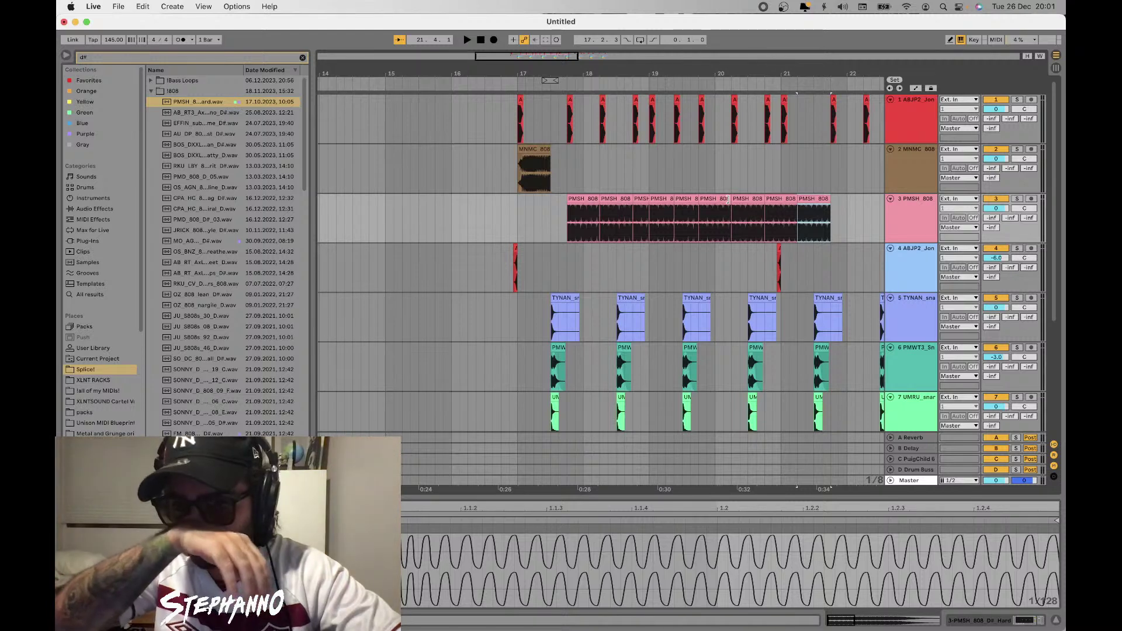
# Place a longer D# 808 slice from bar 21 and duplicate it onto the following kicks into bar 24
pyautogui.moveTo(815, 211)
pyautogui.mouseDown()
pyautogui.moveTo(799, 208)
pyautogui.moveTo(825, 199)
pyautogui.mouseUp()
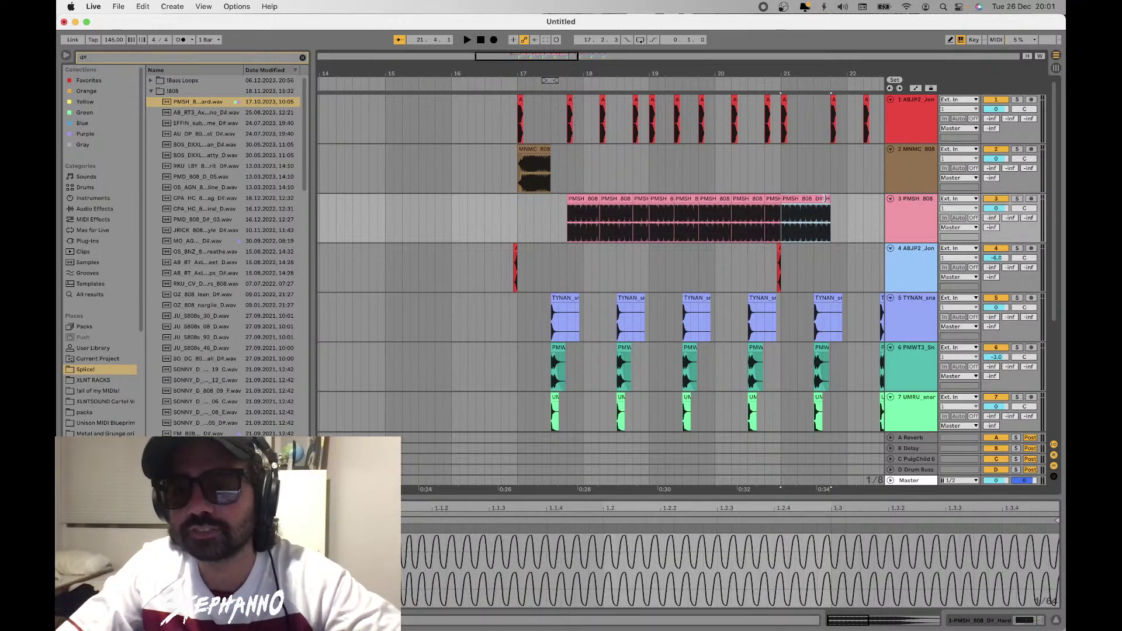
pyautogui.press('super+d')
pyautogui.press('super+d')
pyautogui.press('super+d')
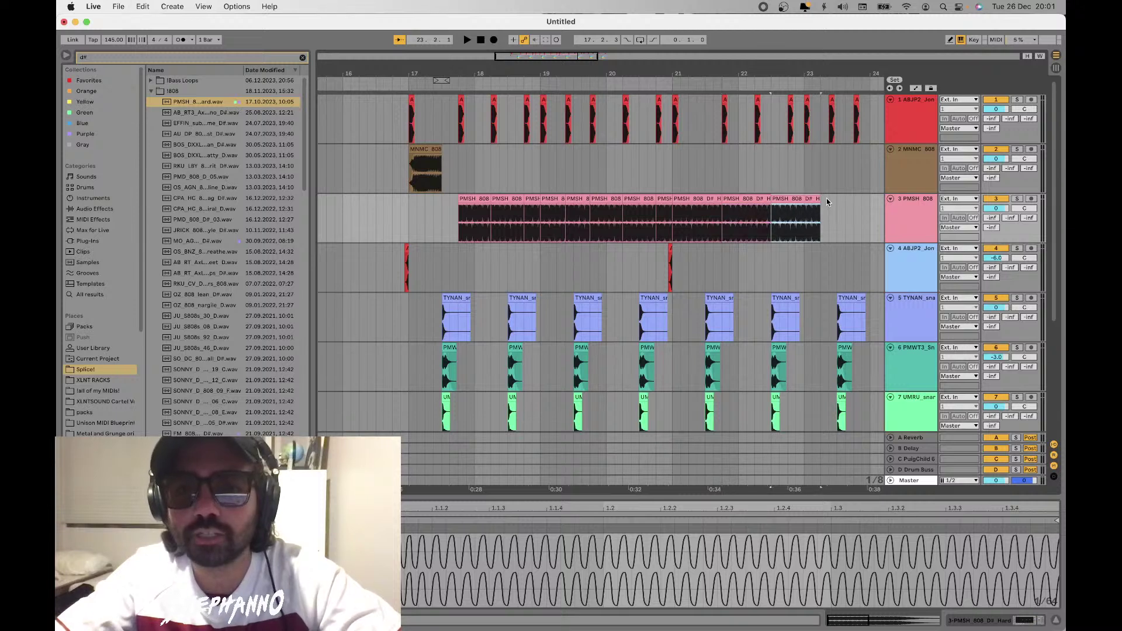
pyautogui.press('Right')
pyautogui.hscroll(5, 827, 198)
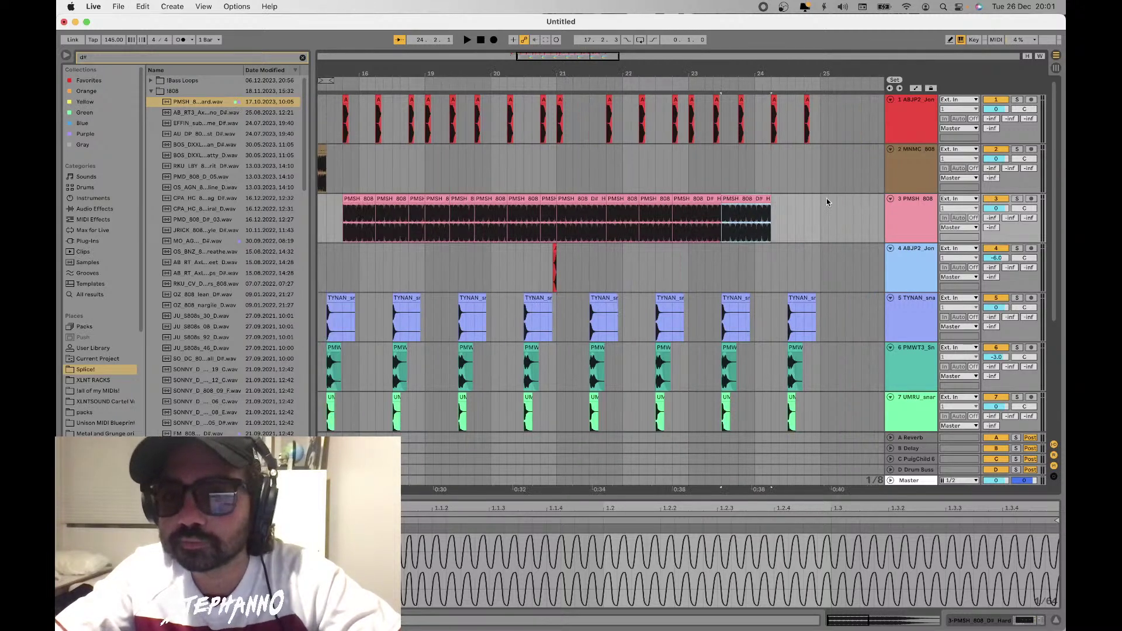
pyautogui.press('Right')
pyautogui.press('Right')
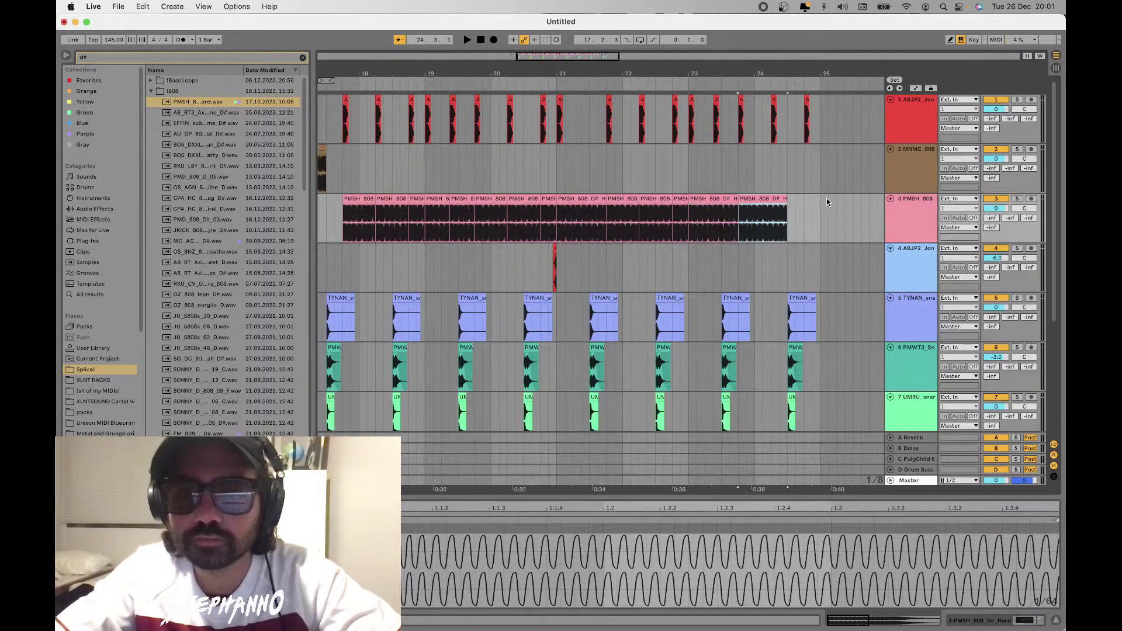
# Complete the D# 808 slices under the remaining kicks and remove the part that extends past bar 25
pyautogui.press('super+d')
pyautogui.press('Left')
pyautogui.press('Left')
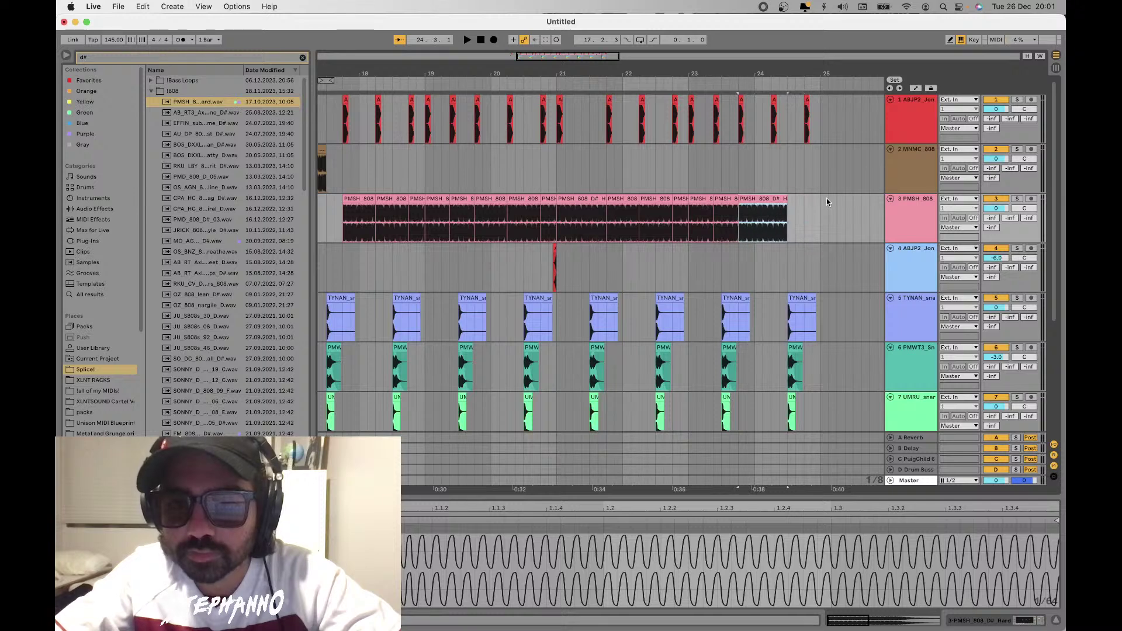
pyautogui.press('super+d')
pyautogui.press('Left')
pyautogui.press('super+d')
pyautogui.press('Left')
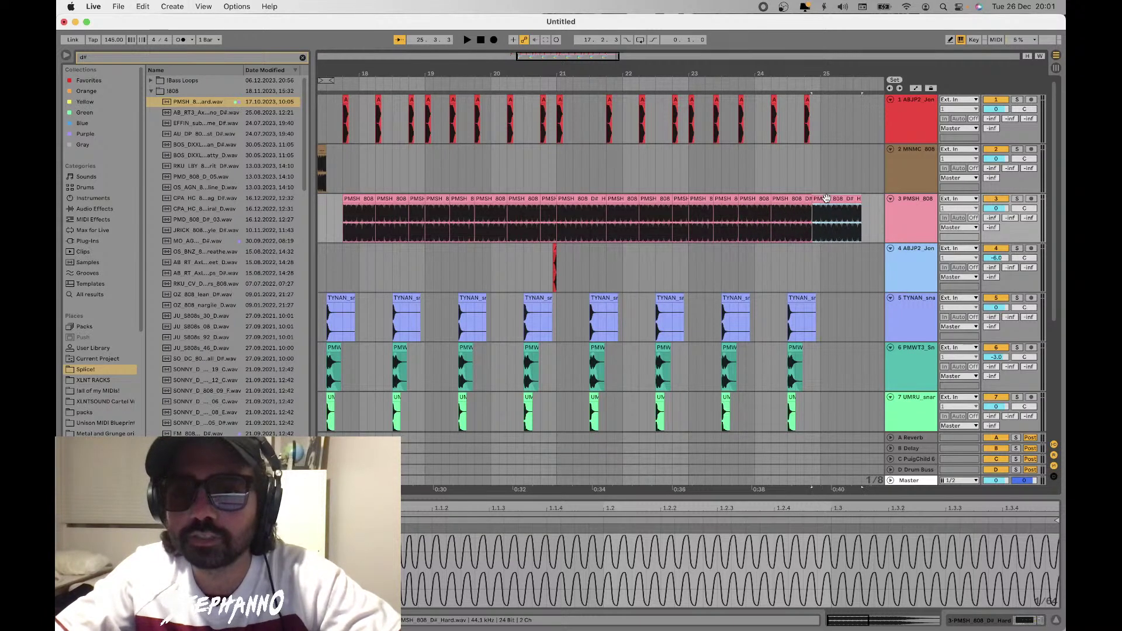
pyautogui.press('Left')
pyautogui.click(823, 217)
pyautogui.scroll(-5, 440, 193)
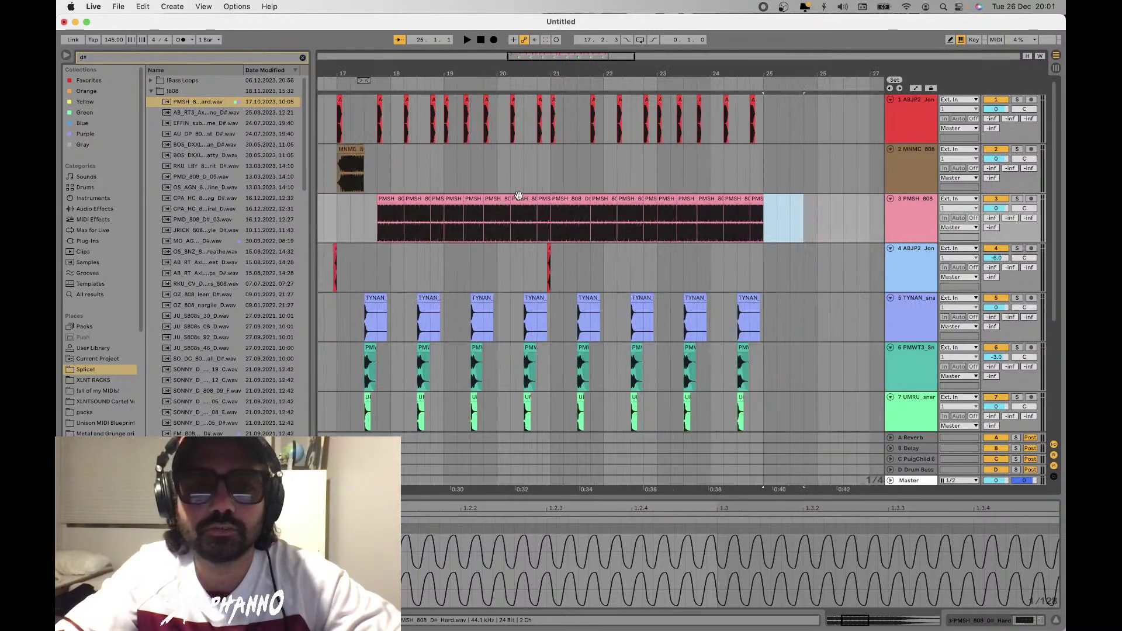
# Play the groove from bar 17 with the D# 808 slices in place
pyautogui.click(443, 202)
pyautogui.press('space')
pyautogui.hscroll(-5, 422, 210)
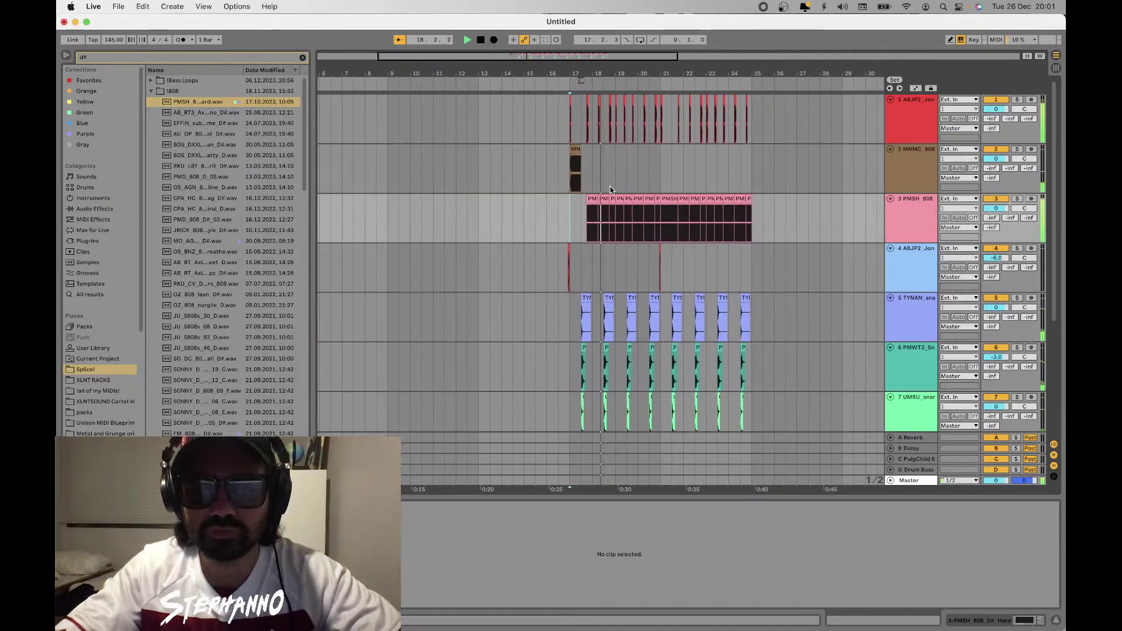
# Add short fade-outs to the ends of the D# 808 slices between 17.4 and bar 21
pyautogui.scroll(5, 588, 178)
pyautogui.click(588, 208)
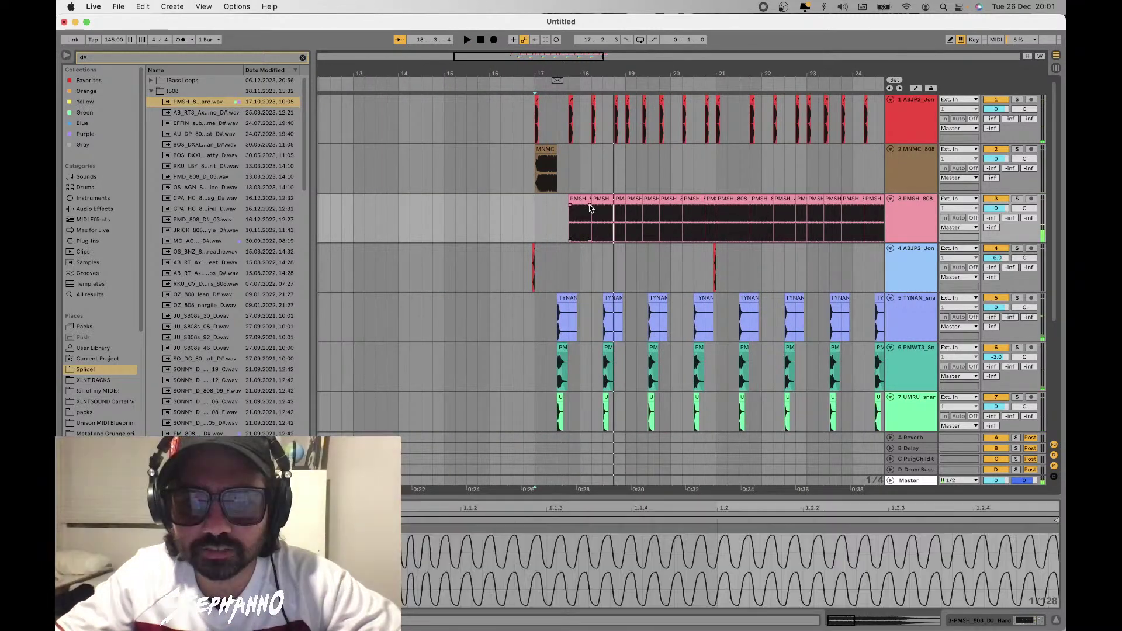
pyautogui.scroll(5, 614, 209)
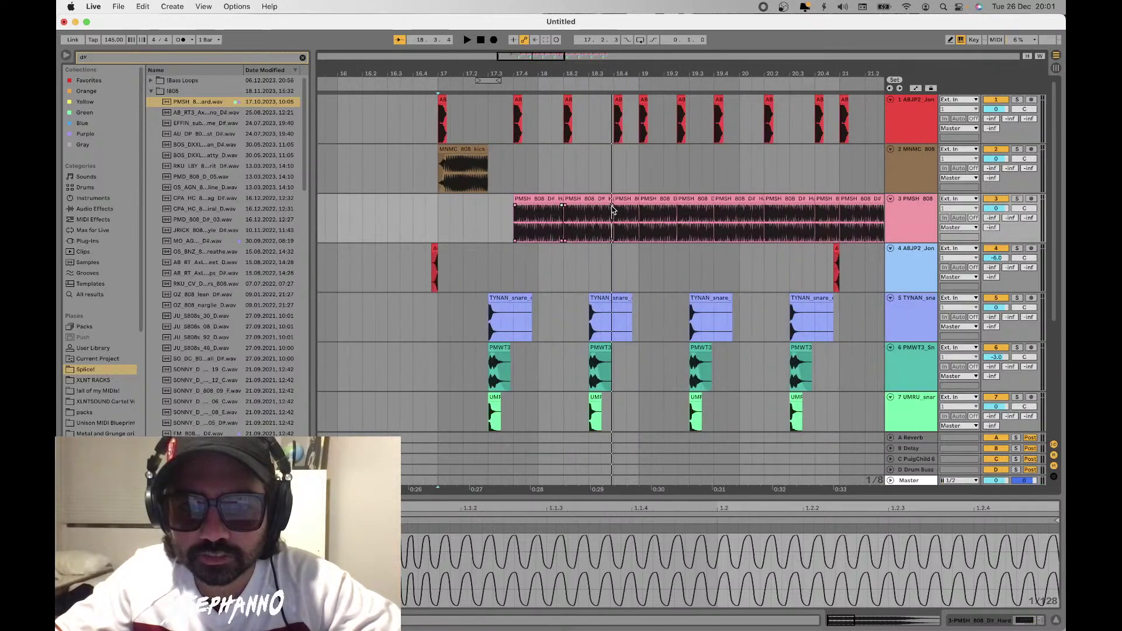
pyautogui.click(633, 209)
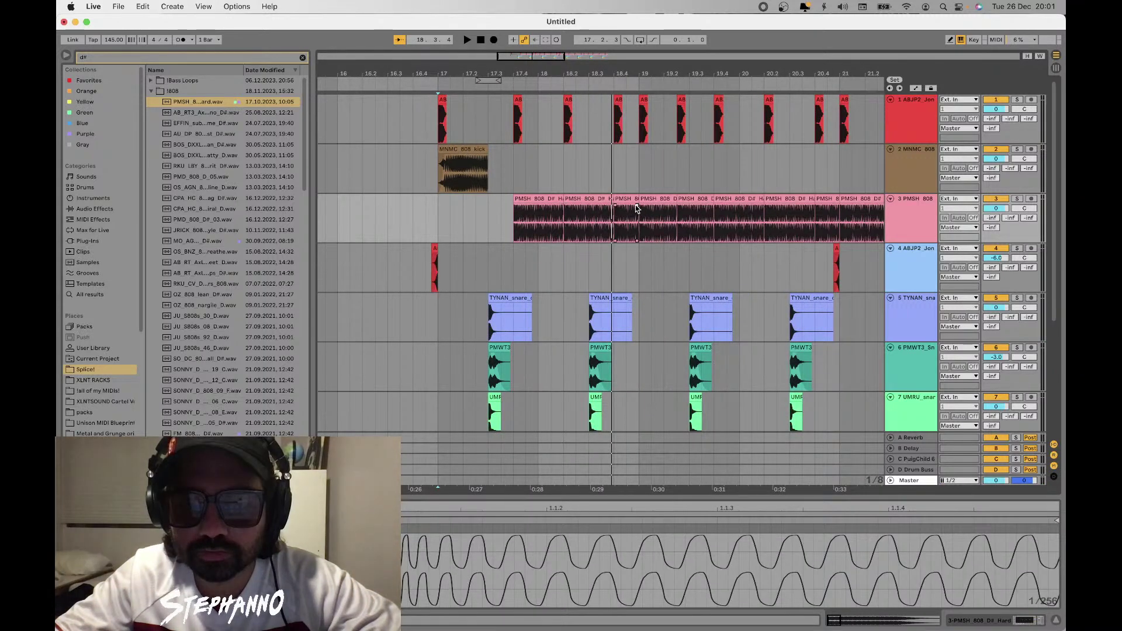
pyautogui.click(674, 209)
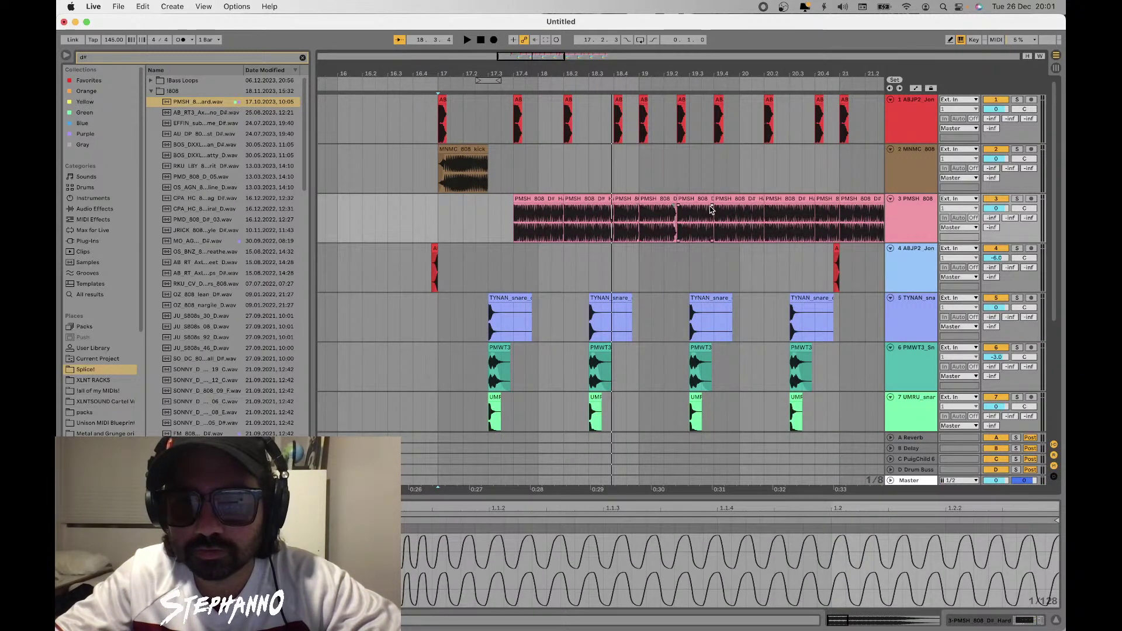
pyautogui.click(763, 209)
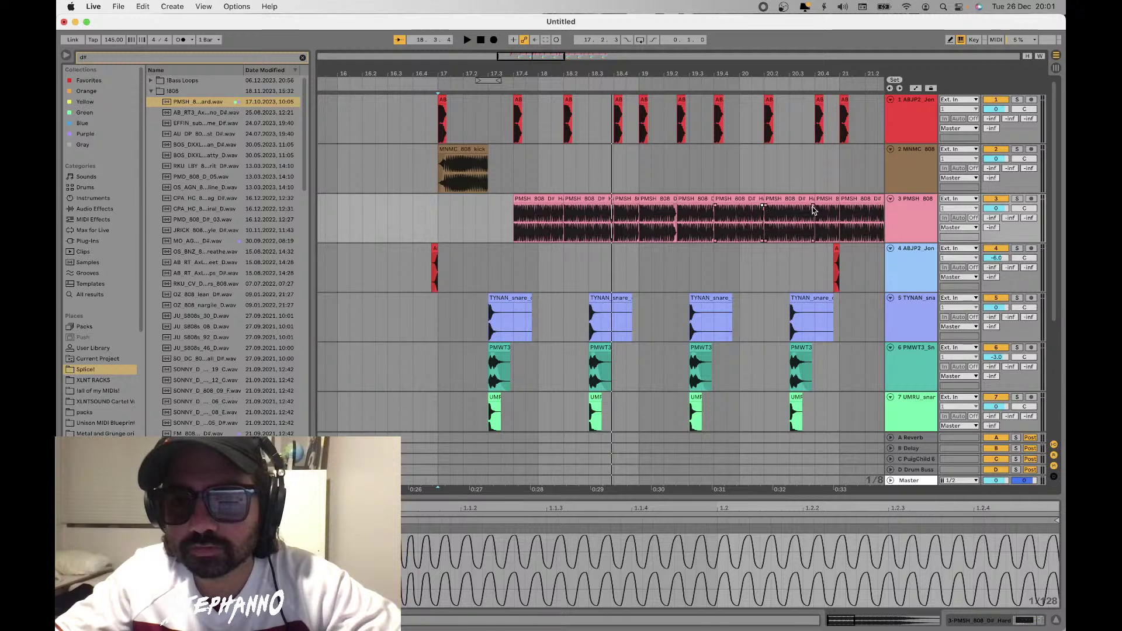
pyautogui.click(835, 209)
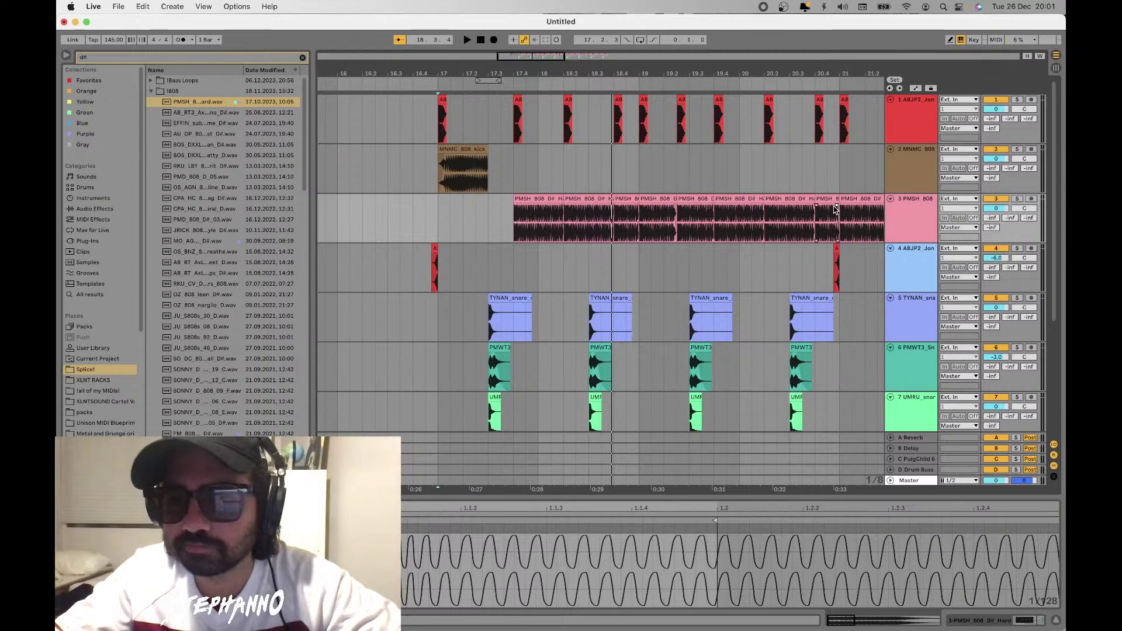
# Add short fade-outs to the ends of the D# 808 slices between bars 21 and 23
pyautogui.hscroll(2, 835, 209)
pyautogui.hscroll(3, 667, 200)
pyautogui.click(728, 209)
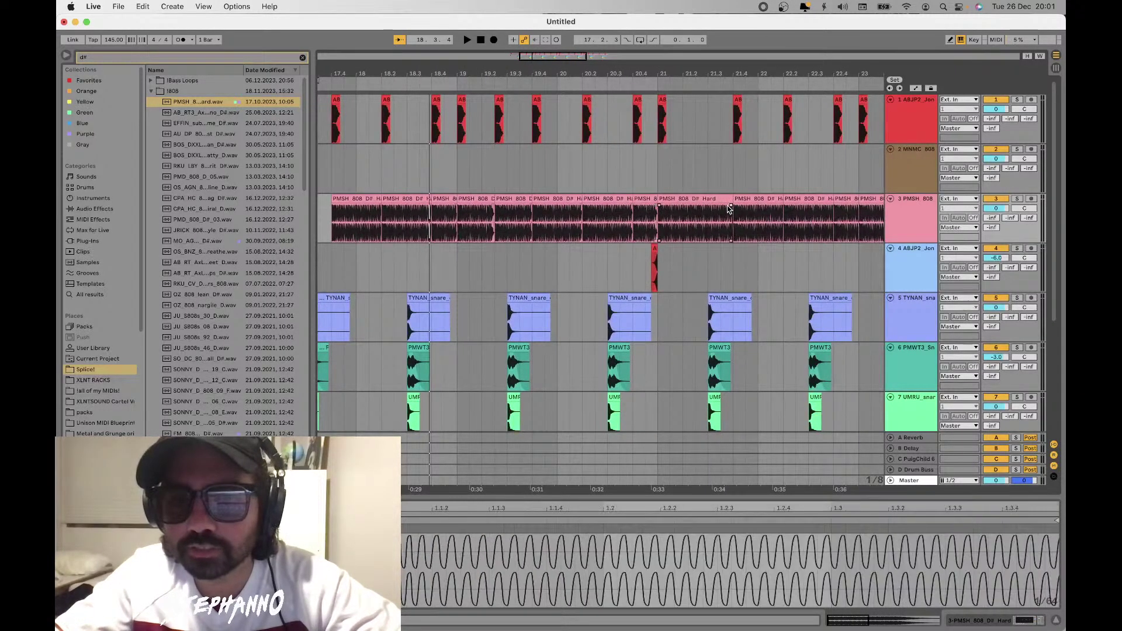
pyautogui.click(779, 208)
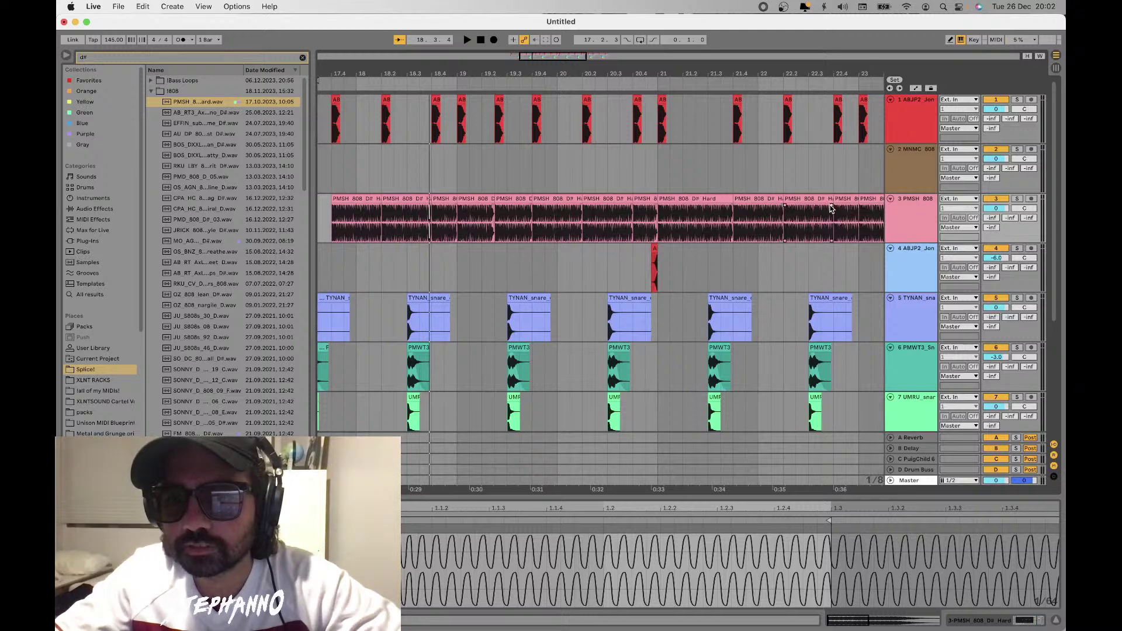
pyautogui.click(854, 208)
# Add short fade-outs to the ends of the remaining D# 808 slices from bar 23 to bar 25
pyautogui.press('-')
pyautogui.press('-')
pyautogui.press('-')
pyautogui.press('-')
pyautogui.press('-')
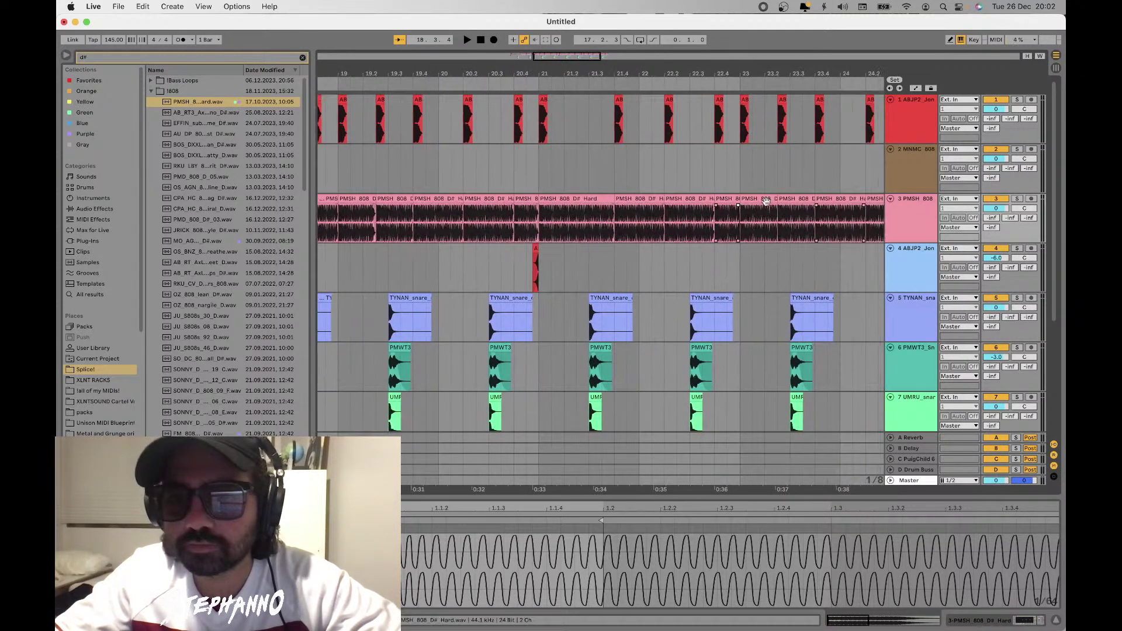
pyautogui.press('+')
pyautogui.press('+')
pyautogui.press('+')
pyautogui.press('+')
pyautogui.press('+')
pyautogui.press('+')
pyautogui.press('+')
pyautogui.press('+')
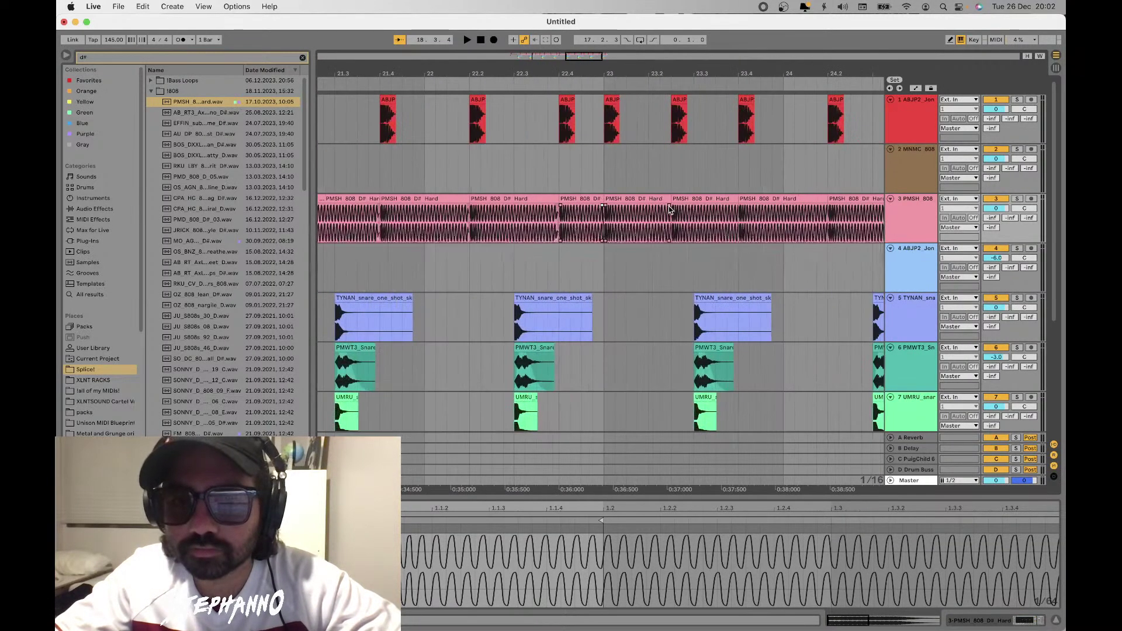
pyautogui.click(670, 209)
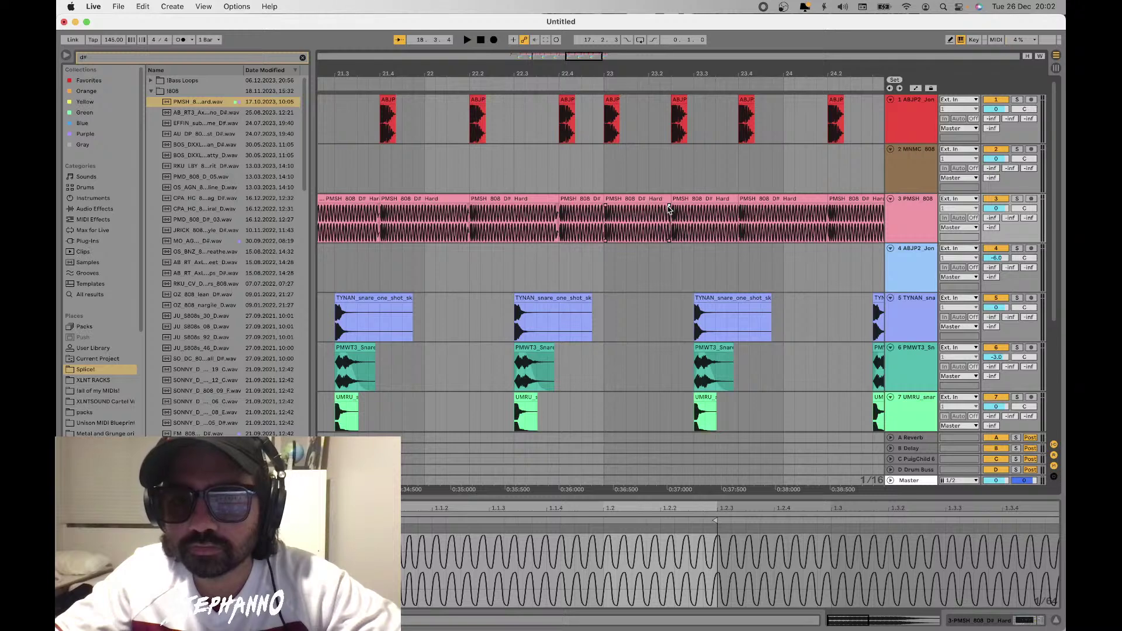
pyautogui.click(822, 210)
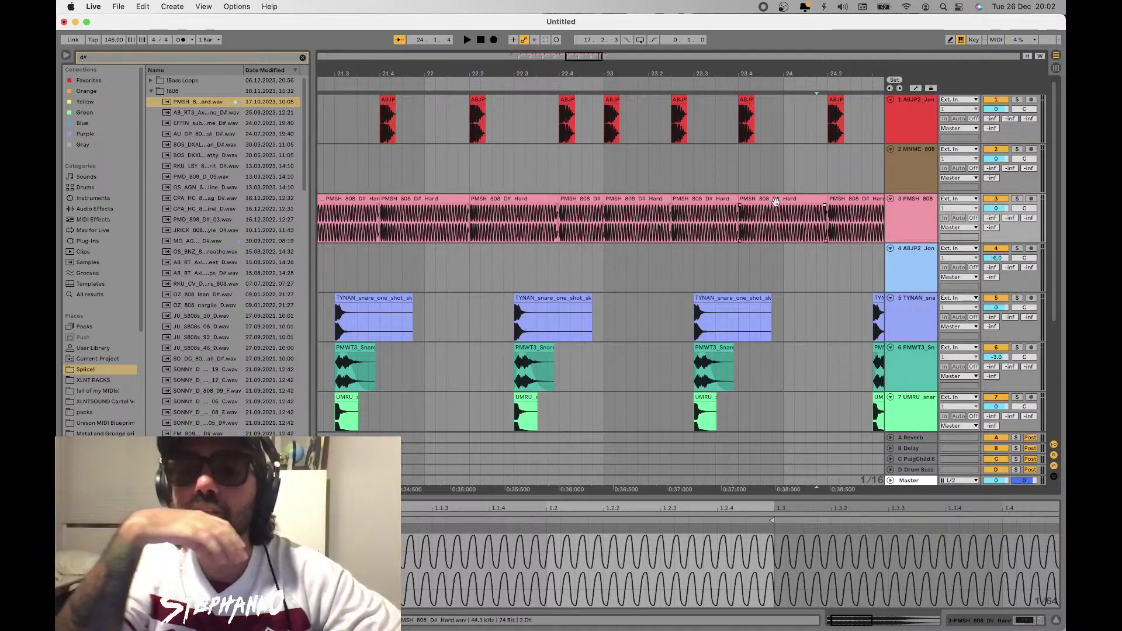
pyautogui.scroll(-5, 775, 201)
pyautogui.click(831, 211)
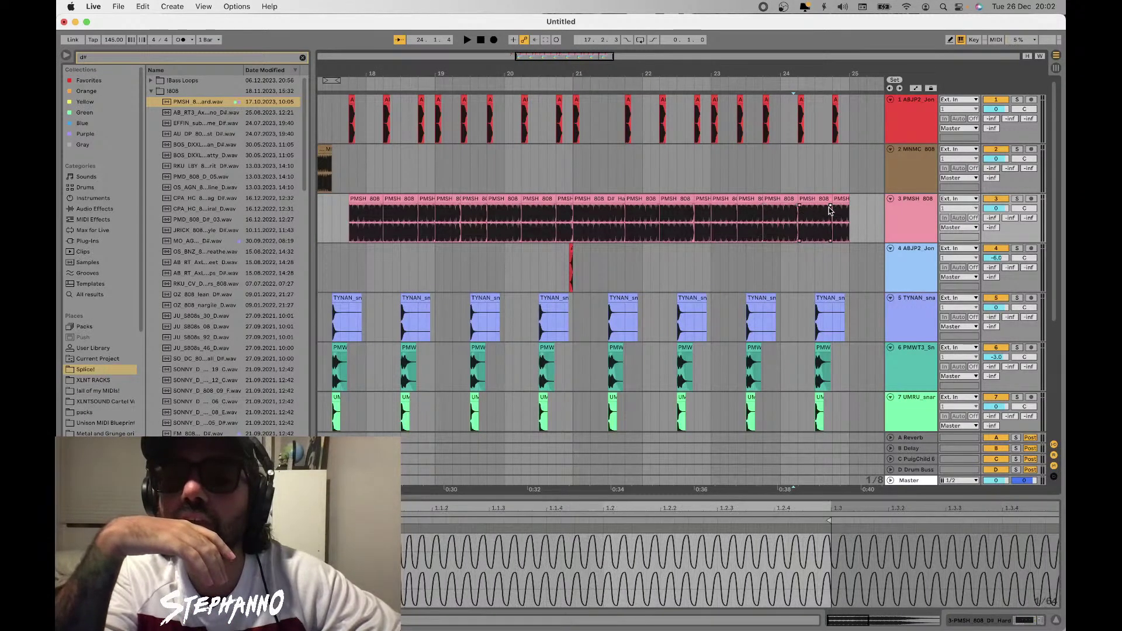
pyautogui.click(846, 209)
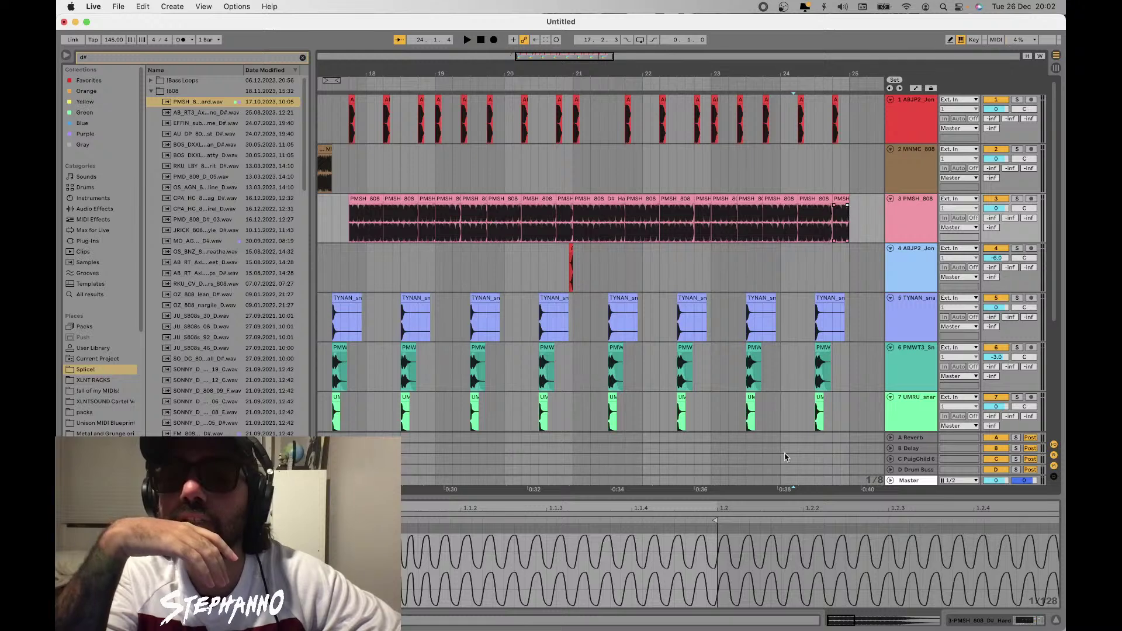
# Group the three snare tracks and the RU_HY_fx sword track into one group track
pyautogui.hscroll(-3, 602, 293)
pyautogui.scroll(-5, 603, 293)
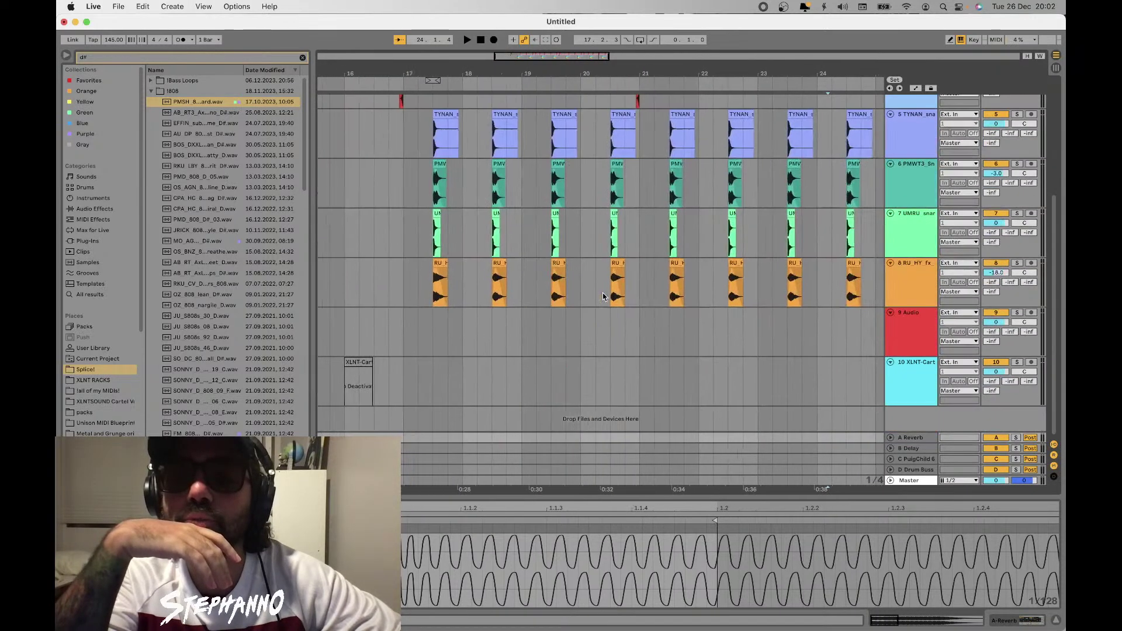
pyautogui.click(524, 267)
pyautogui.click(557, 277)
pyautogui.click(552, 277)
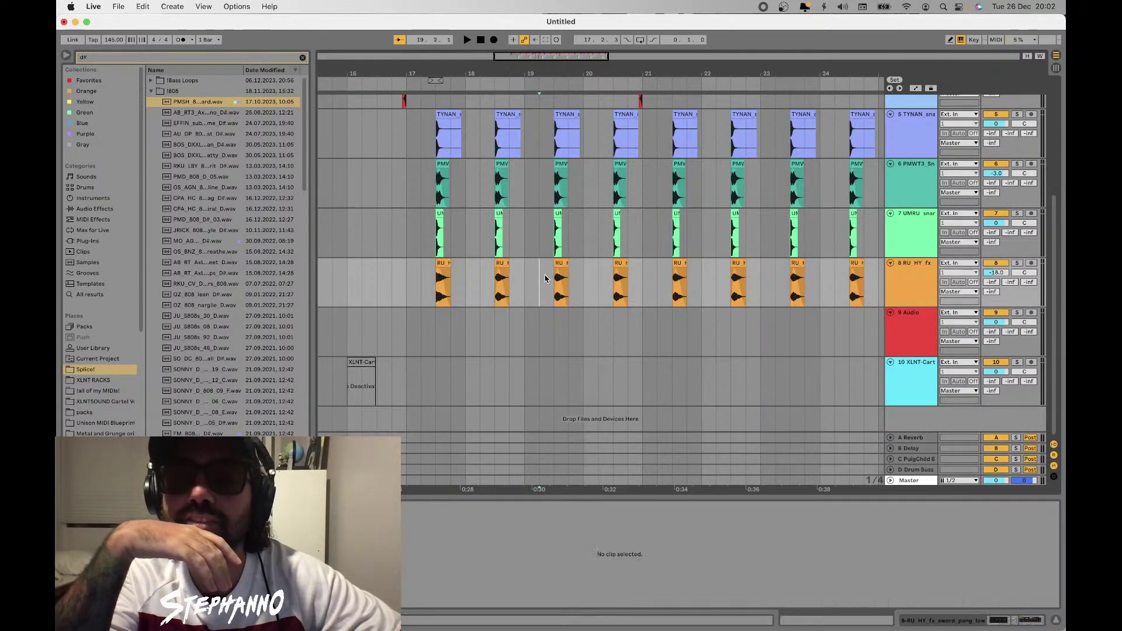
pyautogui.click(552, 277)
pyautogui.scroll(5, 864, 249)
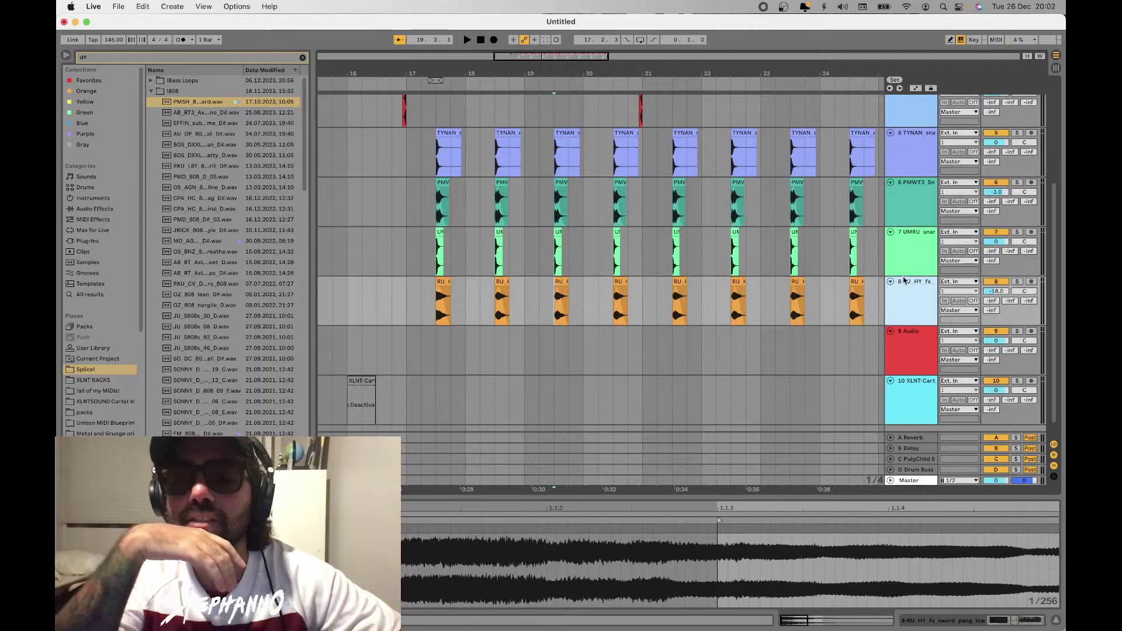
pyautogui.keyDown('shift'); pyautogui.click(915, 246); pyautogui.keyUp('shift')
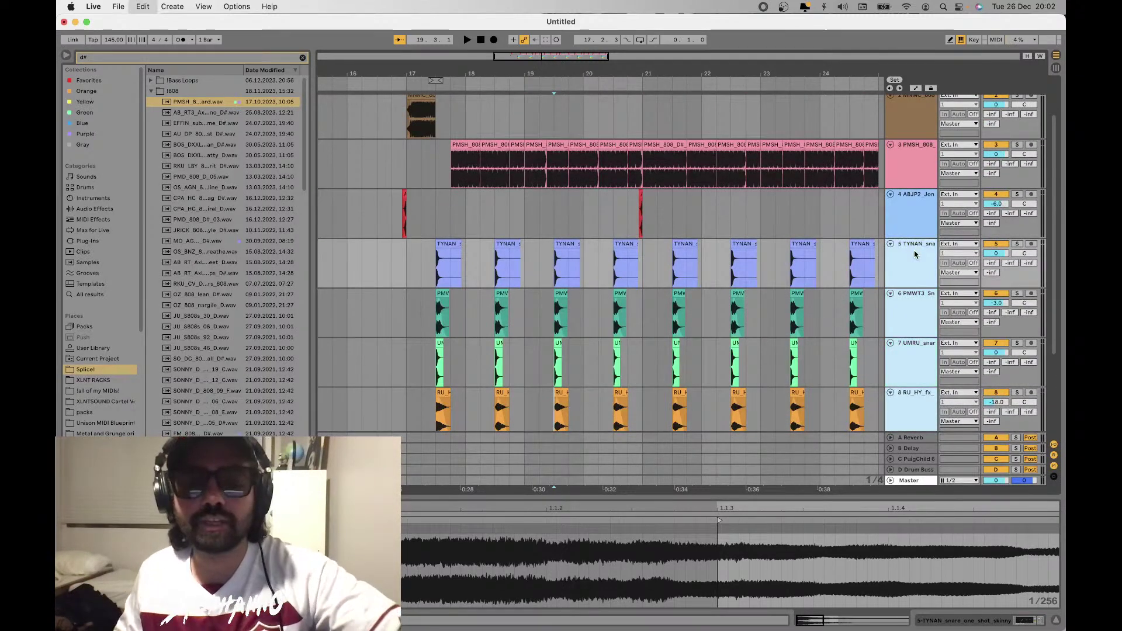
pyautogui.press('super+g')
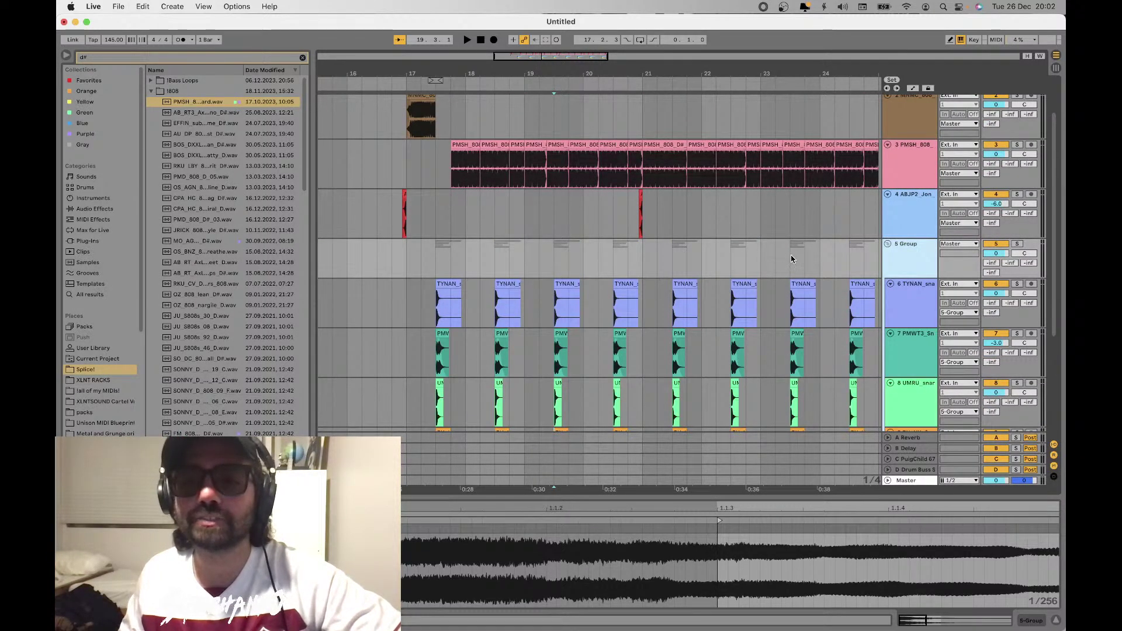
# Collapse the snare and sword group so that its member tracks are hidden in the arrangement
pyautogui.click(792, 259)
pyautogui.scroll(-6, 792, 259)
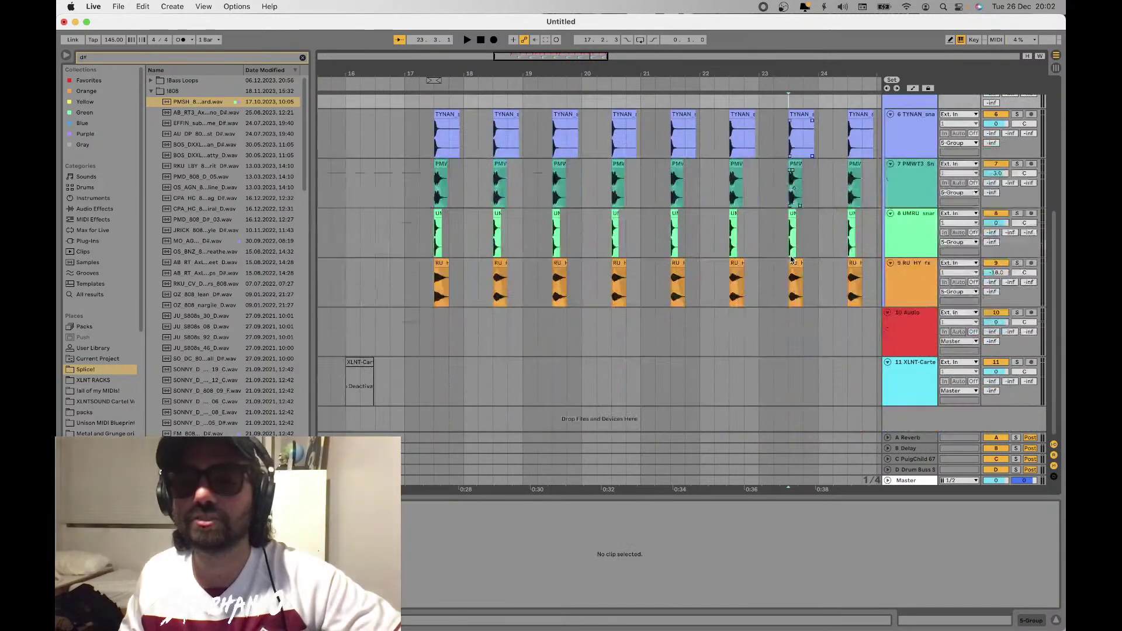
pyautogui.click(910, 438)
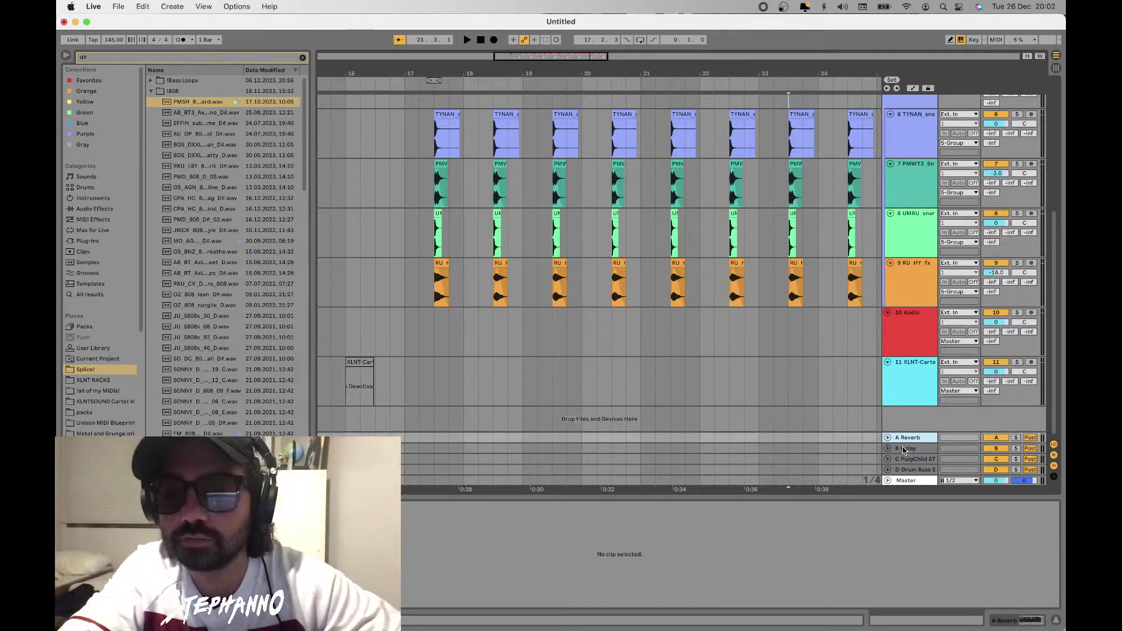
pyautogui.click(904, 447)
pyautogui.scroll(10, 734, 323)
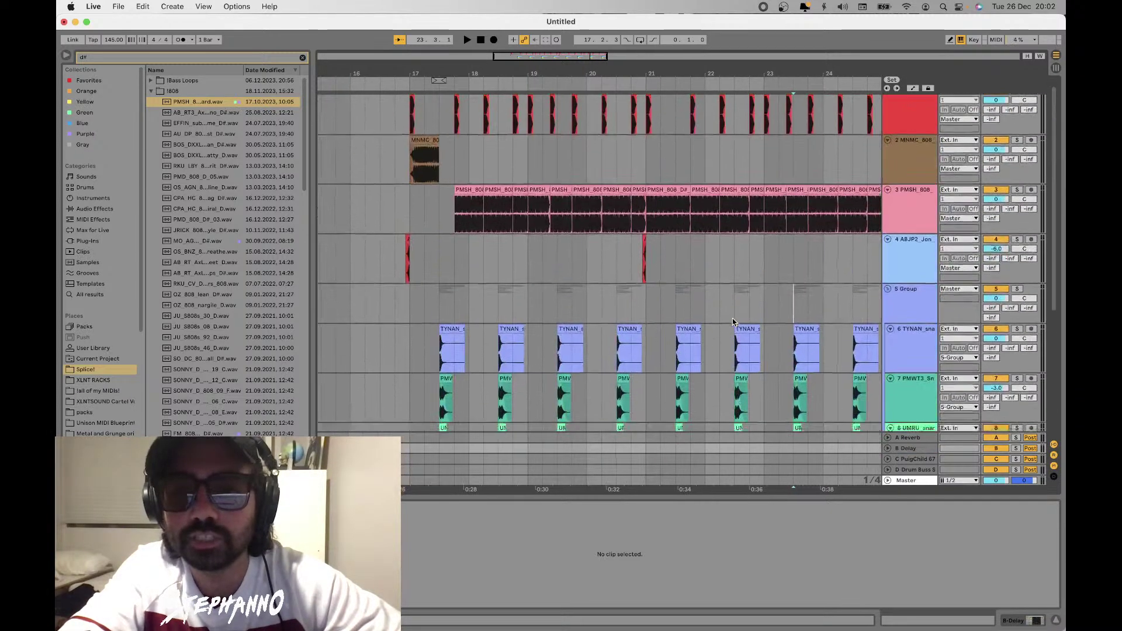
pyautogui.scroll(-7, 732, 318)
pyautogui.click(887, 126)
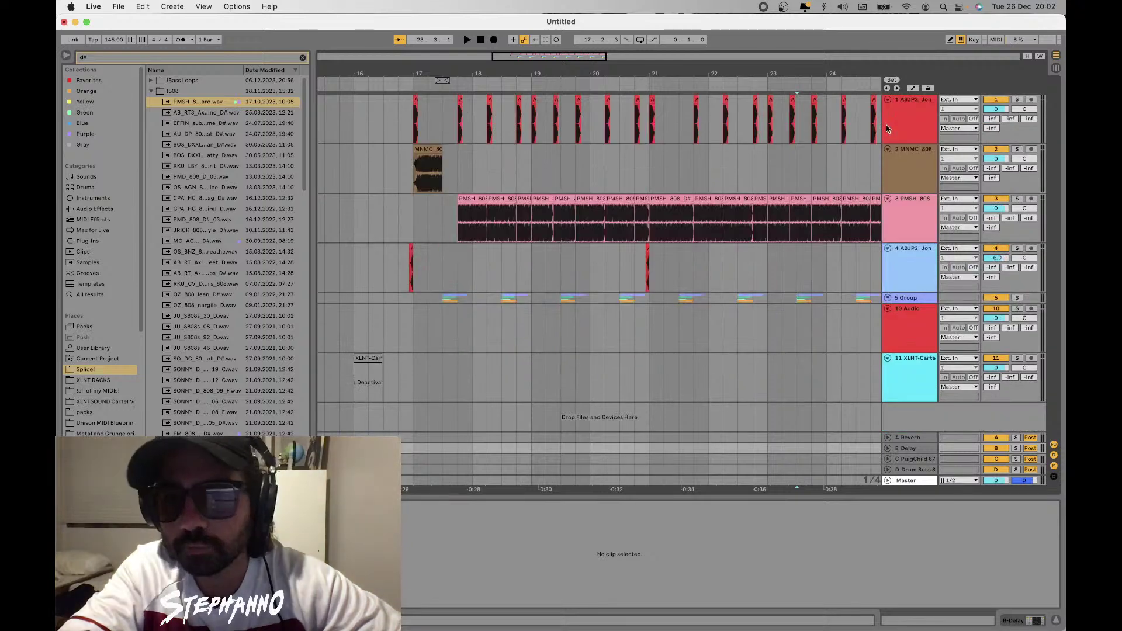
# Show the devices of return track A and copy its Reverb device
pyautogui.click(903, 434)
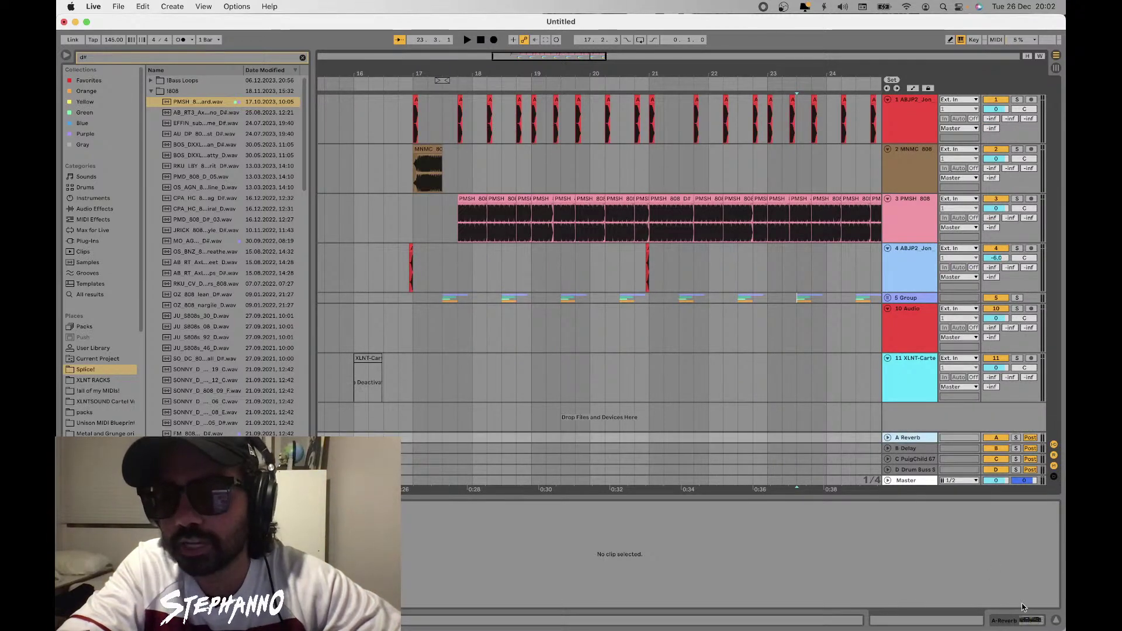
pyautogui.click(1030, 619)
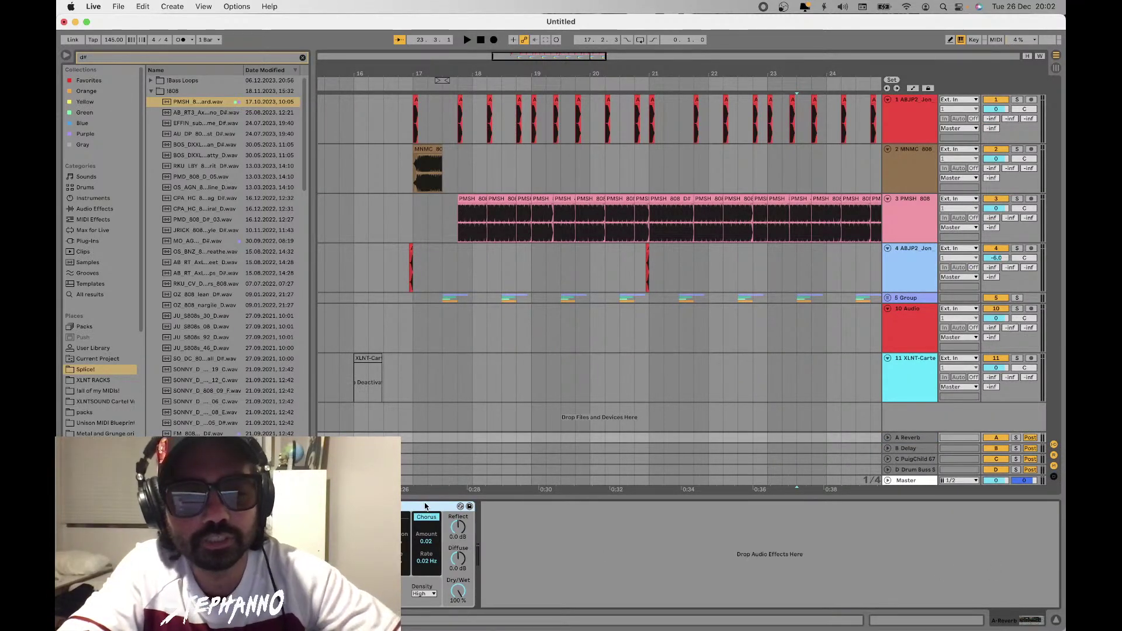
pyautogui.press('super+c')
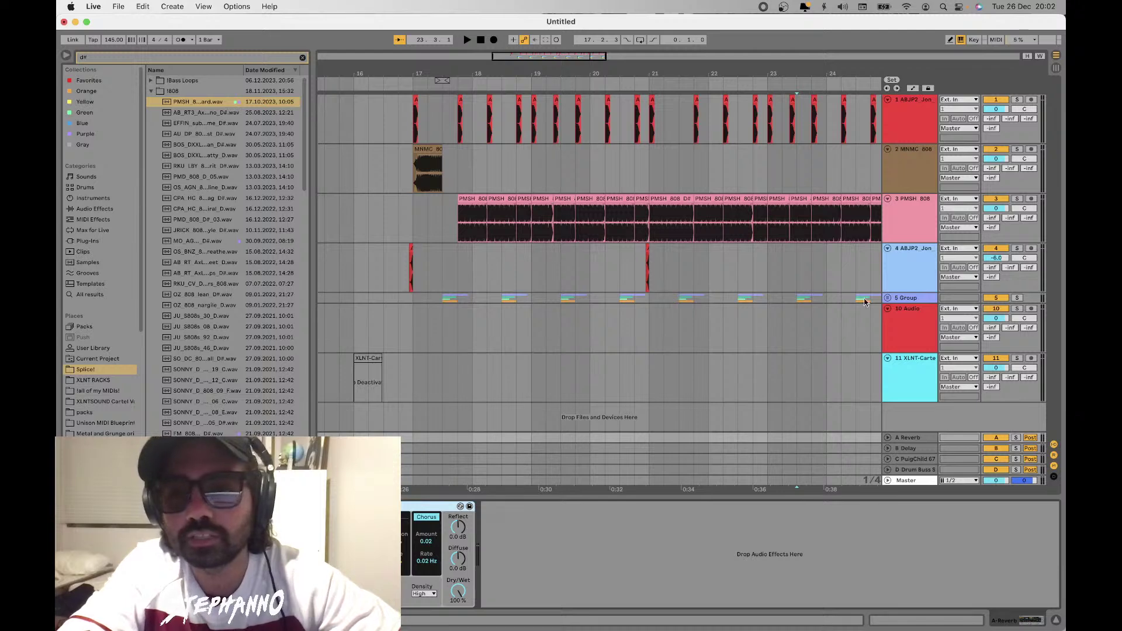
# Unfold the snare group to show its layered tracks and inspect the RU_HY fx clip
pyautogui.click(887, 298)
pyautogui.scroll(-5, 662, 257)
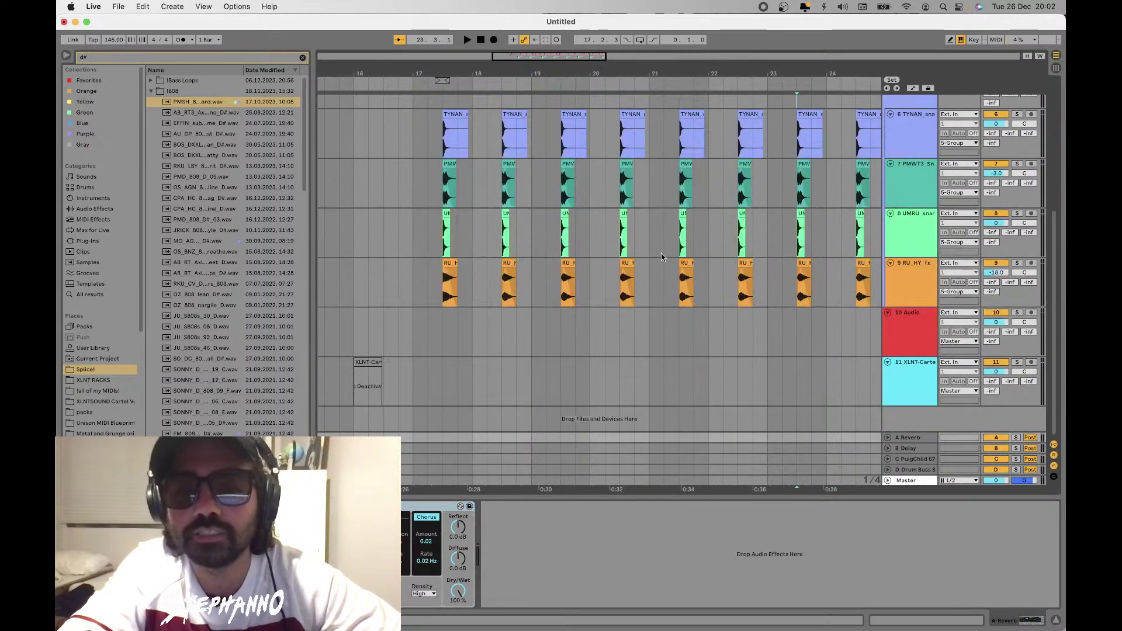
pyautogui.click(450, 279)
pyautogui.scroll(-5, 447, 293)
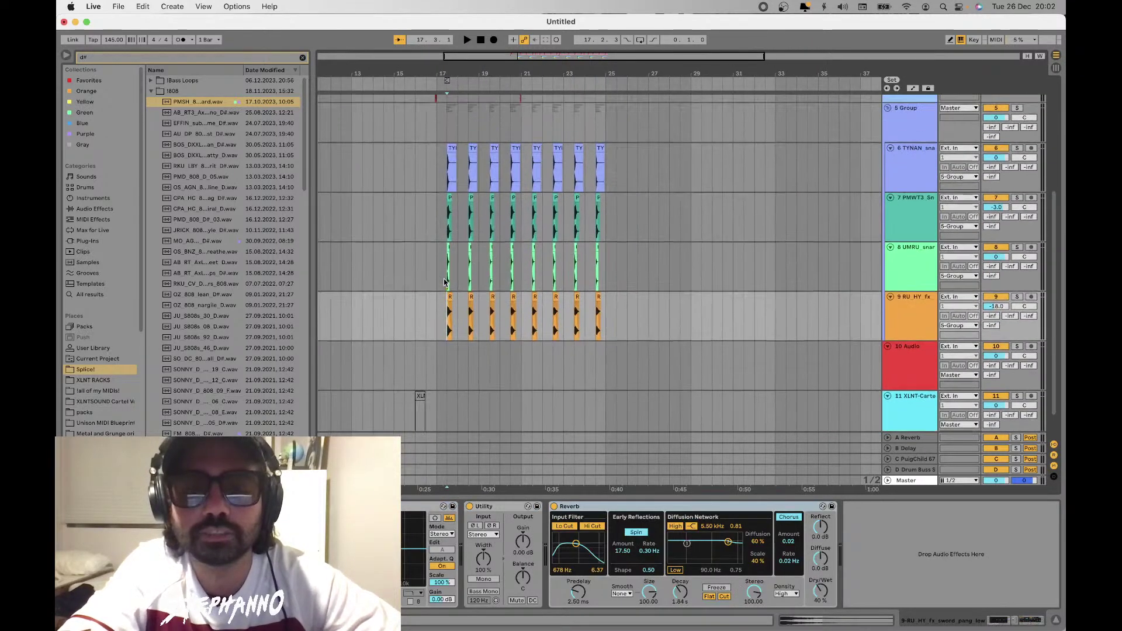
pyautogui.scroll(2, 448, 302)
pyautogui.scroll(5, 447, 303)
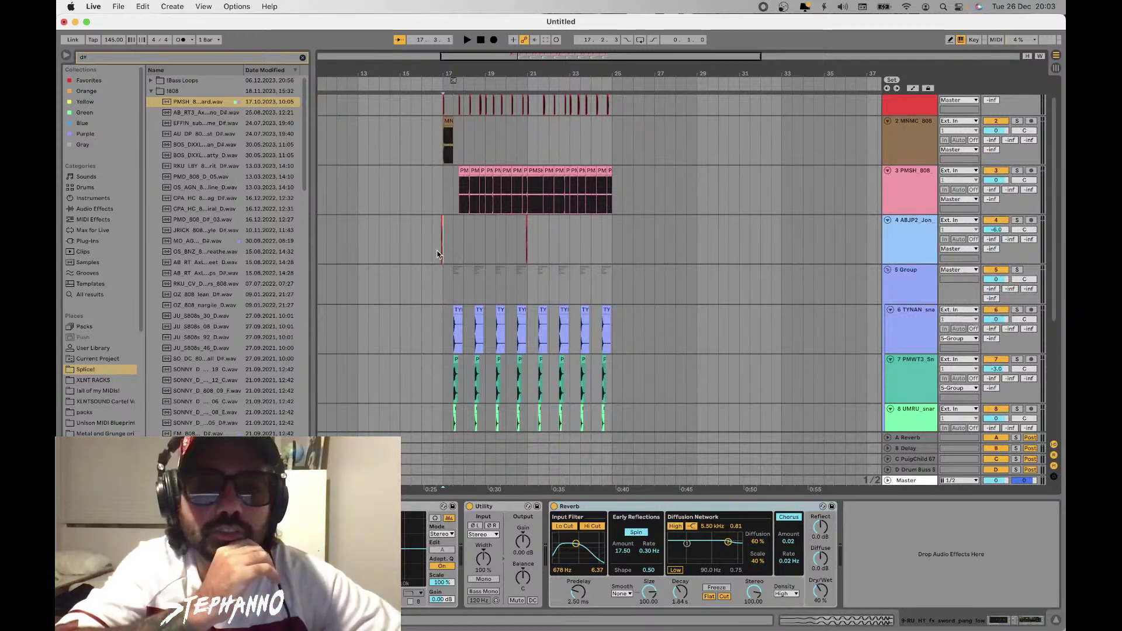
# Duplicate the four-bar range starting at bar 17 on the MNMC 808 track so its clip repeats at bar 21
pyautogui.click(430, 238)
pyautogui.scroll(5, 430, 234)
pyautogui.scroll(-6, 610, 143)
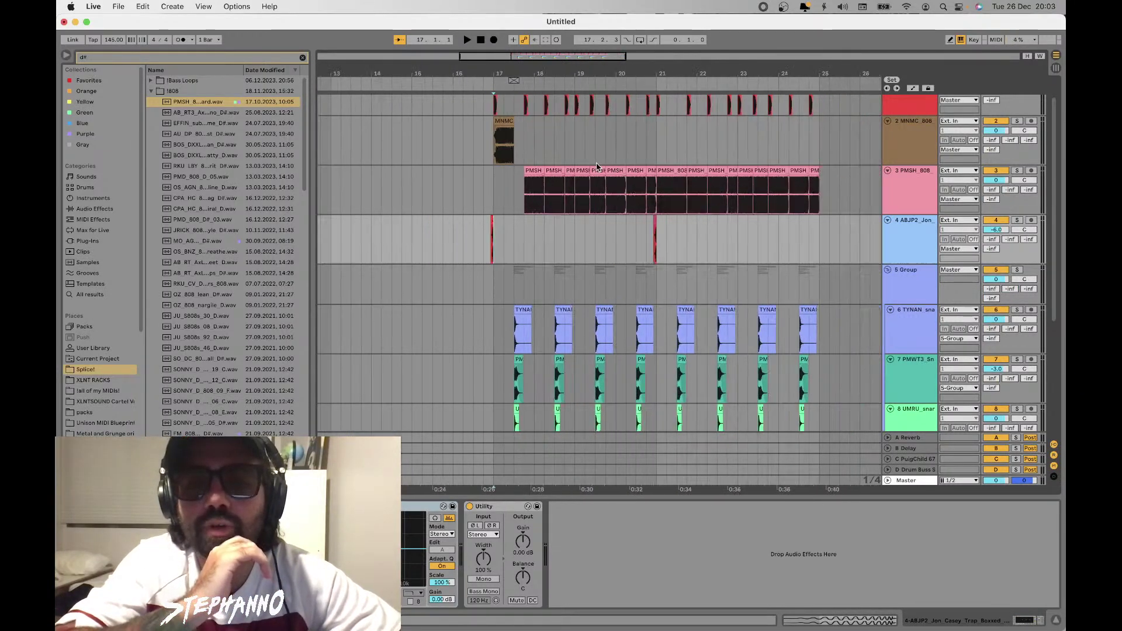
pyautogui.moveTo(610, 143)
pyautogui.mouseDown()
pyautogui.moveTo(538, 137)
pyautogui.moveTo(619, 139)
pyautogui.mouseUp()
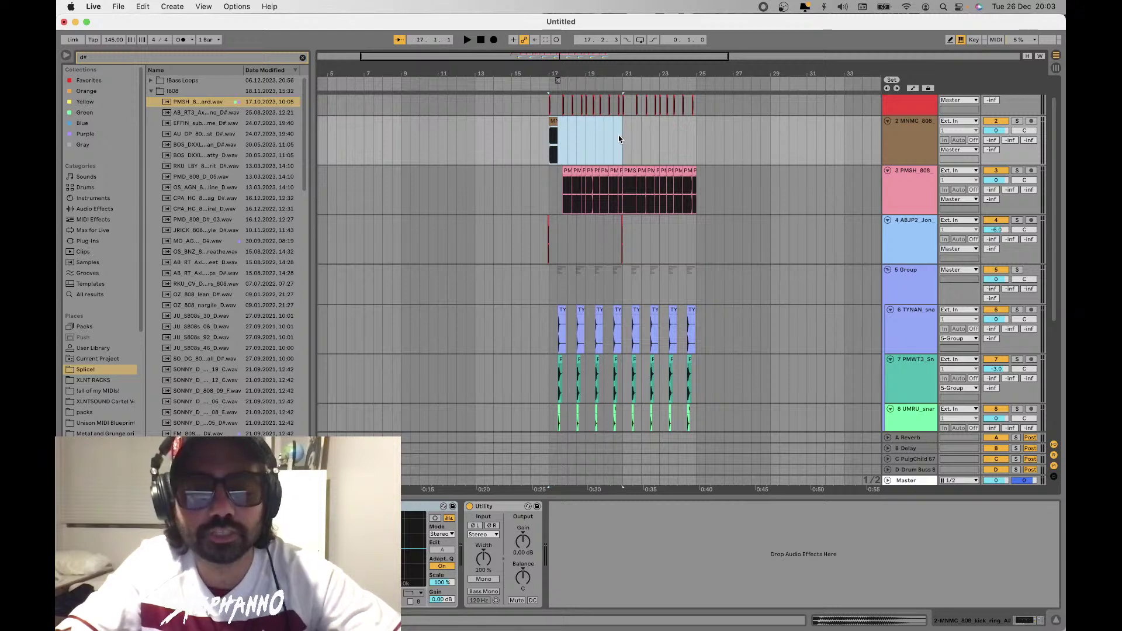
pyautogui.press('super+d')
# Delete the PMSH 808 clip at bar 21 that overlaps the duplicated MNMC 808 clip
pyautogui.scroll(5, 644, 138)
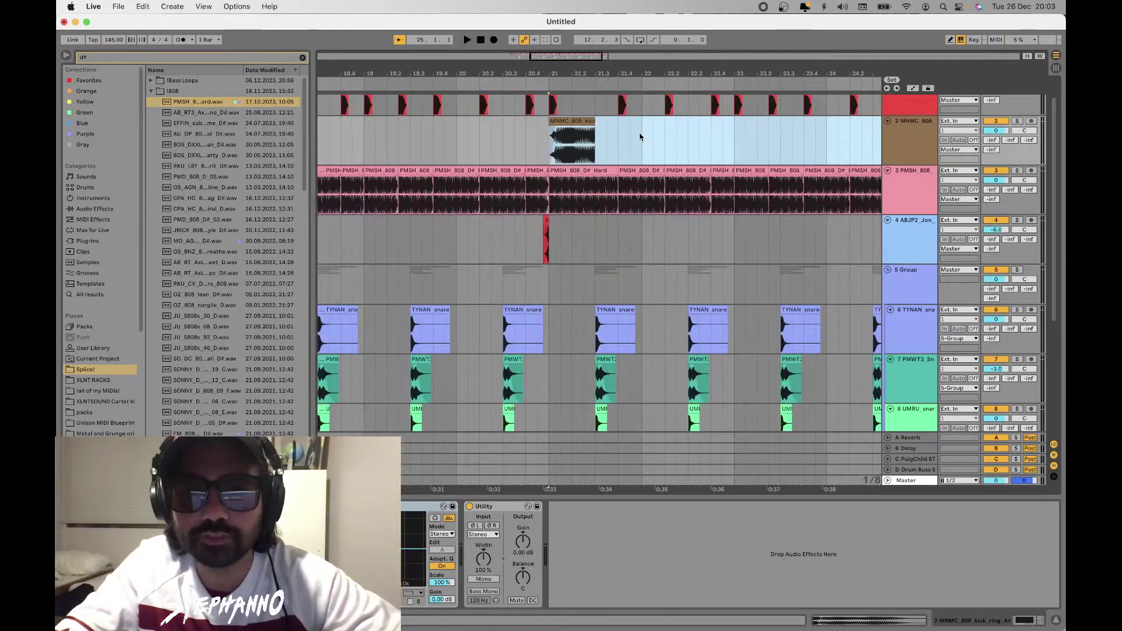
pyautogui.click(592, 186)
pyautogui.click(591, 171)
pyautogui.press('Delete')
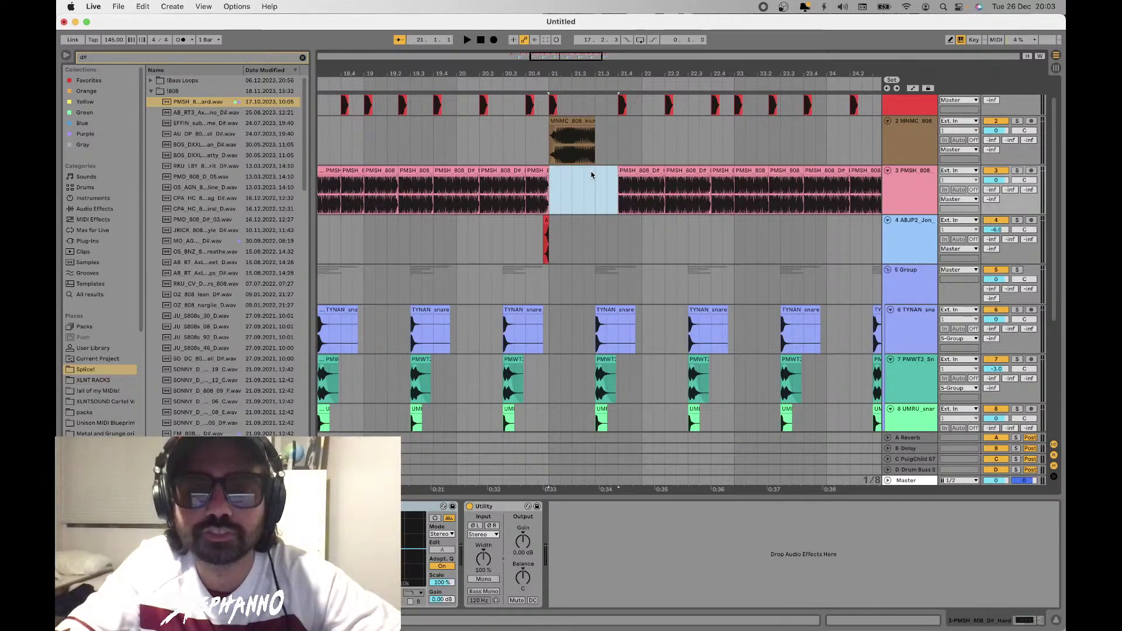
# Play the arrangement from bar 16 to hear the drop's opening kick, snare and 808 hits
pyautogui.scroll(-4, 592, 174)
pyautogui.scroll(-1, 592, 174)
pyautogui.click(425, 180)
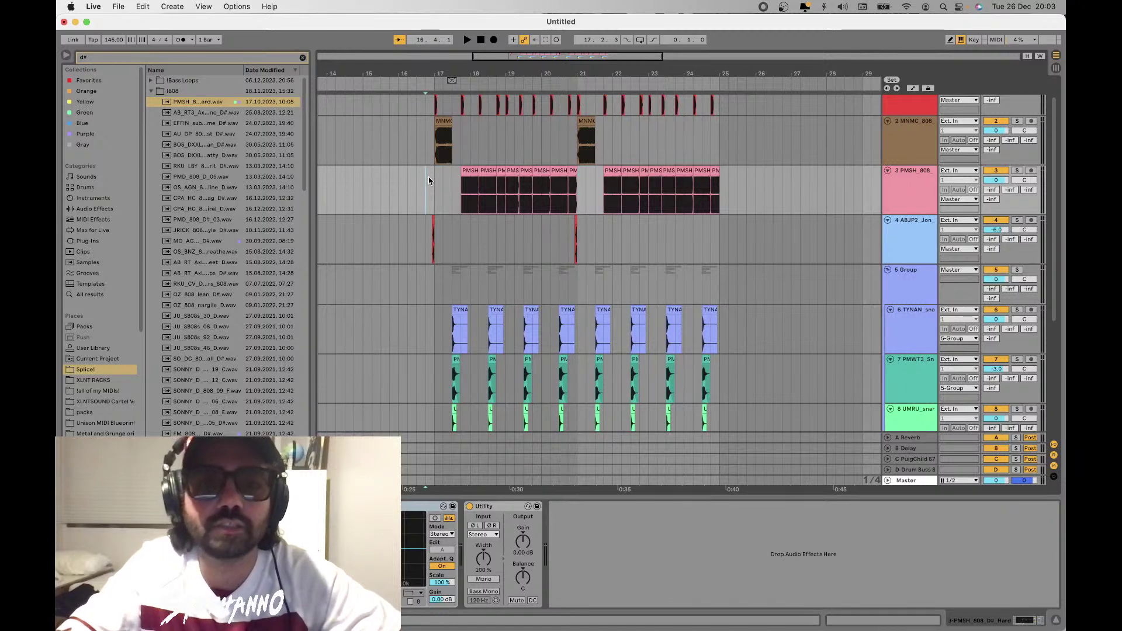
pyautogui.click(417, 183)
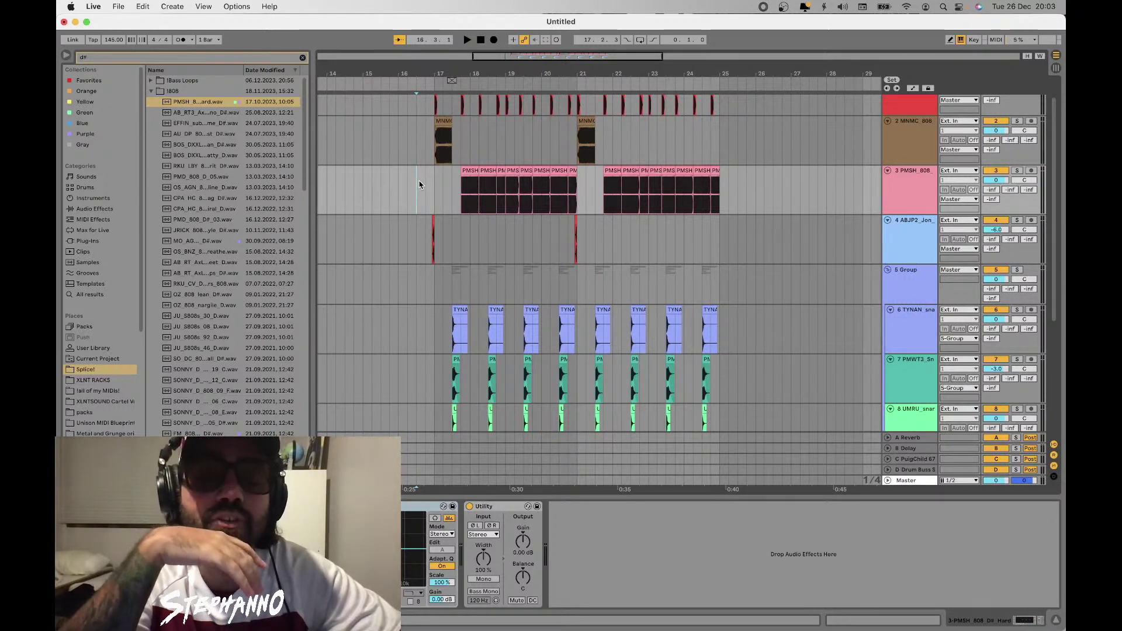
pyautogui.scroll(1, 421, 185)
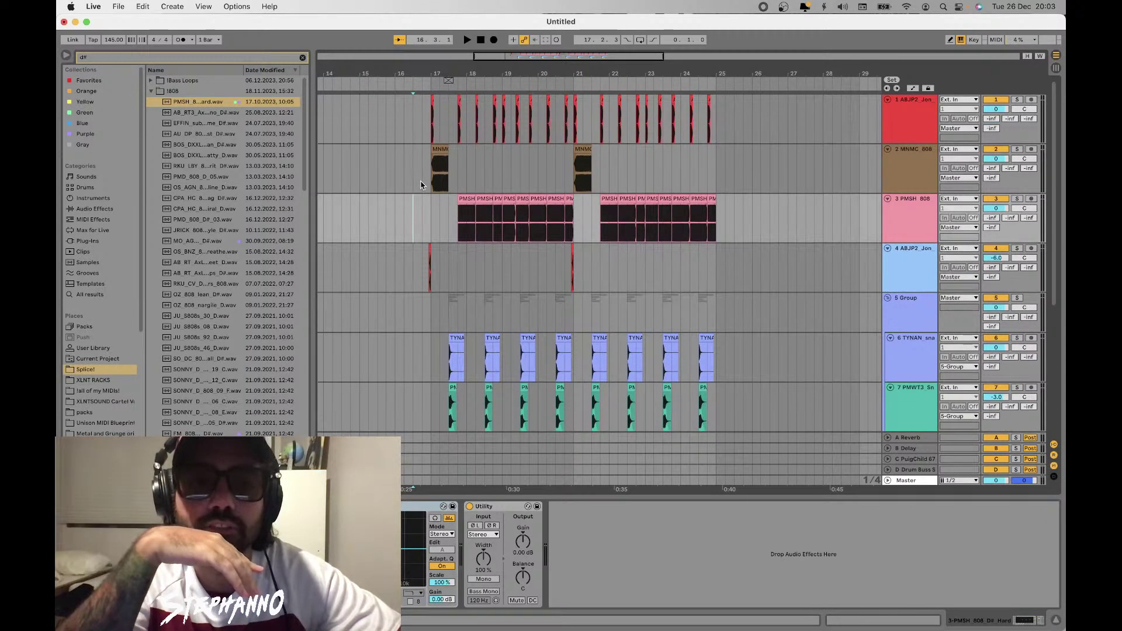
pyautogui.press('space')
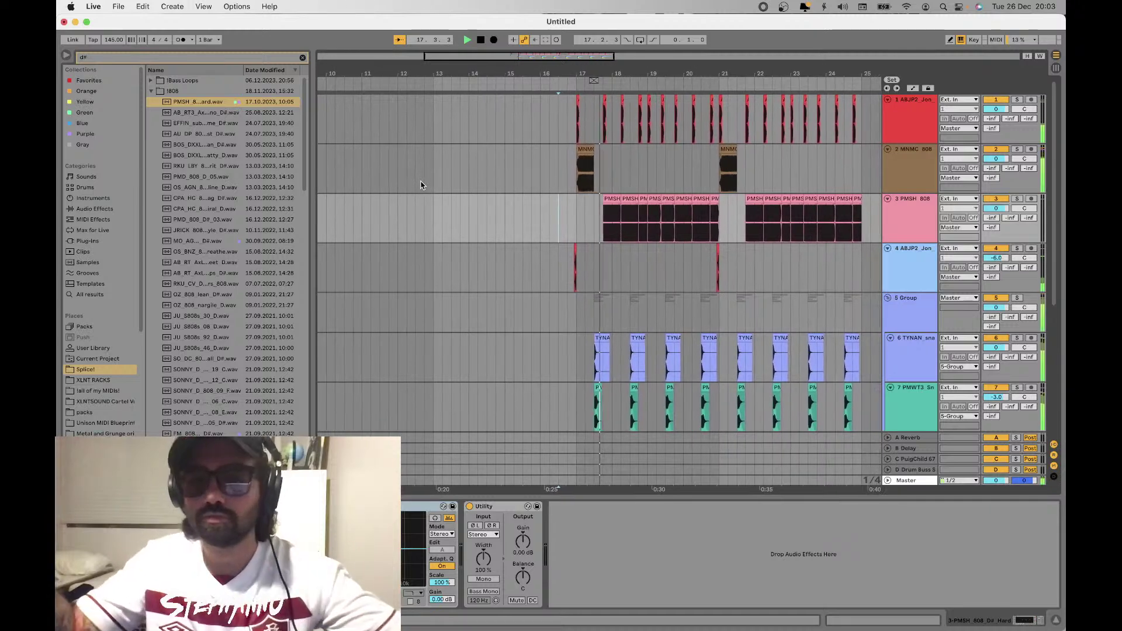
pyautogui.press('space')
# Insert an audio track below the MNMC 808 track and show the funk sample folder without a search filter
pyautogui.click(899, 181)
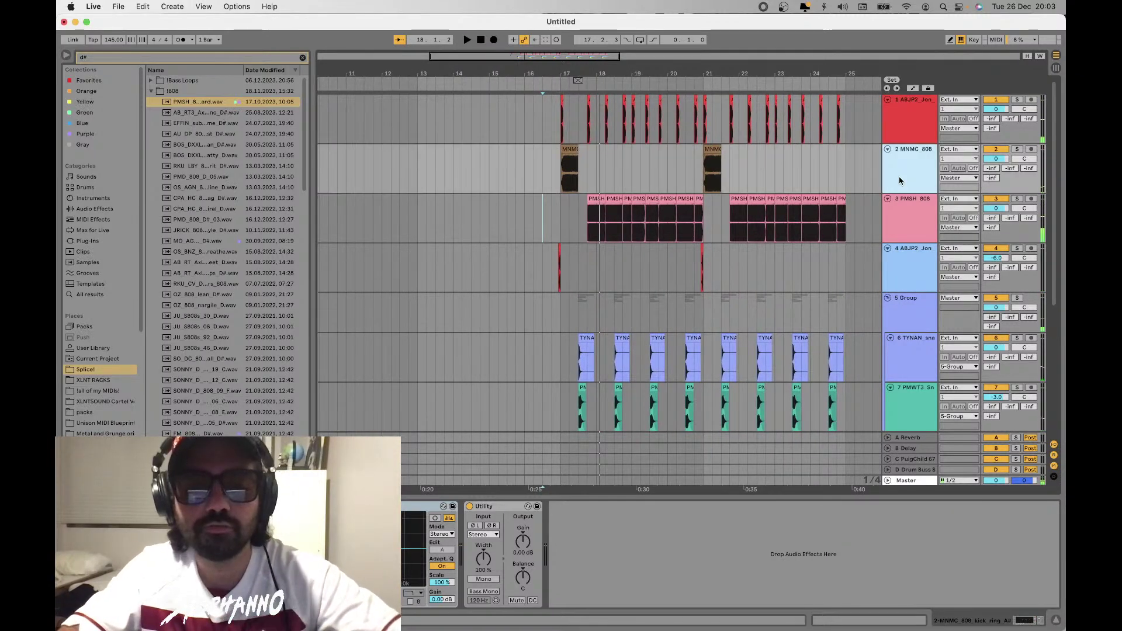
pyautogui.press('super+t')
pyautogui.click(302, 58)
pyautogui.scroll(-10, 86, 355)
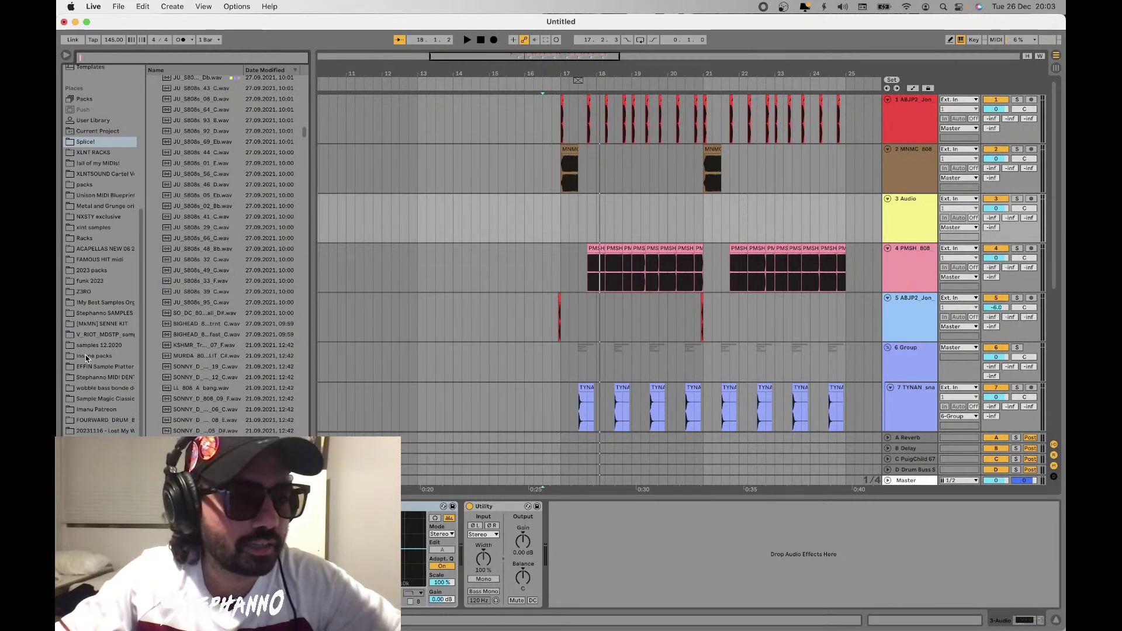
pyautogui.click(92, 281)
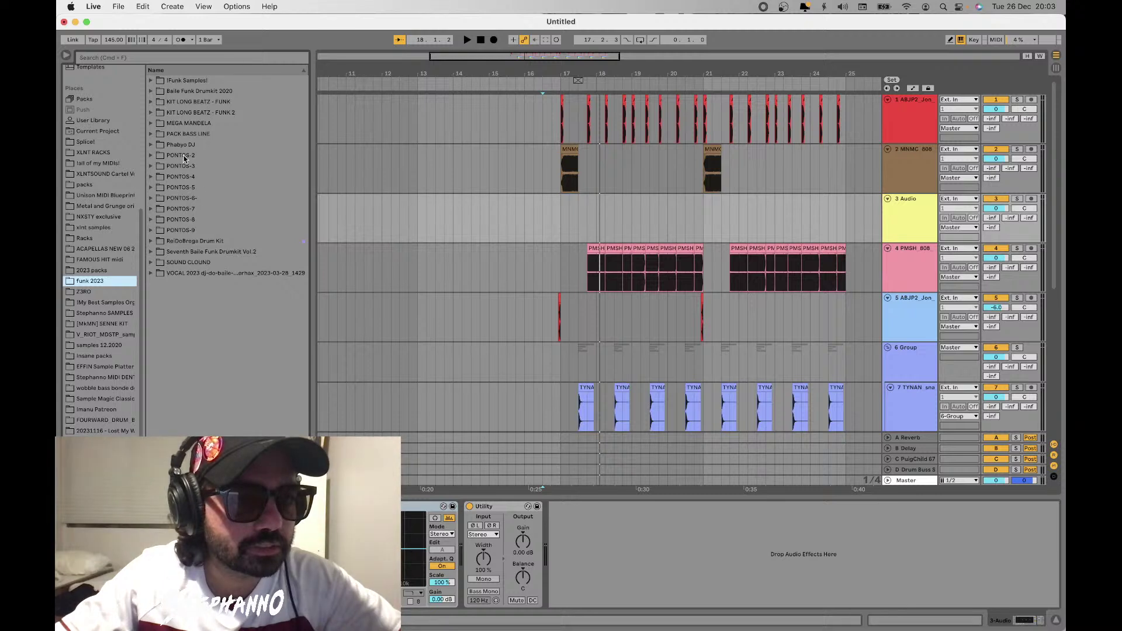
# Expand the VOCAL 2023 pack in the funk samples down to the contents of its ACAPELLAS folder
pyautogui.click(190, 254)
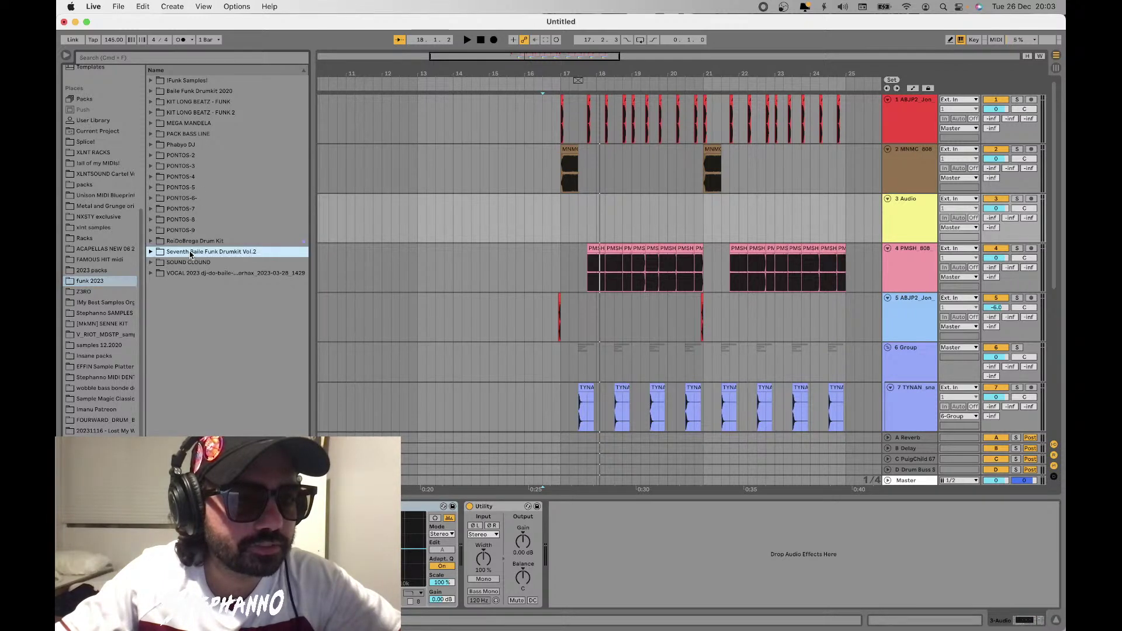
pyautogui.press('Up')
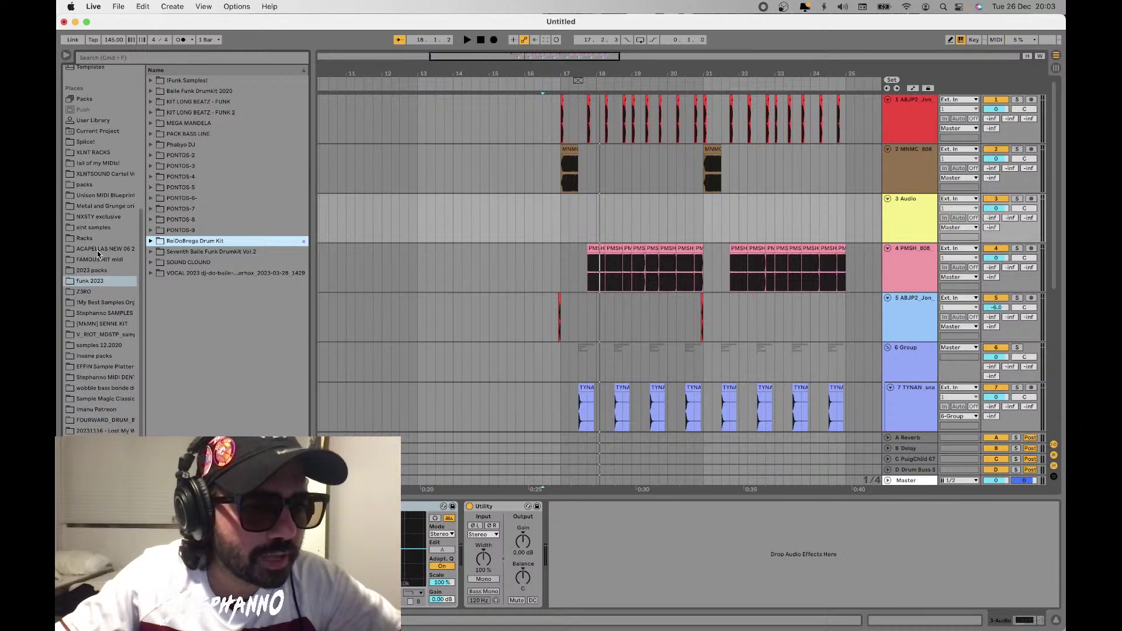
pyautogui.click(186, 273)
pyautogui.press('Right')
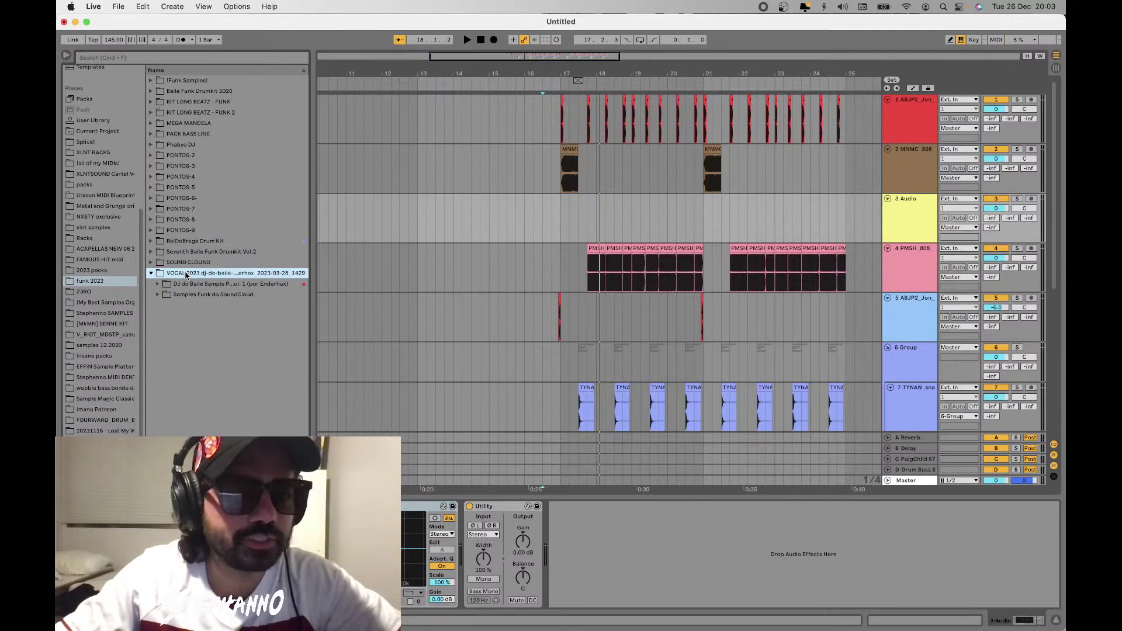
pyautogui.press('Down')
pyautogui.press('Right')
pyautogui.press('Down')
pyautogui.press('Right')
pyautogui.press('Down')
pyautogui.press('Down')
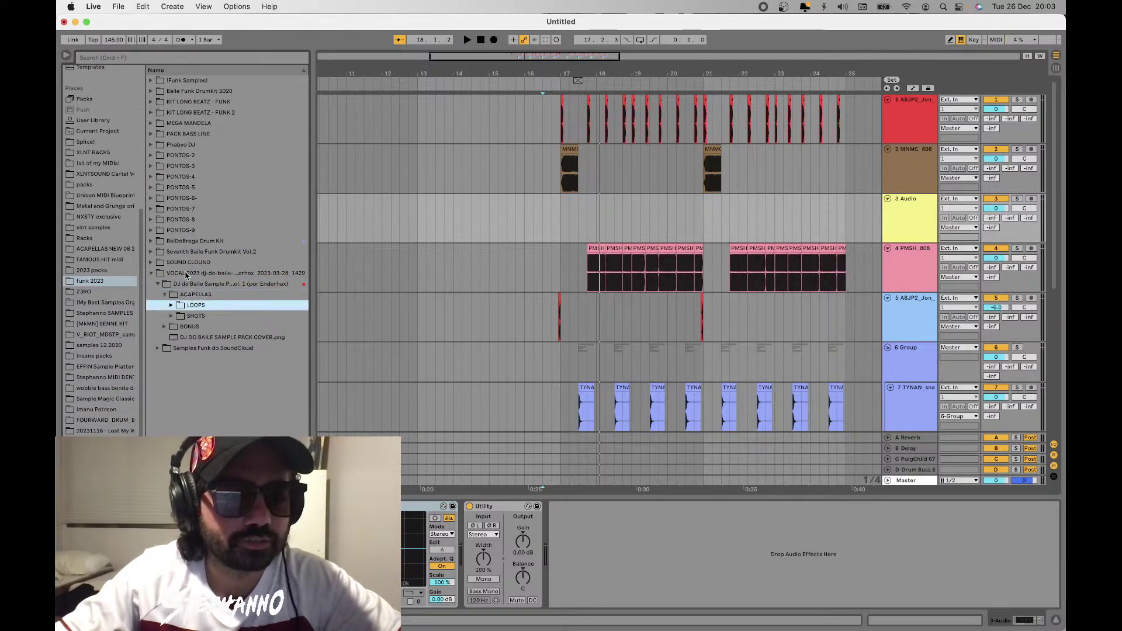
# Look through the subfolders of the SHOTS folder and collapse it again
pyautogui.press('Right')
pyautogui.press('Down')
pyautogui.press('Up')
pyautogui.press('Up')
pyautogui.press('Up')
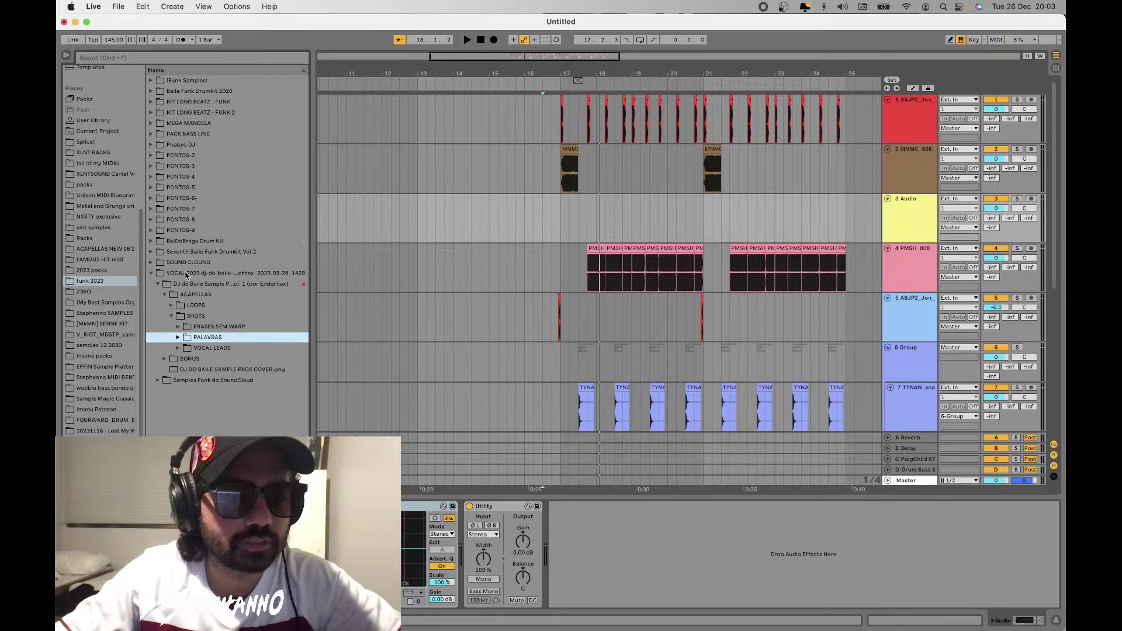
pyautogui.press('Left')
# Expand the LOOPS folder down through ACAPELLAS to the samples in LOOPS CURTOS
pyautogui.press('Up')
pyautogui.press('Right')
pyautogui.press('Down')
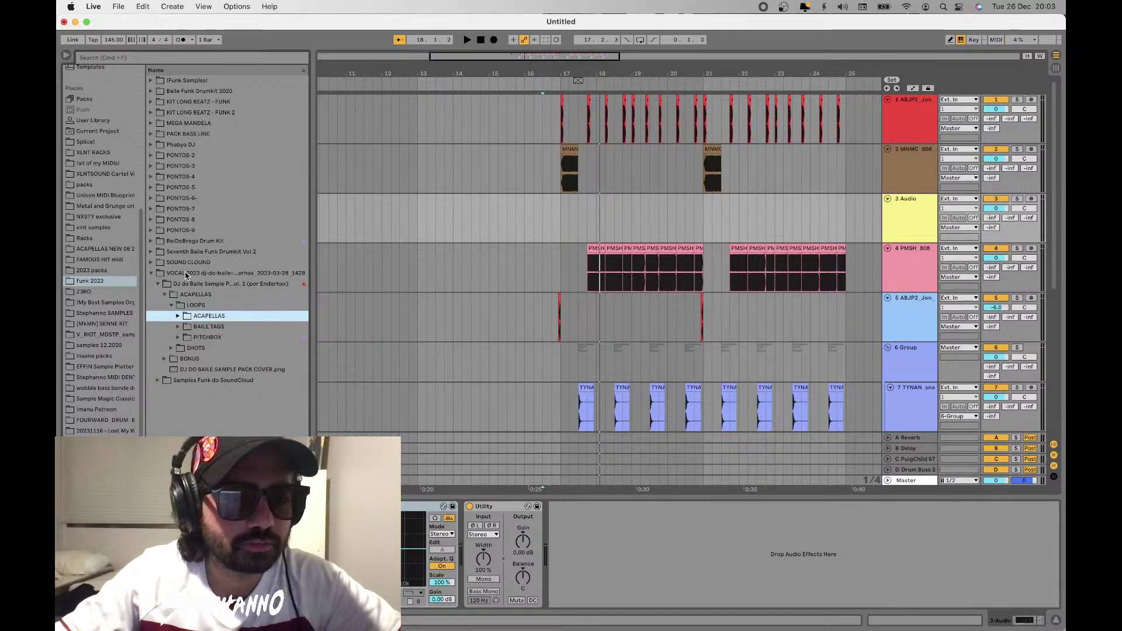
pyautogui.press('Right')
pyautogui.press('Down')
pyautogui.press('Right')
pyautogui.press('Down')
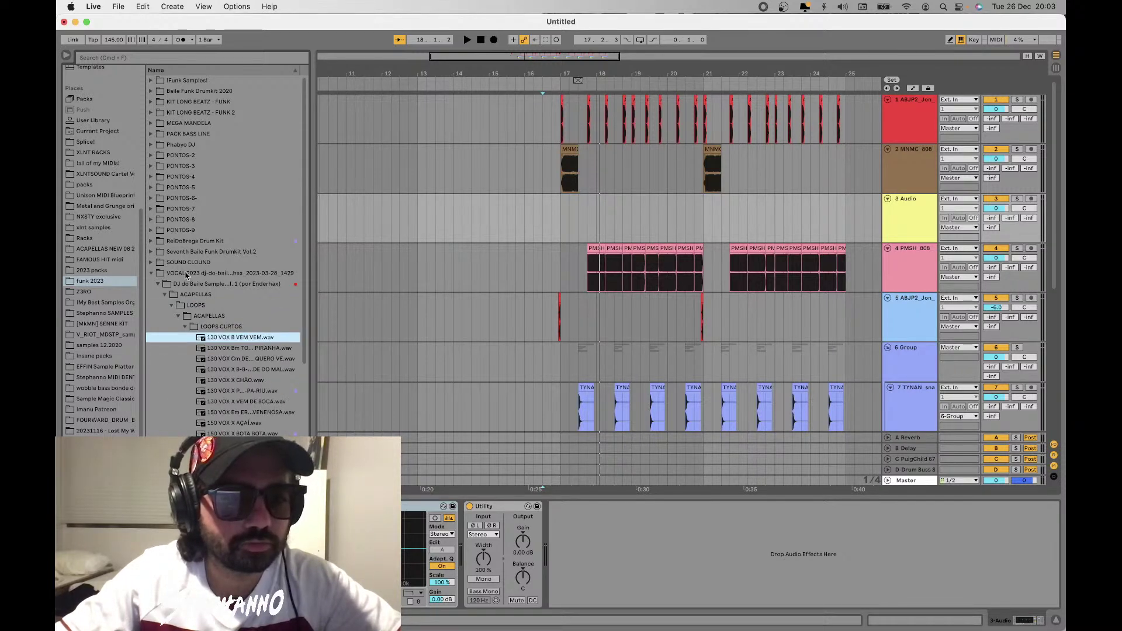
# Audition the vocal loops in LOOPS CURTOS from 130 VOX B VEM VEM through 150 VOX X BOTA BOTA
pyautogui.press('Down')
pyautogui.press('Down')
pyautogui.press('Down')
pyautogui.press('Down')
pyautogui.press('Up')
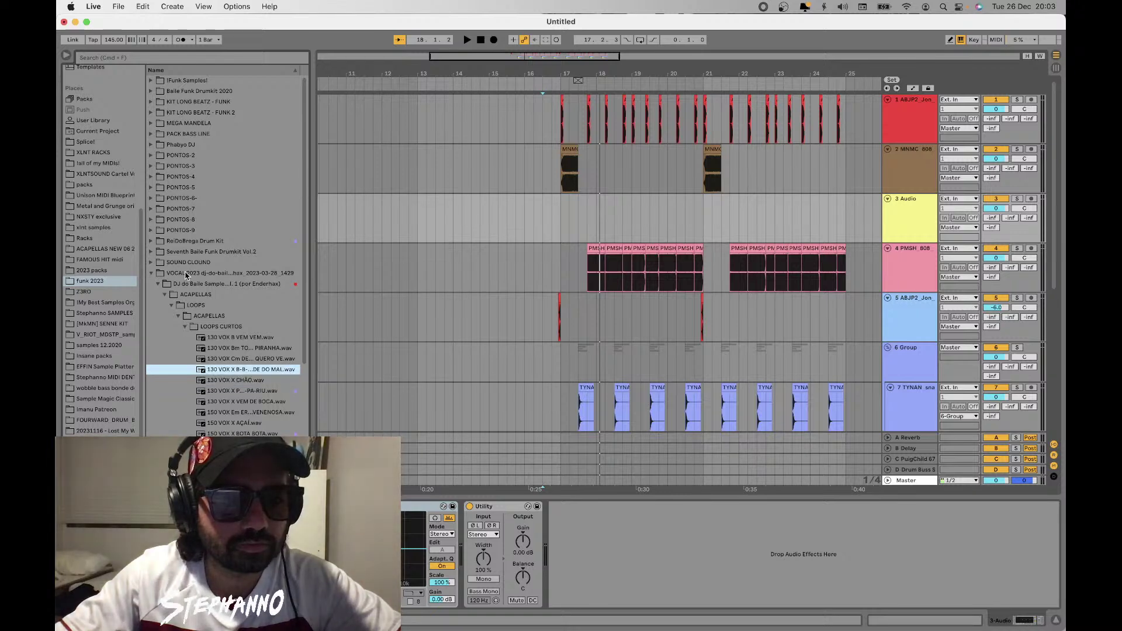
pyautogui.press('Up')
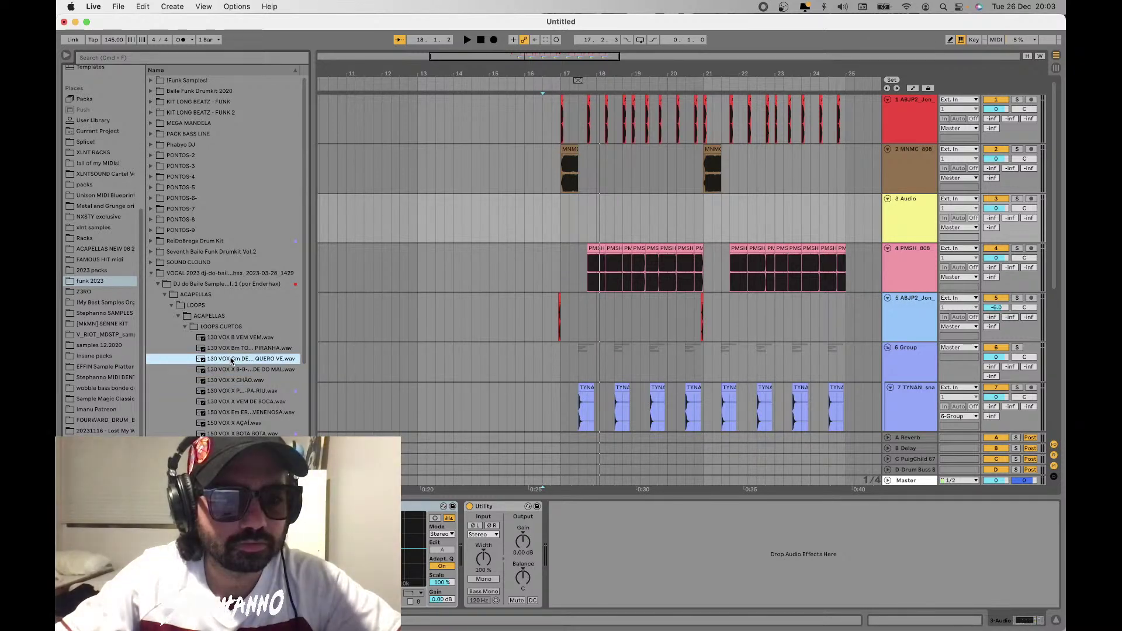
pyautogui.press('Down')
pyautogui.press('Down')
pyautogui.press('Down')
pyautogui.press('Down')
pyautogui.press('Down')
pyautogui.press('Down')
pyautogui.press('Down')
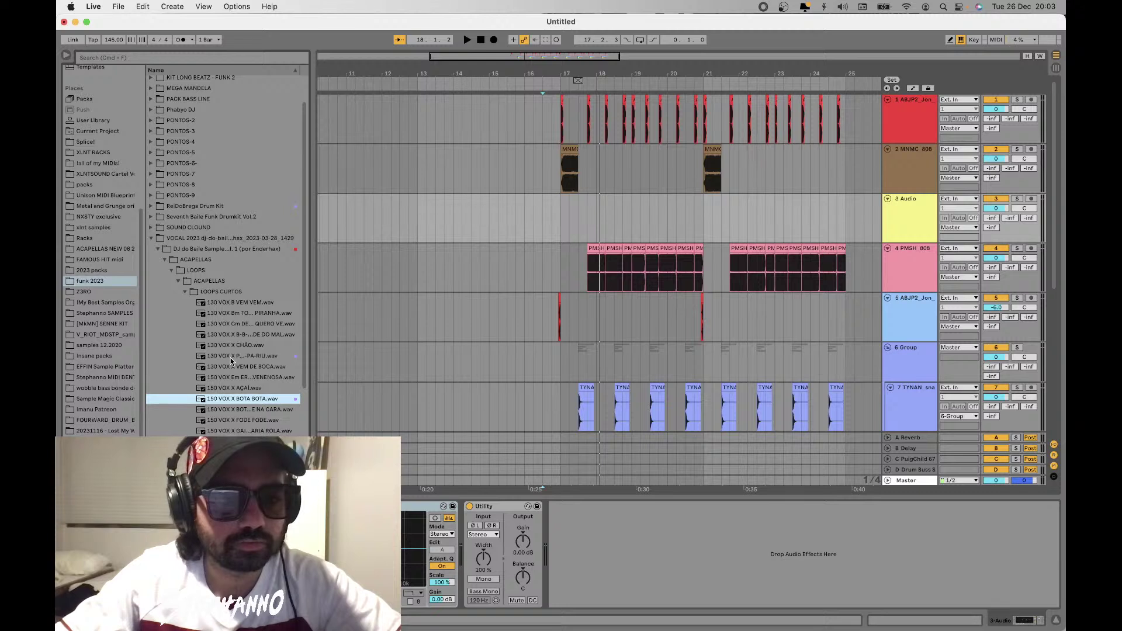
# Place the 130 VOX X PU-TA-QUE-PA-RIU loop on the new audio track at the first snare hit and play it back
pyautogui.click(236, 358)
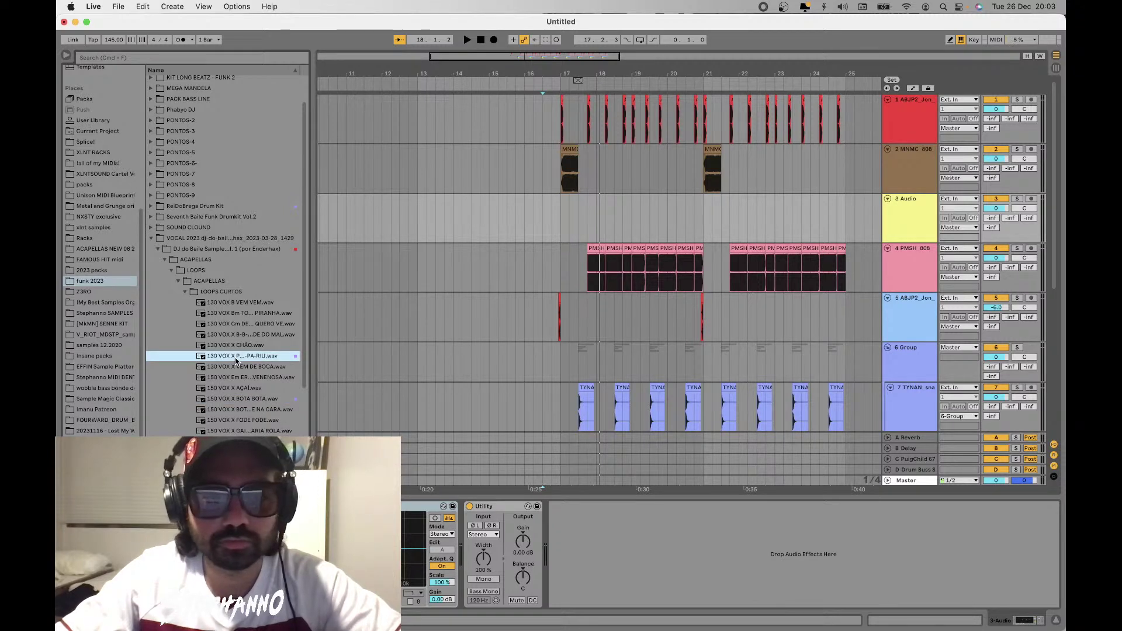
pyautogui.moveTo(235, 360); pyautogui.dragTo(580, 232)
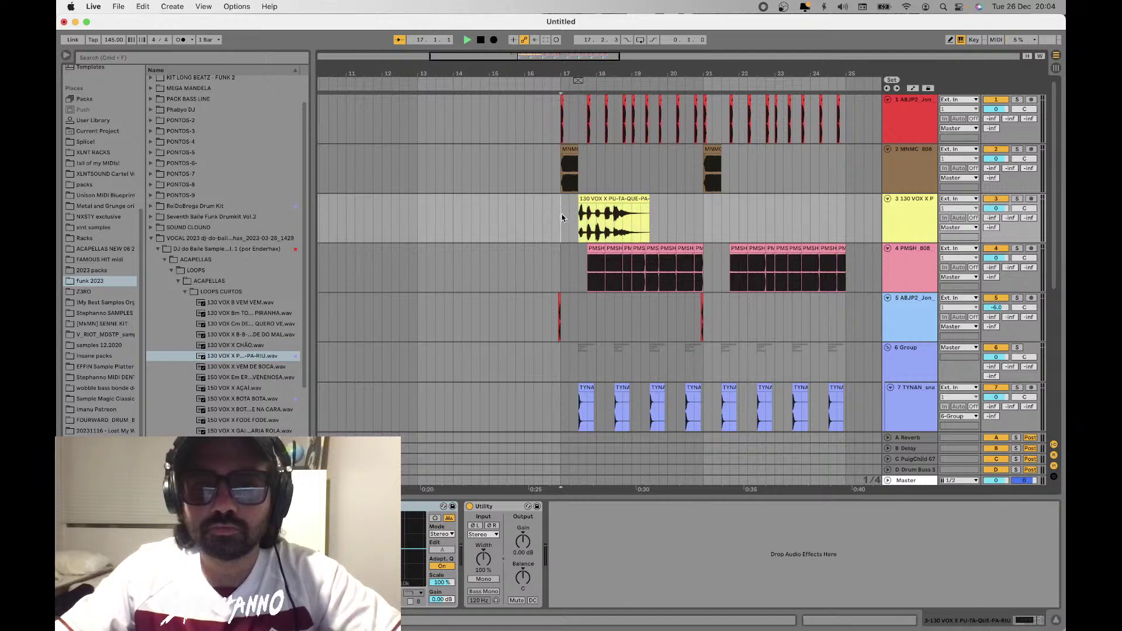
pyautogui.press('space')
pyautogui.press('space')
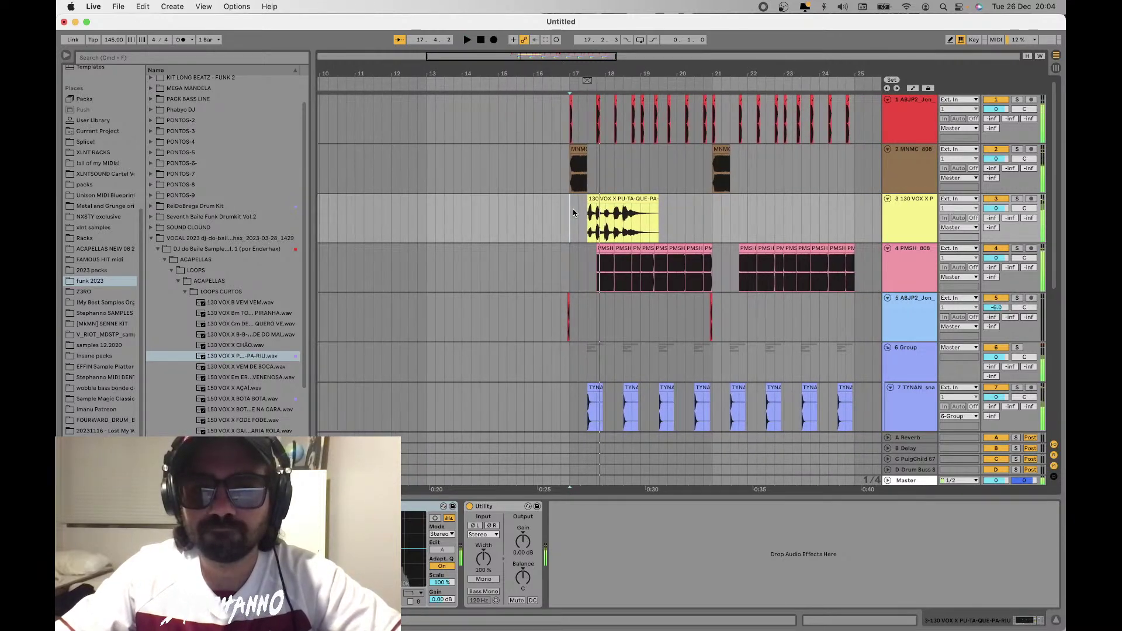
# Delete the part of the vocal clip after the first PMSH 808 hit begins and play back the shortened phrase
pyautogui.click(603, 216)
pyautogui.moveTo(597, 215); pyautogui.dragTo(658, 216)
pyautogui.press('Delete')
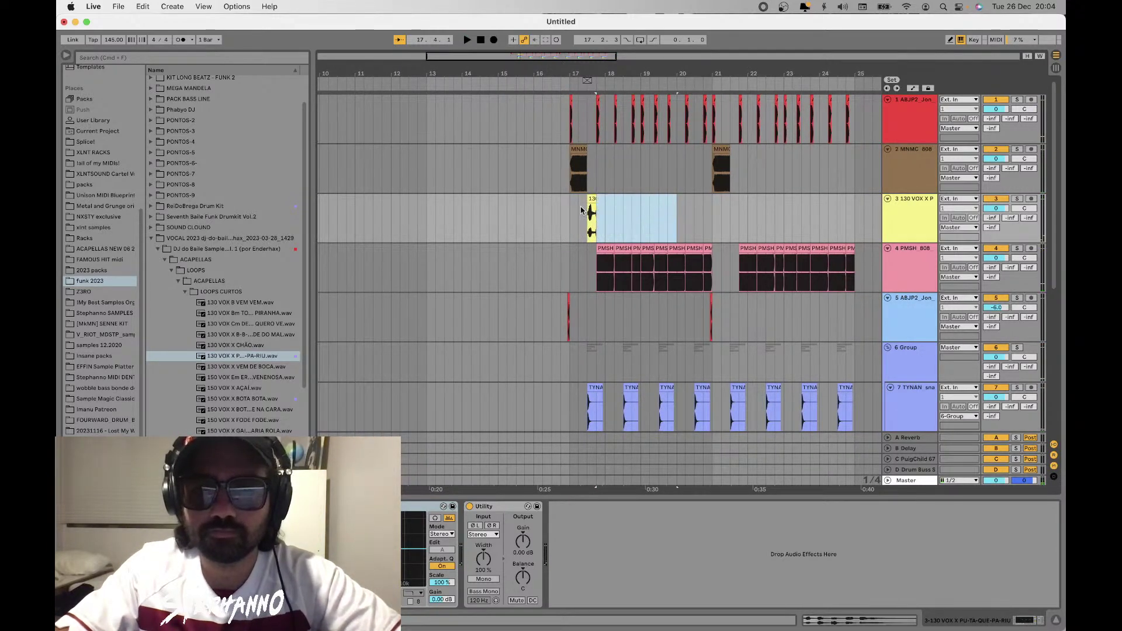
pyautogui.press('space')
pyautogui.press('space')
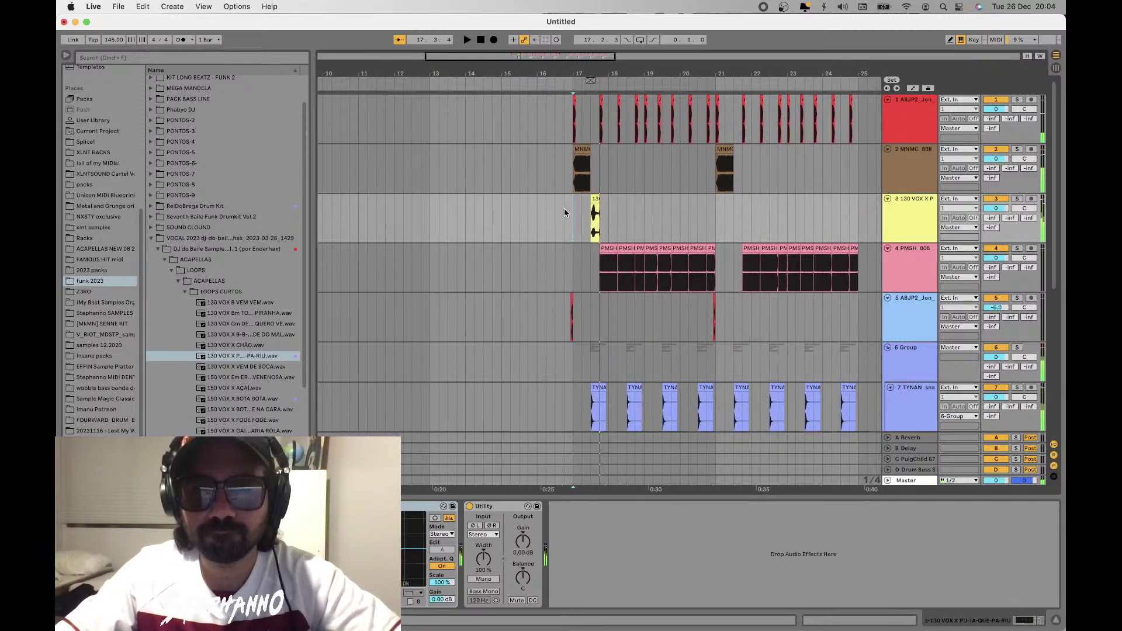
# Extend the end of the short vocal clip to 17.4, where the PMSH 808 starts, and play it back
pyautogui.press('+')
pyautogui.click(676, 199)
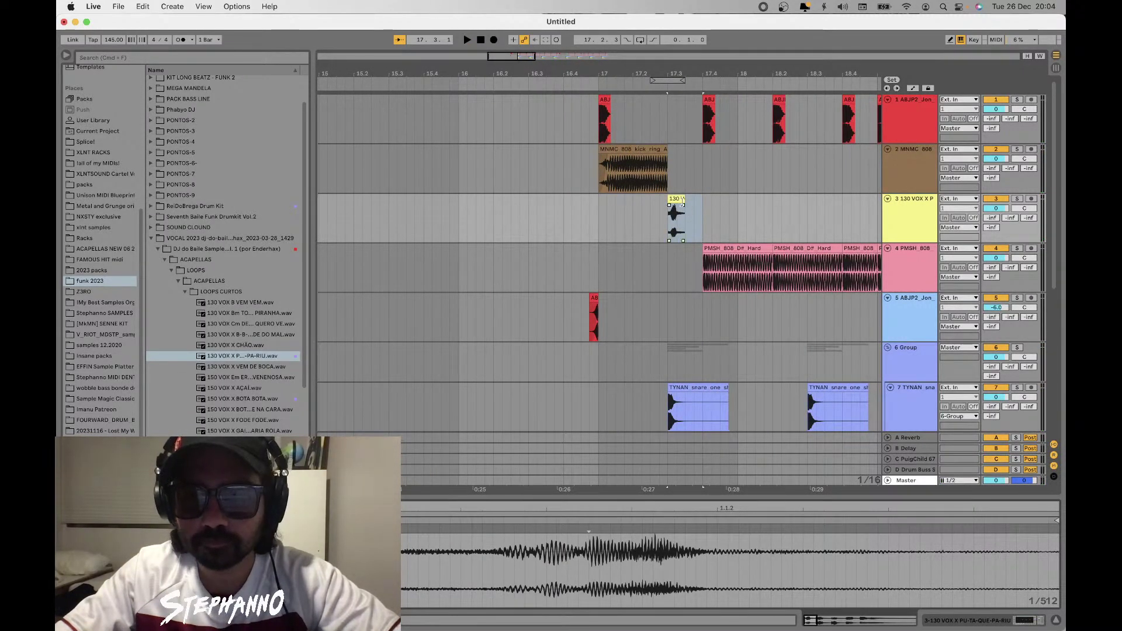
pyautogui.moveTo(683, 204); pyautogui.dragTo(702, 202)
pyautogui.click(563, 206)
pyautogui.press('space')
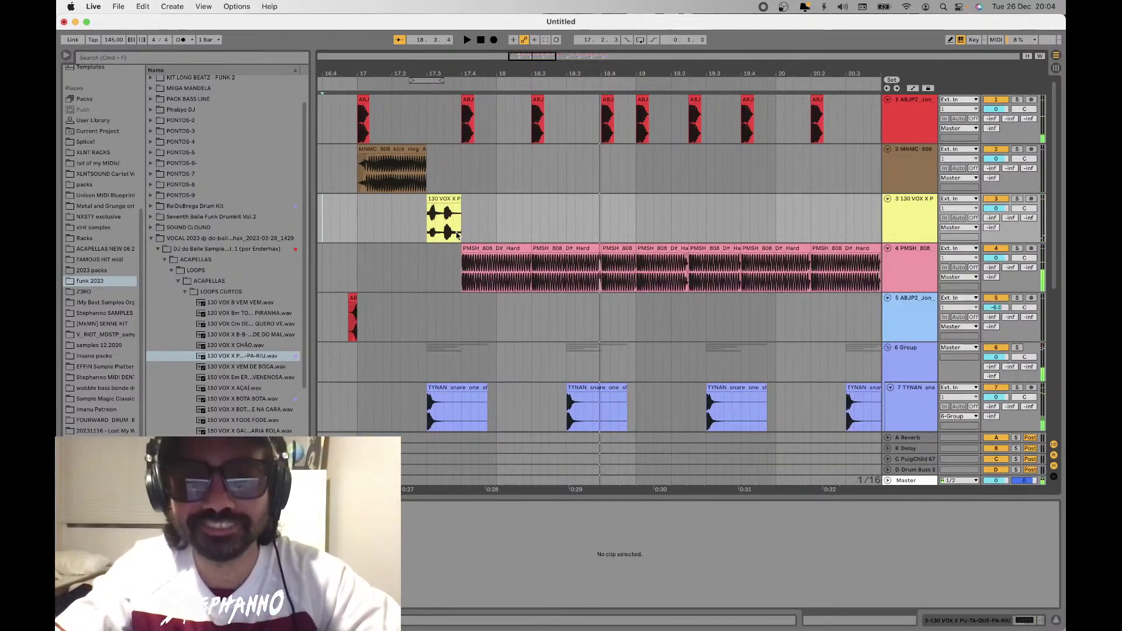
pyautogui.press('space')
# Audition the LOOPS CURTOS vocals and replace the vocal clip at the first snare hit with the 150 VOX X BOTA BOTA loop
pyautogui.hscroll(-3, 412, 208)
pyautogui.scroll(-4, 411, 209)
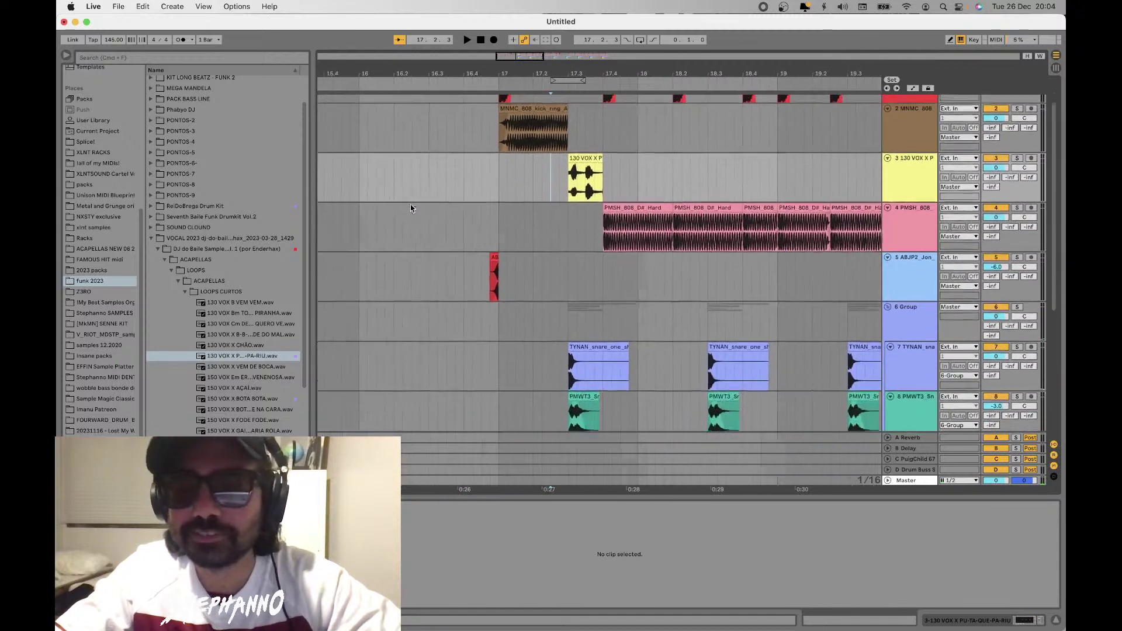
pyautogui.scroll(3, 738, 182)
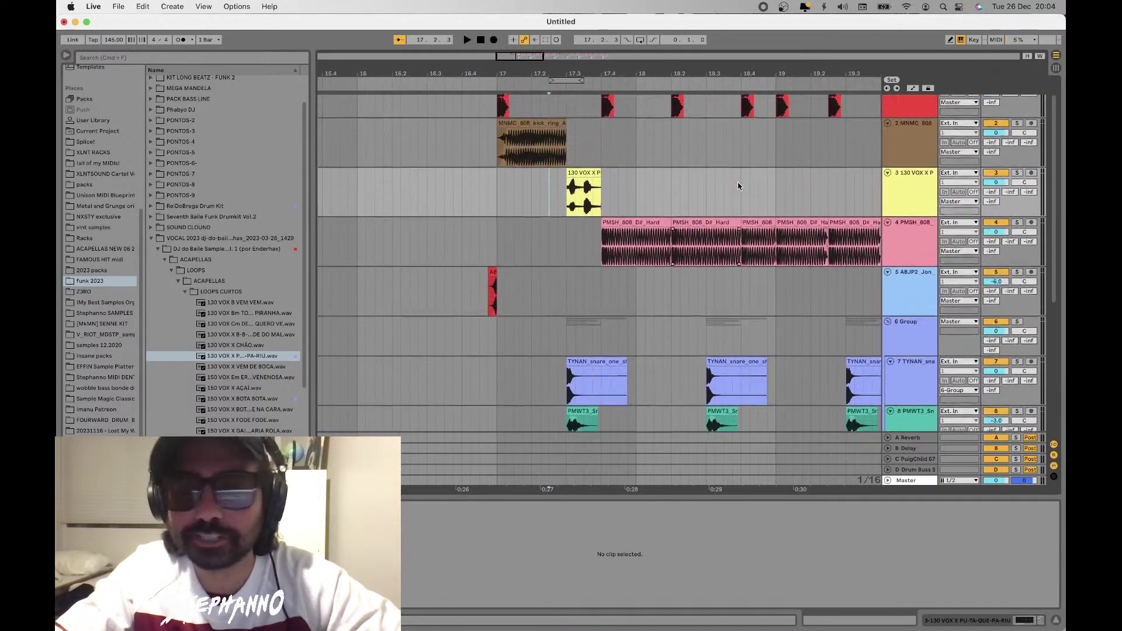
pyautogui.scroll(-2, 738, 181)
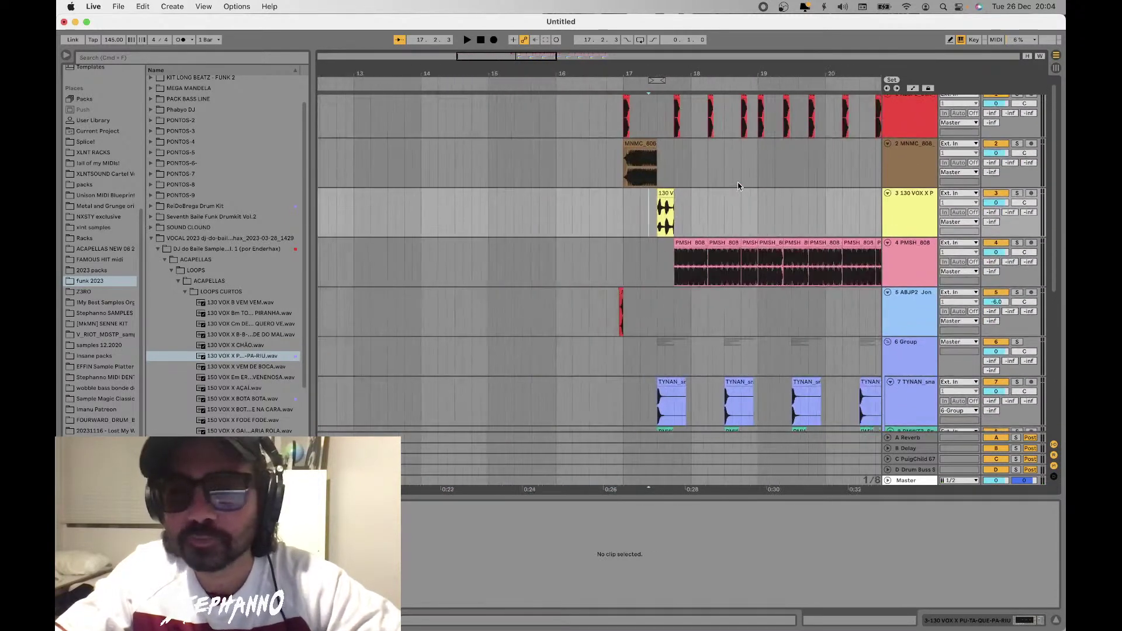
pyautogui.click(248, 368)
pyautogui.press('Down')
pyautogui.press('Down')
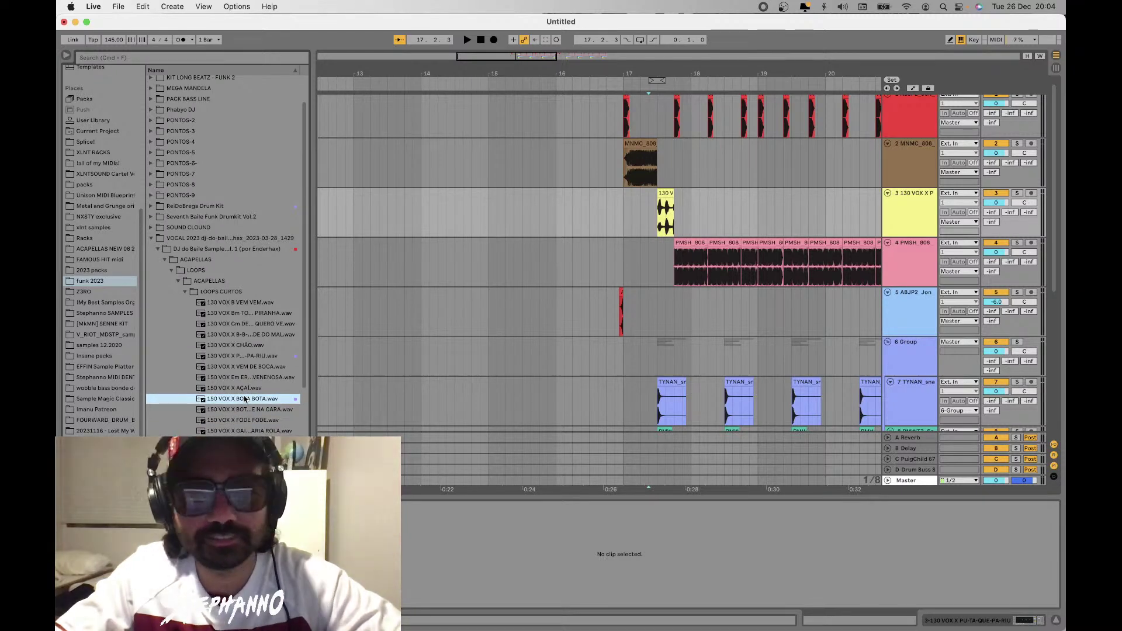
pyautogui.moveTo(246, 398); pyautogui.dragTo(657, 208)
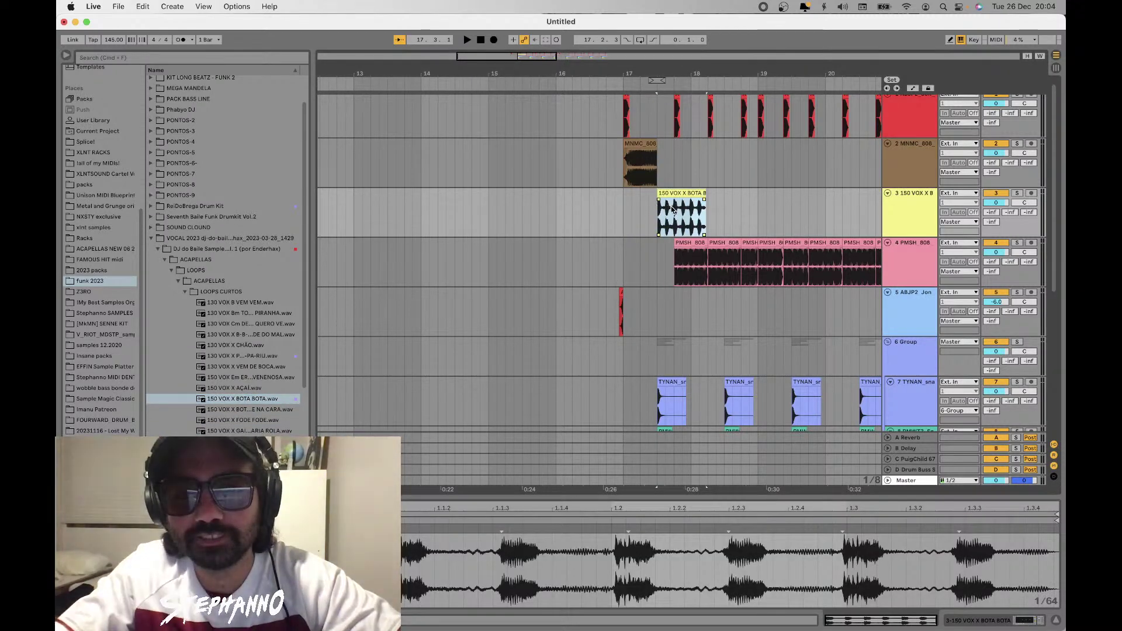
# Shorten the BOTA BOTA vocal clip to end where the PMSH 808 starts and play the section back
pyautogui.click(622, 205)
pyautogui.press('space')
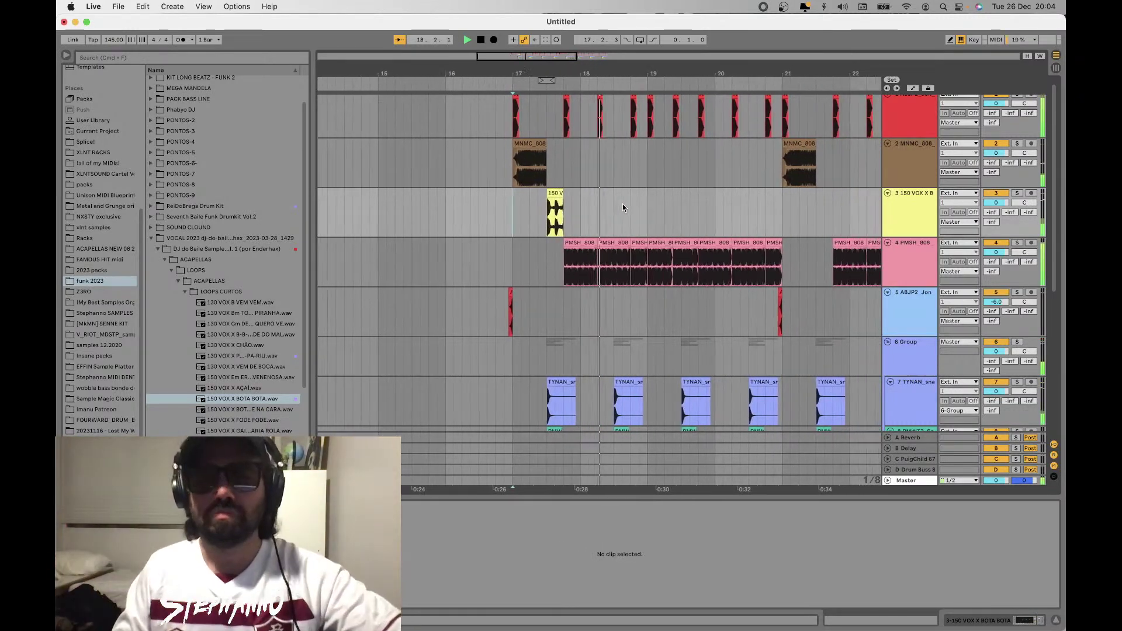
pyautogui.scroll(-3, 708, 197)
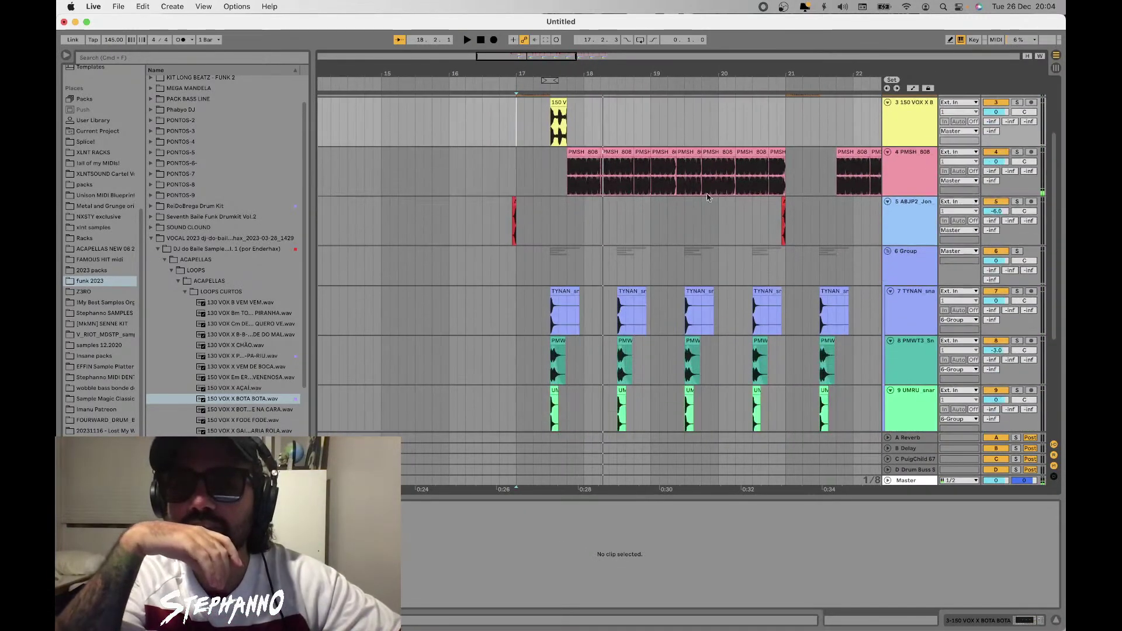
pyautogui.click(550, 120)
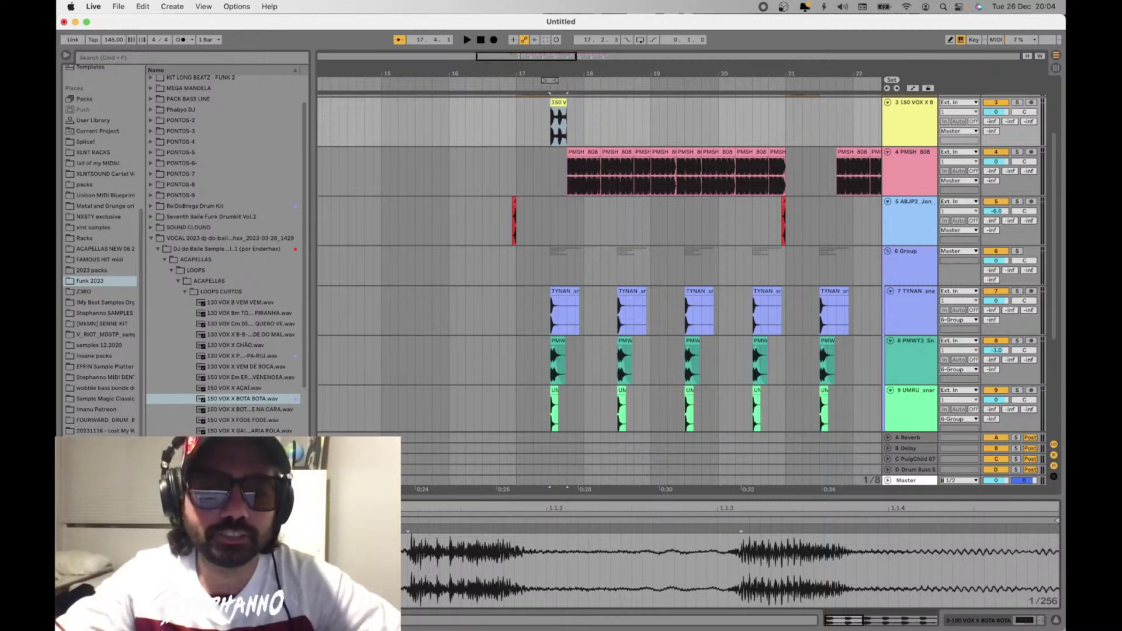
pyautogui.press('space')
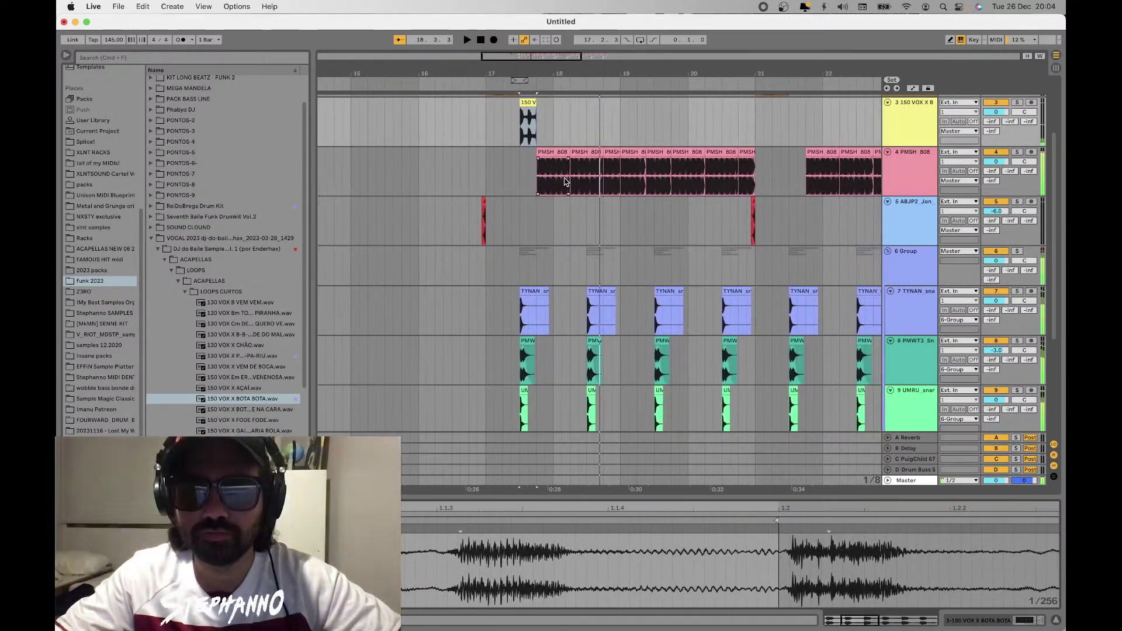
pyautogui.press('space')
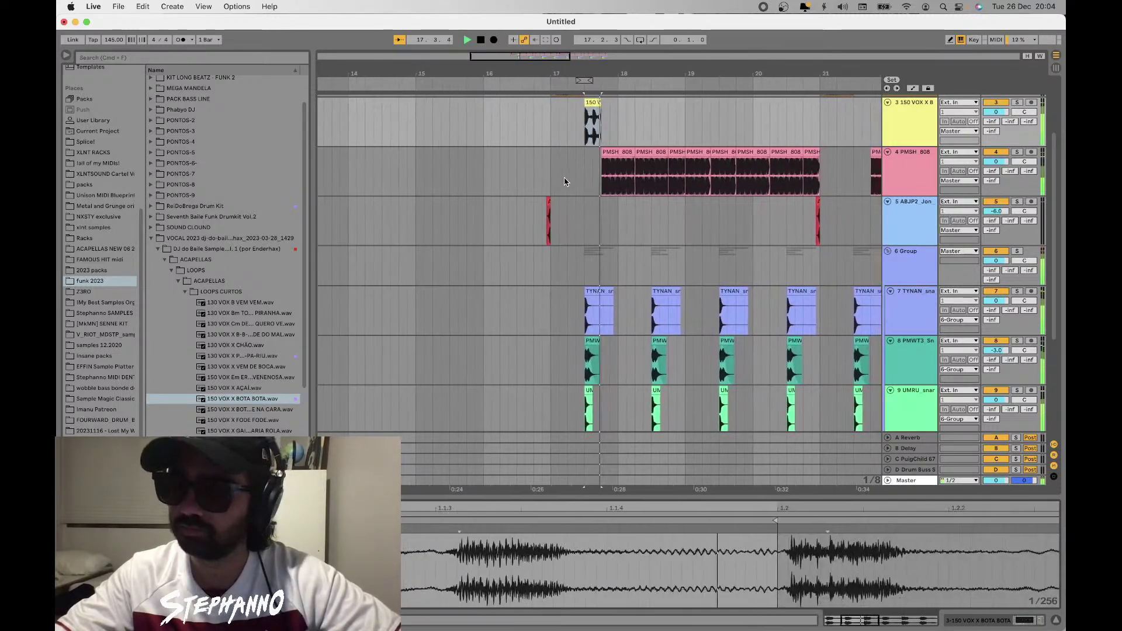
# Insert a new audio track directly below the vocal track
pyautogui.scroll(3, 889, 223)
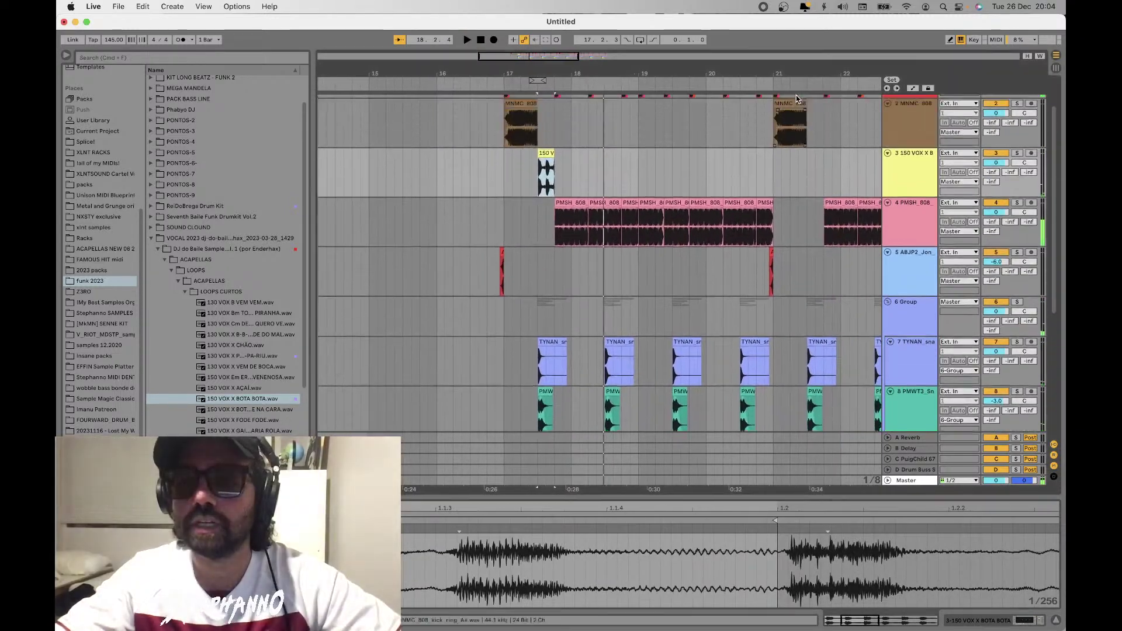
pyautogui.click(890, 223)
pyautogui.press('super+t')
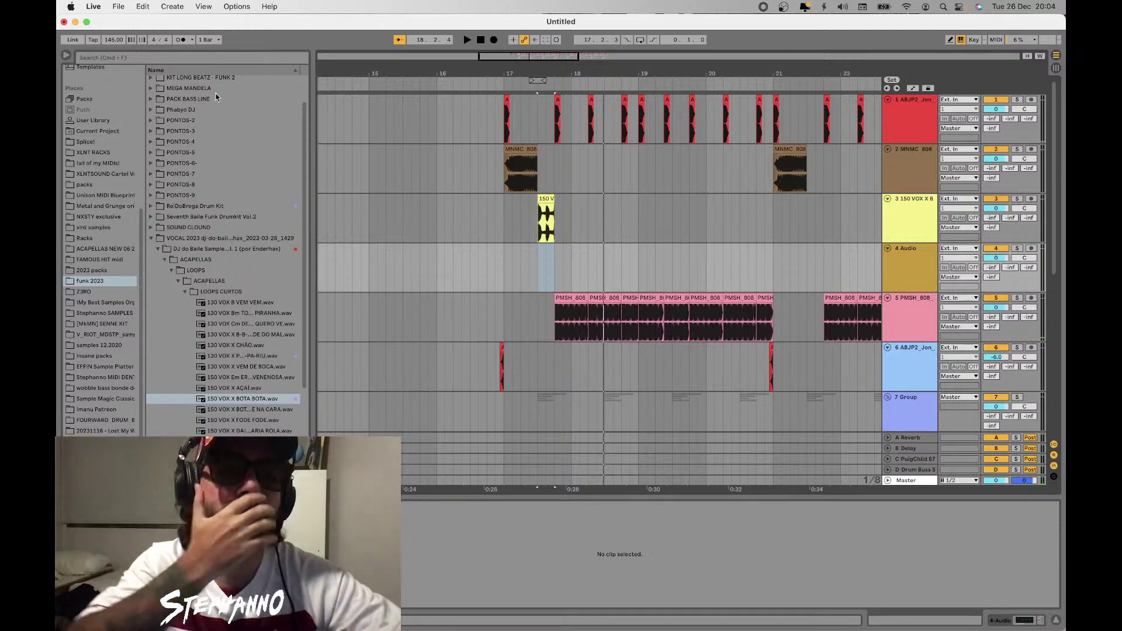
# Show the Purple sample collection and look through its GREENRO samples dated 17.12.2023
pyautogui.scroll(3, 239, 102)
pyautogui.scroll(5, 101, 122)
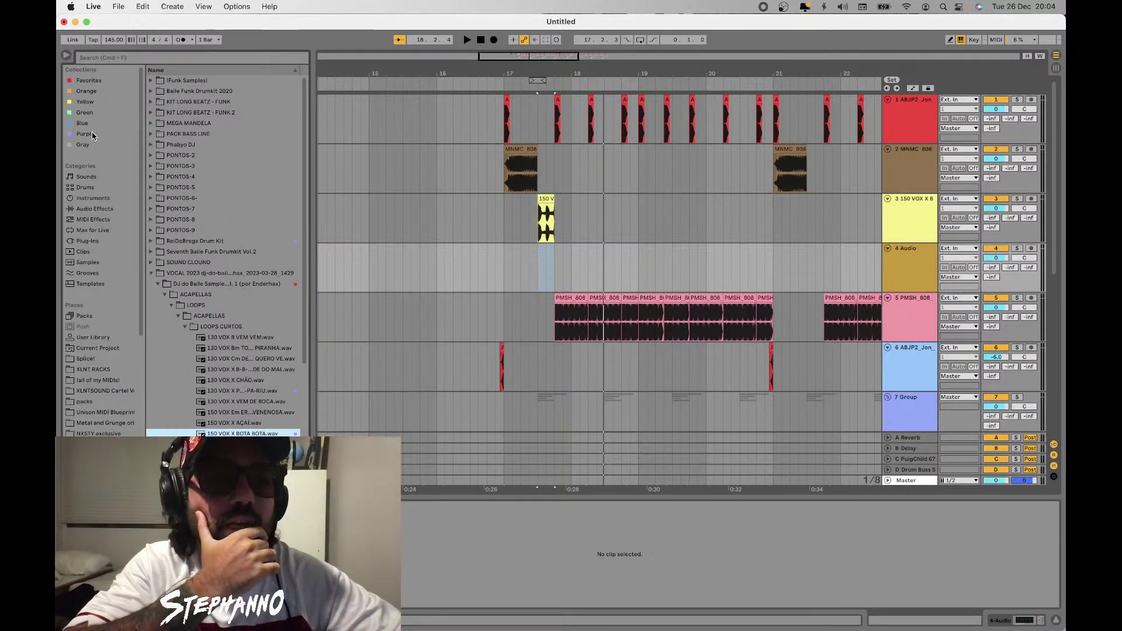
pyautogui.click(93, 133)
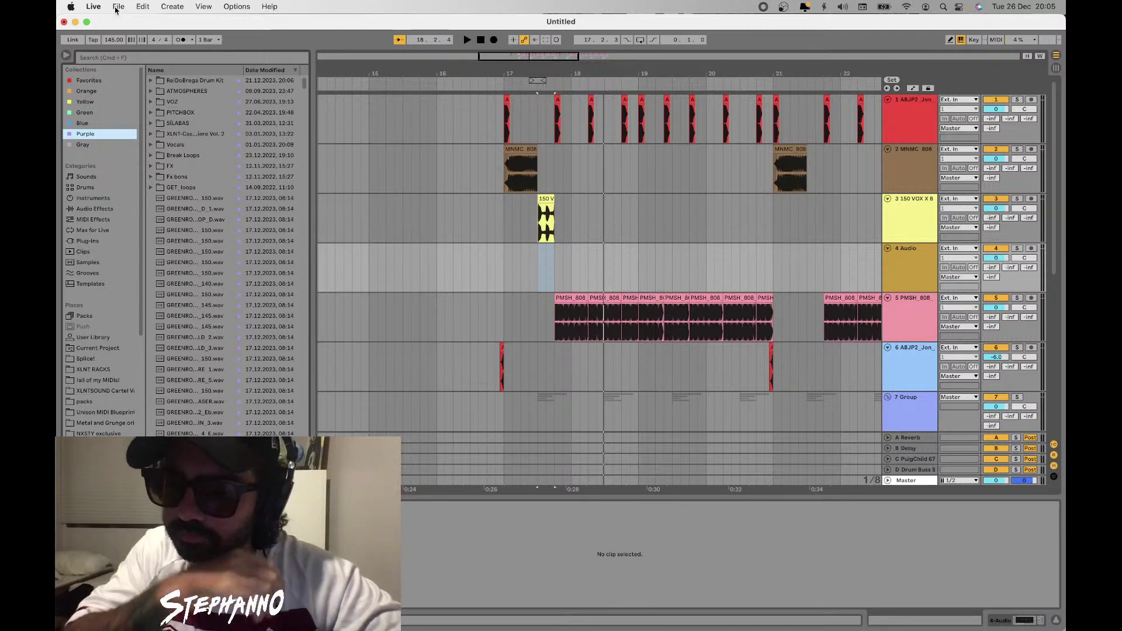
pyautogui.click(201, 200)
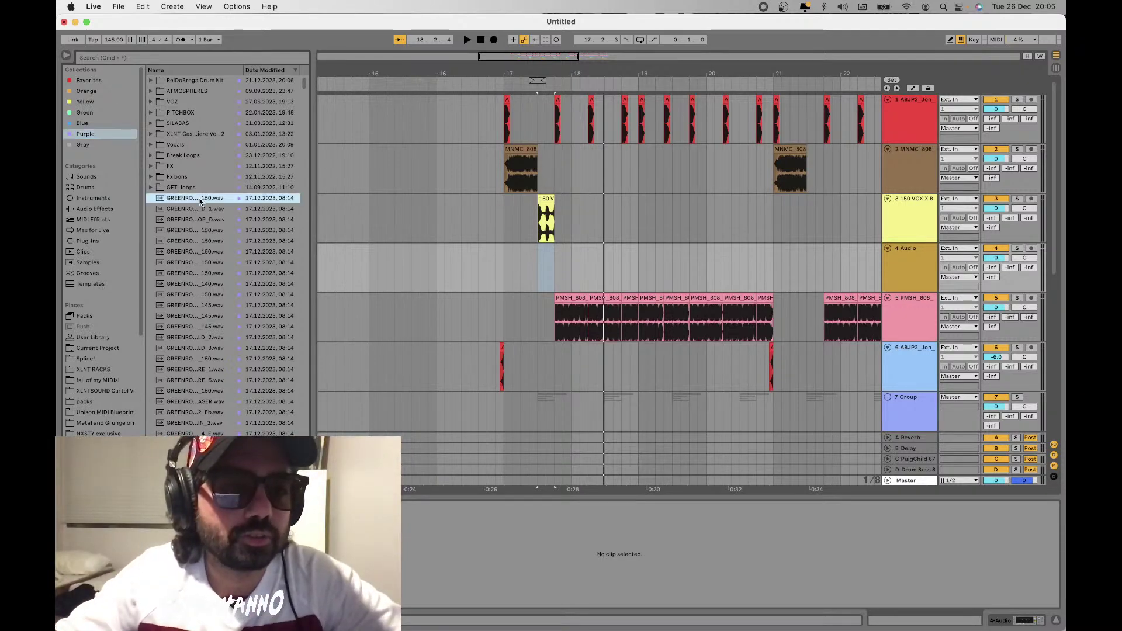
pyautogui.press('Down')
pyautogui.press('Down')
pyautogui.press('Down')
pyautogui.press('Down')
pyautogui.scroll(-5, 202, 305)
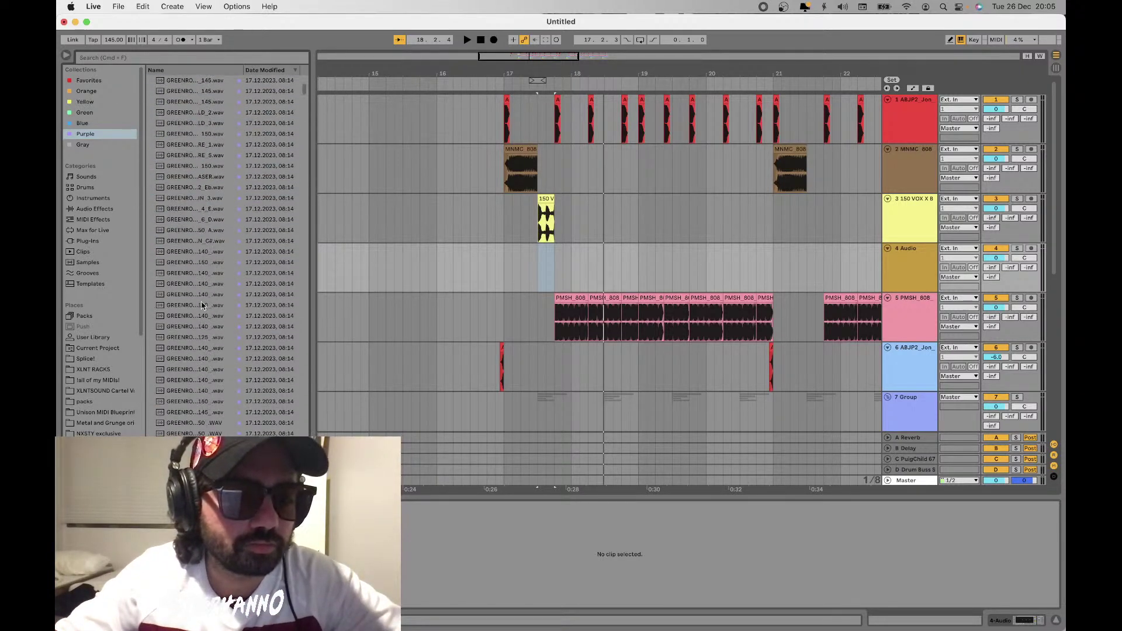
pyautogui.scroll(-10, 202, 305)
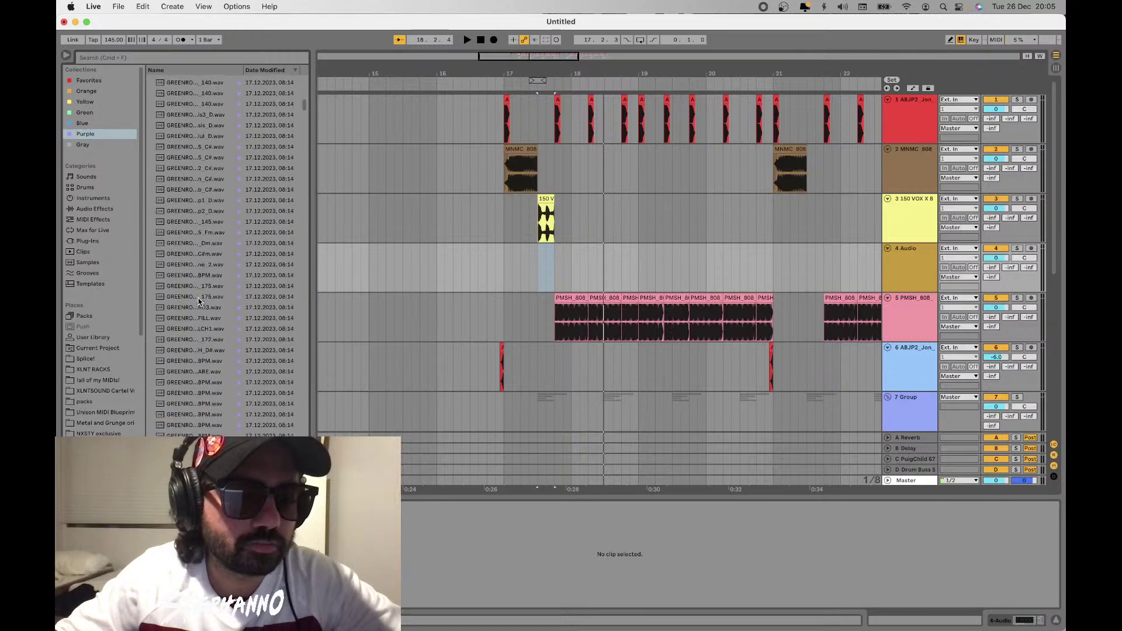
pyautogui.scroll(15, 199, 301)
pyautogui.scroll(-10, 198, 328)
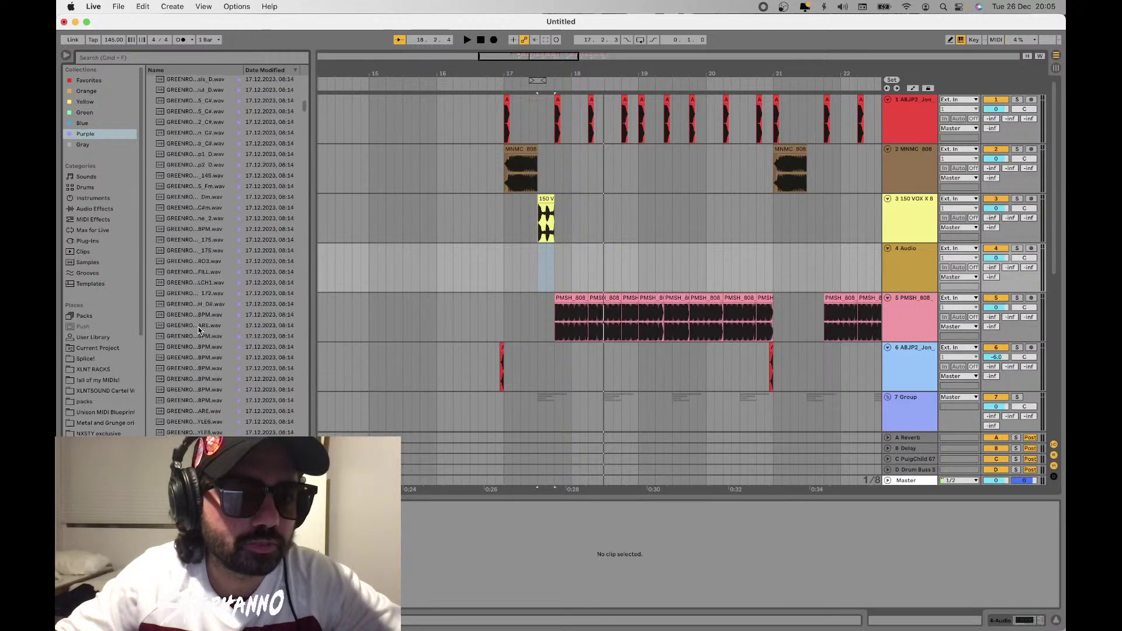
# Audition scattered samples further down the Purple collection, through the 15.12.2023 files to the ABJP2 sample
pyautogui.click(198, 328)
pyautogui.scroll(-3, 199, 327)
pyautogui.click(198, 327)
pyautogui.scroll(-2, 198, 328)
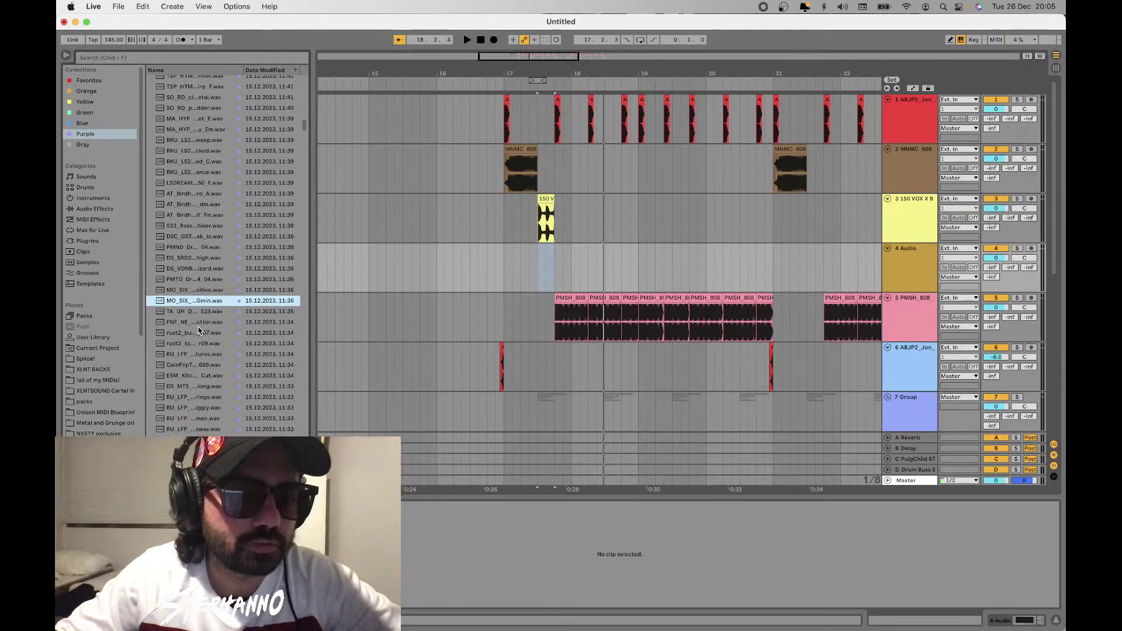
pyautogui.click(198, 328)
pyautogui.scroll(-5, 198, 327)
pyautogui.click(198, 329)
pyautogui.scroll(-7, 199, 329)
pyautogui.click(198, 331)
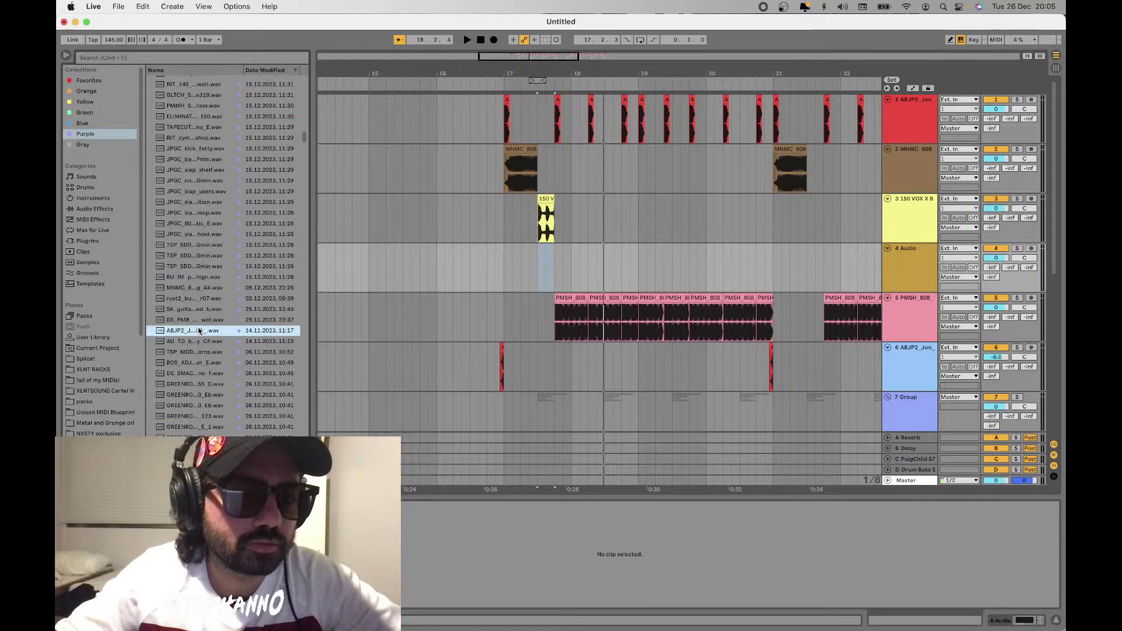
# Audition the JPGC samples in the Purple collection in reverse order, including JPGC_slap_shelf
pyautogui.click(192, 289)
pyautogui.click(187, 245)
pyautogui.press('Up')
pyautogui.press('Up')
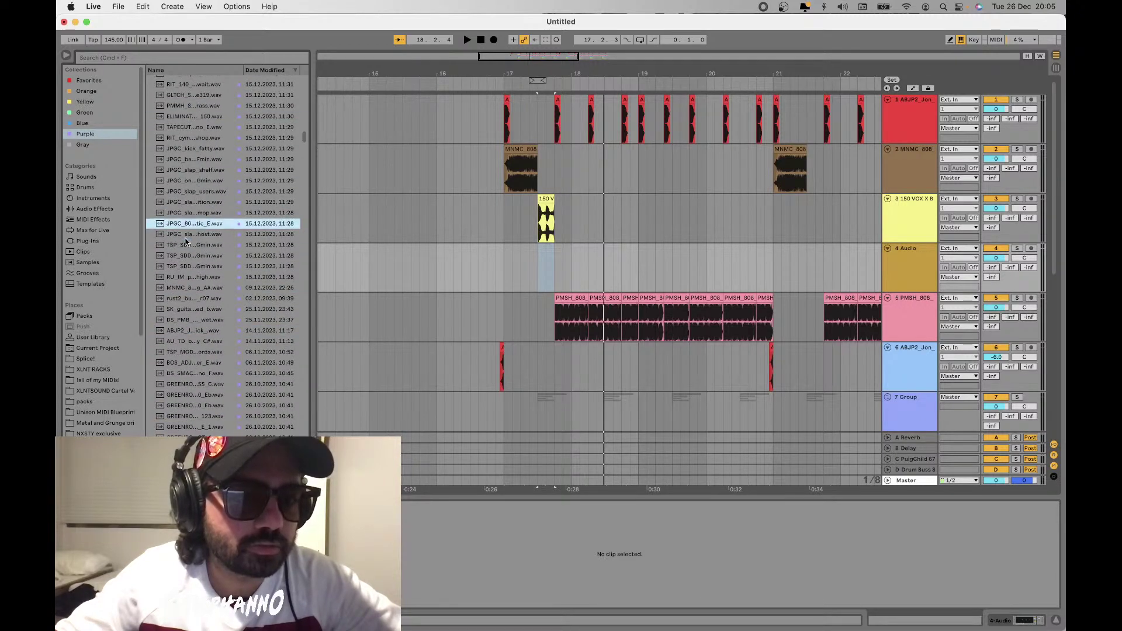
pyautogui.press('Up')
pyautogui.press('Up')
pyautogui.press('Up')
pyautogui.press('Up')
pyautogui.press('Up')
pyautogui.press('Up')
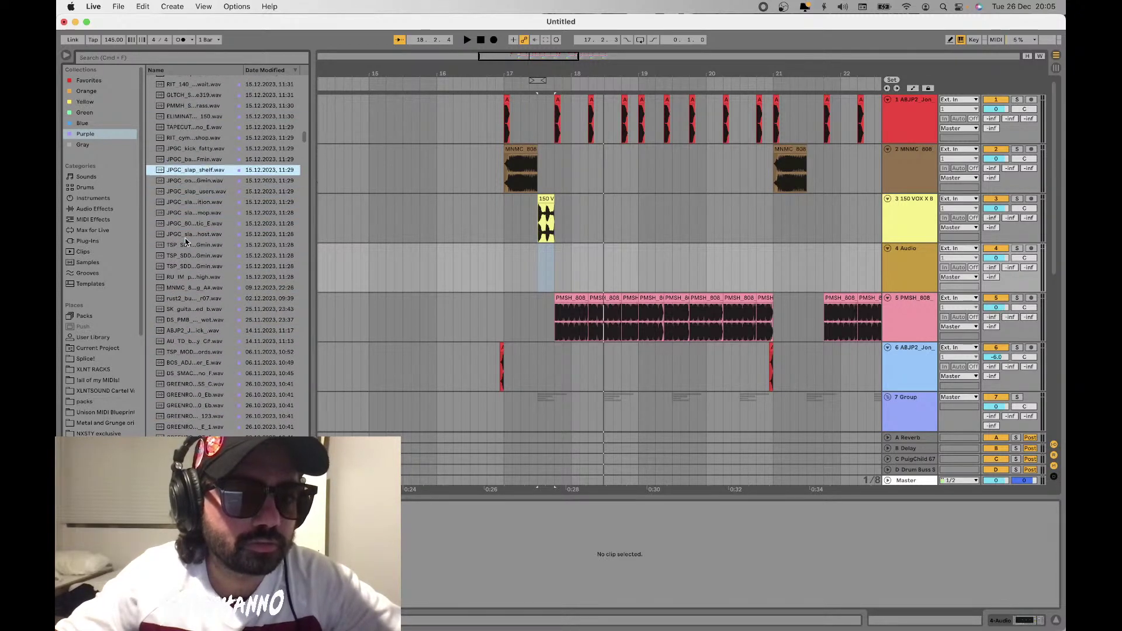
pyautogui.press('Up')
# Audition the October 2023 samples in the Purple collection, including Perc_Samba and the Keota and NOIZU files
pyautogui.scroll(-6, 192, 324)
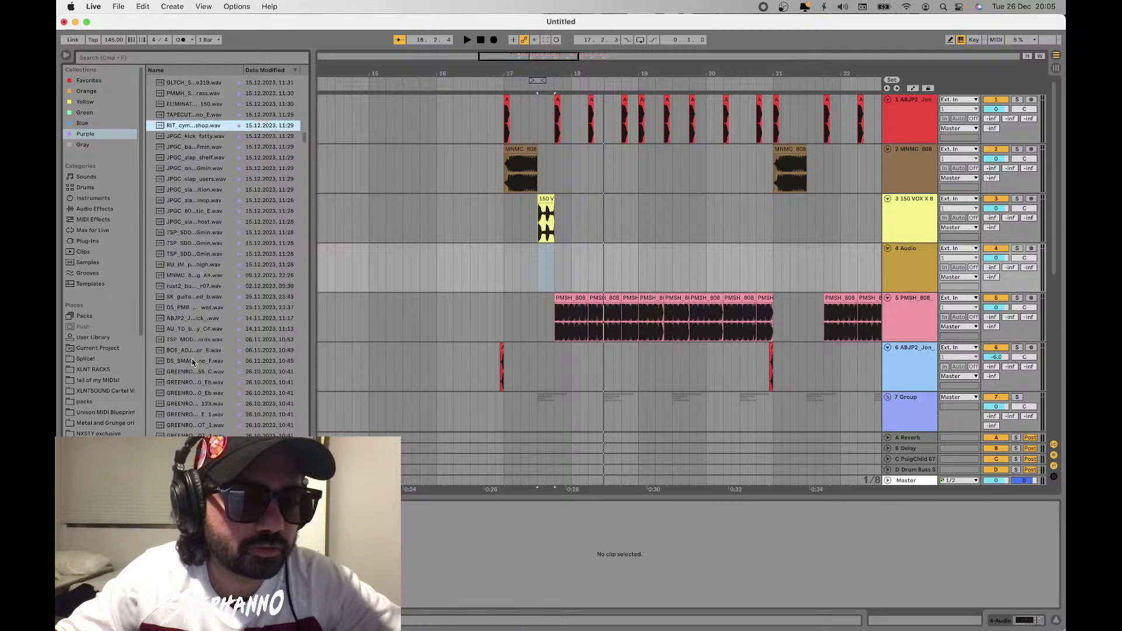
pyautogui.click(192, 363)
pyautogui.scroll(-10, 192, 363)
pyautogui.click(191, 361)
pyautogui.press('Up')
pyautogui.press('Up')
pyautogui.press('Up')
pyautogui.press('Up')
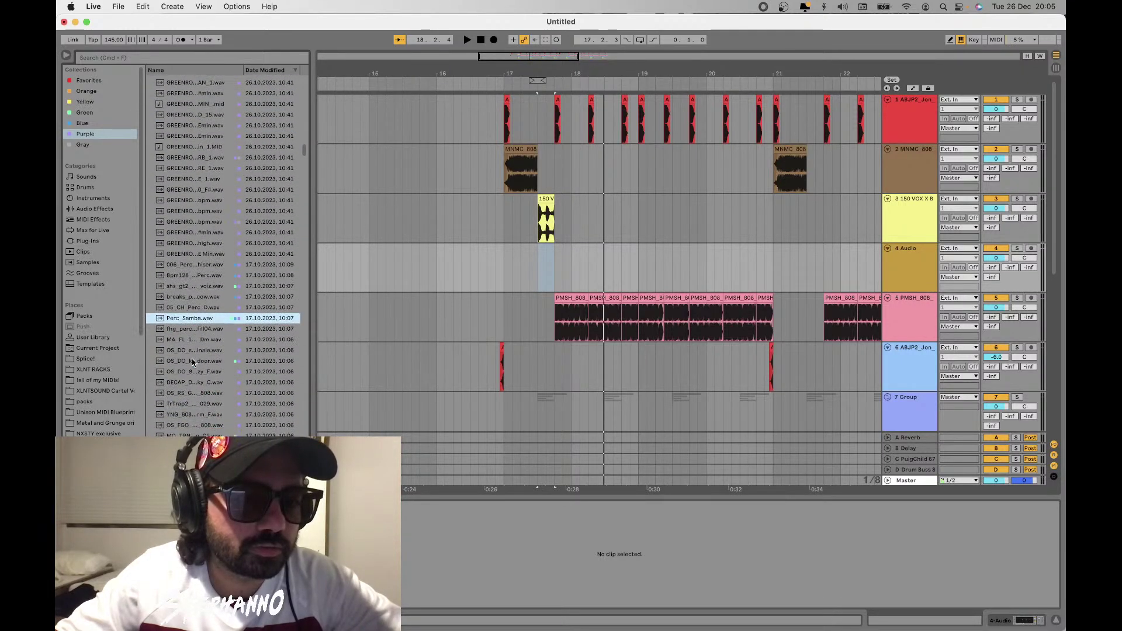
pyautogui.scroll(-1, 181, 287)
pyautogui.press('Up')
pyautogui.click(191, 320)
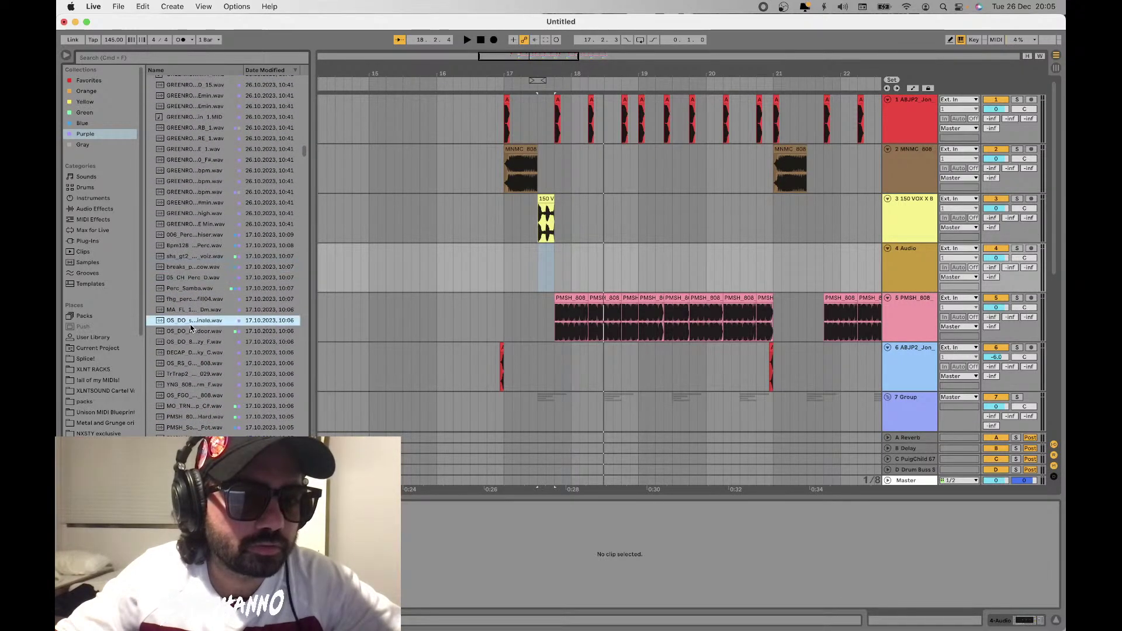
pyautogui.scroll(-1, 191, 328)
pyautogui.scroll(-10, 190, 329)
pyautogui.click(191, 323)
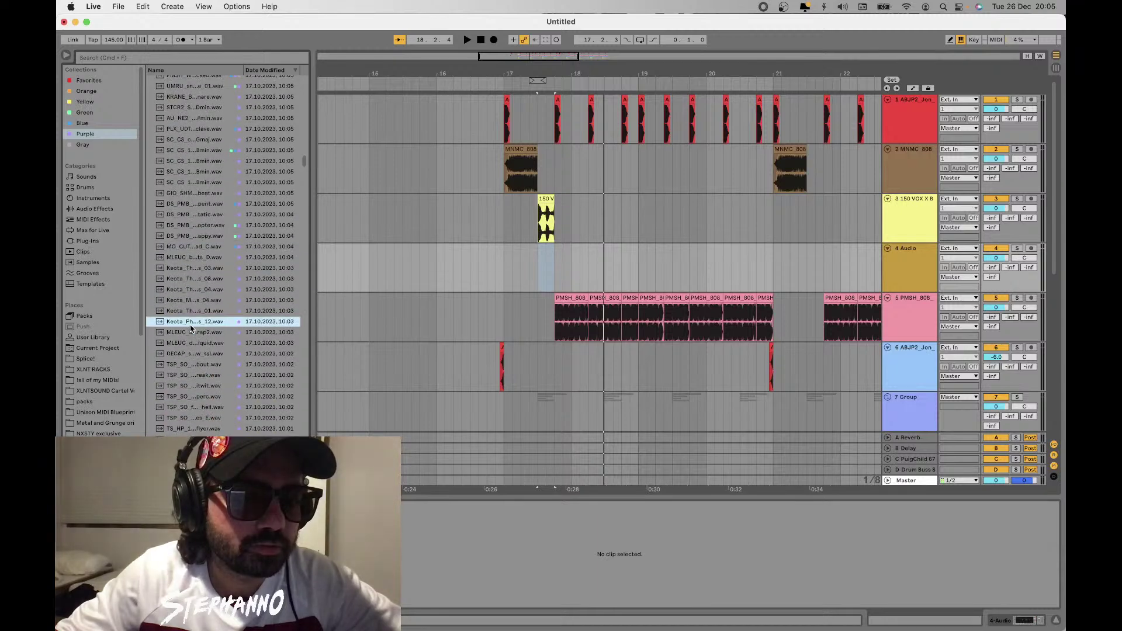
pyautogui.scroll(-2, 191, 329)
pyautogui.click(195, 360)
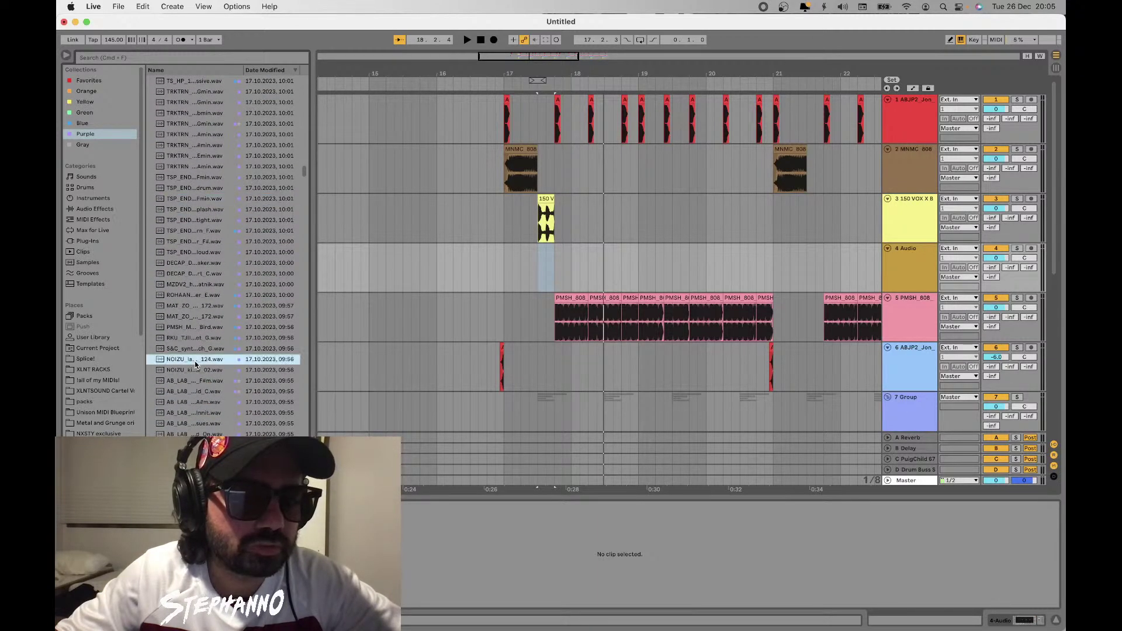
pyautogui.scroll(15, 195, 362)
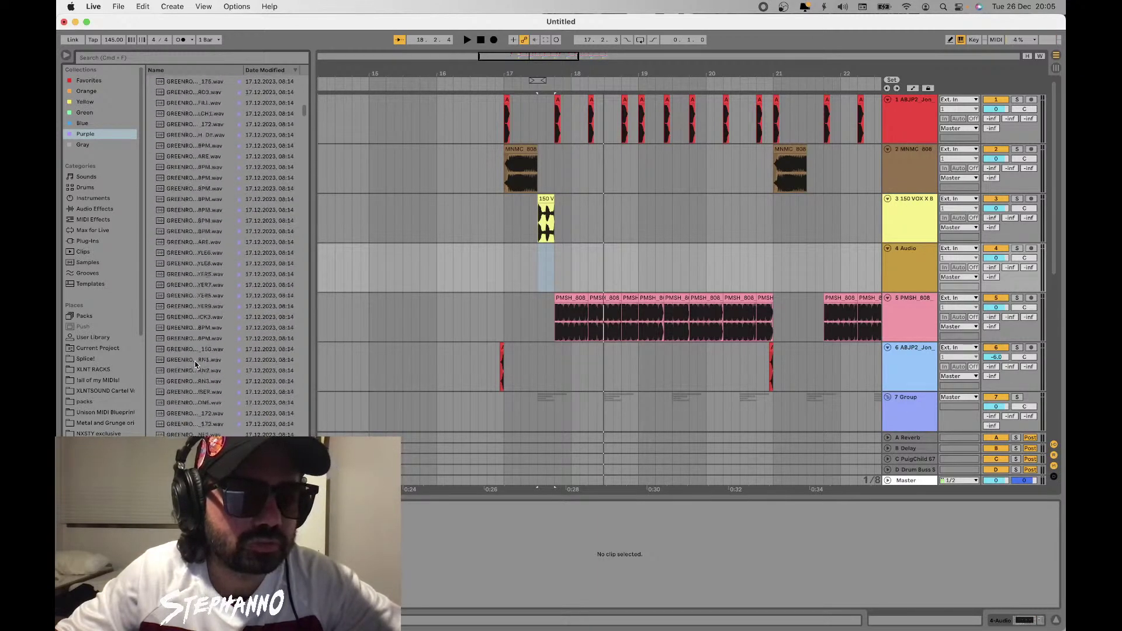
# Search the Purple collection for JPGC samples and audition the matches from JPGC_kick_fatty to JPGC_slap_ghost
pyautogui.click(113, 58)
pyautogui.write('jpef')
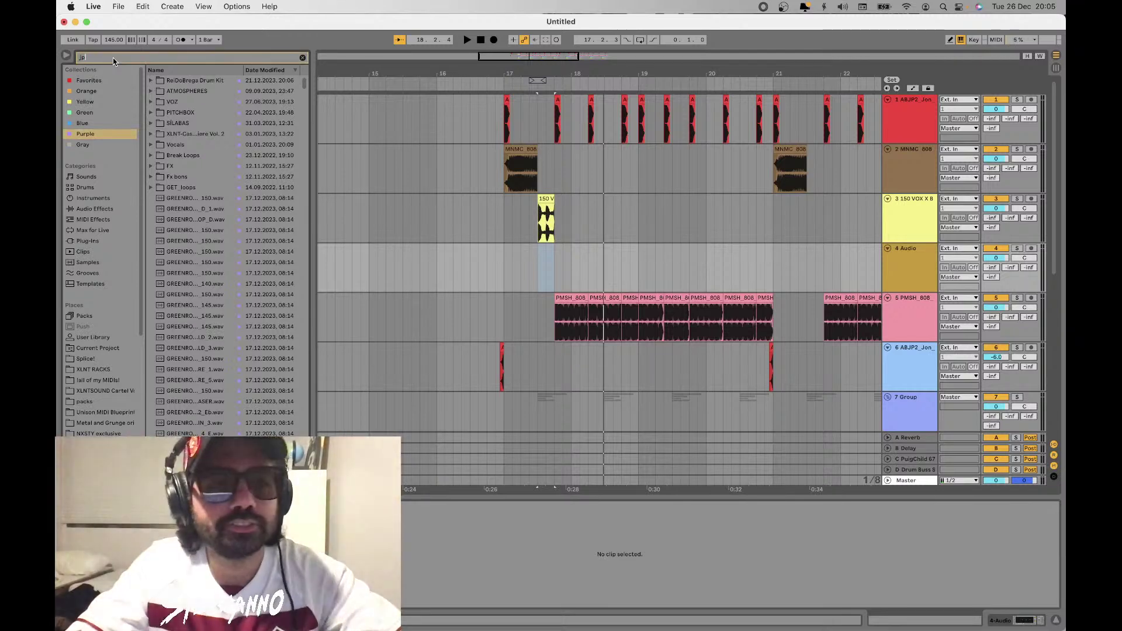
pyautogui.press('BackSpace')
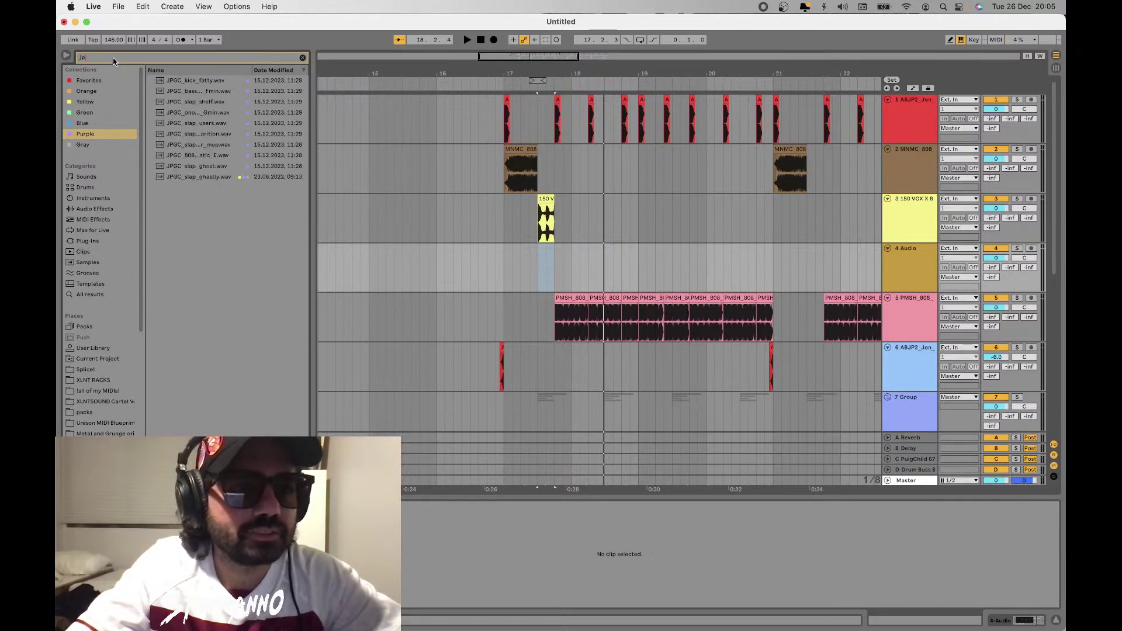
pyautogui.click(177, 81)
pyautogui.press('Down')
pyautogui.press('Down')
pyautogui.press('Down')
pyautogui.press('Down')
pyautogui.press('Down')
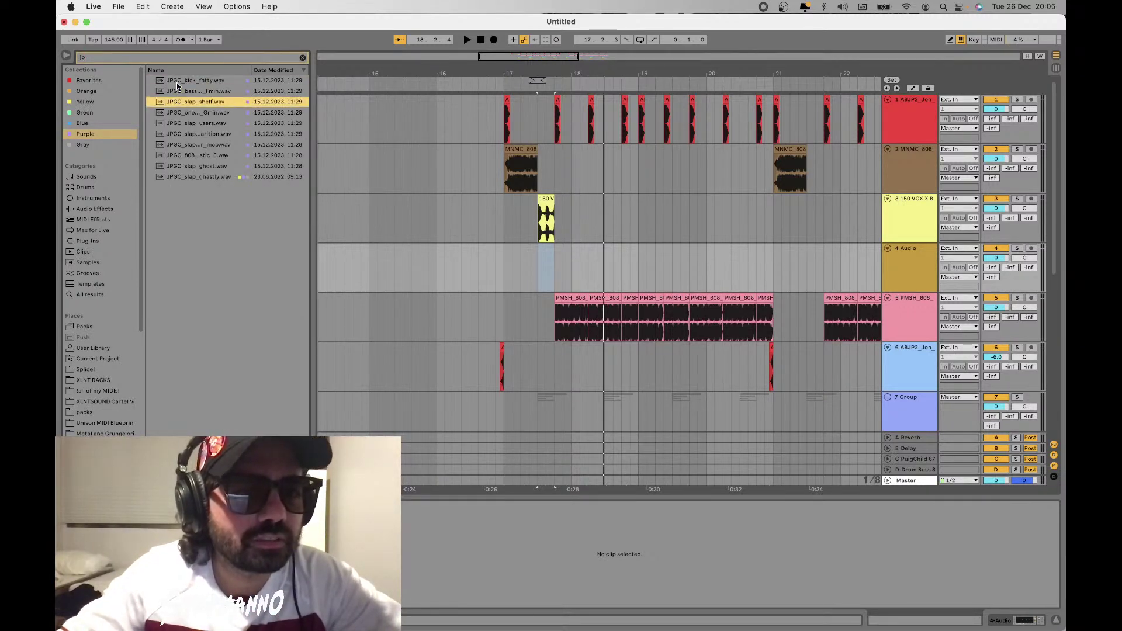
pyautogui.press('Up')
pyautogui.press('Up')
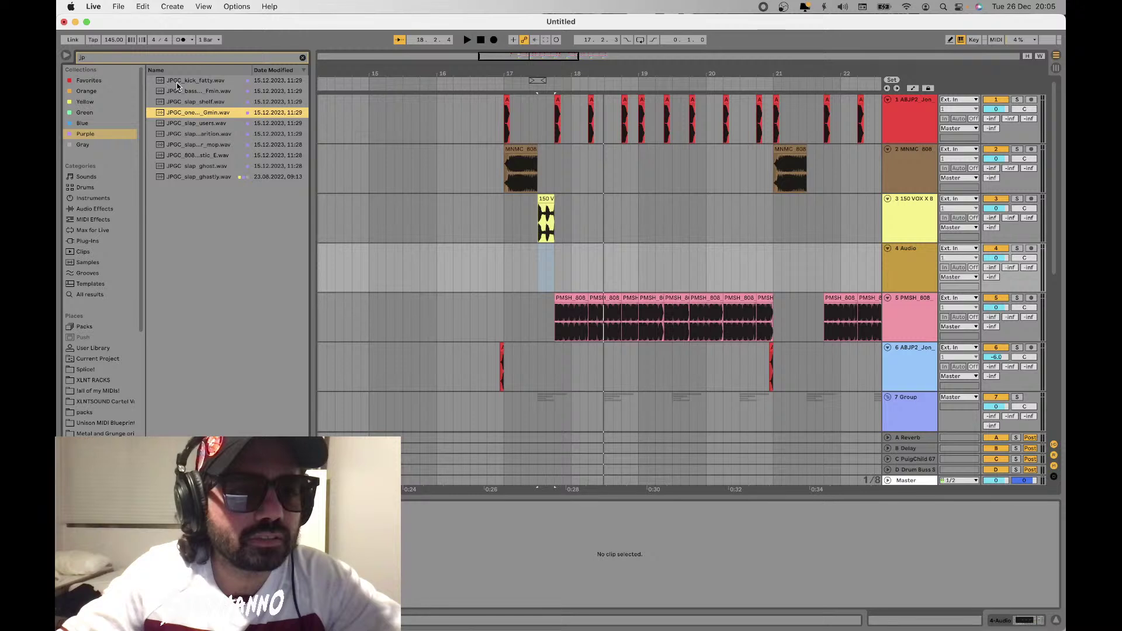
pyautogui.press('Down')
pyautogui.press('Down')
pyautogui.press('Down')
pyautogui.press('Down')
pyautogui.press('Down')
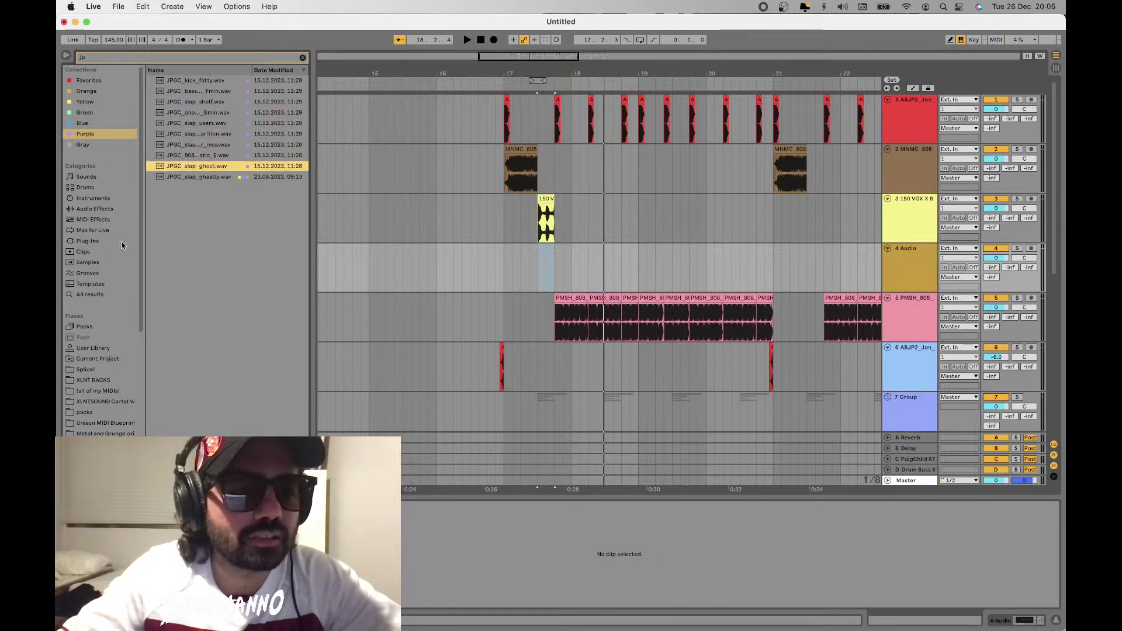
# Extend the JPGC search to the whole sample library and audition the percussion and 140 BPM drum fill samples
pyautogui.click(97, 295)
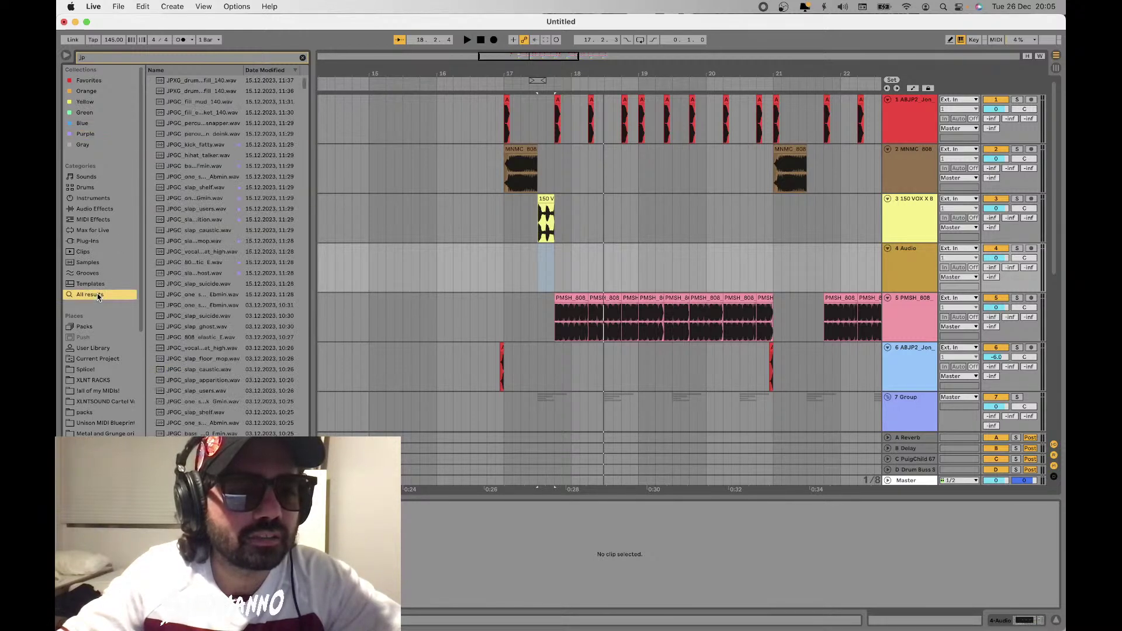
pyautogui.click(217, 137)
pyautogui.press('Up')
pyautogui.press('Up')
pyautogui.press('Up')
pyautogui.press('Up')
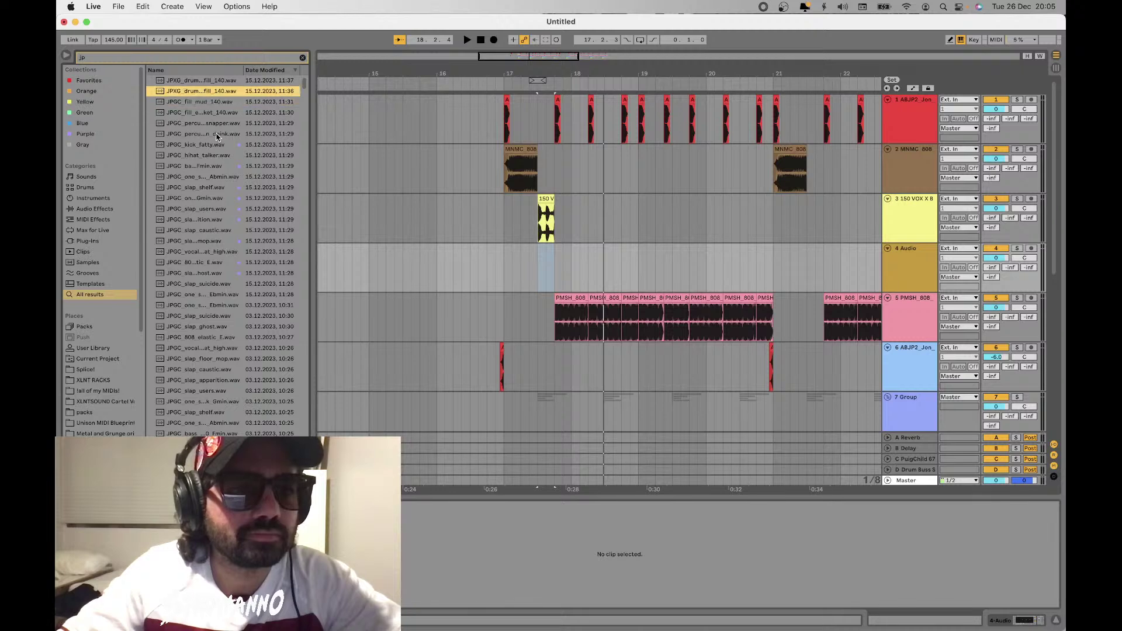
# Audition the 15.12.2023 JPGC fill and percussion samples in the search results
pyautogui.press('Up')
pyautogui.press('Down')
pyautogui.press('Down')
pyautogui.press('Down')
pyautogui.press('Down')
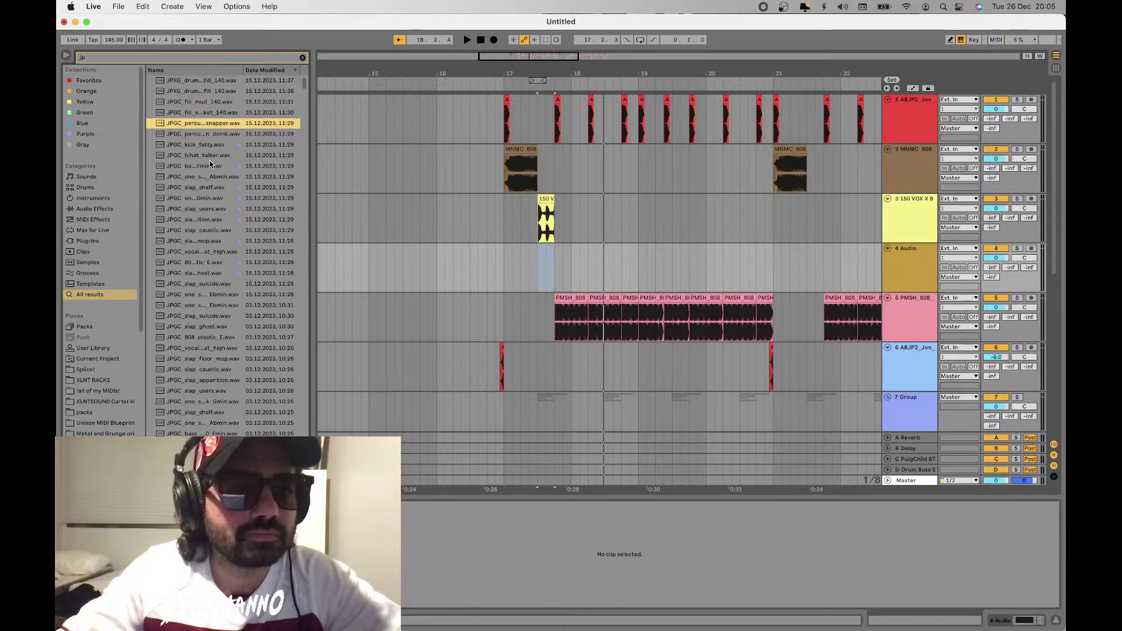
# Browse further down the JPGC results and audition the older percussion and 140 BPM fill samples from December 2023
pyautogui.scroll(-2, 199, 230)
pyautogui.scroll(-3, 200, 229)
pyautogui.click(199, 229)
pyautogui.scroll(-5, 199, 230)
pyautogui.click(199, 230)
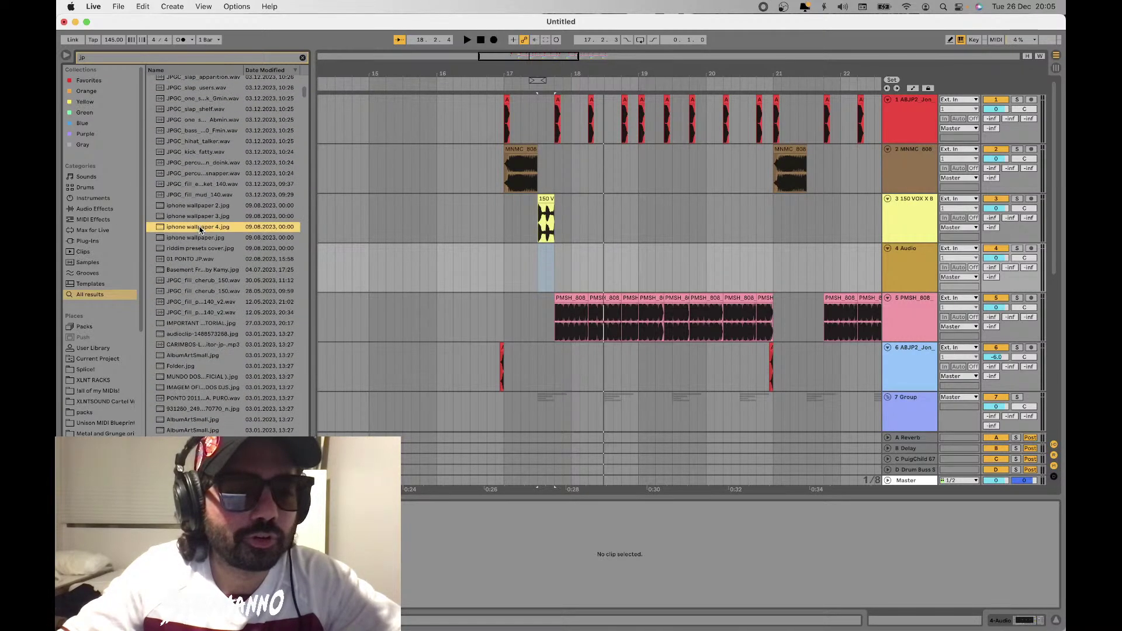
pyautogui.click(191, 153)
pyautogui.press('Down')
pyautogui.press('Down')
pyautogui.press('Down')
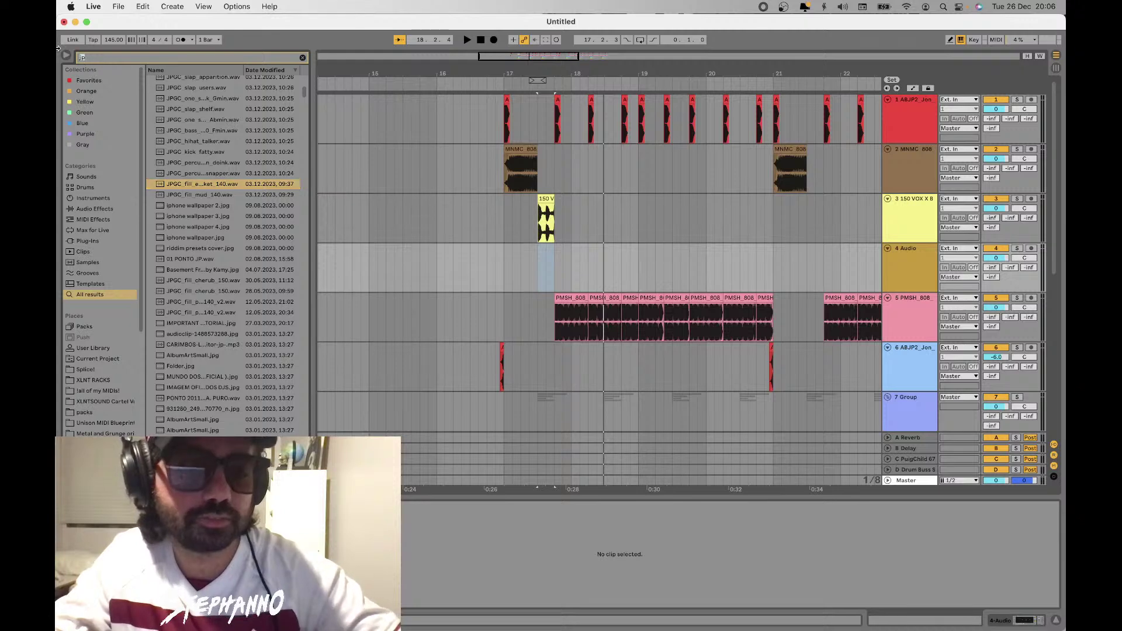
# Search the sample library for "ds" and audition the DS_SRD2 and DS_VDNB samples
pyautogui.write('s')
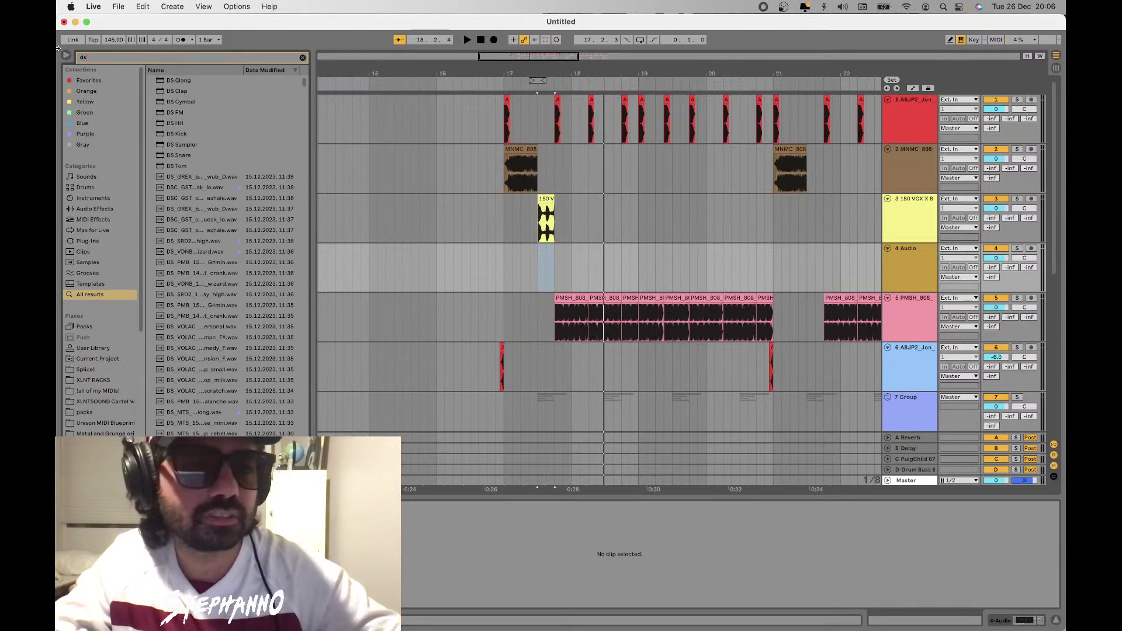
pyautogui.click(184, 187)
pyautogui.click(197, 241)
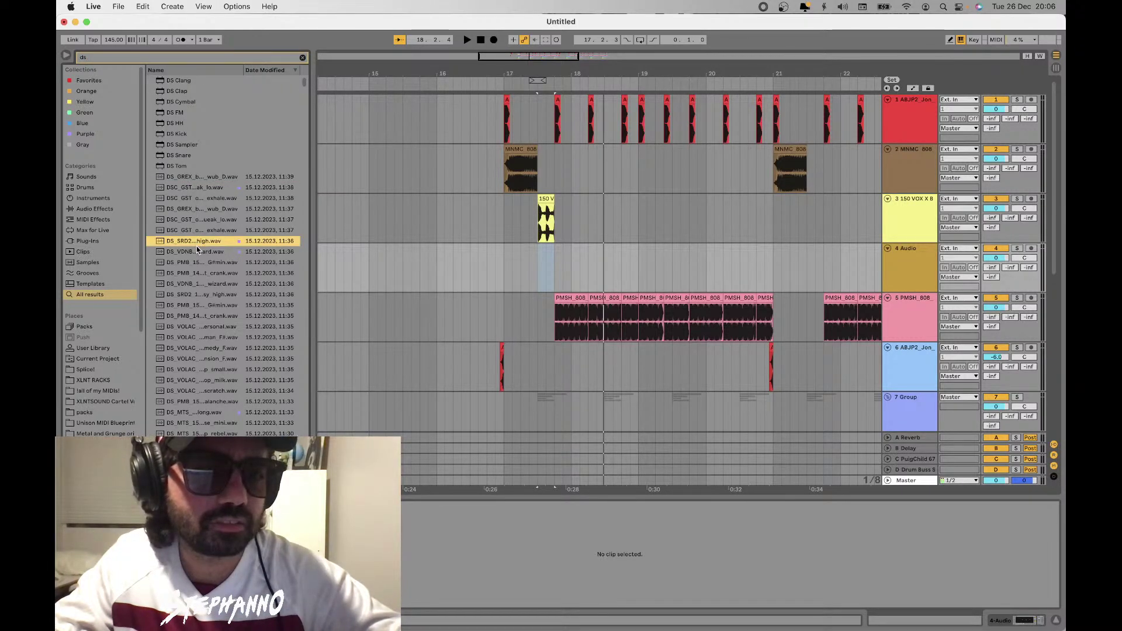
pyautogui.click(197, 252)
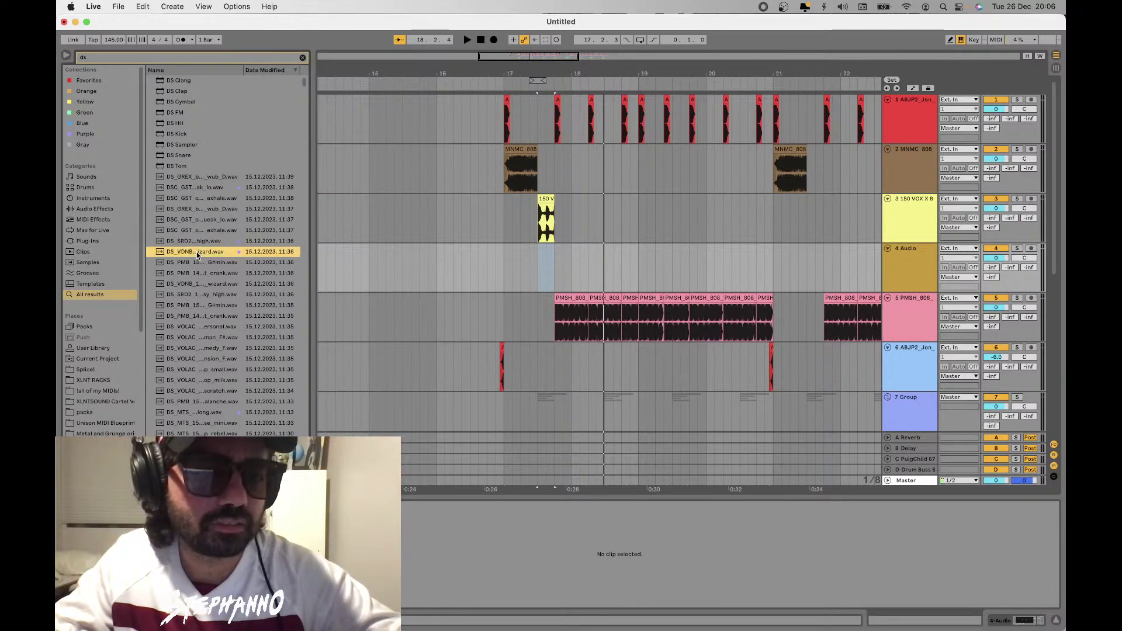
# Refine the search to "ds sma" and place DS_SMACK_128_fx_loop_techno_F on audio track 4 at bar 13
pyautogui.click(100, 57)
pyautogui.write('sma')
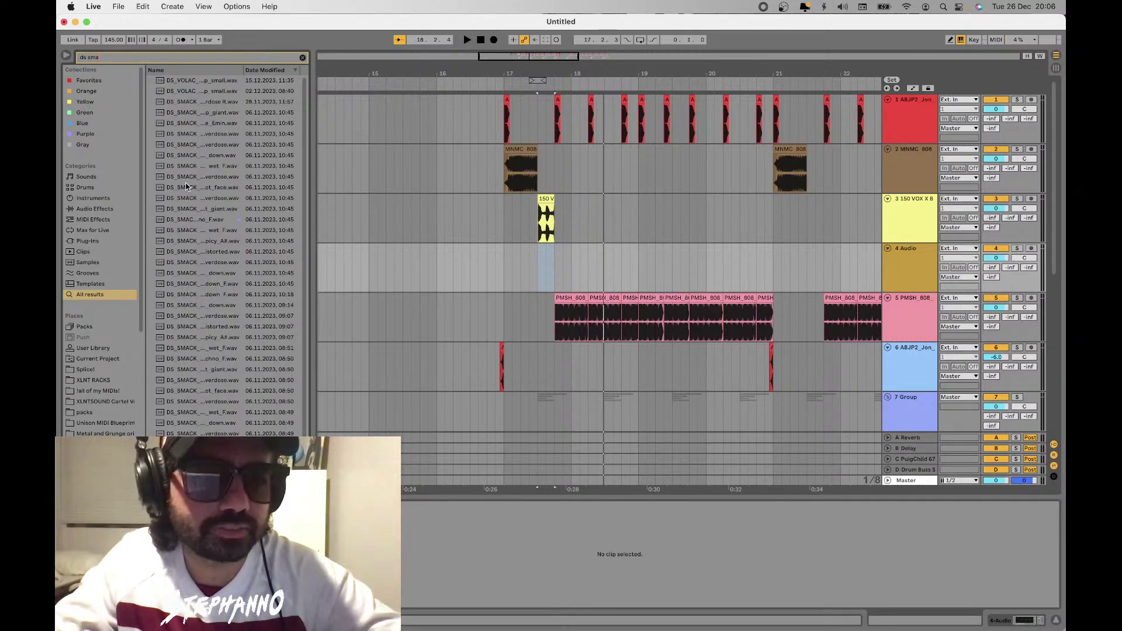
pyautogui.click(207, 220)
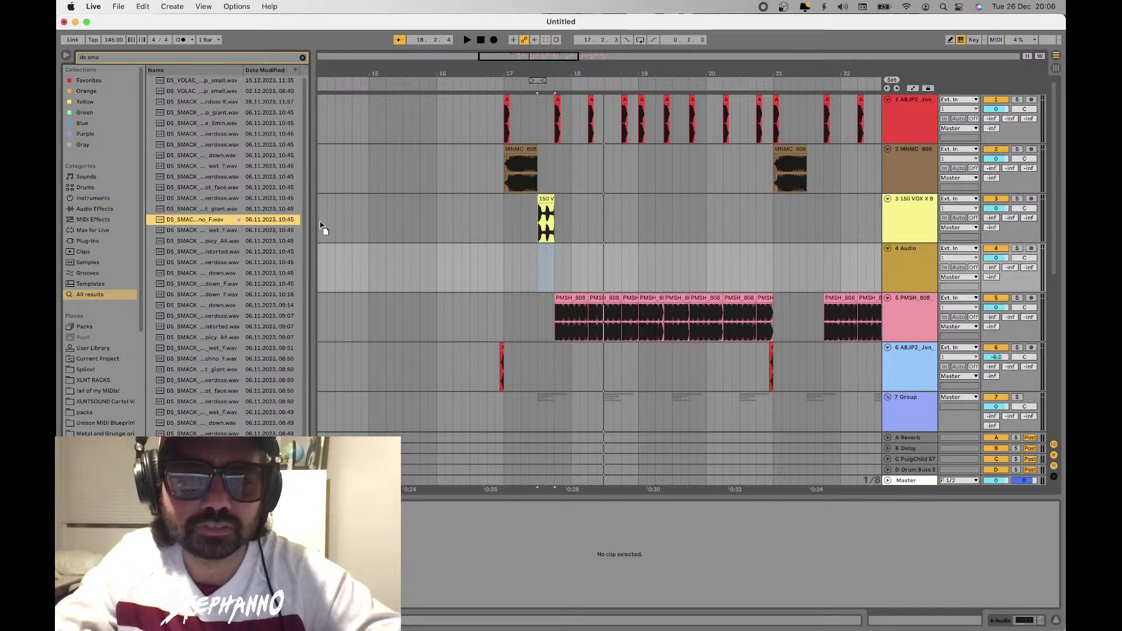
pyautogui.moveTo(321, 226); pyautogui.dragTo(411, 242)
pyautogui.scroll(-3, 374, 250)
# Add an audio track below track 4, search for "bass loop li" and place the JPGC_bass_loop_limp_140_Fmin sample there at bar 13
pyautogui.press('super+t')
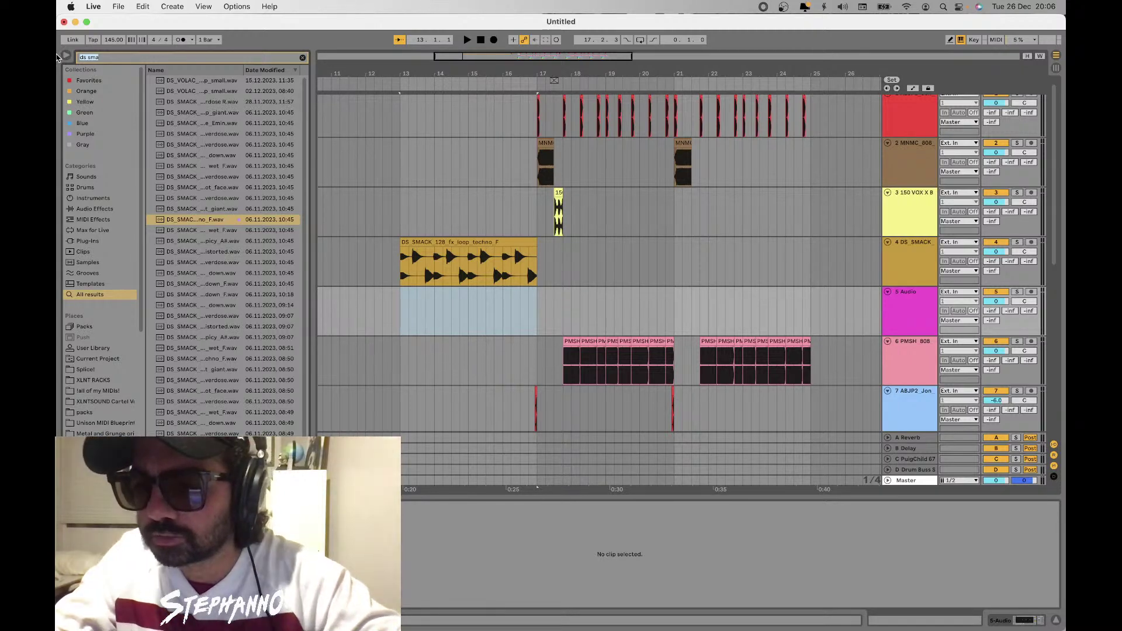
pyautogui.write('bass loop')
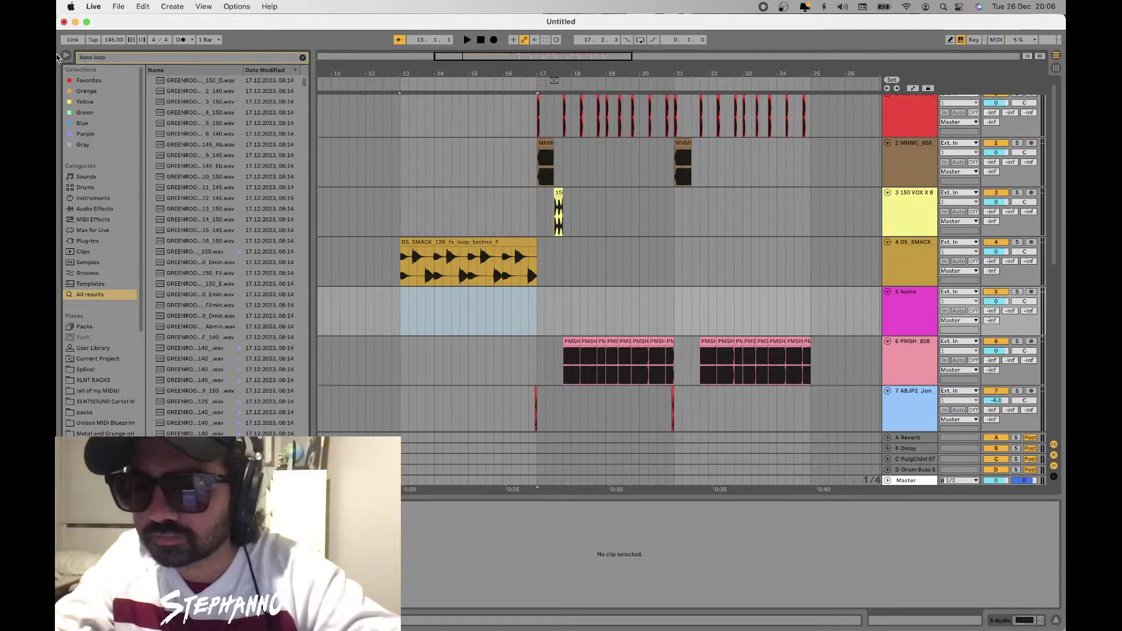
pyautogui.click(201, 253)
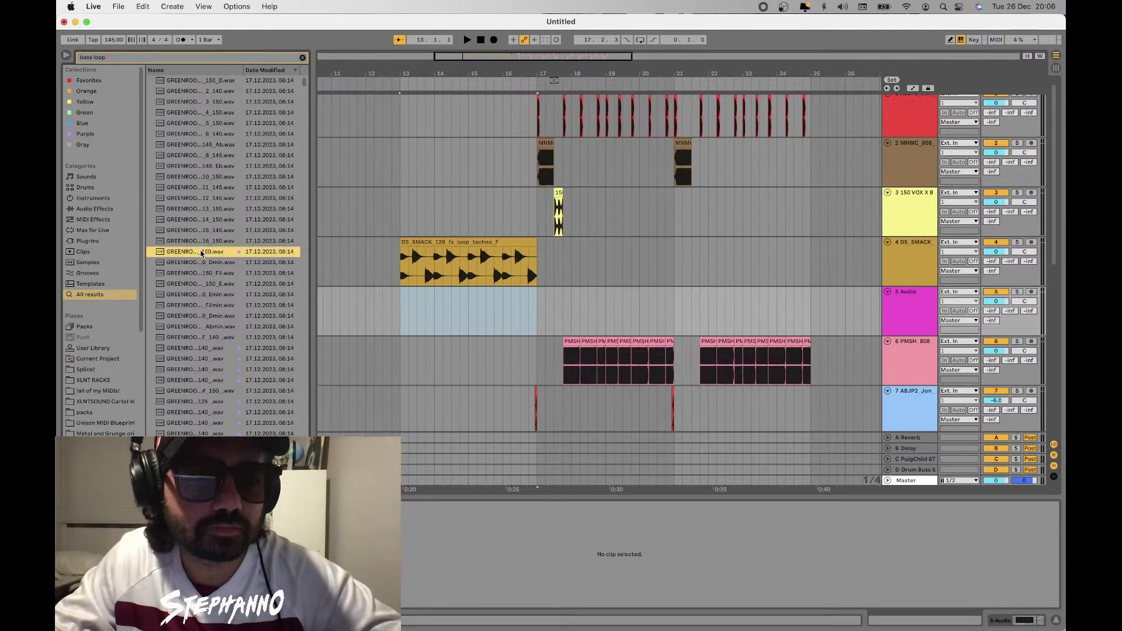
pyautogui.click(117, 57)
pyautogui.write('li')
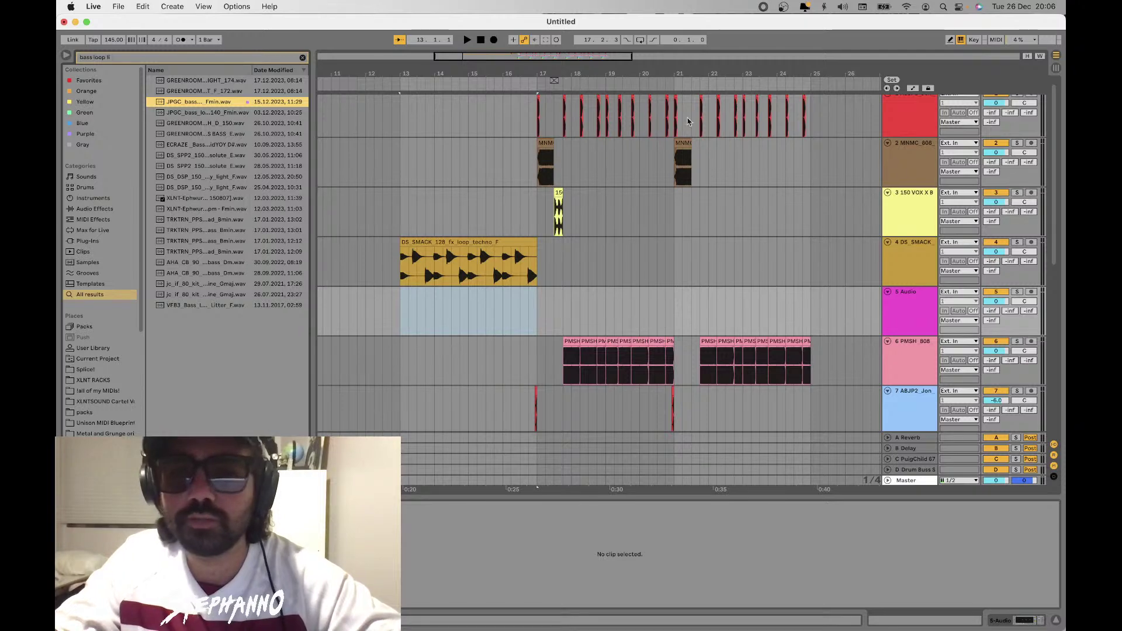
pyautogui.moveTo(199, 102); pyautogui.dragTo(400, 294)
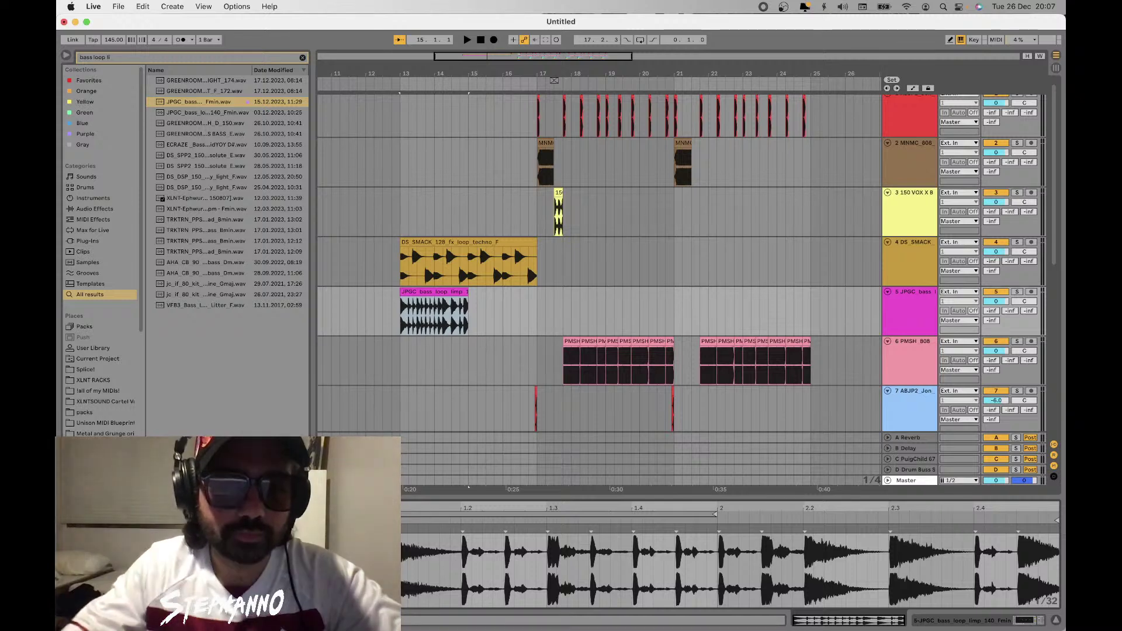
# Play the JPGC bass loop soloed, then cut out its one-beat slice at 14.2 and move it to bar 17
pyautogui.click(402, 320)
pyautogui.click(1018, 292)
pyautogui.press('space')
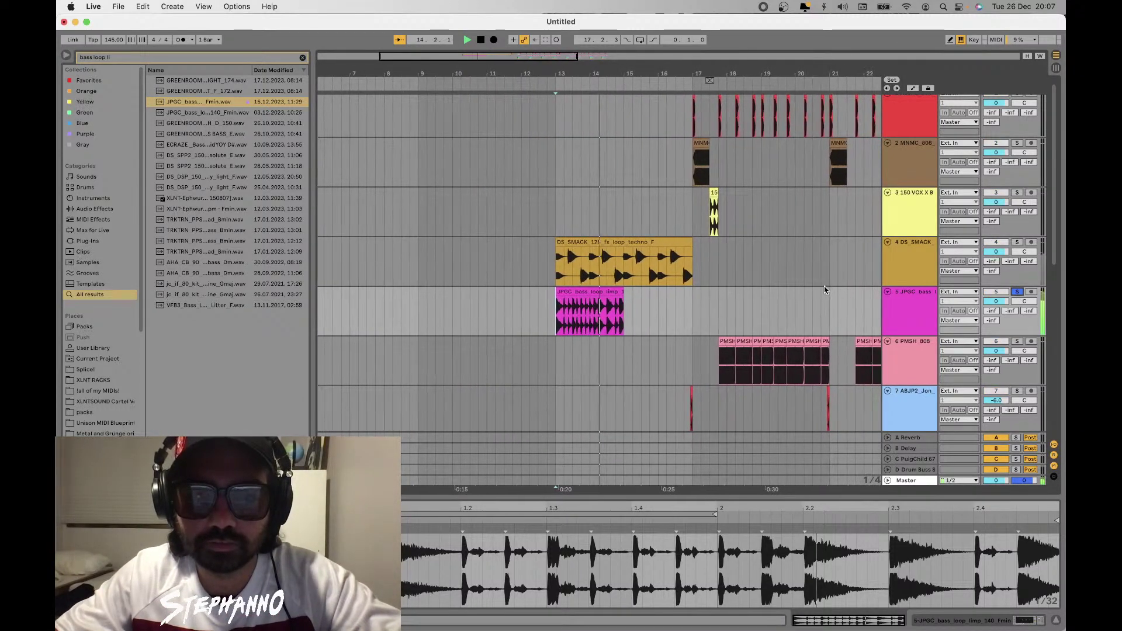
pyautogui.click(591, 307)
pyautogui.moveTo(593, 306); pyautogui.dragTo(688, 310)
pyautogui.press('space')
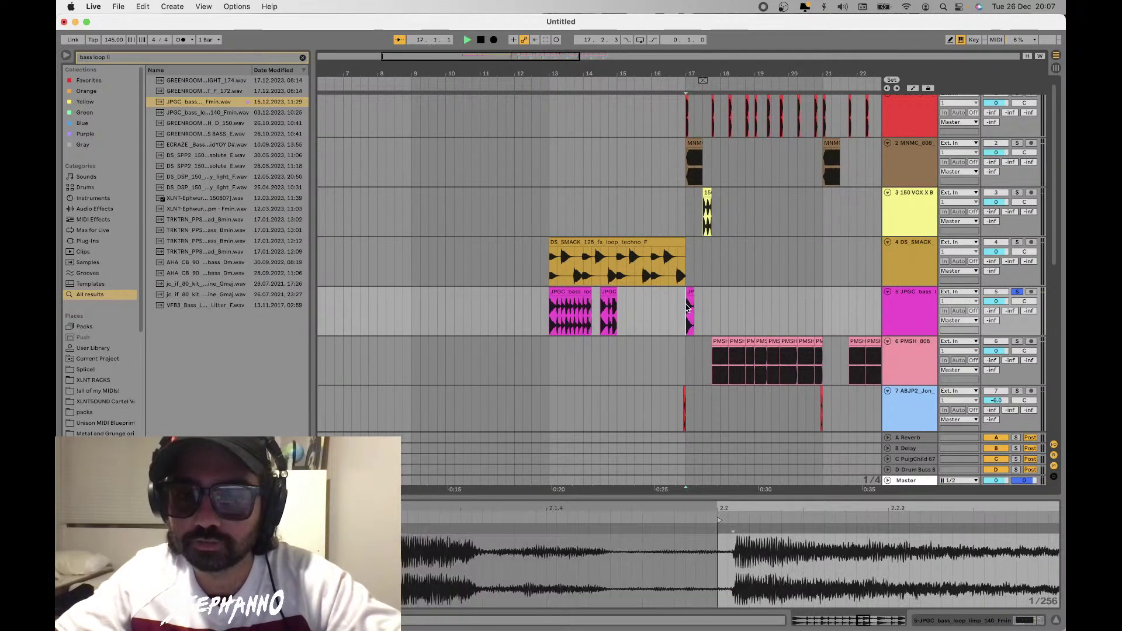
pyautogui.click(1017, 293)
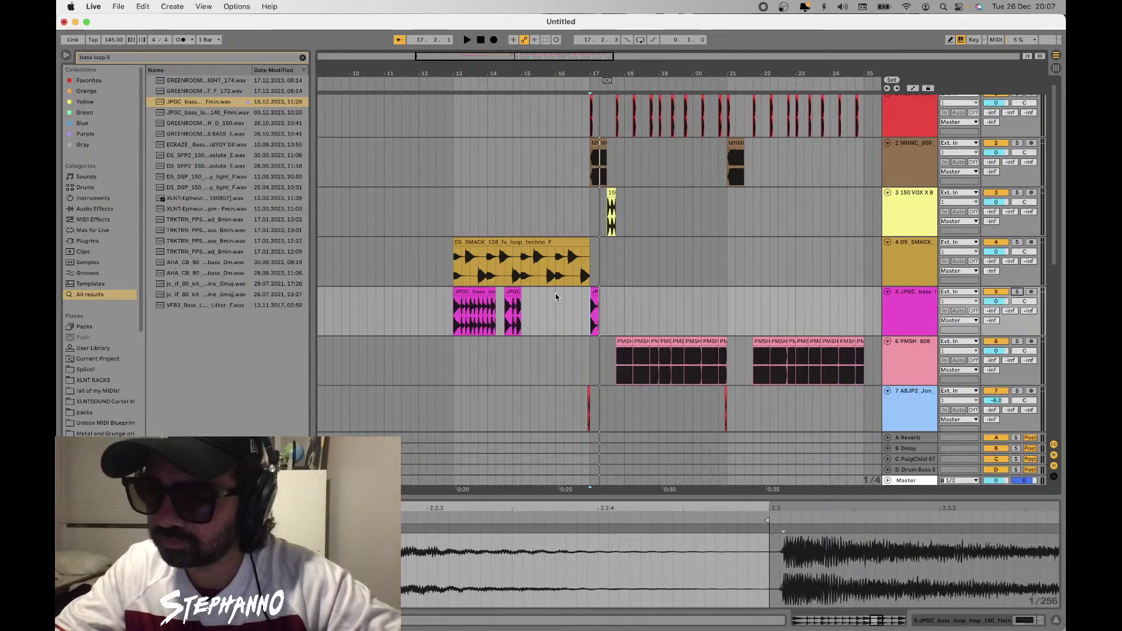
# Play the drop from bar 17 and duplicate the one-beat JPGC bass slice to 17.3 under the vocal
pyautogui.press('-')
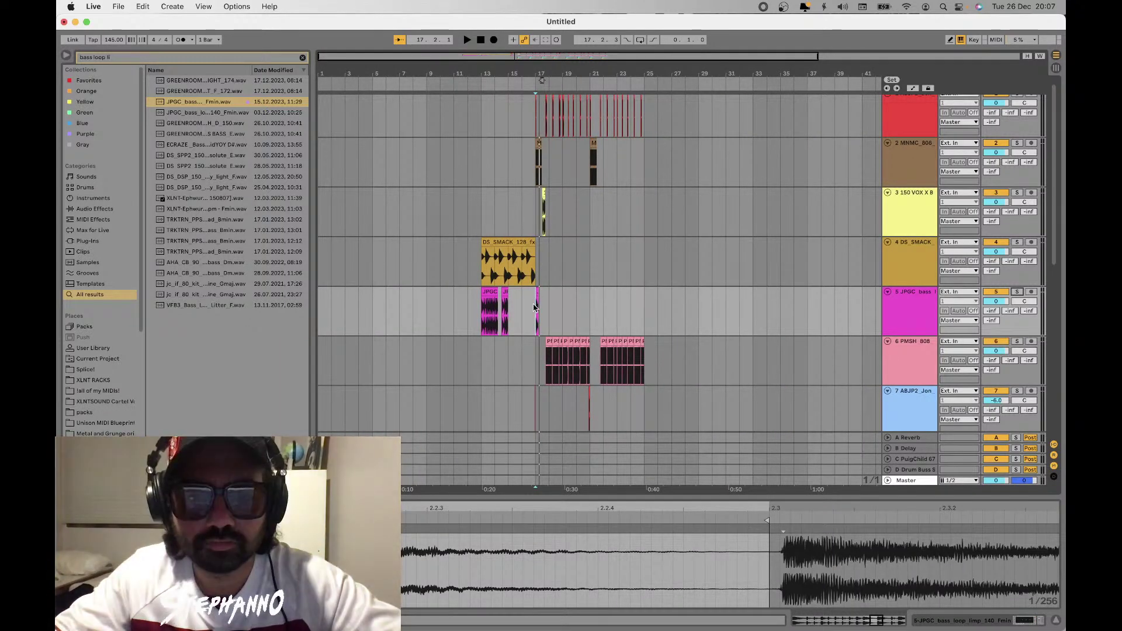
pyautogui.press('+')
pyautogui.hscroll(-3, 534, 308)
pyautogui.press('space')
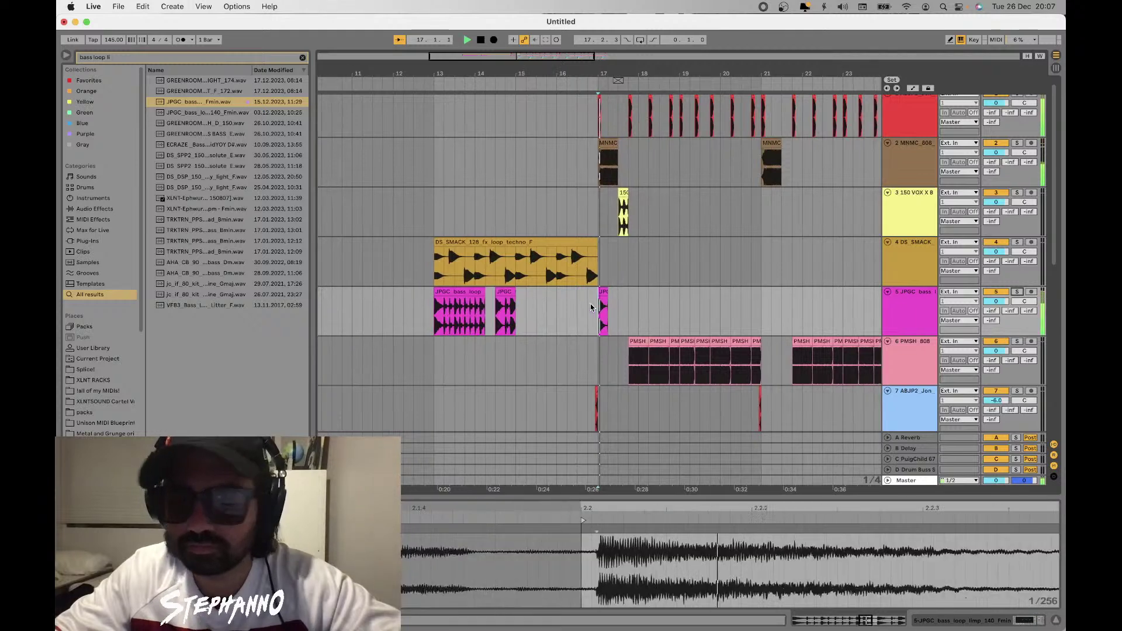
pyautogui.hscroll(1, 592, 307)
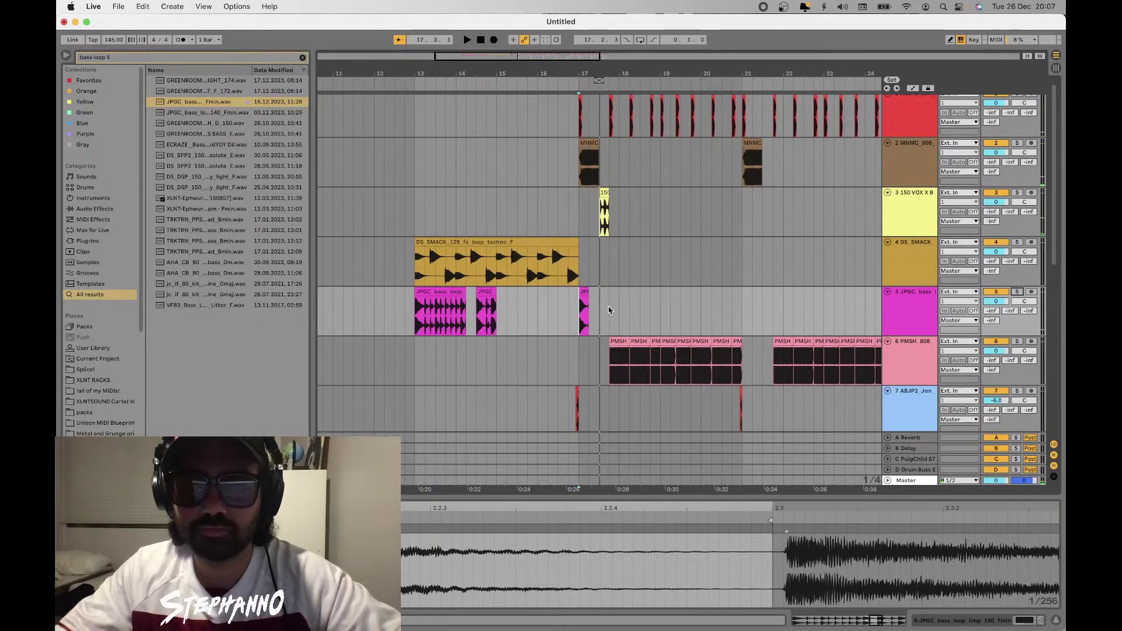
pyautogui.click(582, 309)
pyautogui.press('super+d')
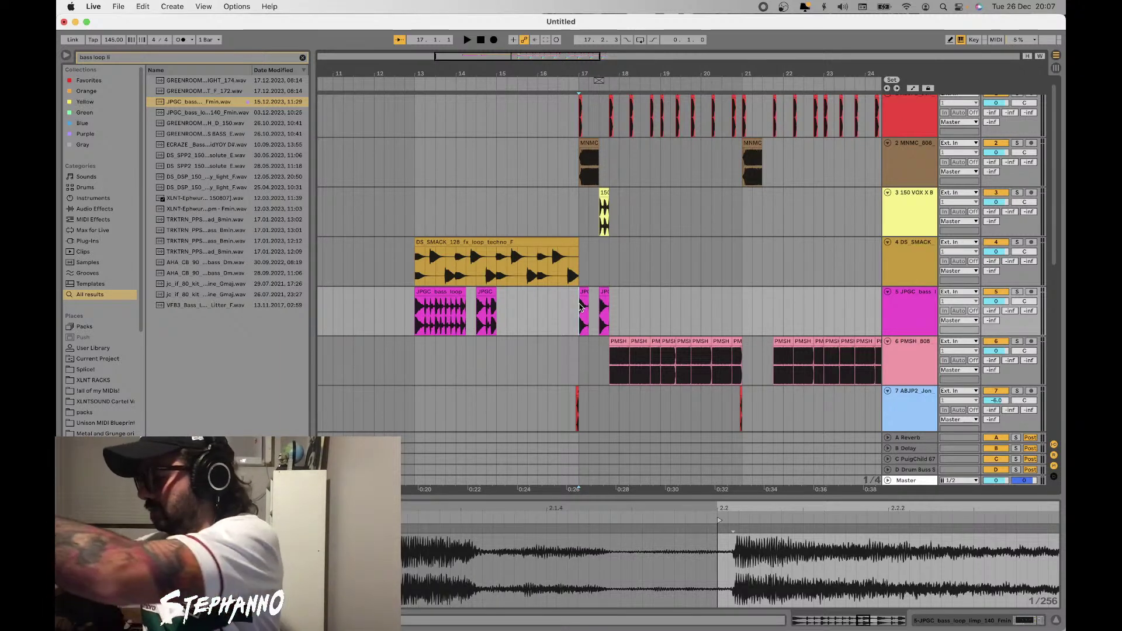
pyautogui.press('space')
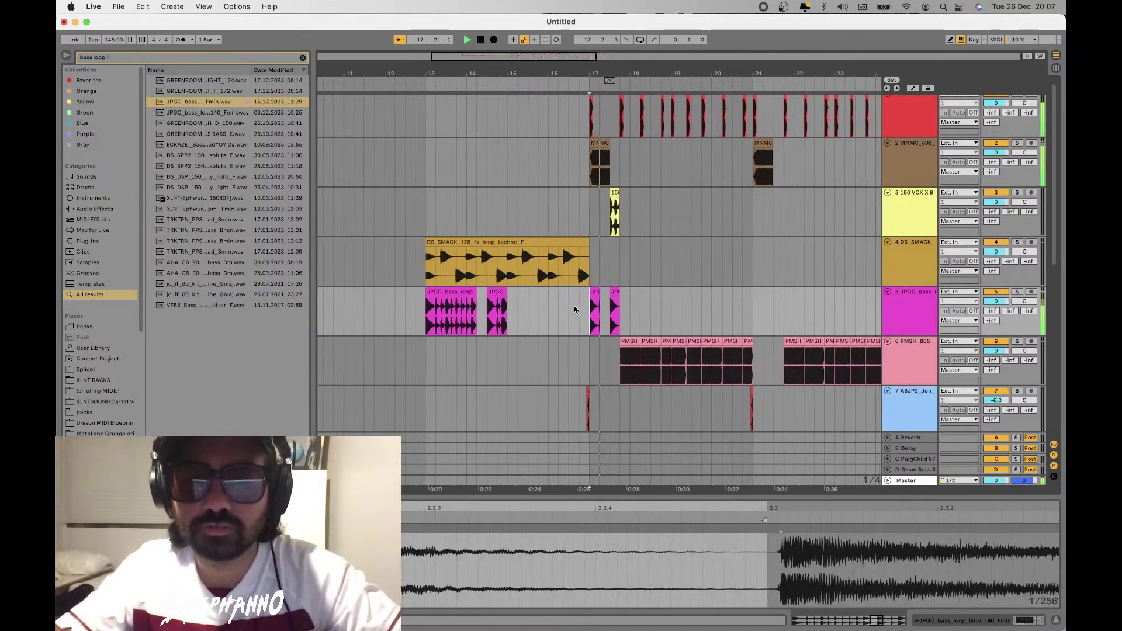
# Shorten the bass slice at 17.3 to half a beat, duplicate it up to 17.4 and play the result
pyautogui.press('+')
pyautogui.press('+')
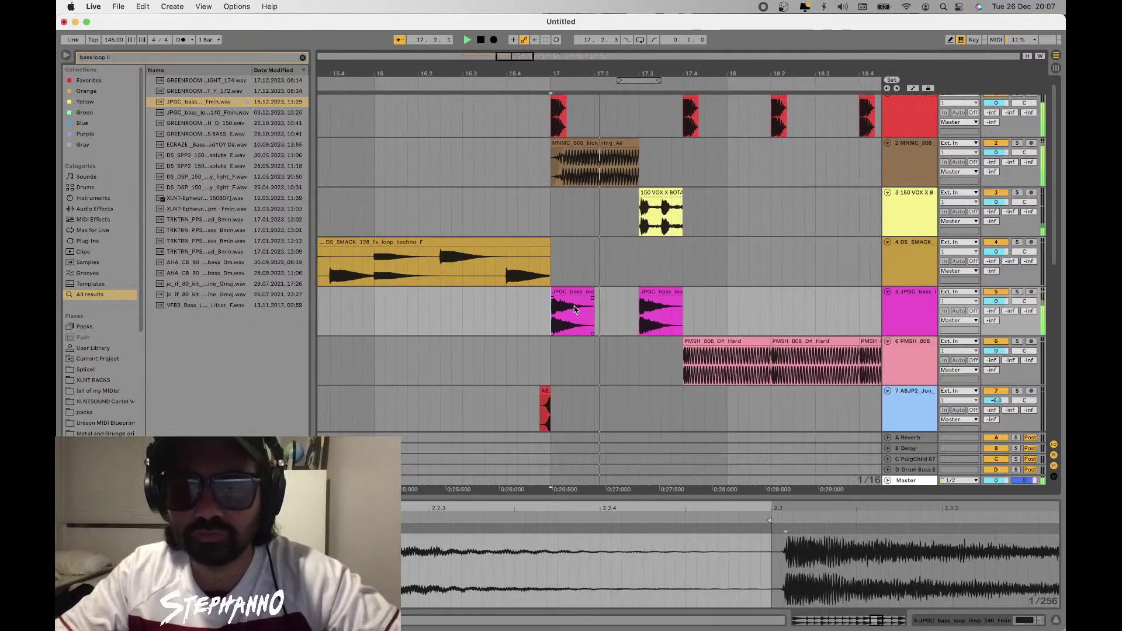
pyautogui.moveTo(622, 293); pyautogui.dragTo(599, 292)
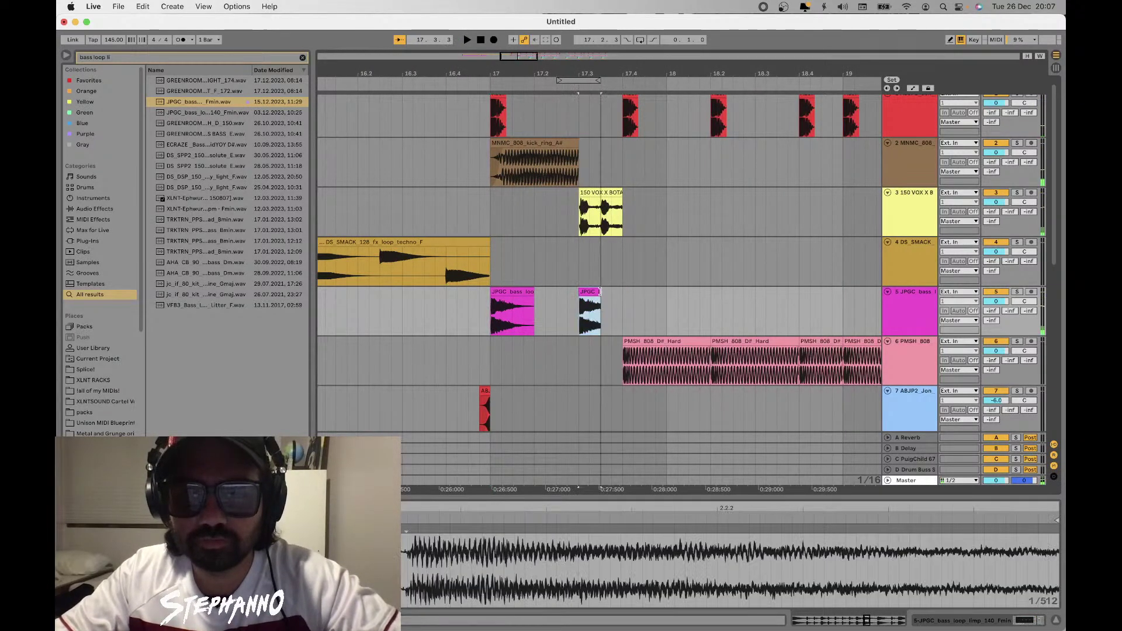
pyautogui.press('super+d')
pyautogui.click(506, 314)
pyautogui.press('space')
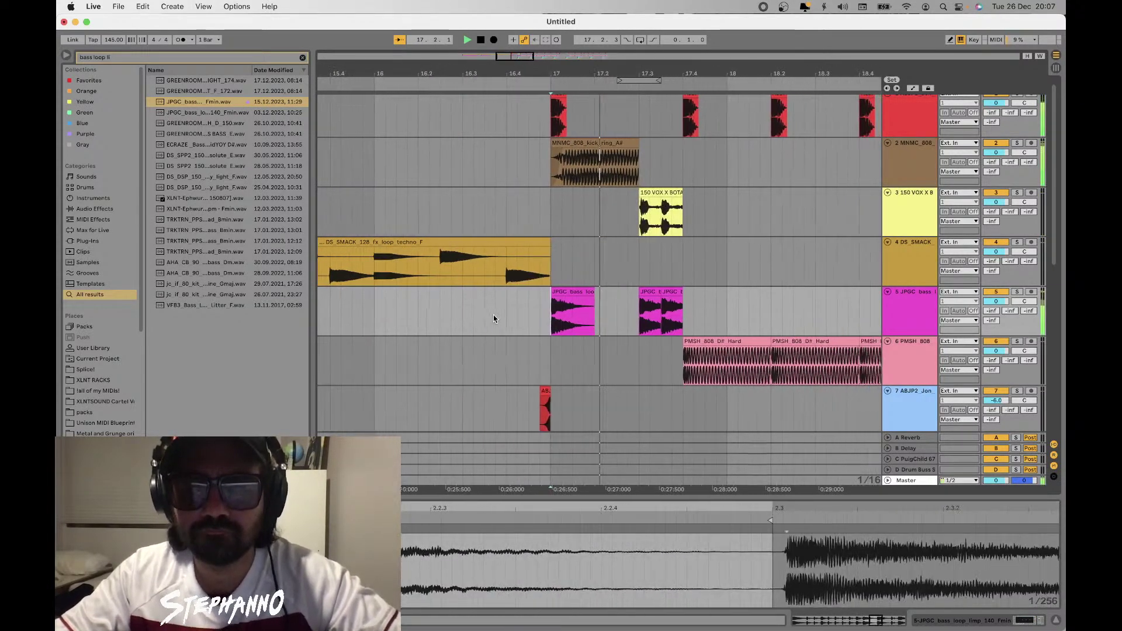
pyautogui.press('space')
# Add an audio track below the JPGC bass track, move the DS_SMACK loop onto it at bar 17 and play it soloed
pyautogui.click(560, 293)
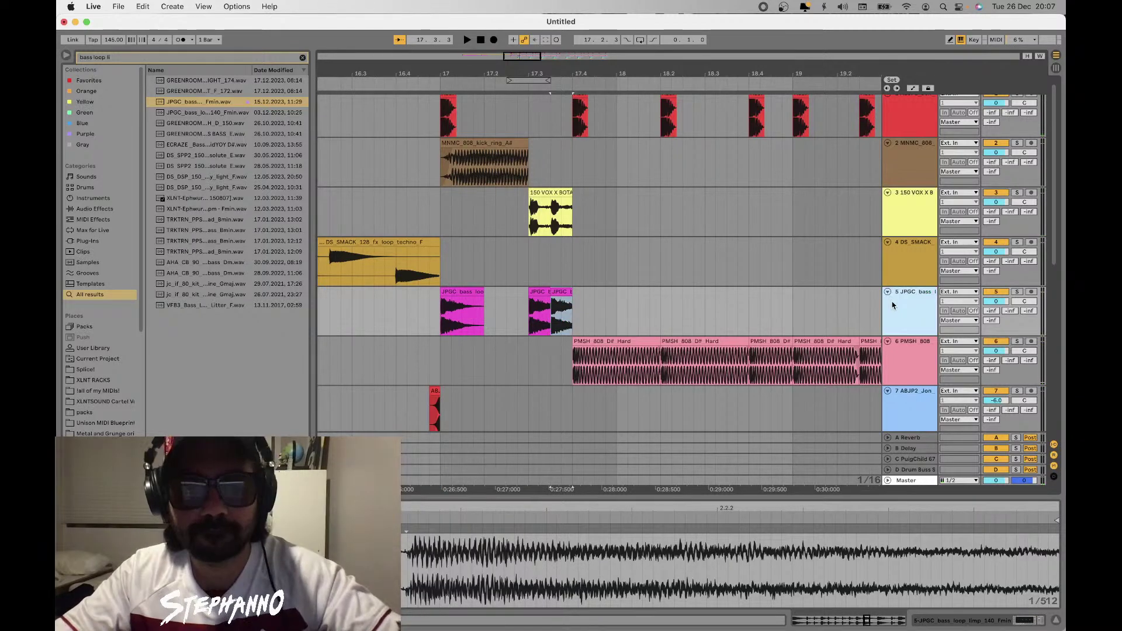
pyautogui.press('super+t')
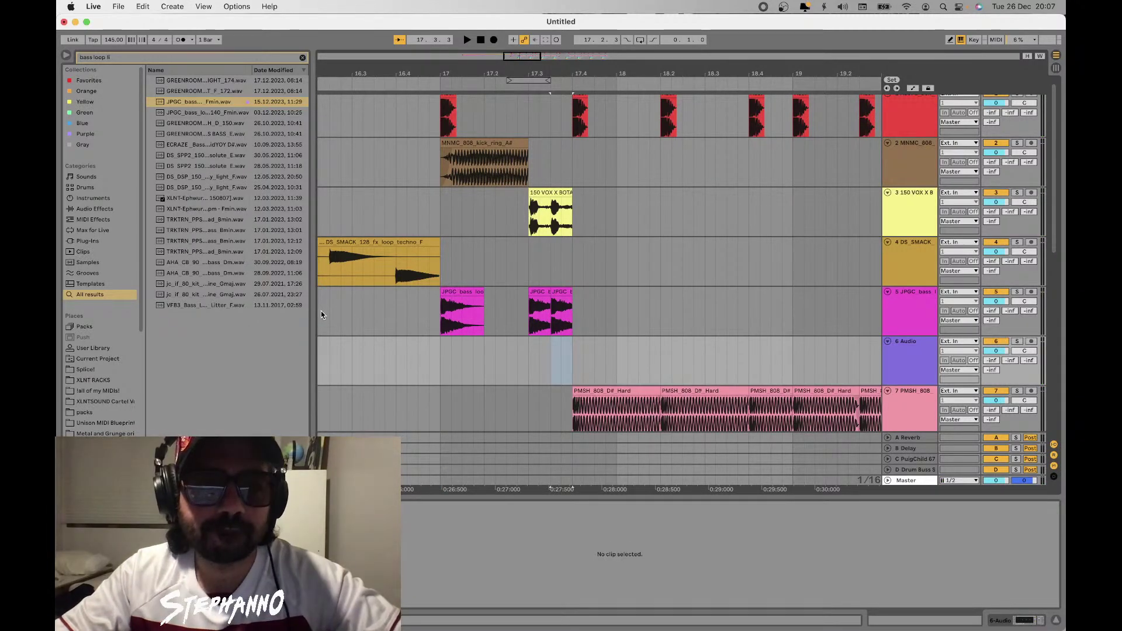
pyautogui.scroll(-6, 417, 229)
pyautogui.moveTo(417, 230); pyautogui.dragTo(613, 354)
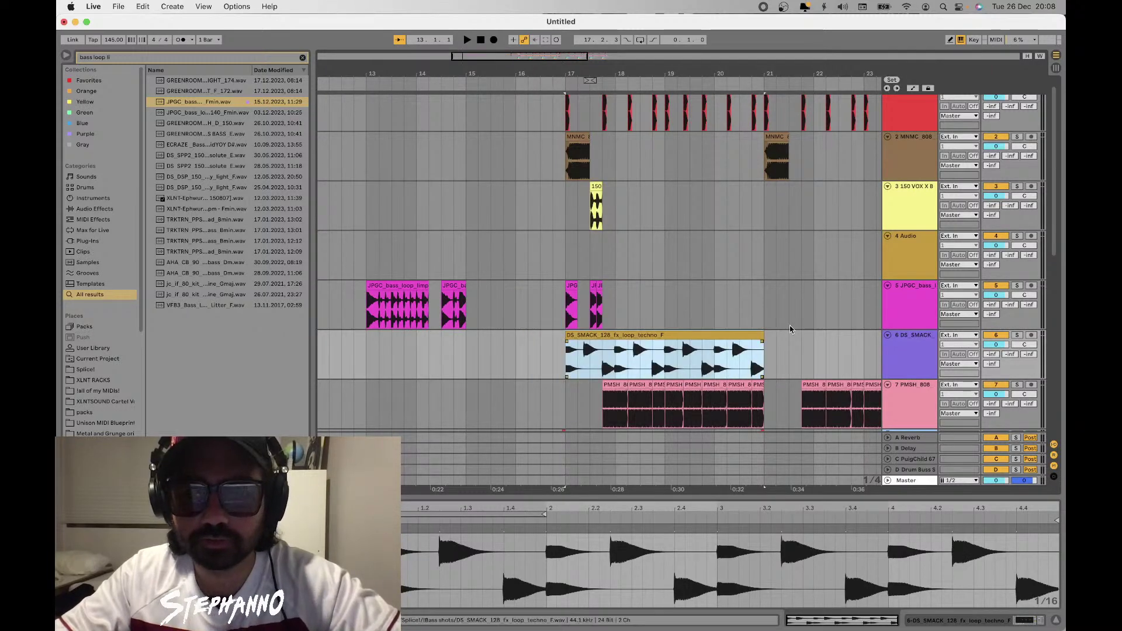
pyautogui.click(1017, 335)
pyautogui.press('space')
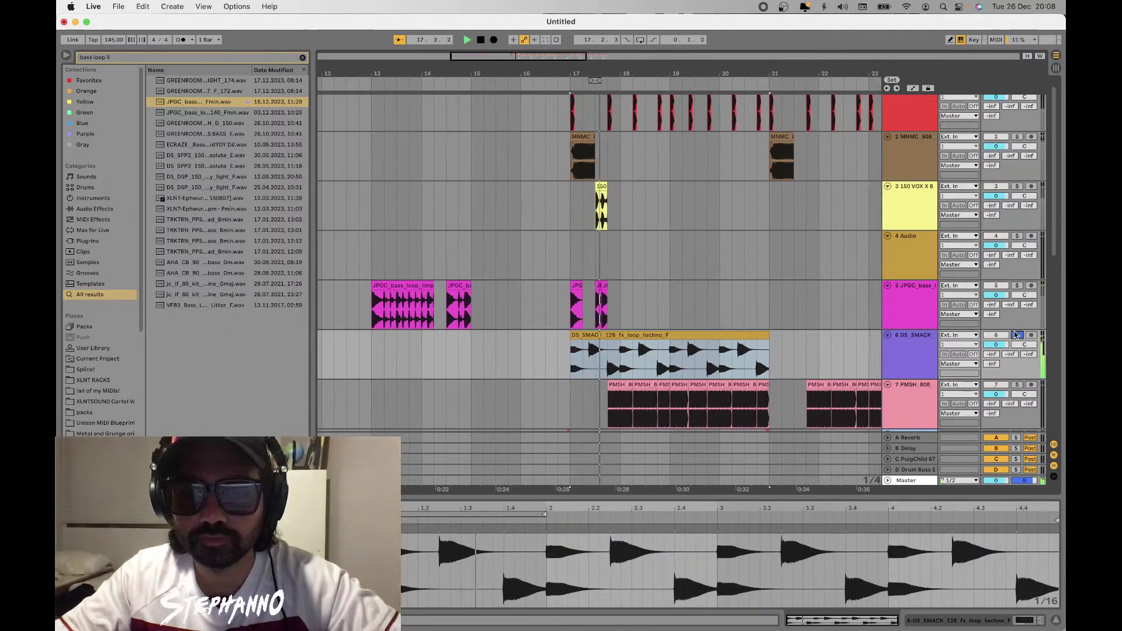
# Split the DS_SMACK loop at 17.2.3 and 17.4, deactivate the section between, and check it before unsoloing the track
pyautogui.click(645, 359)
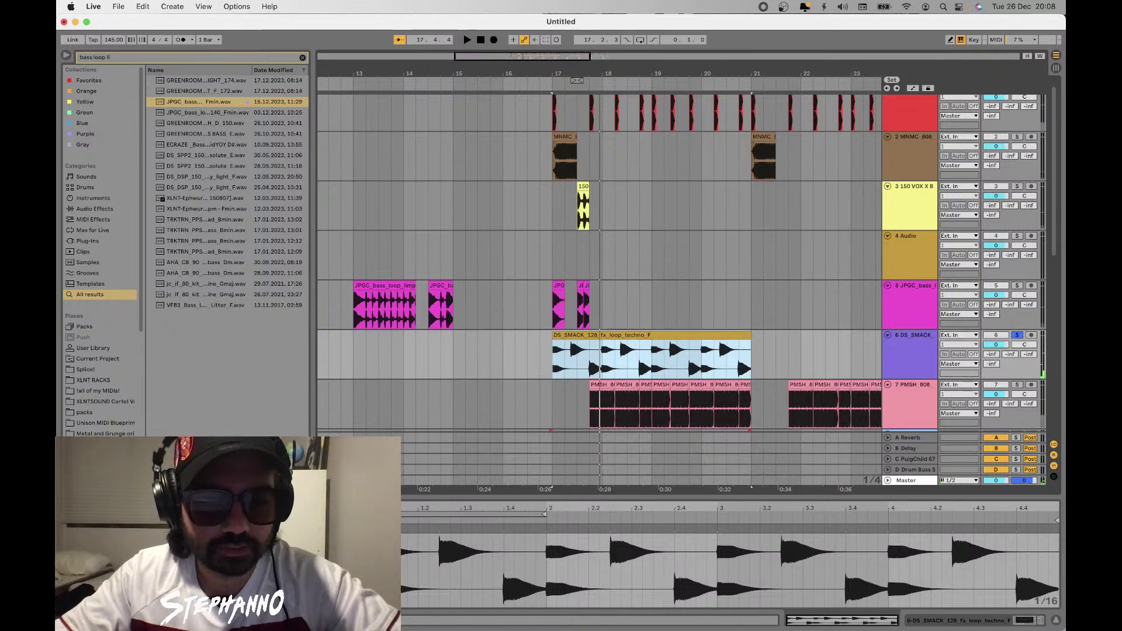
pyautogui.click(668, 335)
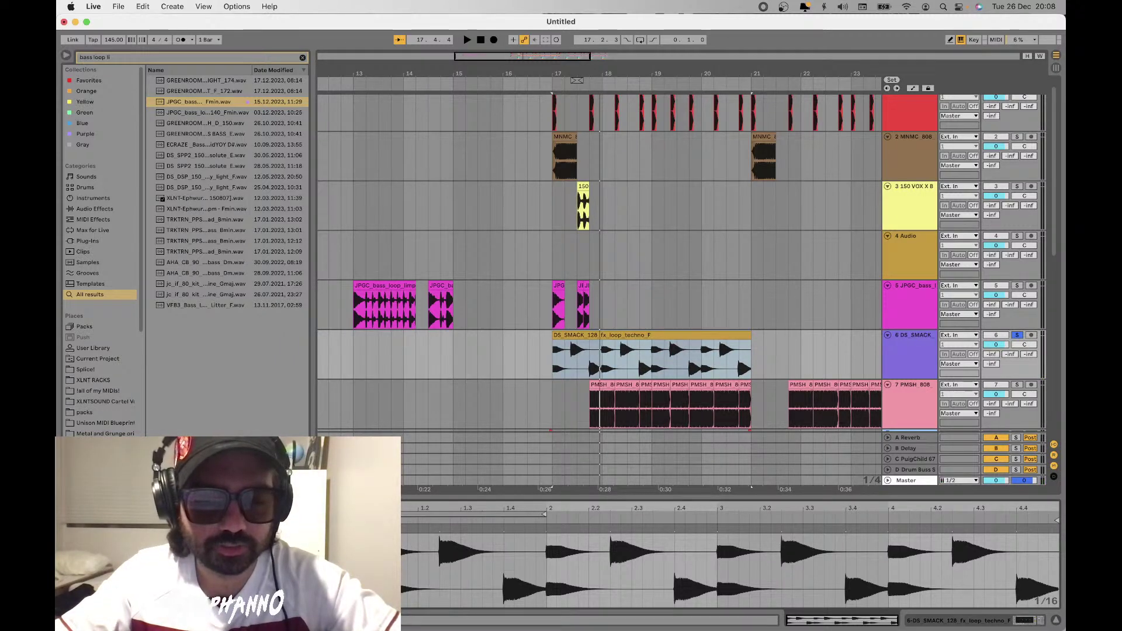
pyautogui.press('+')
pyautogui.press('+')
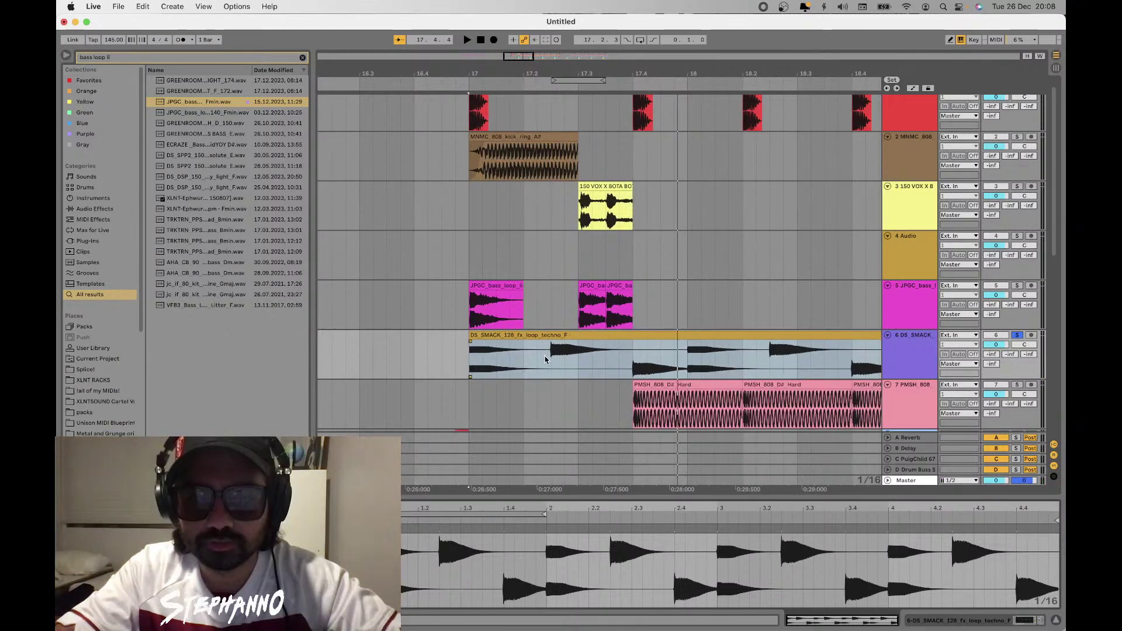
pyautogui.press('super+e')
pyautogui.press('-')
pyautogui.press('-')
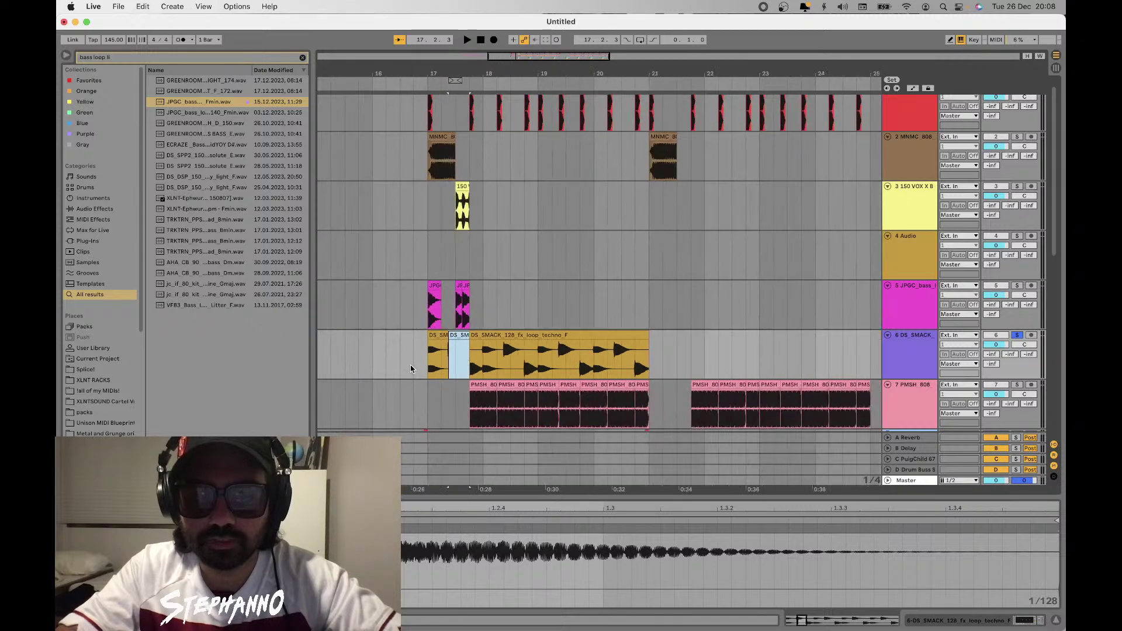
pyautogui.press('space')
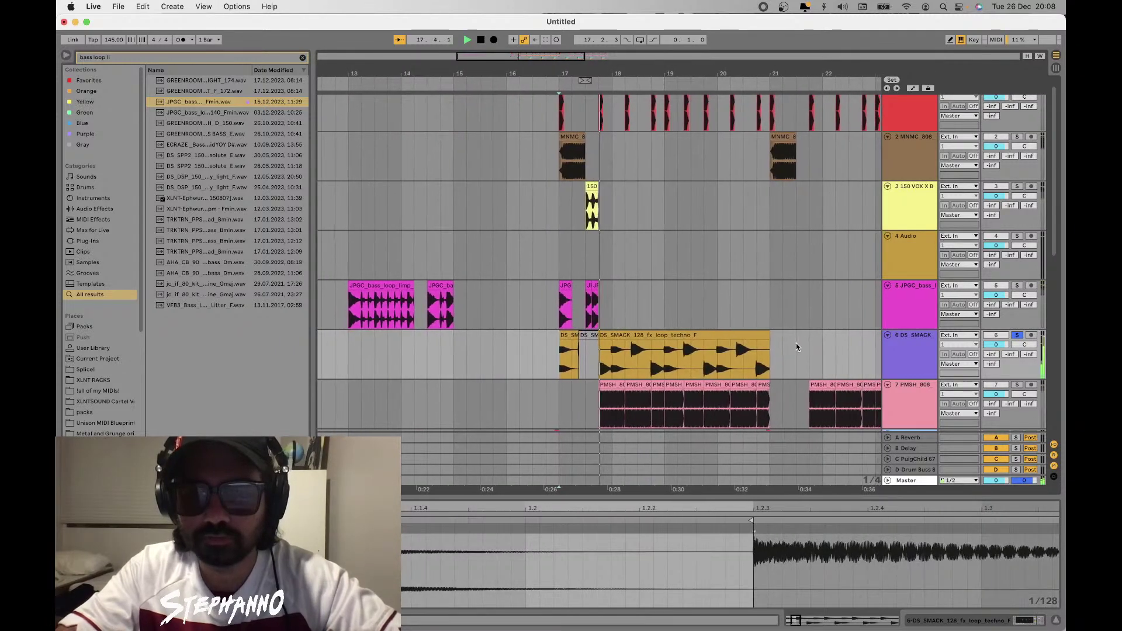
pyautogui.click(1017, 336)
# Split the DS_SMACK loop at 18.2.3 and 18.4 and deactivate the section between
pyautogui.scroll(3, 576, 367)
pyautogui.click(653, 362)
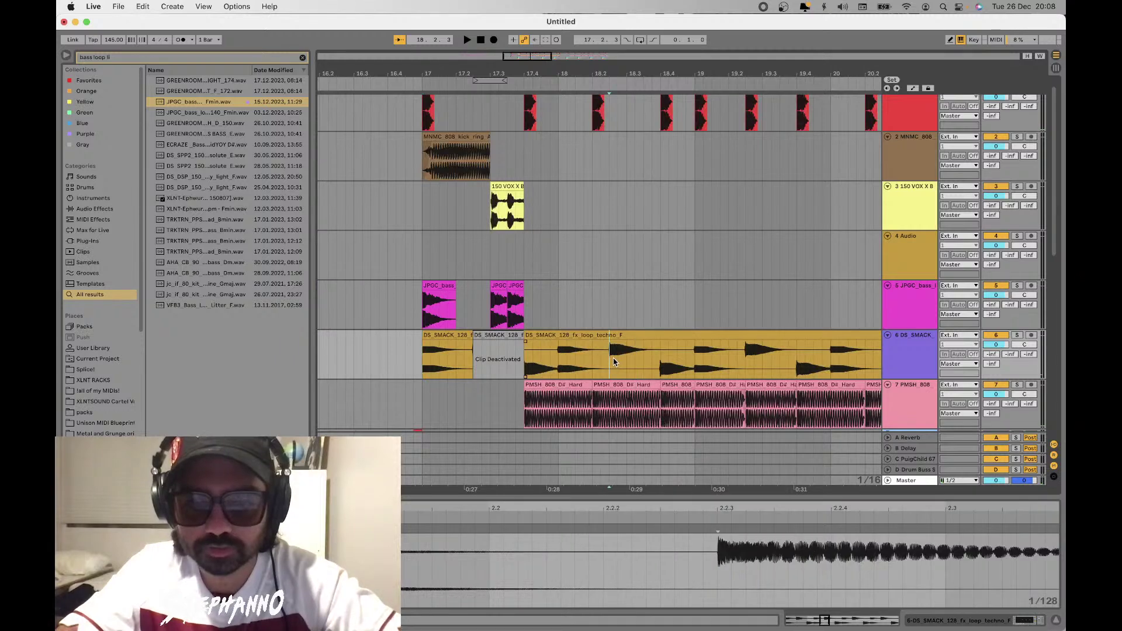
pyautogui.press('0')
pyautogui.scroll(-5, 654, 362)
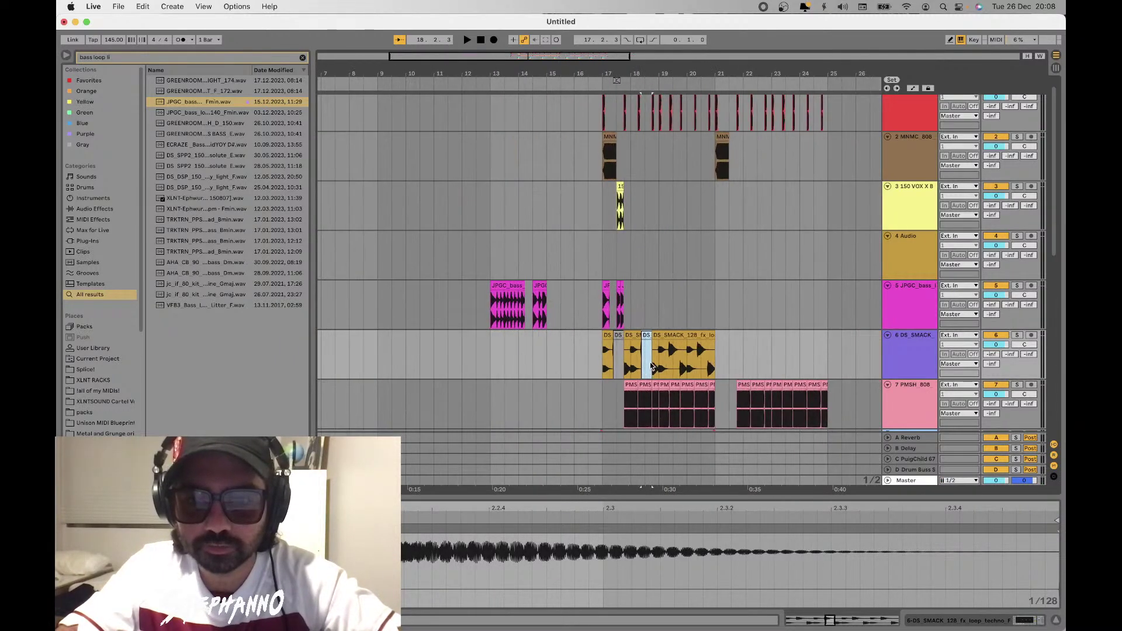
# Duplicate the DS_SMACK section from bar 17 to 19 so it repeats from bar 19 to 21, and play the result
pyautogui.moveTo(660, 358); pyautogui.dragTo(609, 358)
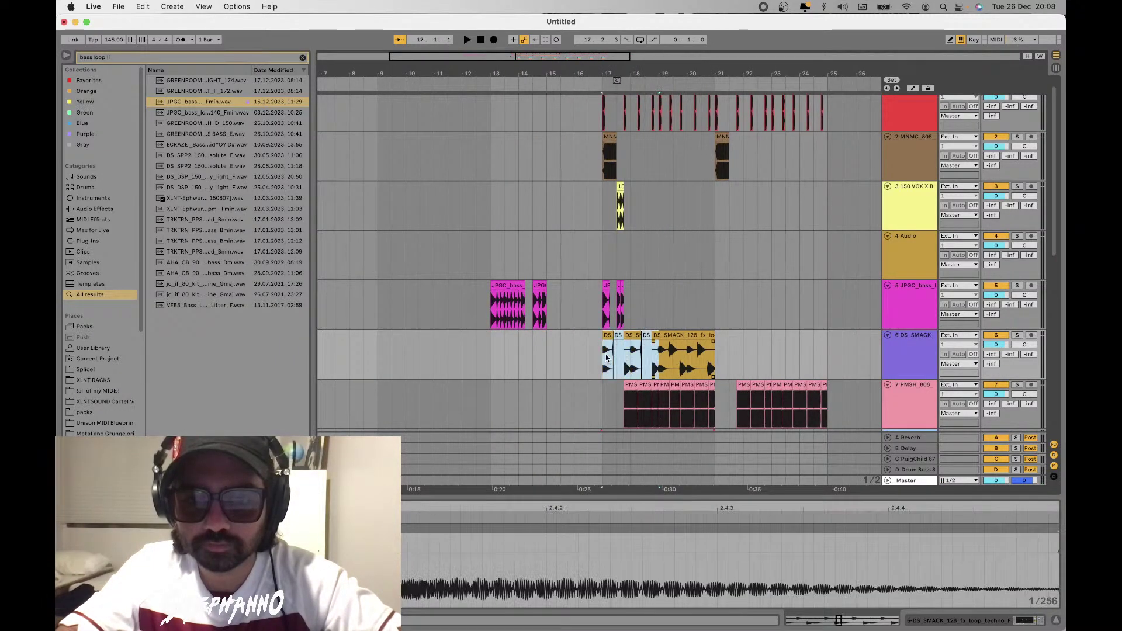
pyautogui.press('cmd+d')
pyautogui.click(588, 359)
pyautogui.press('space')
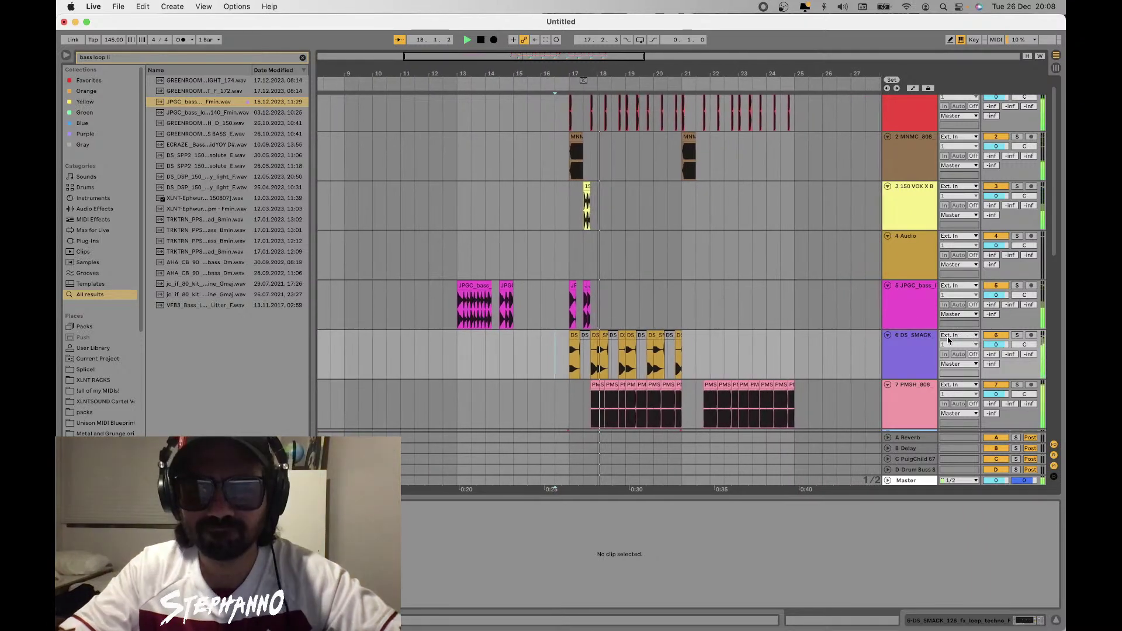
pyautogui.scroll(5, 593, 279)
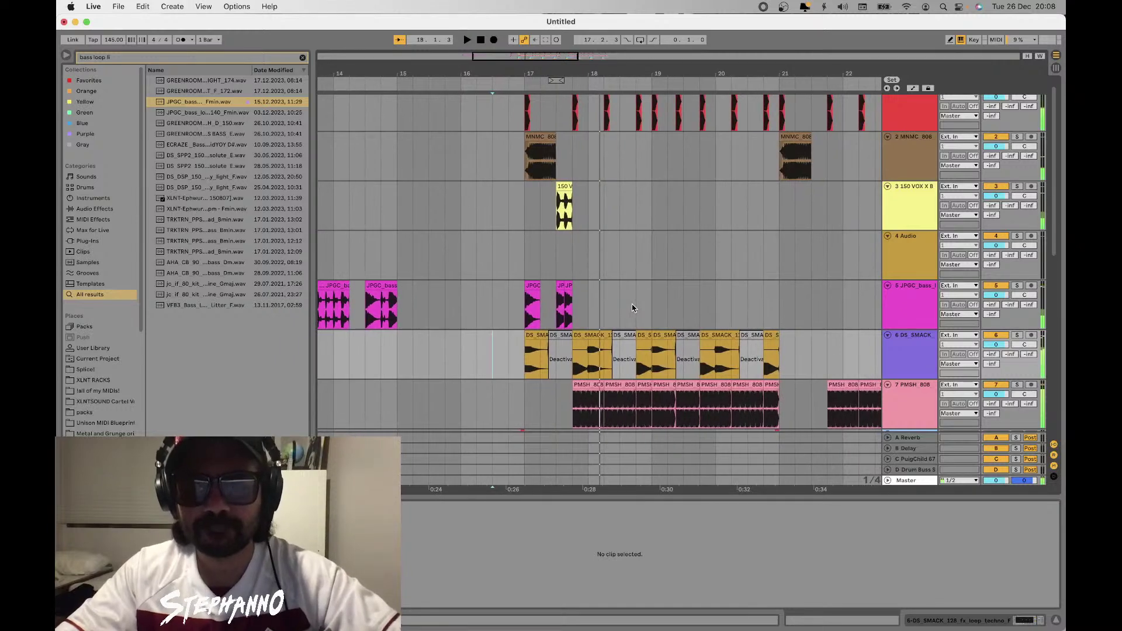
# Fill the deactivated gap in bar 18 of DS_SMACK by repeating the one-beat slice from 18.1, and play from bar 17
pyautogui.moveTo(601, 352); pyautogui.dragTo(591, 349)
pyautogui.press('space')
pyautogui.press('super+d')
pyautogui.press('super+d')
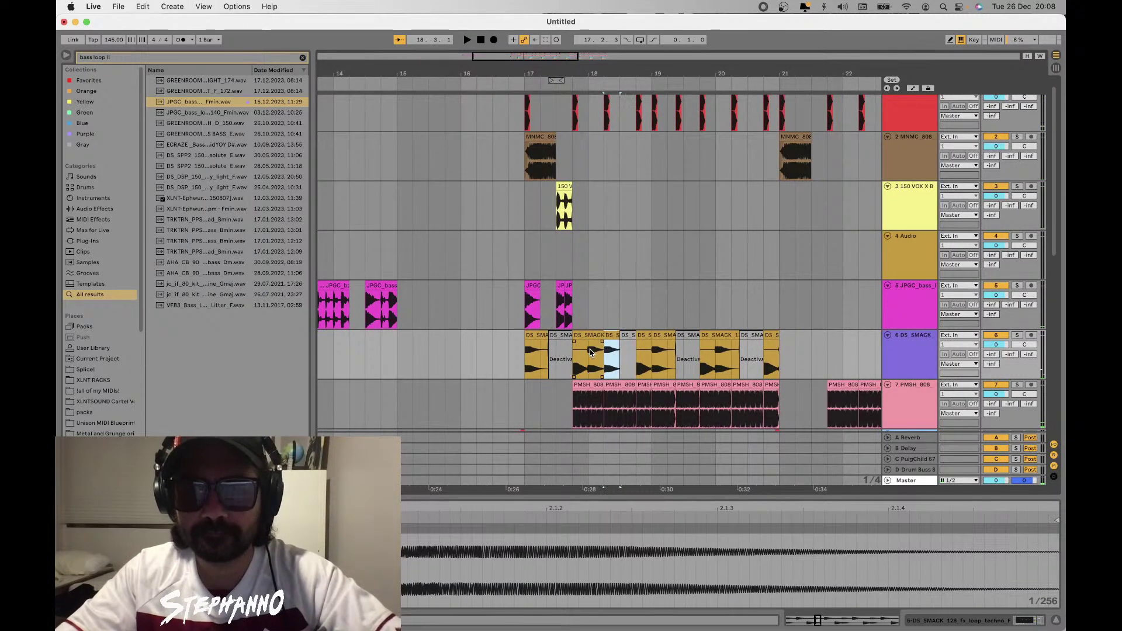
pyautogui.click(528, 358)
pyautogui.press('space')
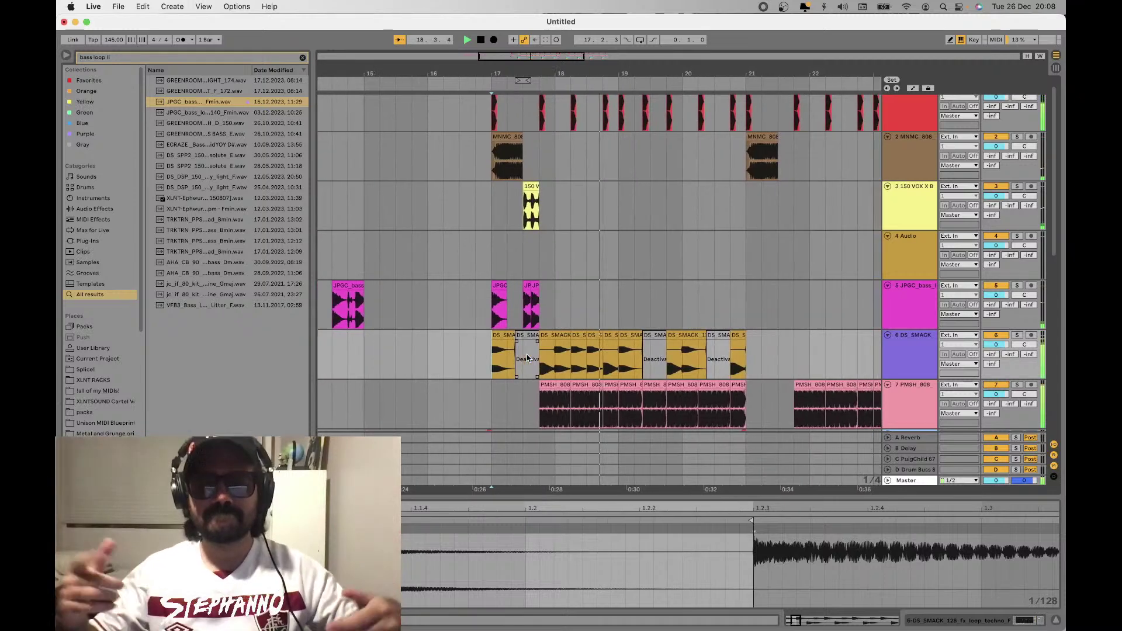
# Duplicate the JPGC bass section from bar 17 to 19 into bars 19 to 21 and play it back
pyautogui.press('space')
pyautogui.moveTo(579, 296); pyautogui.dragTo(458, 298)
pyautogui.press('super+d')
pyautogui.press('-')
pyautogui.press('-')
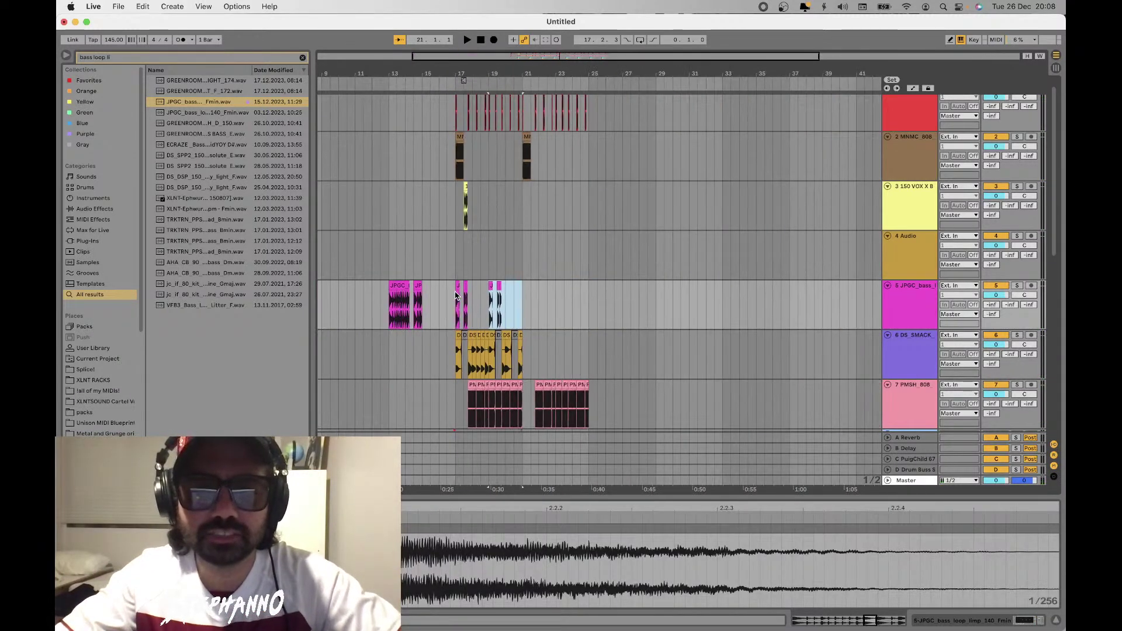
pyautogui.press('space')
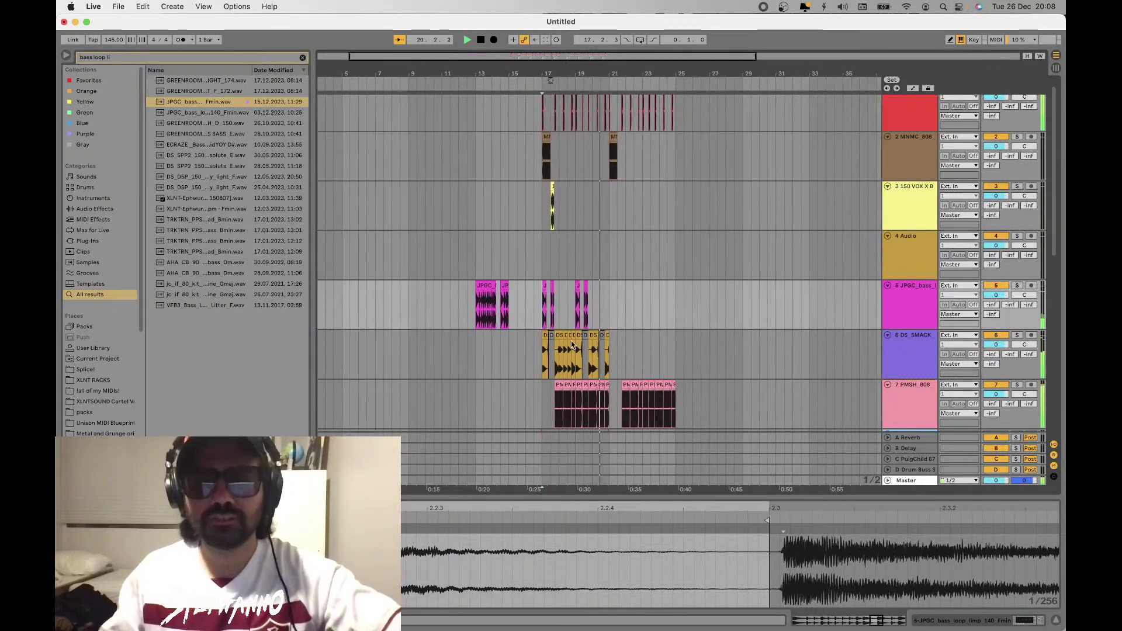
pyautogui.press('space')
# Fill the gap in bar 20 of DS_SMACK by duplicating the one-beat slice at 20.3
pyautogui.click(589, 345)
pyautogui.scroll(3, 588, 340)
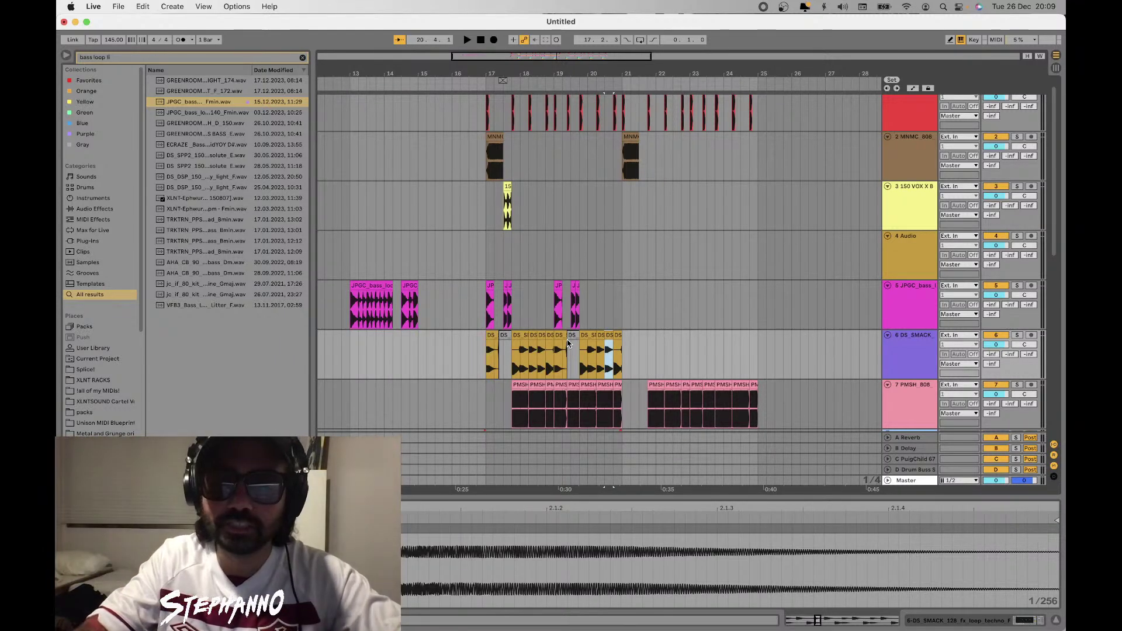
pyautogui.keyDown('shift'); pyautogui.click(583, 333); pyautogui.keyUp('shift')
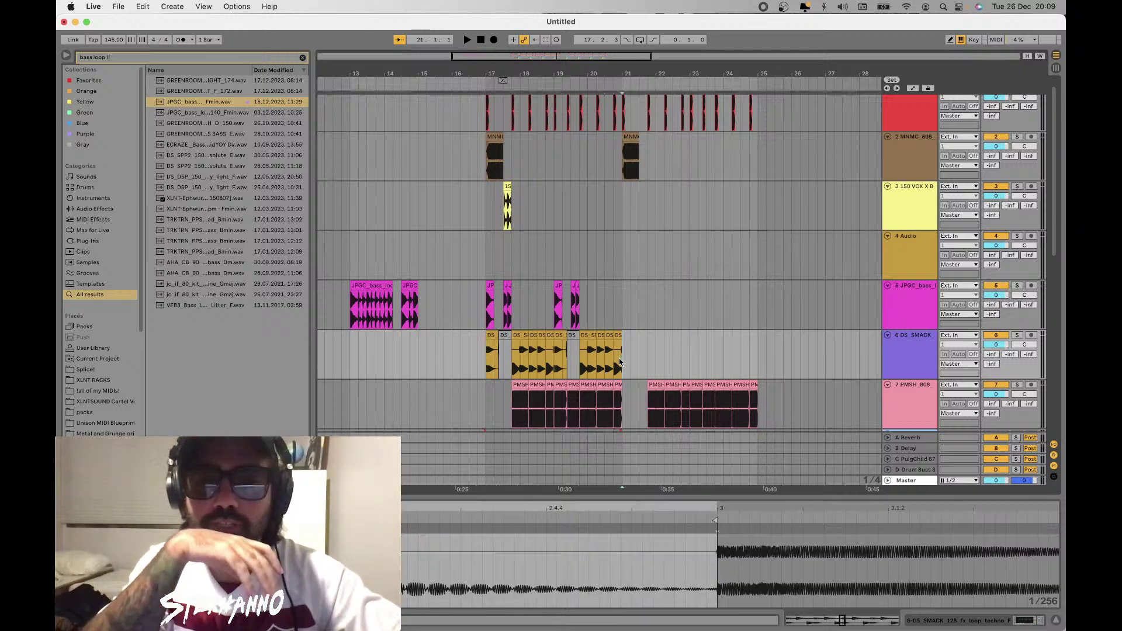
pyautogui.click(610, 338)
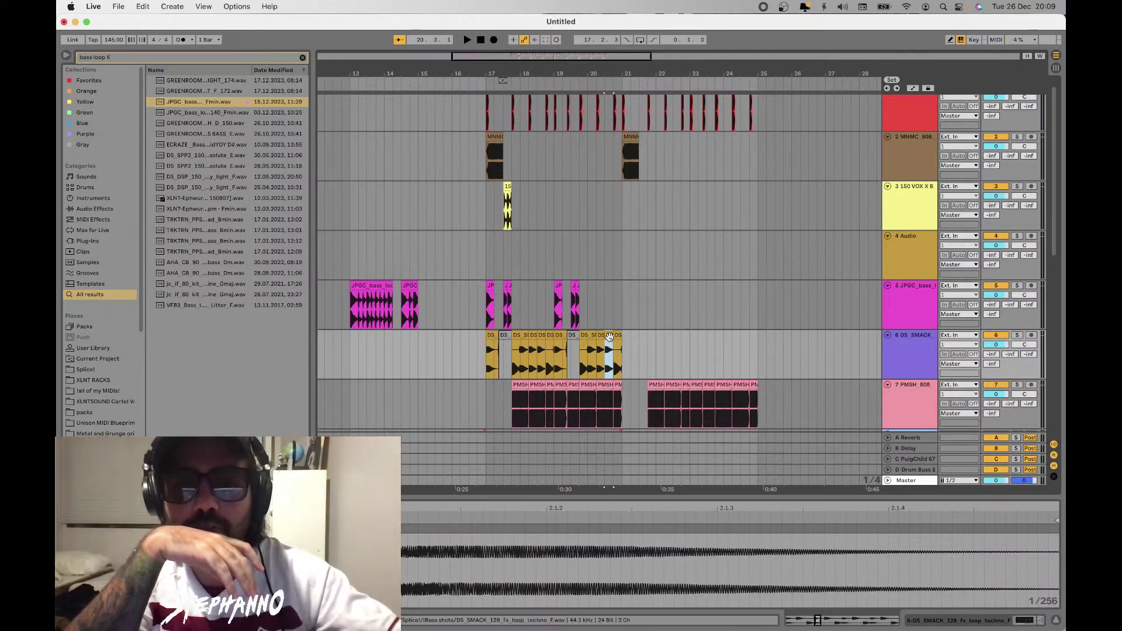
pyautogui.press('super+d')
# Duplicate bars 17 to 21 of both the JPGC bass and DS_SMACK tracks into bars 21 to 25
pyautogui.moveTo(621, 357); pyautogui.dragTo(485, 297)
pyautogui.press('super+d')
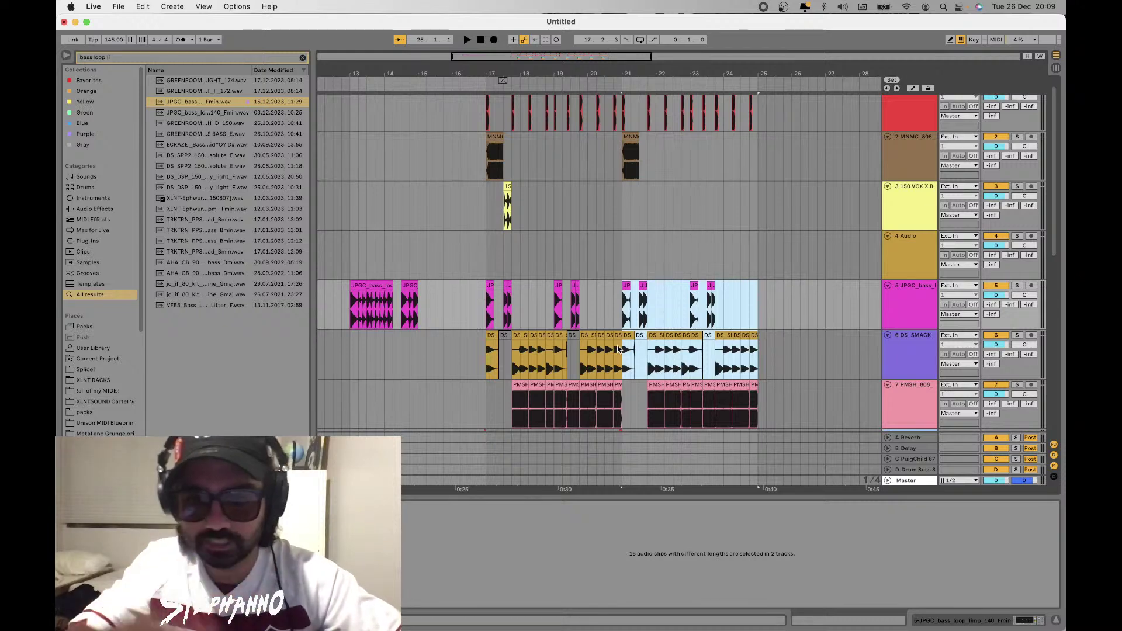
pyautogui.click(646, 366)
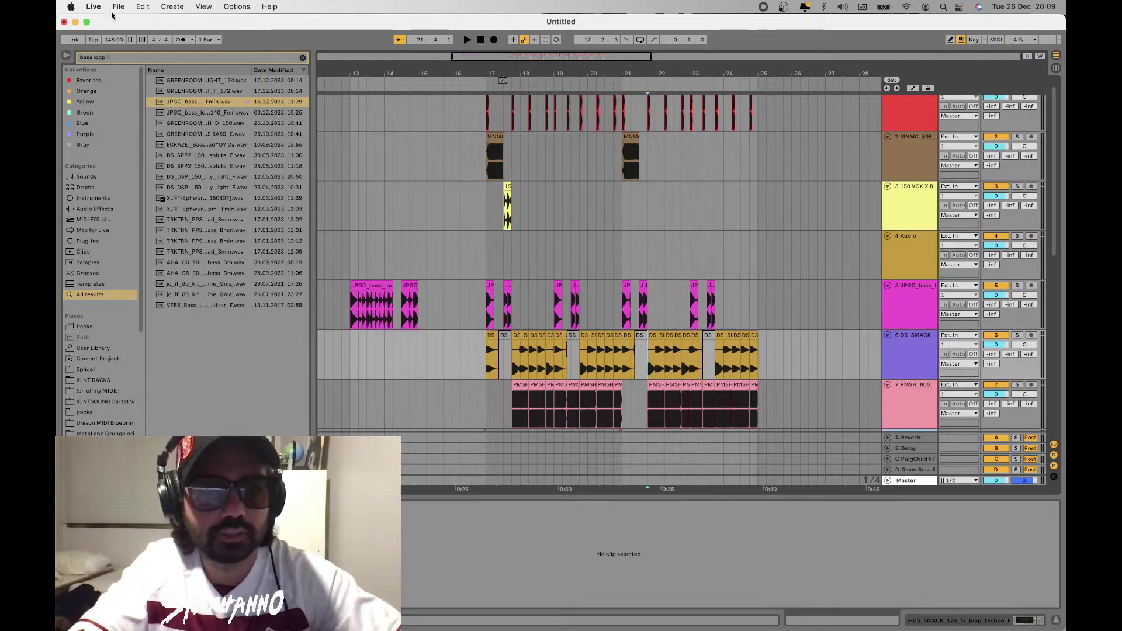
# Group the JPGC bass and DS_SMACK tracks and delete the leftover JPGC bass clips before bar 17
pyautogui.click(921, 303)
pyautogui.click(910, 347)
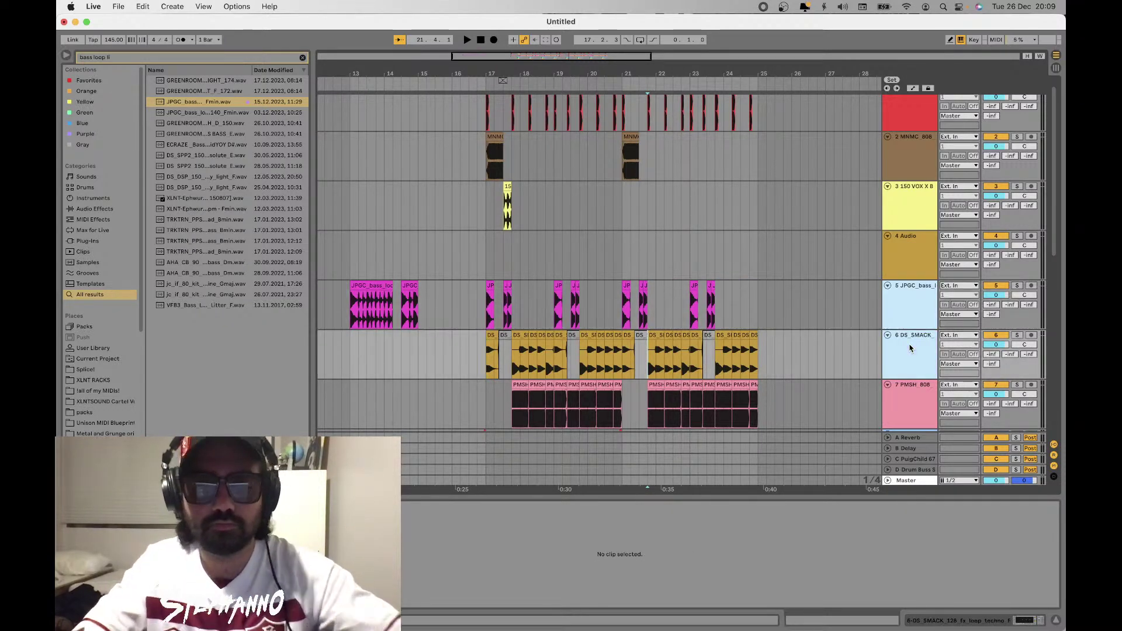
pyautogui.press('super+g')
pyautogui.moveTo(454, 358); pyautogui.dragTo(303, 342)
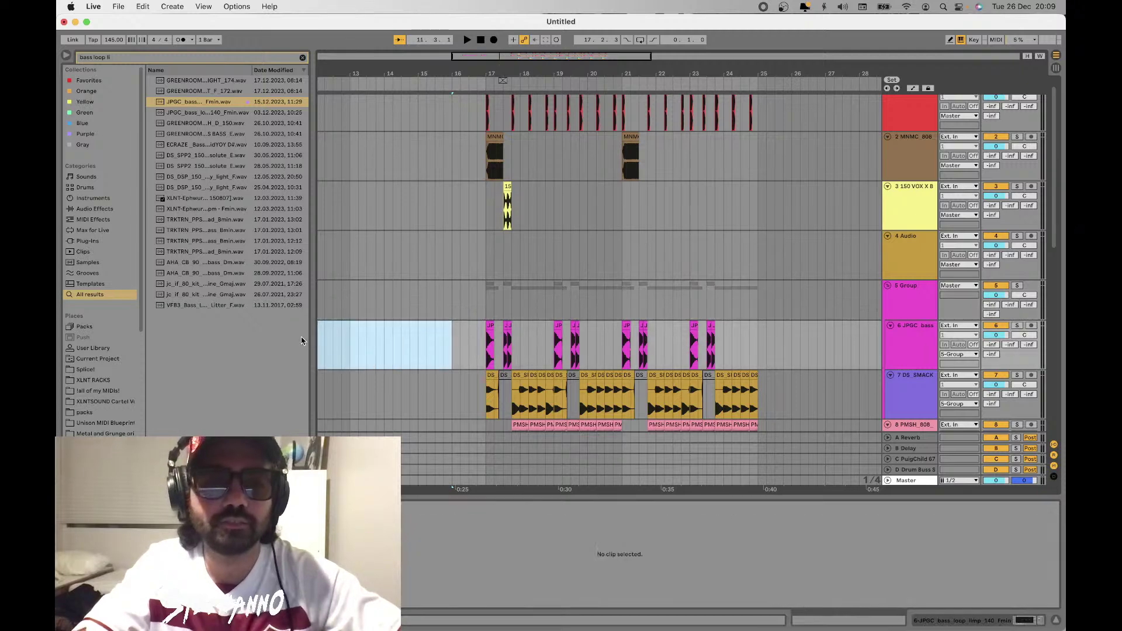
# Search the browser for "shift" and add the Shifter effect to the new group track
pyautogui.click(126, 56)
pyautogui.write('shift')
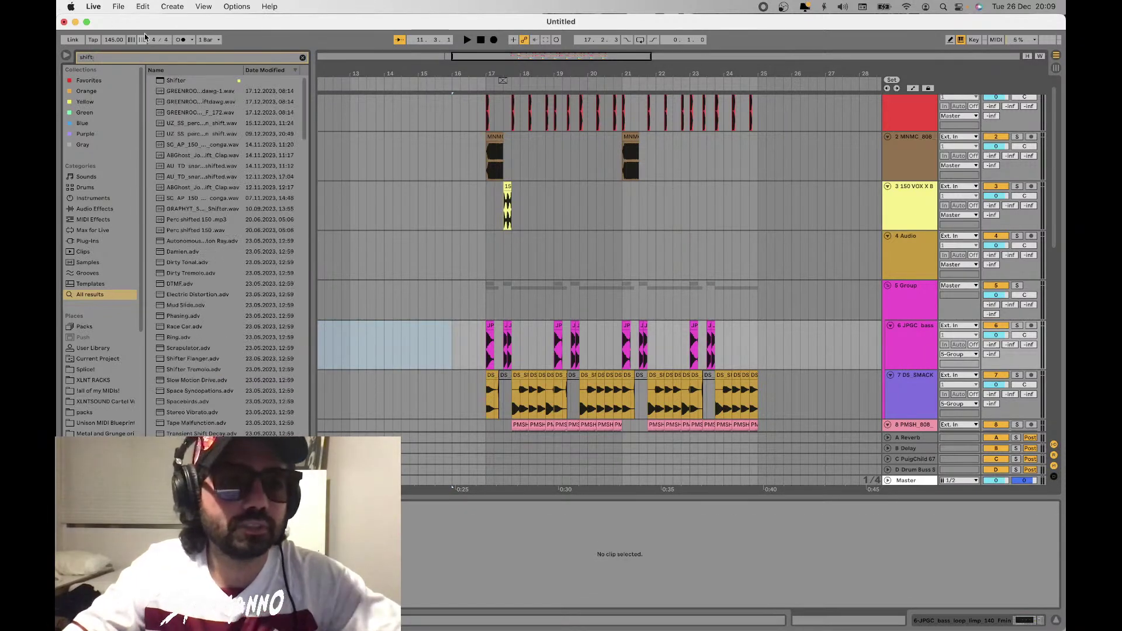
pyautogui.click(166, 80)
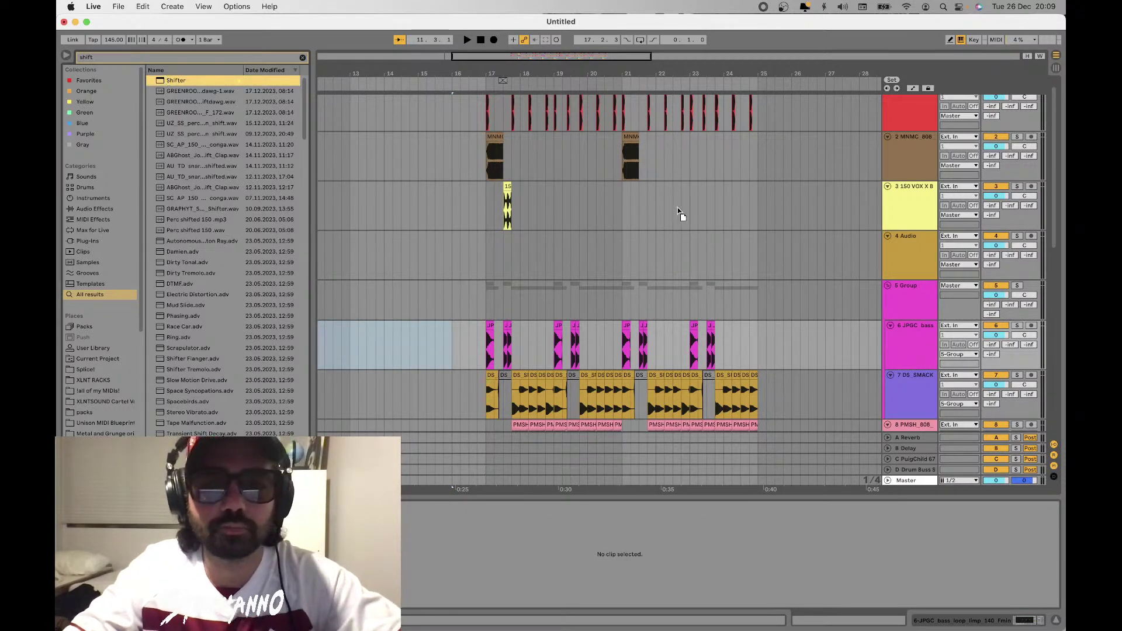
pyautogui.click(642, 284)
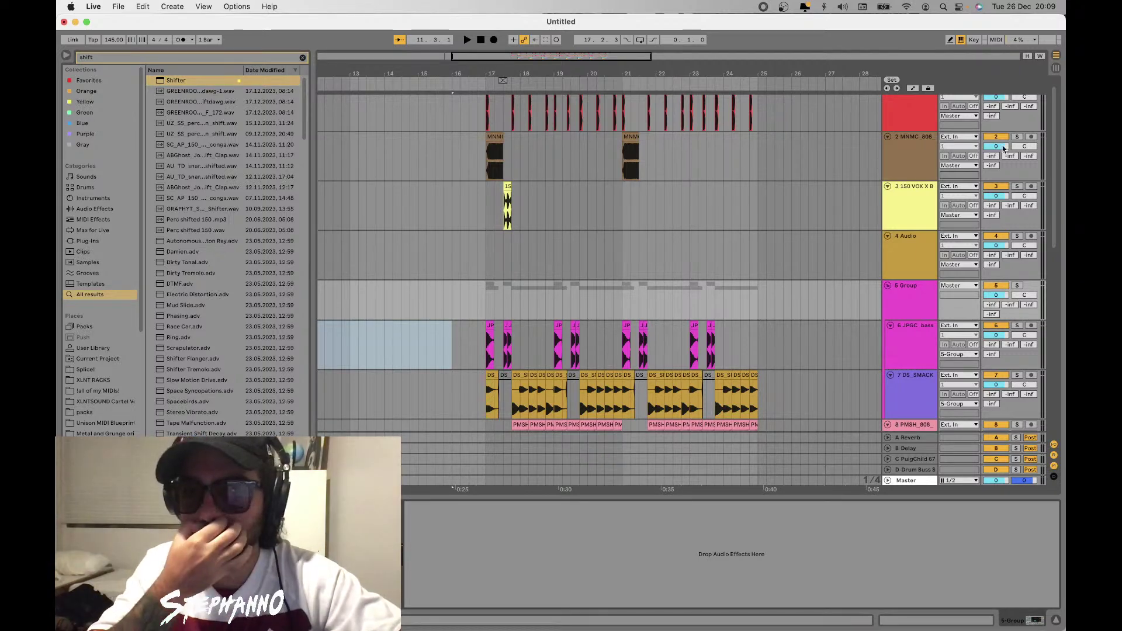
# Show automation and raise the group's Shifter Mod Fine to about 448 Hz from bar 21 to 25, then play it
pyautogui.click(914, 88)
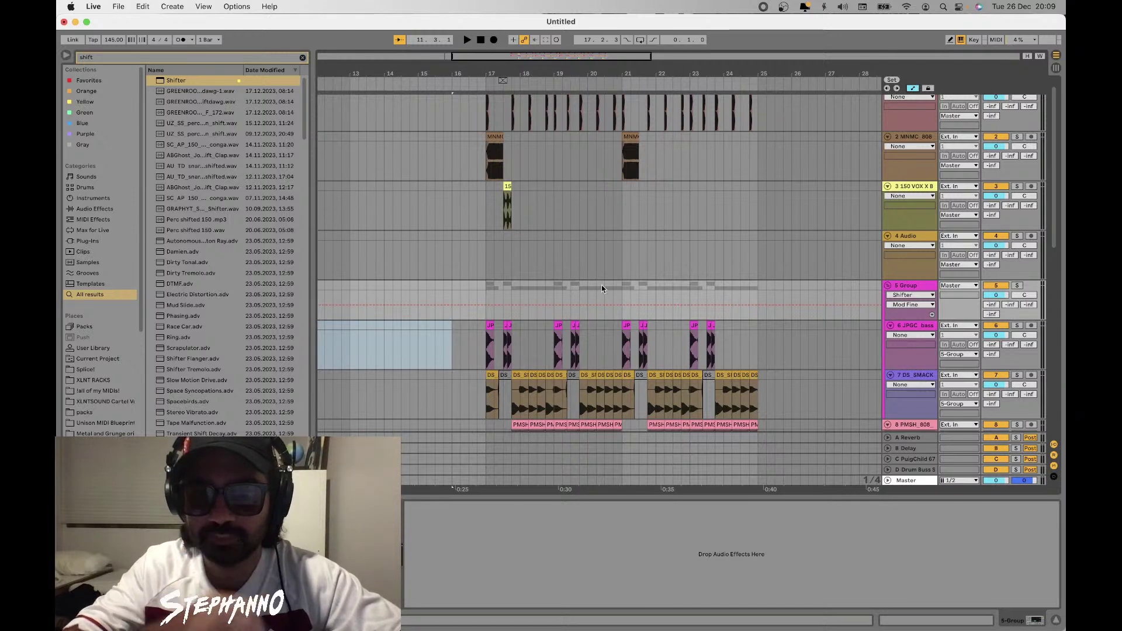
pyautogui.moveTo(623, 313); pyautogui.dragTo(747, 320)
pyautogui.hscroll(2, 730, 316)
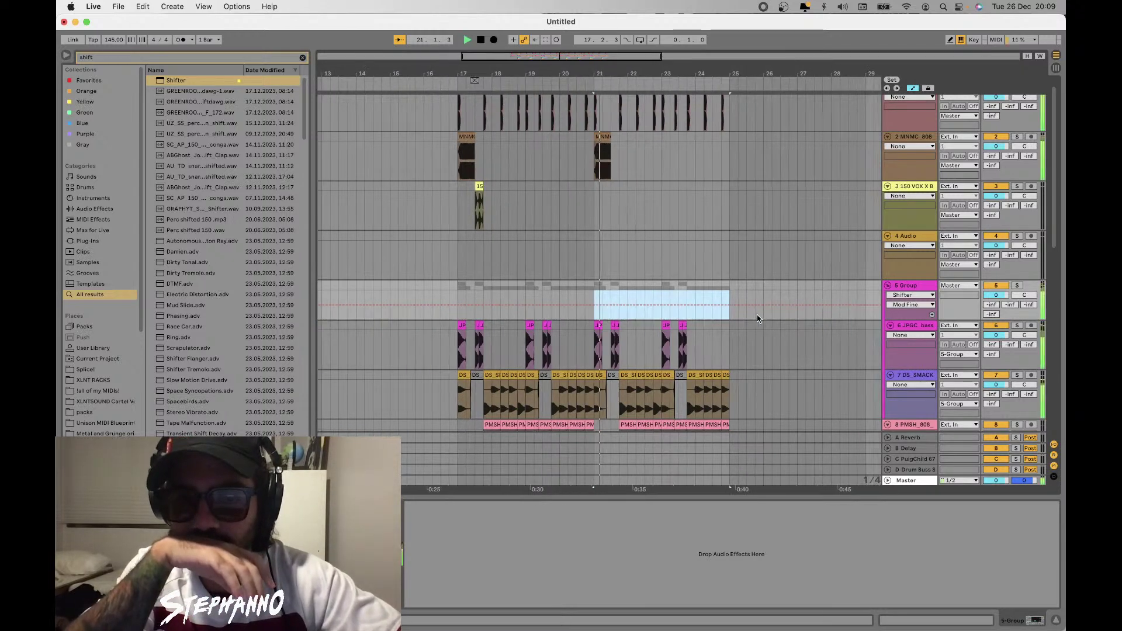
pyautogui.moveTo(695, 313); pyautogui.dragTo(696, 298)
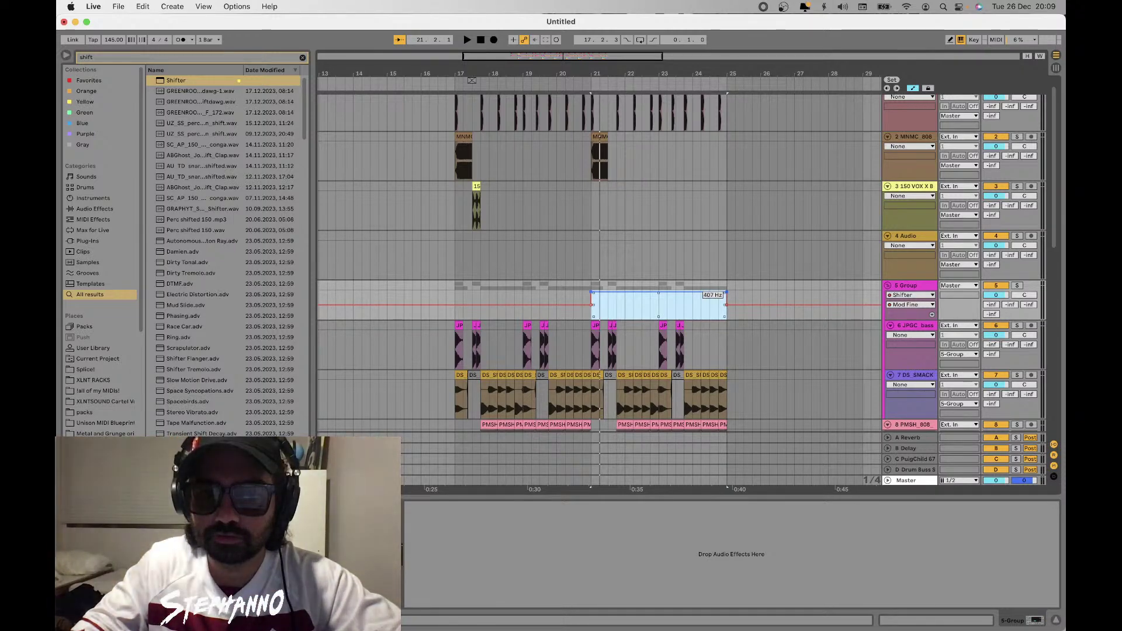
pyautogui.moveTo(695, 299); pyautogui.dragTo(695, 301)
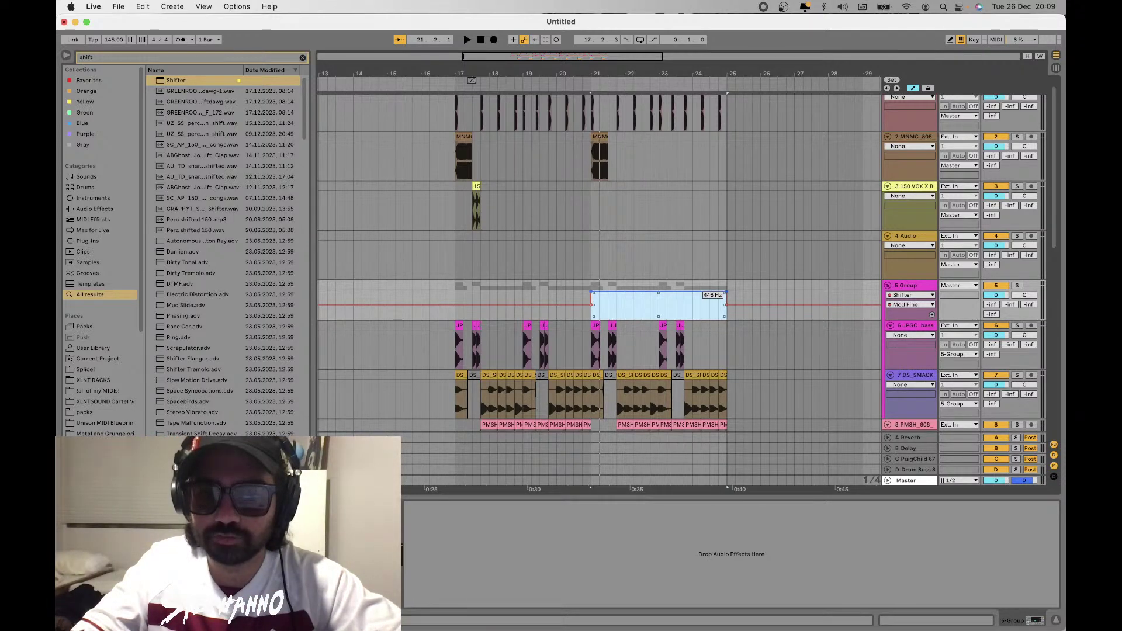
pyautogui.press('space')
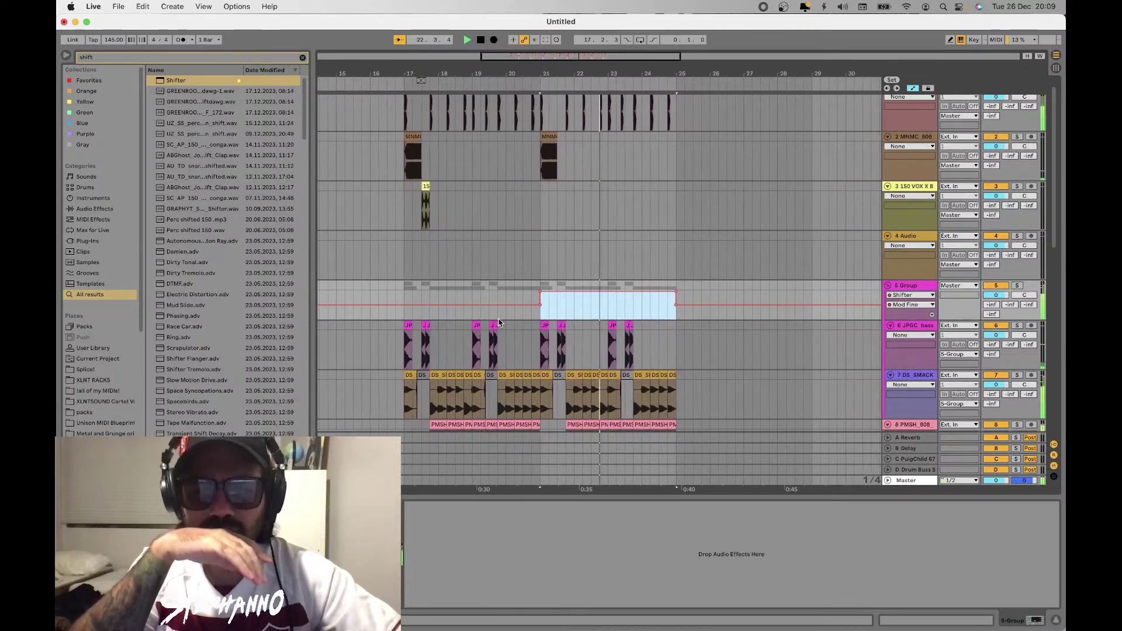
# Play the drop from bar 17 and fold the bass and DS_SMACK group
pyautogui.press('-')
pyautogui.click(454, 284)
pyautogui.press('space')
pyautogui.press('space')
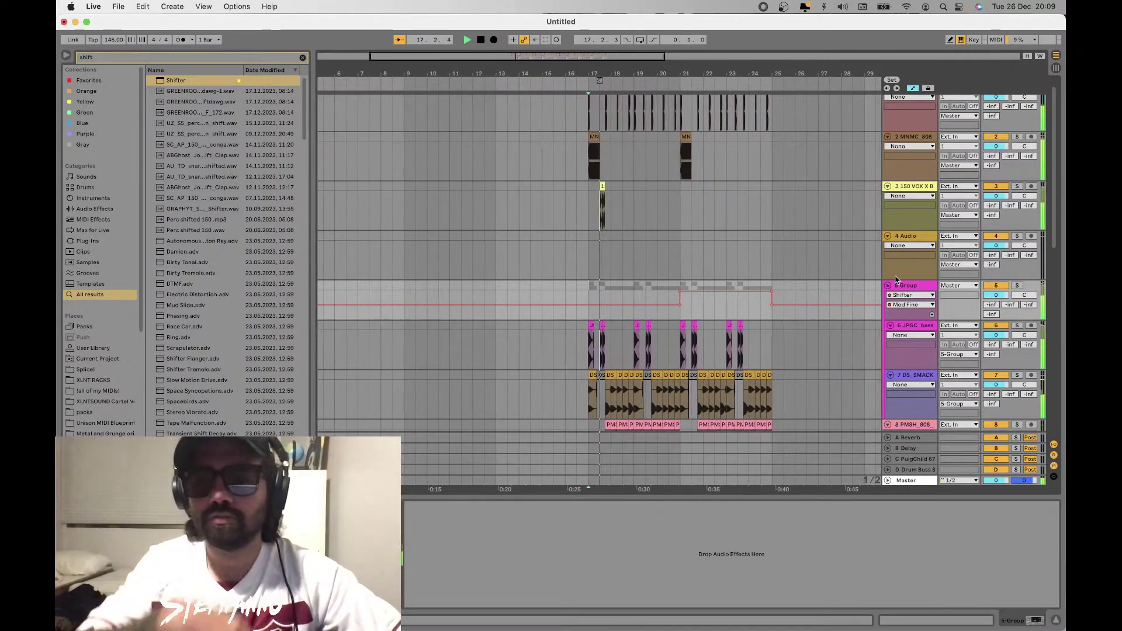
pyautogui.click(889, 286)
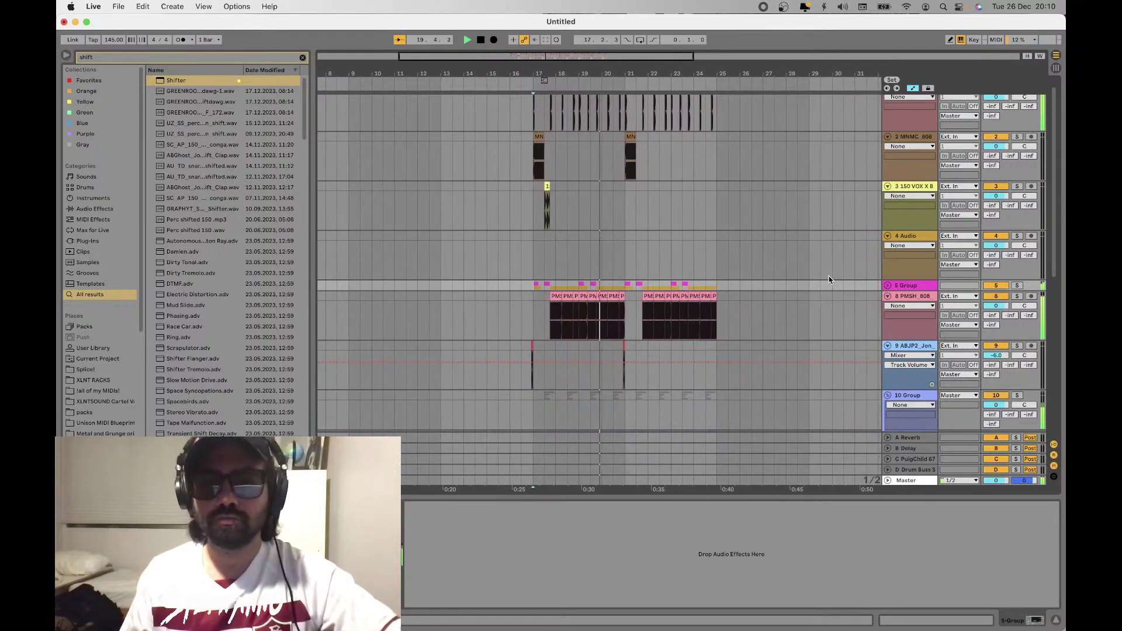
pyautogui.press('space')
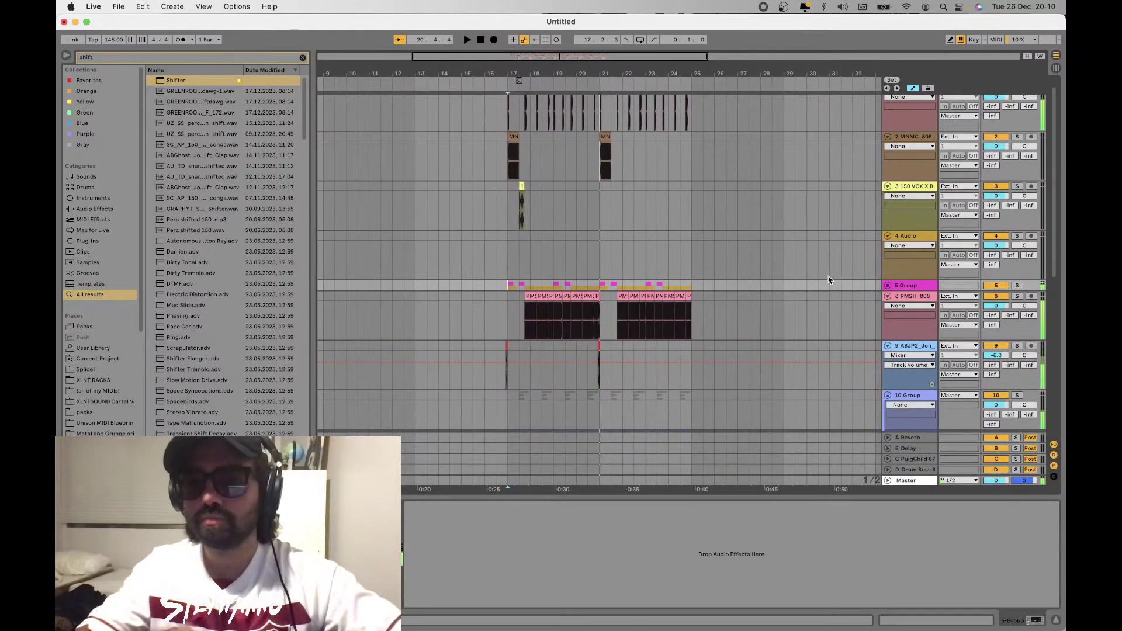
# Search the browser for "bob sin" and audition the Bob Sinclar loops to choose a percussion fill
pyautogui.click(103, 58)
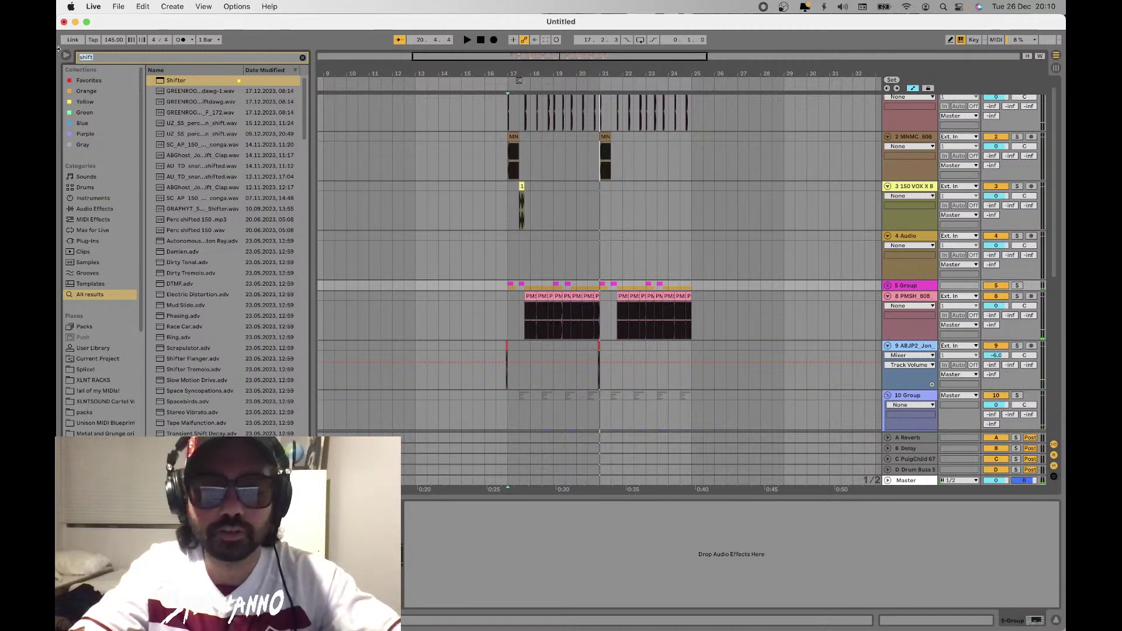
pyautogui.write('bob sin')
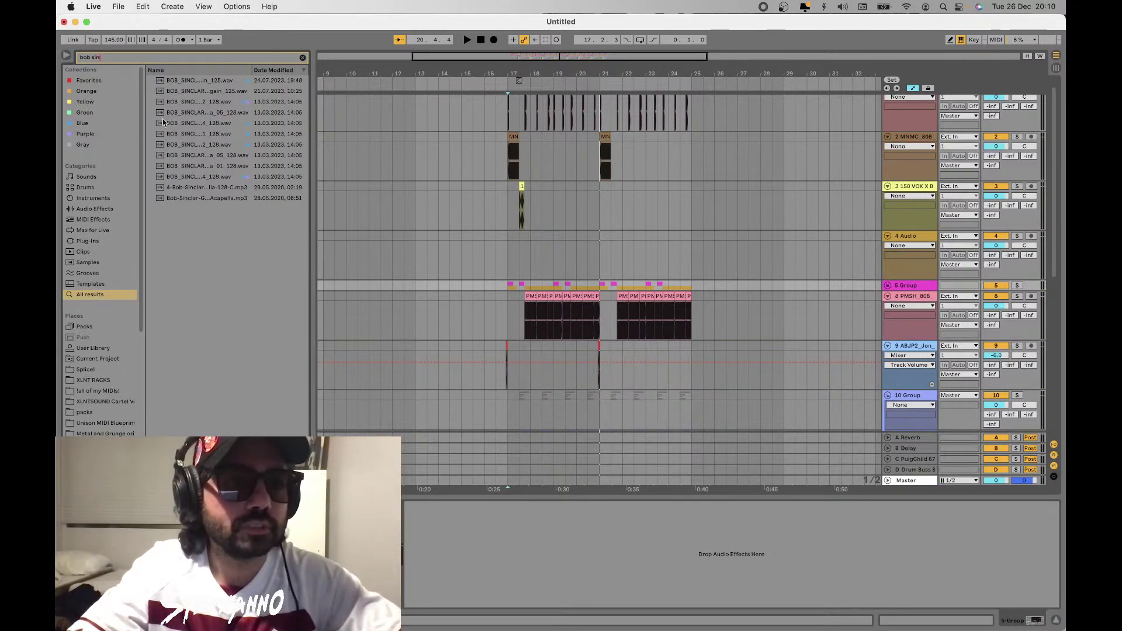
pyautogui.click(182, 81)
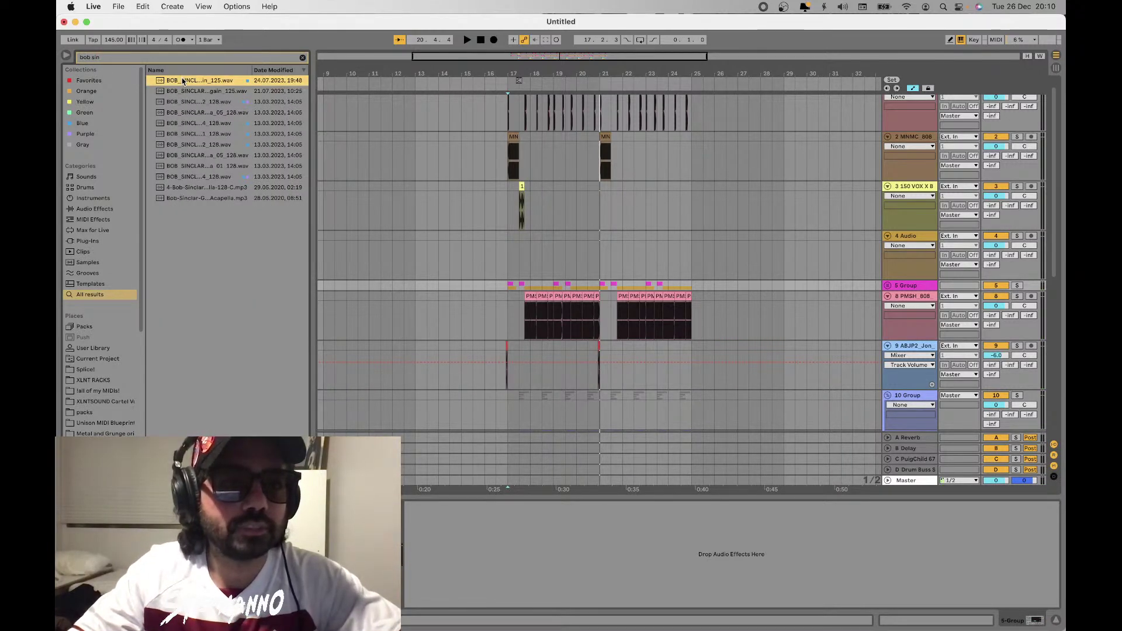
pyautogui.press('Down')
pyautogui.press('Down')
pyautogui.press('Down')
pyautogui.press('Down')
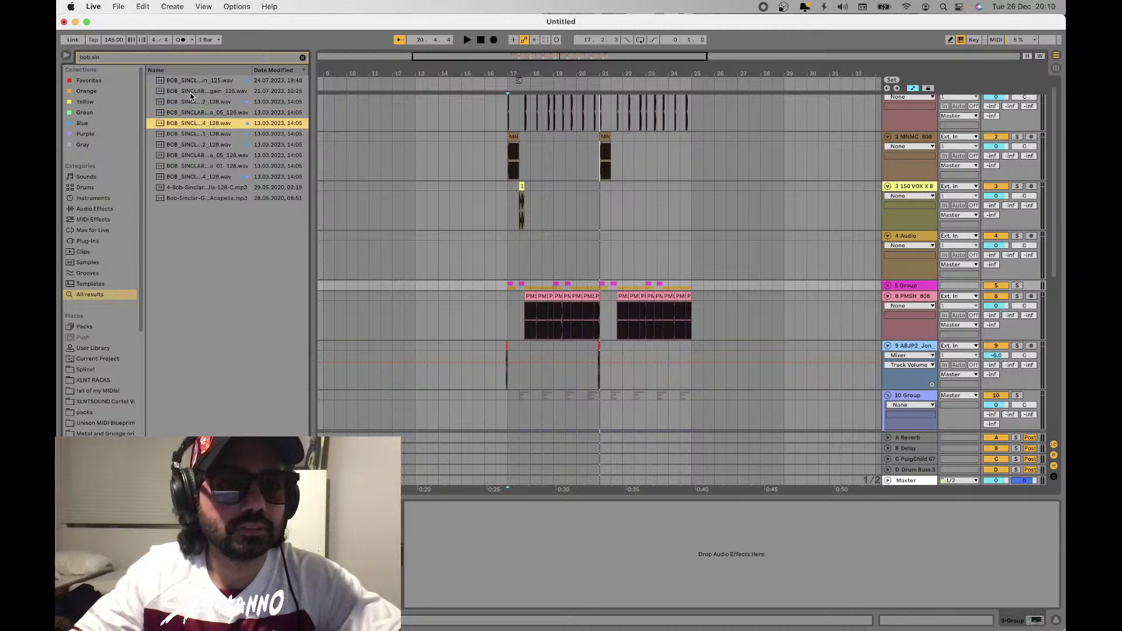
pyautogui.press('Down')
pyautogui.press('Down')
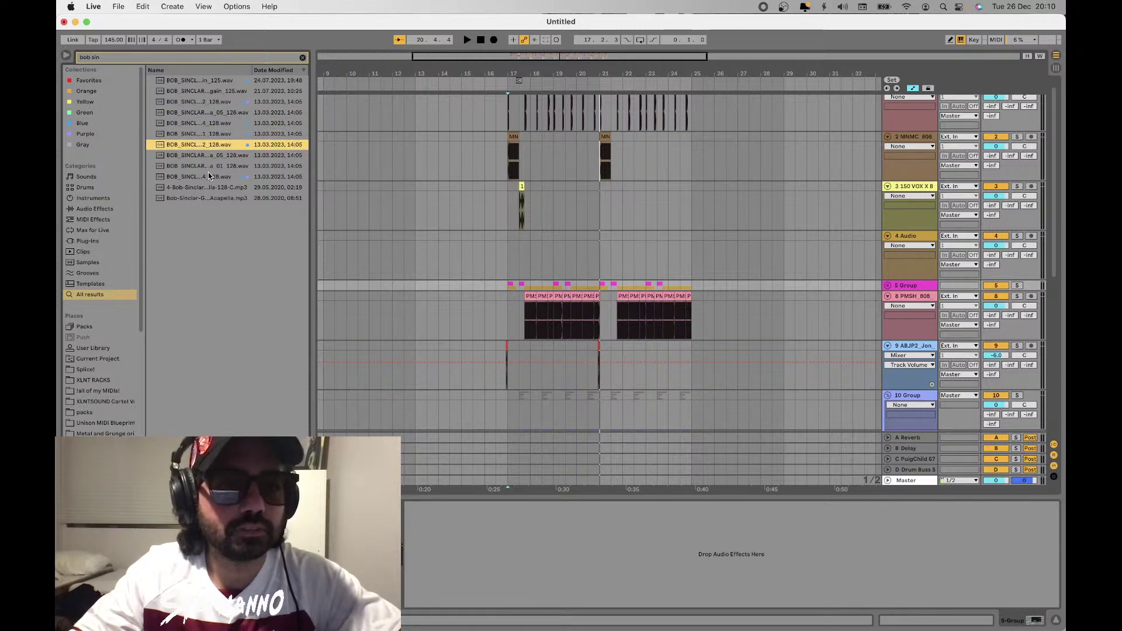
pyautogui.press('Down')
pyautogui.press('Down')
pyautogui.press('Down')
pyautogui.click(203, 146)
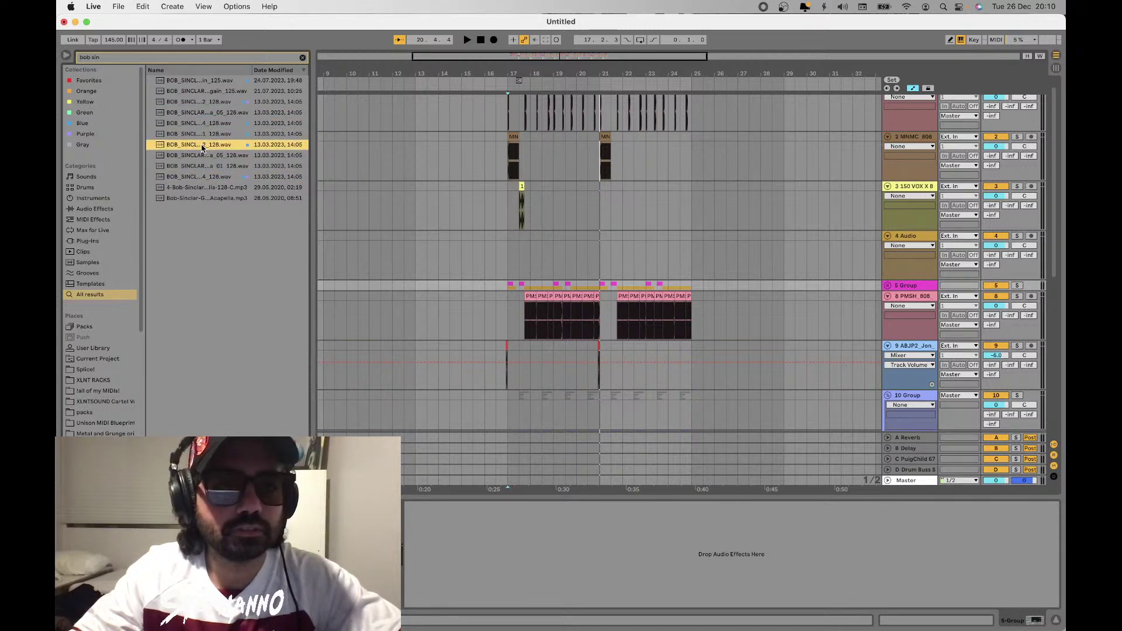
# Place the selected BOB_SINCLAR percussion fill loop on audio track 4 ahead of bar 21 and delete its part after bar 21
pyautogui.moveTo(202, 147); pyautogui.dragTo(583, 238)
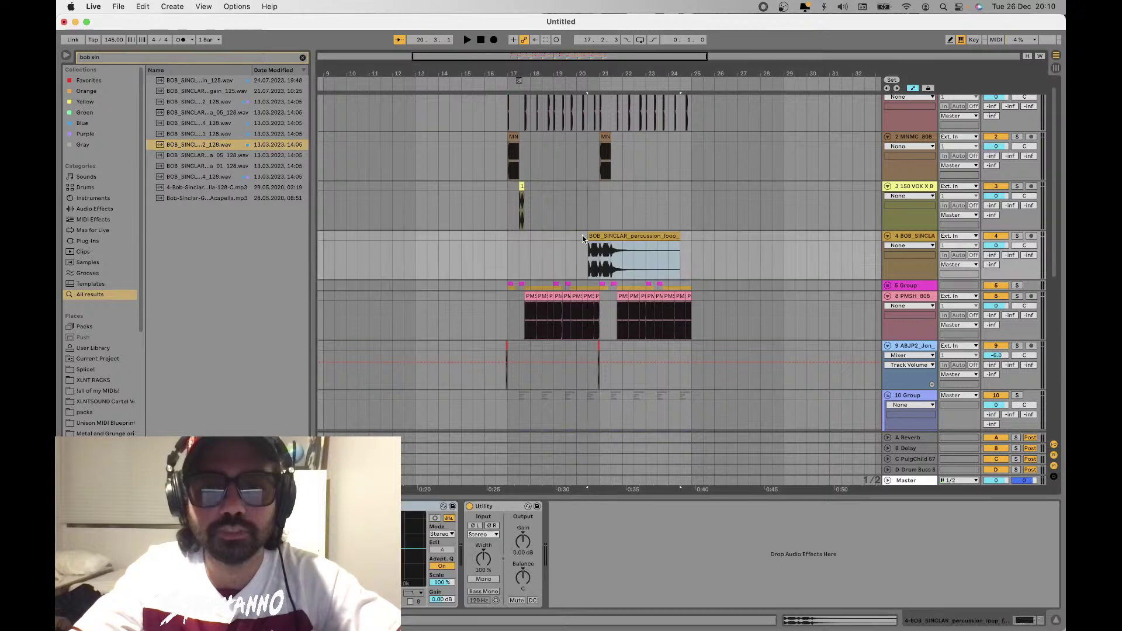
pyautogui.scroll(5, 579, 253)
pyautogui.hotkey('shift', 'Tab')
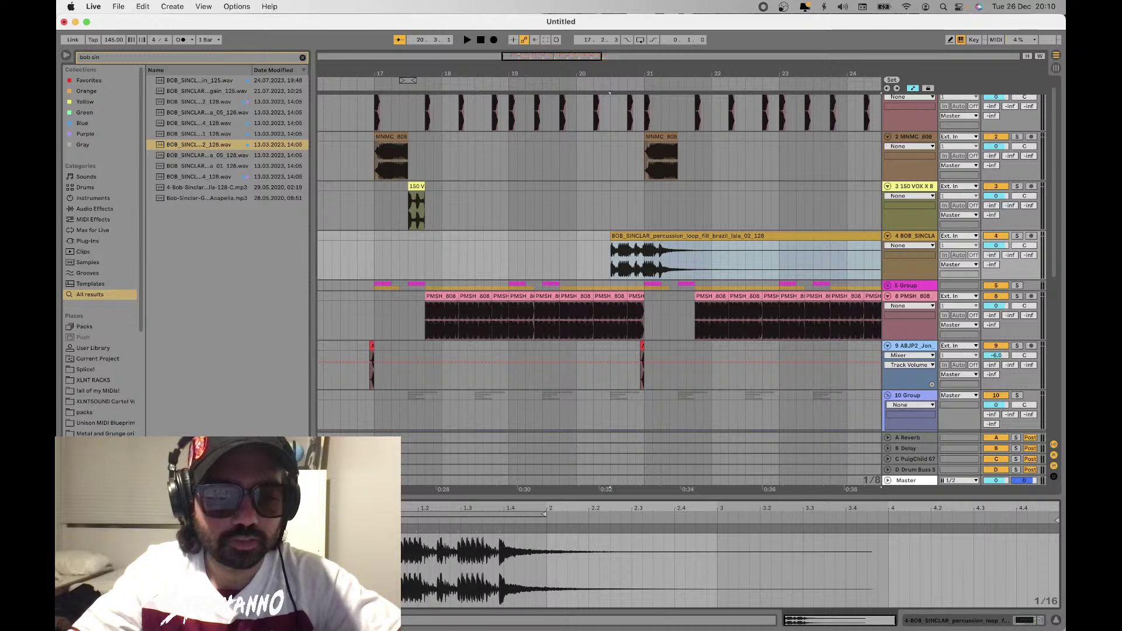
pyautogui.scroll(-3, 542, 235)
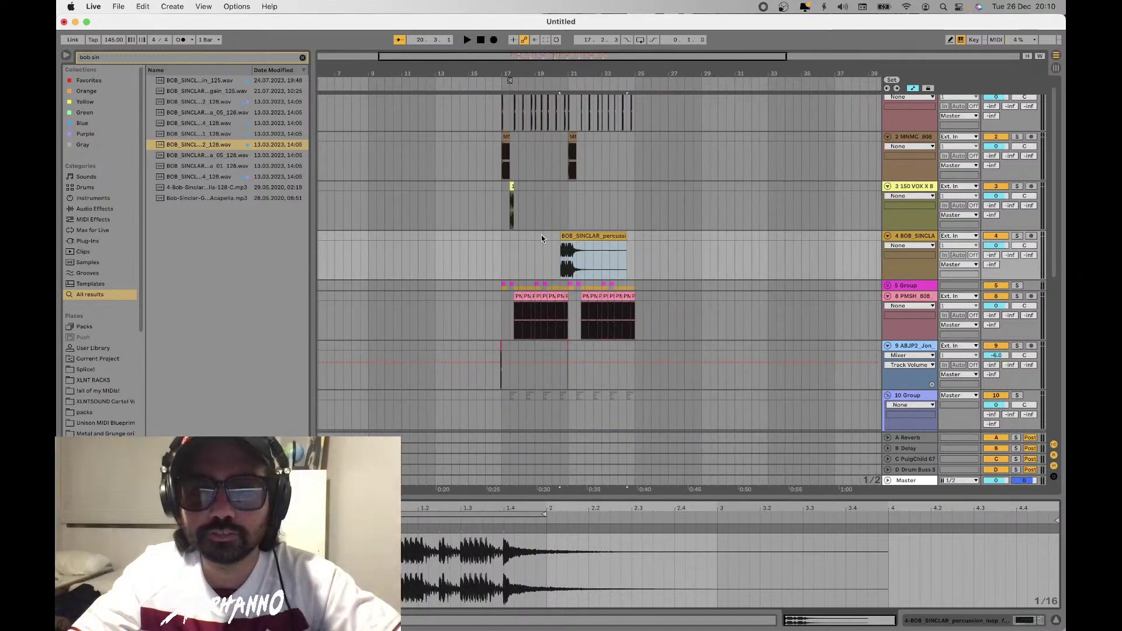
pyautogui.moveTo(568, 252); pyautogui.dragTo(628, 242)
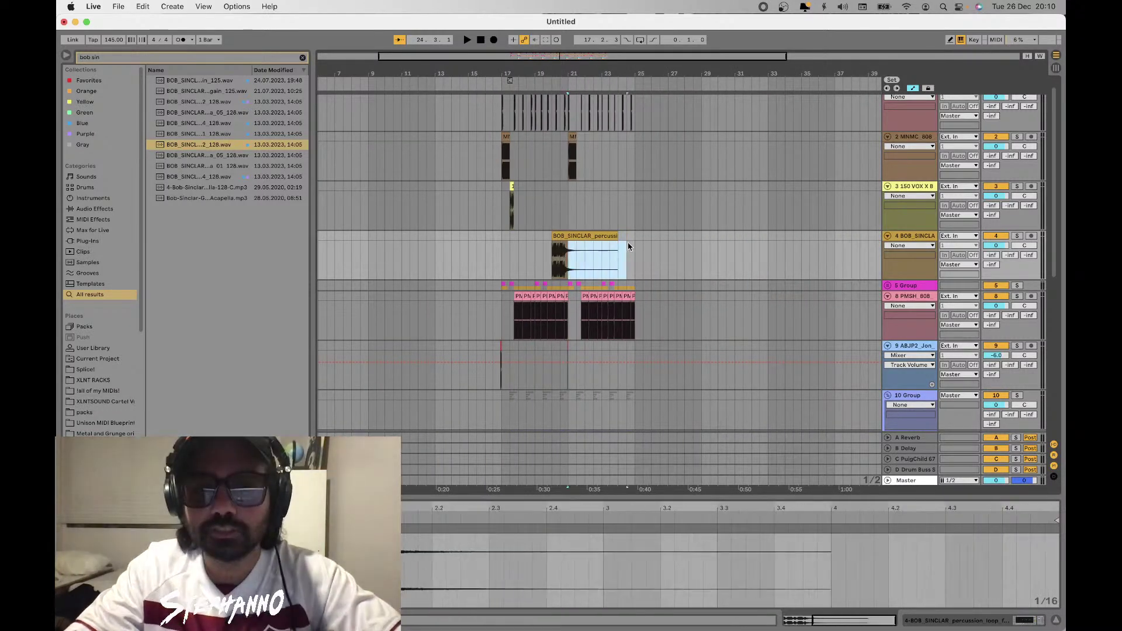
pyautogui.press('Delete')
# Play from bar 17, move the percussion fill to start at 20.3, and cut off its part after bar 21
pyautogui.click(503, 245)
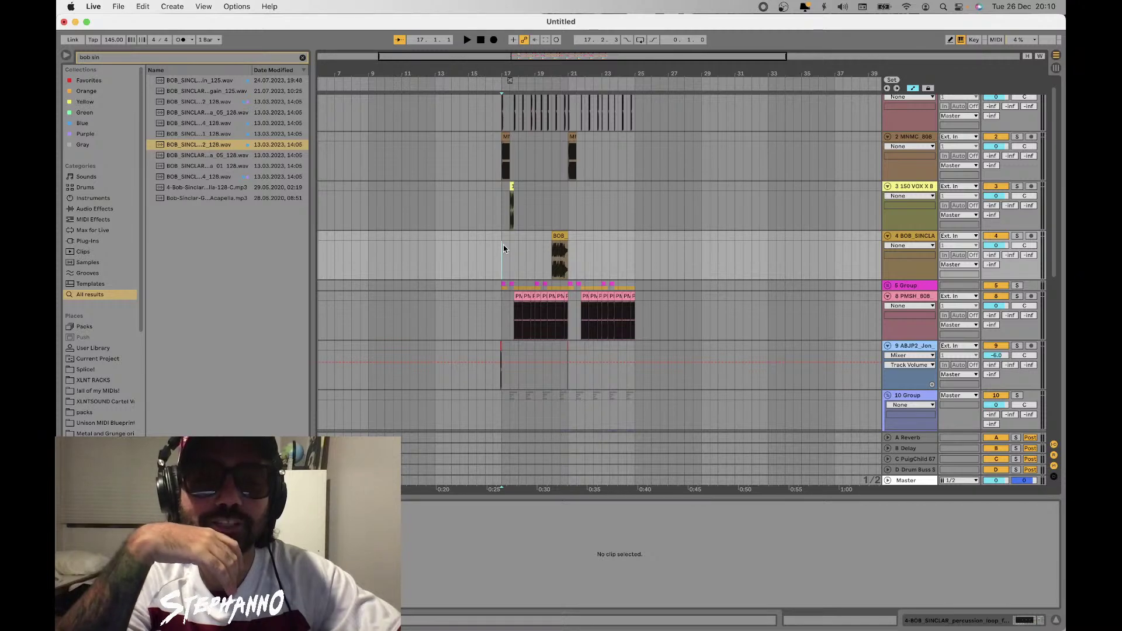
pyautogui.press('space')
pyautogui.hscroll(-3, 503, 245)
pyautogui.scroll(3, 604, 261)
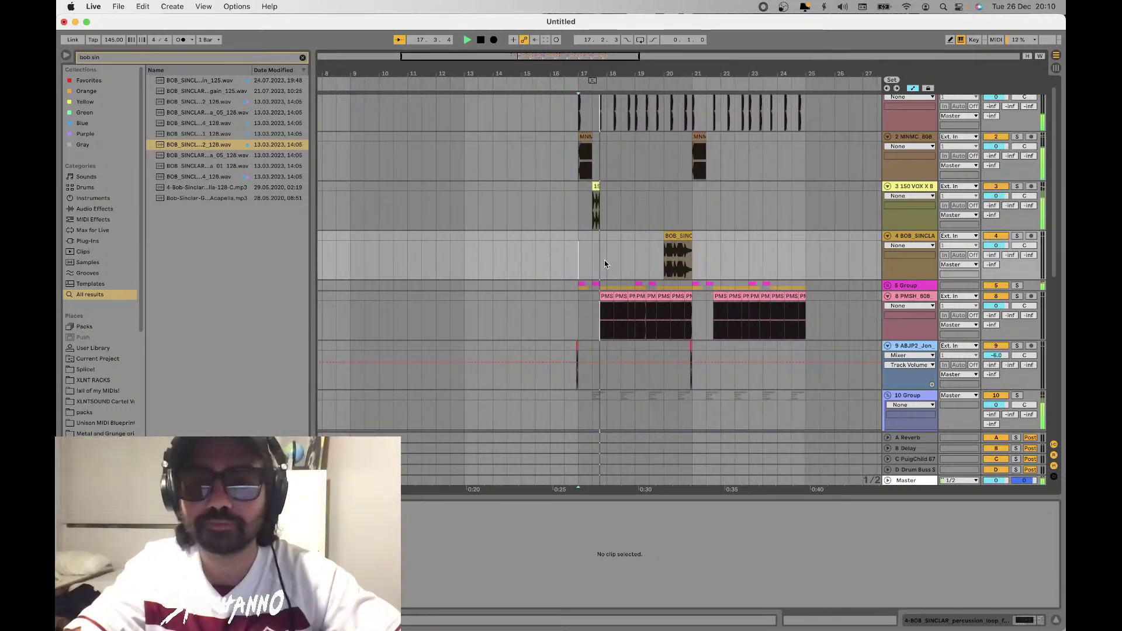
pyautogui.click(678, 237)
pyautogui.scroll(4, 669, 236)
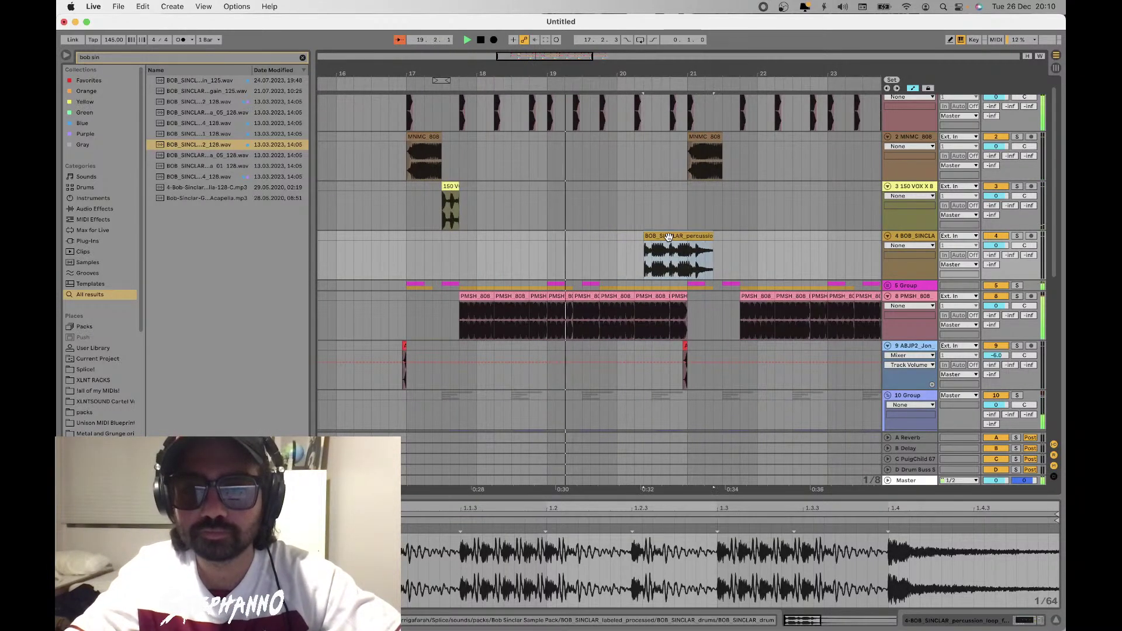
pyautogui.moveTo(668, 237); pyautogui.dragTo(697, 247)
pyautogui.press('space')
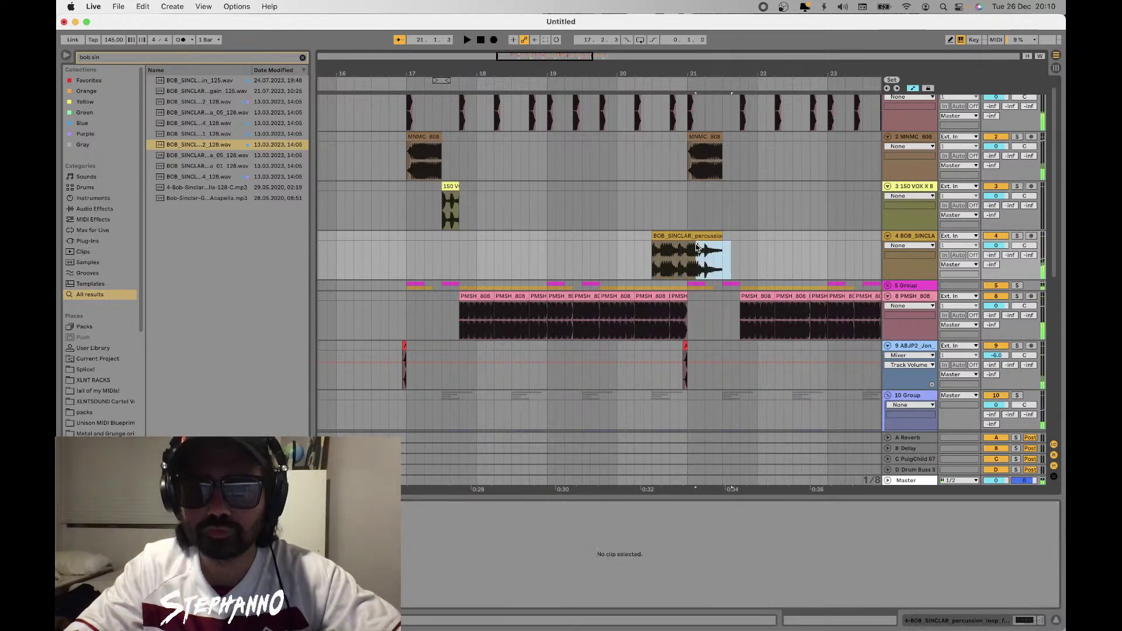
pyautogui.press('Delete')
# Deactivate the PMSH 808 bass segments beneath the percussion fill, from 20.3 to bar 21, while playing the drop
pyautogui.click(397, 241)
pyautogui.press('space')
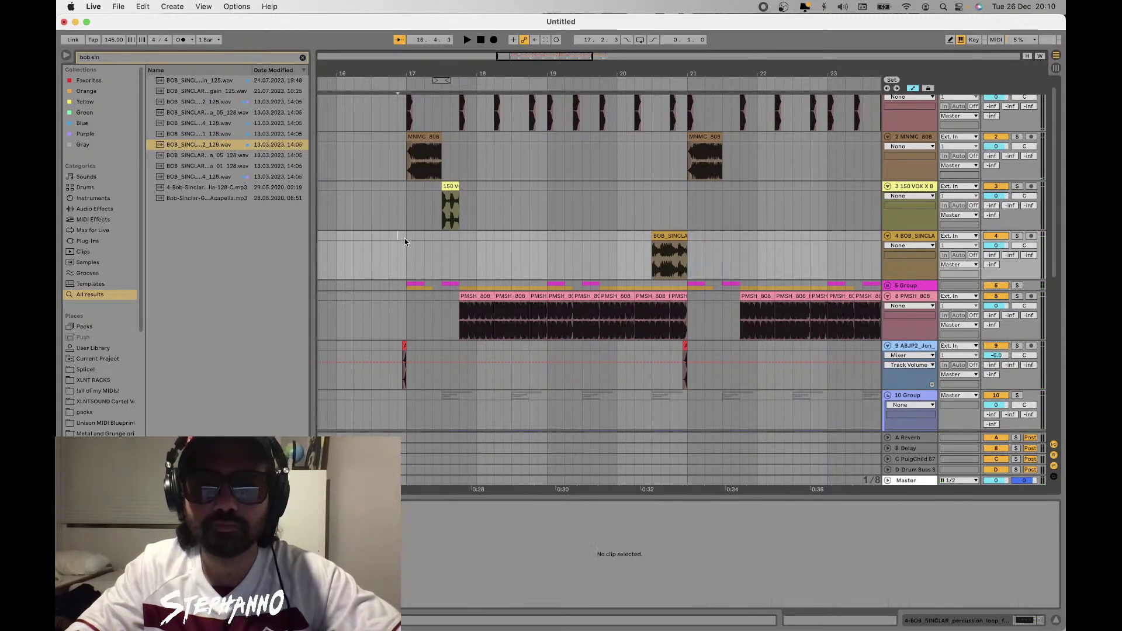
pyautogui.click(797, 316)
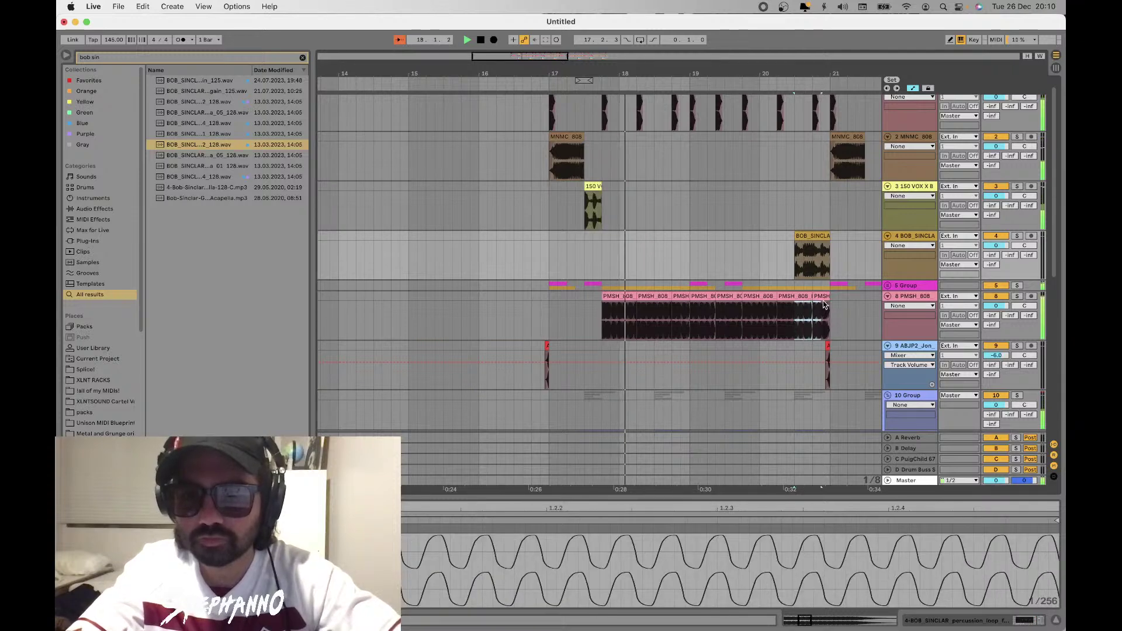
pyautogui.moveTo(798, 316); pyautogui.dragTo(829, 299)
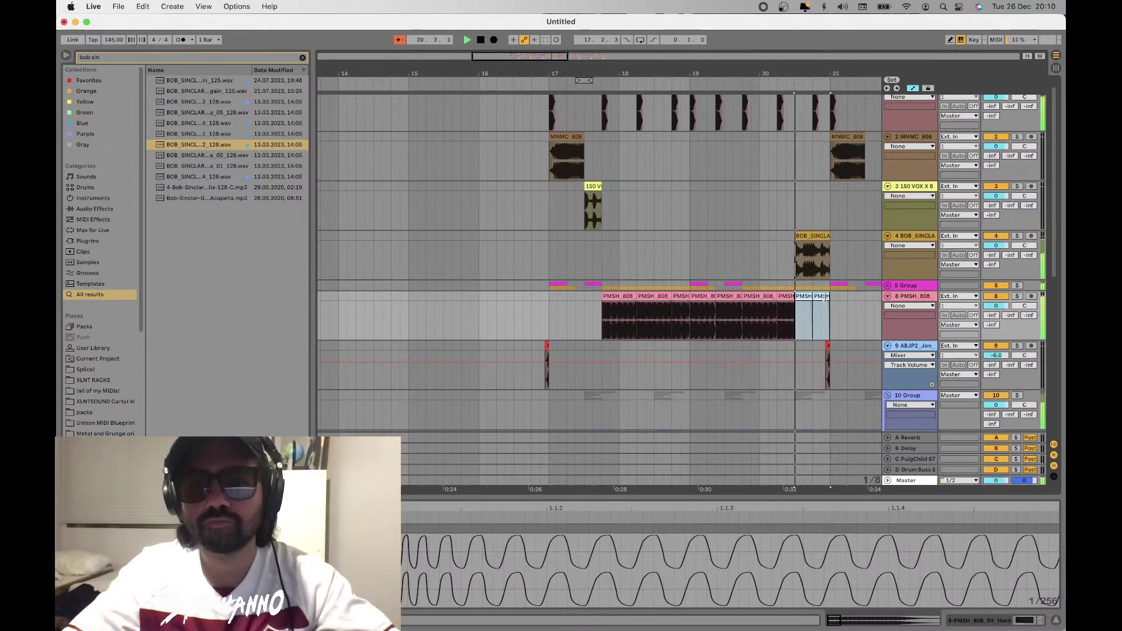
pyautogui.press('-')
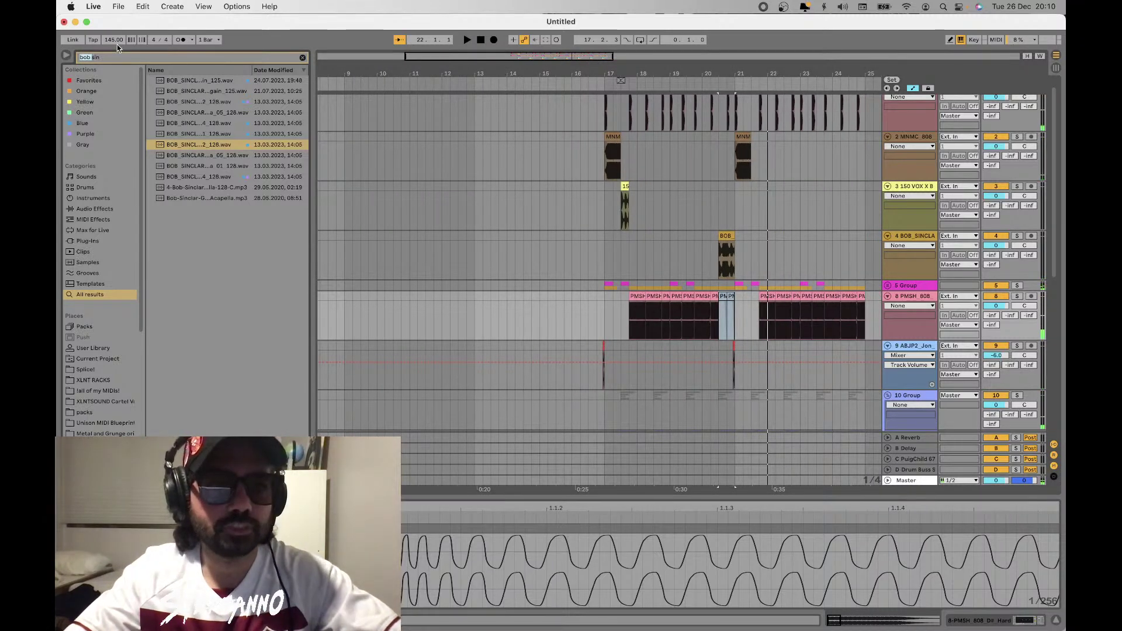
# Search the browser for "satur" and add Saturator to the percussion fill track with the Soft Sine curve and 4 dB Drive
pyautogui.doubleClick(93, 52)
pyautogui.write('satur')
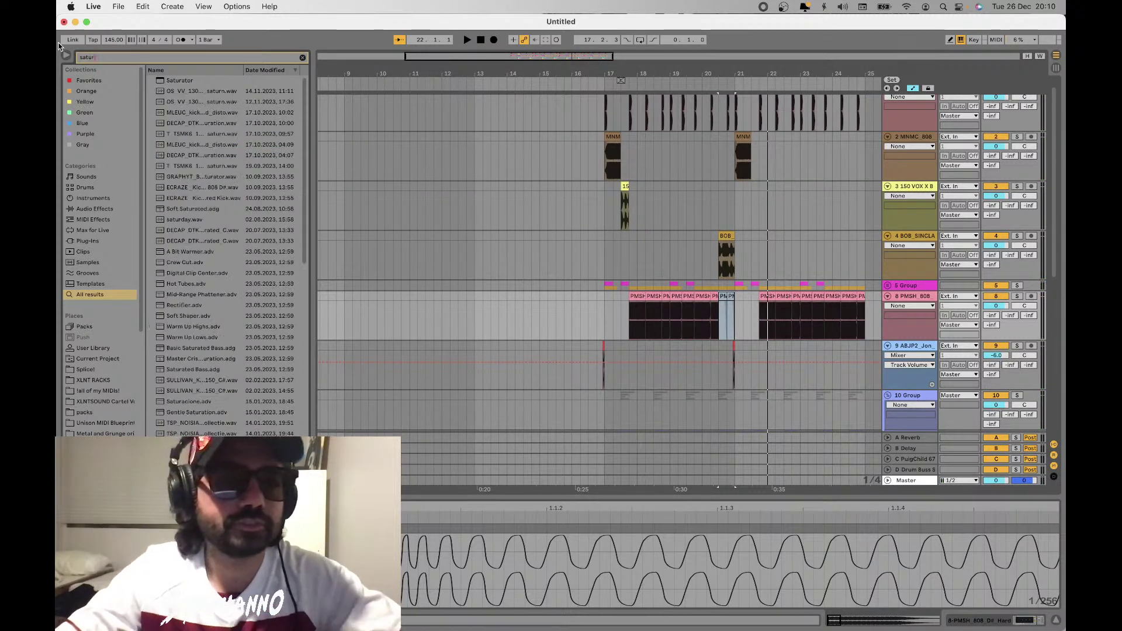
pyautogui.click(712, 251)
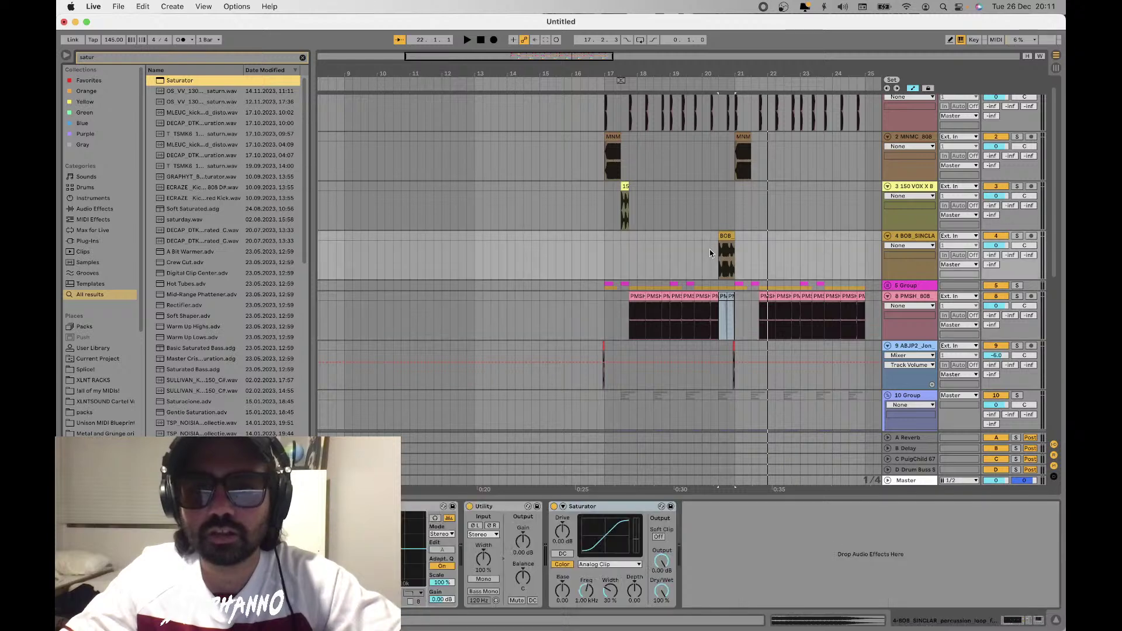
pyautogui.hscroll(5, 716, 250)
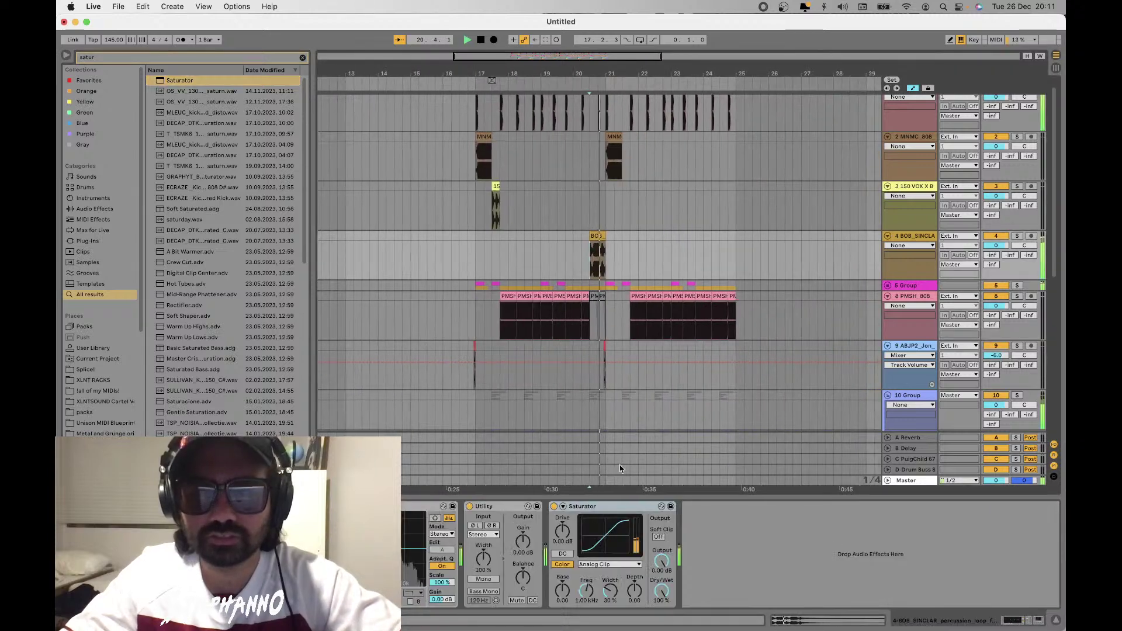
pyautogui.click(608, 564)
pyautogui.click(602, 580)
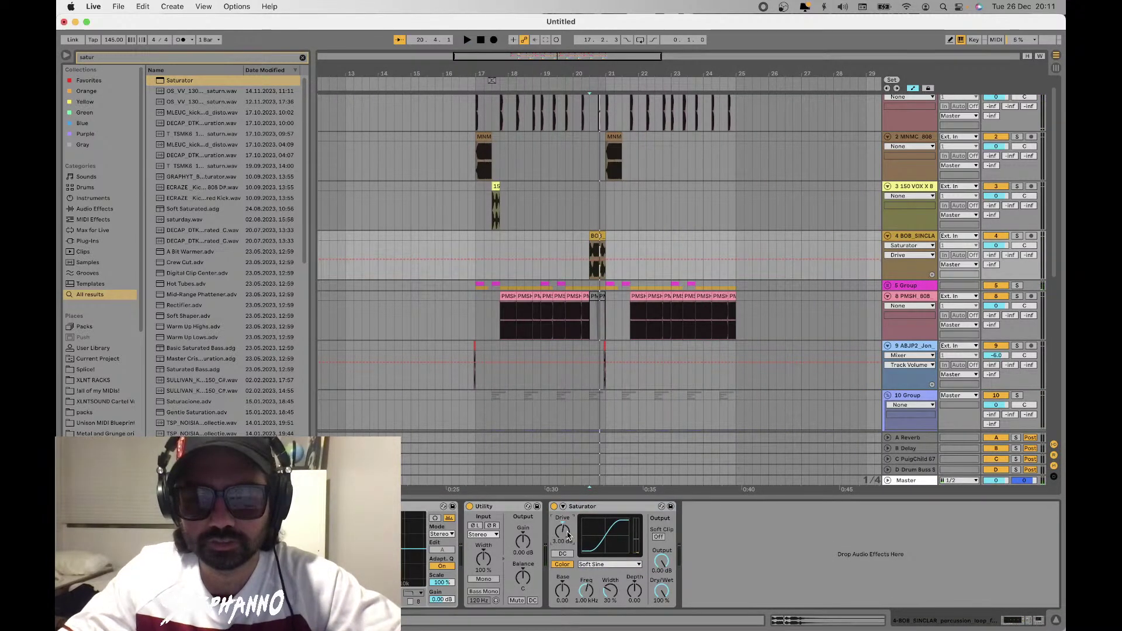
pyautogui.moveTo(567, 535); pyautogui.dragTo(567, 529)
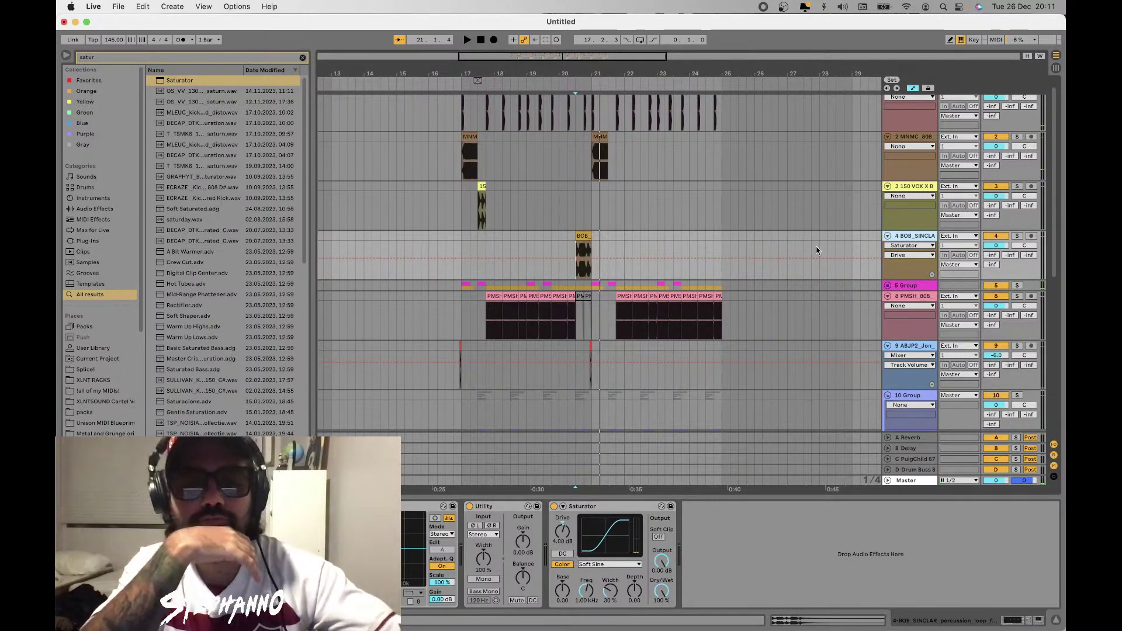
# Insert a new audio track, find "gms" in the Purple collection, and place the gms vocal loop at bar 17
pyautogui.press('super+t')
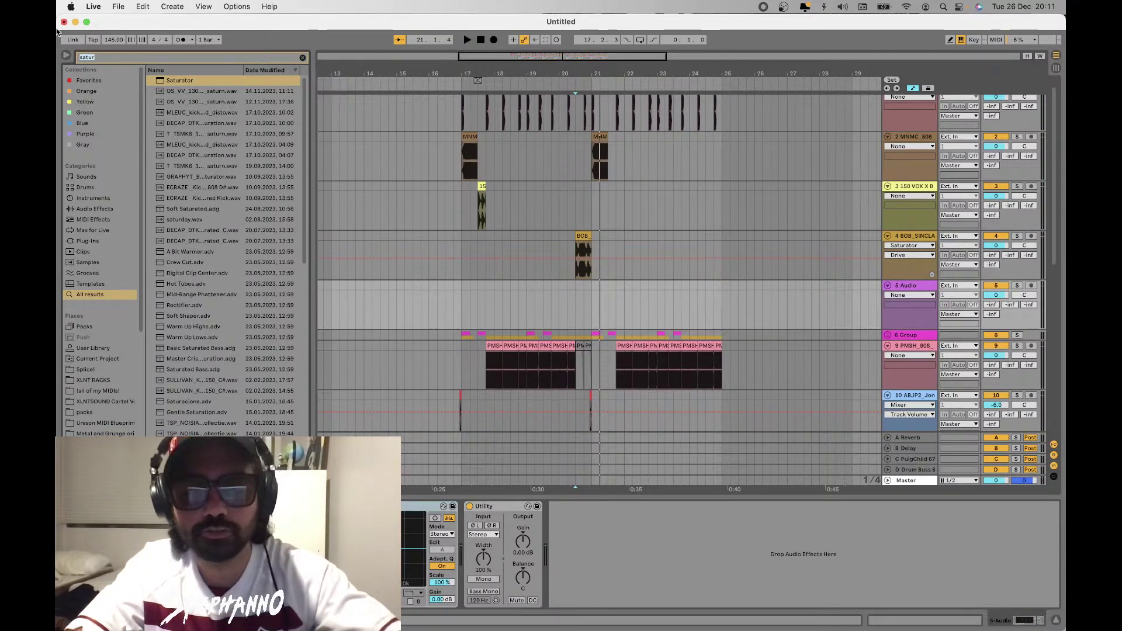
pyautogui.write('gms')
pyautogui.press('Down')
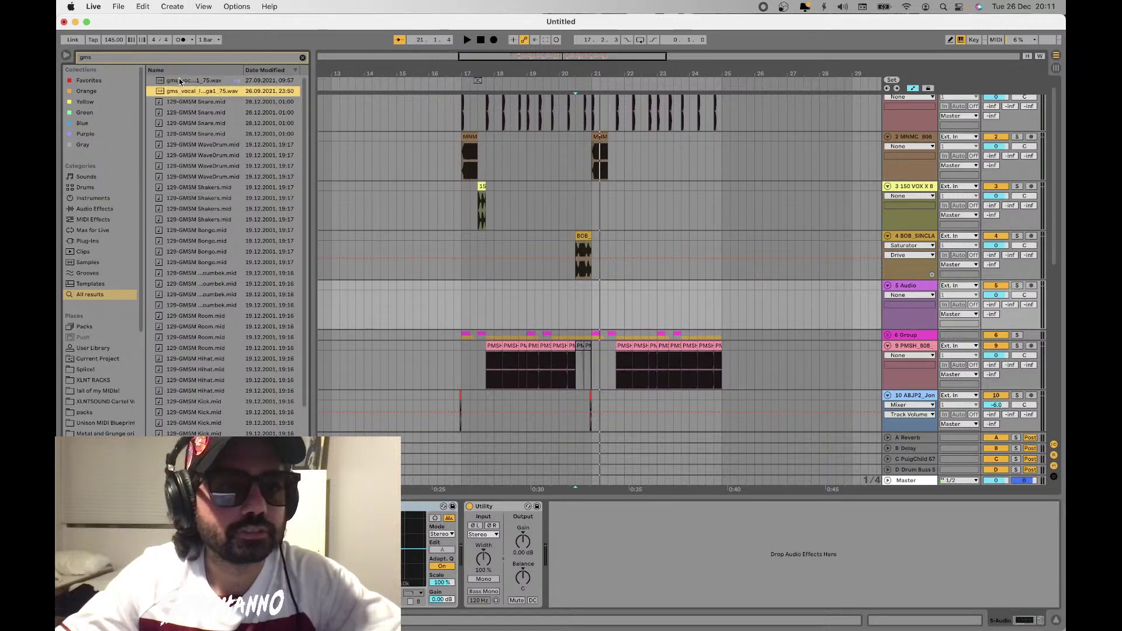
pyautogui.press('Down')
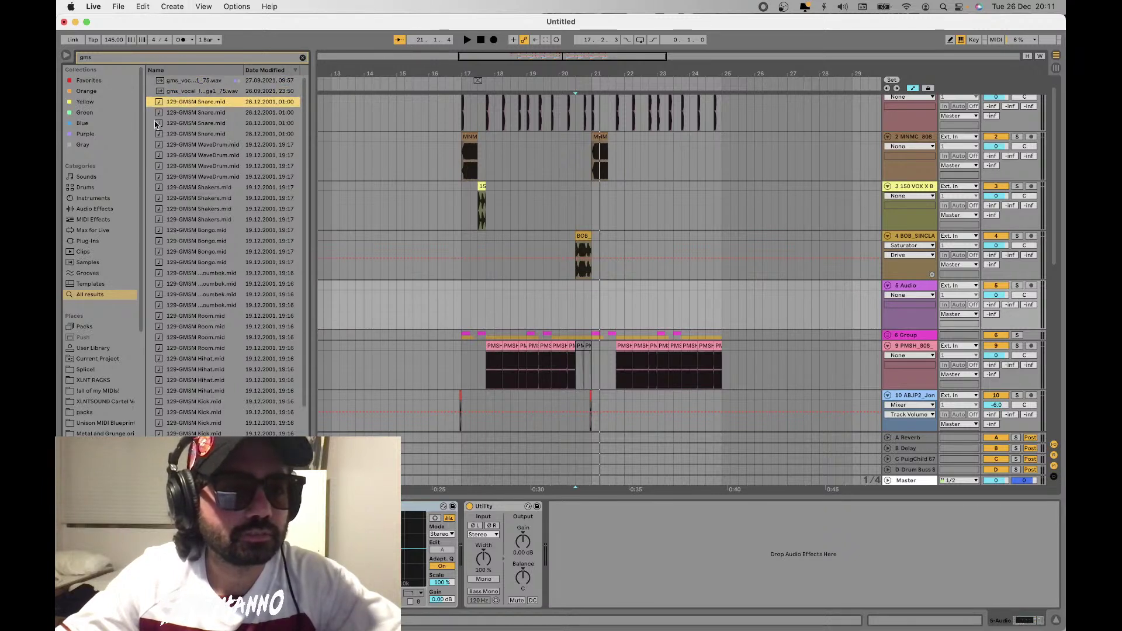
pyautogui.click(104, 134)
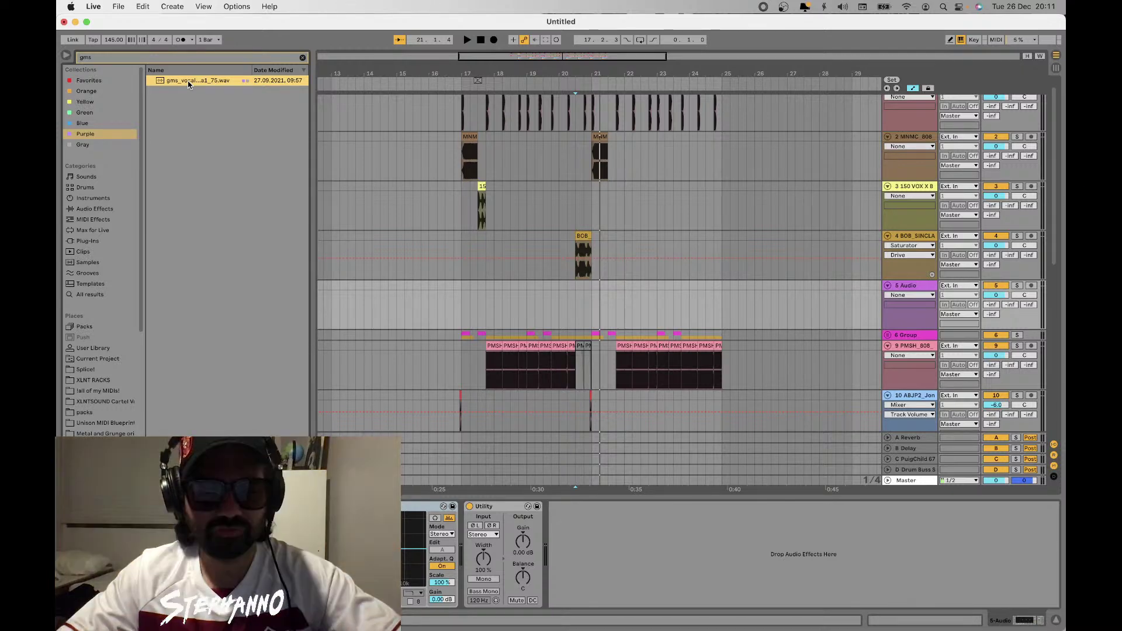
pyautogui.moveTo(304, 140); pyautogui.dragTo(463, 304)
pyautogui.press('+')
pyautogui.press('+')
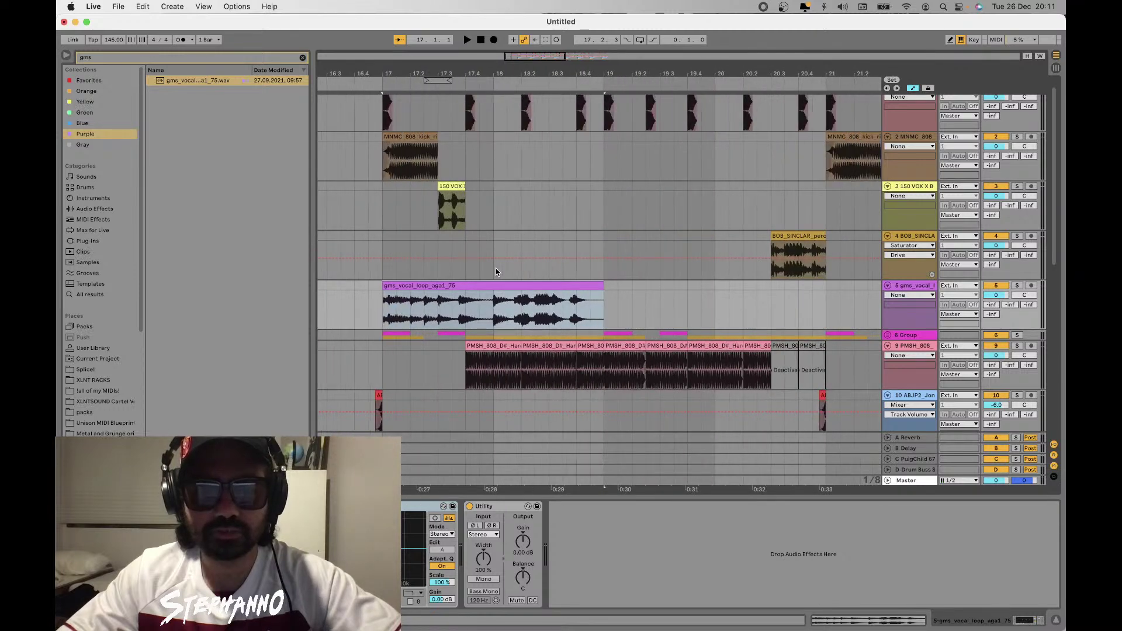
# Solo and play the gms vocal track, split the loop just before 18.2, and delete the section after the split
pyautogui.click(755, 300)
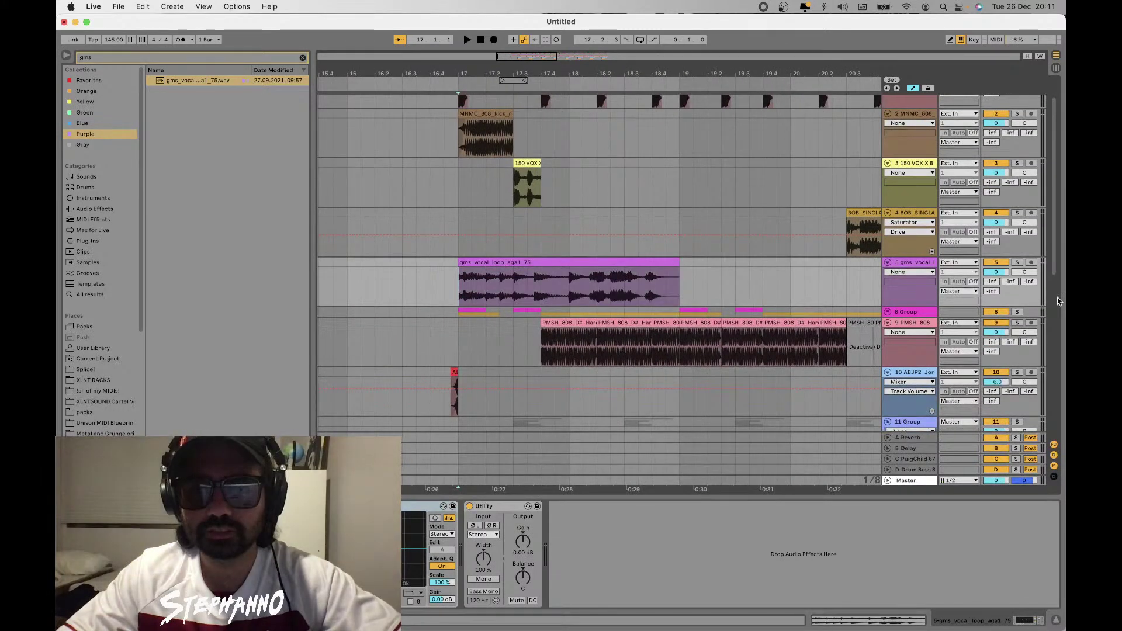
pyautogui.press('space')
pyautogui.click(1017, 263)
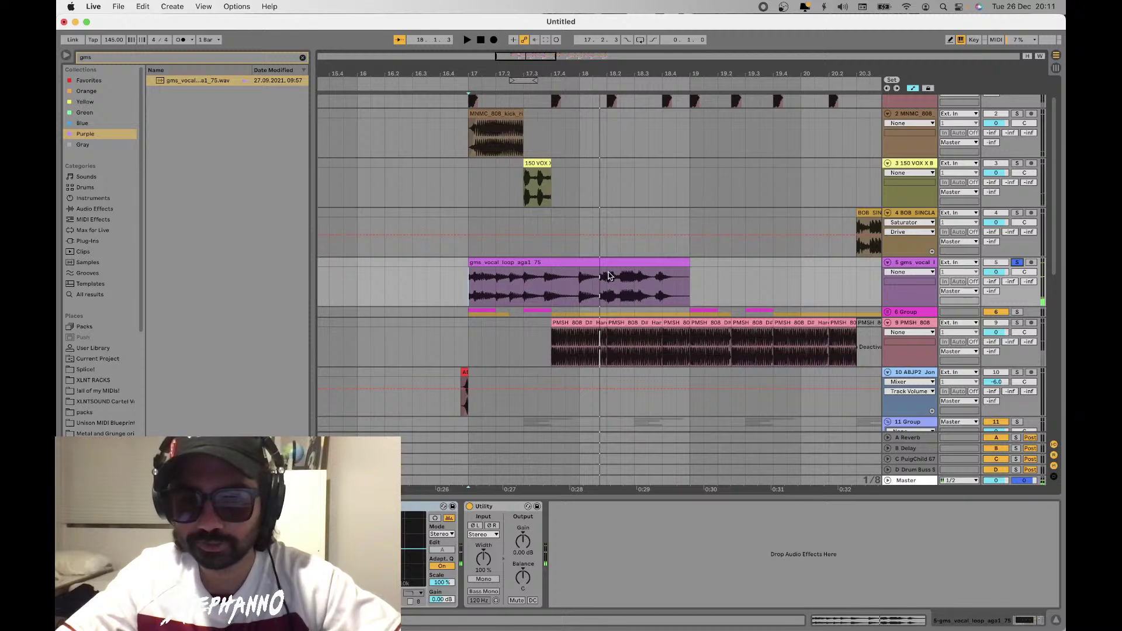
pyautogui.scroll(5, 608, 275)
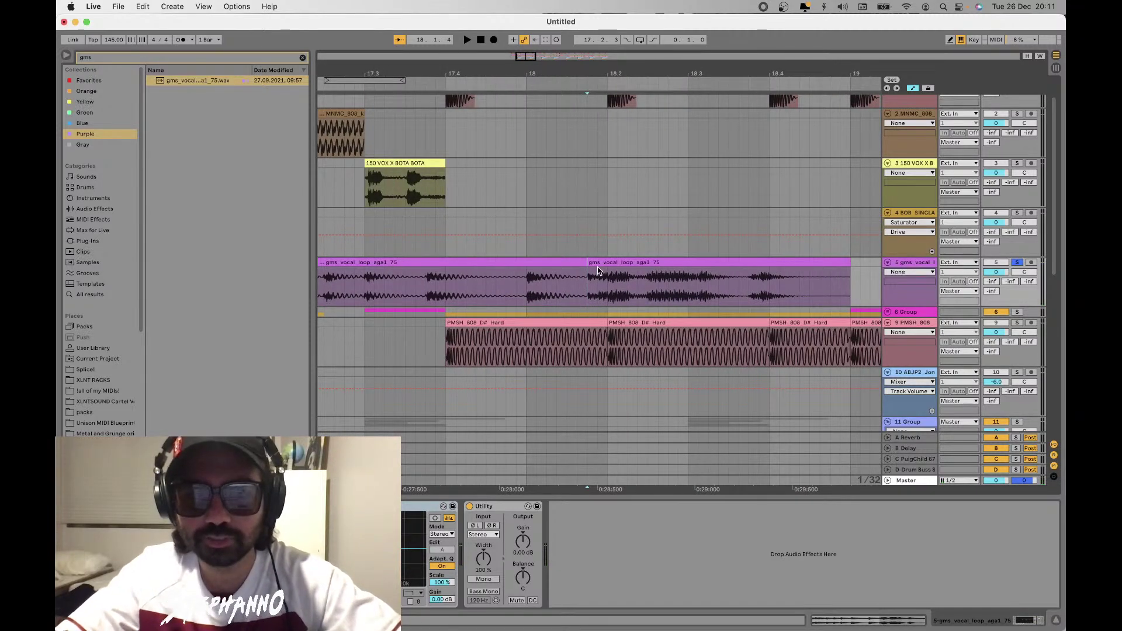
pyautogui.click(597, 263)
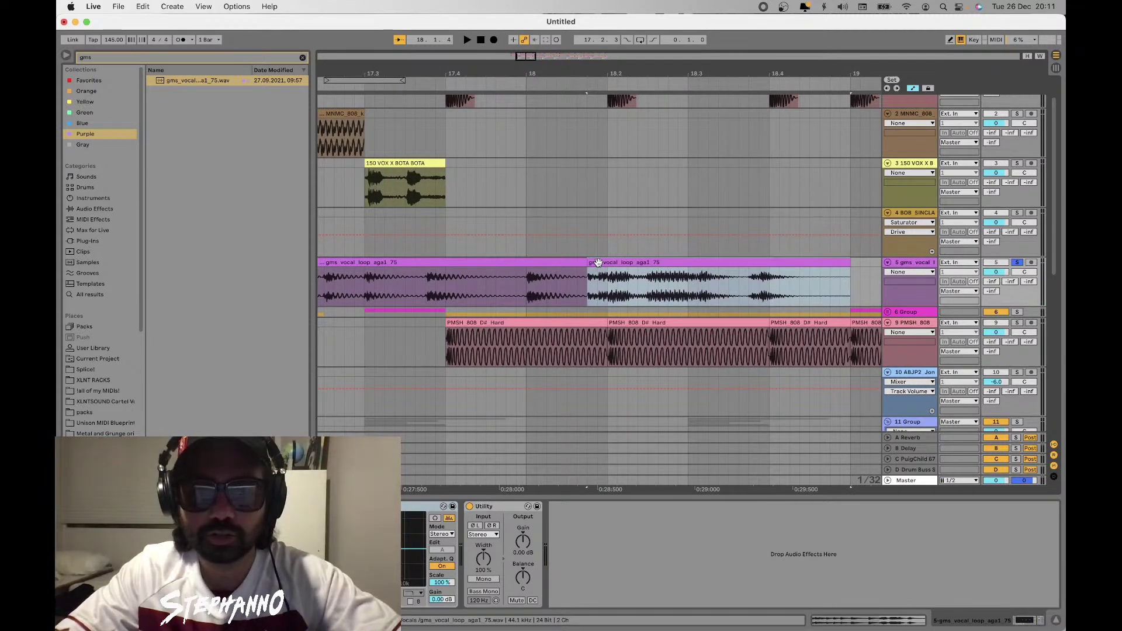
pyautogui.scroll(-3, 598, 263)
pyautogui.press('Delete')
pyautogui.scroll(-2, 568, 275)
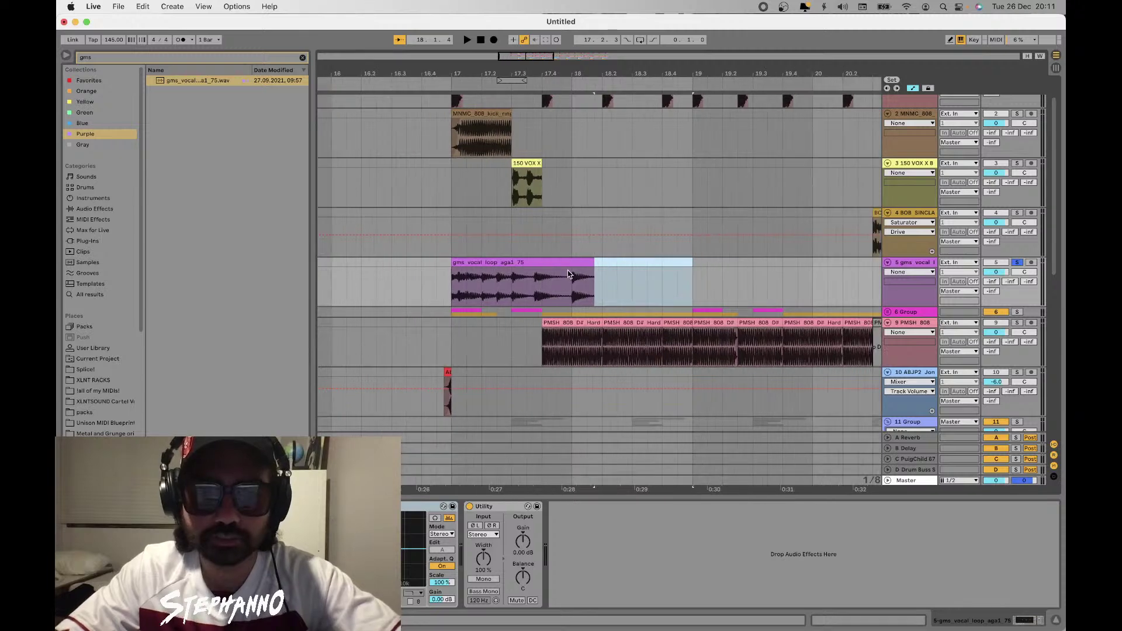
# Delete the vocal loop's opening from bar 17 to midway between 17.3 and 17.4, and play the remaining chop
pyautogui.moveTo(526, 280); pyautogui.dragTo(464, 266)
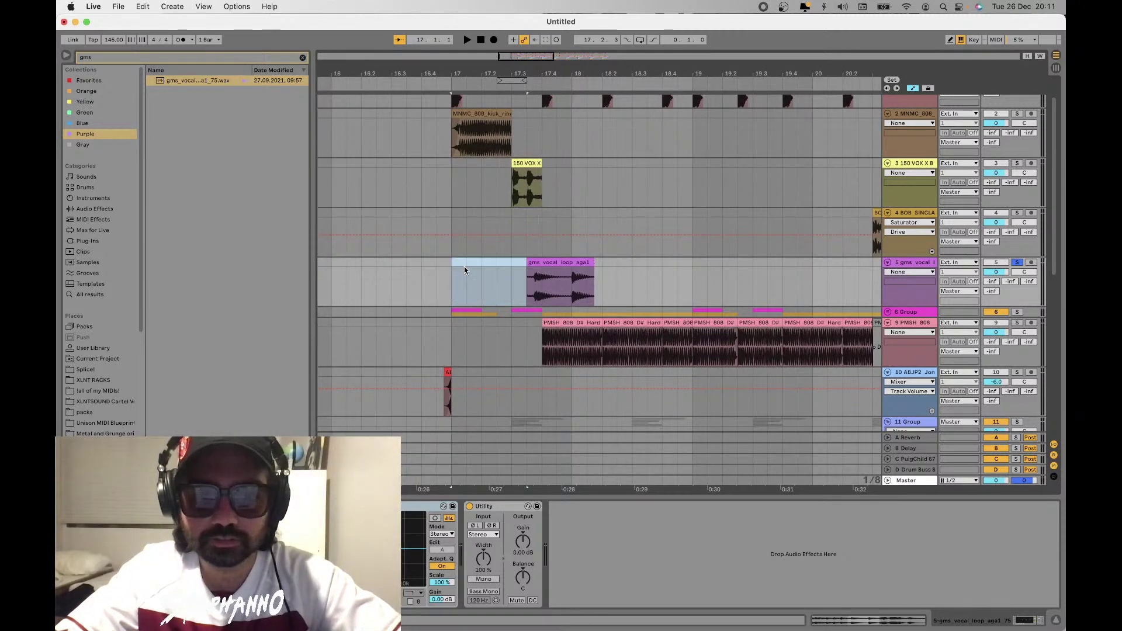
pyautogui.press('Delete')
pyautogui.hscroll(-3, 529, 280)
pyautogui.press('space')
pyautogui.hscroll(3, 531, 274)
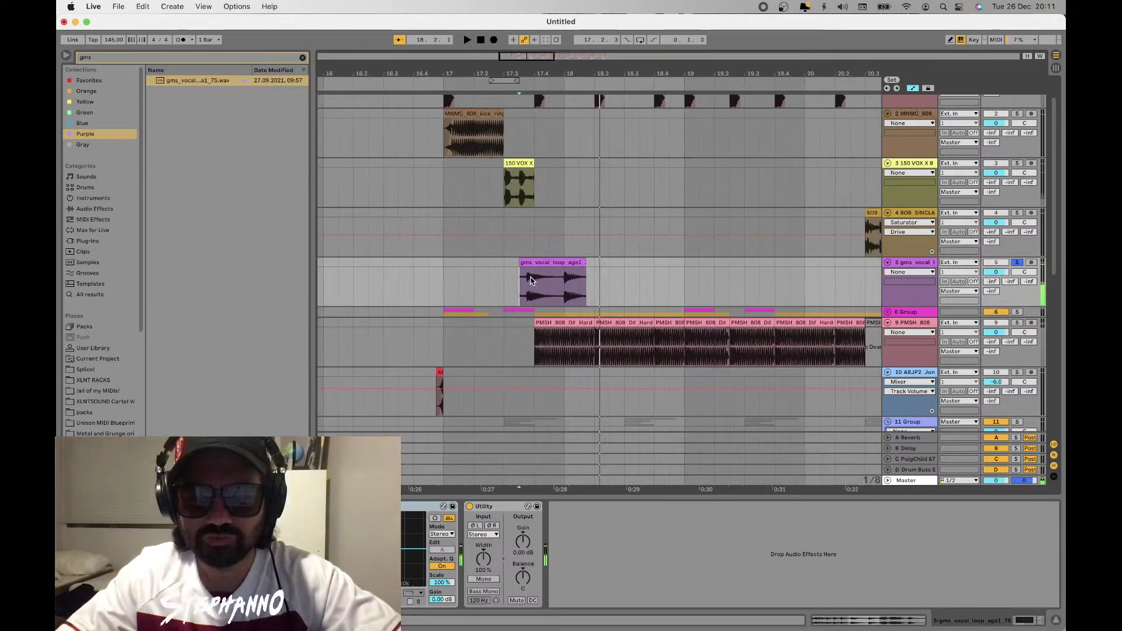
pyautogui.press('space')
# Move the vocal chop to start at 17.4, play it from bar 17, and turn off the track's solo
pyautogui.moveTo(534, 263)
pyautogui.mouseDown()
pyautogui.moveTo(460, 263)
pyautogui.moveTo(558, 265)
pyautogui.mouseUp()
pyautogui.click(445, 265)
pyautogui.hscroll(-3, 445, 266)
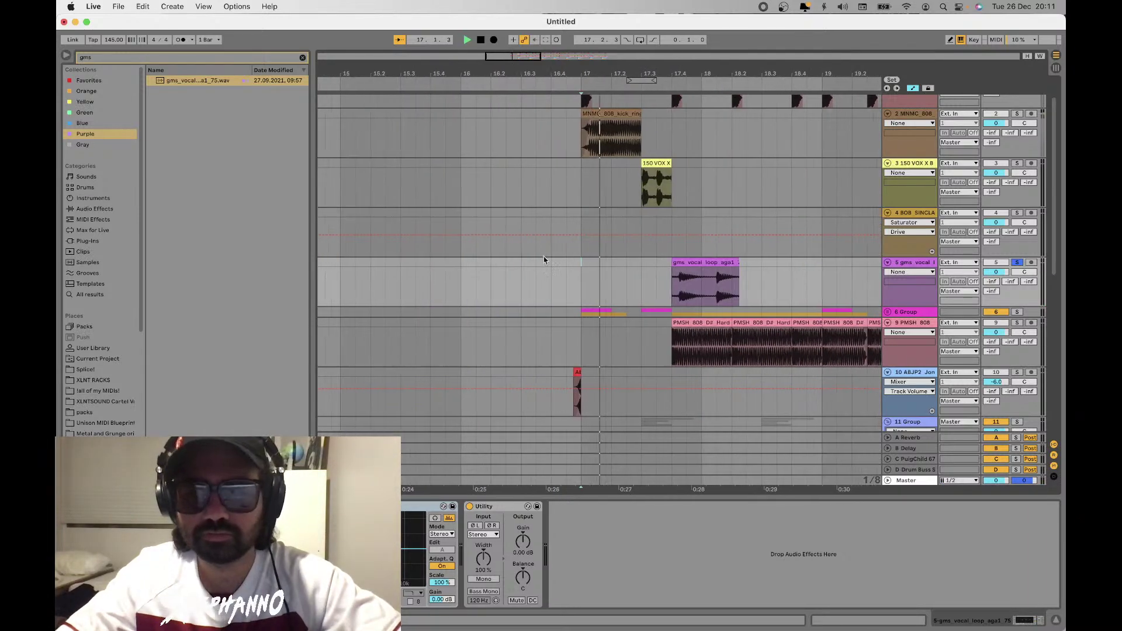
pyautogui.press('space')
pyautogui.click(1017, 262)
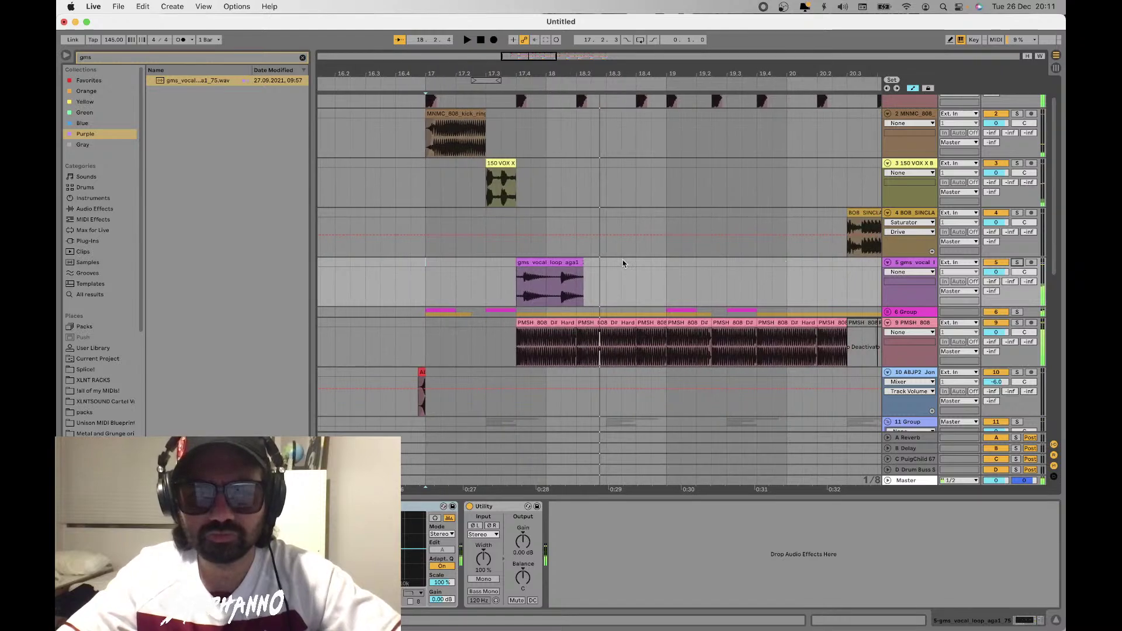
# Split the gms vocal chop at the start of its second hit, midway between 18 and 18.2
pyautogui.click(556, 263)
pyautogui.click(560, 281)
pyautogui.hscroll(-1, 559, 281)
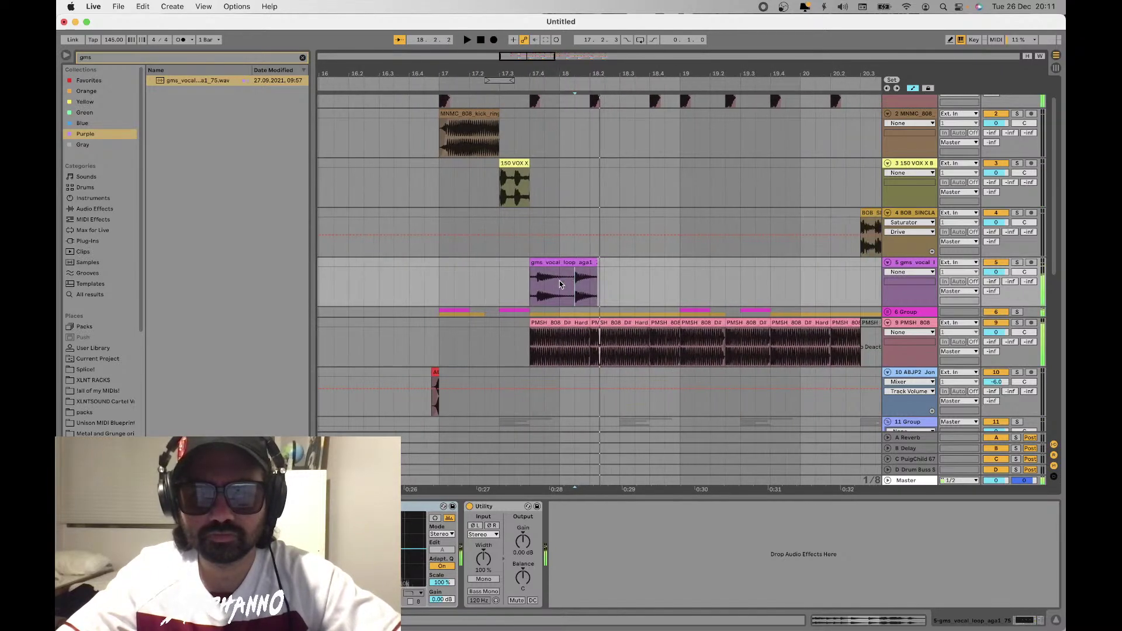
pyautogui.press('super+e')
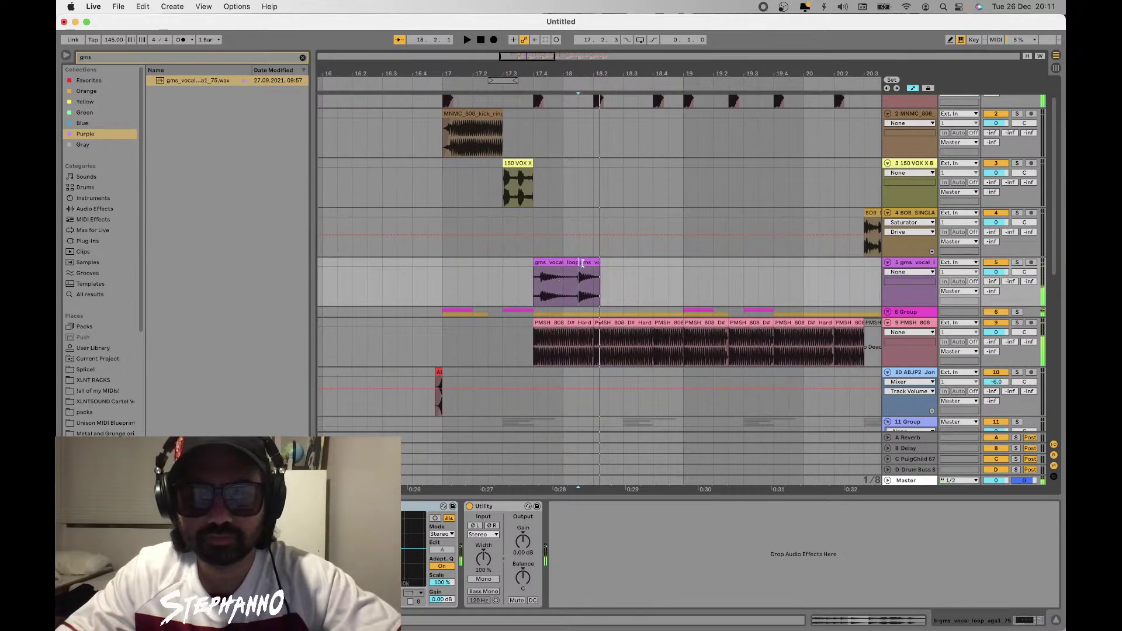
pyautogui.press('super+z')
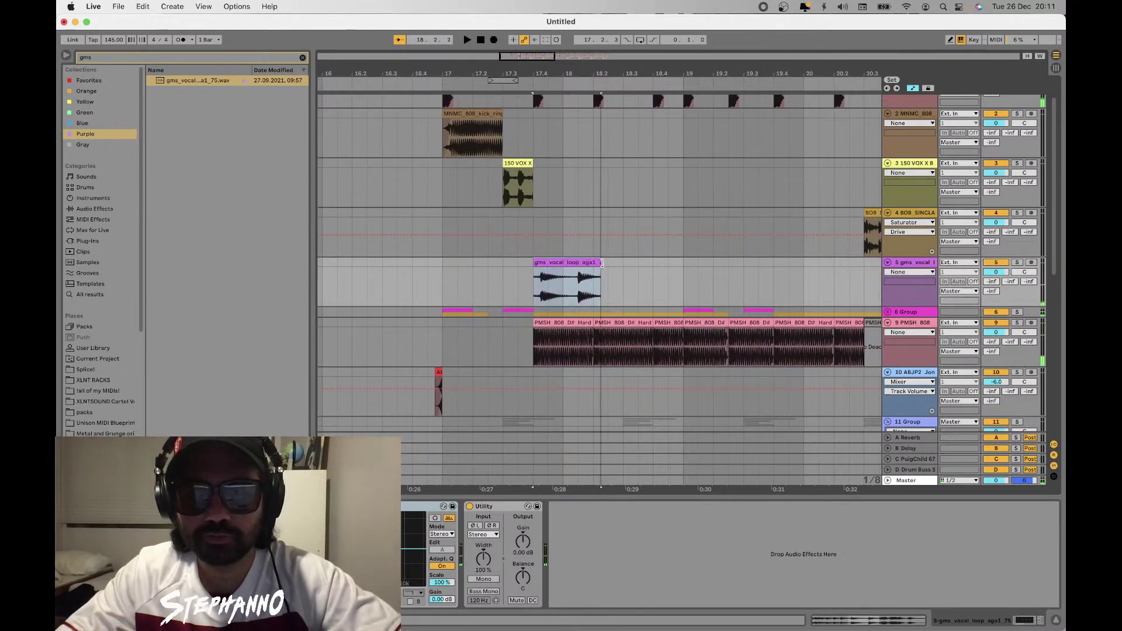
pyautogui.click(576, 278)
pyautogui.press('super+e')
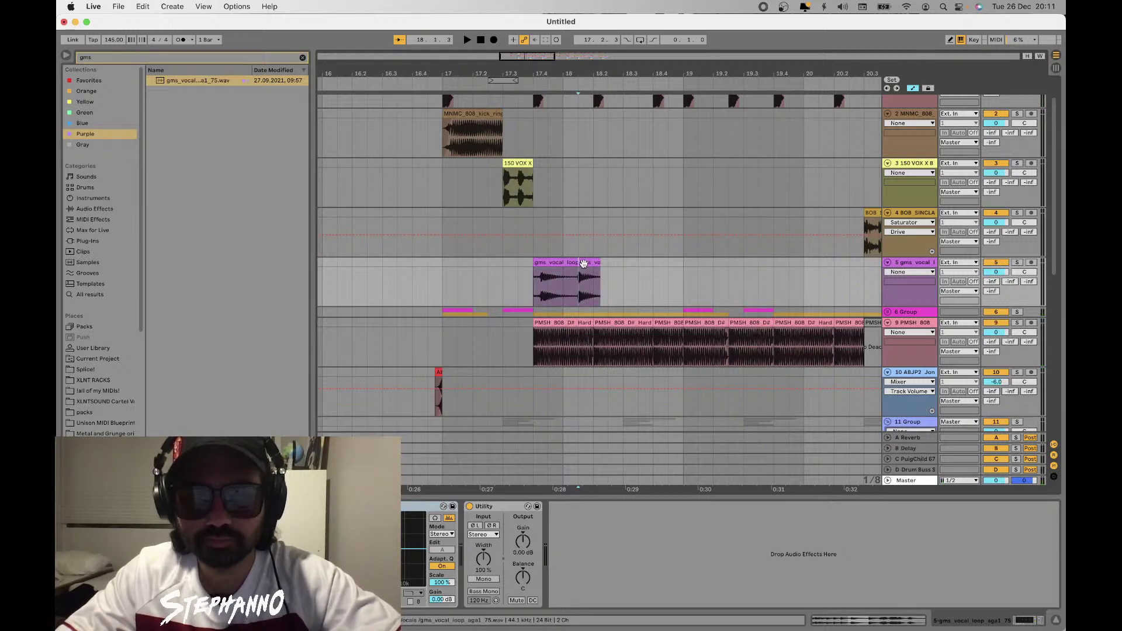
# Try the second gms vocal hit directly after the first, play from bar 17, and delete the second hit
pyautogui.moveTo(584, 263); pyautogui.dragTo(560, 263)
pyautogui.press('space')
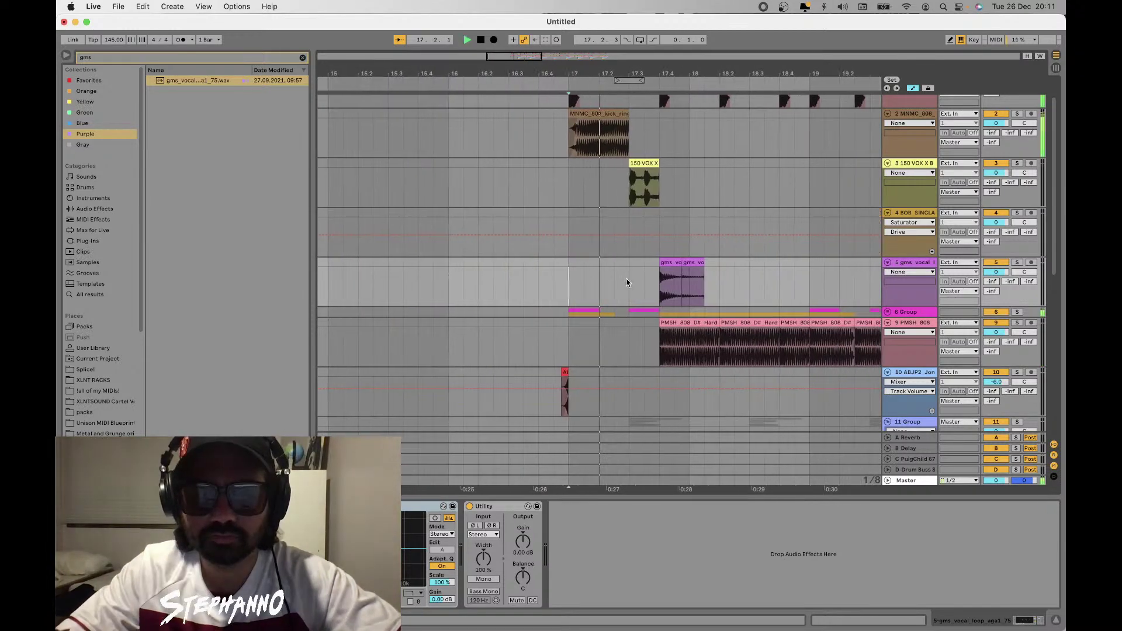
pyautogui.click(656, 265)
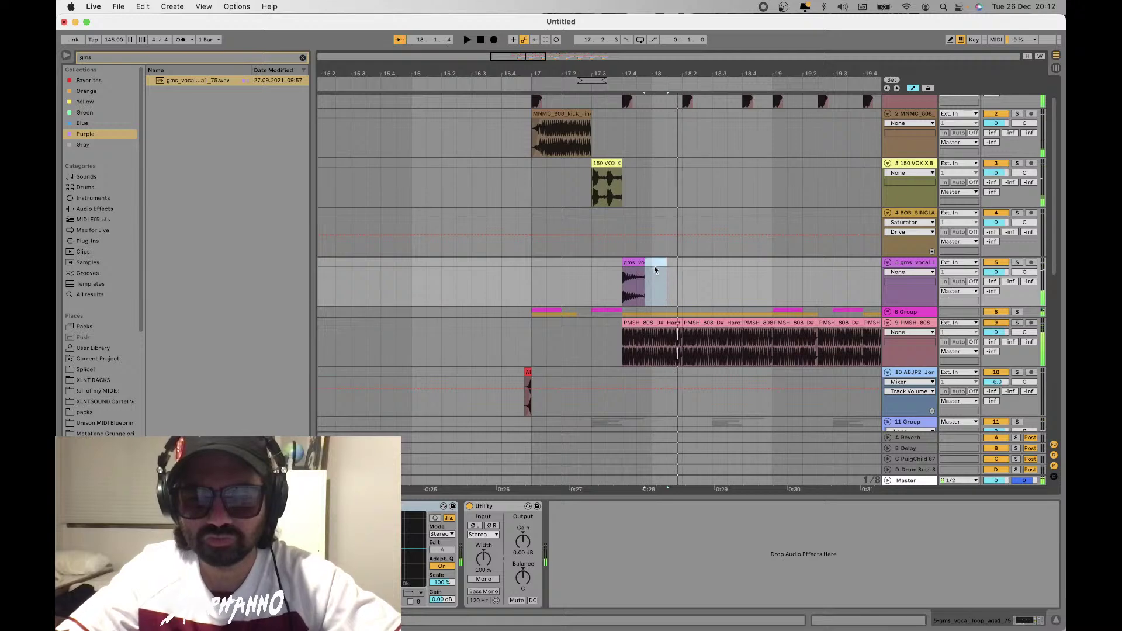
# Duplicate the one-beat vocal chop at 17.4 four times, filling each beat up to bar 19, and play the result
pyautogui.moveTo(656, 265); pyautogui.dragTo(633, 270)
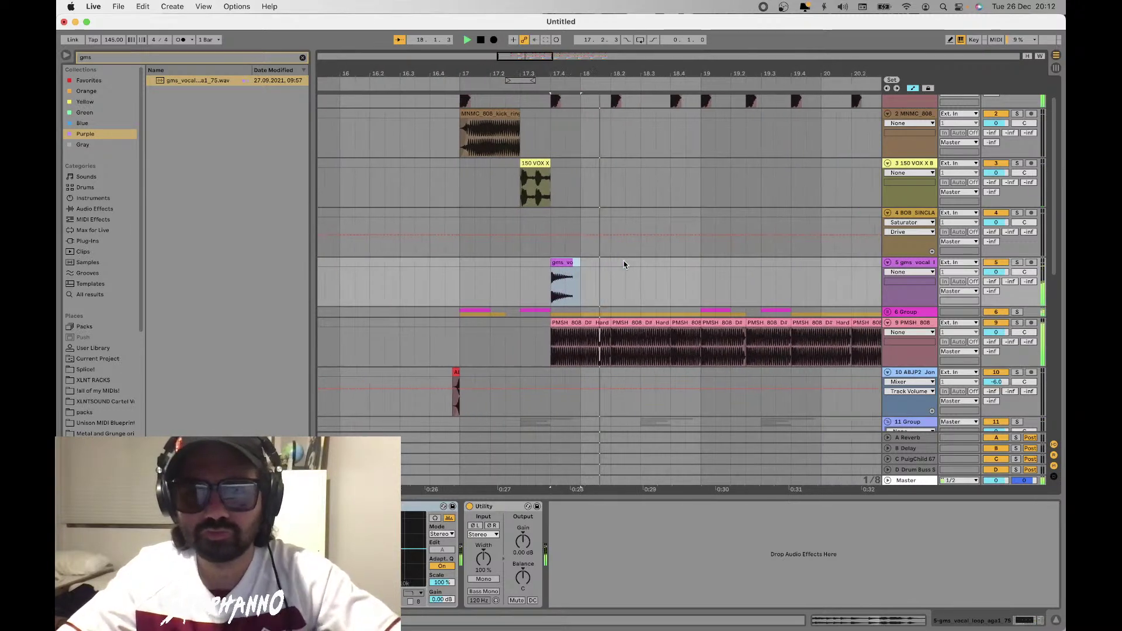
pyautogui.press('super+d')
pyautogui.press('super+d')
pyautogui.press('super+d')
pyautogui.press('super+d')
pyautogui.scroll(-5, 623, 260)
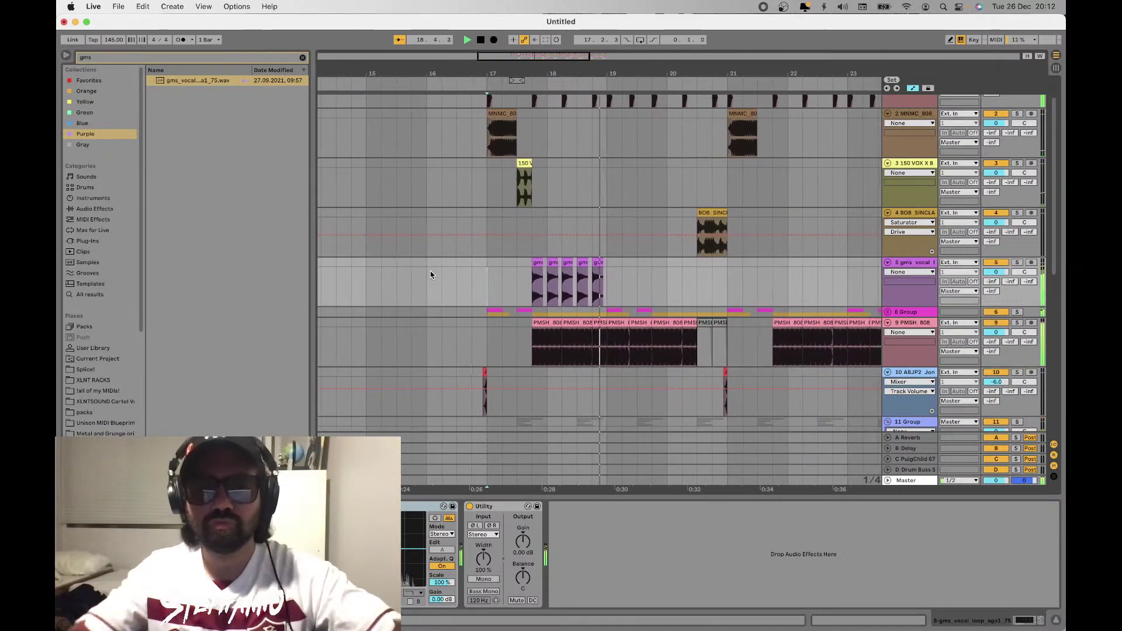
pyautogui.press('space')
# Cut the last vocal chop at 18.4 to half a beat, repeat that half up to bar 19, and play it
pyautogui.scroll(3, 581, 283)
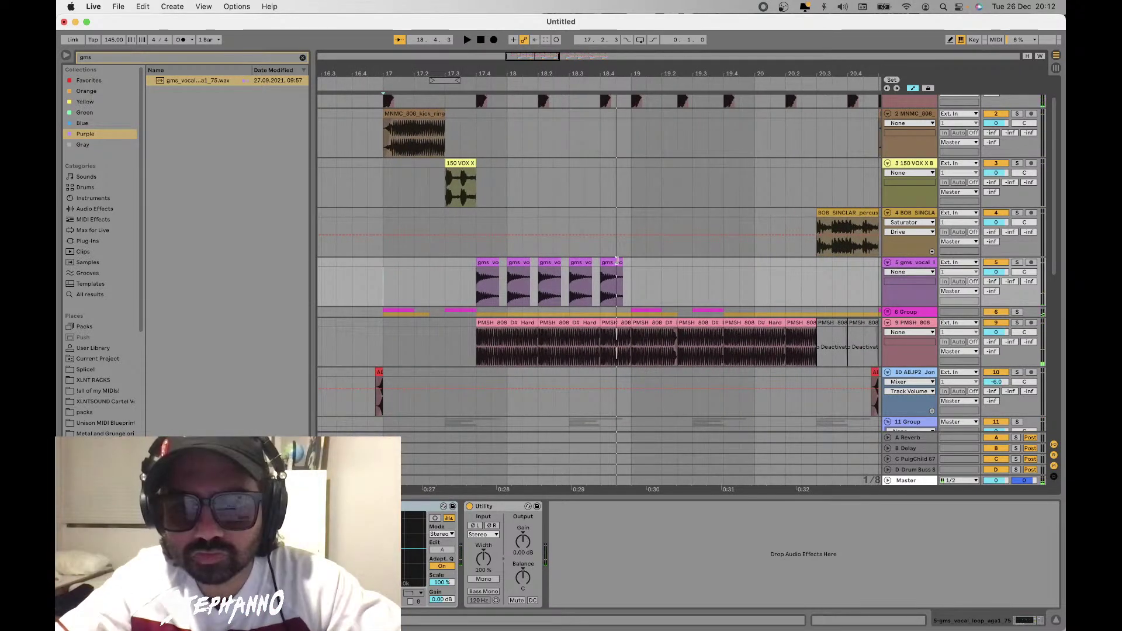
pyautogui.moveTo(616, 261); pyautogui.dragTo(618, 265)
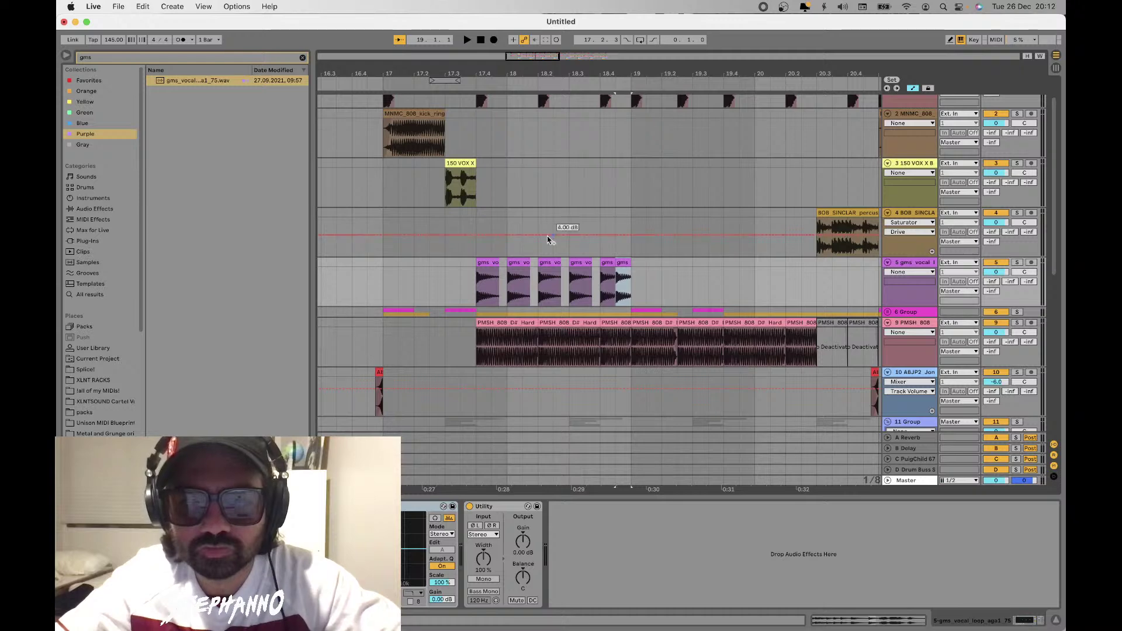
pyautogui.scroll(-4, 516, 258)
pyautogui.click(489, 271)
pyautogui.press('space')
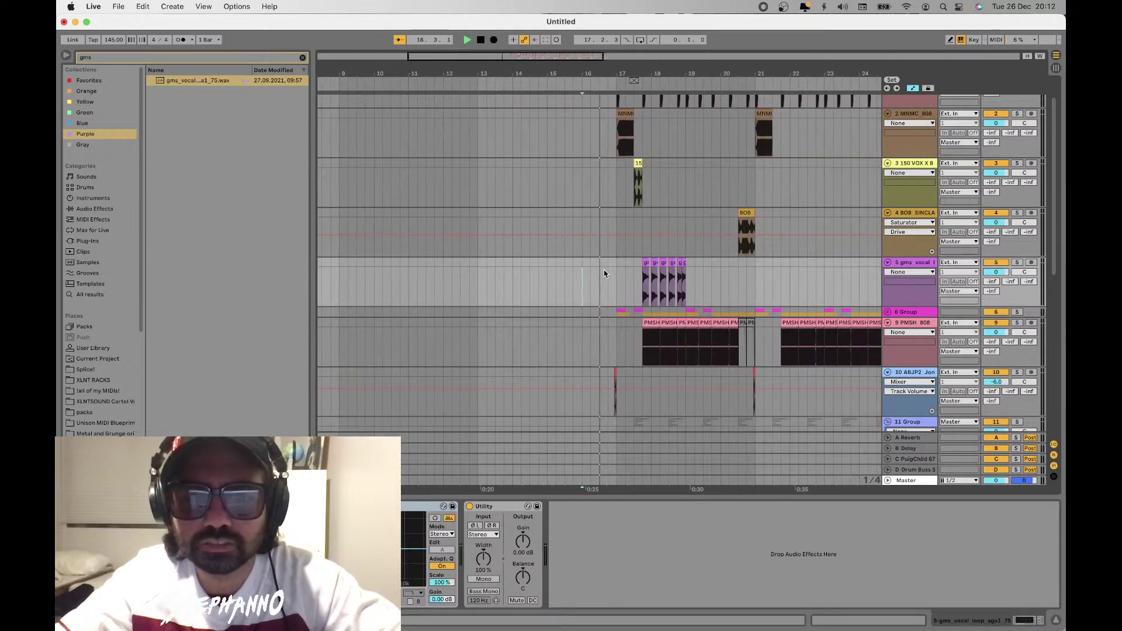
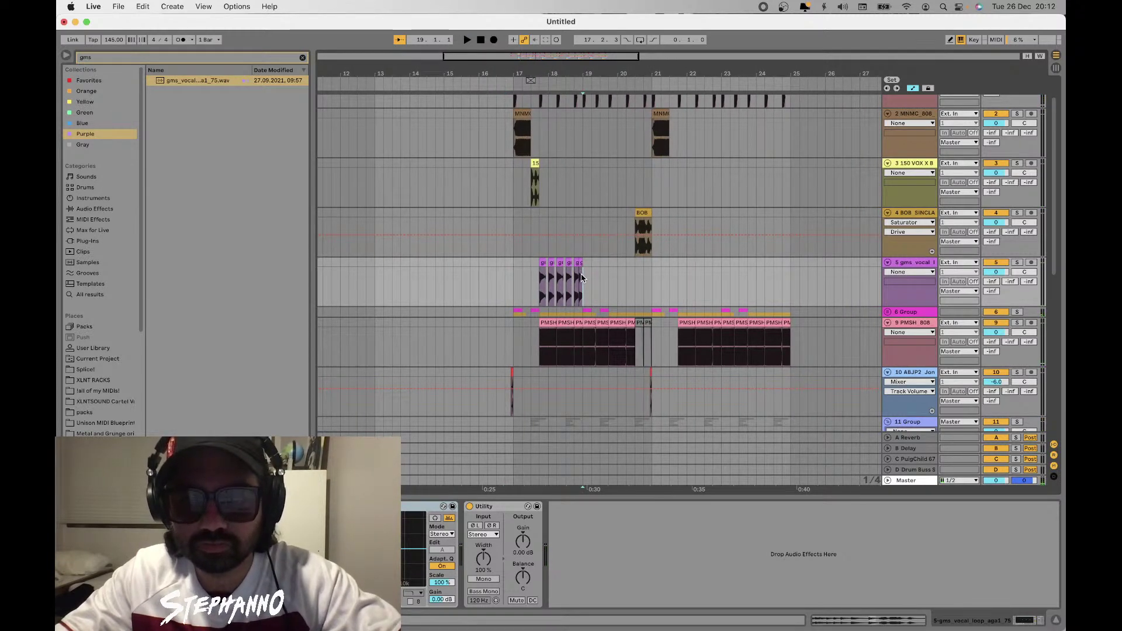
# Duplicate the vocal chop phrase to start at bar 19, play it from bar 17, and deactivate the copied chop at 19.2
pyautogui.press('super+d')
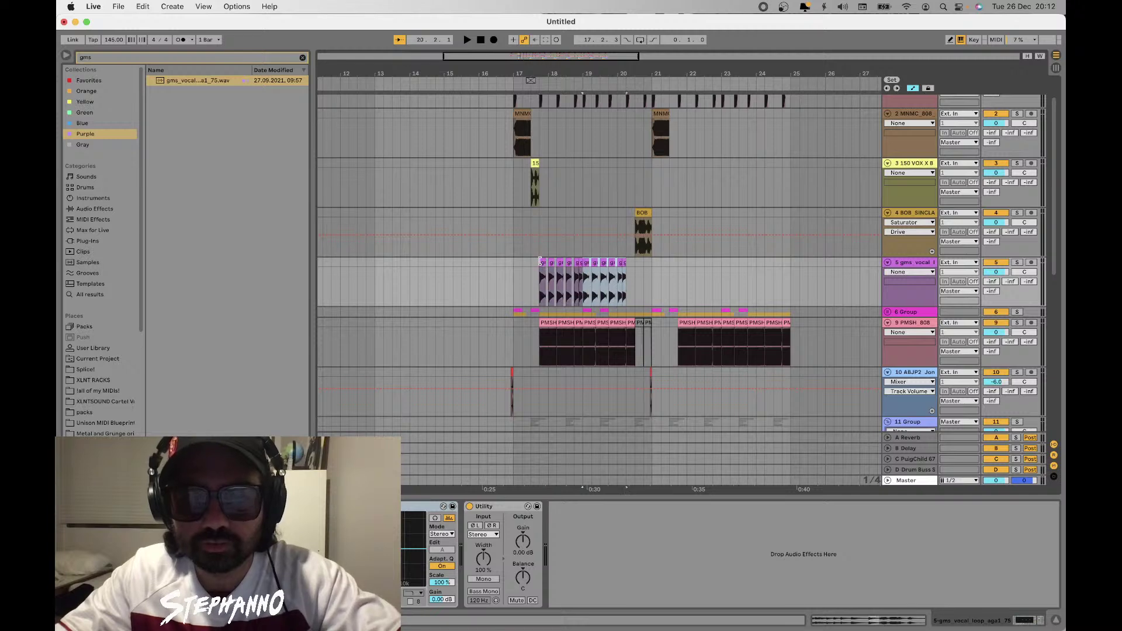
pyautogui.click(516, 273)
pyautogui.press('space')
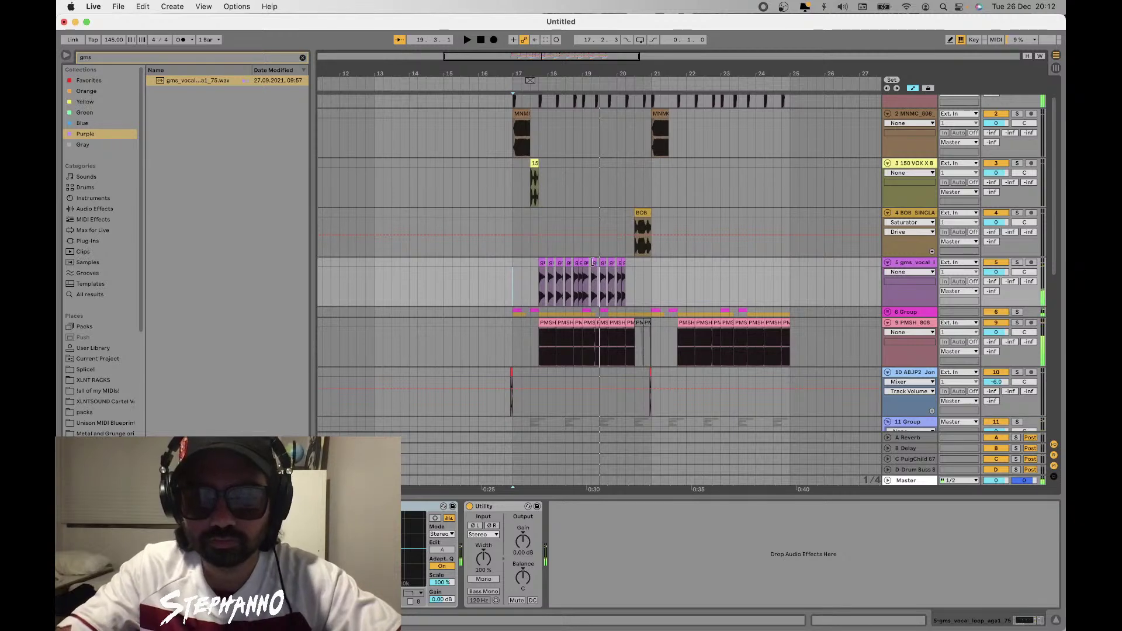
pyautogui.click(594, 261)
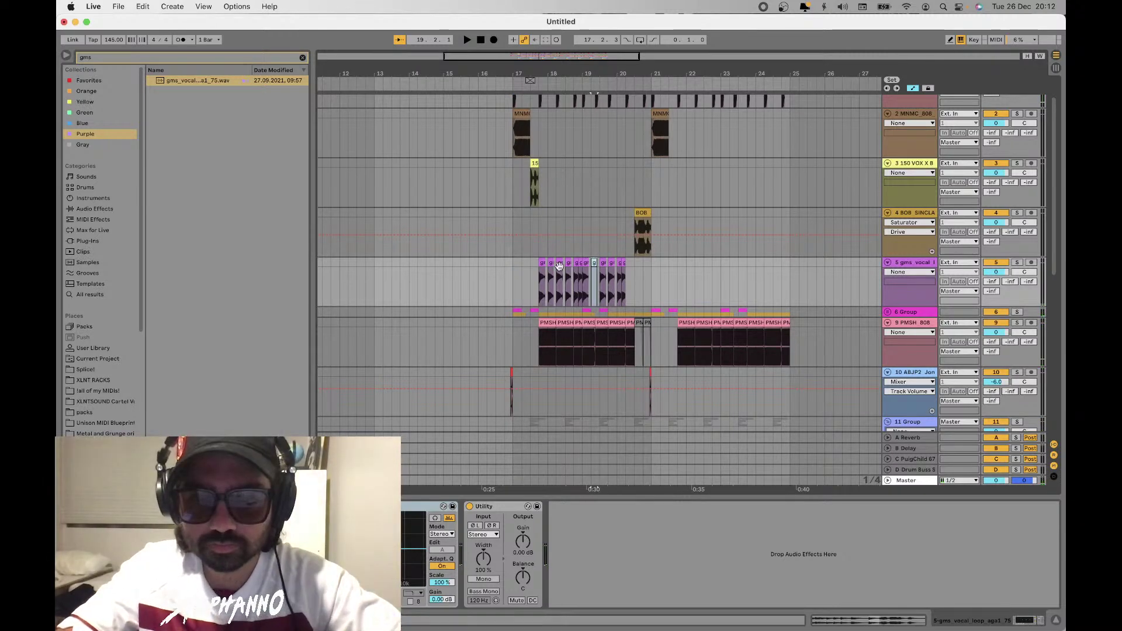
pyautogui.press('space')
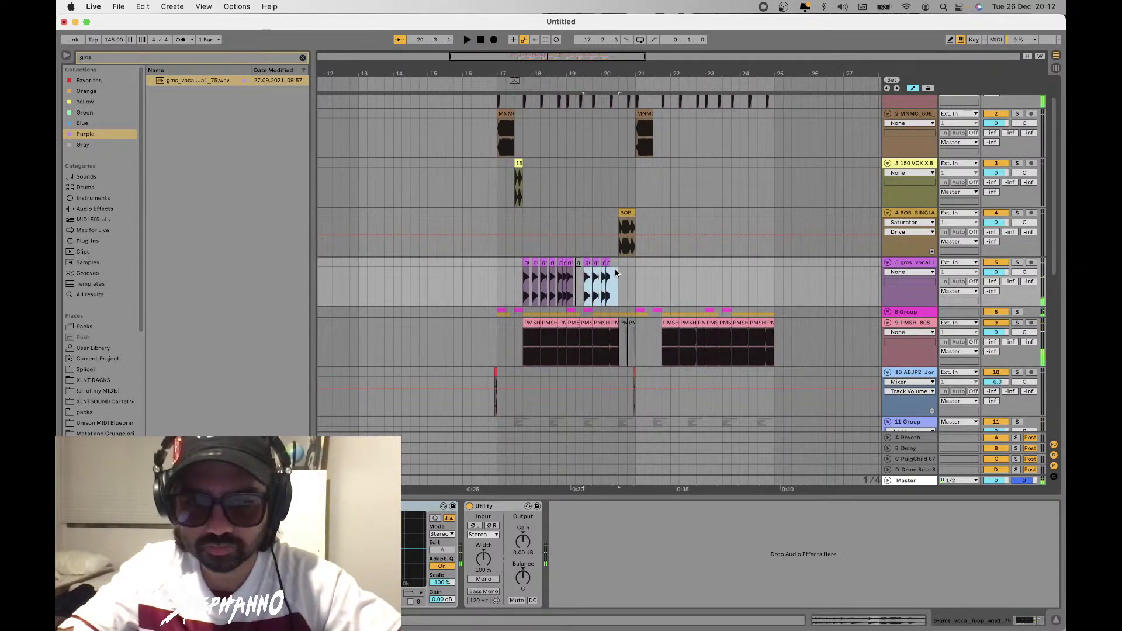
# Replace the vocal chops from 19.3 onward with a copy of the first phrase starting at 19.4, and play from bar 17
pyautogui.keyDown('shift'); pyautogui.click(527, 266); pyautogui.keyUp('shift')
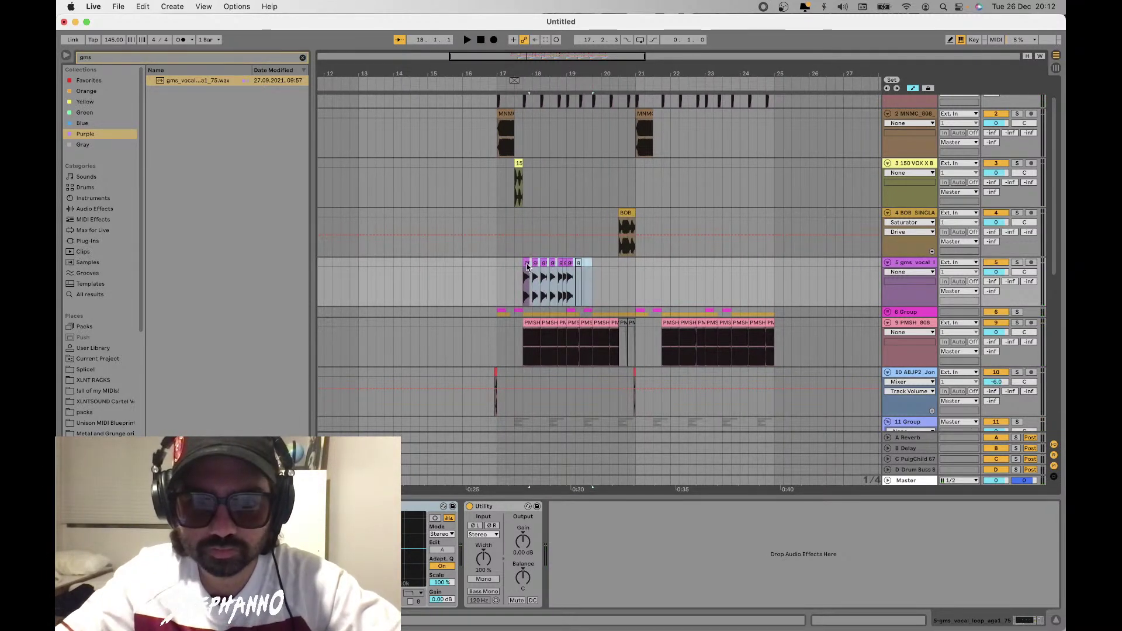
pyautogui.press('super+d')
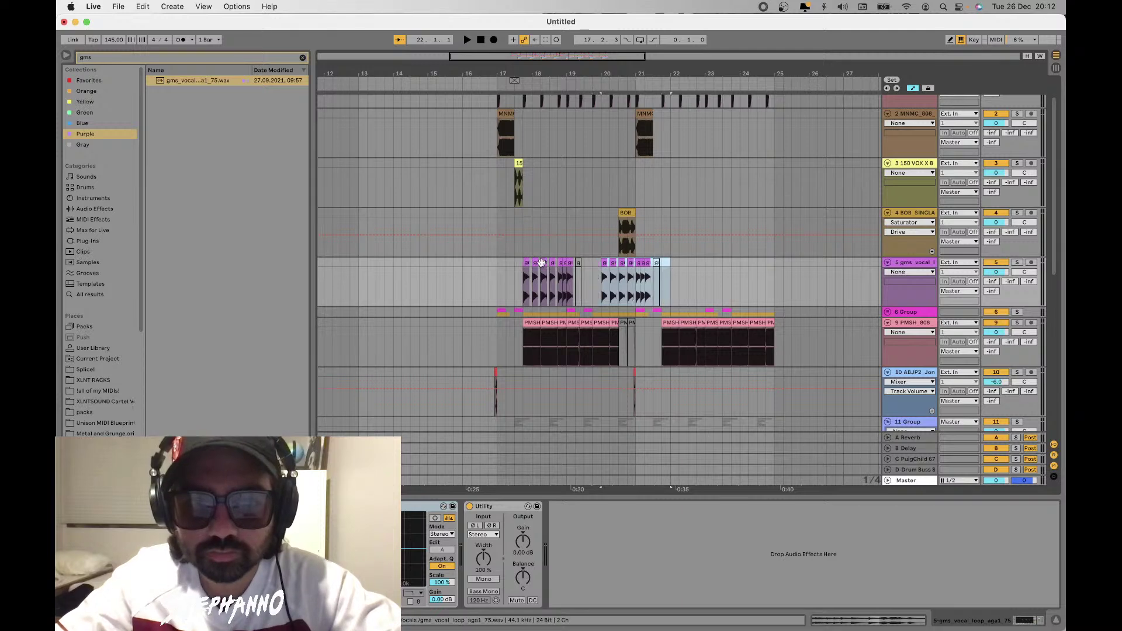
pyautogui.click(495, 267)
pyautogui.press('space')
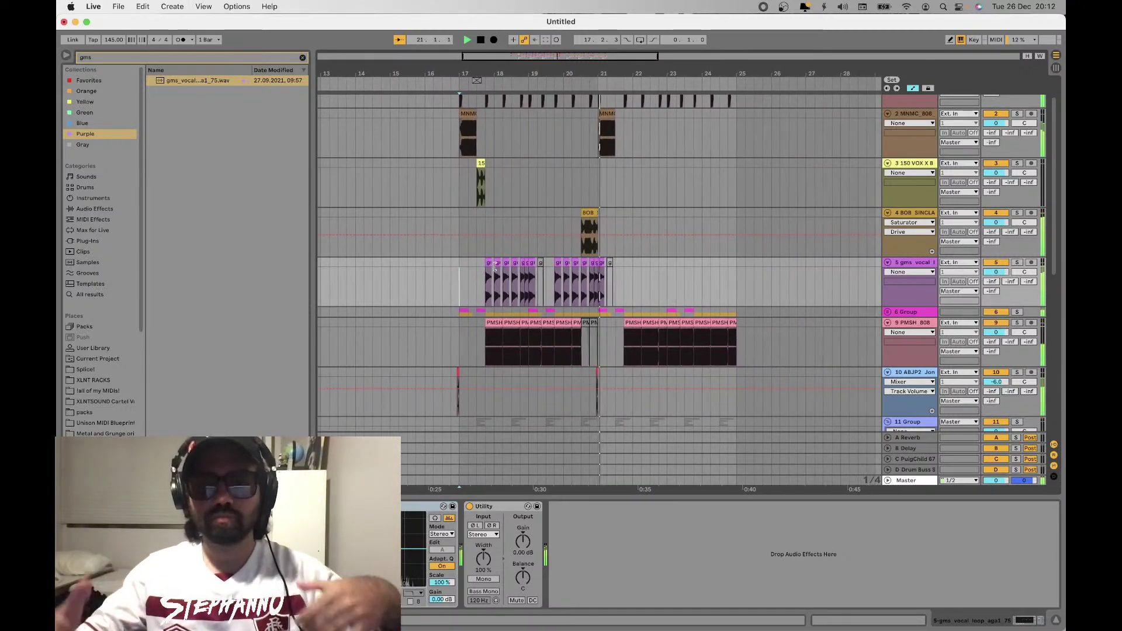
pyautogui.press('space')
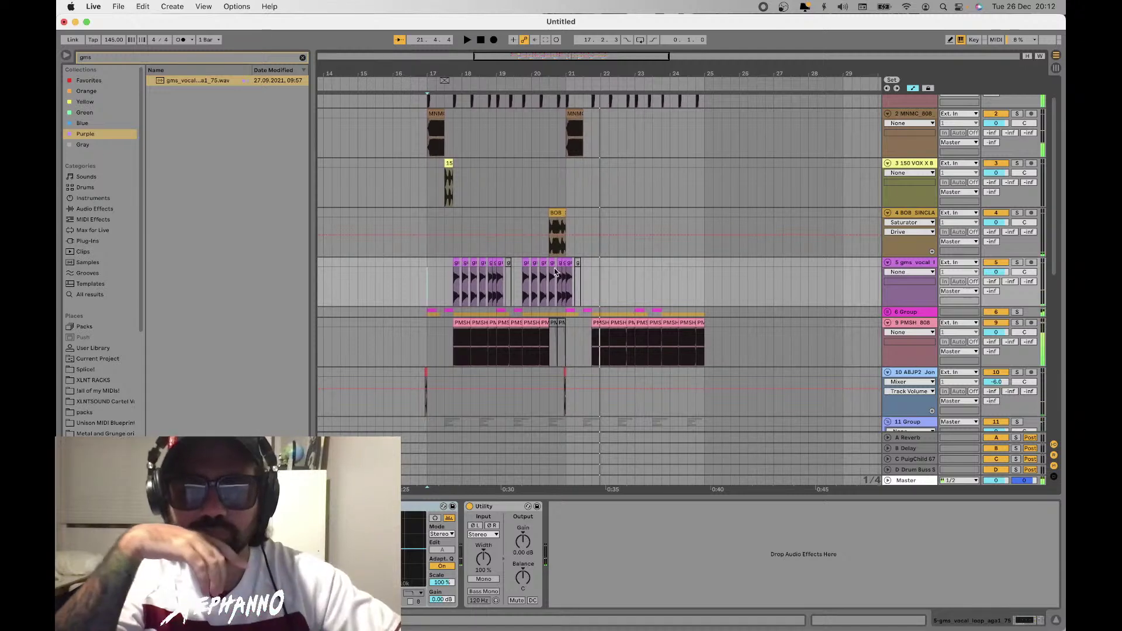
# Duplicate the gms vocal track's section from bar 17 to 21 so it repeats at bar 21, and play from bar 17
pyautogui.moveTo(566, 273); pyautogui.dragTo(435, 268)
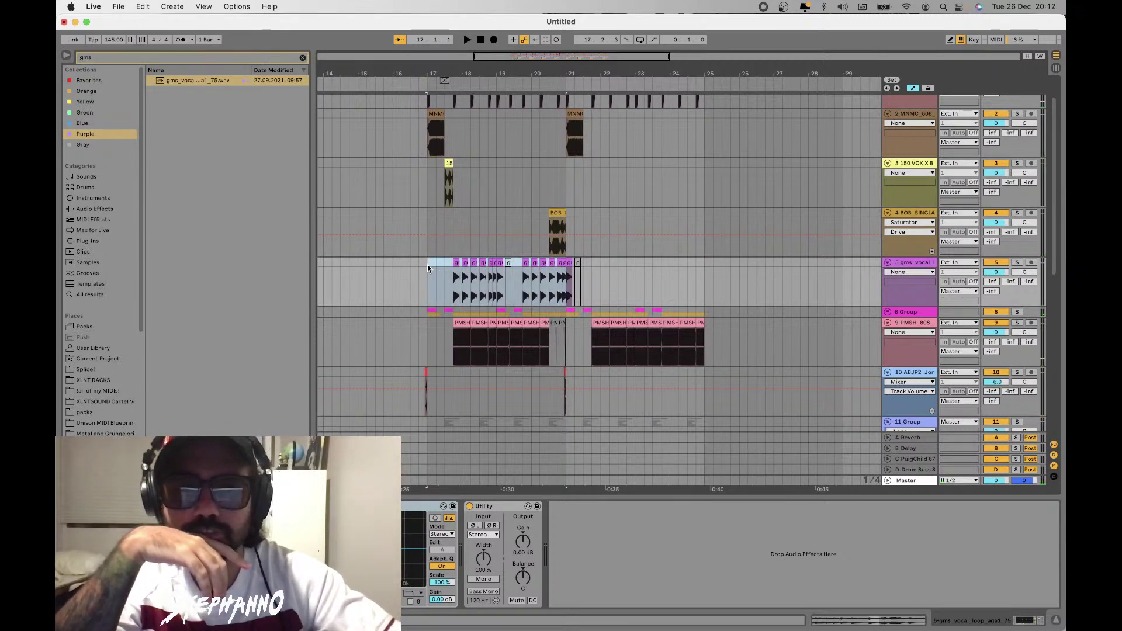
pyautogui.press('super+d')
pyautogui.click(427, 269)
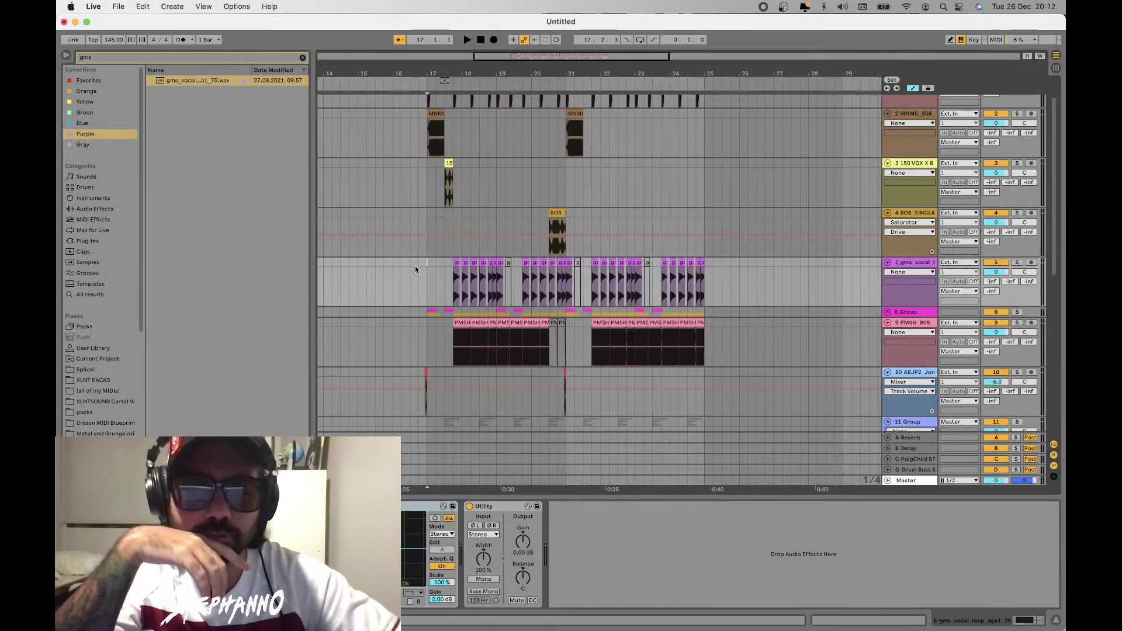
pyautogui.press('space')
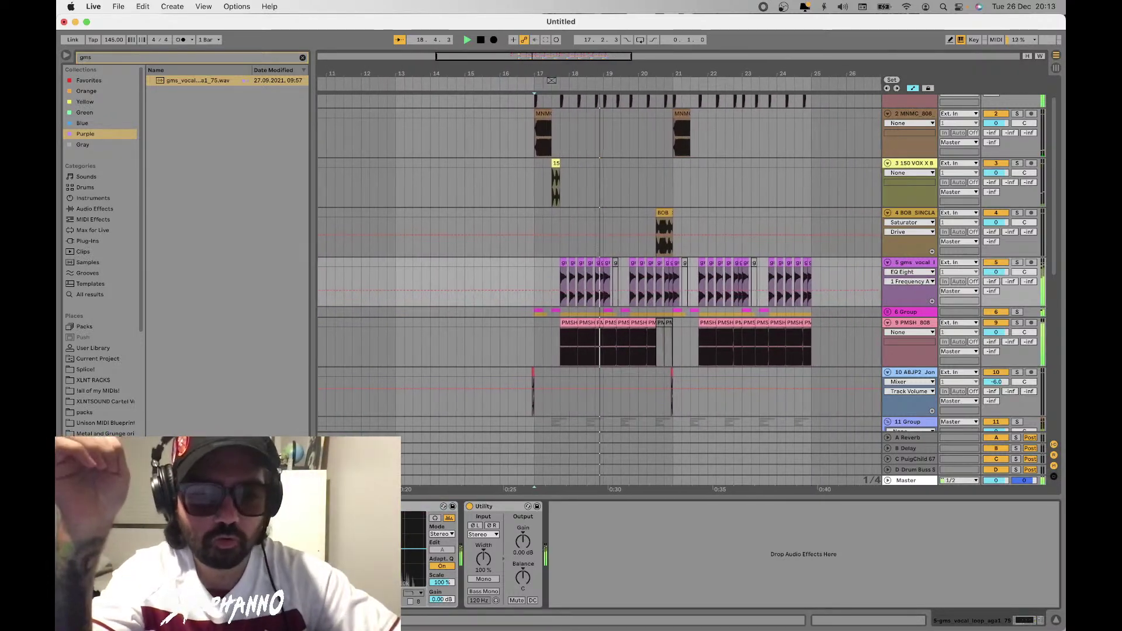
pyautogui.press('space')
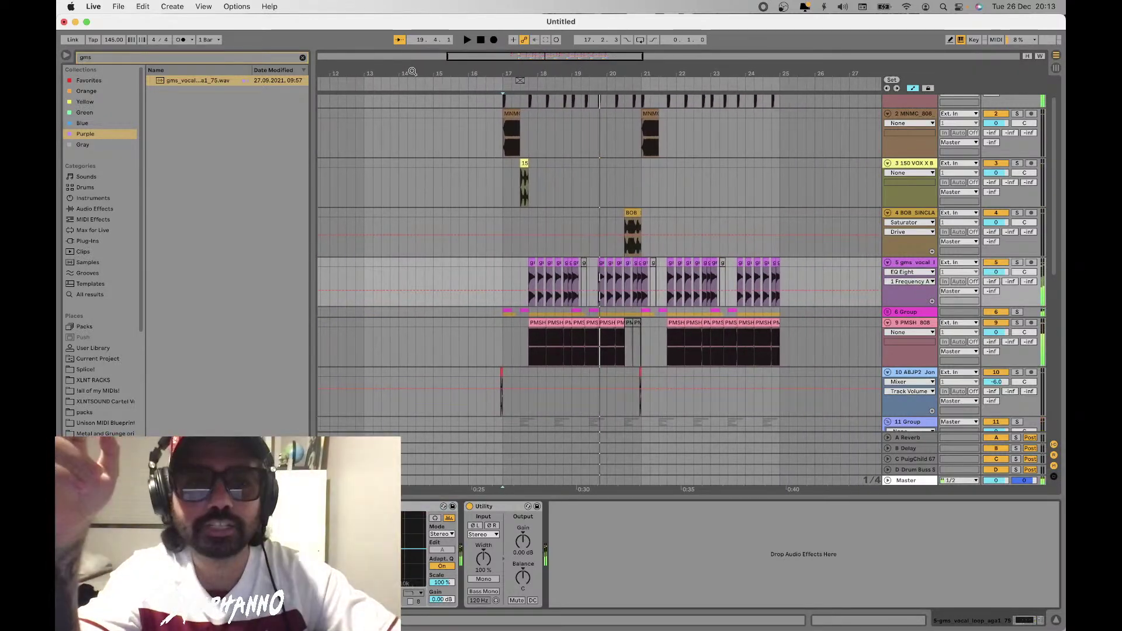
# Play the drop from bar 17 through the repeated vocal chops past bar 23
pyautogui.click(531, 262)
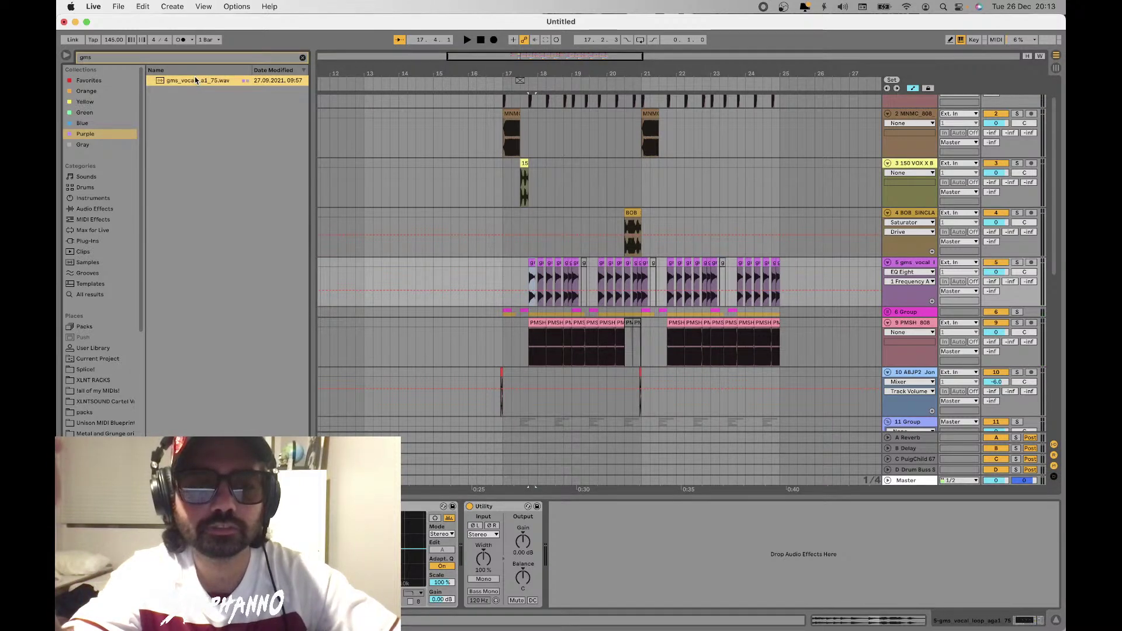
pyautogui.click(500, 259)
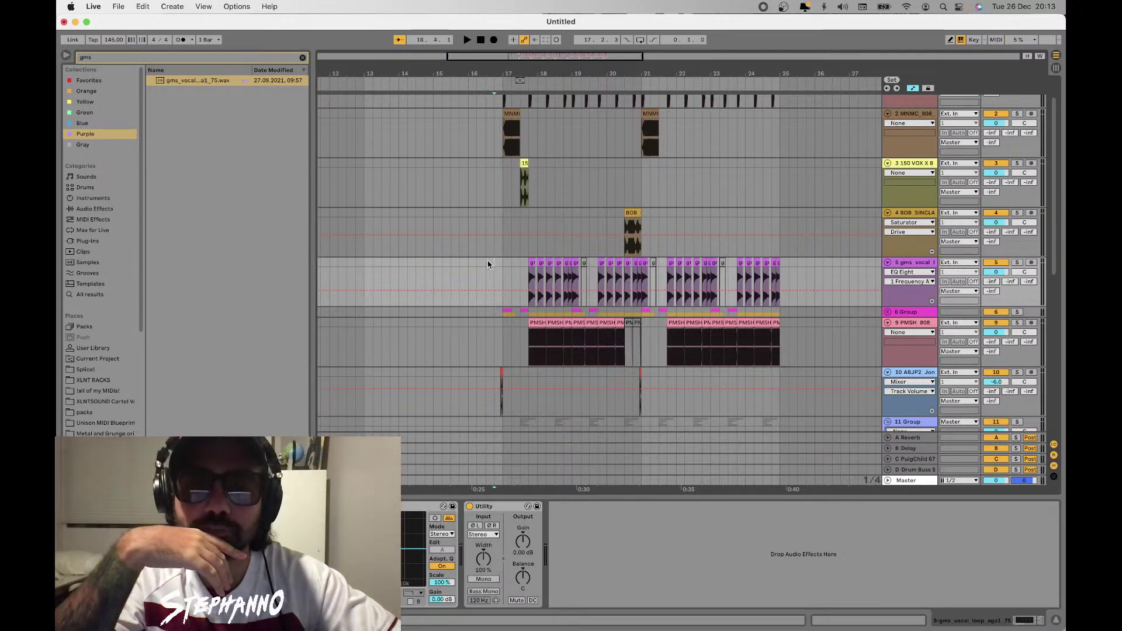
pyautogui.click(469, 266)
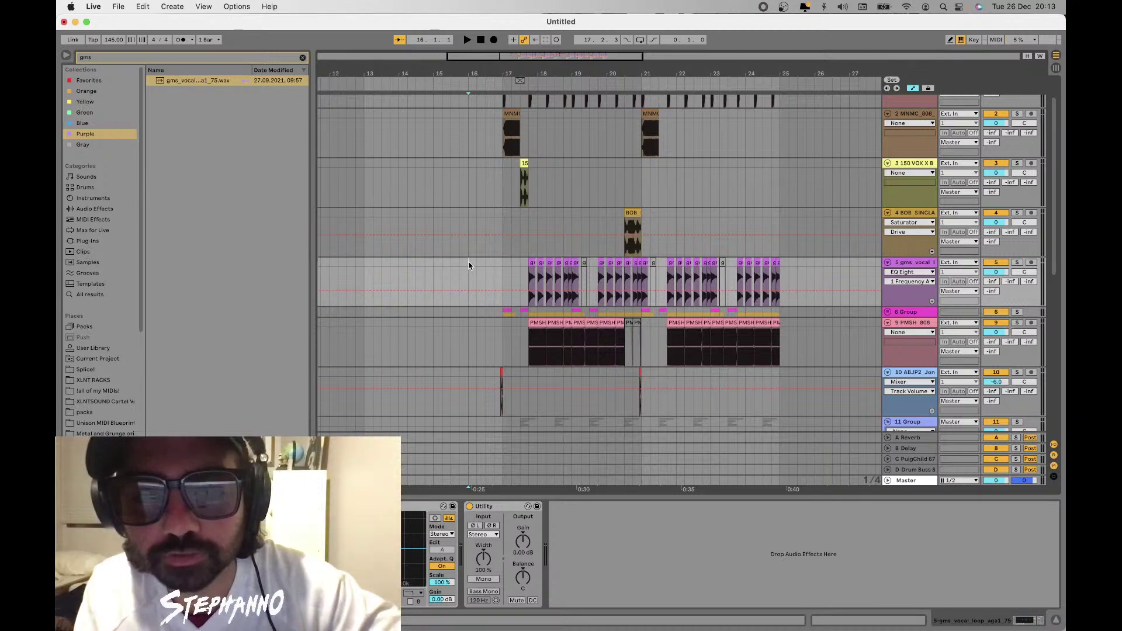
pyautogui.press('space')
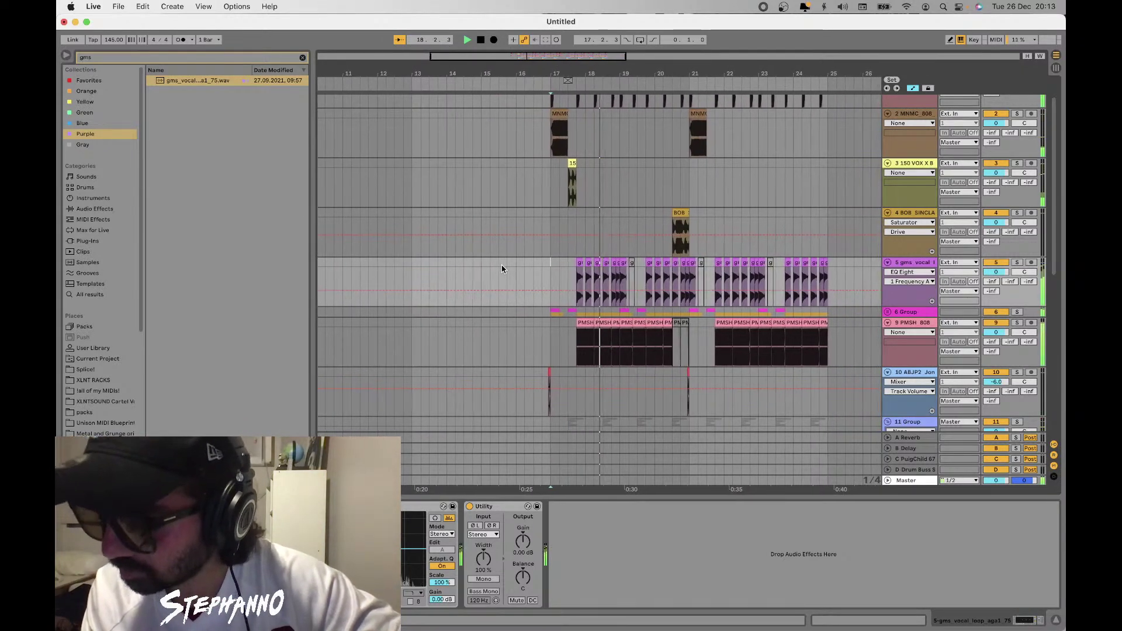
pyautogui.scroll(-2, 501, 269)
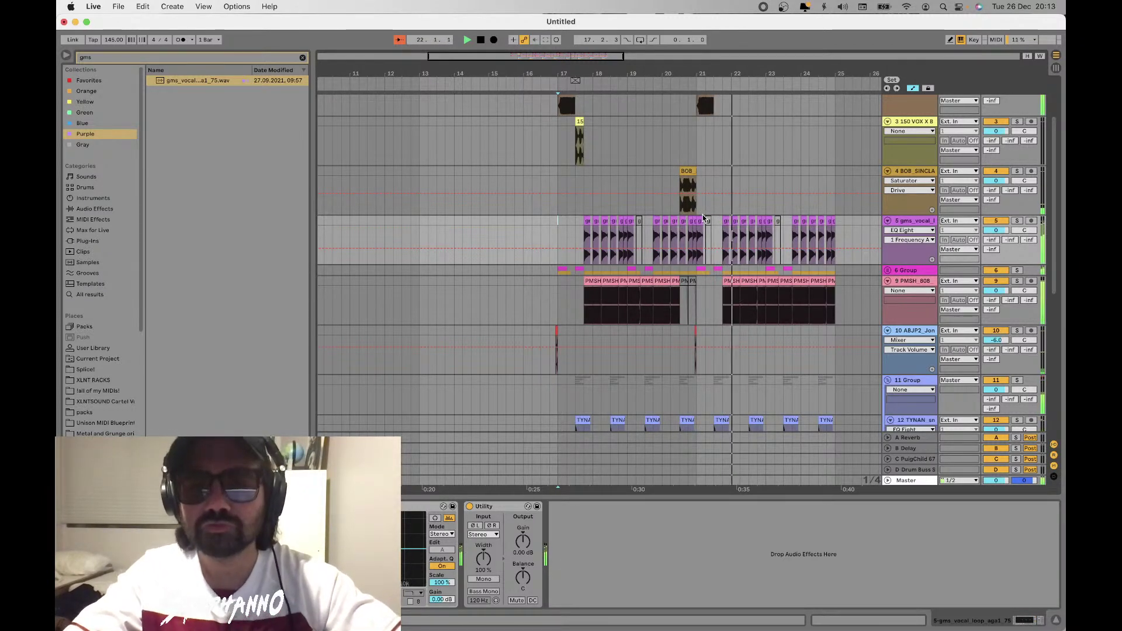
pyautogui.press('-')
pyautogui.press('-')
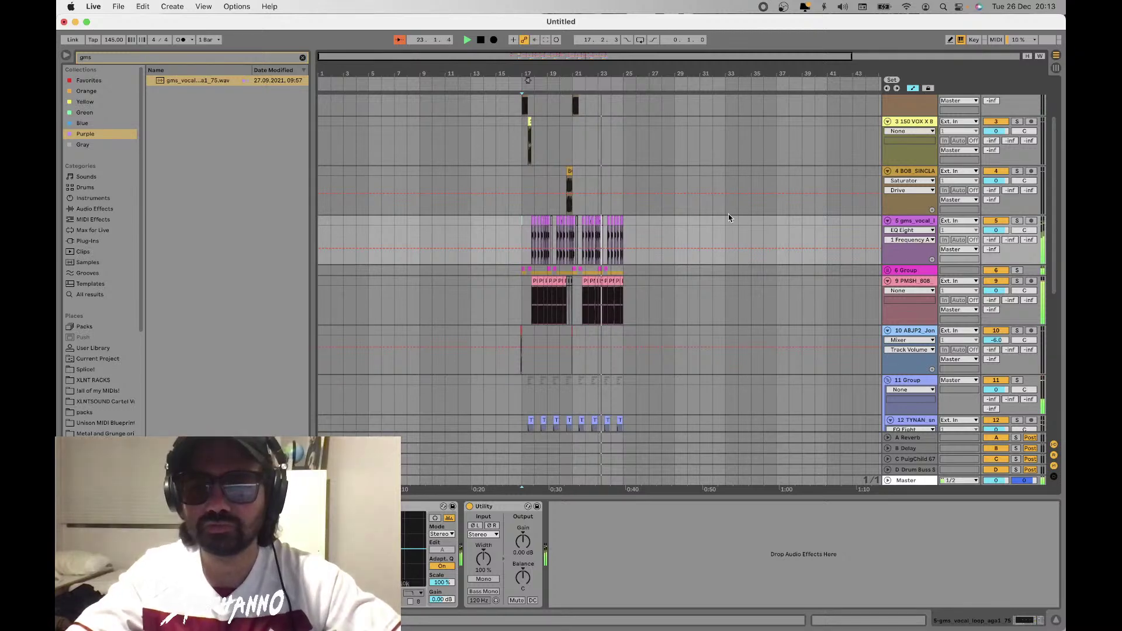
pyautogui.press('space')
# Insert a new audio track below the gms vocal track and clear the browser search
pyautogui.press('super+t')
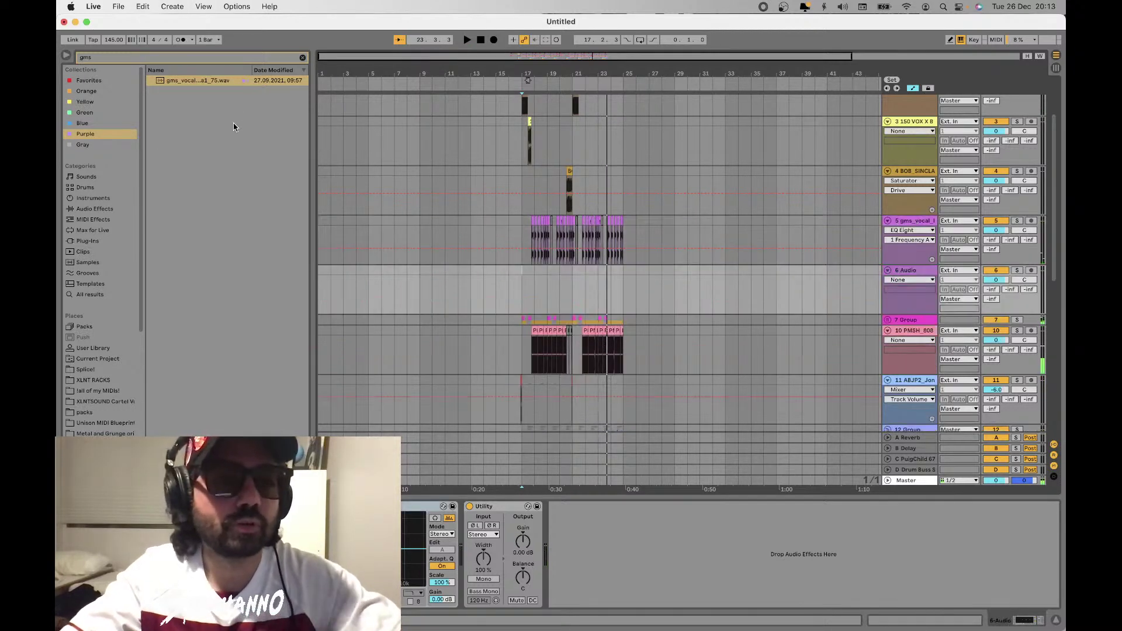
pyautogui.click(303, 59)
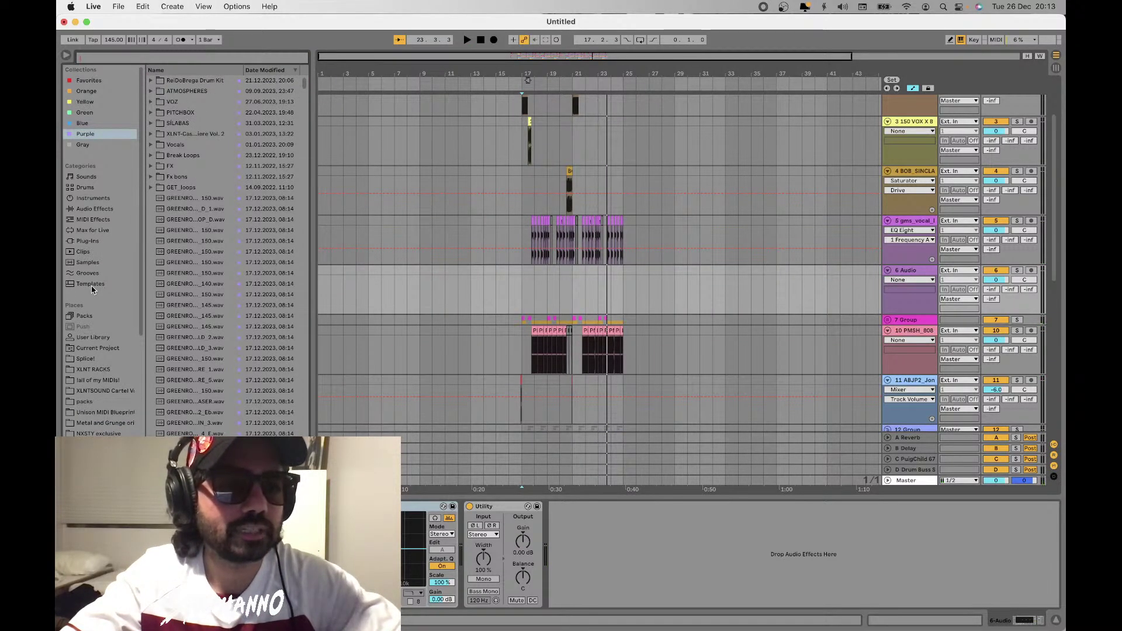
# Audition the vocal samples in the !Vocals folder of the Splice! library
pyautogui.click(84, 359)
pyautogui.scroll(15, 184, 127)
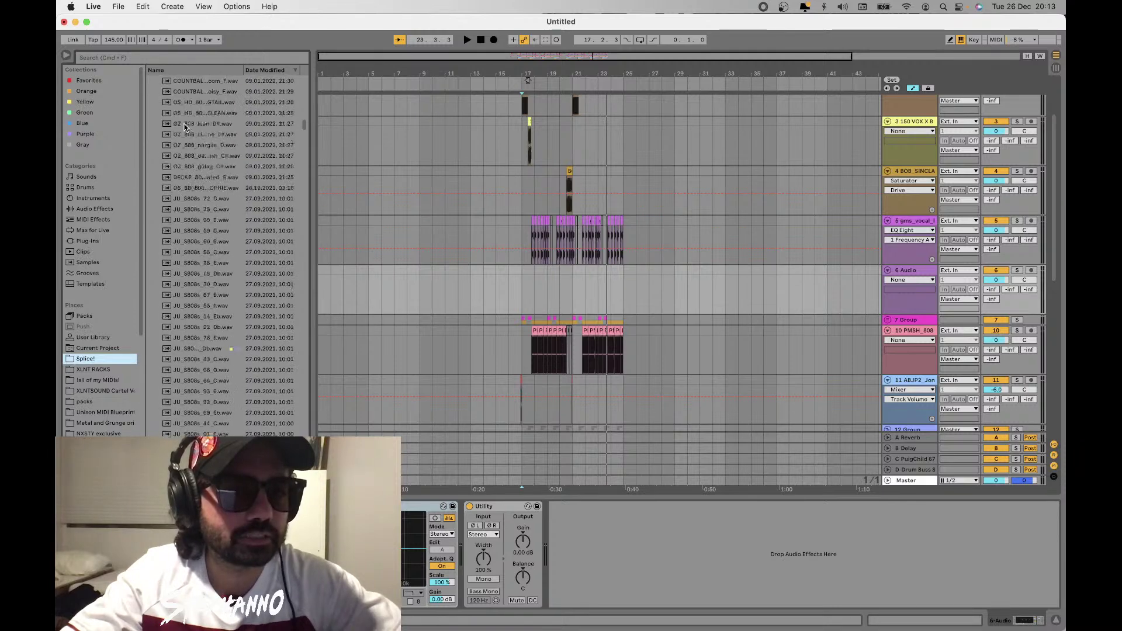
pyautogui.click(151, 92)
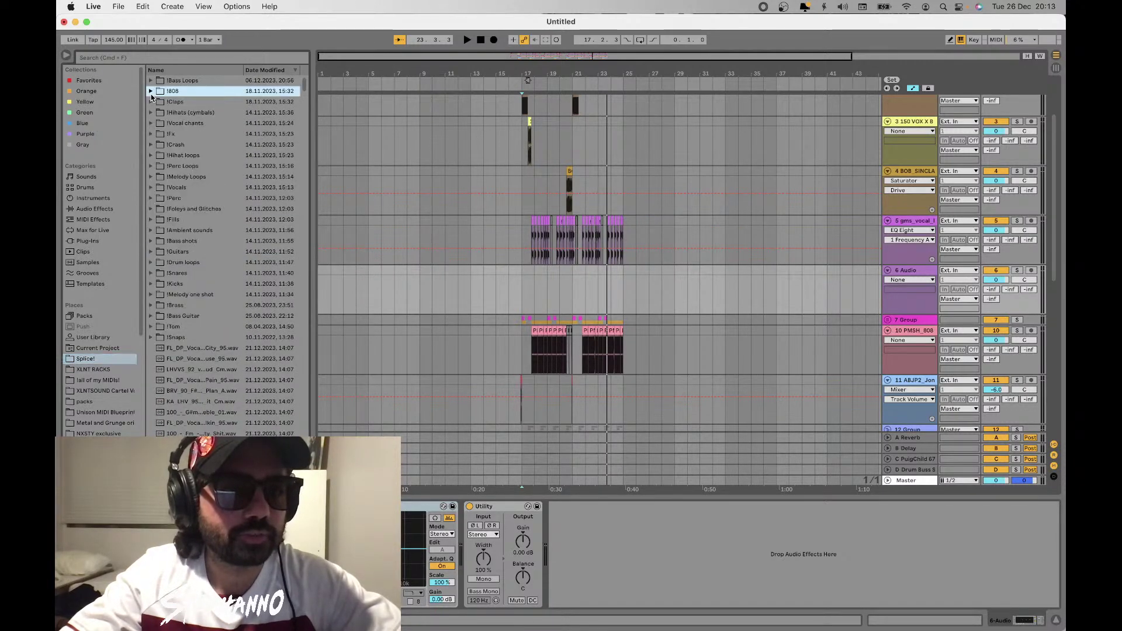
pyautogui.click(177, 188)
pyautogui.press('Right')
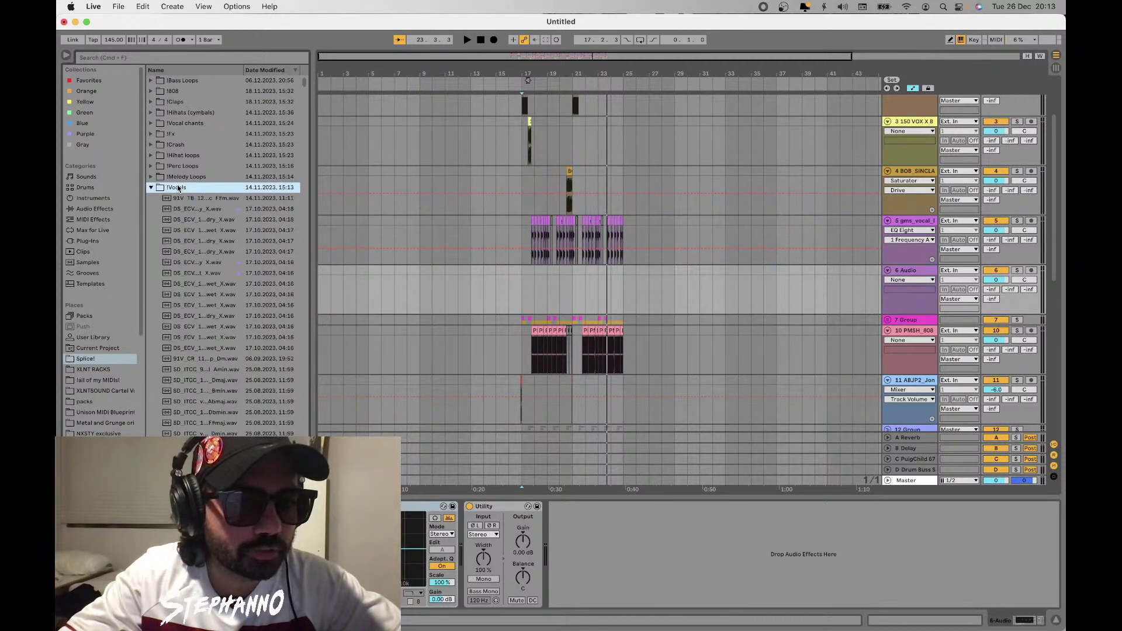
pyautogui.press('Down')
pyautogui.press('Down')
pyautogui.press('Down')
pyautogui.press('Down')
pyautogui.press('Down')
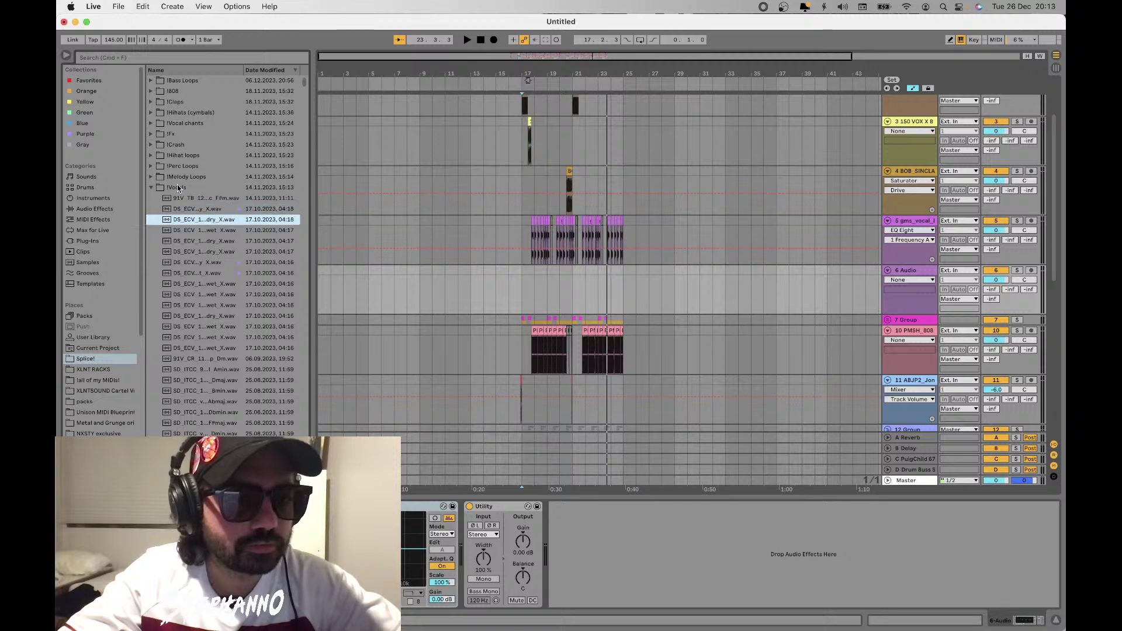
# Audition samples in the Purple collection and the sample folder, and place the SK_guitar_fx dissonance sample on the new audio track at bar 16
pyautogui.click(85, 134)
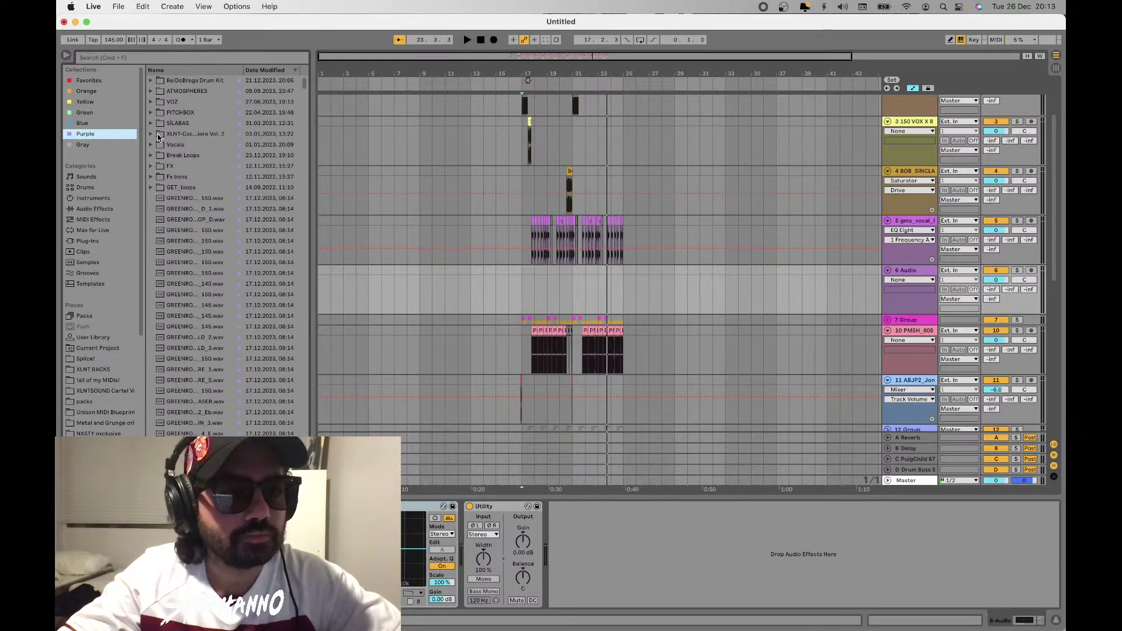
pyautogui.click(184, 200)
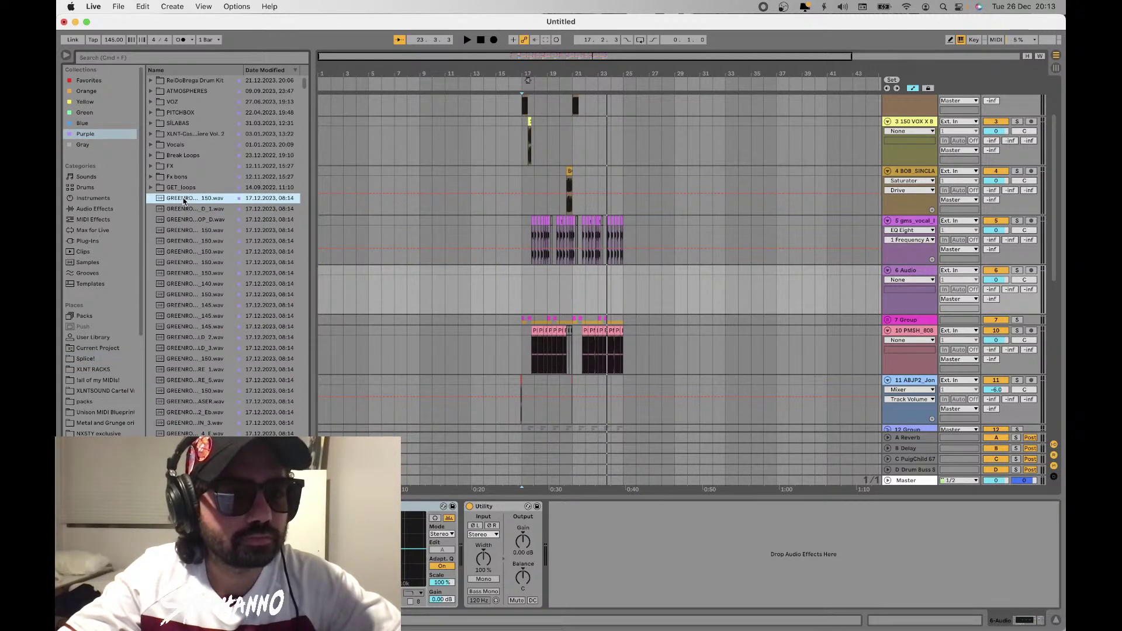
pyautogui.scroll(-5, 98, 406)
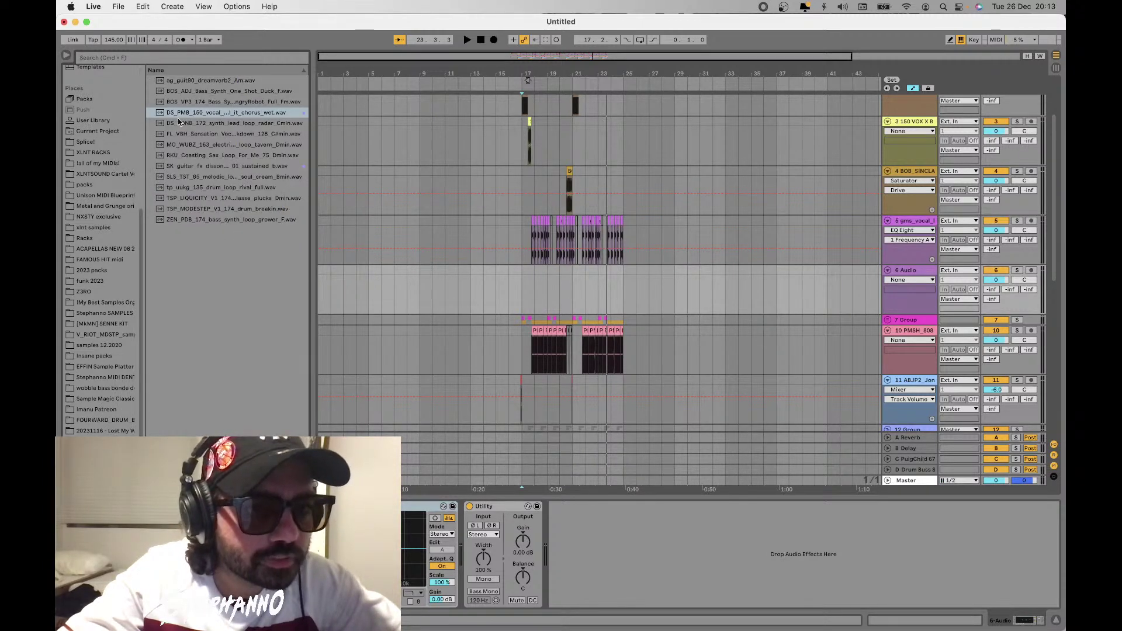
pyautogui.press('Down')
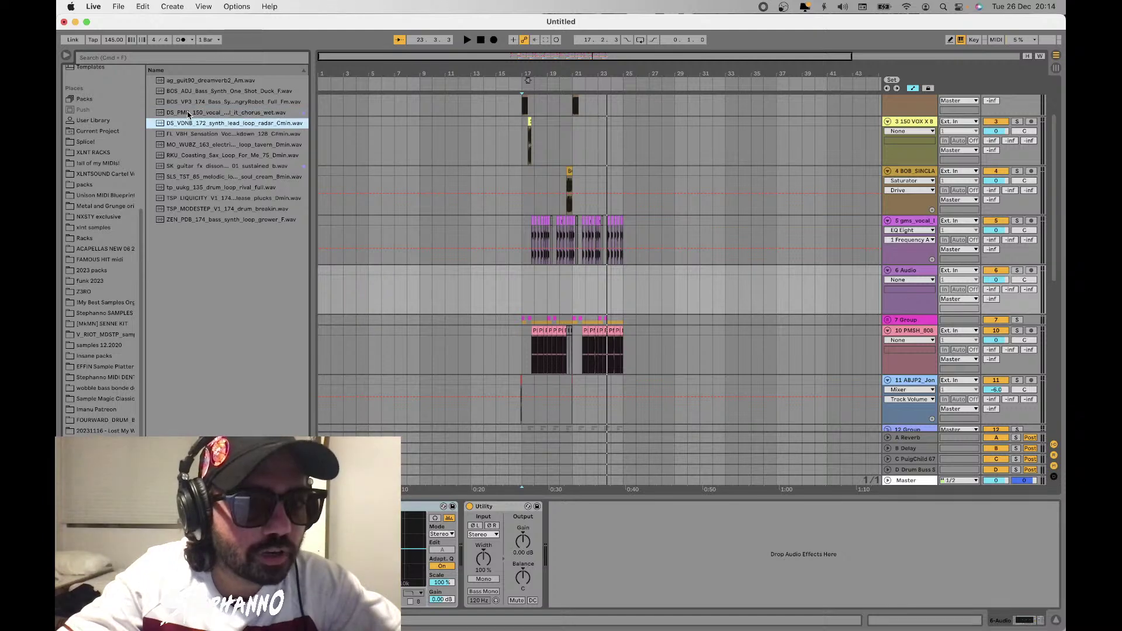
pyautogui.click(188, 113)
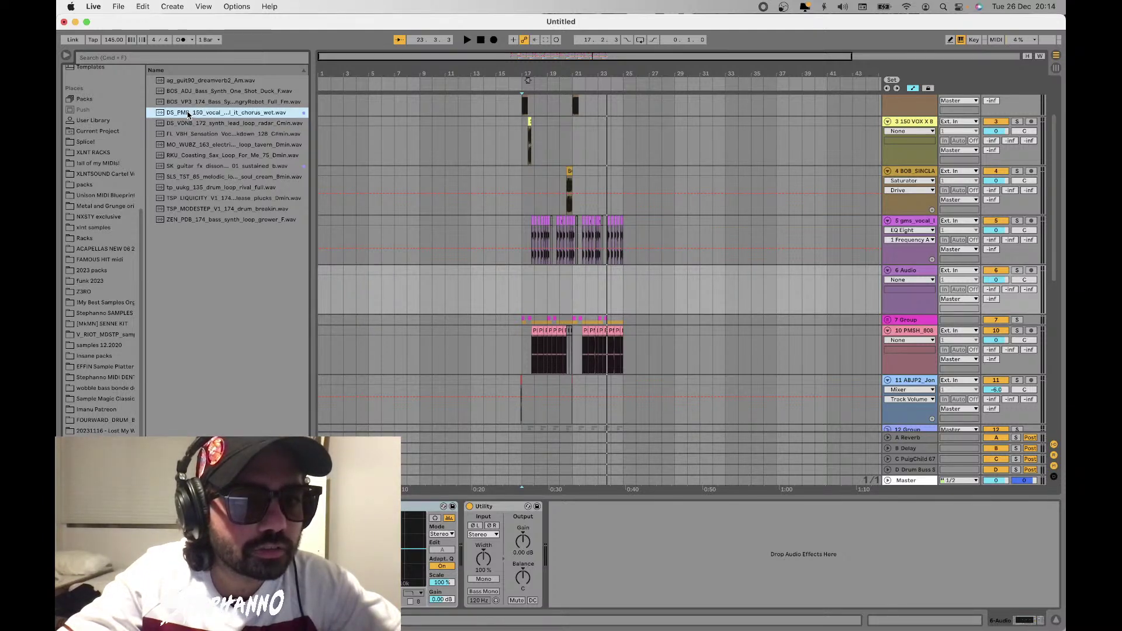
pyautogui.click(203, 166)
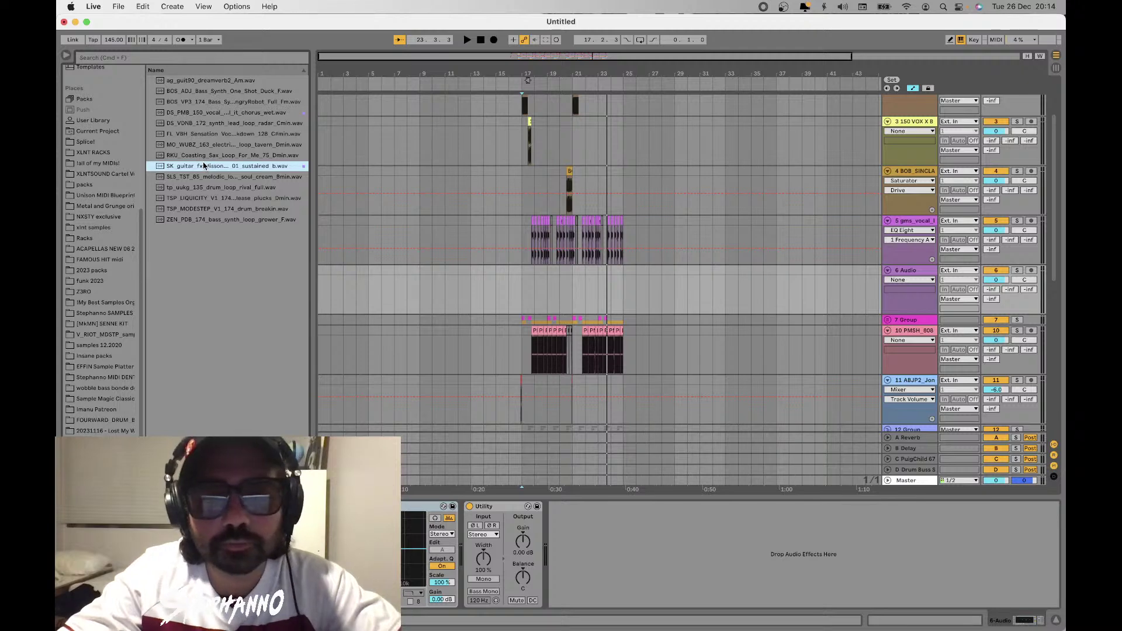
pyautogui.moveTo(204, 166); pyautogui.dragTo(513, 291)
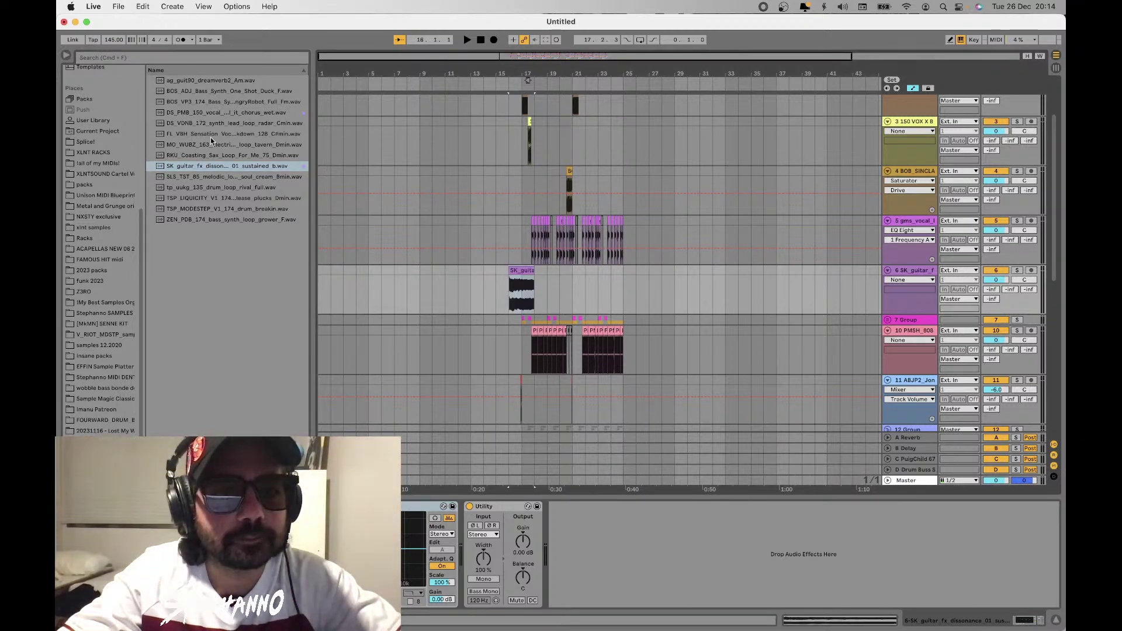
# Solo the guitar fx track and play bar 16 of its clip in a one-bar loop
pyautogui.click(216, 114)
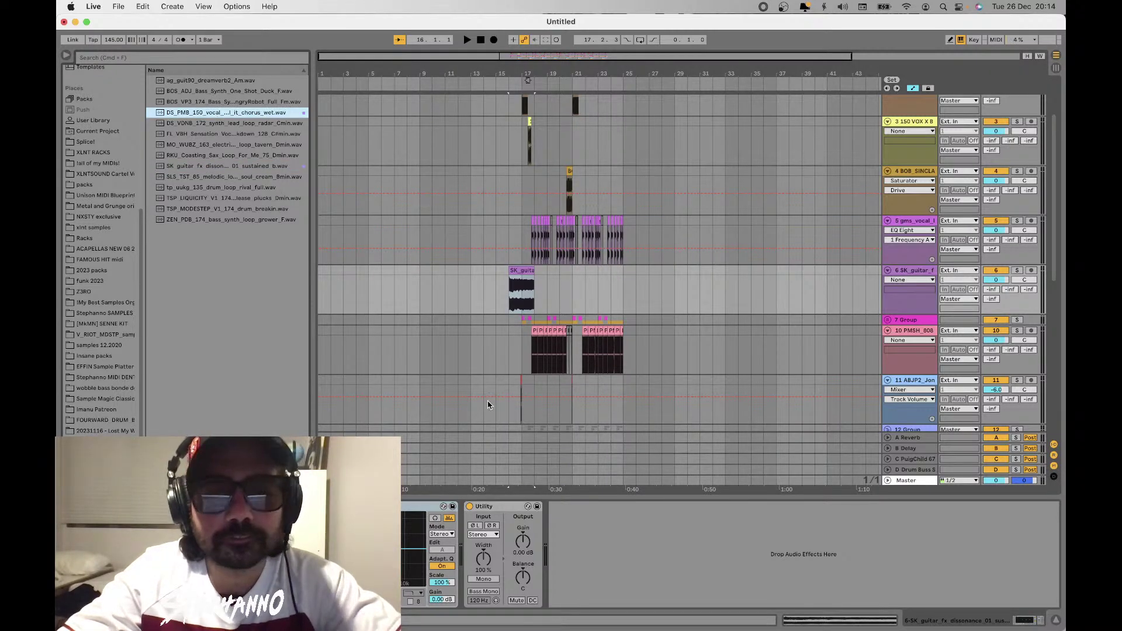
pyautogui.scroll(5, 518, 273)
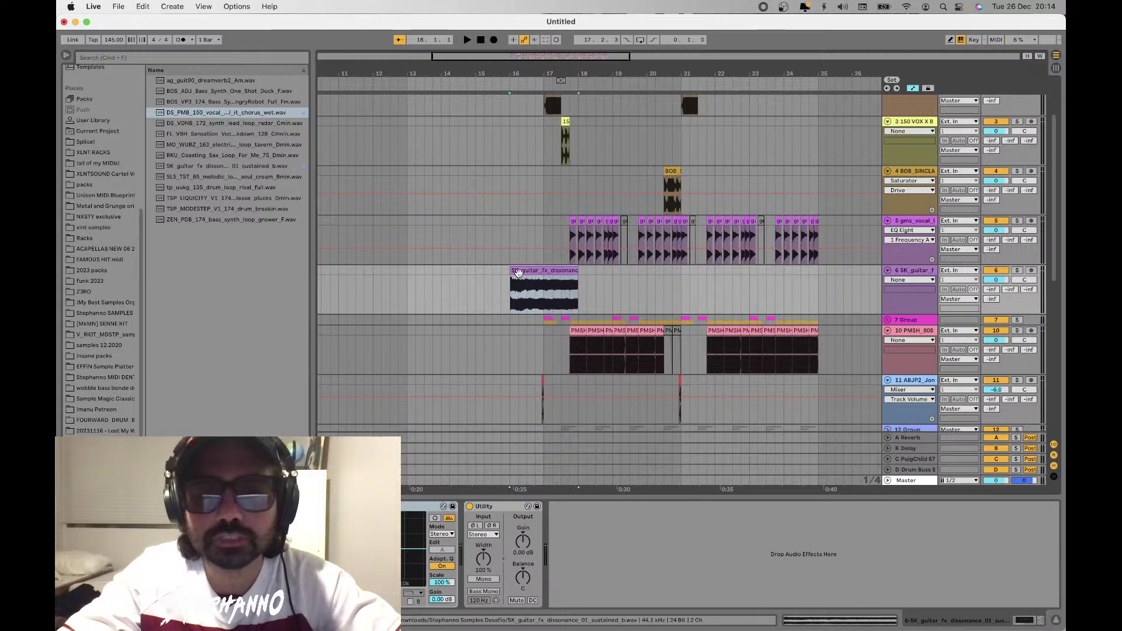
pyautogui.click(1017, 270)
pyautogui.press('space')
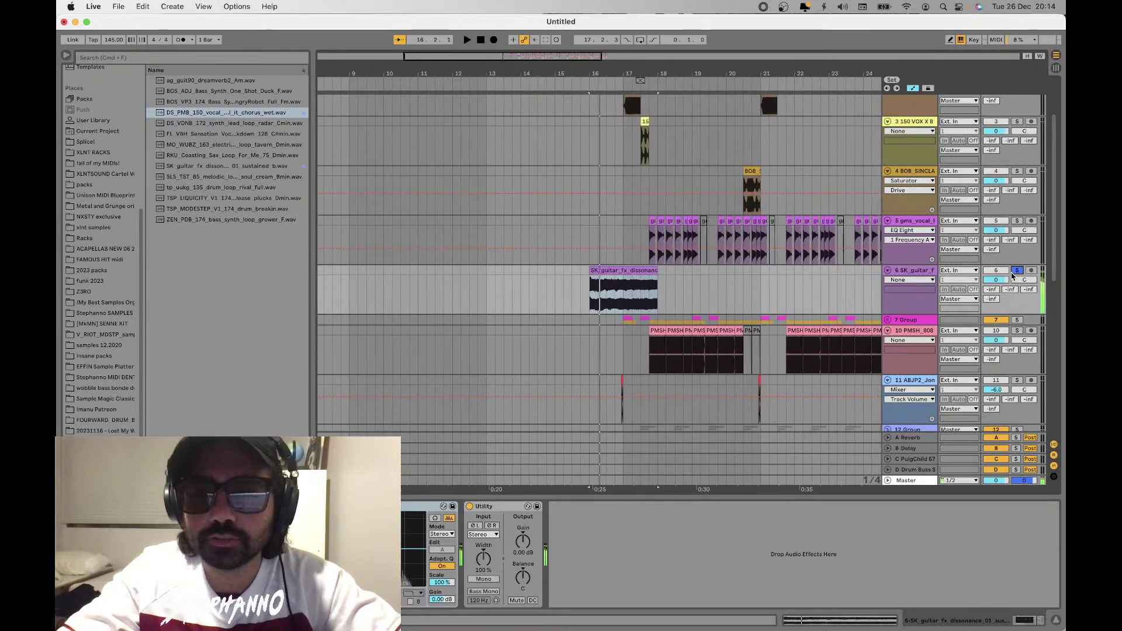
pyautogui.click(588, 304)
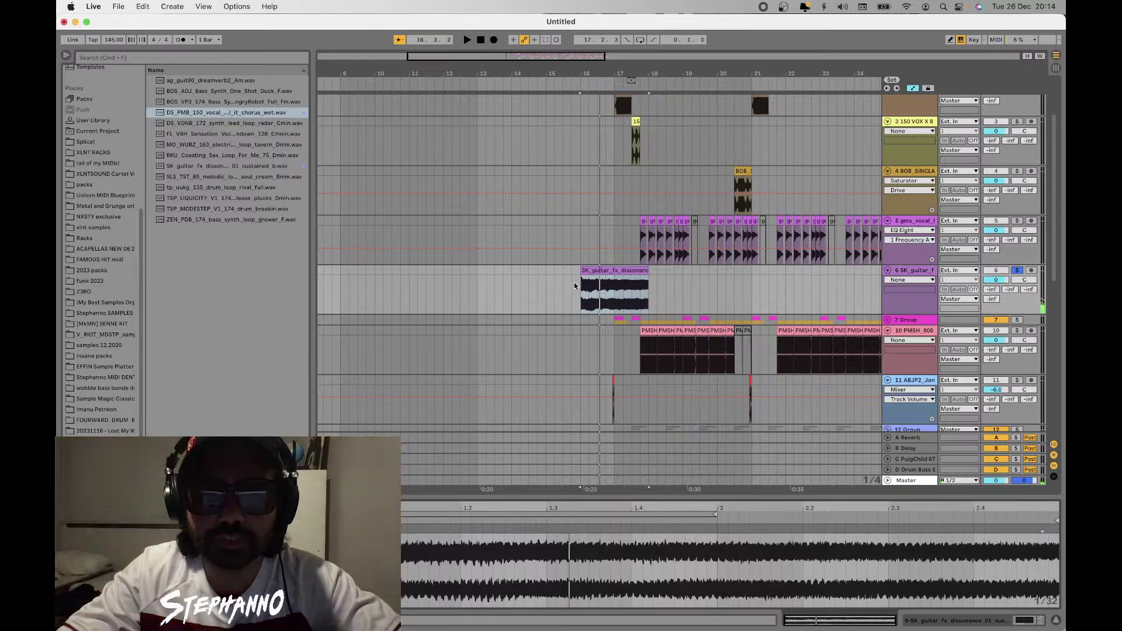
pyautogui.press('space')
pyautogui.press('super+l')
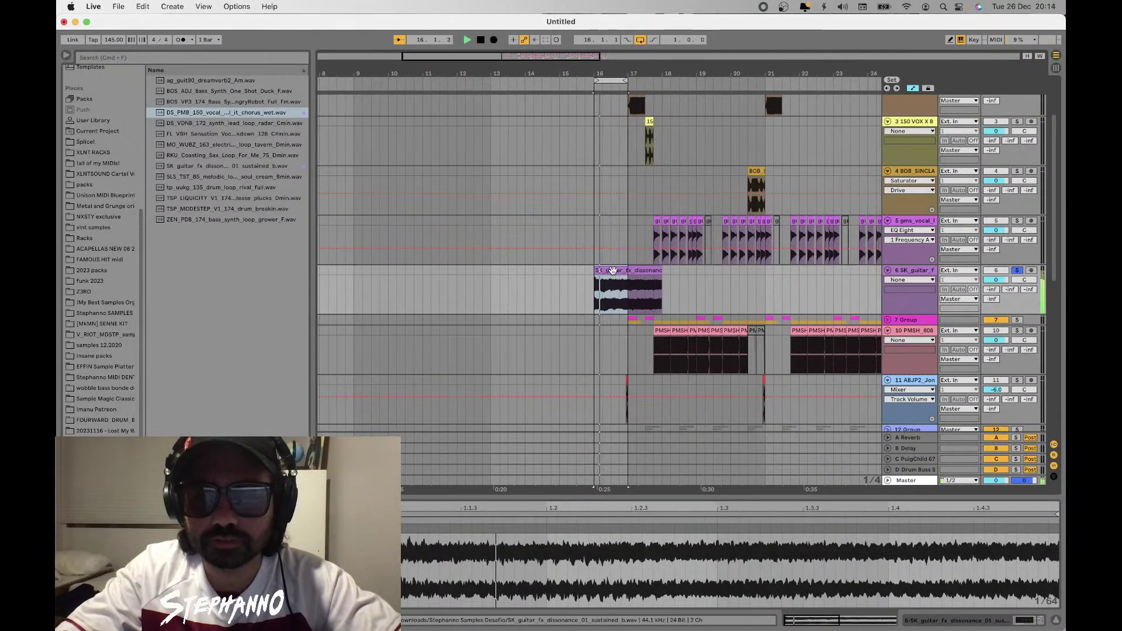
# Switch to Mixed In Key Live, clear the previous result and analyze the key of the looping guitar fx audio
pyautogui.click(656, 623)
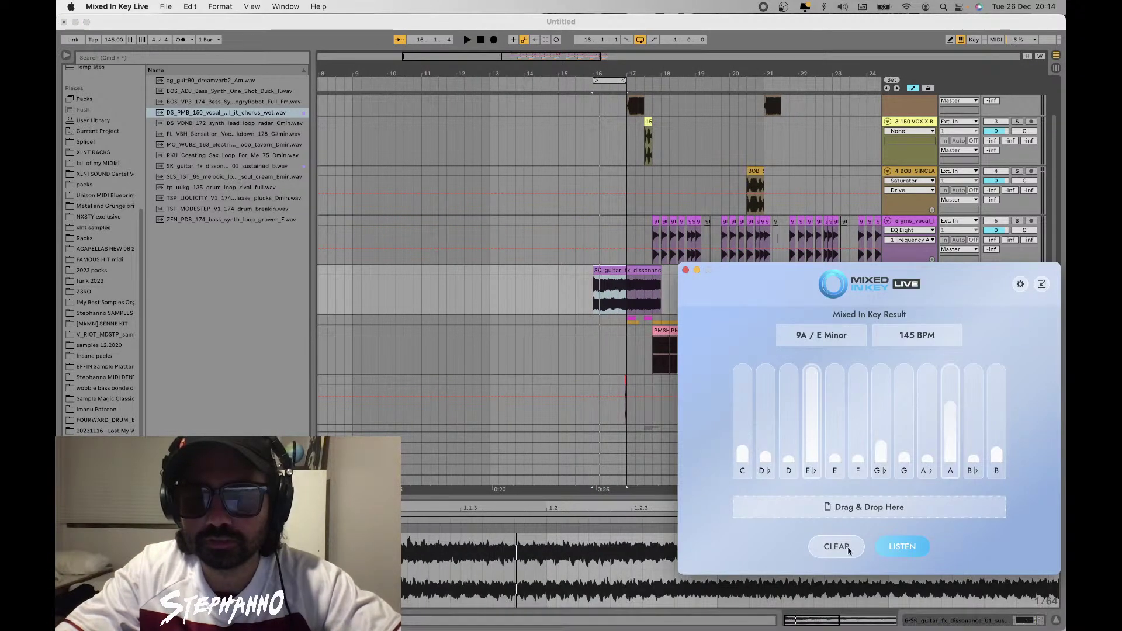
pyautogui.click(886, 552)
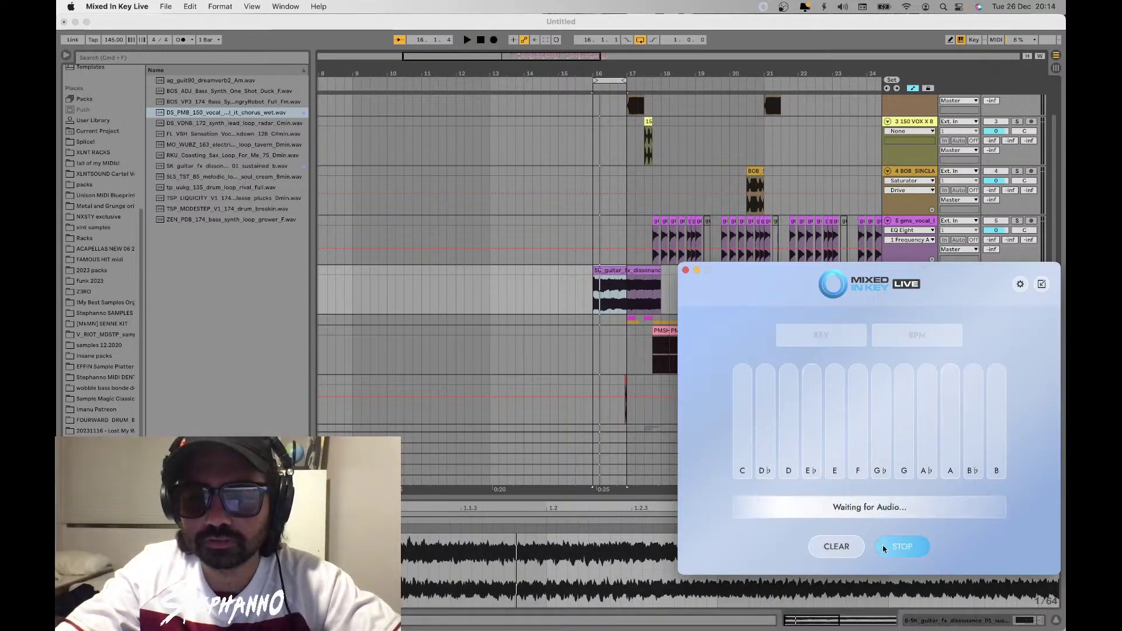
pyautogui.click(586, 263)
pyautogui.press('space')
pyautogui.moveTo(792, 628)
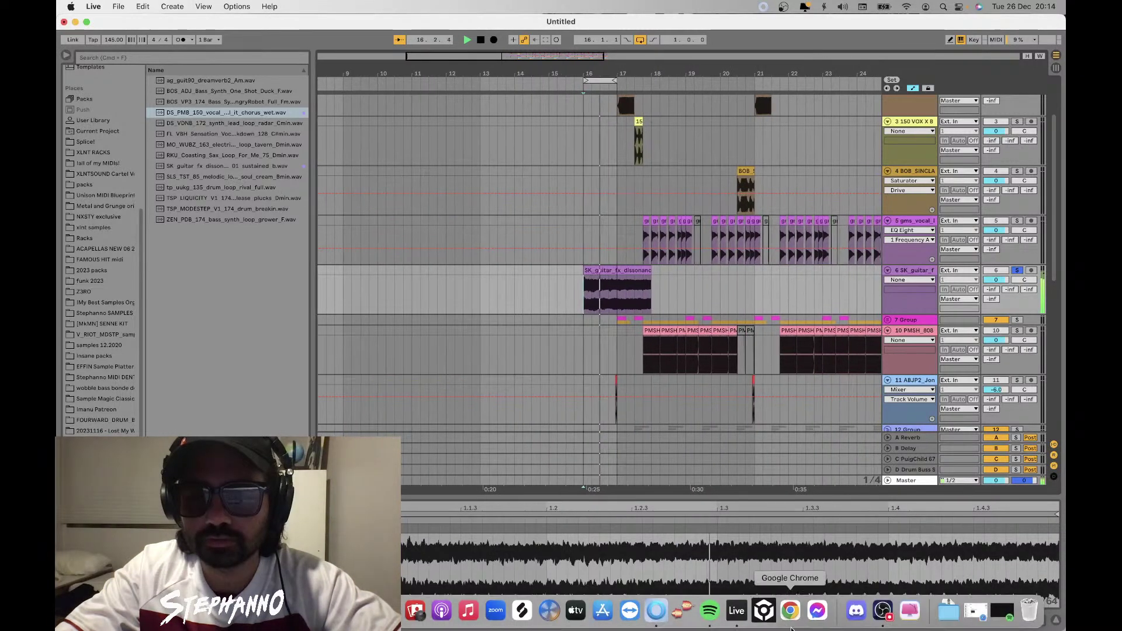
pyautogui.click(657, 611)
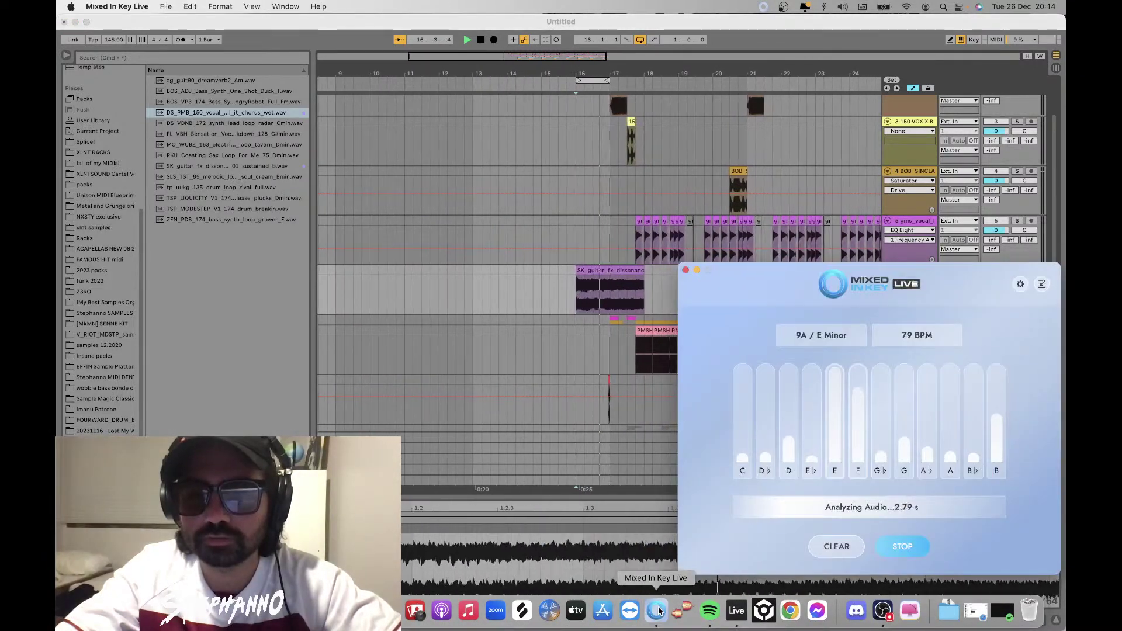
pyautogui.click(597, 270)
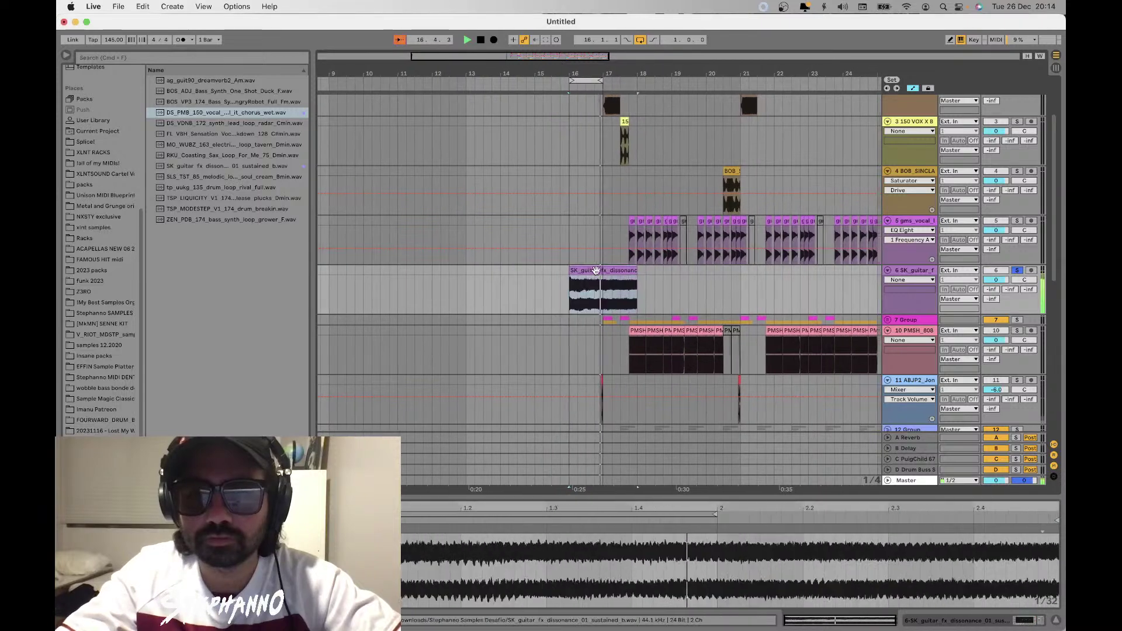
pyautogui.press('space')
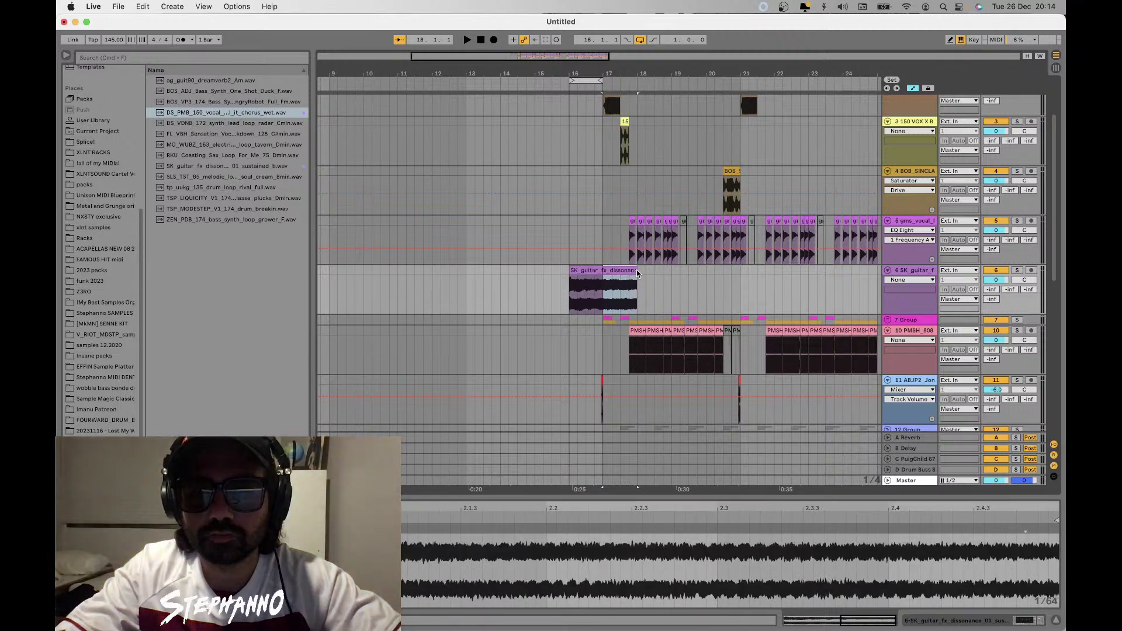
# Trim the guitar fx clip to one bar ending at bar 17 and play it with the other tracks, unsoloed and unlooped
pyautogui.moveTo(637, 270); pyautogui.dragTo(603, 270)
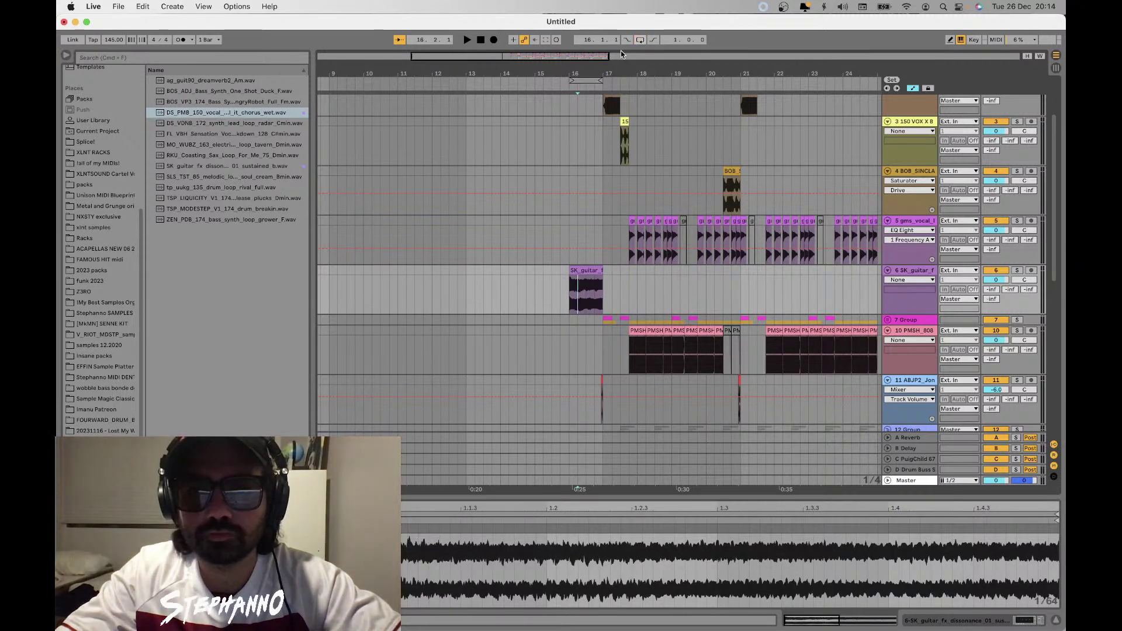
pyautogui.click(541, 277)
pyautogui.press('space')
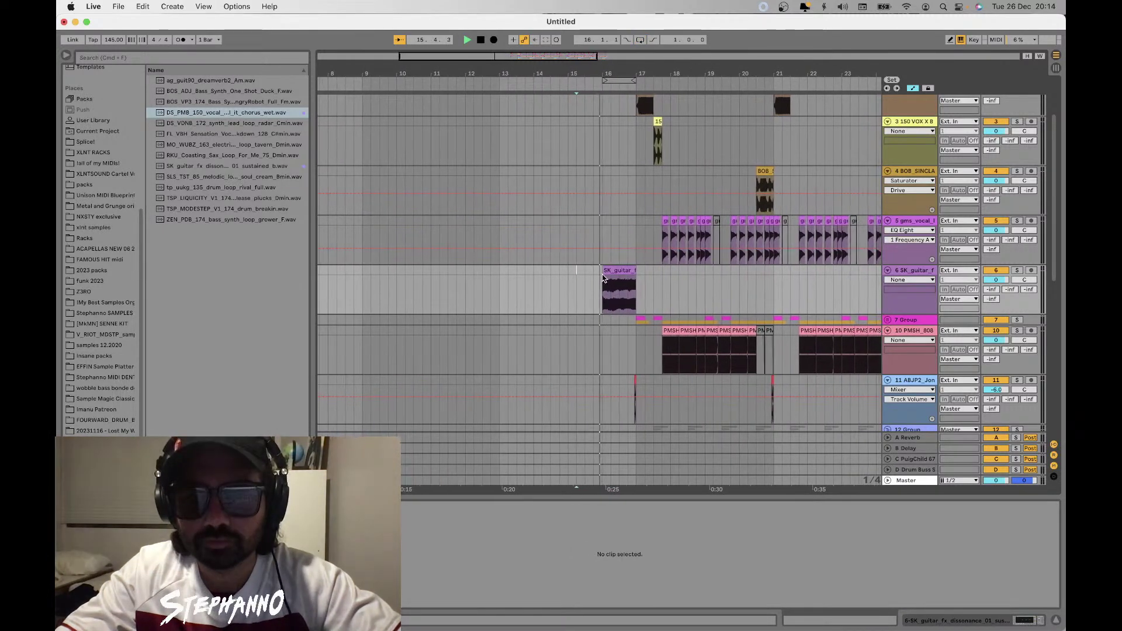
# Fade the guitar fx clip in across its full length and set its track volume to -6.0 dB
pyautogui.click(604, 279)
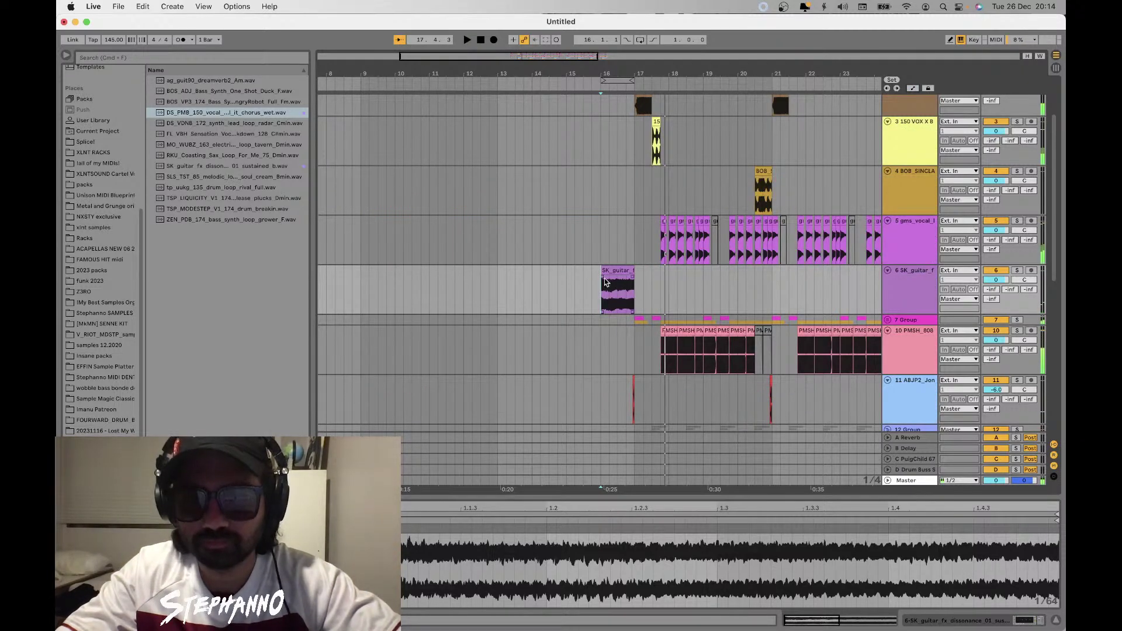
pyautogui.click(525, 288)
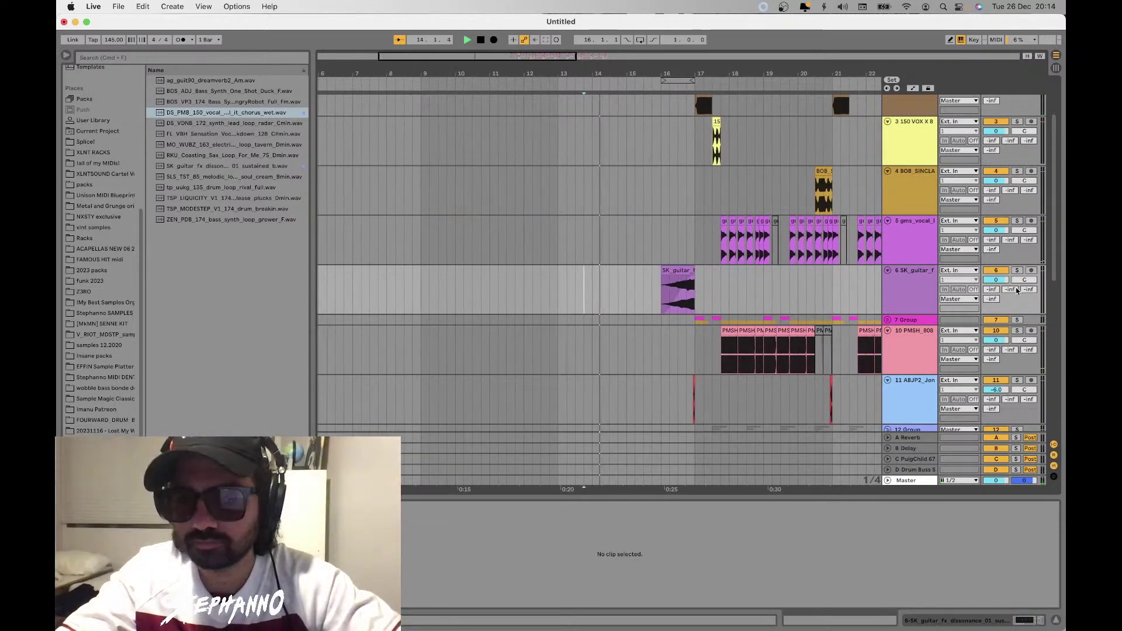
pyautogui.moveTo(1006, 279); pyautogui.dragTo(1007, 292)
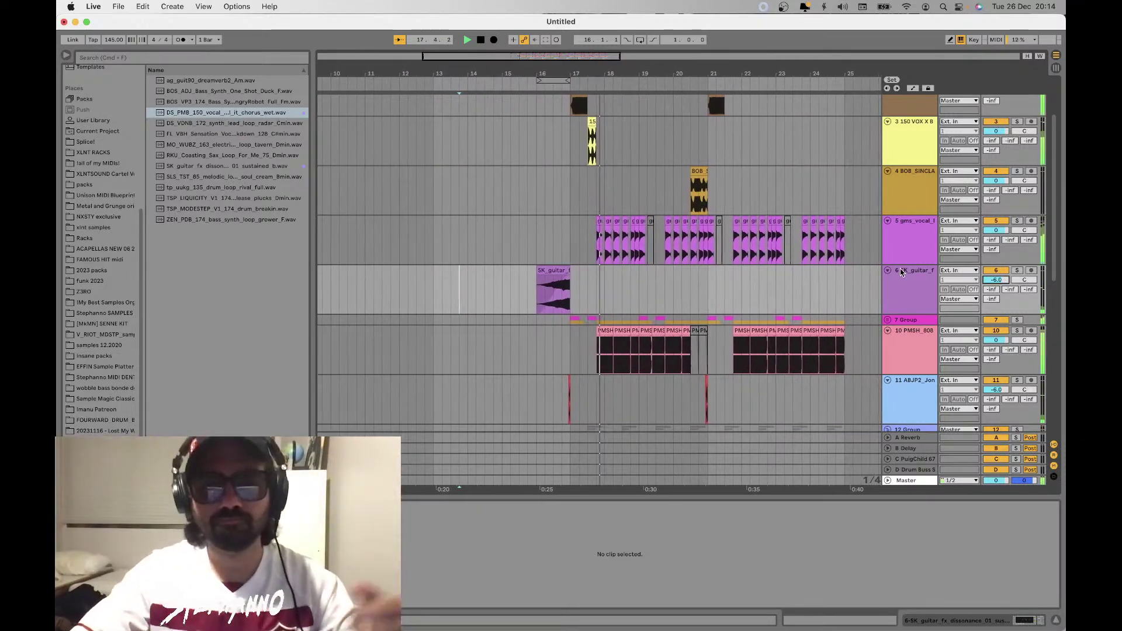
# Insert a new audio track below the guitar fx track and set the insertion point to bar 17
pyautogui.click(906, 300)
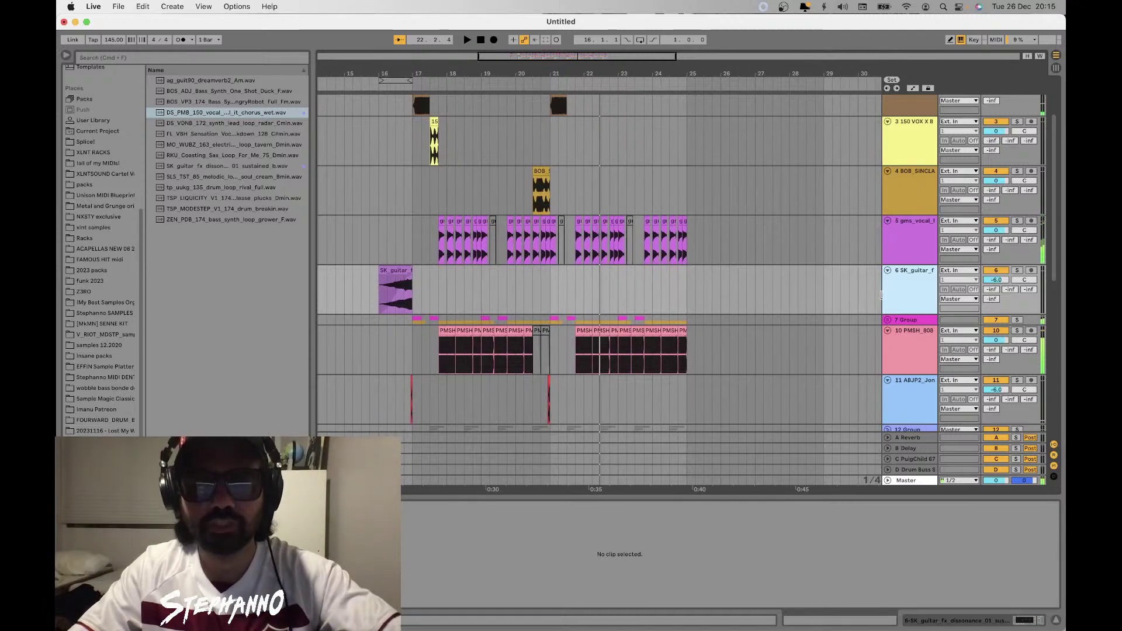
pyautogui.press('super+t')
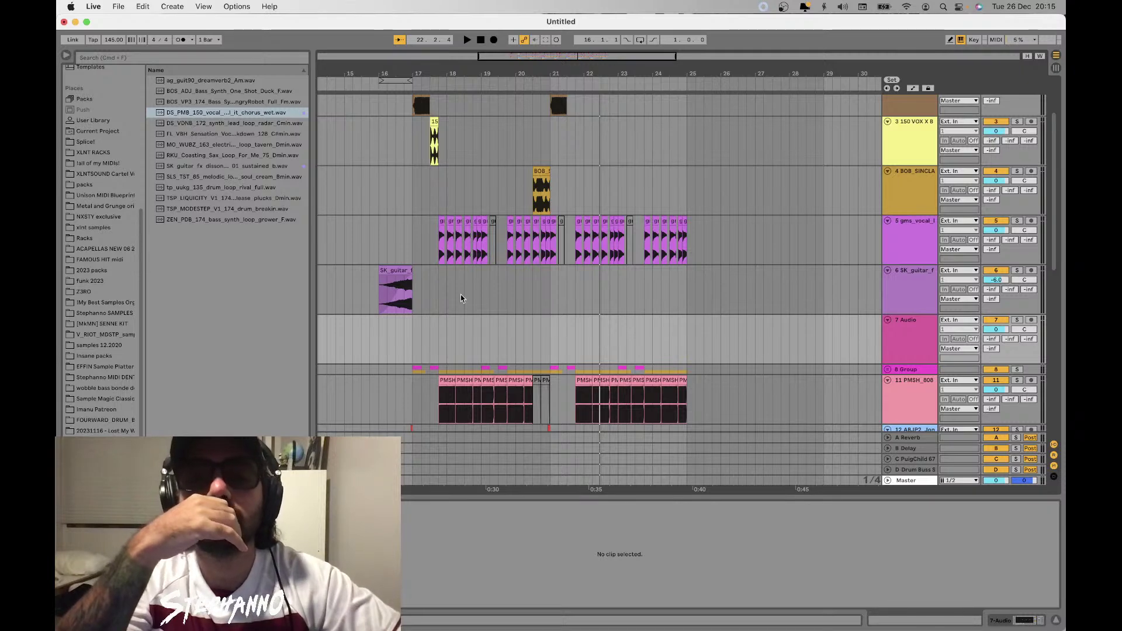
pyautogui.click(414, 322)
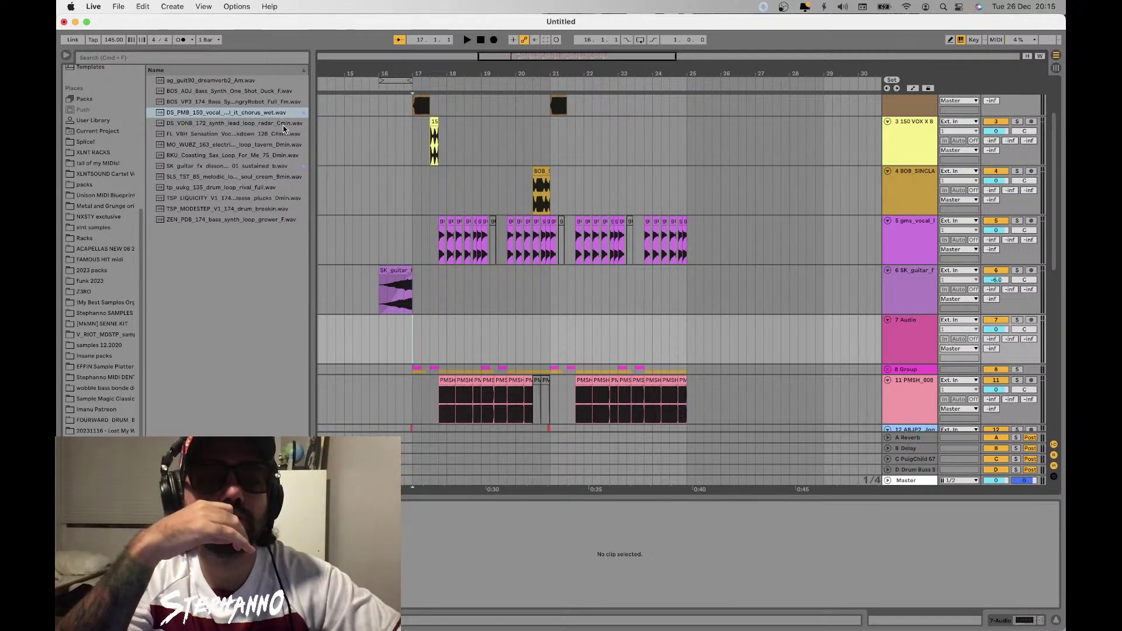
# Search the Purple collection for "hi" and audition the matching samples
pyautogui.click(192, 57)
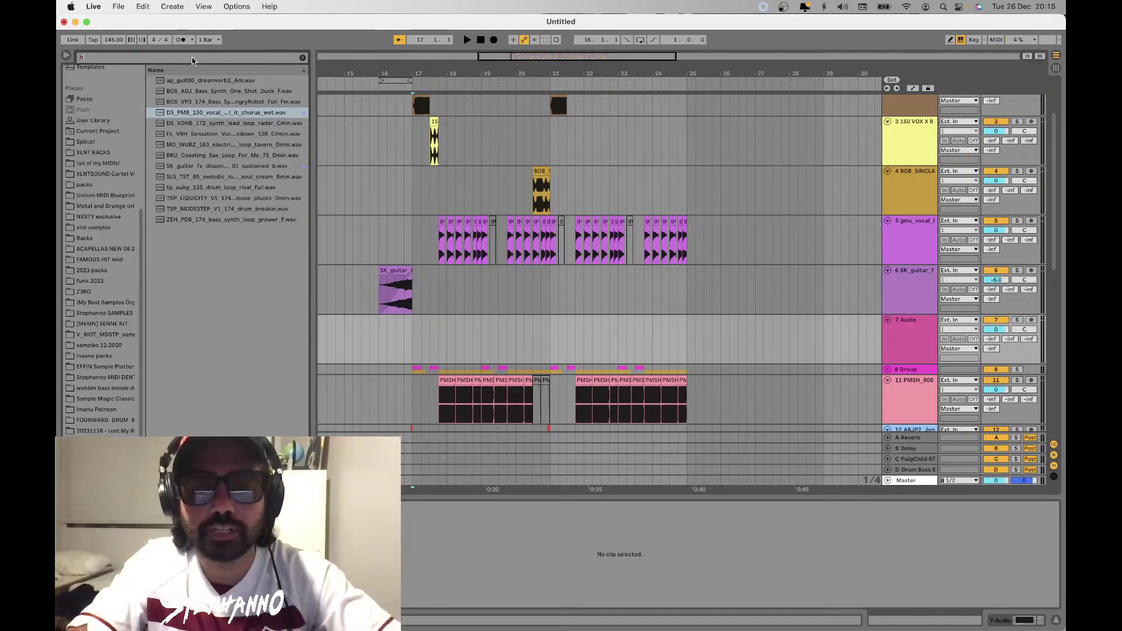
pyautogui.write('hi')
pyautogui.scroll(5, 87, 136)
pyautogui.click(103, 136)
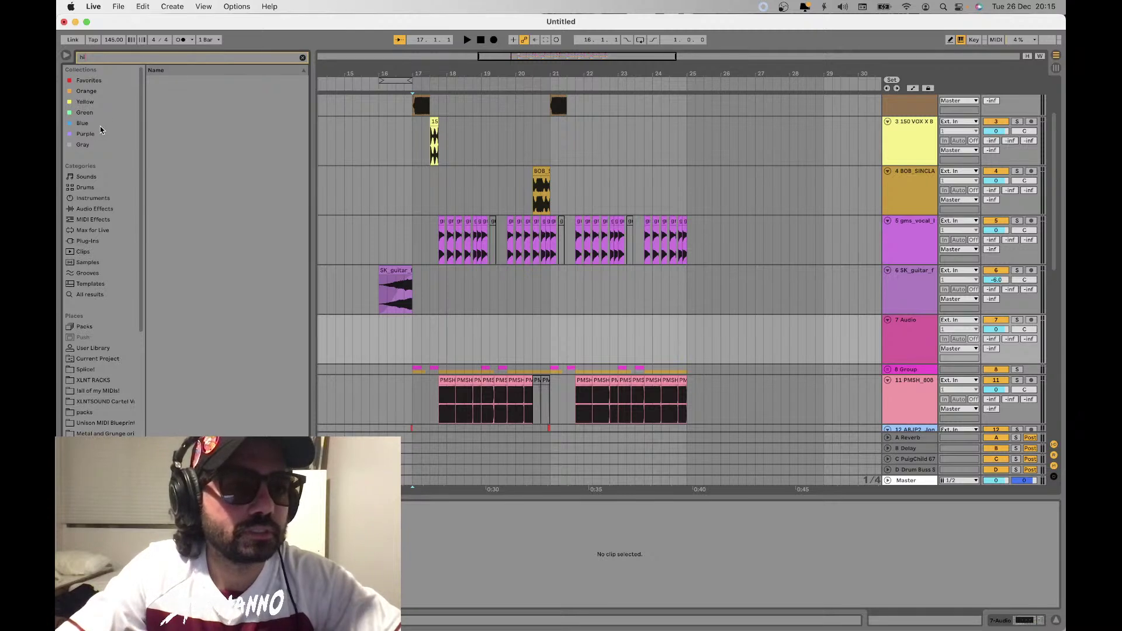
pyautogui.click(182, 133)
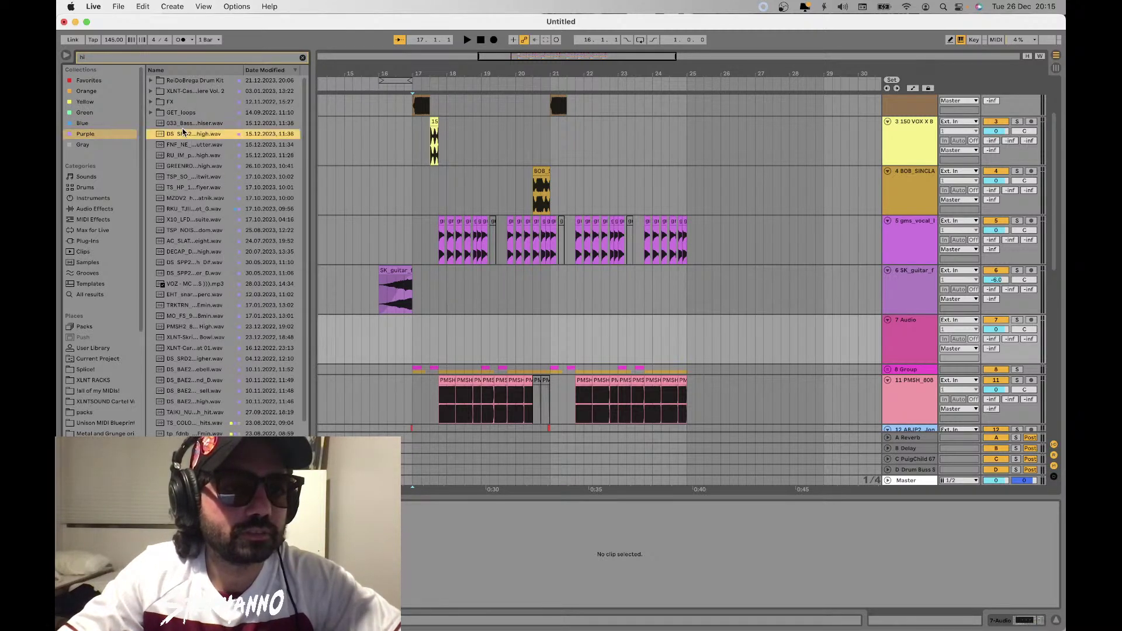
pyautogui.press('Down')
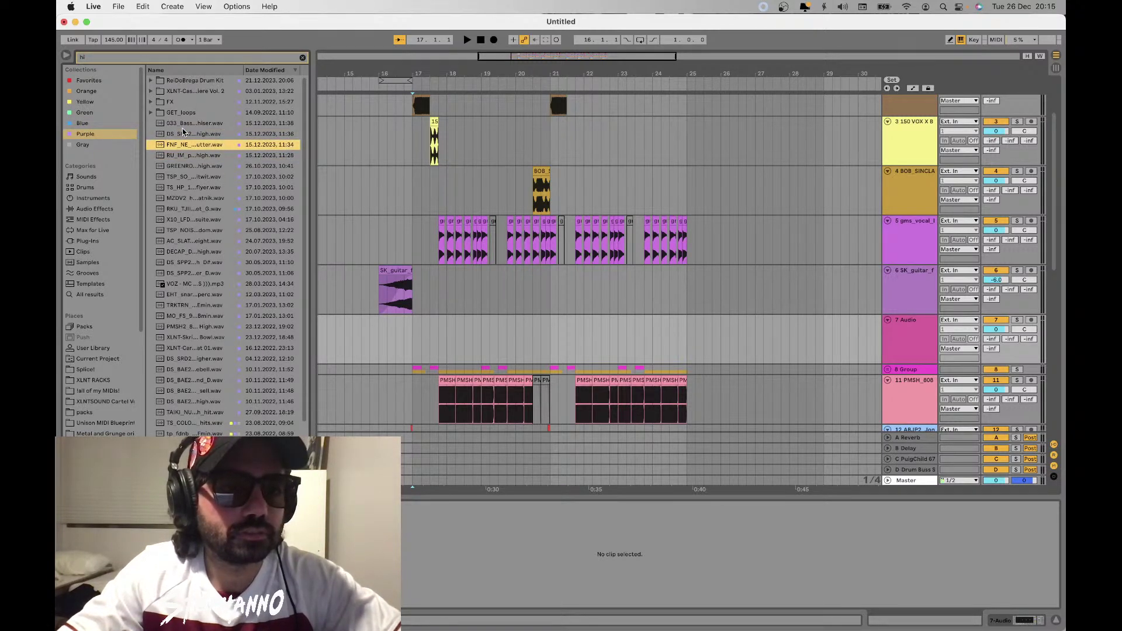
pyautogui.press('Down')
pyautogui.press('Down')
pyautogui.press('Down')
pyautogui.press('Down')
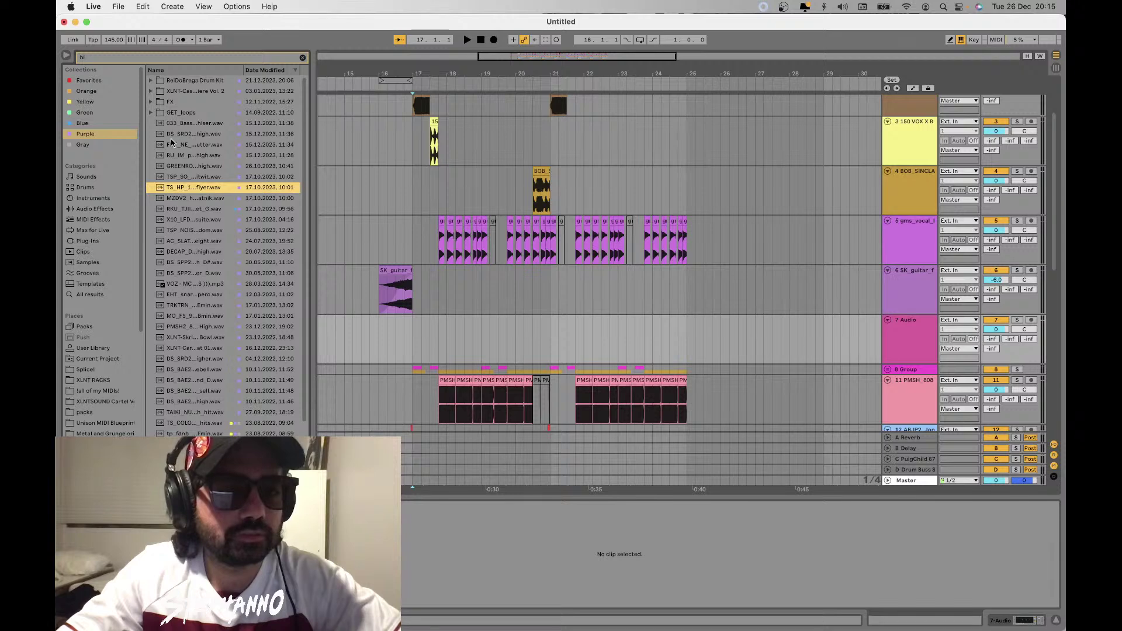
pyautogui.press('Up')
# Search the Purple collection for "closed" and audition the closed hat samples, including the XLNT-RL Grime one
pyautogui.write('cloe')
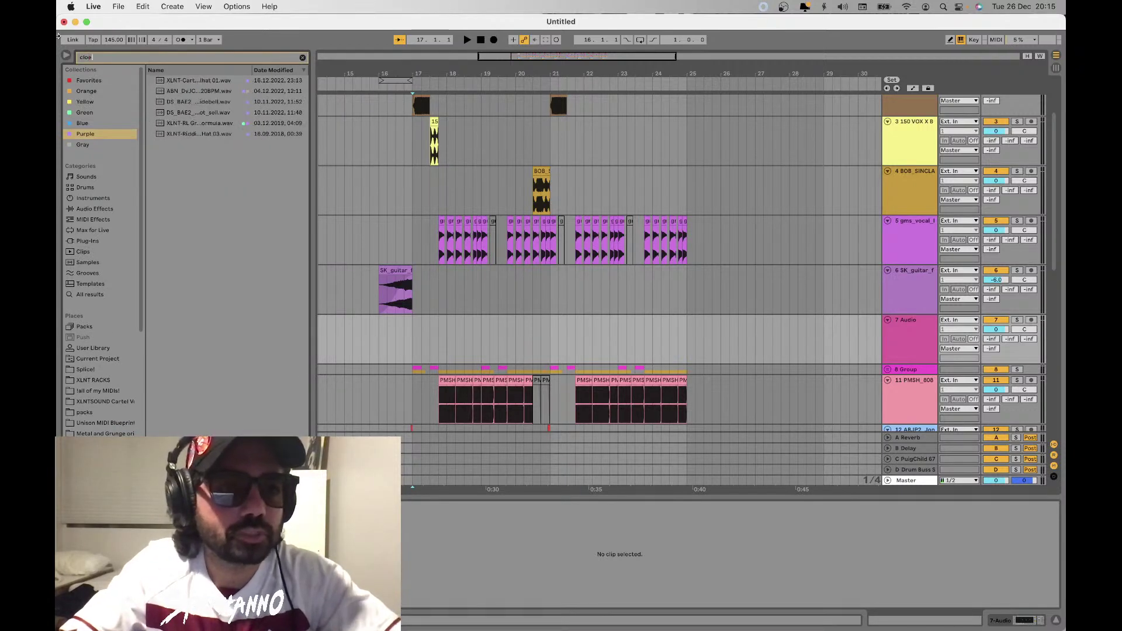
pyautogui.press('BackSpace')
pyautogui.write('s')
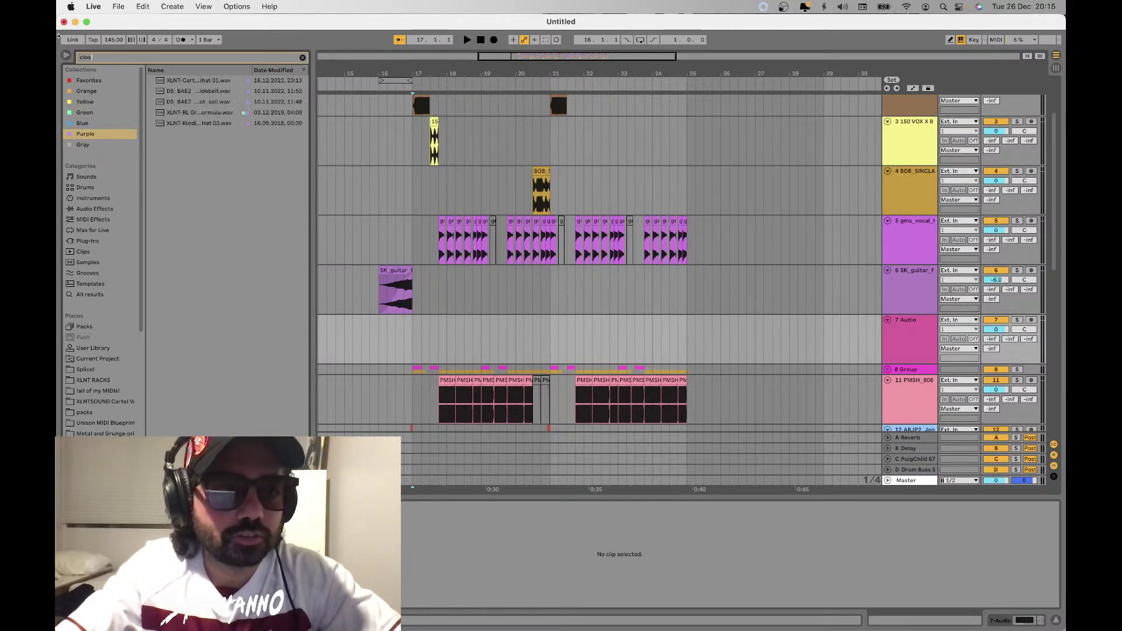
pyautogui.press('Down')
pyautogui.press('Down')
pyautogui.press('Down')
pyautogui.press('Down')
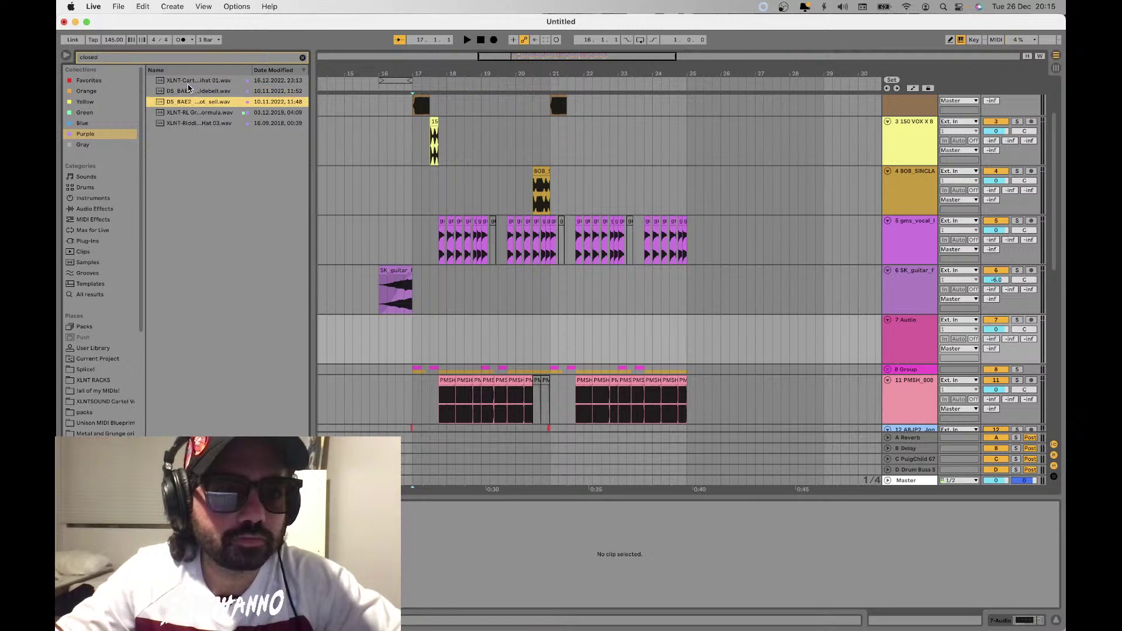
pyautogui.click(197, 110)
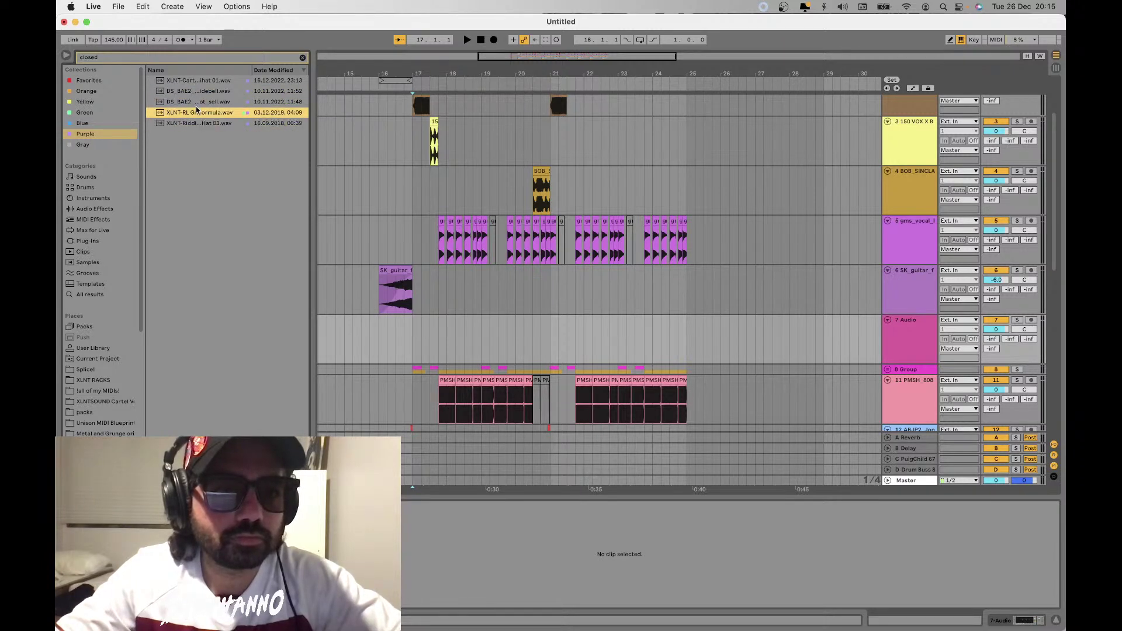
# Place the XLNT-RL Grime closed hat at 17.4 on the new track, trim it to an eighth note, repeat it to bar 19 and play it
pyautogui.moveTo(413, 325); pyautogui.dragTo(524, 326)
pyautogui.scroll(5, 414, 328)
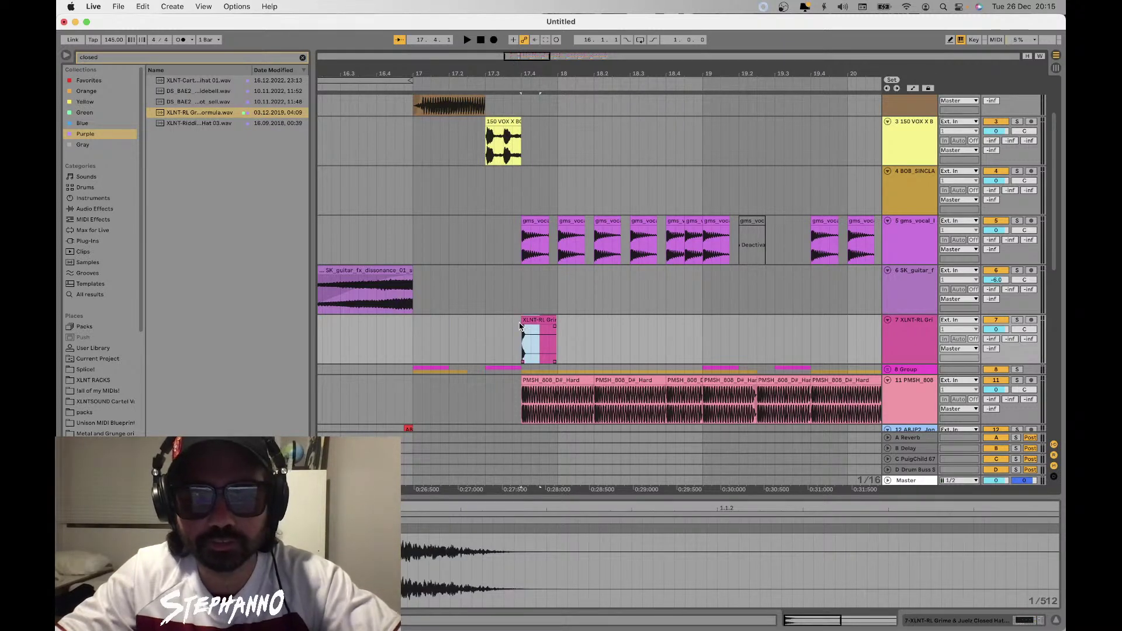
pyautogui.press('super+d')
pyautogui.press('super+d')
pyautogui.press('super+d')
pyautogui.press('super+d')
pyautogui.press('super+d')
pyautogui.press('super+d')
pyautogui.press('super+d')
pyautogui.press('super+d')
pyautogui.press('super+d')
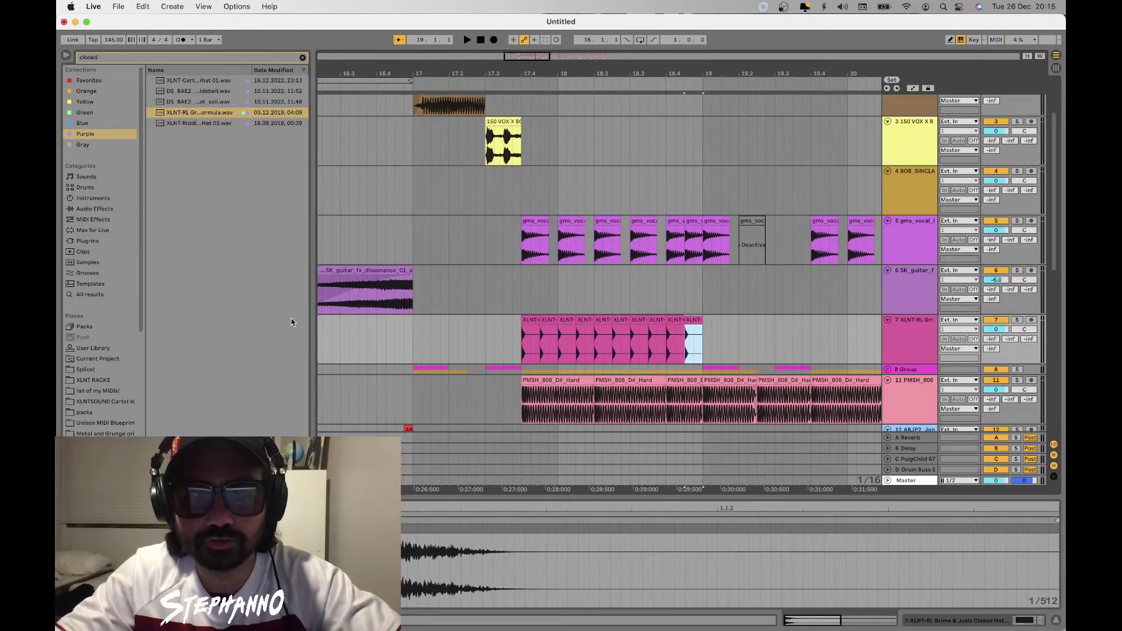
pyautogui.click(363, 343)
pyautogui.press('space')
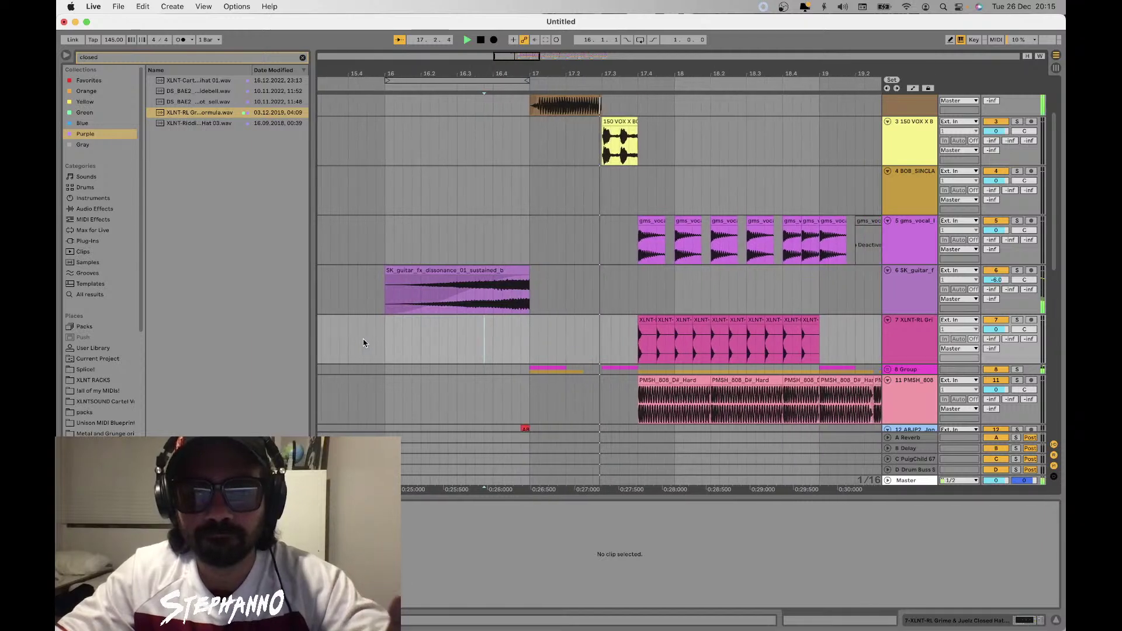
# Deactivate every second closed hat from 17.4 up to 18.4 and listen to the thinned pattern
pyautogui.click(547, 338)
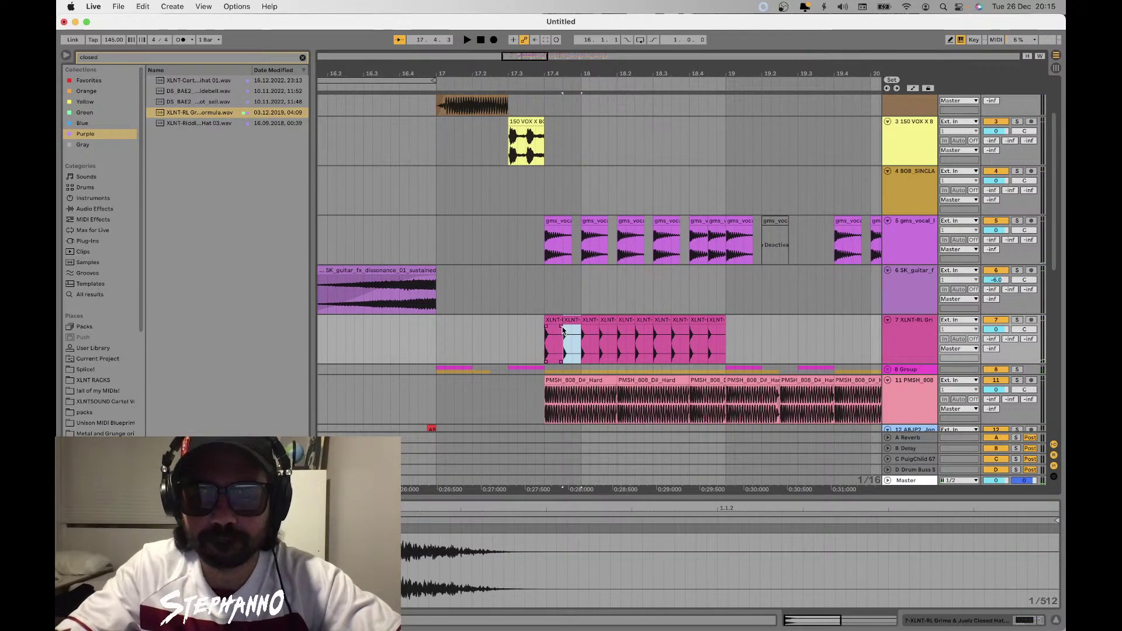
pyautogui.click(536, 339)
pyautogui.moveTo(572, 335); pyautogui.dragTo(544, 329)
pyautogui.hotkey('ctrl', 'd')
pyautogui.hotkey('ctrl', 'd')
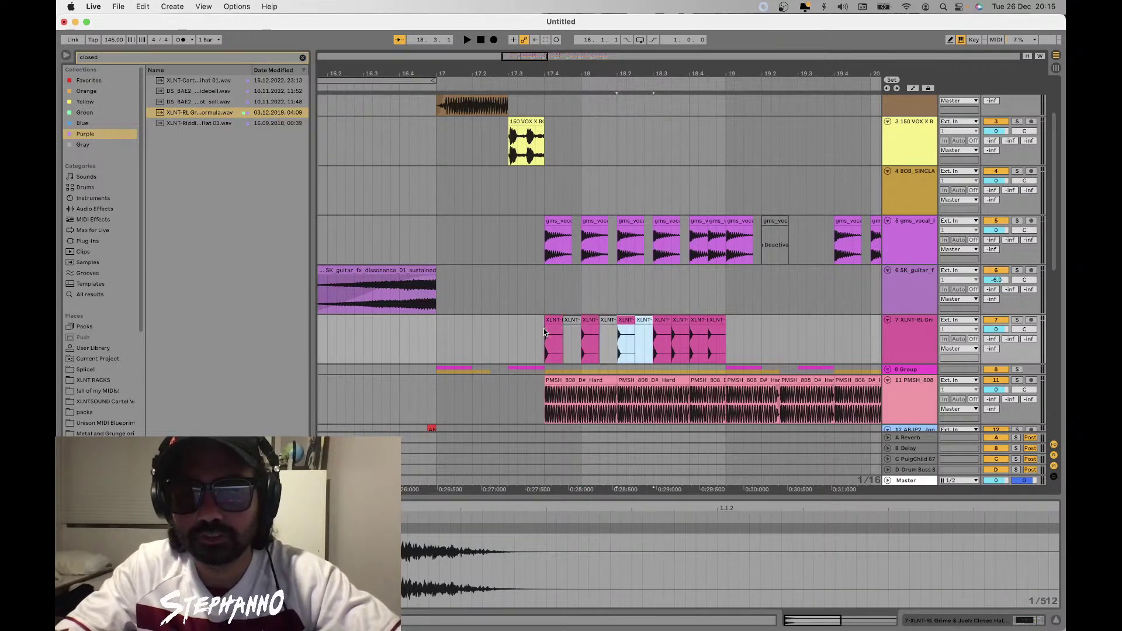
pyautogui.hotkey('ctrl', 'd')
pyautogui.press('space')
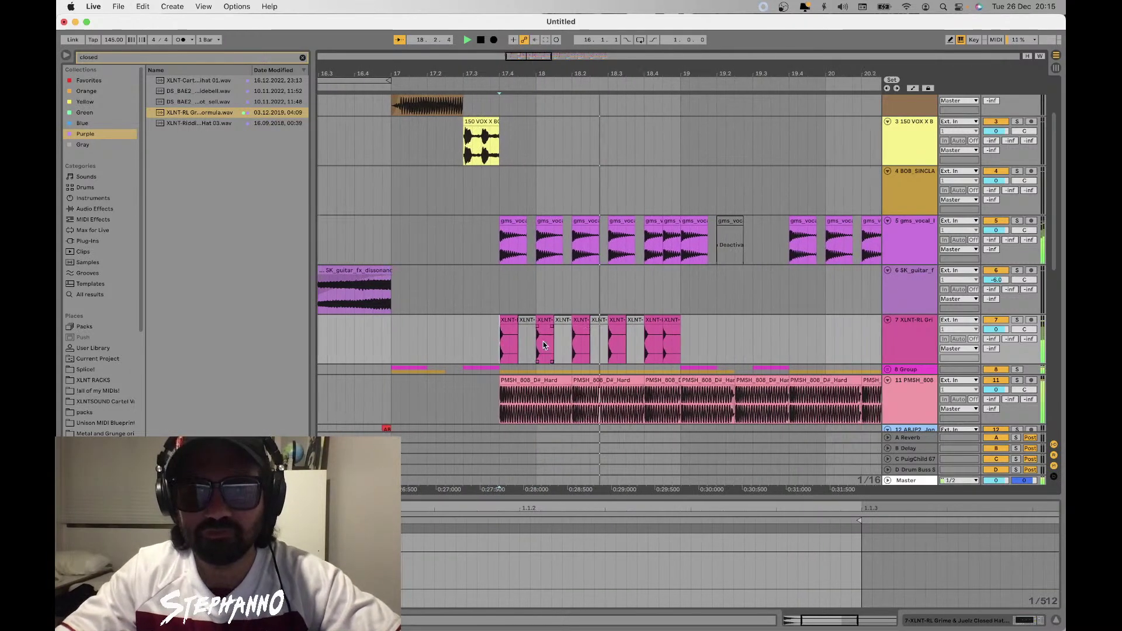
pyautogui.press('-')
pyautogui.press('-')
pyautogui.press('space')
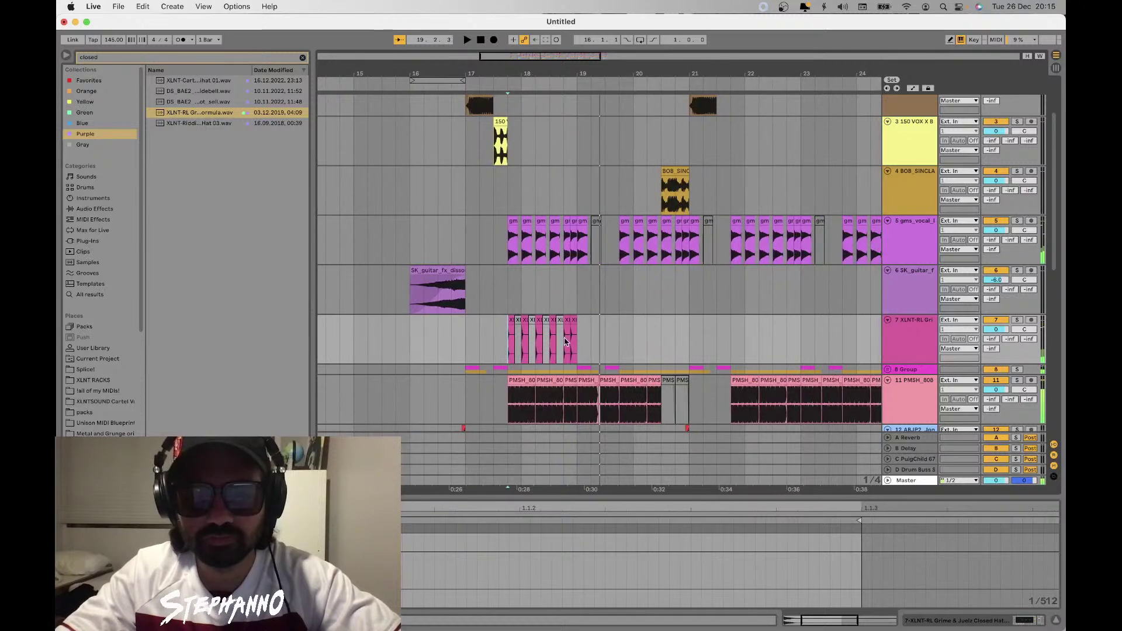
# Add one more closed hat at bar 19 and repeat the alternating active and deactivated hats from 19.4 to bar 21
pyautogui.click(572, 322)
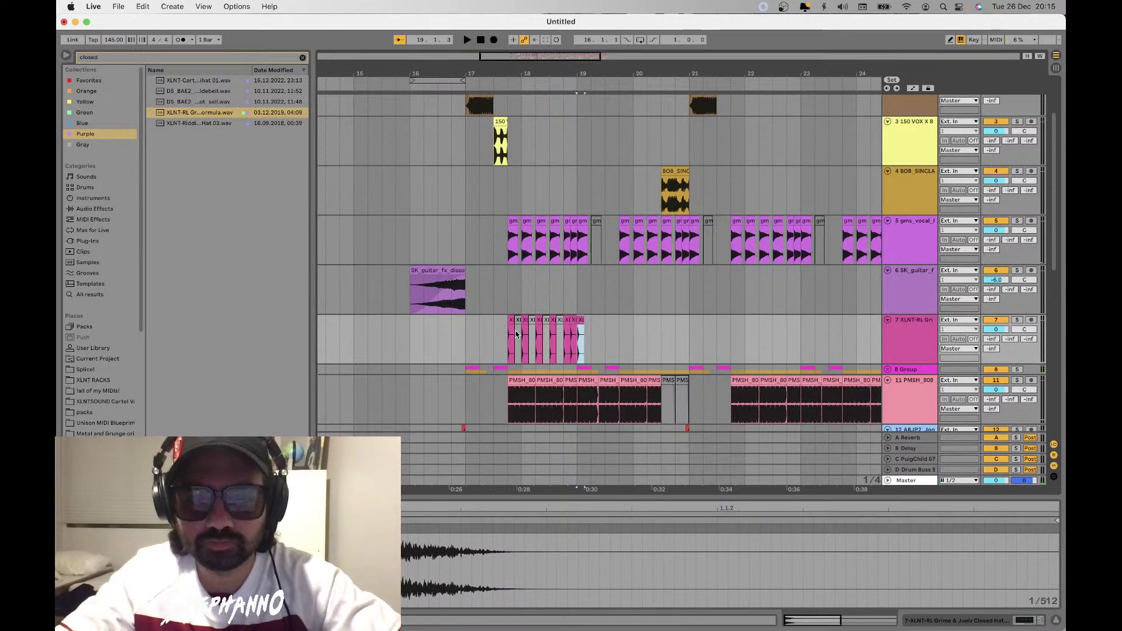
pyautogui.press('space')
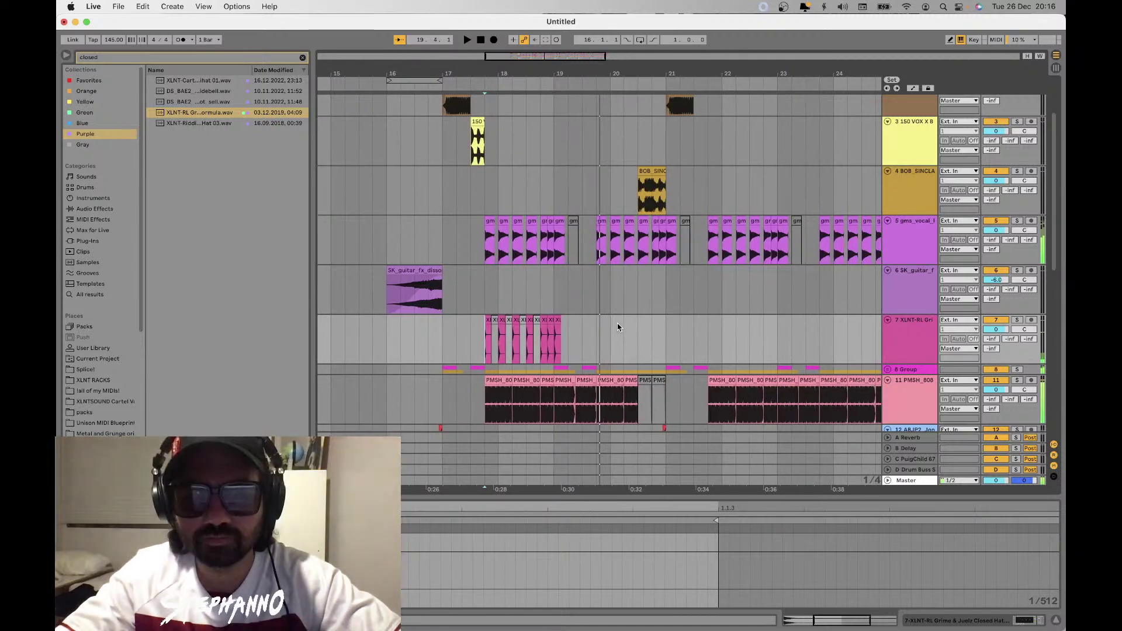
pyautogui.moveTo(596, 328); pyautogui.dragTo(555, 330)
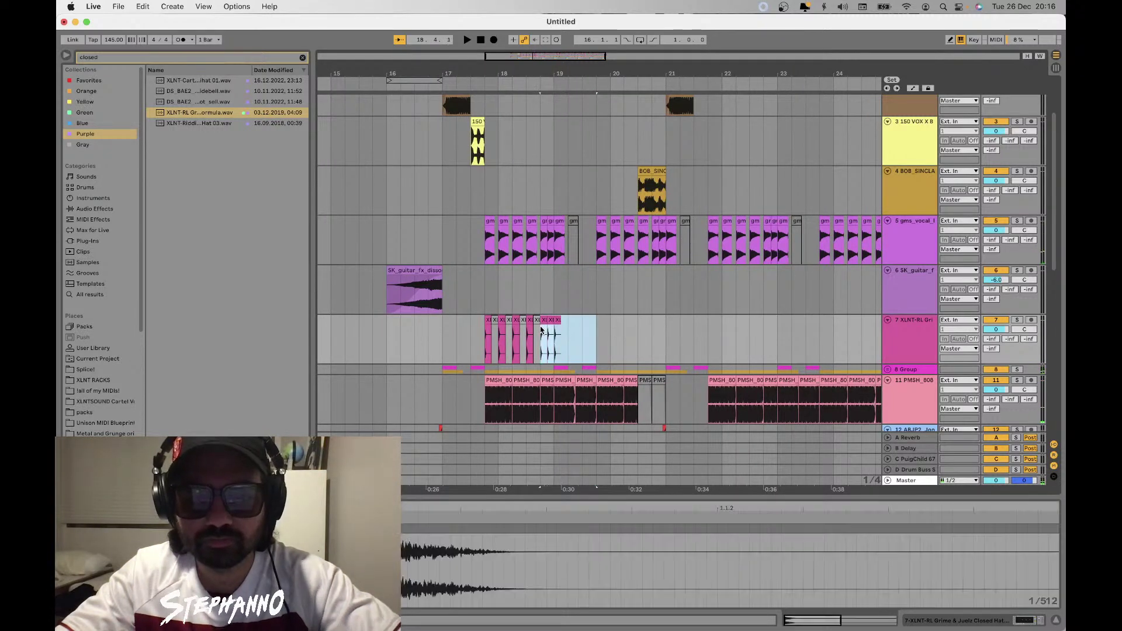
pyautogui.hotkey('ctrl', 'd')
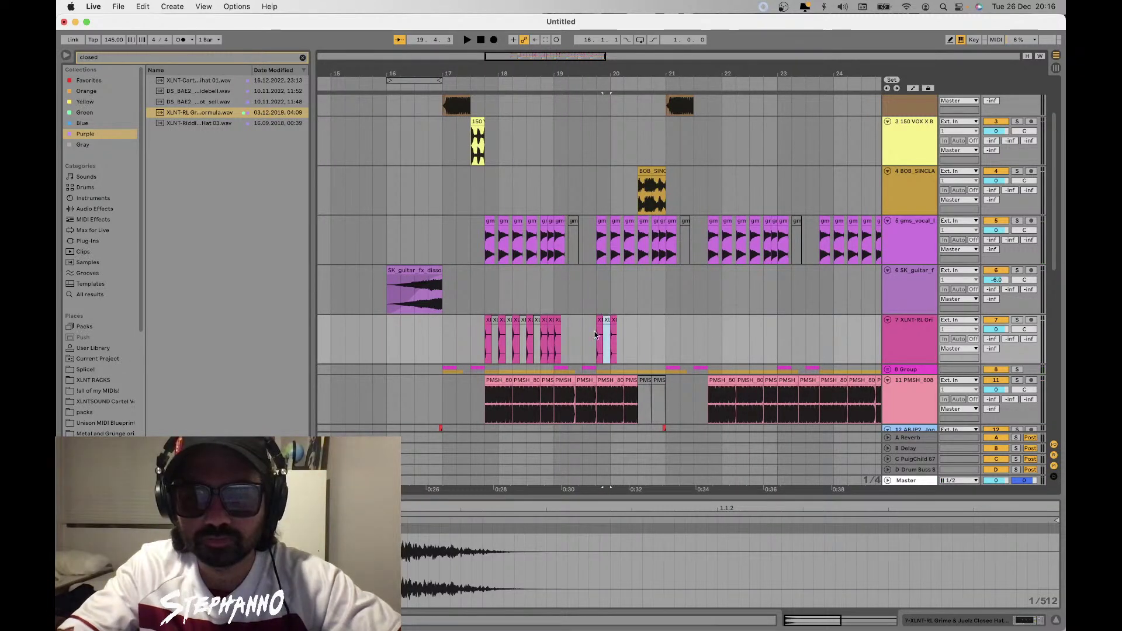
pyautogui.click(608, 327)
pyautogui.hotkey('ctrl', 'd')
pyautogui.hotkey('ctrl', 'd')
pyautogui.hotkey('ctrl', 'd')
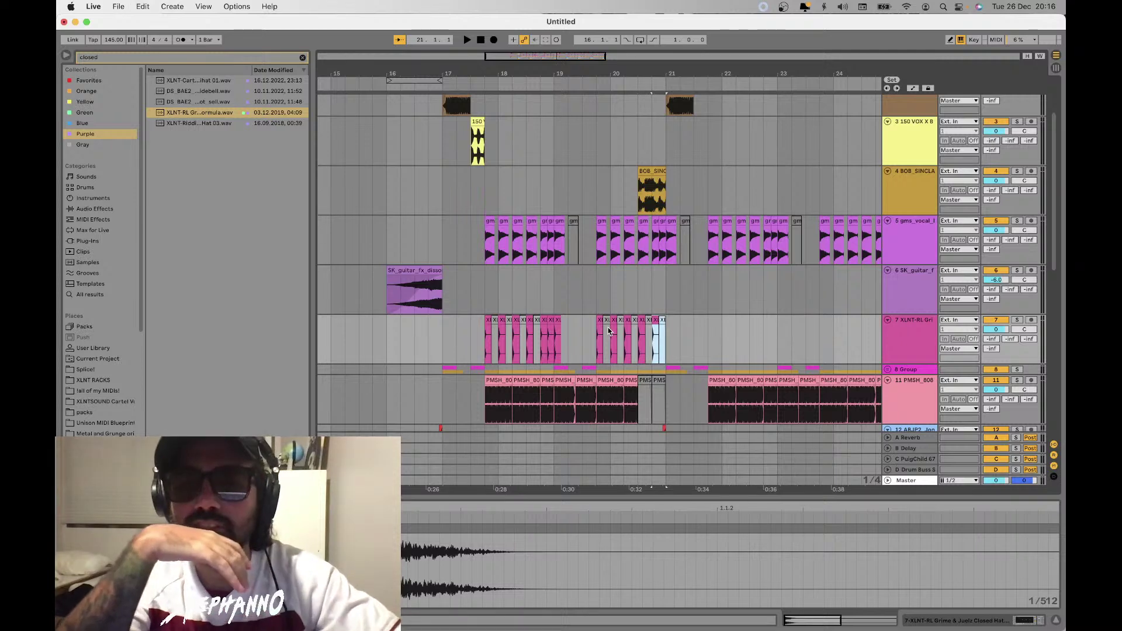
# Set the hi-hat track volume to -3.0 dB during playback and deactivate the closed hat at 20.4
pyautogui.press('-')
pyautogui.click(500, 336)
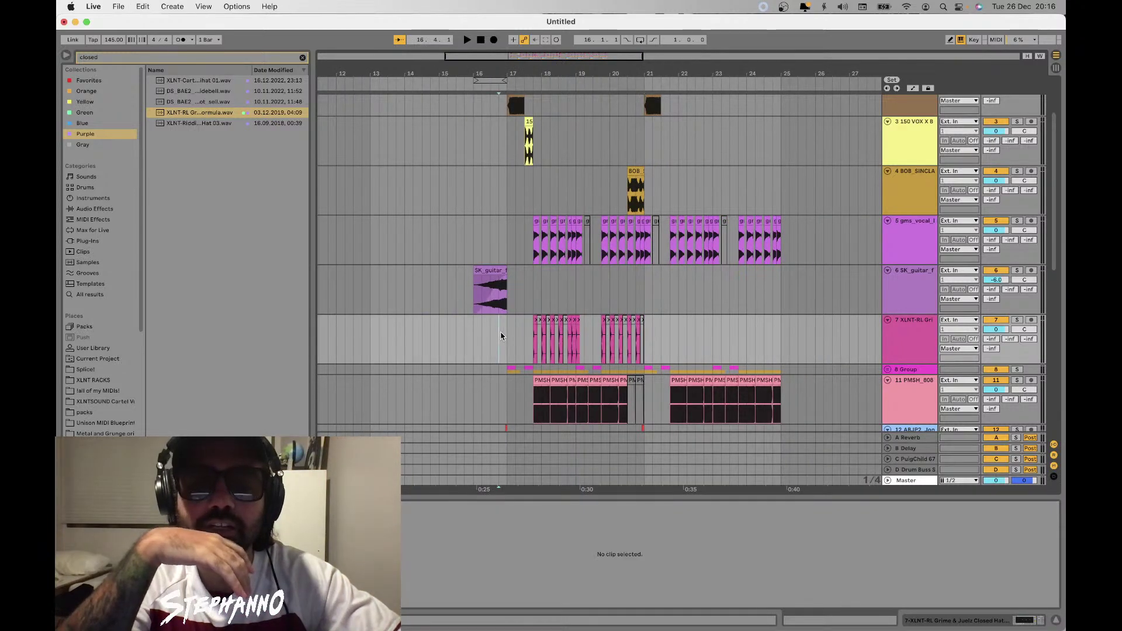
pyautogui.press('space')
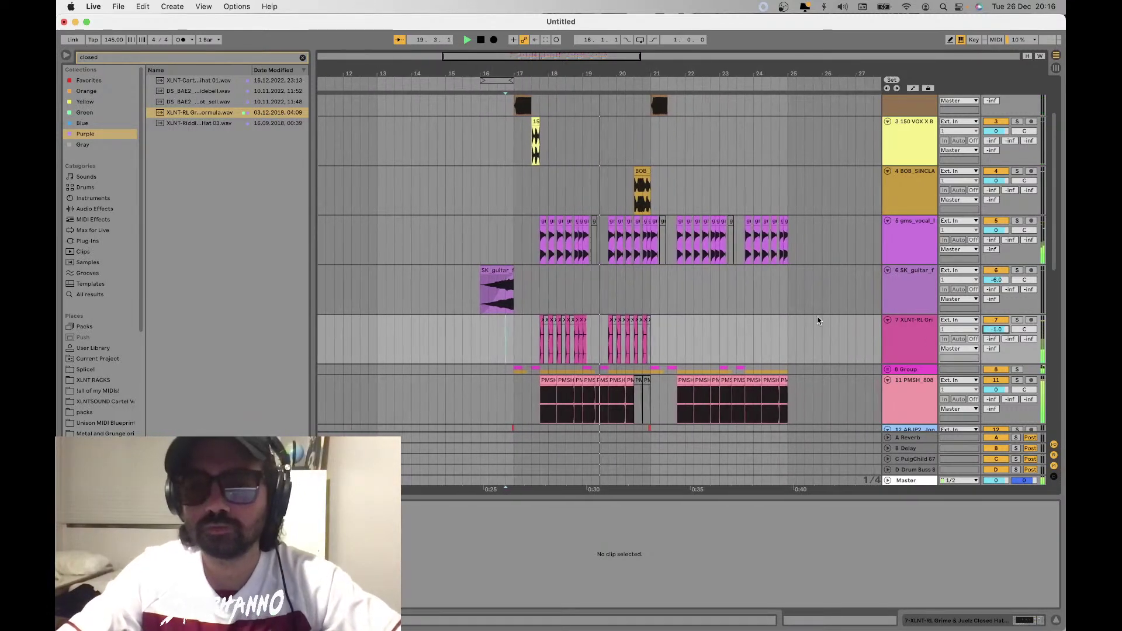
pyautogui.scroll(5, 617, 330)
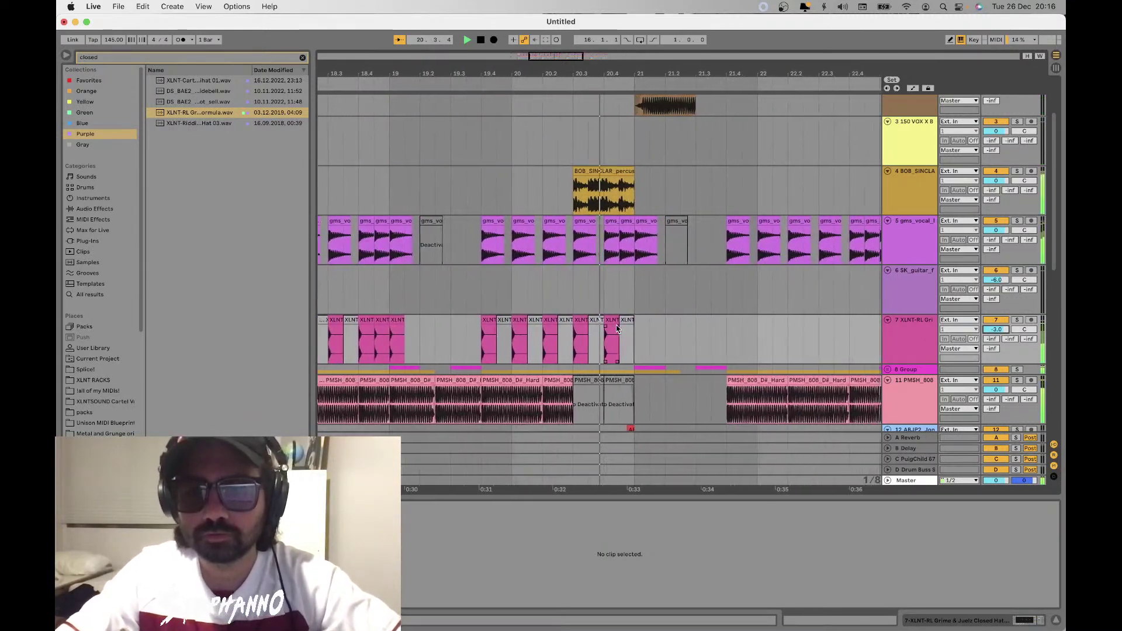
pyautogui.click(602, 324)
# Duplicate the hi-hat arrangement of bars 17 to 21 so it repeats from bar 21 to bar 25
pyautogui.scroll(-5, 602, 324)
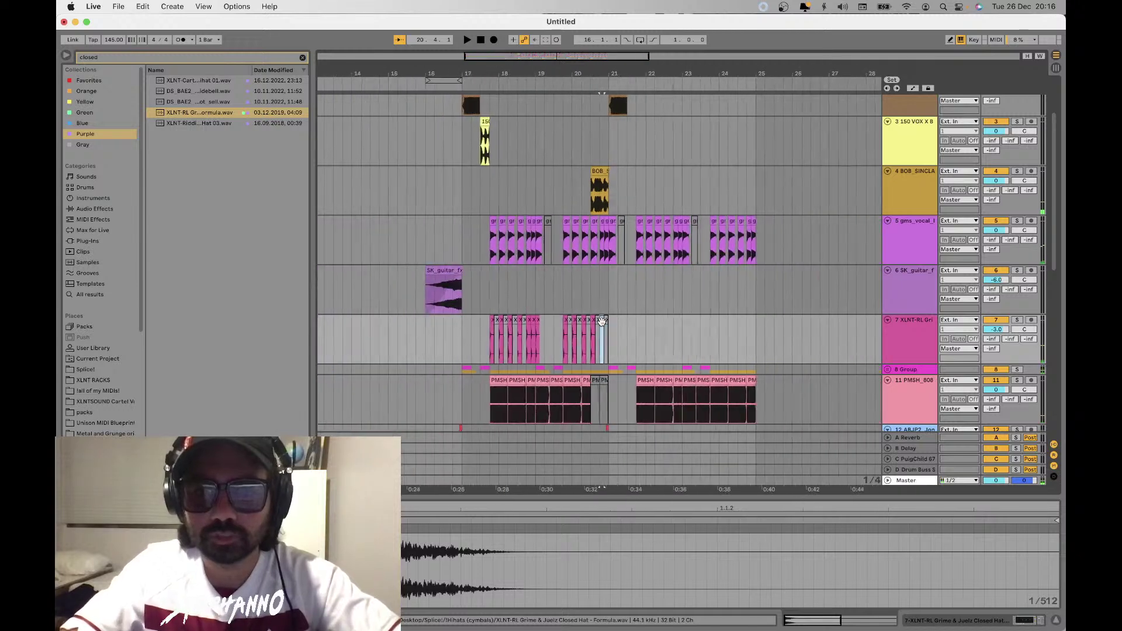
pyautogui.keyDown('shift'); pyautogui.click(492, 328); pyautogui.keyUp('shift')
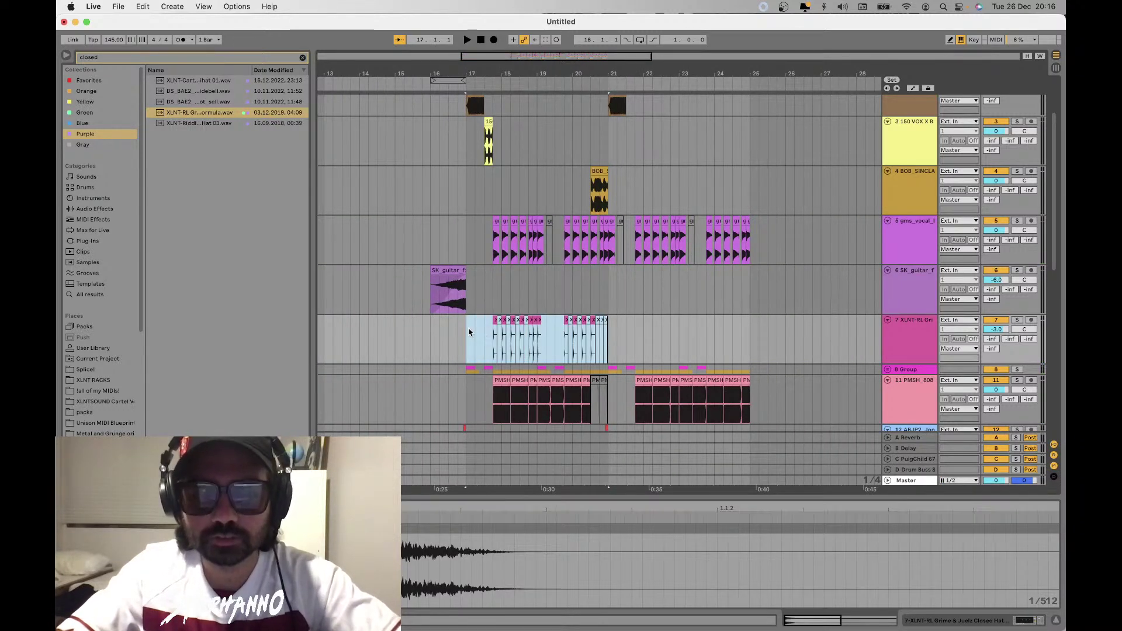
pyautogui.press('super+d')
pyautogui.scroll(1, 722, 320)
pyautogui.scroll(2, 722, 319)
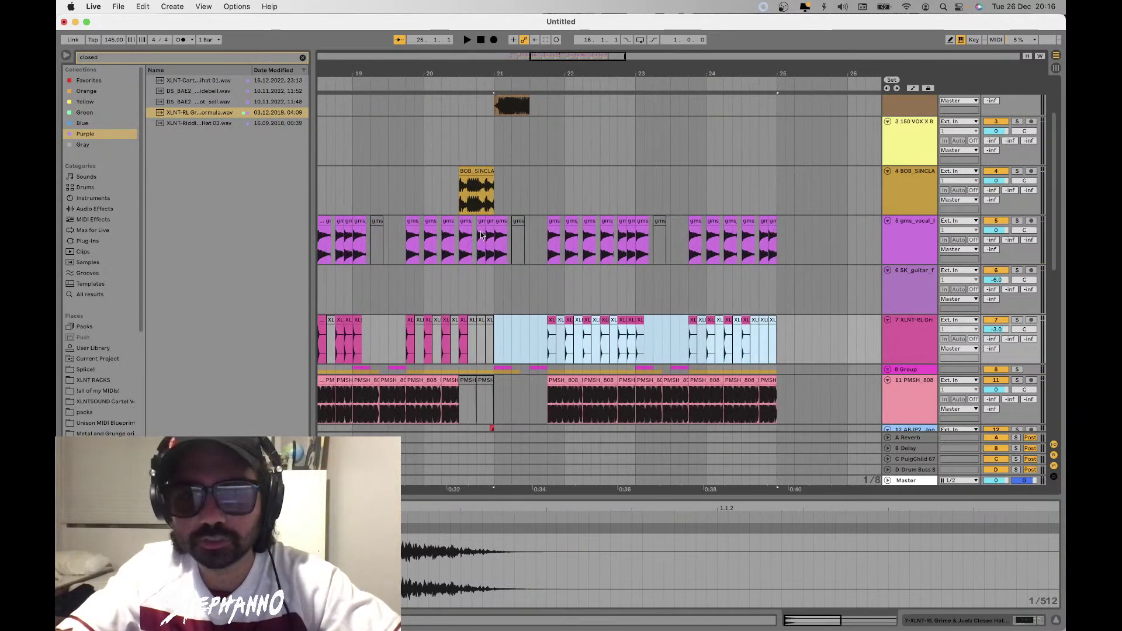
# Activate the offbeat closed hat after 24.3 and fill the last beat of bar 24 with a 1/32-note hat roll
pyautogui.click(457, 193)
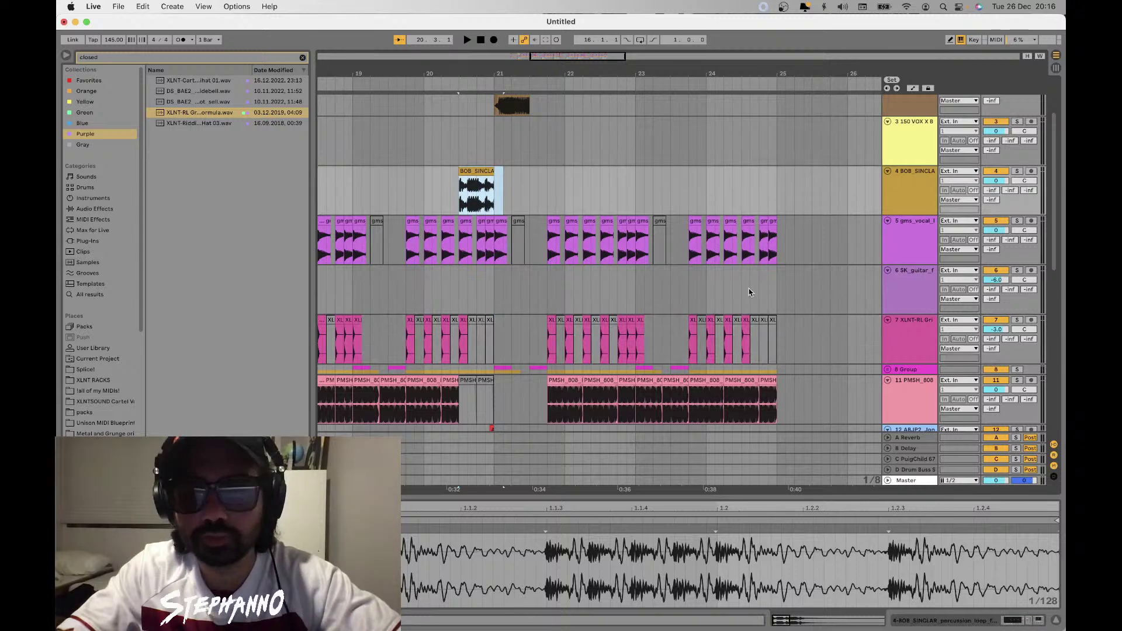
pyautogui.click(746, 324)
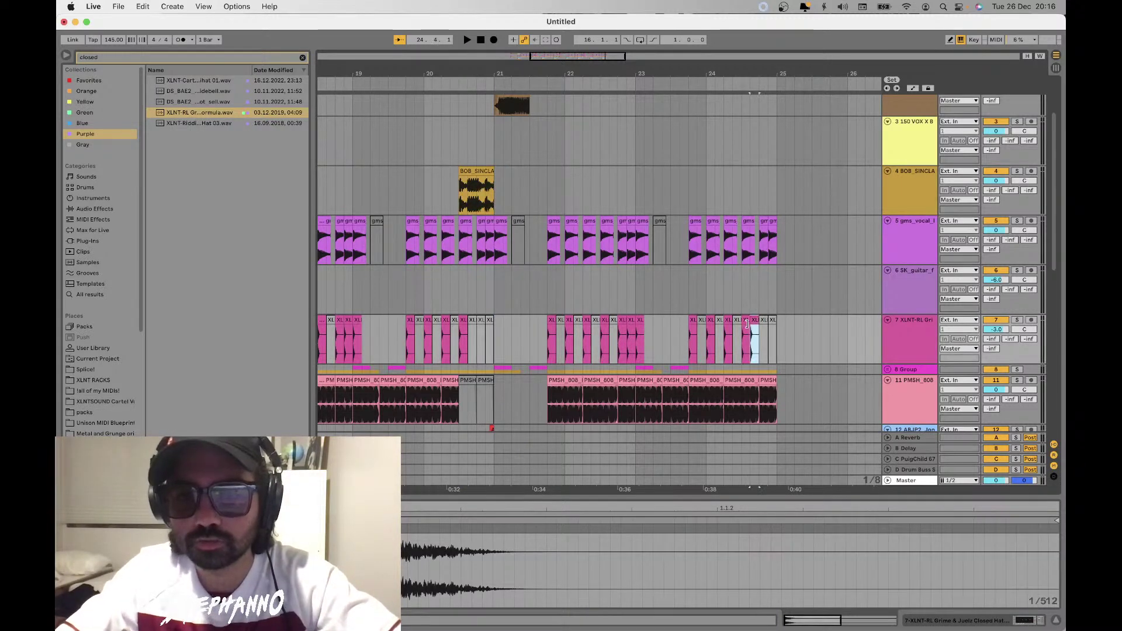
pyautogui.scroll(2, 764, 322)
pyautogui.click(752, 332)
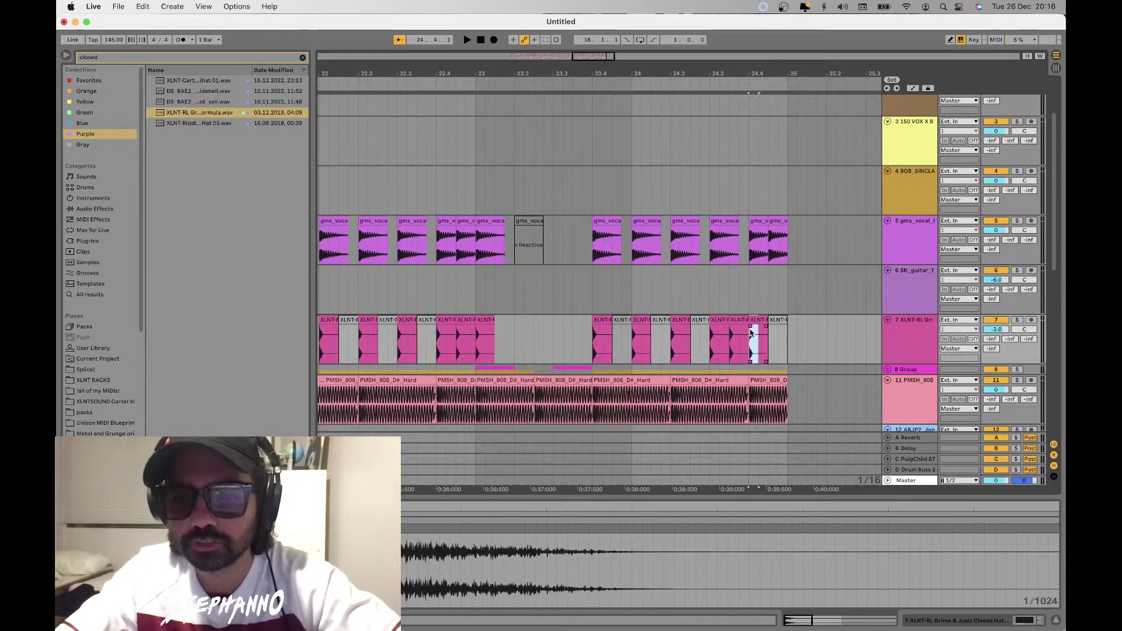
pyautogui.scroll(3, 748, 336)
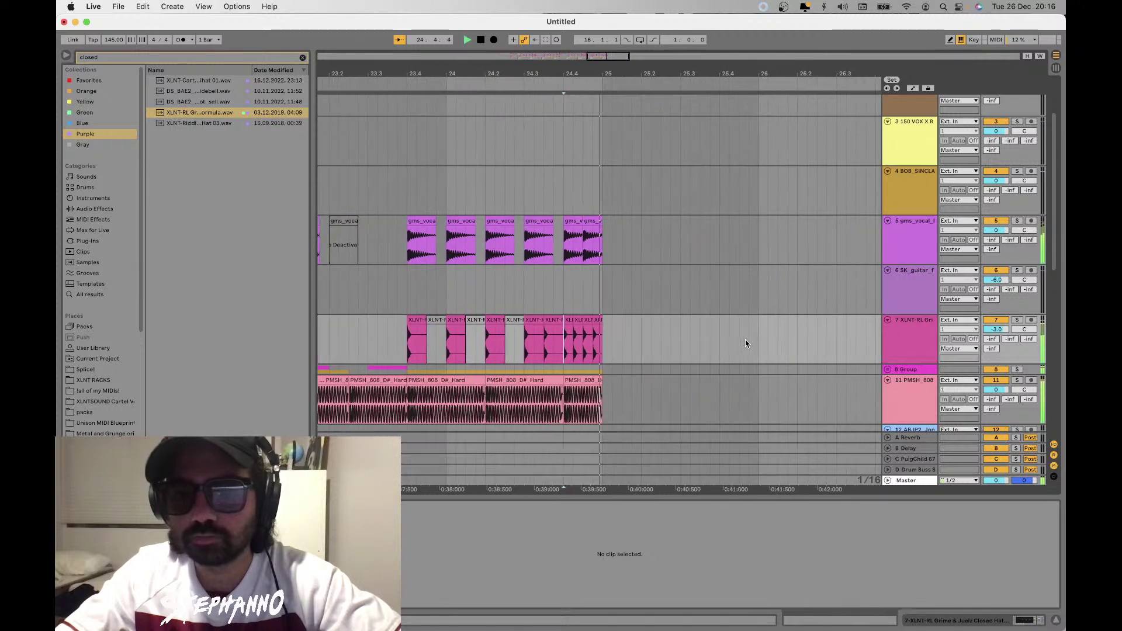
pyautogui.scroll(2, 564, 318)
pyautogui.click(600, 339)
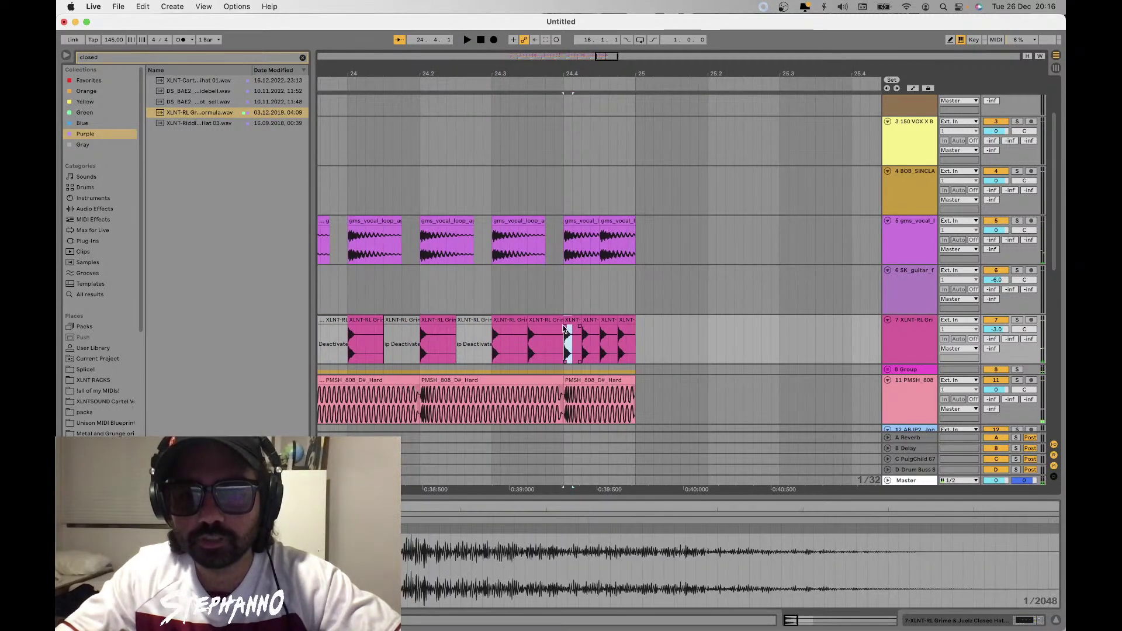
pyautogui.scroll(-3, 564, 328)
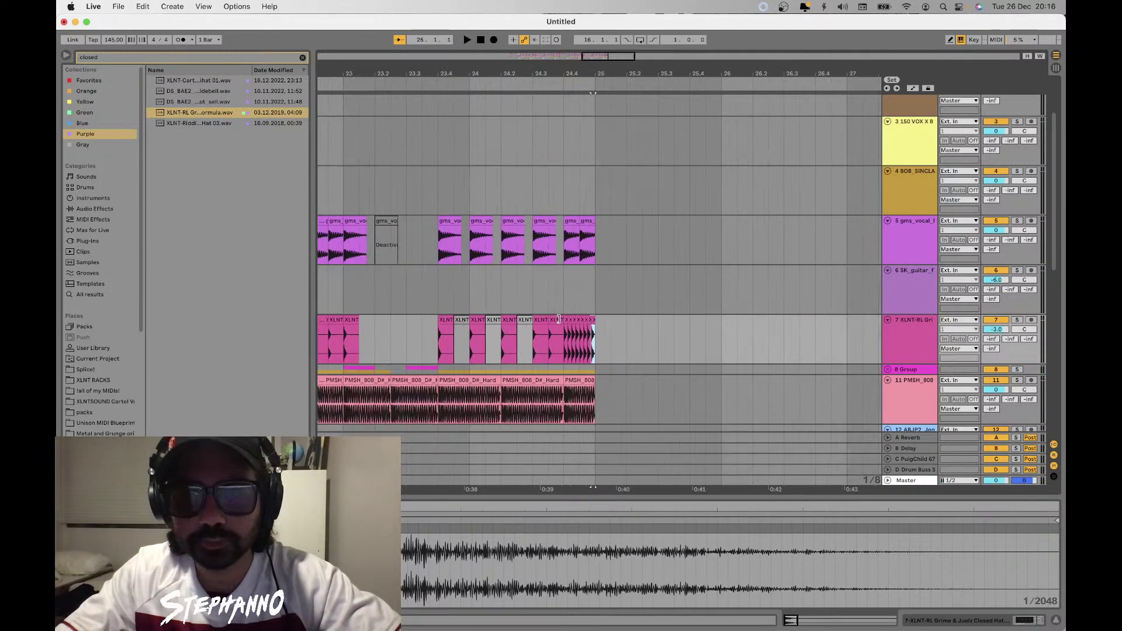
# Play the drop from the guitar fx lead-in and set the hi-hat track volume to -5.0 dB
pyautogui.click(527, 349)
pyautogui.press('space')
pyautogui.scroll(-6, 526, 345)
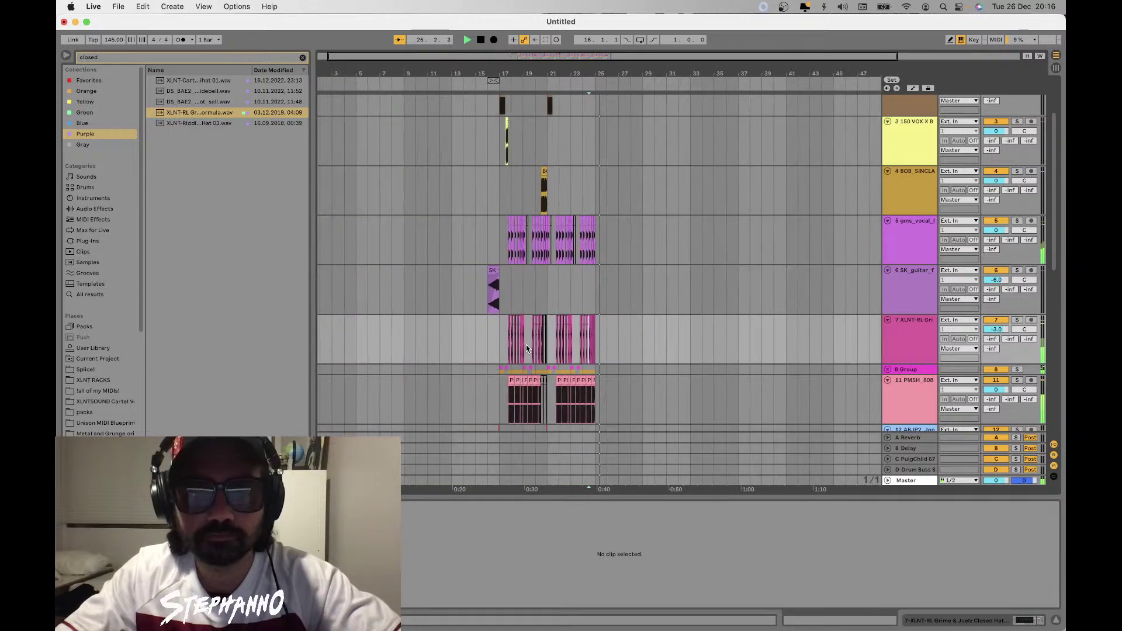
pyautogui.press('space')
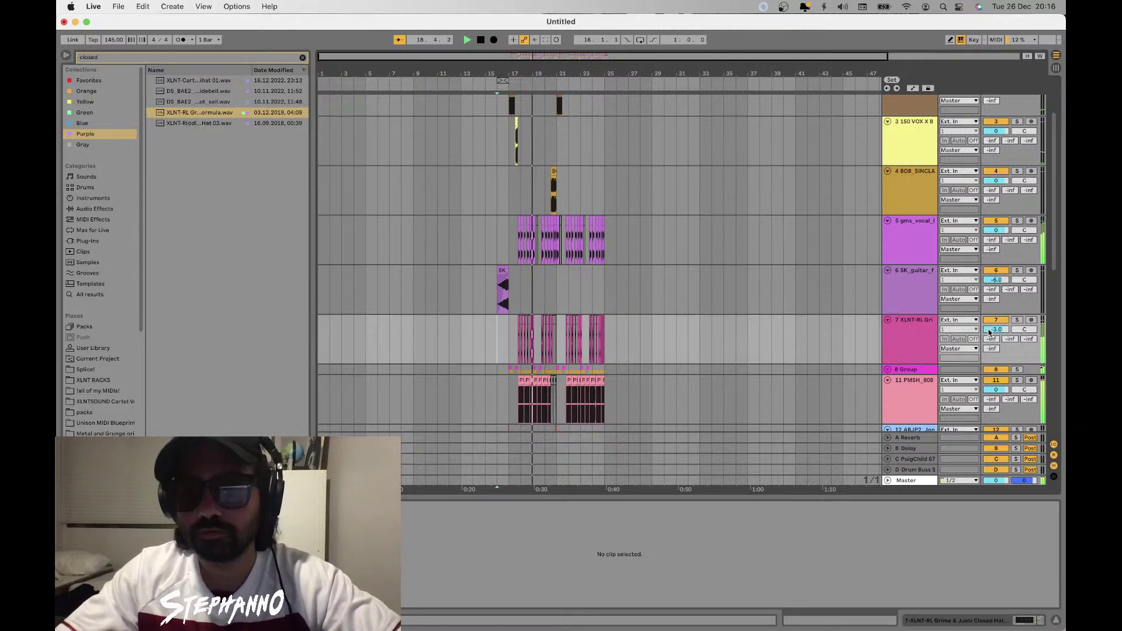
# Insert another audio track between the guitar fx and hi-hat tracks and clear the browser search
pyautogui.click(911, 299)
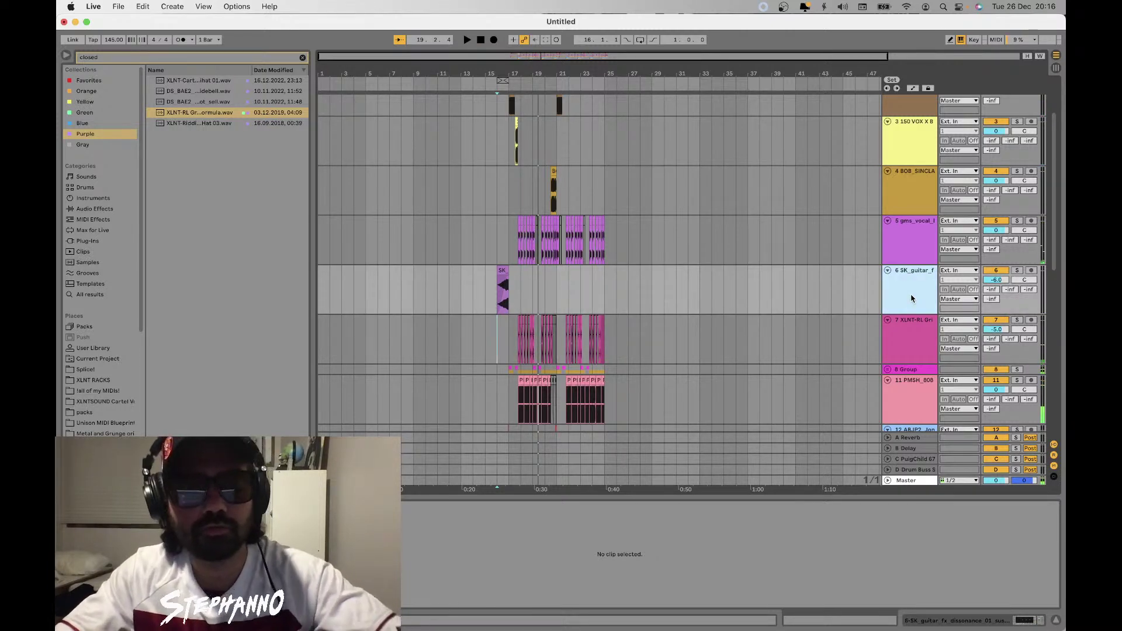
pyautogui.press('super+t')
pyautogui.click(300, 57)
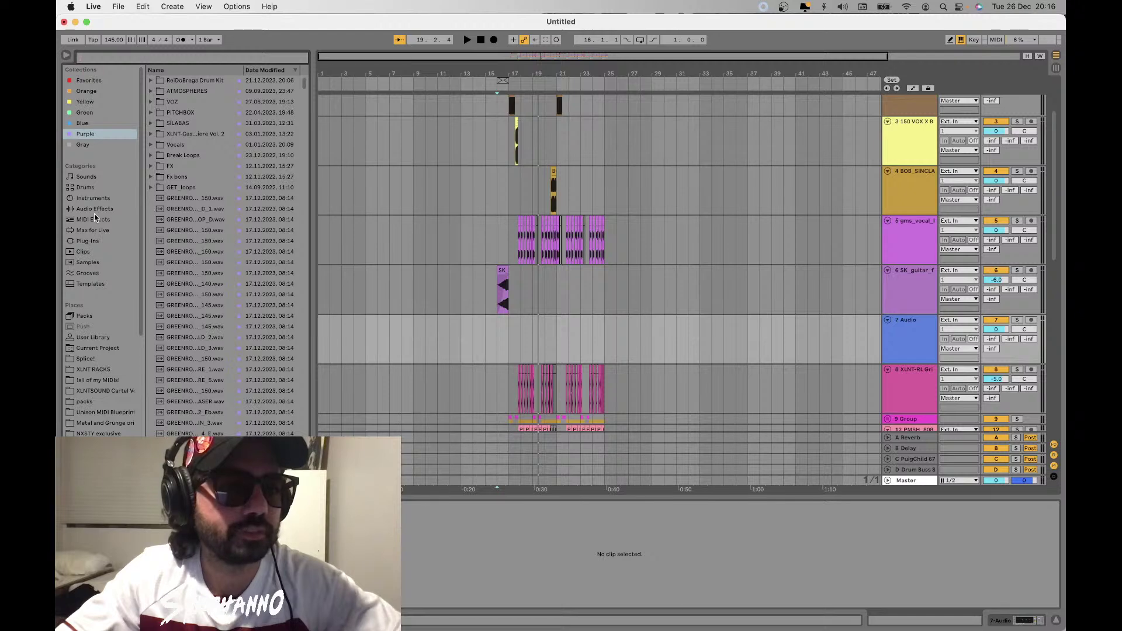
# Audition the vocal samples in the Splice folder
pyautogui.click(86, 358)
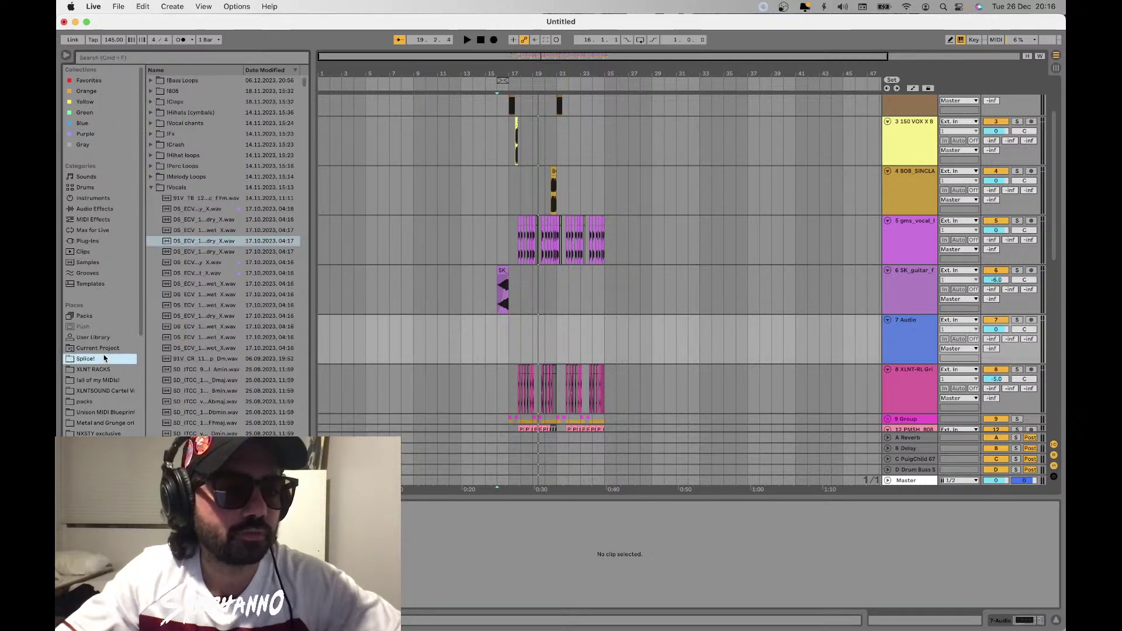
pyautogui.click(189, 241)
pyautogui.press('Down')
pyautogui.press('Down')
pyautogui.press('Down')
pyautogui.press('Down')
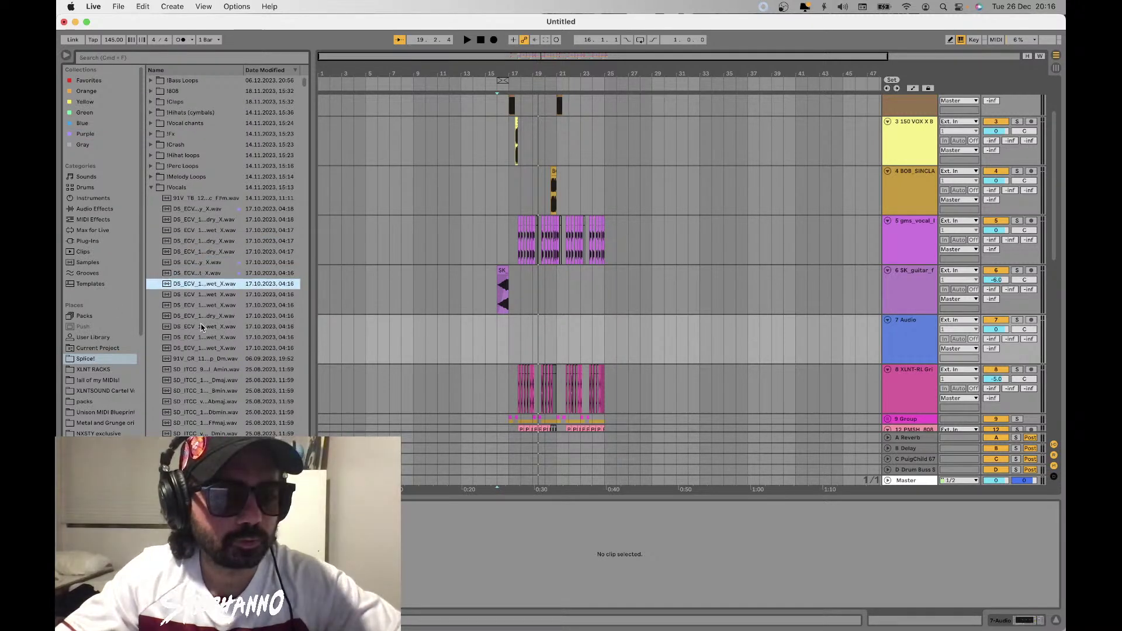
pyautogui.scroll(-3, 201, 328)
pyautogui.click(202, 325)
# Search the Purple collection for "vocal" and audition the DS_PMB vocal samples
pyautogui.click(115, 57)
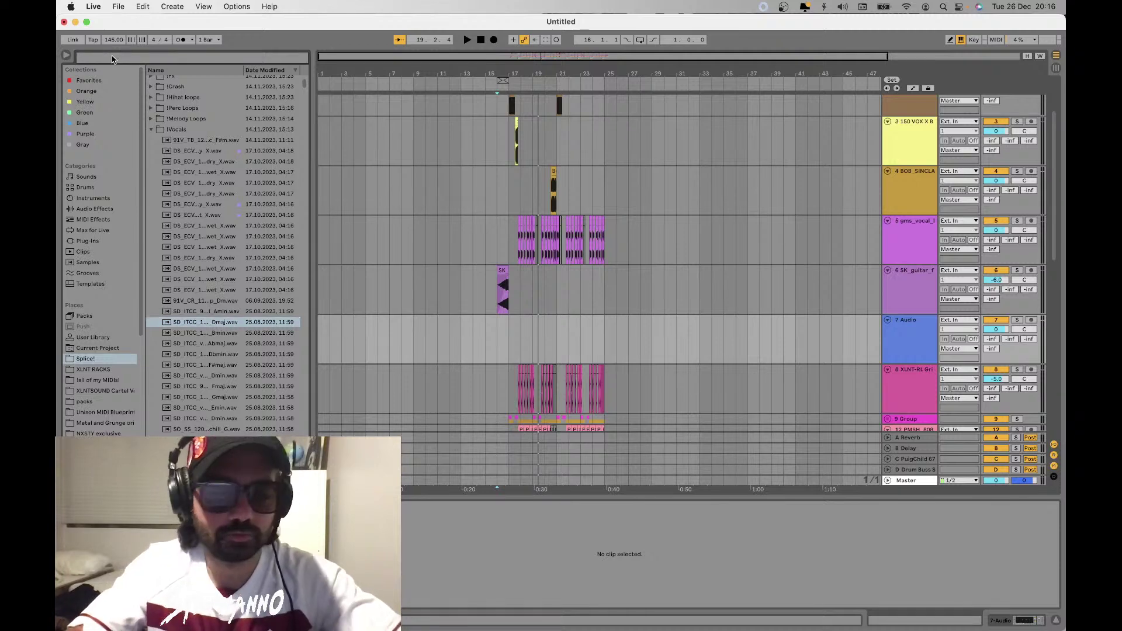
pyautogui.write('vocal')
pyautogui.click(84, 134)
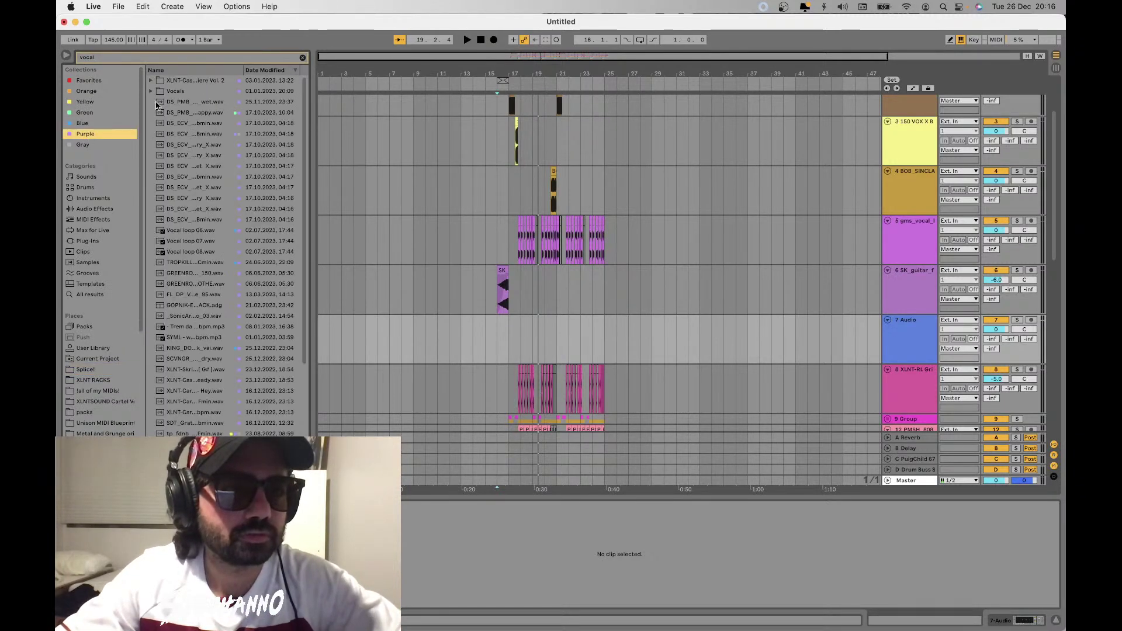
pyautogui.click(181, 101)
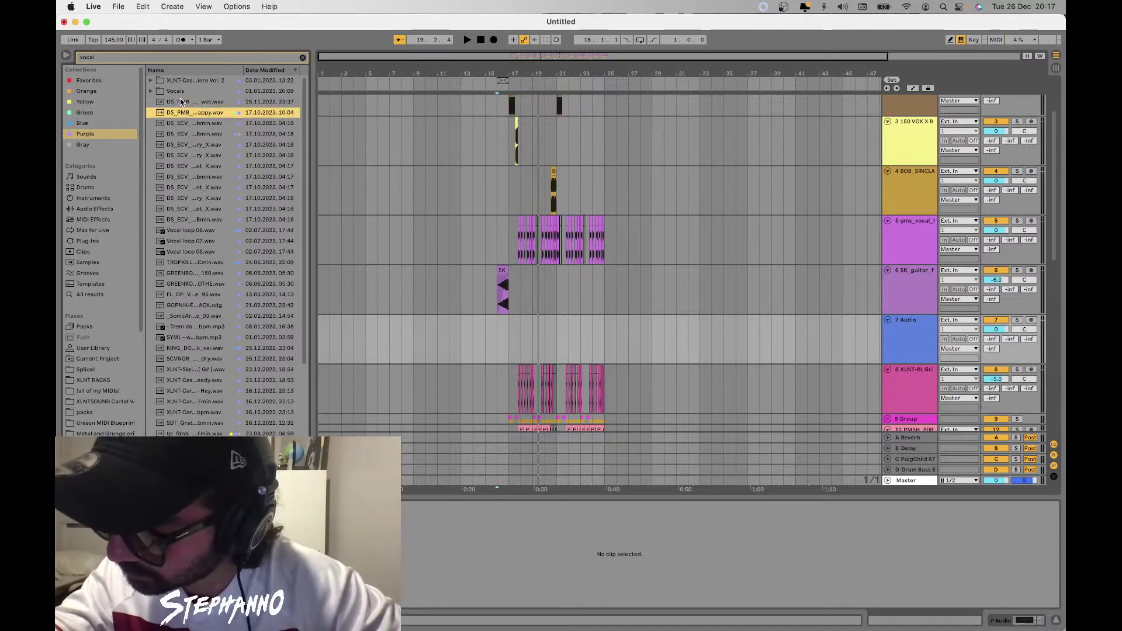
pyautogui.click(184, 113)
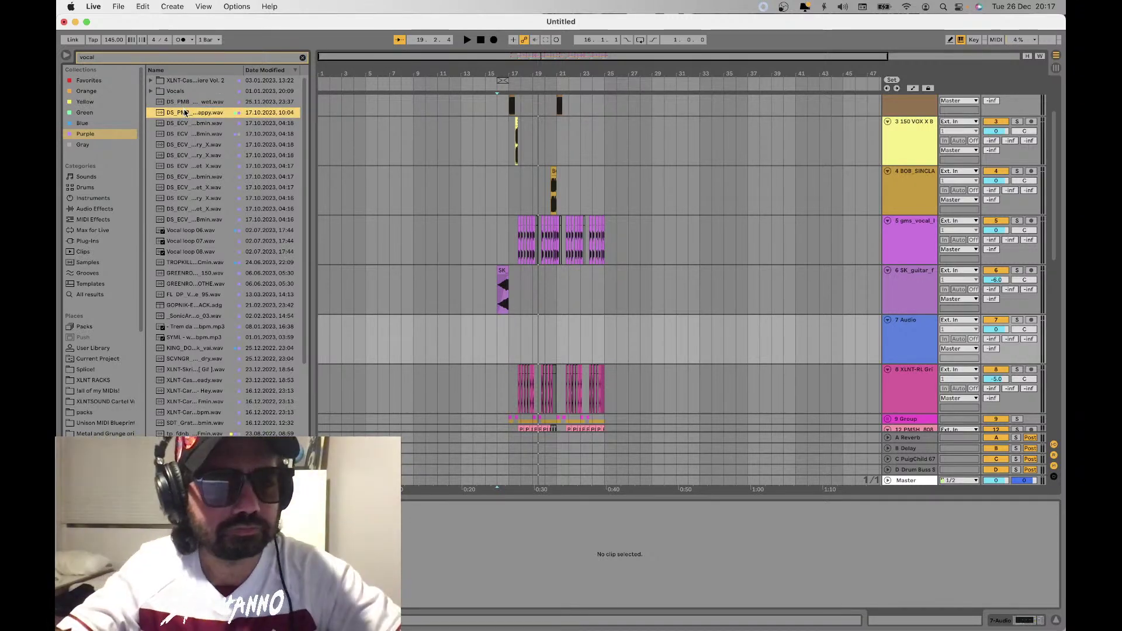
# Place the DS_PMB vocal breath one-shot on the empty audio track at 17.2, play it in context and trim its end to 17.3
pyautogui.moveTo(518, 348); pyautogui.dragTo(514, 343)
pyautogui.scroll(5, 515, 344)
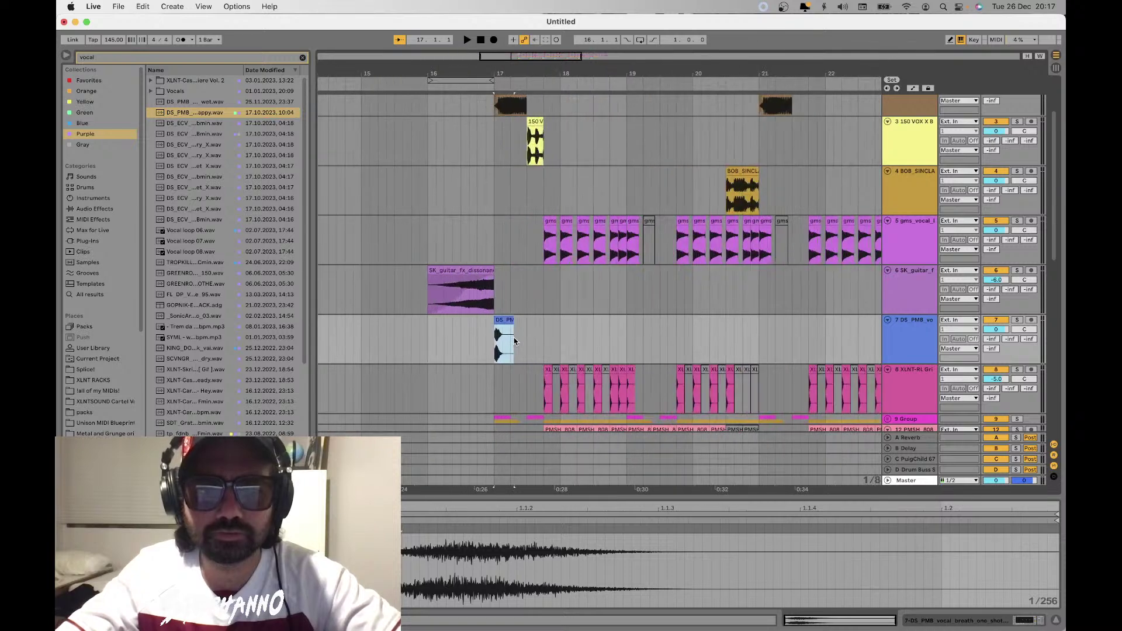
pyautogui.click(495, 337)
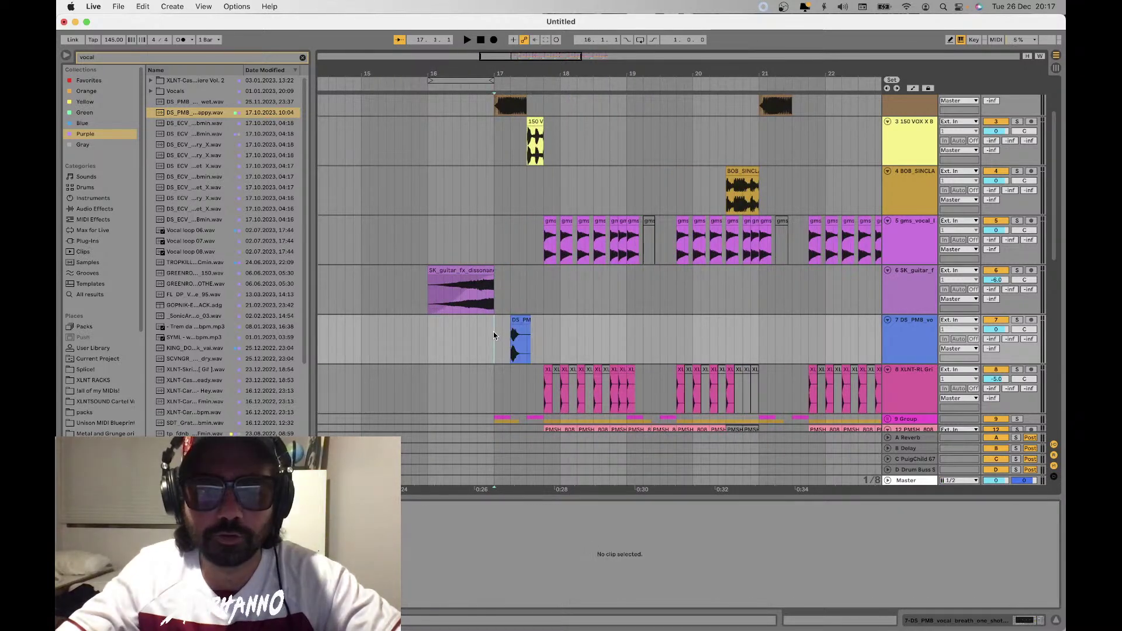
pyautogui.click(462, 335)
pyautogui.press('space')
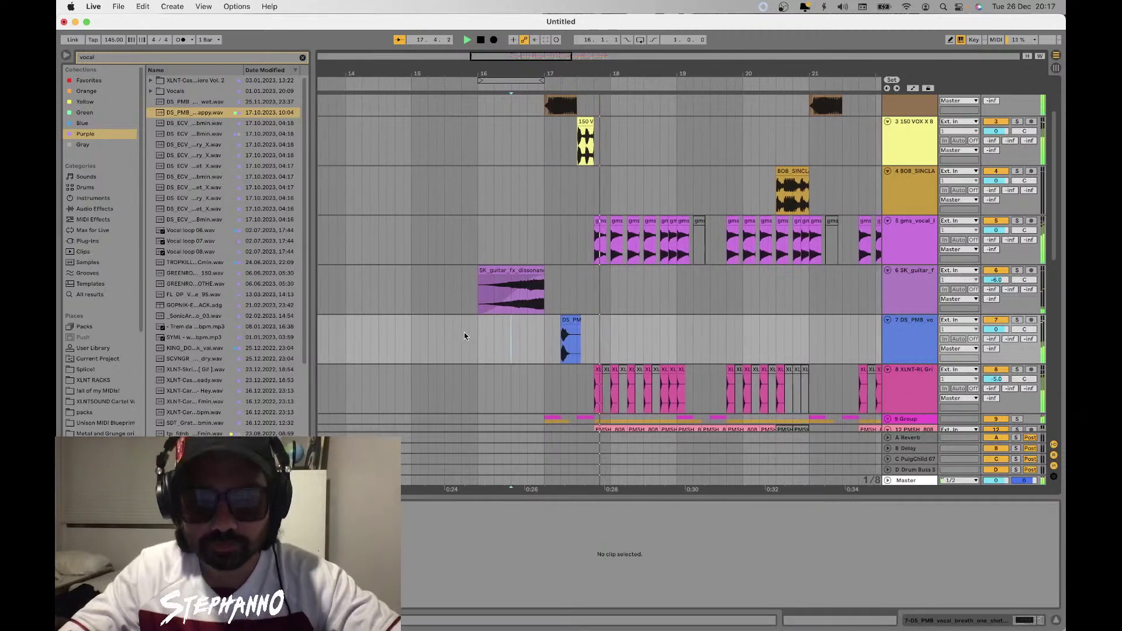
pyautogui.click(618, 336)
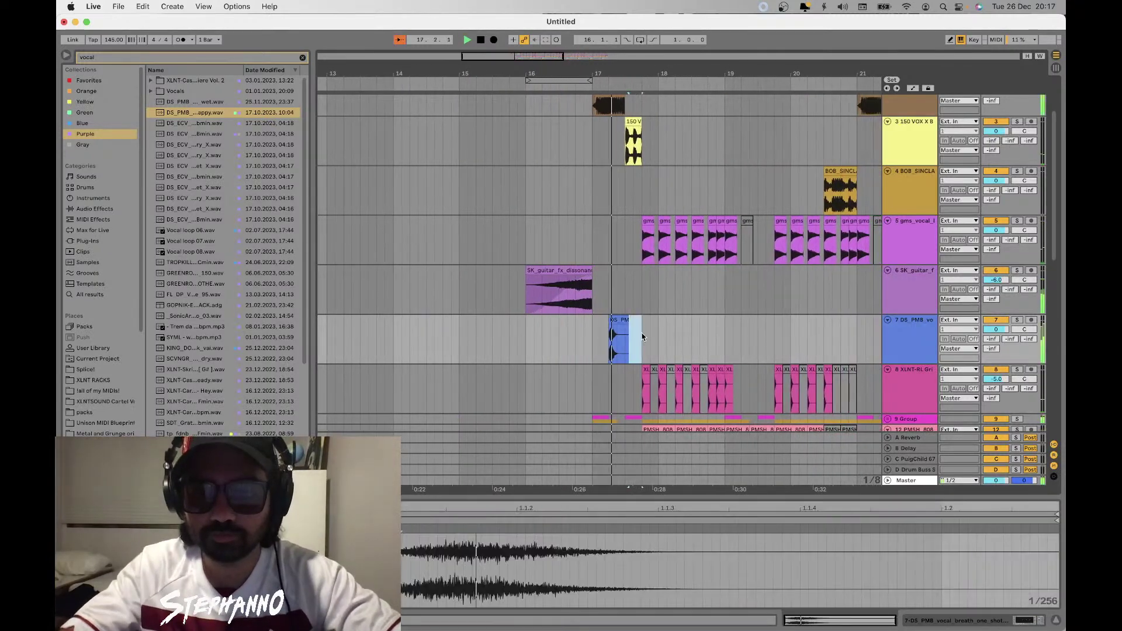
pyautogui.click(623, 335)
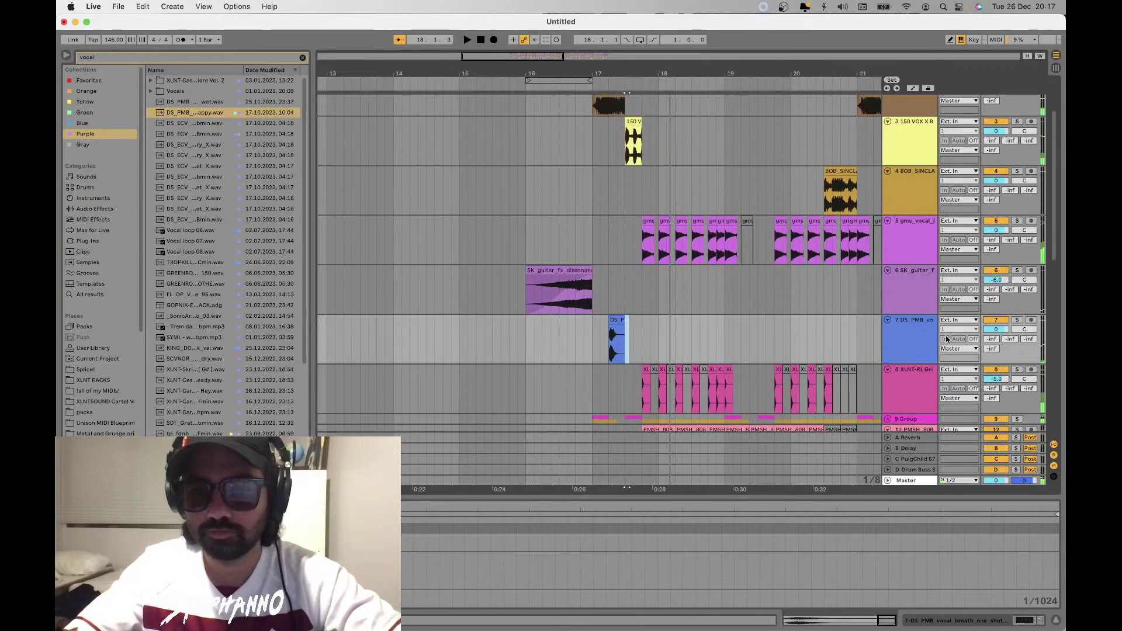
# Insert an audio track below the vocal breath track, replay the drop and audition further vocal samples
pyautogui.press('super+t')
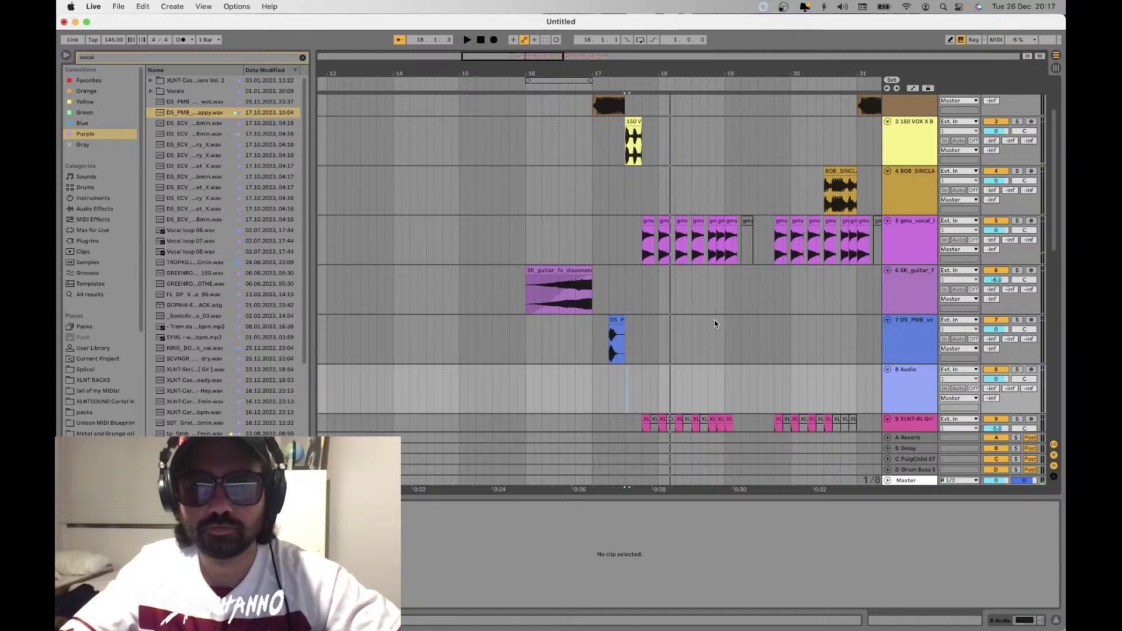
pyautogui.click(587, 325)
pyautogui.press('space')
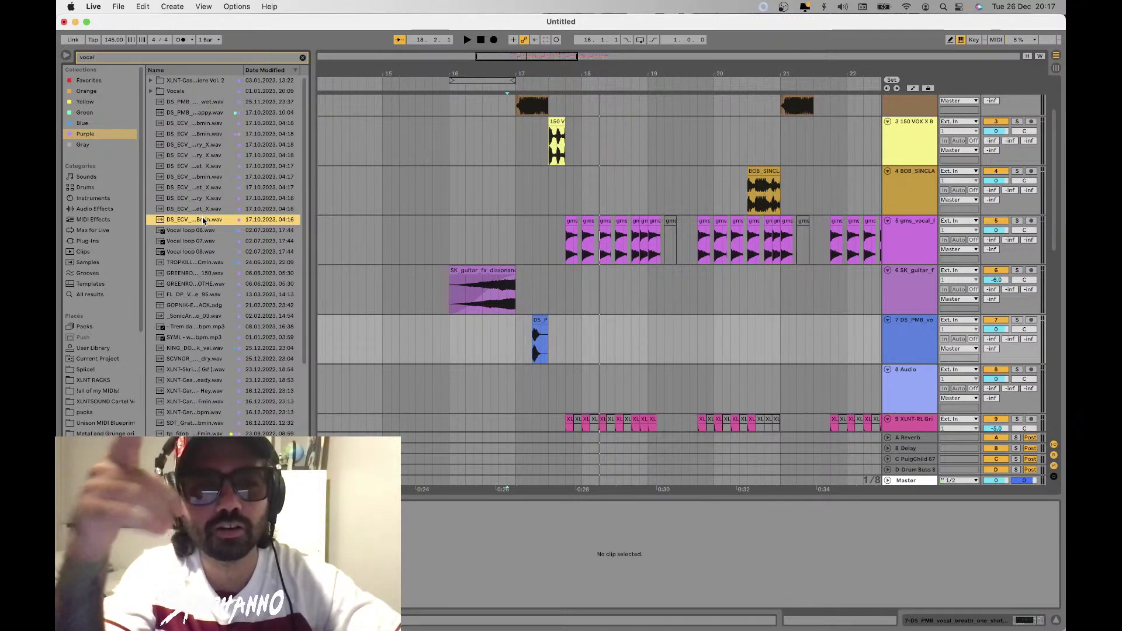
pyautogui.click(195, 104)
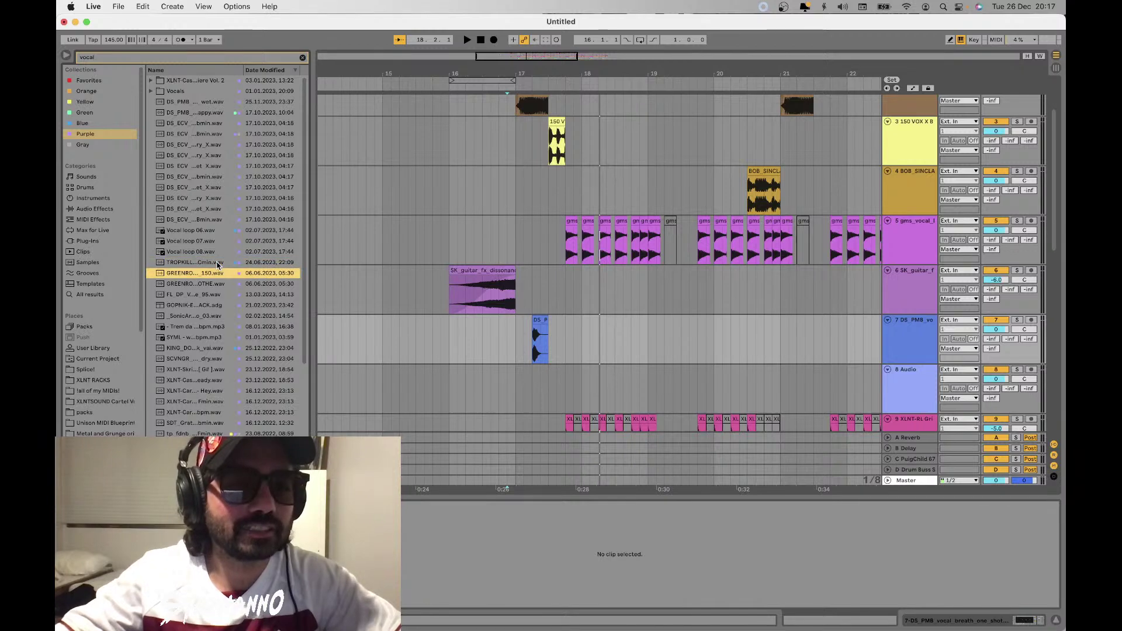
pyautogui.click(217, 264)
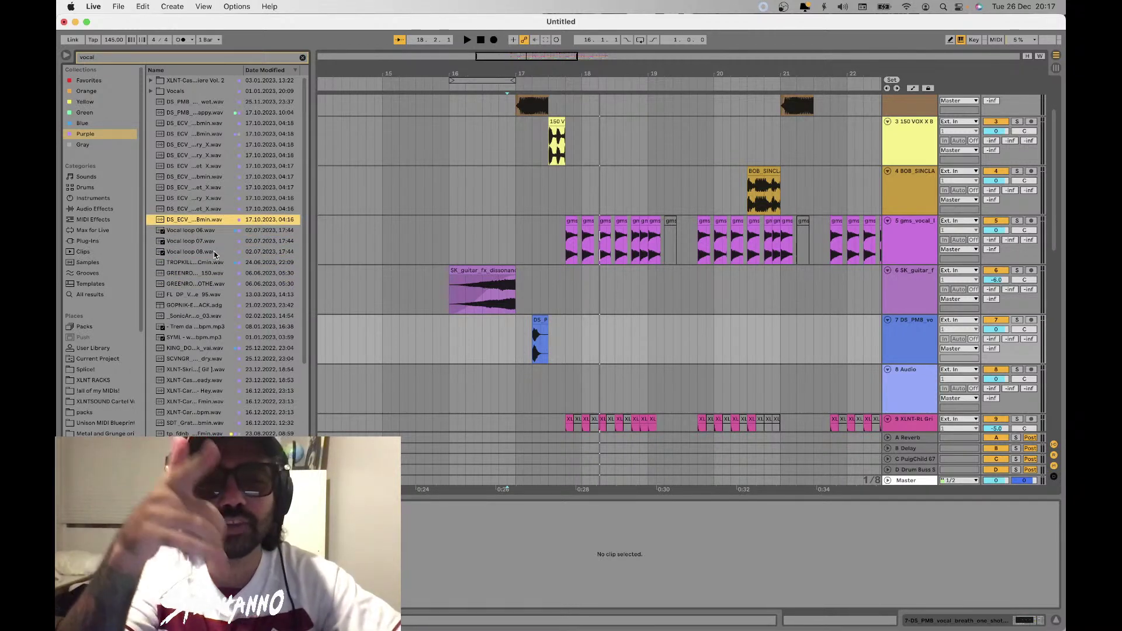
pyautogui.click(195, 104)
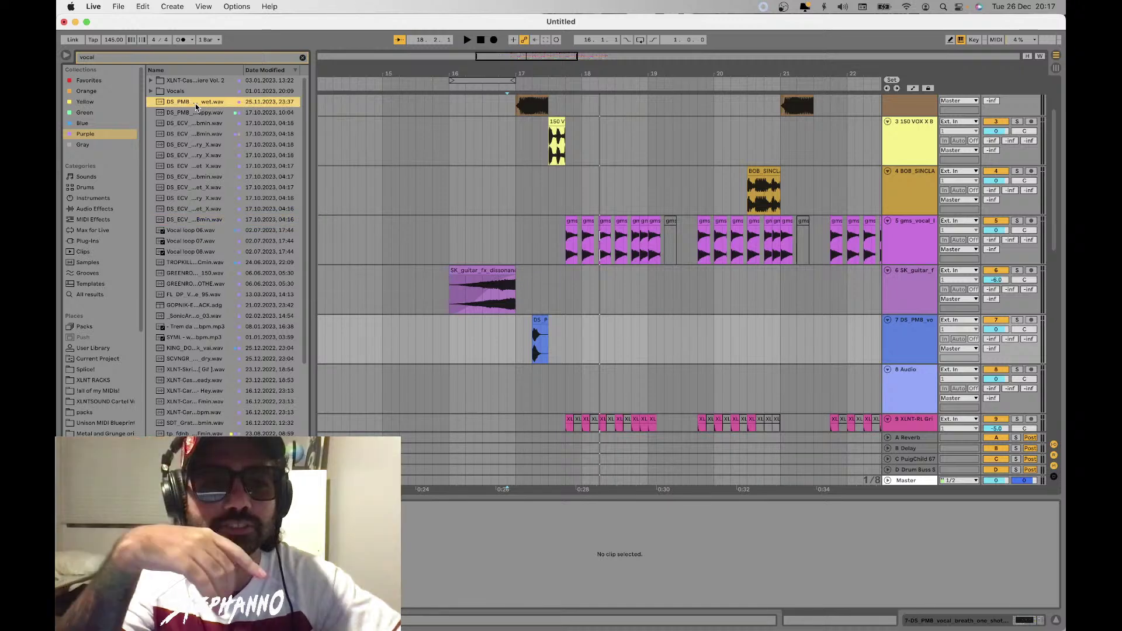
# Place the DS_PMB_150 female vocal hook loop "feel it chorus wet" on the new track at bar 15 and play it
pyautogui.moveTo(196, 103); pyautogui.dragTo(425, 371)
pyautogui.scroll(-5, 431, 379)
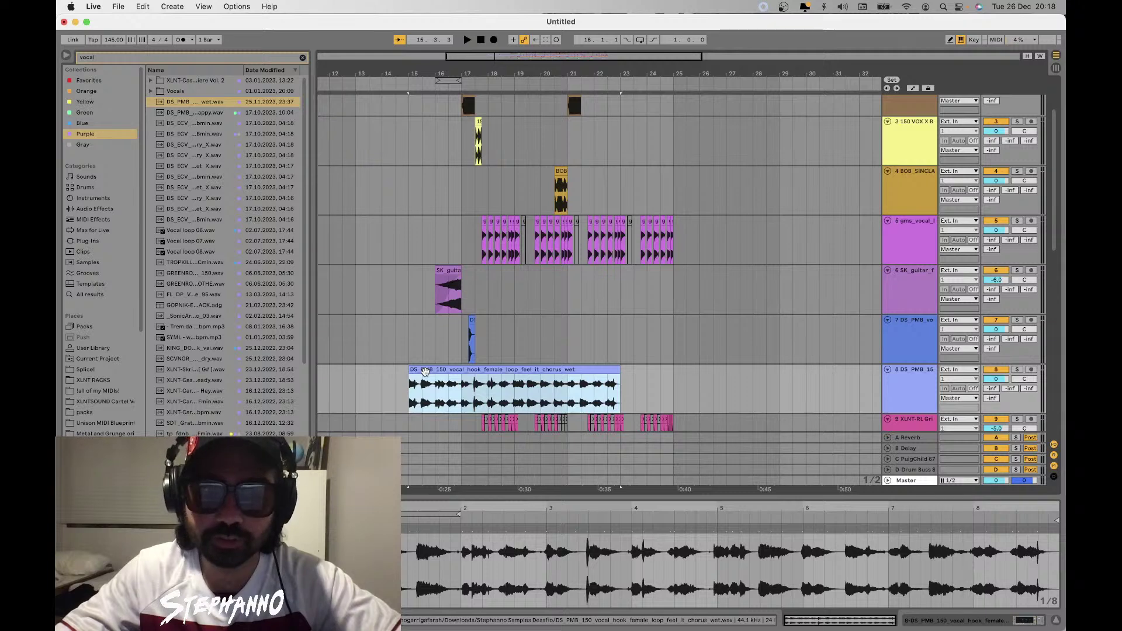
pyautogui.press('space')
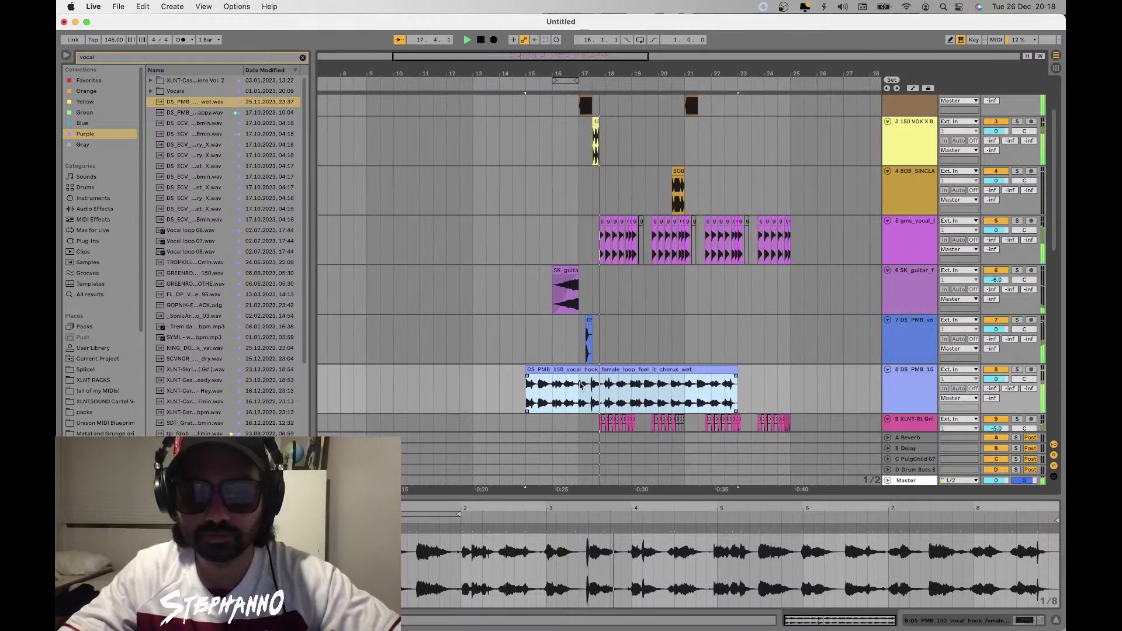
# Try repeating the vocal hook's one-beat slice at 17.3 from 17.4 up to 18.4, and play the result
pyautogui.scroll(10, 561, 393)
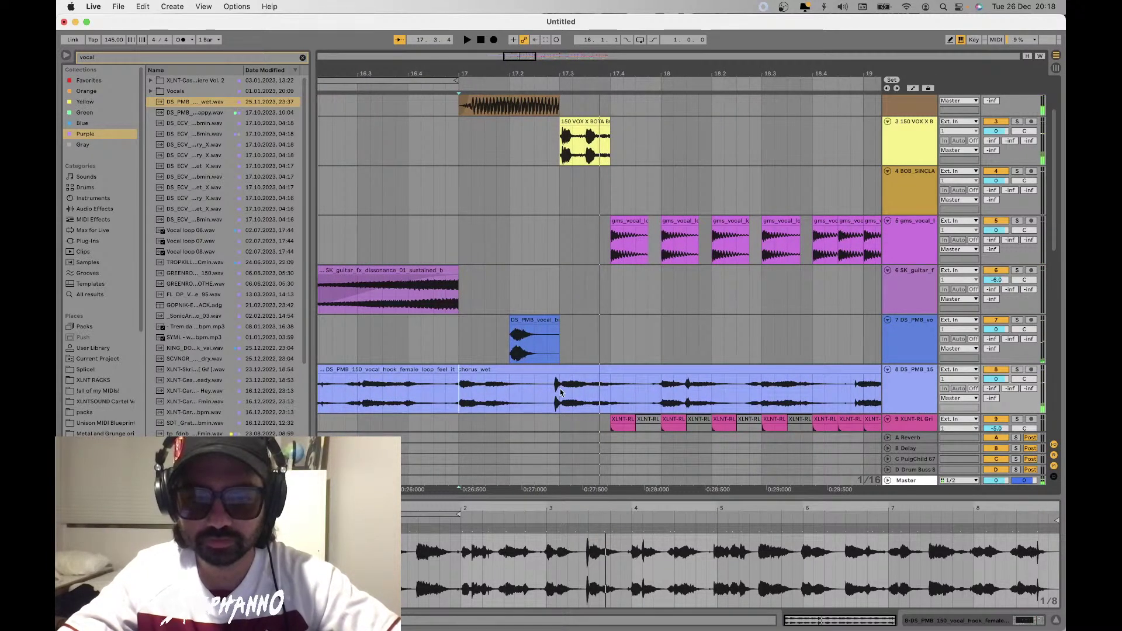
pyautogui.moveTo(560, 393); pyautogui.dragTo(611, 374)
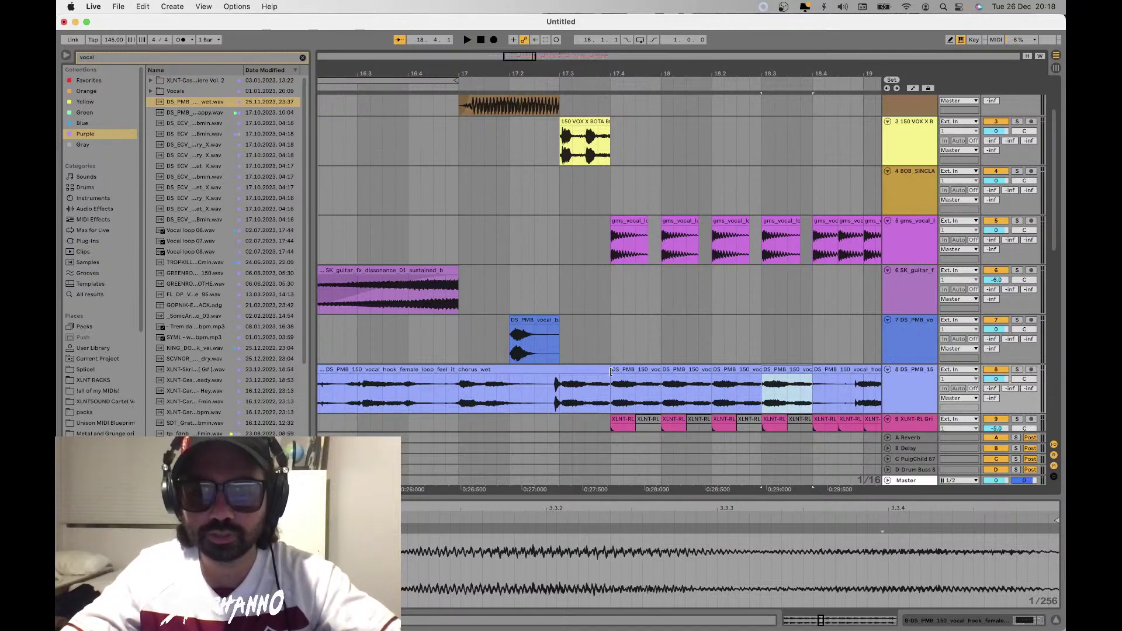
pyautogui.scroll(-8, 611, 372)
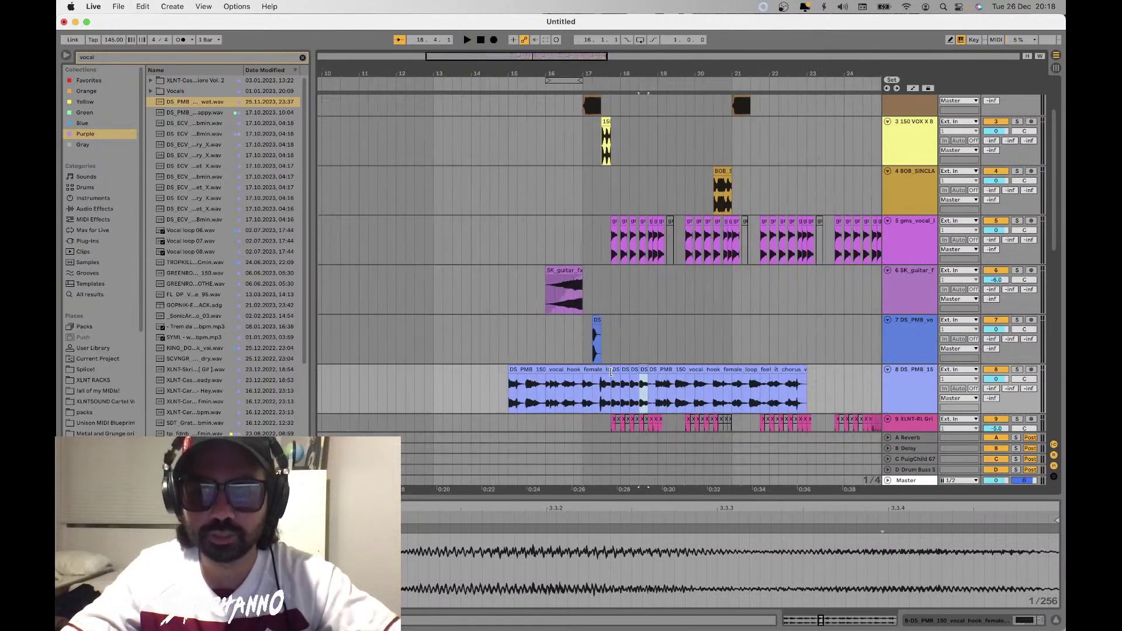
pyautogui.click(511, 388)
pyautogui.press('space')
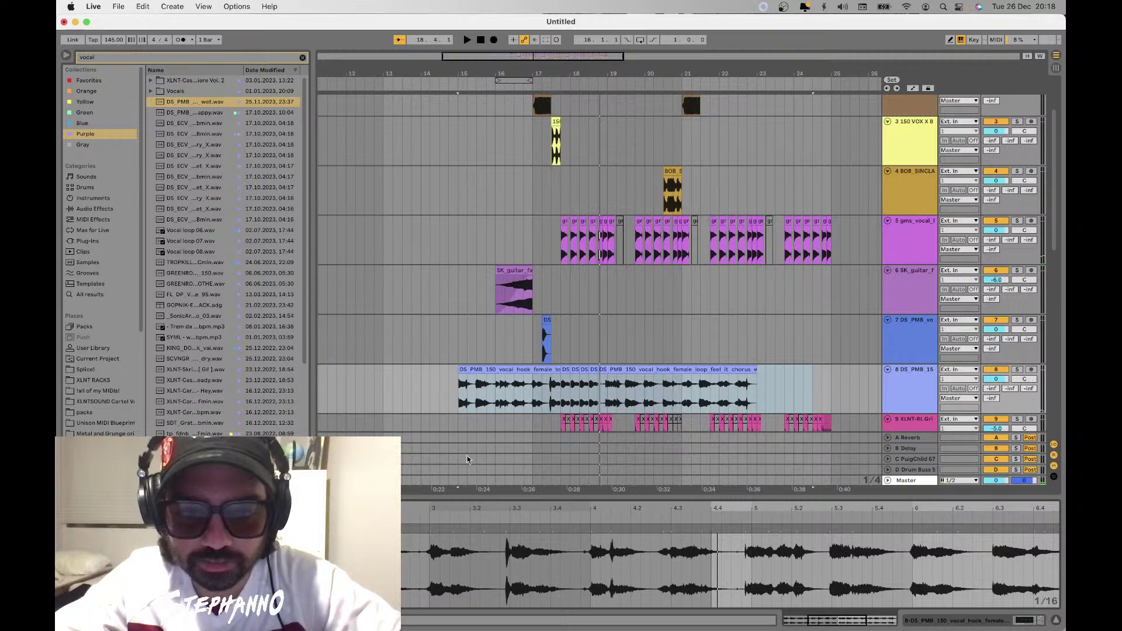
# Try repeating the vocal hook's first beat of bar 17 from 17.4 up to bar 19
pyautogui.moveTo(534, 389); pyautogui.dragTo(549, 381)
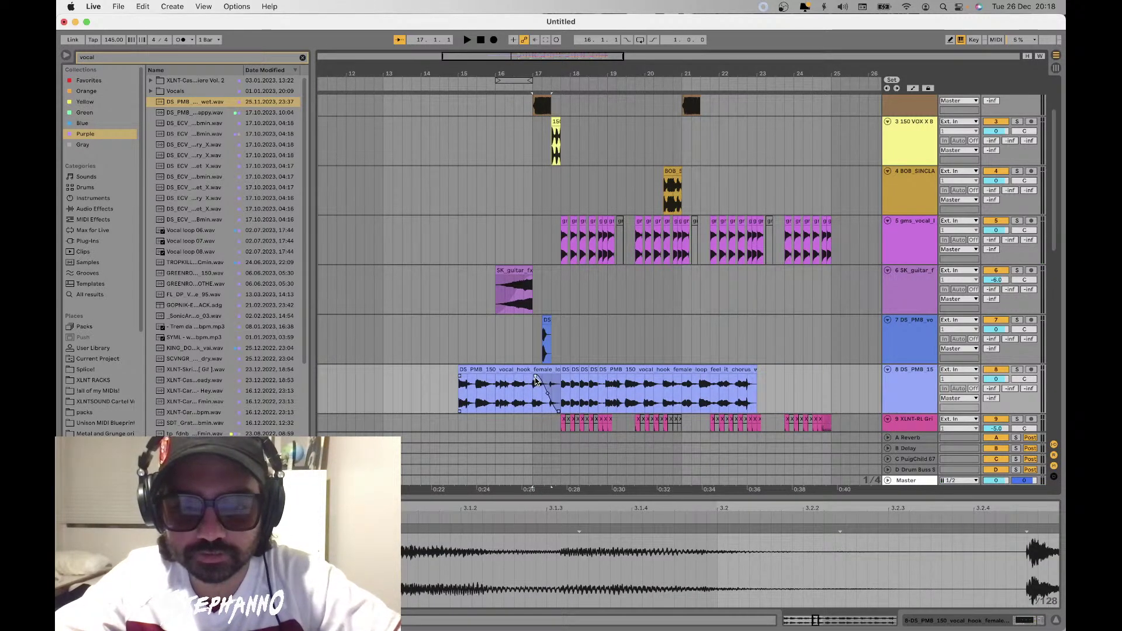
pyautogui.moveTo(536, 382); pyautogui.dragTo(559, 382)
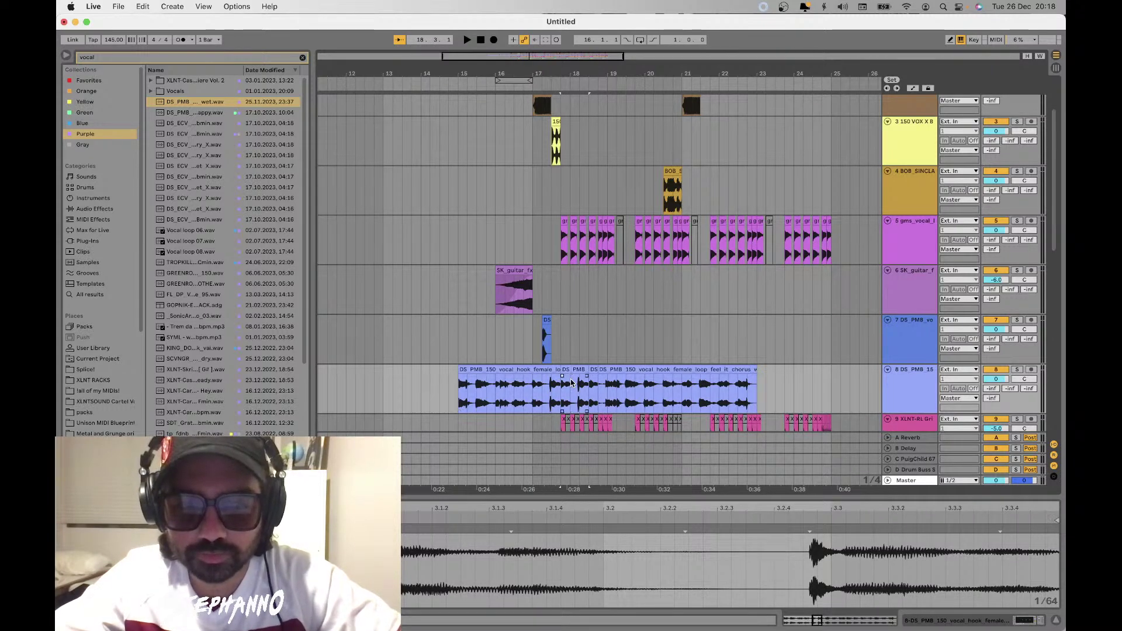
pyautogui.moveTo(572, 383); pyautogui.dragTo(565, 378)
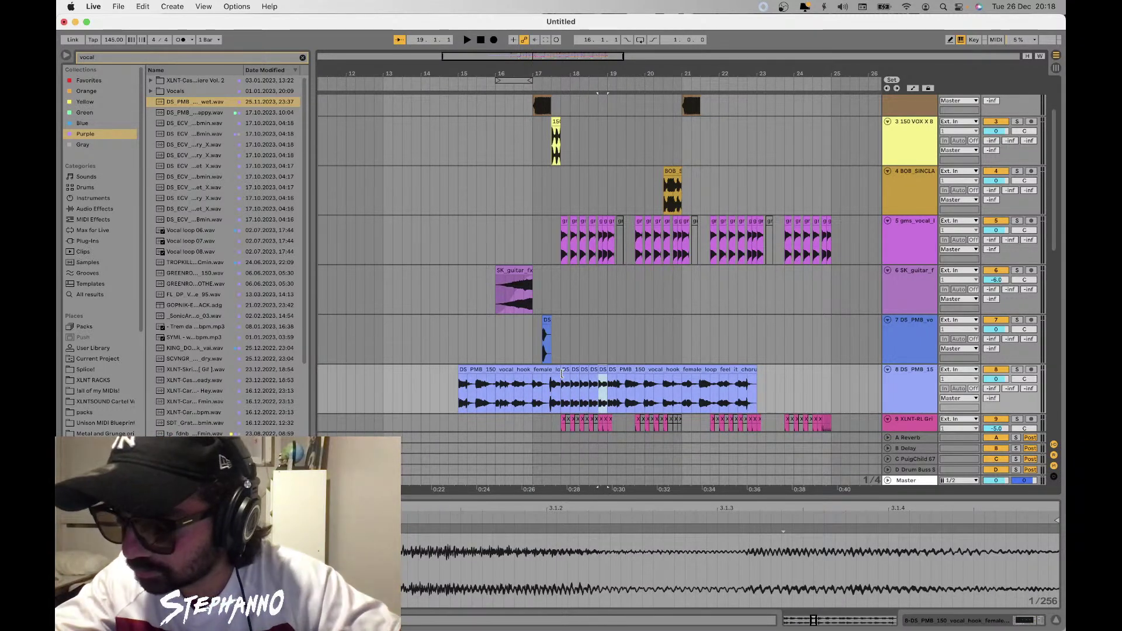
pyautogui.press('-')
# Play the chopped vocal hook and duplicate its bars 17 to 21 so they repeat up to bar 25
pyautogui.click(508, 396)
pyautogui.press('space')
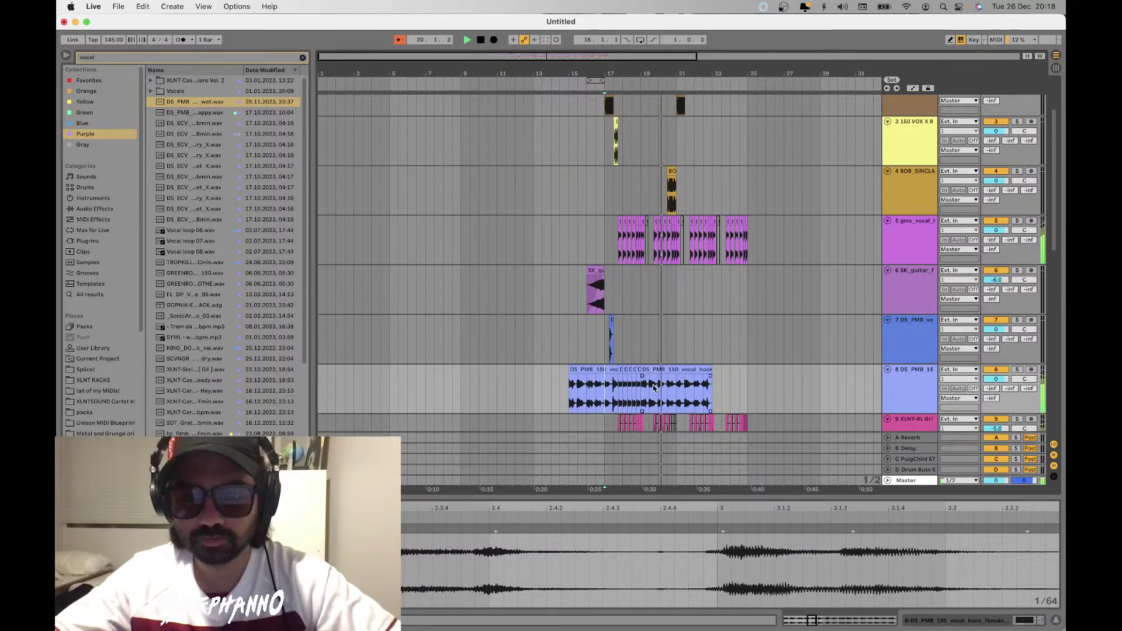
pyautogui.moveTo(674, 390); pyautogui.dragTo(621, 390)
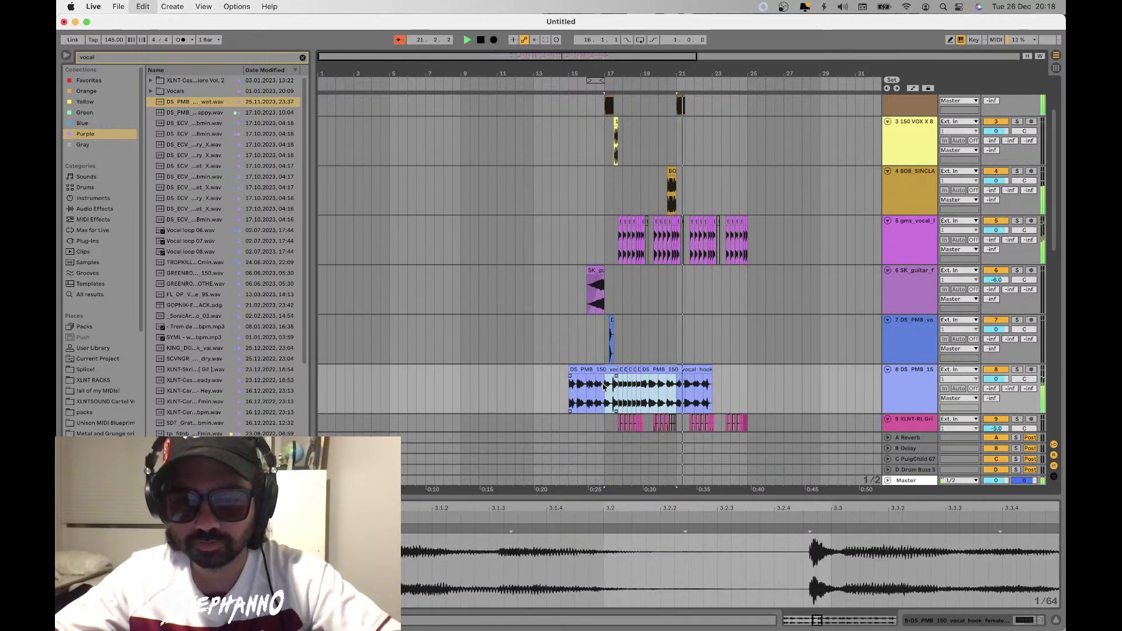
pyautogui.press('super+d')
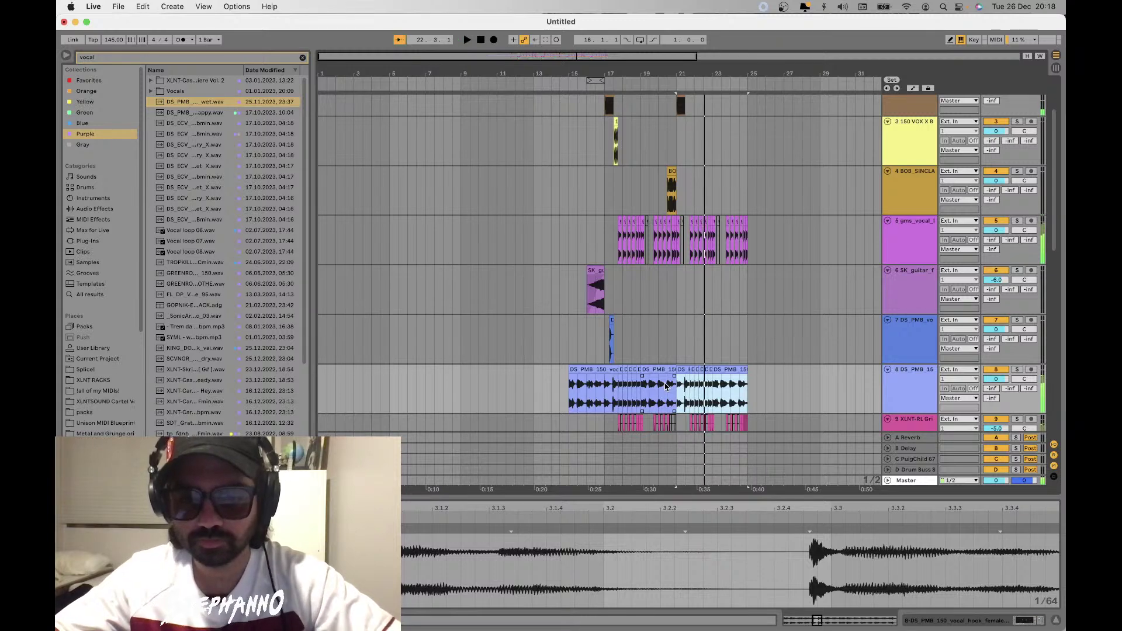
# Move the vocal hook loop to start at bar 17 and restore it as one unchopped clip running to bar 25
pyautogui.moveTo(587, 369); pyautogui.dragTo(596, 370)
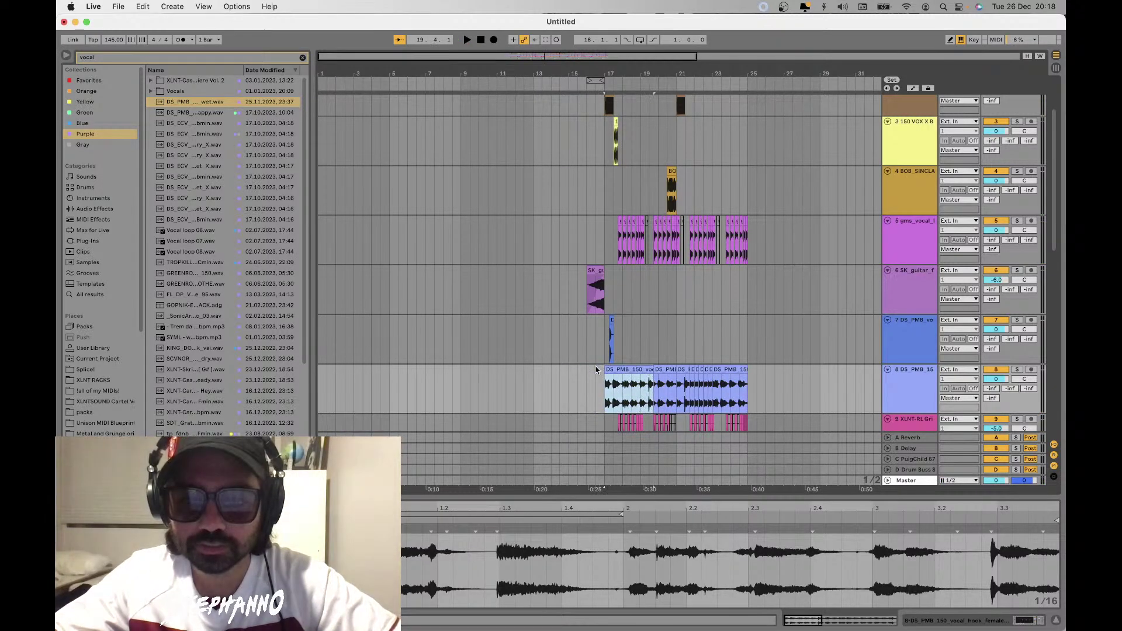
pyautogui.click(654, 370)
pyautogui.press('super+j')
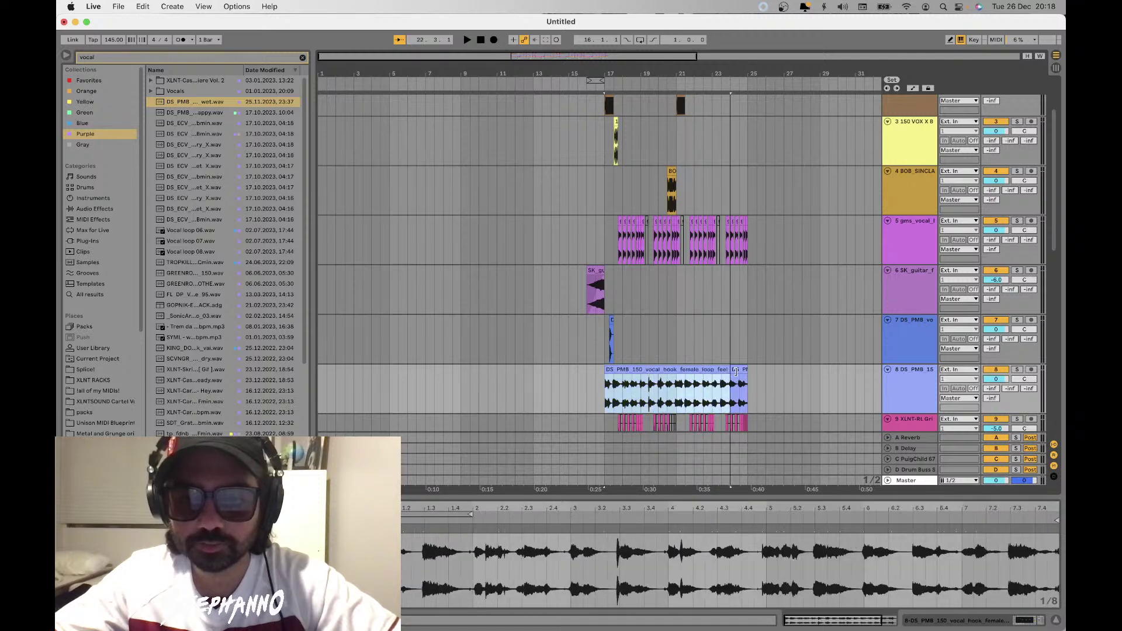
# Play the drop with the full vocal hook and split the hook clip at bar 21
pyautogui.click(596, 389)
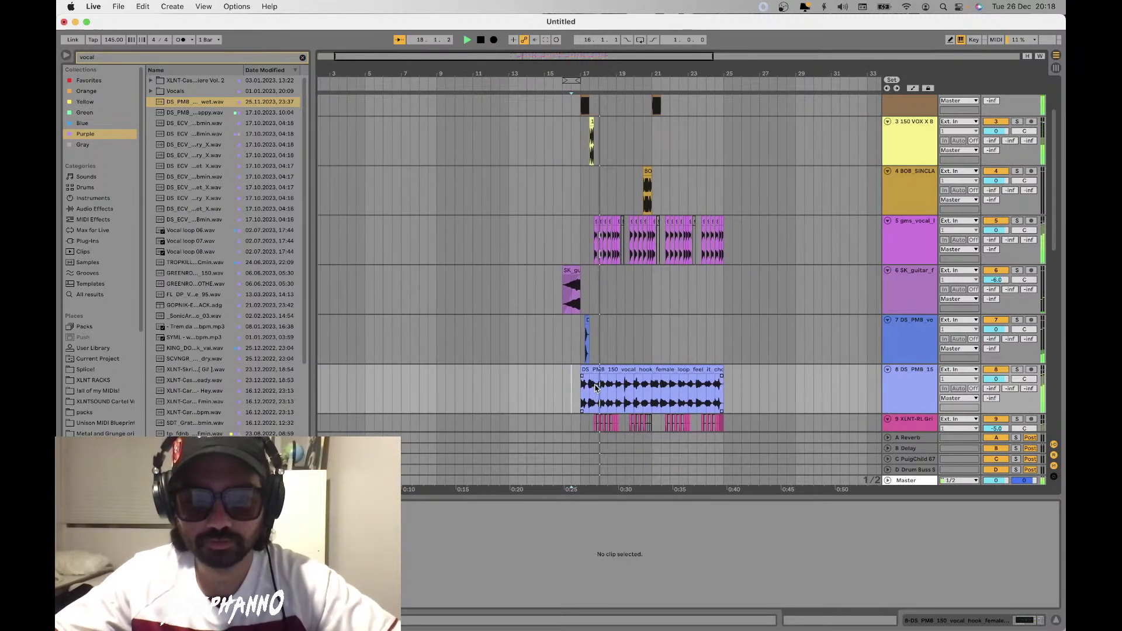
pyautogui.press('+')
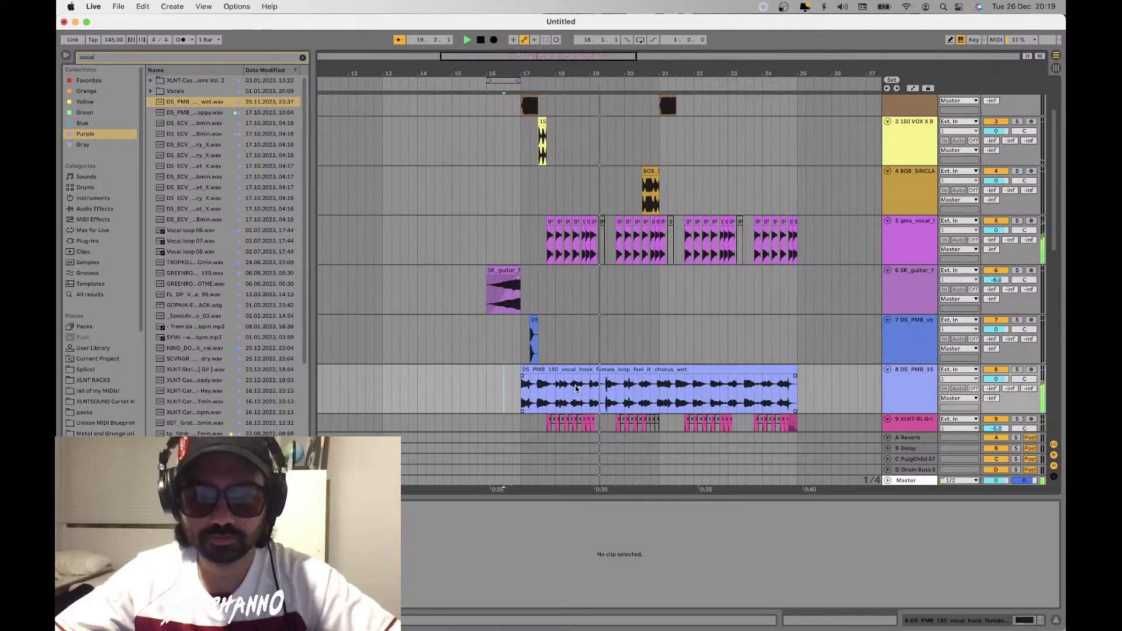
pyautogui.press('-')
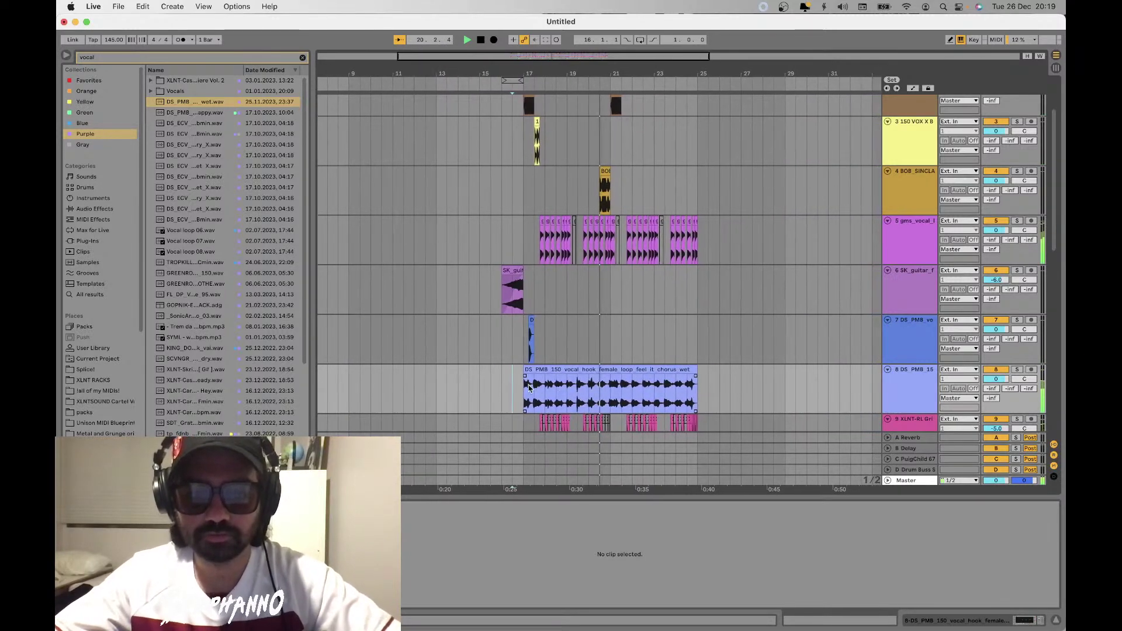
pyautogui.click(612, 389)
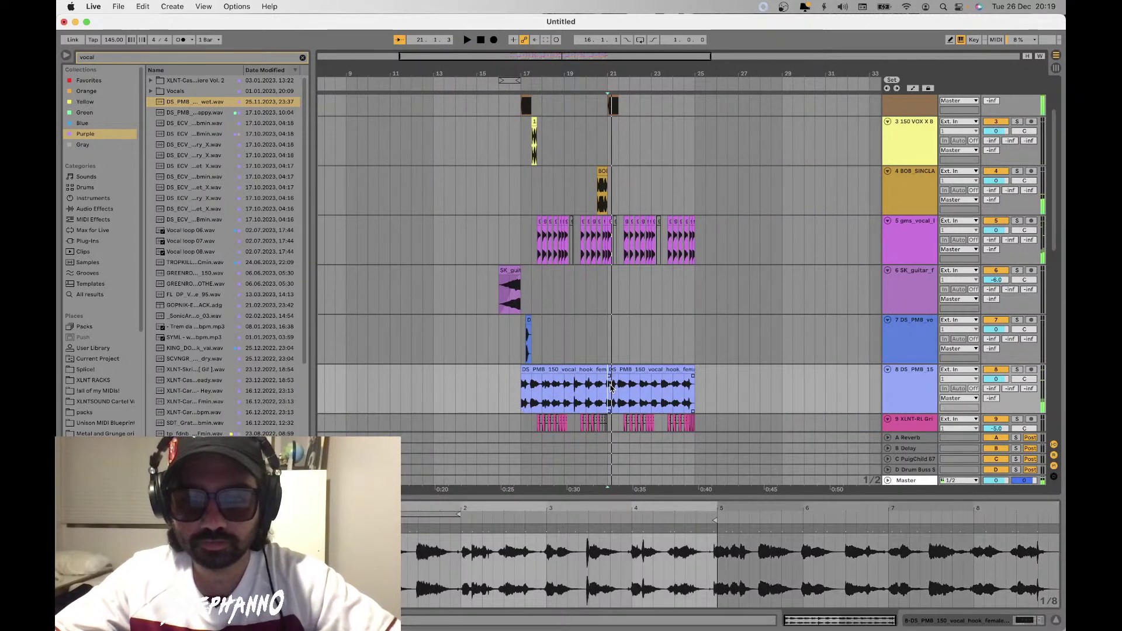
pyautogui.press('super+e')
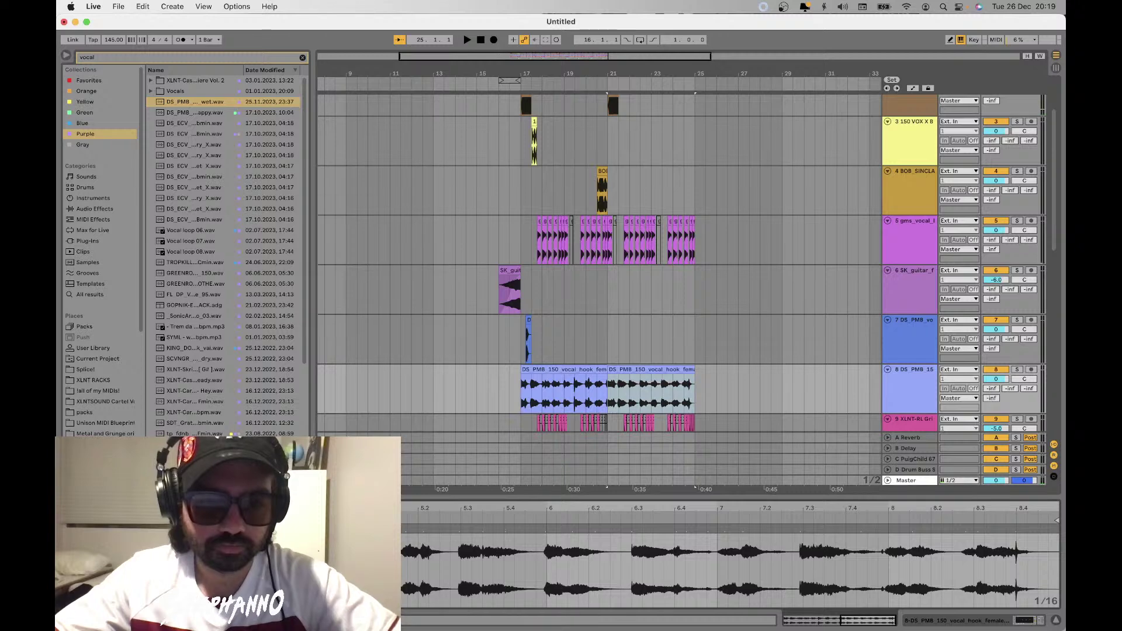
# Play the drop from just before bar 17 and insert a new audio track below the vocal hook track
pyautogui.press('space')
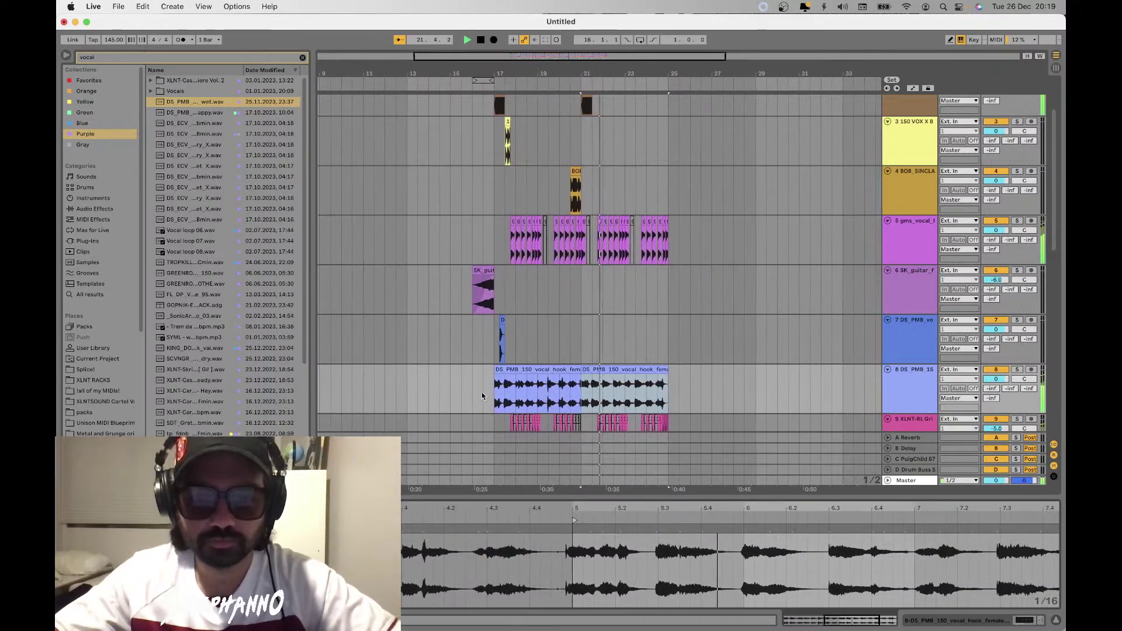
pyautogui.click(478, 390)
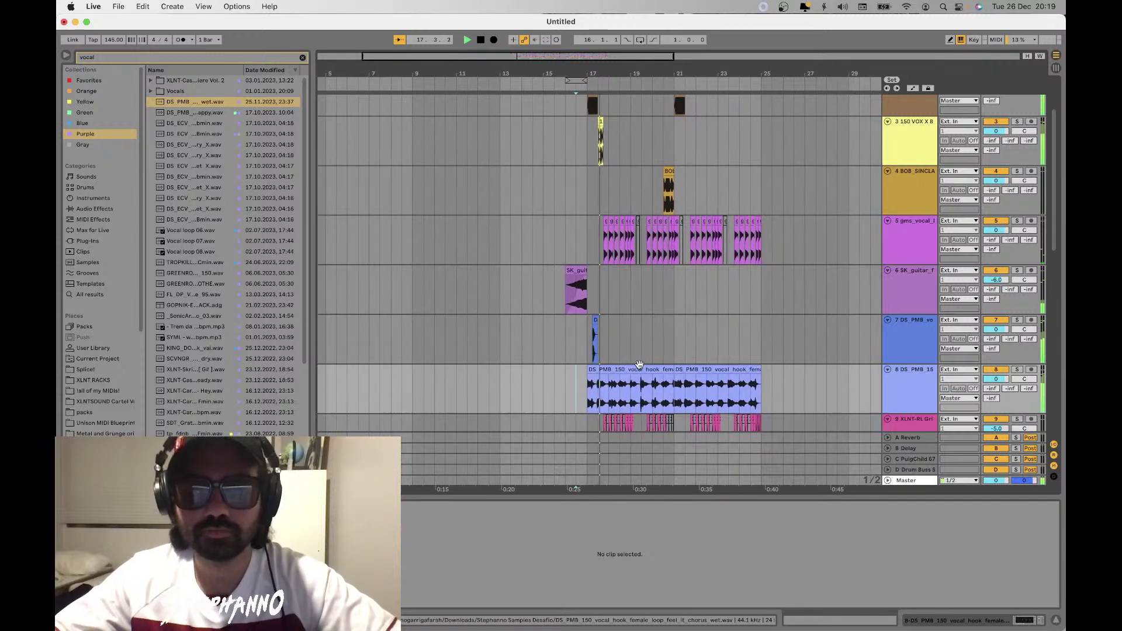
pyautogui.click(908, 374)
pyautogui.press('super+t')
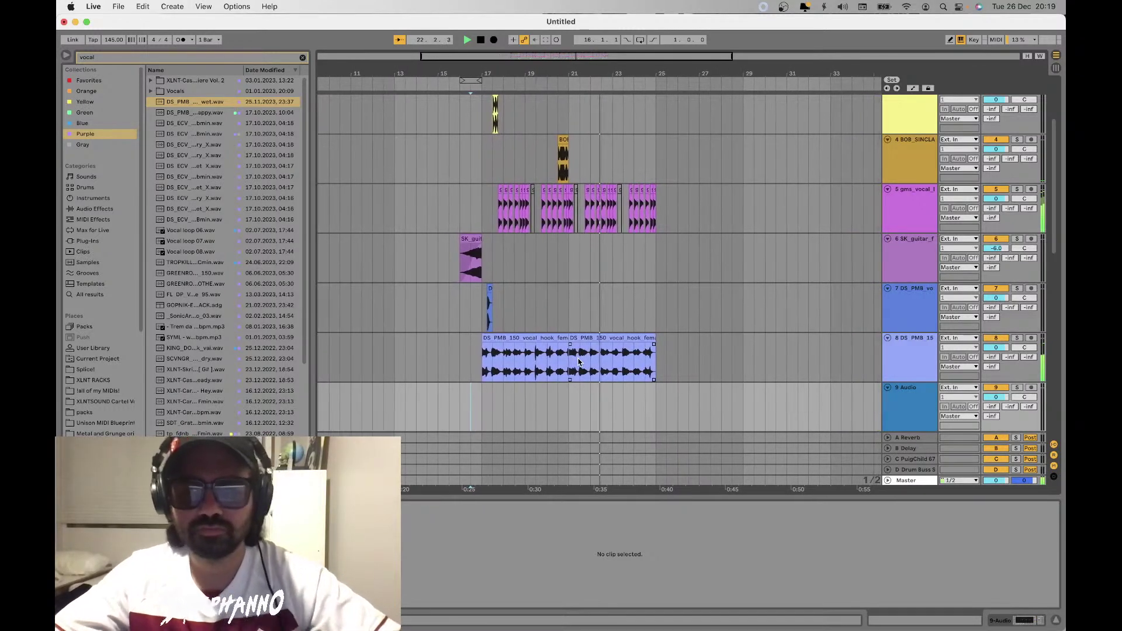
# Duplicate the time of bars 17 to 25 across all tracks so the drop repeats up to bar 33
pyautogui.scroll(-5, 579, 362)
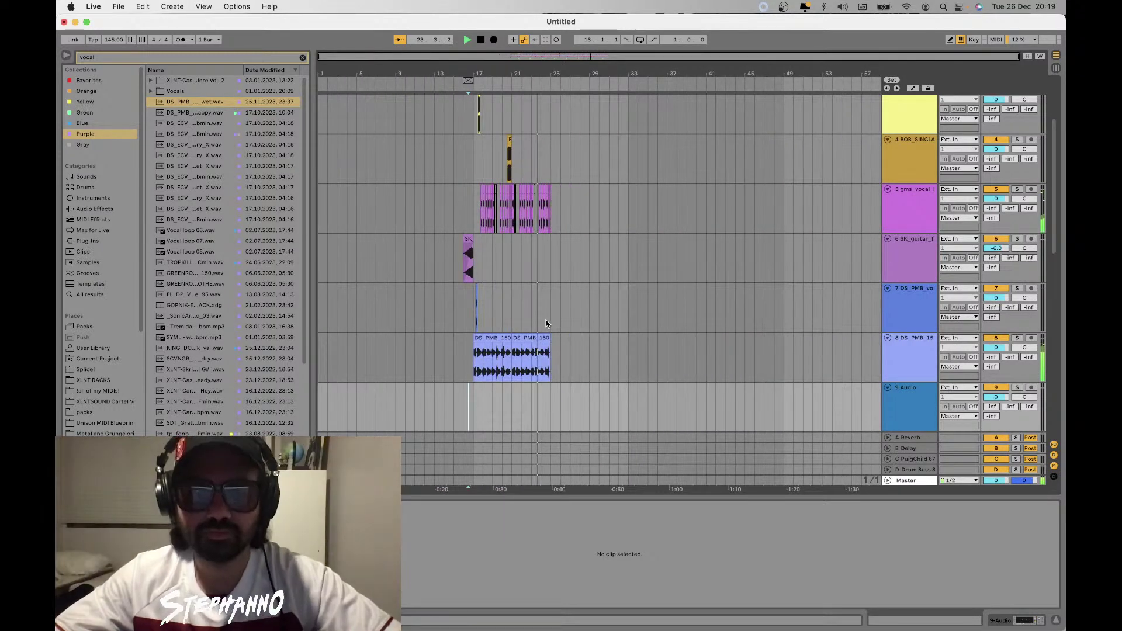
pyautogui.click(475, 293)
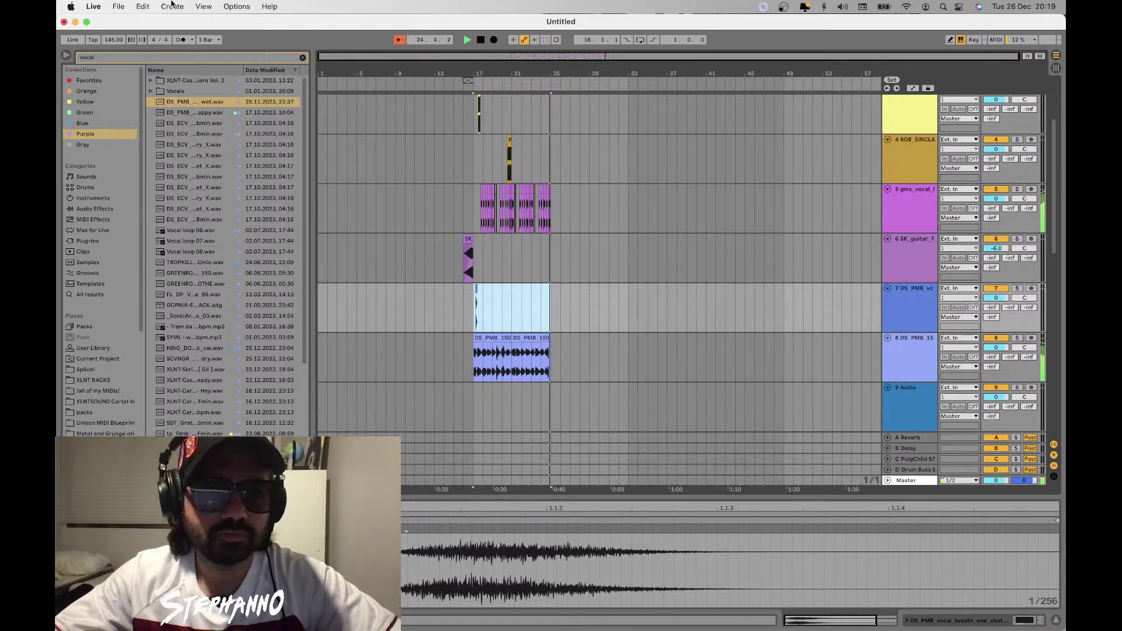
pyautogui.click(144, 7)
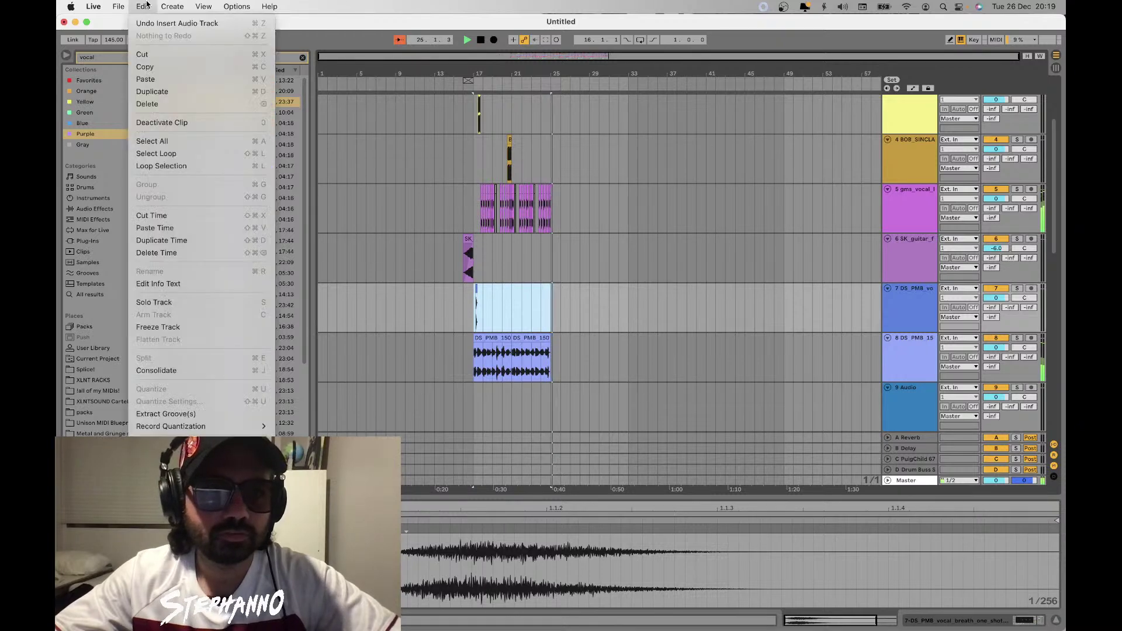
pyautogui.click(159, 241)
pyautogui.click(500, 312)
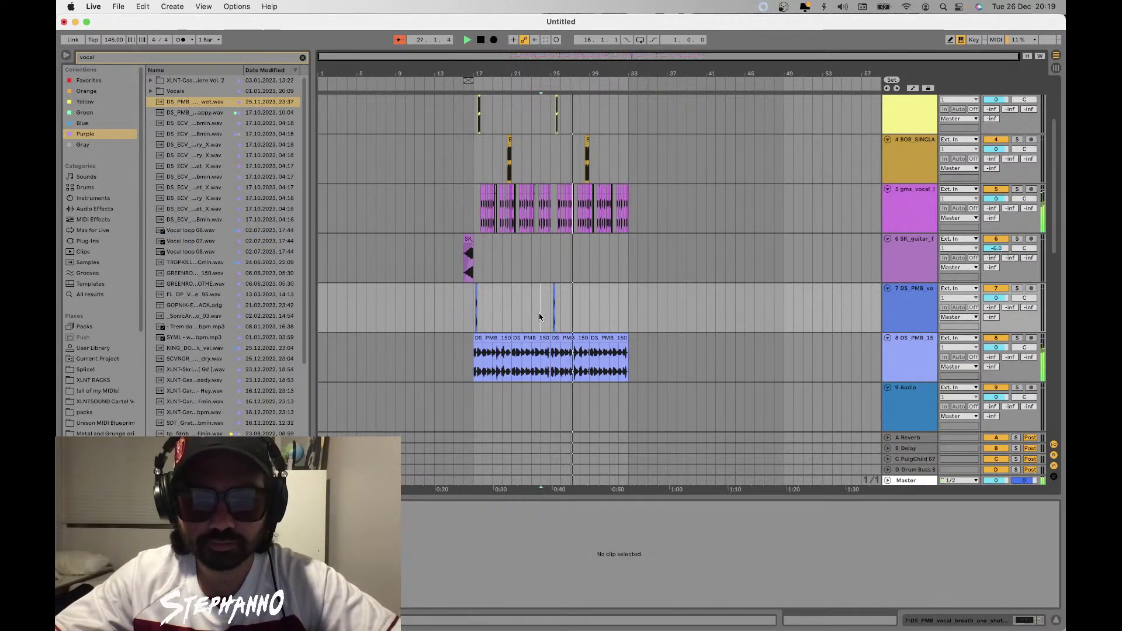
# Repeat the vocal hook's first beat of bar 25 on every beat up to bar 27
pyautogui.scroll(5, 541, 318)
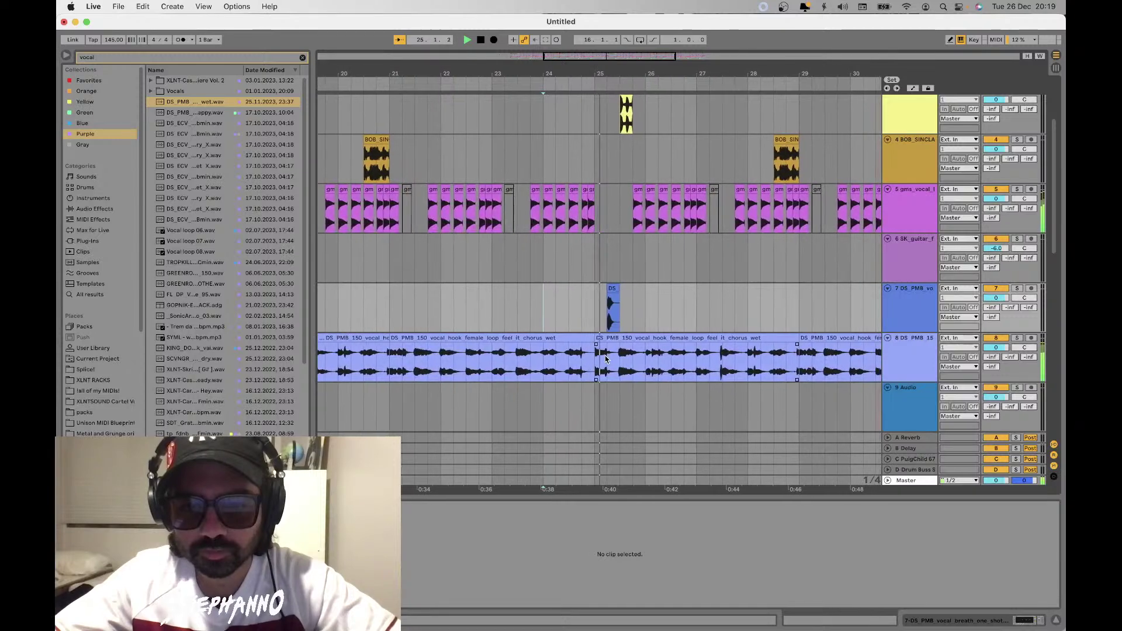
pyautogui.scroll(3, 597, 360)
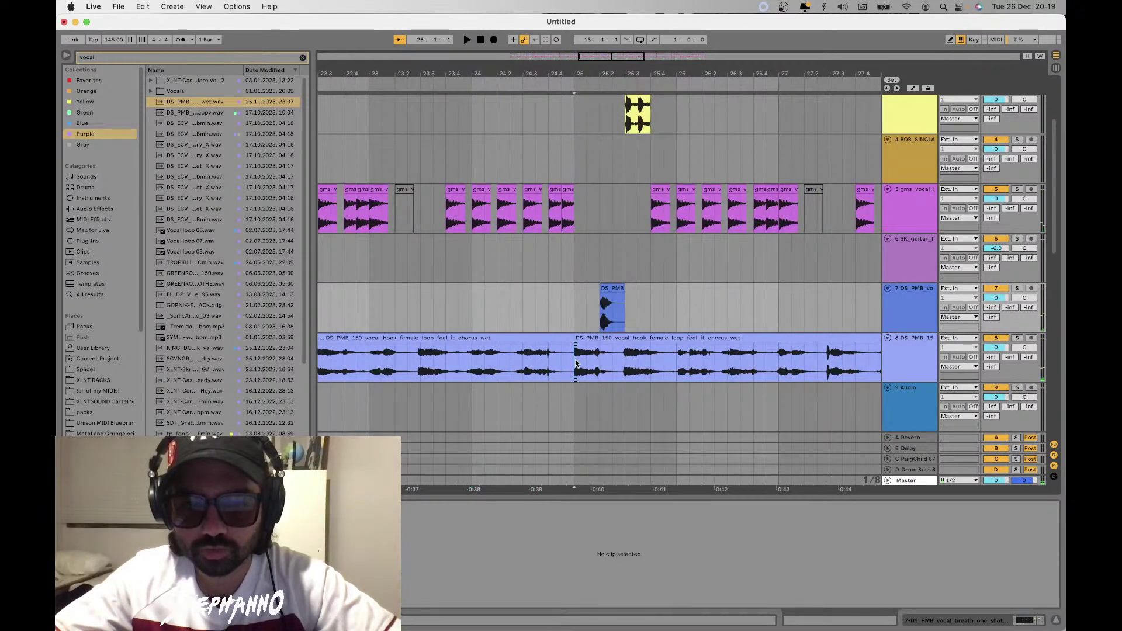
pyautogui.moveTo(590, 351); pyautogui.dragTo(596, 351)
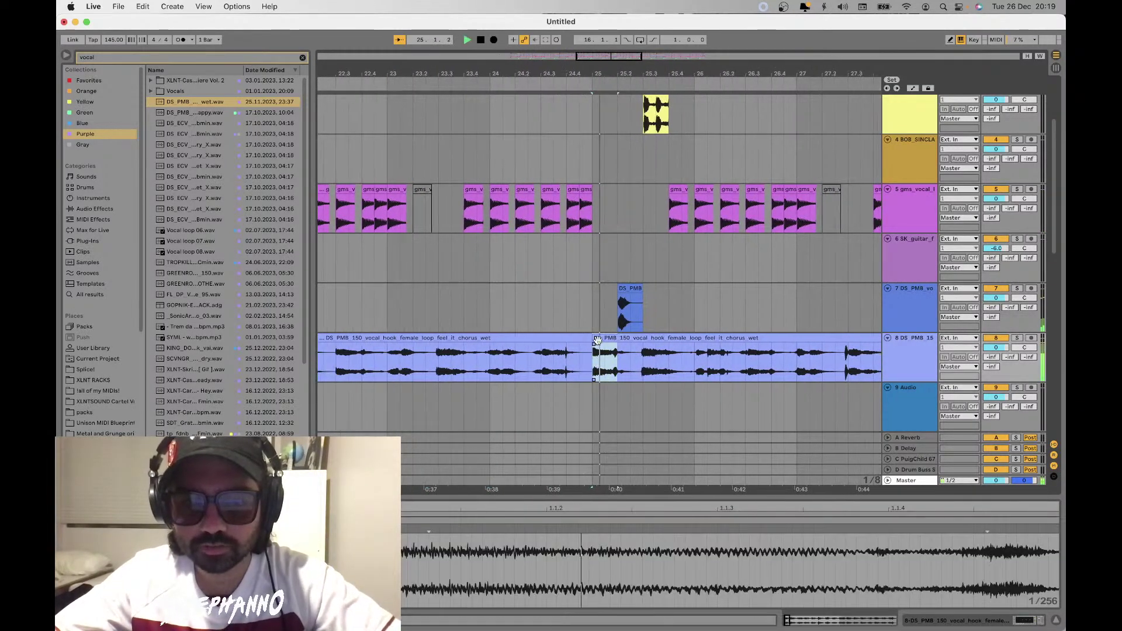
pyautogui.press('super+d')
pyautogui.press('super+d')
pyautogui.press('super+d')
pyautogui.press('super+d')
pyautogui.press('super+d')
pyautogui.press('super+d')
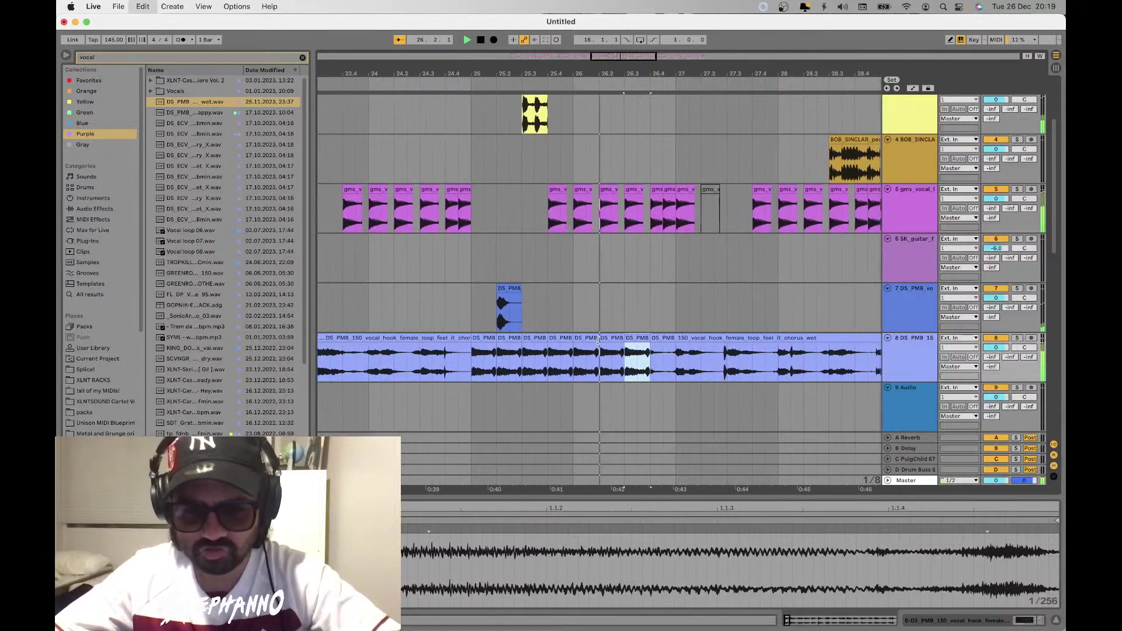
pyautogui.press('super+d')
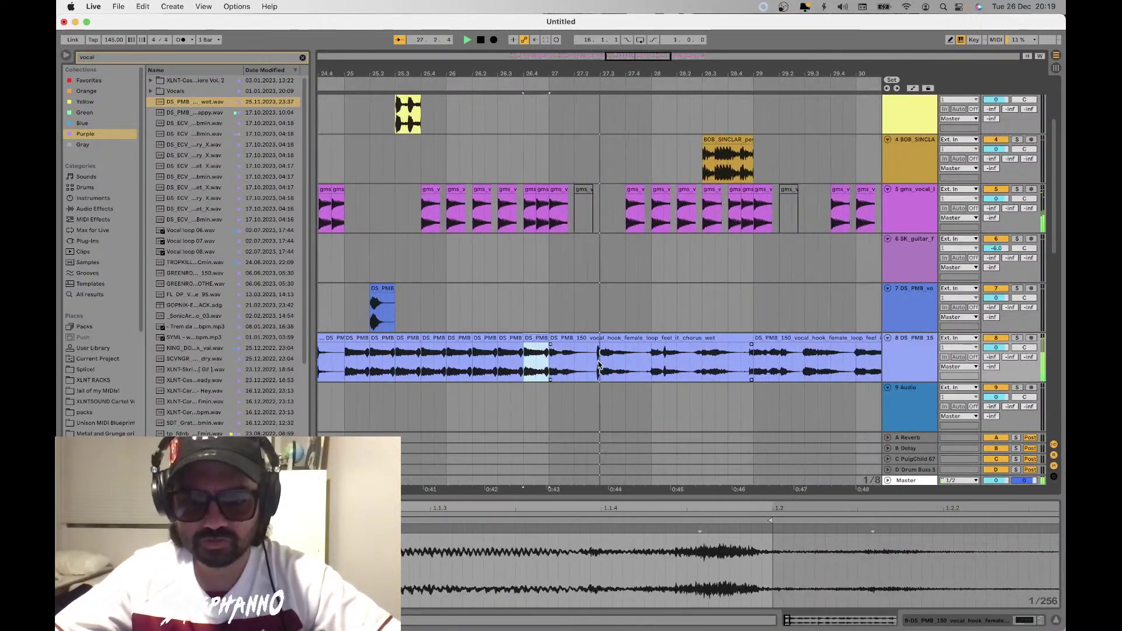
# Split the vocal hook at bars 28 and 27.3, and repeat its first half of bar 27 up to bar 29
pyautogui.click(620, 354)
pyautogui.press('super+e')
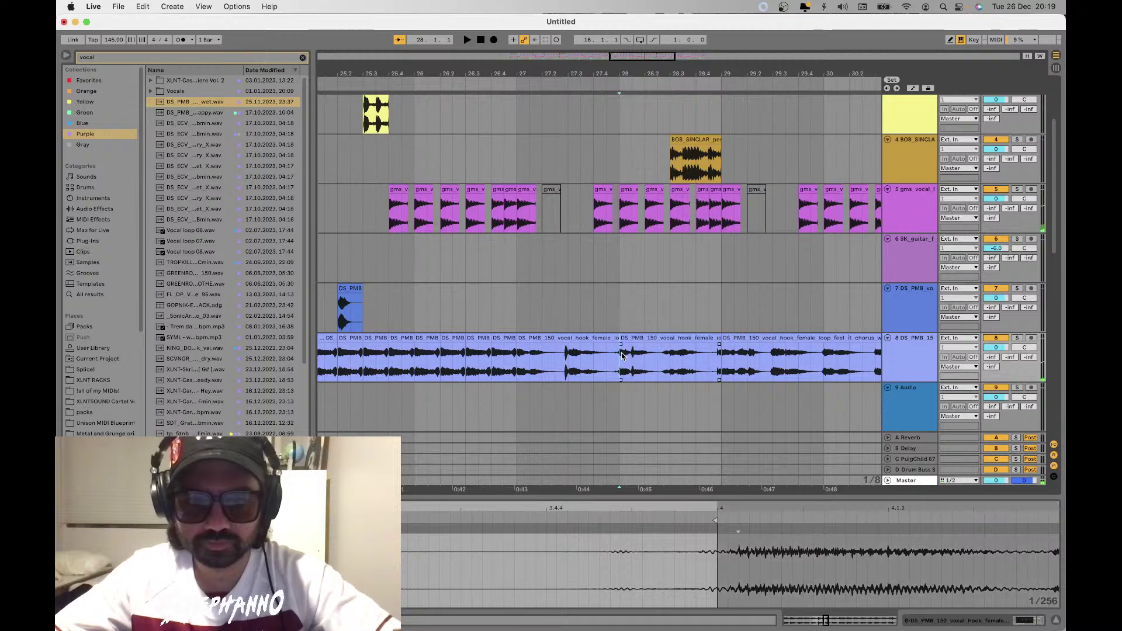
pyautogui.click(598, 340)
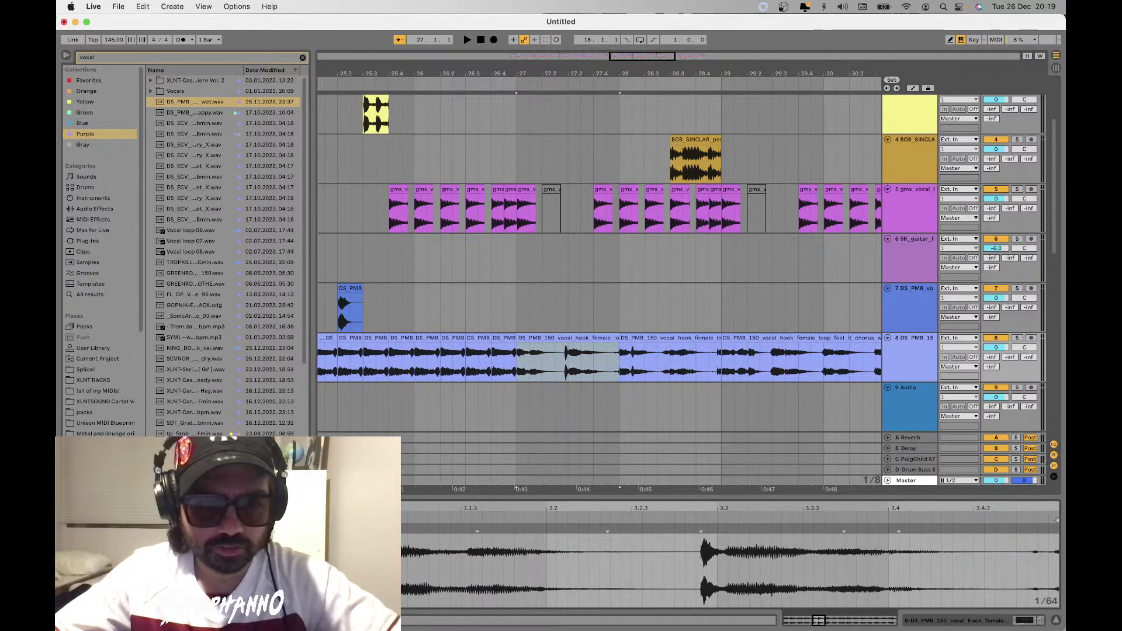
pyautogui.click(565, 353)
pyautogui.press('super+e')
pyautogui.press('space')
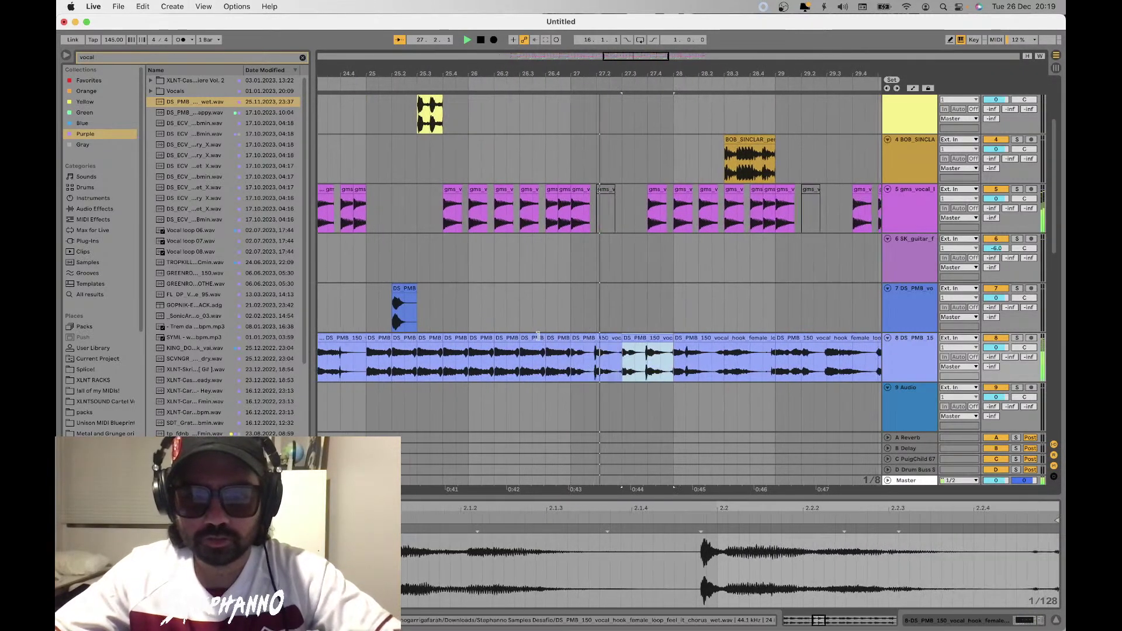
pyautogui.press('super+d')
pyautogui.press('super+d')
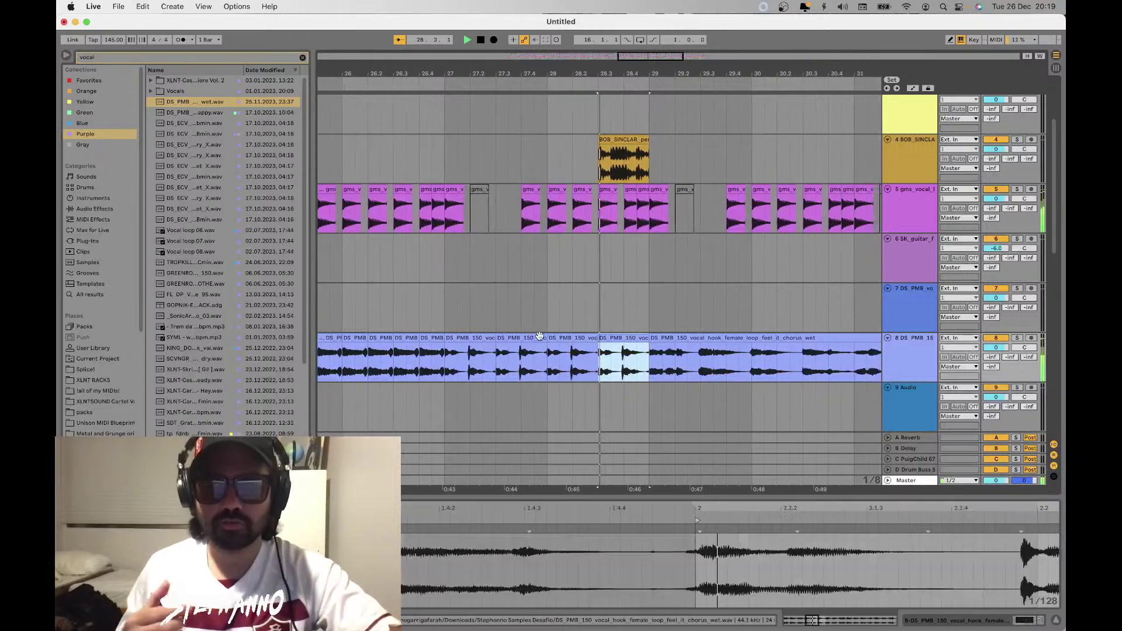
# Try repeating the vocal hook's beat at 28.3 over 28.4 and play the result from bar 27
pyautogui.moveTo(573, 353); pyautogui.dragTo(597, 354)
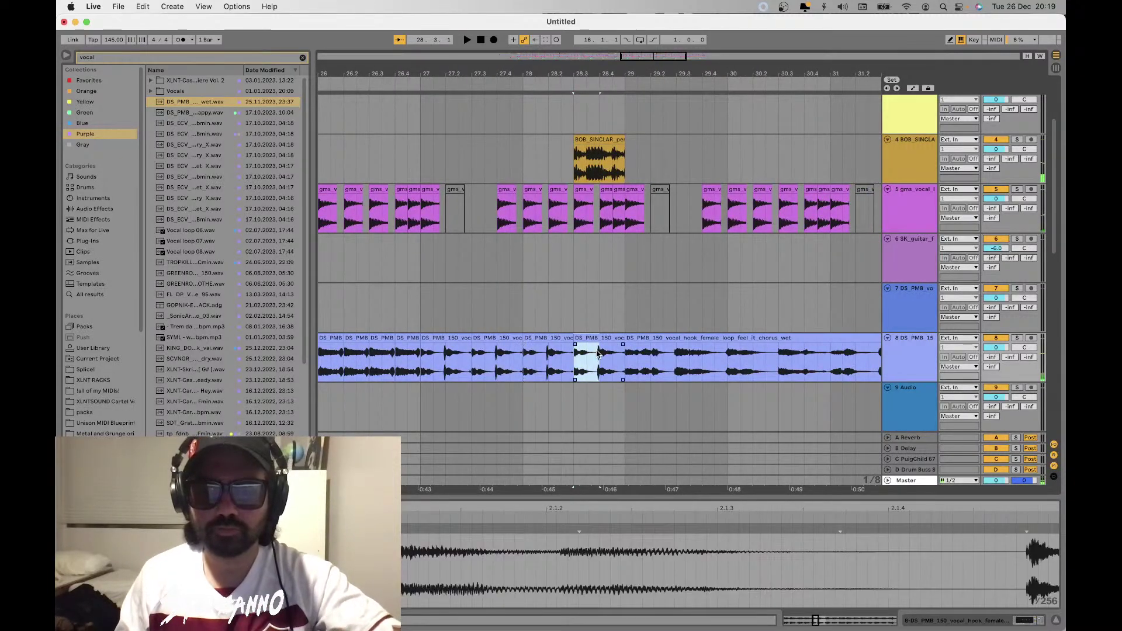
pyautogui.scroll(-3, 598, 353)
pyautogui.press('space')
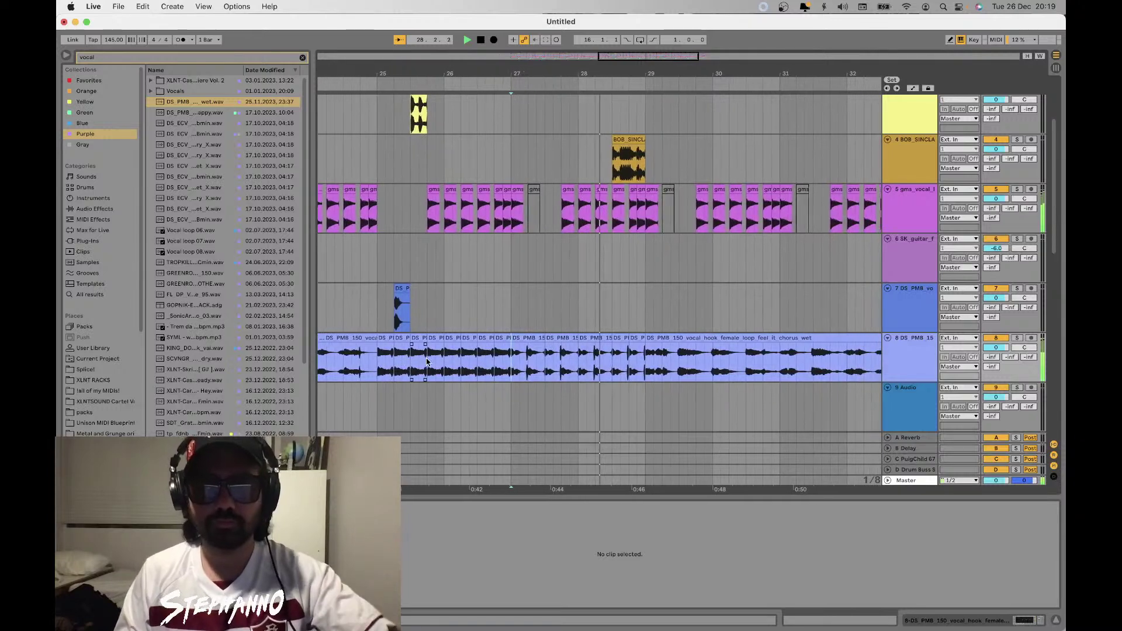
# Repeat the vocal hook's beat at 28.1 over 28.2, keep 28.3 as a two-beat chop, and play it from bar 27
pyautogui.click(583, 359)
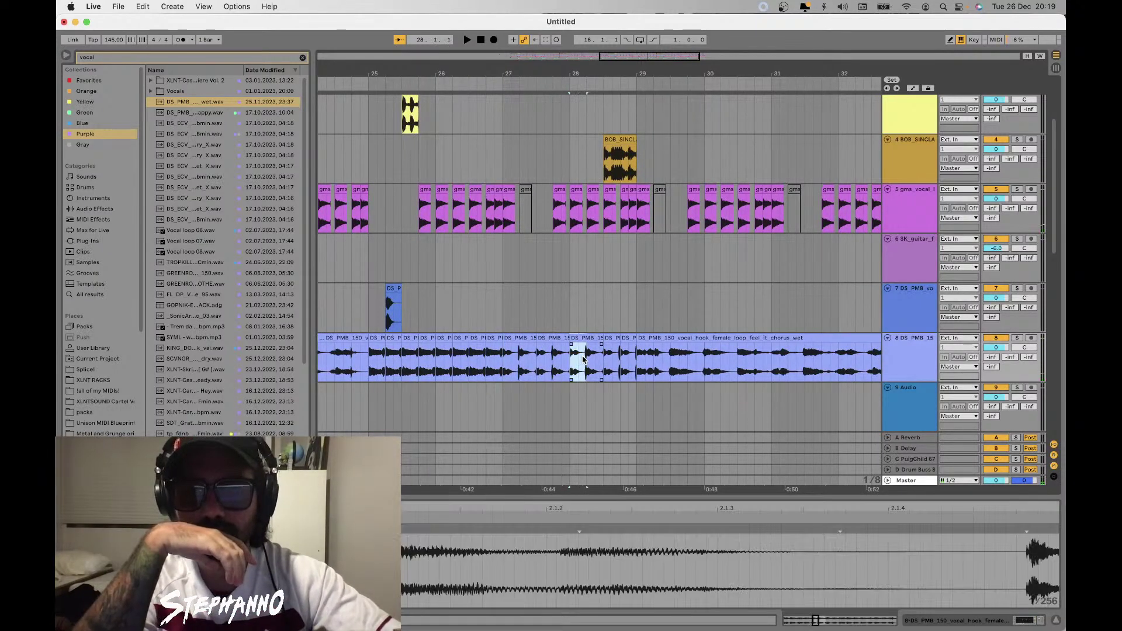
pyautogui.click(615, 339)
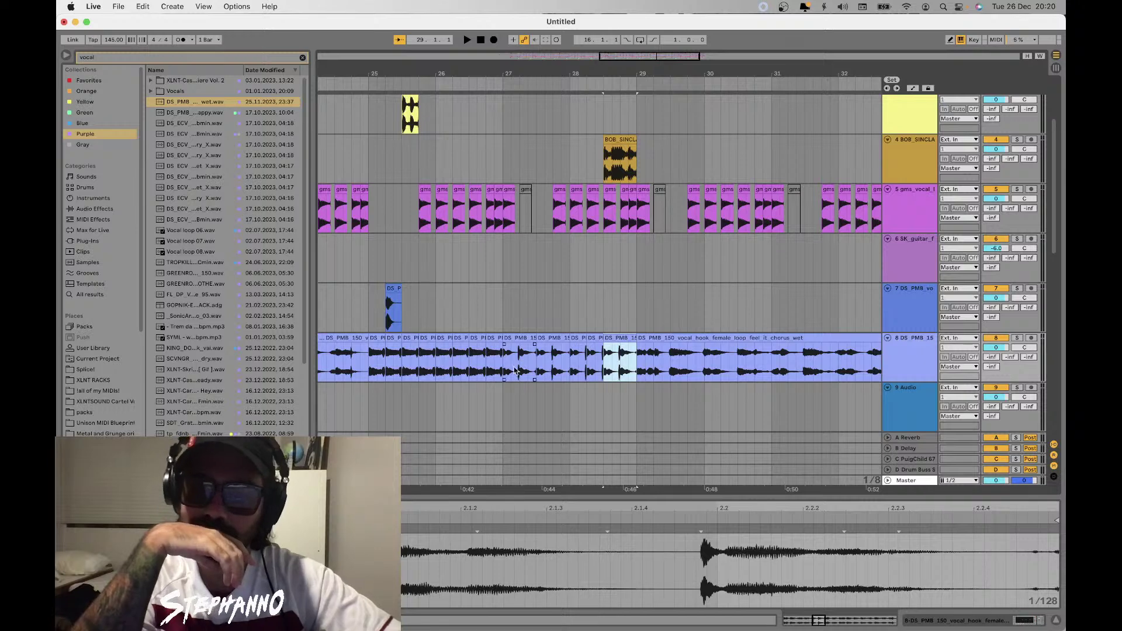
pyautogui.click(503, 371)
pyautogui.press('space')
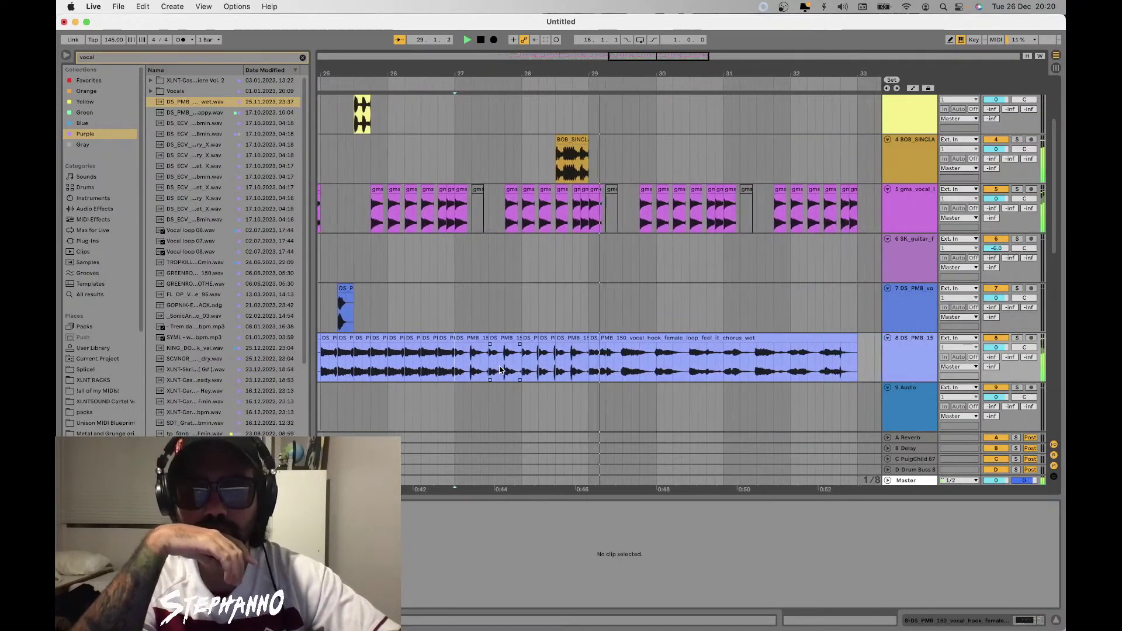
pyautogui.scroll(-6, 501, 369)
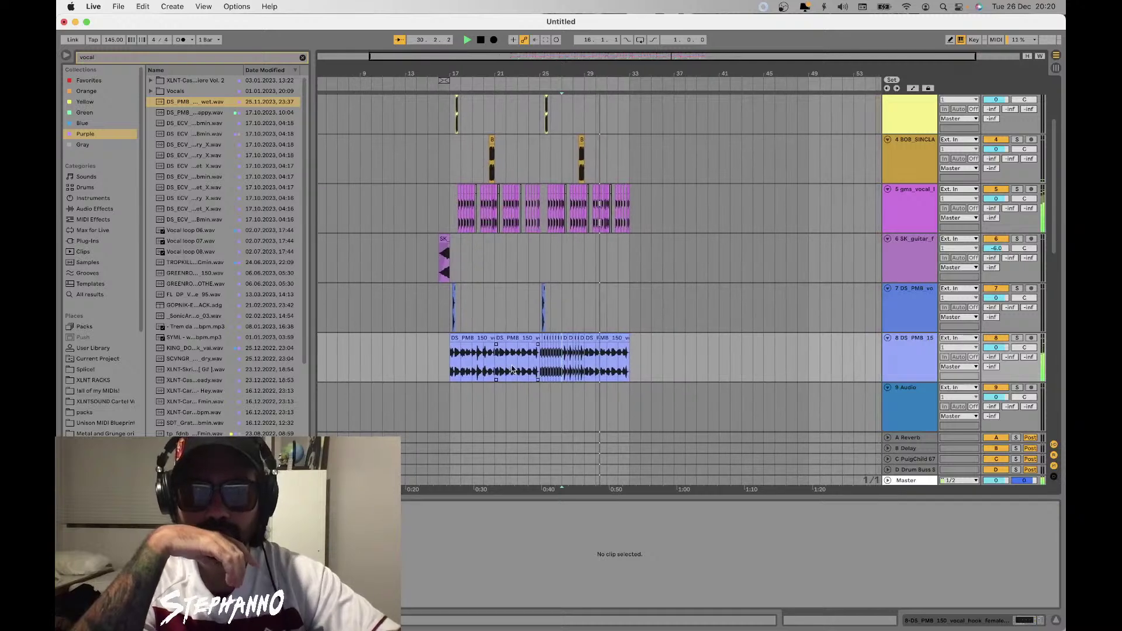
pyautogui.press('space')
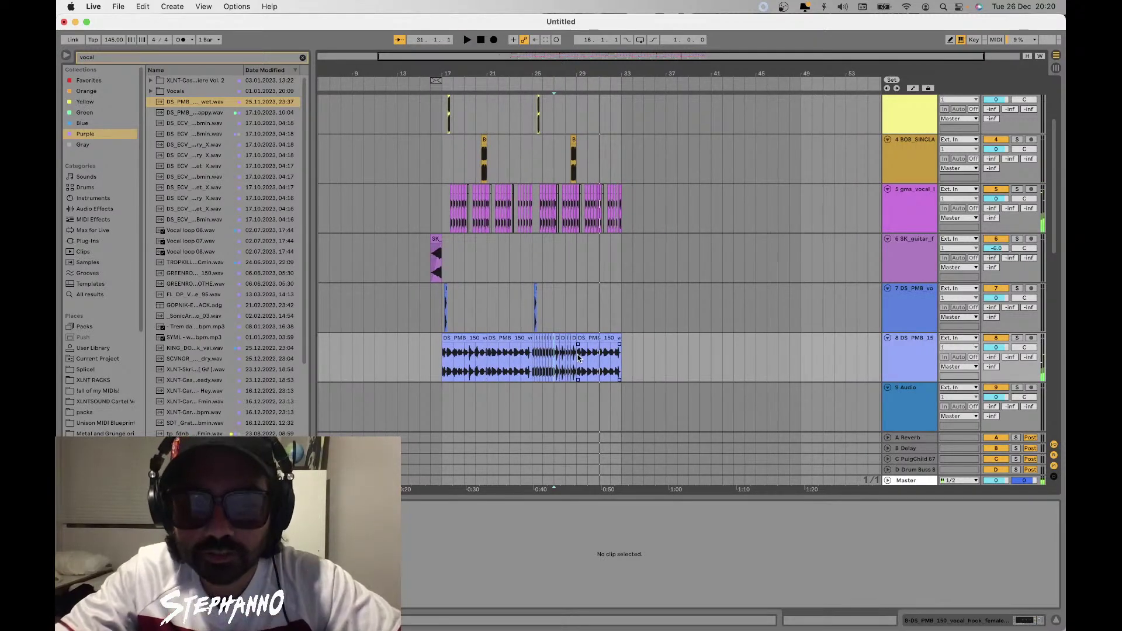
# Play the extended drop and review the vocal hook's full and chopped sections between bars 17 and 33
pyautogui.click(533, 359)
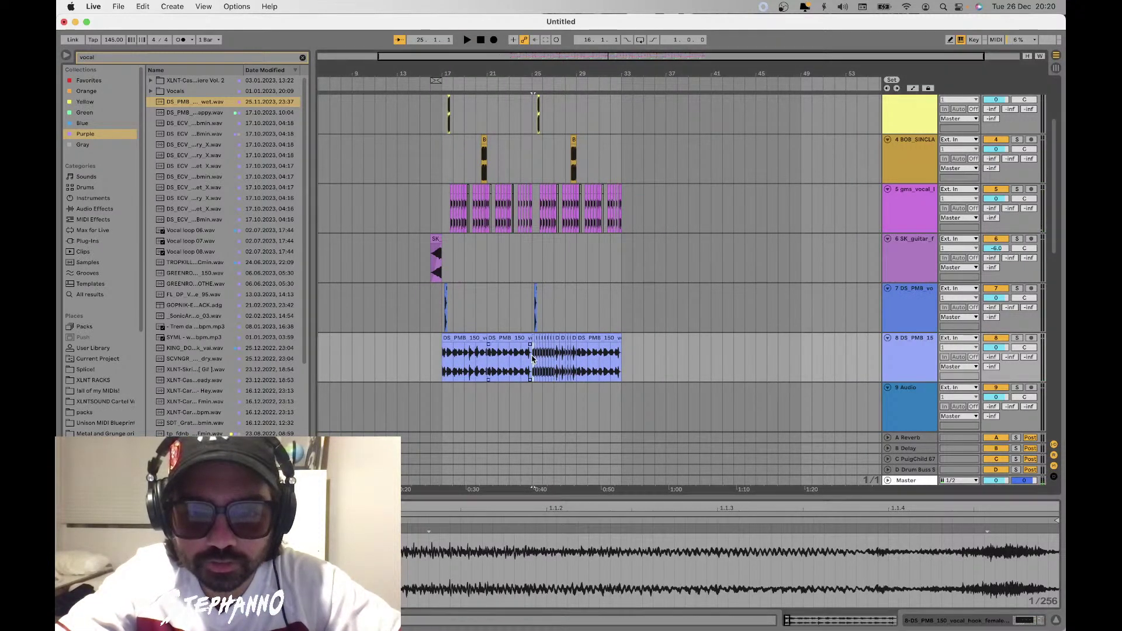
pyautogui.moveTo(571, 359); pyautogui.dragTo(577, 357)
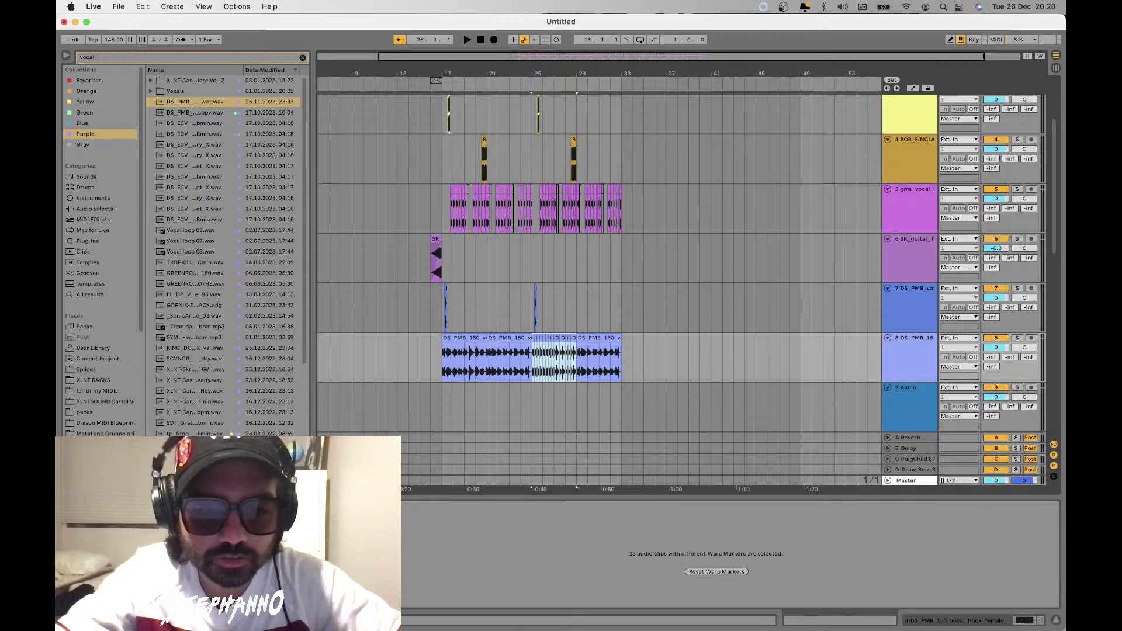
pyautogui.click(513, 364)
pyautogui.press('space')
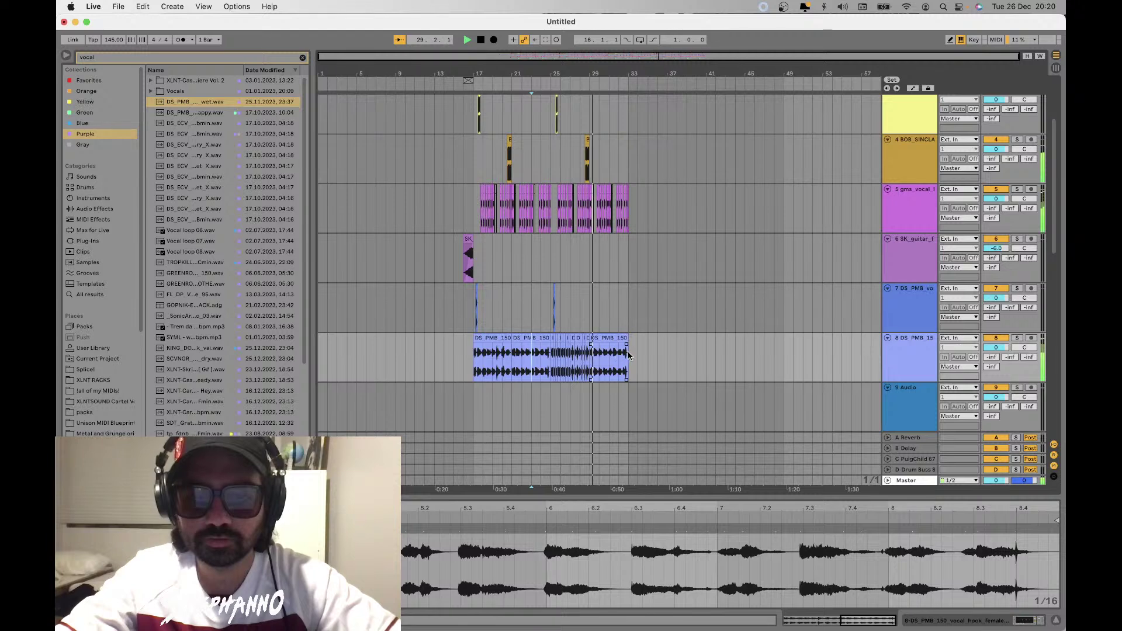
pyautogui.moveTo(629, 355); pyautogui.dragTo(471, 347)
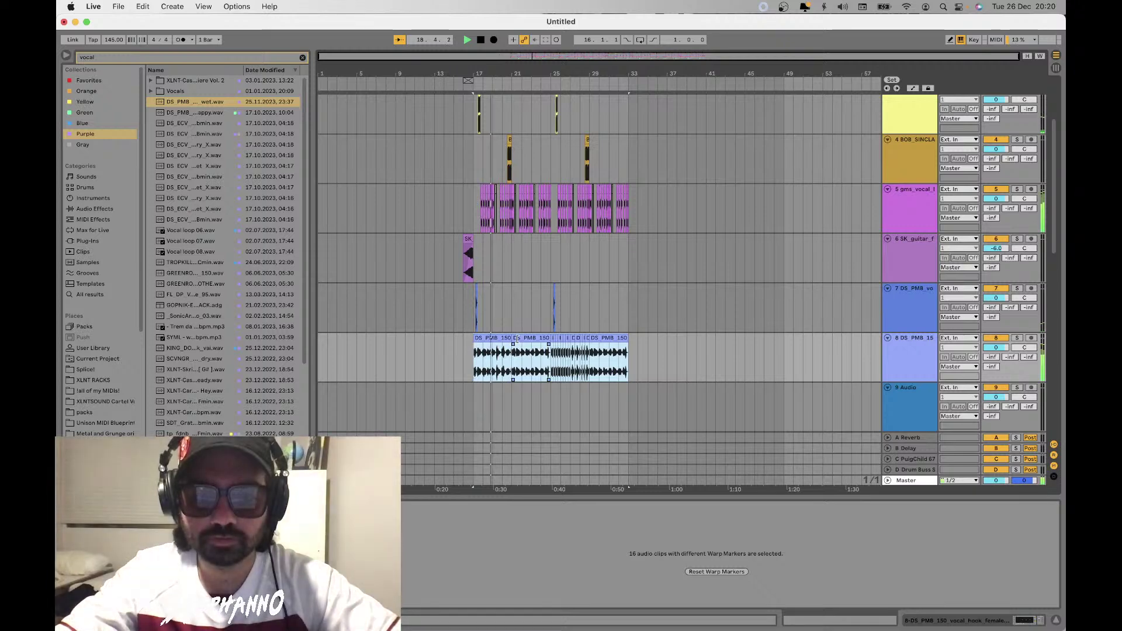
pyautogui.click(522, 339)
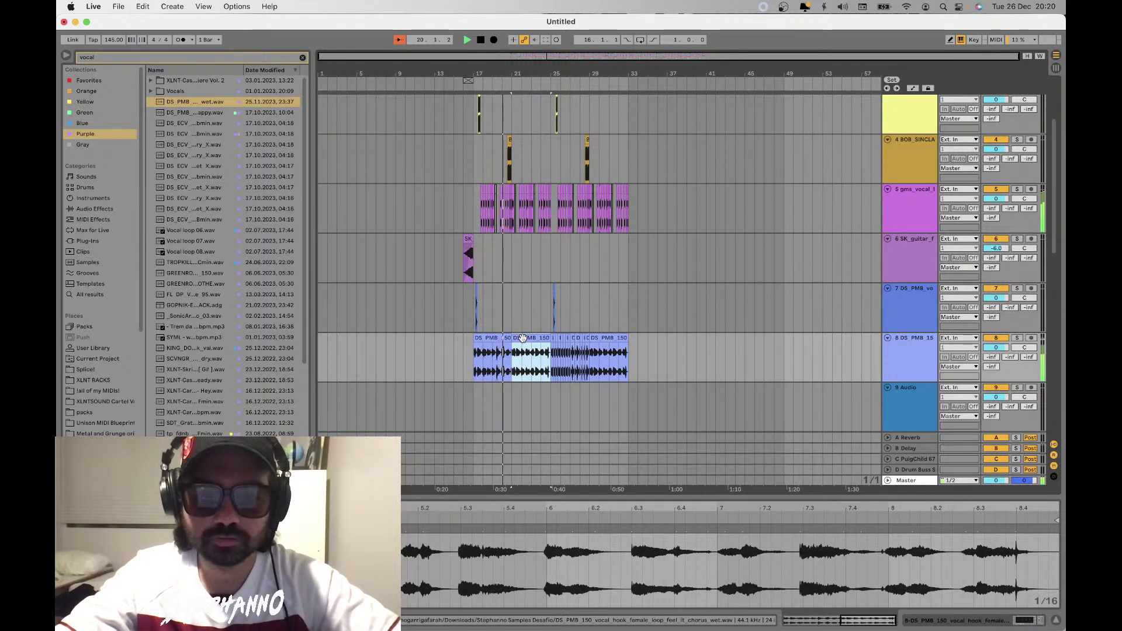
pyautogui.scroll(4, 549, 349)
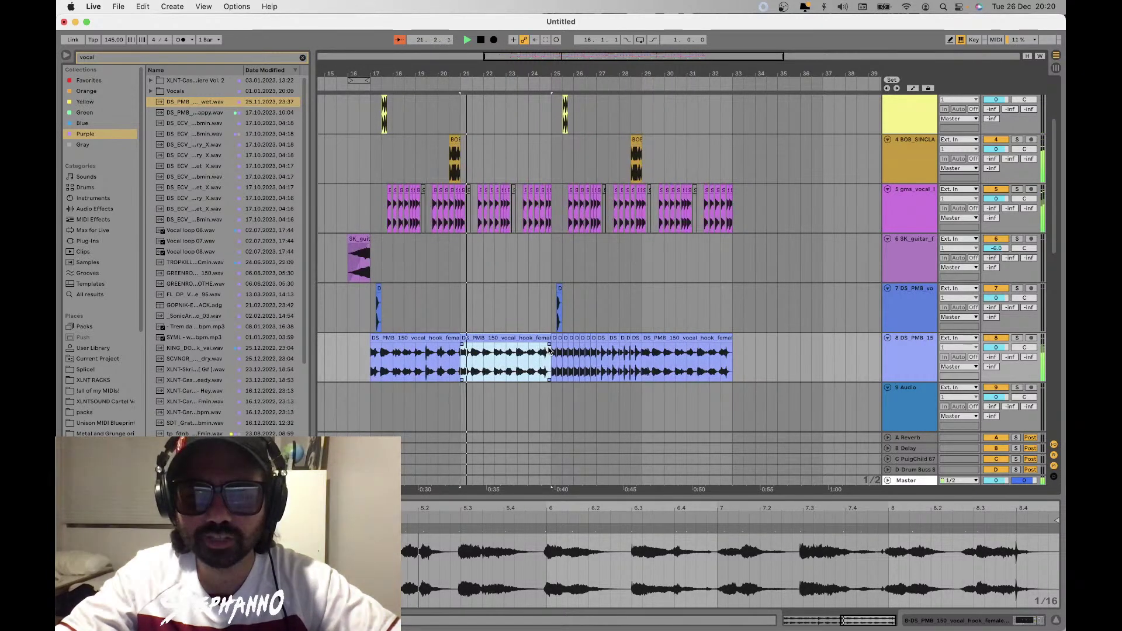
pyautogui.click(555, 339)
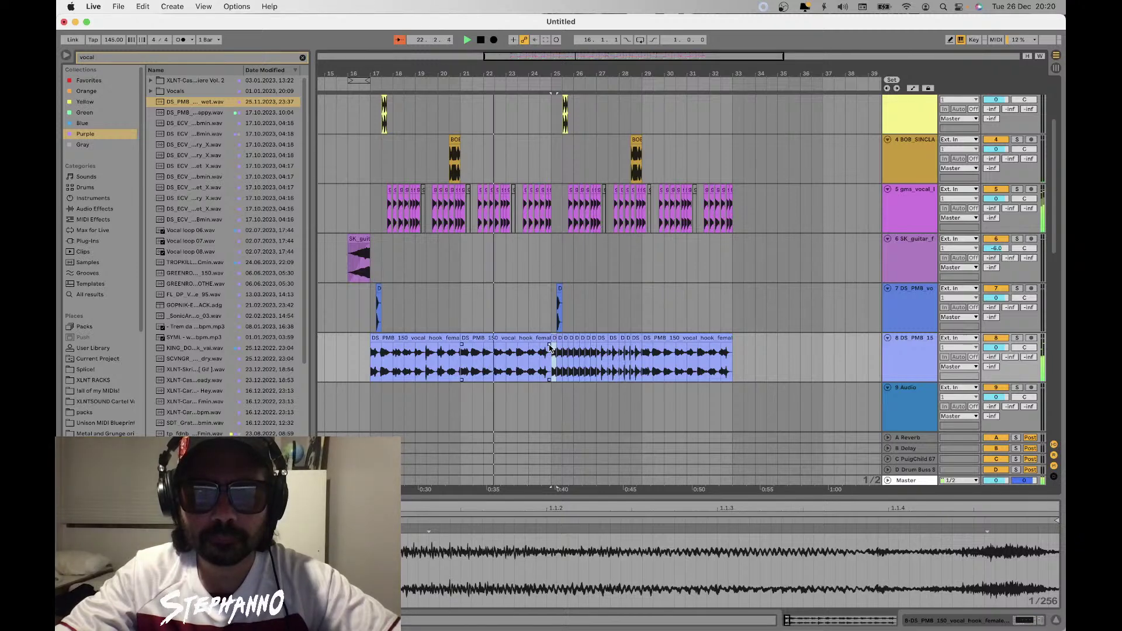
pyautogui.scroll(-4, 549, 347)
# Search all results for "yo man", load the Yo Man! preset on the vocal hook track, and set its modulation to 0.31 ms and 0.32 Hz
pyautogui.click(187, 60)
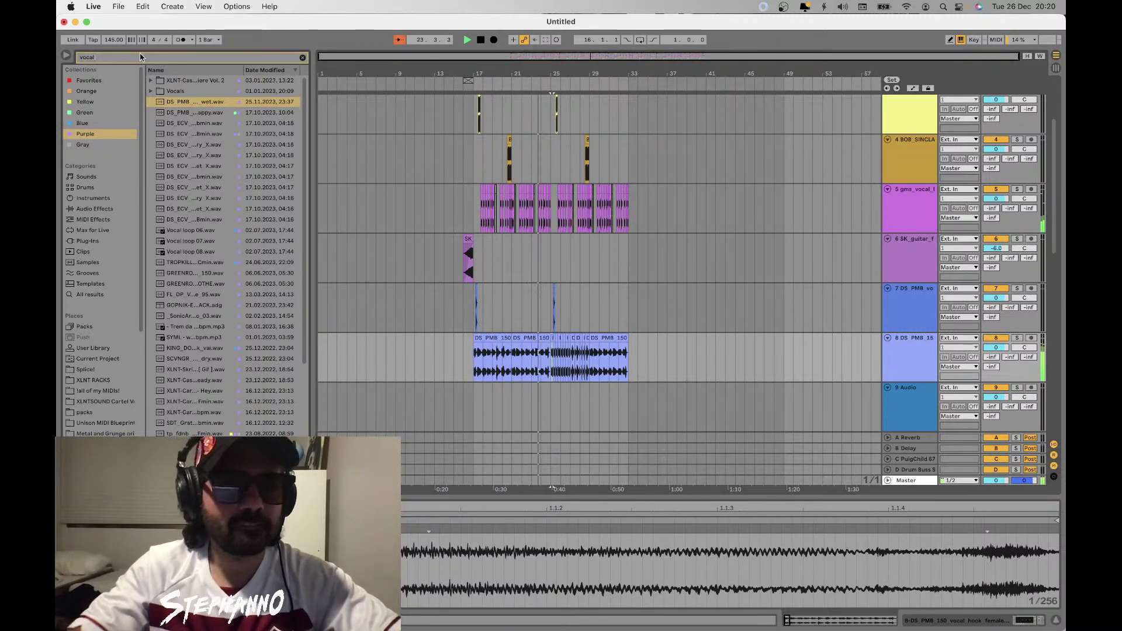
pyautogui.write('yo man')
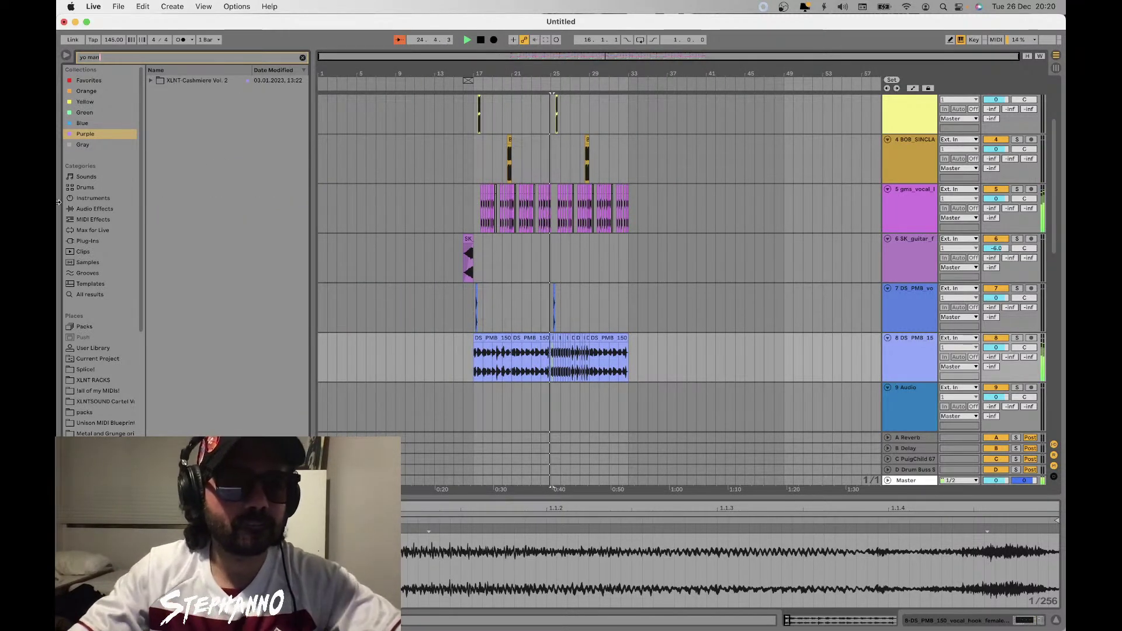
pyautogui.click(90, 296)
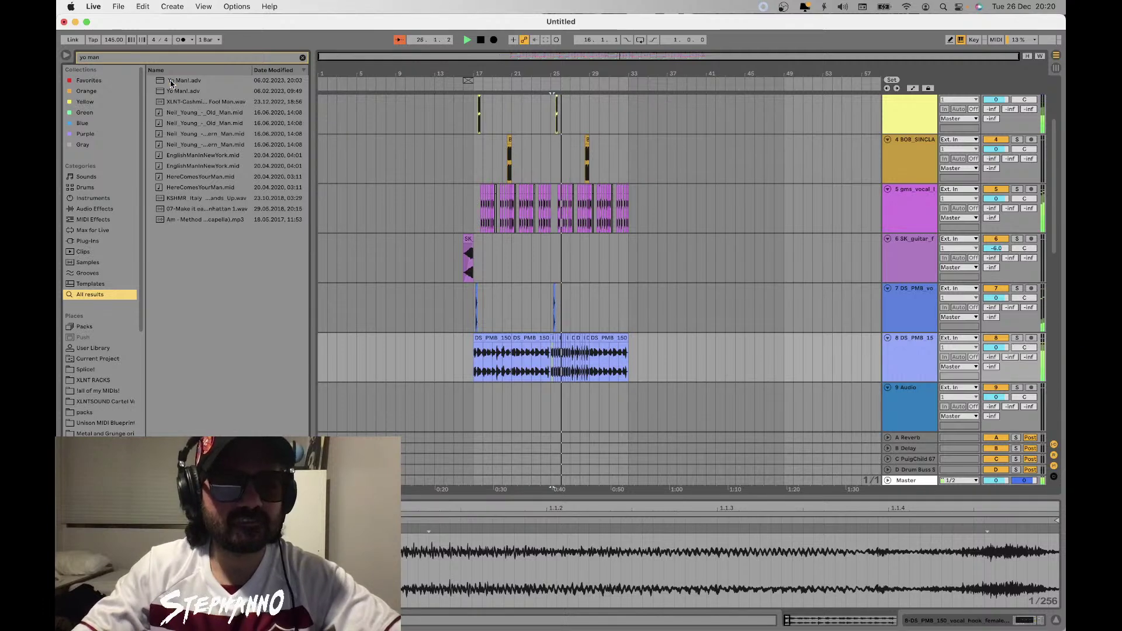
pyautogui.click(171, 81)
pyautogui.moveTo(533, 367); pyautogui.dragTo(539, 380)
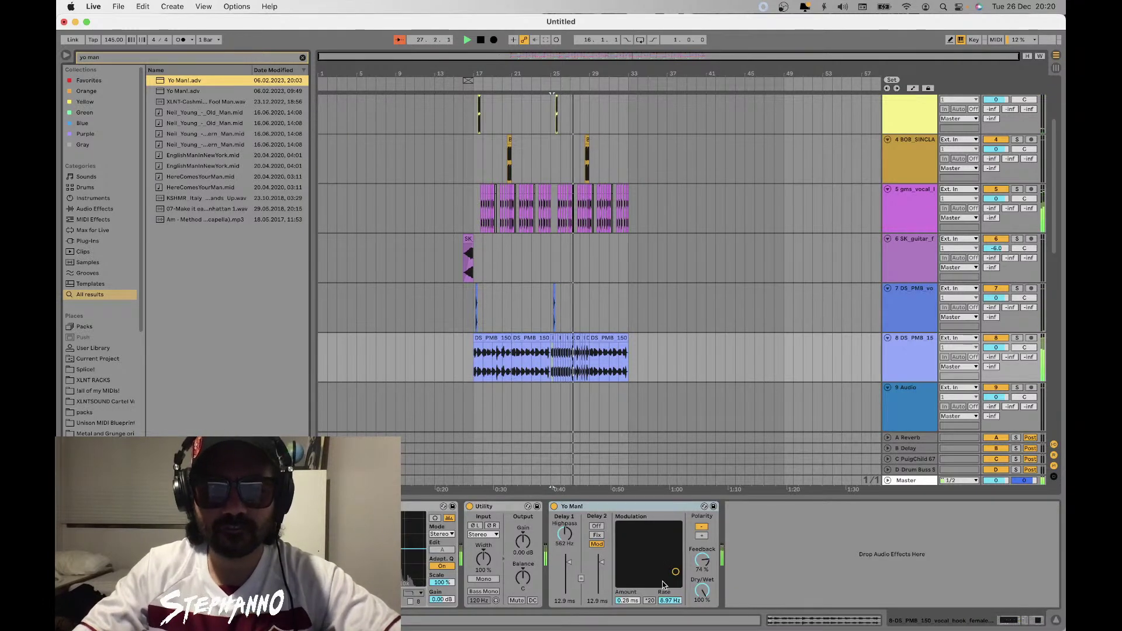
pyautogui.click(676, 572)
pyautogui.moveTo(632, 571); pyautogui.dragTo(627, 571)
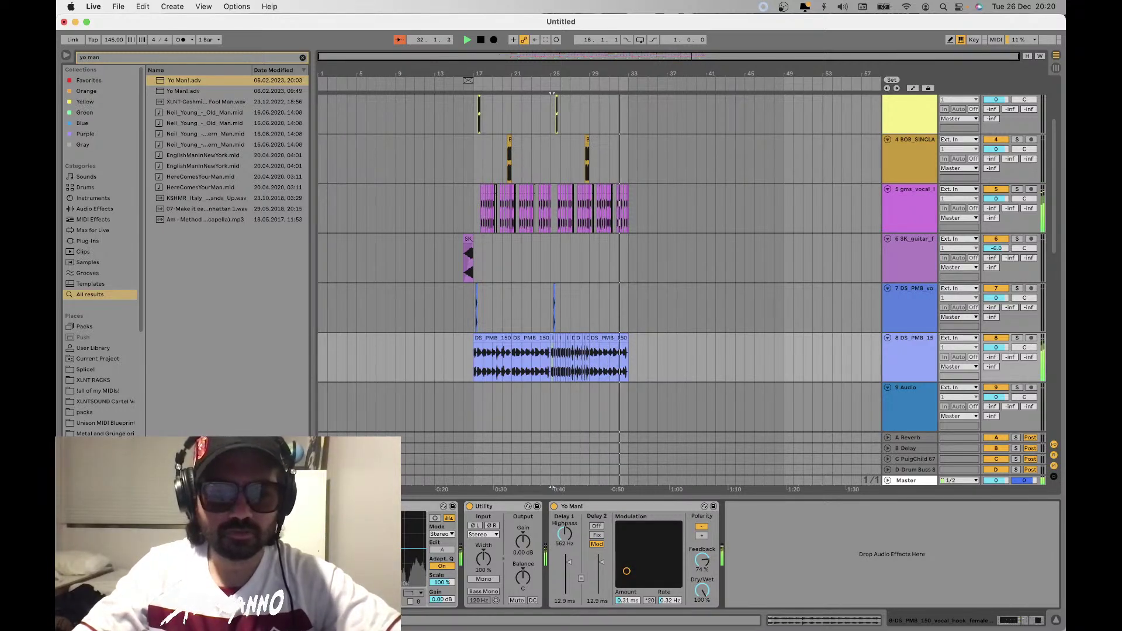
# Play from just before the drop and add a Serum instrument track below the vocal hook track
pyautogui.click(452, 356)
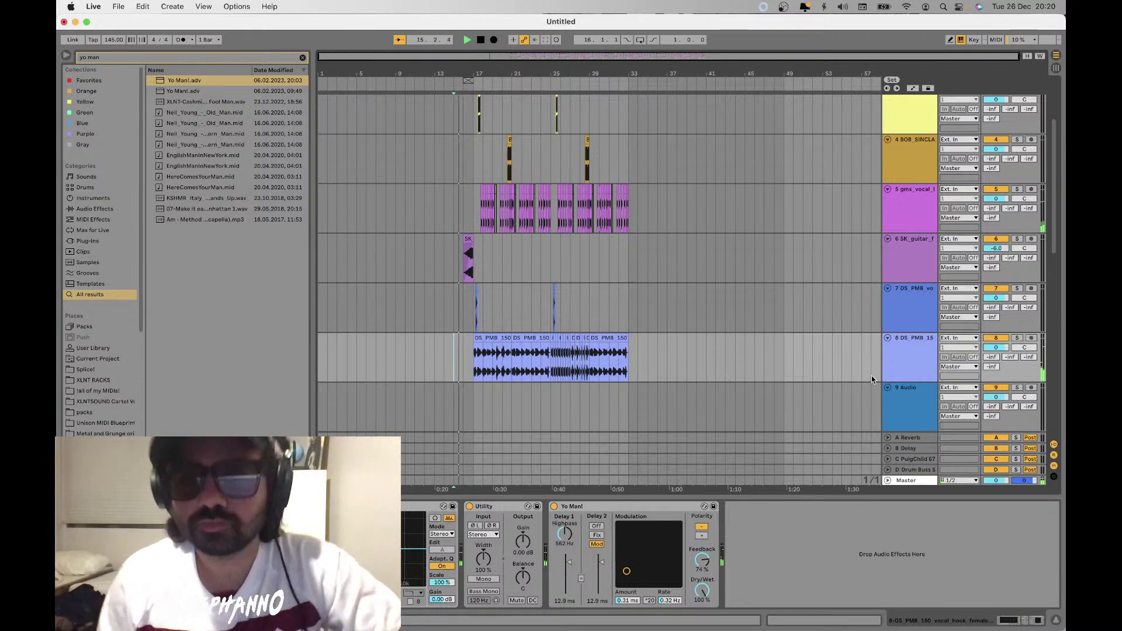
pyautogui.click(888, 366)
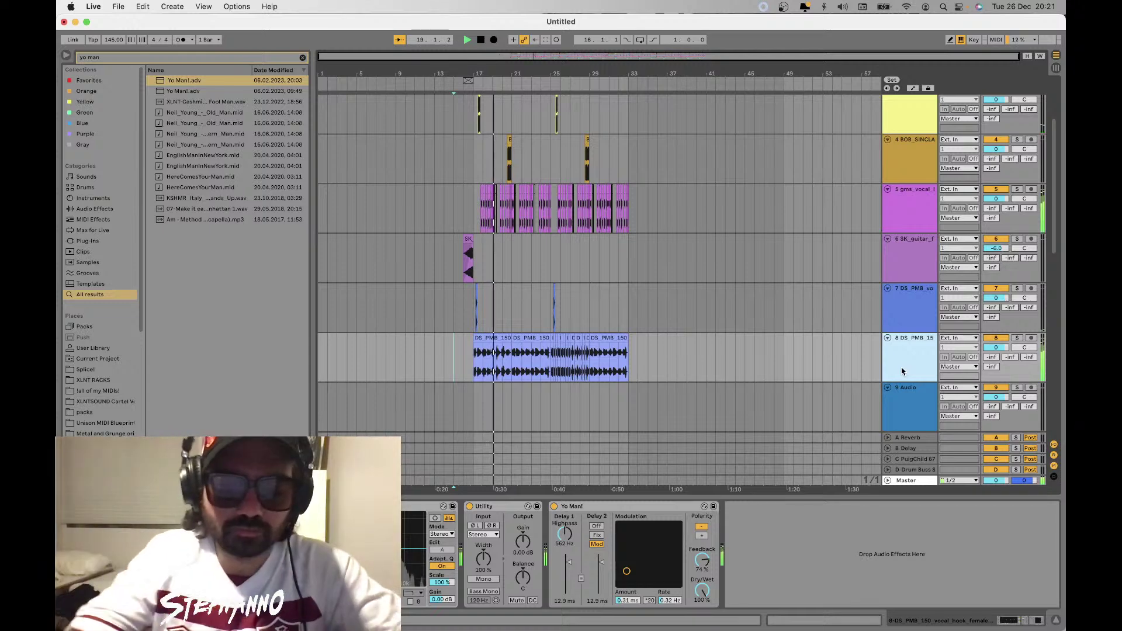
pyautogui.press('shift+super+t')
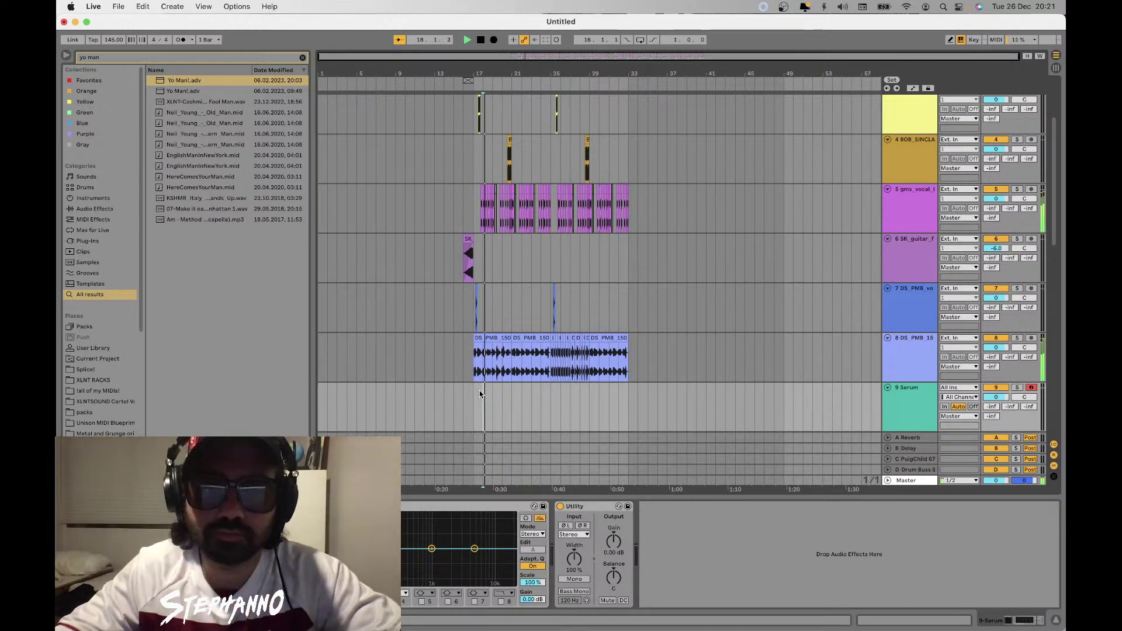
# Create an empty MIDI clip on the Serum track from 17.4 to bar 21, consolidated into a single clip
pyautogui.scroll(5, 480, 390)
pyautogui.click(550, 399)
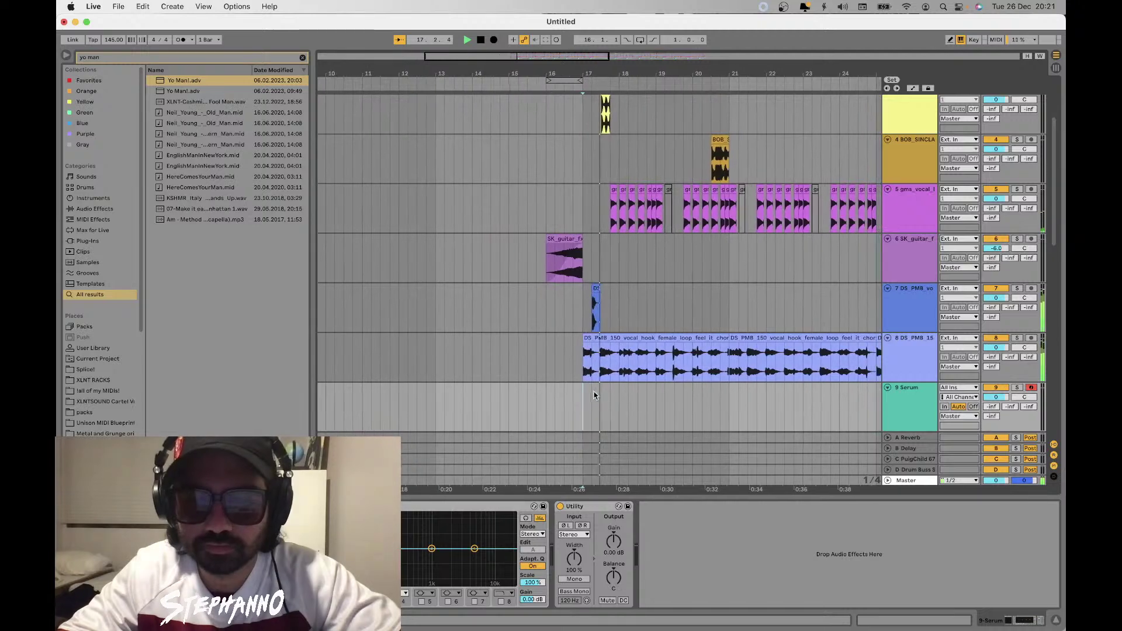
pyautogui.doubleClick(598, 397)
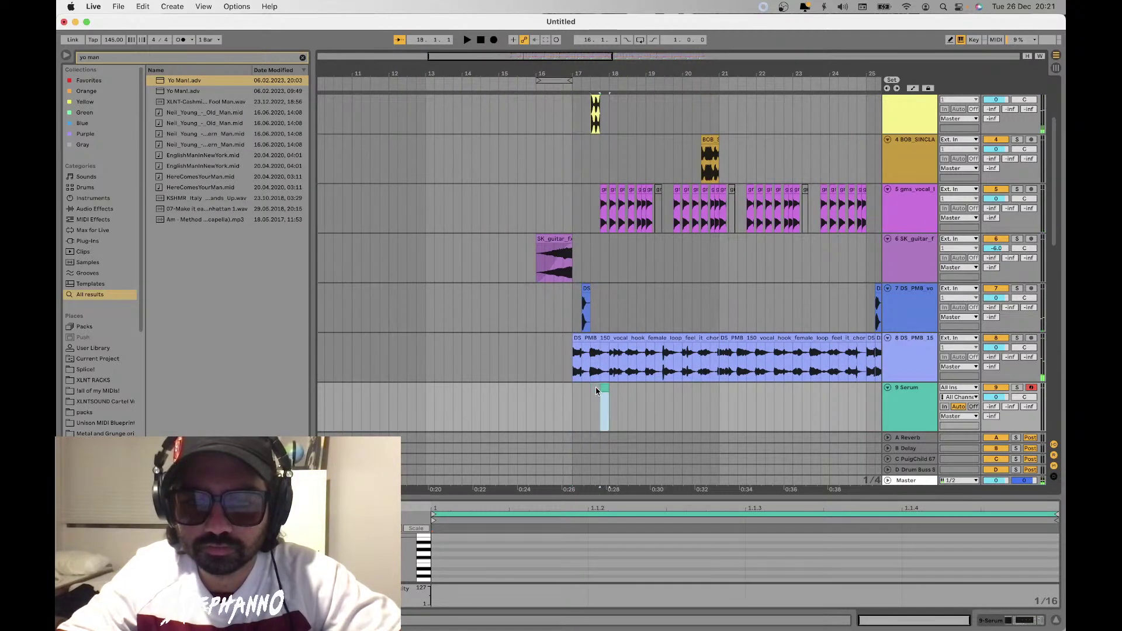
pyautogui.moveTo(605, 387); pyautogui.dragTo(709, 393)
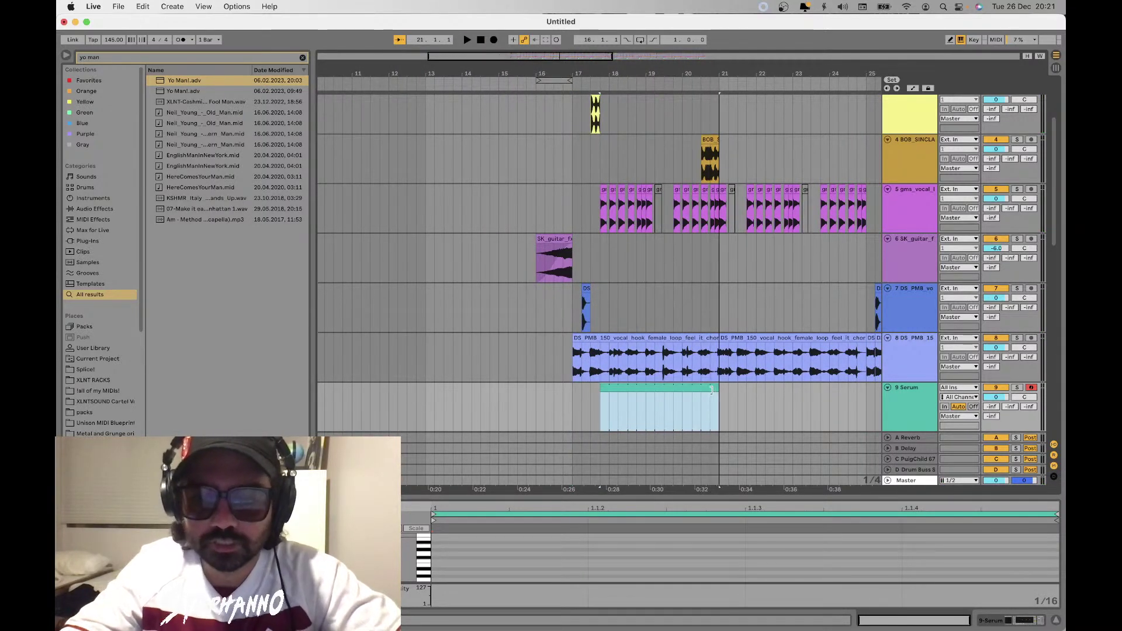
pyautogui.press('super+l')
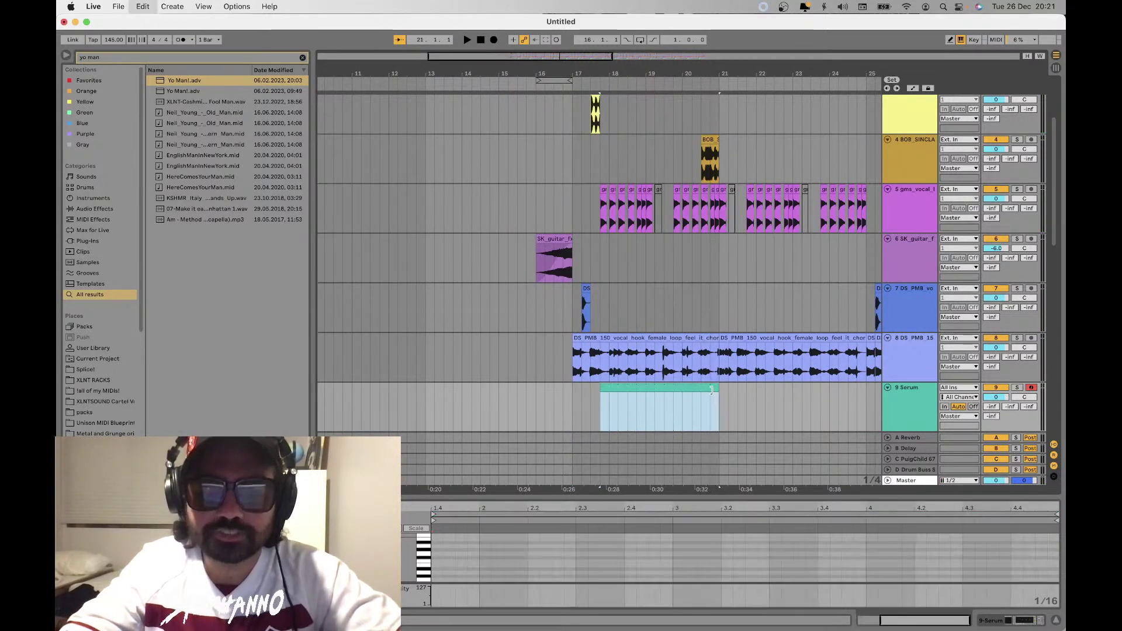
# Fill the Serum clip with one sustained note over its full length and set playback to start at bar 17
pyautogui.doubleClick(436, 560)
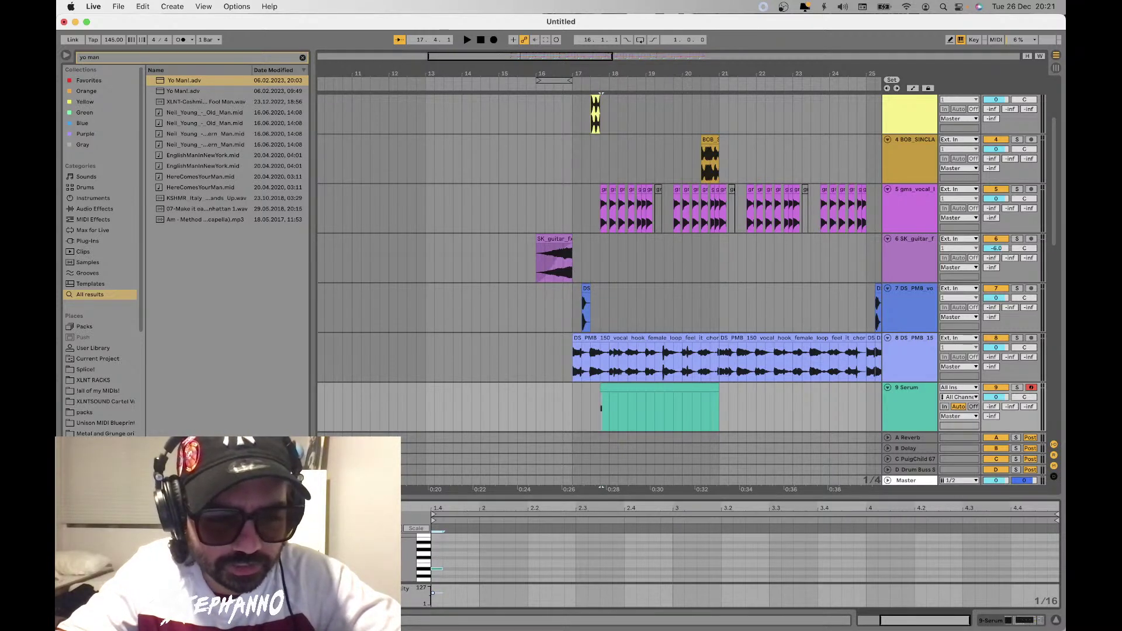
pyautogui.scroll(1, 745, 558)
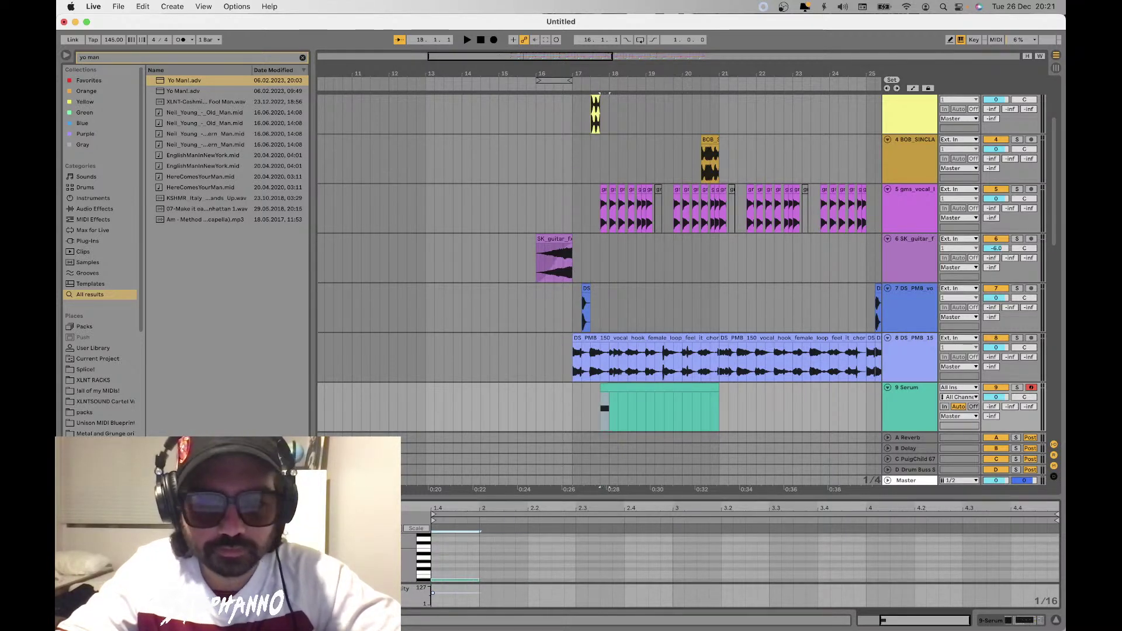
pyautogui.moveTo(480, 531); pyautogui.dragTo(994, 532)
pyautogui.click(570, 454)
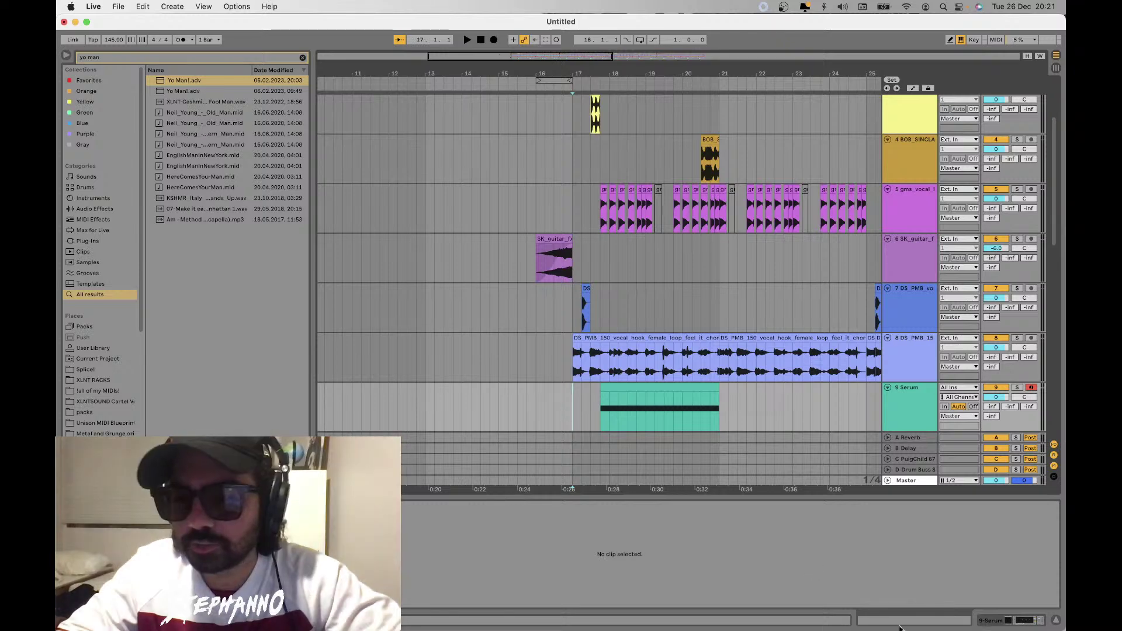
# Open the Serum editor and load the Hard Shot Synth 1 (Marauda) preset from the STEPHANNO PACK folder
pyautogui.click(1002, 620)
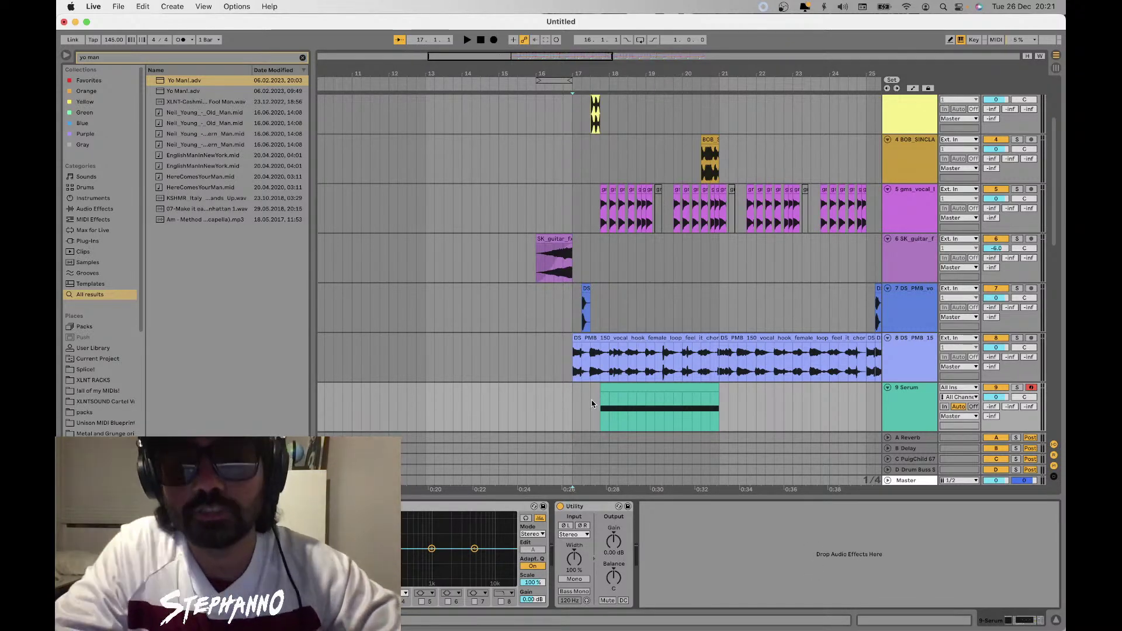
pyautogui.press('alt+super+p')
pyautogui.click(831, 231)
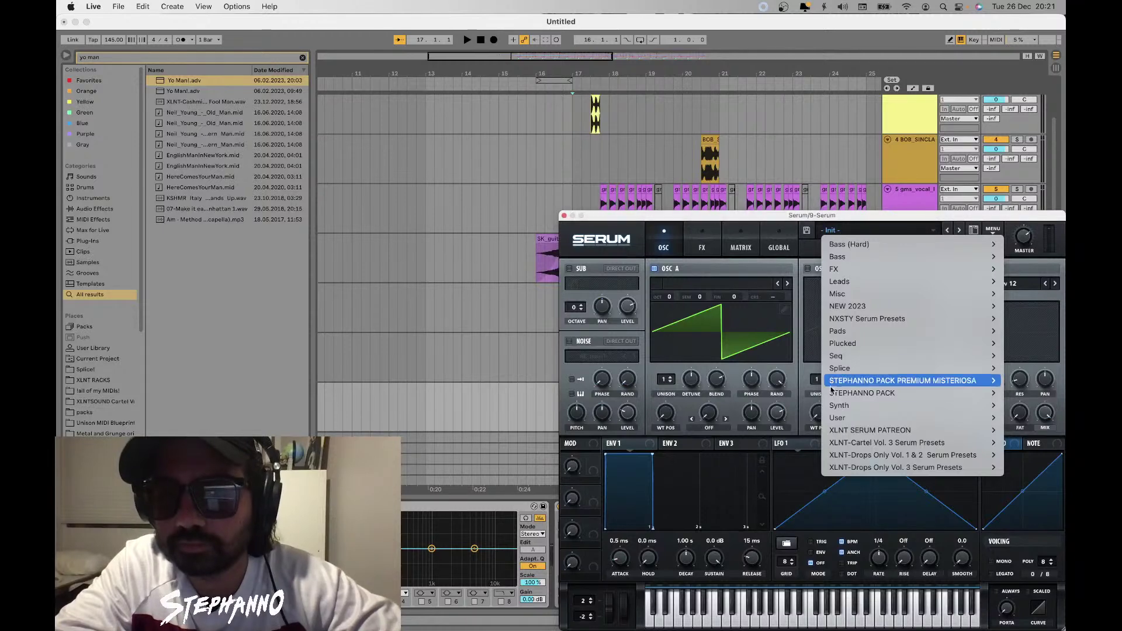
pyautogui.moveTo(834, 395)
pyautogui.moveTo(752, 471)
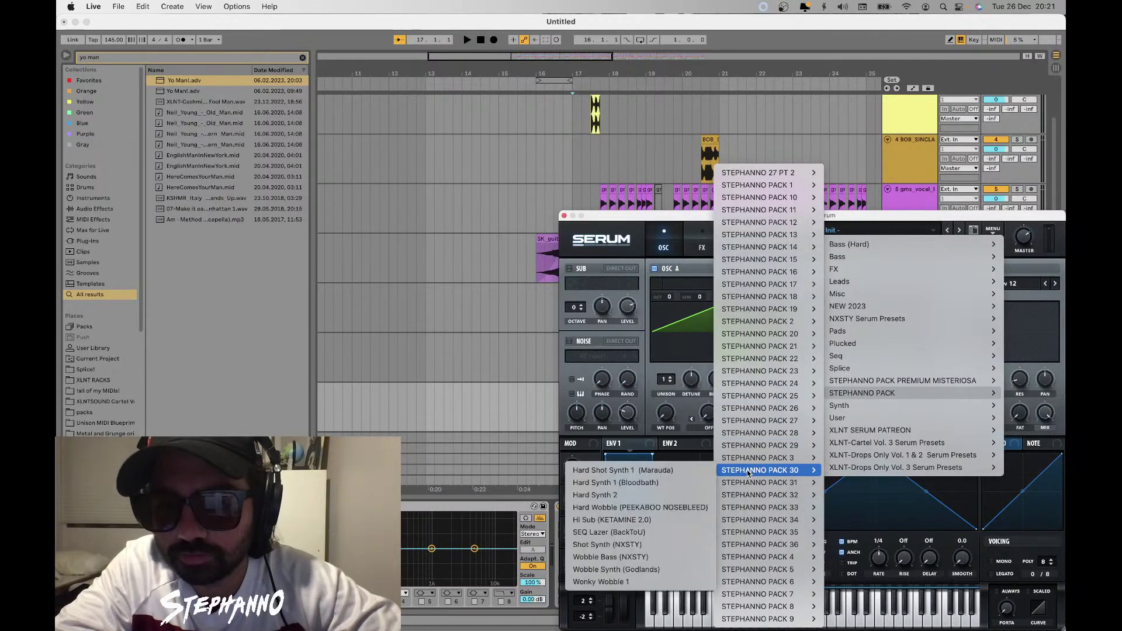
pyautogui.click(690, 473)
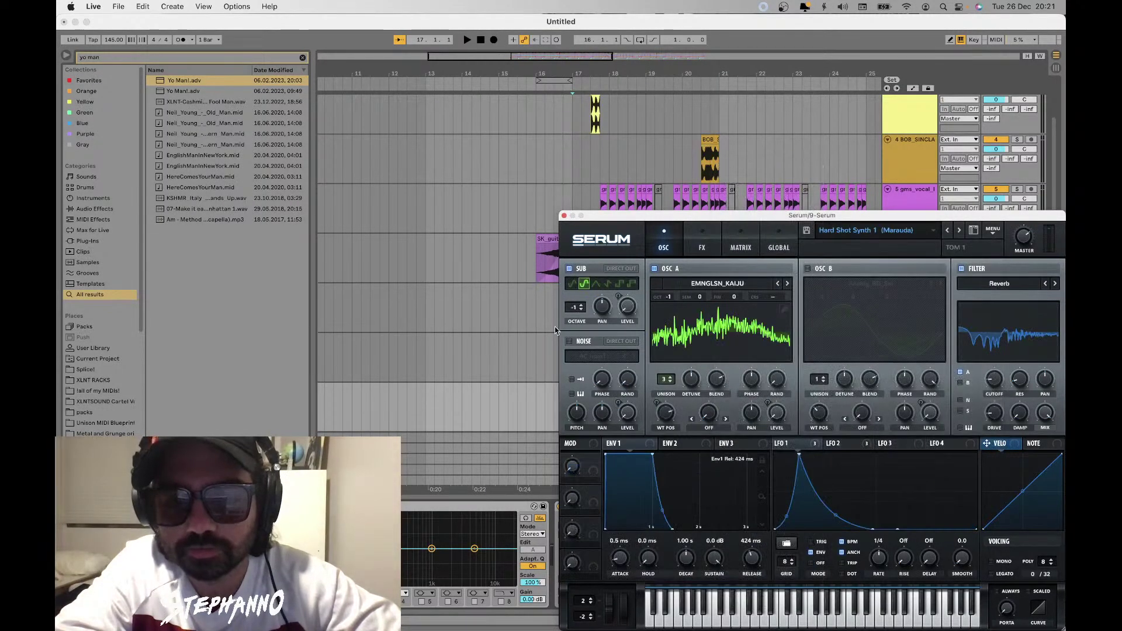
# Play the Serum part in the drop and audition consecutive presets from Hard Shot Synth 1 (Marauda) to SEQ Lazer (BackToU)
pyautogui.press('space')
pyautogui.moveTo(602, 216); pyautogui.dragTo(611, 409)
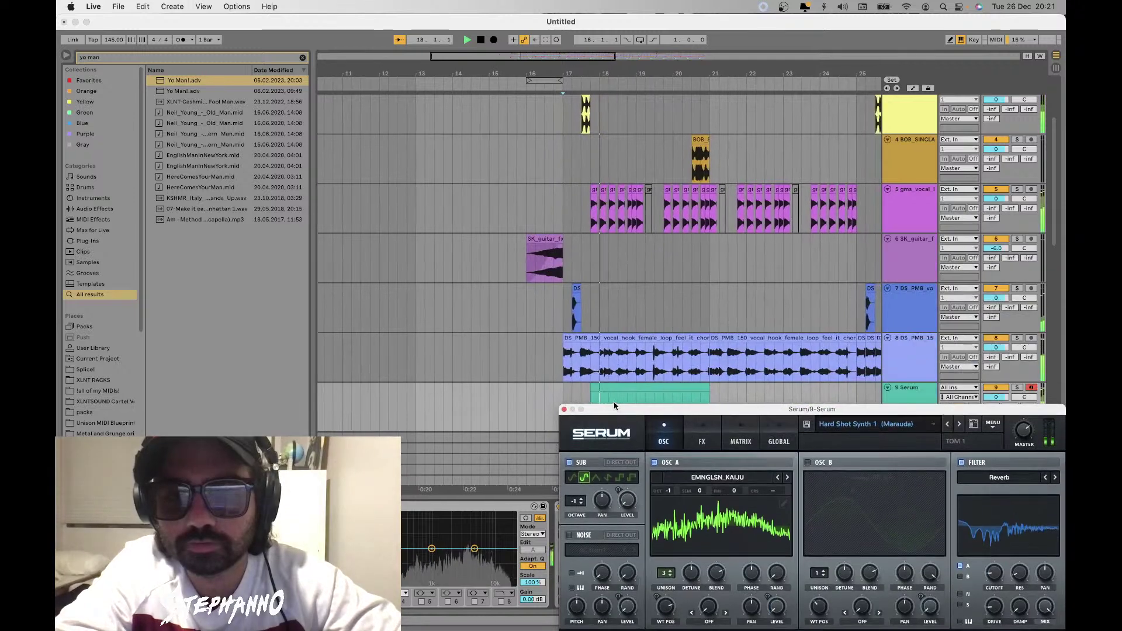
pyautogui.click(606, 398)
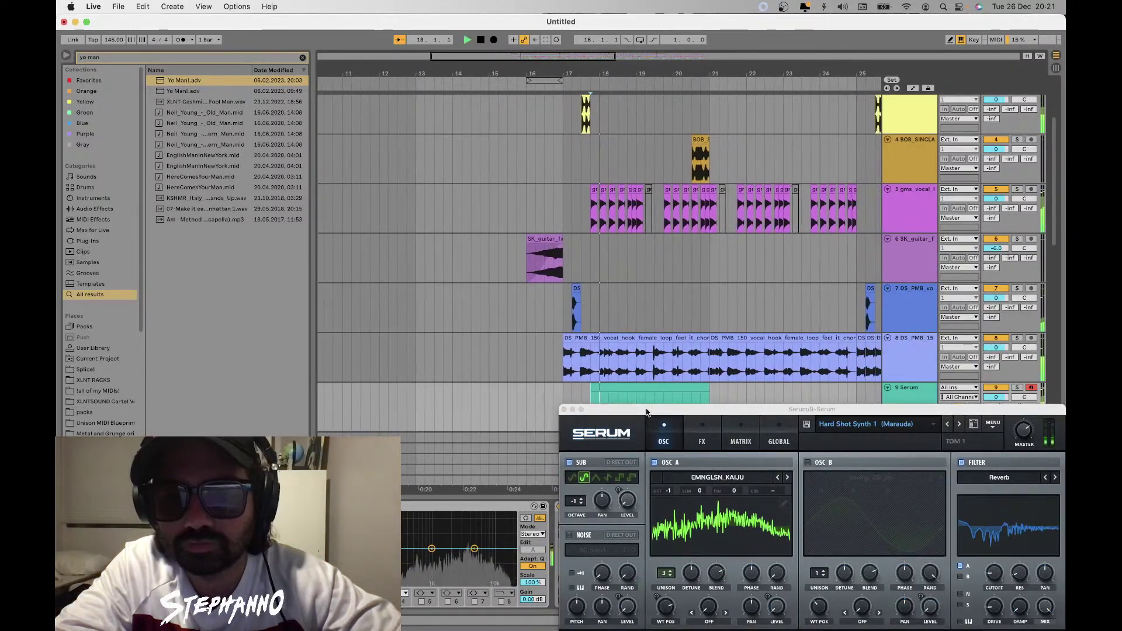
pyautogui.click(957, 424)
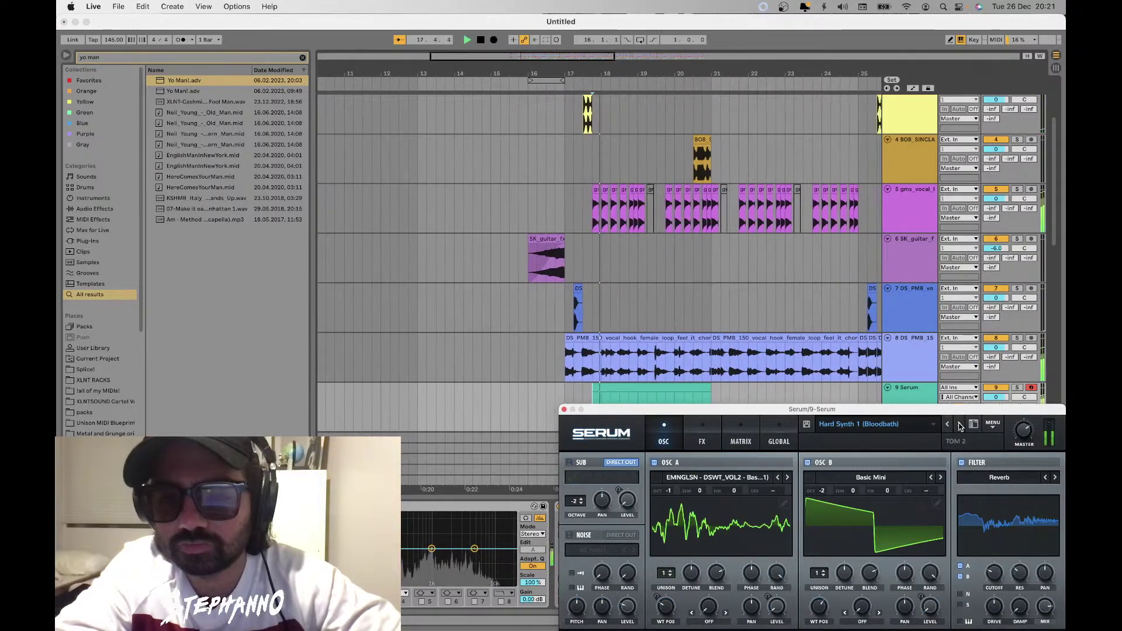
pyautogui.click(959, 426)
pyautogui.click(959, 425)
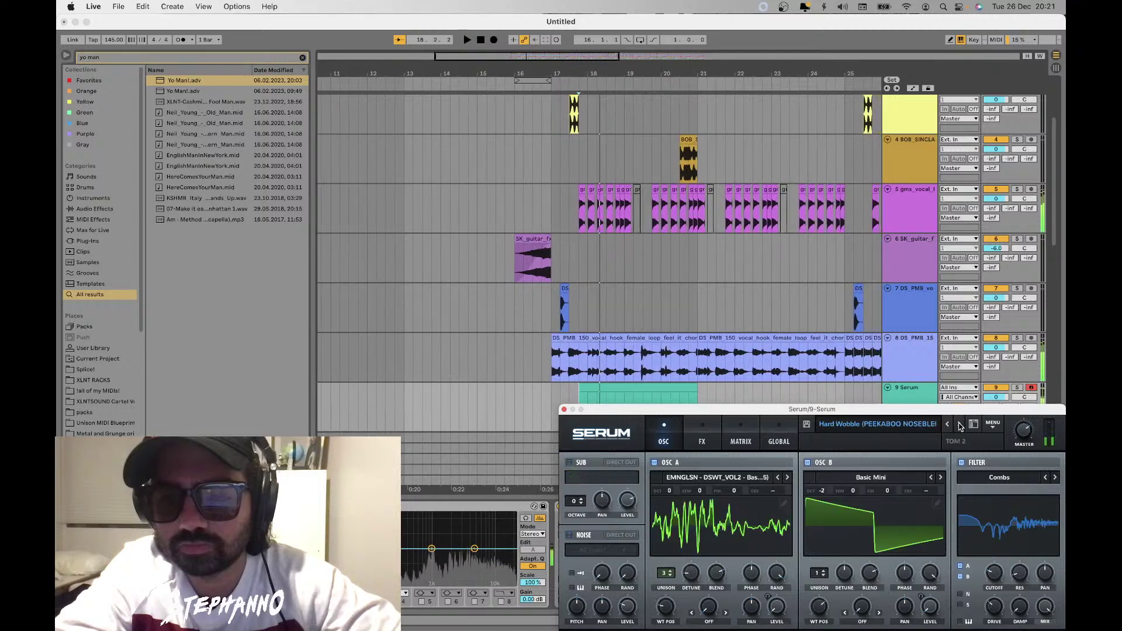
pyautogui.click(959, 426)
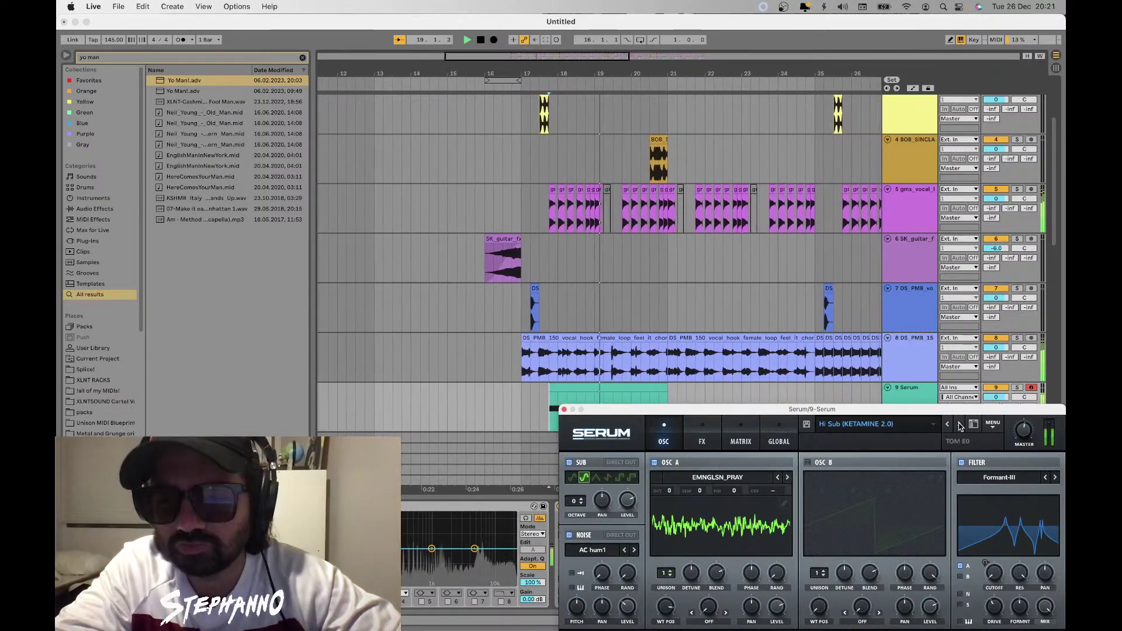
pyautogui.click(959, 426)
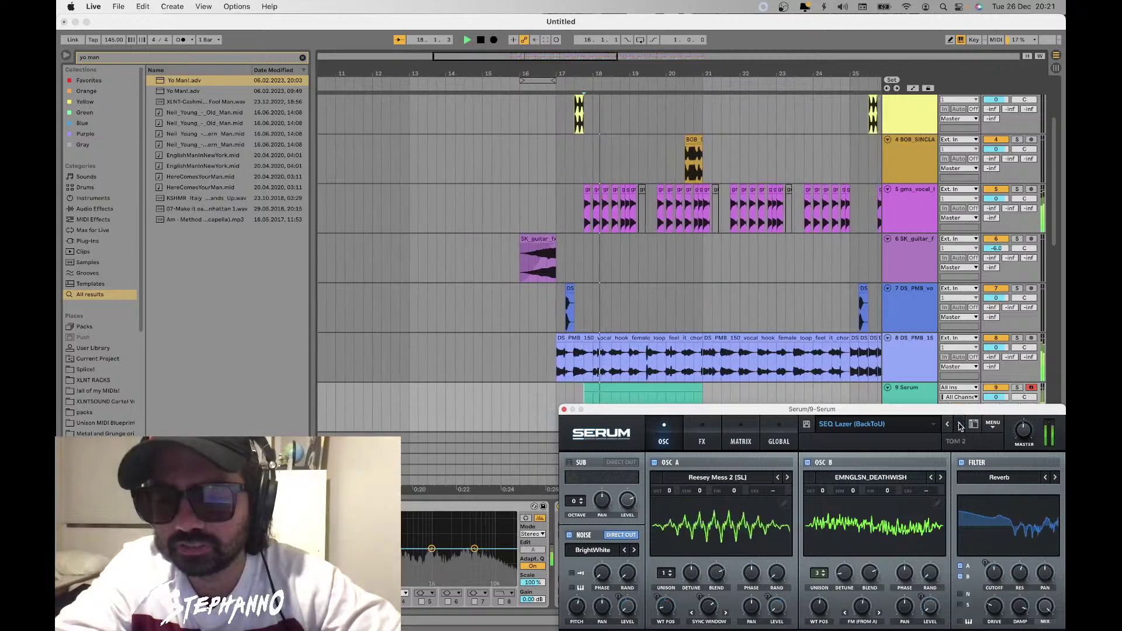
# Audition the presets after SEQ Lazer, including Wobble Bass (NXSTY) and Wobble Synth (Godlands), and play Wonky Wobble 1 from bar 16
pyautogui.click(960, 426)
pyautogui.click(959, 425)
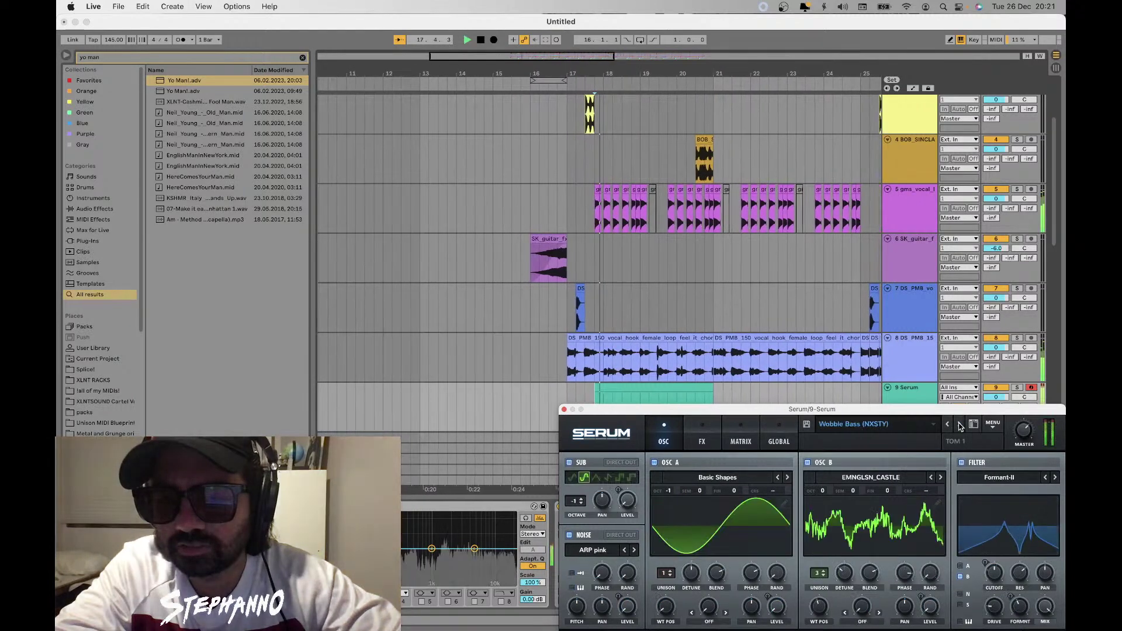
pyautogui.click(959, 425)
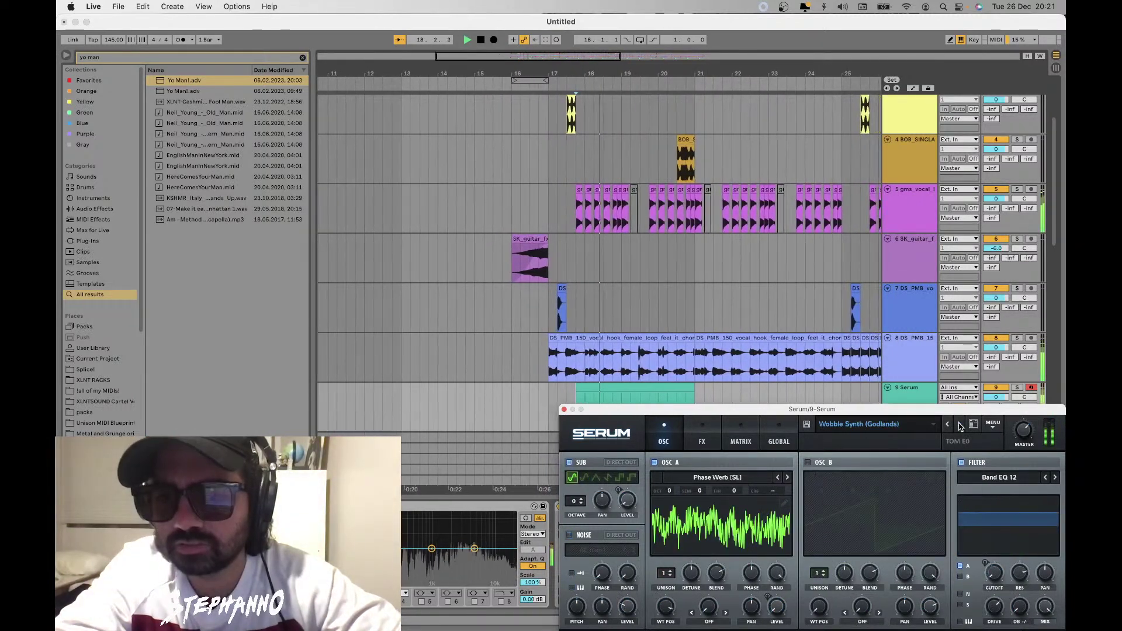
pyautogui.click(960, 425)
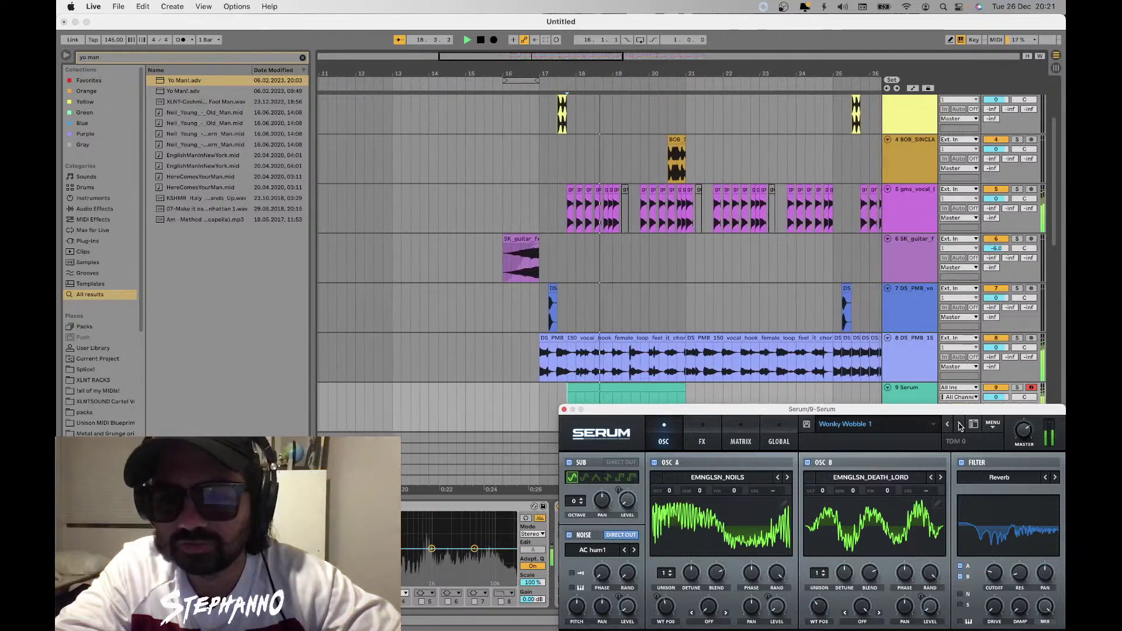
pyautogui.click(519, 396)
pyautogui.press('space')
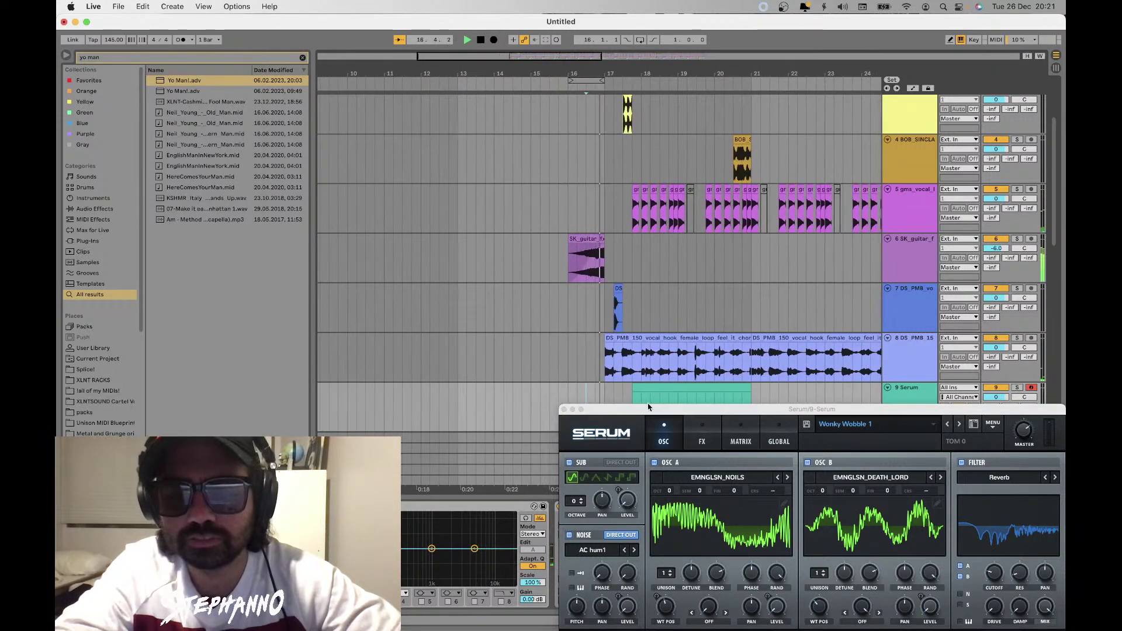
# Cycle back to Hard Shot Synth 1 (Marauda) and audition the presets again up to SEQ Lazer (BackToU) over the drop
pyautogui.click(959, 425)
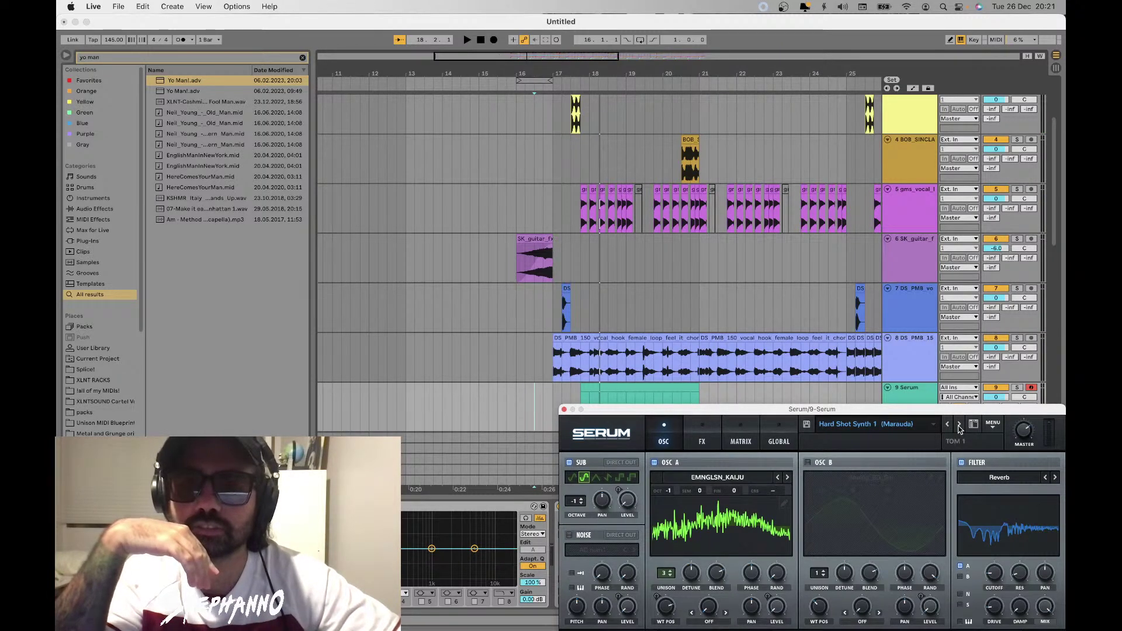
pyautogui.press('space')
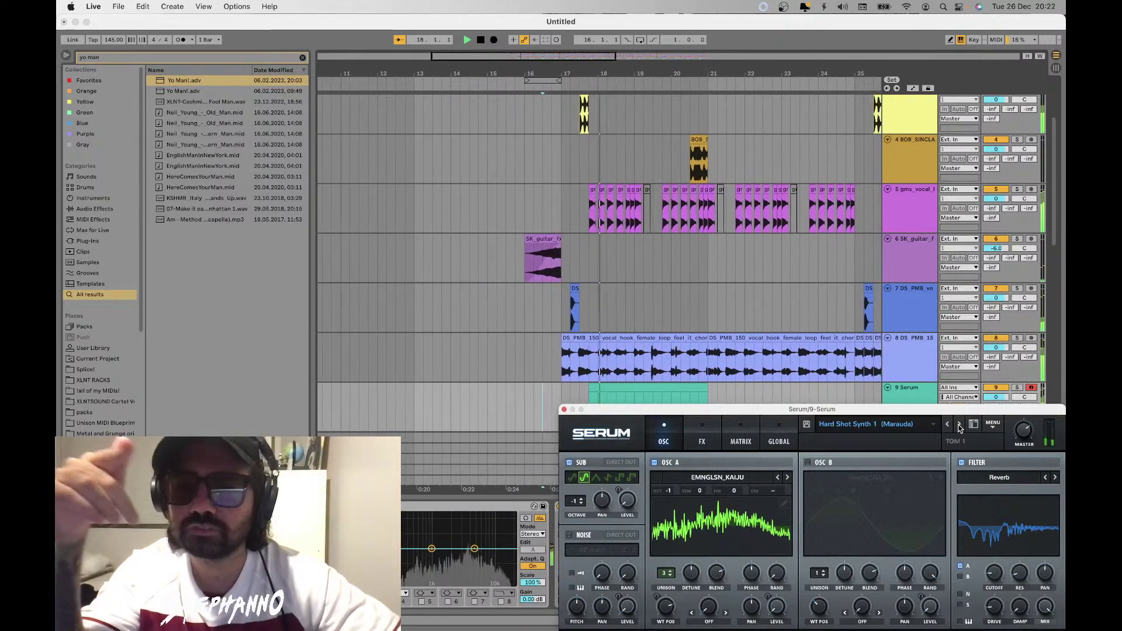
pyautogui.click(960, 425)
pyautogui.click(627, 397)
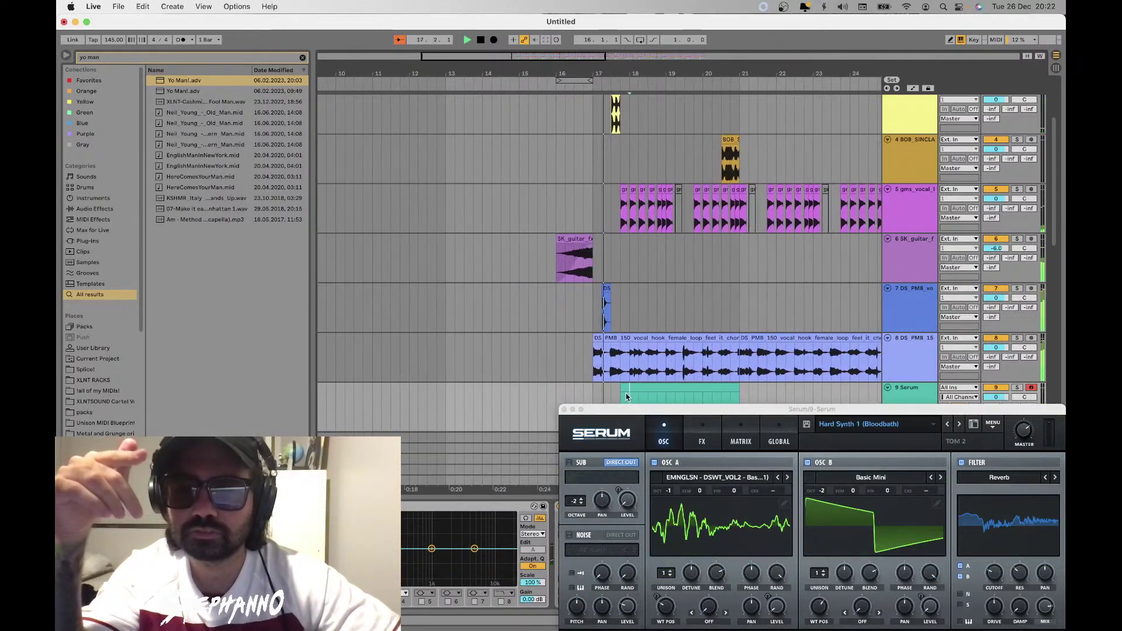
pyautogui.click(959, 425)
pyautogui.click(961, 425)
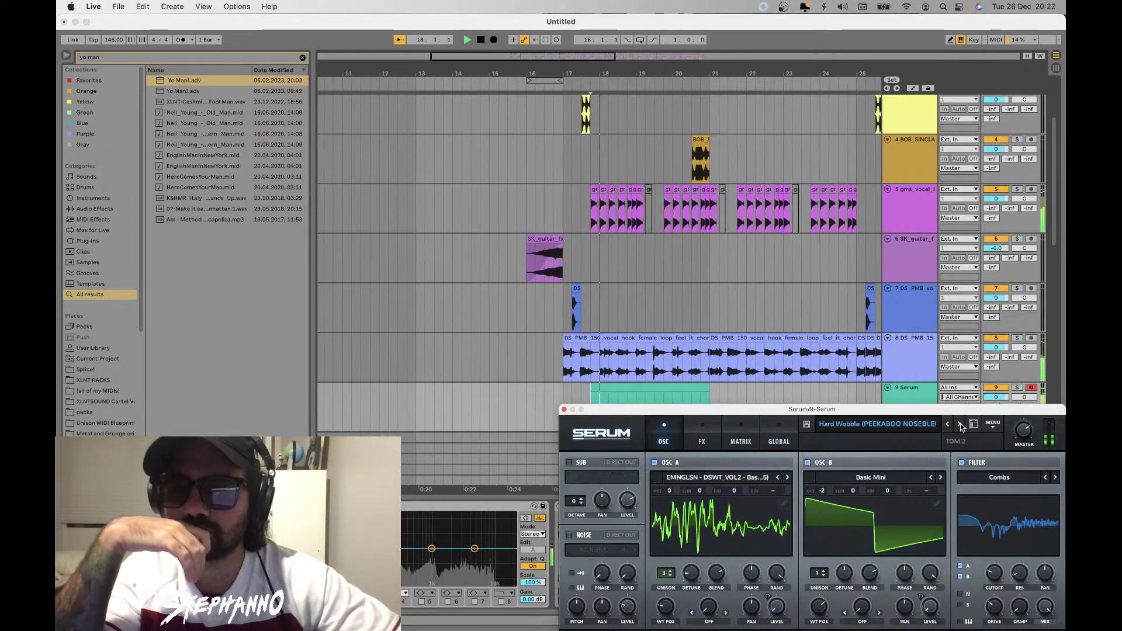
pyautogui.click(961, 425)
pyautogui.click(961, 425)
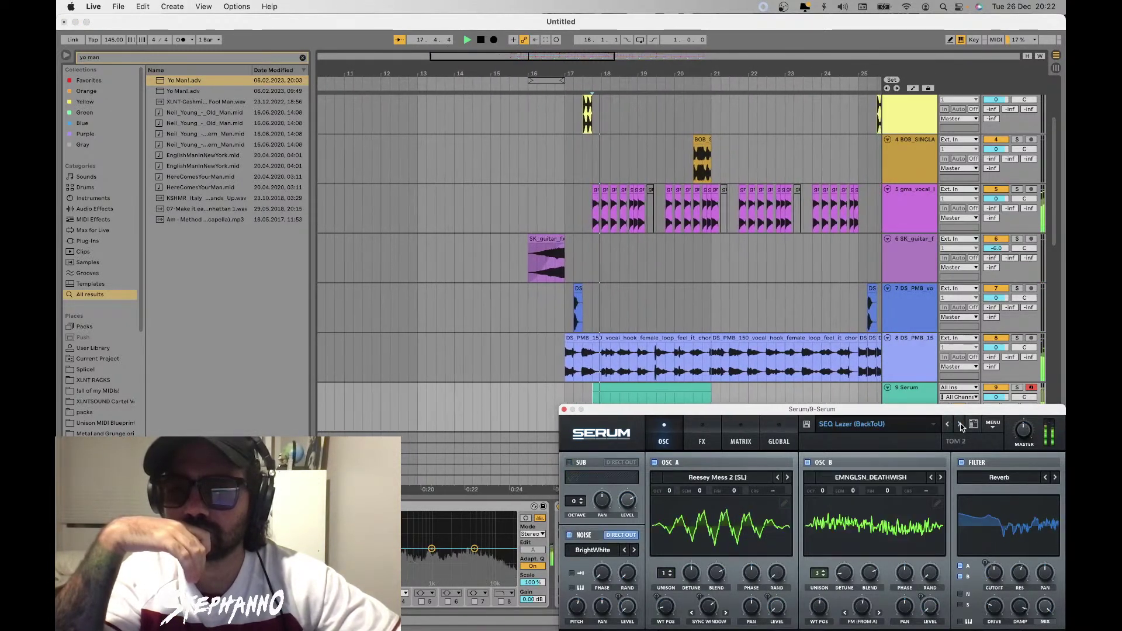
# Load Hard Wobble (Quix) from STEPHANNO PACK 32, audition its neighbouring presets up to Wobble Sapequinha, and bring the whole Serum editor into view
pyautogui.click(912, 424)
pyautogui.moveTo(865, 587)
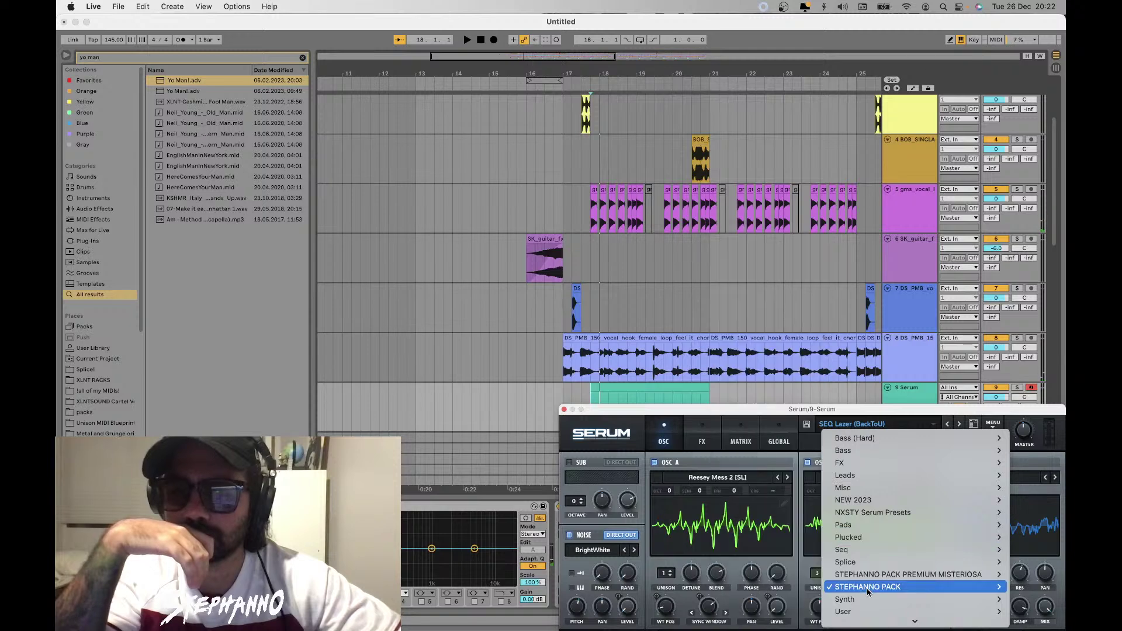
pyautogui.moveTo(763, 559)
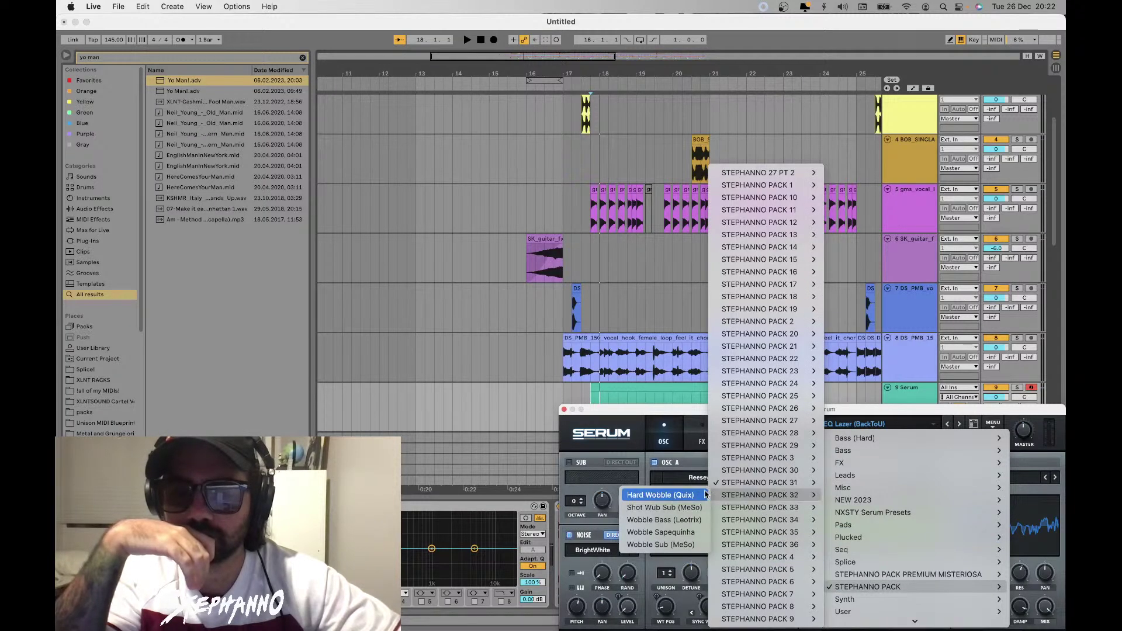
pyautogui.click(705, 494)
pyautogui.press('space')
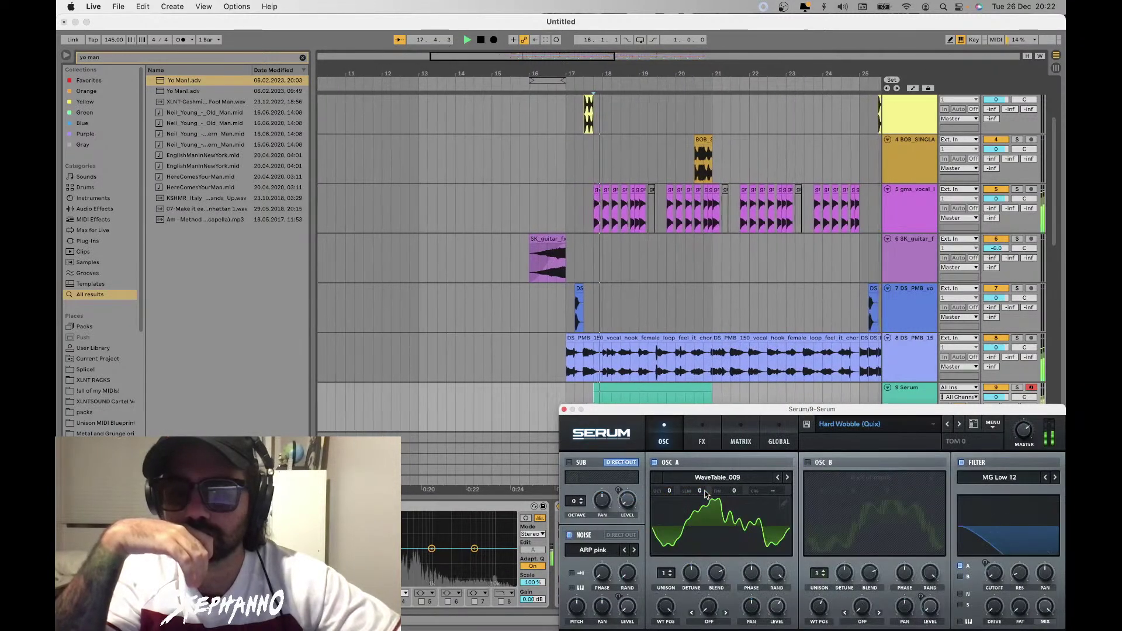
pyautogui.click(959, 426)
pyautogui.click(959, 425)
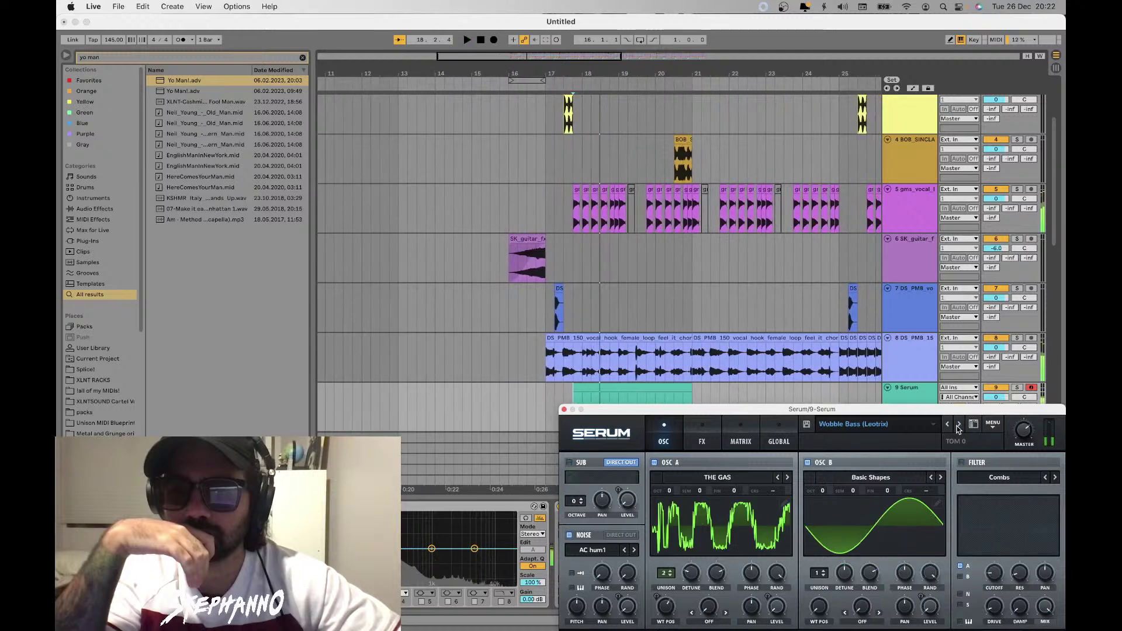
pyautogui.click(959, 426)
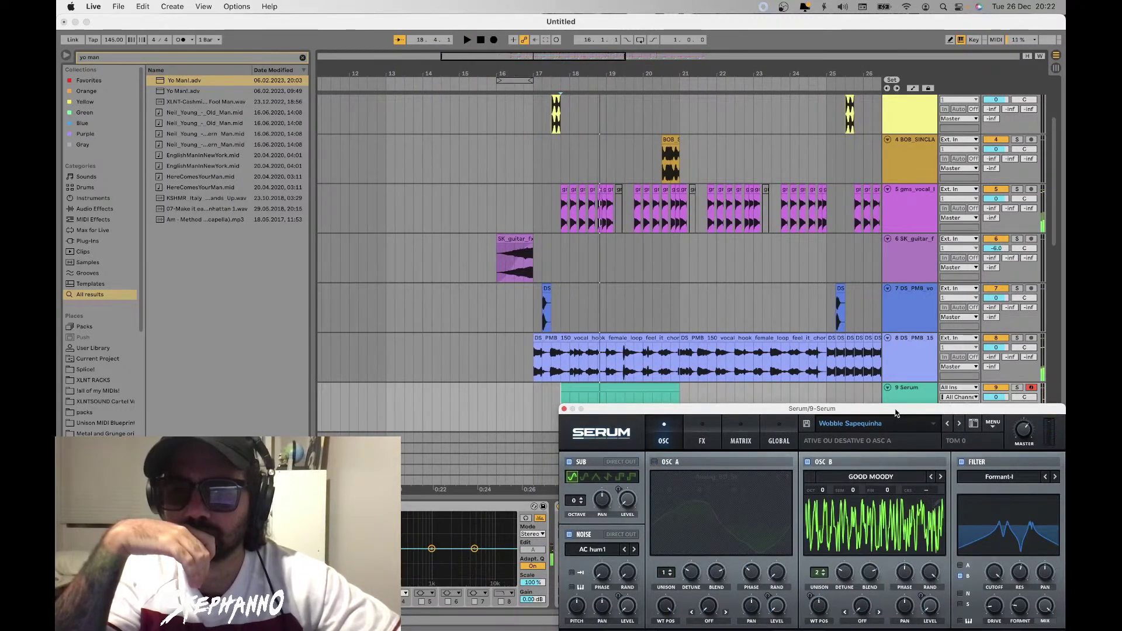
pyautogui.moveTo(898, 414); pyautogui.dragTo(810, 155)
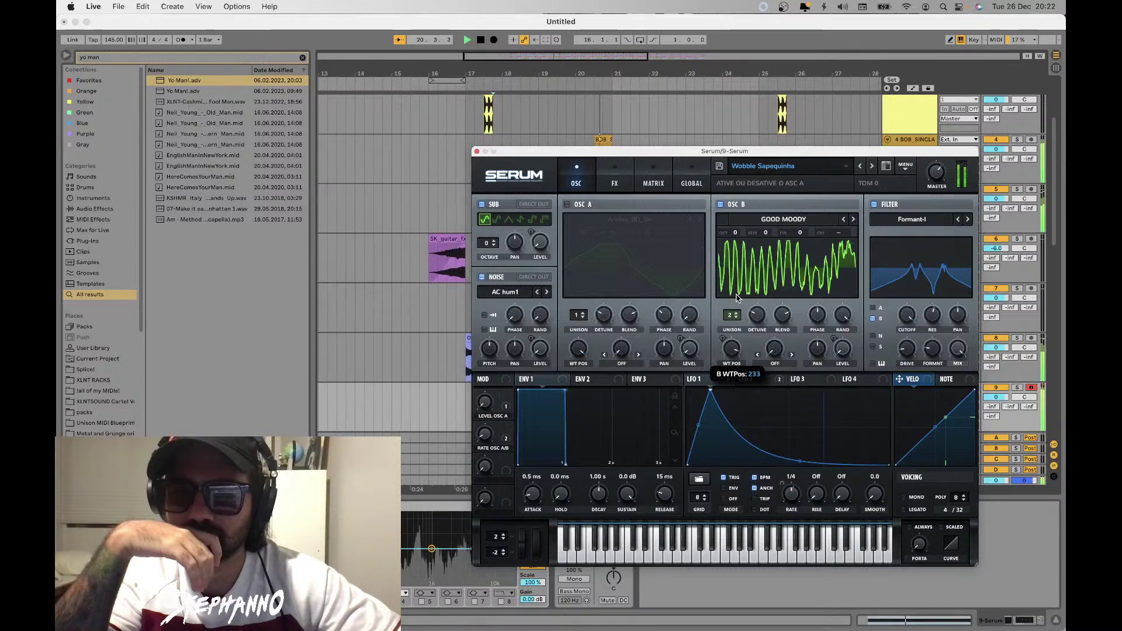
# Audition the presets from Wobble Sub (MeSo) through Wobble Bass (Leotrix) and back to Wobble Sapequinha, and move LFO 1's peak earlier
pyautogui.click(873, 166)
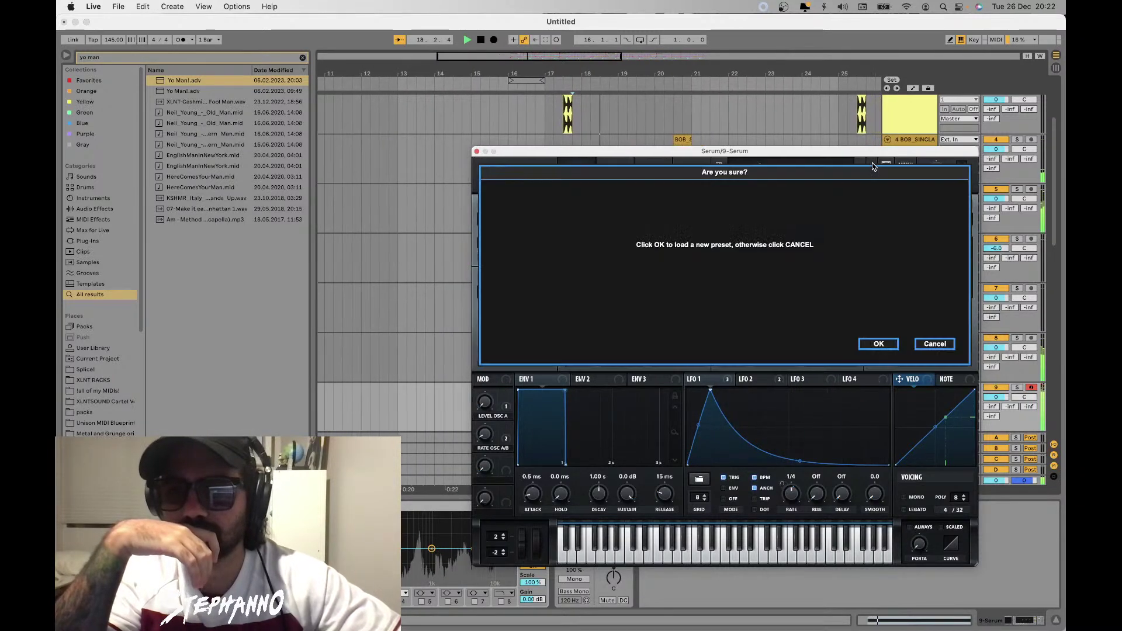
pyautogui.click(882, 342)
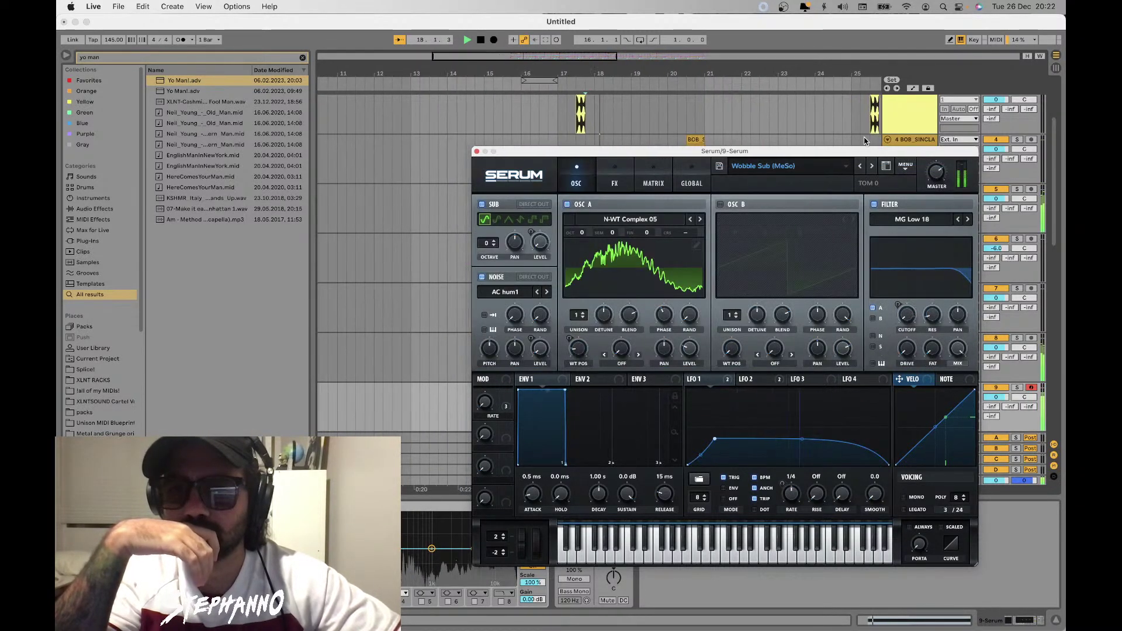
pyautogui.click(874, 167)
pyautogui.click(873, 167)
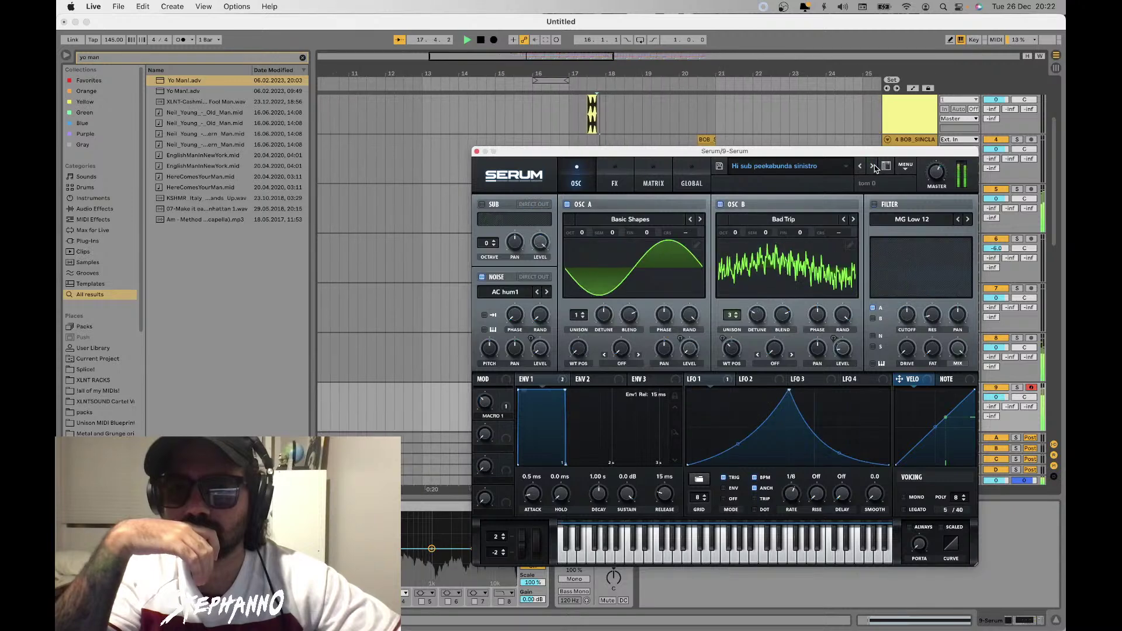
pyautogui.click(874, 167)
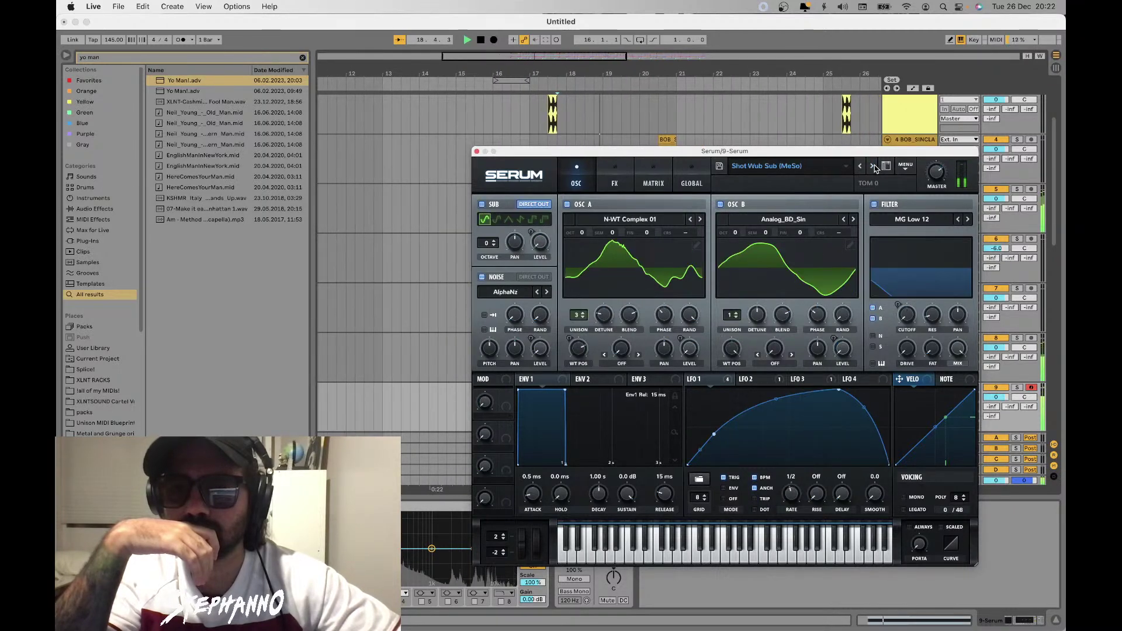
pyautogui.click(874, 167)
pyautogui.click(874, 167)
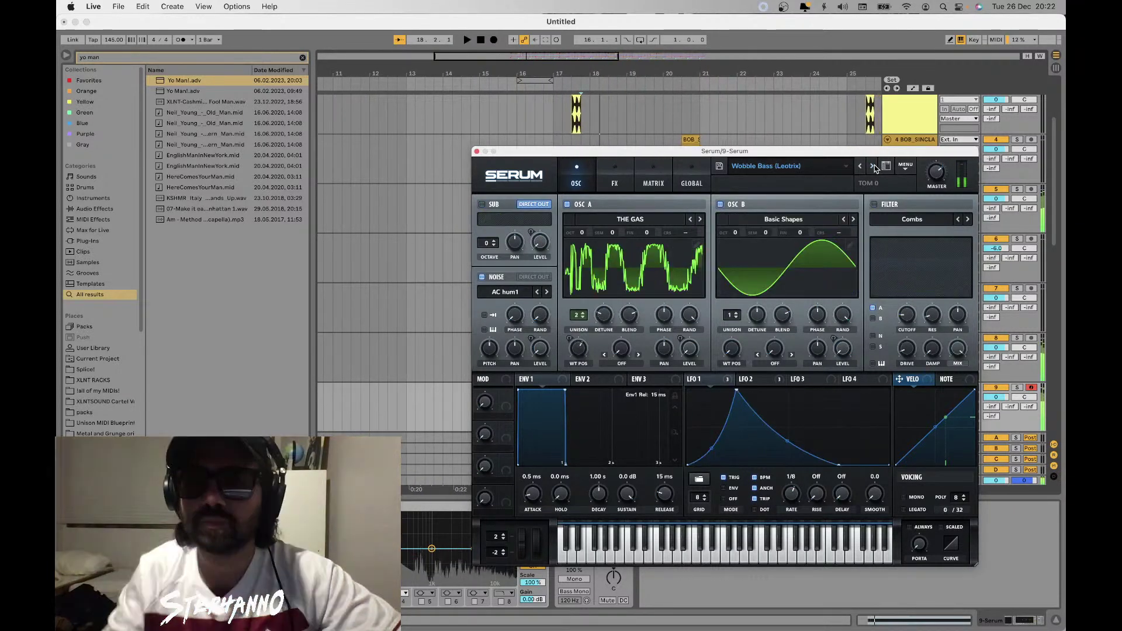
pyautogui.click(874, 167)
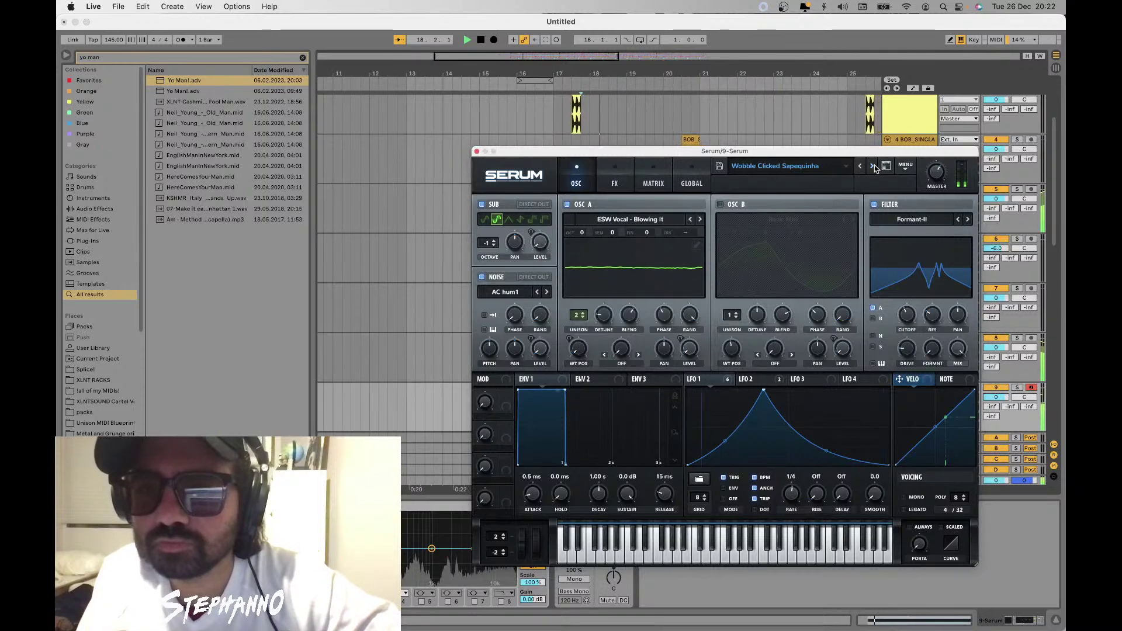
pyautogui.click(874, 167)
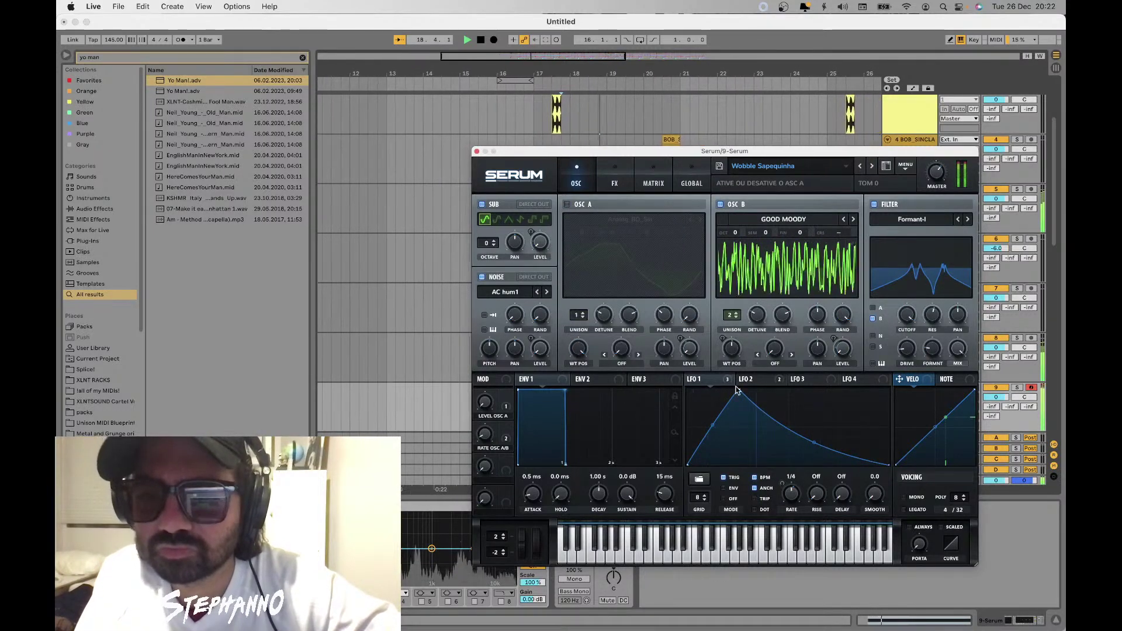
pyautogui.moveTo(737, 390); pyautogui.dragTo(711, 379)
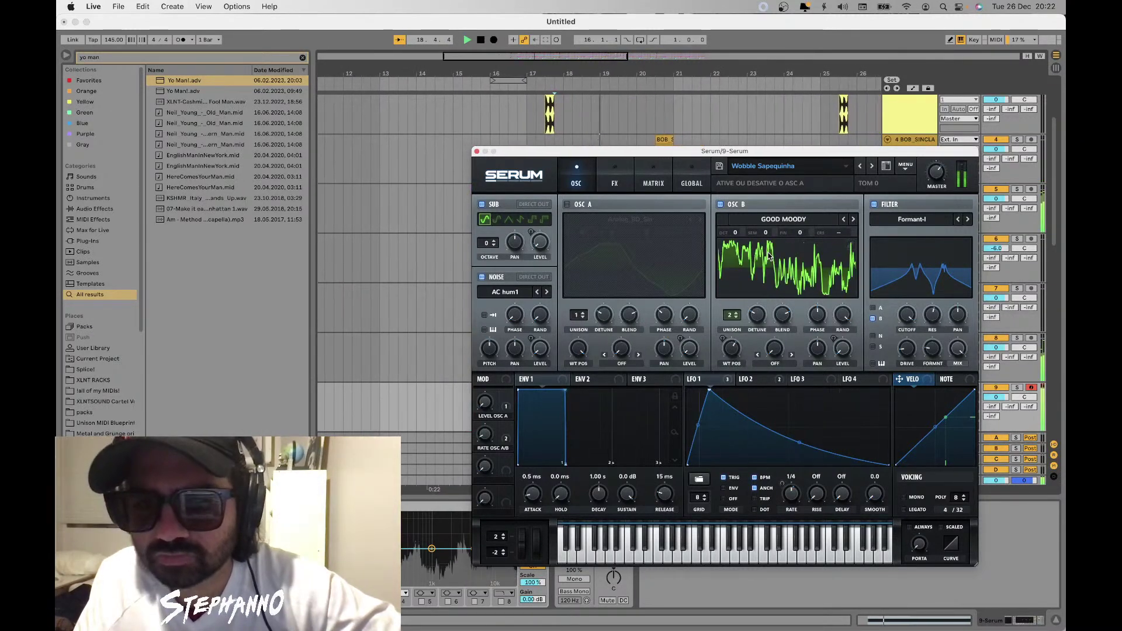
# Load the Fast_Wobble_1 preset from the STEPHANNO PACK folders, play it over the drop, and close the Serum editor
pyautogui.click(791, 170)
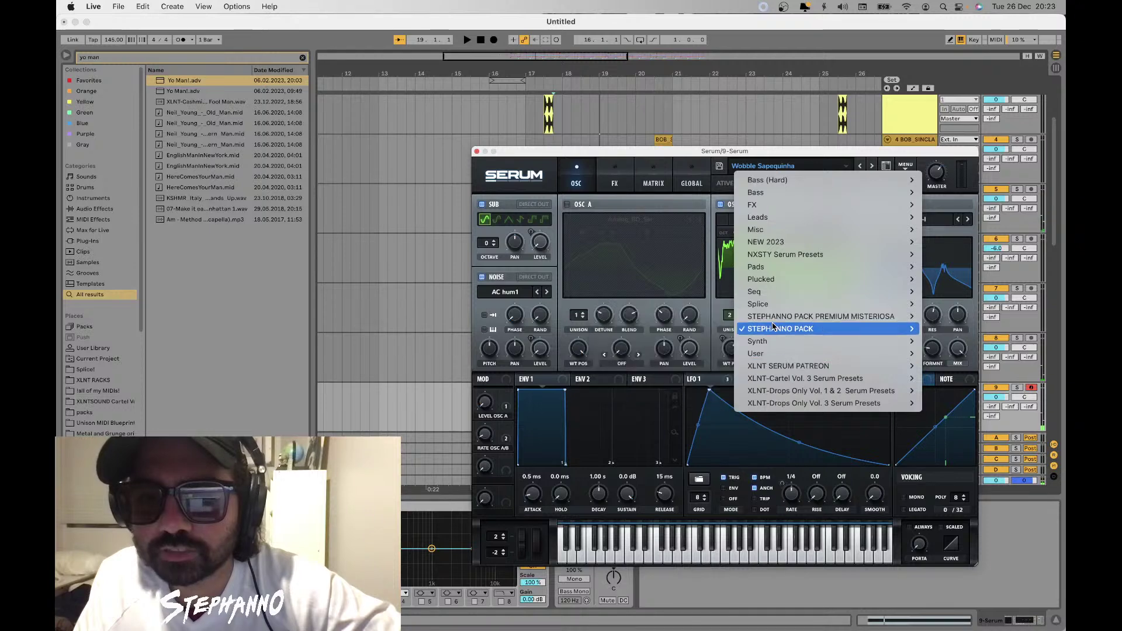
pyautogui.moveTo(771, 329)
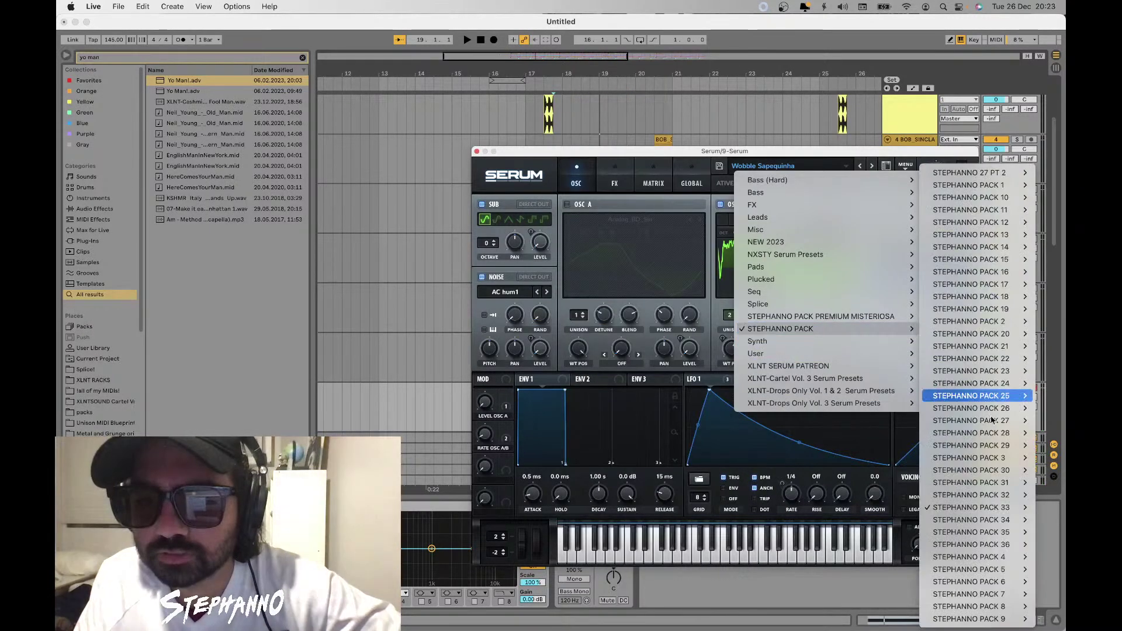
pyautogui.moveTo(1020, 510)
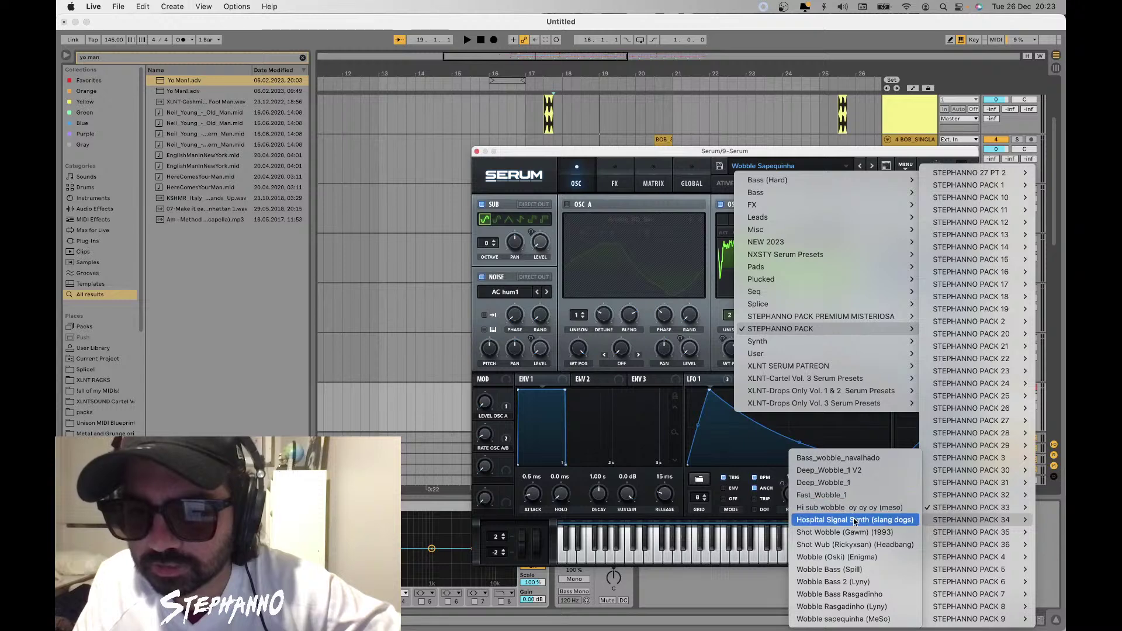
pyautogui.click(842, 495)
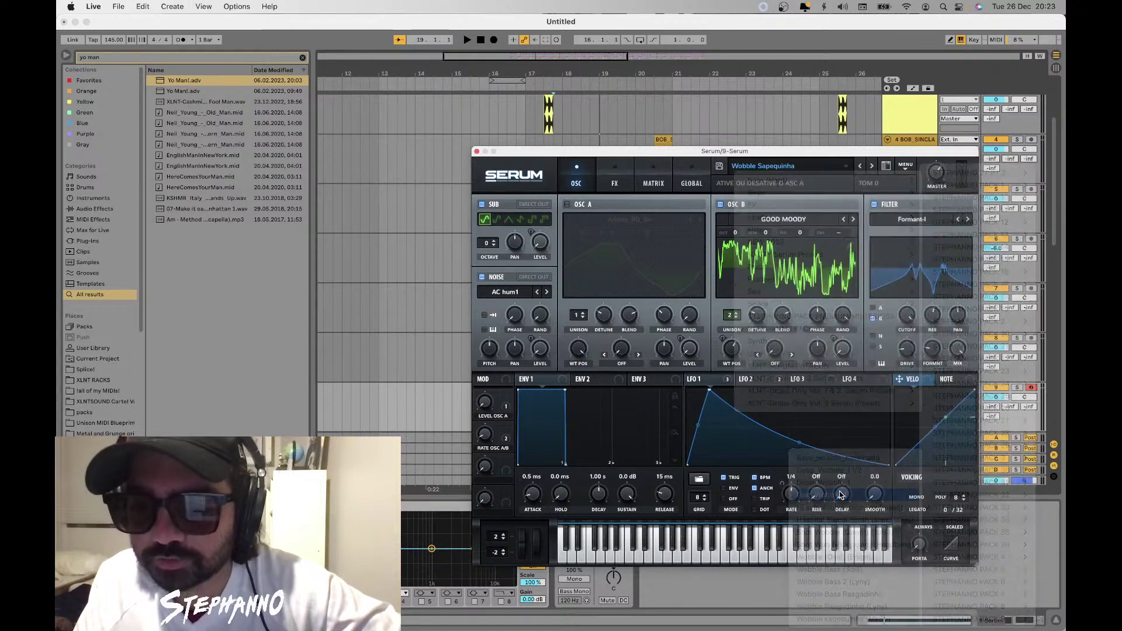
pyautogui.click(875, 343)
pyautogui.press('space')
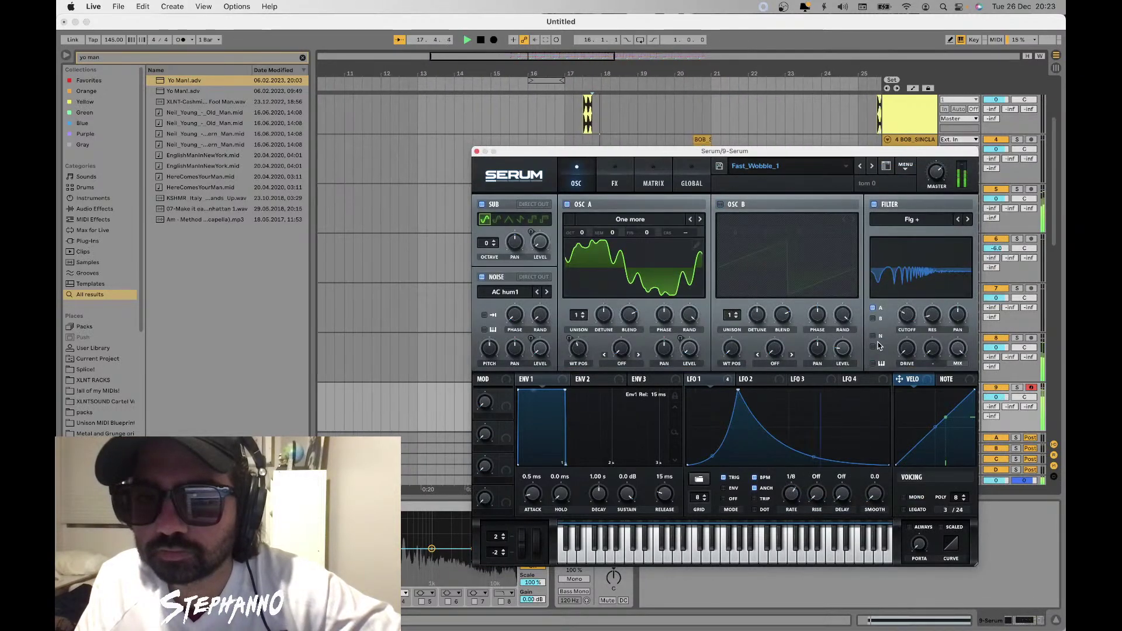
pyautogui.click(475, 151)
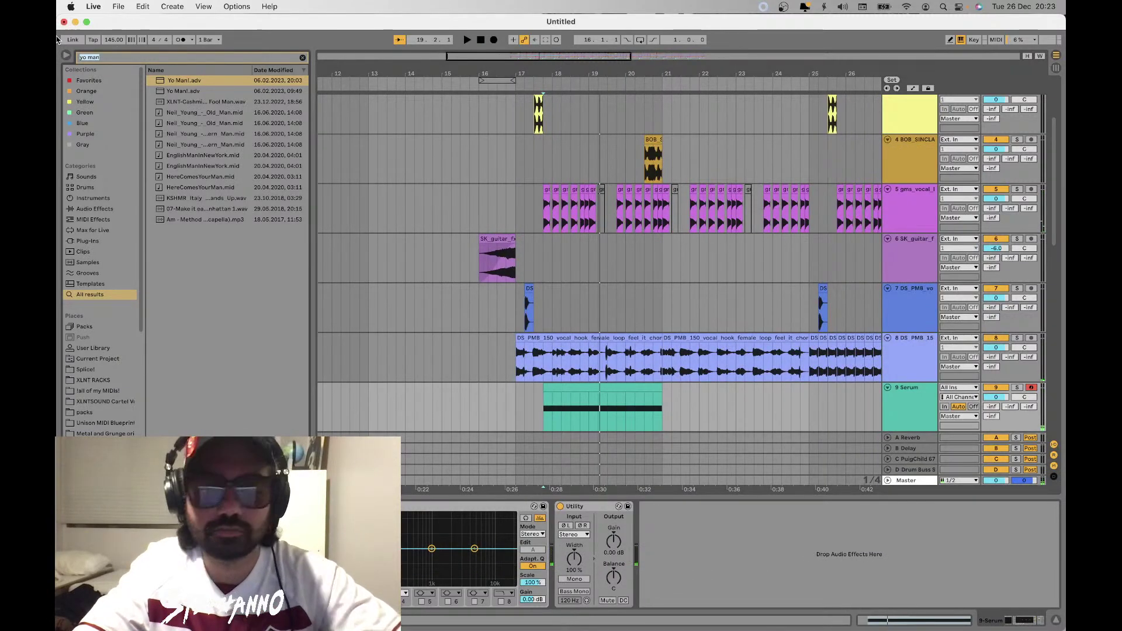
# Search the browser for "phat", add XLNT-PHAT RACK 2.0 to the Serum track and play the arrangement from bar 17
pyautogui.click(118, 58)
pyautogui.write('phat')
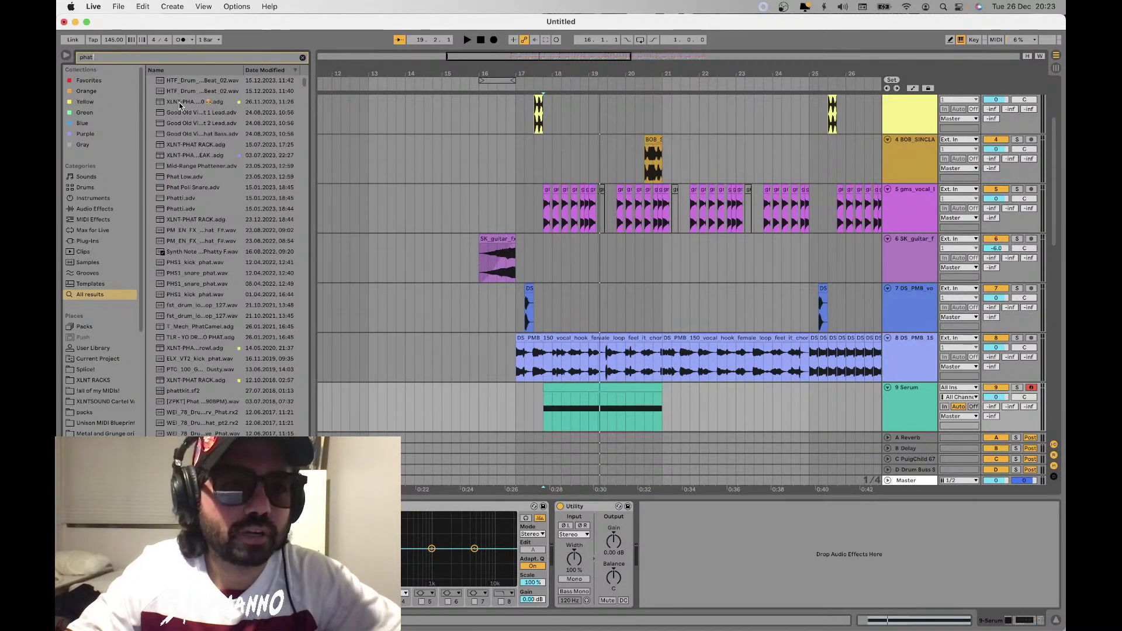
pyautogui.moveTo(558, 397); pyautogui.dragTo(523, 402)
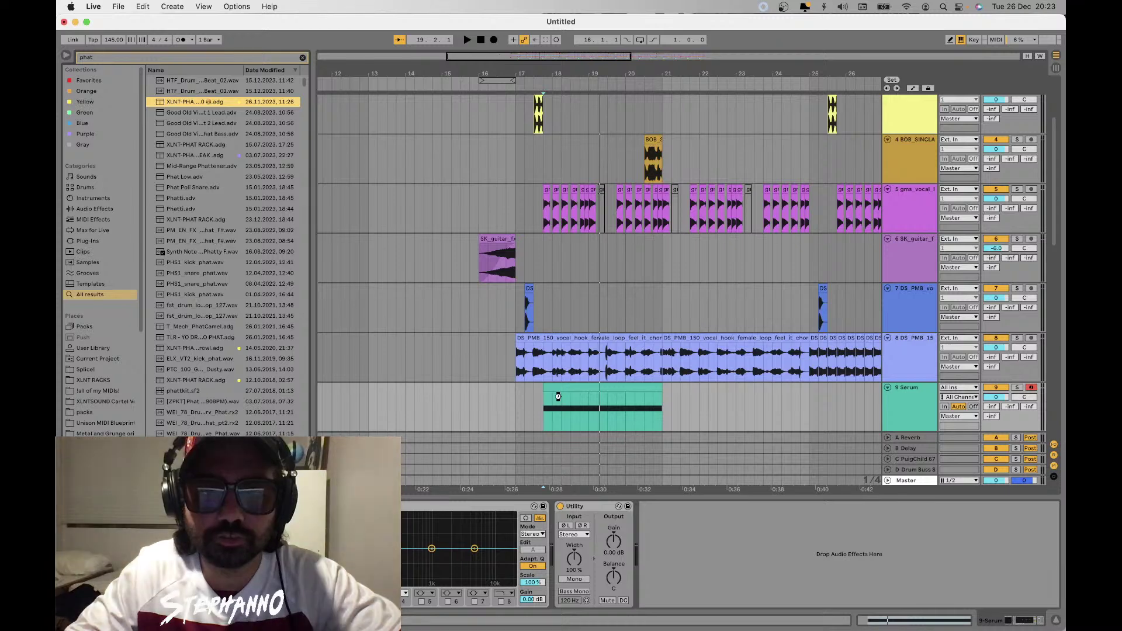
pyautogui.click(517, 402)
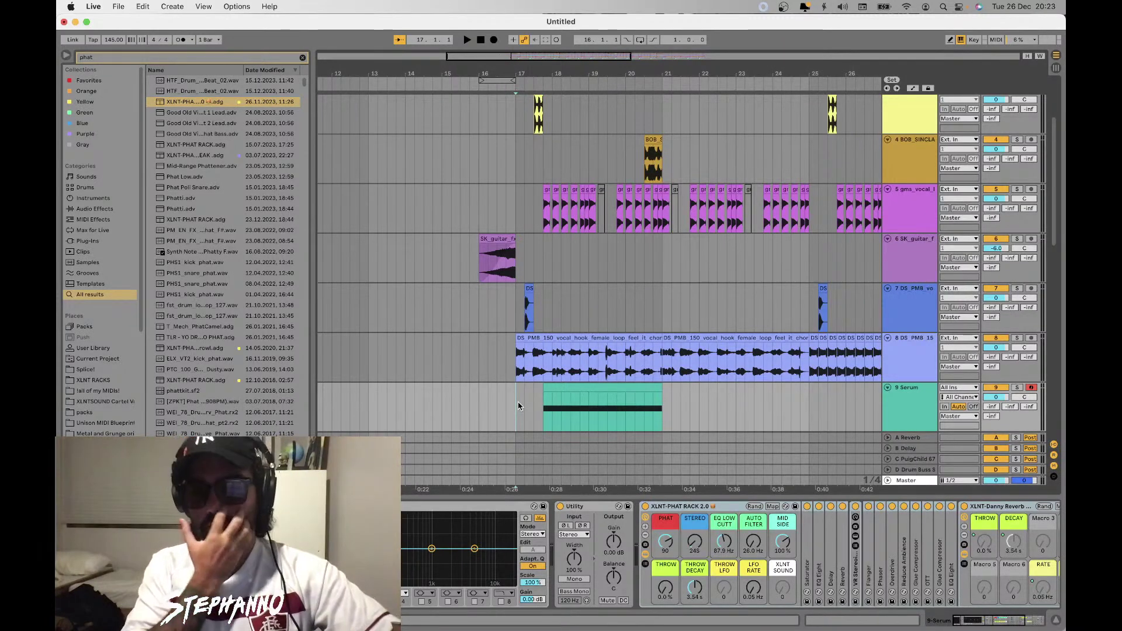
pyautogui.press('space')
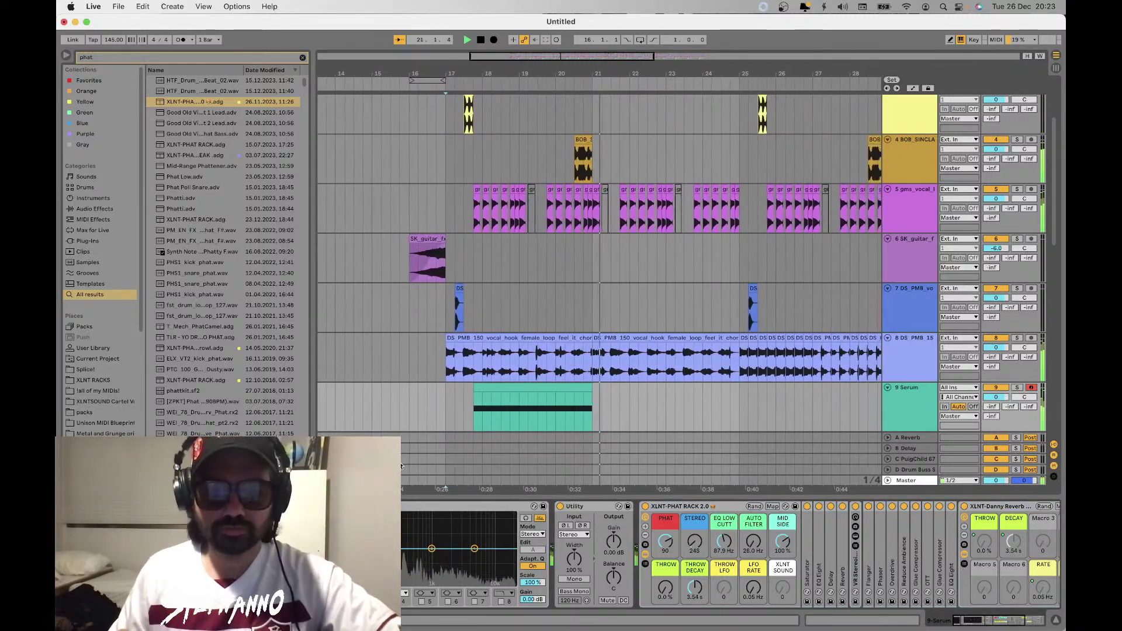
pyautogui.press('space')
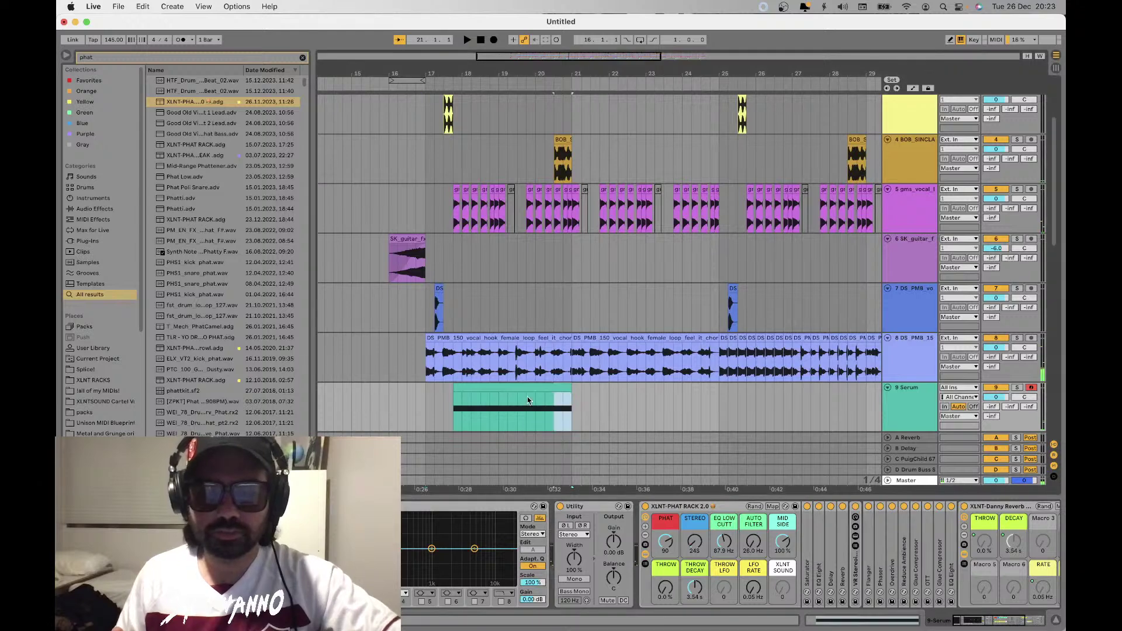
# Duplicate bars 17 to 21 of the Serum track directly after themselves
pyautogui.moveTo(560, 403); pyautogui.dragTo(426, 387)
pyautogui.press('super+d')
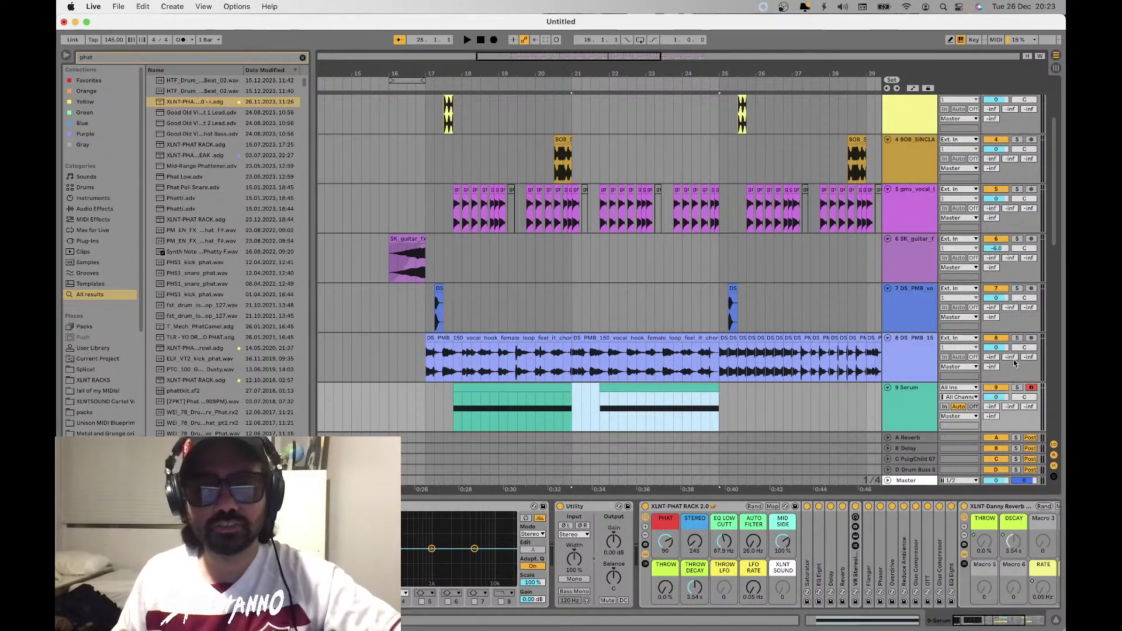
# Search the browser for "shif" and add the Shifter effect to the end of the Serum track's device chain
pyautogui.click(921, 401)
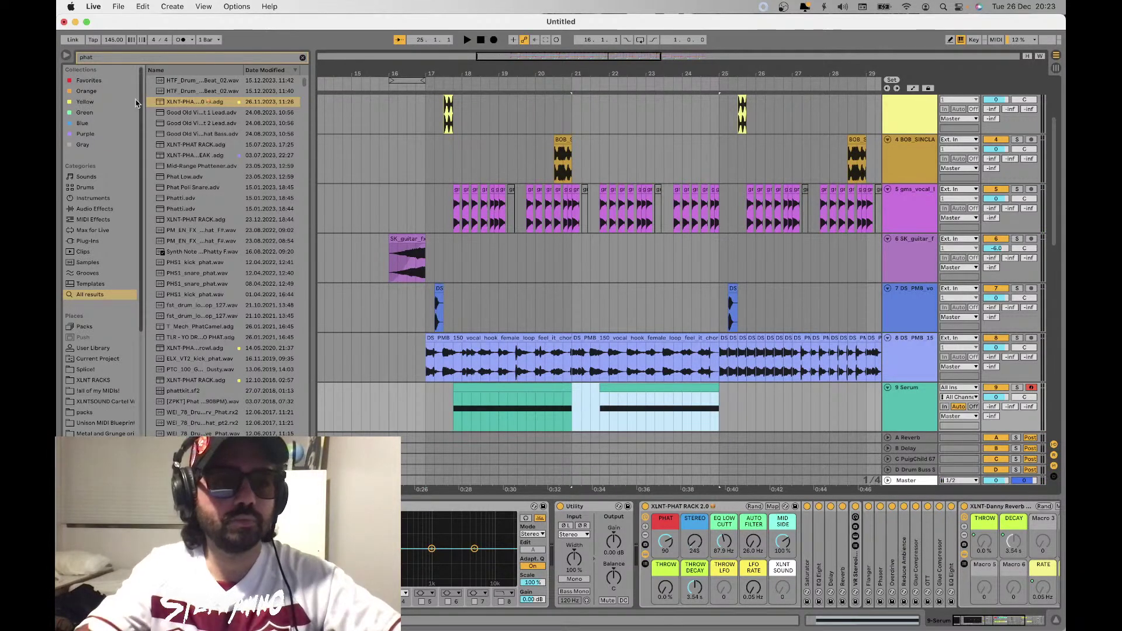
pyautogui.press('super+f')
pyautogui.write('sh')
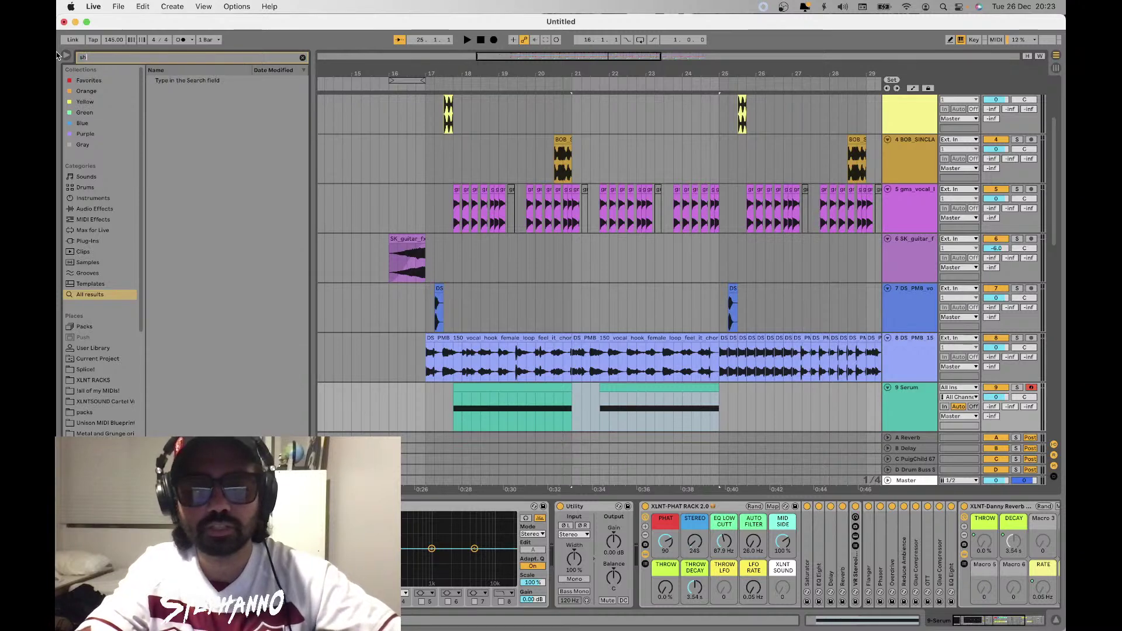
pyautogui.write('if')
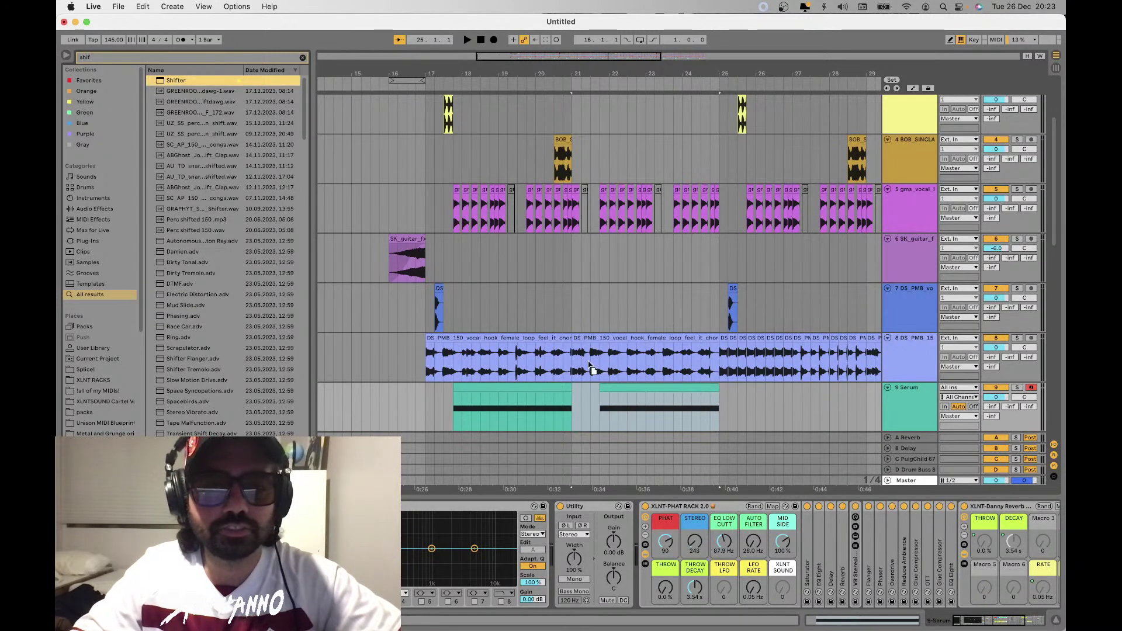
pyautogui.press('Return')
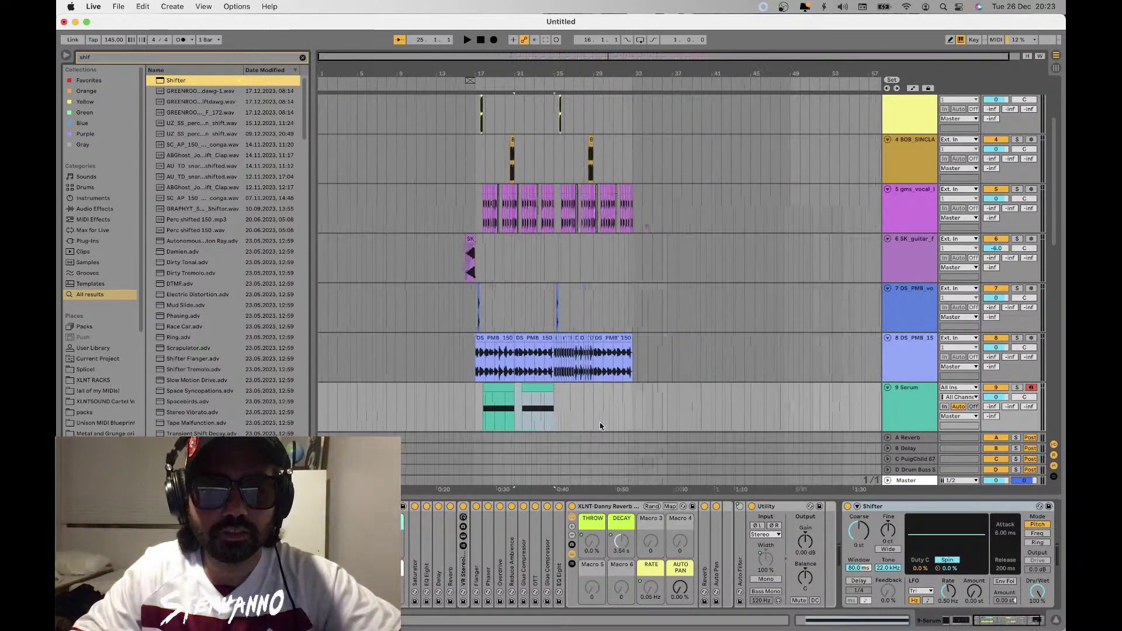
# Delete the Serum clip in bars 21 to 25 and duplicate the bars 17 to 25 section to start at bar 25
pyautogui.press('-')
pyautogui.press('-')
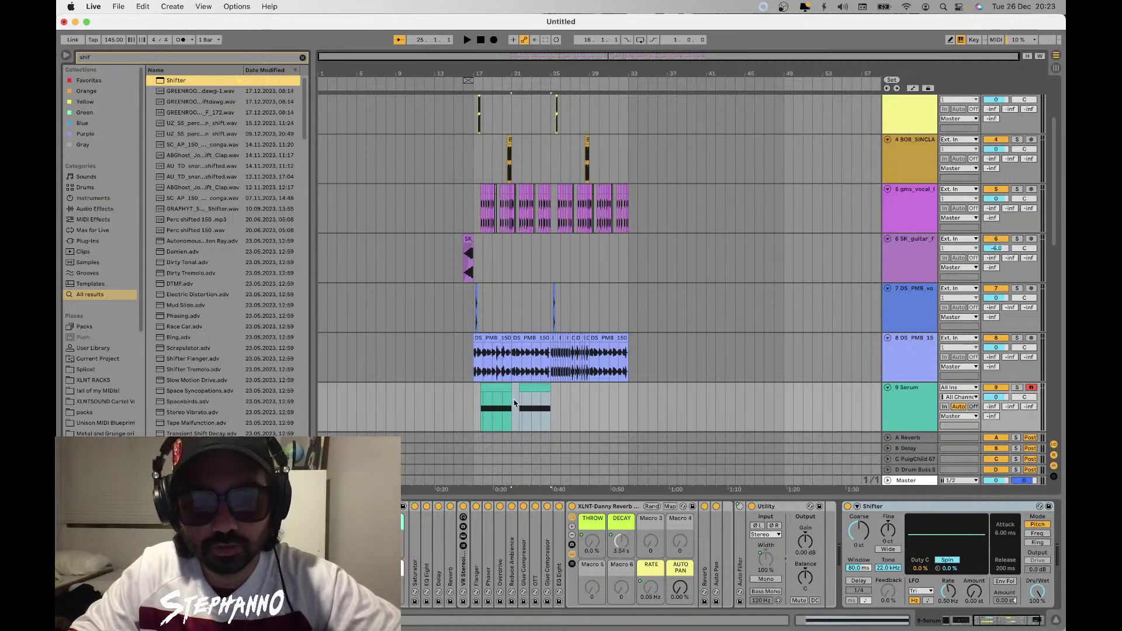
pyautogui.moveTo(514, 403); pyautogui.dragTo(471, 399)
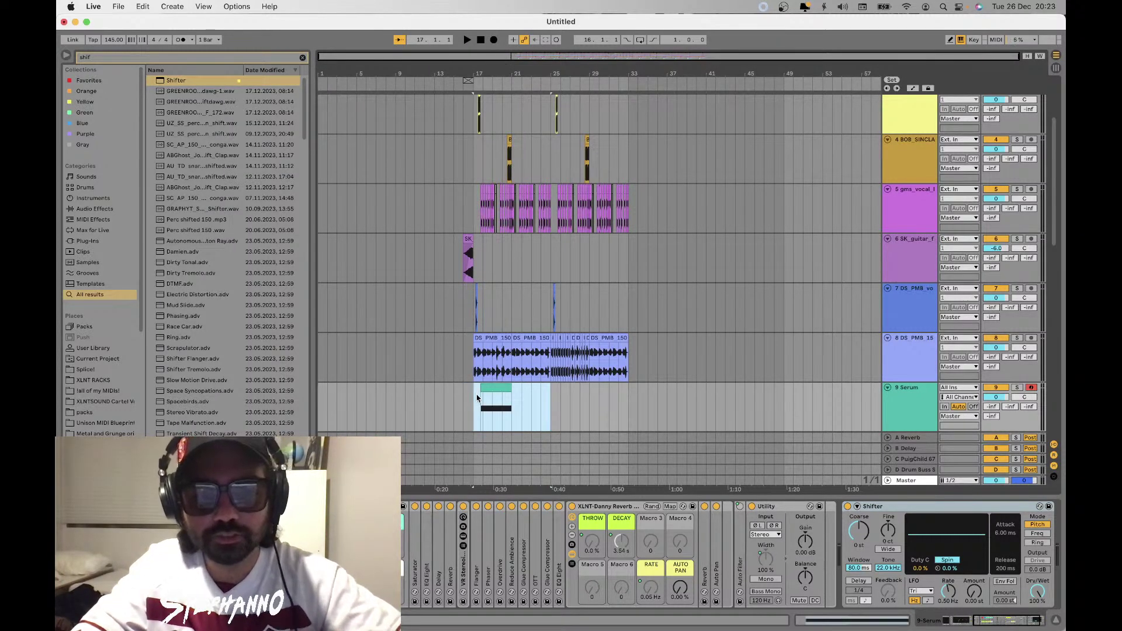
pyautogui.press('super+d')
pyautogui.moveTo(553, 407); pyautogui.dragTo(560, 406)
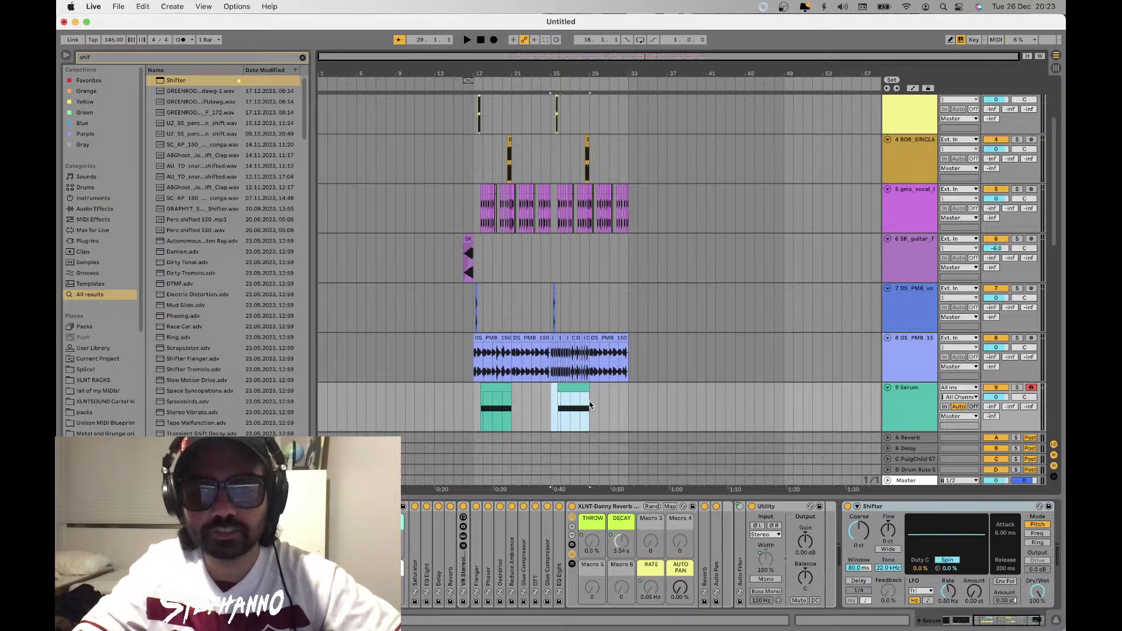
pyautogui.click(517, 400)
pyautogui.click(553, 404)
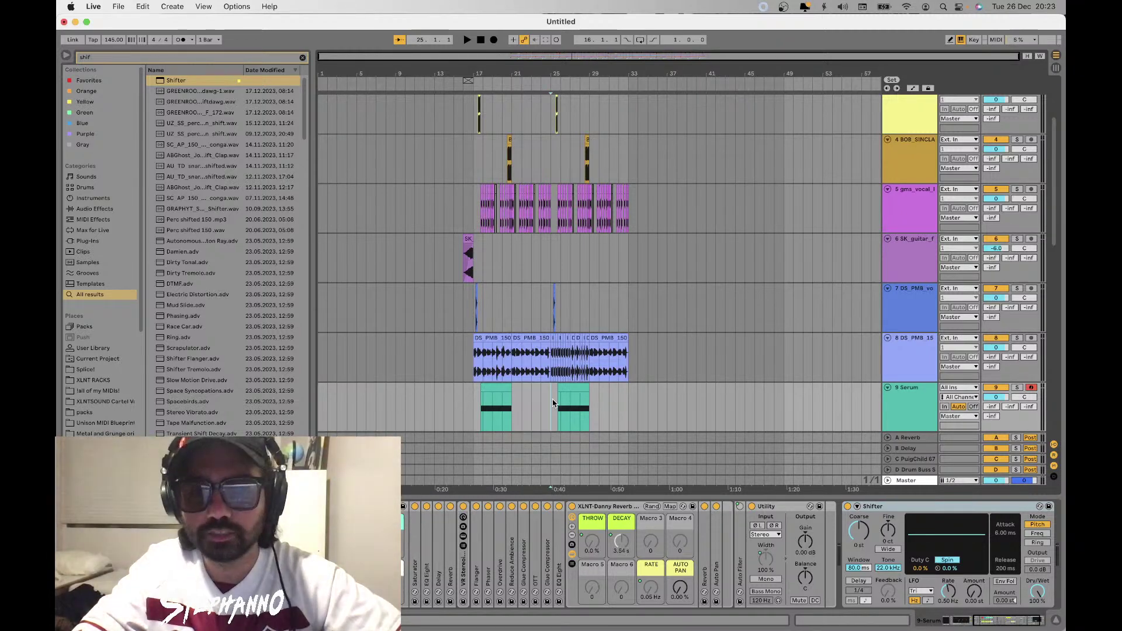
# Switch Shifter to Freq mode, automate its Fine shift to 440 Hz over Serum bars 25 to 29 and play from bar 17
pyautogui.click(1033, 533)
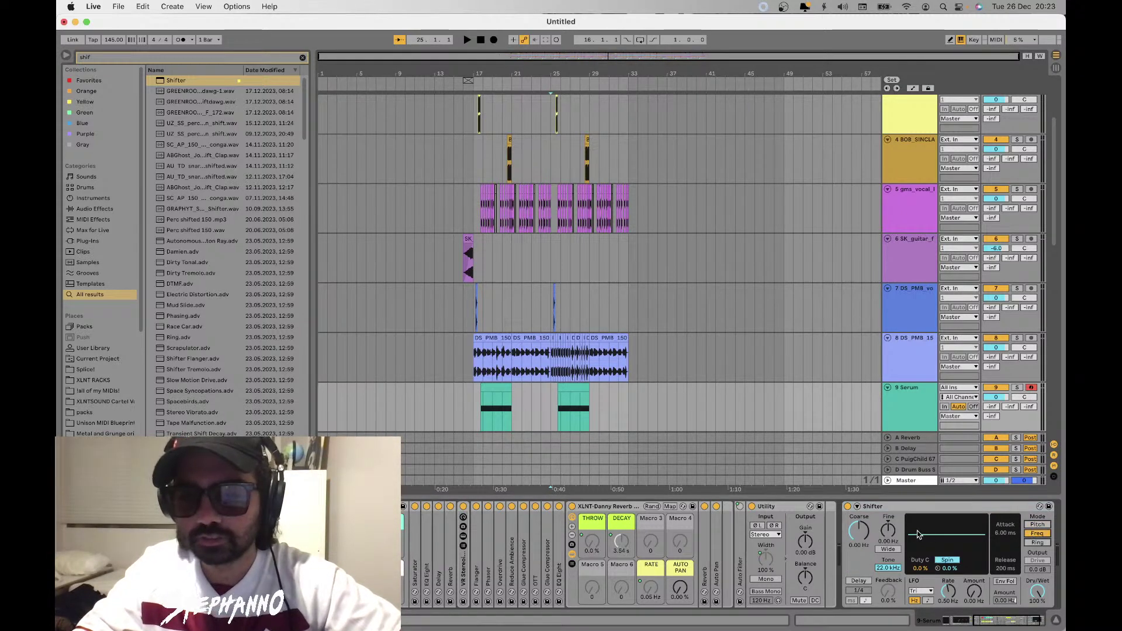
pyautogui.click(913, 88)
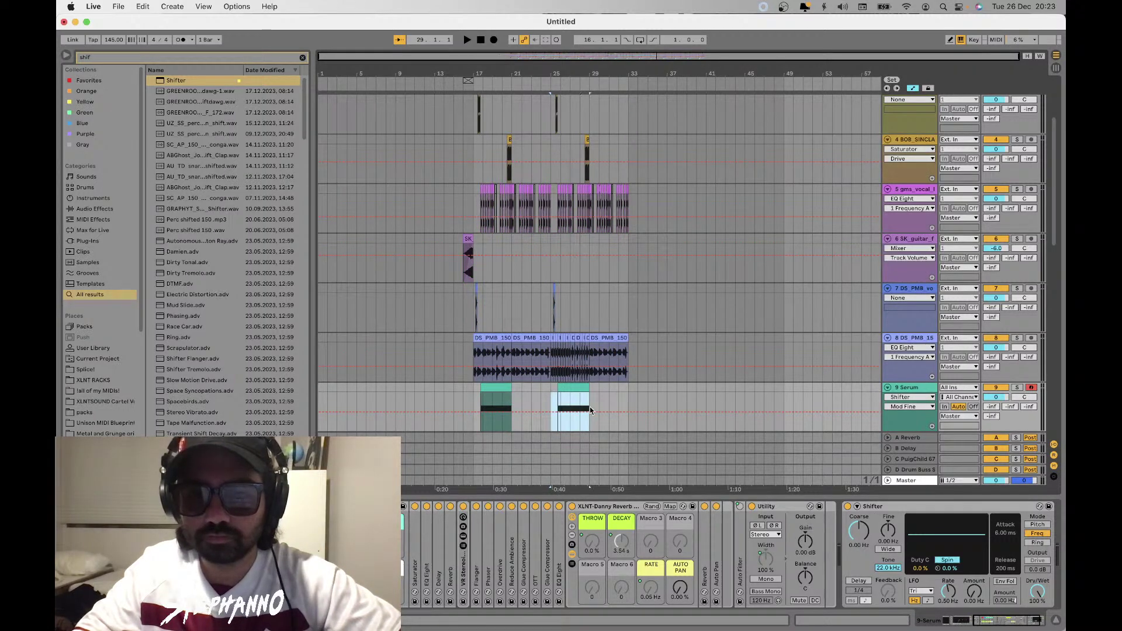
pyautogui.press('Delete')
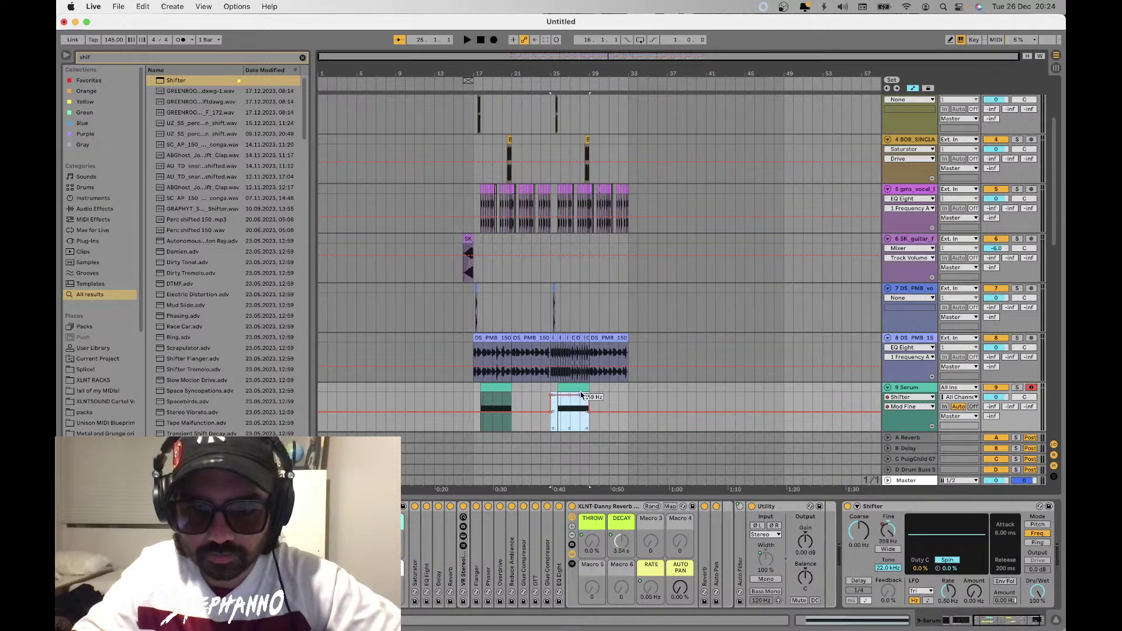
pyautogui.rightClick(577, 404)
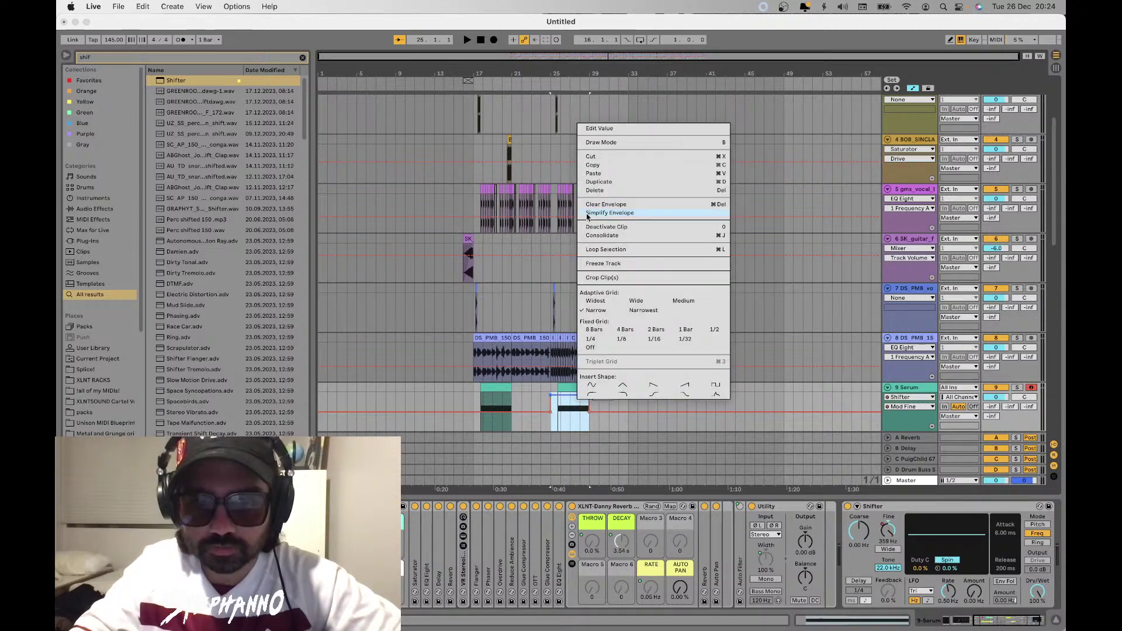
pyautogui.click(589, 132)
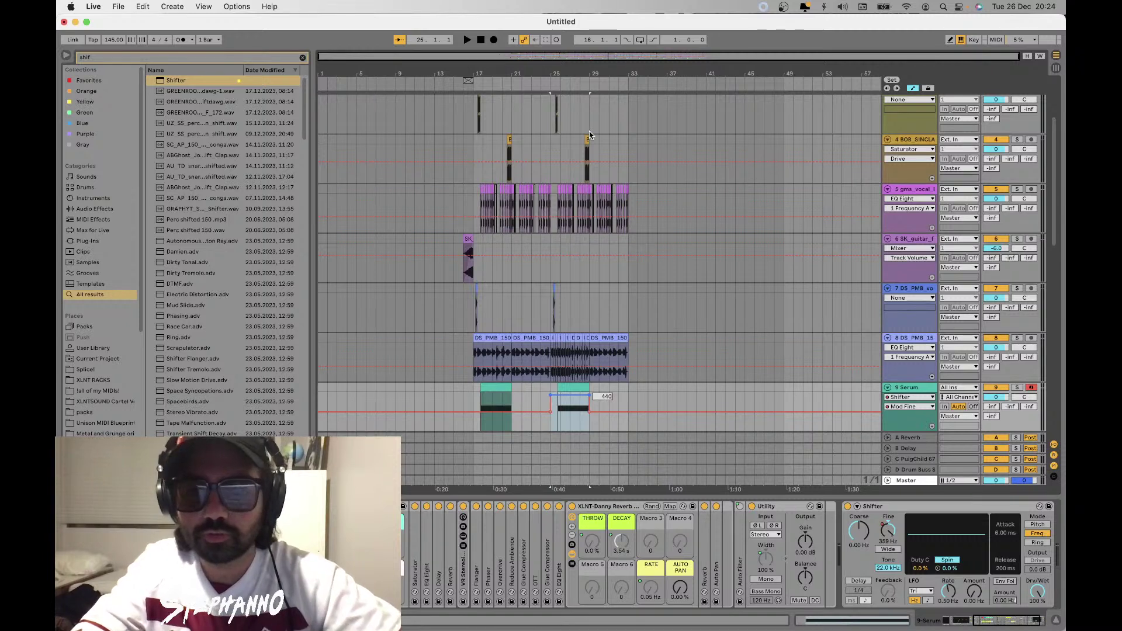
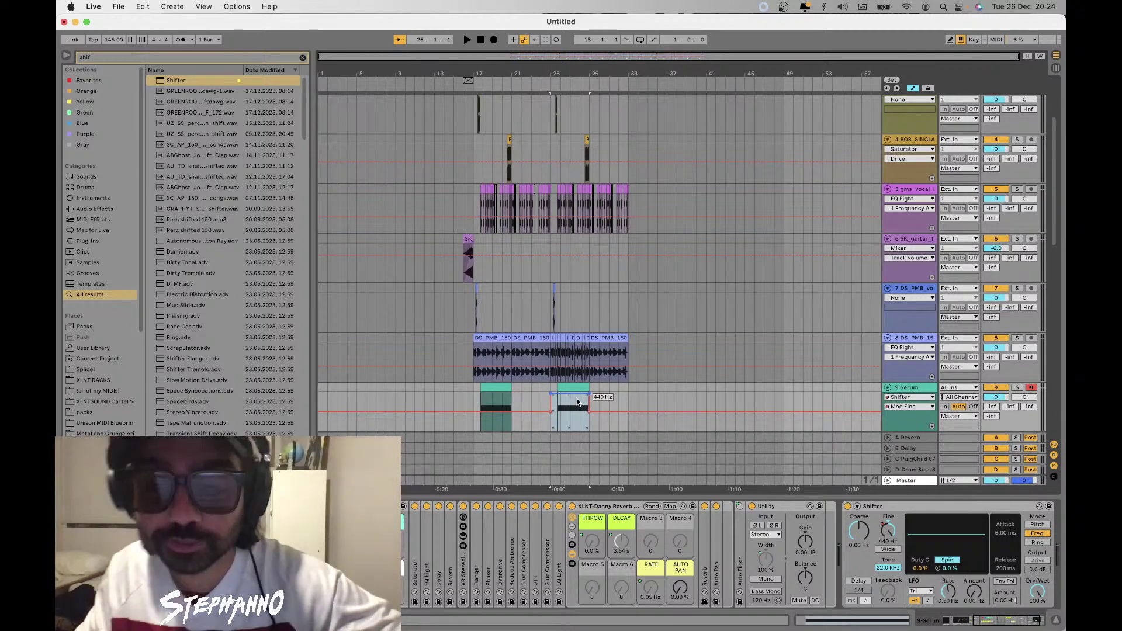
pyautogui.click(468, 388)
pyautogui.press('space')
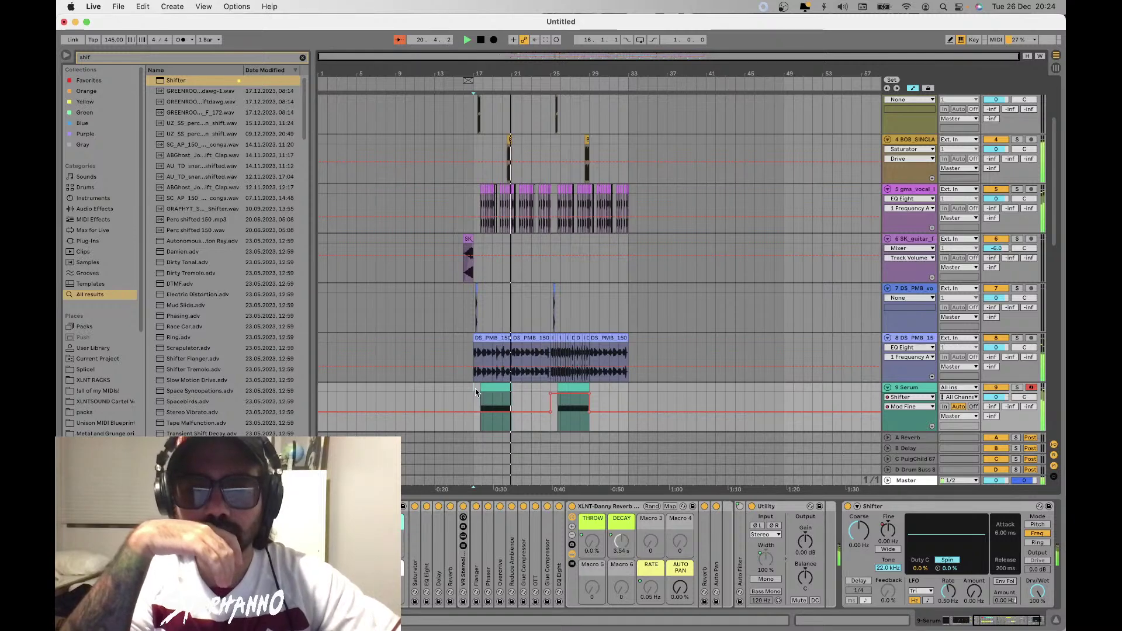
# Duplicate the Serum track, strip the copy's second clip and Shifter automation, and move its remaining clip four bars later to end at bar 25
pyautogui.click(909, 387)
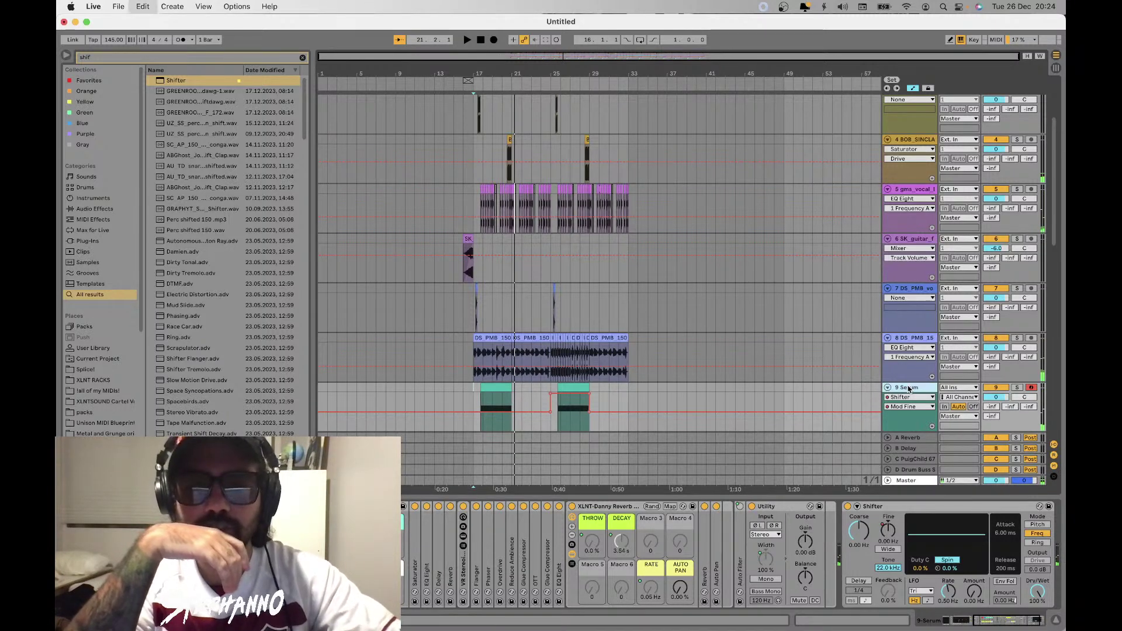
pyautogui.press('super+d')
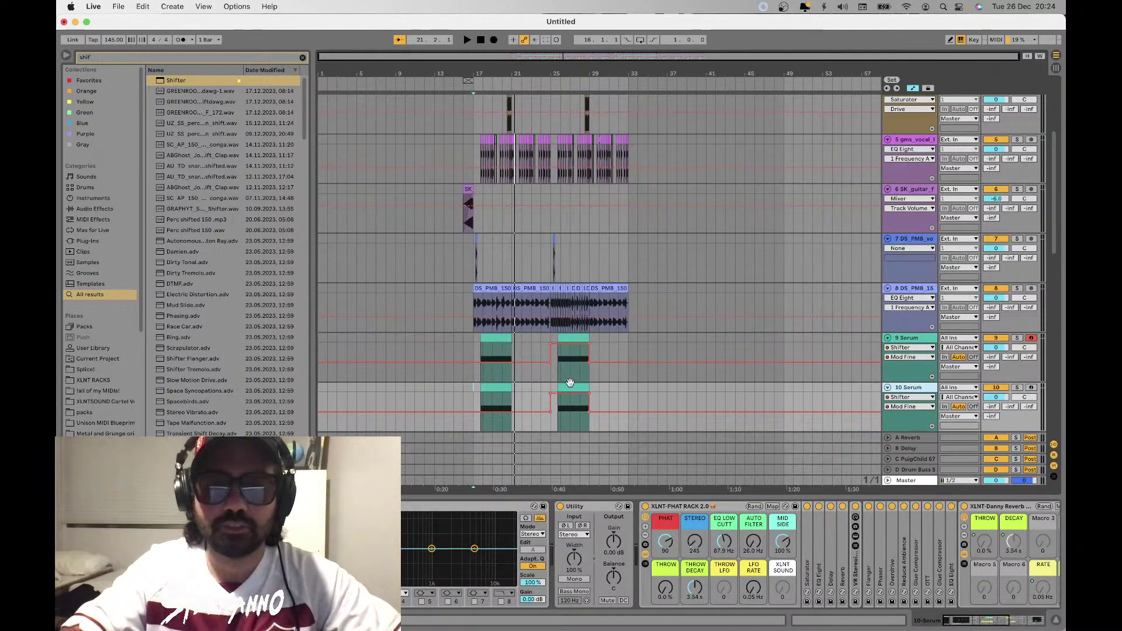
pyautogui.click(572, 386)
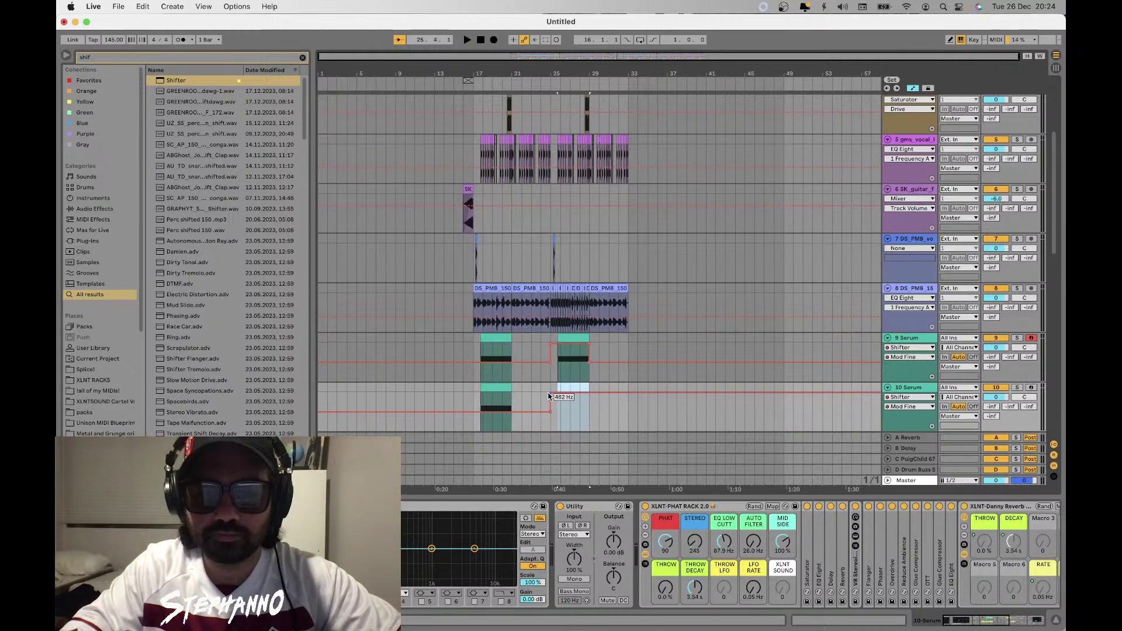
pyautogui.click(549, 397)
pyautogui.moveTo(495, 386); pyautogui.dragTo(532, 386)
pyautogui.scroll(3, 506, 391)
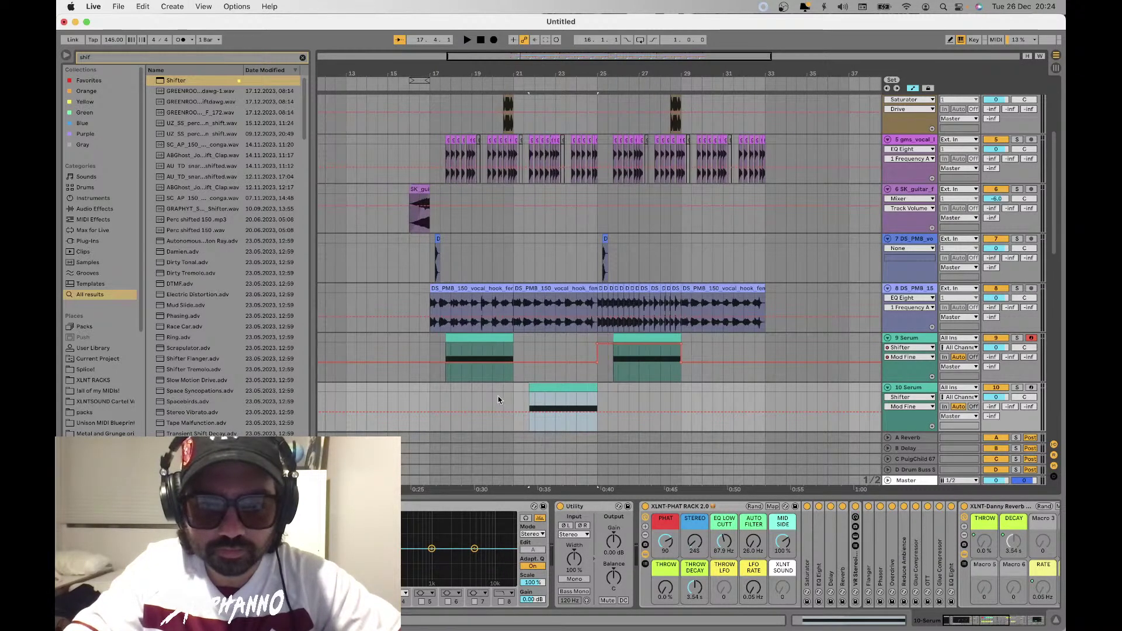
pyautogui.hscroll(-5, 514, 392)
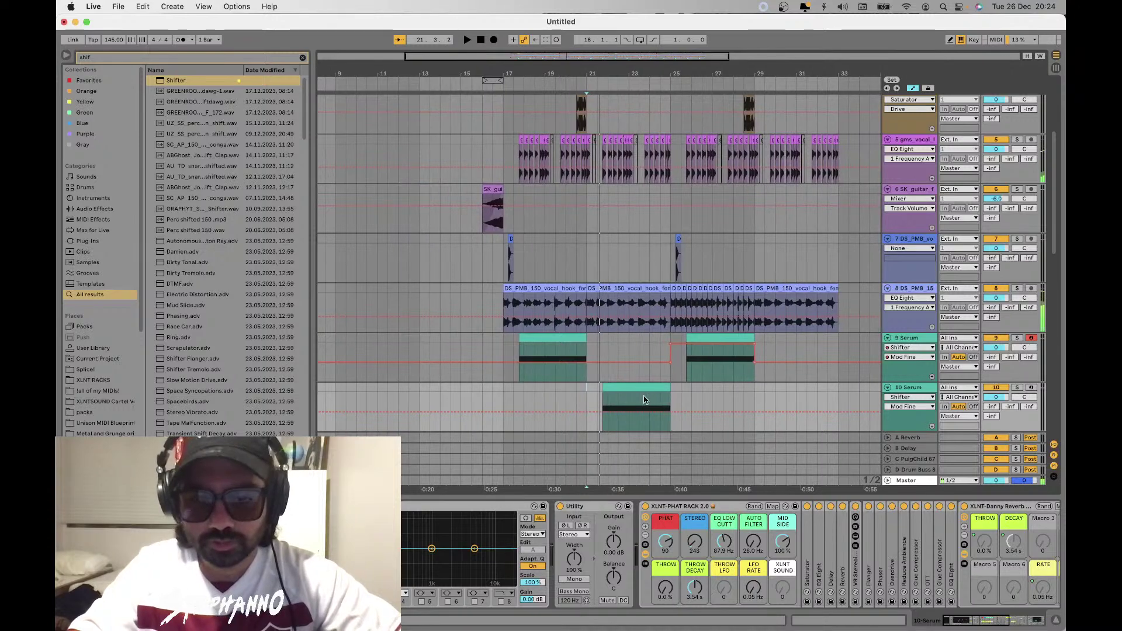
# Duplicate bars 17 to 25 of the second Serum track so the copy starts at bar 25
pyautogui.moveTo(671, 393); pyautogui.dragTo(491, 392)
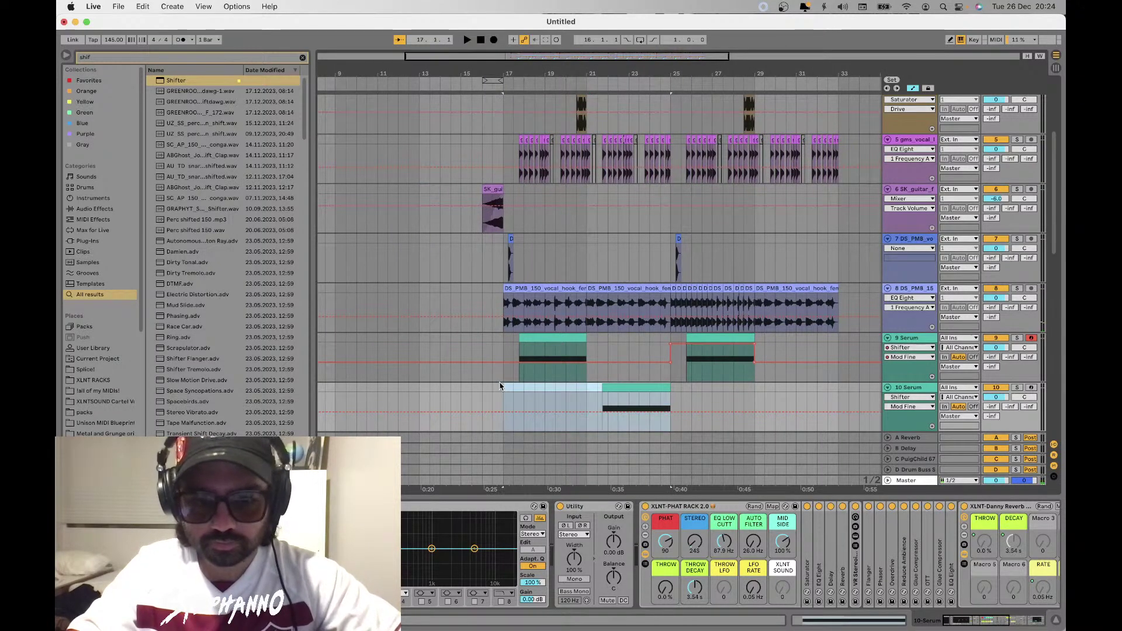
pyautogui.press('super+d')
pyautogui.click(553, 394)
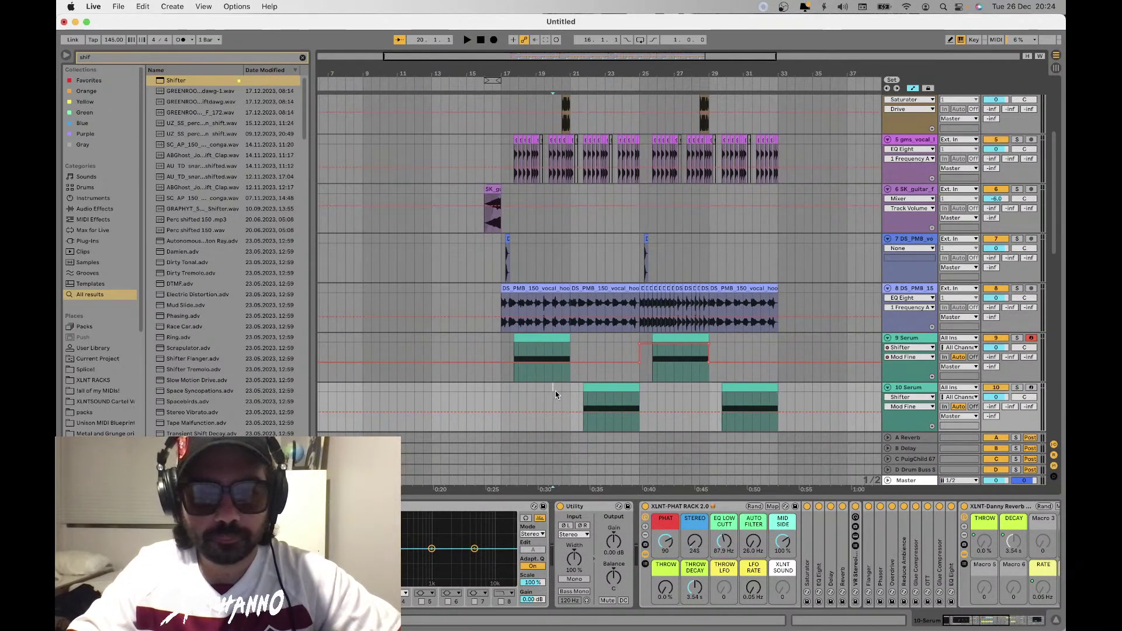
pyautogui.click(562, 395)
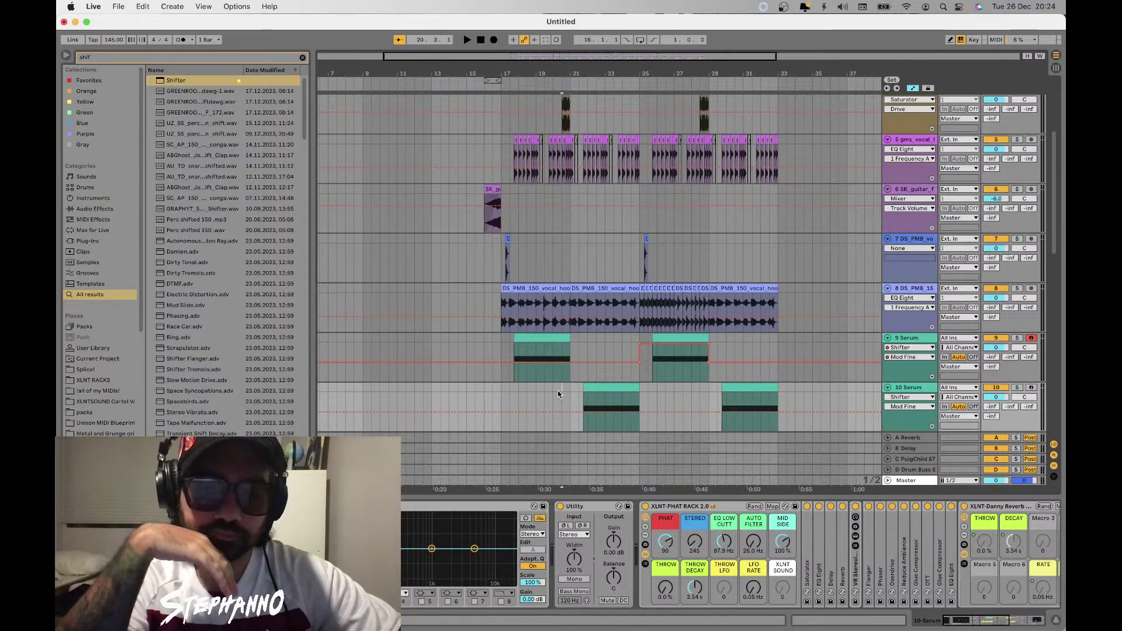
pyautogui.click(550, 391)
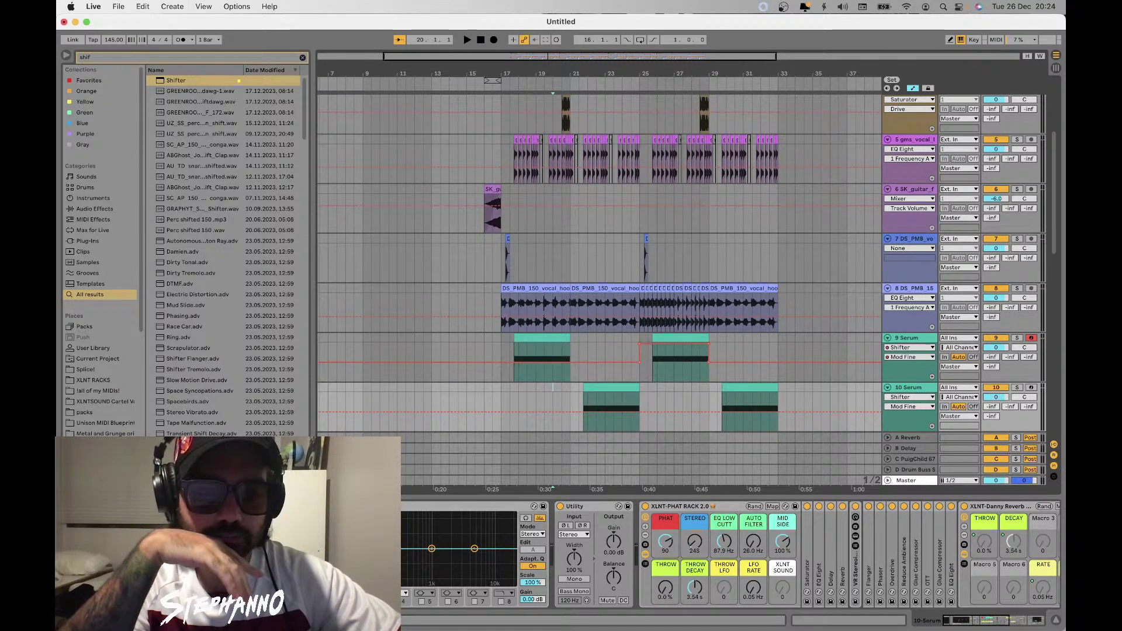
# Open Serum on the second Serum track and load the Hospital Signal Synth (slang dogs) preset from STEPHANNO PACK 34
pyautogui.press('super+alt+p')
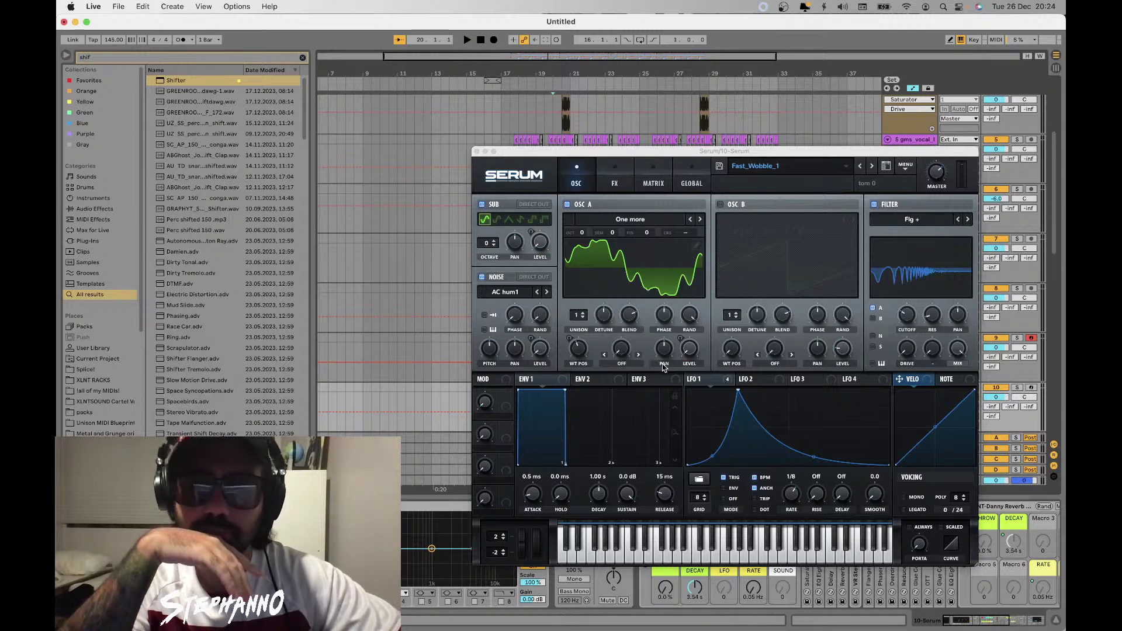
pyautogui.moveTo(789, 148); pyautogui.dragTo(753, 414)
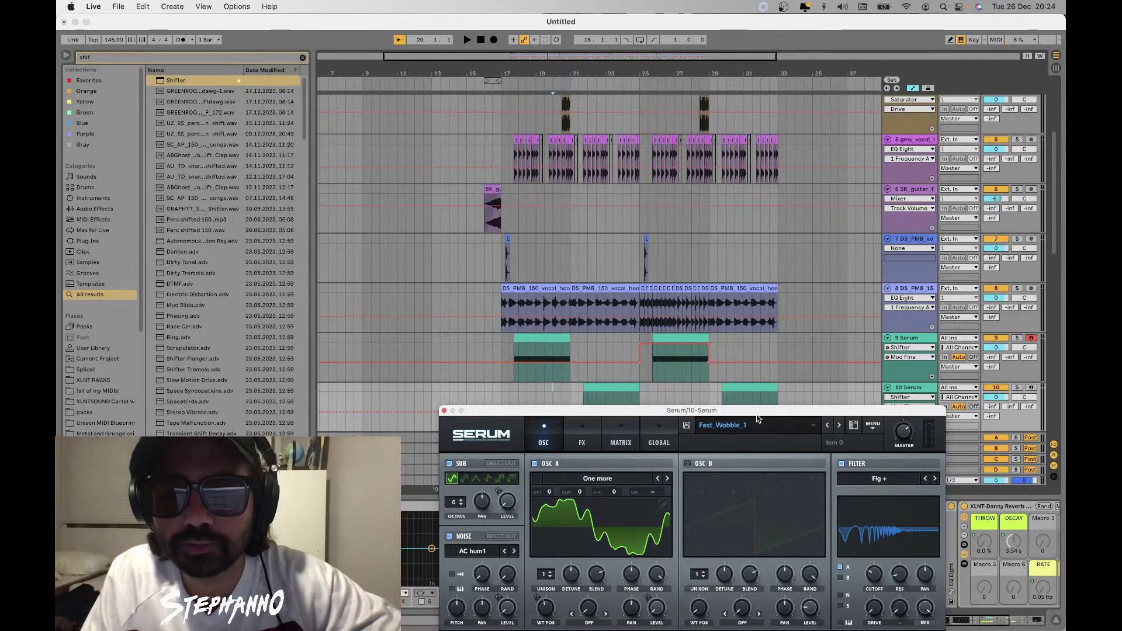
pyautogui.moveTo(757, 417); pyautogui.dragTo(725, 310)
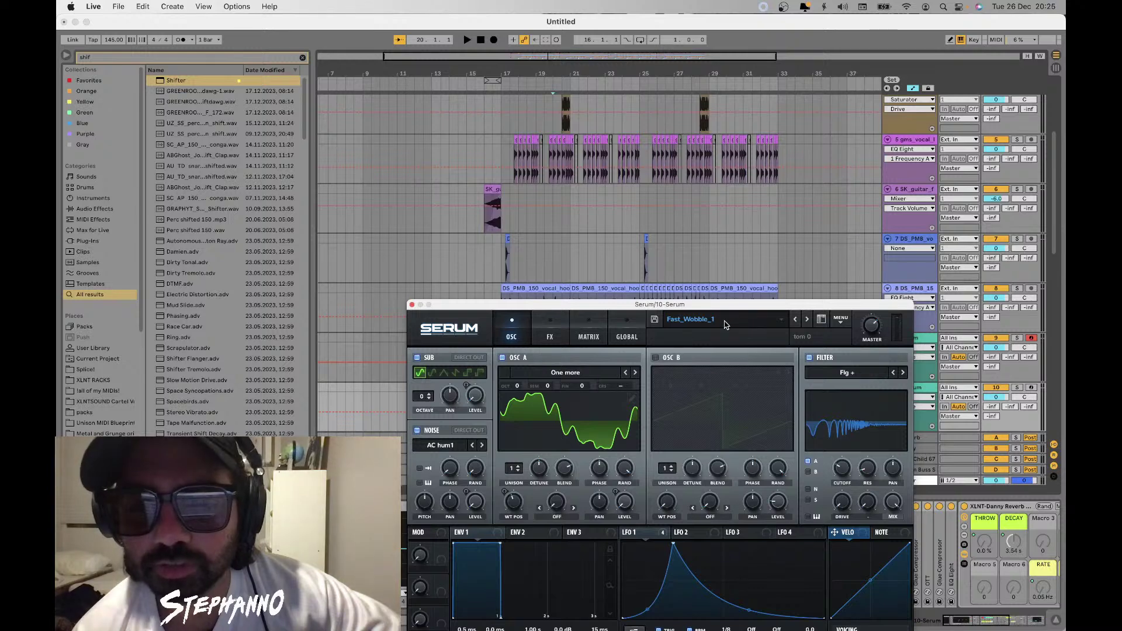
pyautogui.click(725, 319)
pyautogui.moveTo(748, 482)
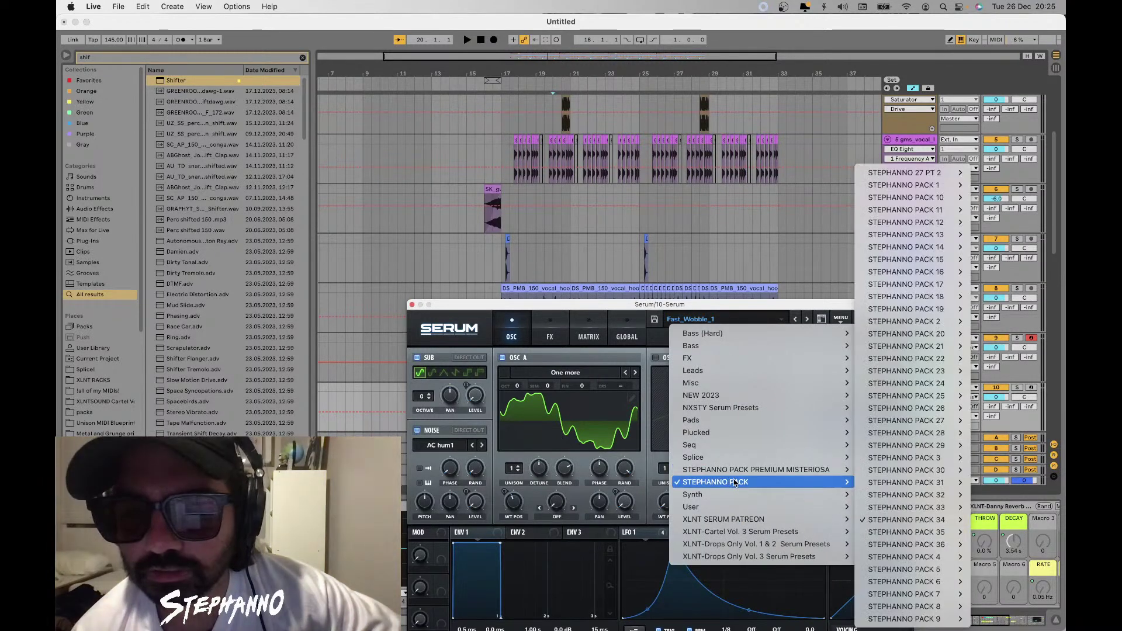
pyautogui.moveTo(904, 521)
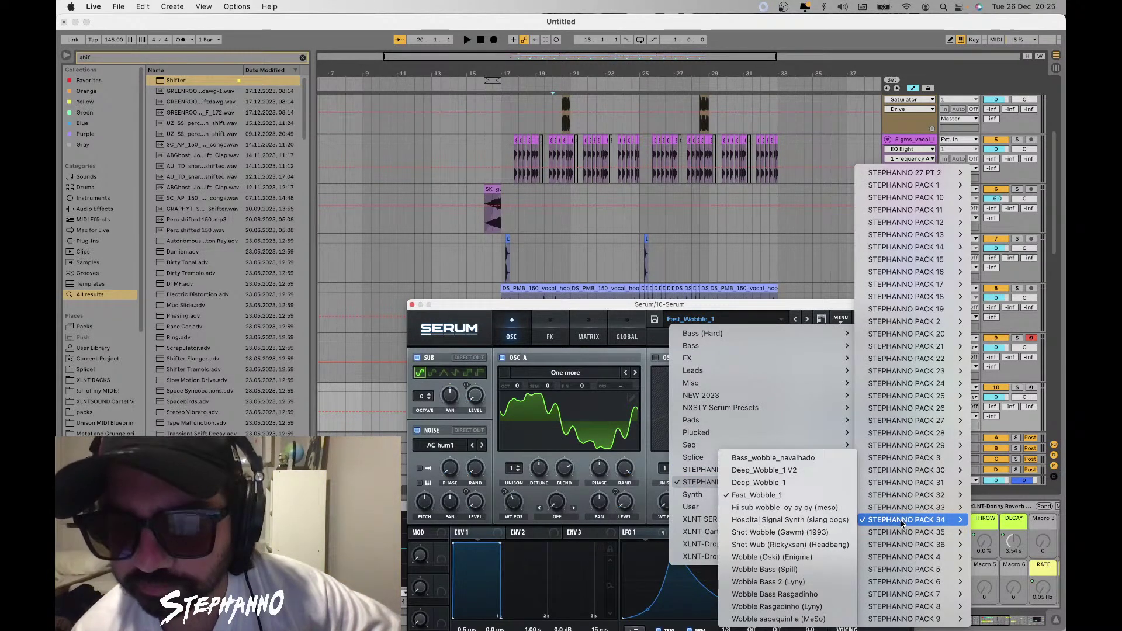
pyautogui.click(788, 519)
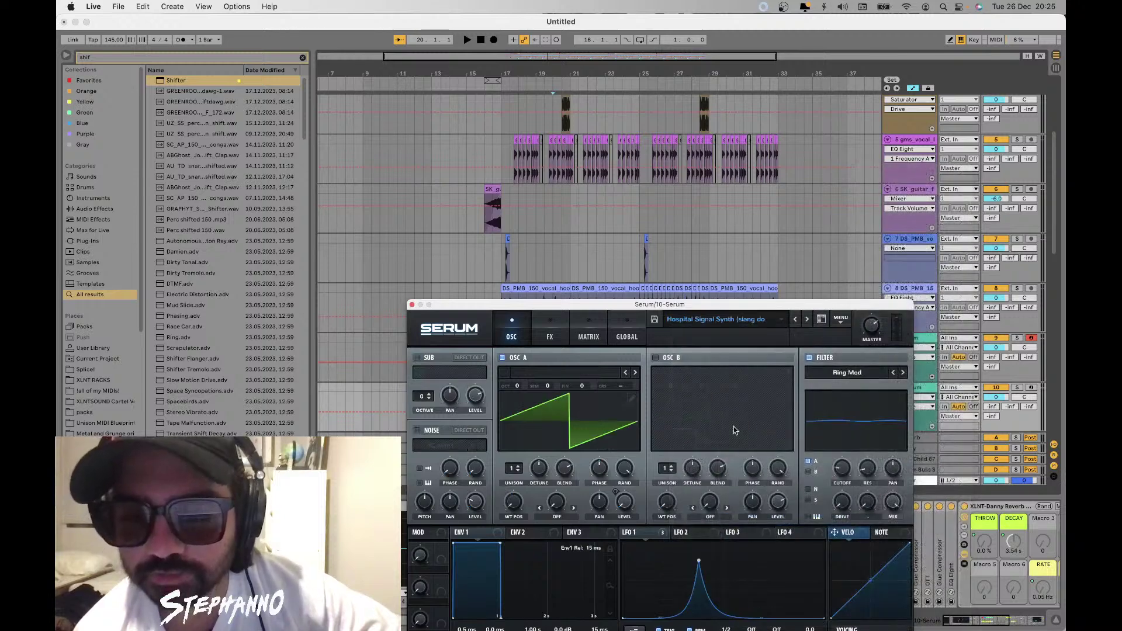
# Audition the following presets over the second Serum clip and settle on Shot Wub (Rickyxsan) (Headbang)
pyautogui.press('space')
pyautogui.moveTo(734, 305); pyautogui.dragTo(754, 434)
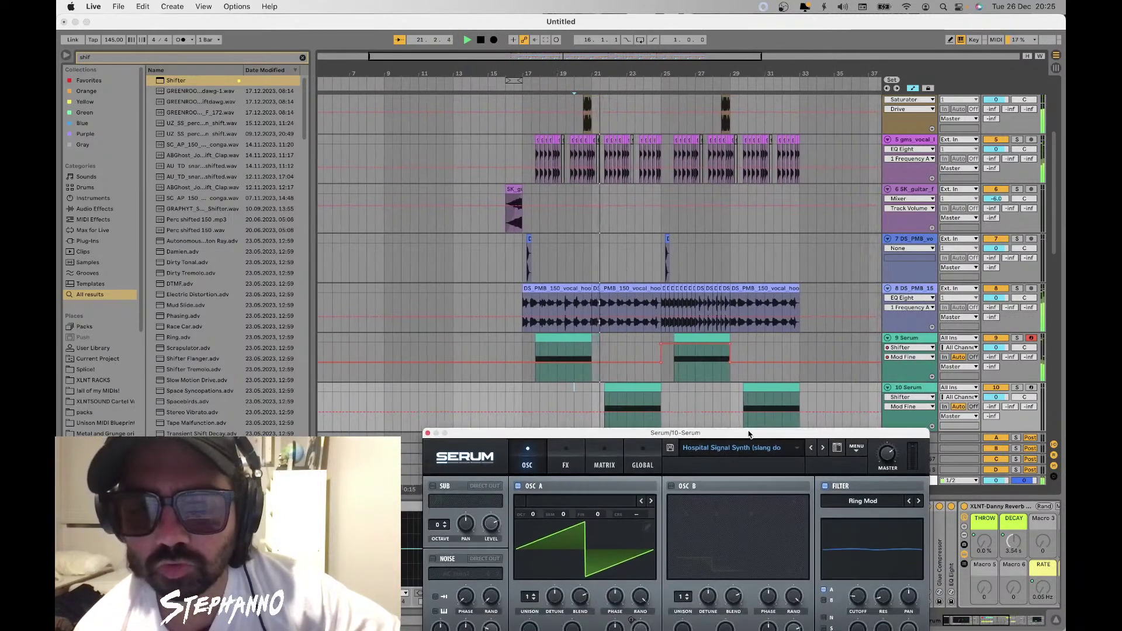
pyautogui.click(821, 449)
pyautogui.click(626, 403)
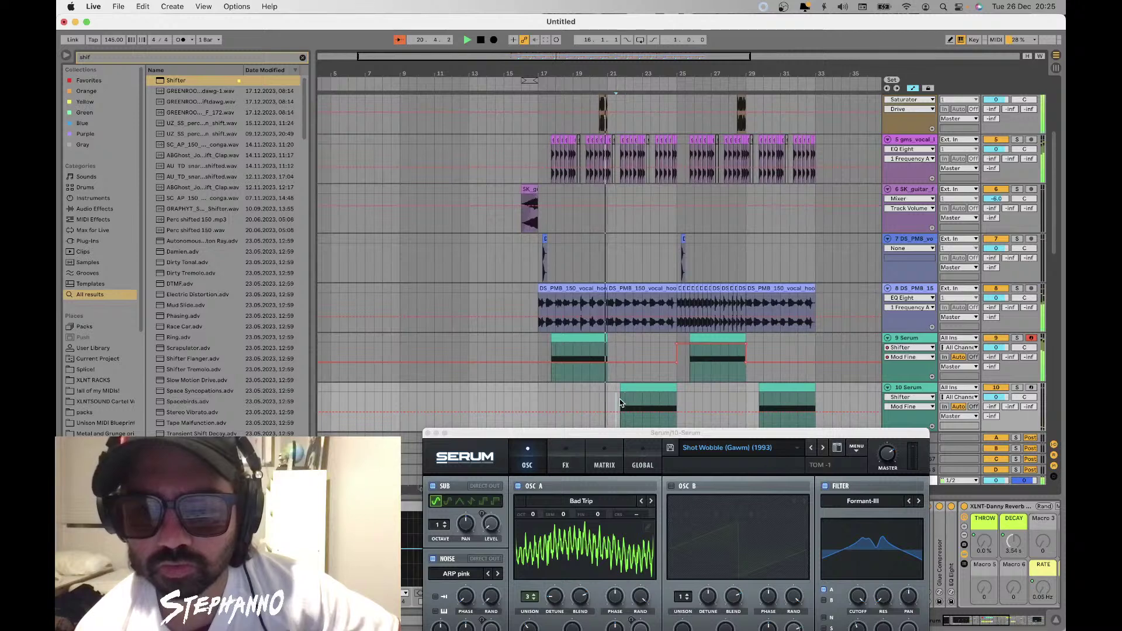
pyautogui.scroll(5, 620, 403)
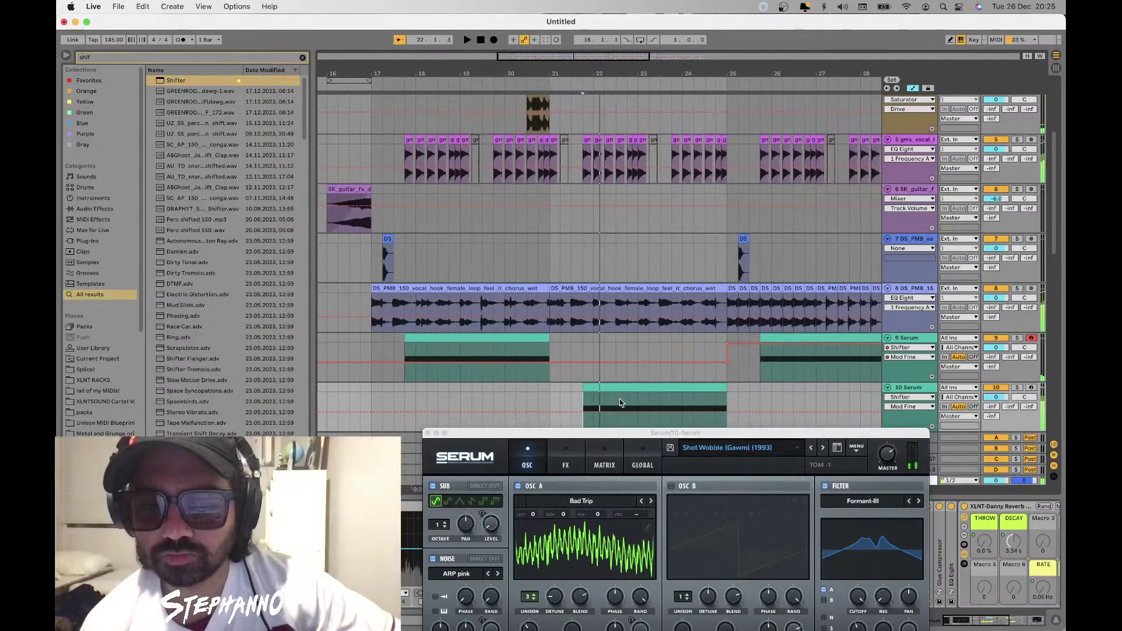
pyautogui.click(821, 448)
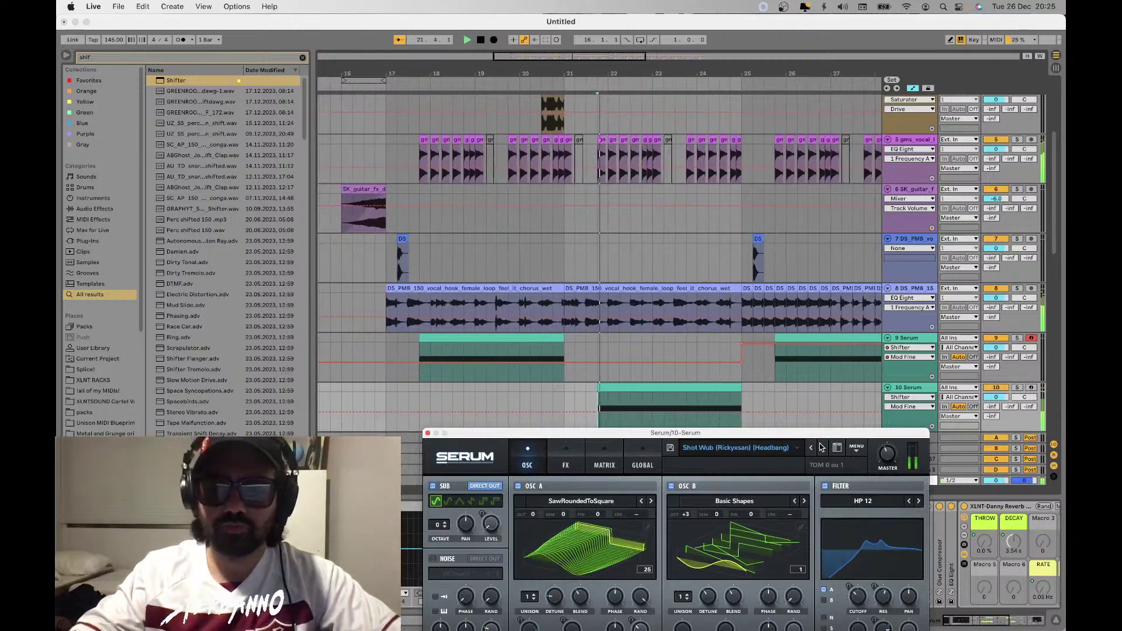
# Move the peak of Serum's LFO 1 curve earlier while listening, and close the Serum window
pyautogui.moveTo(771, 437); pyautogui.dragTo(759, 257)
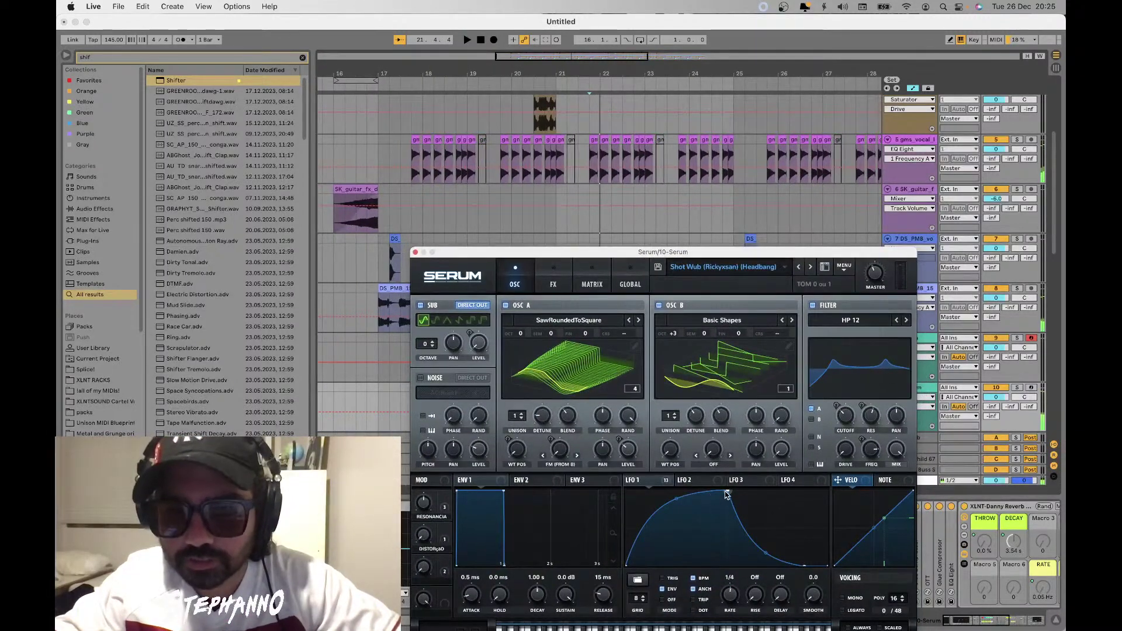
pyautogui.moveTo(726, 494); pyautogui.dragTo(671, 478)
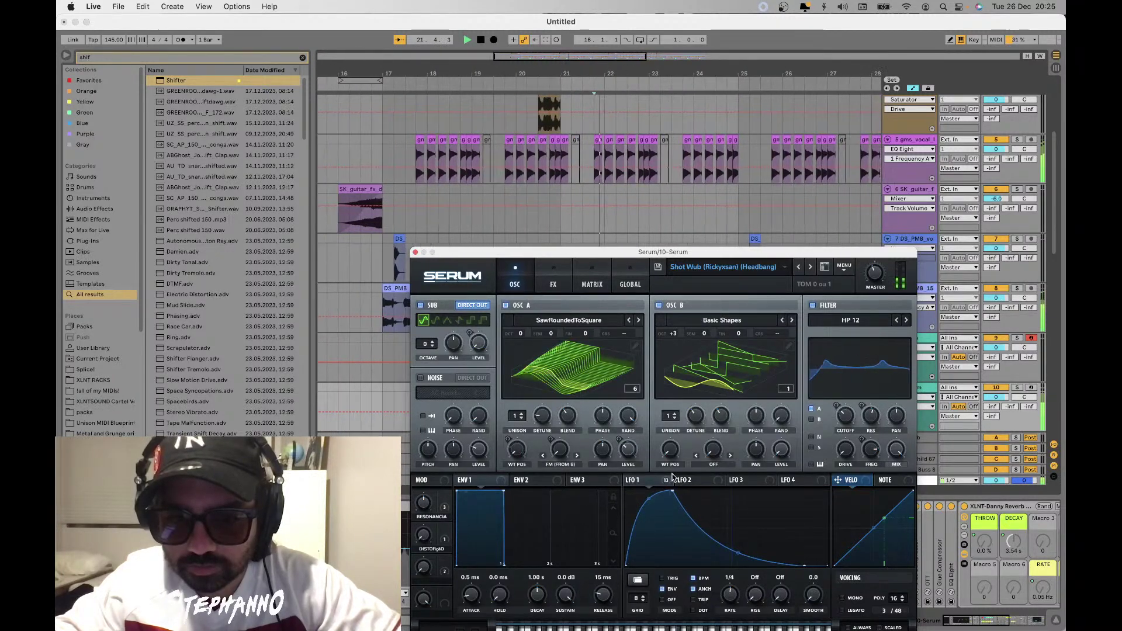
pyautogui.moveTo(673, 478)
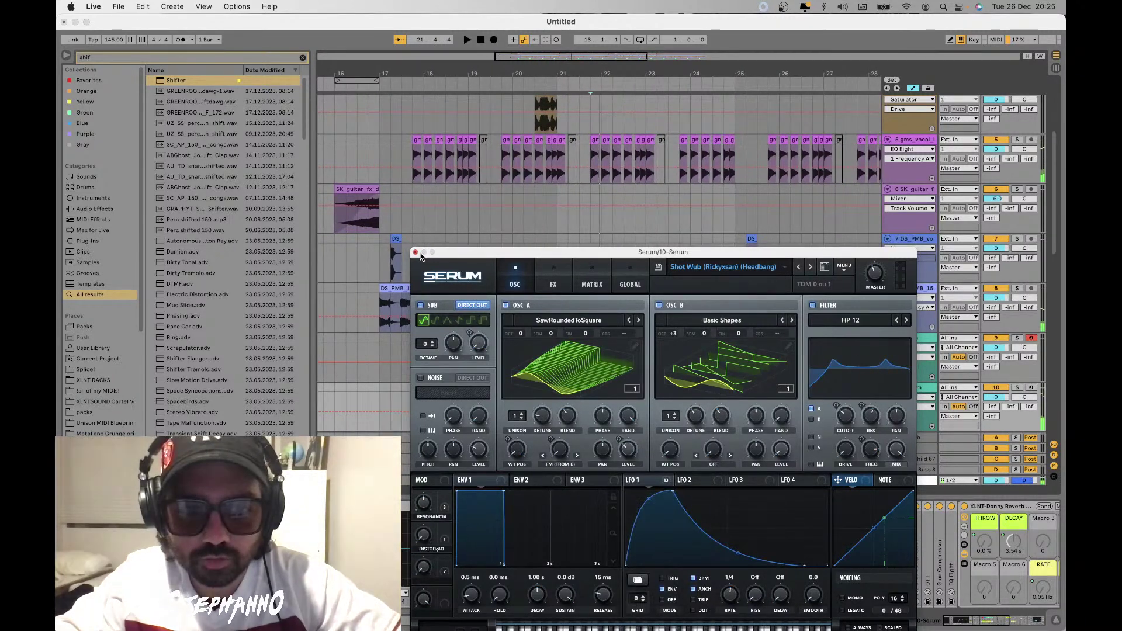
pyautogui.click(415, 253)
# Duplicate the opening beat of the second Serum track's clip, from 21.4 to 22, and play from the clip's start
pyautogui.scroll(4, 570, 409)
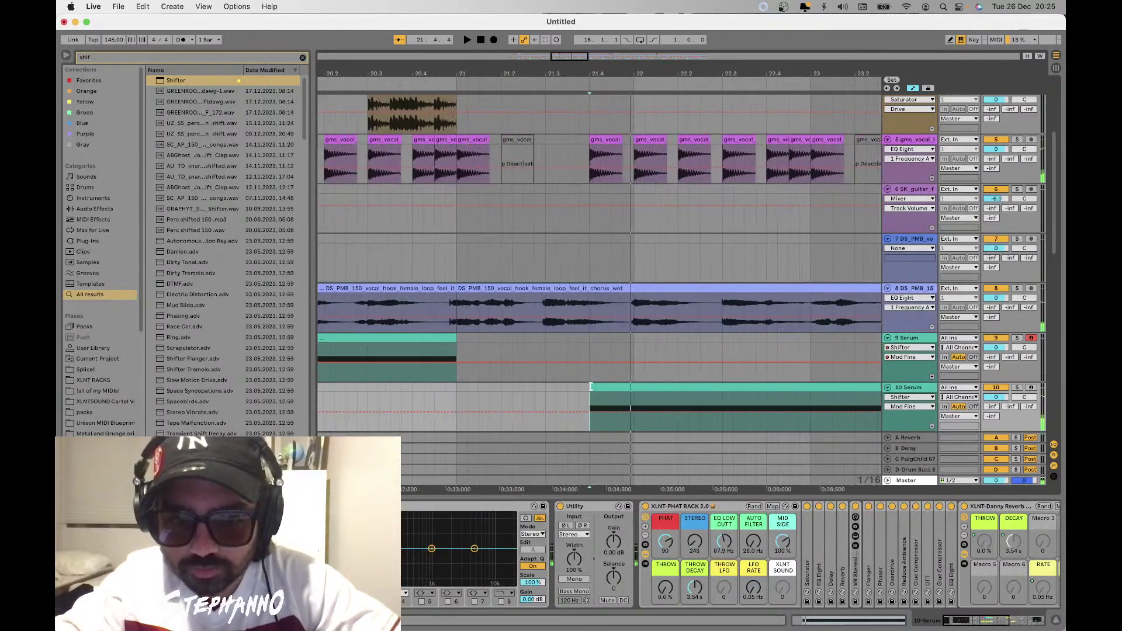
pyautogui.click(550, 398)
pyautogui.press('space')
pyautogui.press('space')
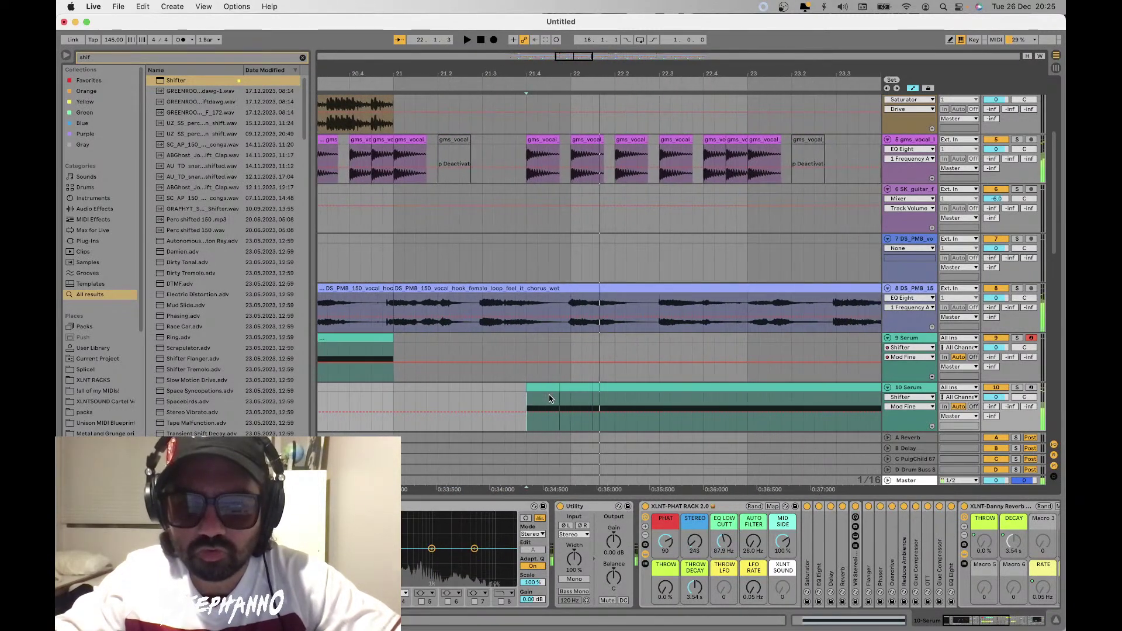
pyautogui.moveTo(604, 387); pyautogui.dragTo(567, 389)
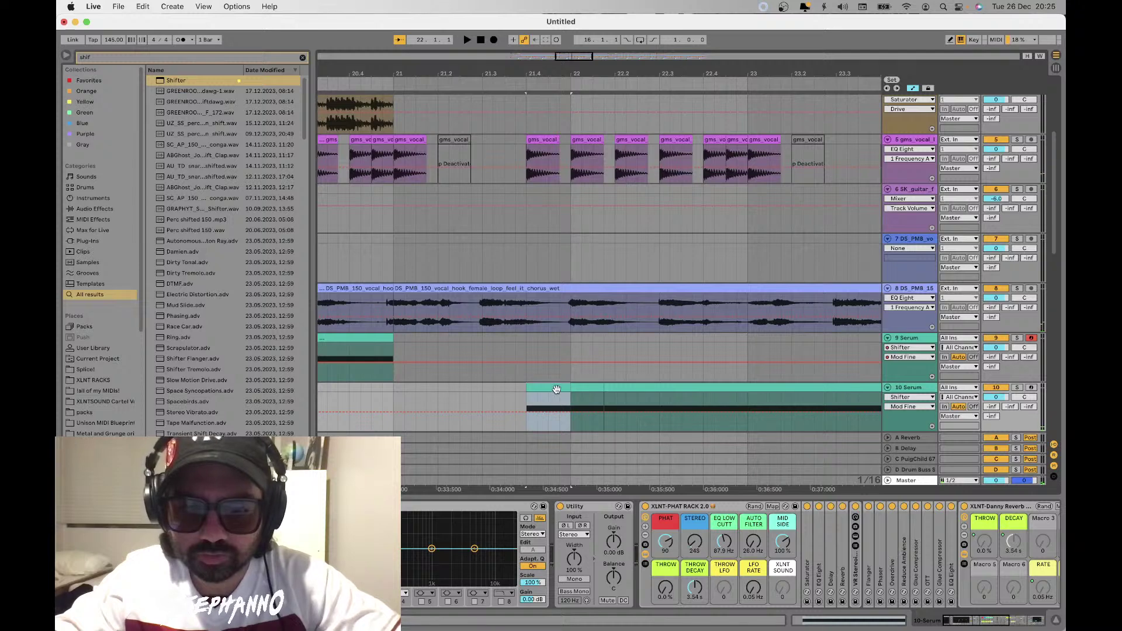
pyautogui.press('super+d')
pyautogui.click(523, 402)
pyautogui.hscroll(-3, 526, 393)
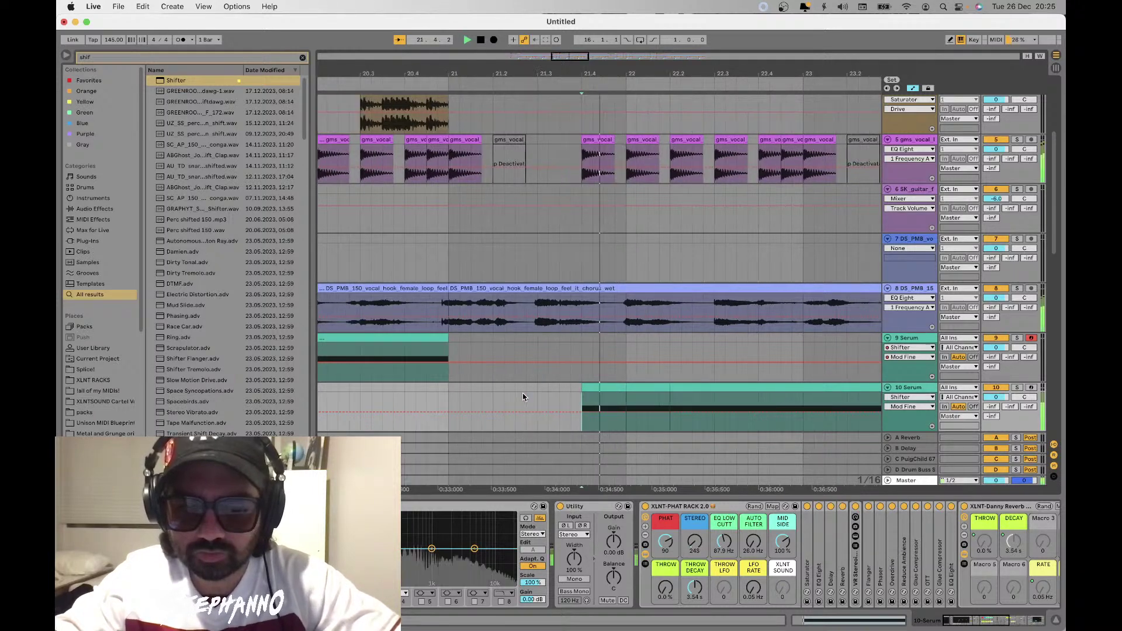
# Repeat the one-beat Serum slice over the beats following 22.2 and play from the clip's start
pyautogui.hscroll(4, 531, 393)
pyautogui.click(560, 384)
pyautogui.press('super+d')
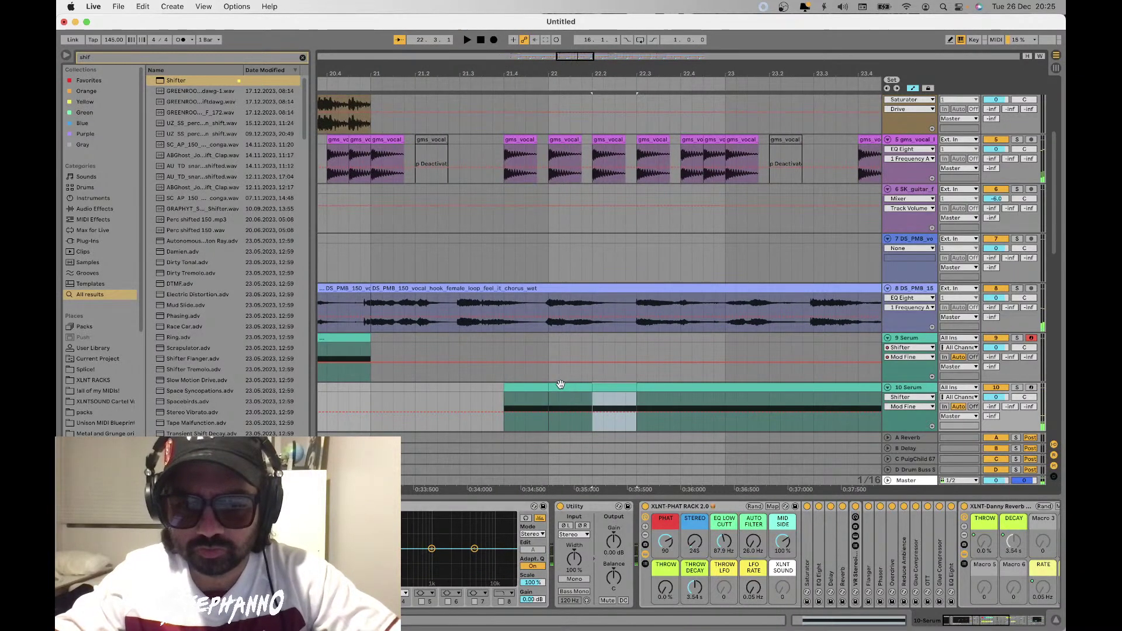
pyautogui.press('super+d')
pyautogui.click(500, 404)
pyautogui.press('space')
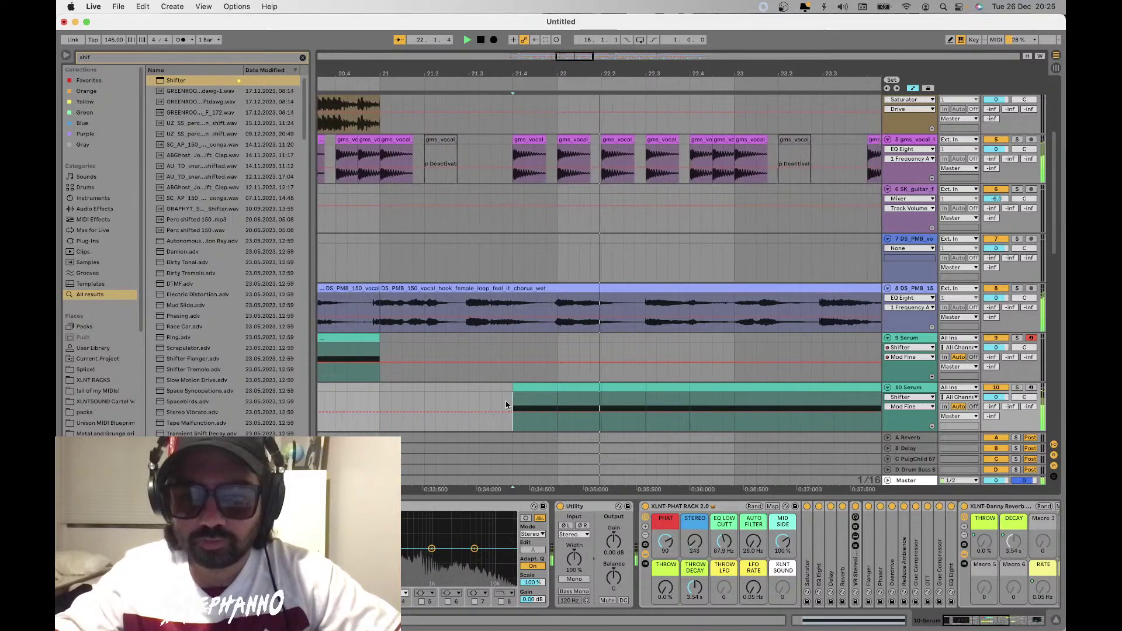
# Keep duplicating the one-beat slice on the second Serum track until the repeats fill the clip up to bar 25
pyautogui.click(583, 390)
pyautogui.press('super+d')
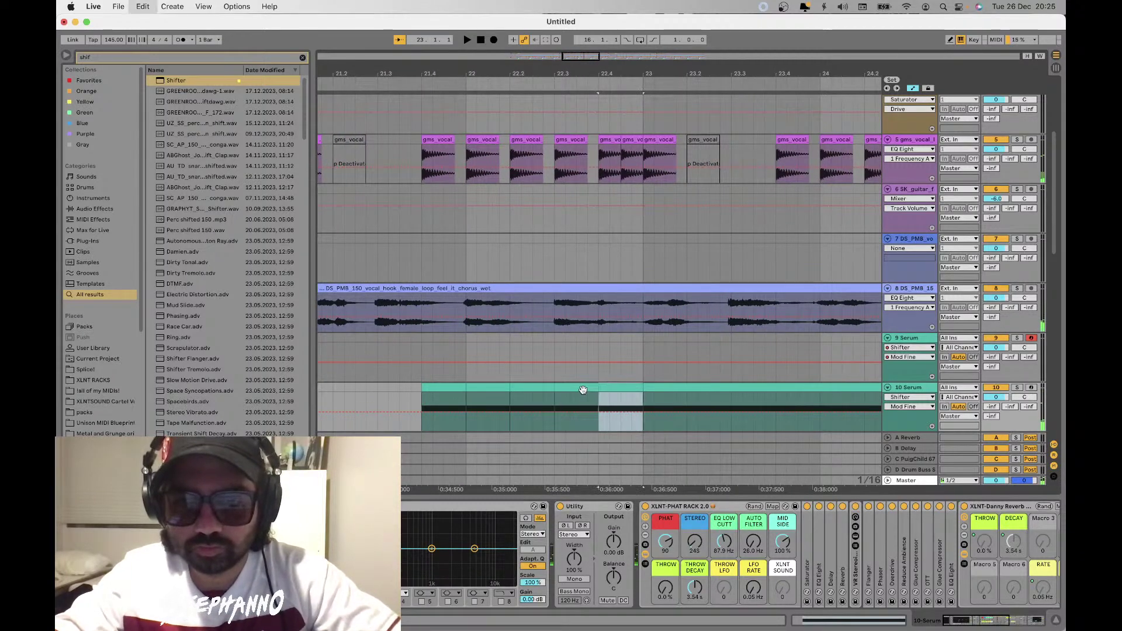
pyautogui.press('super+d')
pyautogui.press('super+d')
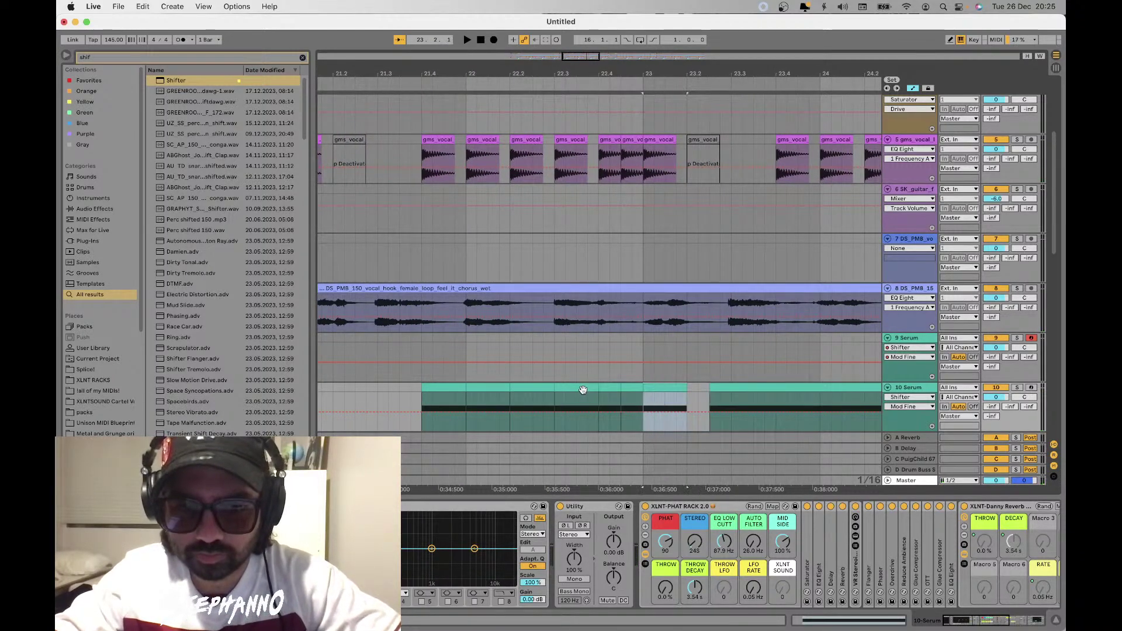
pyautogui.press('-')
pyautogui.press('-')
pyautogui.press('super+d')
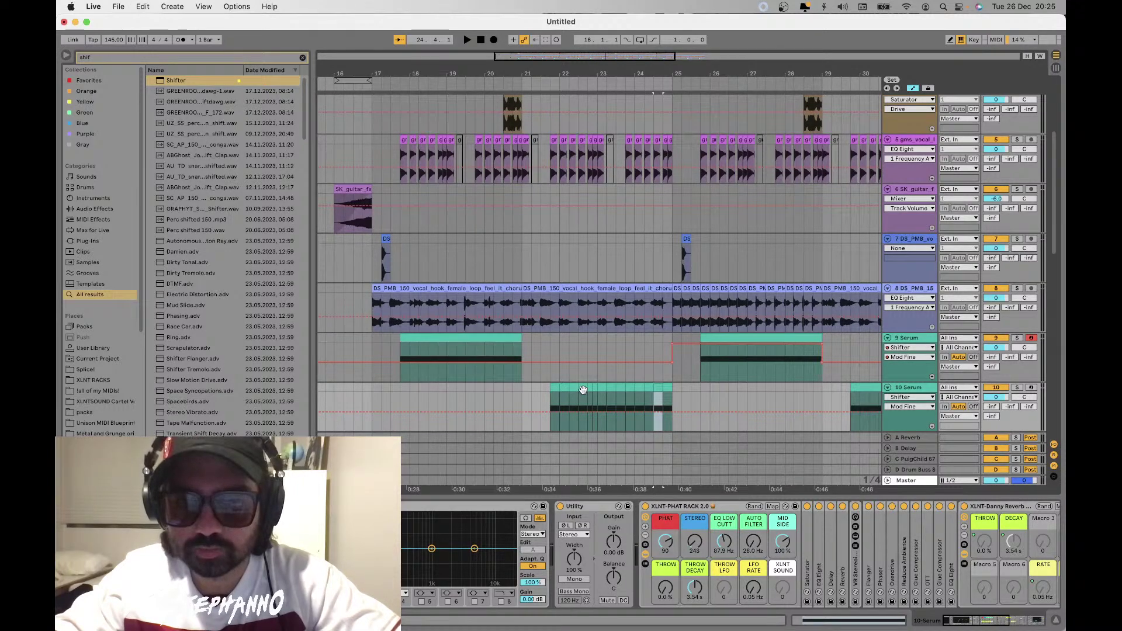
# Play the arrangement from just before bar 17 to check the alternating Serum tracks
pyautogui.scroll(5, 583, 390)
pyautogui.scroll(-6, 584, 393)
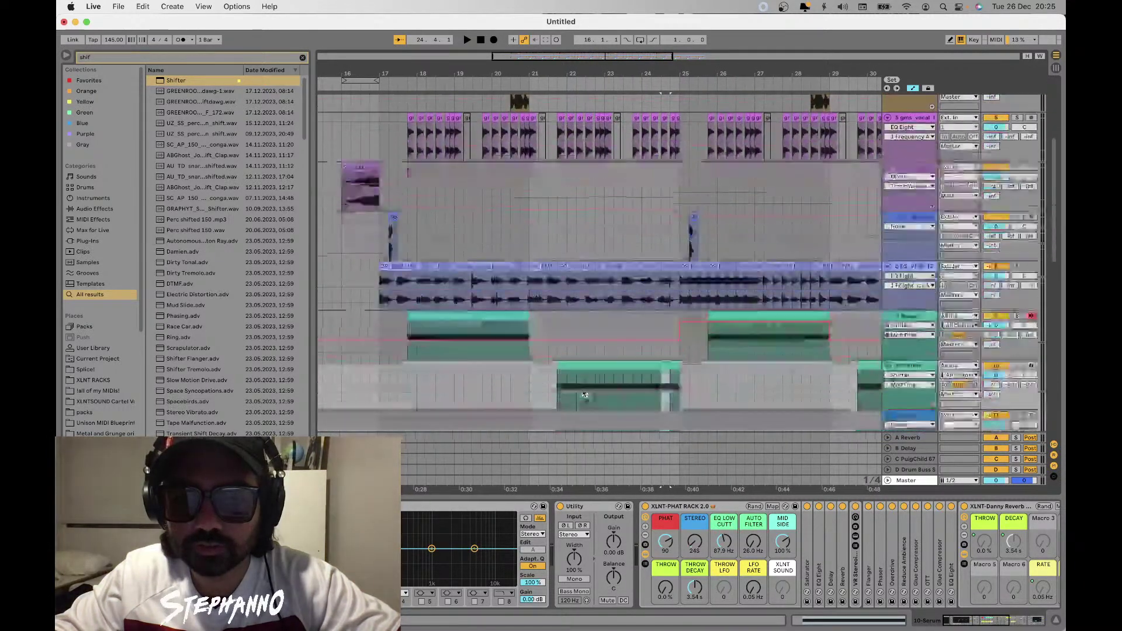
pyautogui.scroll(-2, 585, 395)
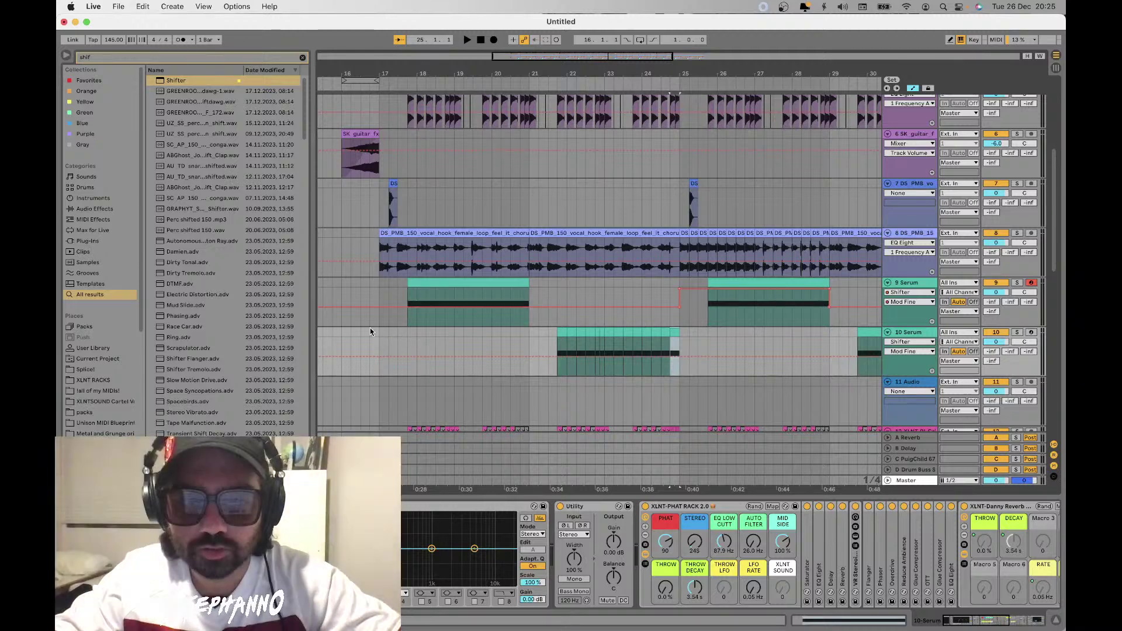
pyautogui.click(370, 332)
pyautogui.press('space')
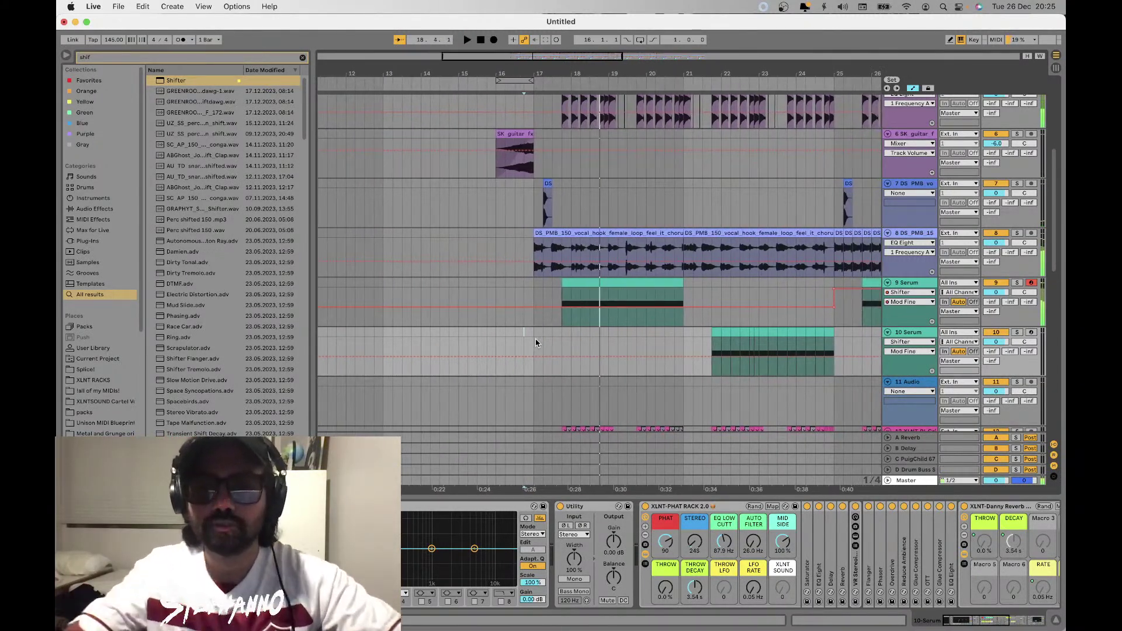
pyautogui.scroll(2, 565, 301)
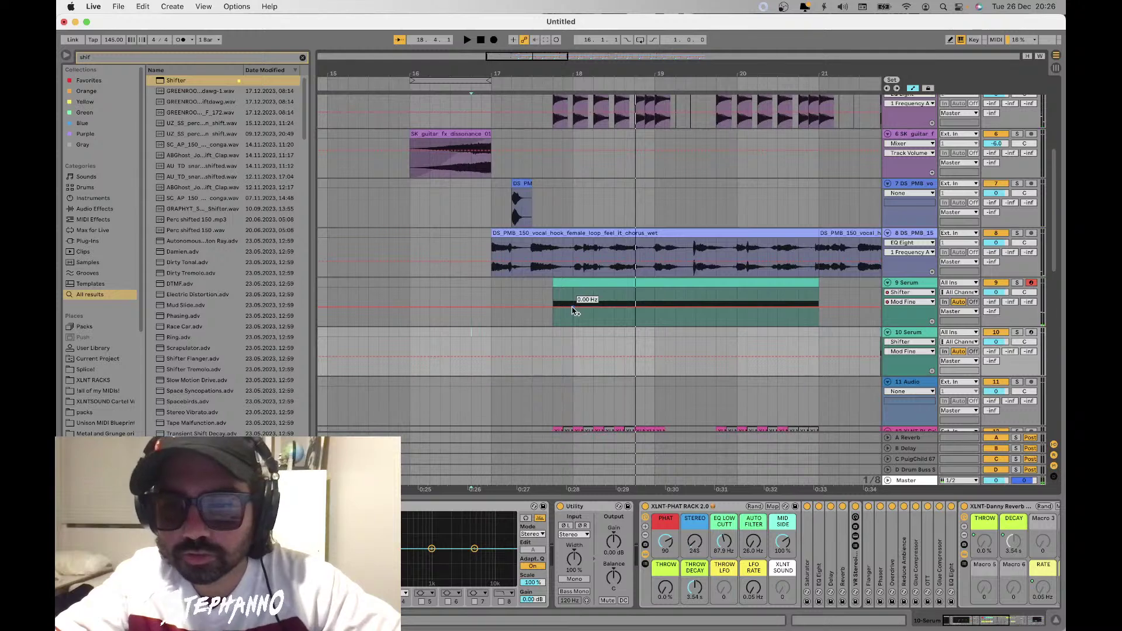
pyautogui.press('space')
# Draw a curved Shifter Fine sweep on the first Serum track, falling from the clip's start to 0 Hz at bar 18, and play it
pyautogui.click(573, 311)
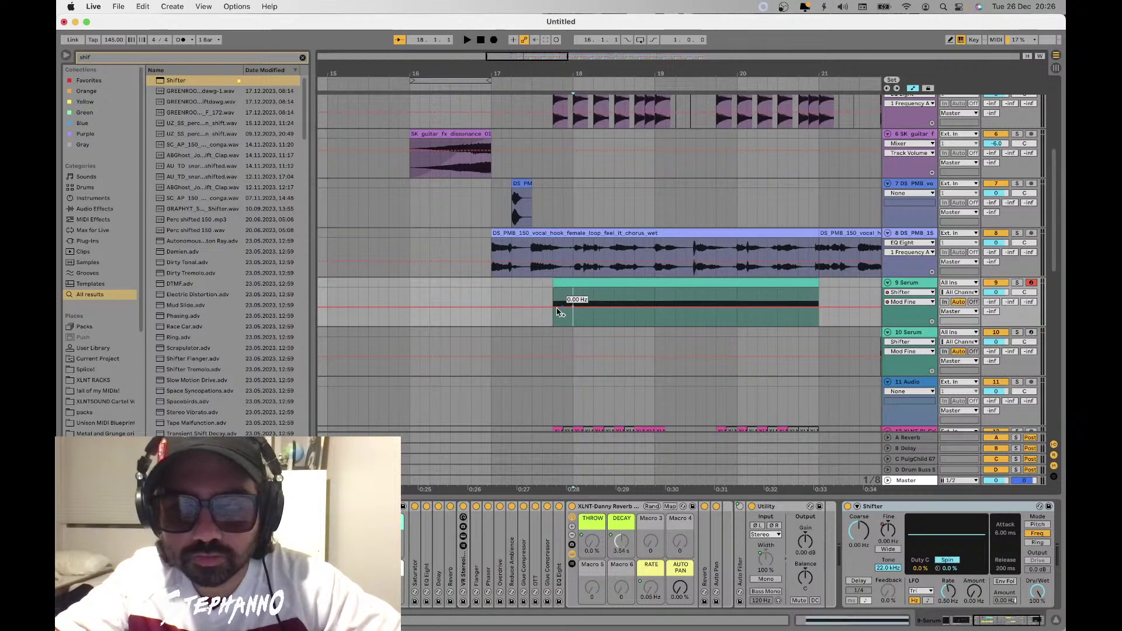
pyautogui.moveTo(561, 308); pyautogui.dragTo(554, 299)
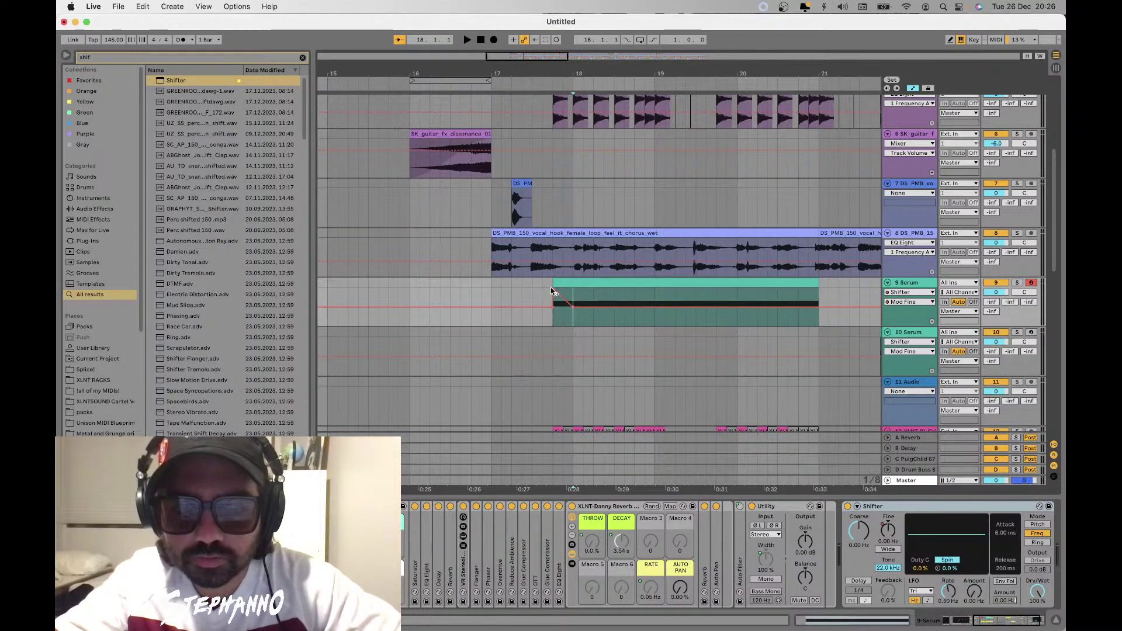
pyautogui.press('space')
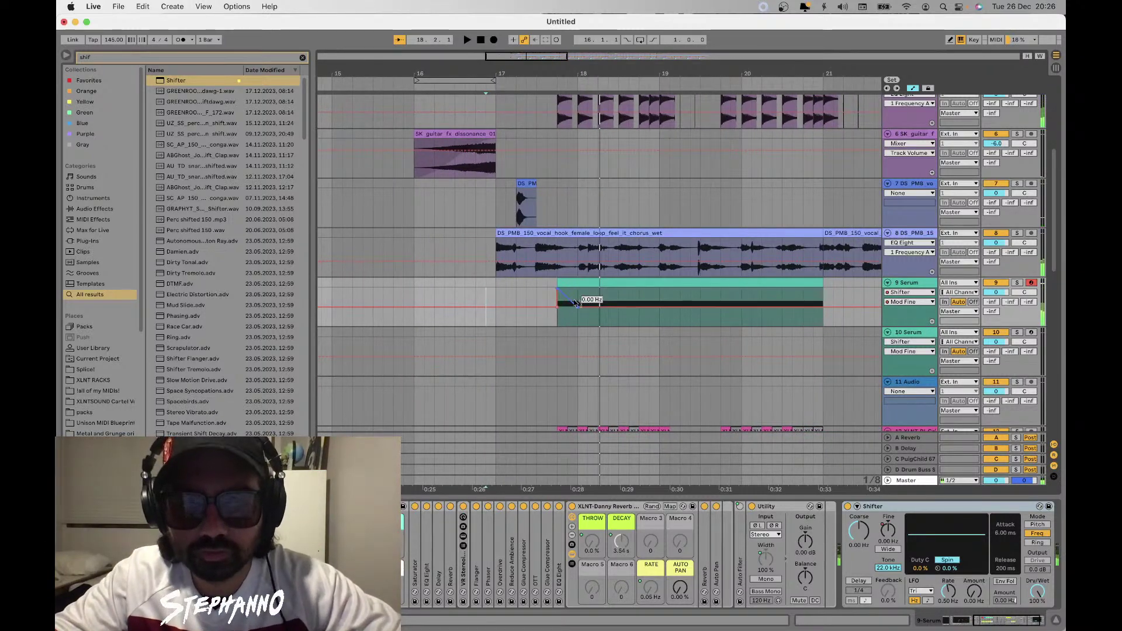
pyautogui.press('space')
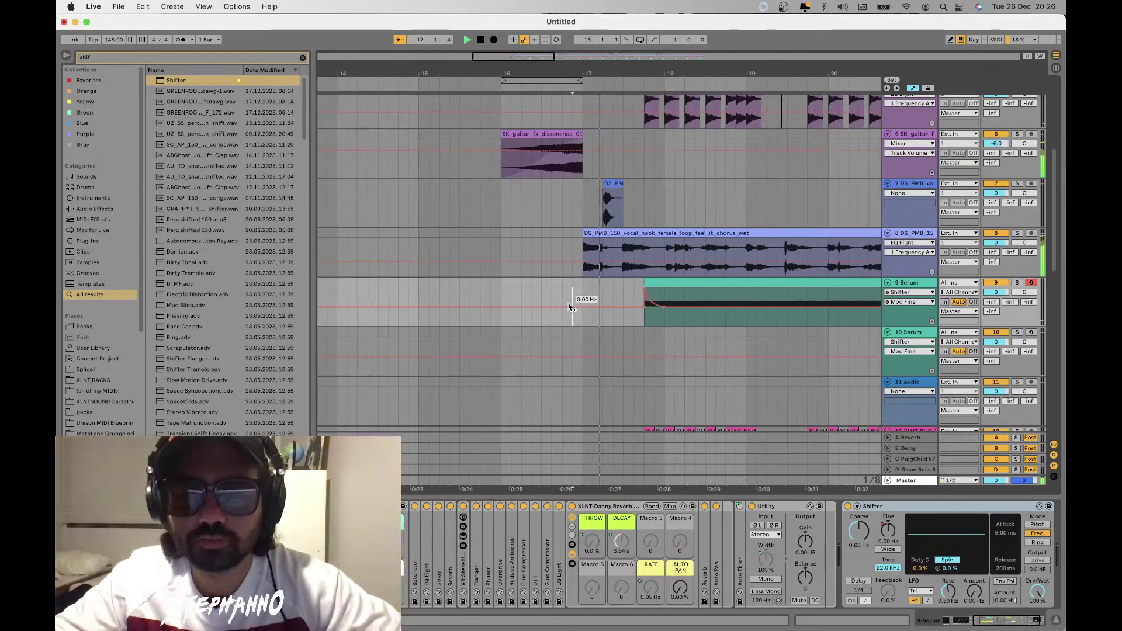
pyautogui.scroll(-5, 570, 302)
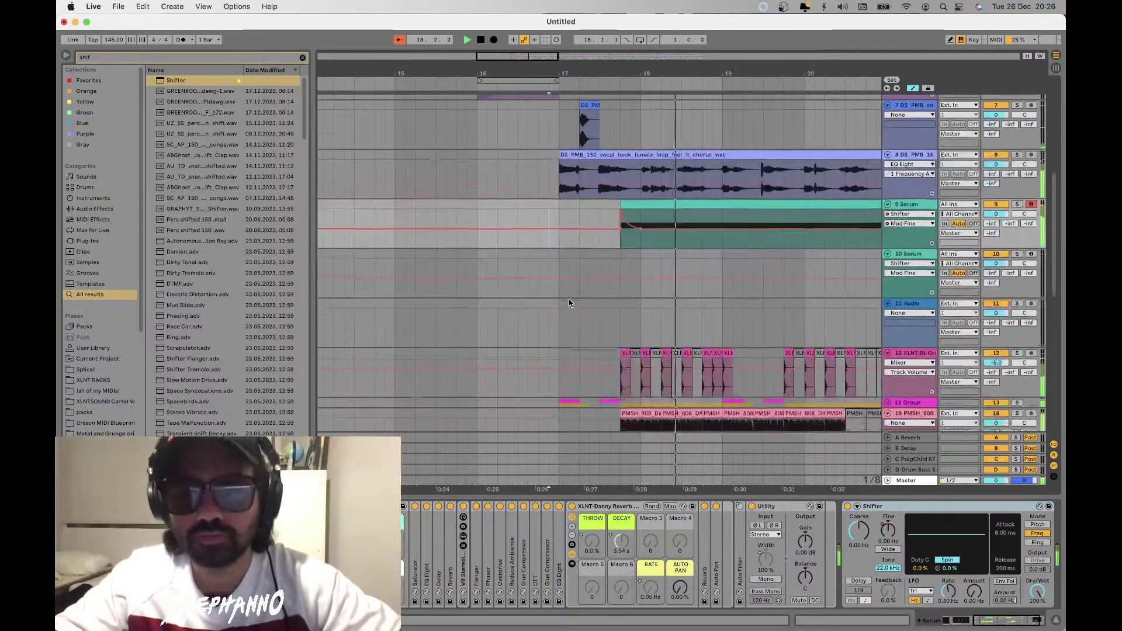
# Duplicate the first Serum clip's opening section up to bar 19 with its Shifter sweep, and play from bar 17
pyautogui.moveTo(722, 238); pyautogui.dragTo(616, 227)
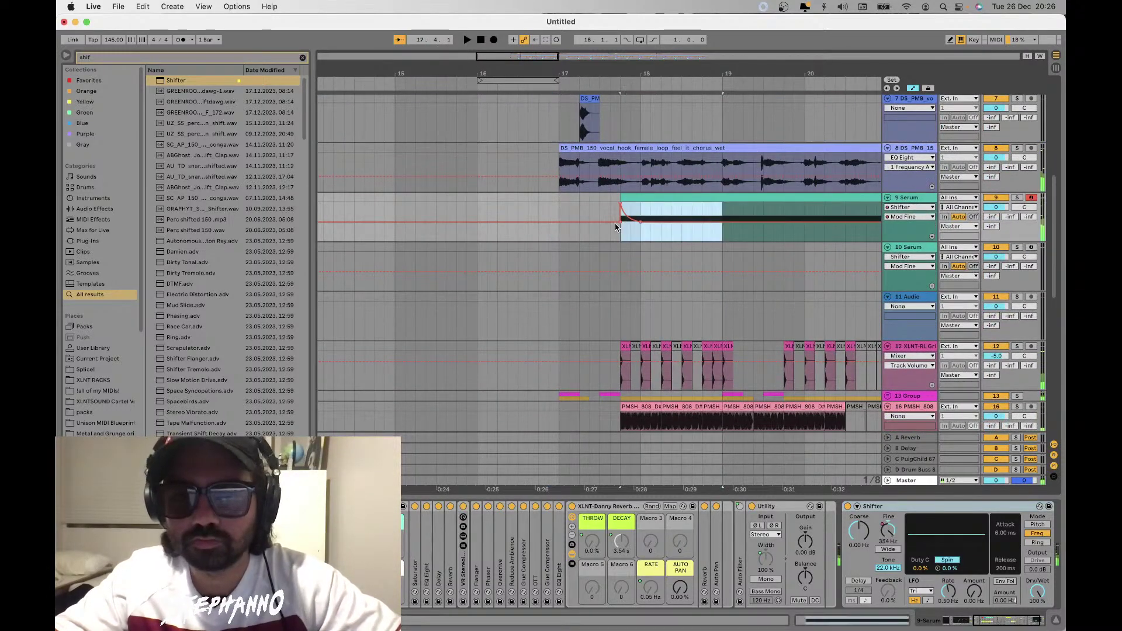
pyautogui.press('super+d')
pyautogui.click(556, 206)
pyautogui.press('space')
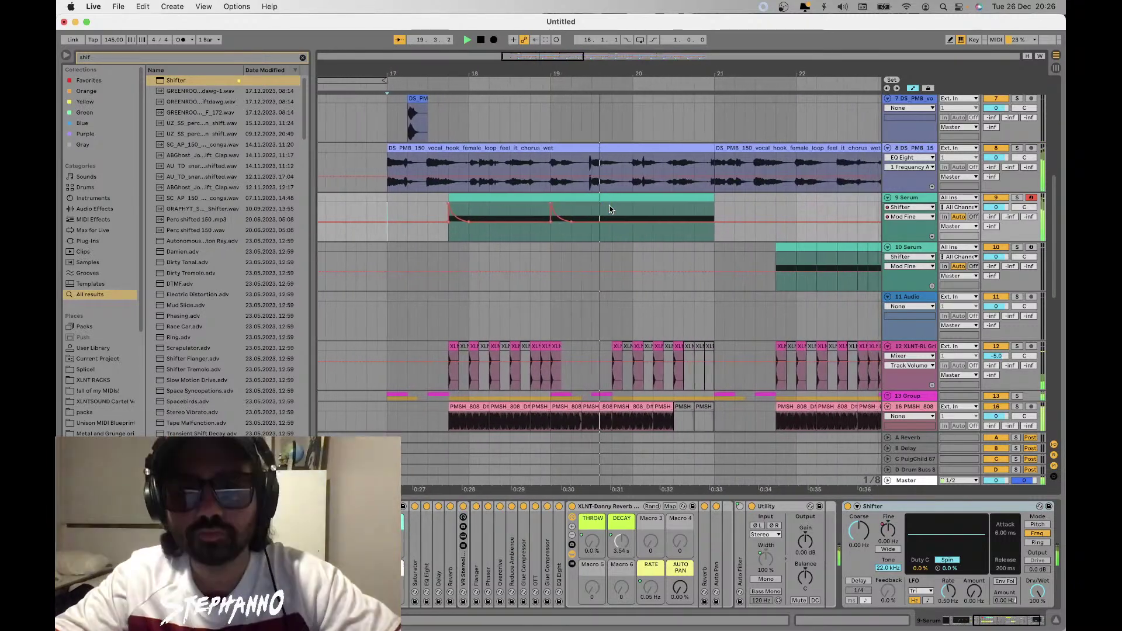
# Duplicate the first Serum track's section from bar 19 to 19.4 so another Shifter sweep starts at 19.4, and return to bar 17
pyautogui.press('space')
pyautogui.moveTo(604, 209); pyautogui.dragTo(542, 212)
pyautogui.scroll(-6, 542, 213)
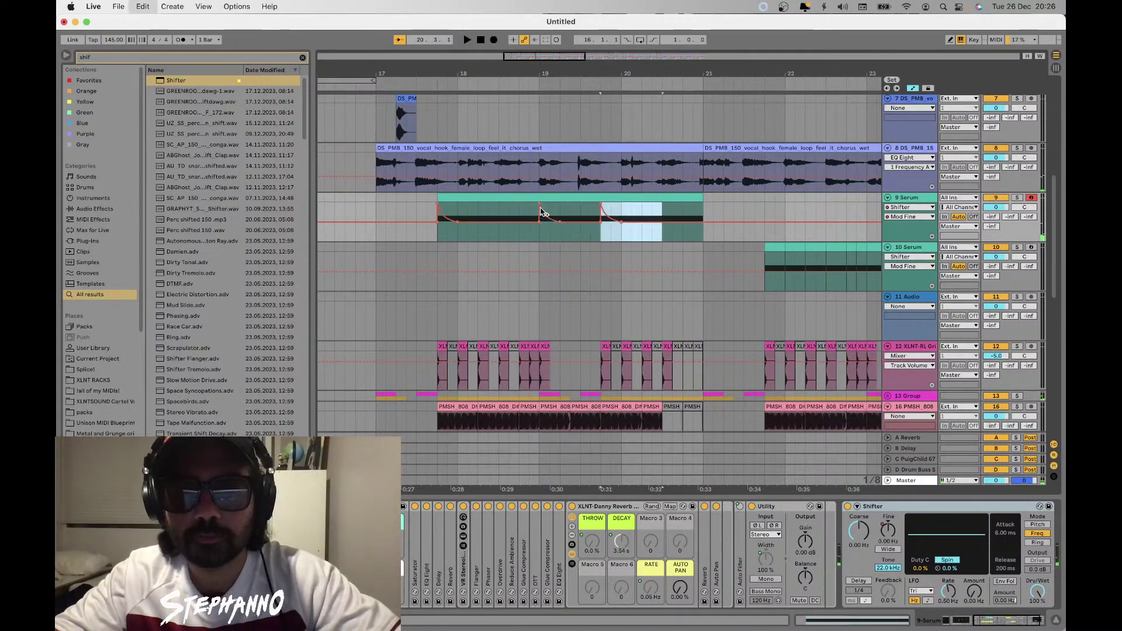
pyautogui.click(487, 208)
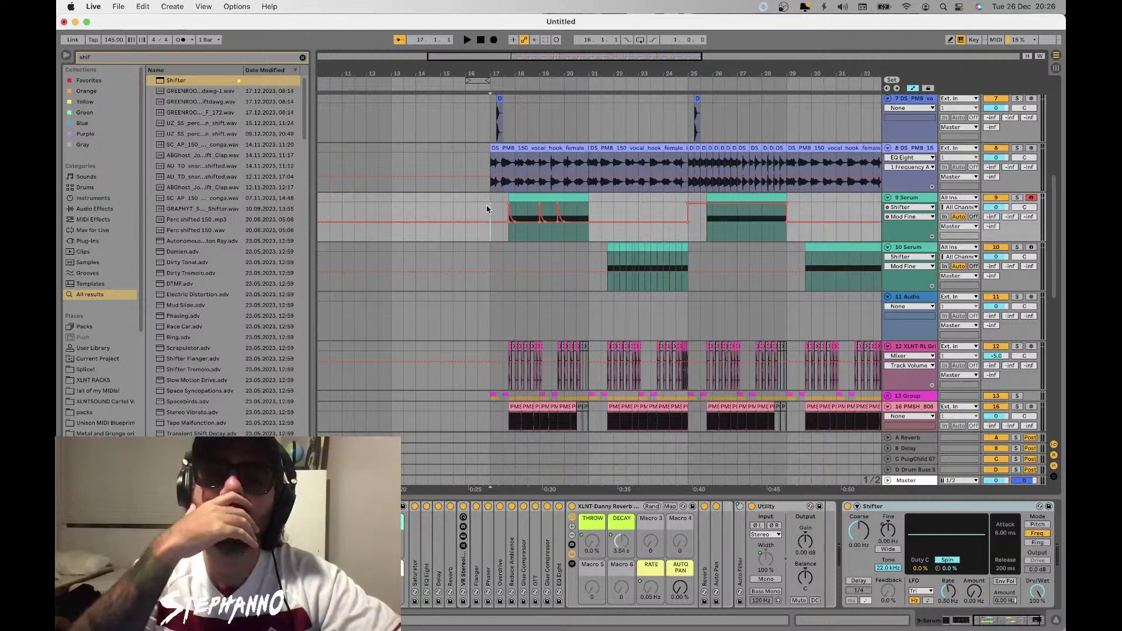
# Play the arrangement from bar 17 to check the repeated Shifter sweeps on the first Serum track
pyautogui.press('space')
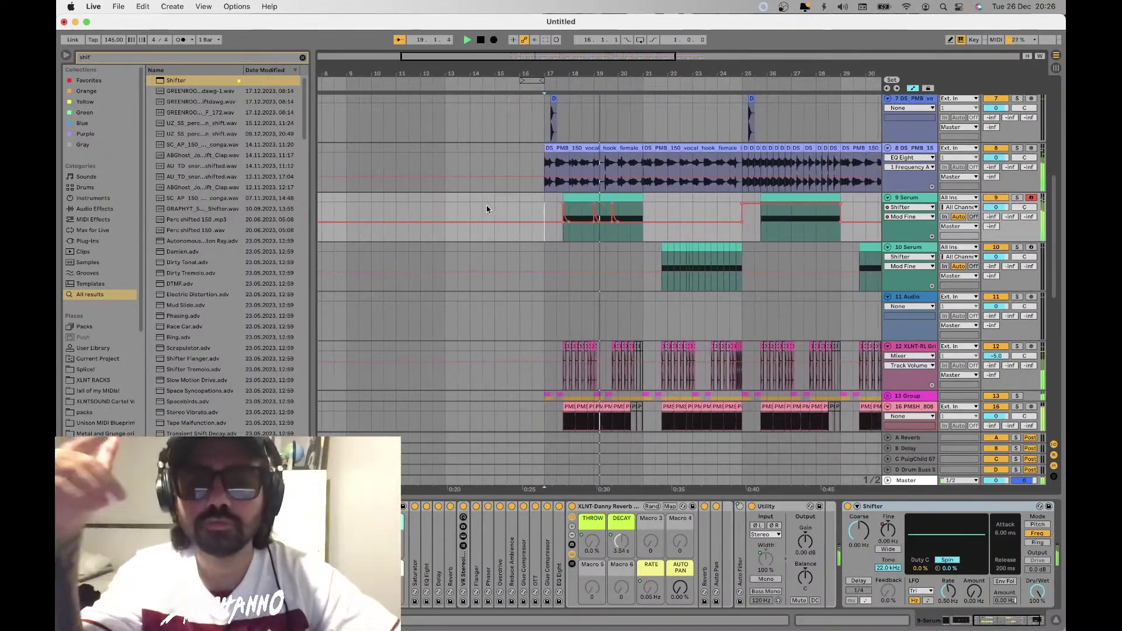
pyautogui.scroll(-5, 487, 209)
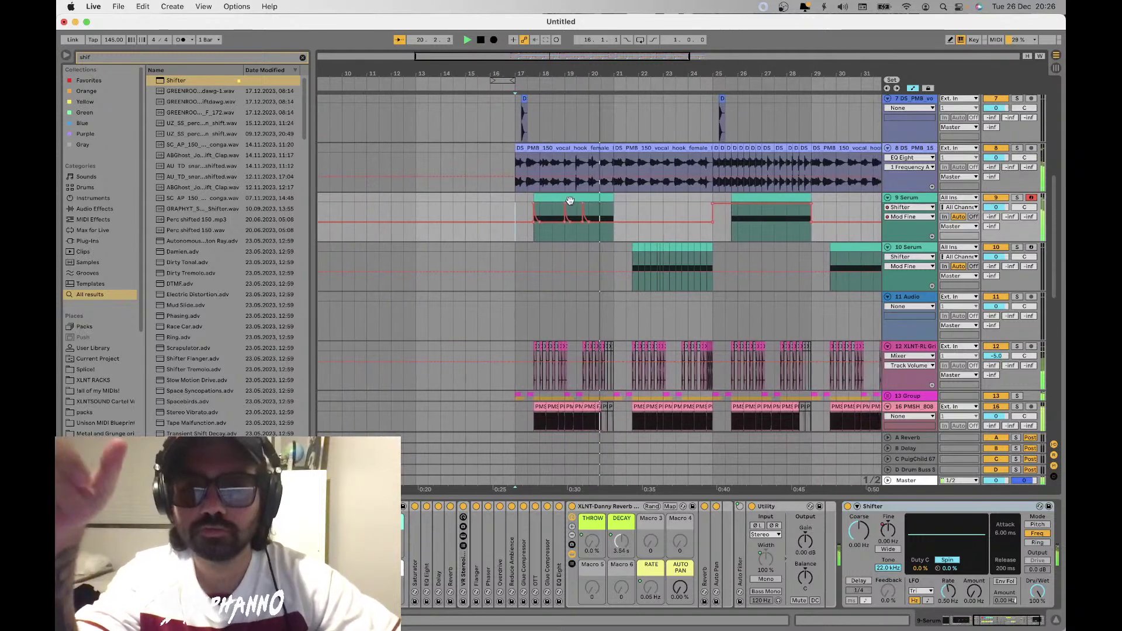
pyautogui.moveTo(623, 232); pyautogui.dragTo(541, 232)
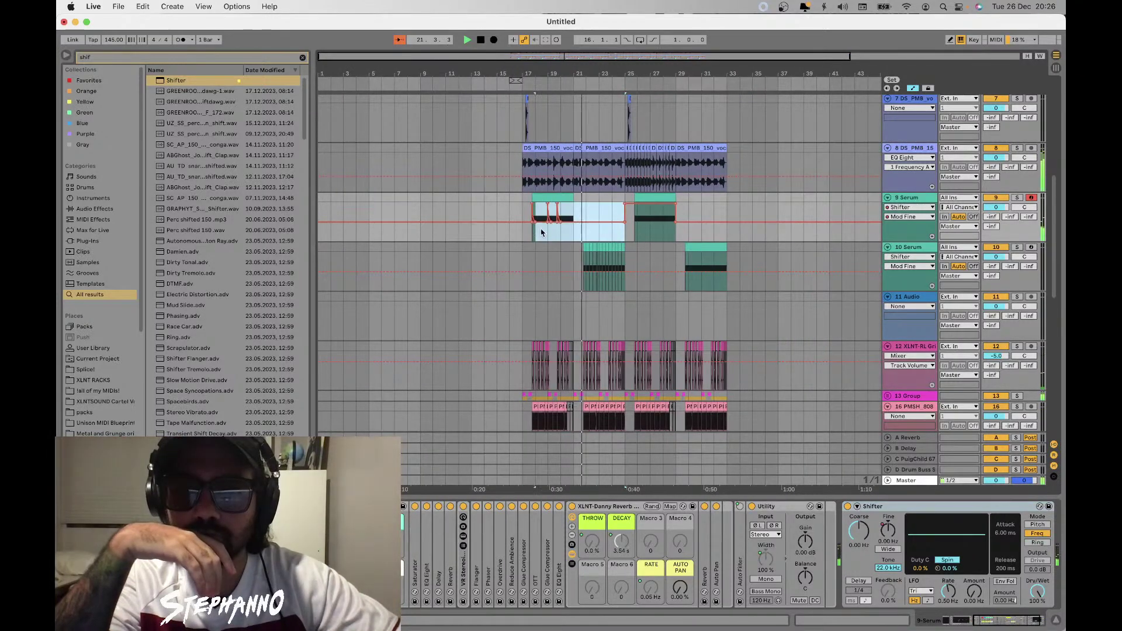
pyautogui.scroll(3, 531, 235)
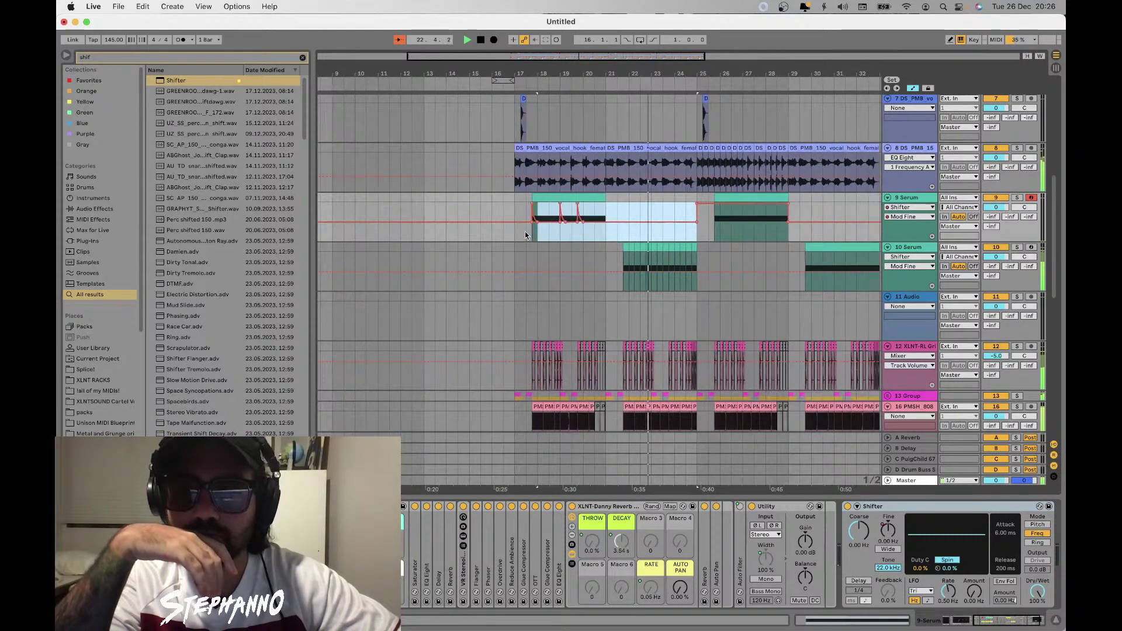
pyautogui.scroll(-5, 520, 245)
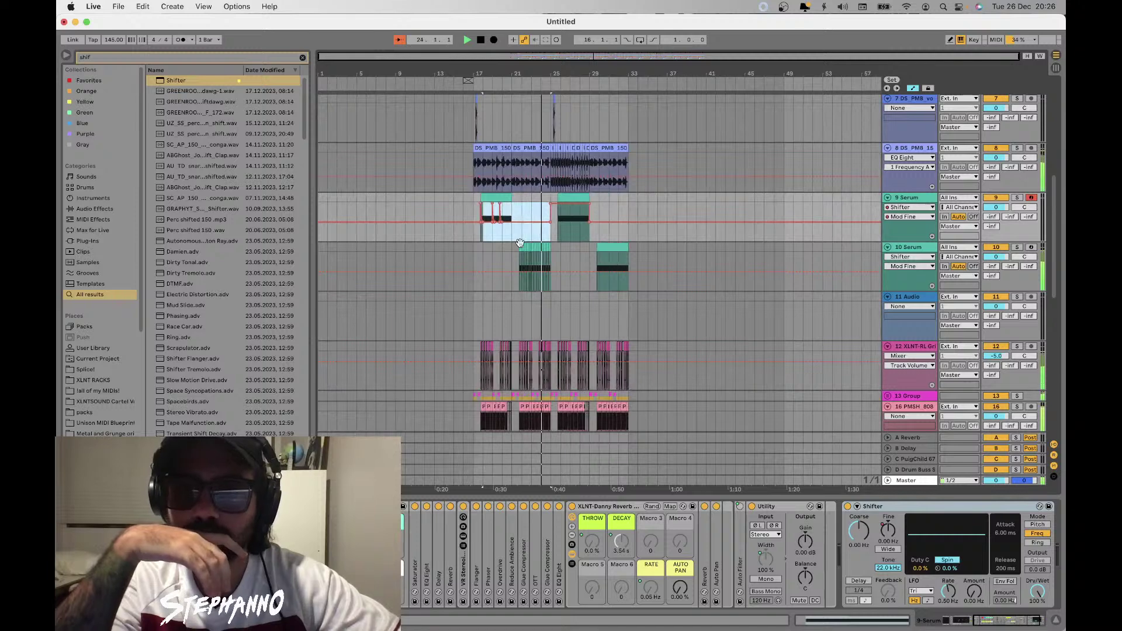
# Duplicate the second Serum track's sliced section from bars 17–25 over bars 25–33, and stop playback at bar 24
pyautogui.scroll(-5, 520, 243)
pyautogui.moveTo(551, 175); pyautogui.dragTo(498, 171)
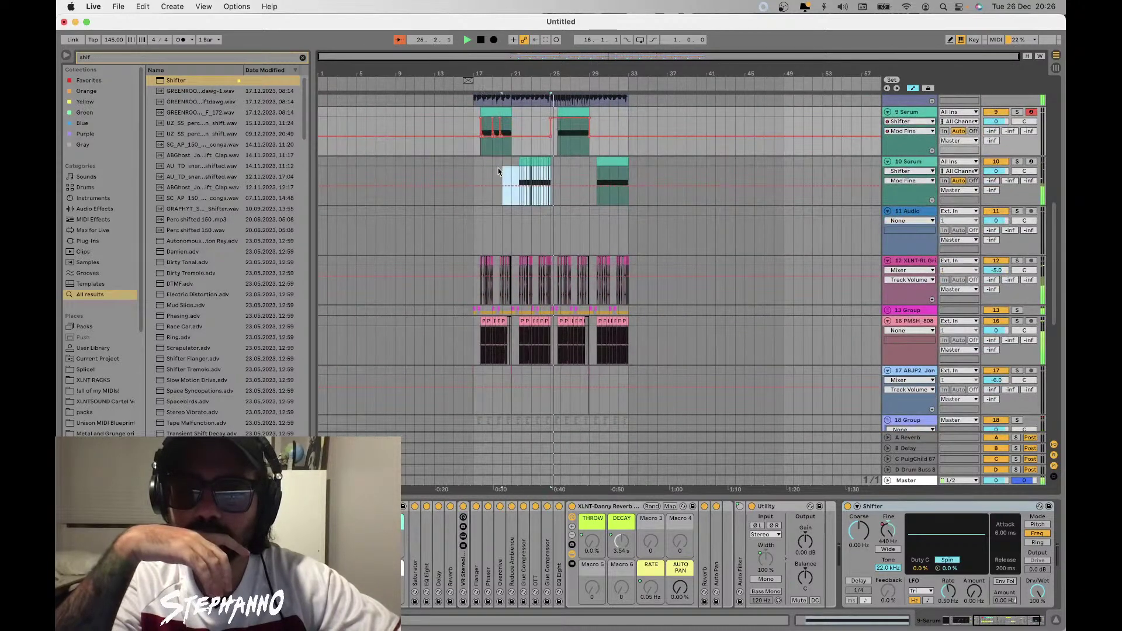
pyautogui.press('super+d')
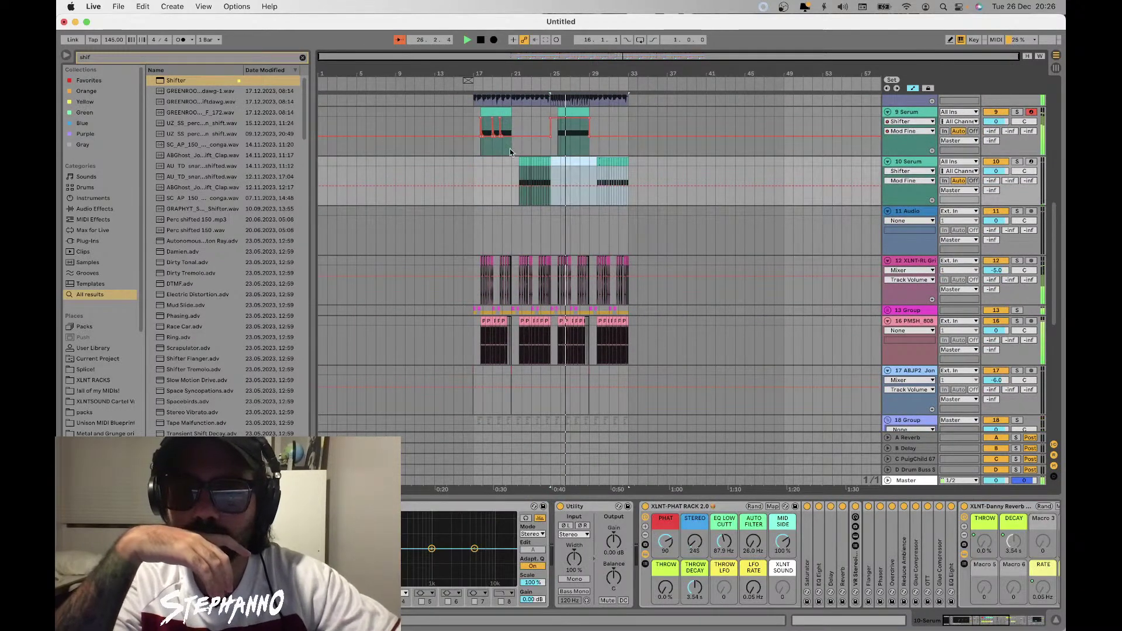
pyautogui.click(542, 149)
pyautogui.press('space')
# Deactivate the last two 808 slices before bar 25, from 24.3 onward
pyautogui.scroll(8, 542, 148)
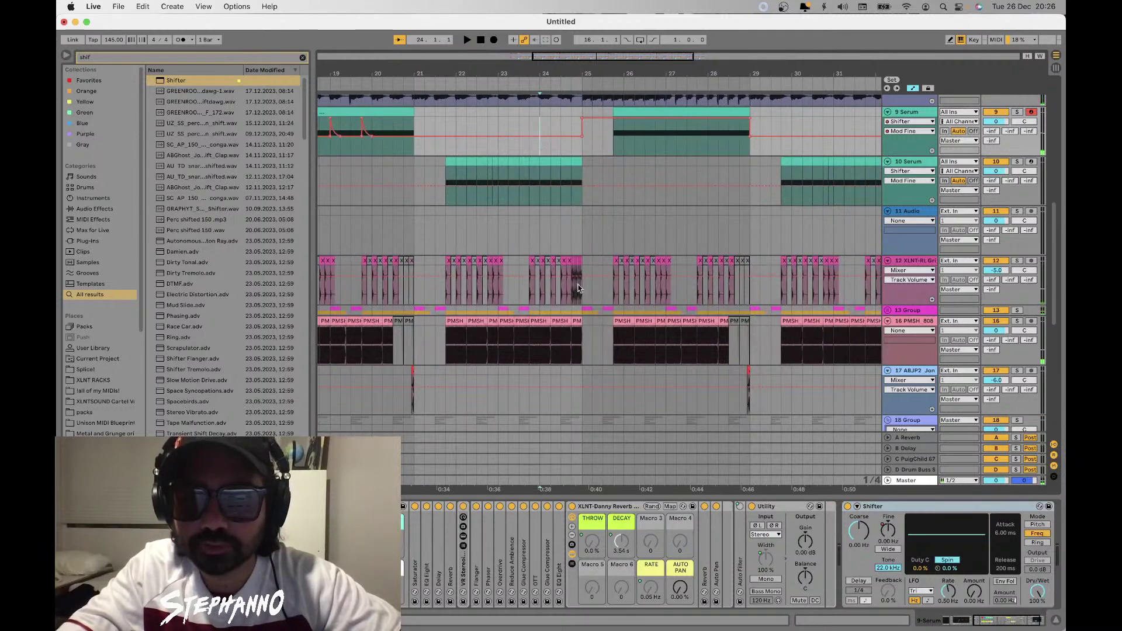
pyautogui.click(572, 323)
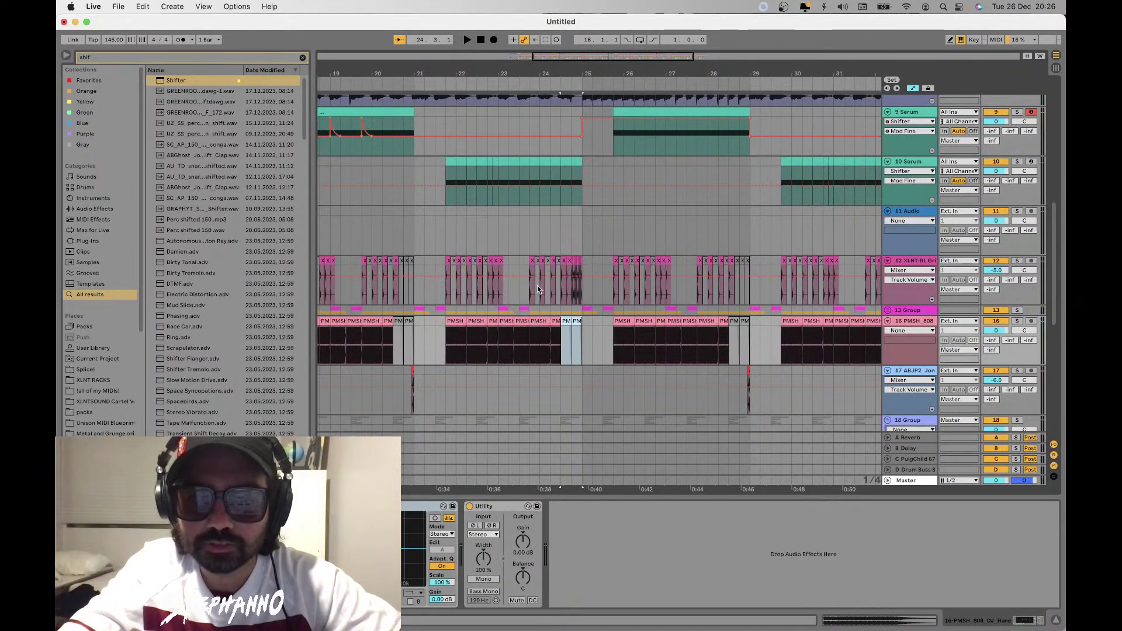
pyautogui.click(510, 250)
# Play the arrangement from bar 24 to check the 808 gap and the sliced second Serum section in the second half
pyautogui.click(582, 227)
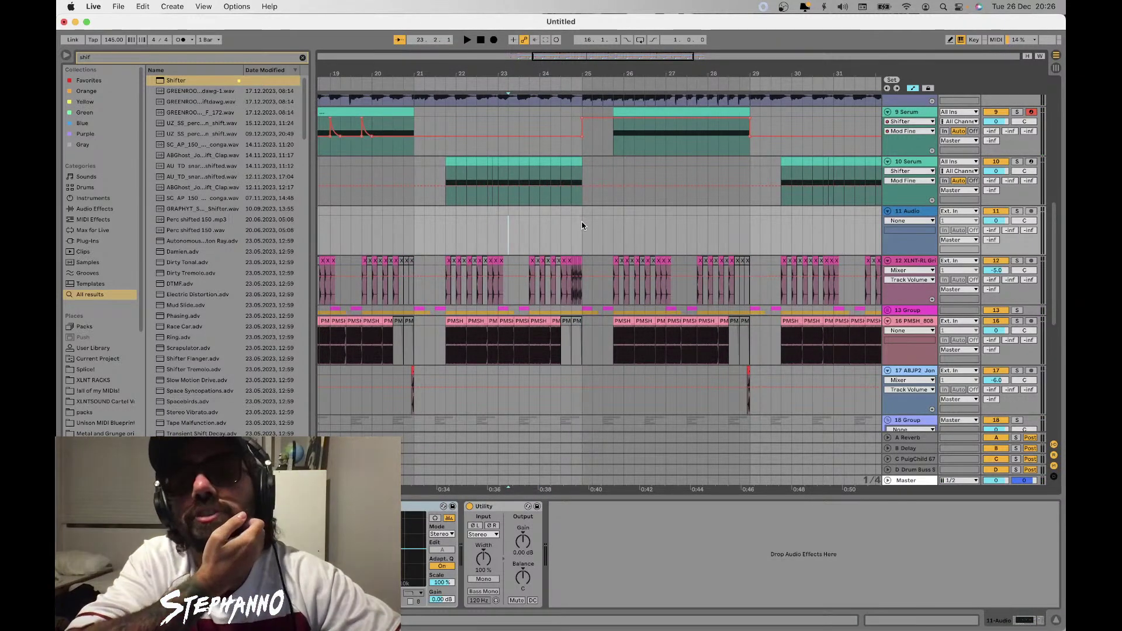
pyautogui.scroll(-2, 582, 225)
pyautogui.scroll(-2, 582, 226)
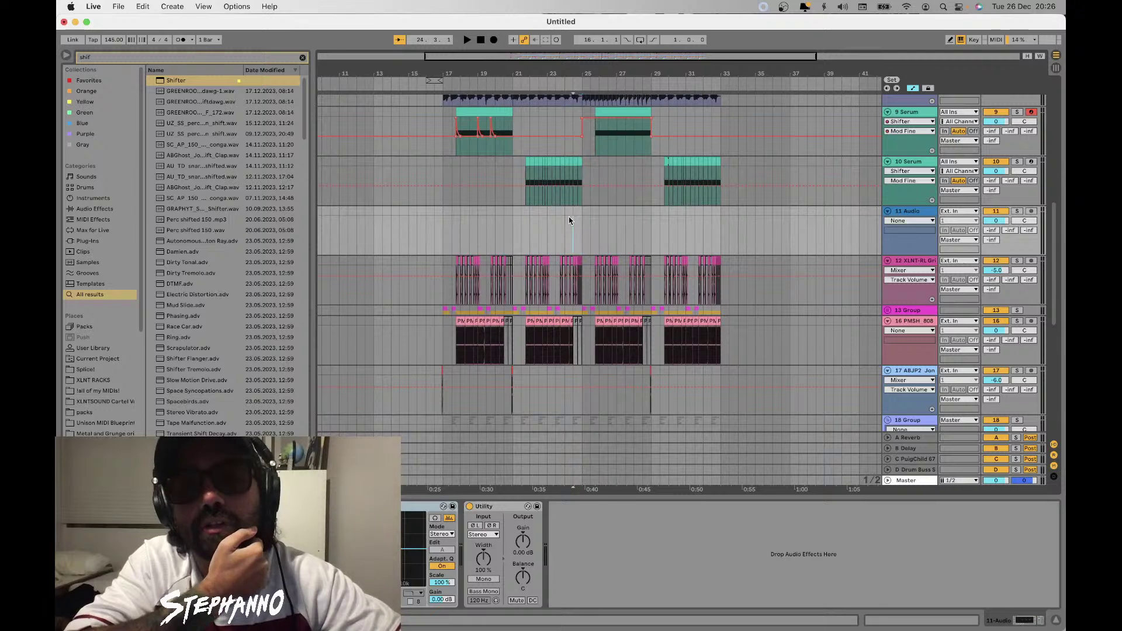
pyautogui.scroll(4, 570, 220)
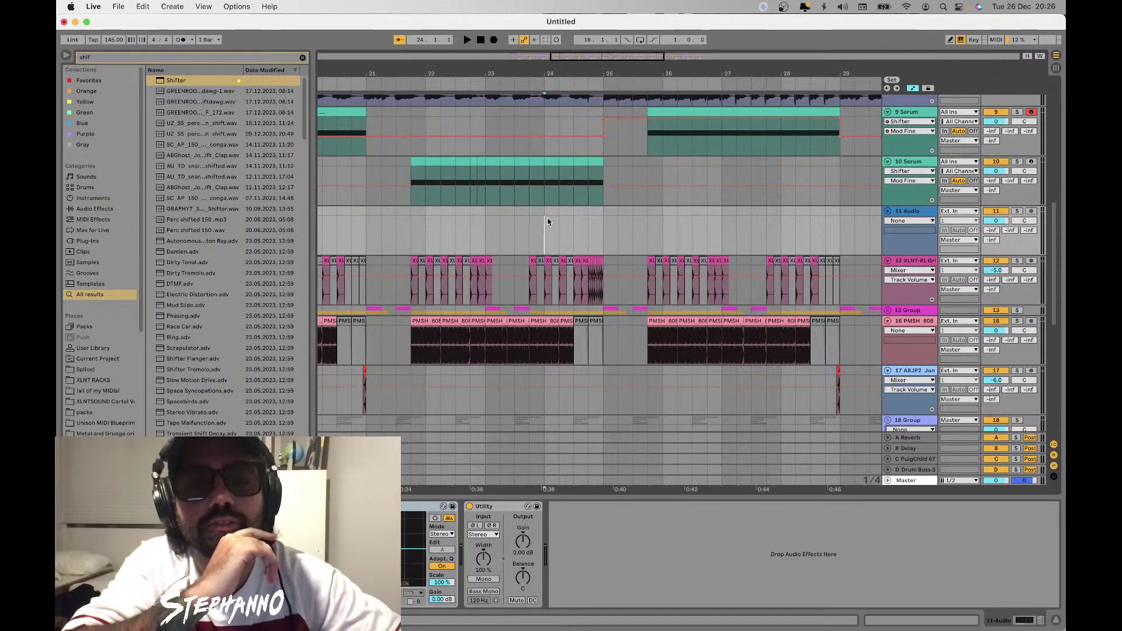
pyautogui.scroll(-3, 484, 220)
pyautogui.scroll(-2, 506, 220)
pyautogui.press('space')
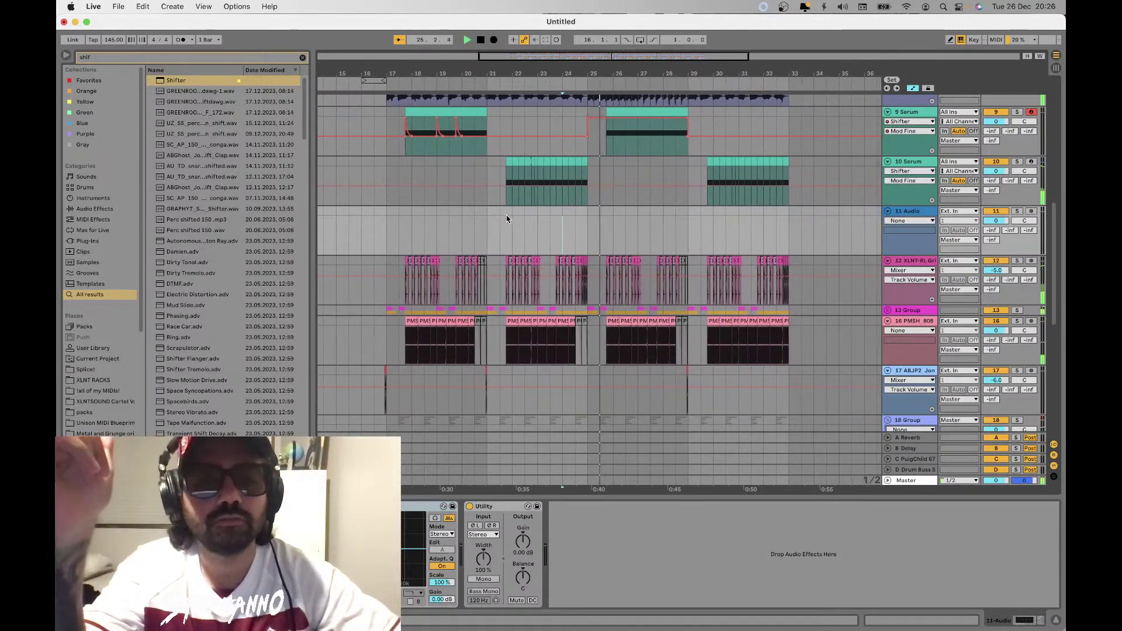
pyautogui.scroll(-2, 505, 243)
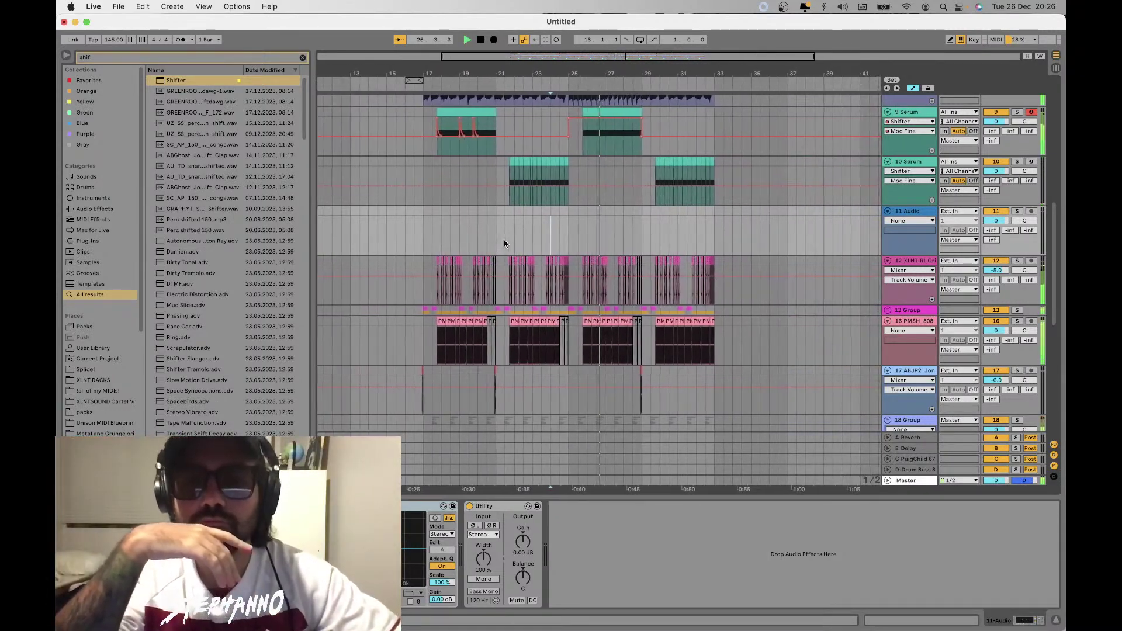
pyautogui.scroll(-3, 506, 244)
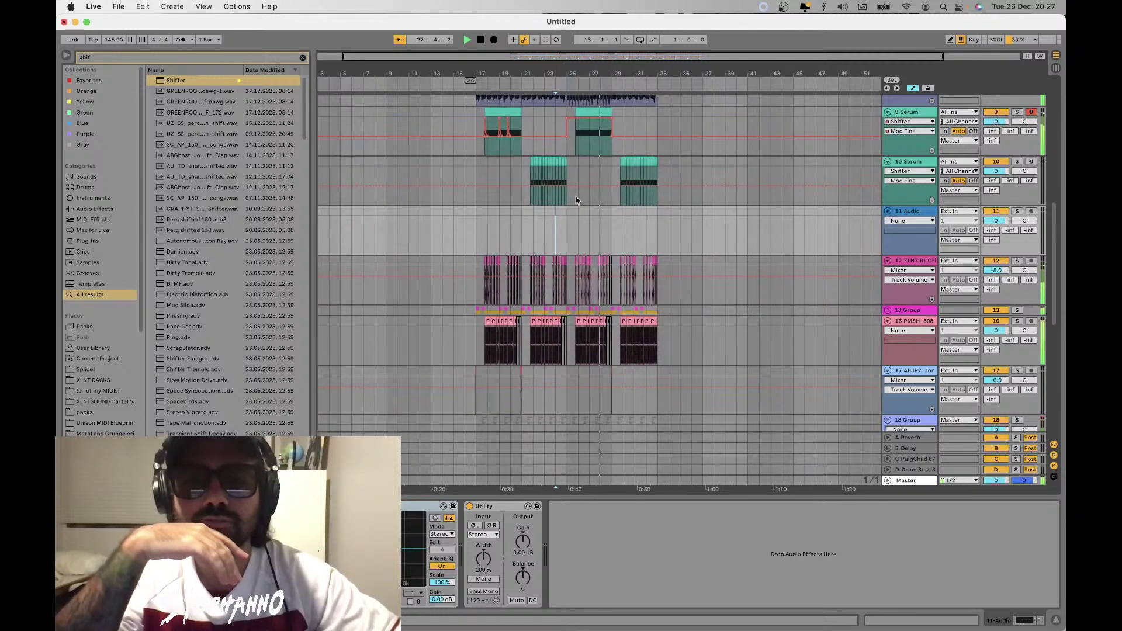
pyautogui.scroll(5, 576, 199)
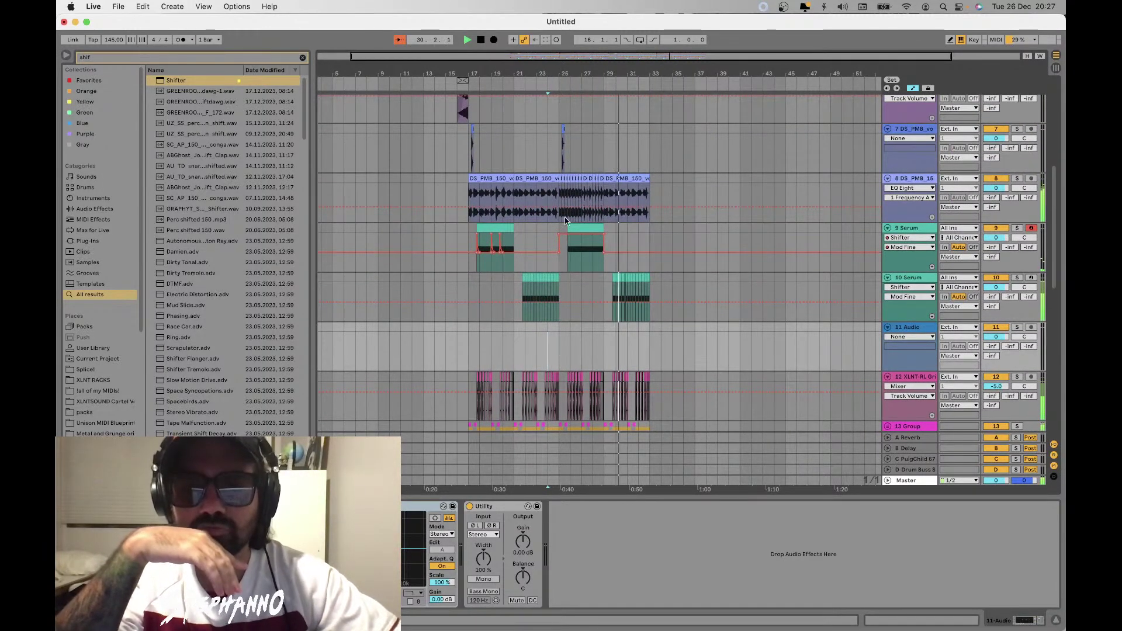
# Add a third Serum track below the second one and create an empty MIDI clip on it from 17.4 to bar 21
pyautogui.press('super+z')
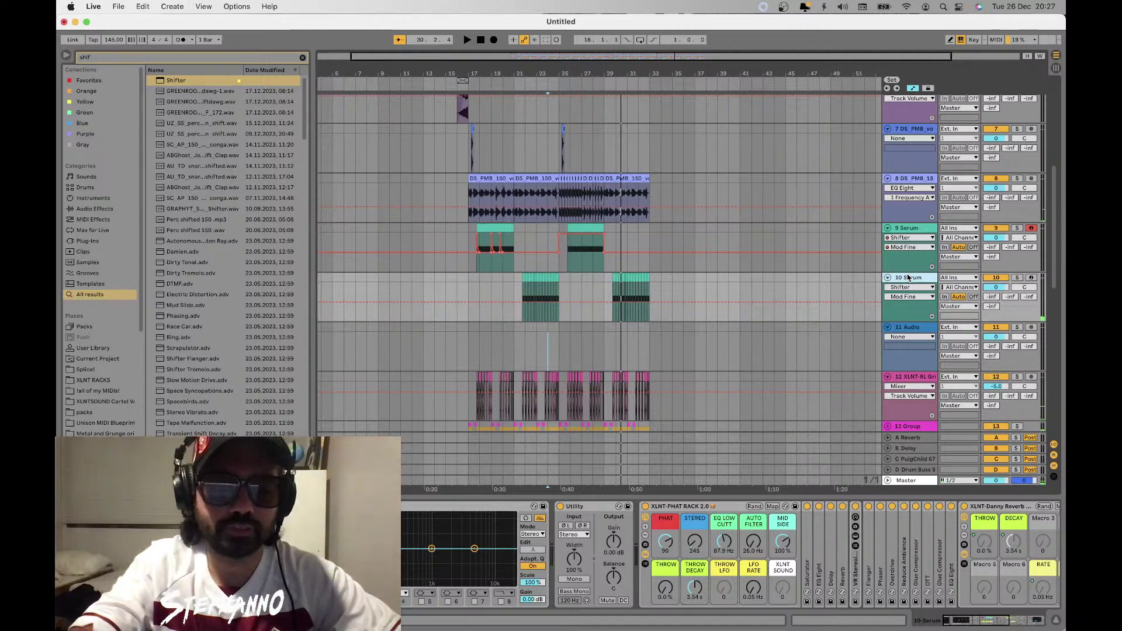
pyautogui.press('space')
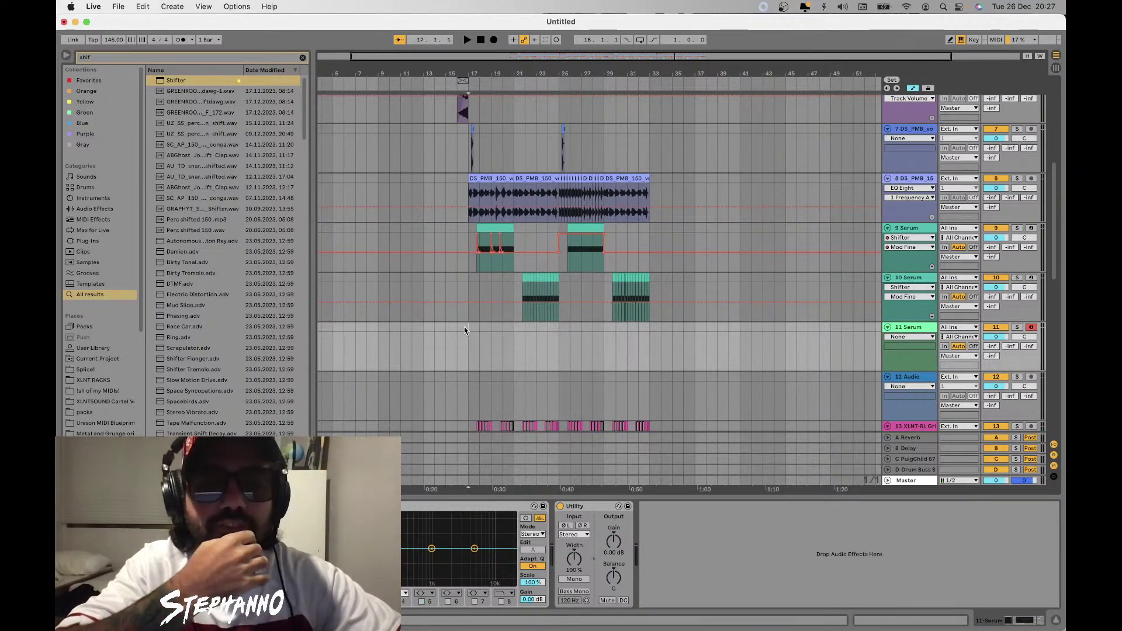
pyautogui.click(472, 327)
pyautogui.scroll(3, 471, 329)
pyautogui.scroll(2, 491, 331)
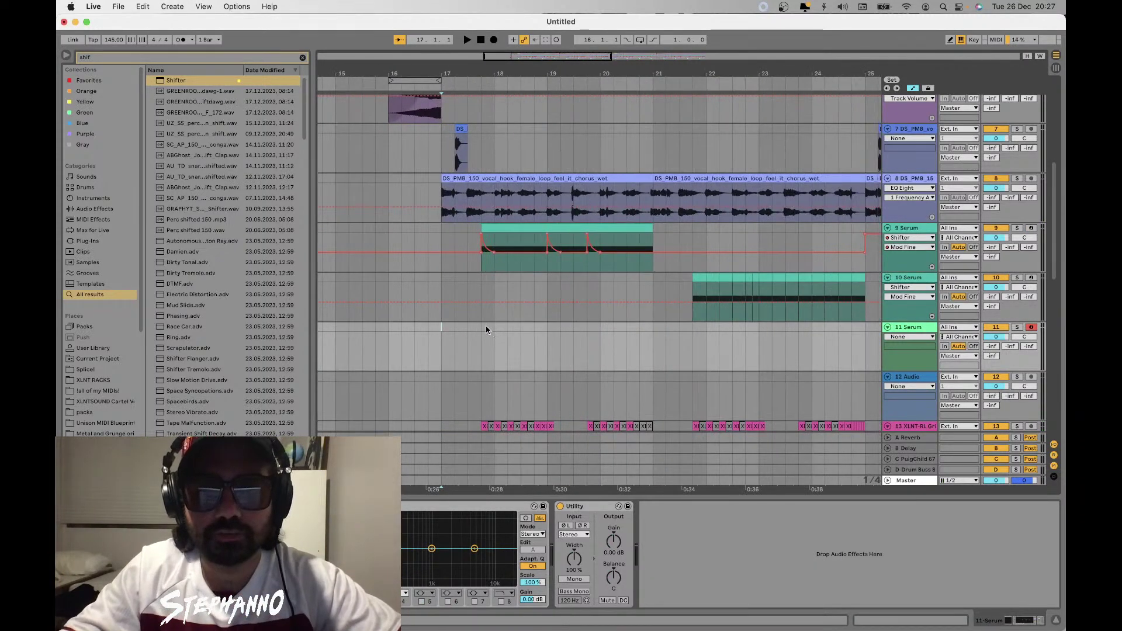
pyautogui.doubleClick(486, 331)
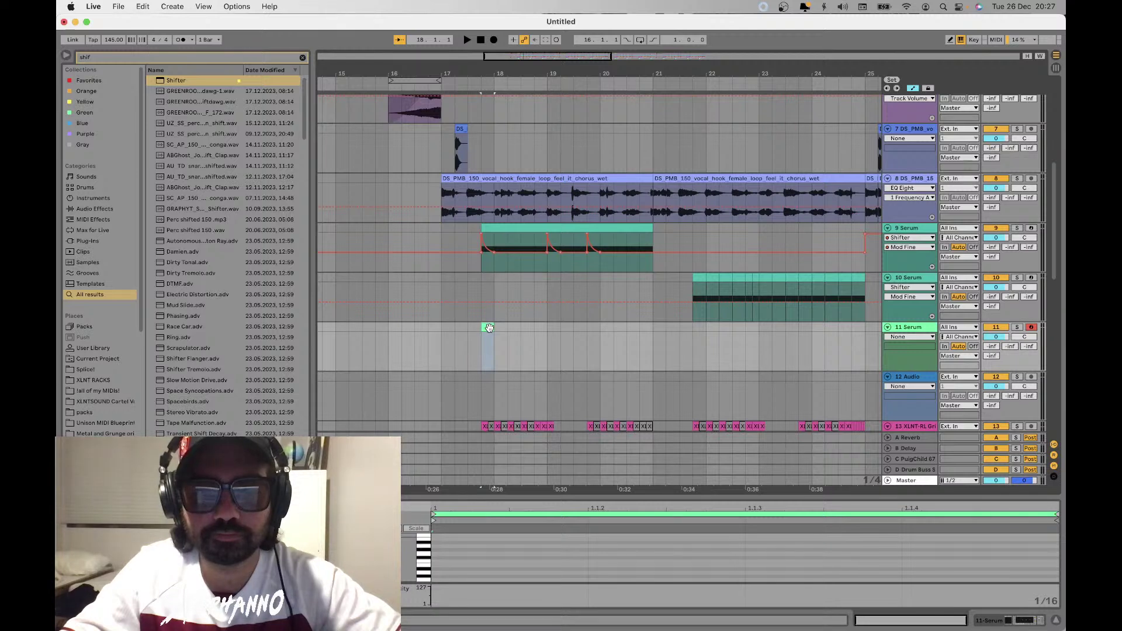
pyautogui.moveTo(490, 328); pyautogui.dragTo(654, 331)
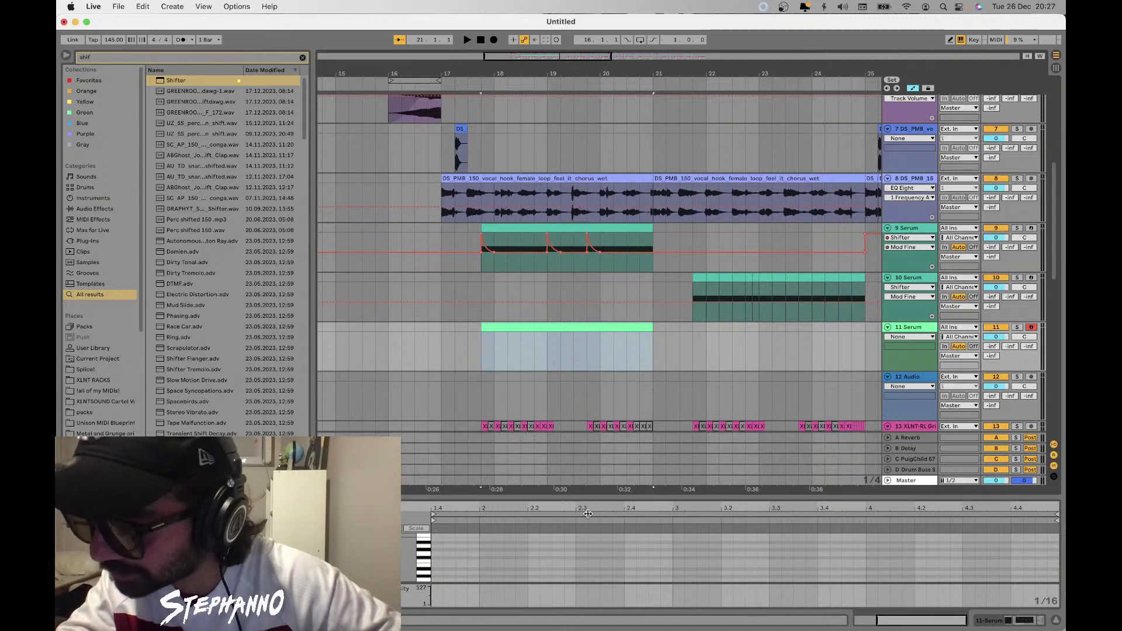
# Draw a sixteenth note at the start of the third Serum track's clip and lower its pitch
pyautogui.doubleClick(434, 563)
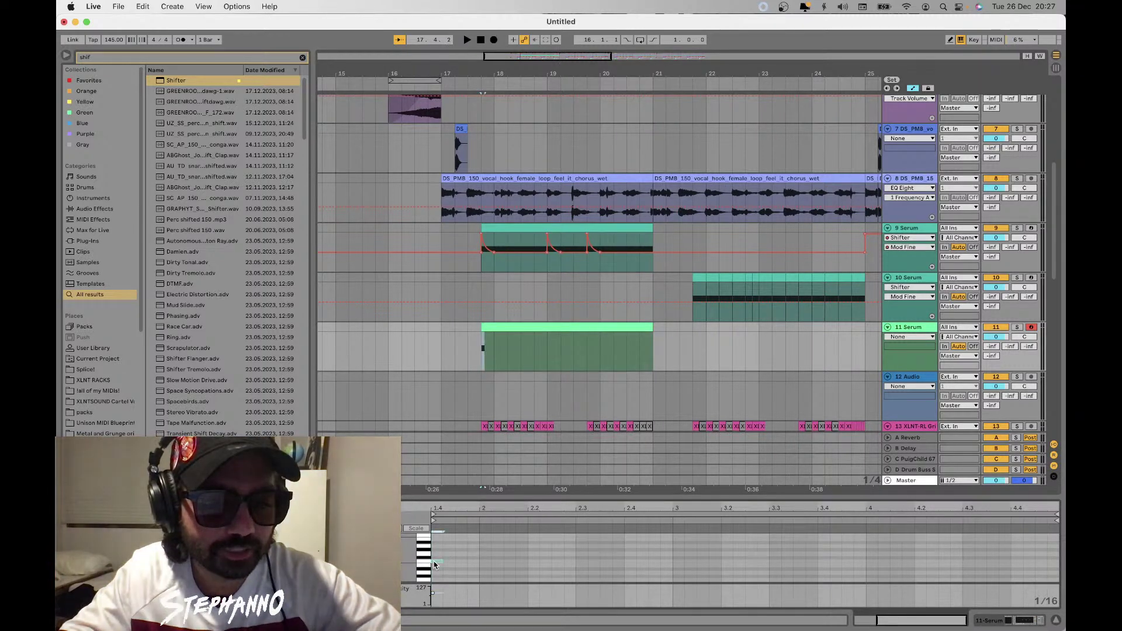
pyautogui.press('Down')
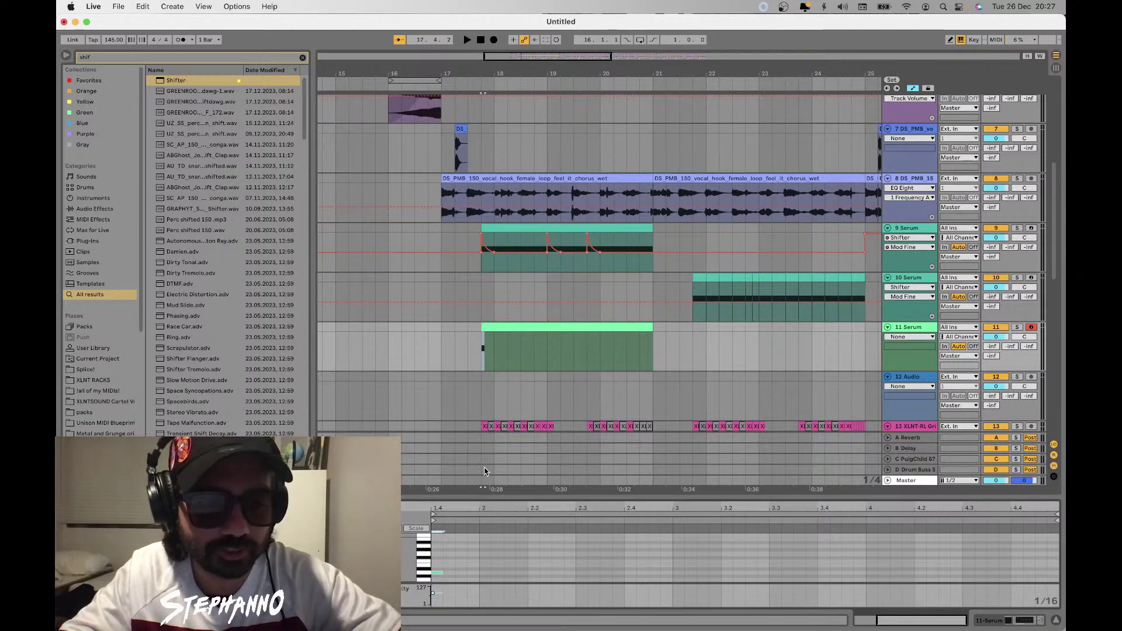
pyautogui.press('Up')
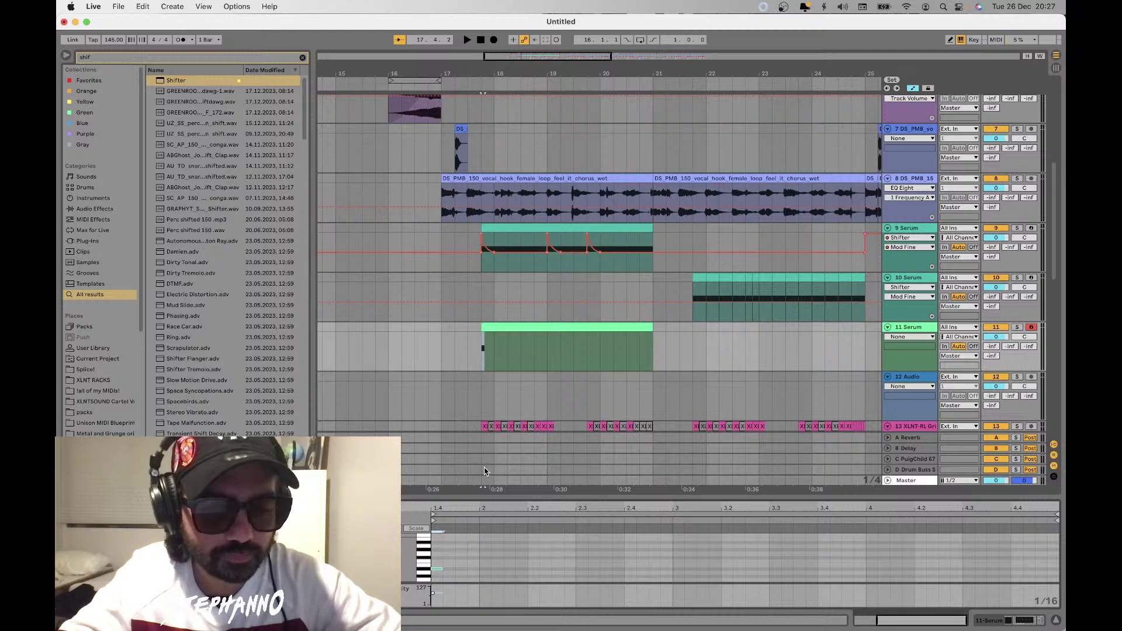
pyautogui.press('Down')
pyautogui.press('Down')
pyautogui.press('Down')
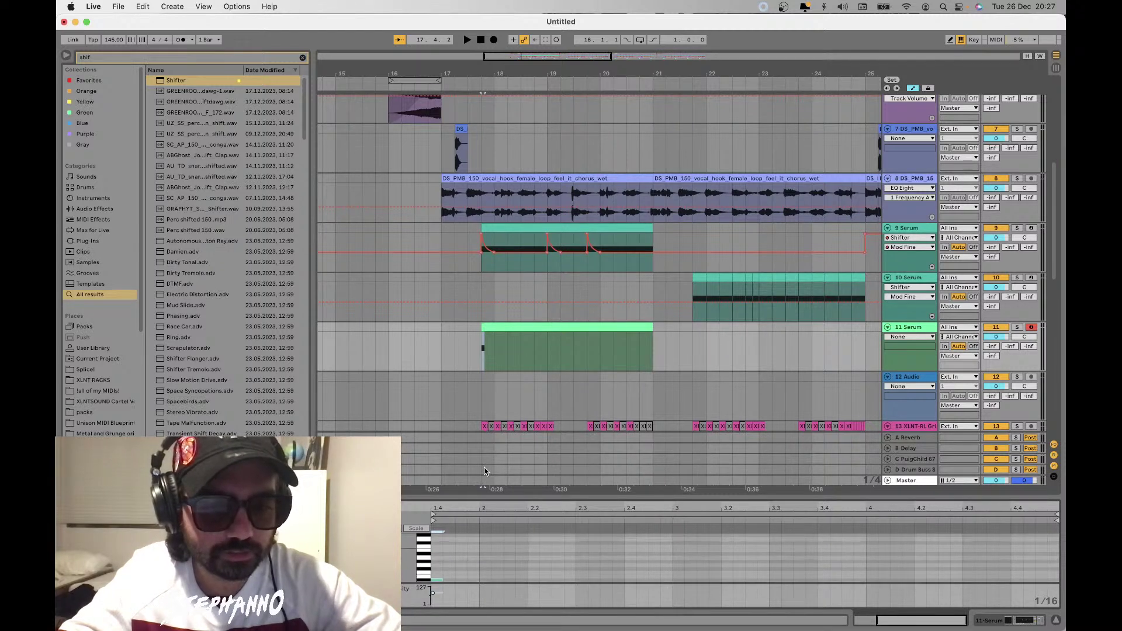
# Compare with the first Serum clip's note, and extend the new clip's note to the clip's end
pyautogui.click(515, 227)
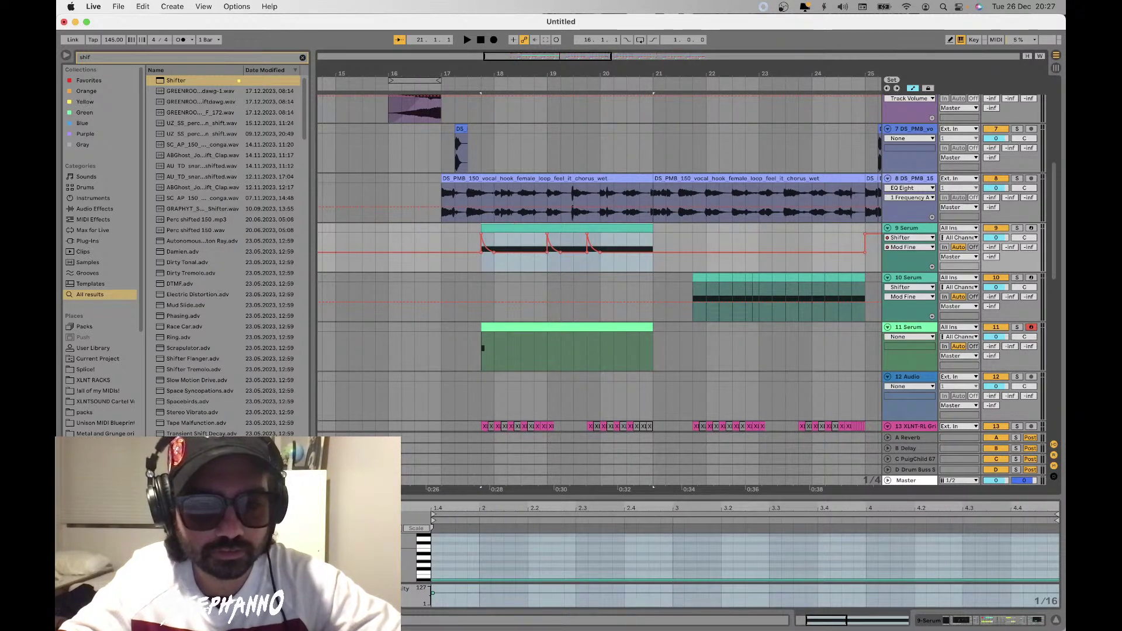
pyautogui.click(498, 329)
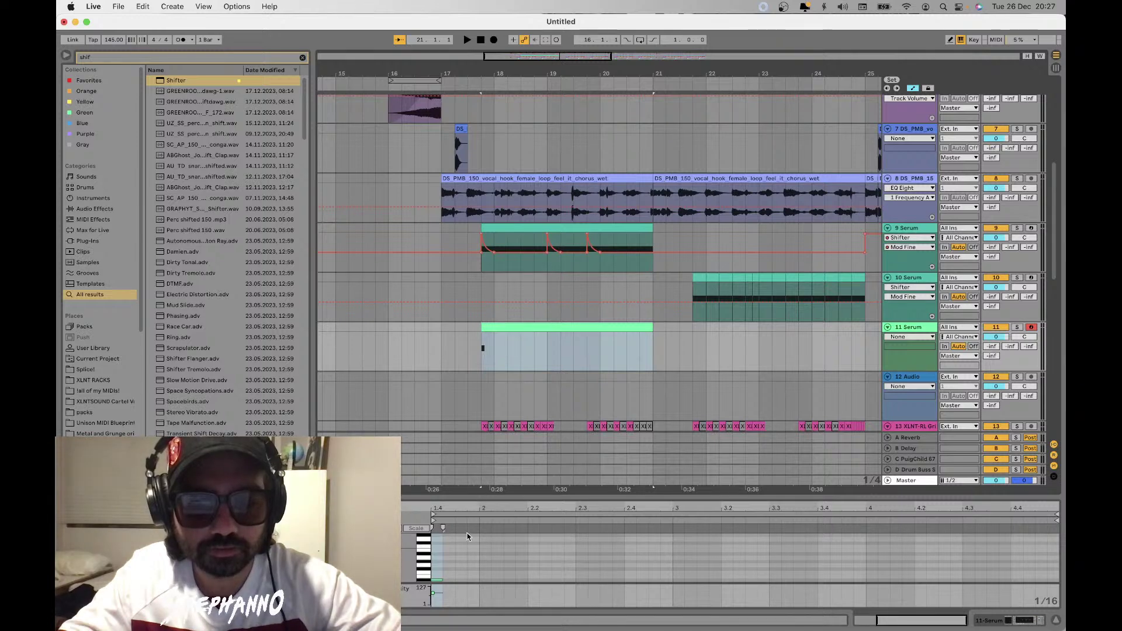
pyautogui.click(445, 578)
pyautogui.moveTo(443, 580); pyautogui.dragTo(960, 580)
pyautogui.scroll(-3, 531, 316)
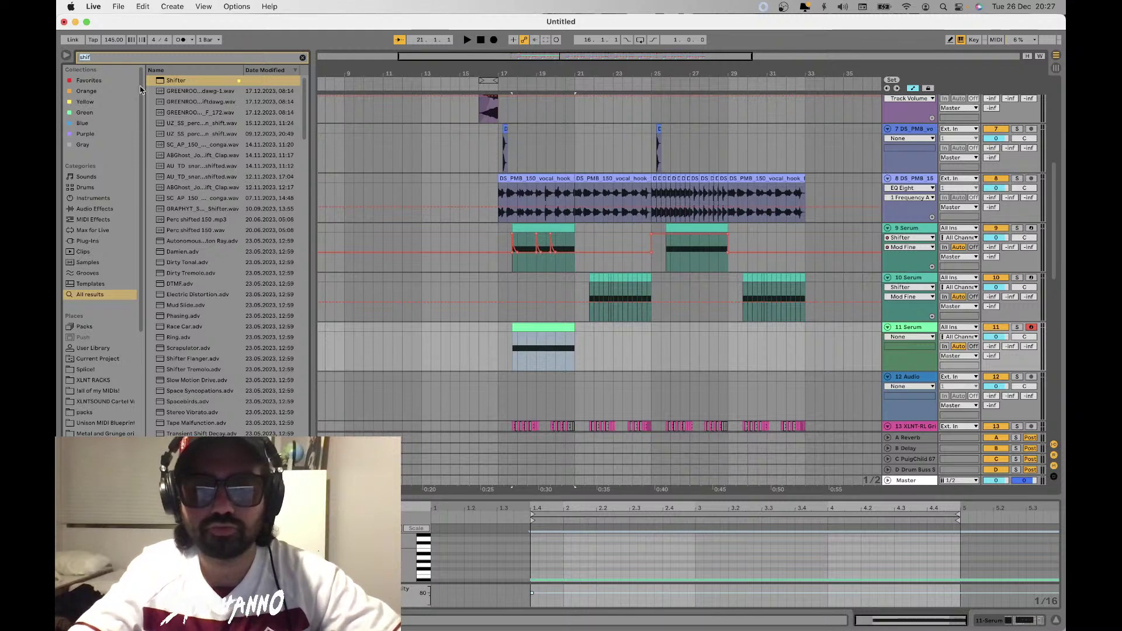
# Open the third track's Serum preset browser, search for "hi sub" and sort the presets by newest date
pyautogui.click(1021, 621)
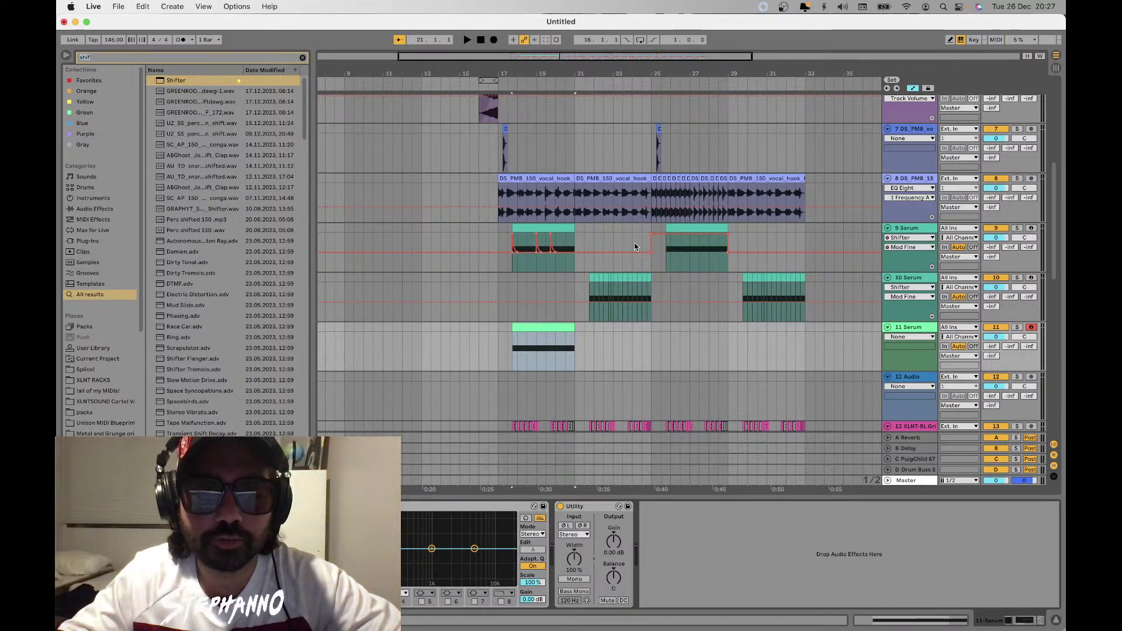
pyautogui.press('super+alt+p')
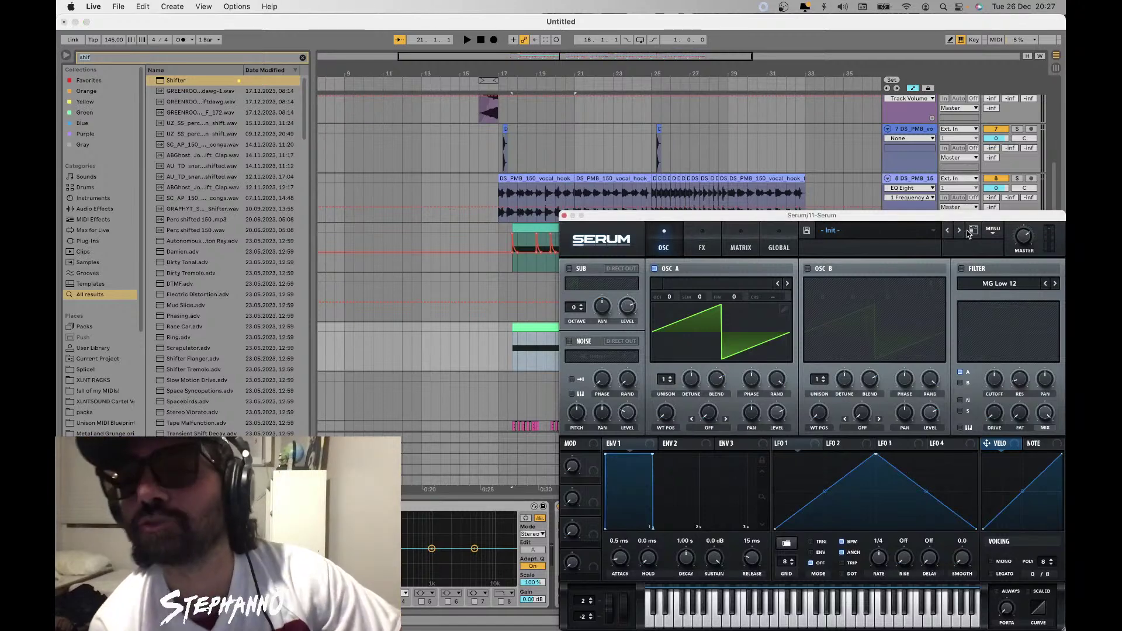
pyautogui.click(974, 230)
pyautogui.click(982, 285)
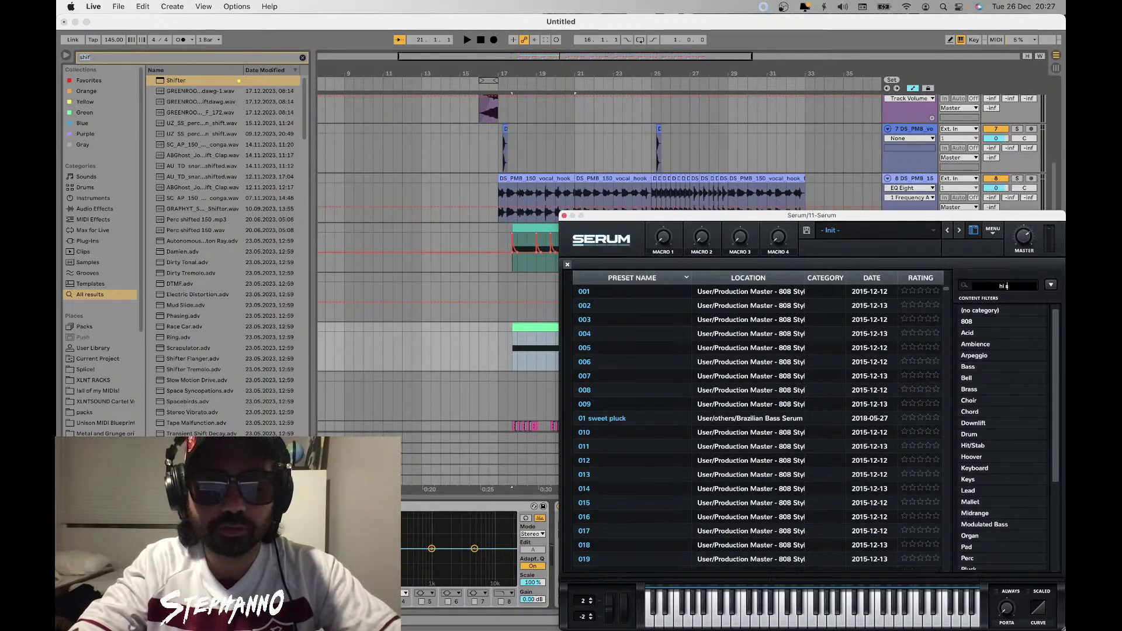
pyautogui.write('hi sub')
pyautogui.press('Return')
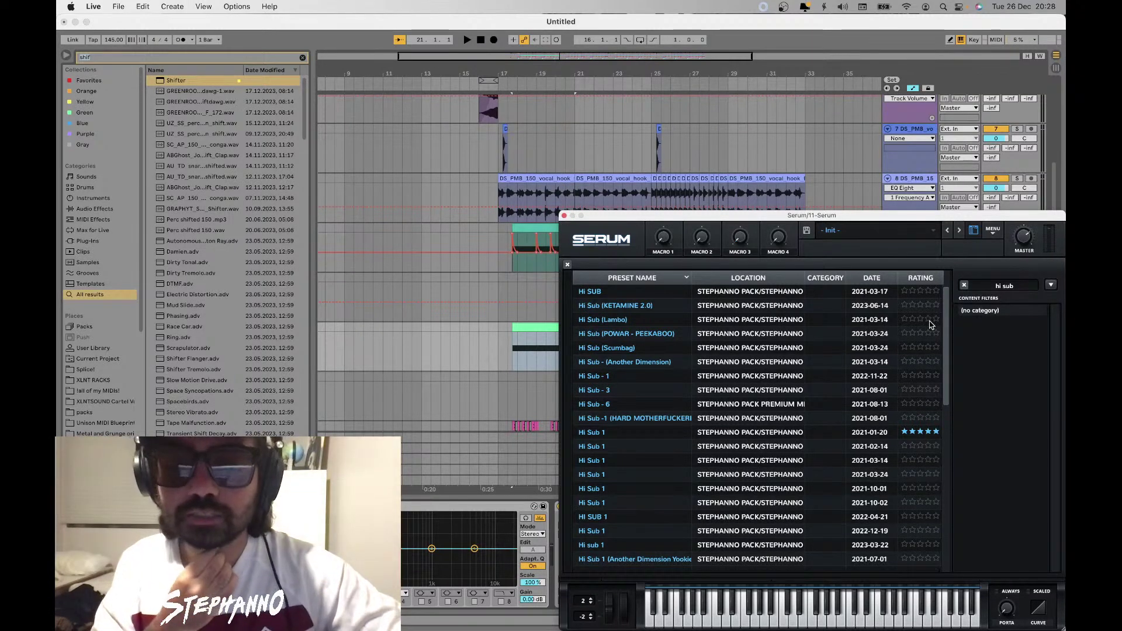
pyautogui.click(871, 279)
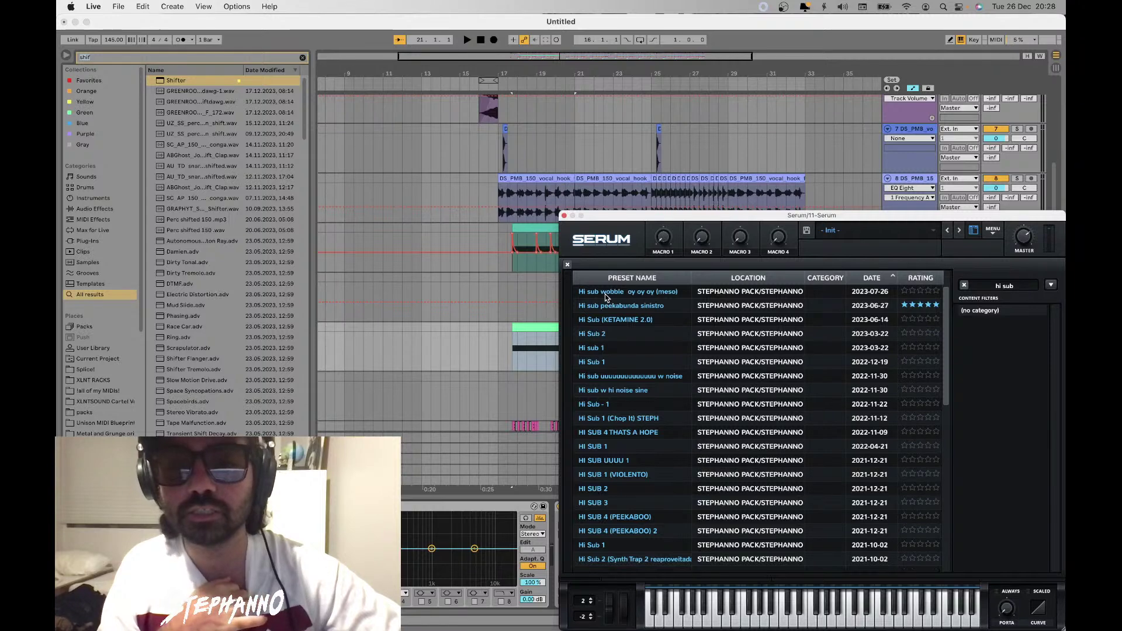
# Audition the preset "Hi sub wobble oy oy oy (meso)" during playback, and load "Hi sub peekabunda sinistro"
pyautogui.click(606, 293)
pyautogui.press('space')
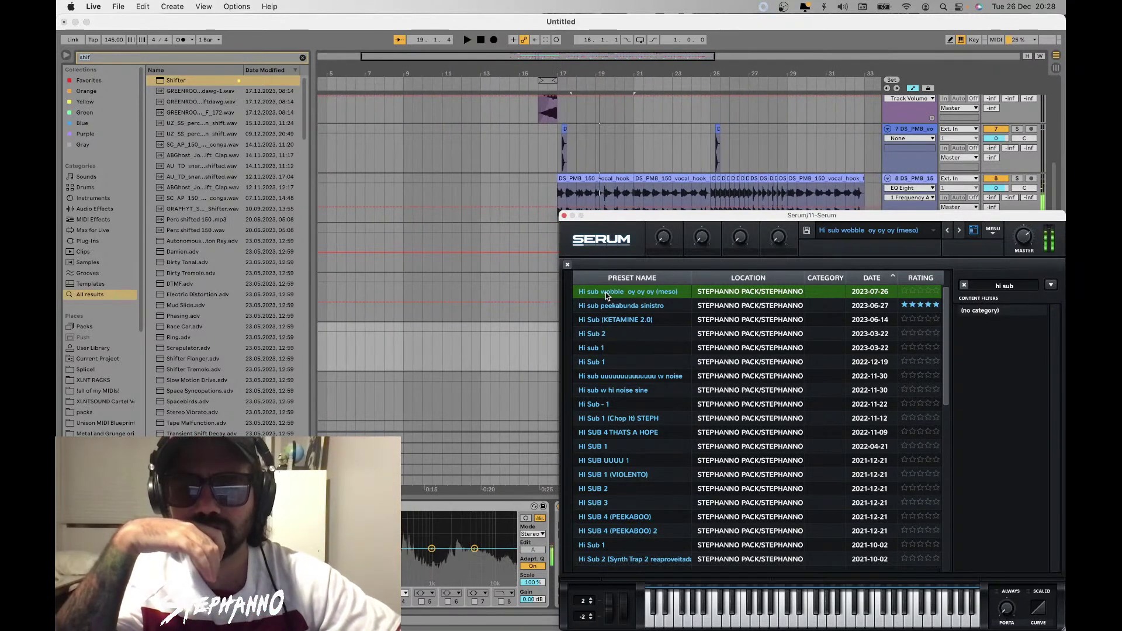
pyautogui.click(607, 305)
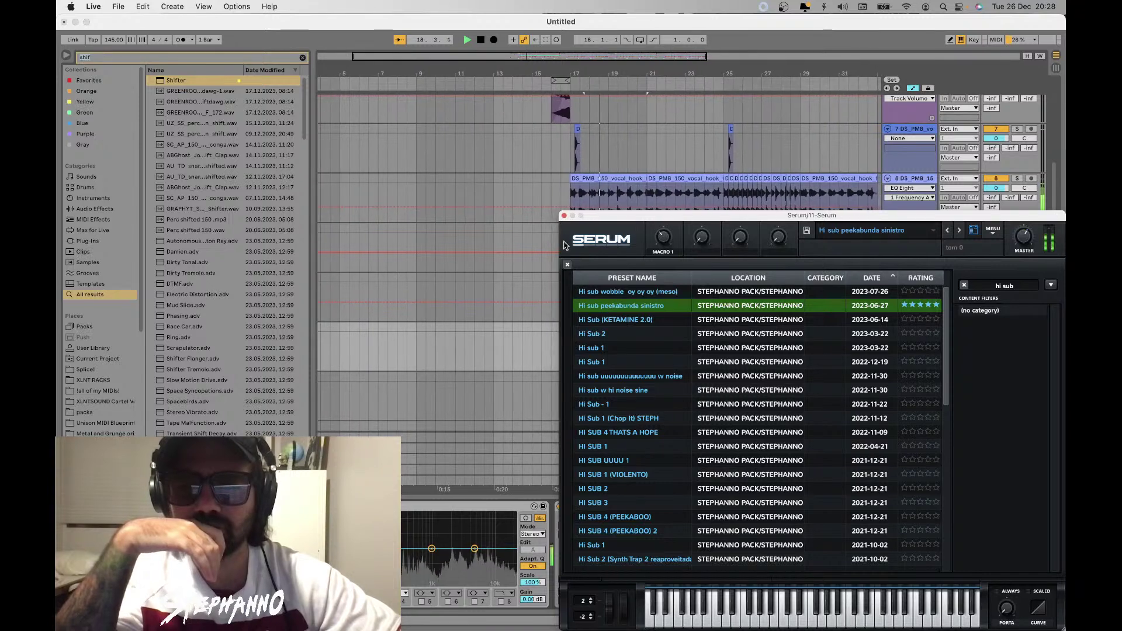
# Close the Serum window and play back the lead-in to the drop with the loaded hi-sub preset
pyautogui.press('super+alt+p')
pyautogui.click(531, 336)
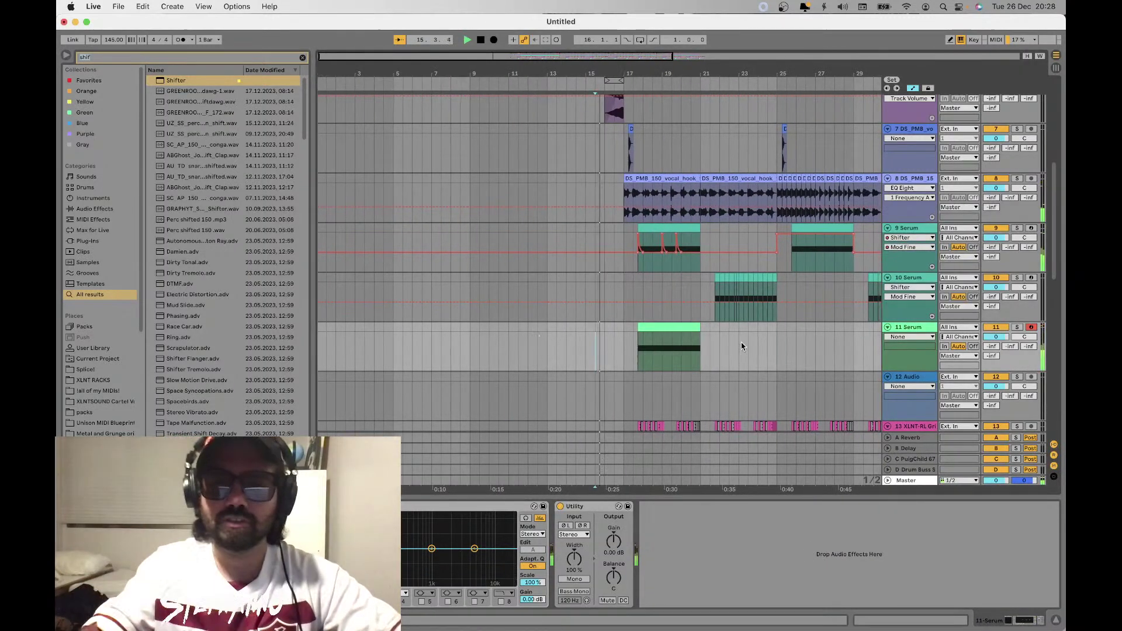
pyautogui.press('space')
pyautogui.click(316, 602)
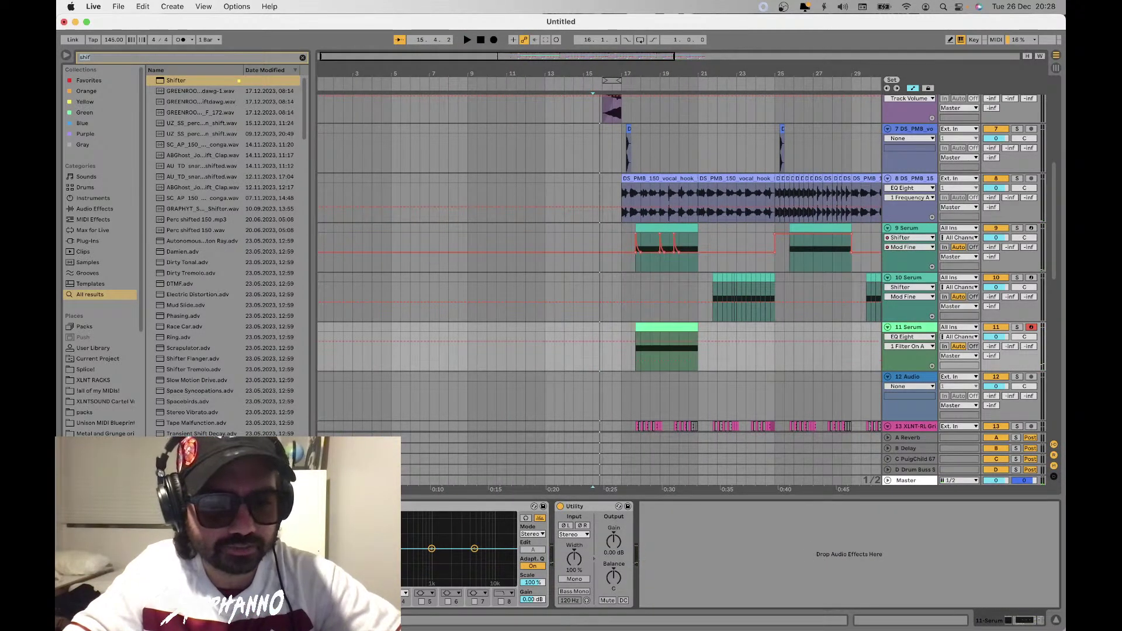
pyautogui.press('space')
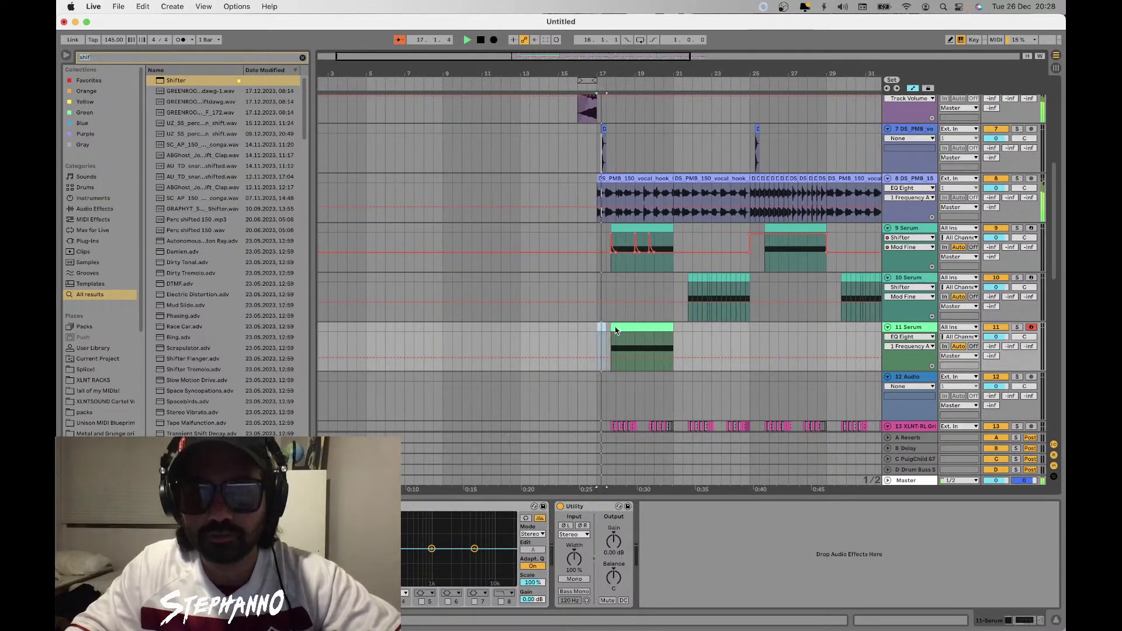
# Duplicate the hi-sub clip on the third Serum track three times, including the gap before it
pyautogui.moveTo(600, 328); pyautogui.dragTo(670, 329)
pyautogui.press('super+d')
pyautogui.press('super+d')
pyautogui.press('super+d')
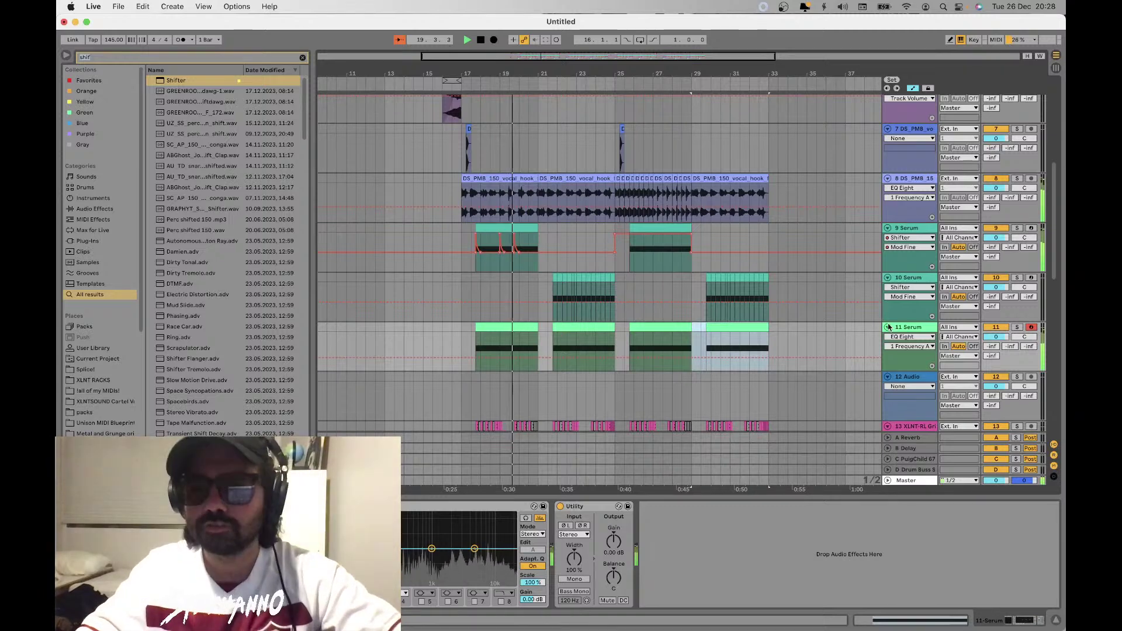
# Insert an empty audio track beneath the third Serum track and stop playback
pyautogui.click(912, 337)
pyautogui.click(915, 335)
pyautogui.press('super+t')
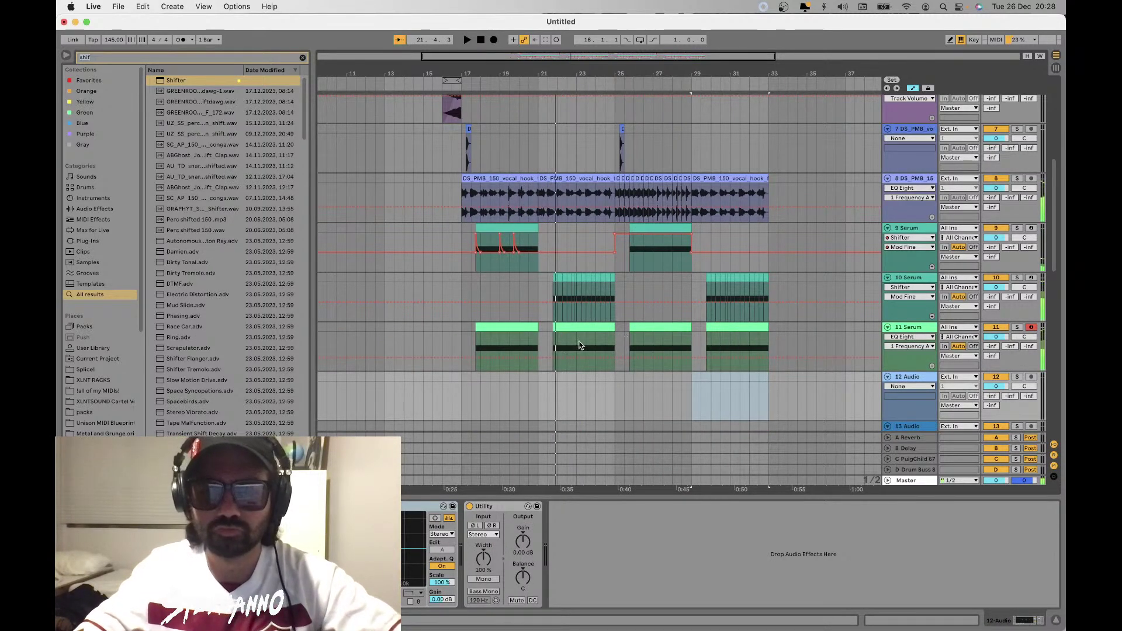
pyautogui.click(538, 336)
pyautogui.press('space')
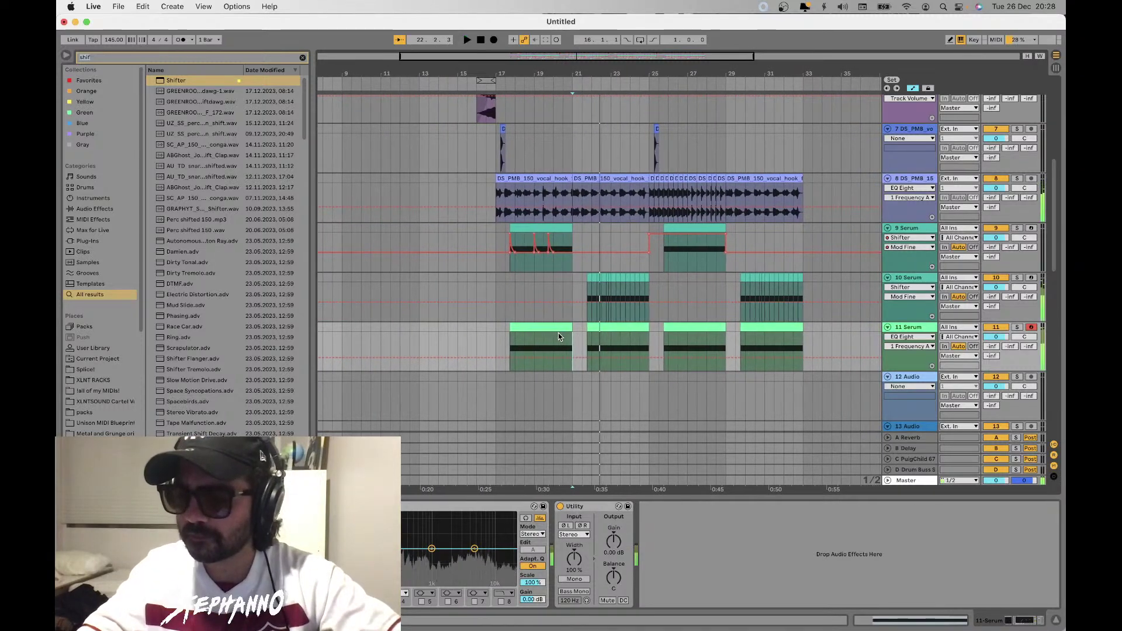
# Duplicate the hi-sub Serum track and delete alternating clips so the two hi-sub tracks take turns under the bass tracks
pyautogui.moveTo(573, 336); pyautogui.dragTo(636, 377)
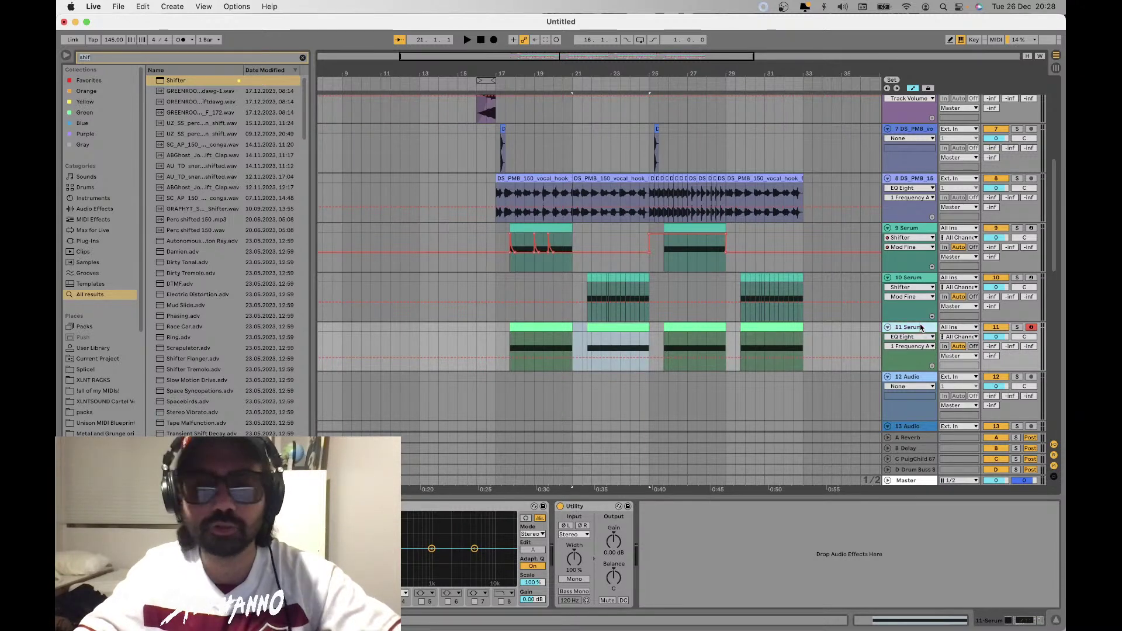
pyautogui.press('super+d')
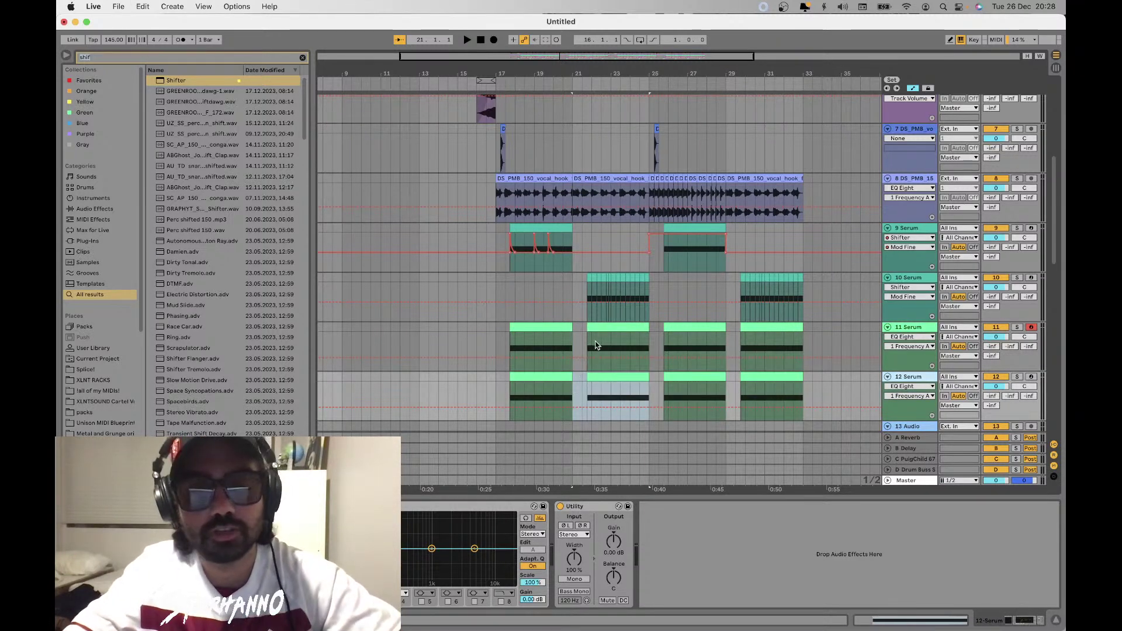
pyautogui.click(603, 328)
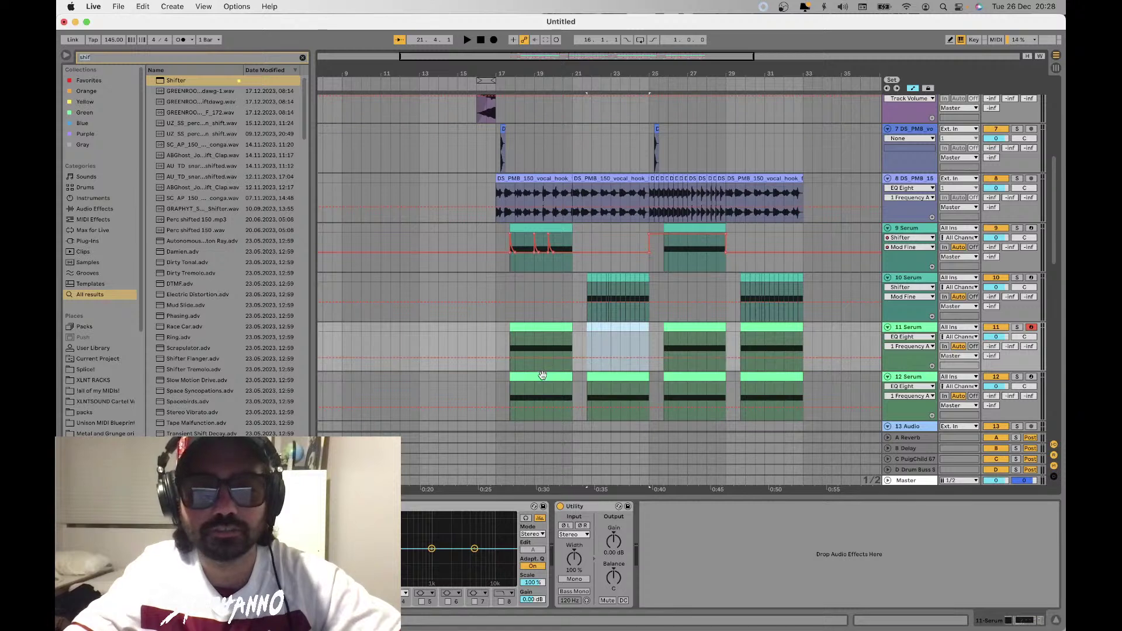
pyautogui.moveTo(542, 375); pyautogui.dragTo(544, 375)
pyautogui.click(696, 374)
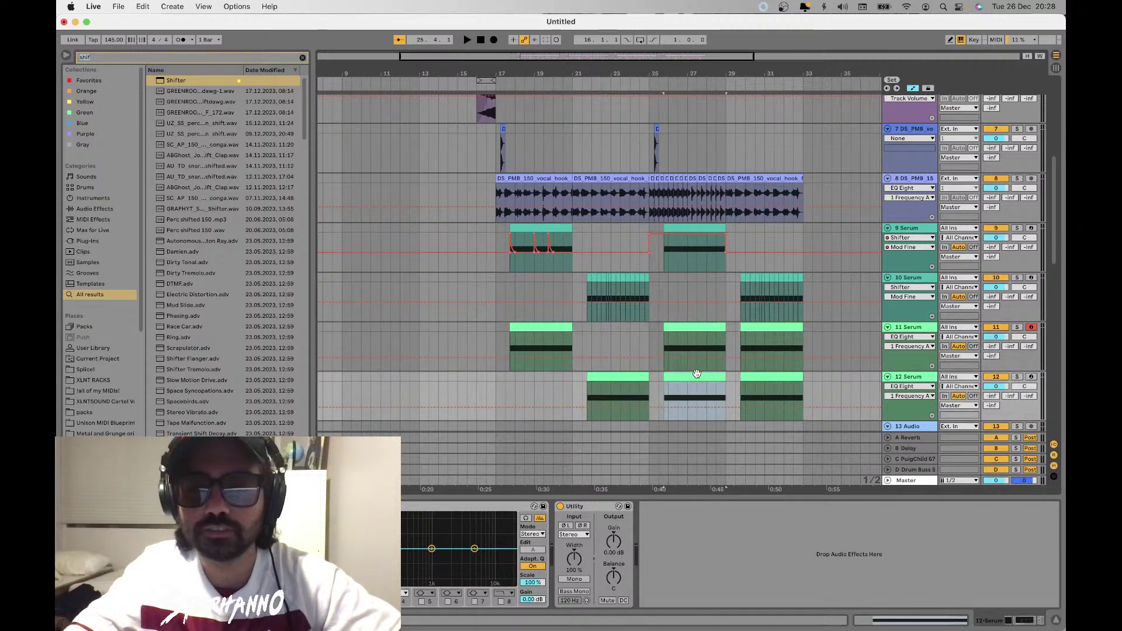
pyautogui.click(752, 329)
pyautogui.click(578, 383)
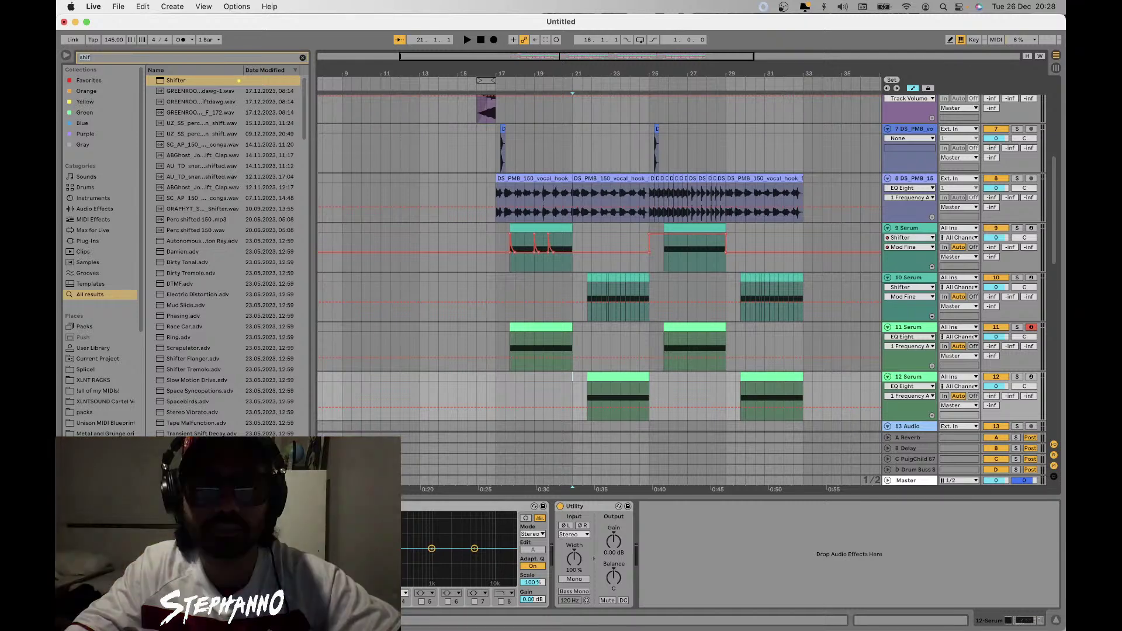
# Search the duplicated track's Serum presets for "lambo", load "Hi Sub (Lambo)" and close the plugin window
pyautogui.press('super+alt+p')
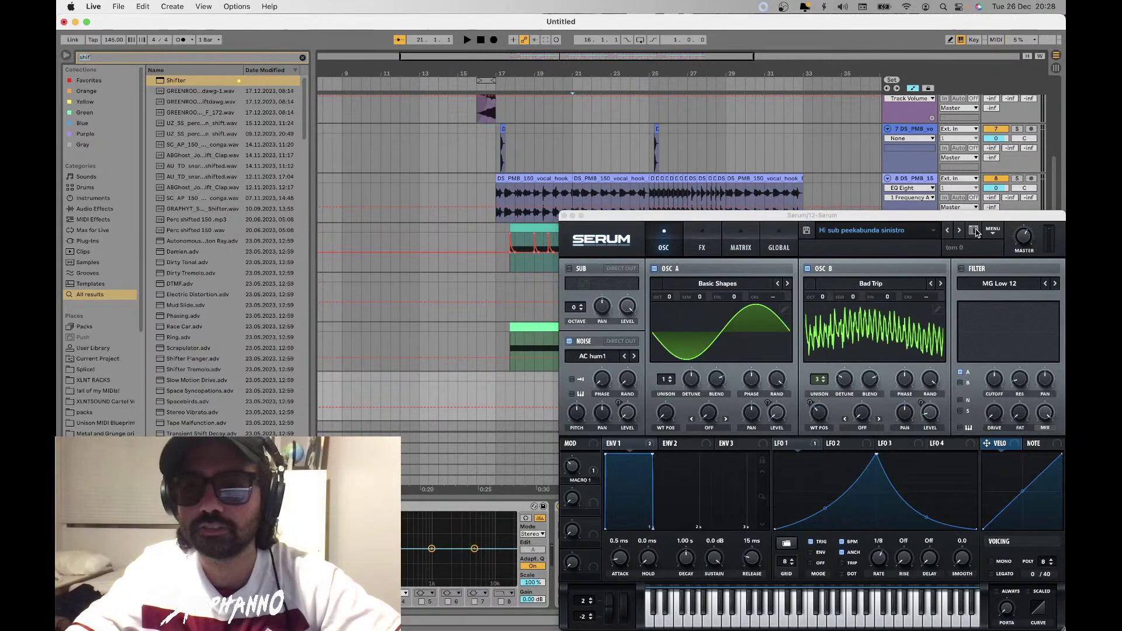
pyautogui.click(974, 231)
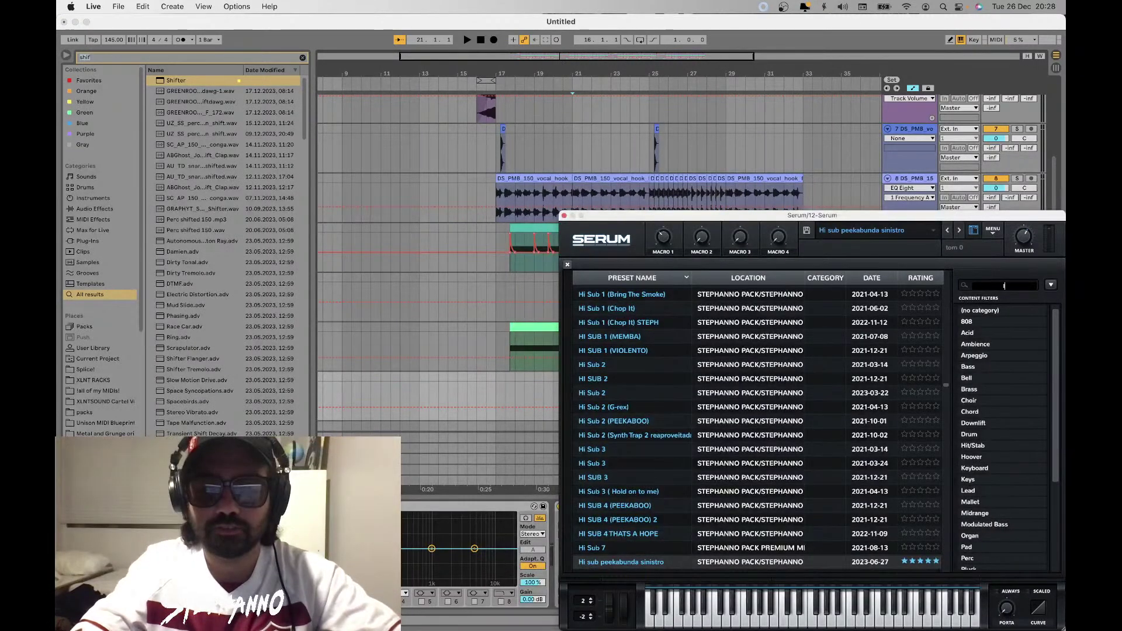
pyautogui.write('lambo')
pyautogui.press('Return')
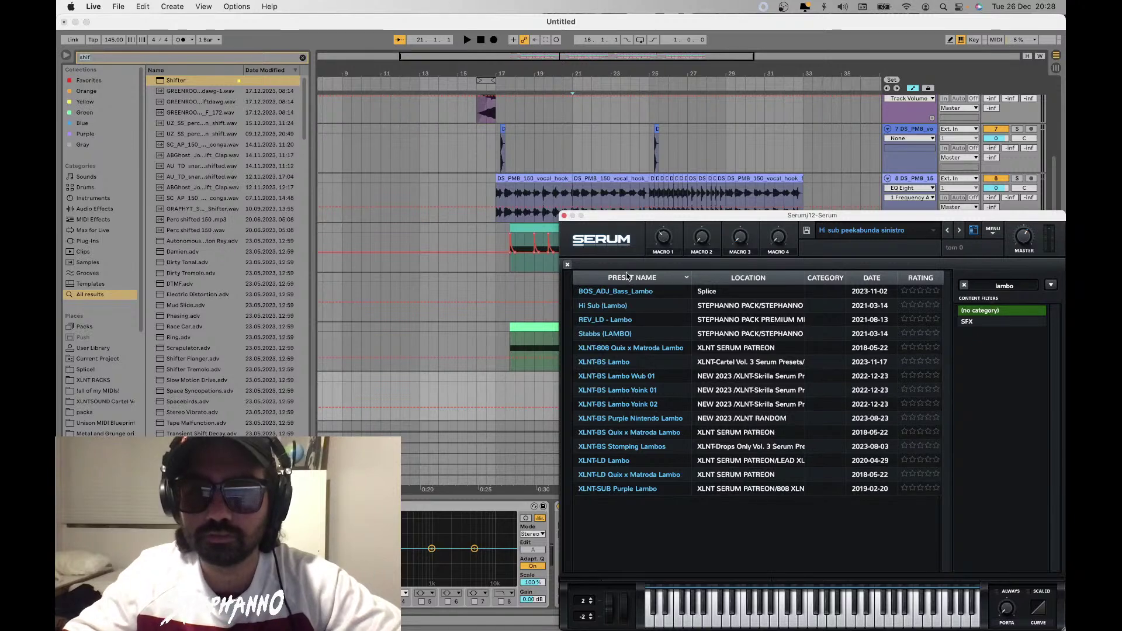
pyautogui.click(614, 306)
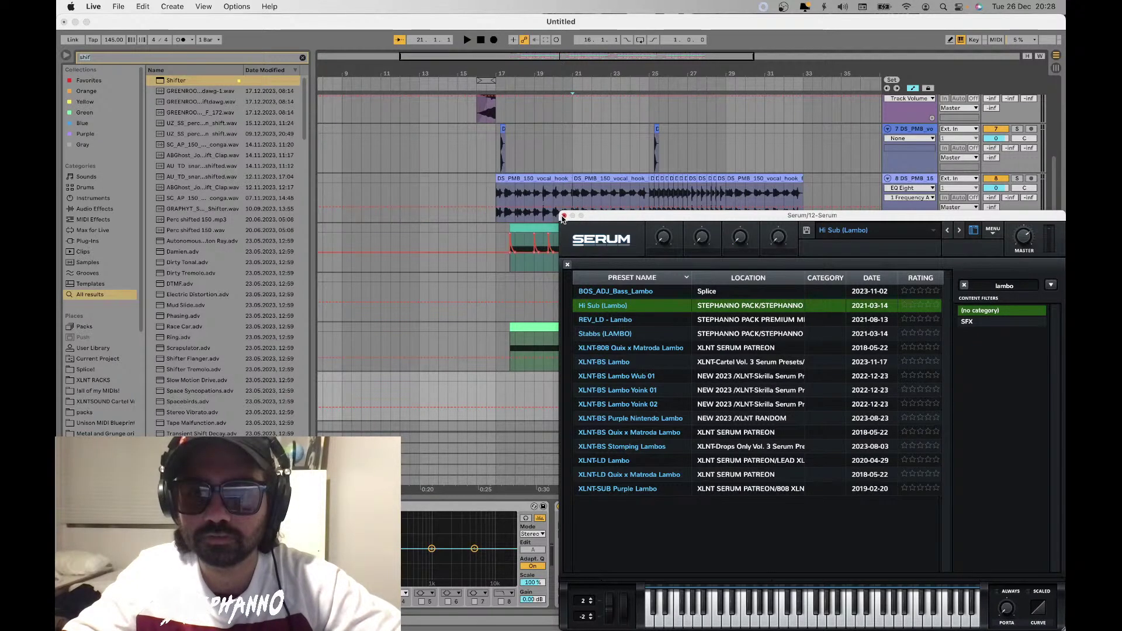
pyautogui.click(565, 216)
# Play the second hi-sub section and lower the duplicated Serum track's volume to -12.0 dB
pyautogui.press('space')
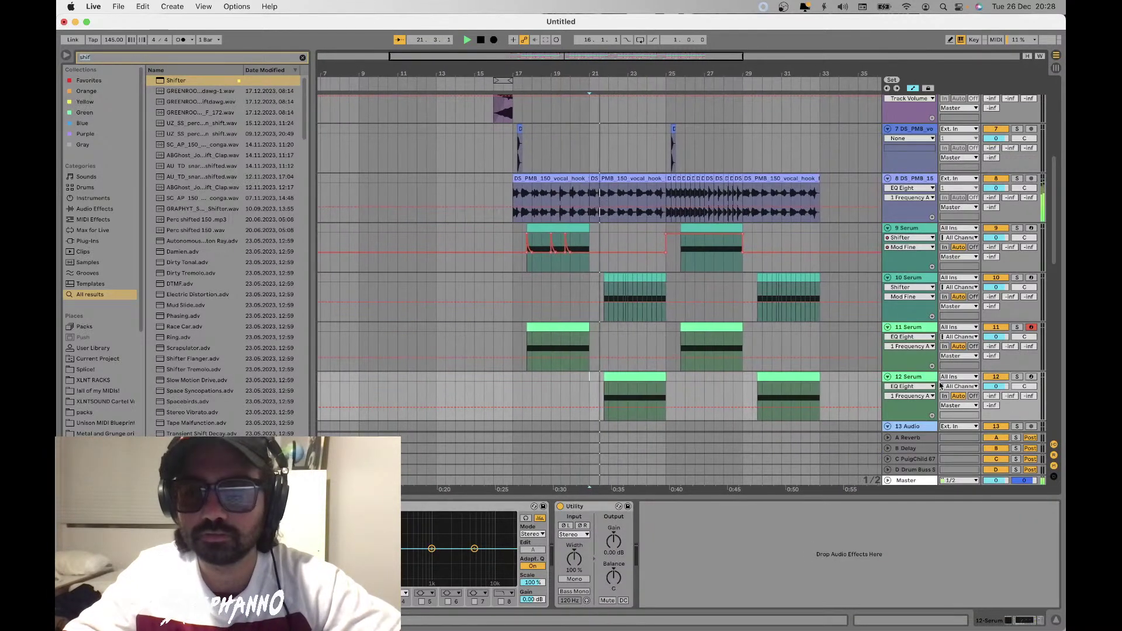
pyautogui.click(989, 389)
pyautogui.moveTo(990, 389); pyautogui.dragTo(990, 409)
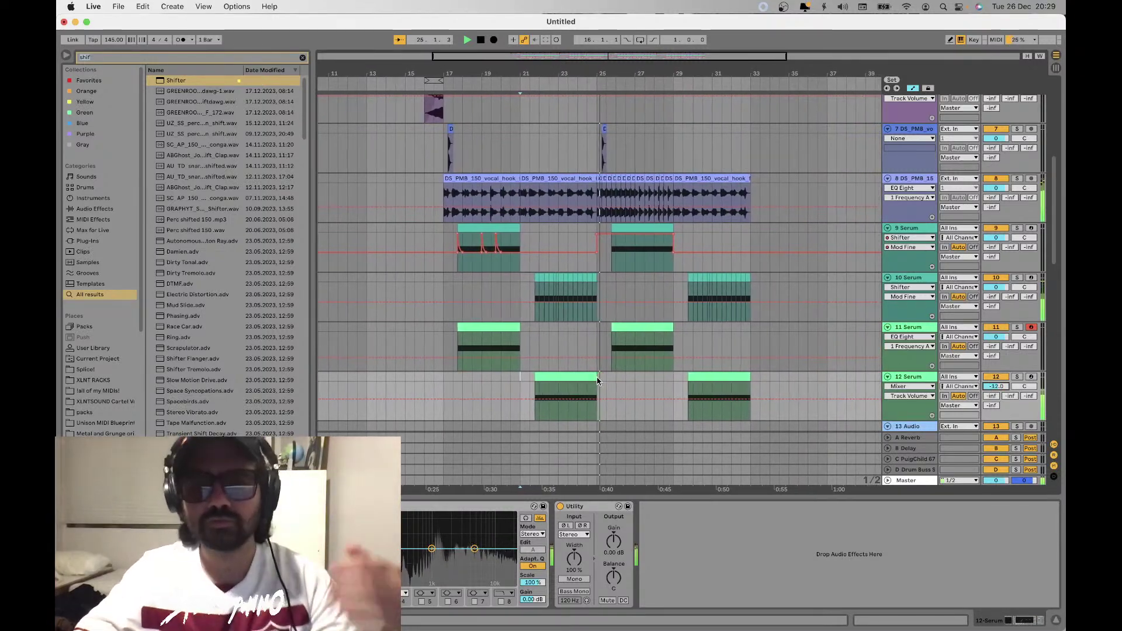
# Replay the drop from just before bar 17 and add another audio track below the duplicated Serum track
pyautogui.scroll(3, 599, 378)
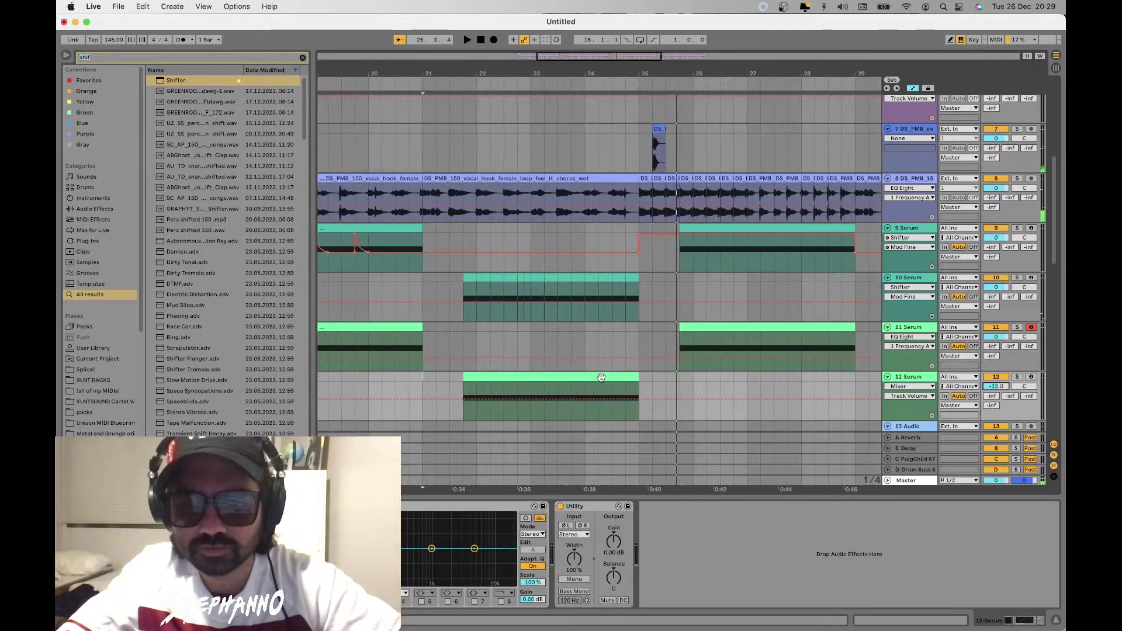
pyautogui.scroll(-2, 623, 385)
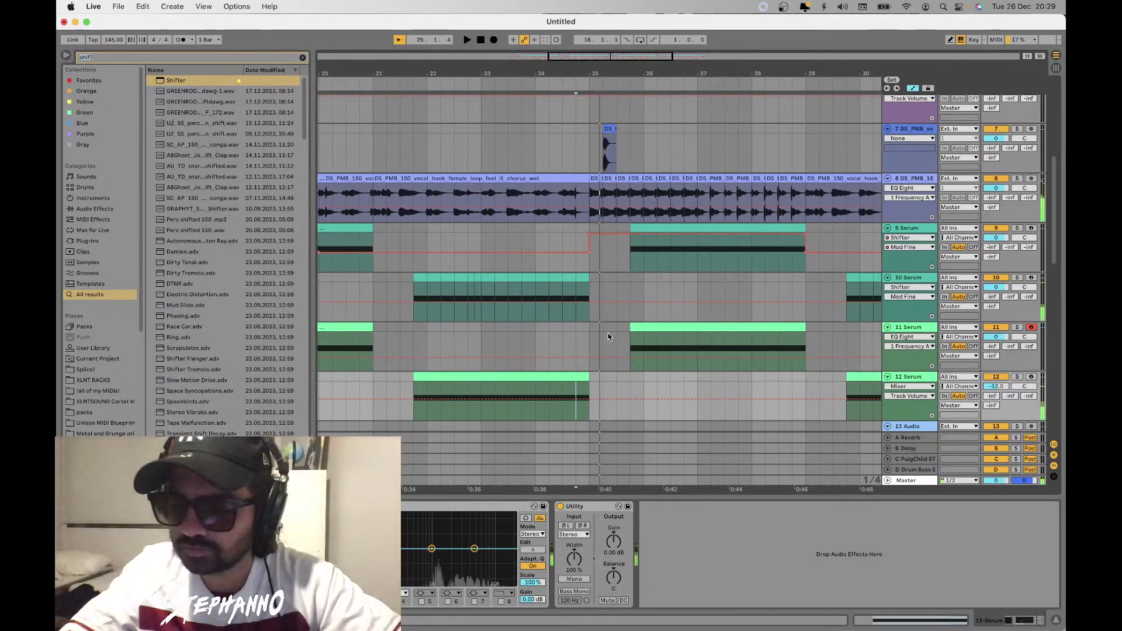
pyautogui.click(367, 293)
pyautogui.scroll(-4, 384, 287)
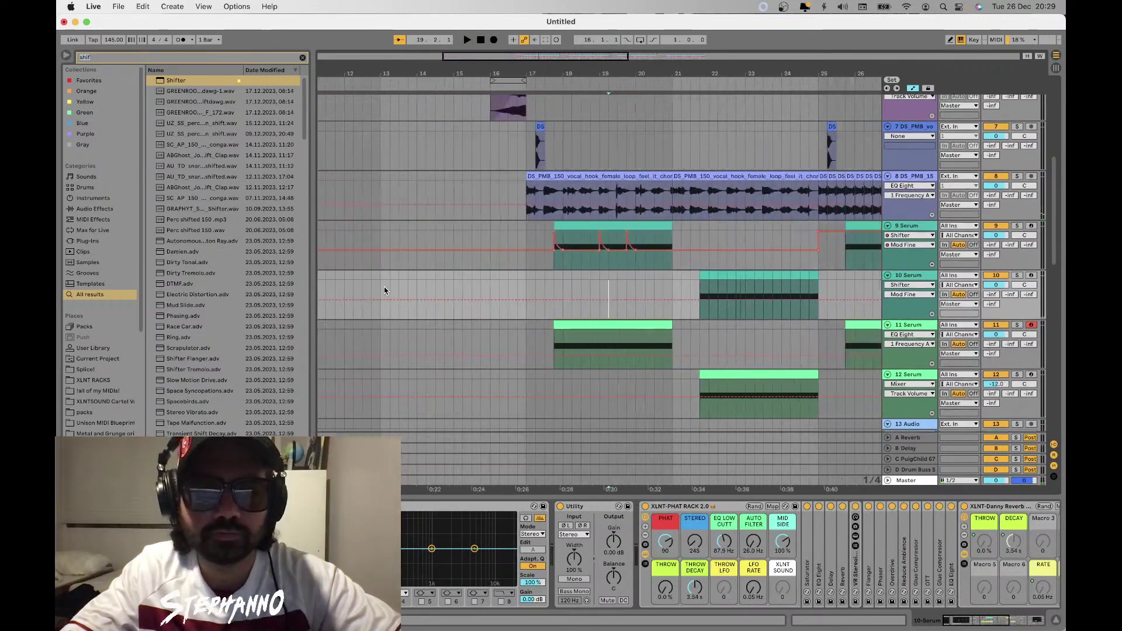
pyautogui.press('space')
pyautogui.click(904, 374)
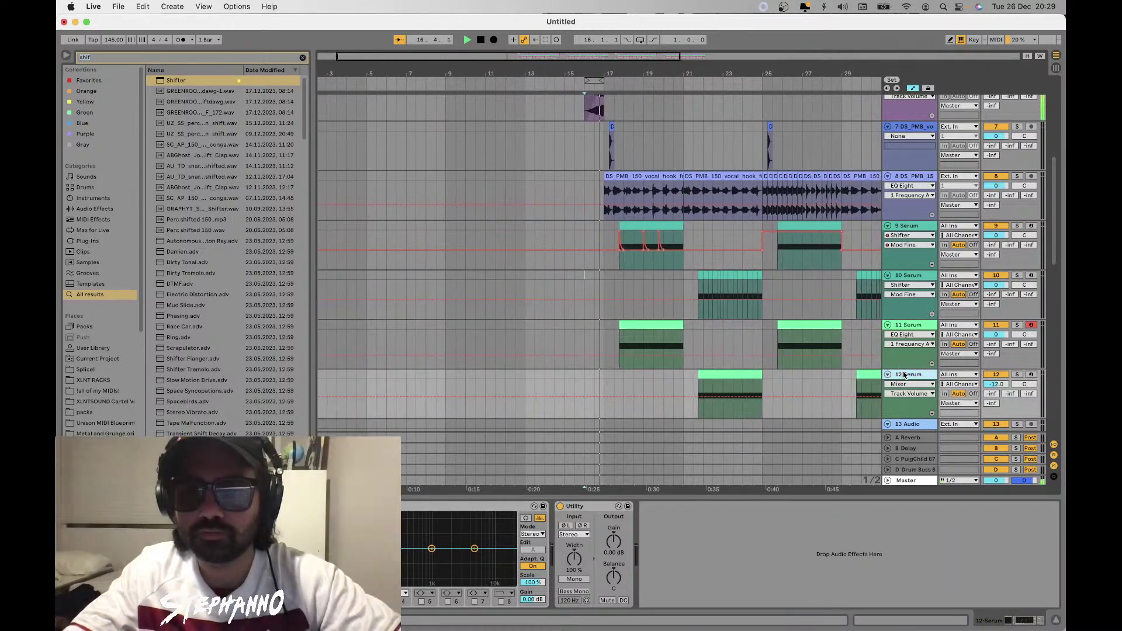
pyautogui.click(906, 424)
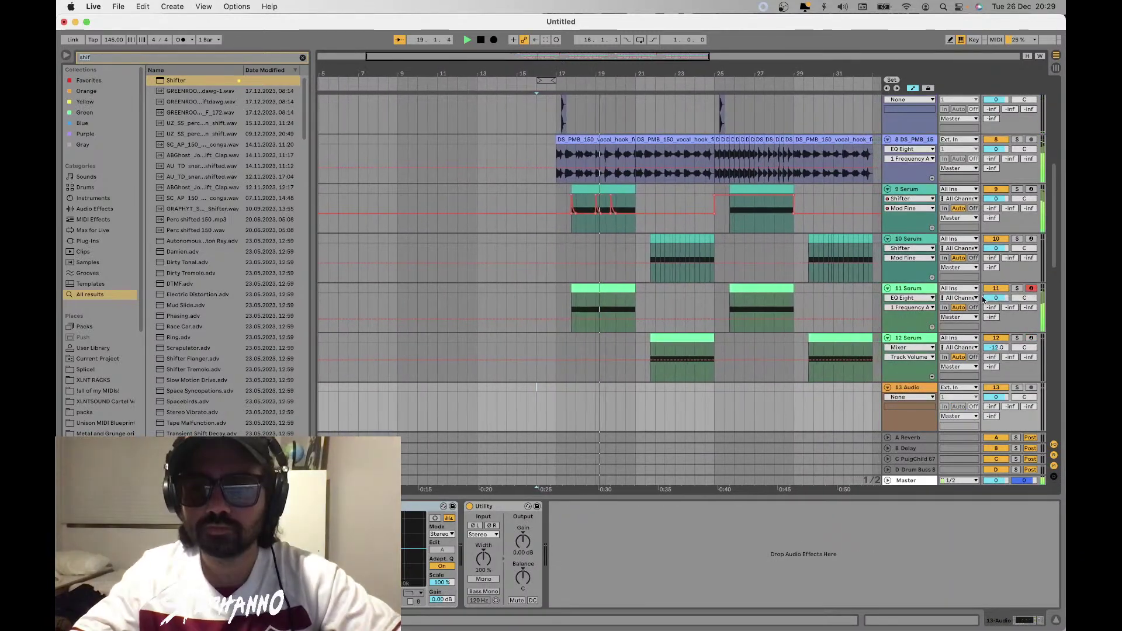
# Lower the first hi-sub track's volume to -4.0 dB and the second hi-sub track's to -15.1 dB during playback
pyautogui.click(572, 296)
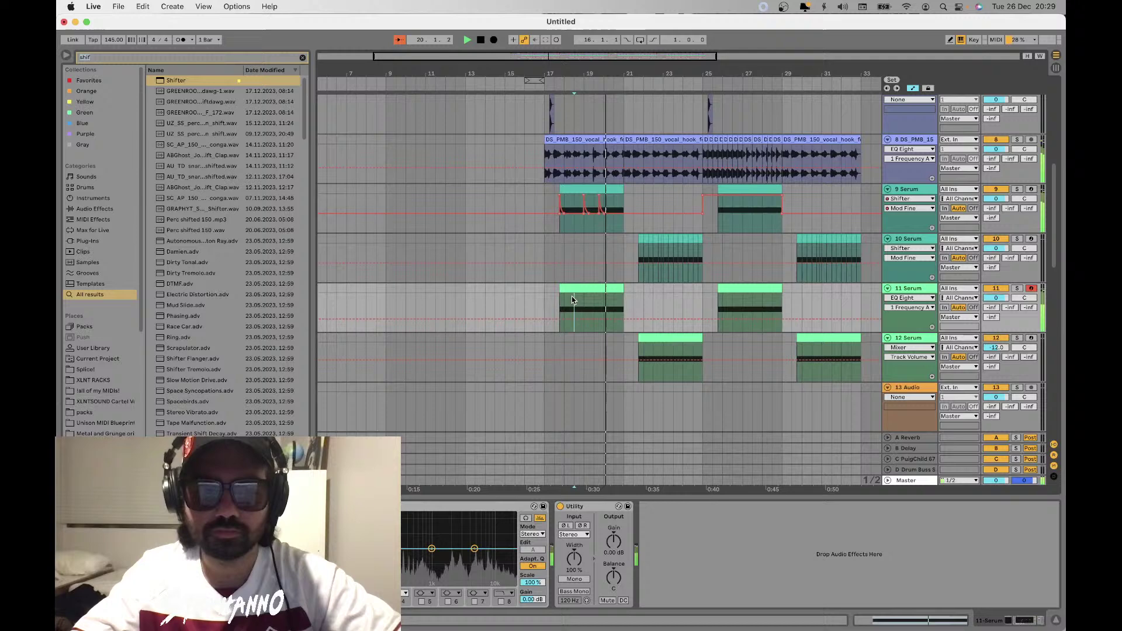
pyautogui.click(636, 345)
pyautogui.moveTo(996, 298); pyautogui.dragTo(996, 341)
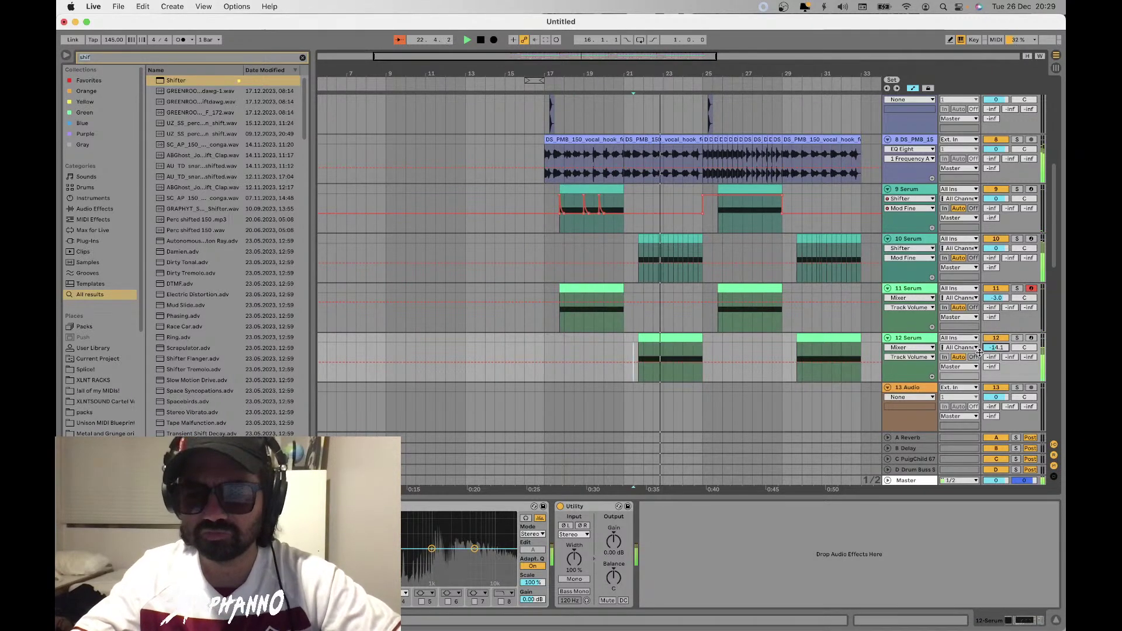
pyautogui.press('-')
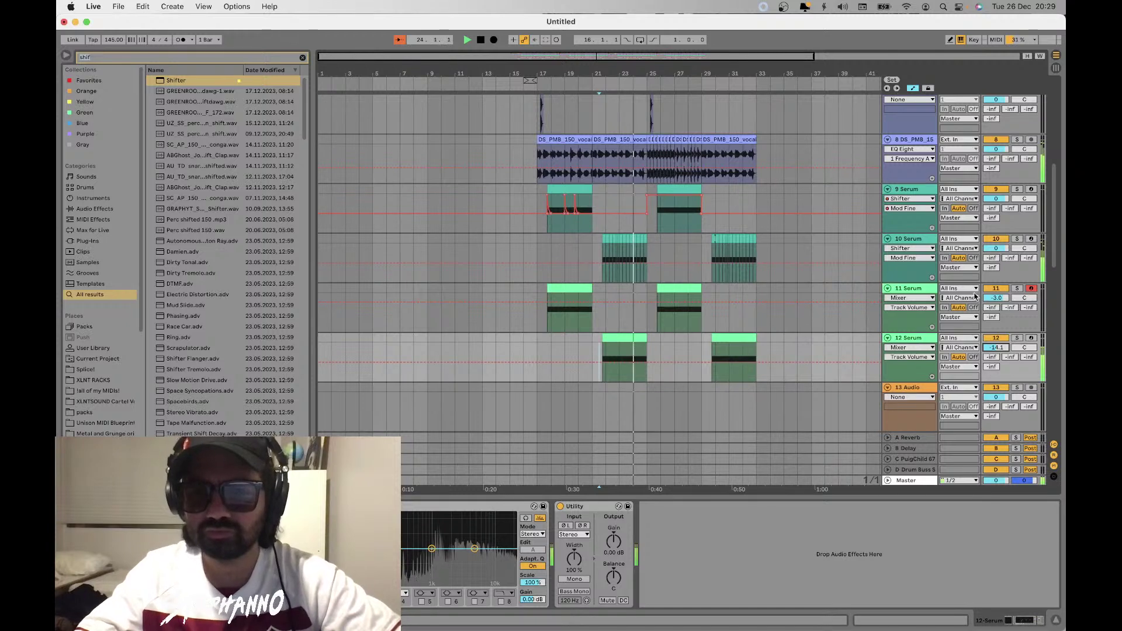
pyautogui.click(997, 290)
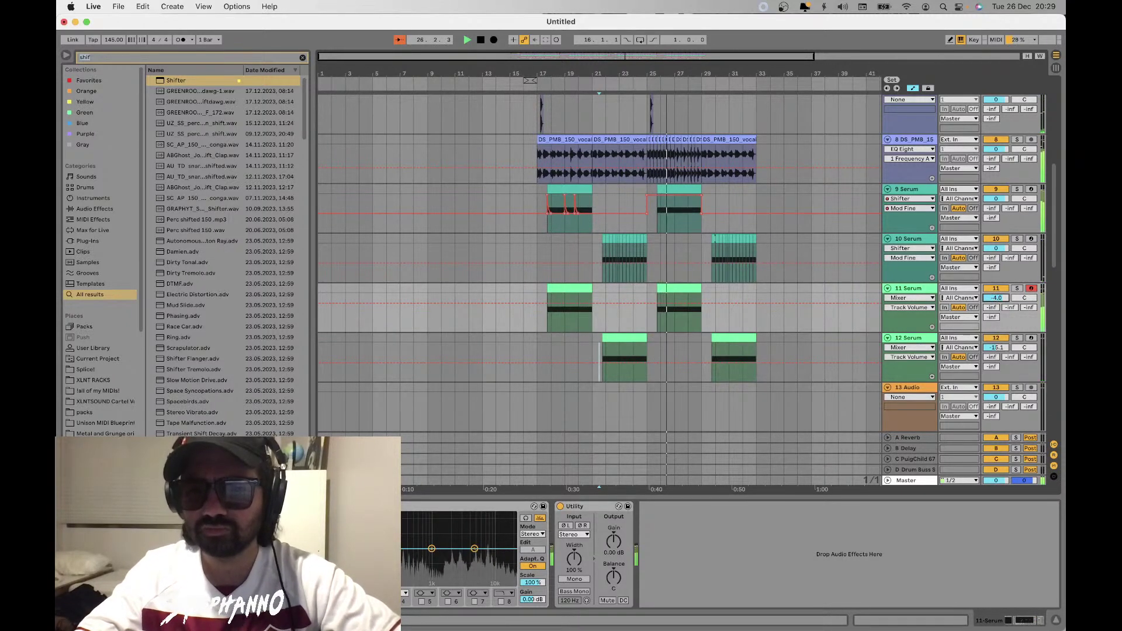
pyautogui.scroll(-3, 816, 363)
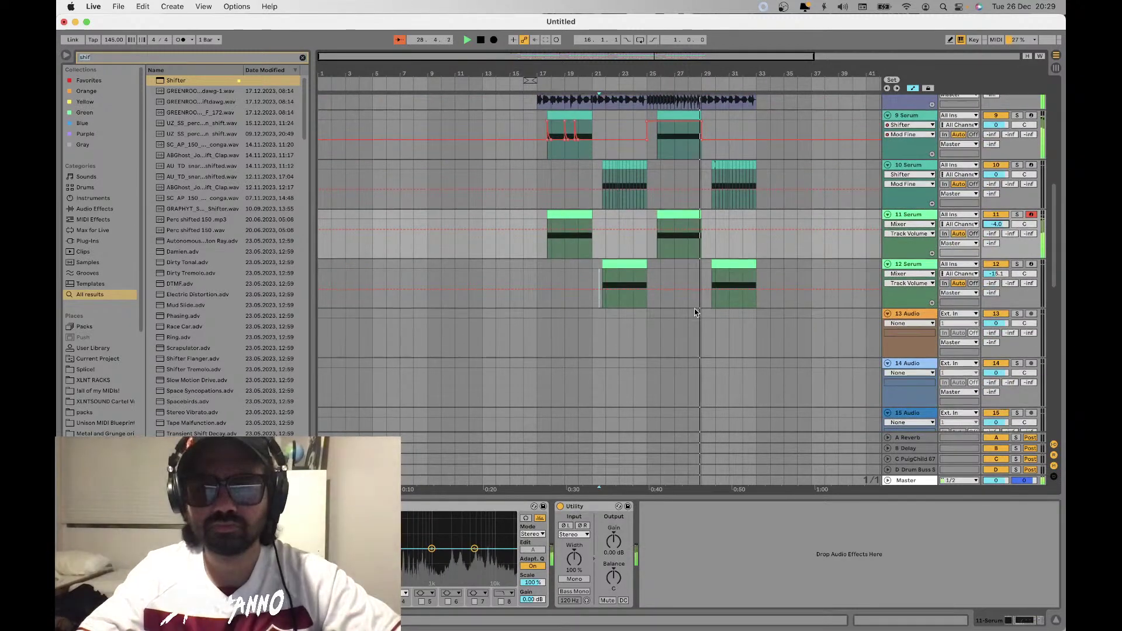
pyautogui.scroll(4, 687, 252)
pyautogui.click(677, 183)
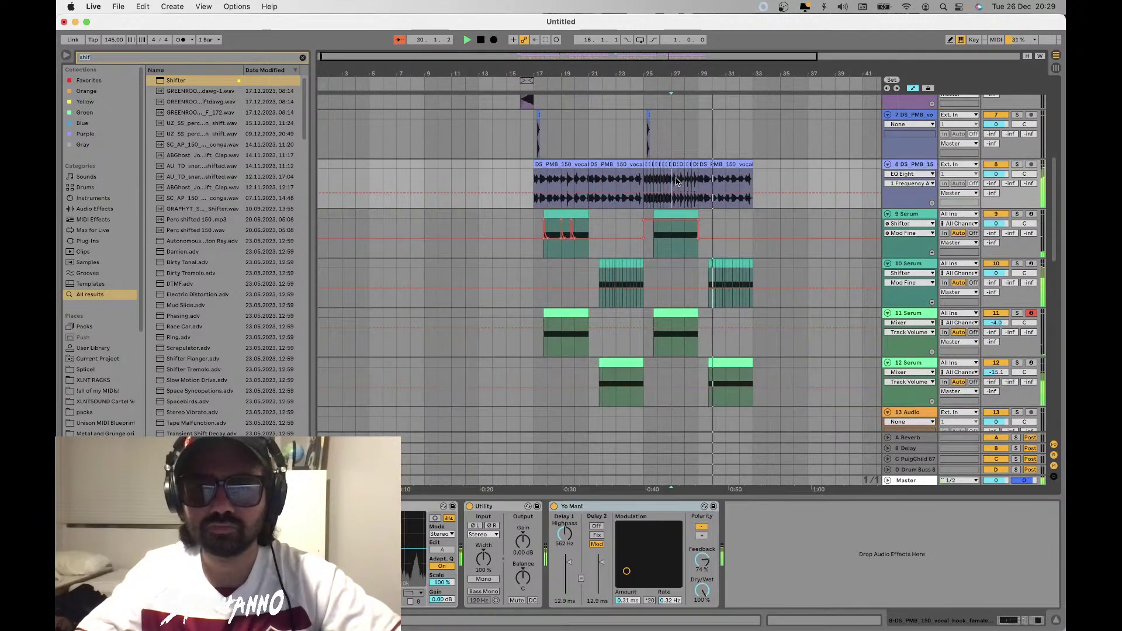
pyautogui.scroll(2, 677, 182)
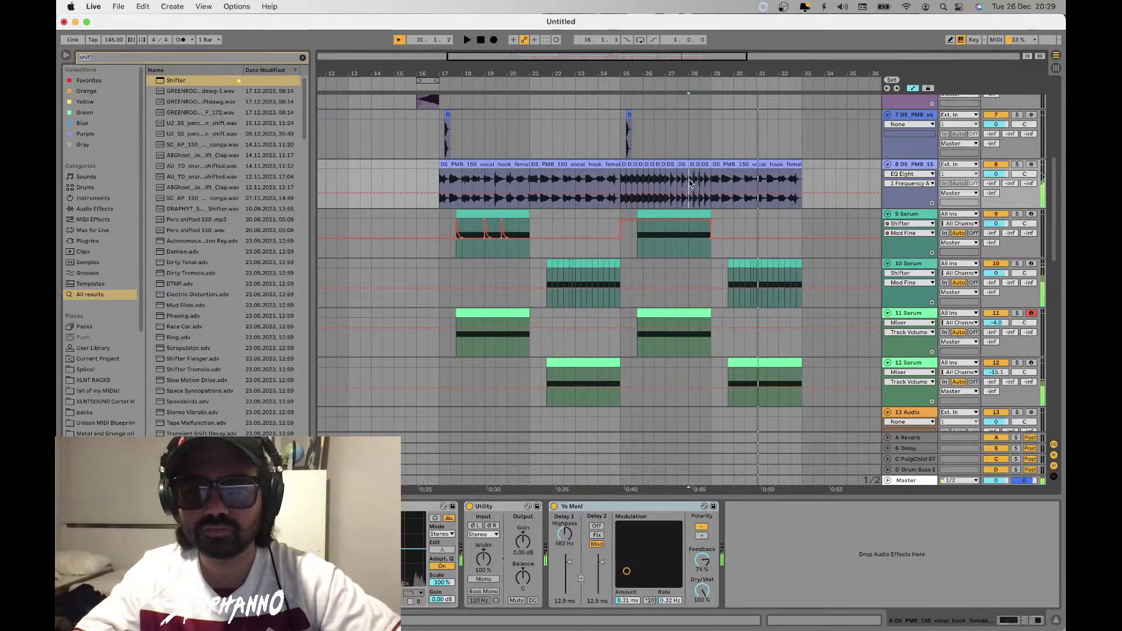
# Search the browser for "vai" and place the vocal sample "Vai r† r† r†.wav" on the audio track below the Serum tracks
pyautogui.scroll(-4, 545, 212)
pyautogui.click(302, 57)
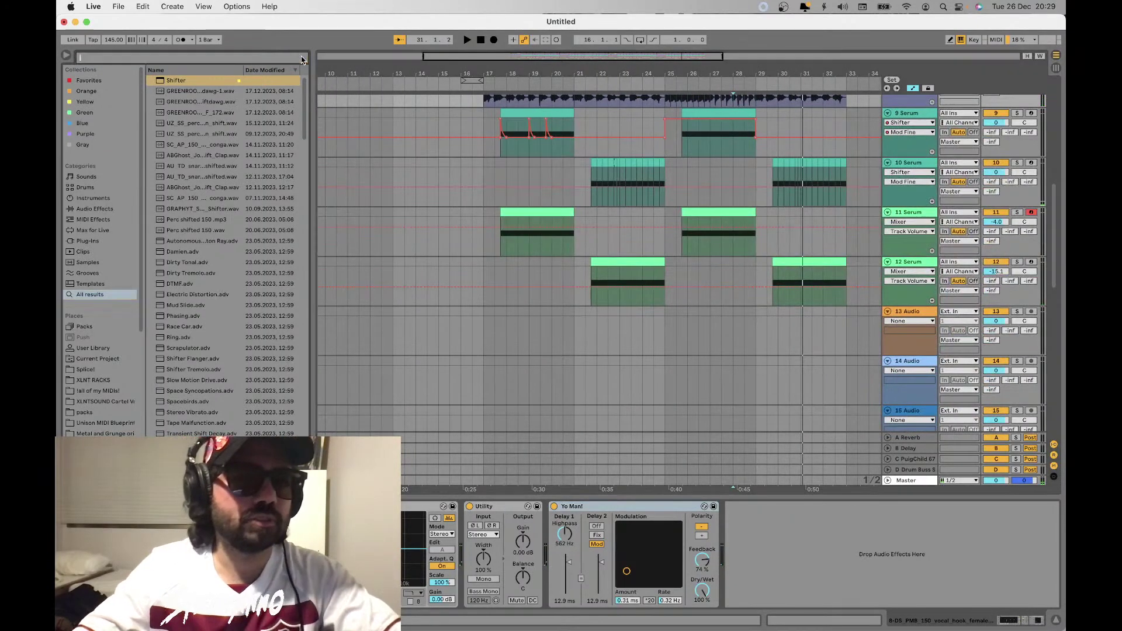
pyautogui.write('vai')
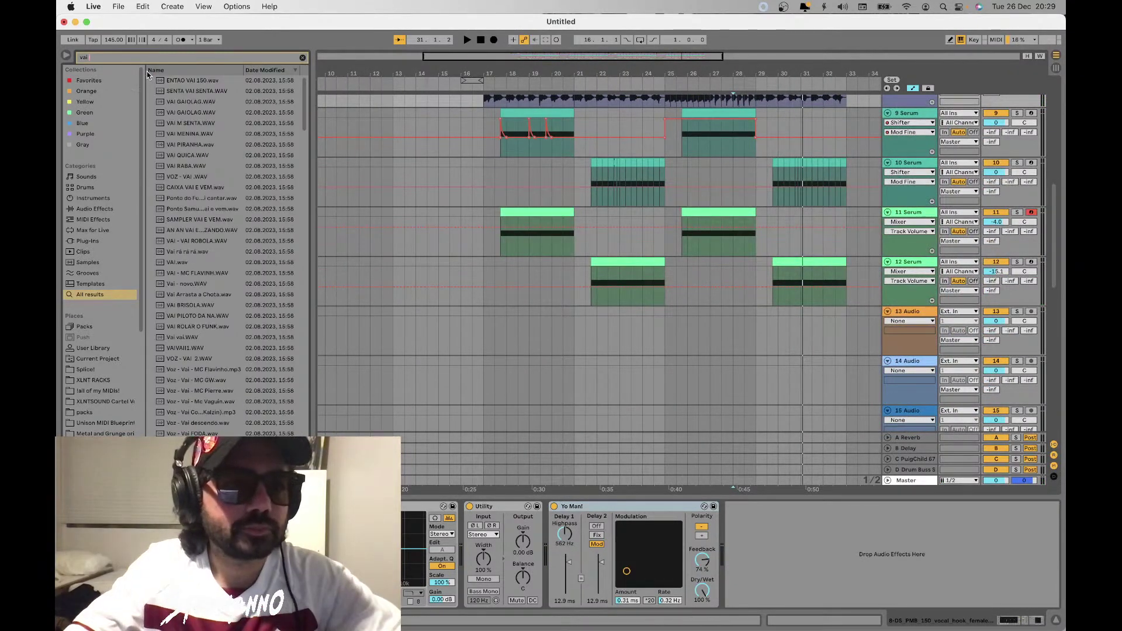
pyautogui.scroll(-10, 208, 352)
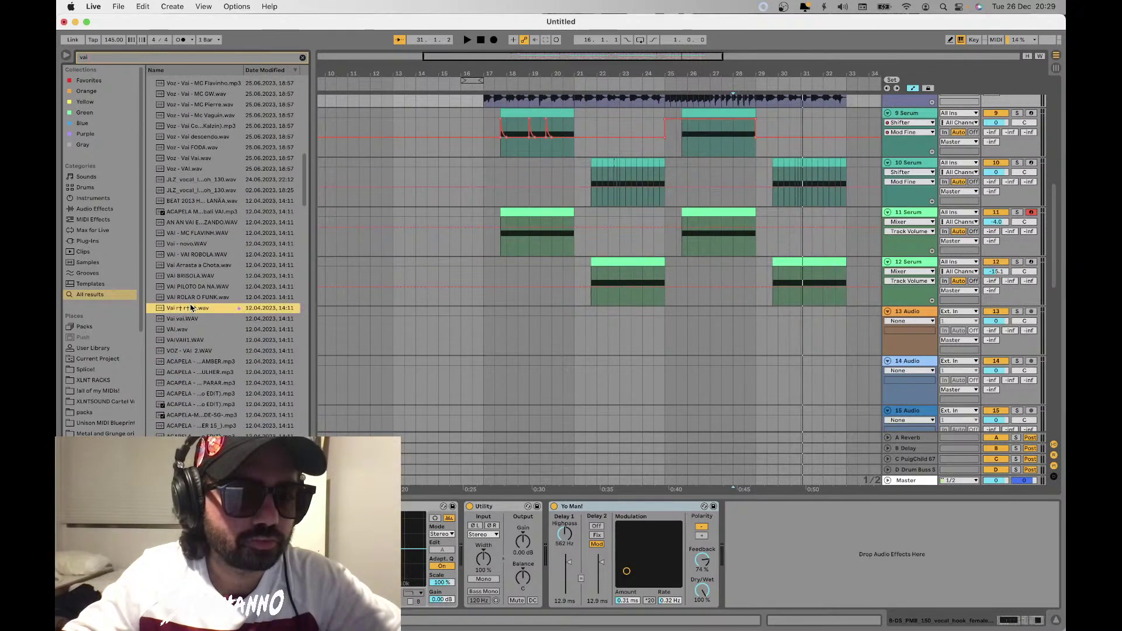
pyautogui.moveTo(325, 300); pyautogui.dragTo(681, 311)
# Trim the vocal sample to a short slice before the first Serum clip, around bar 17.2, and audition it from bar 17
pyautogui.scroll(3, 491, 325)
pyautogui.press('Delete')
pyautogui.moveTo(501, 314); pyautogui.dragTo(590, 311)
pyautogui.click(486, 323)
pyautogui.press('space')
pyautogui.click(563, 317)
pyautogui.press('space')
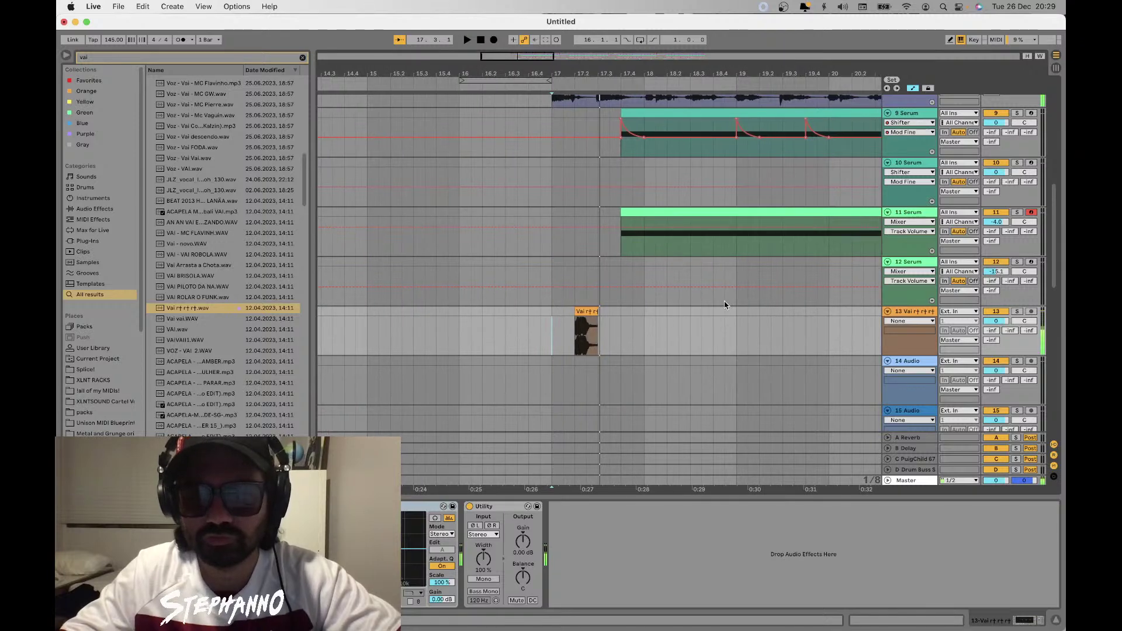
# Show the vocal slice's waveform and replay the slice against the drop
pyautogui.click(584, 325)
pyautogui.press('space')
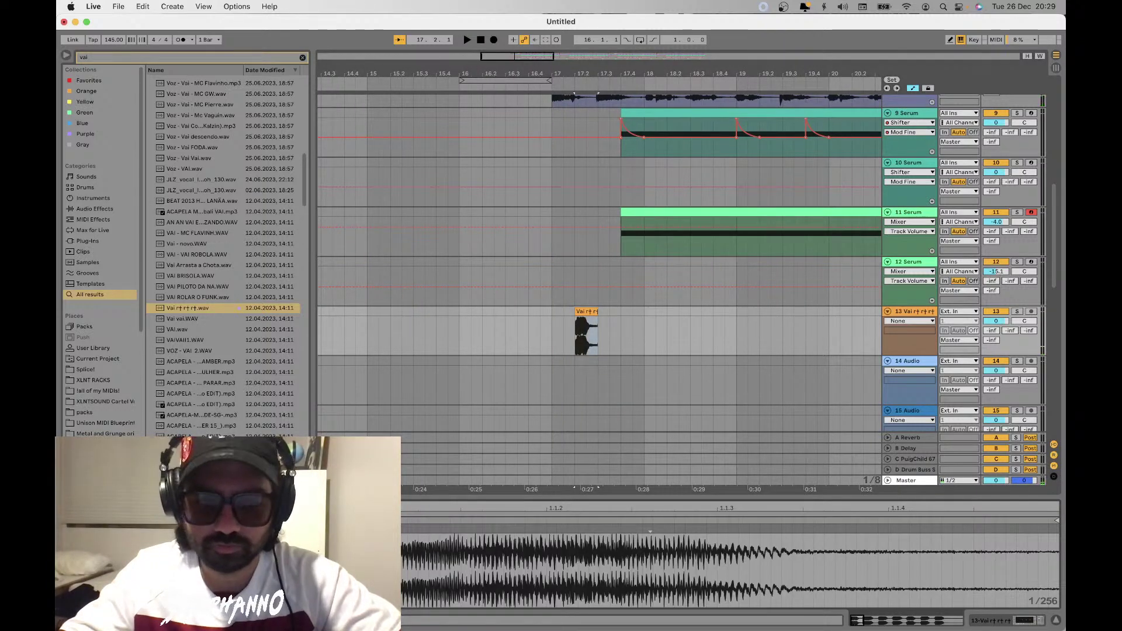
pyautogui.press('space')
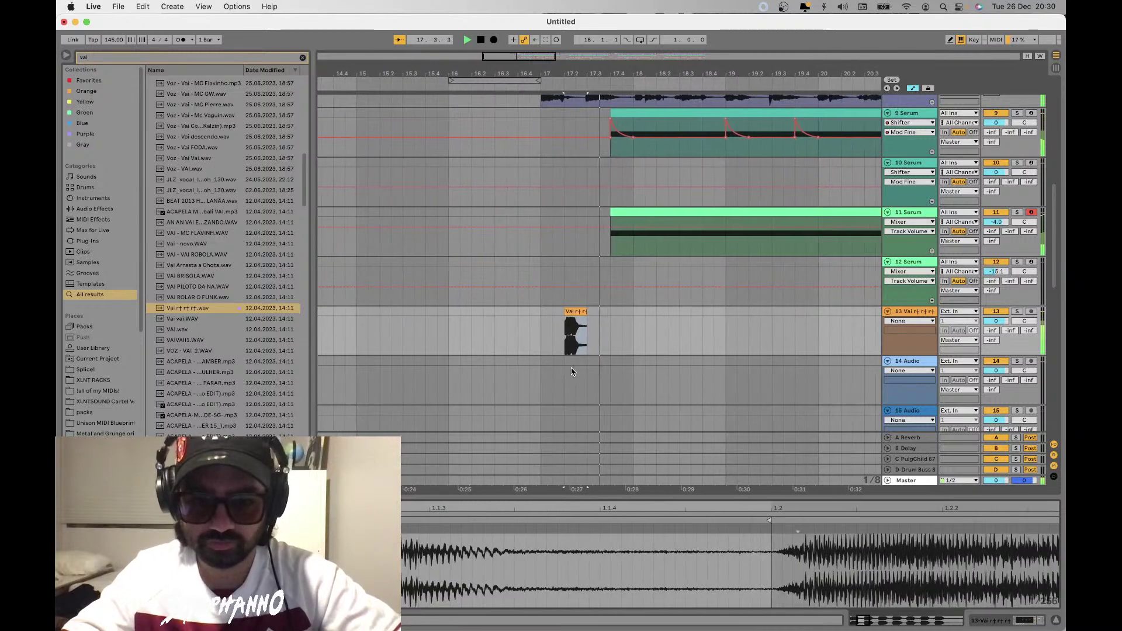
# Repeat the vocal slice along its track from bar 17 to about bar 26 and lower the track's volume to -14.0 dB during playback
pyautogui.press('-')
pyautogui.press('-')
pyautogui.press('space')
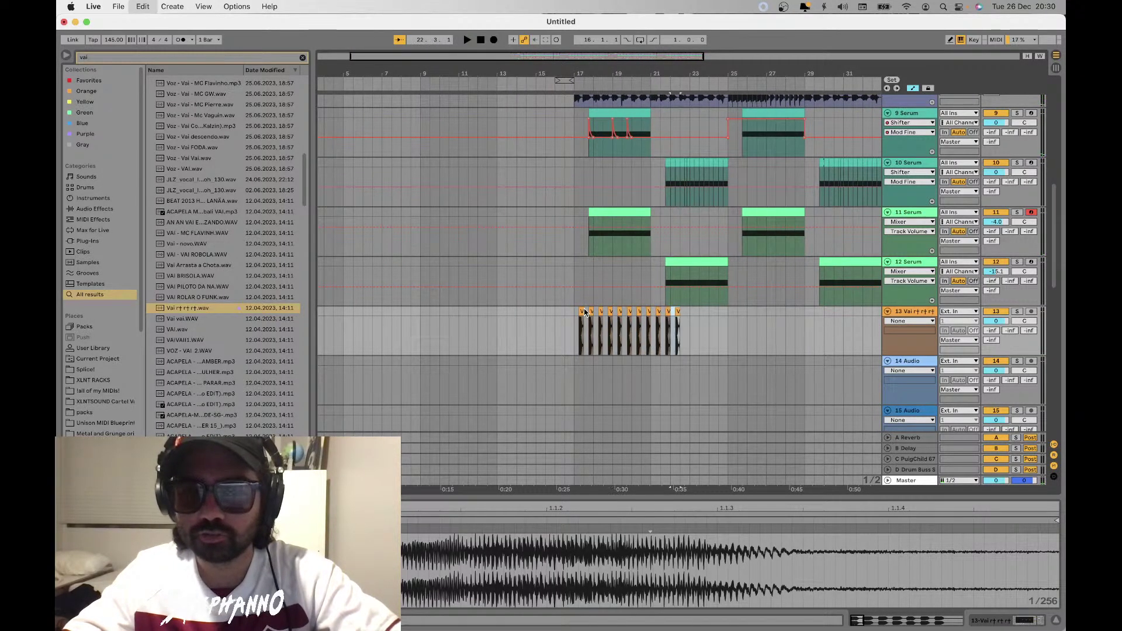
pyautogui.click(519, 328)
pyautogui.press('space')
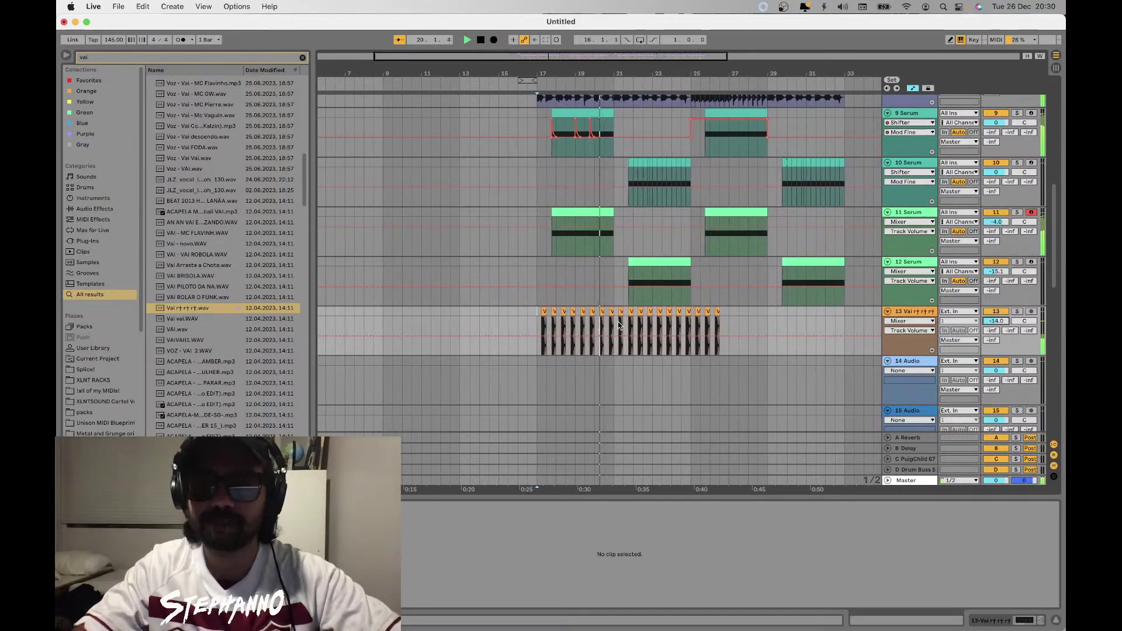
# Duplicate the row of vocal slices to fill the drop up to bar 33 and set the vocal track's volume to -15.0 dB
pyautogui.click(538, 312)
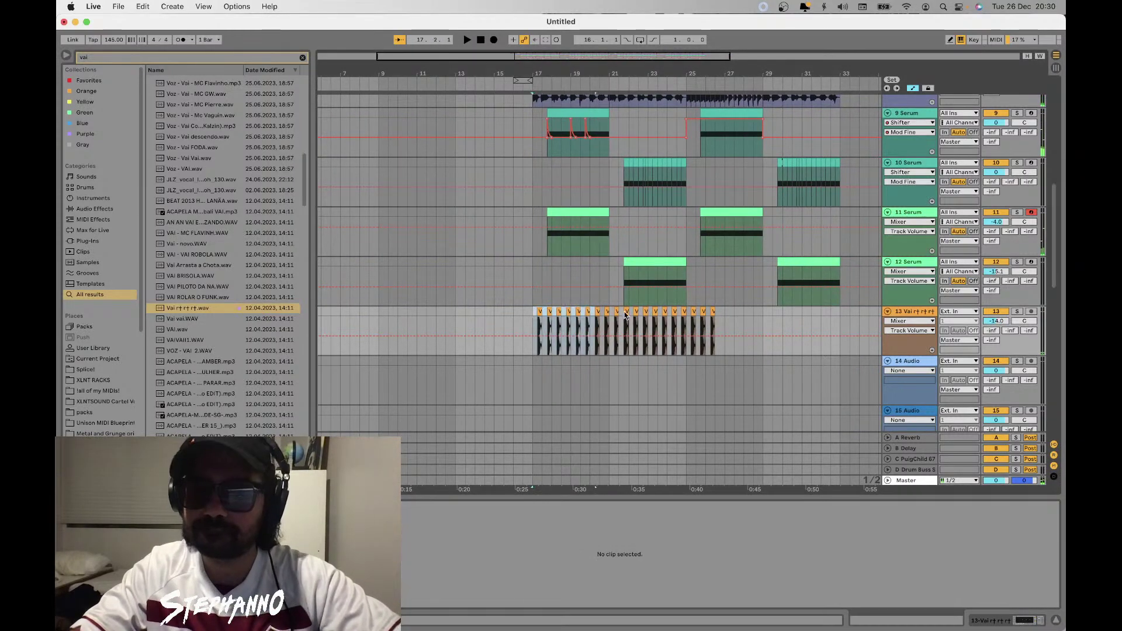
pyautogui.click(539, 312)
pyautogui.press('space')
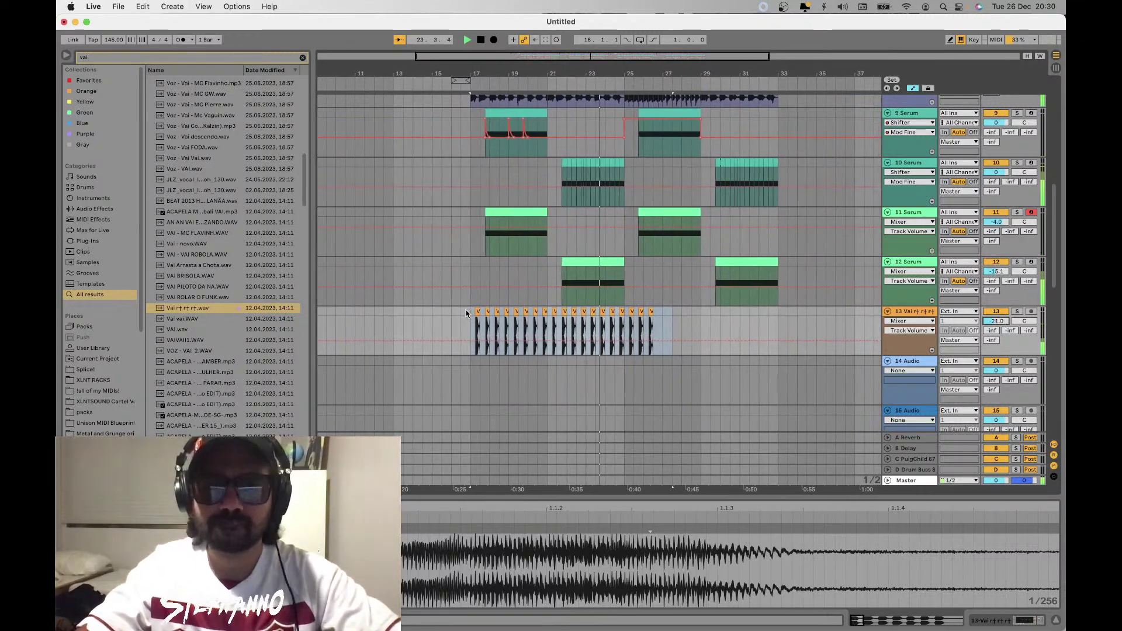
pyautogui.click(609, 314)
pyautogui.click(621, 315)
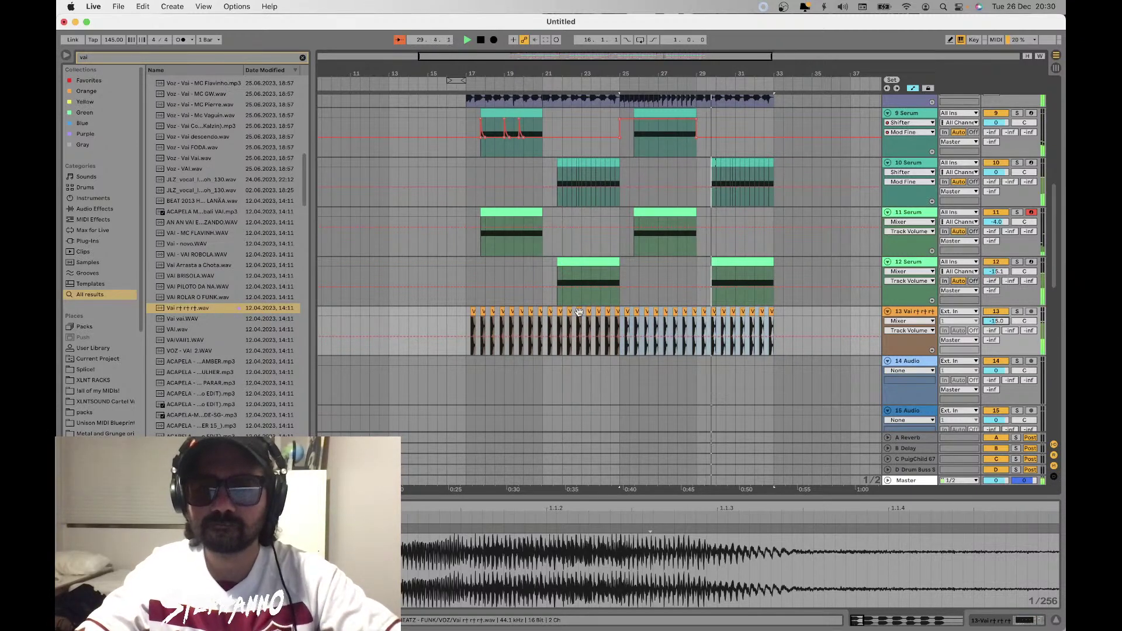
# Play the drop from about bar 15 and review the clips on all tracks of the arrangement
pyautogui.press('-')
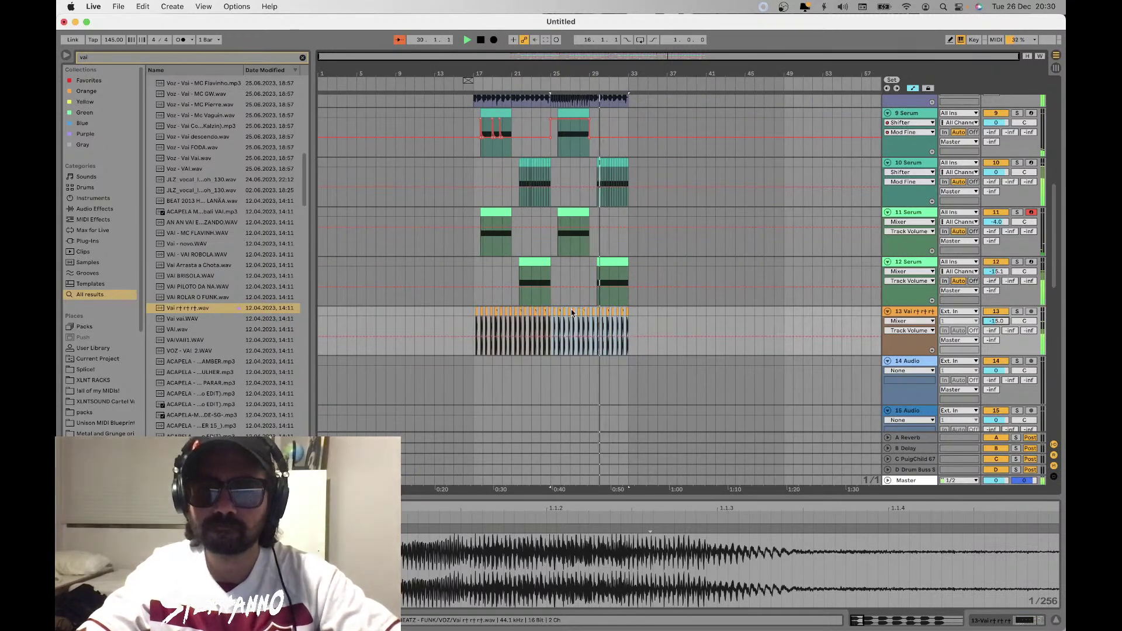
pyautogui.click(454, 268)
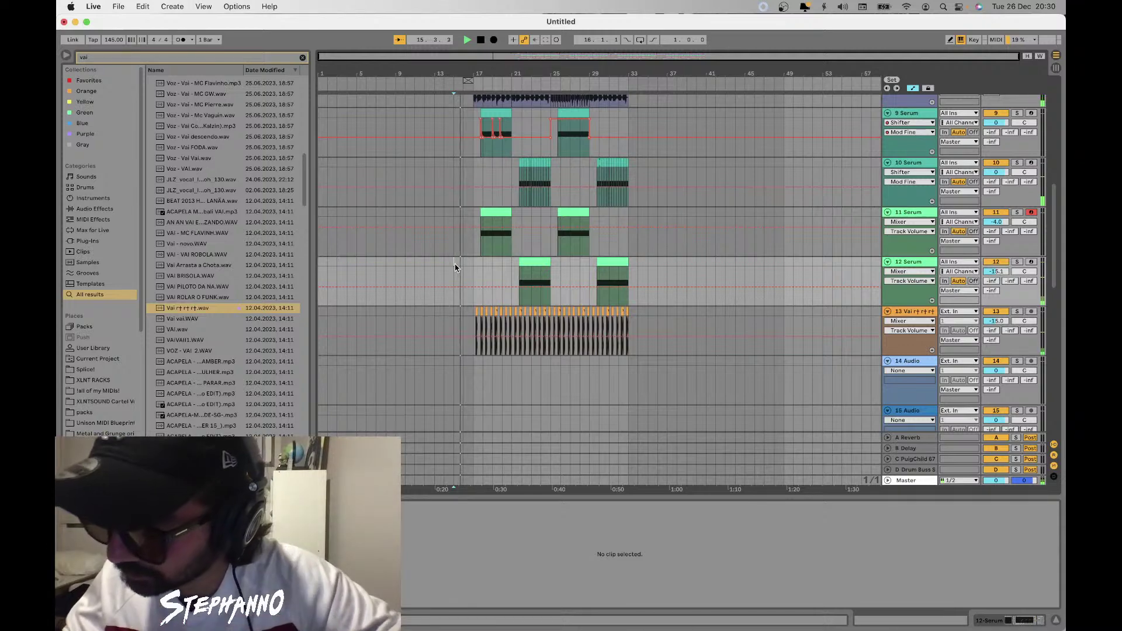
pyautogui.scroll(10, 455, 268)
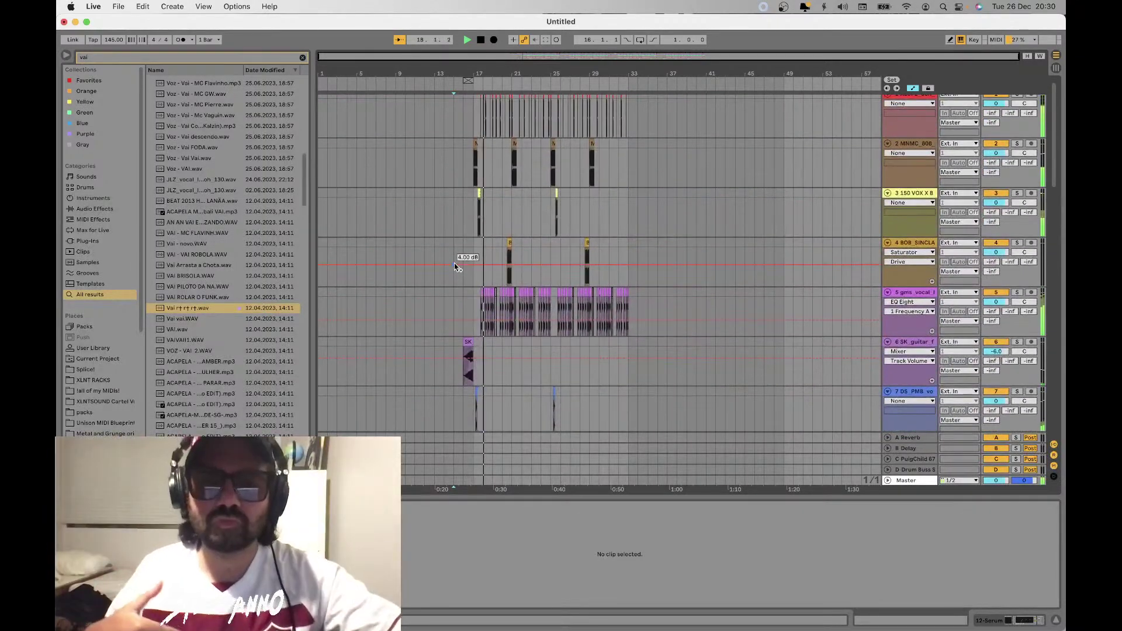
pyautogui.scroll(-10, 455, 268)
pyautogui.scroll(-1, 455, 268)
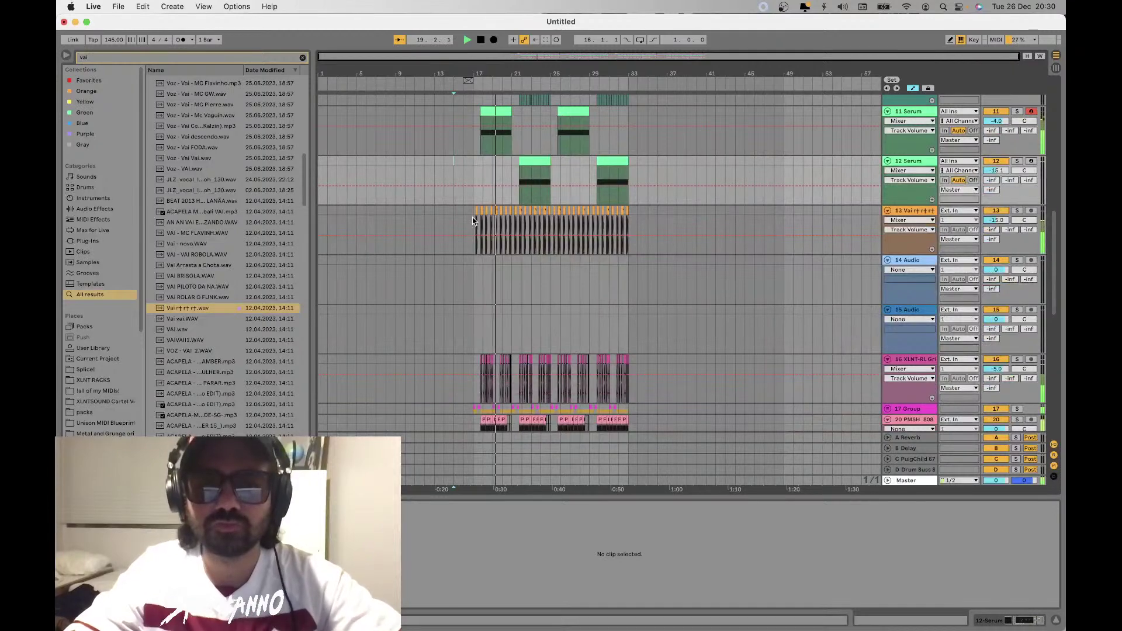
pyautogui.scroll(-3, 473, 220)
pyautogui.scroll(10, 473, 220)
pyautogui.scroll(-4, 472, 220)
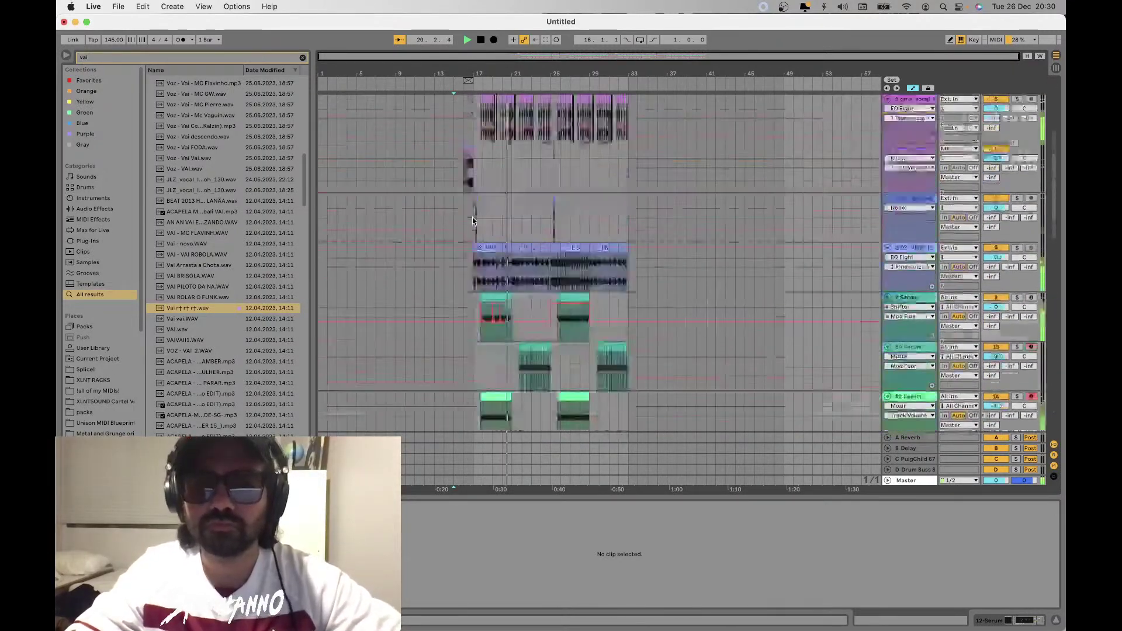
pyautogui.scroll(5, 472, 220)
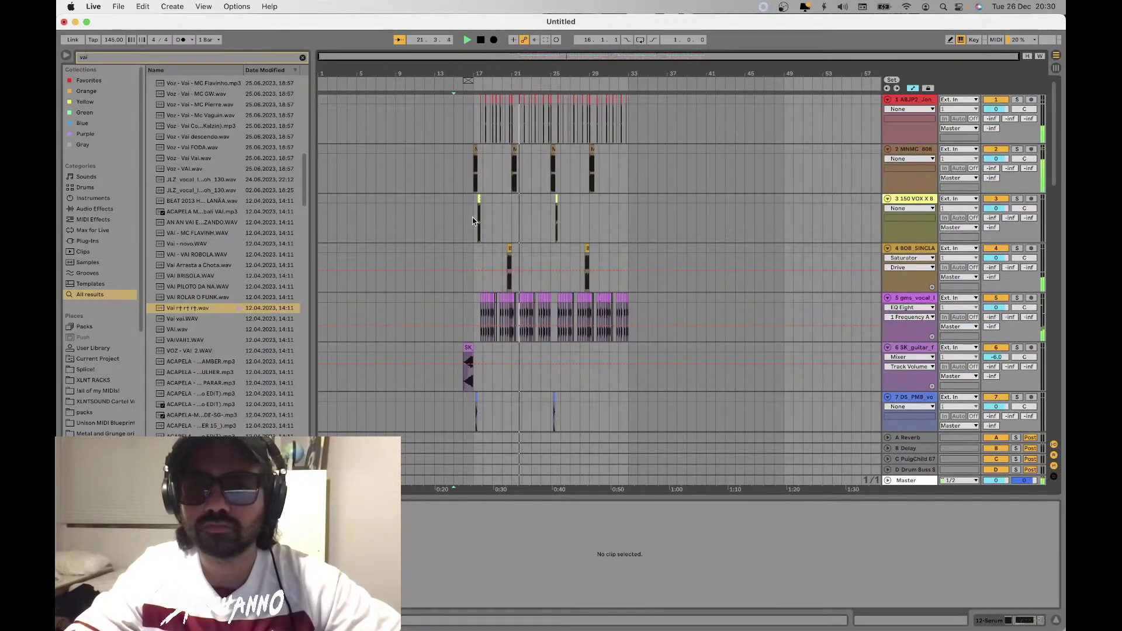
pyautogui.scroll(-6, 472, 221)
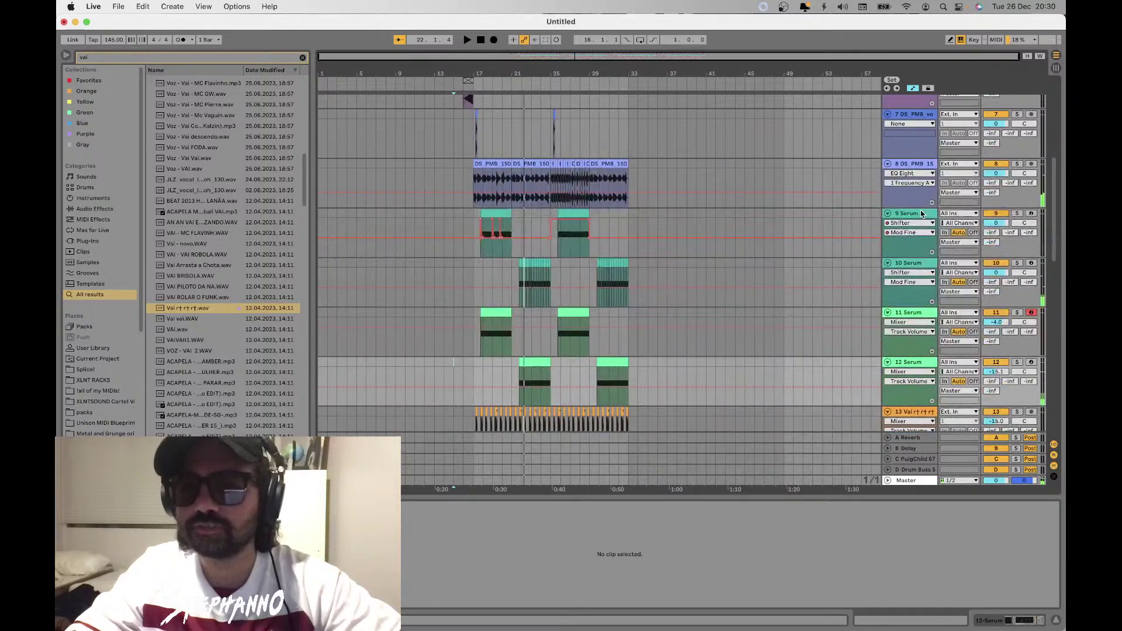
# Group the four Serum tracks, from the first bass to the second hi-sub
pyautogui.scroll(-2, 922, 214)
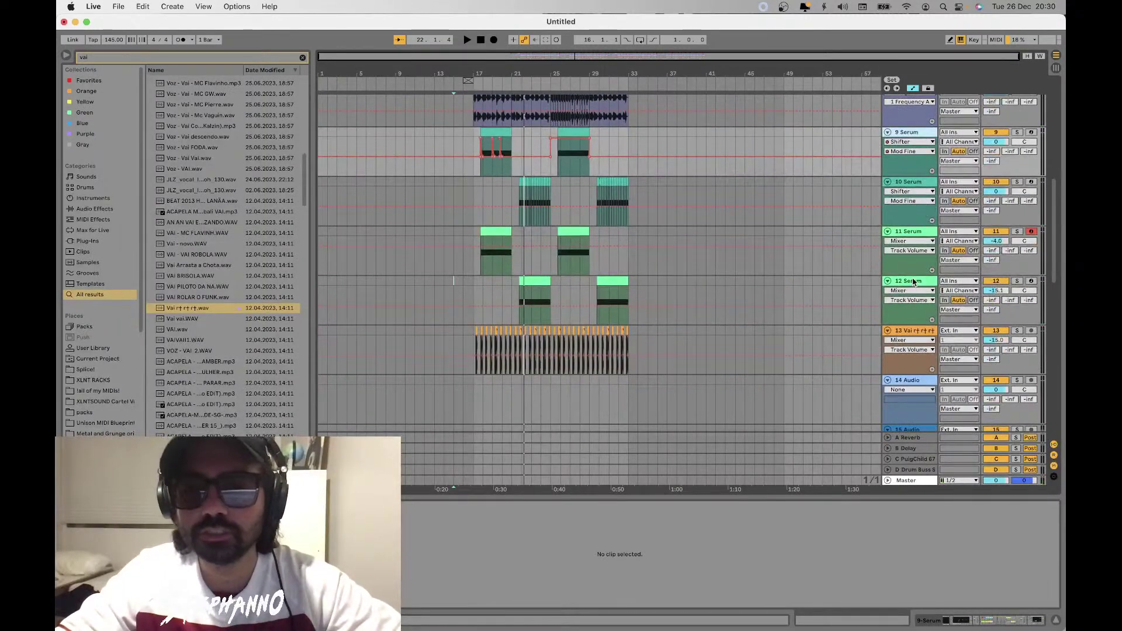
pyautogui.click(911, 285)
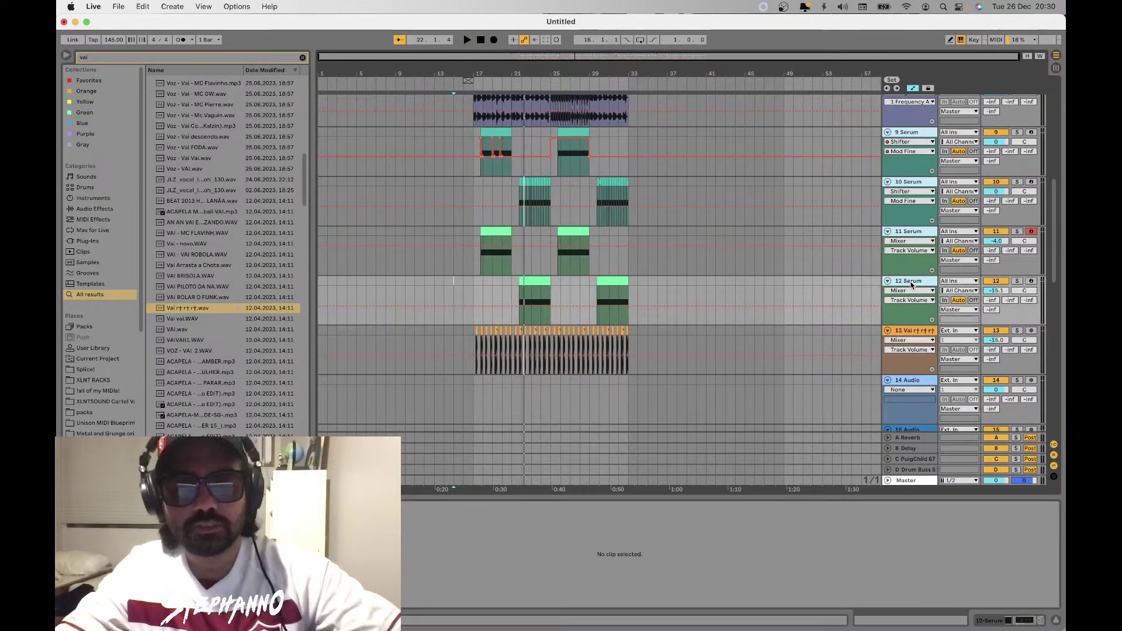
pyautogui.press('super+g')
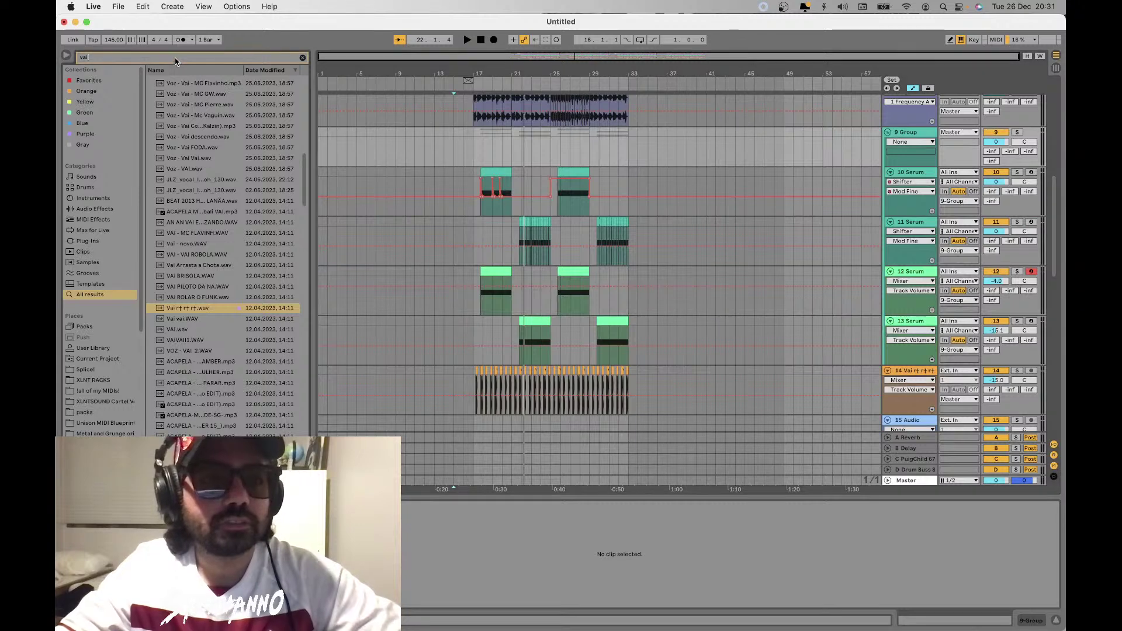
# Search the browser for "live 8" and load Live 8 Compressor.adv onto the Serum group
pyautogui.write('live 8')
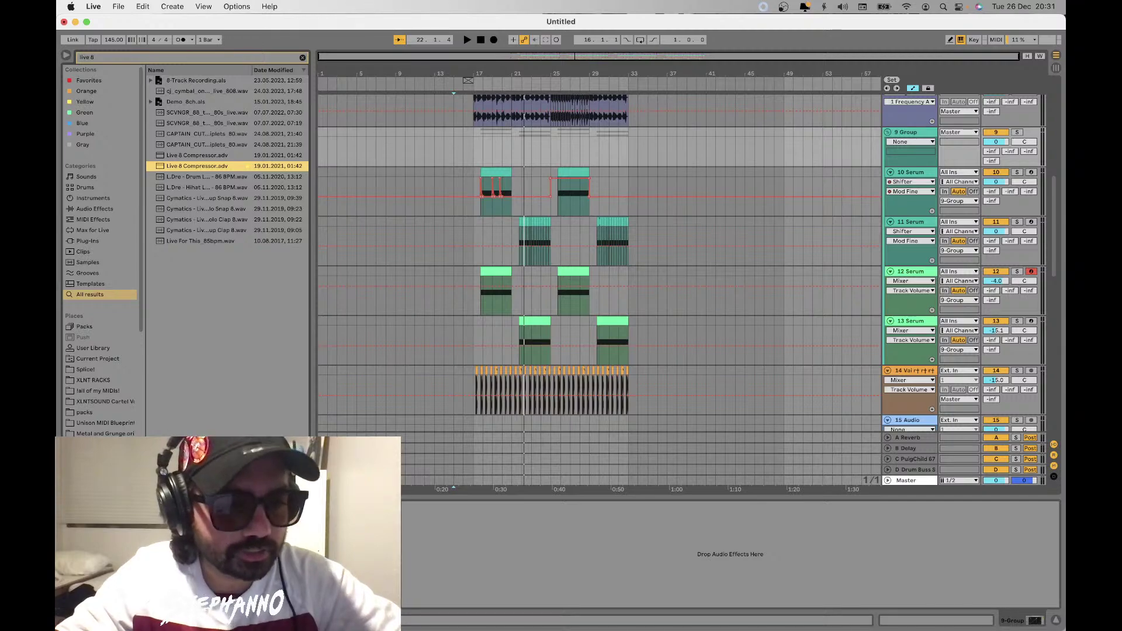
pyautogui.scroll(10, 444, 108)
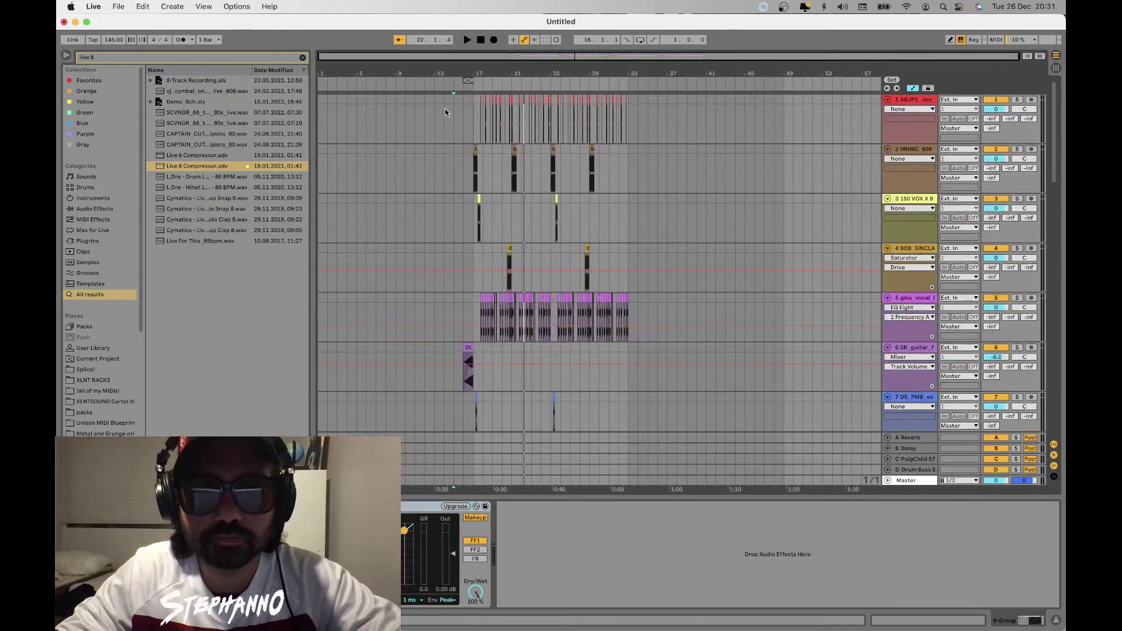
pyautogui.scroll(5, 445, 109)
pyautogui.scroll(-10, 555, 196)
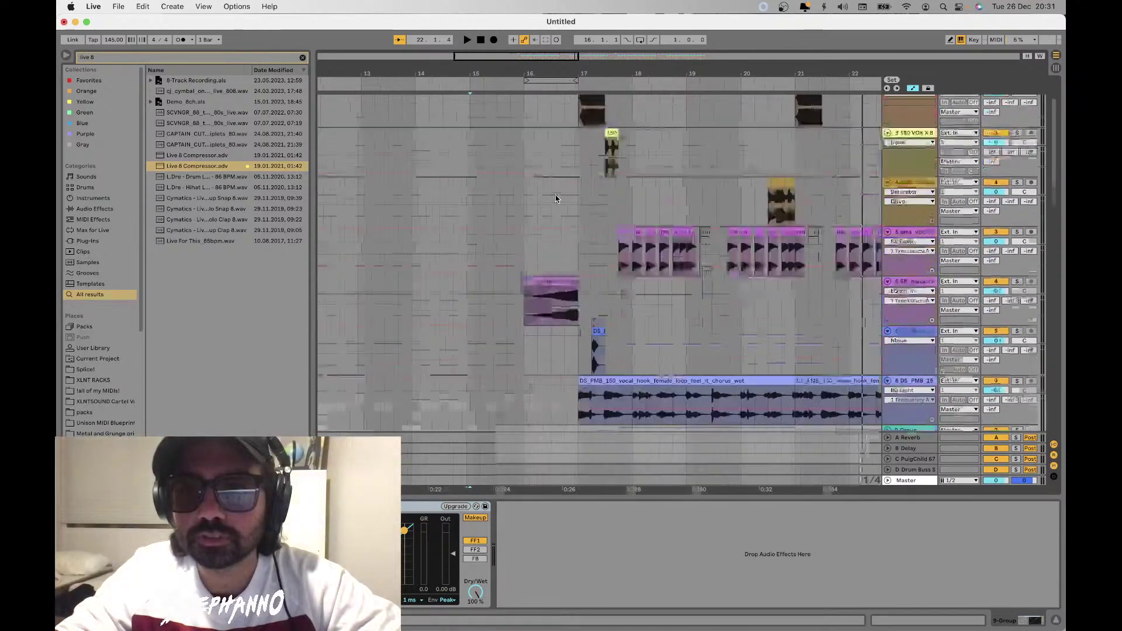
pyautogui.scroll(4, 556, 198)
pyautogui.scroll(2, 559, 213)
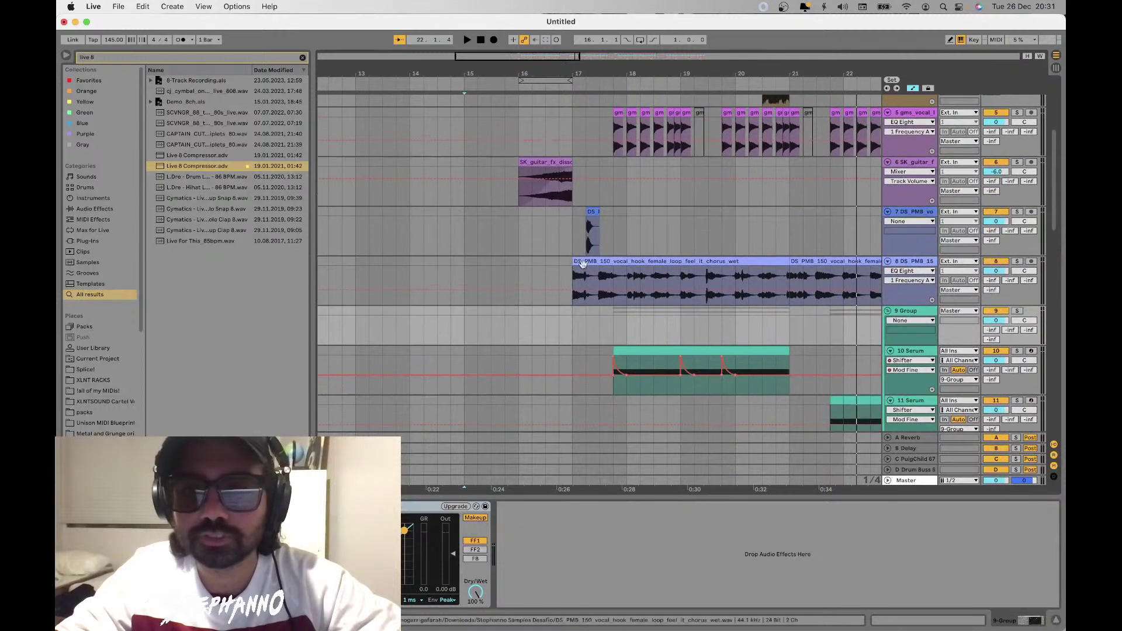
# Enable the compressor's sidechain and choose the track 1-ABJP2 Jon Casey Trap Boxed Kick as its source
pyautogui.click(204, 518)
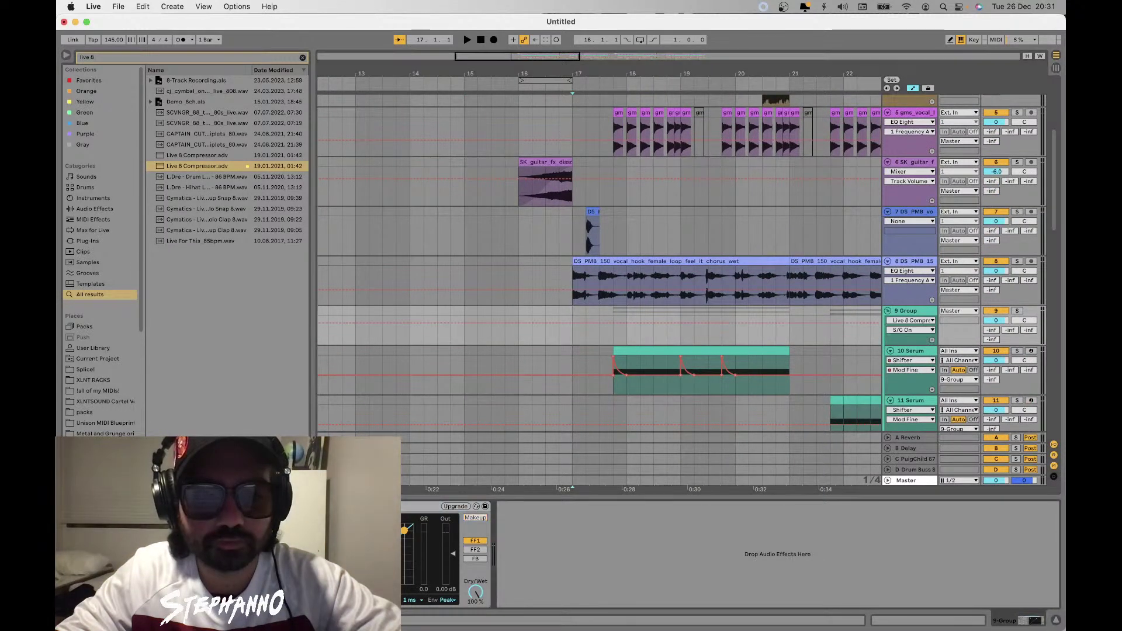
pyautogui.click(211, 536)
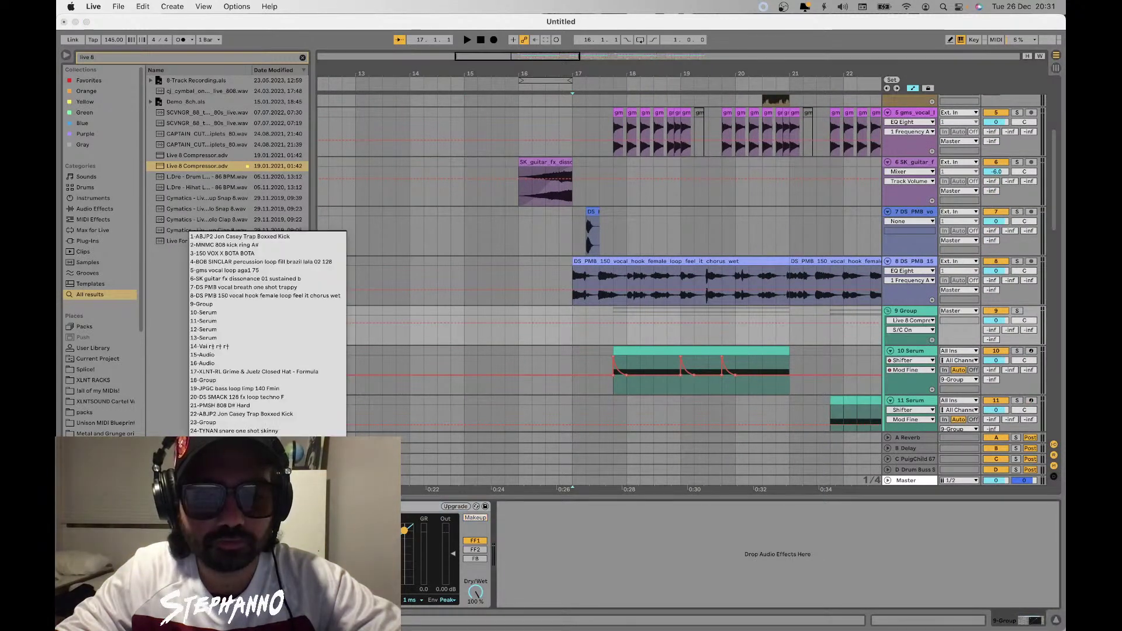
pyautogui.click(233, 237)
# Play from bar 17 and adjust the group compressor's attack, sidechain EQ and threshold by ear
pyautogui.press('space')
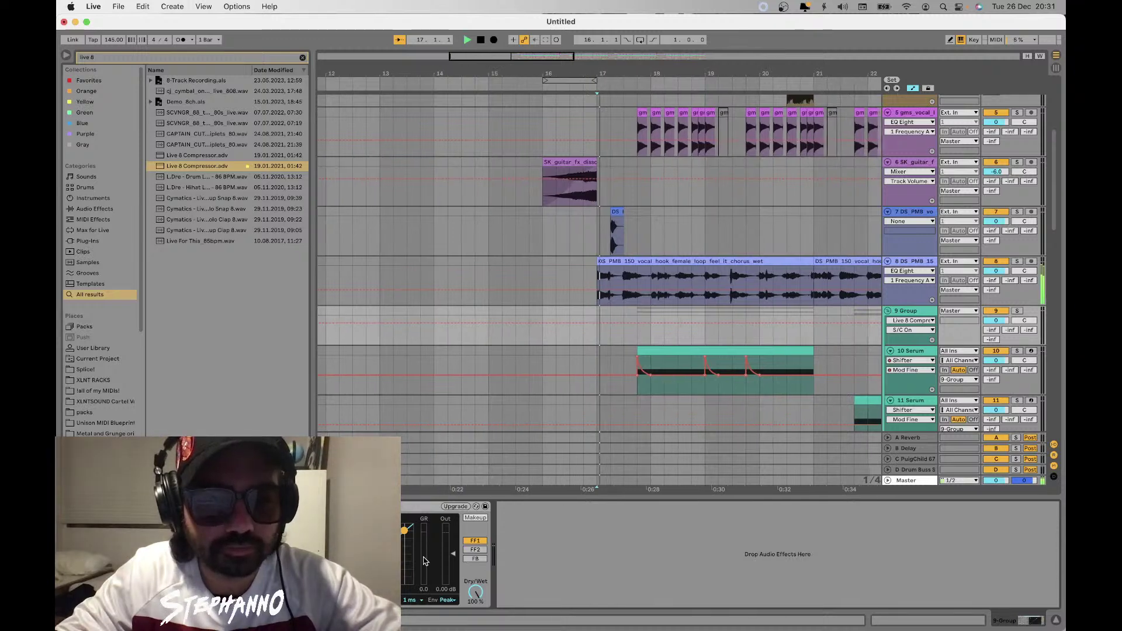
pyautogui.moveTo(425, 562)
pyautogui.mouseDown()
pyautogui.moveTo(421, 579)
pyautogui.moveTo(374, 576)
pyautogui.mouseUp()
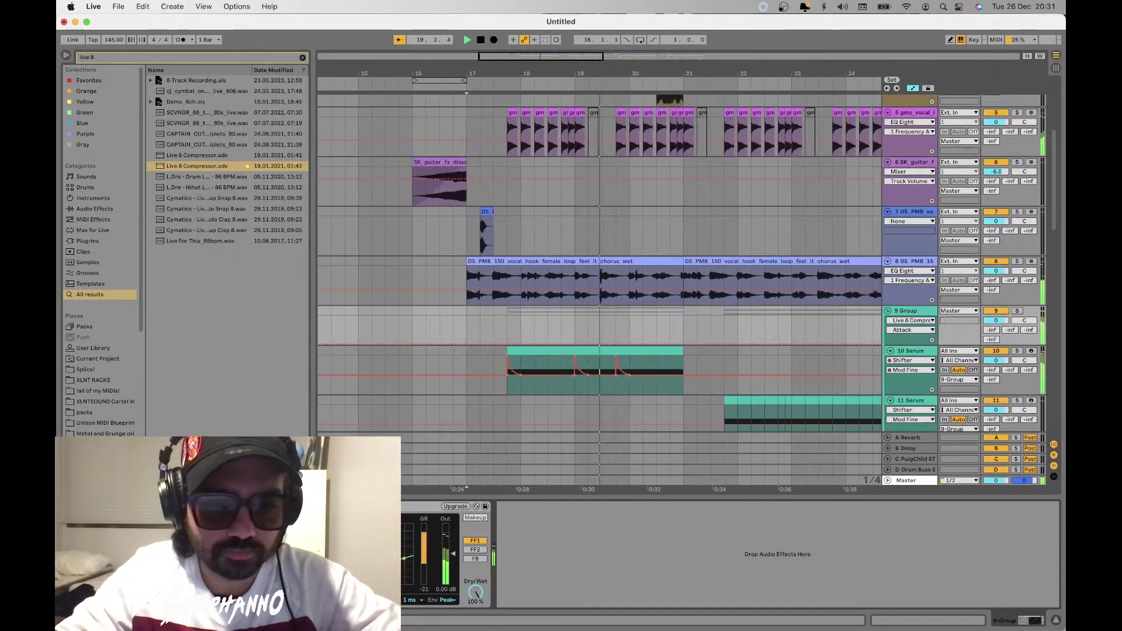
pyautogui.click(287, 540)
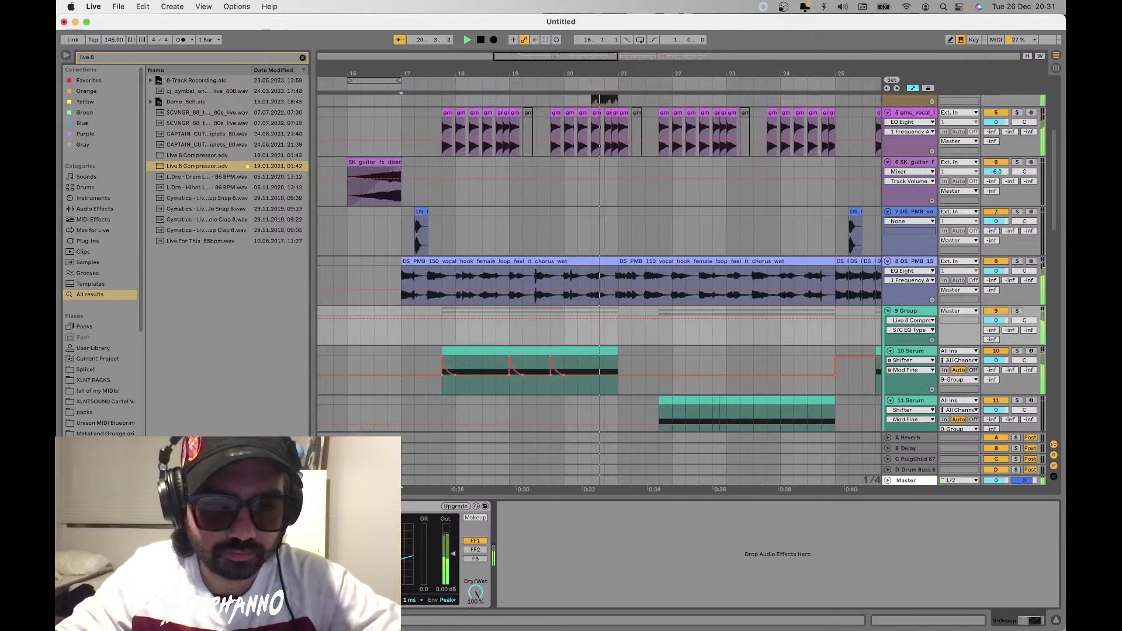
pyautogui.moveTo(336, 540); pyautogui.dragTo(336, 561)
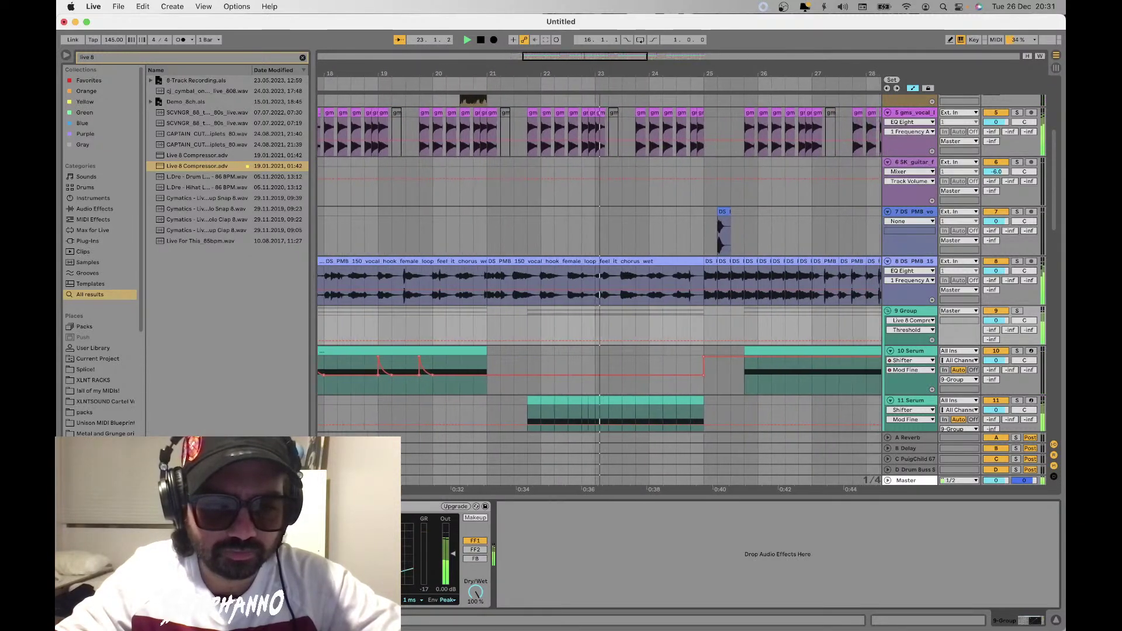
pyautogui.moveTo(316, 541); pyautogui.dragTo(336, 529)
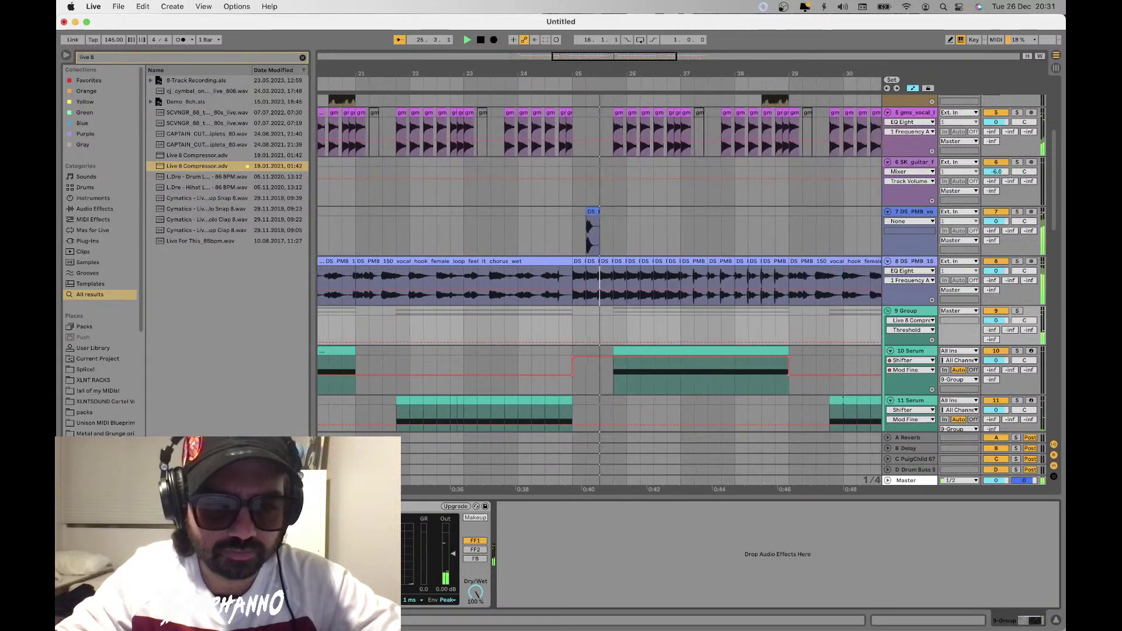
# Stop playback, mark the second half of the drop from bar 25, and insert an audio track directly above the Serum group
pyautogui.press('-')
pyautogui.press('-')
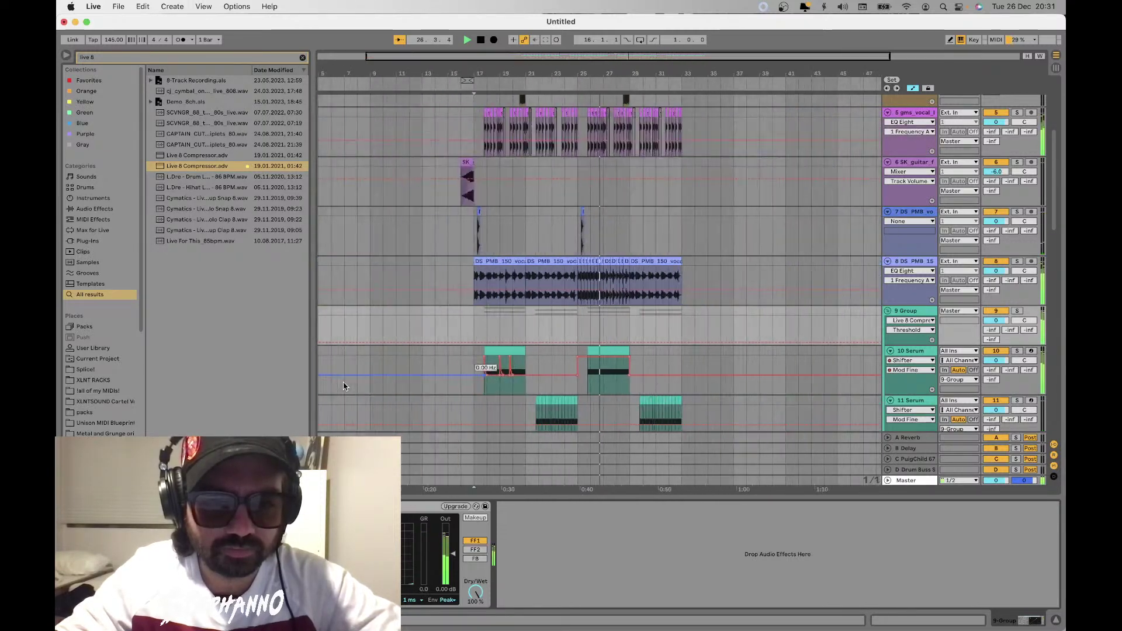
pyautogui.press('-')
pyautogui.click(472, 319)
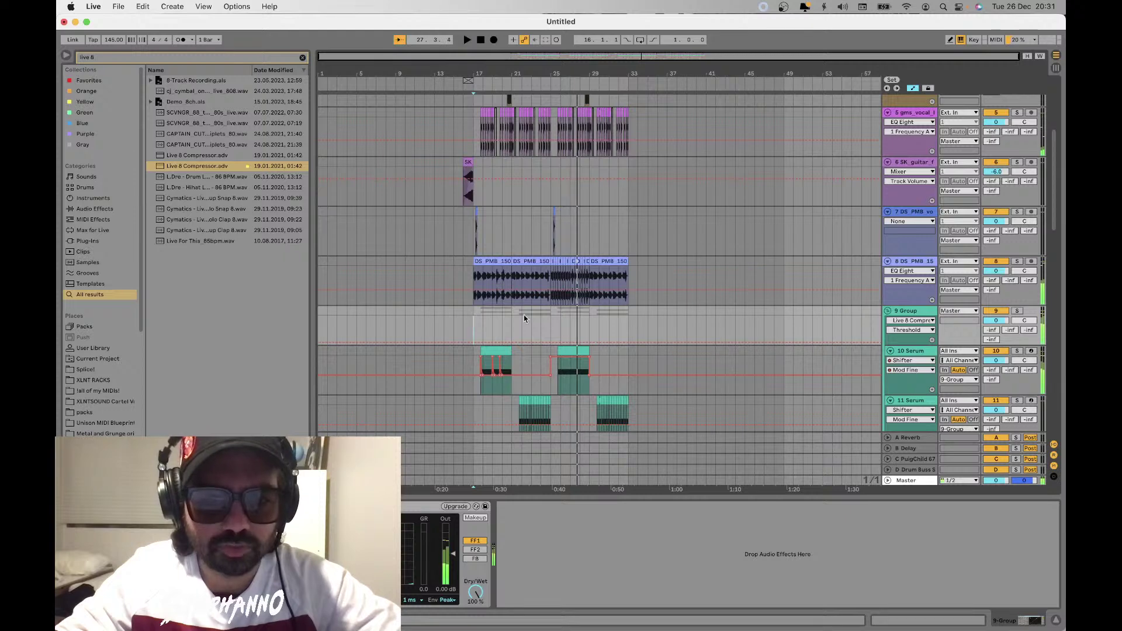
pyautogui.moveTo(552, 315); pyautogui.dragTo(619, 421)
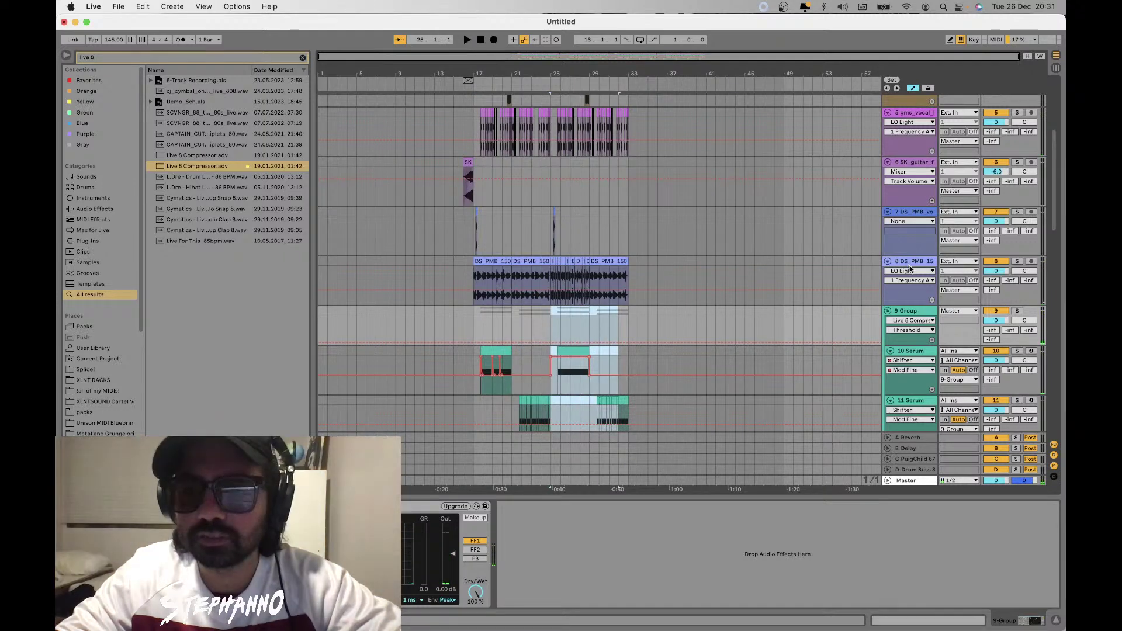
pyautogui.click(910, 269)
pyautogui.press('super+t')
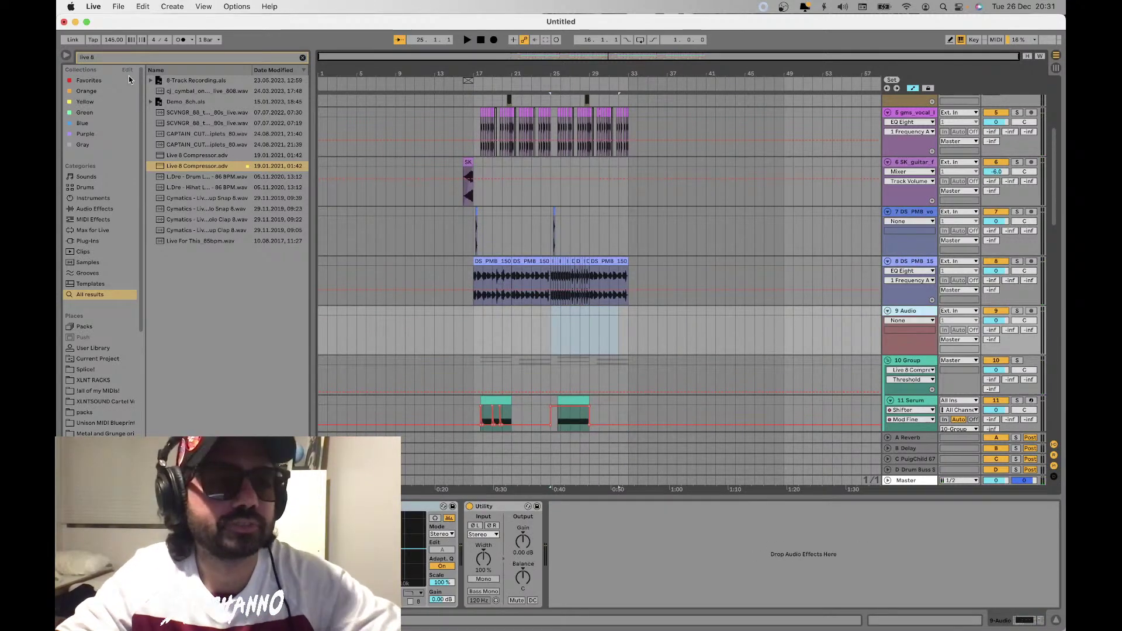
# Search the Purple collection for "perc"
pyautogui.click(102, 135)
pyautogui.click(303, 58)
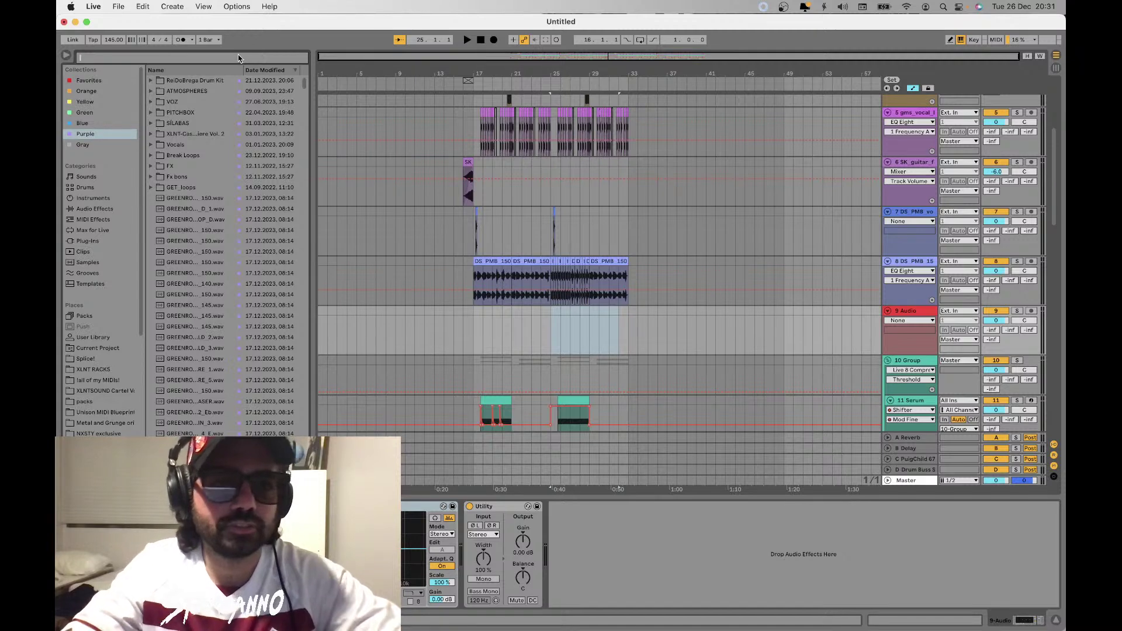
pyautogui.write('perc')
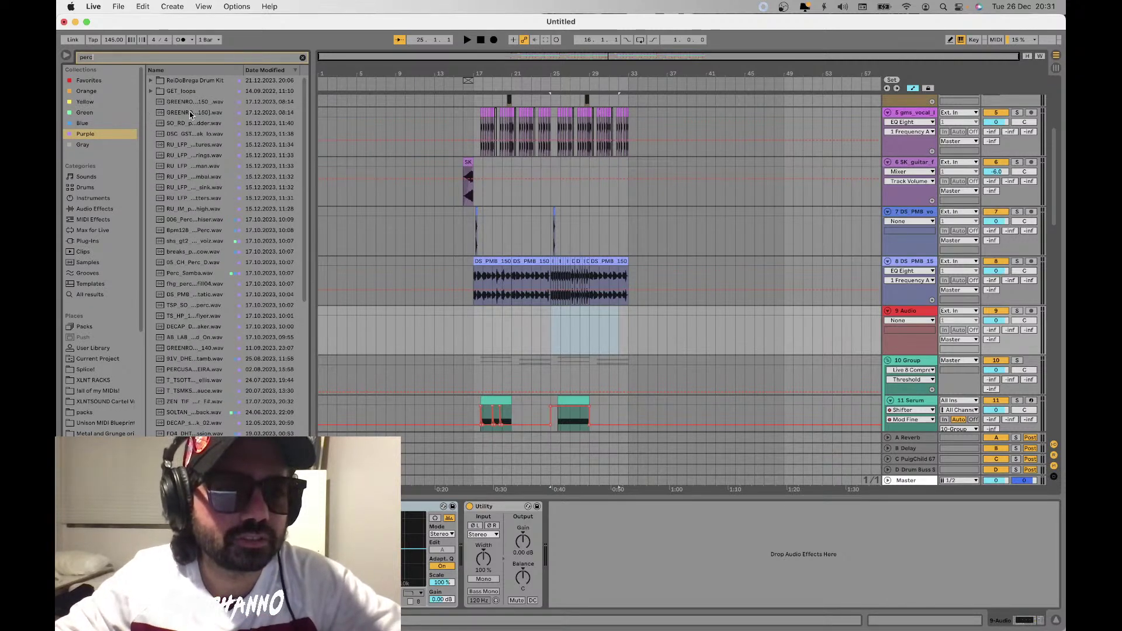
# Audition the percussion samples in the search results from SO_RD_percussion_clay_shudder down to DS_PMB_152_percussion_loop_static
pyautogui.press('Down')
pyautogui.press('Down')
pyautogui.press('Down')
pyautogui.press('Down')
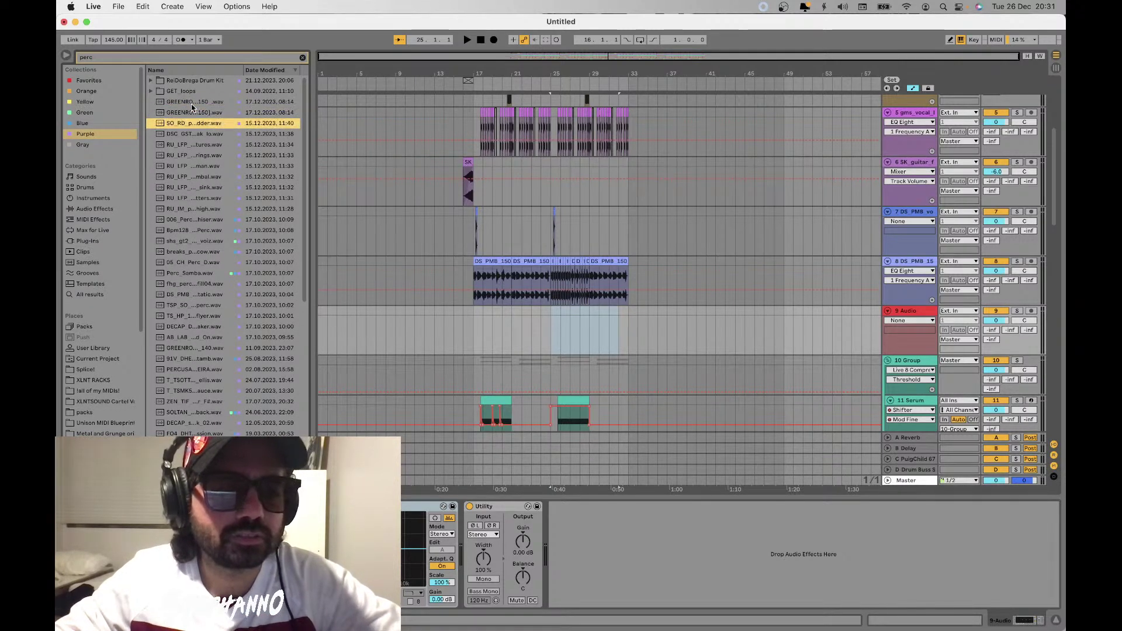
pyautogui.press('Down')
pyautogui.press('Down')
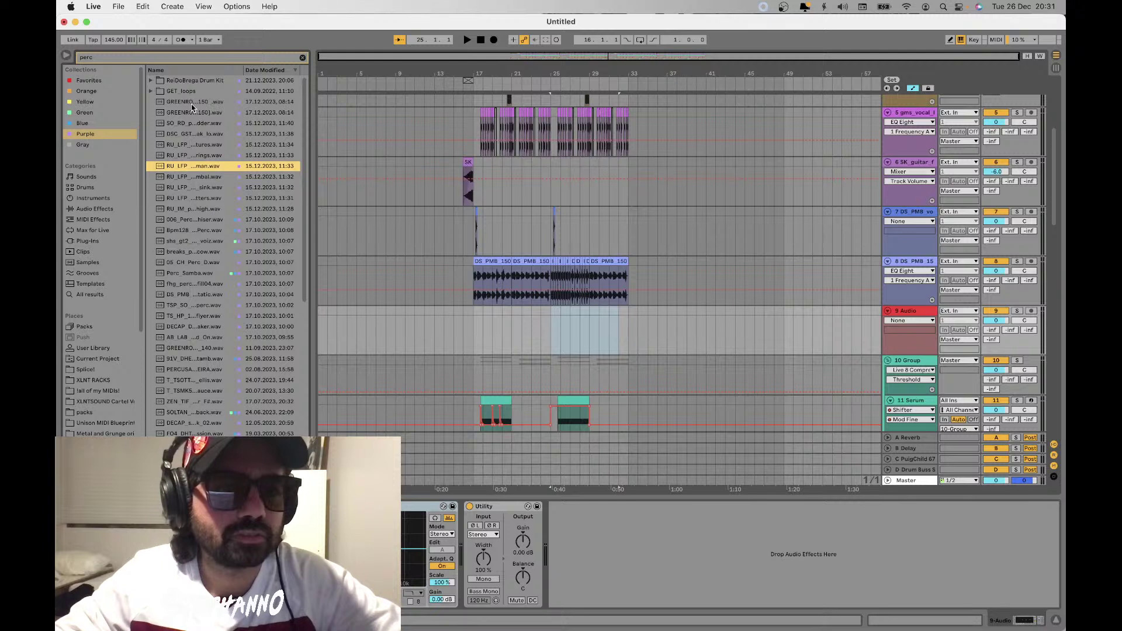
pyautogui.press('Down')
pyautogui.press('Up')
pyautogui.press('Up')
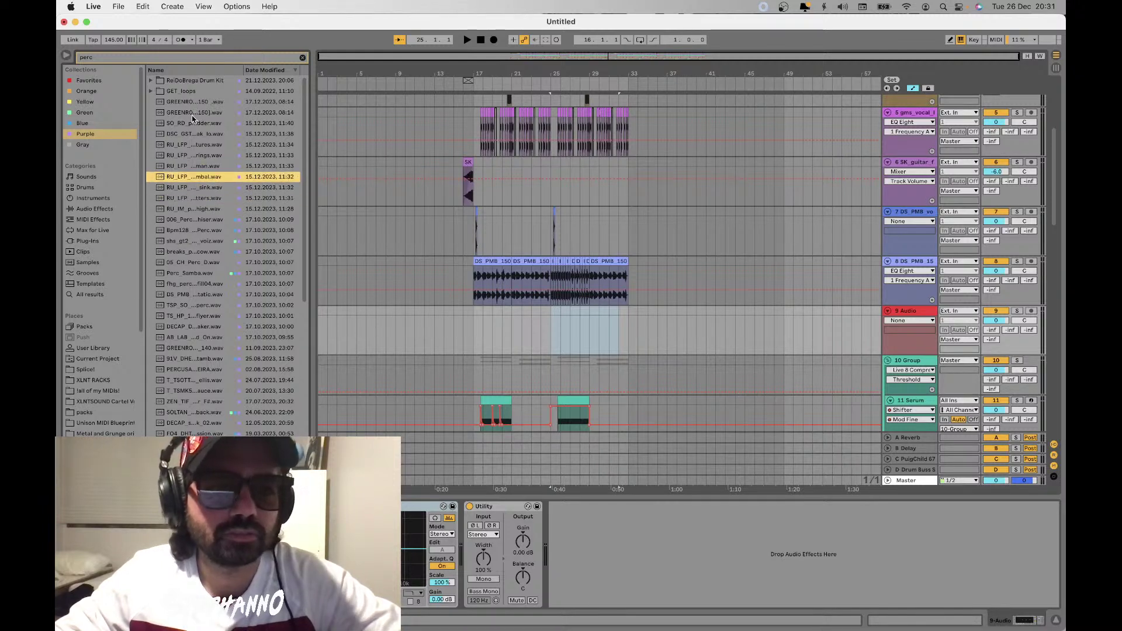
pyautogui.press('Down')
pyautogui.press('Down')
pyautogui.press('Down')
pyautogui.press('Down')
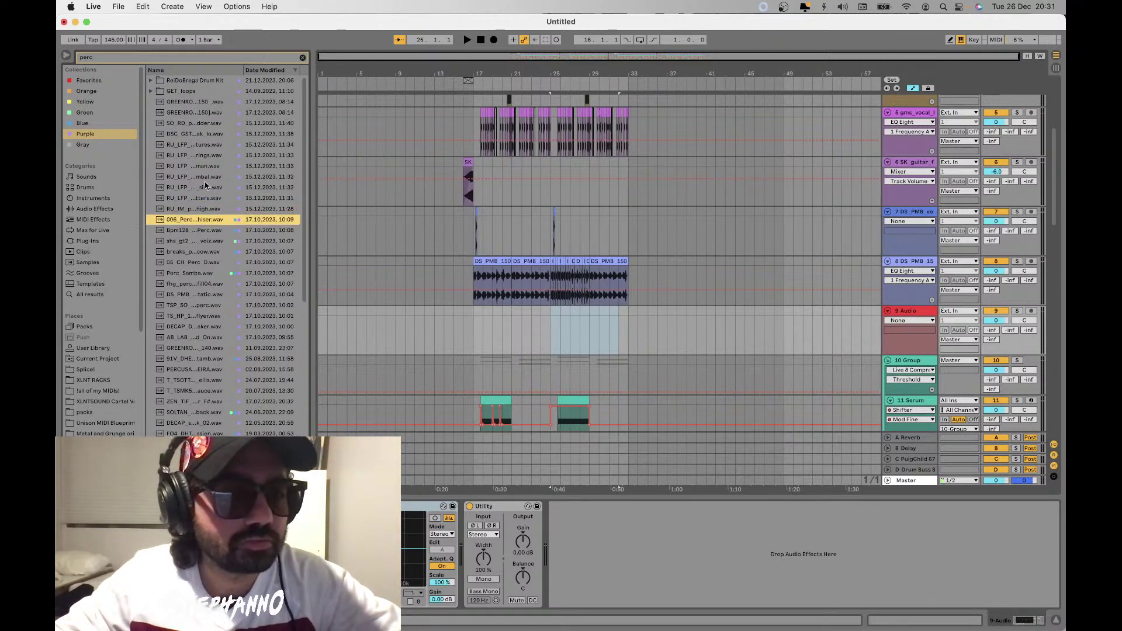
pyautogui.press('Down')
pyautogui.press('Down')
pyautogui.press('Down')
pyautogui.press('Down')
pyautogui.press('Down')
pyautogui.press('Down')
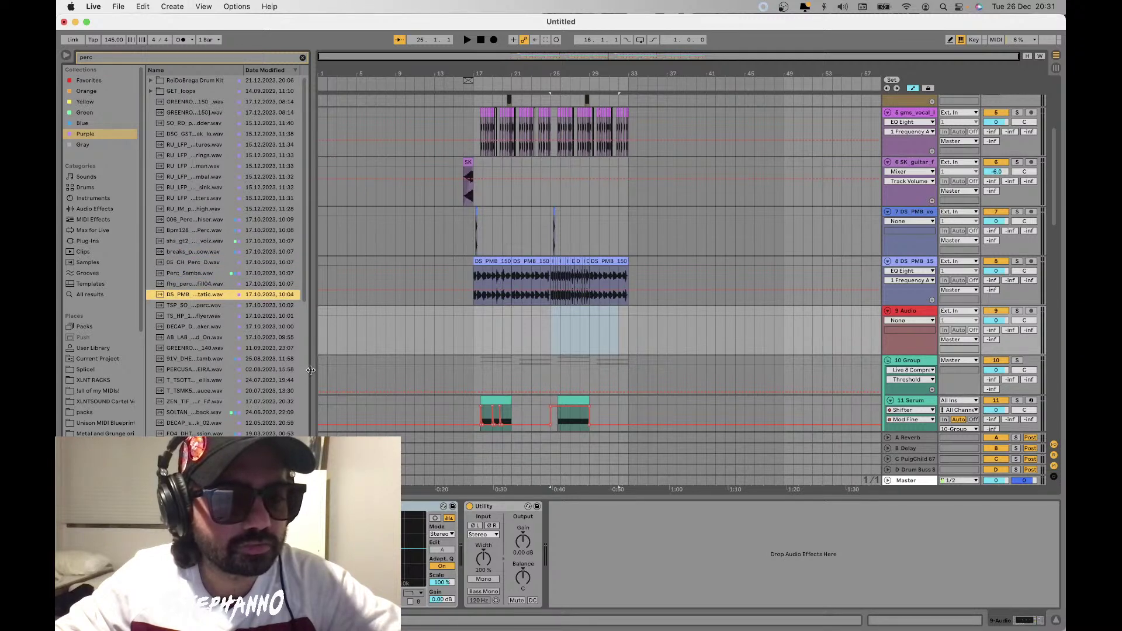
# Widen the browser to show full sample names and audition more percussion samples down to the OS_VLV_120_Extra_Perc_Loop_1 file
pyautogui.moveTo(311, 370); pyautogui.dragTo(394, 367)
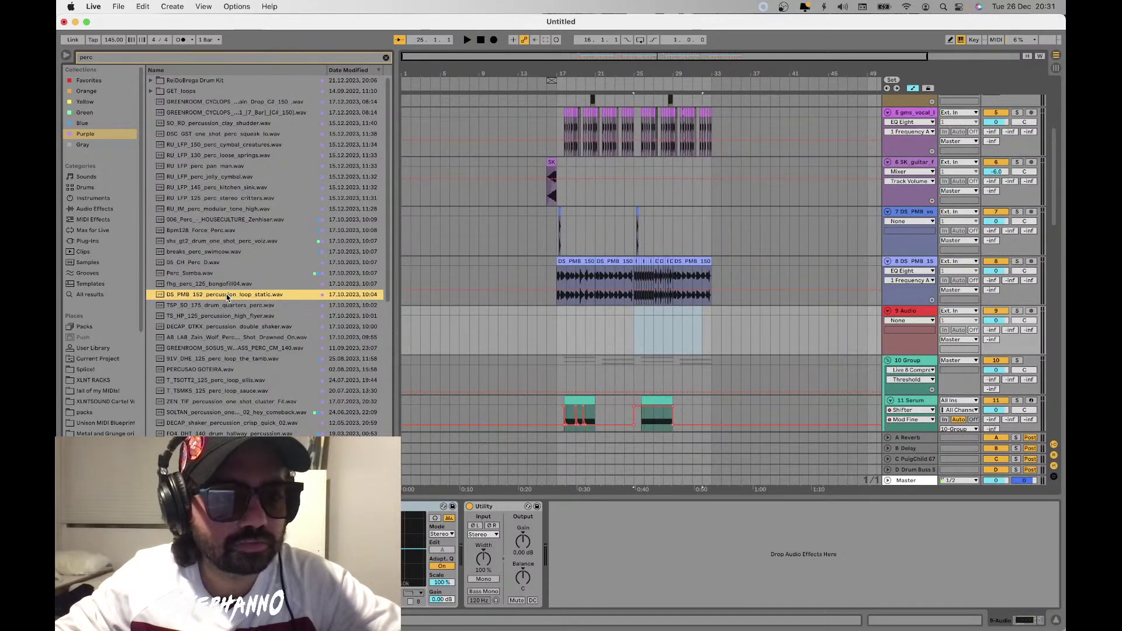
pyautogui.press('Down')
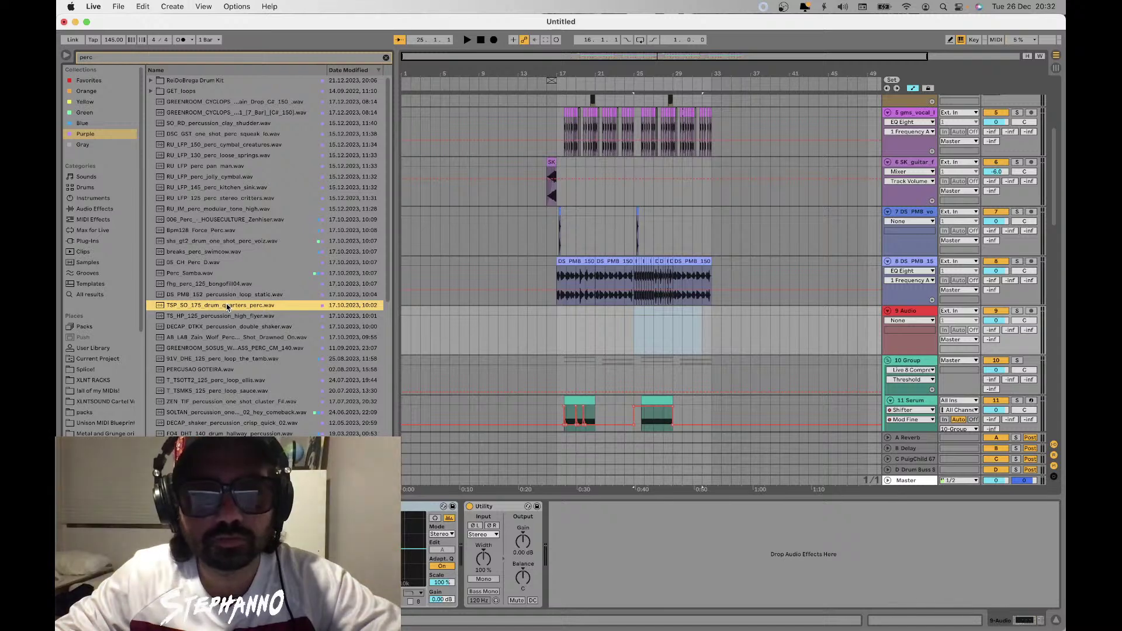
pyautogui.press('Down')
pyautogui.press('Down')
pyautogui.press('Up')
pyautogui.press('Down')
pyautogui.press('Down')
pyautogui.press('Down')
pyautogui.press('Down')
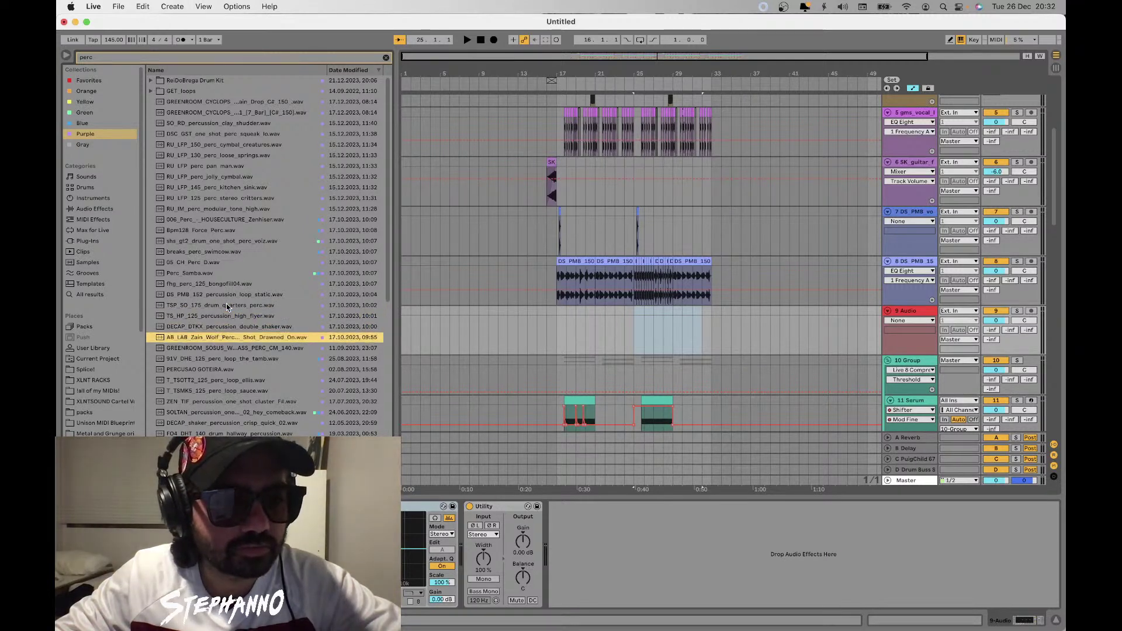
pyautogui.press('Up')
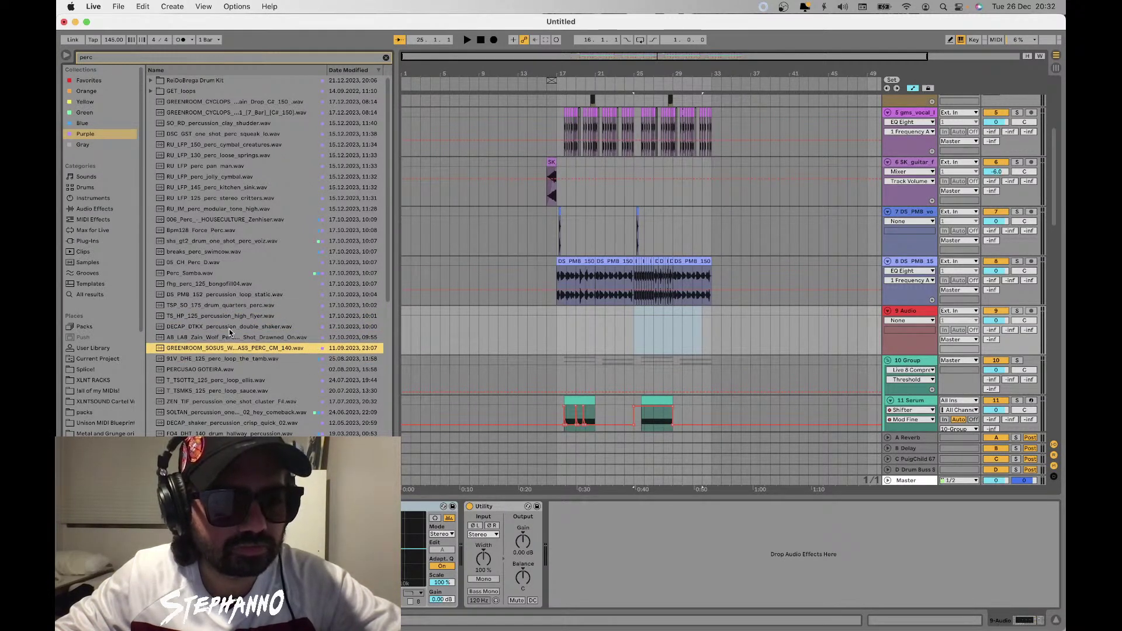
pyautogui.press('Down')
pyautogui.scroll(-3, 231, 369)
pyautogui.press('Down')
pyautogui.press('Down')
pyautogui.press('Down')
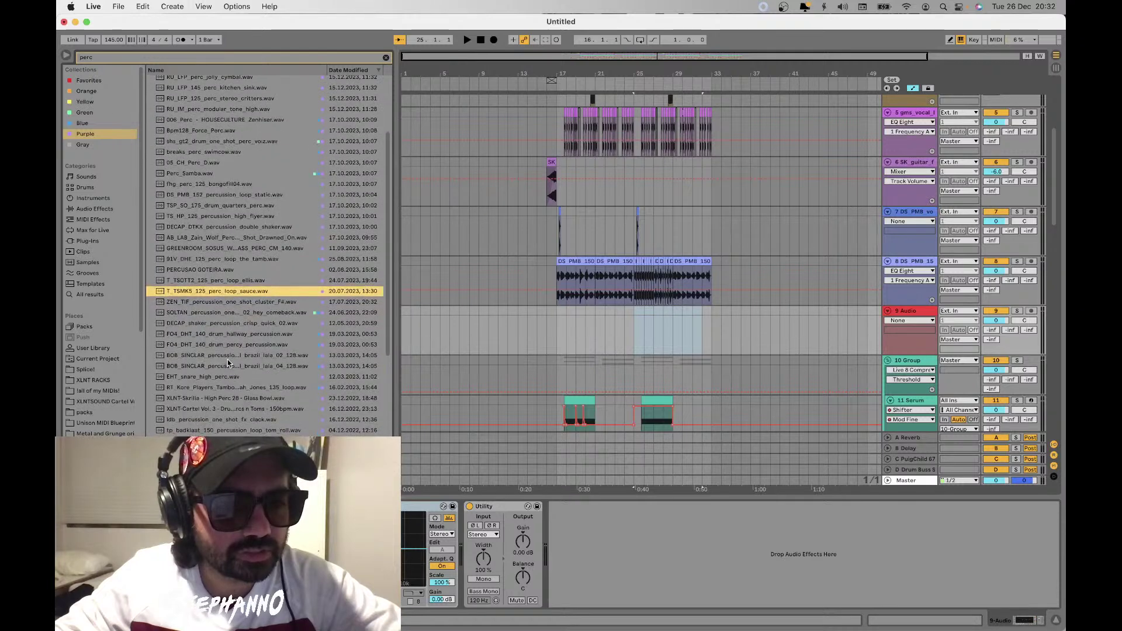
pyautogui.click(228, 357)
pyautogui.press('Down')
pyautogui.scroll(-6, 225, 327)
pyautogui.click(217, 221)
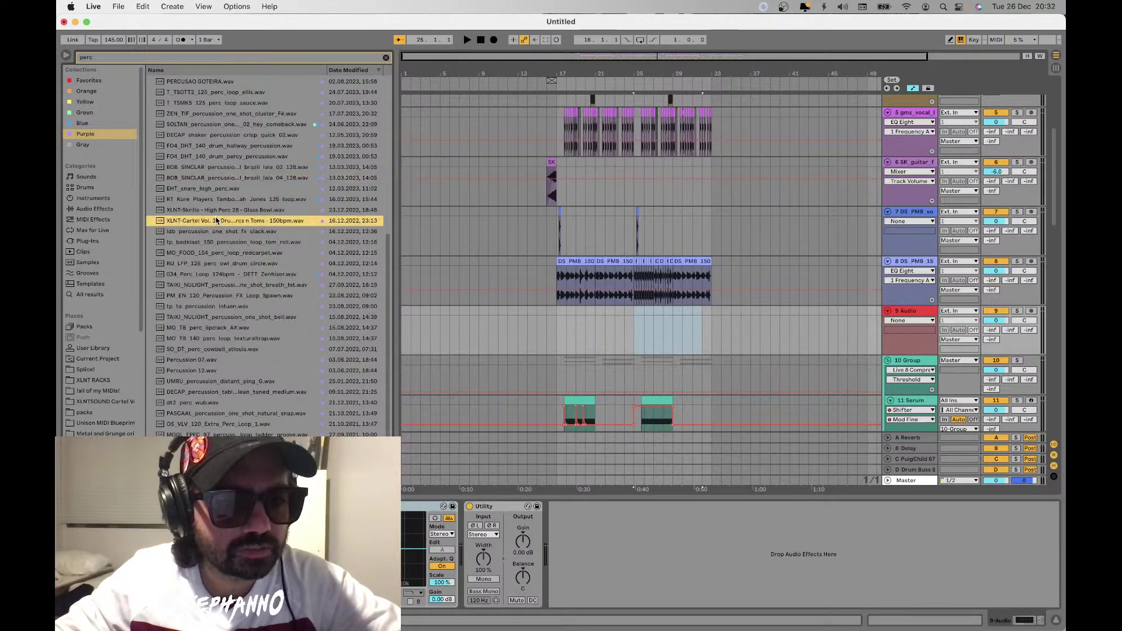
pyautogui.click(240, 425)
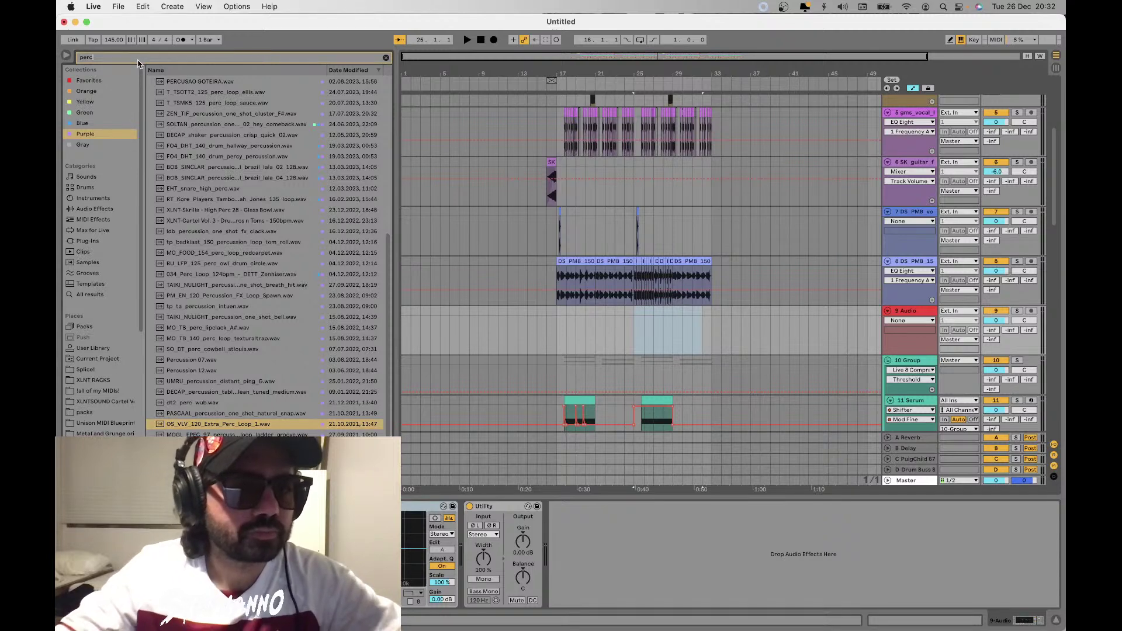
# Search the Purple collection for "loop" and audition the Greenroom bass loops, drum fills and synth loops
pyautogui.press('super+f')
pyautogui.write('loop')
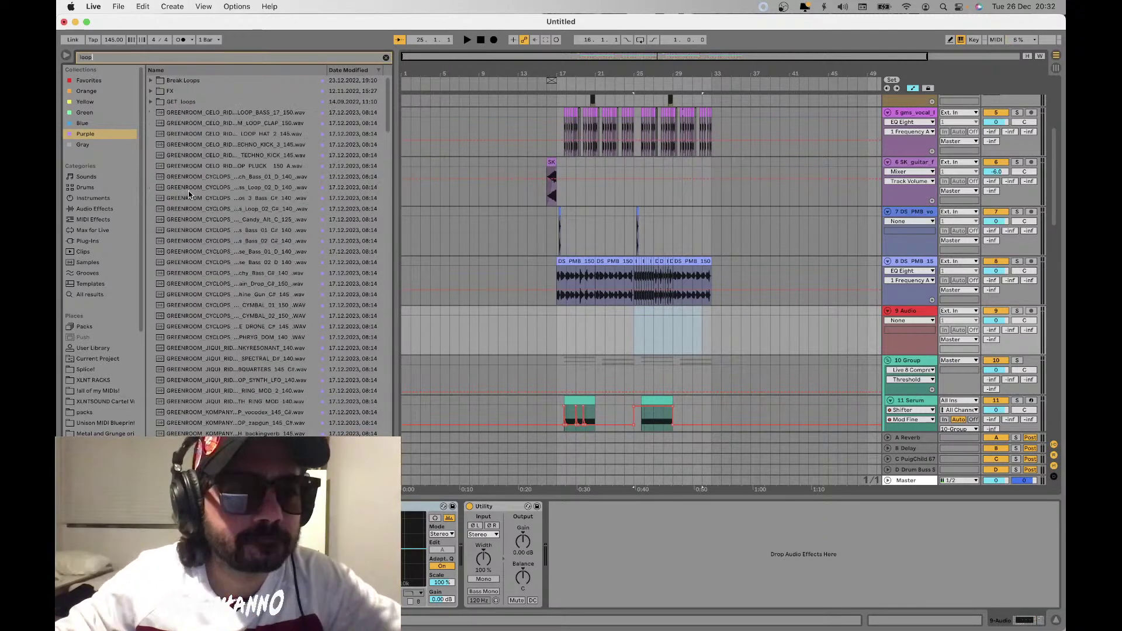
pyautogui.click(201, 177)
pyautogui.click(212, 263)
pyautogui.scroll(-5, 212, 263)
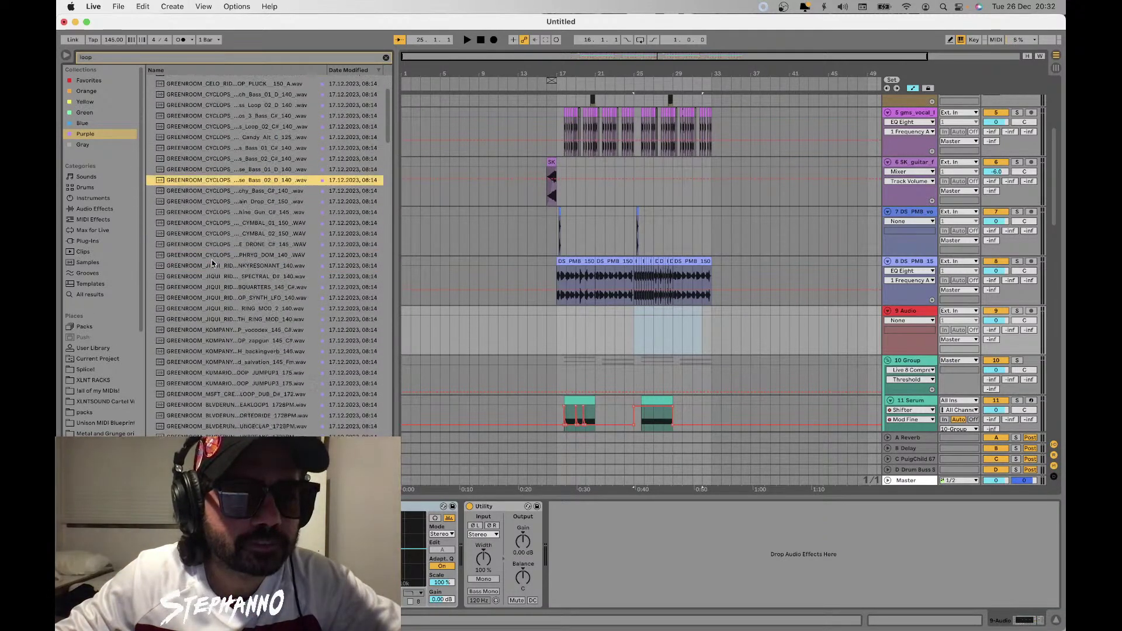
pyautogui.click(212, 263)
pyautogui.scroll(-4, 212, 257)
pyautogui.click(214, 241)
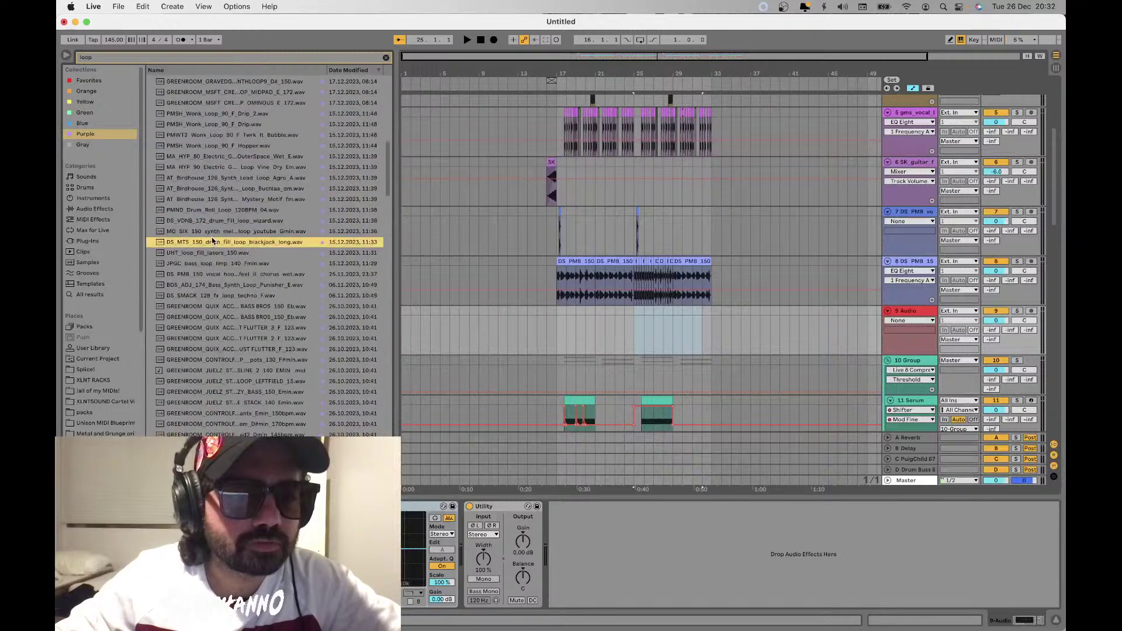
pyautogui.click(222, 317)
pyautogui.click(224, 339)
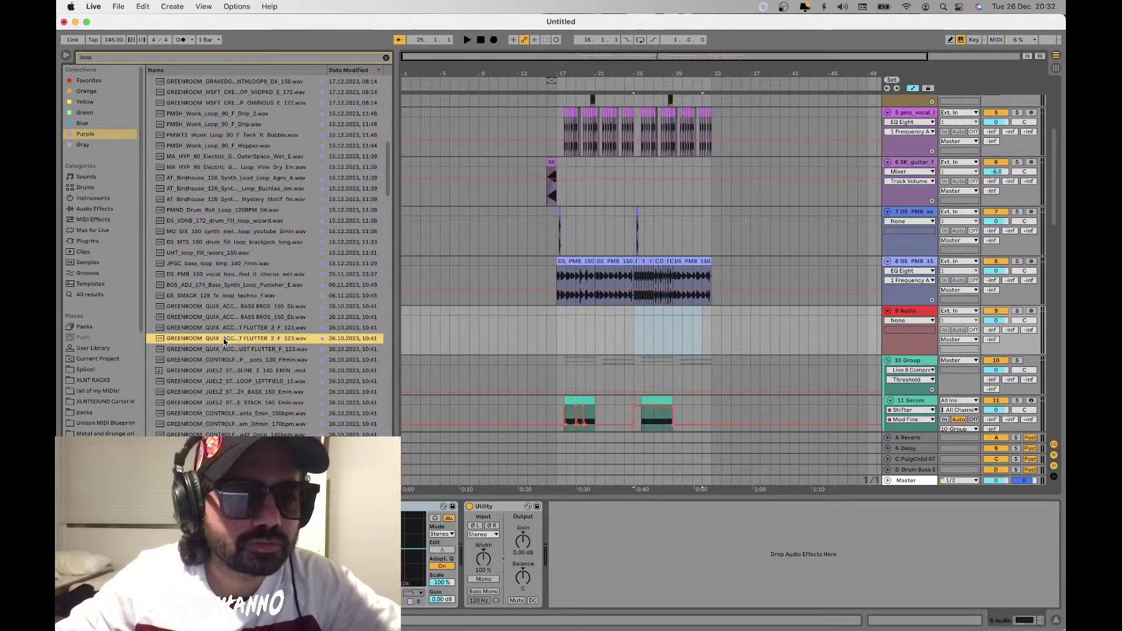
pyautogui.click(239, 178)
# Place the GREENROOM QUIX ACCESS BASS LOOP TRUST FLUTTER 2 F 123 sample on empty audio track 9 at bar 17
pyautogui.click(248, 339)
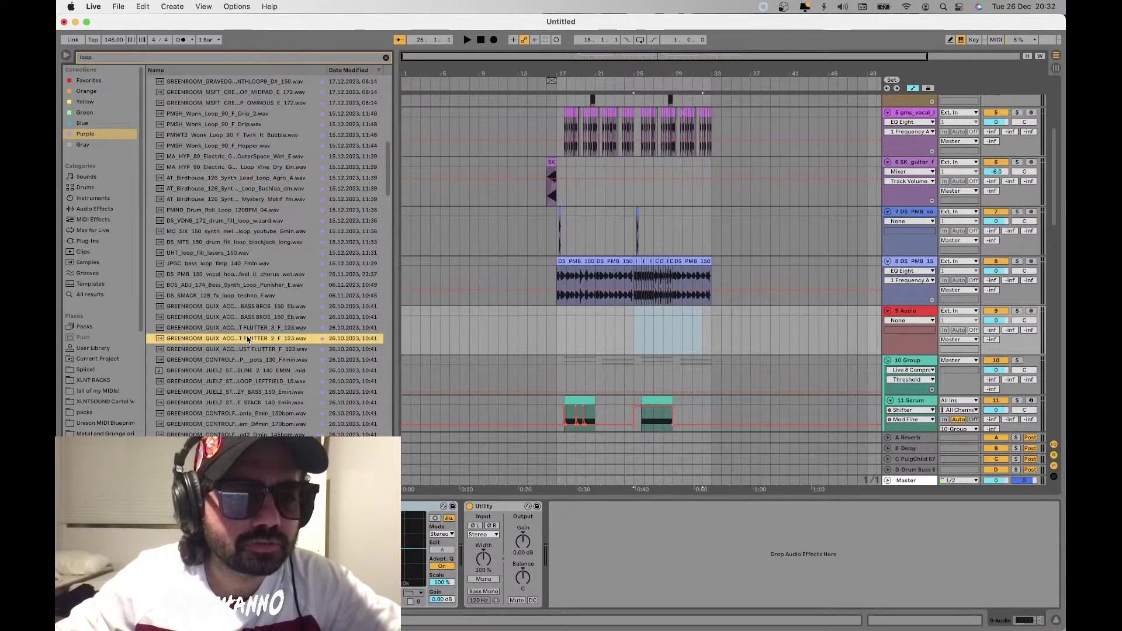
pyautogui.moveTo(301, 343); pyautogui.dragTo(499, 355)
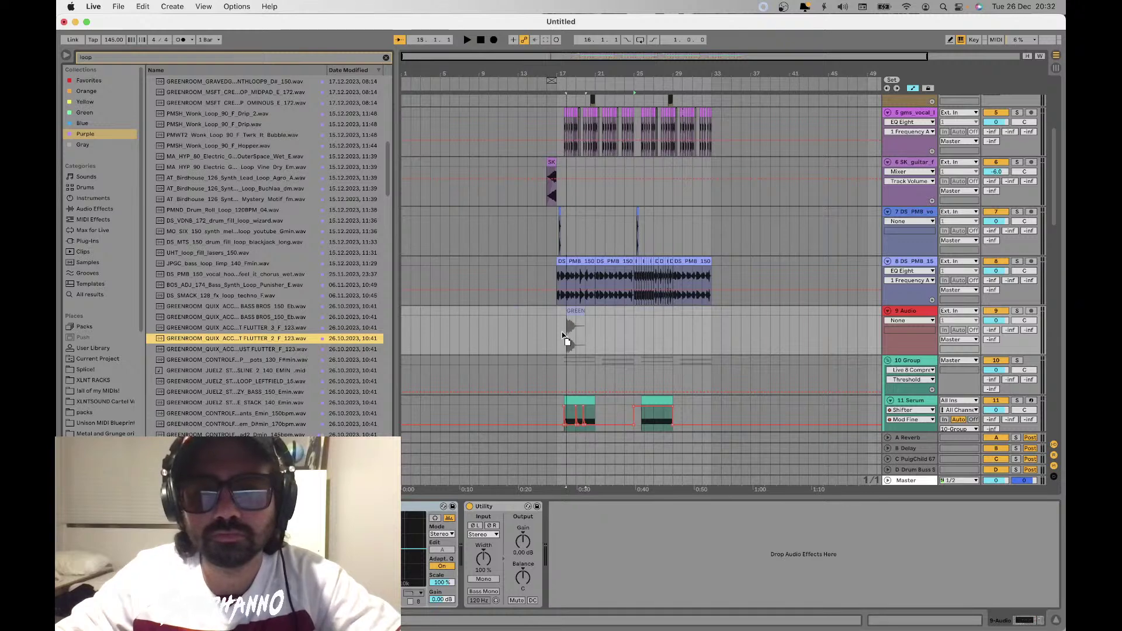
pyautogui.moveTo(560, 335); pyautogui.dragTo(560, 336)
pyautogui.click(562, 314)
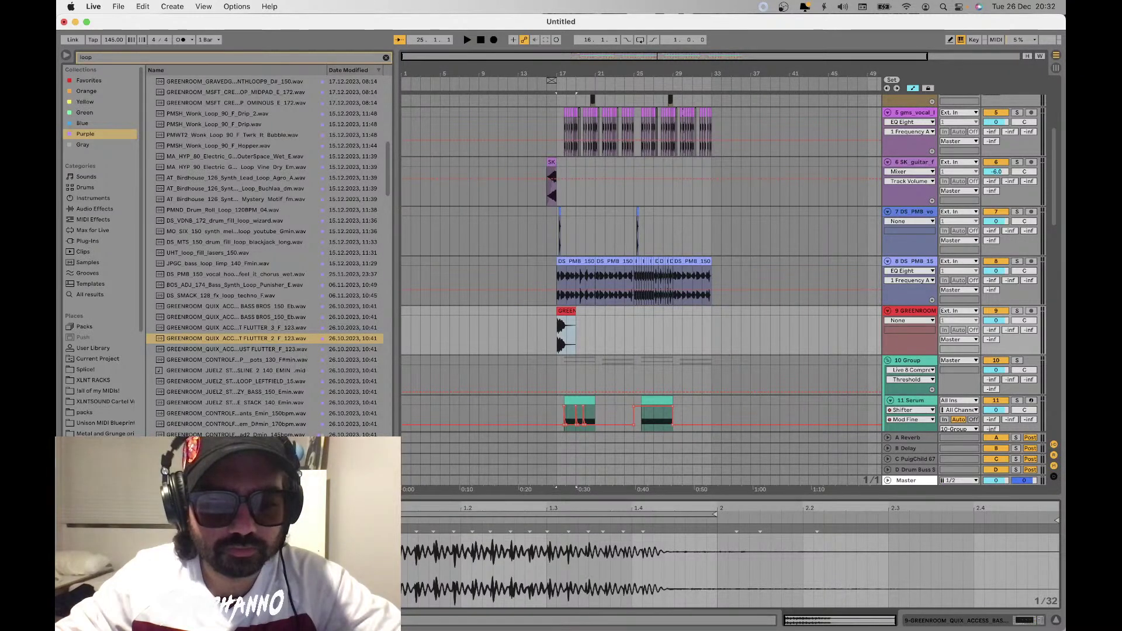
# Play the new bass clip in context and delete its tail from 17.4 onward
pyautogui.press('space')
pyautogui.scroll(5, 574, 325)
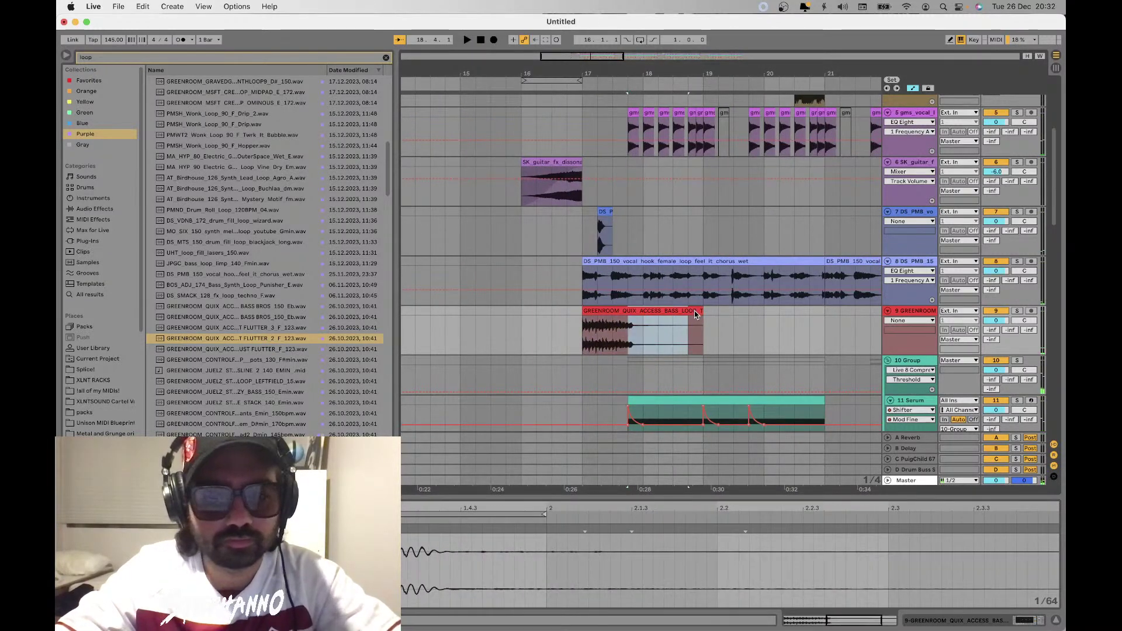
pyautogui.keyDown('shift'); pyautogui.click(628, 327); pyautogui.keyUp('shift')
pyautogui.press('Delete')
pyautogui.scroll(-5, 625, 326)
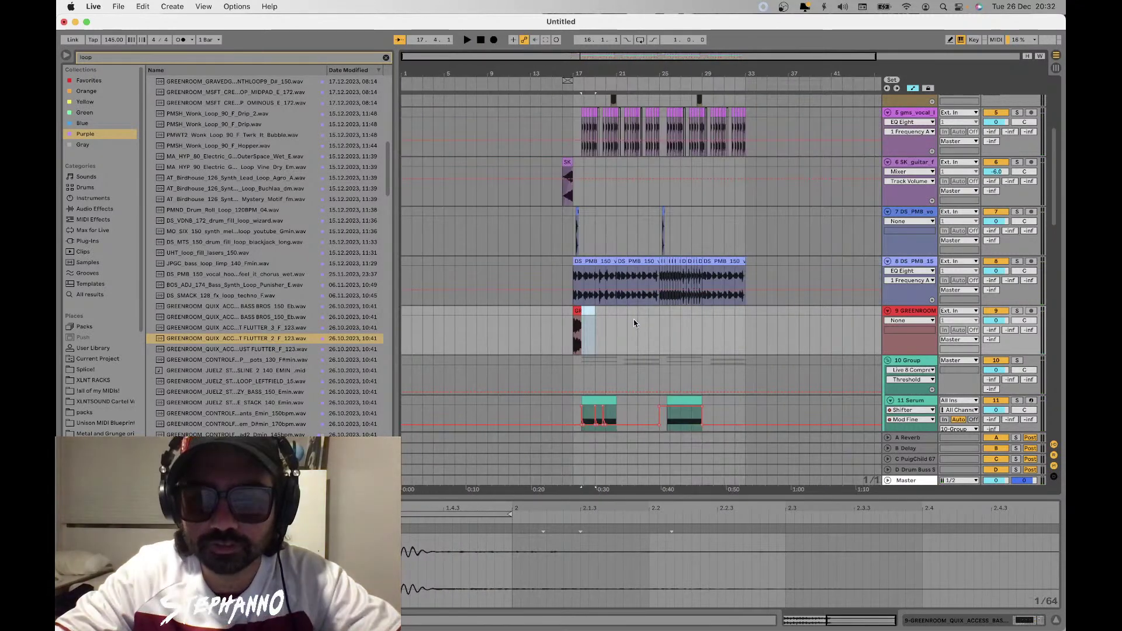
# Duplicate the eight-bar span of track 9 from bar 17 to bar 25, and insert an audio track below it
pyautogui.moveTo(656, 321); pyautogui.dragTo(573, 319)
pyautogui.press('super+d')
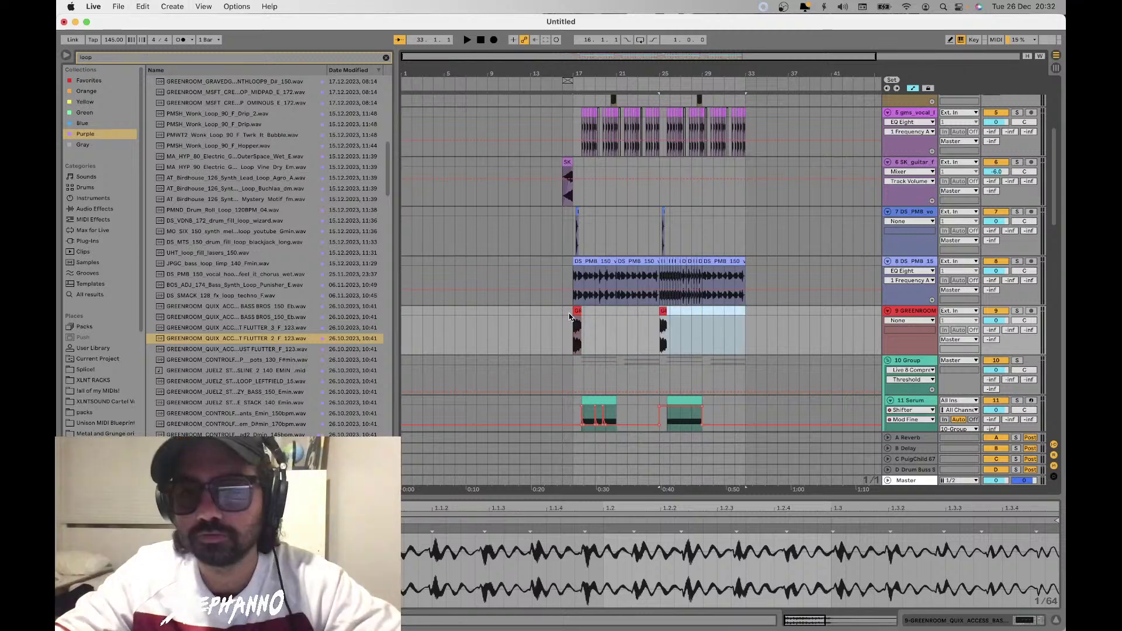
pyautogui.press('super+t')
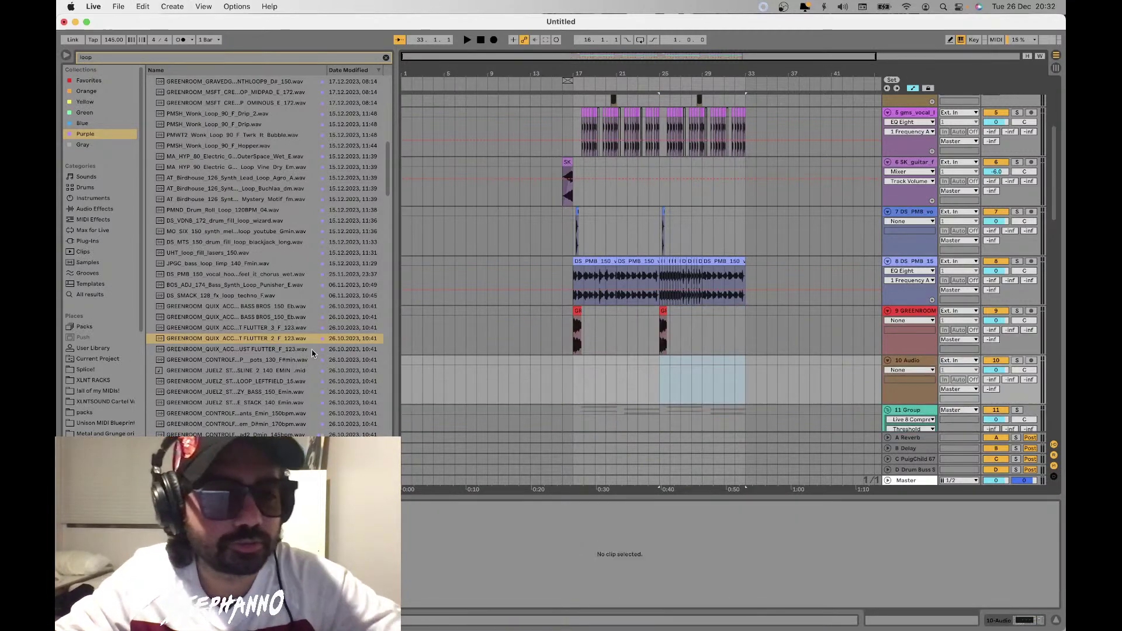
# Audition the neighbouring loops and place the Quix TRUST FLUTTER F 123 bass loop over the track 9 clip at bar 25
pyautogui.click(272, 342)
pyautogui.press('Down')
pyautogui.press('Down')
pyautogui.press('Down')
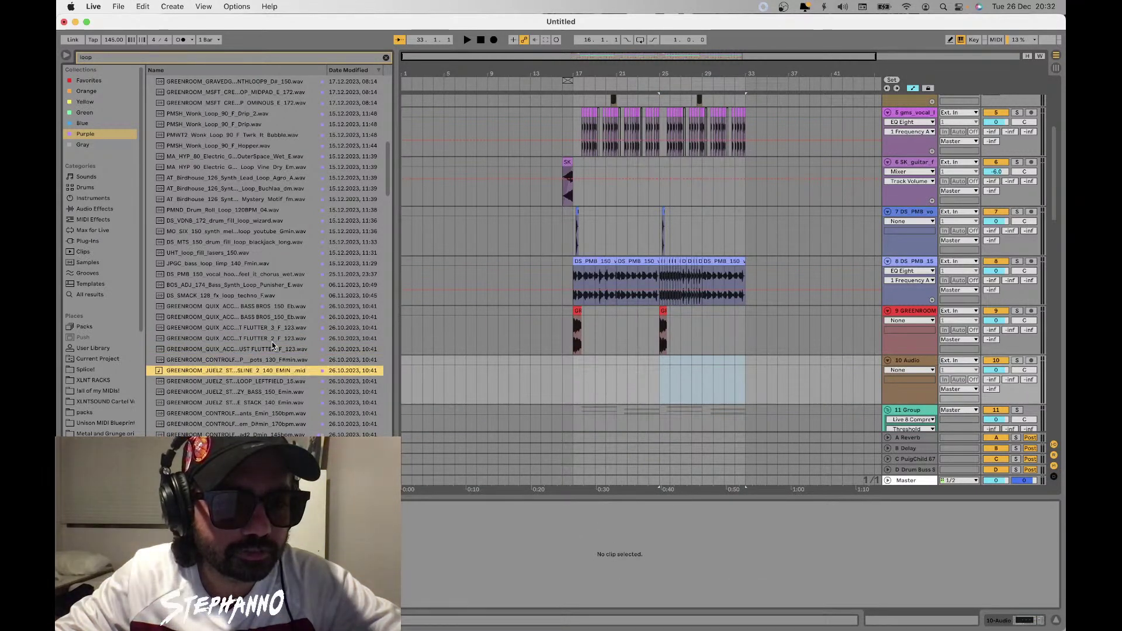
pyautogui.press('Down')
pyautogui.press('Up')
pyautogui.press('Up')
pyautogui.click(253, 349)
pyautogui.moveTo(254, 350); pyautogui.dragTo(660, 324)
# Delete the tail of the bar 25 bass clip from 25.4 onward
pyautogui.scroll(3, 659, 324)
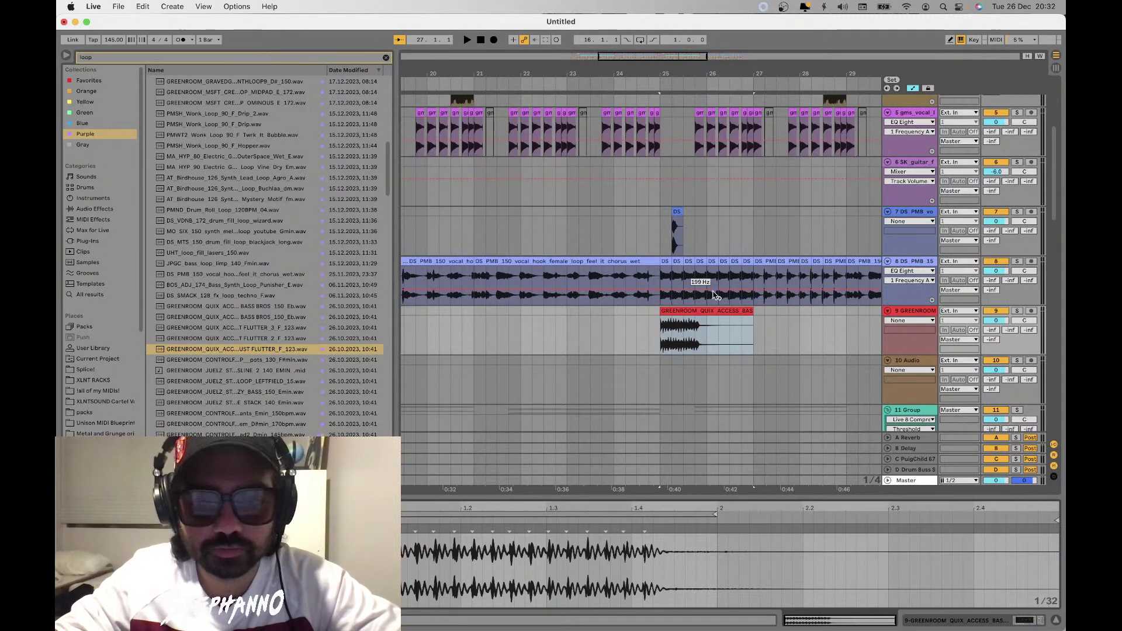
pyautogui.moveTo(695, 327); pyautogui.dragTo(777, 302)
pyautogui.press('Delete')
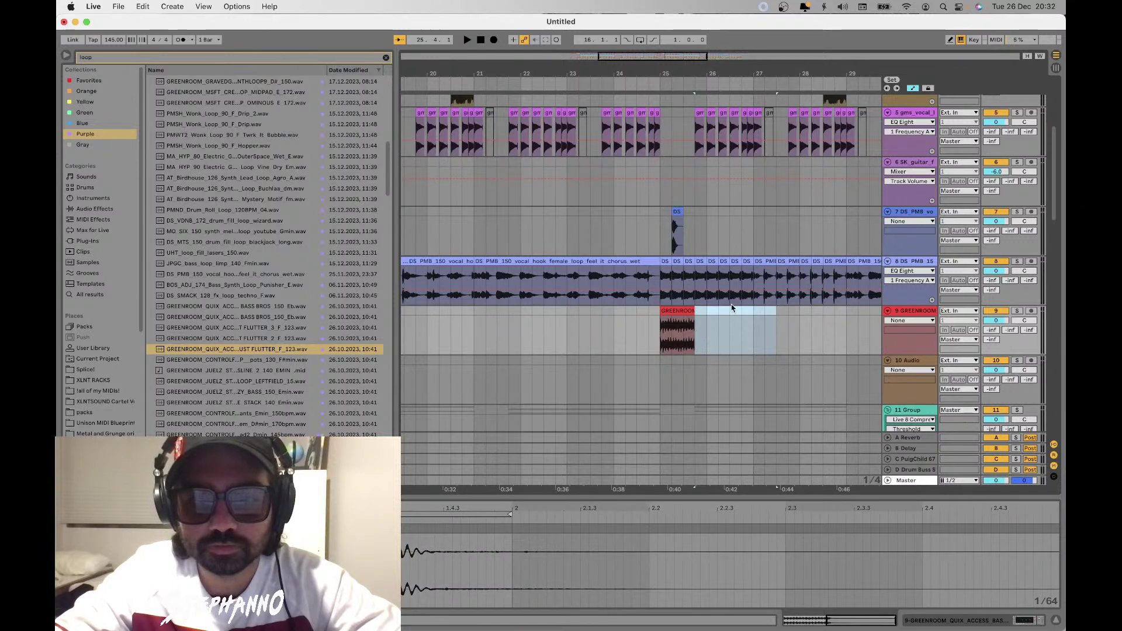
# Speed up the bar 25 bass clip so its decay fits before 25.4
pyautogui.scroll(5, 636, 316)
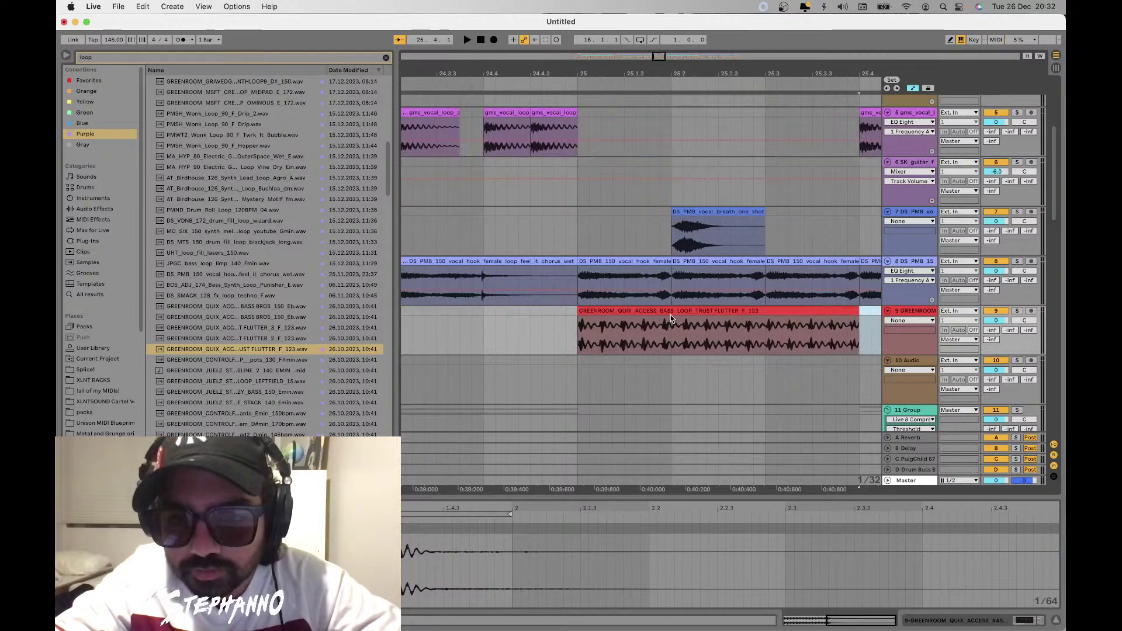
pyautogui.scroll(-1, 643, 350)
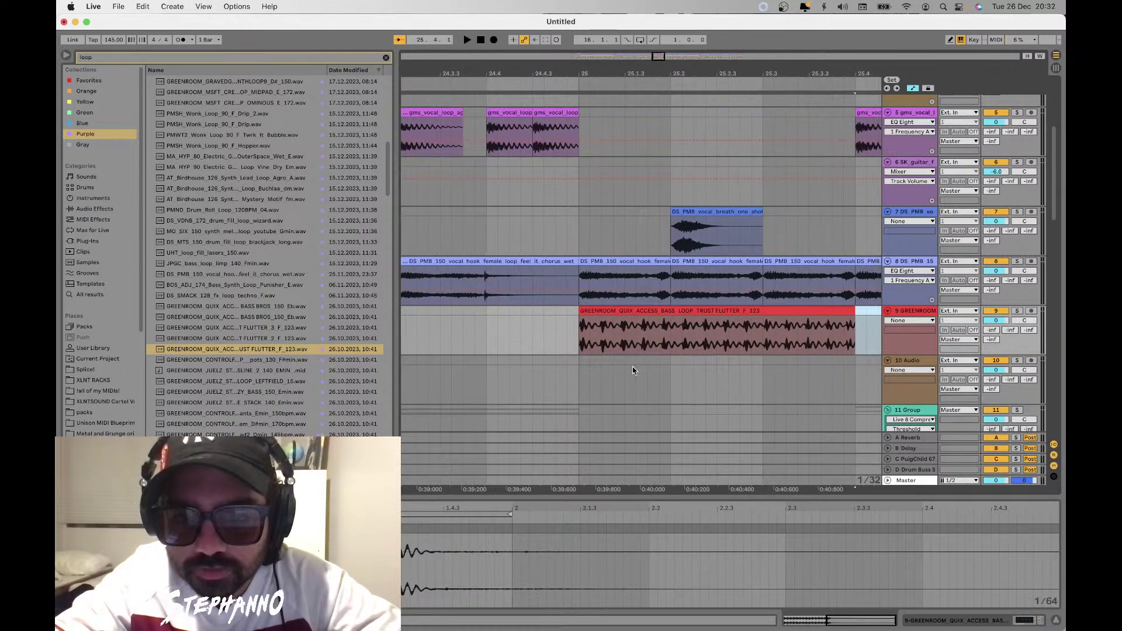
pyautogui.click(628, 310)
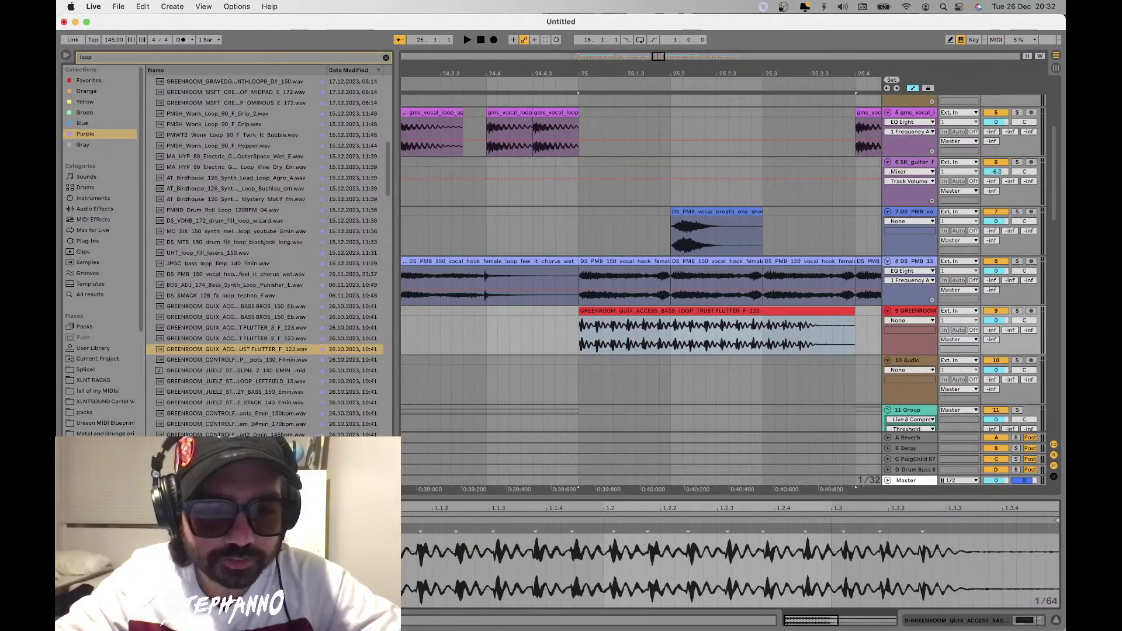
# Speed up the bar 17 bass clip in the same way so its decay fits before 17.4
pyautogui.scroll(-5, 727, 304)
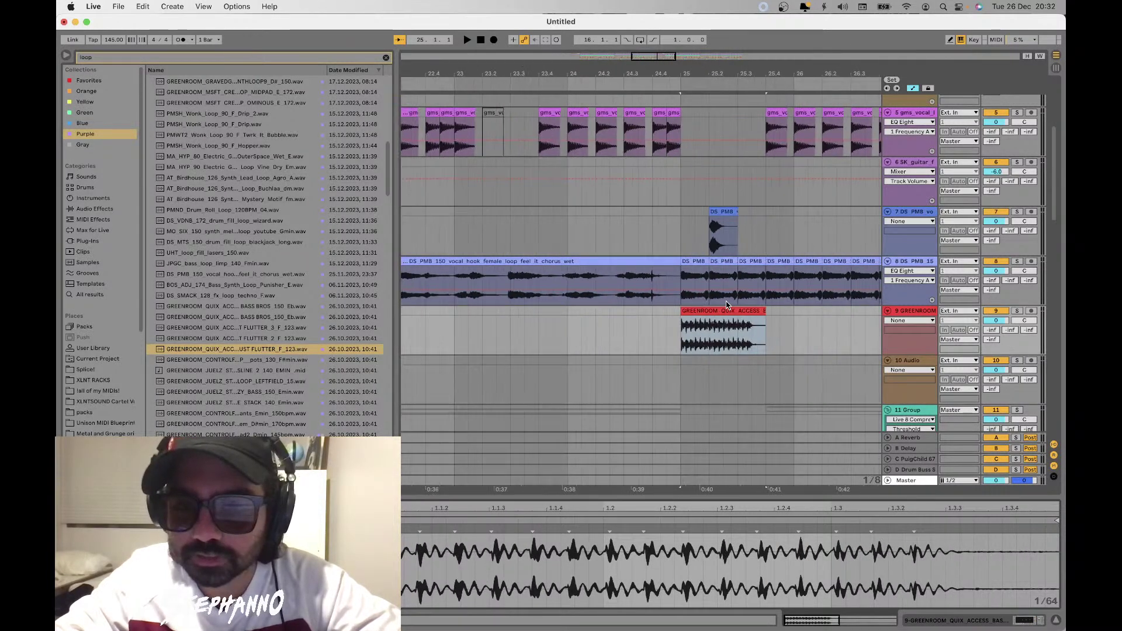
pyautogui.scroll(5, 561, 304)
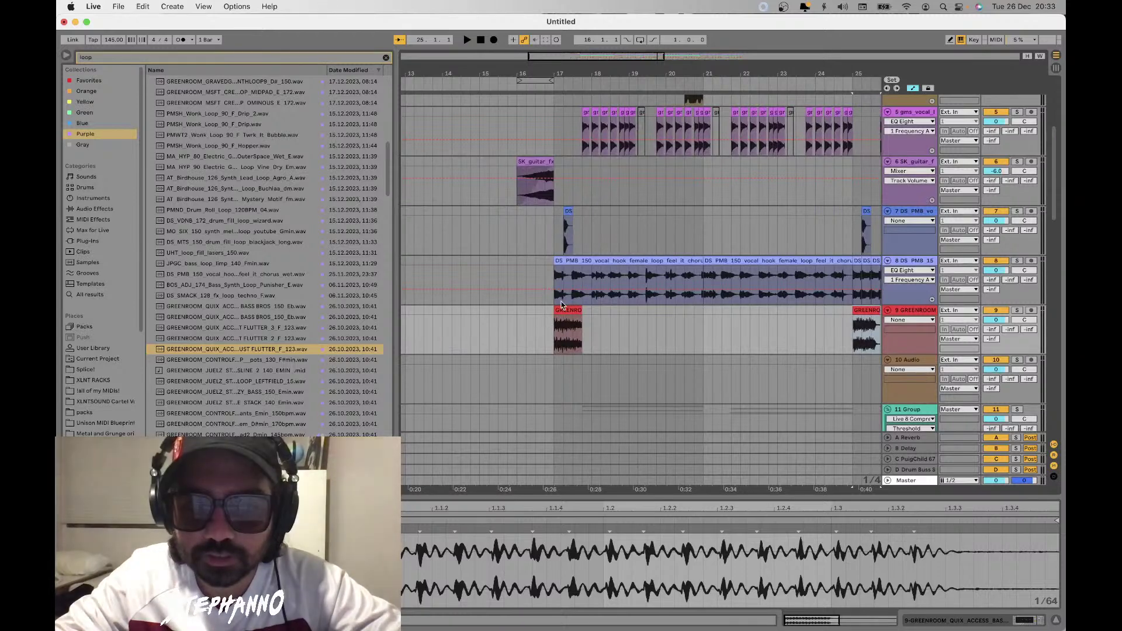
pyautogui.click(562, 311)
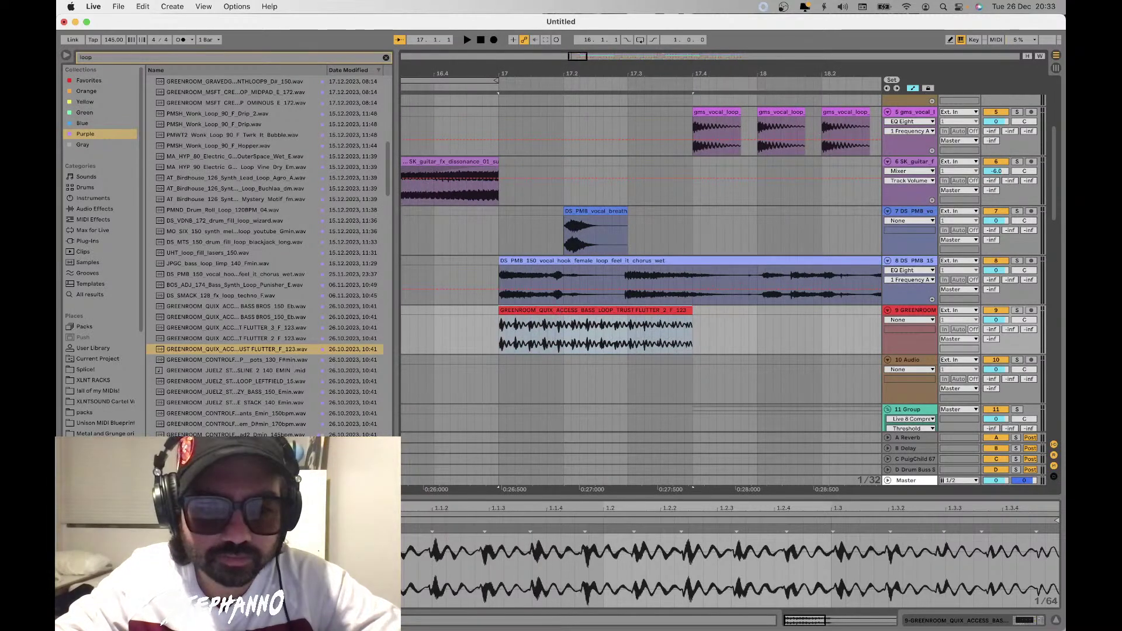
pyautogui.press('Return')
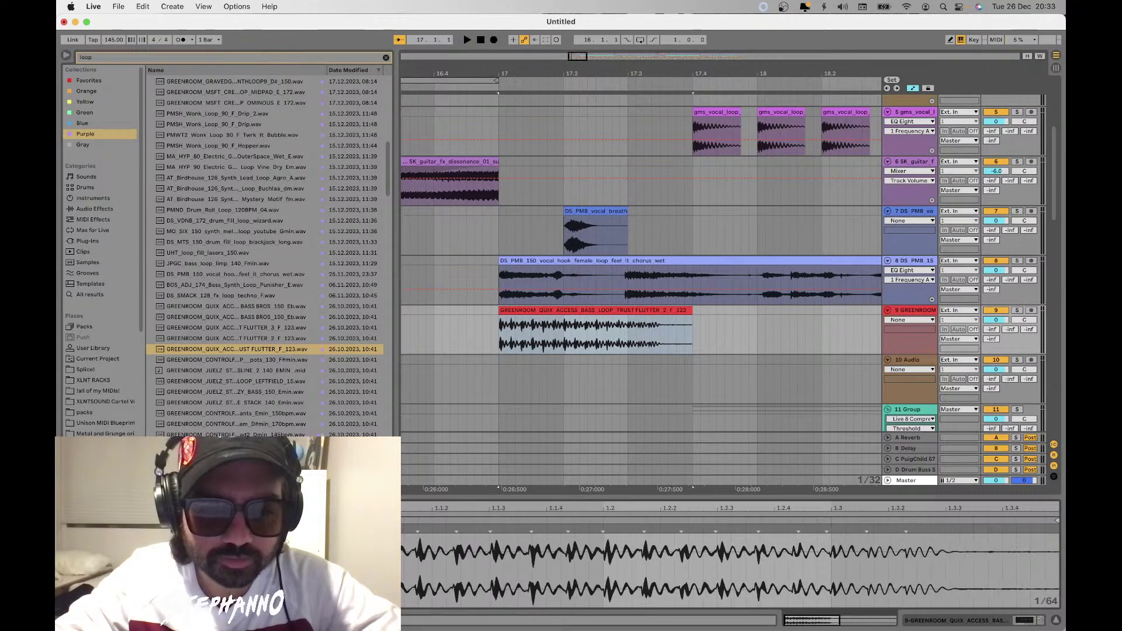
# Play the drop from bar 17 to check the sped-up bass clip in context
pyautogui.scroll(-4, 468, 368)
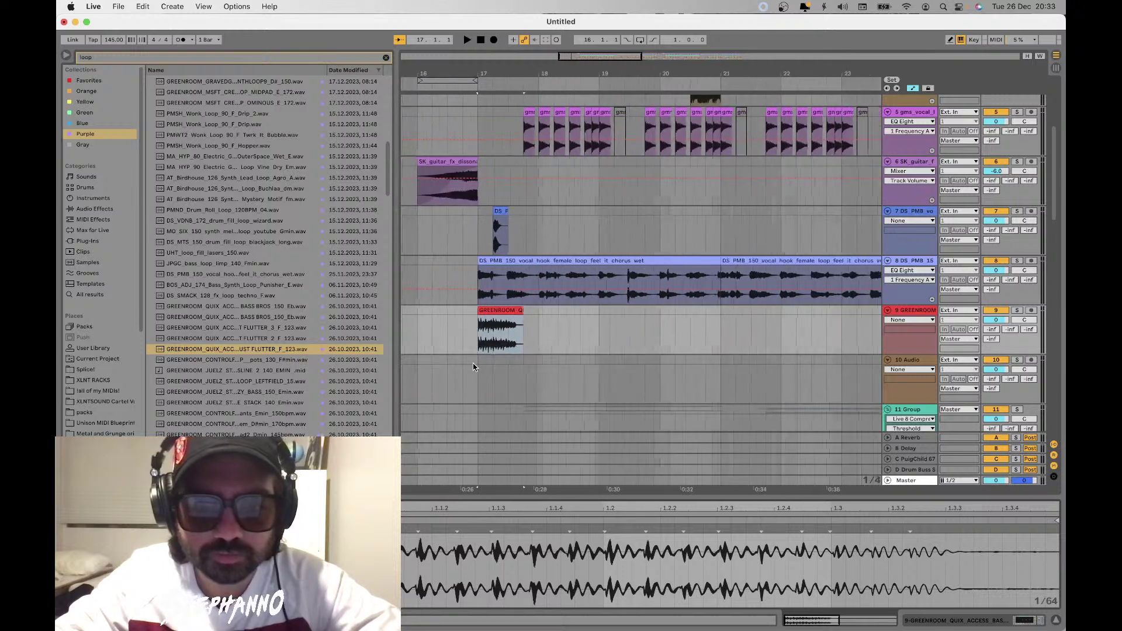
pyautogui.press('space')
pyautogui.scroll(-5, 772, 333)
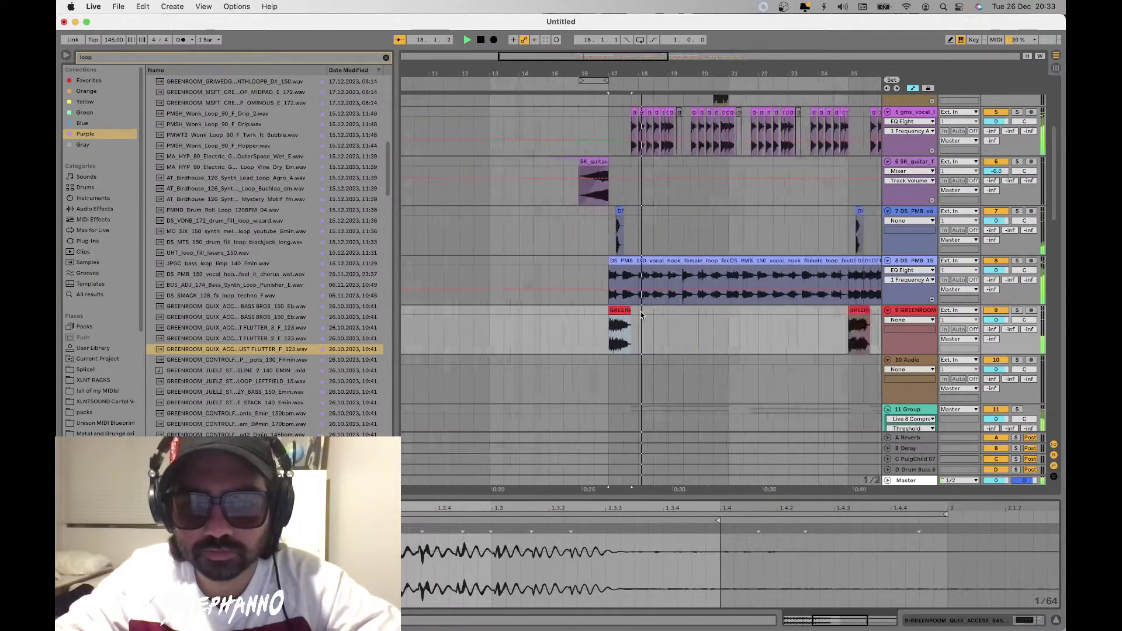
# Set the volume of the red GREENROOM bass track 9 to -5.1 dB against the playing drop
pyautogui.scroll(-2, 778, 337)
pyautogui.scroll(-2, 778, 337)
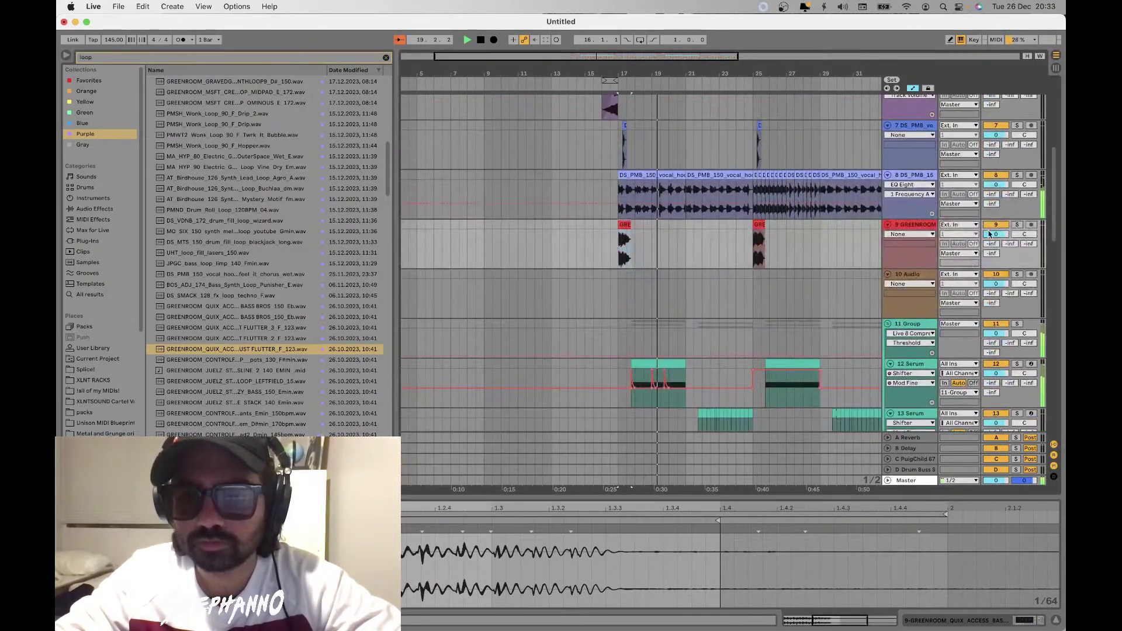
pyautogui.scroll(-15, 931, 254)
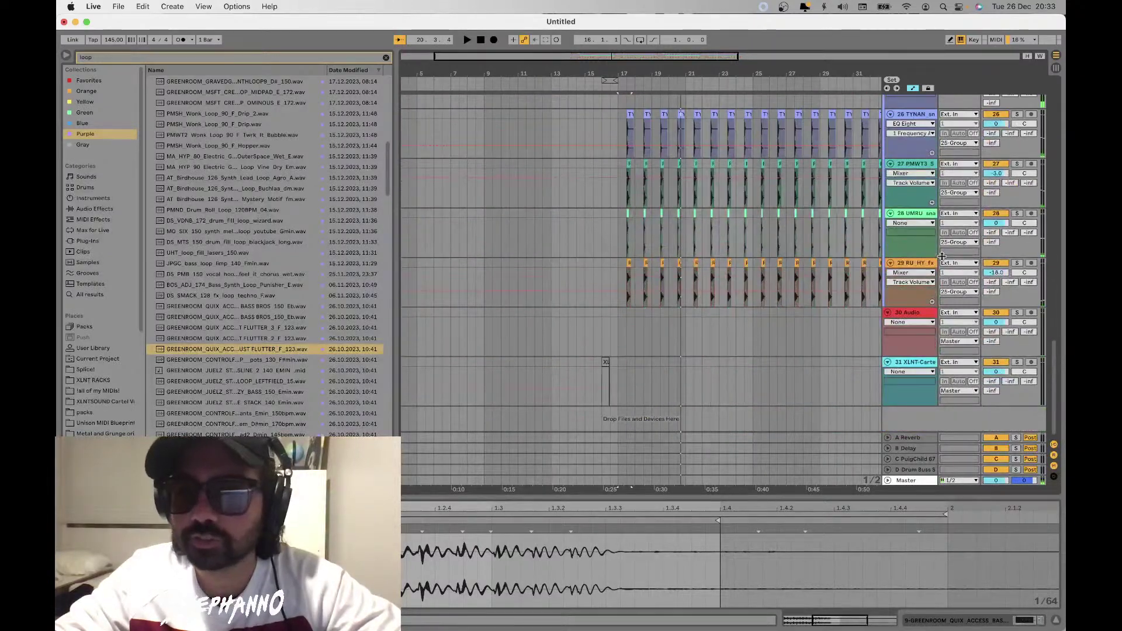
pyautogui.scroll(10, 818, 228)
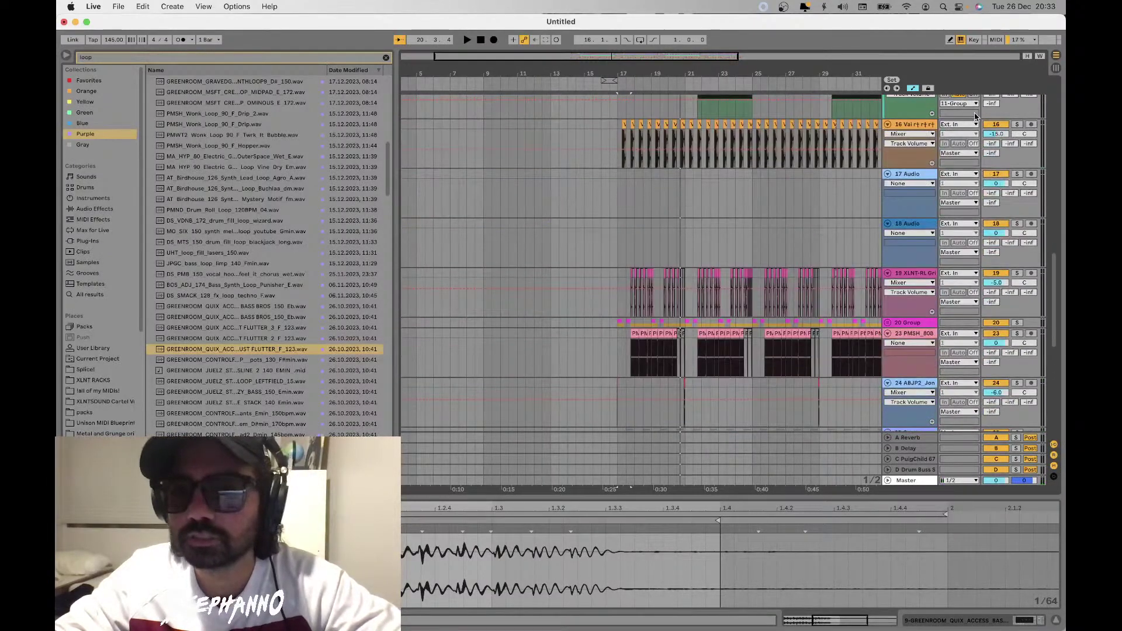
pyautogui.scroll(9, 763, 178)
pyautogui.press('space')
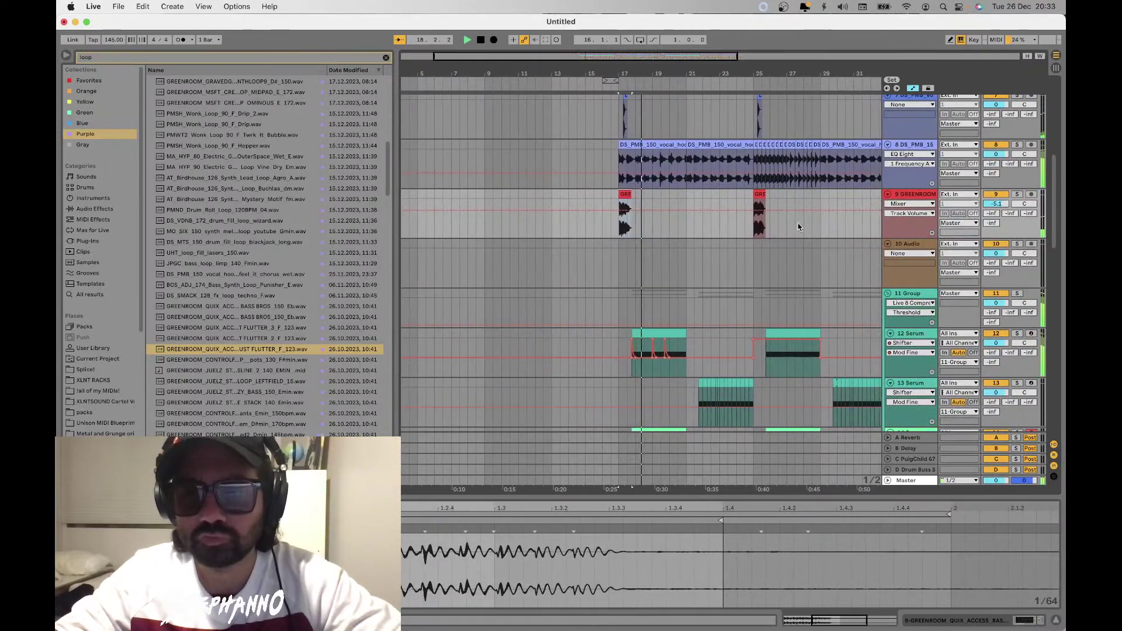
pyautogui.press('space')
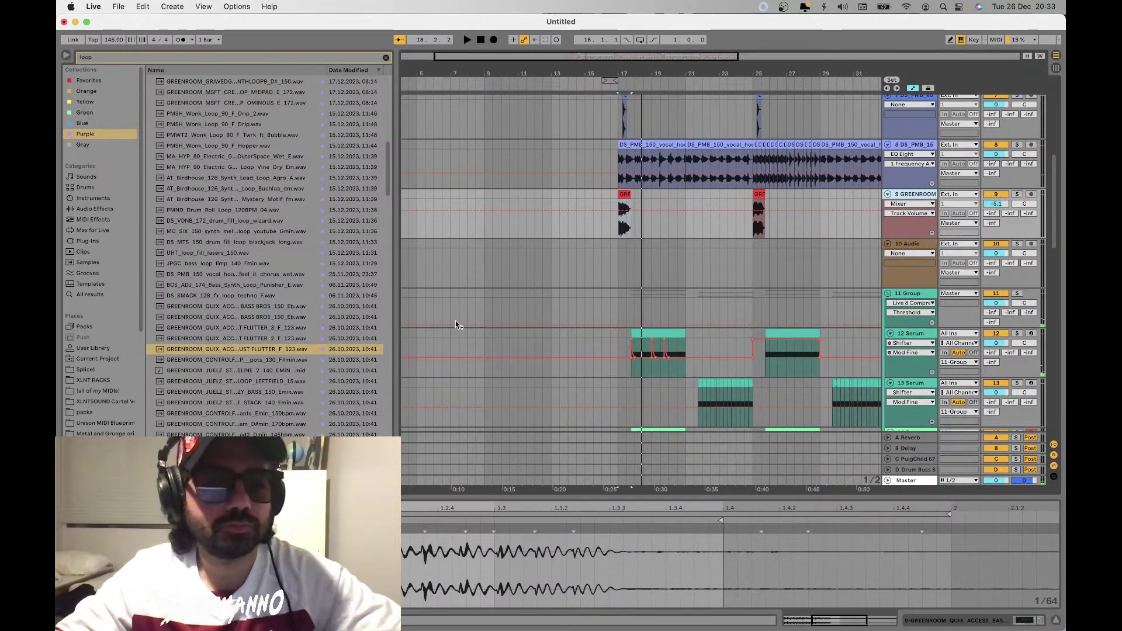
# Audition the loop samples from the GREENROOM files down to T_TSMK5_124_synth_loop_rio_Fm.wav
pyautogui.press('Down')
pyautogui.press('Down')
pyautogui.press('Down')
pyautogui.press('Down')
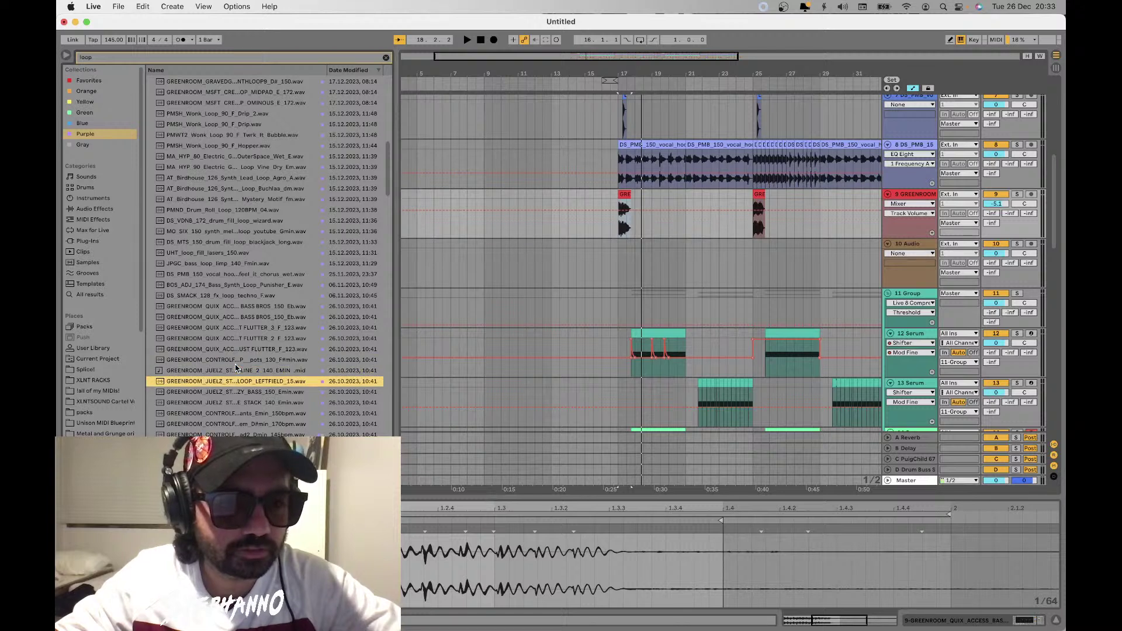
pyautogui.click(236, 362)
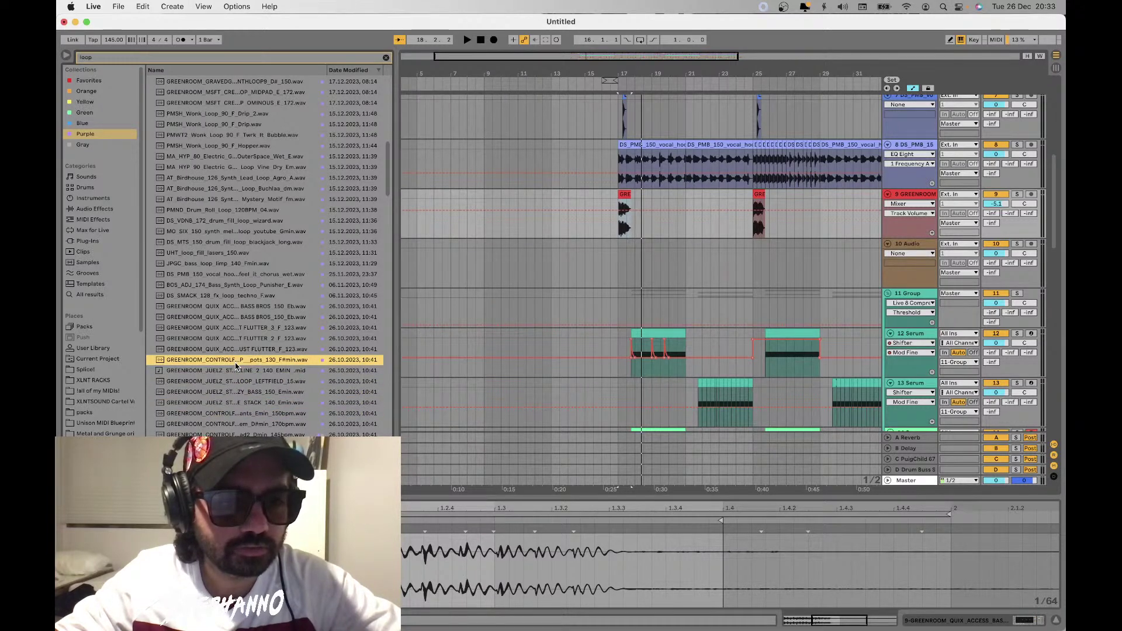
pyautogui.press('Down')
pyautogui.press('Down')
pyautogui.press('Down')
pyautogui.press('Down')
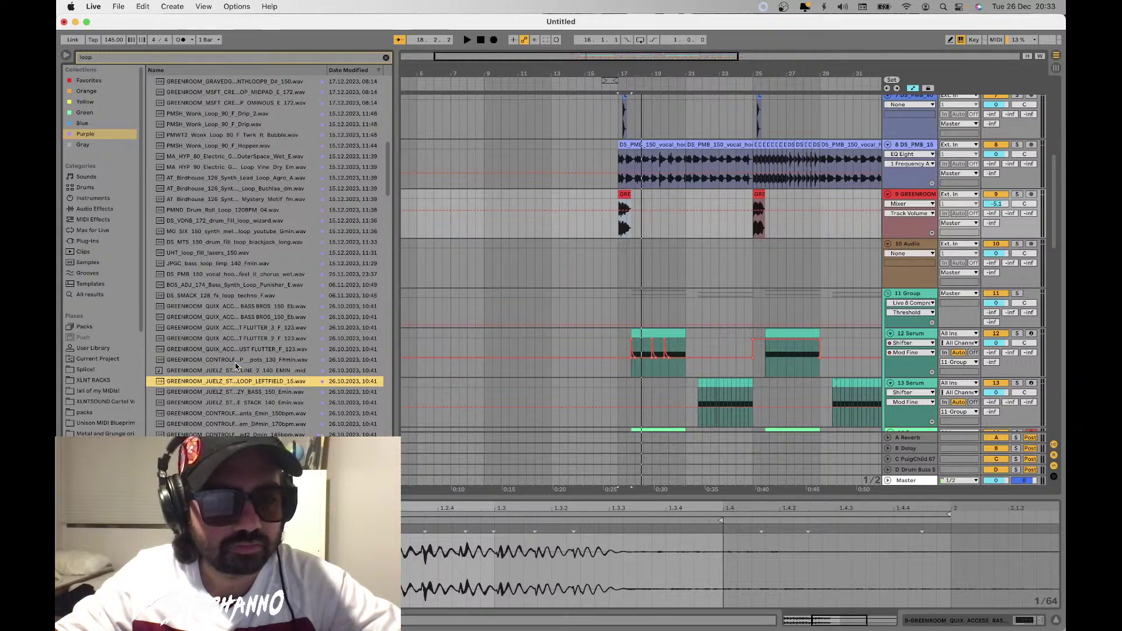
pyautogui.press('Down')
pyautogui.press('Down')
pyautogui.press('Down')
pyautogui.press('Down')
pyautogui.press('Down')
pyautogui.press('Down')
pyautogui.press('Down')
pyautogui.press('Down')
pyautogui.press('Down')
pyautogui.press('Down')
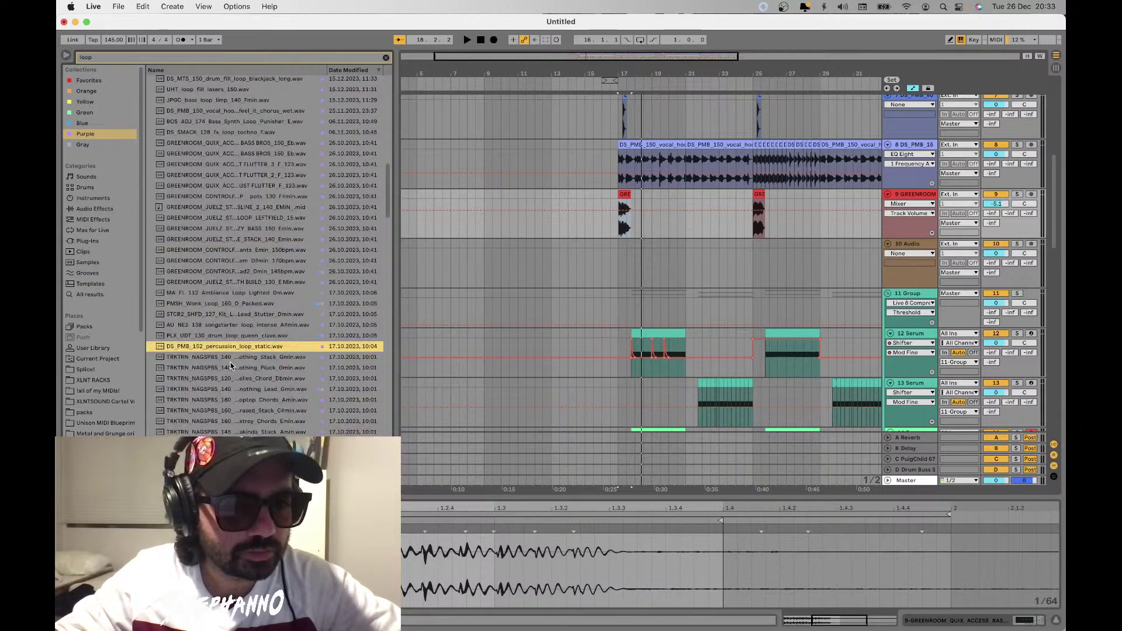
pyautogui.press('Down')
pyautogui.press('Down')
pyautogui.press('Down')
pyautogui.press('Down')
pyautogui.press('Down')
pyautogui.press('Down')
pyautogui.press('Down')
pyautogui.press('Down')
pyautogui.press('Down')
pyautogui.press('Down')
pyautogui.press('Down')
pyautogui.press('Down')
pyautogui.press('Down')
pyautogui.press('Down')
pyautogui.press('Down')
pyautogui.press('Down')
pyautogui.press('Down')
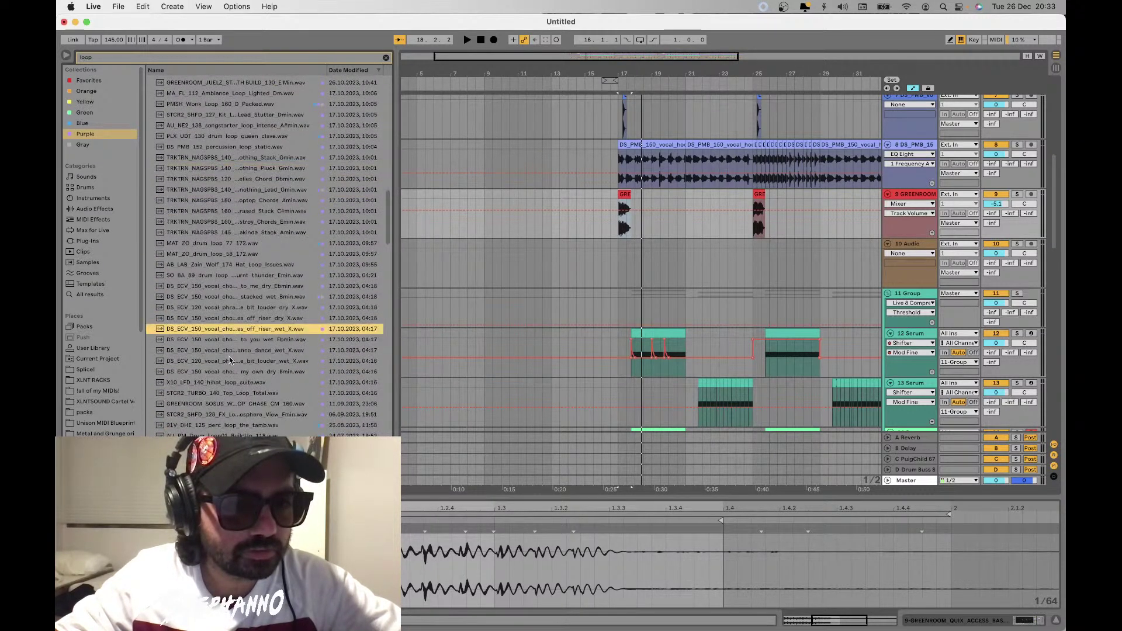
pyautogui.press('Down')
pyautogui.press('Down')
pyautogui.press('Down')
pyautogui.press('Down')
pyautogui.press('Down')
pyautogui.press('Down')
pyautogui.press('Down')
pyautogui.press('Down')
pyautogui.press('Down')
pyautogui.press('Down')
pyautogui.press('Down')
pyautogui.press('Down')
pyautogui.press('Down')
pyautogui.press('Down')
pyautogui.press('Down')
pyautogui.press('Down')
pyautogui.press('Down')
pyautogui.press('Down')
pyautogui.press('Down')
pyautogui.press('Down')
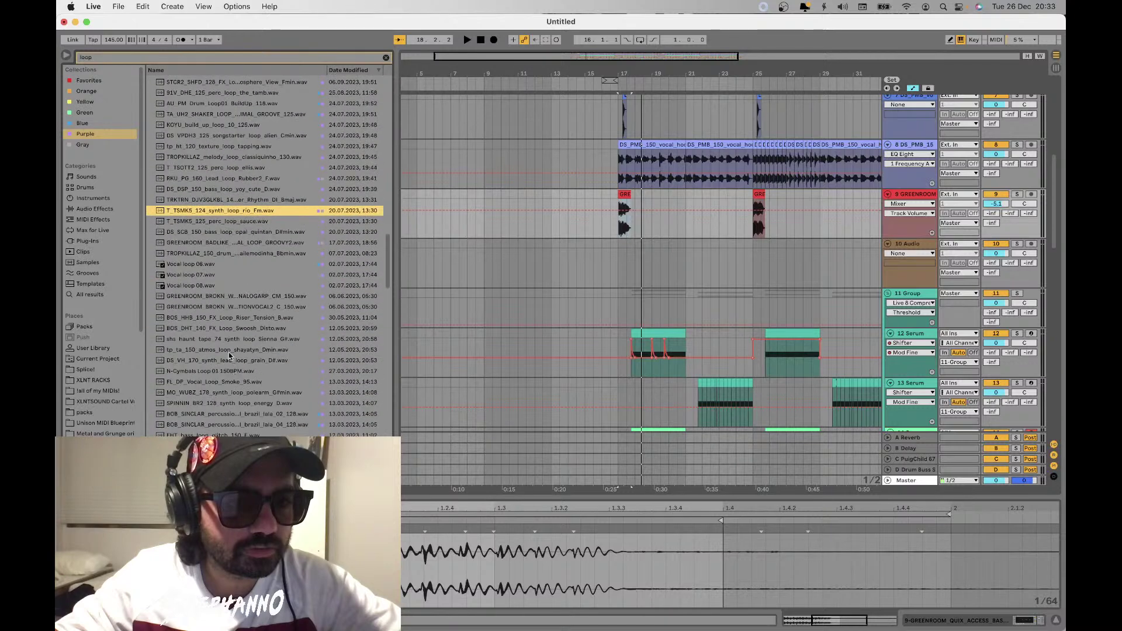
# Add T_TSMK5_124_synth_loop_rio_Fm.wav to the empty audio track 10 and position the clip to start at bar 25
pyautogui.moveTo(201, 212); pyautogui.dragTo(620, 253)
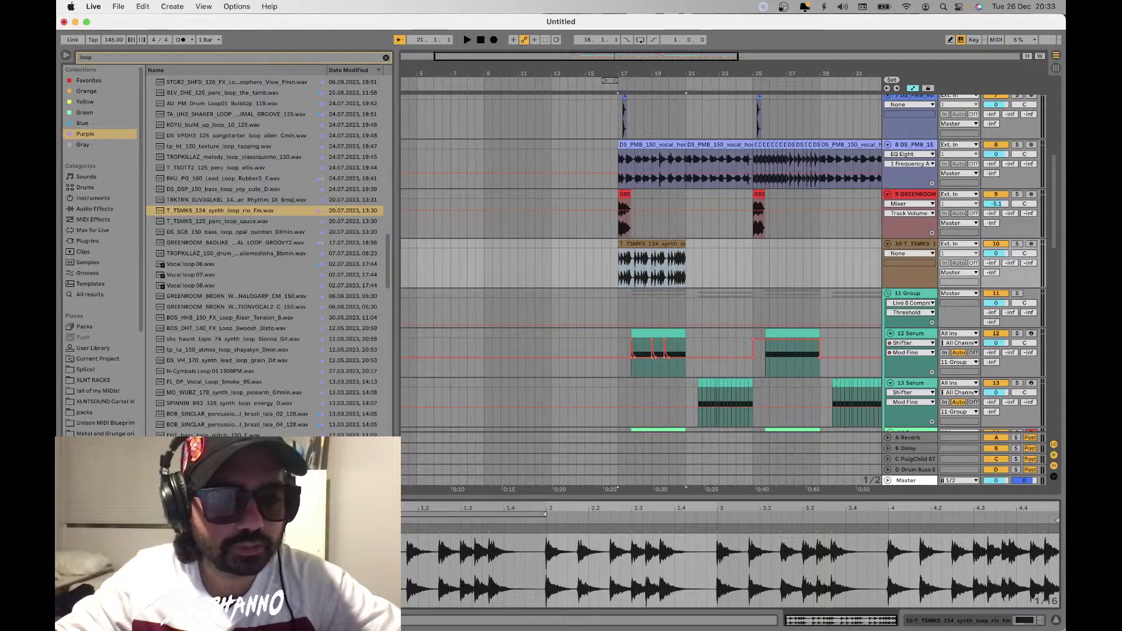
pyautogui.scroll(5, 620, 263)
pyautogui.press('space')
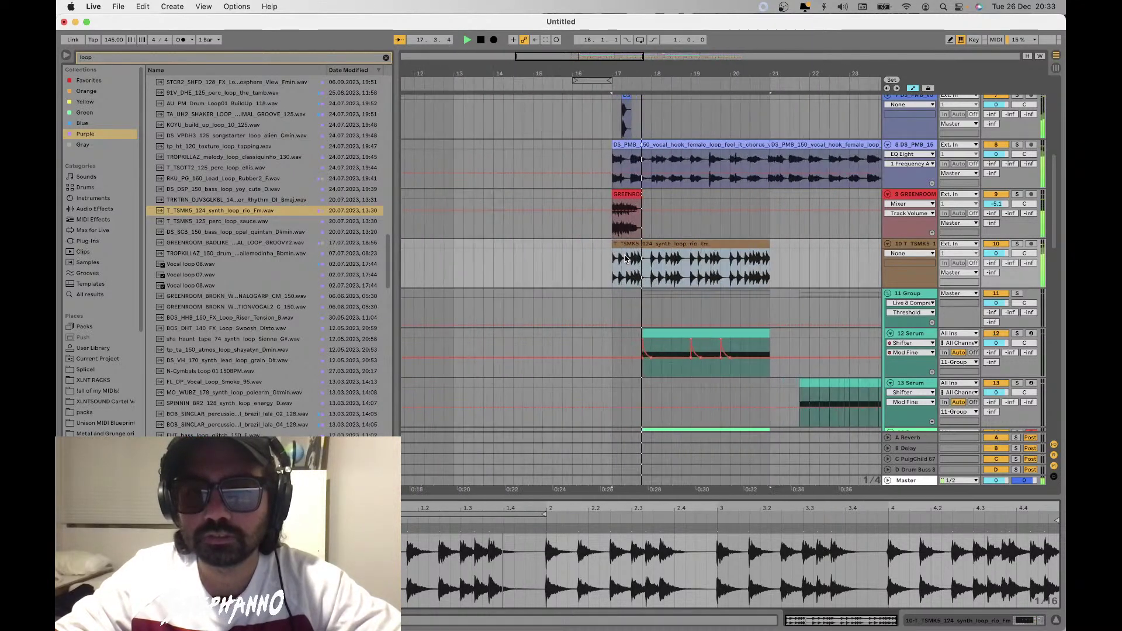
pyautogui.moveTo(626, 259); pyautogui.dragTo(765, 257)
pyautogui.press('space')
pyautogui.press('w')
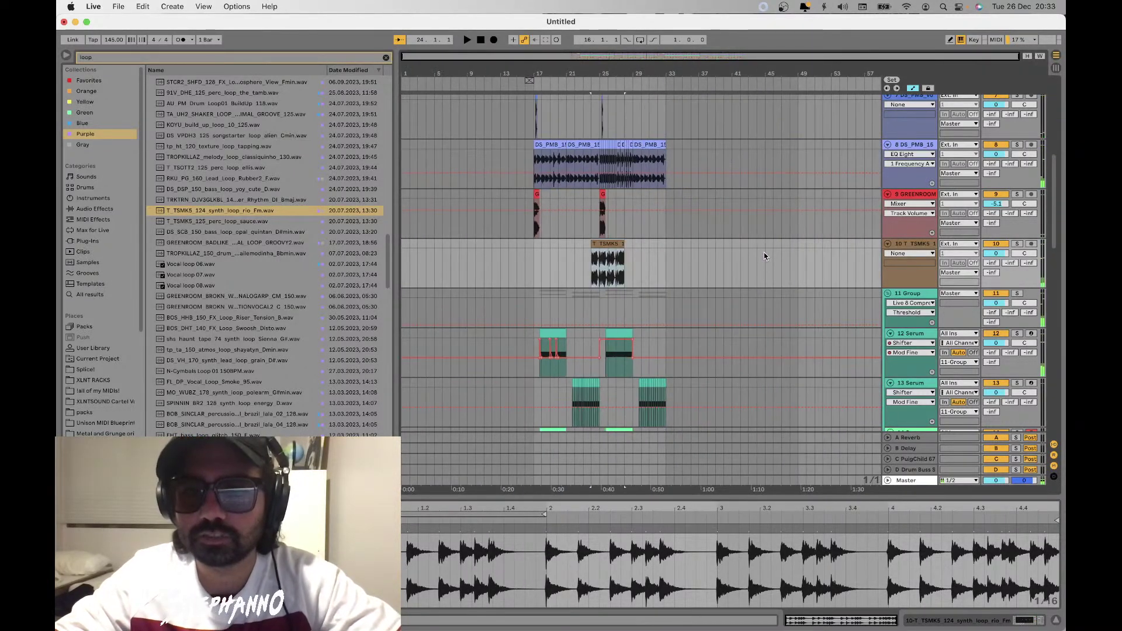
pyautogui.scroll(8, 643, 244)
pyautogui.press('space')
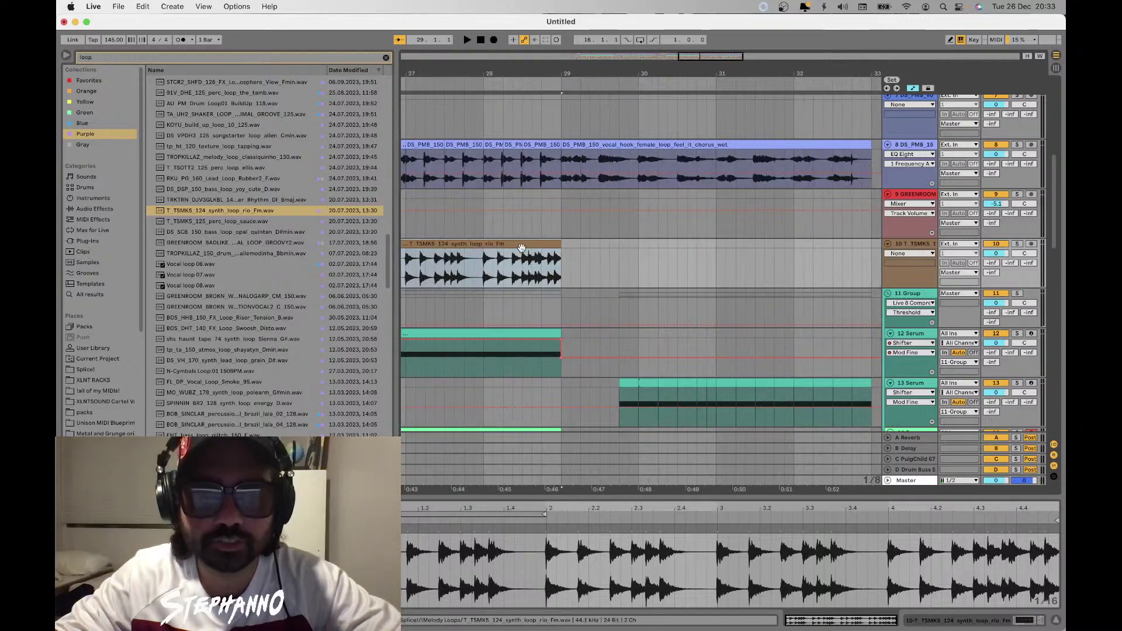
pyautogui.hscroll(-2, 523, 251)
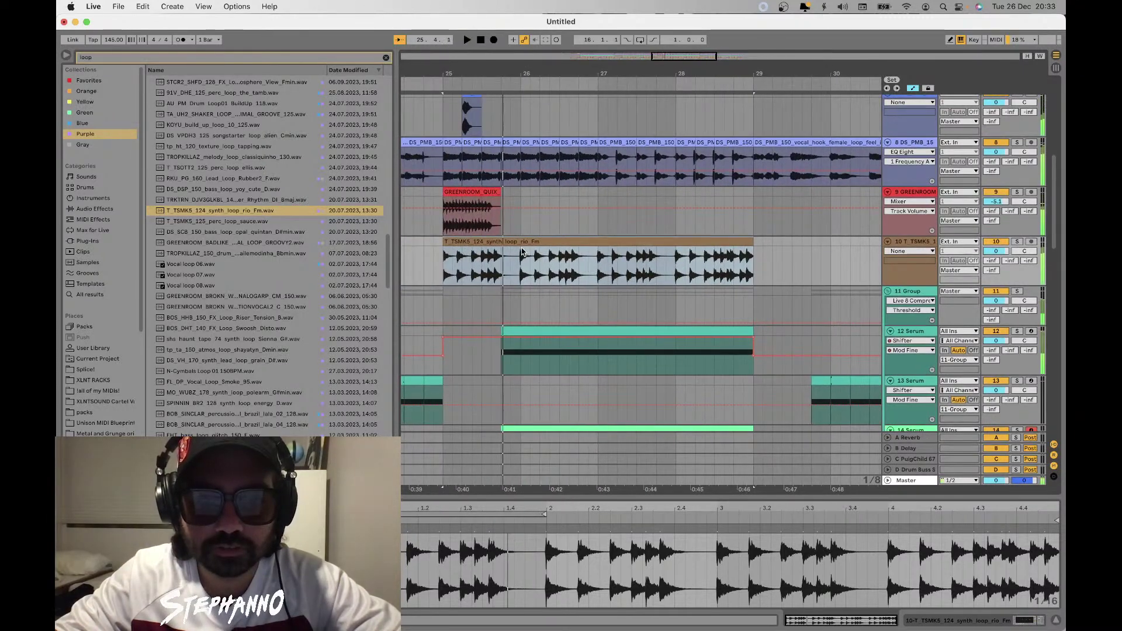
# Duplicate the synth loop's one-beat slice at 25.3 onto 25.4 and play the result from bar 25
pyautogui.moveTo(496, 263); pyautogui.dragTo(486, 249)
pyautogui.press('super+d')
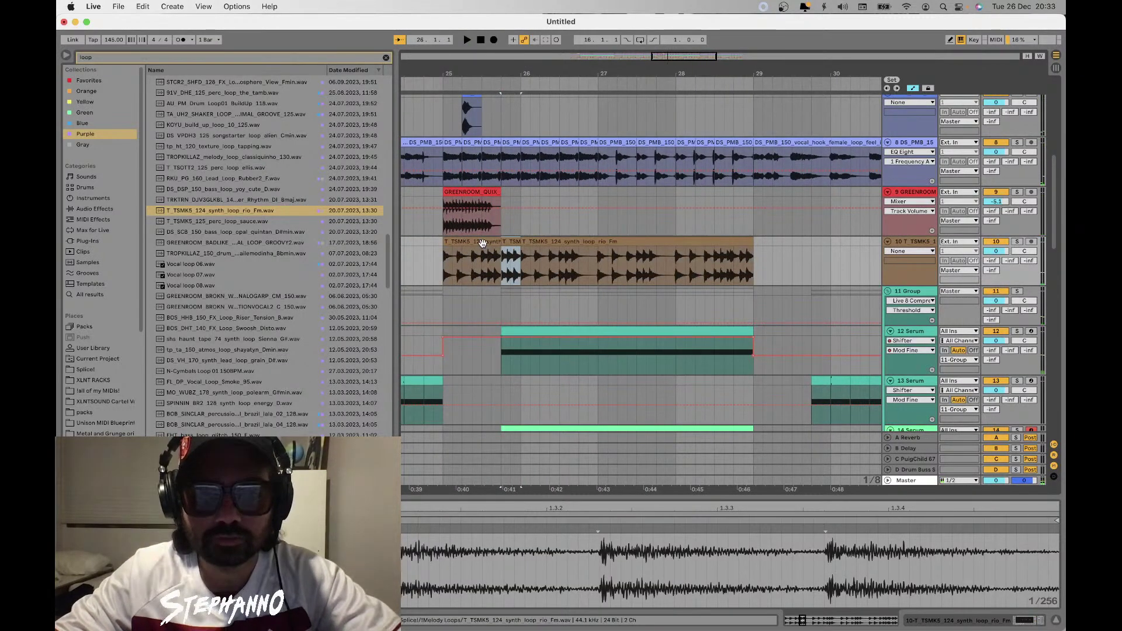
pyautogui.click(437, 259)
pyautogui.press('space')
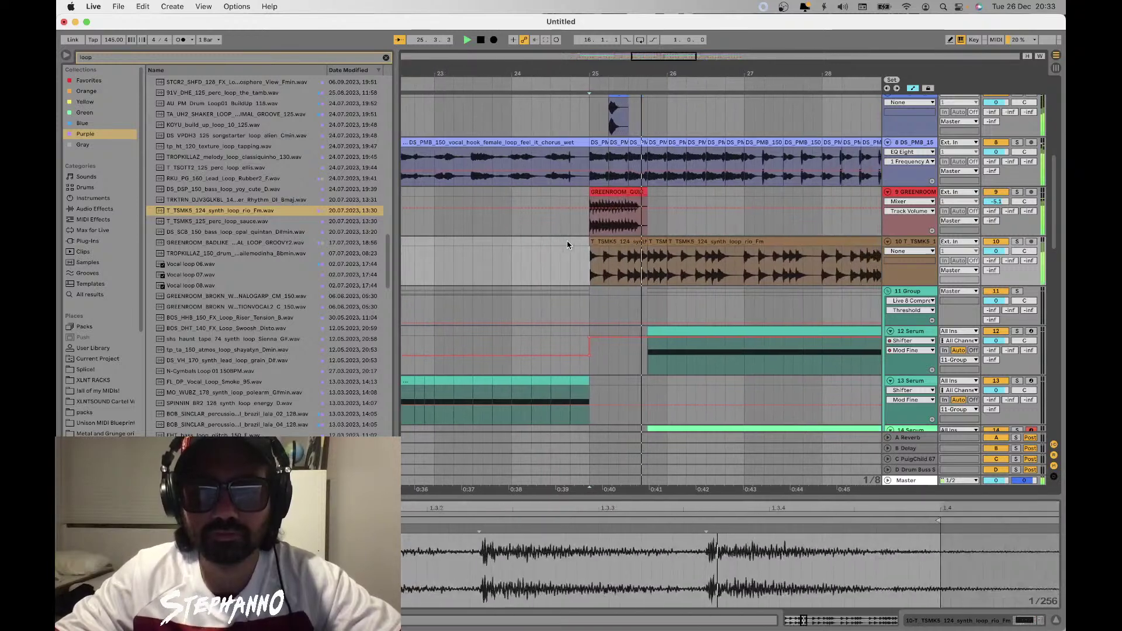
# Repeat the one-beat synth slice up to bar 29, and duplicate the whole bar 25–29 block to bars 29–33
pyautogui.moveTo(656, 260); pyautogui.dragTo(633, 234)
pyautogui.press('super+d')
pyautogui.press('super+d')
pyautogui.press('super+d')
pyautogui.press('super+d')
pyautogui.press('super+d')
pyautogui.press('super+d')
pyautogui.press('super+d')
pyautogui.press('super+d')
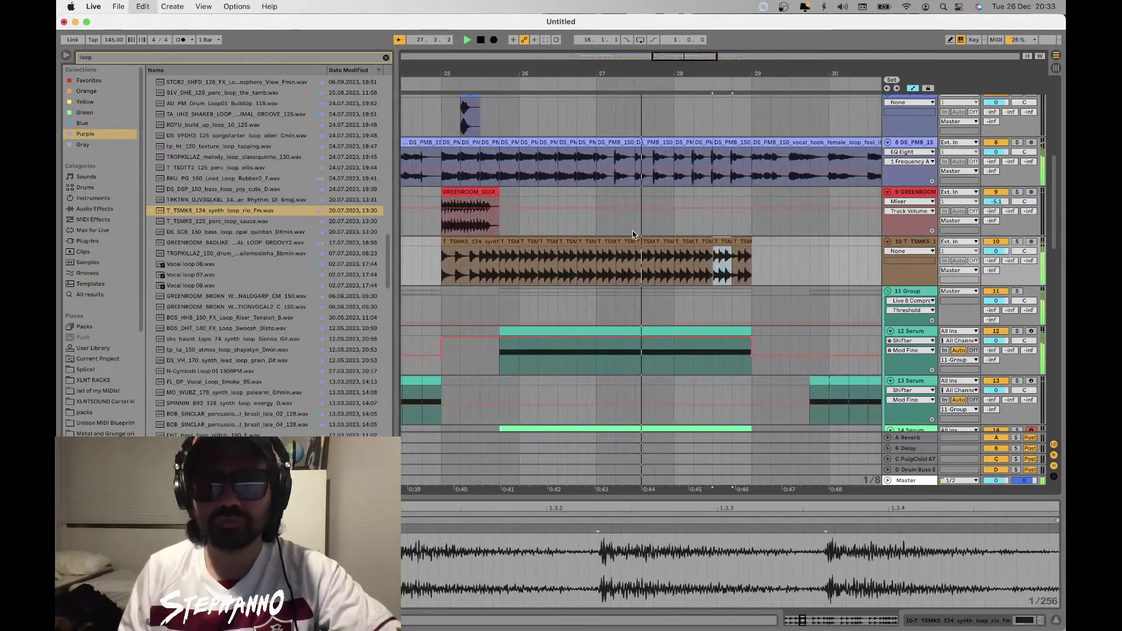
pyautogui.press('super+z')
pyautogui.press('super+z')
pyautogui.press('super+z')
pyautogui.press('-')
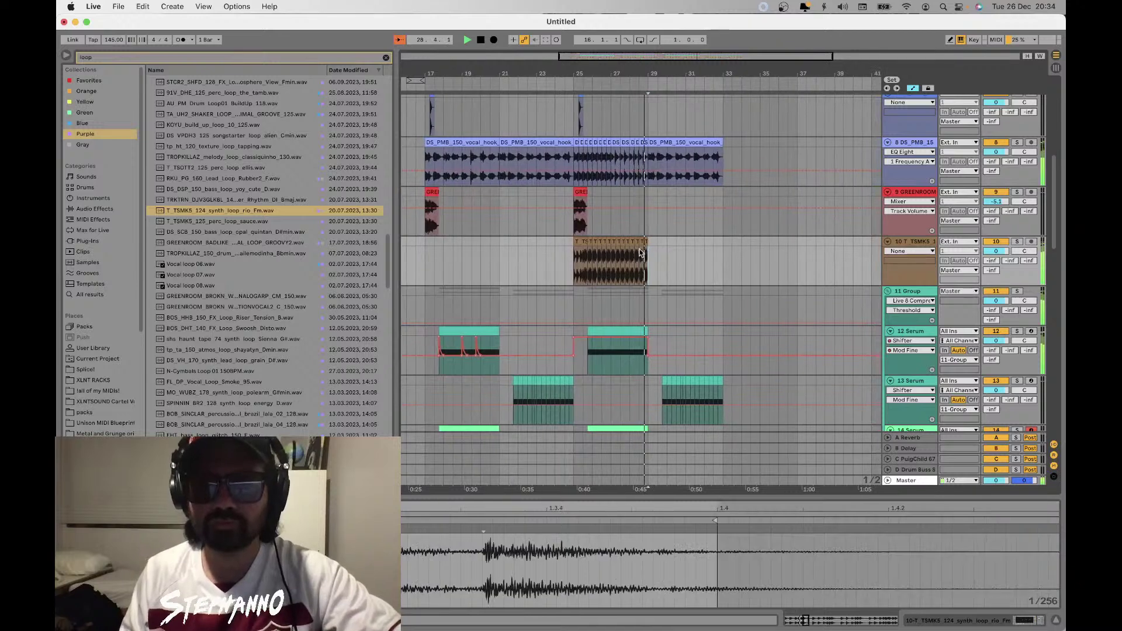
pyautogui.click(578, 240)
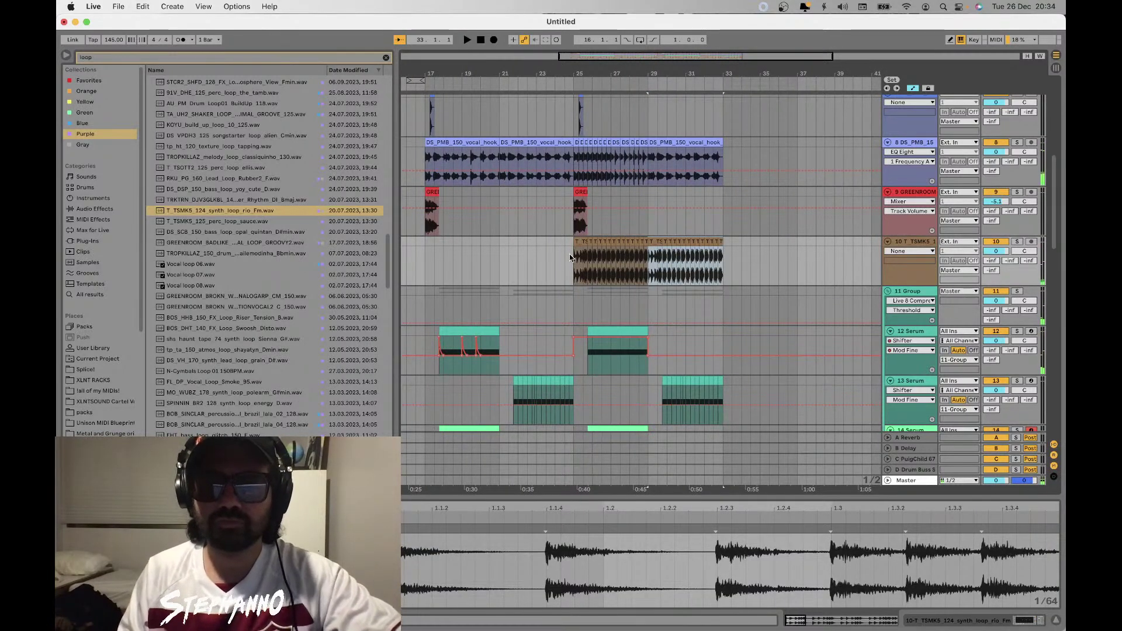
# Set the synth loop track's volume to -2.0 dB while playing the second half of the drop
pyautogui.click(571, 258)
pyautogui.moveTo(997, 252); pyautogui.dragTo(1000, 252)
pyautogui.press('space')
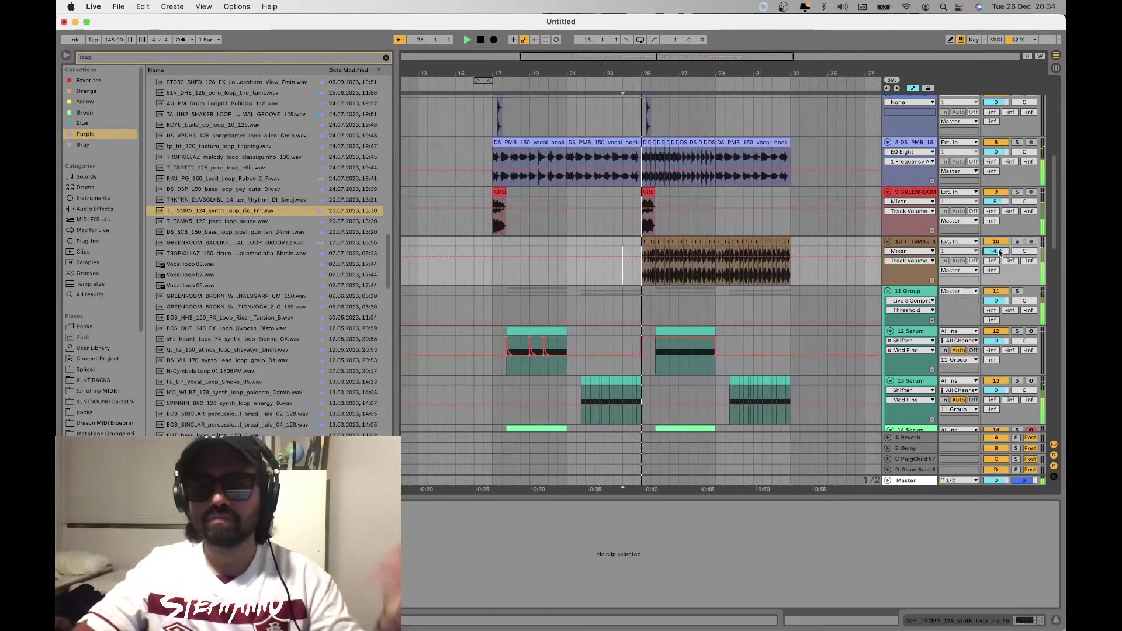
pyautogui.scroll(-1, 999, 251)
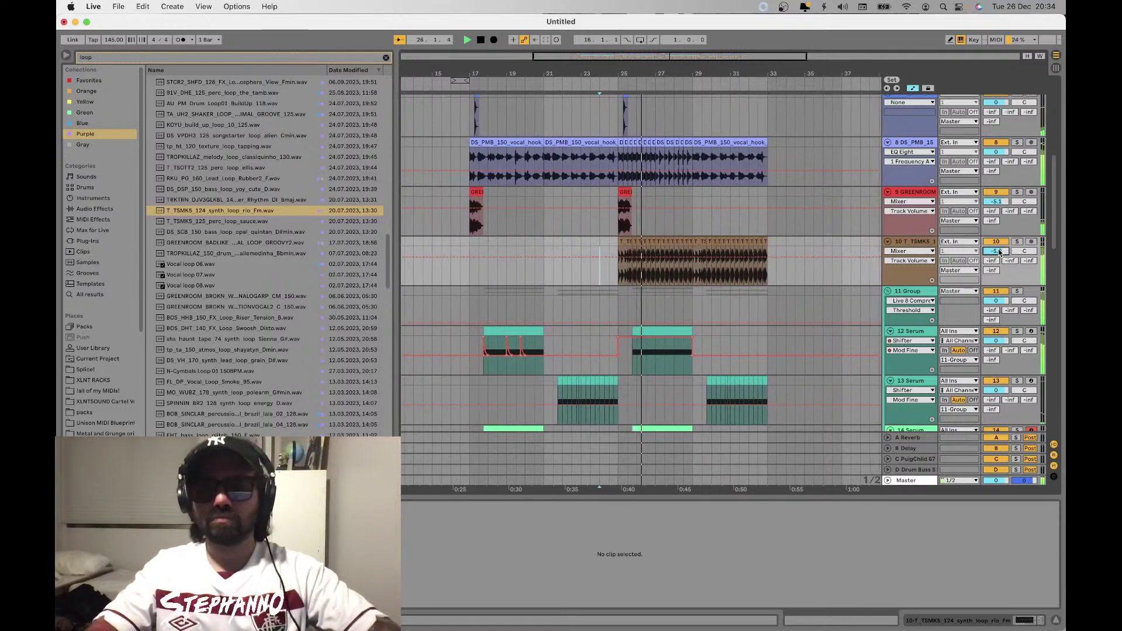
pyautogui.scroll(-5, 1000, 251)
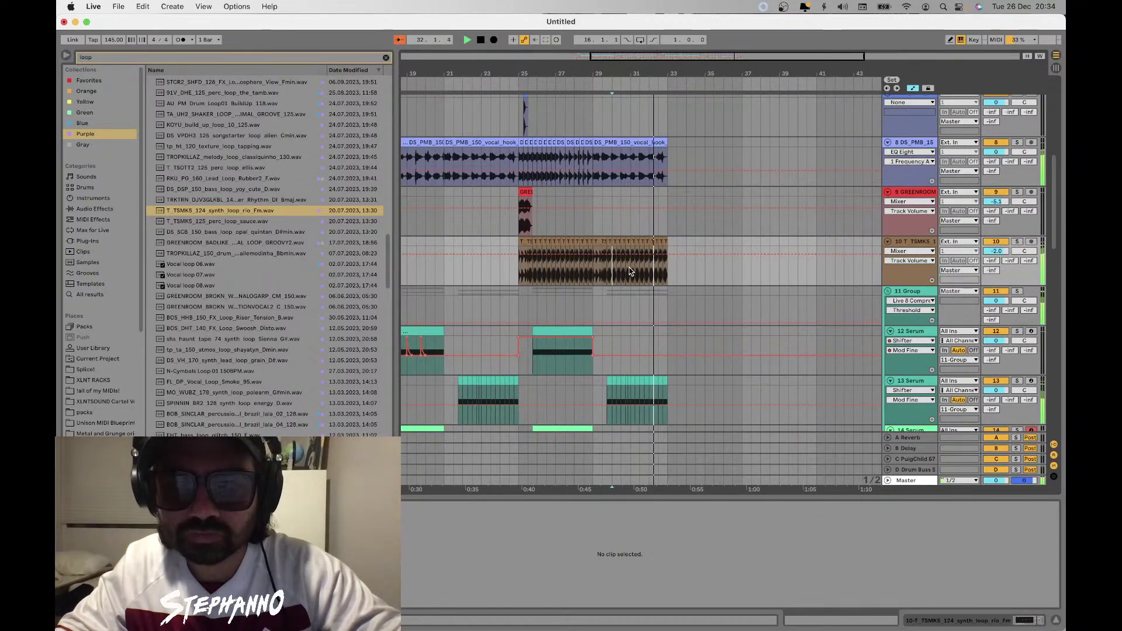
# Consolidate the synth slices in bars 31–33 and add a curved pitch envelope rising to +12 st across the clip
pyautogui.moveTo(632, 263); pyautogui.dragTo(670, 242)
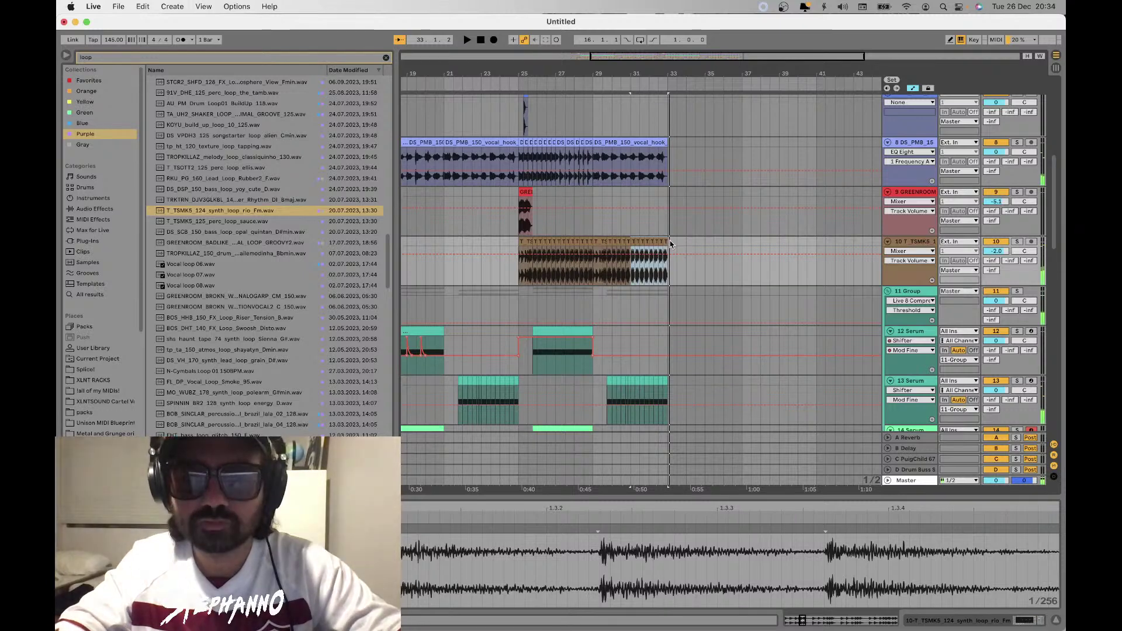
pyautogui.press('super+j')
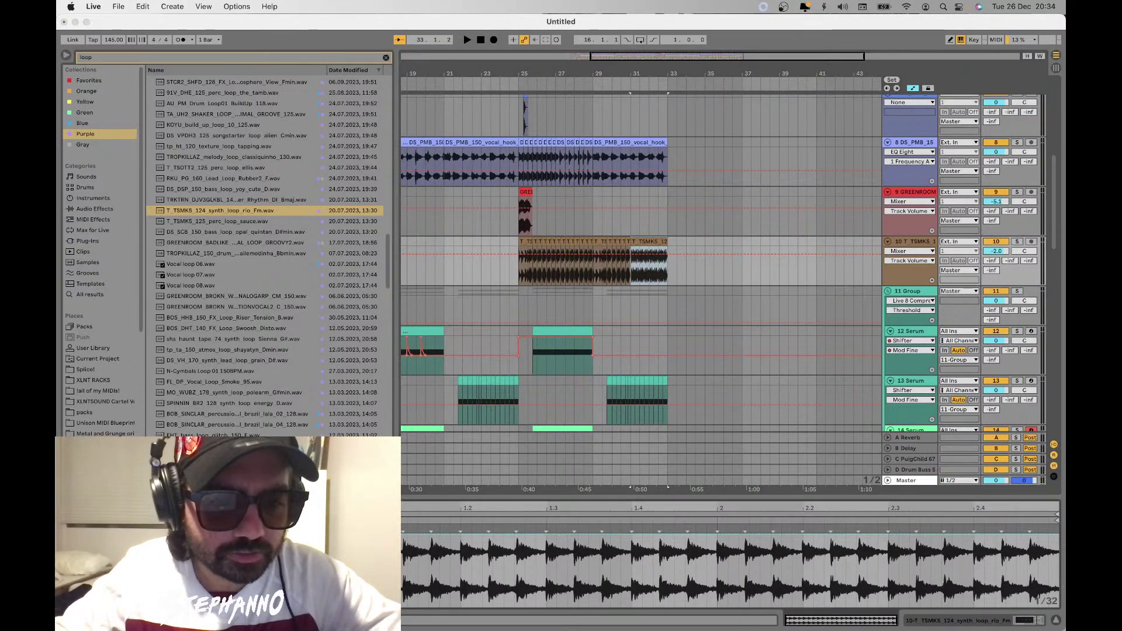
pyautogui.scroll(-1, 478, 568)
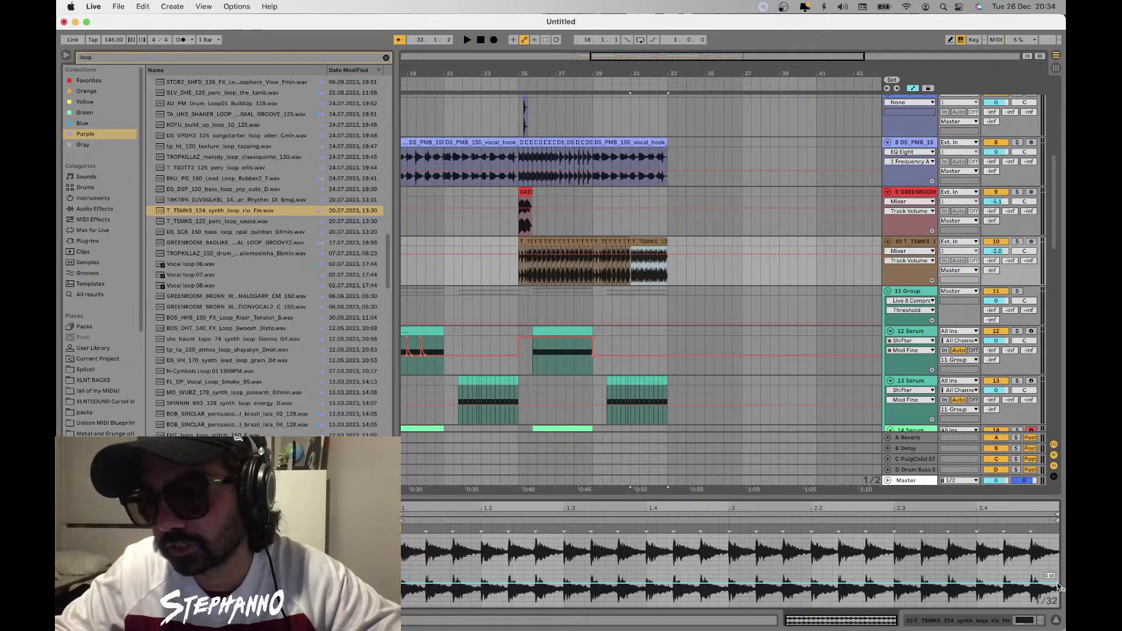
pyautogui.moveTo(1059, 586); pyautogui.dragTo(1059, 562)
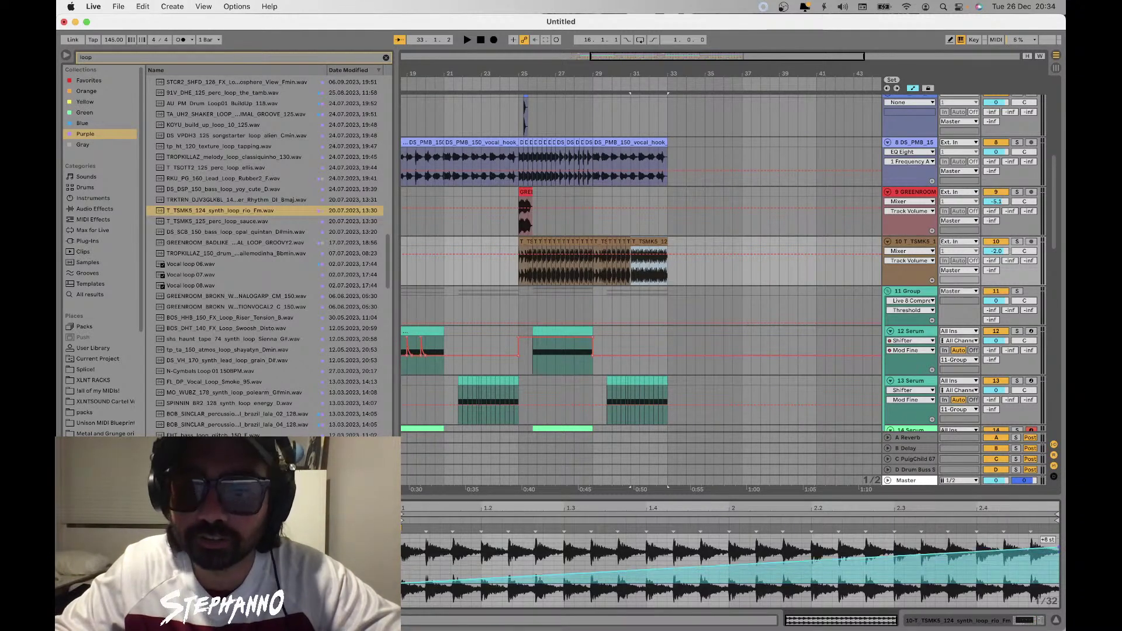
pyautogui.moveTo(1058, 536); pyautogui.dragTo(1059, 511)
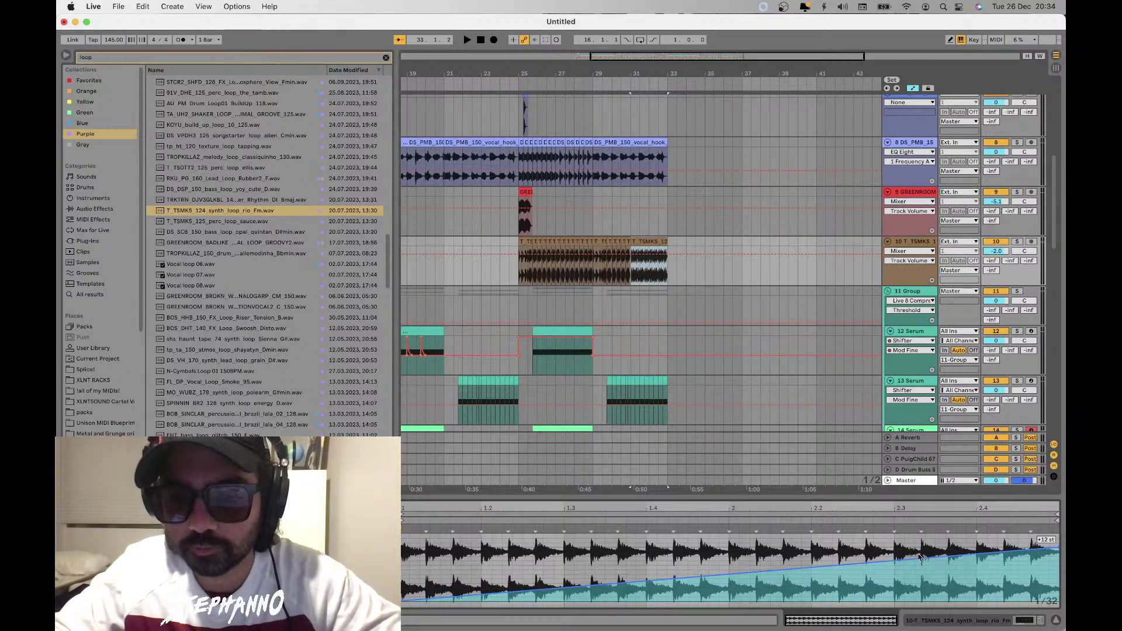
pyautogui.press('space')
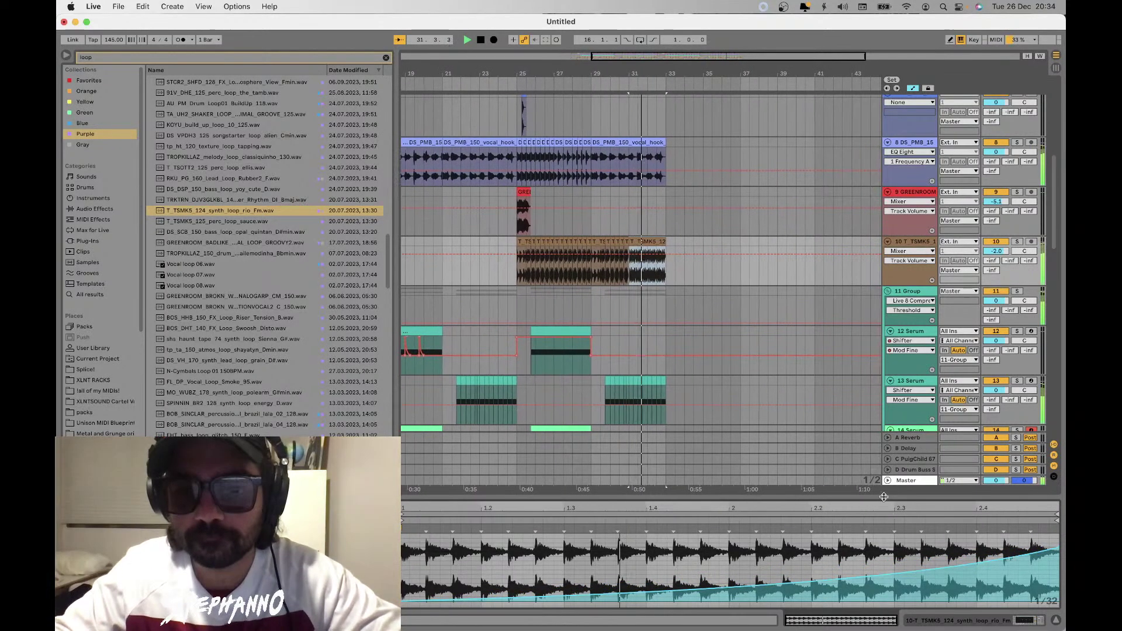
pyautogui.press('-')
pyautogui.press('-')
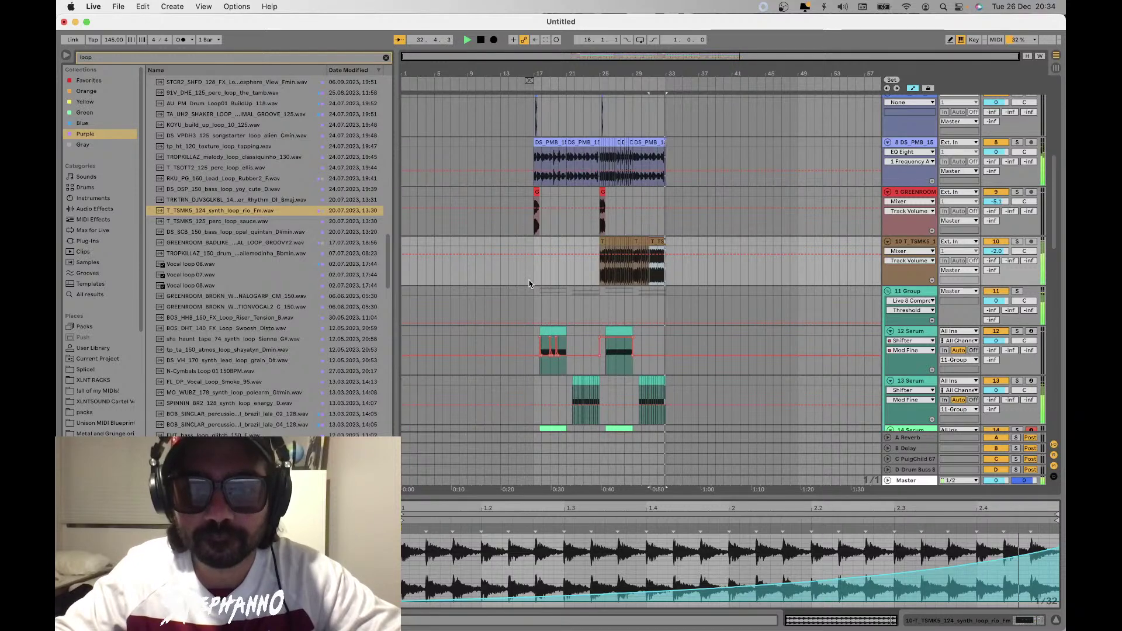
# Copy the sidechained Live 8 Compressor from the 11 Group track to the synth loop track, placing it after Utility
pyautogui.click(589, 275)
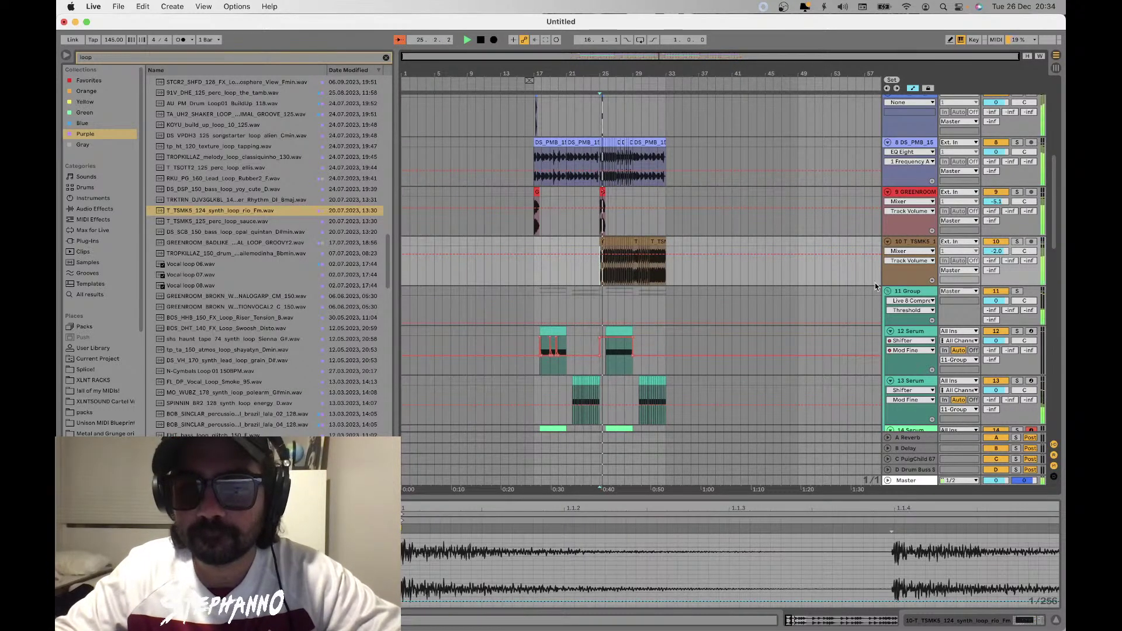
pyautogui.click(907, 291)
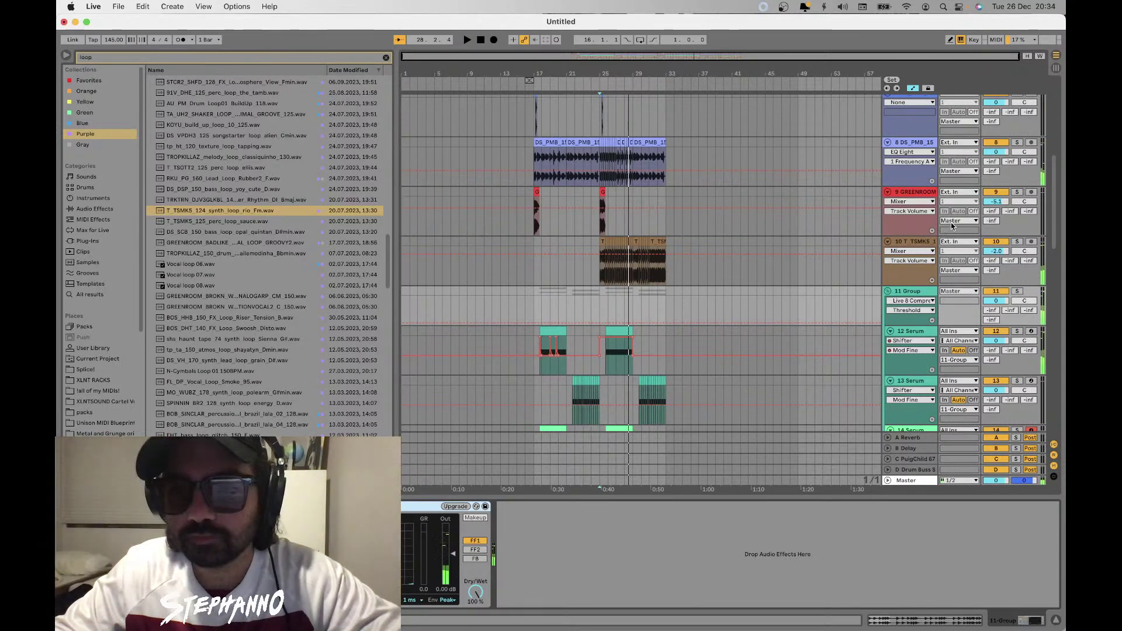
pyautogui.click(623, 266)
pyautogui.press('space')
pyautogui.click(624, 265)
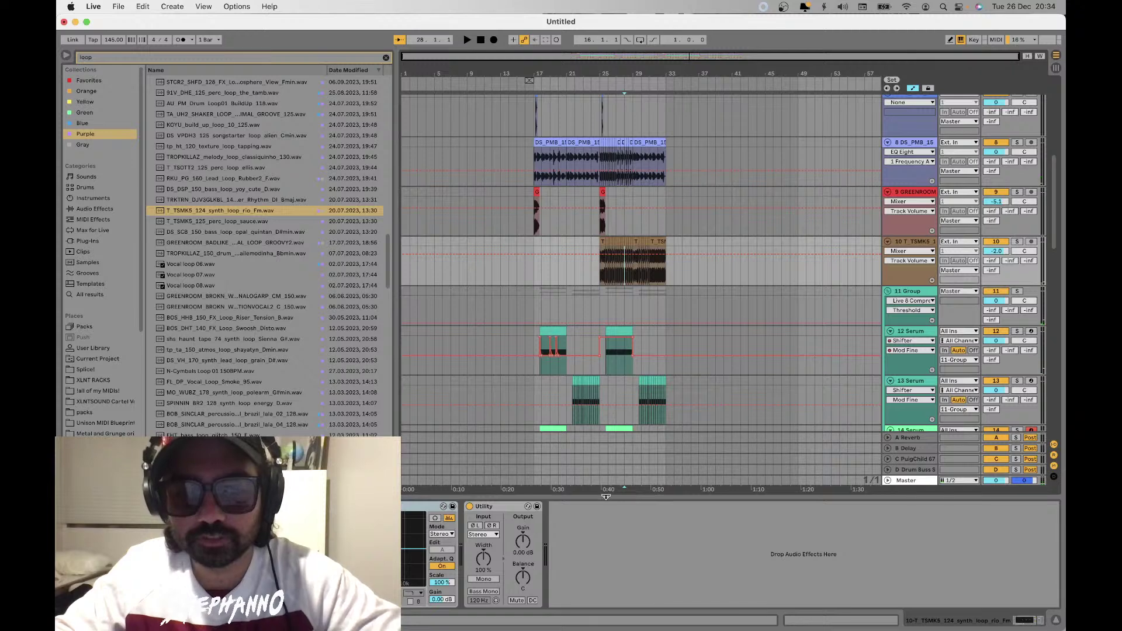
pyautogui.click(604, 516)
pyautogui.press('super+v')
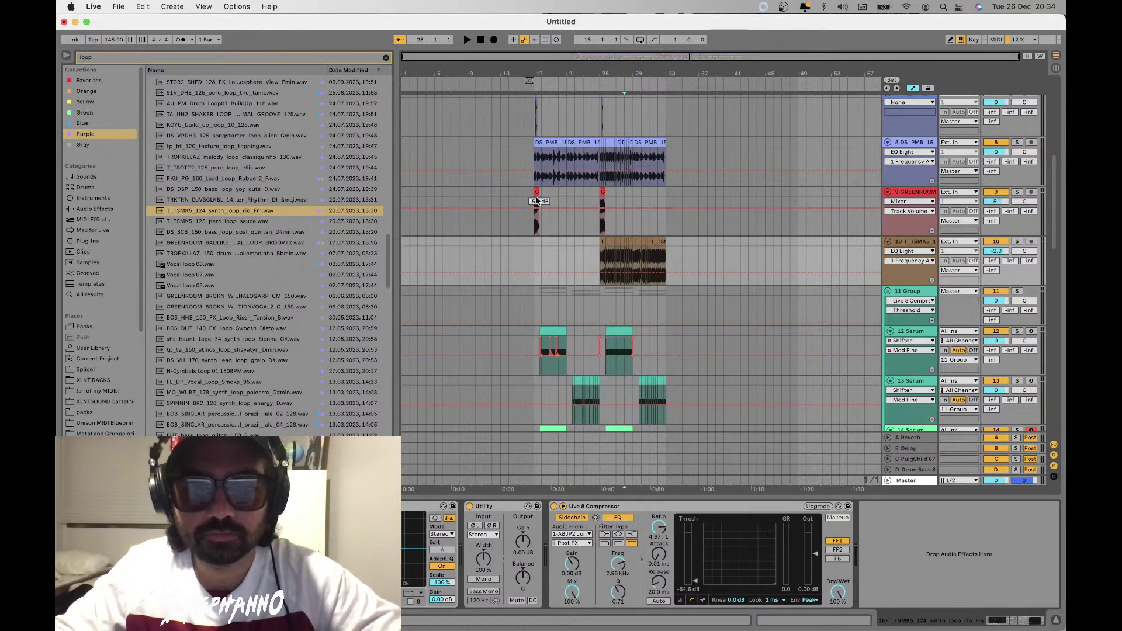
# Paste the sidechained Live 8 Compressor onto the vocal hook track, after Yo Man!
pyautogui.click(573, 157)
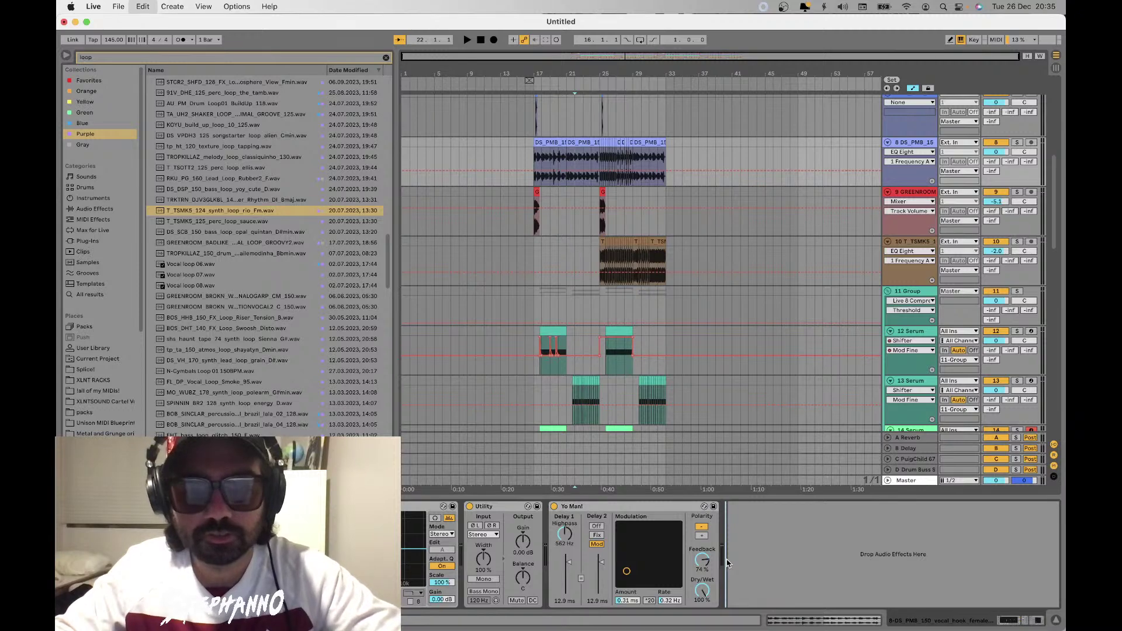
pyautogui.press('super+v')
# Add a falling curved pitch envelope to the first synth loop clip at bar 25 and play it back
pyautogui.click(611, 245)
pyautogui.press('+')
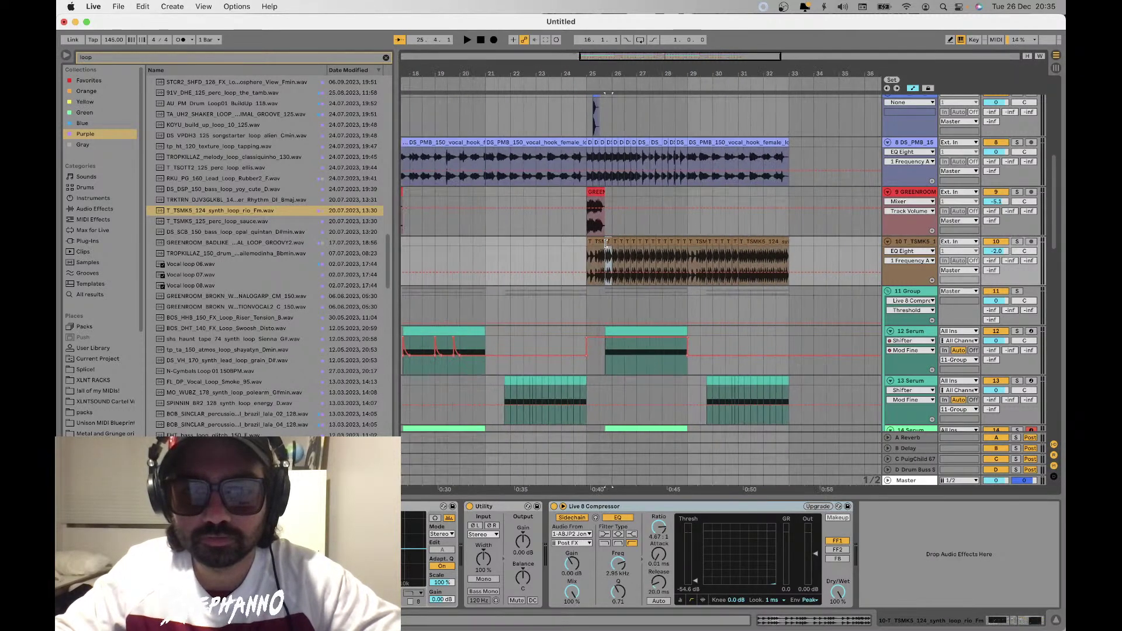
pyautogui.doubleClick(600, 240)
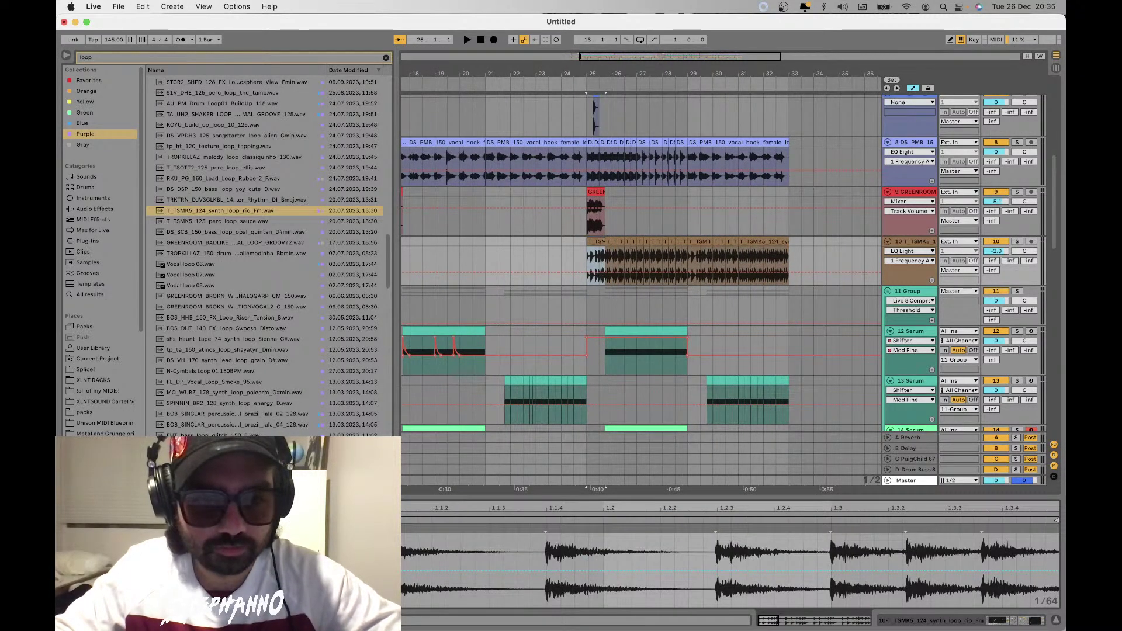
pyautogui.hscroll(-1, 730, 570)
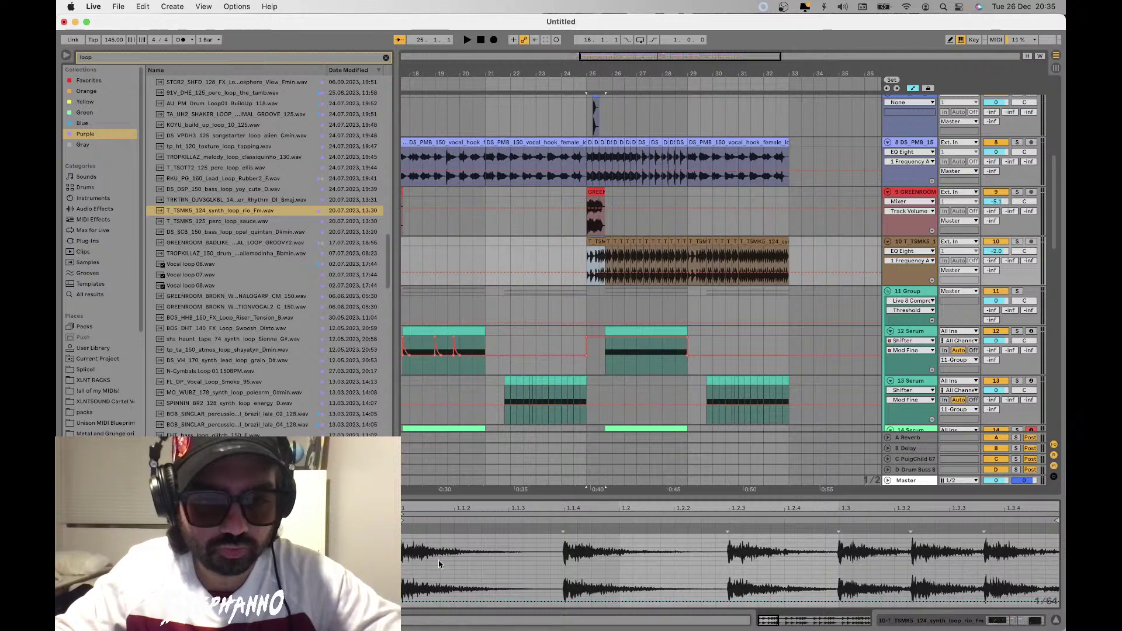
pyautogui.scroll(-3, 440, 564)
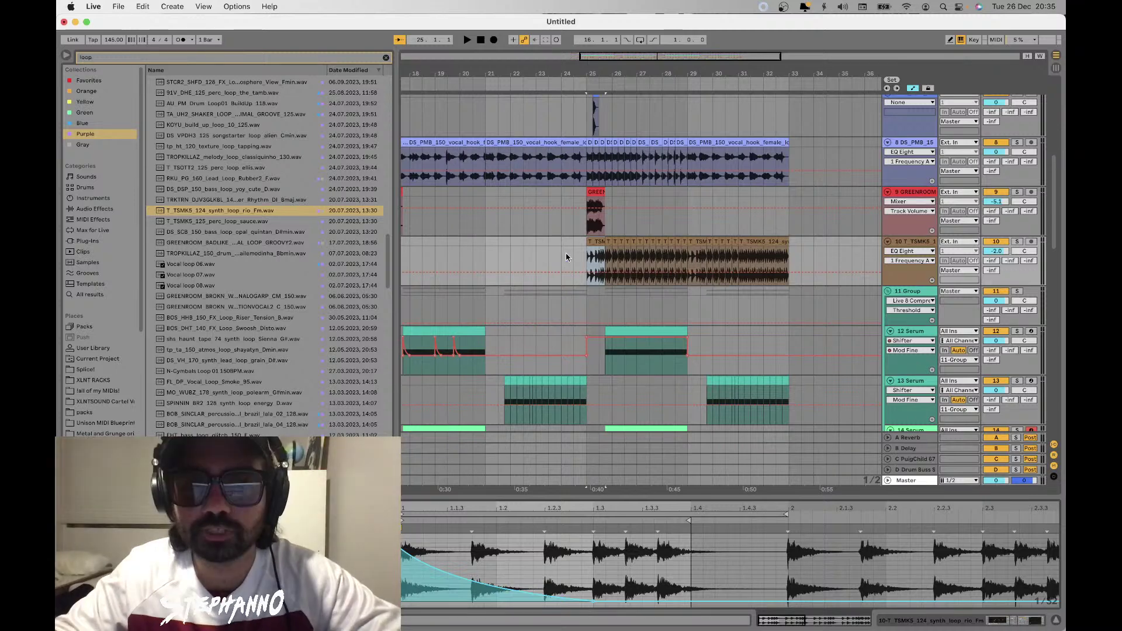
pyautogui.click(567, 254)
pyautogui.press('space')
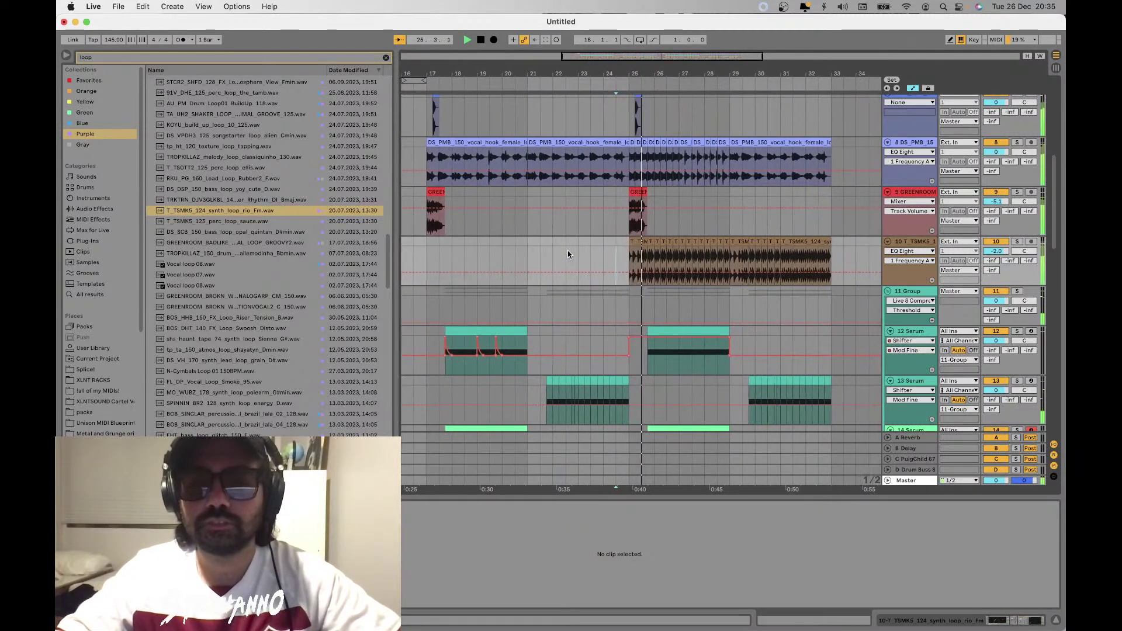
pyautogui.press('space')
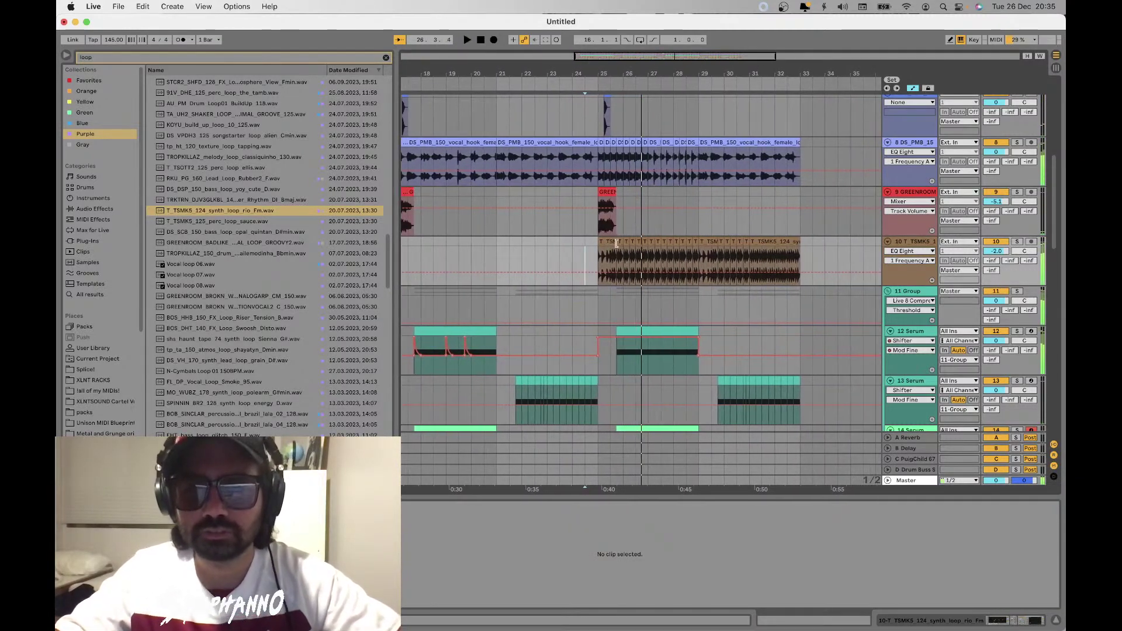
# Copy the synth clip with the falling pitch envelope from bar 25 into bar 27, and play the phrase from bar 25
pyautogui.click(609, 243)
pyautogui.moveTo(649, 258); pyautogui.dragTo(667, 257)
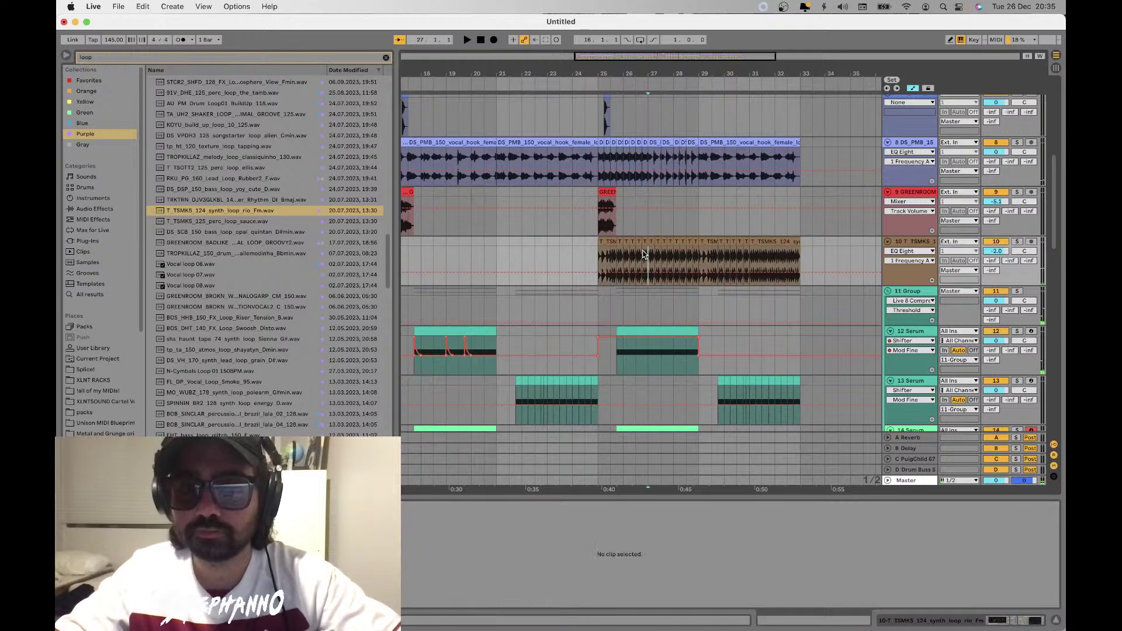
pyautogui.click(596, 191)
pyautogui.click(602, 250)
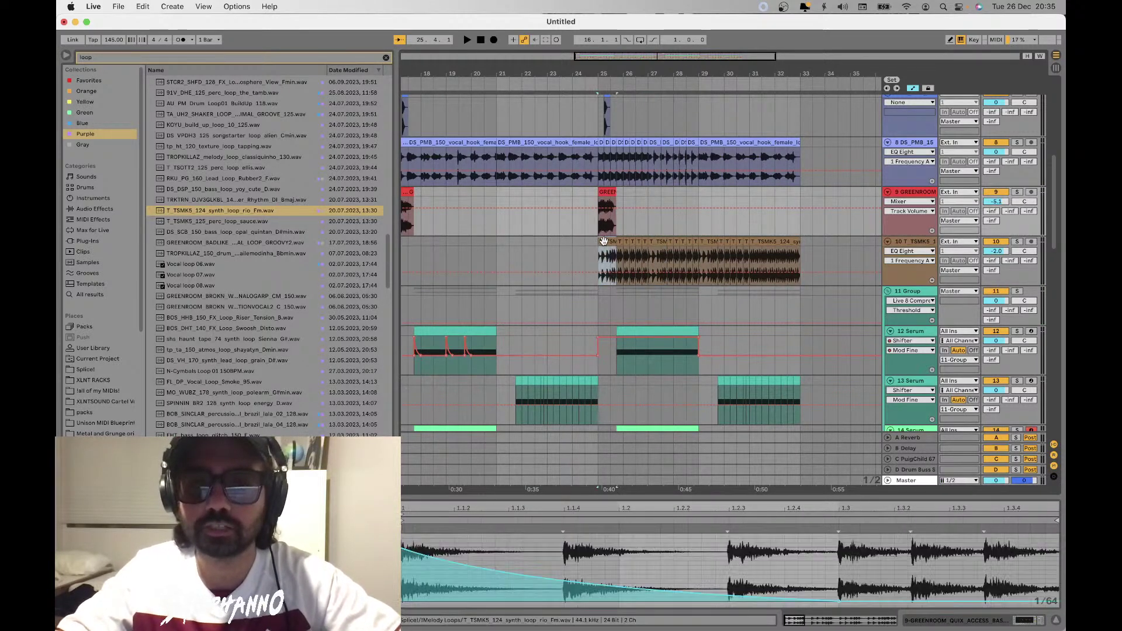
pyautogui.scroll(5, 603, 245)
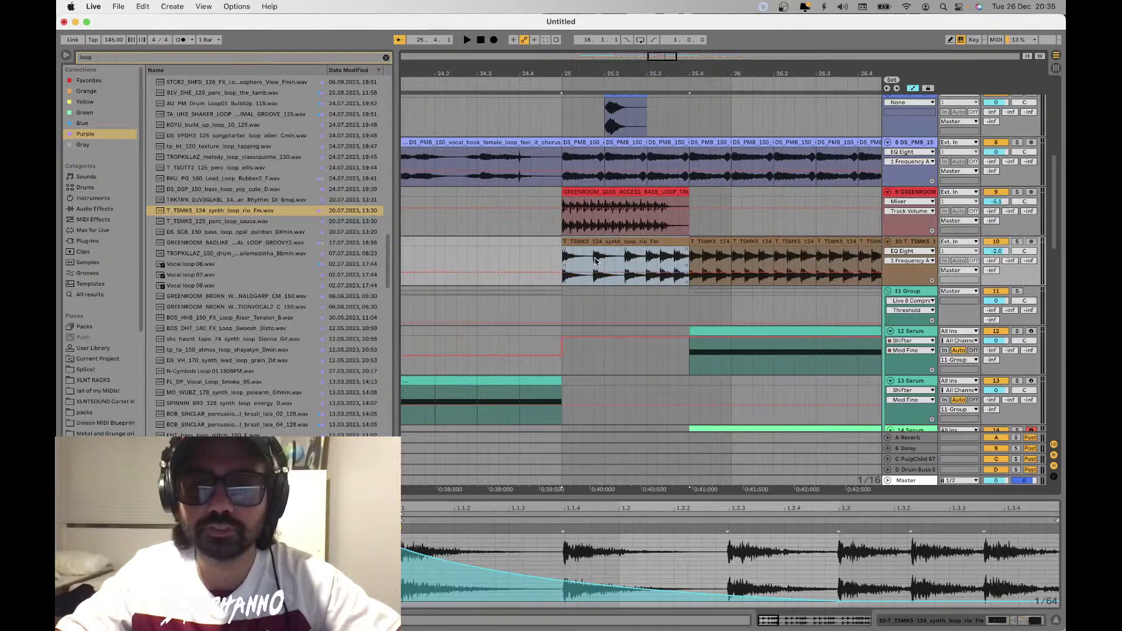
pyautogui.scroll(-5, 595, 260)
pyautogui.hscroll(-2, 584, 256)
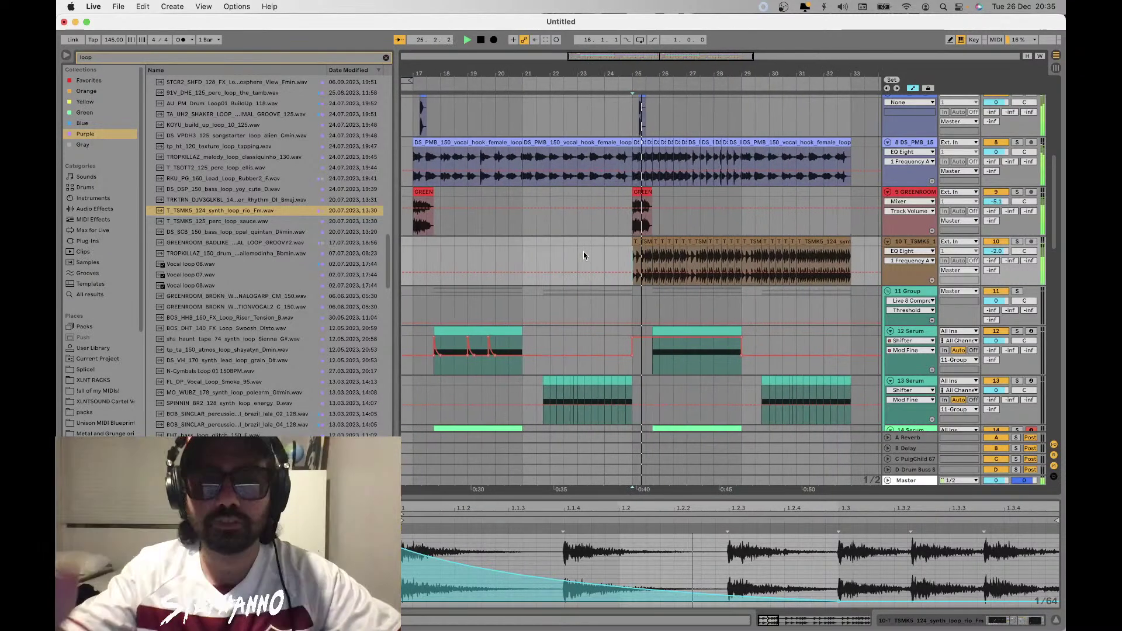
pyautogui.press('space')
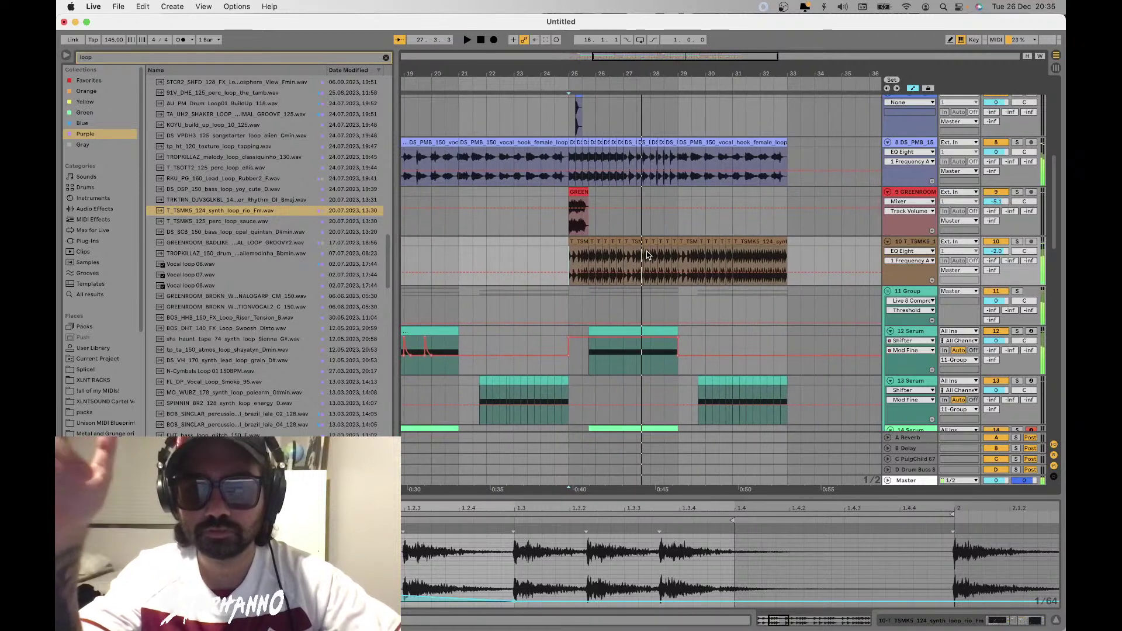
pyautogui.moveTo(639, 256); pyautogui.dragTo(627, 242)
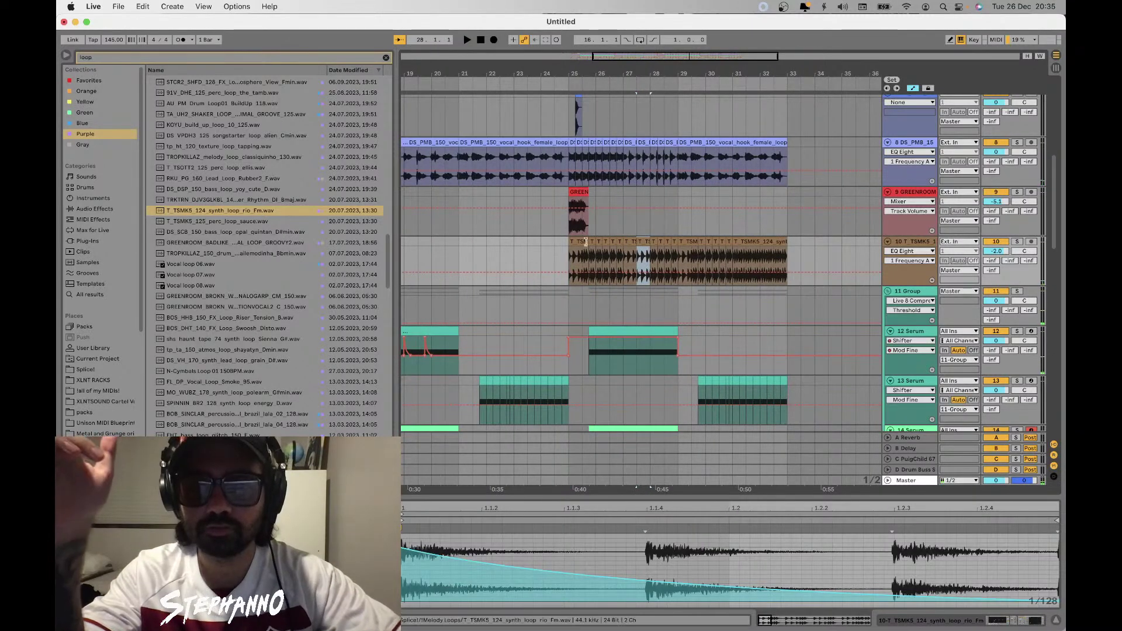
pyautogui.press('space')
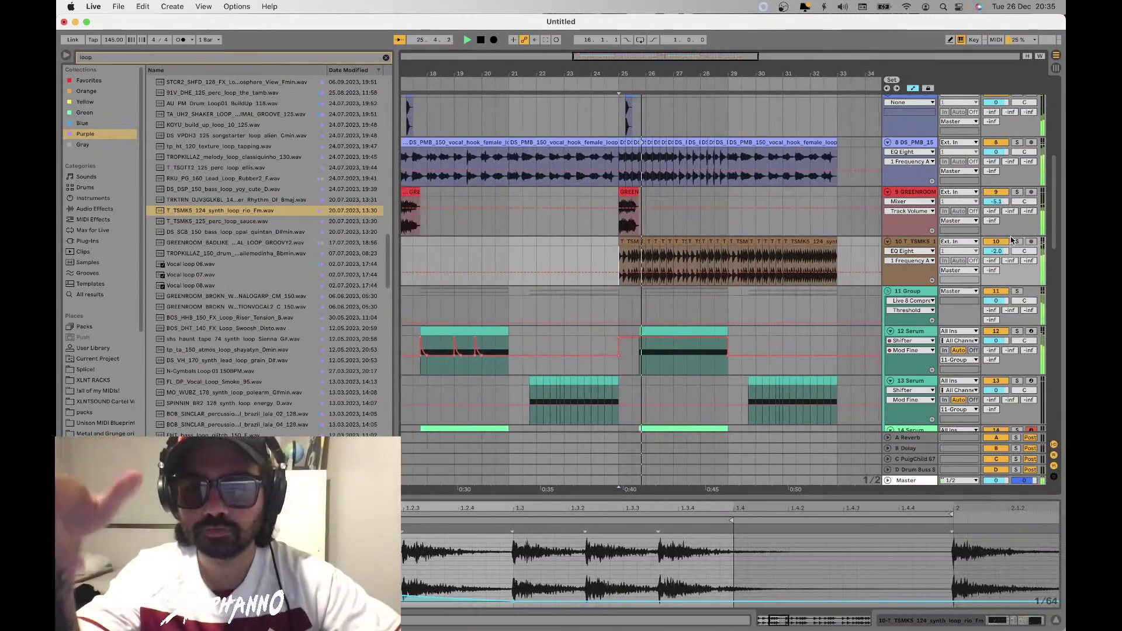
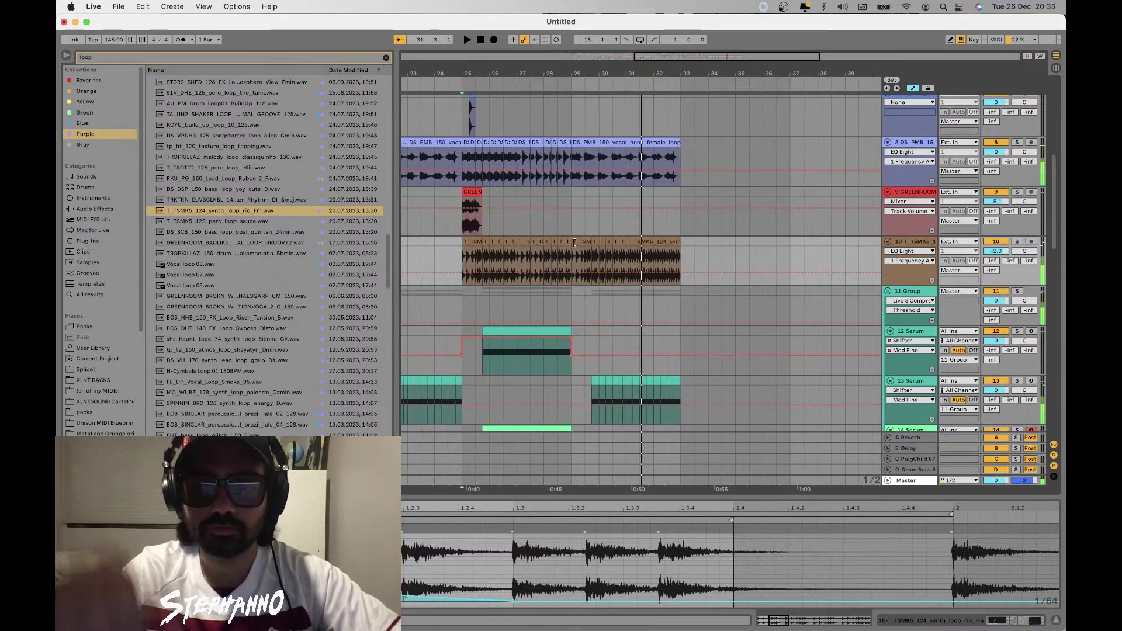
# Try a double-speed synth slice at bar 31, duplicated up to 31.4, and play it from bar 31
pyautogui.click(637, 242)
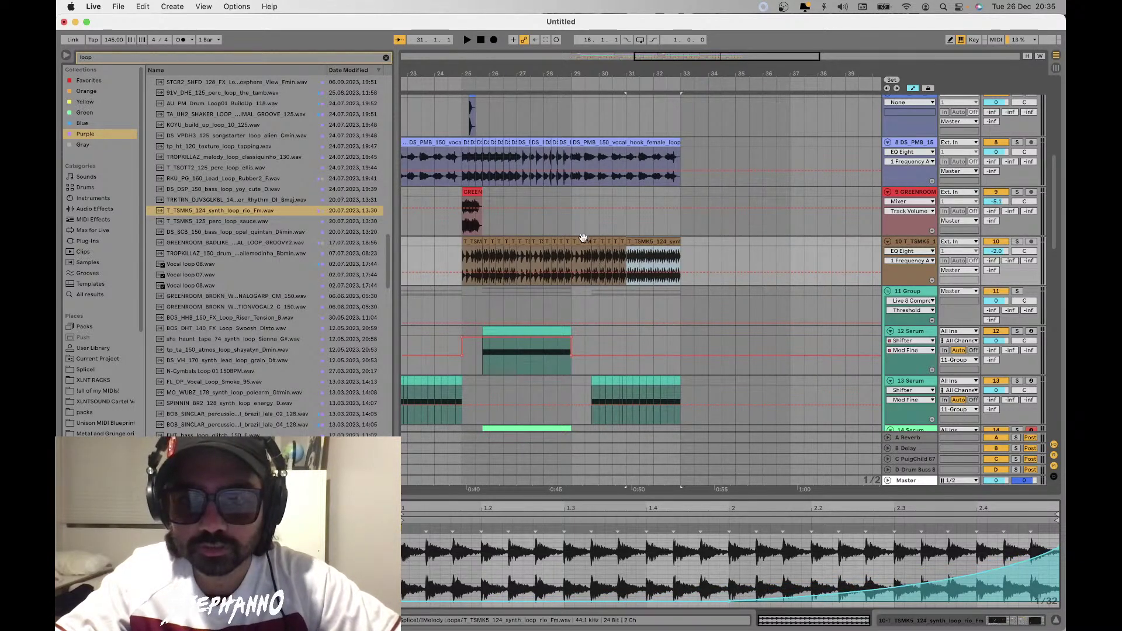
pyautogui.click(626, 253)
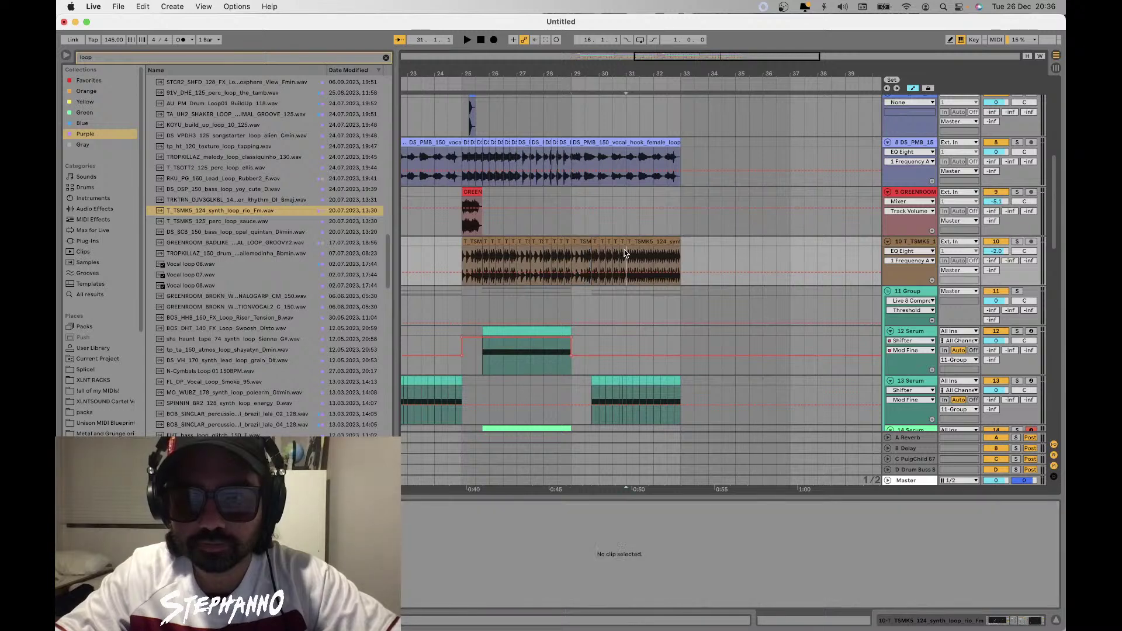
pyautogui.doubleClick(625, 252)
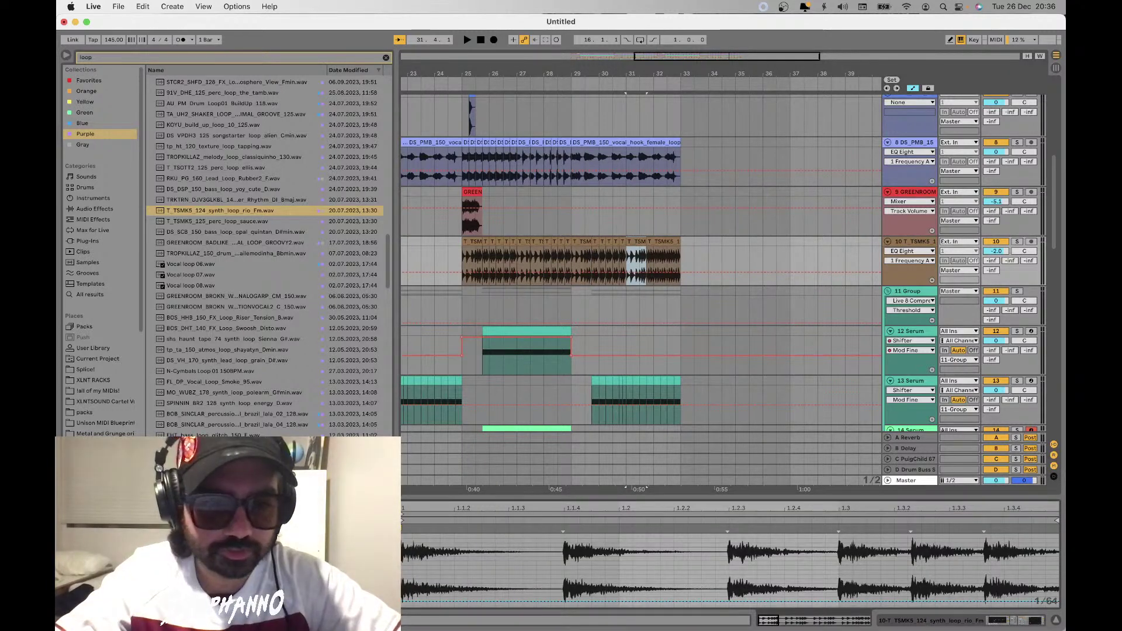
pyautogui.hscroll(1, 731, 568)
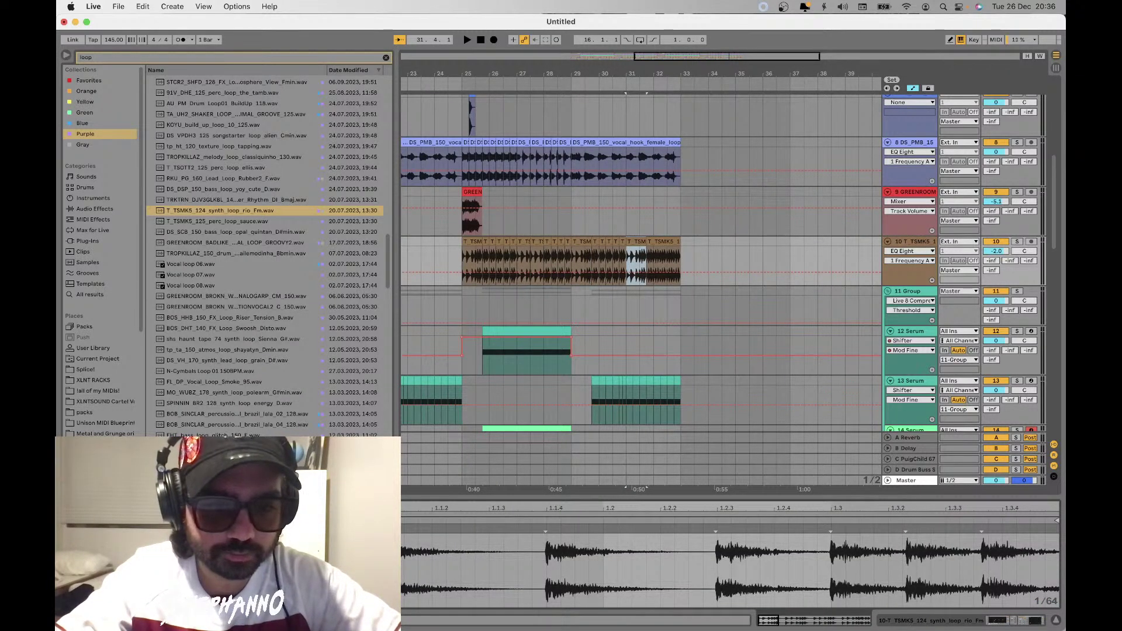
pyautogui.scroll(3, 631, 256)
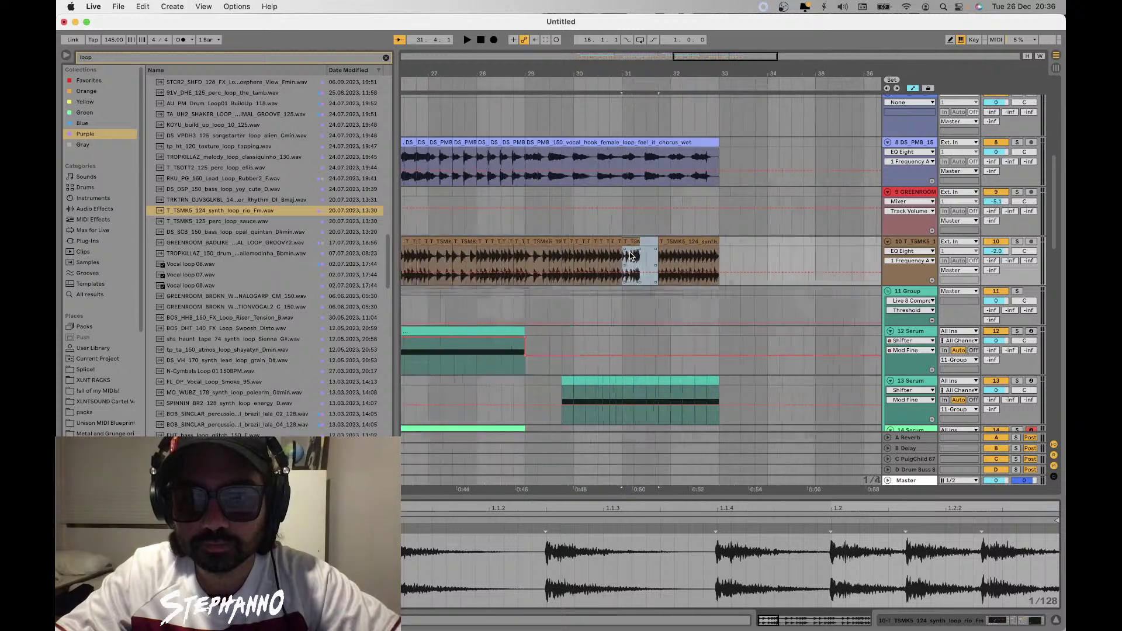
pyautogui.scroll(2, 632, 255)
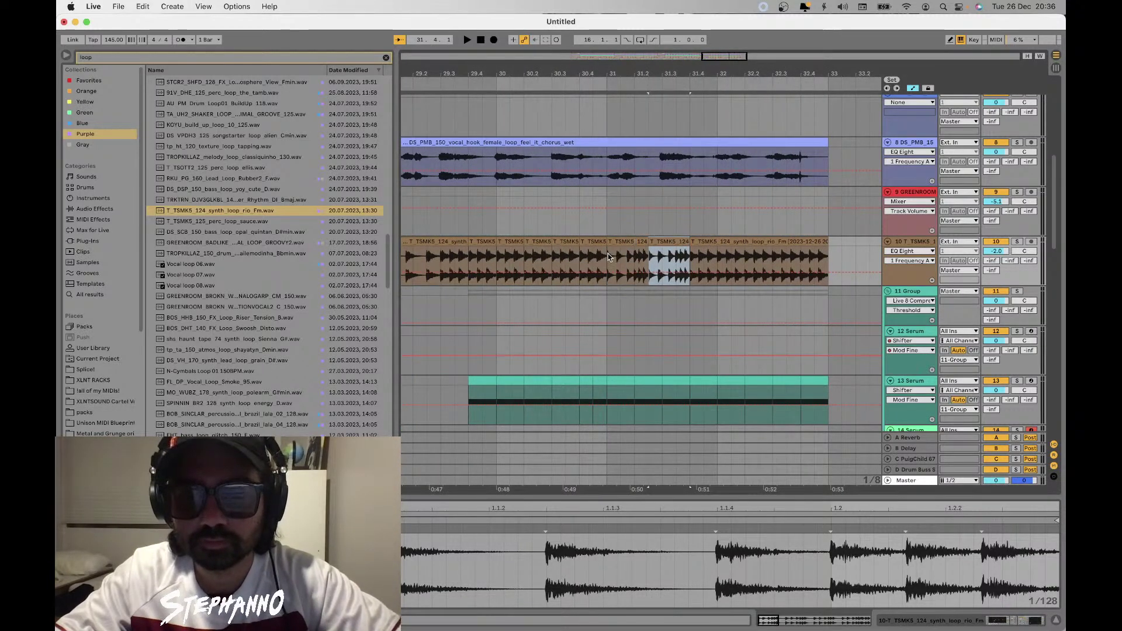
pyautogui.click(608, 255)
pyautogui.press('space')
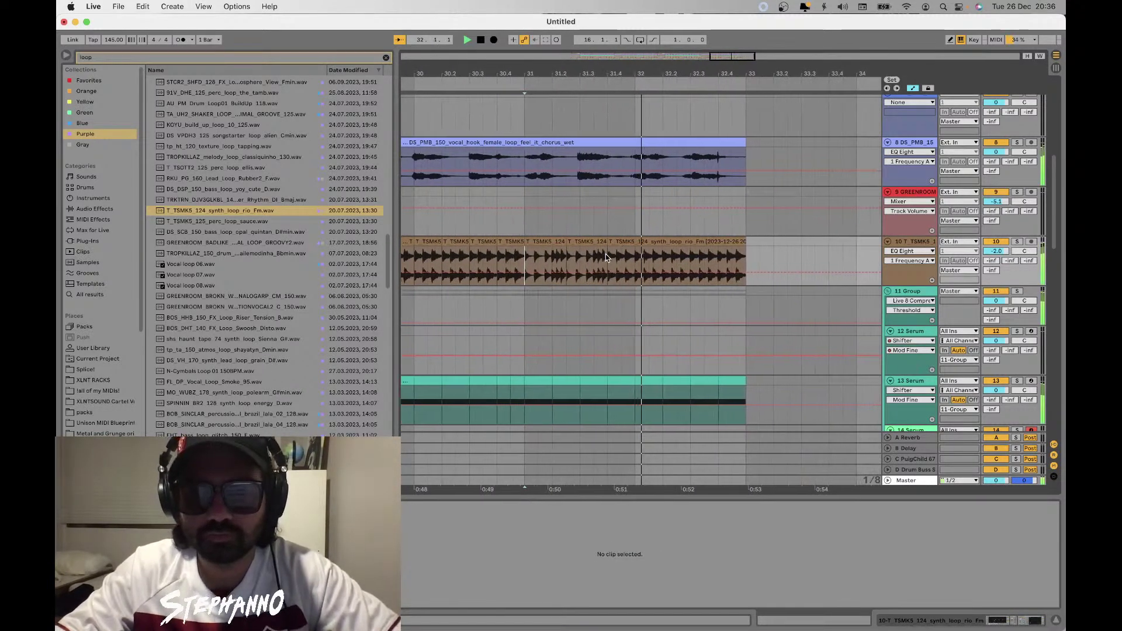
pyautogui.press('space')
# Try repeating a half-beat piece of the synth slice through bar 31 as a stutter, and listen to it
pyautogui.moveTo(635, 251); pyautogui.dragTo(645, 242)
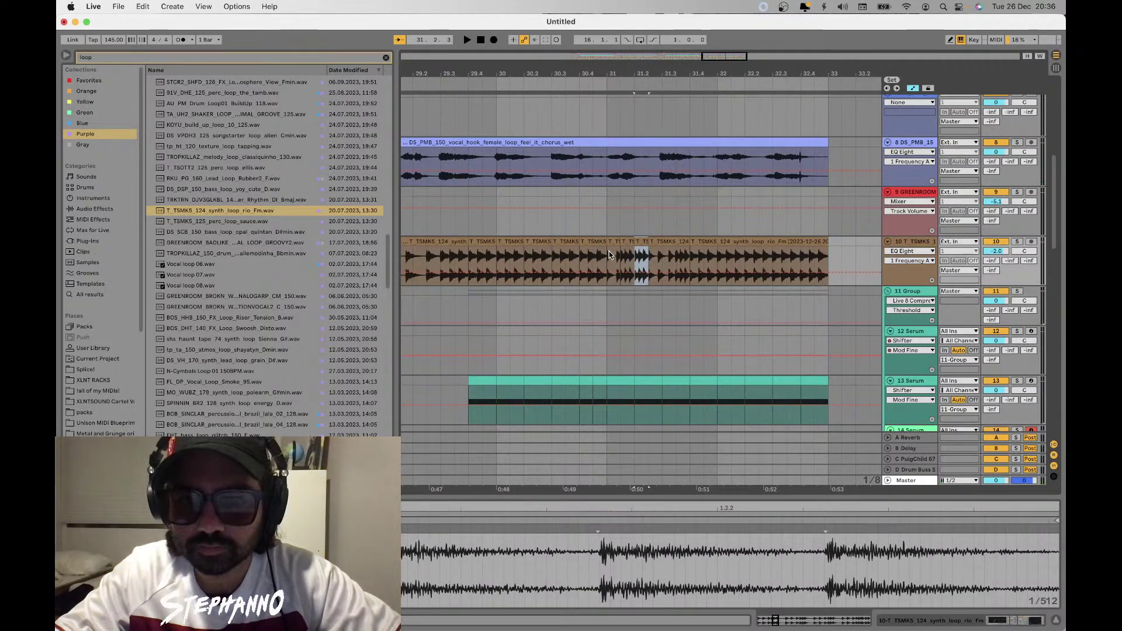
pyautogui.click(606, 255)
pyautogui.press('space')
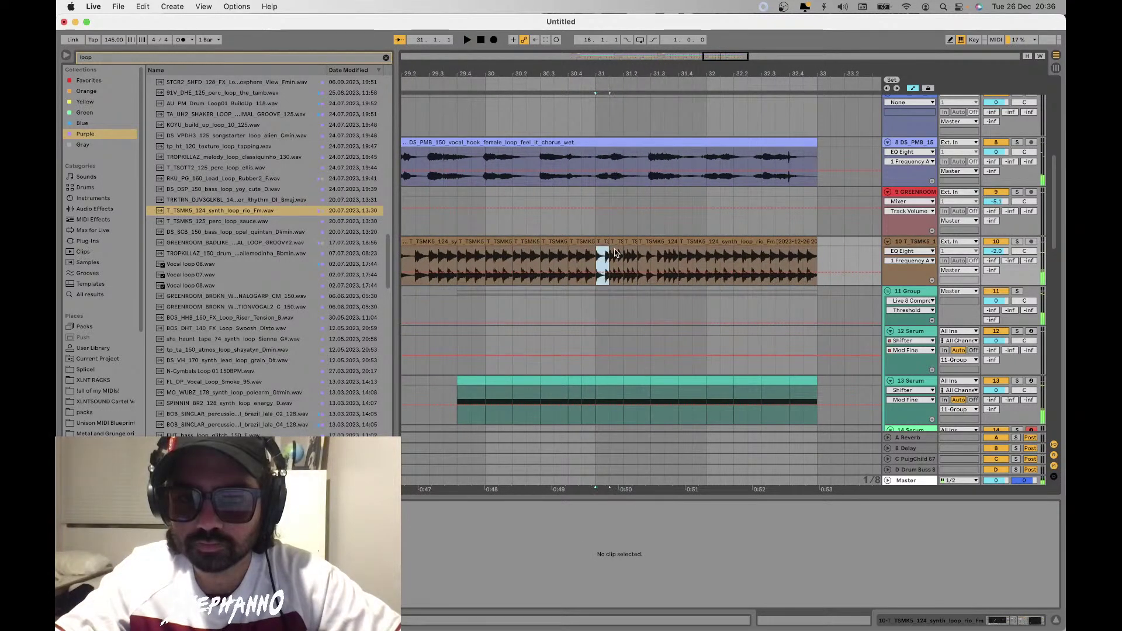
pyautogui.click(641, 246)
pyautogui.click(598, 259)
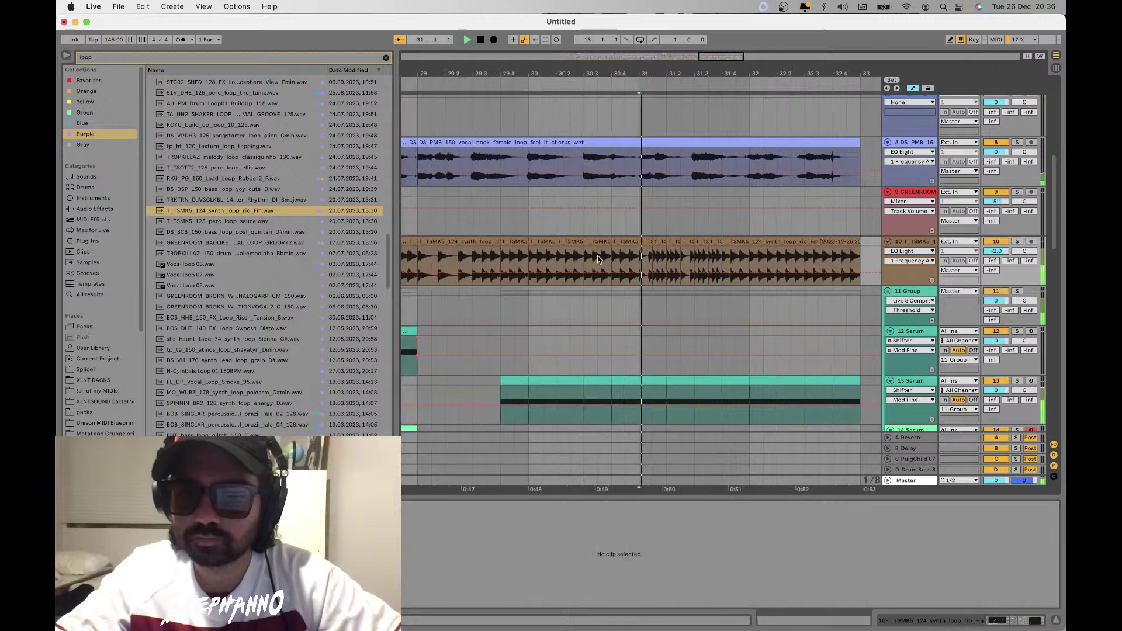
pyautogui.press('space')
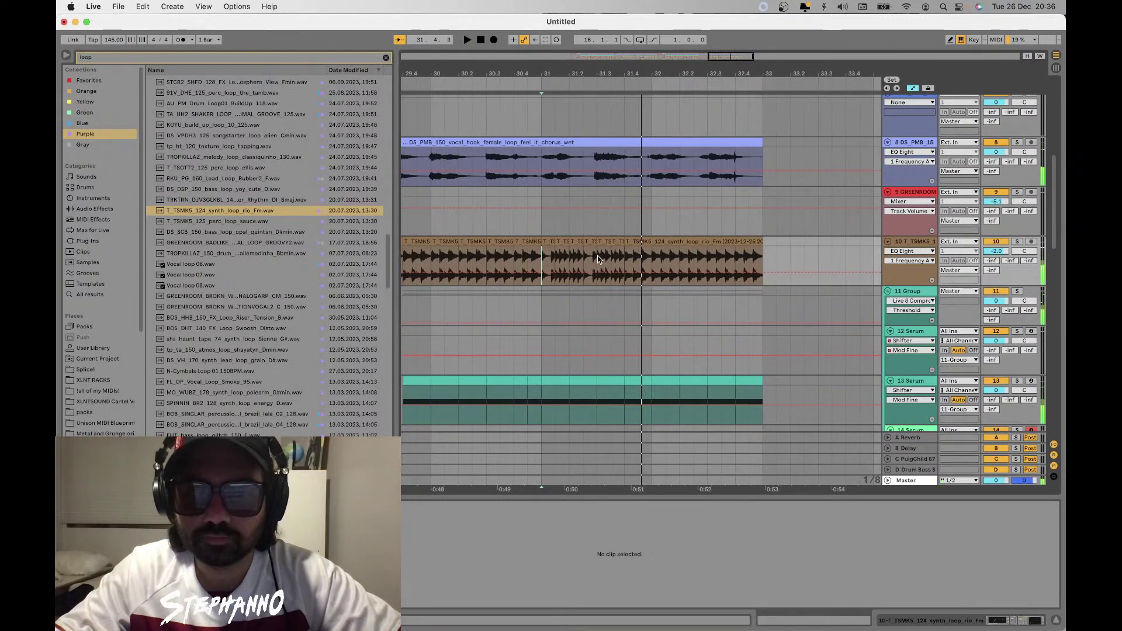
# Extend the consolidated synth clip's start back to bar 31 over the stutter slices, and play the ending
pyautogui.click(598, 259)
pyautogui.press('-')
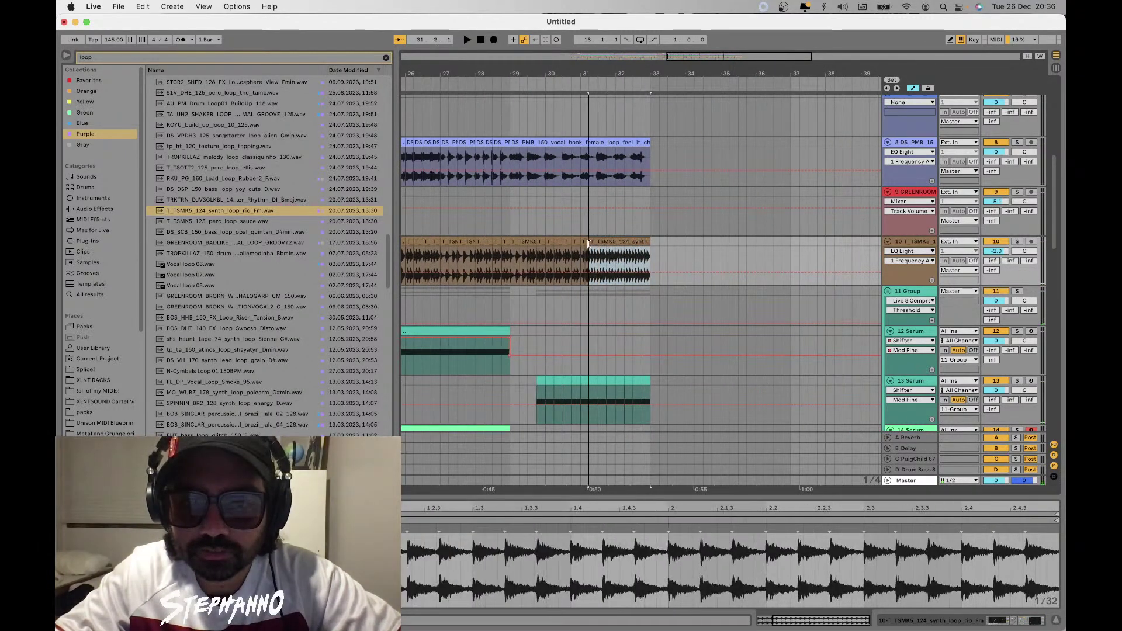
pyautogui.click(590, 244)
pyautogui.moveTo(590, 244); pyautogui.dragTo(581, 246)
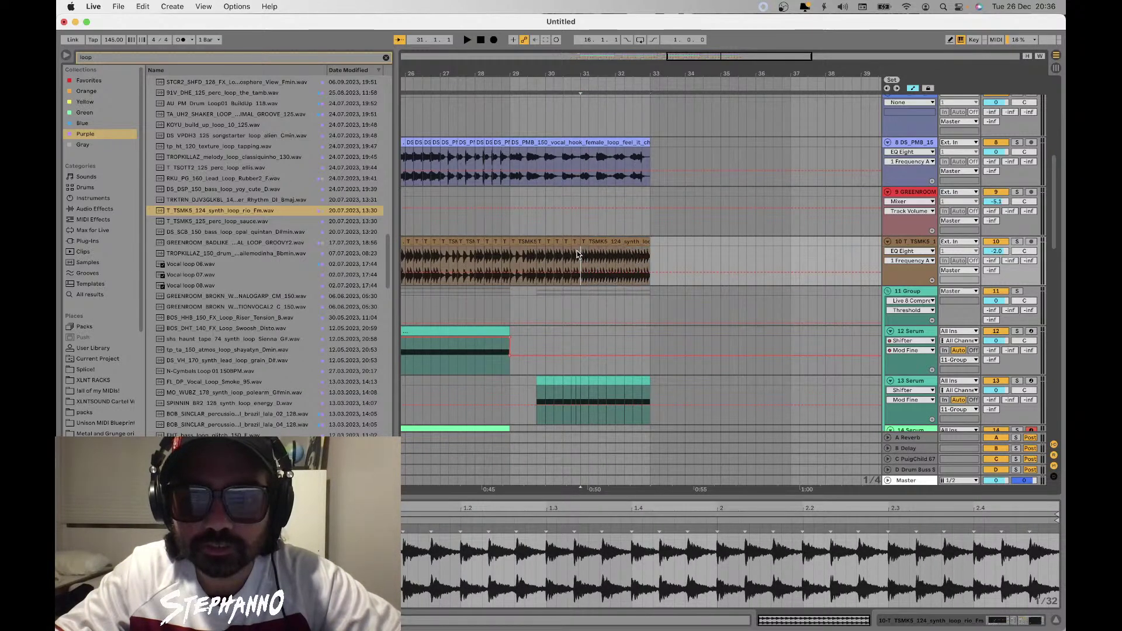
pyautogui.press('space')
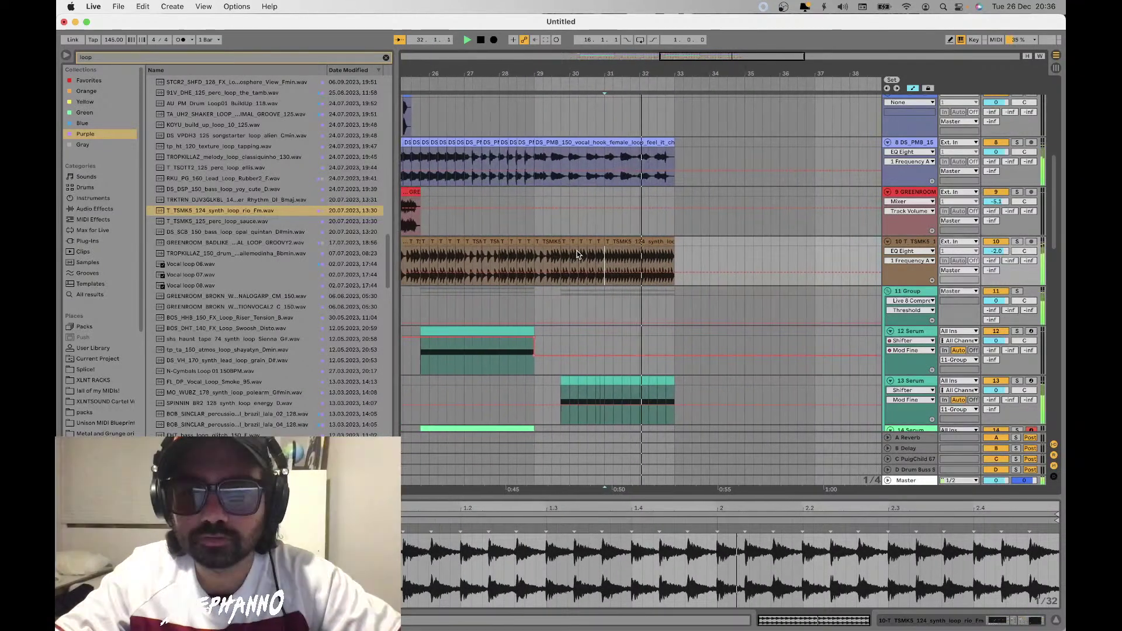
# Play the second half of the drop from just before bar 25 and set the synth loop track's volume to -4.0 dB
pyautogui.scroll(-5, 577, 255)
pyautogui.click(540, 255)
pyautogui.press('space')
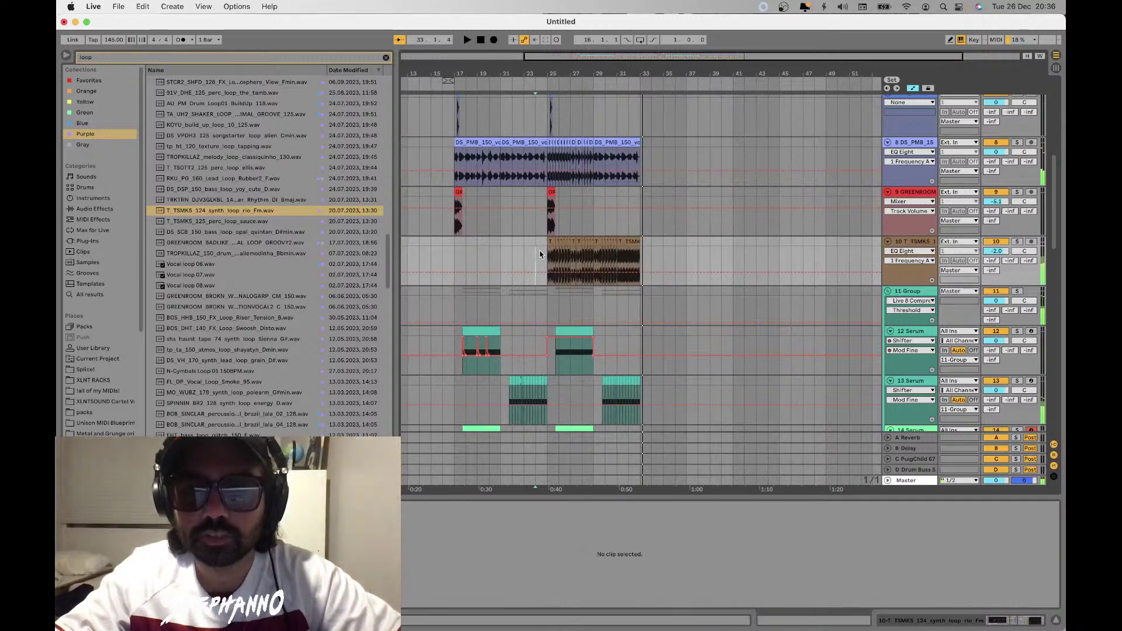
pyautogui.press('space')
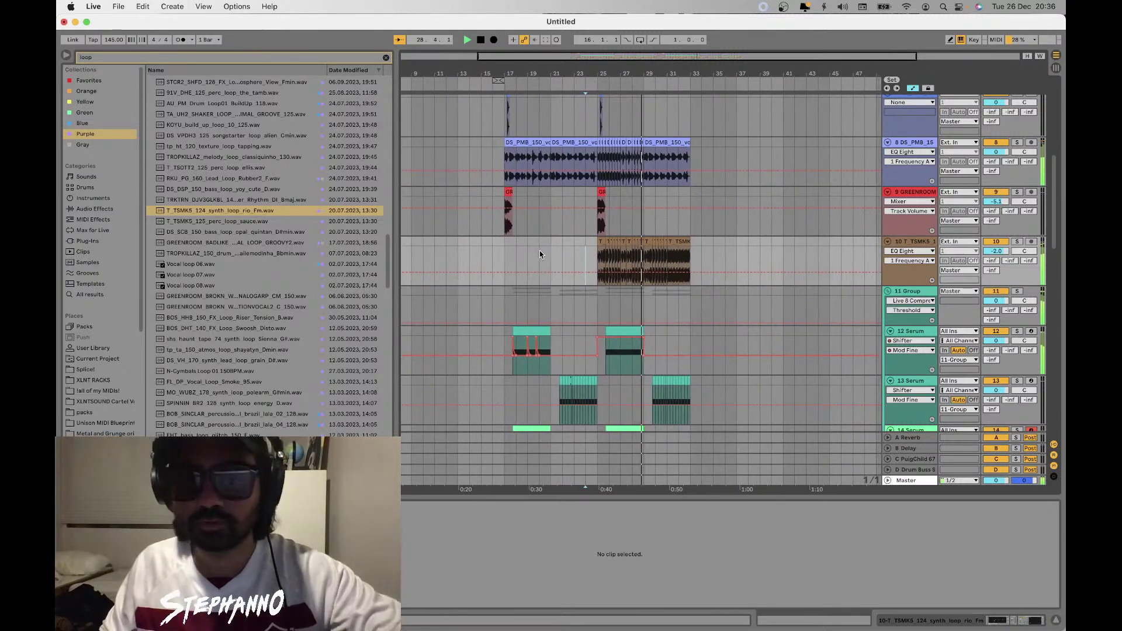
pyautogui.click(611, 253)
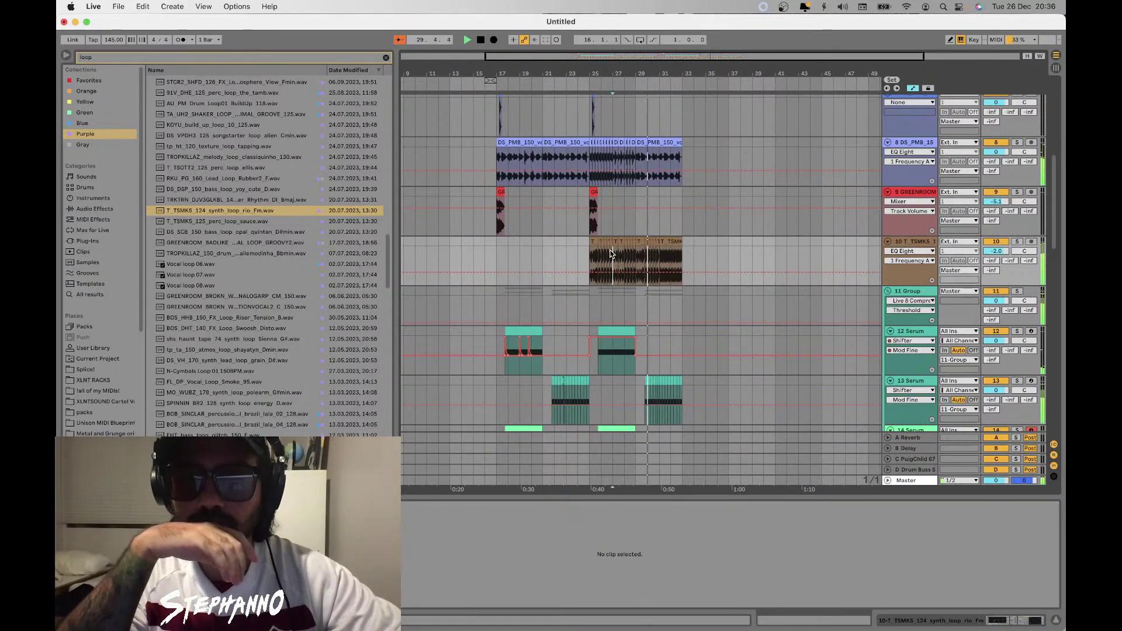
pyautogui.scroll(-5, 610, 253)
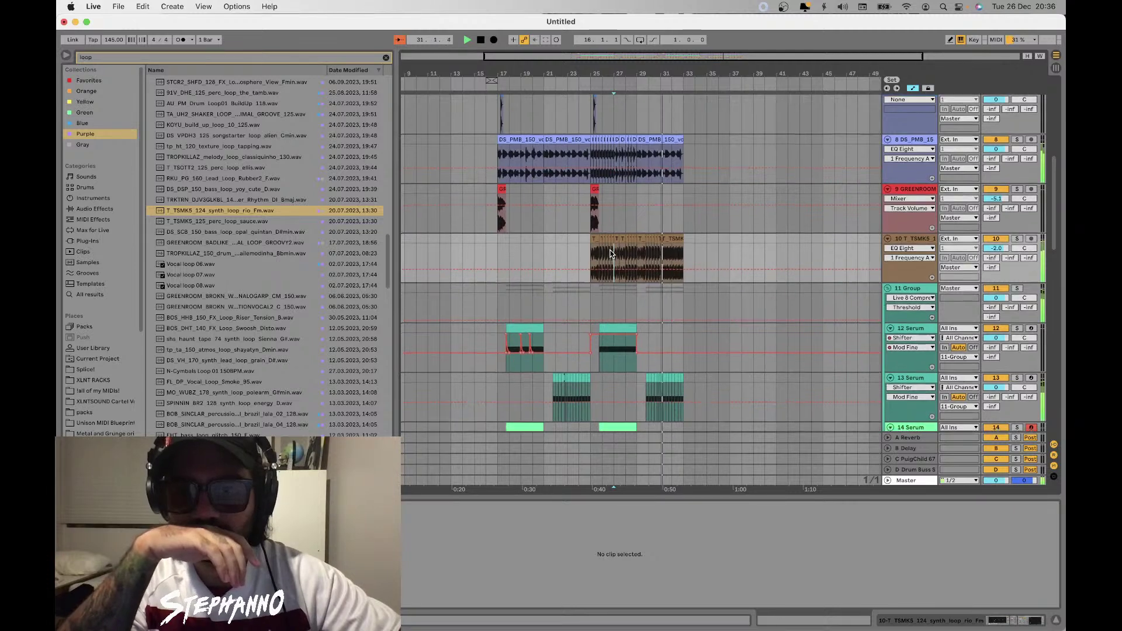
pyautogui.click(600, 241)
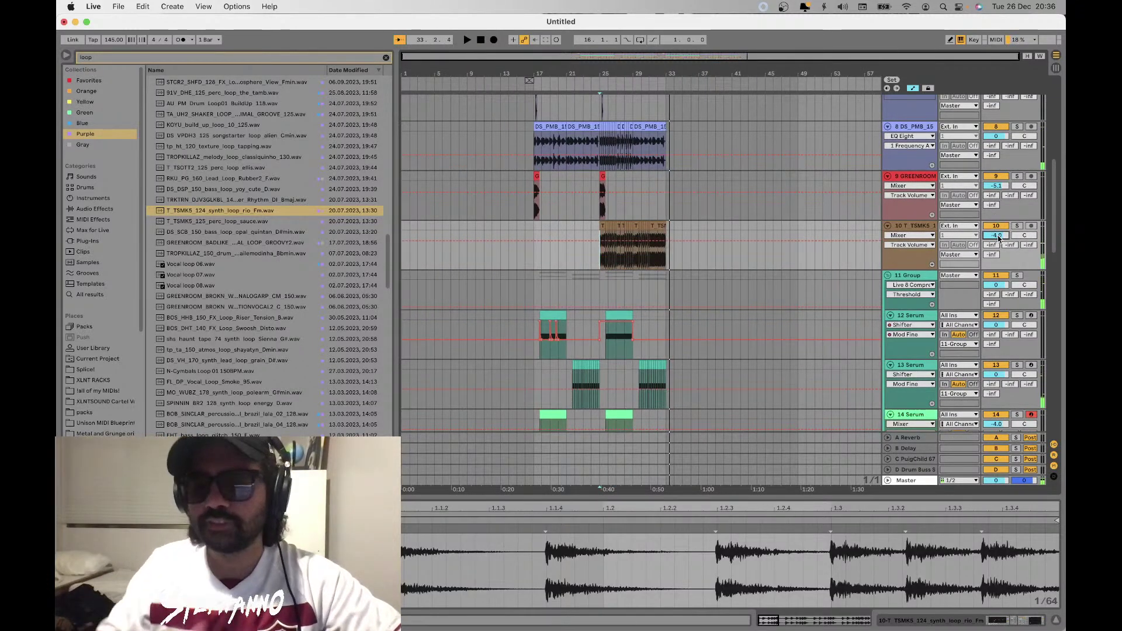
pyautogui.scroll(-5, 604, 240)
pyautogui.scroll(5, 606, 234)
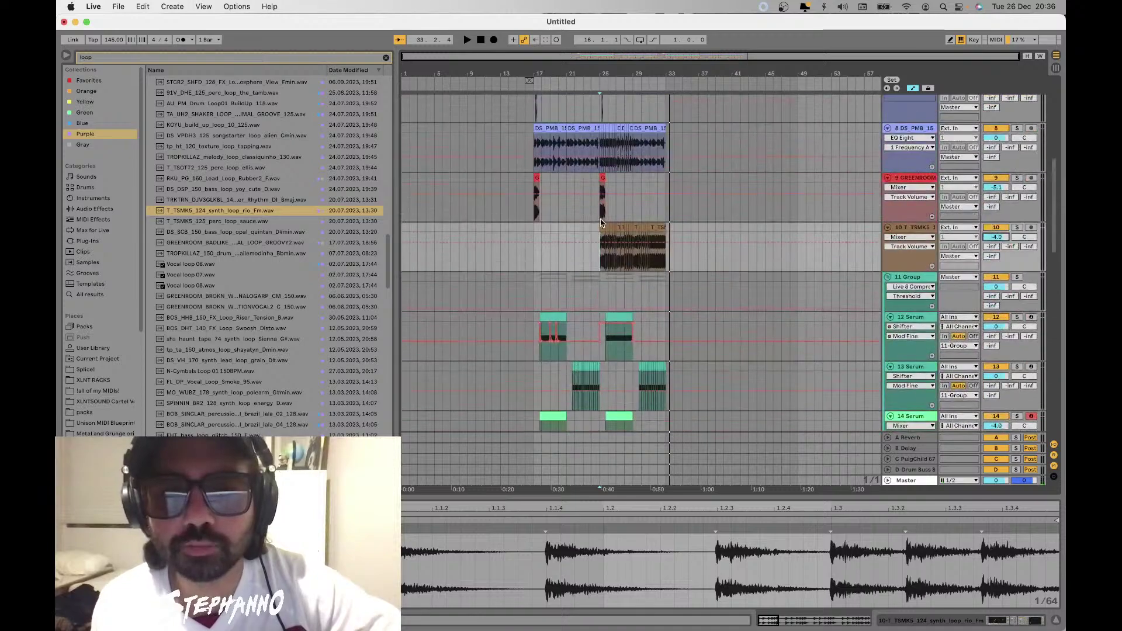
# Look over all tracks of the arrangement and play the second half of the drop from bar 25
pyautogui.scroll(5, 612, 246)
pyautogui.scroll(-5, 619, 258)
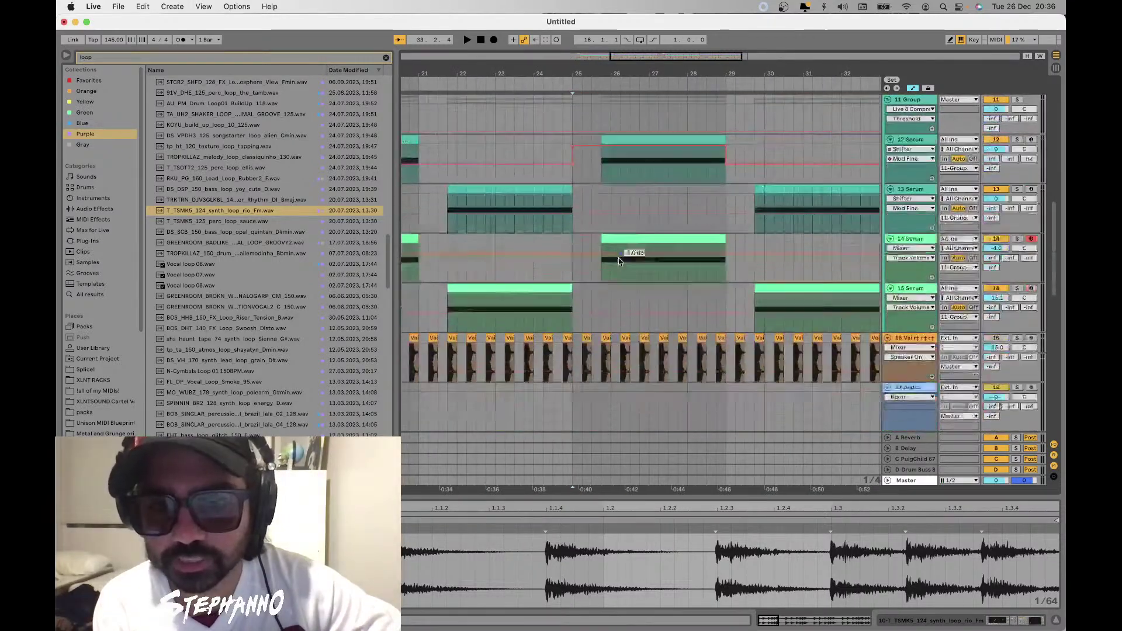
pyautogui.scroll(10, 619, 258)
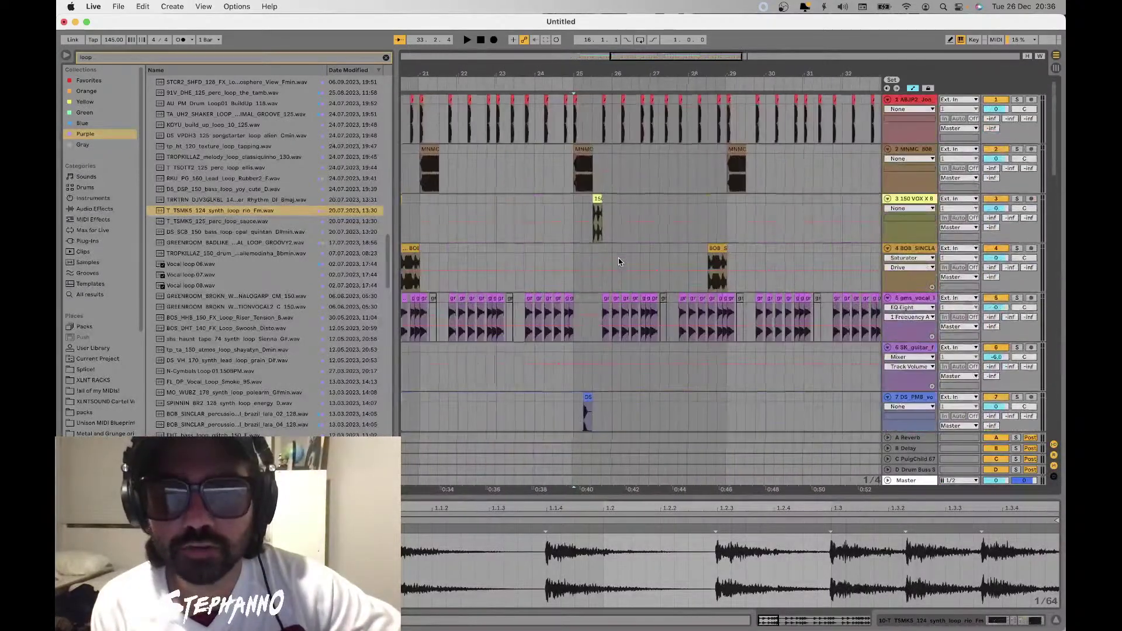
pyautogui.scroll(-10, 618, 262)
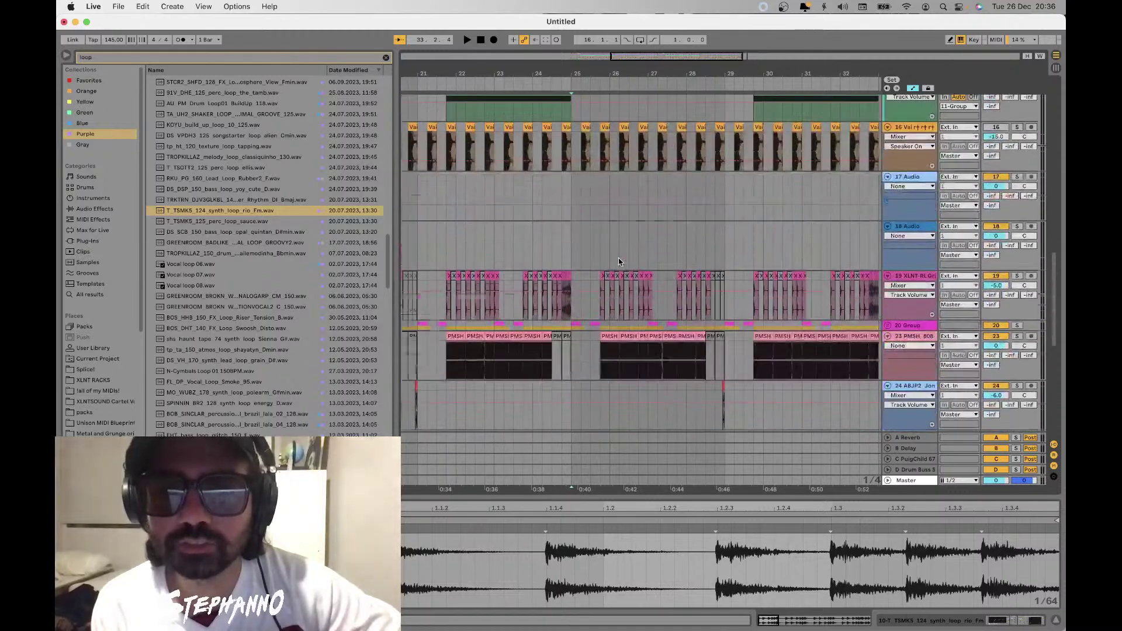
pyautogui.scroll(8, 622, 273)
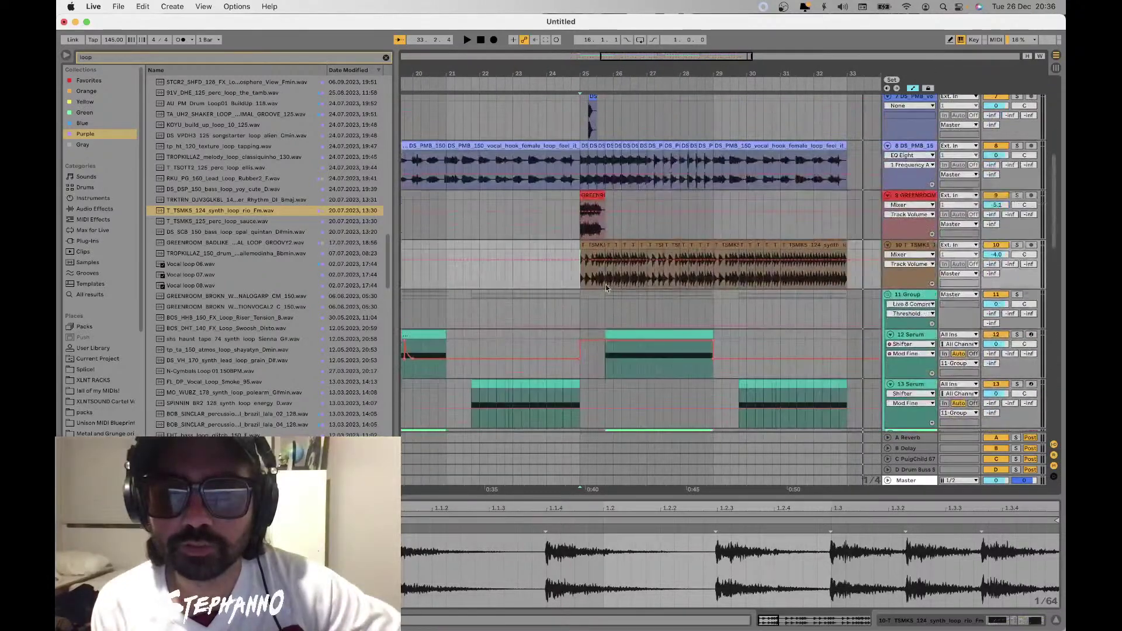
pyautogui.hscroll(-3, 585, 279)
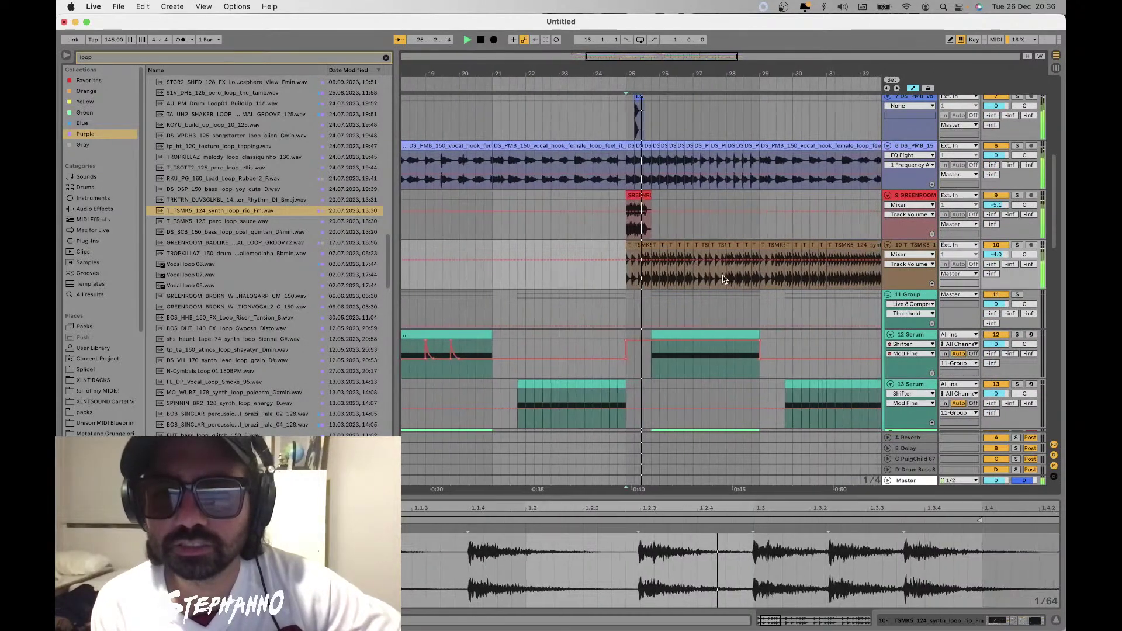
pyautogui.click(642, 275)
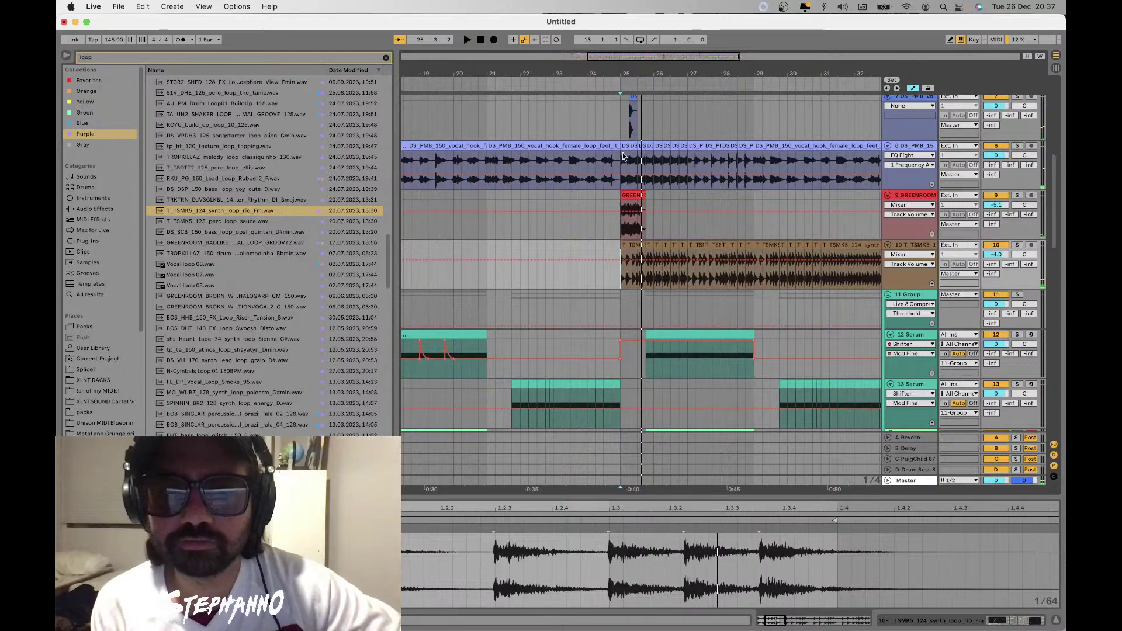
# Deactivate the one-beat vocal hook slices at 25.2 and 25.4, and play the second half of the drop from bar 25
pyautogui.moveTo(621, 175); pyautogui.dragTo(646, 175)
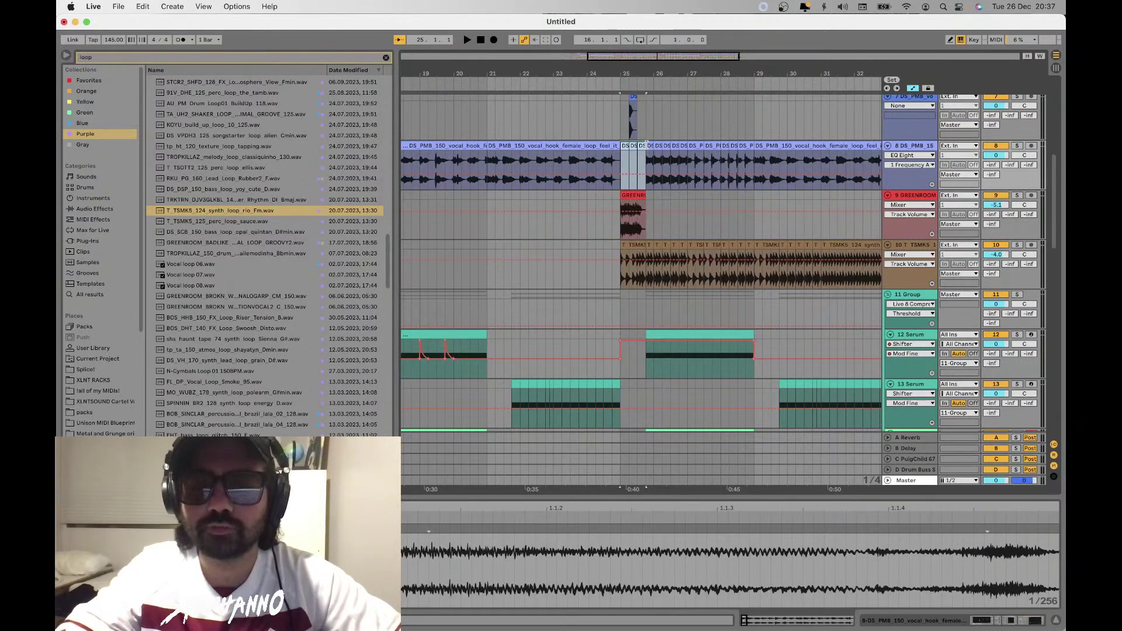
pyautogui.press('space')
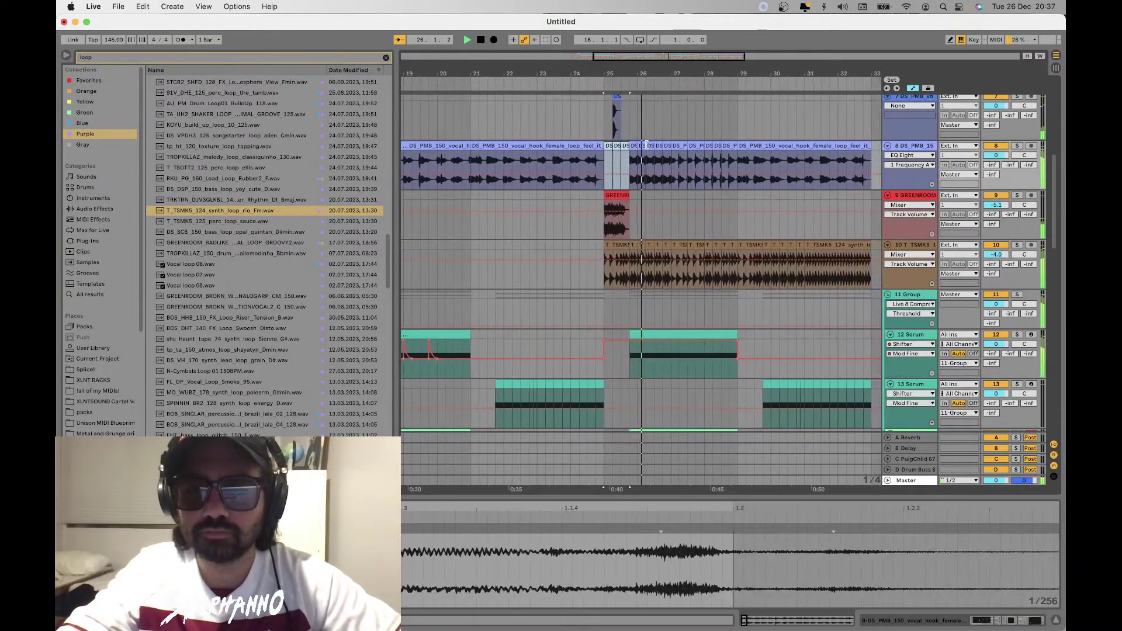
pyautogui.hscroll(-2, 643, 144)
pyautogui.click(626, 146)
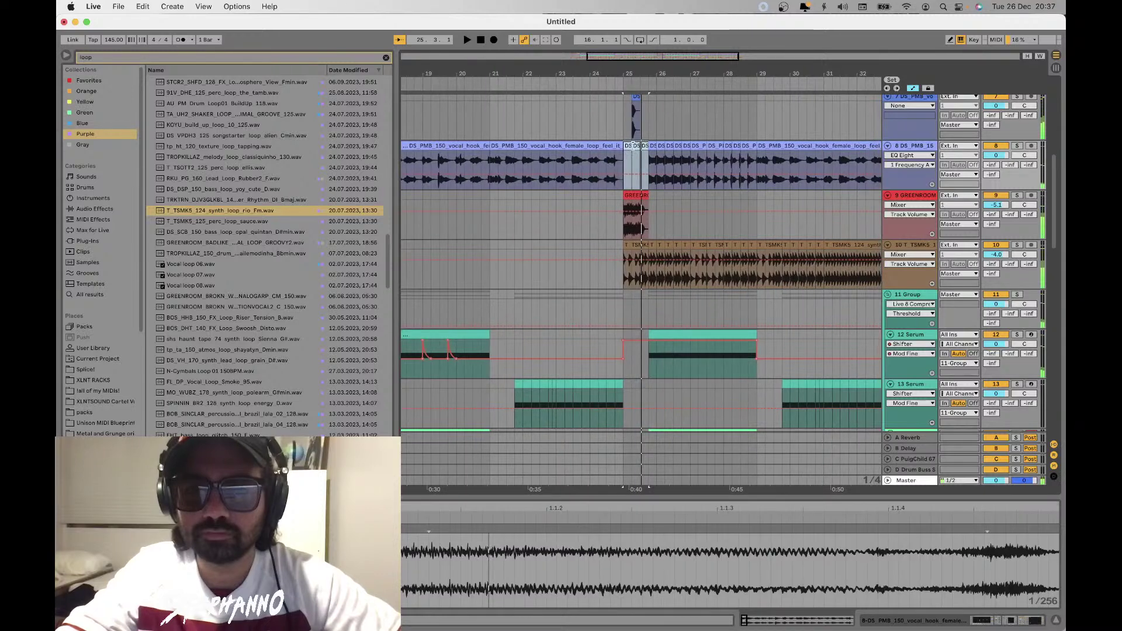
pyautogui.press('space')
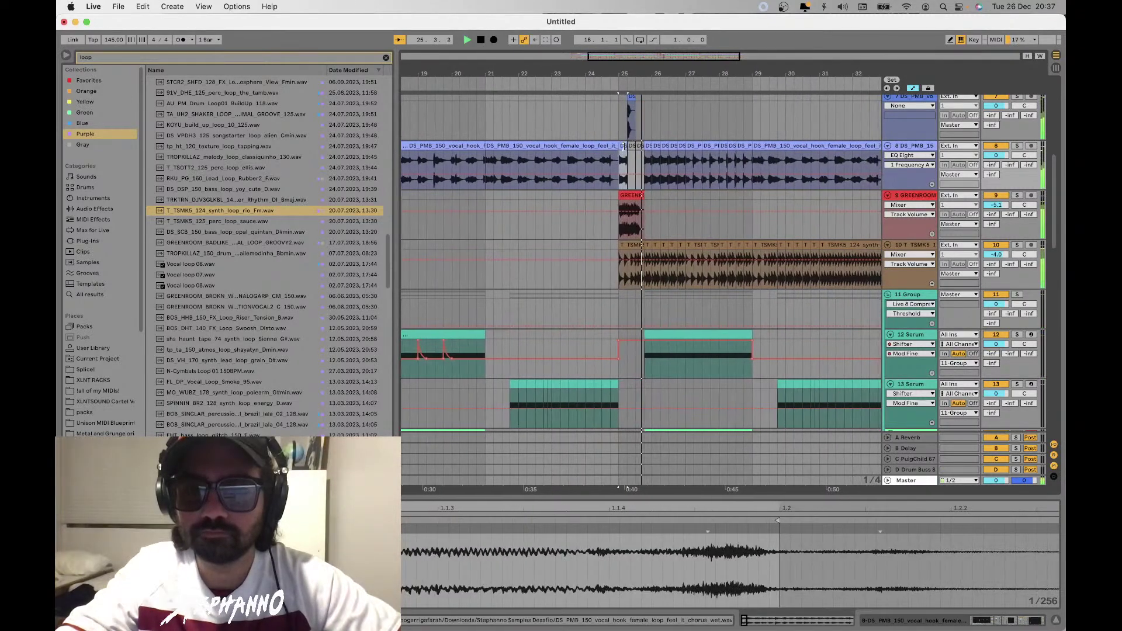
pyautogui.press('space')
pyautogui.click(618, 163)
pyautogui.press('space')
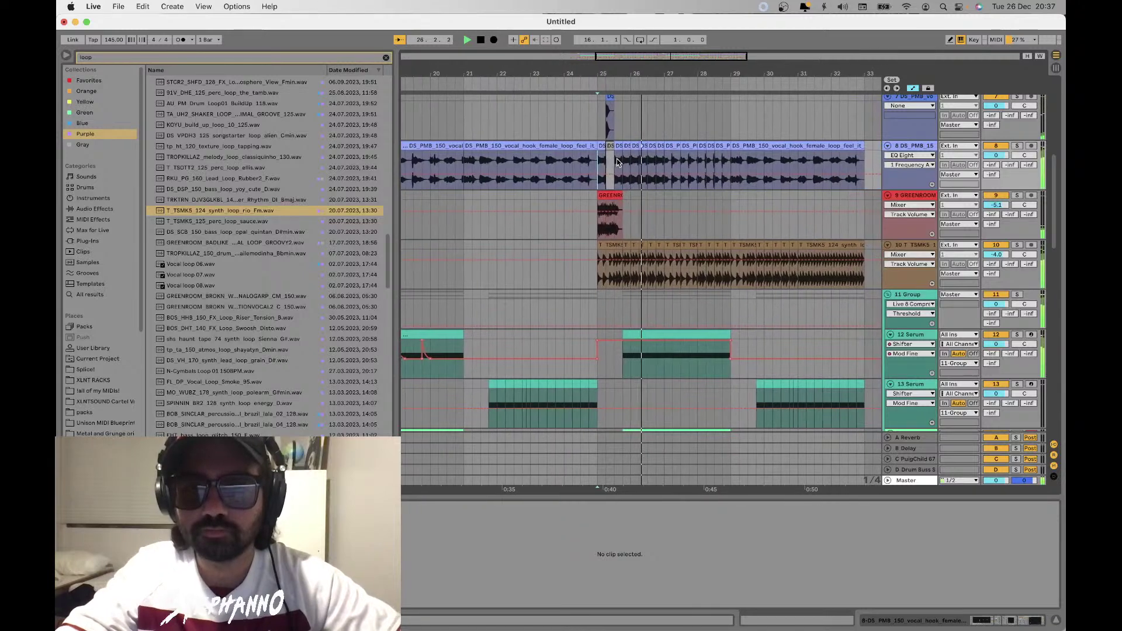
pyautogui.press('space')
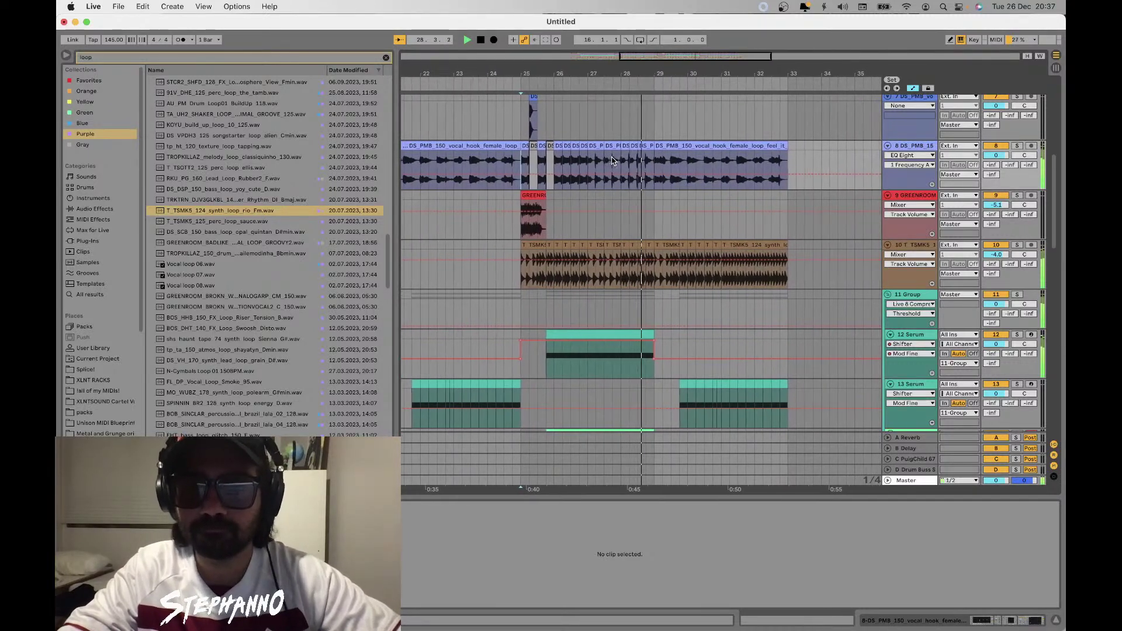
pyautogui.scroll(-5, 612, 161)
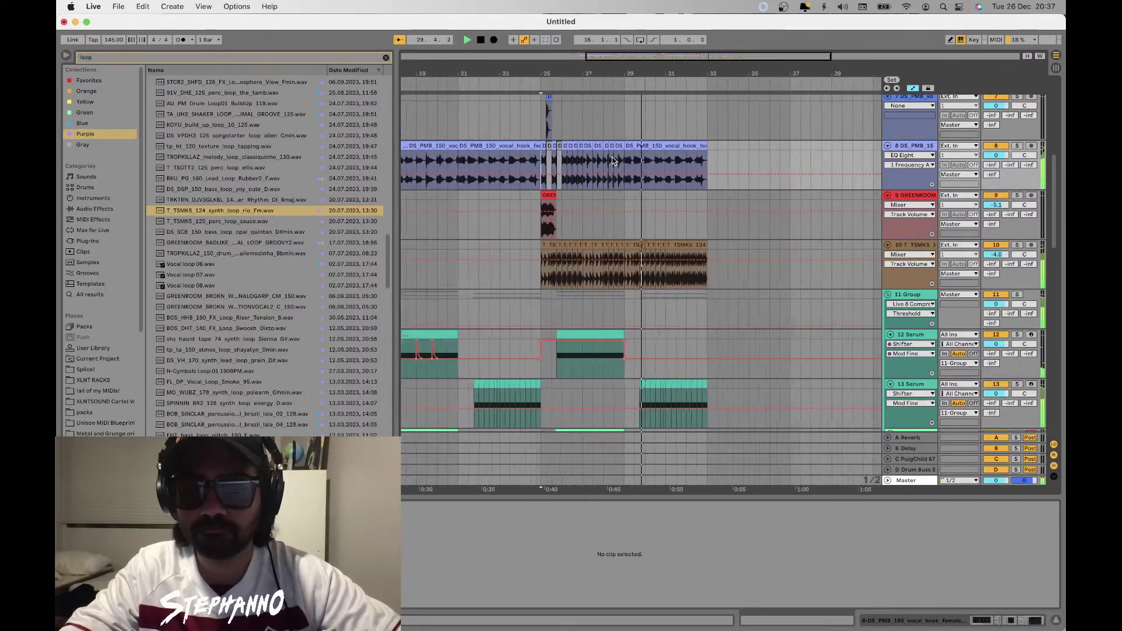
pyautogui.scroll(5, 621, 228)
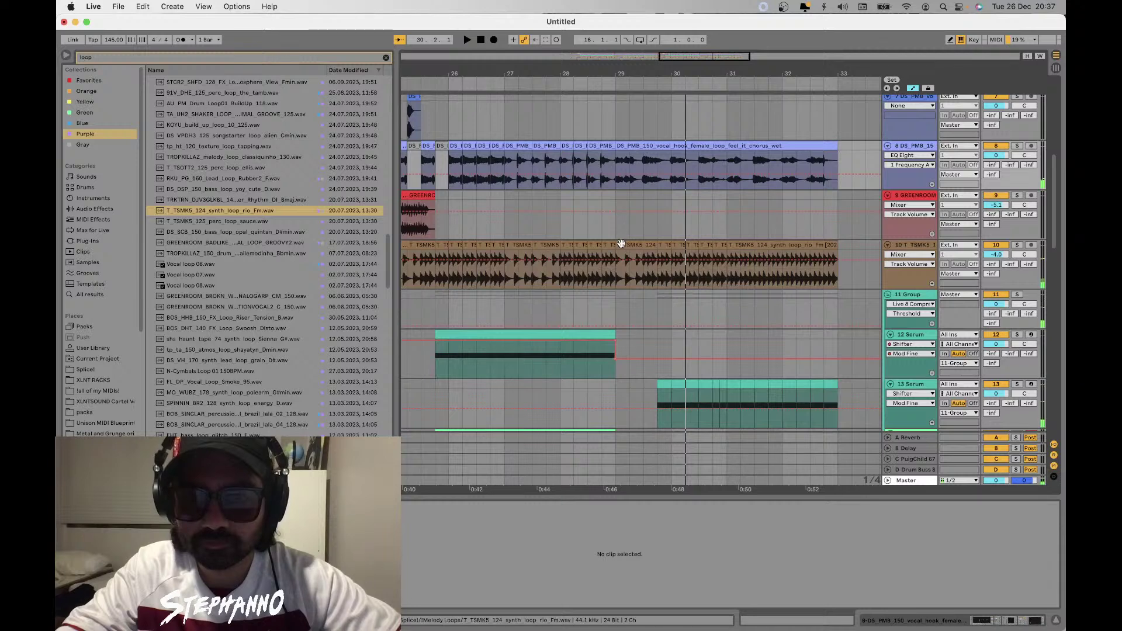
# Deactivate the synth loop slice from bar 29 to 29.4, and play the passage from bar 29
pyautogui.click(622, 243)
pyautogui.press('space')
pyautogui.click(614, 239)
pyautogui.press('space')
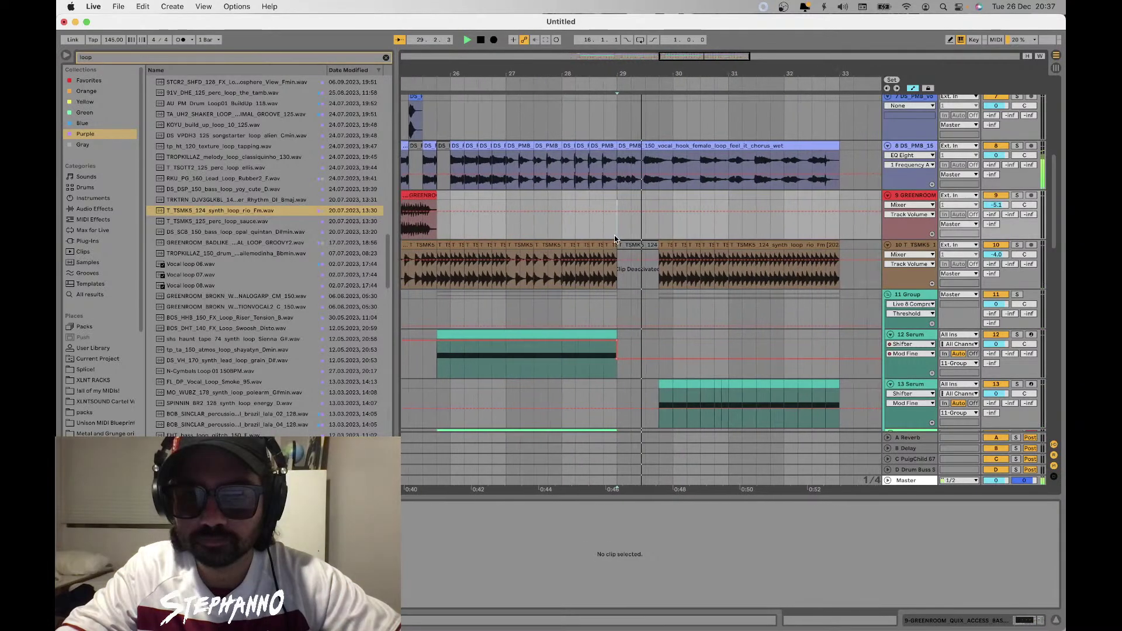
pyautogui.scroll(-5, 614, 239)
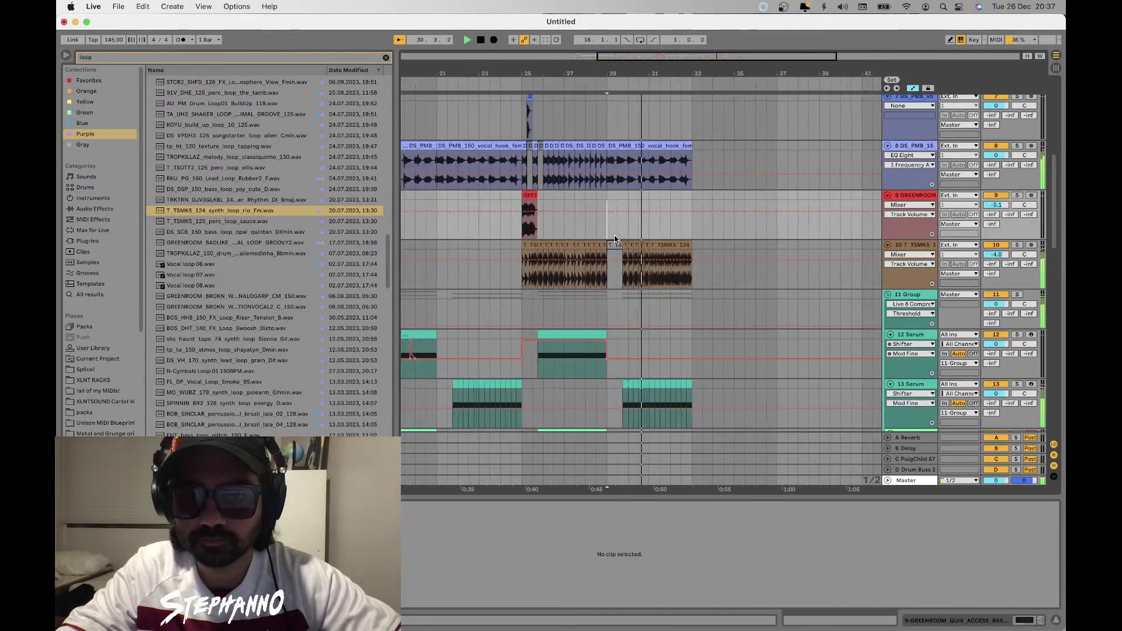
# Play the drop from bar 16 and examine the clips across the tracks
pyautogui.scroll(10, 615, 238)
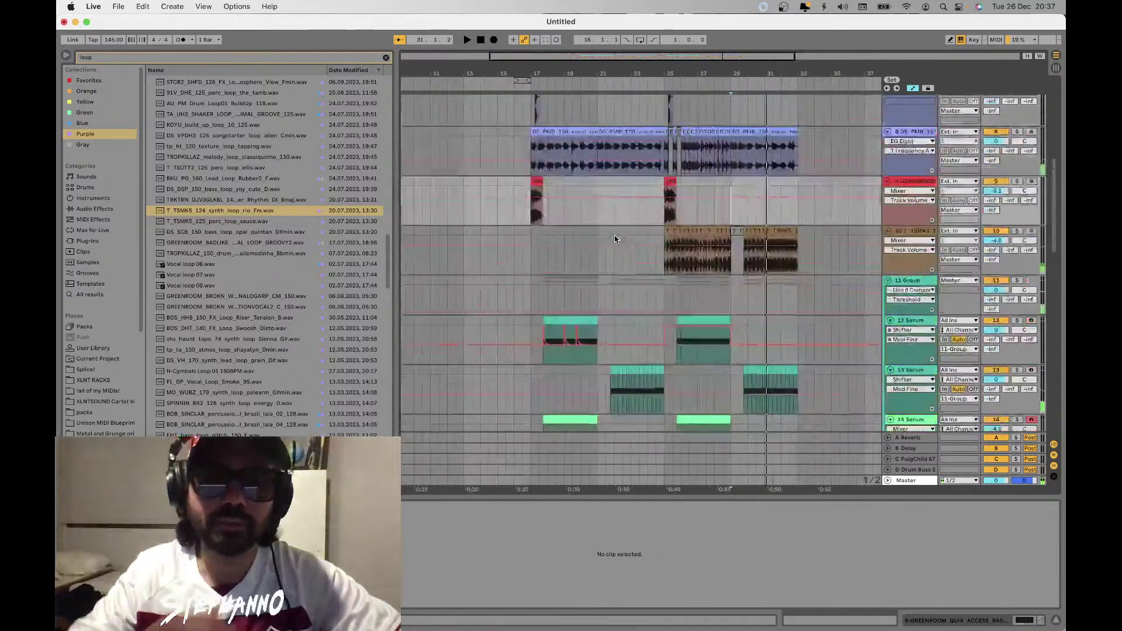
pyautogui.hscroll(-5, 602, 231)
pyautogui.press('space')
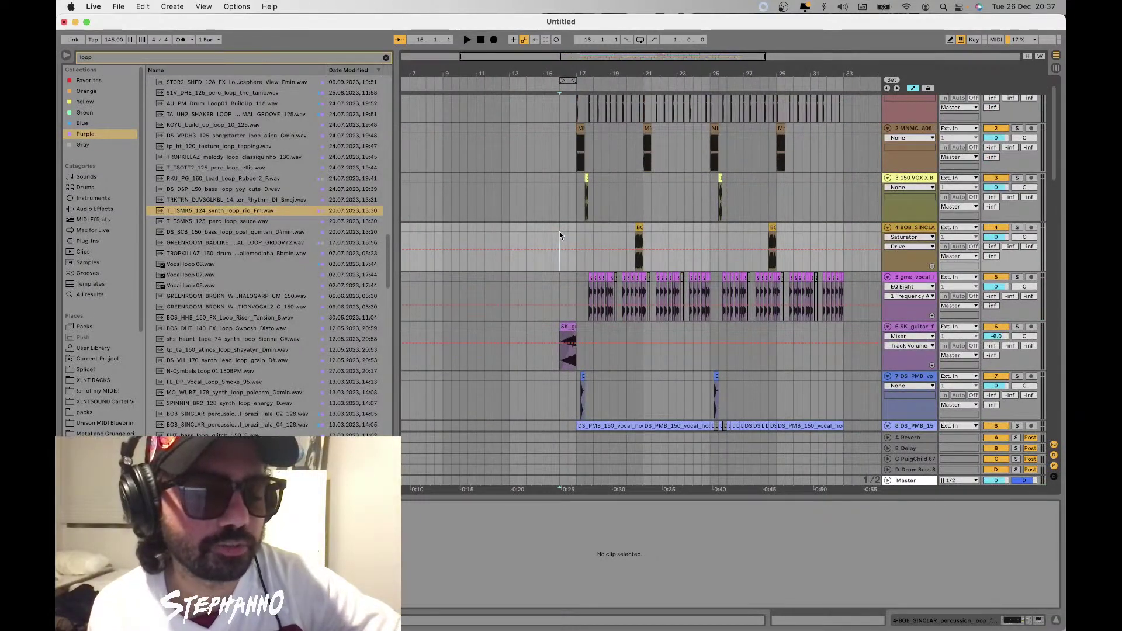
pyautogui.press('space')
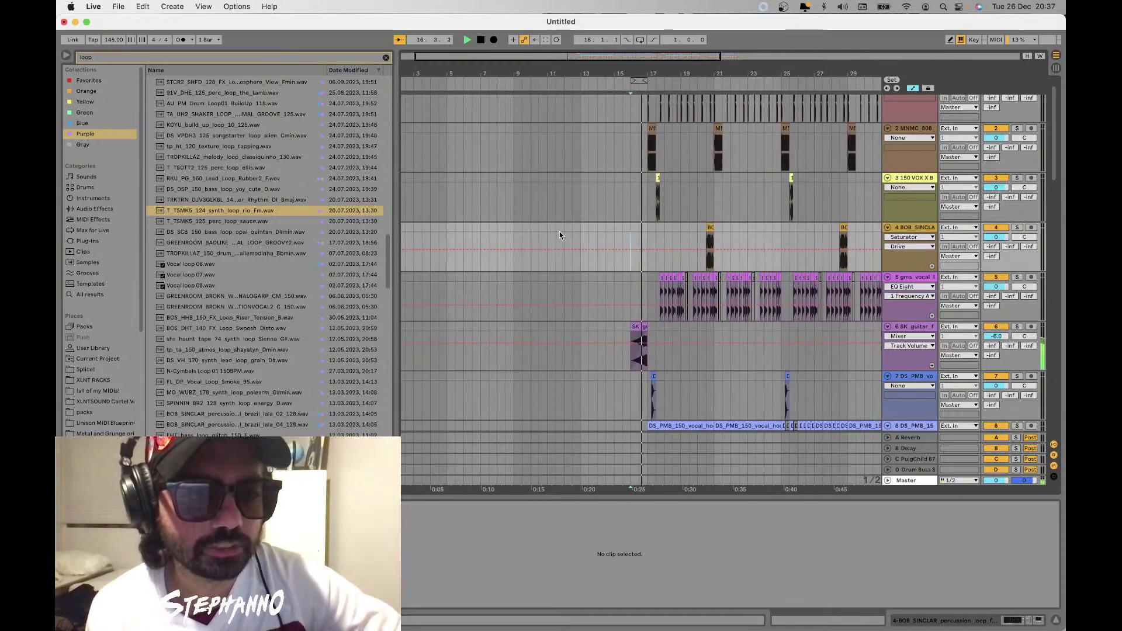
pyautogui.scroll(-3, 560, 232)
pyautogui.hscroll(-2, 560, 231)
pyautogui.scroll(-6, 560, 231)
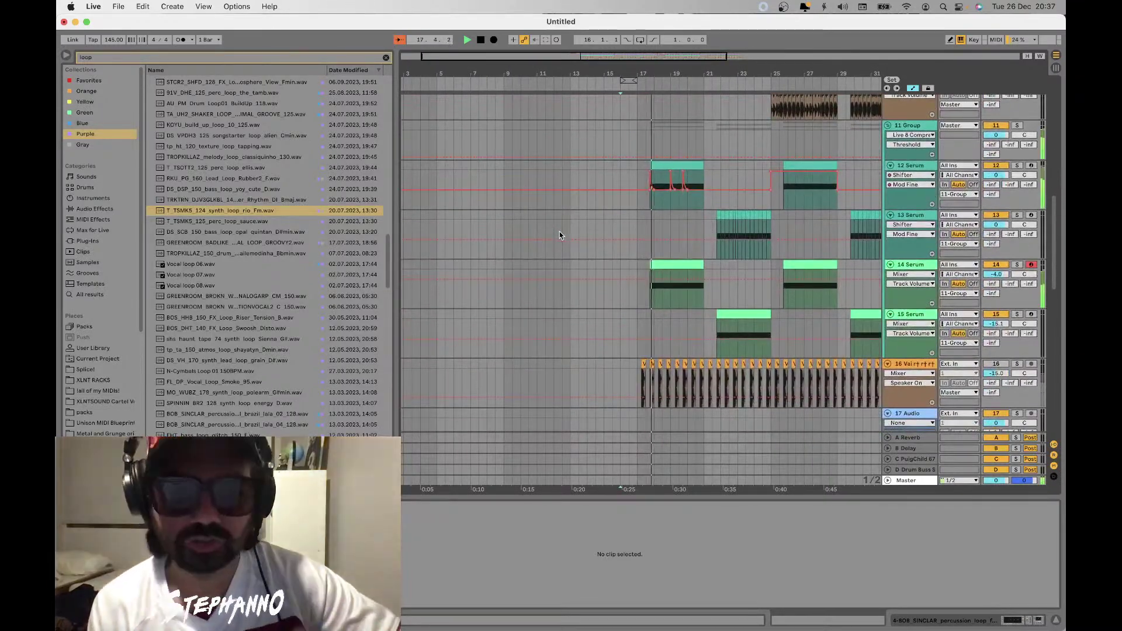
pyautogui.scroll(6, 667, 276)
pyautogui.scroll(-4, 667, 276)
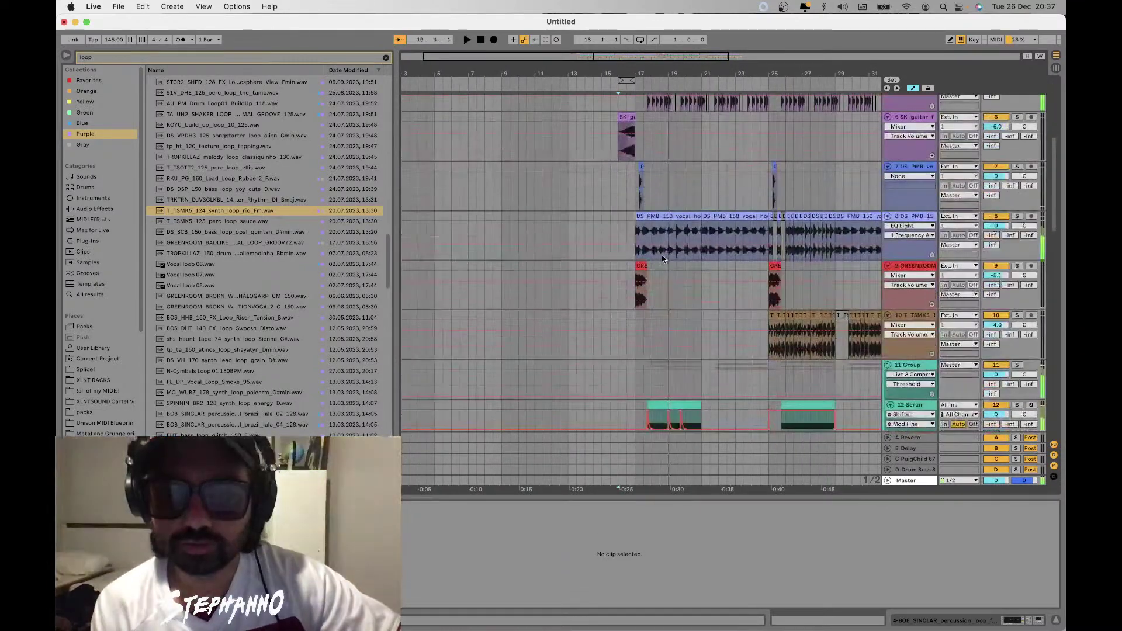
# Copy the GREENROOM bass loop clip from bar 17 to bar 19 and shorten the copy to half a beat
pyautogui.click(642, 267)
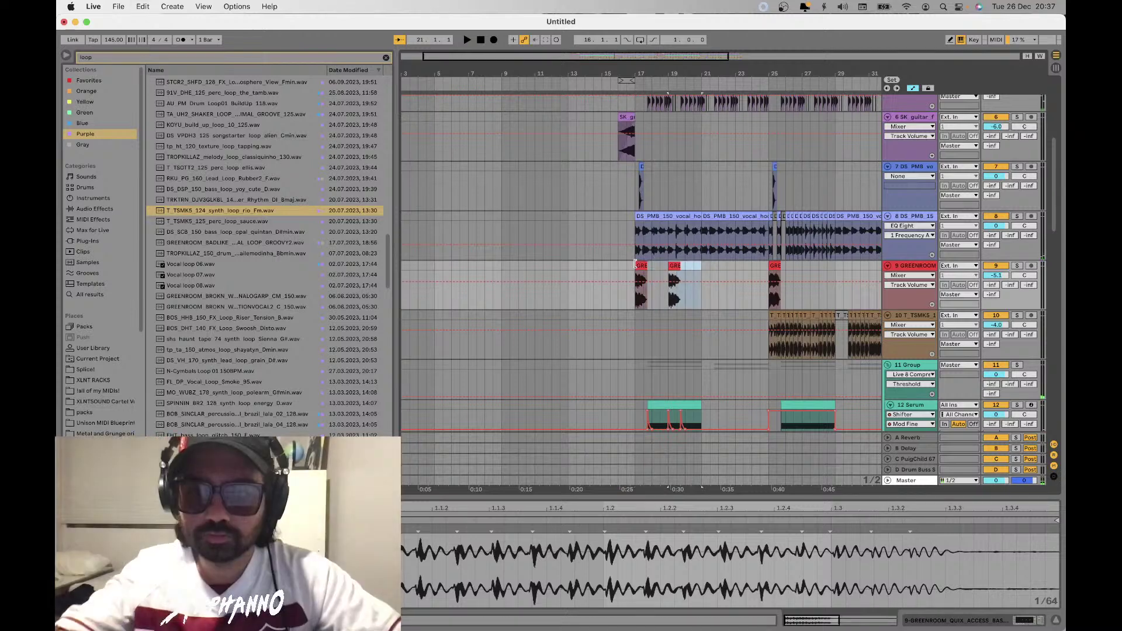
pyautogui.press('super+d')
pyautogui.press('+')
pyautogui.press('+')
pyautogui.moveTo(752, 266); pyautogui.dragTo(711, 266)
pyautogui.press('a')
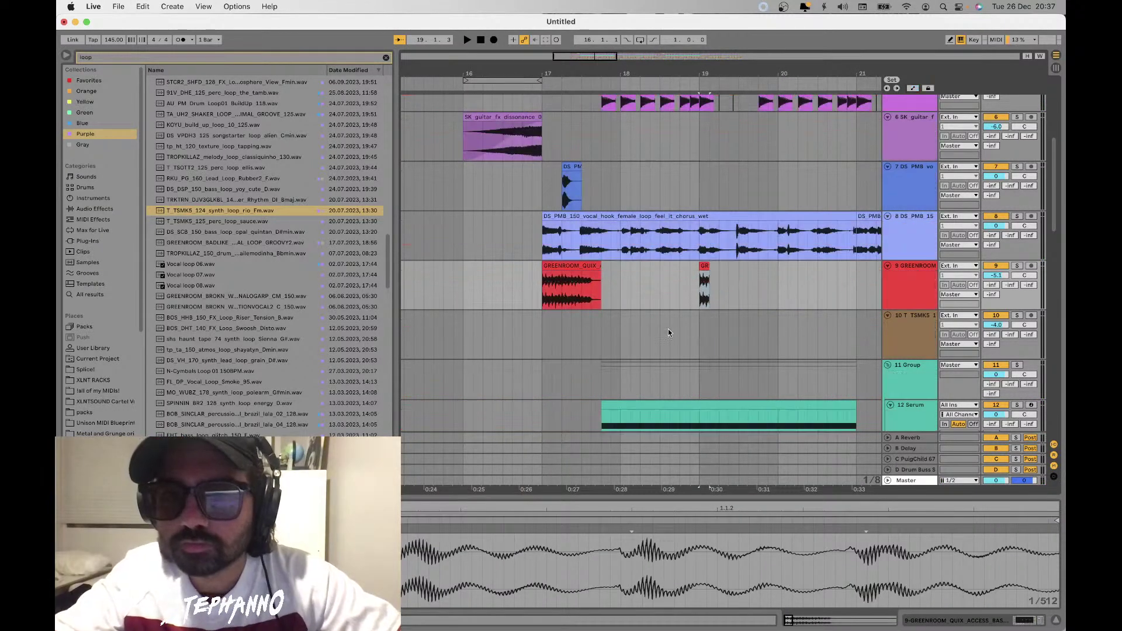
pyautogui.press('+')
pyautogui.press('+')
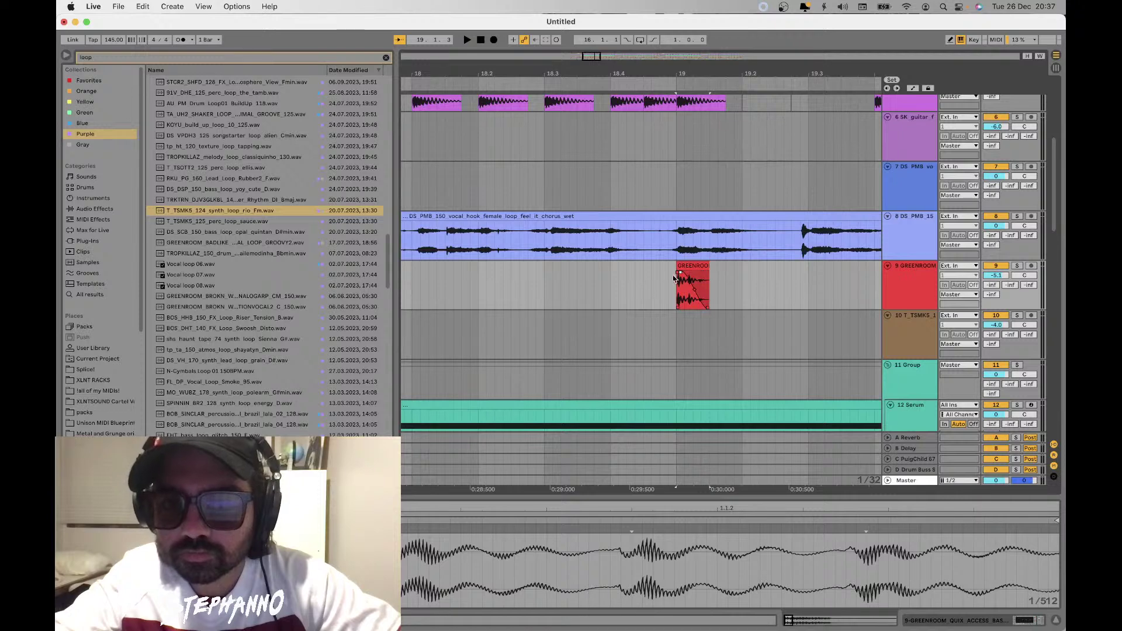
# Listen to the short bass loop clip at bar 19 and extend it to one beat
pyautogui.click(581, 287)
pyautogui.press('space')
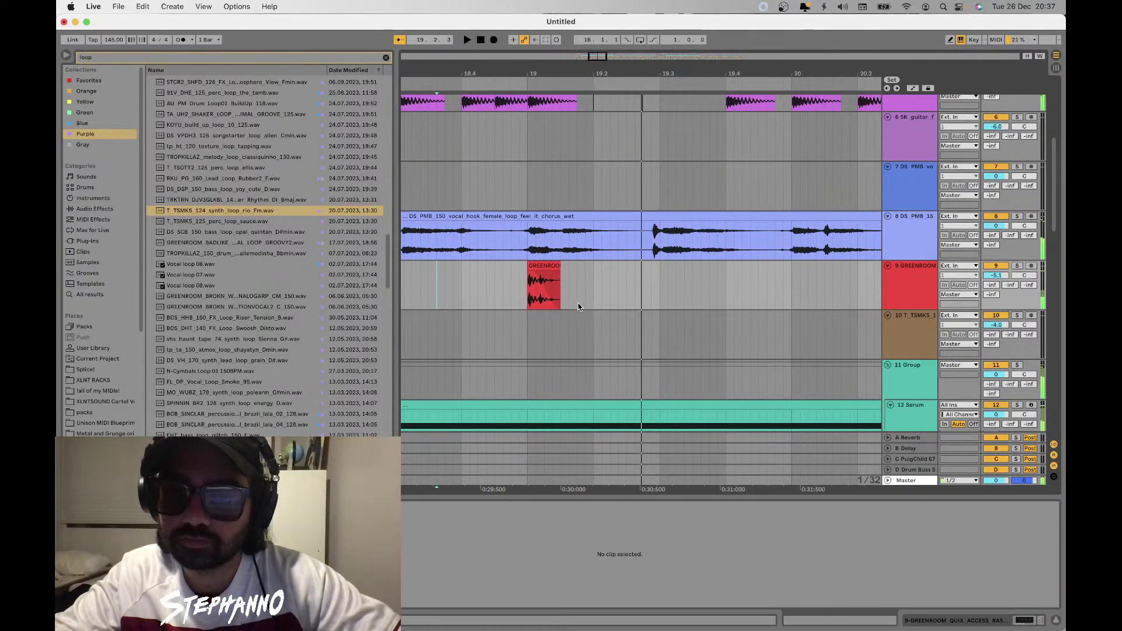
pyautogui.moveTo(555, 265); pyautogui.dragTo(591, 266)
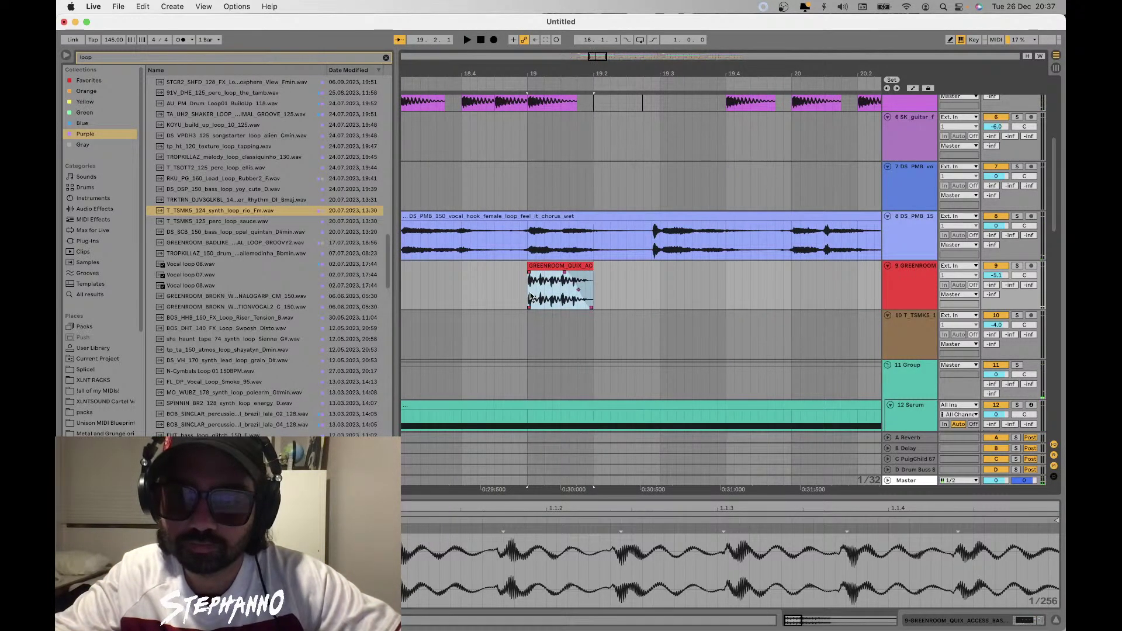
# Duplicate the one-beat bass loop clip from bar 19 to bars 21 and 23 while the drop plays
pyautogui.press('-')
pyautogui.press('-')
pyautogui.press('-')
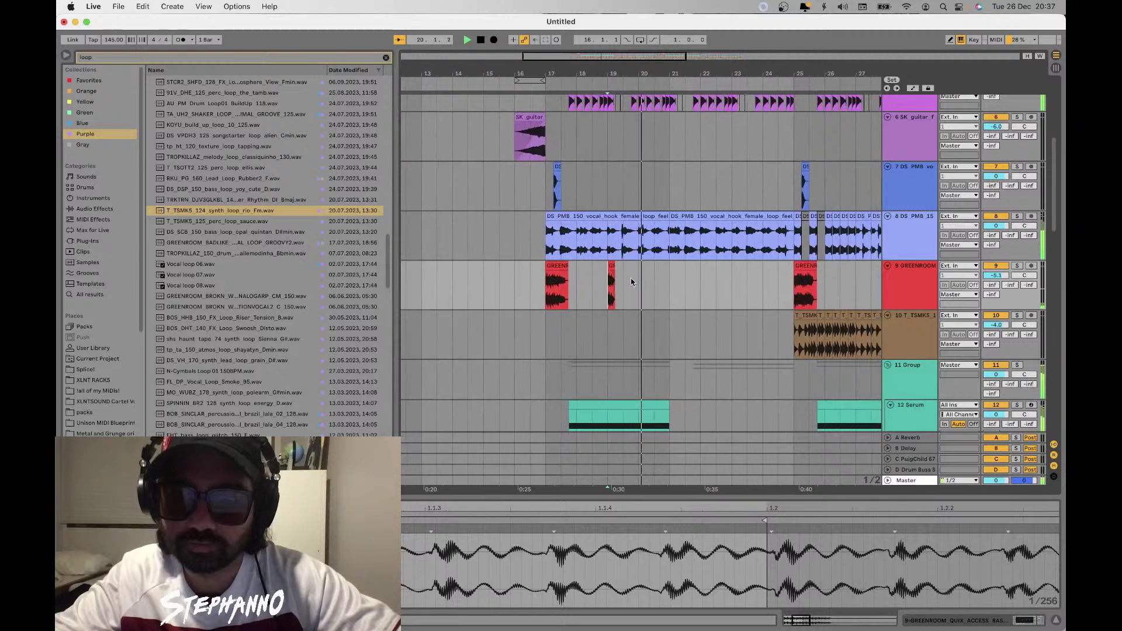
pyautogui.moveTo(662, 280); pyautogui.dragTo(593, 275)
pyautogui.press('super+d')
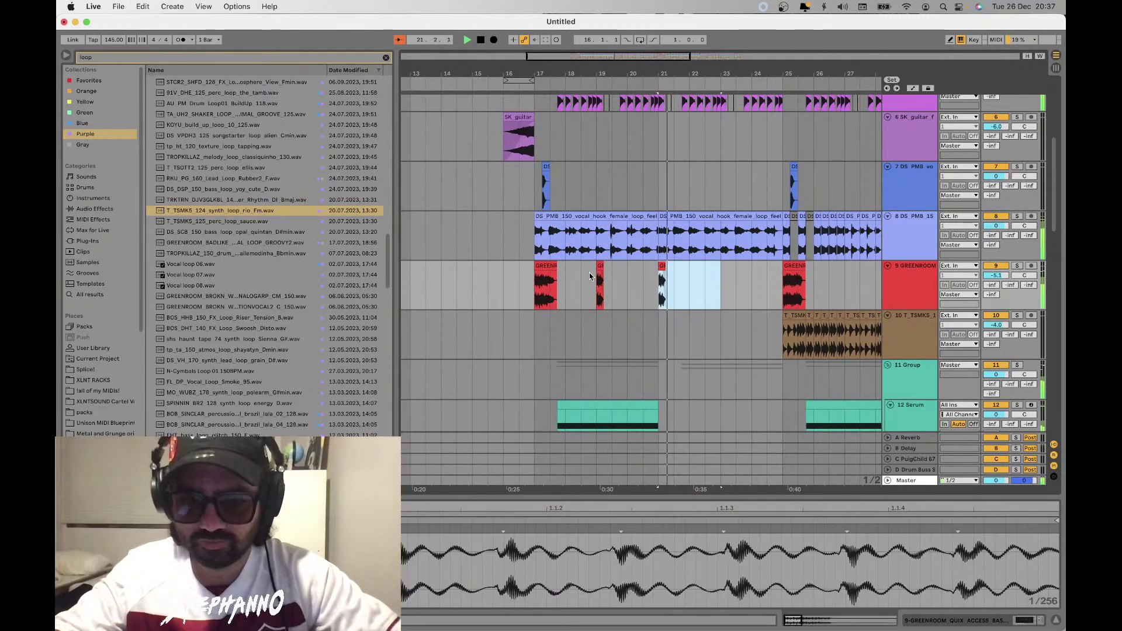
pyautogui.press('super+d')
# Copy the bass loop clip from bar 25 to bar 27 and delete everything after the copy's first beat
pyautogui.click(692, 268)
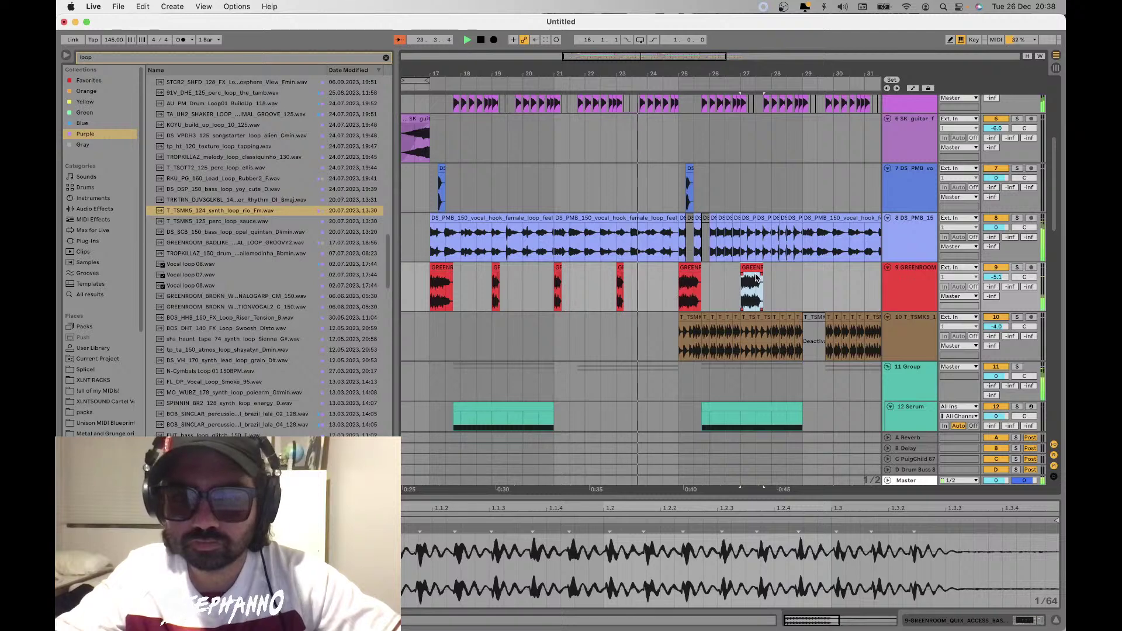
pyautogui.scroll(4, 756, 277)
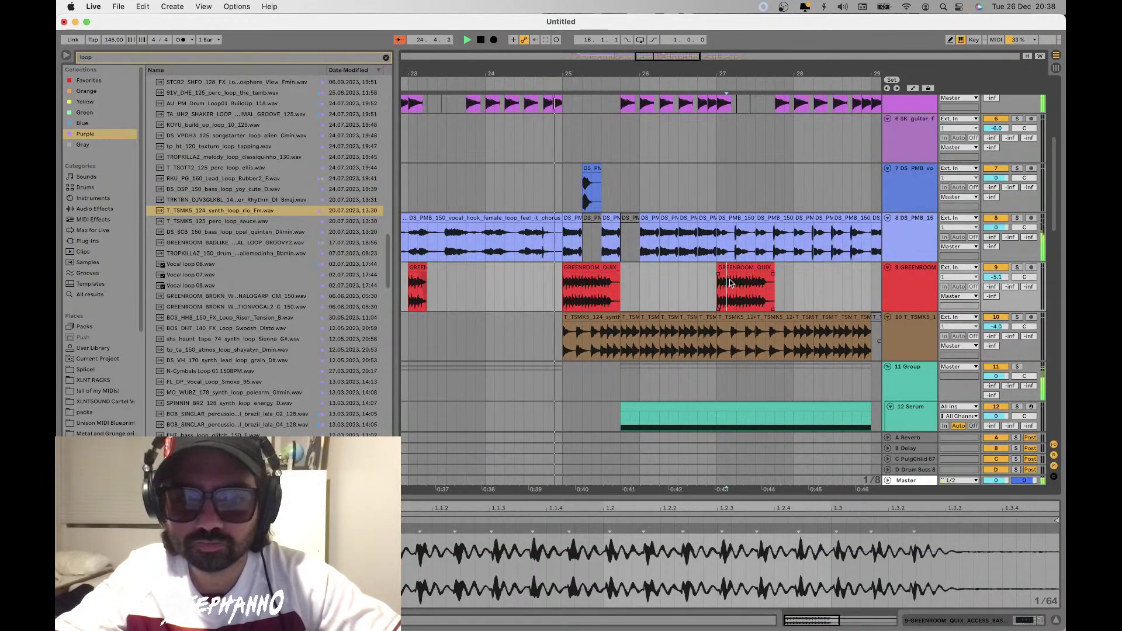
pyautogui.moveTo(729, 280); pyautogui.dragTo(792, 278)
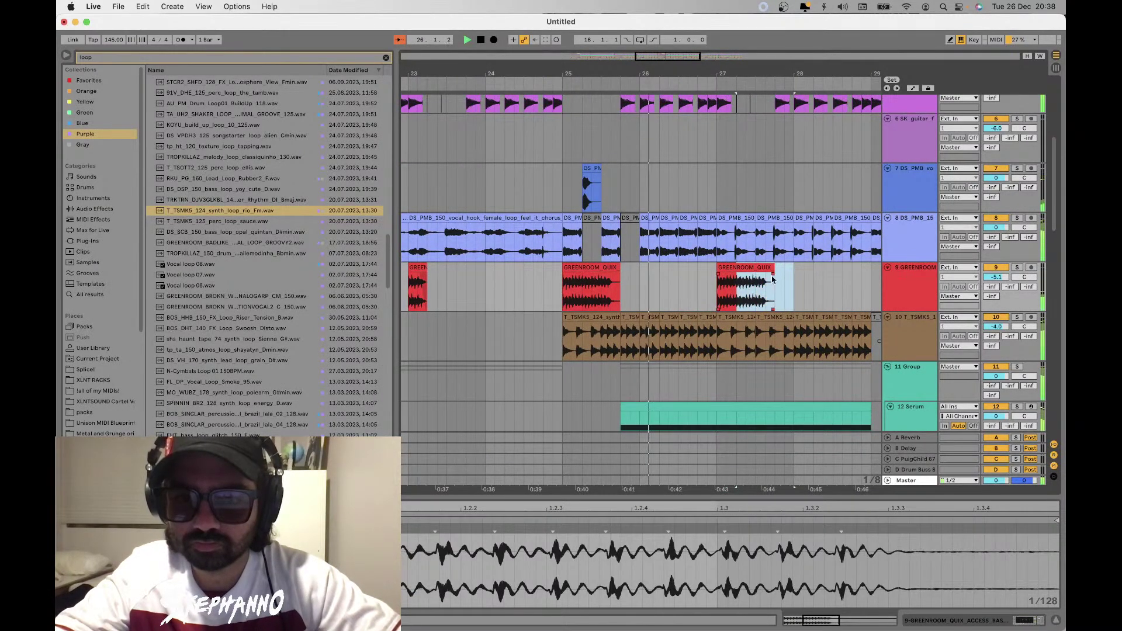
pyautogui.press('Delete')
pyautogui.scroll(-5, 728, 278)
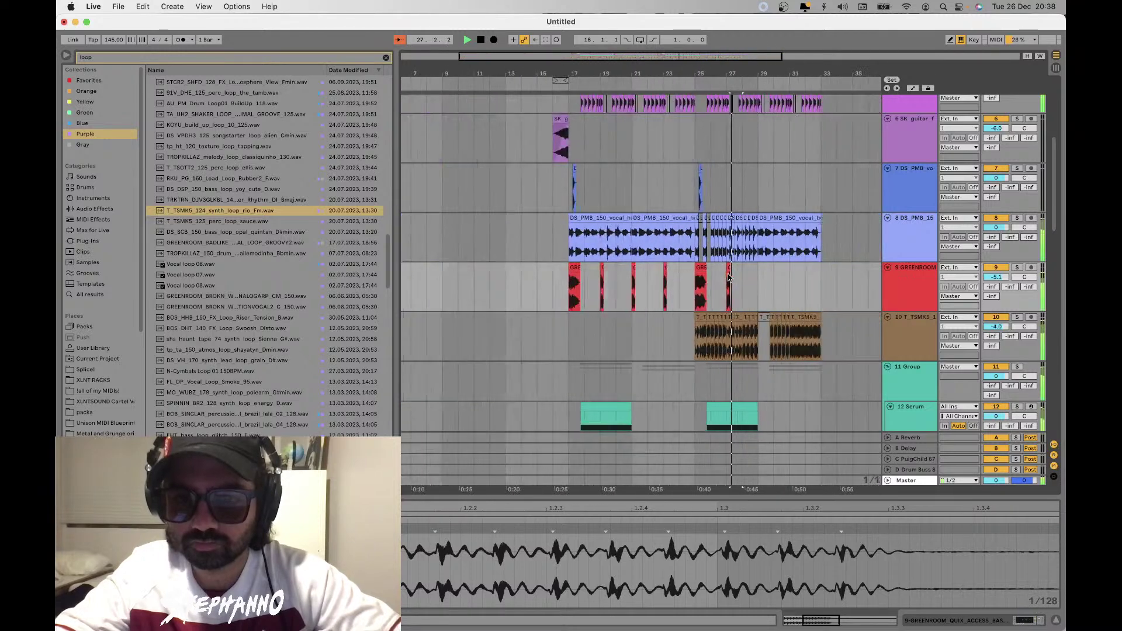
# Duplicate the one-beat bass loop clip from bar 27 to bars 29 and 31, and play from bar 27
pyautogui.click(744, 276)
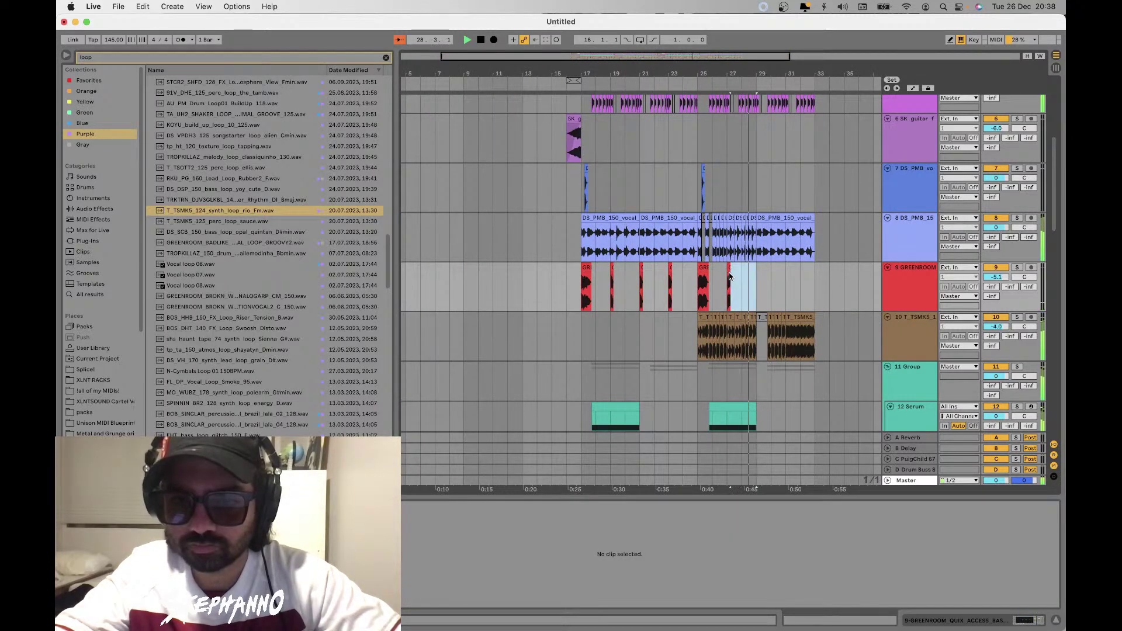
pyautogui.click(728, 277)
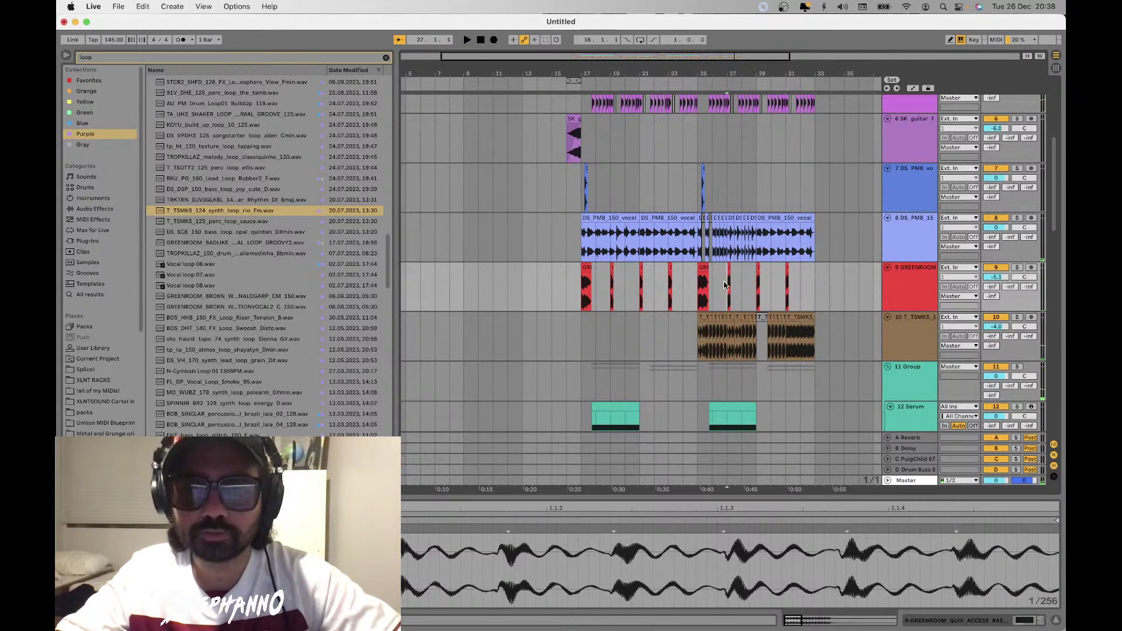
pyautogui.moveTo(725, 285)
pyautogui.mouseDown()
pyautogui.moveTo(809, 285)
pyautogui.moveTo(734, 273)
pyautogui.mouseUp()
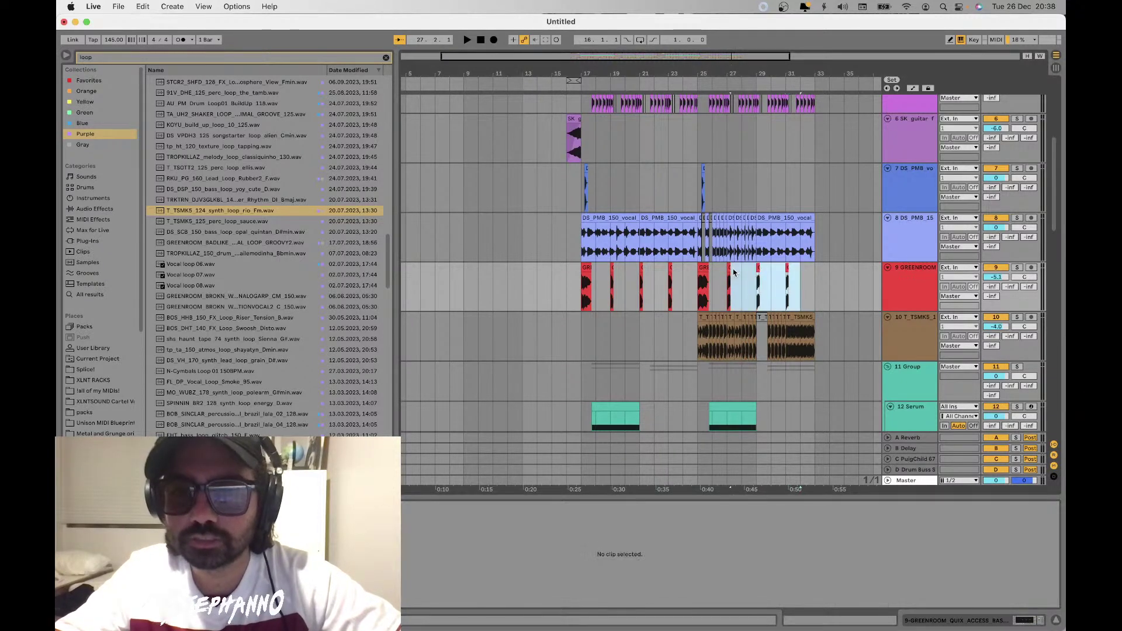
# Adjust the one-beat bass loop clips at bars 27 to 31 and 19 to 23, and play the drop from bar 16
pyautogui.click(729, 273)
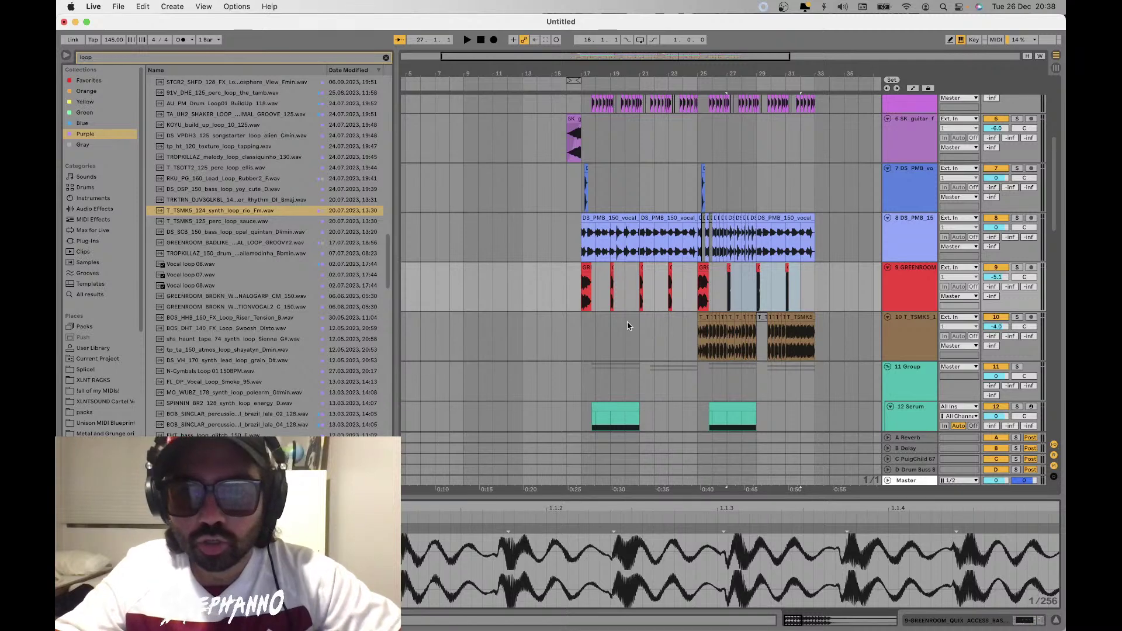
pyautogui.moveTo(682, 273); pyautogui.dragTo(612, 274)
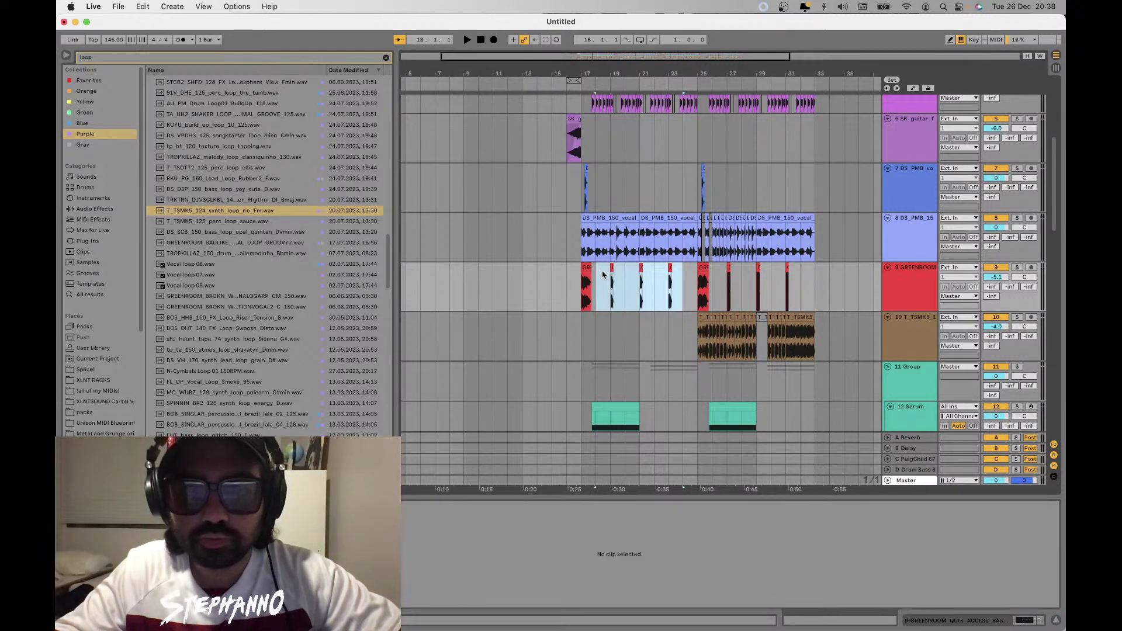
pyautogui.click(596, 281)
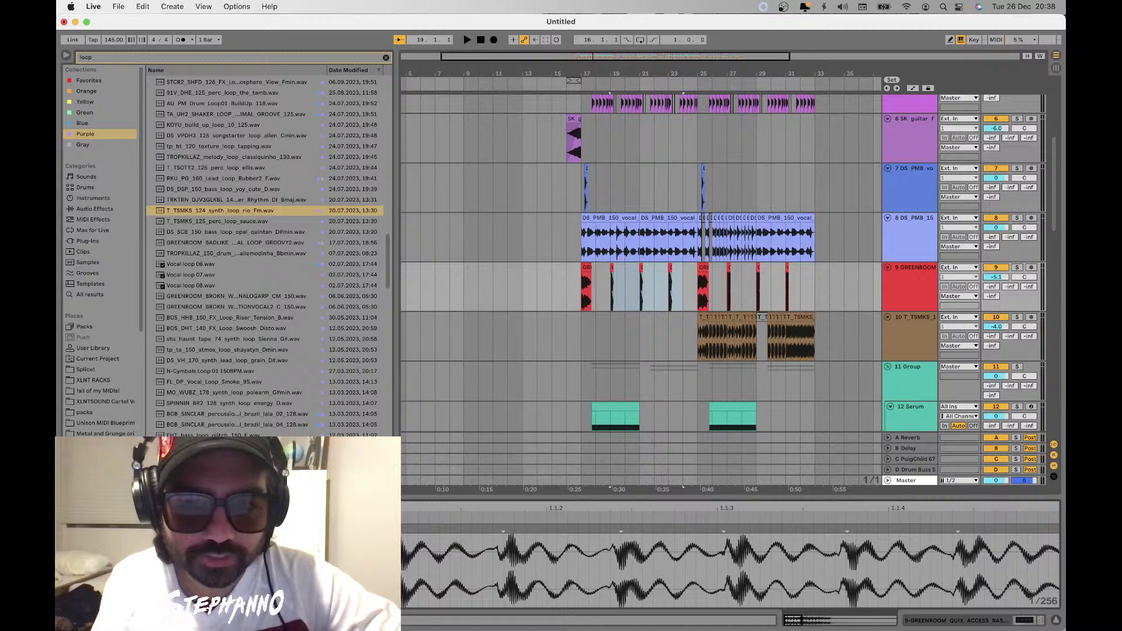
pyautogui.click(563, 288)
pyautogui.press('space')
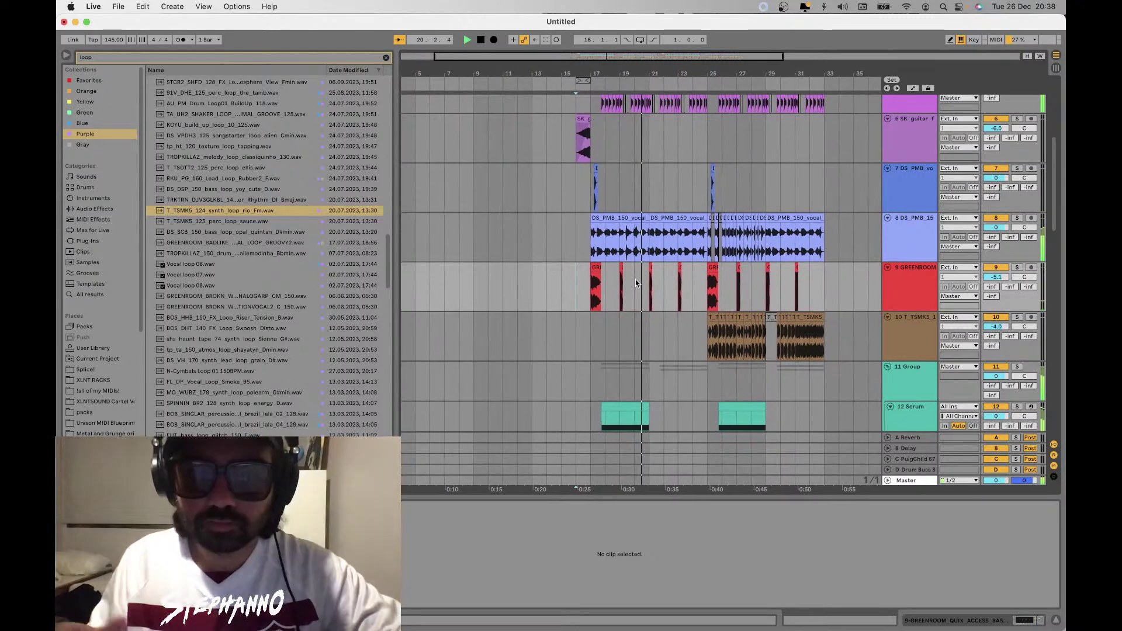
pyautogui.scroll(5, 636, 281)
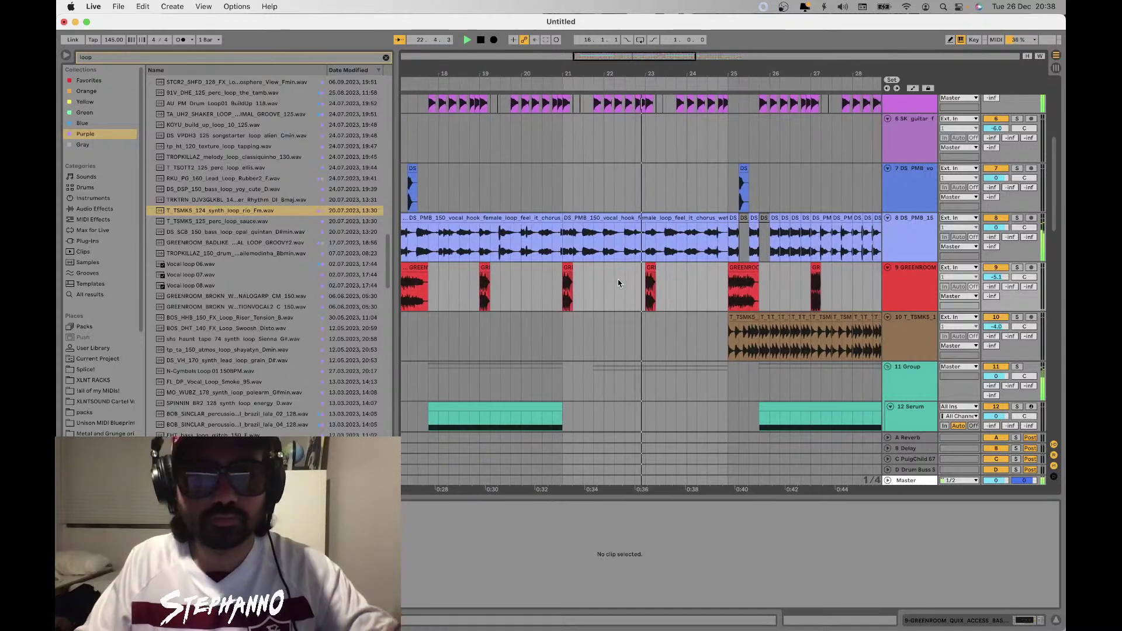
pyautogui.scroll(-6, 618, 284)
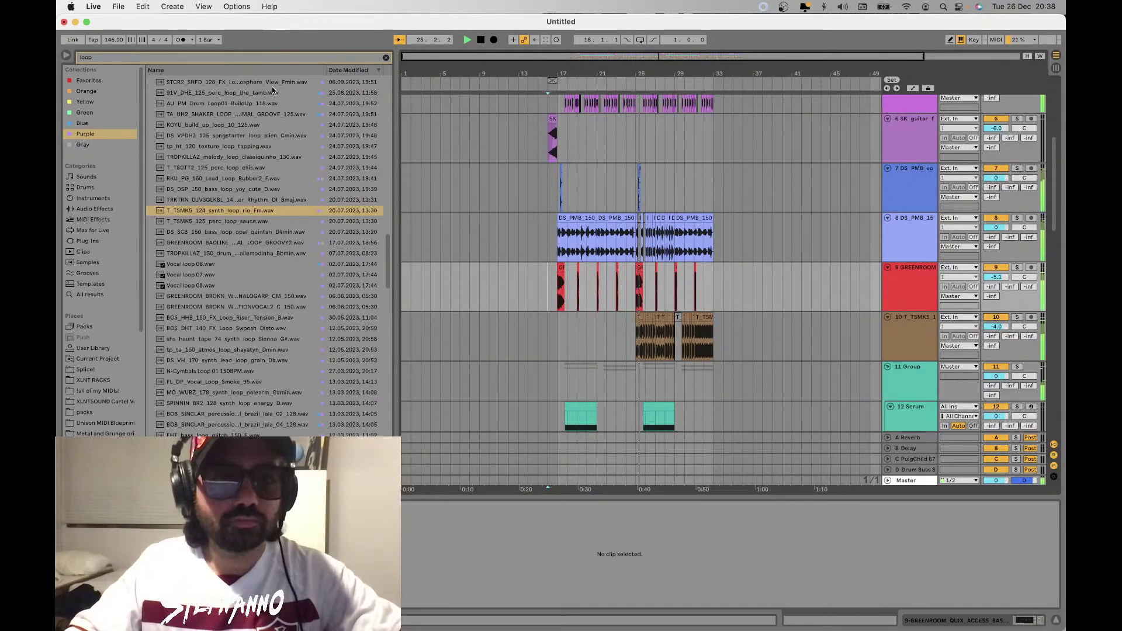
# Clear the browser search, and deactivate the section of the track 12 Serum clip between bars 27 and 28
pyautogui.click(386, 58)
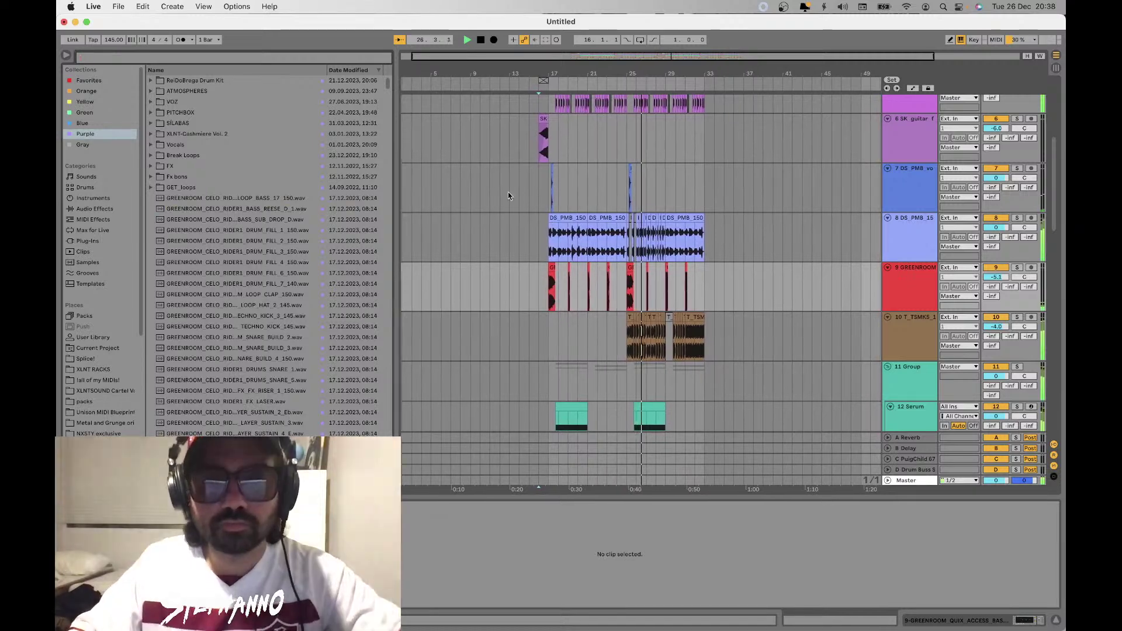
pyautogui.scroll(-5, 572, 323)
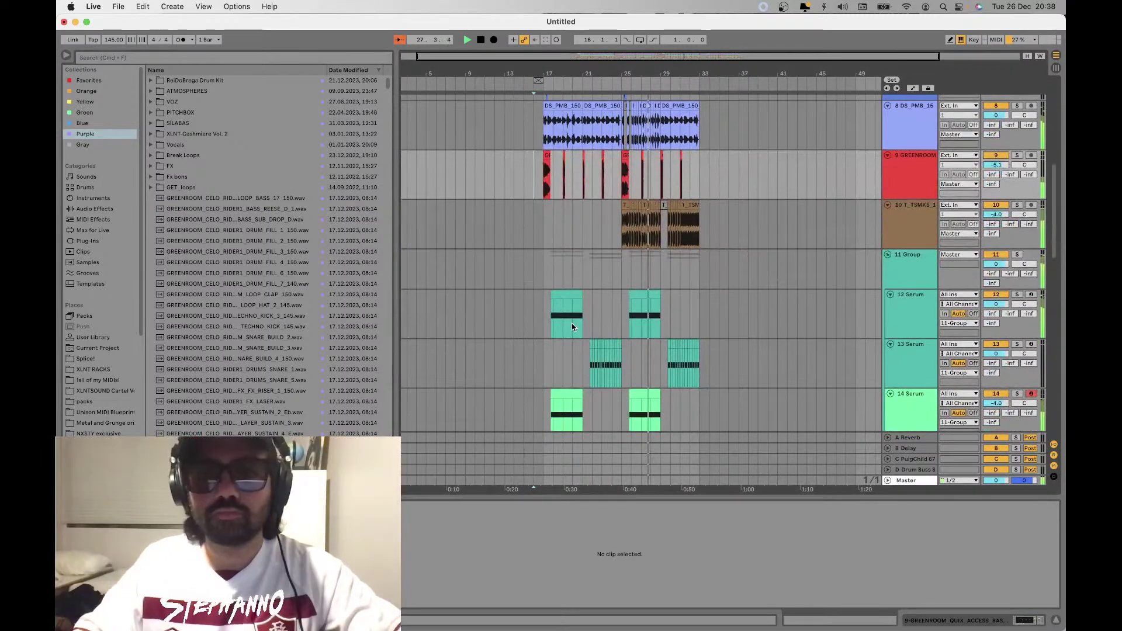
pyautogui.scroll(7, 635, 269)
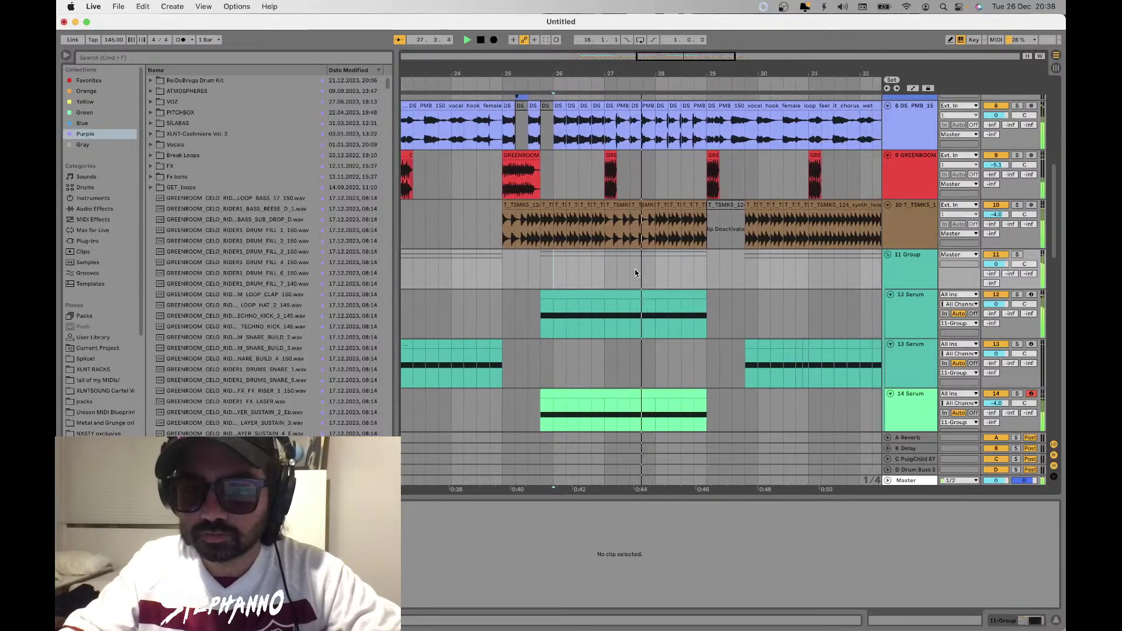
pyautogui.moveTo(641, 310); pyautogui.dragTo(591, 303)
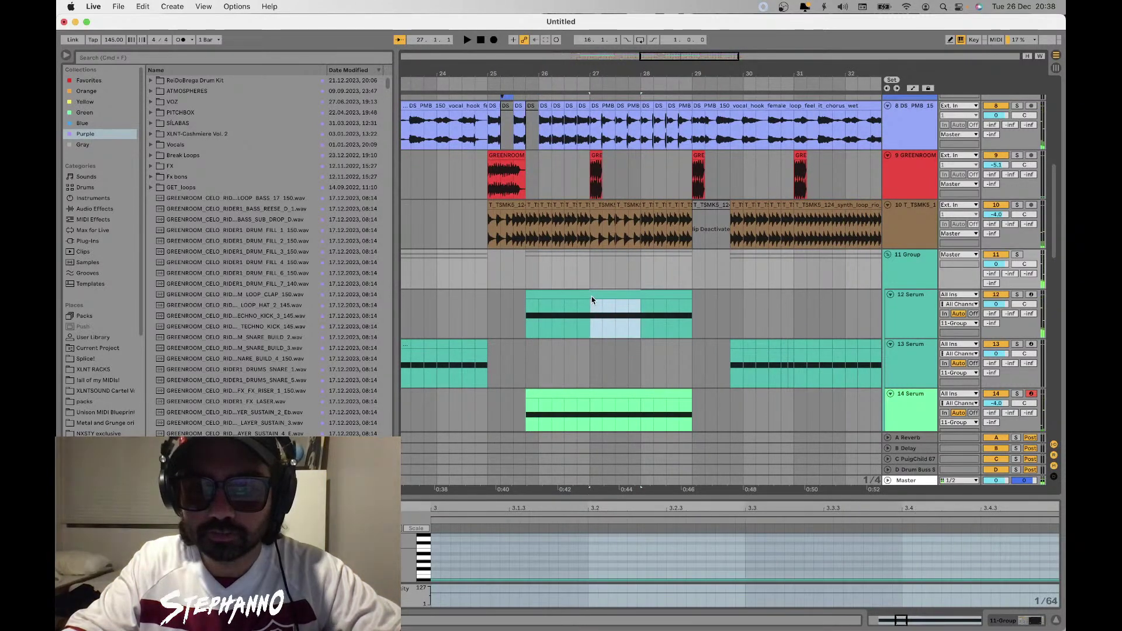
pyautogui.press('0')
pyautogui.click(566, 294)
pyautogui.press('space')
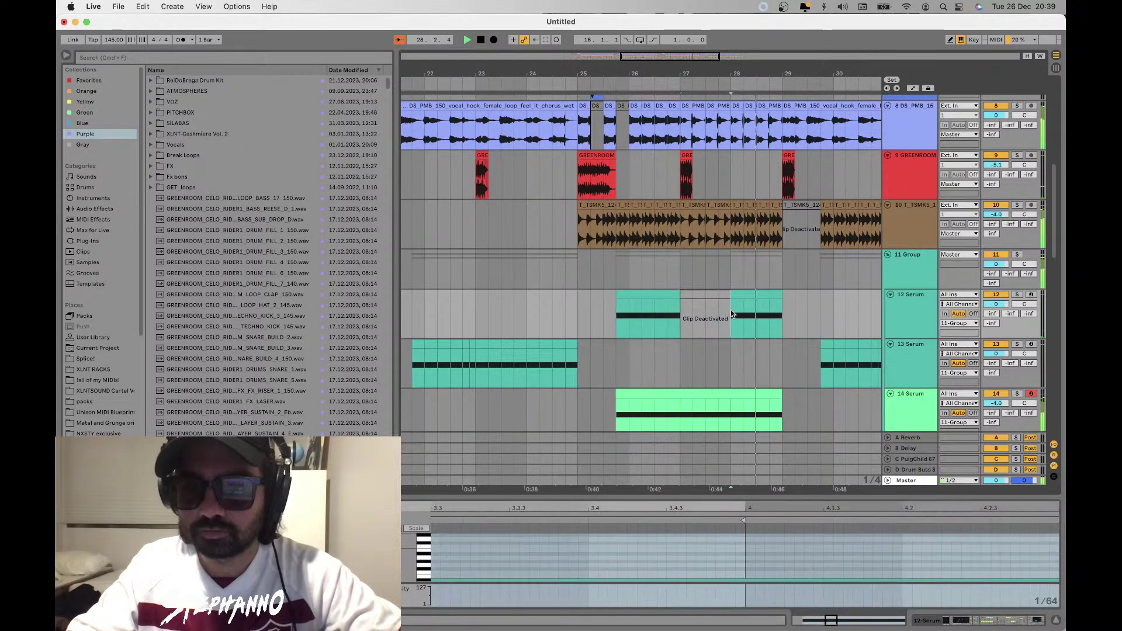
# Try adding one beat of the track 12 Serum part at bar 29, and play from bar 25
pyautogui.click(734, 310)
pyautogui.moveTo(778, 315); pyautogui.dragTo(813, 314)
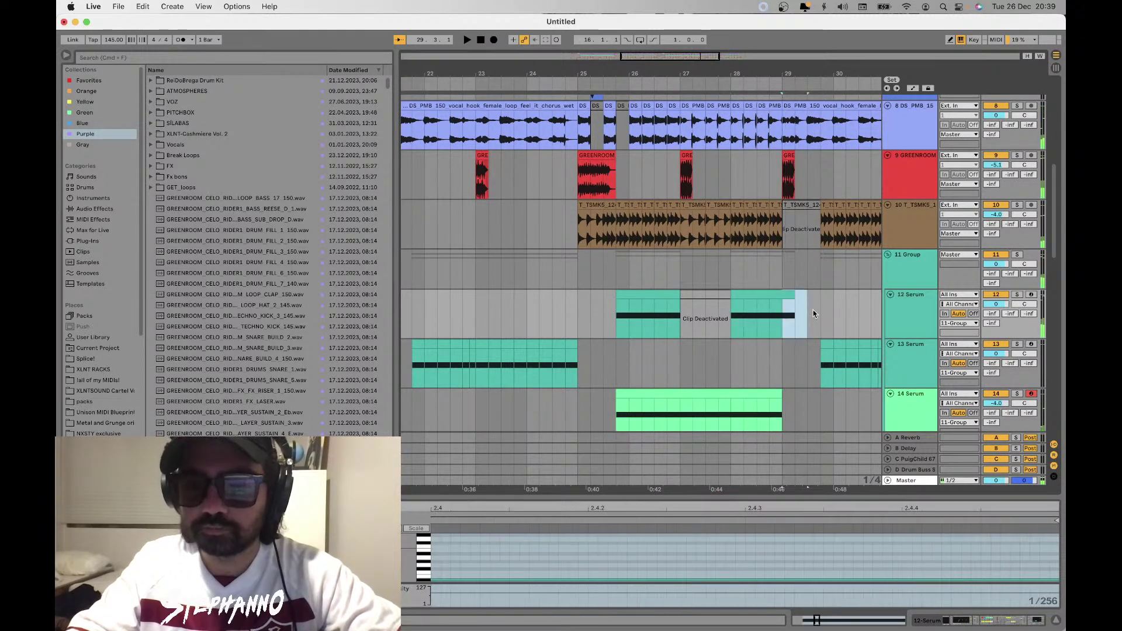
pyautogui.click(577, 313)
pyautogui.press('space')
pyautogui.scroll(-3, 577, 313)
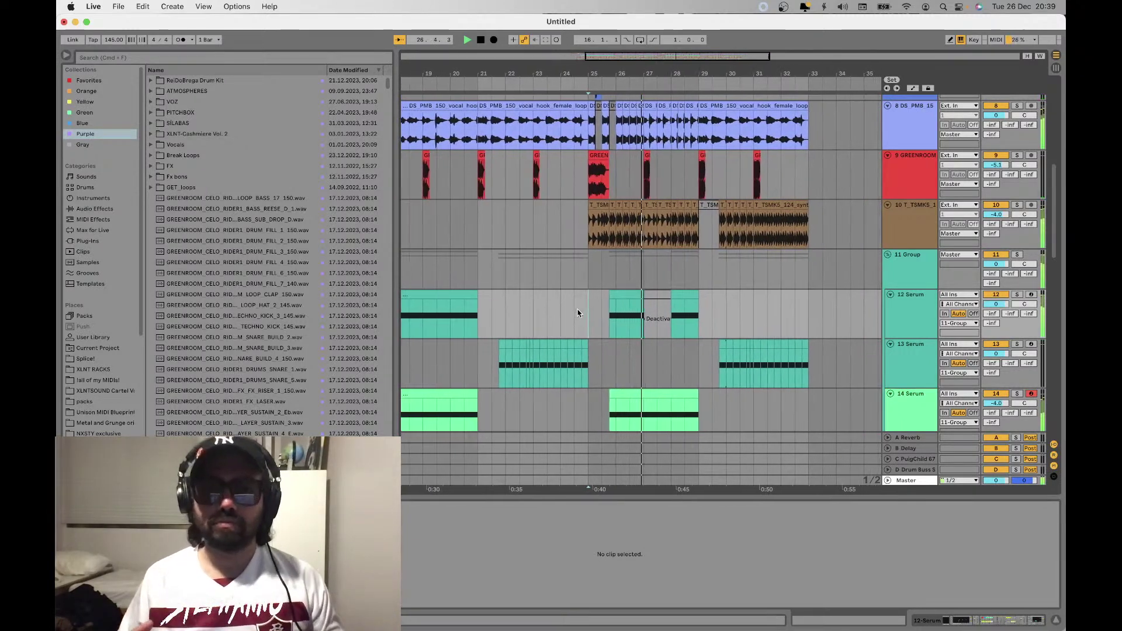
pyautogui.press('space')
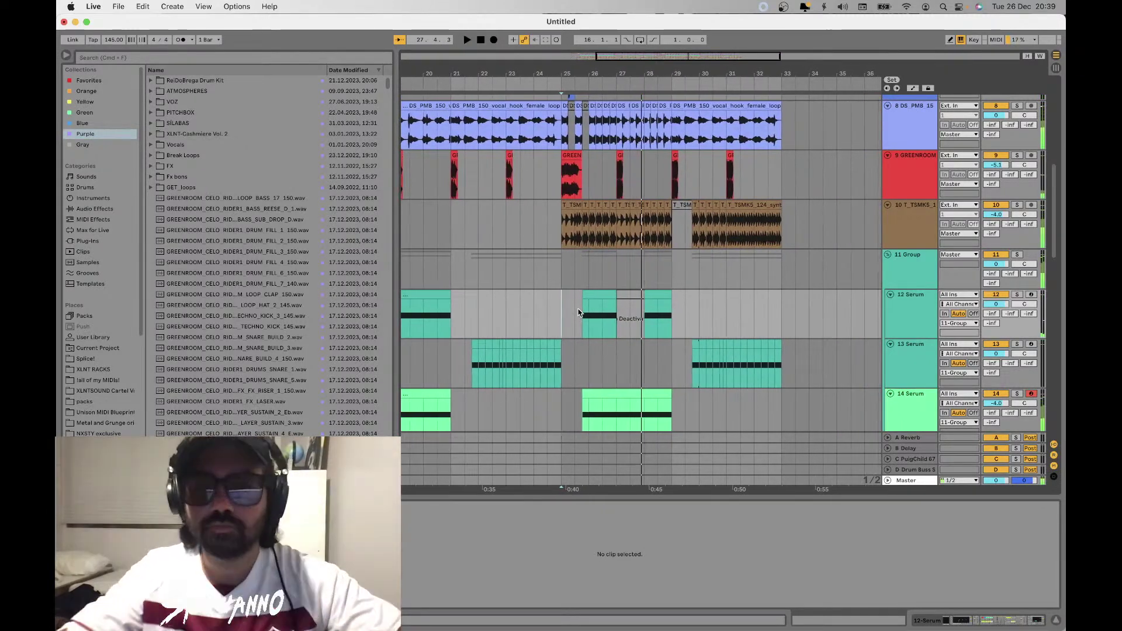
# Copy the first eighth-note slice of the track 12 Serum clip, paste it repeatedly over the deactivated section at bar 27, and play the result
pyautogui.scroll(4, 587, 311)
pyautogui.click(682, 297)
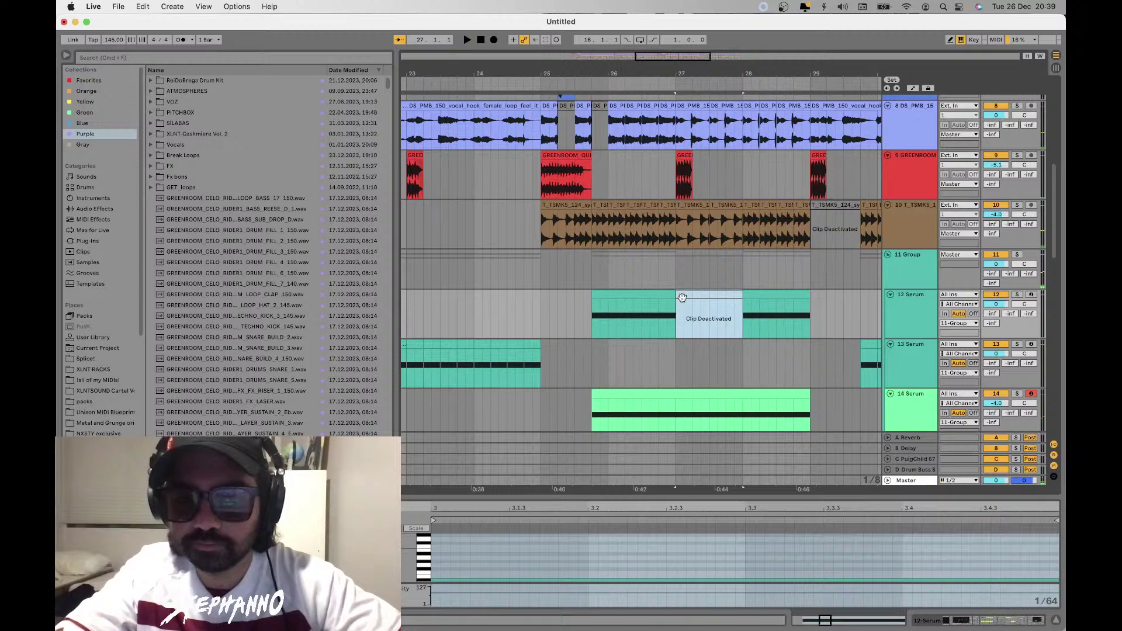
pyautogui.click(597, 307)
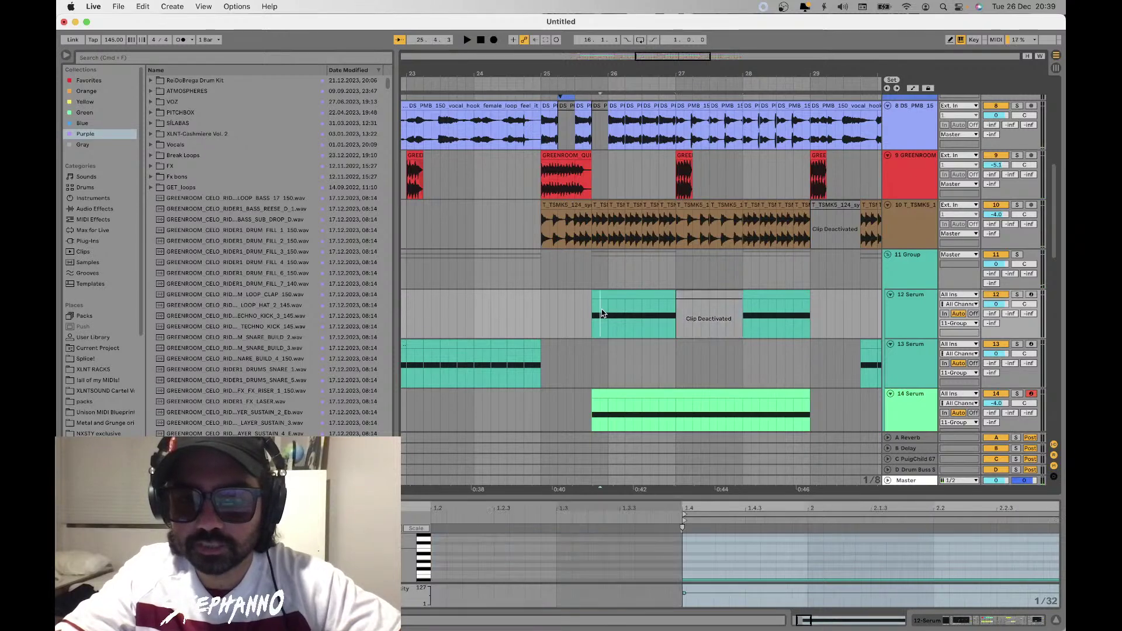
pyautogui.click(676, 321)
pyautogui.press('super+v')
pyautogui.press('super+v')
pyautogui.press('Right')
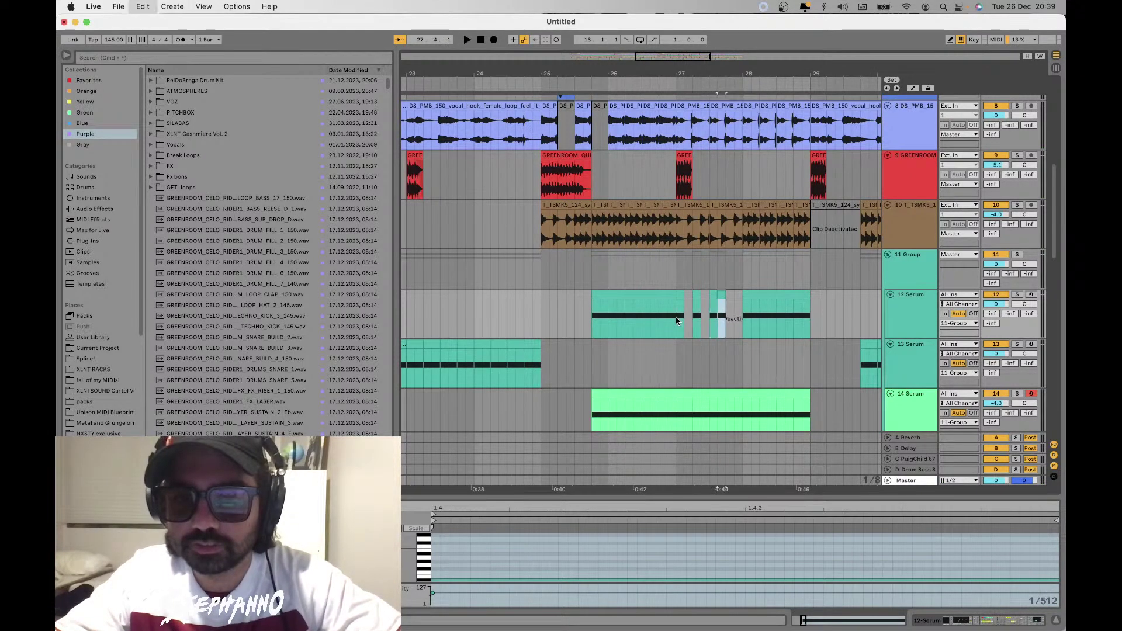
pyautogui.press('space')
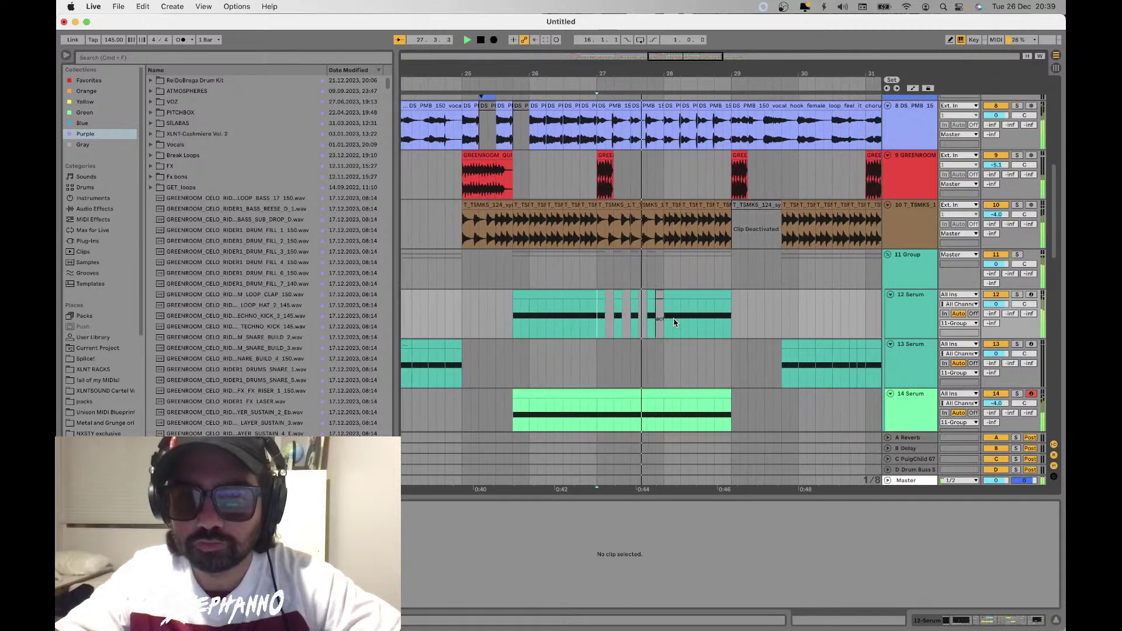
pyautogui.press('-')
pyautogui.press('-')
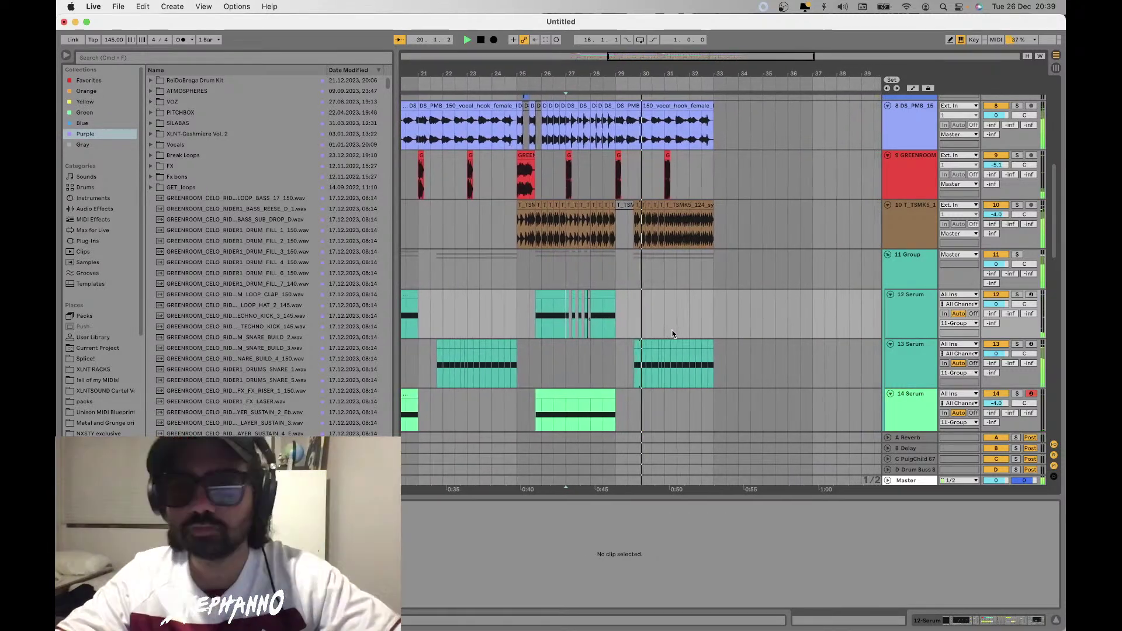
pyautogui.press('-')
pyautogui.hscroll(-10, 660, 321)
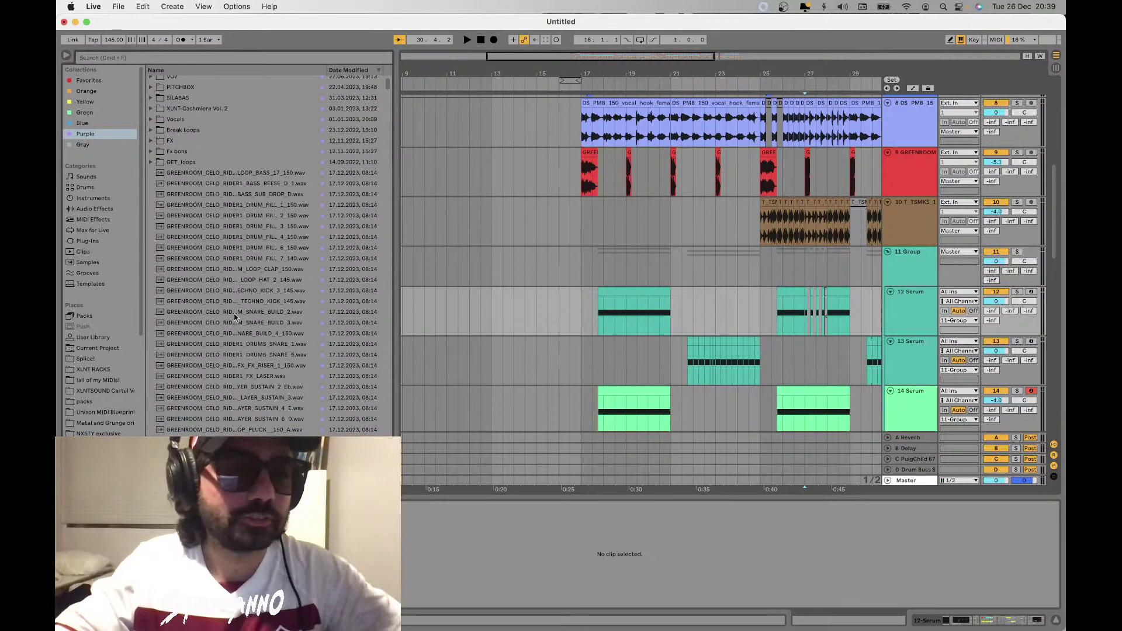
# Audition the Greenroom and AT_Birdhouse synth loop samples in the Purple collection
pyautogui.scroll(-5, 235, 316)
pyautogui.scroll(5, 235, 316)
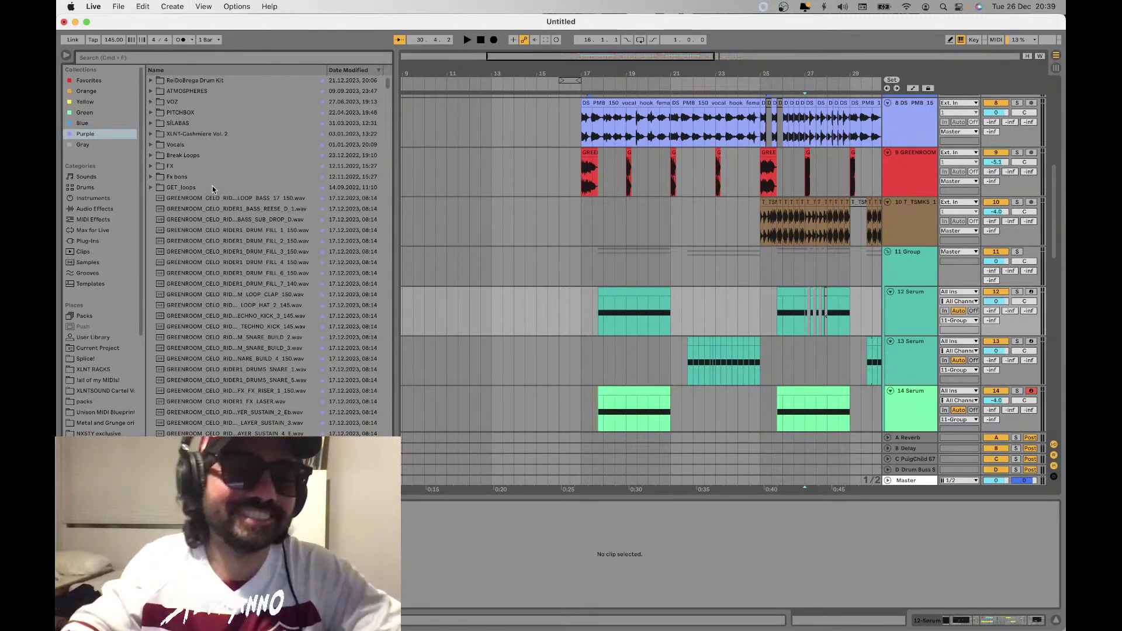
pyautogui.scroll(-5, 213, 206)
pyautogui.click(214, 206)
pyautogui.scroll(-15, 214, 206)
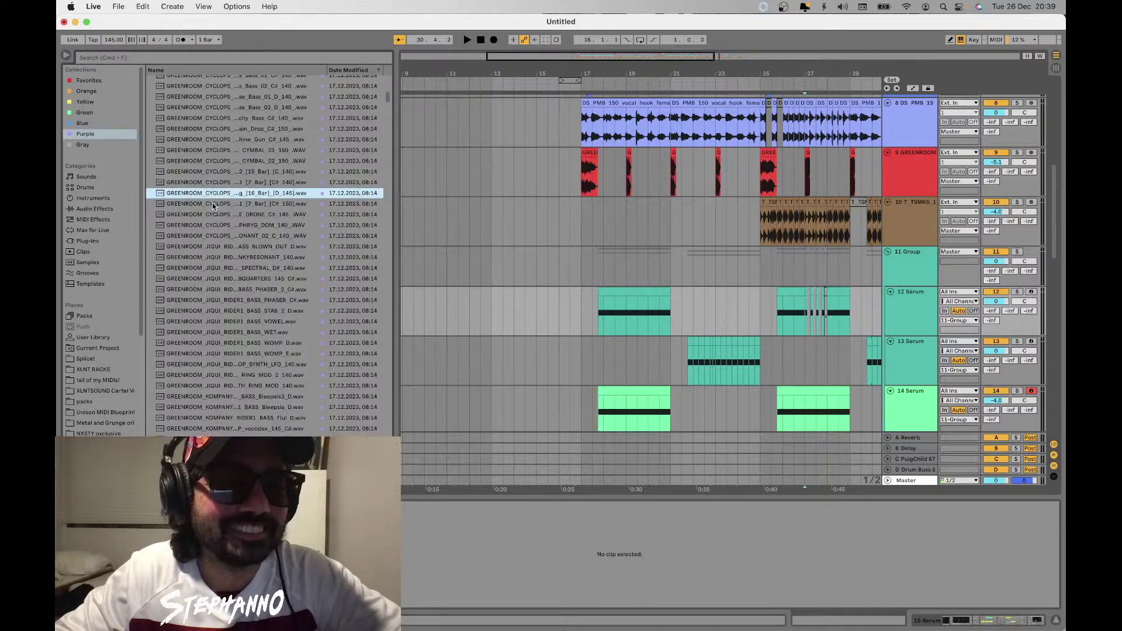
pyautogui.click(213, 206)
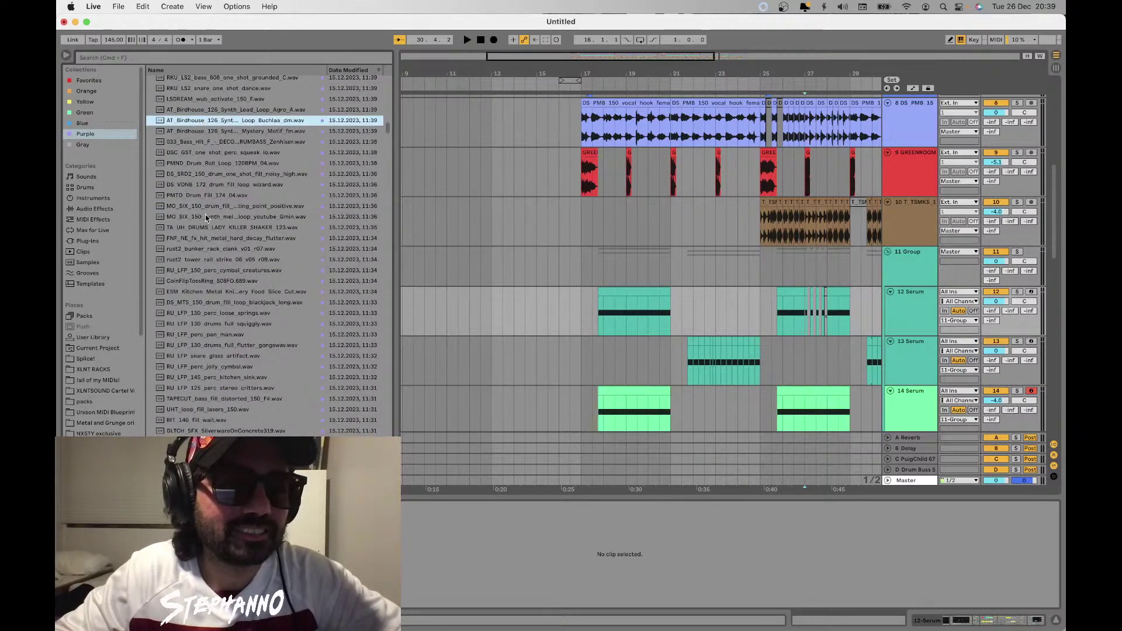
pyautogui.click(216, 132)
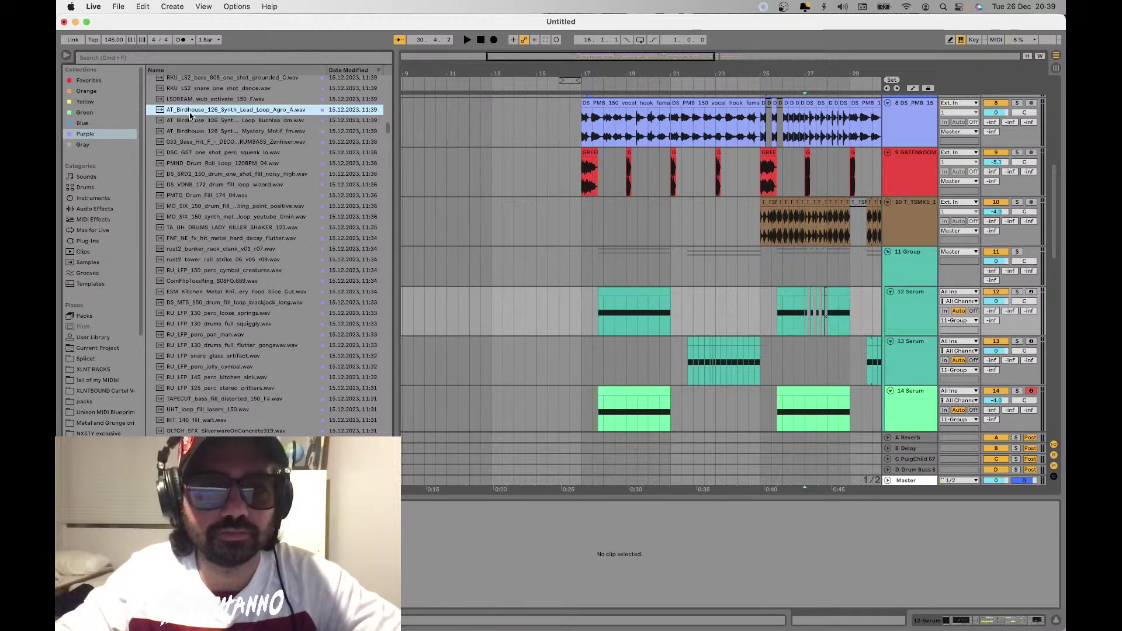
# Audition percussion, bass, FX and synth one-shot samples further down the Purple collection for an extra drop layer
pyautogui.scroll(-3, 221, 288)
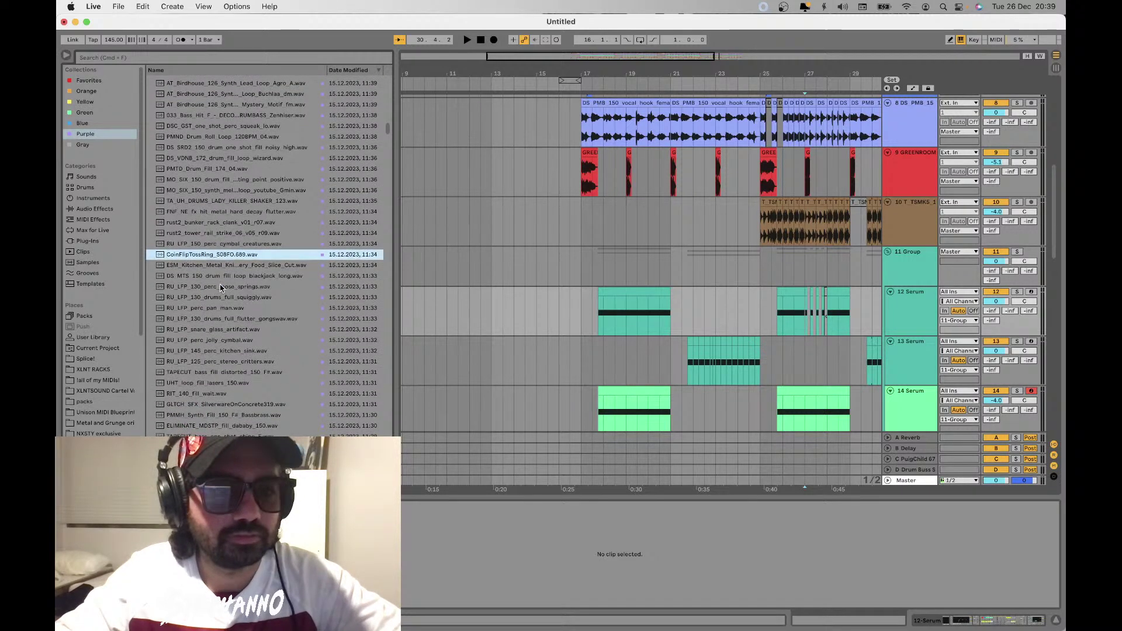
pyautogui.click(221, 353)
pyautogui.scroll(-8, 223, 355)
pyautogui.scroll(-14, 222, 351)
pyautogui.click(223, 351)
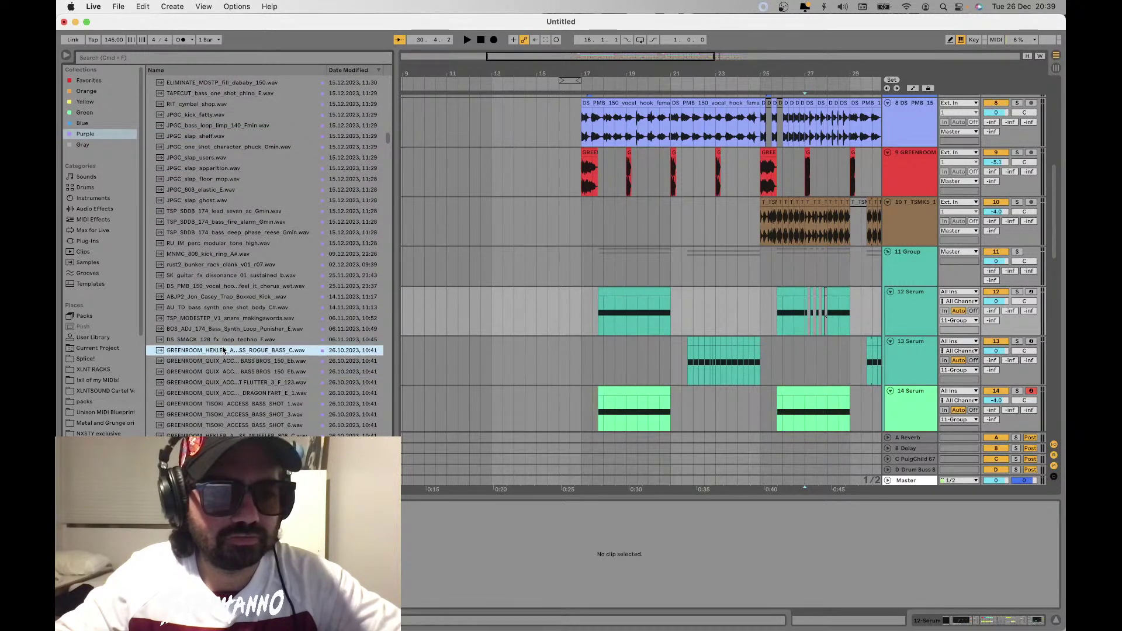
pyautogui.scroll(-15, 247, 427)
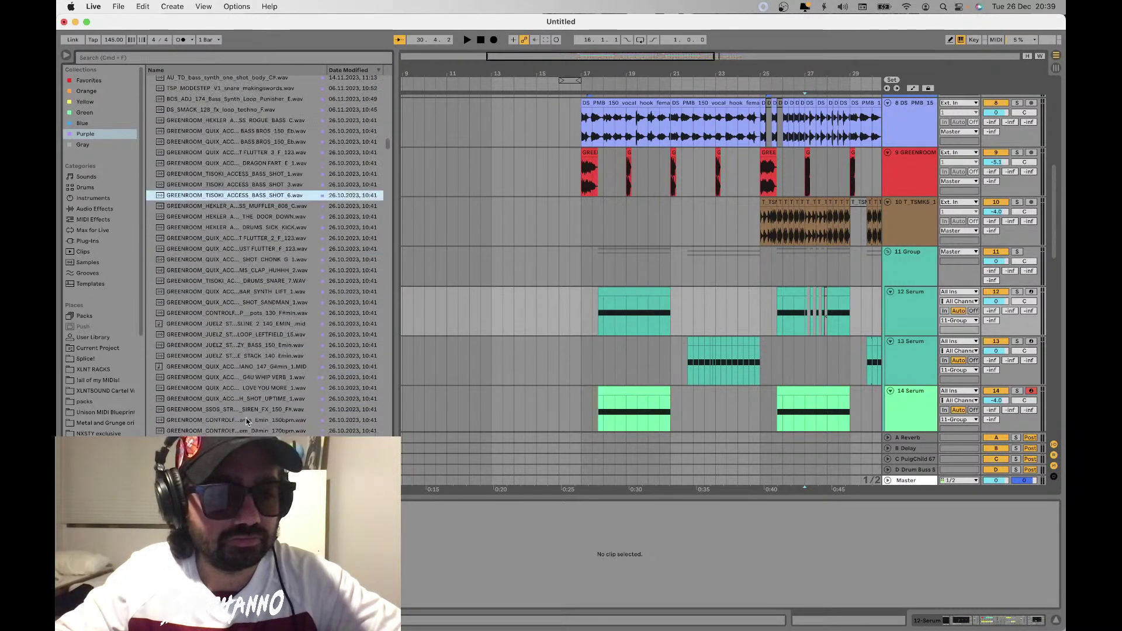
pyautogui.scroll(-15, 239, 353)
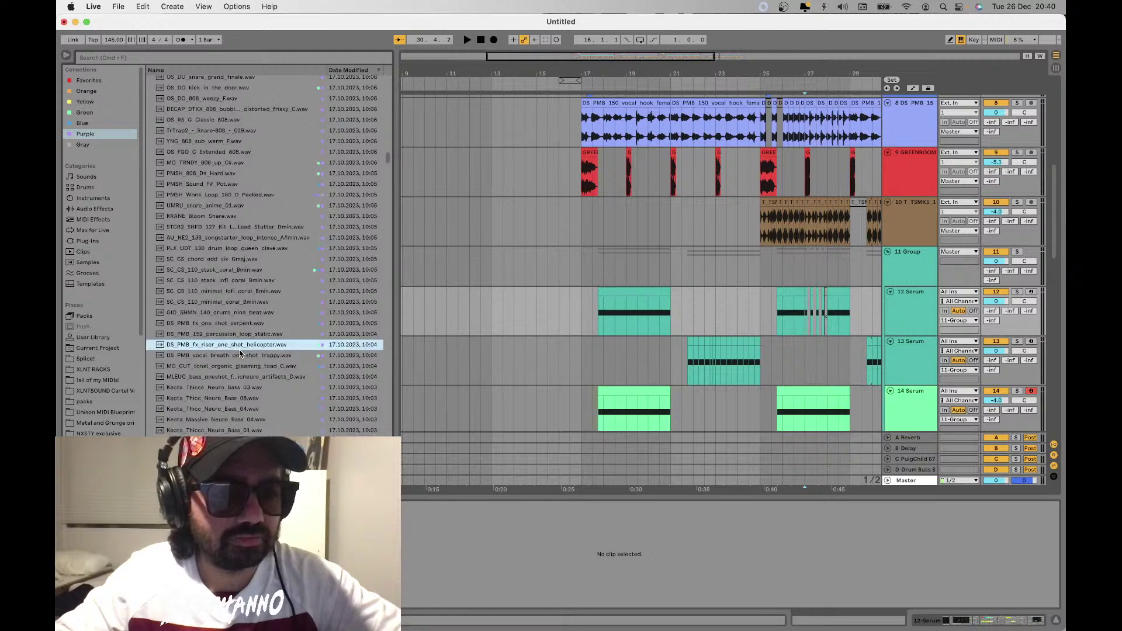
pyautogui.scroll(-12, 240, 351)
pyautogui.click(238, 345)
pyautogui.scroll(-12, 238, 350)
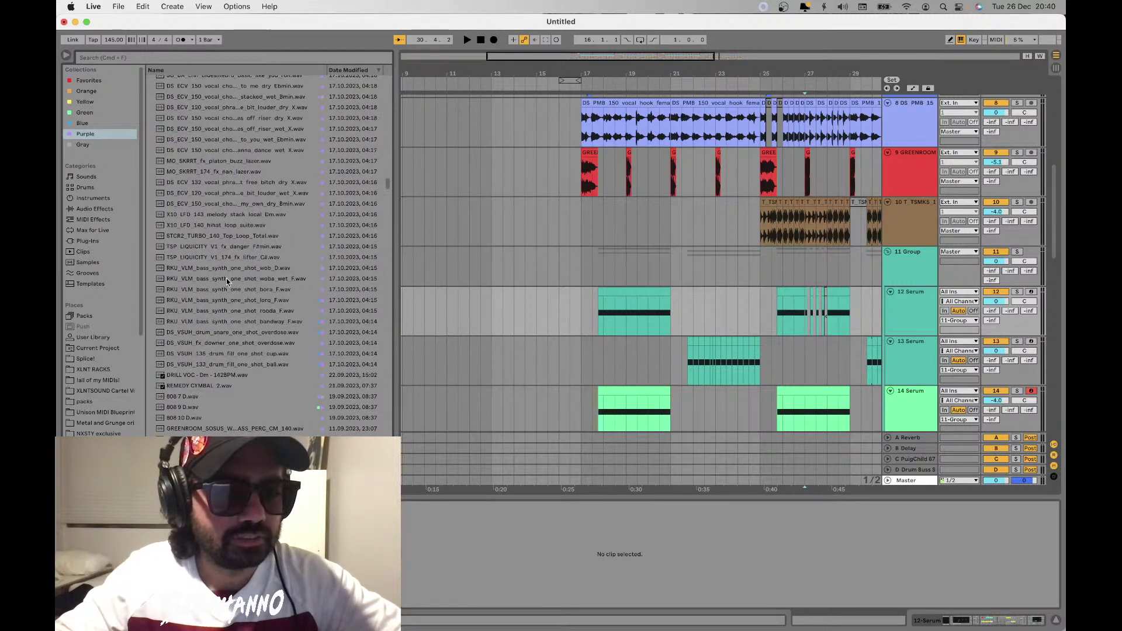
pyautogui.press('Down')
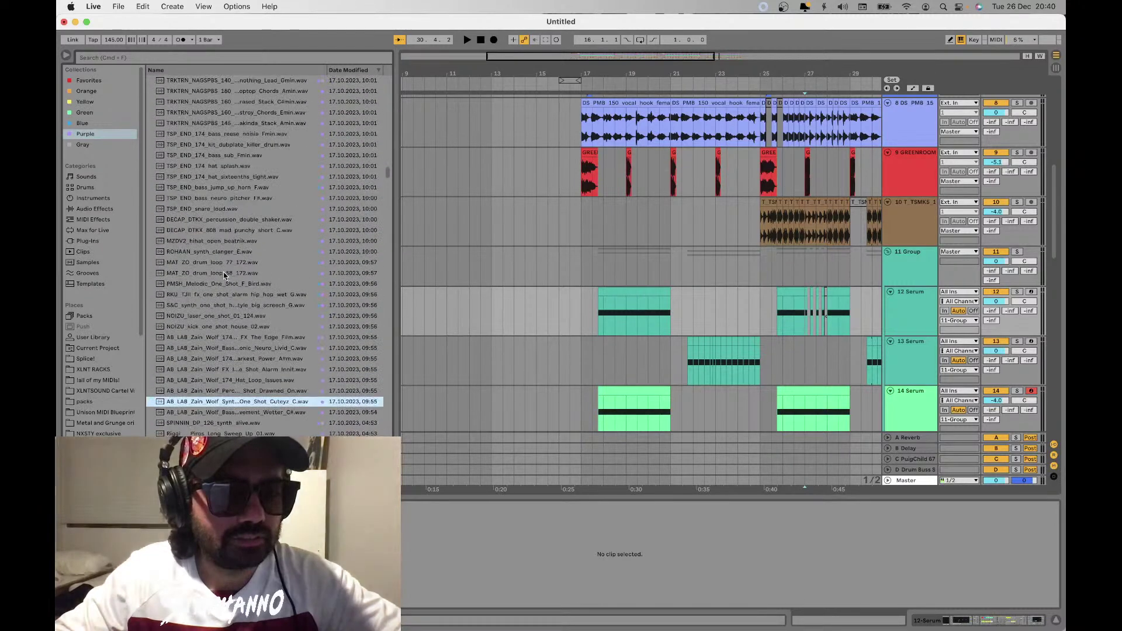
# Insert a new audio track below track 10 and place AB_LAB_Zain_Wolf_Synth_Pluck_One_Shot_Cuteyz_C.wav on it at bar 17
pyautogui.click(894, 204)
pyautogui.press('super+t')
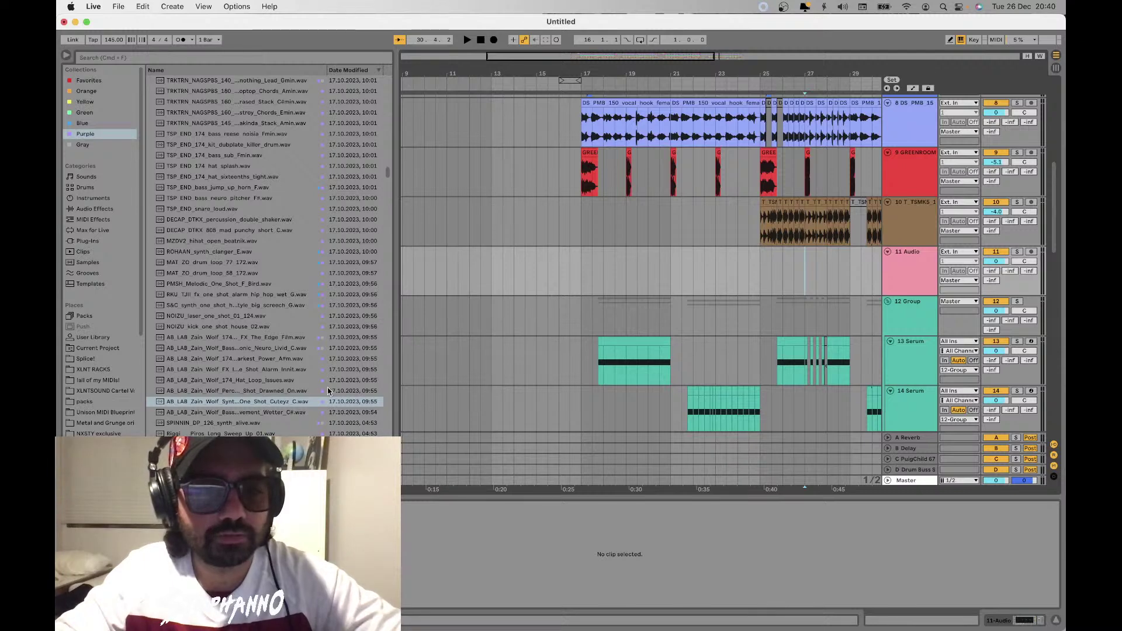
pyautogui.moveTo(302, 409); pyautogui.dragTo(592, 252)
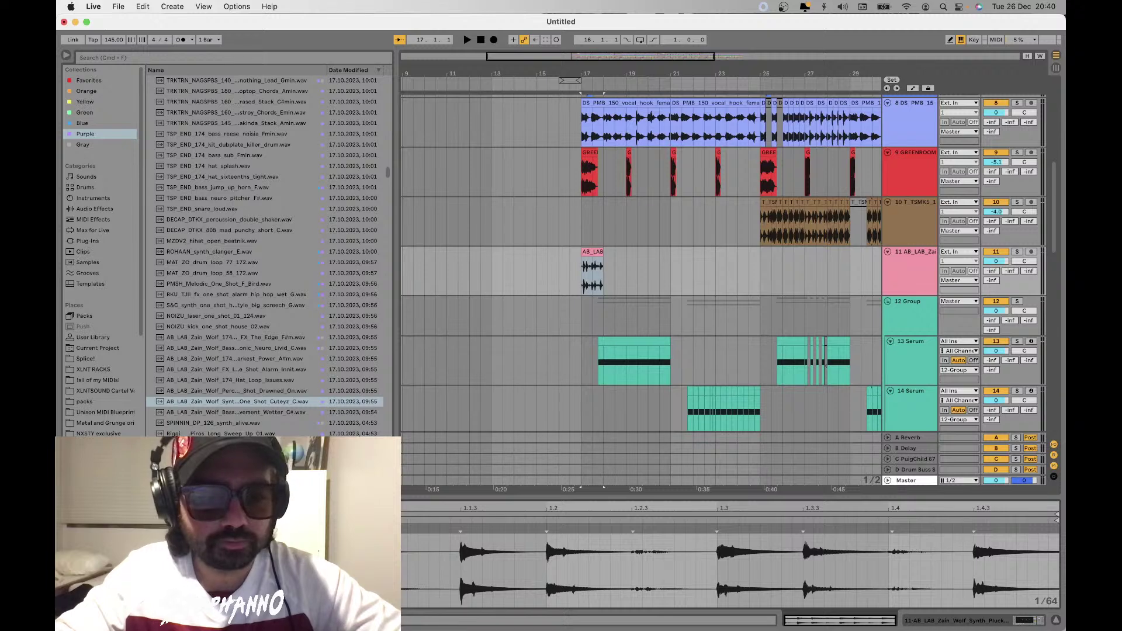
# Play the synth pluck from bar 17 with its track soloed, and delete the pluck clip
pyautogui.press('space')
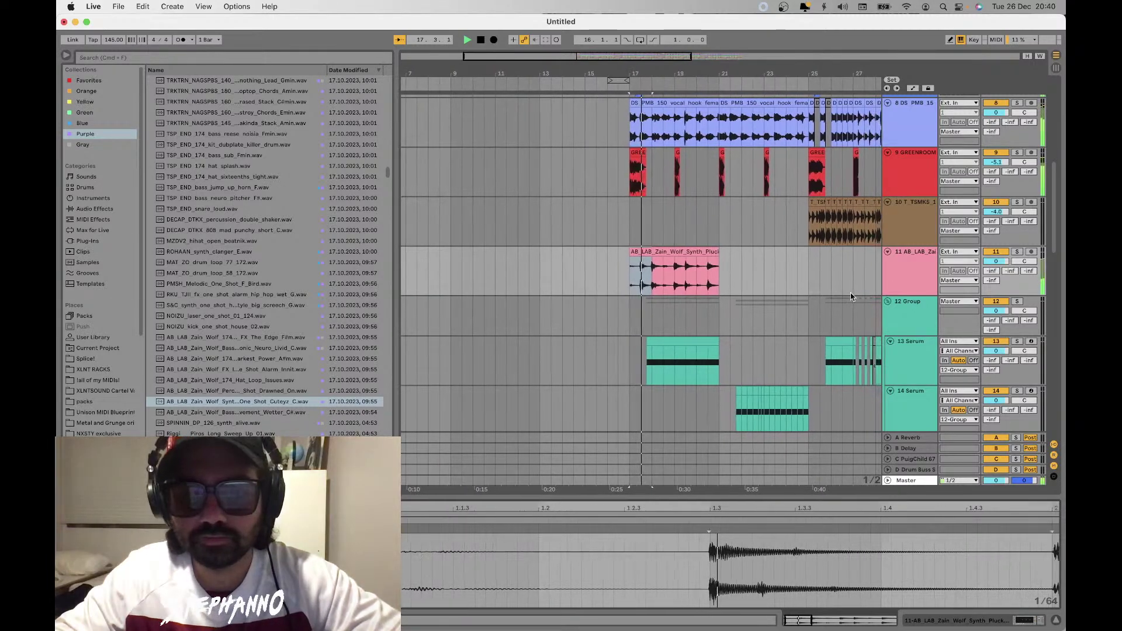
pyautogui.click(1018, 251)
pyautogui.click(655, 280)
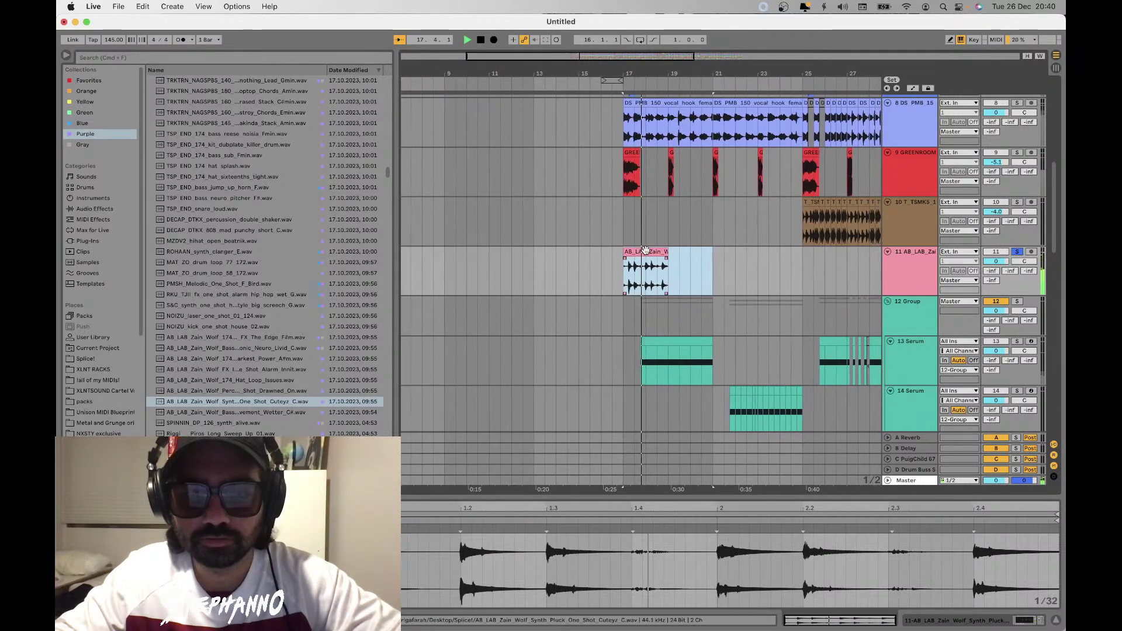
pyautogui.press('Delete')
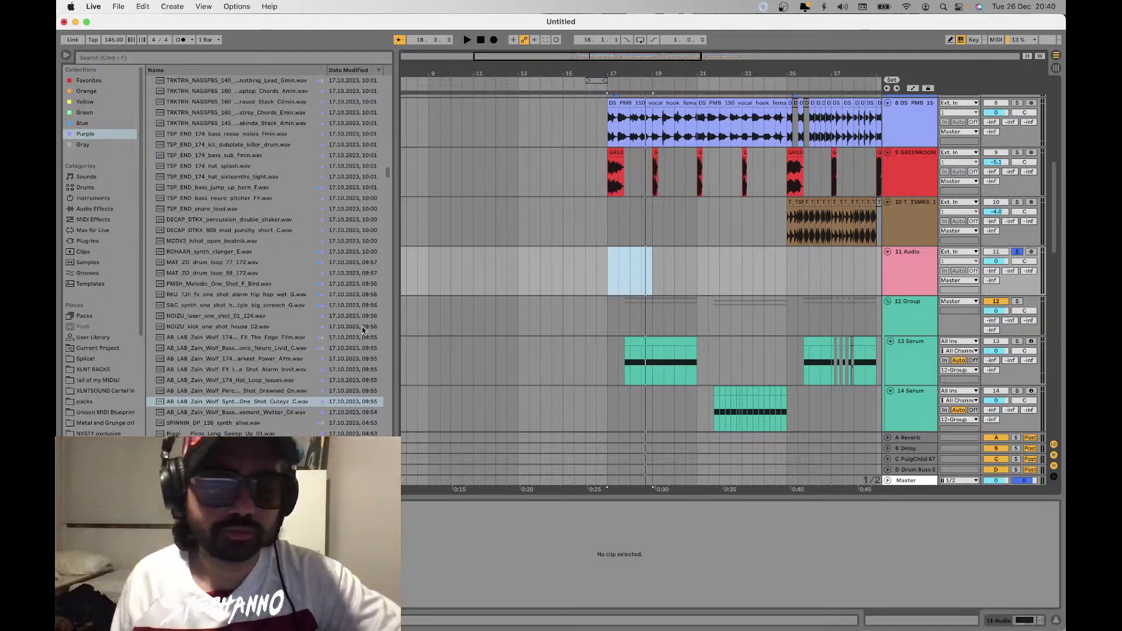
# Play the drop through to bar 33, looking over all its track layers and browsing further down the Purple collection
pyautogui.press('-')
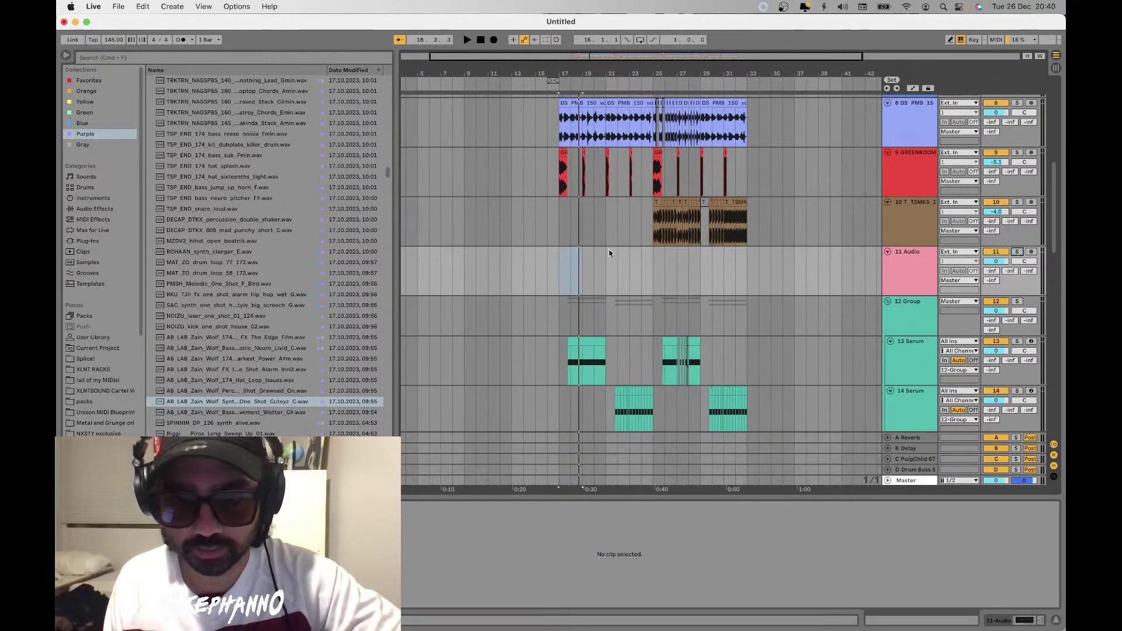
pyautogui.press('space')
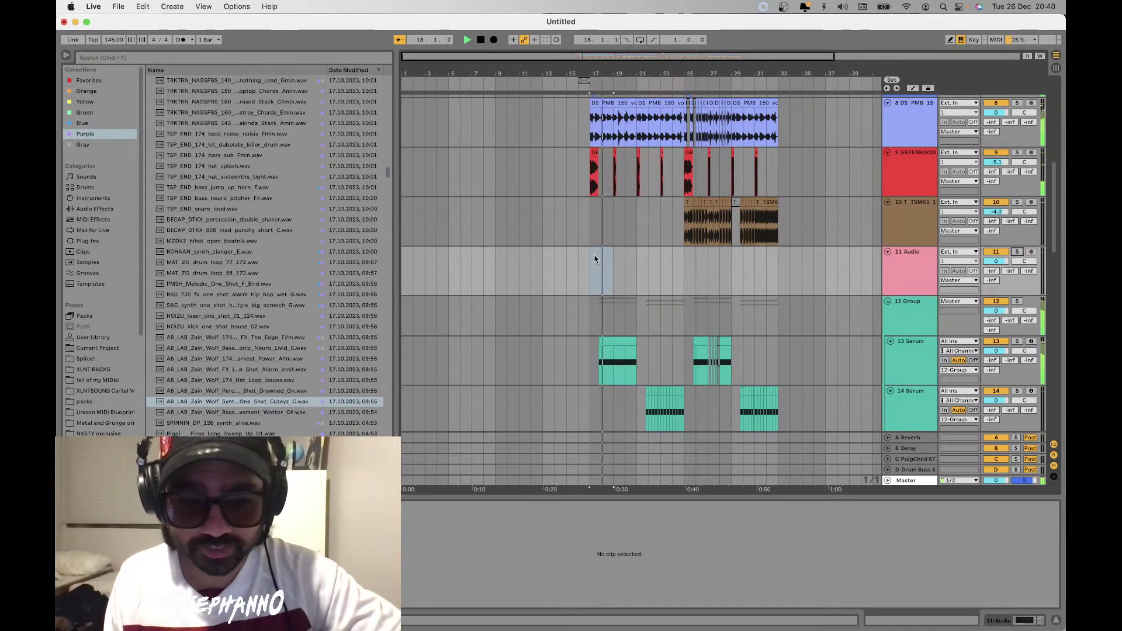
pyautogui.scroll(-10, 212, 373)
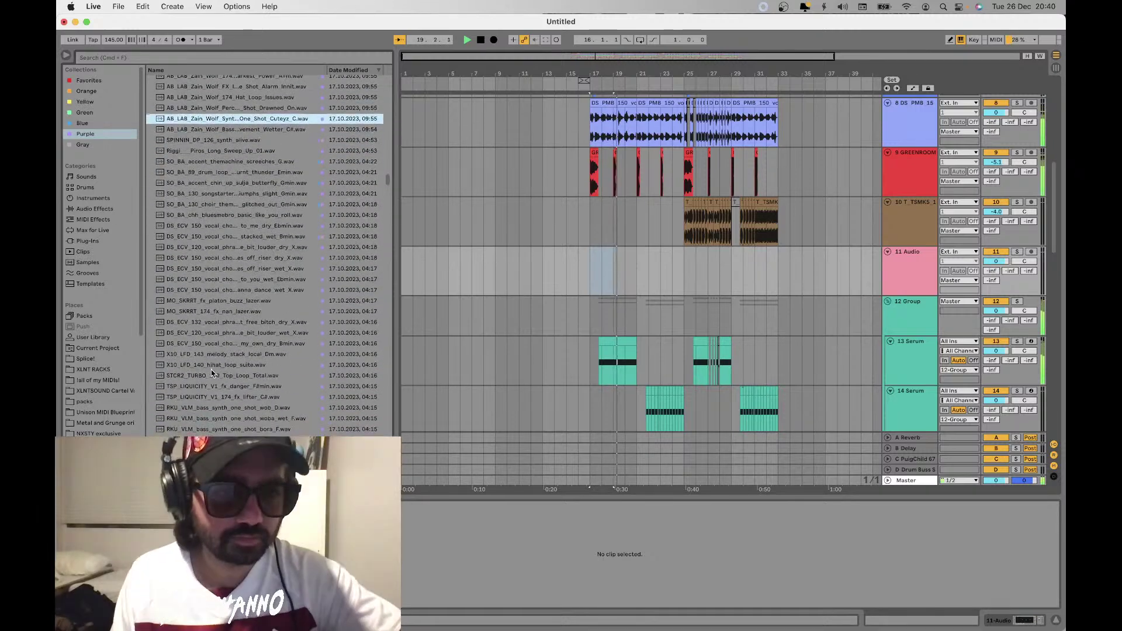
pyautogui.scroll(-10, 212, 373)
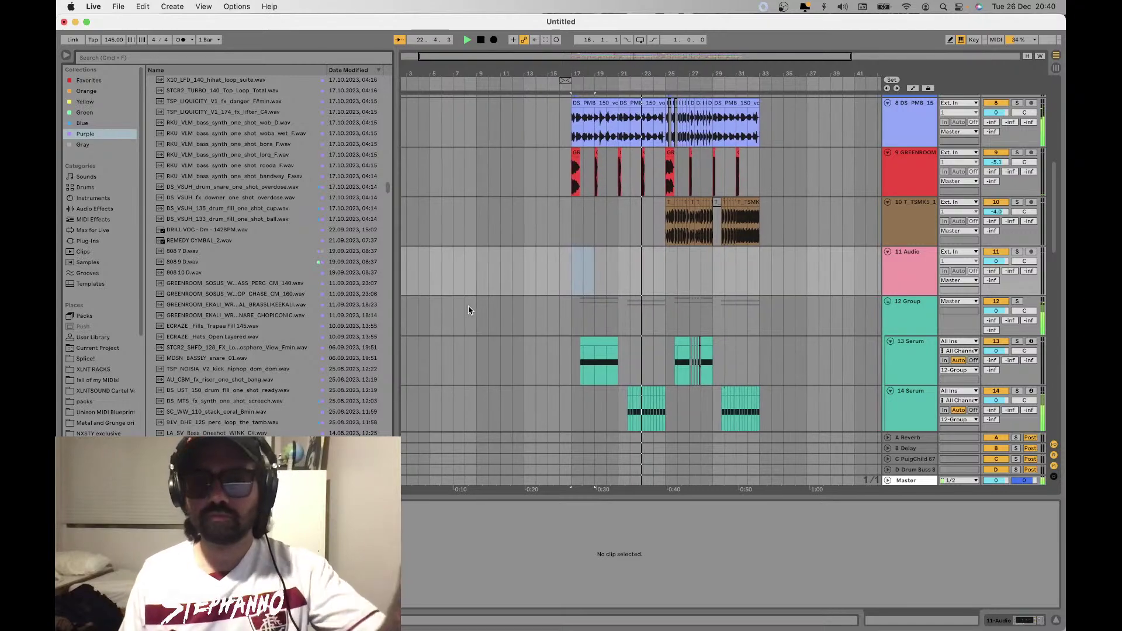
pyautogui.scroll(-5, 469, 310)
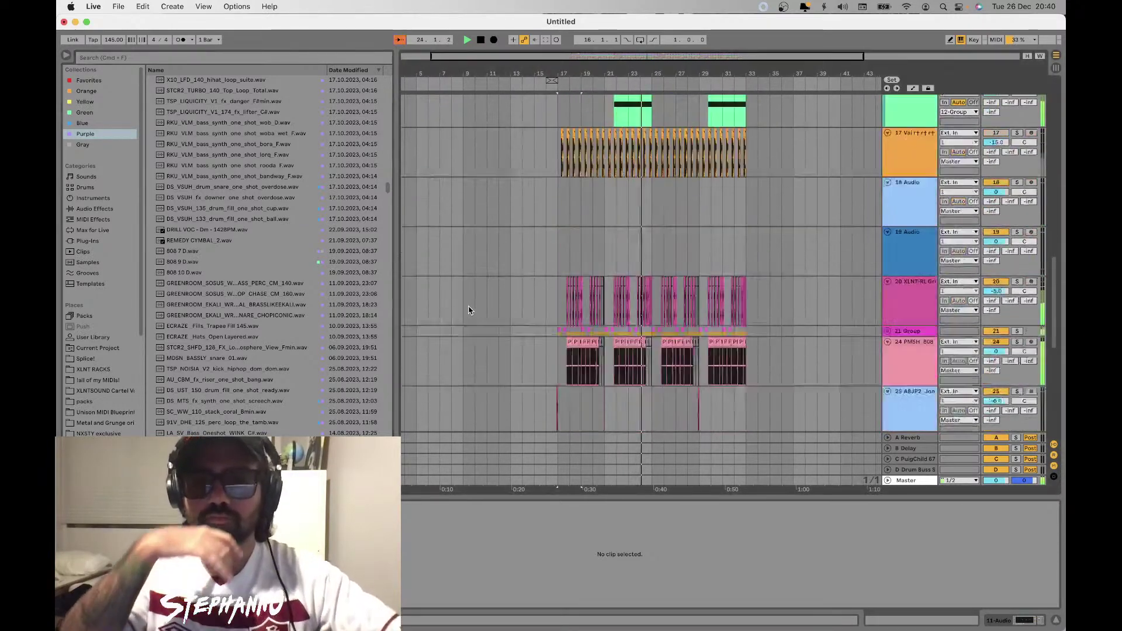
pyautogui.scroll(10, 469, 310)
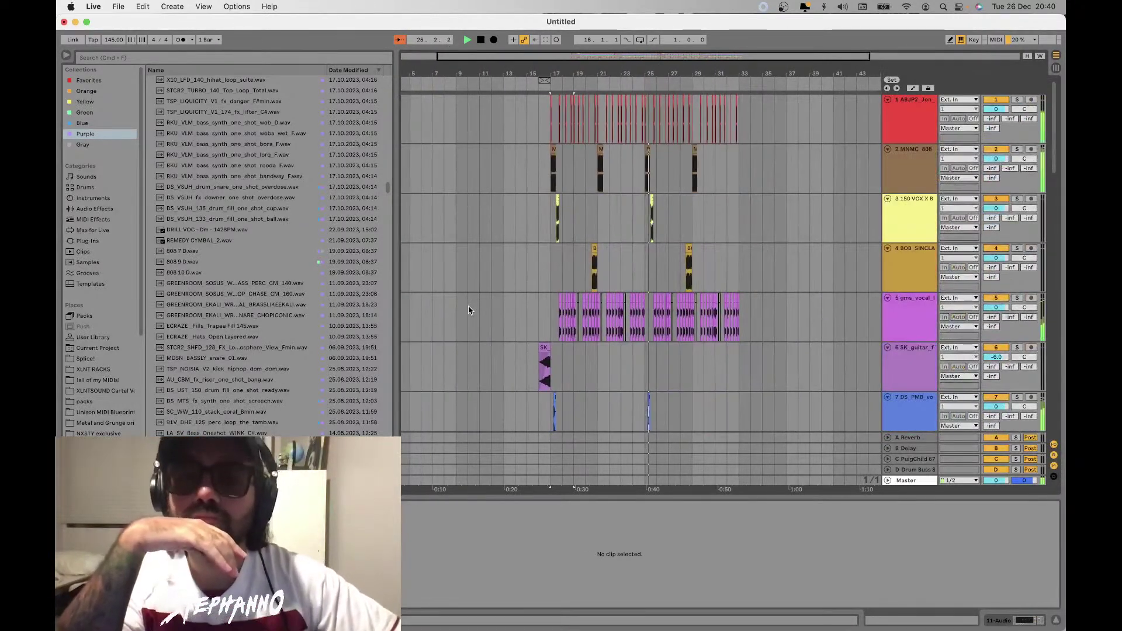
pyautogui.scroll(-4, 468, 310)
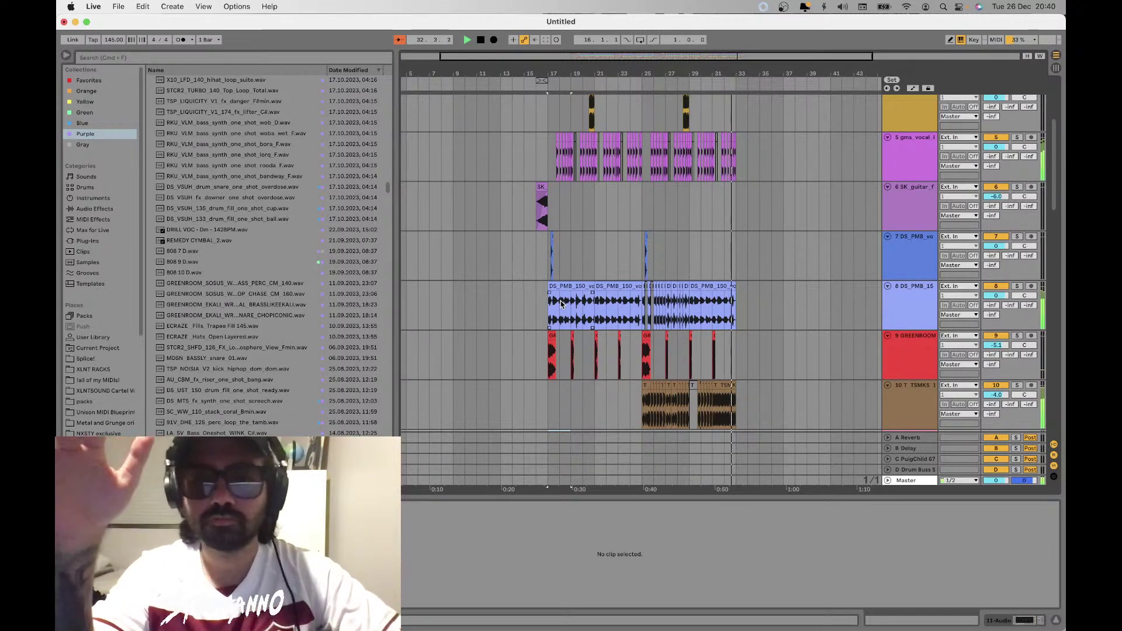
pyautogui.press('space')
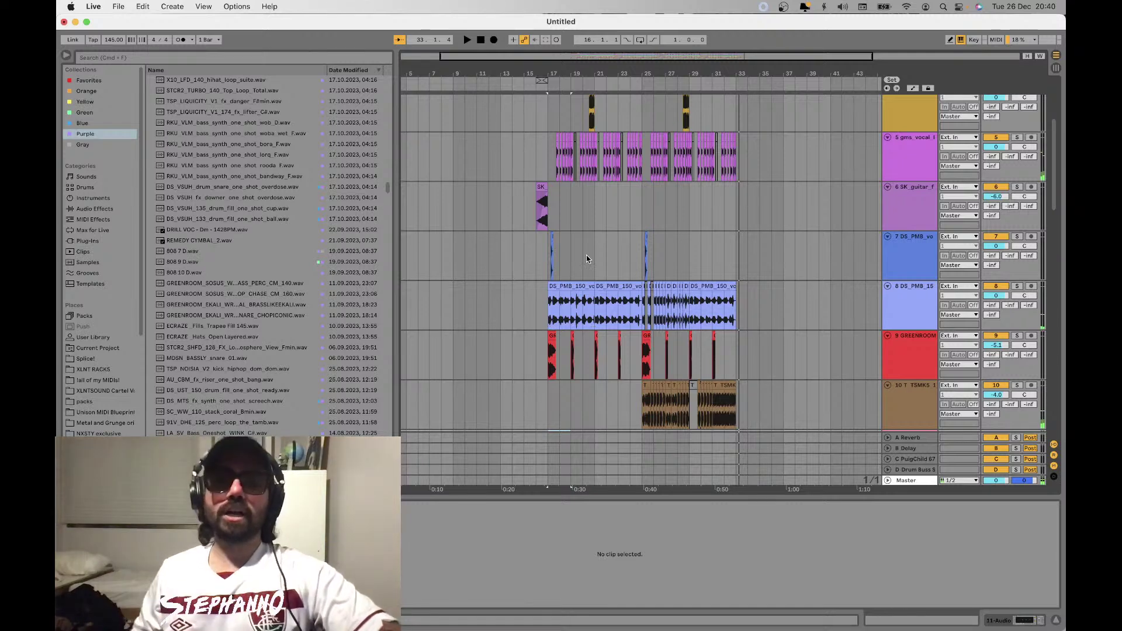
# Fold all tracks in the arrangement so the whole project fits in a compact overview
pyautogui.scroll(5, 587, 255)
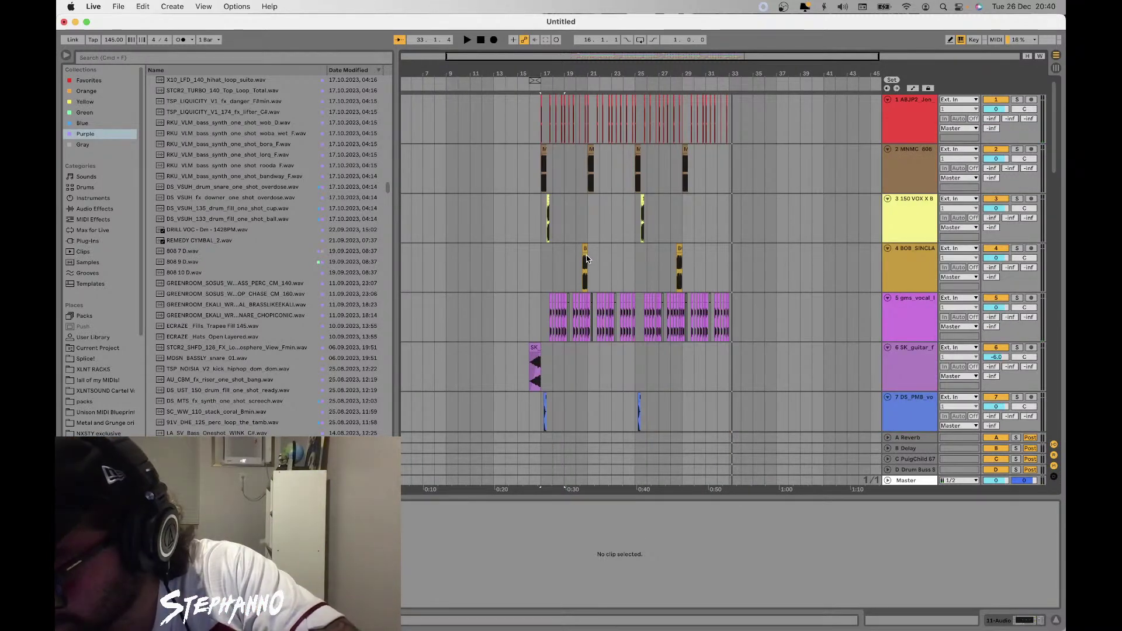
pyautogui.scroll(-20, 561, 234)
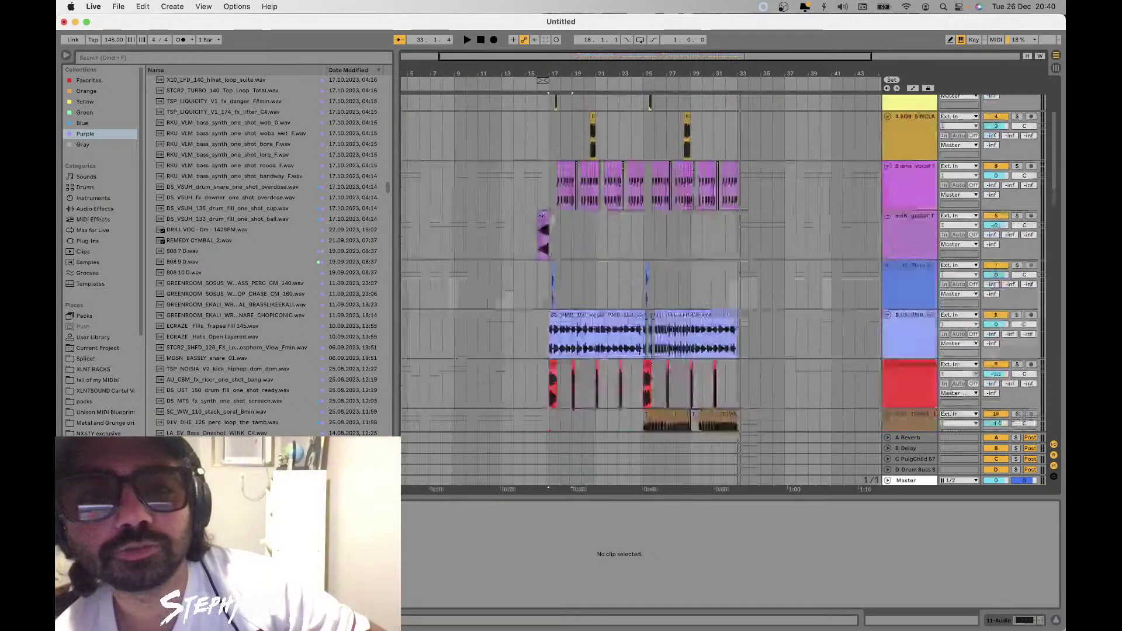
pyautogui.scroll(20, 553, 224)
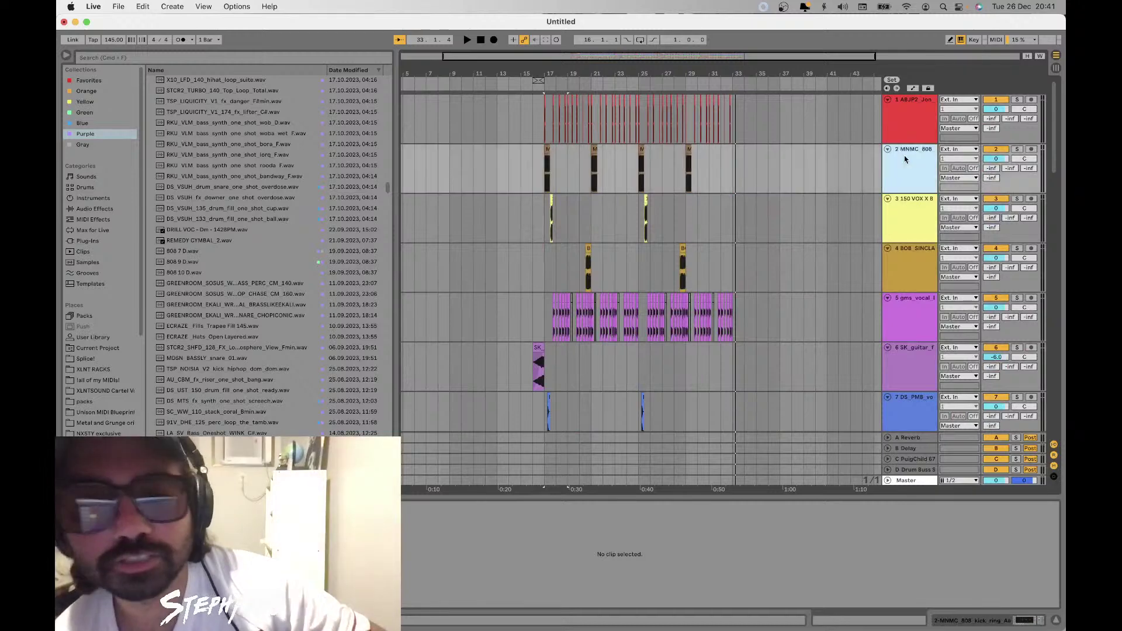
pyautogui.click(905, 160)
pyautogui.press('super+a')
pyautogui.click(888, 149)
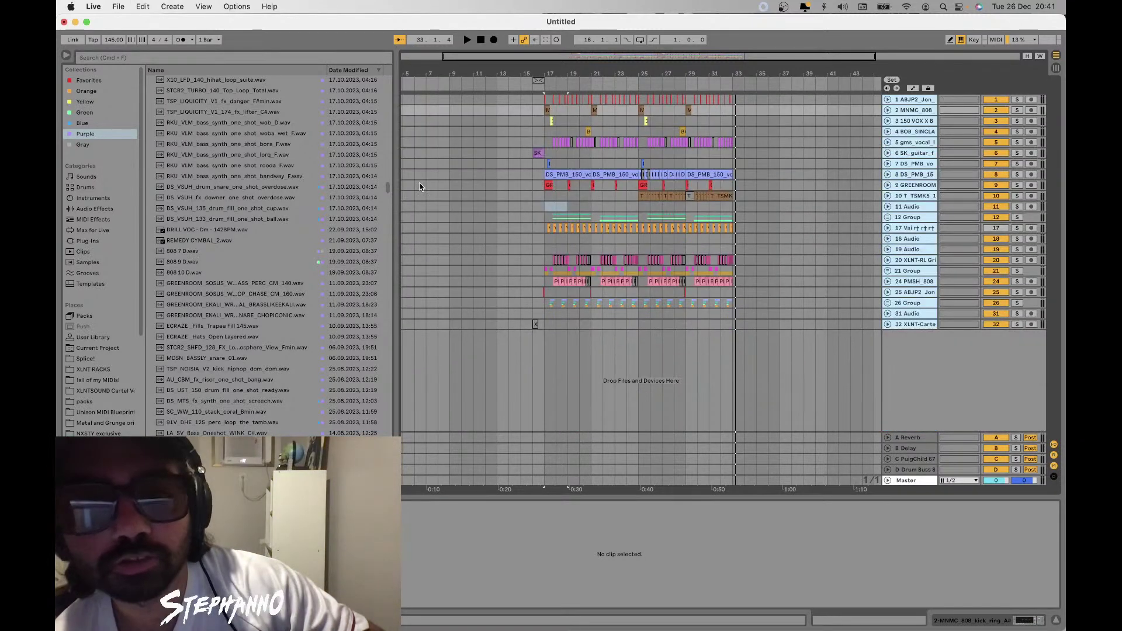
pyautogui.click(545, 132)
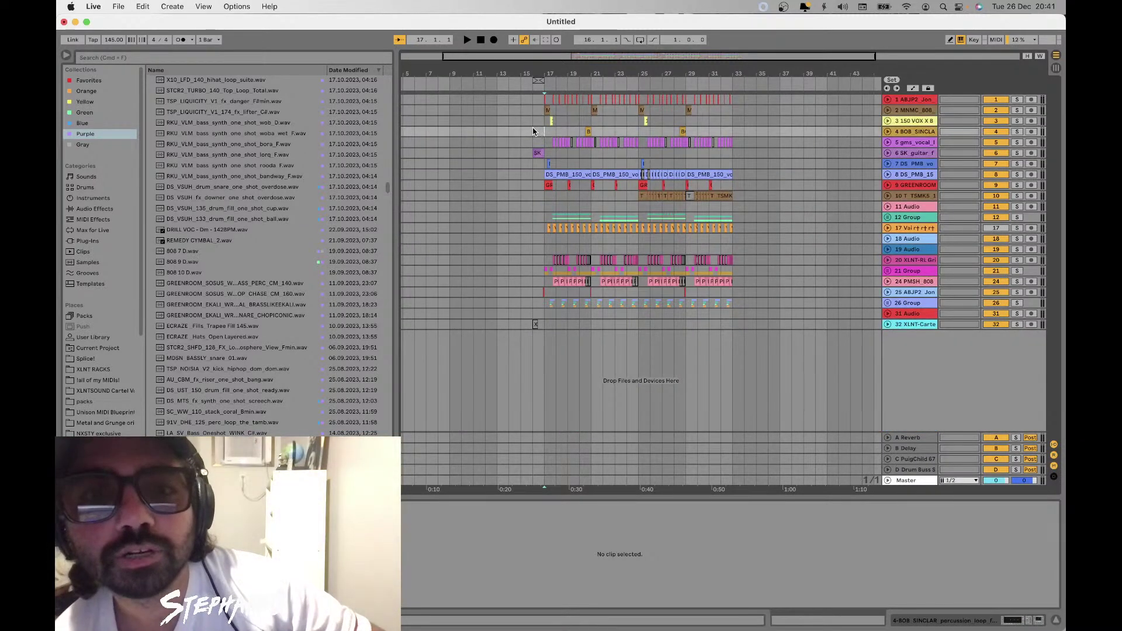
pyautogui.press('-')
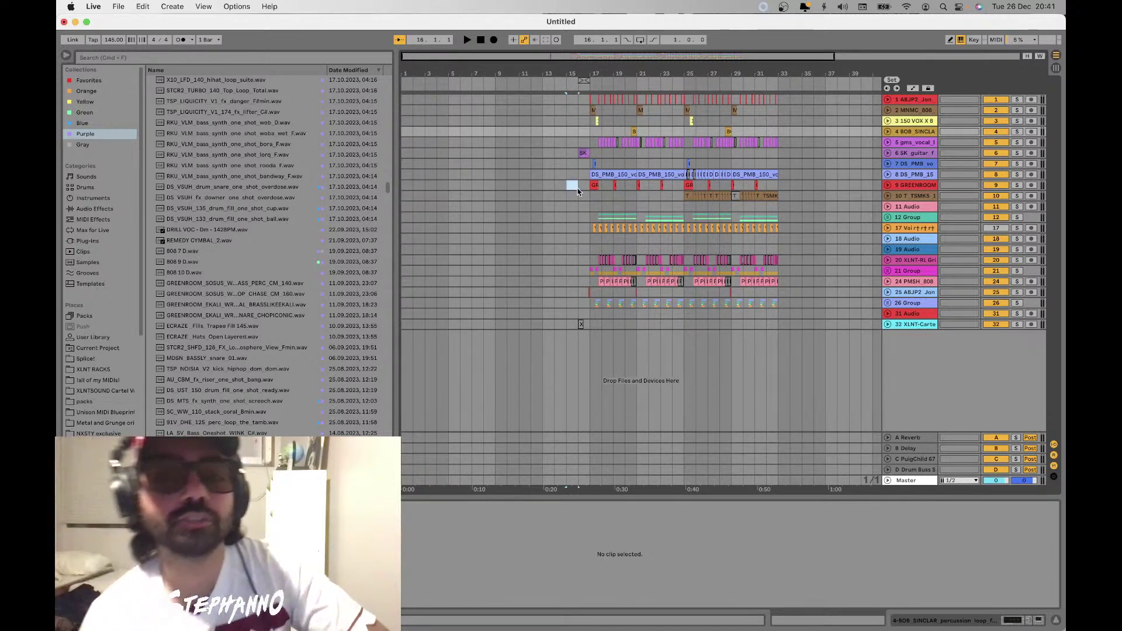
pyautogui.moveTo(578, 192); pyautogui.dragTo(660, 340)
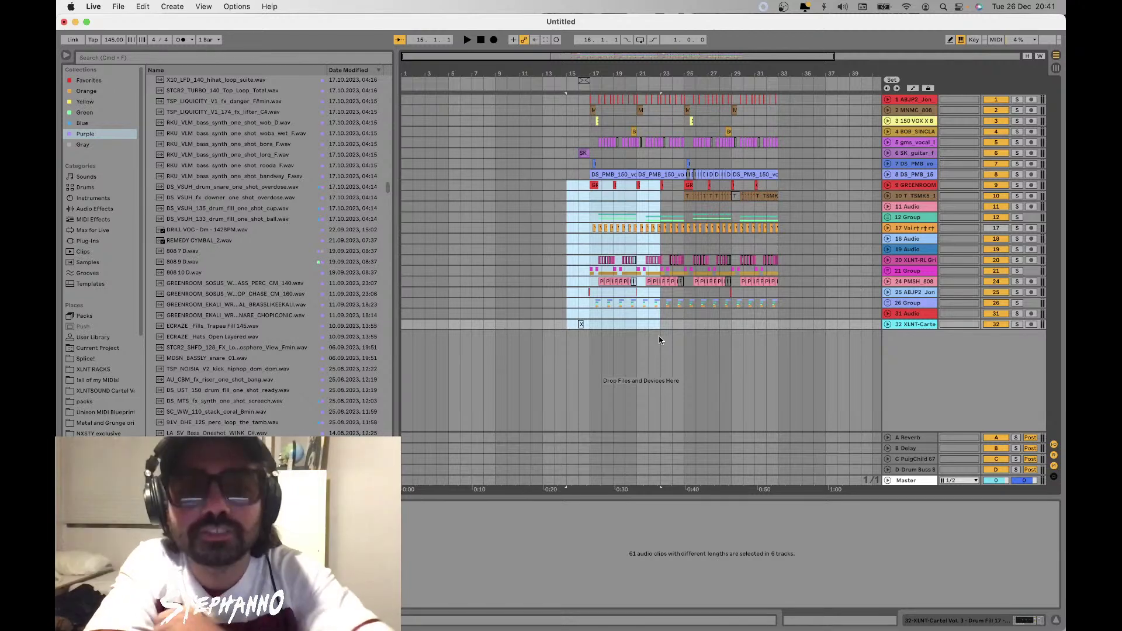
pyautogui.click(578, 262)
pyautogui.hscroll(1, 578, 267)
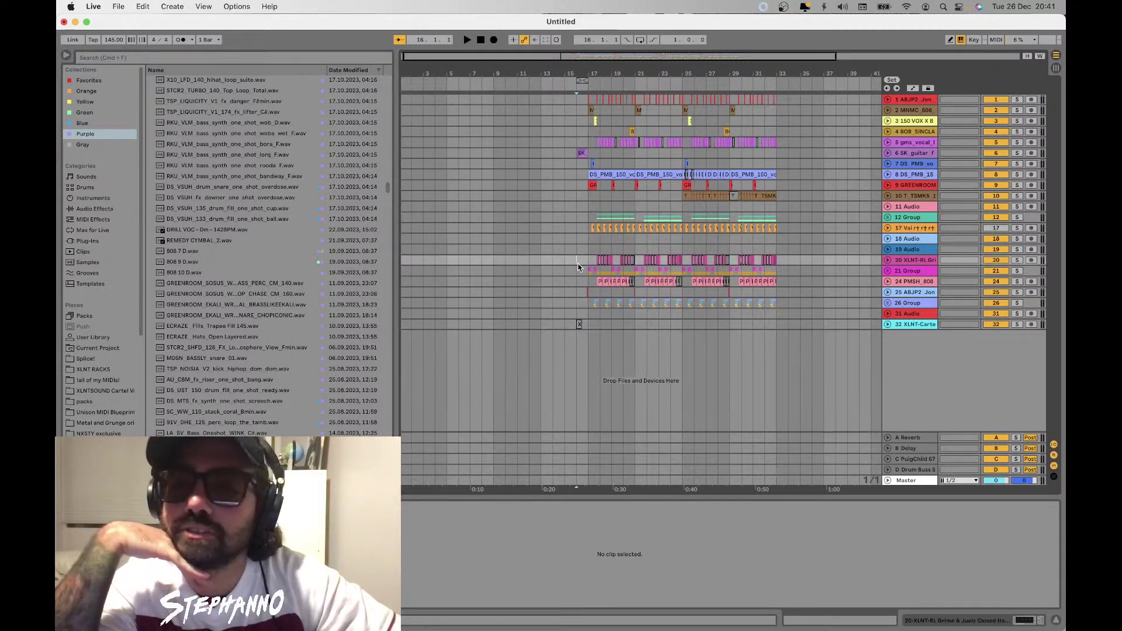
# Switch to OBS to check the stream, and return to the Ableton Live arrangement
pyautogui.moveTo(736, 630)
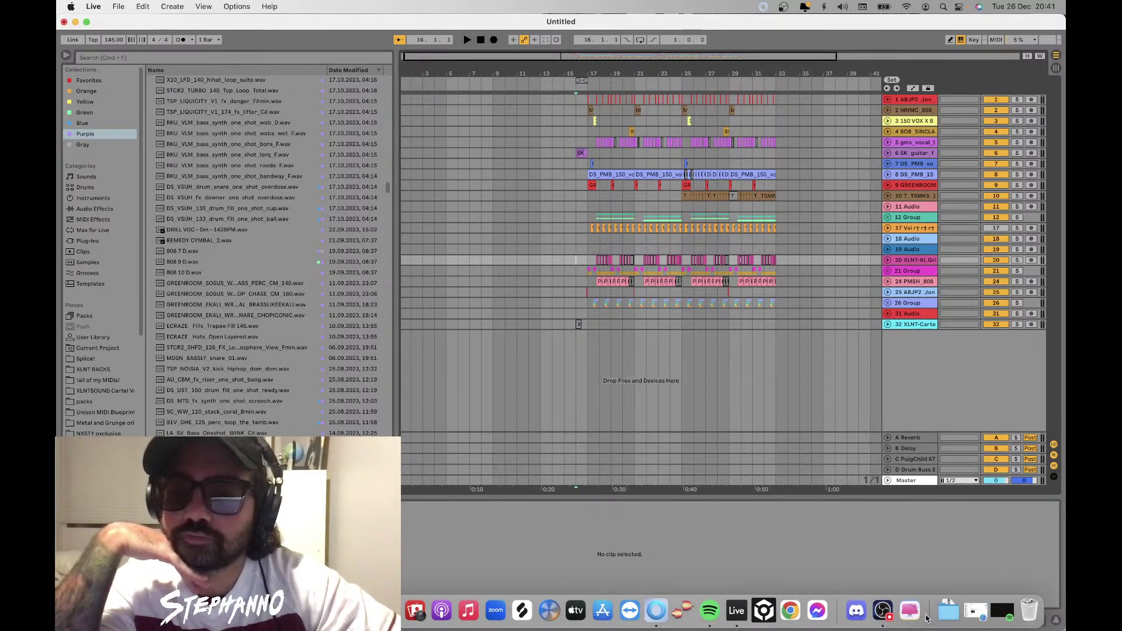
pyautogui.click(881, 611)
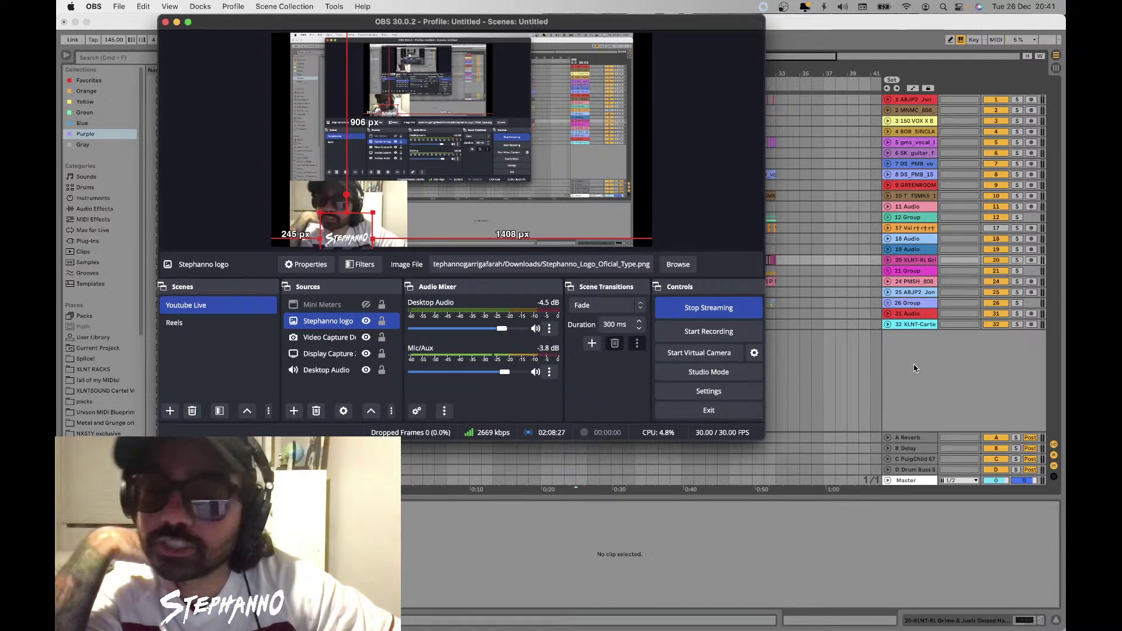
pyautogui.click(800, 328)
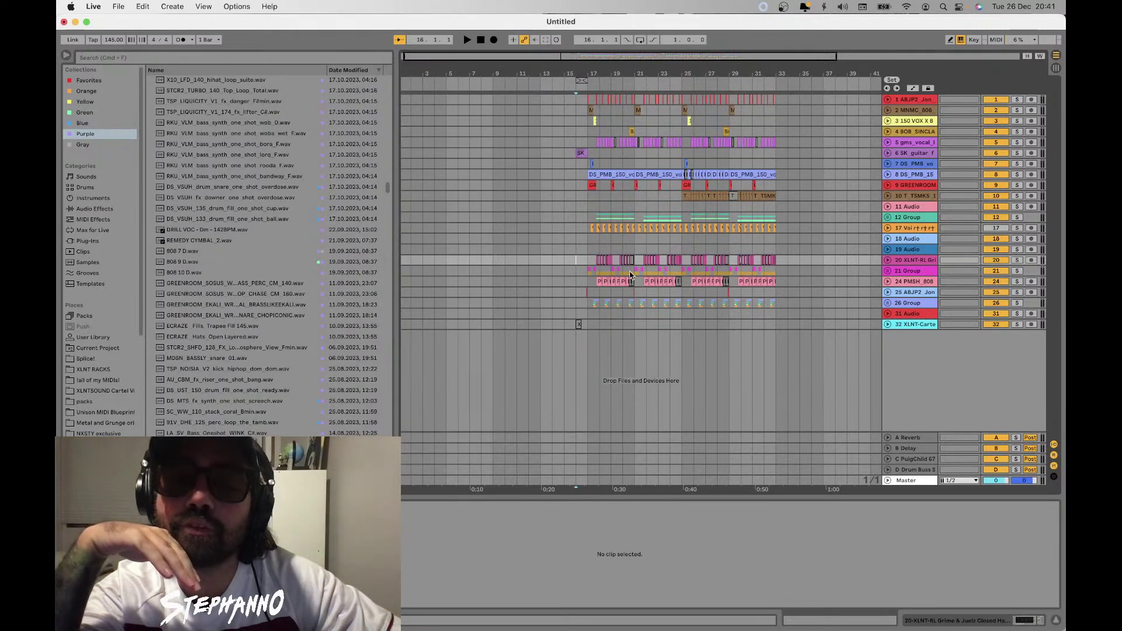
# Add an audio track below track 32 and search the Mac in Finder for "whipped"
pyautogui.click(902, 326)
pyautogui.press('super+t')
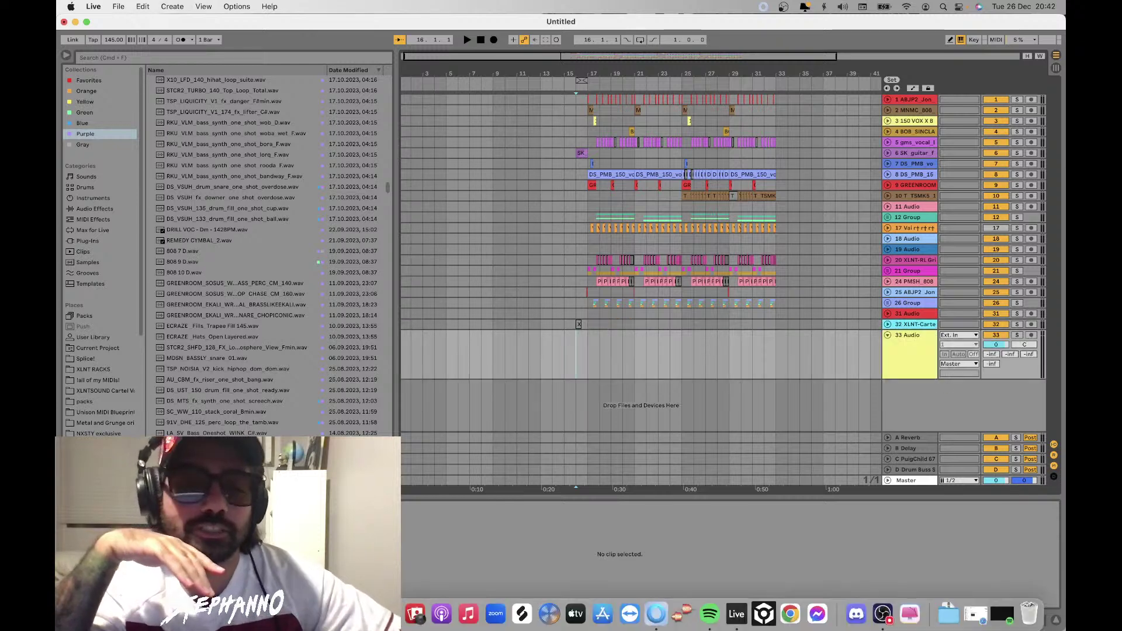
pyautogui.press('super+n')
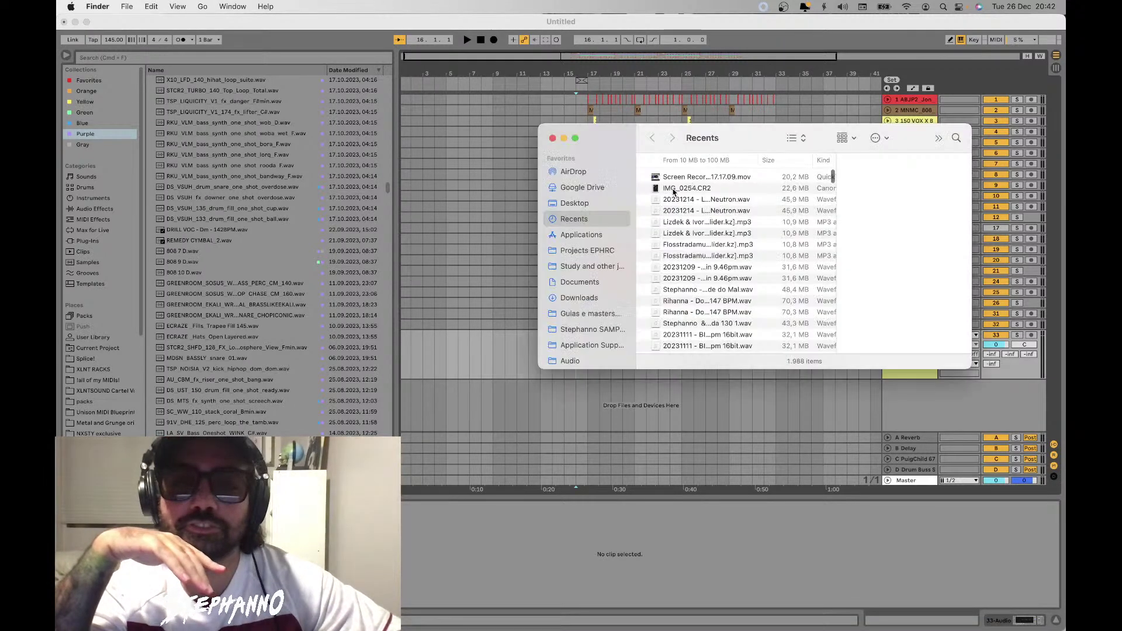
pyautogui.click(953, 138)
pyautogui.write('whipped')
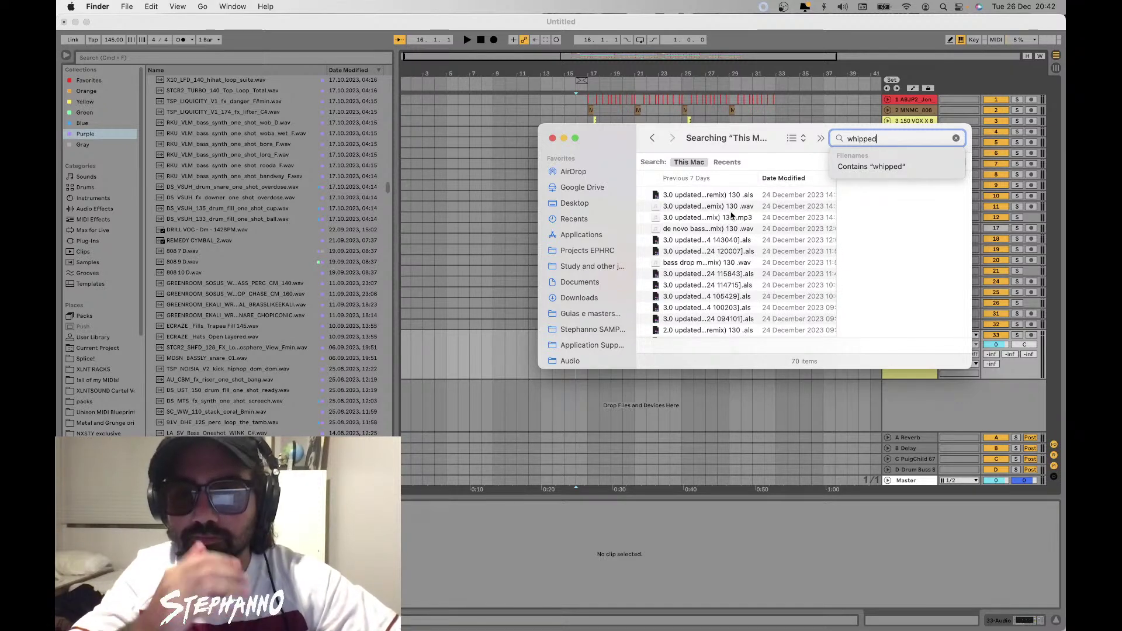
# Place the "3.0 updated Whipped Cream - LMW" remix WAV on the new audio track, starting at bar 17
pyautogui.click(728, 207)
pyautogui.moveTo(723, 208); pyautogui.dragTo(468, 348)
pyautogui.click(520, 337)
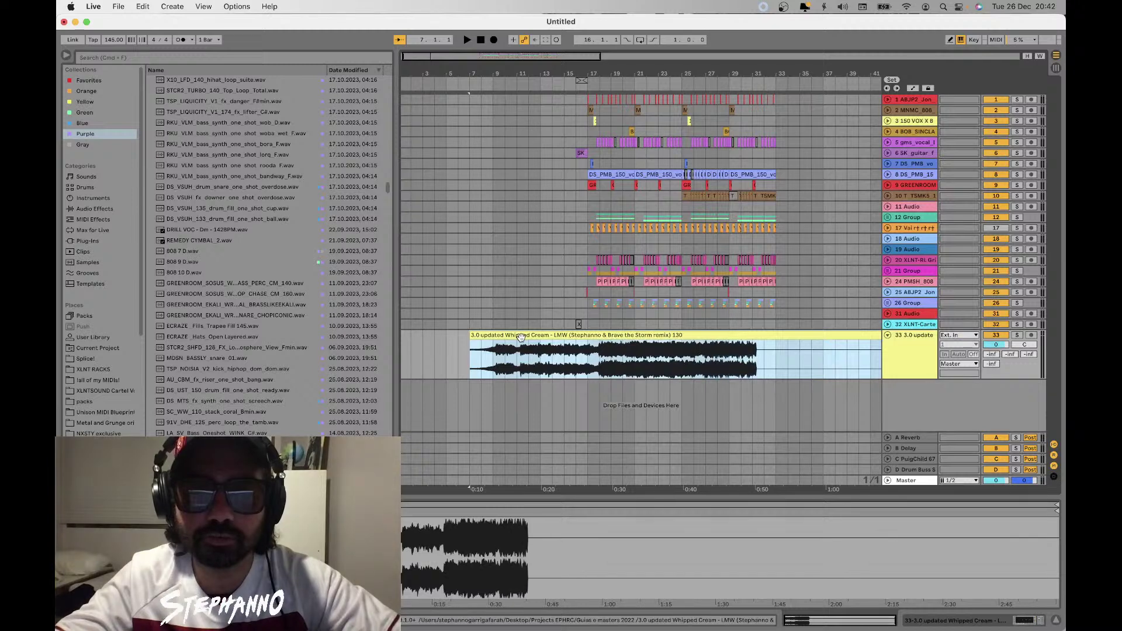
pyautogui.press('-')
pyautogui.press('-')
pyautogui.moveTo(521, 338); pyautogui.dragTo(546, 337)
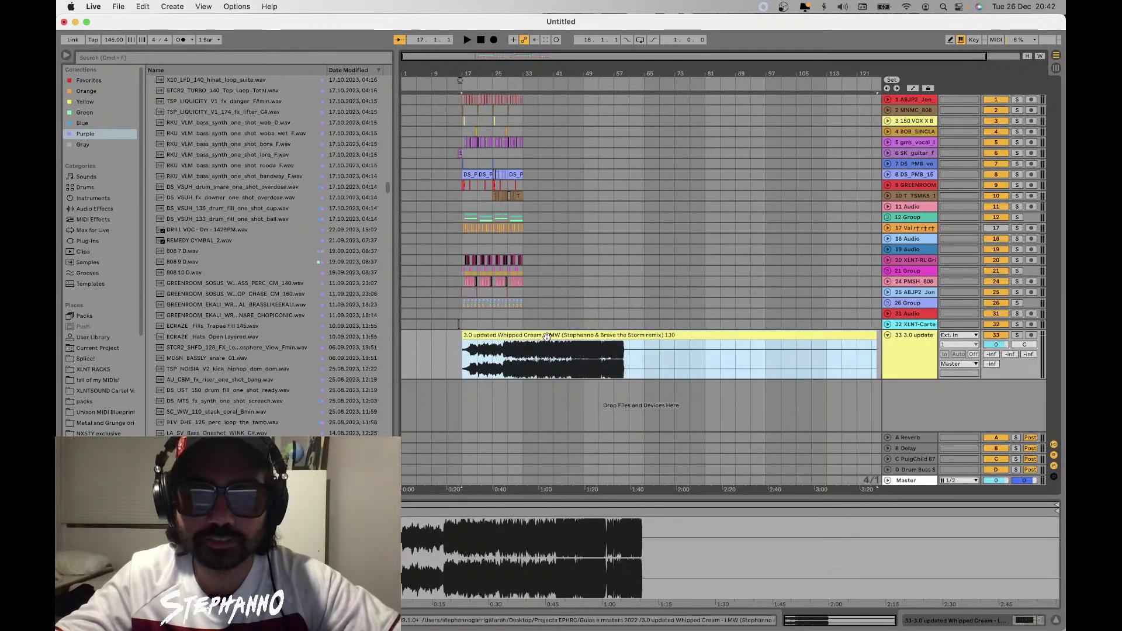
# Route the remix track's output to Ext. Out and solo the track
pyautogui.click(962, 363)
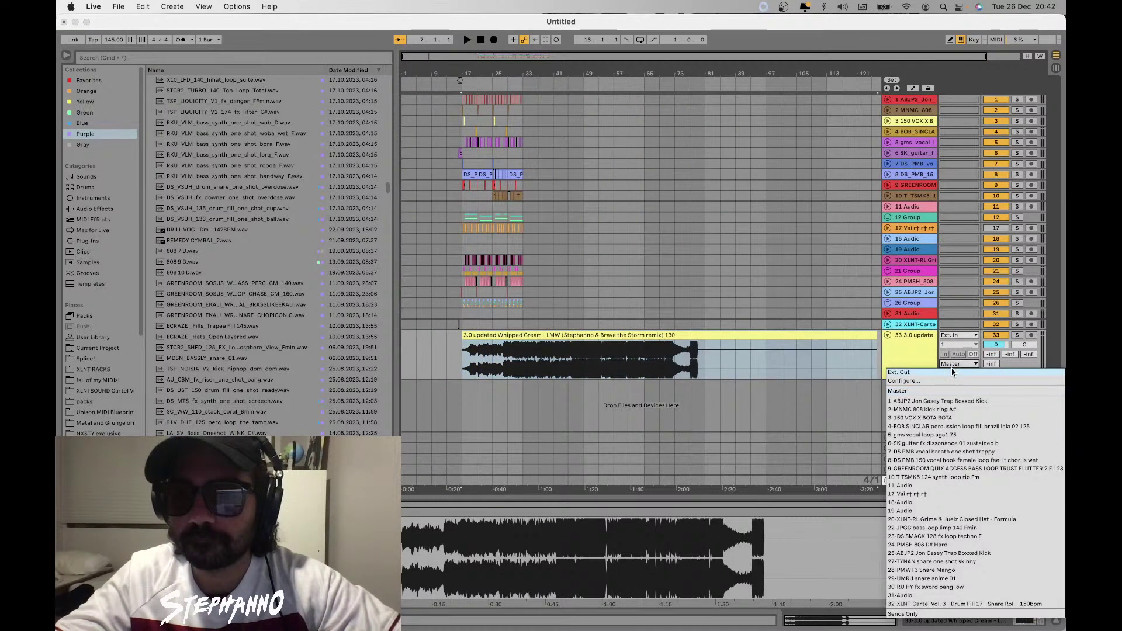
pyautogui.click(952, 372)
pyautogui.click(1017, 335)
# Play the soloed remix clip, jumping between positions from bar 25 to bar 57
pyautogui.click(489, 359)
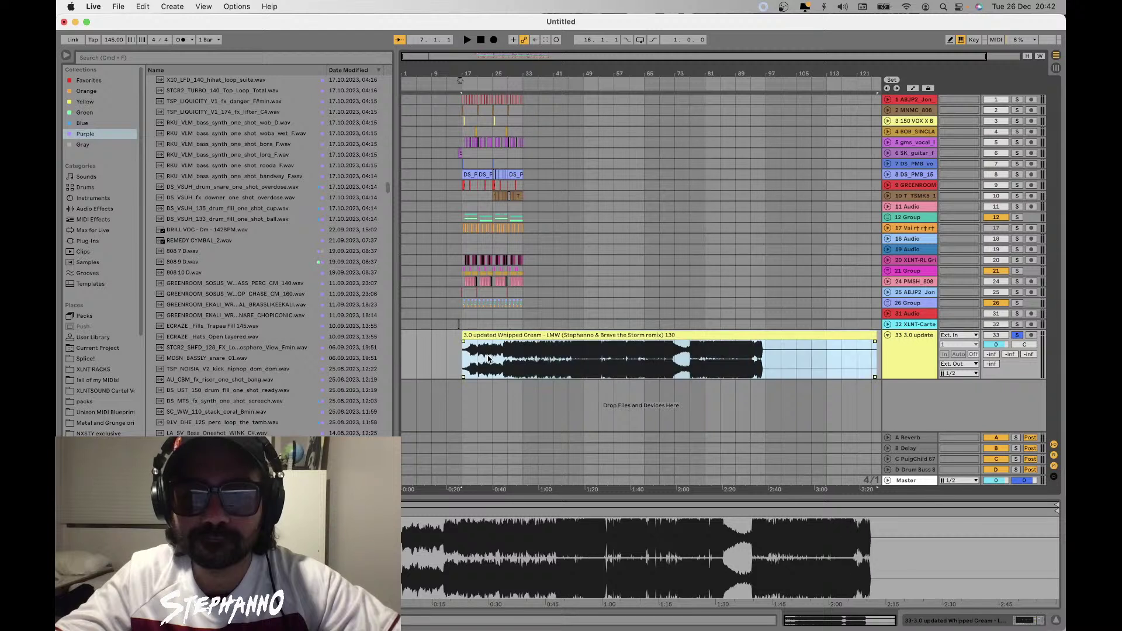
pyautogui.click(492, 359)
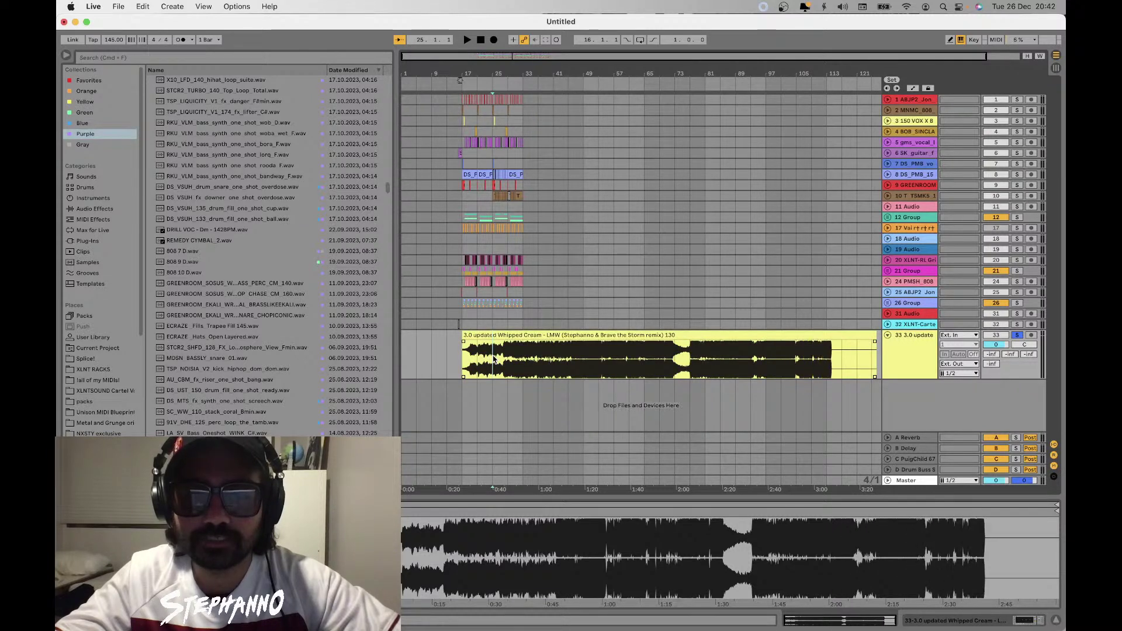
pyautogui.press('space')
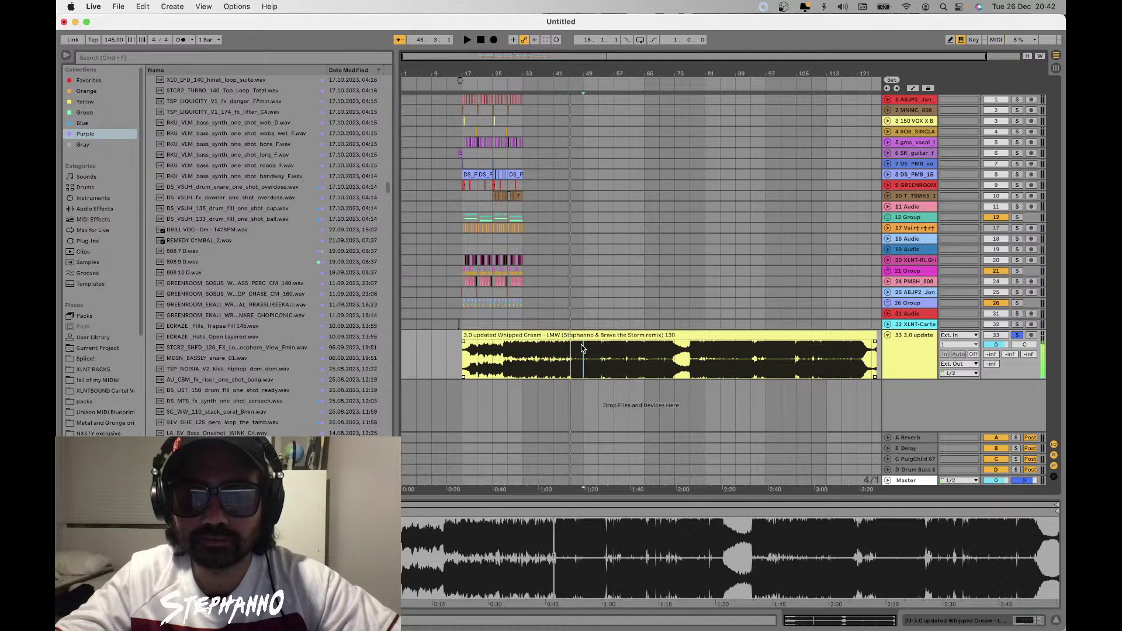
pyautogui.press('space')
pyautogui.click(620, 351)
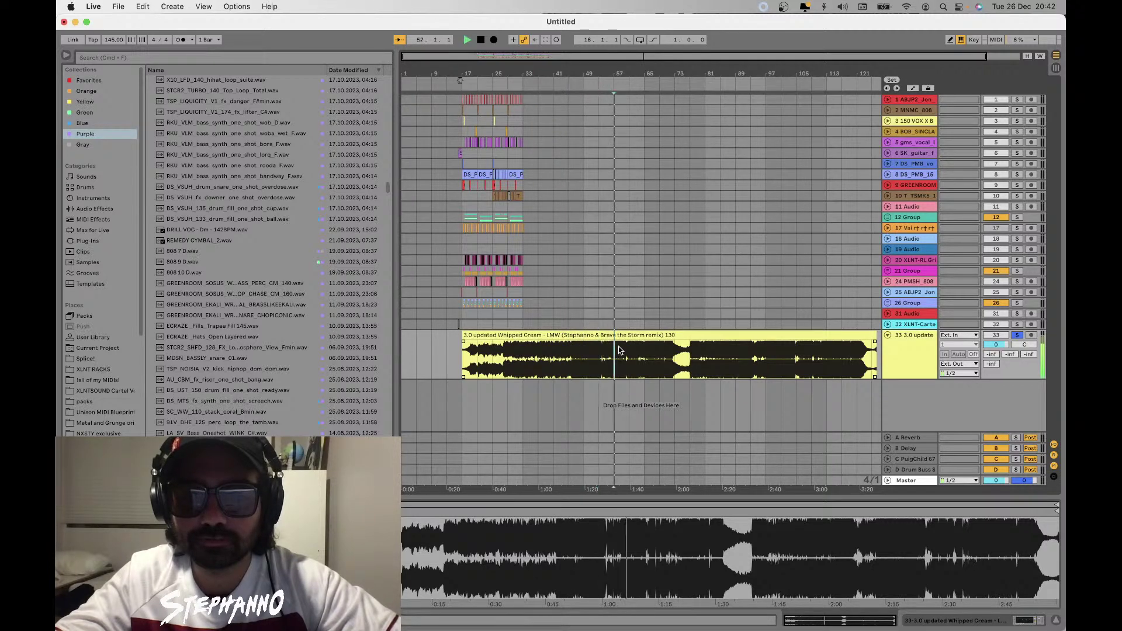
# Listen to the remix's middle section, from about bar 47 up to about bar 70
pyautogui.press('+')
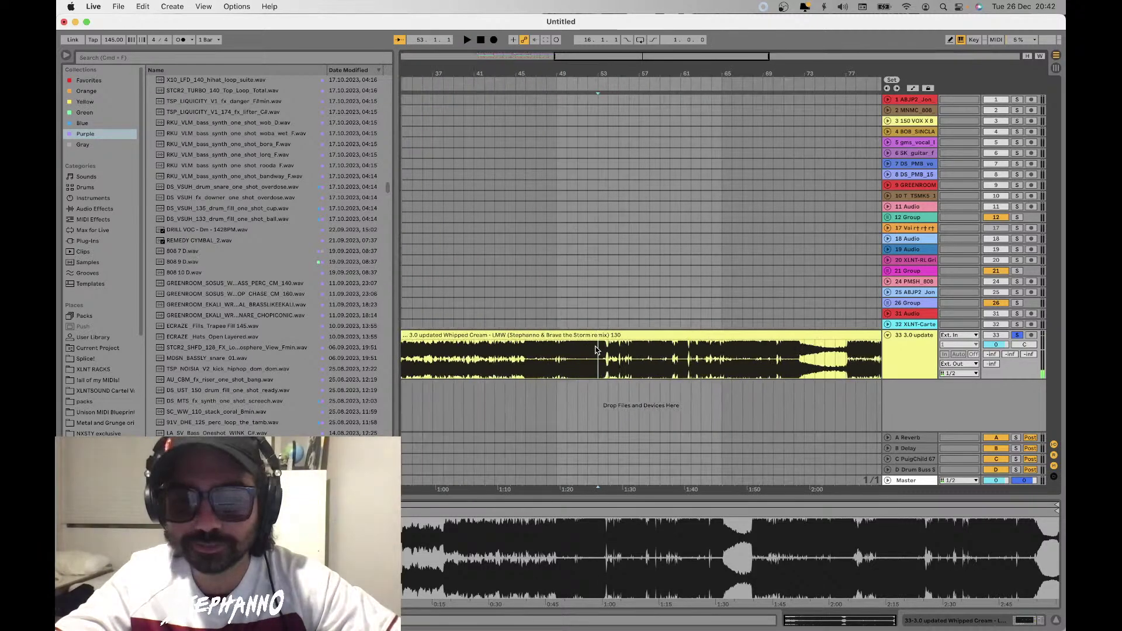
pyautogui.hscroll(-2, 596, 350)
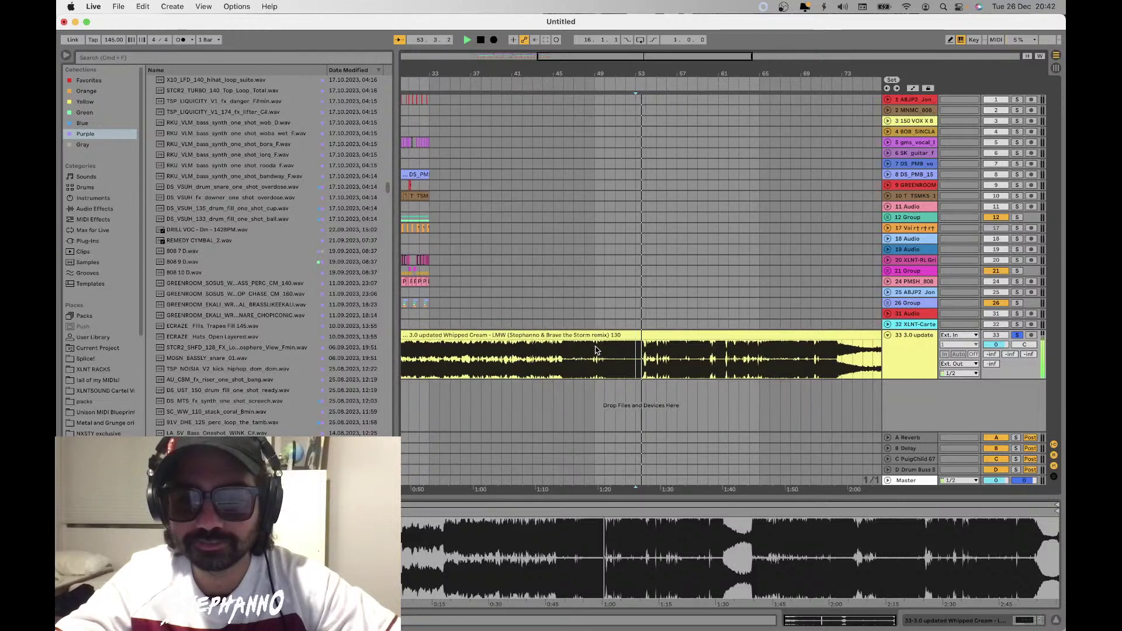
pyautogui.click(575, 354)
pyautogui.press('space')
pyautogui.hscroll(-4, 579, 354)
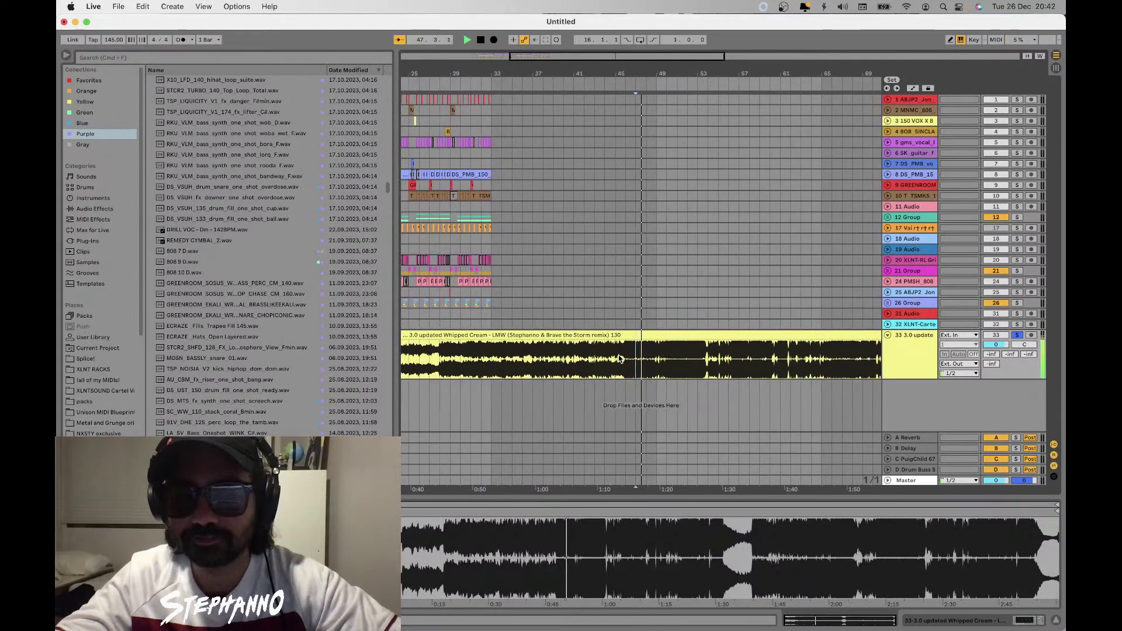
pyautogui.press('-')
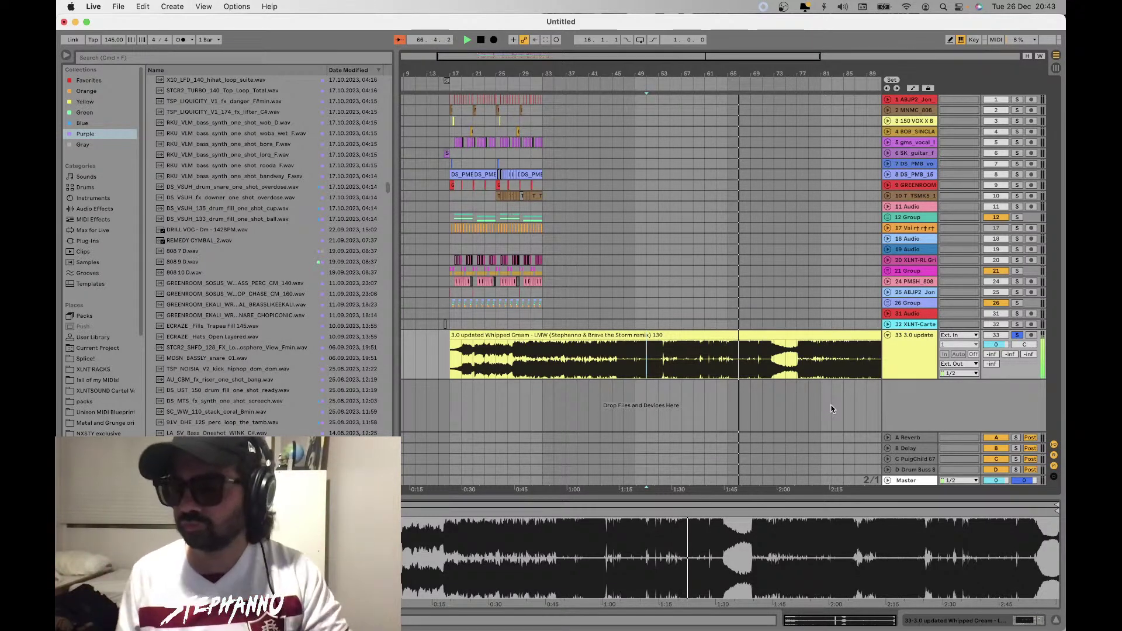
pyautogui.press('-')
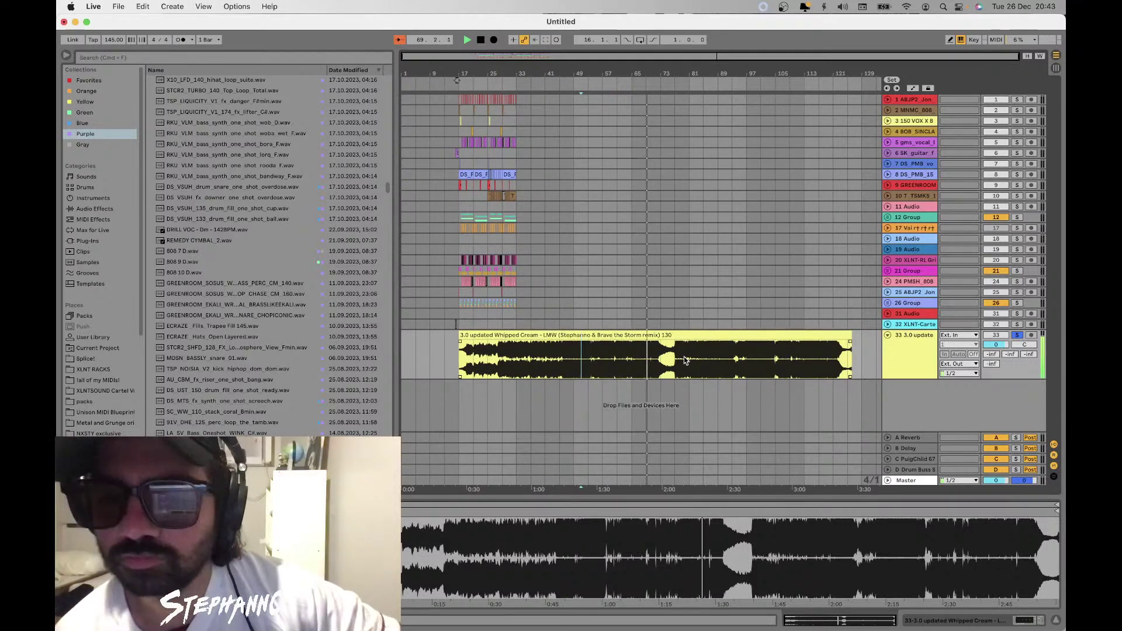
pyautogui.scroll(2, 684, 357)
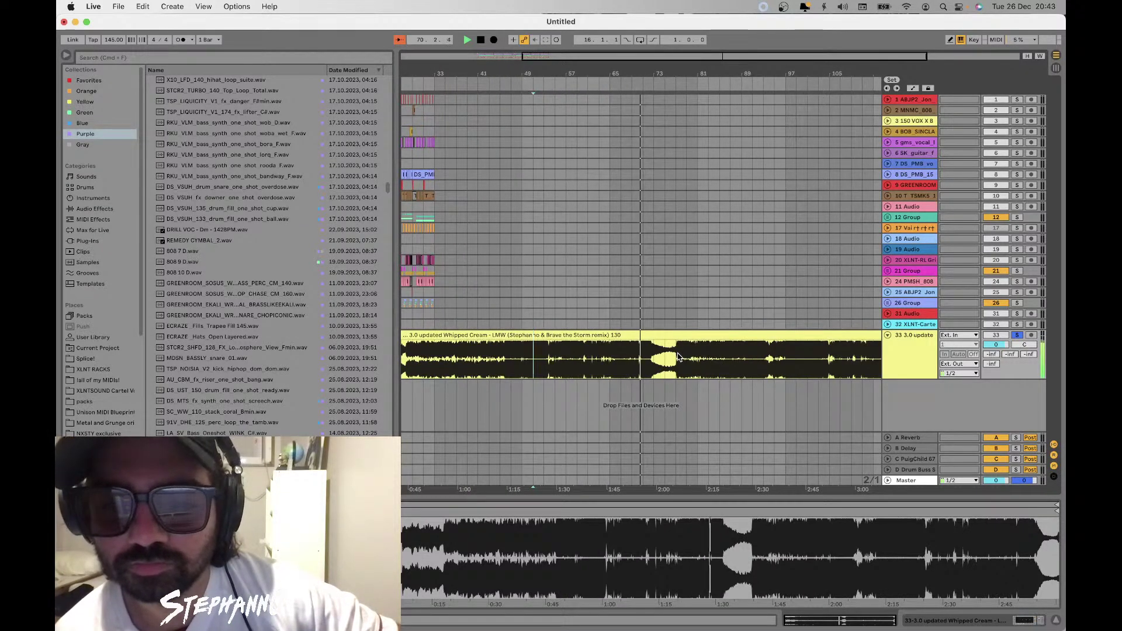
# Stop playback and delete the remix track below track 32
pyautogui.click(927, 360)
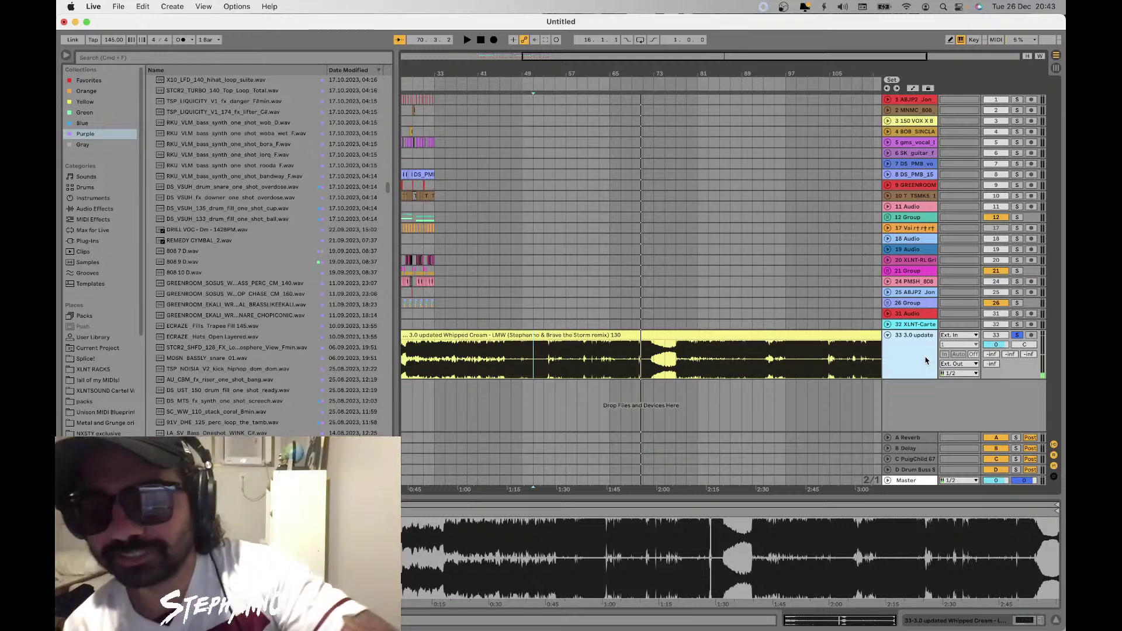
pyautogui.press('Delete')
pyautogui.scroll(-2, 587, 295)
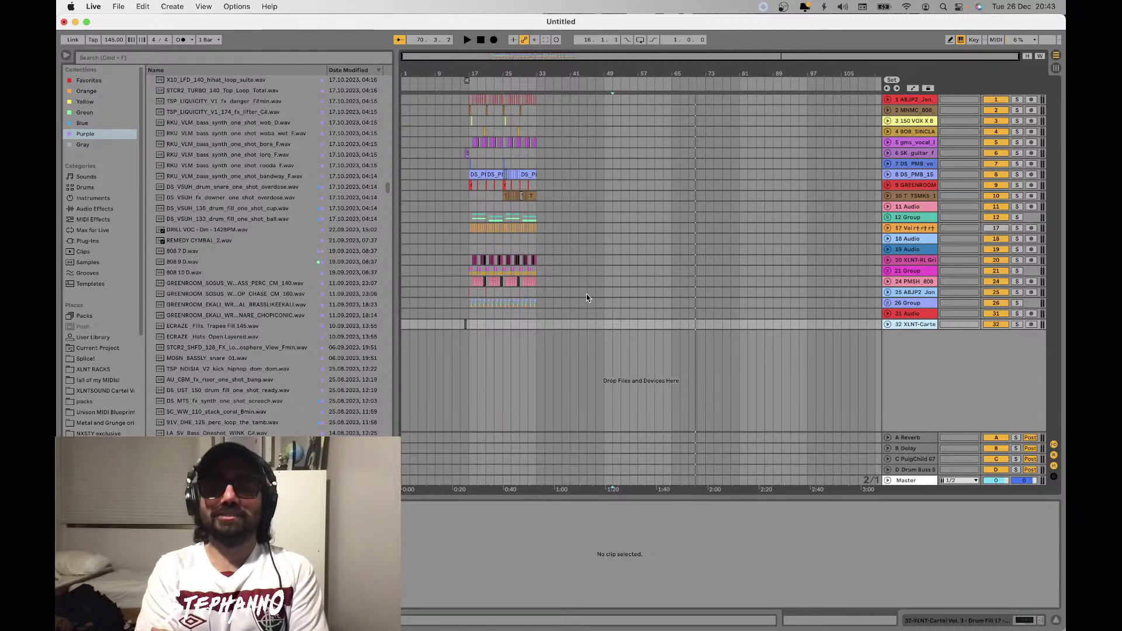
# Switch to OBS to reach the streaming controls
pyautogui.moveTo(737, 629)
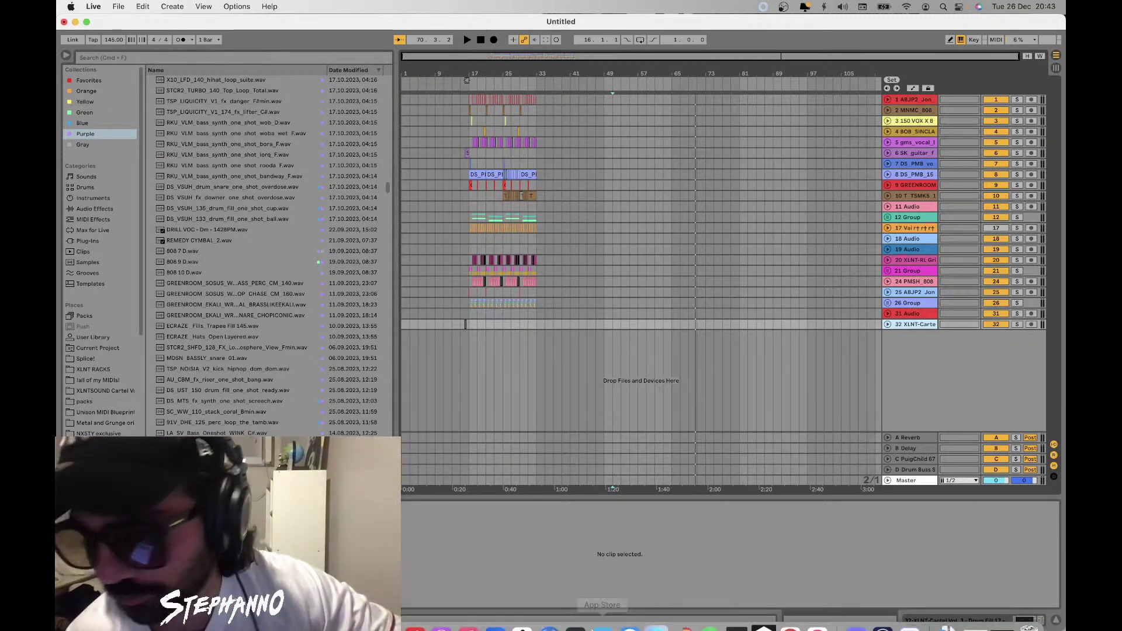
pyautogui.click(883, 621)
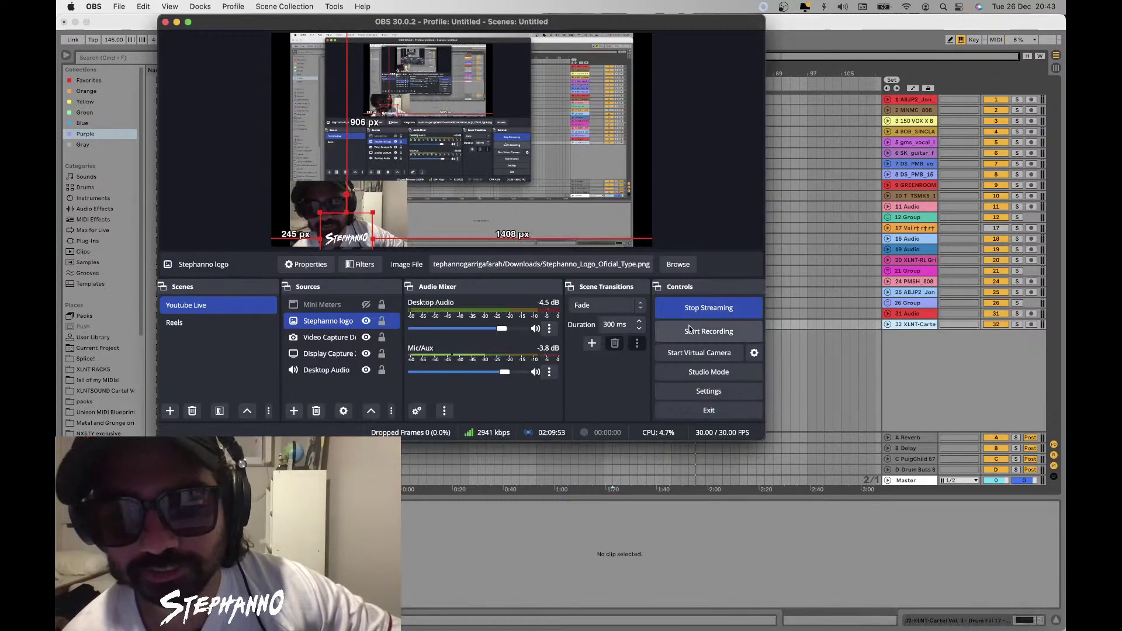